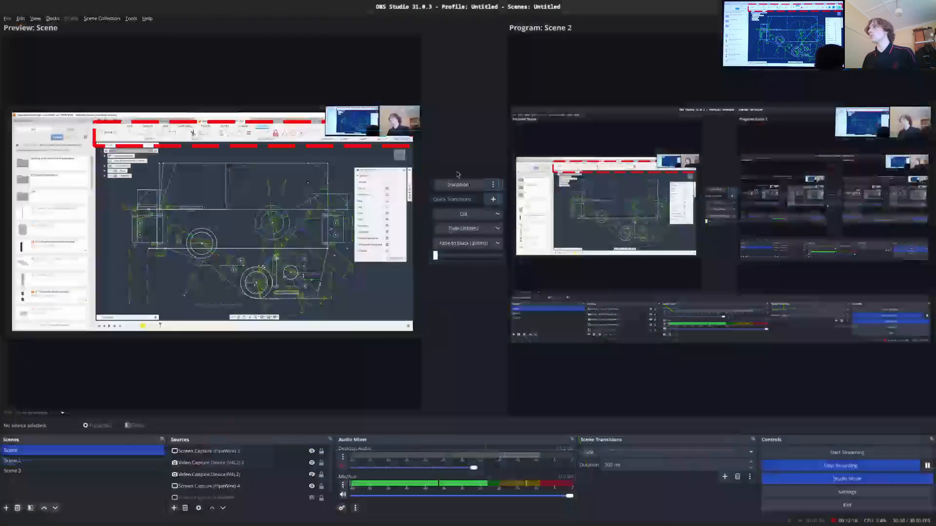
Step: Switch to the Windows machine running Autodesk Fusion and bring up the empty unsaved design
{"action": "key", "text": "super"}
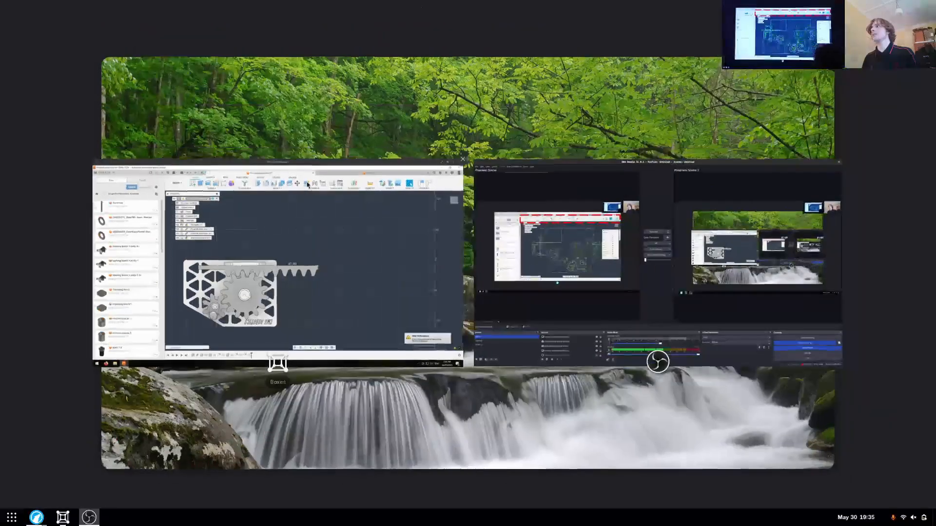
{"action": "left_click", "coordinate": [308, 200]}
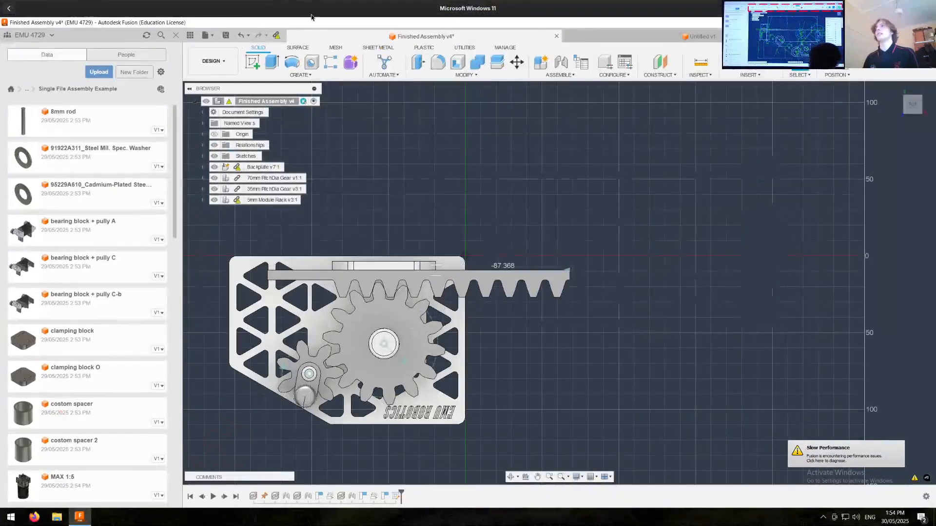
{"action": "left_click", "coordinate": [619, 36]}
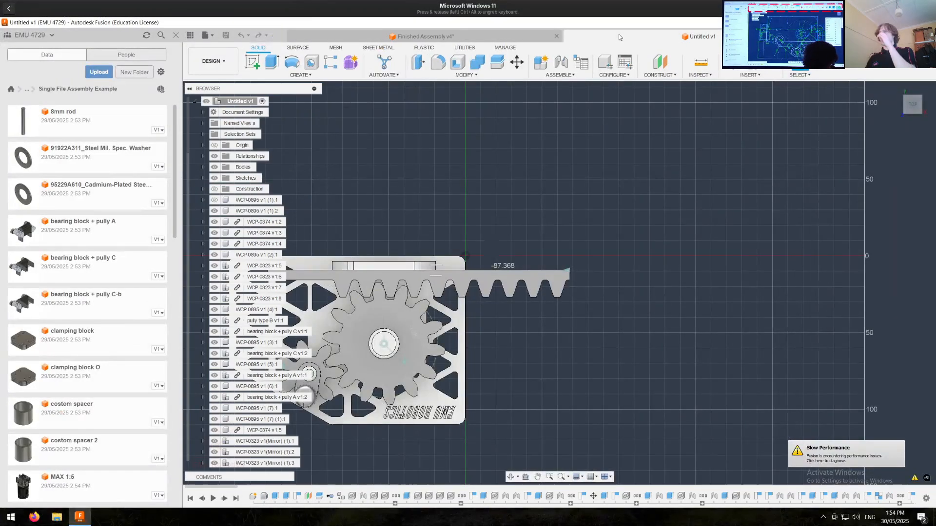
{"action": "left_click", "coordinate": [848, 36]}
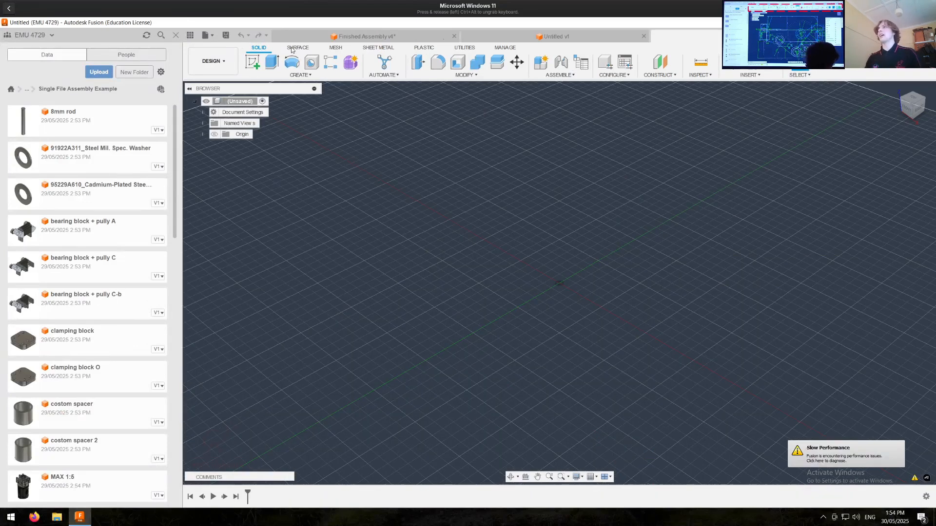
Step: Start a new sketch on the horizontal origin plane of the empty design
{"action": "left_click", "coordinate": [250, 65]}
{"action": "left_click", "coordinate": [605, 267]}
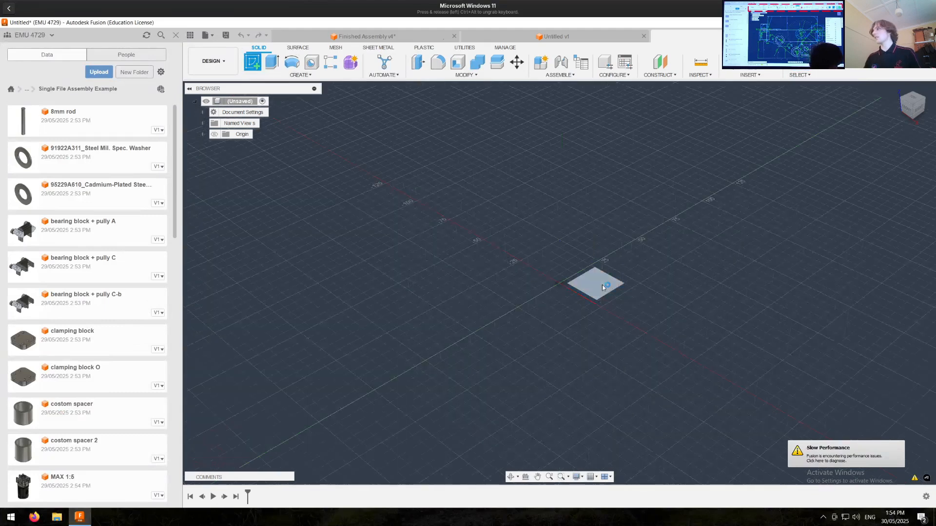
{"action": "middle_click_drag", "start_coordinate": [444, 204], "coordinate": [387, 208]}
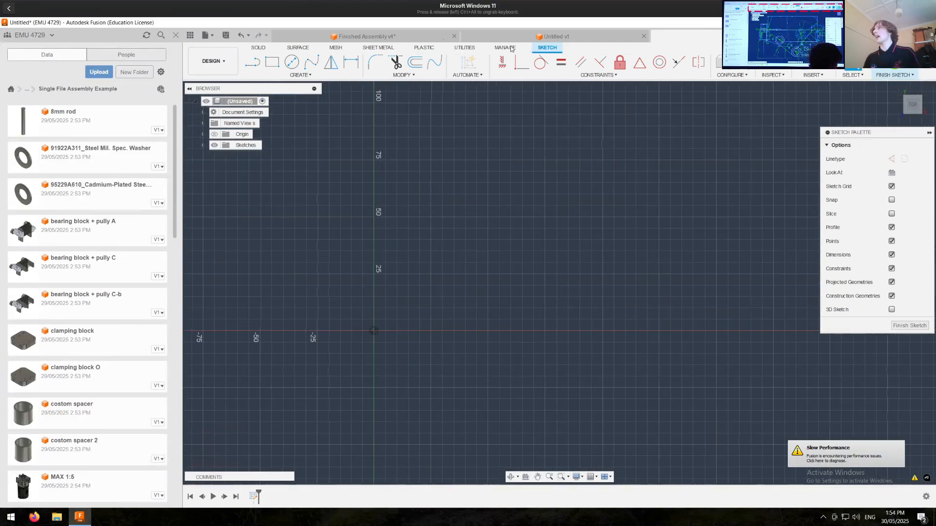
Step: Look through the Sheet Metal, Surface, Solid, Plastic, Utilities and Manage tool sets, finishing at the Sketch tools
{"action": "left_click", "coordinate": [375, 49]}
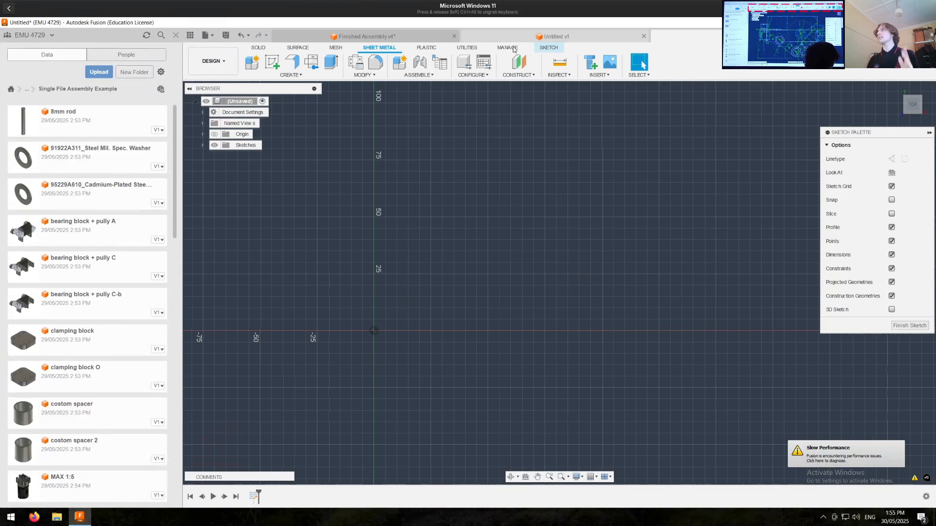
{"action": "left_click", "coordinate": [548, 47]}
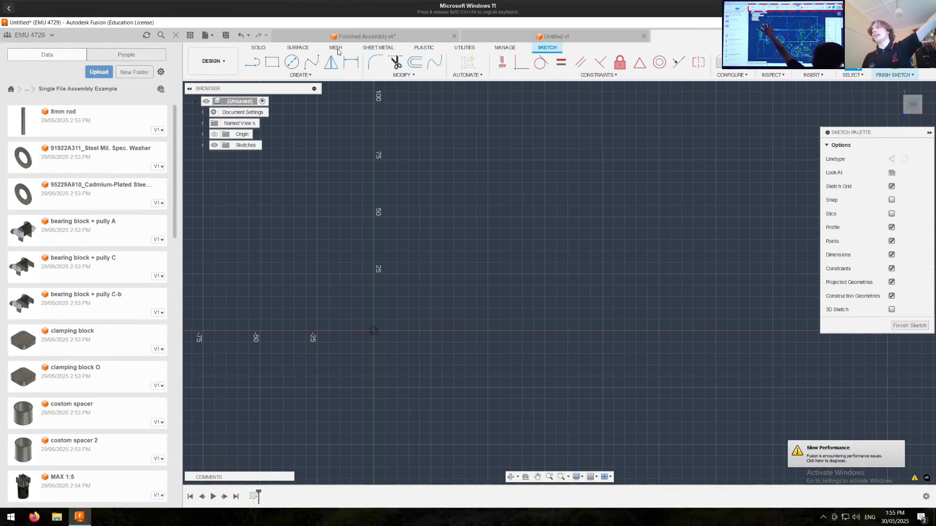
{"action": "left_click", "coordinate": [298, 48]}
{"action": "left_click", "coordinate": [261, 51]}
{"action": "left_click", "coordinate": [364, 48]}
{"action": "left_click", "coordinate": [433, 48]}
{"action": "left_click", "coordinate": [465, 48]}
{"action": "left_click", "coordinate": [502, 48]}
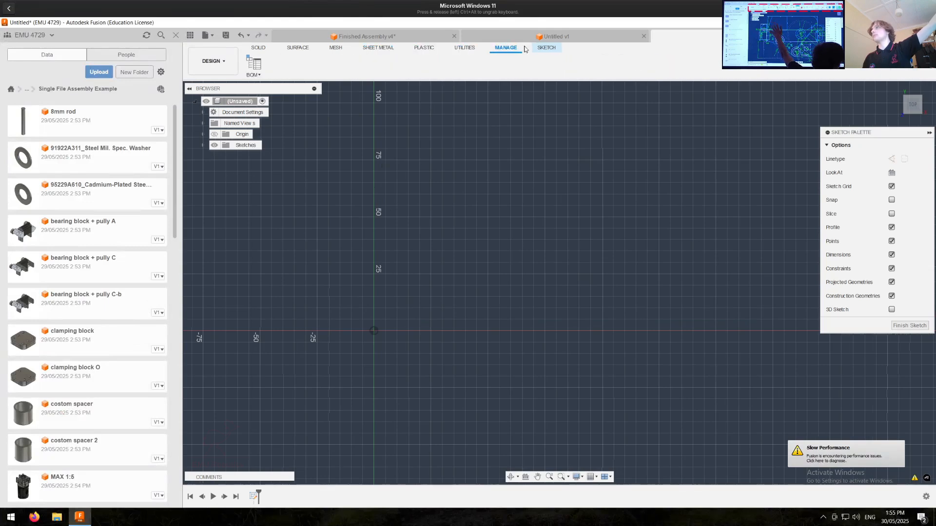
{"action": "left_click", "coordinate": [543, 48]}
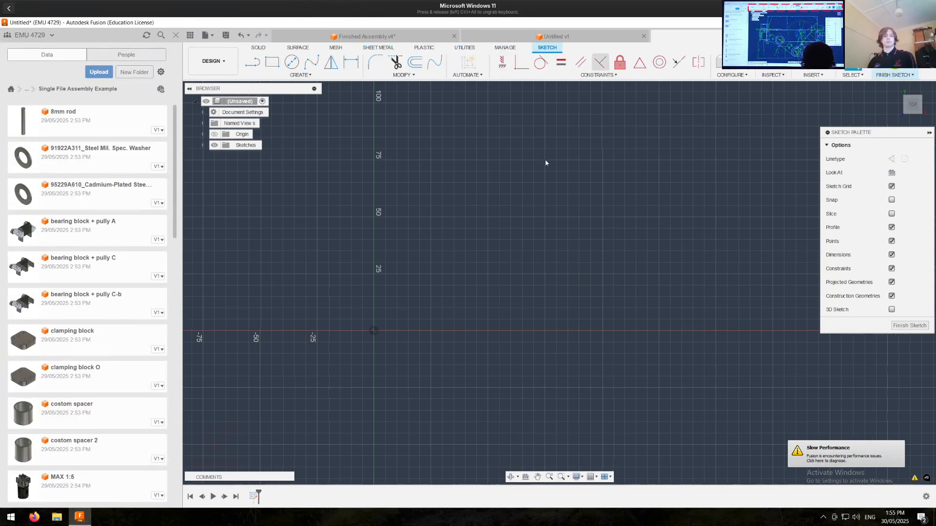
Step: Switch to OBS Studio and select Scene 2 in the scene list
{"action": "key", "text": "super"}
{"action": "key", "text": "super"}
{"action": "key", "text": "super"}
{"action": "key", "text": "super"}
{"action": "key", "text": "super"}
{"action": "key", "text": "super"}
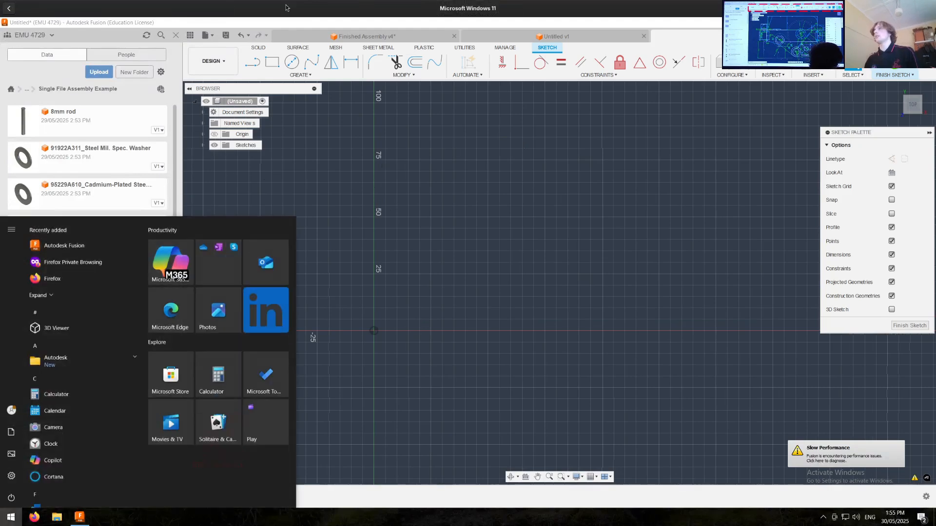
{"action": "left_click", "coordinate": [510, 207]}
{"action": "left_click", "coordinate": [20, 460]}
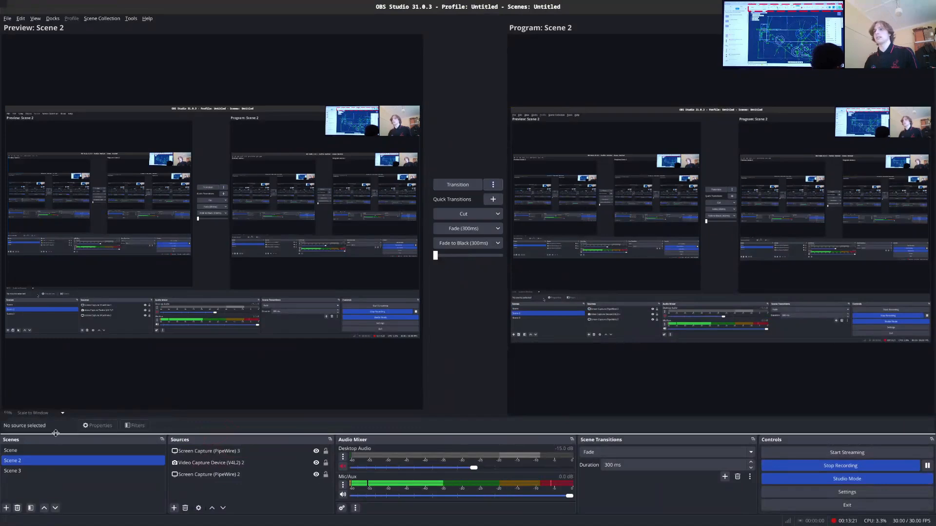
Step: Transition to the scene named Scene and hide its Screen Capture (PipeWire) 3 source
{"action": "left_click", "coordinate": [11, 451]}
{"action": "left_click", "coordinate": [455, 185]}
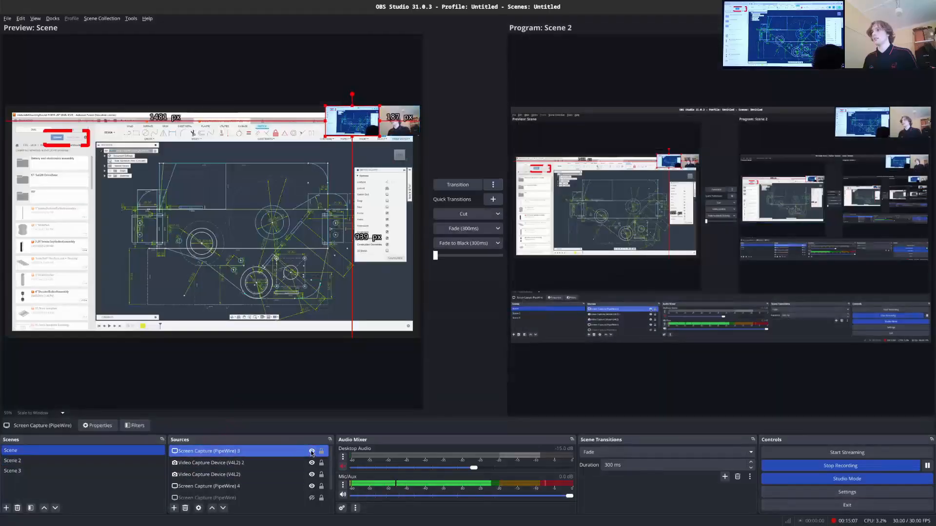
{"action": "left_click", "coordinate": [312, 452]}
{"action": "left_click", "coordinate": [314, 459]}
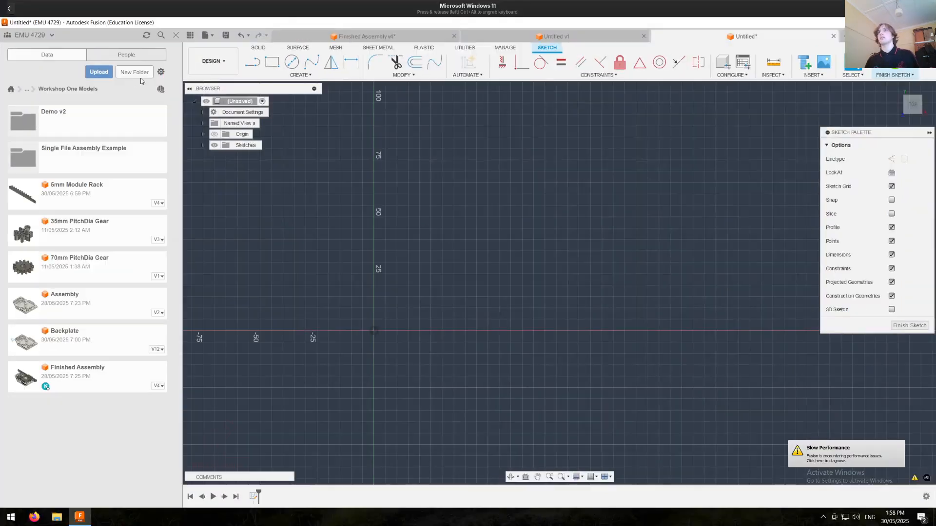
Step: Create a folder named "CAD workshop folder" within Workshop One Models and open it
{"action": "left_click", "coordinate": [135, 72]}
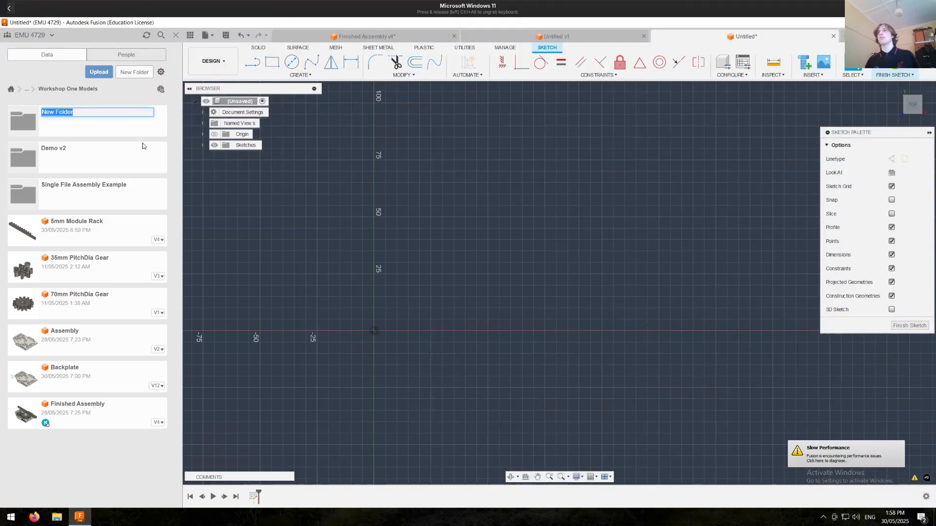
{"action": "type", "text": "CAD workshop folder"}
{"action": "key", "text": "Return"}
{"action": "left_click", "coordinate": [99, 121]}
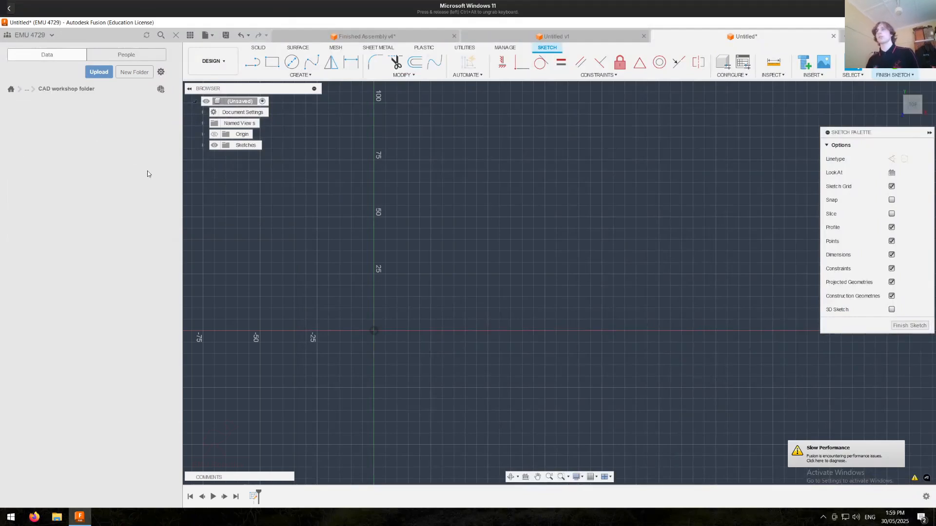
{"action": "key", "text": "super"}
{"action": "key", "text": "super"}
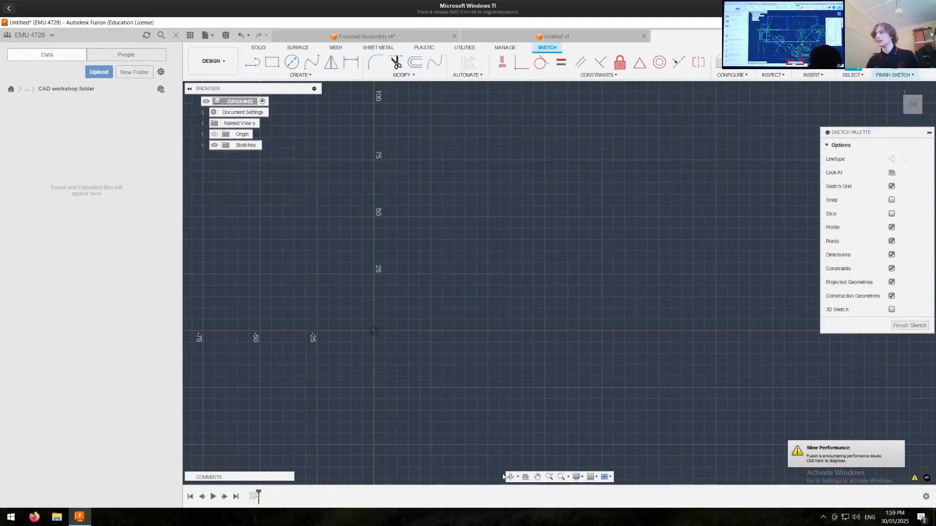
{"action": "left_click", "coordinate": [583, 475]}
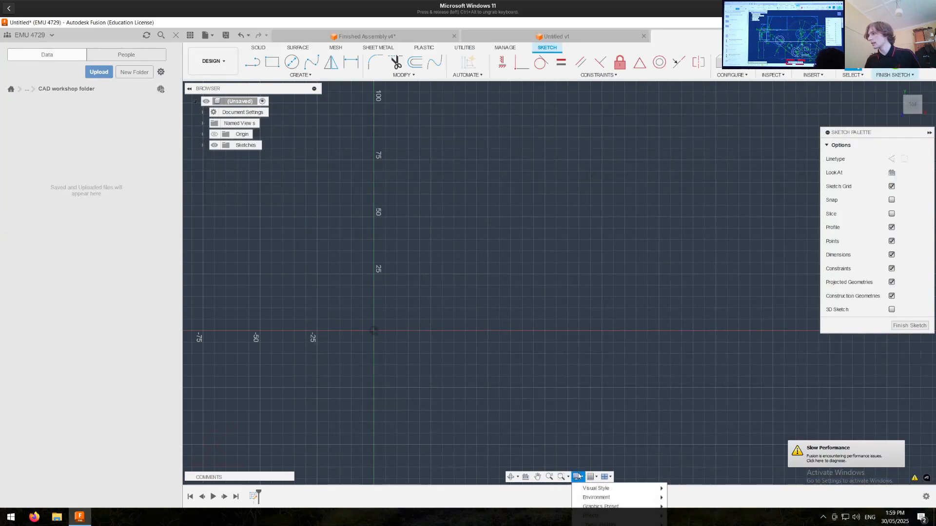
{"action": "mouse_move", "coordinate": [633, 499]}
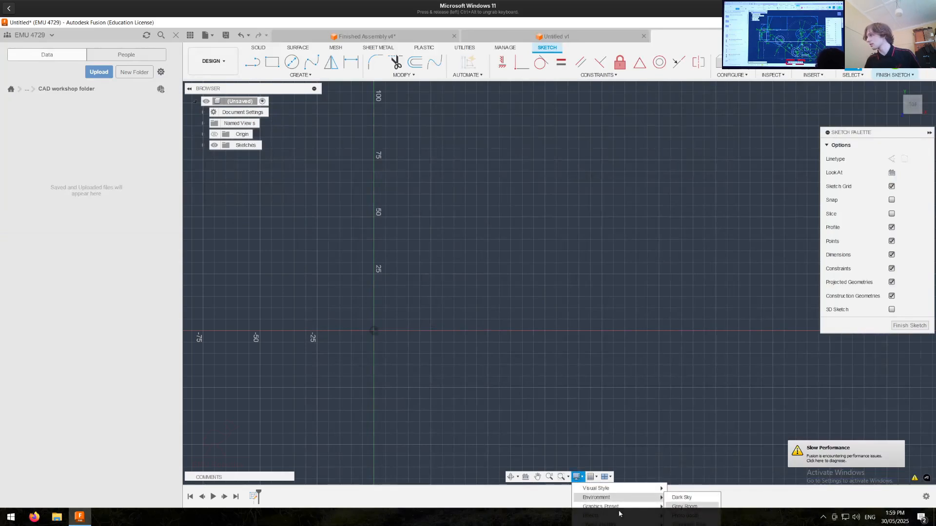
{"action": "left_click", "coordinate": [755, 497]}
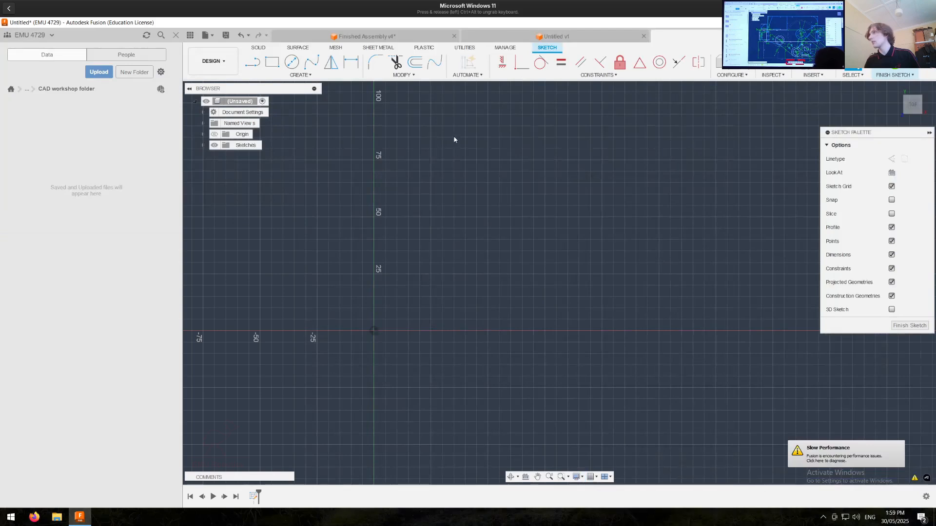
{"action": "double_click", "coordinate": [440, 22]}
{"action": "left_click_drag", "start_coordinate": [434, 73], "coordinate": [436, 66]}
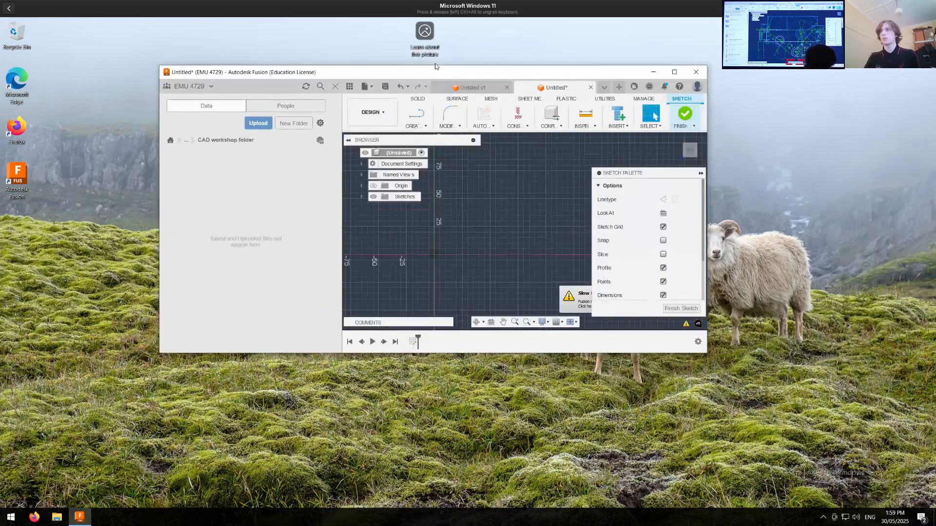
{"action": "double_click", "coordinate": [435, 66]}
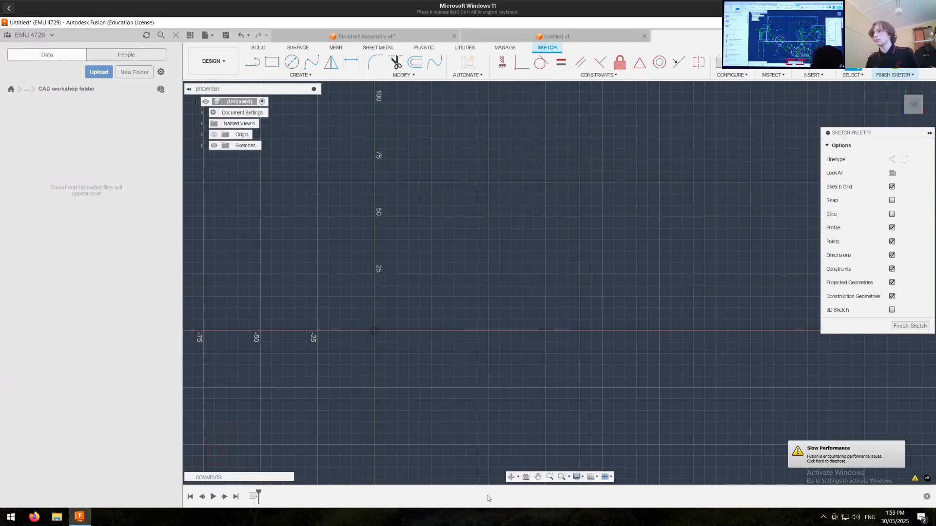
{"action": "left_click", "coordinate": [583, 477]}
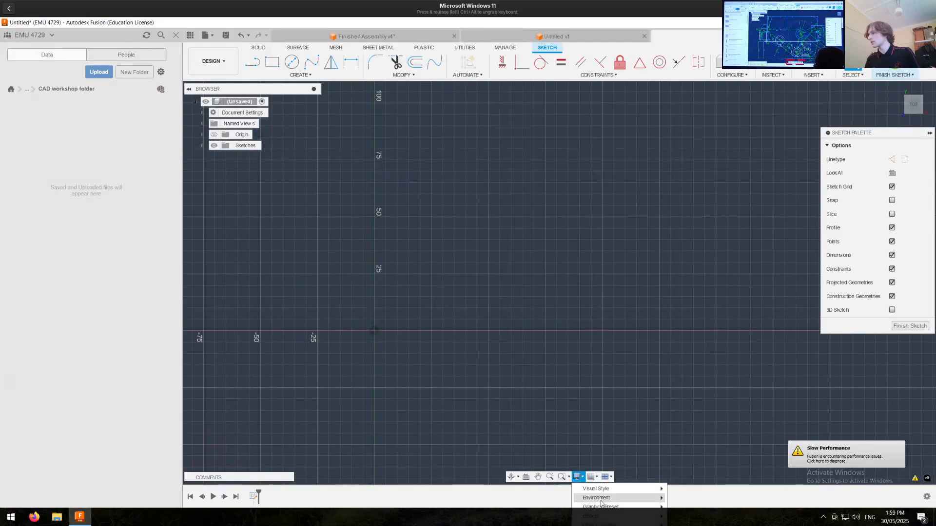
{"action": "mouse_move", "coordinate": [618, 505]}
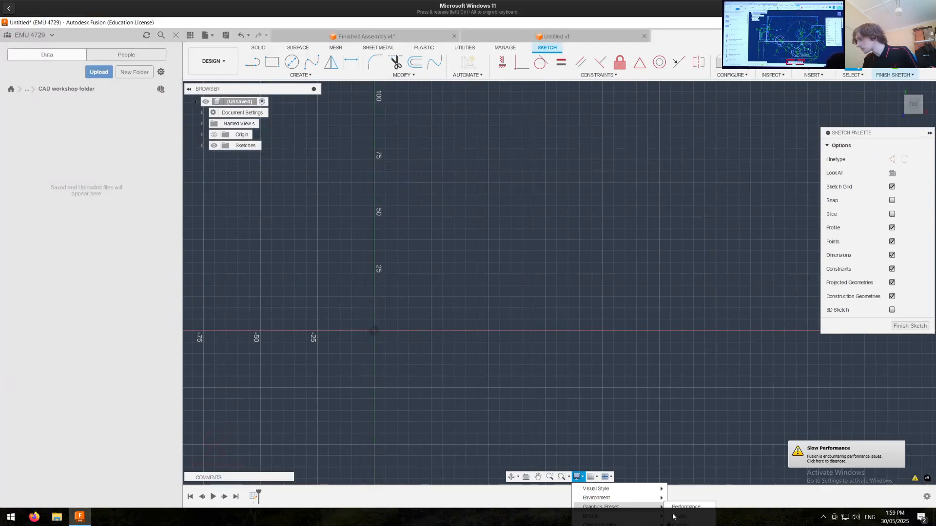
{"action": "left_click", "coordinate": [568, 477]}
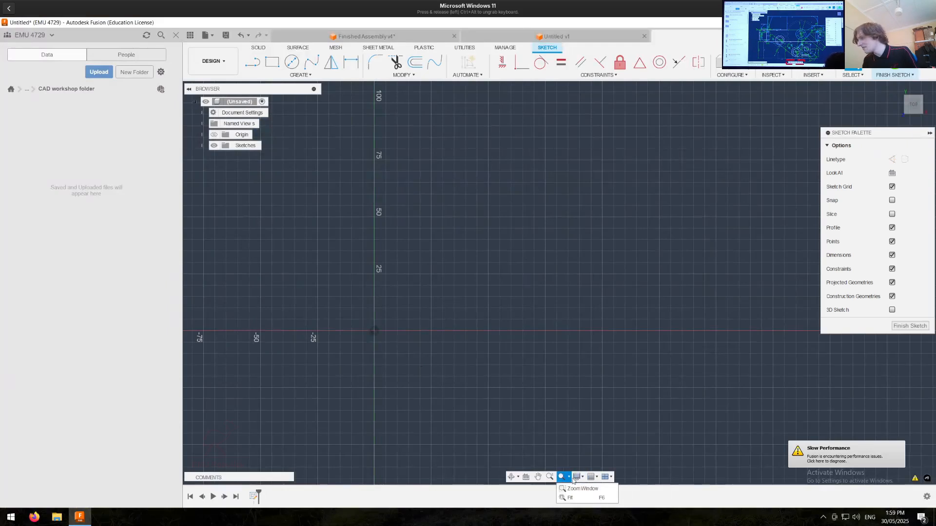
{"action": "left_click", "coordinate": [118, 273]}
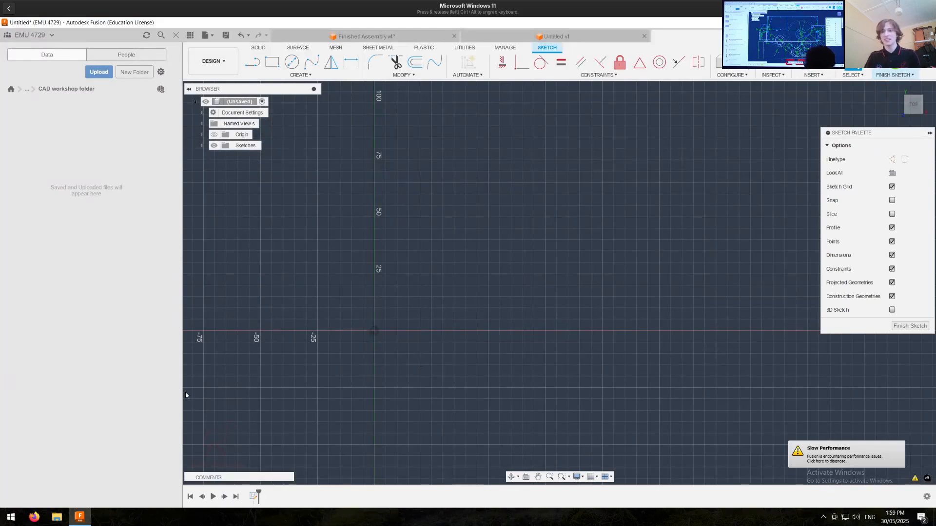
Step: Restore the Fusion window to its smaller size and set the display camera to Perspective
{"action": "double_click", "coordinate": [171, 23]}
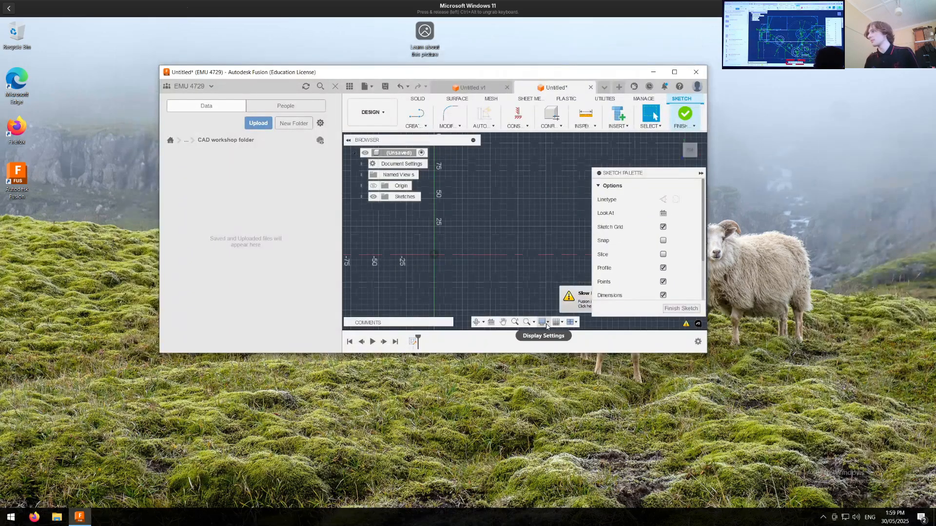
{"action": "left_click", "coordinate": [546, 324]}
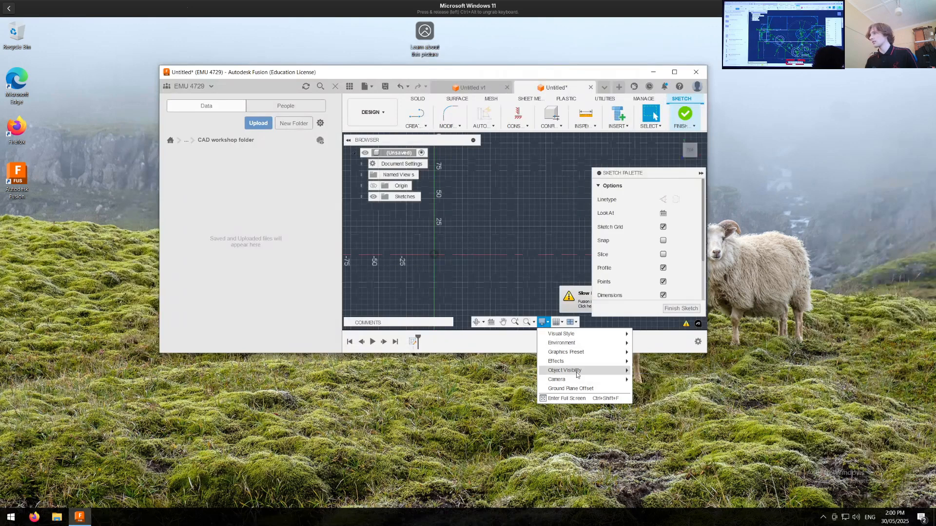
{"action": "mouse_move", "coordinate": [580, 379]}
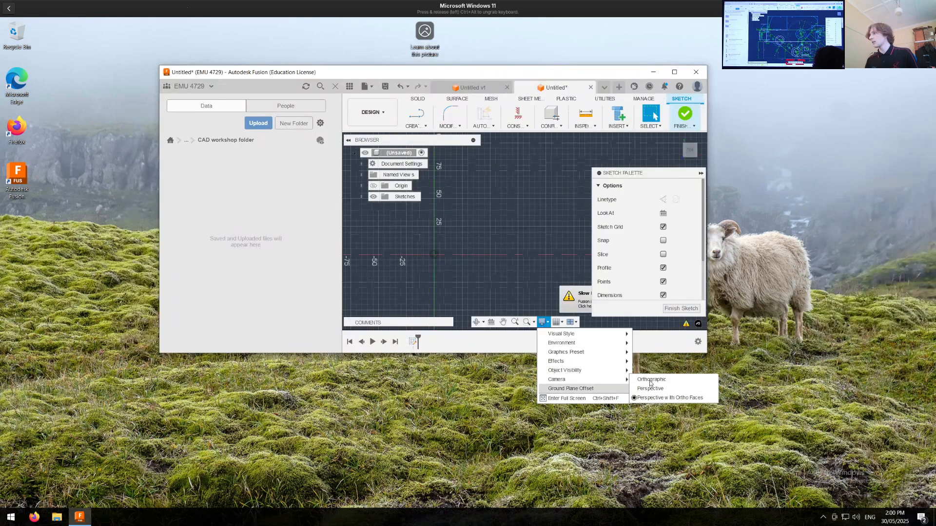
{"action": "left_click", "coordinate": [653, 389]}
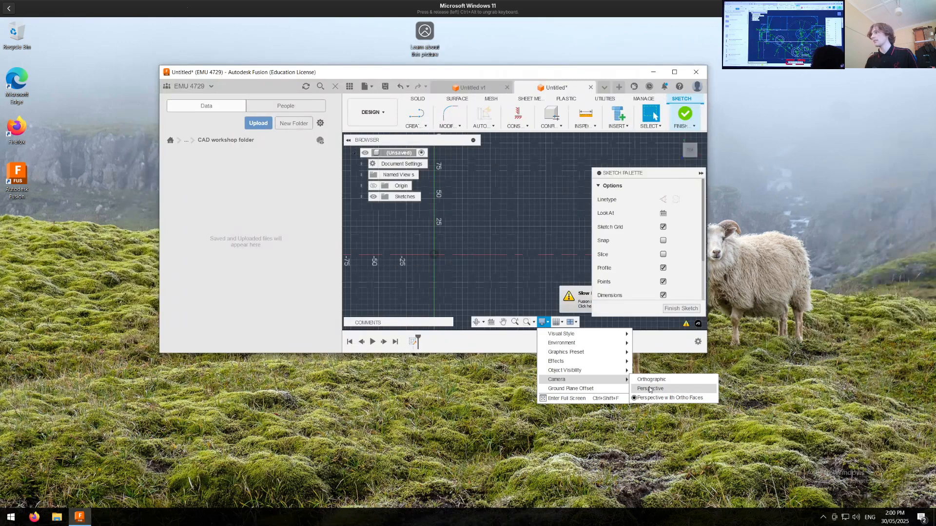
Step: Set the display camera to Orthographic
{"action": "left_click", "coordinate": [542, 322]}
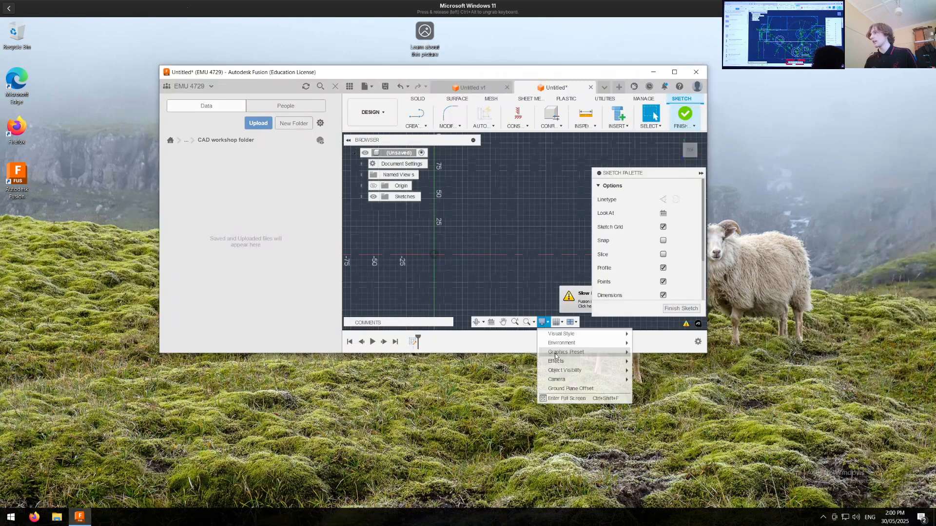
{"action": "mouse_move", "coordinate": [591, 385]}
{"action": "left_click", "coordinate": [651, 381]}
Step: Set the viewport environment to Dark Sky
{"action": "left_click", "coordinate": [543, 322]}
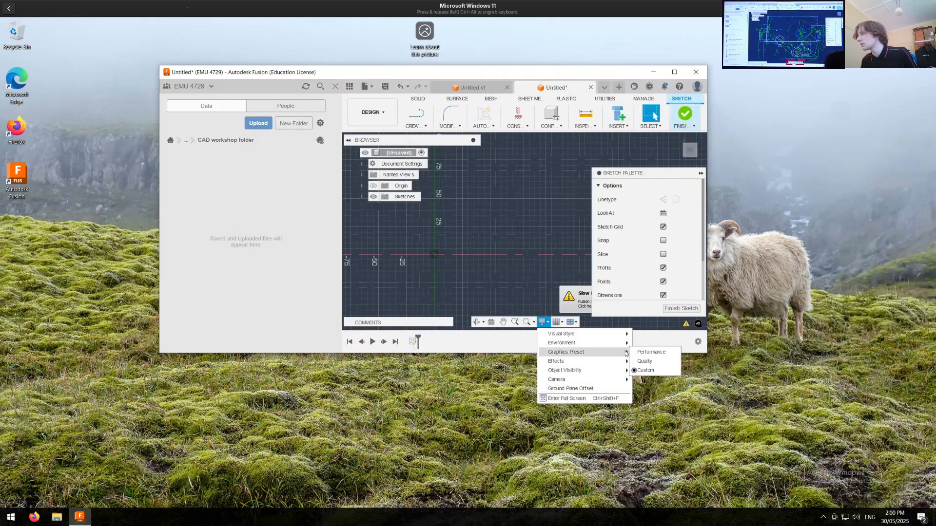
{"action": "mouse_move", "coordinate": [611, 341]}
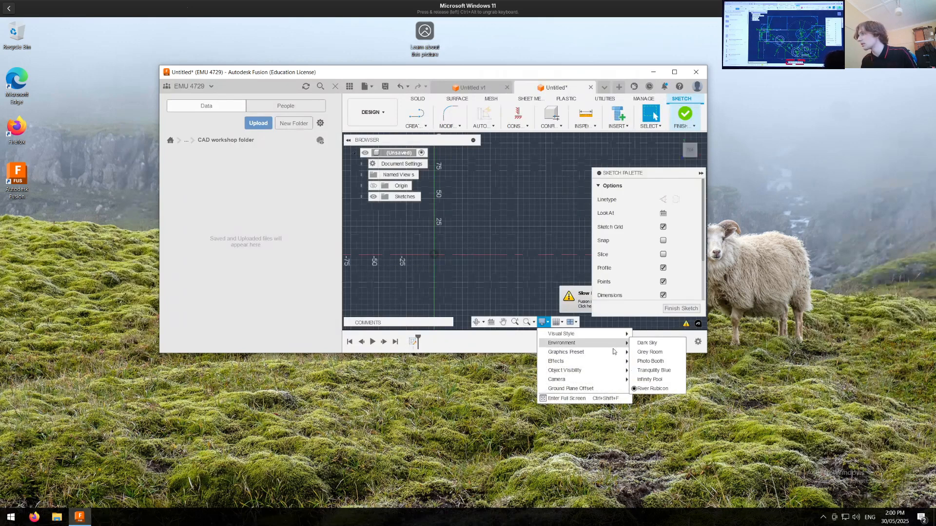
{"action": "left_click", "coordinate": [643, 344]}
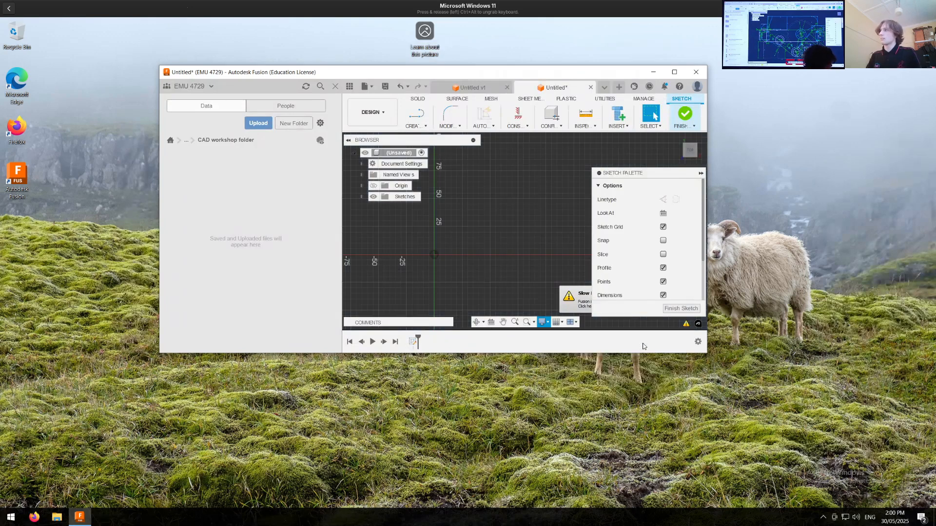
Step: Try the Grey Room viewport environment and set the environment to River Rubicon
{"action": "left_click", "coordinate": [545, 324]}
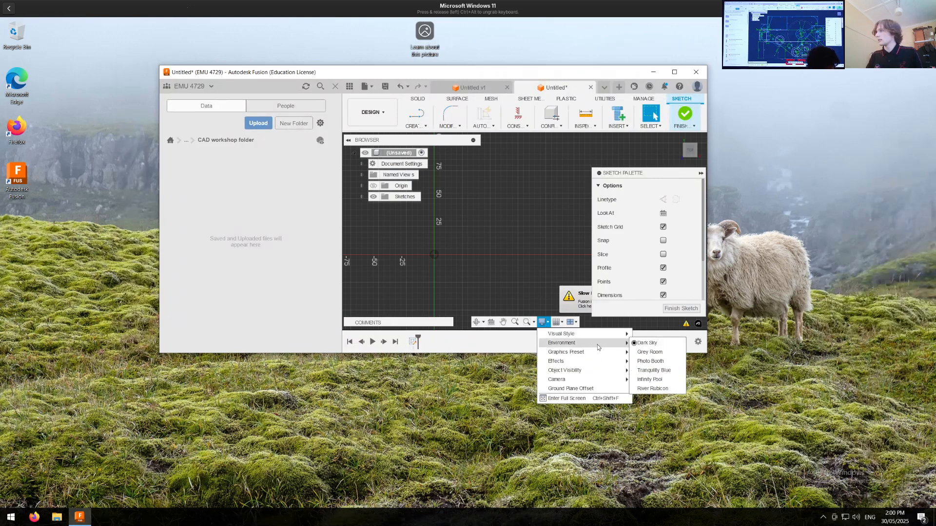
{"action": "left_click", "coordinate": [663, 353]}
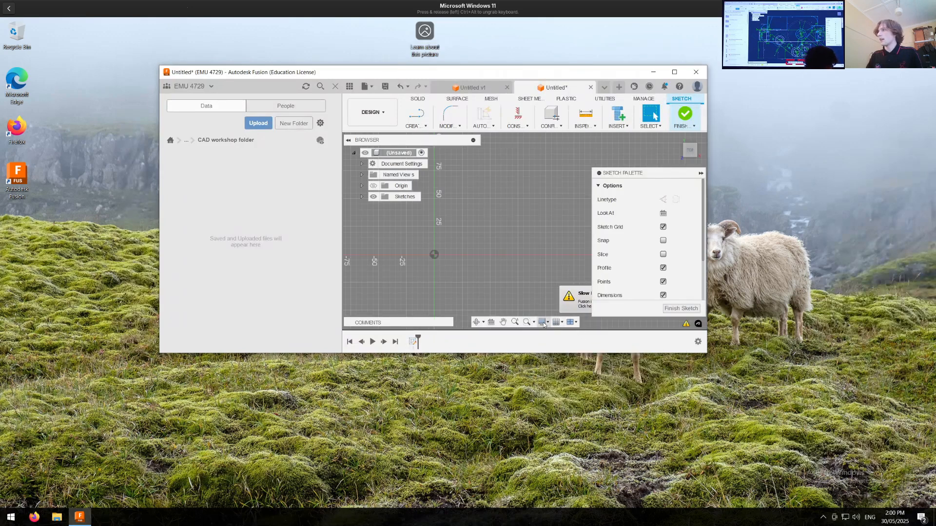
{"action": "left_click", "coordinate": [542, 322]}
{"action": "mouse_move", "coordinate": [567, 346]}
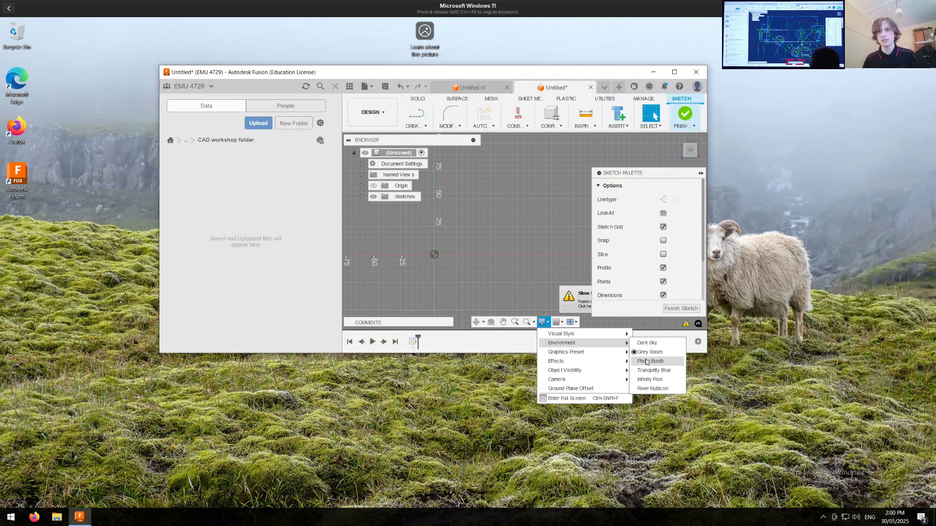
{"action": "left_click", "coordinate": [652, 389]}
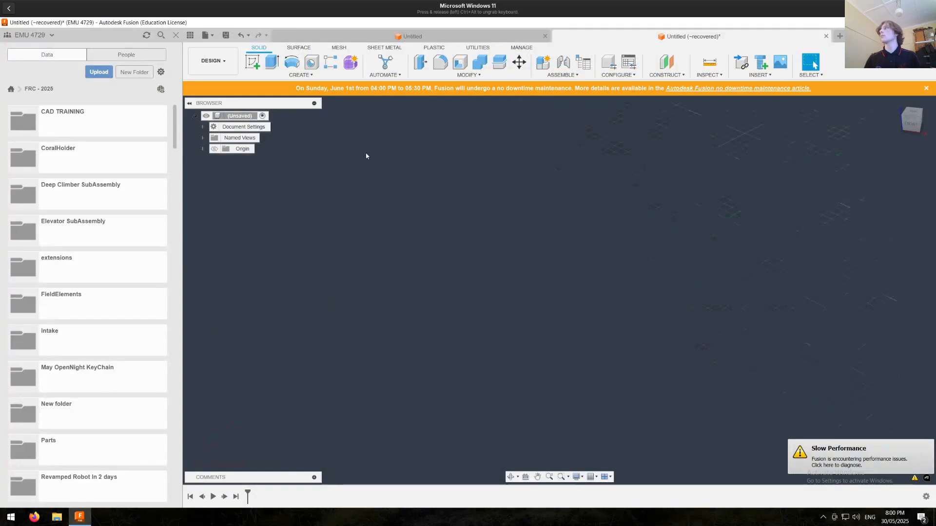
Step: Try starting a sketch on the vertical YZ origin plane and undo it
{"action": "left_click", "coordinate": [252, 62]}
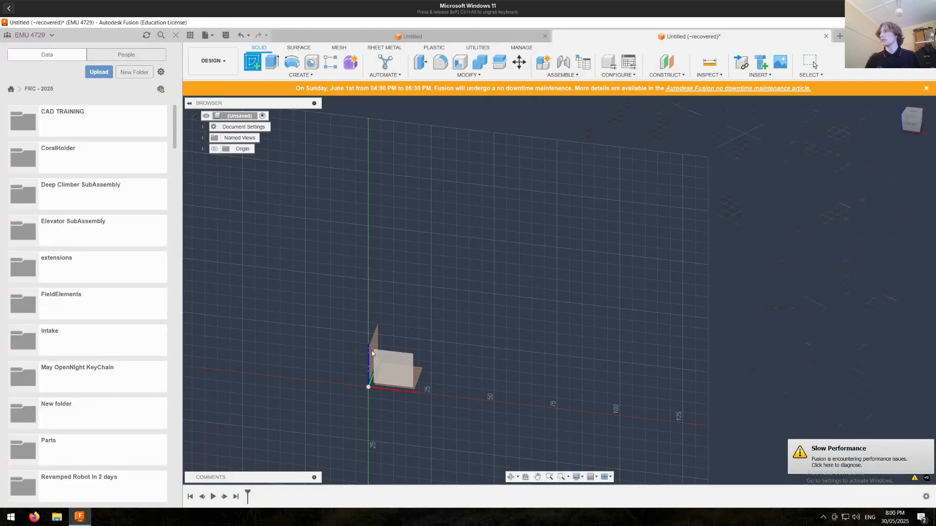
{"action": "middle_click_drag", "start_coordinate": [460, 337], "coordinate": [435, 329], "text": "shift"}
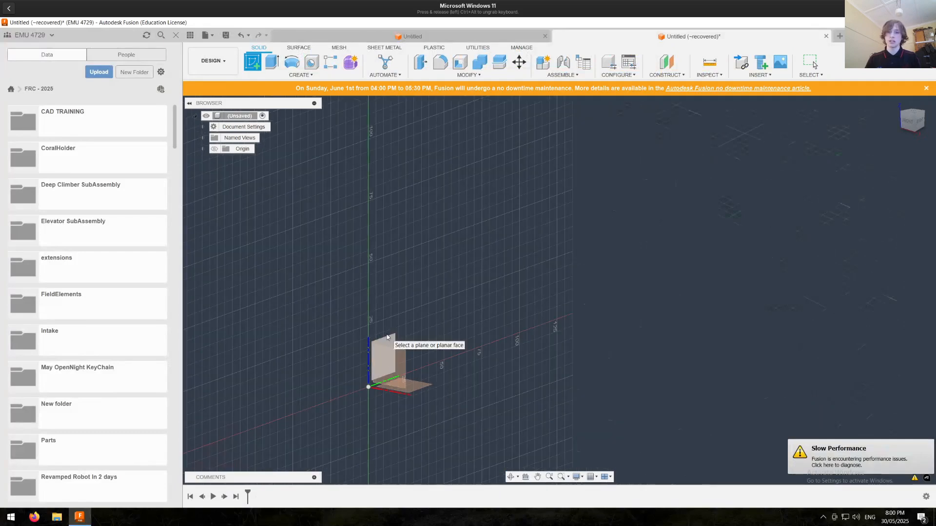
{"action": "left_click", "coordinate": [390, 355]}
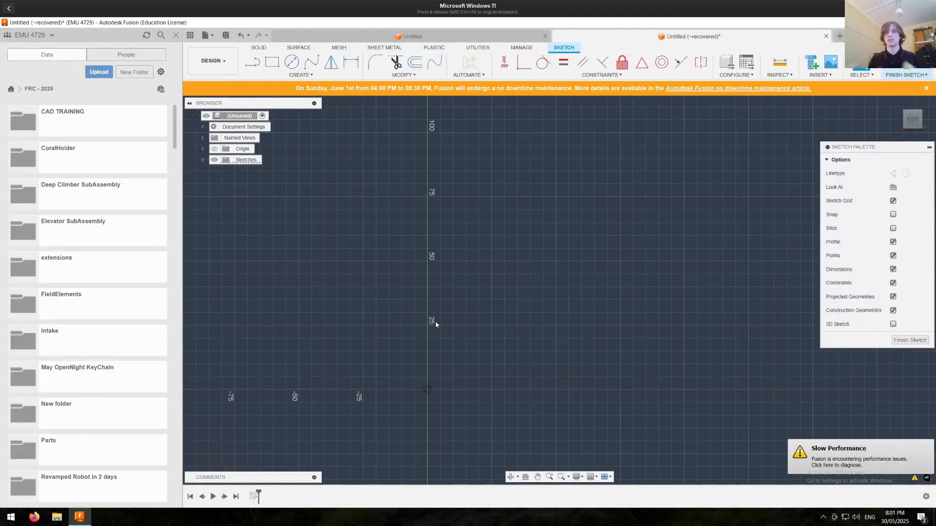
{"action": "key", "text": "ctrl+z"}
Step: Try starting a sketch on the horizontal XY origin plane and undo it
{"action": "left_click", "coordinate": [253, 63]}
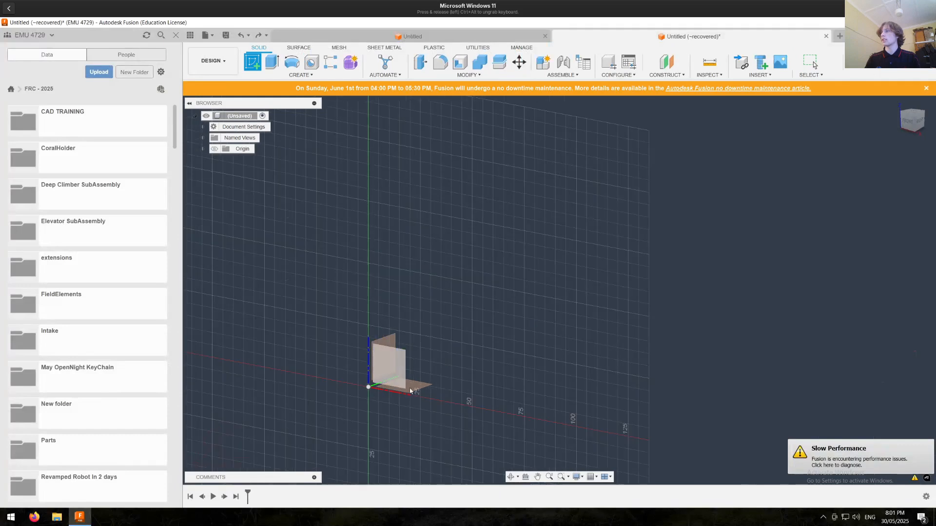
{"action": "left_click", "coordinate": [414, 388]}
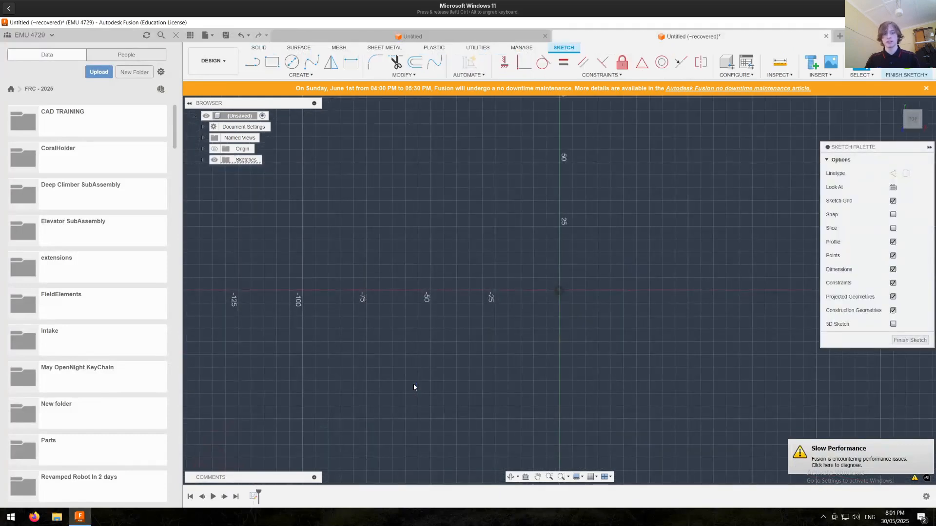
{"action": "key", "text": "ctrl+z"}
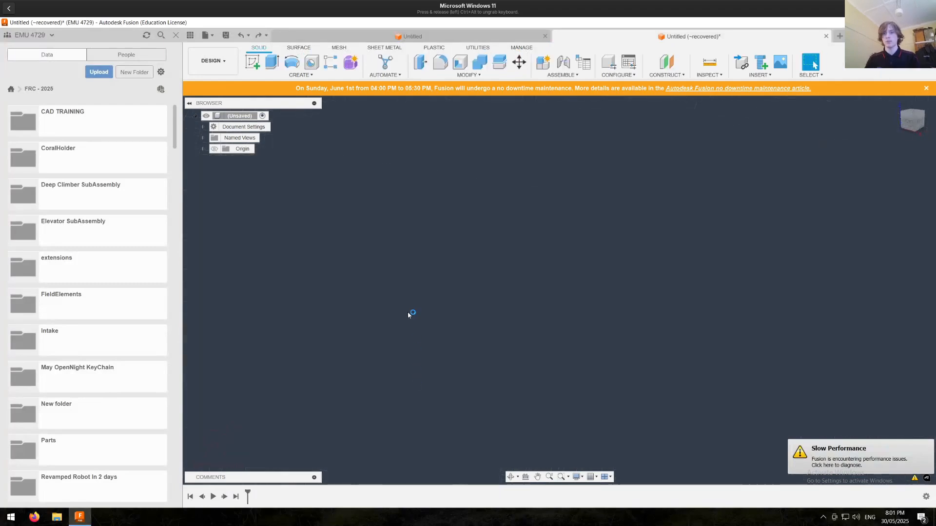
Step: Create a new sketch on the horizontal XY origin plane
{"action": "left_click", "coordinate": [259, 66]}
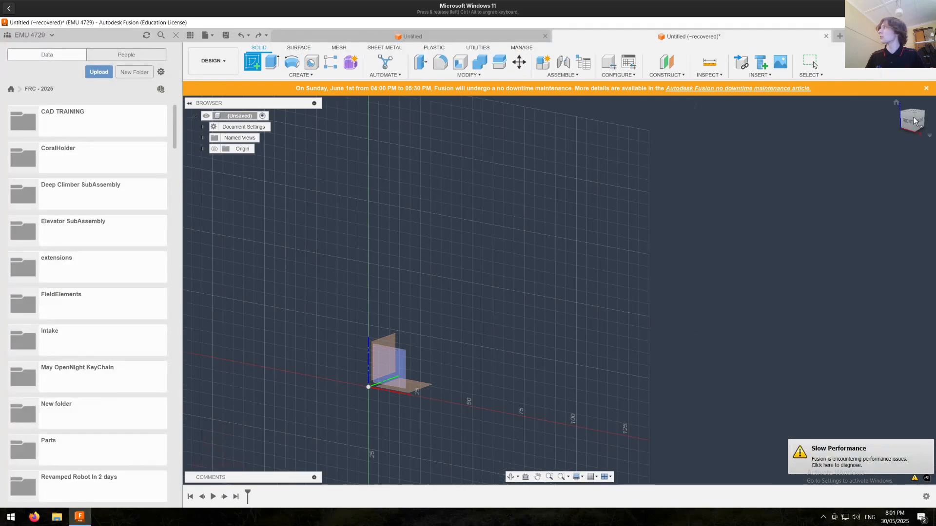
{"action": "mouse_move", "coordinate": [905, 125]}
{"action": "left_mouse_down"}
{"action": "mouse_move", "coordinate": [885, 143]}
{"action": "mouse_move", "coordinate": [907, 124]}
{"action": "left_mouse_up"}
{"action": "middle_click_drag", "start_coordinate": [321, 388], "coordinate": [495, 309]}
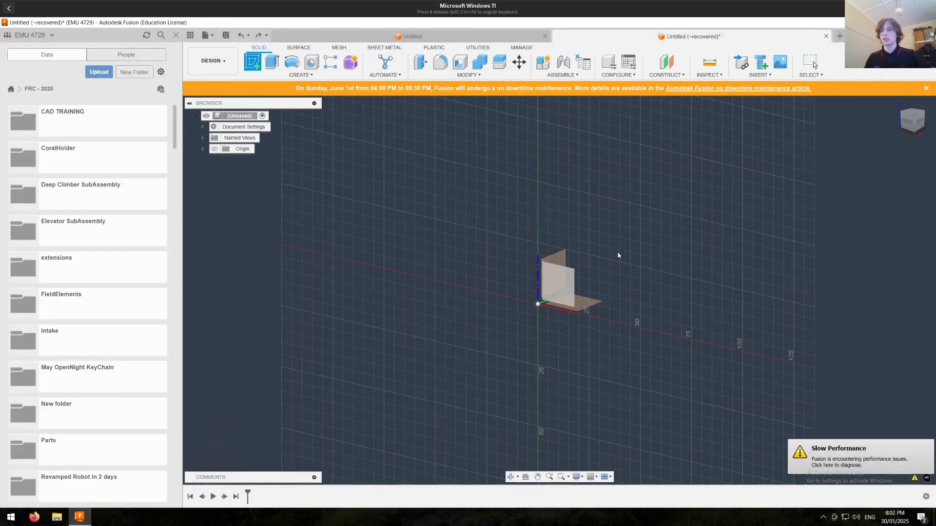
{"action": "mouse_move", "coordinate": [561, 274]}
{"action": "middle_mouse_down", "text": "shift"}
{"action": "mouse_move", "coordinate": [505, 267]}
{"action": "mouse_move", "coordinate": [632, 260]}
{"action": "mouse_move", "coordinate": [550, 274]}
{"action": "middle_mouse_up", "text": "shift"}
{"action": "left_click", "coordinate": [253, 61]}
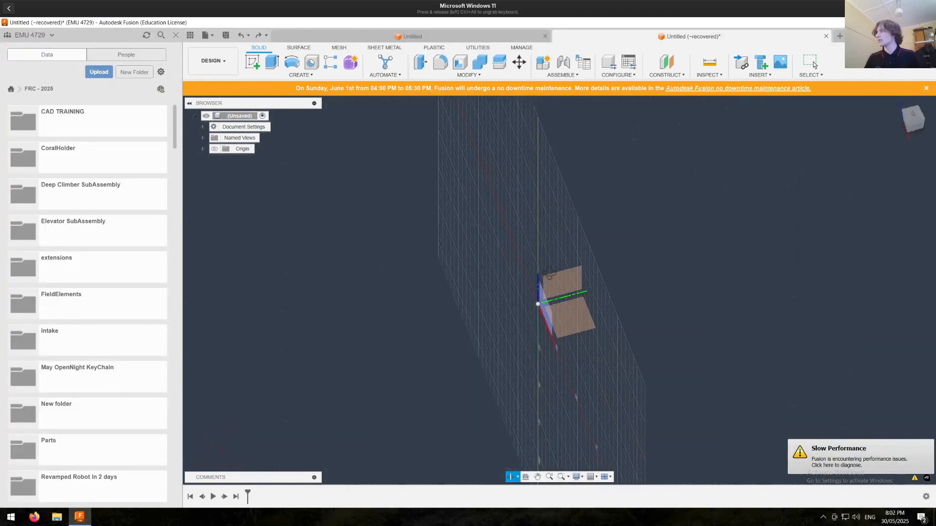
{"action": "left_click", "coordinate": [573, 317]}
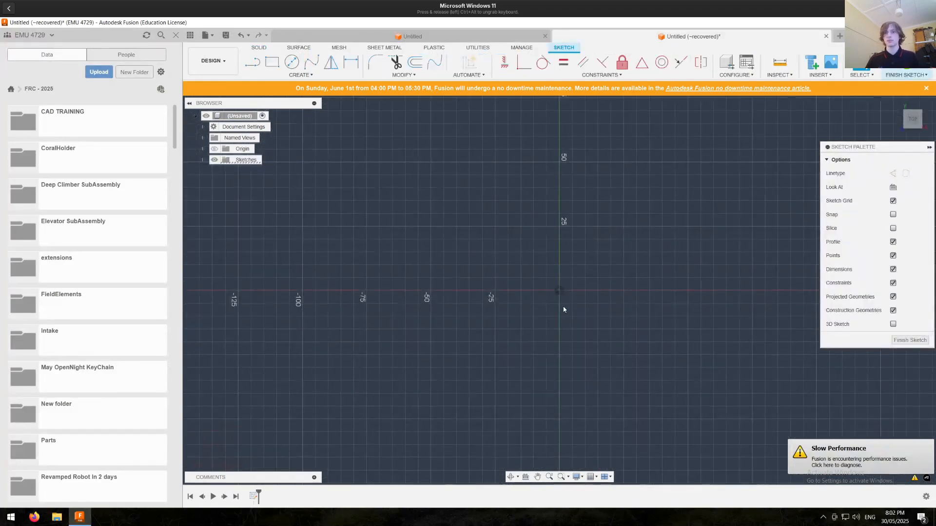
Step: Sketch a closed, irregular five-sided profile around the origin with the Line tool
{"action": "middle_click_drag", "start_coordinate": [588, 274], "coordinate": [493, 308]}
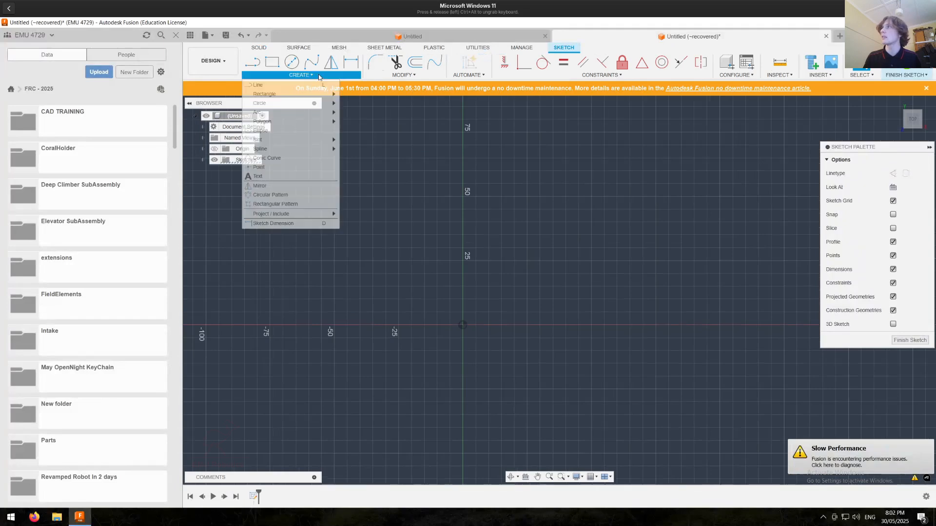
{"action": "mouse_move", "coordinate": [441, 77]}
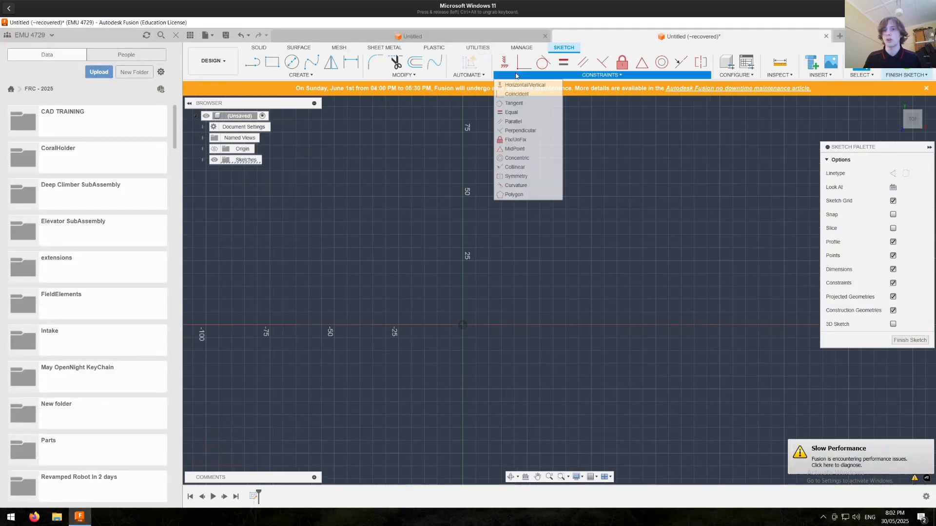
{"action": "left_click", "coordinate": [269, 77]}
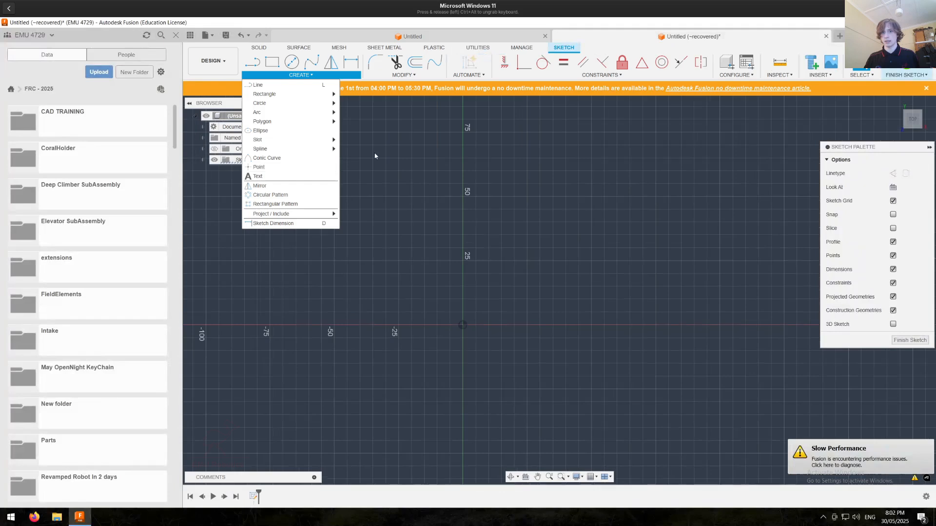
{"action": "left_click", "coordinate": [268, 86]}
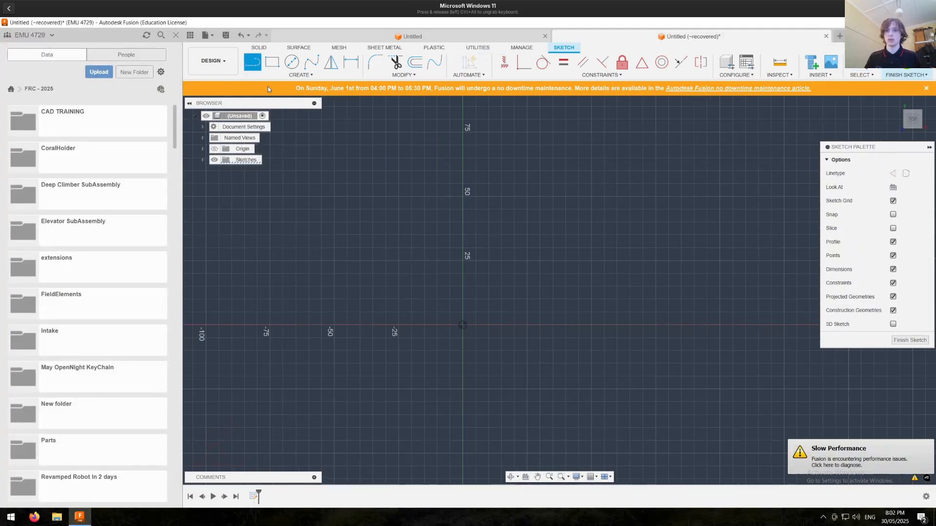
{"action": "left_click", "coordinate": [389, 236]}
{"action": "left_click", "coordinate": [613, 164]}
{"action": "left_click", "coordinate": [659, 310]}
{"action": "left_click", "coordinate": [457, 406]}
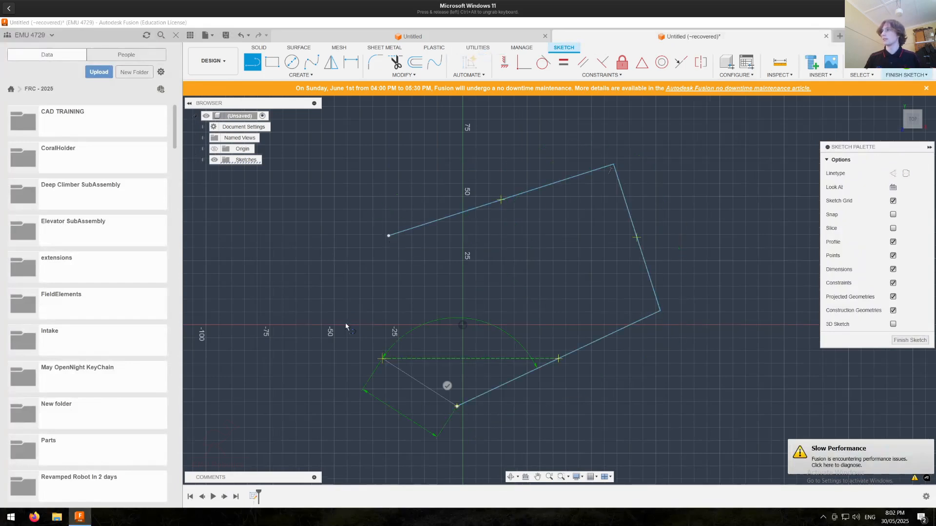
{"action": "left_click", "coordinate": [389, 236]}
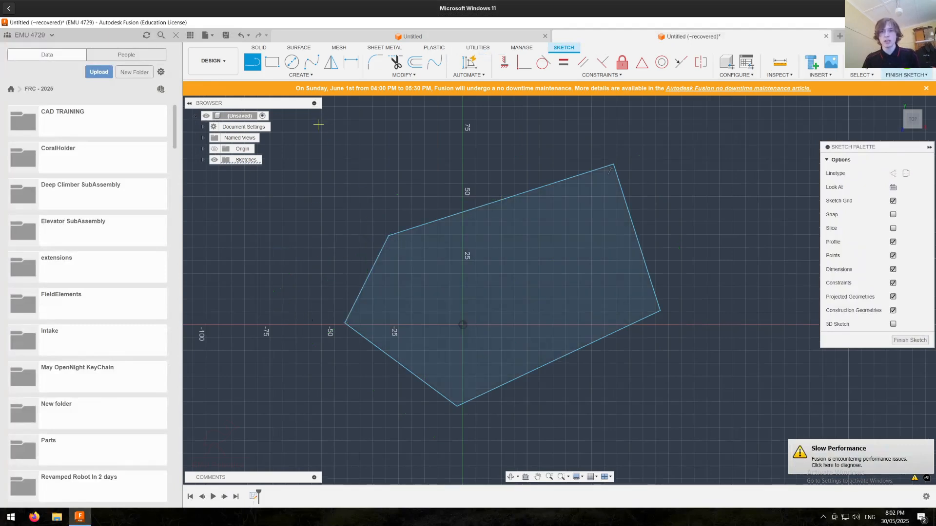
{"action": "key", "text": "Escape"}
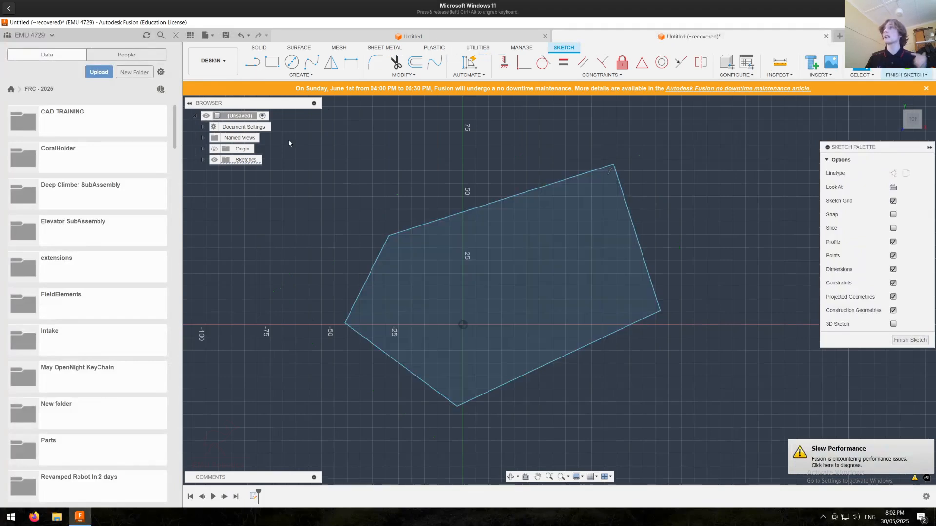
{"action": "left_click", "coordinate": [305, 75]}
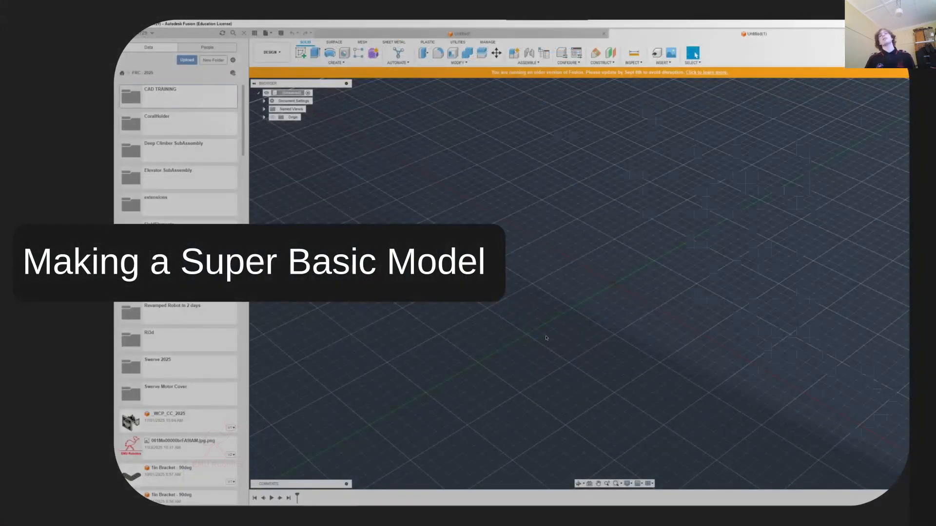
{"action": "left_click", "coordinate": [546, 338]}
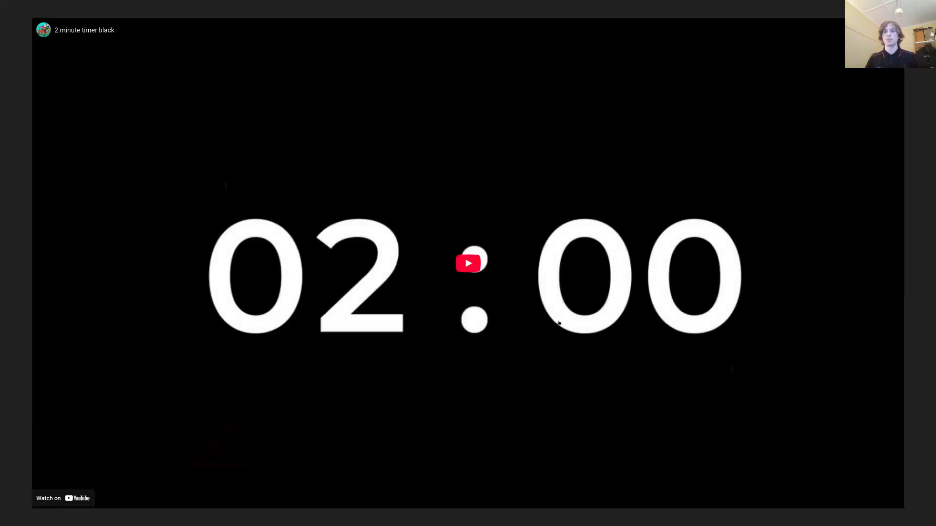
{"action": "left_click", "coordinate": [496, 289]}
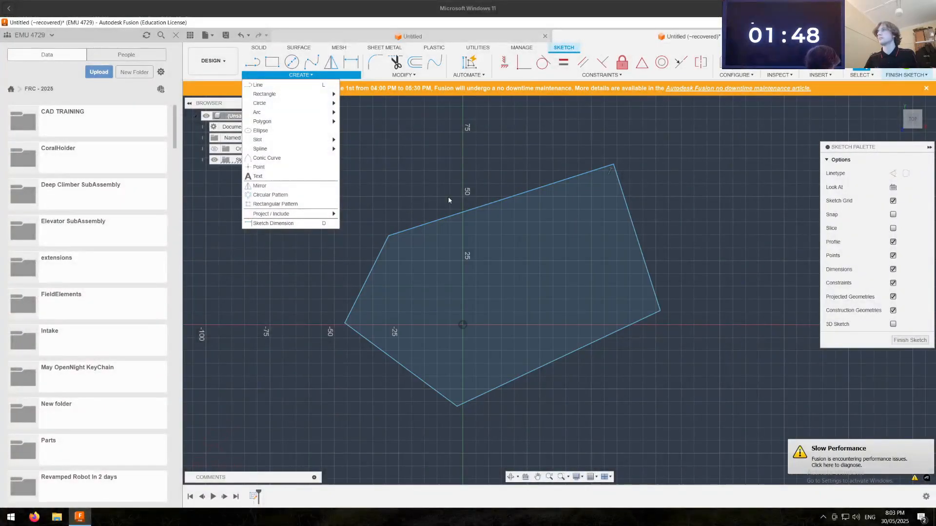
{"action": "left_click", "coordinate": [431, 188]}
{"action": "left_click", "coordinate": [300, 75]}
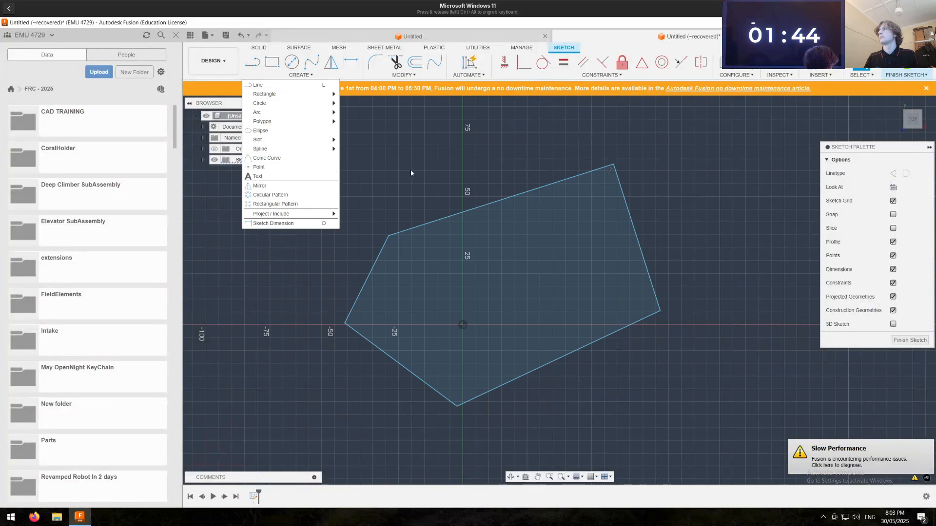
{"action": "left_click", "coordinate": [457, 133]}
Step: Sketch the vertical back, bottom arm and lower inner edge of a block letter E above the five-sided profile with the Line tool
{"action": "middle_click_drag", "start_coordinate": [374, 250], "coordinate": [354, 283]}
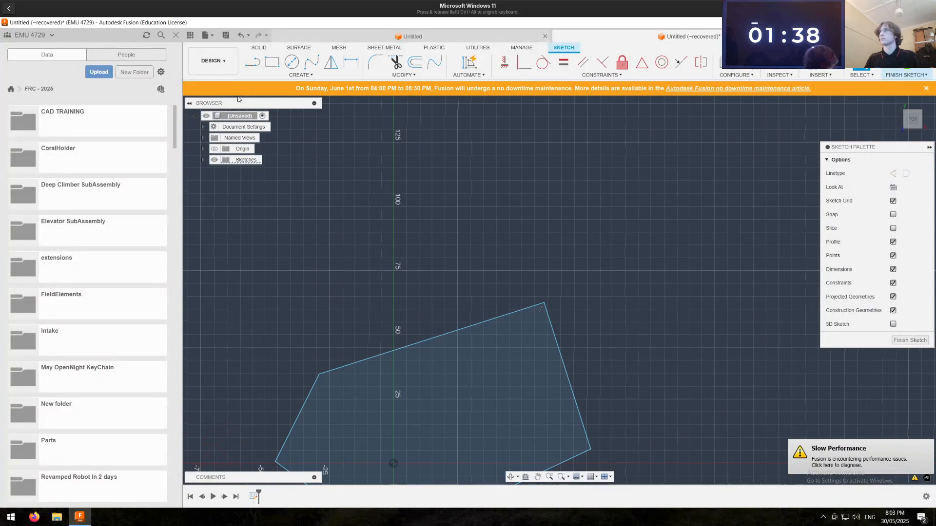
{"action": "left_click", "coordinate": [253, 62]}
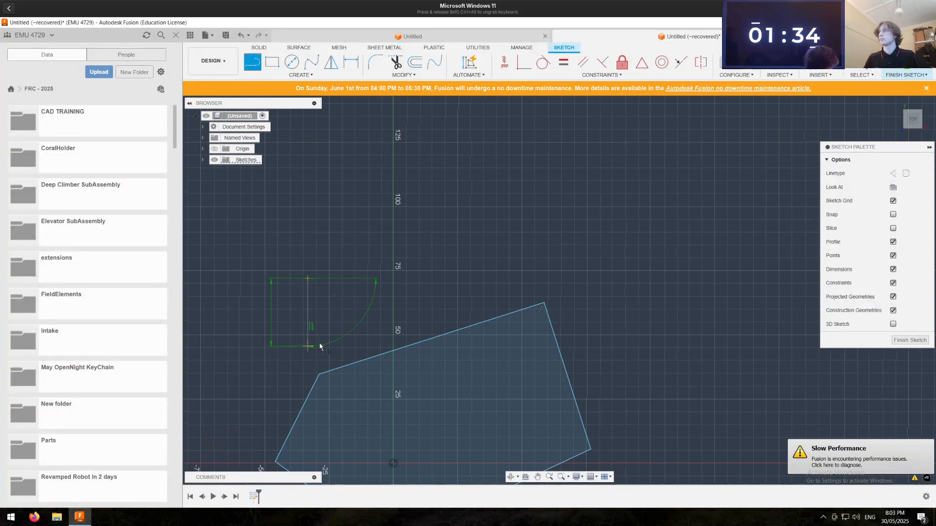
{"action": "left_click", "coordinate": [307, 346]}
{"action": "left_click", "coordinate": [347, 342]}
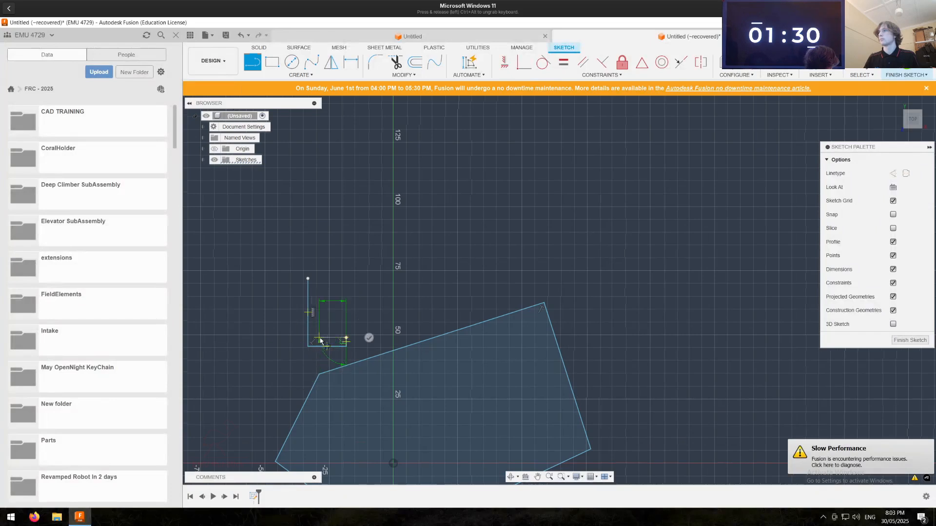
{"action": "left_click", "coordinate": [319, 338]}
{"action": "scroll", "coordinate": [320, 322], "scroll_direction": "up", "scroll_amount": 5}
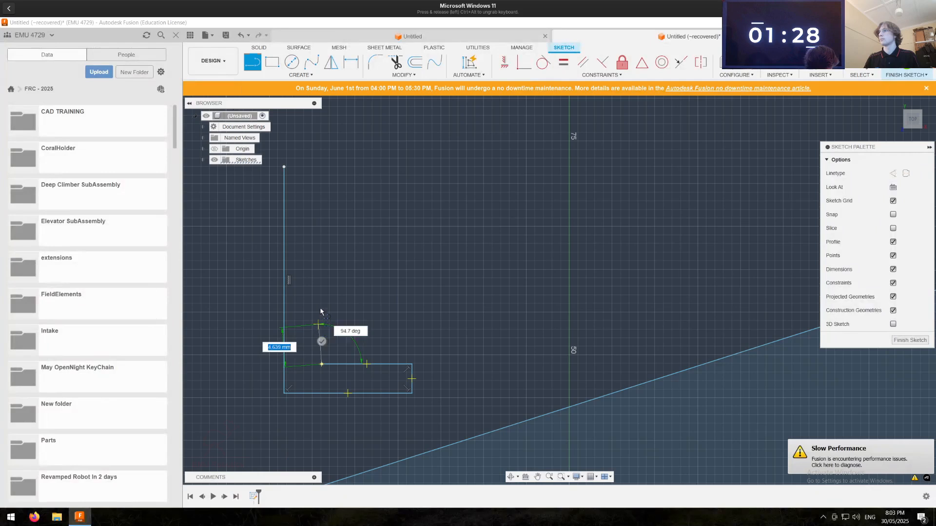
{"action": "left_click", "coordinate": [321, 303]}
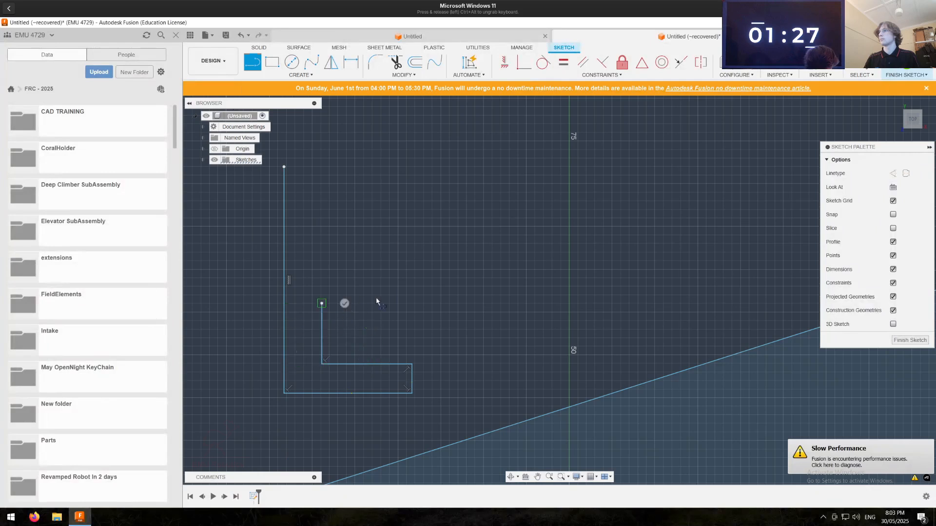
Step: Continue the line chain to form the E's thin middle arm, ending it level with the end of the bottom arm
{"action": "left_click", "coordinate": [412, 303]}
{"action": "left_click", "coordinate": [412, 284]}
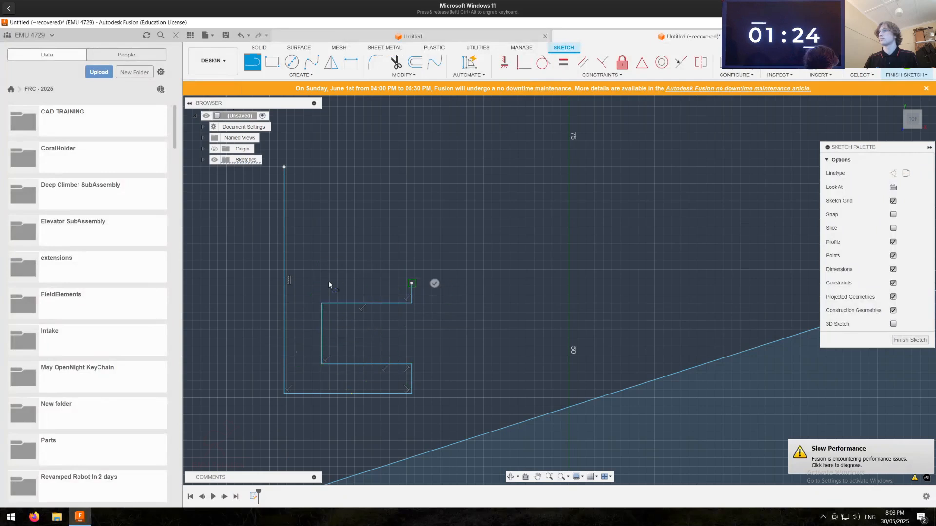
{"action": "left_click", "coordinate": [321, 283]}
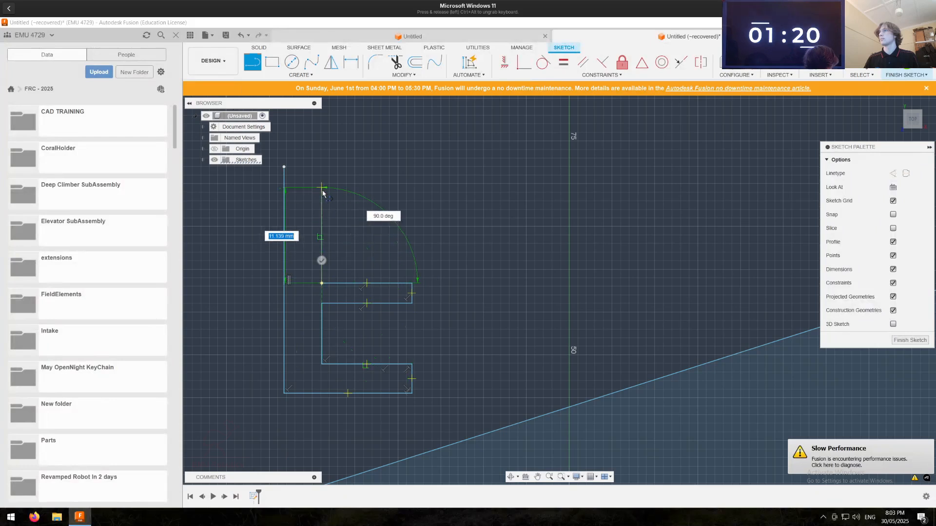
Step: Sketch the E's top arm about 3.4 mm thick and close the outline with a Coincident constraint between its two open endpoints
{"action": "left_click", "coordinate": [321, 191]}
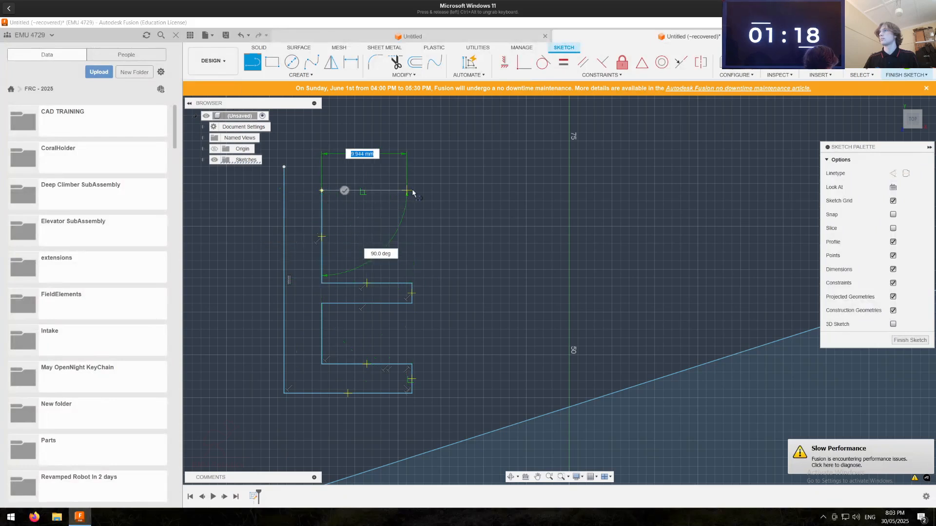
{"action": "left_click", "coordinate": [412, 190]}
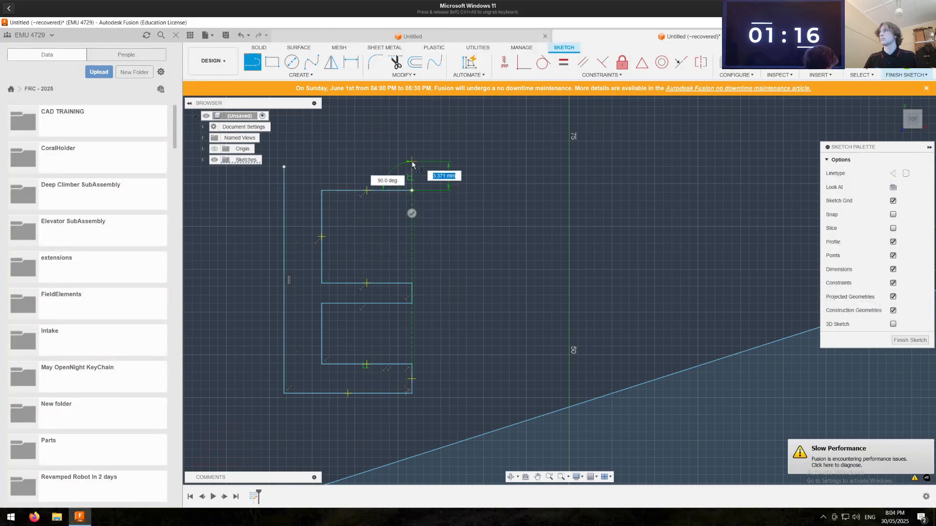
{"action": "left_click", "coordinate": [412, 162]}
{"action": "left_click", "coordinate": [295, 162]}
{"action": "key", "text": "Escape"}
{"action": "left_click", "coordinate": [282, 167], "text": "shift"}
{"action": "left_click", "coordinate": [524, 65]}
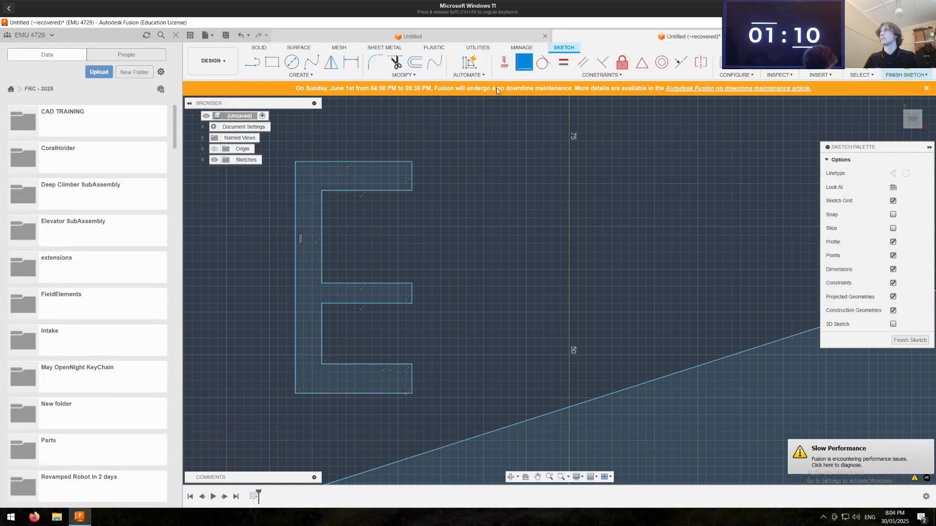
Step: Move the letter E's middle arm up so it sits slightly above the middle of the vertical back
{"action": "left_click_drag", "start_coordinate": [439, 268], "coordinate": [330, 313]}
{"action": "mouse_move", "coordinate": [412, 292]}
{"action": "left_mouse_down"}
{"action": "mouse_move", "coordinate": [410, 244]}
{"action": "mouse_move", "coordinate": [411, 254]}
{"action": "left_mouse_up"}
{"action": "left_click", "coordinate": [450, 244]}
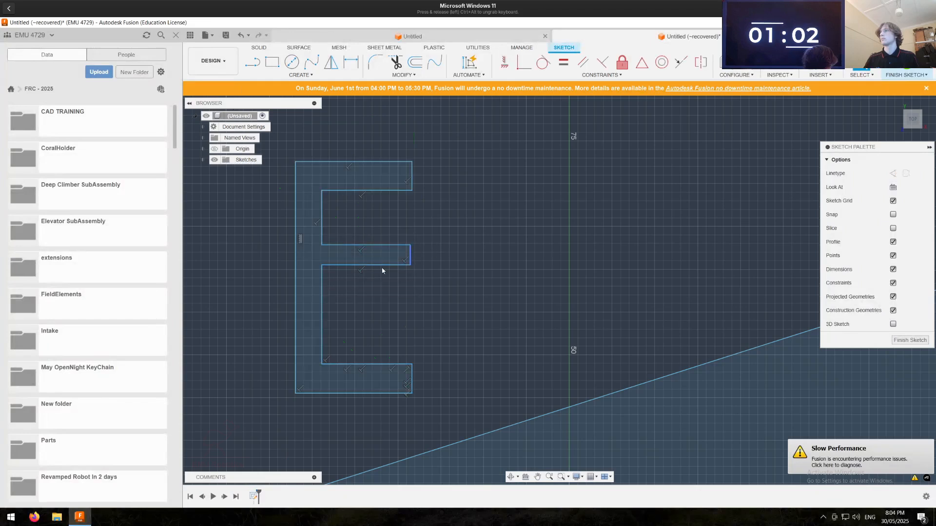
Step: Add the sketch text "MU :)" with a height of 10 mm beside the letter E
{"action": "scroll", "coordinate": [383, 271], "scroll_direction": "down", "scroll_amount": 4}
{"action": "left_click", "coordinate": [299, 74]}
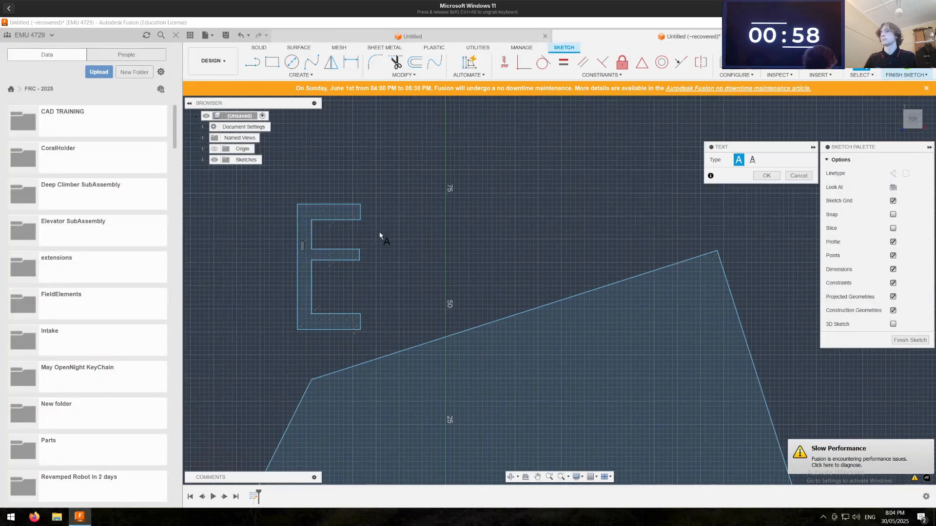
{"action": "left_click", "coordinate": [378, 248]}
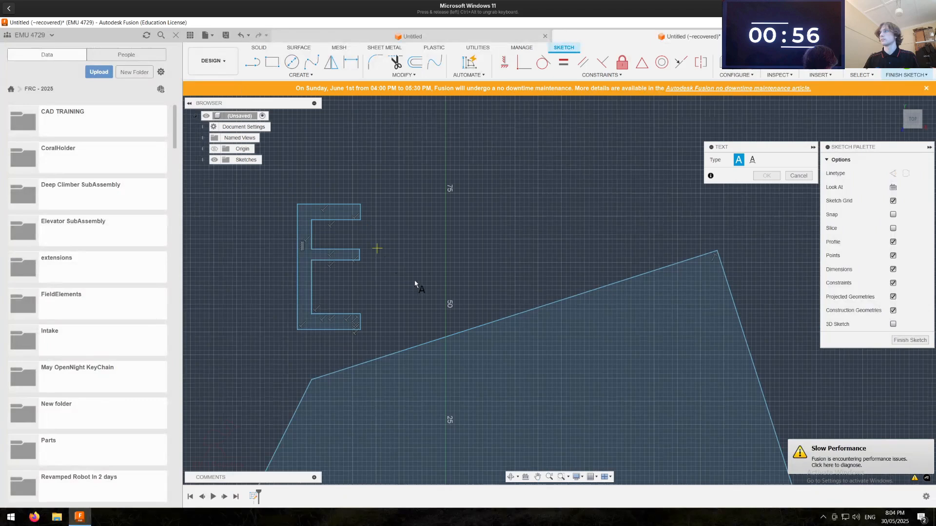
{"action": "left_click", "coordinate": [450, 303]}
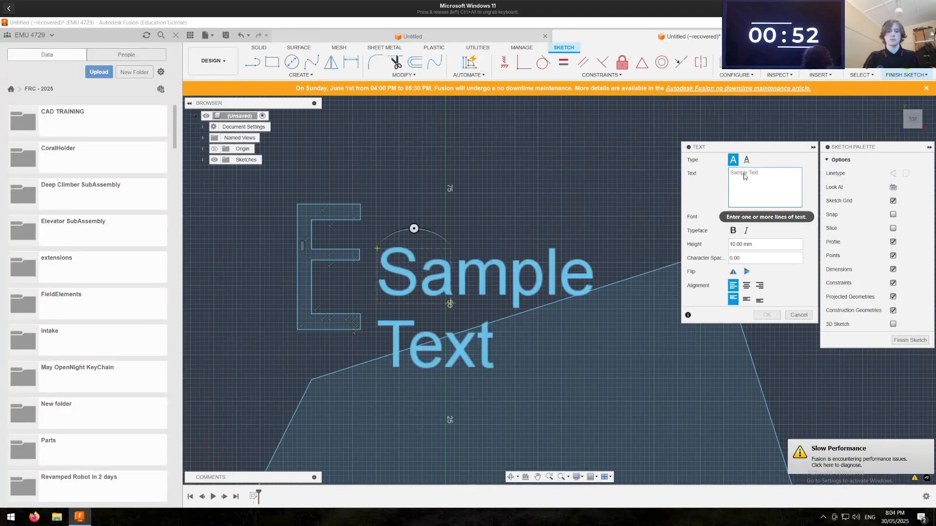
{"action": "type", "text": "MU"}
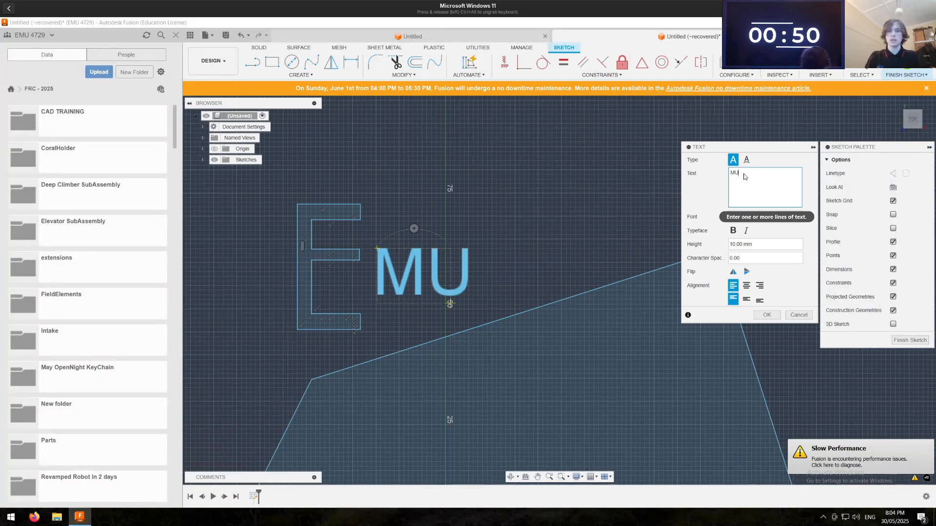
{"action": "type", "text": " :)"}
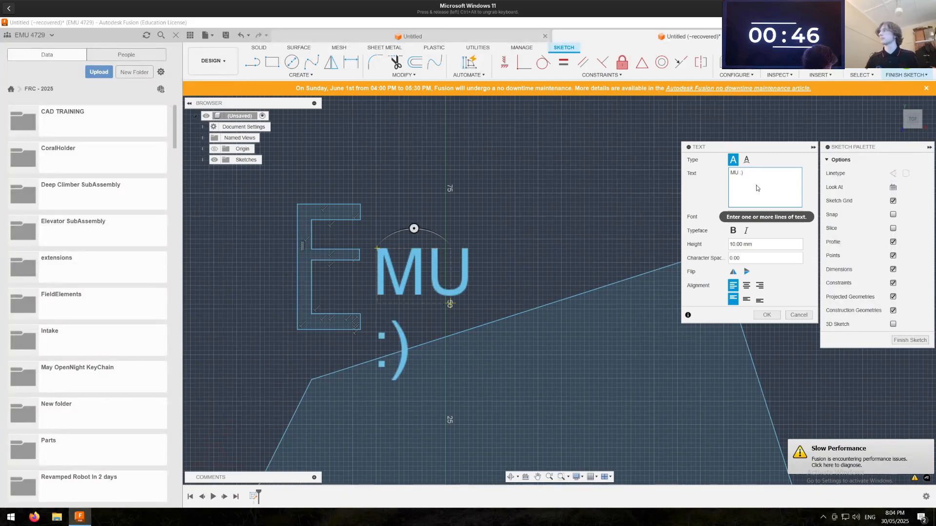
{"action": "left_click", "coordinate": [766, 315]}
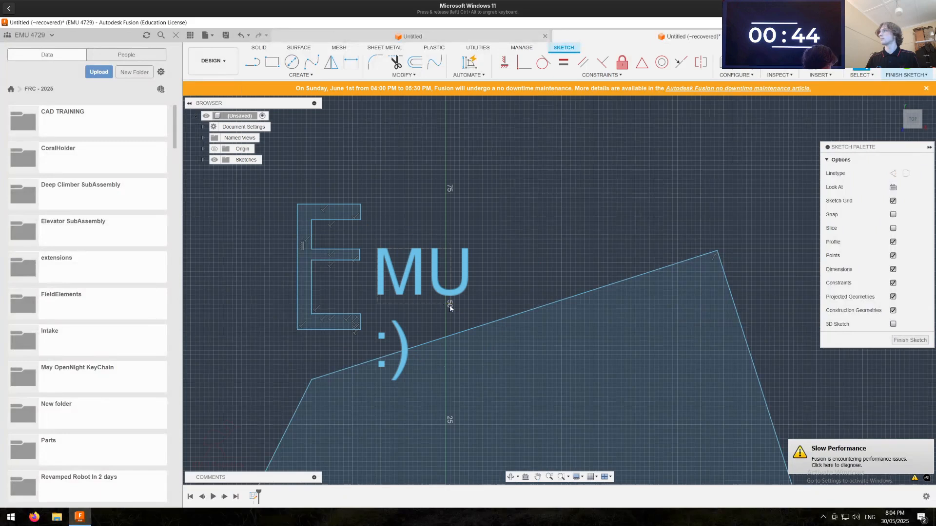
Step: Widen the text frame so "MU :)" fits on one line, and finish and reopen the sketch
{"action": "left_click", "coordinate": [450, 276]}
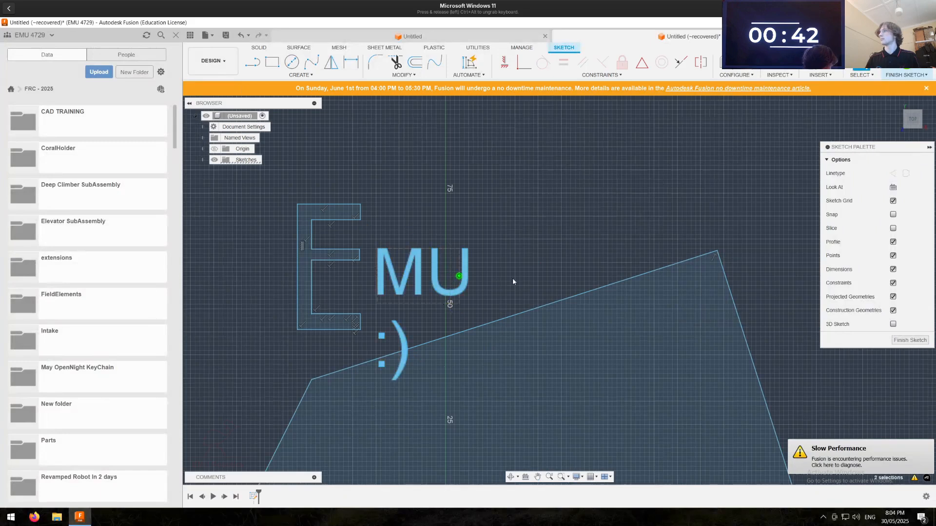
{"action": "left_click_drag", "start_coordinate": [513, 281], "coordinate": [550, 266]}
{"action": "left_click", "coordinate": [905, 74]}
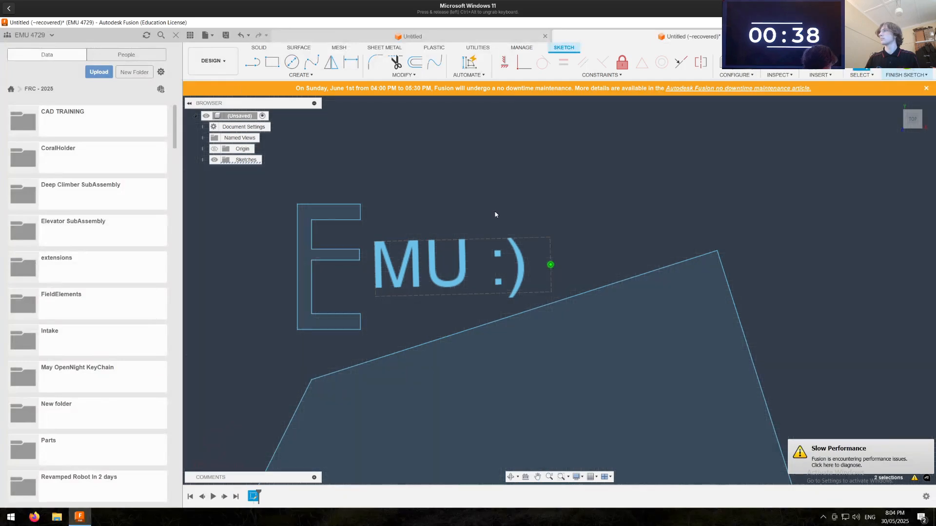
{"action": "double_click", "coordinate": [253, 497]}
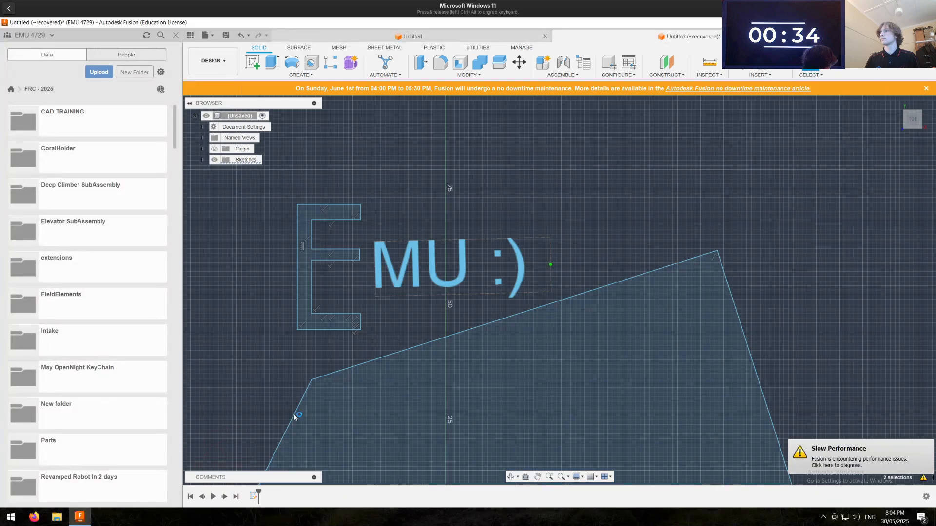
Step: Circular-pattern the whole E outline around the five-sided profile's upper-left corner with full distribution and a quantity of 3
{"action": "mouse_move", "coordinate": [286, 192]}
{"action": "left_mouse_down"}
{"action": "mouse_move", "coordinate": [370, 342]}
{"action": "mouse_move", "coordinate": [366, 332]}
{"action": "left_mouse_up"}
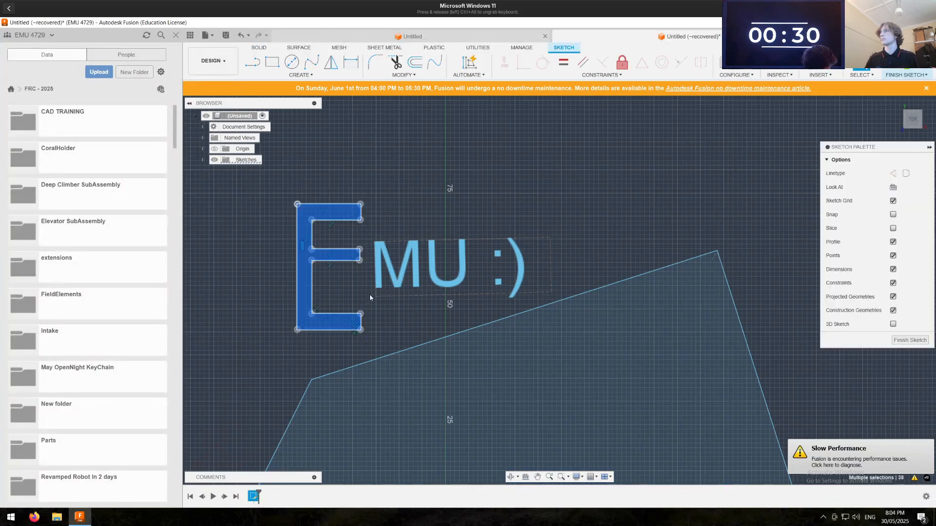
{"action": "left_click", "coordinate": [301, 74]}
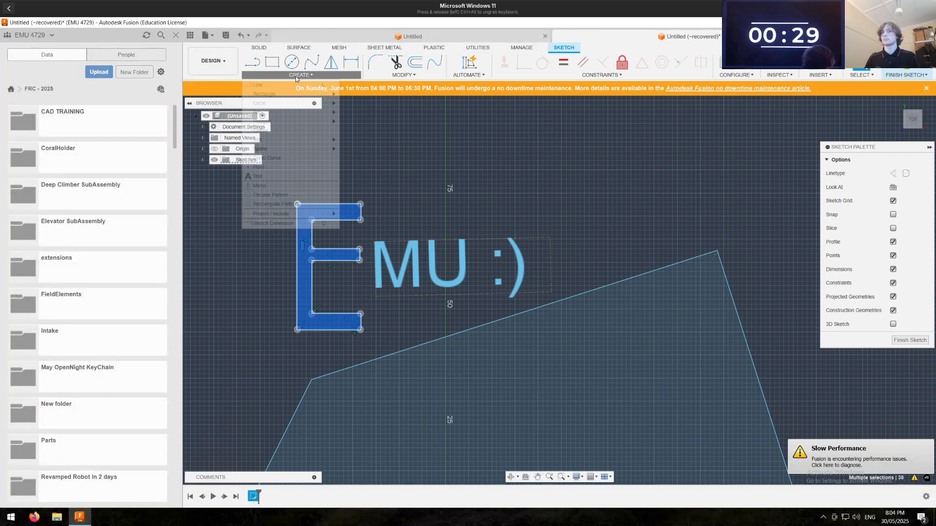
{"action": "left_click", "coordinate": [270, 195]}
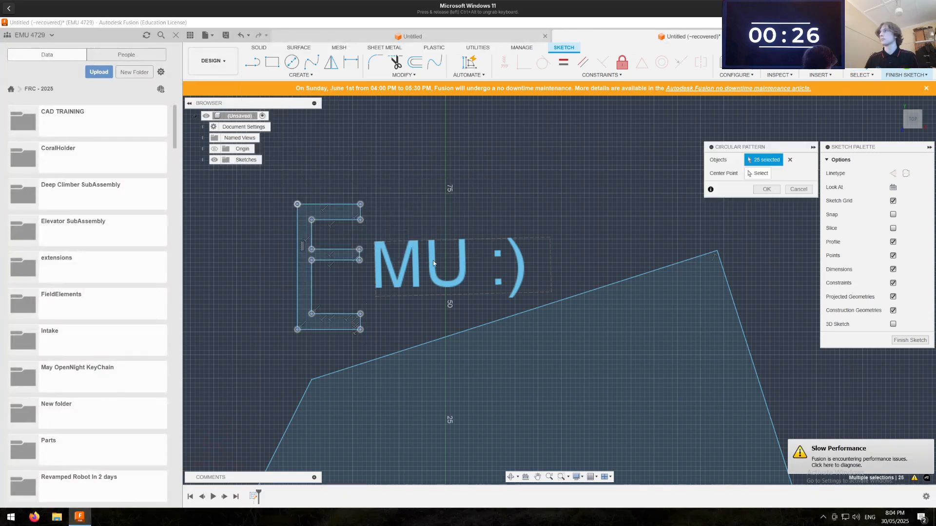
{"action": "left_click", "coordinate": [756, 174]}
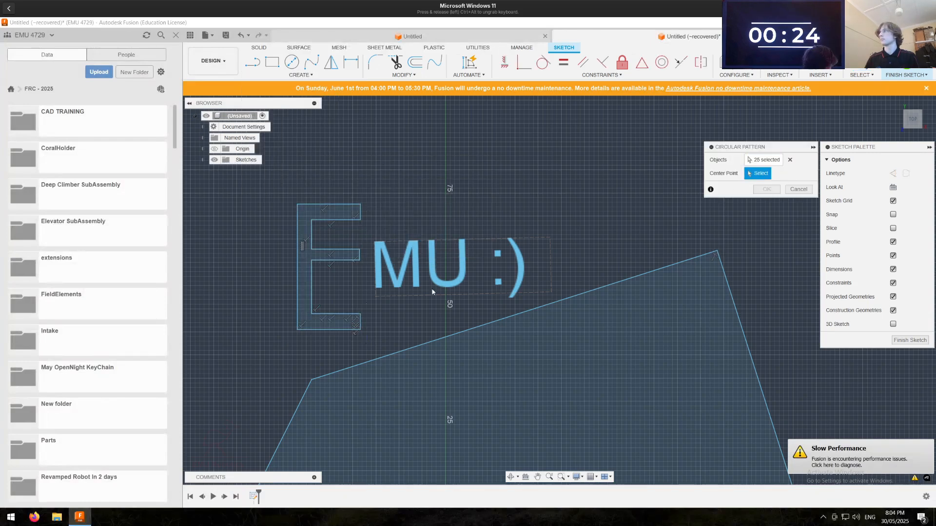
{"action": "left_click", "coordinate": [312, 380]}
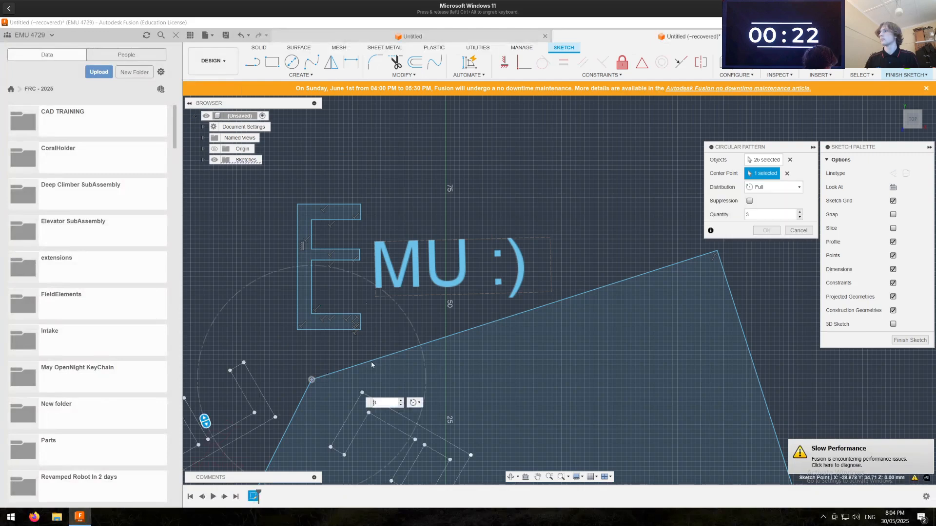
{"action": "key", "text": "Return"}
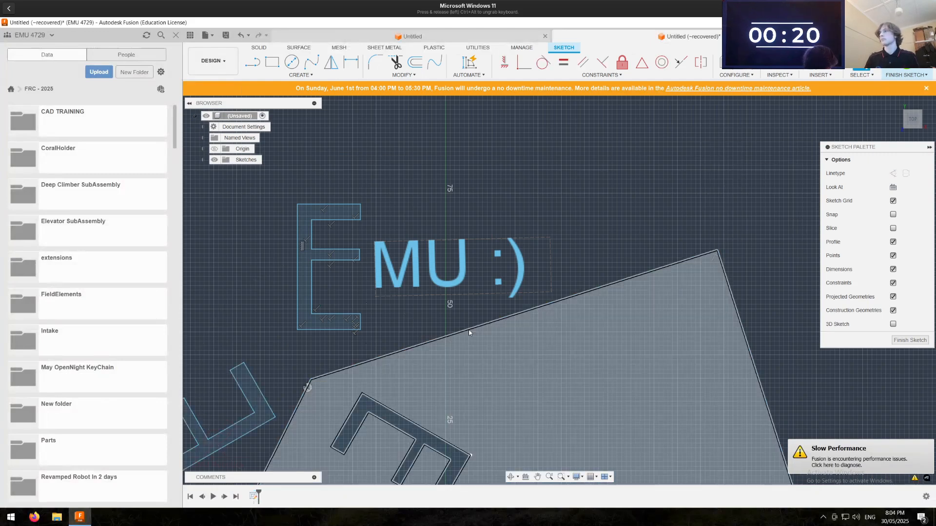
Step: Sketch a circle above the "MU :)" text
{"action": "scroll", "coordinate": [476, 320], "scroll_direction": "down", "scroll_amount": 3}
{"action": "middle_click_drag", "start_coordinate": [499, 299], "coordinate": [494, 239]}
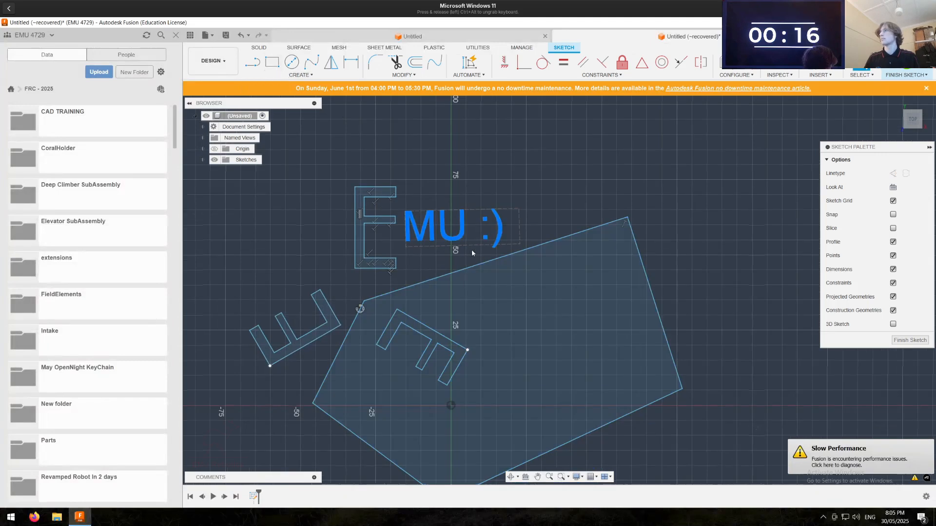
{"action": "middle_click_drag", "start_coordinate": [455, 181], "coordinate": [361, 118]}
{"action": "key", "text": "c"}
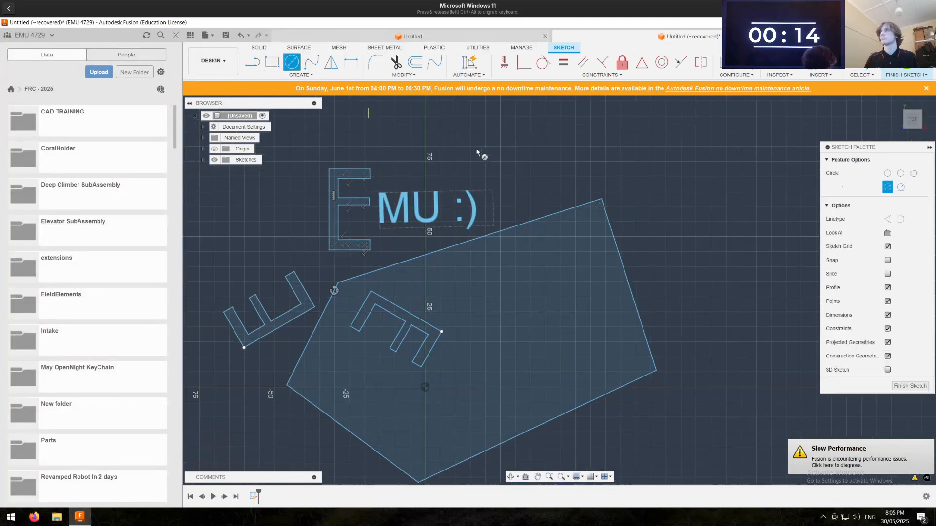
{"action": "left_click", "coordinate": [441, 122]}
{"action": "left_click", "coordinate": [478, 148]}
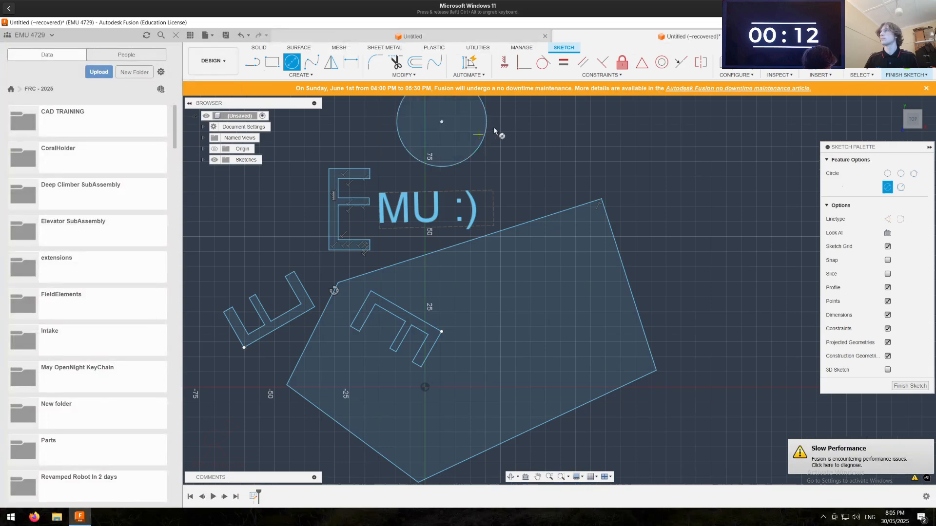
{"action": "key", "text": "Escape"}
Step: Sketch a C-shaped Three Point Arc Slot beside the circle, just above the five-sided profile's top corner
{"action": "left_click", "coordinate": [313, 75]}
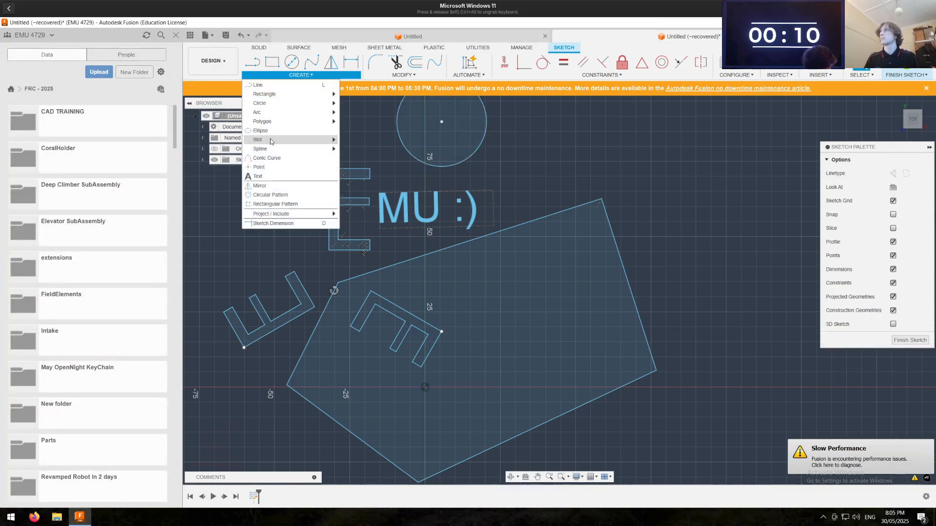
{"action": "mouse_move", "coordinate": [265, 141]}
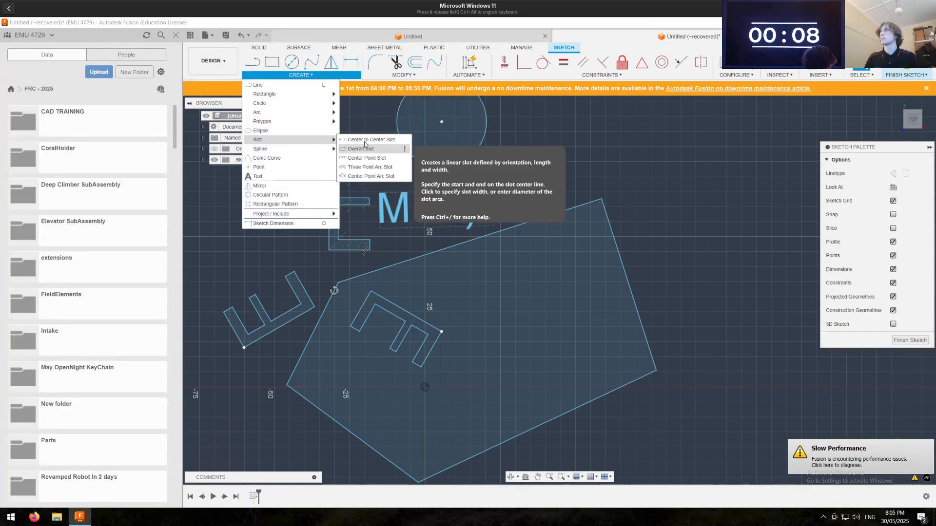
{"action": "left_click", "coordinate": [371, 167]}
{"action": "left_click", "coordinate": [536, 180]}
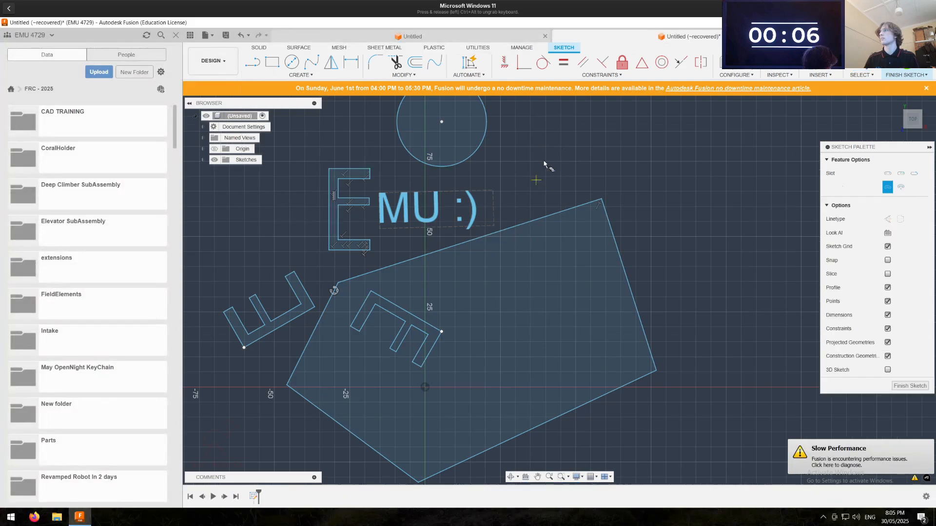
{"action": "left_click", "coordinate": [537, 132]}
{"action": "left_click", "coordinate": [600, 161]}
{"action": "left_click", "coordinate": [613, 163]}
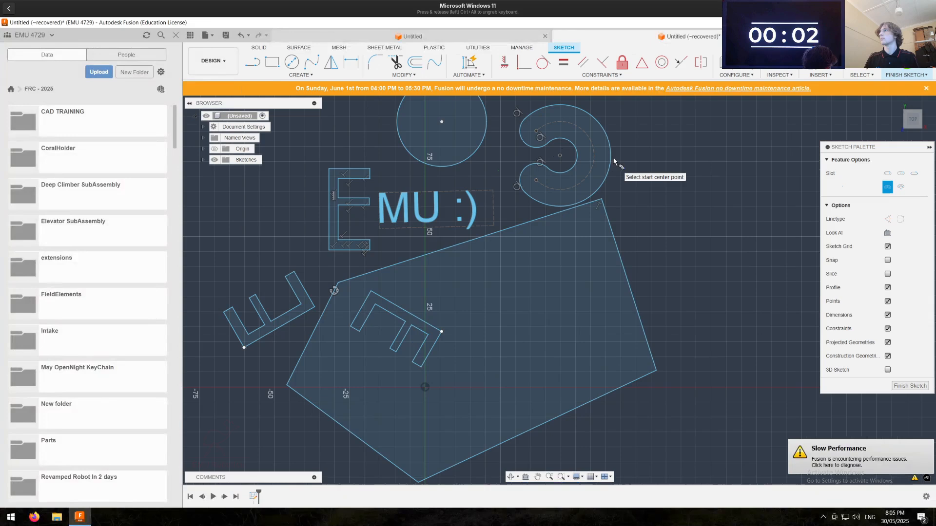
{"action": "key", "text": "Escape"}
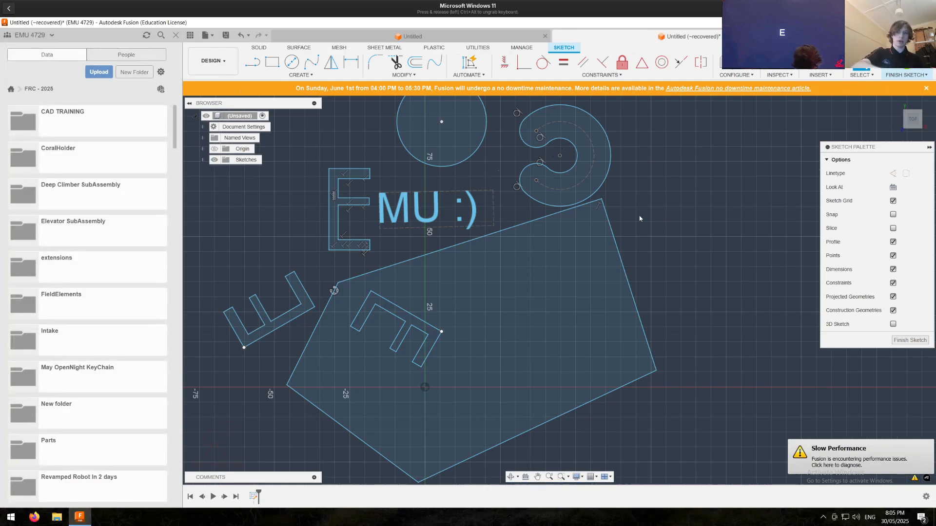
Step: Extrude the five-sided profile 50 mm to one side as a new body, leaving the E inside it cut out
{"action": "key", "text": "e"}
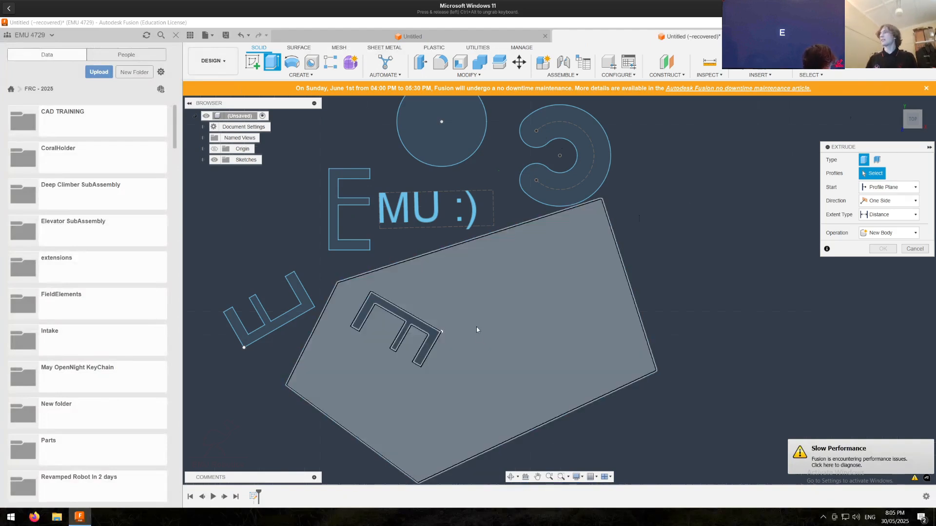
{"action": "middle_click_drag", "start_coordinate": [461, 294], "coordinate": [379, 231], "text": "shift"}
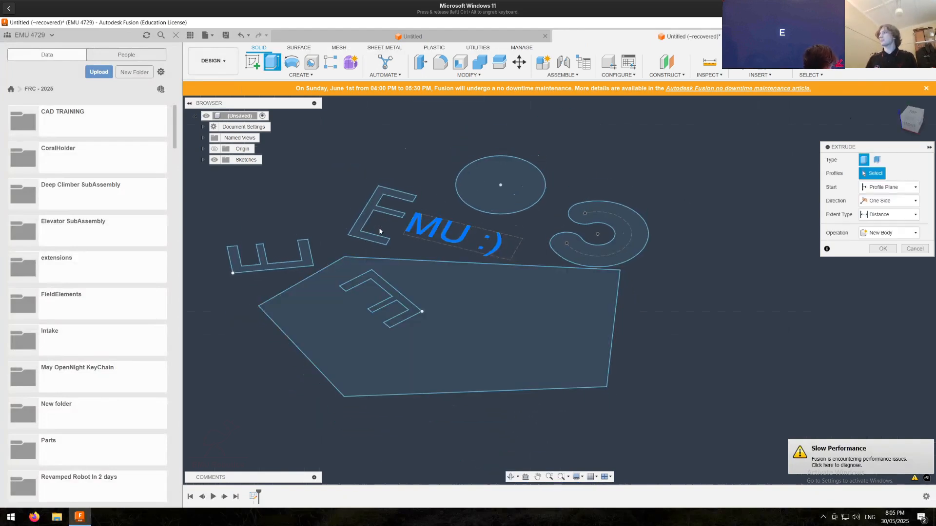
{"action": "left_click", "coordinate": [409, 277]}
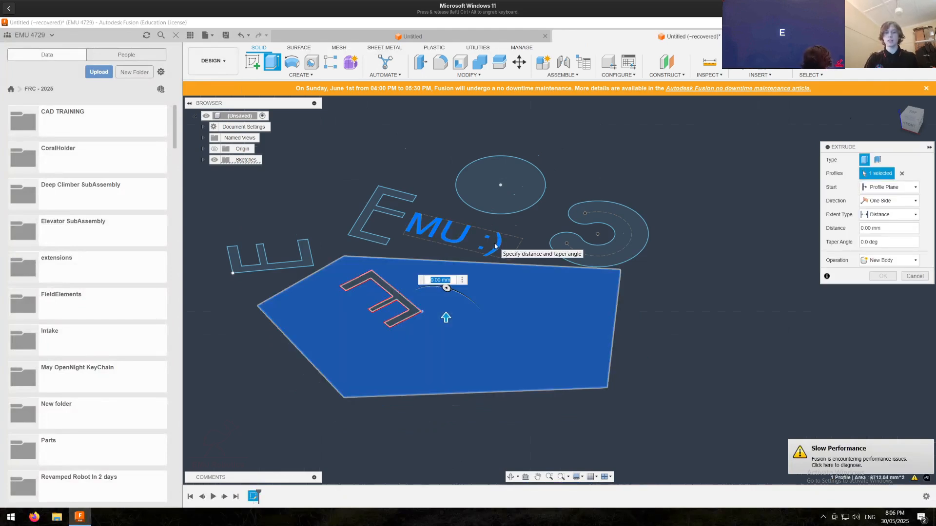
{"action": "type", "text": "100"}
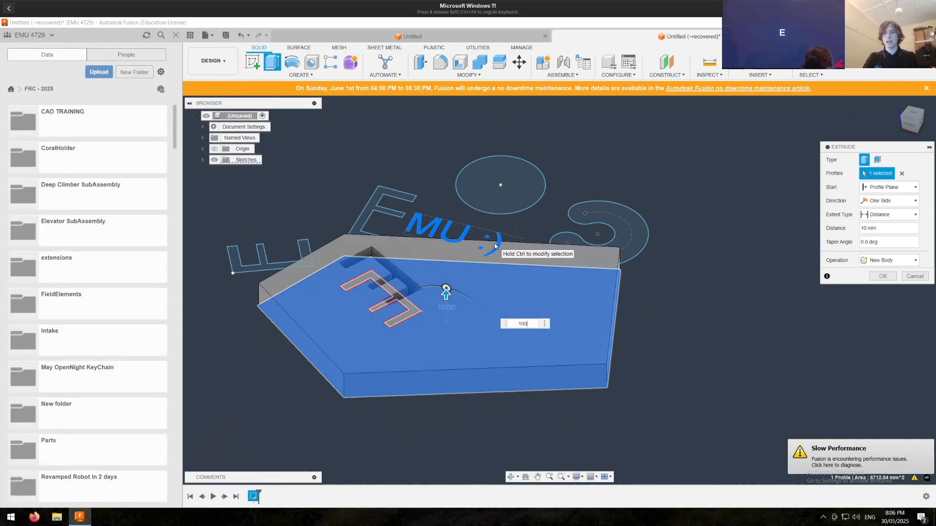
{"action": "key", "text": "BackSpace"}
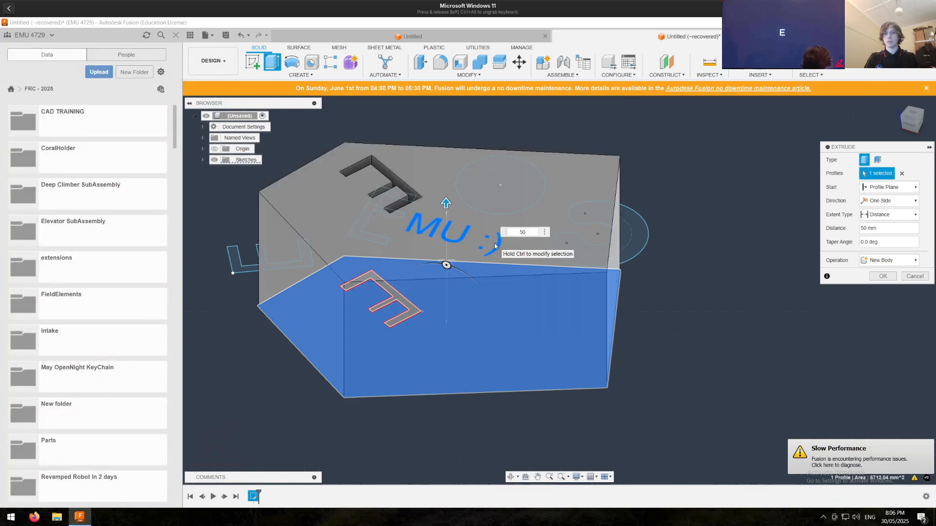
{"action": "key", "text": "Return"}
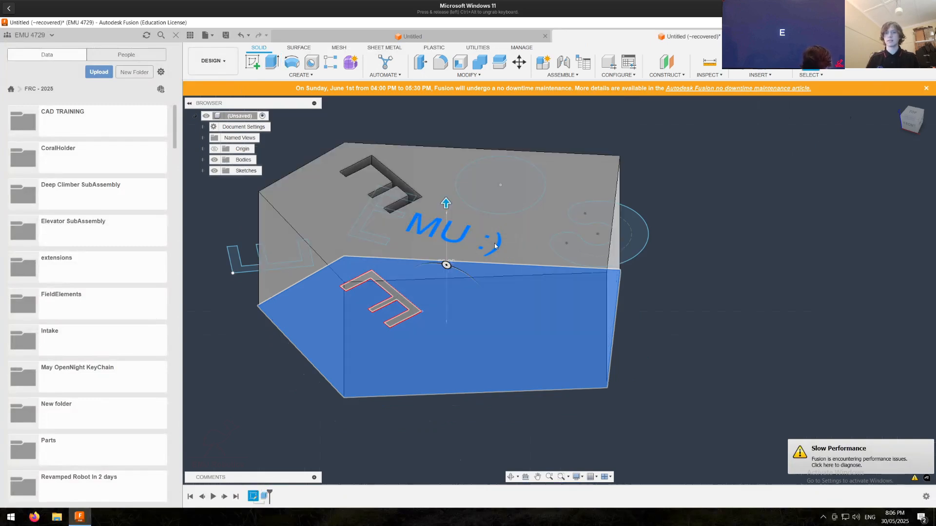
{"action": "scroll", "coordinate": [591, 289], "scroll_direction": "down", "scroll_amount": 3}
{"action": "middle_click_drag", "start_coordinate": [619, 278], "coordinate": [563, 268], "text": "shift"}
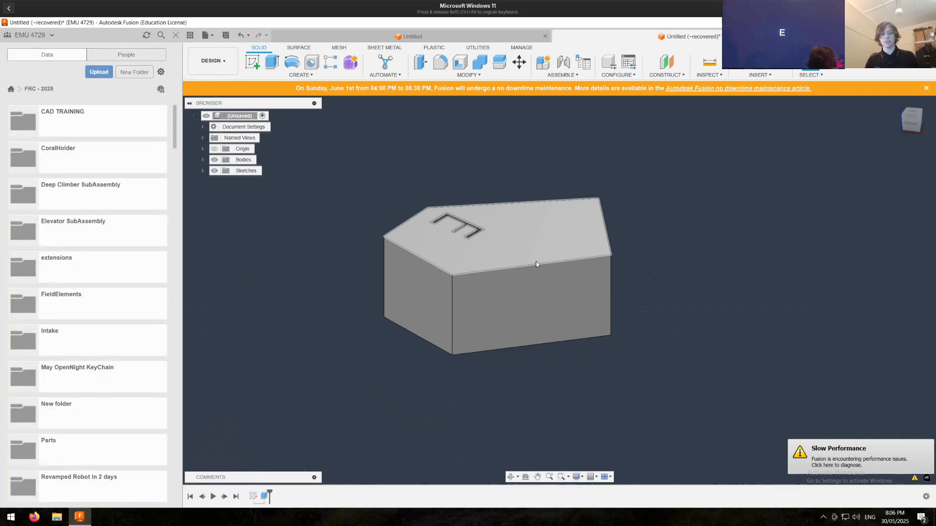
Step: Undo the extrusion of the five-sided profile to go back to its sketch, and redo it
{"action": "key", "text": "ctrl+z"}
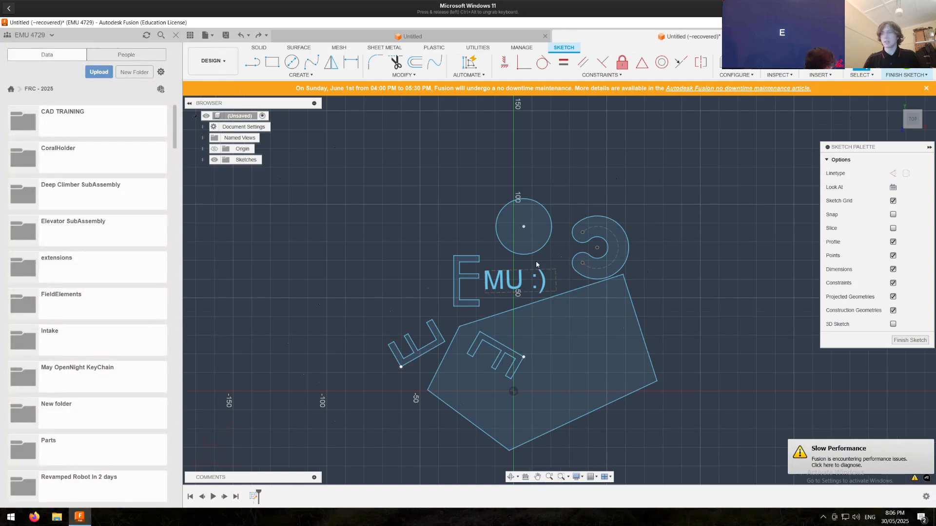
{"action": "left_click", "coordinate": [608, 233]}
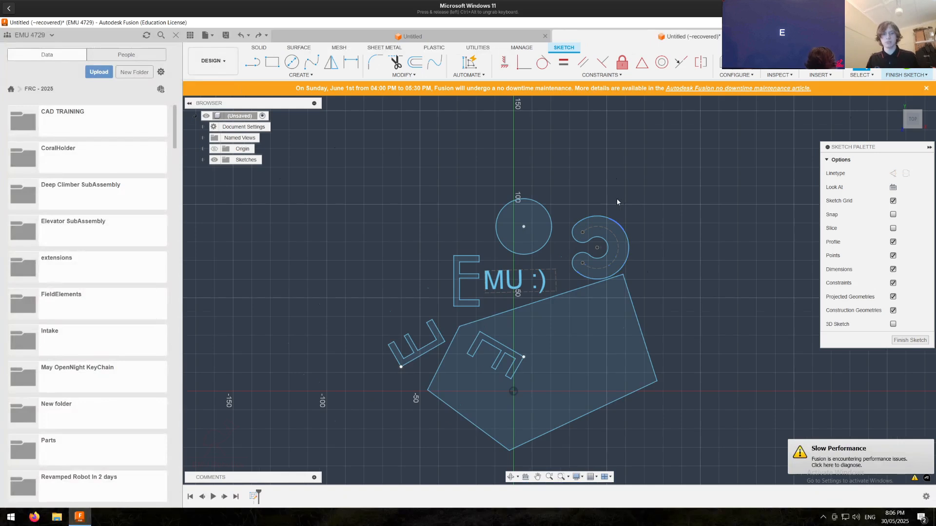
{"action": "key", "text": "ctrl+y"}
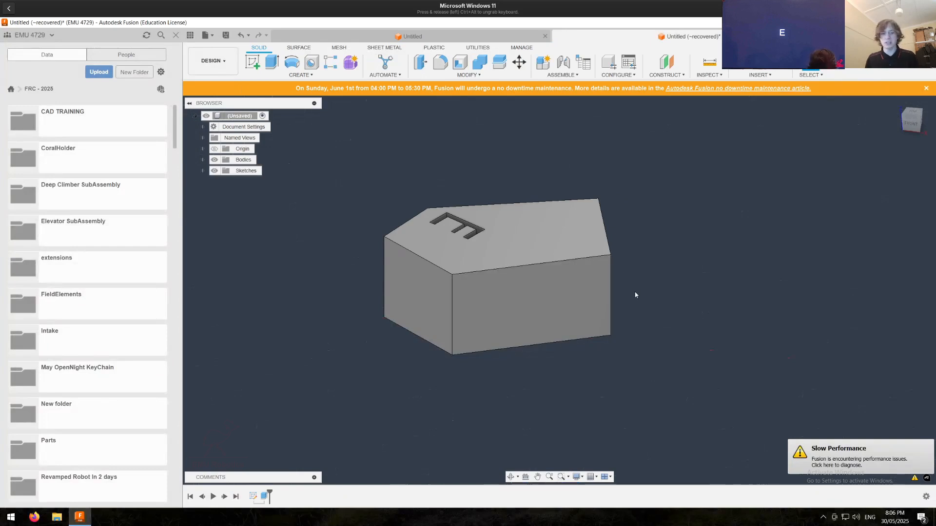
Step: Expand the sketches folder and make Sketch2 visible again alongside the extruded five-sided body
{"action": "key", "text": "e"}
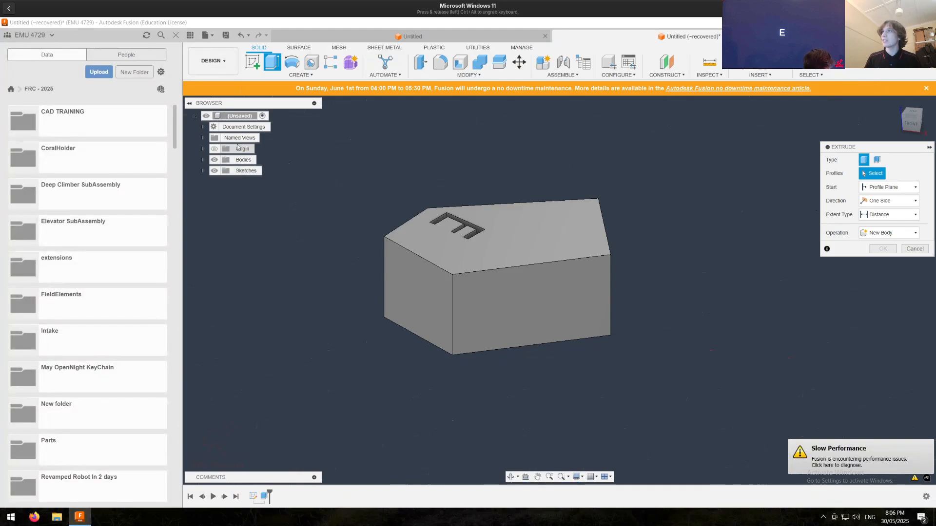
{"action": "left_click", "coordinate": [203, 172]}
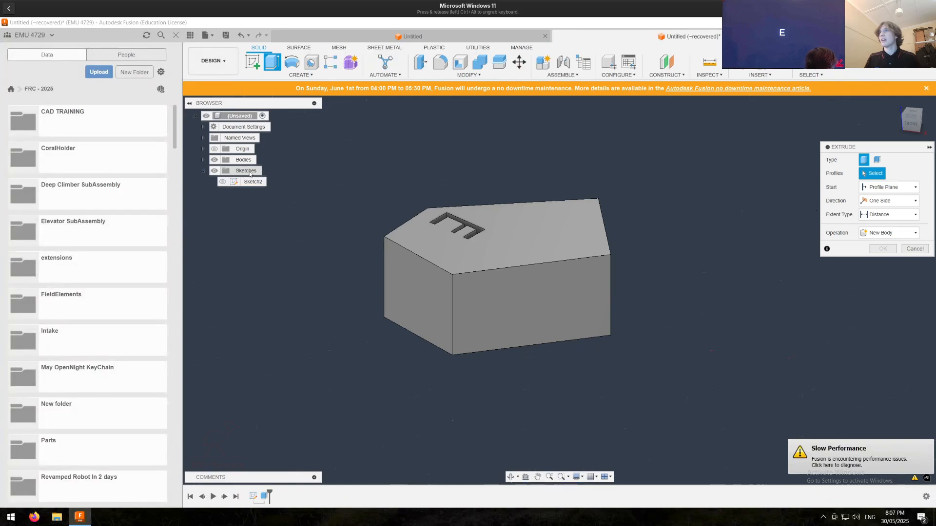
{"action": "left_click", "coordinate": [223, 182]}
{"action": "left_click", "coordinate": [222, 182]}
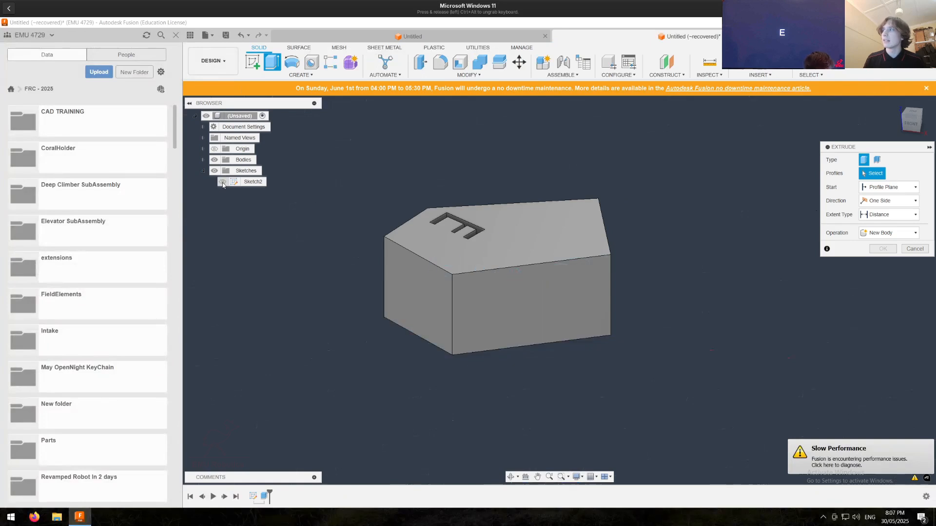
{"action": "left_click", "coordinate": [222, 182]}
{"action": "left_click", "coordinate": [214, 171]}
{"action": "left_click", "coordinate": [214, 171]}
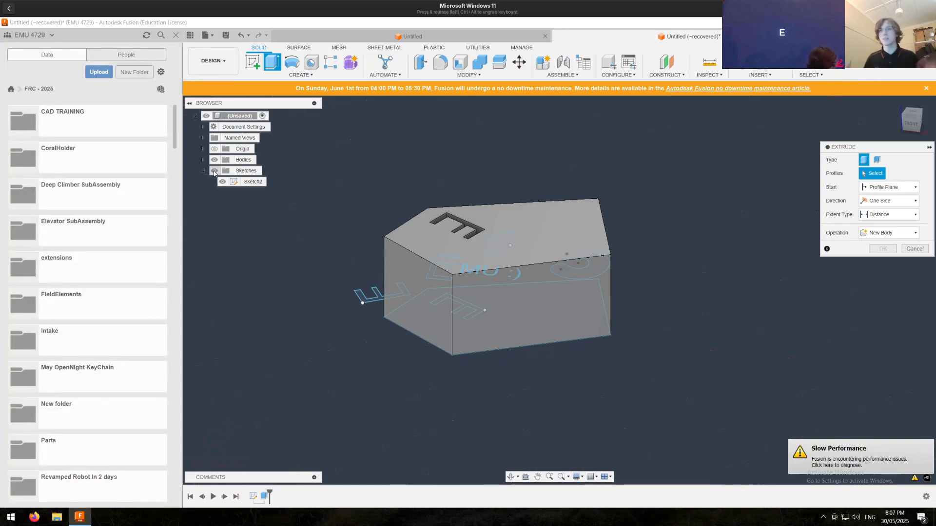
{"action": "middle_click_drag", "start_coordinate": [650, 232], "coordinate": [588, 256], "text": "shift"}
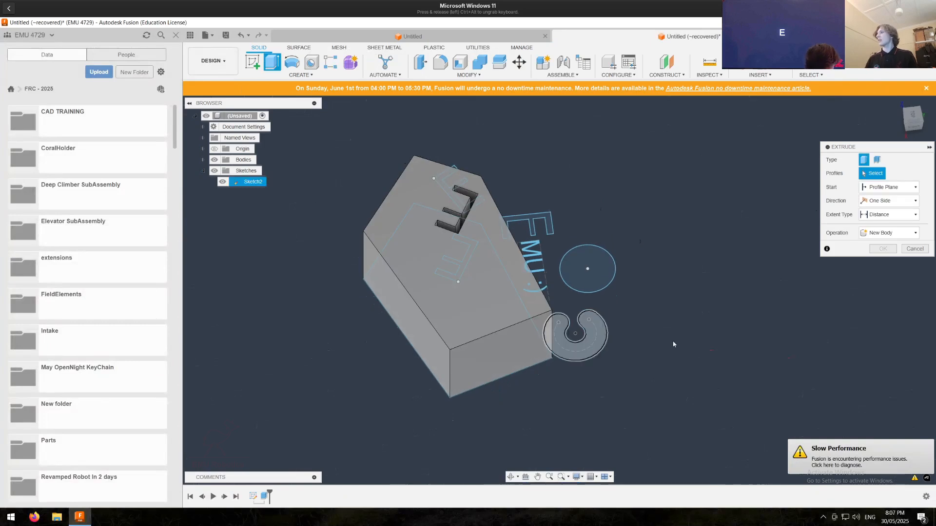
{"action": "middle_click_drag", "start_coordinate": [535, 281], "coordinate": [483, 262]}
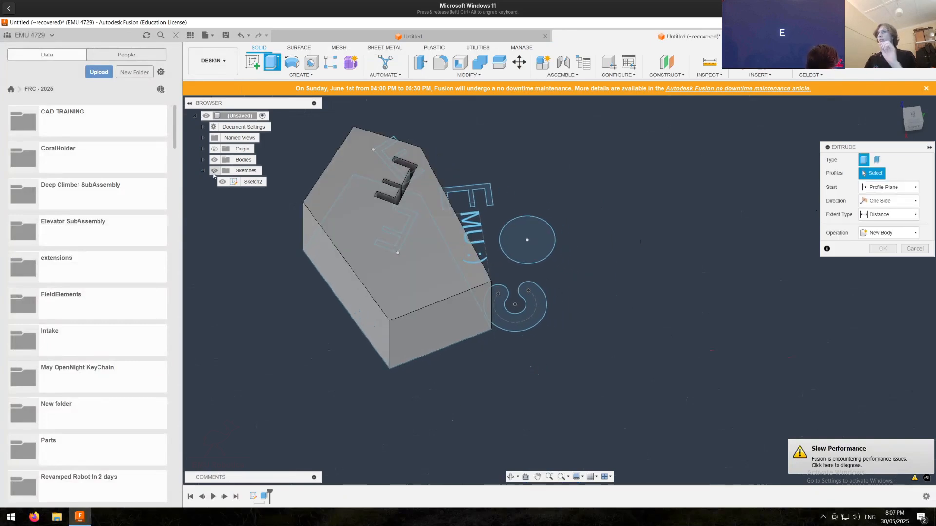
{"action": "key", "text": "Escape"}
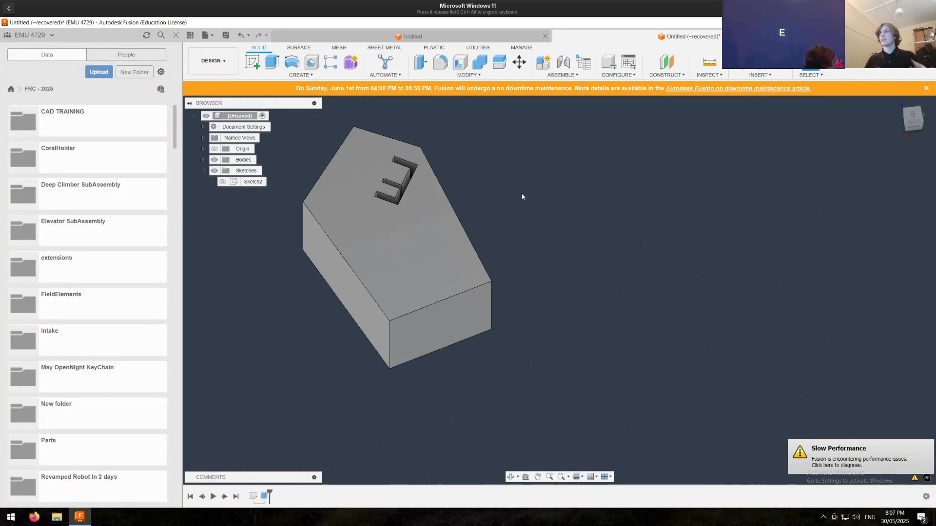
{"action": "left_click", "coordinate": [223, 182]}
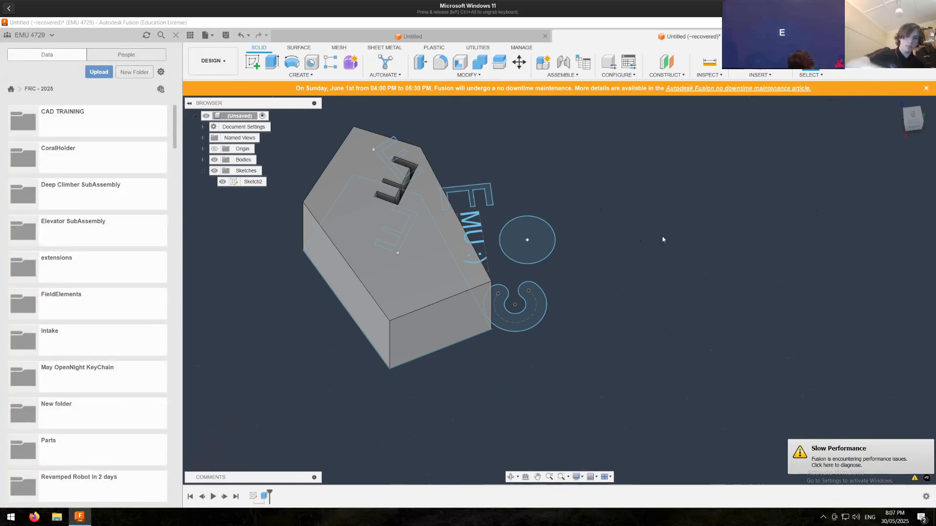
Step: Extrude the C-shaped slot profile 20 mm from the profile plane to one side as a new body
{"action": "key", "text": "e"}
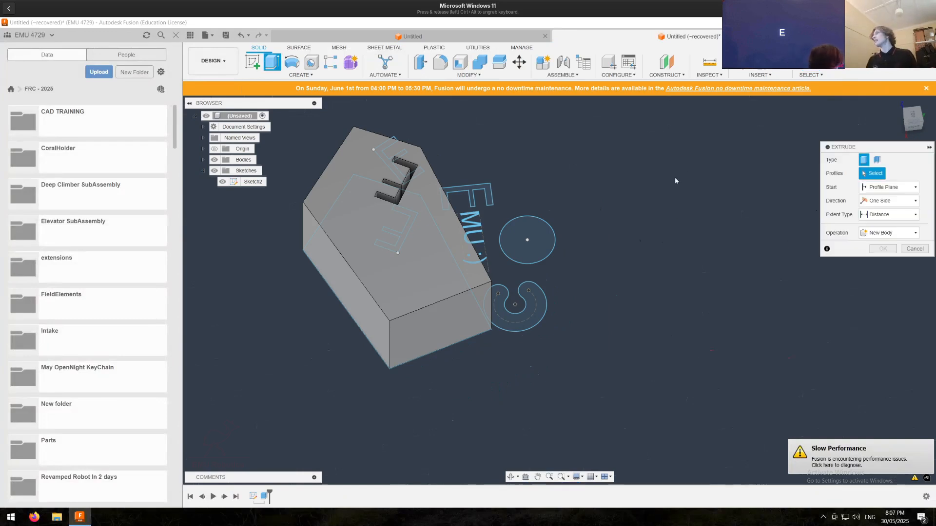
{"action": "left_click", "coordinate": [516, 318]}
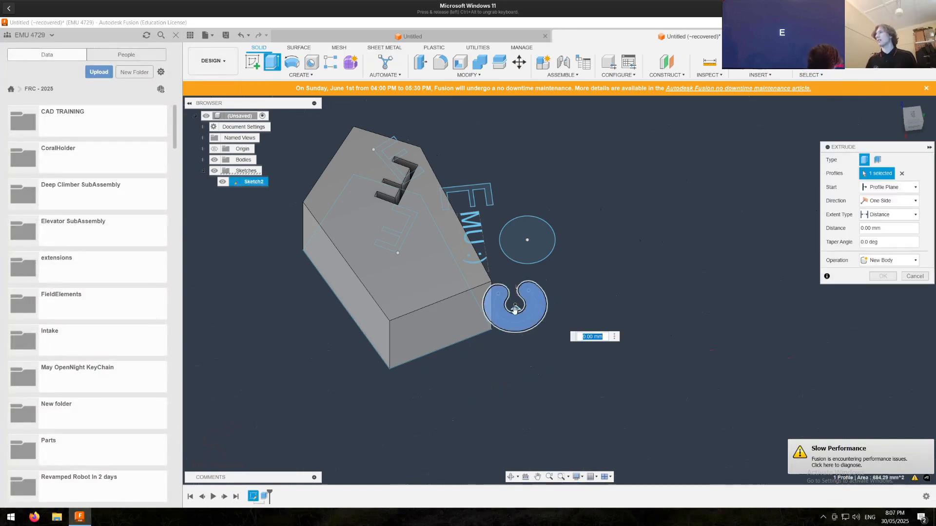
{"action": "left_click_drag", "start_coordinate": [514, 307], "coordinate": [520, 288]}
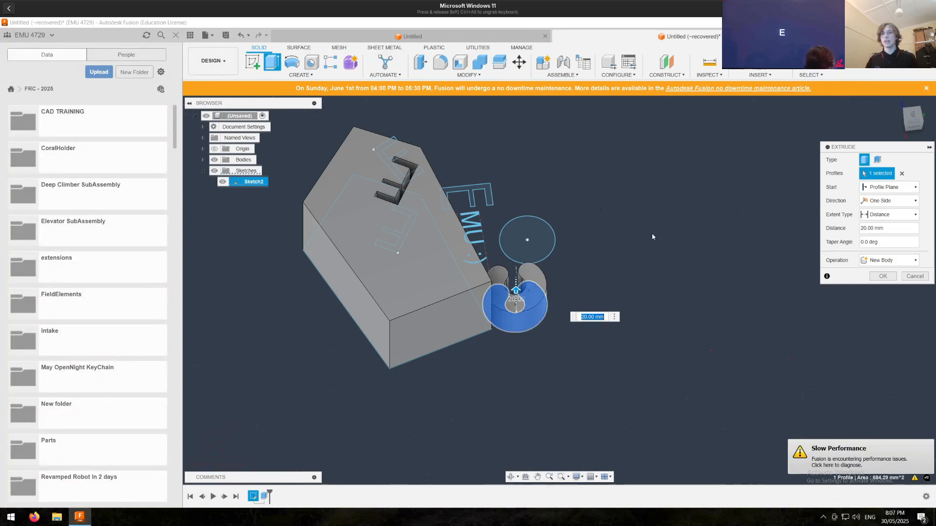
{"action": "left_click", "coordinate": [877, 190]}
{"action": "left_click", "coordinate": [876, 191]}
{"action": "left_click", "coordinate": [875, 202]}
{"action": "left_click", "coordinate": [877, 202]}
{"action": "left_click", "coordinate": [880, 214]}
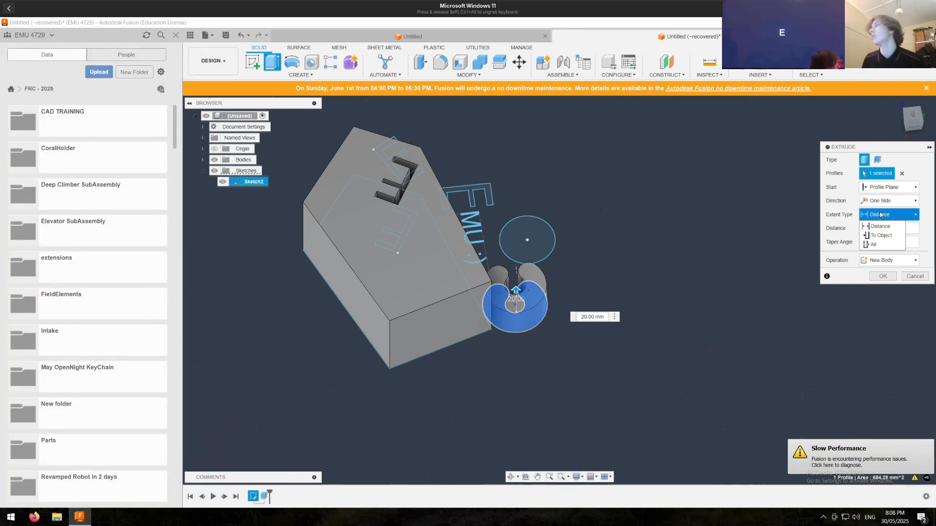
{"action": "left_click", "coordinate": [881, 219]}
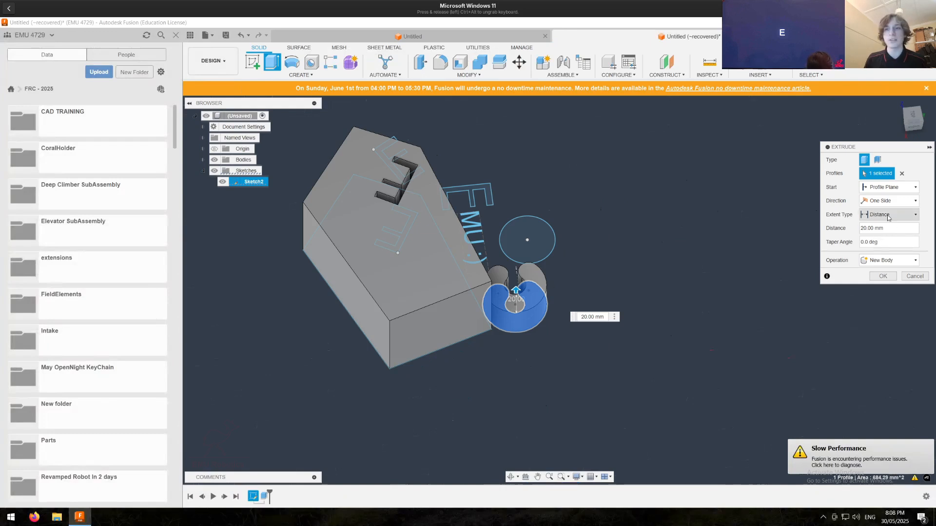
{"action": "left_click", "coordinate": [878, 264]}
{"action": "left_click", "coordinate": [878, 263]}
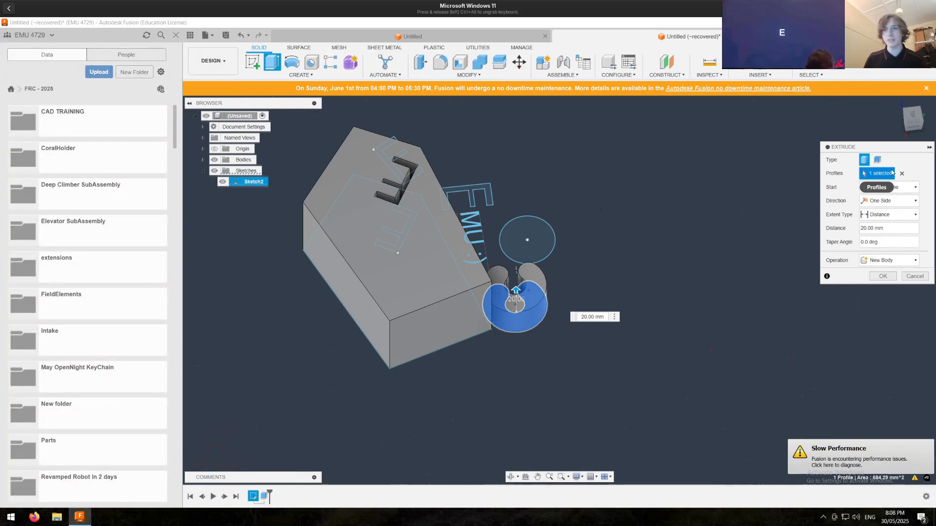
{"action": "left_click", "coordinate": [883, 276]}
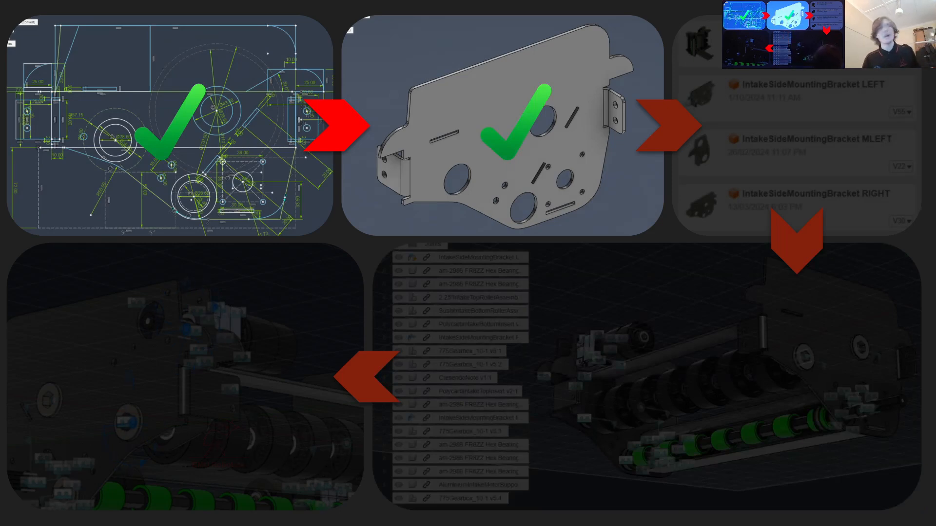
{"action": "left_click", "coordinate": [662, 361]}
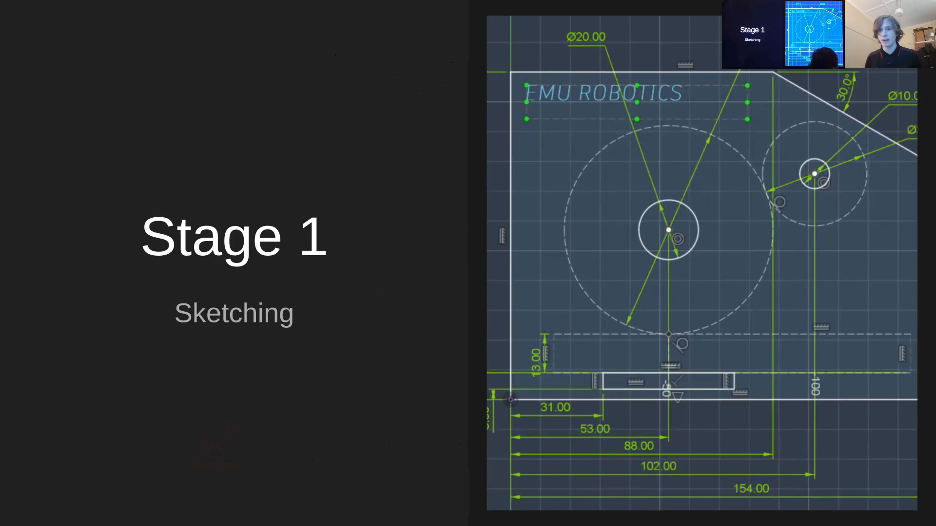
{"action": "key", "text": "Right"}
{"action": "key", "text": "Left"}
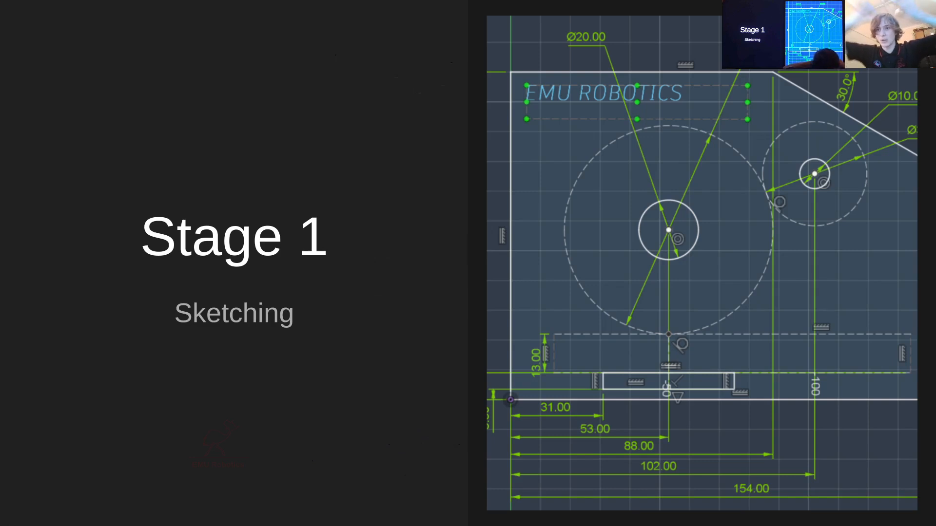
{"action": "key", "text": "Right"}
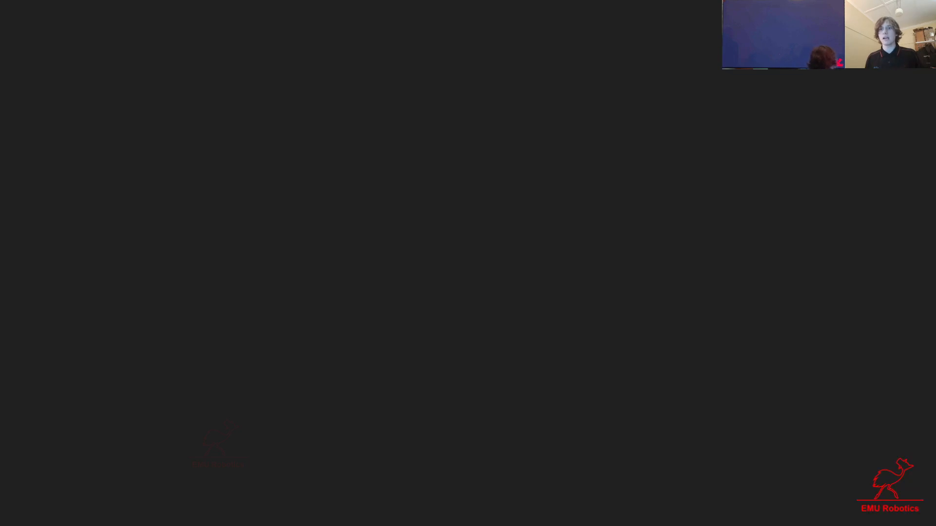
{"action": "left_click", "coordinate": [631, 401]}
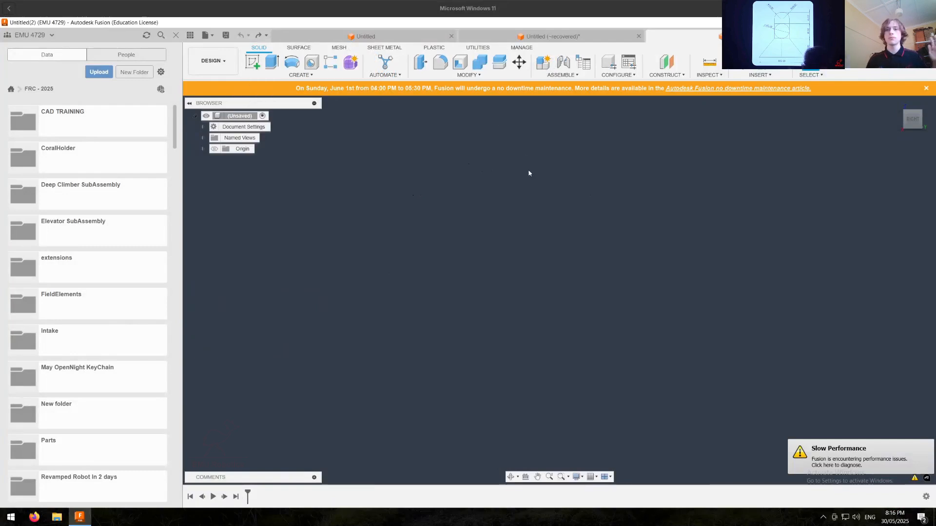
Step: Create a new sketch on the right-facing origin plane of the empty design
{"action": "left_click", "coordinate": [253, 65]}
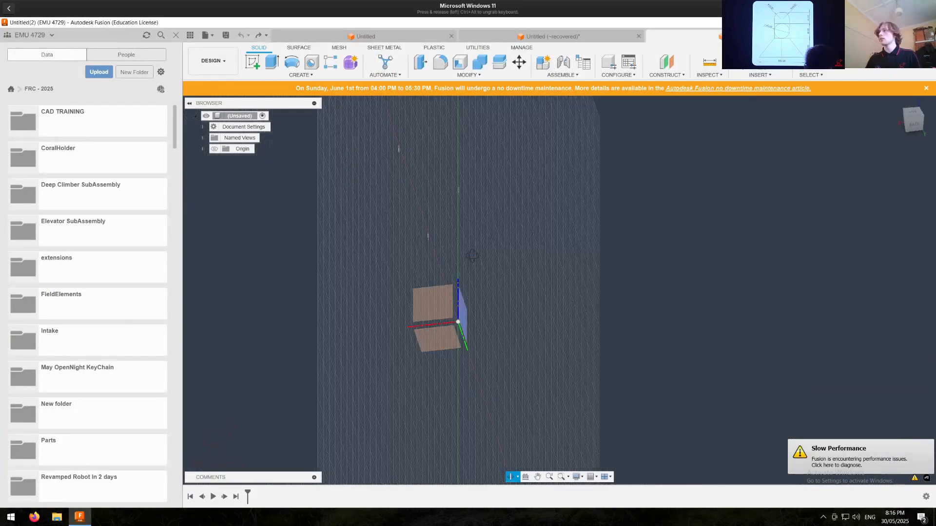
{"action": "left_click", "coordinate": [482, 300]}
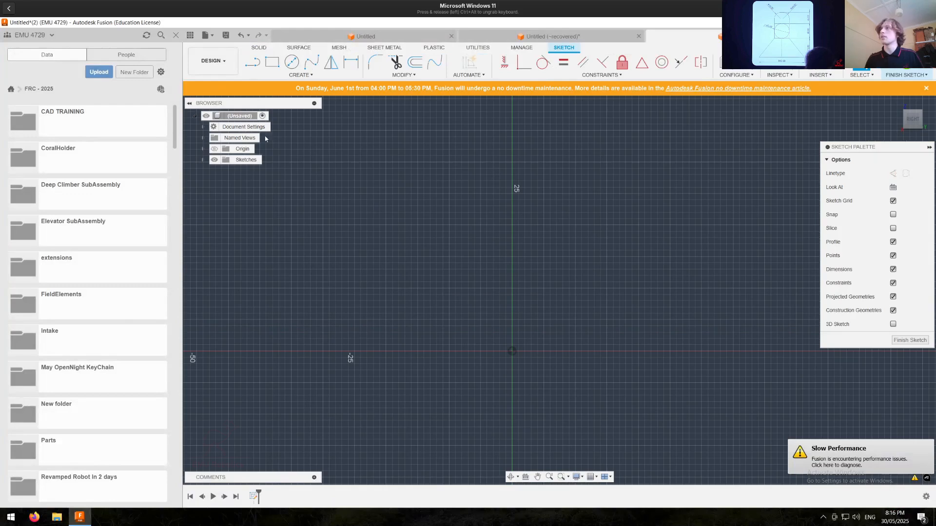
{"action": "left_click", "coordinate": [252, 62]}
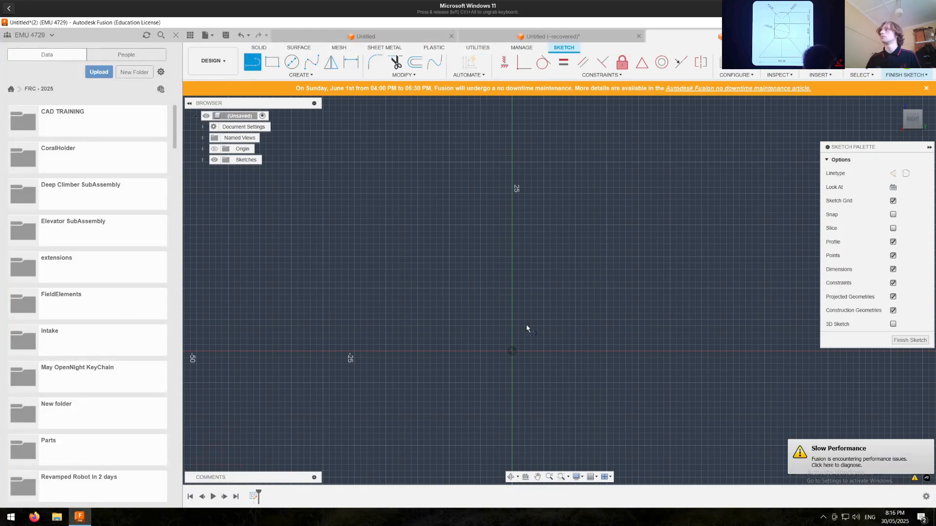
{"action": "left_click", "coordinate": [511, 351]}
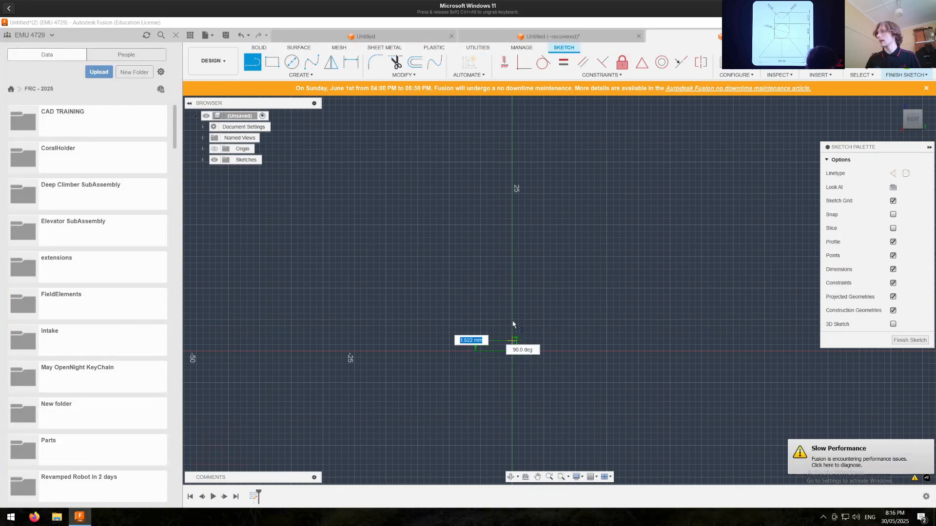
{"action": "left_click", "coordinate": [511, 301]}
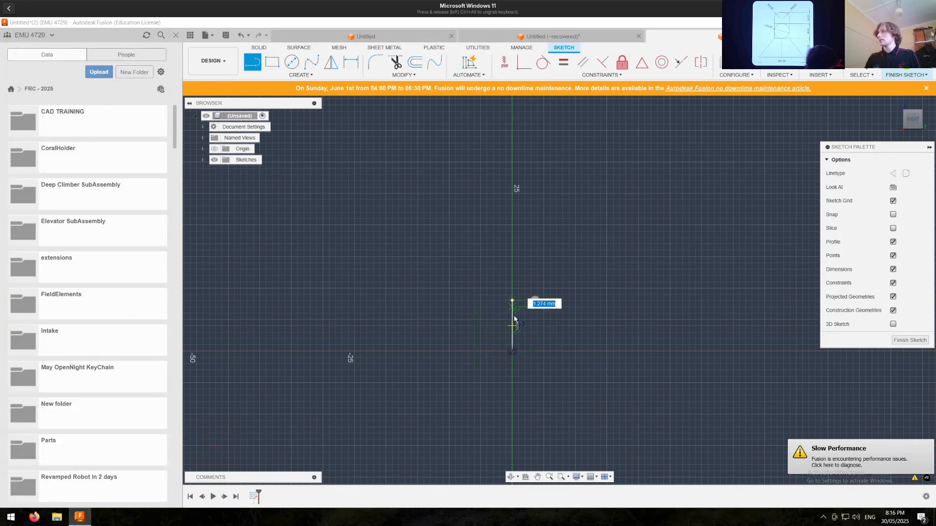
{"action": "key", "text": "Escape"}
{"action": "left_click", "coordinate": [511, 317]}
{"action": "key", "text": "Delete"}
Step: Sketch a line chain up from the horizontal axis: a slanted line, an 11 mm or so vertical, a tangent arc and a horizontal about 3 mm
{"action": "left_click", "coordinate": [253, 62]}
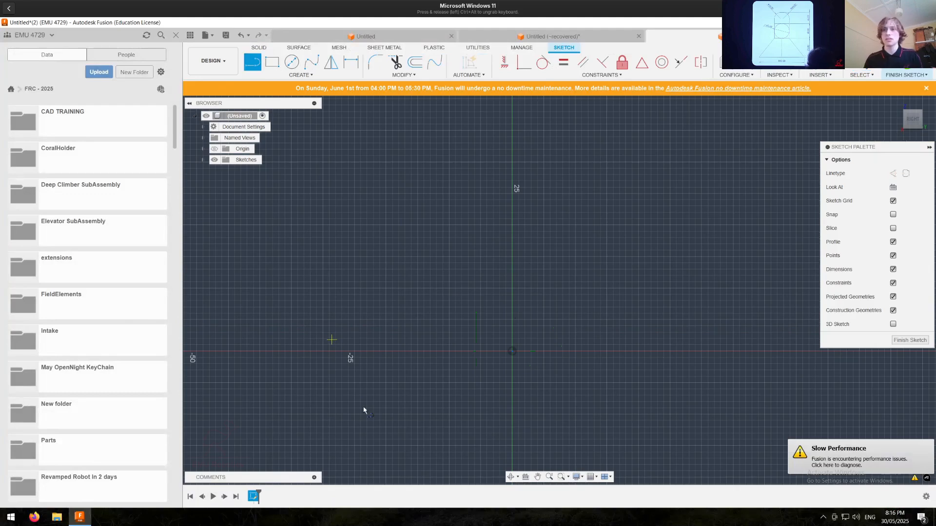
{"action": "left_click", "coordinate": [503, 352]}
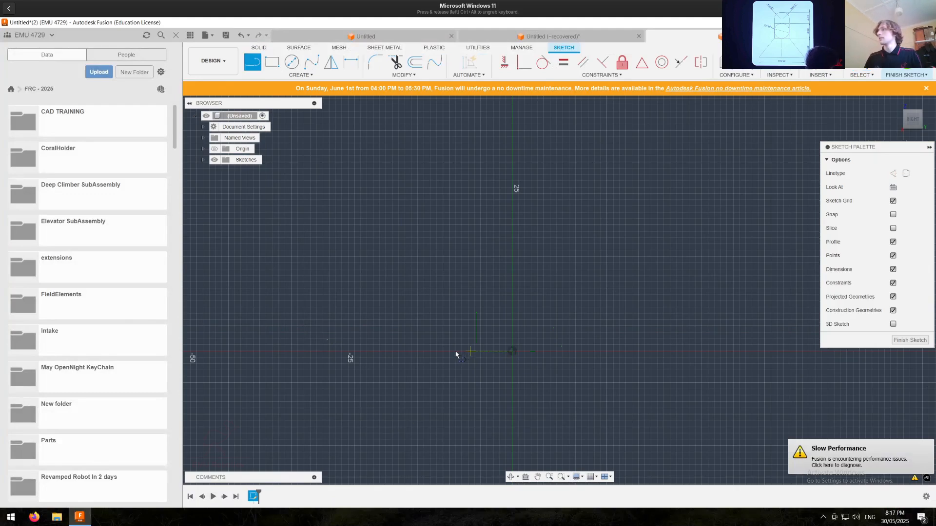
{"action": "left_click", "coordinate": [442, 351]}
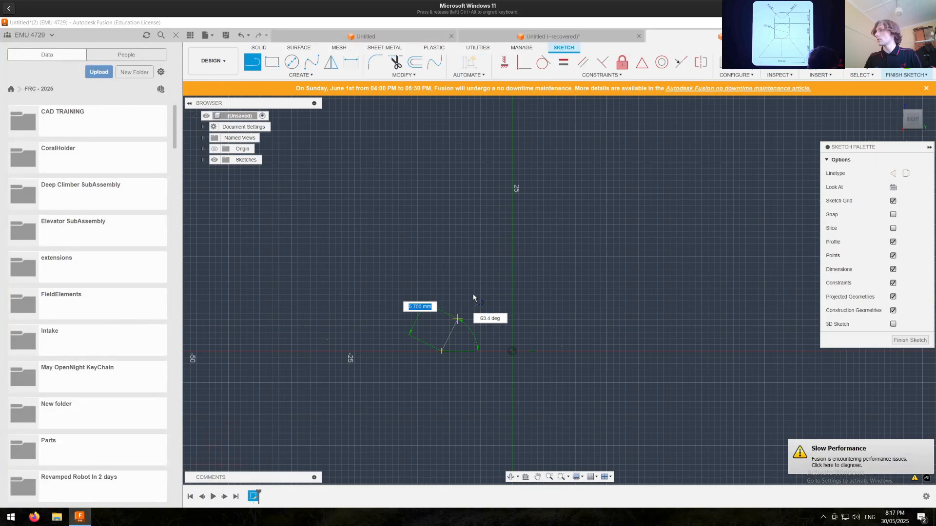
{"action": "left_click", "coordinate": [474, 293]}
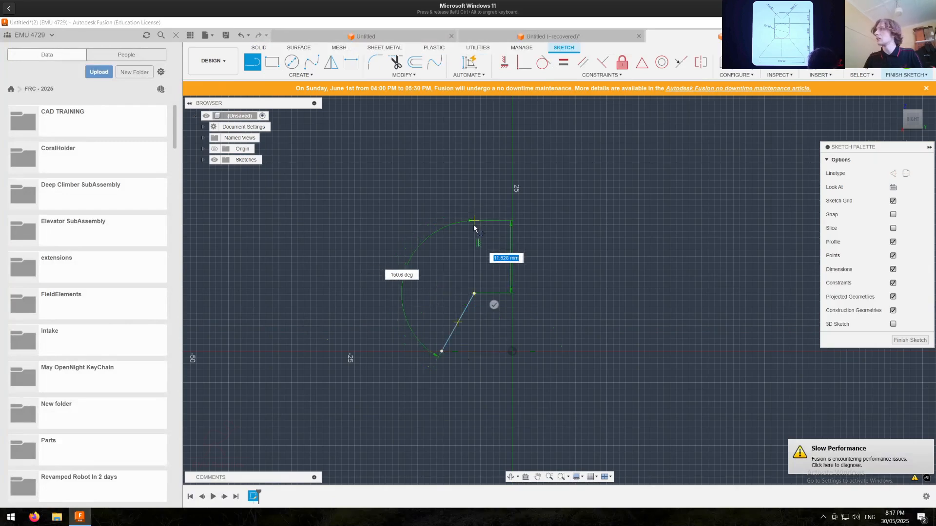
{"action": "left_click", "coordinate": [474, 226]}
{"action": "left_click_drag", "start_coordinate": [474, 225], "coordinate": [504, 194]}
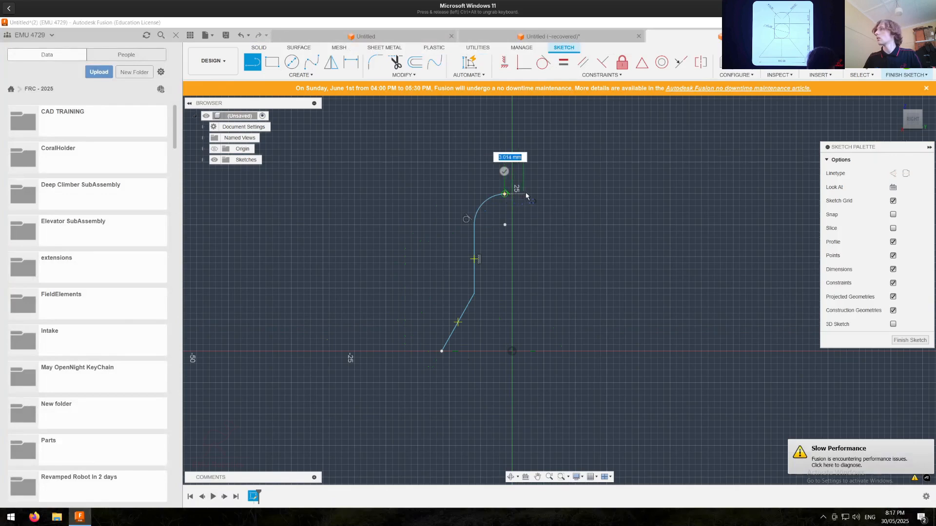
{"action": "left_click_drag", "start_coordinate": [525, 194], "coordinate": [558, 235]}
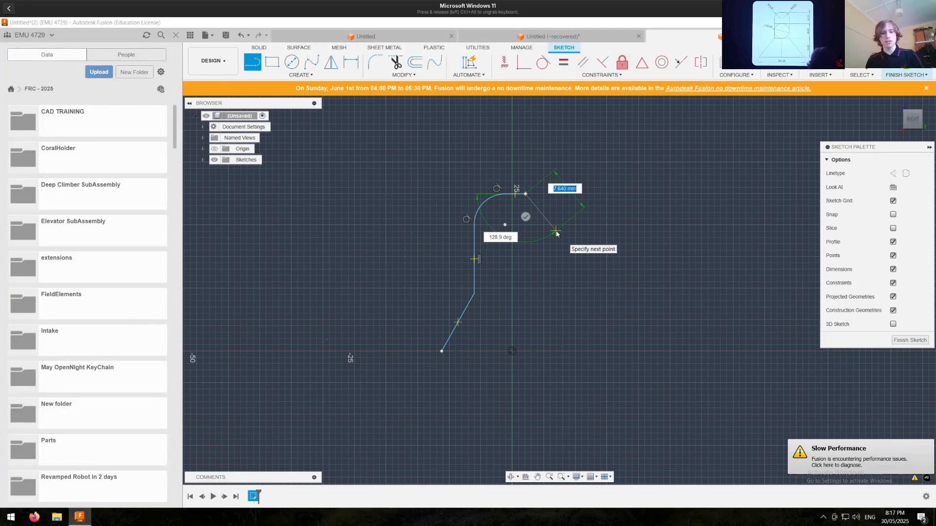
{"action": "key", "text": "Escape"}
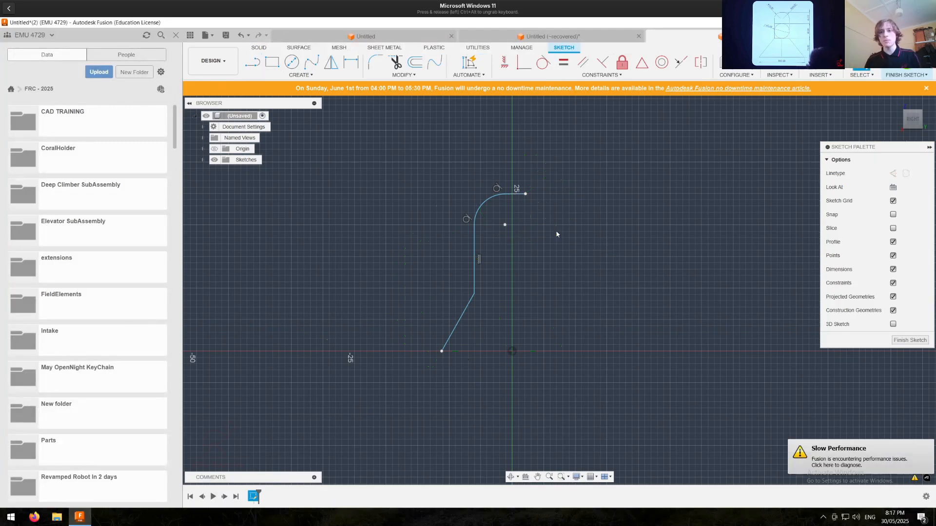
Step: Sketch a vertical line about 11 mm long up from the origin and turn it into a construction line
{"action": "left_click", "coordinate": [488, 202]}
{"action": "left_click", "coordinate": [253, 65]}
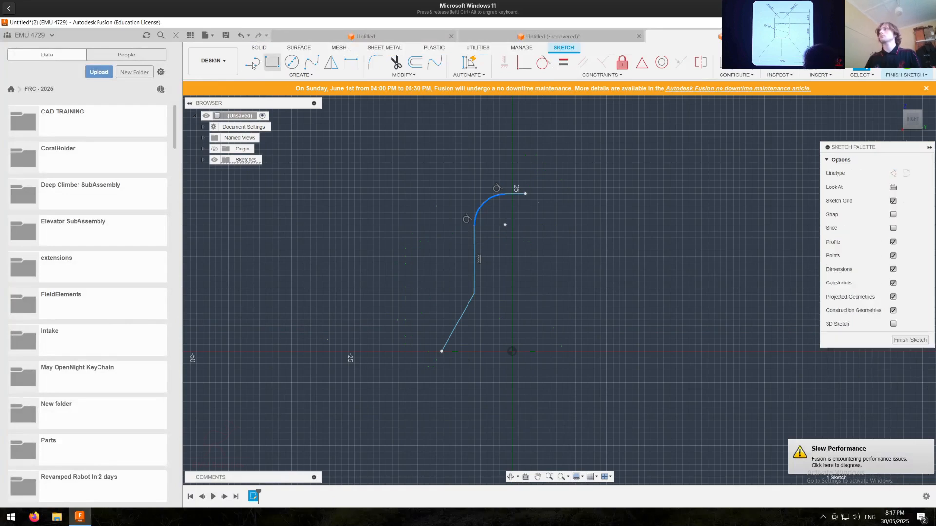
{"action": "left_click", "coordinate": [512, 352]}
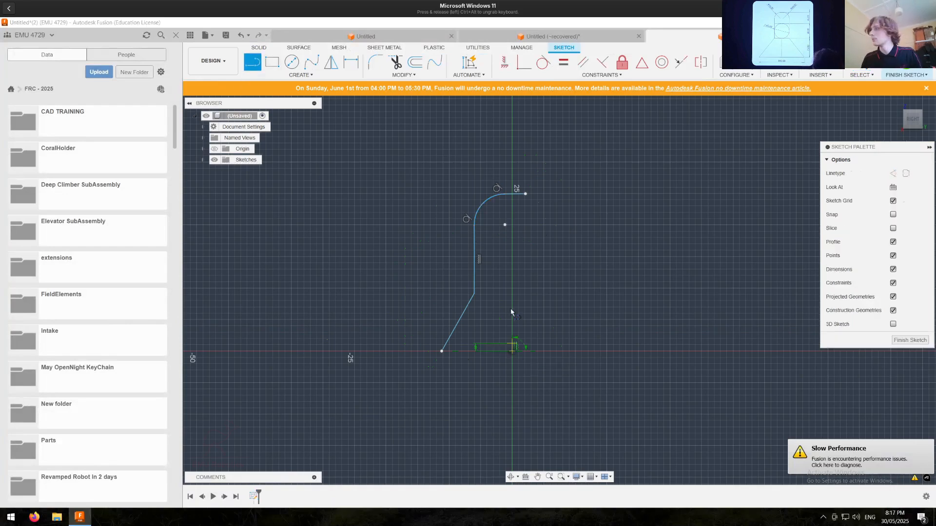
{"action": "left_click", "coordinate": [512, 282]}
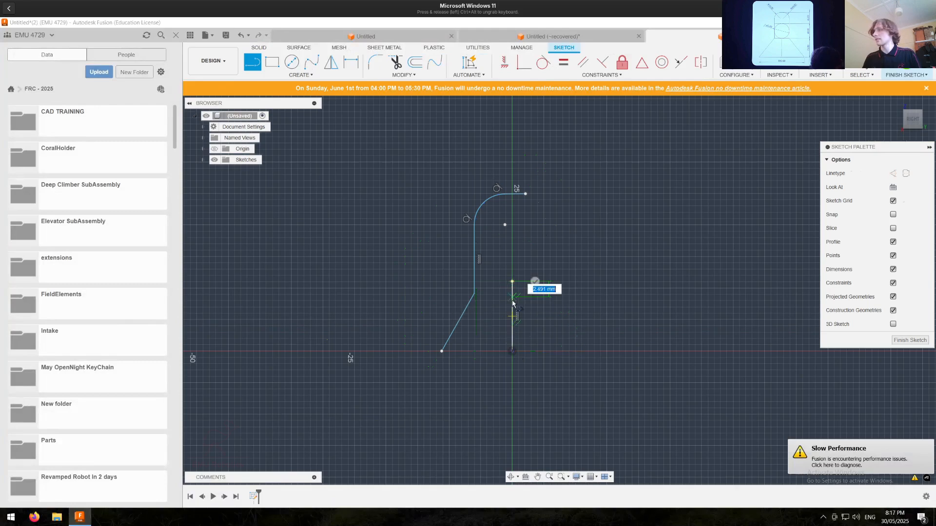
{"action": "key", "text": "Escape"}
{"action": "left_click", "coordinate": [511, 299]}
{"action": "key", "text": "x"}
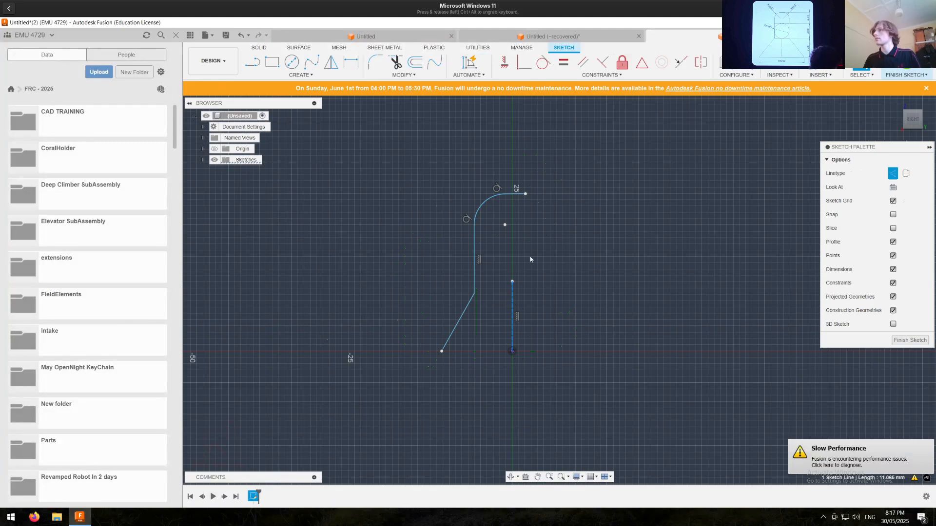
Step: Mirror the arc, the vertical line and the slanted line about the vertical construction line
{"action": "left_click", "coordinate": [483, 203]}
{"action": "left_click", "coordinate": [475, 258], "text": "shift"}
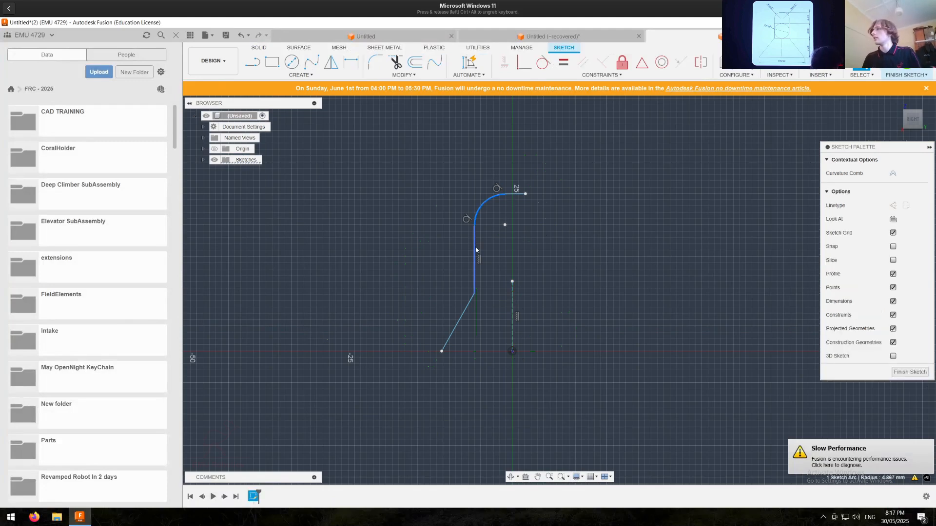
{"action": "left_click", "coordinate": [465, 310], "text": "shift"}
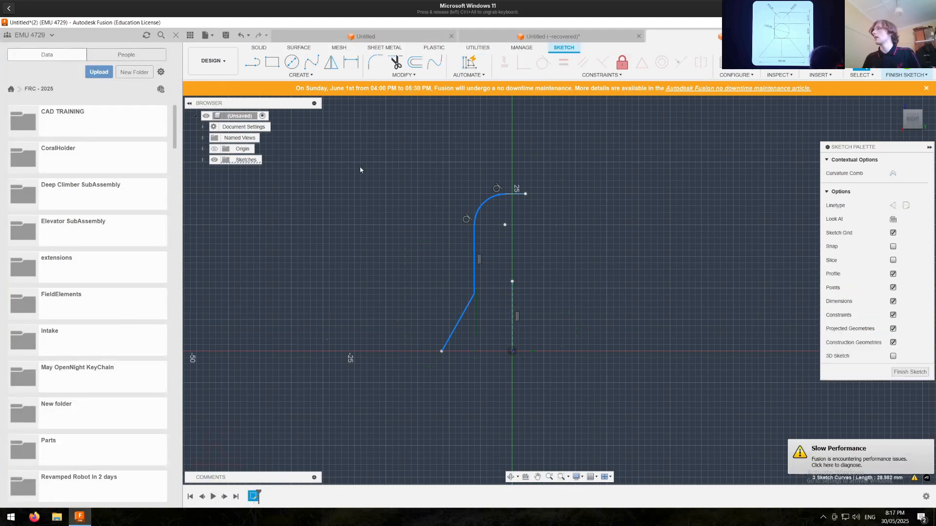
{"action": "left_click", "coordinate": [332, 64]}
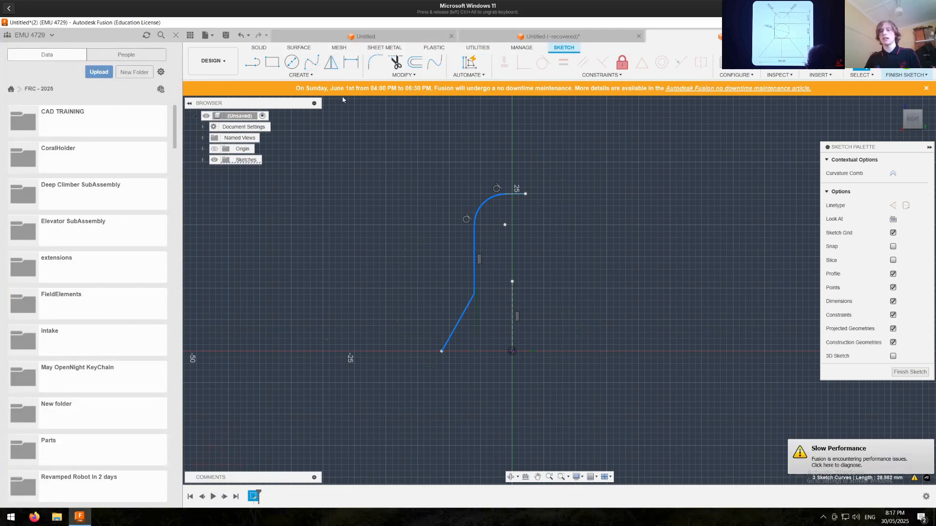
{"action": "left_click", "coordinate": [481, 209]}
{"action": "left_click", "coordinate": [475, 261], "text": "shift"}
{"action": "left_click", "coordinate": [462, 321], "text": "shift"}
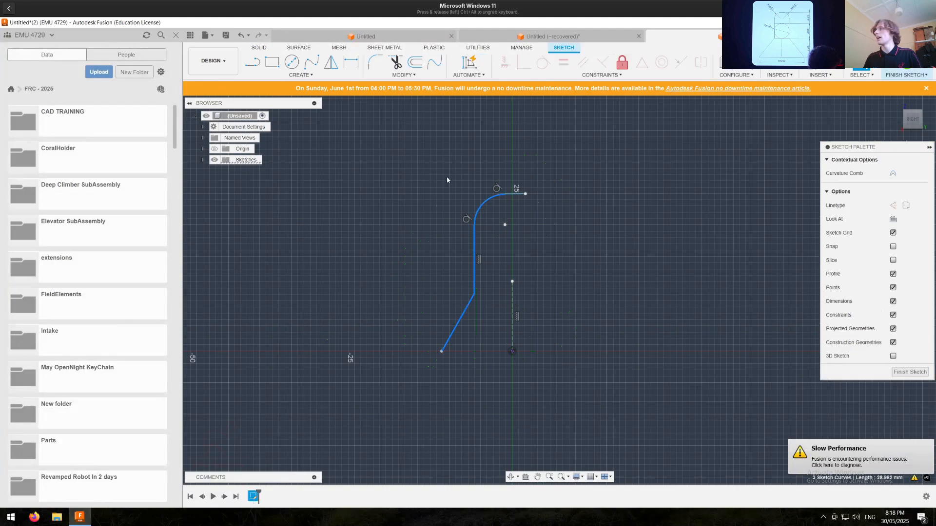
{"action": "left_click", "coordinate": [332, 64]}
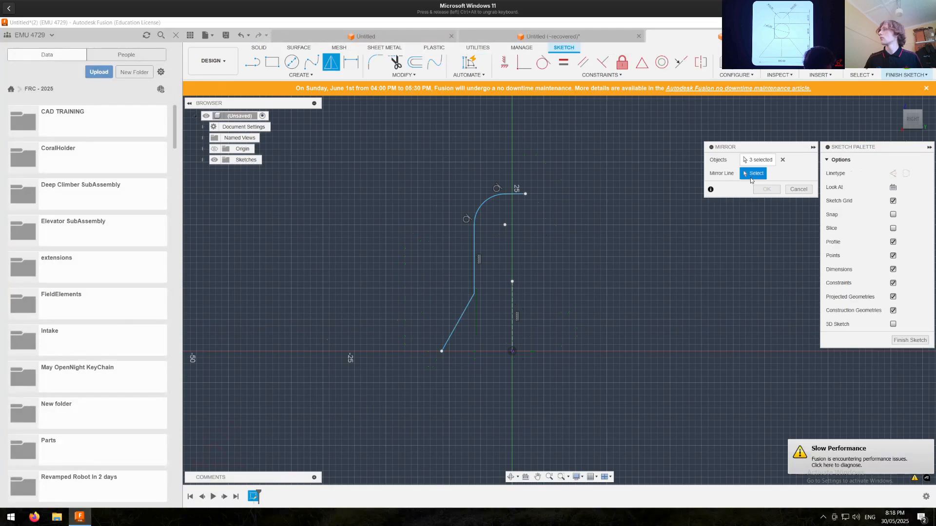
{"action": "left_click", "coordinate": [512, 304]}
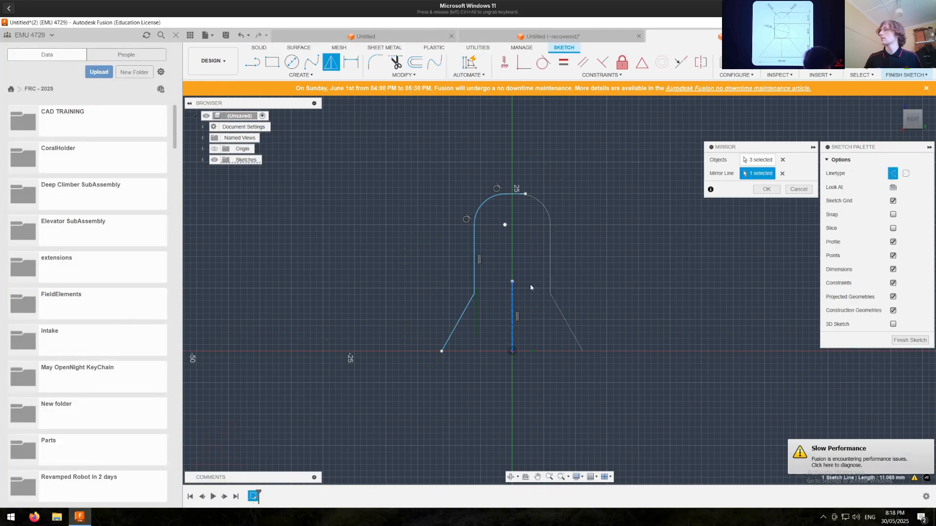
{"action": "left_click", "coordinate": [772, 190]}
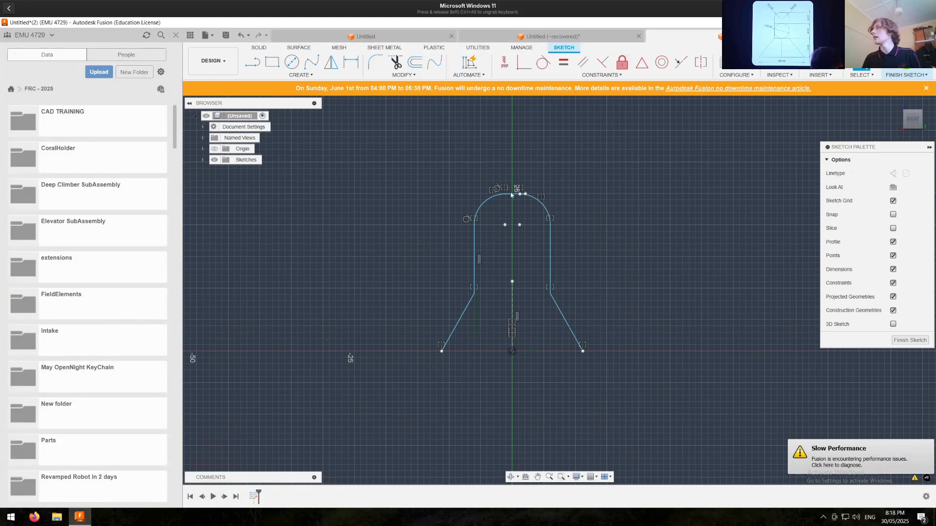
Step: Pull the top line's free end back so the line is horizontal and stops just short of the mirrored arc
{"action": "scroll", "coordinate": [520, 195], "scroll_direction": "up", "scroll_amount": 4}
{"action": "scroll", "coordinate": [520, 195], "scroll_direction": "up", "scroll_amount": 6}
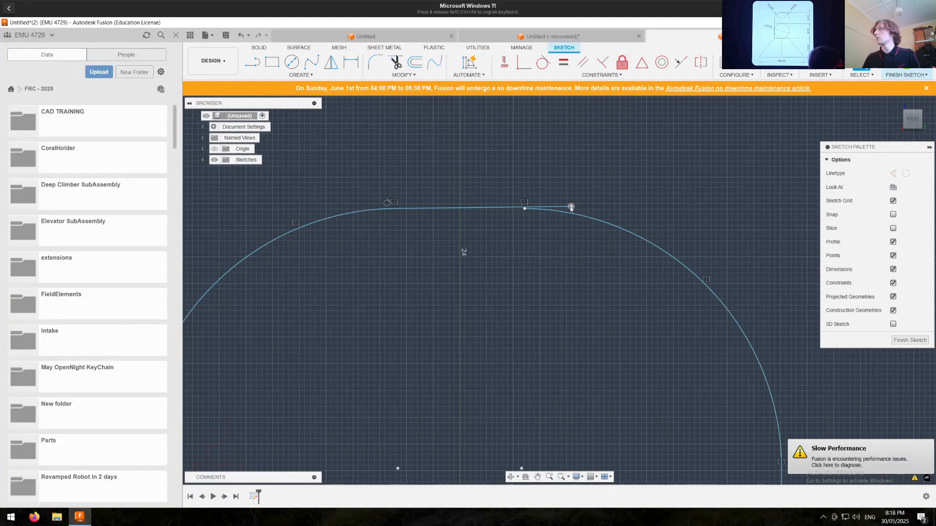
{"action": "left_click_drag", "start_coordinate": [571, 209], "coordinate": [499, 209]}
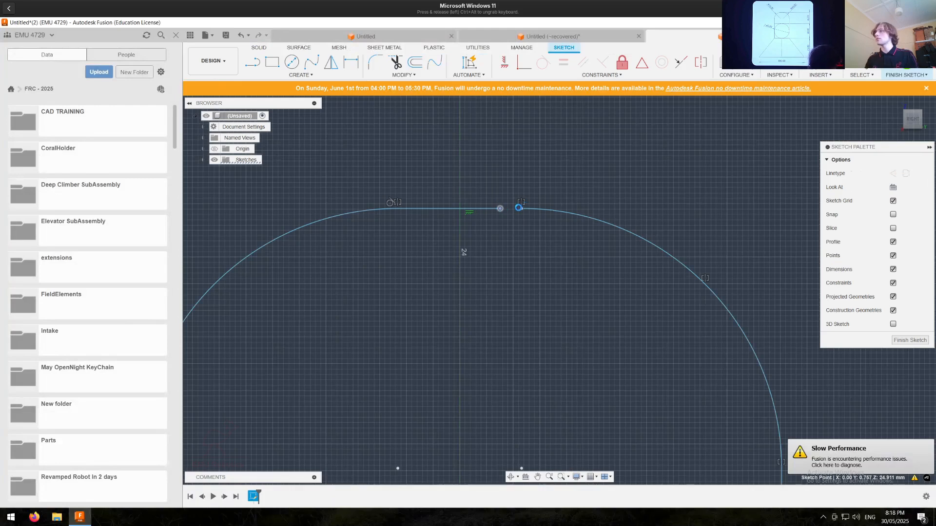
{"action": "left_click", "coordinate": [526, 210]}
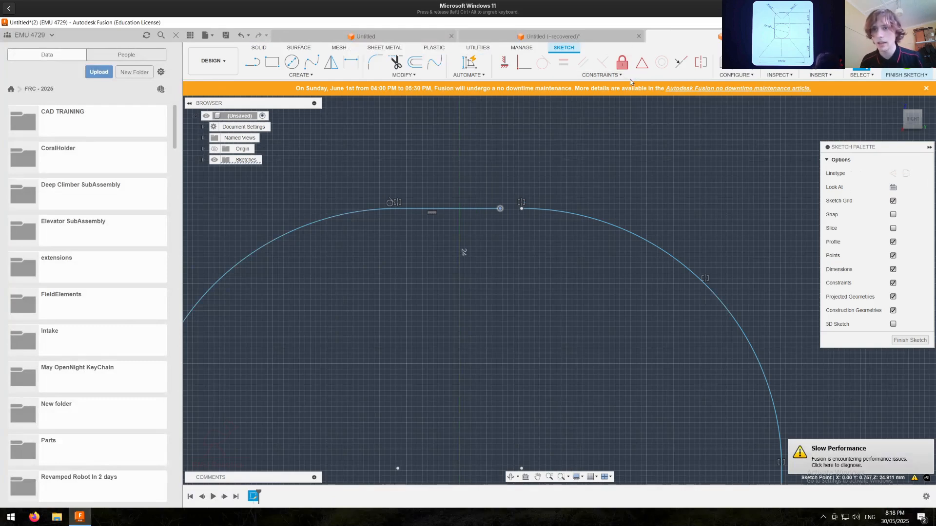
{"action": "left_click", "coordinate": [593, 76]}
{"action": "left_click", "coordinate": [593, 75]}
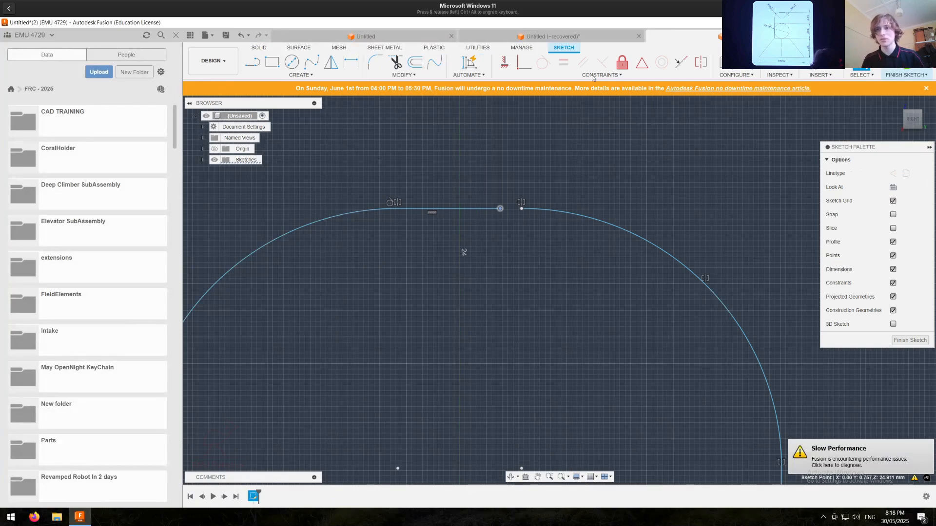
{"action": "left_click", "coordinate": [523, 68]}
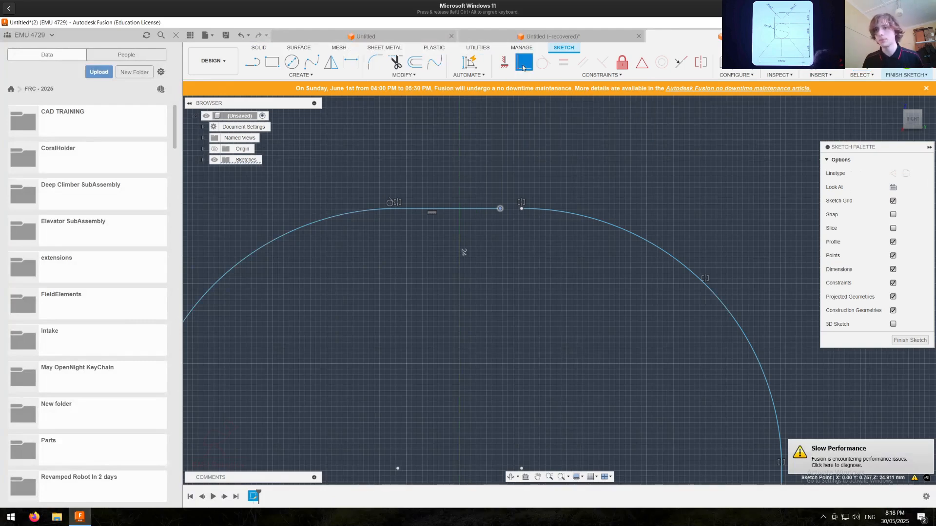
{"action": "left_click", "coordinate": [500, 208]}
{"action": "left_click", "coordinate": [522, 209]}
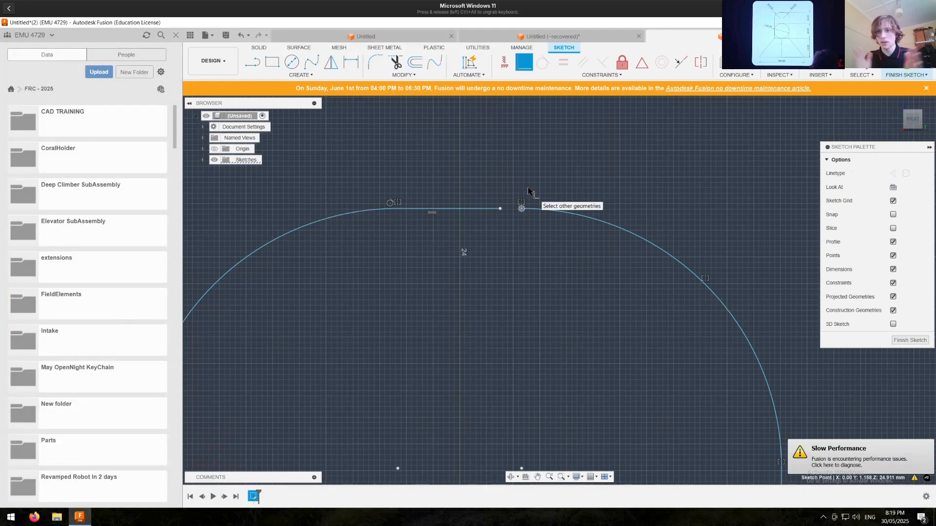
{"action": "key", "text": "Escape"}
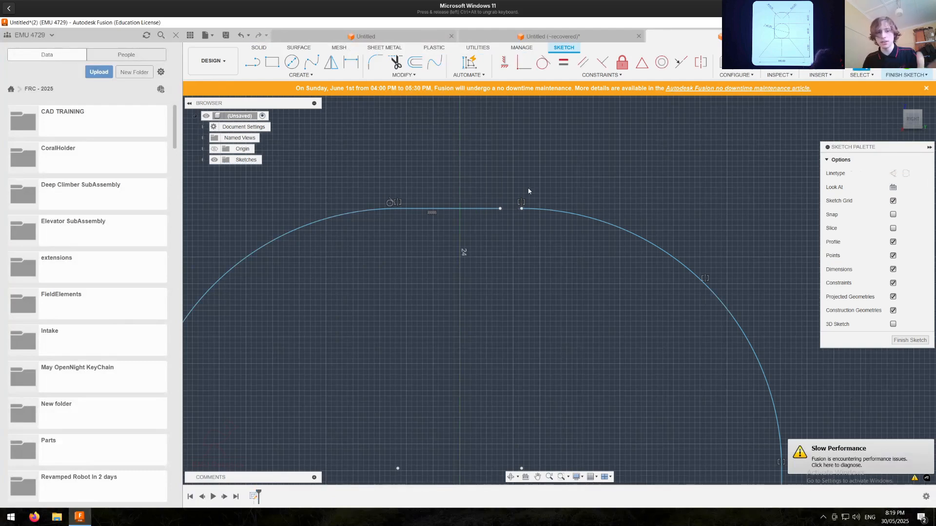
Step: Add a Coincident constraint between the top line's free end and the upper end of the mirrored arc
{"action": "left_click", "coordinate": [523, 65]}
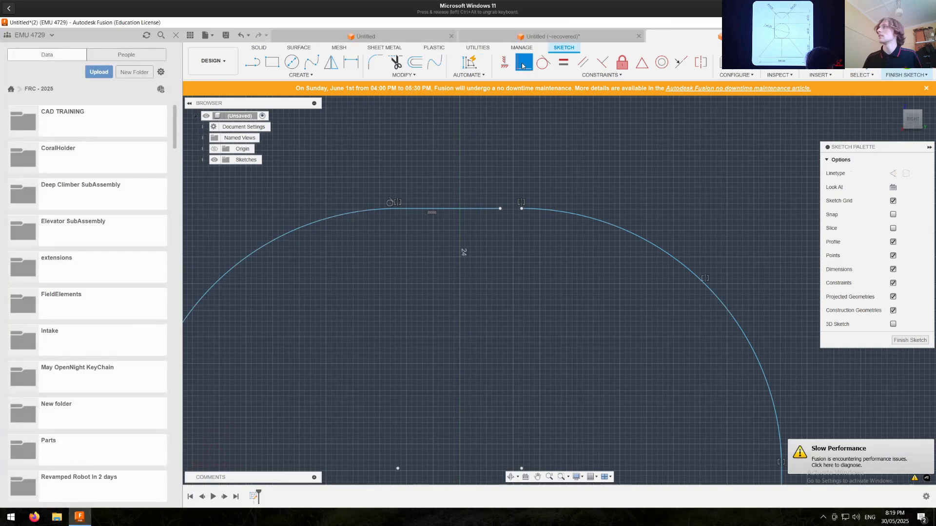
{"action": "left_click", "coordinate": [500, 209]}
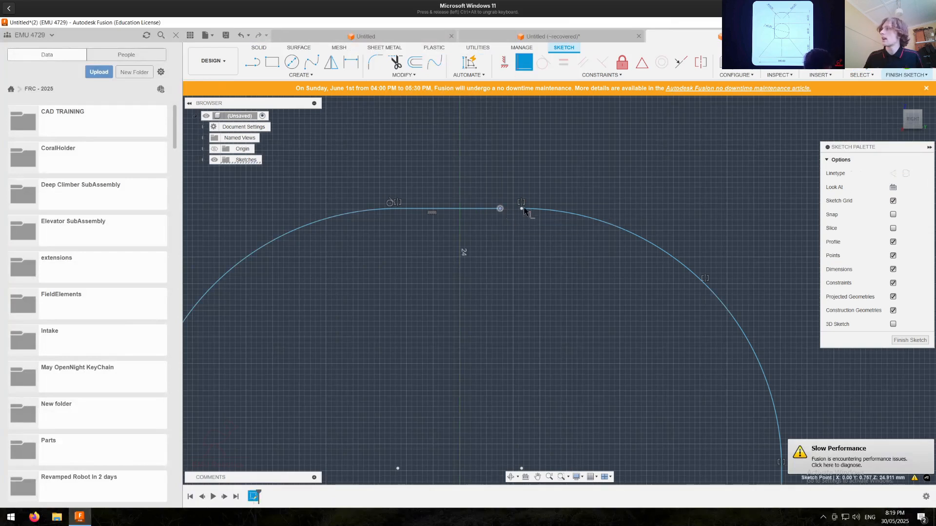
{"action": "left_click", "coordinate": [521, 209]}
Step: Widen the symmetric profile by moving its left vertical line outward, away from the construction line
{"action": "scroll", "coordinate": [502, 206], "scroll_direction": "up", "scroll_amount": 5}
{"action": "scroll", "coordinate": [502, 206], "scroll_direction": "down", "scroll_amount": 10}
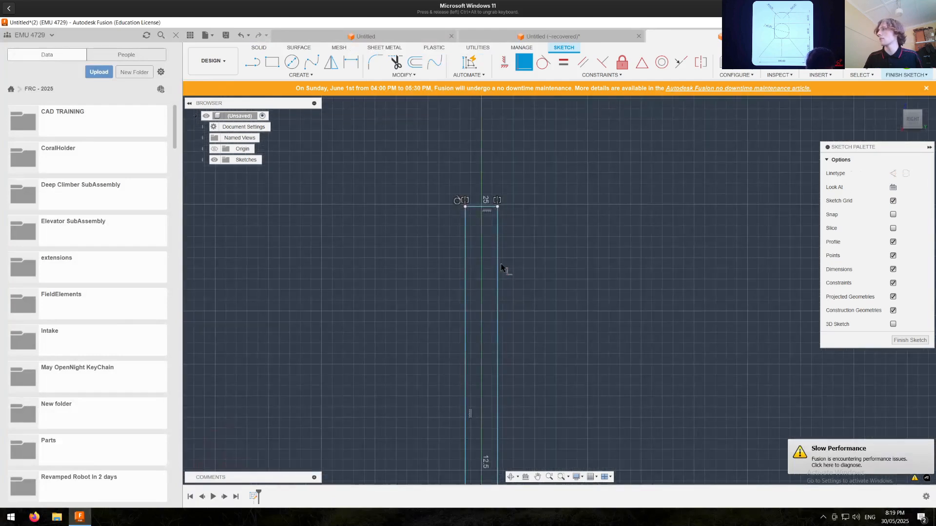
{"action": "scroll", "coordinate": [500, 292], "scroll_direction": "up", "scroll_amount": 5}
{"action": "scroll", "coordinate": [491, 278], "scroll_direction": "down", "scroll_amount": 2}
{"action": "left_click", "coordinate": [492, 279]}
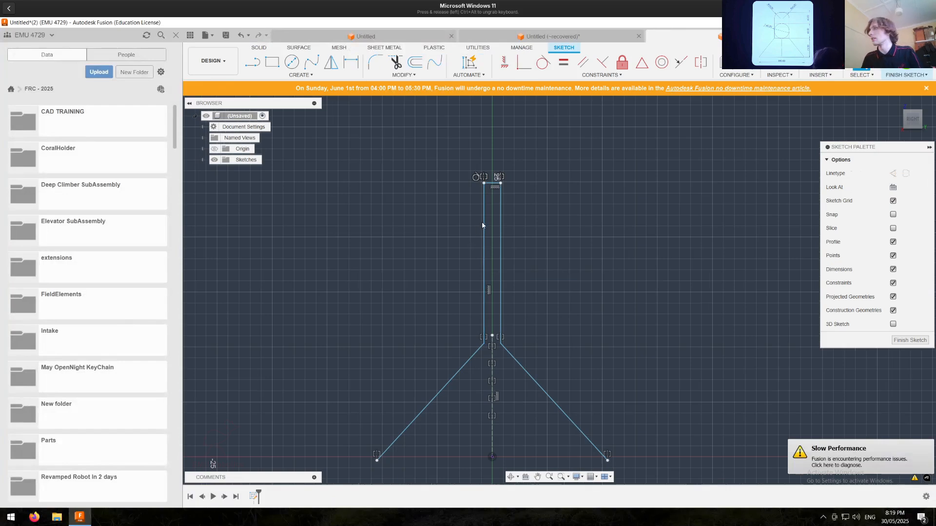
{"action": "left_click_drag", "start_coordinate": [484, 225], "coordinate": [431, 229]}
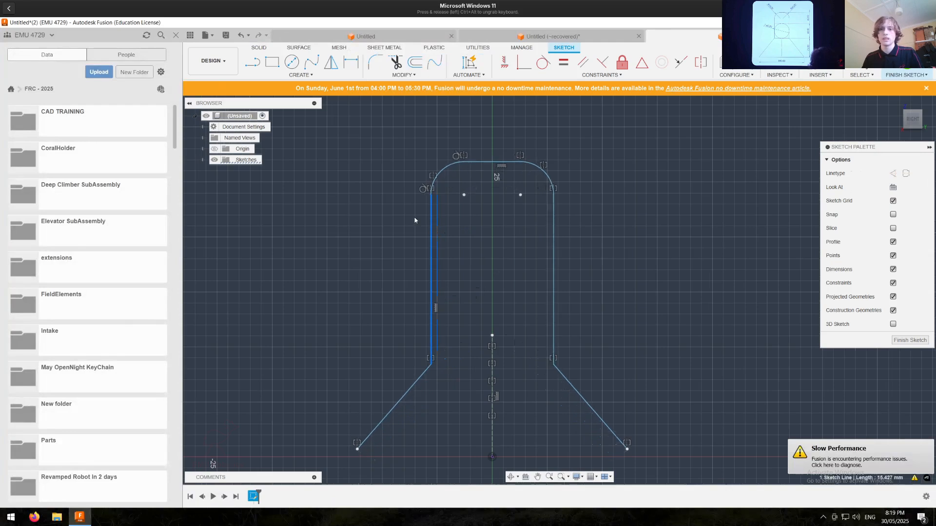
{"action": "left_click", "coordinate": [612, 171]}
Step: Sketch two separate slanted lines, one above the other, in the empty space to the right of the profile
{"action": "middle_click_drag", "start_coordinate": [616, 214], "coordinate": [352, 223]}
{"action": "scroll", "coordinate": [351, 224], "scroll_direction": "up", "scroll_amount": 1}
{"action": "key", "text": "l"}
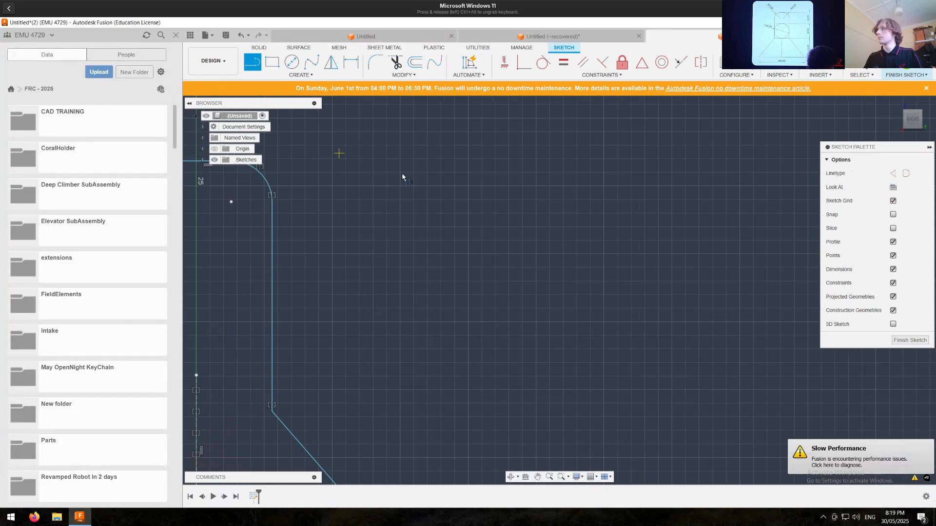
{"action": "left_click", "coordinate": [402, 173]}
{"action": "left_click", "coordinate": [451, 227]}
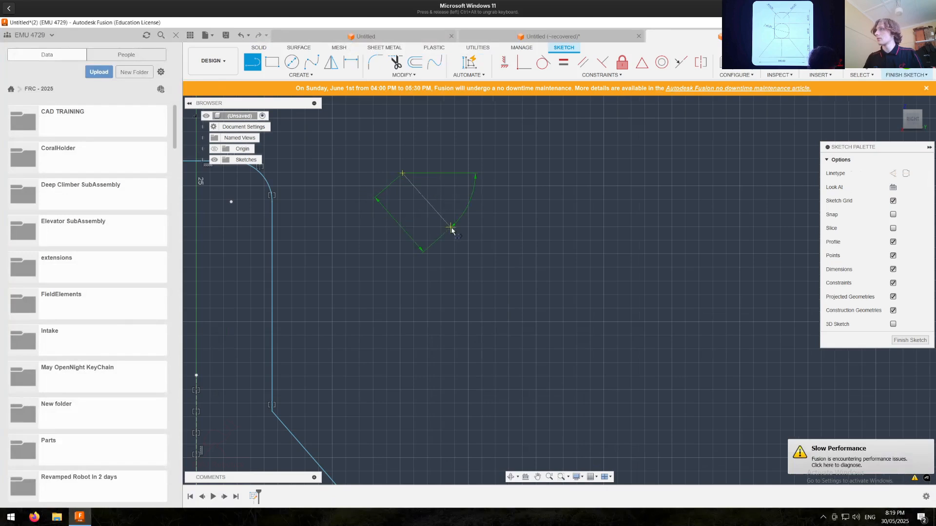
{"action": "key", "text": "Escape"}
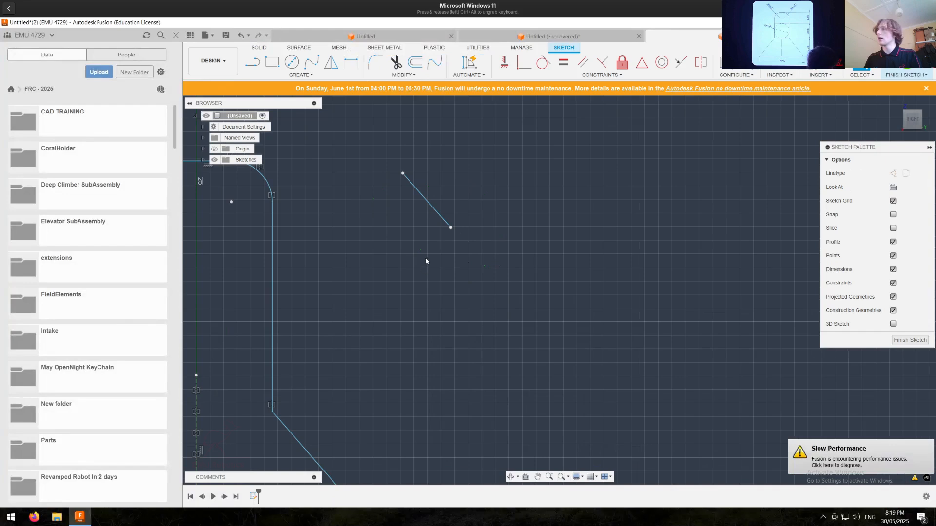
{"action": "key", "text": "j"}
{"action": "left_click", "coordinate": [560, 283]}
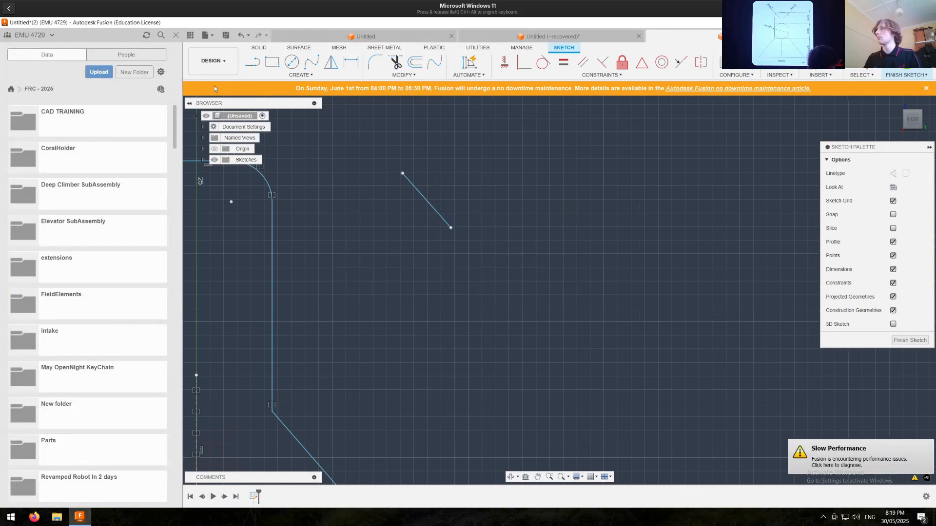
{"action": "left_click", "coordinate": [251, 64]}
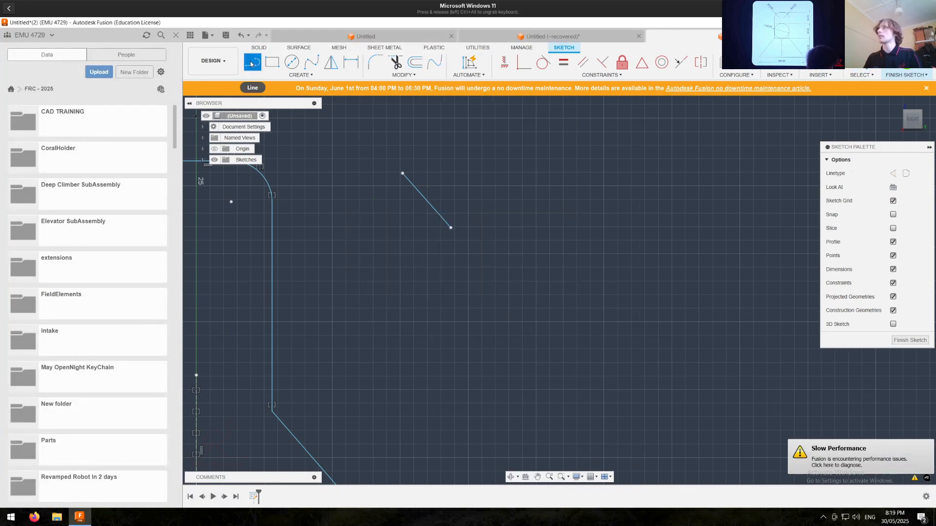
{"action": "left_click", "coordinate": [476, 286]}
{"action": "left_click", "coordinate": [418, 326]}
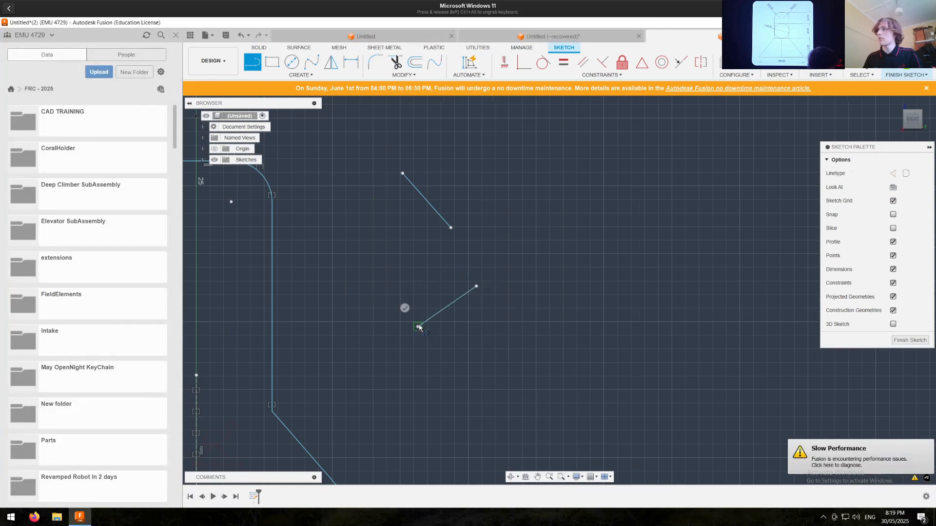
{"action": "key", "text": "Escape"}
Step: Join the two slanted lines at their nearest endpoints with a Coincident constraint
{"action": "left_click", "coordinate": [451, 228]}
{"action": "left_click", "coordinate": [477, 286]}
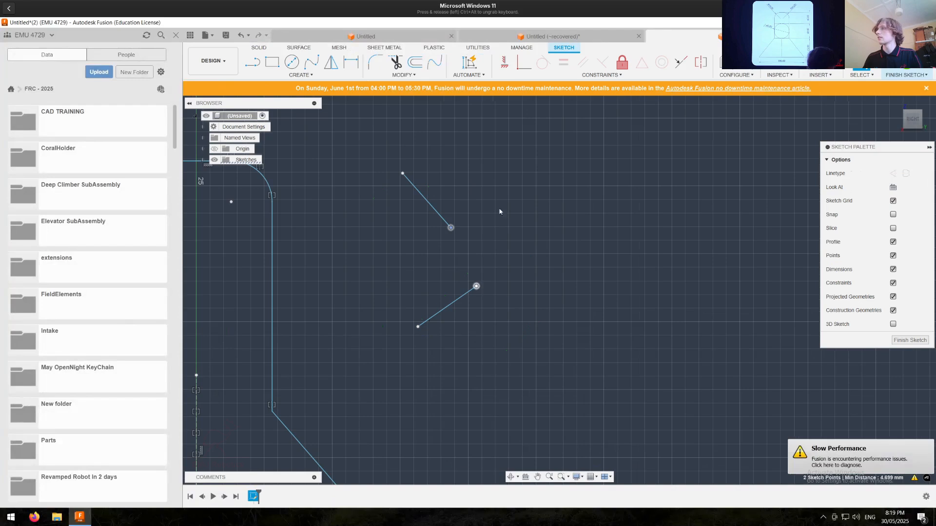
{"action": "left_click", "coordinate": [521, 67]}
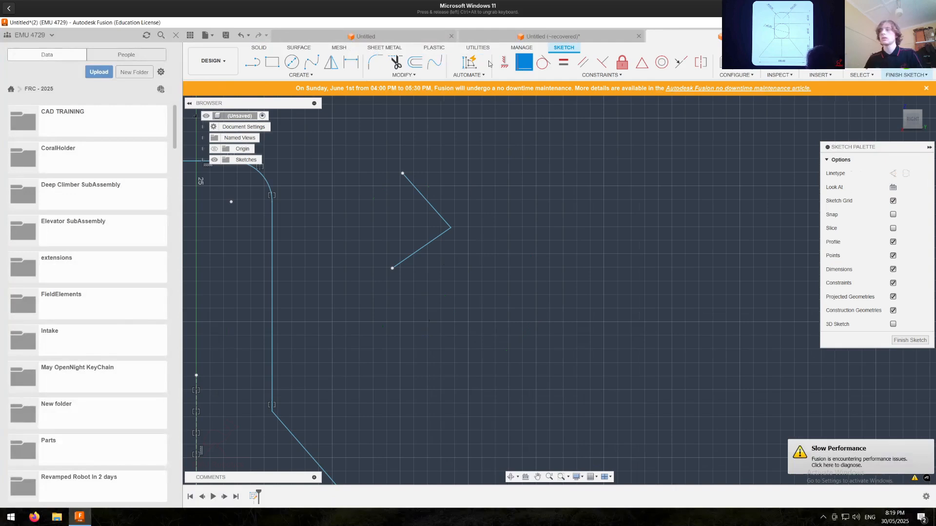
{"action": "key", "text": "Escape"}
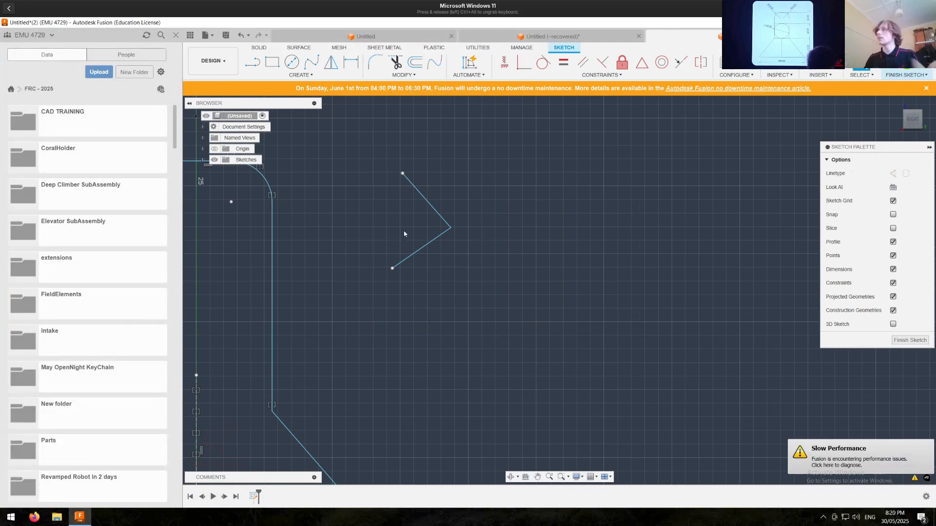
Step: Align the two free ends of the joined lines vertically with a Horizontal/Vertical constraint
{"action": "left_click", "coordinate": [392, 269]}
{"action": "left_click", "coordinate": [402, 174], "text": "shift"}
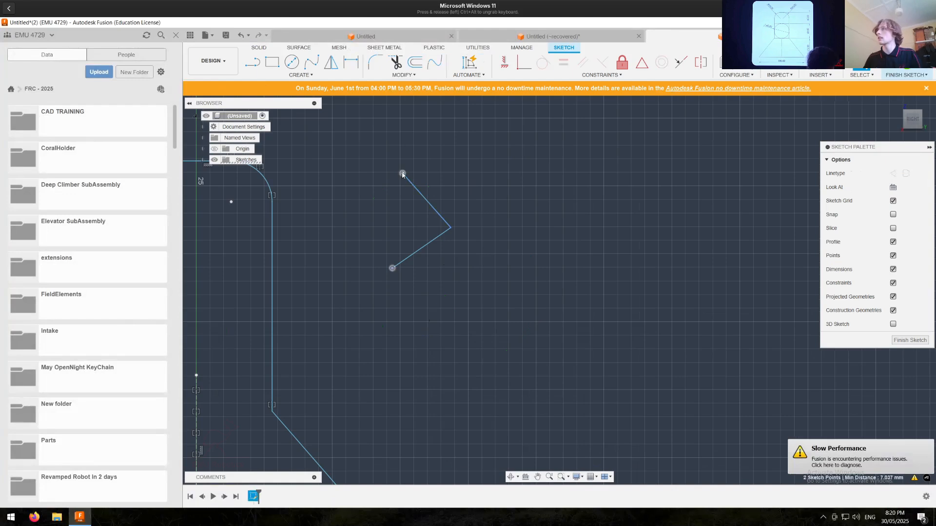
{"action": "left_click", "coordinate": [504, 68]}
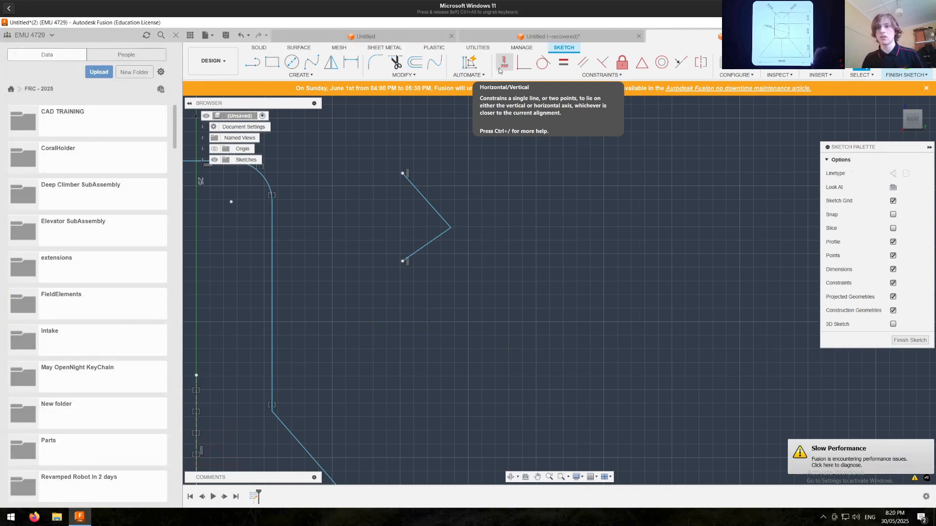
Step: Sketch a large circle beside the symmetric profile so that it overlaps the corner of the two joined example lines
{"action": "scroll", "coordinate": [423, 263], "scroll_direction": "down", "scroll_amount": 4}
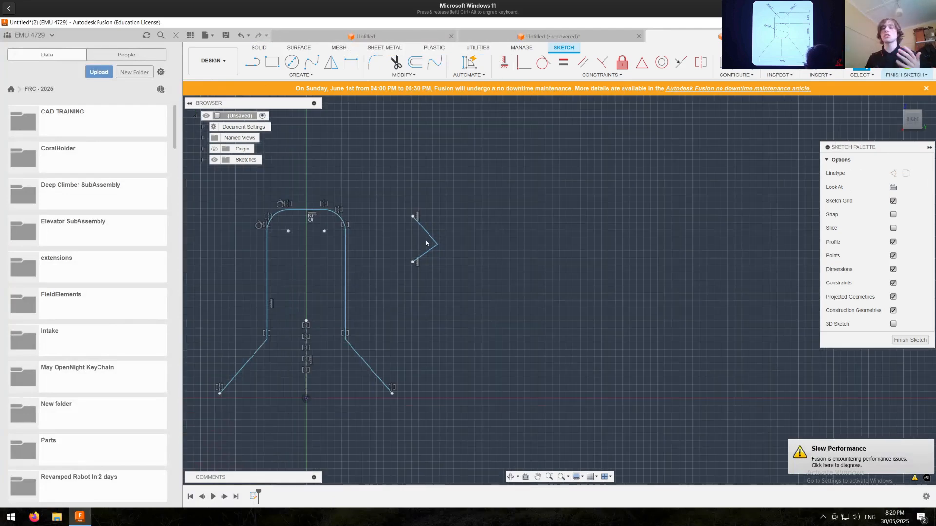
{"action": "scroll", "coordinate": [394, 237], "scroll_direction": "up", "scroll_amount": 3}
{"action": "middle_click_drag", "start_coordinate": [394, 235], "coordinate": [442, 196]}
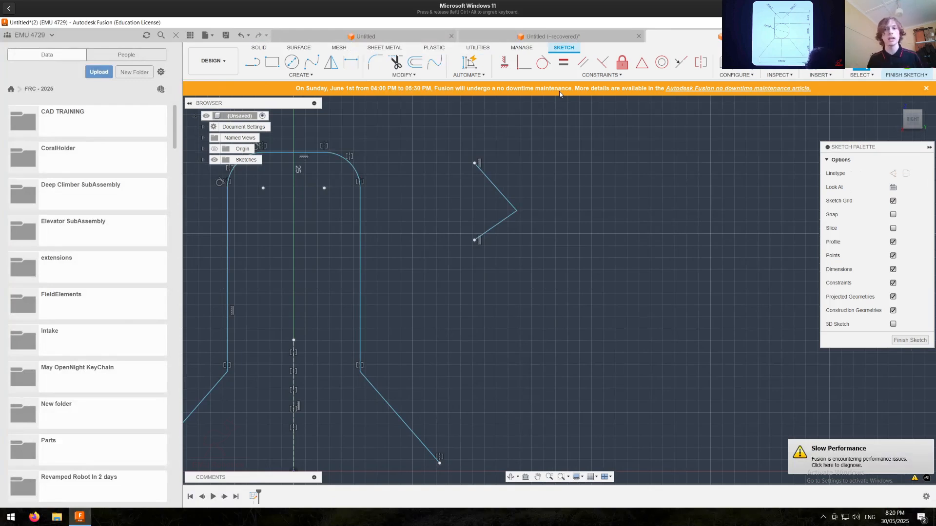
{"action": "key", "text": "c"}
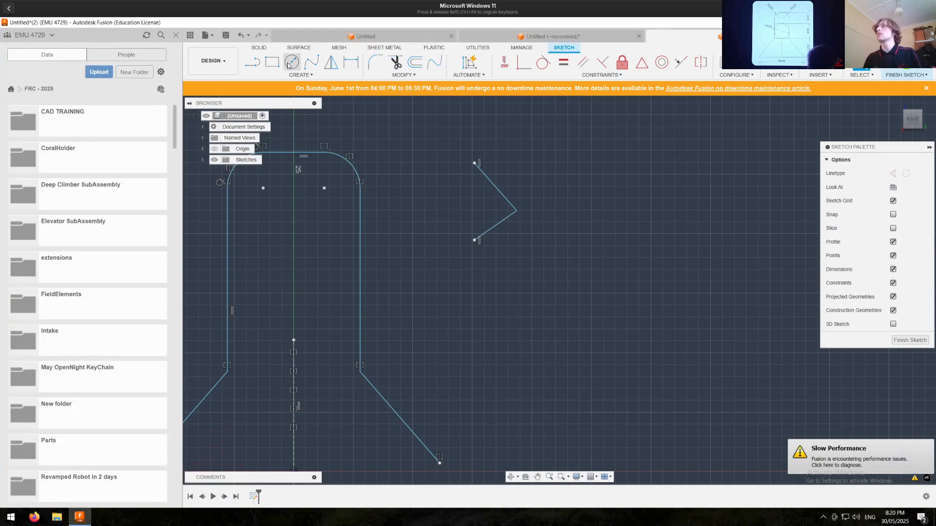
{"action": "left_click", "coordinate": [566, 266]}
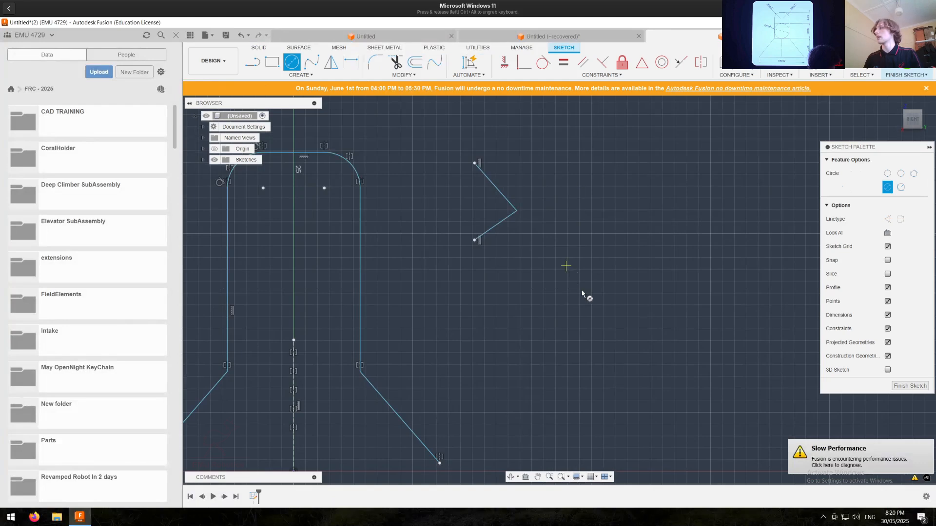
{"action": "left_click", "coordinate": [615, 331]}
{"action": "key", "text": "Escape"}
Step: Make the upper example line tangent to the circle with a Tangent constraint and move its free end toward the circle's edge
{"action": "left_click", "coordinate": [497, 189]}
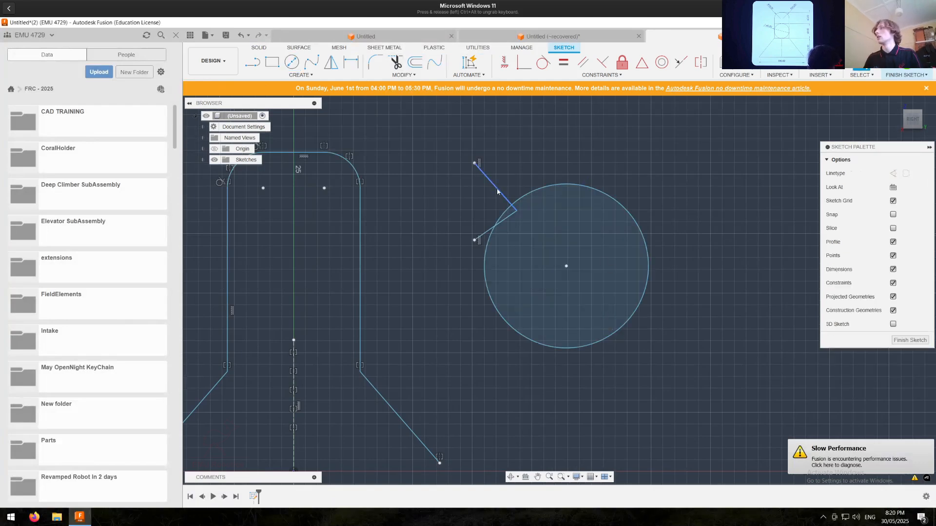
{"action": "left_click", "coordinate": [590, 187], "text": "shift"}
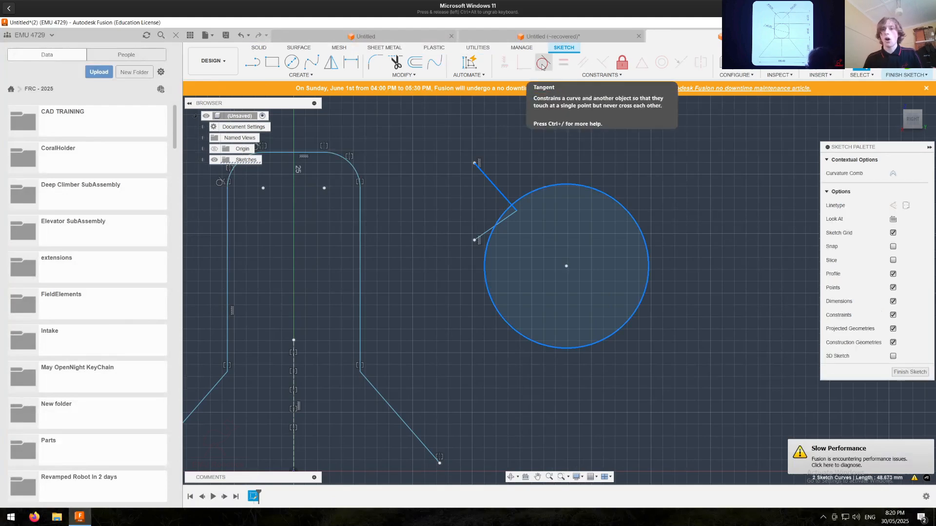
{"action": "left_click", "coordinate": [543, 64]}
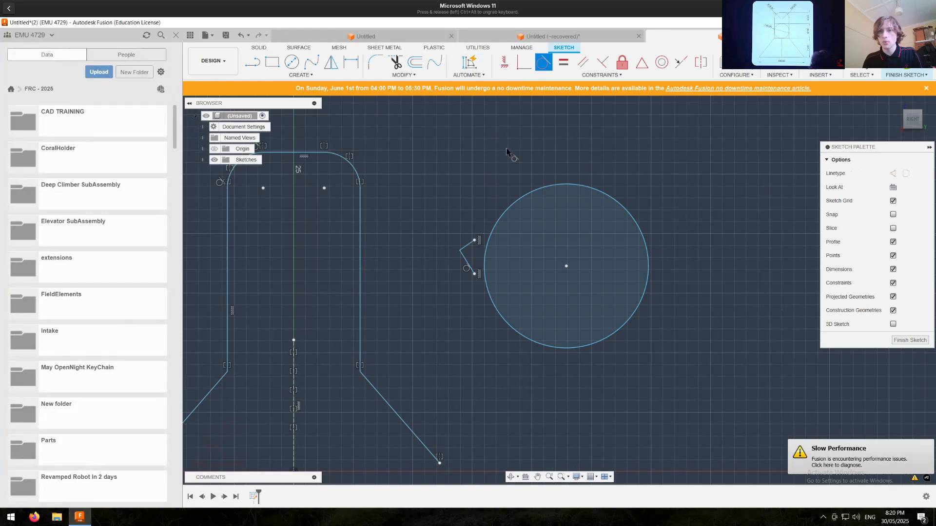
{"action": "scroll", "coordinate": [459, 273], "scroll_direction": "up", "scroll_amount": 3}
{"action": "key", "text": "Escape"}
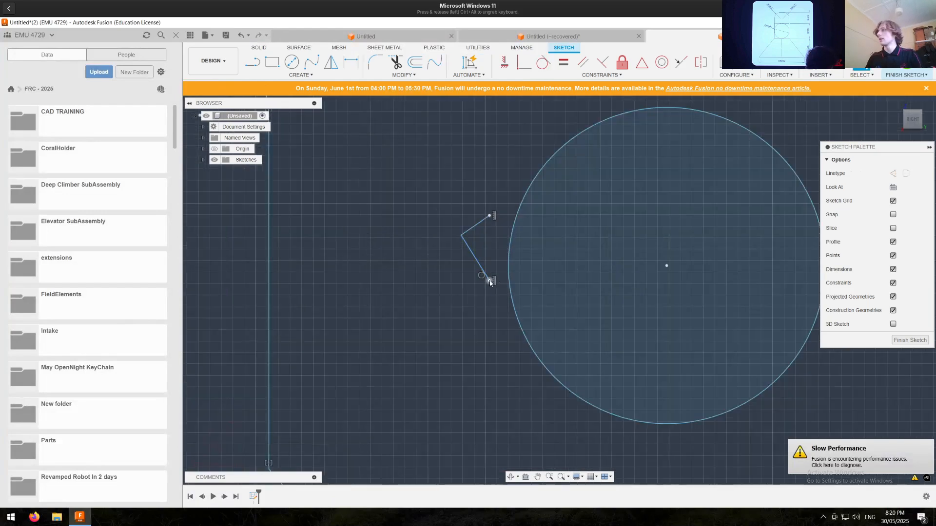
{"action": "mouse_move", "coordinate": [497, 300]}
{"action": "left_mouse_down"}
{"action": "mouse_move", "coordinate": [530, 407]}
{"action": "mouse_move", "coordinate": [576, 472]}
{"action": "mouse_move", "coordinate": [521, 325]}
{"action": "left_mouse_up"}
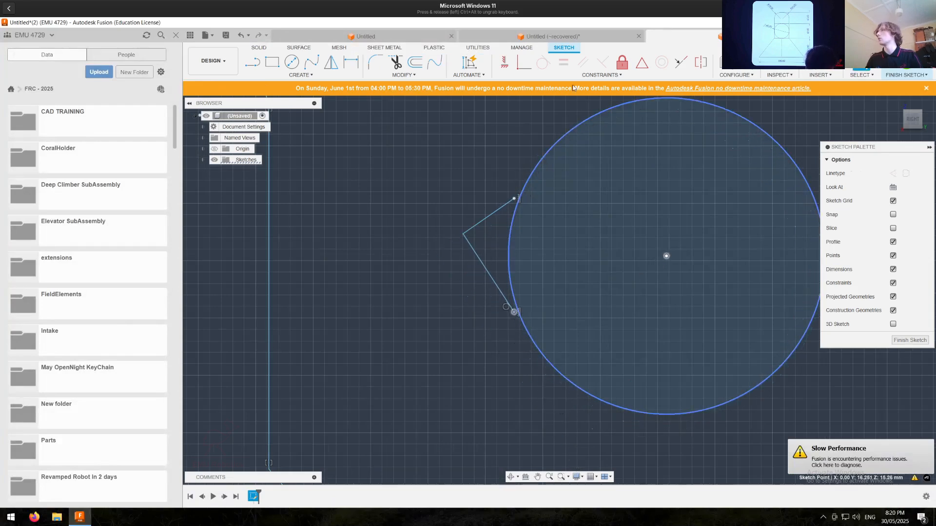
Step: Delete the example circle and the two joined lines beside the profile
{"action": "scroll", "coordinate": [454, 324], "scroll_direction": "down", "scroll_amount": 6}
{"action": "left_click_drag", "start_coordinate": [449, 203], "coordinate": [565, 380]}
{"action": "key", "text": "Delete"}
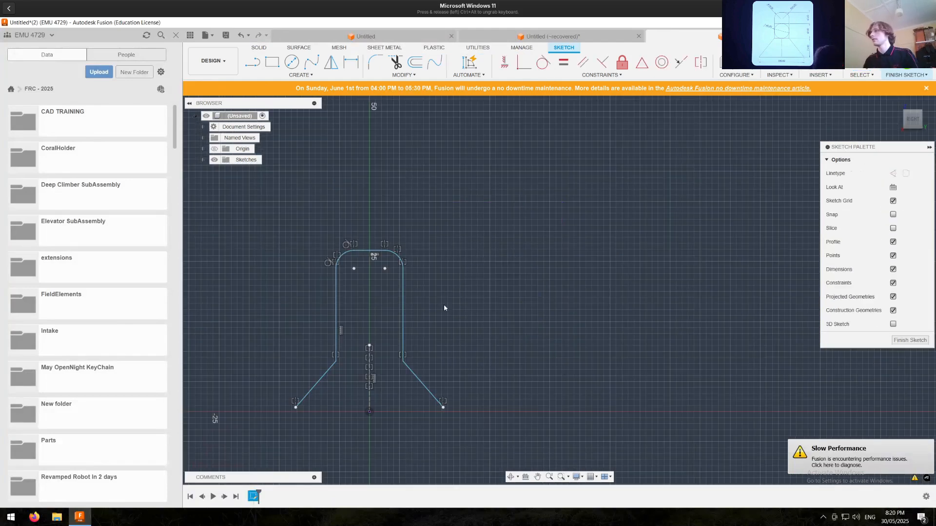
Step: Close the bottom of the profile with a line about 24.5 mm long between the lower ends of its slanted sides
{"action": "scroll", "coordinate": [333, 387], "scroll_direction": "up", "scroll_amount": 6}
{"action": "scroll", "coordinate": [355, 402], "scroll_direction": "down", "scroll_amount": 1}
{"action": "middle_click_drag", "start_coordinate": [356, 402], "coordinate": [405, 364]}
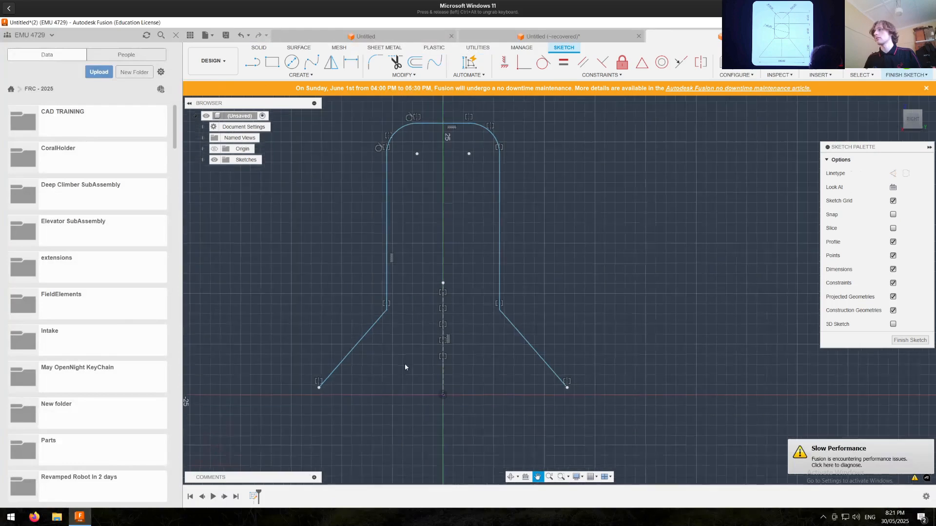
{"action": "left_click", "coordinate": [250, 64]}
{"action": "left_click", "coordinate": [319, 387]}
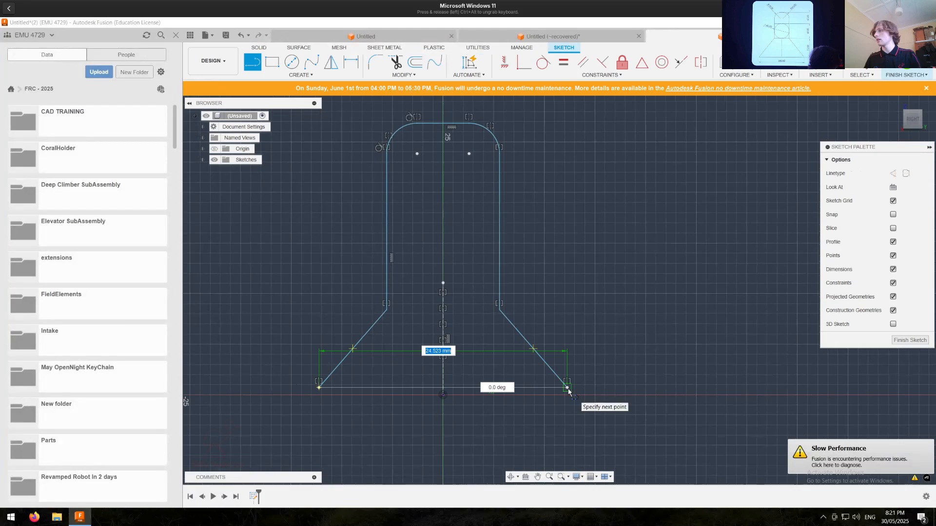
{"action": "left_click", "coordinate": [567, 388]}
{"action": "key", "text": "Escape"}
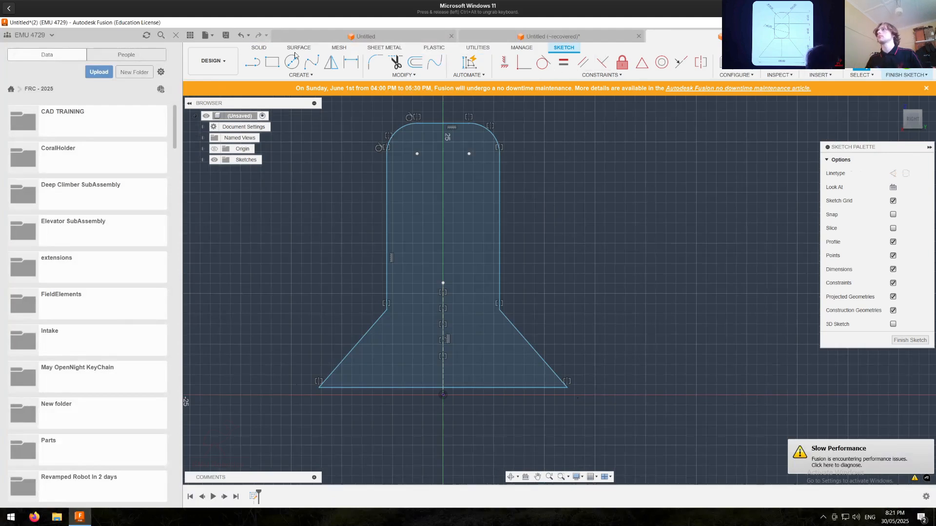
Step: Sketch a horizontal line across the profile between the corners where the vertical sides meet the slanted sides
{"action": "left_click", "coordinate": [254, 64]}
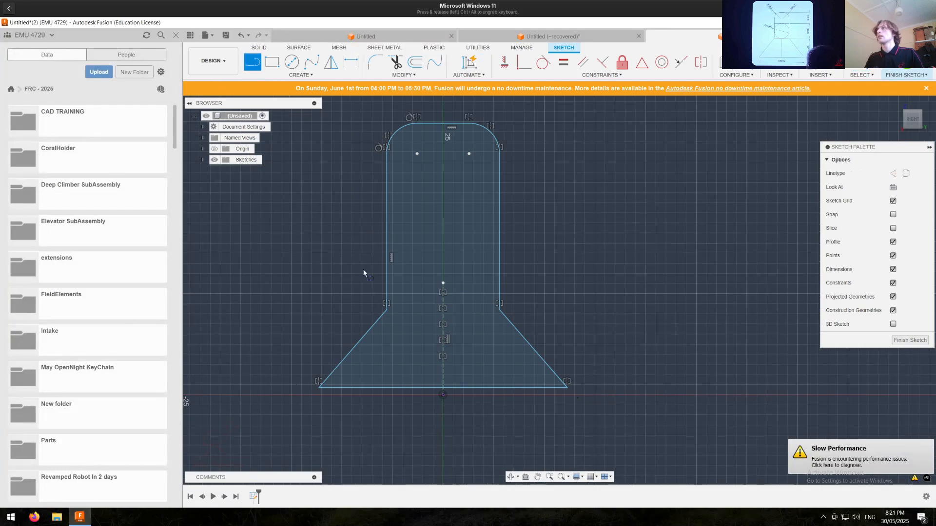
{"action": "left_click", "coordinate": [386, 310]}
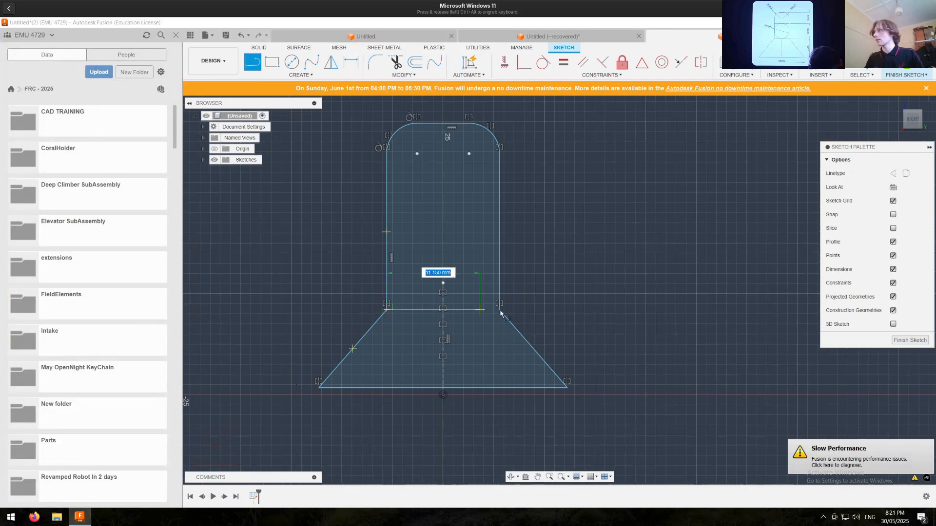
{"action": "left_click", "coordinate": [499, 309]}
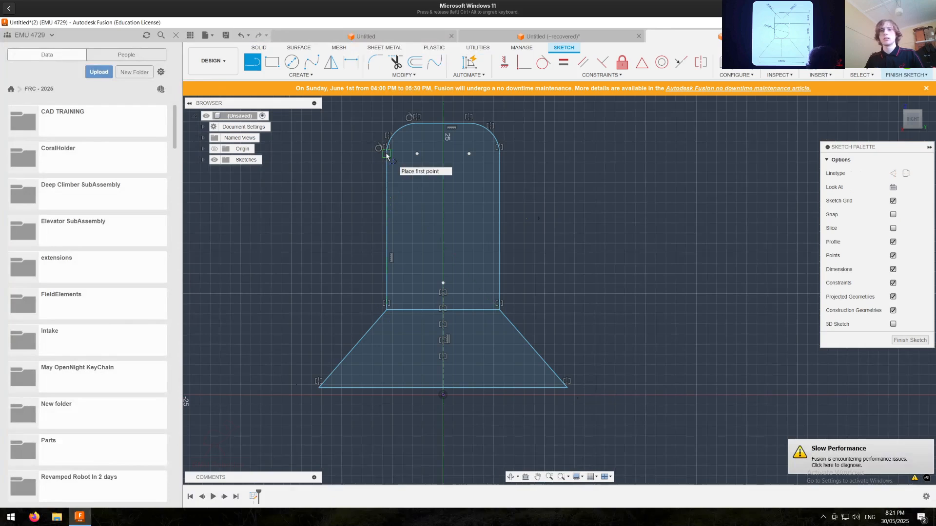
Step: Sketch a line about 11 mm long between the vertical sides, below the rounded corners, and make it horizontal with a Horizontal/Vertical constraint
{"action": "left_click", "coordinate": [386, 187]}
{"action": "left_click", "coordinate": [499, 184]}
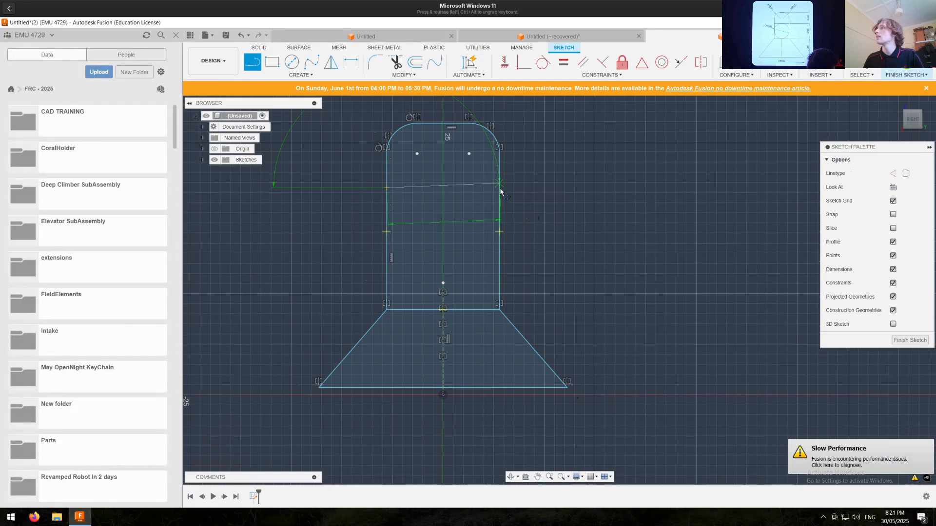
{"action": "key", "text": "Escape"}
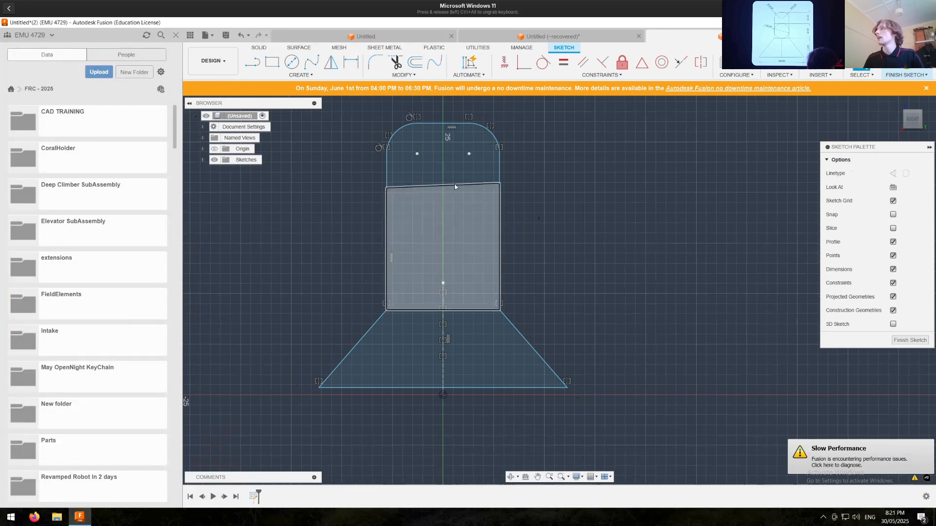
{"action": "left_click", "coordinate": [454, 183]}
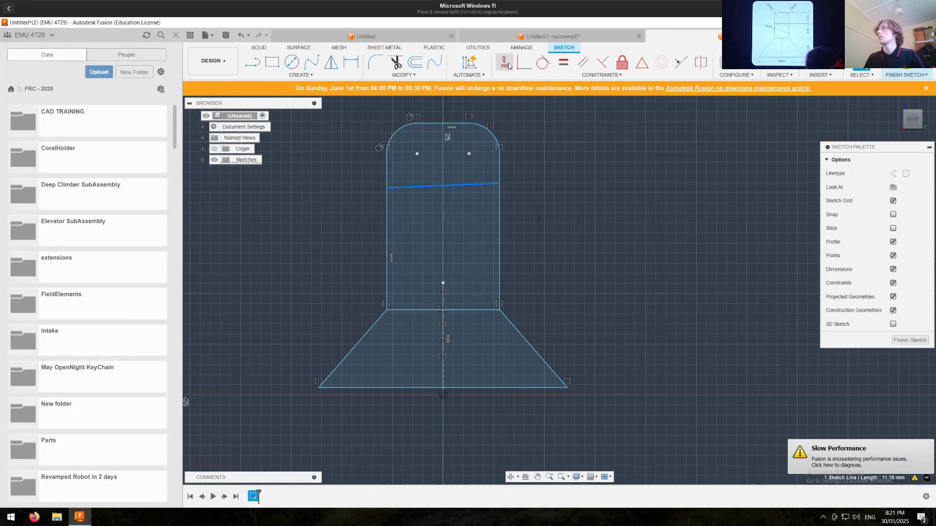
{"action": "left_click", "coordinate": [504, 62]}
{"action": "key", "text": "Escape"}
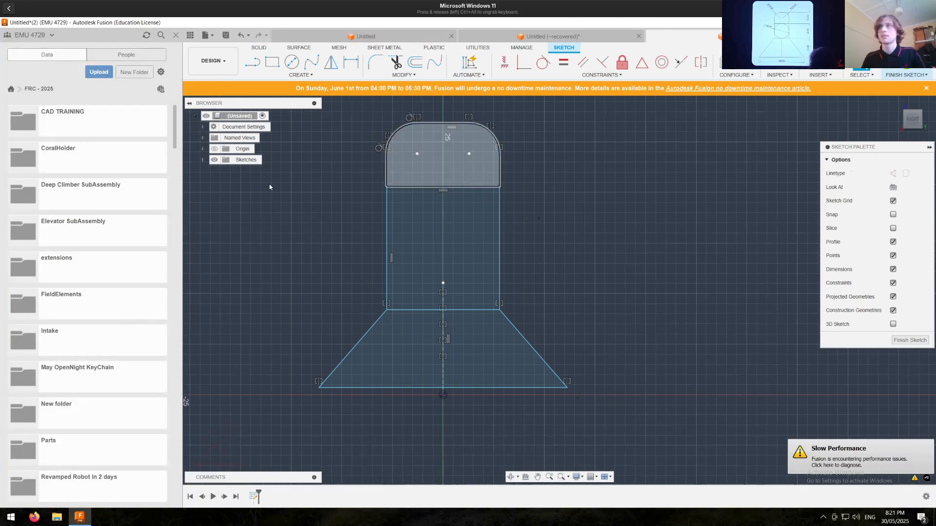
Step: Sketch a circle centred near the vertical axis between the two cross lines, slightly smaller than the profile's width there
{"action": "key", "text": "c"}
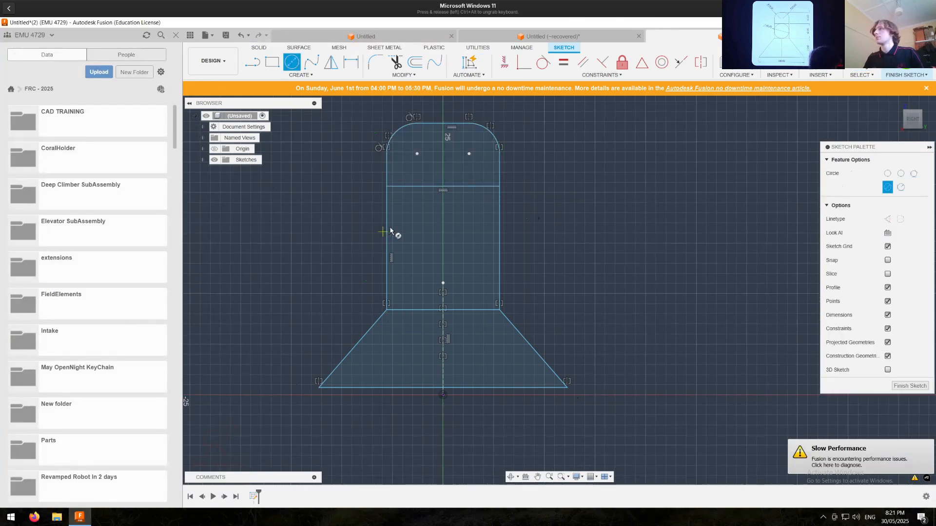
{"action": "left_click", "coordinate": [442, 242]}
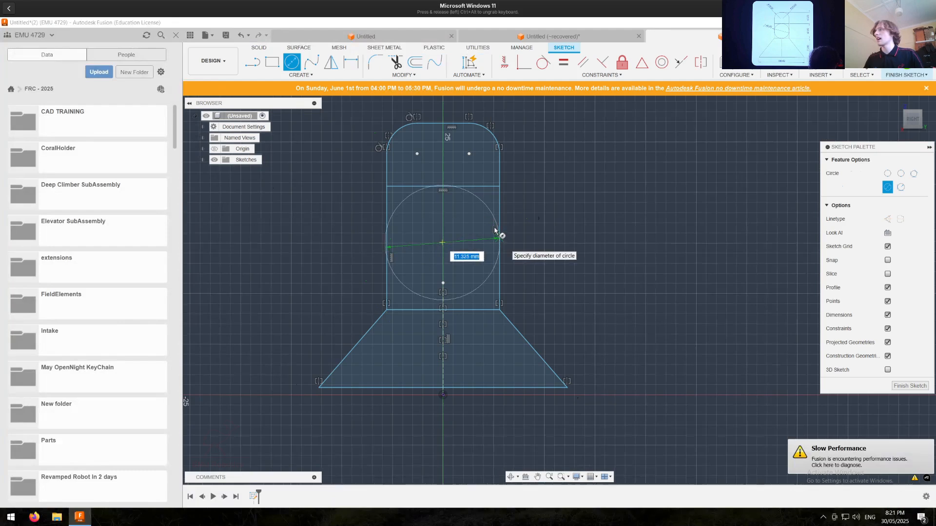
{"action": "left_click", "coordinate": [495, 231]}
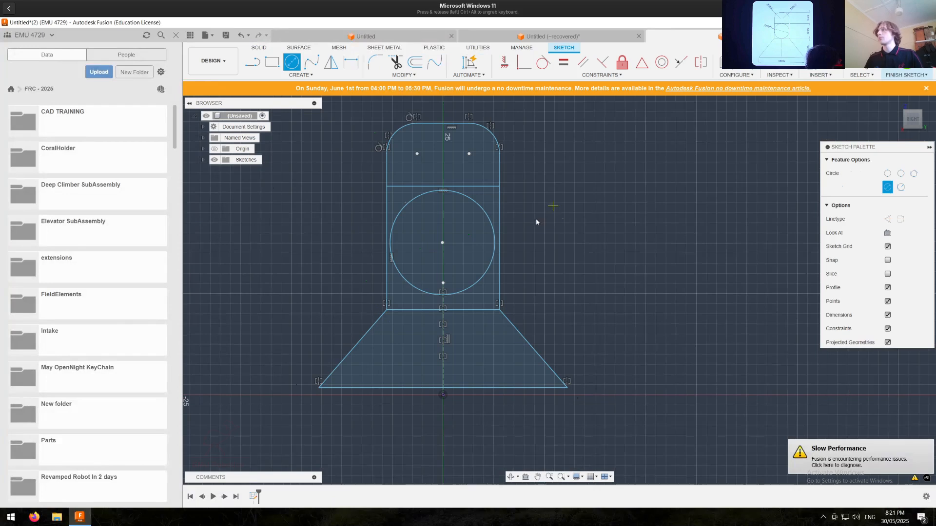
{"action": "key", "text": "Escape"}
Step: Place the profile's bottom line on the sketch origin with a Coincident constraint
{"action": "middle_click_drag", "start_coordinate": [536, 221], "coordinate": [557, 247]}
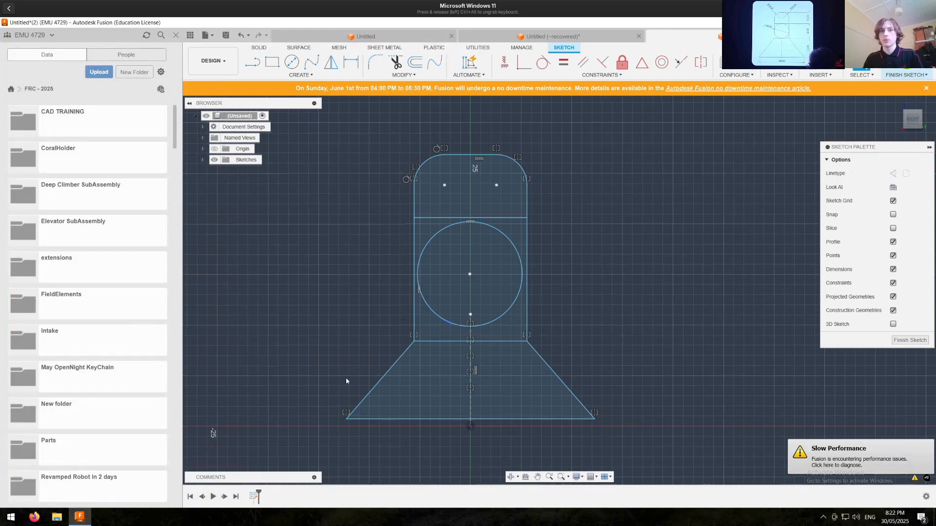
{"action": "left_click", "coordinate": [408, 418]}
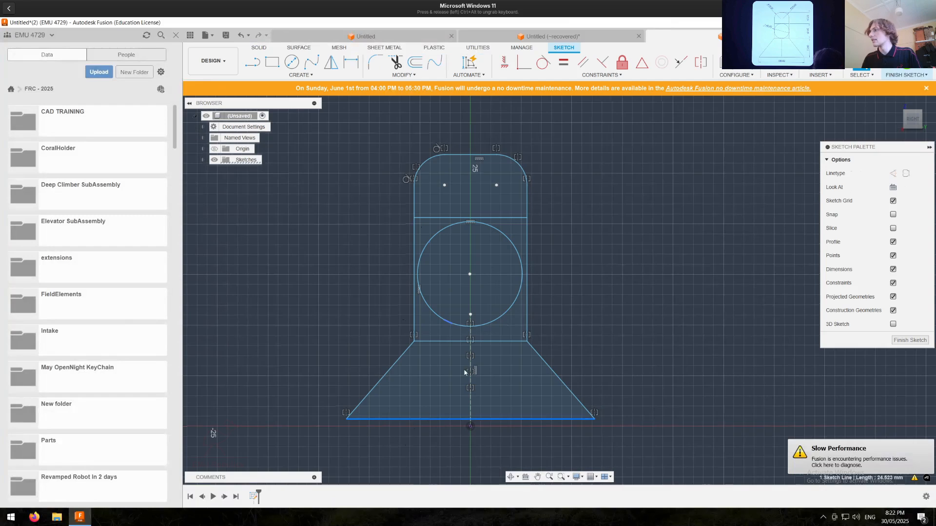
{"action": "left_click", "coordinate": [521, 67]}
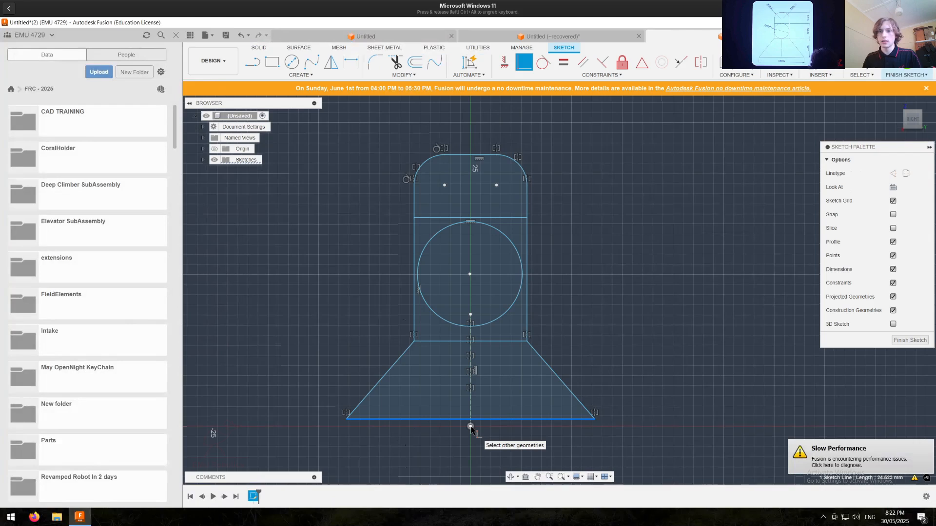
{"action": "left_click", "coordinate": [470, 426]}
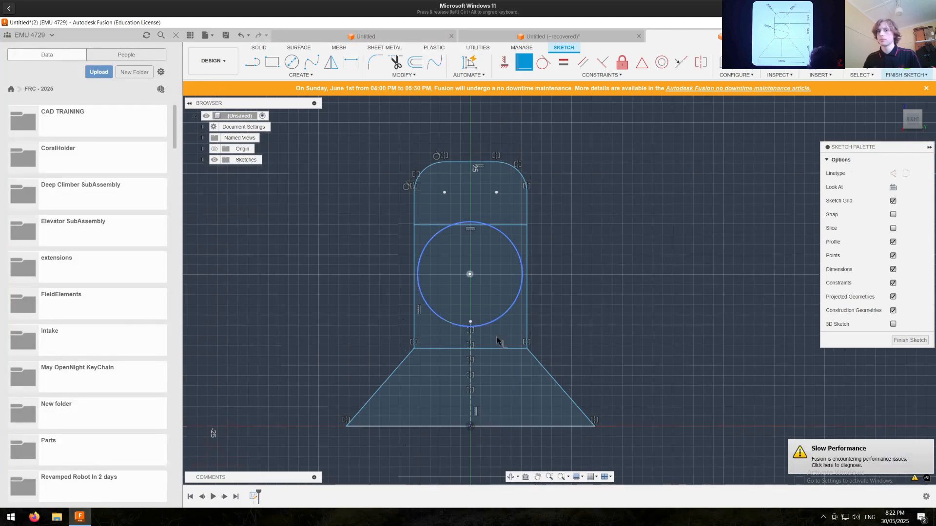
{"action": "key", "text": "Escape"}
Step: Narrow the profile's base by moving its lower-left corner inward along the bottom line
{"action": "scroll", "coordinate": [384, 434], "scroll_direction": "up", "scroll_amount": 5}
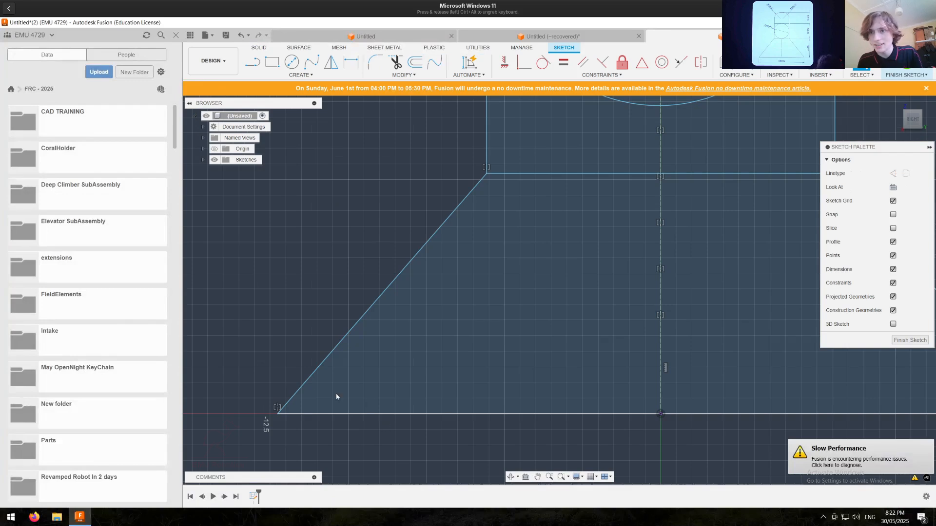
{"action": "scroll", "coordinate": [245, 352], "scroll_direction": "down", "scroll_amount": 8}
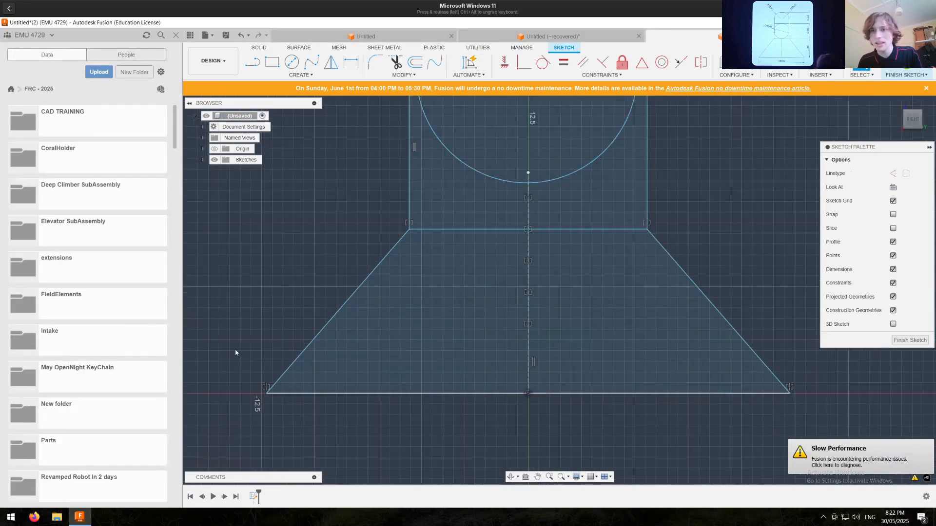
{"action": "scroll", "coordinate": [241, 360], "scroll_direction": "up", "scroll_amount": 4}
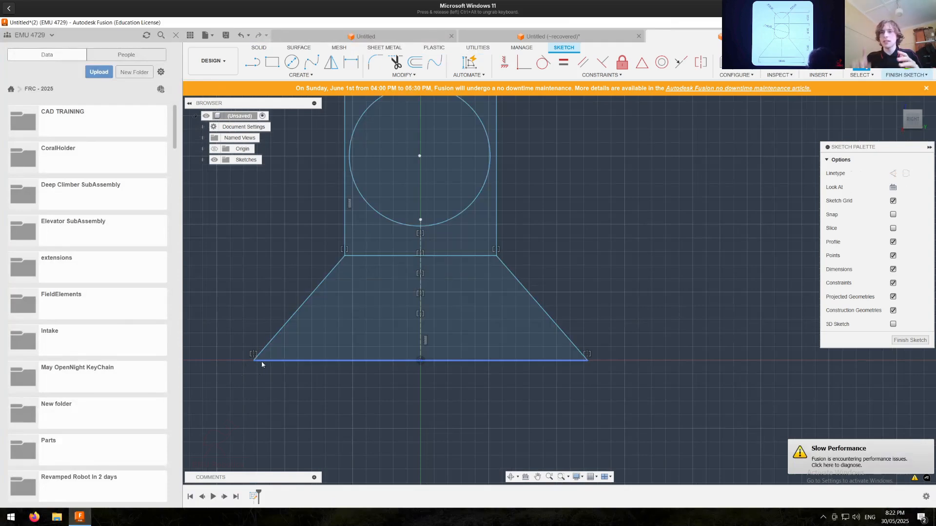
{"action": "mouse_move", "coordinate": [253, 361]}
{"action": "left_mouse_down"}
{"action": "mouse_move", "coordinate": [217, 360]}
{"action": "mouse_move", "coordinate": [267, 359]}
{"action": "left_mouse_up"}
{"action": "left_click_drag", "start_coordinate": [262, 364], "coordinate": [276, 361]}
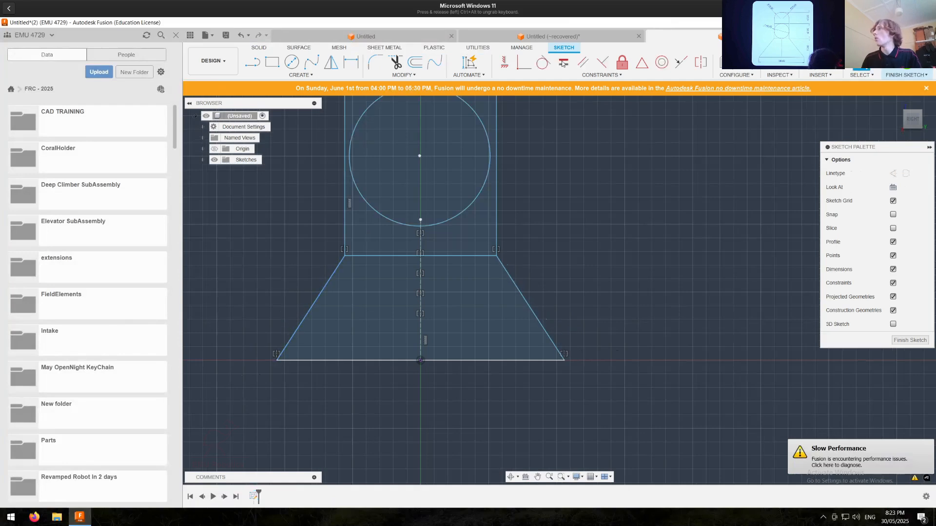
Step: Lock the profile's bottom line in place with a Fix constraint
{"action": "left_click", "coordinate": [622, 65]}
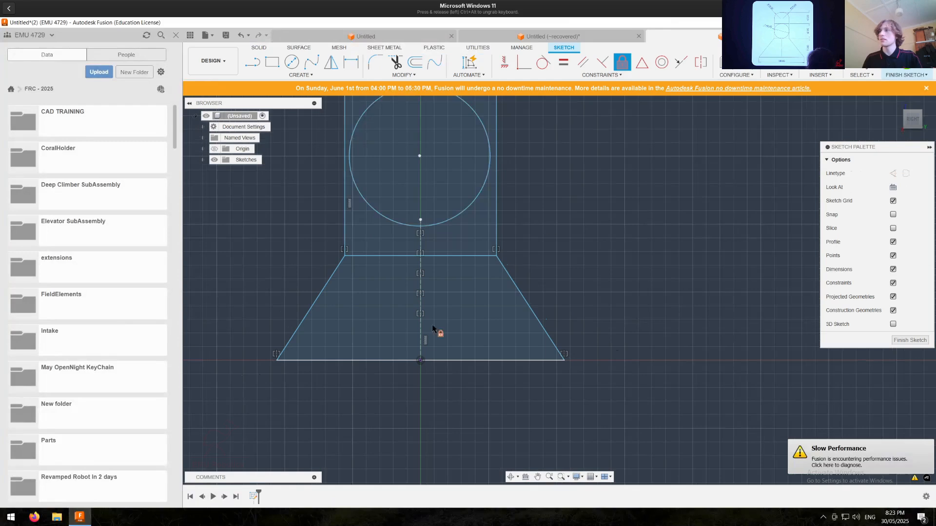
{"action": "left_click", "coordinate": [368, 361]}
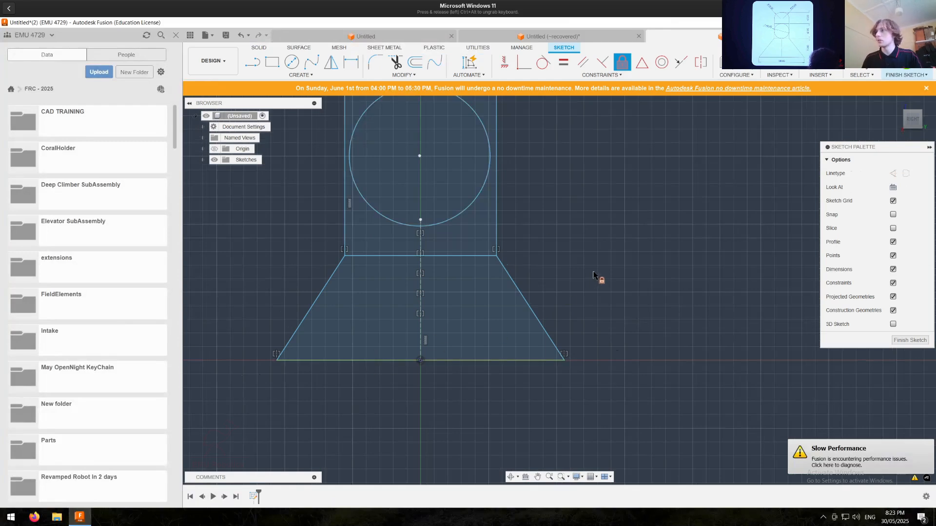
{"action": "key", "text": "Escape"}
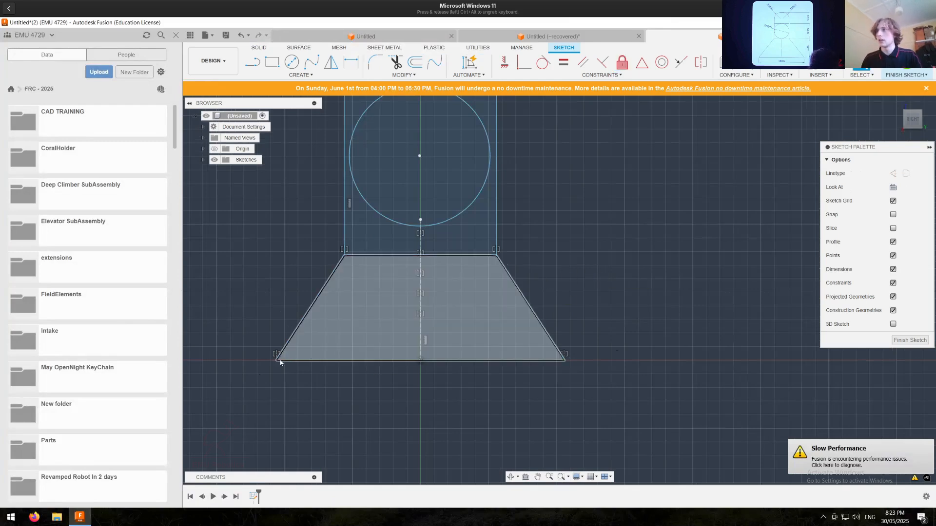
Step: Widen the profile's base by moving its lower-left corner outward, and try to move the fixed bottom line itself
{"action": "left_click_drag", "start_coordinate": [294, 362], "coordinate": [249, 361]}
{"action": "left_click", "coordinate": [299, 361]}
{"action": "left_click_drag", "start_coordinate": [300, 338], "coordinate": [304, 369]}
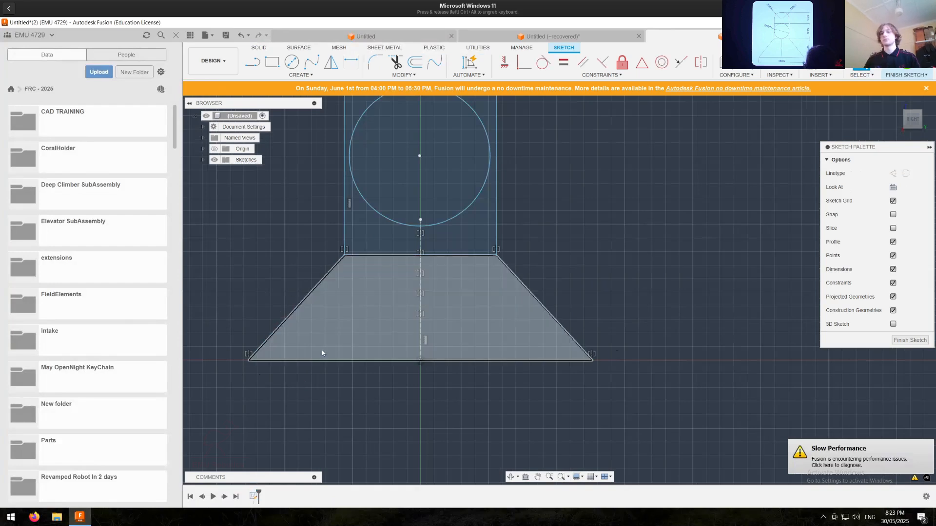
Step: Undo the last widening of the profile's base
{"action": "key", "text": "ctrl+z"}
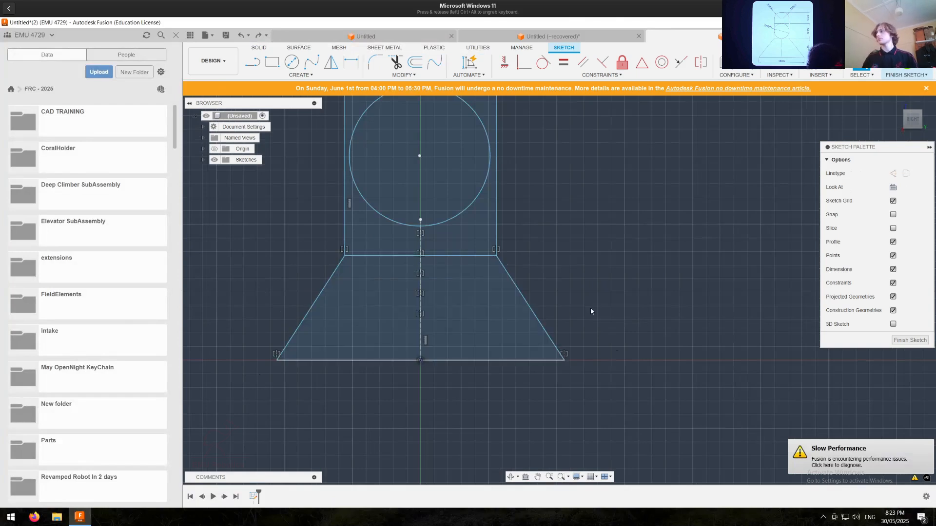
{"action": "scroll", "coordinate": [338, 297], "scroll_direction": "down", "scroll_amount": 3}
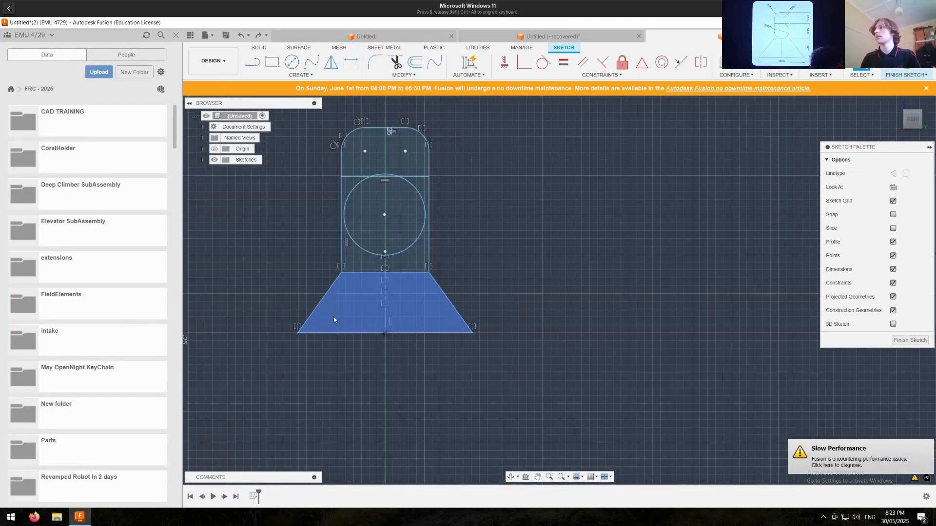
{"action": "key", "text": "d"}
{"action": "scroll", "coordinate": [350, 272], "scroll_direction": "up", "scroll_amount": 4}
{"action": "scroll", "coordinate": [346, 269], "scroll_direction": "down", "scroll_amount": 4}
{"action": "key", "text": "Escape"}
Step: Make the circle tangent to the profile's left side line and to the upper cross line with Tangent constraints
{"action": "left_click", "coordinate": [352, 257]}
{"action": "middle_click_drag", "start_coordinate": [552, 232], "coordinate": [563, 275]}
{"action": "left_click", "coordinate": [349, 230]}
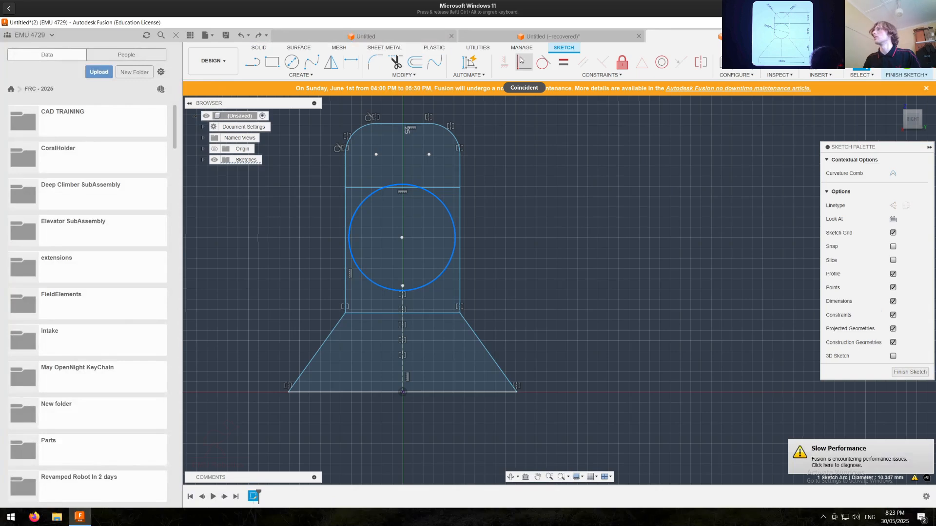
{"action": "left_click", "coordinate": [543, 62]}
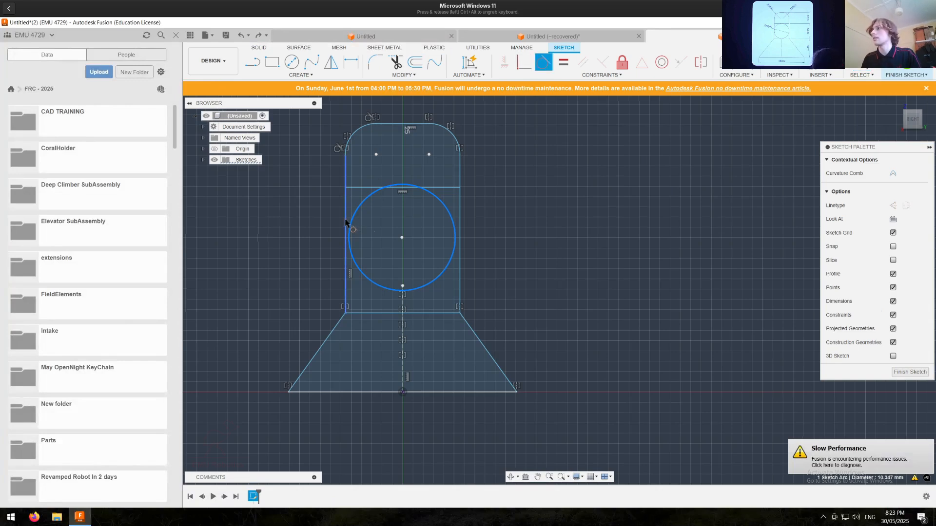
{"action": "left_click", "coordinate": [345, 222]}
{"action": "left_click", "coordinate": [365, 188]}
{"action": "left_click", "coordinate": [366, 196]}
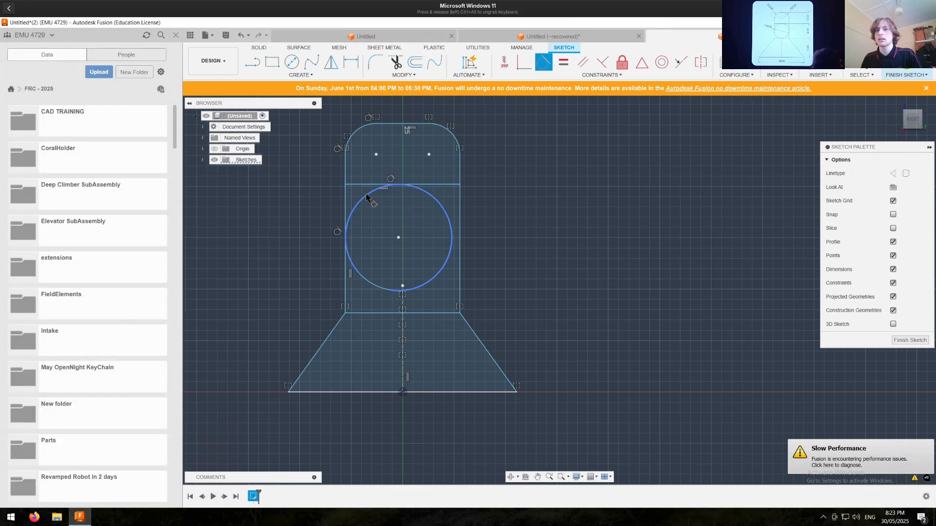
Step: Make the circle tangent to the profile's right side line and to the lower cross line
{"action": "left_click", "coordinate": [456, 221]}
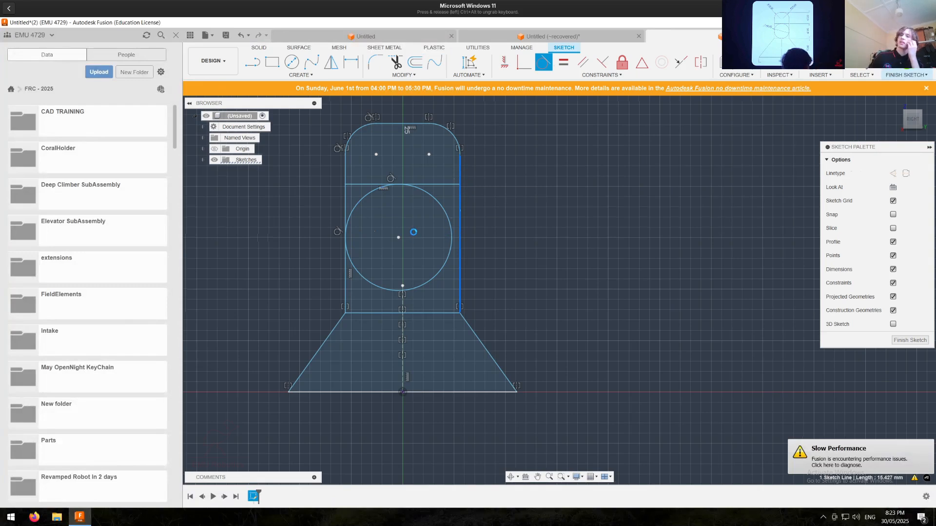
{"action": "key", "text": "Escape"}
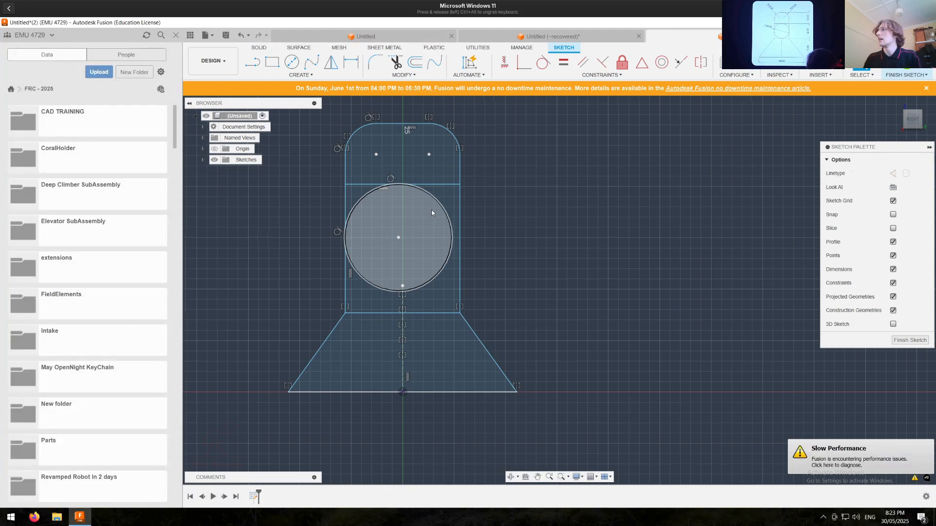
{"action": "left_click", "coordinate": [399, 237]}
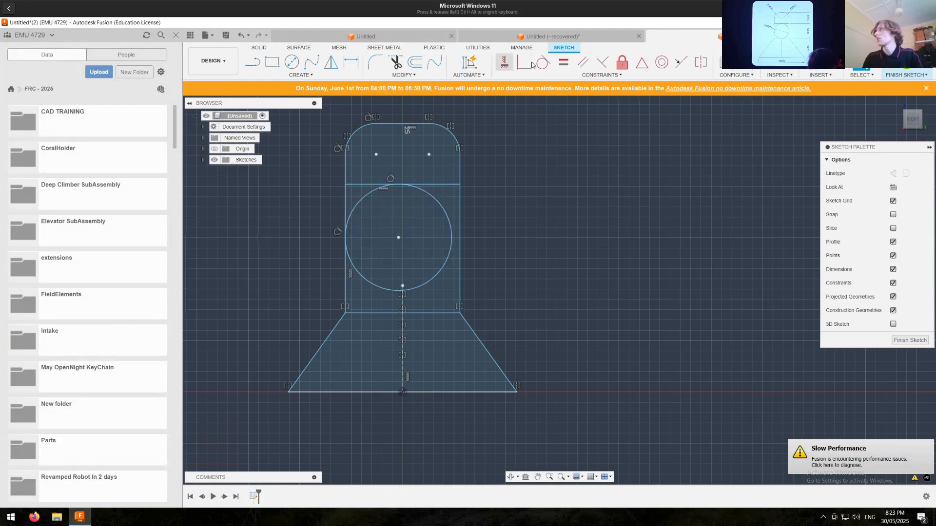
{"action": "left_click", "coordinate": [420, 190]}
{"action": "left_click", "coordinate": [542, 64]}
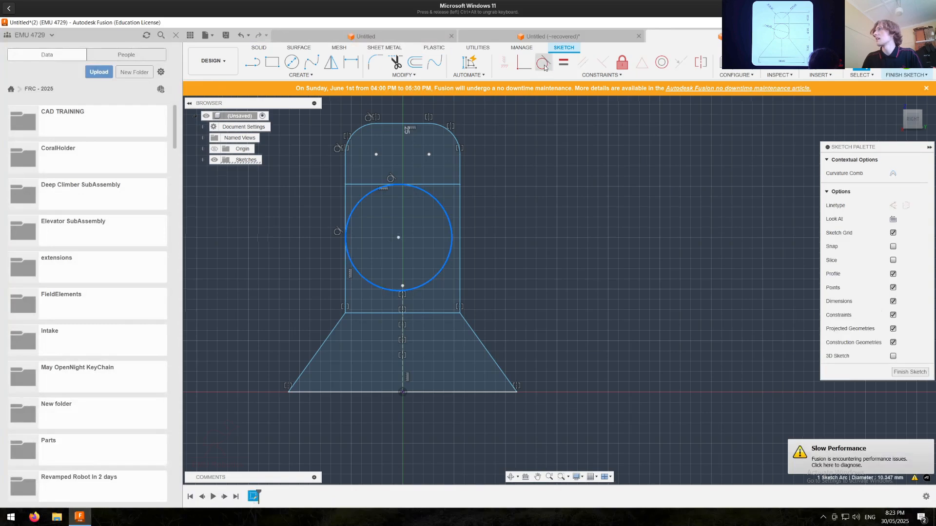
{"action": "left_click", "coordinate": [457, 252]}
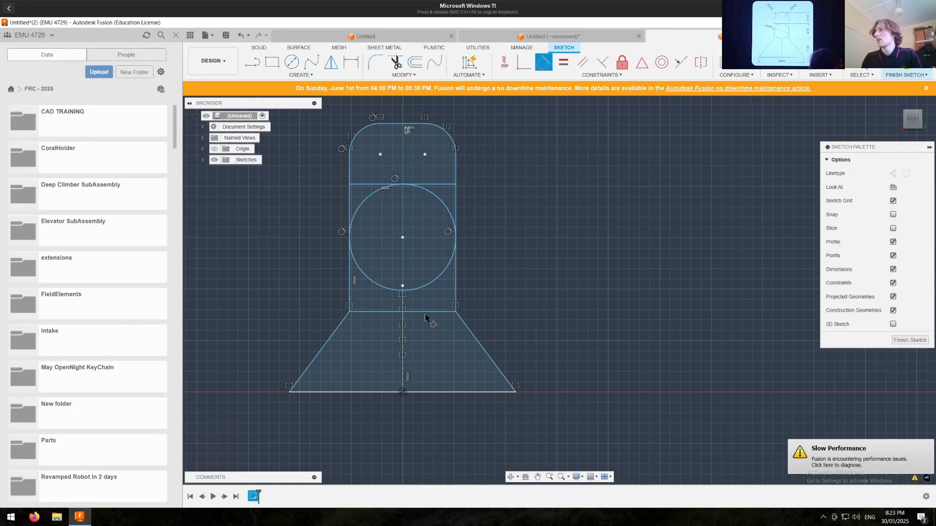
{"action": "left_click", "coordinate": [419, 292]}
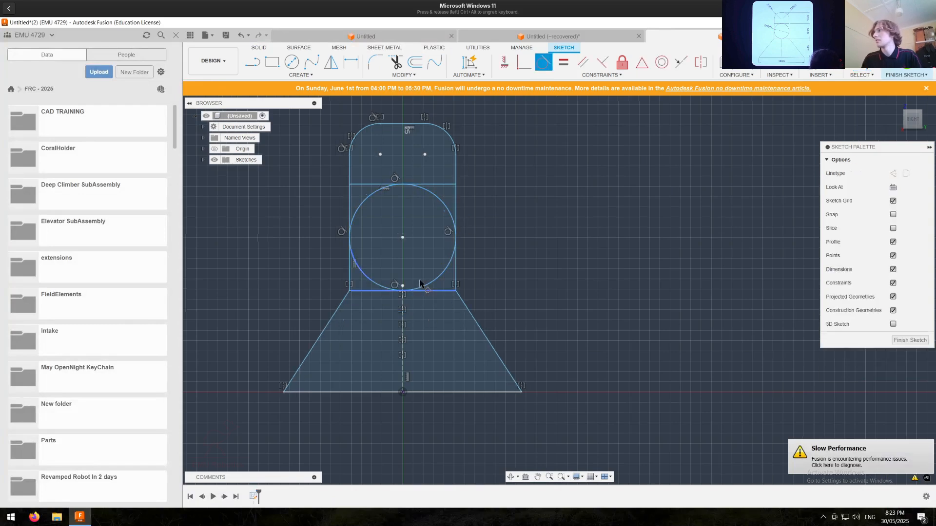
{"action": "key", "text": "Escape"}
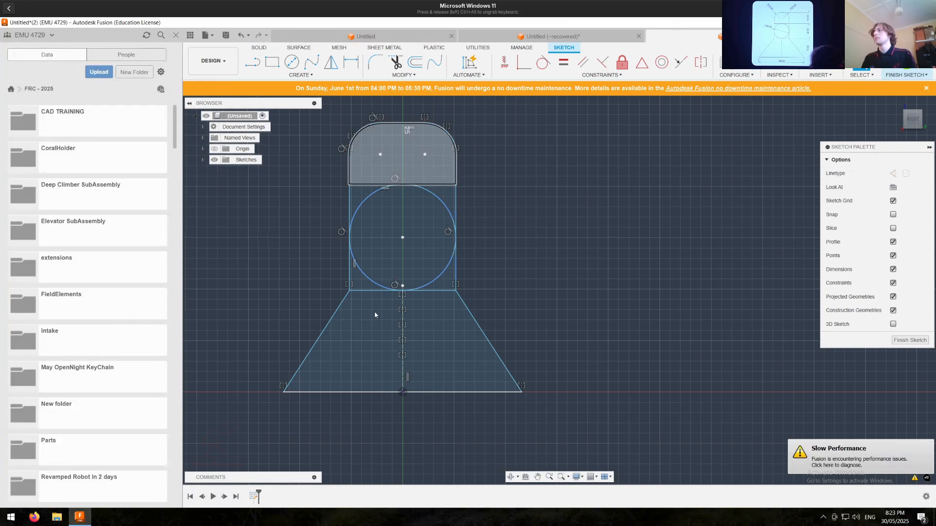
Step: Add a horizontal Sketch Dimension between the two lower corners of the profile, placed below the bottom line, accepting its current value
{"action": "key", "text": "d"}
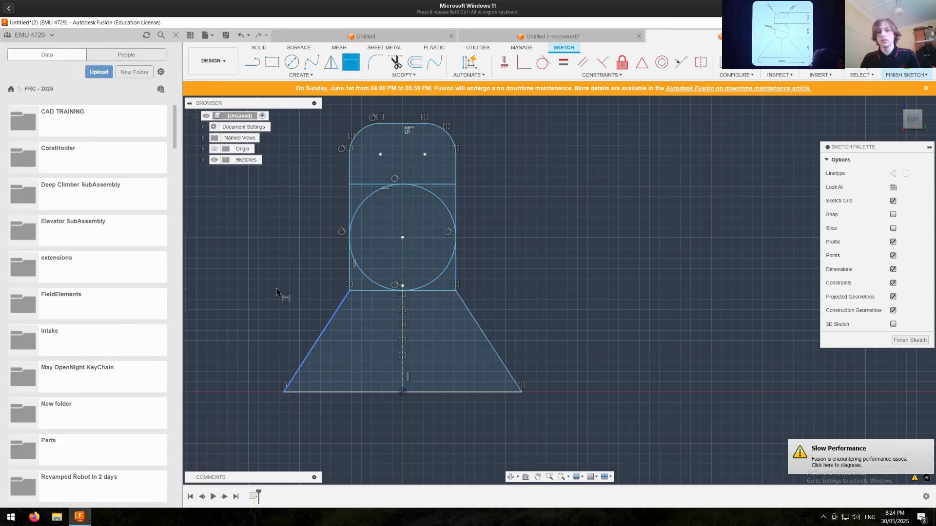
{"action": "key", "text": "Escape"}
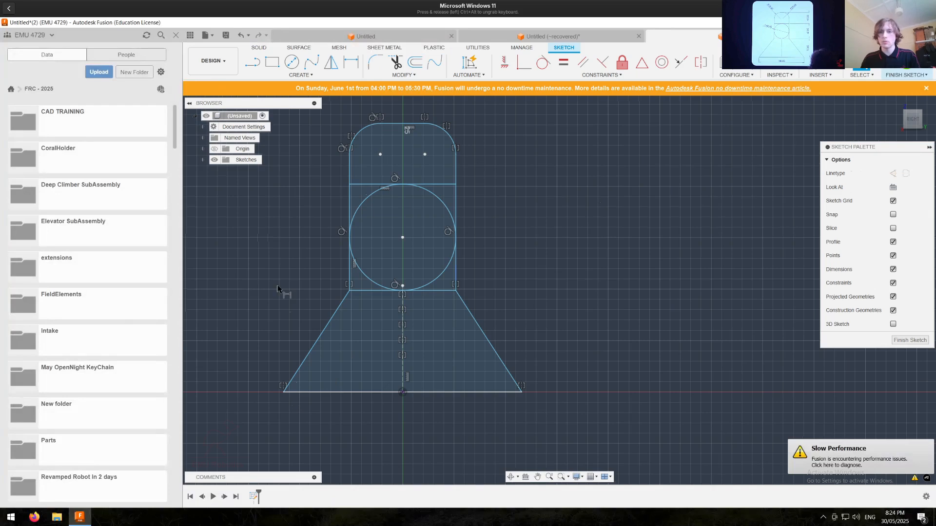
{"action": "left_click", "coordinate": [355, 69]}
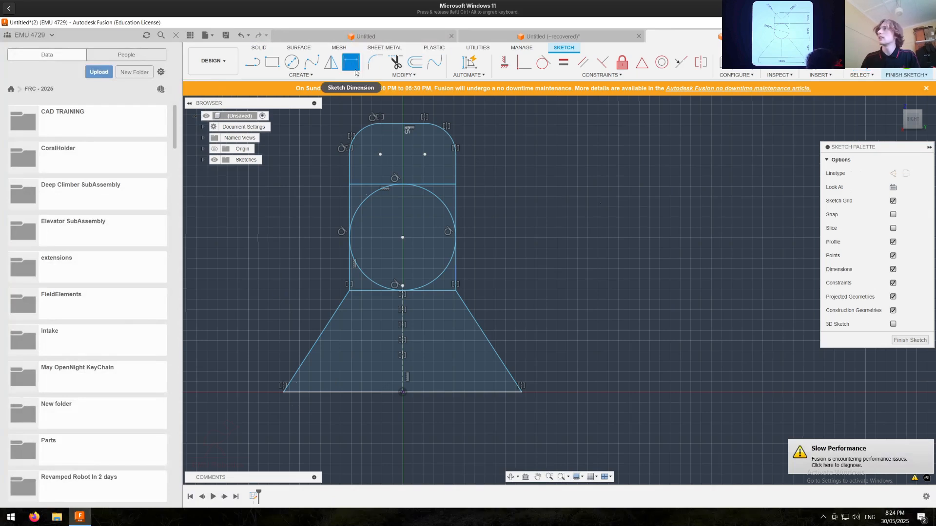
{"action": "left_click", "coordinate": [283, 392]}
{"action": "left_click", "coordinate": [522, 392]}
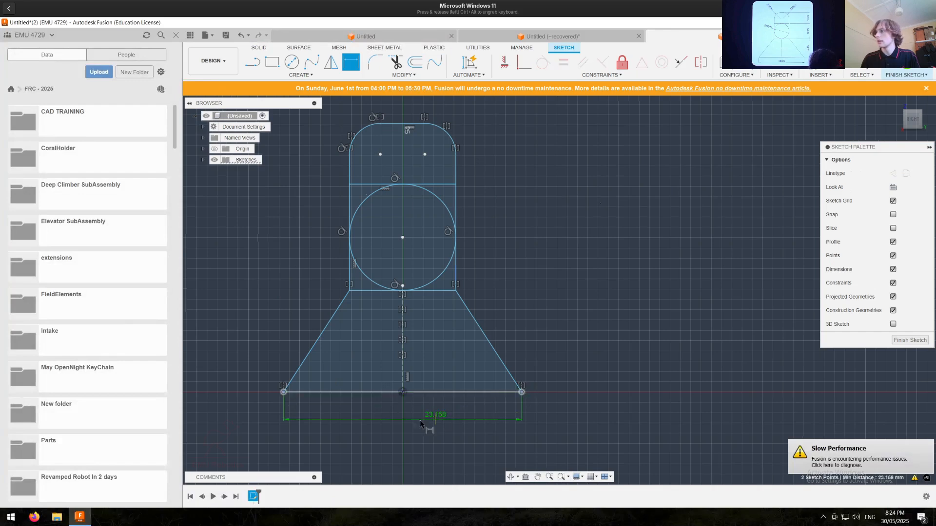
{"action": "left_click", "coordinate": [405, 423]}
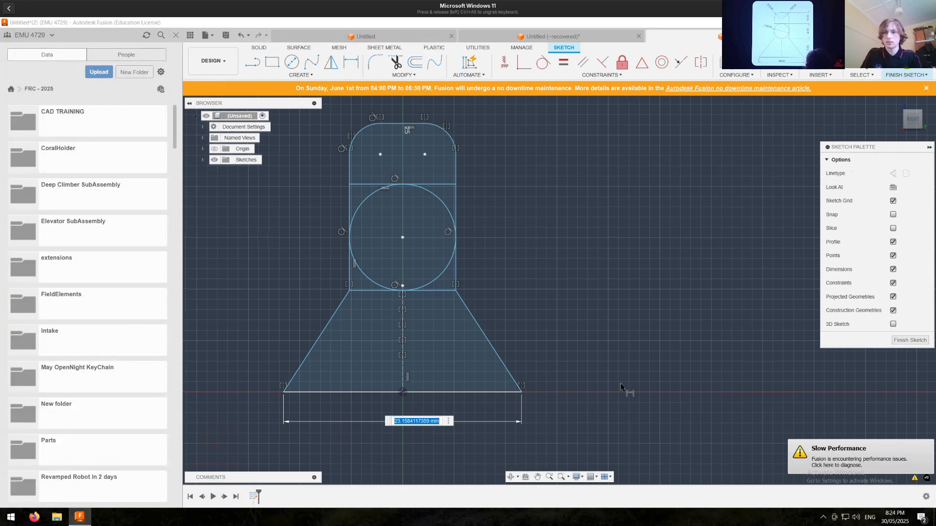
{"action": "key", "text": "Return"}
{"action": "key", "text": "Escape"}
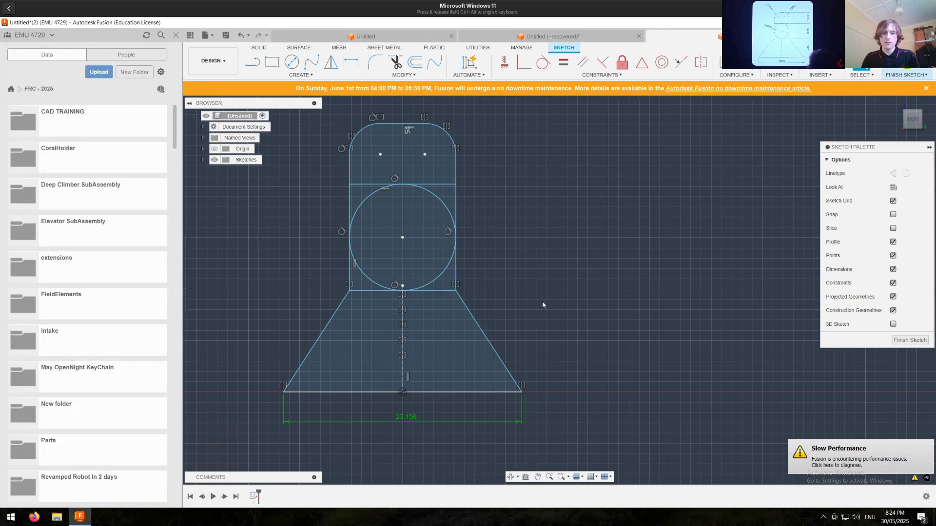
{"action": "key", "text": "super"}
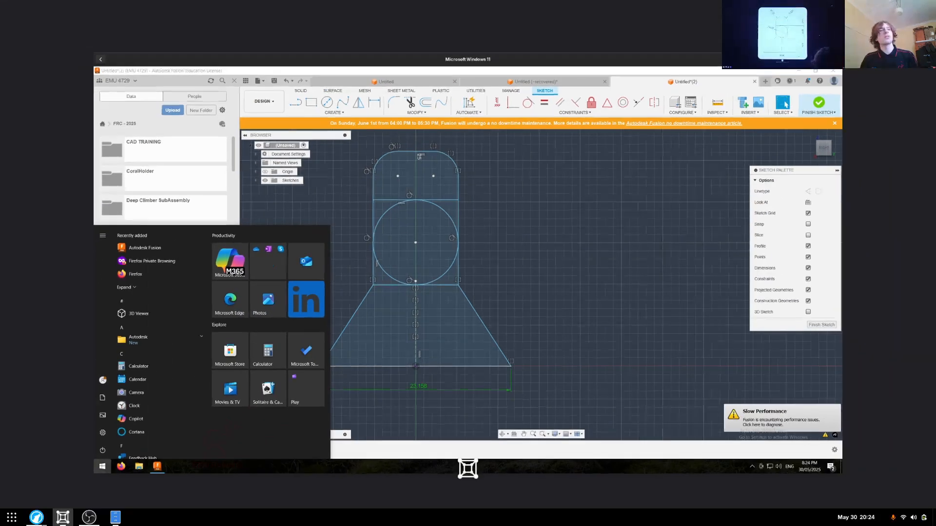
{"action": "key", "text": "super"}
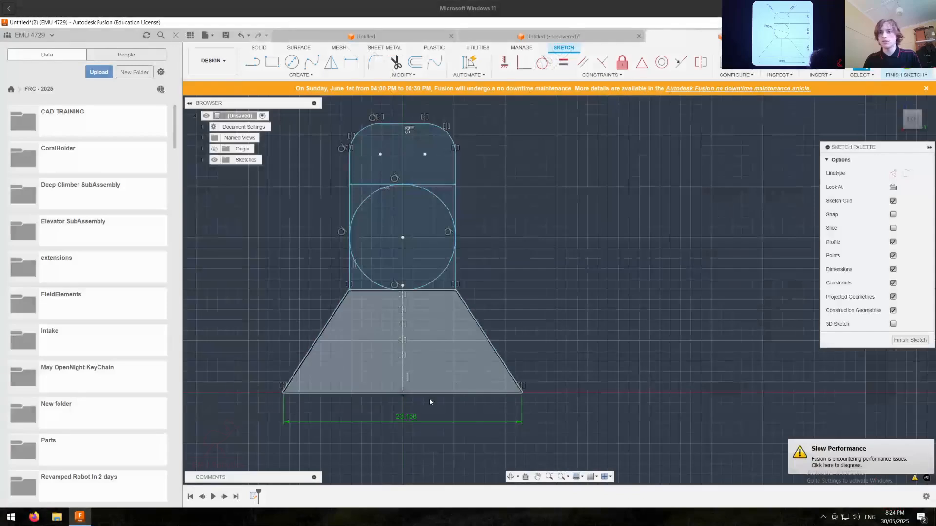
Step: Set the width dimension of the profile's bottom line to 180 mm
{"action": "scroll", "coordinate": [345, 424], "scroll_direction": "up", "scroll_amount": 5}
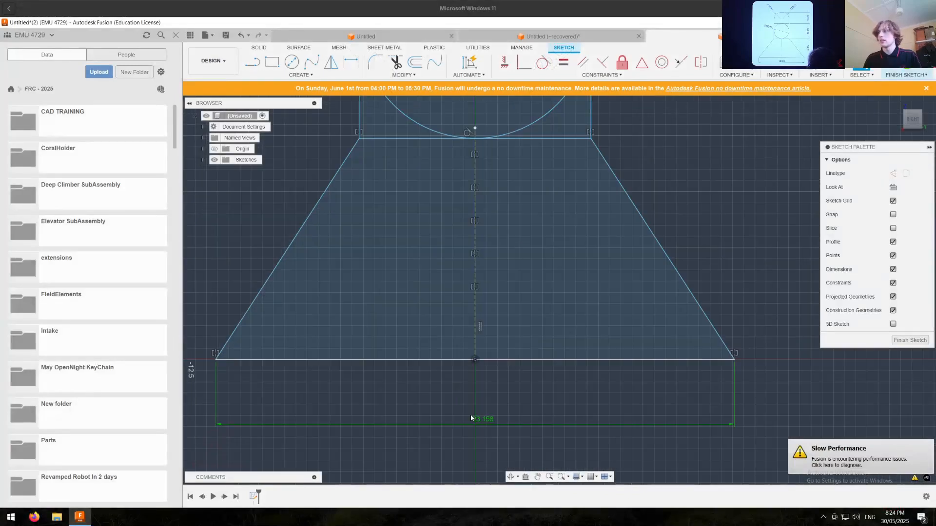
{"action": "scroll", "coordinate": [473, 423], "scroll_direction": "down", "scroll_amount": 3}
{"action": "left_click", "coordinate": [473, 417]}
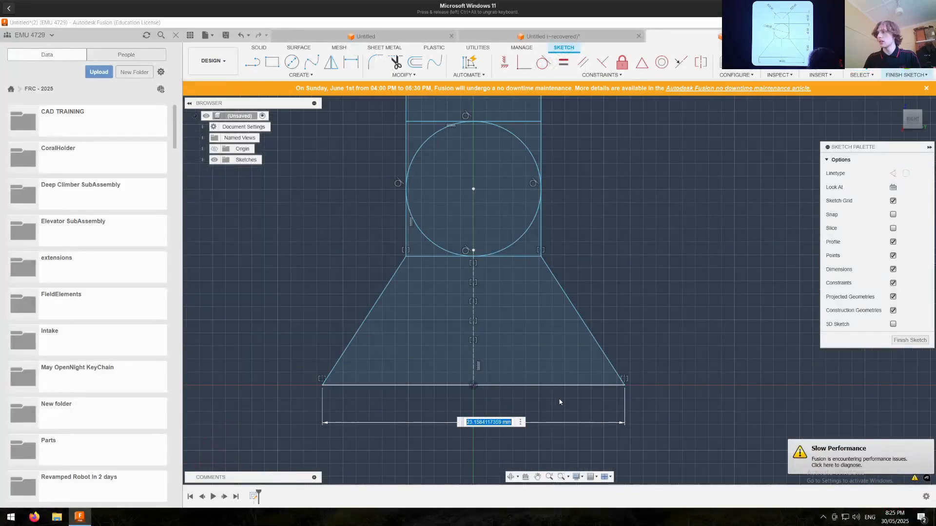
{"action": "type", "text": "1"}
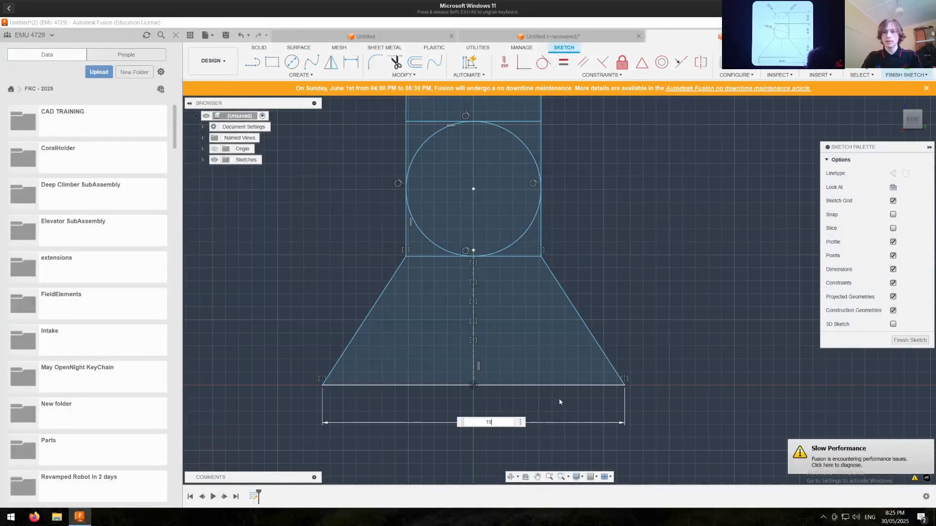
{"action": "type", "text": "80"}
{"action": "key", "text": "Return"}
{"action": "scroll", "coordinate": [560, 381], "scroll_direction": "down", "scroll_amount": 4}
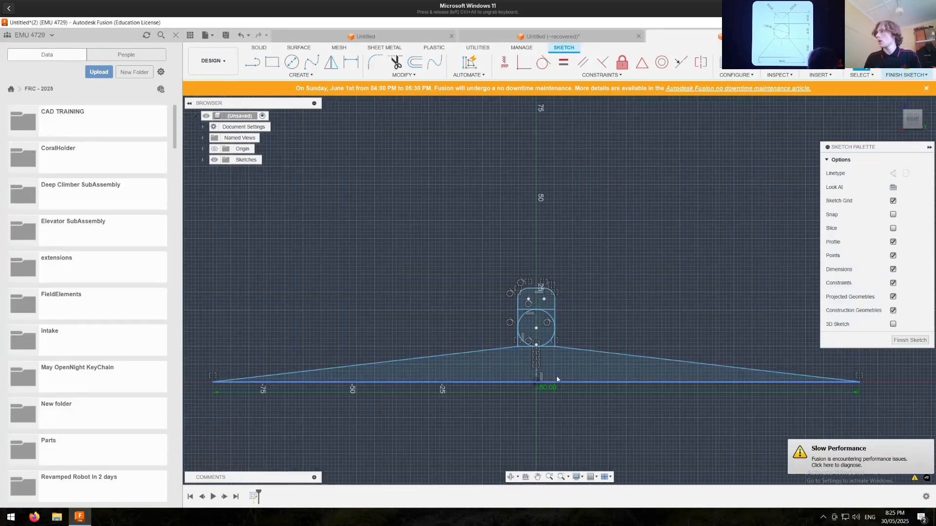
{"action": "middle_click_drag", "start_coordinate": [625, 292], "coordinate": [617, 280]}
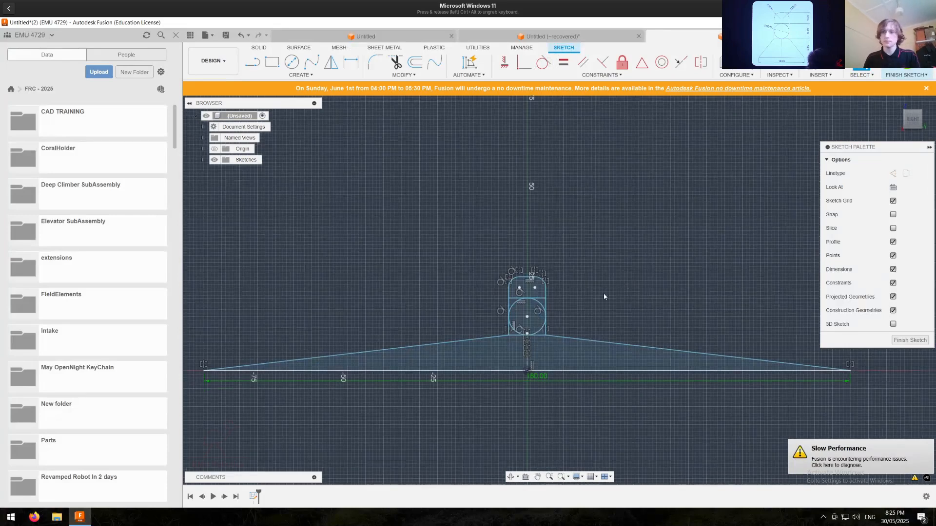
{"action": "scroll", "coordinate": [527, 321], "scroll_direction": "up", "scroll_amount": 5}
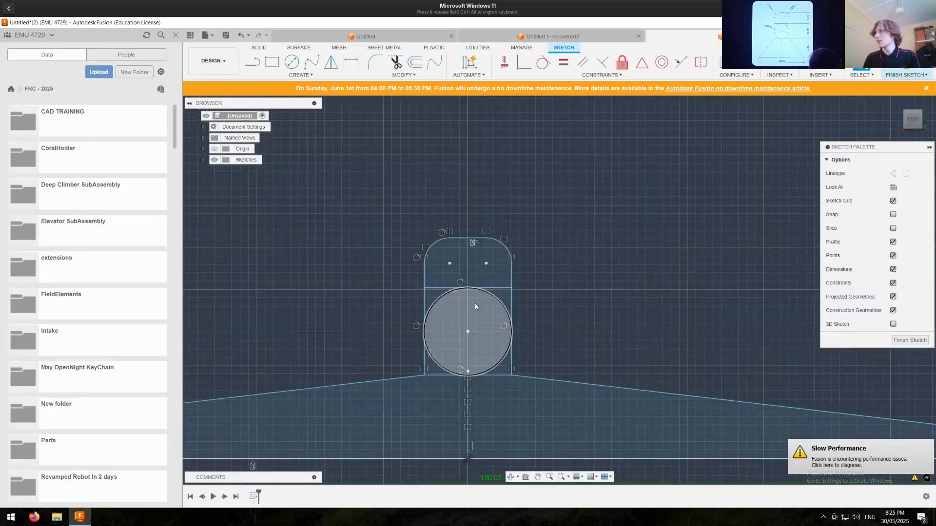
{"action": "scroll", "coordinate": [475, 303], "scroll_direction": "down", "scroll_amount": 4}
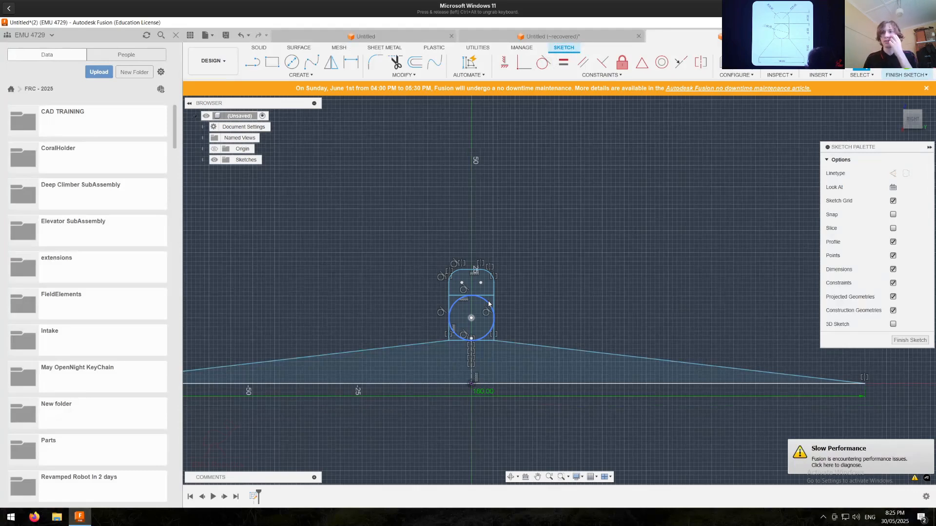
{"action": "key", "text": "d"}
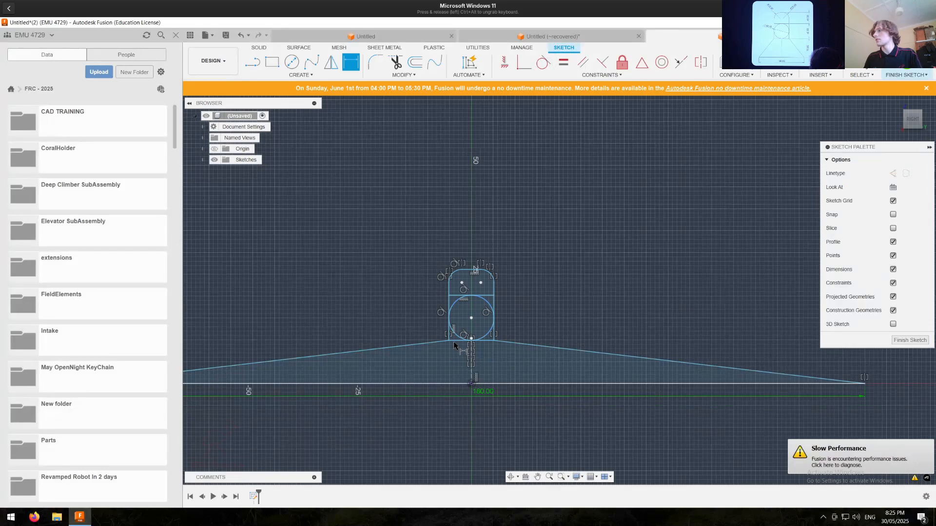
{"action": "scroll", "coordinate": [448, 343], "scroll_direction": "up", "scroll_amount": 4}
{"action": "scroll", "coordinate": [445, 337], "scroll_direction": "up", "scroll_amount": 3}
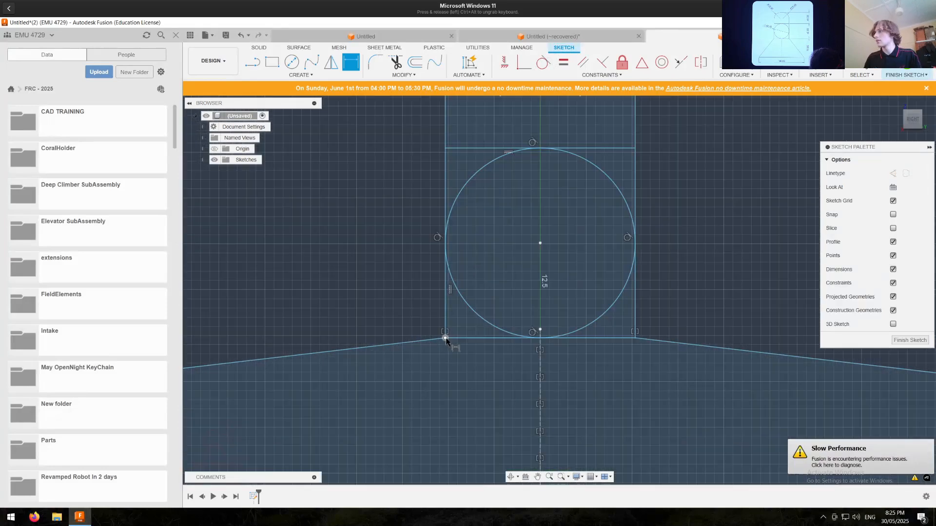
{"action": "scroll", "coordinate": [495, 335], "scroll_direction": "down", "scroll_amount": 4}
{"action": "scroll", "coordinate": [495, 258], "scroll_direction": "up", "scroll_amount": 5}
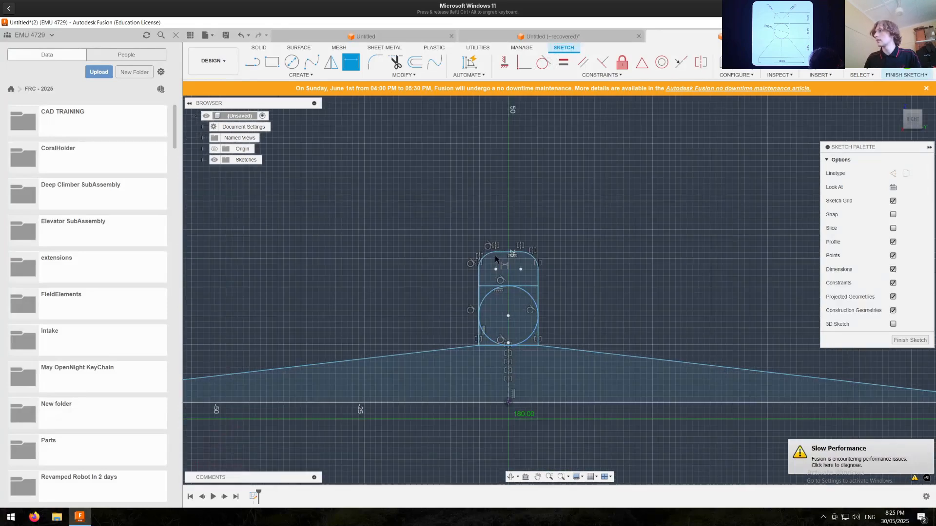
{"action": "key", "text": "Escape"}
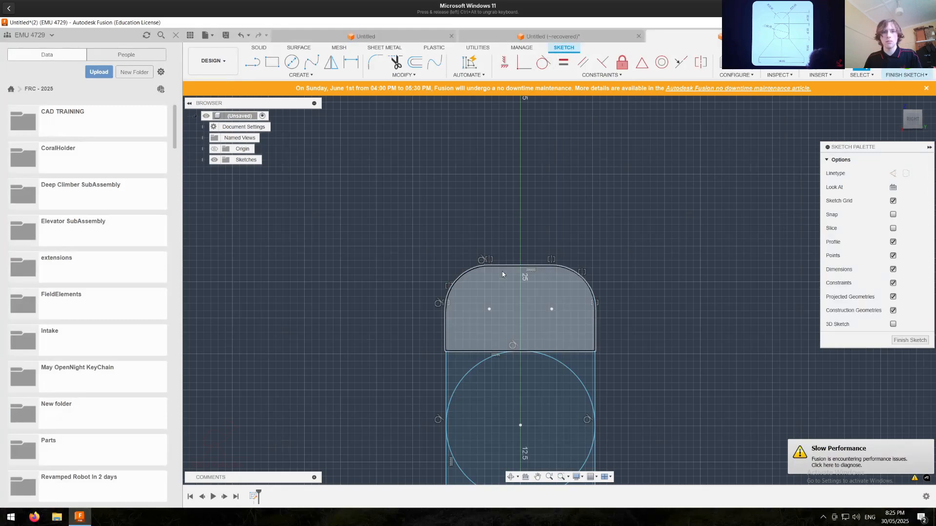
Step: Add a vertical Sketch Dimension of 45 mm between the profile's top line and the upper cross line
{"action": "key", "text": "d"}
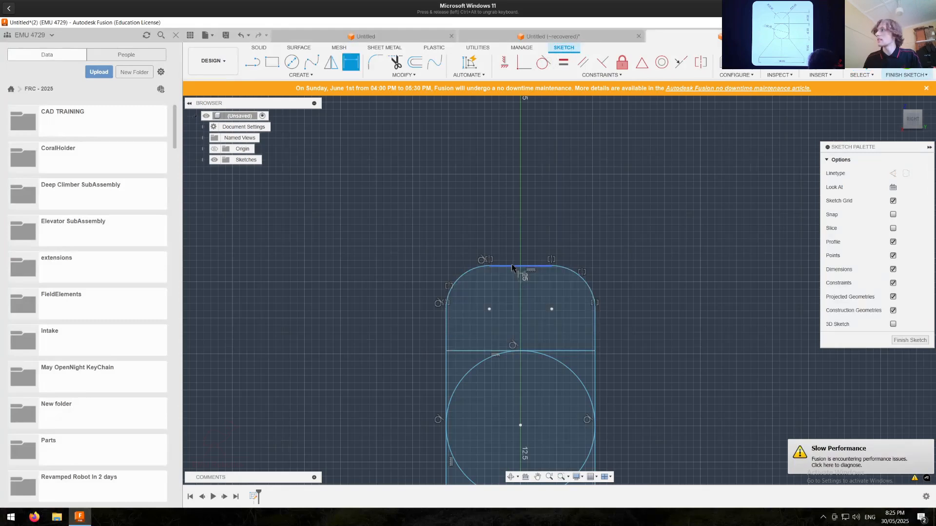
{"action": "left_click", "coordinate": [510, 266]}
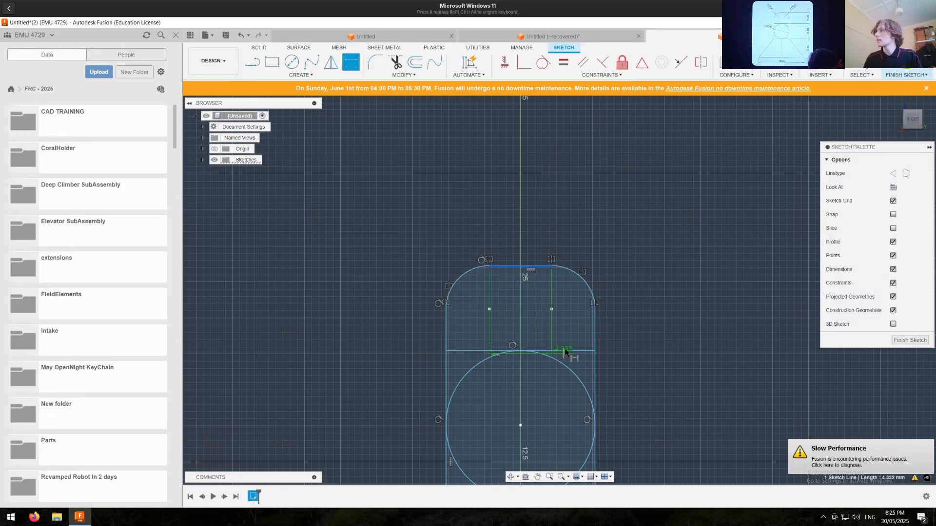
{"action": "left_click", "coordinate": [565, 351]}
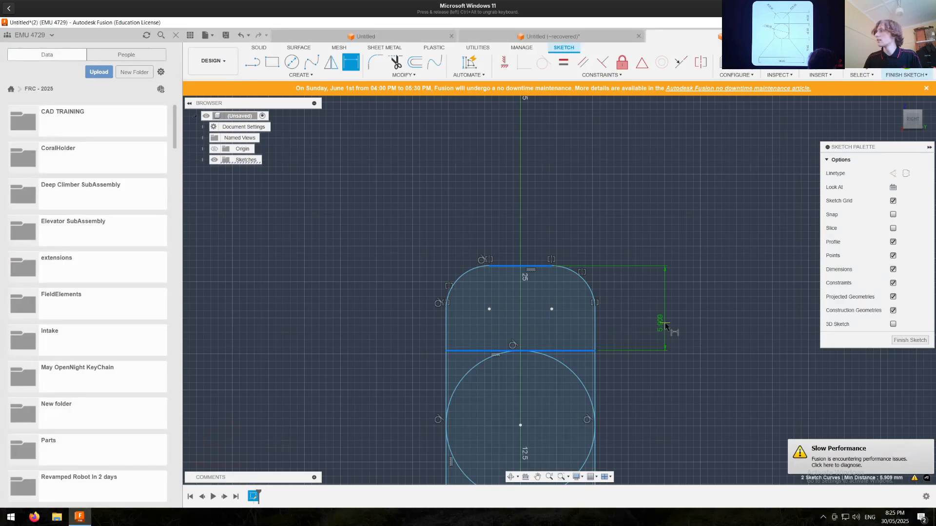
{"action": "left_click", "coordinate": [671, 281]}
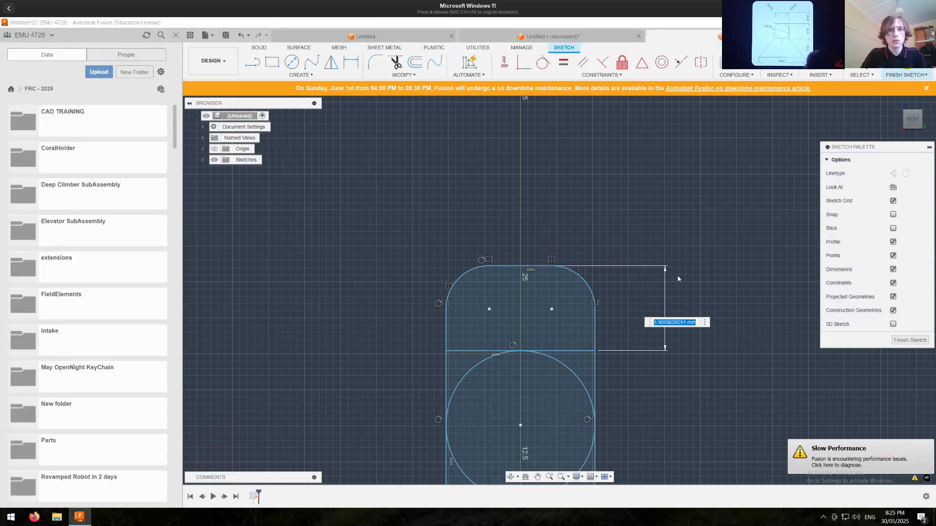
{"action": "type", "text": "45"}
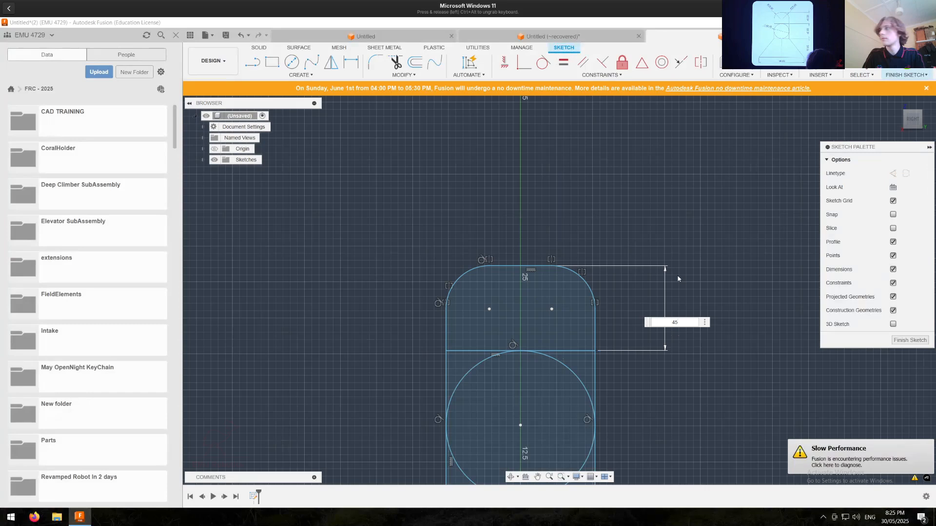
{"action": "key", "text": "Return"}
{"action": "scroll", "coordinate": [605, 253], "scroll_direction": "down", "scroll_amount": 4}
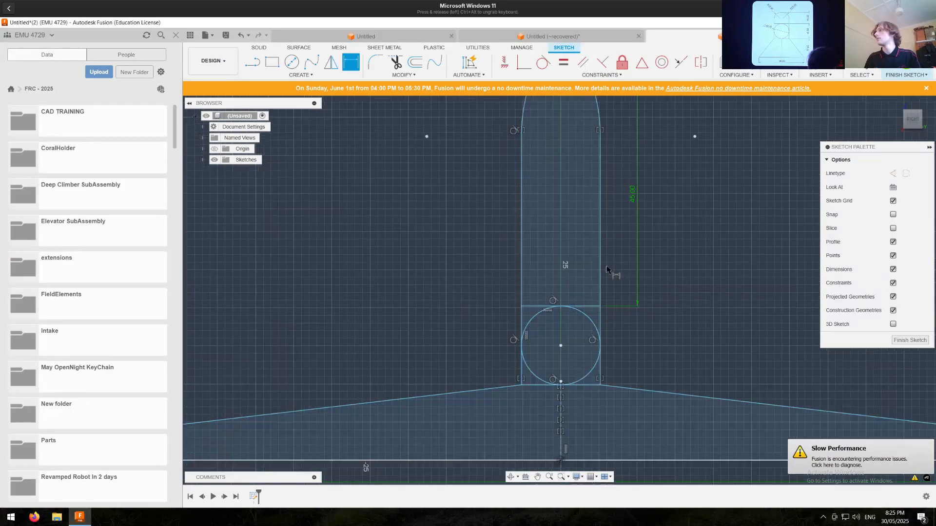
{"action": "scroll", "coordinate": [636, 236], "scroll_direction": "down", "scroll_amount": 3}
{"action": "middle_click_drag", "start_coordinate": [636, 236], "coordinate": [540, 372]}
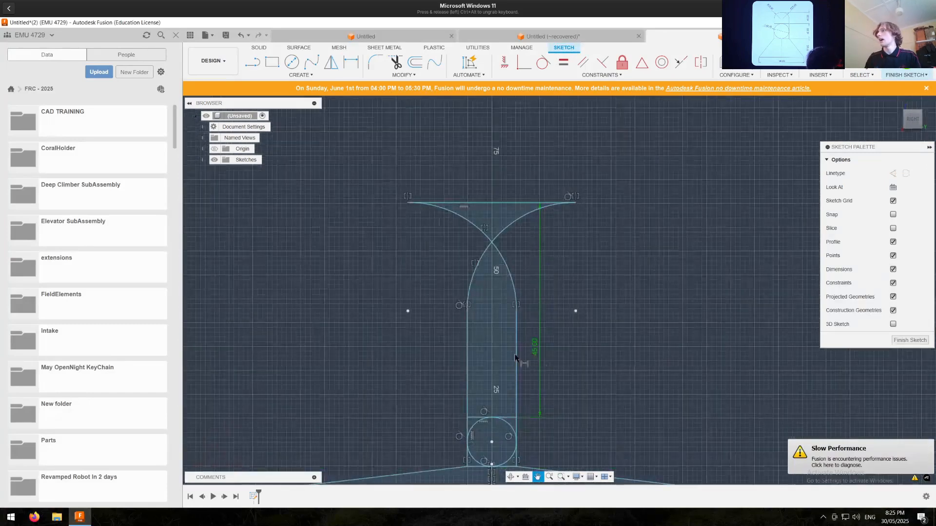
{"action": "scroll", "coordinate": [482, 337], "scroll_direction": "up", "scroll_amount": 3}
{"action": "scroll", "coordinate": [483, 340], "scroll_direction": "up", "scroll_amount": 1}
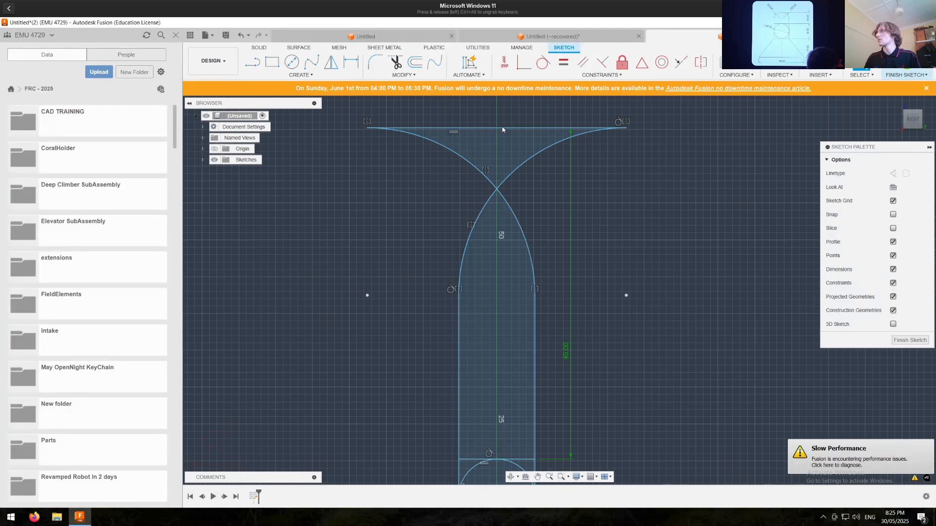
{"action": "left_click", "coordinate": [475, 227]}
{"action": "scroll", "coordinate": [475, 227], "scroll_direction": "down", "scroll_amount": 3}
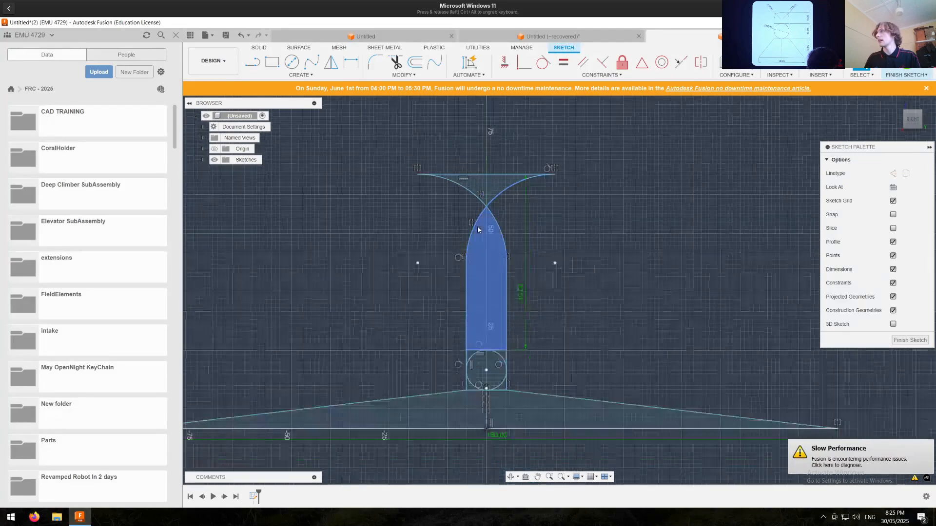
{"action": "left_click", "coordinate": [478, 228]}
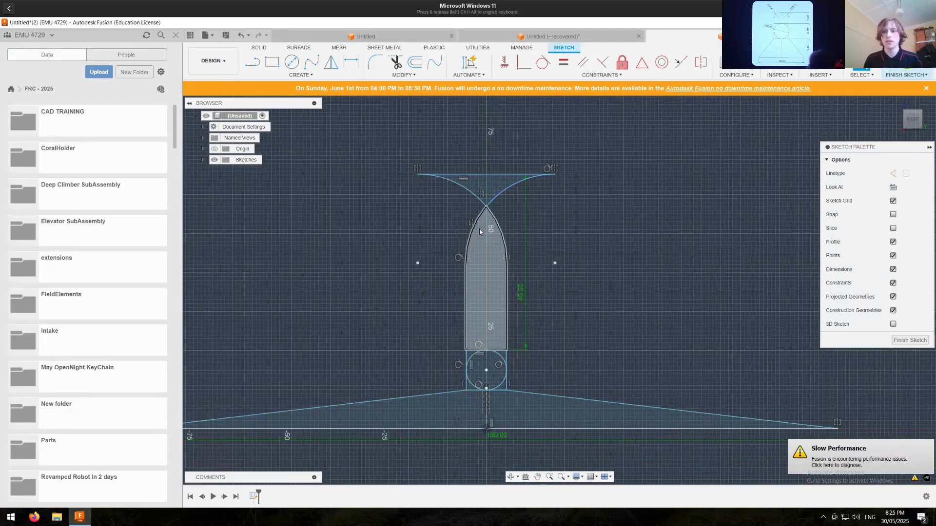
Step: Add a vertical Sketch Dimension of 60 mm between the upper and lower cross lines around the circle
{"action": "scroll", "coordinate": [473, 368], "scroll_direction": "up", "scroll_amount": 2}
{"action": "scroll", "coordinate": [479, 383], "scroll_direction": "up", "scroll_amount": 5}
{"action": "key", "text": "d"}
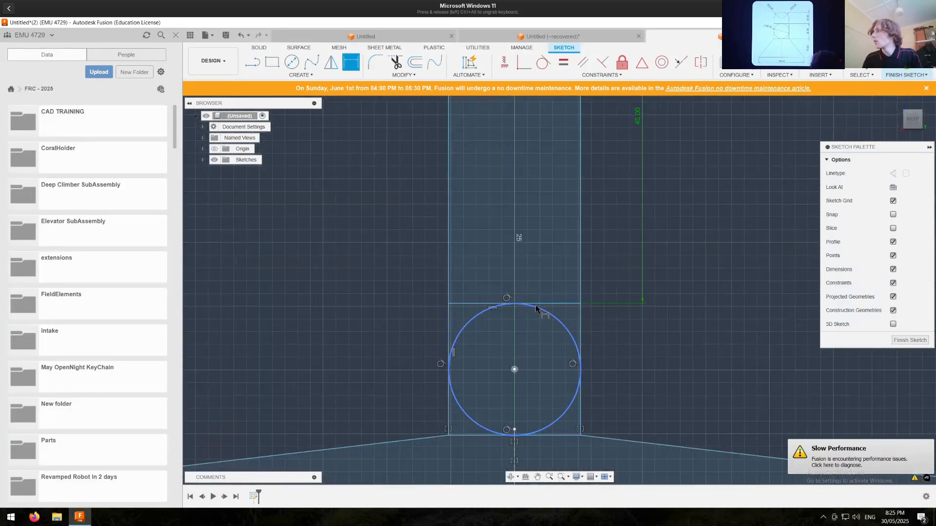
{"action": "left_click", "coordinate": [548, 304]}
{"action": "left_click", "coordinate": [558, 435]}
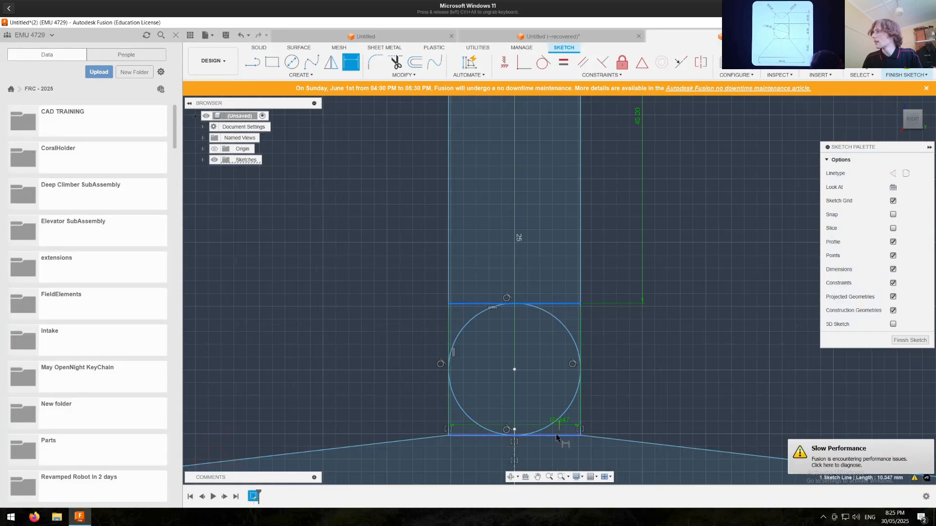
{"action": "left_click", "coordinate": [661, 359]}
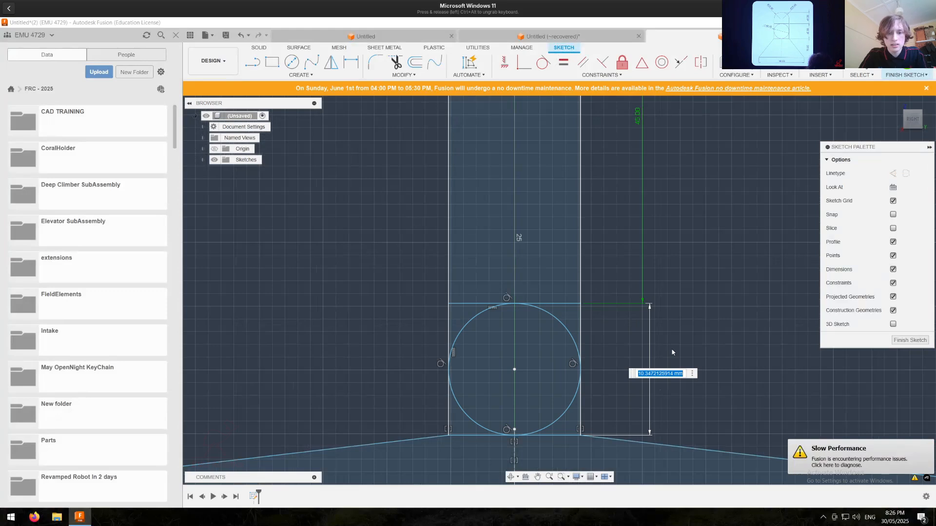
{"action": "type", "text": "60"}
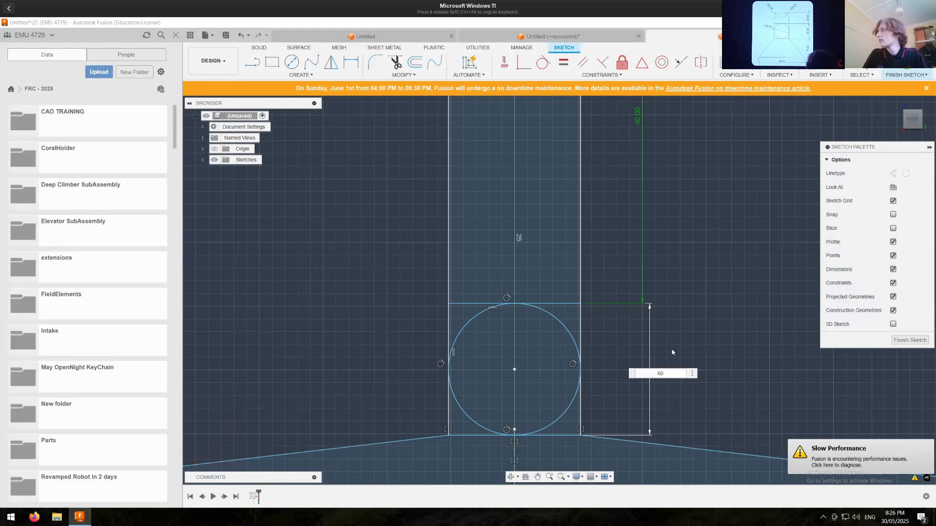
{"action": "key", "text": "Return"}
{"action": "scroll", "coordinate": [553, 350], "scroll_direction": "down", "scroll_amount": 10}
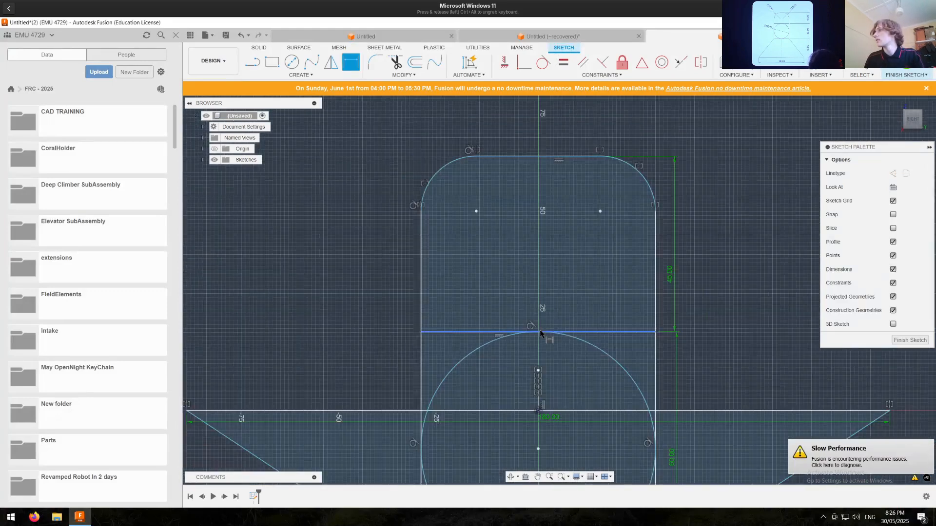
{"action": "middle_click_drag", "start_coordinate": [627, 330], "coordinate": [615, 265]}
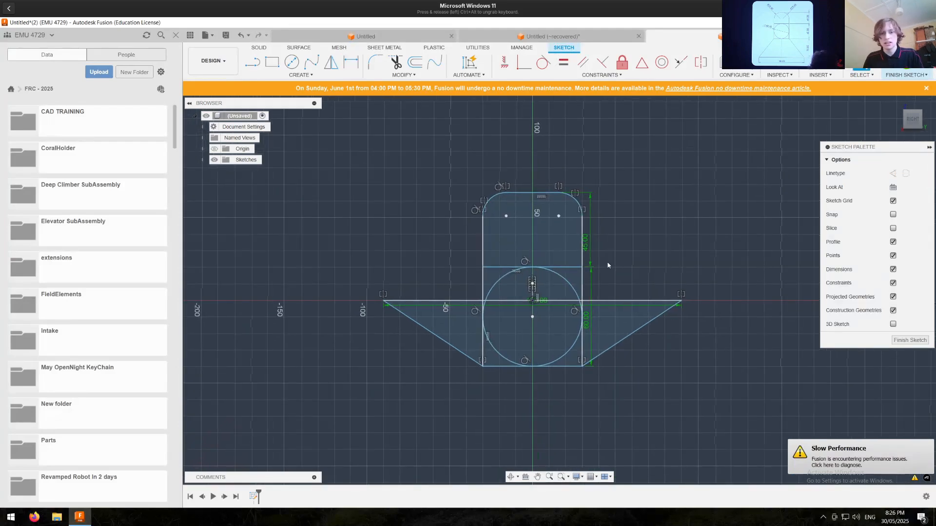
Step: Move the profile's top line upward until the lower cross line sits well above the 180 mm base line
{"action": "scroll", "coordinate": [589, 268], "scroll_direction": "up", "scroll_amount": 3}
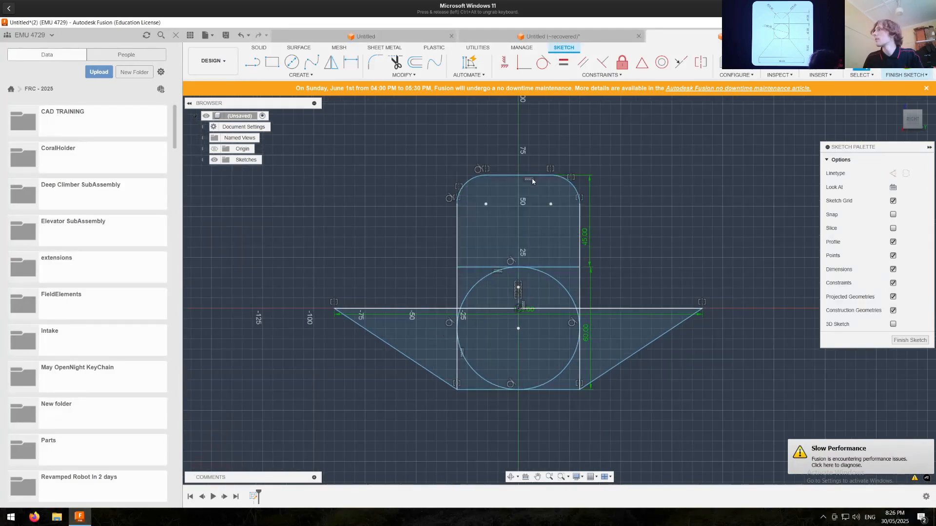
{"action": "left_click_drag", "start_coordinate": [529, 165], "coordinate": [530, 113]}
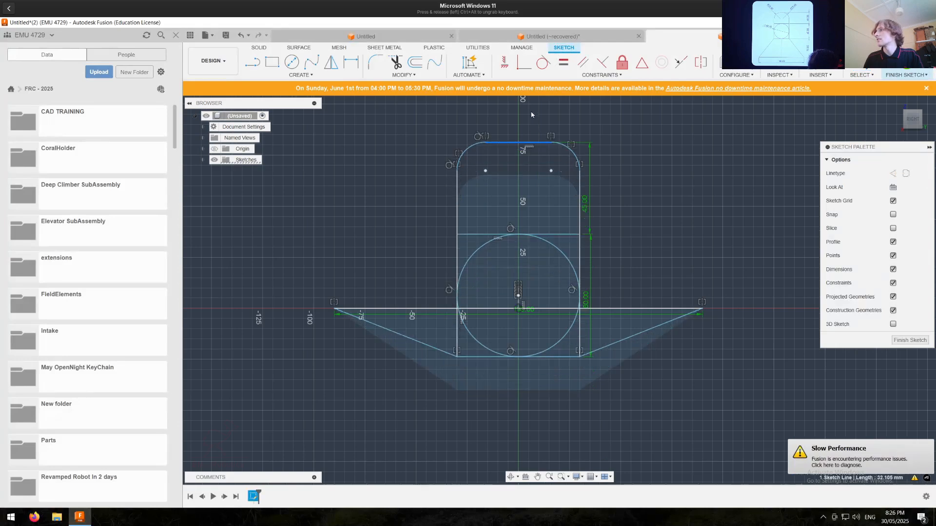
{"action": "scroll", "coordinate": [495, 253], "scroll_direction": "down", "scroll_amount": 4}
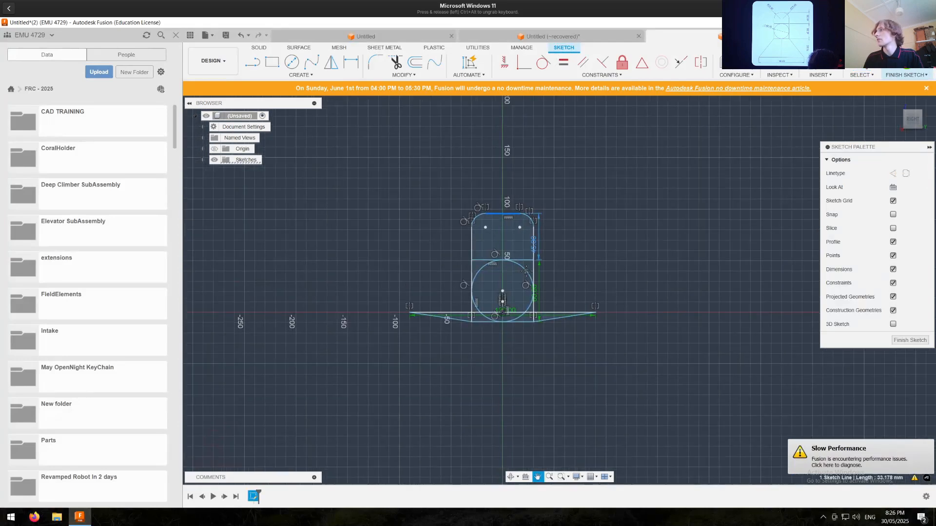
{"action": "left_click_drag", "start_coordinate": [495, 236], "coordinate": [498, 132]}
{"action": "left_click", "coordinate": [517, 155]}
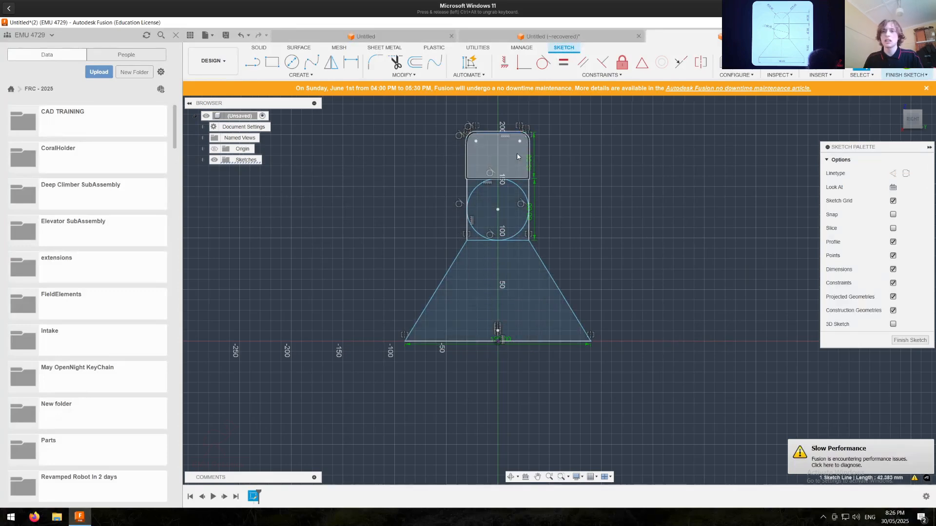
{"action": "left_click", "coordinate": [631, 220]}
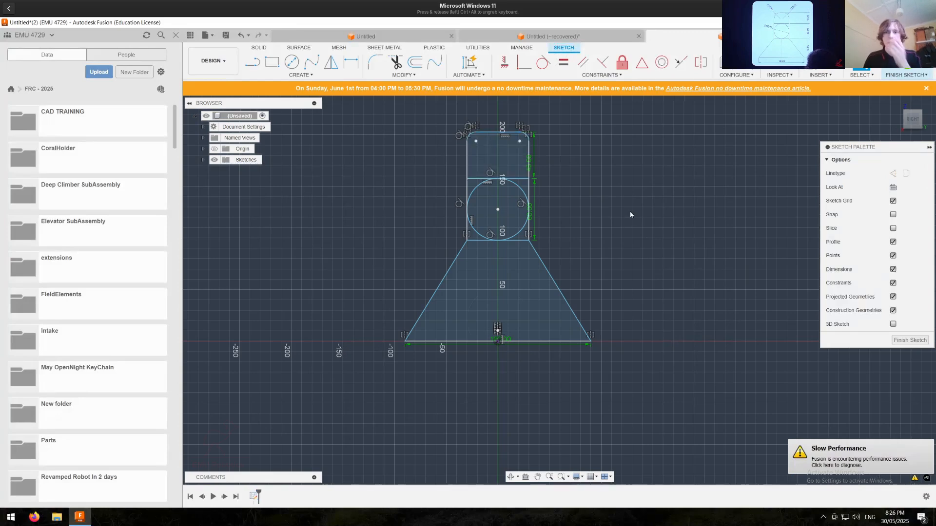
Step: Add a vertical Sketch Dimension of 75 mm between the lower cross line and the profile's bottom line
{"action": "key", "text": "d"}
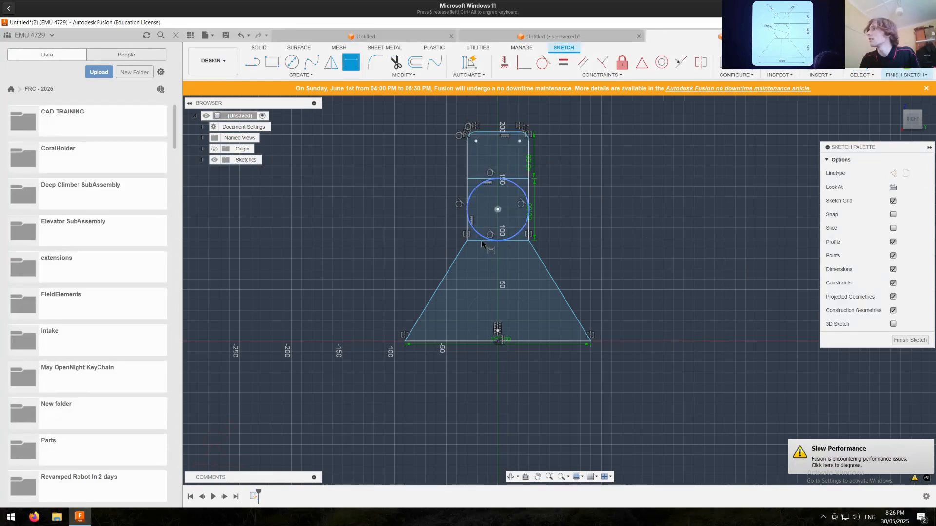
{"action": "left_click", "coordinate": [493, 240]}
{"action": "left_click", "coordinate": [525, 341]}
{"action": "left_click", "coordinate": [600, 290]}
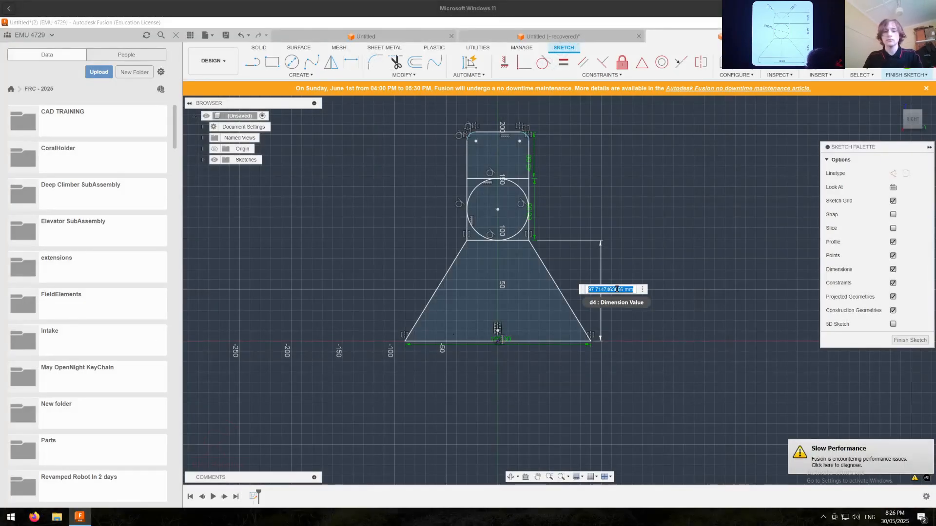
{"action": "left_click", "coordinate": [617, 289]}
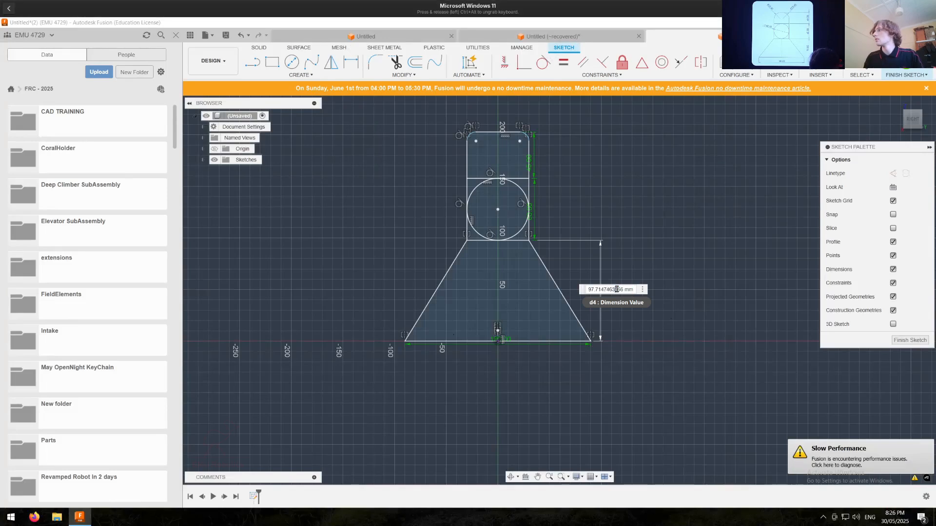
{"action": "triple_click", "coordinate": [617, 289]}
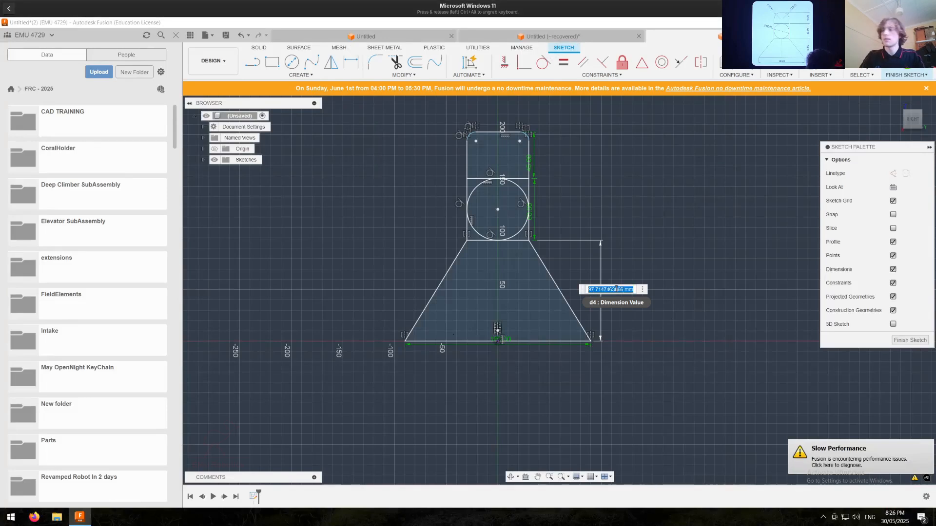
{"action": "type", "text": "76"}
{"action": "type", "text": "\\"}
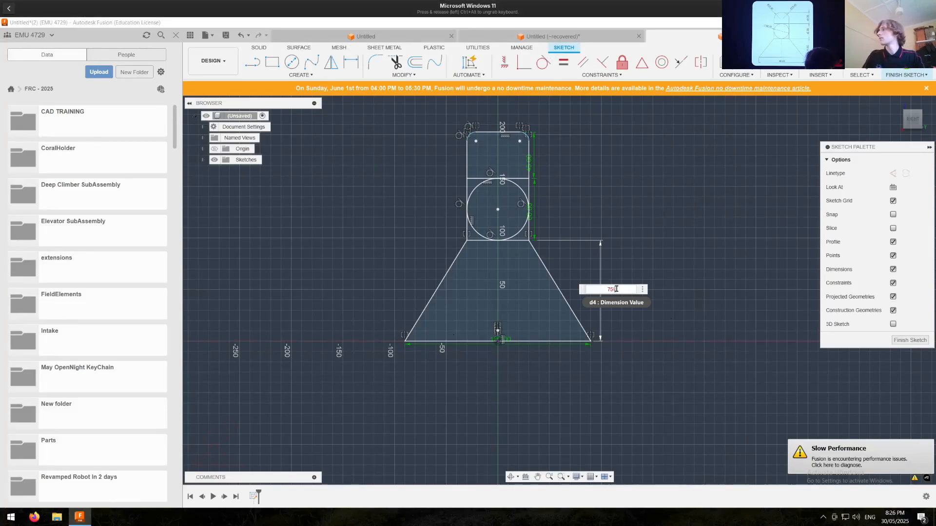
{"action": "key", "text": "BackSpace"}
{"action": "key", "text": "Return"}
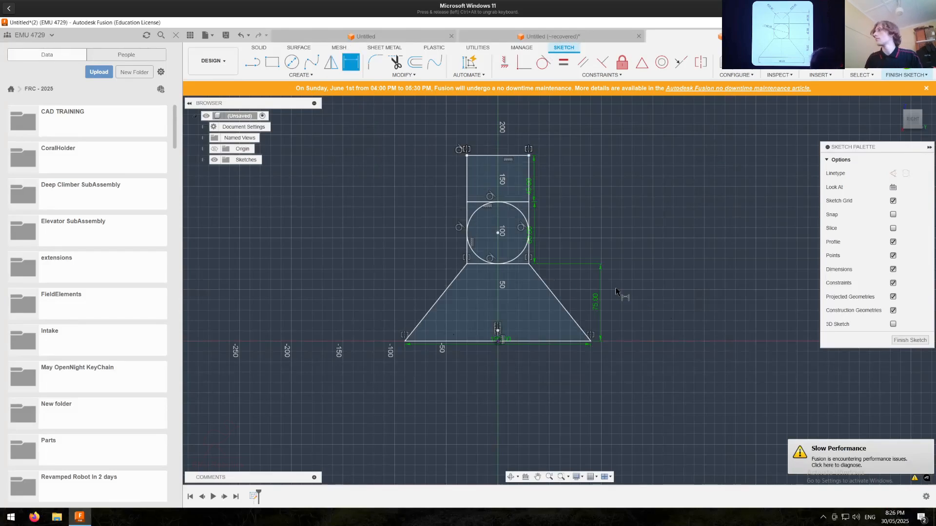
Step: Pull the collapsed fillet at the profile's upper left corner back open into a large rounded arc
{"action": "scroll", "coordinate": [487, 183], "scroll_direction": "up", "scroll_amount": 5}
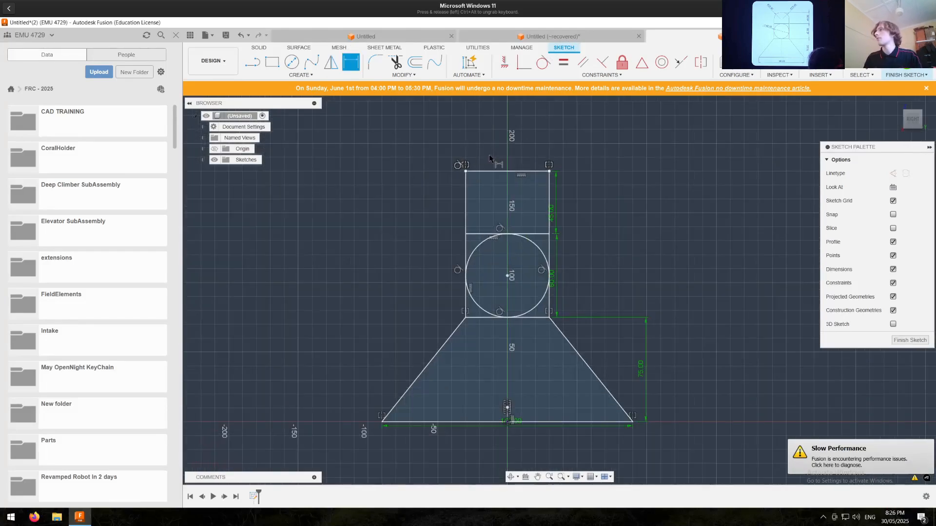
{"action": "key", "text": "Escape"}
{"action": "left_click", "coordinate": [448, 184]}
{"action": "left_click_drag", "start_coordinate": [447, 186], "coordinate": [453, 234]}
{"action": "scroll", "coordinate": [444, 217], "scroll_direction": "down", "scroll_amount": 3}
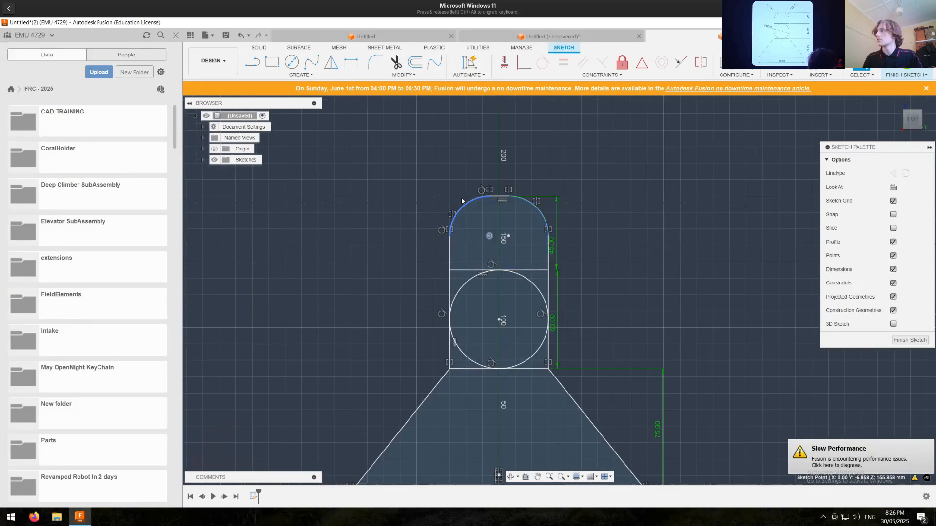
Step: Pull the fillet arc at the profile's upper left corner outward to a radius of about 18 mm
{"action": "scroll", "coordinate": [443, 214], "scroll_direction": "down", "scroll_amount": 2}
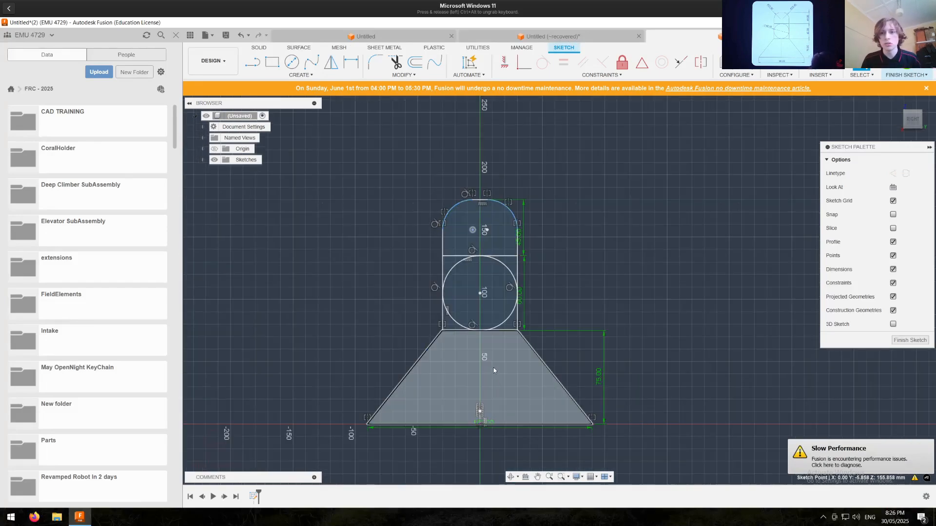
{"action": "left_click", "coordinate": [491, 349]}
{"action": "scroll", "coordinate": [491, 356], "scroll_direction": "up", "scroll_amount": 3}
{"action": "middle_click_drag", "start_coordinate": [330, 413], "coordinate": [388, 350]}
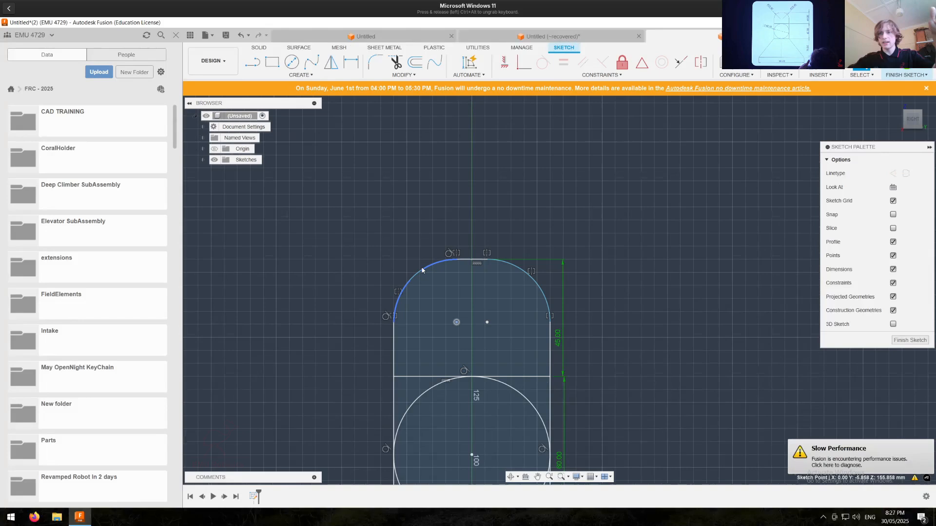
{"action": "mouse_move", "coordinate": [422, 270]}
{"action": "left_mouse_down"}
{"action": "mouse_move", "coordinate": [410, 265]}
{"action": "mouse_move", "coordinate": [409, 274]}
{"action": "left_mouse_up"}
Step: Add a Sketch Dimension of 25 mm for the radius of the profile's upper left fillet
{"action": "key", "text": "d"}
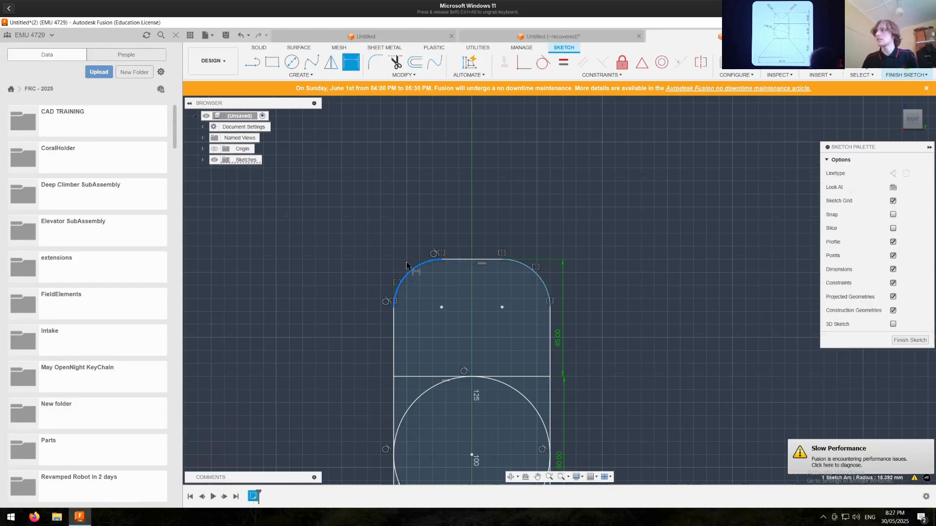
{"action": "left_click", "coordinate": [363, 213]}
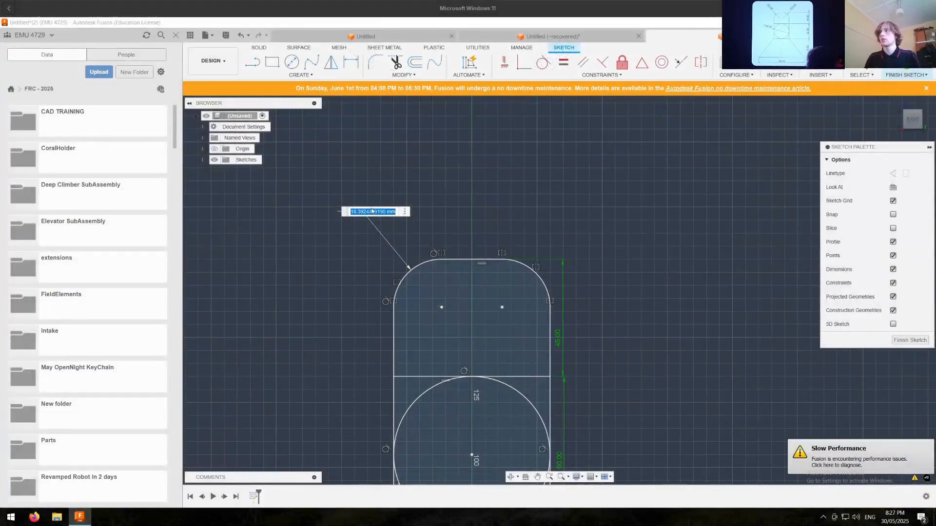
{"action": "left_click", "coordinate": [366, 213]}
{"action": "triple_click", "coordinate": [365, 213]}
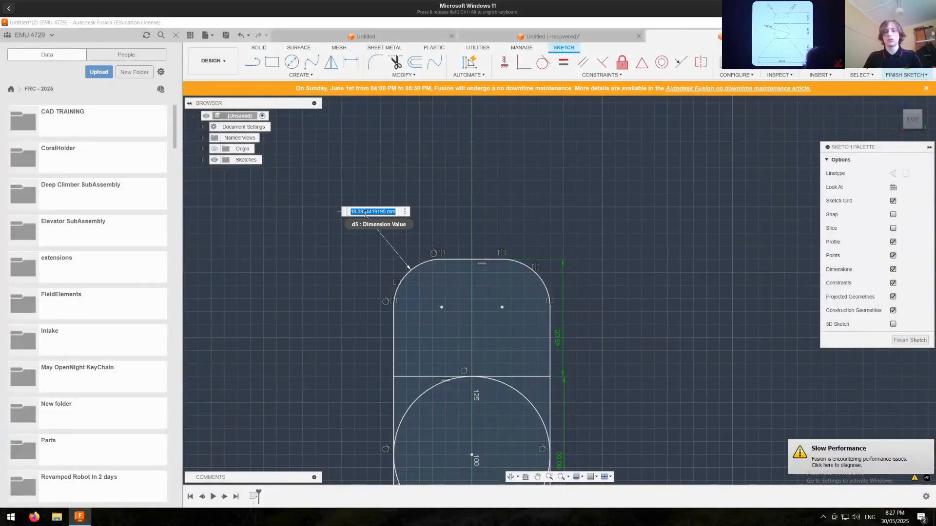
{"action": "type", "text": "3"}
{"action": "type", "text": "5"}
{"action": "key", "text": "Return"}
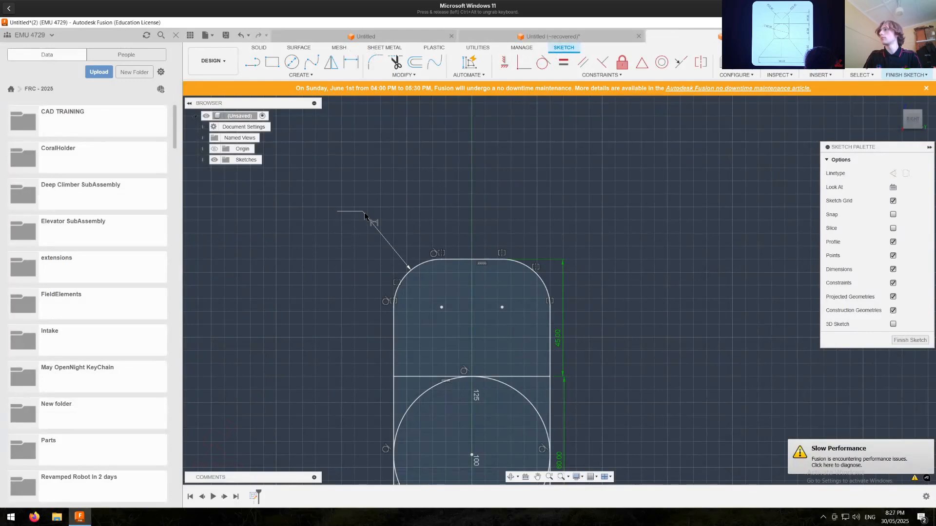
Step: Move the 45 mm and 60 mm height dimensions further out from the profile's side and the 180 mm dimension further below the base line
{"action": "scroll", "coordinate": [397, 247], "scroll_direction": "down", "scroll_amount": 4}
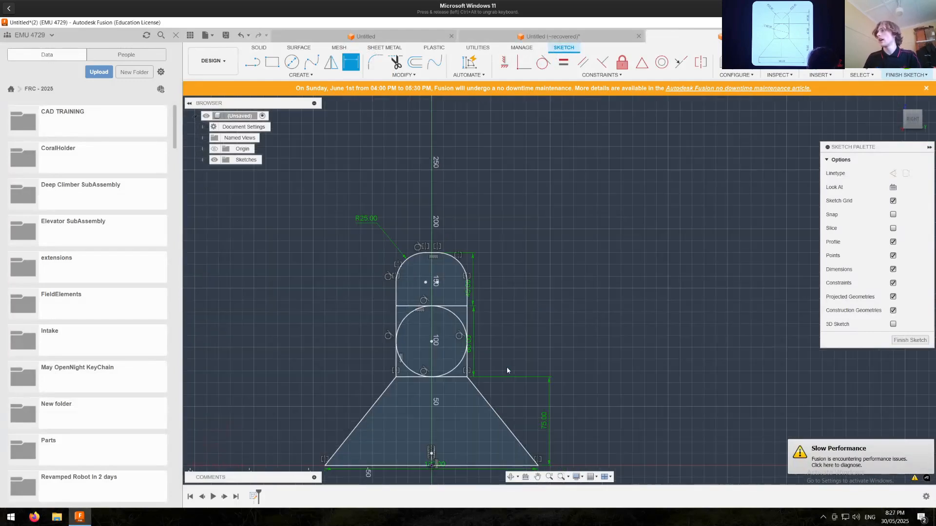
{"action": "middle_click_drag", "start_coordinate": [524, 346], "coordinate": [555, 261]}
{"action": "left_click_drag", "start_coordinate": [507, 264], "coordinate": [529, 258]}
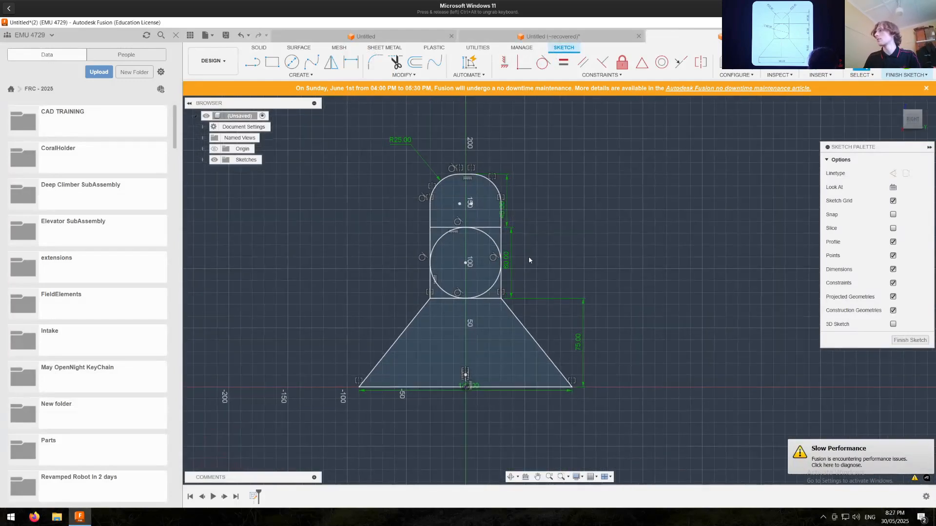
{"action": "left_click_drag", "start_coordinate": [527, 215], "coordinate": [536, 236]}
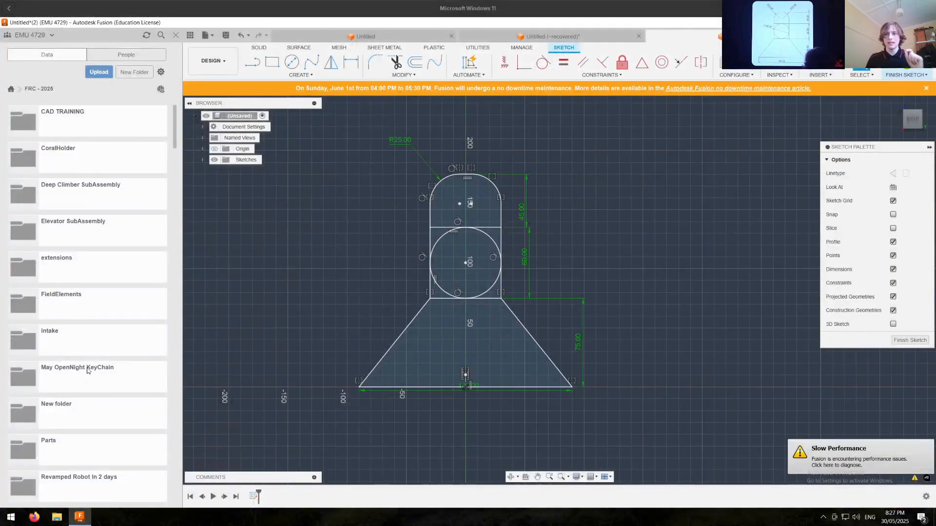
{"action": "scroll", "coordinate": [444, 252], "scroll_direction": "up", "scroll_amount": 3}
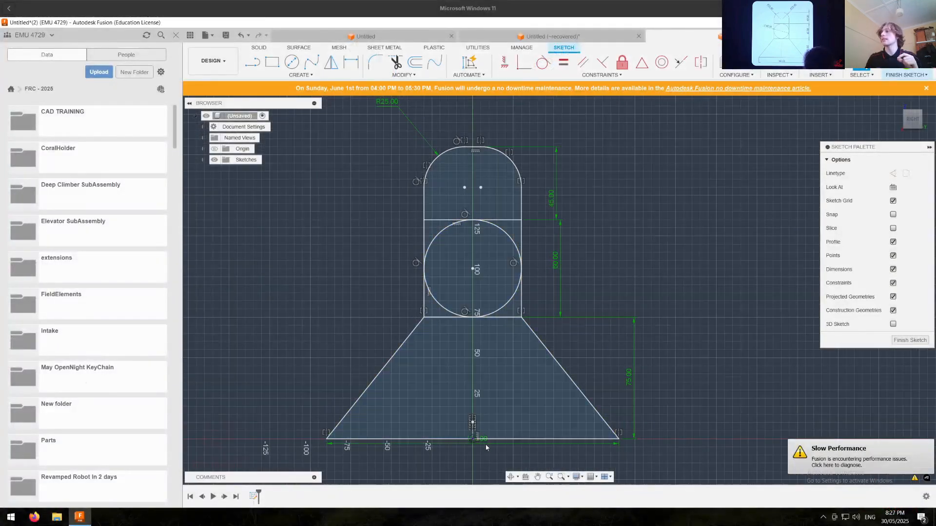
{"action": "left_click_drag", "start_coordinate": [481, 449], "coordinate": [477, 453]}
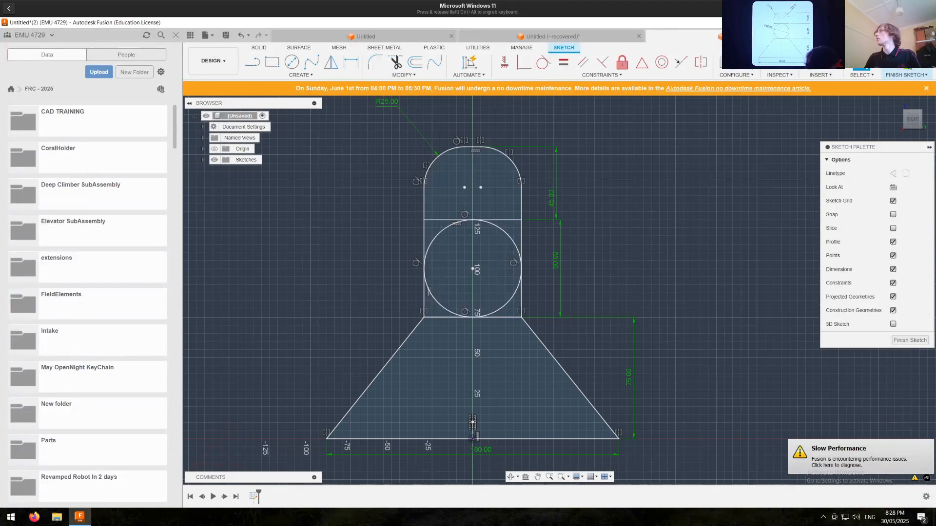
Step: Finish the sketch of the fully dimensioned profile and view the whole profile in the model view
{"action": "left_click", "coordinate": [907, 65]}
{"action": "left_click", "coordinate": [494, 264]}
{"action": "scroll", "coordinate": [494, 264], "scroll_direction": "down", "scroll_amount": 3}
{"action": "left_click", "coordinate": [568, 261]}
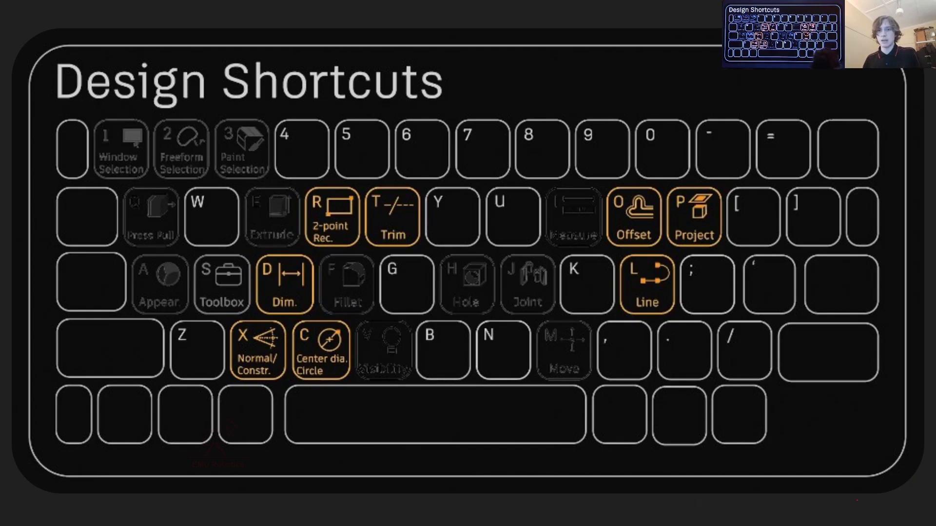
{"action": "key", "text": "Right"}
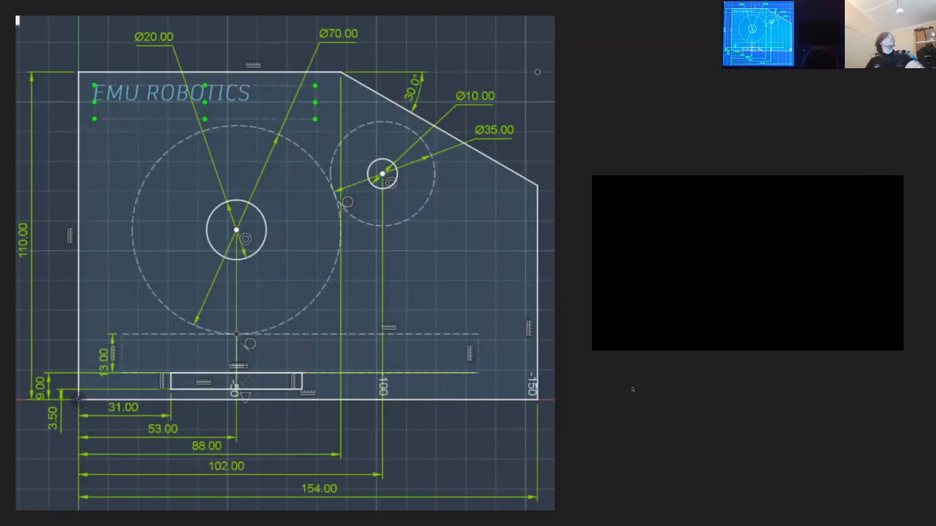
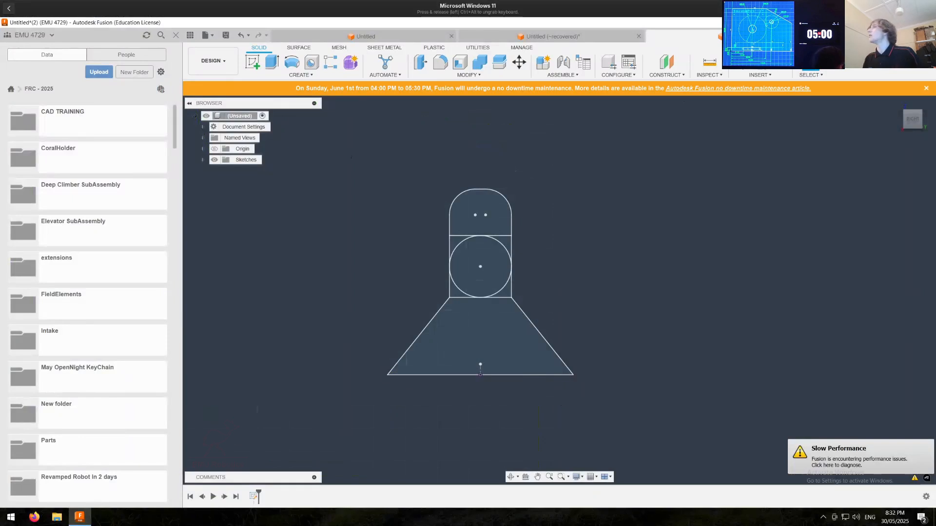
Step: Close the profile design and the recovered design without saving either of them
{"action": "left_click", "coordinate": [826, 36]}
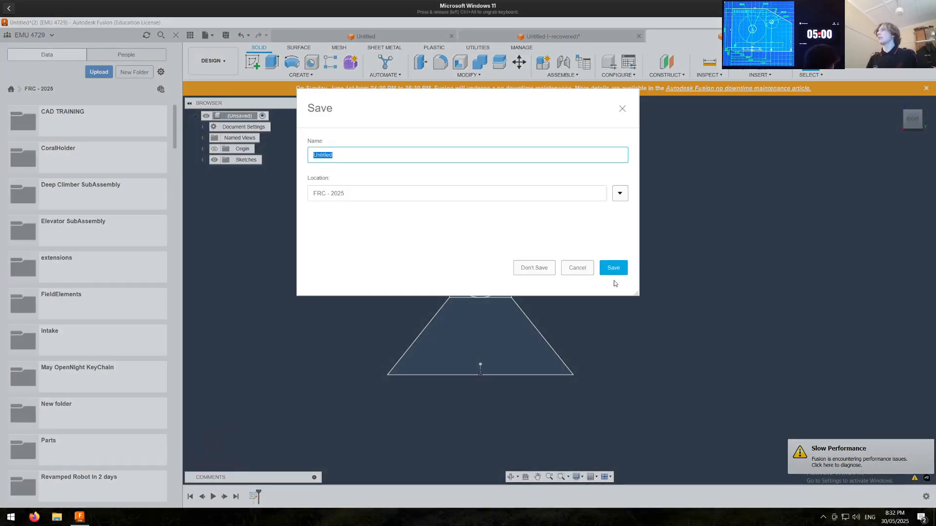
{"action": "left_click", "coordinate": [533, 269]}
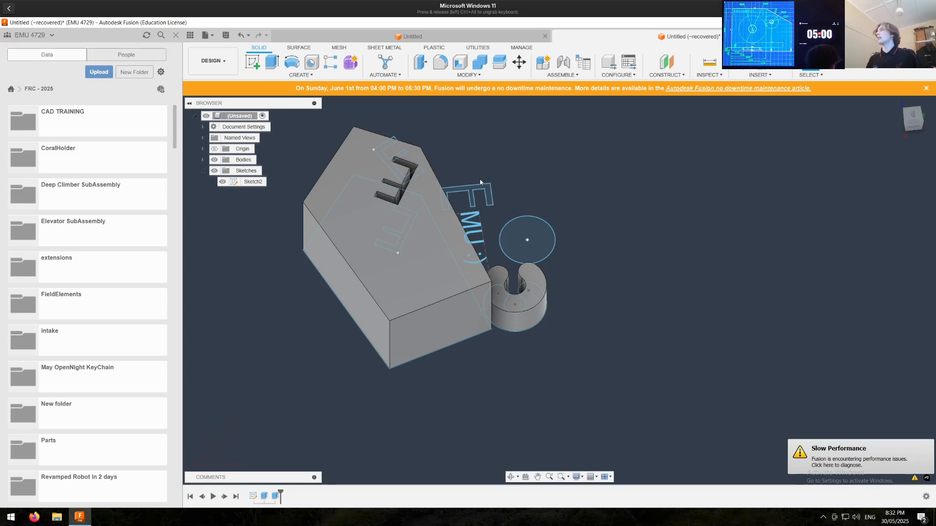
{"action": "left_click", "coordinate": [825, 36]}
{"action": "left_click", "coordinate": [541, 268]}
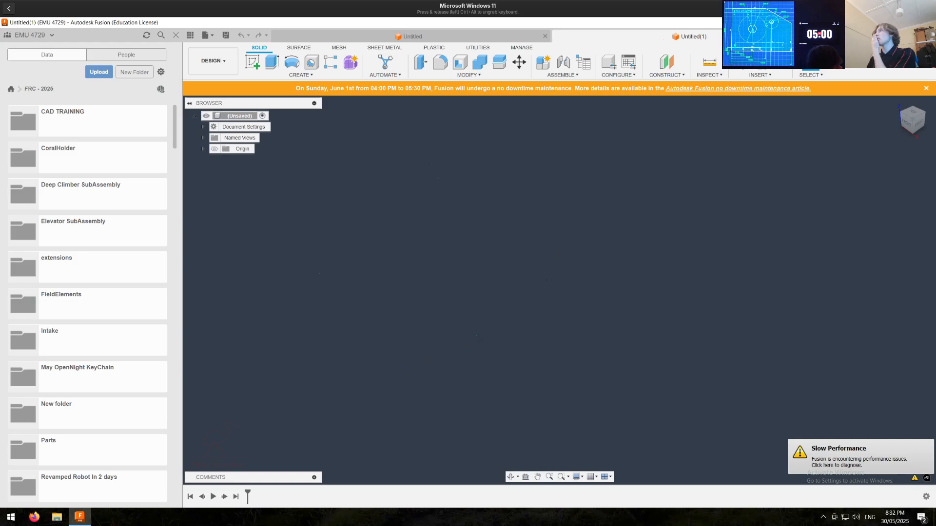
Step: Browse the project data to CAD TRAINING, Workshop One Models, and open the CAD workshop folder
{"action": "left_click", "coordinate": [62, 117]}
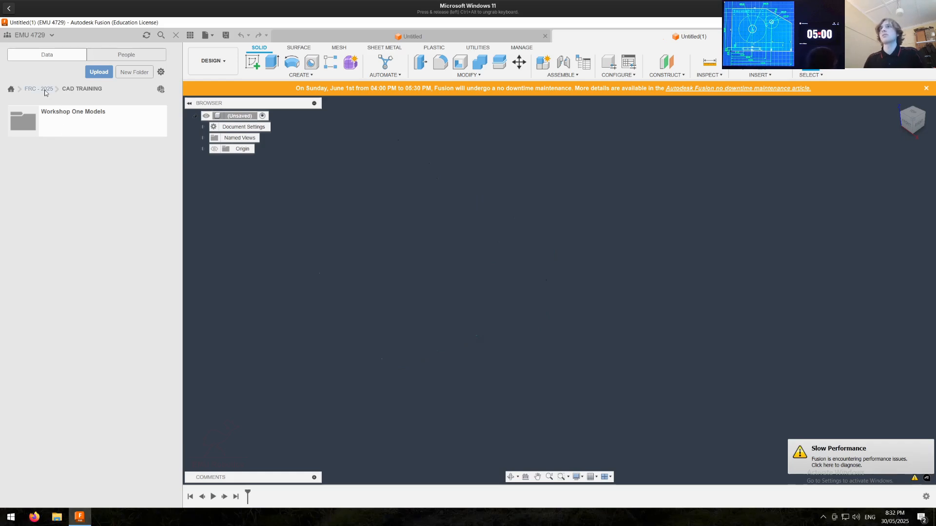
{"action": "left_click", "coordinate": [56, 121]}
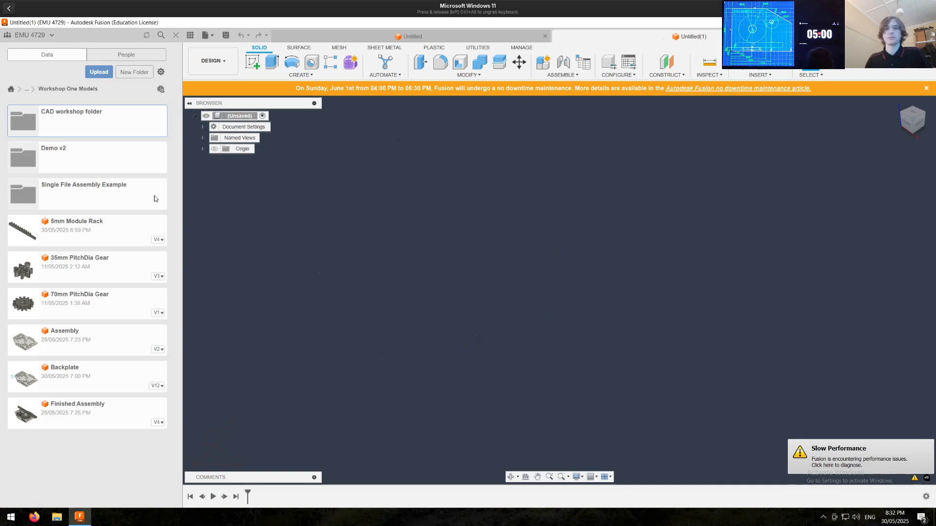
{"action": "left_click", "coordinate": [85, 132]}
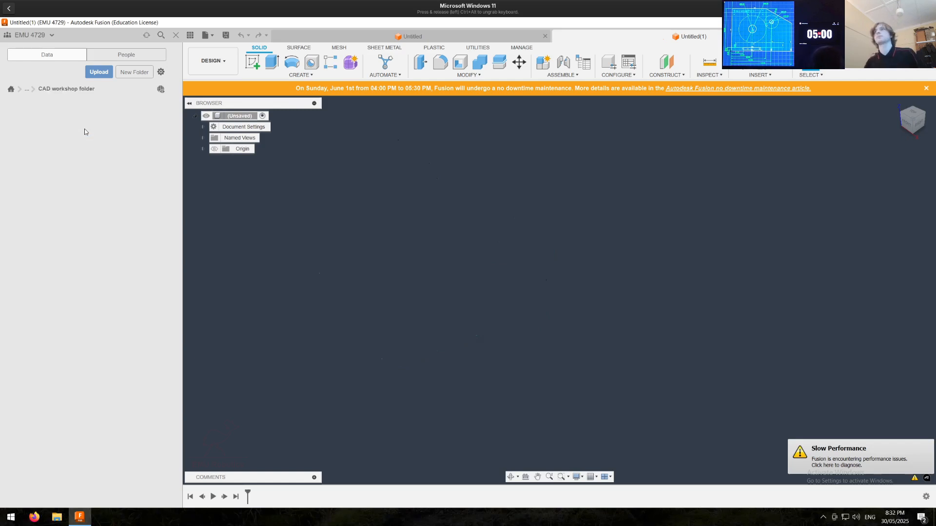
Step: Create a sketch on the horizontal XY origin plane of the empty design
{"action": "left_click", "coordinate": [250, 62]}
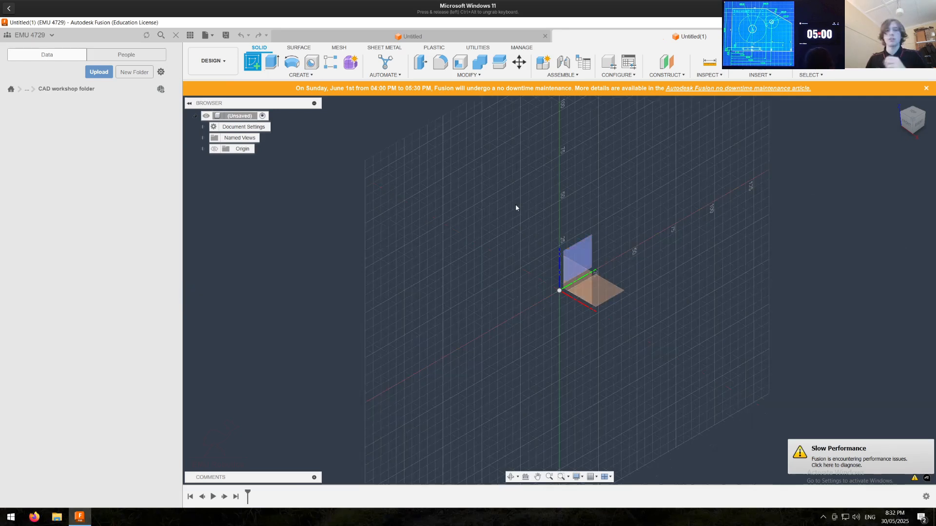
{"action": "left_click", "coordinate": [610, 293]}
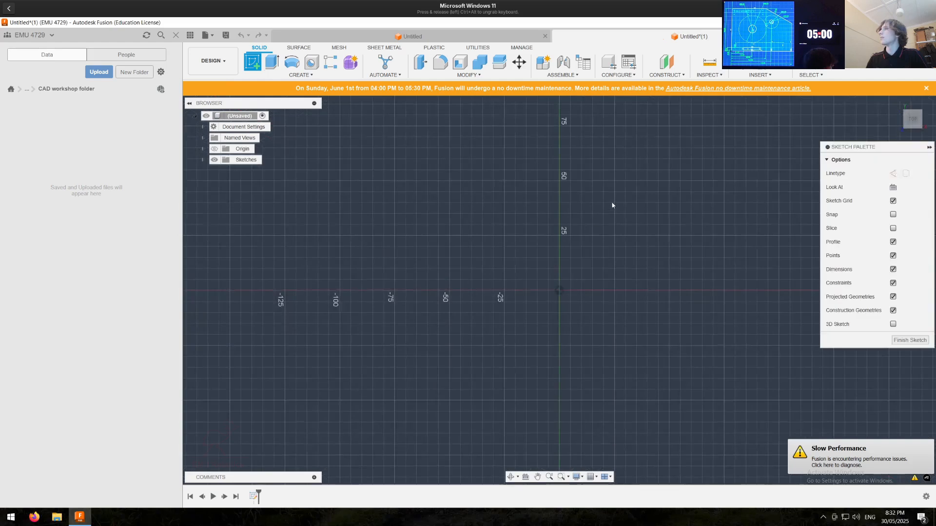
{"action": "middle_click_drag", "start_coordinate": [545, 237], "coordinate": [433, 262]}
{"action": "scroll", "coordinate": [433, 262], "scroll_direction": "down", "scroll_amount": 2}
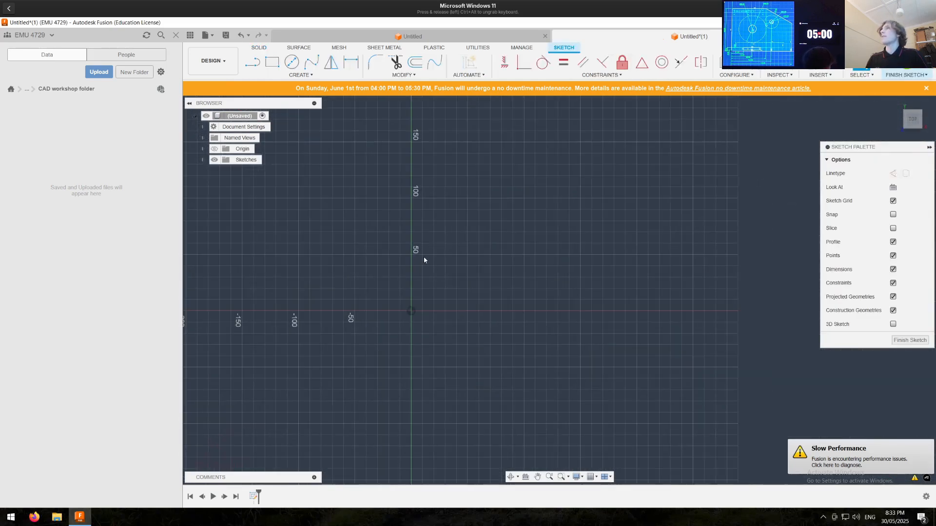
{"action": "middle_click_drag", "start_coordinate": [354, 283], "coordinate": [326, 296]}
{"action": "scroll", "coordinate": [327, 300], "scroll_direction": "up", "scroll_amount": 1}
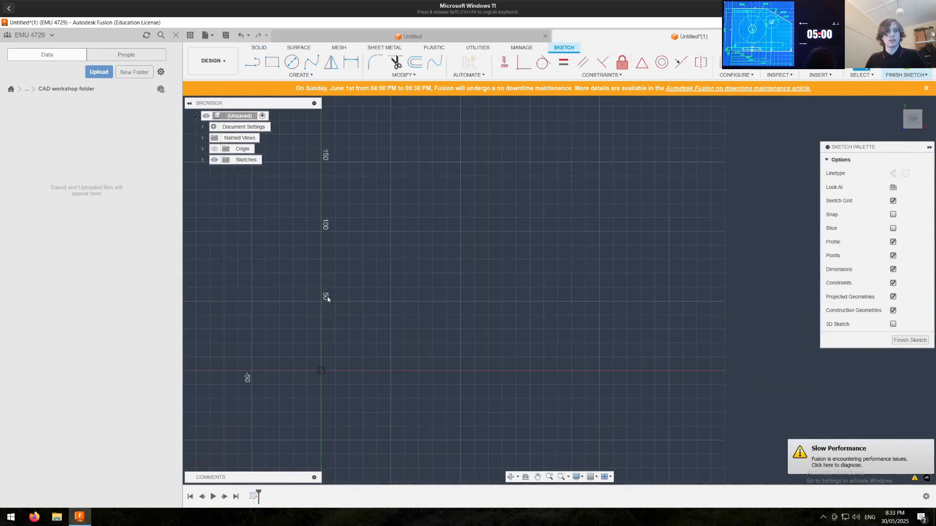
Step: Draw a horizontal base line about 302 mm long from the origin along the positive X axis with the Line tool
{"action": "key", "text": "l"}
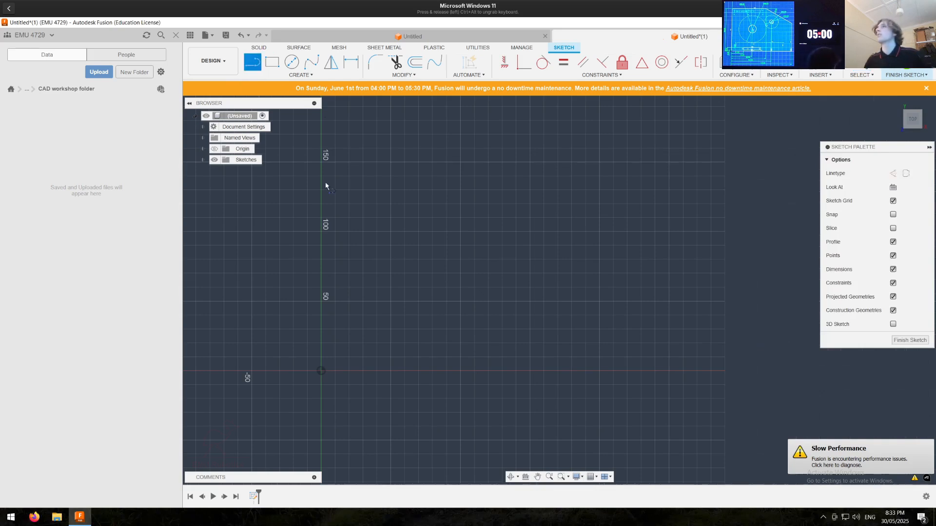
{"action": "left_click", "coordinate": [321, 371]}
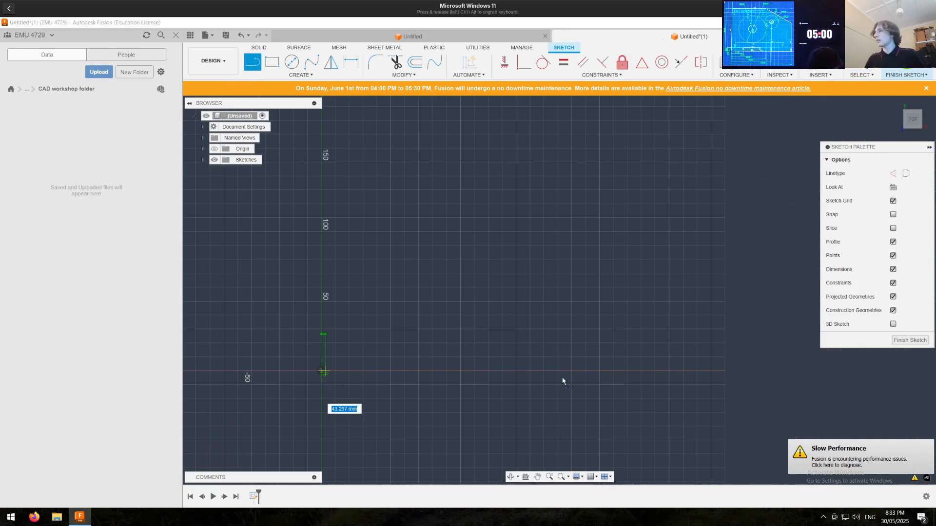
{"action": "left_click", "coordinate": [739, 369]}
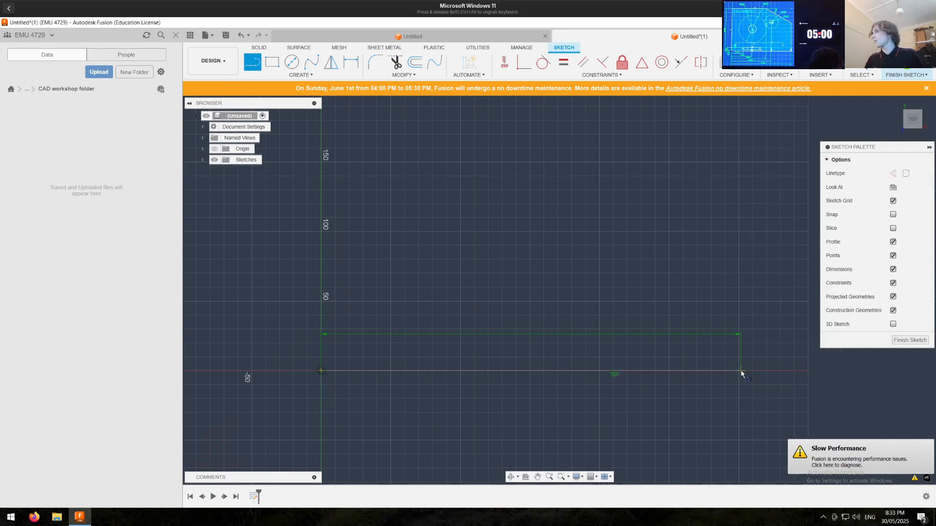
{"action": "key", "text": "Escape"}
Step: Add a Sketch Dimension of 154 mm for the length of the horizontal base line
{"action": "key", "text": "d"}
{"action": "left_click", "coordinate": [607, 372]}
{"action": "left_click", "coordinate": [585, 406]}
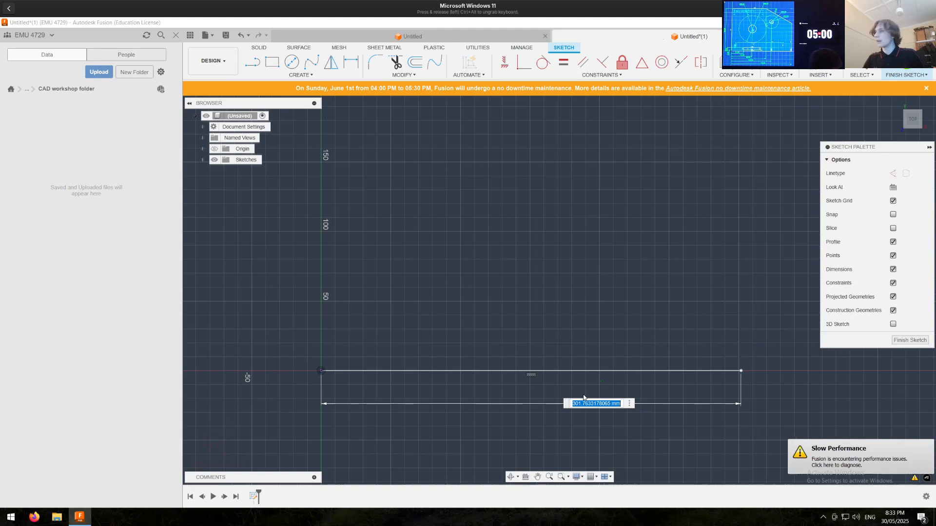
{"action": "type", "text": "16"}
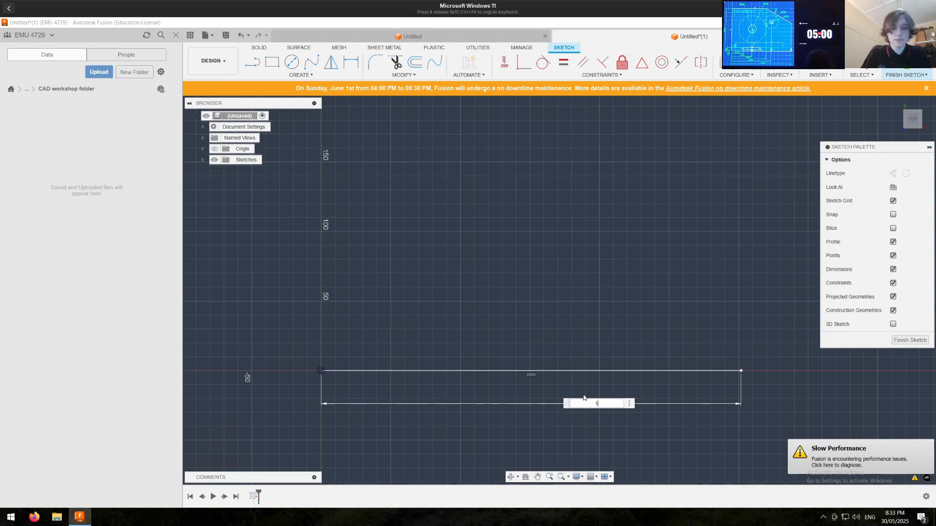
{"action": "type", "text": "54"}
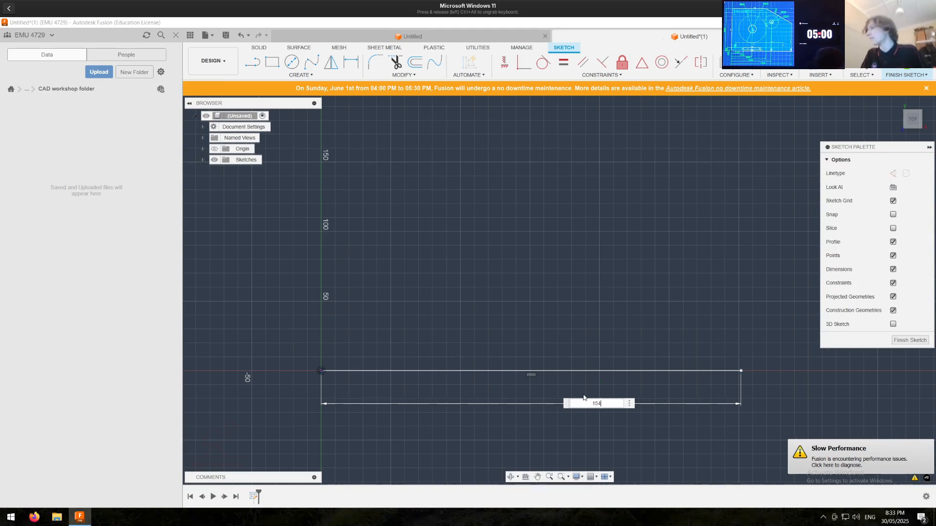
{"action": "key", "text": "Return"}
Step: Draw connected lines from the origin: vertical up, horizontal across, sloping down above the base line's far end, and vertical down, stopping short of the base line
{"action": "scroll", "coordinate": [365, 390], "scroll_direction": "up", "scroll_amount": 3}
{"action": "scroll", "coordinate": [401, 297], "scroll_direction": "down", "scroll_amount": 2}
{"action": "left_click", "coordinate": [251, 63]}
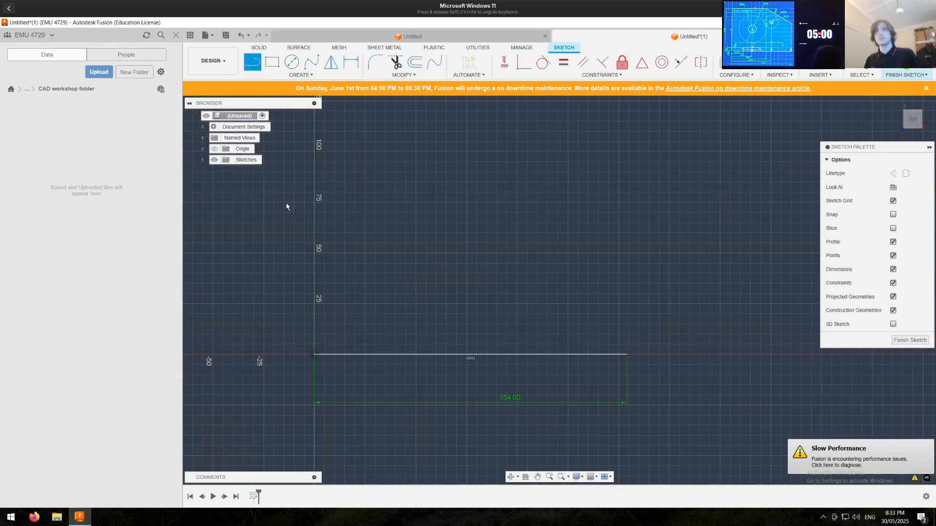
{"action": "left_click", "coordinate": [314, 354]}
{"action": "left_click", "coordinate": [315, 167]}
{"action": "left_click", "coordinate": [502, 167]}
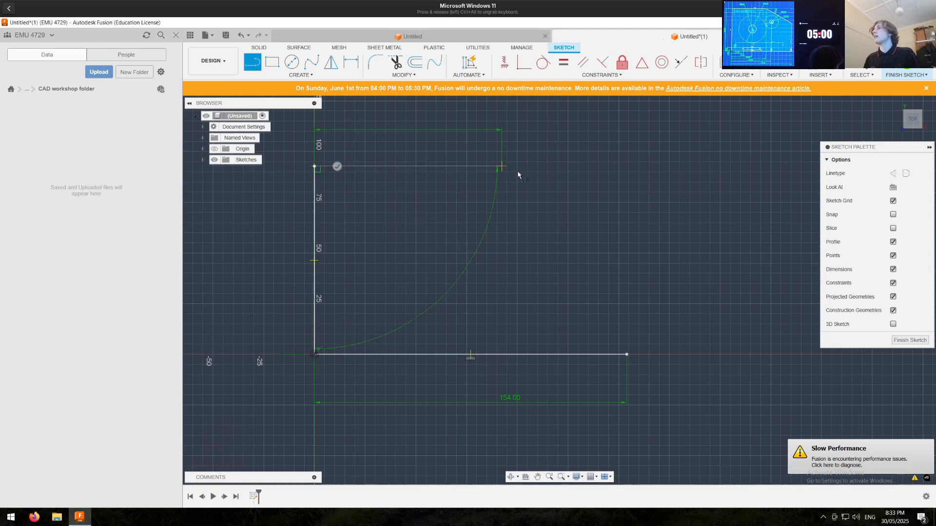
{"action": "left_click", "coordinate": [625, 223]}
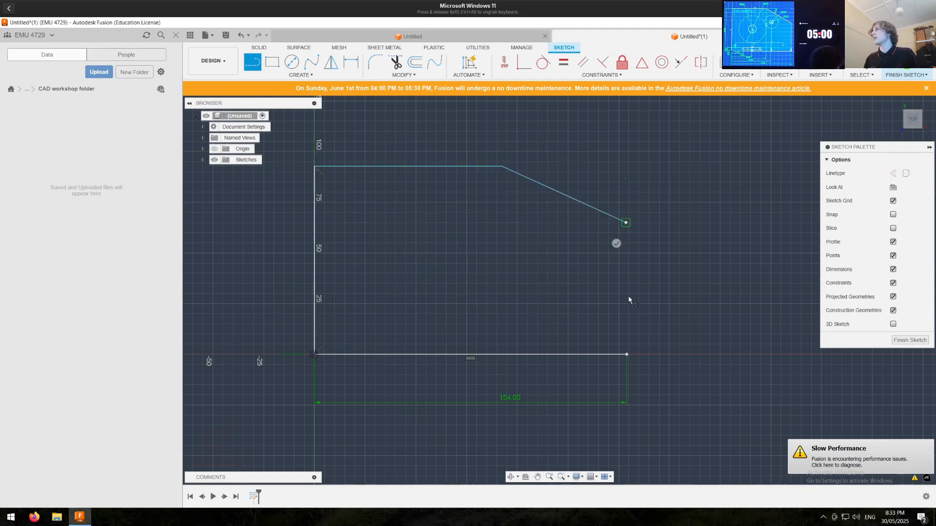
{"action": "left_click", "coordinate": [627, 316]}
{"action": "key", "text": "Escape"}
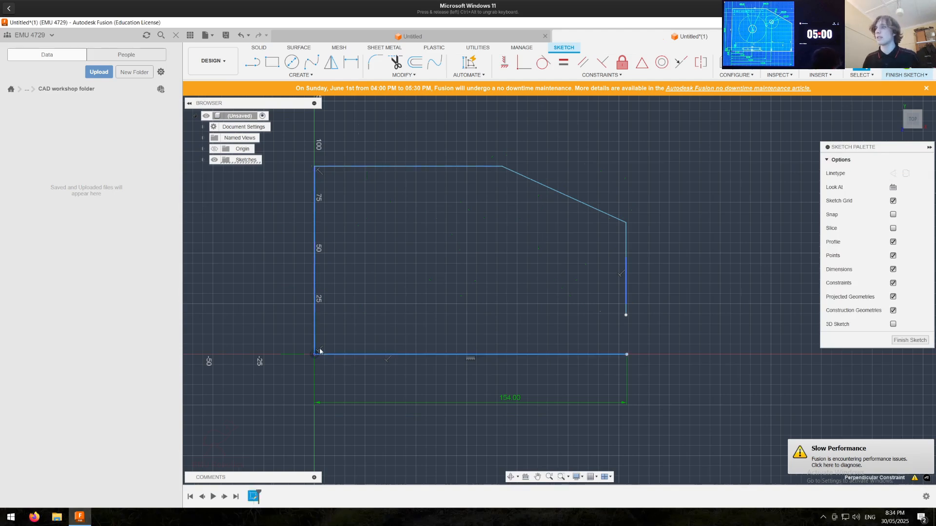
{"action": "scroll", "coordinate": [312, 360], "scroll_direction": "up", "scroll_amount": 3}
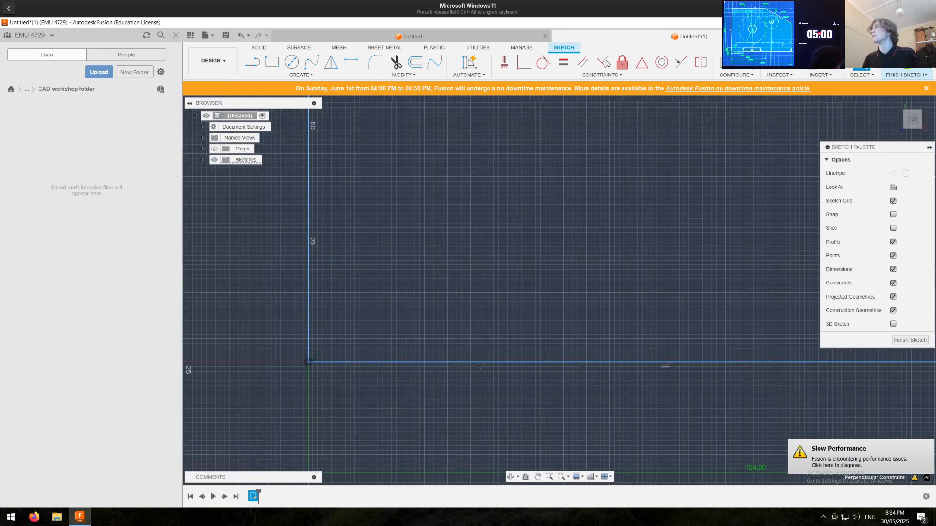
Step: Close the plate outline by making the short vertical line's free lower end coincident with the base line's far end
{"action": "scroll", "coordinate": [543, 242], "scroll_direction": "down", "scroll_amount": 7}
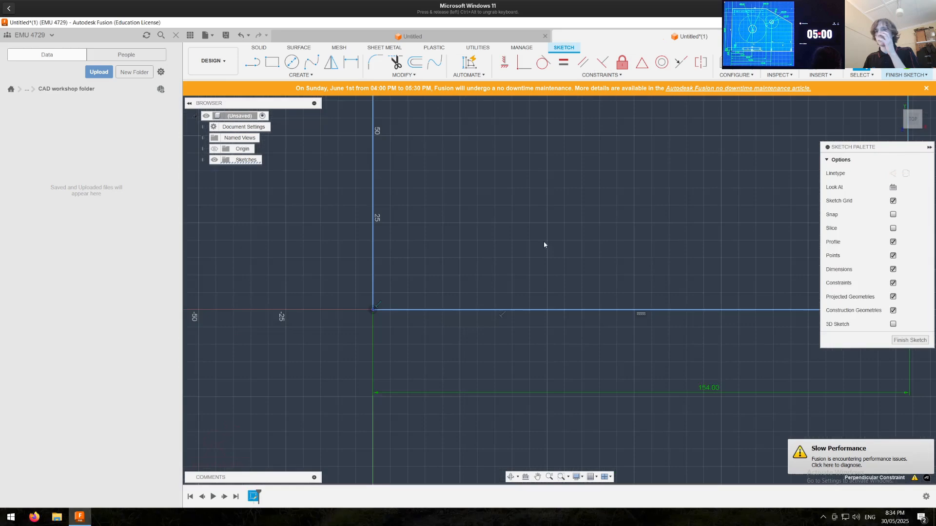
{"action": "middle_click_drag", "start_coordinate": [451, 240], "coordinate": [401, 294]}
{"action": "scroll", "coordinate": [583, 343], "scroll_direction": "up", "scroll_amount": 4}
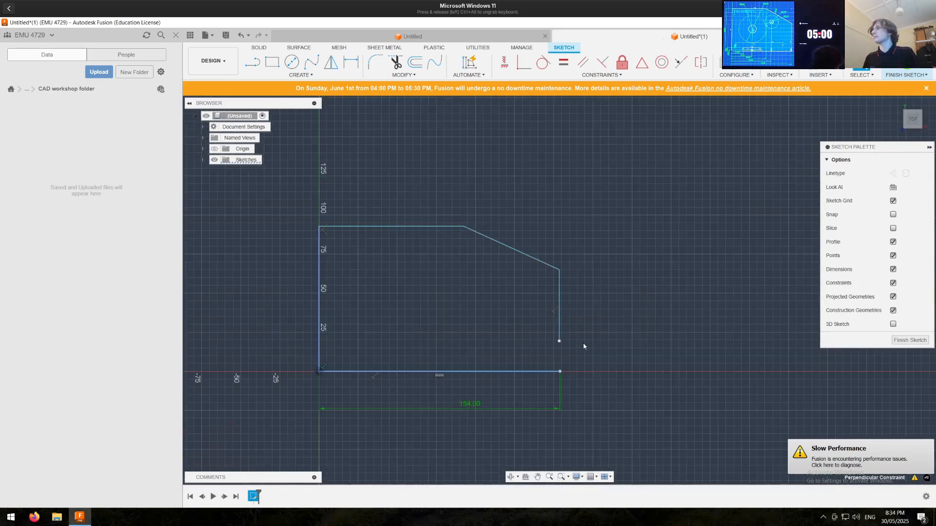
{"action": "left_click", "coordinate": [574, 383], "text": "shift"}
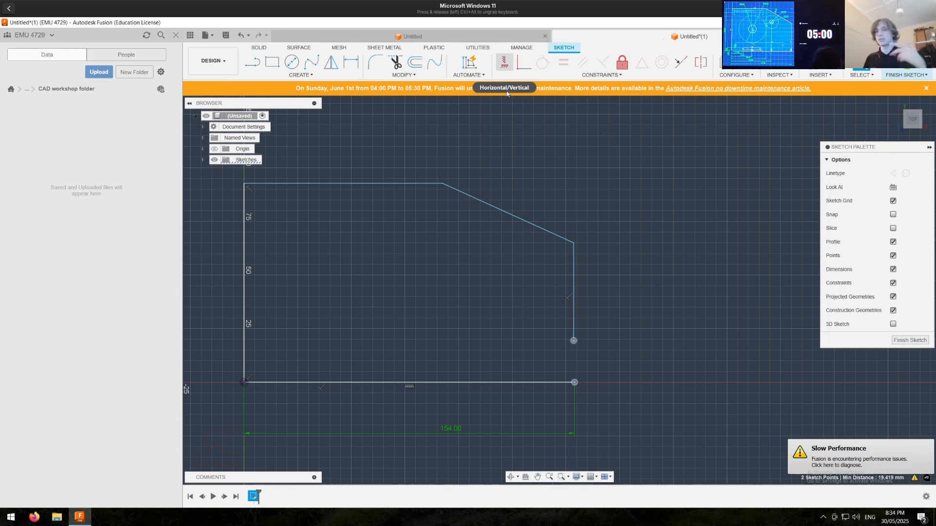
{"action": "left_click", "coordinate": [523, 66]}
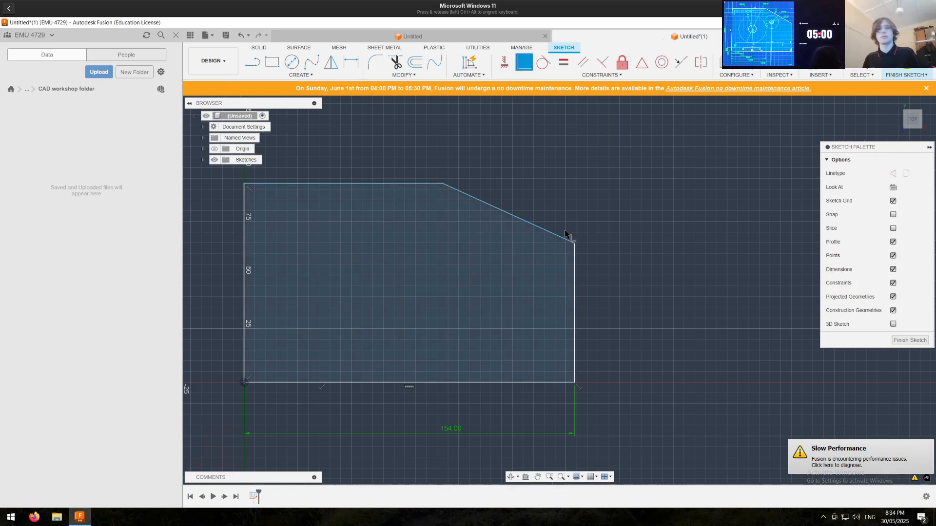
Step: Draw two concentric circles about 13 mm and 36 mm in diameter inside the plate, below the start of the sloped edge
{"action": "middle_click_drag", "start_coordinate": [521, 228], "coordinate": [545, 233]}
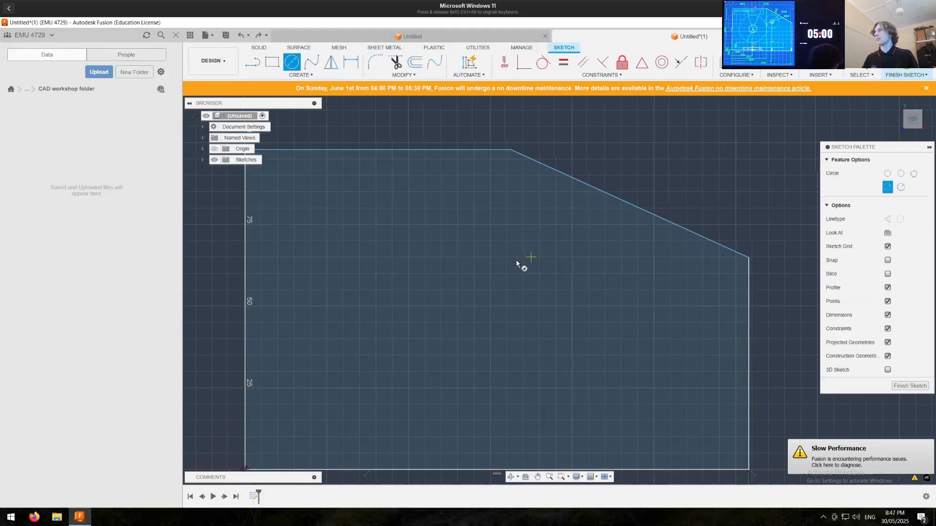
{"action": "left_click", "coordinate": [535, 268]}
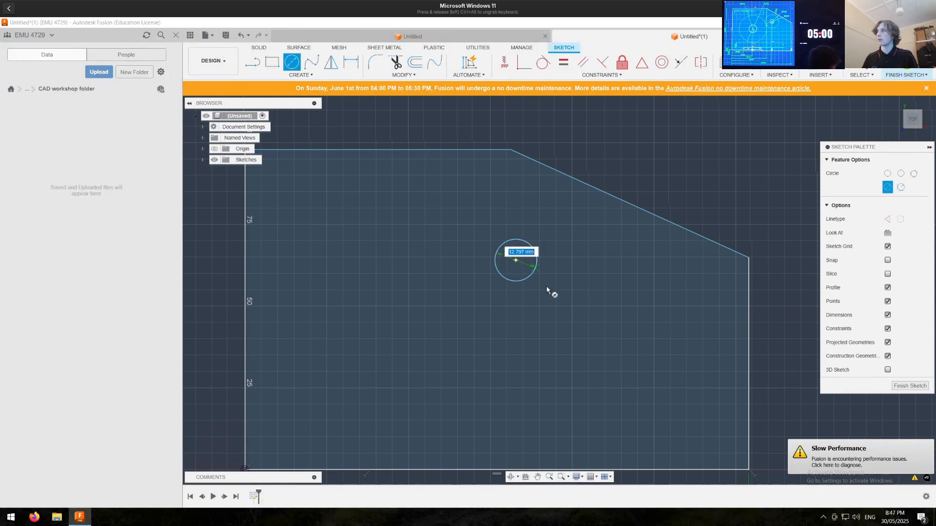
{"action": "left_click", "coordinate": [560, 297]}
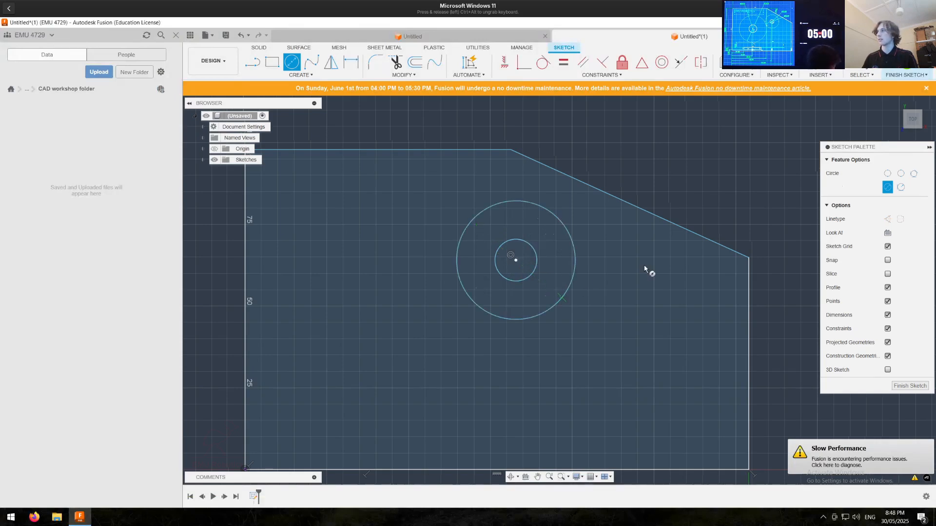
Step: Draw two concentric circles about 45 mm and 16 mm in diameter in the left half of the plate
{"action": "left_click", "coordinate": [371, 296]}
{"action": "left_click", "coordinate": [429, 344]}
{"action": "left_click", "coordinate": [370, 296]}
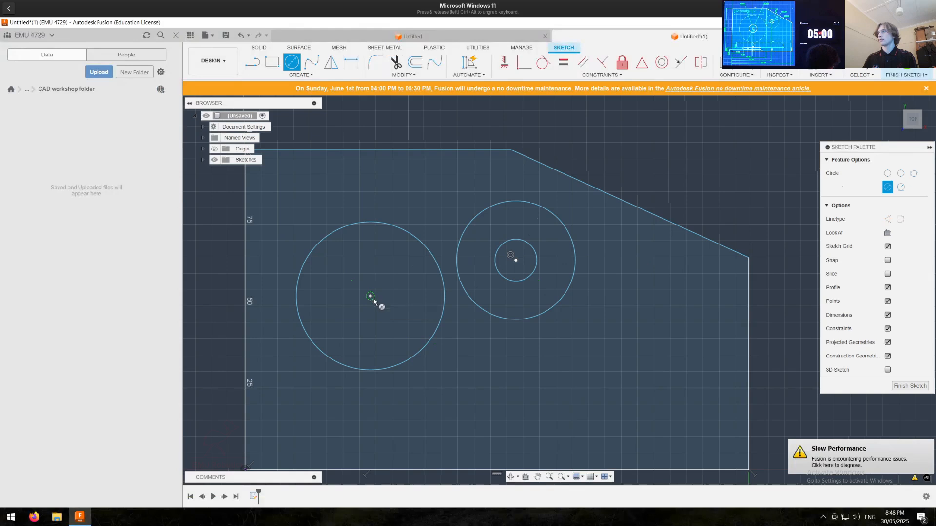
{"action": "left_click", "coordinate": [393, 308]}
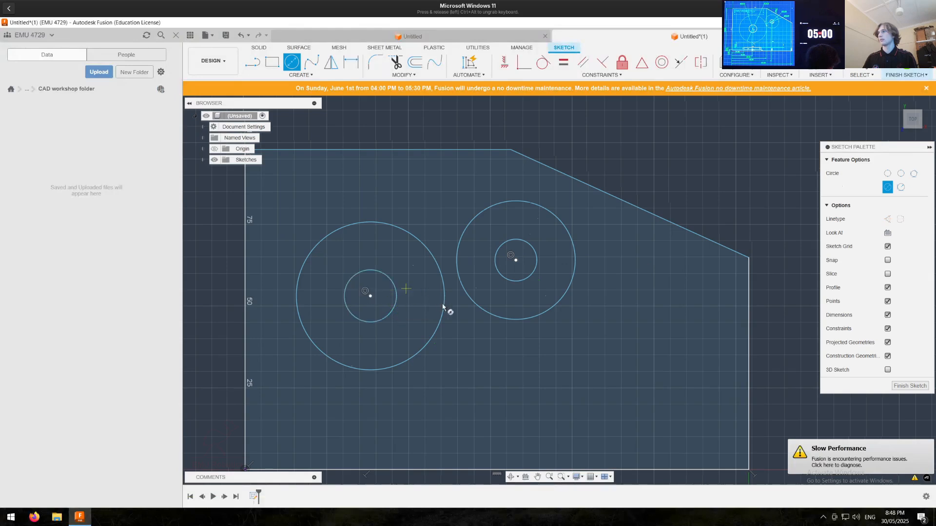
{"action": "key", "text": "Escape"}
Step: Draw a horizontal rectangle about 103 by 8 mm beneath the circles and a smaller rectangle between it and the base line
{"action": "middle_click_drag", "start_coordinate": [475, 330], "coordinate": [478, 271]}
{"action": "left_click", "coordinate": [275, 61]}
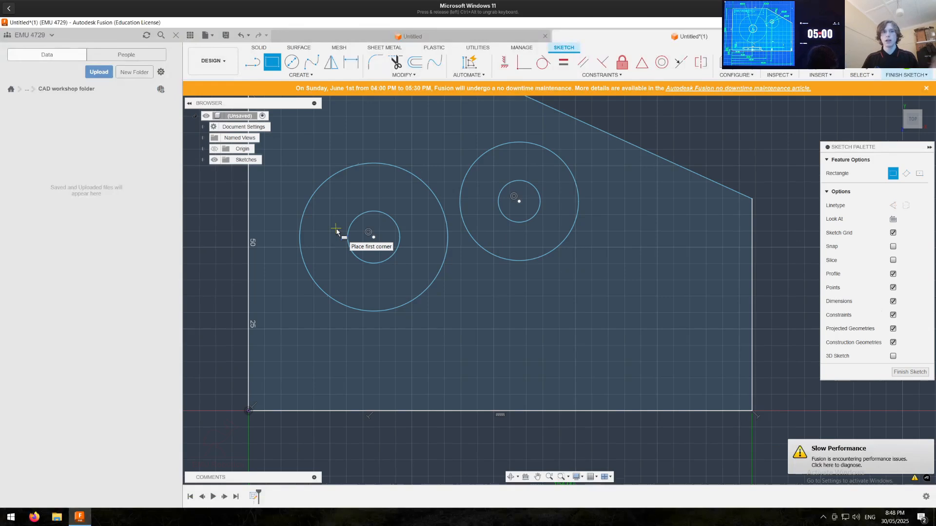
{"action": "left_click", "coordinate": [308, 332]}
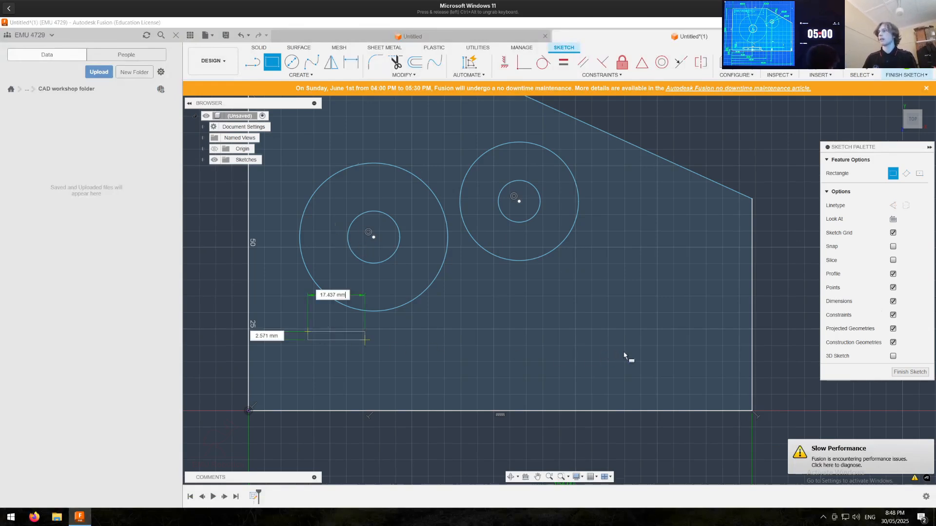
{"action": "left_click", "coordinate": [643, 358]}
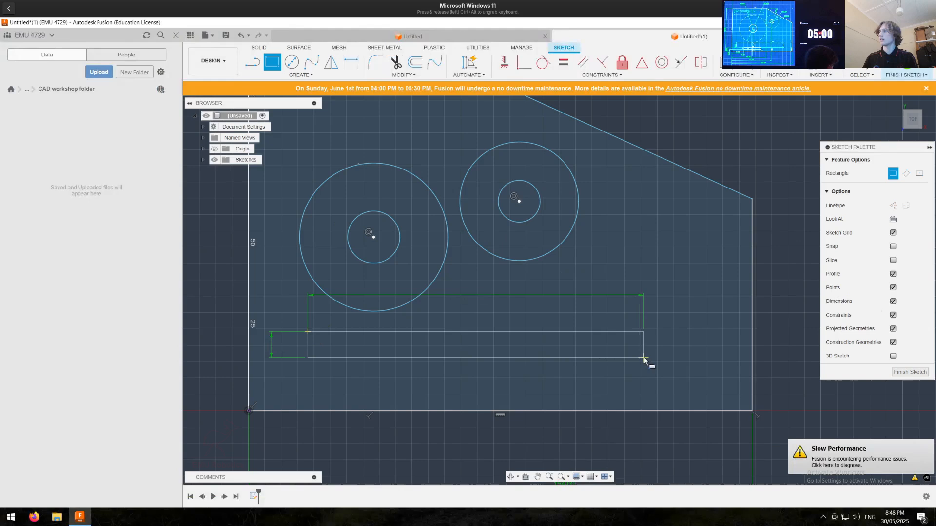
{"action": "left_click", "coordinate": [362, 371]}
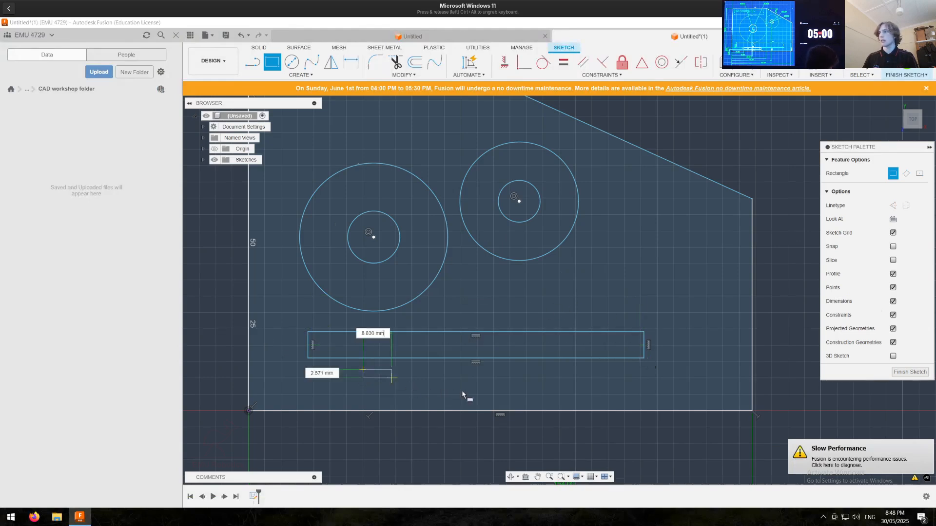
{"action": "left_click", "coordinate": [482, 388]}
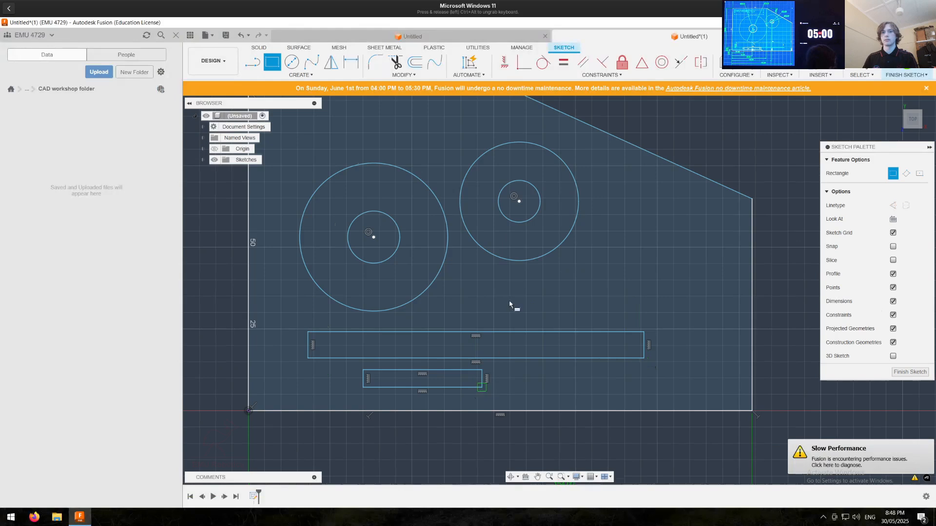
{"action": "key", "text": "Escape"}
Step: Convert the outer circle of each concentric pair to construction geometry
{"action": "left_click", "coordinate": [535, 242]}
{"action": "mouse_move", "coordinate": [536, 241]}
{"action": "middle_mouse_down"}
{"action": "mouse_move", "coordinate": [538, 286]}
{"action": "mouse_move", "coordinate": [539, 272]}
{"action": "middle_mouse_up"}
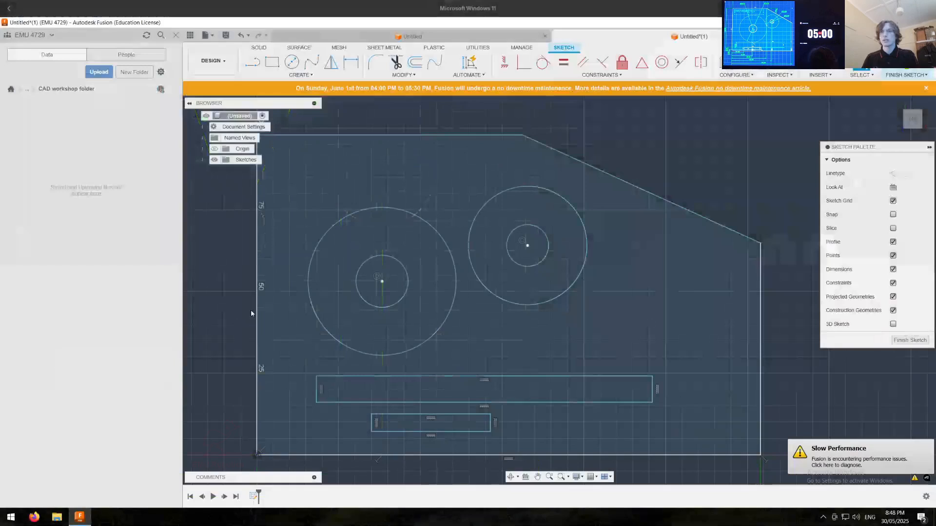
{"action": "left_click", "coordinate": [369, 215]}
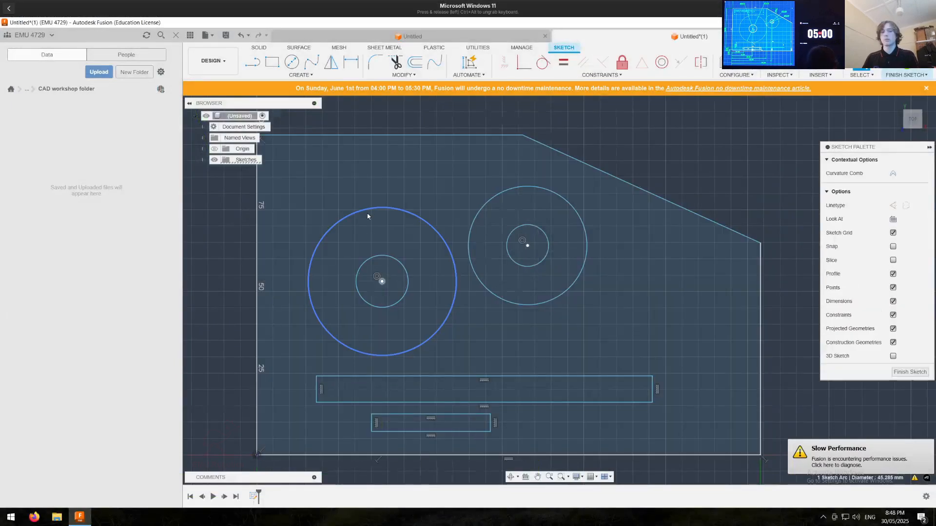
{"action": "key", "text": "x"}
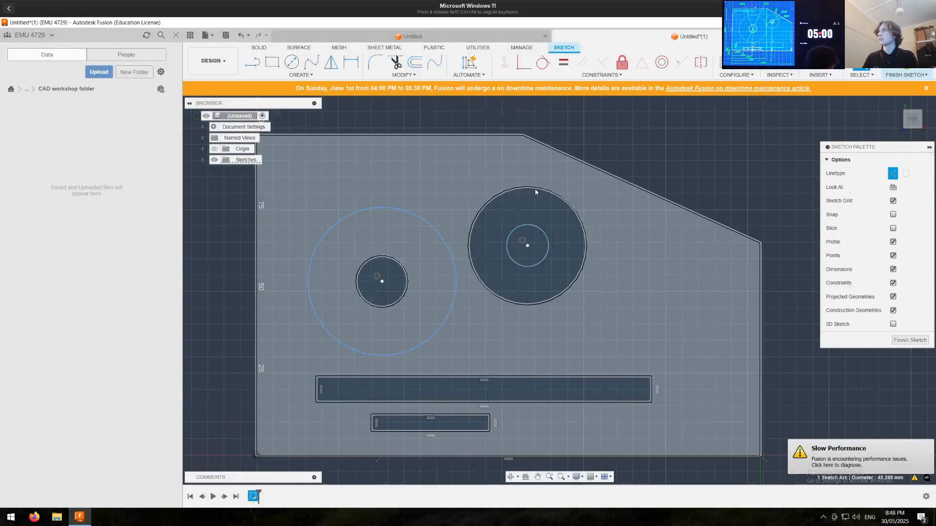
{"action": "left_click", "coordinate": [531, 186]}
{"action": "key", "text": "x"}
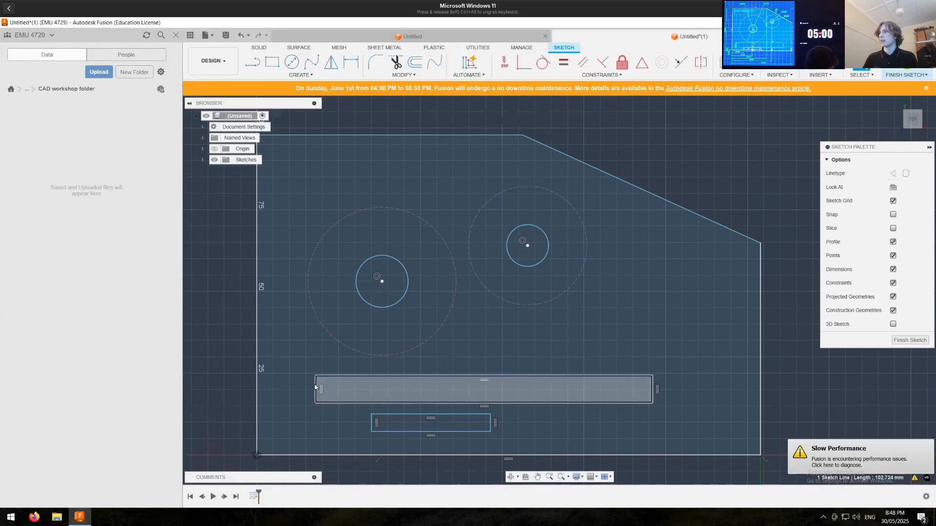
Step: Convert the sides of the long rectangle beneath the circles to construction lines
{"action": "left_click", "coordinate": [358, 401]}
{"action": "left_click", "coordinate": [361, 403]}
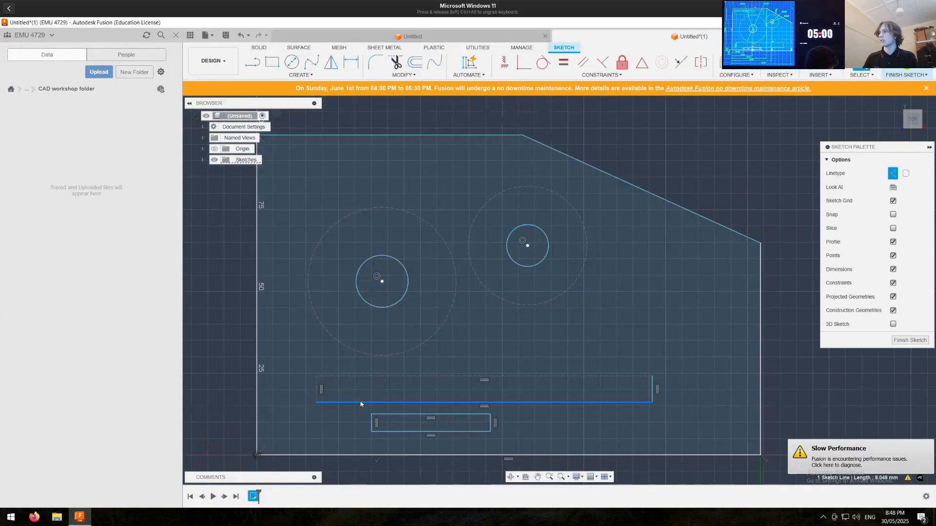
{"action": "key", "text": "x"}
{"action": "left_click", "coordinate": [653, 386]}
{"action": "key", "text": "x"}
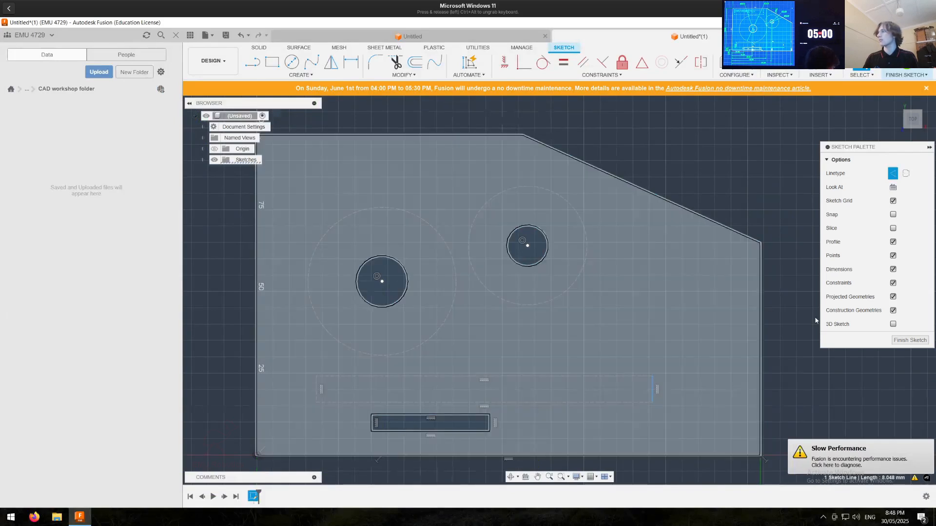
Step: Add the sketch text "asdifjbasdfgbjasdfadf" at 10 mm height along the plate's upper edge
{"action": "middle_click_drag", "start_coordinate": [505, 324], "coordinate": [523, 302]}
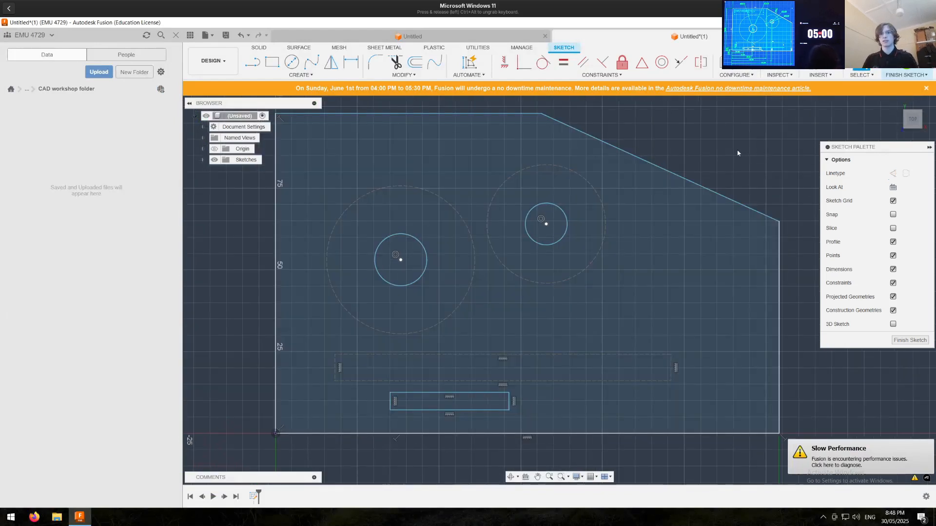
{"action": "left_click", "coordinate": [300, 75]}
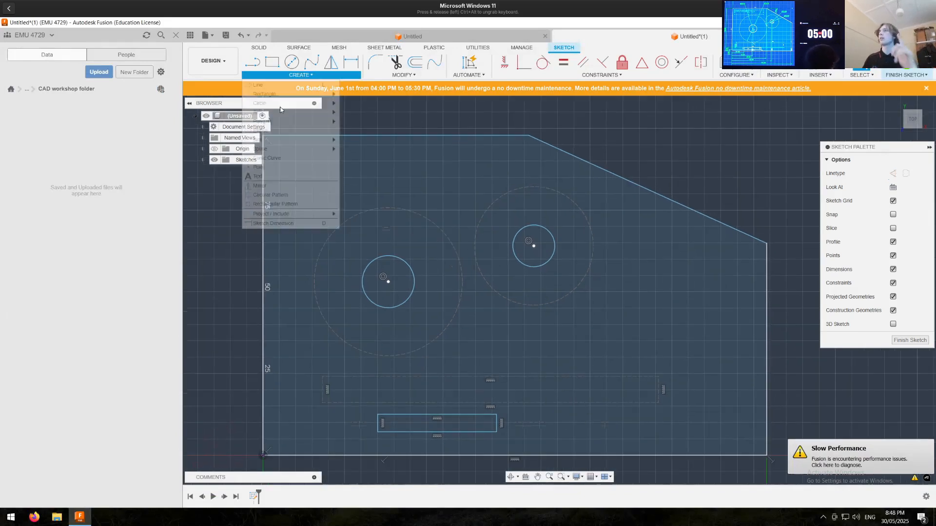
{"action": "left_click", "coordinate": [262, 181]}
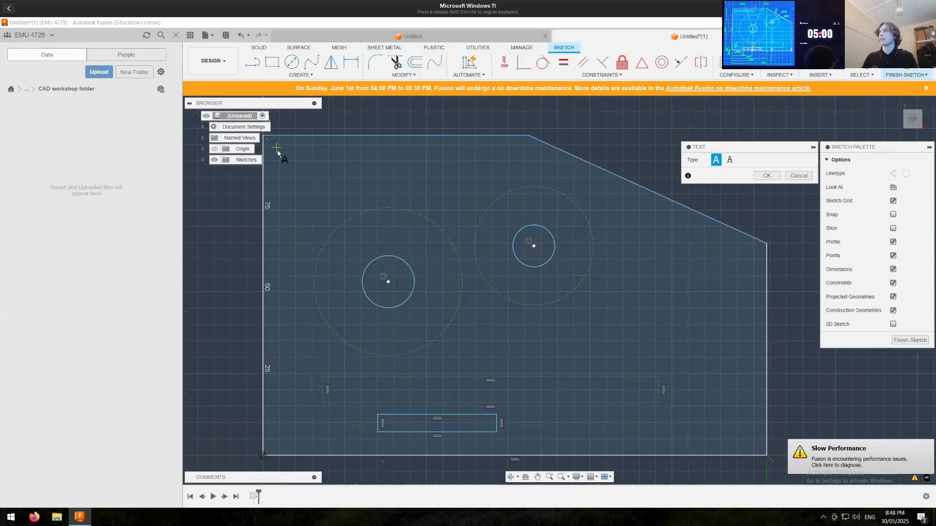
{"action": "left_click", "coordinate": [279, 151]}
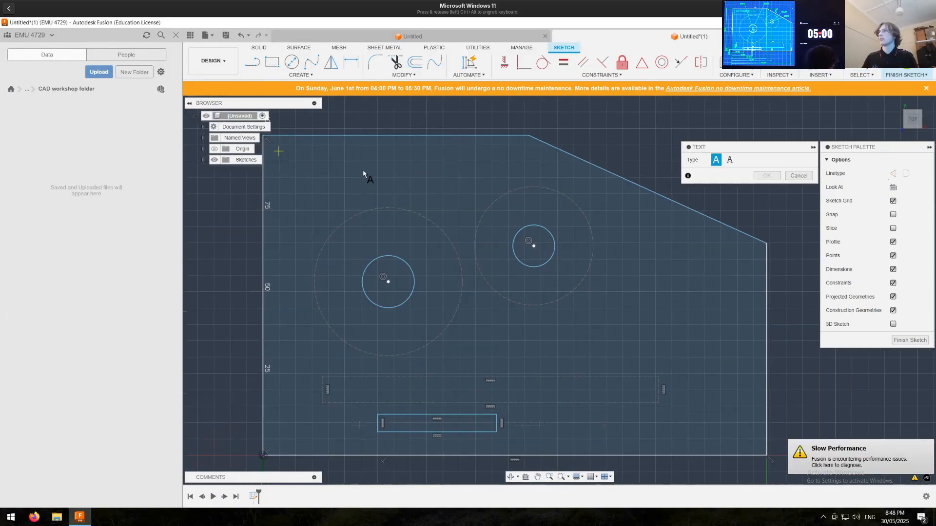
{"action": "left_click", "coordinate": [459, 181]}
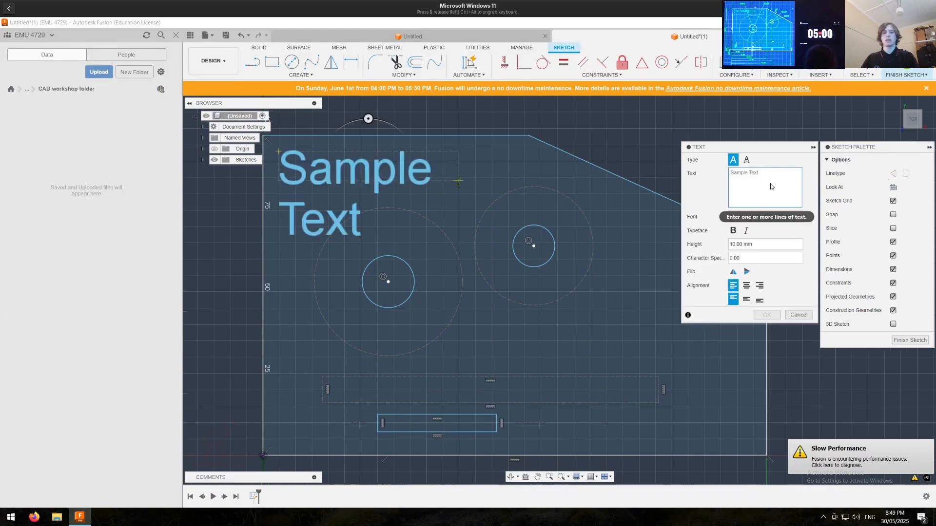
{"action": "type", "text": "asdifjbasdfgbjasdfadf"}
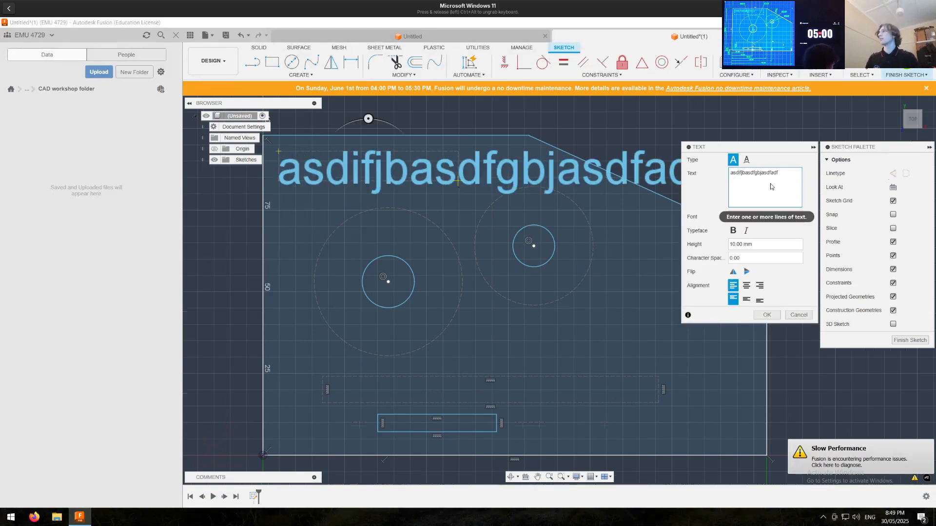
{"action": "left_click", "coordinate": [767, 315]}
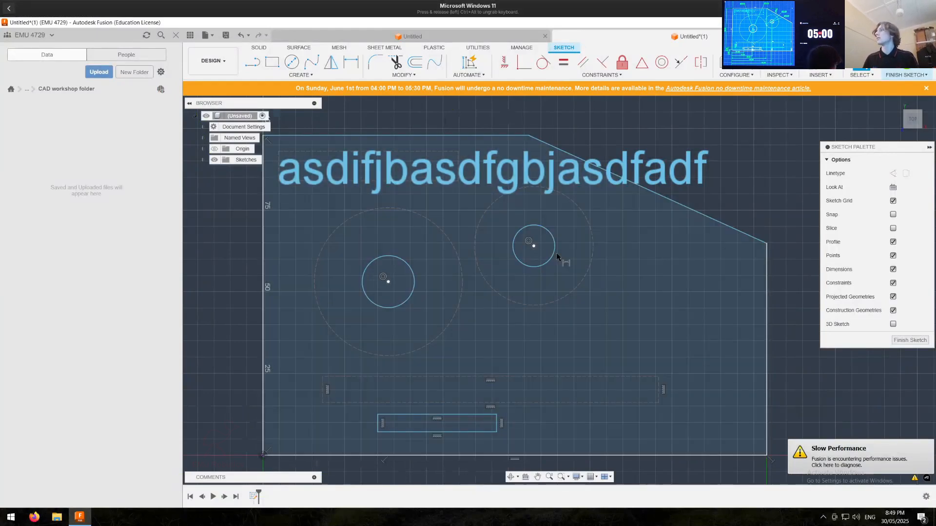
Step: Dimension the right circle pair with diameters of 10 mm for the inner circle and 35 mm for the outer construction circle
{"action": "left_click", "coordinate": [555, 246]}
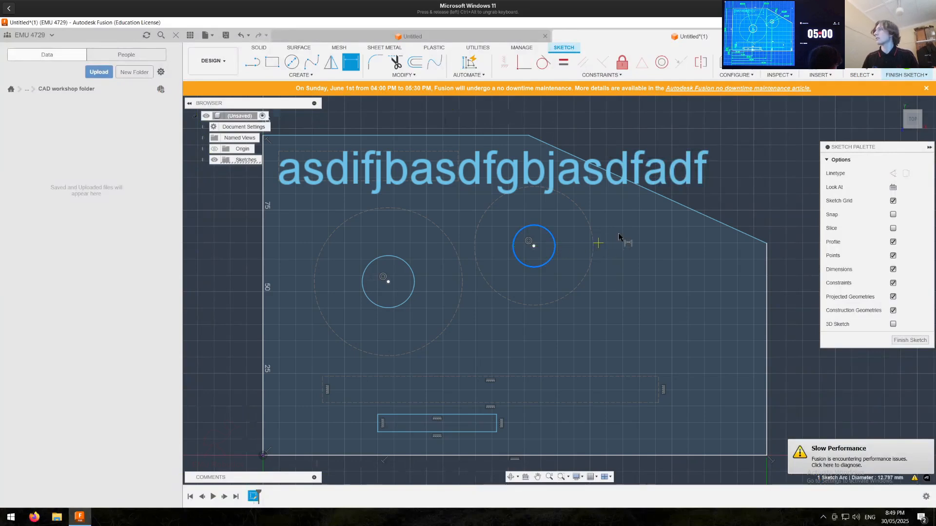
{"action": "left_click", "coordinate": [568, 241]}
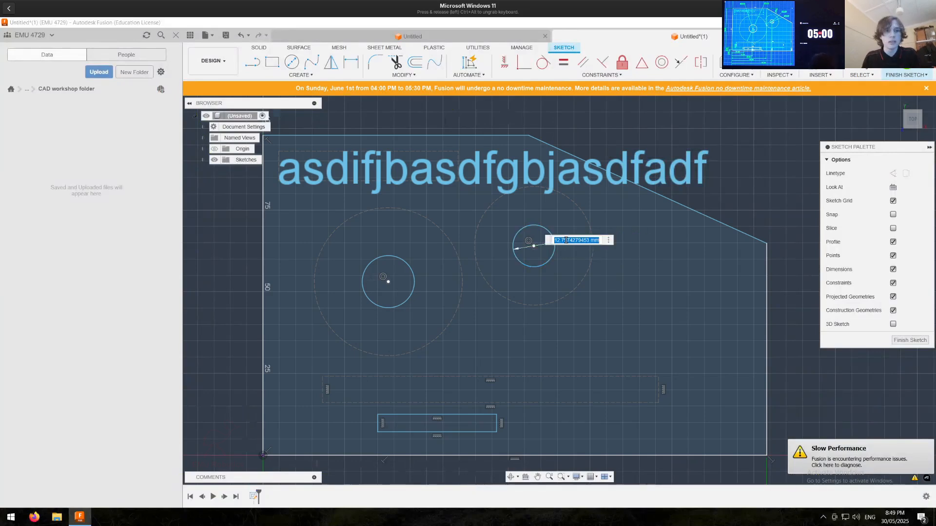
{"action": "type", "text": "10"}
{"action": "key", "text": "Return"}
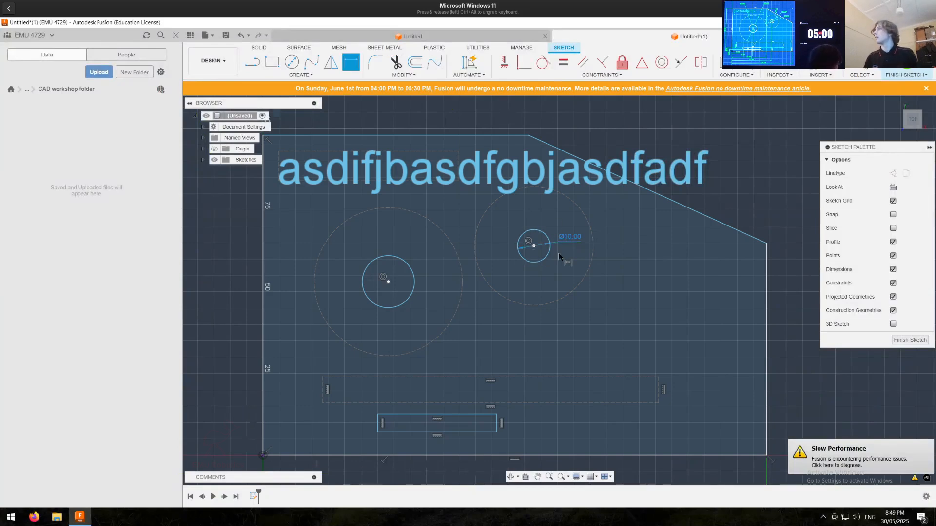
{"action": "left_click", "coordinate": [592, 265]}
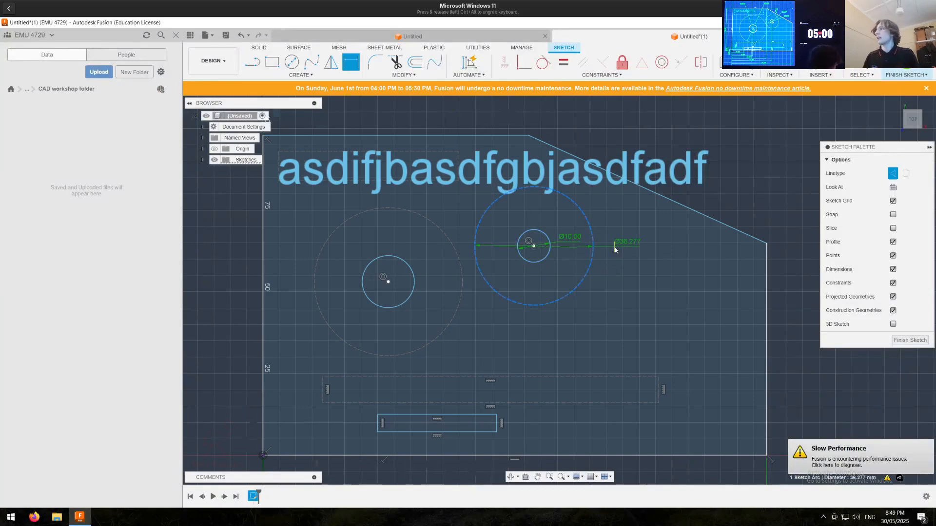
{"action": "left_click", "coordinate": [615, 246]}
{"action": "type", "text": "35"}
{"action": "key", "text": "Return"}
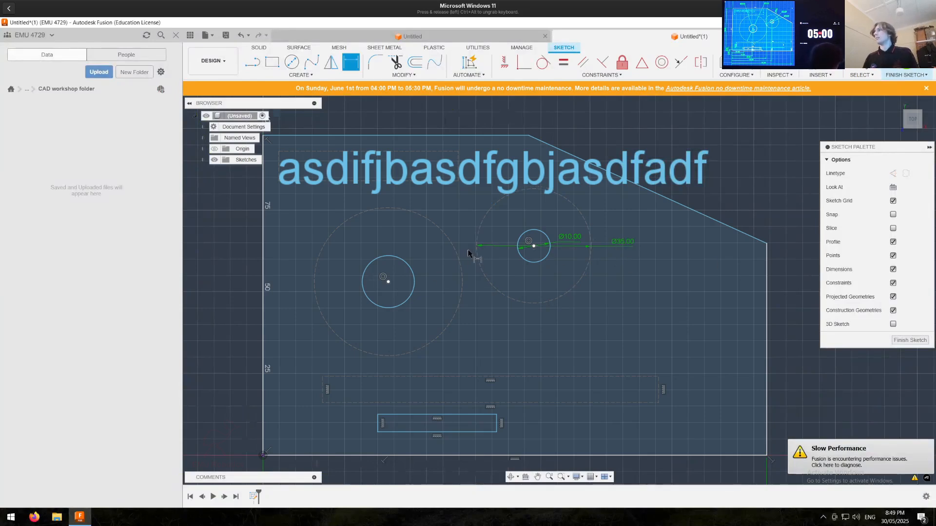
Step: Dimension the left circle pair with diameters of 20 mm for the inner circle and 70 mm for the outer construction circle
{"action": "left_click", "coordinate": [415, 281]}
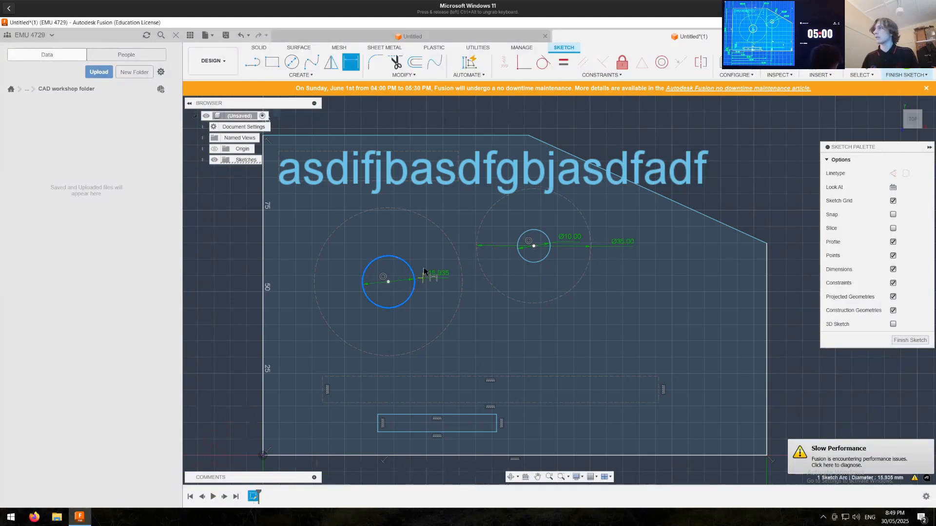
{"action": "left_click", "coordinate": [427, 271]}
{"action": "type", "text": "29"}
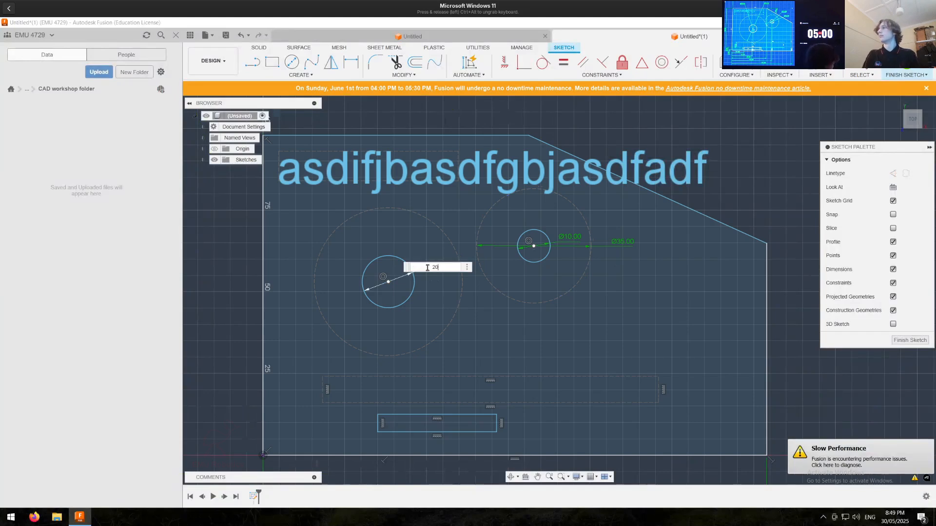
{"action": "key", "text": "Return"}
{"action": "left_click", "coordinate": [461, 299]}
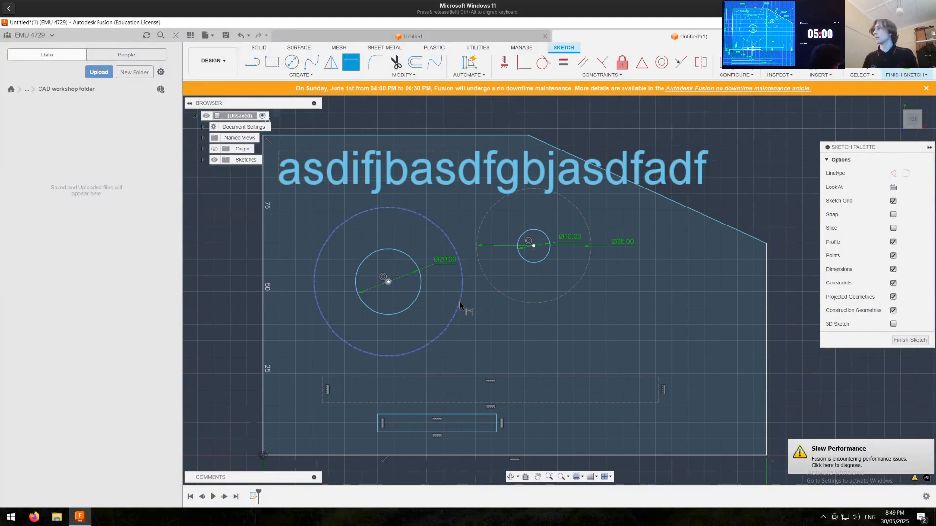
{"action": "left_click", "coordinate": [420, 326]}
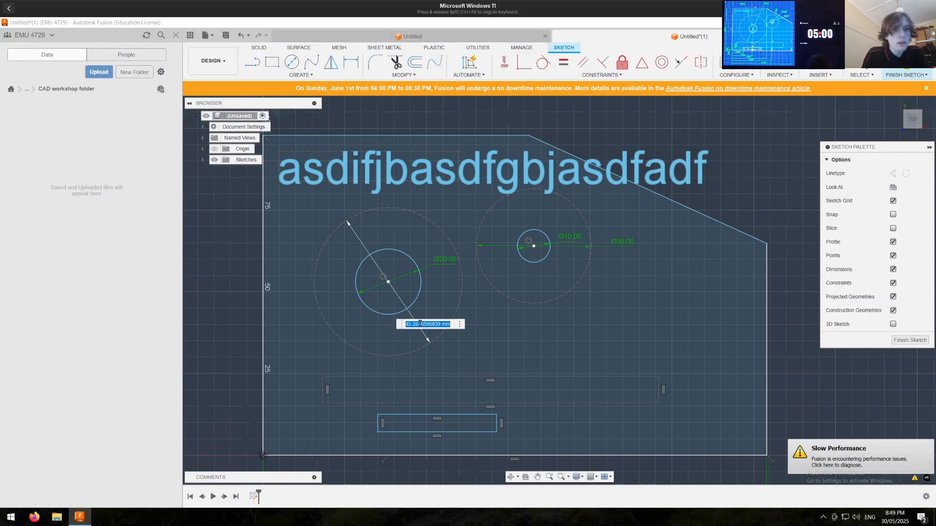
{"action": "type", "text": "70"}
{"action": "key", "text": "Return"}
{"action": "key", "text": "Escape"}
Step: Dimension the height of the plate's left edge as 110 mm
{"action": "scroll", "coordinate": [444, 261], "scroll_direction": "down", "scroll_amount": 2}
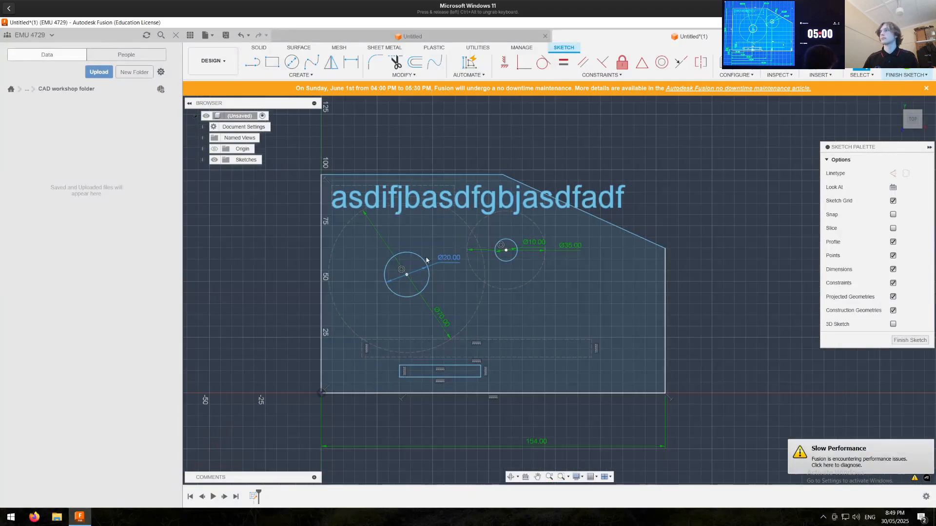
{"action": "middle_click_drag", "start_coordinate": [297, 274], "coordinate": [348, 271]}
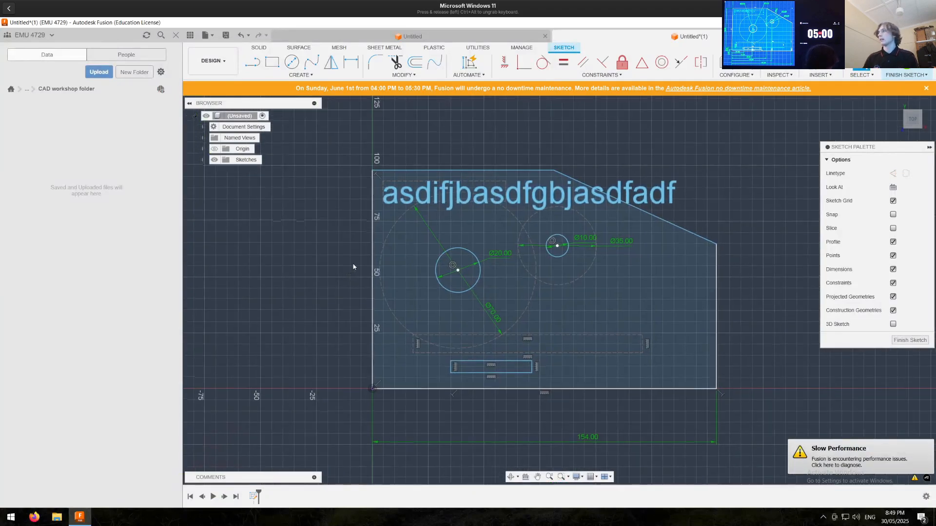
{"action": "left_click", "coordinate": [372, 235]}
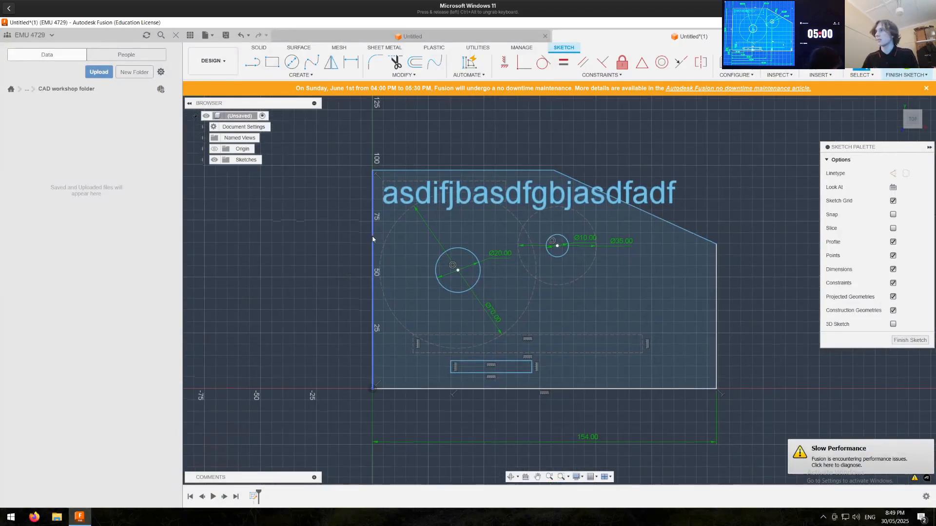
{"action": "key", "text": "d"}
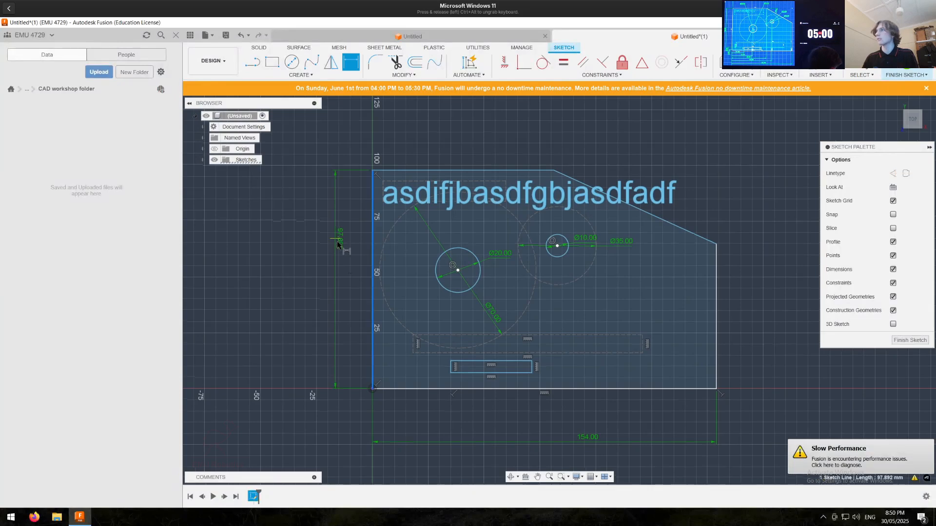
{"action": "left_click", "coordinate": [337, 243]}
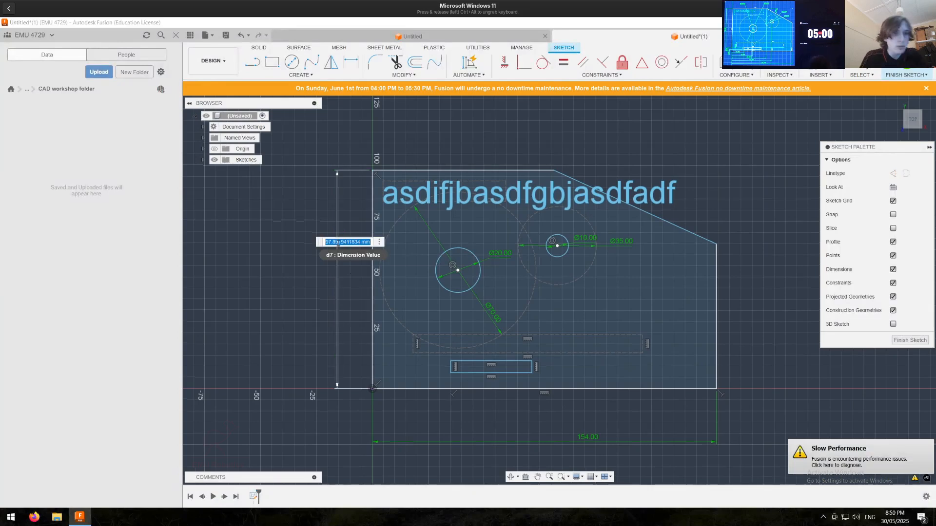
{"action": "type", "text": "110"}
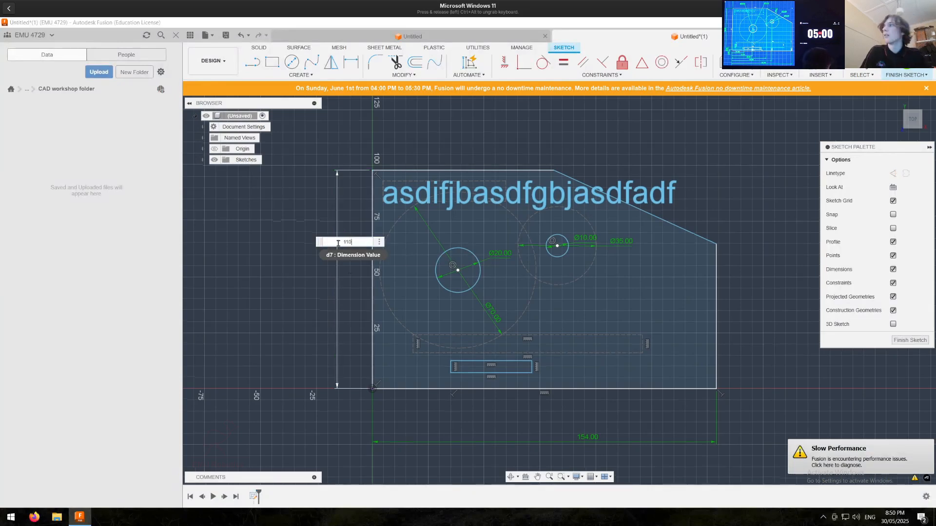
{"action": "key", "text": "Return"}
{"action": "key", "text": "Escape"}
Step: Reposition the sloped corner edge and the text toward the plate's upper edge, and move both circle pairs up and to the right
{"action": "mouse_move", "coordinate": [630, 205]}
{"action": "left_mouse_down"}
{"action": "mouse_move", "coordinate": [630, 166]}
{"action": "mouse_move", "coordinate": [652, 163]}
{"action": "left_mouse_up"}
{"action": "left_click_drag", "start_coordinate": [453, 185], "coordinate": [452, 159]}
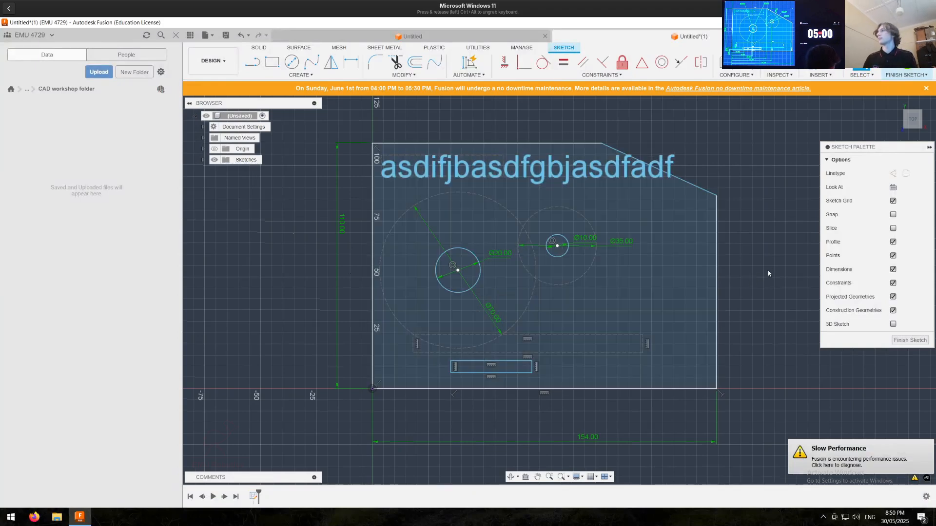
{"action": "scroll", "coordinate": [656, 271], "scroll_direction": "up", "scroll_amount": 3}
{"action": "left_click_drag", "start_coordinate": [525, 236], "coordinate": [617, 212]}
{"action": "left_click_drag", "start_coordinate": [371, 287], "coordinate": [406, 266]}
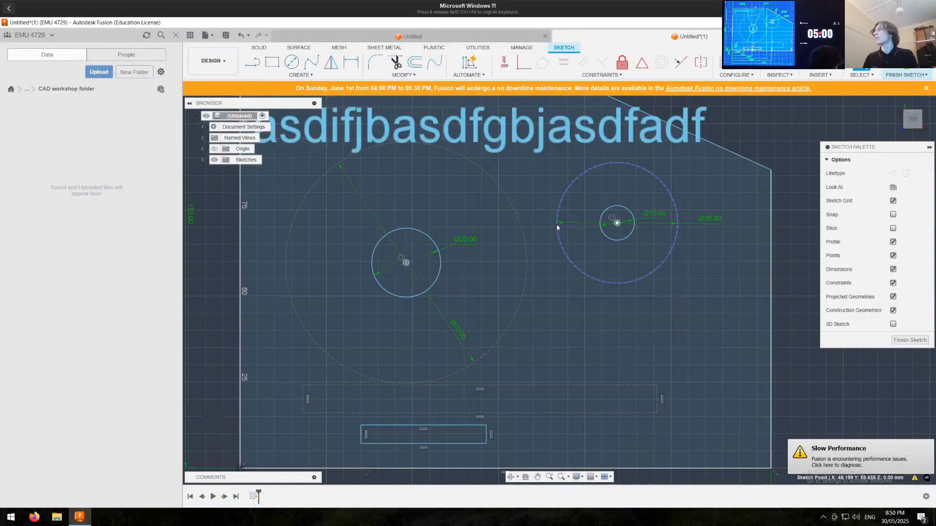
Step: Make the outer construction circles of the two circle pairs tangent to each other
{"action": "left_click", "coordinate": [557, 226]}
{"action": "left_click", "coordinate": [520, 228]}
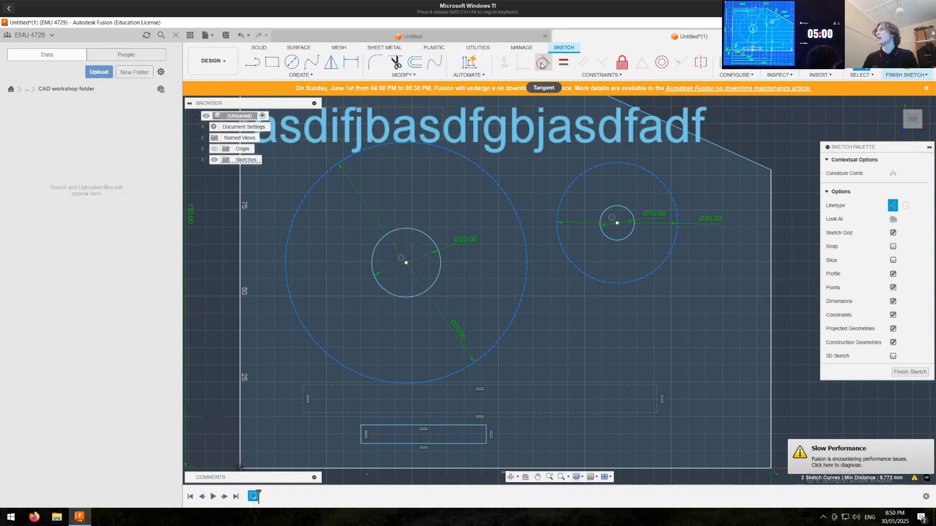
{"action": "left_click", "coordinate": [541, 64]}
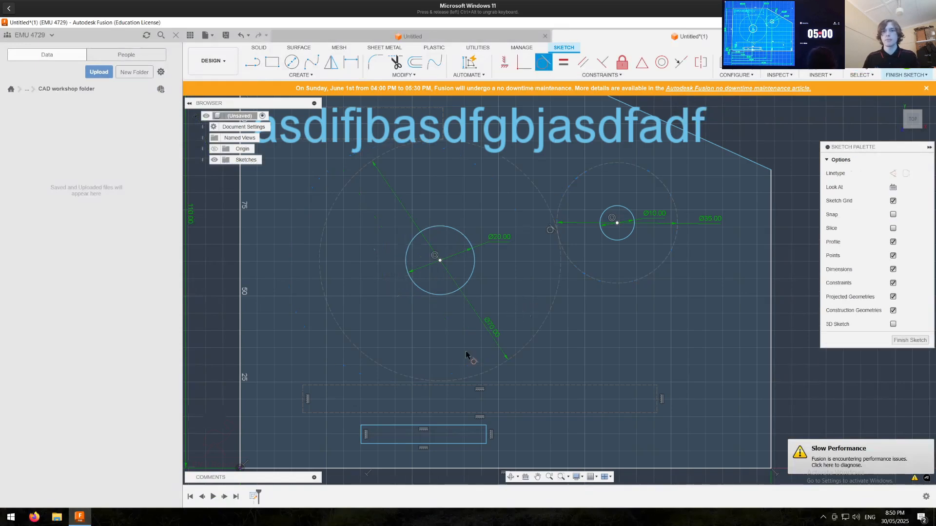
Step: Make the 70 mm construction circle tangent to the upper side of the long construction rectangle
{"action": "scroll", "coordinate": [438, 393], "scroll_direction": "up", "scroll_amount": 2}
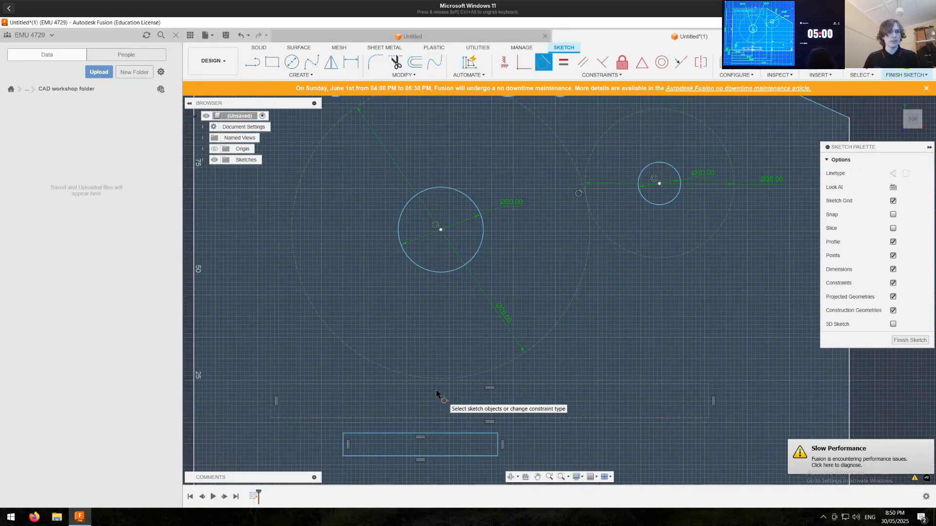
{"action": "left_click", "coordinate": [435, 385]}
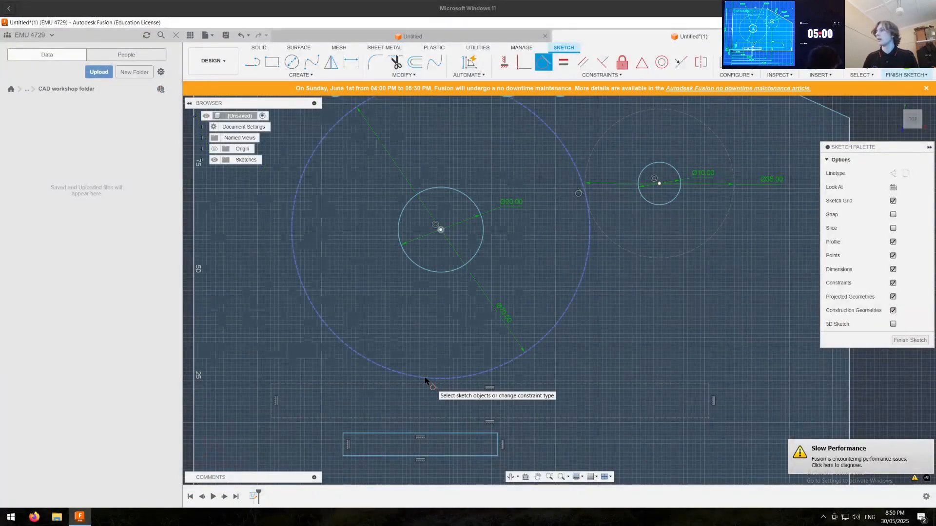
{"action": "left_click", "coordinate": [430, 385]}
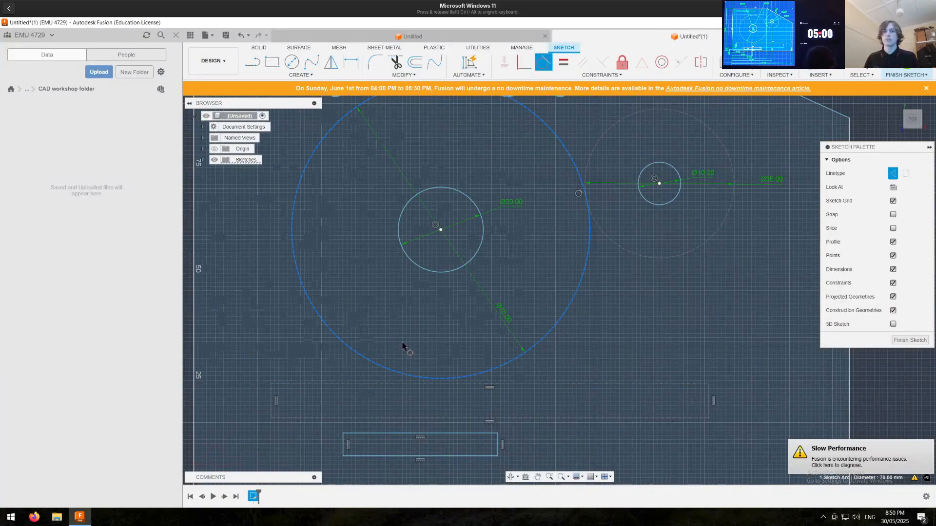
{"action": "left_click", "coordinate": [407, 384]}
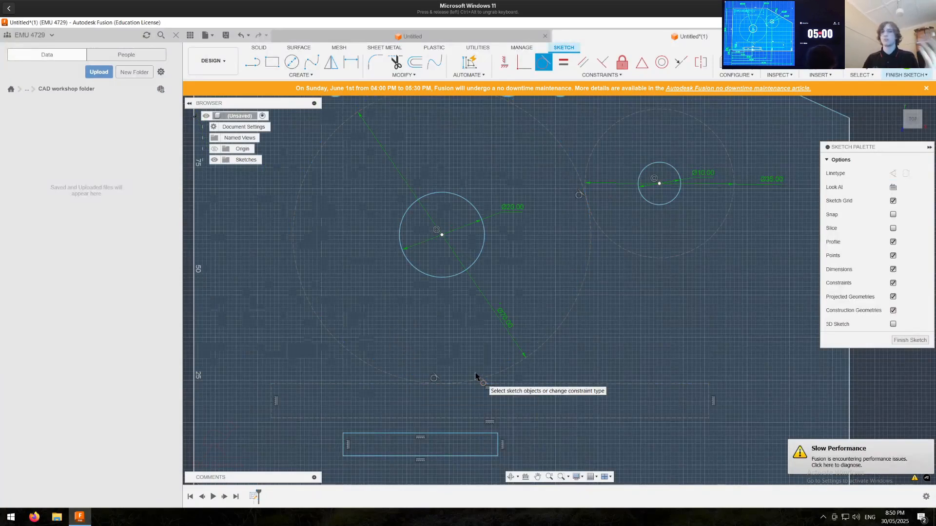
{"action": "mouse_move", "coordinate": [497, 372]}
{"action": "middle_mouse_down"}
{"action": "mouse_move", "coordinate": [504, 341]}
{"action": "mouse_move", "coordinate": [541, 297]}
{"action": "middle_mouse_up"}
{"action": "key", "text": "Escape"}
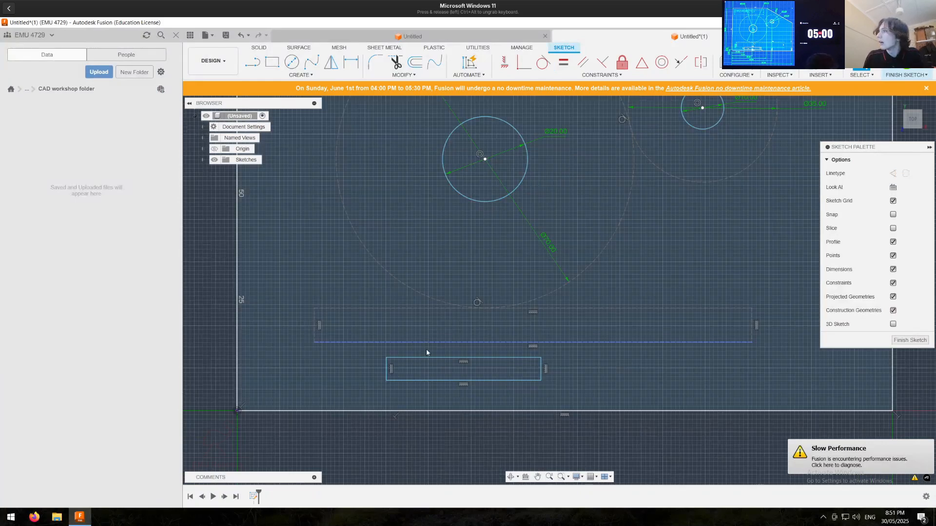
Step: Make the short rectangle's upper side collinear with the lower side of the long construction rectangle
{"action": "left_click", "coordinate": [424, 358], "text": "shift"}
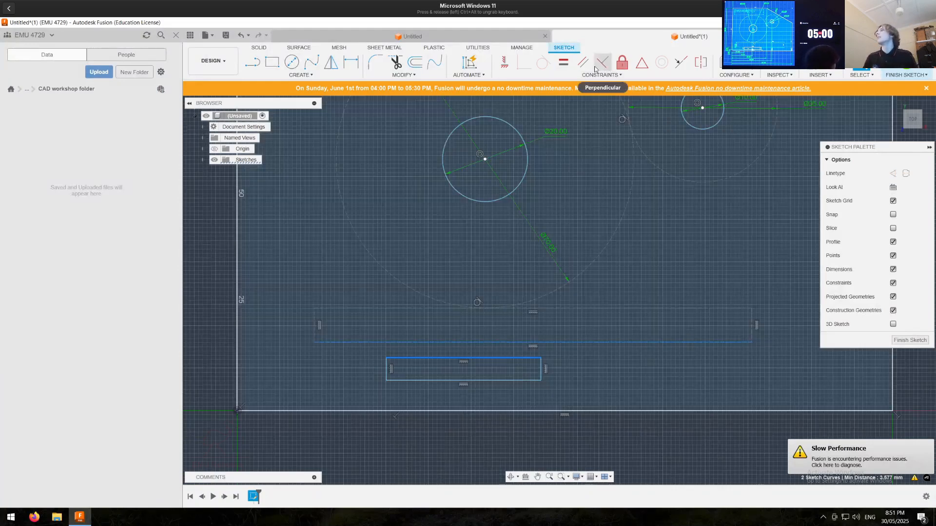
{"action": "left_click", "coordinate": [681, 63]}
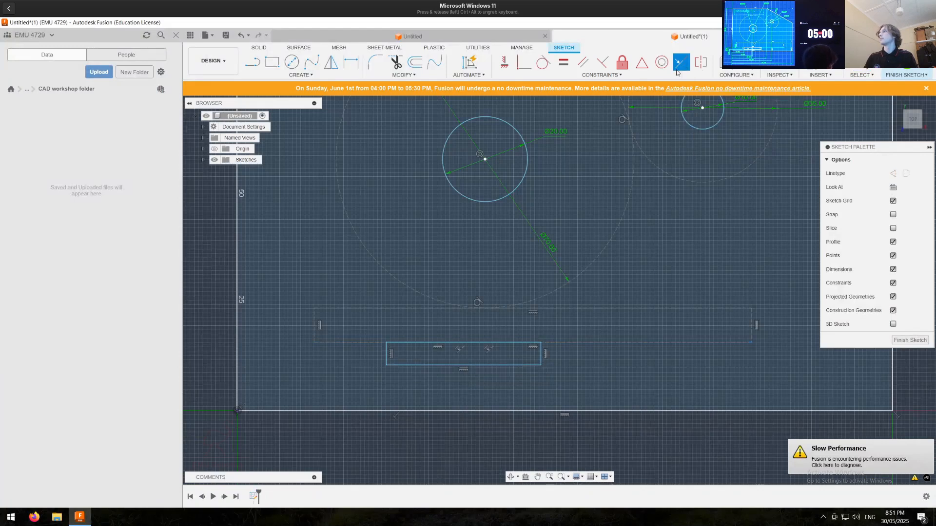
{"action": "key", "text": "Escape"}
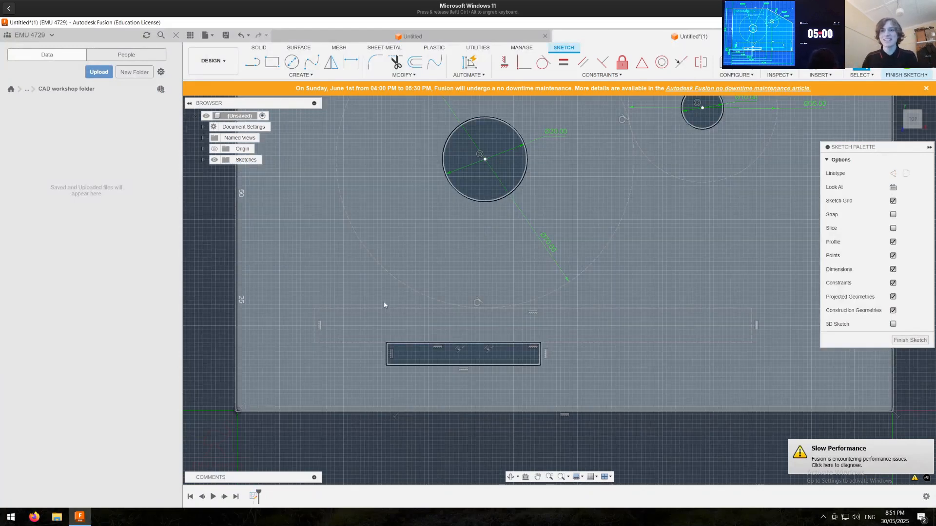
{"action": "scroll", "coordinate": [426, 339], "scroll_direction": "down", "scroll_amount": 2}
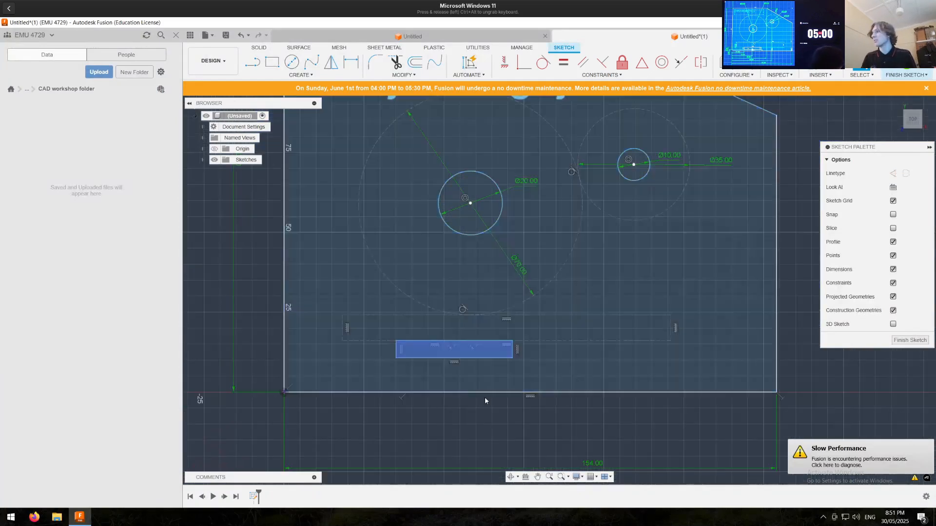
{"action": "middle_click_drag", "start_coordinate": [450, 414], "coordinate": [479, 438]}
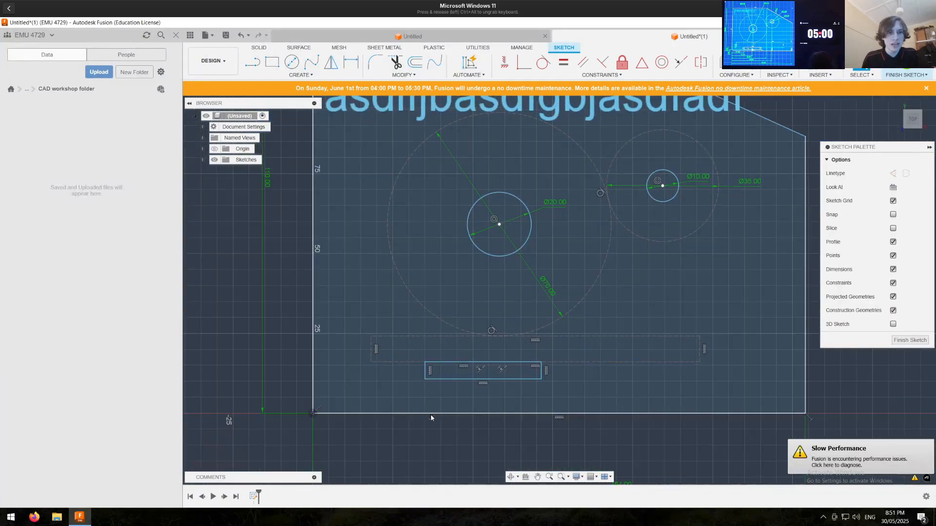
{"action": "middle_click_drag", "start_coordinate": [431, 414], "coordinate": [416, 404]}
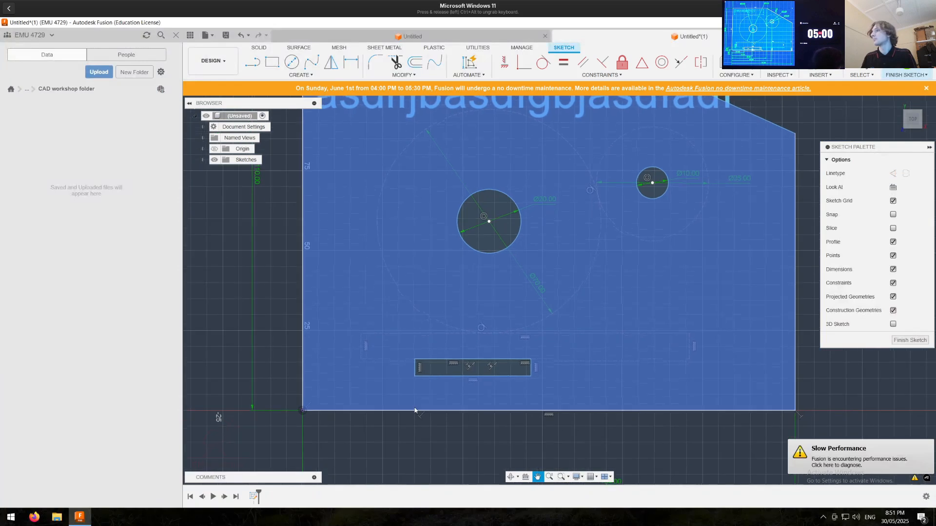
{"action": "scroll", "coordinate": [418, 407], "scroll_direction": "up", "scroll_amount": 2}
{"action": "scroll", "coordinate": [413, 386], "scroll_direction": "down", "scroll_amount": 3}
{"action": "middle_click_drag", "start_coordinate": [254, 295], "coordinate": [237, 327]}
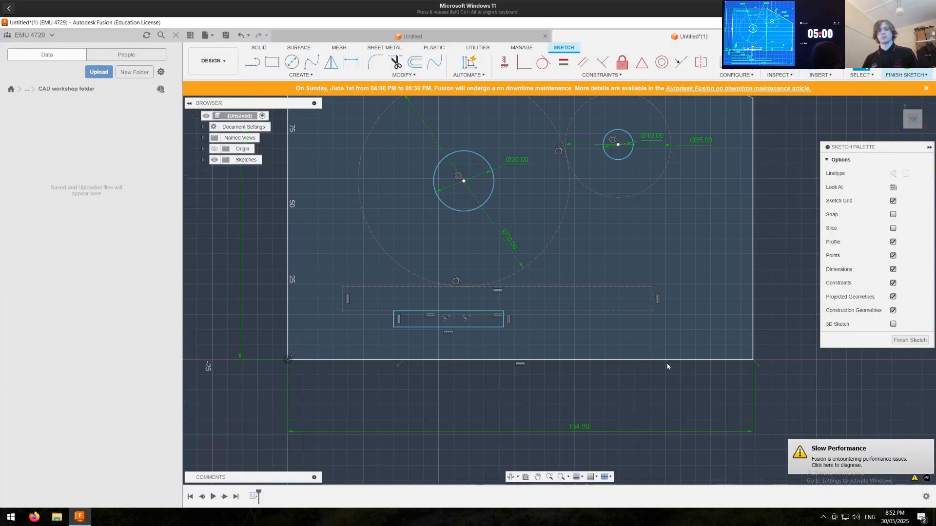
Step: Dimension the horizontal distance from the plate's left edge to the short rectangle's left side as 31 mm
{"action": "key", "text": "d"}
{"action": "left_click", "coordinate": [288, 338]}
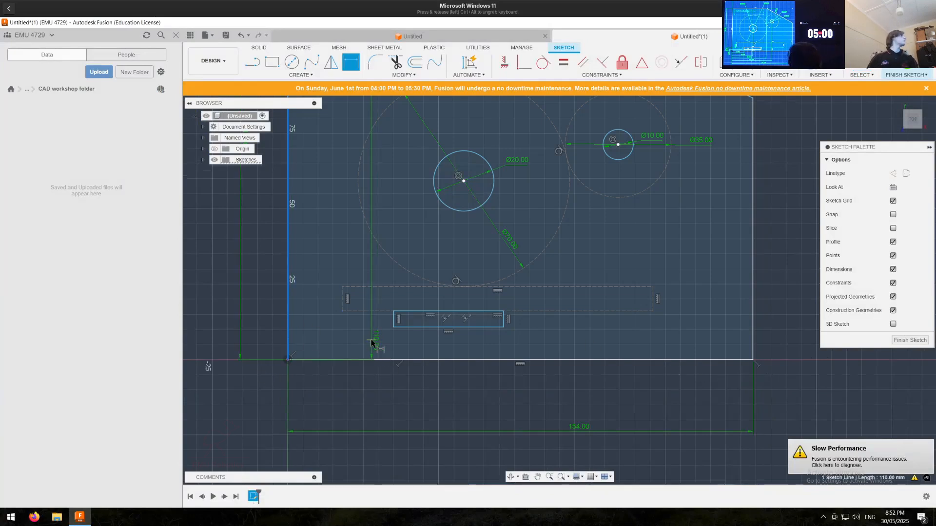
{"action": "key", "text": "Escape"}
{"action": "left_click", "coordinate": [394, 320]}
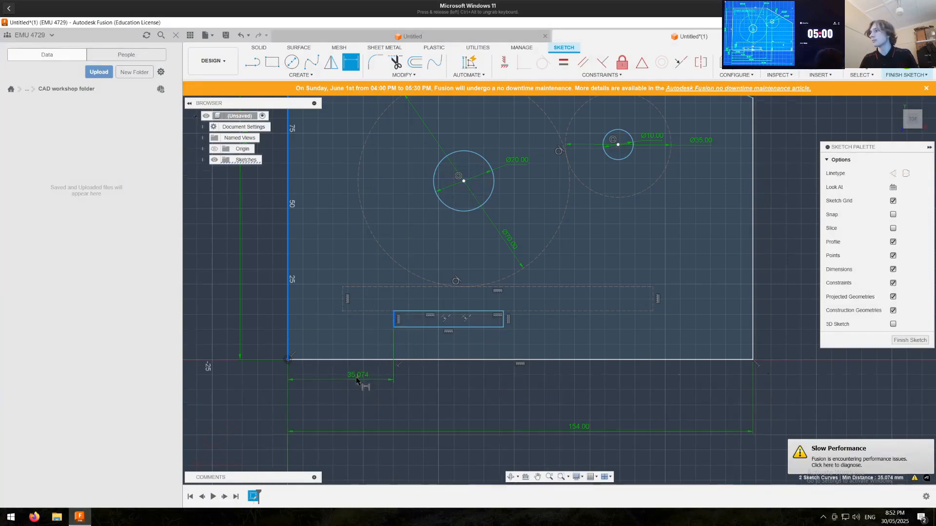
{"action": "left_click", "coordinate": [365, 382]}
{"action": "type", "text": "31"}
{"action": "key", "text": "Return"}
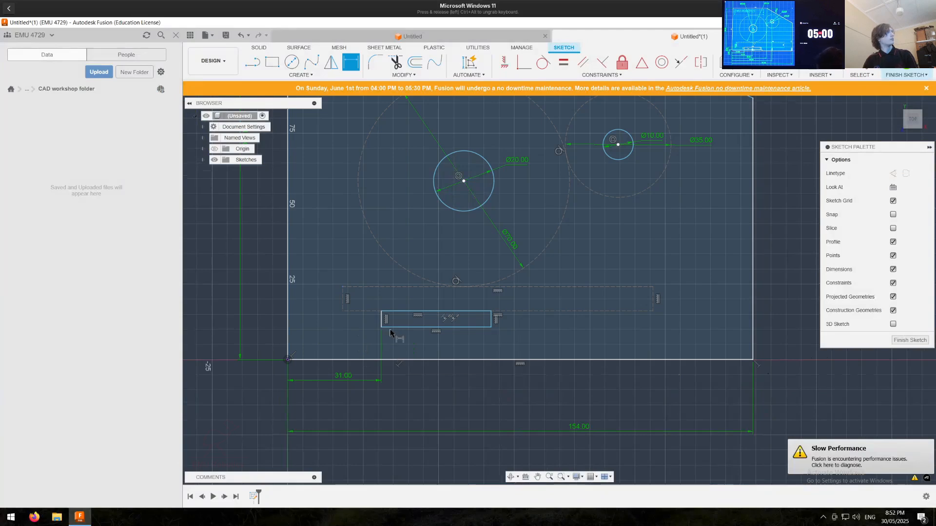
{"action": "left_click", "coordinate": [288, 347]}
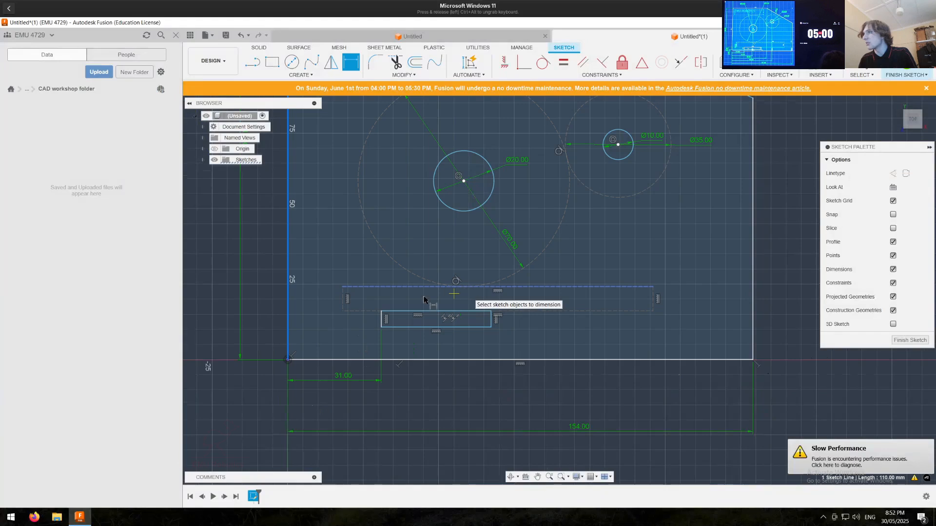
{"action": "key", "text": "Escape"}
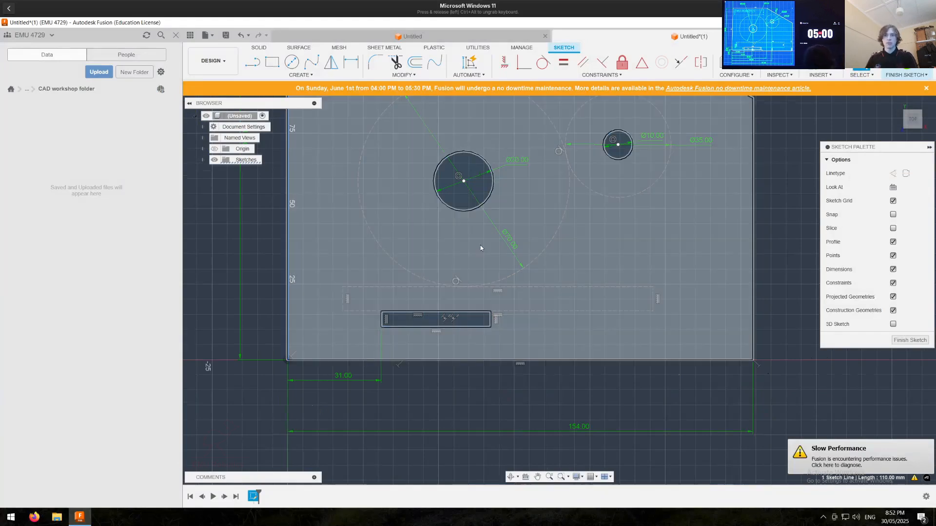
Step: Place a sketch point where the 70 mm construction circle touches the upper side of the long construction rectangle
{"action": "left_click", "coordinate": [322, 76]}
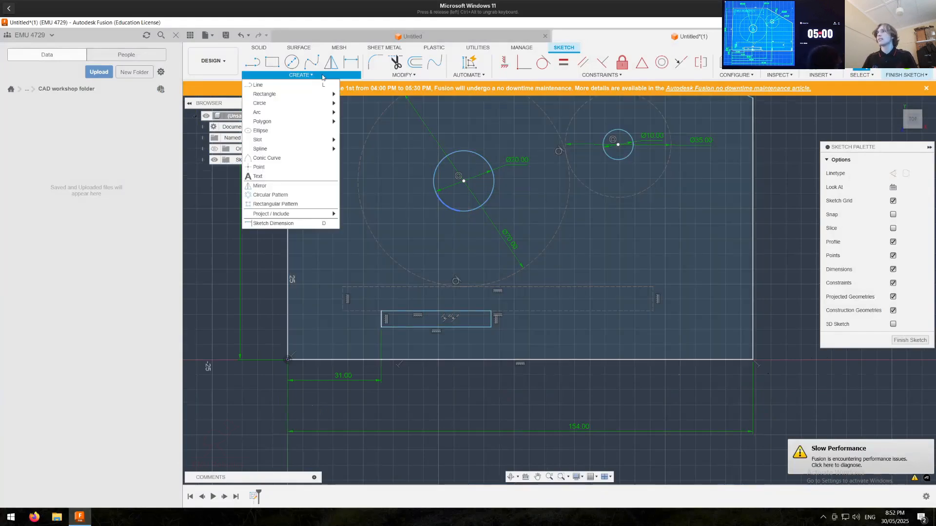
{"action": "left_click", "coordinate": [258, 168]}
{"action": "scroll", "coordinate": [479, 283], "scroll_direction": "up", "scroll_amount": 3}
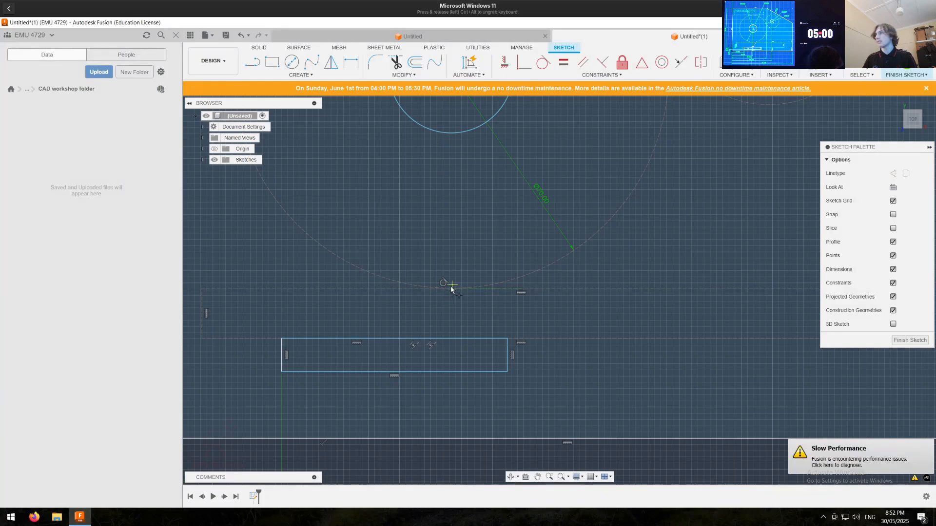
{"action": "scroll", "coordinate": [447, 289], "scroll_direction": "up", "scroll_amount": 5}
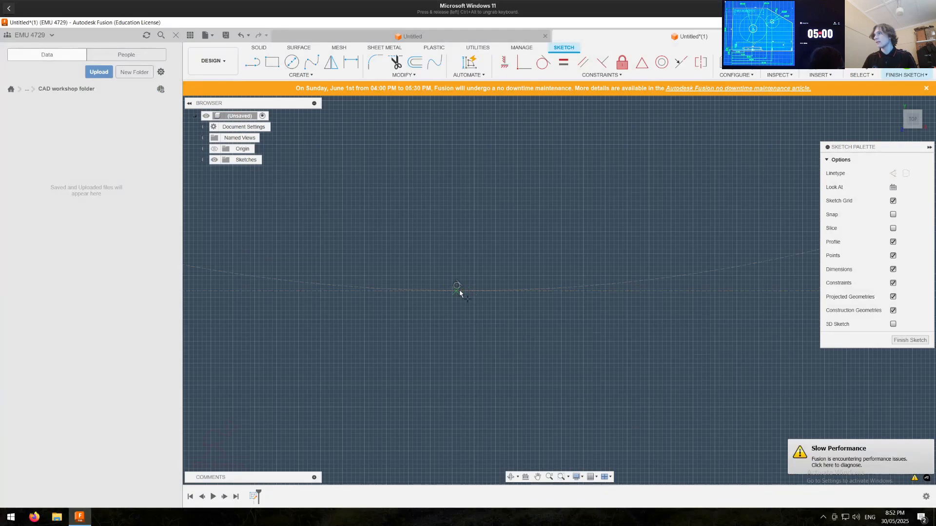
{"action": "scroll", "coordinate": [465, 296], "scroll_direction": "down", "scroll_amount": 3}
{"action": "scroll", "coordinate": [424, 312], "scroll_direction": "down", "scroll_amount": 10}
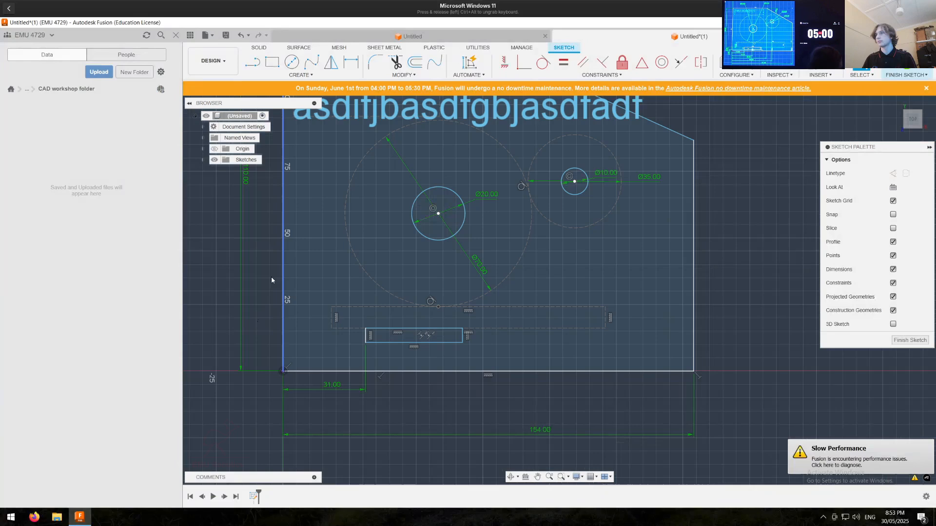
Step: Dimension the horizontal distance from the plate's lower-left corner to the sketch point under the 70 mm construction circle as 53 mm
{"action": "key", "text": "d"}
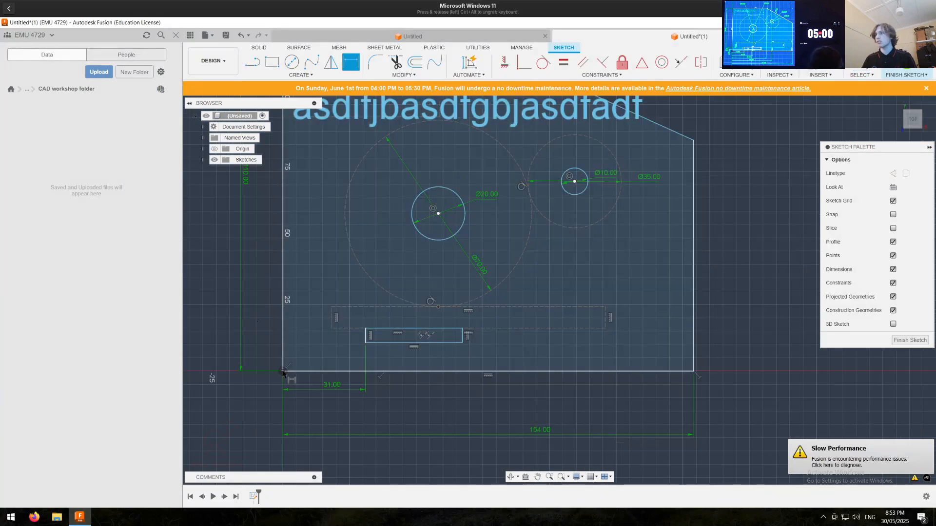
{"action": "left_click", "coordinate": [438, 308]}
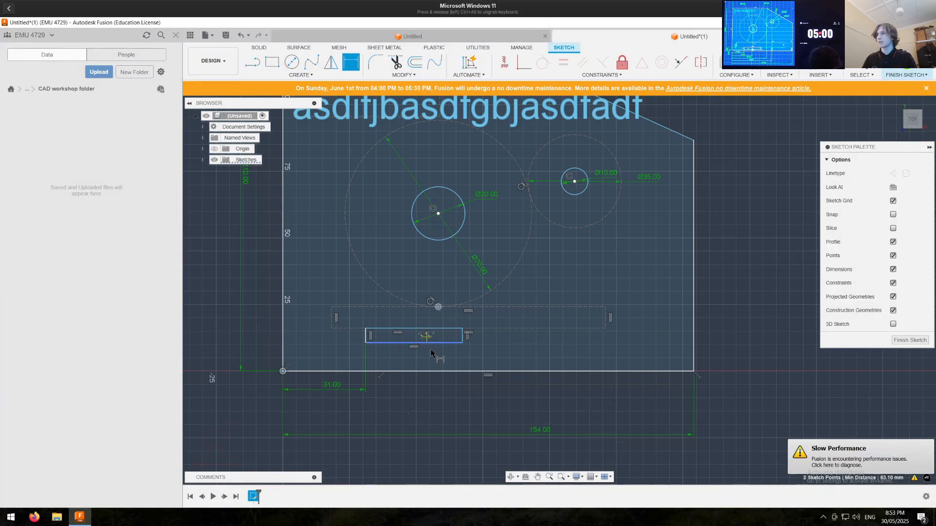
{"action": "left_click", "coordinate": [368, 413]}
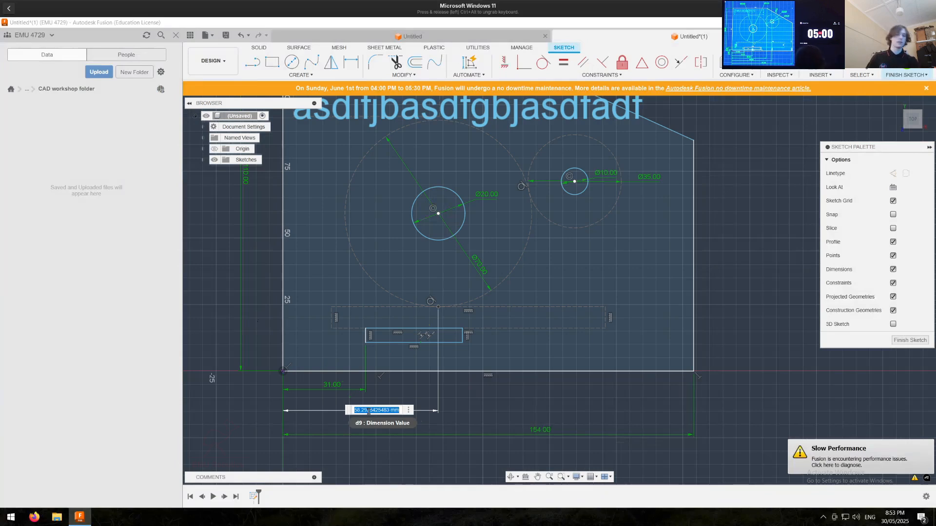
{"action": "type", "text": "53"}
{"action": "key", "text": "Return"}
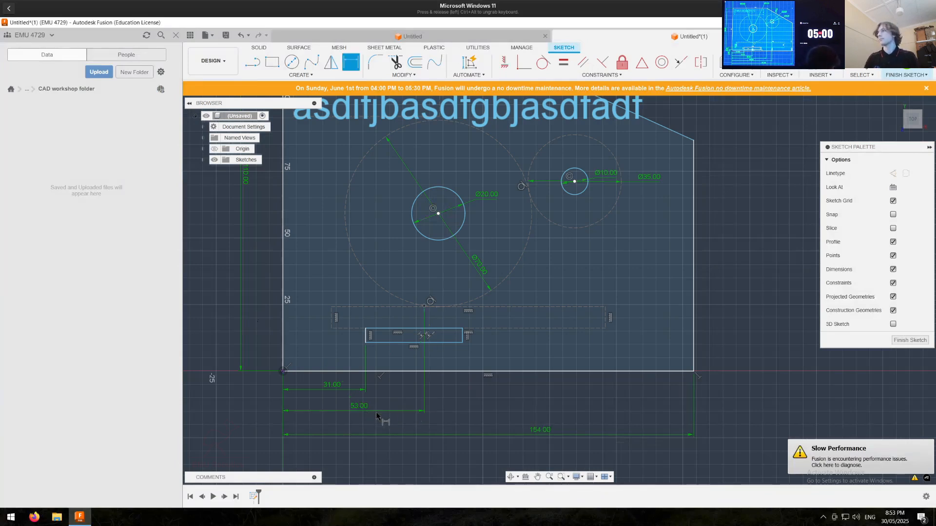
Step: Make the sketch point under the 70 mm construction circle coincident with the upper side of the long construction rectangle
{"action": "scroll", "coordinate": [429, 303], "scroll_direction": "up", "scroll_amount": 8}
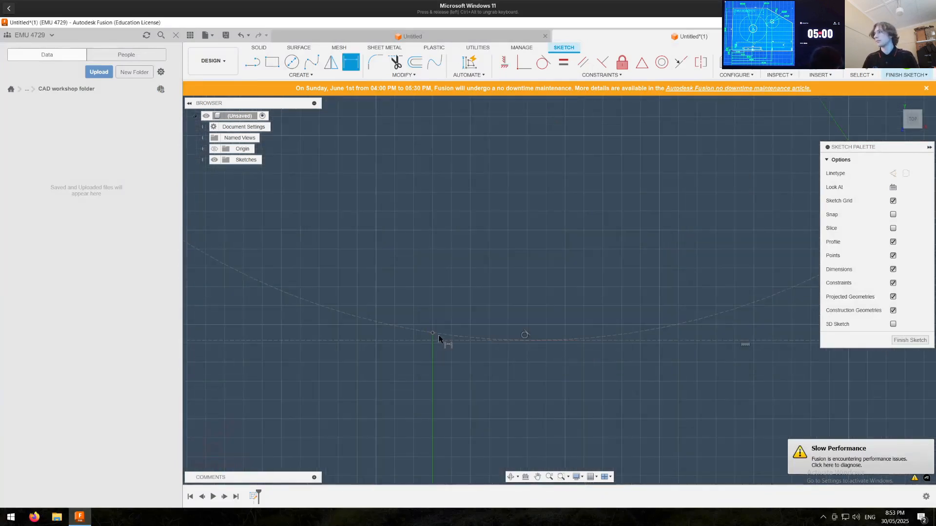
{"action": "key", "text": "Escape"}
{"action": "left_click", "coordinate": [433, 334]}
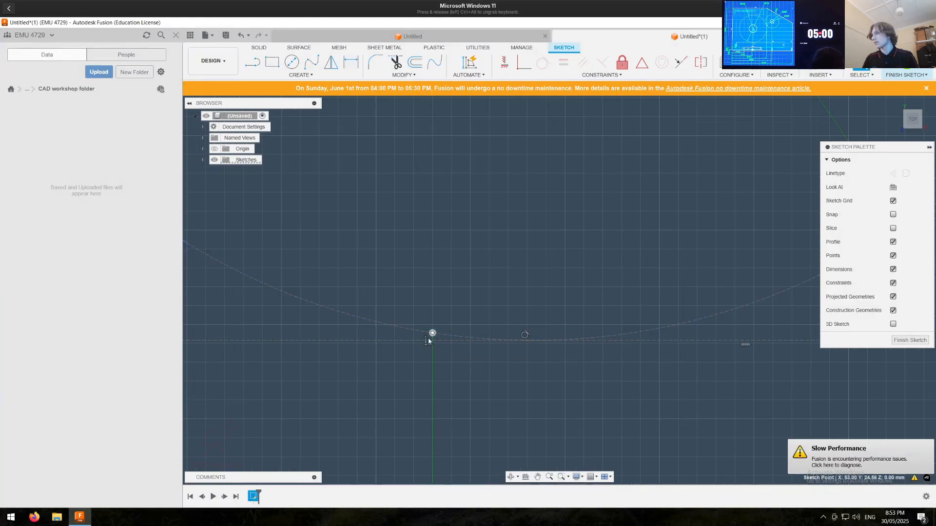
{"action": "left_click", "coordinate": [410, 341], "text": "ctrl"}
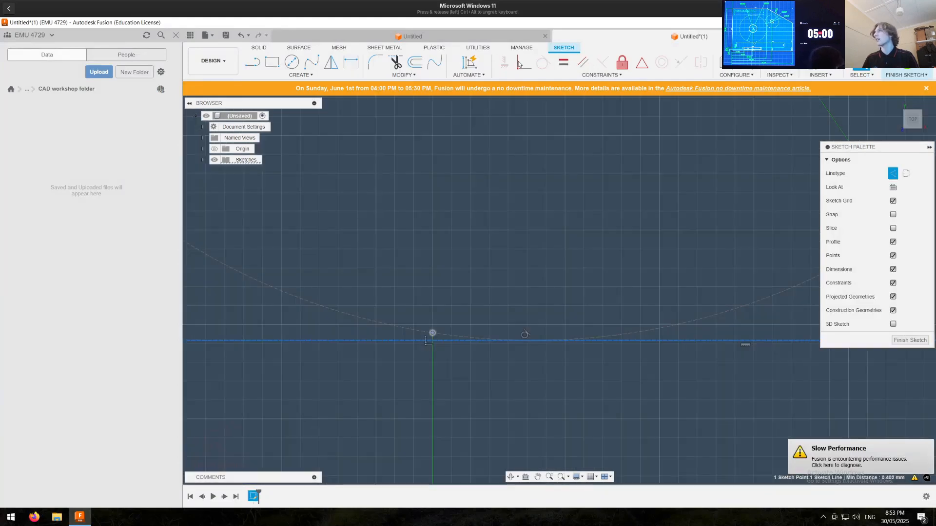
{"action": "left_click", "coordinate": [524, 62]}
{"action": "scroll", "coordinate": [426, 326], "scroll_direction": "down", "scroll_amount": 6}
{"action": "scroll", "coordinate": [410, 373], "scroll_direction": "up", "scroll_amount": 4}
{"action": "middle_click_drag", "start_coordinate": [401, 358], "coordinate": [436, 339]}
{"action": "scroll", "coordinate": [436, 338], "scroll_direction": "down", "scroll_amount": 3}
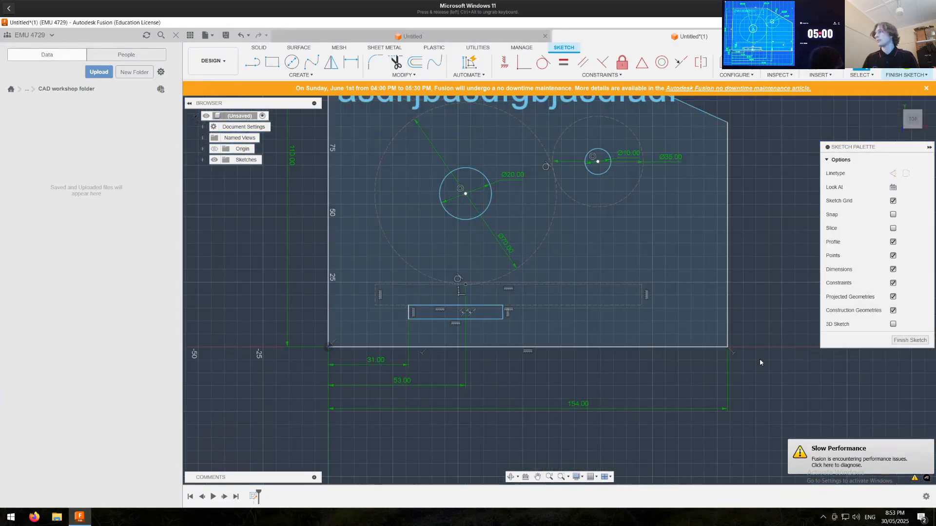
{"action": "middle_click_drag", "start_coordinate": [760, 358], "coordinate": [750, 348]}
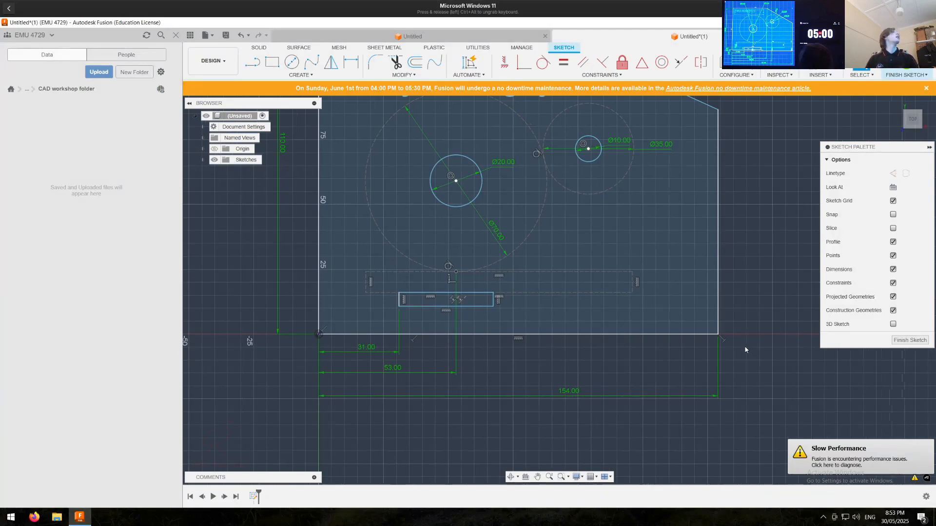
{"action": "scroll", "coordinate": [519, 279], "scroll_direction": "down", "scroll_amount": 1}
{"action": "middle_click_drag", "start_coordinate": [519, 279], "coordinate": [490, 329]}
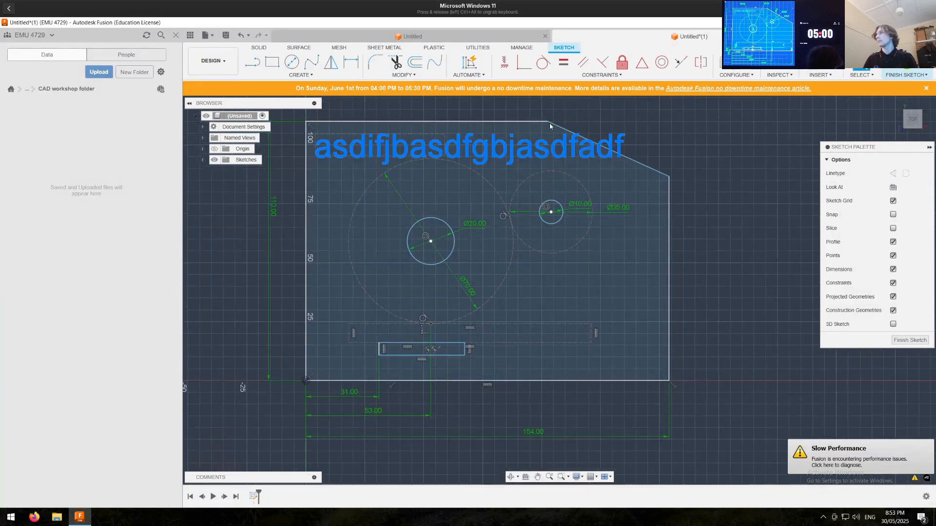
{"action": "left_click", "coordinate": [434, 250]}
{"action": "key", "text": "Delete"}
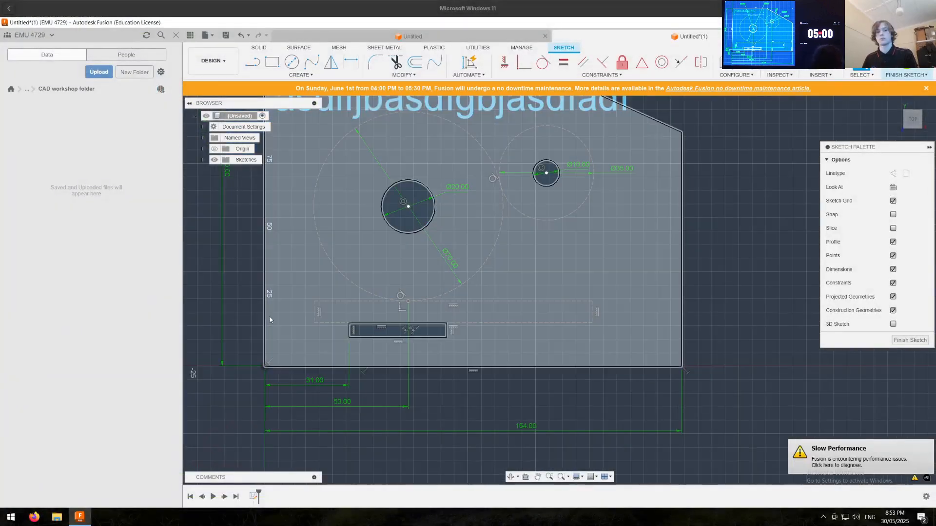
Step: Dimension the horizontal distance from the plate's left edge to the upper end of the sloped corner as 88 mm
{"action": "scroll", "coordinate": [302, 287], "scroll_direction": "down", "scroll_amount": 1}
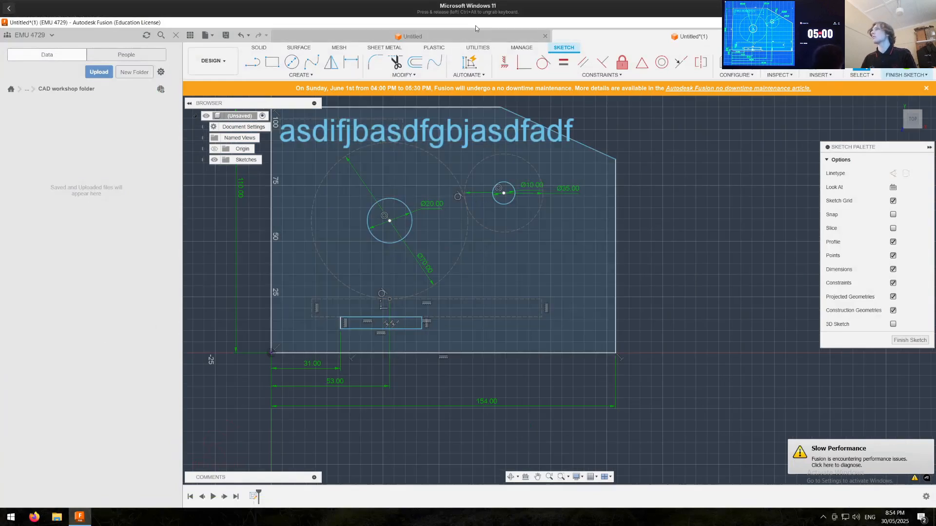
{"action": "key", "text": "d"}
{"action": "left_click", "coordinate": [272, 288]}
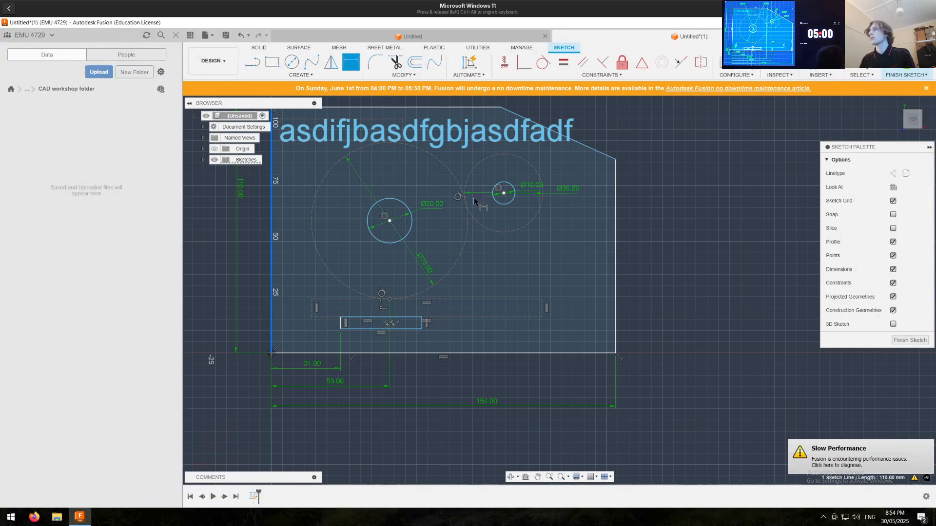
{"action": "left_click", "coordinate": [500, 108]}
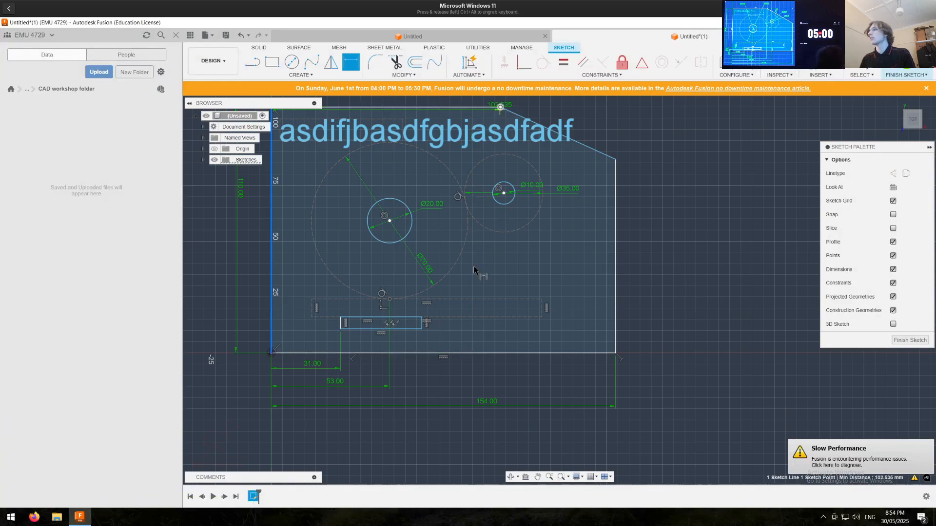
{"action": "left_click", "coordinate": [444, 384]}
{"action": "type", "text": "77"}
{"action": "key", "text": "Return"}
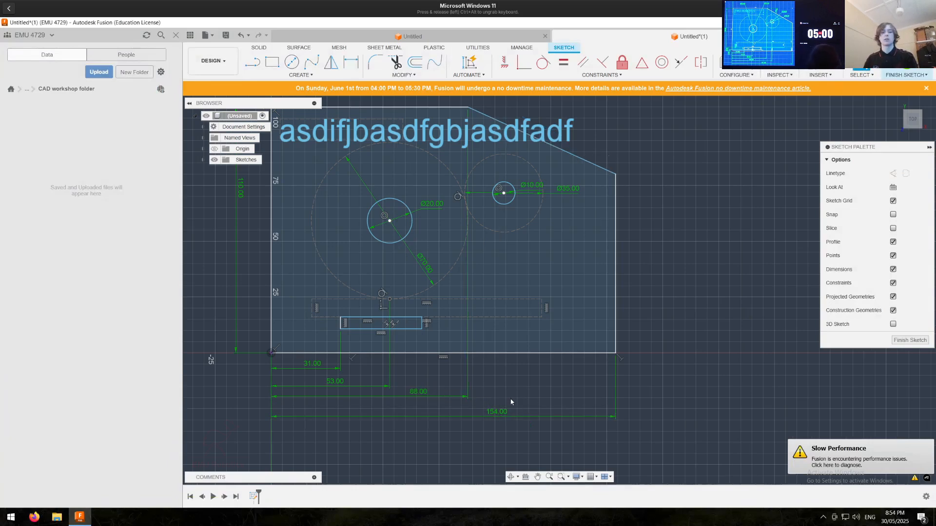
Step: Dimension the 10 mm circle's centre at 102 mm from the plate's left edge and move the 154 mm dimension further below the plate
{"action": "left_click", "coordinate": [503, 194]}
{"action": "left_click", "coordinate": [271, 336]}
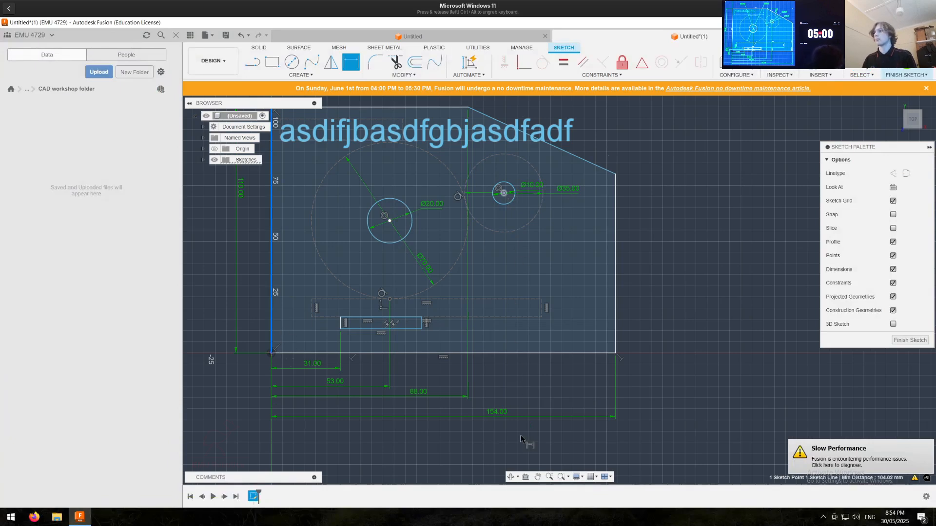
{"action": "left_click", "coordinate": [491, 411]}
{"action": "type", "text": "102"}
{"action": "key", "text": "Return"}
{"action": "left_click_drag", "start_coordinate": [482, 396], "coordinate": [508, 432]}
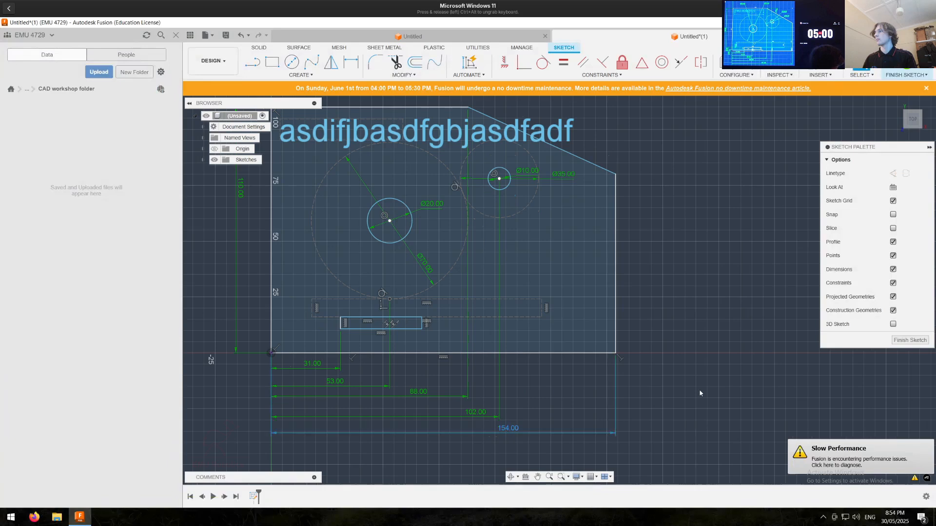
Step: Dimension the vertical distance from the plate's lower-left corner to the lower side of the short rectangle
{"action": "middle_click_drag", "start_coordinate": [588, 407], "coordinate": [650, 426]}
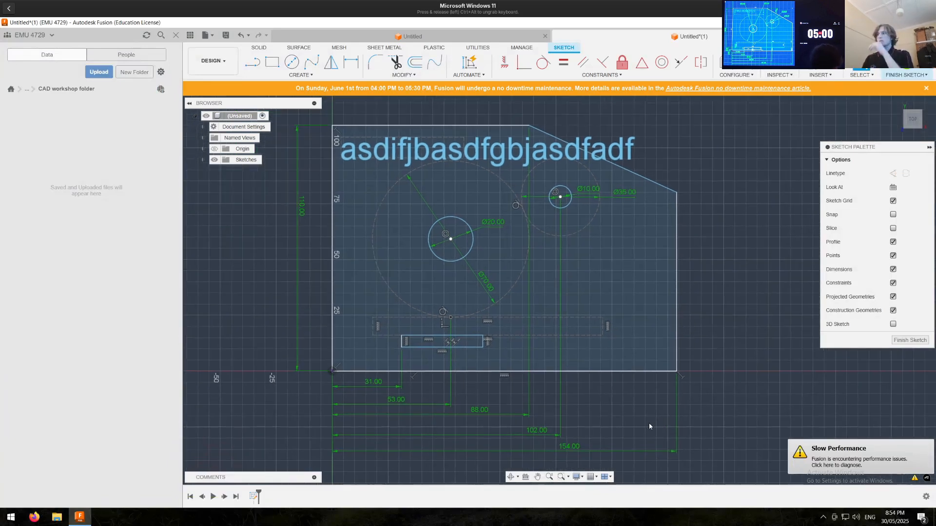
{"action": "key", "text": "d"}
{"action": "scroll", "coordinate": [330, 360], "scroll_direction": "up", "scroll_amount": 3}
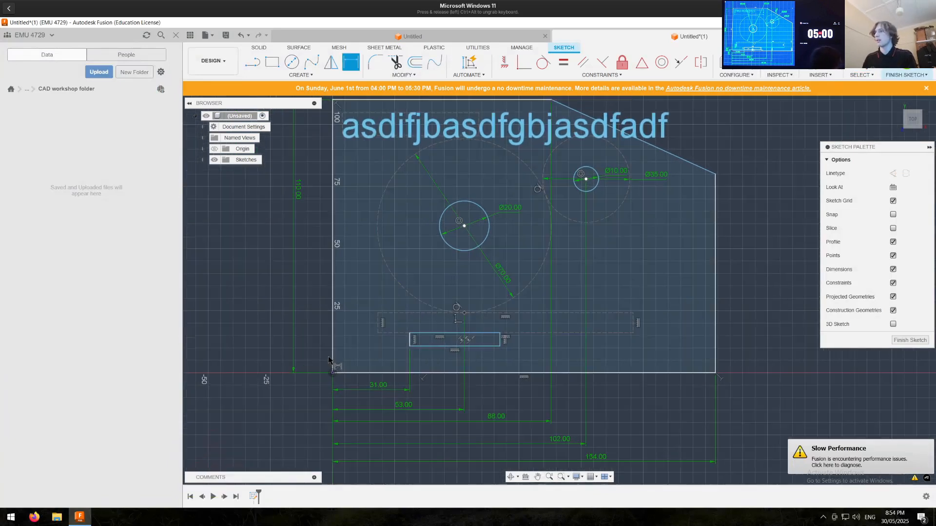
{"action": "scroll", "coordinate": [328, 360], "scroll_direction": "up", "scroll_amount": 1}
{"action": "scroll", "coordinate": [328, 361], "scroll_direction": "up", "scroll_amount": 1}
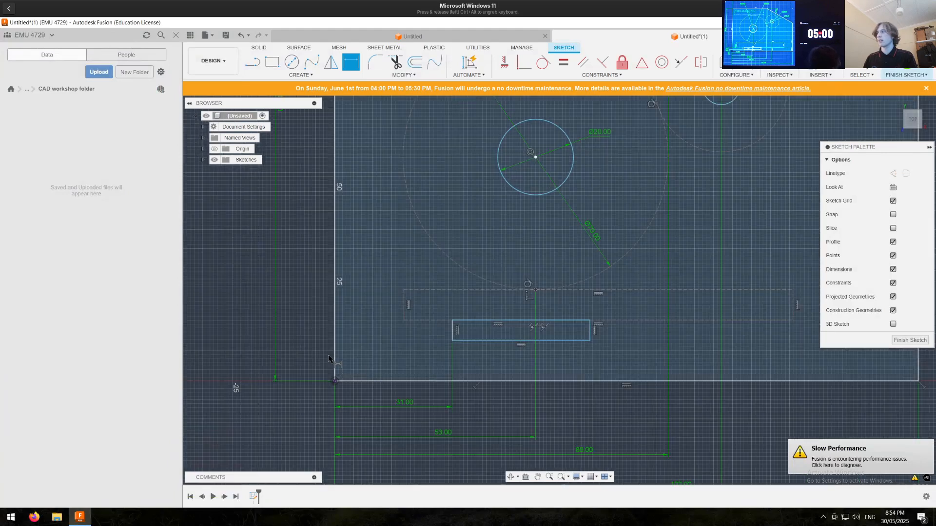
{"action": "left_click", "coordinate": [334, 380]}
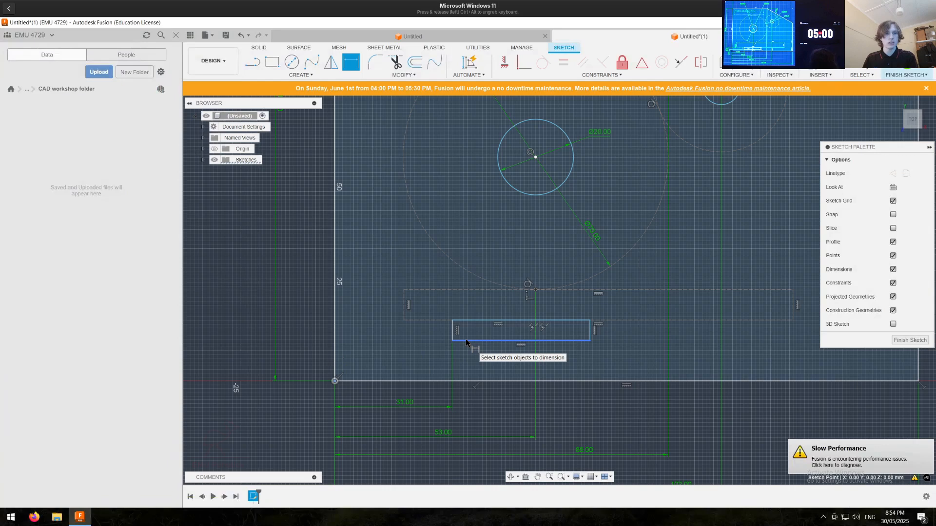
Step: Dimension the small rectangle's lower edge at 3.5 mm above the sketch origin
{"action": "left_click", "coordinate": [469, 342]}
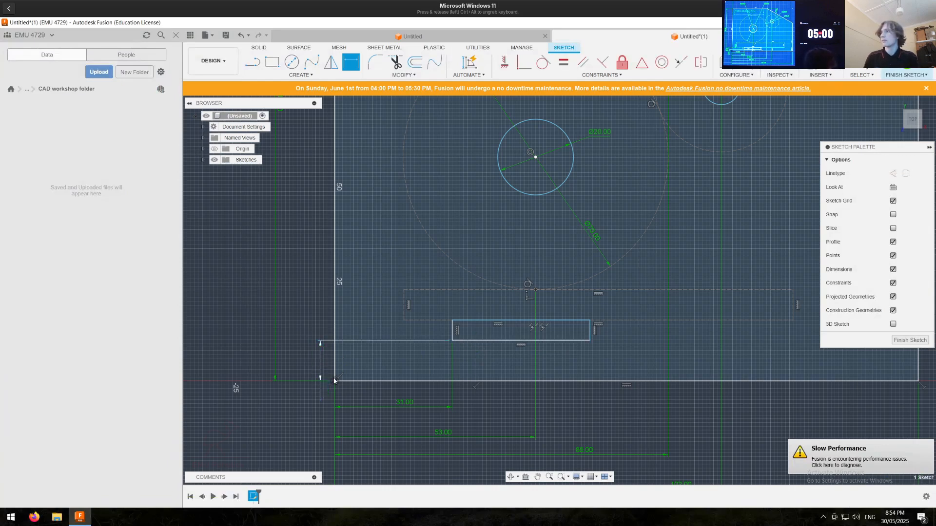
{"action": "left_click", "coordinate": [321, 388]}
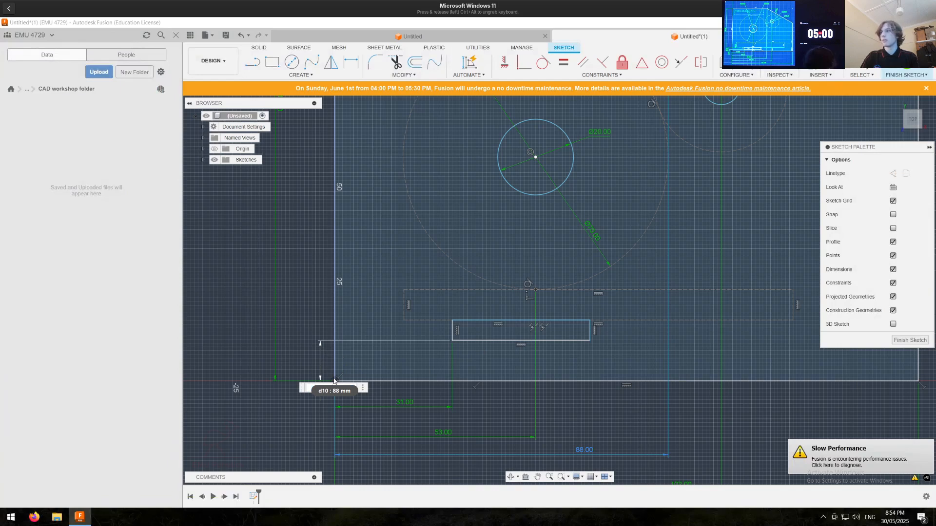
{"action": "type", "text": "3.4"}
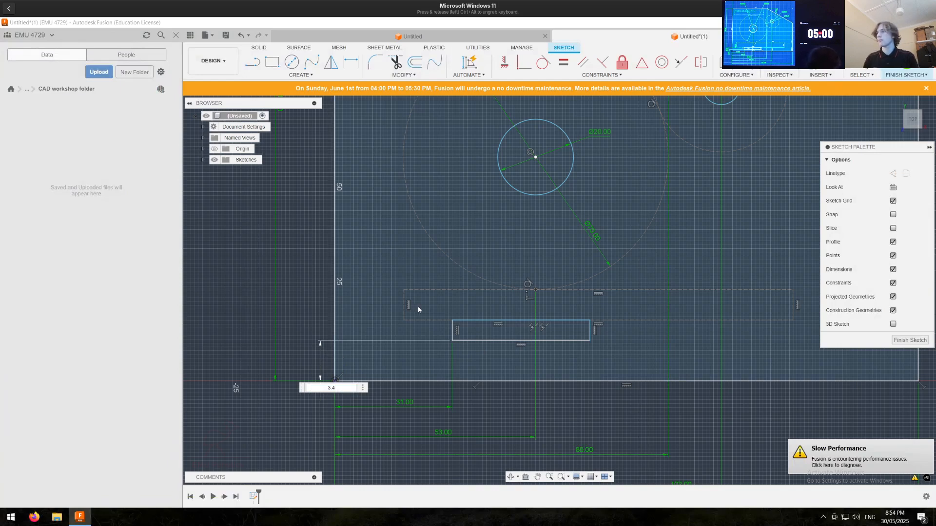
{"action": "key", "text": "Return"}
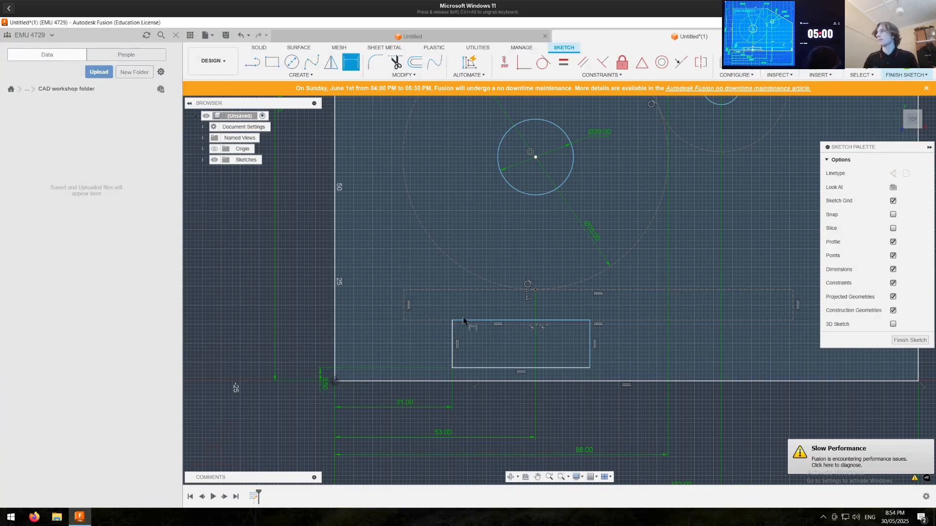
Step: Dimension the small rectangle's upper edge at 9 mm above the sketch origin
{"action": "left_click", "coordinate": [461, 322]}
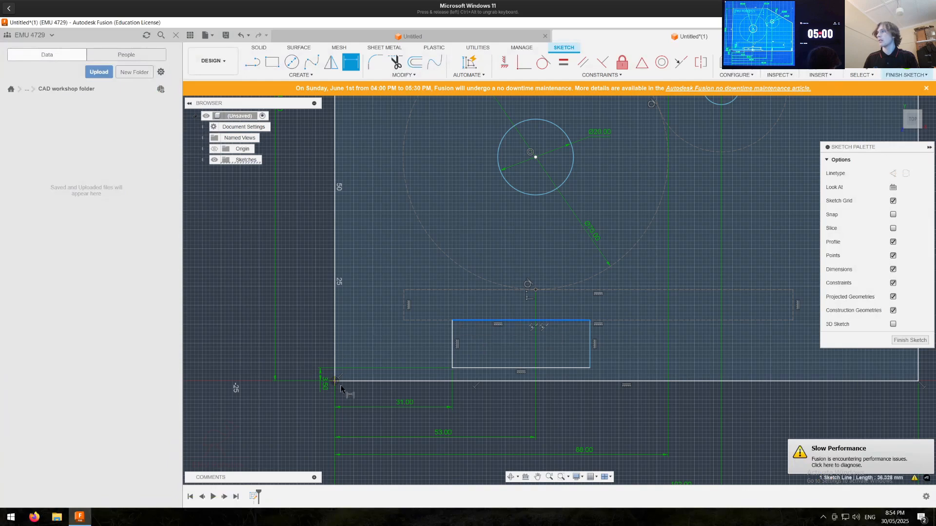
{"action": "left_click", "coordinate": [331, 379]}
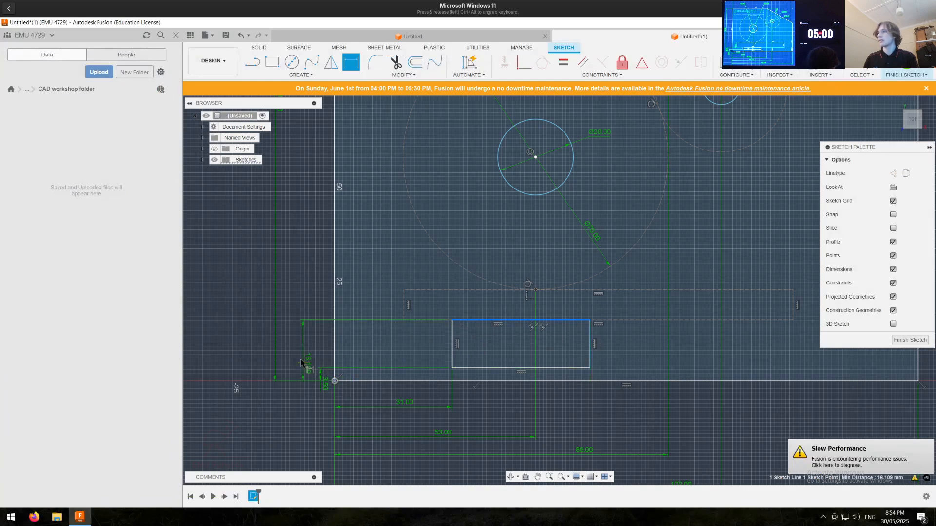
{"action": "left_click", "coordinate": [301, 360]}
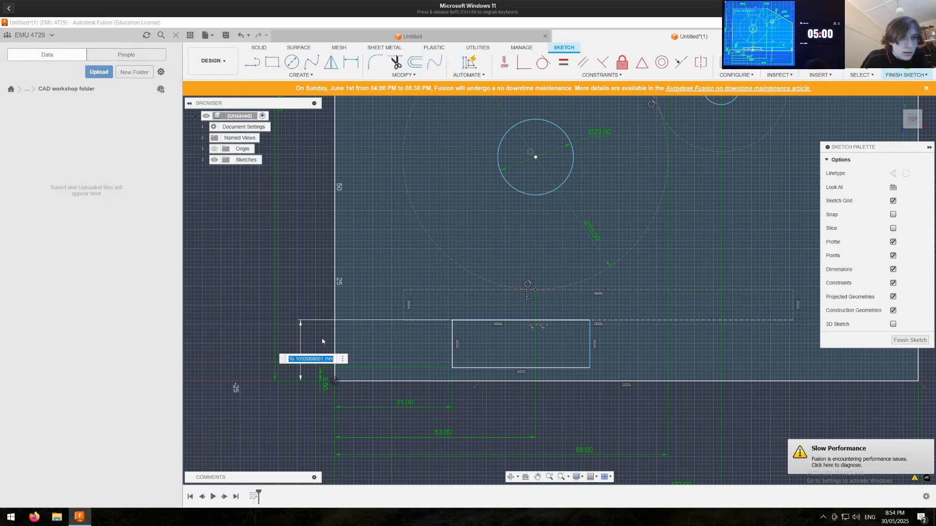
{"action": "type", "text": "8"}
{"action": "key", "text": "BackSpace"}
{"action": "type", "text": "9"}
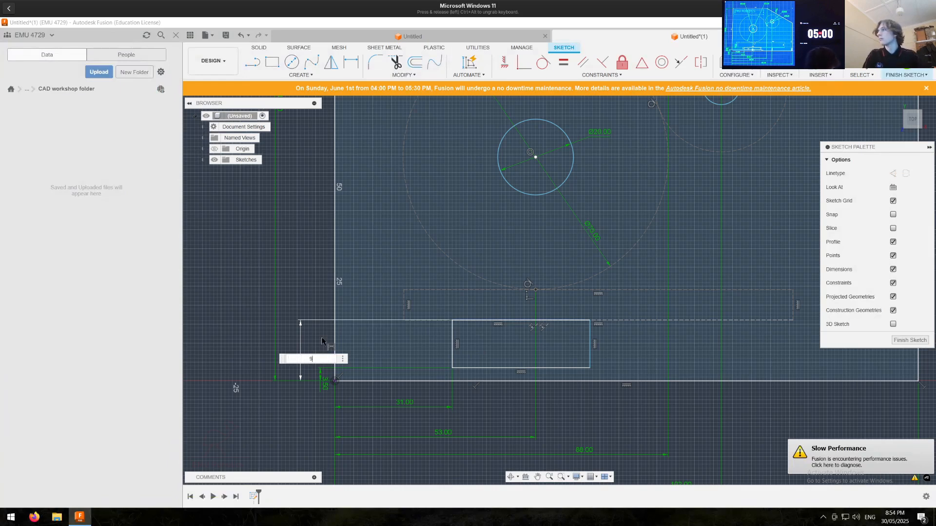
{"action": "key", "text": "Return"}
Step: Set the height of the long dashed construction rectangle below the large circle to 13 mm
{"action": "mouse_move", "coordinate": [311, 327]}
{"action": "middle_mouse_down"}
{"action": "mouse_move", "coordinate": [231, 394]}
{"action": "mouse_move", "coordinate": [315, 360]}
{"action": "middle_mouse_up"}
{"action": "key", "text": "d"}
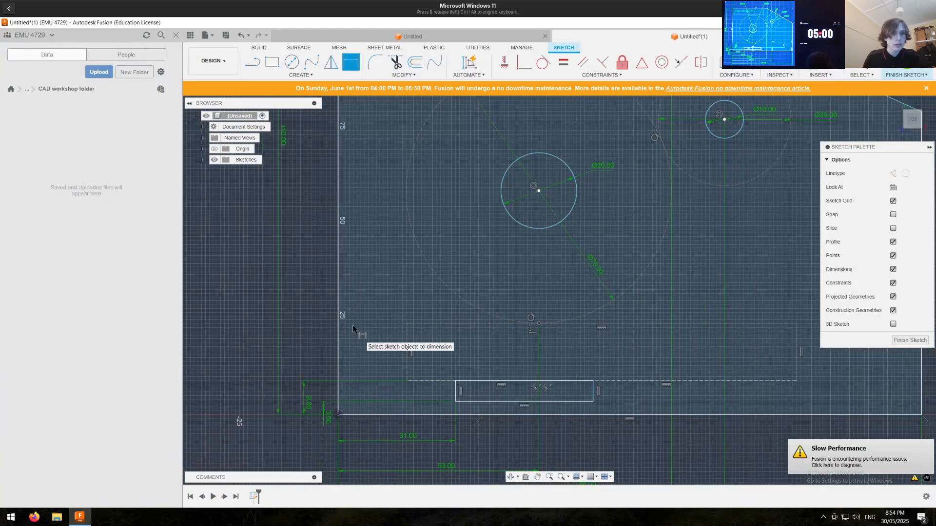
{"action": "left_click", "coordinate": [423, 380]}
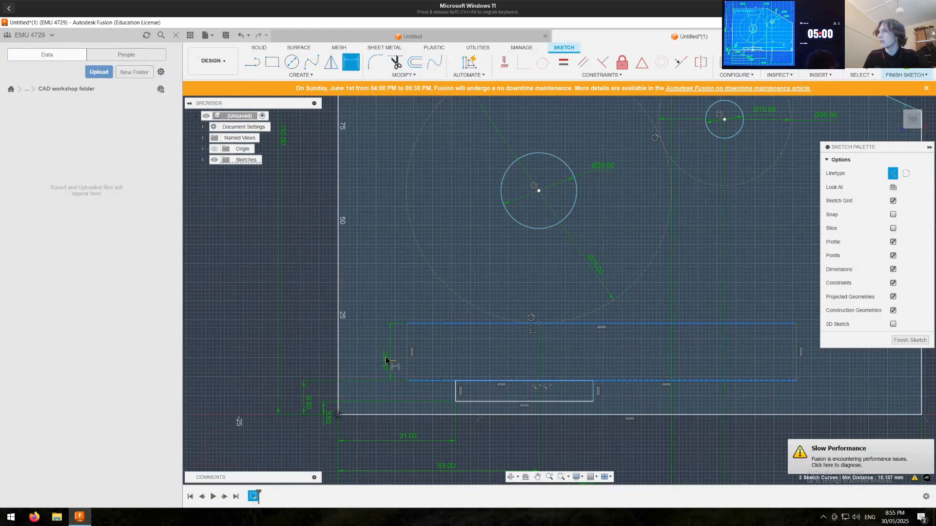
{"action": "left_click", "coordinate": [389, 355]}
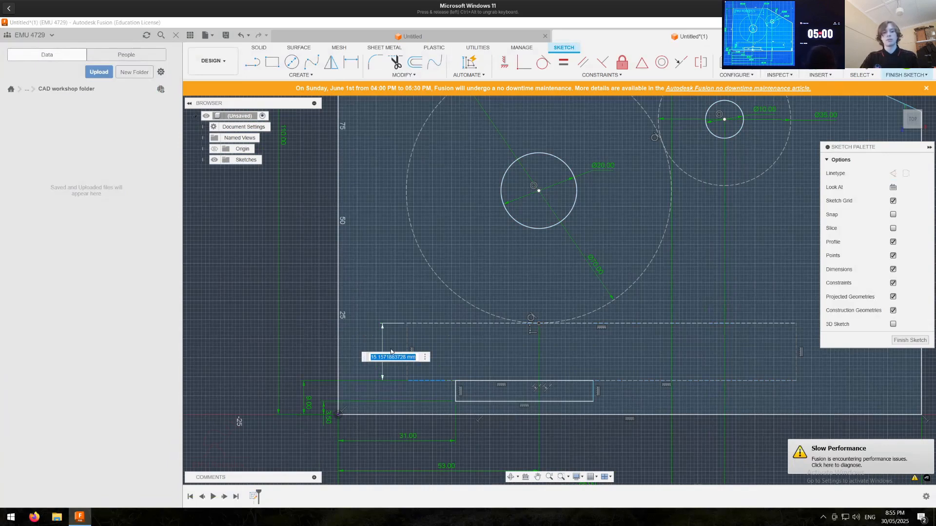
{"action": "key", "text": "BackSpace"}
{"action": "type", "text": "13"}
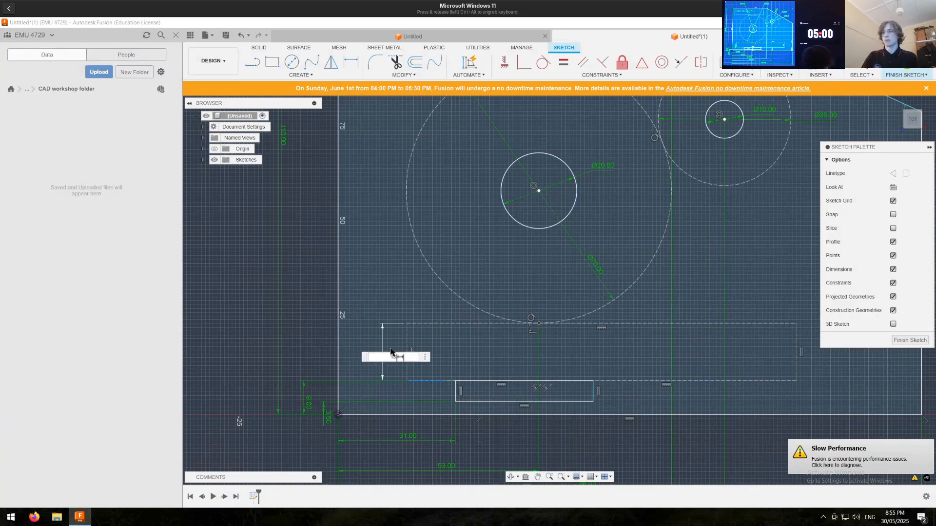
{"action": "key", "text": "Return"}
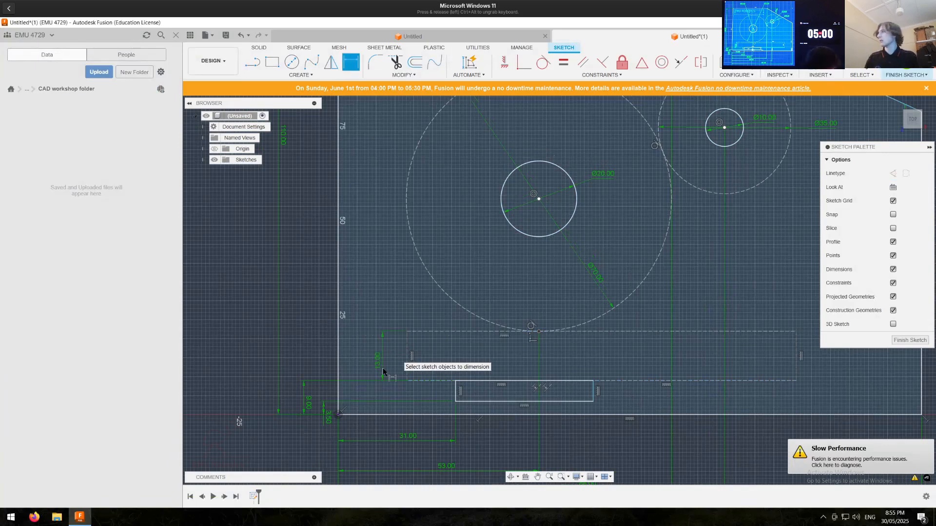
Step: Widen the small rectangle near the plate's lower edge to about 44.5 mm by moving its right edge outward
{"action": "scroll", "coordinate": [385, 363], "scroll_direction": "down", "scroll_amount": 5}
{"action": "scroll", "coordinate": [453, 363], "scroll_direction": "up", "scroll_amount": 2}
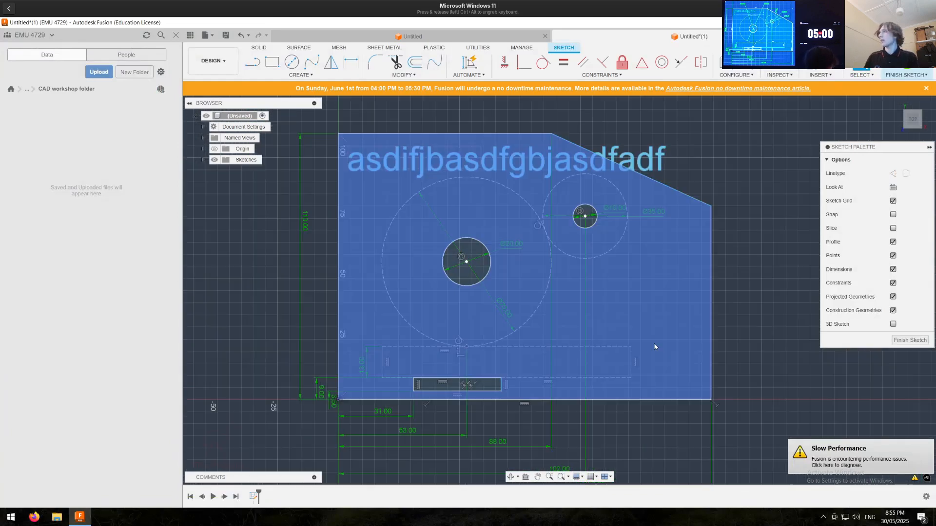
{"action": "middle_click_drag", "start_coordinate": [733, 345], "coordinate": [718, 348]}
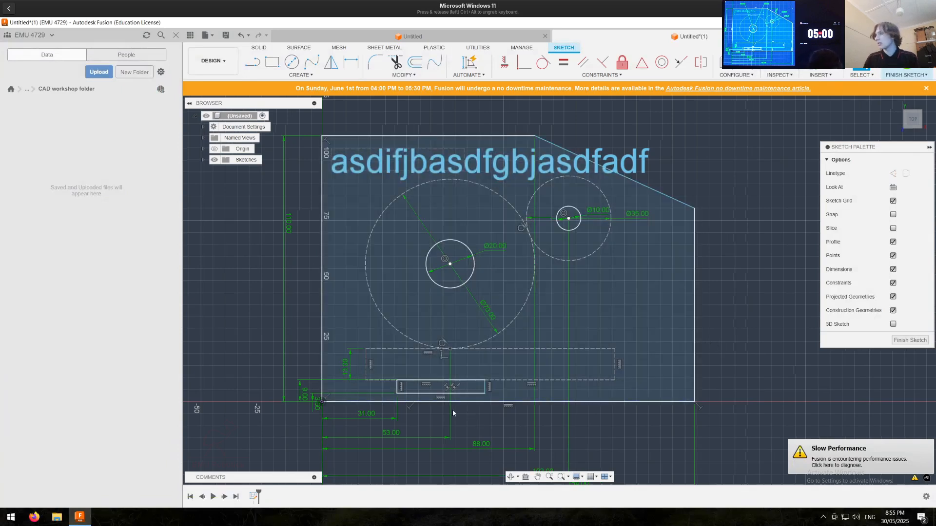
{"action": "scroll", "coordinate": [452, 412], "scroll_direction": "up", "scroll_amount": 3}
{"action": "left_click_drag", "start_coordinate": [515, 365], "coordinate": [532, 366]}
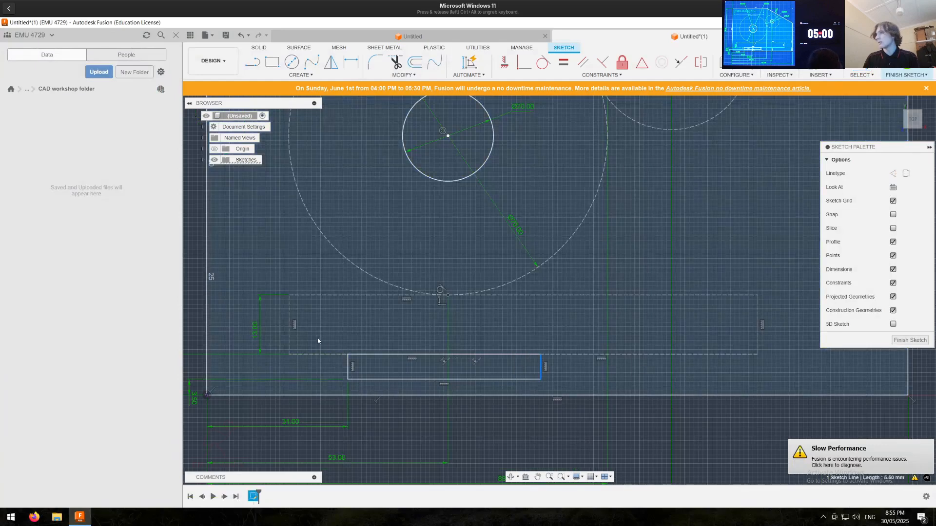
{"action": "left_click", "coordinate": [289, 311]}
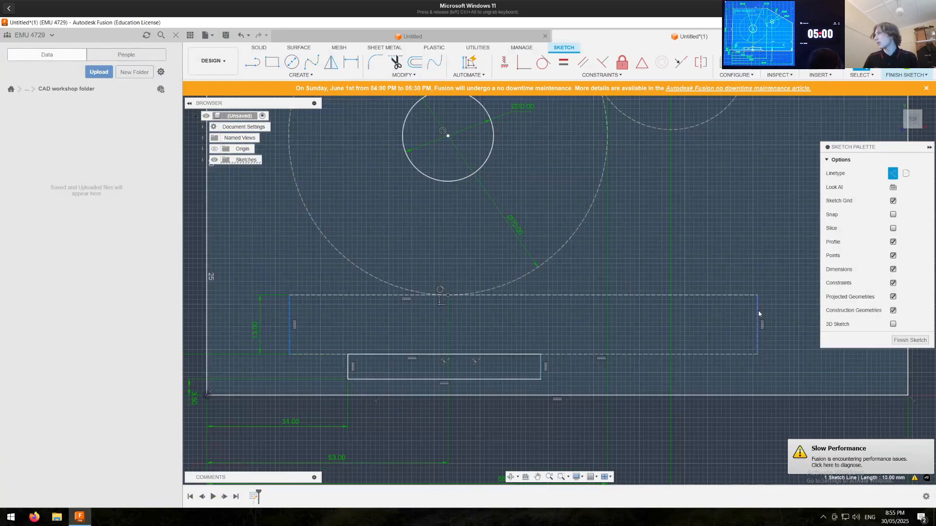
{"action": "scroll", "coordinate": [290, 315], "scroll_direction": "down", "scroll_amount": 3}
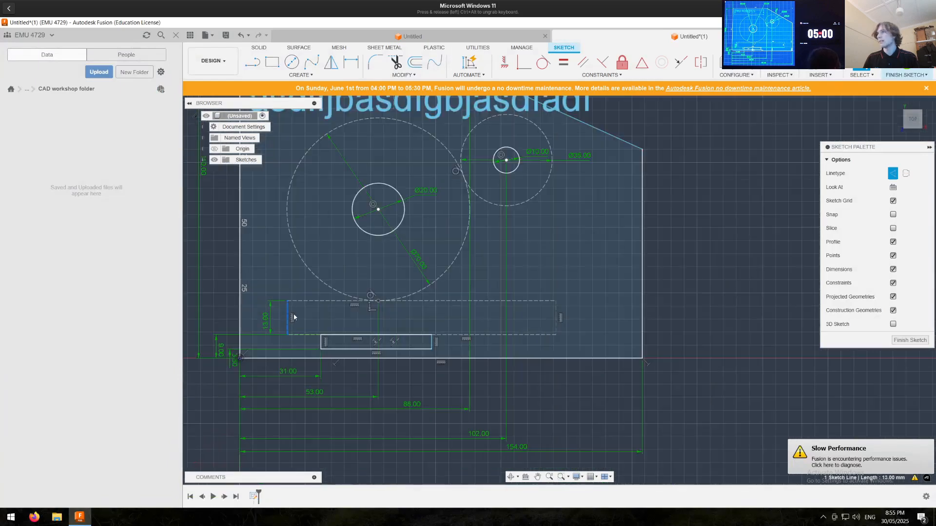
{"action": "left_click", "coordinate": [661, 367]}
{"action": "middle_click_drag", "start_coordinate": [680, 383], "coordinate": [697, 404]}
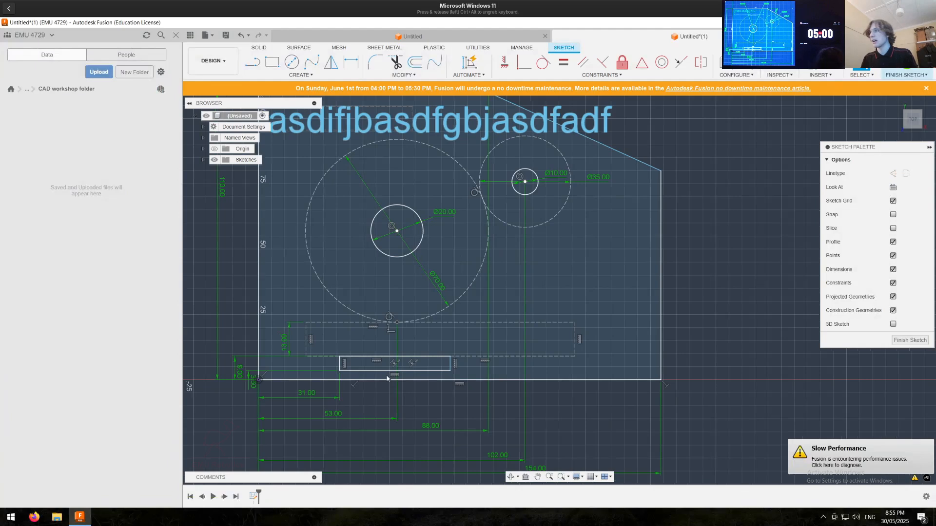
{"action": "scroll", "coordinate": [387, 378], "scroll_direction": "up", "scroll_amount": 3}
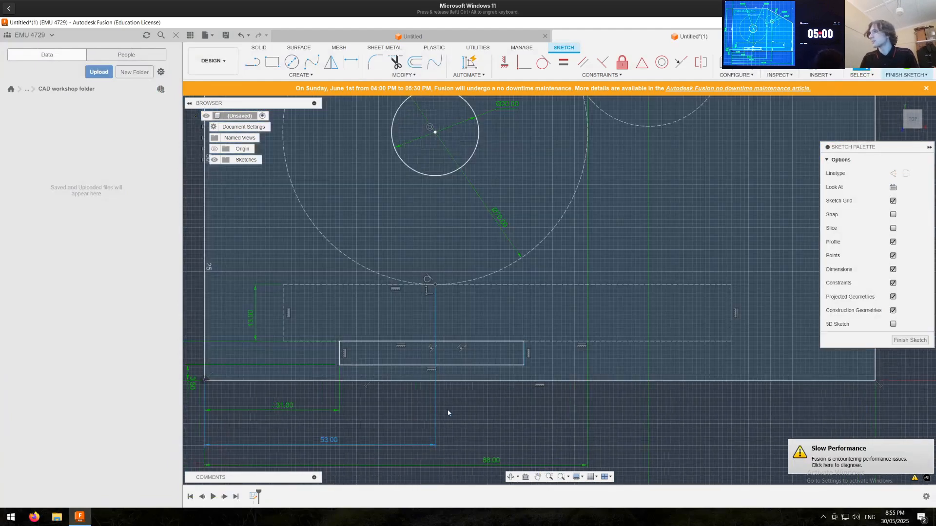
{"action": "middle_click_drag", "start_coordinate": [449, 411], "coordinate": [526, 413]}
{"action": "key", "text": "Escape"}
{"action": "left_click", "coordinate": [603, 351]}
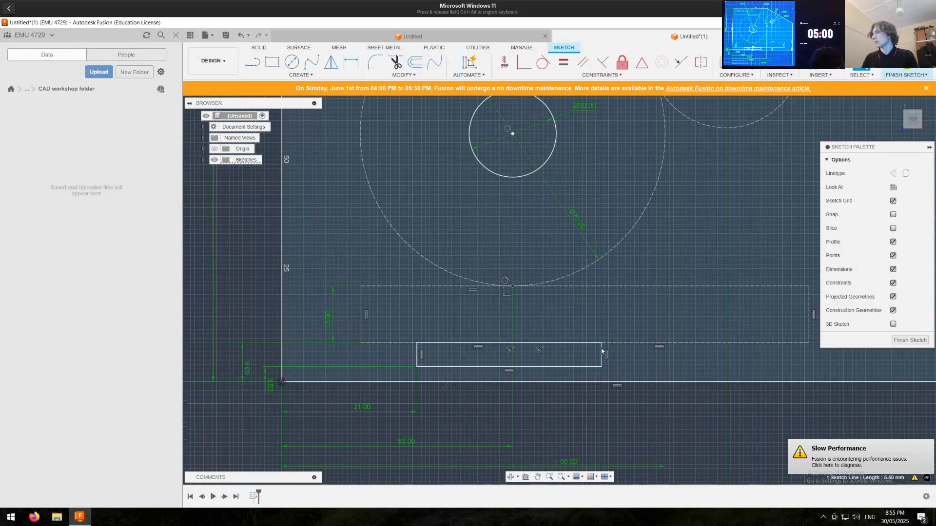
{"action": "left_click_drag", "start_coordinate": [610, 350], "coordinate": [610, 353]}
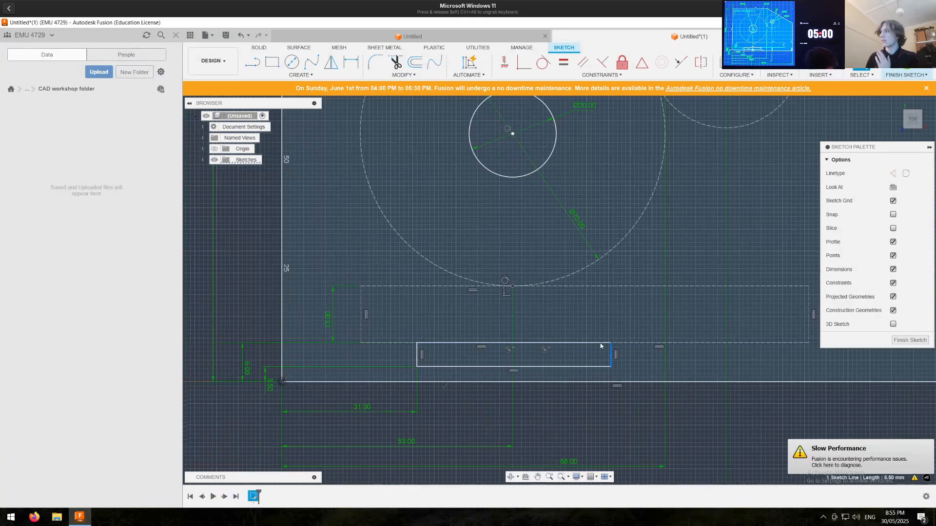
{"action": "key", "text": "l"}
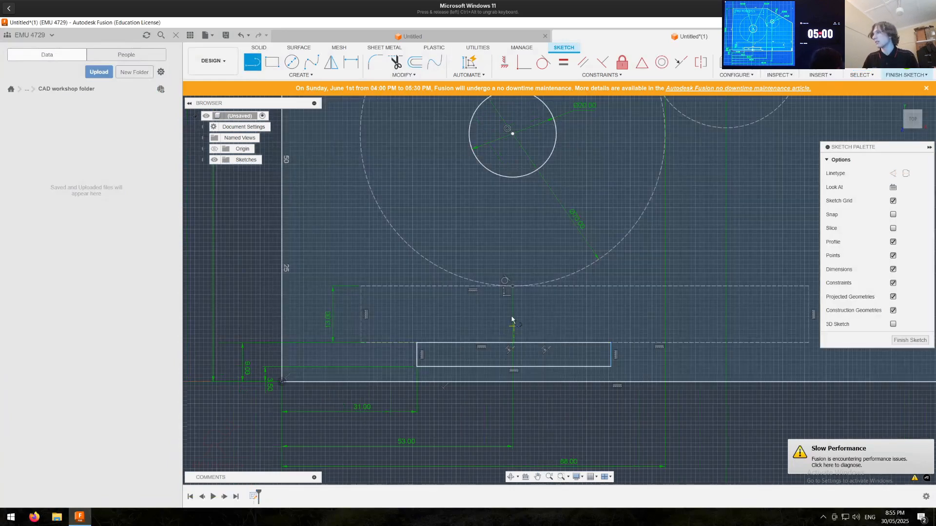
{"action": "left_click", "coordinate": [513, 287]}
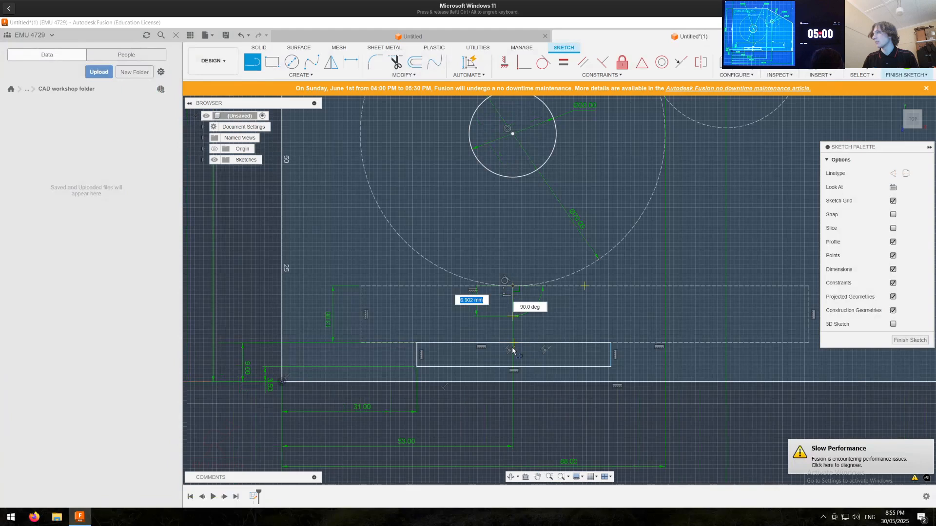
{"action": "left_click", "coordinate": [512, 250]}
{"action": "key", "text": "Escape"}
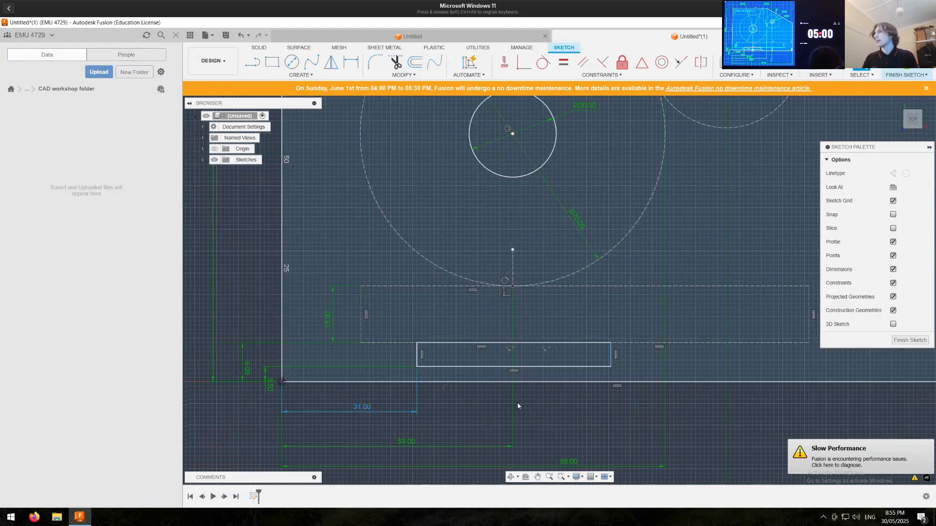
{"action": "middle_click_drag", "start_coordinate": [517, 402], "coordinate": [503, 332]}
{"action": "left_click", "coordinate": [499, 198]}
{"action": "key", "text": "Delete"}
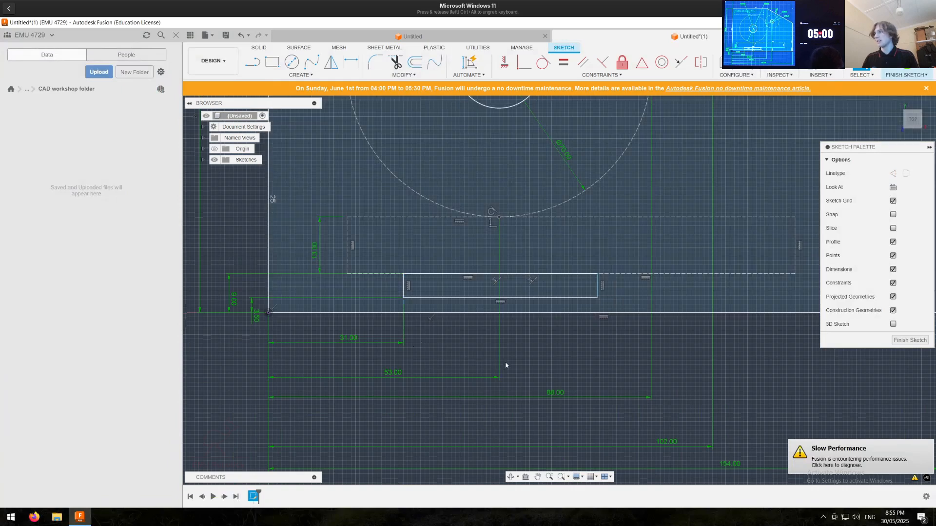
Step: Dimension the small rectangle's width at 44 mm and place the dimension just below the plate
{"action": "key", "text": "d"}
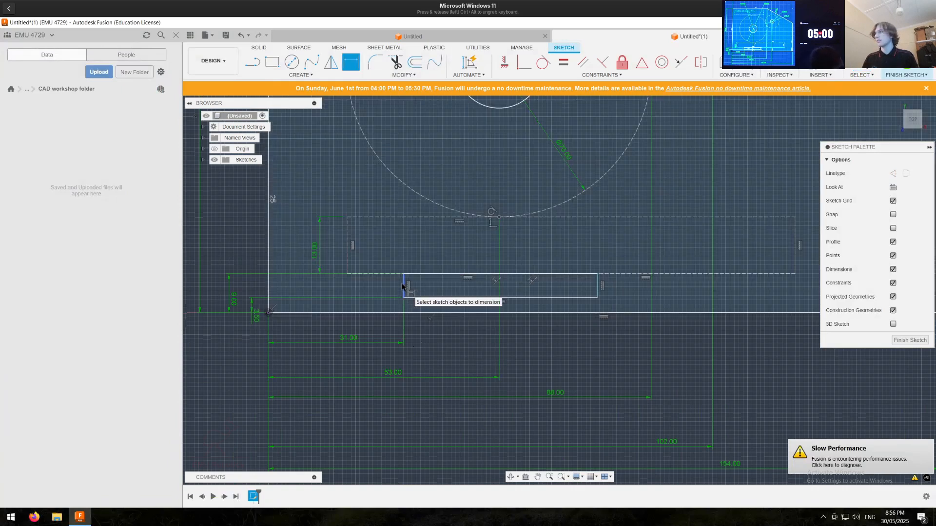
{"action": "left_click", "coordinate": [403, 286]}
{"action": "left_click", "coordinate": [596, 286]}
{"action": "left_click", "coordinate": [532, 365]}
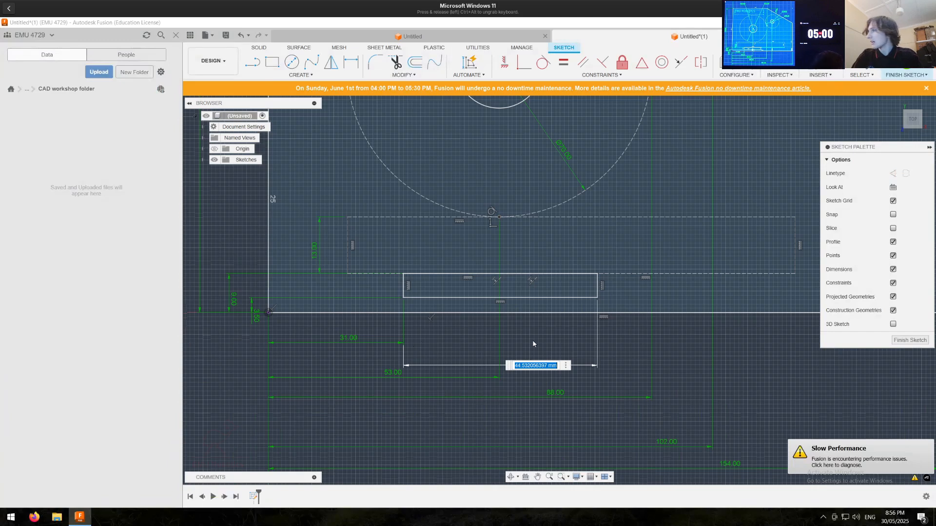
{"action": "type", "text": "53-31)*"}
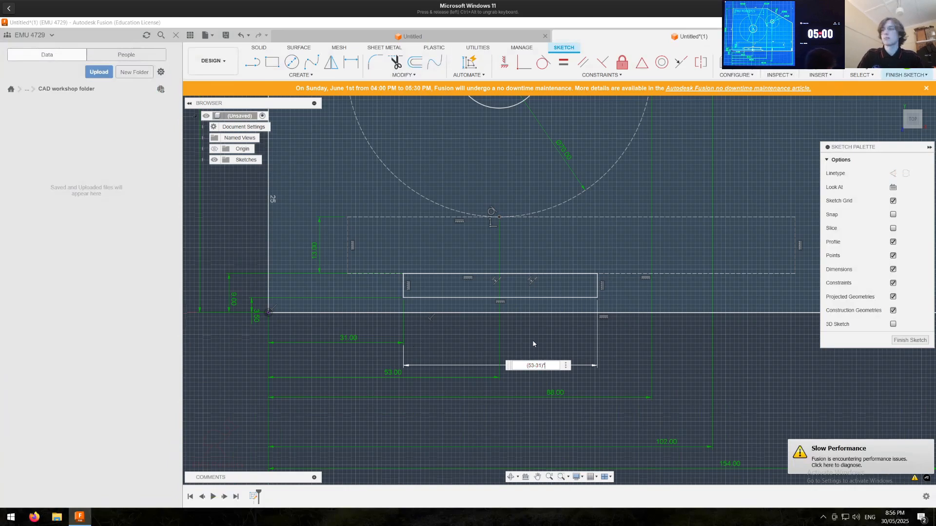
{"action": "key", "text": "Escape"}
{"action": "left_click_drag", "start_coordinate": [528, 363], "coordinate": [529, 352]}
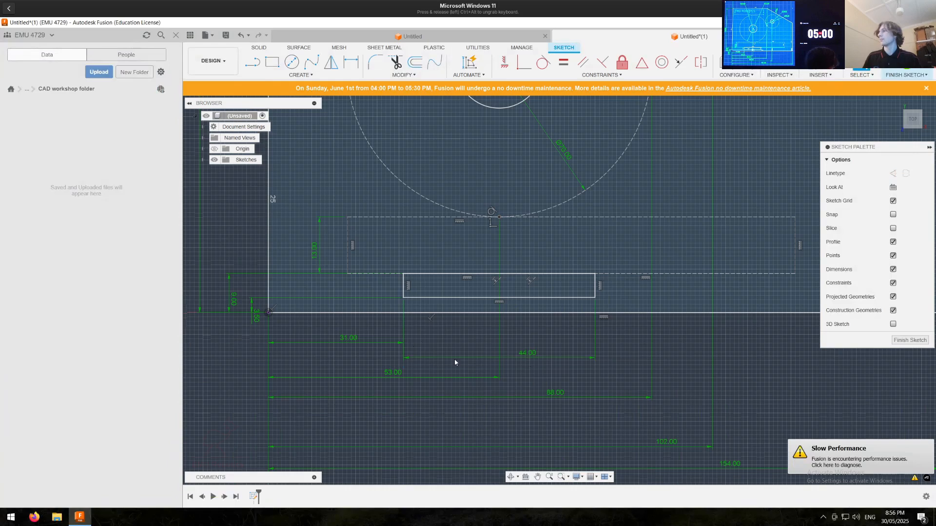
Step: Replace the placeholder sketch text near the plate's upper edge with "EMU BOTICS"
{"action": "scroll", "coordinate": [457, 361], "scroll_direction": "down", "scroll_amount": 5}
{"action": "middle_click_drag", "start_coordinate": [454, 209], "coordinate": [430, 243]}
{"action": "scroll", "coordinate": [429, 245], "scroll_direction": "up", "scroll_amount": 4}
{"action": "double_click", "coordinate": [429, 229]}
{"action": "left_click", "coordinate": [783, 192]}
{"action": "key", "text": "ctrl+a"}
{"action": "type", "text": "EMU"}
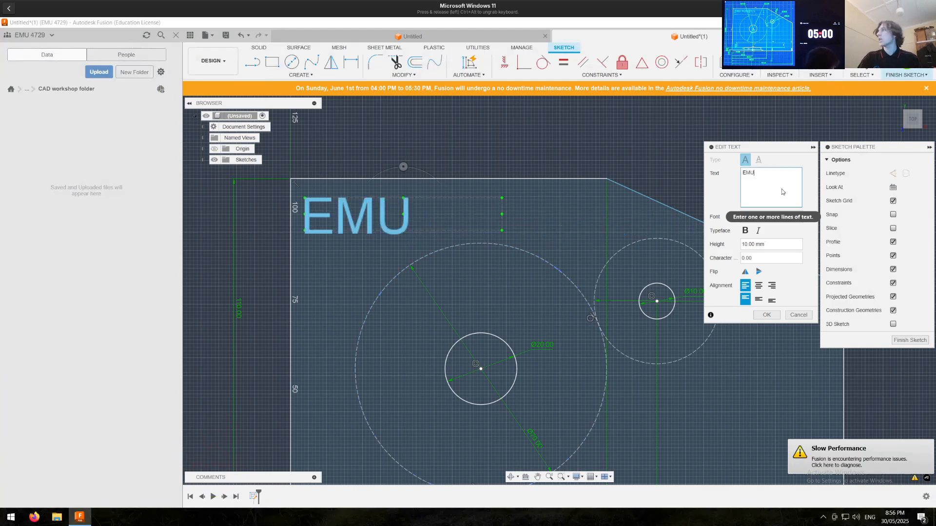
{"action": "type", "text": " BOTICS"}
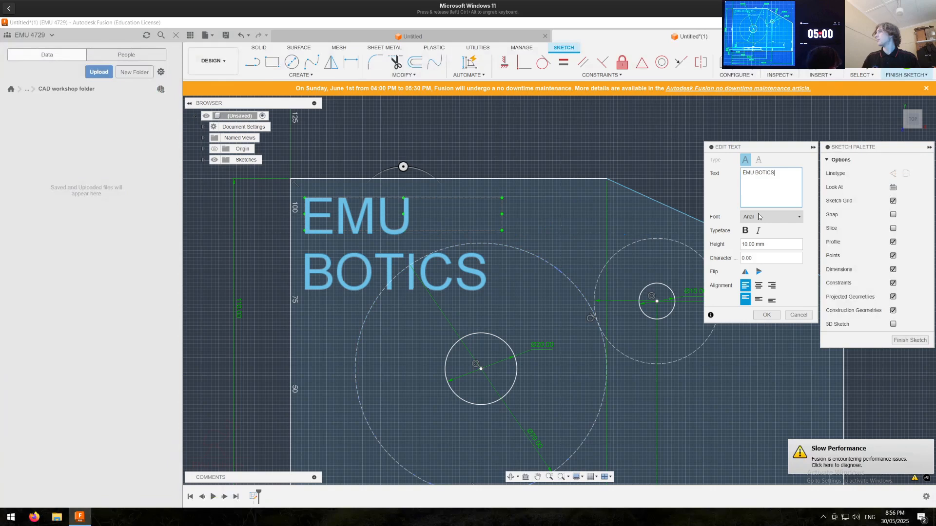
Step: Set the sketch text's font to Artifakt Element Thin and apply the text edit
{"action": "left_click", "coordinate": [759, 216]}
{"action": "scroll", "coordinate": [777, 263], "scroll_direction": "down", "scroll_amount": 3}
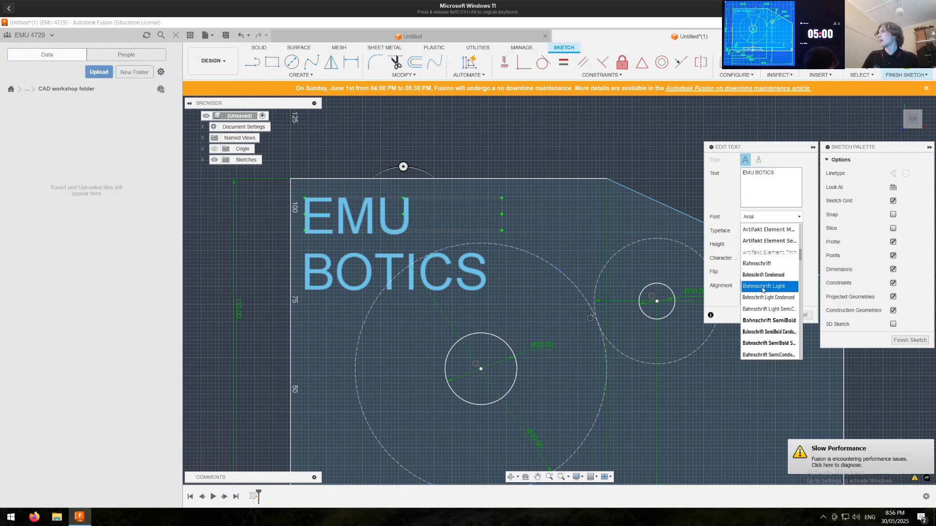
{"action": "left_click", "coordinate": [765, 253]}
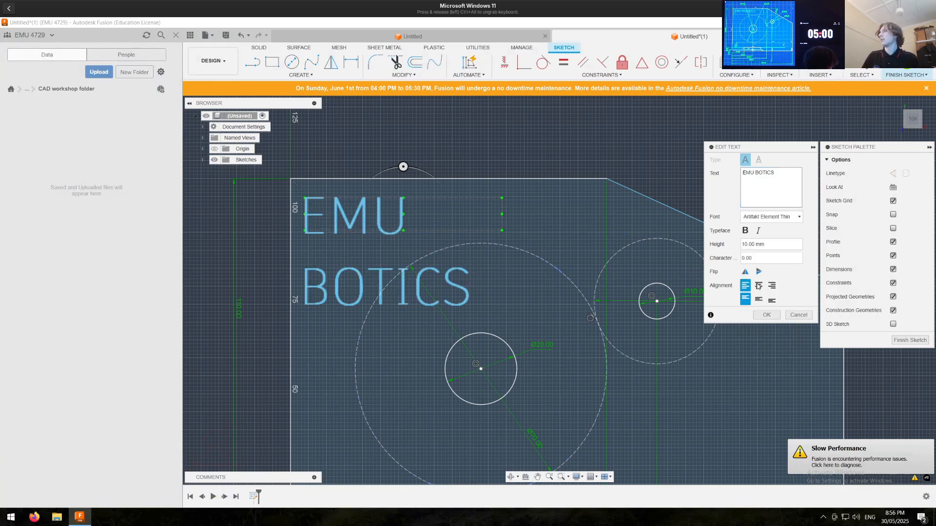
{"action": "left_click", "coordinate": [767, 315]}
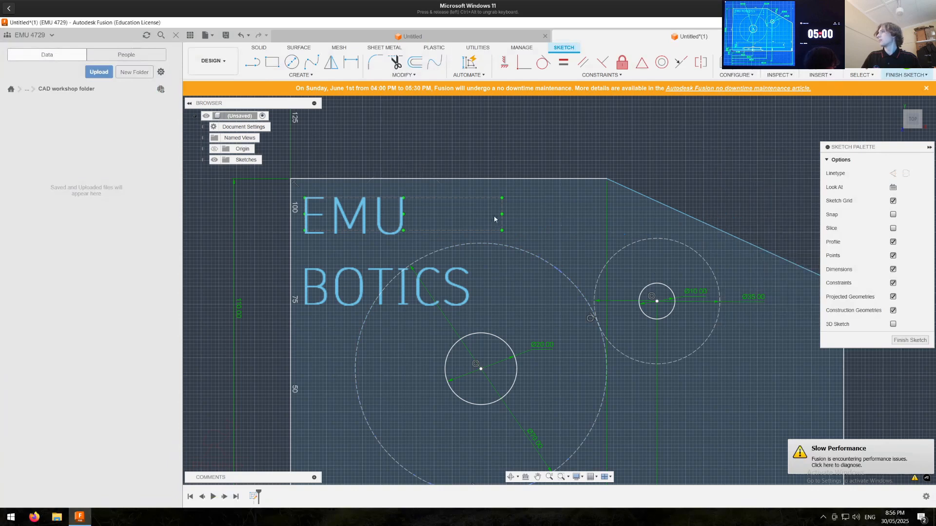
Step: Widen the "EMU BOTICS" text frame until the lettering fits on one line along the plate's upper edge, and finish the sketch
{"action": "left_click_drag", "start_coordinate": [502, 213], "coordinate": [610, 217]}
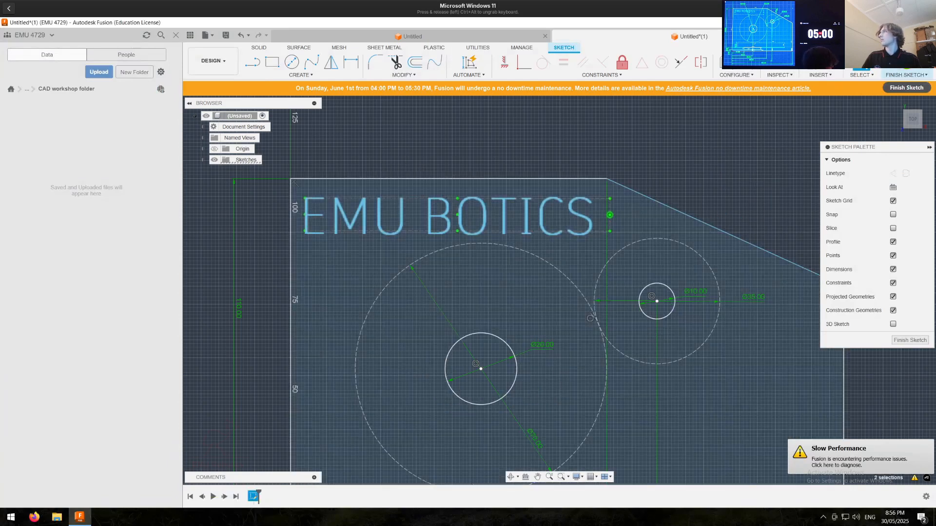
{"action": "left_click", "coordinate": [906, 88]}
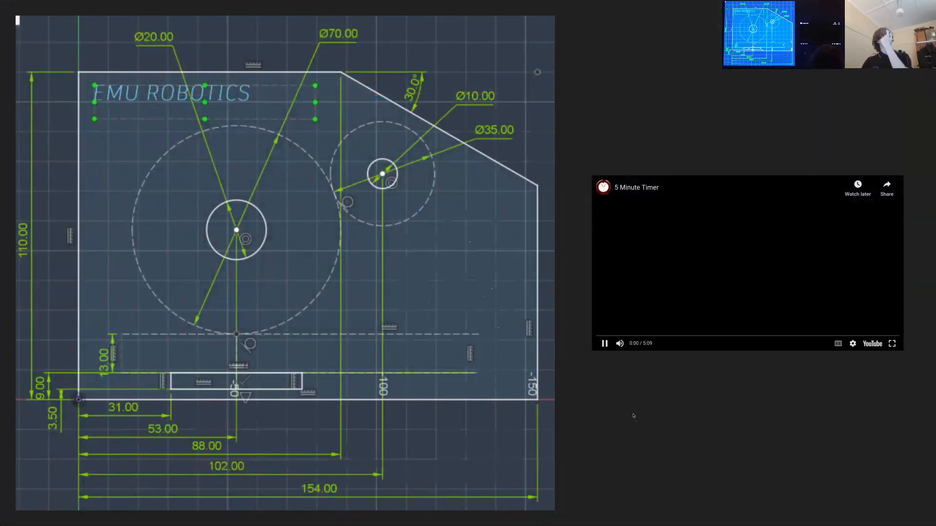
{"action": "key", "text": "Right"}
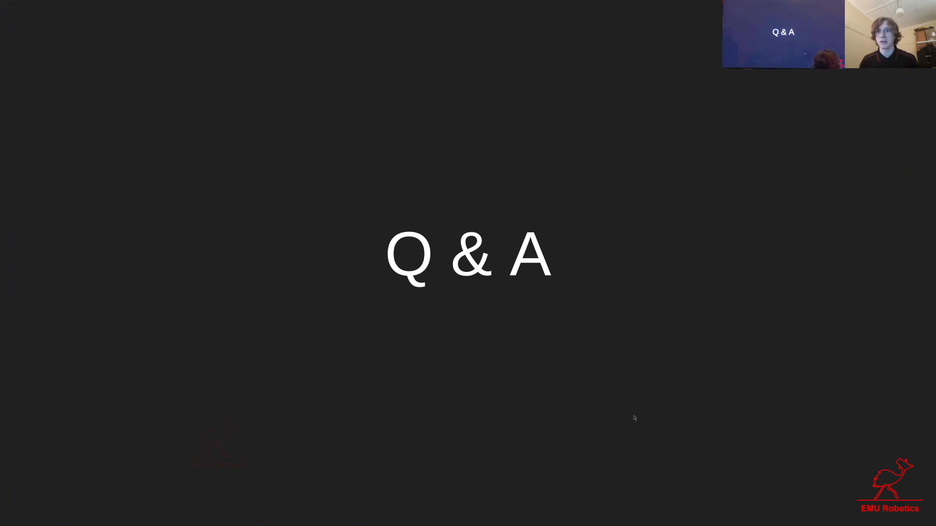
{"action": "key", "text": "Right"}
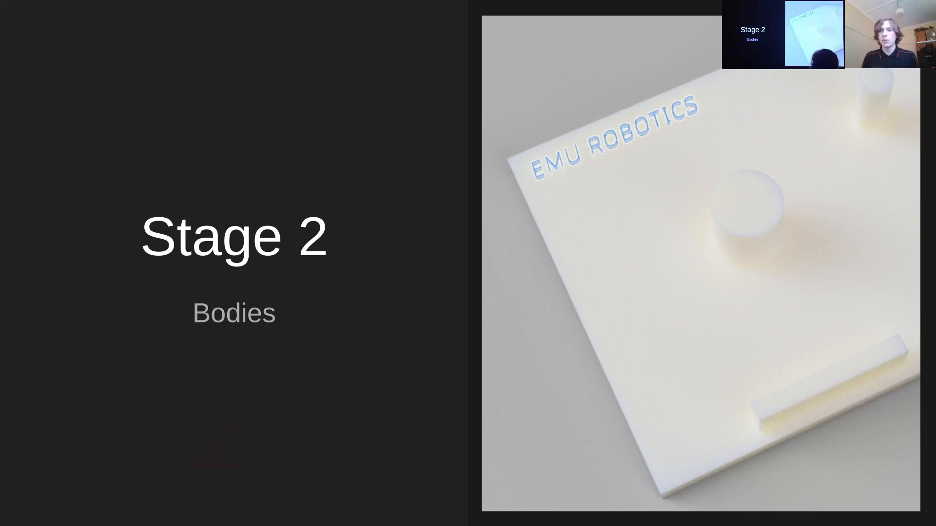
{"action": "key", "text": "Right"}
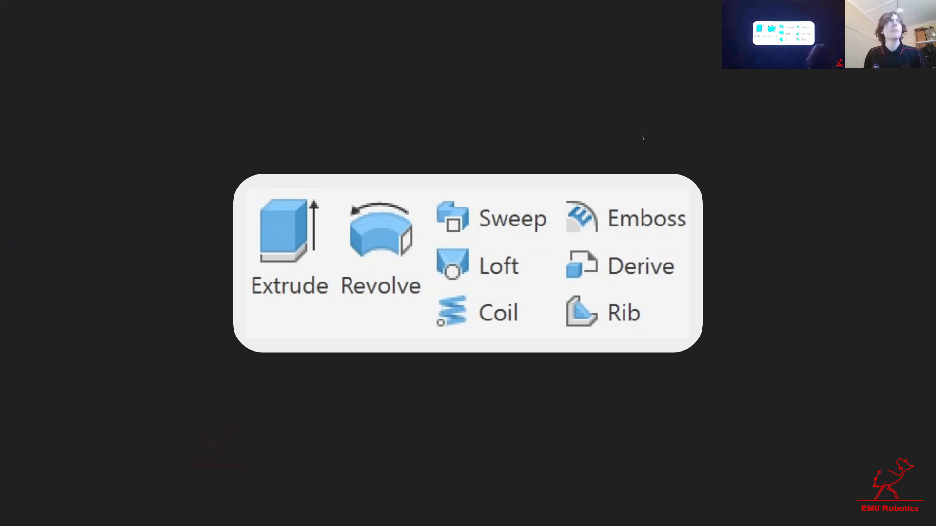
{"action": "left_click", "coordinate": [562, 277]}
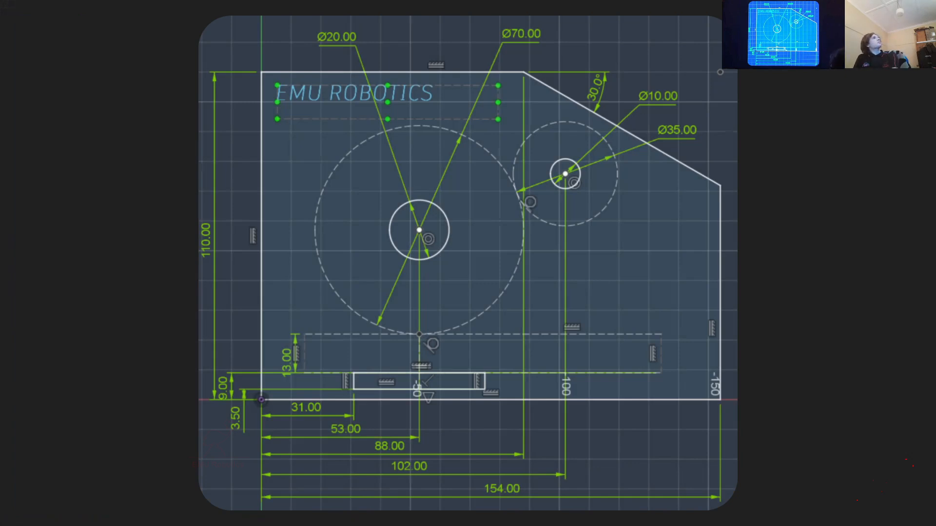
{"action": "key", "text": "Right"}
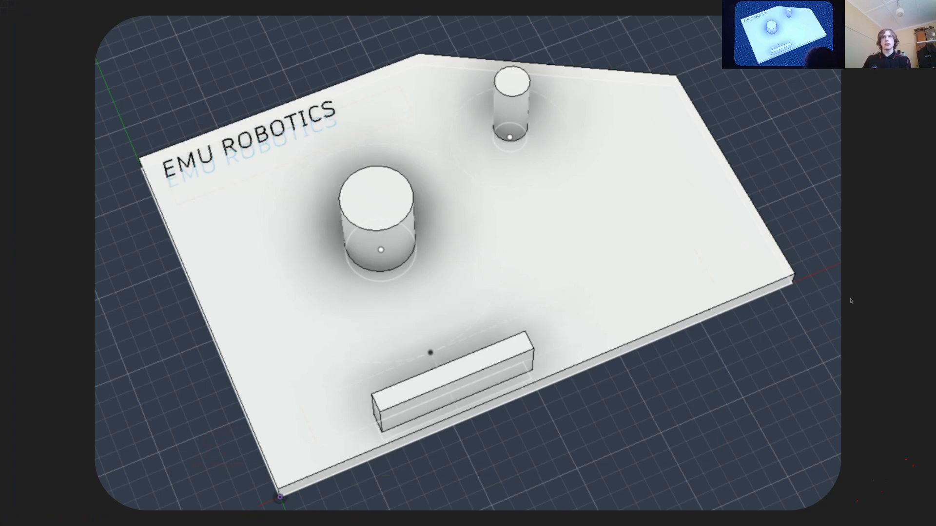
{"action": "key", "text": "Right"}
{"action": "key", "text": "Right"}
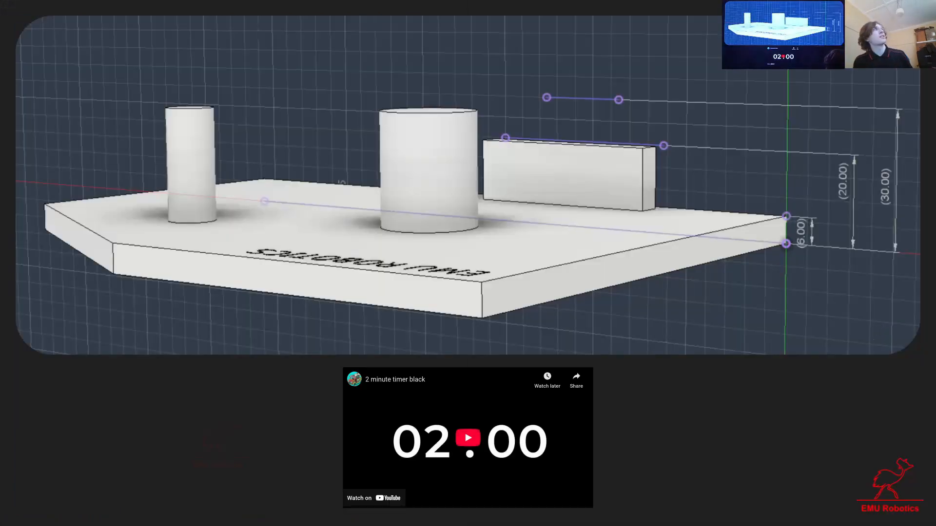
{"action": "left_click", "coordinate": [447, 497]}
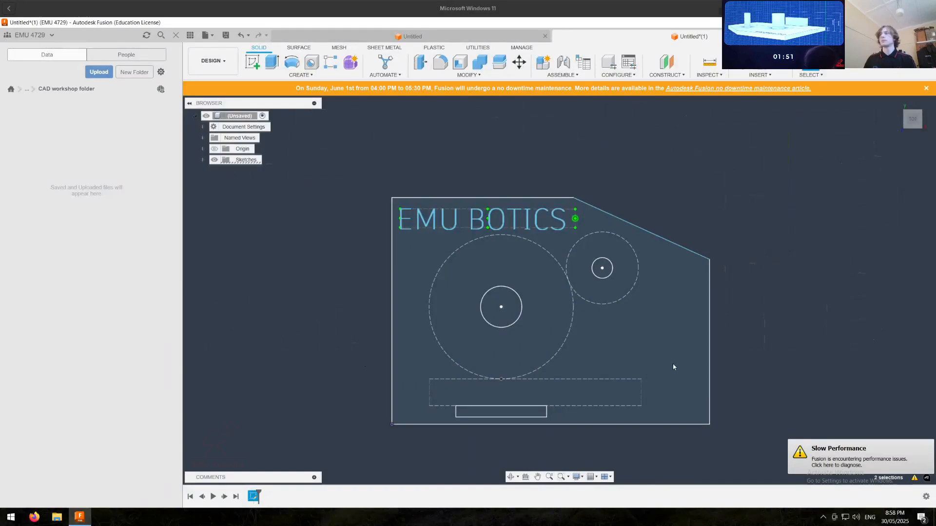
Step: Extrude the plate profile 6 mm, leaving out the two circles and the small rectangle
{"action": "mouse_move", "coordinate": [673, 365]}
{"action": "middle_mouse_down"}
{"action": "mouse_move", "coordinate": [732, 313]}
{"action": "mouse_move", "coordinate": [695, 322]}
{"action": "middle_mouse_up"}
{"action": "middle_click_drag", "start_coordinate": [821, 291], "coordinate": [762, 283], "text": "shift"}
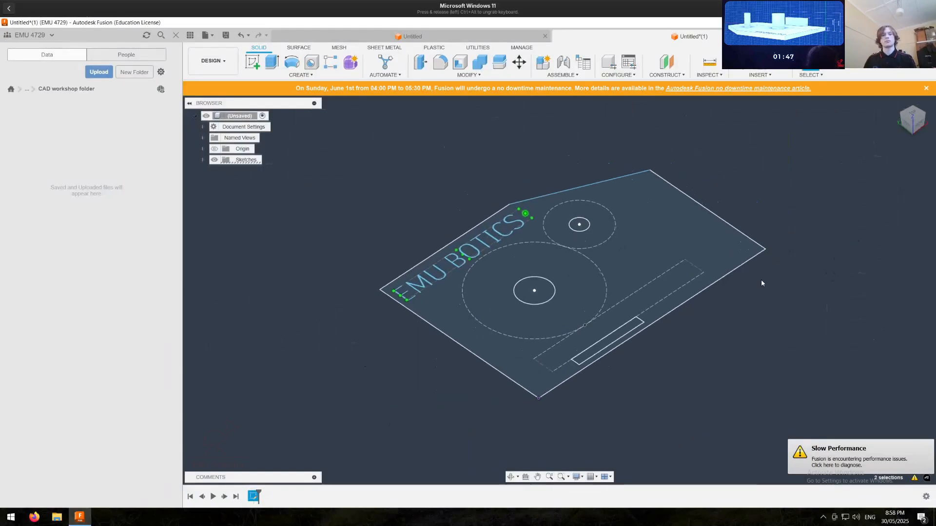
{"action": "key", "text": "e"}
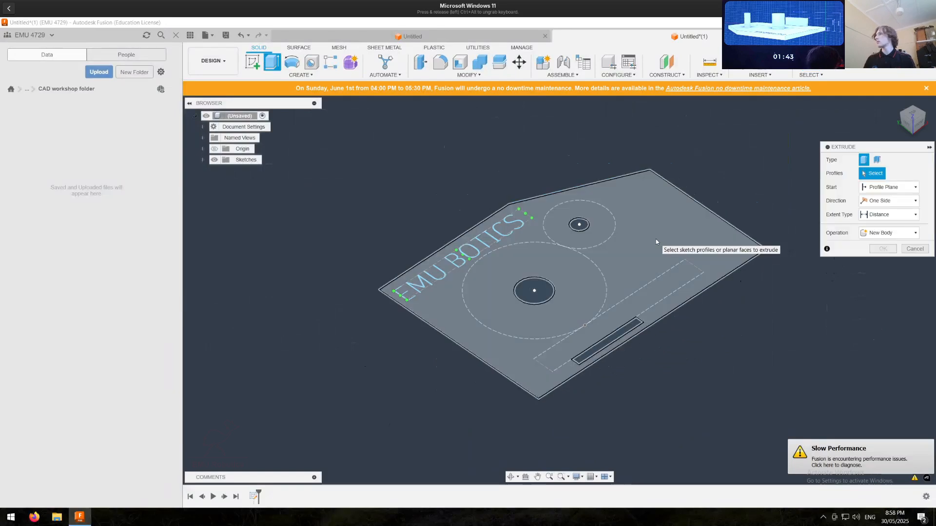
{"action": "left_click", "coordinate": [657, 240]}
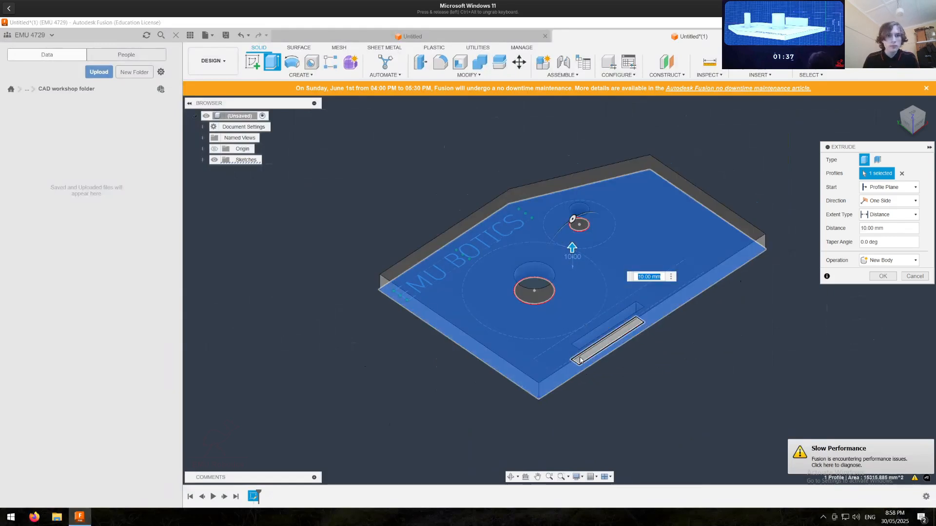
{"action": "type", "text": "6"}
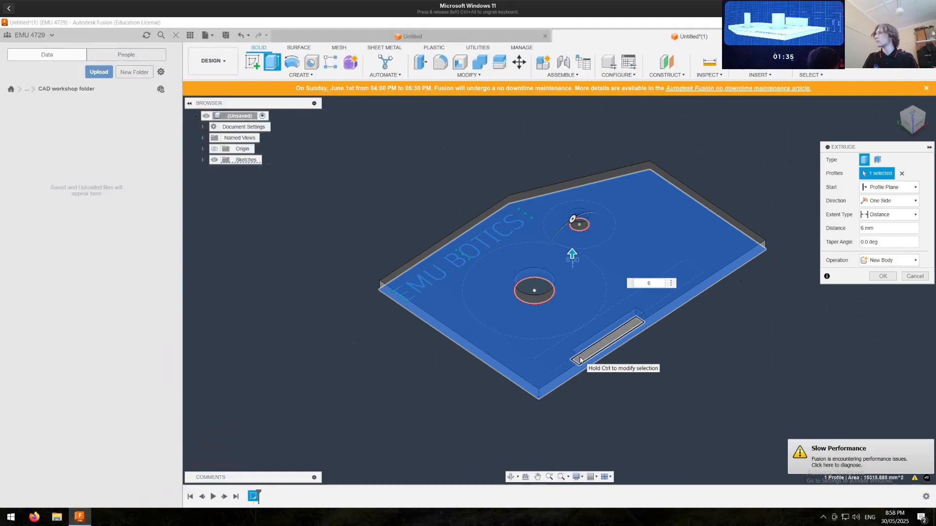
{"action": "key", "text": "Return"}
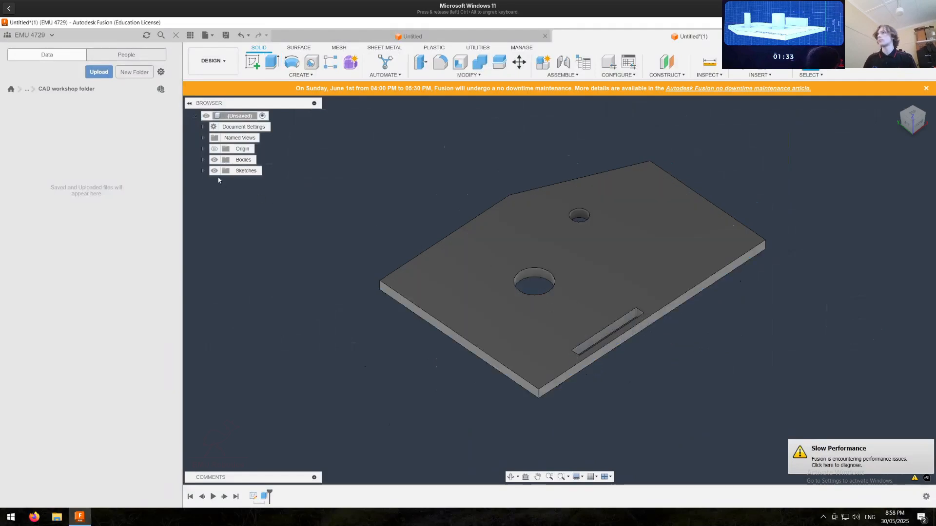
Step: Make the plate sketch visible again and hide the bodies to expose its profiles
{"action": "left_click", "coordinate": [203, 171]}
{"action": "left_click", "coordinate": [222, 181]}
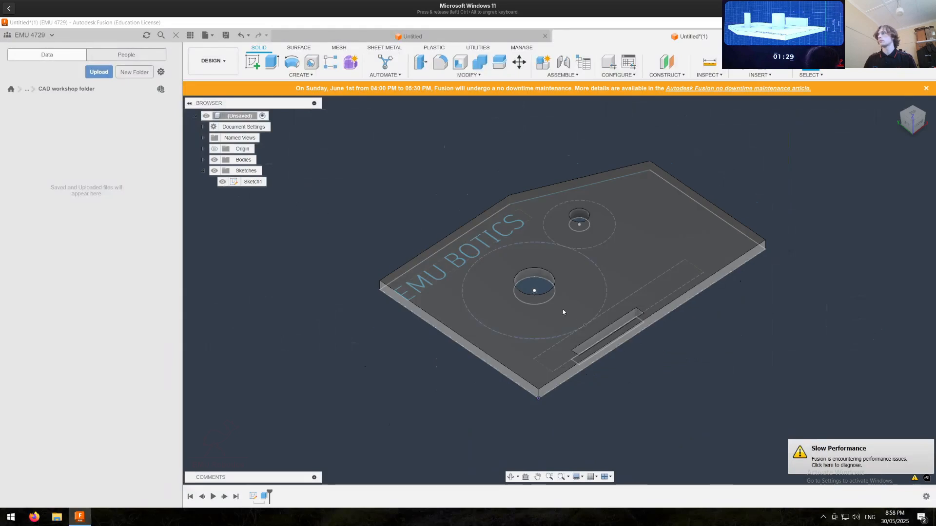
{"action": "left_click", "coordinate": [213, 161]}
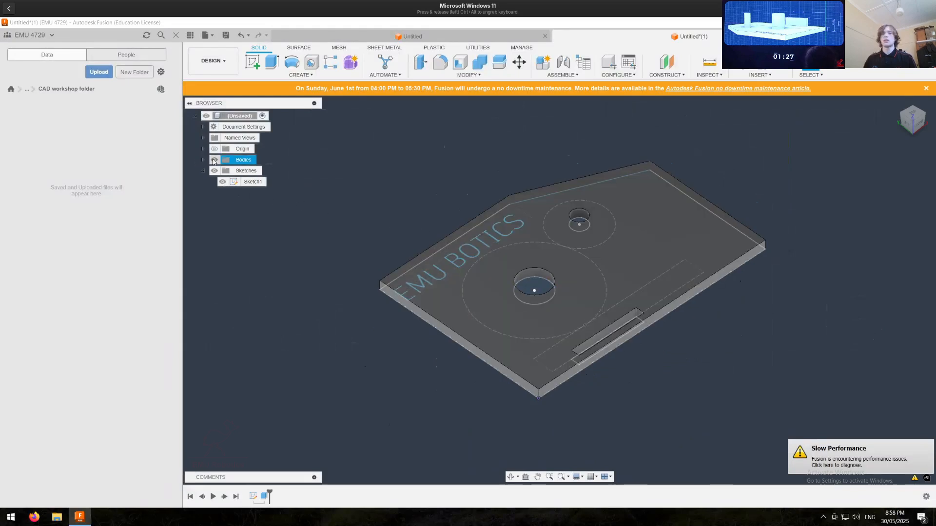
{"action": "left_click", "coordinate": [253, 181]}
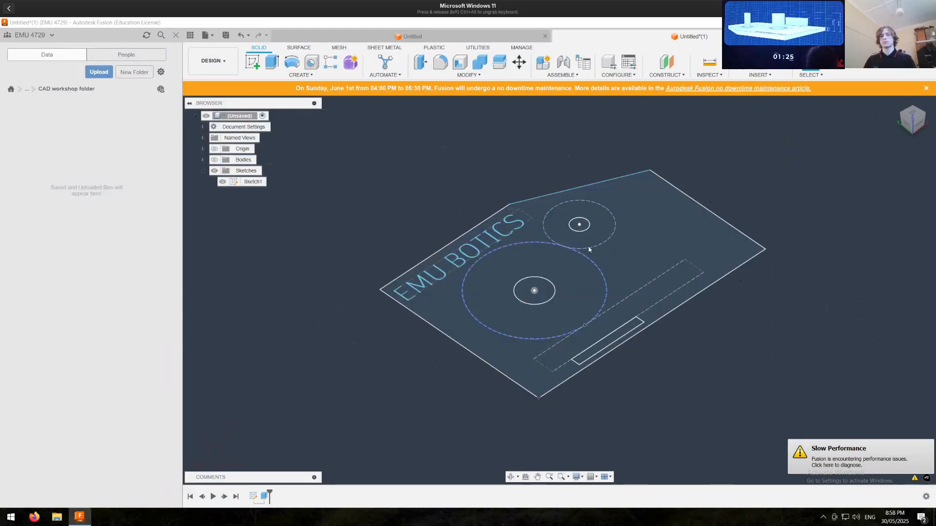
Step: Extrude the two small solid-line circles 30 mm upward from the sketch plane and show the bodies again
{"action": "key", "text": "e"}
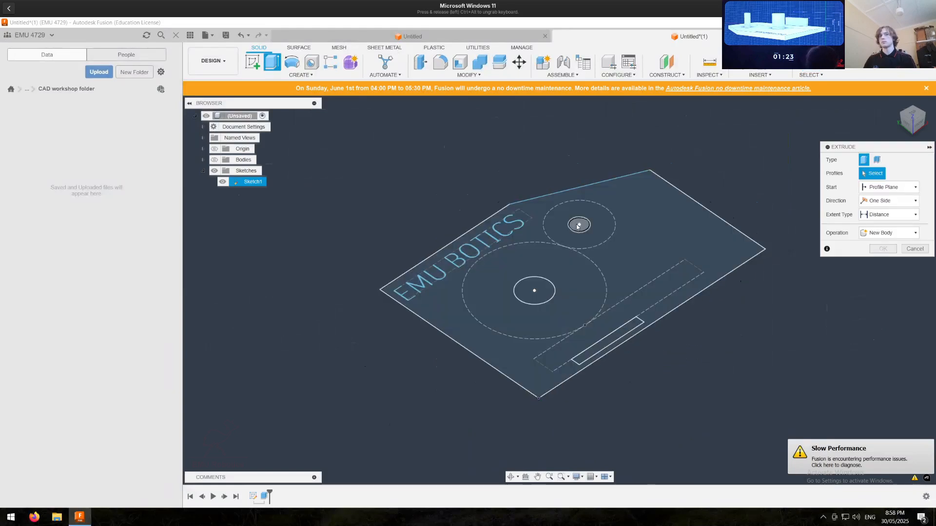
{"action": "left_click", "coordinate": [579, 226]}
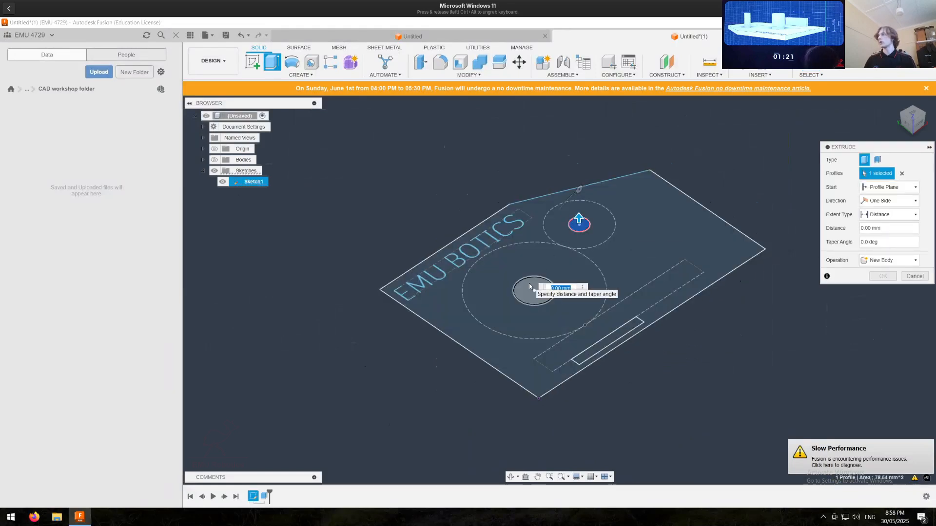
{"action": "left_click", "coordinate": [530, 287]}
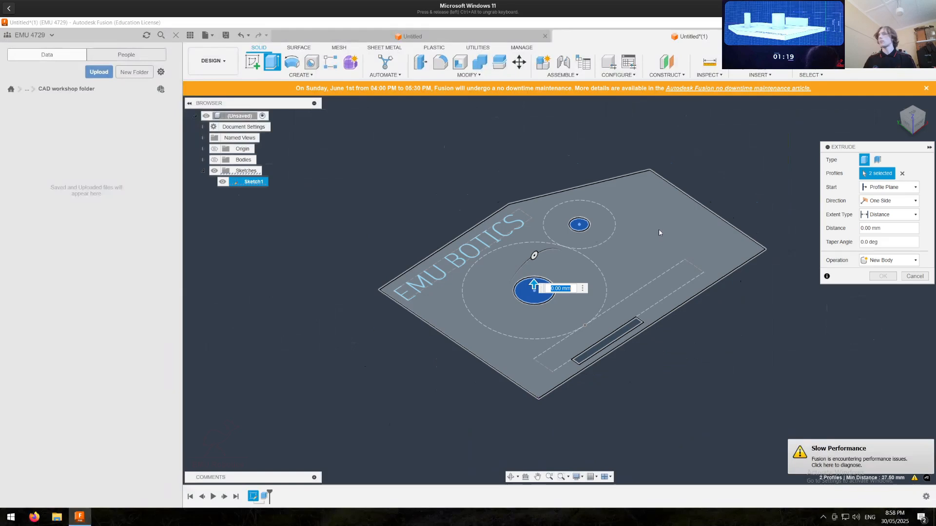
{"action": "type", "text": "30"}
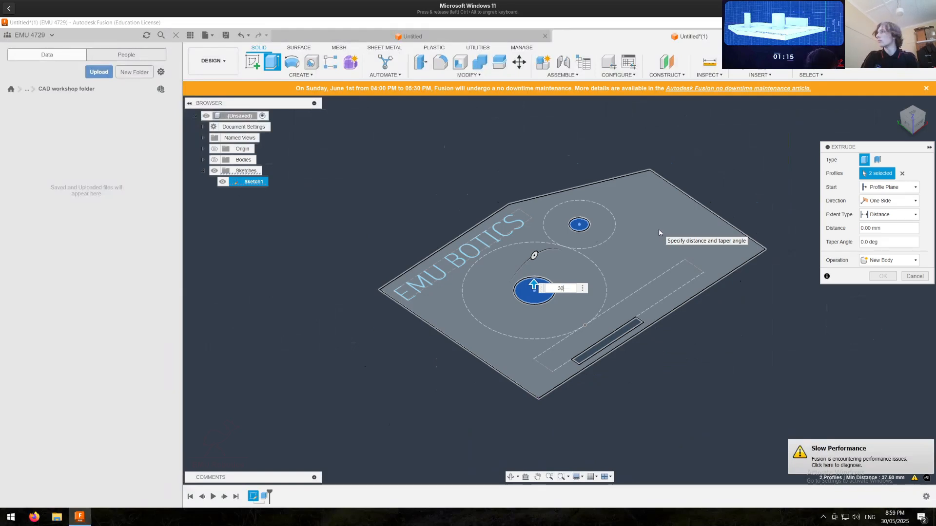
{"action": "key", "text": "Return"}
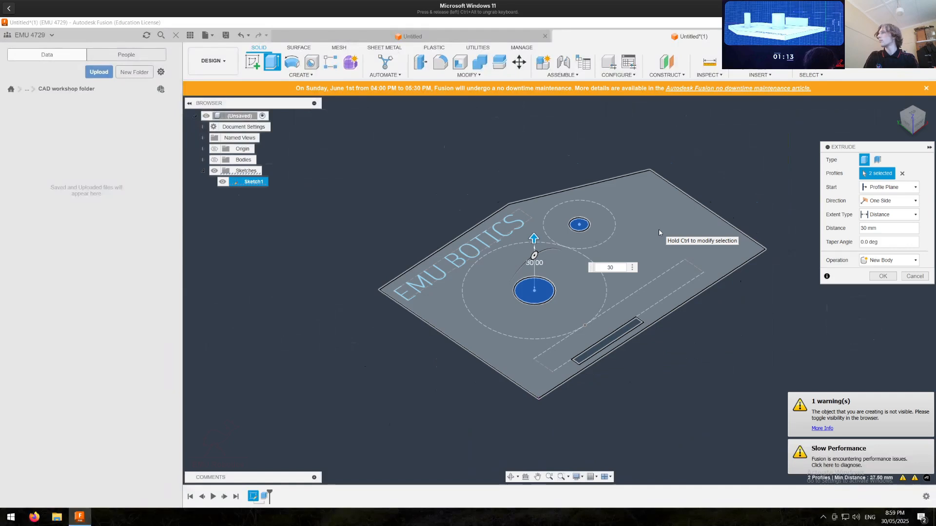
{"action": "left_click", "coordinate": [213, 160]}
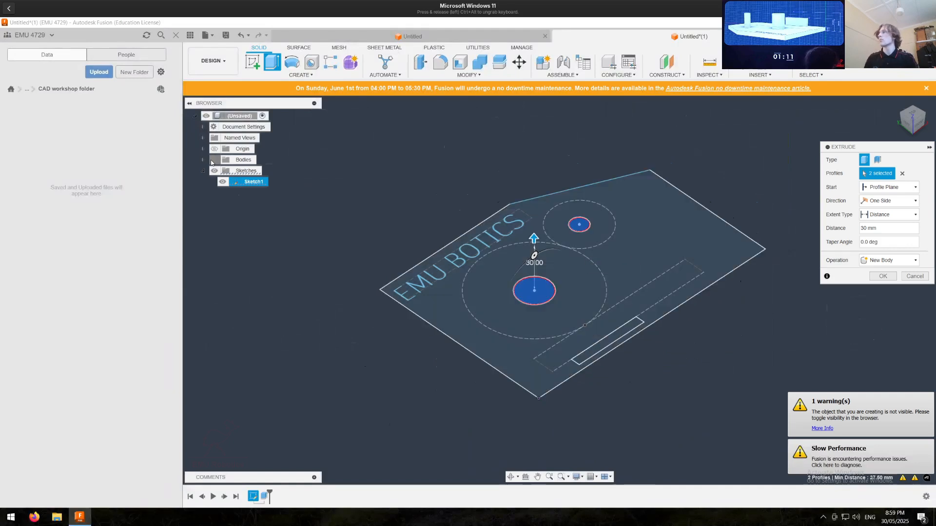
{"action": "left_click", "coordinate": [214, 160]}
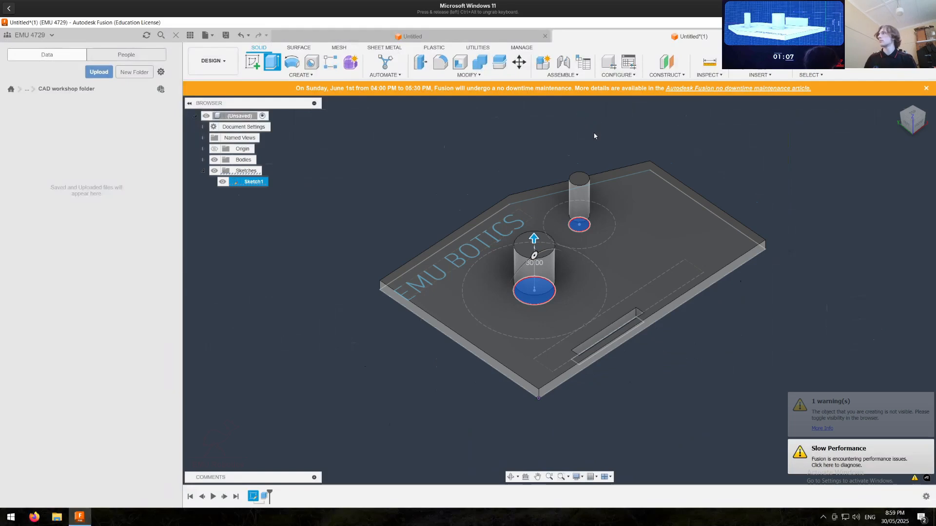
{"action": "key", "text": "Return"}
Step: Extrude the small rectangle near the plate's lower edge 20 mm, hiding the bodies only while selecting its profile
{"action": "key", "text": "e"}
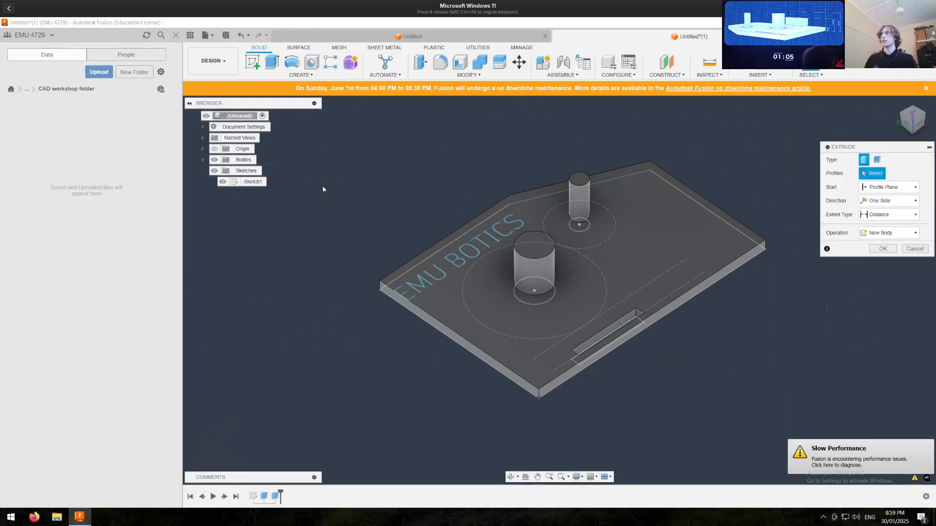
{"action": "left_click", "coordinate": [214, 160]}
{"action": "left_click", "coordinate": [606, 345]}
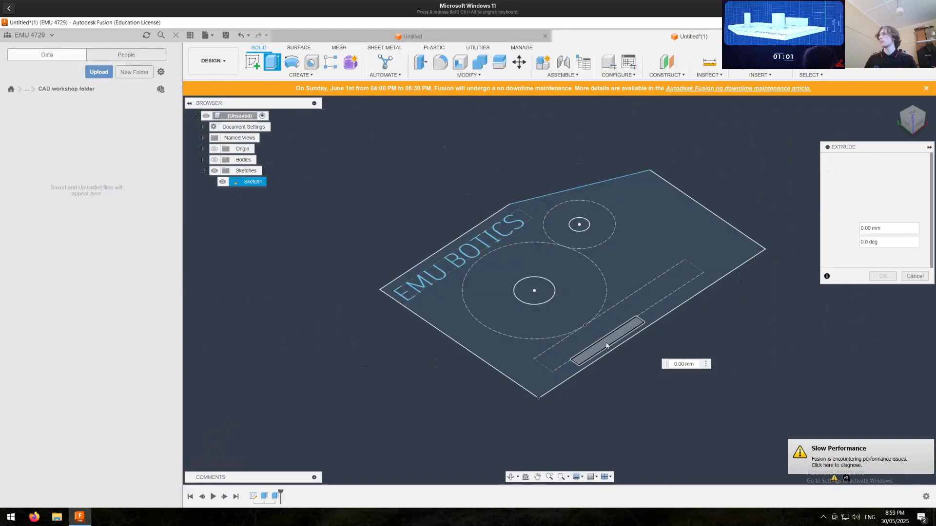
{"action": "left_click", "coordinate": [214, 161]}
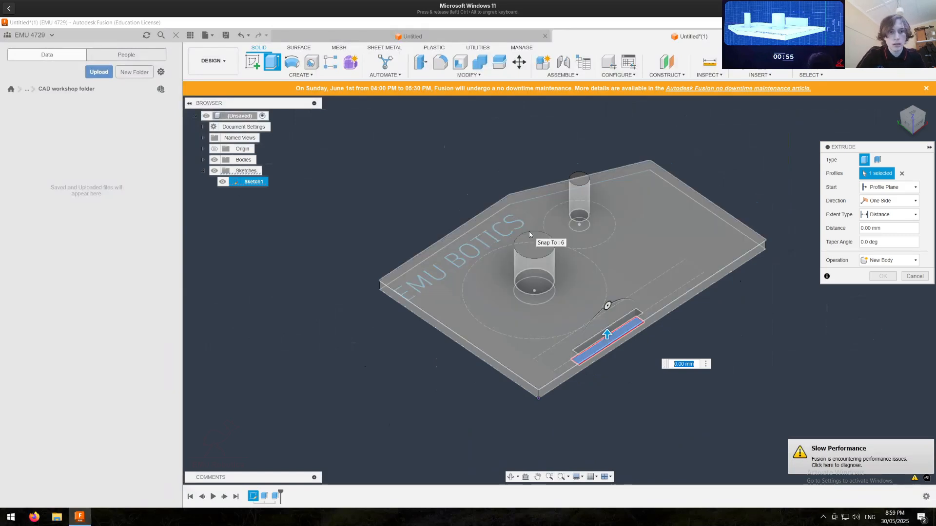
{"action": "type", "text": "20"}
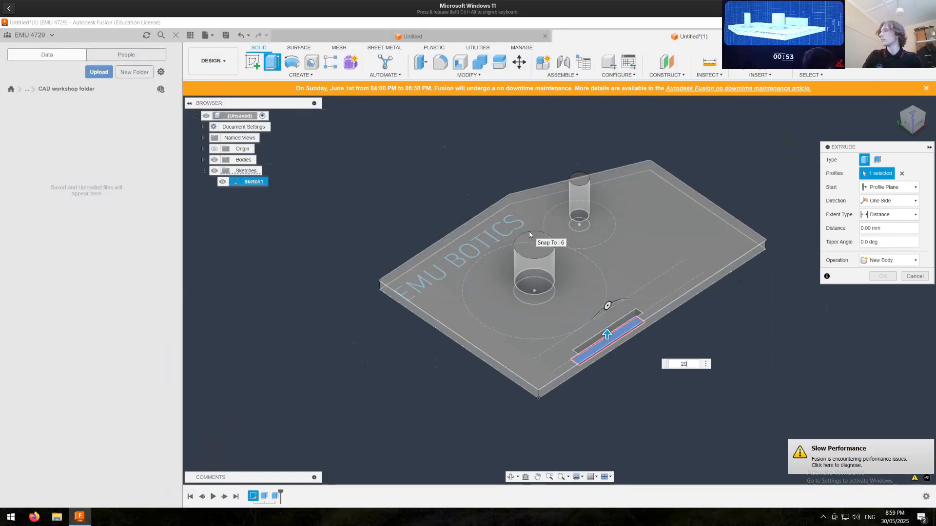
{"action": "key", "text": "Return"}
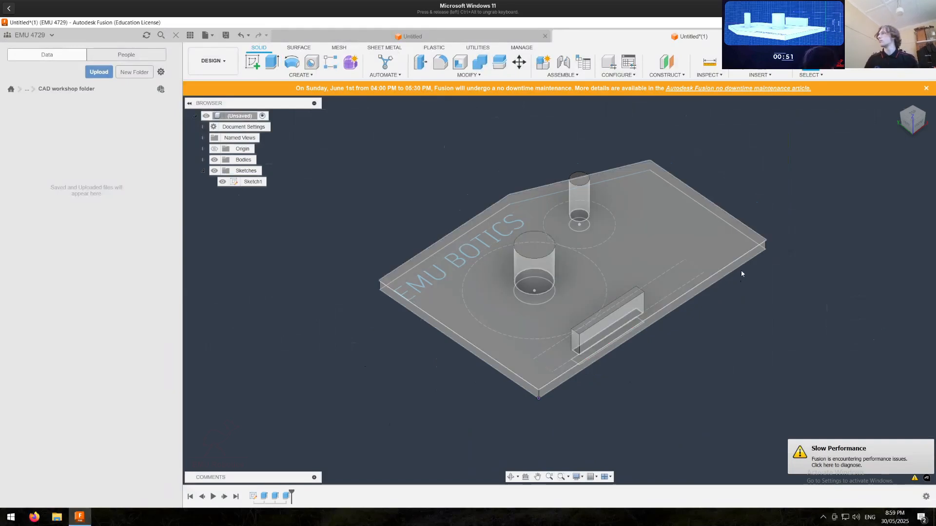
Step: Start an extrusion of the EMU BOTICS lettering, hiding the bodies only while selecting its profile
{"action": "middle_click_drag", "start_coordinate": [681, 344], "coordinate": [666, 363]}
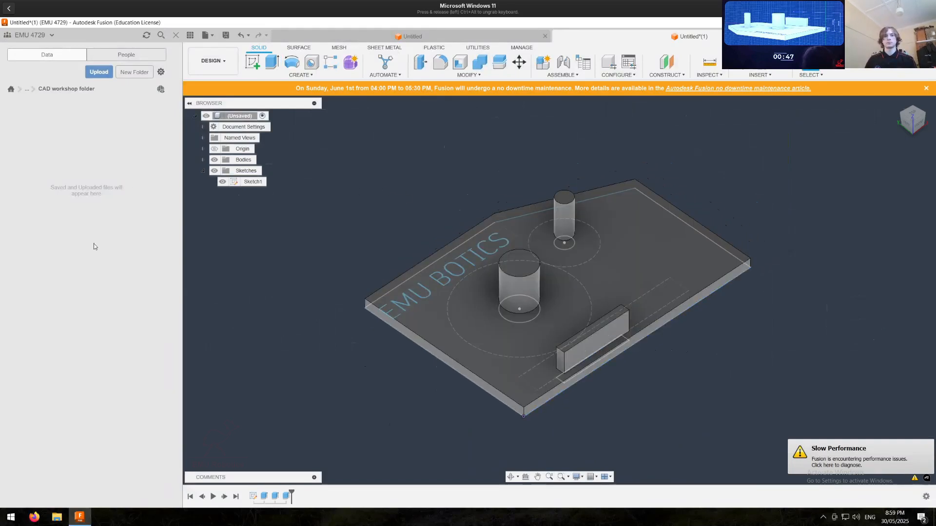
{"action": "middle_click_drag", "start_coordinate": [572, 264], "coordinate": [399, 179], "text": "shift"}
{"action": "key", "text": "e"}
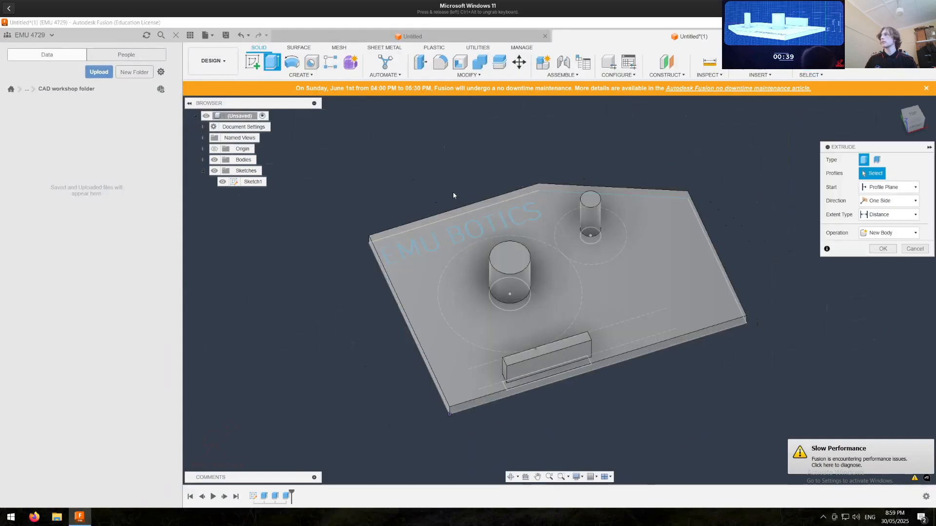
{"action": "scroll", "coordinate": [309, 192], "scroll_direction": "up", "scroll_amount": 1}
{"action": "scroll", "coordinate": [309, 192], "scroll_direction": "up", "scroll_amount": 1}
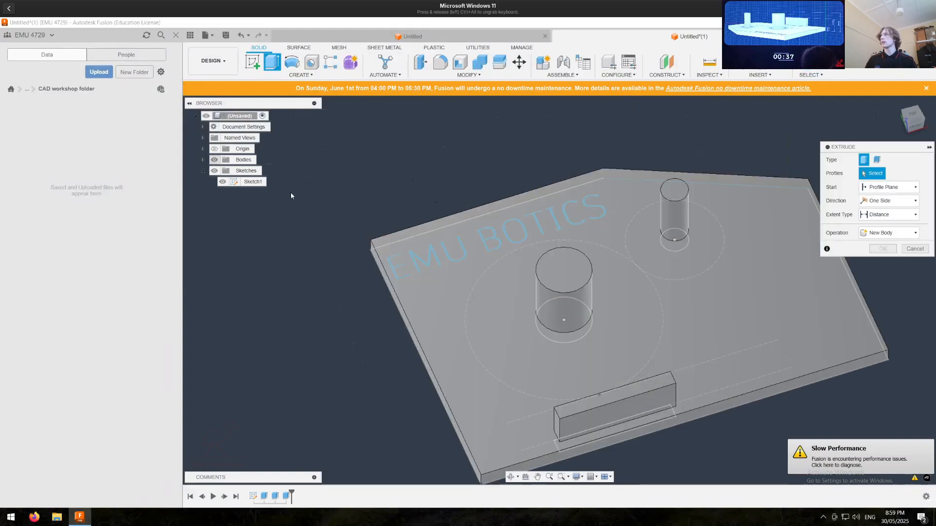
{"action": "left_click", "coordinate": [214, 160]}
{"action": "left_click", "coordinate": [391, 264]}
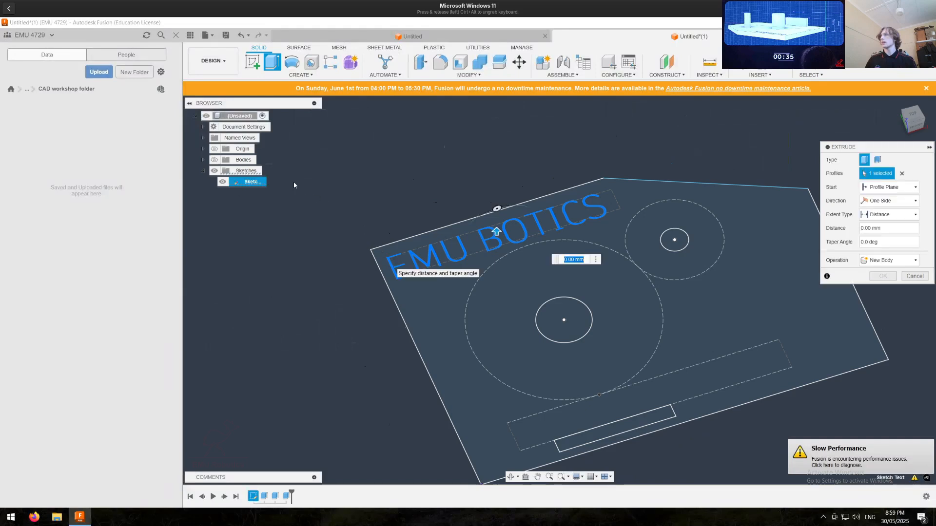
{"action": "left_click", "coordinate": [213, 160]}
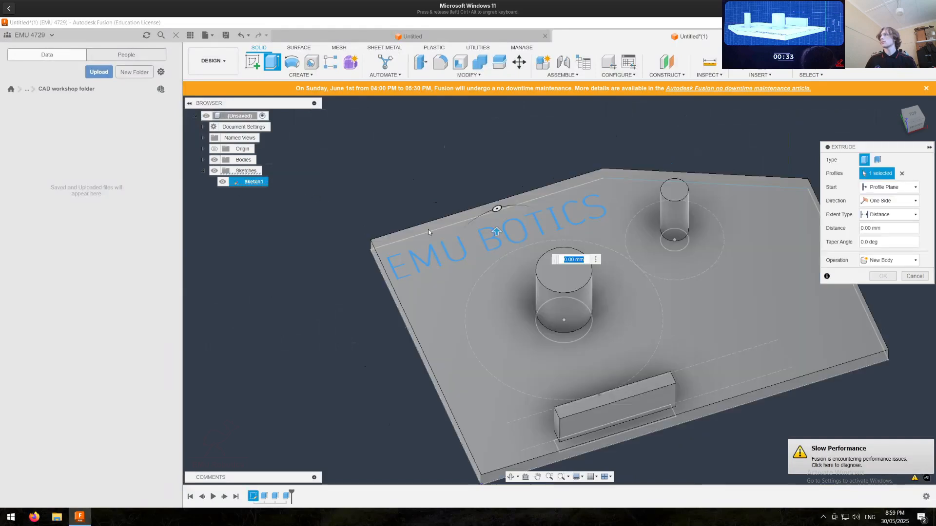
{"action": "scroll", "coordinate": [453, 200], "scroll_direction": "up", "scroll_amount": 2}
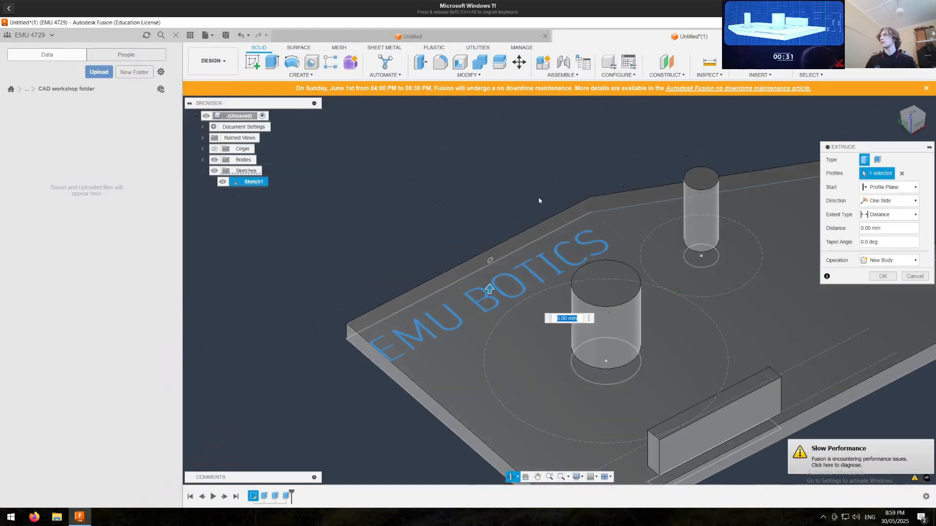
Step: Try an offset start for the lettering extrusion with a cut distance of 5 mm
{"action": "left_click", "coordinate": [873, 188]}
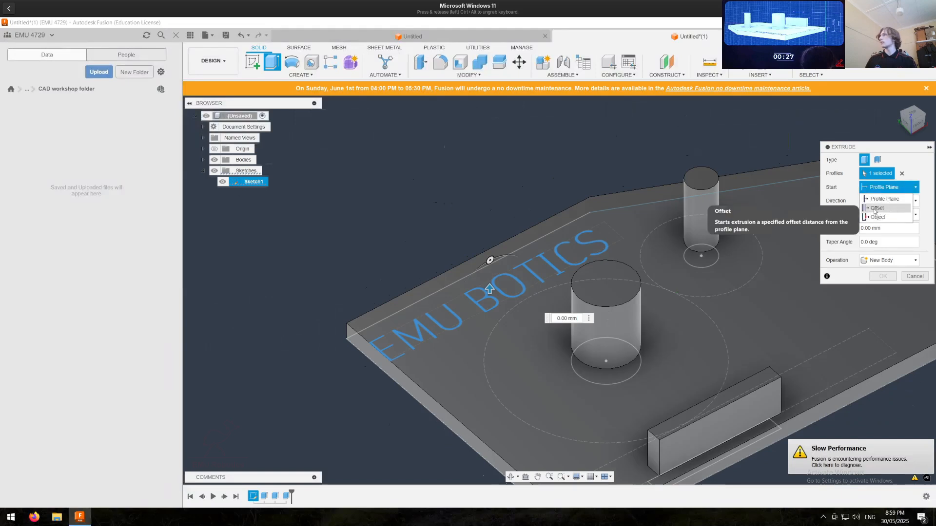
{"action": "left_click", "coordinate": [875, 208]}
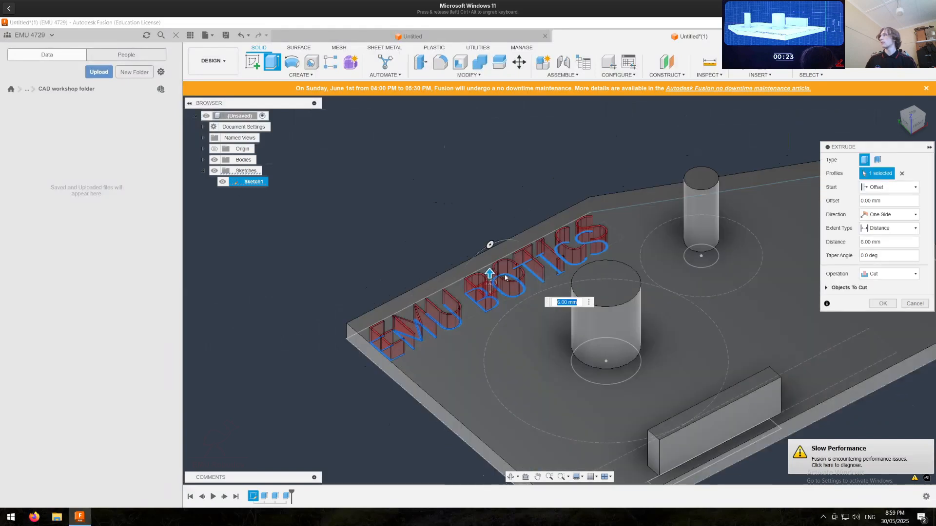
{"action": "left_click_drag", "start_coordinate": [490, 273], "coordinate": [489, 276]}
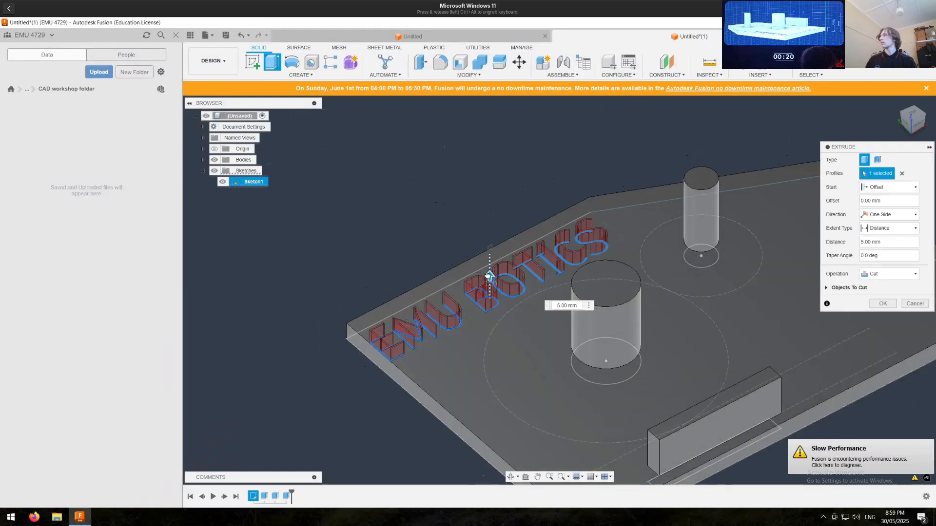
Step: Set the lettering extrusion to start from an object, using the plate's upper face
{"action": "left_click", "coordinate": [878, 190]}
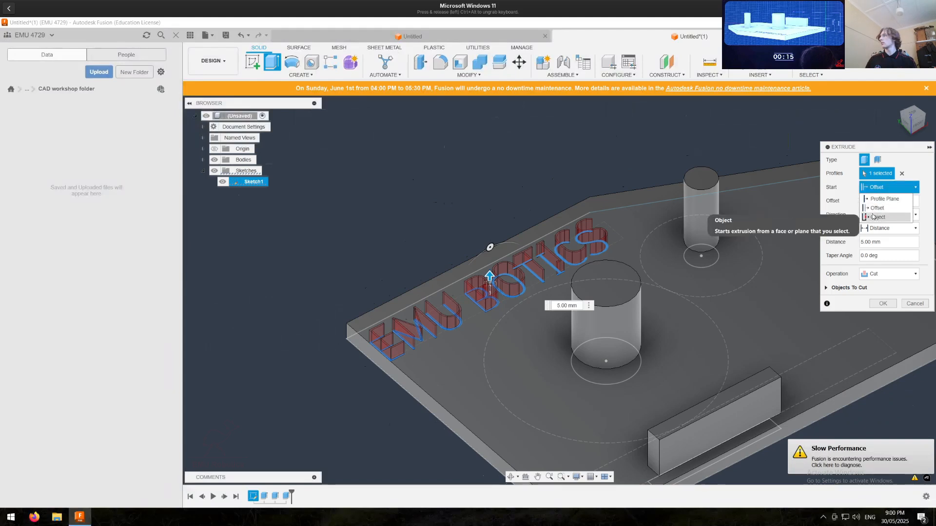
{"action": "left_click", "coordinate": [874, 216]}
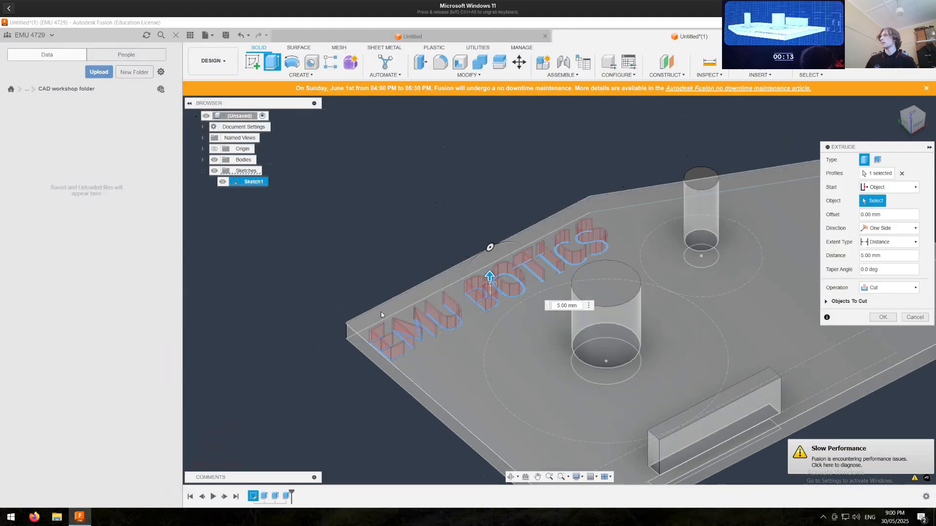
{"action": "left_click", "coordinate": [511, 280]}
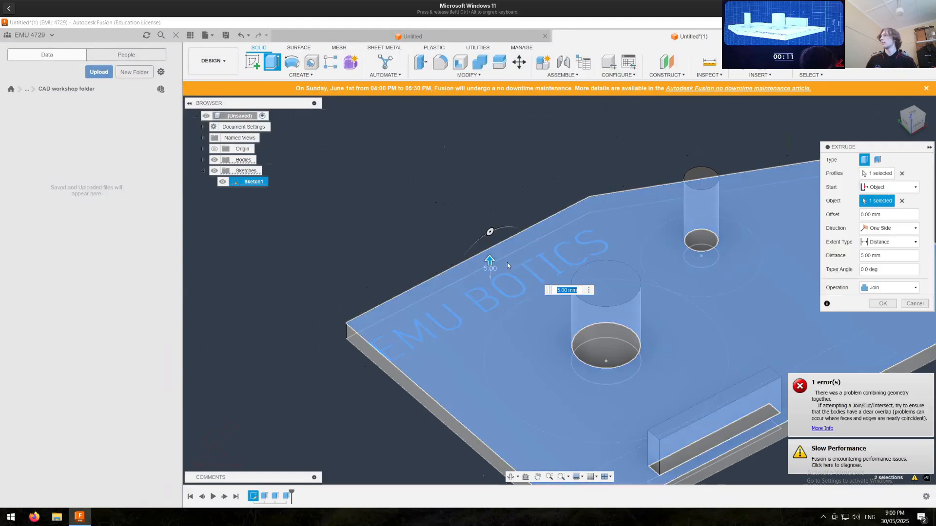
Step: Cut the EMU BOTICS lettering into the plate with an extrusion distance of -0.5 mm
{"action": "left_click_drag", "start_coordinate": [489, 266], "coordinate": [503, 295]}
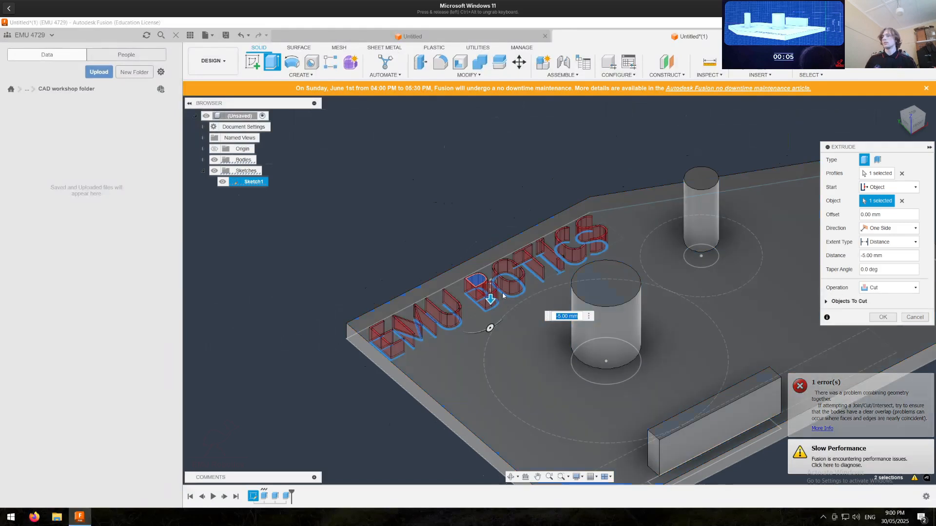
{"action": "type", "text": "-1"}
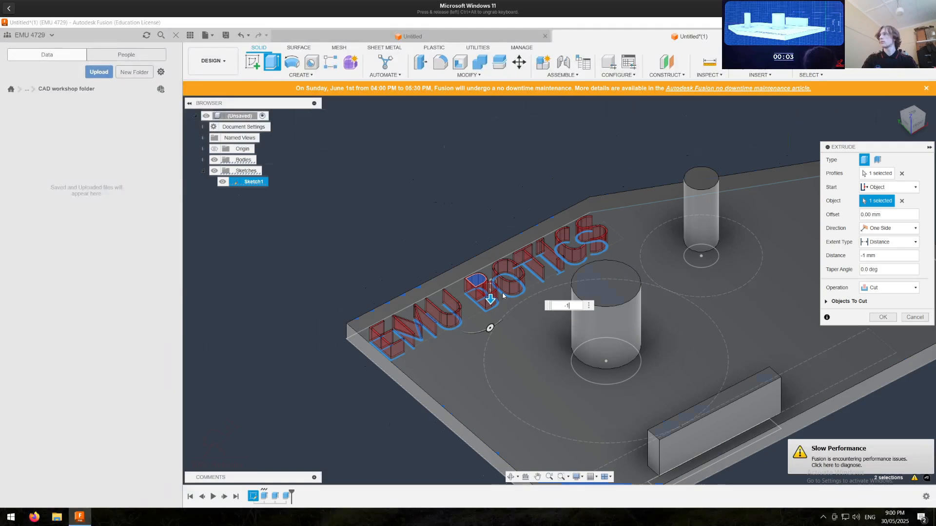
{"action": "key", "text": "BackSpace"}
{"action": "type", "text": ".56"}
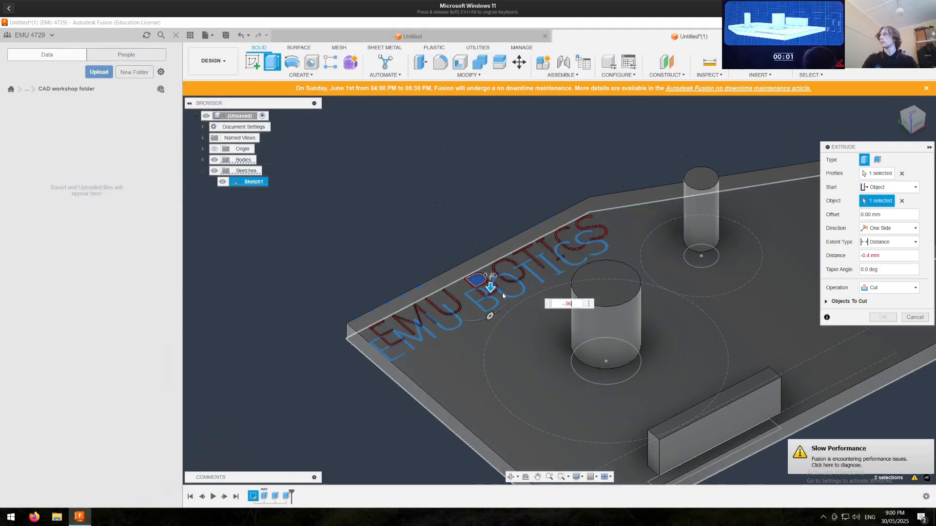
{"action": "key", "text": "BackSpace"}
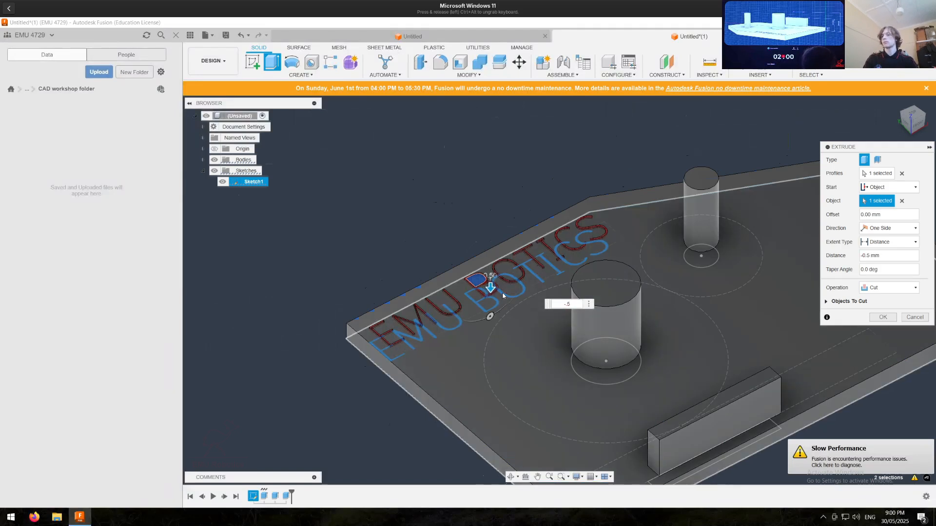
{"action": "key", "text": "Return"}
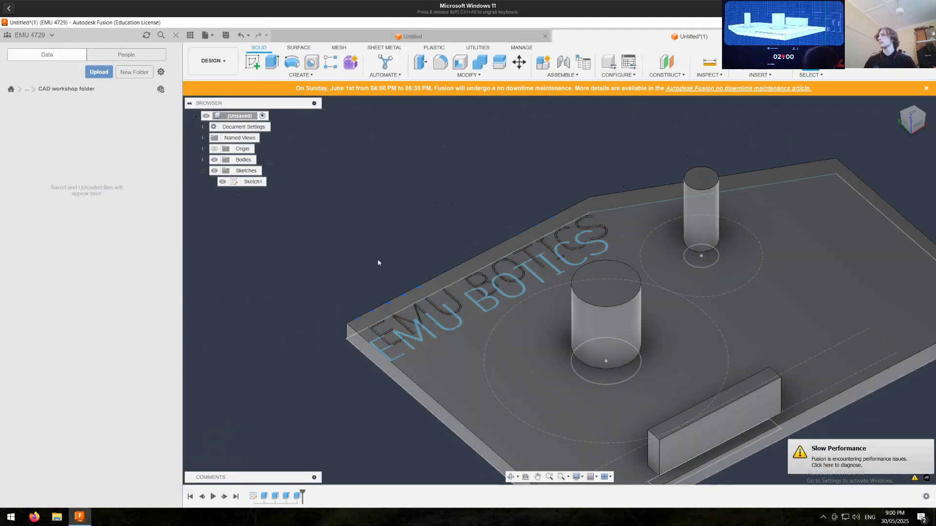
Step: Hide the plate sketch so that only the solid bodies are displayed
{"action": "scroll", "coordinate": [378, 263], "scroll_direction": "down", "scroll_amount": 2}
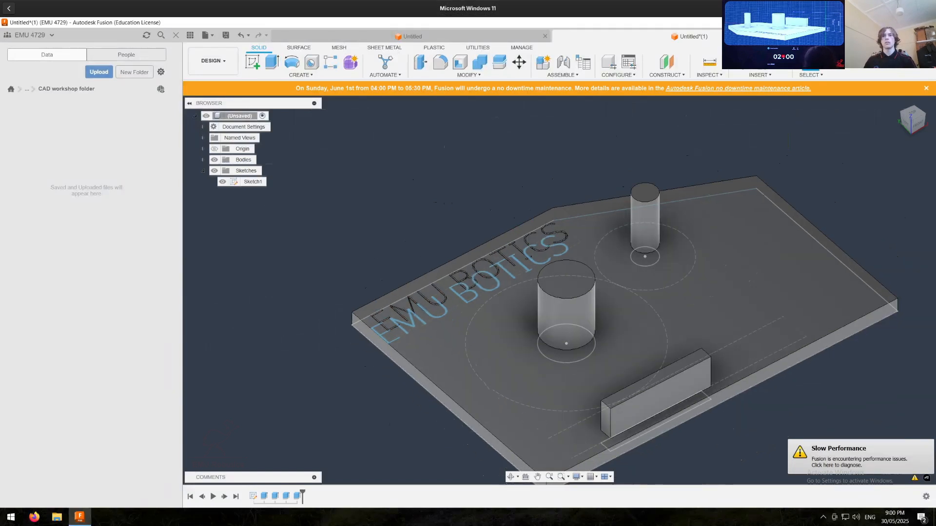
{"action": "left_click", "coordinate": [222, 181]}
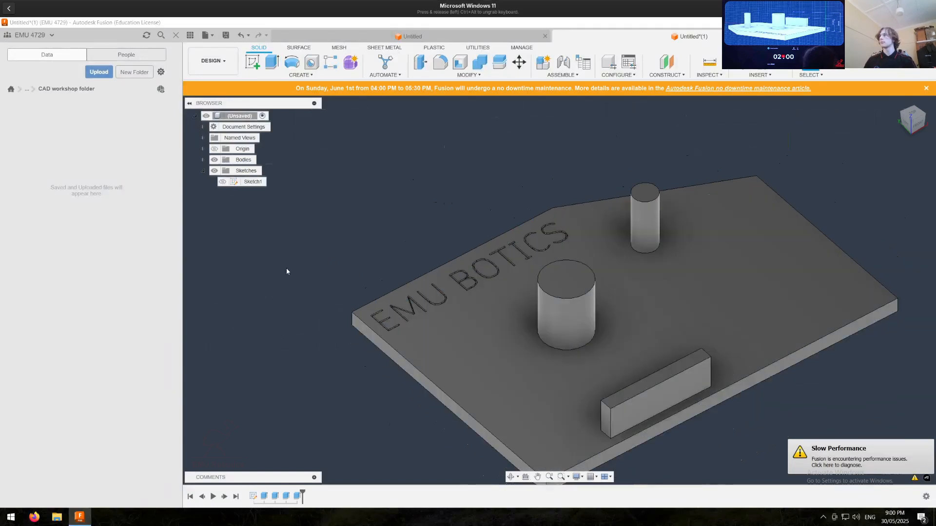
{"action": "middle_click_drag", "start_coordinate": [492, 203], "coordinate": [458, 207], "text": "shift"}
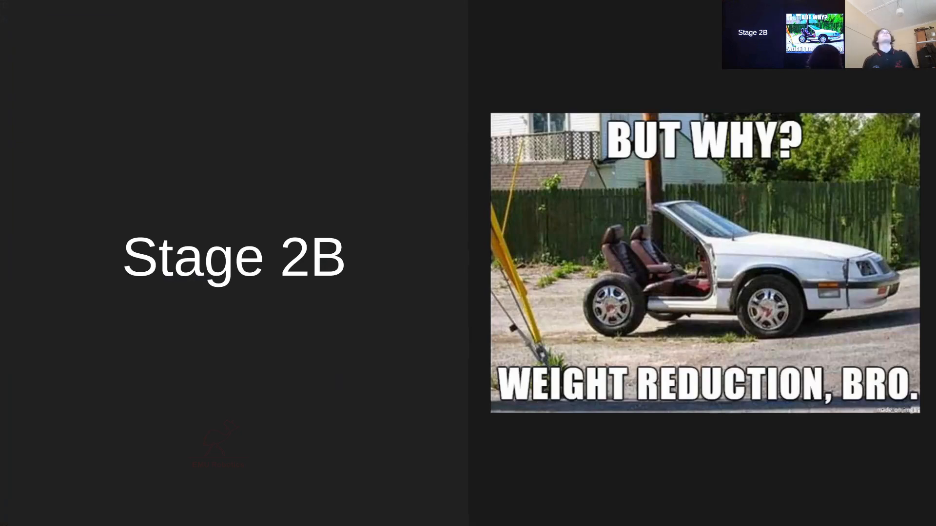
{"action": "key", "text": "Right"}
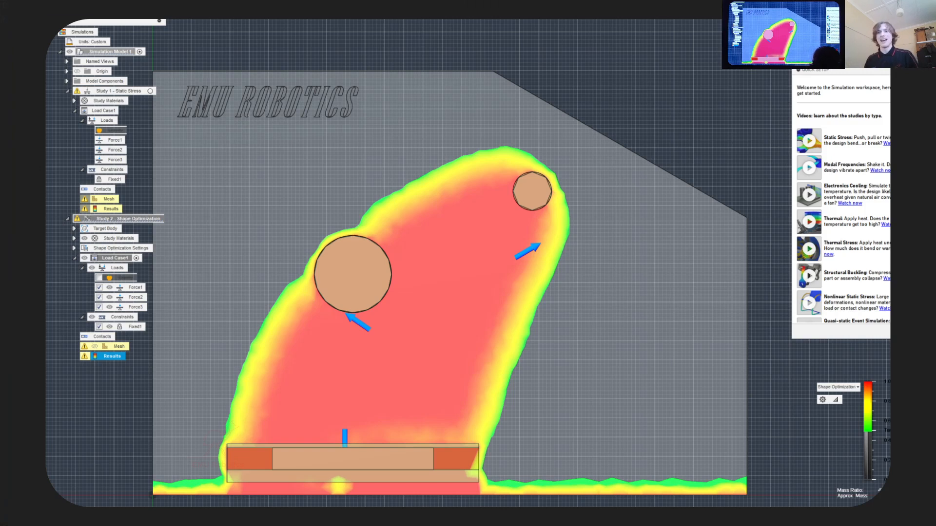
{"action": "key", "text": "Right"}
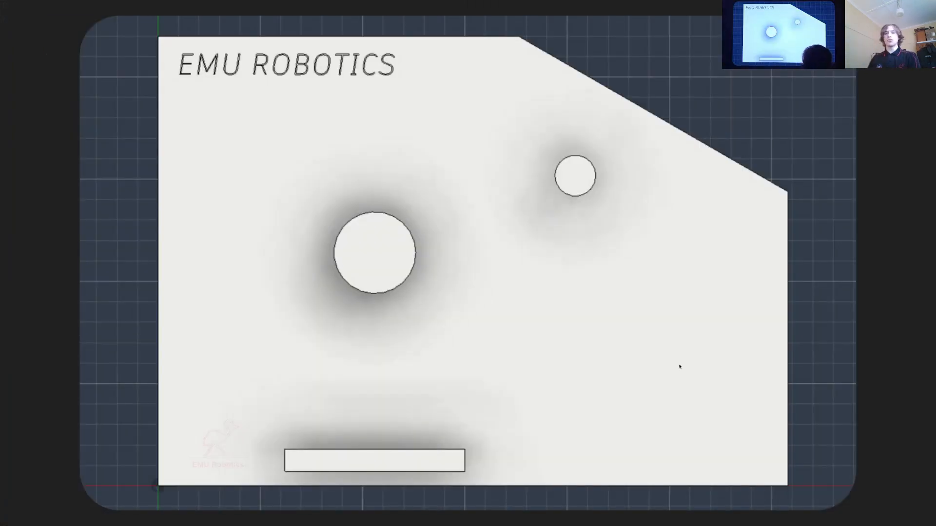
{"action": "key", "text": "Left"}
{"action": "key", "text": "Right"}
{"action": "key", "text": "Left"}
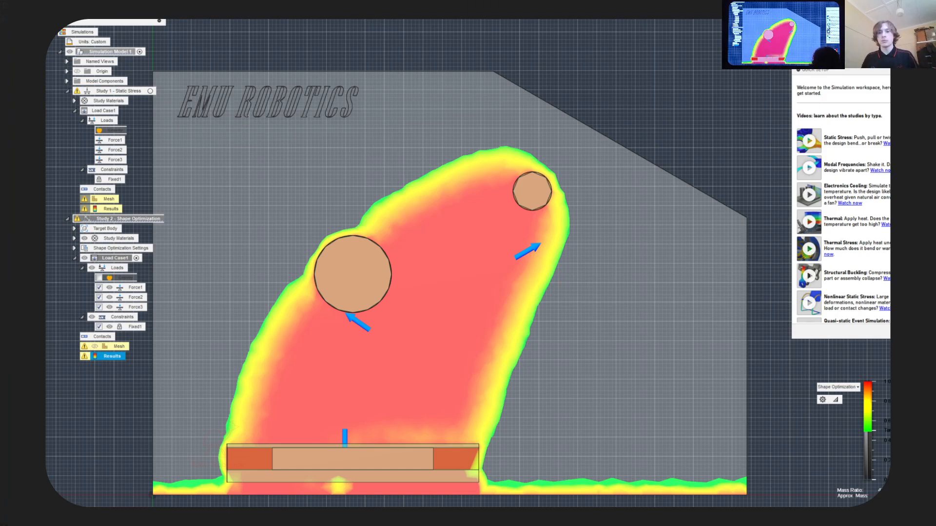
{"action": "key", "text": "Left"}
{"action": "key", "text": "Right"}
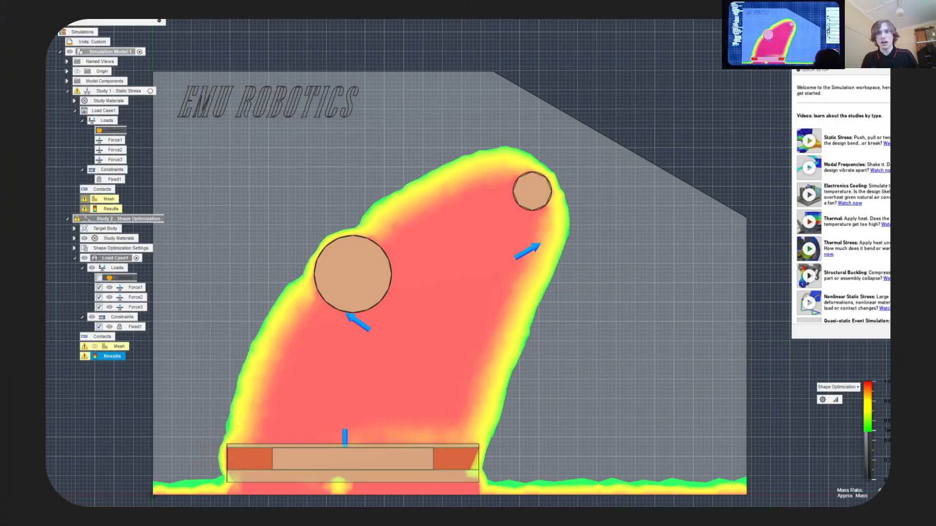
{"action": "key", "text": "Left"}
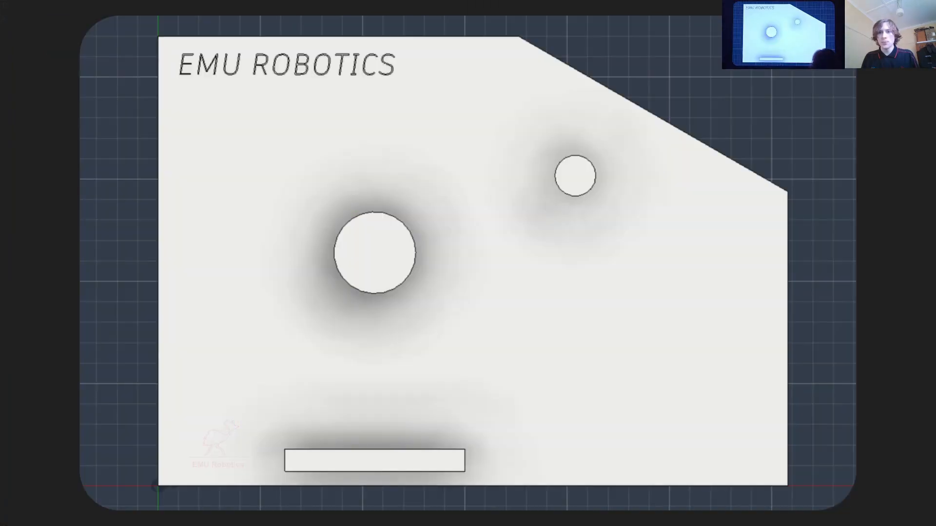
{"action": "key", "text": "Right"}
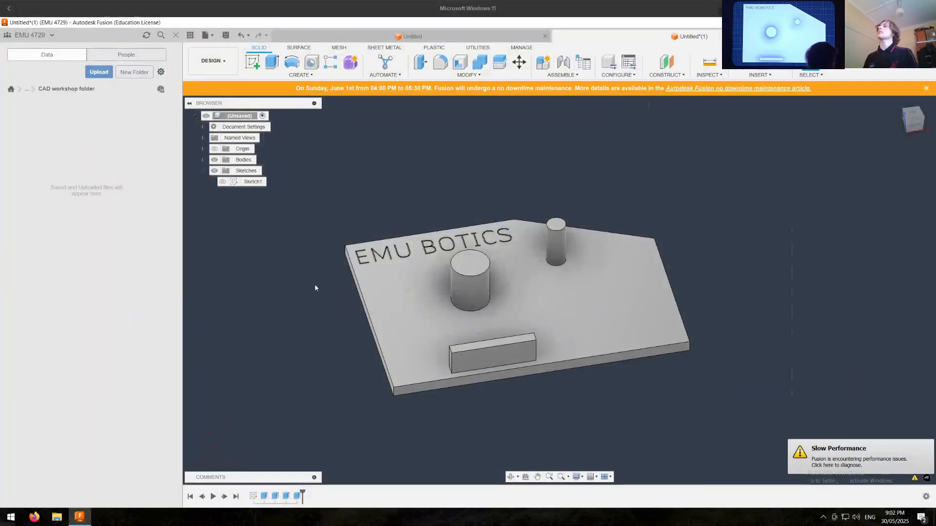
Step: Reopen the plate sketch for editing
{"action": "middle_click_drag", "start_coordinate": [400, 201], "coordinate": [468, 209]}
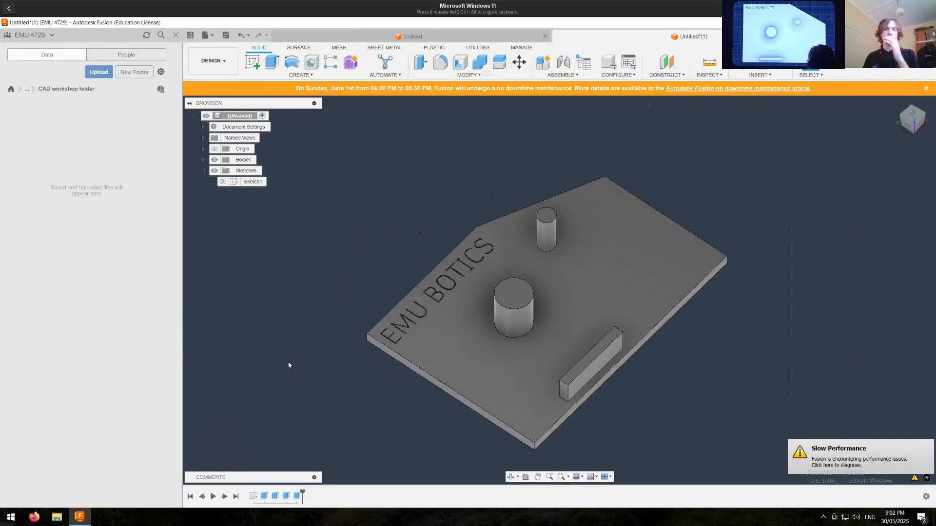
{"action": "left_click", "coordinate": [253, 496]}
{"action": "double_click", "coordinate": [253, 497]}
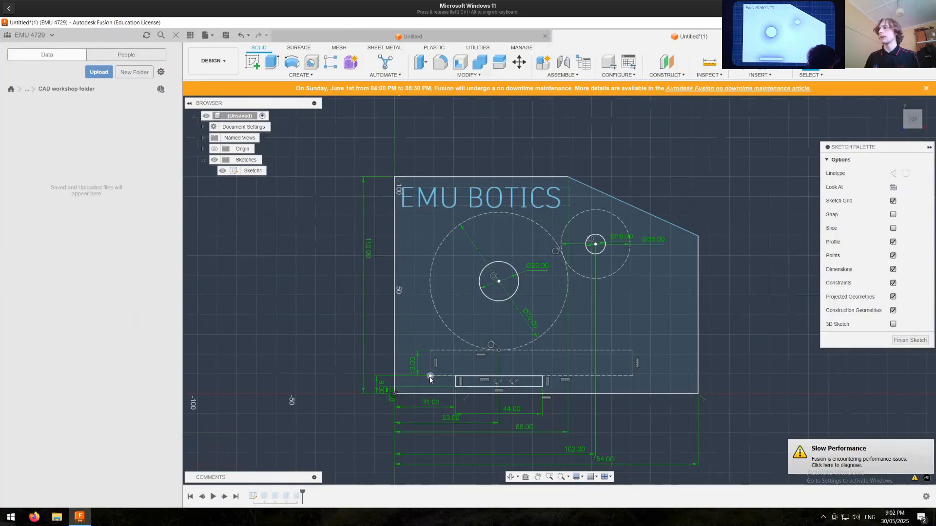
{"action": "key", "text": "c"}
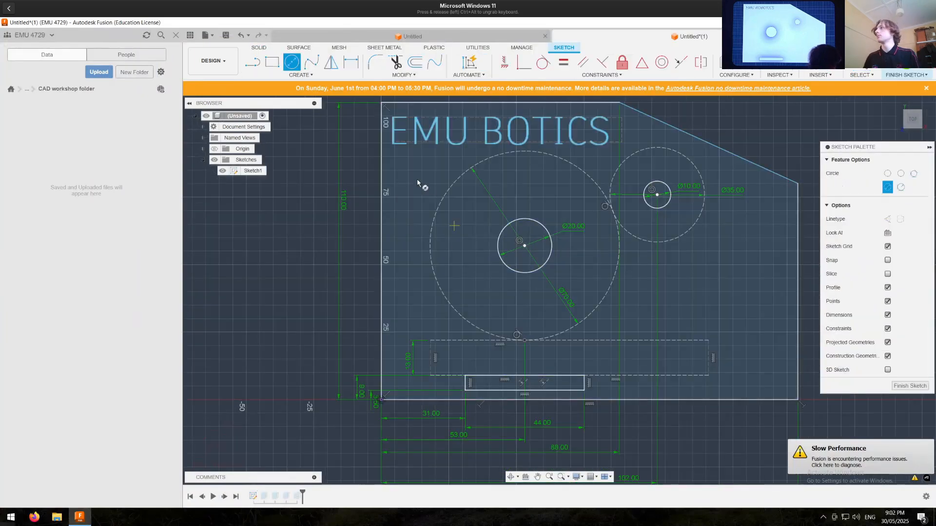
{"action": "left_click", "coordinate": [447, 204]}
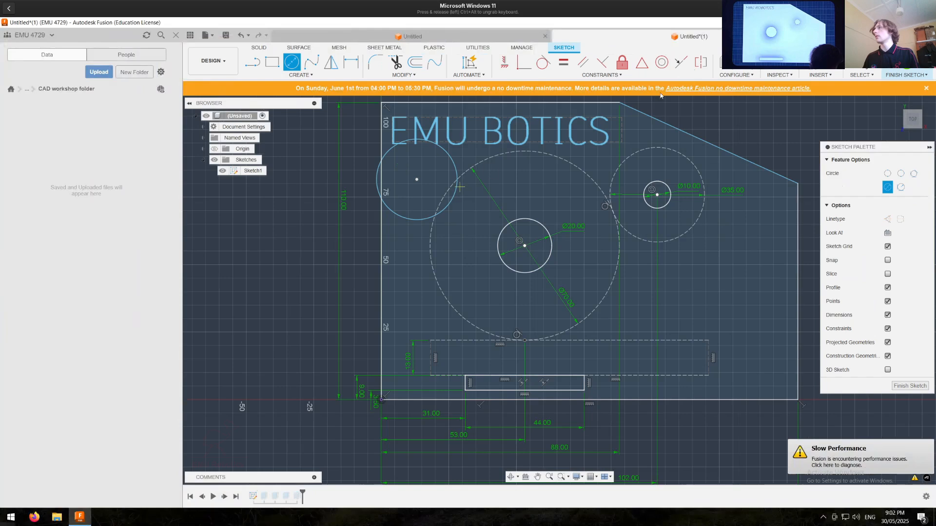
{"action": "key", "text": "ctrl+z"}
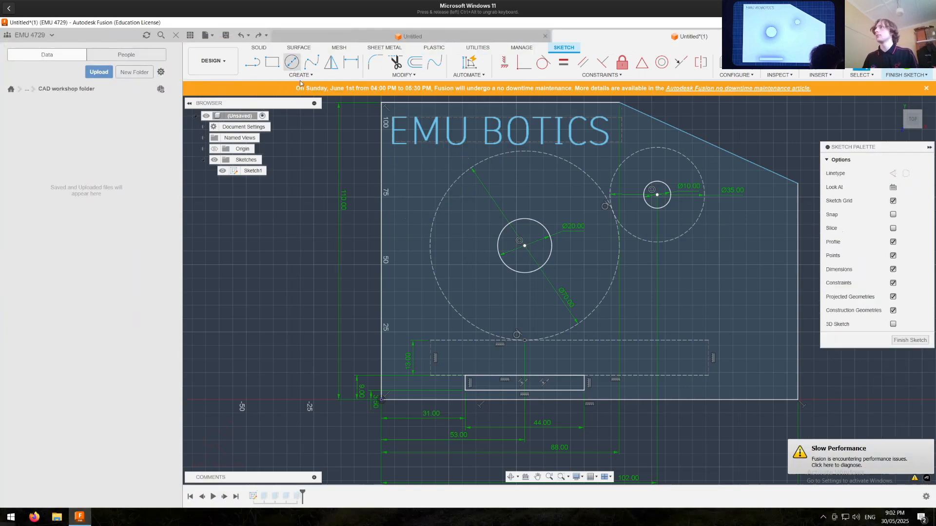
Step: Sketch a circle below the EMU lettering, between the plate's left edge and the 20 mm circle, and finish the sketch
{"action": "left_click", "coordinate": [421, 200]}
{"action": "left_click", "coordinate": [444, 219]}
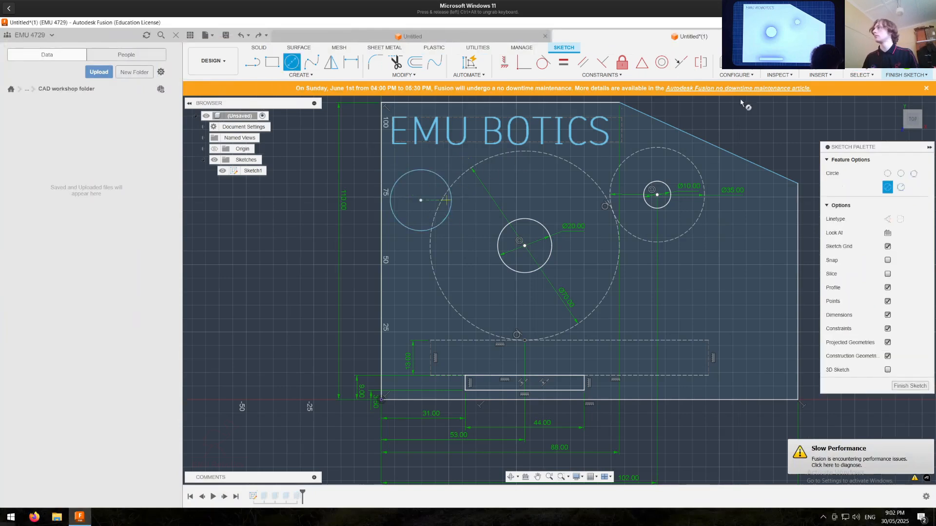
{"action": "left_click", "coordinate": [891, 70]}
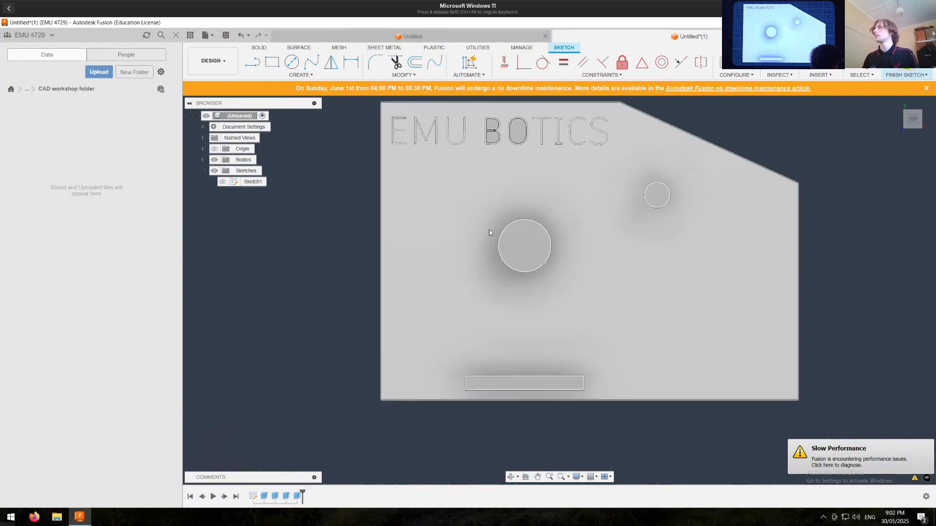
Step: Edit the plate's base extrusion to leave out the circle below the EMU lettering, making a round through-hole
{"action": "middle_click_drag", "start_coordinate": [491, 233], "coordinate": [526, 212], "text": "shift"}
{"action": "left_click_drag", "start_coordinate": [526, 212], "coordinate": [527, 206], "text": "shift"}
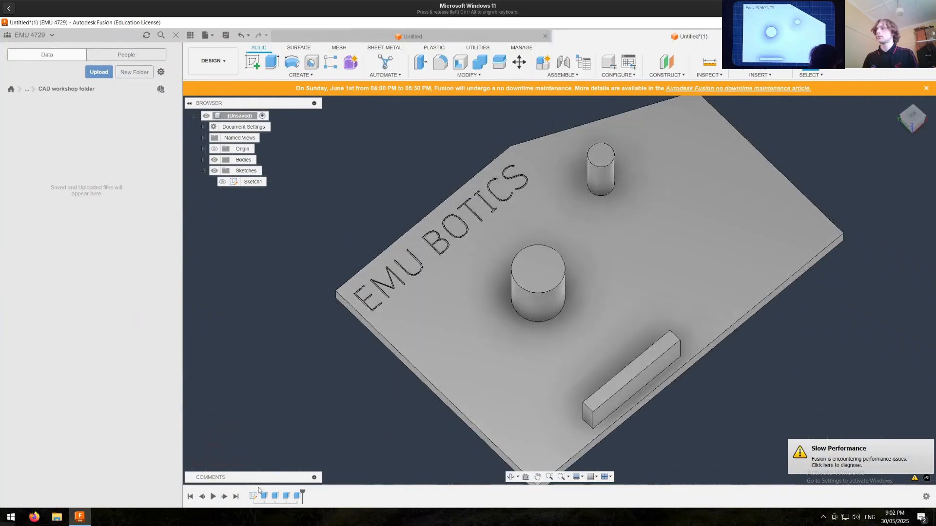
{"action": "double_click", "coordinate": [264, 496]}
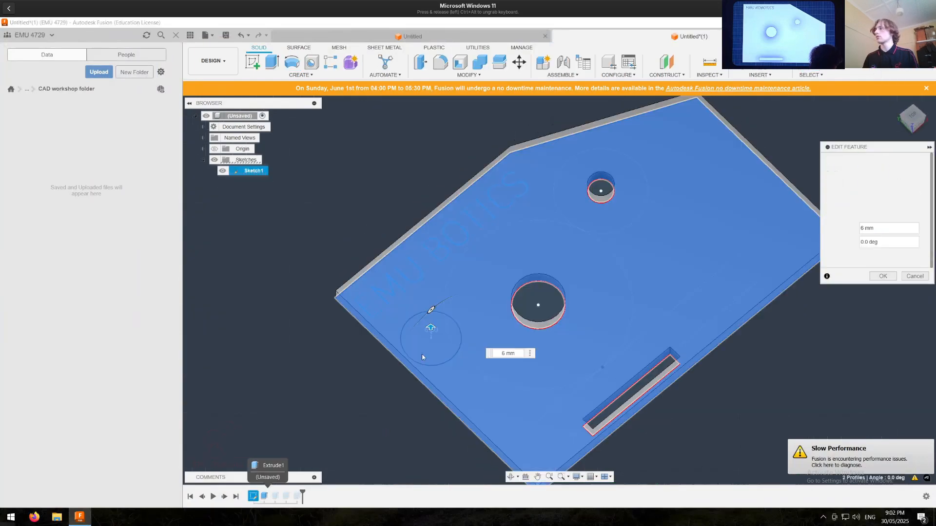
{"action": "left_click", "coordinate": [425, 350]}
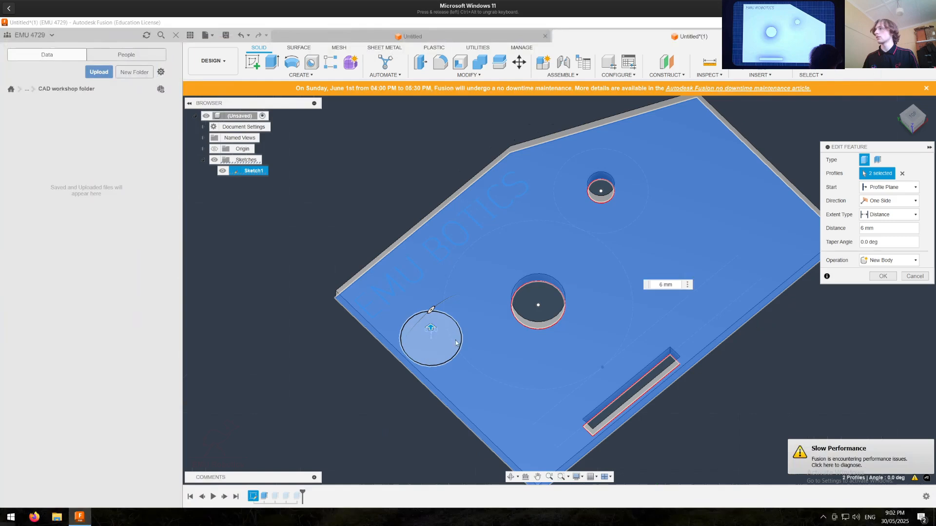
{"action": "left_click", "coordinate": [883, 278]}
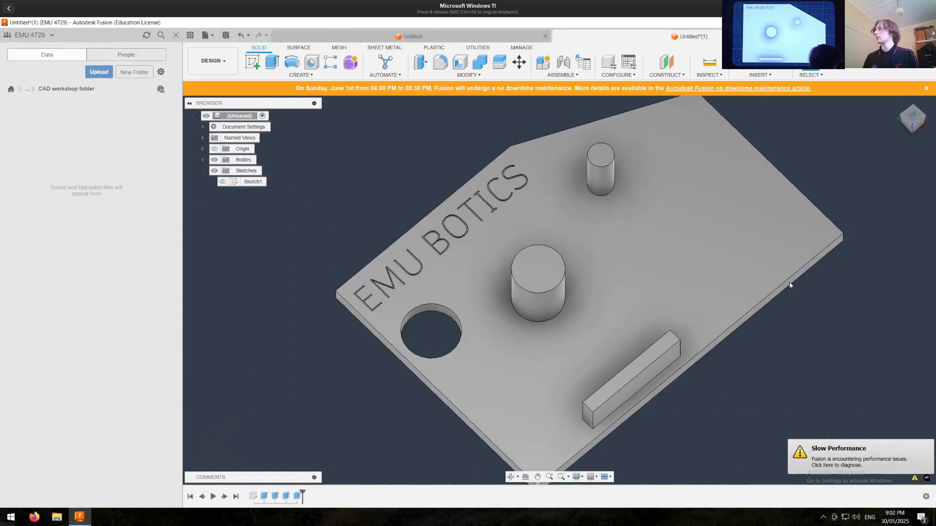
{"action": "middle_click_drag", "start_coordinate": [507, 316], "coordinate": [704, 232], "text": "shift"}
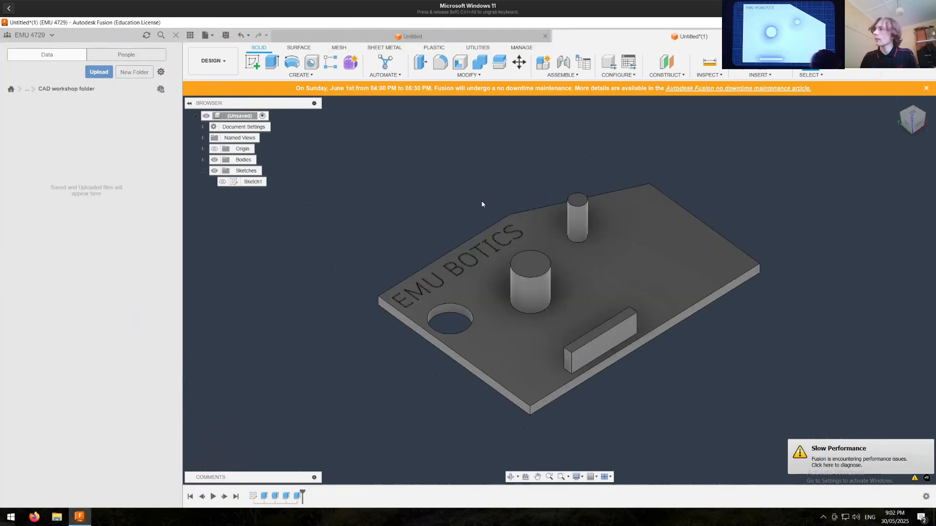
Step: Reopen the plate sketch and undo the round through-hole in the plate
{"action": "double_click", "coordinate": [252, 496]}
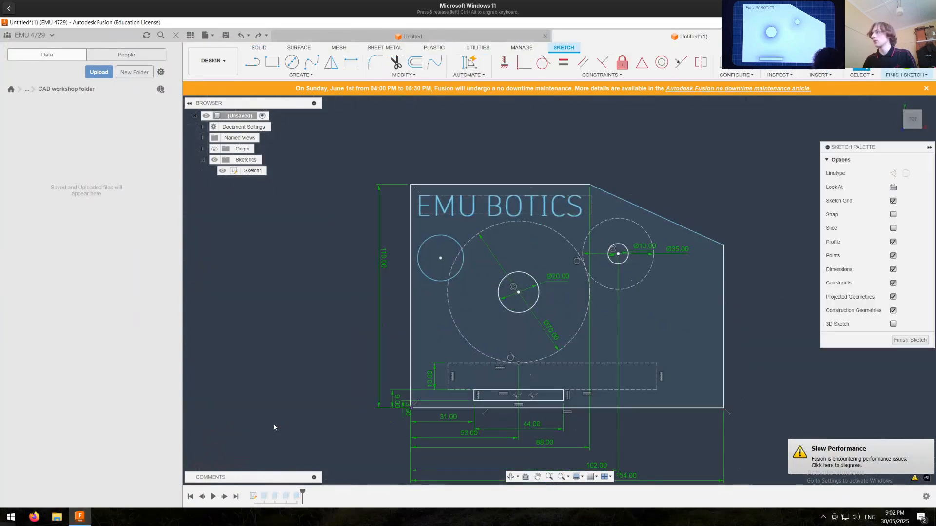
{"action": "key", "text": "ctrl+z"}
Step: Create a new sketch on the horizontal origin plane, hiding the bodies to pick it and showing them again
{"action": "left_click", "coordinate": [255, 64]}
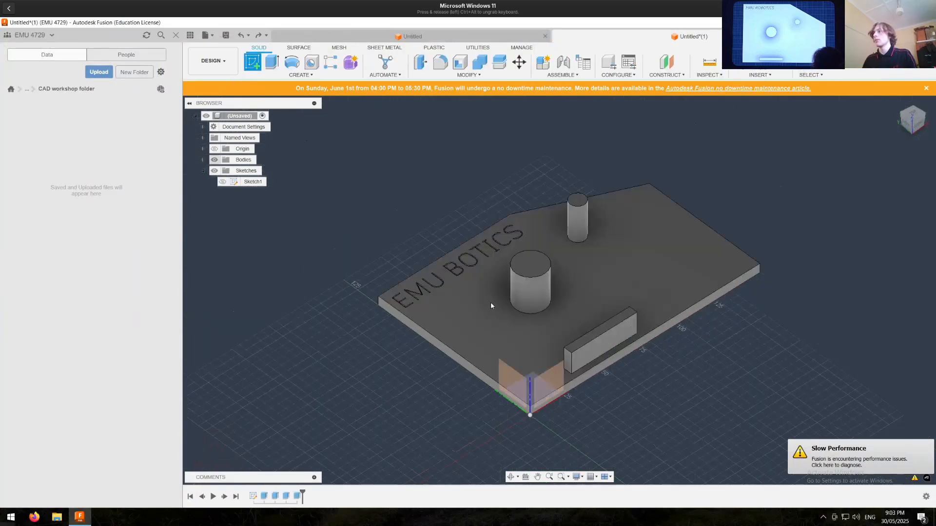
{"action": "left_click", "coordinate": [214, 160]}
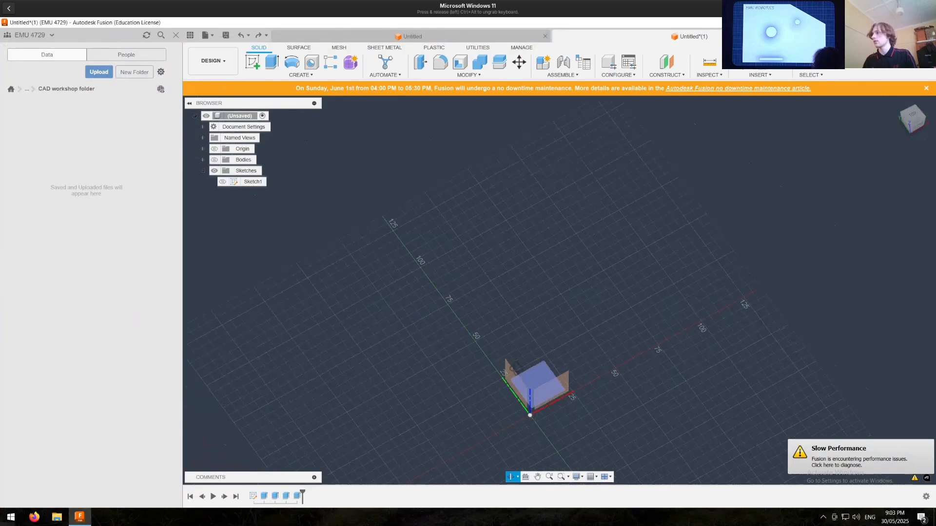
{"action": "left_click", "coordinate": [537, 376]}
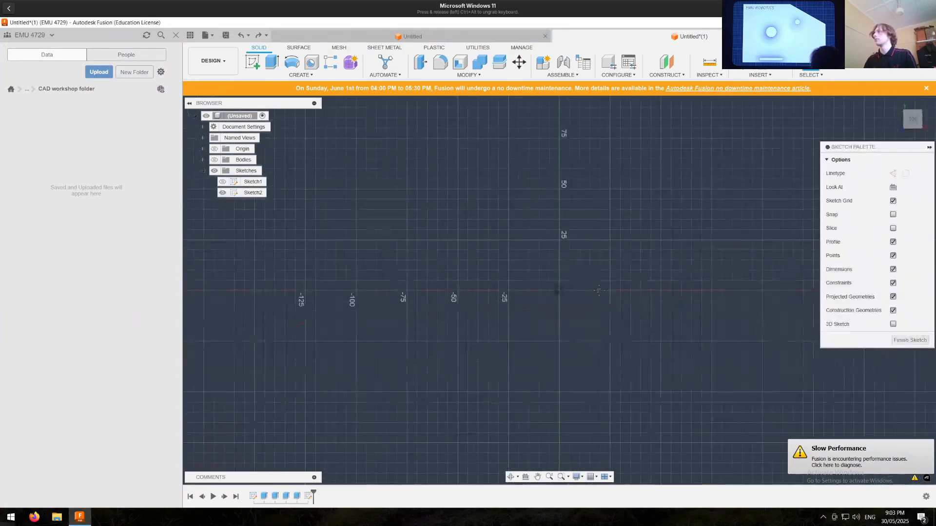
{"action": "left_click", "coordinate": [215, 160]}
{"action": "middle_click_drag", "start_coordinate": [435, 255], "coordinate": [456, 255]}
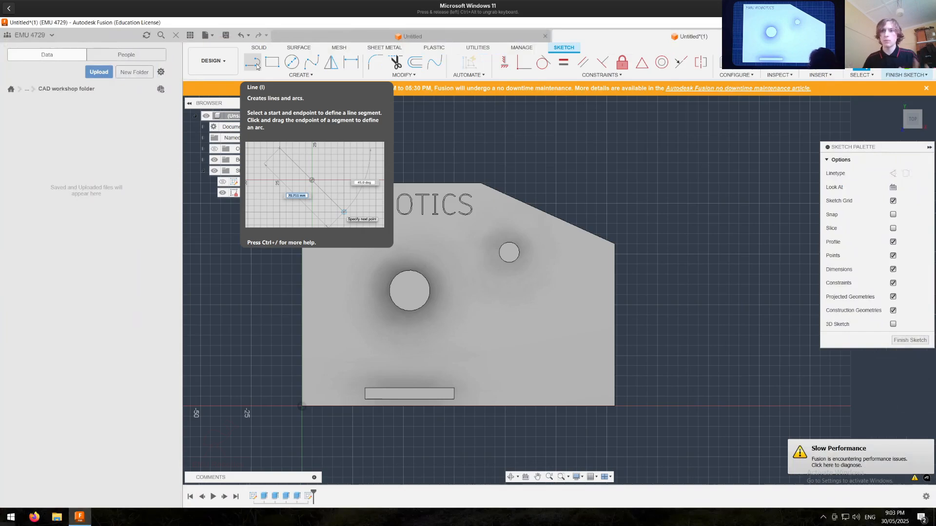
Step: Try sketching a small circle and a larger overlapping circle in the plate's open area below the small peg
{"action": "left_click", "coordinate": [254, 62]}
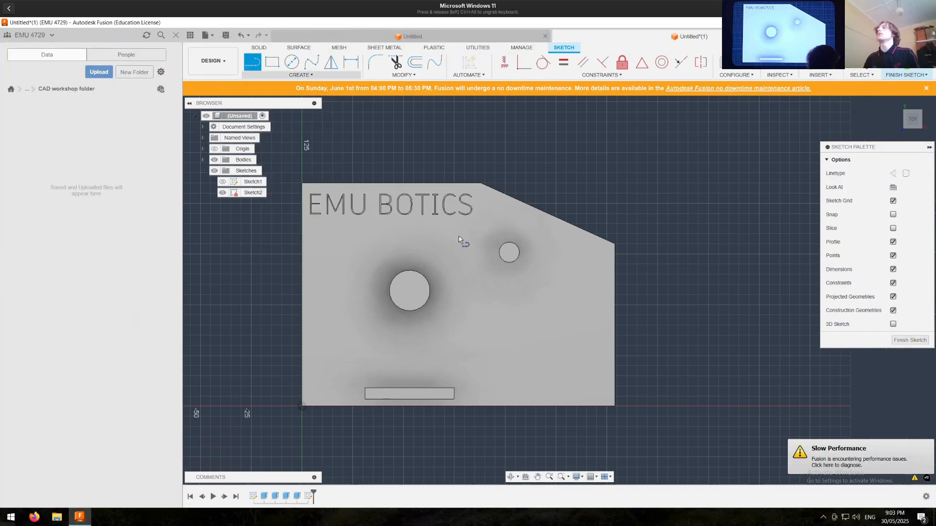
{"action": "scroll", "coordinate": [618, 400], "scroll_direction": "up", "scroll_amount": 2}
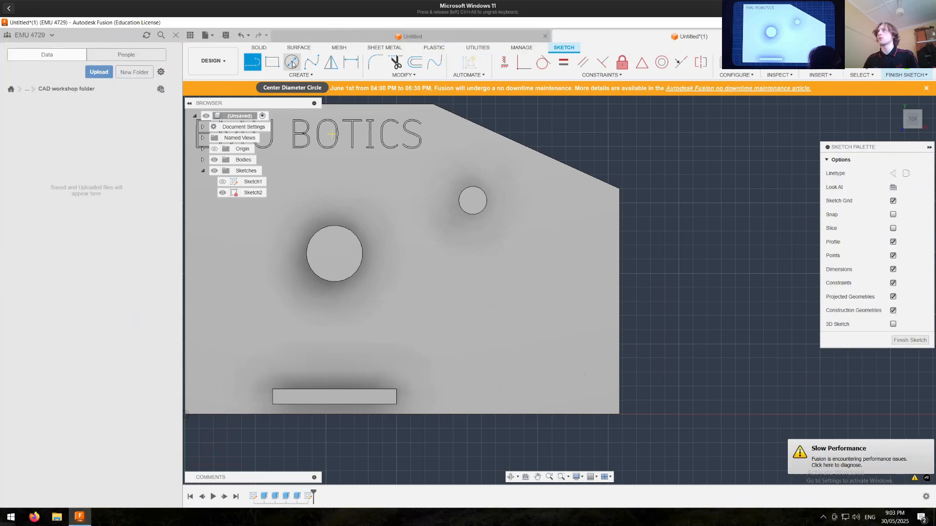
{"action": "left_click", "coordinate": [292, 63]}
{"action": "left_click", "coordinate": [486, 319]}
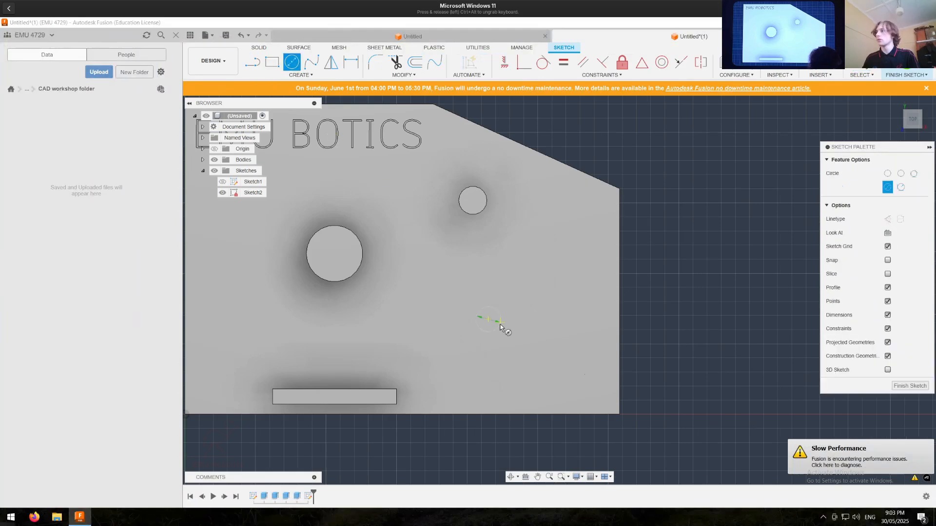
{"action": "left_click", "coordinate": [496, 321]}
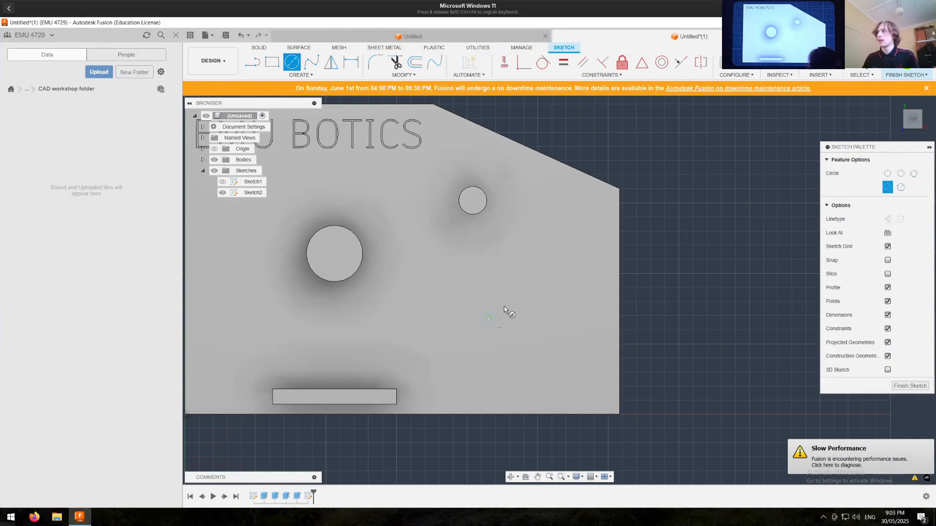
{"action": "left_click", "coordinate": [517, 330]}
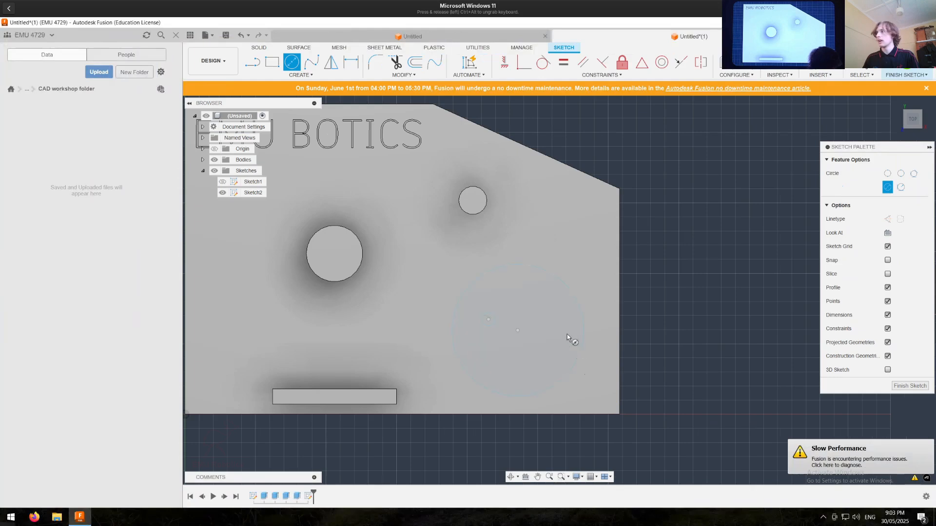
{"action": "key", "text": "Escape"}
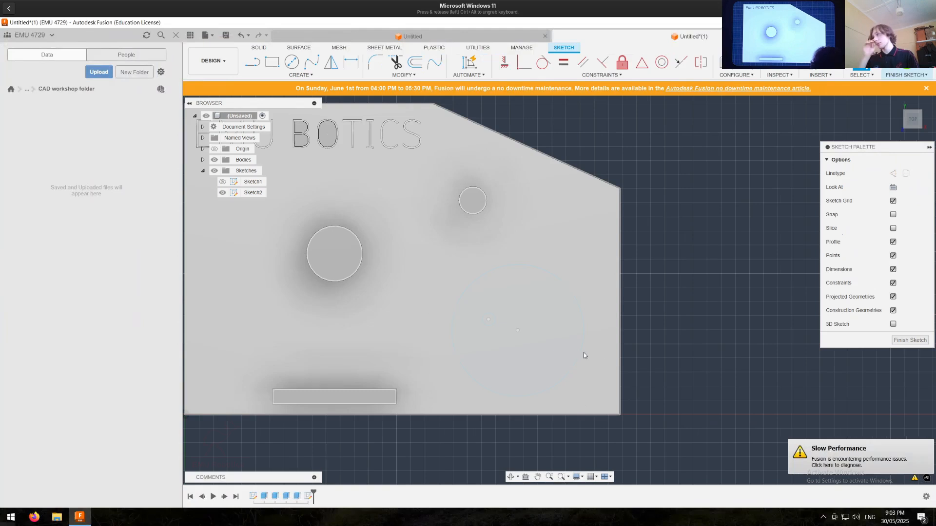
Step: Try outlining a cutout near the plate's lower-right corner with a vertical line and further connected segments
{"action": "left_click", "coordinate": [294, 75]}
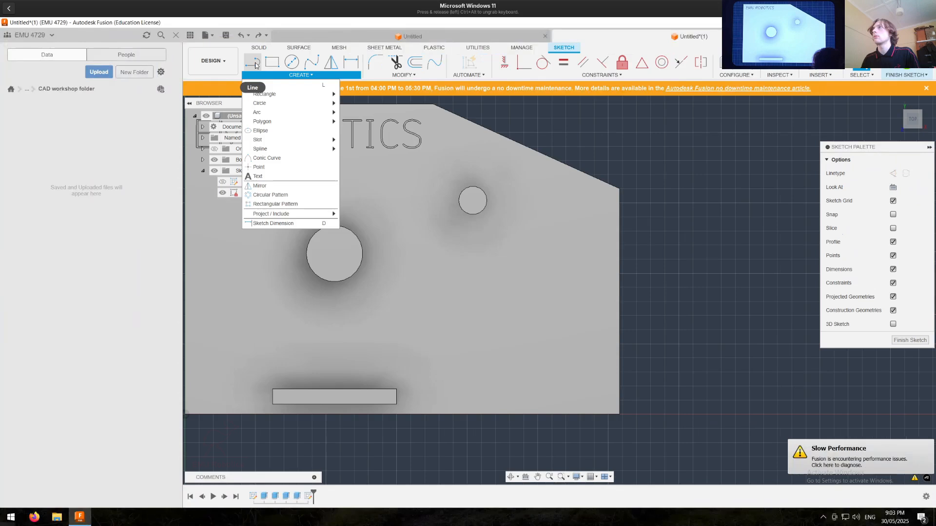
{"action": "left_click", "coordinate": [258, 86]}
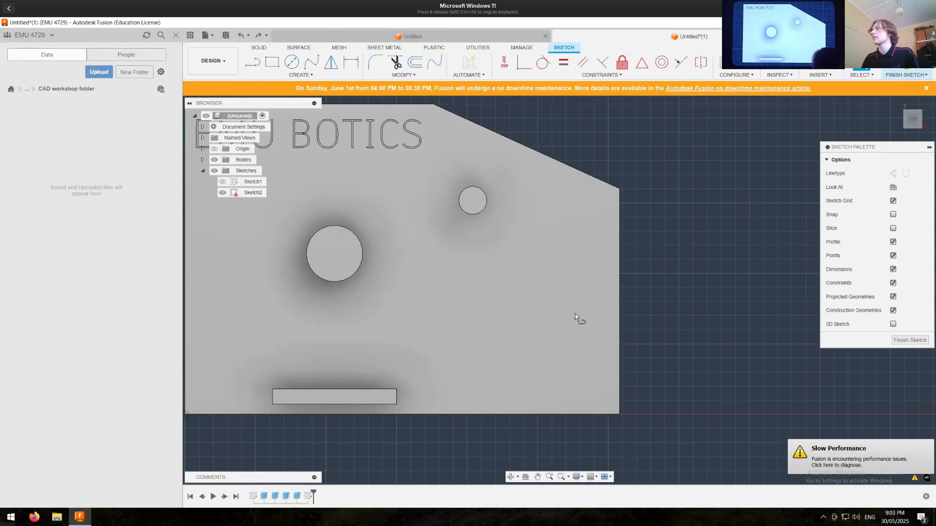
{"action": "left_click", "coordinate": [295, 75]}
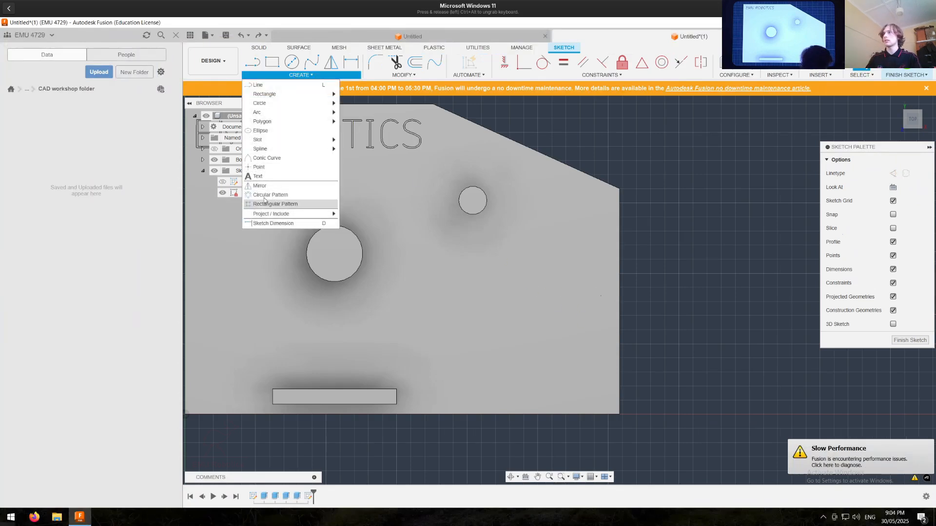
{"action": "left_click", "coordinate": [257, 85]}
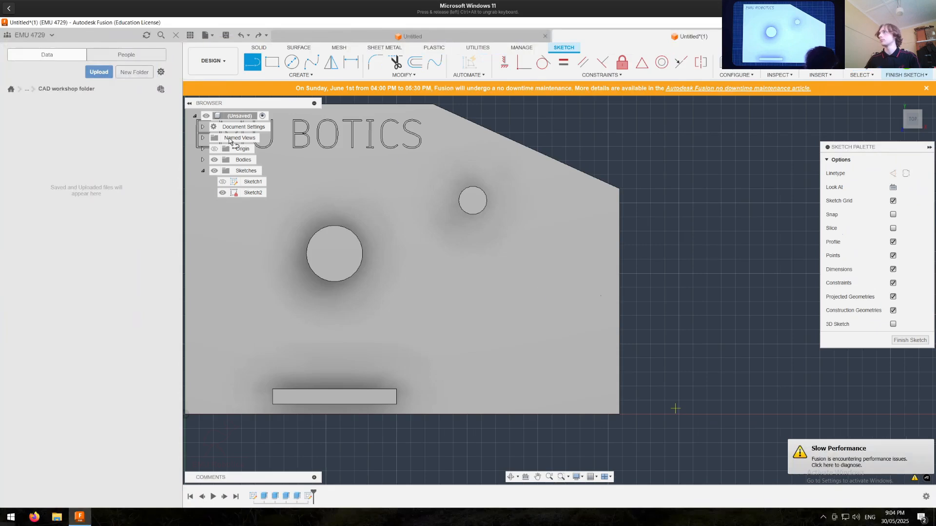
{"action": "scroll", "coordinate": [596, 356], "scroll_direction": "up", "scroll_amount": 1}
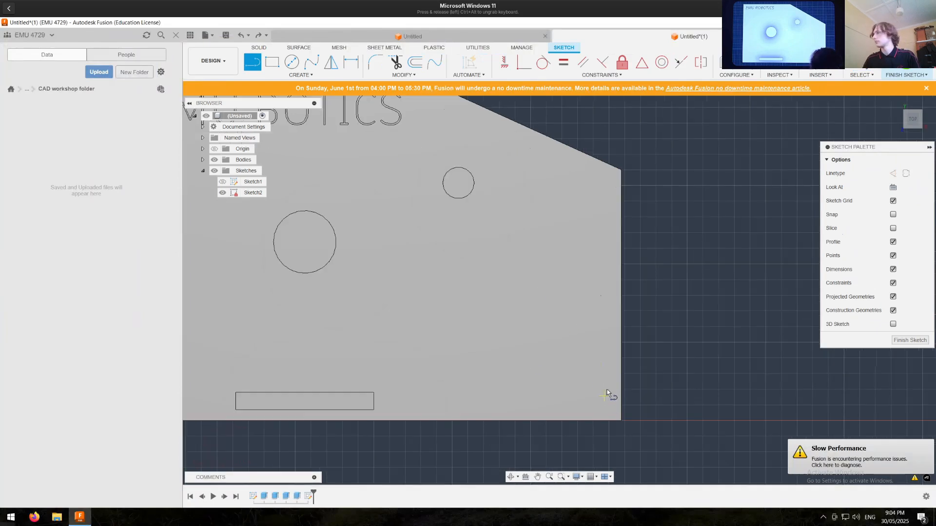
{"action": "left_click", "coordinate": [606, 388]}
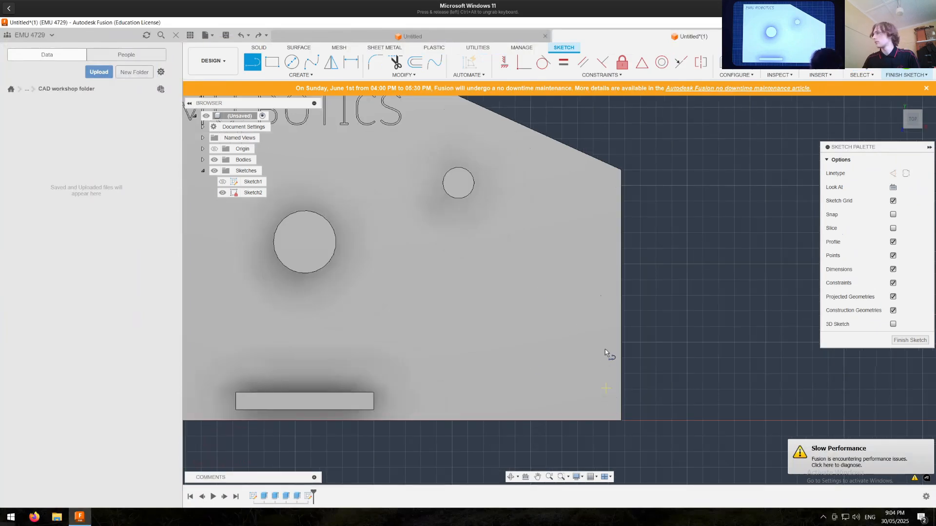
{"action": "left_click", "coordinate": [607, 322]}
{"action": "left_click_drag", "start_coordinate": [583, 333], "coordinate": [591, 322]}
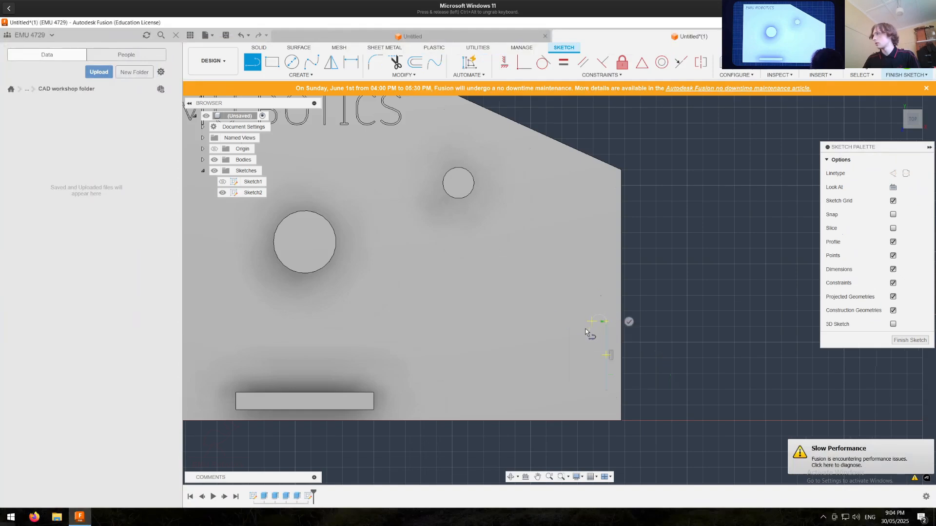
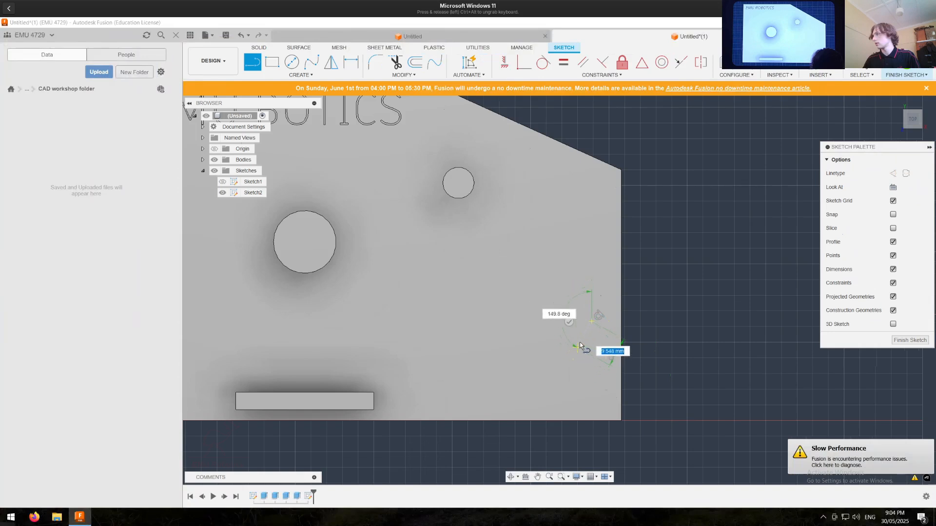
{"action": "scroll", "coordinate": [580, 344], "scroll_direction": "up", "scroll_amount": 4}
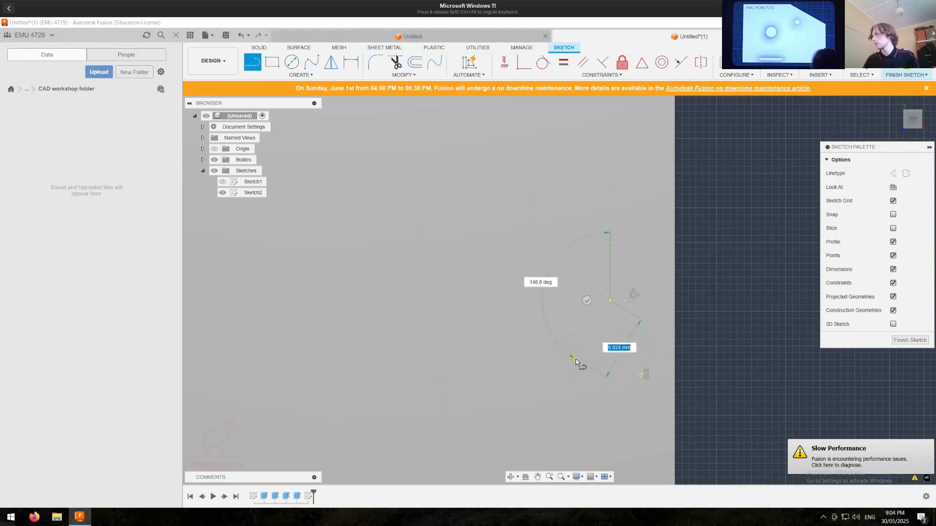
{"action": "left_click", "coordinate": [579, 361]}
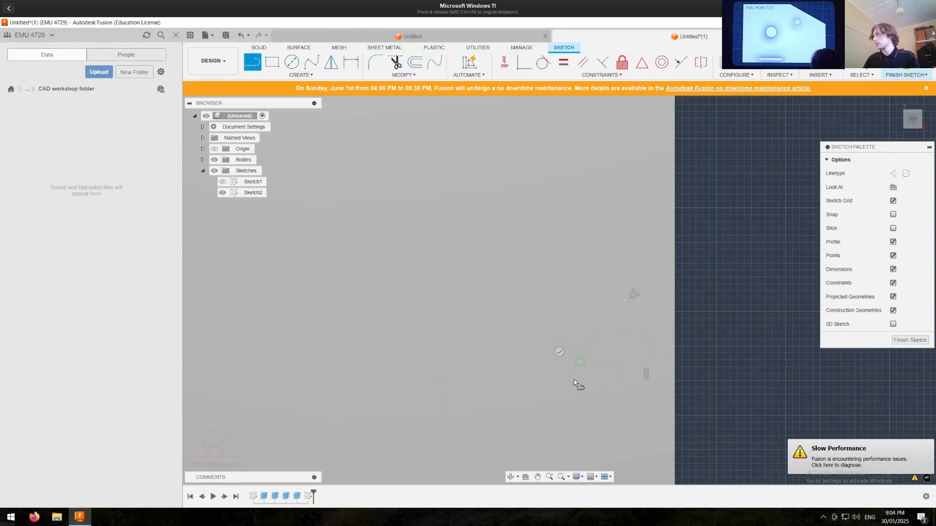
{"action": "left_click", "coordinate": [545, 382]}
{"action": "key", "text": "Escape"}
{"action": "scroll", "coordinate": [520, 358], "scroll_direction": "down", "scroll_amount": 1}
{"action": "scroll", "coordinate": [500, 346], "scroll_direction": "down", "scroll_amount": 1}
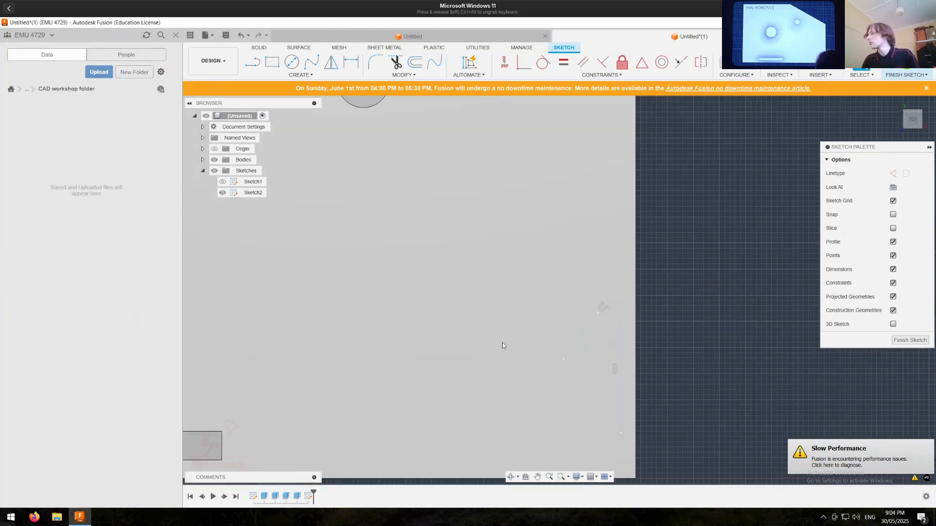
{"action": "scroll", "coordinate": [503, 346], "scroll_direction": "down", "scroll_amount": 2}
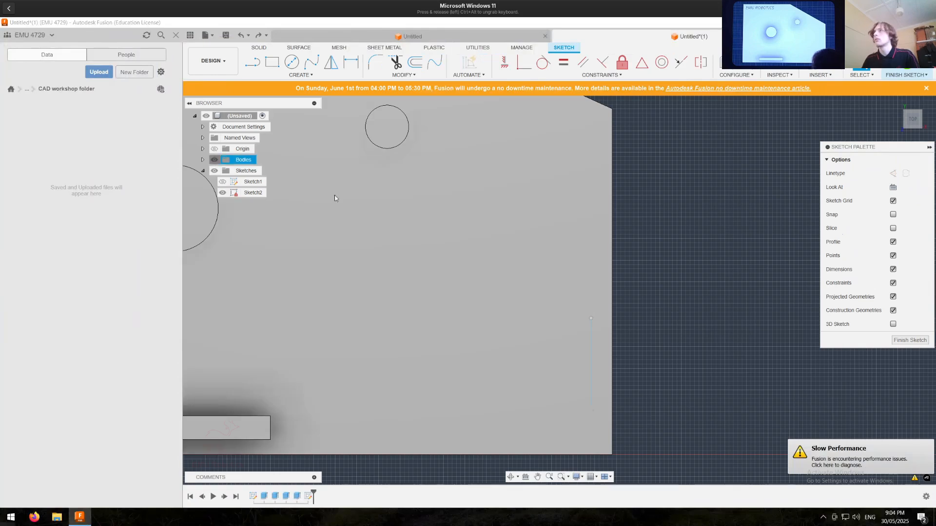
Step: With the bodies hidden, sketch a triangle with a vertical right side and join its open ends with a Coincident constraint
{"action": "key", "text": "l"}
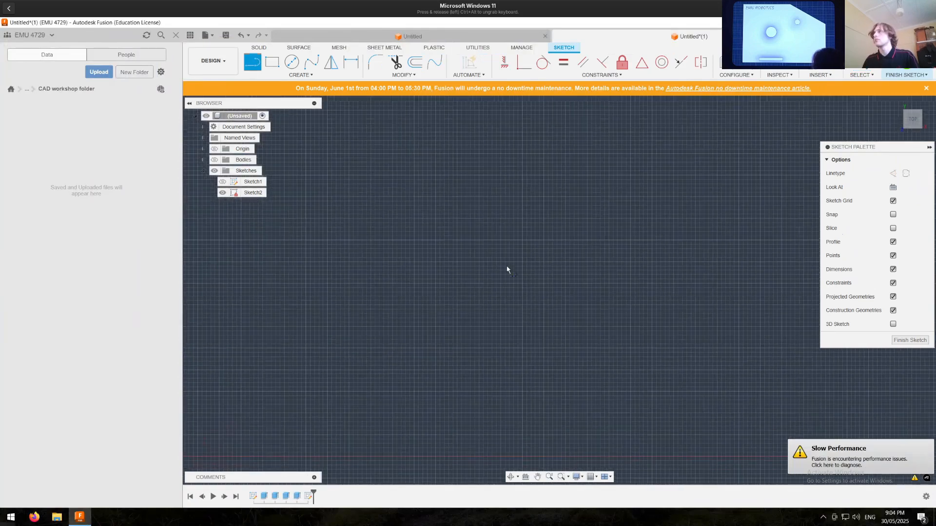
{"action": "left_click", "coordinate": [490, 315]}
{"action": "left_click", "coordinate": [489, 242]}
{"action": "left_click", "coordinate": [435, 272]}
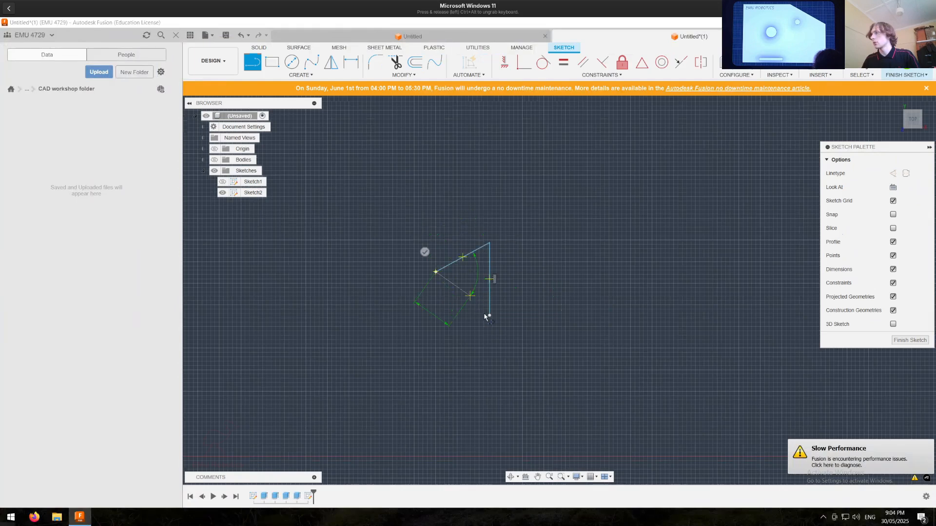
{"action": "left_click", "coordinate": [480, 295]}
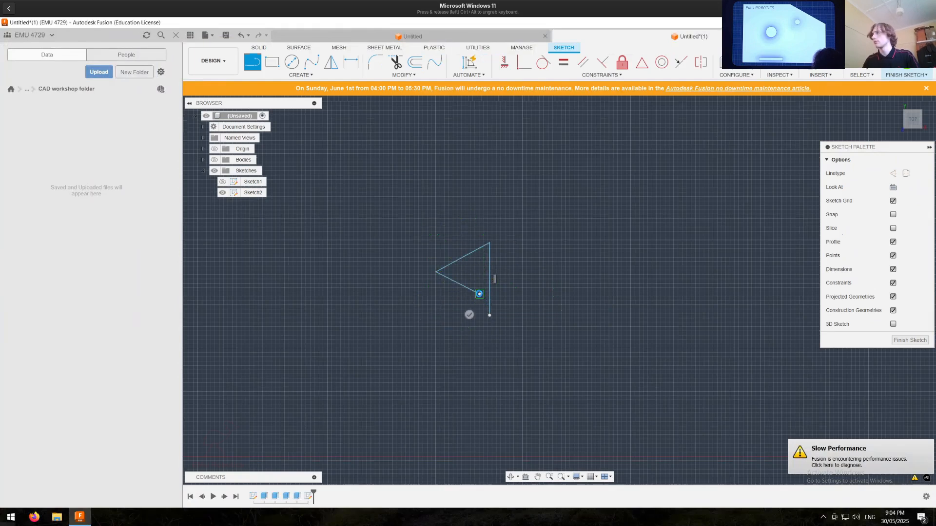
{"action": "key", "text": "Escape"}
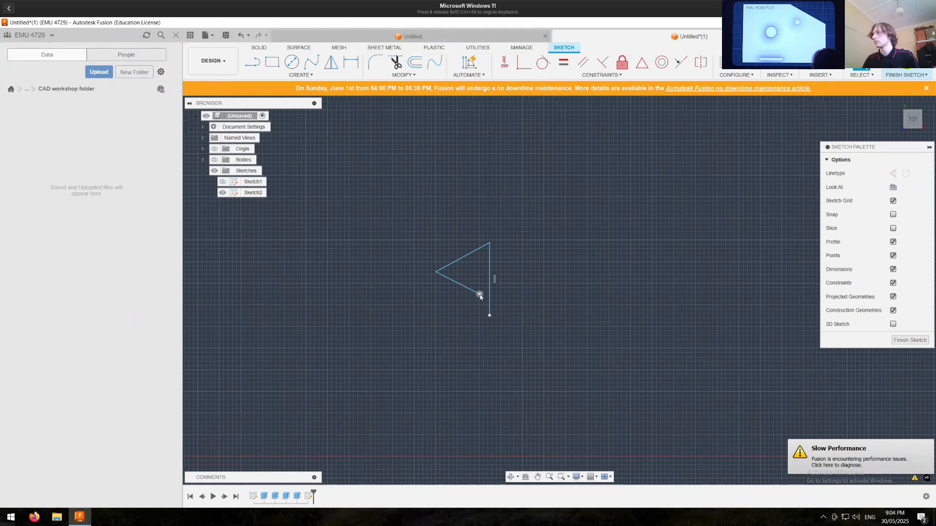
{"action": "left_click", "coordinate": [489, 316]}
{"action": "left_click", "coordinate": [529, 69]}
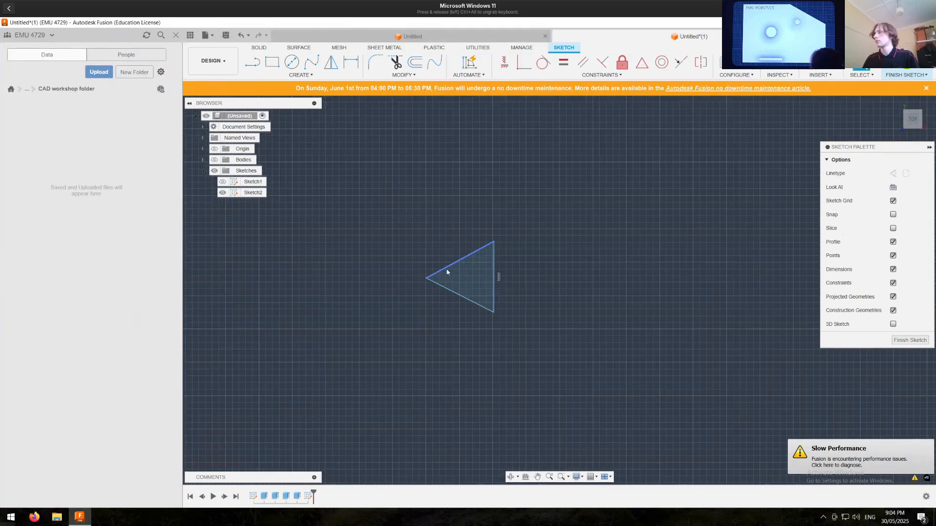
{"action": "left_click", "coordinate": [447, 270]}
{"action": "key", "text": "d"}
{"action": "left_click", "coordinate": [445, 284]}
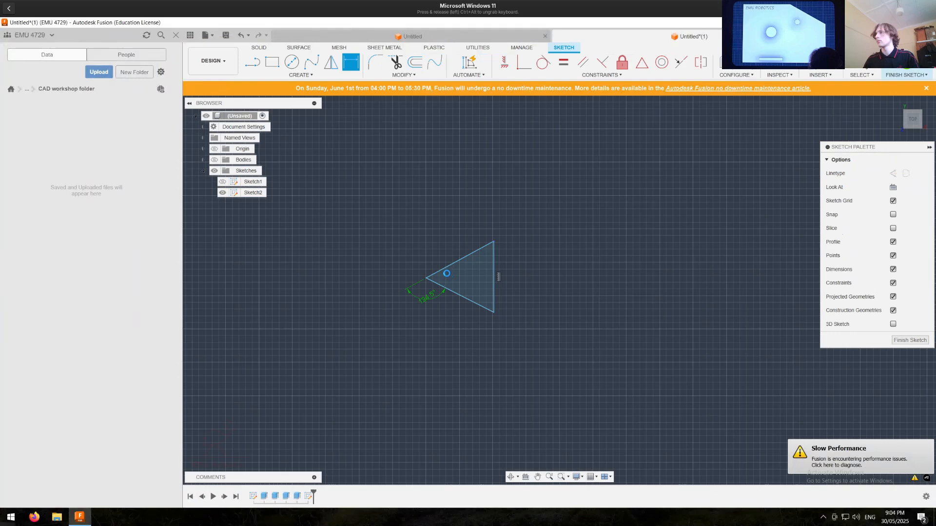
{"action": "key", "text": "Escape"}
Step: Make all three sides of the triangle the same length with an Equal constraint
{"action": "left_click", "coordinate": [445, 269]}
{"action": "left_click", "coordinate": [444, 288], "text": "shift"}
{"action": "left_click", "coordinate": [495, 267], "text": "shift"}
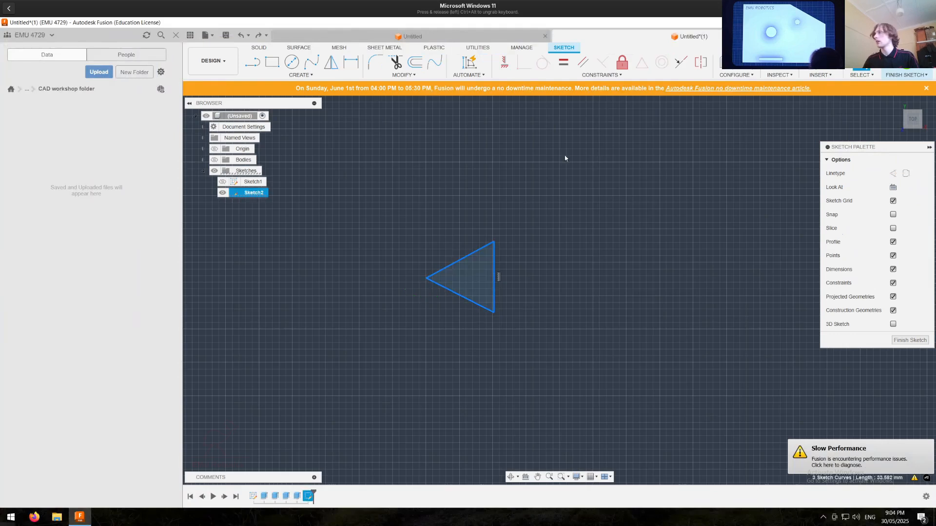
{"action": "left_click", "coordinate": [566, 64]}
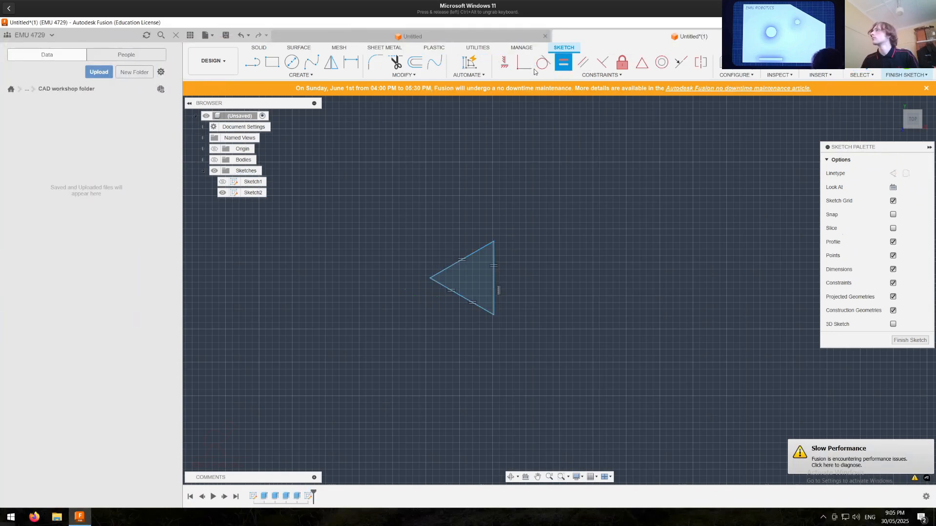
{"action": "key", "text": "Escape"}
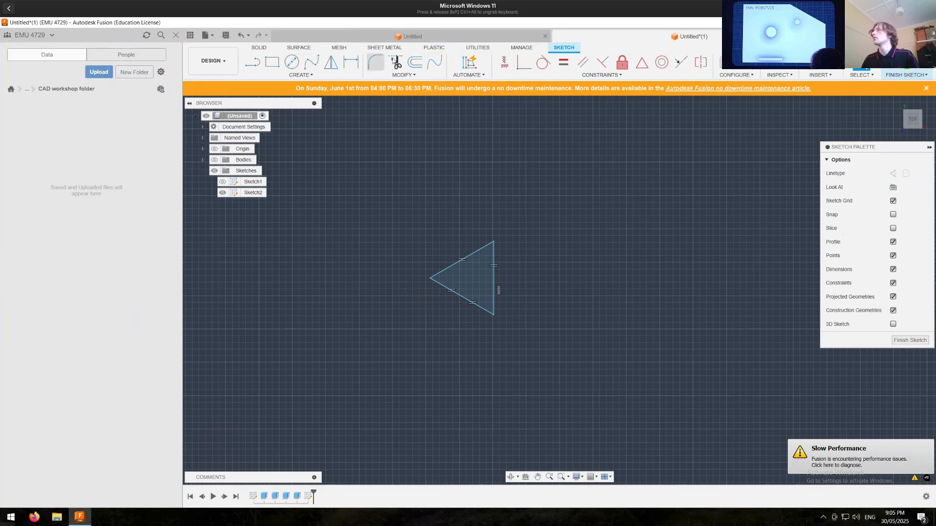
{"action": "left_click", "coordinate": [376, 66]}
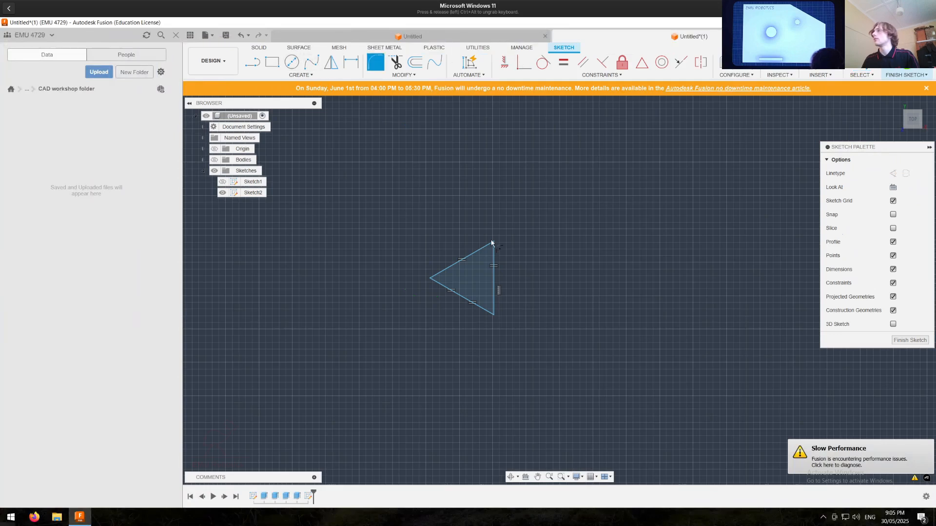
{"action": "left_click", "coordinate": [493, 243]}
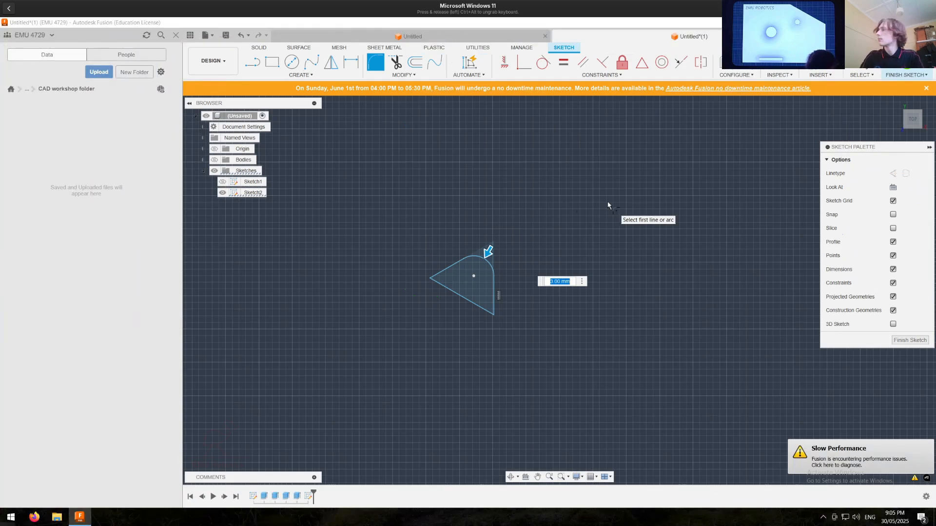
{"action": "key", "text": "Escape"}
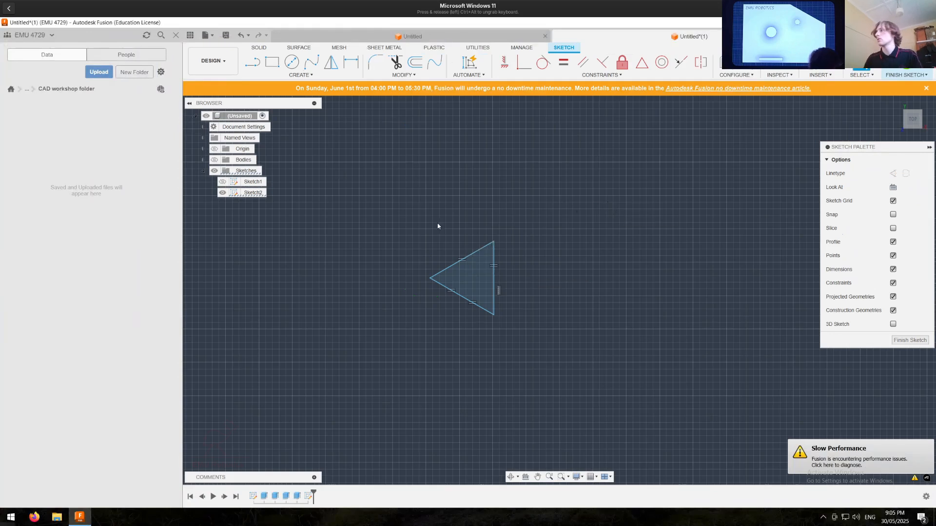
Step: With the bodies shown again, move the triangle outward so it lies beyond the plate's right edge
{"action": "scroll", "coordinate": [453, 308], "scroll_direction": "down", "scroll_amount": 5}
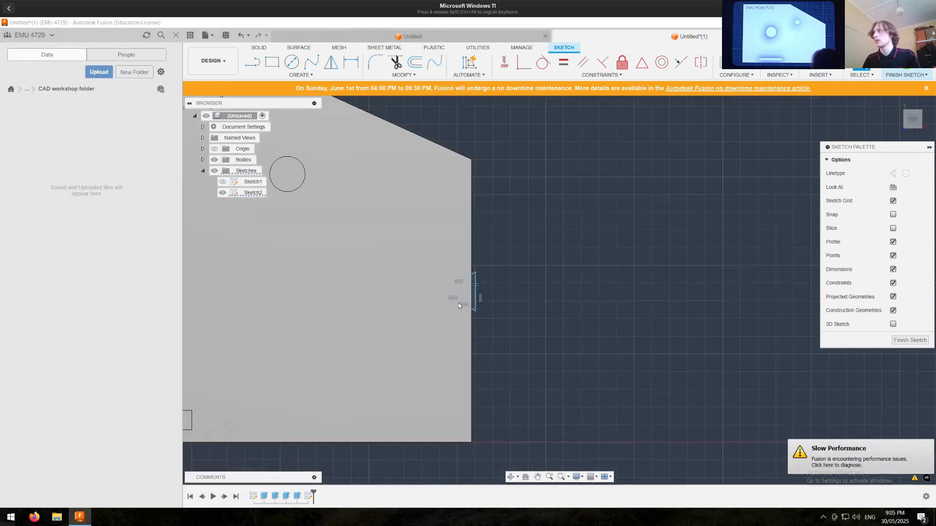
{"action": "scroll", "coordinate": [471, 302], "scroll_direction": "up", "scroll_amount": 3}
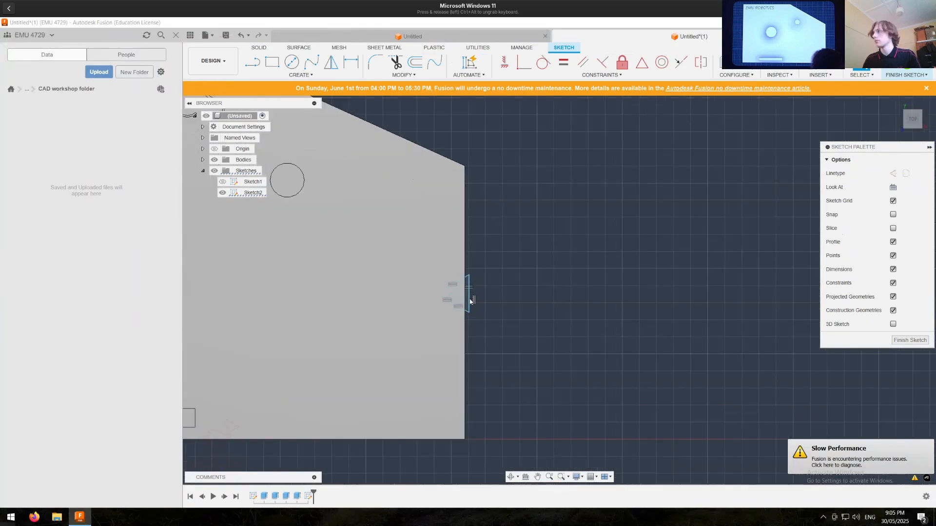
{"action": "mouse_move", "coordinate": [469, 300]}
{"action": "left_mouse_down"}
{"action": "mouse_move", "coordinate": [548, 303]}
{"action": "mouse_move", "coordinate": [540, 302]}
{"action": "left_mouse_up"}
Step: Round the triangle's upper corner with a 2 mm sketch fillet
{"action": "left_click", "coordinate": [378, 67]}
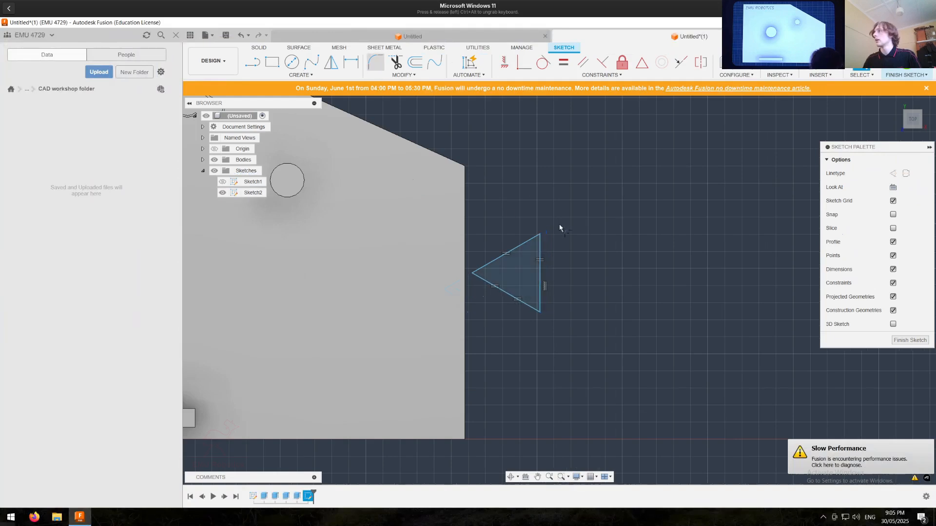
{"action": "left_click", "coordinate": [539, 235]}
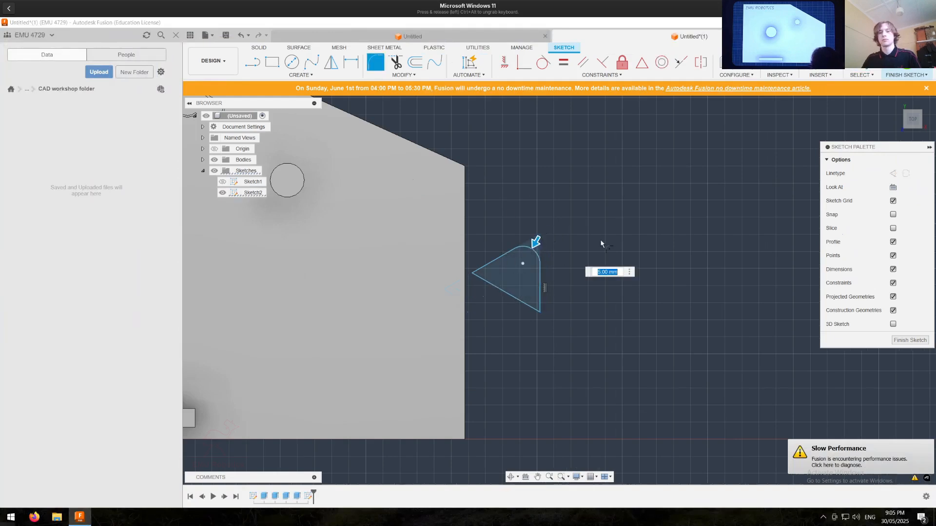
{"action": "type", "text": "3"}
{"action": "type", "text": "2"}
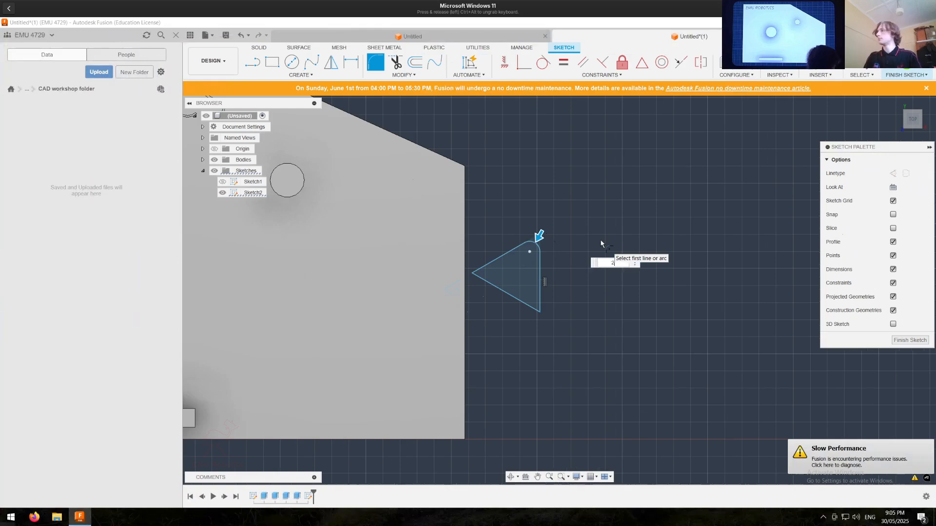
{"action": "key", "text": "Return"}
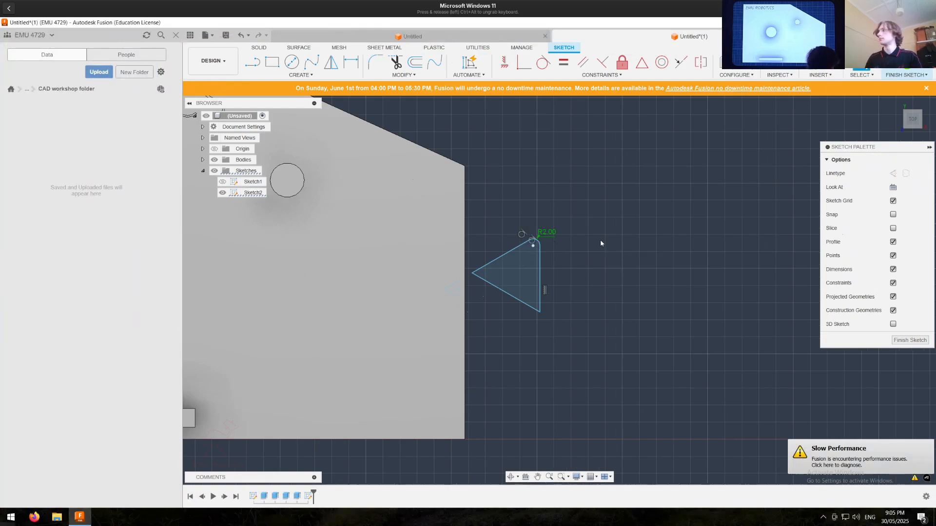
Step: Round the triangle's left corner with a 2 mm fillet and link its radius to the upper corner's radius dimension
{"action": "left_click", "coordinate": [375, 60]}
{"action": "left_click", "coordinate": [472, 272]}
{"action": "type", "text": "2"}
{"action": "key", "text": "BackSpace"}
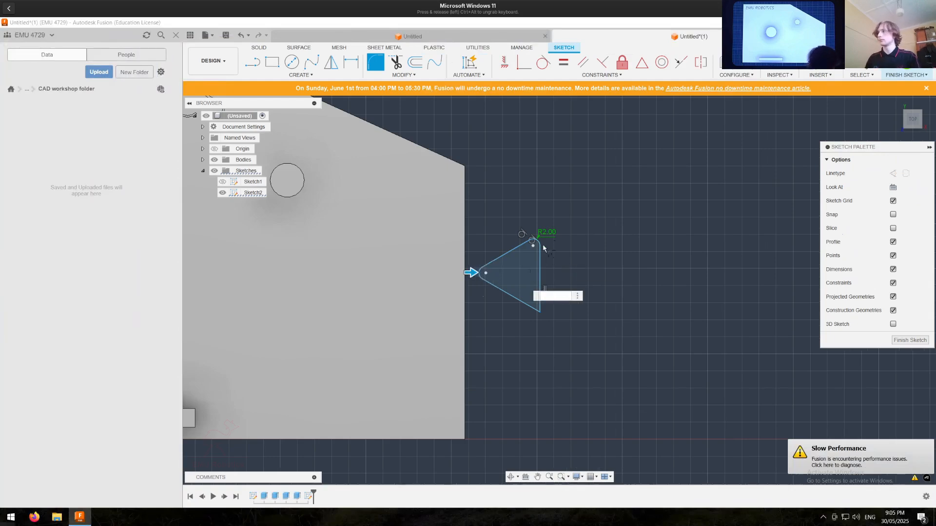
{"action": "key", "text": "Escape"}
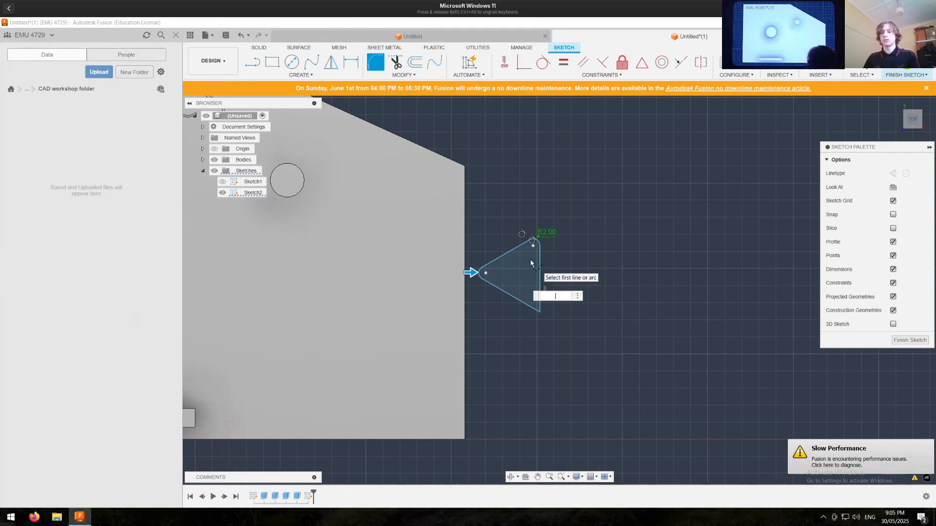
{"action": "key", "text": "Return"}
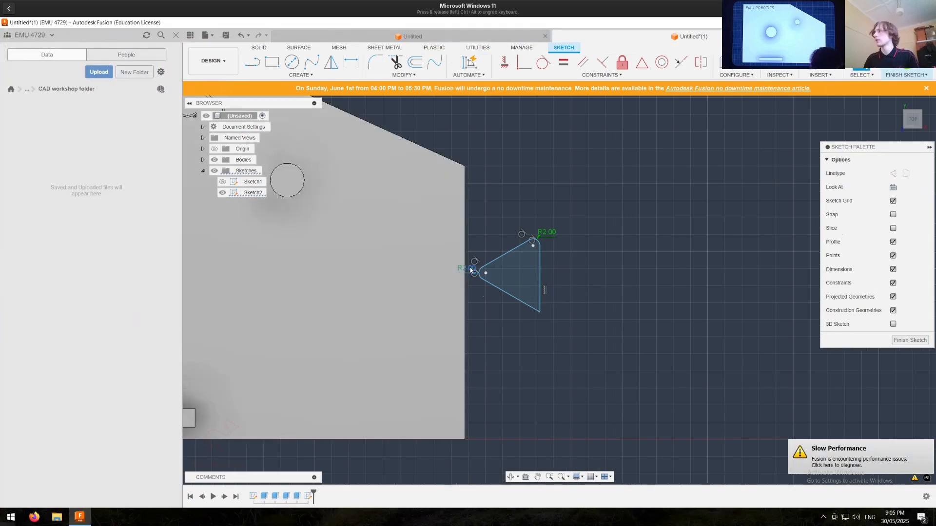
{"action": "double_click", "coordinate": [471, 269]}
{"action": "type", "text": "d25"}
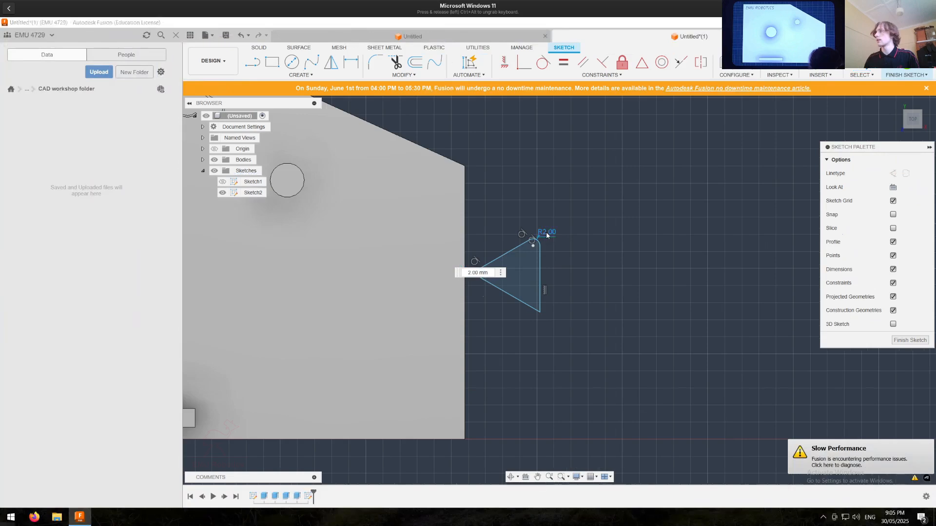
{"action": "key", "text": "Return"}
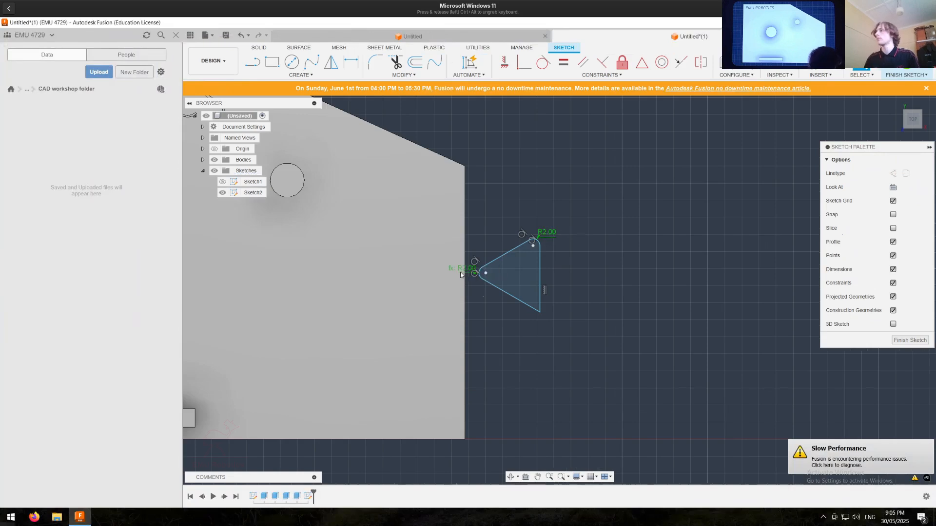
Step: Fillet the triangle's lower corner and link its radius to the upper corner's radius dimension
{"action": "left_click", "coordinate": [372, 65]}
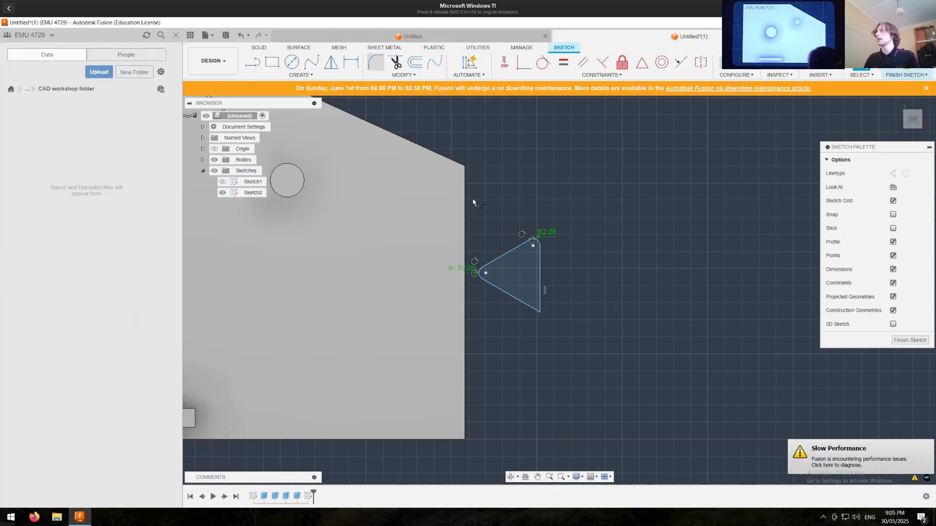
{"action": "left_click", "coordinate": [539, 314]}
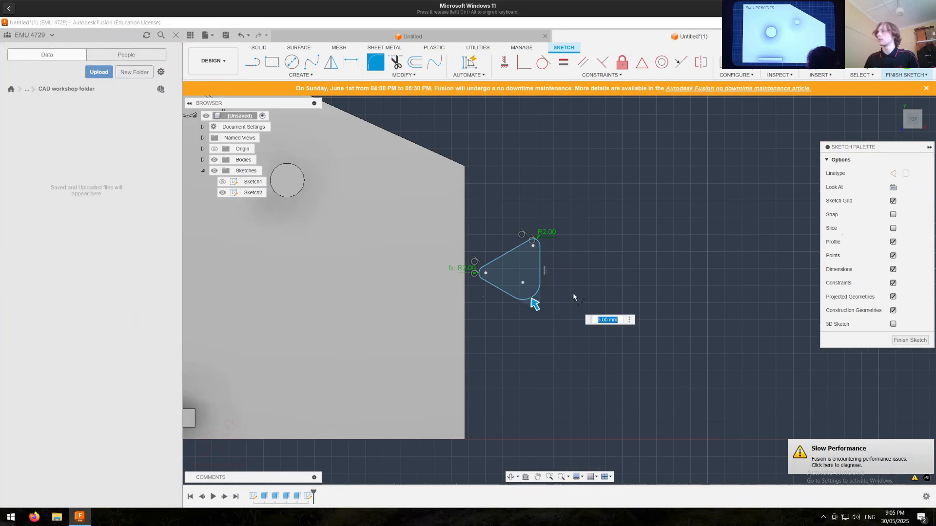
{"action": "key", "text": "Return"}
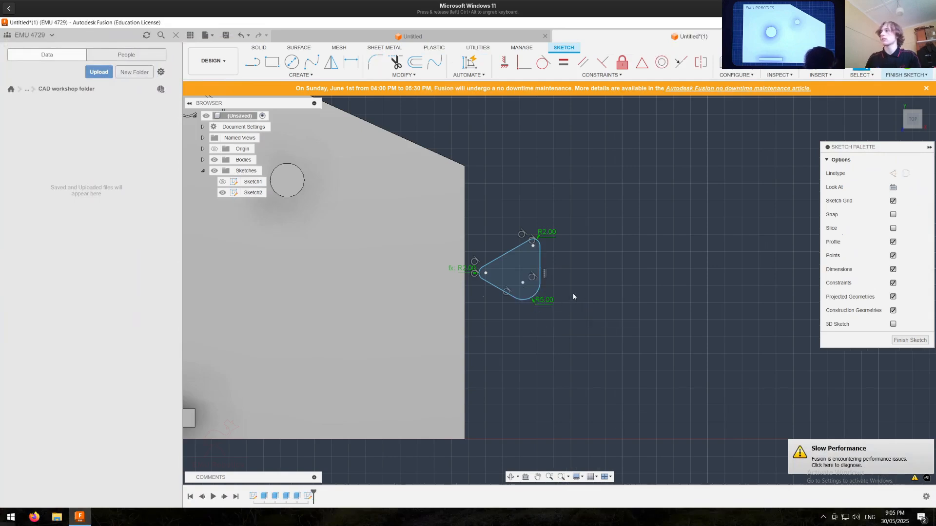
{"action": "double_click", "coordinate": [544, 301]}
{"action": "type", "text": "25"}
{"action": "key", "text": "Return"}
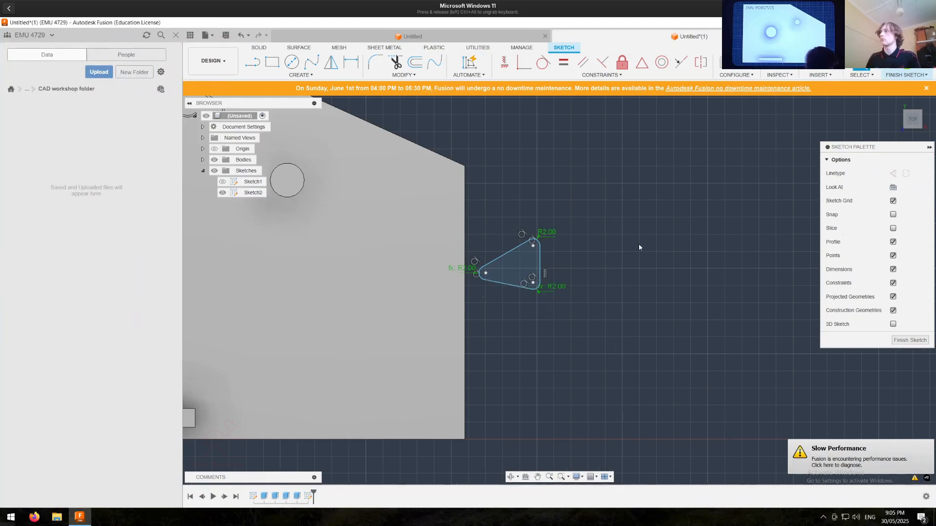
Step: Restore equal side lengths on the rounded triangle by applying an Equal constraint to its straight sides
{"action": "left_click", "coordinate": [501, 287]}
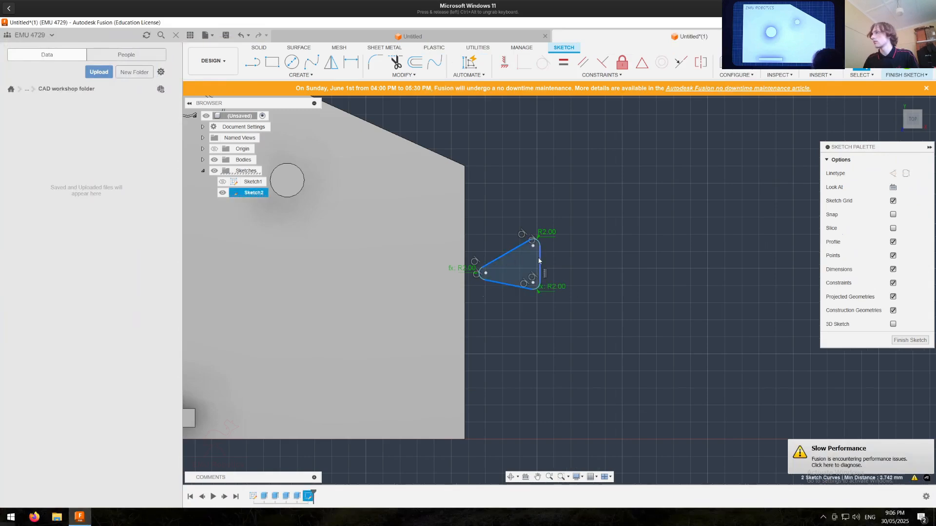
{"action": "left_click", "coordinate": [564, 62]}
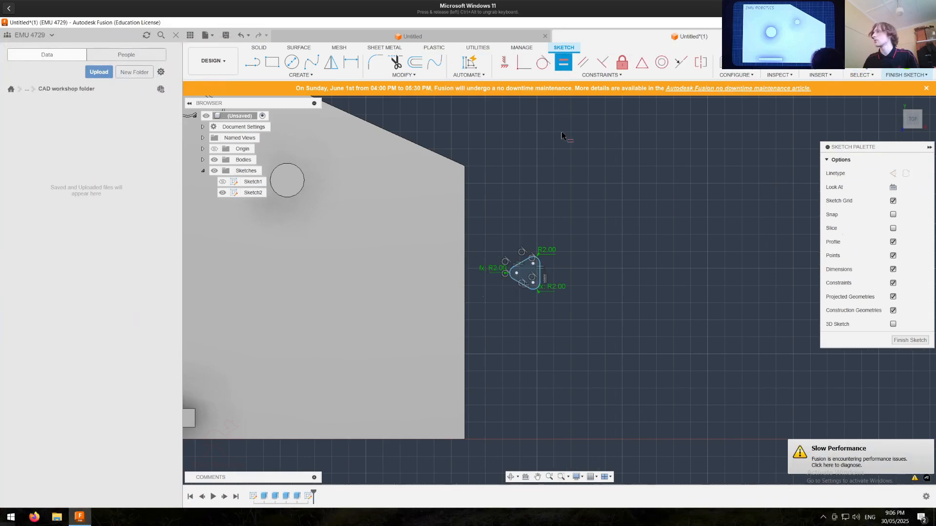
{"action": "key", "text": "Escape"}
Step: Resize the rounded triangle freehand by its corner points and place it farther out from the plate's right edge
{"action": "left_click_drag", "start_coordinate": [516, 273], "coordinate": [474, 266]}
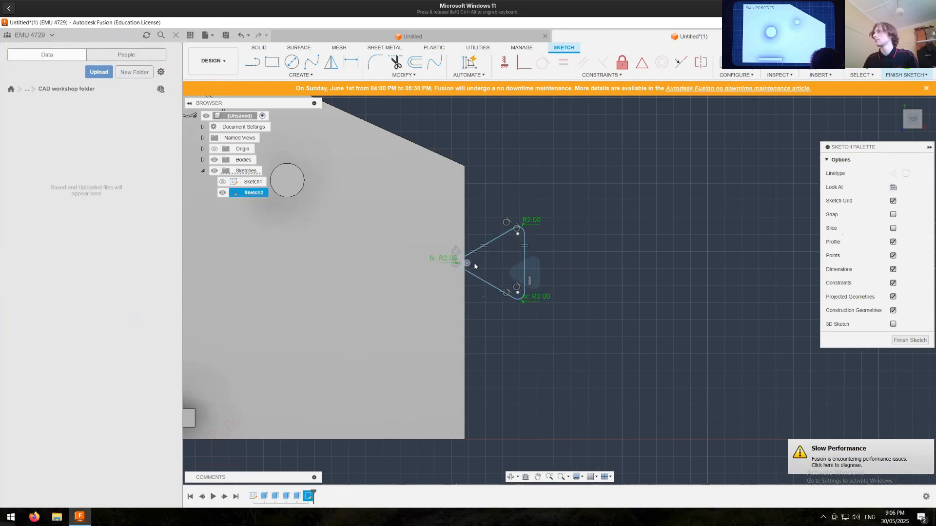
{"action": "scroll", "coordinate": [488, 255], "scroll_direction": "down", "scroll_amount": 2}
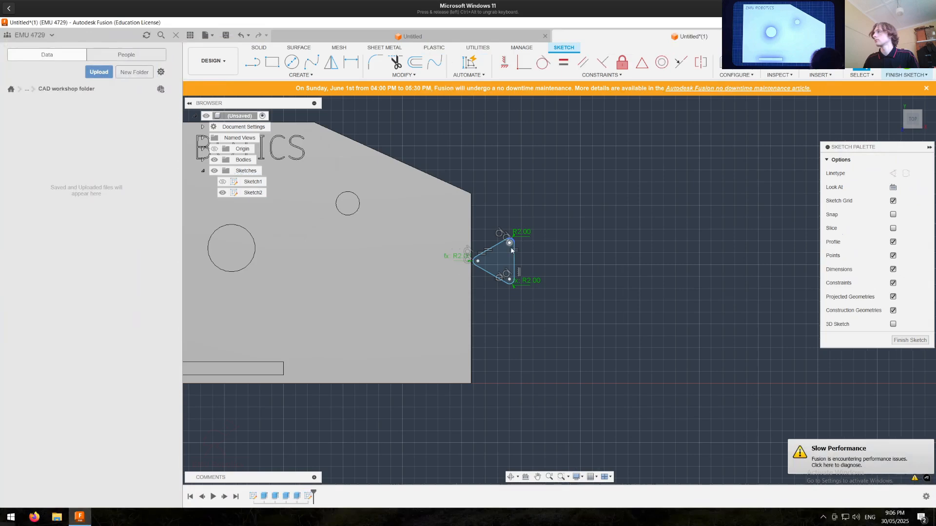
{"action": "mouse_move", "coordinate": [510, 235]}
{"action": "left_mouse_down"}
{"action": "mouse_move", "coordinate": [518, 209]}
{"action": "mouse_move", "coordinate": [590, 236]}
{"action": "mouse_move", "coordinate": [571, 291]}
{"action": "left_mouse_up"}
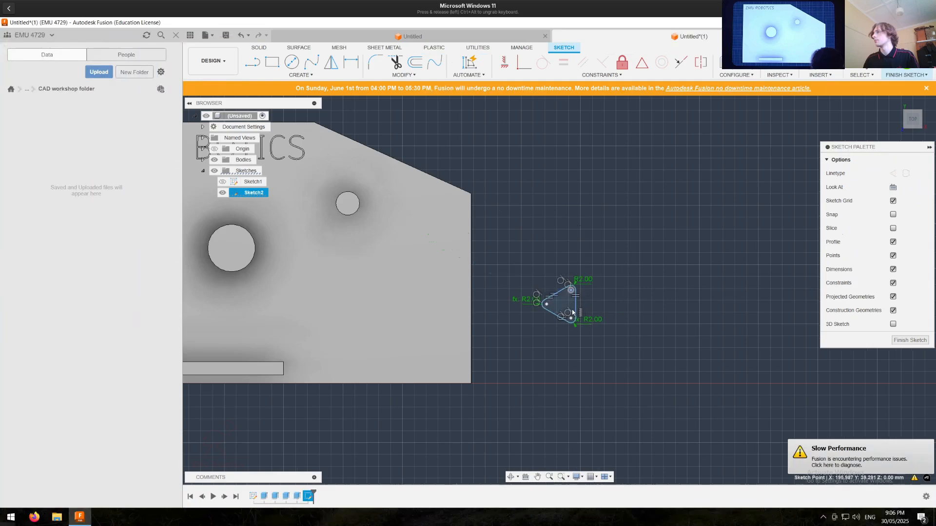
Step: Create a rectangular pattern of the whole rounded triangle with three instances spread upward over a 49 mm extent
{"action": "scroll", "coordinate": [571, 308], "scroll_direction": "up", "scroll_amount": 3}
{"action": "middle_click_drag", "start_coordinate": [549, 236], "coordinate": [511, 224]}
{"action": "left_click_drag", "start_coordinate": [470, 228], "coordinate": [553, 351]}
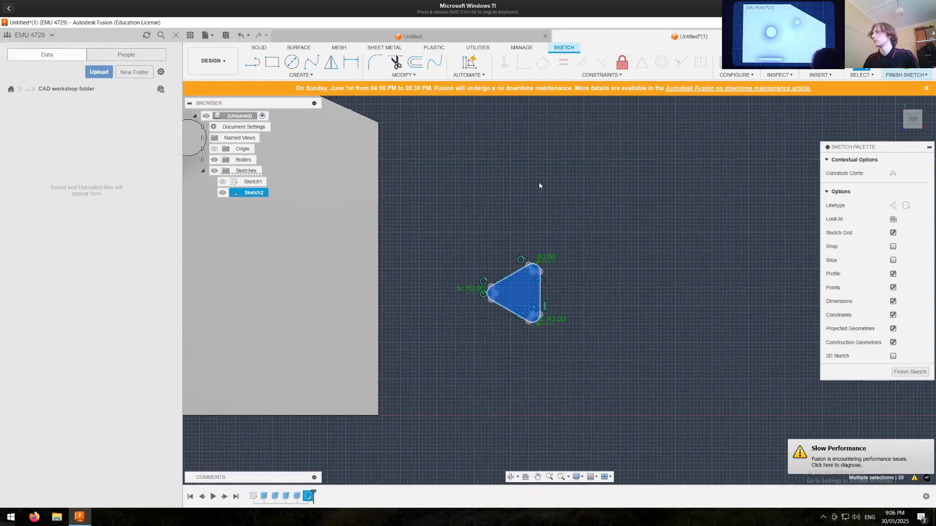
{"action": "left_click", "coordinate": [300, 75]}
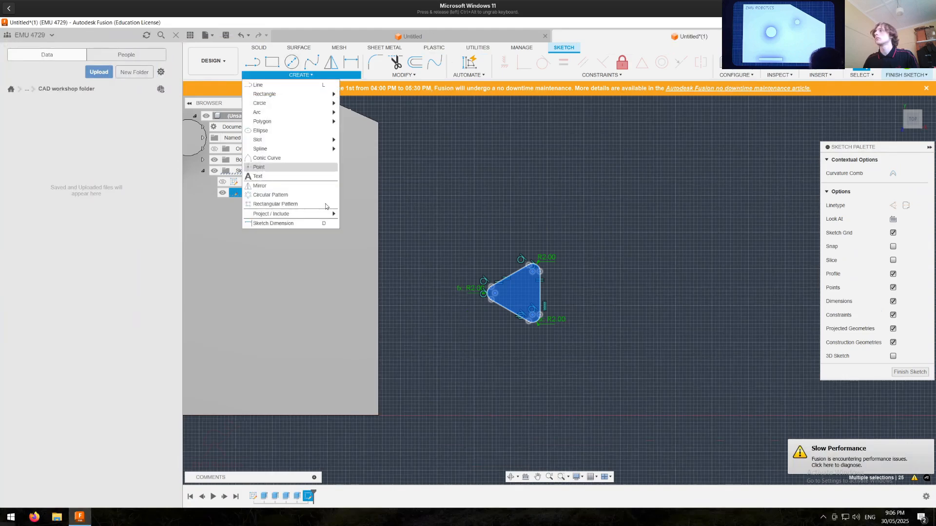
{"action": "left_click", "coordinate": [274, 204]}
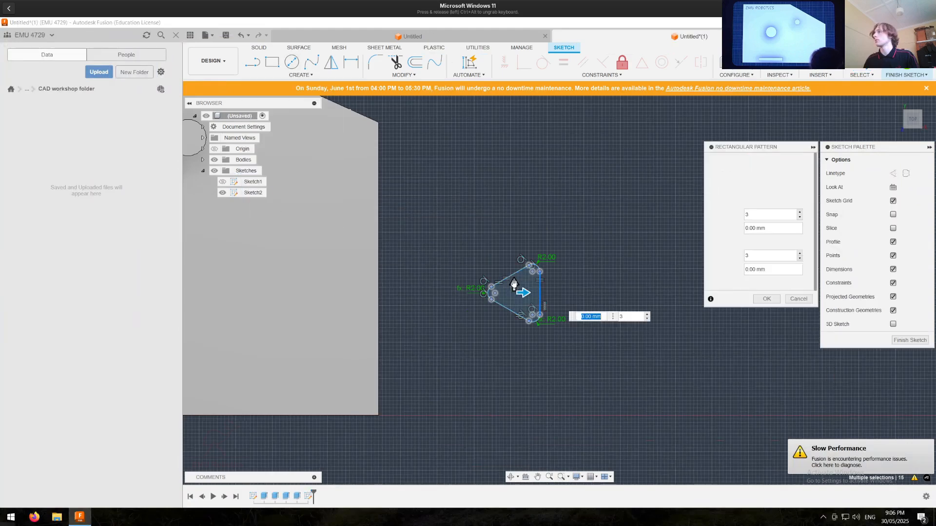
{"action": "left_click_drag", "start_coordinate": [514, 270], "coordinate": [515, 104]}
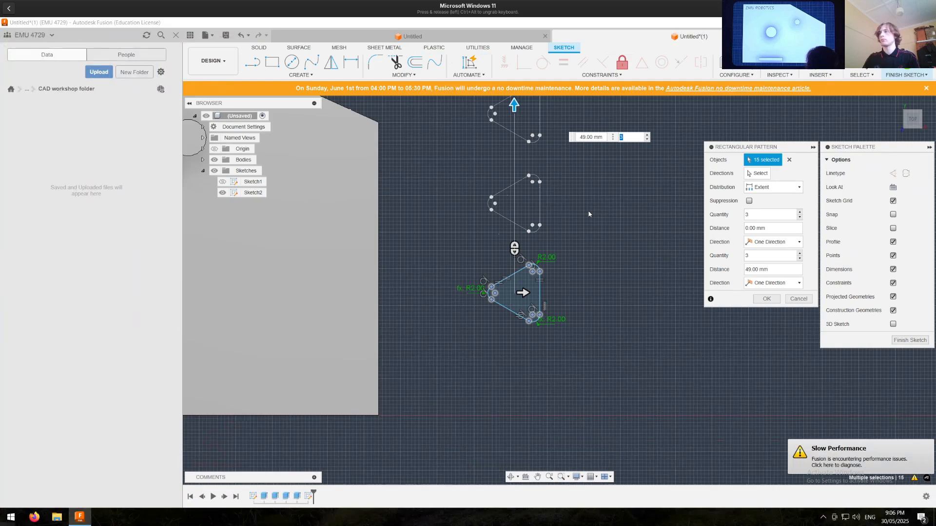
{"action": "key", "text": "Return"}
Step: Draw a vertical line about 33 mm long to the right of the triangle column and convert it to construction geometry
{"action": "middle_click_drag", "start_coordinate": [564, 221], "coordinate": [515, 274]}
{"action": "left_click_drag", "start_coordinate": [433, 121], "coordinate": [522, 368]}
{"action": "left_click", "coordinate": [253, 63]}
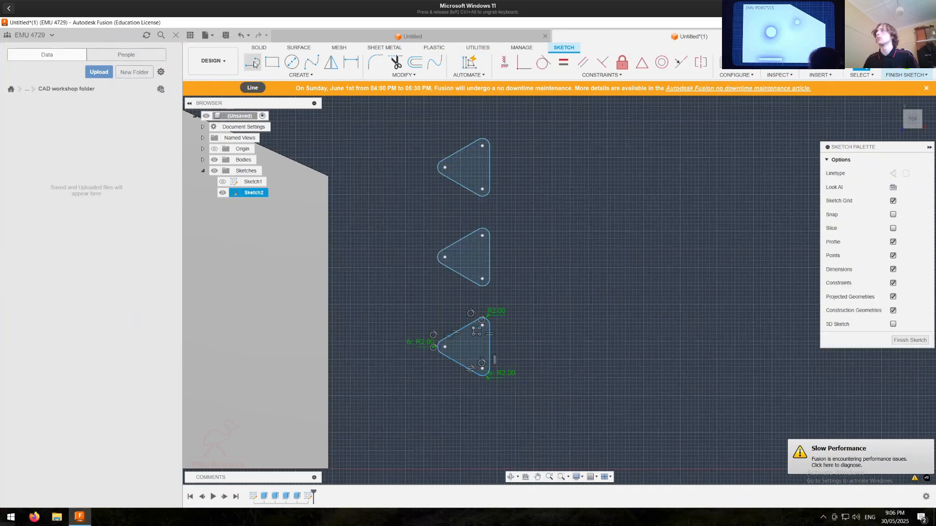
{"action": "left_click", "coordinate": [541, 286]}
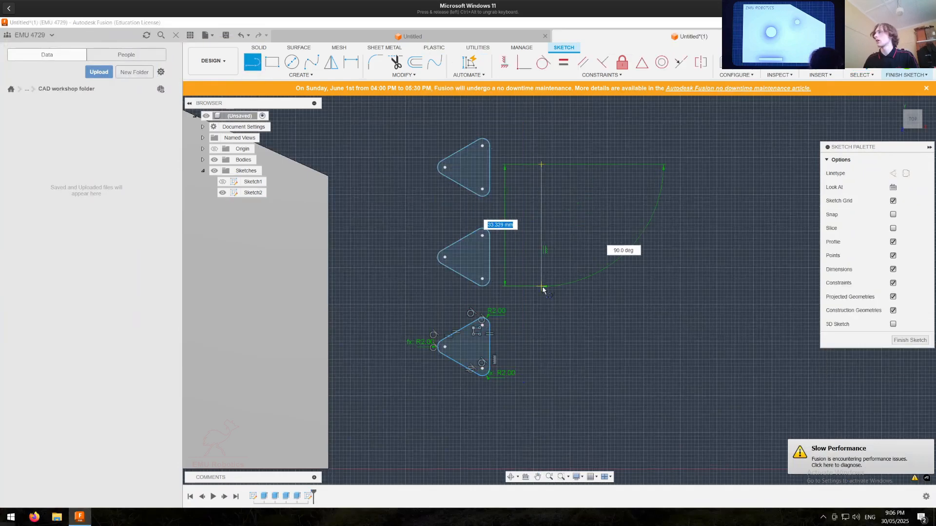
{"action": "key", "text": "Escape"}
{"action": "left_click", "coordinate": [540, 193]}
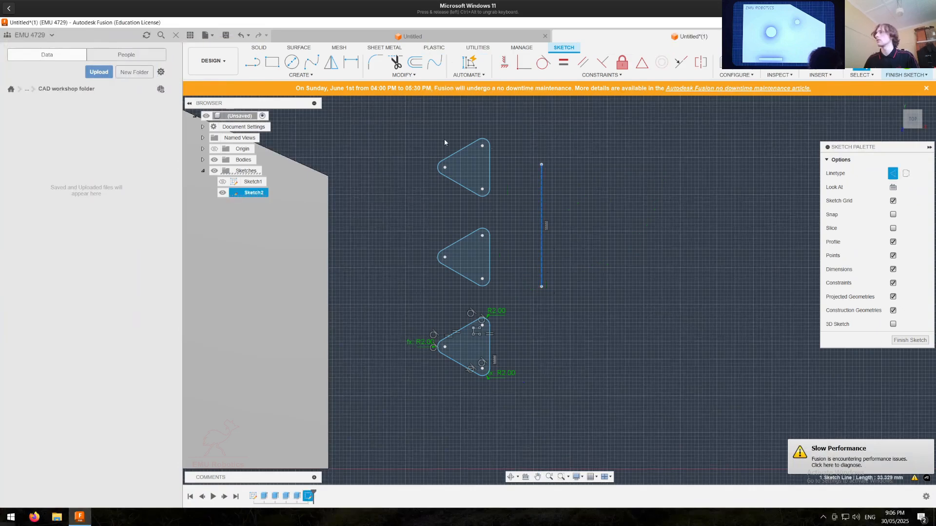
Step: Mirror the column of three rounded triangles across the vertical construction line
{"action": "left_click_drag", "start_coordinate": [415, 116], "coordinate": [507, 397]}
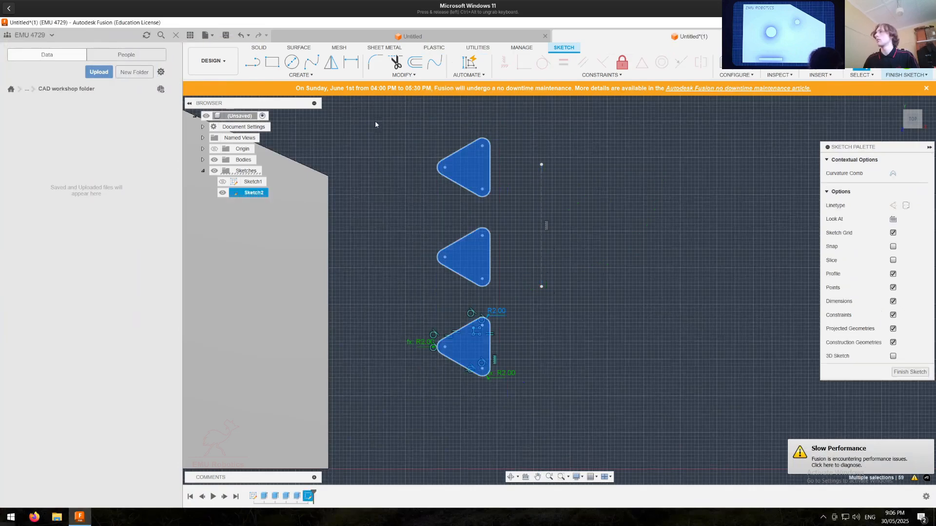
{"action": "left_click", "coordinate": [331, 62]}
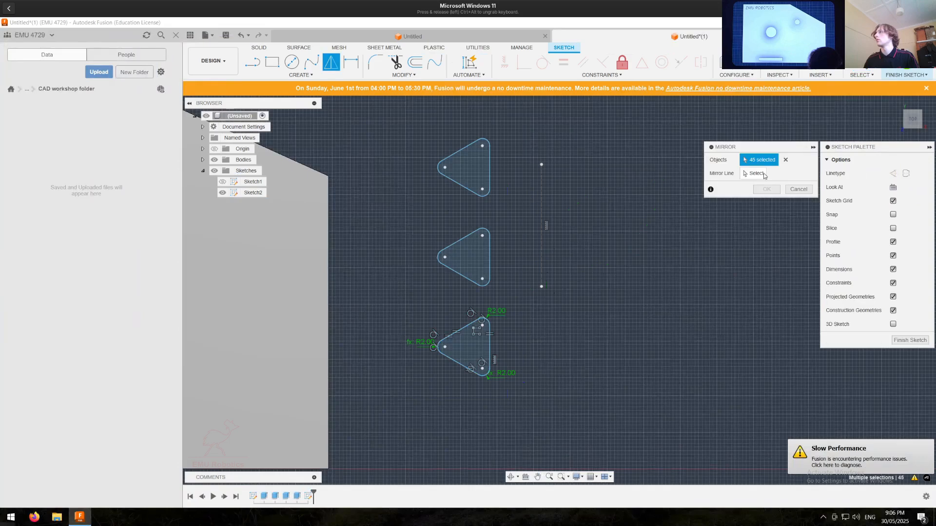
{"action": "left_click", "coordinate": [541, 198]}
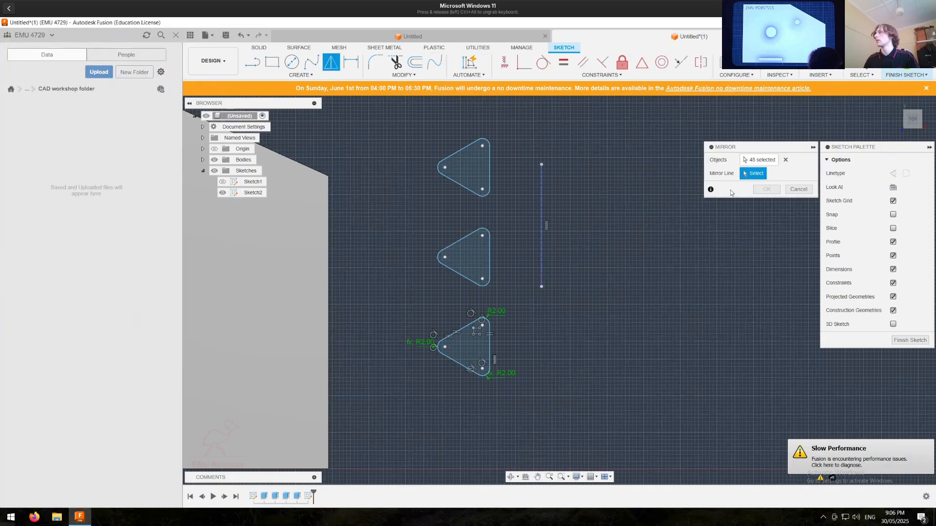
{"action": "left_click", "coordinate": [767, 189]}
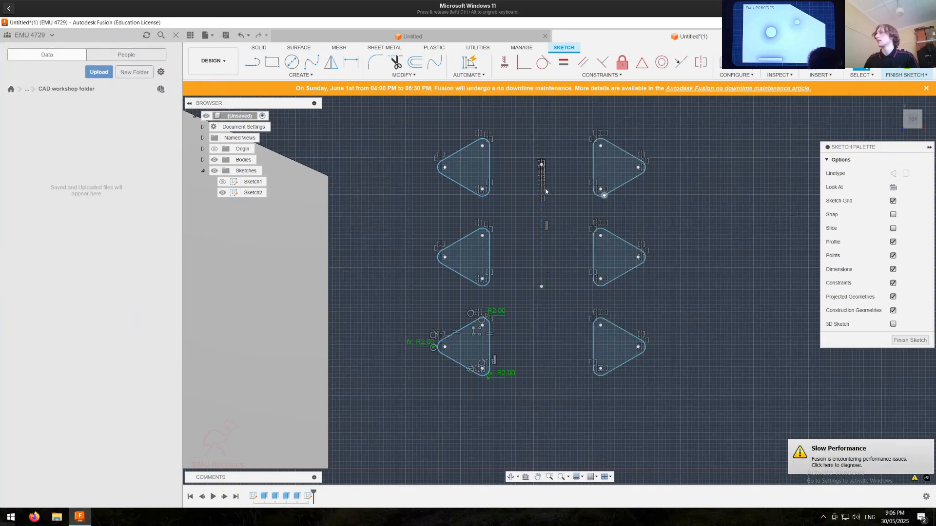
Step: Move the mirrored column of three triangles freehand farther to the right with Move/Copy
{"action": "middle_click_drag", "start_coordinate": [548, 202], "coordinate": [516, 220]}
{"action": "left_click_drag", "start_coordinate": [544, 136], "coordinate": [624, 414]}
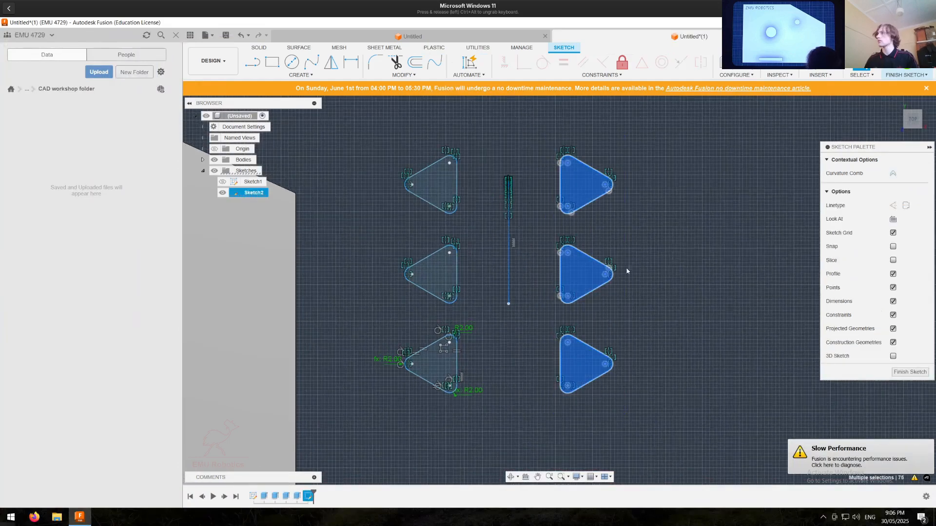
{"action": "key", "text": "m"}
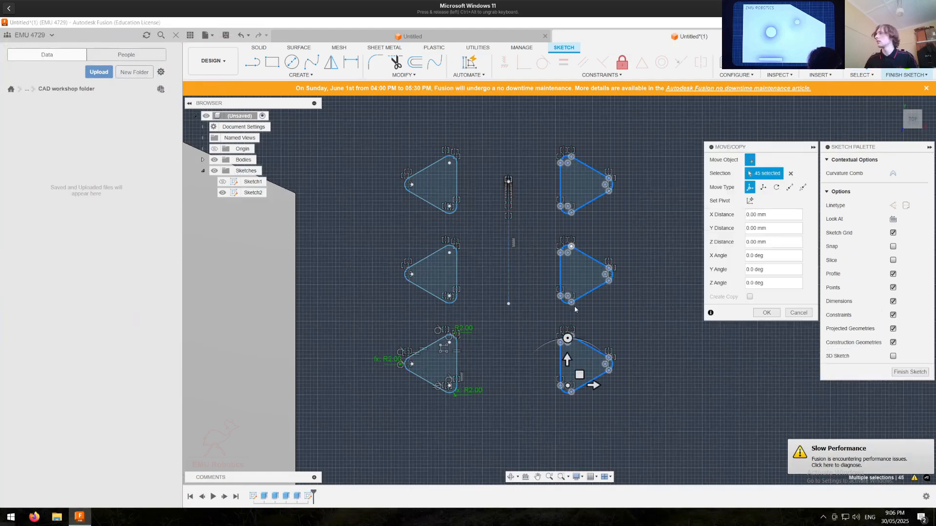
{"action": "left_click_drag", "start_coordinate": [595, 385], "coordinate": [680, 377]}
{"action": "key", "text": "Return"}
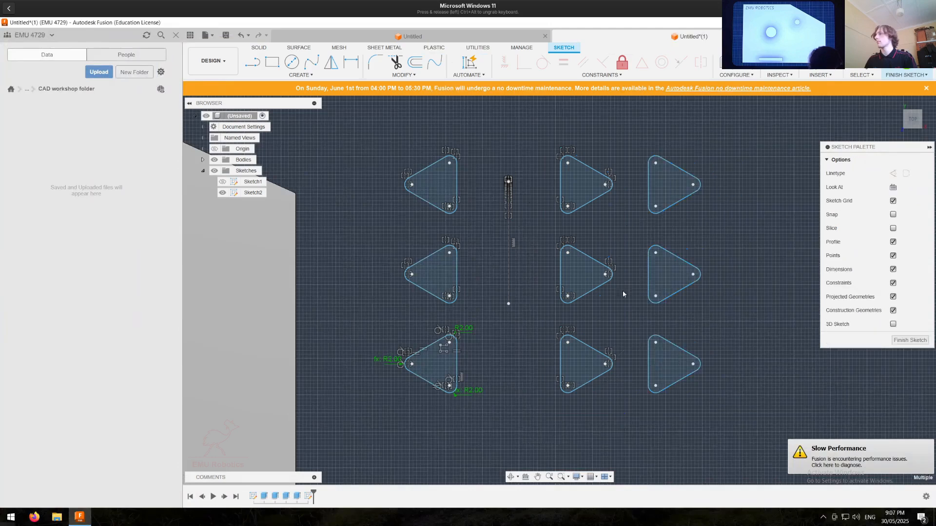
Step: Delete the construction line and all surplus triangles, keeping only the original bottom triangle and the bottom one of the outermost column
{"action": "left_click_drag", "start_coordinate": [389, 135], "coordinate": [471, 313]}
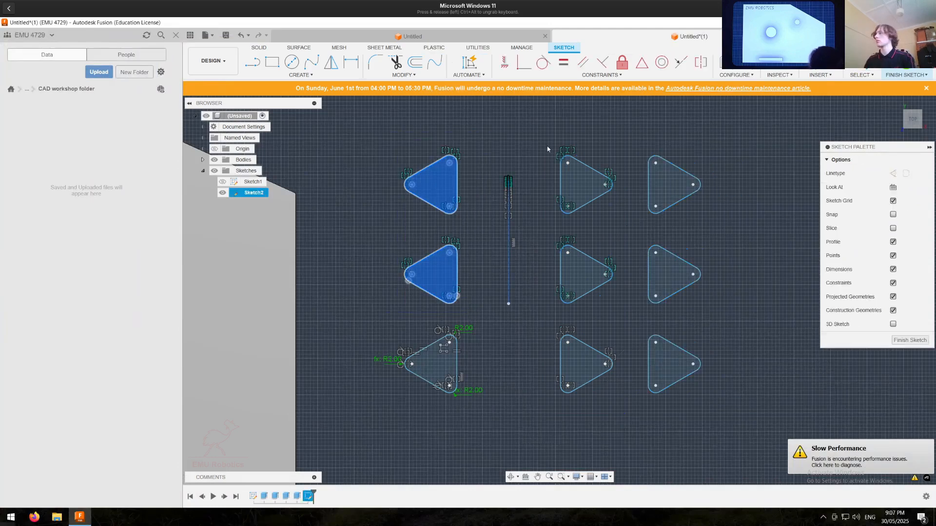
{"action": "key", "text": "Delete"}
{"action": "left_click_drag", "start_coordinate": [534, 128], "coordinate": [622, 401]}
{"action": "key", "text": "Delete"}
{"action": "left_click_drag", "start_coordinate": [480, 154], "coordinate": [533, 332]}
{"action": "key", "text": "Delete"}
{"action": "left_click_drag", "start_coordinate": [611, 128], "coordinate": [713, 314]}
{"action": "key", "text": "Delete"}
Step: Cut the remaining right-pointing triangle and paste it just above the original triangle
{"action": "left_click_drag", "start_coordinate": [643, 306], "coordinate": [708, 399]}
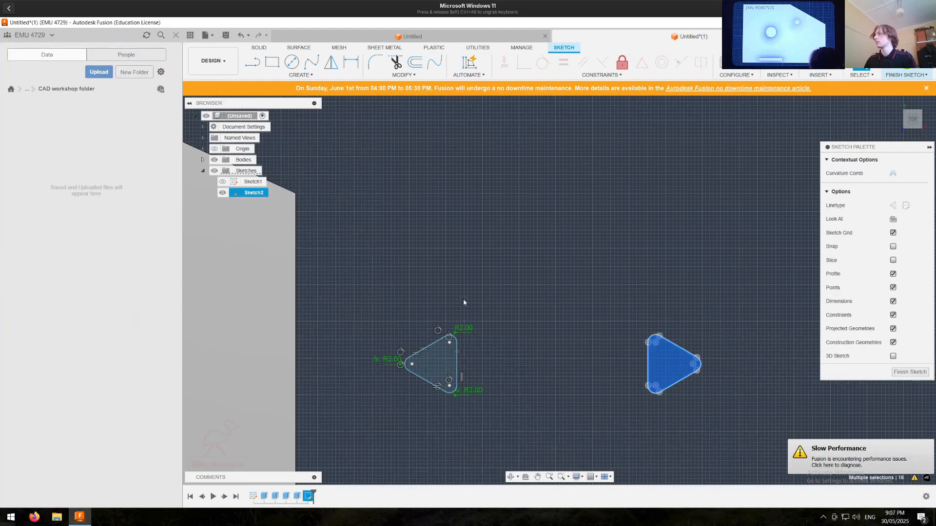
{"action": "key", "text": "ctrl+c"}
{"action": "key", "text": "ctrl+v"}
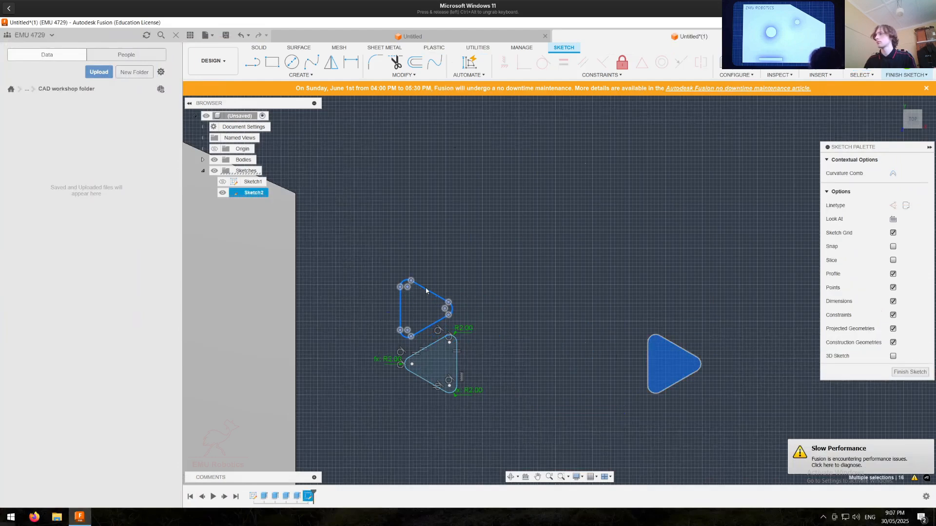
{"action": "left_click", "coordinate": [426, 291]}
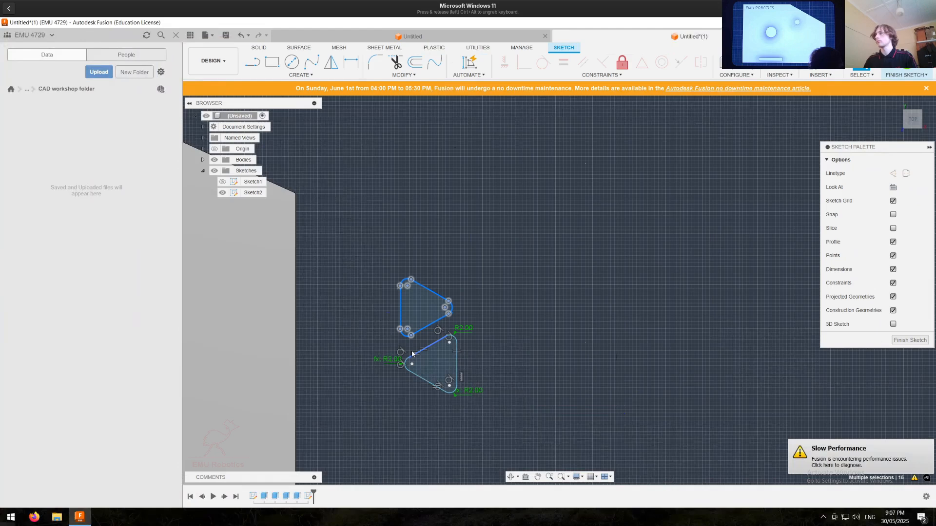
Step: Apply Equal constraints to the pasted triangle's three straight sides and to its three corner arcs
{"action": "scroll", "coordinate": [412, 354], "scroll_direction": "up", "scroll_amount": 5}
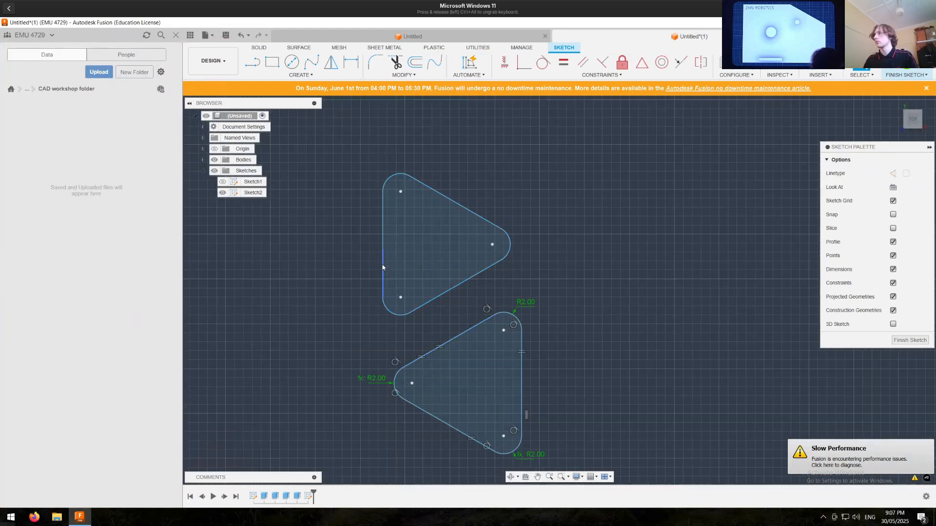
{"action": "left_click", "coordinate": [384, 212]}
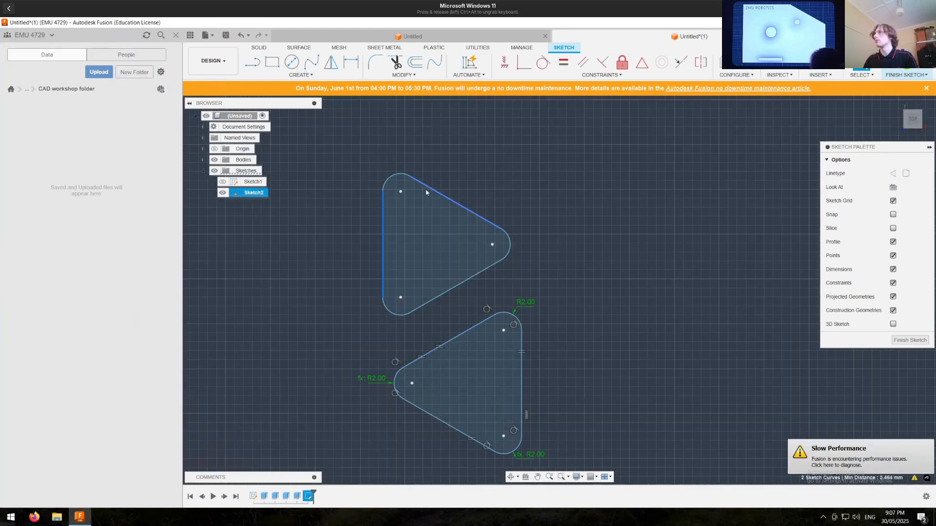
{"action": "left_click", "coordinate": [450, 293]}
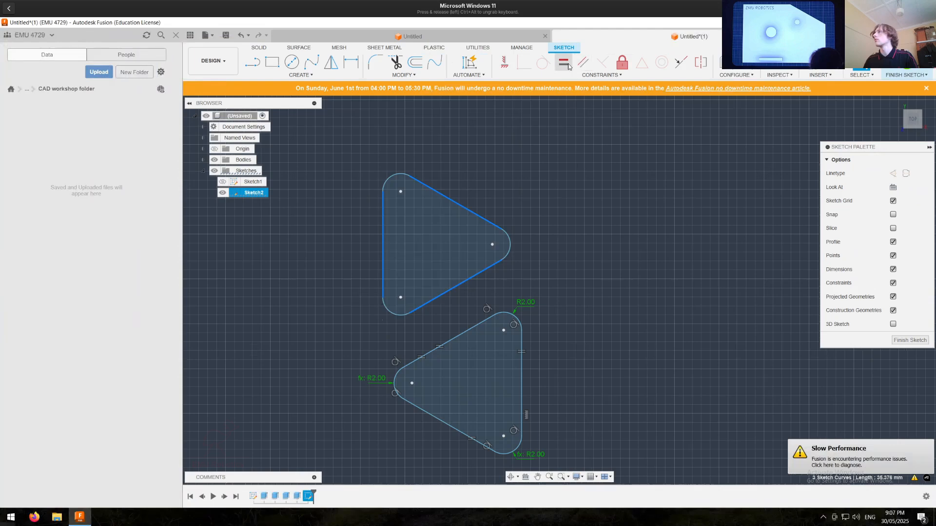
{"action": "left_click", "coordinate": [393, 175]}
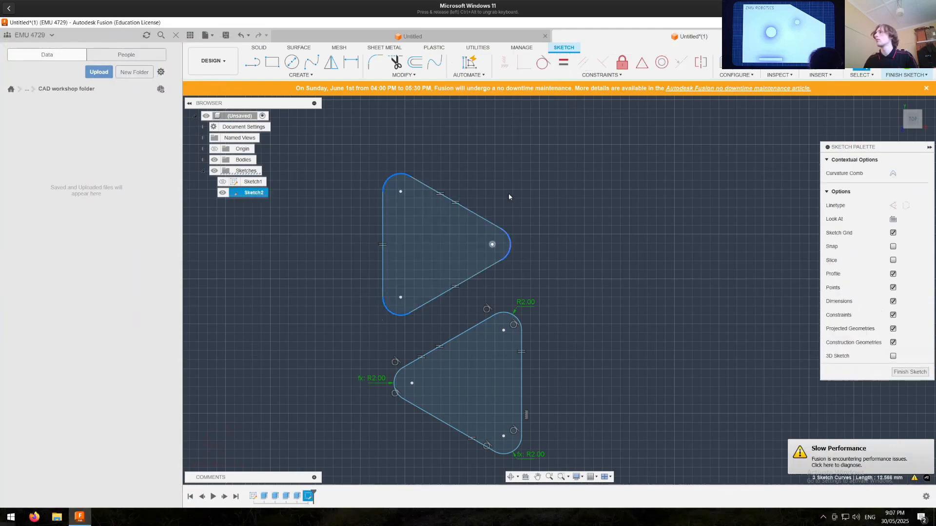
{"action": "left_click", "coordinate": [563, 62]}
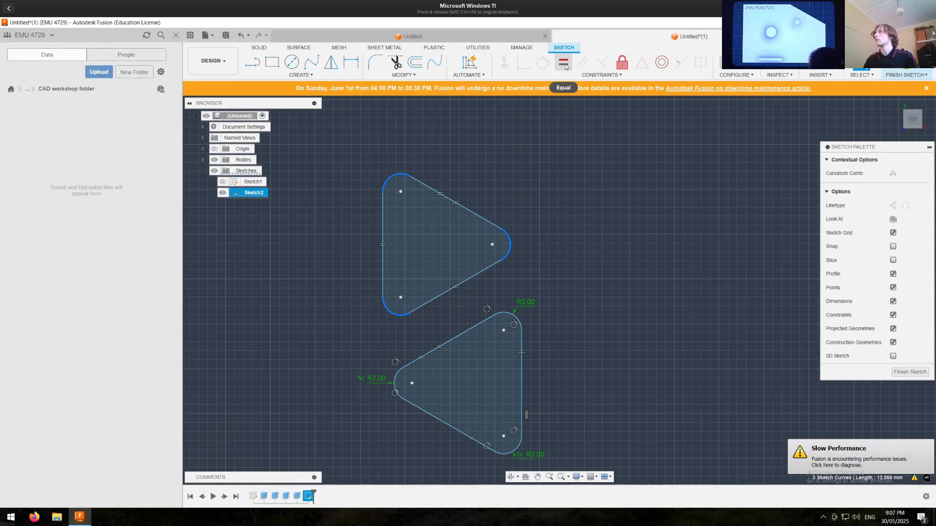
{"action": "left_click", "coordinate": [474, 213]}
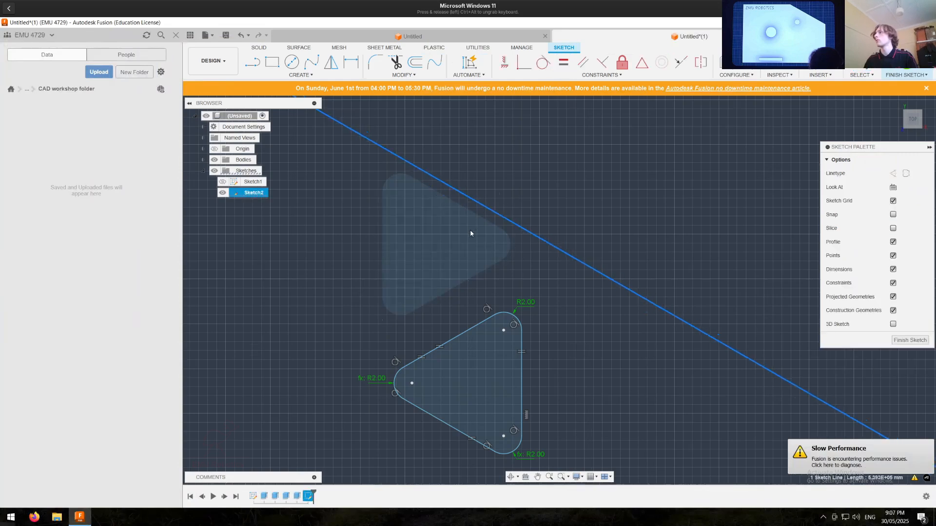
{"action": "key", "text": "ctrl+z"}
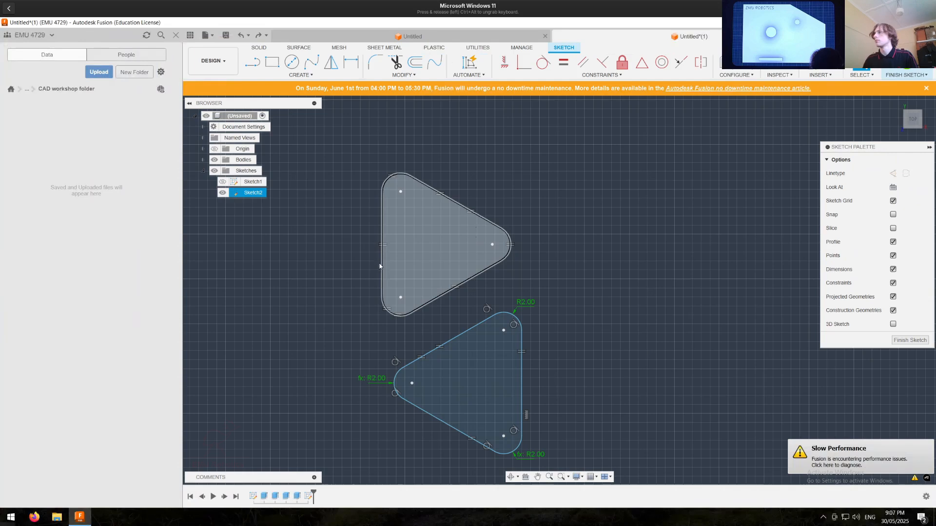
Step: Make the pasted triangle's left side tangent to the left corner arc of the original triangle below
{"action": "left_click", "coordinate": [382, 269]}
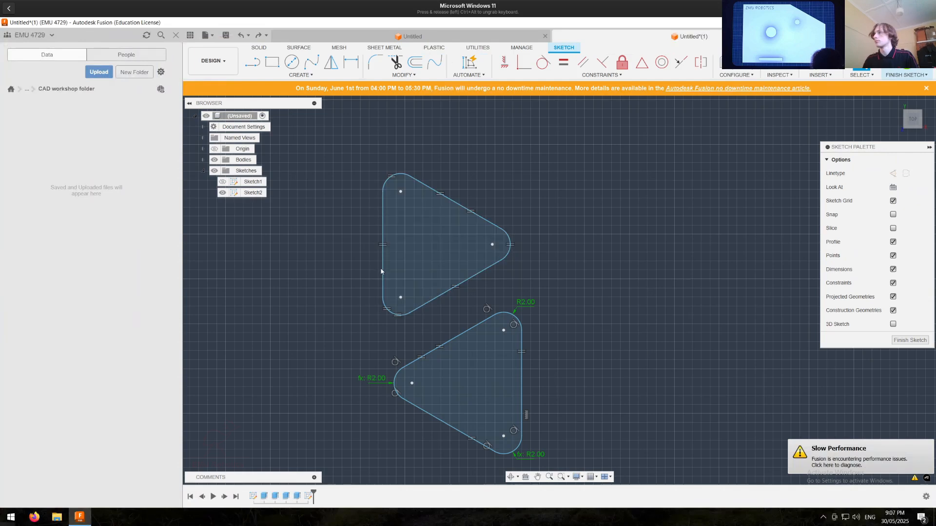
{"action": "left_click", "coordinate": [395, 383]}
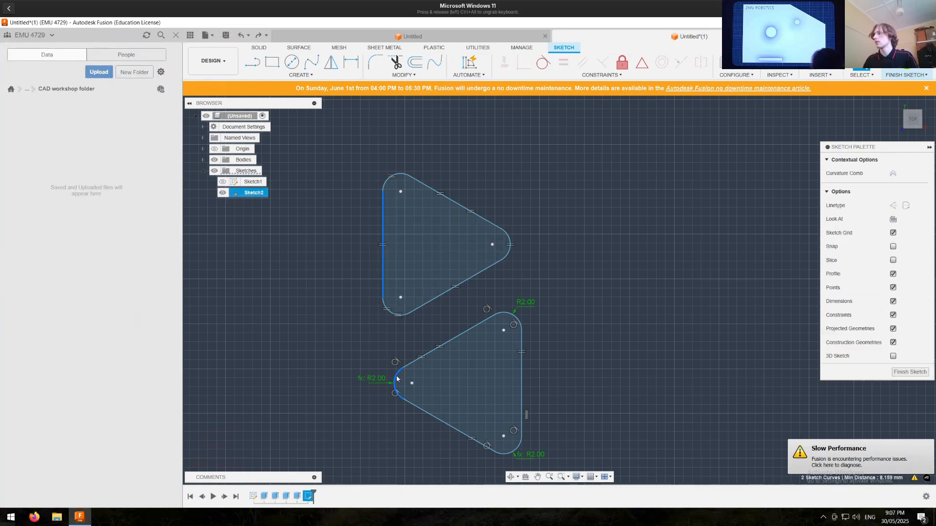
{"action": "left_click", "coordinate": [543, 68]}
Step: Apply Tangent constraints between the pasted triangle's corner arcs and their adjoining straight sides
{"action": "left_click", "coordinate": [387, 303]}
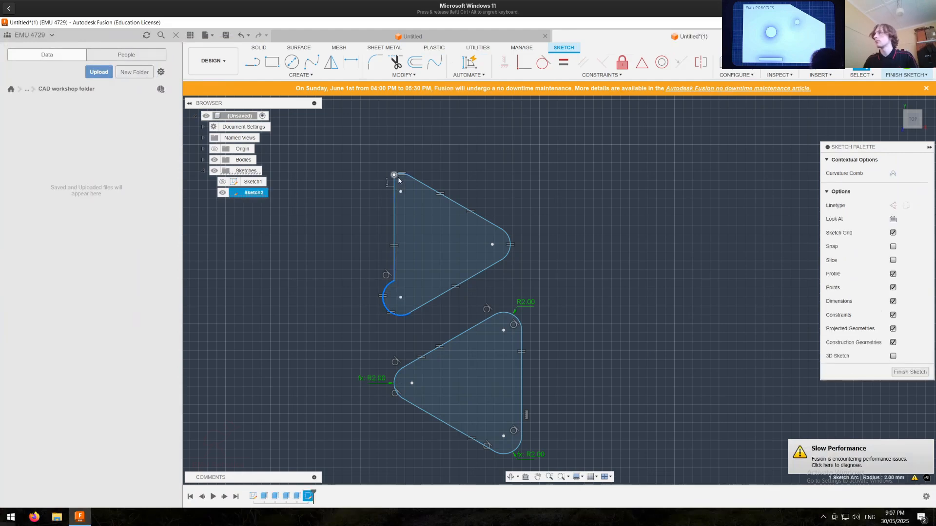
{"action": "left_click", "coordinate": [544, 63]}
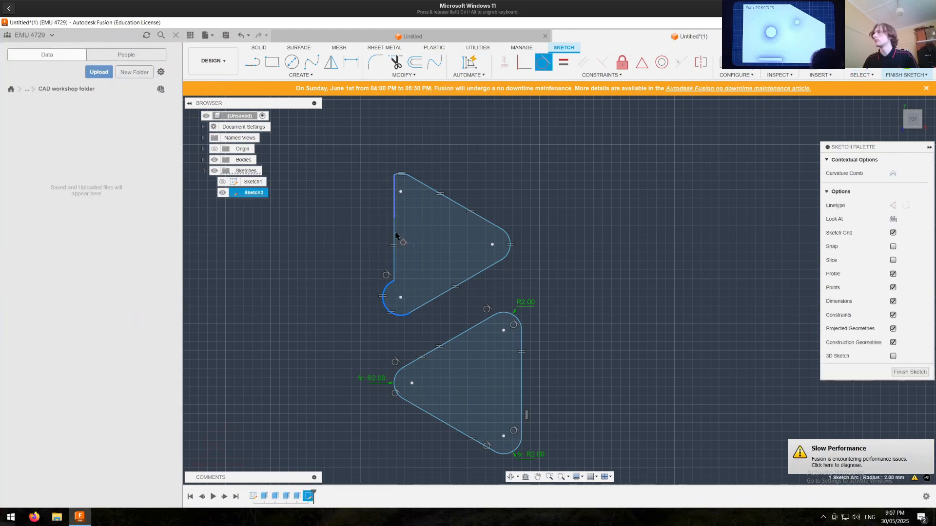
{"action": "left_click", "coordinate": [397, 220]}
{"action": "left_click", "coordinate": [376, 188]}
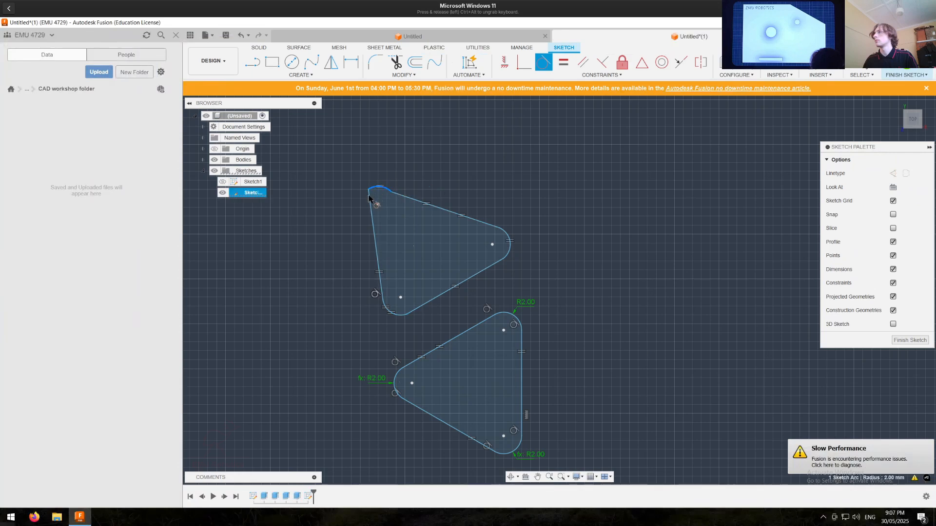
{"action": "left_click", "coordinate": [387, 190]}
{"action": "left_click", "coordinate": [449, 218]}
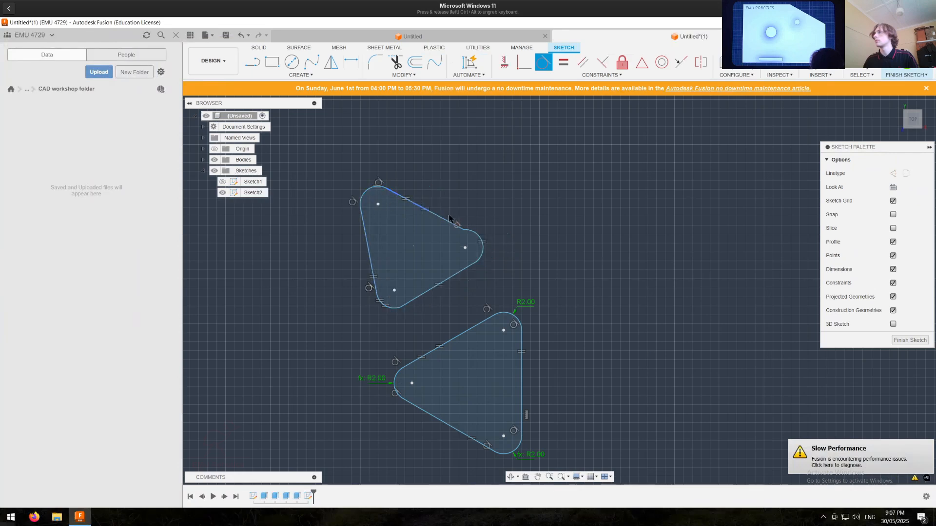
{"action": "left_click", "coordinate": [476, 261]}
{"action": "left_click", "coordinate": [480, 263]}
{"action": "left_click", "coordinate": [425, 305]}
{"action": "left_click", "coordinate": [408, 310]}
{"action": "left_click", "coordinate": [400, 312]}
{"action": "key", "text": "Escape"}
Step: Constrain the pasted triangle's left side to vertical and enlarge the triangle freehand by its upper corner
{"action": "left_click", "coordinate": [376, 263]}
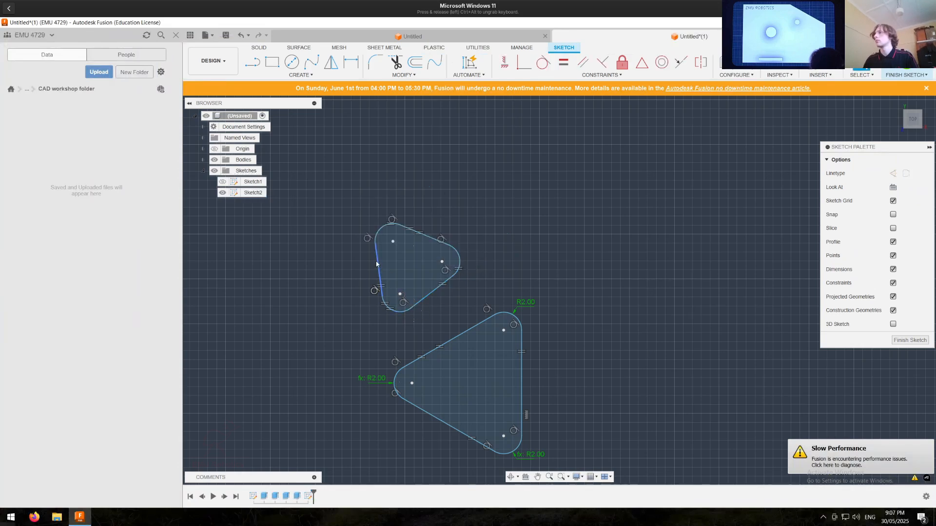
{"action": "left_click", "coordinate": [505, 62]}
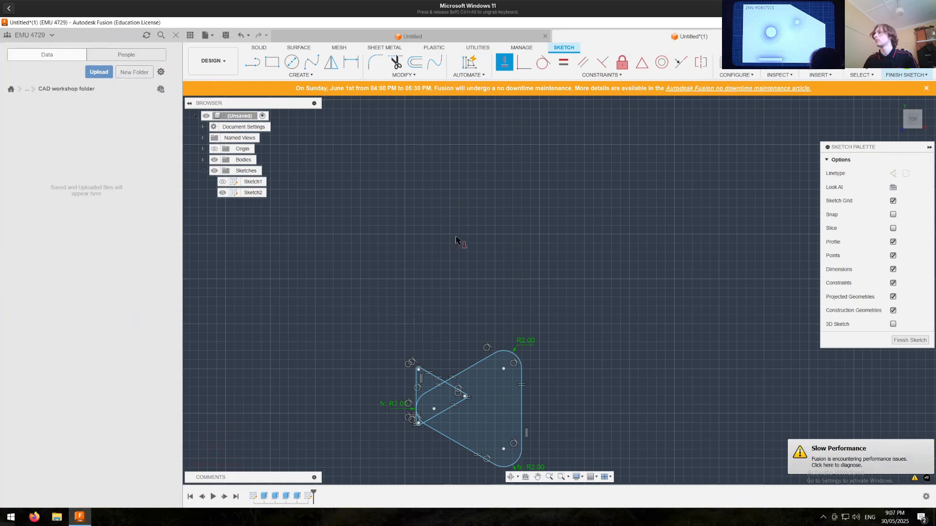
{"action": "mouse_move", "coordinate": [416, 349]}
{"action": "left_mouse_down"}
{"action": "mouse_move", "coordinate": [415, 286]}
{"action": "mouse_move", "coordinate": [420, 326]}
{"action": "mouse_move", "coordinate": [454, 355]}
{"action": "mouse_move", "coordinate": [420, 366]}
{"action": "mouse_move", "coordinate": [429, 184]}
{"action": "mouse_move", "coordinate": [434, 191]}
{"action": "left_mouse_up"}
Step: Dimension the upper-left corner arc of the pasted triangle with a 2 mm radius
{"action": "key", "text": "d"}
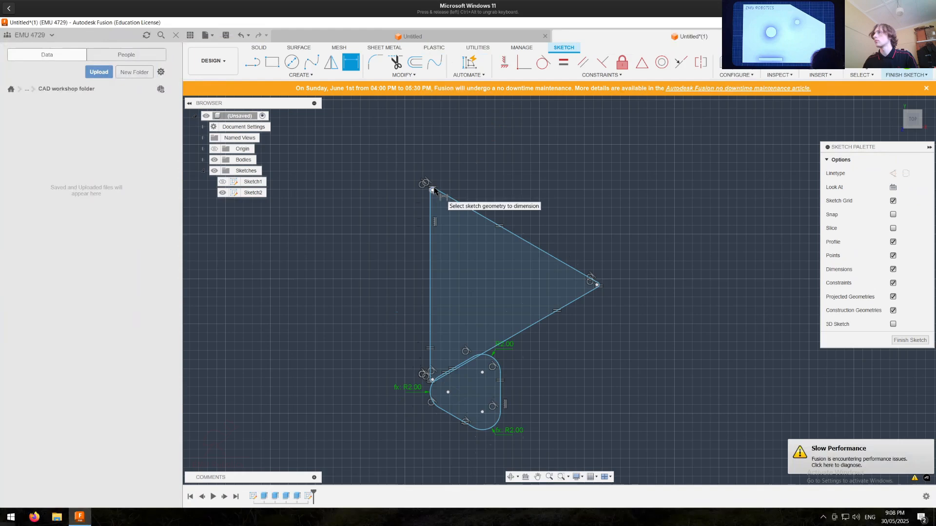
{"action": "scroll", "coordinate": [433, 190], "scroll_direction": "up", "scroll_amount": 5}
{"action": "left_click", "coordinate": [425, 190]}
{"action": "scroll", "coordinate": [425, 187], "scroll_direction": "down", "scroll_amount": 3}
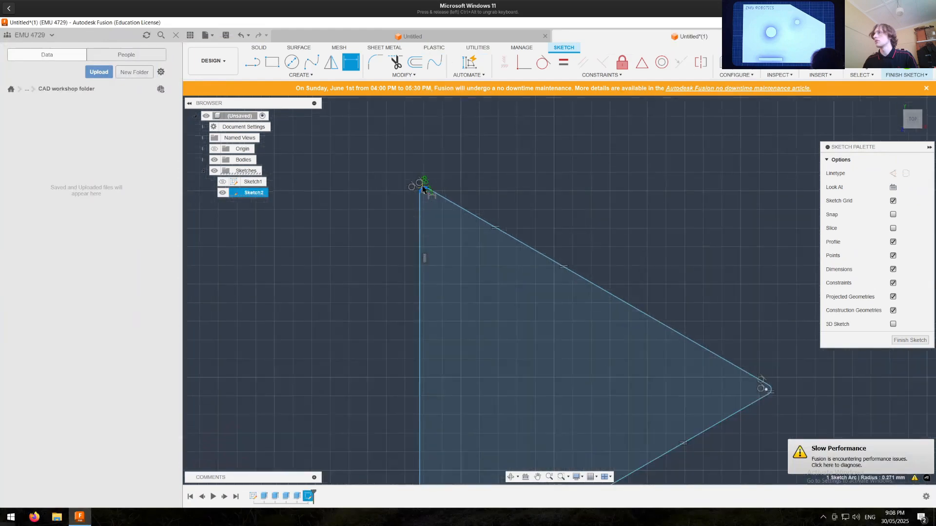
{"action": "left_click", "coordinate": [432, 160]}
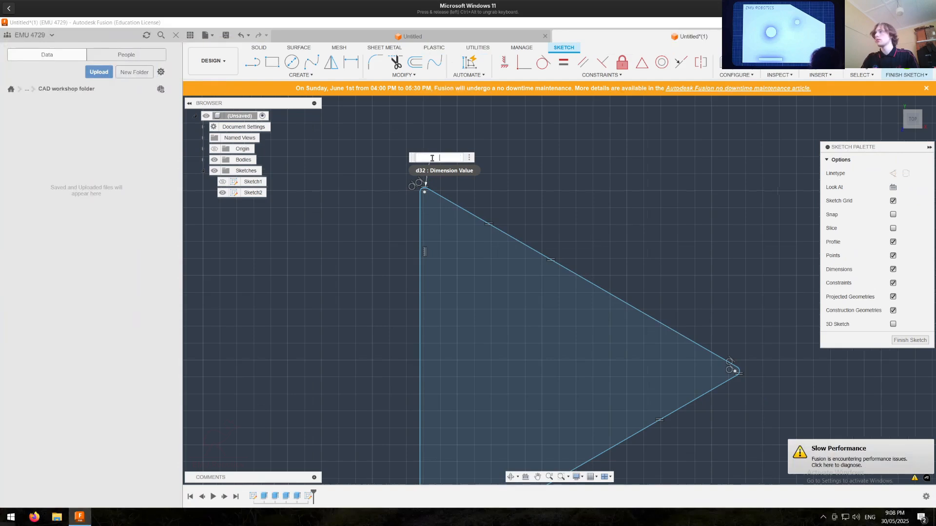
{"action": "type", "text": "2"}
{"action": "key", "text": "Return"}
{"action": "scroll", "coordinate": [442, 255], "scroll_direction": "down", "scroll_amount": 3}
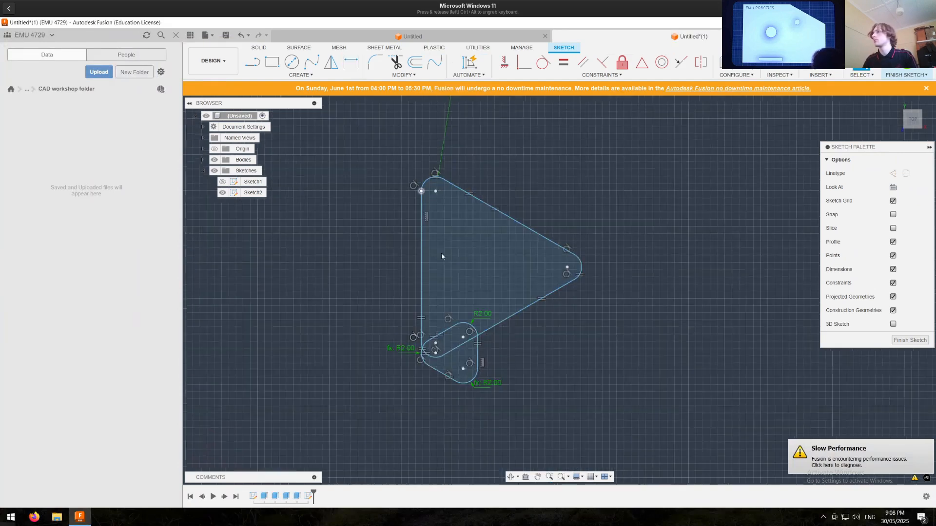
Step: Resize the original triangle freehand to sides about 22 mm long and make its vertical side tangent to the upper triangle's right tip arc
{"action": "left_click_drag", "start_coordinate": [456, 333], "coordinate": [536, 441]}
{"action": "left_click", "coordinate": [539, 323]}
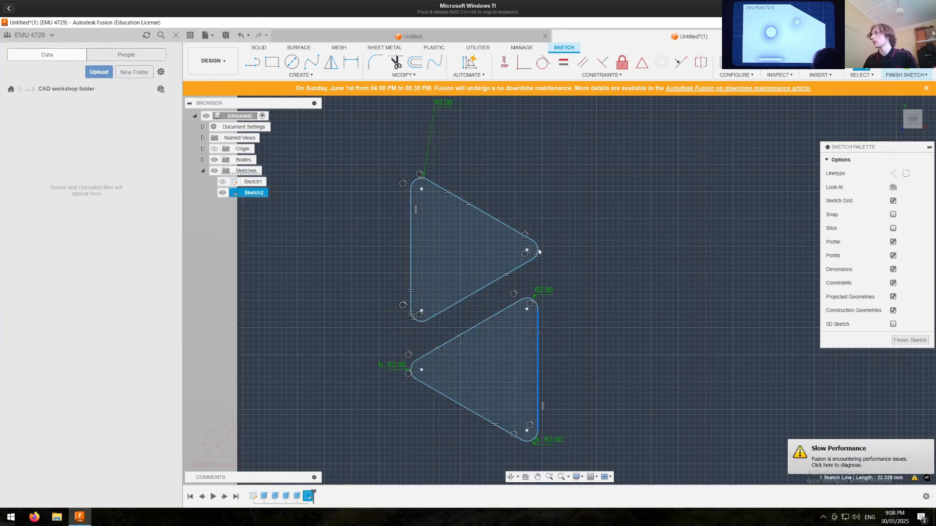
{"action": "left_click", "coordinate": [544, 63]}
{"action": "key", "text": "Escape"}
Step: Dimension the gap between the facing slanted sides of the two triangles at 5 mm
{"action": "scroll", "coordinate": [489, 322], "scroll_direction": "up", "scroll_amount": 2}
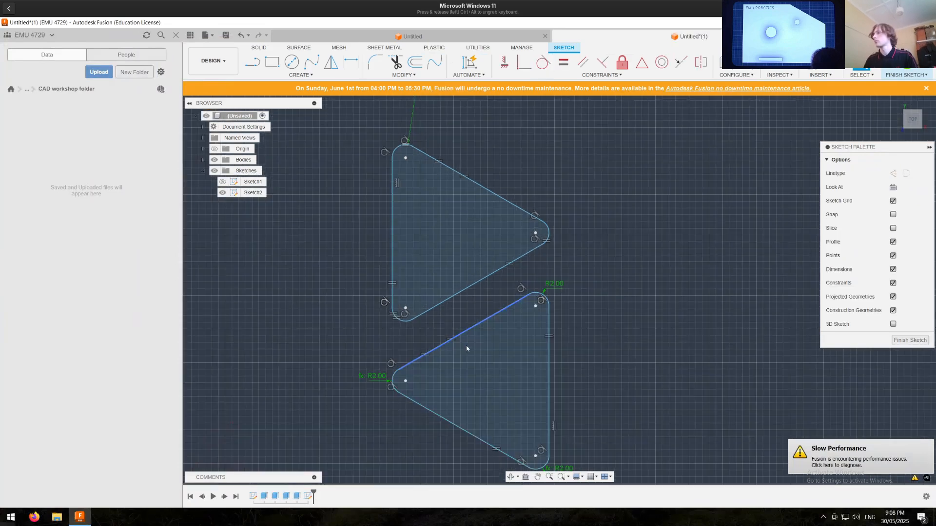
{"action": "left_click", "coordinate": [467, 331]}
{"action": "key", "text": "d"}
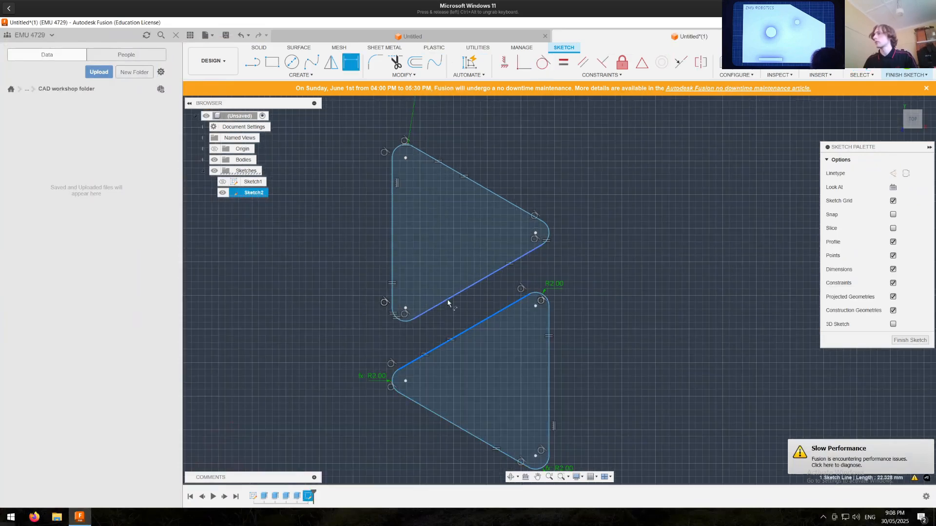
{"action": "left_click", "coordinate": [448, 301]}
{"action": "left_click", "coordinate": [462, 316]}
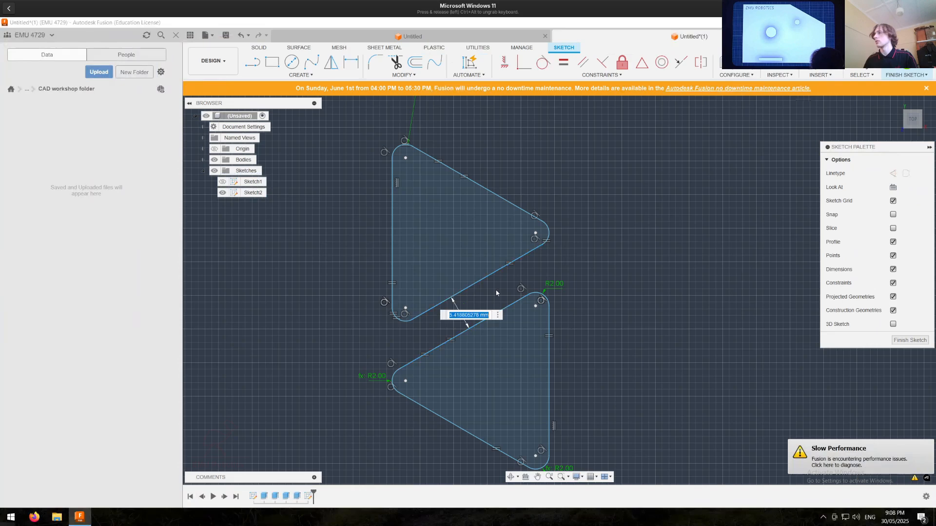
{"action": "type", "text": "5"}
{"action": "key", "text": "Return"}
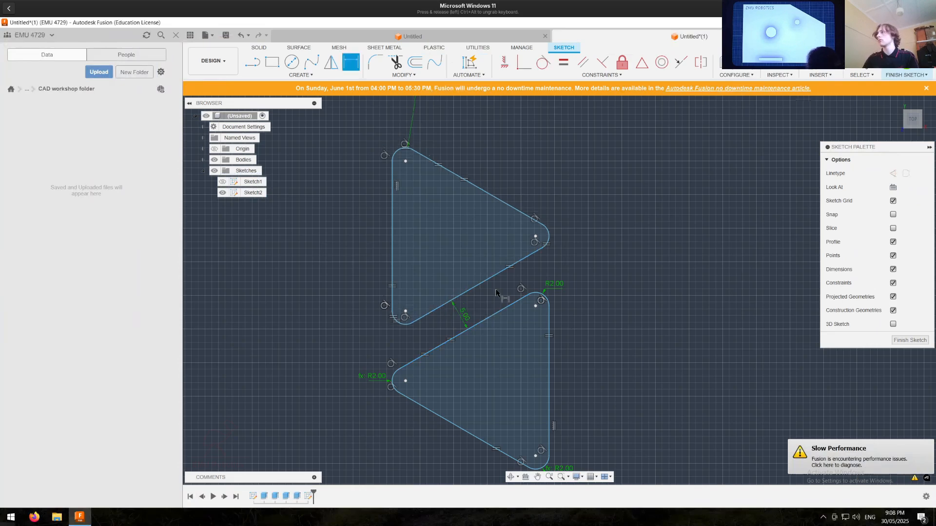
Step: Move the upper triangle's radius dimension label closer to its upper-left corner arc
{"action": "scroll", "coordinate": [547, 259], "scroll_direction": "down", "scroll_amount": 2}
{"action": "scroll", "coordinate": [546, 259], "scroll_direction": "down", "scroll_amount": 1}
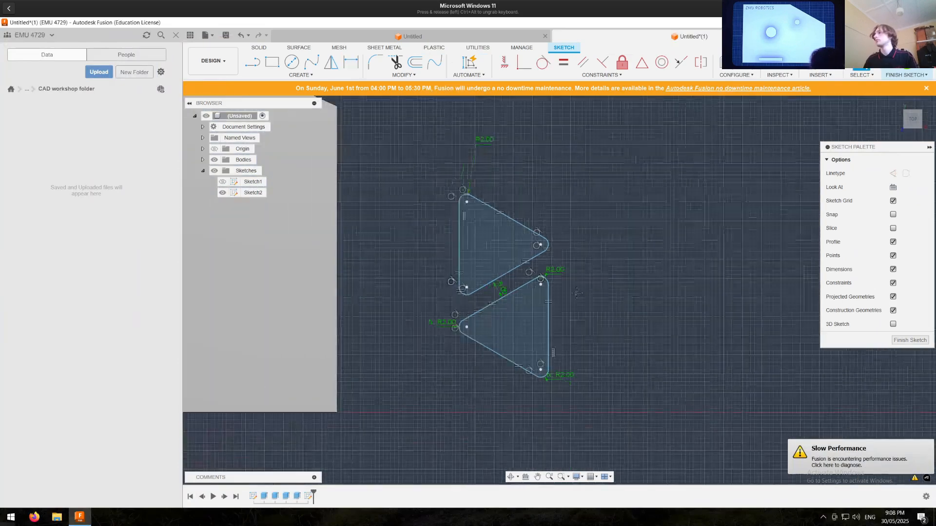
{"action": "middle_click_drag", "start_coordinate": [547, 259], "coordinate": [514, 292]}
{"action": "scroll", "coordinate": [434, 356], "scroll_direction": "up", "scroll_amount": 4}
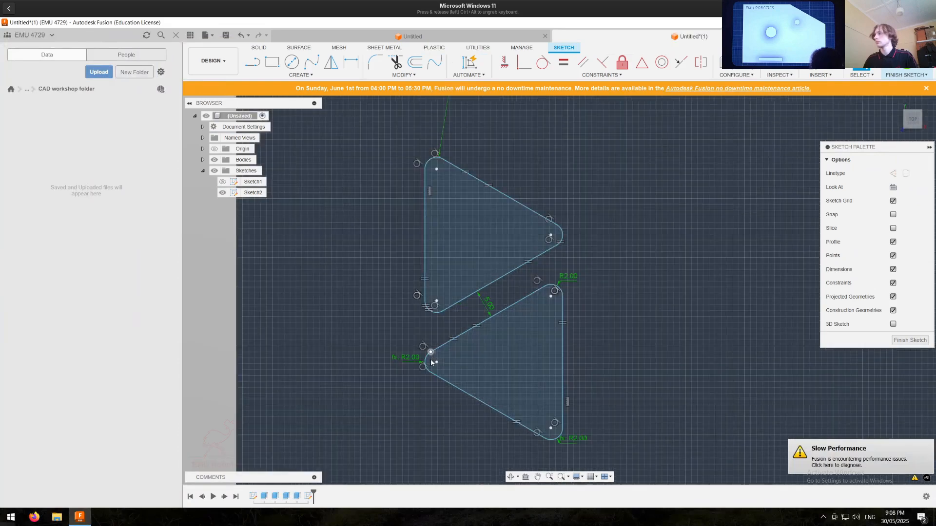
{"action": "scroll", "coordinate": [384, 355], "scroll_direction": "down", "scroll_amount": 3}
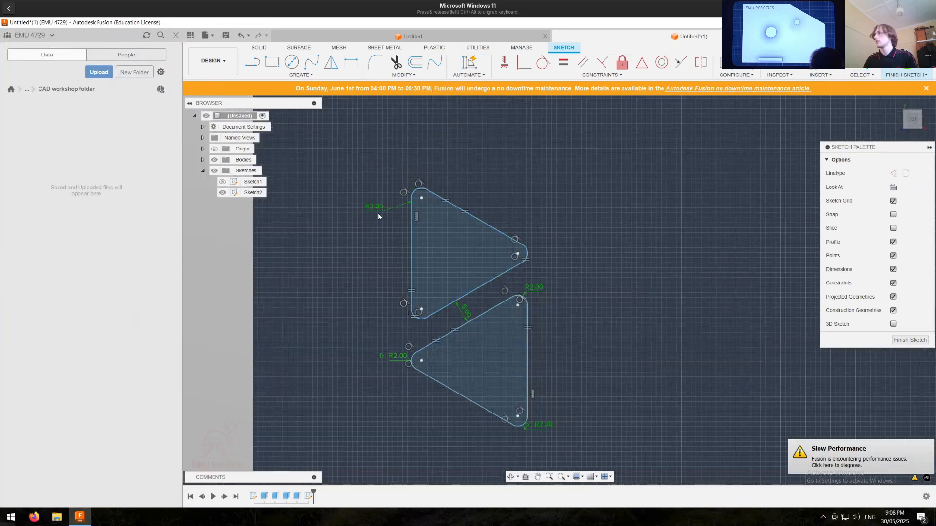
{"action": "left_click_drag", "start_coordinate": [395, 168], "coordinate": [539, 434]}
{"action": "scroll", "coordinate": [444, 352], "scroll_direction": "down", "scroll_amount": 3}
{"action": "left_click", "coordinate": [294, 74]}
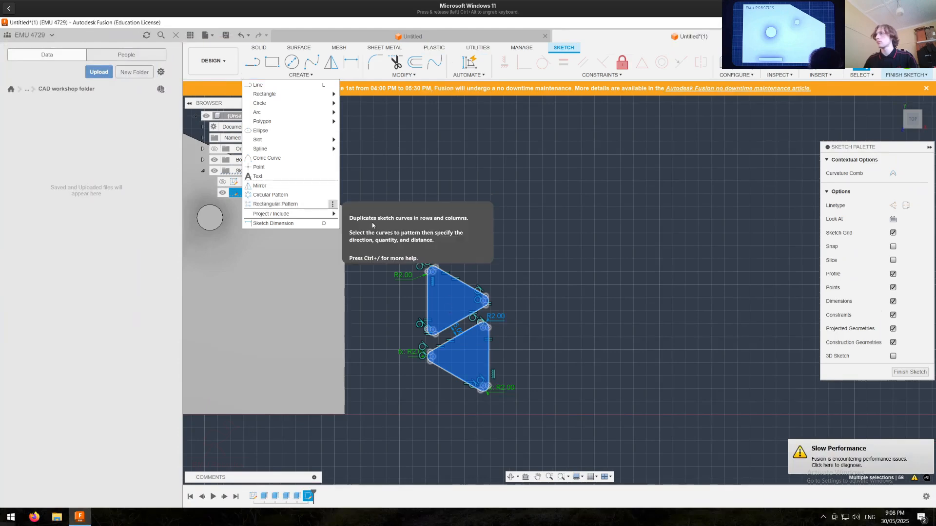
{"action": "left_click", "coordinate": [494, 265]}
Step: Move both triangles together onto the plate near its lower-right corner
{"action": "middle_click_drag", "start_coordinate": [443, 247], "coordinate": [580, 223]}
{"action": "left_click_drag", "start_coordinate": [524, 219], "coordinate": [666, 400]}
{"action": "mouse_move", "coordinate": [565, 338]}
{"action": "left_mouse_down"}
{"action": "mouse_move", "coordinate": [452, 344]}
{"action": "mouse_move", "coordinate": [464, 344]}
{"action": "left_mouse_up"}
{"action": "left_click", "coordinate": [513, 325]}
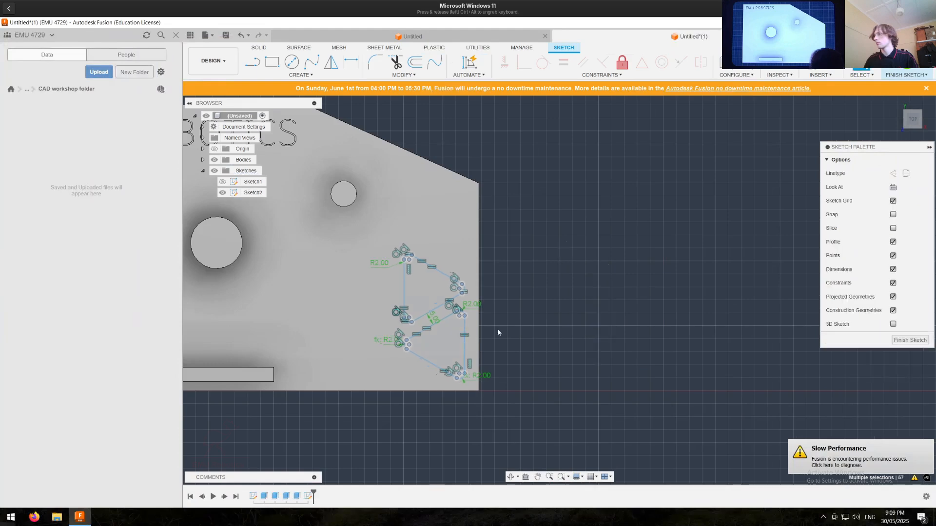
{"action": "scroll", "coordinate": [467, 336], "scroll_direction": "up", "scroll_amount": 4}
{"action": "left_click", "coordinate": [460, 321]}
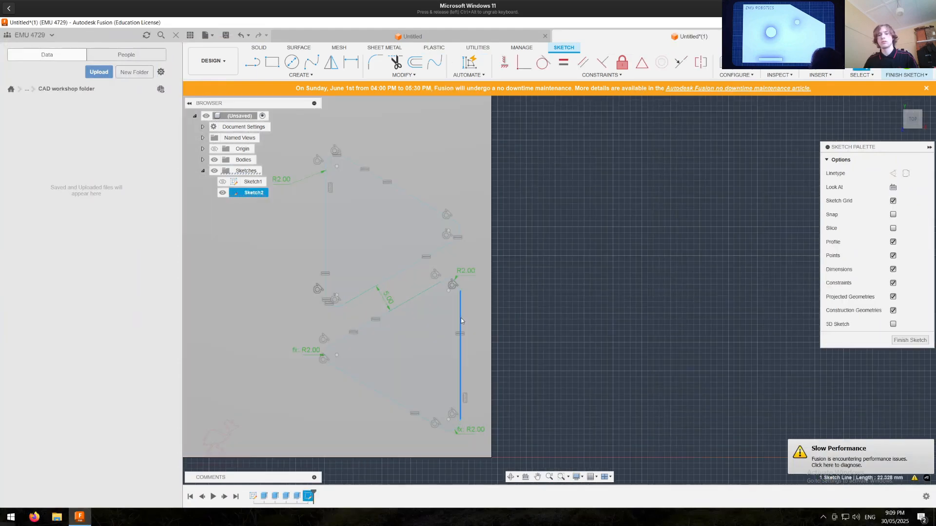
{"action": "key", "text": "Delete"}
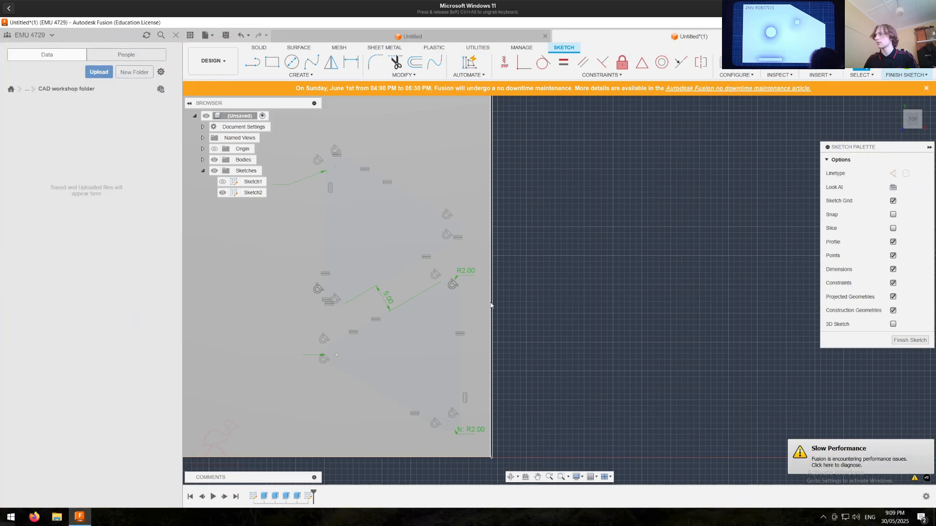
{"action": "key", "text": "d"}
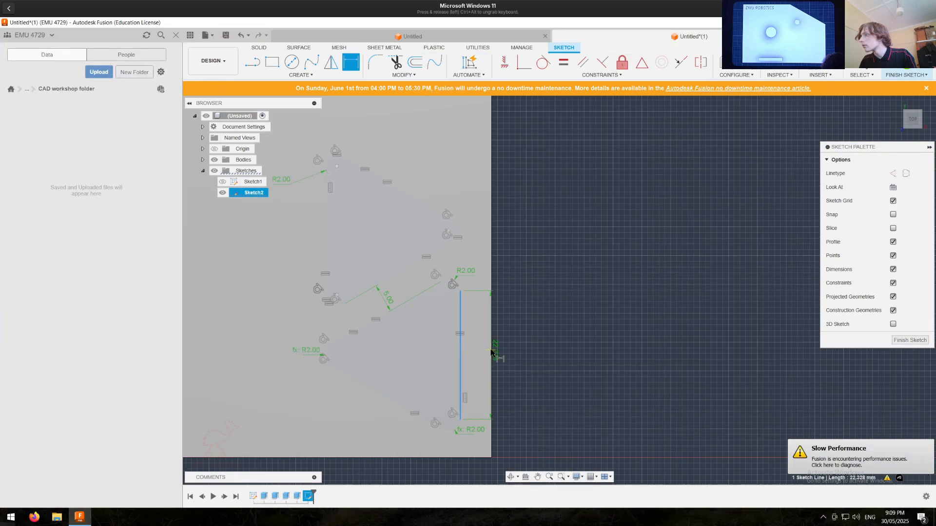
{"action": "key", "text": "Escape"}
{"action": "key", "text": "Return"}
{"action": "key", "text": "Escape"}
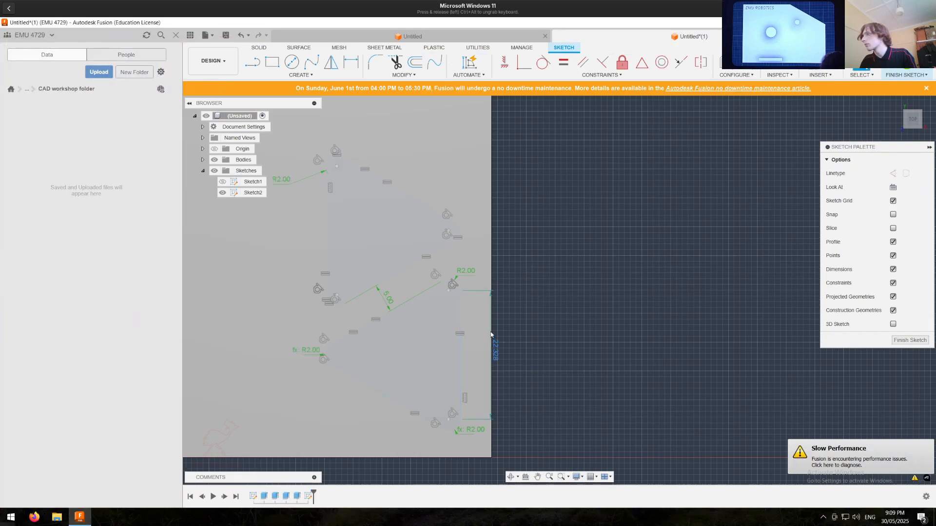
Step: Dimension the distance between the plate's right edge and the lower triangle's vertical side, linked to the 5 mm gap dimension d33
{"action": "left_click", "coordinate": [461, 313]}
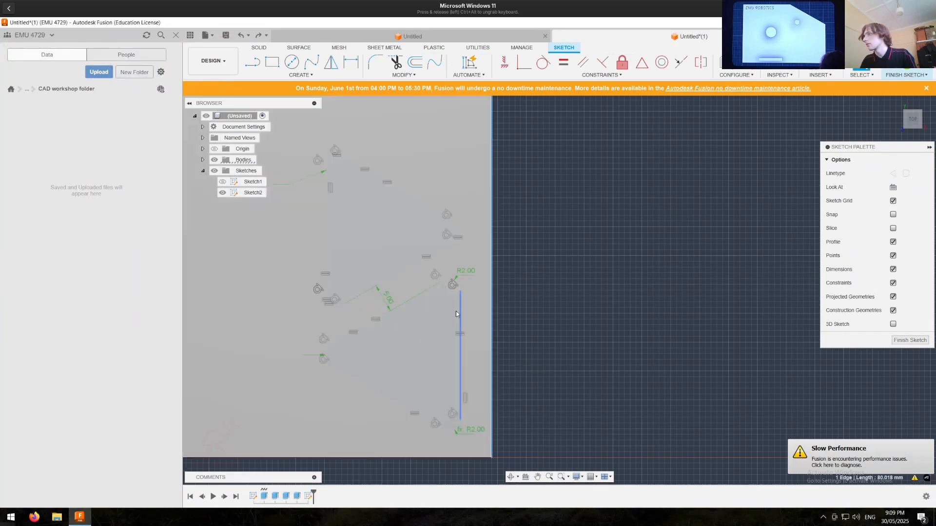
{"action": "left_click", "coordinate": [461, 313]}
{"action": "left_click", "coordinate": [351, 62]}
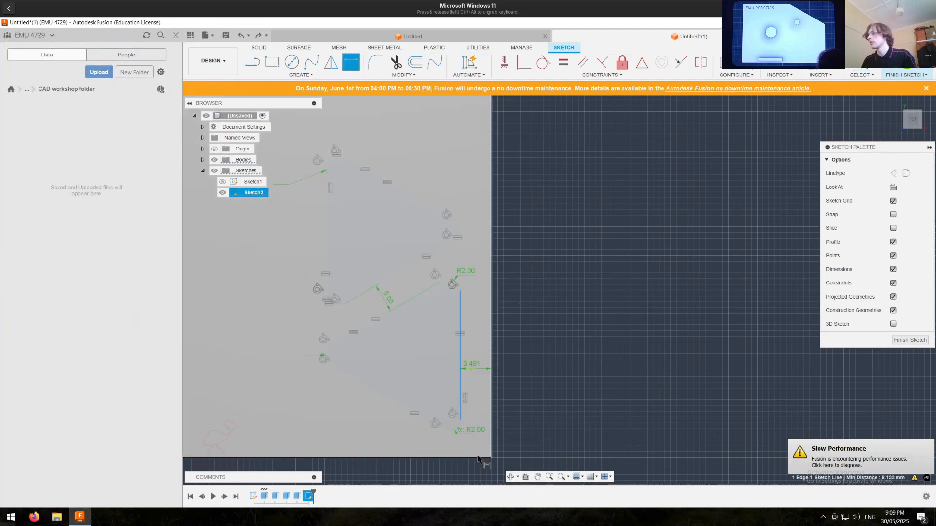
{"action": "left_click", "coordinate": [475, 472]}
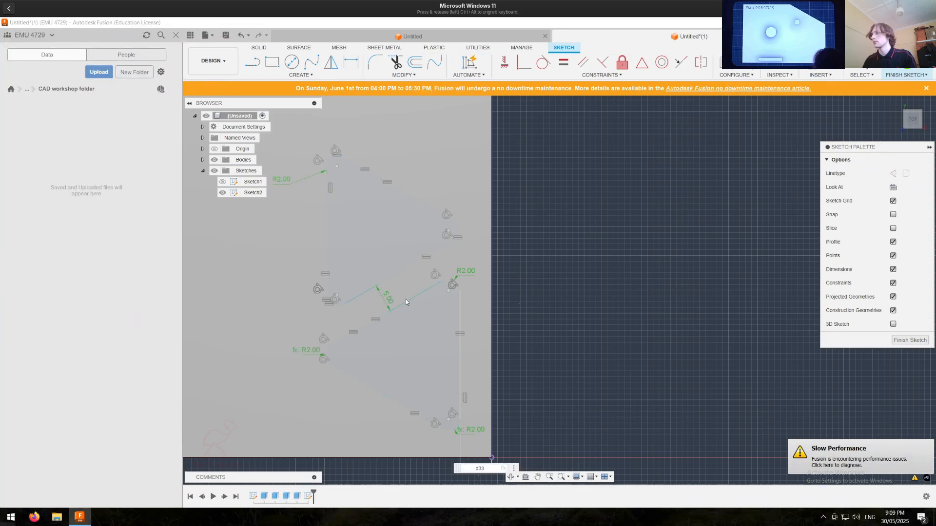
{"action": "type", "text": "d33"}
{"action": "key", "text": "Return"}
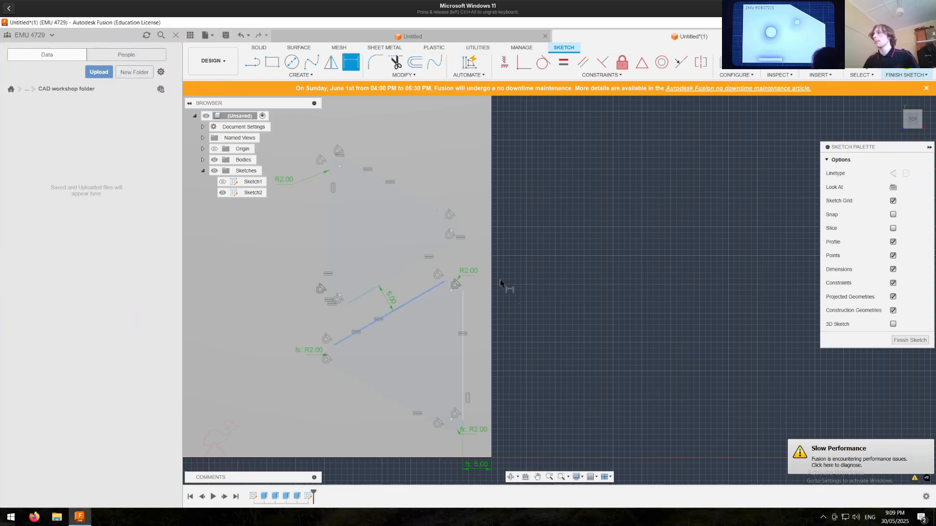
{"action": "scroll", "coordinate": [483, 347], "scroll_direction": "down", "scroll_amount": 2}
{"action": "middle_click_drag", "start_coordinate": [554, 342], "coordinate": [572, 357]}
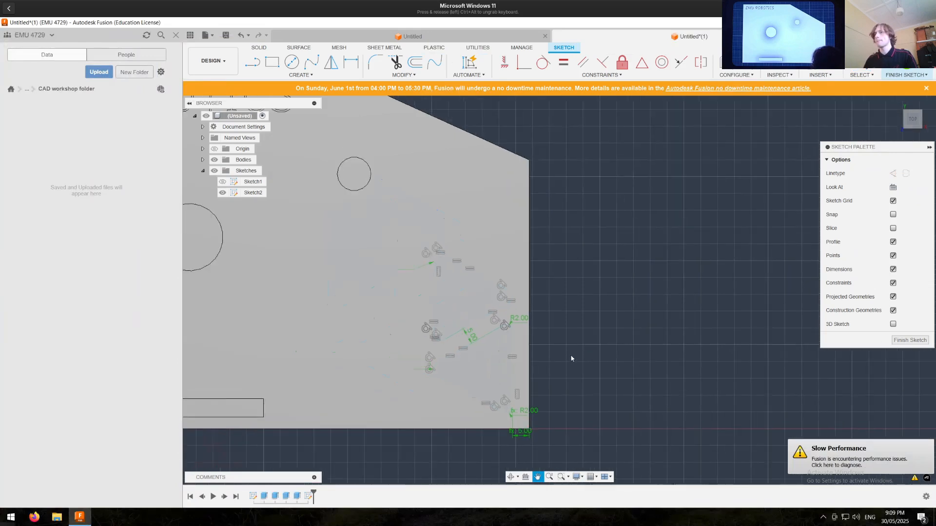
{"action": "mouse_move", "coordinate": [421, 238]}
{"action": "left_mouse_down"}
{"action": "mouse_move", "coordinate": [505, 422]}
{"action": "mouse_move", "coordinate": [521, 420]}
{"action": "left_mouse_up"}
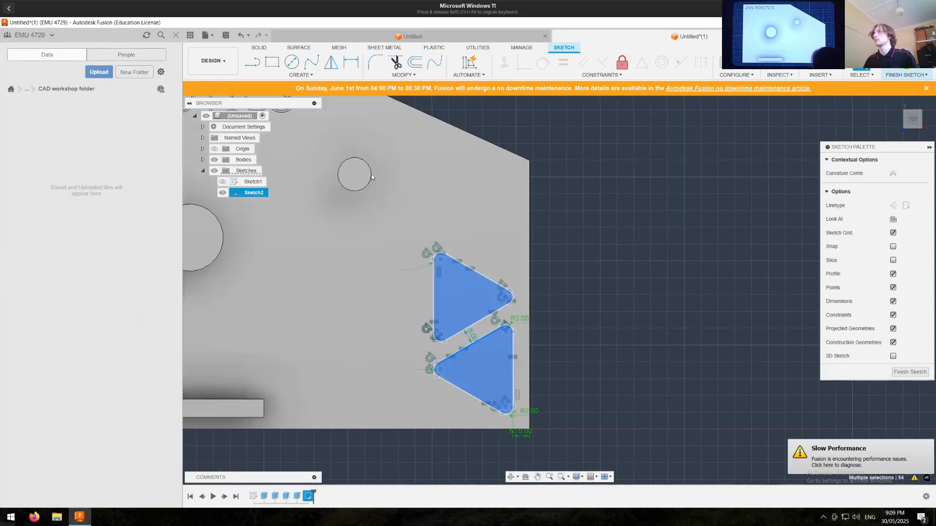
{"action": "scroll", "coordinate": [371, 177], "scroll_direction": "down", "scroll_amount": 3}
{"action": "middle_click_drag", "start_coordinate": [462, 236], "coordinate": [556, 292]}
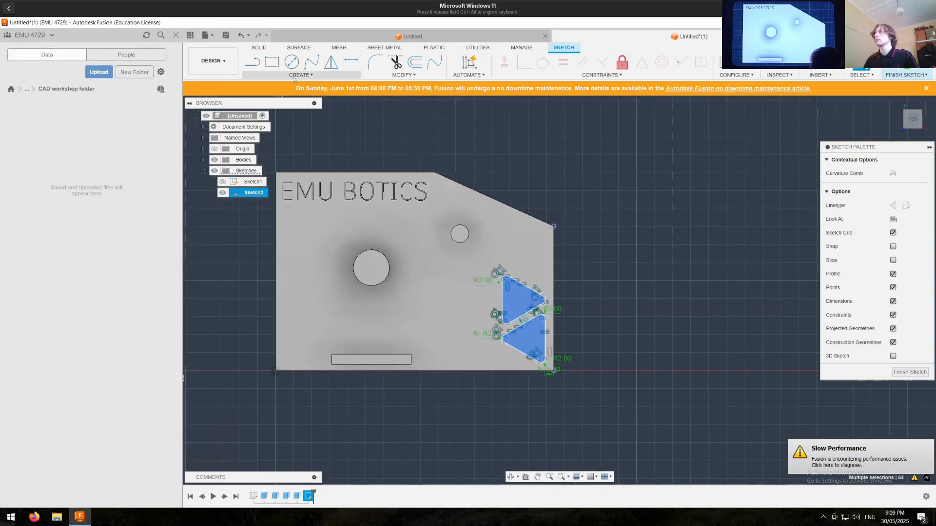
{"action": "left_click", "coordinate": [301, 75]}
{"action": "left_click", "coordinate": [284, 205]}
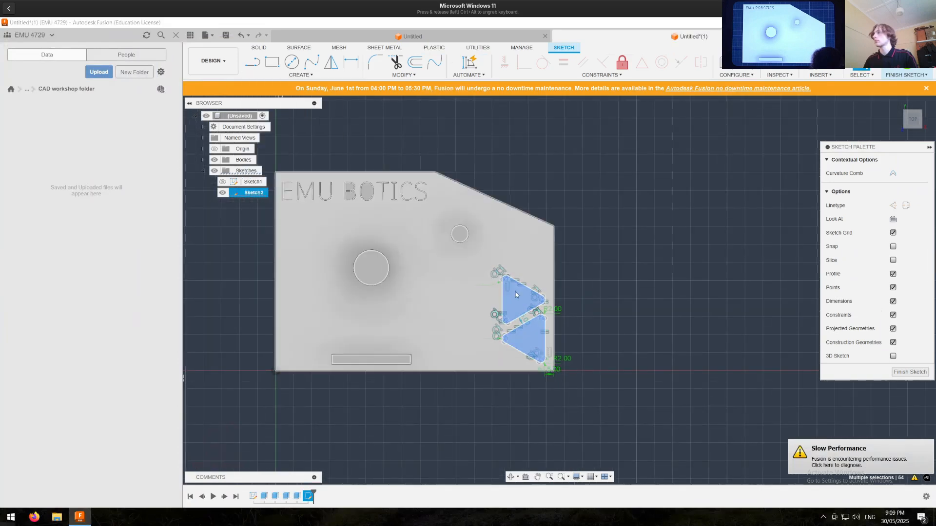
{"action": "scroll", "coordinate": [527, 320], "scroll_direction": "up", "scroll_amount": 2}
{"action": "left_click_drag", "start_coordinate": [522, 316], "coordinate": [376, 320]}
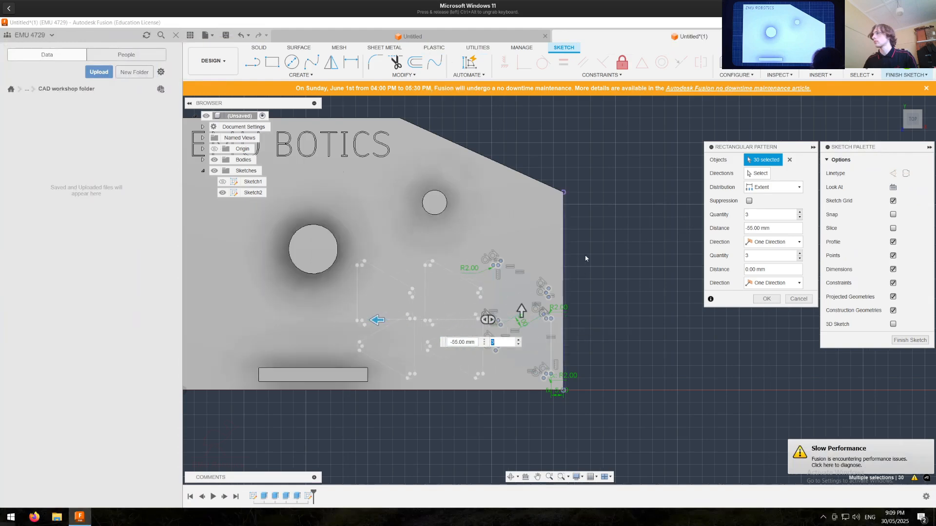
{"action": "middle_click_drag", "start_coordinate": [590, 260], "coordinate": [624, 266]}
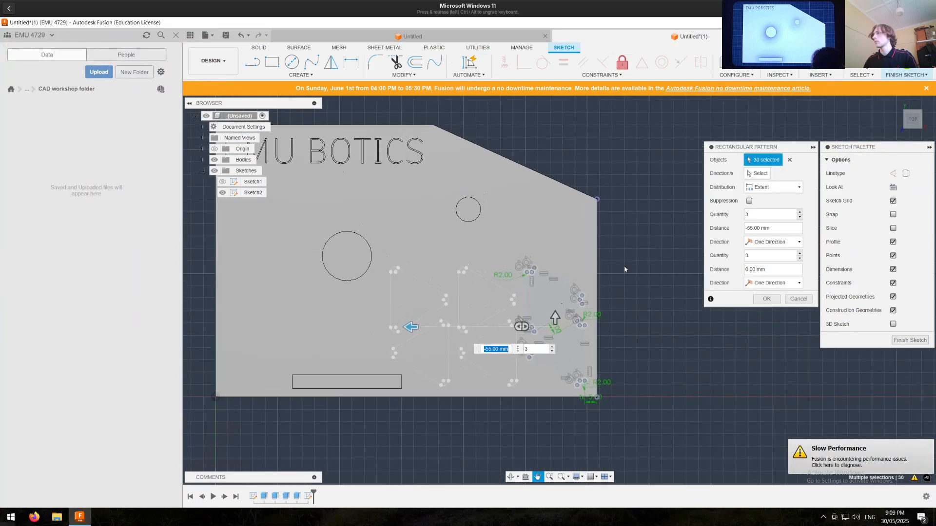
{"action": "key", "text": "Escape"}
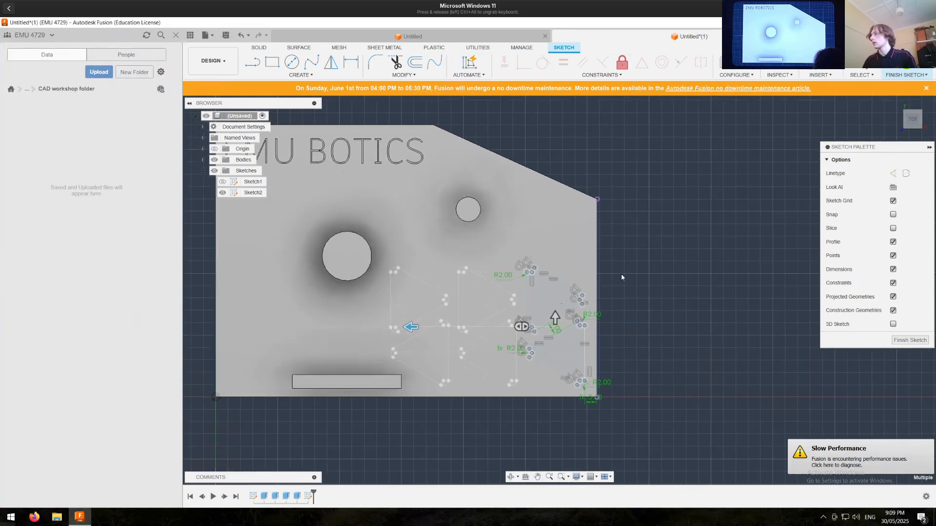
{"action": "scroll", "coordinate": [640, 284], "scroll_direction": "up", "scroll_amount": 2}
{"action": "mouse_move", "coordinate": [476, 242]}
{"action": "left_mouse_down"}
{"action": "mouse_move", "coordinate": [575, 386]}
{"action": "mouse_move", "coordinate": [576, 409]}
{"action": "left_mouse_up"}
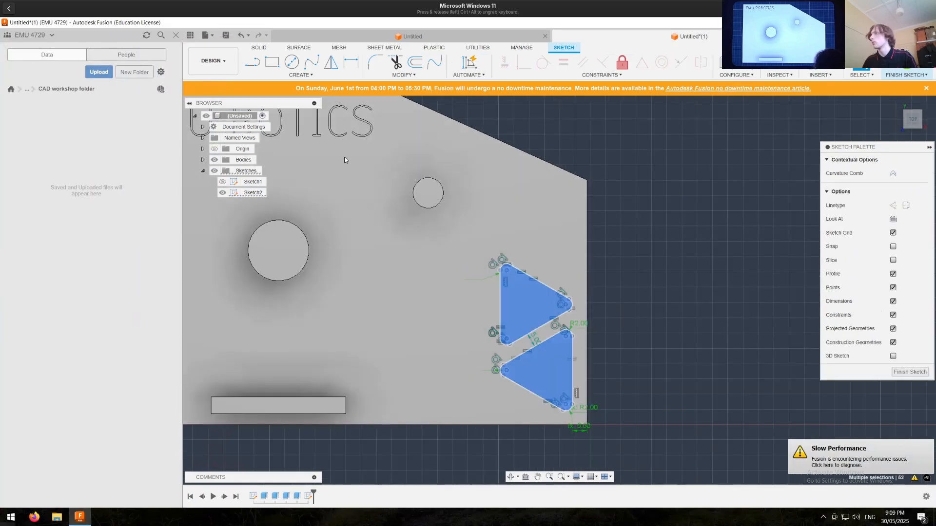
Step: Hide the bodies and sketch a vertical construction line about 3.4 mm left of the upper triangle's vertical side
{"action": "left_click", "coordinate": [252, 61]}
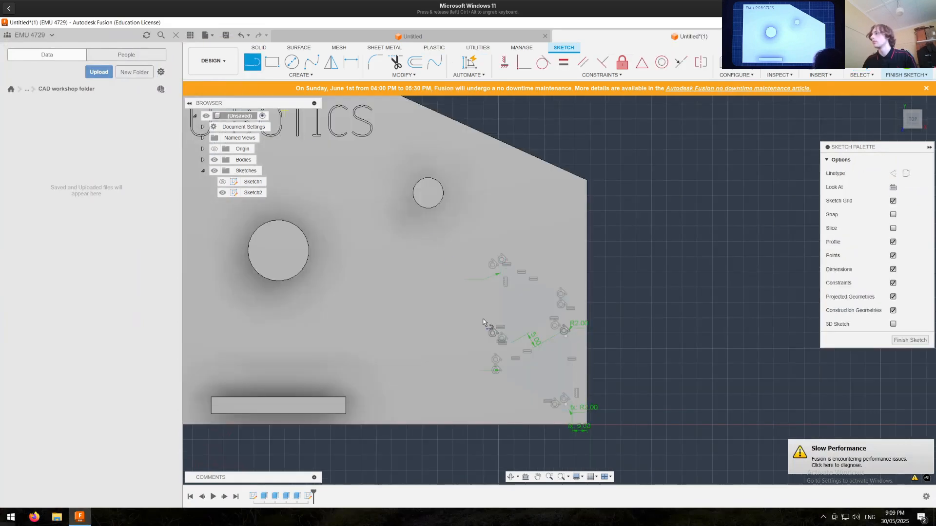
{"action": "scroll", "coordinate": [480, 307], "scroll_direction": "up", "scroll_amount": 2}
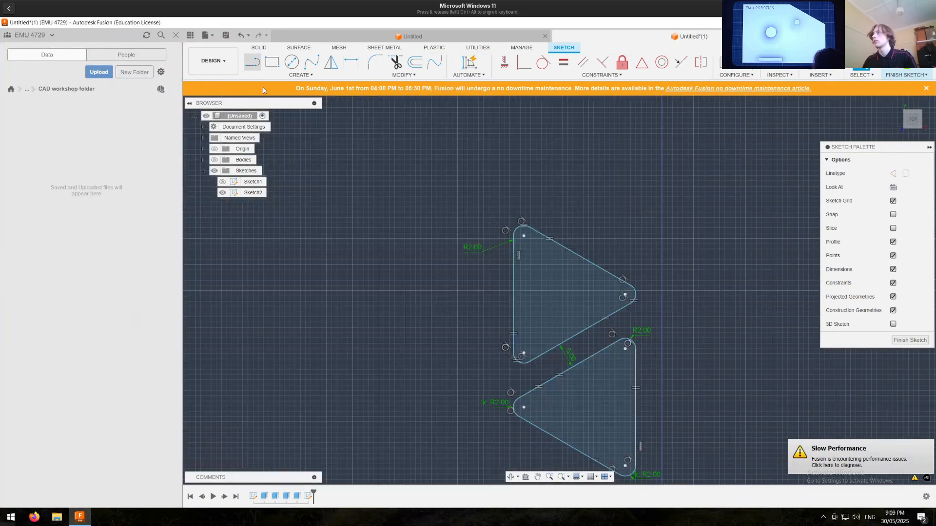
{"action": "left_click", "coordinate": [254, 63]}
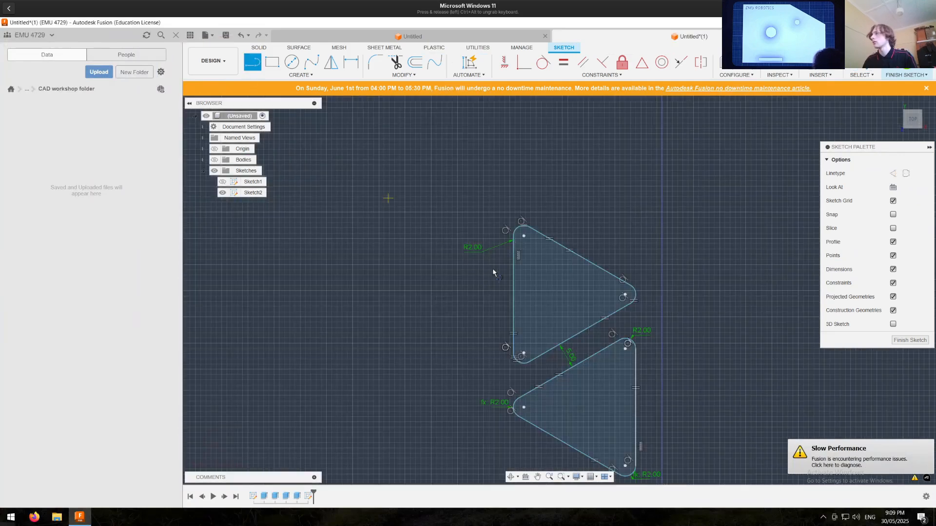
{"action": "left_click", "coordinate": [496, 266]}
{"action": "left_click", "coordinate": [496, 348]}
{"action": "key", "text": "Escape"}
{"action": "left_click", "coordinate": [496, 293]}
Step: Dimension the construction line's distance from the upper triangle's vertical side as the 5 mm gap dimension divided by 2
{"action": "key", "text": "d"}
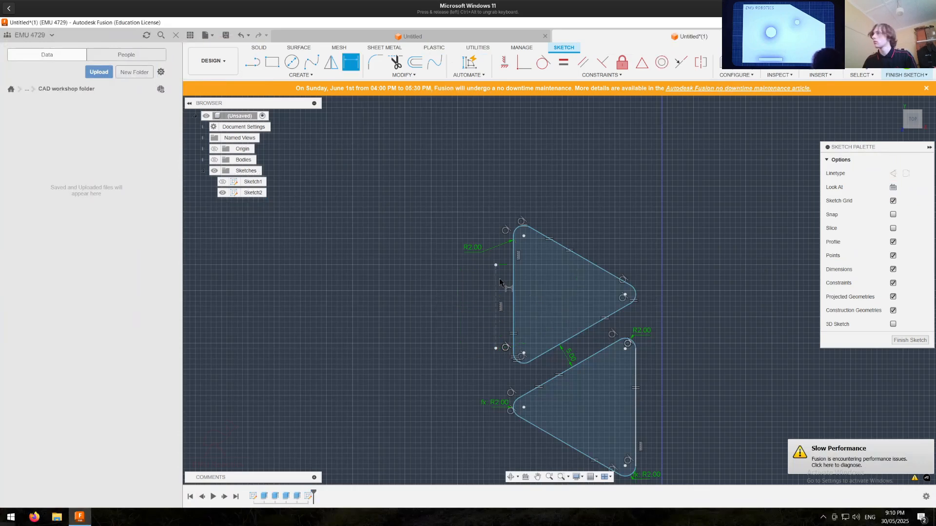
{"action": "left_click", "coordinate": [495, 282]}
{"action": "left_click", "coordinate": [515, 277]}
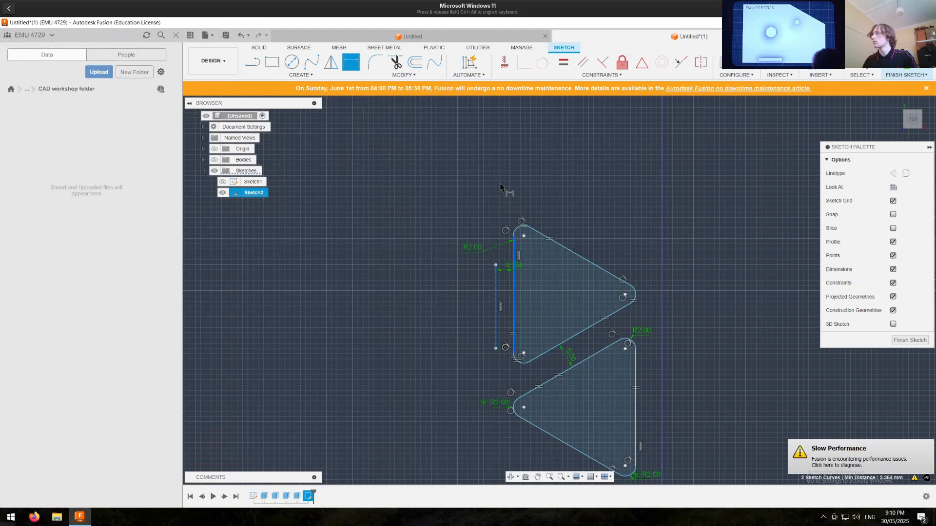
{"action": "left_click", "coordinate": [502, 199]}
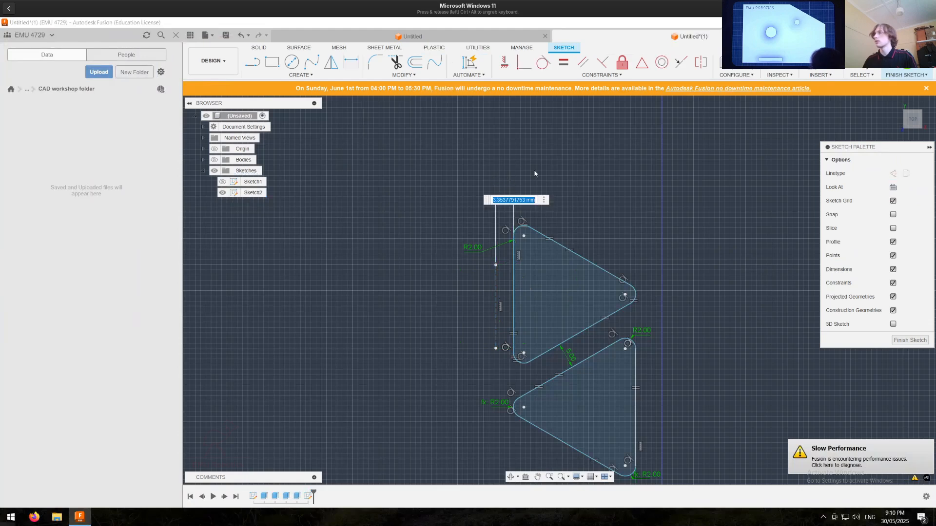
{"action": "left_click", "coordinate": [573, 358]}
{"action": "type", "text": "/2"}
{"action": "key", "text": "Return"}
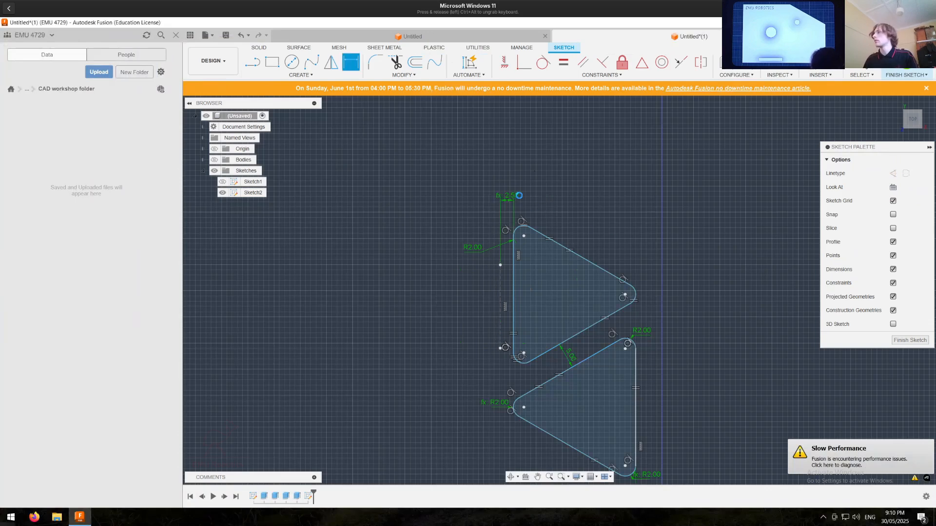
{"action": "middle_click_drag", "start_coordinate": [655, 254], "coordinate": [552, 204]}
{"action": "key", "text": "Escape"}
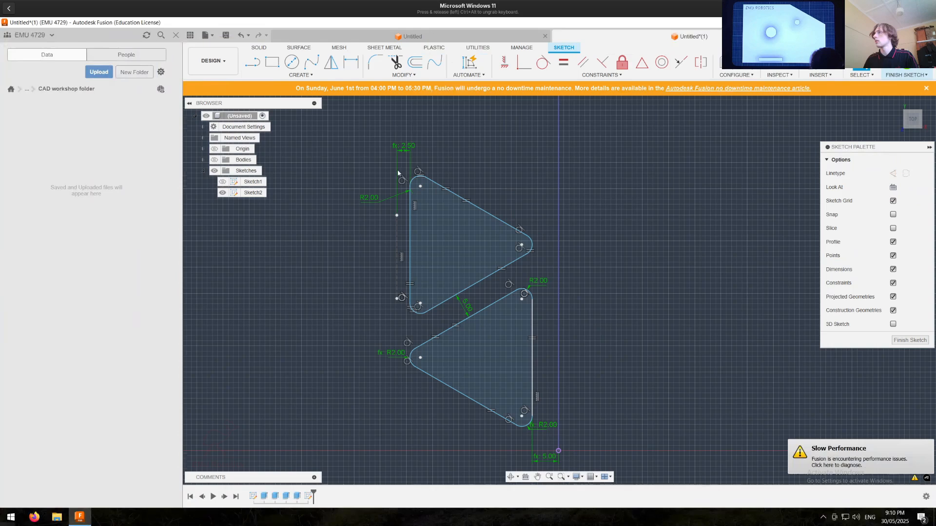
Step: Mirror both rounded triangles across the vertical construction line
{"action": "left_click_drag", "start_coordinate": [404, 165], "coordinate": [539, 433]}
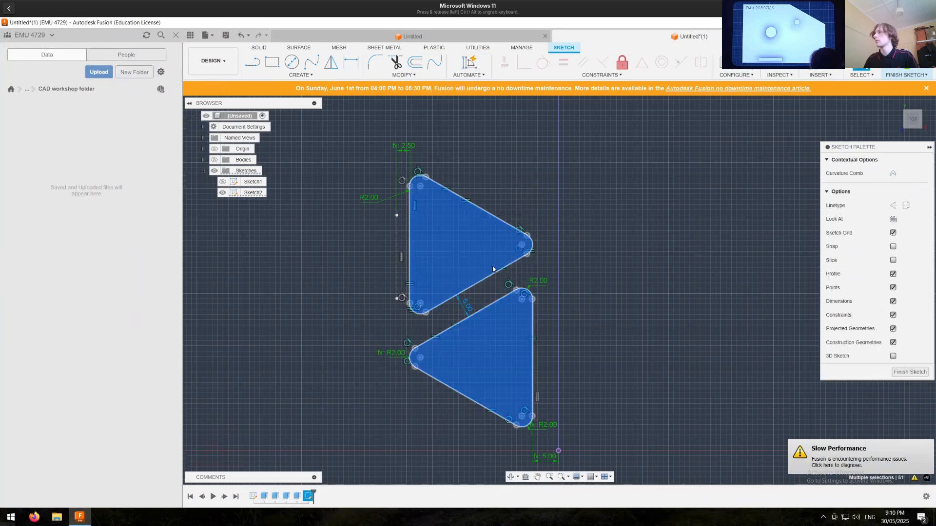
{"action": "left_click", "coordinate": [331, 62]}
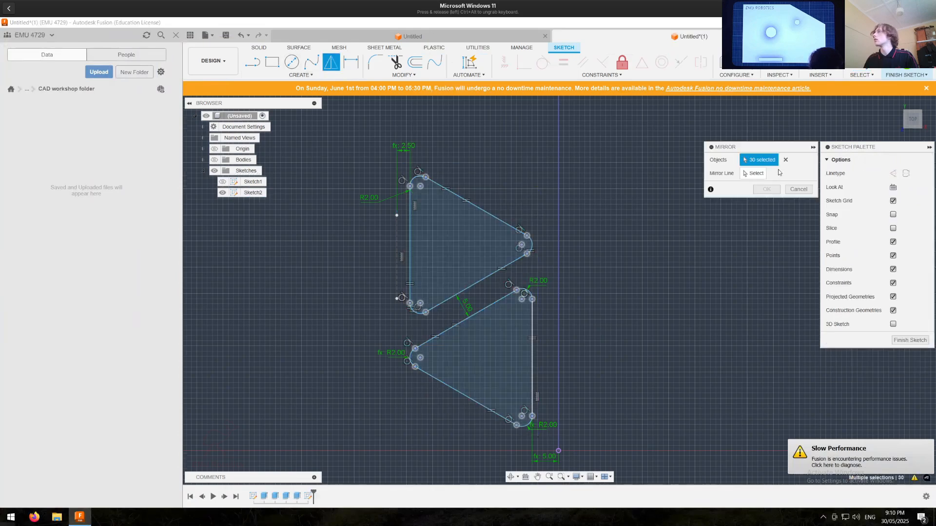
{"action": "left_click", "coordinate": [395, 232]}
{"action": "left_click", "coordinate": [766, 189]}
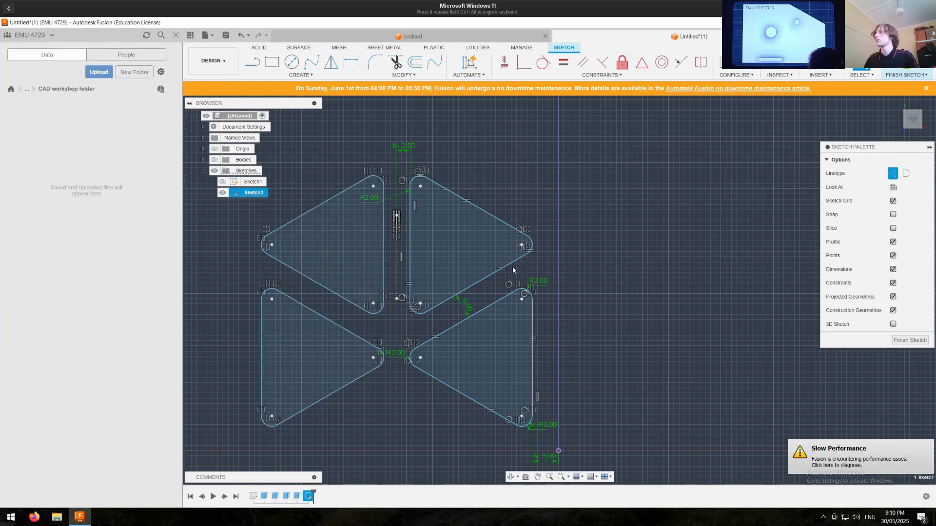
Step: Start a rectangular sketch pattern of all four rounded triangles, three instances each way, extending 110 mm leftward and 90 mm upward
{"action": "scroll", "coordinate": [419, 285], "scroll_direction": "down", "scroll_amount": 3}
{"action": "middle_click_drag", "start_coordinate": [613, 281], "coordinate": [663, 287]}
{"action": "left_click", "coordinate": [557, 278]}
{"action": "mouse_move", "coordinate": [346, 176]}
{"action": "left_mouse_down"}
{"action": "mouse_move", "coordinate": [531, 382]}
{"action": "mouse_move", "coordinate": [550, 388]}
{"action": "mouse_move", "coordinate": [533, 370]}
{"action": "left_mouse_up"}
{"action": "scroll", "coordinate": [533, 371], "scroll_direction": "down", "scroll_amount": 3}
{"action": "left_click", "coordinate": [301, 75]}
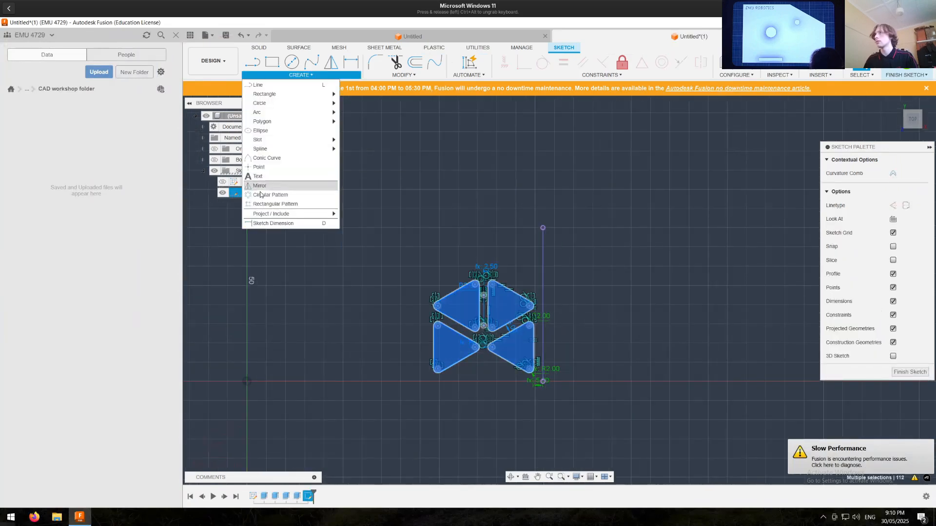
{"action": "left_click", "coordinate": [293, 203]}
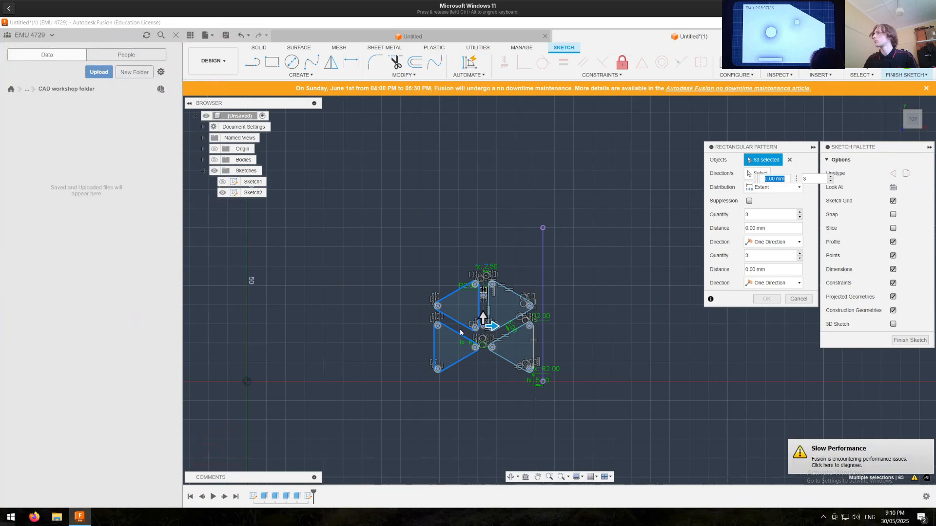
{"action": "left_click_drag", "start_coordinate": [493, 327], "coordinate": [275, 318]}
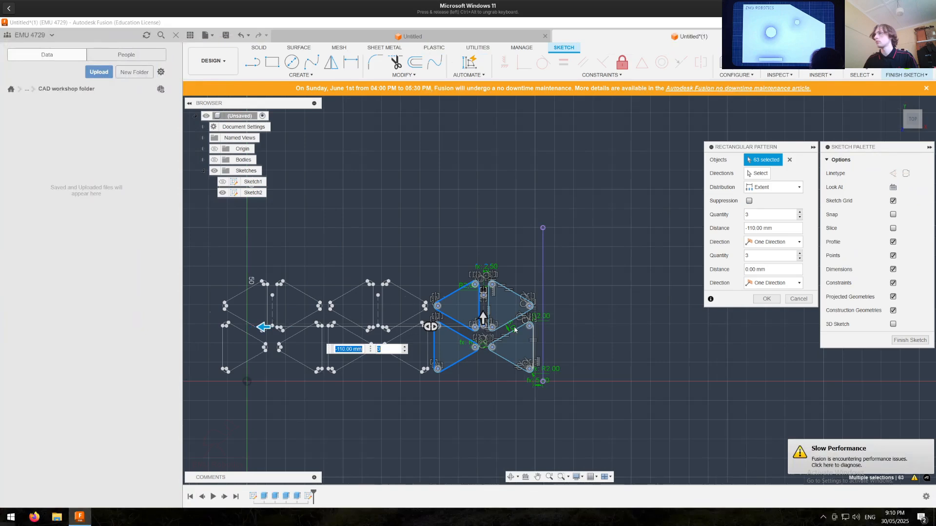
{"action": "left_click_drag", "start_coordinate": [483, 317], "coordinate": [483, 140]}
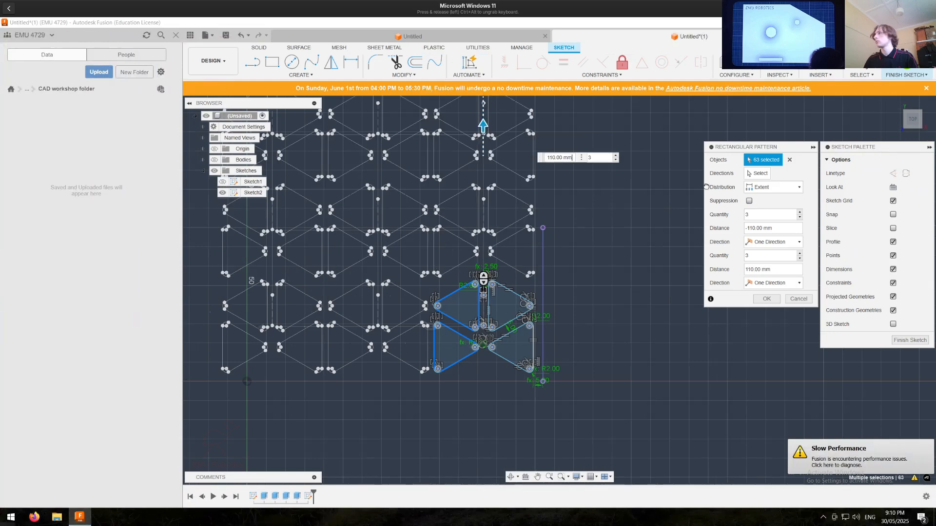
Step: Switch the pattern's distribution to Spacing and set its vertical distance to 43 mm
{"action": "left_click", "coordinate": [772, 192]}
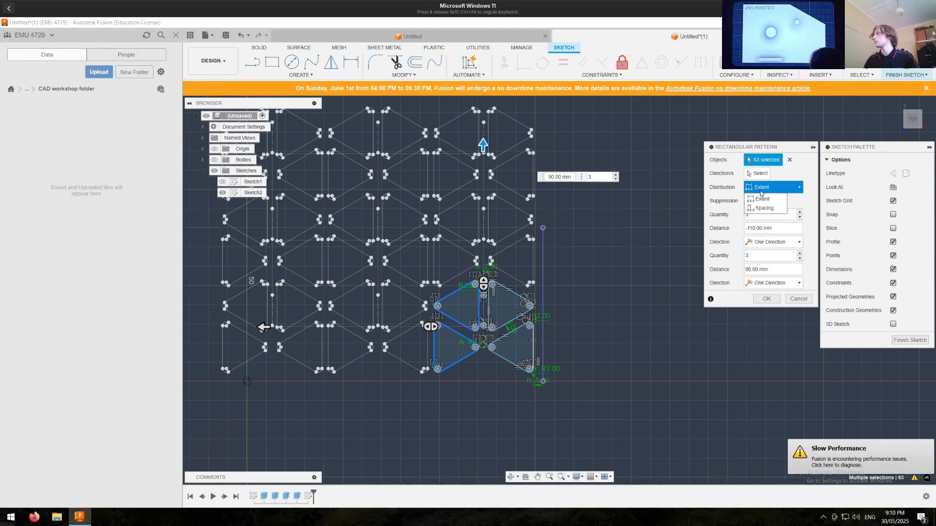
{"action": "left_click", "coordinate": [763, 191]}
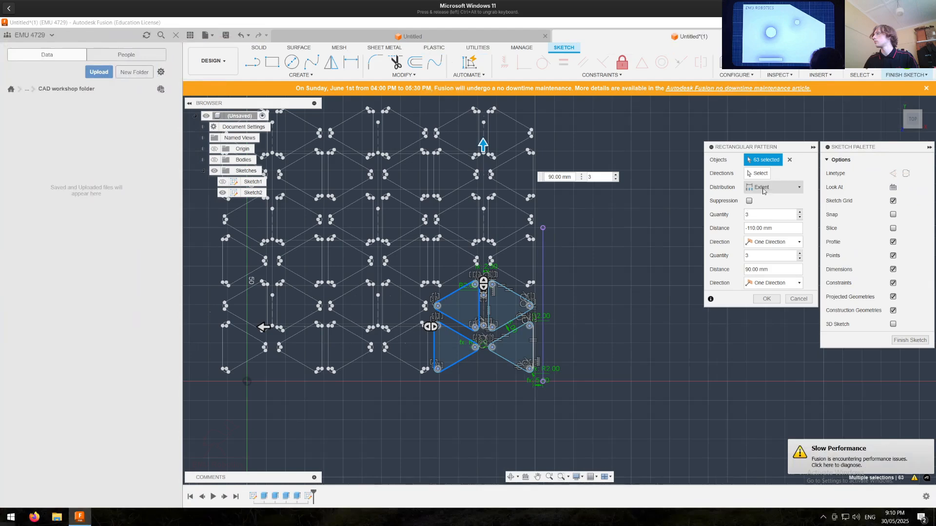
{"action": "left_click", "coordinate": [760, 211]}
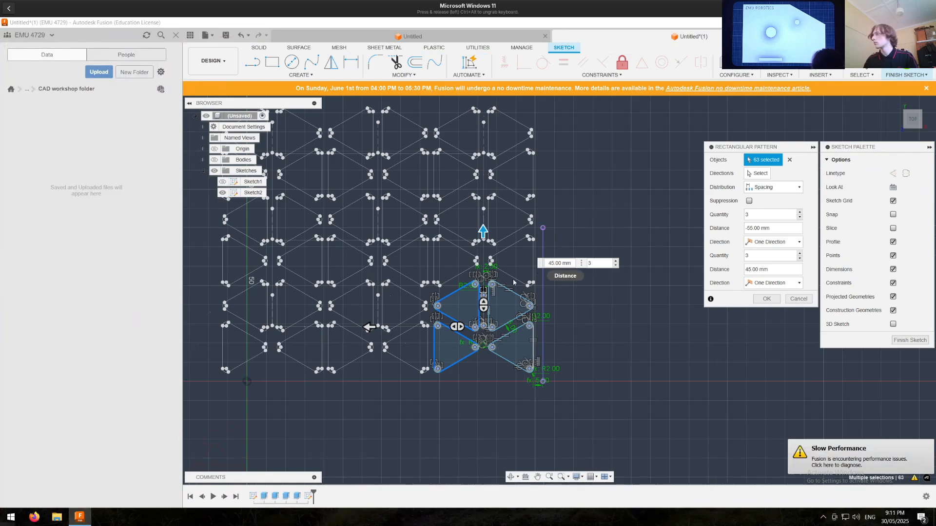
{"action": "key", "text": "BackSpace"}
{"action": "key", "text": "BackSpace"}
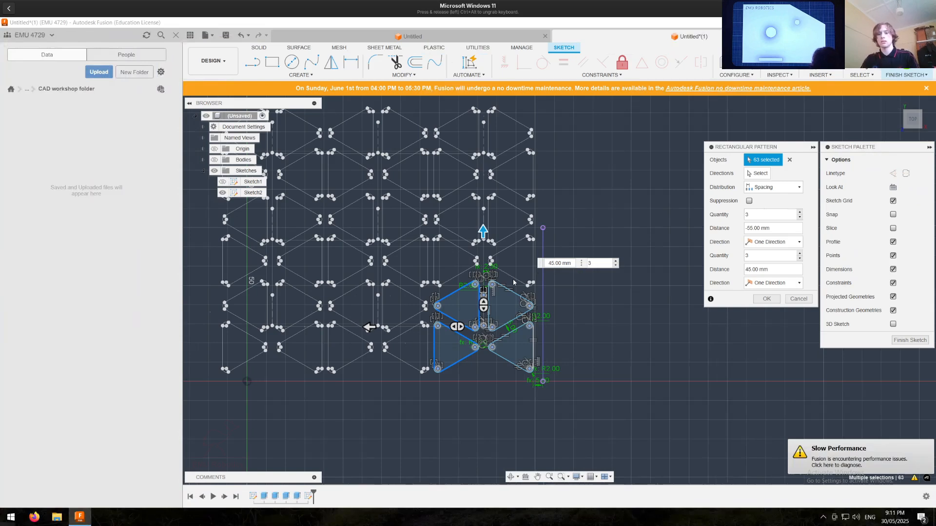
{"action": "type", "text": "39"}
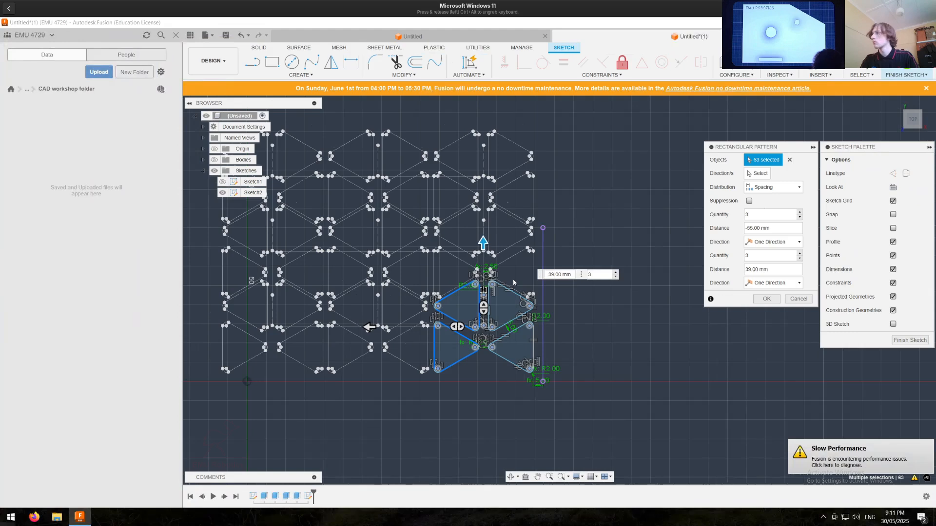
{"action": "key", "text": "BackSpace"}
{"action": "key", "text": "BackSpace"}
{"action": "type", "text": "4"}
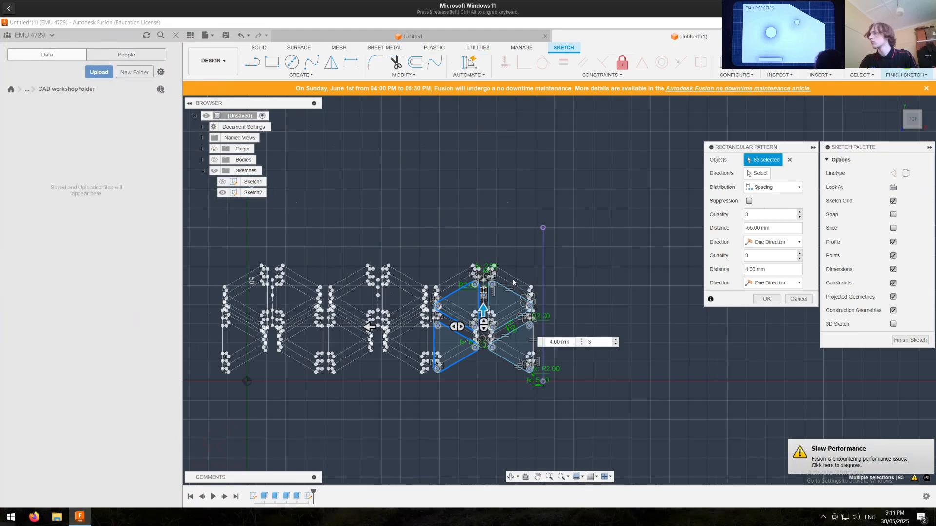
{"action": "type", "text": "2"}
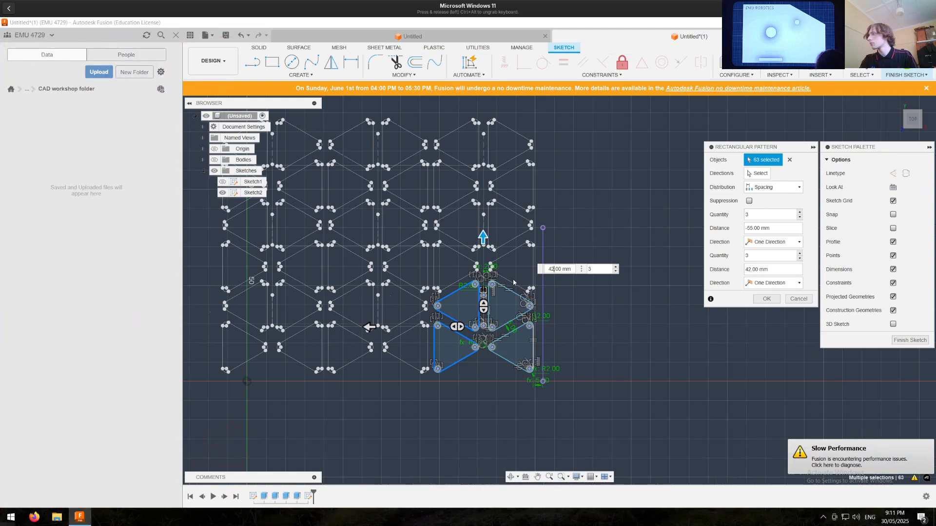
{"action": "key", "text": "BackSpace"}
{"action": "type", "text": "3"}
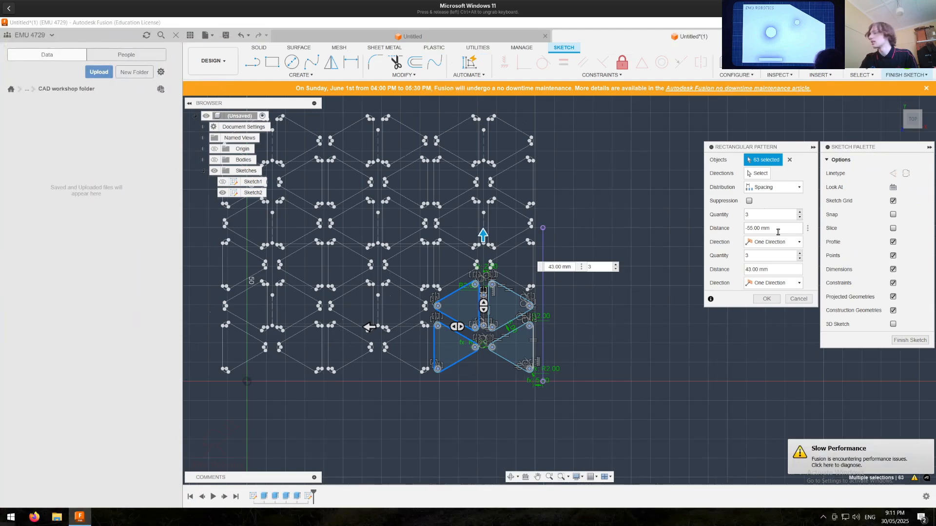
Step: Set the pattern's horizontal distance to -56 mm and create the pattern
{"action": "key", "text": "BackSpace"}
{"action": "type", "text": "6"}
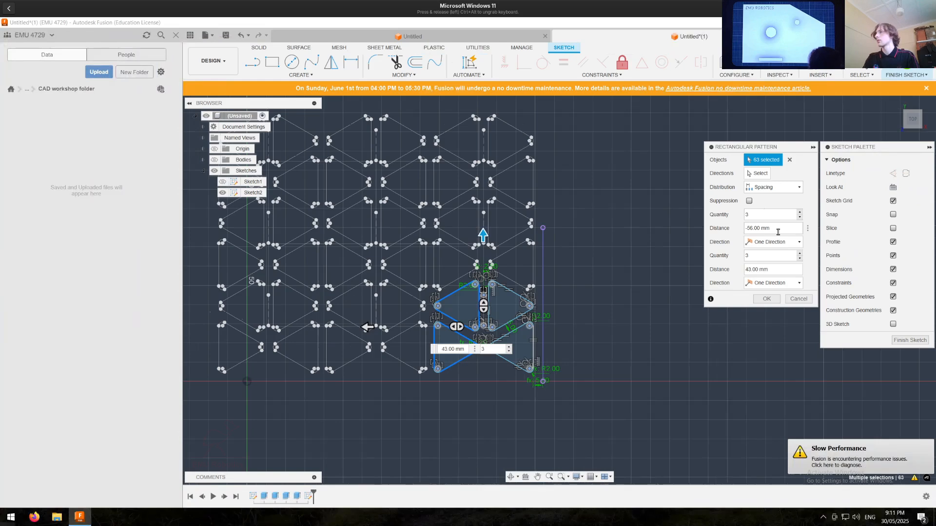
{"action": "left_click", "coordinate": [761, 299]}
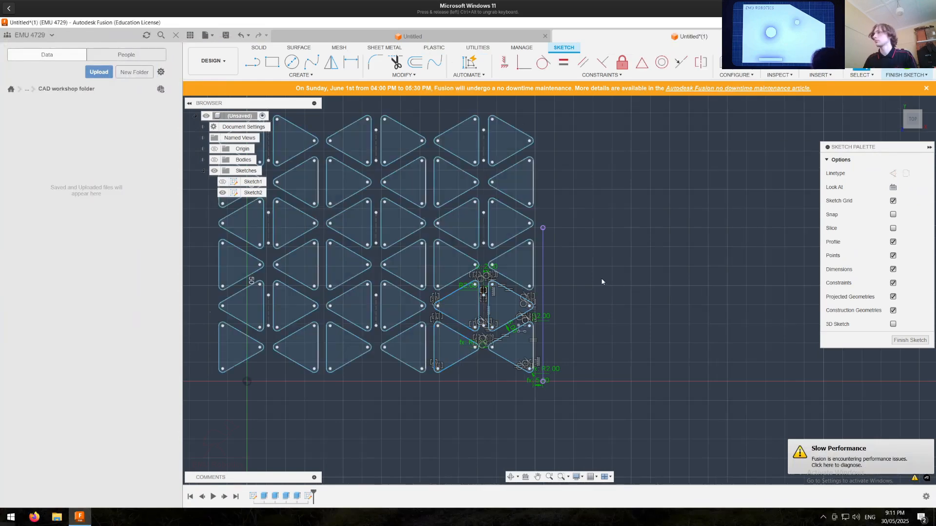
Step: Show the bodies and shrink the patterned triangles until the lower-left one's vertical side sits about 7.5 mm inside the plate's left edge
{"action": "scroll", "coordinate": [601, 280], "scroll_direction": "down", "scroll_amount": 1}
{"action": "middle_click_drag", "start_coordinate": [604, 276], "coordinate": [618, 298]}
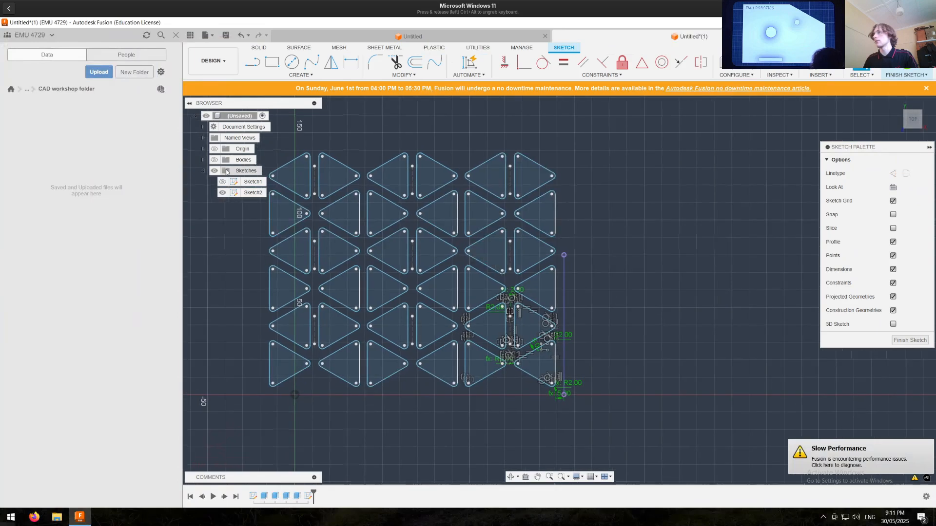
{"action": "left_click", "coordinate": [214, 160]}
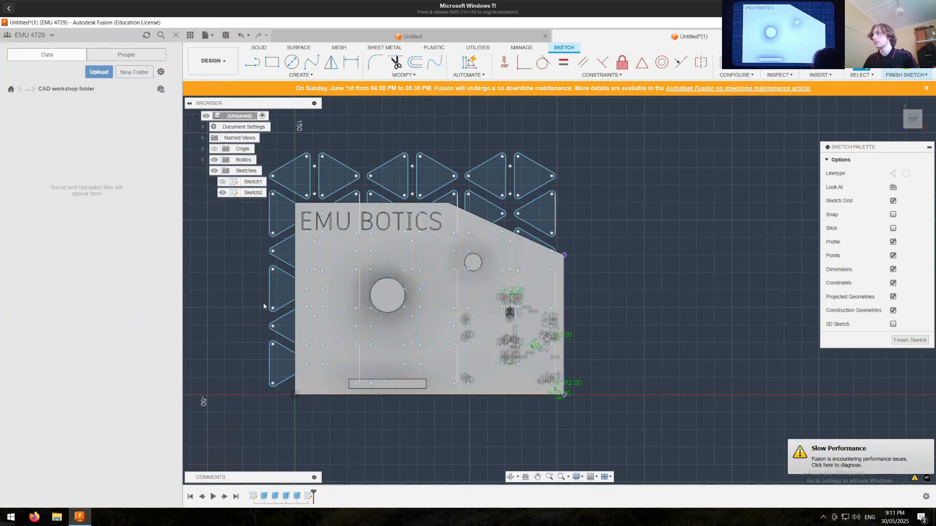
{"action": "scroll", "coordinate": [262, 305], "scroll_direction": "up", "scroll_amount": 2}
{"action": "left_click", "coordinate": [271, 286]}
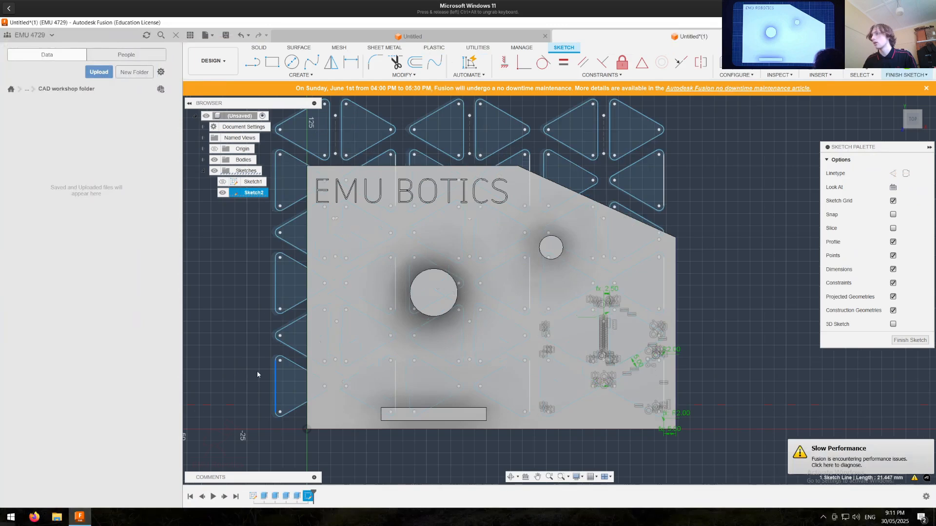
{"action": "mouse_move", "coordinate": [257, 372]}
{"action": "left_mouse_down"}
{"action": "mouse_move", "coordinate": [236, 365]}
{"action": "mouse_move", "coordinate": [258, 365]}
{"action": "left_mouse_up"}
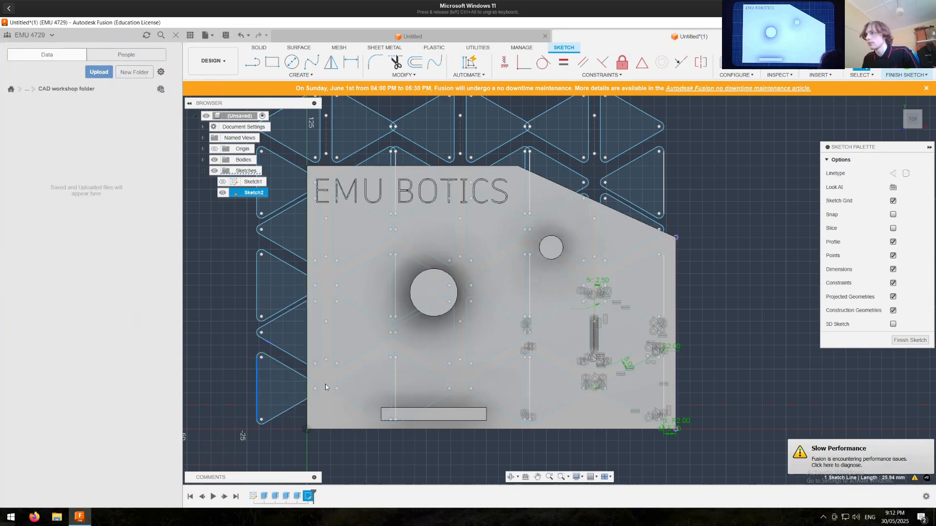
{"action": "left_click_drag", "start_coordinate": [326, 384], "coordinate": [324, 382]}
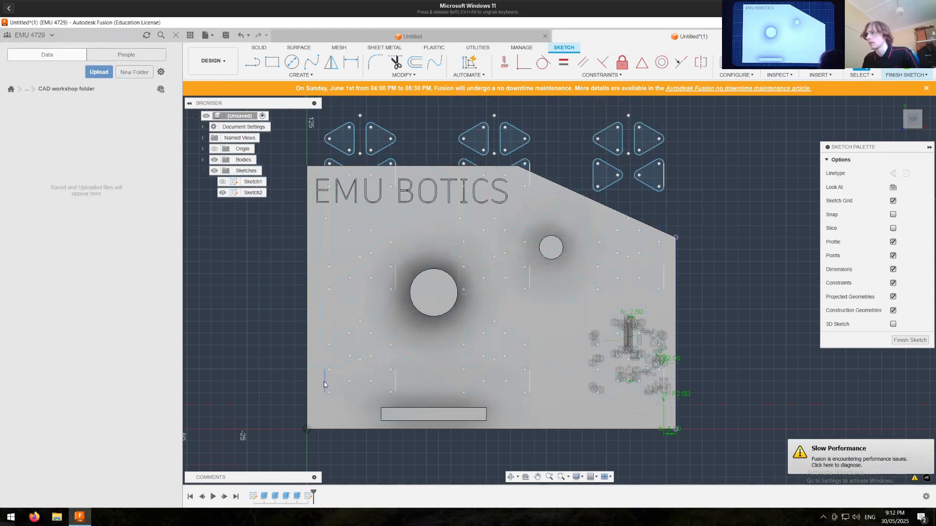
Step: Dimension the distance between the plate's left edge and the lower-left triangle's vertical side, linked to the 5 mm gap dimension d33
{"action": "key", "text": "d"}
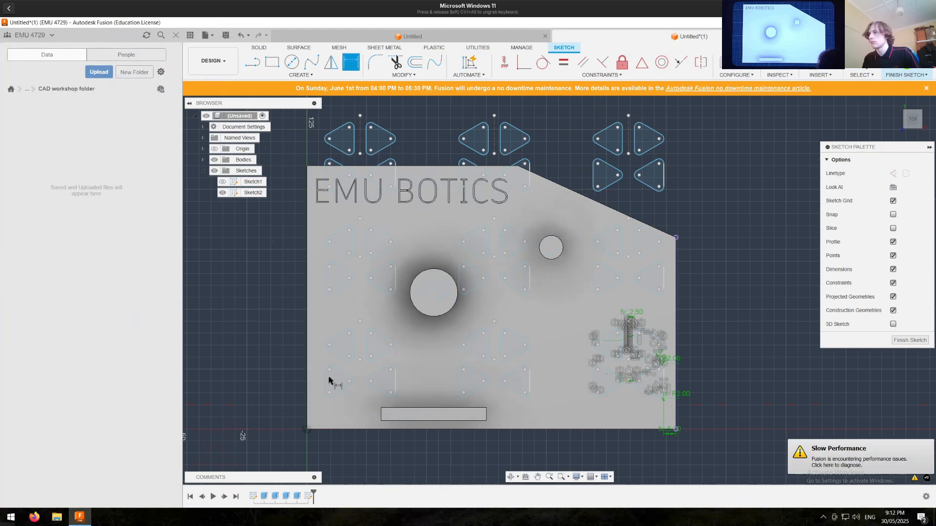
{"action": "key", "text": "Escape"}
{"action": "left_click", "coordinate": [307, 381]}
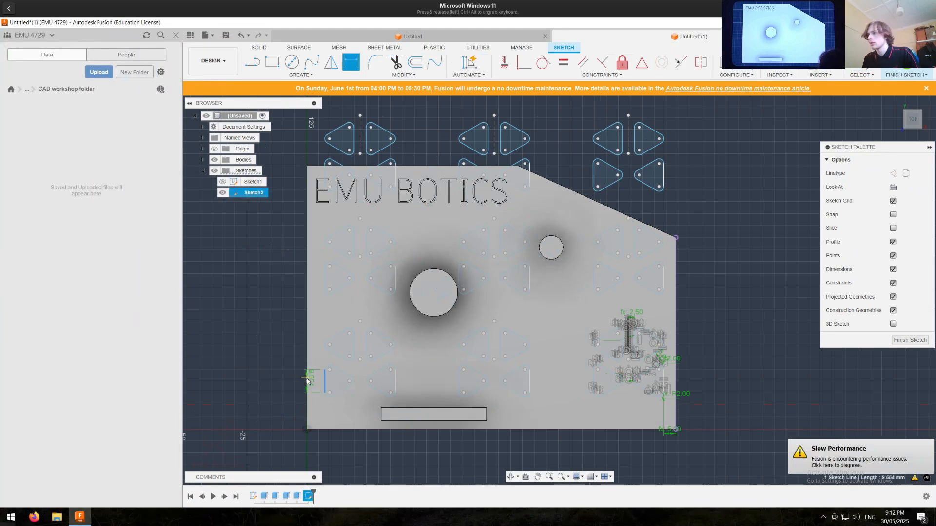
{"action": "left_click", "coordinate": [324, 381], "text": "shift"}
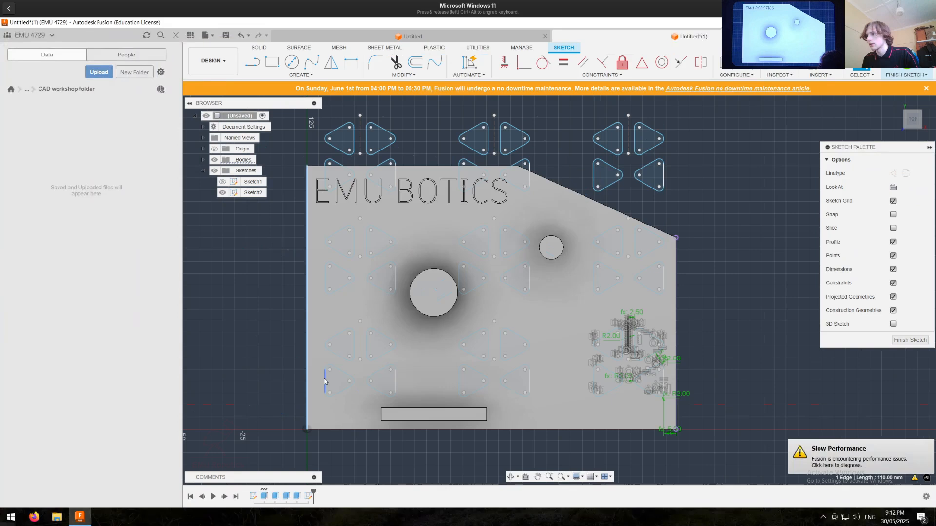
{"action": "key", "text": "d"}
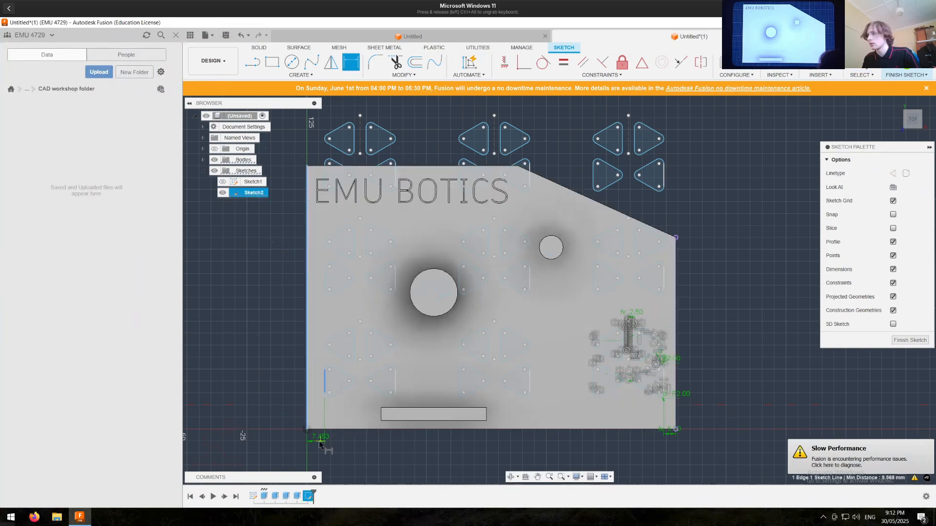
{"action": "left_click", "coordinate": [323, 443]}
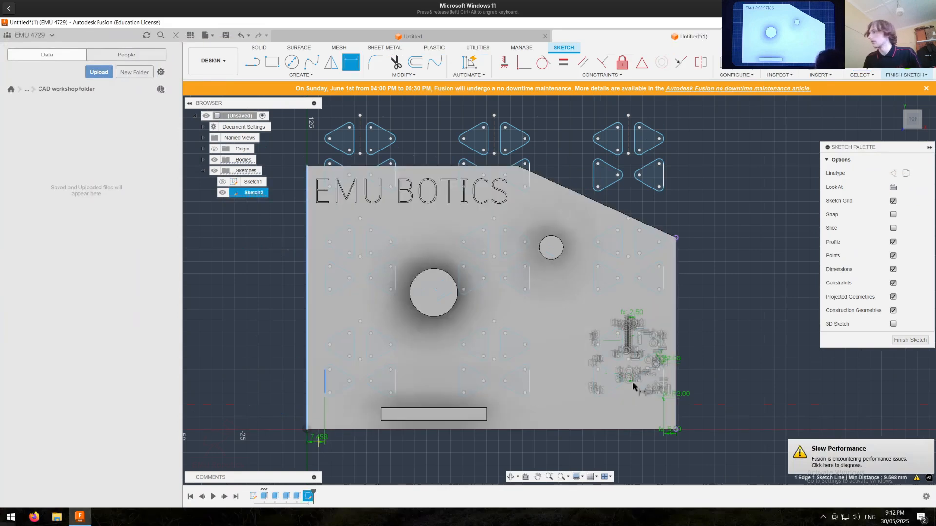
{"action": "scroll", "coordinate": [649, 371], "scroll_direction": "up", "scroll_amount": 5}
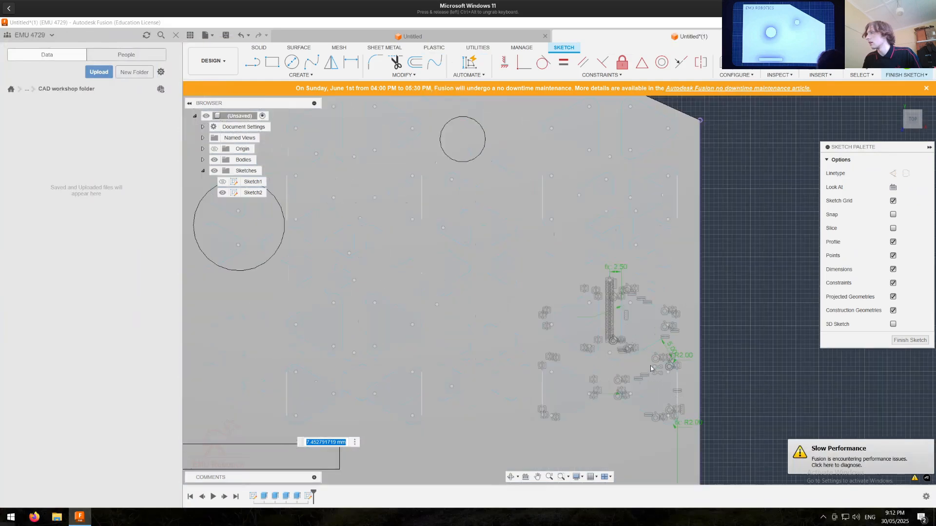
{"action": "left_click", "coordinate": [690, 334]}
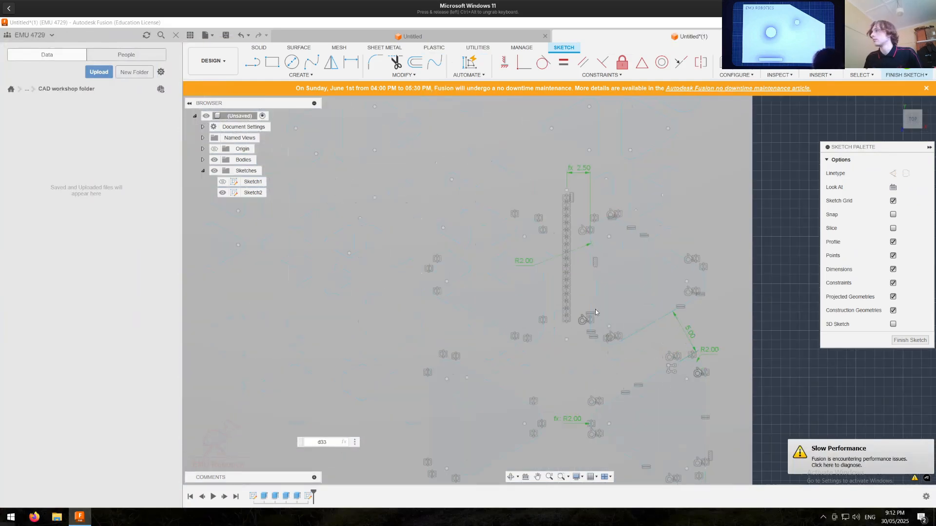
{"action": "key", "text": "Return"}
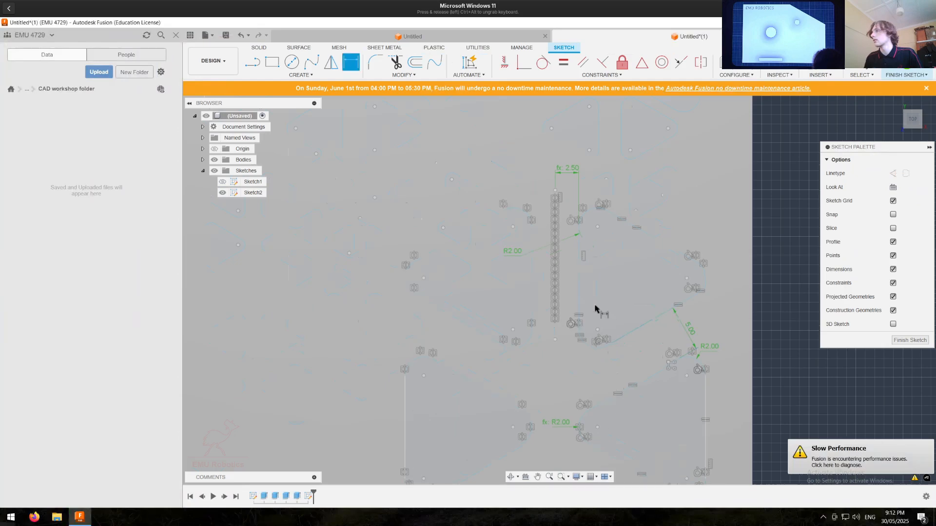
{"action": "scroll", "coordinate": [591, 324], "scroll_direction": "down", "scroll_amount": 5}
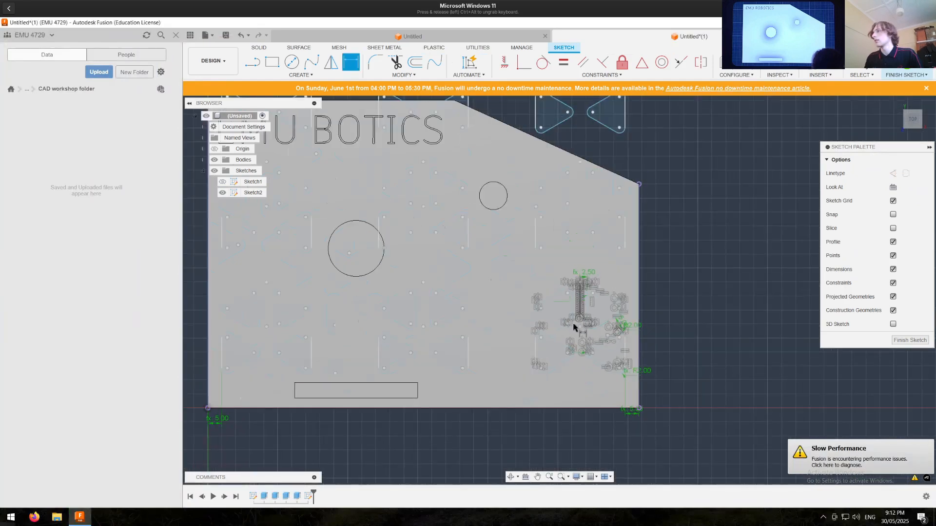
{"action": "scroll", "coordinate": [520, 351], "scroll_direction": "down", "scroll_amount": 1}
{"action": "key", "text": "Escape"}
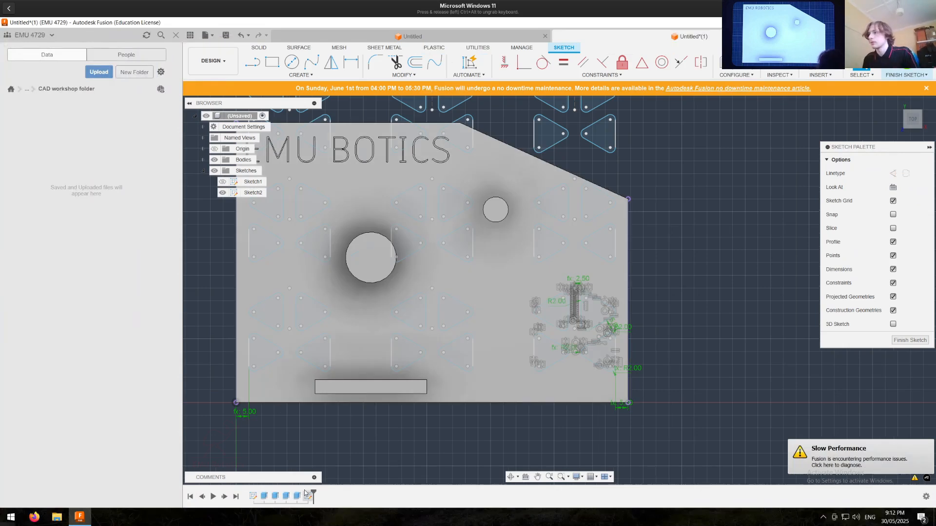
{"action": "scroll", "coordinate": [625, 375], "scroll_direction": "up", "scroll_amount": 6}
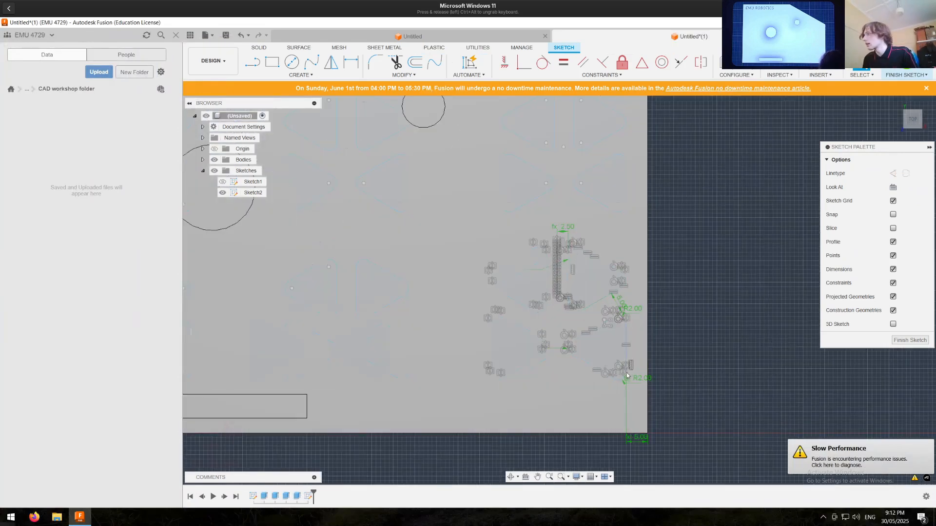
{"action": "mouse_move", "coordinate": [538, 358]}
{"action": "middle_mouse_down"}
{"action": "mouse_move", "coordinate": [523, 384]}
{"action": "mouse_move", "coordinate": [543, 416]}
{"action": "mouse_move", "coordinate": [542, 398]}
{"action": "middle_mouse_up"}
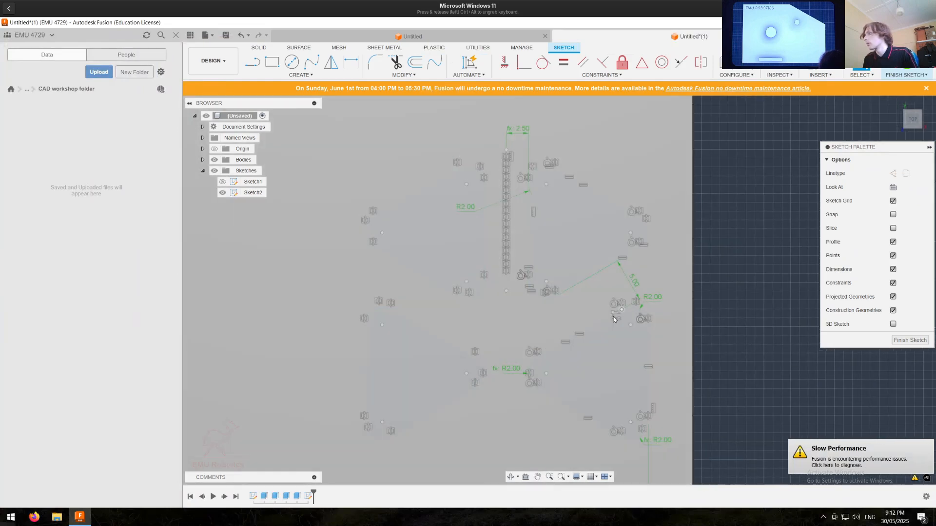
{"action": "double_click", "coordinate": [613, 319]}
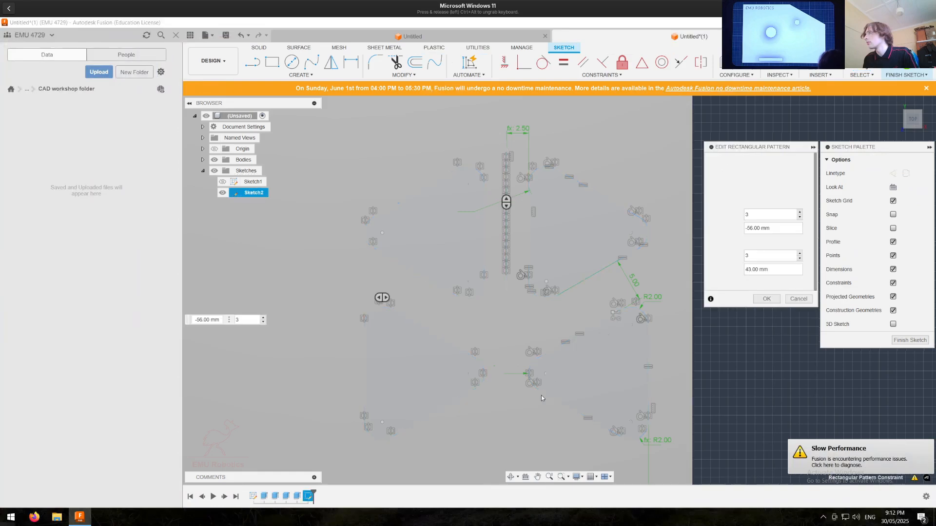
{"action": "scroll", "coordinate": [583, 372], "scroll_direction": "down", "scroll_amount": 5}
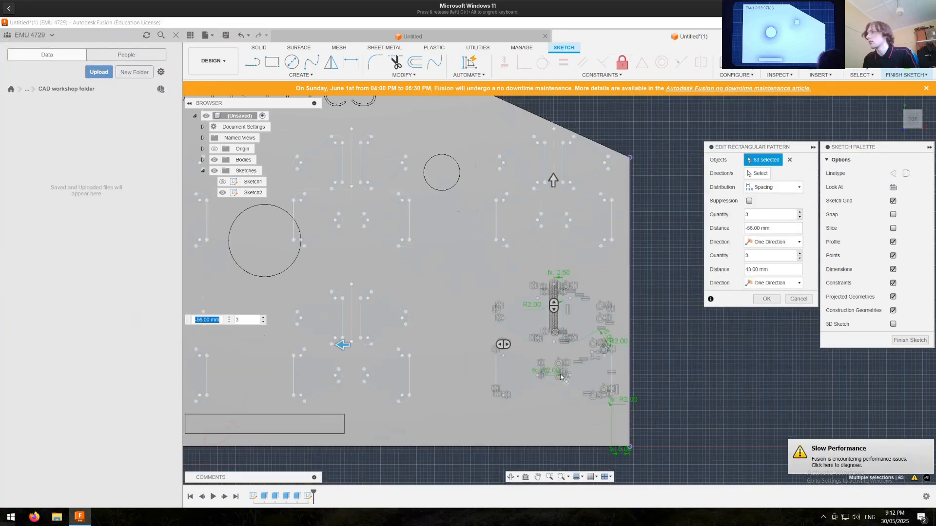
{"action": "left_click", "coordinate": [247, 320]}
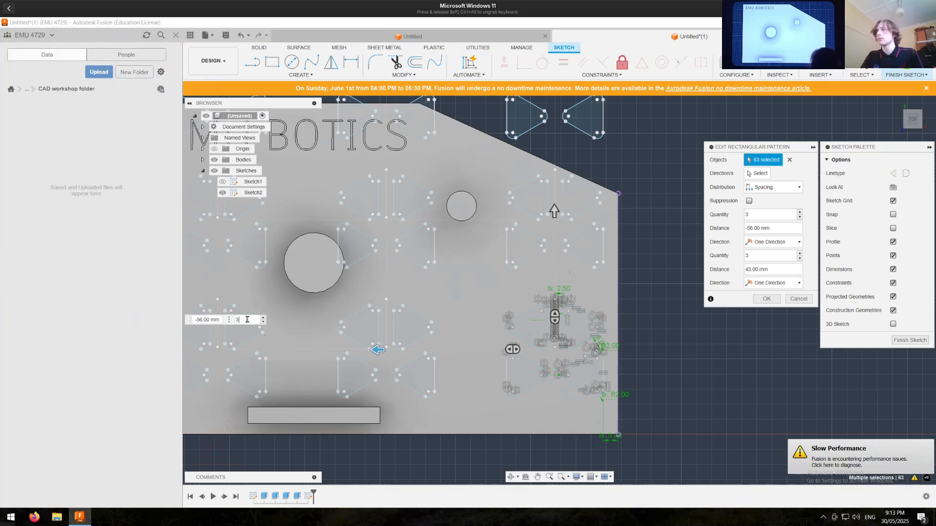
{"action": "key", "text": "BackSpace"}
{"action": "type", "text": "5"}
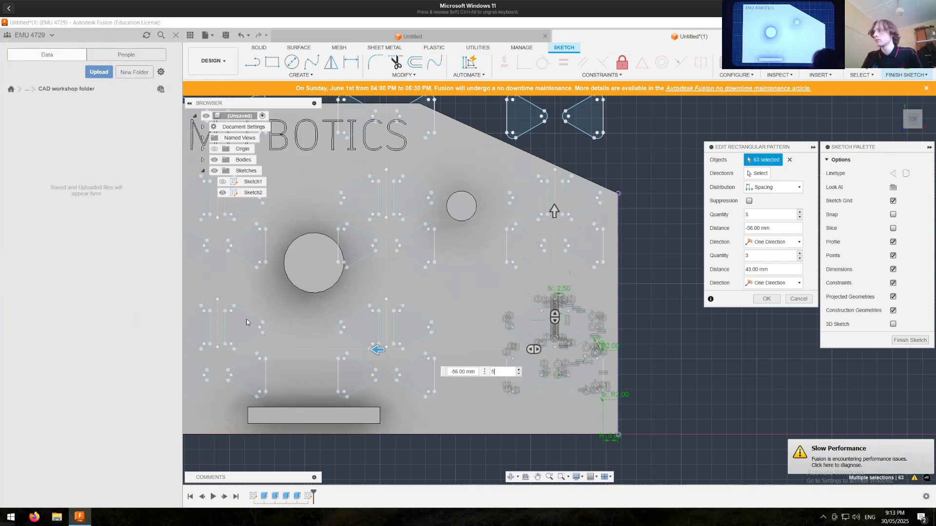
{"action": "key", "text": "BackSpace"}
{"action": "type", "text": "4"}
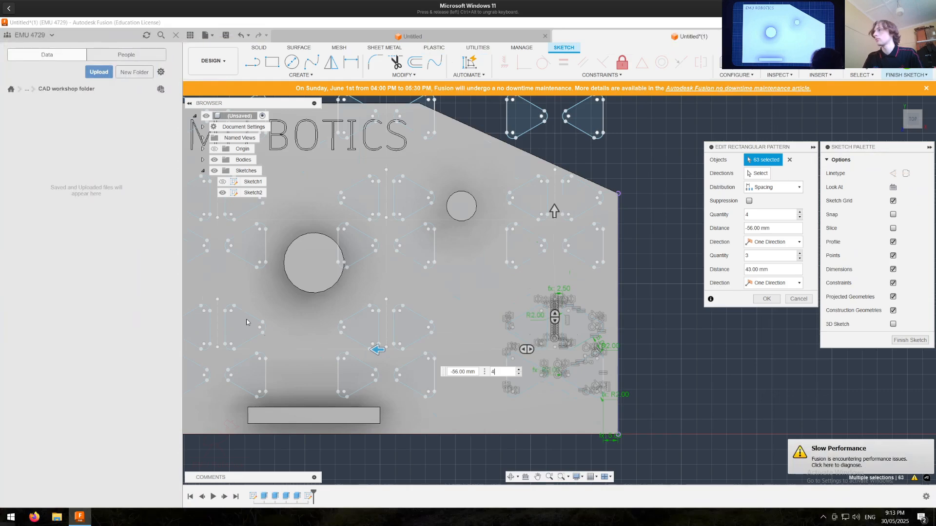
{"action": "key", "text": "BackSpace"}
{"action": "type", "text": "3"}
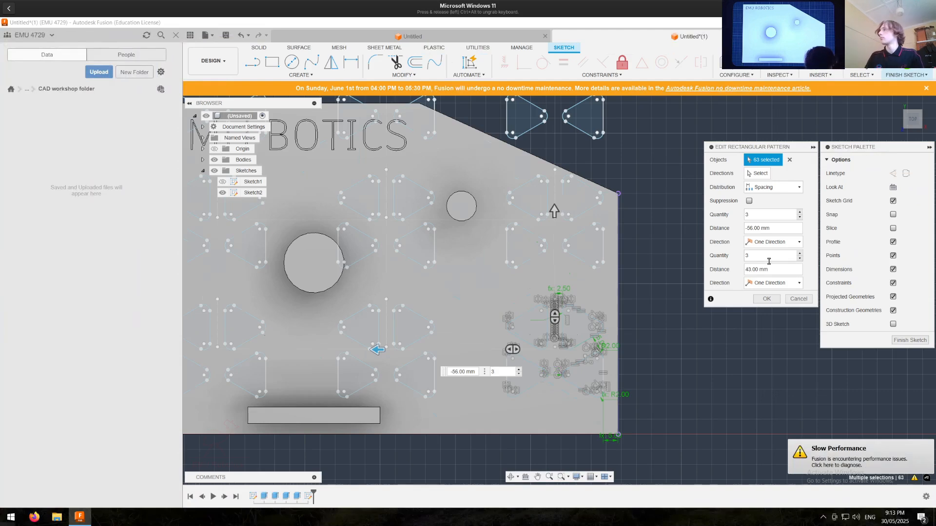
{"action": "left_click", "coordinate": [768, 261]}
{"action": "key", "text": "BackSpace"}
{"action": "type", "text": "4"}
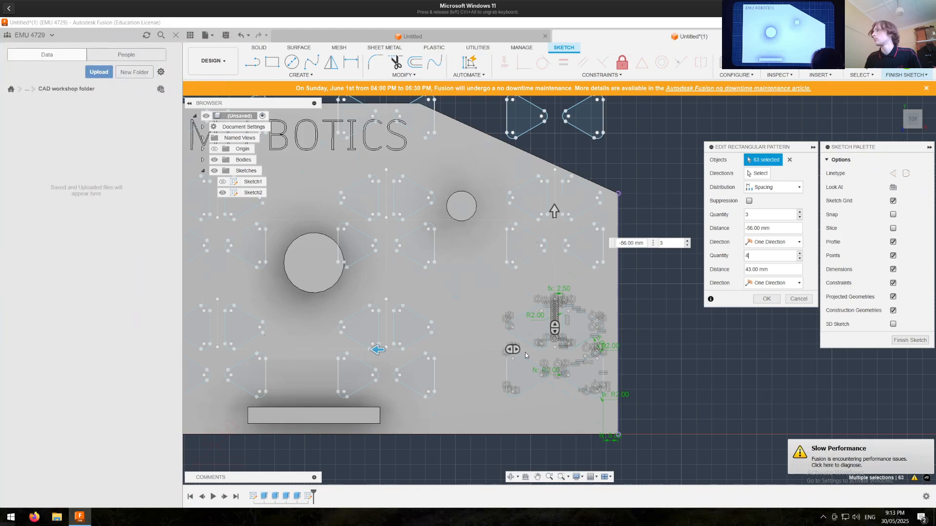
{"action": "scroll", "coordinate": [526, 355], "scroll_direction": "down", "scroll_amount": 3}
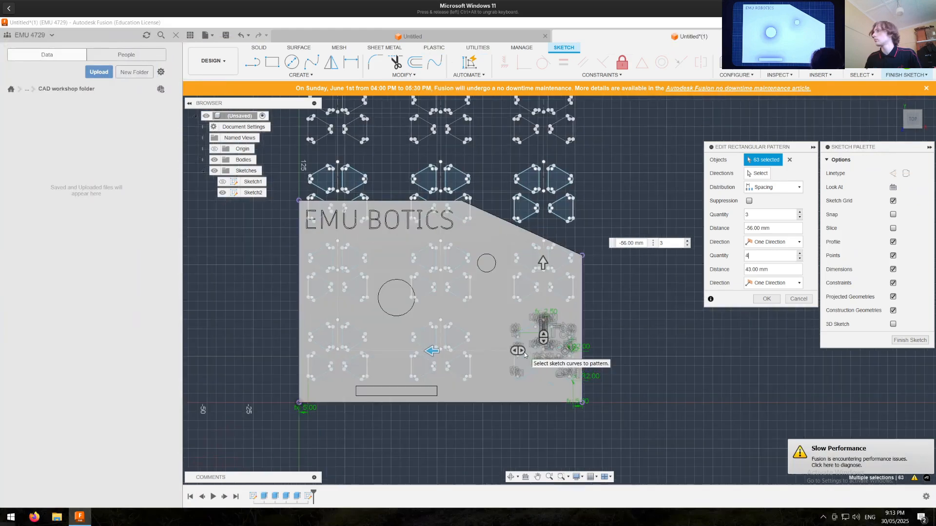
{"action": "scroll", "coordinate": [526, 356], "scroll_direction": "up", "scroll_amount": 2}
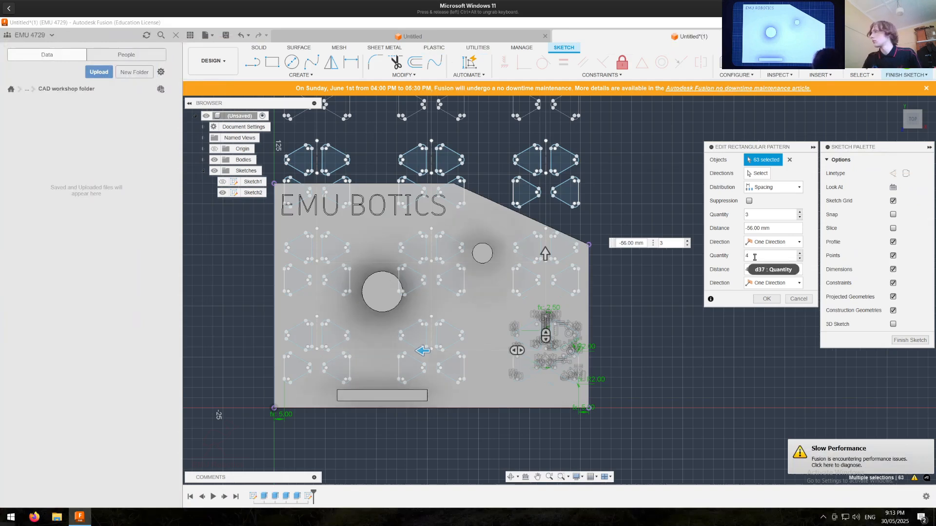
{"action": "double_click", "coordinate": [755, 257]}
{"action": "type", "text": "3"}
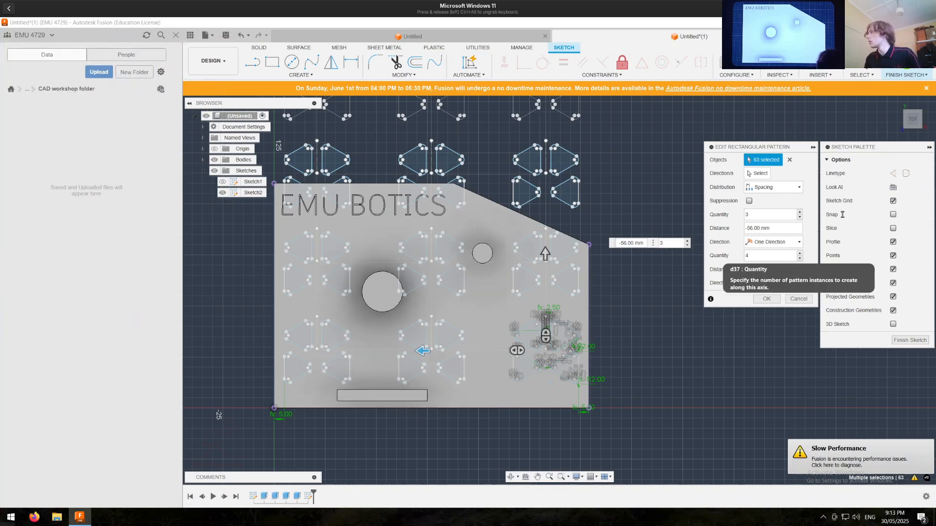
{"action": "double_click", "coordinate": [756, 216]}
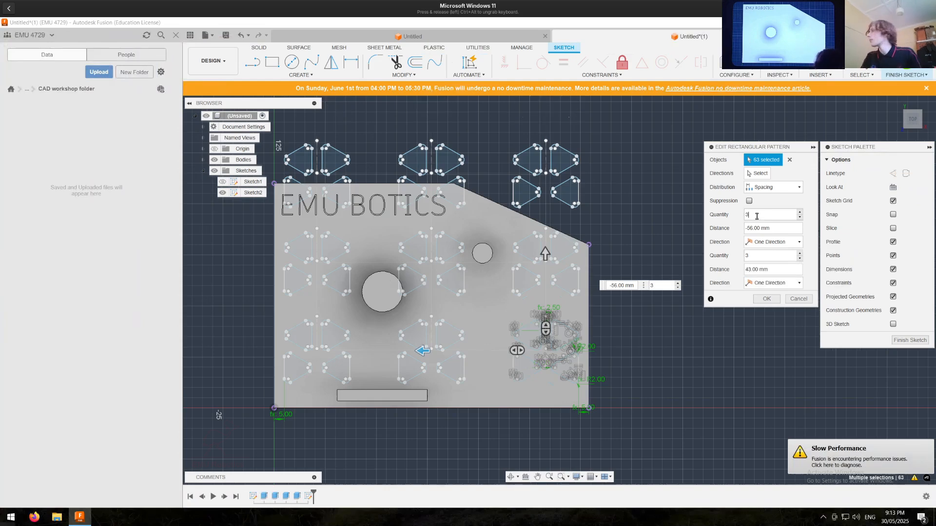
{"action": "type", "text": "4"}
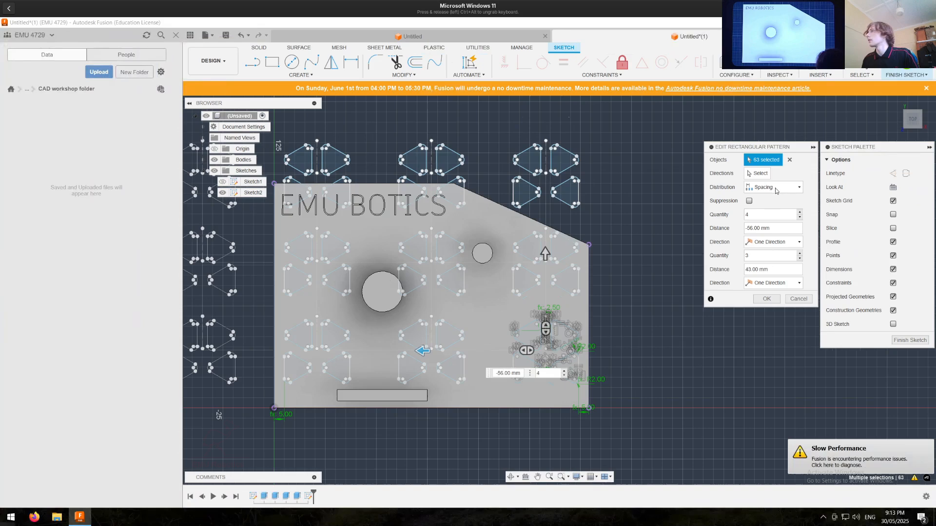
{"action": "left_click", "coordinate": [799, 190]}
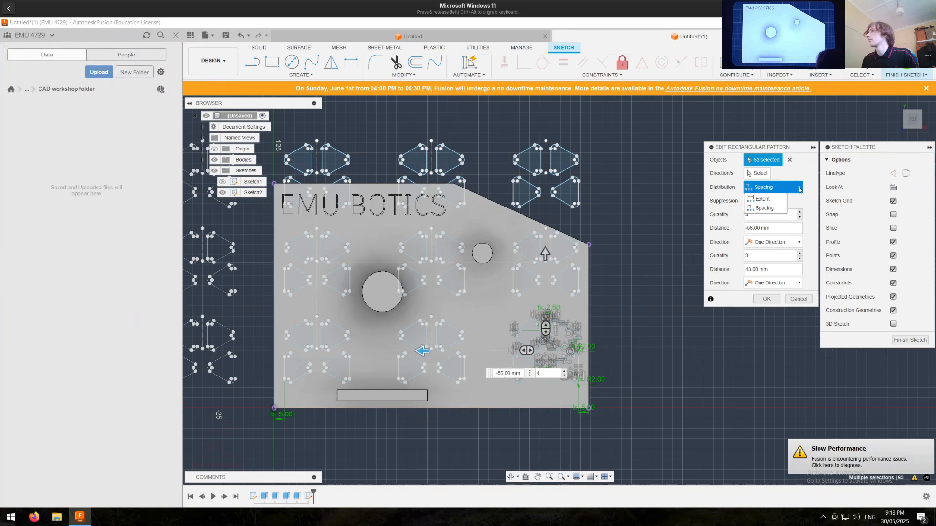
{"action": "left_click", "coordinate": [758, 201]}
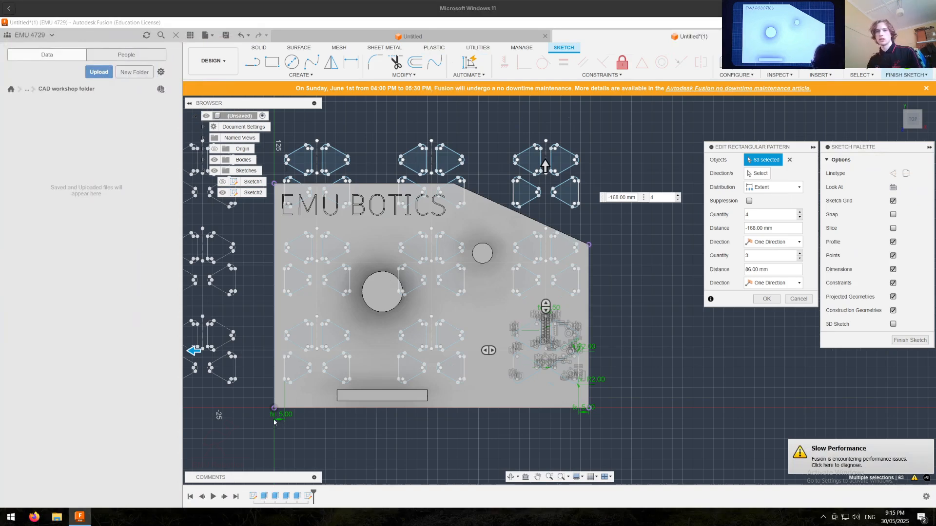
{"action": "left_click", "coordinate": [798, 300]}
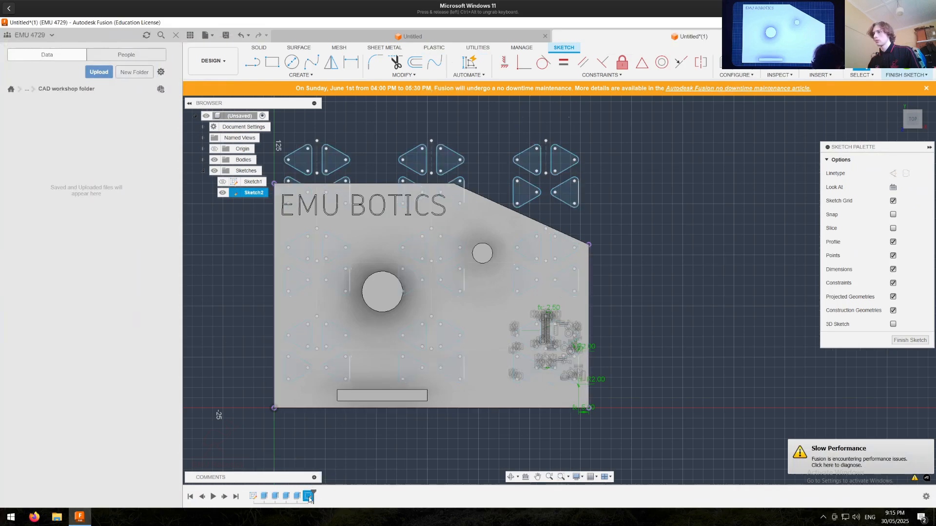
Step: Edit the triangles' rectangular pattern to use Extent distribution with a horizontal quantity of 4
{"action": "left_click", "coordinate": [308, 496]}
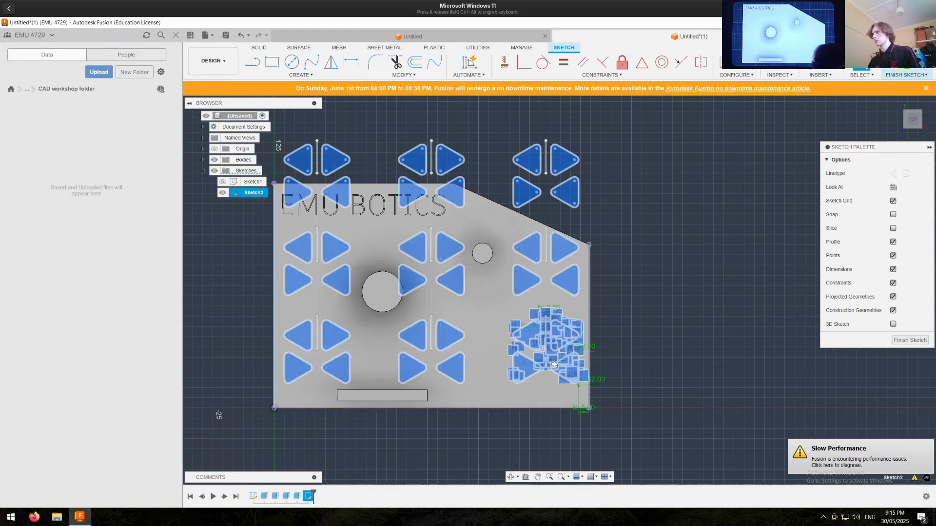
{"action": "scroll", "coordinate": [554, 367], "scroll_direction": "up", "scroll_amount": 3}
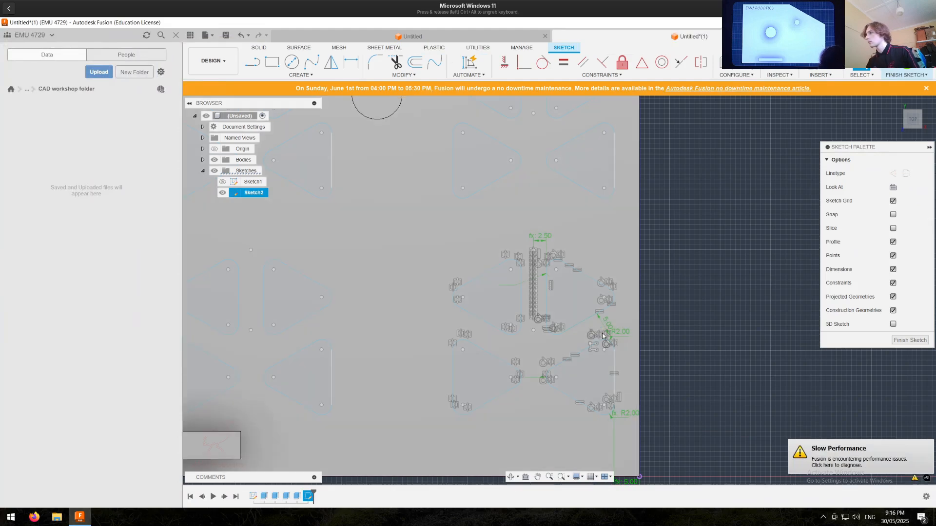
{"action": "double_click", "coordinate": [593, 347]}
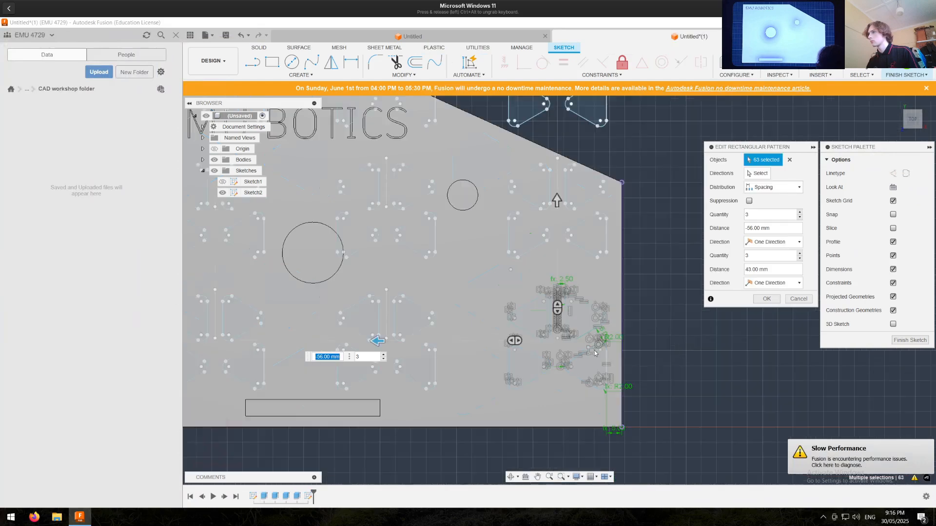
{"action": "scroll", "coordinate": [602, 344], "scroll_direction": "down", "scroll_amount": 5}
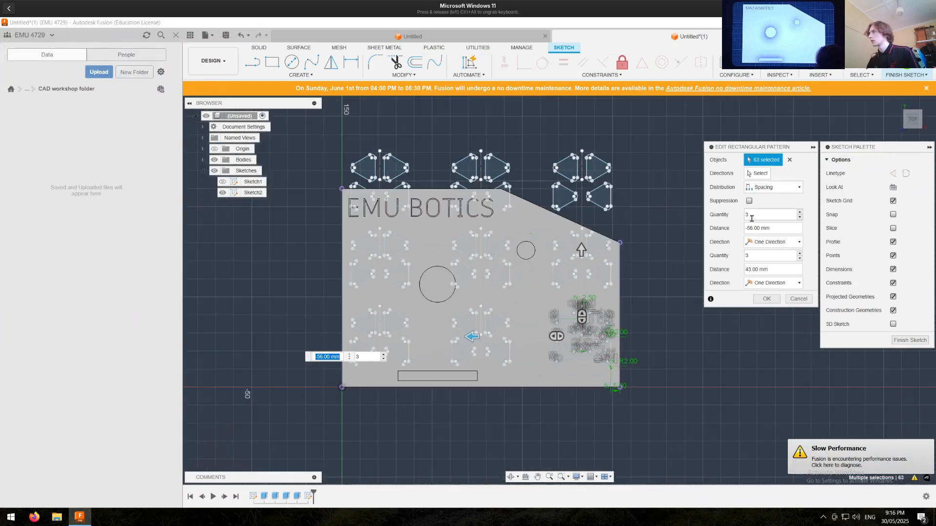
{"action": "left_click", "coordinate": [761, 191]}
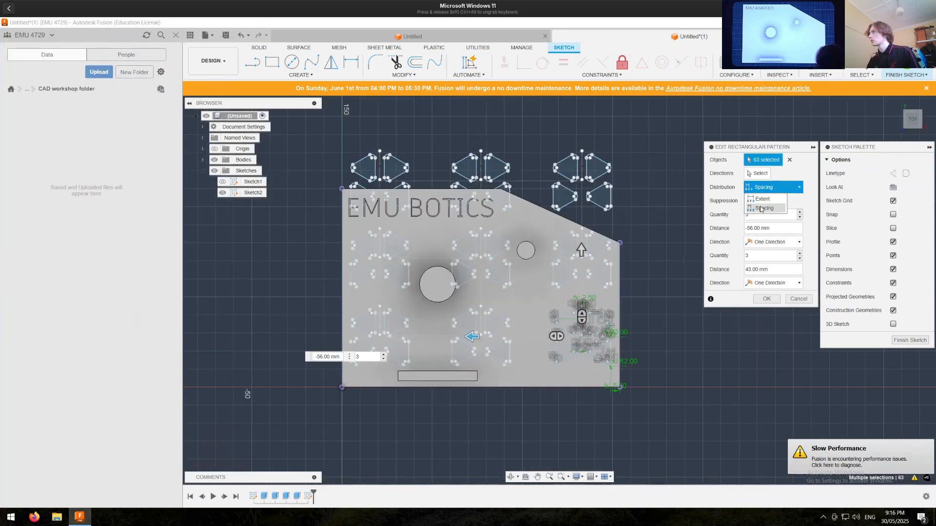
{"action": "left_click", "coordinate": [762, 207]}
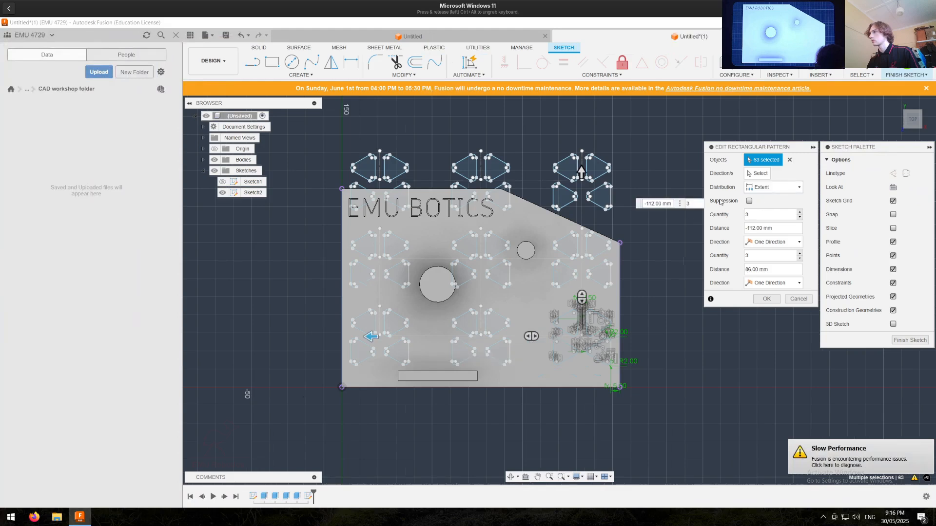
{"action": "double_click", "coordinate": [755, 212]}
{"action": "type", "text": "4"}
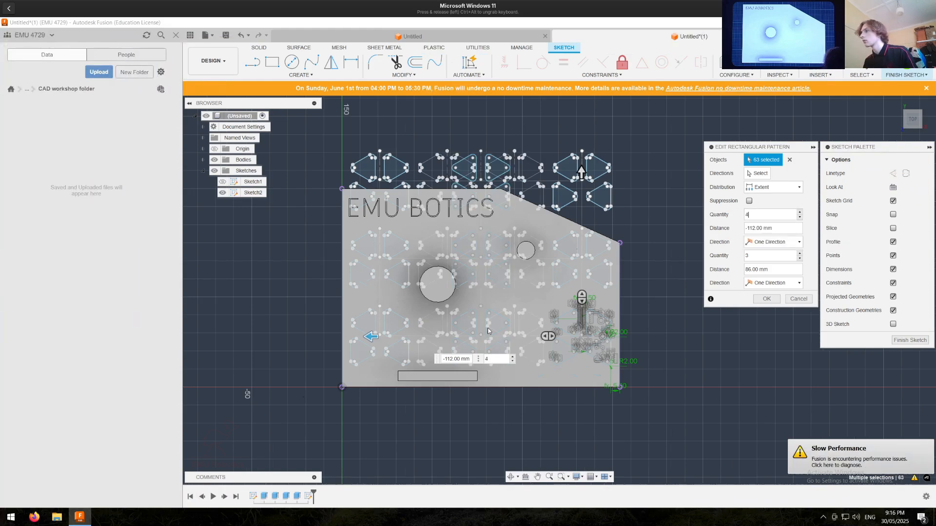
{"action": "scroll", "coordinate": [488, 331], "scroll_direction": "up", "scroll_amount": 1}
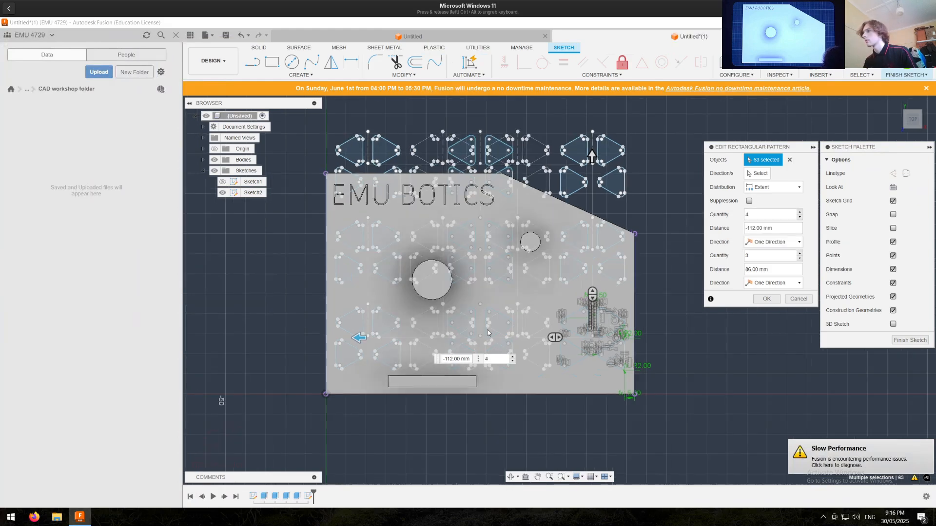
{"action": "scroll", "coordinate": [488, 333], "scroll_direction": "up", "scroll_amount": 2}
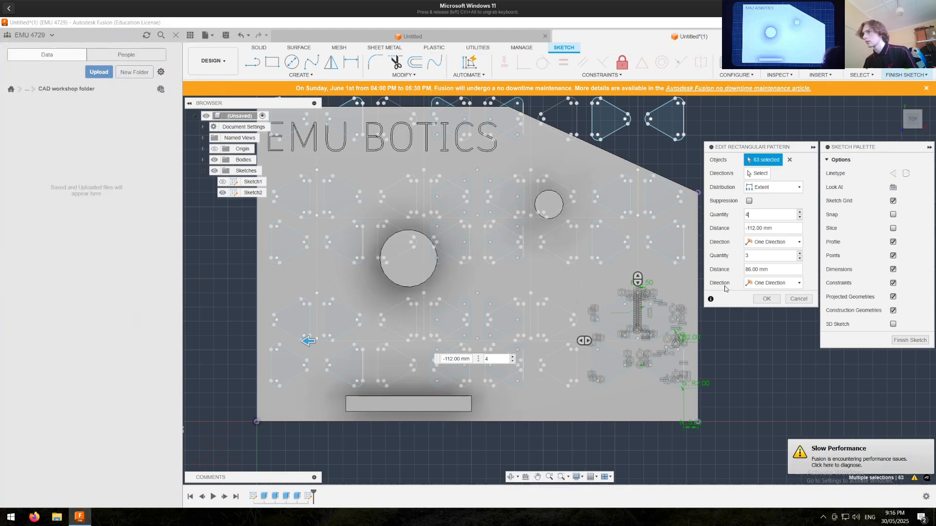
{"action": "left_click", "coordinate": [765, 299]}
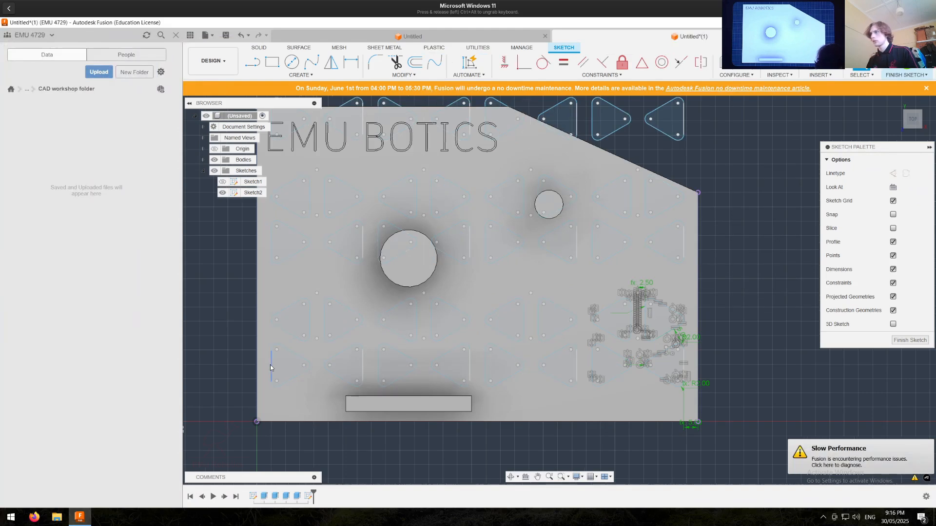
Step: Hide the bodies and dimension the distance between the plate's left edge and the lower-left triangle's vertical side
{"action": "key", "text": "d"}
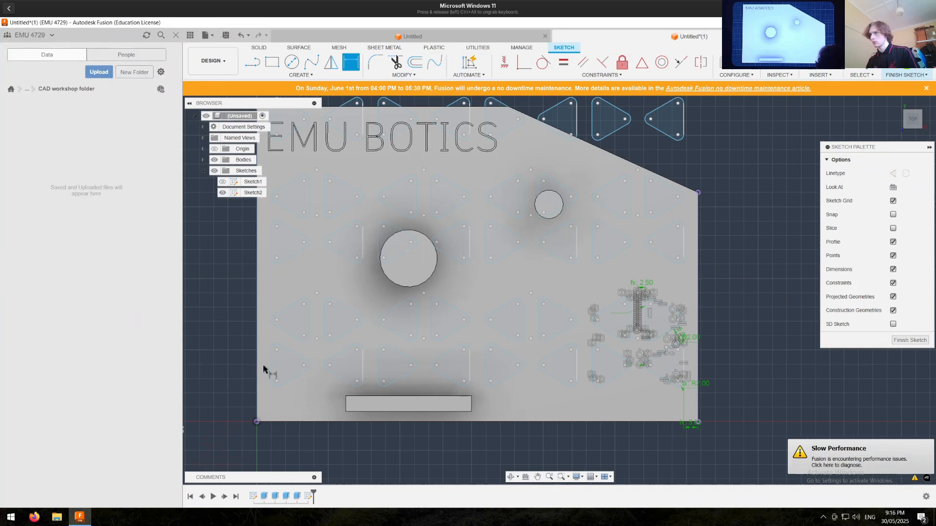
{"action": "scroll", "coordinate": [271, 368], "scroll_direction": "up", "scroll_amount": 3}
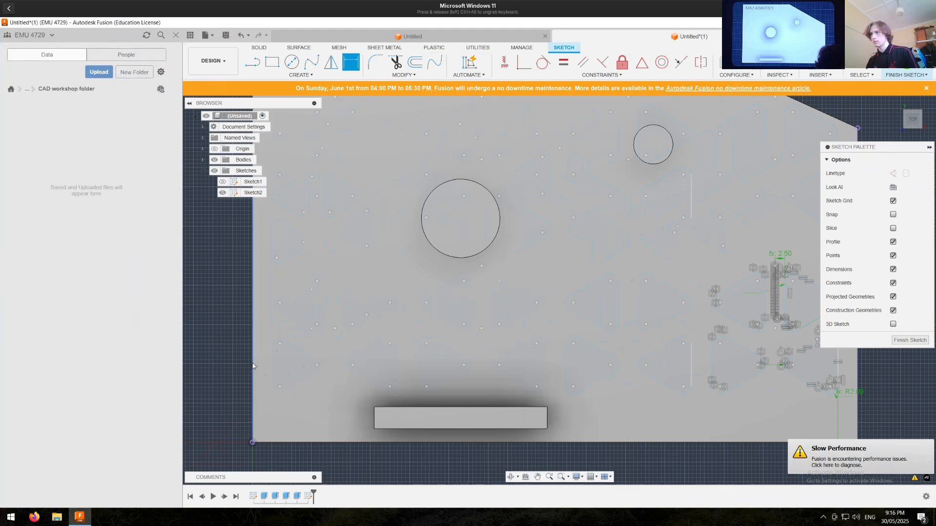
{"action": "key", "text": "Escape"}
{"action": "left_click", "coordinate": [253, 367]}
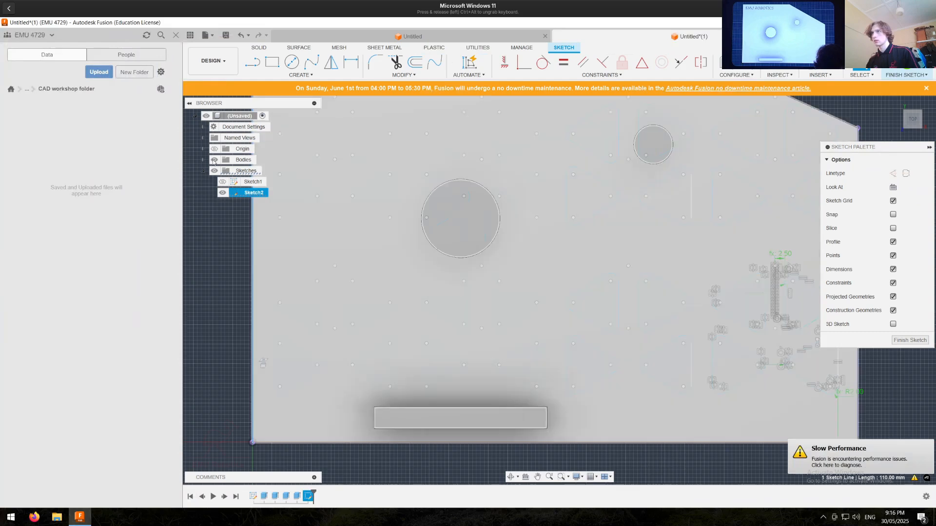
{"action": "left_click", "coordinate": [214, 160]}
{"action": "left_click", "coordinate": [271, 367], "text": "shift"}
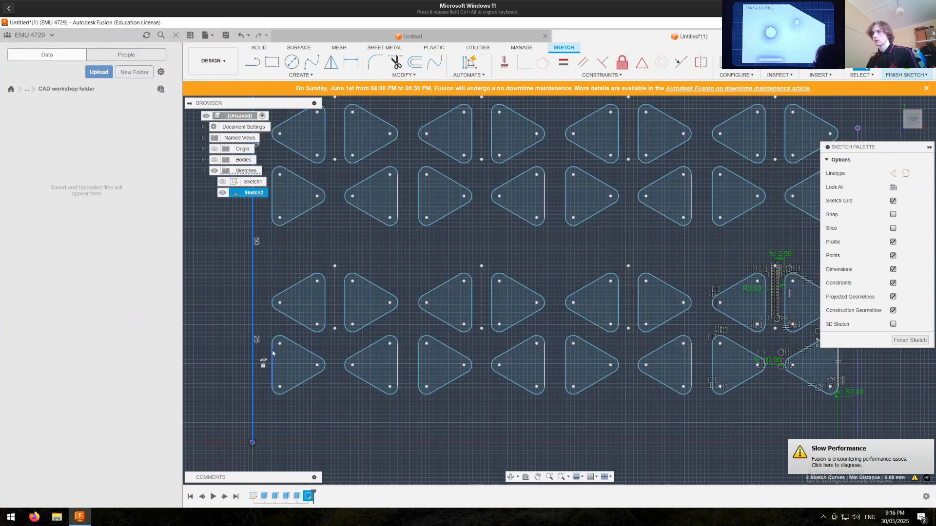
{"action": "key", "text": "d"}
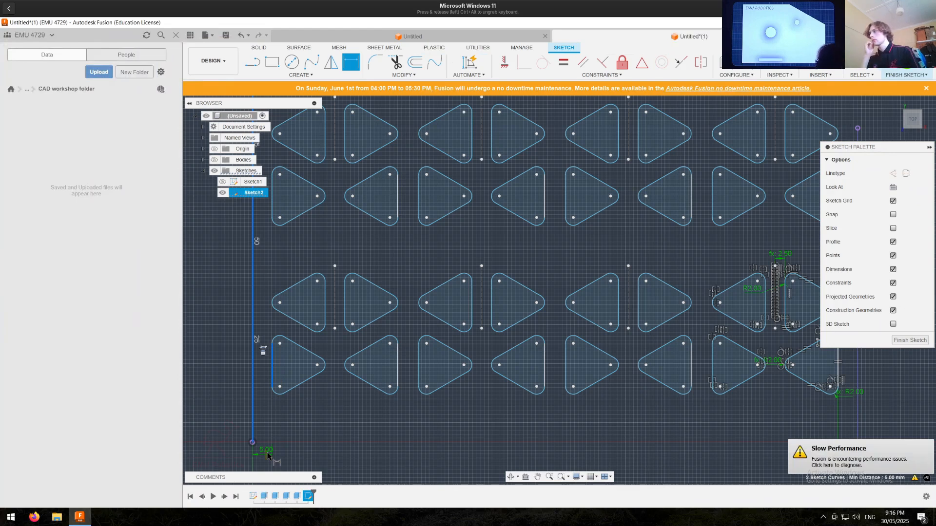
{"action": "left_click", "coordinate": [266, 454]}
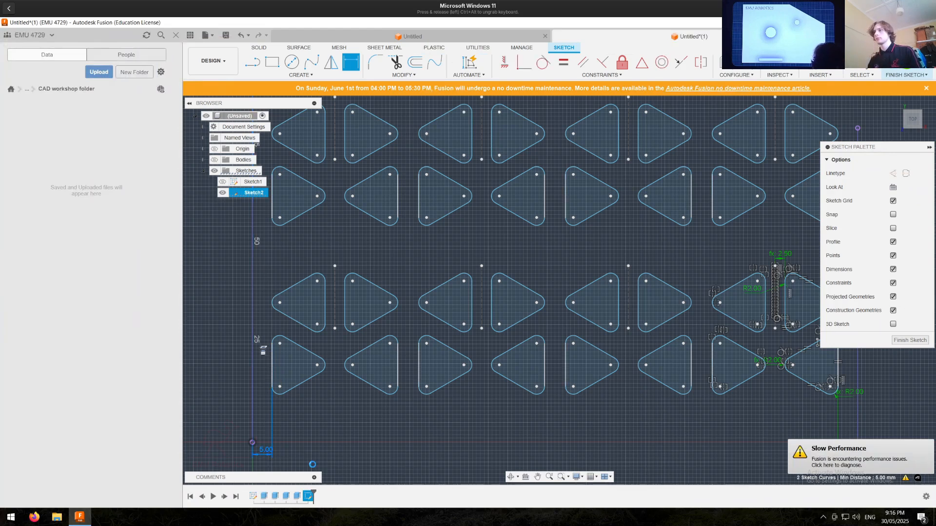
{"action": "middle_click_drag", "start_coordinate": [369, 417], "coordinate": [342, 413]}
{"action": "key", "text": "Return"}
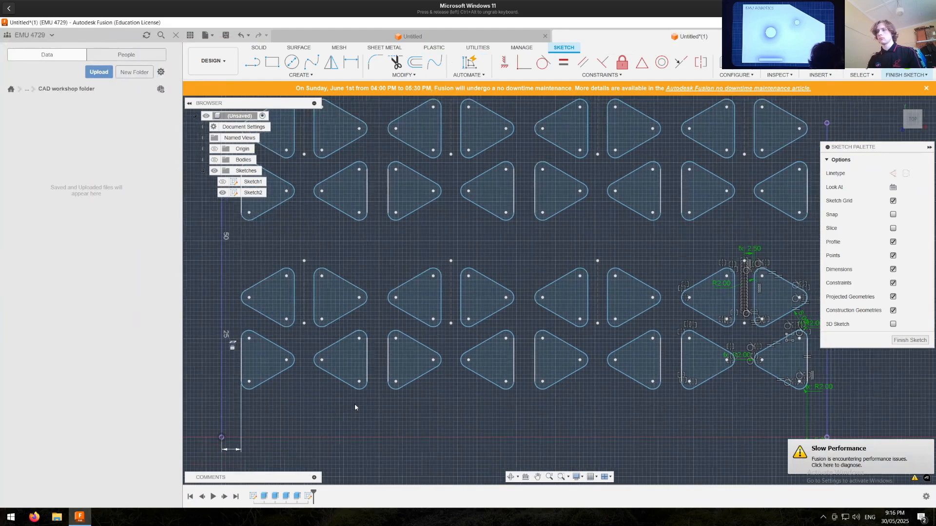
{"action": "middle_click_drag", "start_coordinate": [330, 408], "coordinate": [256, 405]}
{"action": "scroll", "coordinate": [273, 411], "scroll_direction": "down", "scroll_amount": 4}
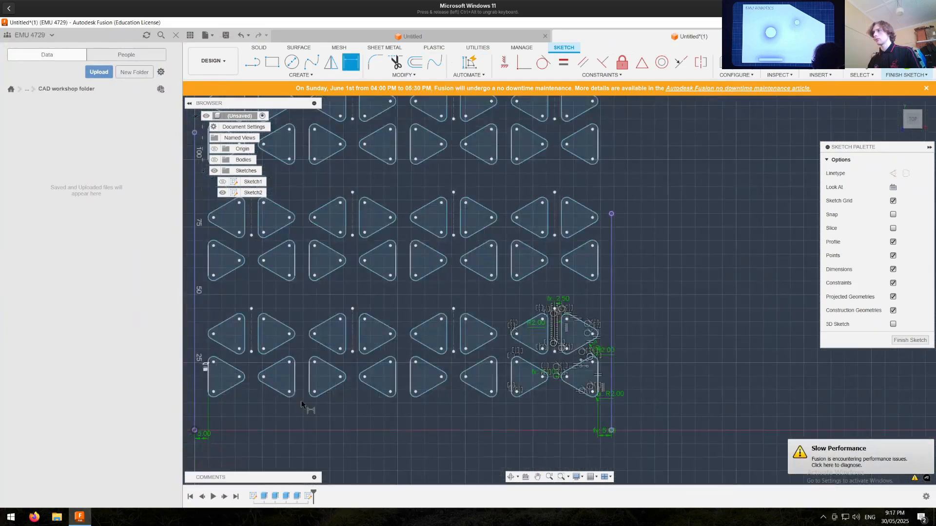
Step: Set the gap dimension d33 between the two right-hand source triangles to 4 mm
{"action": "scroll", "coordinate": [290, 404], "scroll_direction": "up", "scroll_amount": 3}
{"action": "middle_click_drag", "start_coordinate": [721, 334], "coordinate": [627, 329]}
{"action": "left_click", "coordinate": [647, 312]}
{"action": "type", "text": "4"}
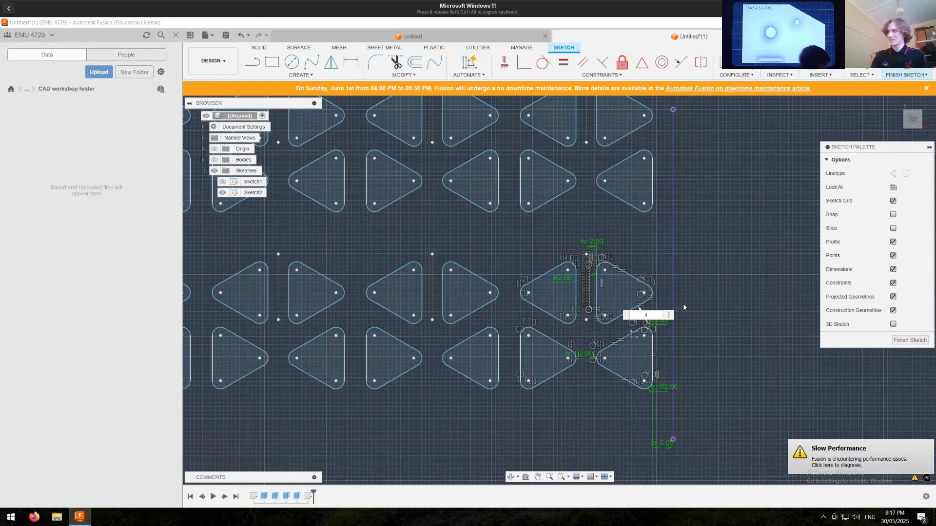
{"action": "key", "text": "Return"}
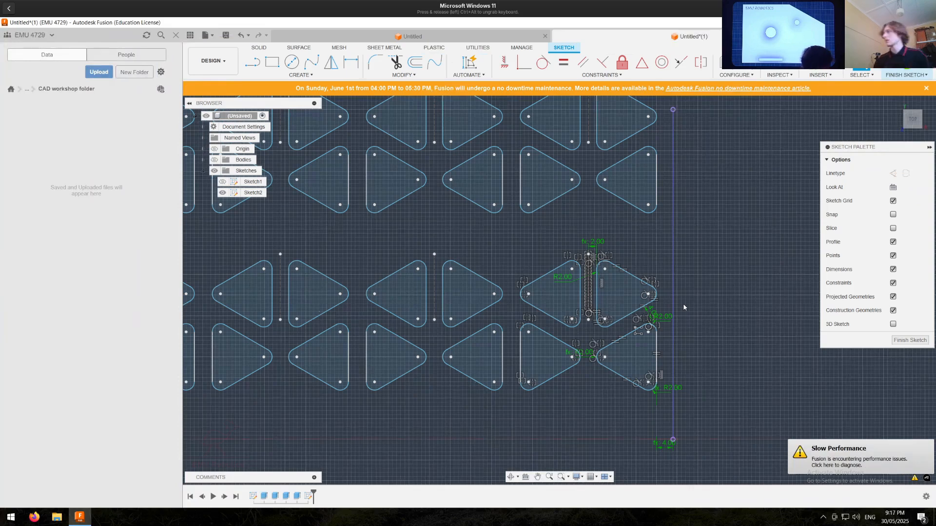
Step: Link the dimension between the plate's left edge and the lower-left triangle's vertical side to the gap dimension d33
{"action": "left_click", "coordinate": [563, 363]}
{"action": "scroll", "coordinate": [562, 363], "scroll_direction": "down", "scroll_amount": 5}
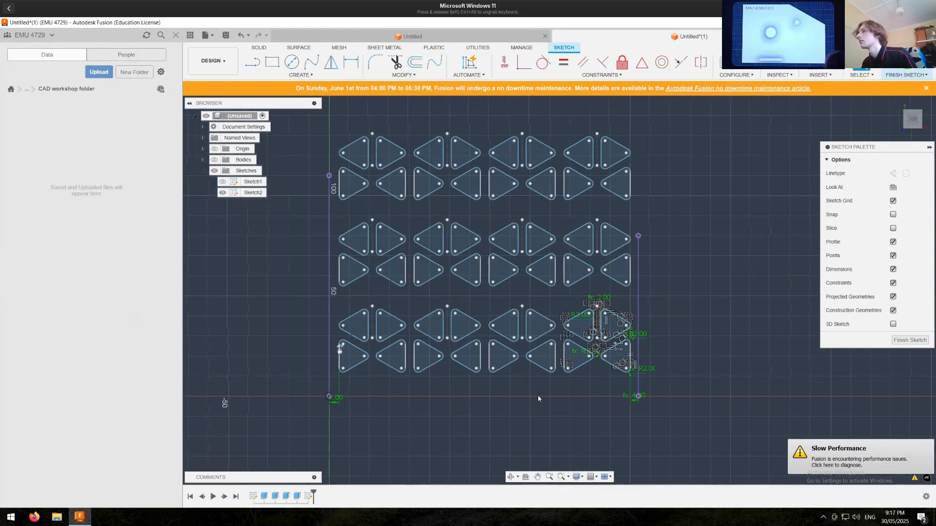
{"action": "scroll", "coordinate": [537, 396], "scroll_direction": "up", "scroll_amount": 2}
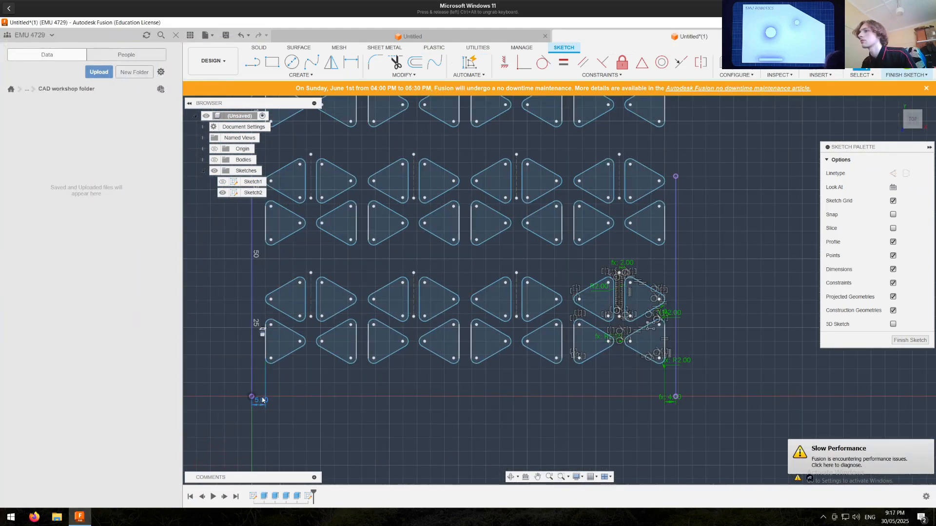
{"action": "double_click", "coordinate": [260, 400]}
{"action": "scroll", "coordinate": [663, 318], "scroll_direction": "up", "scroll_amount": 3}
{"action": "type", "text": "d33"}
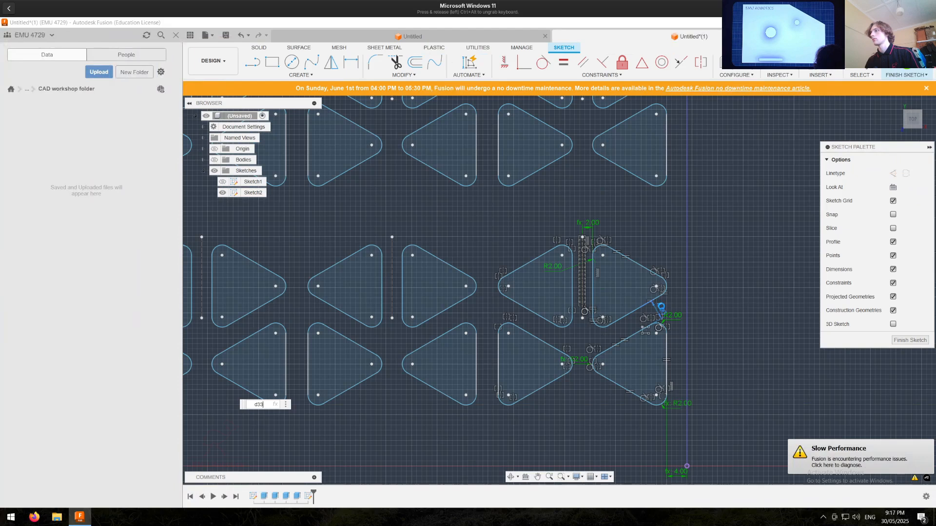
{"action": "key", "text": "Return"}
{"action": "scroll", "coordinate": [552, 342], "scroll_direction": "down", "scroll_amount": 3}
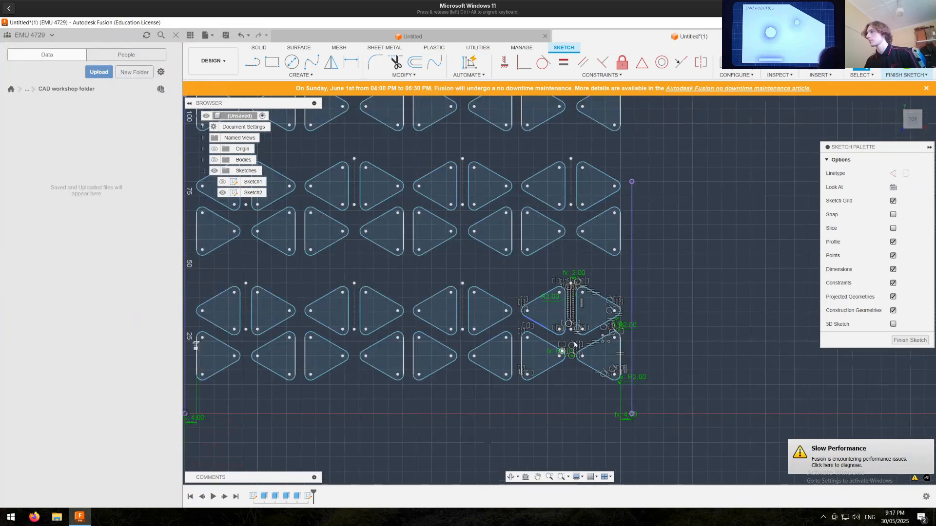
Step: Reduce the vertical extent of the triangles' rectangular pattern to 60 mm with a quantity of 3, and finish the sketch
{"action": "scroll", "coordinate": [595, 343], "scroll_direction": "up", "scroll_amount": 4}
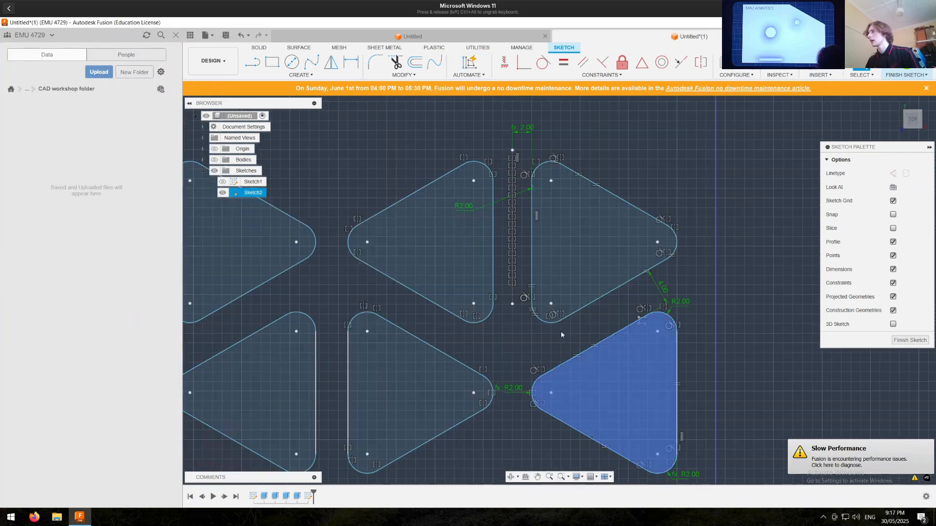
{"action": "scroll", "coordinate": [555, 329], "scroll_direction": "down", "scroll_amount": 2}
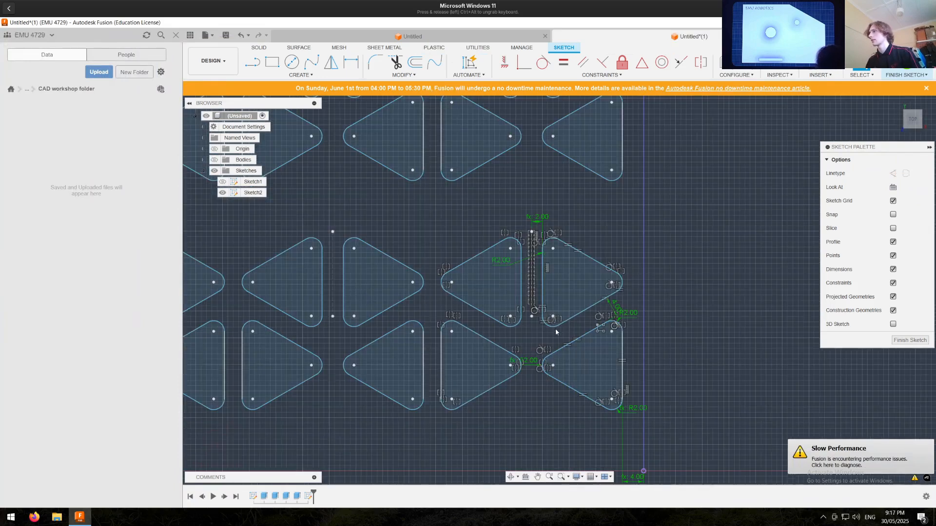
{"action": "double_click", "coordinate": [597, 327]}
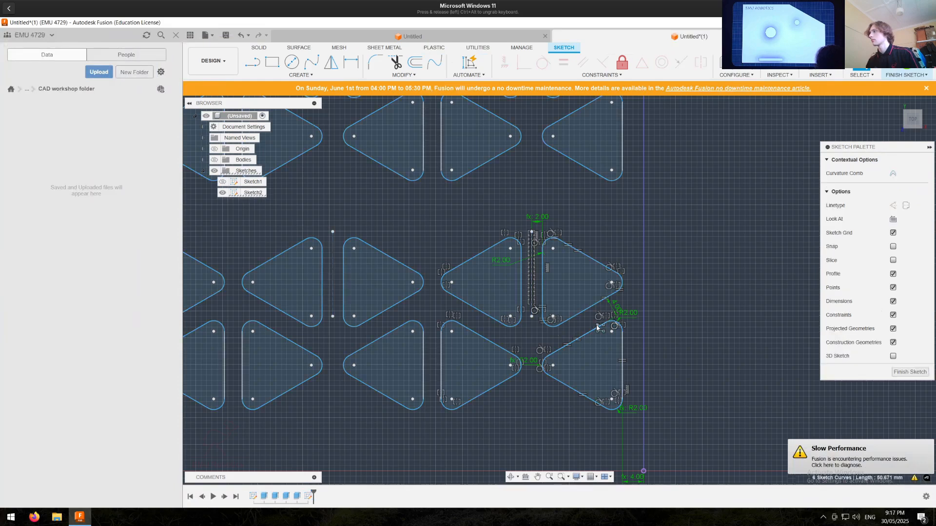
{"action": "key", "text": "Escape"}
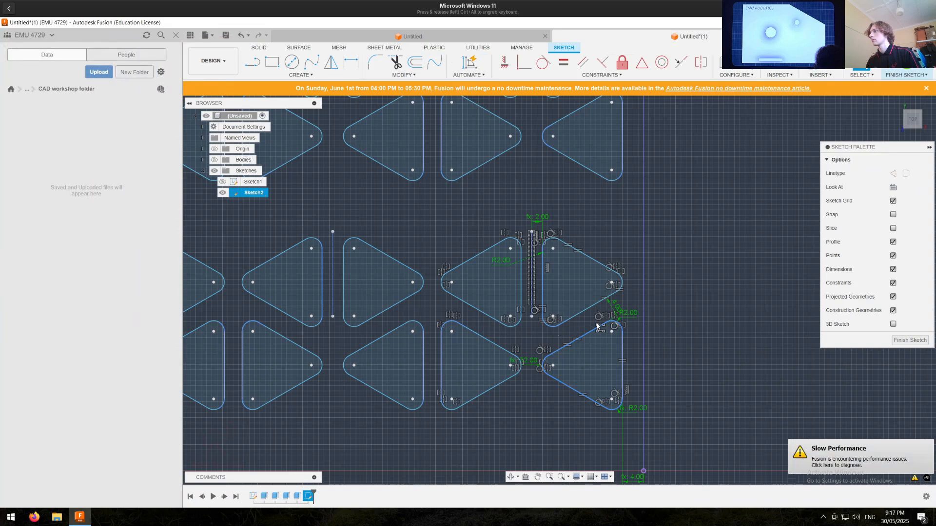
{"action": "double_click", "coordinate": [599, 328]}
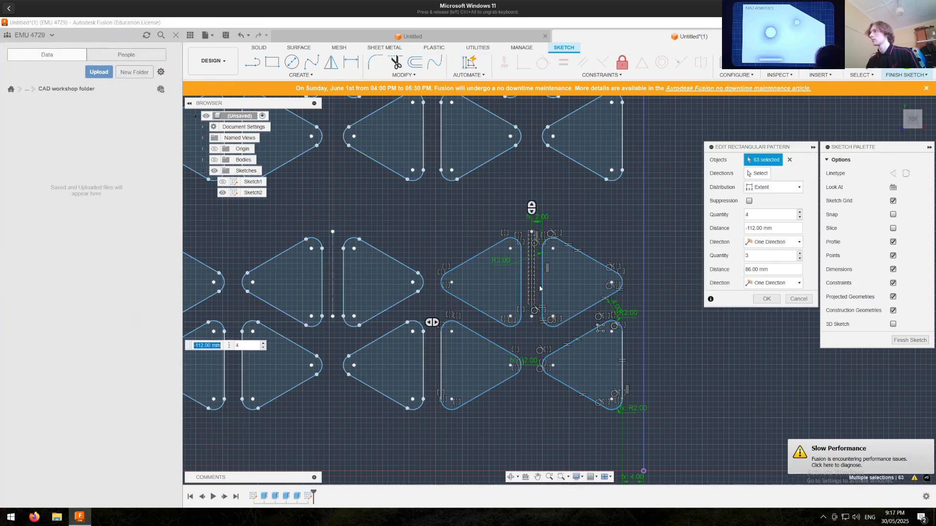
{"action": "scroll", "coordinate": [539, 288], "scroll_direction": "down", "scroll_amount": 2}
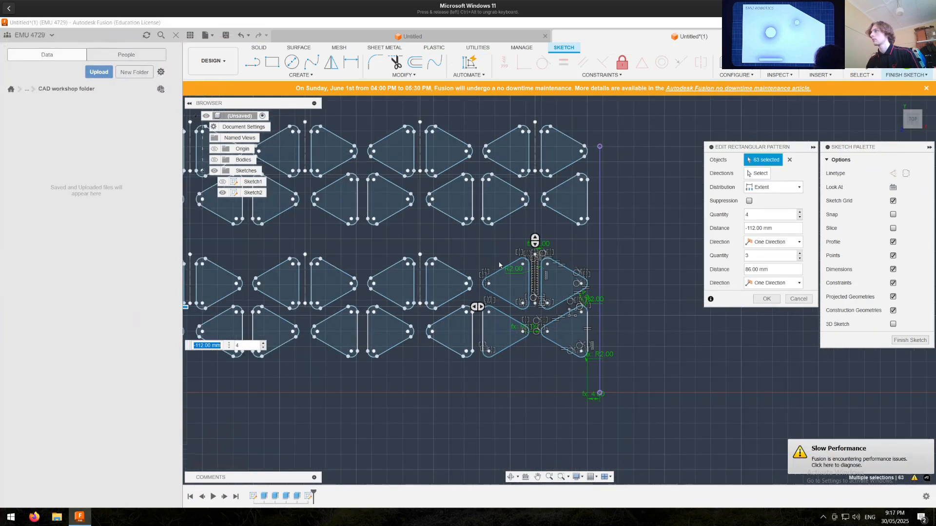
{"action": "scroll", "coordinate": [372, 233], "scroll_direction": "down", "scroll_amount": 2}
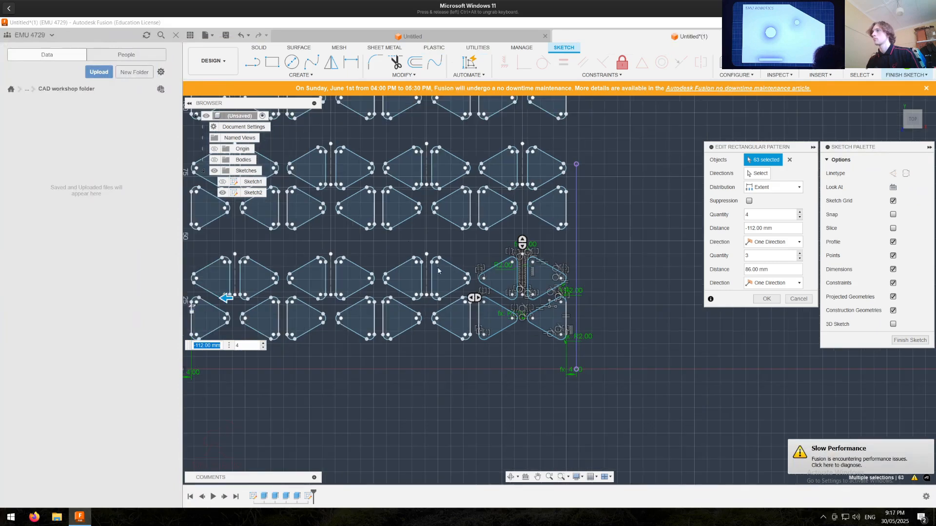
{"action": "middle_click_drag", "start_coordinate": [432, 263], "coordinate": [483, 299]}
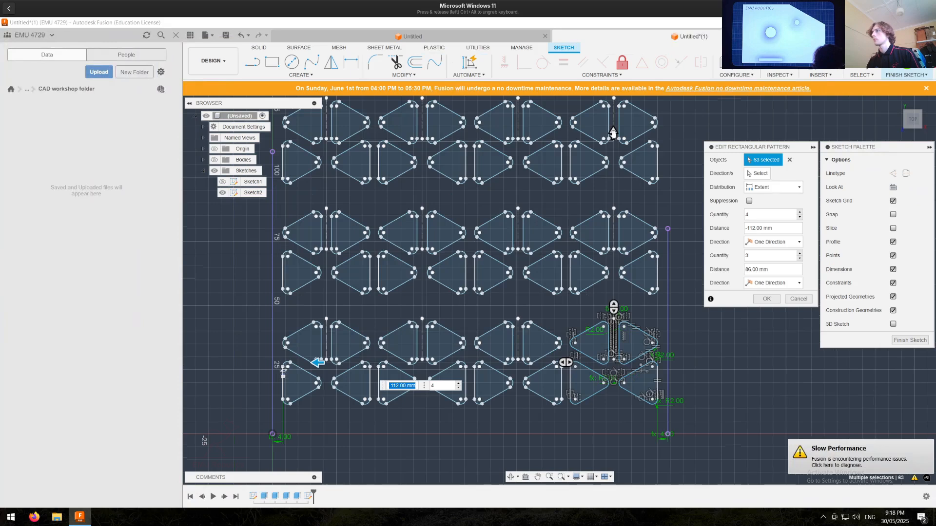
{"action": "left_click_drag", "start_coordinate": [613, 159], "coordinate": [610, 190]}
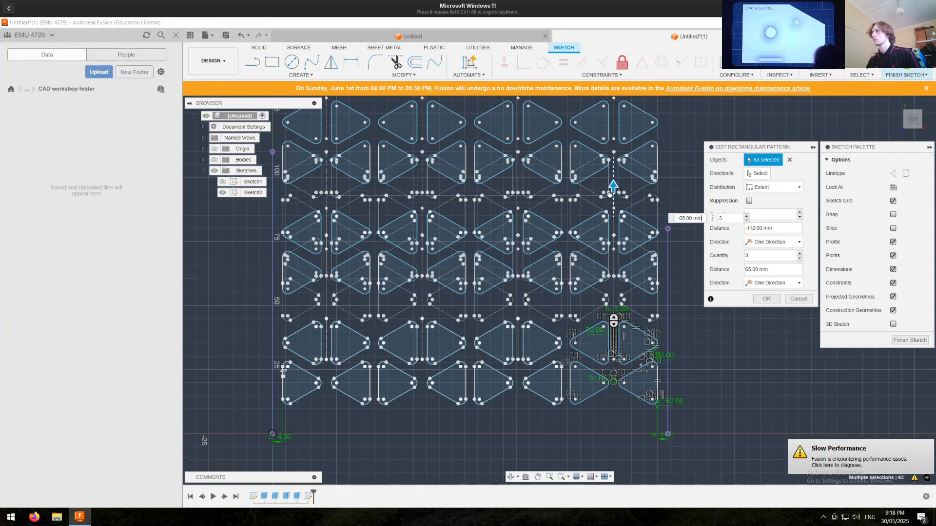
{"action": "left_click_drag", "start_coordinate": [610, 198], "coordinate": [611, 197]}
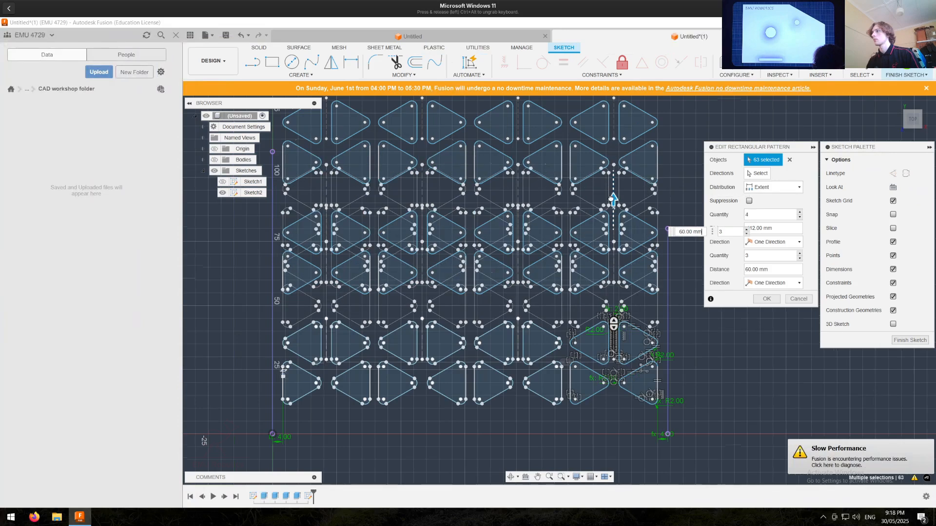
{"action": "left_click", "coordinate": [777, 300]}
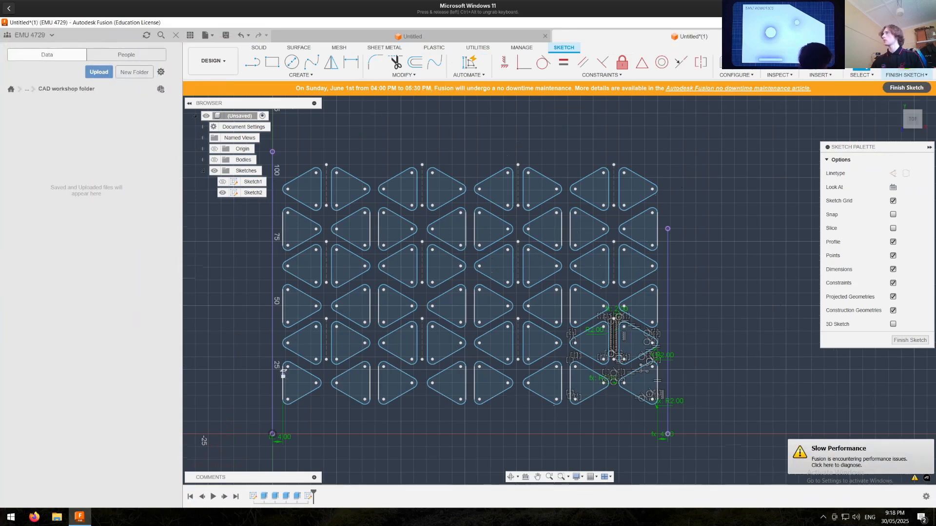
{"action": "left_click", "coordinate": [905, 74]}
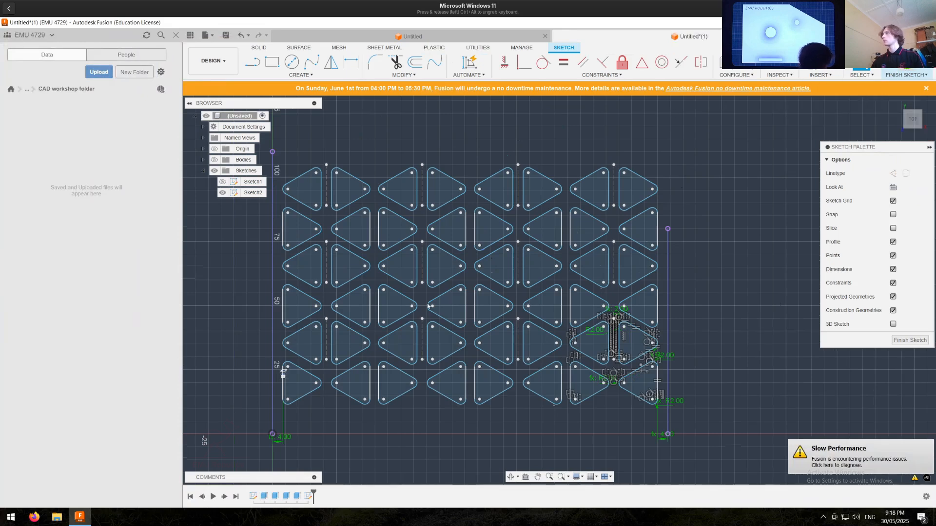
Step: Show the bodies and dimension the angle between the plate's top edge and slanted edge as 30 degrees in the first sketch
{"action": "left_click", "coordinate": [215, 159]}
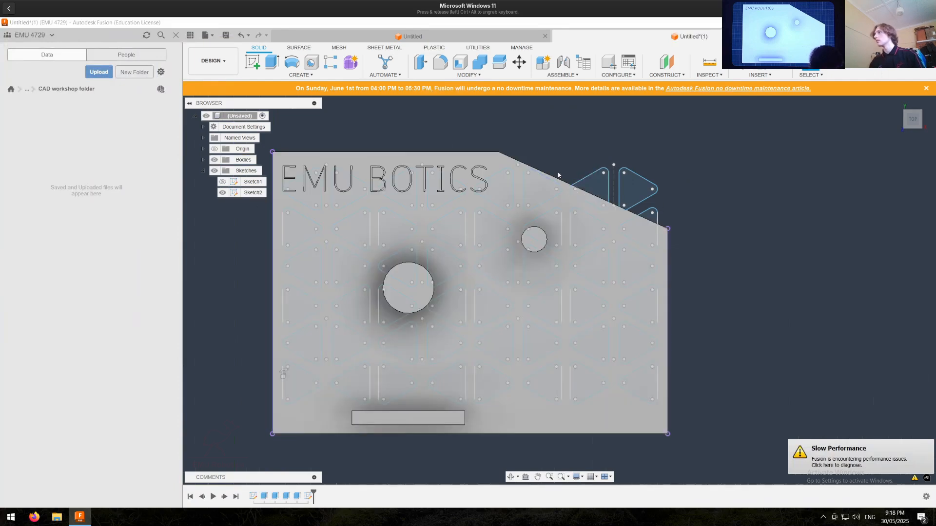
{"action": "double_click", "coordinate": [254, 499]}
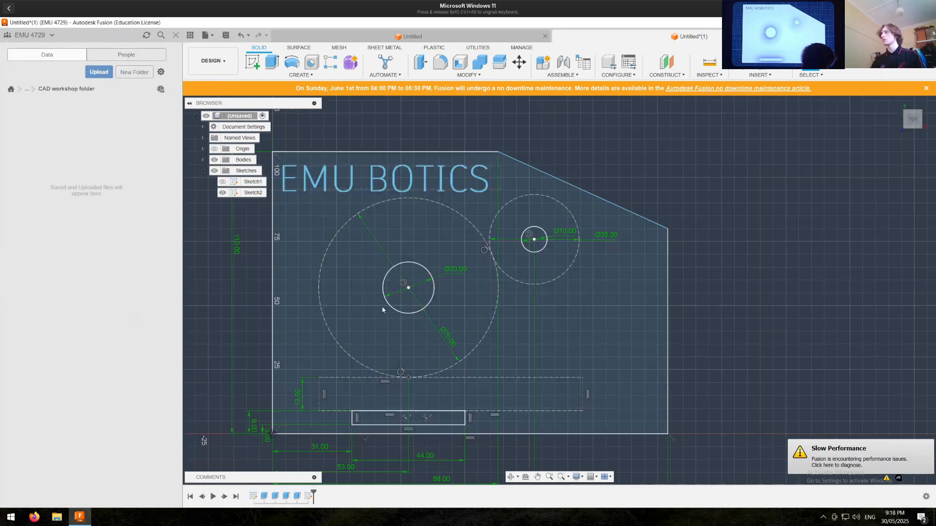
{"action": "left_click", "coordinate": [511, 158]}
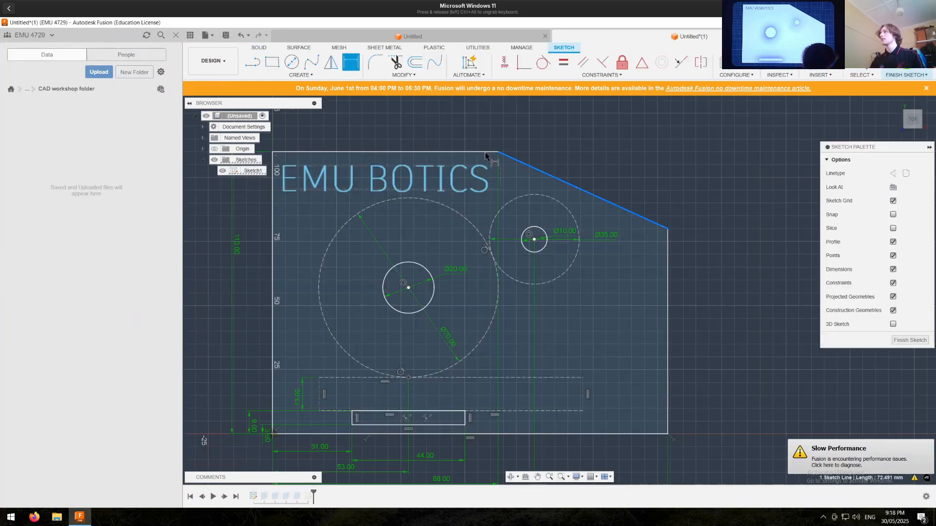
{"action": "left_click", "coordinate": [486, 154]}
{"action": "left_click", "coordinate": [570, 162]}
{"action": "type", "text": "30"}
{"action": "key", "text": "Return"}
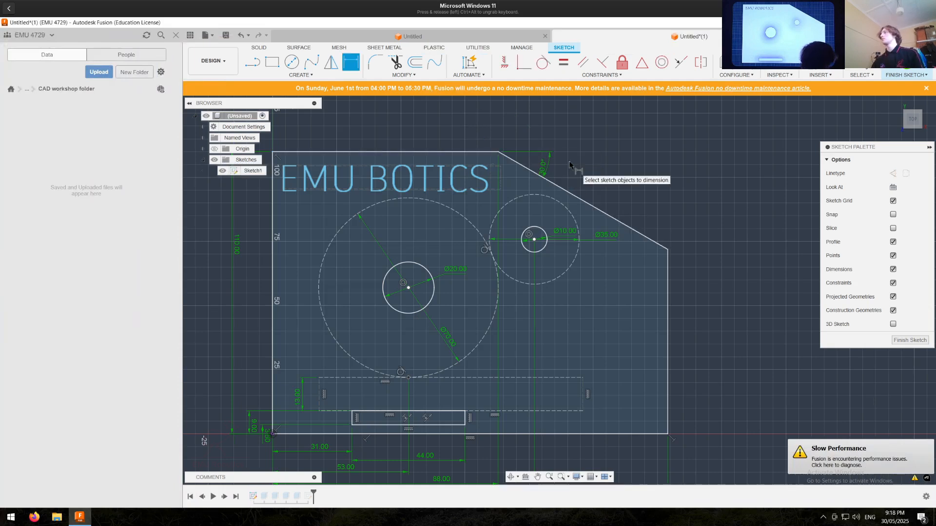
{"action": "key", "text": "Escape"}
{"action": "scroll", "coordinate": [499, 224], "scroll_direction": "down", "scroll_amount": 2}
{"action": "left_click", "coordinate": [502, 224]}
{"action": "left_click", "coordinate": [732, 119]}
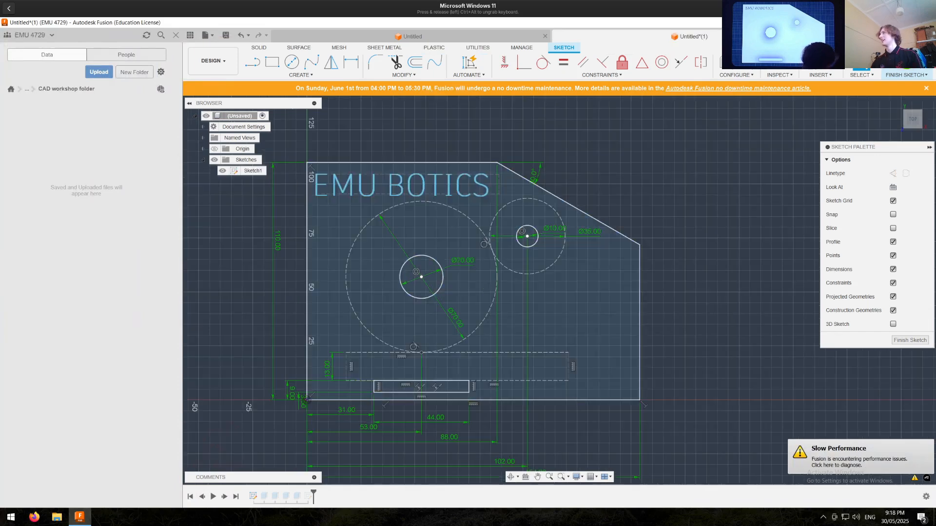
{"action": "left_click", "coordinate": [906, 74]}
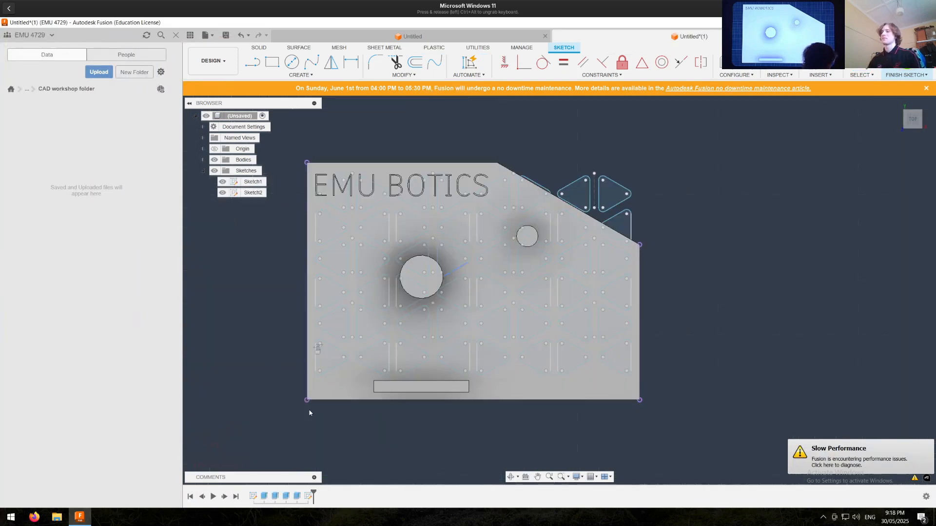
Step: Reopen the triangle sketch and move the top-row triangle's slanted side about 3.3 mm inside the plate's slanted edge
{"action": "double_click", "coordinate": [308, 496]}
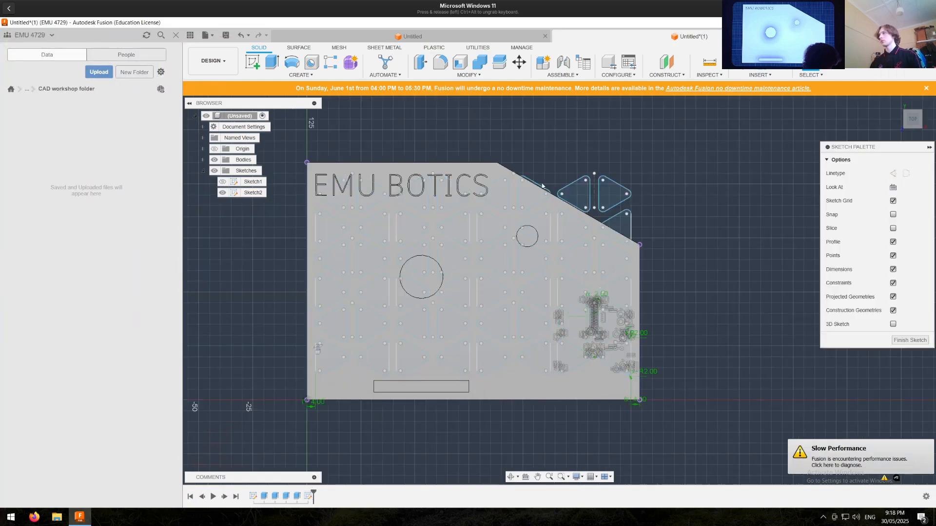
{"action": "scroll", "coordinate": [539, 183], "scroll_direction": "up", "scroll_amount": 5}
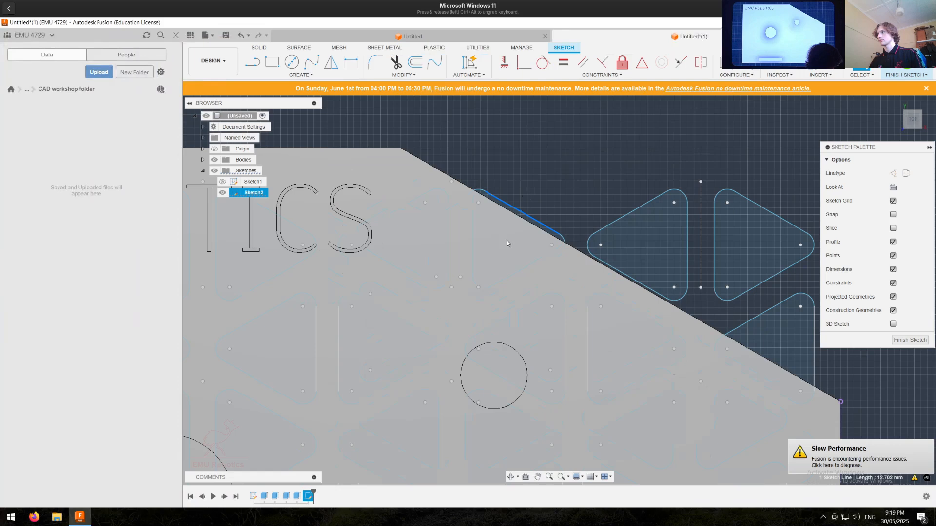
{"action": "left_click", "coordinate": [534, 220]}
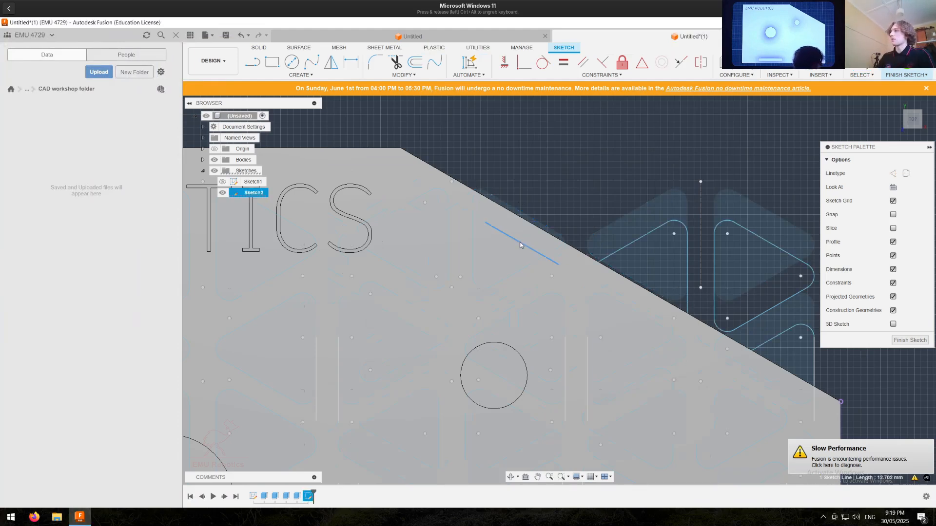
{"action": "left_click", "coordinate": [513, 258]}
{"action": "left_click", "coordinate": [540, 201]}
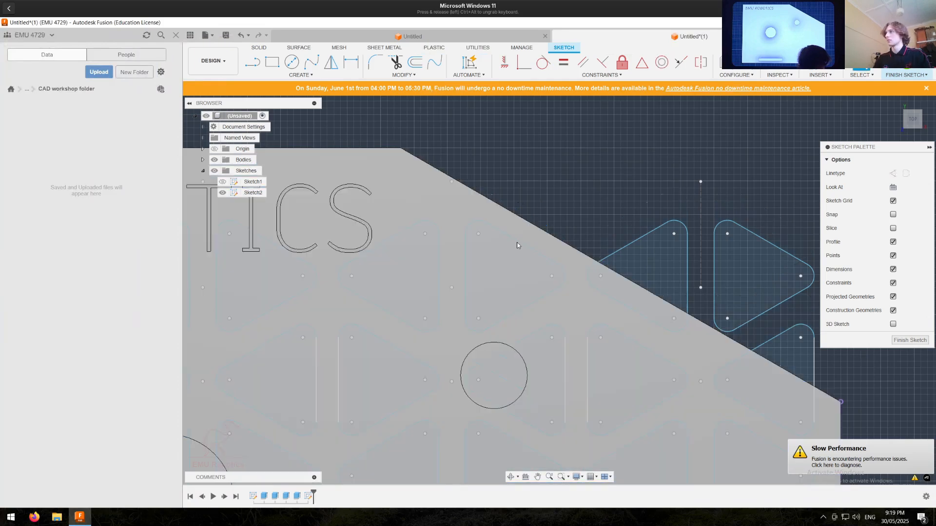
{"action": "left_click", "coordinate": [514, 241]}
{"action": "key", "text": "d"}
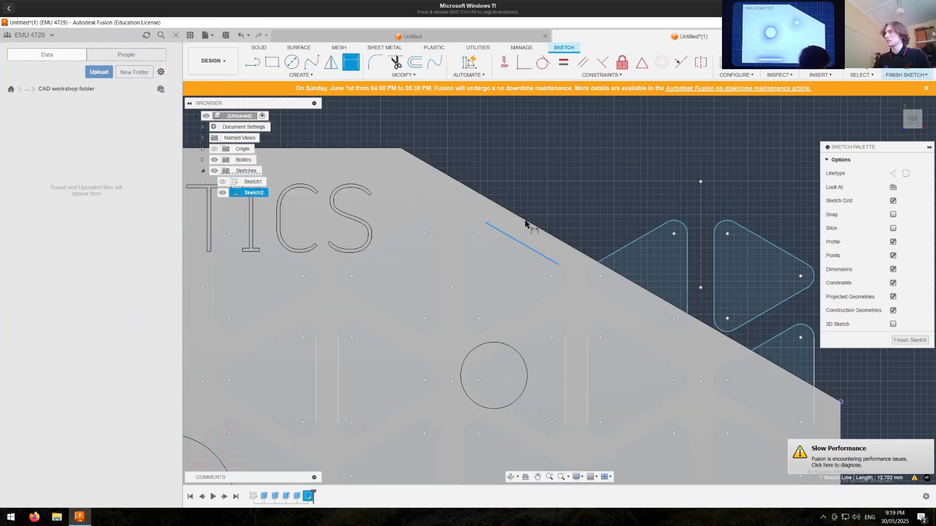
{"action": "key", "text": "Escape"}
Step: Dimension the distance between the plate's slanted edge and the adjacent triangle's slanted side, linked to the gap dimension d33
{"action": "left_click", "coordinate": [518, 217]}
{"action": "left_click", "coordinate": [511, 241], "text": "ctrl"}
{"action": "key", "text": "d"}
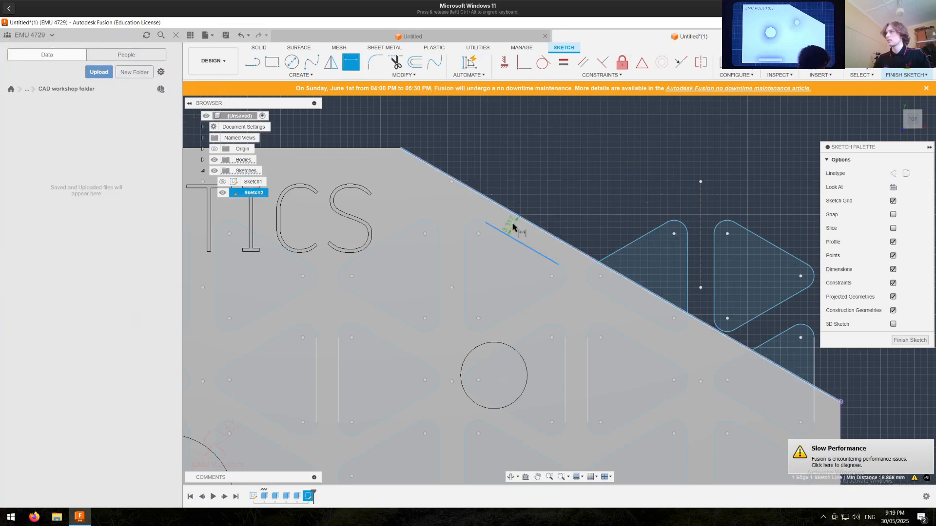
{"action": "left_click", "coordinate": [512, 224]}
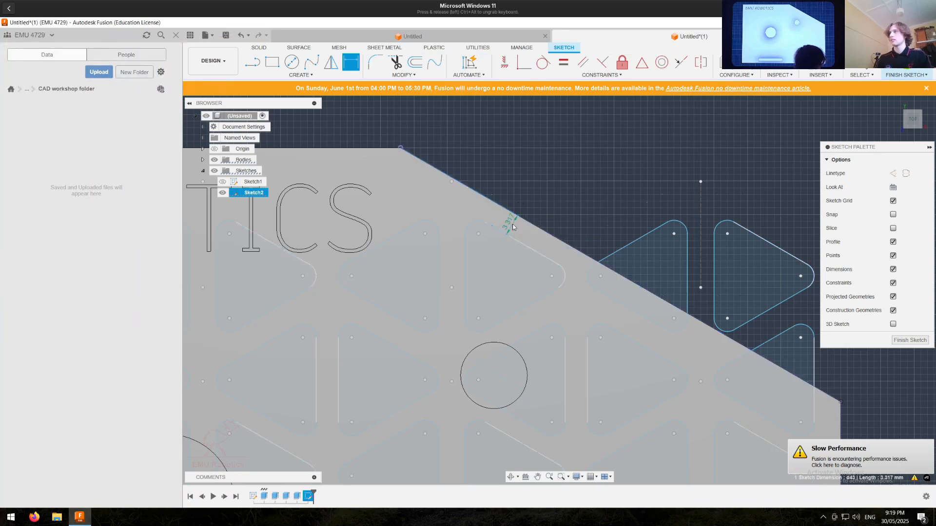
{"action": "key", "text": "Escape"}
{"action": "double_click", "coordinate": [509, 224]}
{"action": "middle_click_drag", "start_coordinate": [634, 391], "coordinate": [438, 147]}
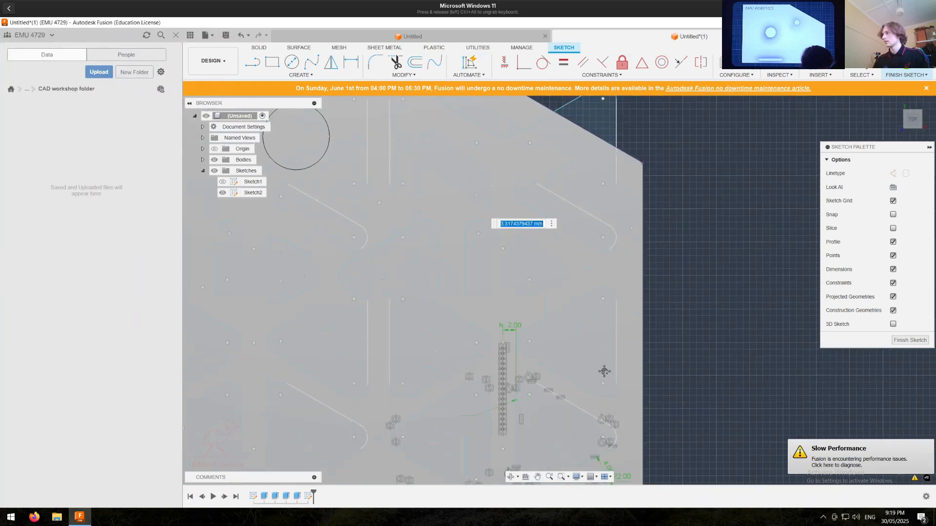
{"action": "type", "text": "d33"}
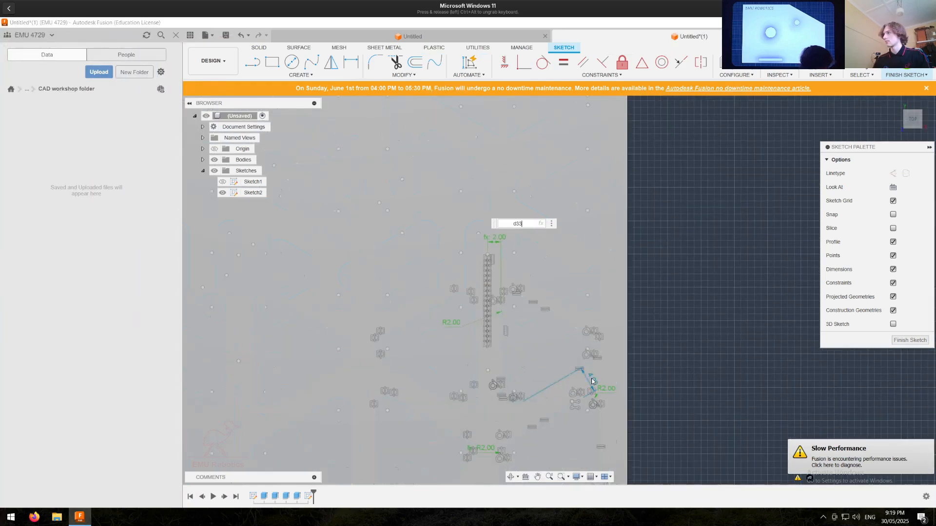
{"action": "key", "text": "Return"}
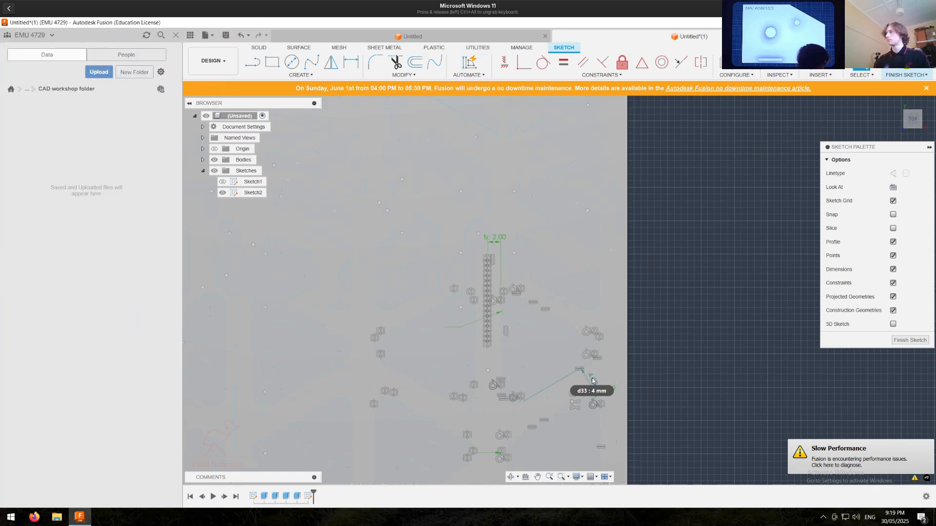
{"action": "mouse_move", "coordinate": [560, 382]}
{"action": "middle_mouse_down"}
{"action": "mouse_move", "coordinate": [577, 324]}
{"action": "mouse_move", "coordinate": [682, 273]}
{"action": "middle_mouse_up"}
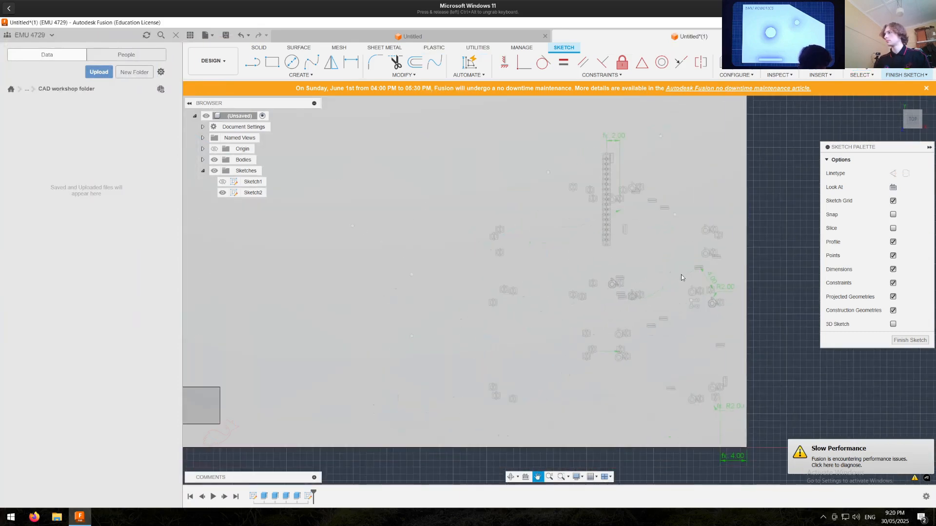
Step: Finish the triangle sketch and start an Extrude with all the patterned triangle profiles selected, hiding the bodies for the selection
{"action": "scroll", "coordinate": [610, 400], "scroll_direction": "down", "scroll_amount": 3}
{"action": "scroll", "coordinate": [614, 394], "scroll_direction": "down", "scroll_amount": 3}
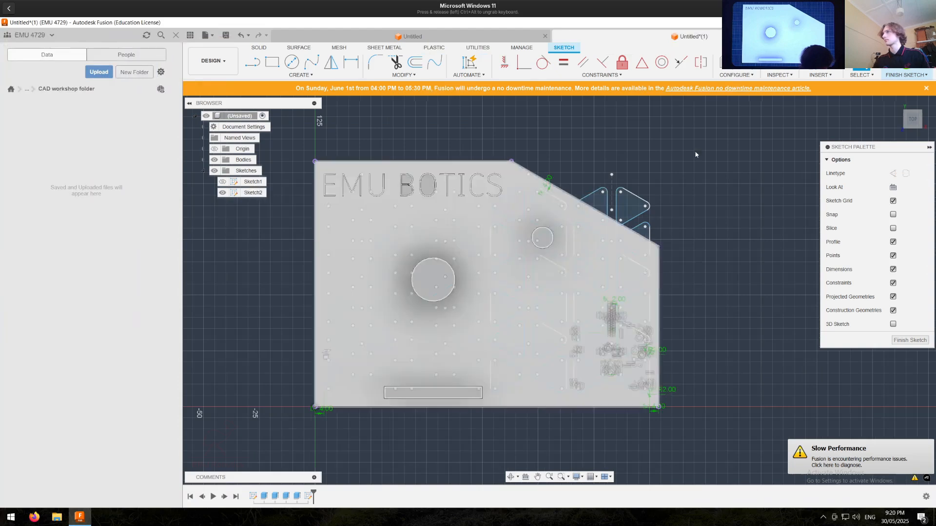
{"action": "left_click", "coordinate": [904, 69]}
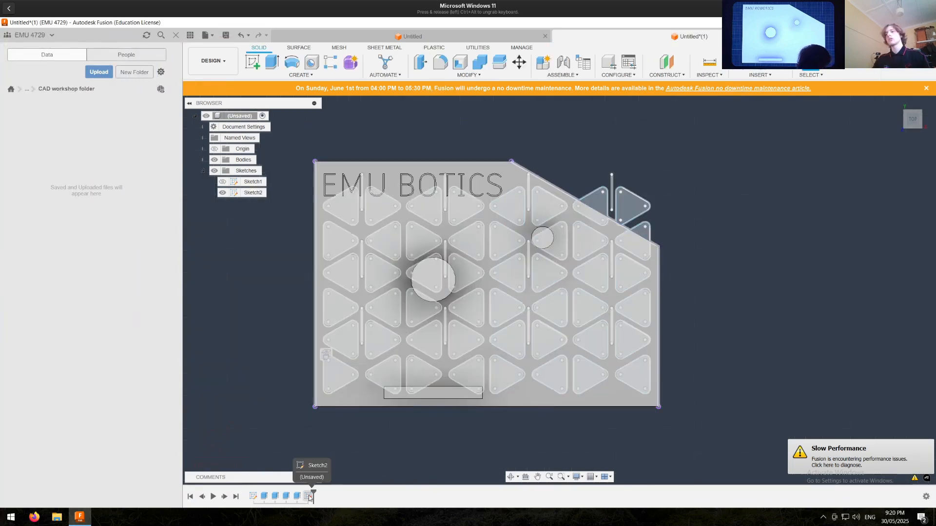
{"action": "key", "text": "e"}
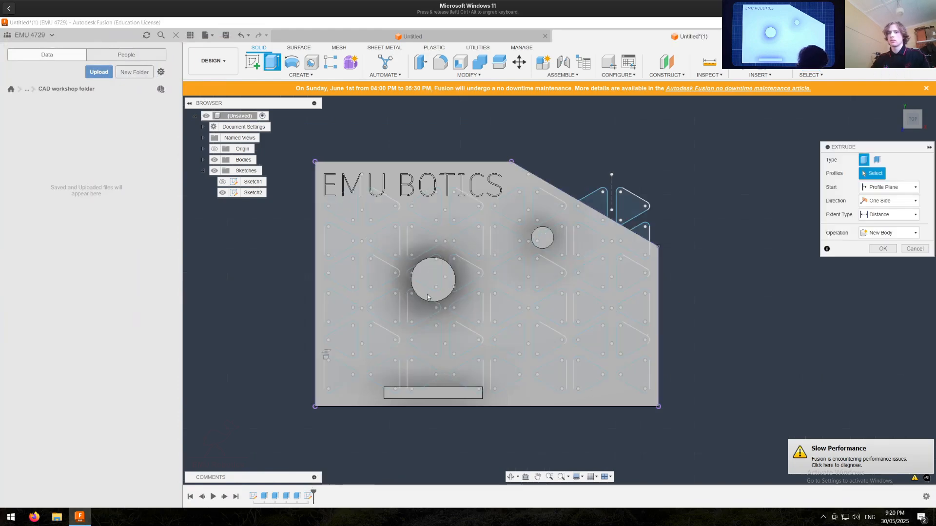
{"action": "left_click", "coordinate": [215, 160]}
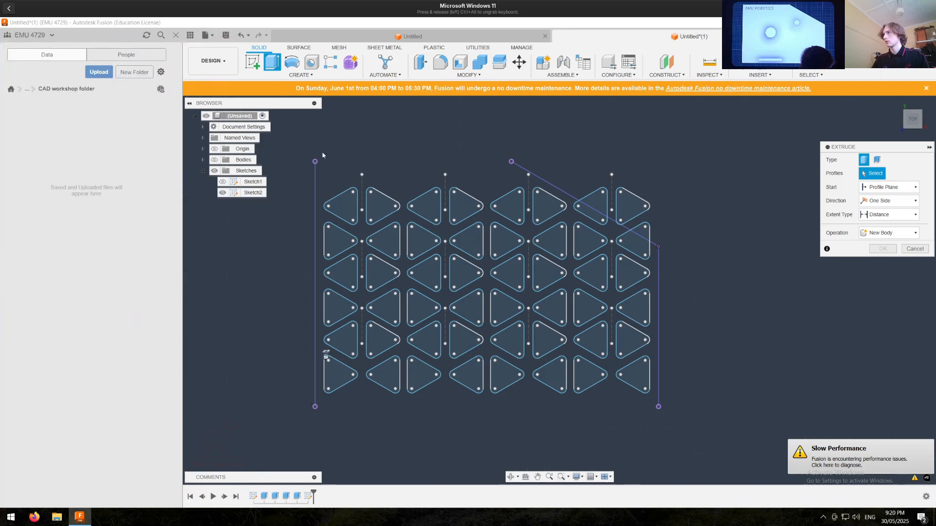
{"action": "mouse_move", "coordinate": [322, 143]}
{"action": "left_mouse_down"}
{"action": "mouse_move", "coordinate": [401, 244]}
{"action": "mouse_move", "coordinate": [633, 417]}
{"action": "mouse_move", "coordinate": [654, 411]}
{"action": "left_mouse_up"}
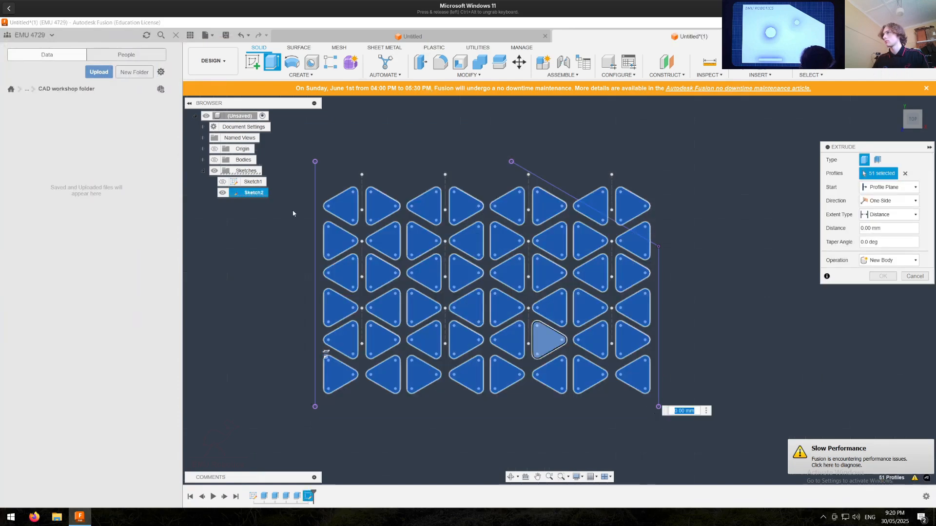
{"action": "left_click", "coordinate": [215, 160]}
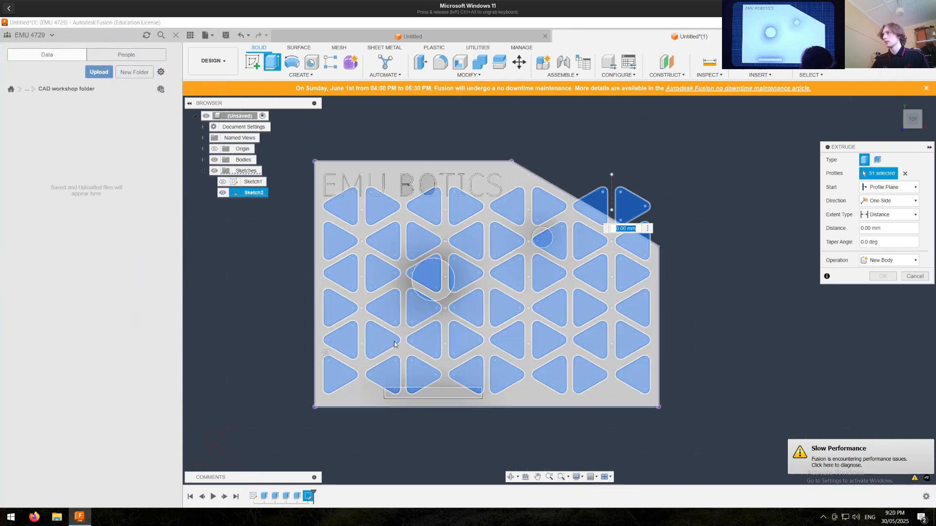
Step: Hide the bodies and remove the triangles around the large cylinder, the small cylinder and the rectangular block from the extrude selection
{"action": "scroll", "coordinate": [415, 339], "scroll_direction": "up", "scroll_amount": 1}
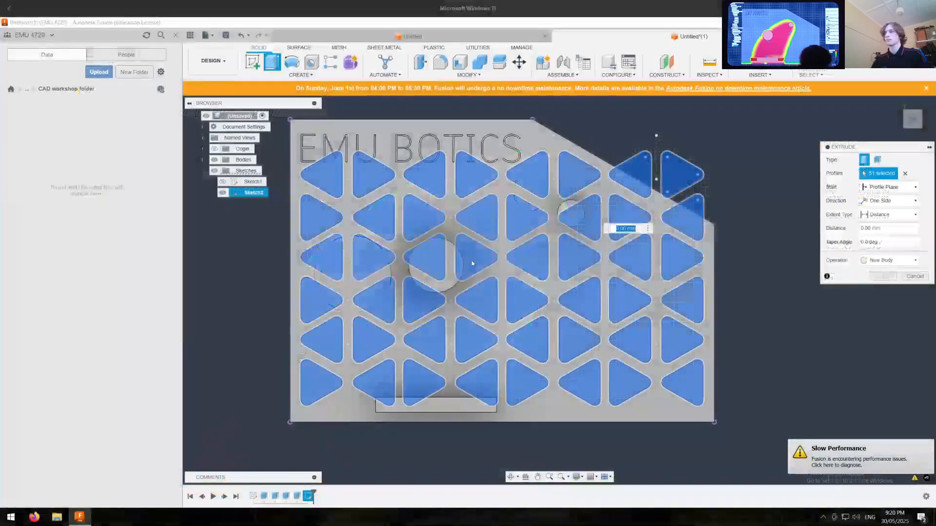
{"action": "left_click", "coordinate": [214, 159]}
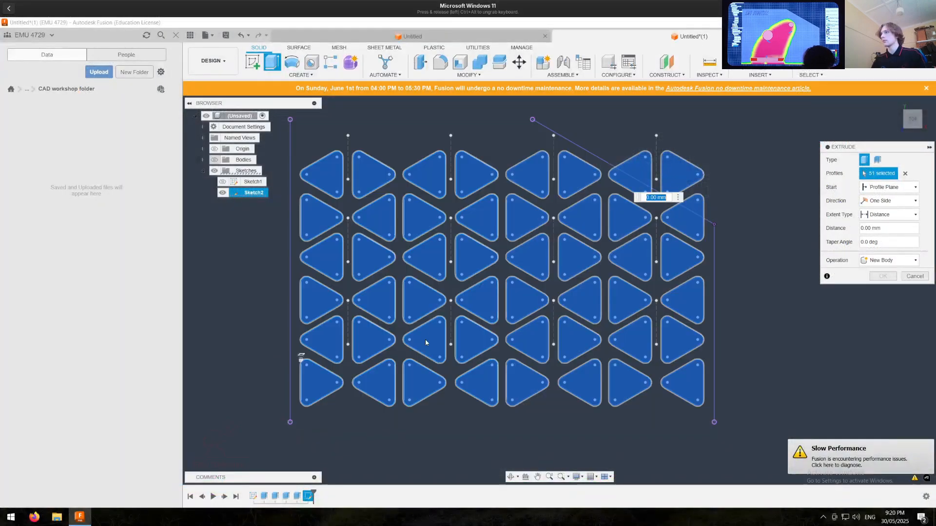
{"action": "left_click", "coordinate": [417, 383]}
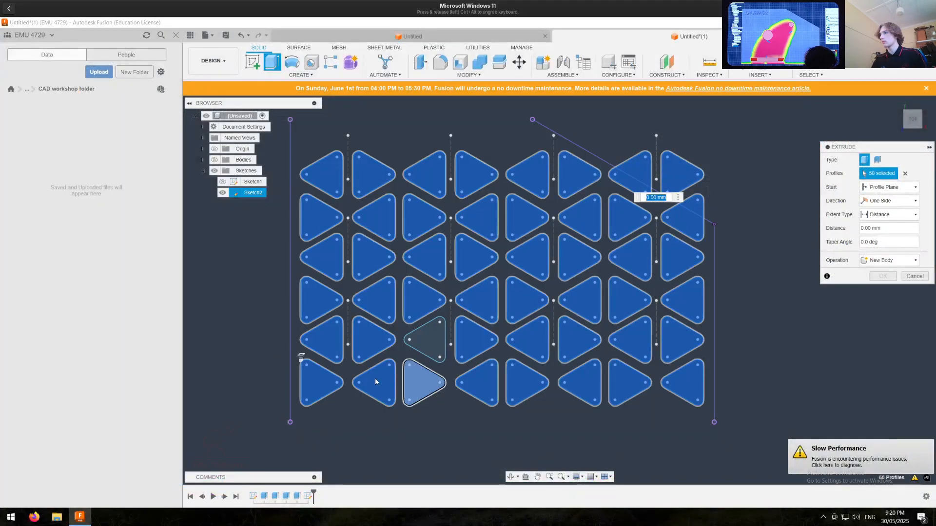
{"action": "left_click", "coordinate": [474, 372]}
{"action": "left_click", "coordinate": [471, 336]}
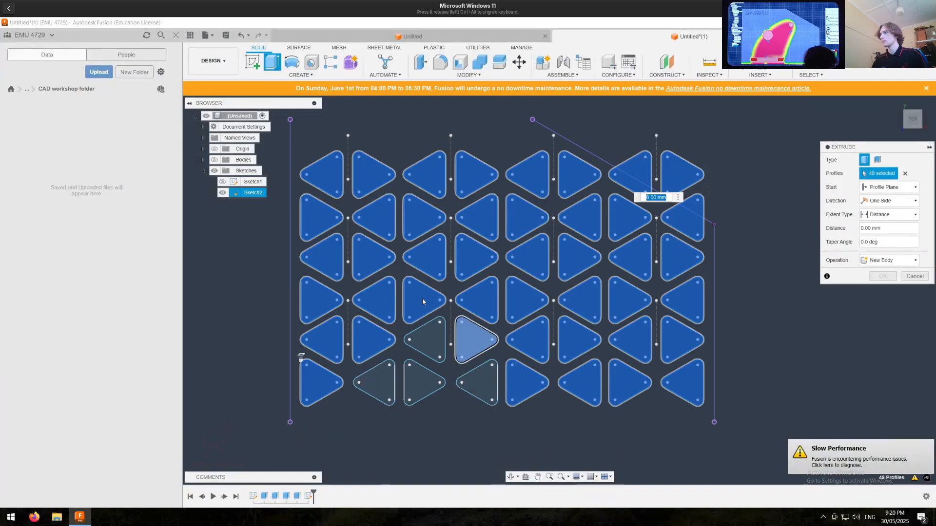
{"action": "left_click", "coordinate": [486, 296]}
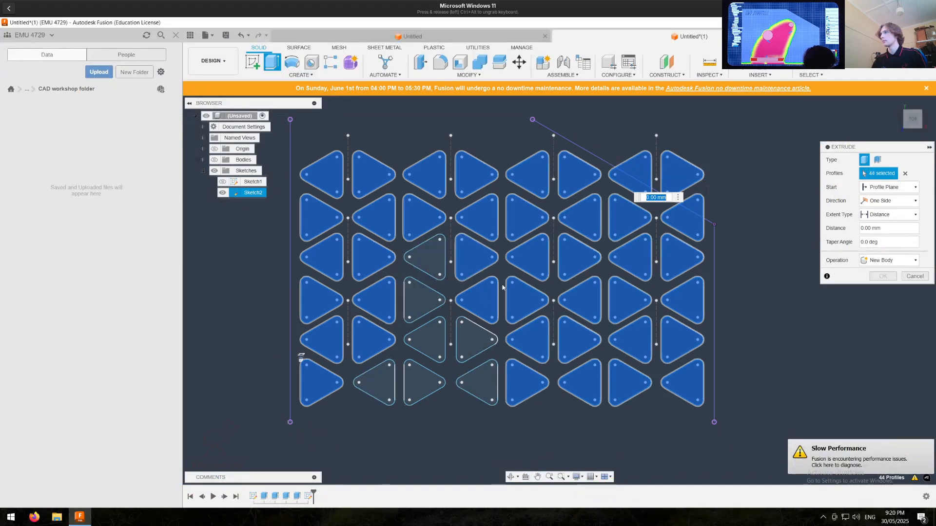
{"action": "left_click", "coordinate": [523, 220]}
{"action": "left_click", "coordinate": [580, 217]}
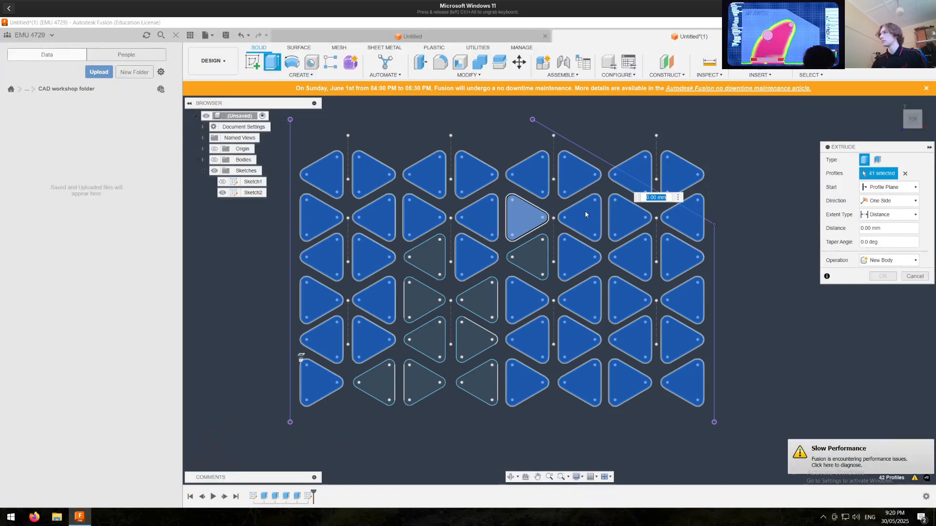
{"action": "left_click", "coordinate": [472, 258]}
{"action": "left_click", "coordinate": [477, 219]}
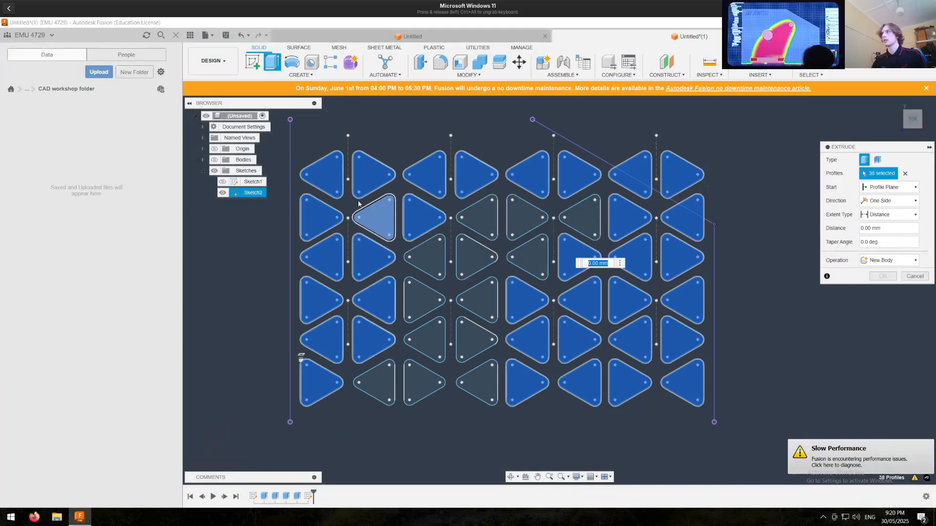
Step: Remove the triangle pieces lying on or beyond the plate's slanted edge in the top two rows of the last two columns from the selection
{"action": "left_click", "coordinate": [648, 168]}
{"action": "left_click", "coordinate": [675, 168]}
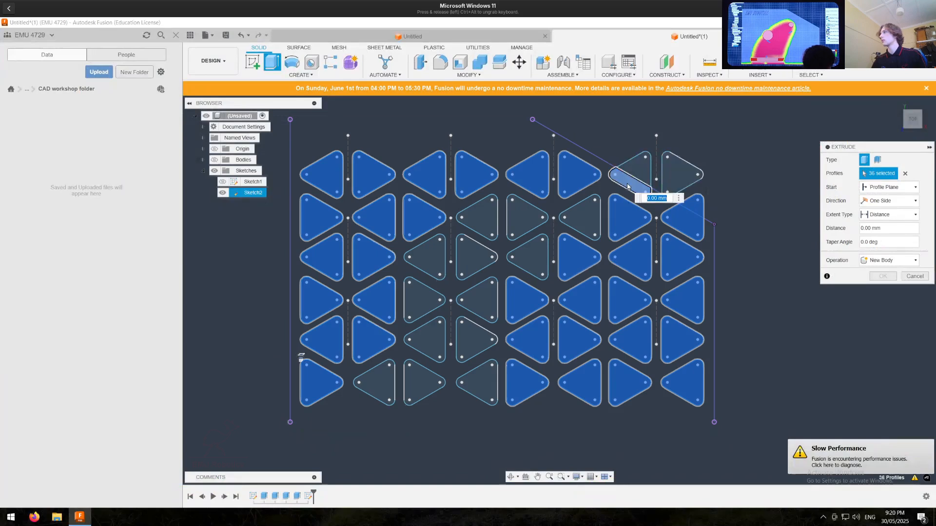
{"action": "left_click", "coordinate": [628, 185]}
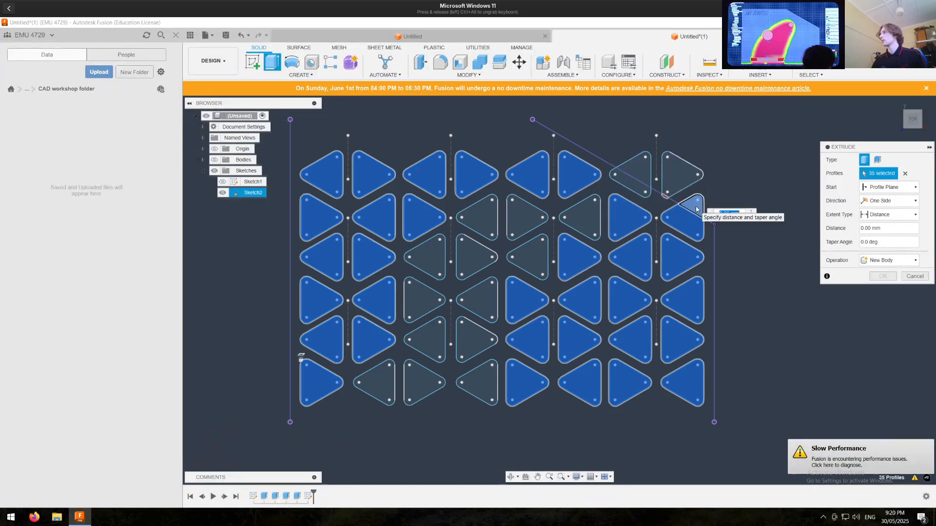
{"action": "left_click", "coordinate": [695, 208]}
{"action": "scroll", "coordinate": [695, 211], "scroll_direction": "up", "scroll_amount": 5}
{"action": "scroll", "coordinate": [649, 194], "scroll_direction": "up", "scroll_amount": 3}
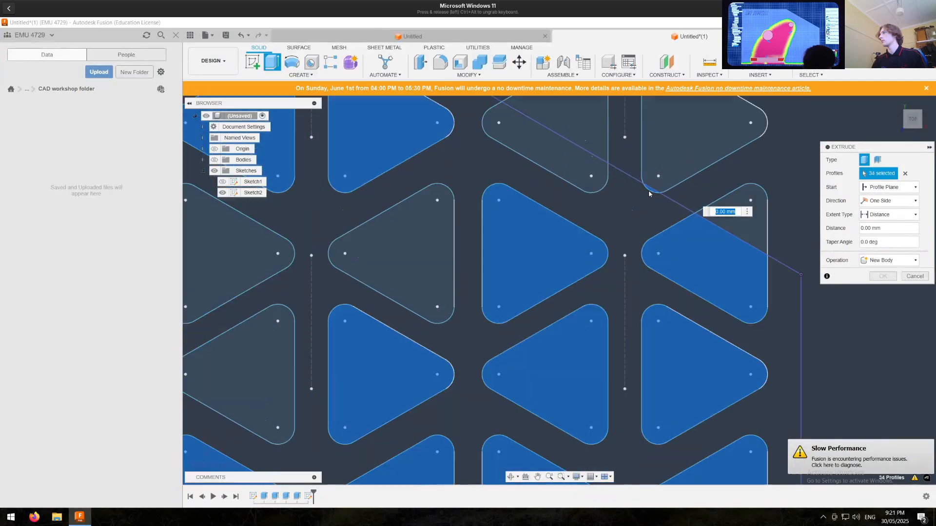
{"action": "left_click", "coordinate": [701, 258]}
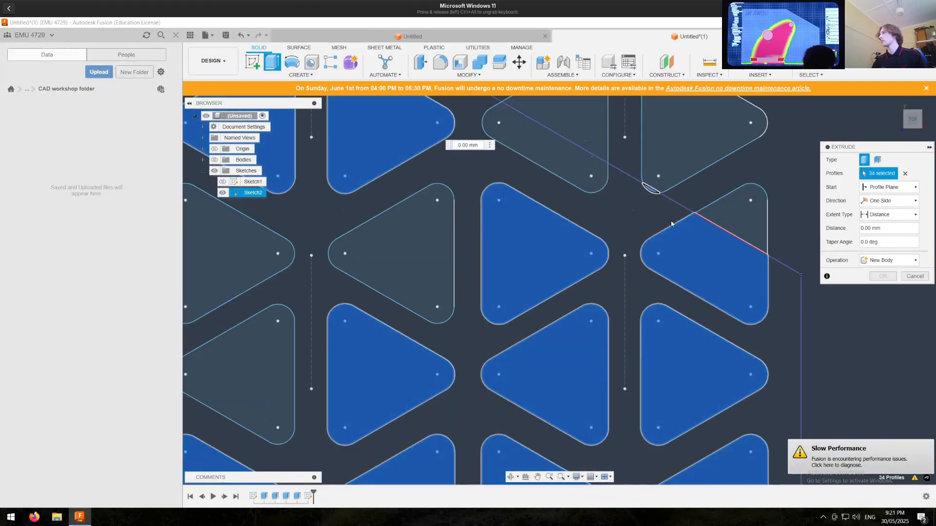
{"action": "left_click", "coordinate": [700, 257]}
{"action": "scroll", "coordinate": [693, 253], "scroll_direction": "down", "scroll_amount": 5}
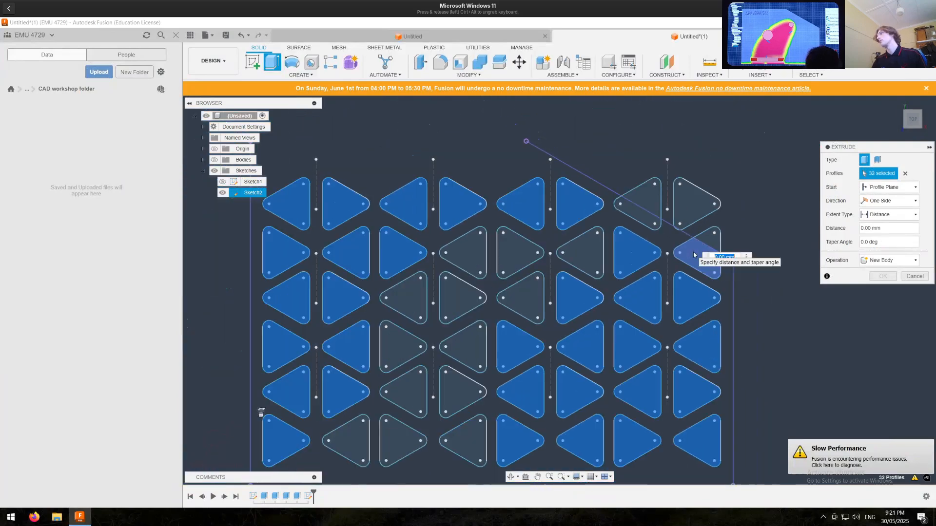
{"action": "scroll", "coordinate": [633, 206], "scroll_direction": "down", "scroll_amount": 2}
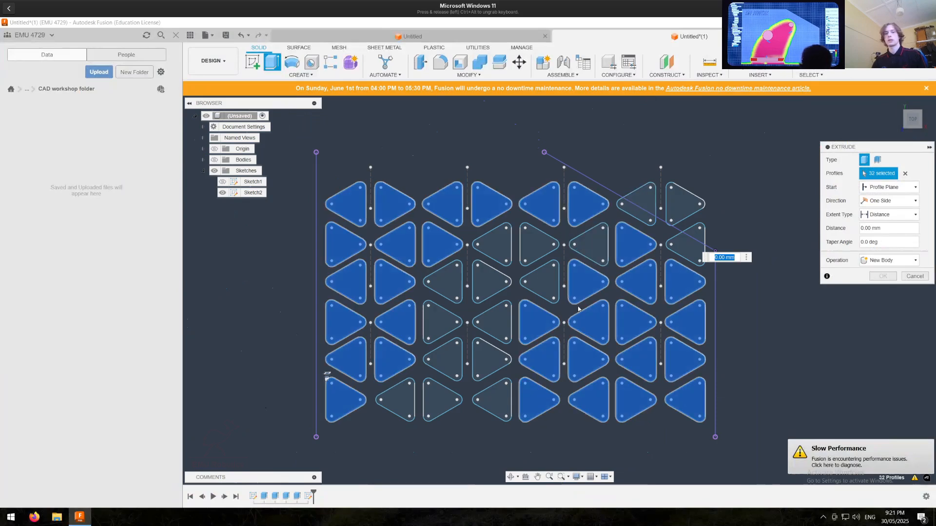
Step: Compare the selection with the plate and also remove the triangle in the fourth row, fifth column from the extrude profiles
{"action": "left_click", "coordinate": [213, 160]}
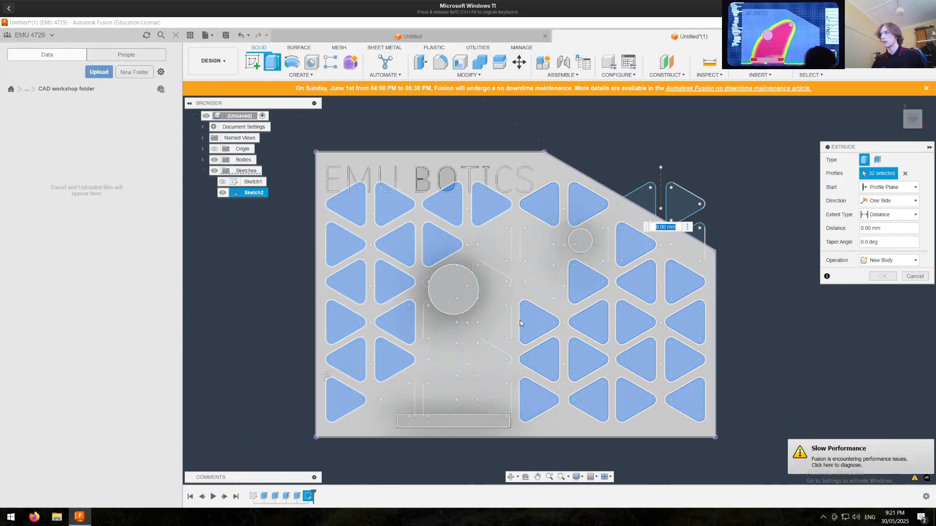
{"action": "left_click", "coordinate": [214, 160]}
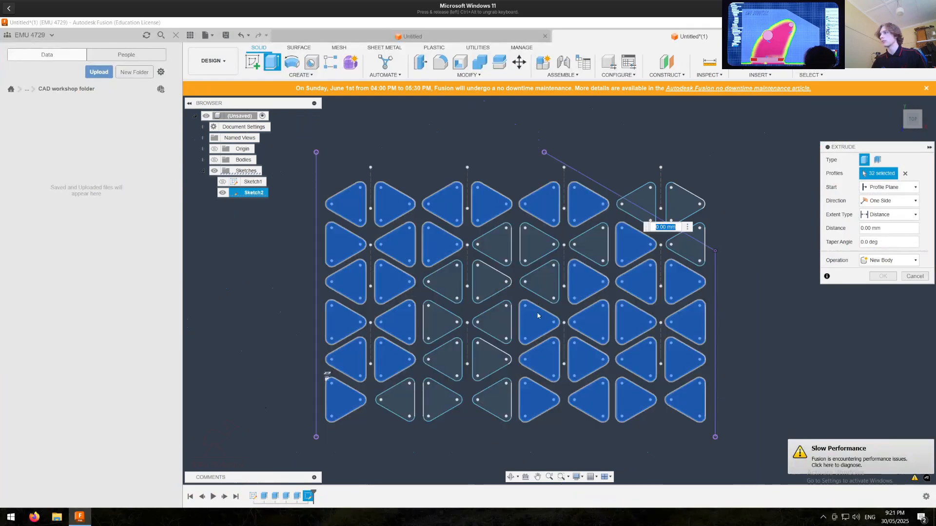
{"action": "left_click", "coordinate": [537, 315]}
{"action": "left_click", "coordinate": [214, 160]}
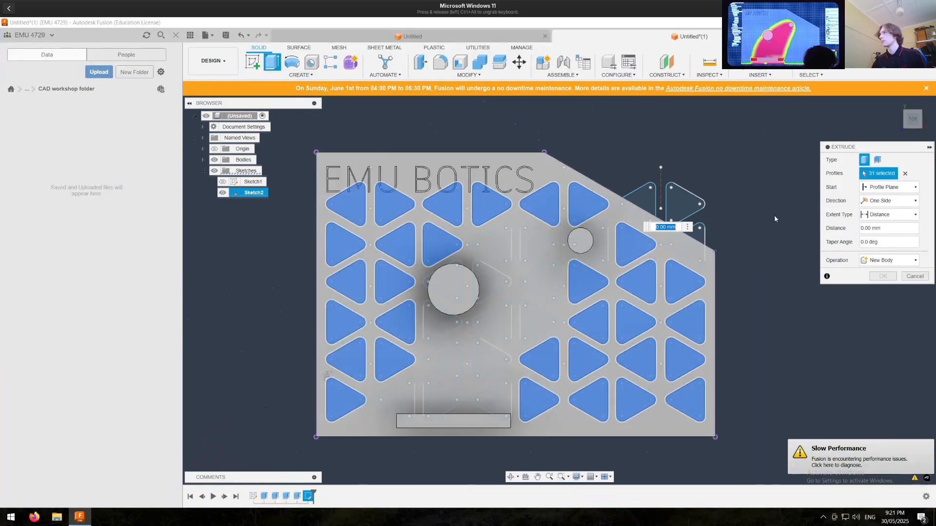
Step: Extrude the selected triangles 6 mm as a cut through the plate
{"action": "middle_click_drag", "start_coordinate": [769, 309], "coordinate": [780, 295], "text": "shift"}
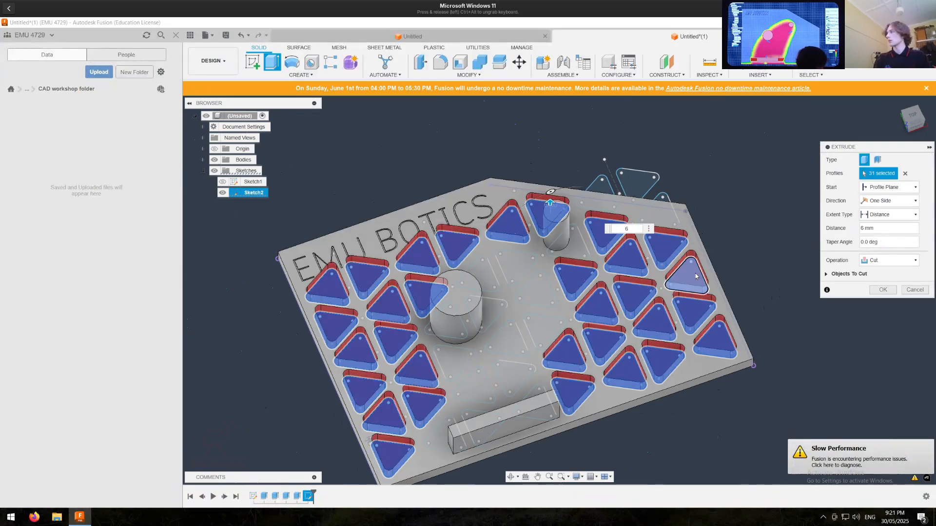
{"action": "key", "text": "Return"}
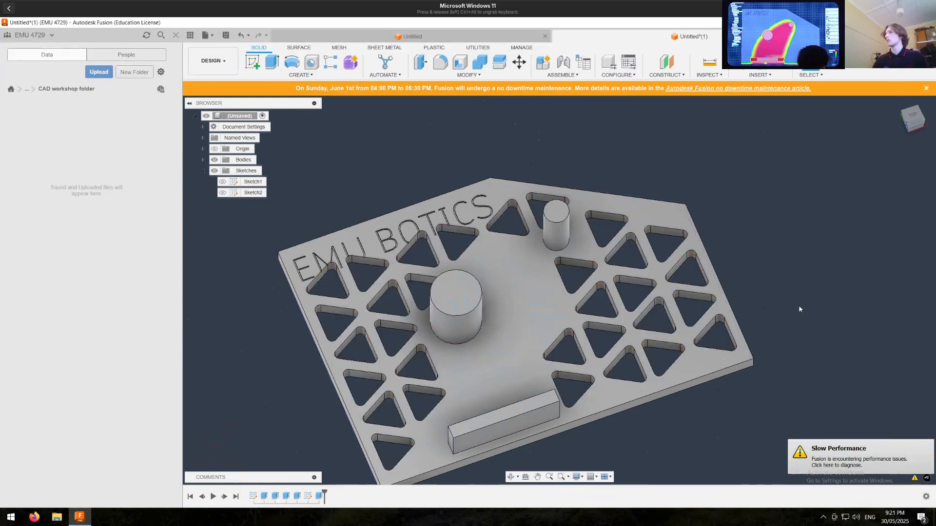
{"action": "middle_click_drag", "start_coordinate": [774, 292], "coordinate": [759, 304], "text": "shift"}
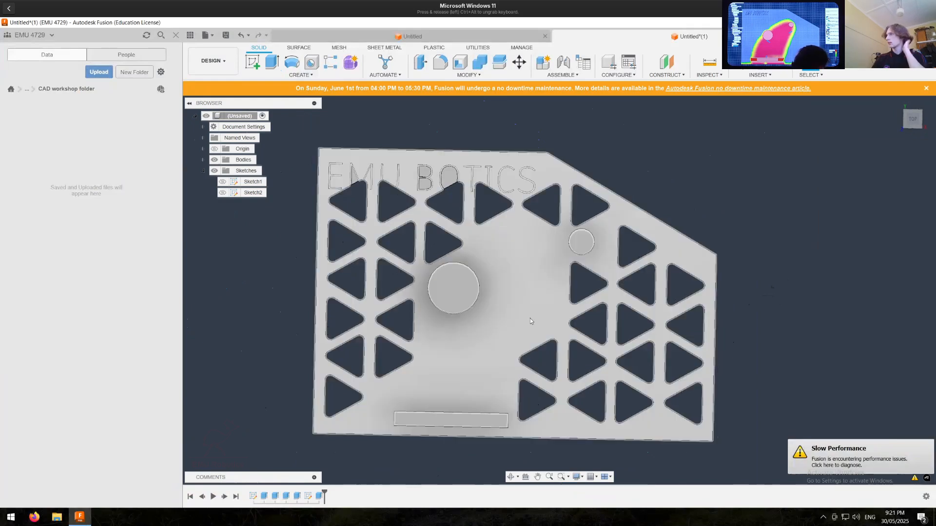
Step: Reopen the triangle sketch and draw a horizontal line about 70 mm long across the first four top-row triangles, just below the lettering
{"action": "double_click", "coordinate": [309, 496]}
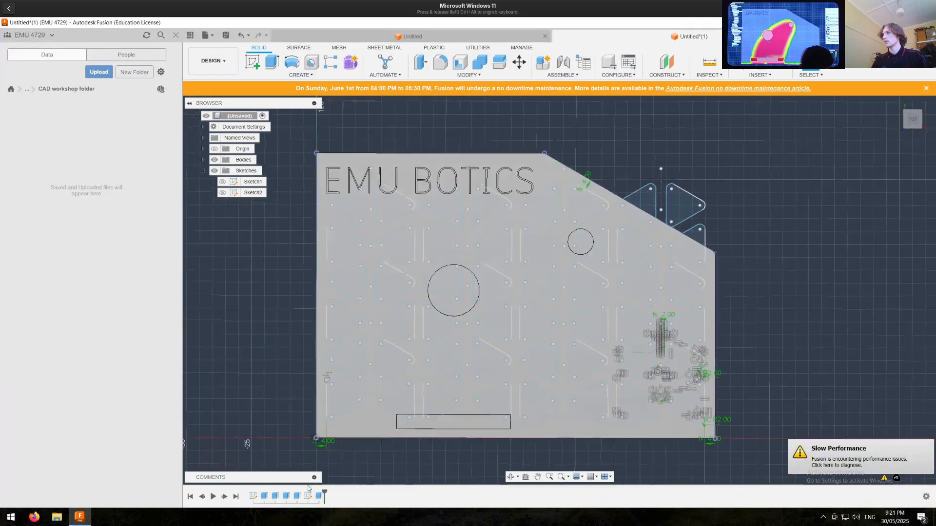
{"action": "left_click", "coordinate": [252, 62]}
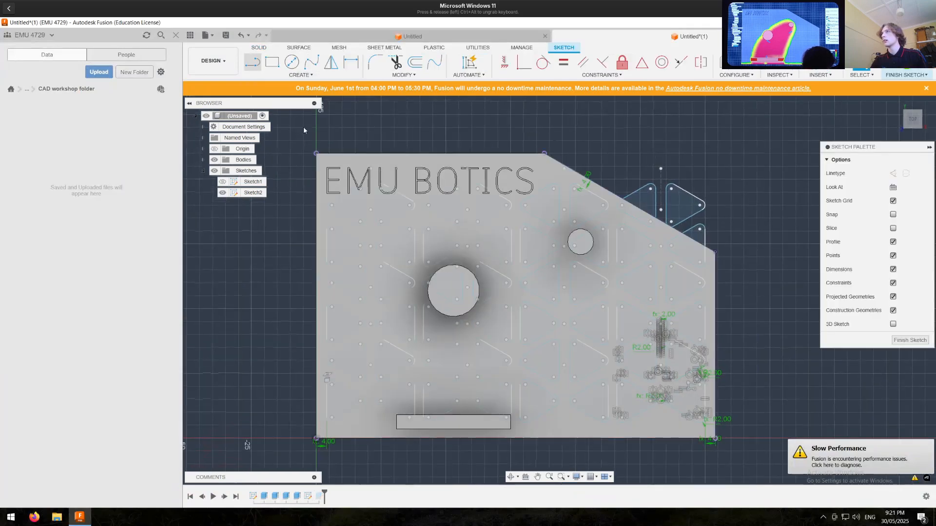
{"action": "scroll", "coordinate": [328, 202], "scroll_direction": "up", "scroll_amount": 5}
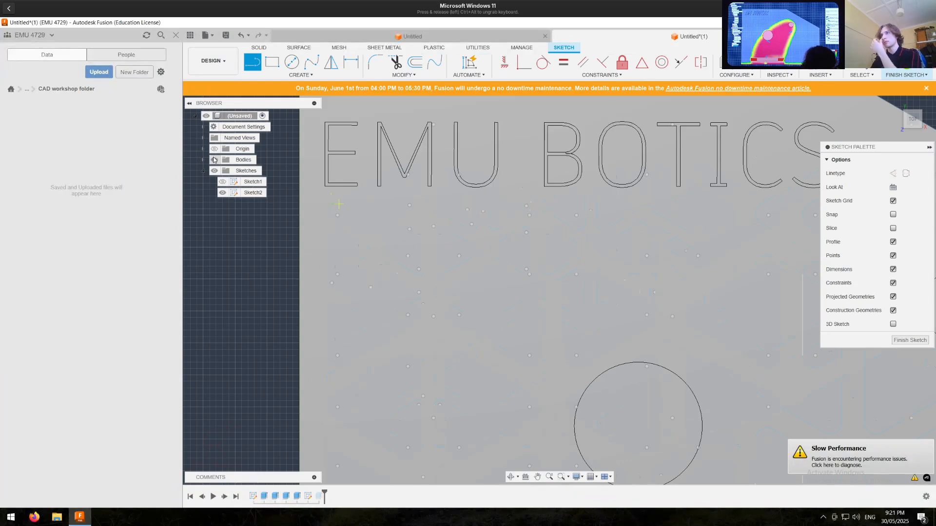
{"action": "scroll", "coordinate": [332, 206], "scroll_direction": "down", "scroll_amount": 3}
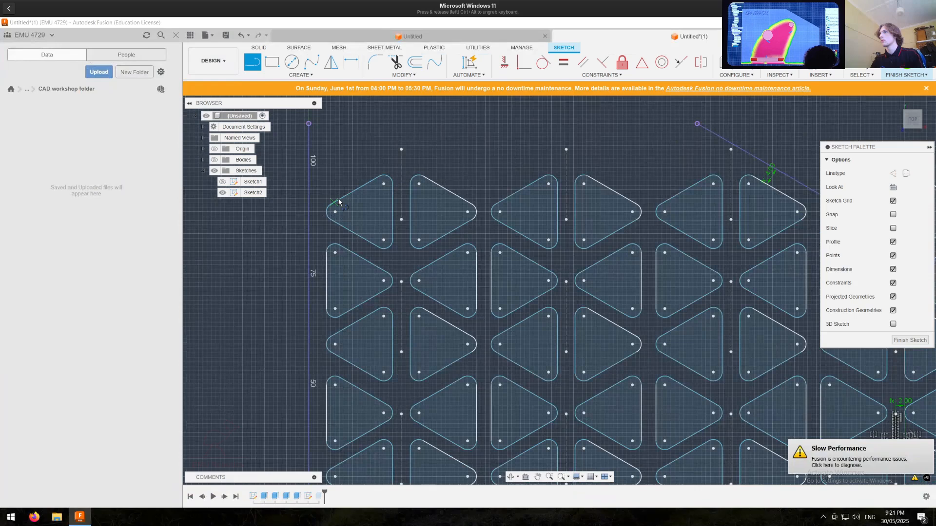
{"action": "left_click", "coordinate": [338, 200]}
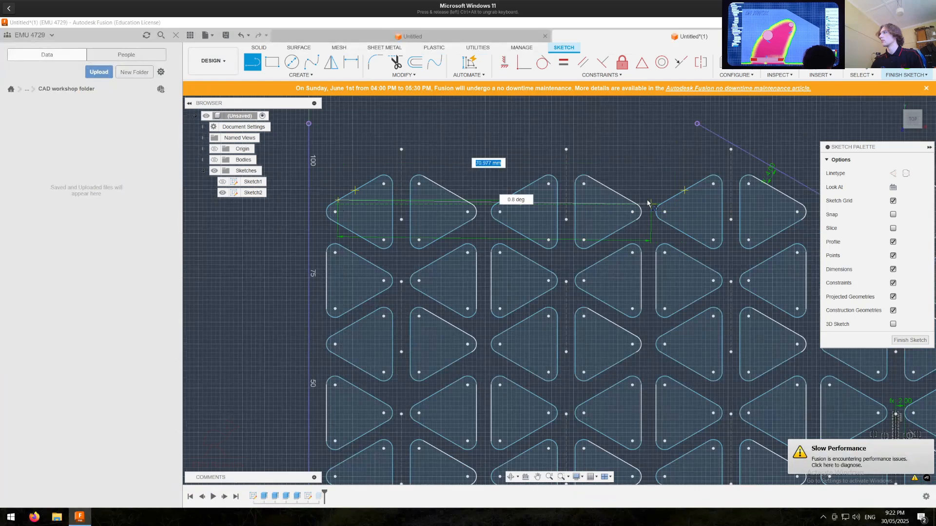
{"action": "left_click", "coordinate": [647, 200]}
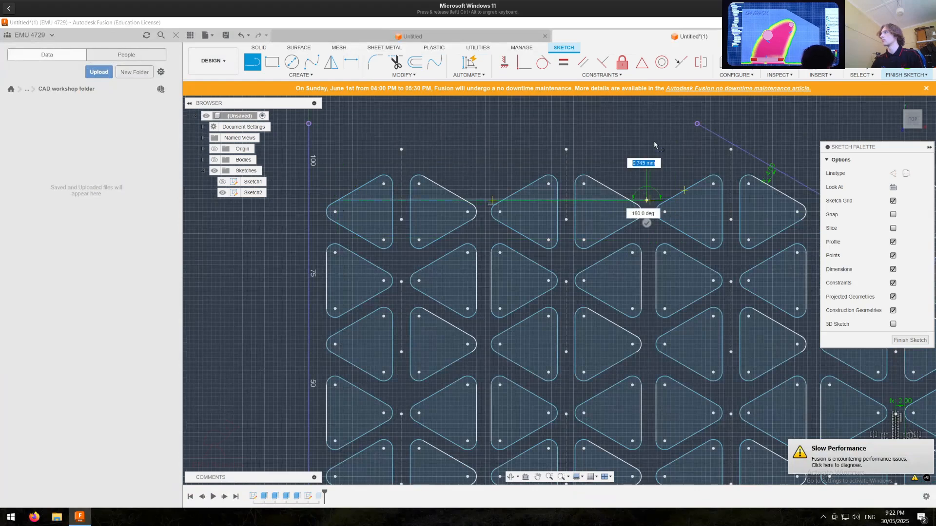
{"action": "left_click", "coordinate": [926, 77]}
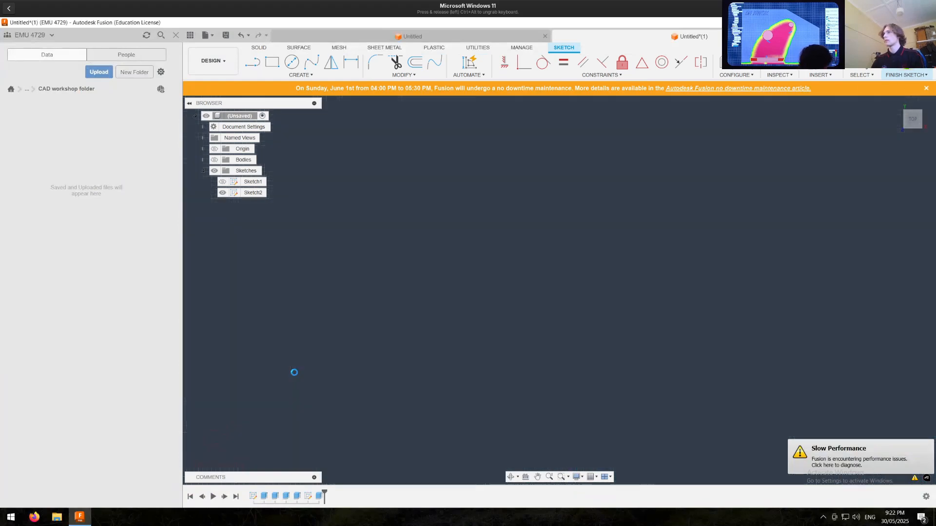
Step: Edit the triangle cut and remove the pieces of the first four top-row triangles above the horizontal line from its profiles
{"action": "double_click", "coordinate": [319, 496]}
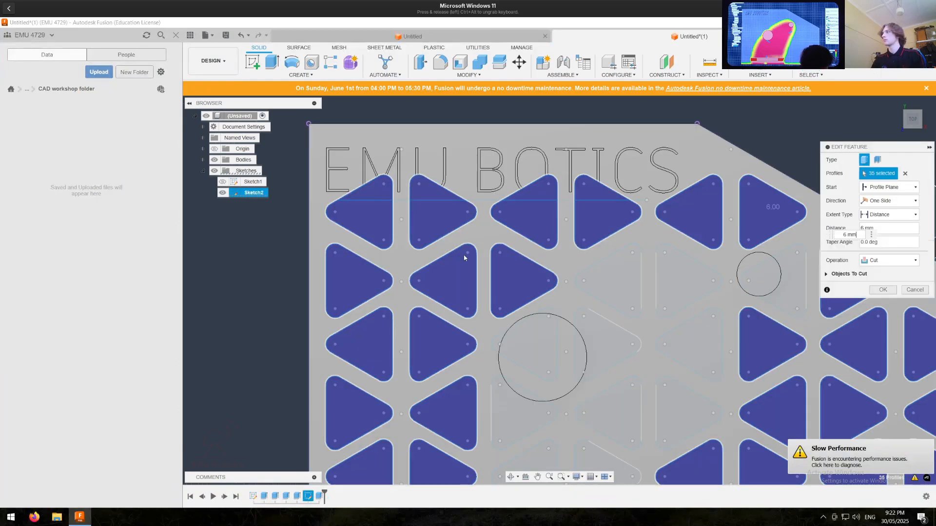
{"action": "left_click", "coordinate": [380, 190]}
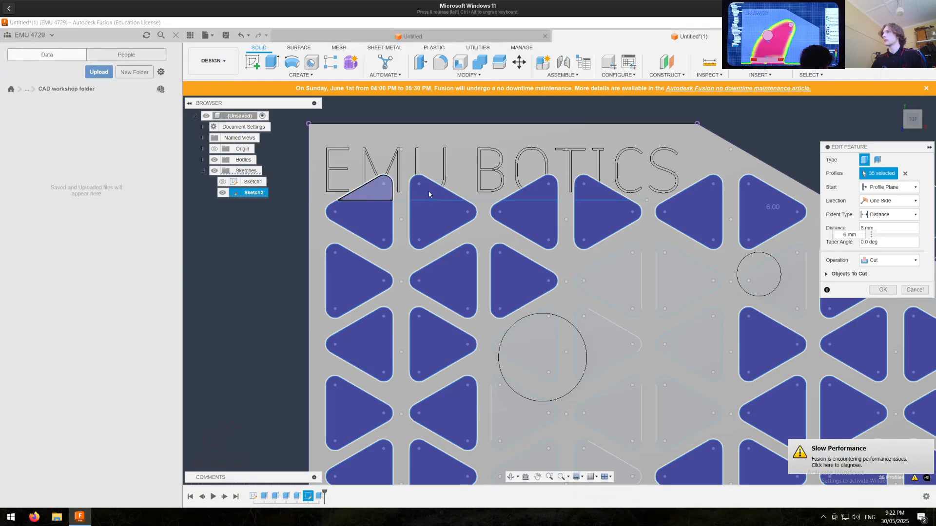
{"action": "left_click", "coordinate": [431, 195]}
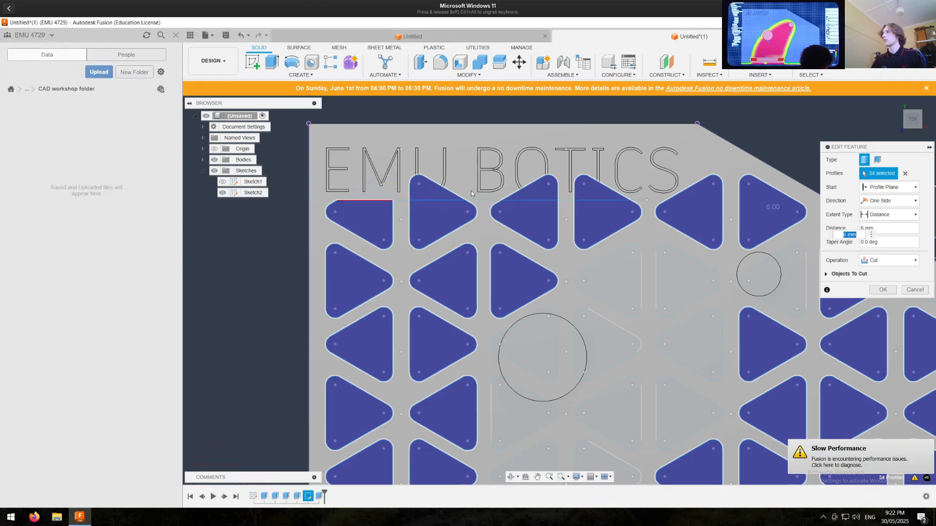
{"action": "left_click", "coordinate": [536, 195]}
{"action": "left_click", "coordinate": [589, 193]}
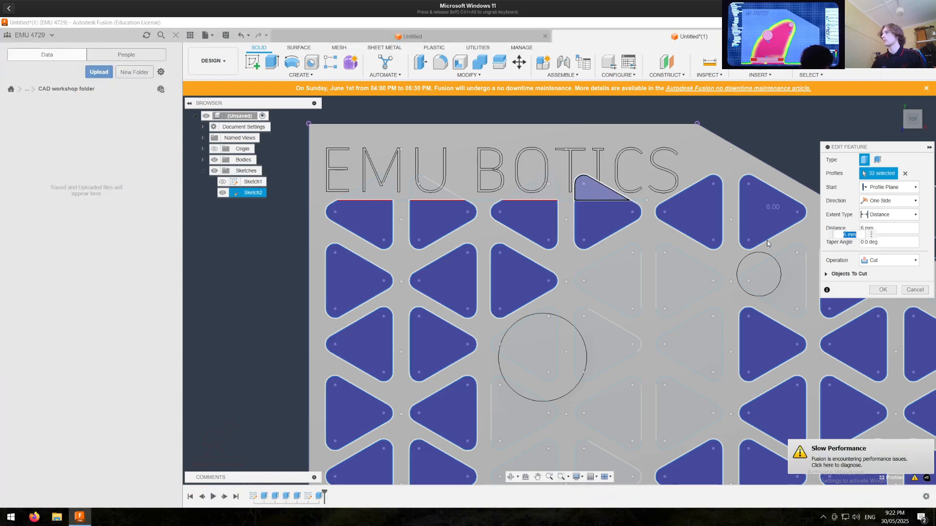
{"action": "left_click", "coordinate": [877, 291]}
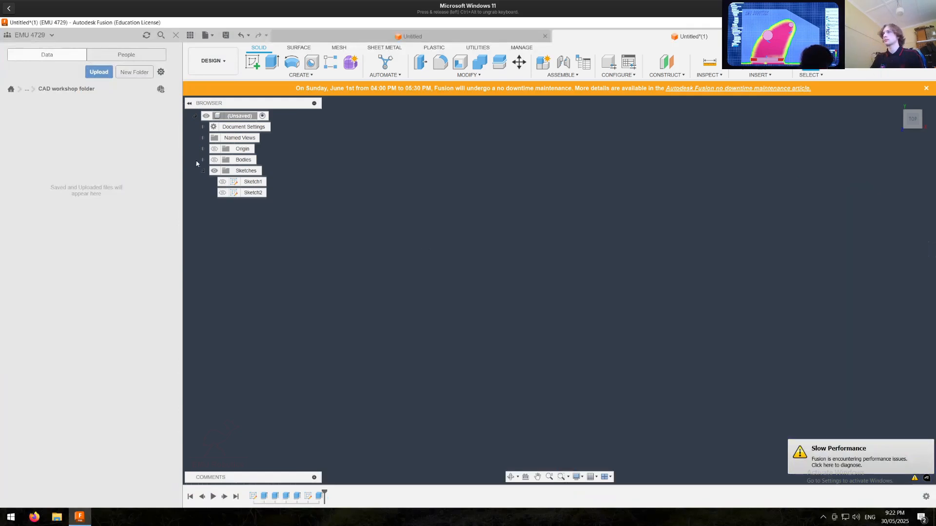
Step: Show the bodies again and inspect the trimmed triangle cutouts below the lettering from an angle
{"action": "left_click", "coordinate": [215, 161]}
{"action": "scroll", "coordinate": [407, 259], "scroll_direction": "down", "scroll_amount": 3}
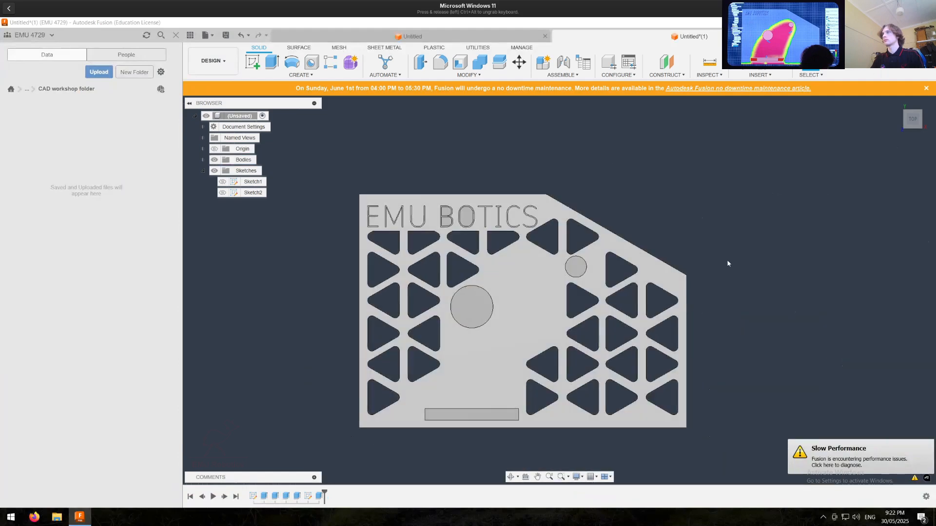
{"action": "mouse_move", "coordinate": [769, 282]}
{"action": "middle_mouse_down", "text": "shift"}
{"action": "mouse_move", "coordinate": [788, 272]}
{"action": "mouse_move", "coordinate": [769, 276]}
{"action": "middle_mouse_up", "text": "shift"}
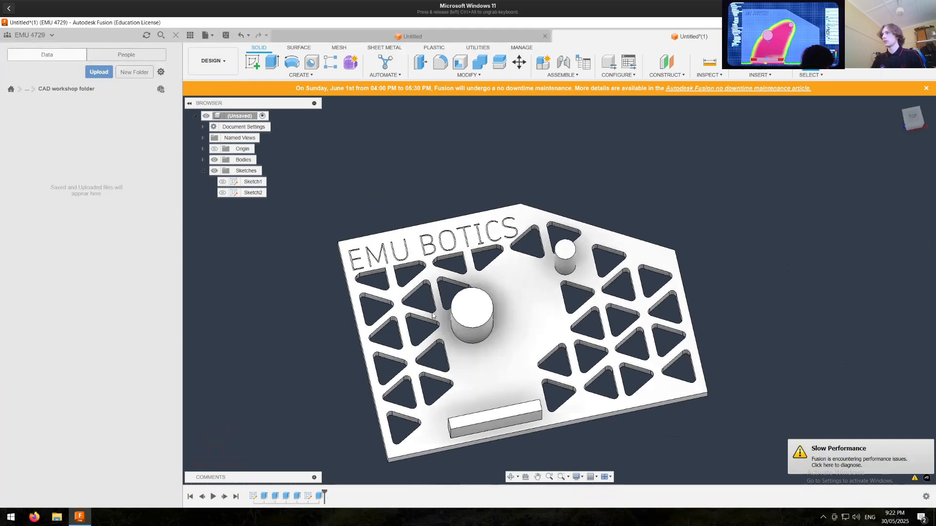
{"action": "scroll", "coordinate": [424, 311], "scroll_direction": "up", "scroll_amount": 3}
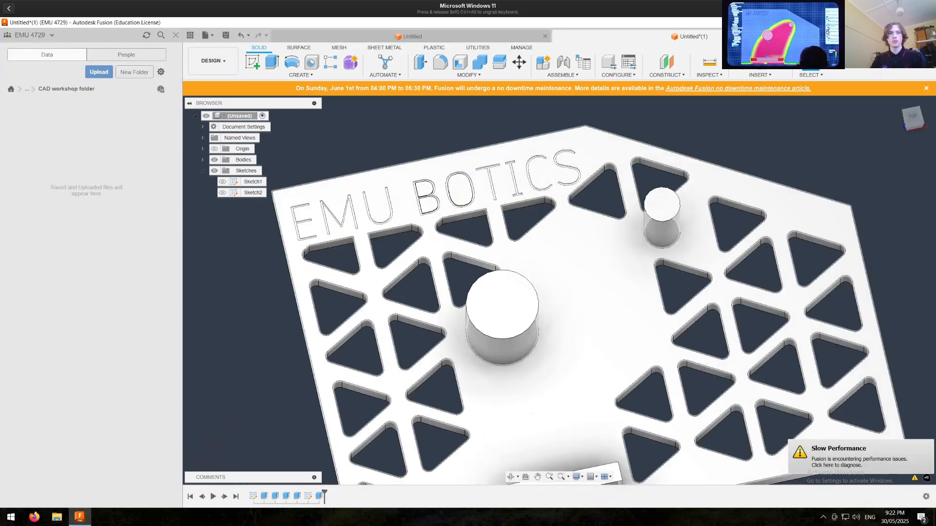
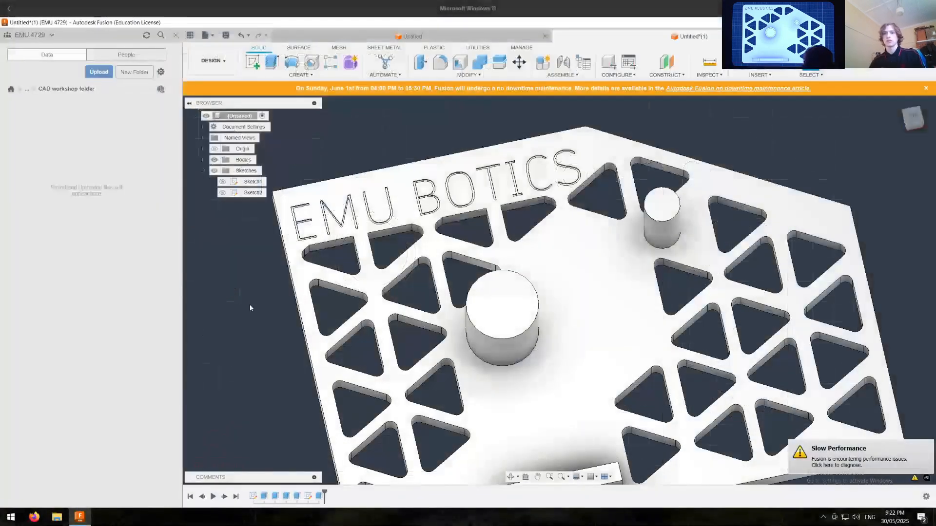
{"action": "middle_click_drag", "start_coordinate": [274, 314], "coordinate": [269, 347]}
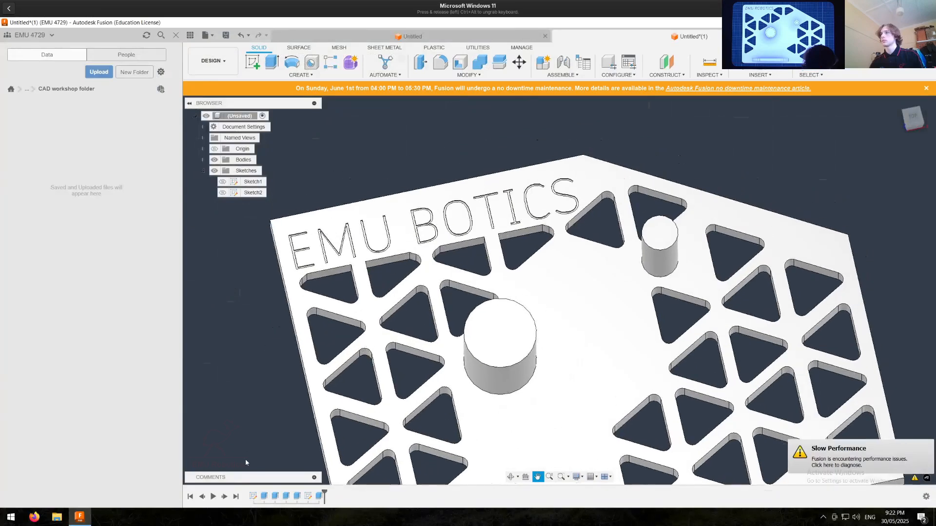
Step: Reopen the plate's base sketch, set the EMU BOTICS text's character spacing to 4%, and finish the sketch
{"action": "double_click", "coordinate": [253, 496]}
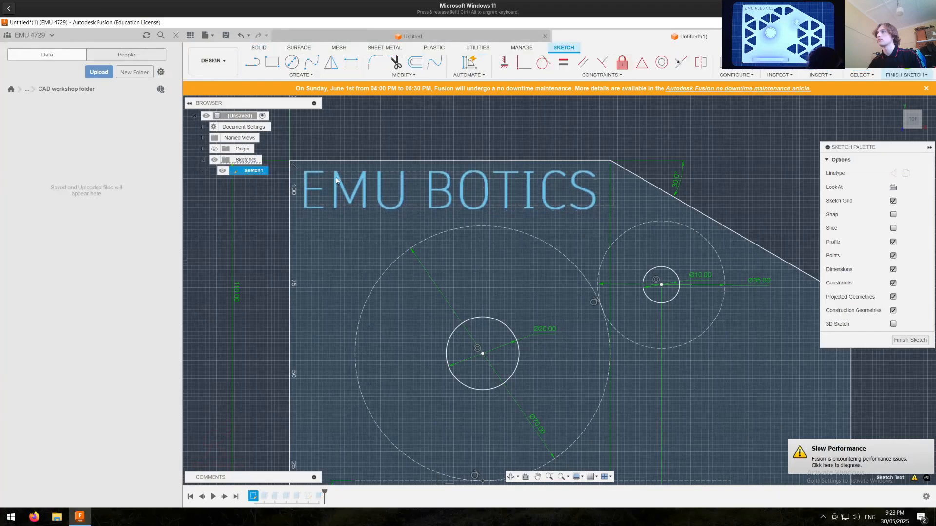
{"action": "double_click", "coordinate": [526, 177]}
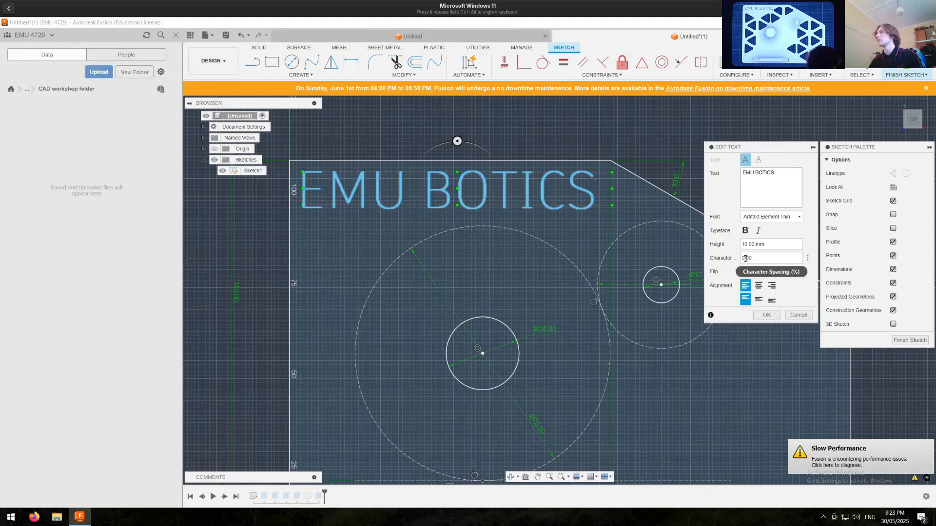
{"action": "type", "text": "2"}
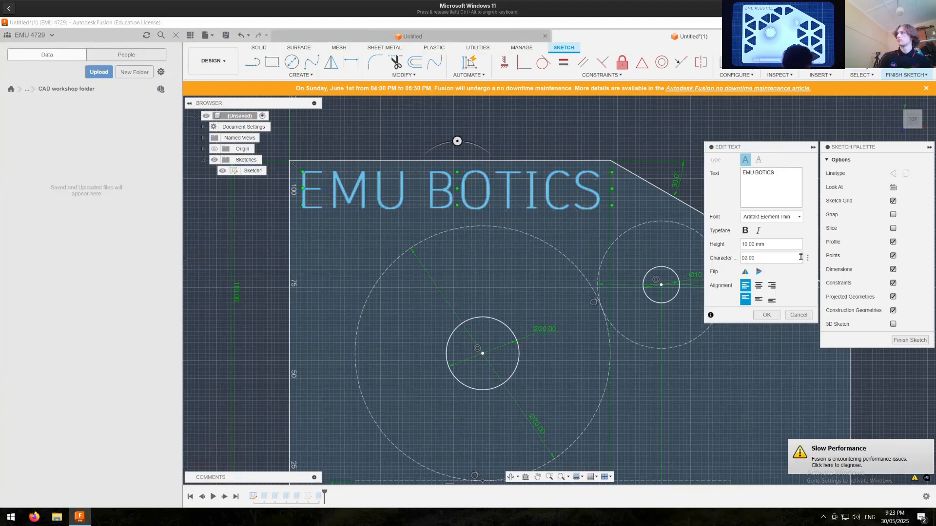
{"action": "type", "text": "4"}
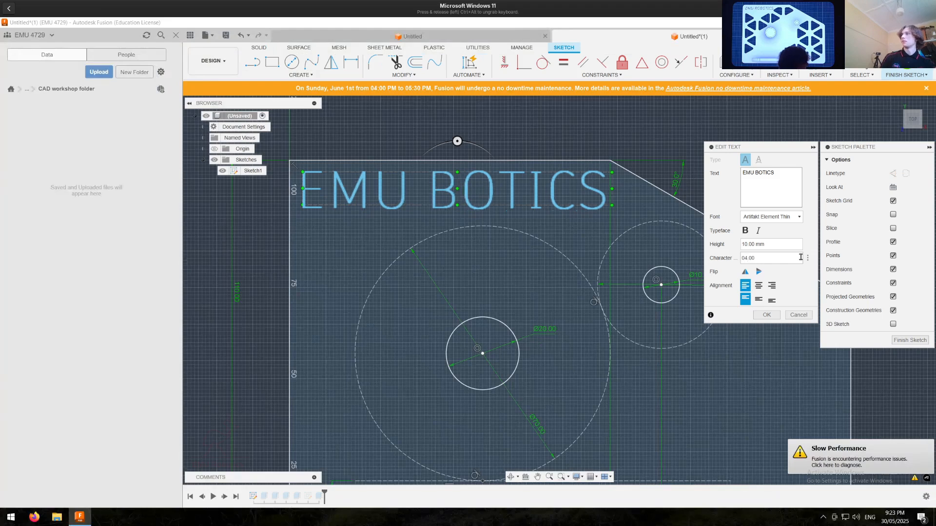
{"action": "left_click", "coordinate": [767, 315]}
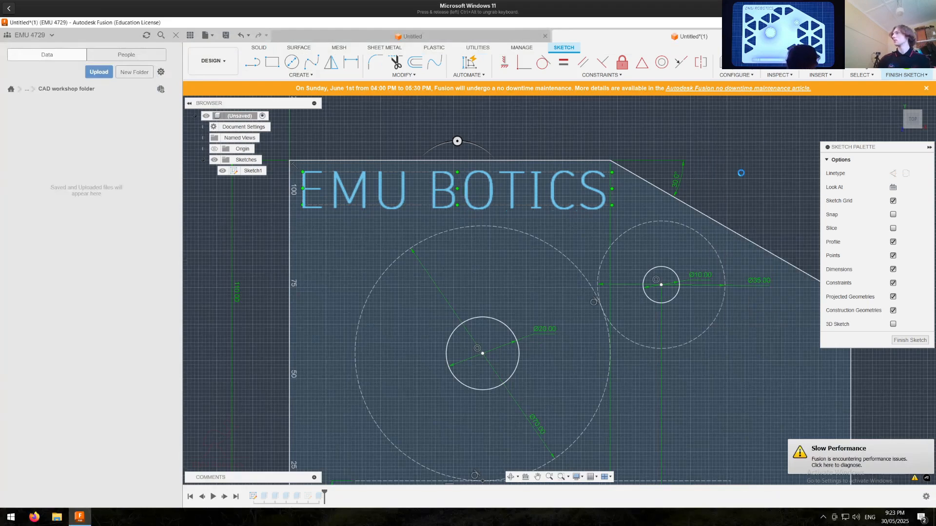
{"action": "left_click", "coordinate": [901, 69]}
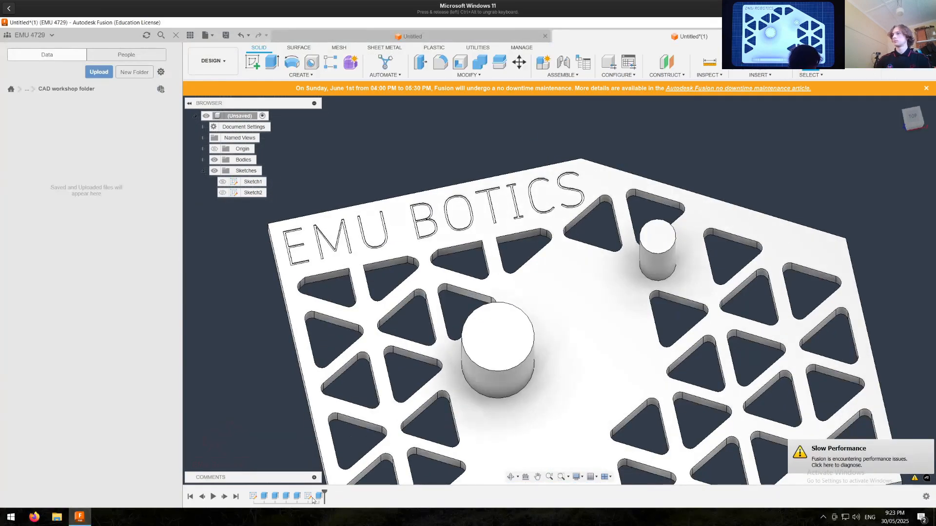
Step: Start a fillet and select the four sharp vertical corner edges on the flattened sides of the first two top-row cutouts
{"action": "key", "text": "f"}
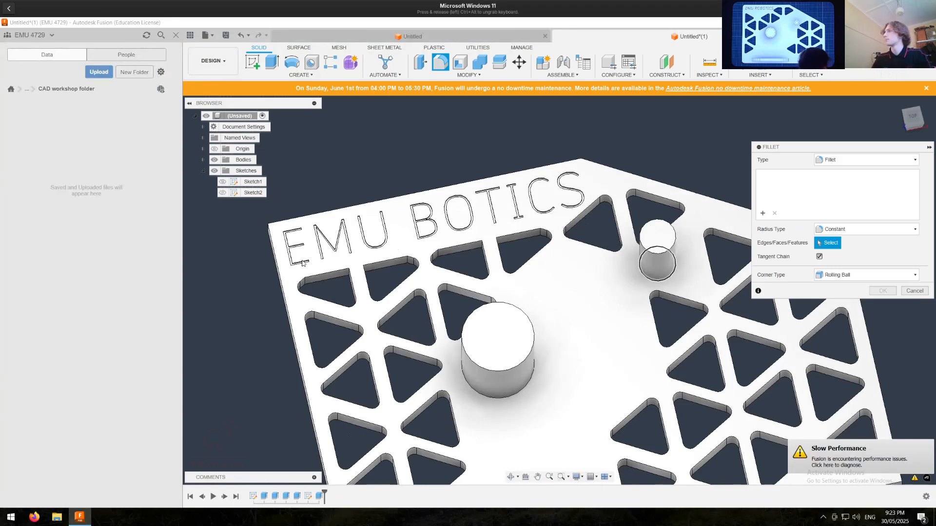
{"action": "scroll", "coordinate": [306, 276], "scroll_direction": "up", "scroll_amount": 5}
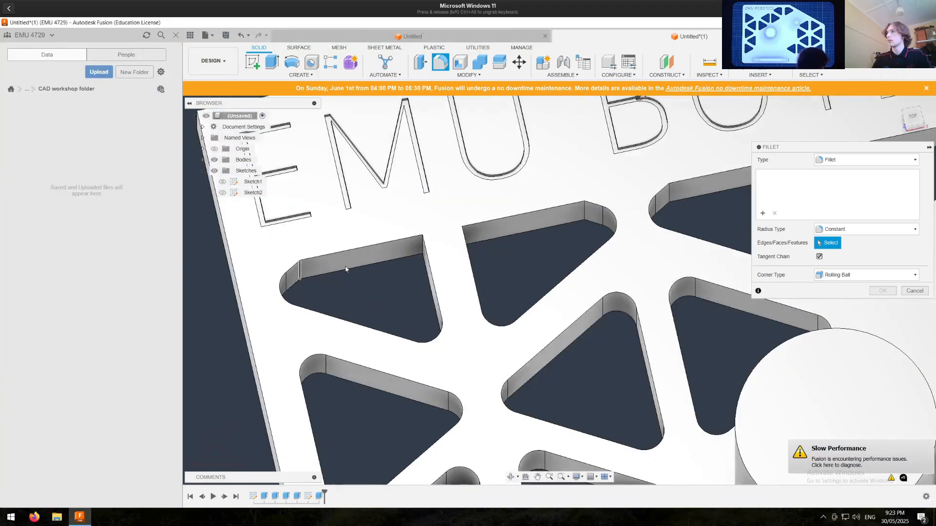
{"action": "left_click", "coordinate": [300, 273]}
{"action": "left_click", "coordinate": [423, 246]}
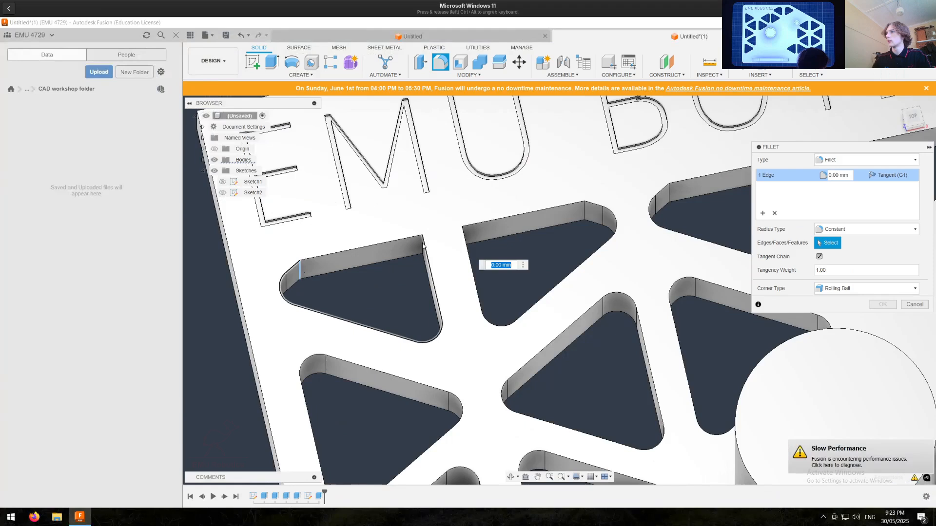
{"action": "left_click", "coordinate": [426, 253]}
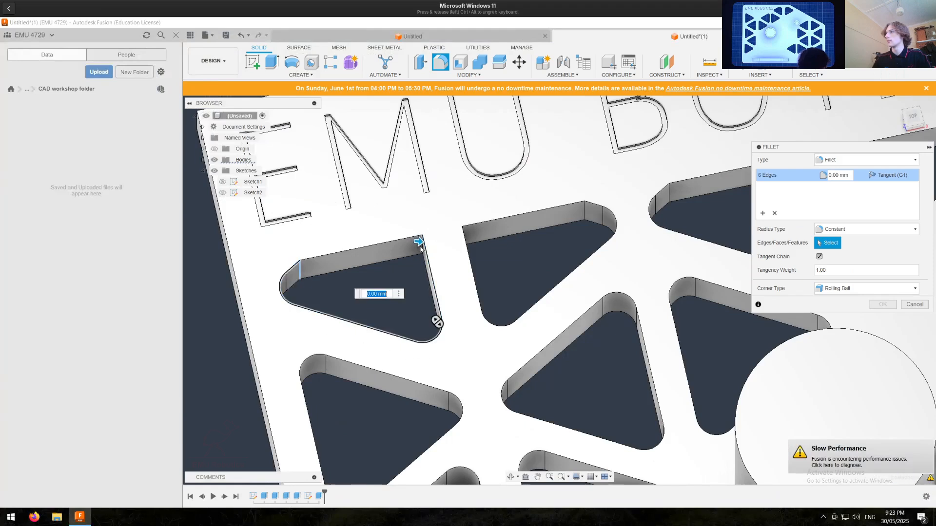
{"action": "scroll", "coordinate": [424, 247], "scroll_direction": "up", "scroll_amount": 3}
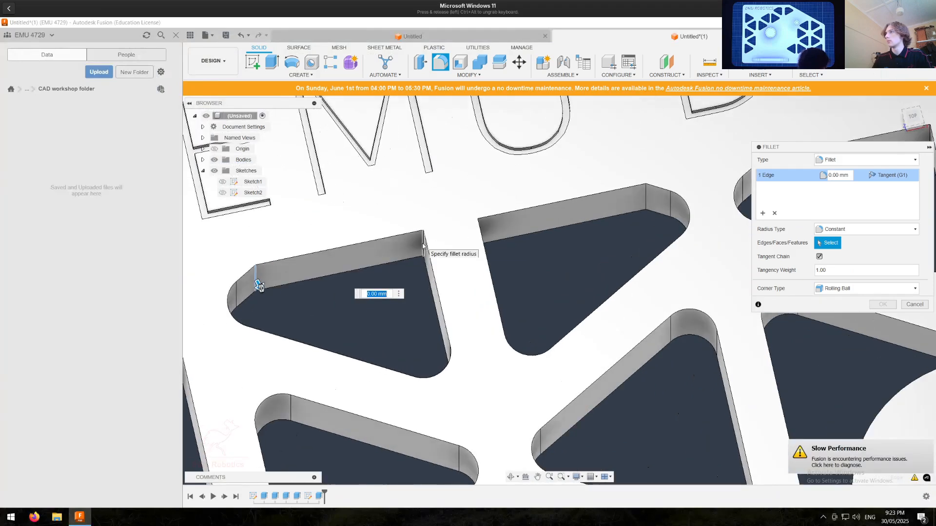
{"action": "left_click", "coordinate": [646, 195]}
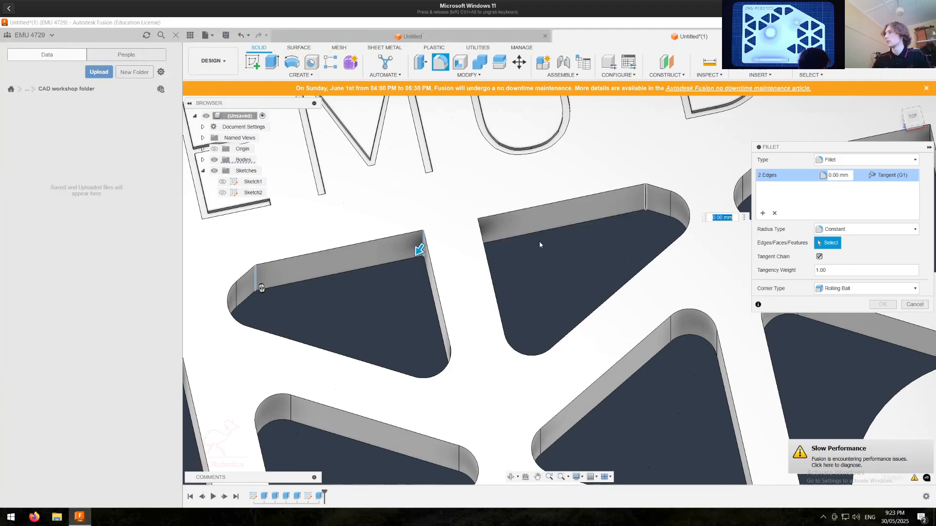
{"action": "middle_click_drag", "start_coordinate": [545, 242], "coordinate": [501, 187], "text": "shift"}
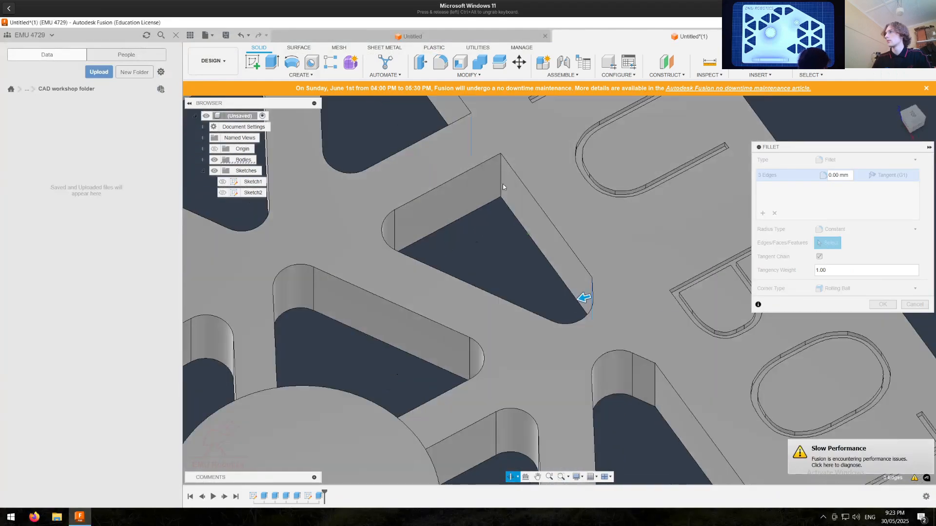
{"action": "left_click", "coordinate": [500, 186]}
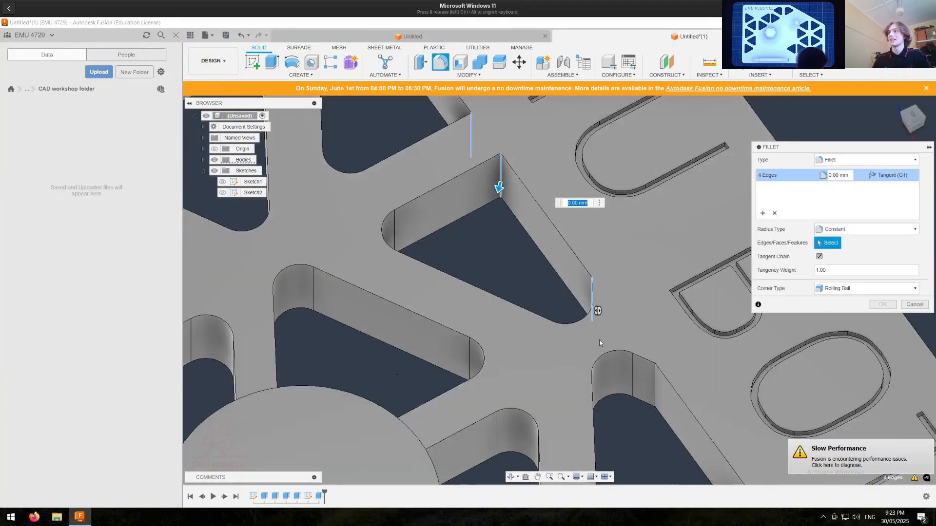
Step: Add the remaining sharp vertical corner edges of the triangular cutouts directly below the EMU BOTICS text to the fillet selection
{"action": "middle_click_drag", "start_coordinate": [649, 375], "coordinate": [561, 284]}
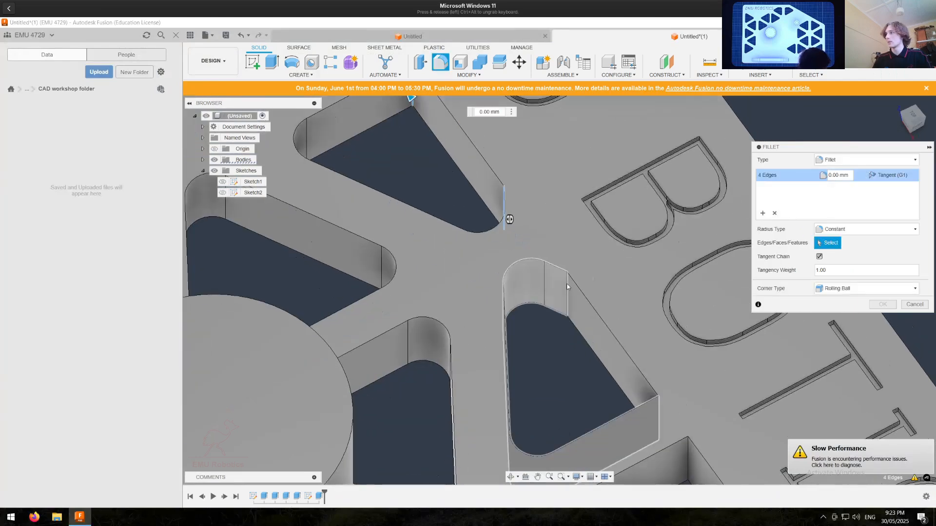
{"action": "left_click", "coordinate": [567, 285]}
{"action": "middle_click_drag", "start_coordinate": [614, 327], "coordinate": [675, 317], "text": "shift"}
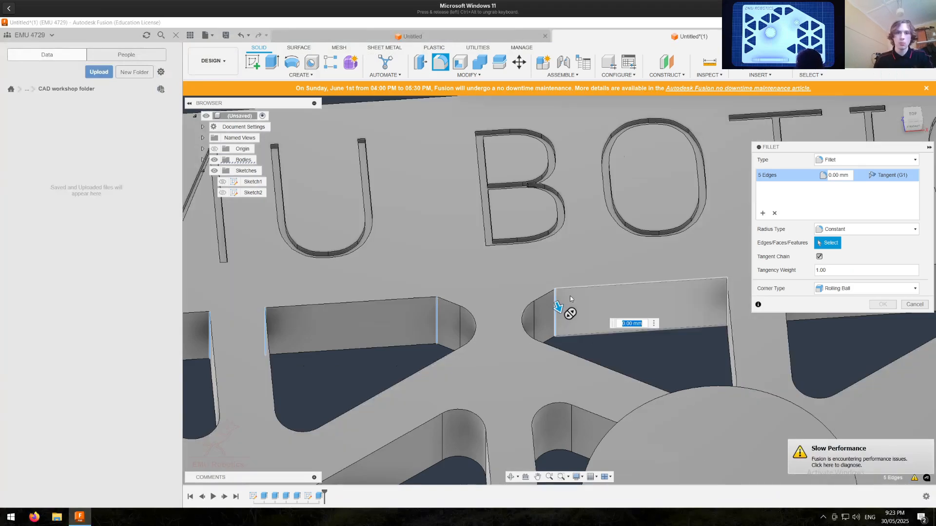
{"action": "middle_click_drag", "start_coordinate": [701, 300], "coordinate": [712, 268], "text": "shift"}
{"action": "middle_click_drag", "start_coordinate": [641, 256], "coordinate": [398, 362]}
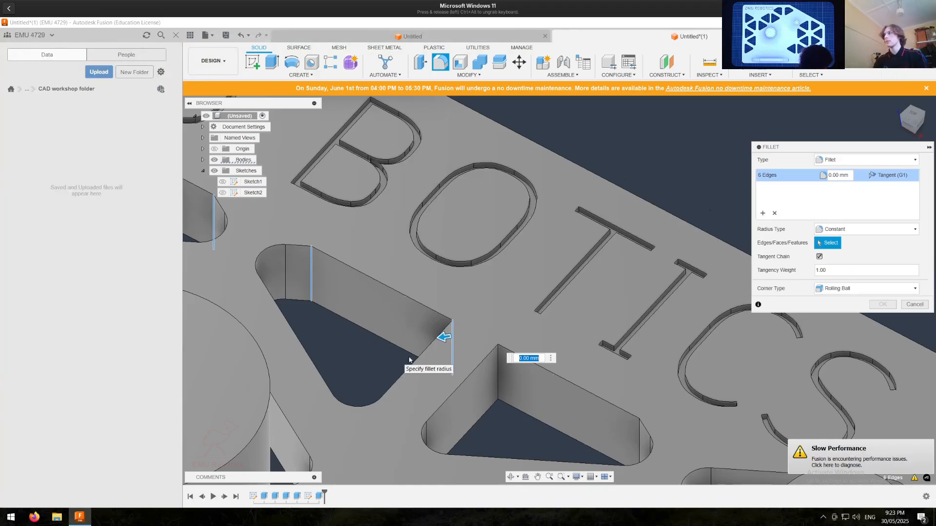
{"action": "left_click", "coordinate": [498, 361]}
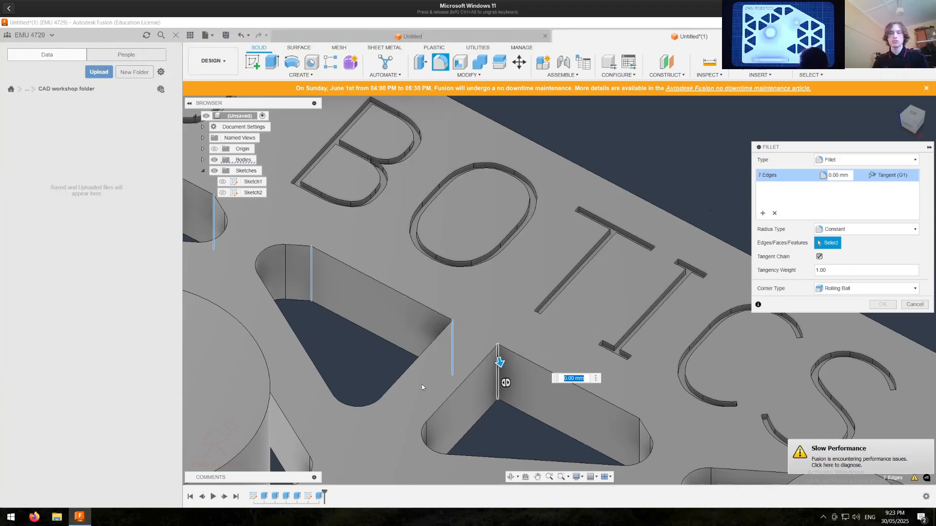
{"action": "scroll", "coordinate": [422, 385], "scroll_direction": "down", "scroll_amount": 3}
{"action": "middle_click_drag", "start_coordinate": [524, 367], "coordinate": [506, 310]}
{"action": "scroll", "coordinate": [484, 356], "scroll_direction": "up", "scroll_amount": 4}
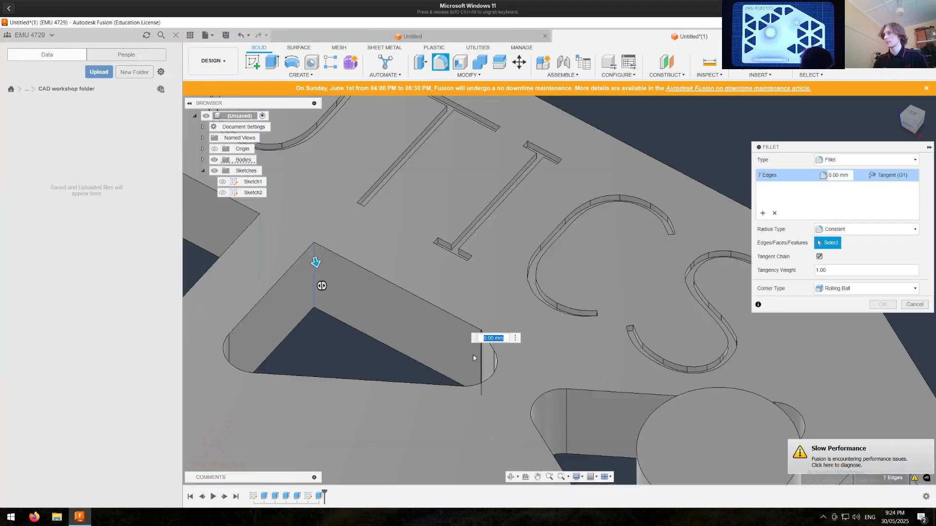
{"action": "left_click", "coordinate": [472, 358]}
{"action": "scroll", "coordinate": [472, 358], "scroll_direction": "down", "scroll_amount": 2}
{"action": "scroll", "coordinate": [471, 357], "scroll_direction": "down", "scroll_amount": 5}
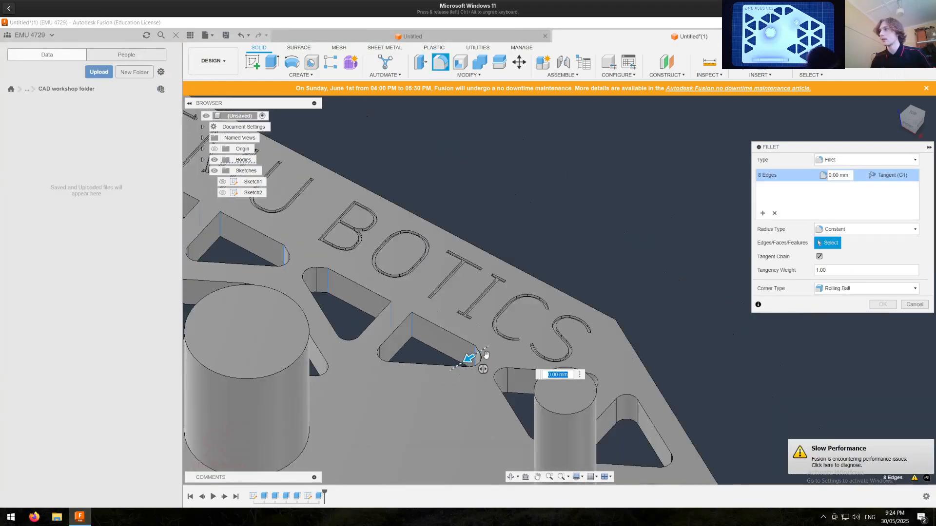
{"action": "middle_click_drag", "start_coordinate": [471, 357], "coordinate": [477, 299]}
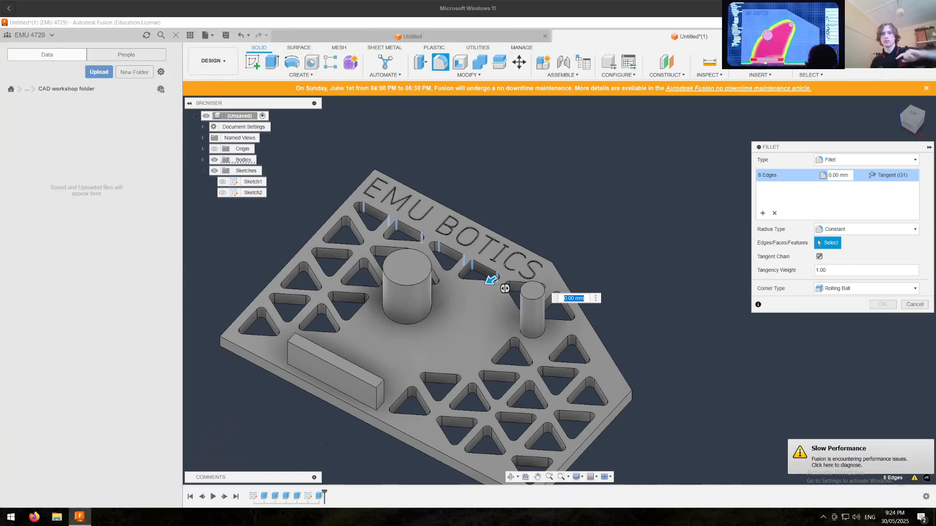
Step: Set the fillet radius for the eight selected cutout edges to 3 mm and apply it
{"action": "scroll", "coordinate": [425, 256], "scroll_direction": "up", "scroll_amount": 2}
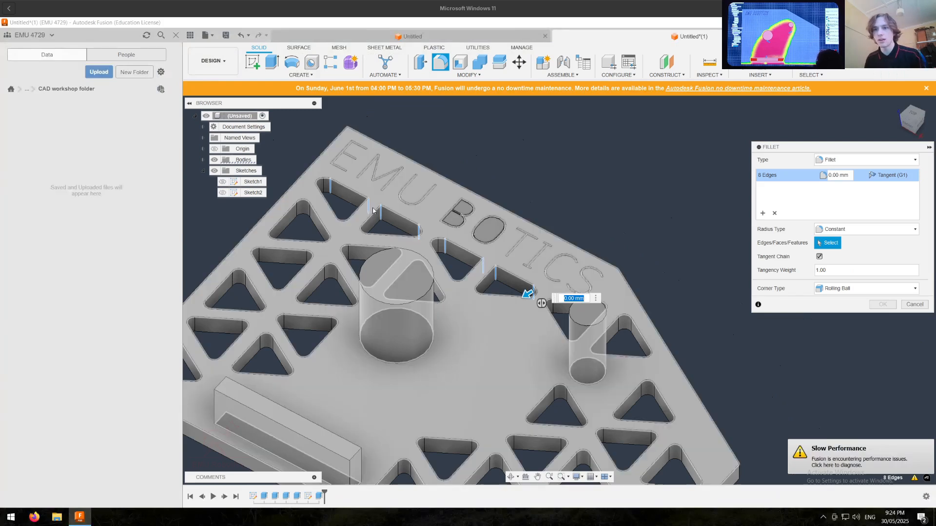
{"action": "left_click", "coordinate": [571, 298]}
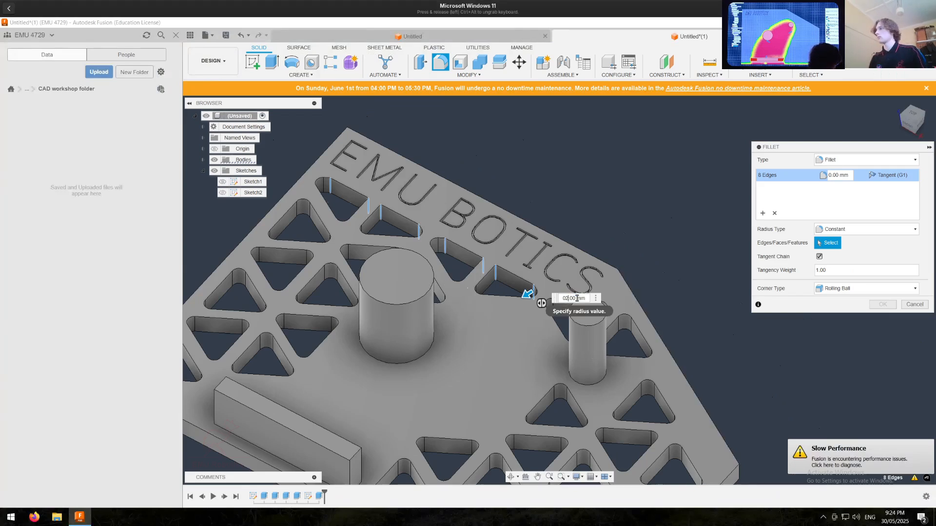
{"action": "type", "text": "2"}
{"action": "key", "text": "Return"}
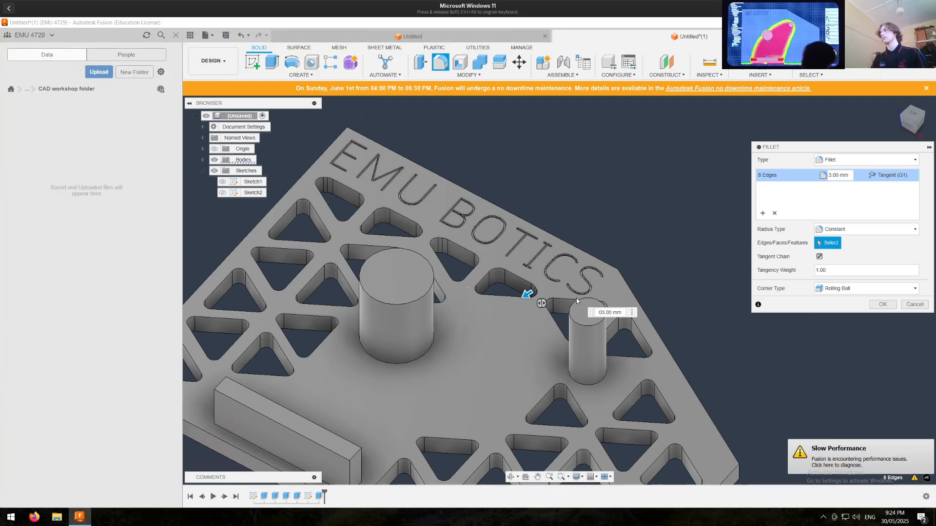
{"action": "key", "text": "Return"}
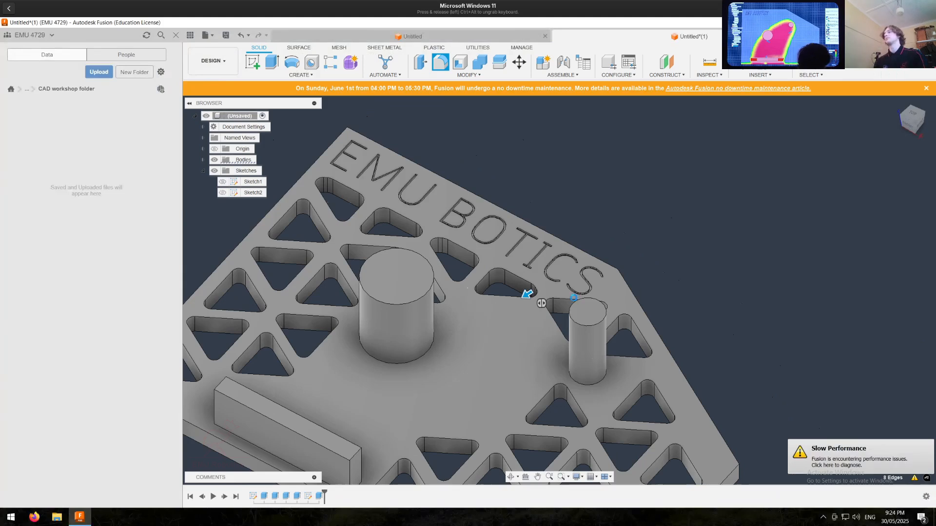
{"action": "scroll", "coordinate": [530, 311], "scroll_direction": "down", "scroll_amount": 1}
{"action": "middle_click_drag", "start_coordinate": [479, 339], "coordinate": [463, 326], "text": "shift"}
{"action": "scroll", "coordinate": [451, 311], "scroll_direction": "up", "scroll_amount": 4}
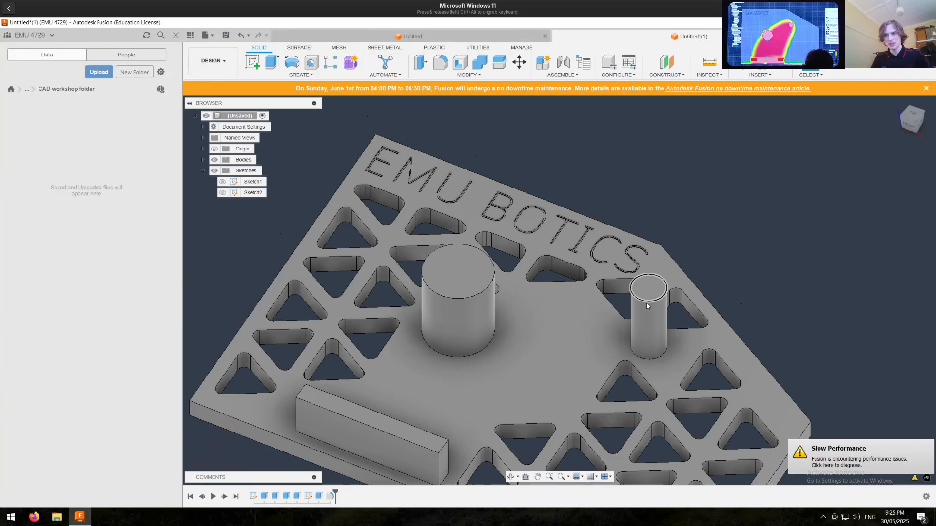
{"action": "middle_click_drag", "start_coordinate": [646, 303], "coordinate": [642, 285]}
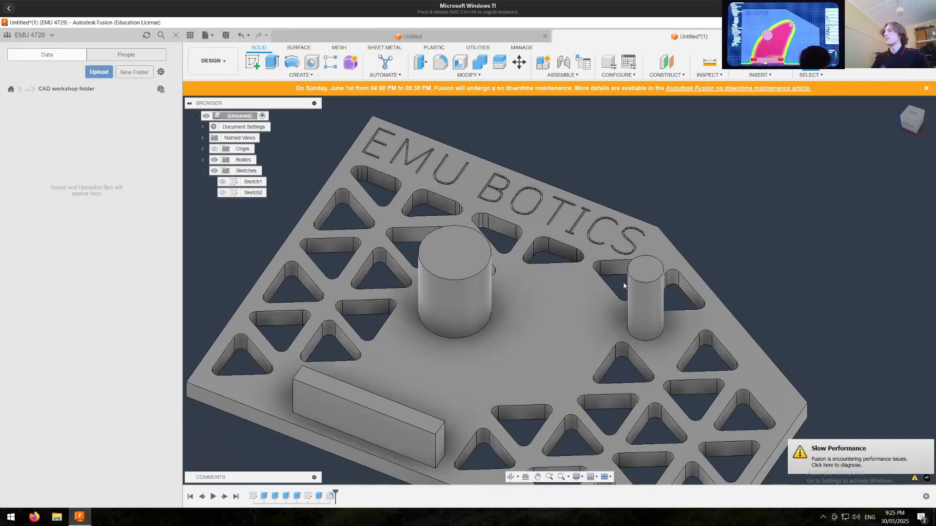
{"action": "scroll", "coordinate": [624, 286], "scroll_direction": "down", "scroll_amount": 2}
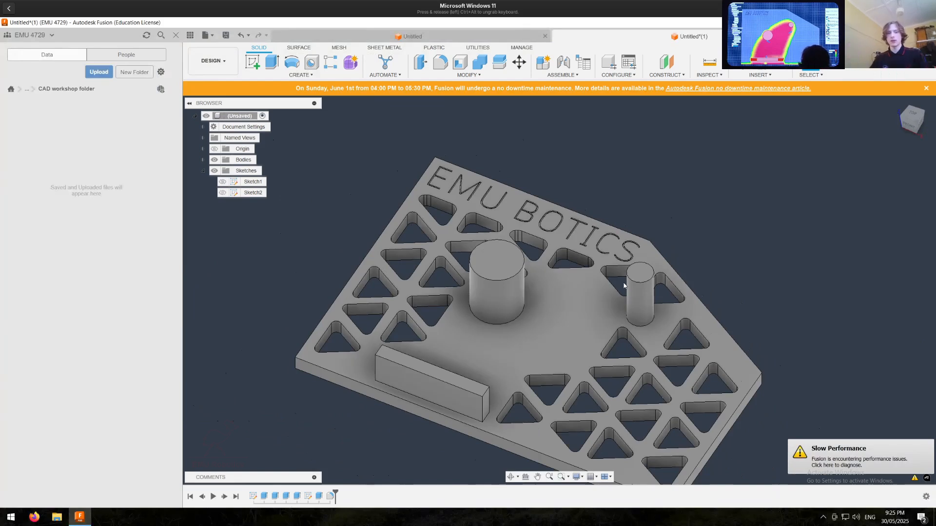
{"action": "middle_click_drag", "start_coordinate": [610, 317], "coordinate": [614, 307]}
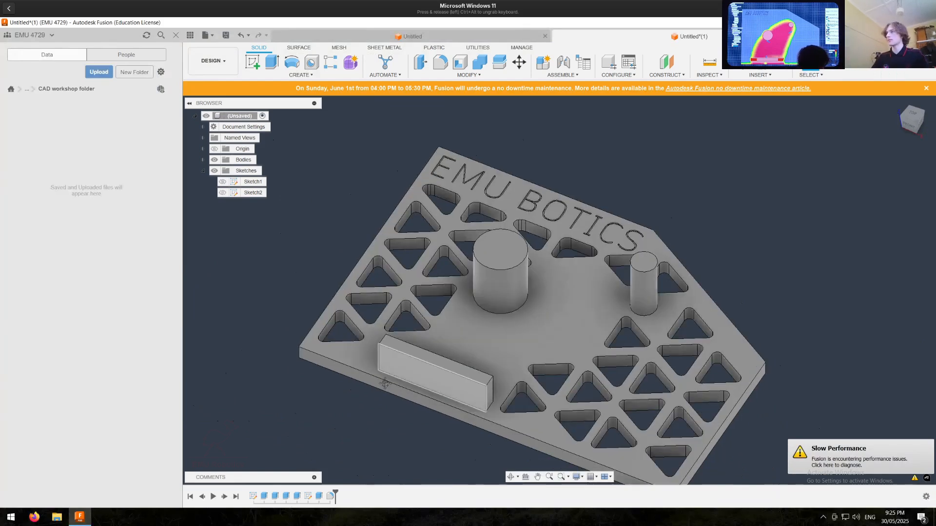
Step: Edit the cutout fillet to include the top circular edges of both cylinders in its 3 mm edge set
{"action": "double_click", "coordinate": [332, 499]}
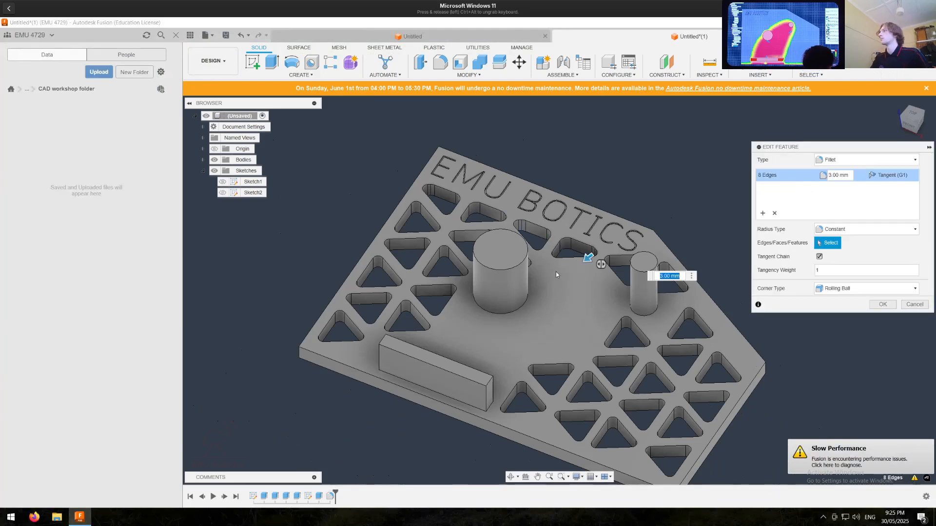
{"action": "left_click", "coordinate": [763, 214]}
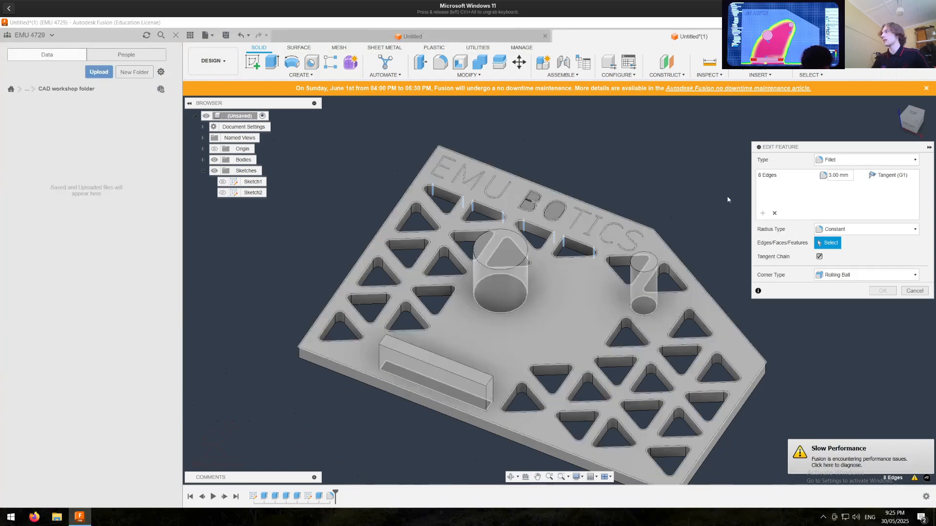
{"action": "left_click", "coordinate": [794, 176]}
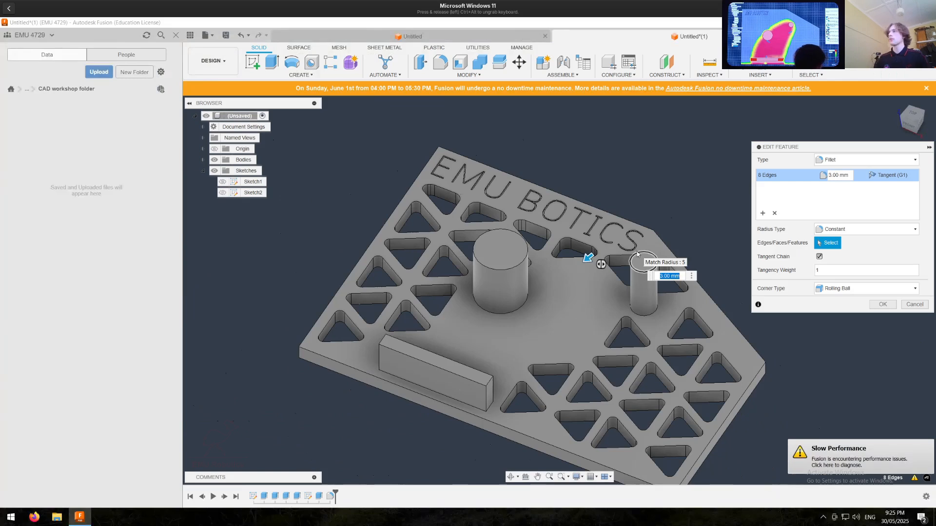
{"action": "scroll", "coordinate": [577, 258], "scroll_direction": "up", "scroll_amount": 2}
{"action": "scroll", "coordinate": [577, 259], "scroll_direction": "up", "scroll_amount": 2}
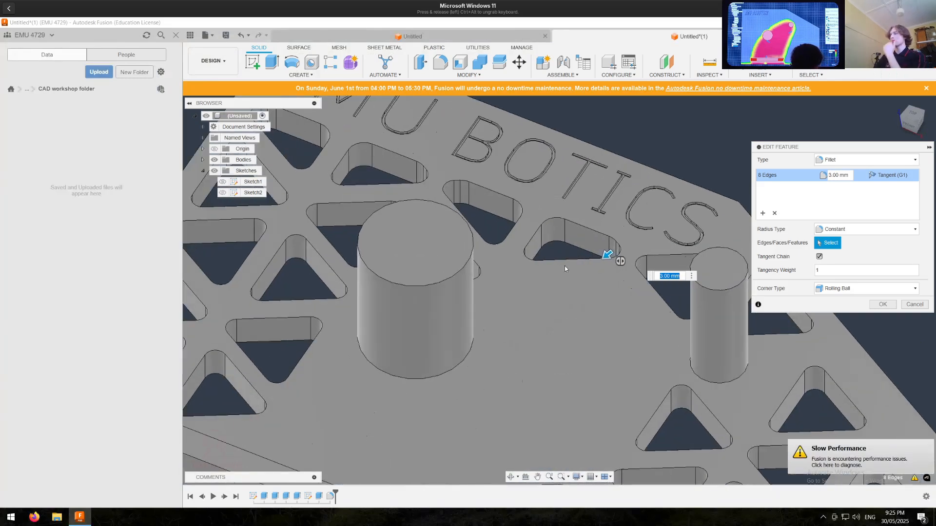
{"action": "scroll", "coordinate": [558, 271], "scroll_direction": "down", "scroll_amount": 2}
{"action": "middle_click_drag", "start_coordinate": [558, 273], "coordinate": [535, 327]}
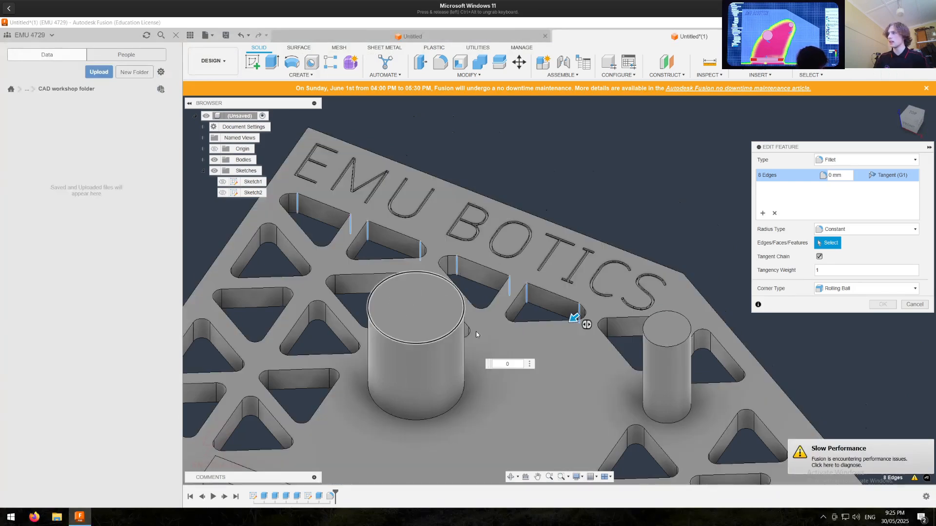
{"action": "left_click", "coordinate": [666, 341]}
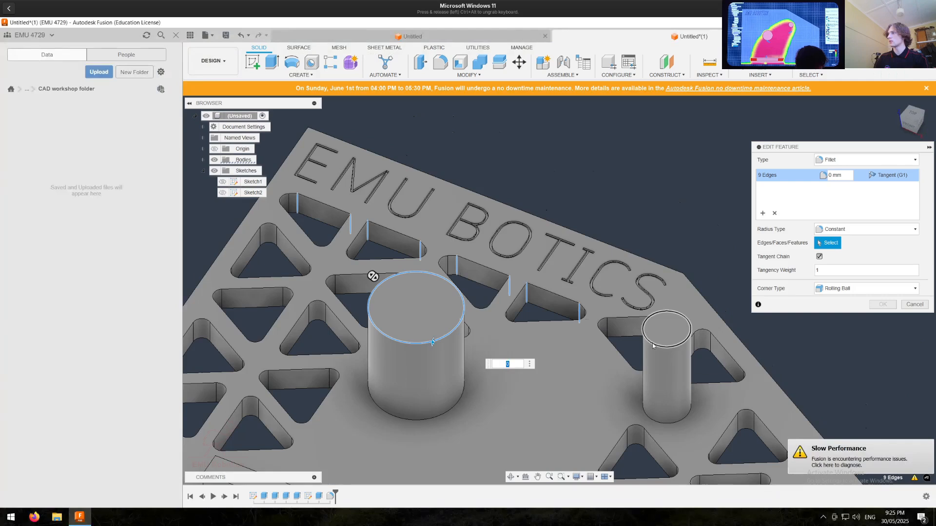
{"action": "key", "text": "Return"}
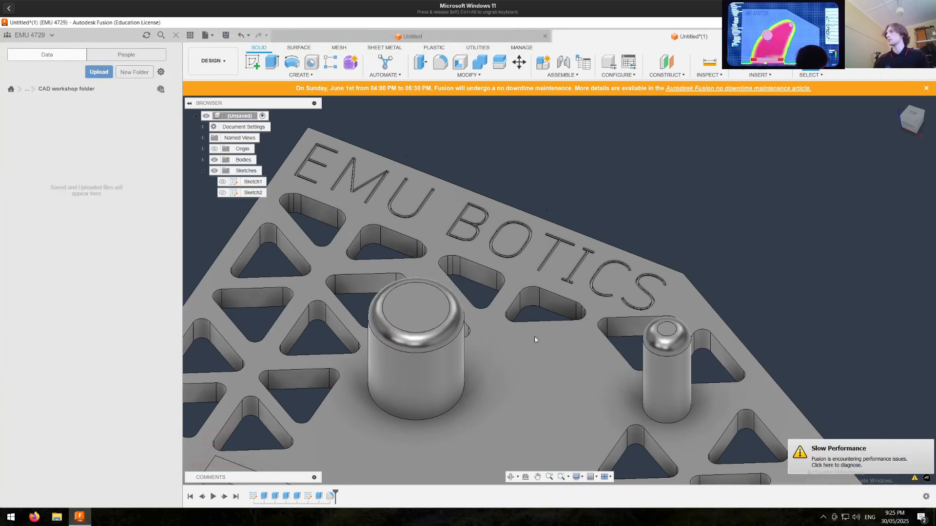
Step: Edit the fillet again and start a second edge set with the plate's three outer vertical corner edges away from the text
{"action": "scroll", "coordinate": [498, 333], "scroll_direction": "down", "scroll_amount": 3}
{"action": "left_click", "coordinate": [329, 497]}
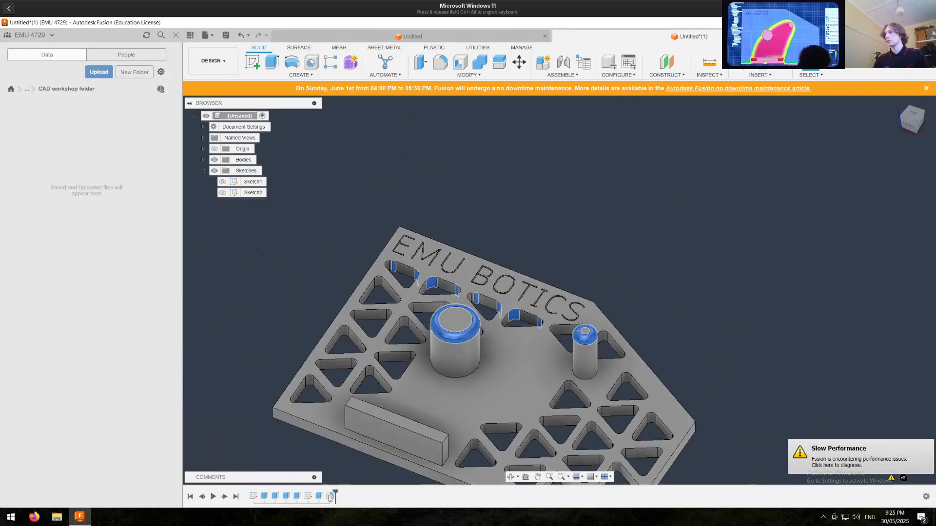
{"action": "double_click", "coordinate": [329, 497]}
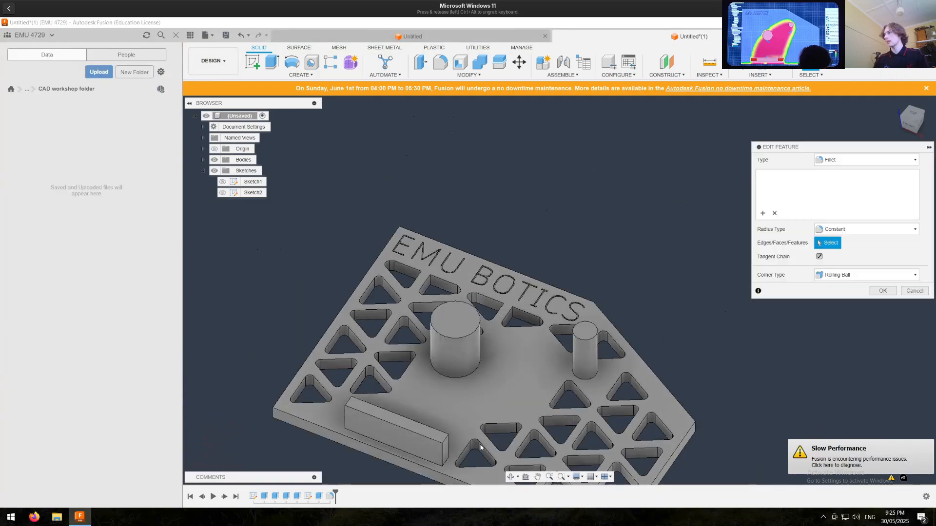
{"action": "left_click", "coordinate": [760, 214]}
{"action": "middle_click_drag", "start_coordinate": [599, 301], "coordinate": [568, 231]}
{"action": "scroll", "coordinate": [580, 386], "scroll_direction": "up", "scroll_amount": 1}
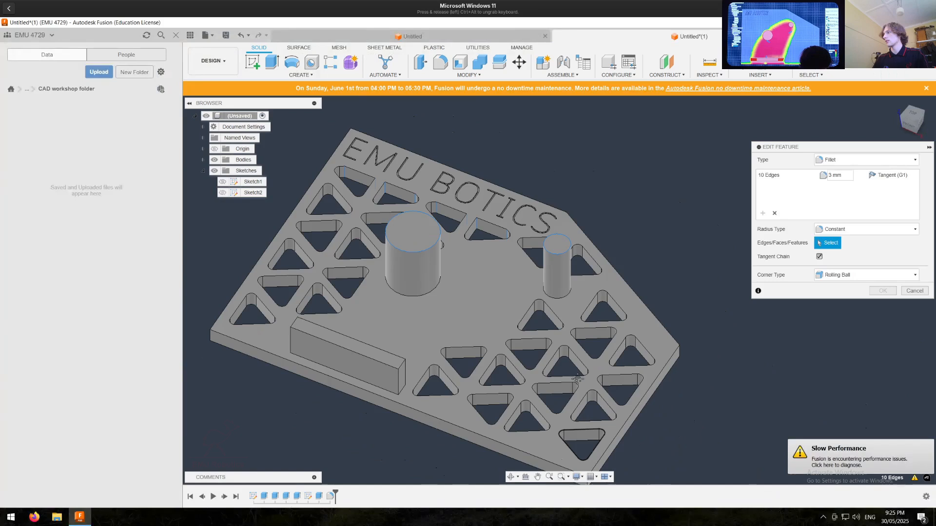
{"action": "middle_click_drag", "start_coordinate": [580, 386], "coordinate": [562, 331]}
{"action": "left_click", "coordinate": [568, 427]}
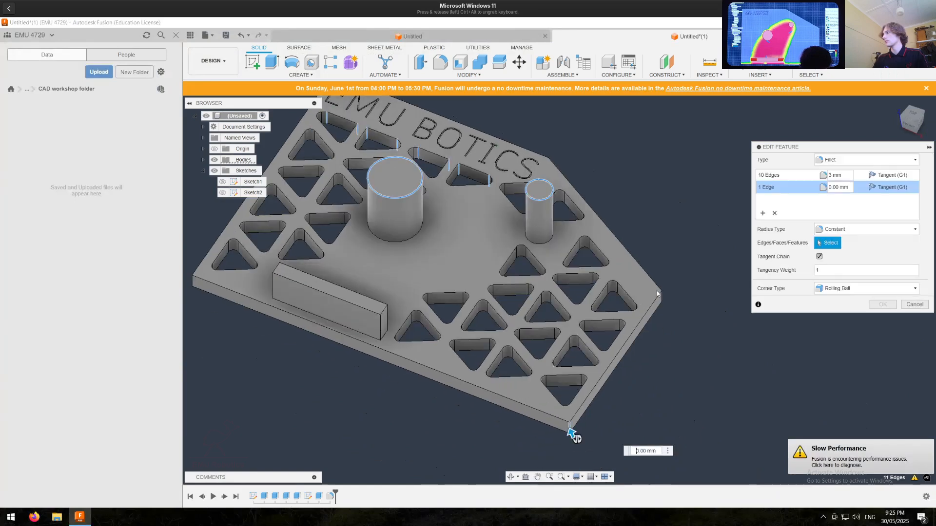
{"action": "left_click", "coordinate": [661, 296]}
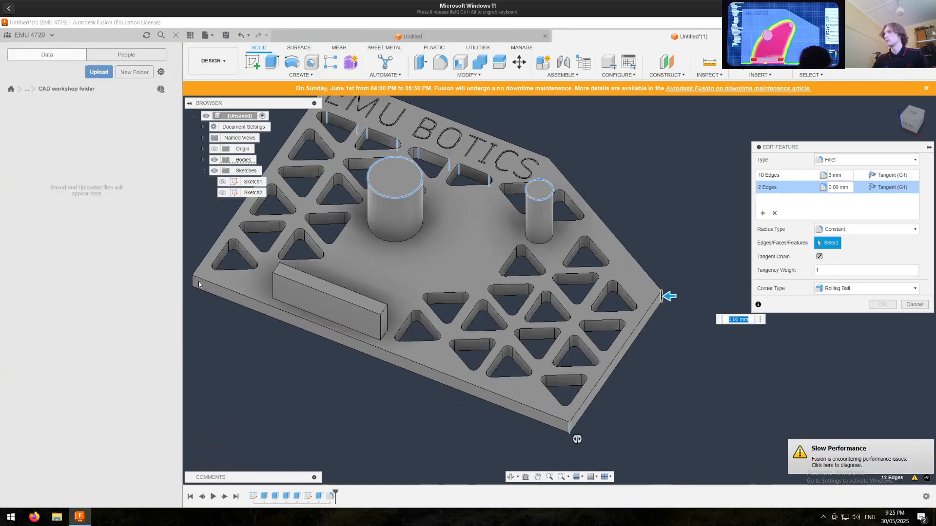
{"action": "left_click", "coordinate": [192, 282]}
Step: Add the two outer vertical corner edges at the ends of the text side and apply a 5 mm radius to the second set
{"action": "middle_click_drag", "start_coordinate": [307, 189], "coordinate": [302, 331]}
{"action": "middle_click_drag", "start_coordinate": [430, 342], "coordinate": [418, 243]}
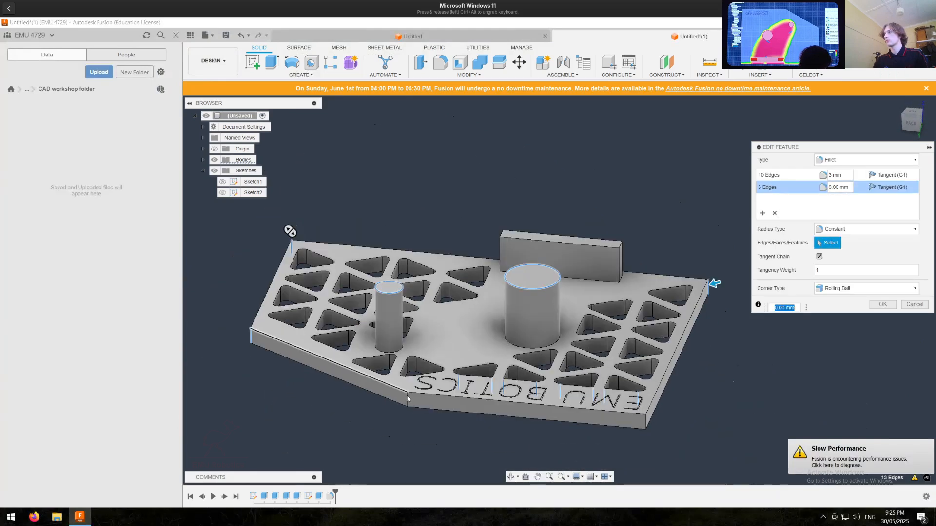
{"action": "left_click", "coordinate": [407, 396]}
{"action": "left_click", "coordinate": [646, 422]}
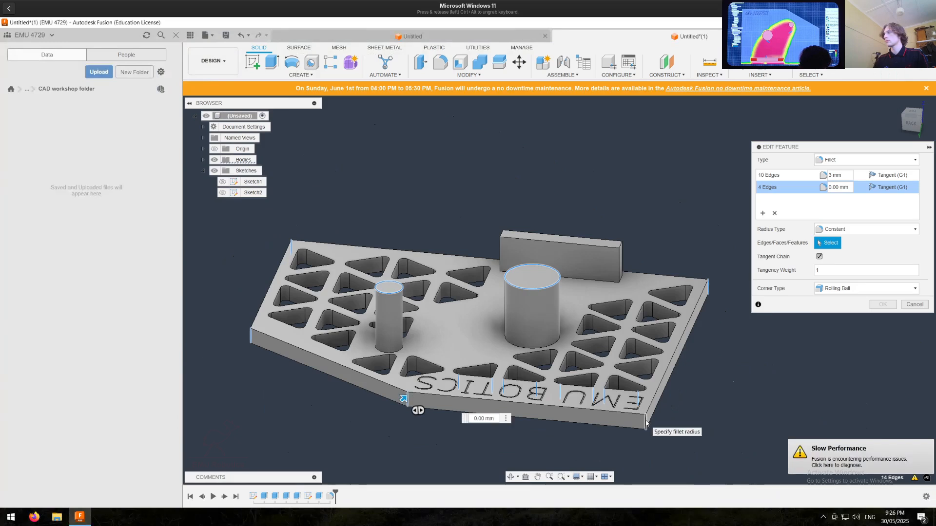
{"action": "type", "text": "5"}
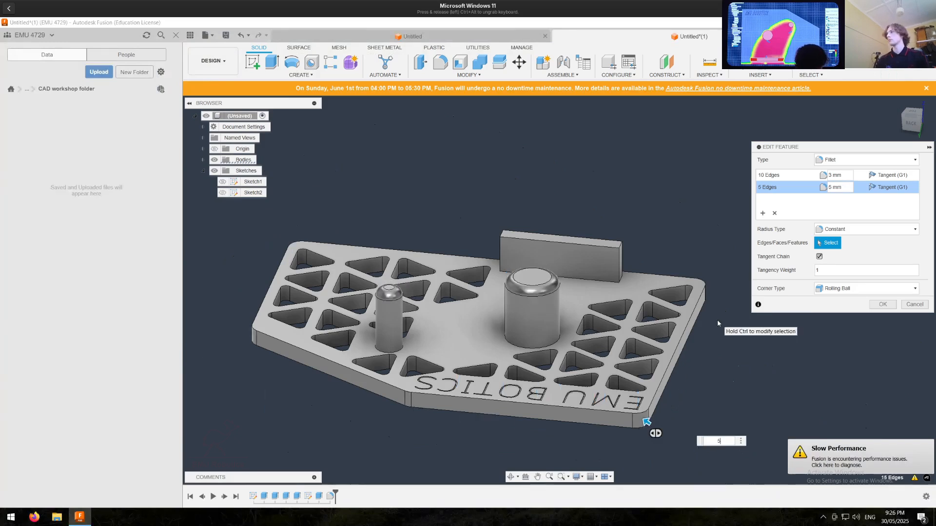
{"action": "middle_click_drag", "start_coordinate": [610, 281], "coordinate": [504, 293], "text": "shift"}
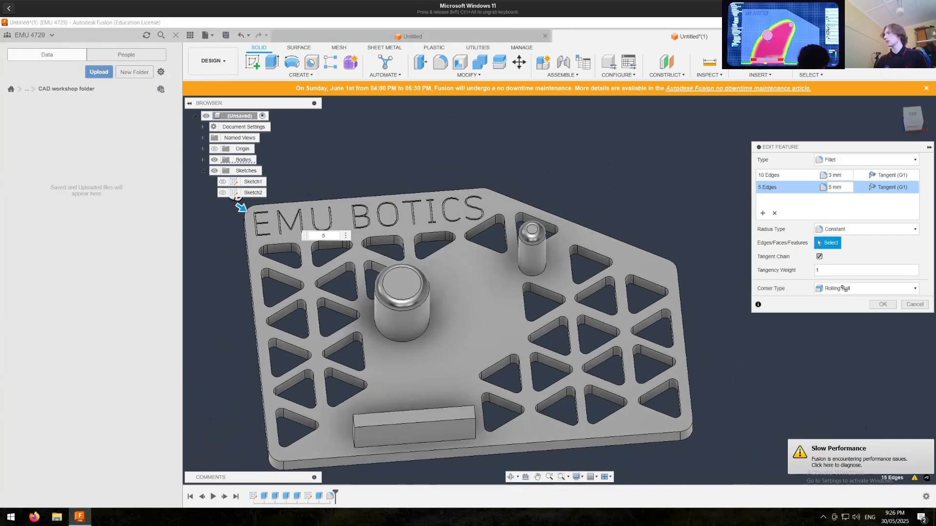
{"action": "left_click", "coordinate": [882, 304]}
{"action": "scroll", "coordinate": [414, 405], "scroll_direction": "up", "scroll_amount": 5}
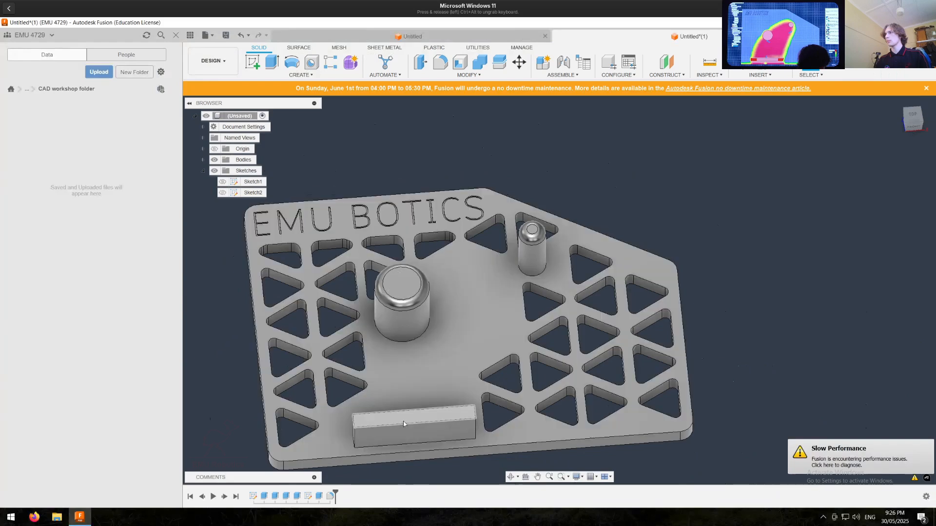
{"action": "middle_click_drag", "start_coordinate": [522, 360], "coordinate": [496, 332], "text": "shift"}
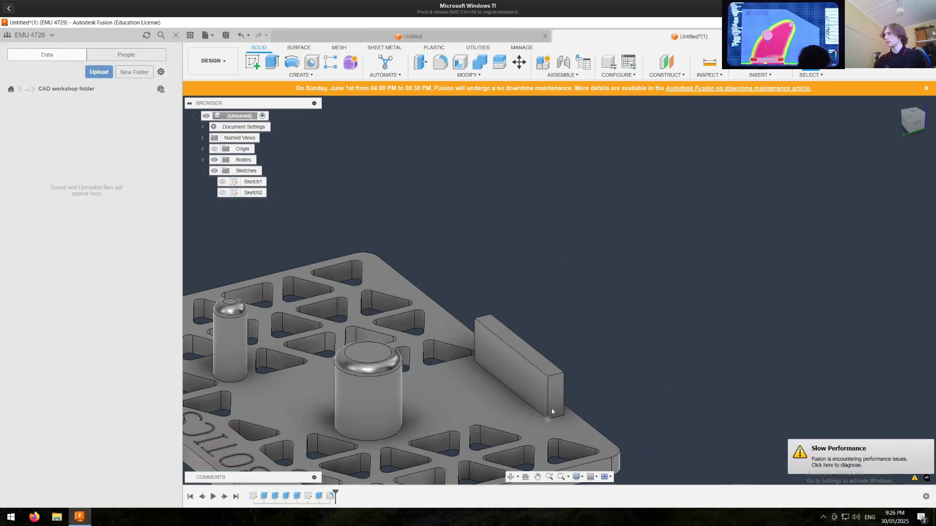
{"action": "middle_click_drag", "start_coordinate": [547, 351], "coordinate": [586, 355], "text": "shift"}
{"action": "scroll", "coordinate": [590, 364], "scroll_direction": "up", "scroll_amount": 5}
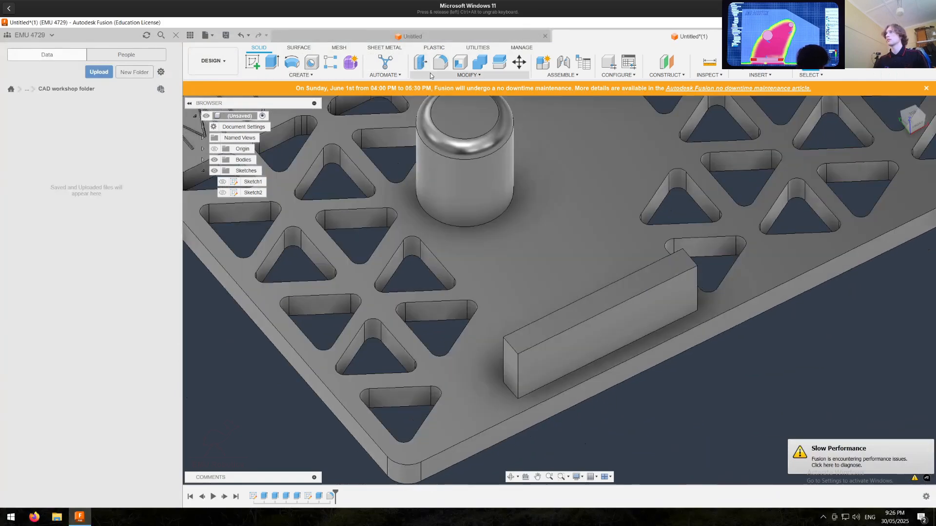
{"action": "left_click", "coordinate": [431, 76]}
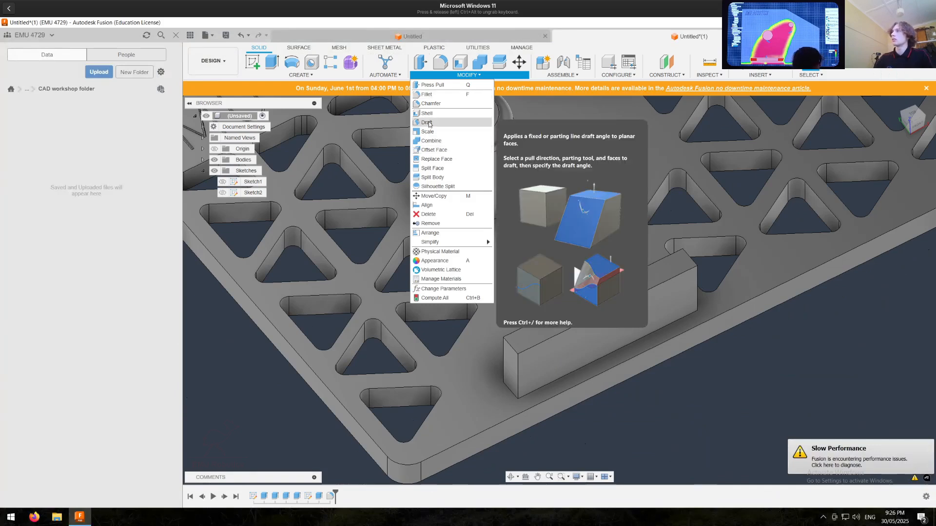
{"action": "left_click", "coordinate": [515, 353]}
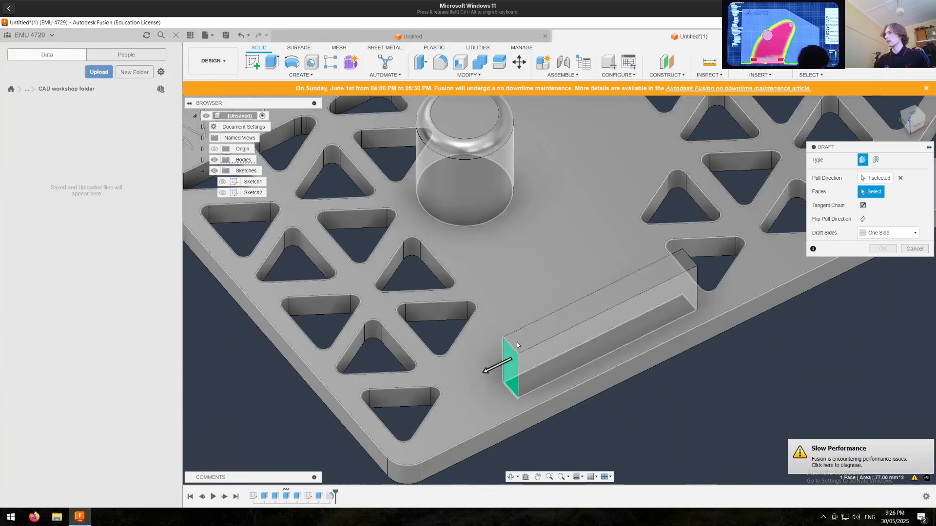
{"action": "left_click", "coordinate": [519, 347]}
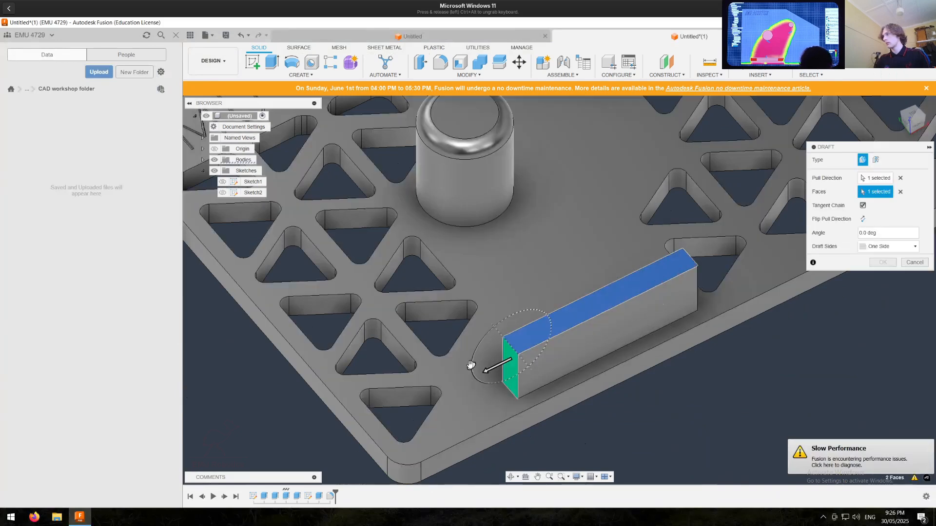
{"action": "left_click_drag", "start_coordinate": [471, 363], "coordinate": [473, 360]}
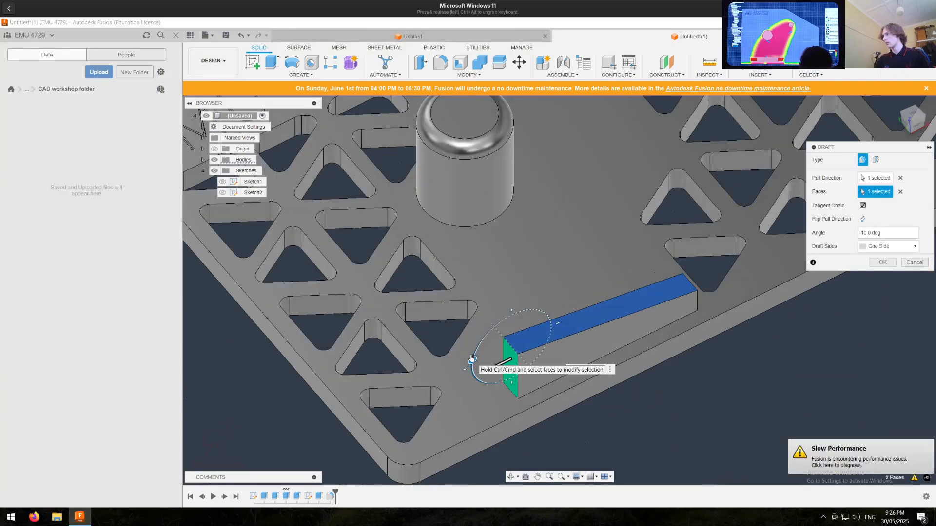
{"action": "key", "text": "Escape"}
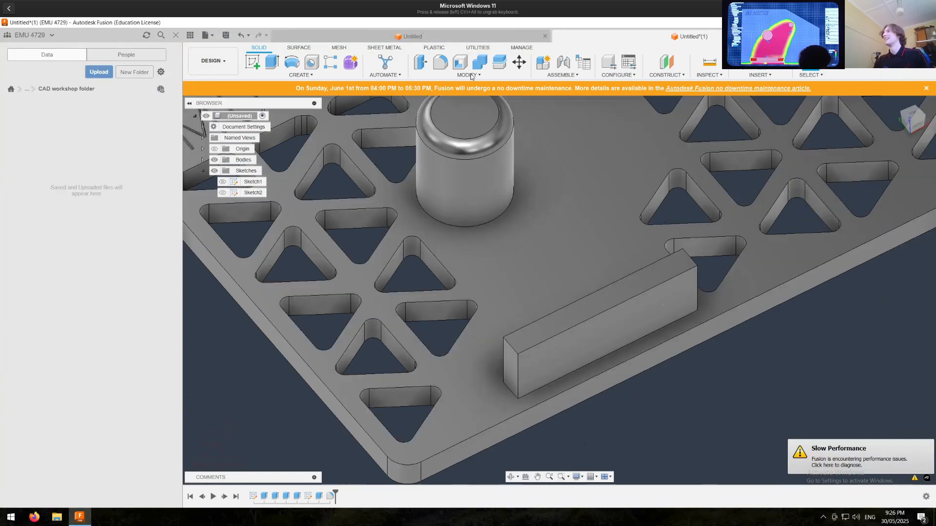
Step: Draft one short end face of the rectangular block by 30 degrees, using the block's top face as the pull direction
{"action": "left_click", "coordinate": [469, 74]}
{"action": "left_click", "coordinate": [427, 122]}
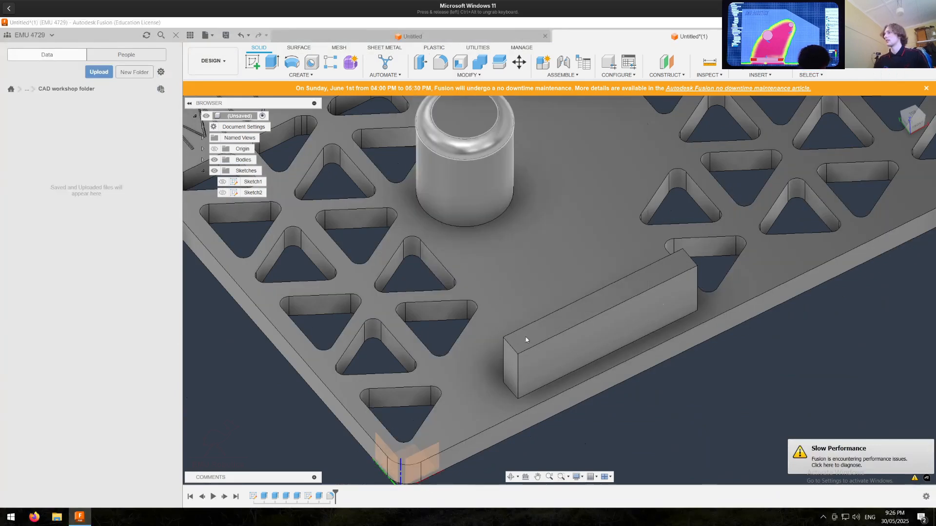
{"action": "left_click", "coordinate": [514, 342]}
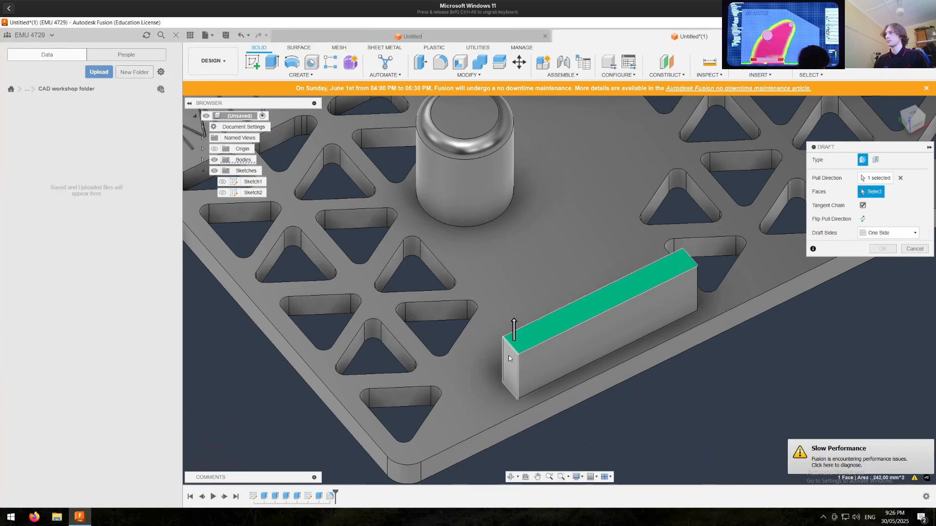
{"action": "left_click", "coordinate": [507, 362]}
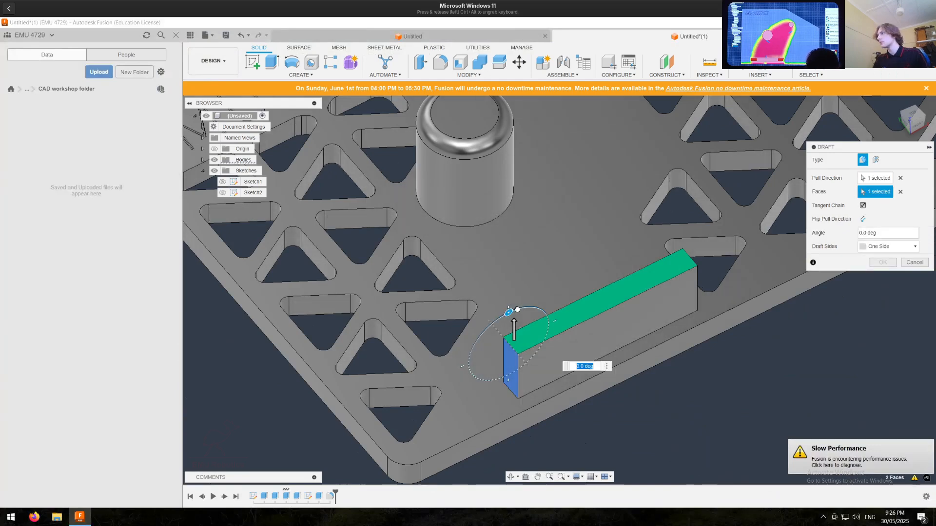
{"action": "left_click_drag", "start_coordinate": [520, 309], "coordinate": [524, 308]}
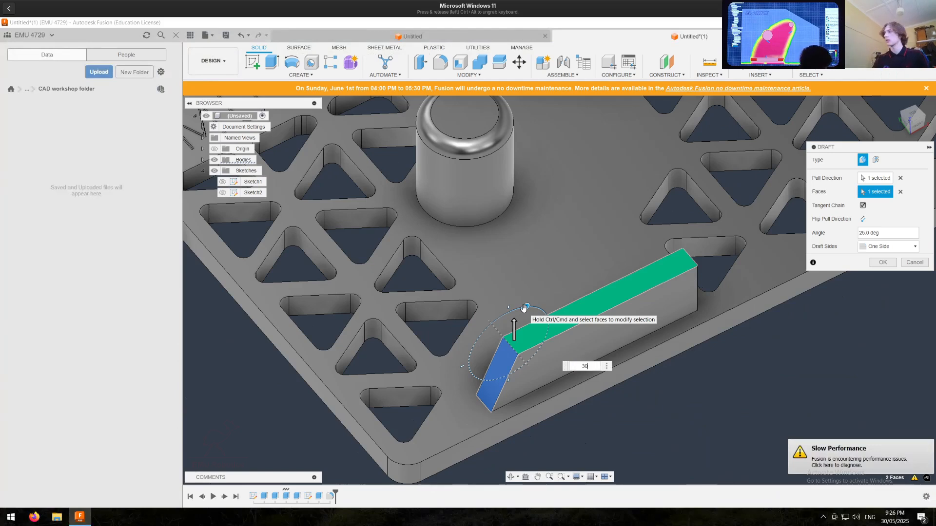
{"action": "key", "text": "Return"}
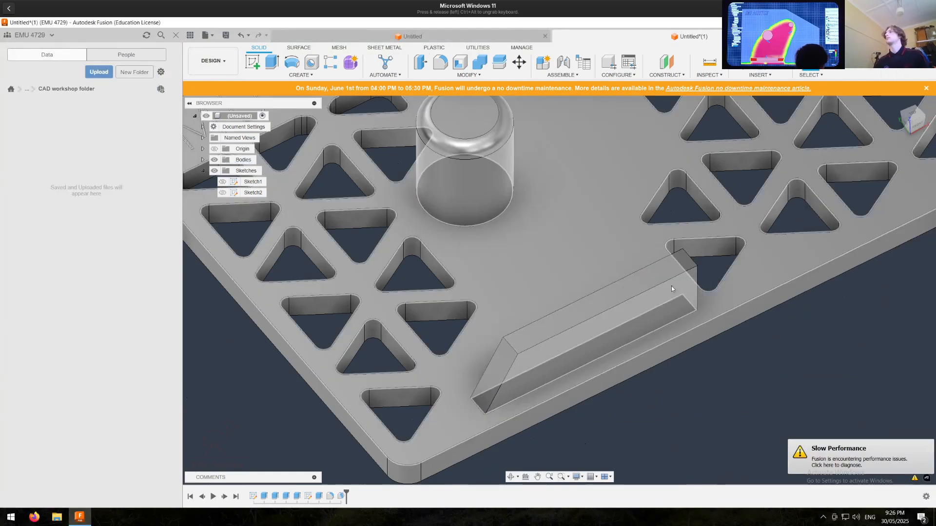
Step: Draft the block's opposite short end face by 30 degrees, using the plate's top surface as the pull direction
{"action": "middle_click_drag", "start_coordinate": [644, 294], "coordinate": [527, 234], "text": "shift"}
{"action": "left_click", "coordinate": [467, 74]}
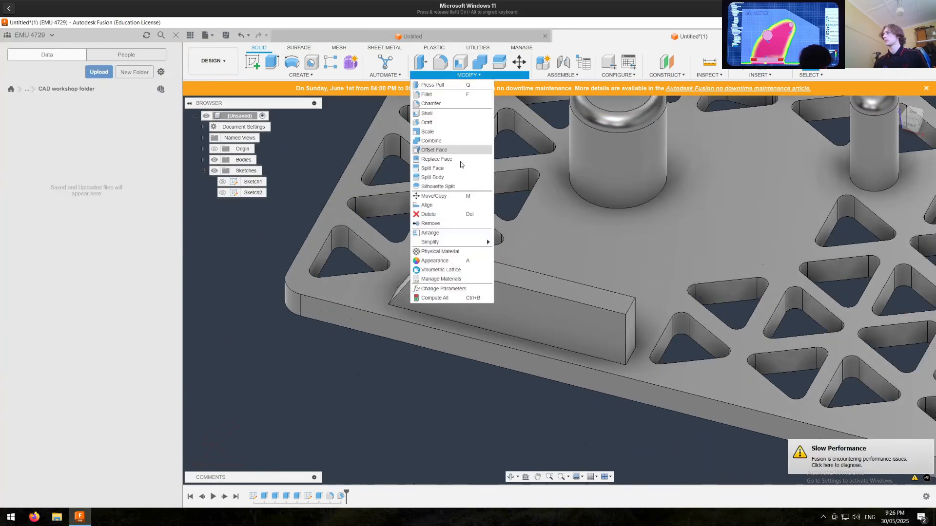
{"action": "left_click", "coordinate": [429, 122]}
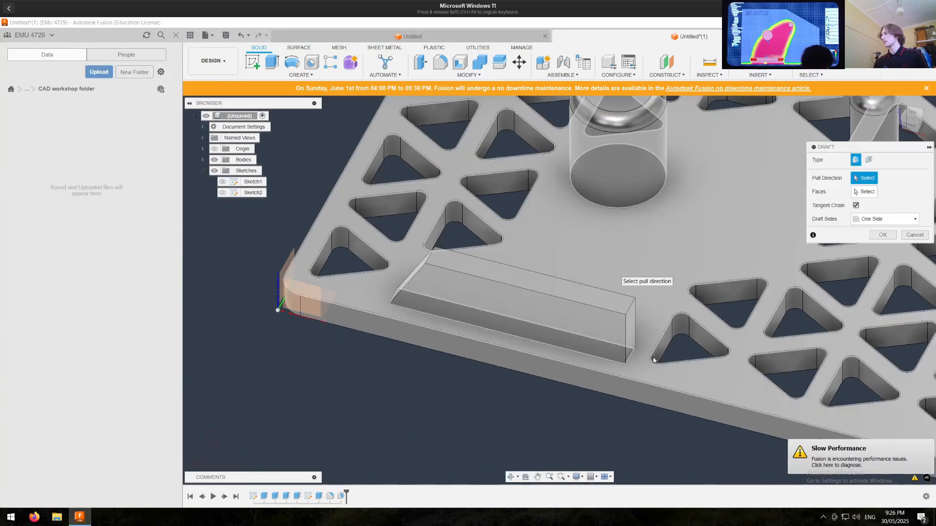
{"action": "left_click", "coordinate": [643, 368]}
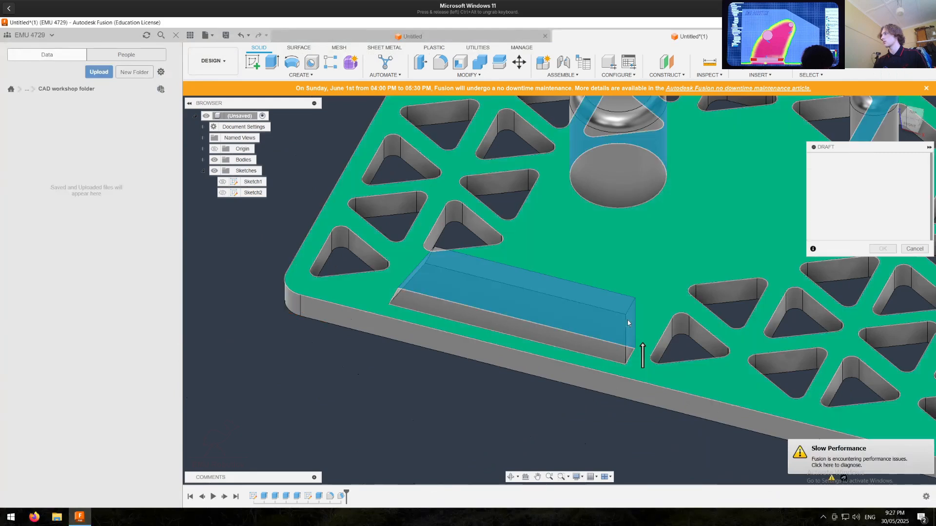
{"action": "left_click", "coordinate": [630, 315]}
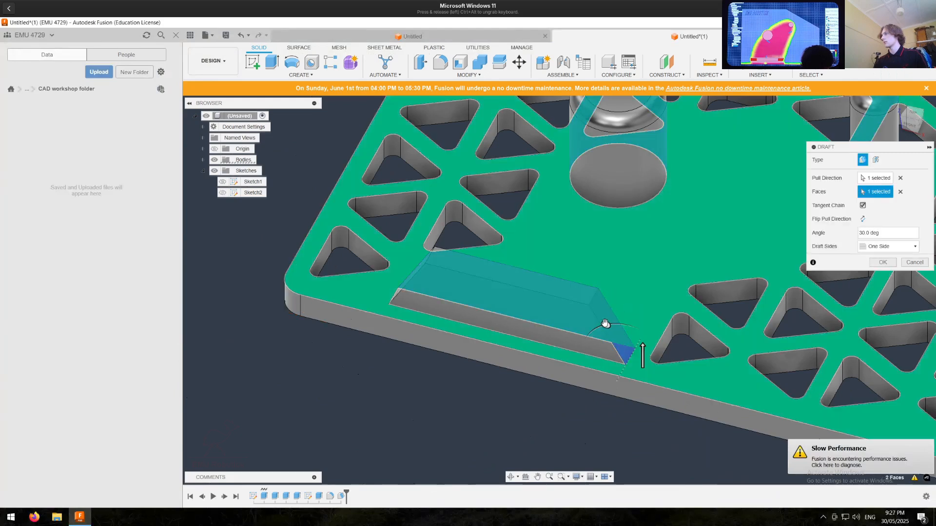
{"action": "key", "text": "Return"}
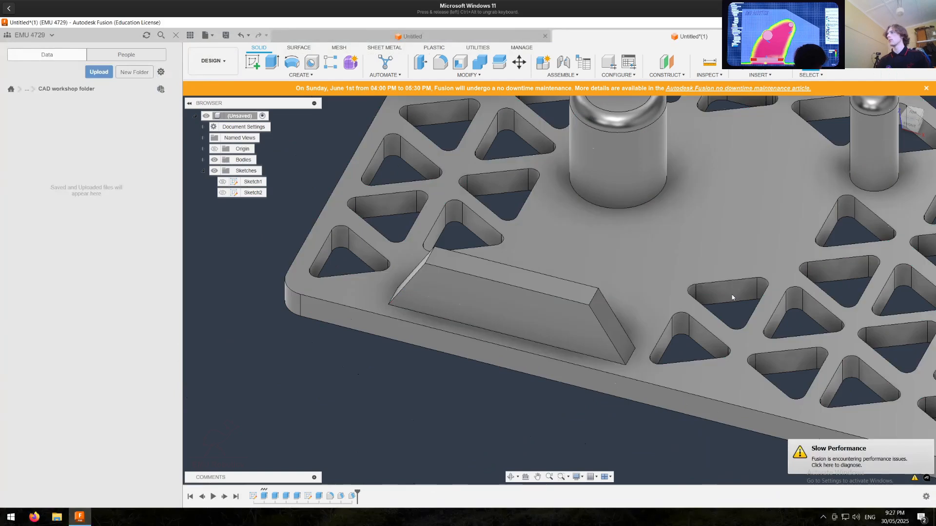
Step: Move the fillet feature to the end of the timeline, after both draft features, and select it
{"action": "middle_click_drag", "start_coordinate": [594, 280], "coordinate": [634, 318], "text": "shift"}
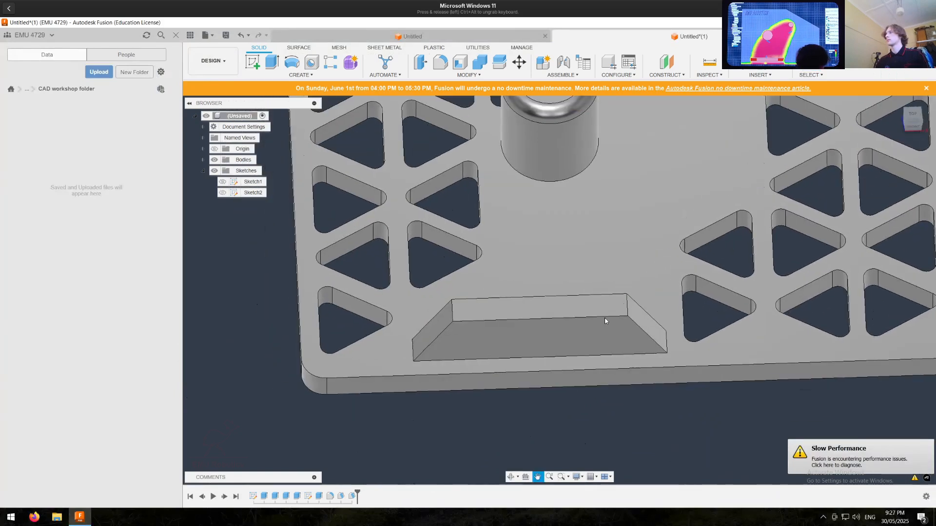
{"action": "left_click", "coordinate": [329, 495]}
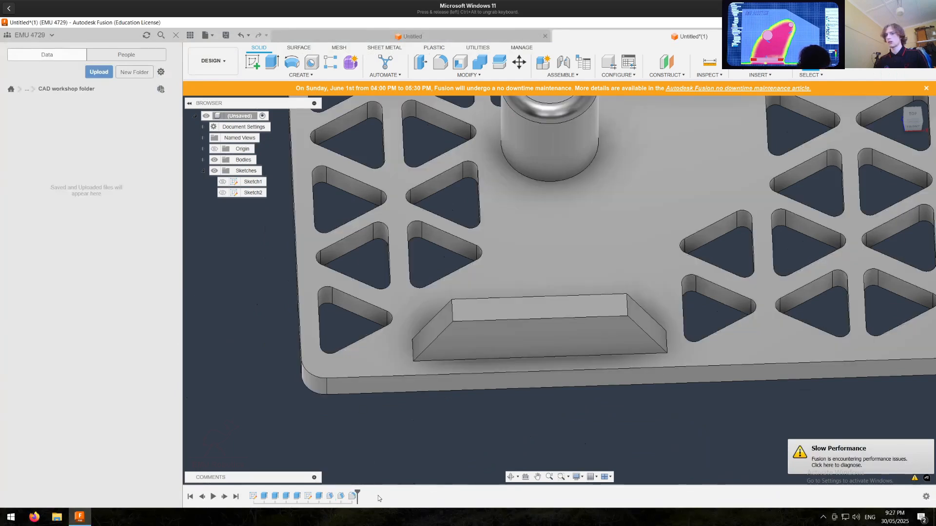
{"action": "left_click", "coordinate": [353, 496]}
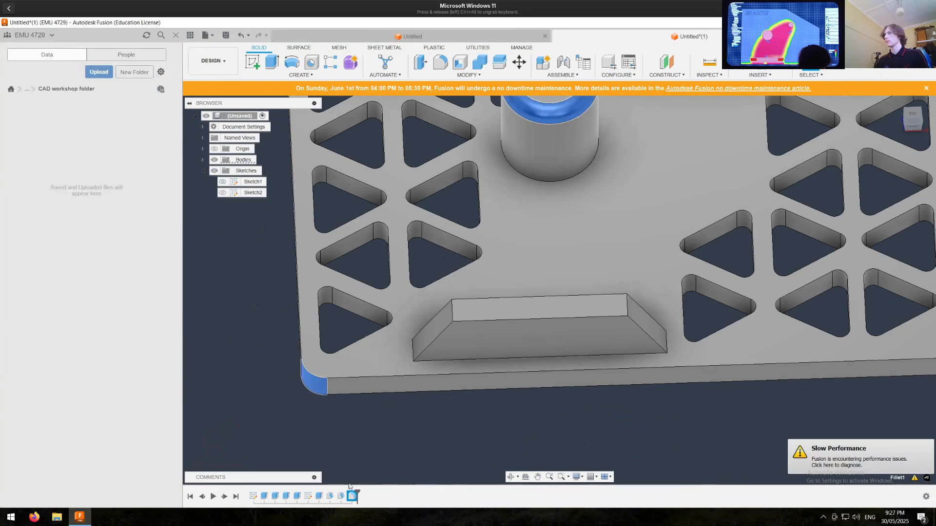
{"action": "scroll", "coordinate": [349, 474], "scroll_direction": "down", "scroll_amount": 5}
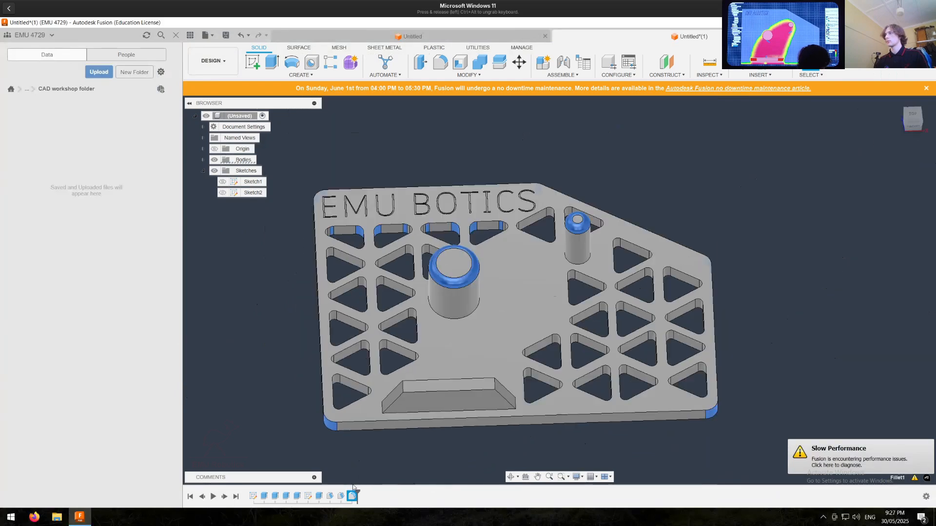
{"action": "double_click", "coordinate": [352, 496]}
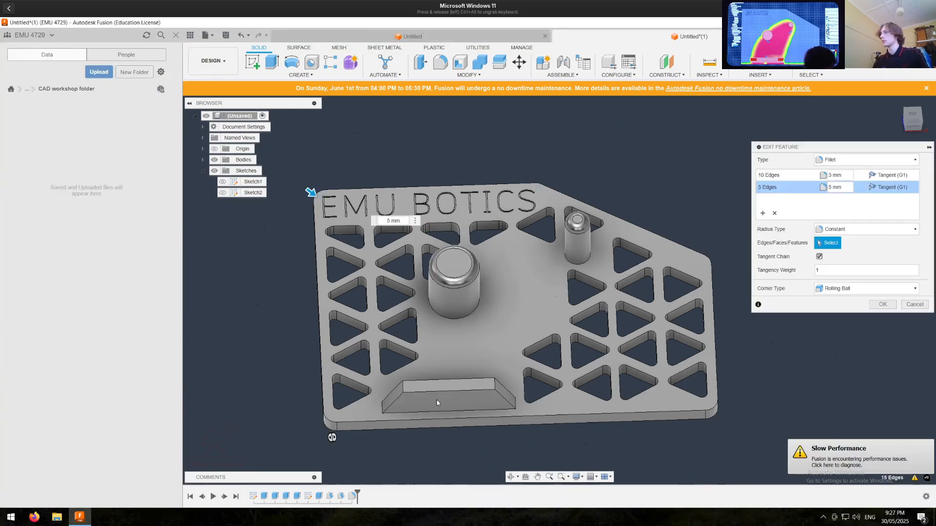
{"action": "mouse_move", "coordinate": [525, 378]}
{"action": "right_mouse_down"}
{"action": "mouse_move", "coordinate": [742, 260]}
{"action": "mouse_move", "coordinate": [890, 252]}
{"action": "right_mouse_up"}
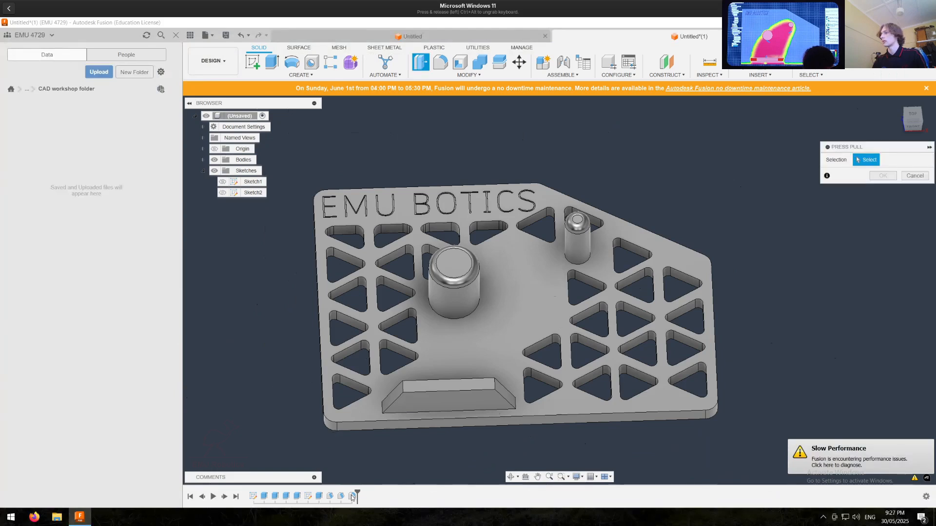
{"action": "key", "text": "Escape"}
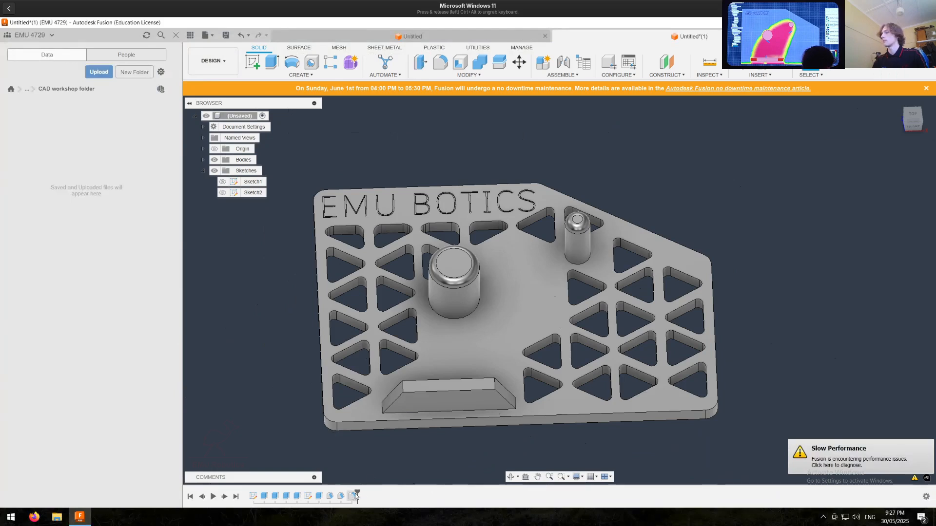
Step: Edit the fillet to add the two edges where the block's top meets its sloped ends to the second set, with a 5 mm radius
{"action": "double_click", "coordinate": [352, 496]}
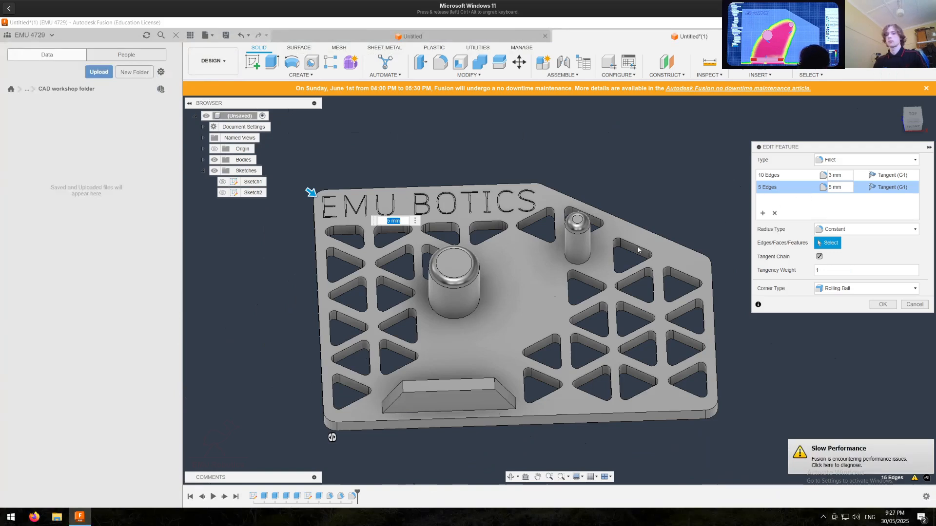
{"action": "type", "text": "="}
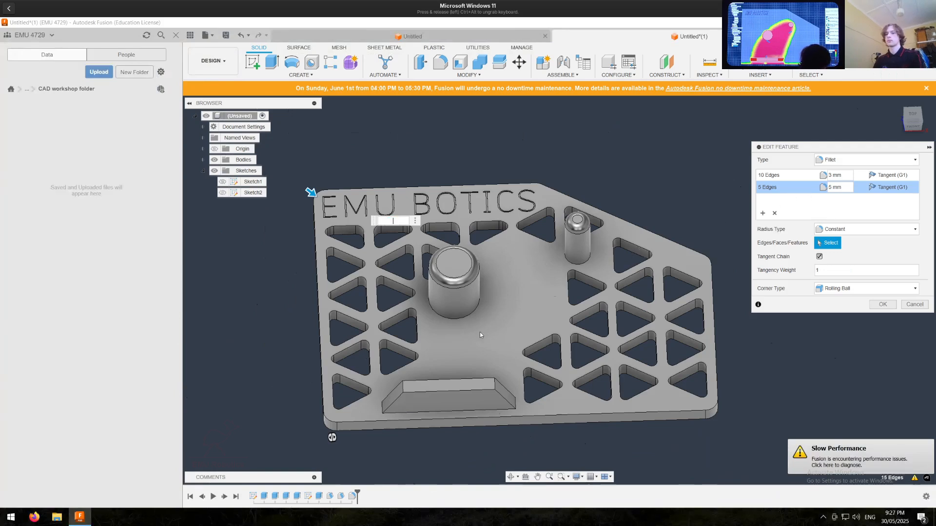
{"action": "key", "text": "BackSpace"}
{"action": "type", "text": "0"}
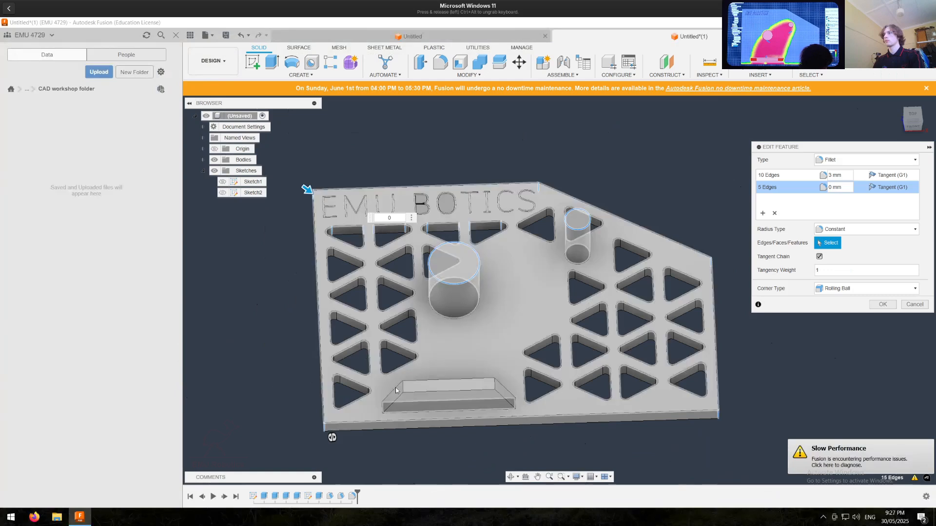
{"action": "left_click", "coordinate": [494, 389]}
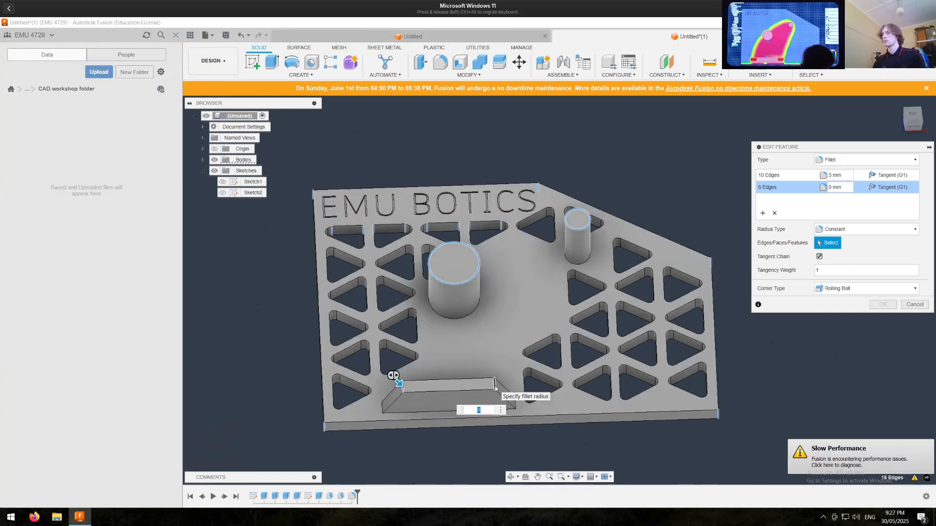
{"action": "left_click", "coordinate": [495, 386]}
{"action": "type", "text": "4"}
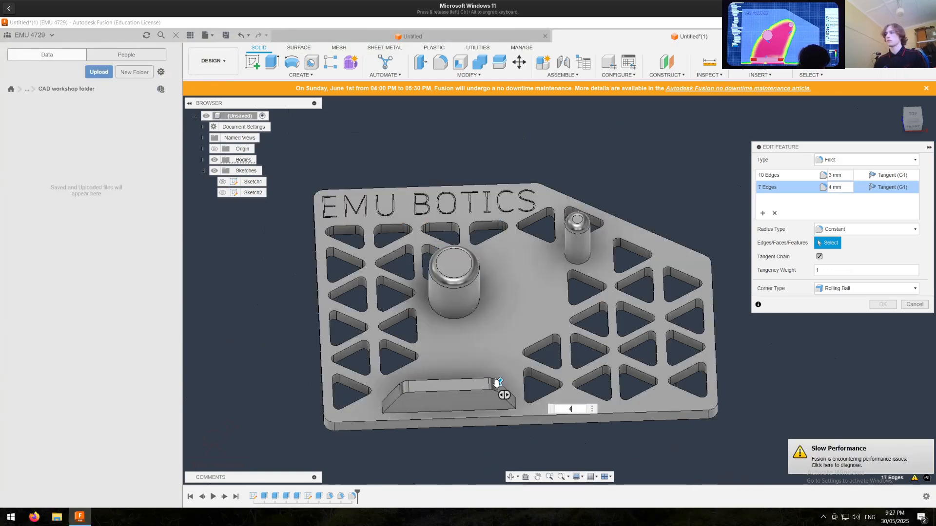
{"action": "key", "text": "BackSpace"}
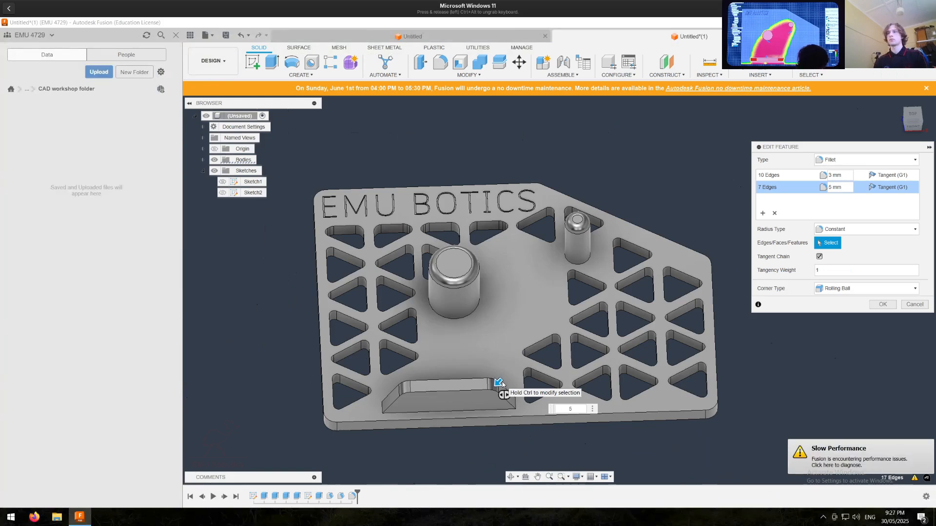
{"action": "left_click", "coordinate": [882, 304]}
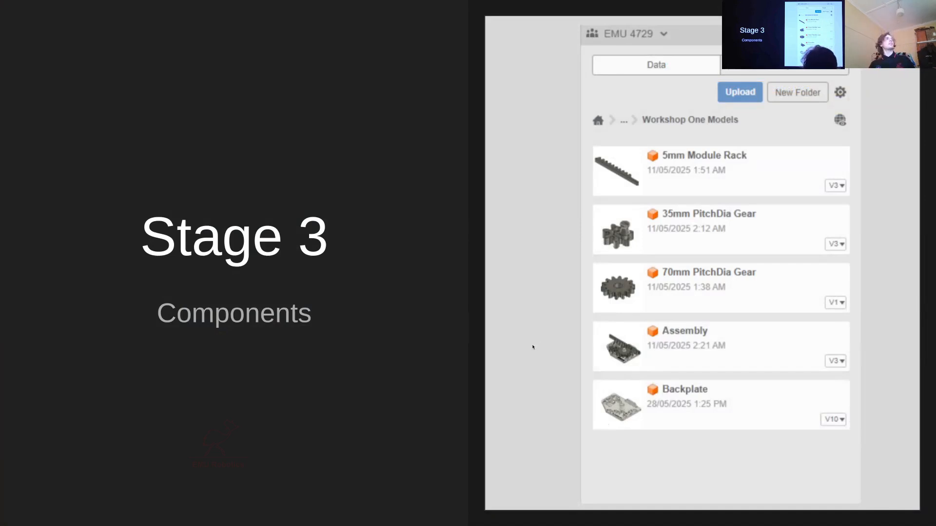
{"action": "key", "text": "Right"}
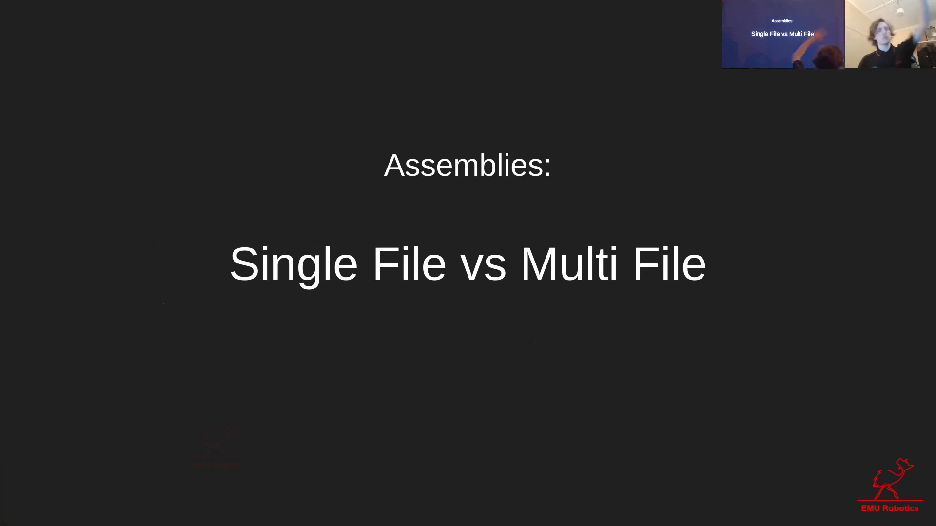
{"action": "key", "text": "Right"}
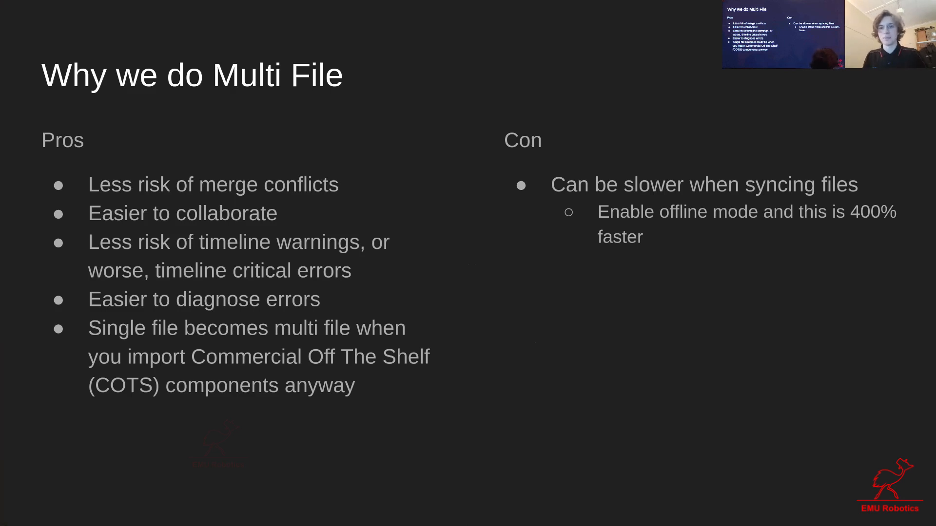
{"action": "key", "text": "Right"}
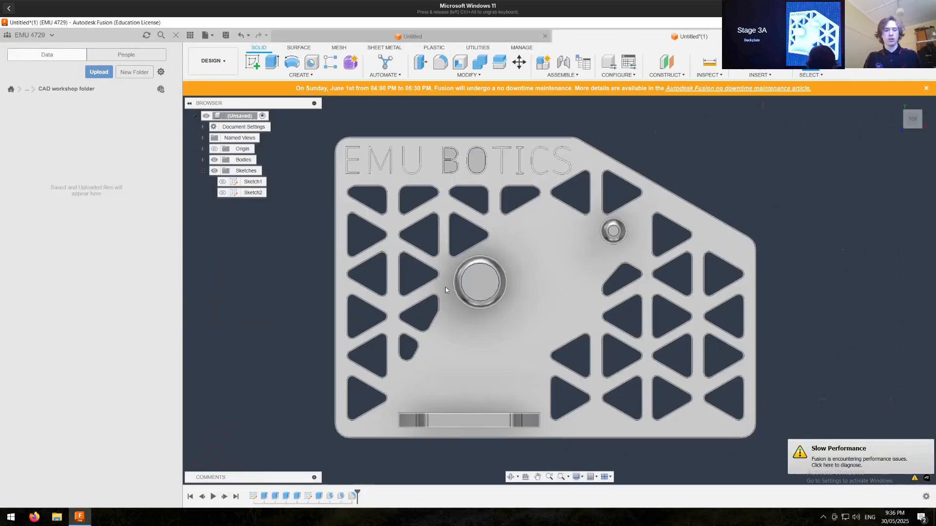
Step: Save the finished plate design as Backplate in the CAD workshop folder
{"action": "key", "text": "ctrl+s"}
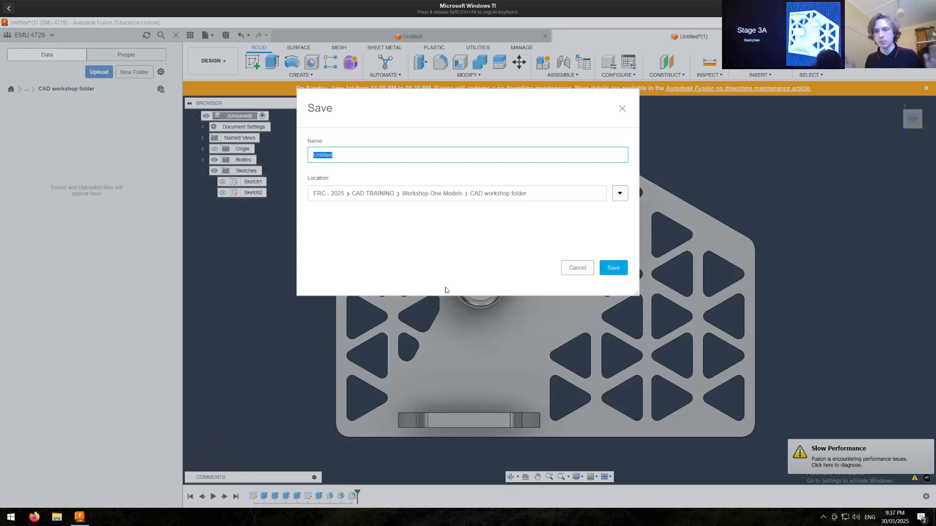
{"action": "type", "text": "B"}
{"action": "key", "text": "BackSpace"}
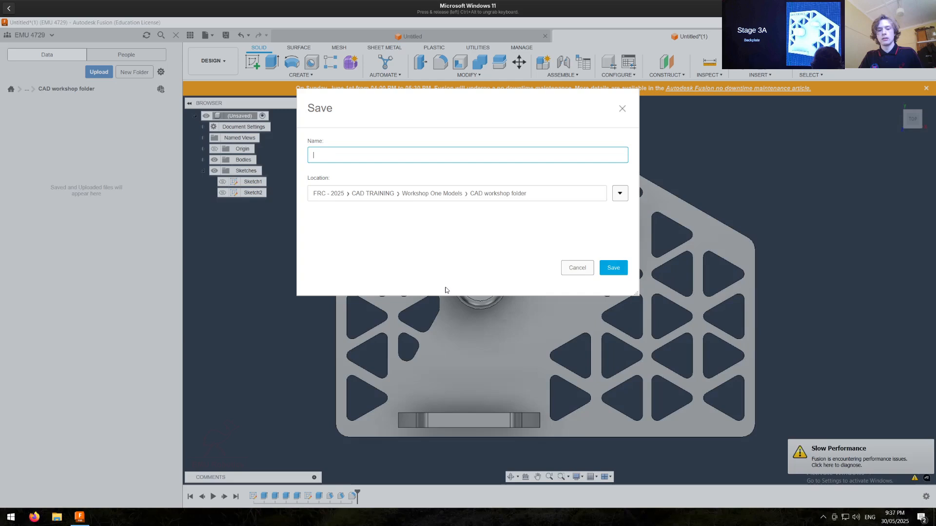
{"action": "type", "text": "ackplate"}
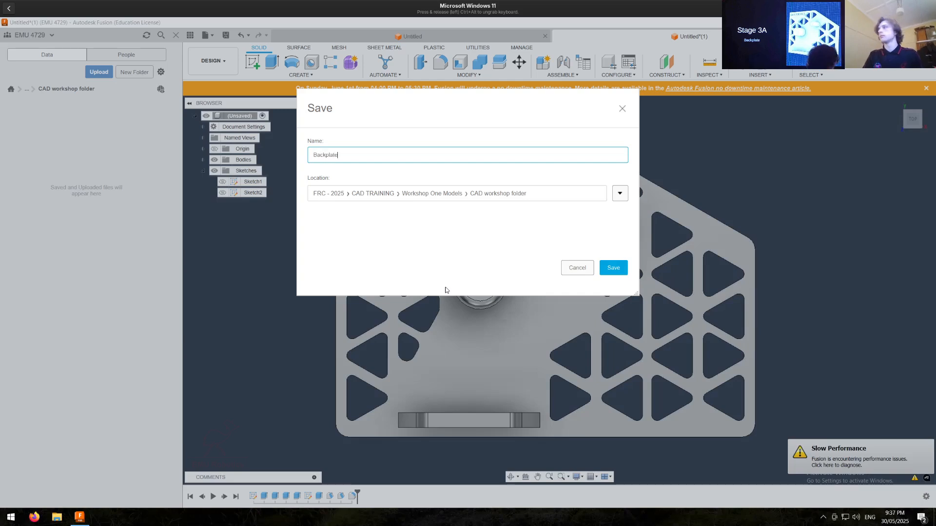
{"action": "key", "text": "Return"}
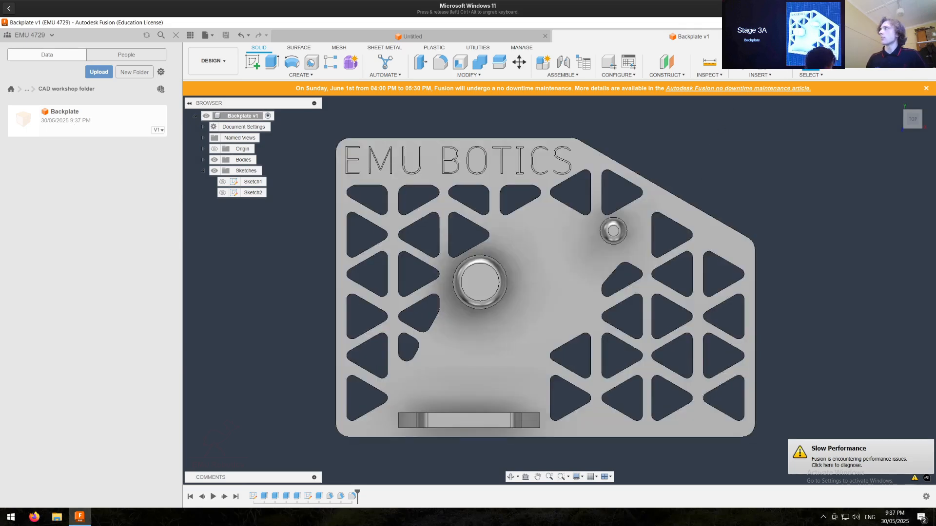
Step: Create a new empty design and save it as NothingAssembly in the CAD workshop folder
{"action": "left_click", "coordinate": [843, 36]}
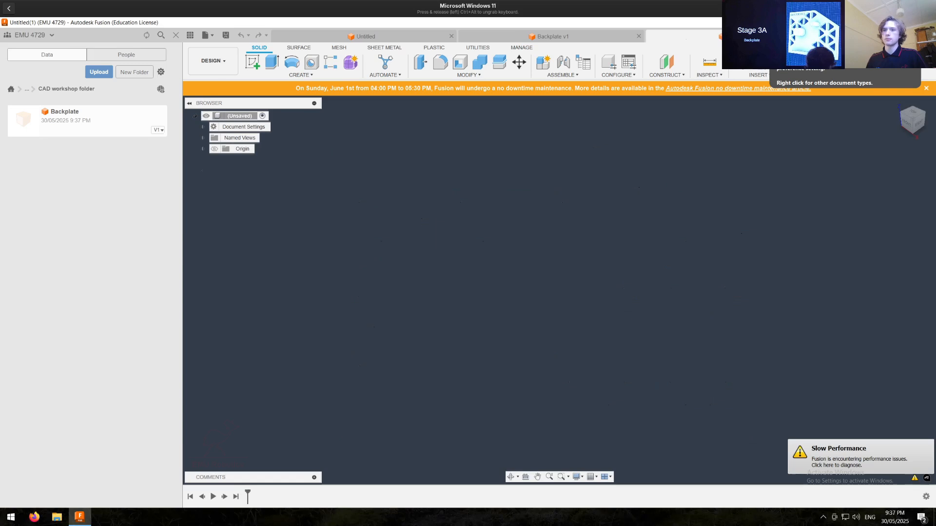
{"action": "left_click", "coordinate": [826, 36]}
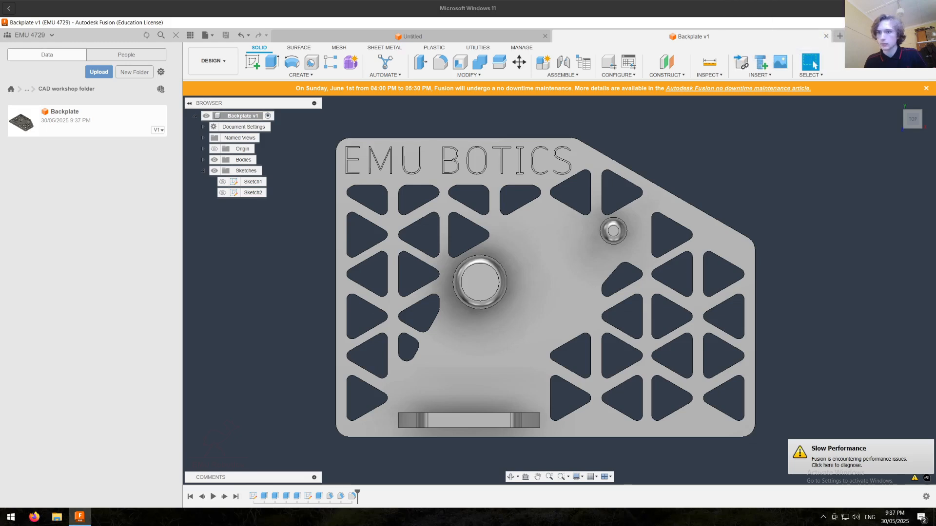
{"action": "left_click", "coordinate": [839, 36]}
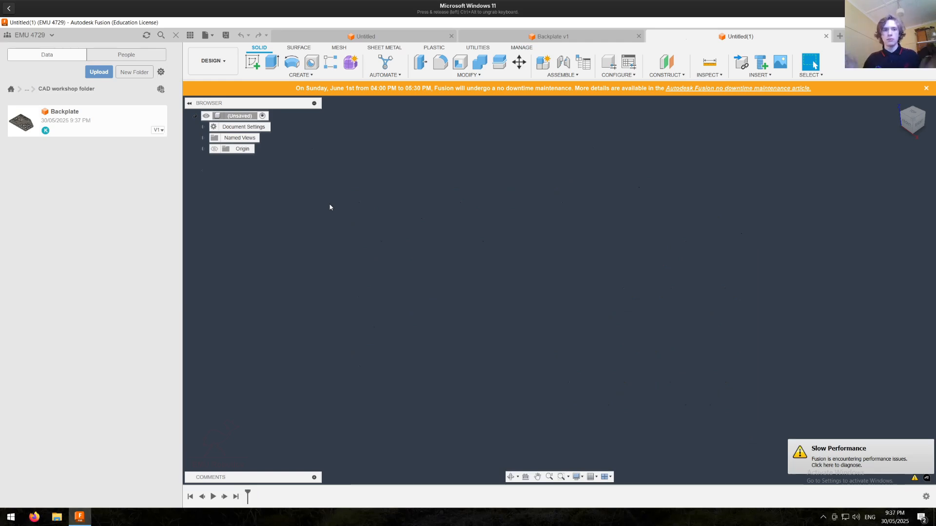
{"action": "key", "text": "ctrl+s"}
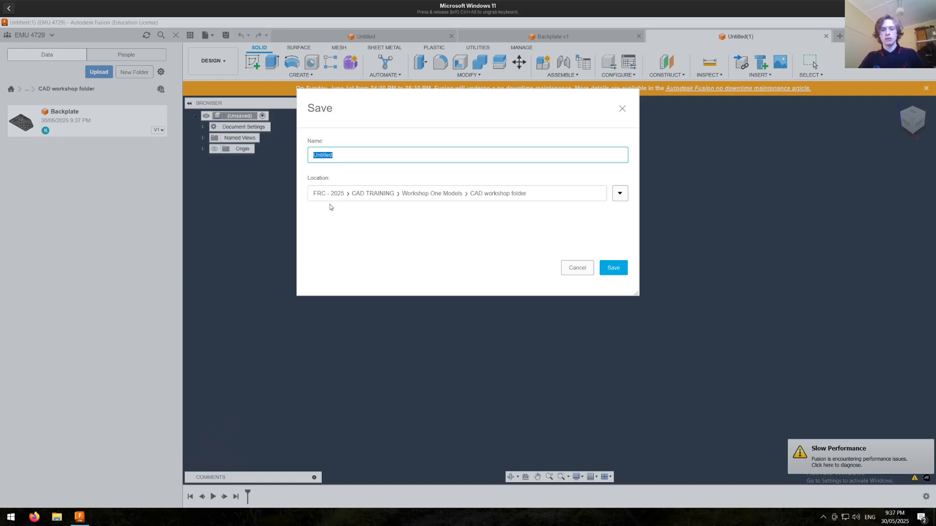
{"action": "key", "text": "BackSpace"}
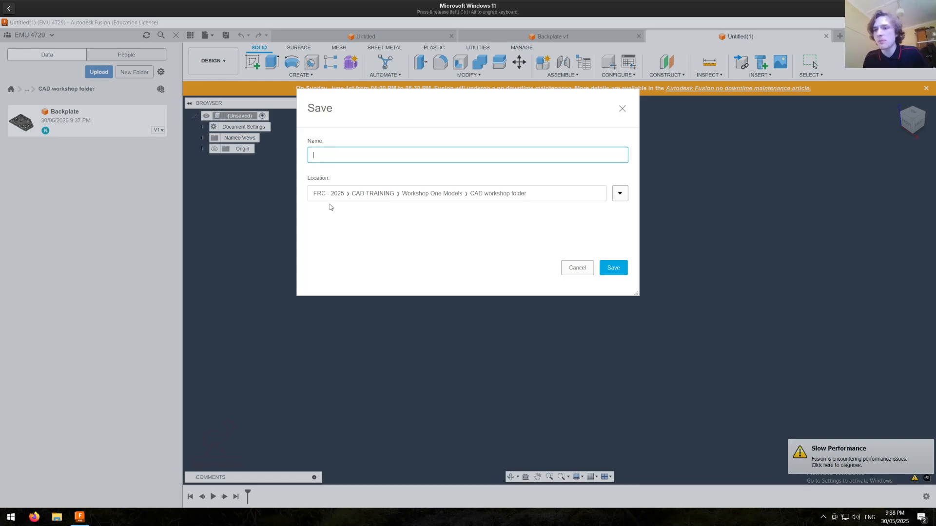
{"action": "type", "text": "A"}
{"action": "key", "text": "BackSpace"}
{"action": "type", "text": "NothingAssembly"}
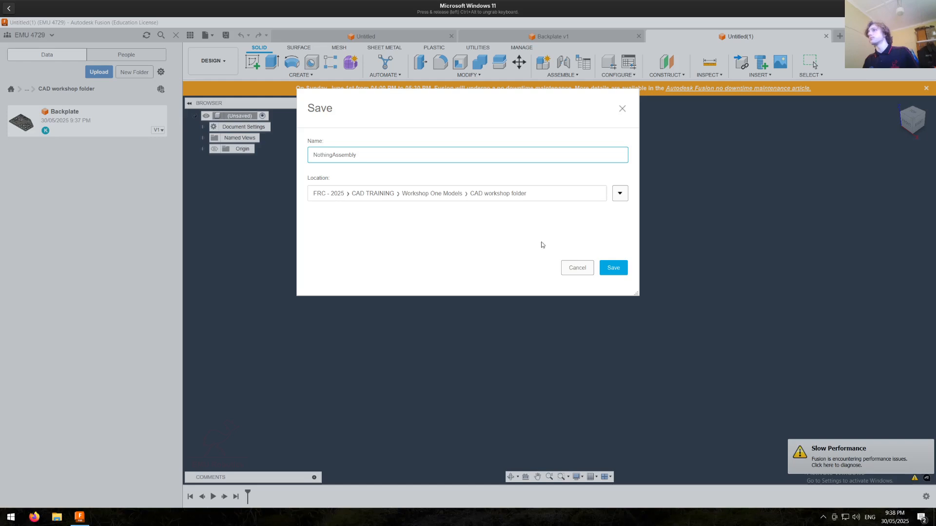
{"action": "key", "text": "Return"}
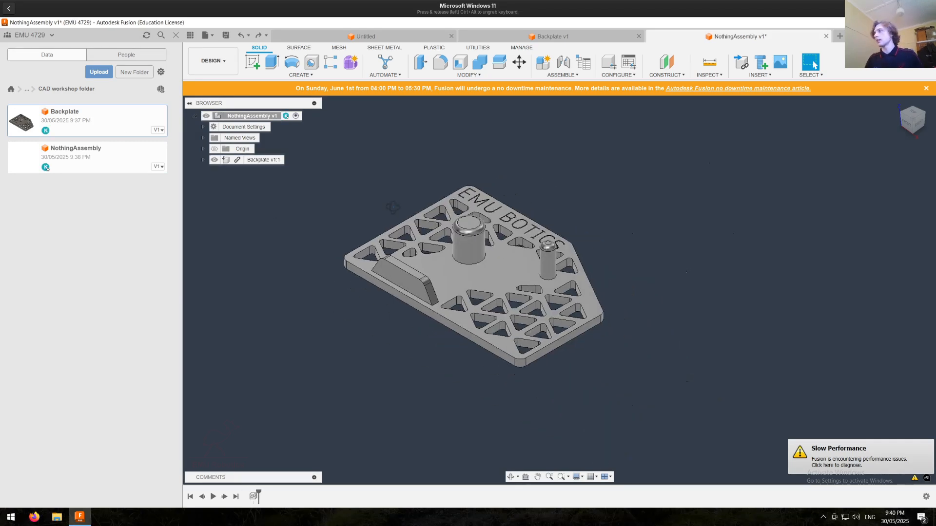
Step: Inspect the Backplate component inserted in NothingAssembly, save the assembly and close it
{"action": "middle_click_drag", "start_coordinate": [396, 210], "coordinate": [466, 213], "text": "shift"}
{"action": "scroll", "coordinate": [464, 213], "scroll_direction": "up", "scroll_amount": 3}
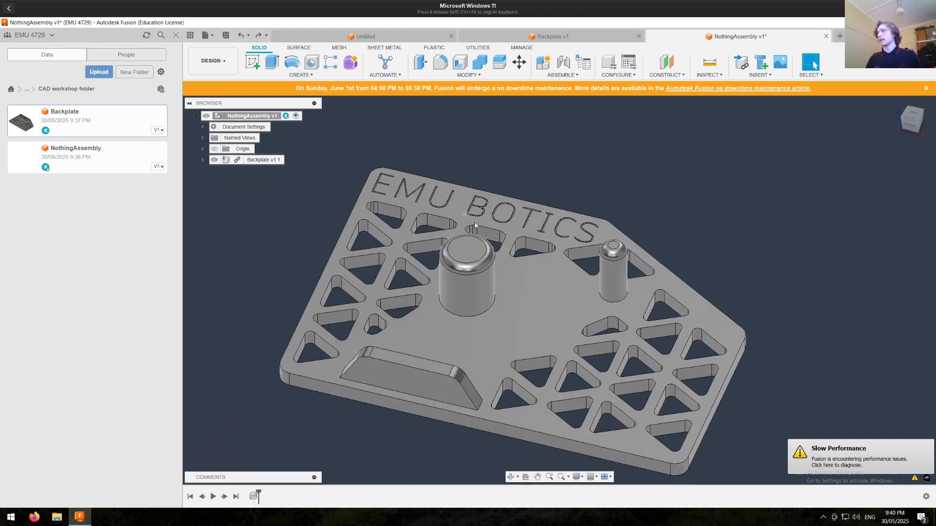
{"action": "scroll", "coordinate": [475, 225], "scroll_direction": "down", "scroll_amount": 1}
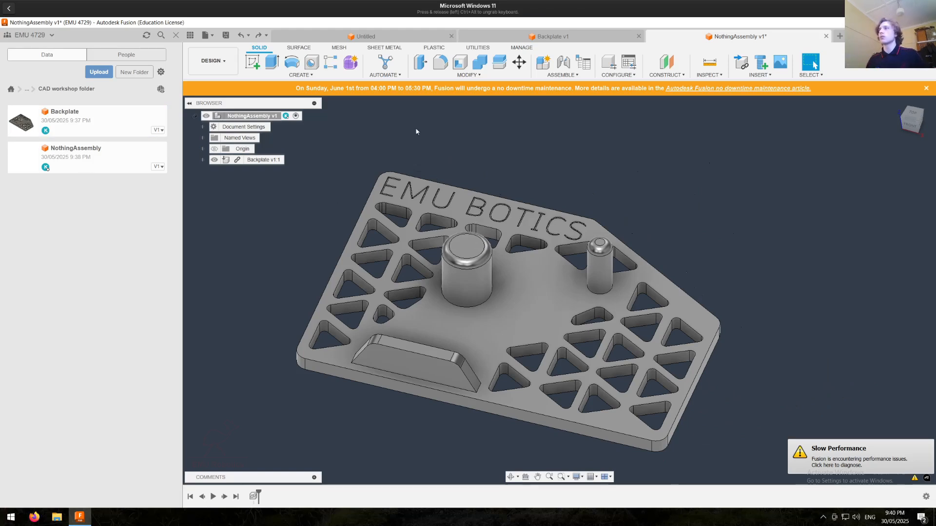
{"action": "key", "text": "ctrl+s"}
{"action": "key", "text": "Return"}
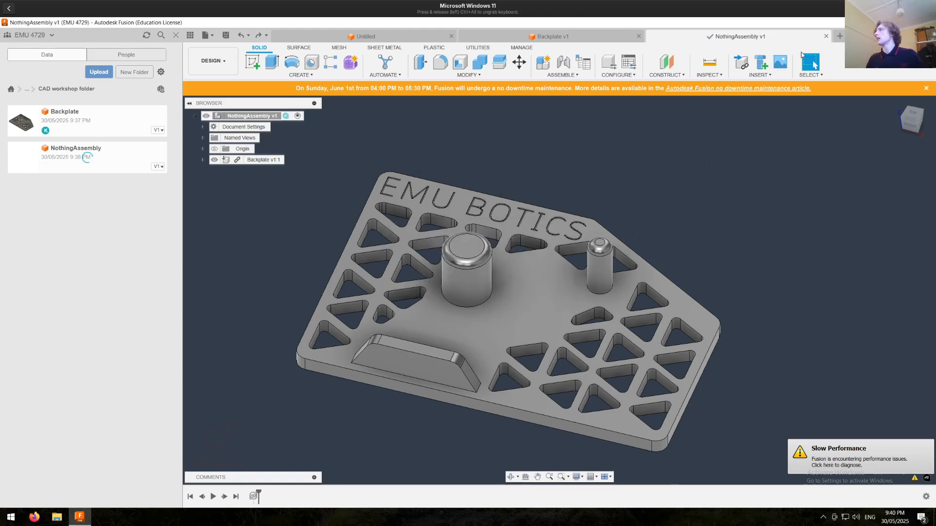
{"action": "left_click", "coordinate": [825, 36]}
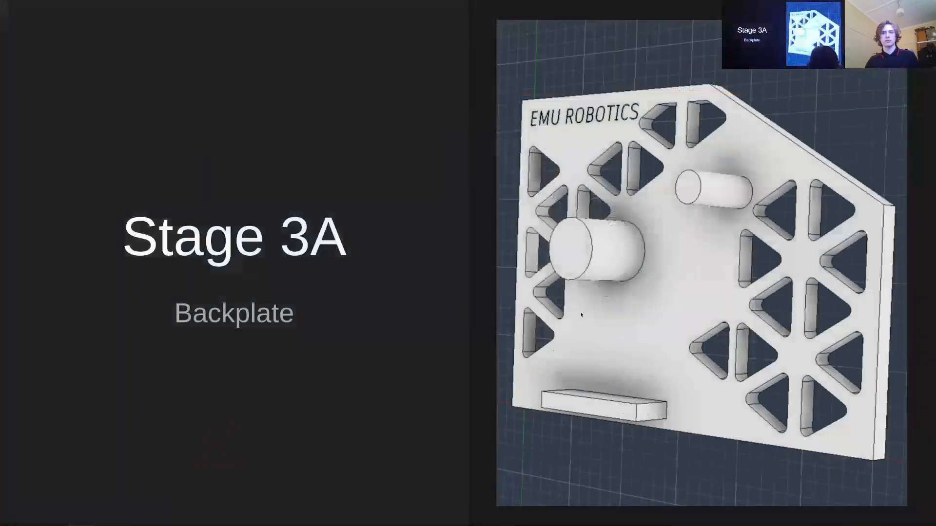
Step: Create a new design for the gear and run the SpurGear script from Scripts and Add-Ins
{"action": "left_click", "coordinate": [559, 296]}
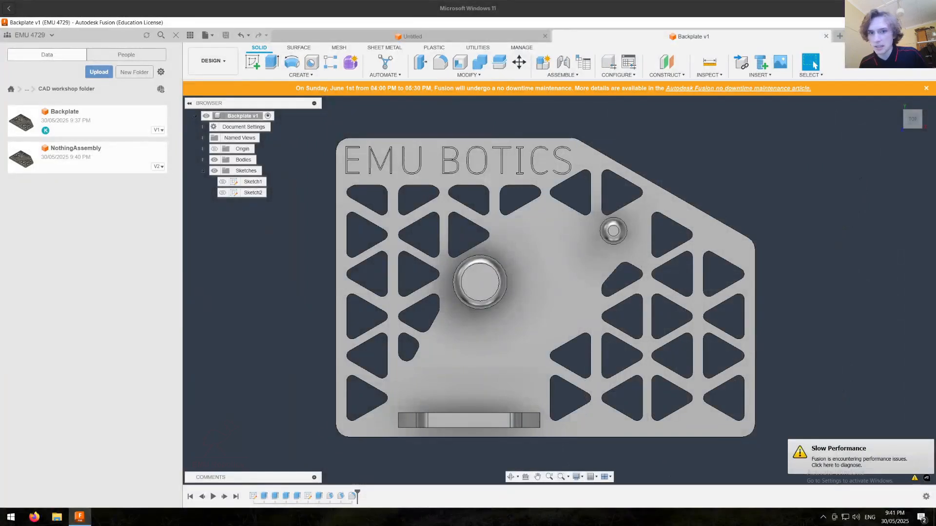
{"action": "left_click", "coordinate": [838, 37]}
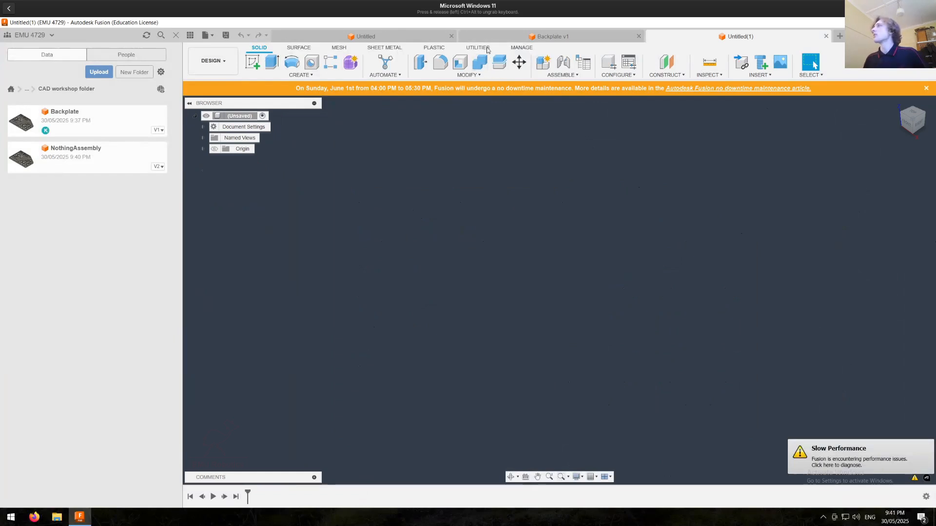
{"action": "left_click", "coordinate": [479, 48]}
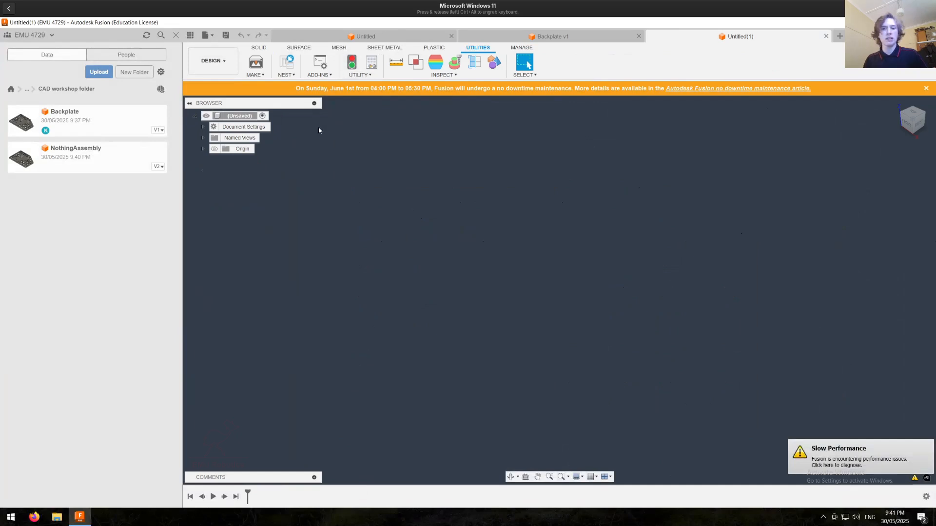
{"action": "left_click", "coordinate": [260, 47]}
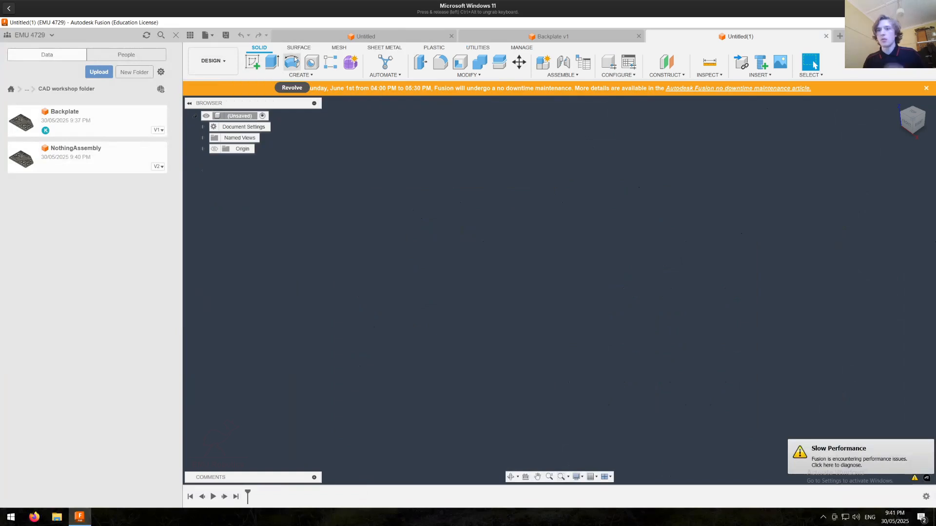
{"action": "left_click", "coordinate": [478, 48]}
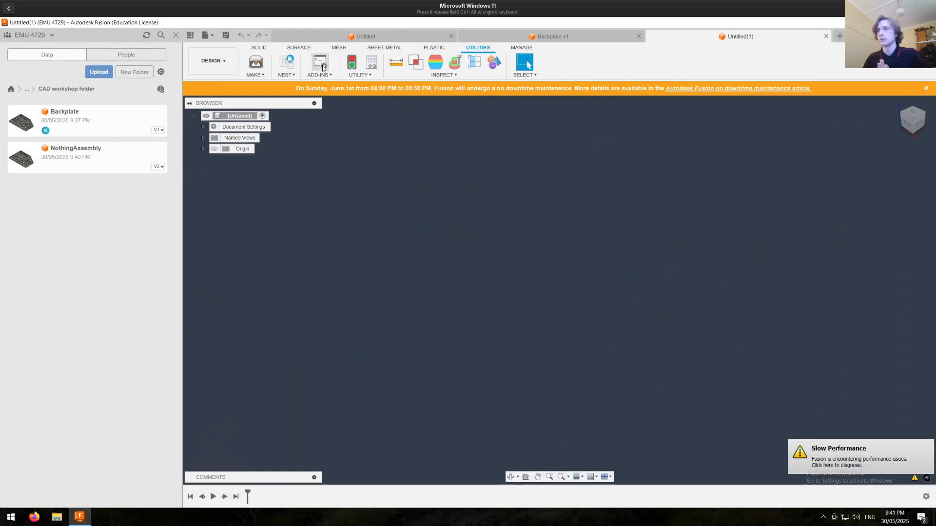
{"action": "left_click", "coordinate": [320, 64]}
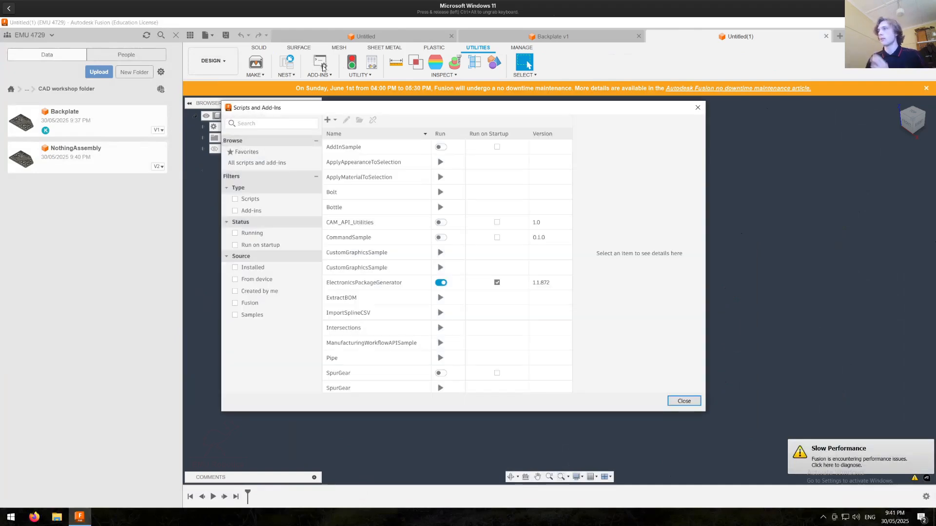
{"action": "scroll", "coordinate": [400, 221], "scroll_direction": "down", "scroll_amount": 3}
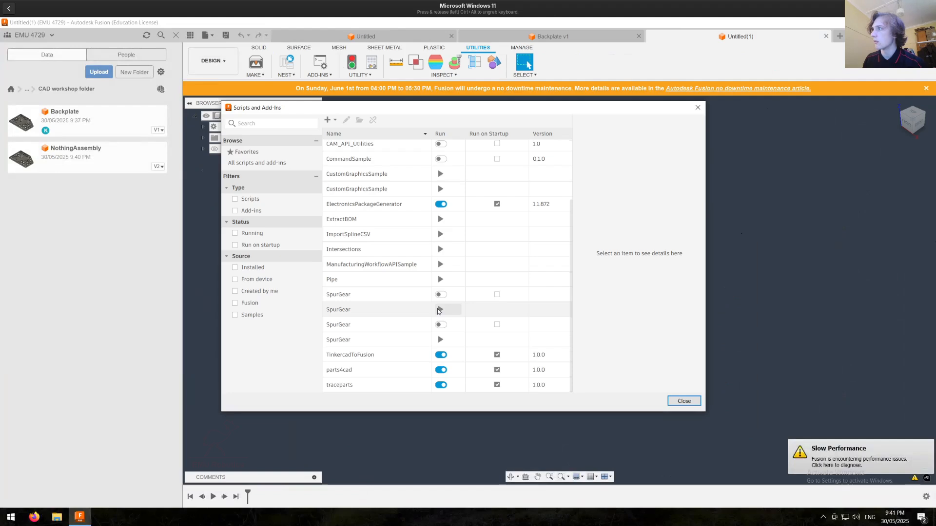
{"action": "left_click", "coordinate": [439, 310]}
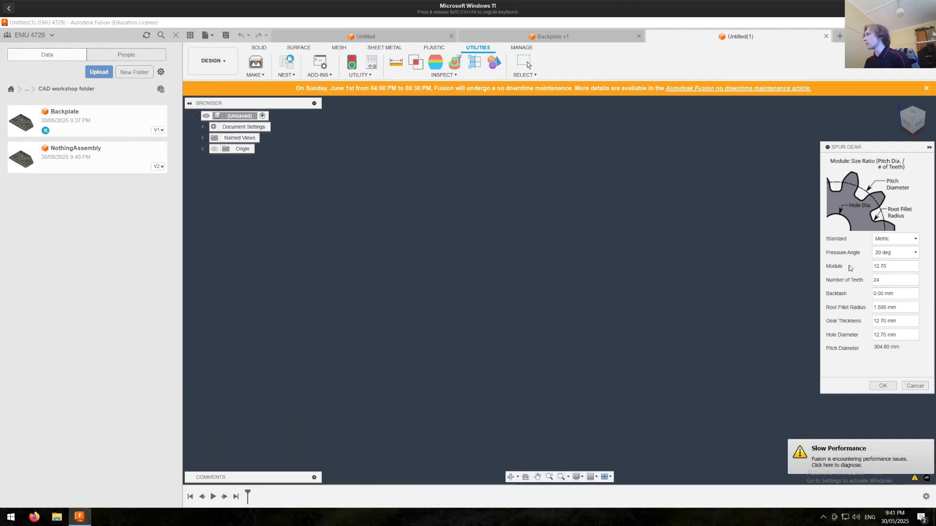
{"action": "left_click", "coordinate": [896, 269]}
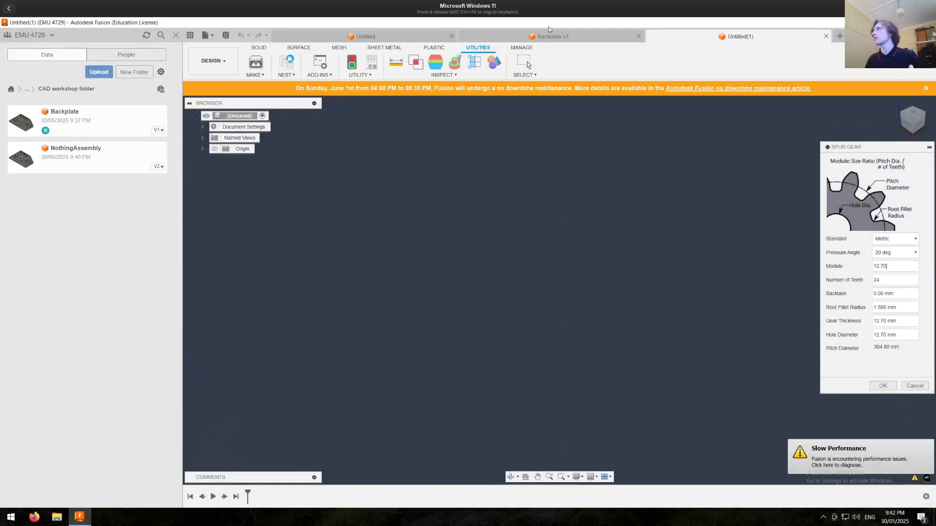
Step: Open Sketch1 of the Backplate design and examine the diameters and tangent contact of the two dashed gear circles around the posts
{"action": "left_click", "coordinate": [541, 37]}
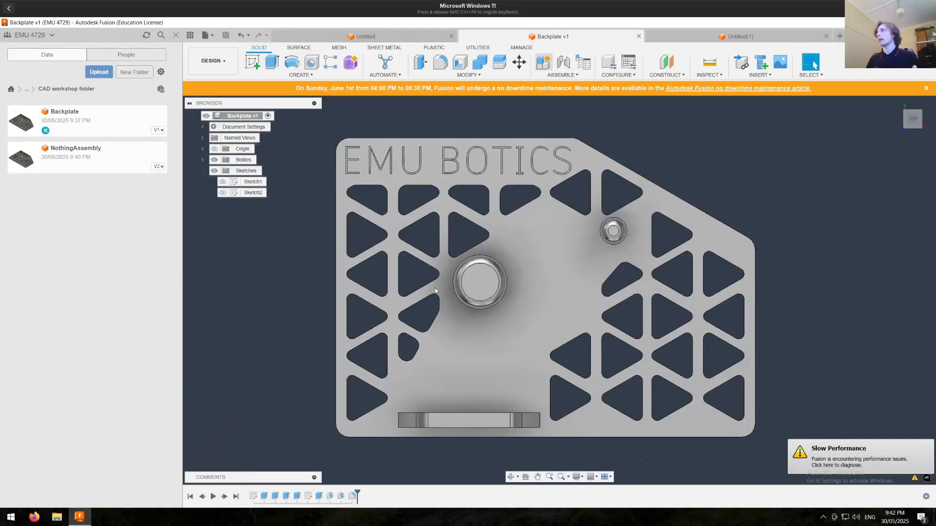
{"action": "double_click", "coordinate": [253, 496]}
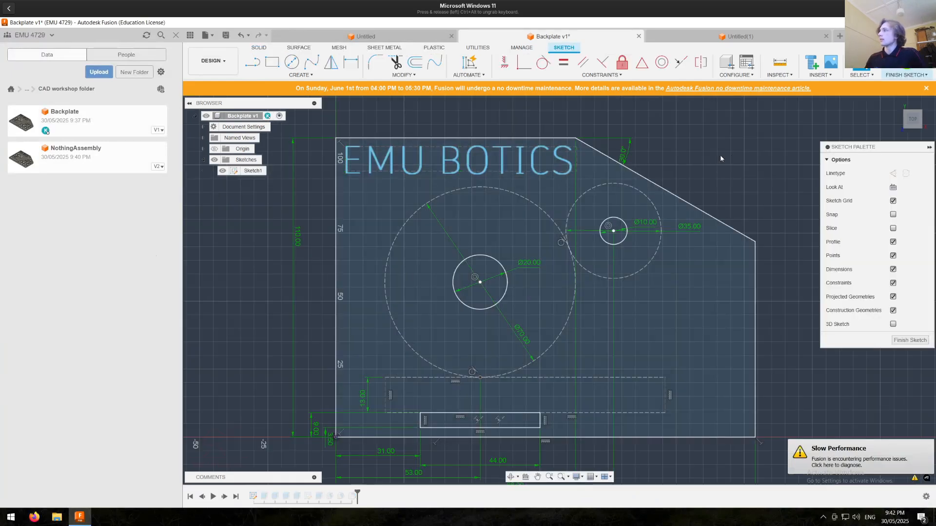
{"action": "left_click", "coordinate": [734, 37]}
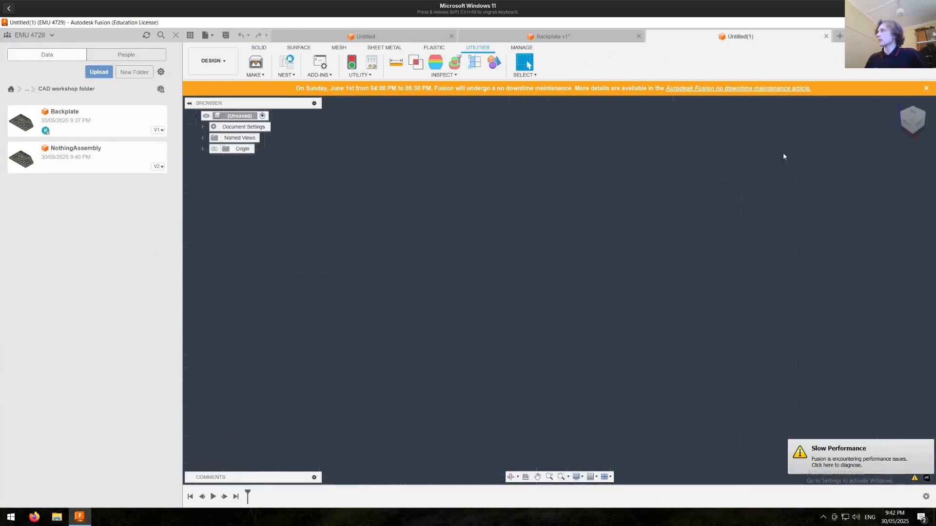
{"action": "left_click", "coordinate": [555, 37]}
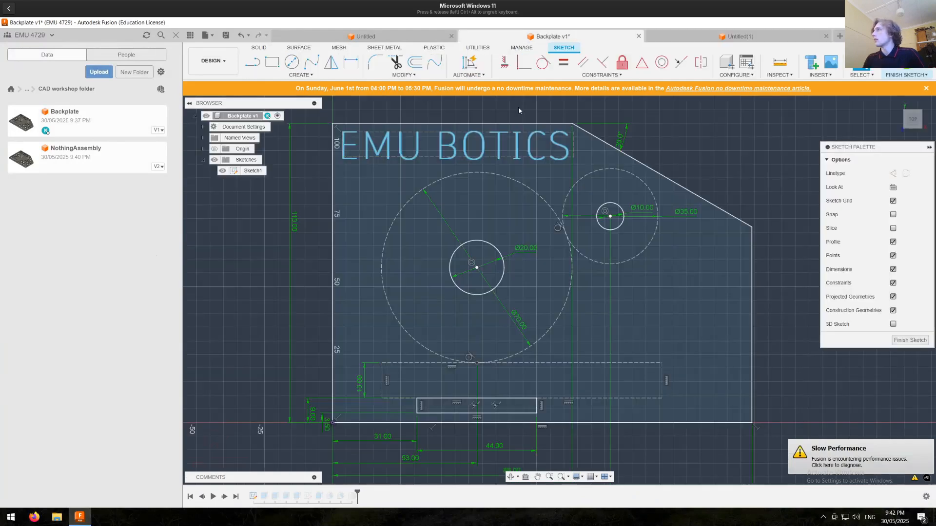
{"action": "left_click", "coordinate": [473, 242]}
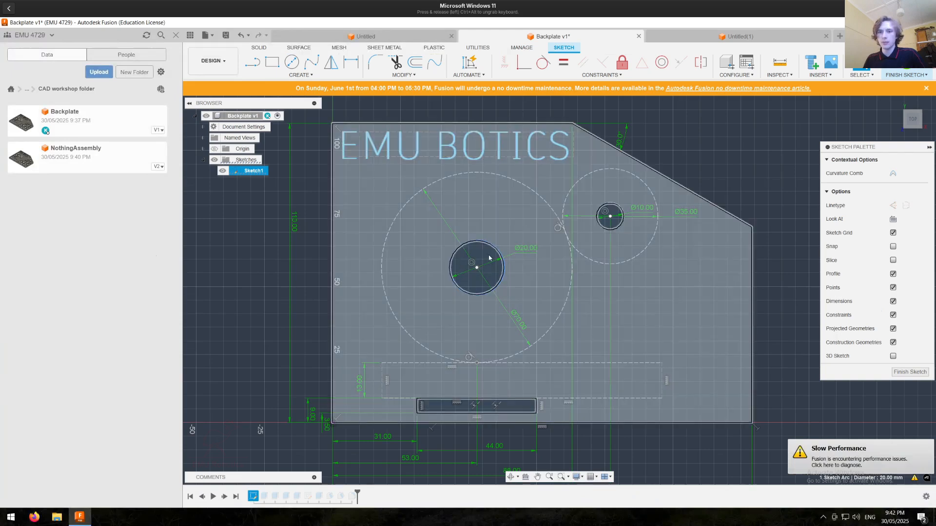
{"action": "left_click", "coordinate": [532, 190]}
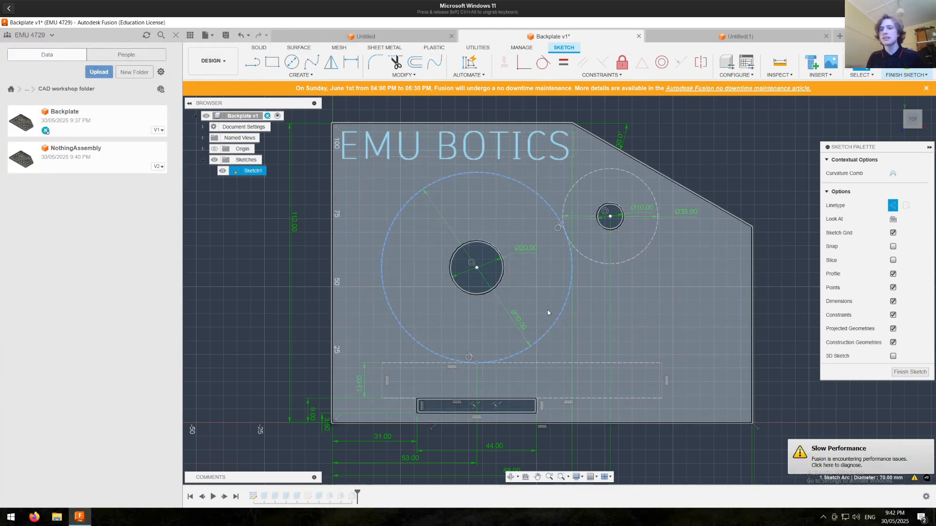
{"action": "scroll", "coordinate": [561, 226], "scroll_direction": "up", "scroll_amount": 5}
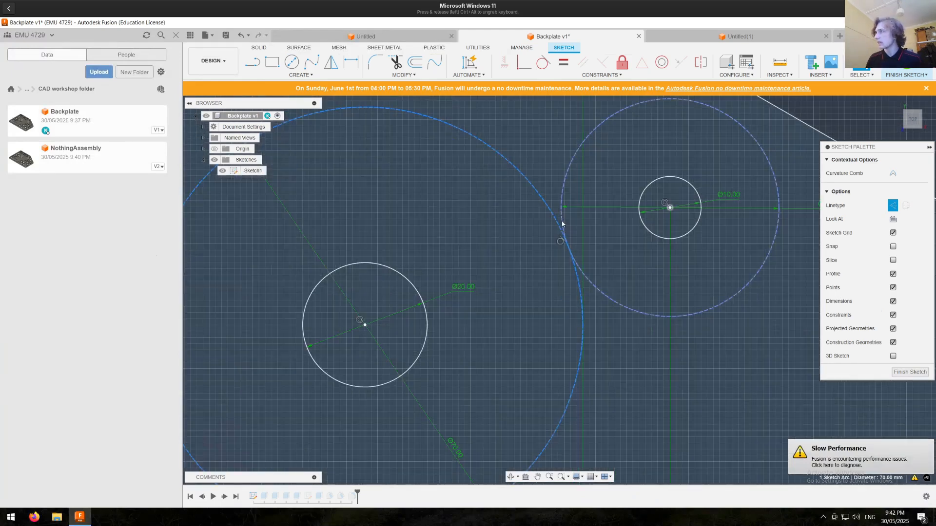
{"action": "scroll", "coordinate": [573, 238], "scroll_direction": "down", "scroll_amount": 4}
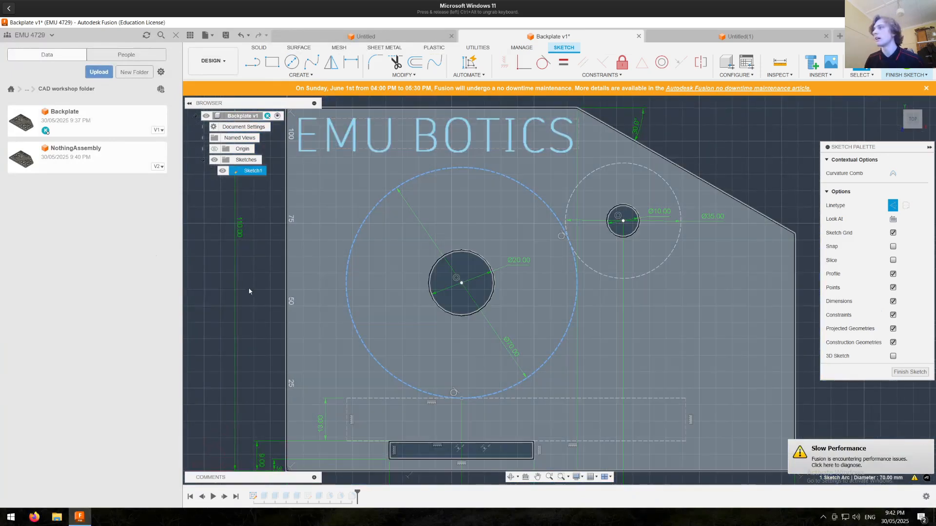
{"action": "left_click", "coordinate": [249, 282]}
{"action": "scroll", "coordinate": [249, 281], "scroll_direction": "down", "scroll_amount": 2}
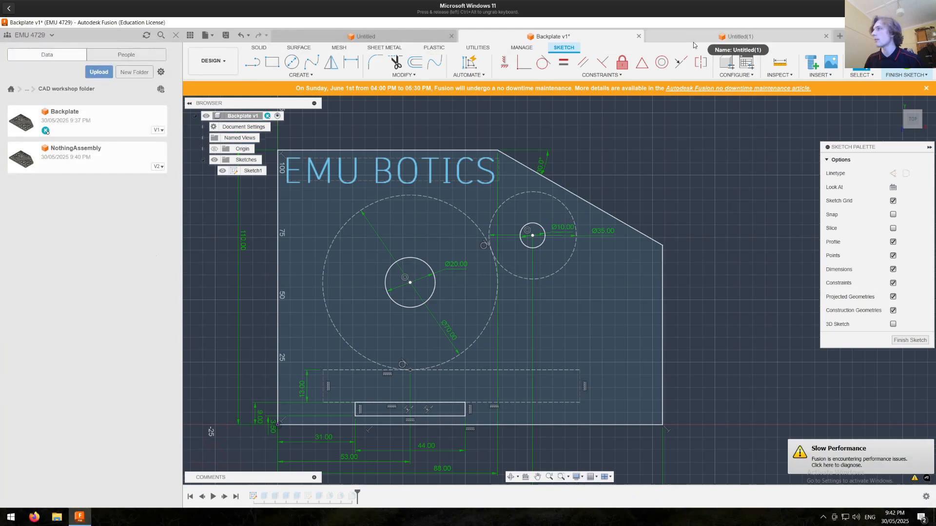
Step: Run the SpurGear script in the untitled design and generate a metric spur gear with module 5 and 24 teeth
{"action": "left_click", "coordinate": [693, 41]}
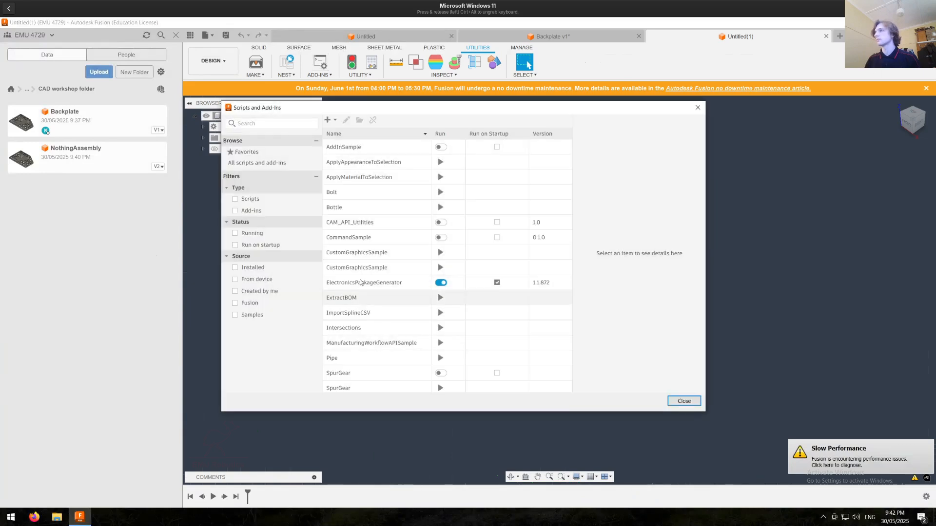
{"action": "scroll", "coordinate": [369, 257], "scroll_direction": "down", "scroll_amount": 3}
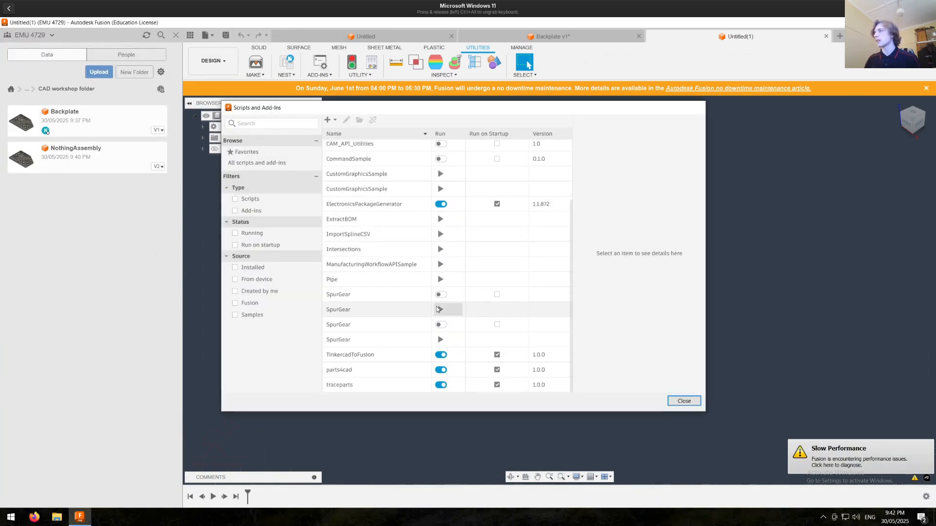
{"action": "left_click", "coordinate": [438, 309]}
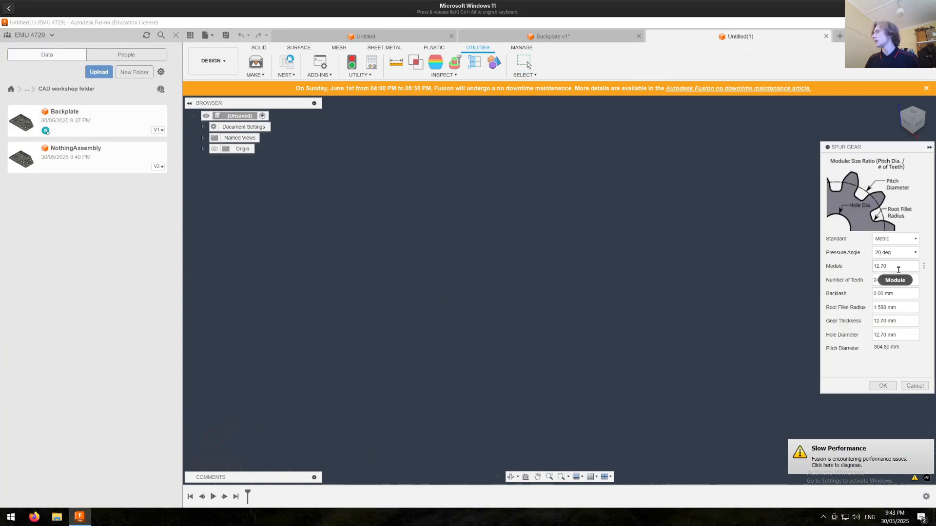
{"action": "left_click_drag", "start_coordinate": [893, 267], "coordinate": [861, 271]}
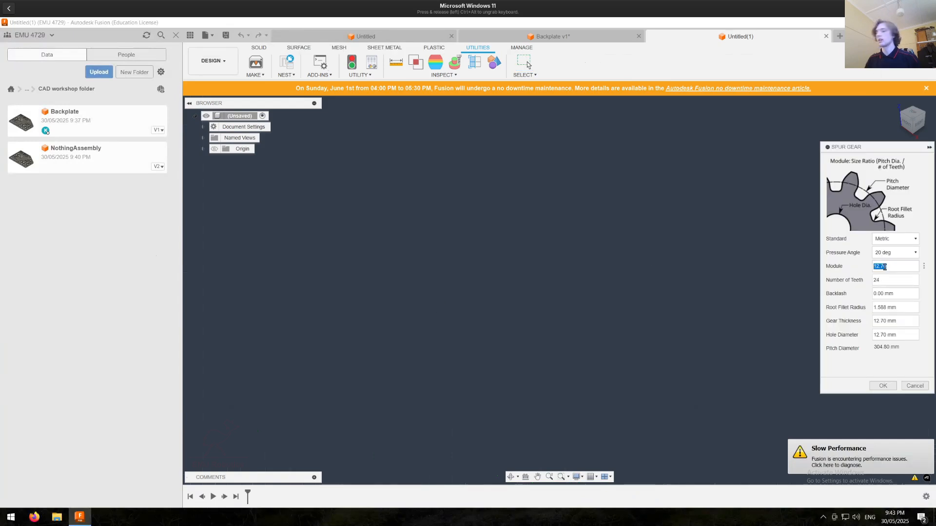
{"action": "left_click", "coordinate": [879, 281]}
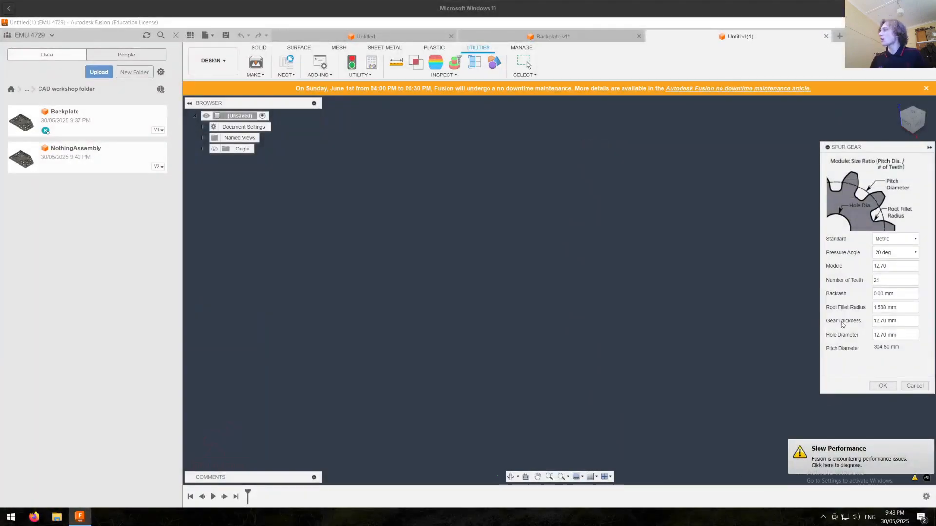
{"action": "left_click", "coordinate": [890, 268]}
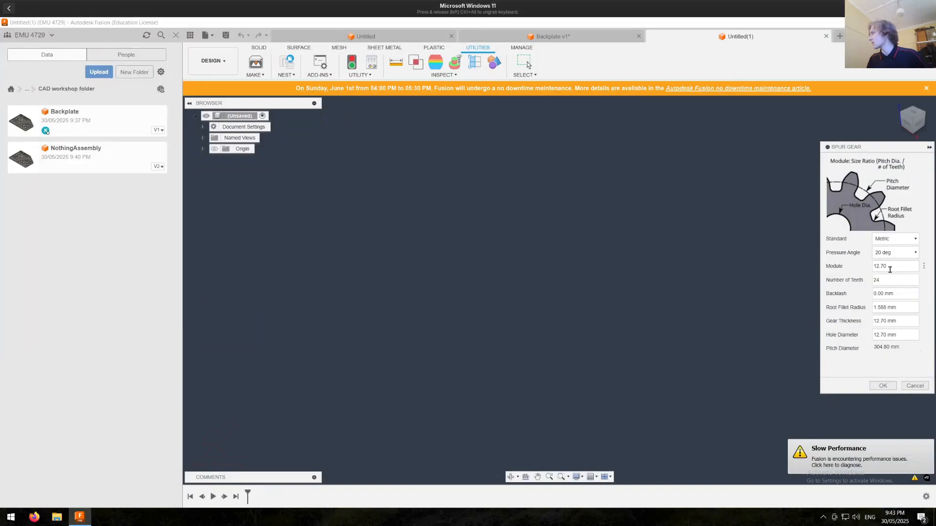
{"action": "double_click", "coordinate": [879, 267]}
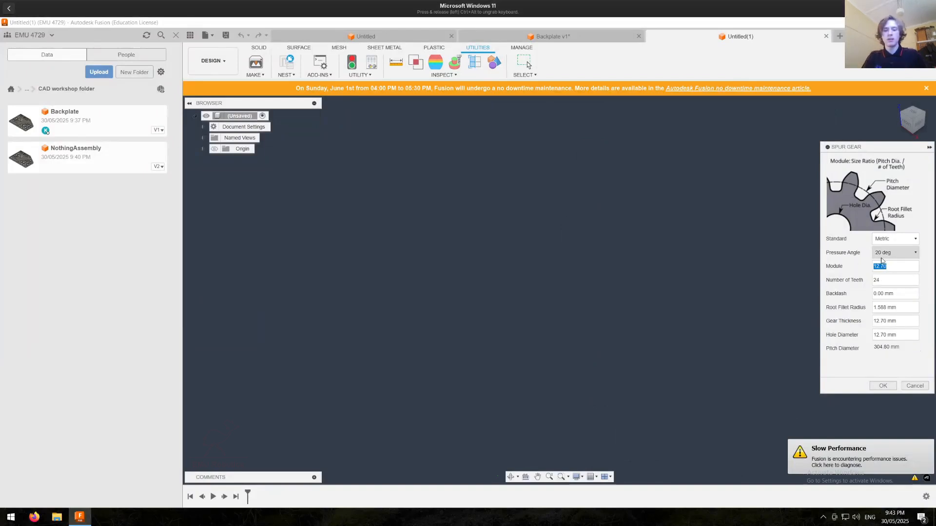
{"action": "type", "text": "2.0"}
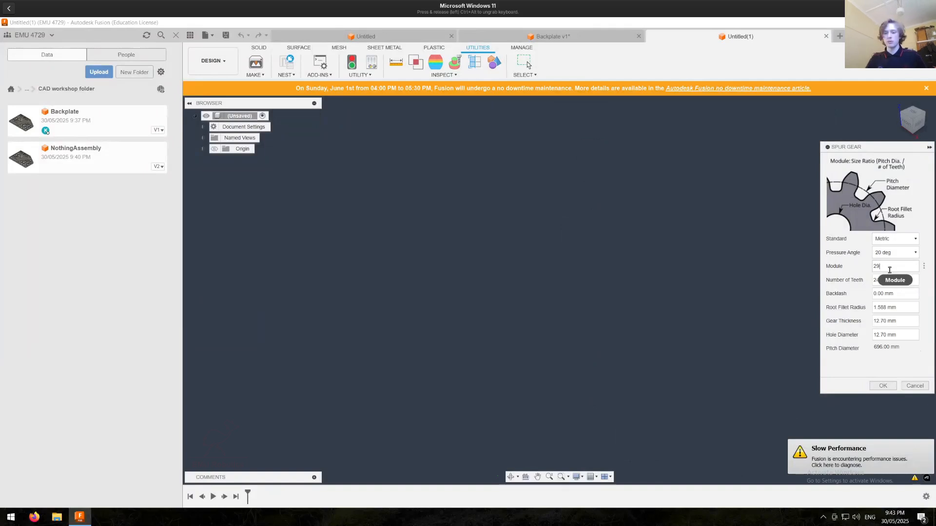
{"action": "key", "text": "BackSpace"}
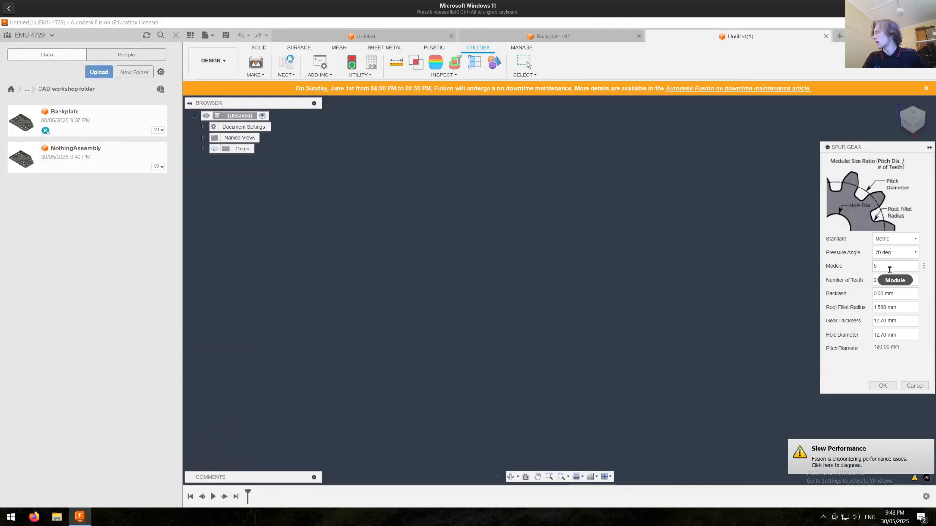
{"action": "key", "text": "BackSpace"}
{"action": "type", "text": "1"}
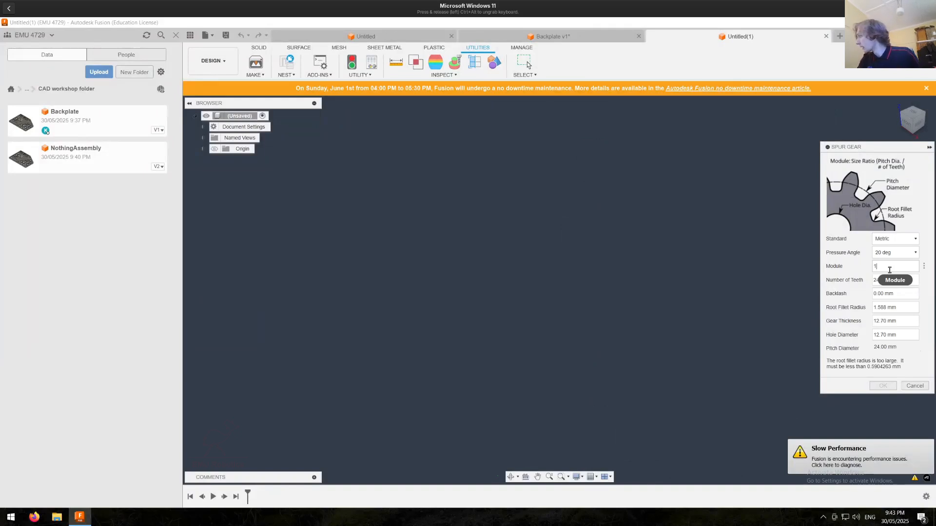
{"action": "type", "text": "5"}
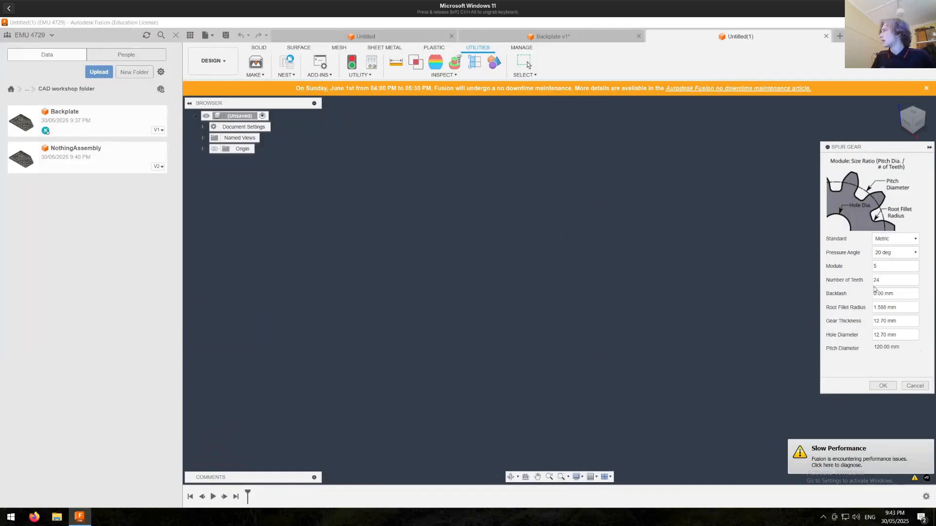
{"action": "left_click", "coordinate": [876, 389]}
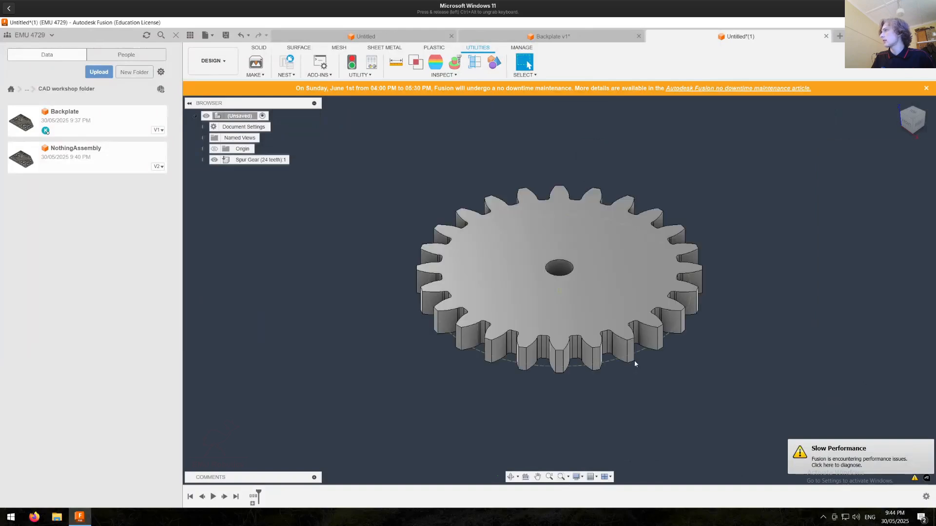
Step: Inspect the generated 24-tooth gear from above and undo its creation
{"action": "middle_click_drag", "start_coordinate": [603, 363], "coordinate": [584, 347], "text": "shift"}
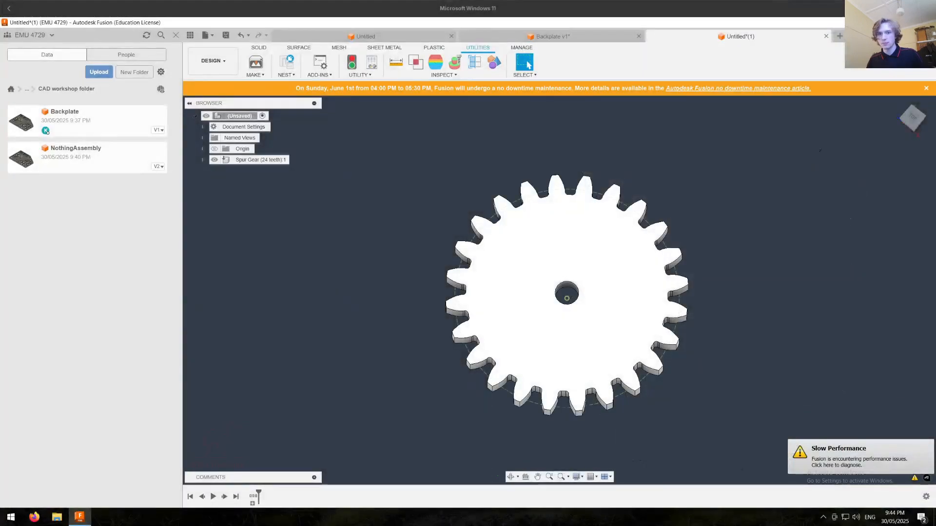
{"action": "scroll", "coordinate": [455, 372], "scroll_direction": "up", "scroll_amount": 3}
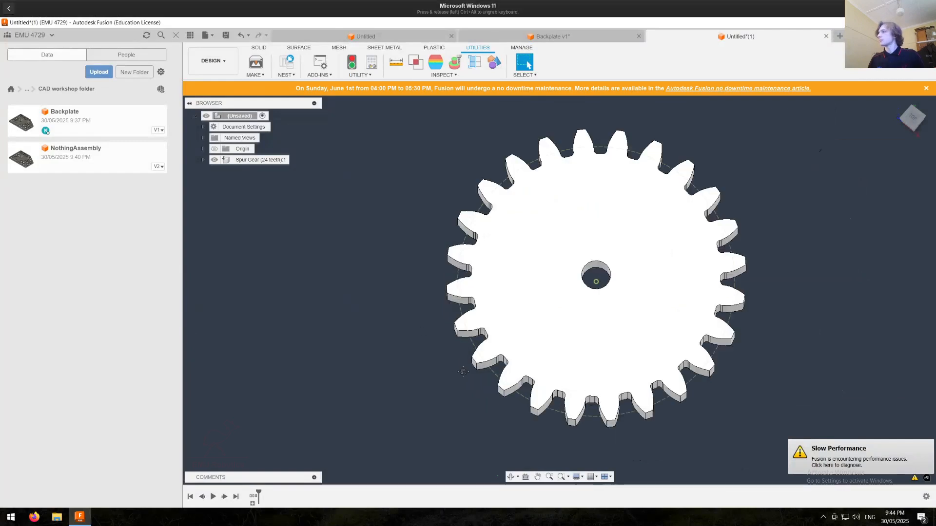
{"action": "key", "text": "ctrl+z"}
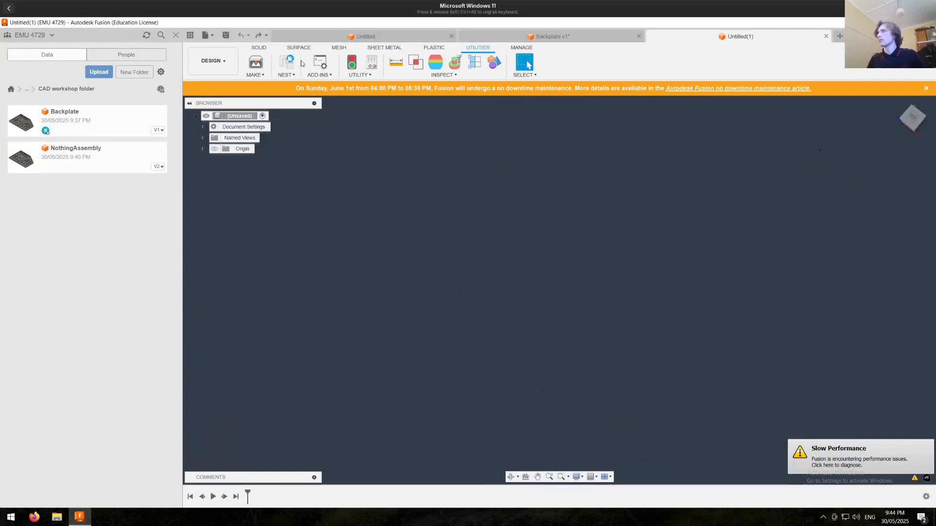
Step: Rerun the SpurGear script and try module 5 with different tooth counts, ending at 14 teeth
{"action": "left_click", "coordinate": [322, 63]}
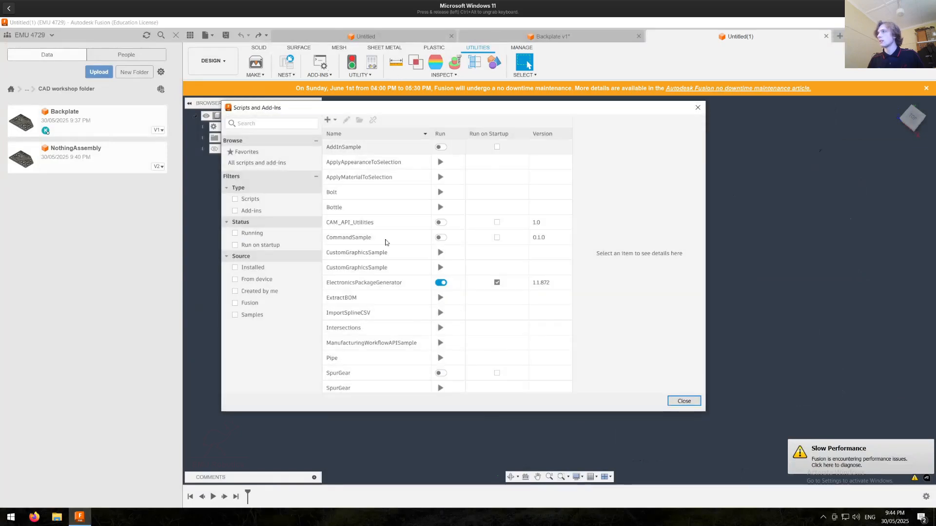
{"action": "scroll", "coordinate": [412, 285], "scroll_direction": "down", "scroll_amount": 5}
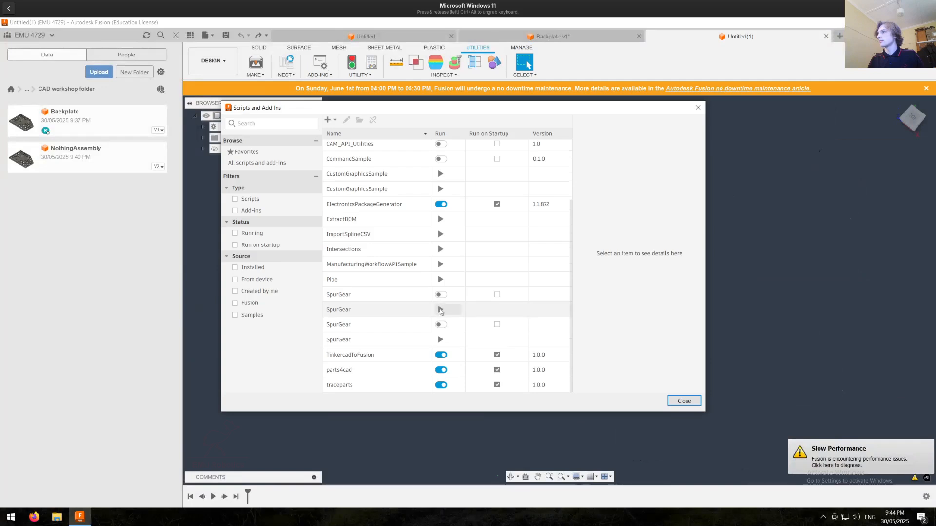
{"action": "left_click", "coordinate": [441, 311]}
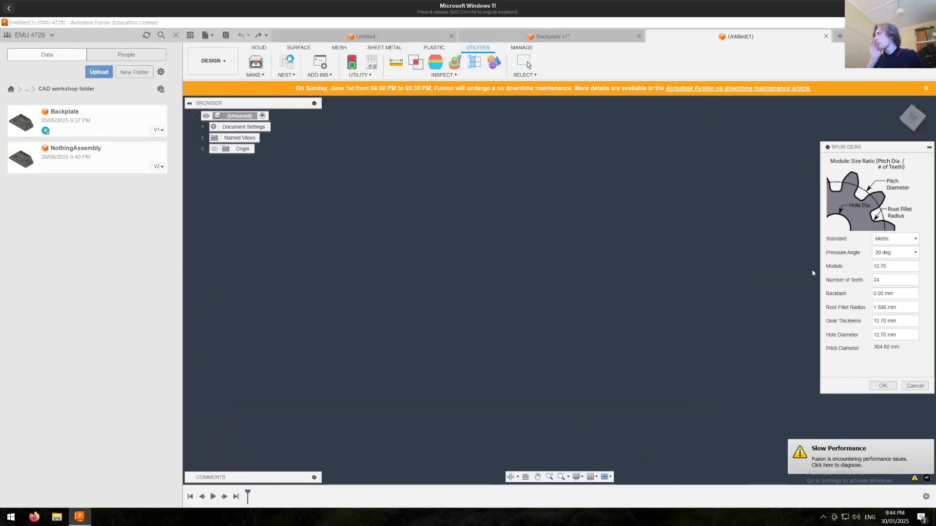
{"action": "left_click_drag", "start_coordinate": [889, 267], "coordinate": [857, 272]}
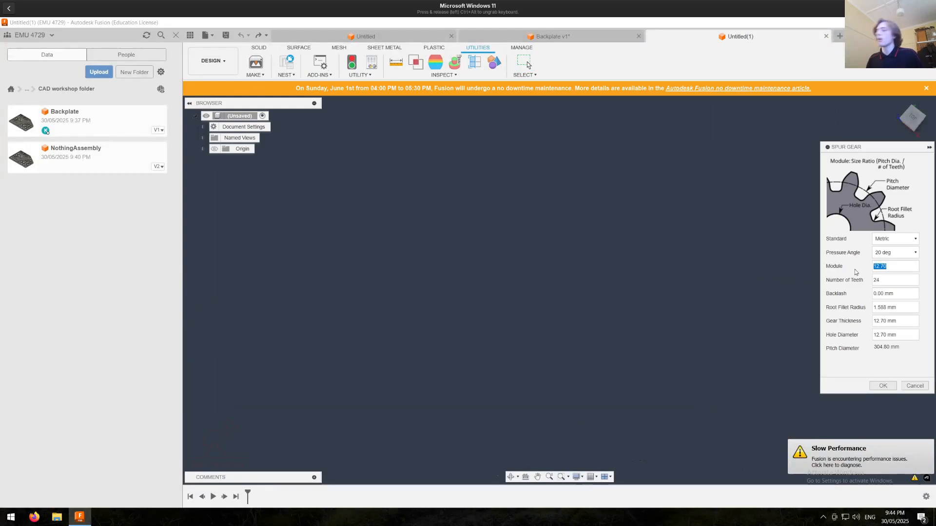
{"action": "type", "text": "5"}
{"action": "left_click", "coordinate": [885, 280]}
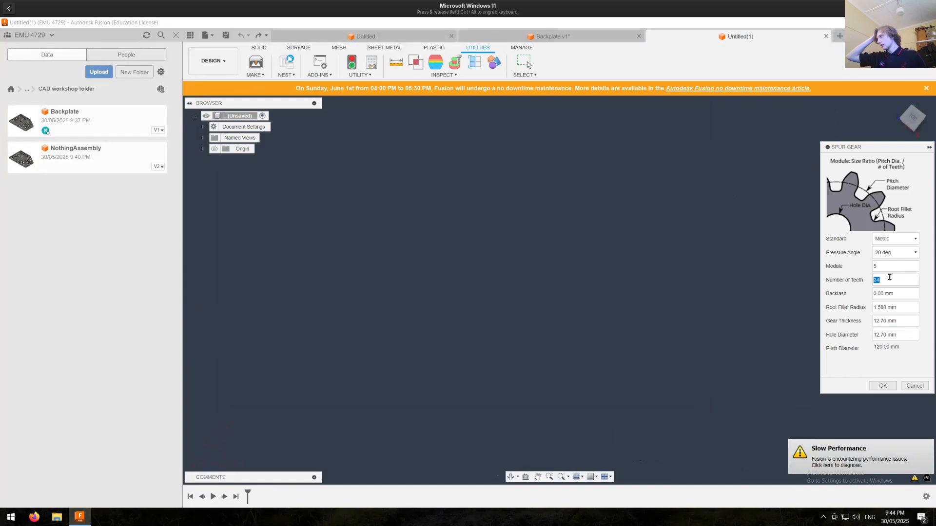
{"action": "type", "text": "19"}
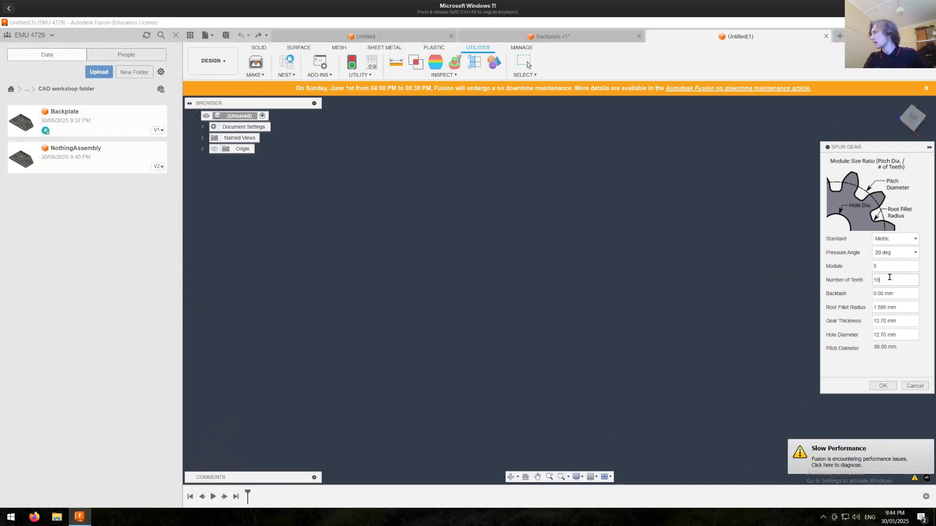
{"action": "type", "text": "8"}
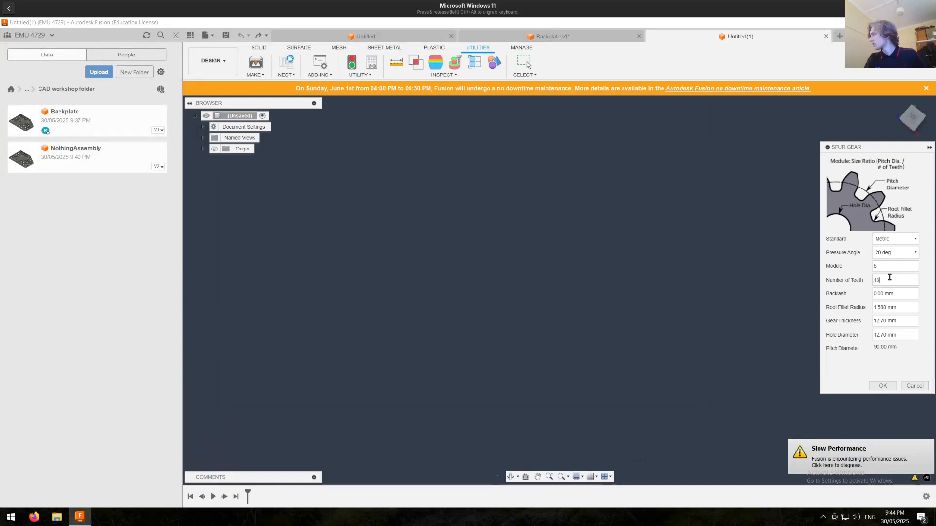
{"action": "key", "text": "BackSpace"}
{"action": "type", "text": "7"}
{"action": "type", "text": "4"}
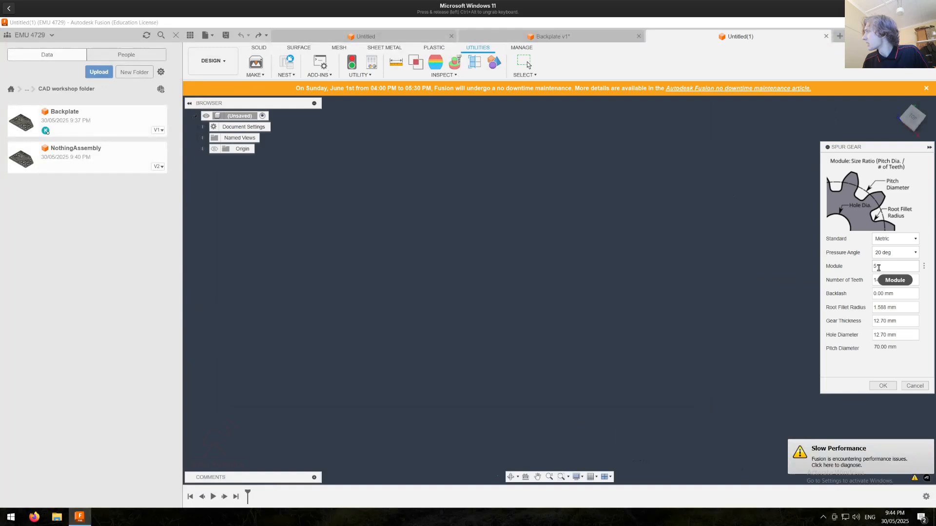
Step: Change the spur gear to module 7 with 10 teeth and a 20 mm hole diameter, generate it and inspect it
{"action": "left_click_drag", "start_coordinate": [886, 281], "coordinate": [871, 282]}
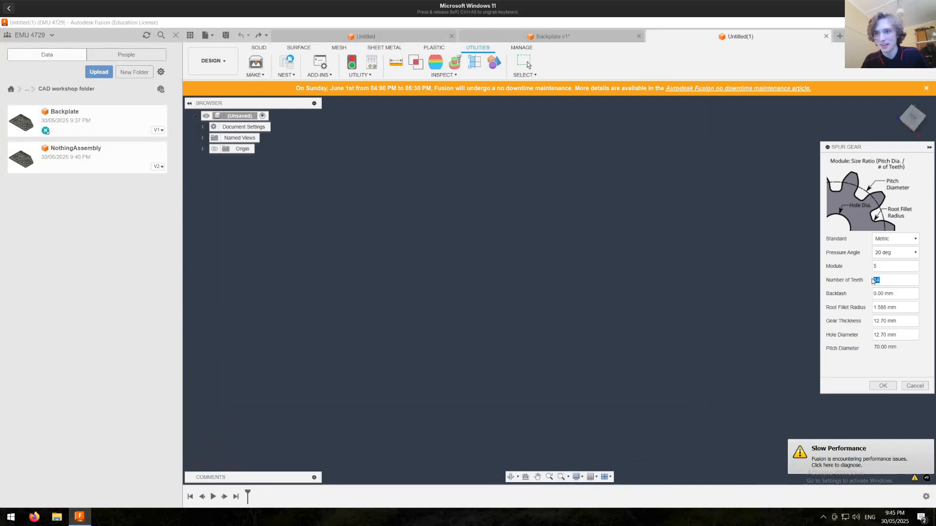
{"action": "left_click_drag", "start_coordinate": [880, 267], "coordinate": [864, 271]}
{"action": "type", "text": "6"}
{"action": "key", "text": "BackSpace"}
{"action": "type", "text": "7"}
{"action": "key", "text": "Tab"}
{"action": "type", "text": "10"}
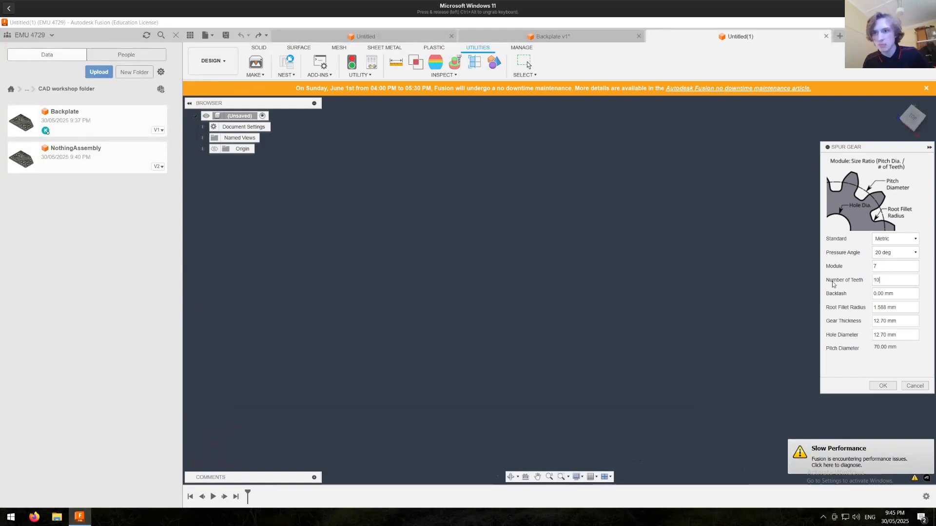
{"action": "double_click", "coordinate": [887, 335]}
{"action": "type", "text": "20"}
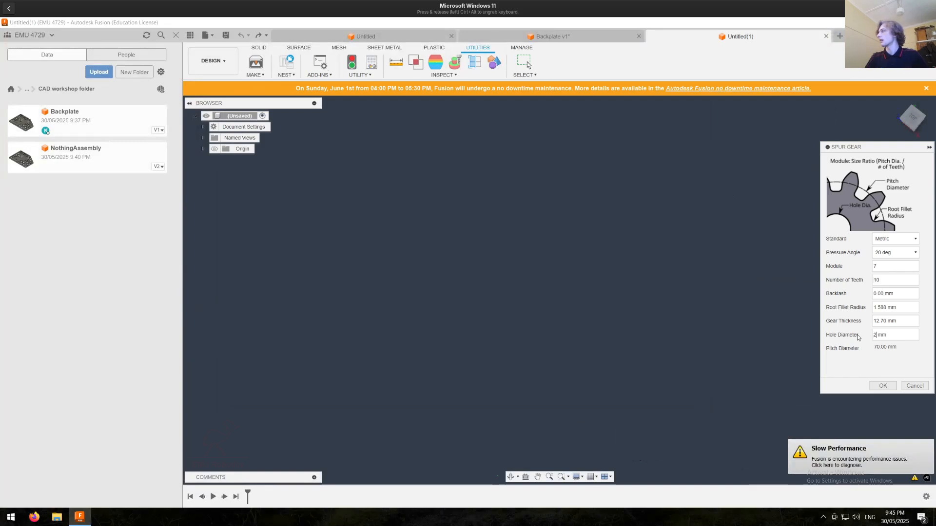
{"action": "left_click", "coordinate": [881, 386]}
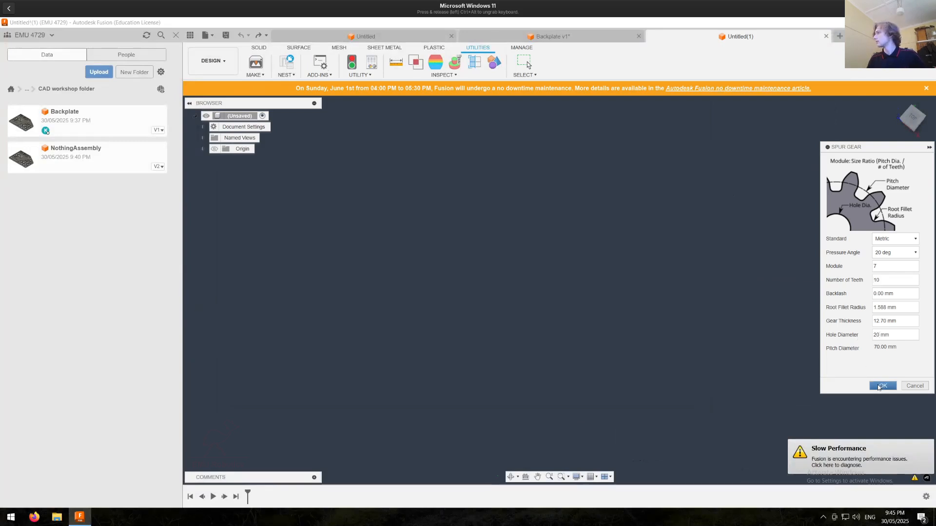
{"action": "middle_click_drag", "start_coordinate": [761, 376], "coordinate": [683, 347], "text": "shift"}
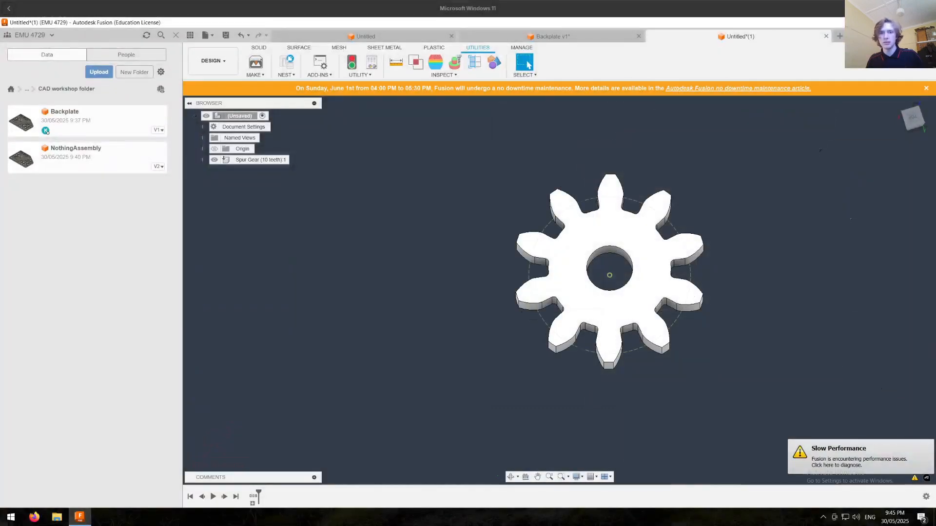
{"action": "left_click", "coordinate": [533, 297]}
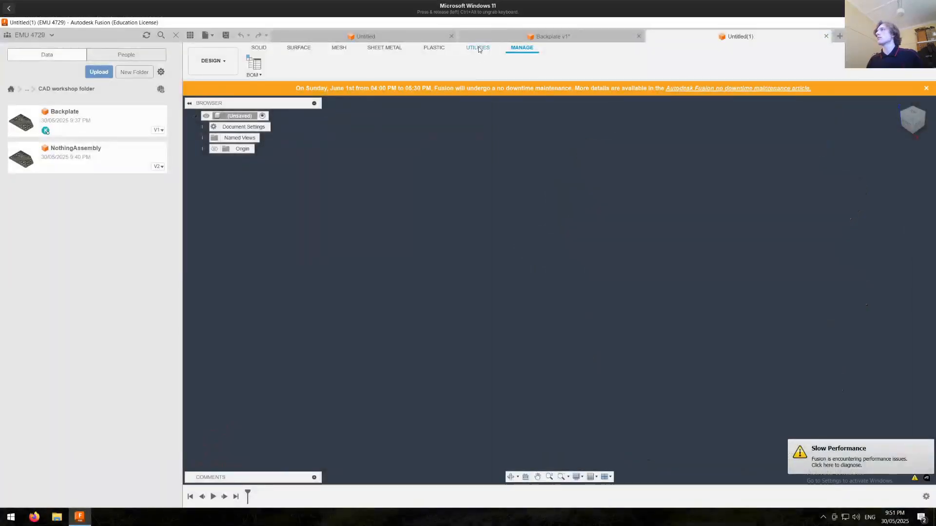
Step: Run the SpurGear script in the empty design and set the metric gear to module 5 with 14 teeth
{"action": "left_click", "coordinate": [478, 48]}
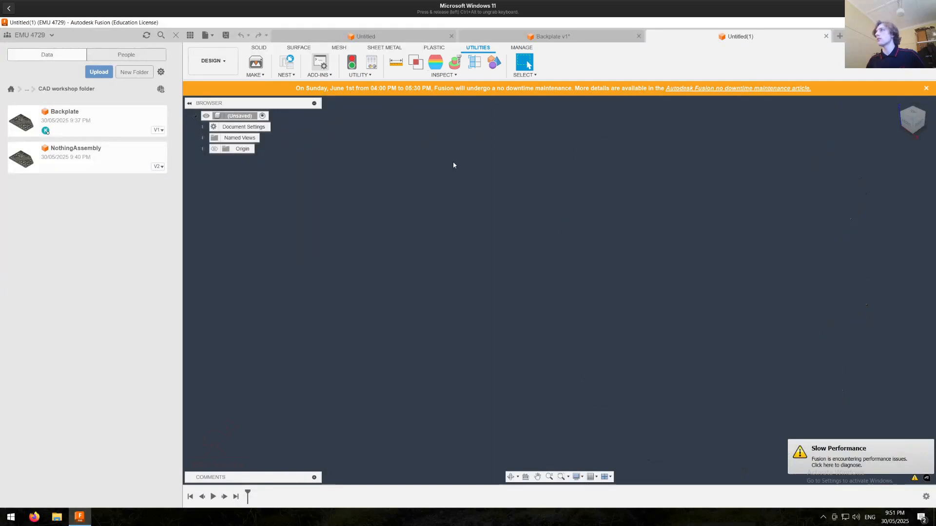
{"action": "key", "text": "shift+s"}
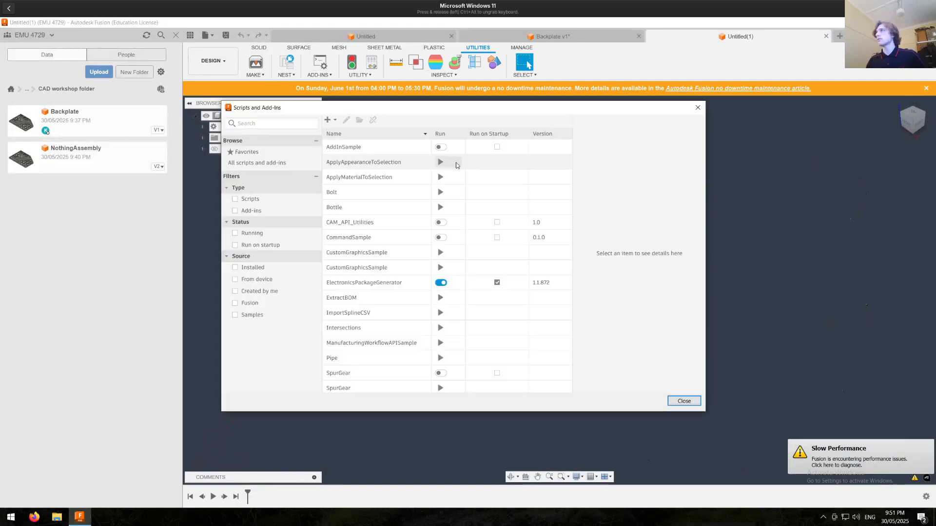
{"action": "left_click", "coordinate": [440, 306]}
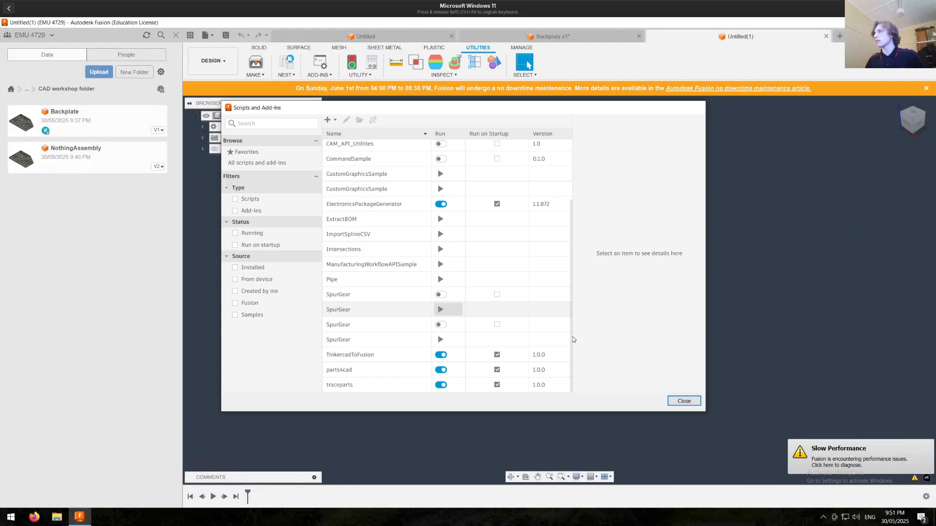
{"action": "left_click", "coordinate": [895, 266]}
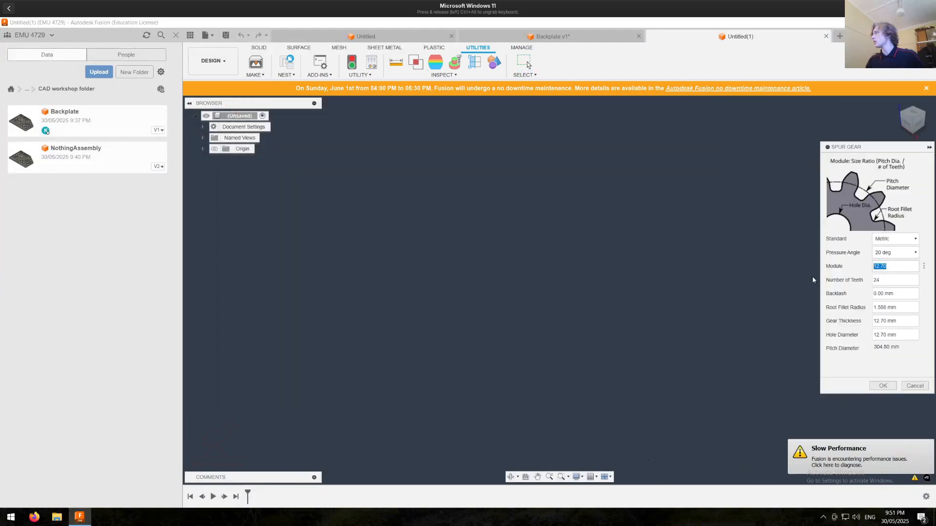
{"action": "type", "text": "5"}
{"action": "left_click", "coordinate": [875, 280]}
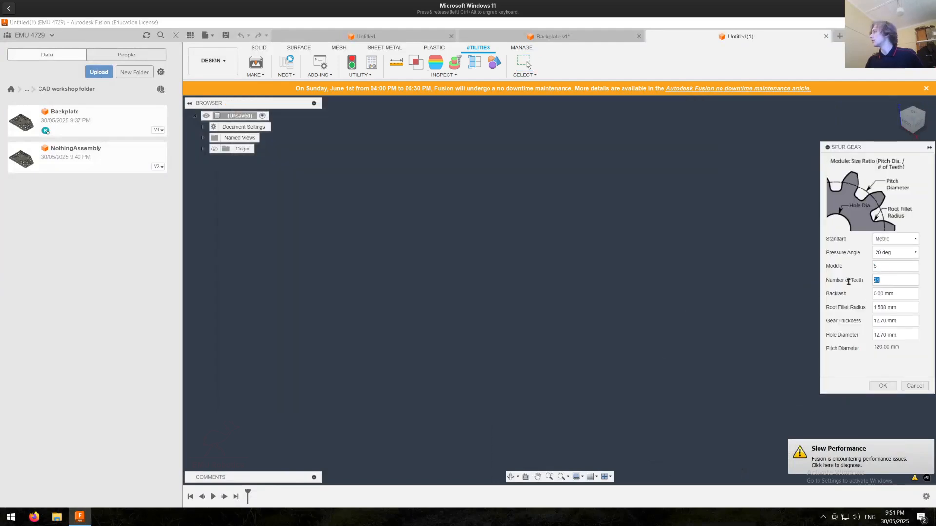
{"action": "type", "text": "14"}
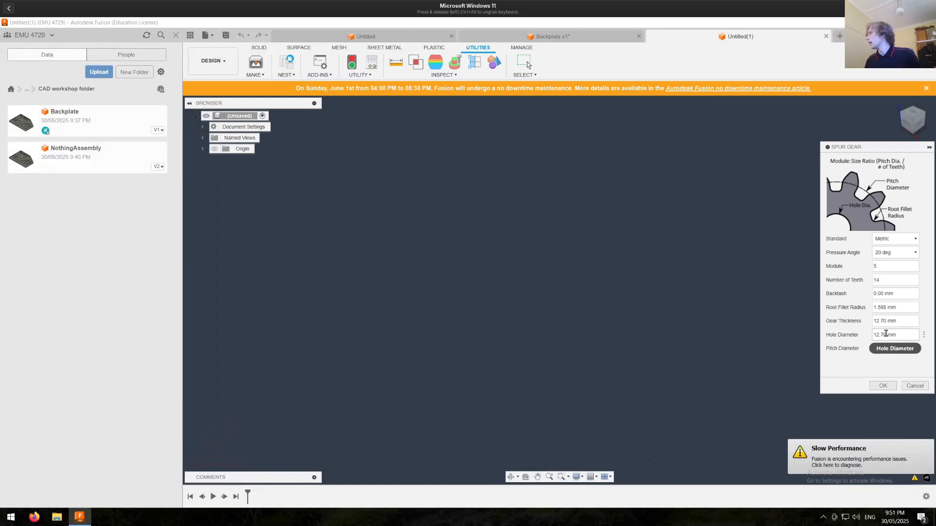
Step: Set the gear's hole diameter to 20 mm and generate the 14-tooth spur gear
{"action": "left_click_drag", "start_coordinate": [886, 334], "coordinate": [863, 341]}
{"action": "key", "text": "BackSpace"}
{"action": "key", "text": "BackSpace"}
{"action": "key", "text": "BackSpace"}
{"action": "key", "text": "BackSpace"}
{"action": "key", "text": "BackSpace"}
{"action": "key", "text": "BackSpace"}
{"action": "type", "text": "29"}
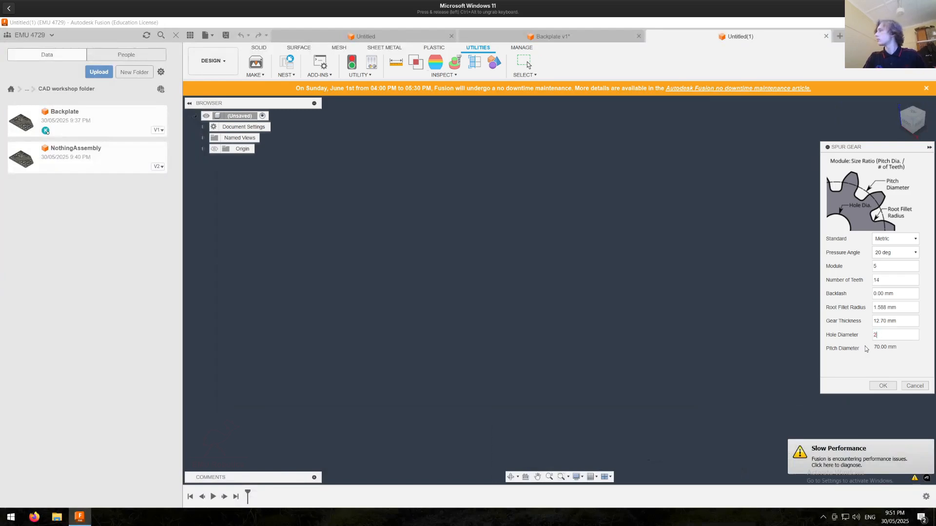
{"action": "left_click", "coordinate": [883, 385]}
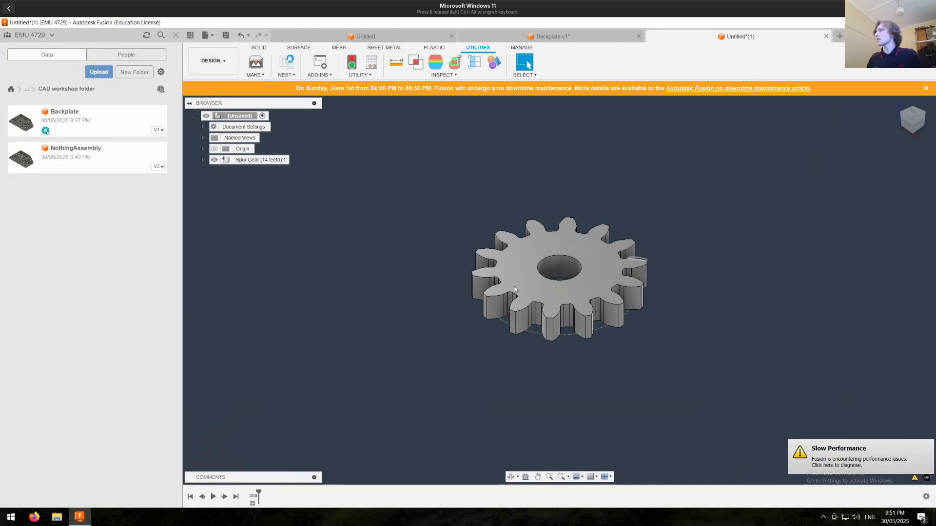
{"action": "scroll", "coordinate": [531, 282], "scroll_direction": "up", "scroll_amount": 3}
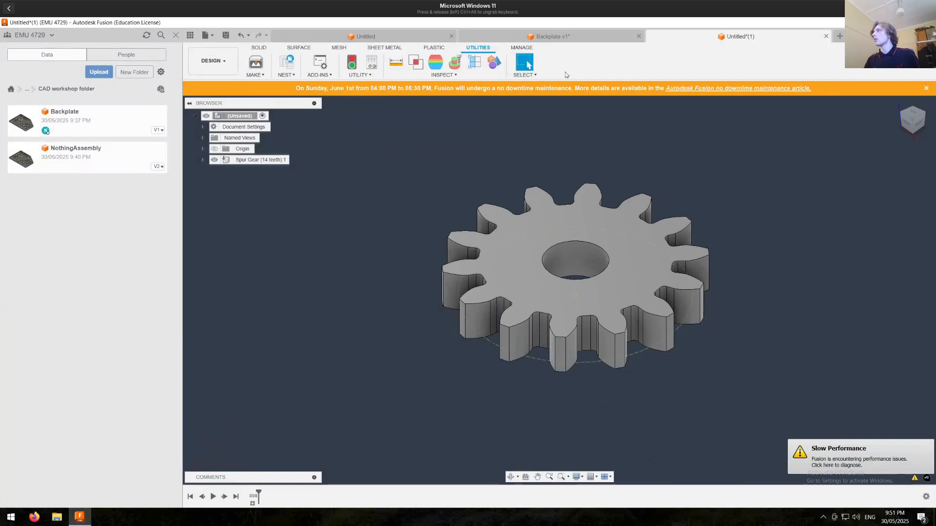
Step: Check the large pitch circle's diameter in the Backplate sketch and return to the 14-tooth gear design
{"action": "key", "text": "ctrl+s"}
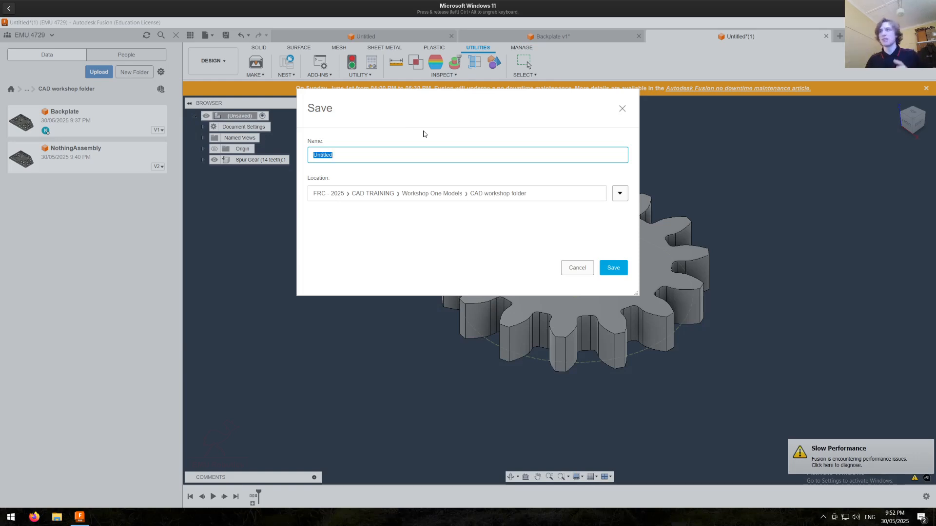
{"action": "left_click", "coordinate": [624, 110]}
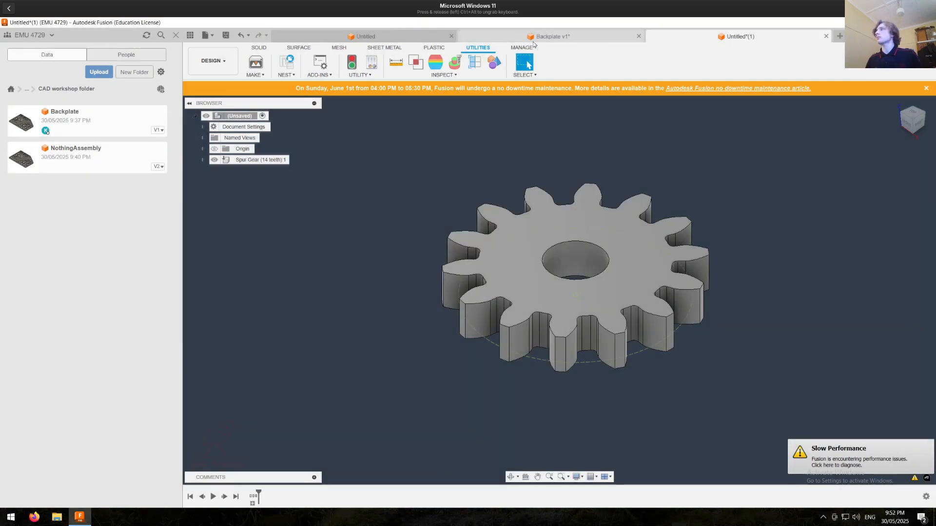
{"action": "left_click", "coordinate": [545, 39]}
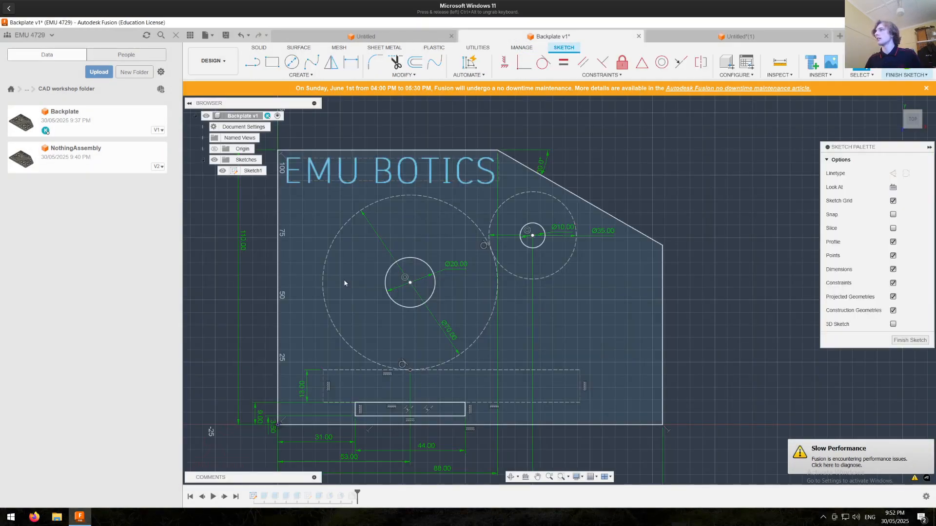
{"action": "scroll", "coordinate": [372, 288], "scroll_direction": "up", "scroll_amount": 3}
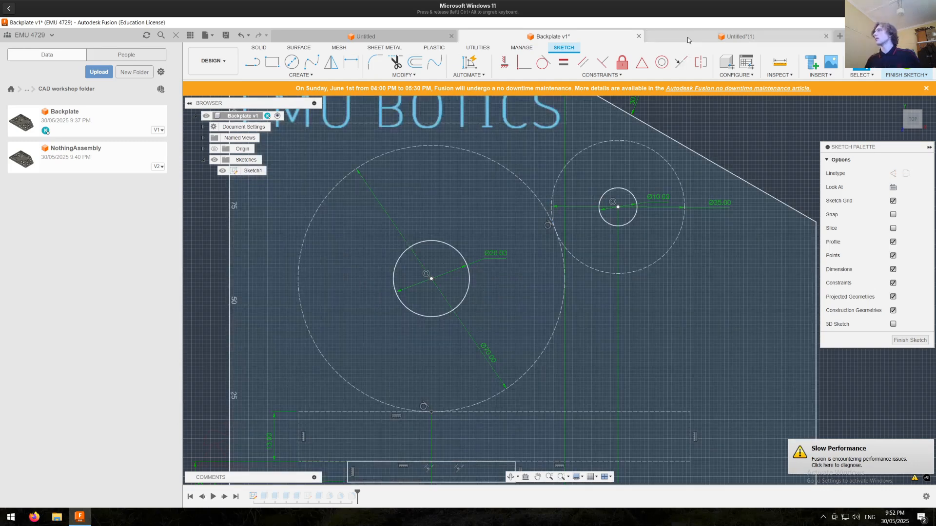
{"action": "left_click", "coordinate": [673, 36]}
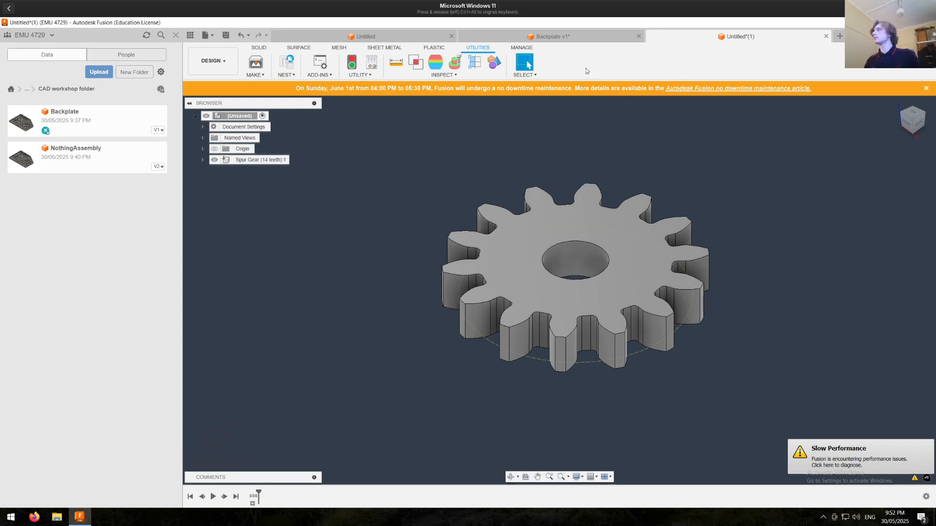
Step: Save the gear design as "70mm PitchDia Gear" in the CAD workshop folder
{"action": "key", "text": "ctrl+s"}
{"action": "left_click", "coordinate": [348, 154]}
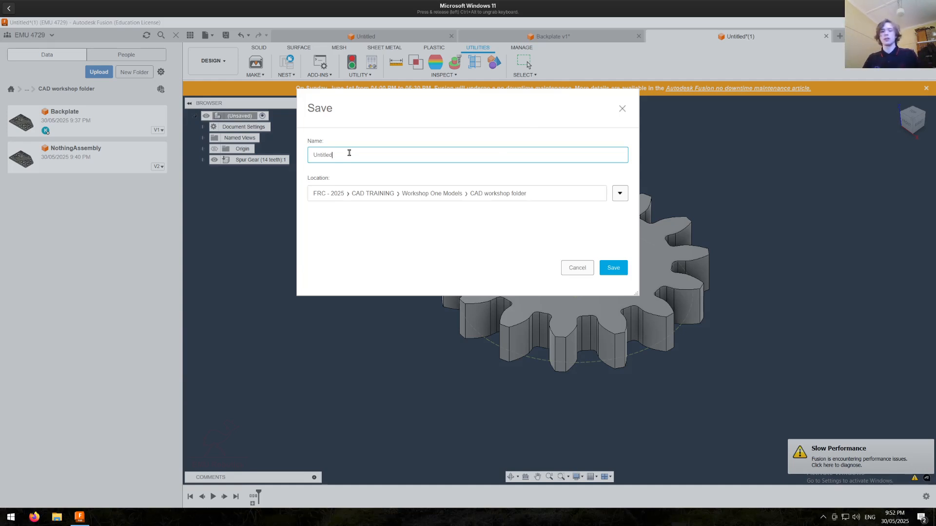
{"action": "key", "text": "ctrl+BackSpace"}
{"action": "type", "text": "70mm PitchDi"}
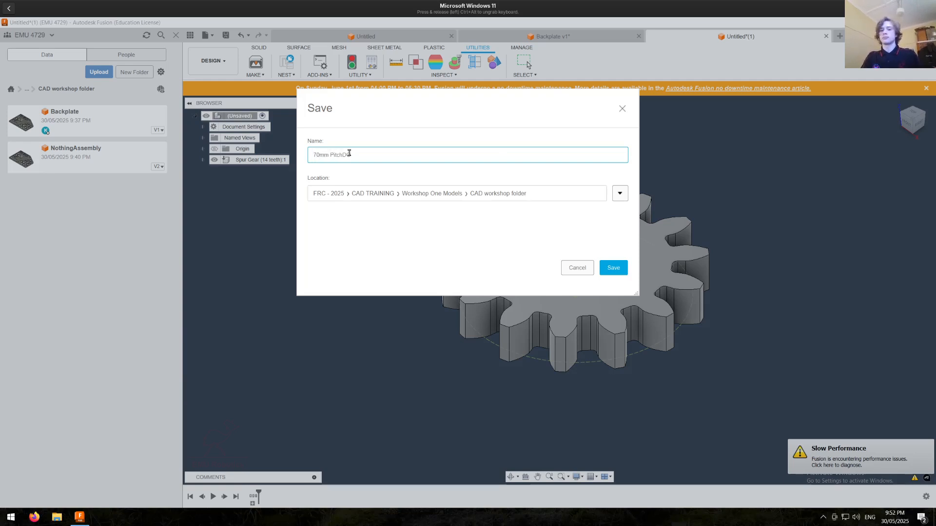
{"action": "key", "text": "BackSpace"}
{"action": "type", "text": "a"}
{"action": "key", "text": "BackSpace"}
{"action": "type", "text": "ia Hea"}
{"action": "key", "text": "BackSpace"}
{"action": "key", "text": "BackSpace"}
{"action": "type", "text": "ear"}
{"action": "key", "text": "Return"}
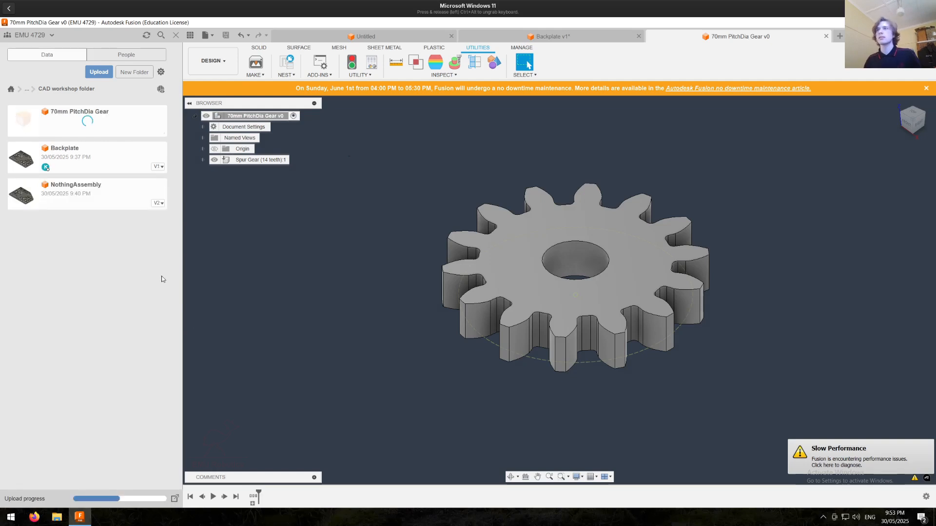
Step: Close the unused Untitled design and open NothingAssembly from the CAD workshop folder
{"action": "left_click", "coordinate": [539, 38]}
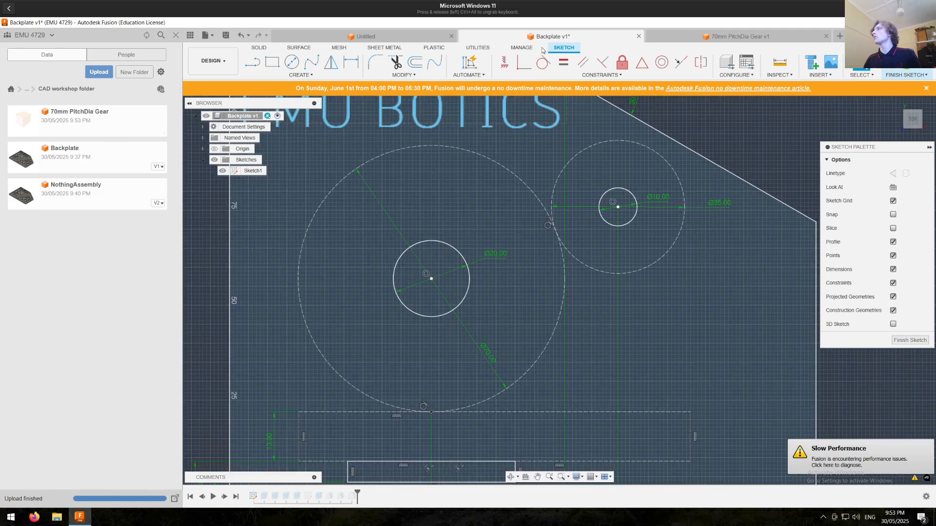
{"action": "left_click", "coordinate": [432, 37]}
{"action": "left_click", "coordinate": [451, 36]}
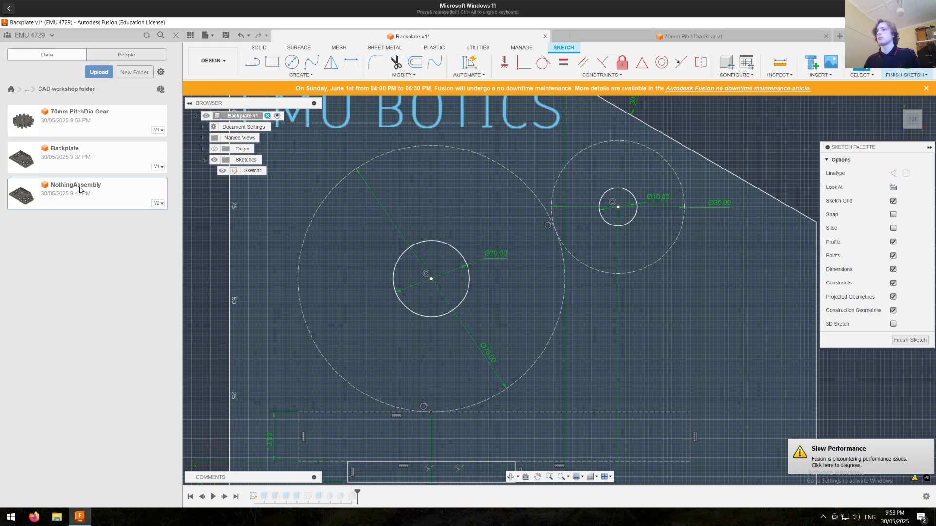
{"action": "double_click", "coordinate": [79, 195]}
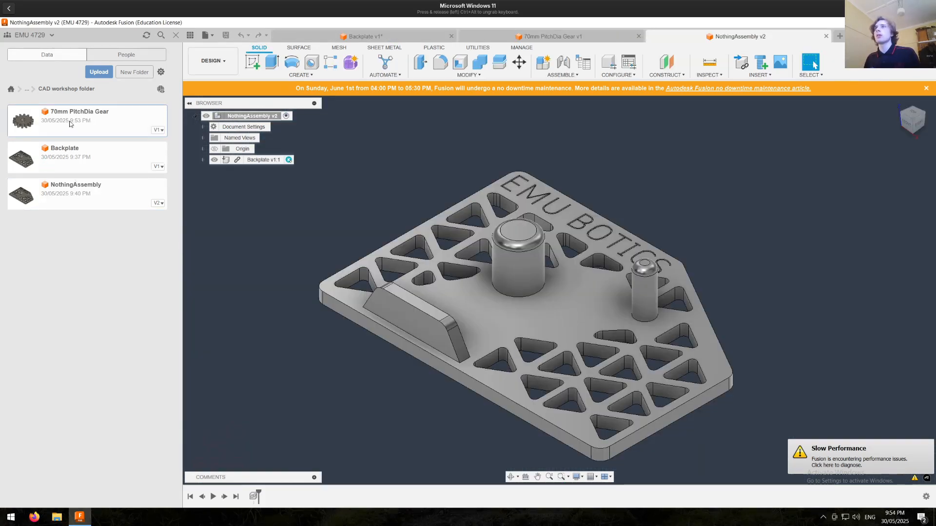
Step: Insert the 70mm PitchDia Gear into NothingAssembly beside the backplate and accept its initial position
{"action": "left_click_drag", "start_coordinate": [296, 153], "coordinate": [355, 226]}
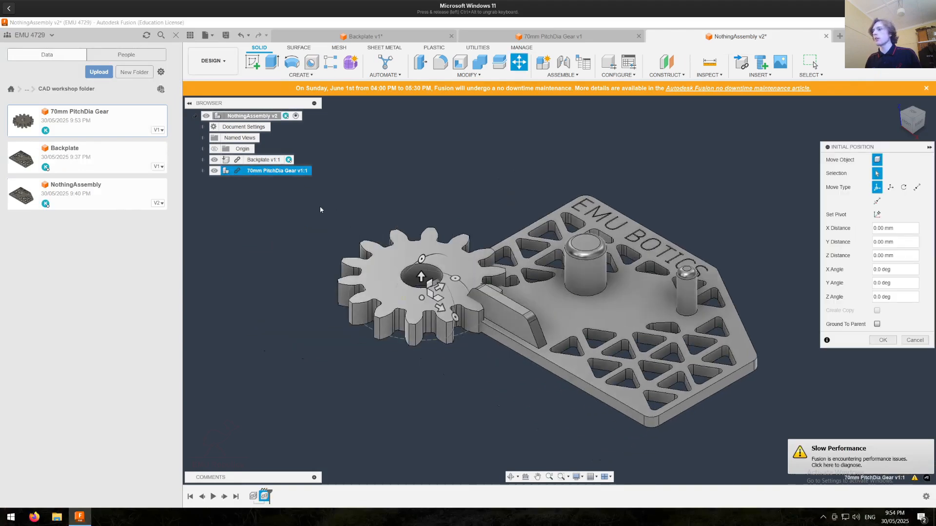
{"action": "left_click", "coordinate": [882, 340]}
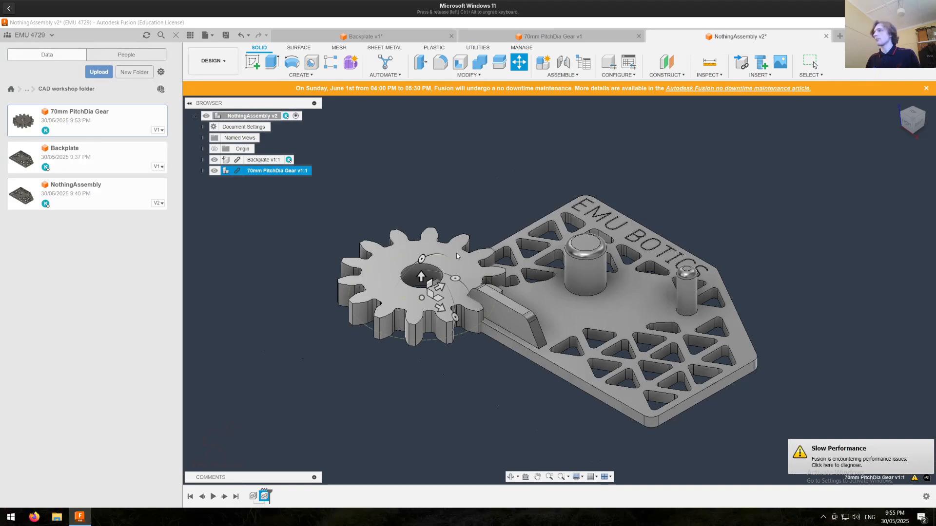
{"action": "left_click", "coordinate": [453, 195]}
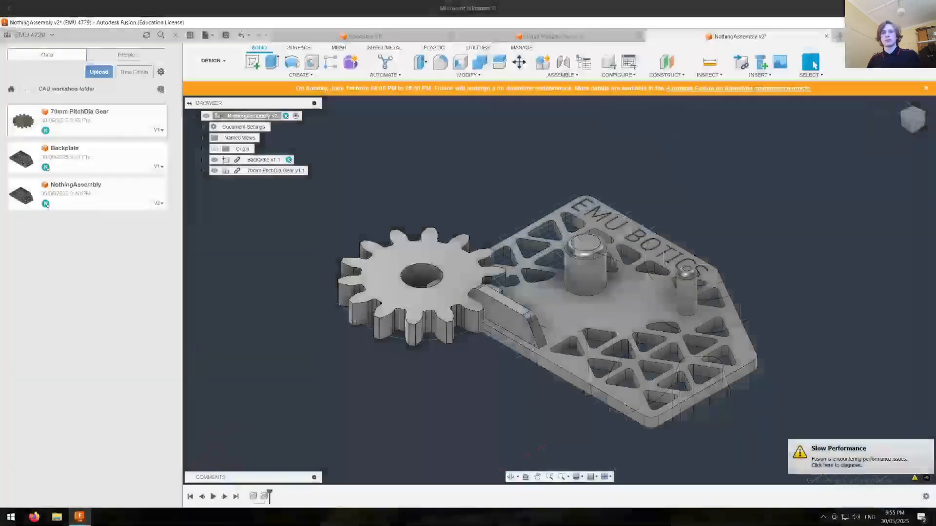
Step: Create a new empty design for the smaller gear
{"action": "left_click", "coordinate": [839, 37]}
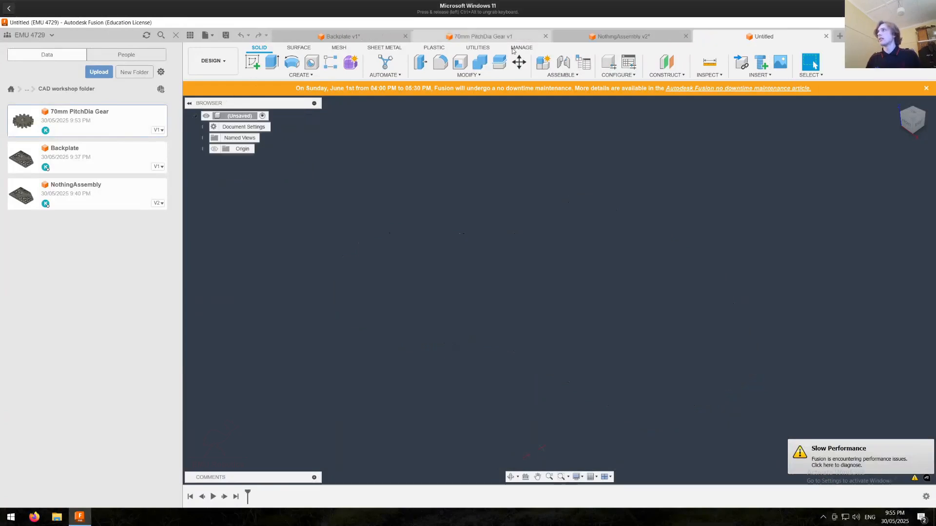
{"action": "left_click", "coordinate": [484, 48]}
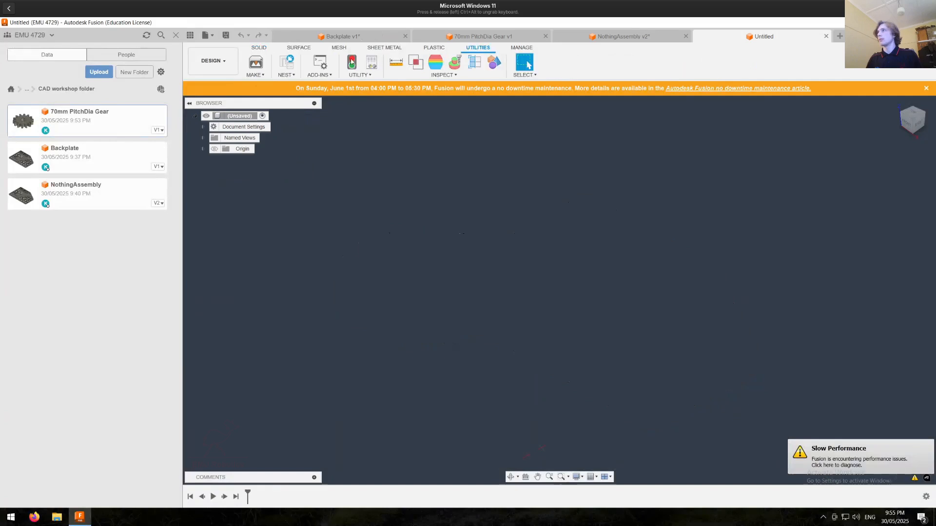
{"action": "left_click", "coordinate": [320, 63]}
{"action": "scroll", "coordinate": [403, 290], "scroll_direction": "down", "scroll_amount": 4}
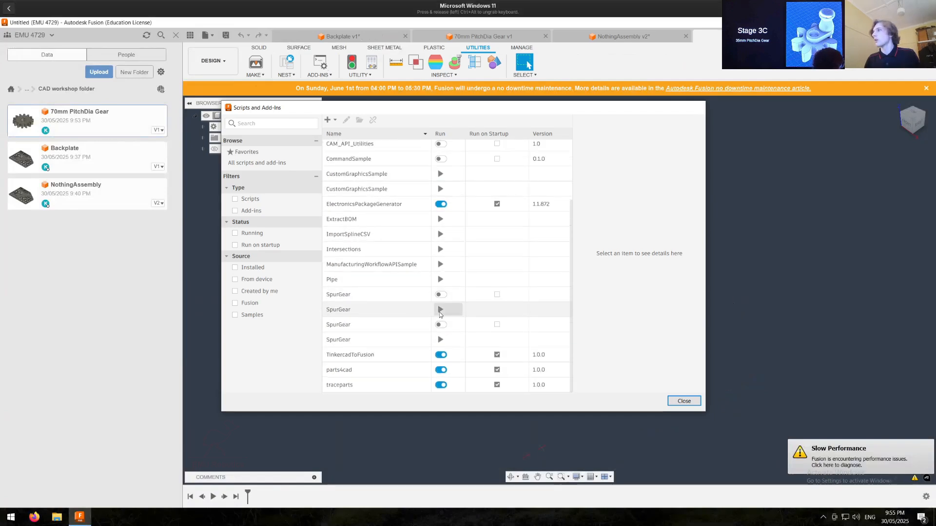
{"action": "left_click", "coordinate": [440, 311]}
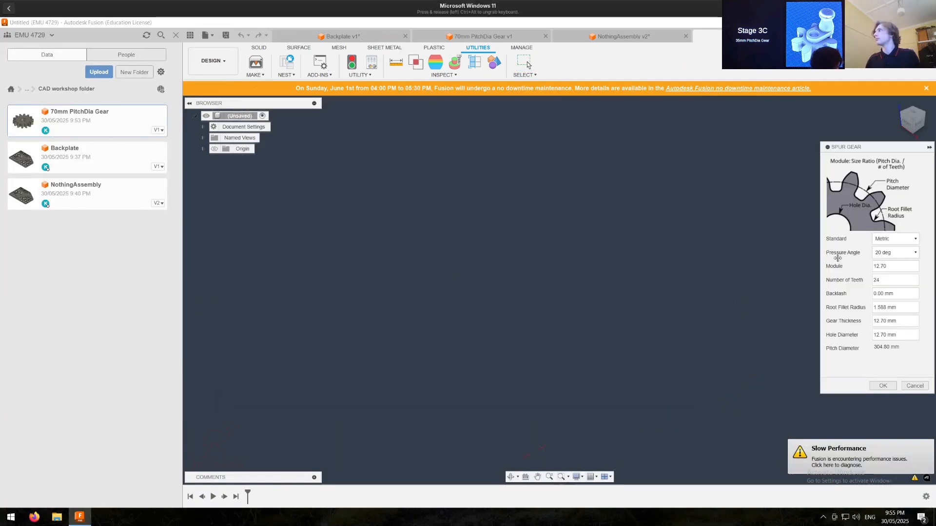
{"action": "double_click", "coordinate": [891, 267]}
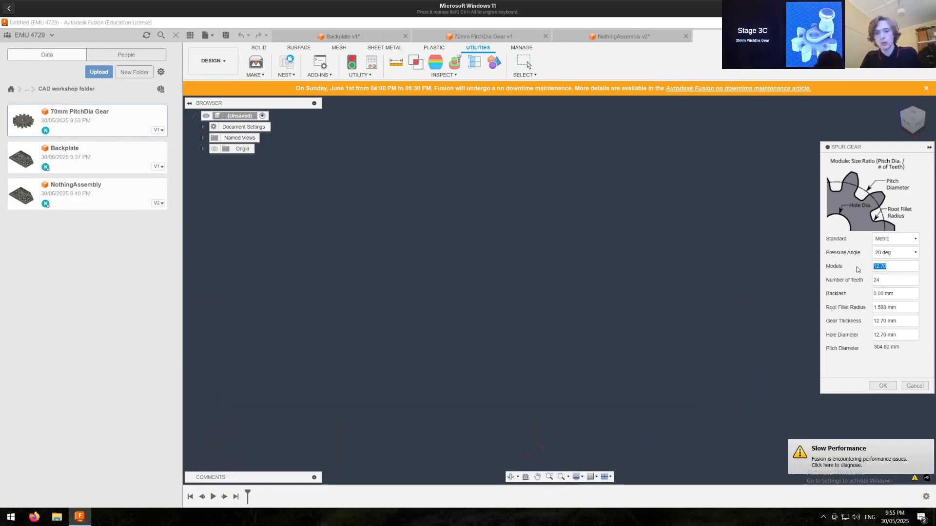
{"action": "type", "text": "5"}
{"action": "key", "text": "Tab"}
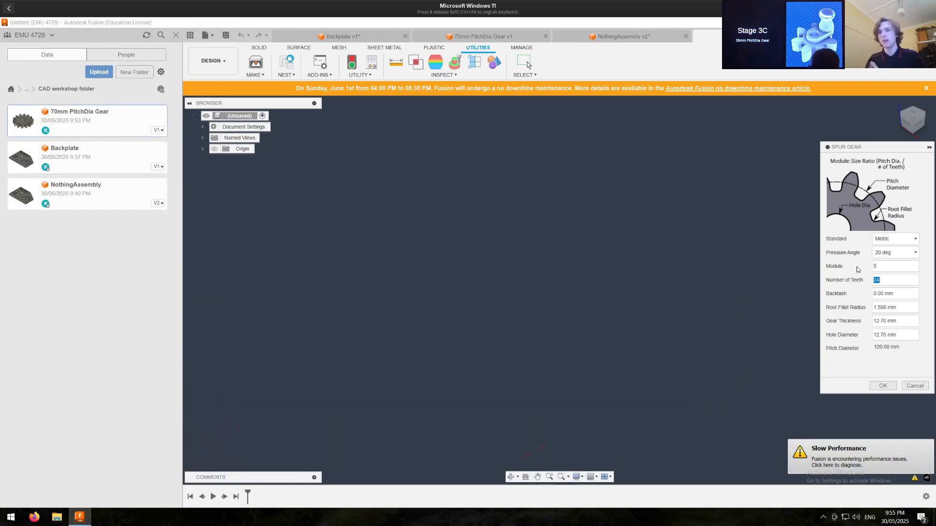
Step: Check the small gear's circles in the Backplate sketch, then generate a metric spur gear with module 5, 7 teeth and a 10 mm hole
{"action": "left_click", "coordinate": [343, 37]}
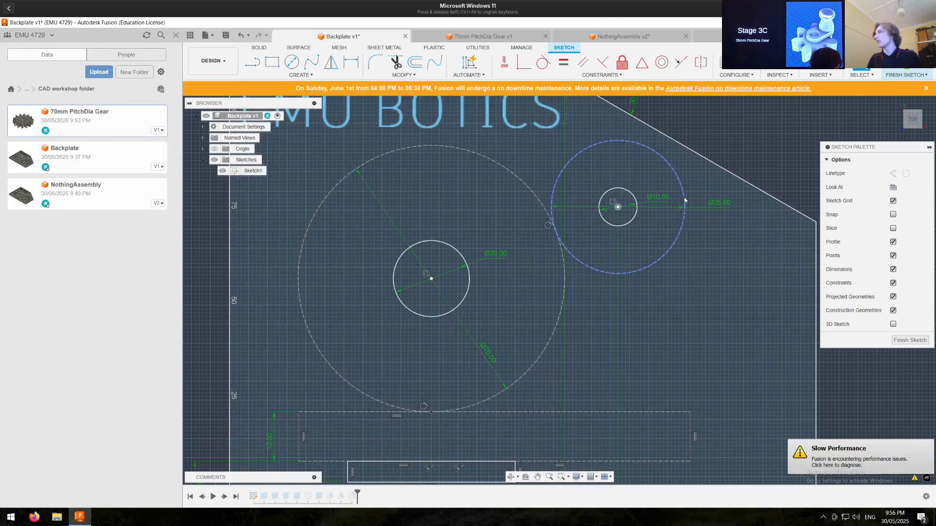
{"action": "left_click", "coordinate": [704, 36]}
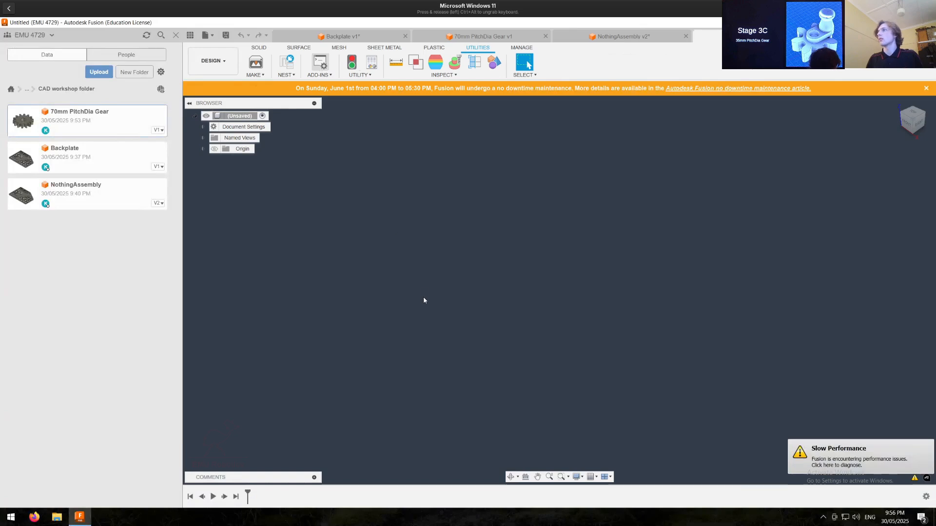
{"action": "key", "text": "shift+s"}
{"action": "scroll", "coordinate": [413, 294], "scroll_direction": "down", "scroll_amount": 3}
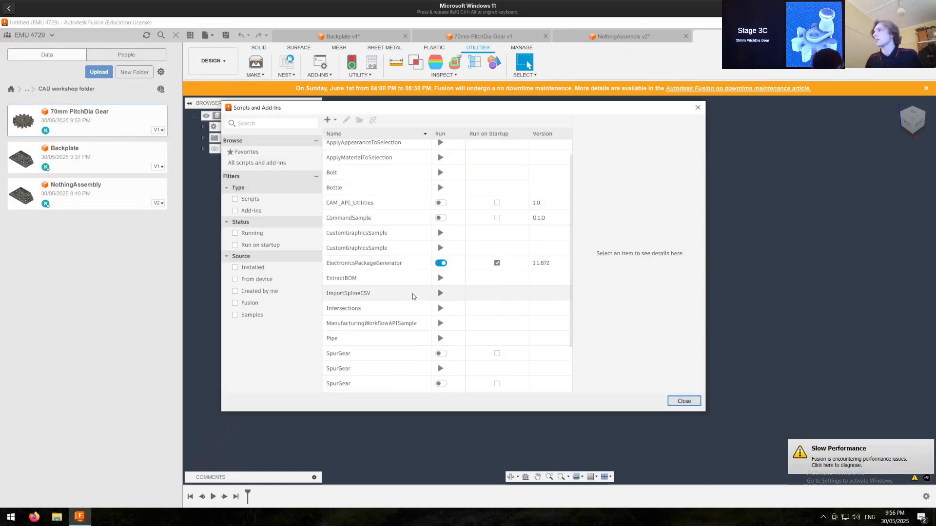
{"action": "left_click", "coordinate": [440, 310]}
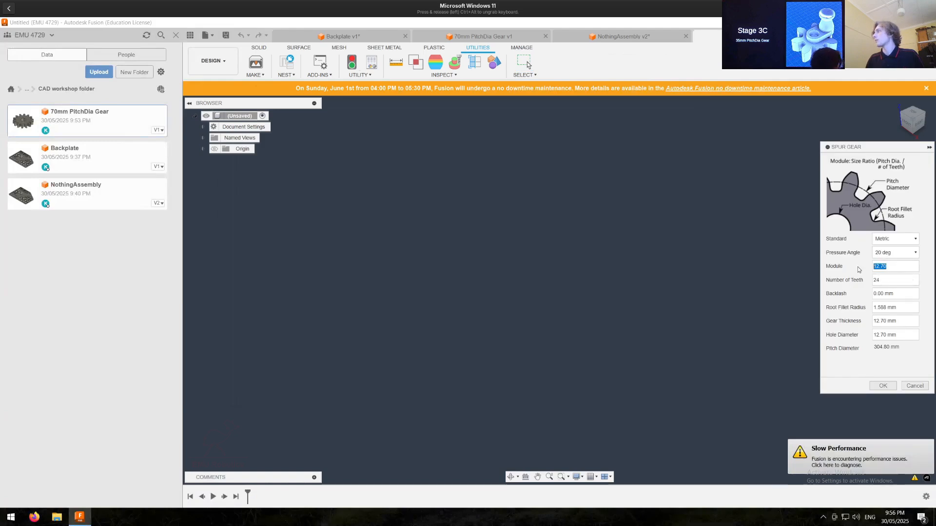
{"action": "type", "text": "4"}
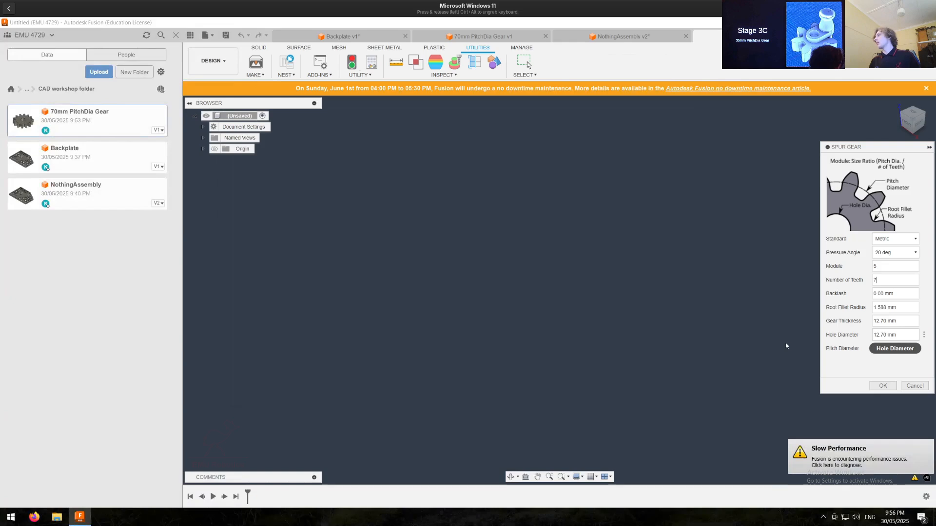
{"action": "left_click_drag", "start_coordinate": [886, 335], "coordinate": [786, 346]}
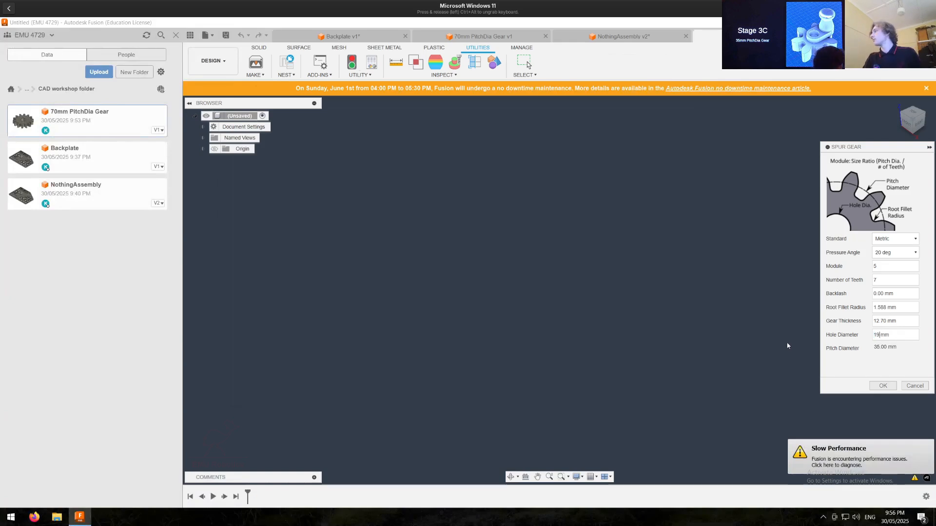
{"action": "left_click", "coordinate": [883, 386]}
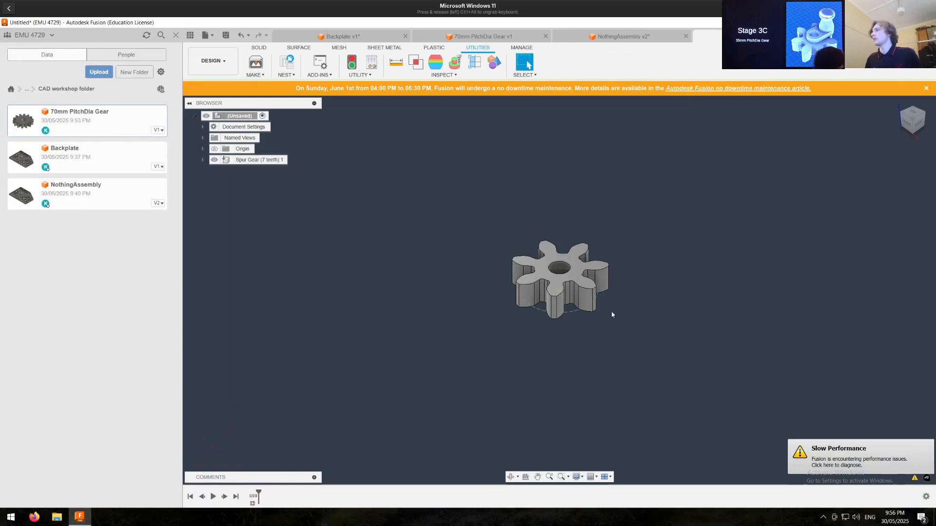
Step: Start a new sketch on the upper face of the seven-tooth gear
{"action": "scroll", "coordinate": [567, 274], "scroll_direction": "up", "scroll_amount": 4}
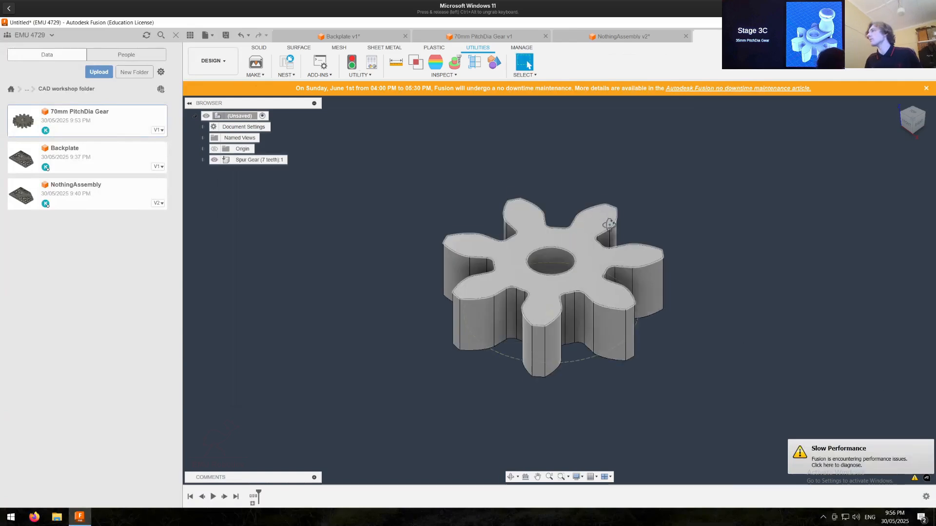
{"action": "middle_click_drag", "start_coordinate": [609, 224], "coordinate": [606, 303], "text": "shift"}
{"action": "left_click", "coordinate": [258, 49]}
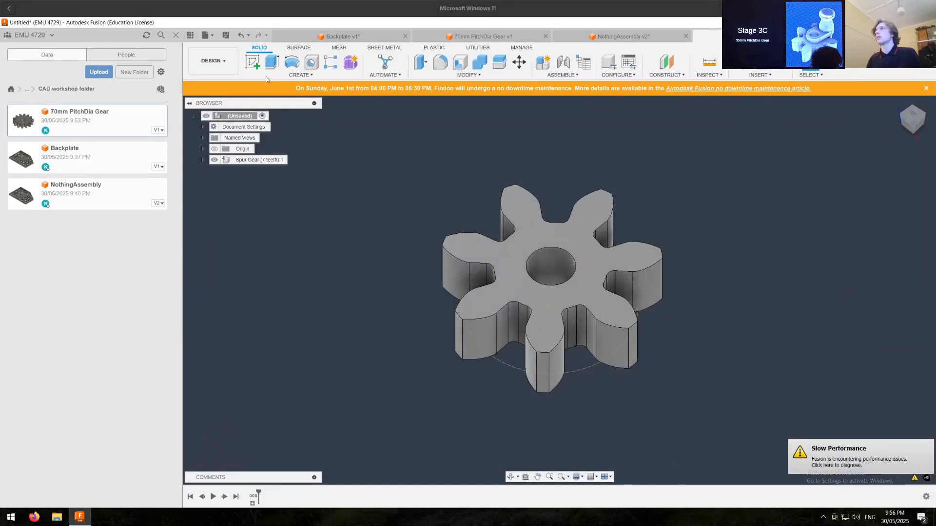
{"action": "left_click", "coordinate": [250, 61]}
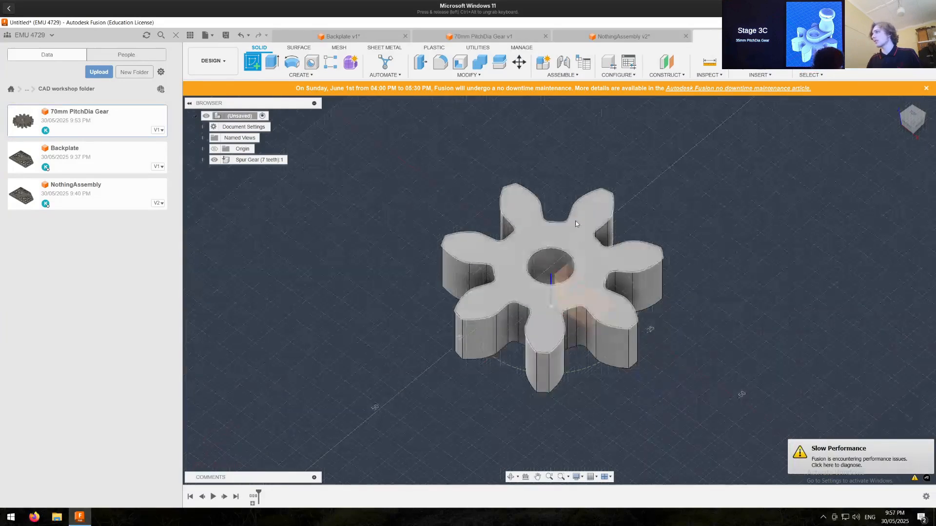
{"action": "left_click", "coordinate": [592, 212]}
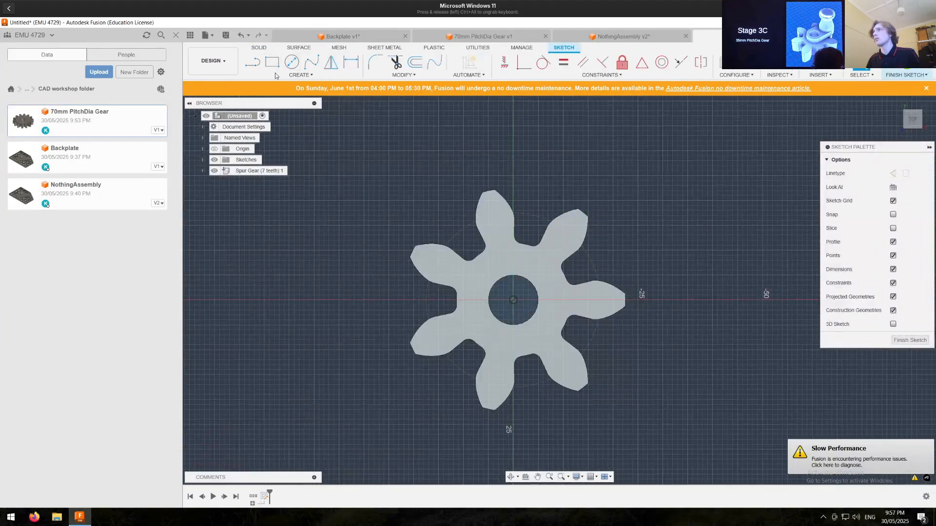
Step: Draw an arc centred on the gear hole, from the upper-left tooth root round to directly below the centre, radius about 11.4 mm
{"action": "left_click", "coordinate": [281, 76]}
{"action": "mouse_move", "coordinate": [266, 113]}
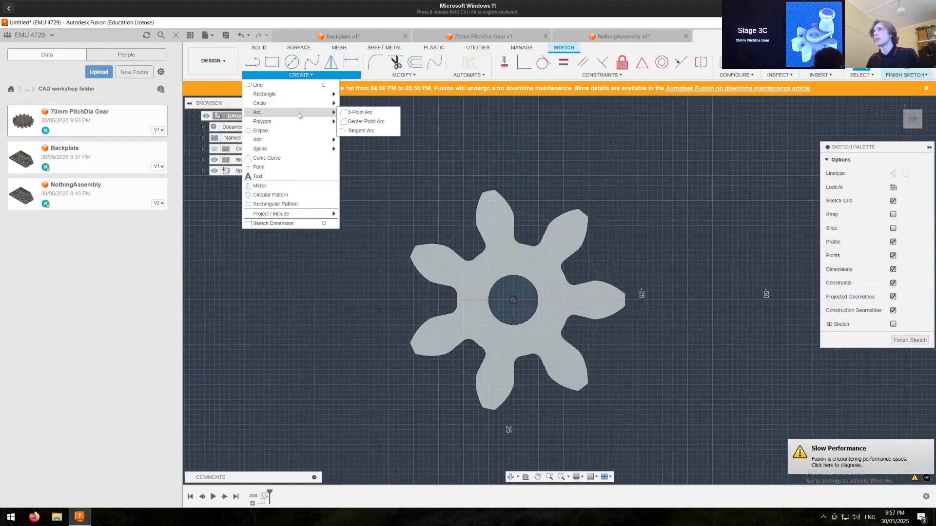
{"action": "left_click", "coordinate": [359, 122]}
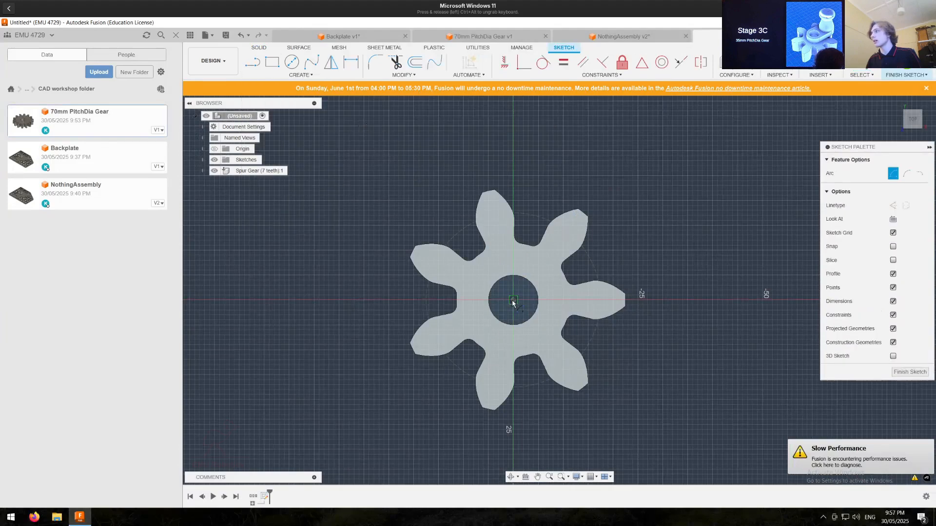
{"action": "scroll", "coordinate": [512, 301], "scroll_direction": "up", "scroll_amount": 2}
{"action": "left_click", "coordinate": [514, 299]}
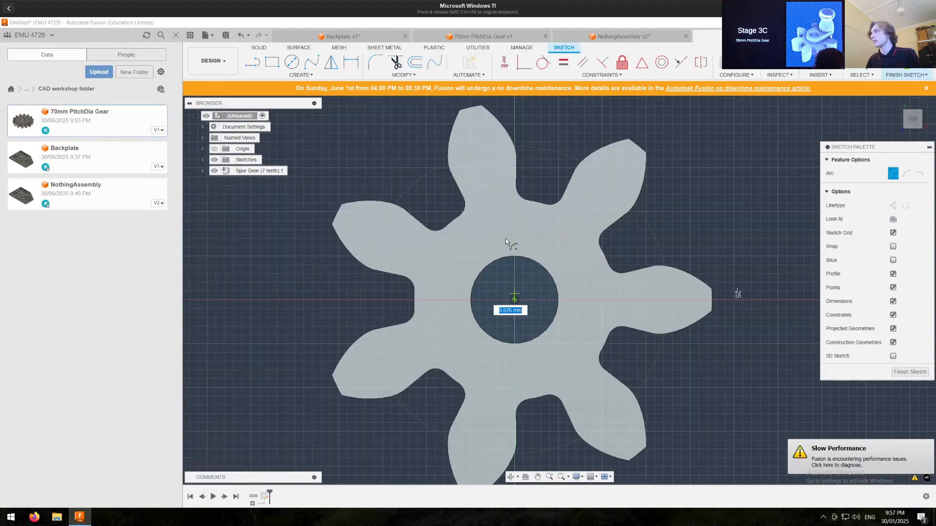
{"action": "left_click", "coordinate": [452, 223]}
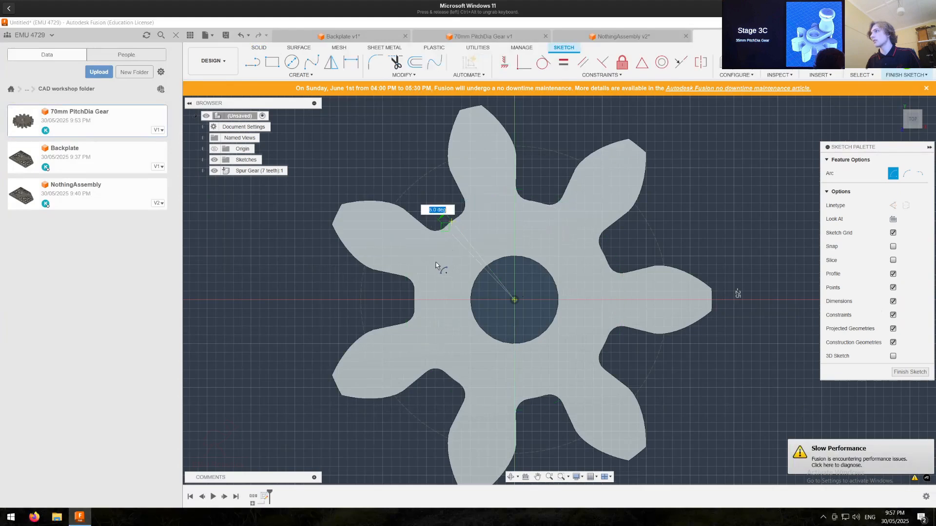
{"action": "left_click", "coordinate": [514, 401]}
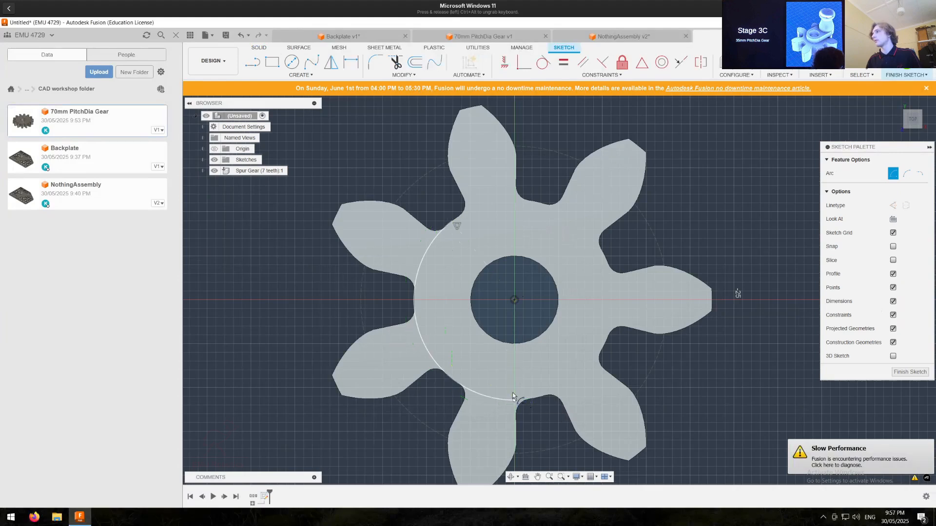
Step: Try a tangent constraint on the arc, then extend its upper end to almost directly above the gear's centre
{"action": "scroll", "coordinate": [454, 224], "scroll_direction": "up", "scroll_amount": 4}
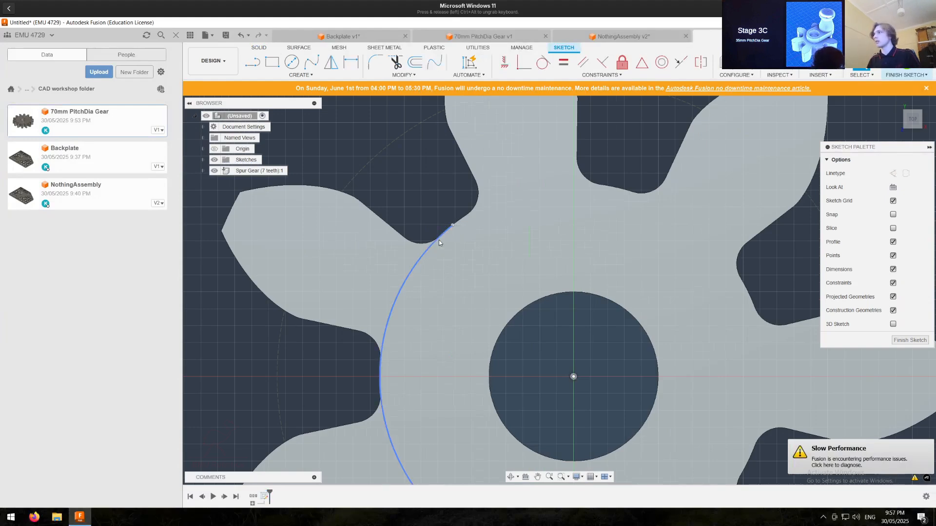
{"action": "left_click", "coordinate": [426, 250]}
{"action": "left_click", "coordinate": [459, 220]}
{"action": "left_click", "coordinate": [543, 63]}
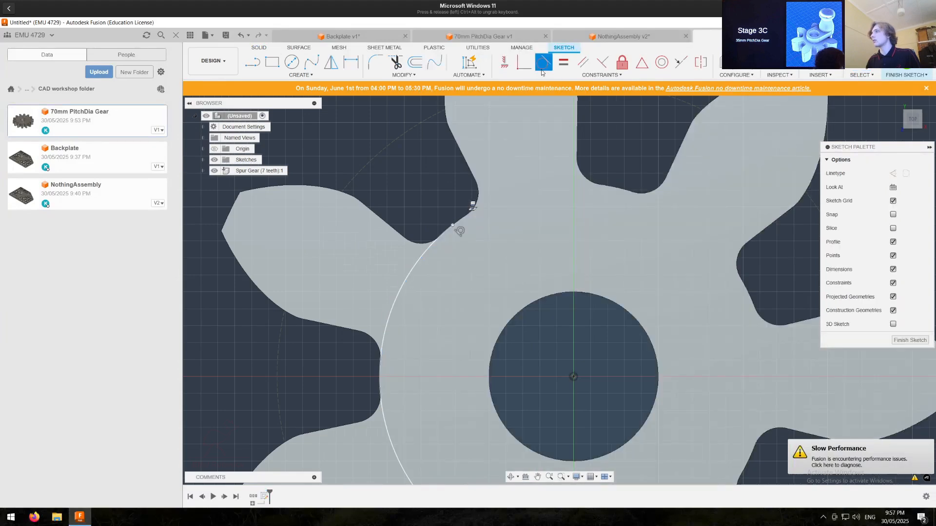
{"action": "key", "text": "Escape"}
{"action": "mouse_move", "coordinate": [452, 225]}
{"action": "left_mouse_down"}
{"action": "mouse_move", "coordinate": [482, 215]}
{"action": "mouse_move", "coordinate": [487, 203]}
{"action": "mouse_move", "coordinate": [569, 195]}
{"action": "left_mouse_up"}
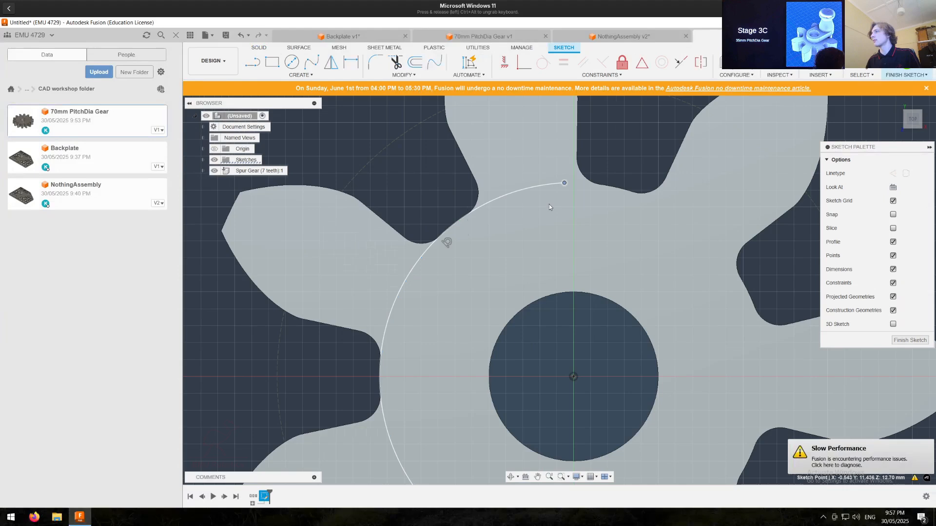
Step: Draw a horizontal line from near the arc's upper end across to the upper-right tooth
{"action": "scroll", "coordinate": [548, 204], "scroll_direction": "down", "scroll_amount": 3}
{"action": "scroll", "coordinate": [548, 203], "scroll_direction": "down", "scroll_amount": 4}
{"action": "scroll", "coordinate": [721, 186], "scroll_direction": "up", "scroll_amount": 3}
{"action": "middle_click_drag", "start_coordinate": [721, 186], "coordinate": [676, 186]}
{"action": "left_click", "coordinate": [252, 62]}
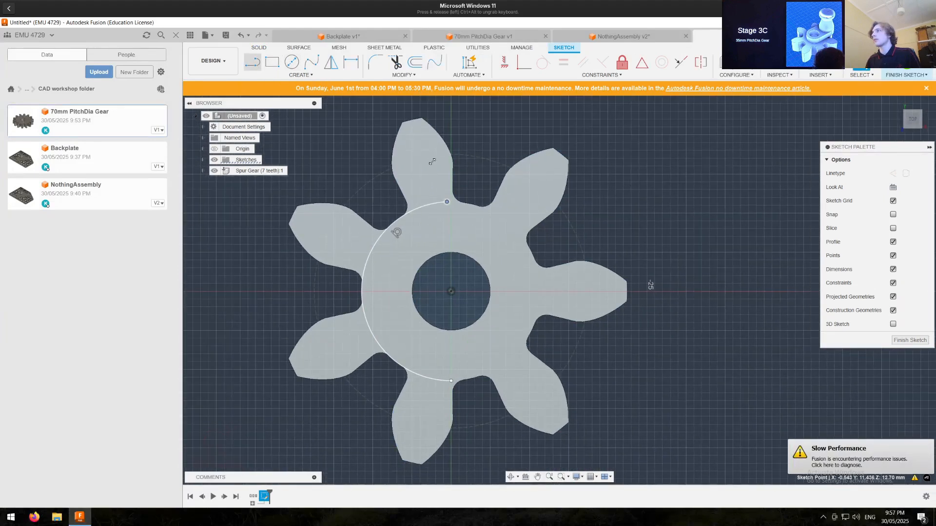
{"action": "left_click", "coordinate": [452, 201]}
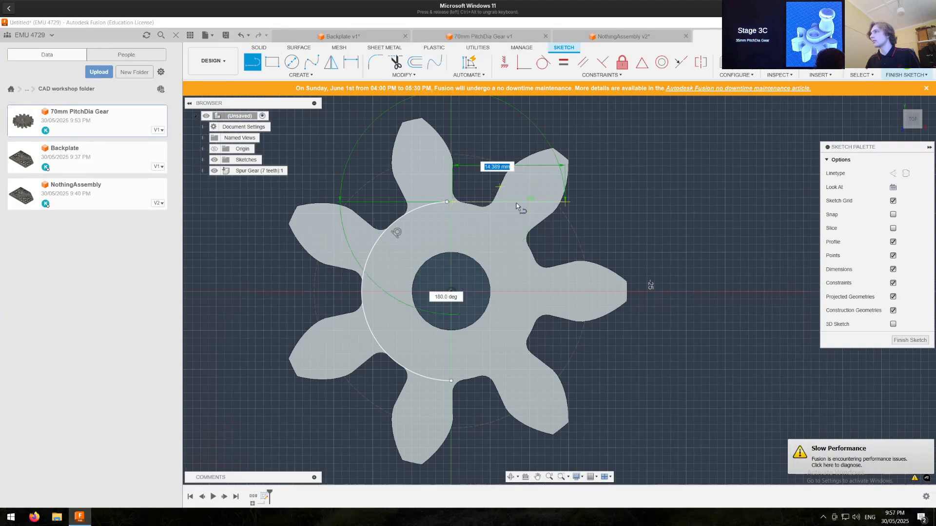
{"action": "left_click", "coordinate": [524, 201]}
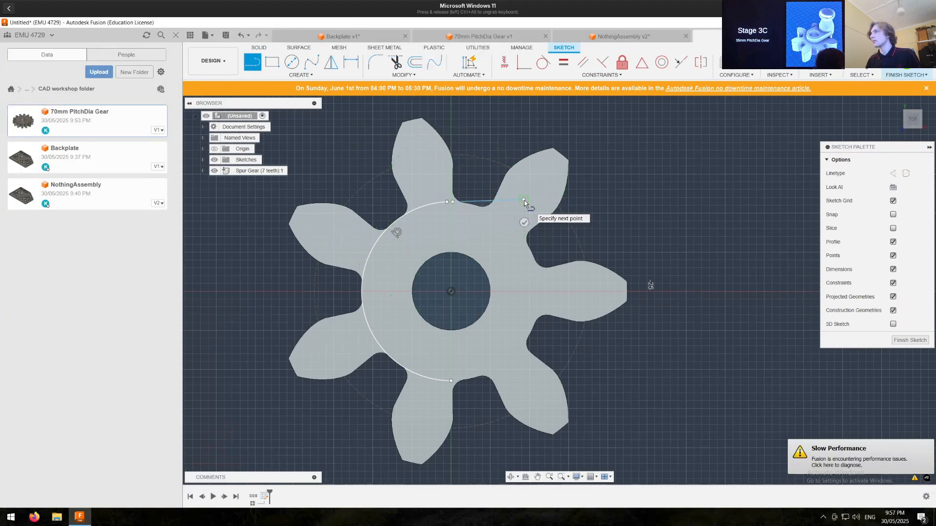
Step: Join the line to the arc's upper end and constrain it horizontal and tangent to the arc
{"action": "key", "text": "Escape"}
{"action": "scroll", "coordinate": [513, 200], "scroll_direction": "up", "scroll_amount": 3}
{"action": "left_click", "coordinate": [513, 201]}
{"action": "left_click", "coordinate": [505, 65]}
{"action": "scroll", "coordinate": [412, 229], "scroll_direction": "up", "scroll_amount": 2}
{"action": "scroll", "coordinate": [416, 208], "scroll_direction": "up", "scroll_amount": 2}
{"action": "key", "text": "Escape"}
{"action": "left_click", "coordinate": [425, 186]}
{"action": "left_click", "coordinate": [411, 188], "text": "shift"}
{"action": "left_click", "coordinate": [524, 66]}
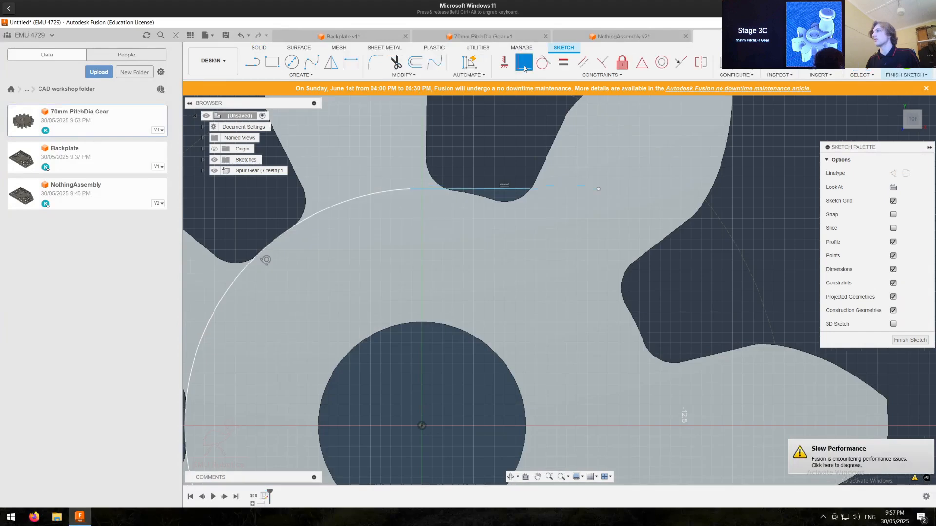
{"action": "left_click", "coordinate": [413, 189]}
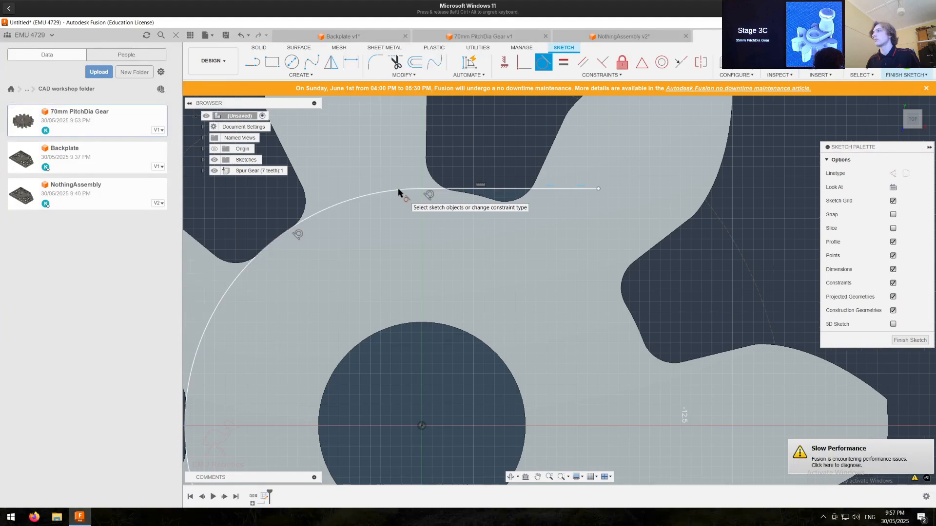
{"action": "left_click", "coordinate": [432, 194]}
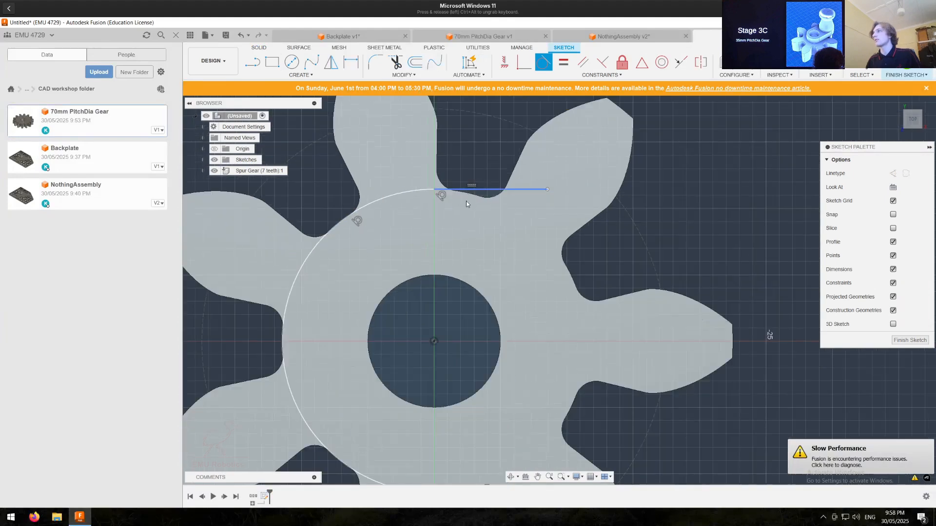
Step: Look through the available slot types and undo the line and arc sketched on the gear face
{"action": "key", "text": "Escape"}
{"action": "scroll", "coordinate": [629, 260], "scroll_direction": "down", "scroll_amount": 5}
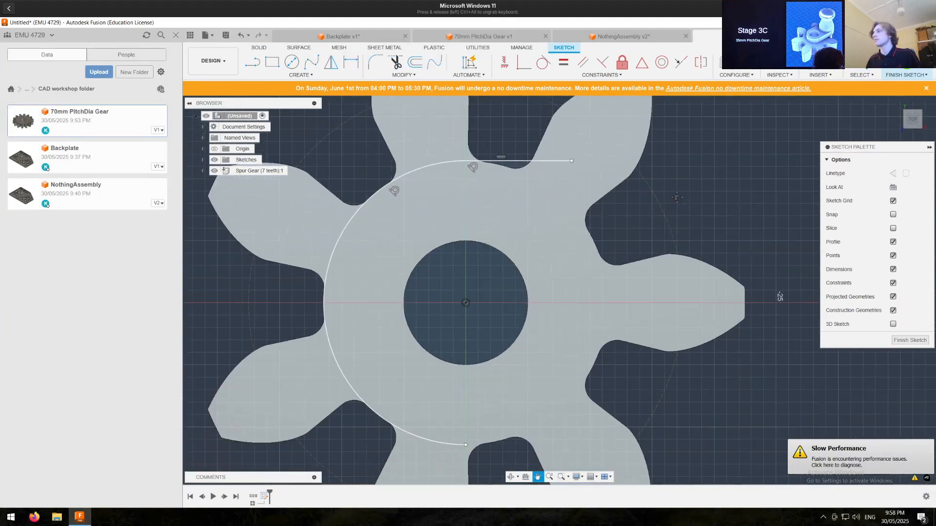
{"action": "middle_click_drag", "start_coordinate": [678, 189], "coordinate": [631, 195]}
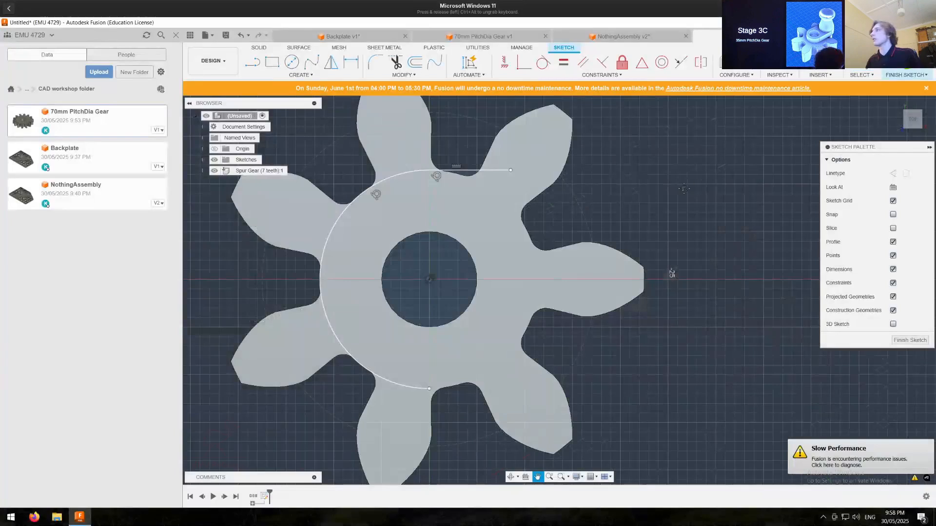
{"action": "middle_click_drag", "start_coordinate": [684, 189], "coordinate": [622, 207]}
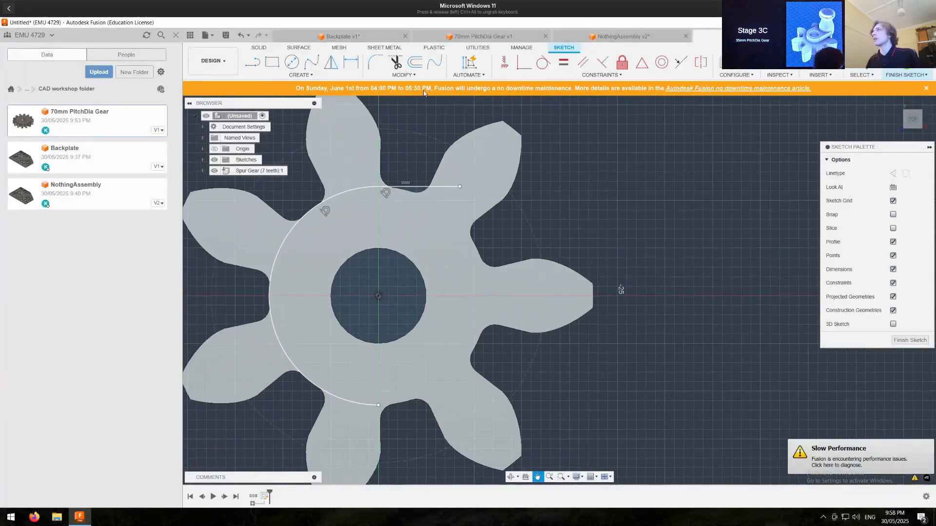
{"action": "left_click", "coordinate": [332, 196]}
{"action": "left_click", "coordinate": [300, 75]}
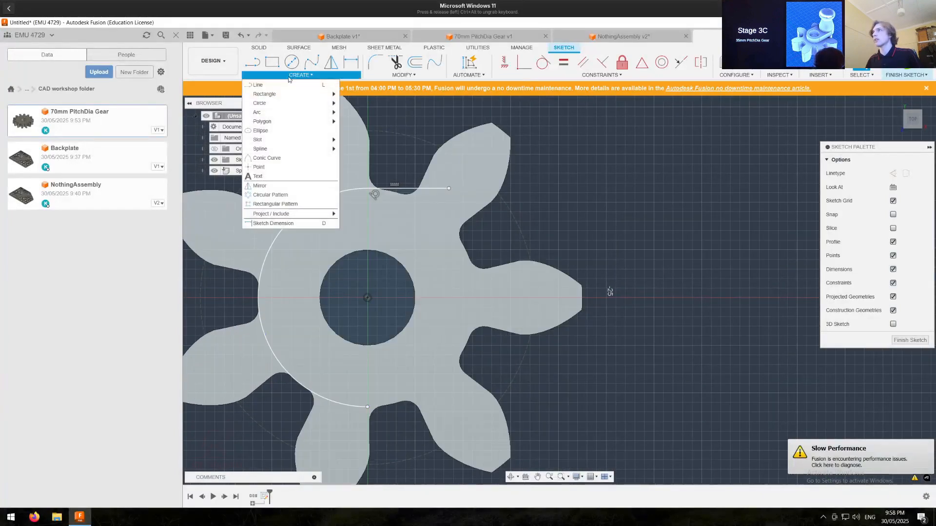
{"action": "mouse_move", "coordinate": [265, 142]}
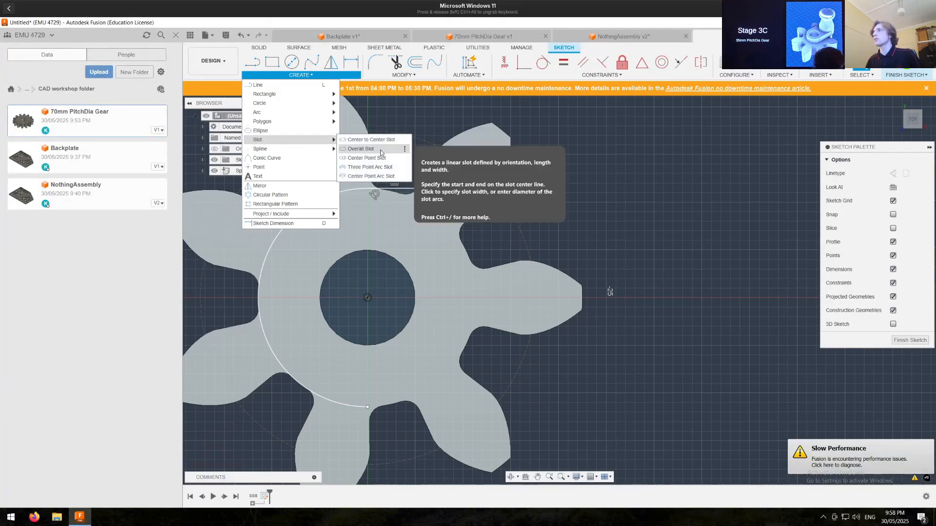
{"action": "left_click", "coordinate": [604, 160]}
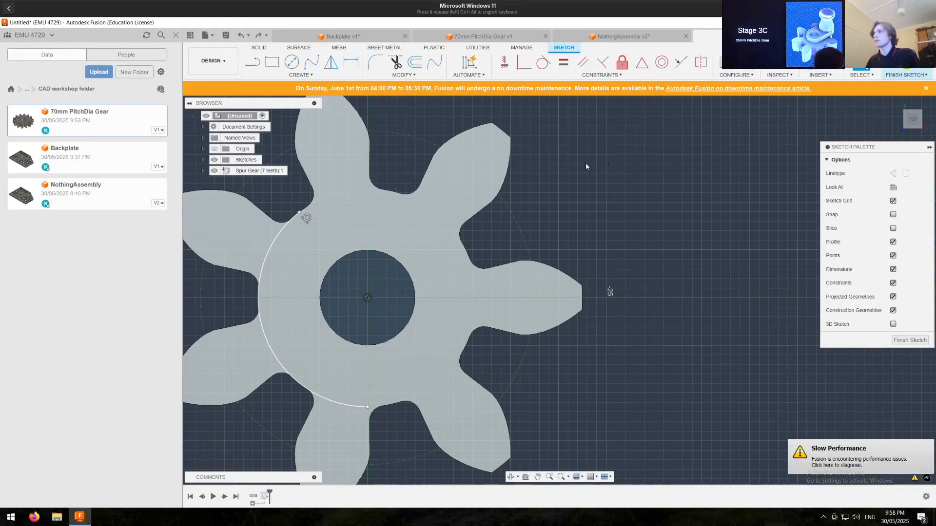
Step: Sketch a horizontal center-to-center slot starting at the gear's centre and ending along the tooth on the horizontal axis, wider than the bore
{"action": "left_click", "coordinate": [289, 76]}
{"action": "mouse_move", "coordinate": [327, 140]}
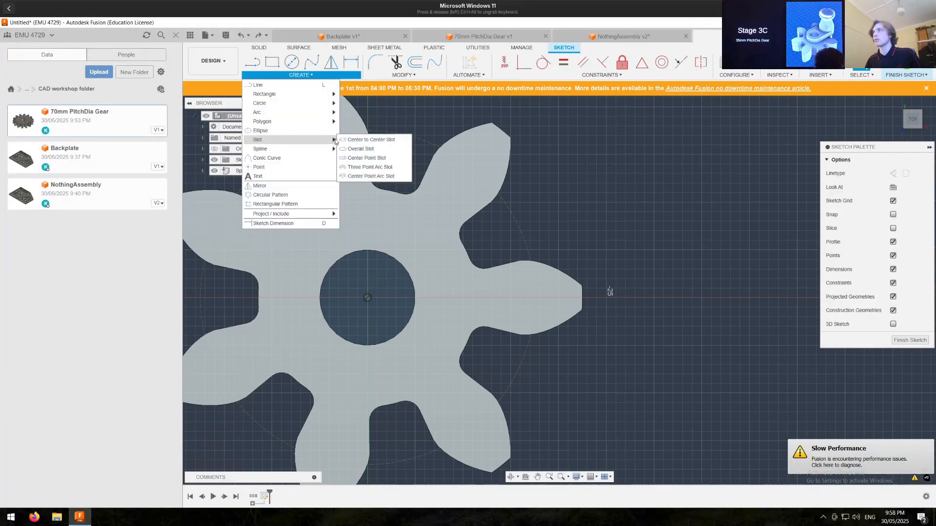
{"action": "left_click", "coordinate": [366, 140]}
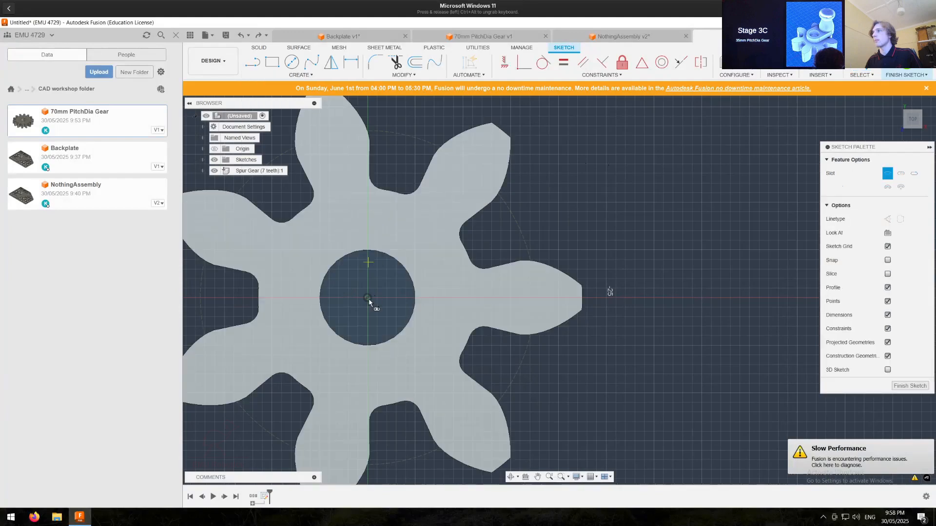
{"action": "left_click", "coordinate": [378, 298]}
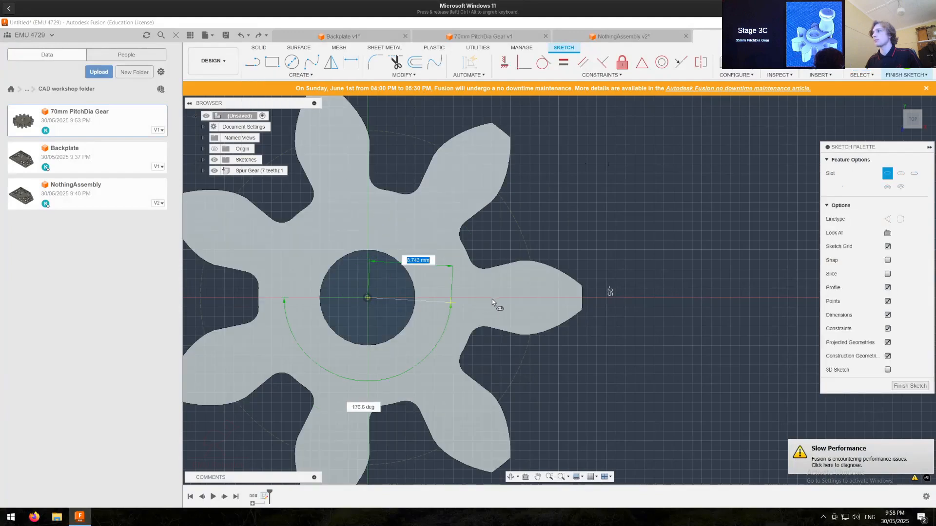
{"action": "left_click", "coordinate": [496, 296]}
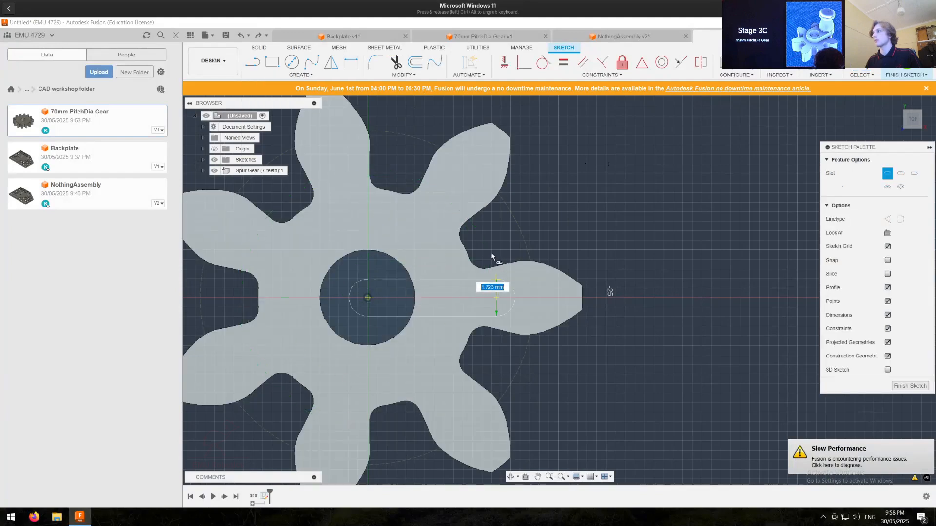
{"action": "left_click", "coordinate": [507, 223]}
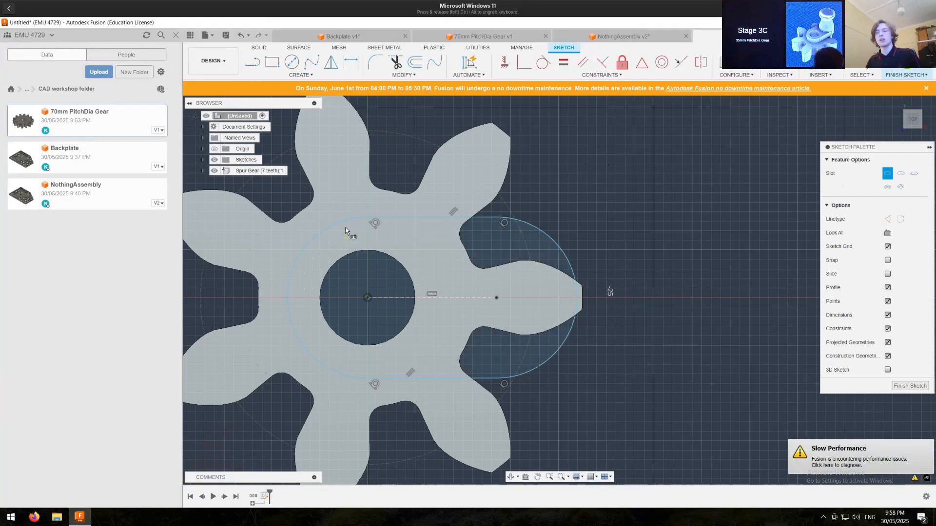
{"action": "key", "text": "Escape"}
Step: Make the slot's end arcs tangent to the gear, one to the tooth root edge and the other to the flat tip of the horizontal tooth
{"action": "left_click", "coordinate": [314, 237]}
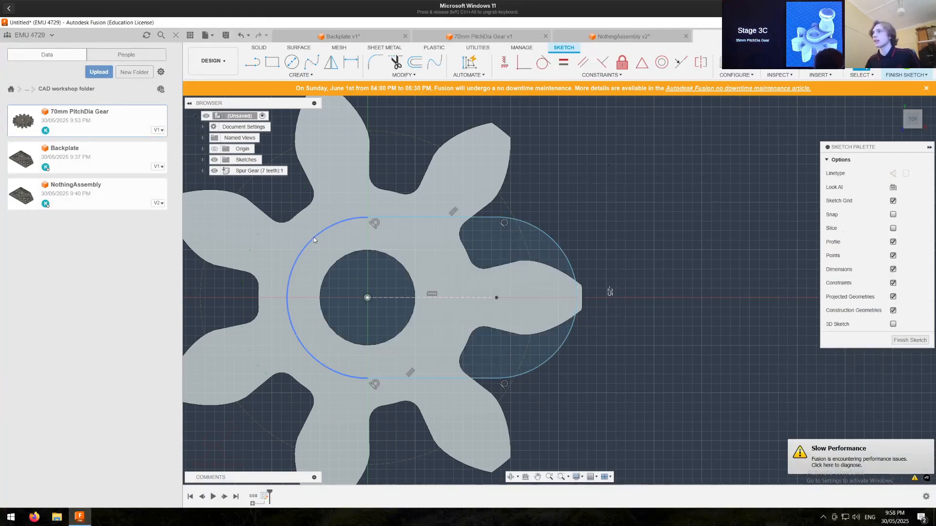
{"action": "left_click", "coordinate": [298, 216], "text": "shift"}
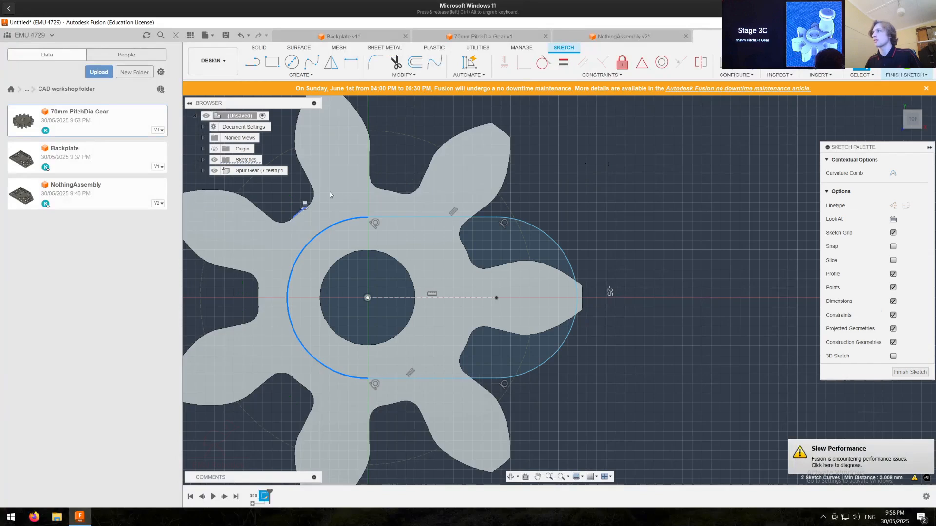
{"action": "left_click", "coordinate": [545, 63]}
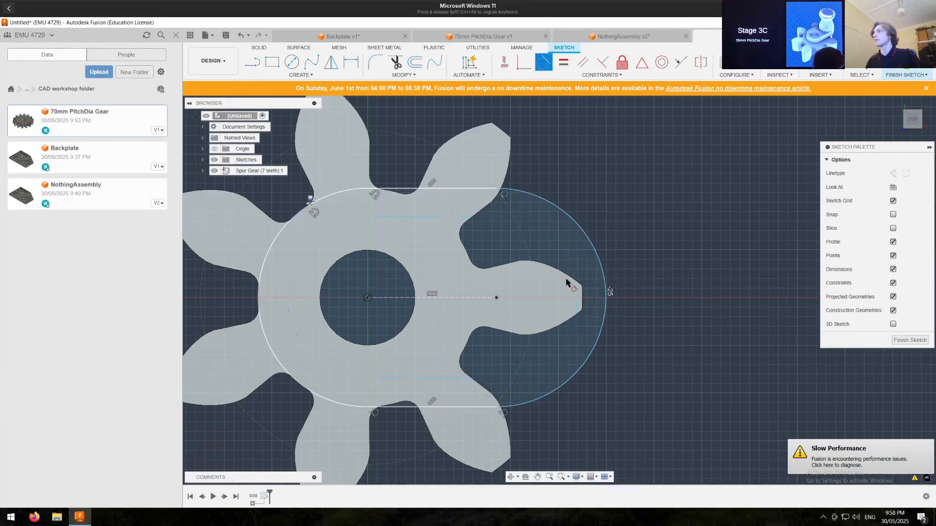
{"action": "key", "text": "Escape"}
{"action": "left_click", "coordinate": [604, 274]}
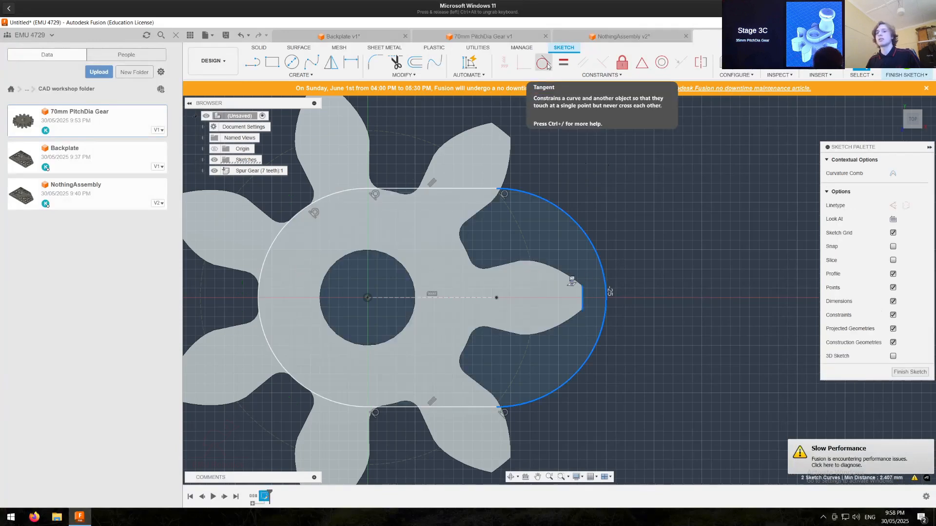
{"action": "left_click", "coordinate": [547, 66]}
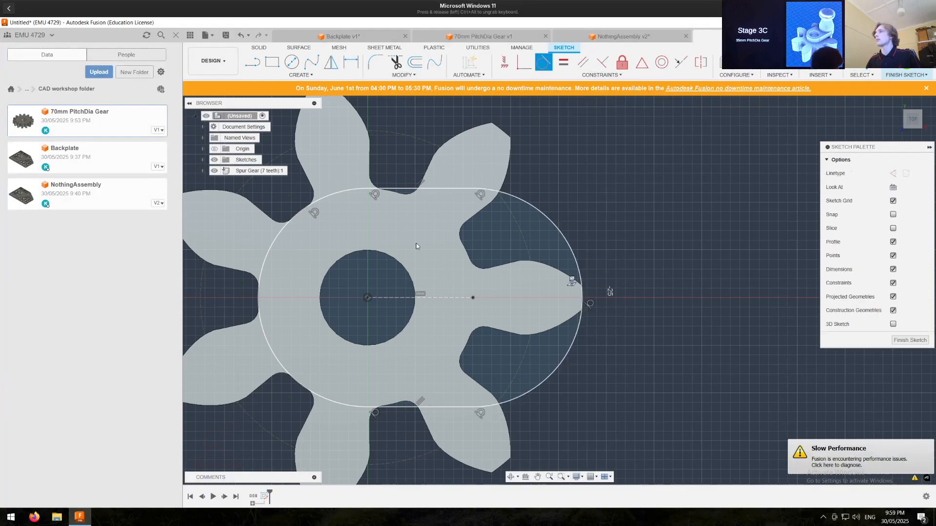
{"action": "key", "text": "Escape"}
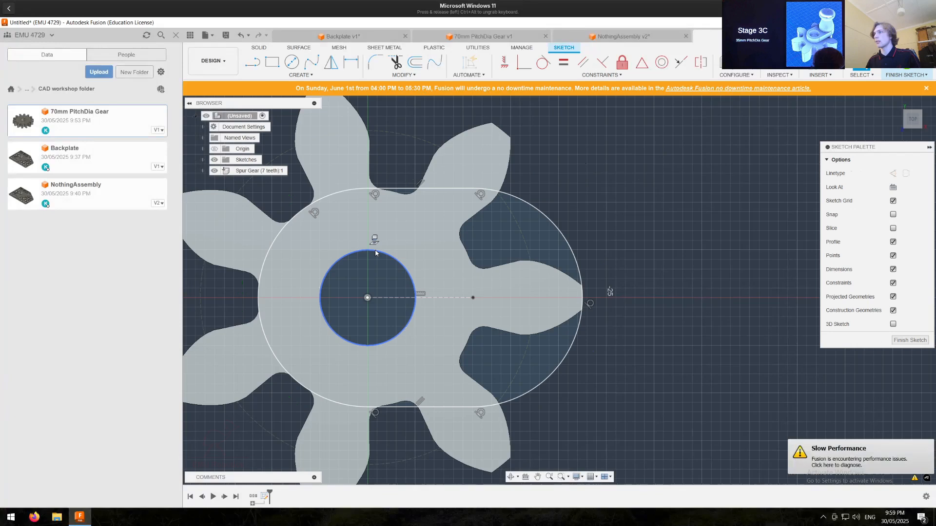
Step: Project the gear's central bore circle into the sketch and finish the sketch
{"action": "left_click", "coordinate": [375, 251]}
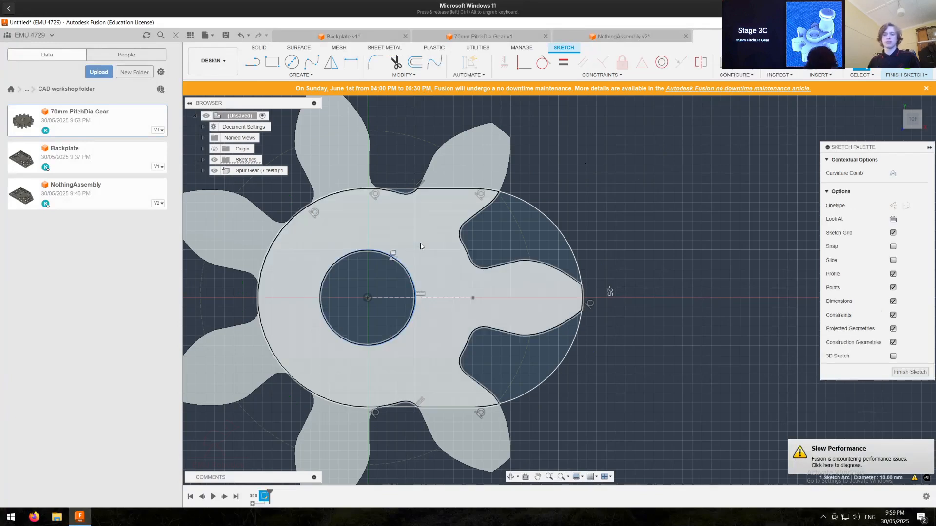
{"action": "key", "text": "o"}
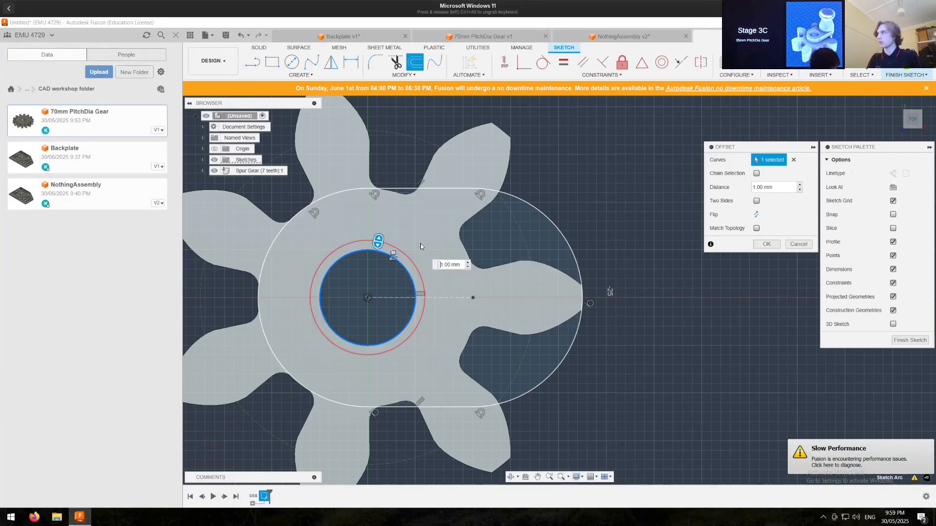
{"action": "key", "text": "p"}
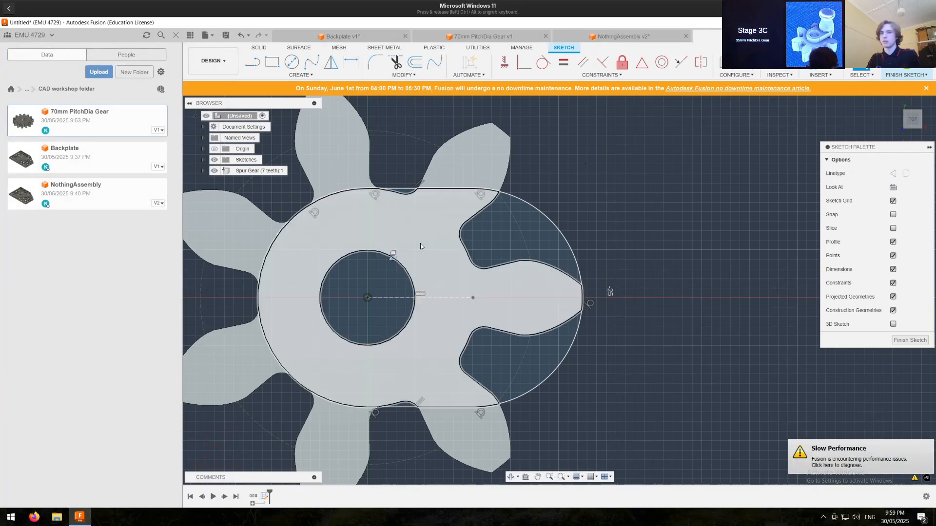
{"action": "left_click", "coordinate": [372, 252]}
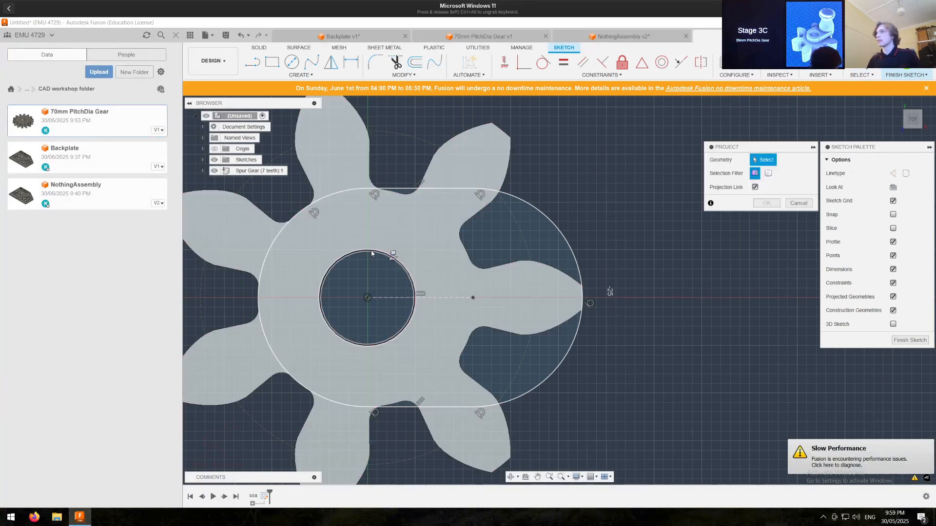
{"action": "key", "text": "Return"}
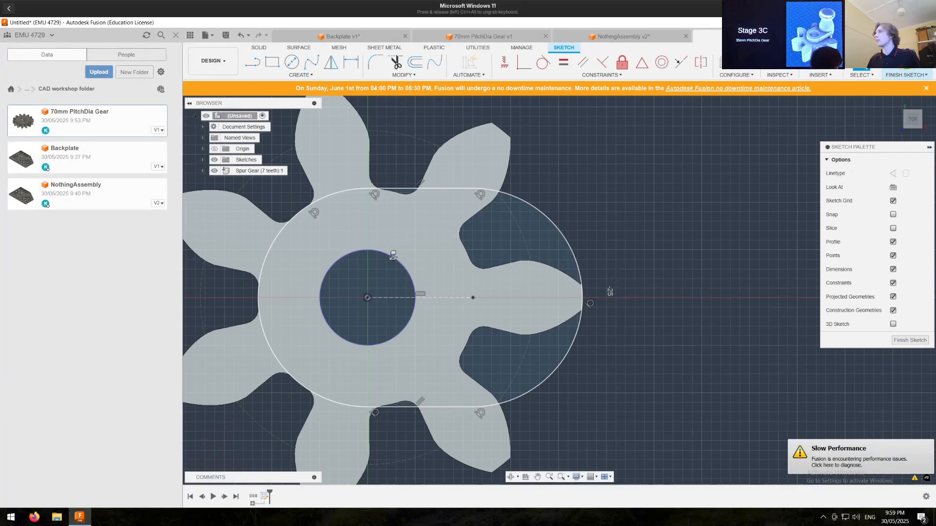
{"action": "left_click", "coordinate": [905, 74]}
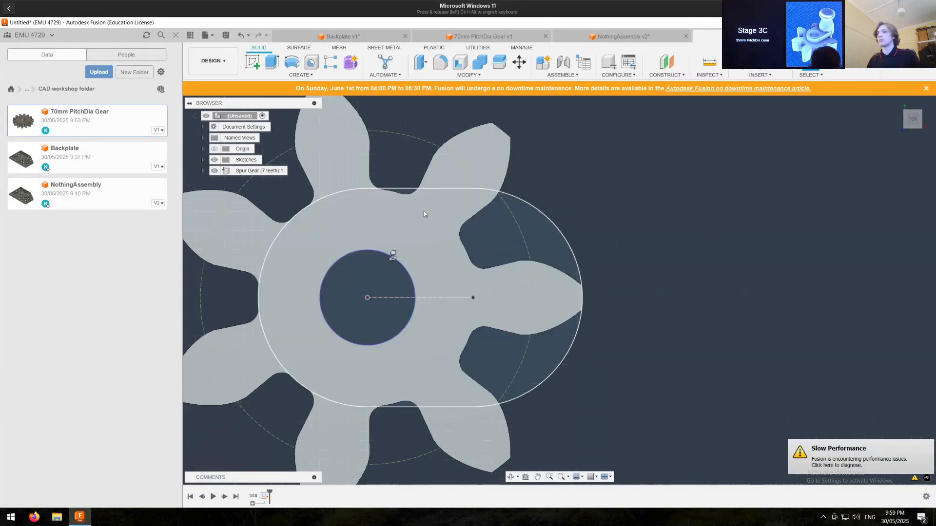
{"action": "key", "text": "e"}
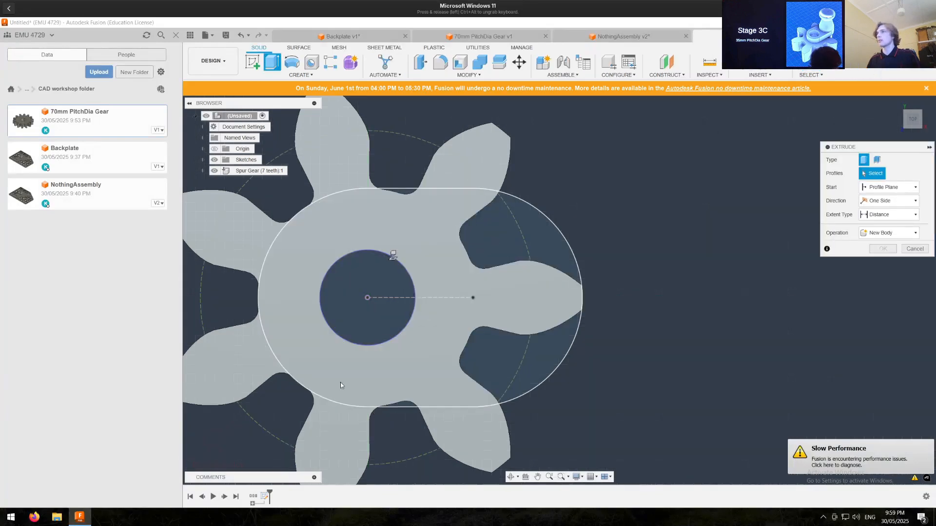
{"action": "key", "text": "Escape"}
{"action": "double_click", "coordinate": [264, 496]}
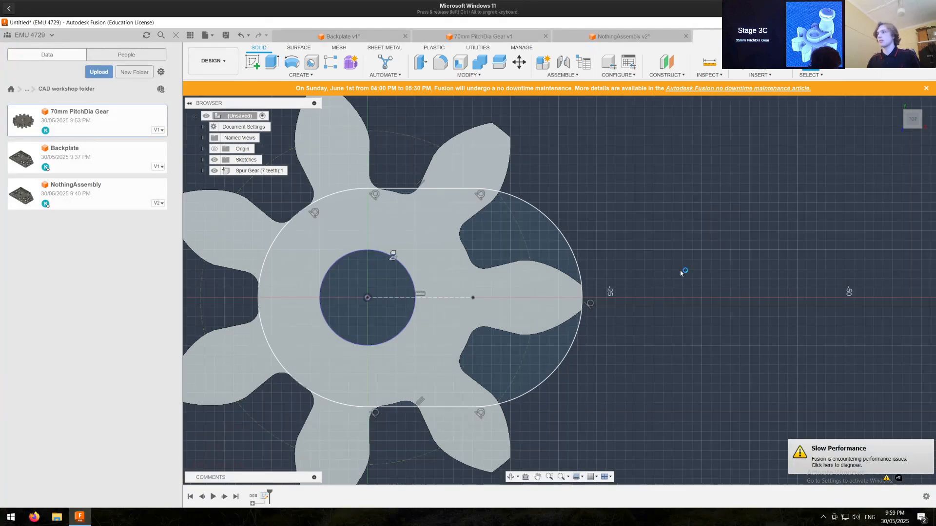
Step: With the spur gear hidden, extrude the main slot profile and its two tooth-gap regions 6 mm as a new body, leaving out the bore
{"action": "key", "text": "e"}
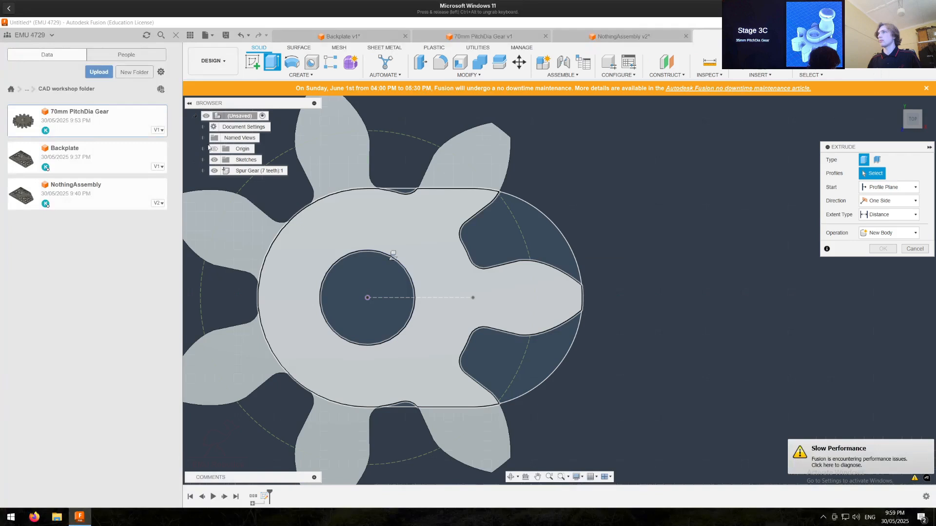
{"action": "left_click", "coordinate": [215, 171]}
{"action": "left_click", "coordinate": [400, 229]}
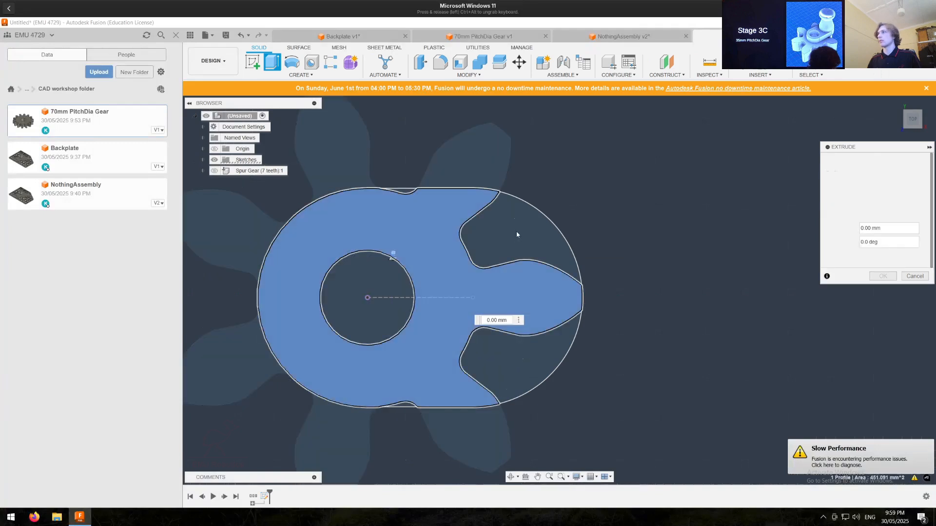
{"action": "left_click", "coordinate": [509, 243]}
{"action": "scroll", "coordinate": [404, 192], "scroll_direction": "up", "scroll_amount": 3}
{"action": "left_click", "coordinate": [400, 193]}
{"action": "scroll", "coordinate": [388, 215], "scroll_direction": "down", "scroll_amount": 2}
{"action": "middle_click_drag", "start_coordinate": [375, 197], "coordinate": [374, 164]}
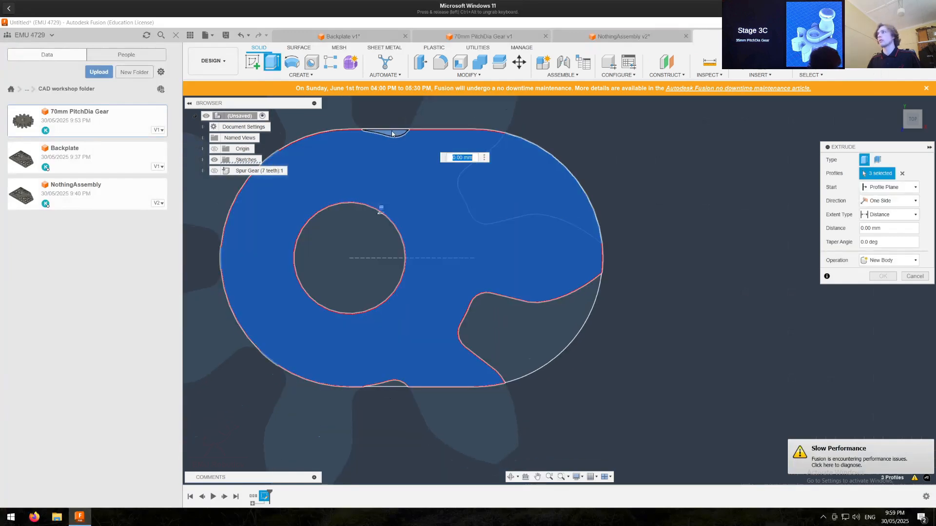
{"action": "left_click", "coordinate": [393, 132]}
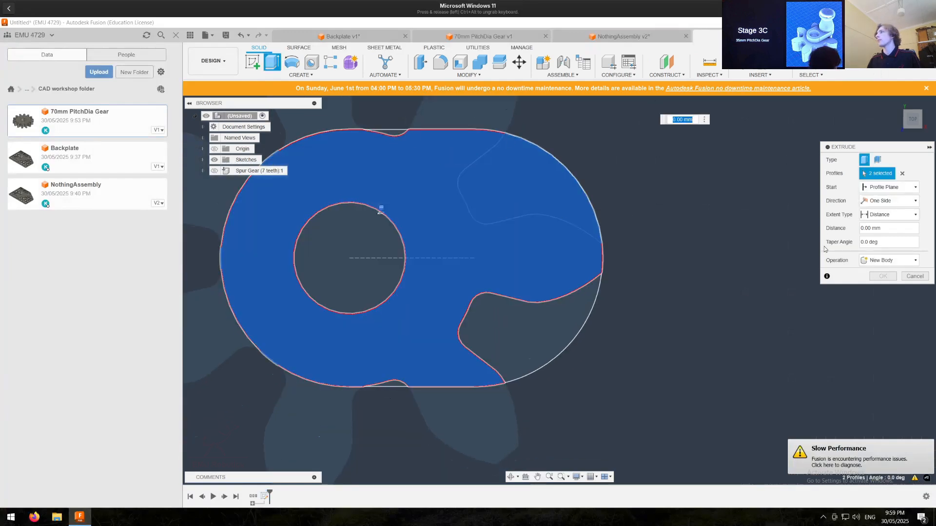
{"action": "left_click", "coordinate": [545, 329]}
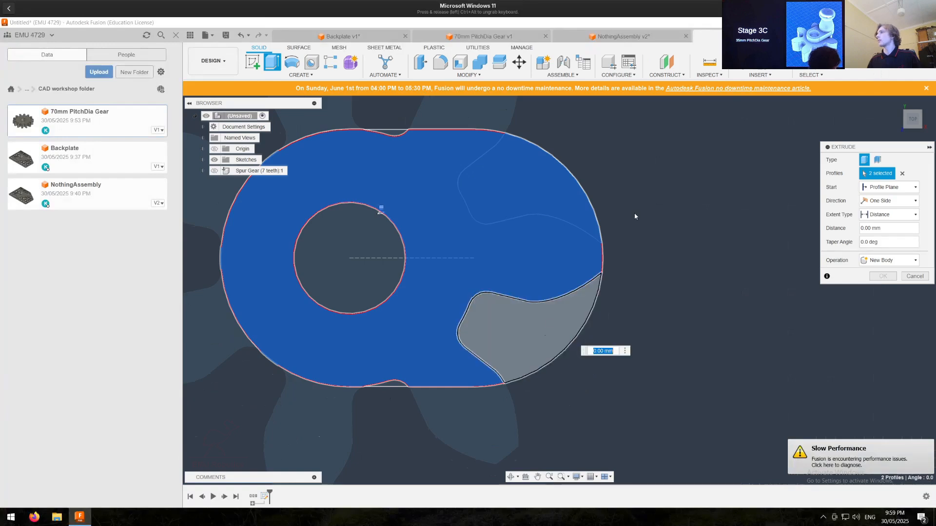
{"action": "middle_click_drag", "start_coordinate": [577, 288], "coordinate": [591, 256], "text": "shift"}
{"action": "type", "text": "5"}
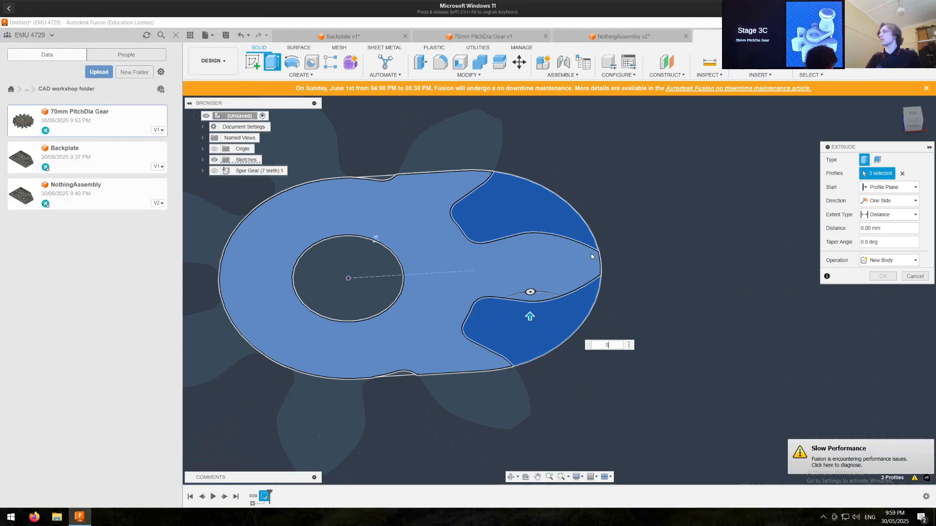
{"action": "key", "text": "Return"}
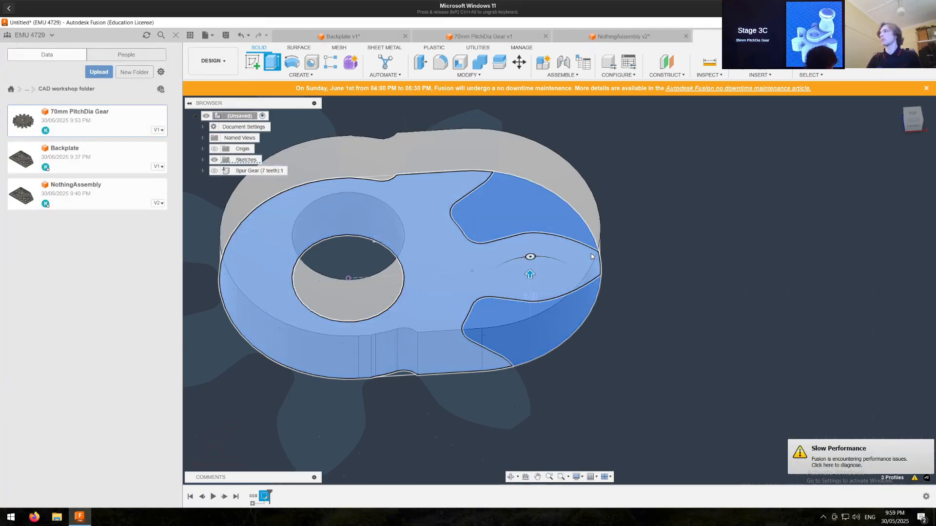
Step: Show the spur gear component together with the extruded slot body
{"action": "scroll", "coordinate": [520, 294], "scroll_direction": "down", "scroll_amount": 2}
{"action": "left_click", "coordinate": [213, 182]}
{"action": "scroll", "coordinate": [667, 302], "scroll_direction": "down", "scroll_amount": 1}
{"action": "middle_click_drag", "start_coordinate": [676, 298], "coordinate": [631, 303], "text": "shift"}
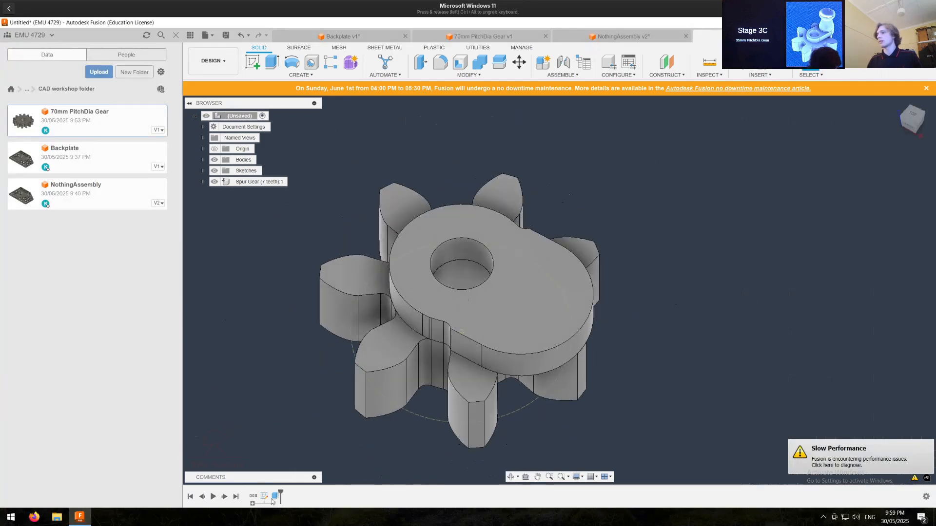
Step: Edit the slot extrusion and set its operation to Join so it merges with the spur gear
{"action": "double_click", "coordinate": [274, 496]}
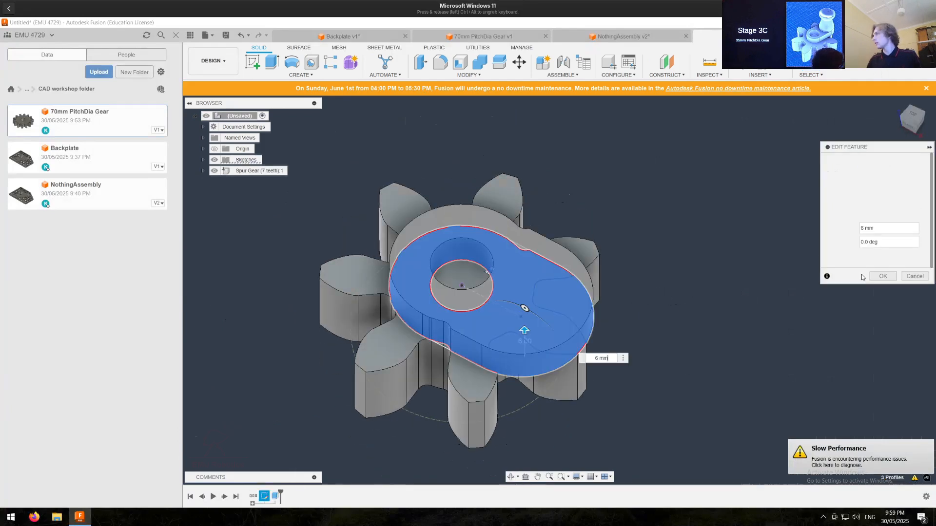
{"action": "left_click", "coordinate": [874, 260]}
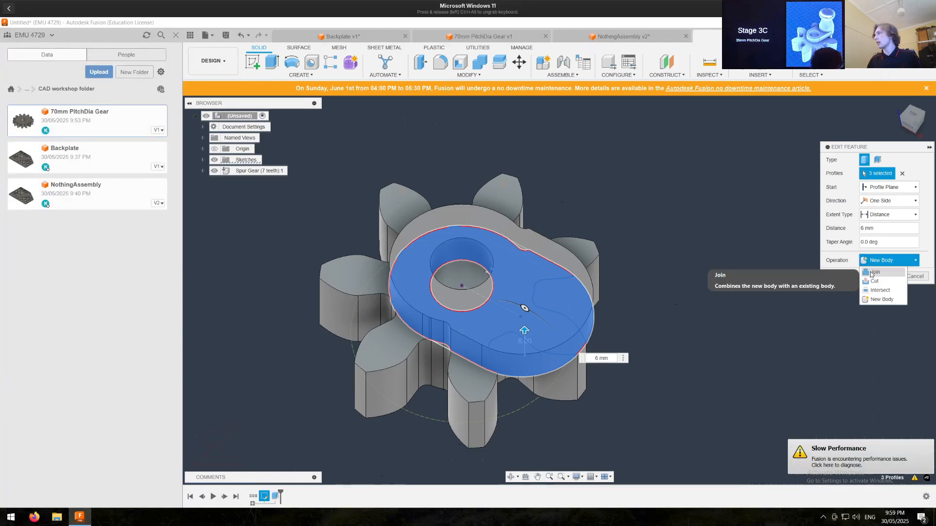
{"action": "left_click", "coordinate": [876, 273]}
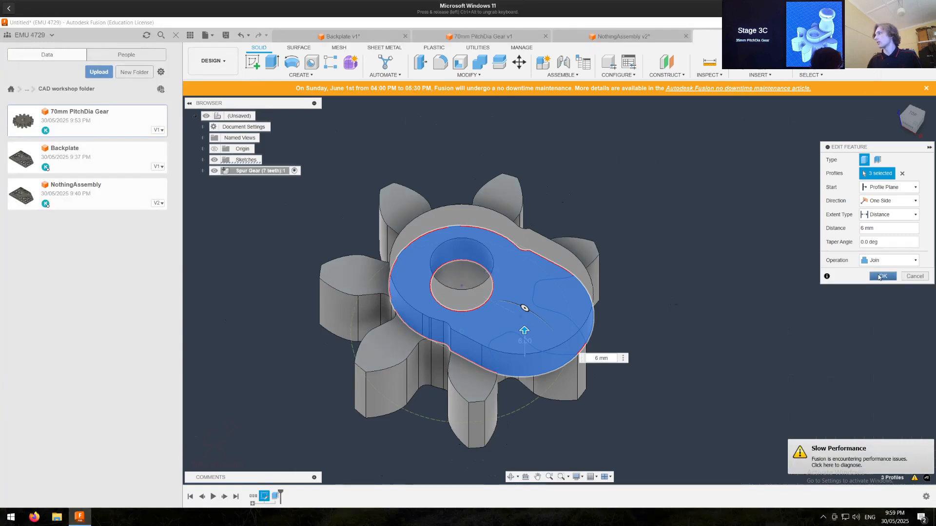
{"action": "left_click", "coordinate": [881, 277]}
{"action": "middle_click_drag", "start_coordinate": [724, 323], "coordinate": [746, 316], "text": "shift"}
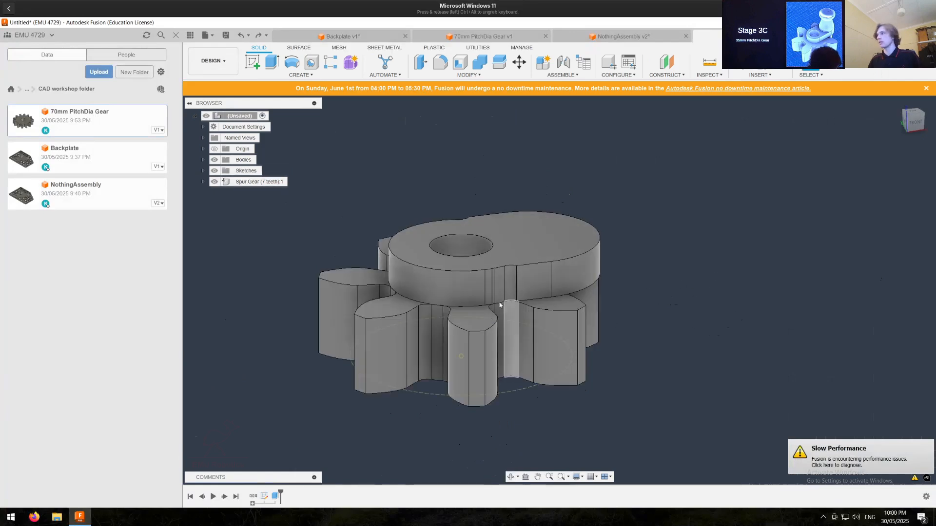
{"action": "key", "text": "ctrl+z"}
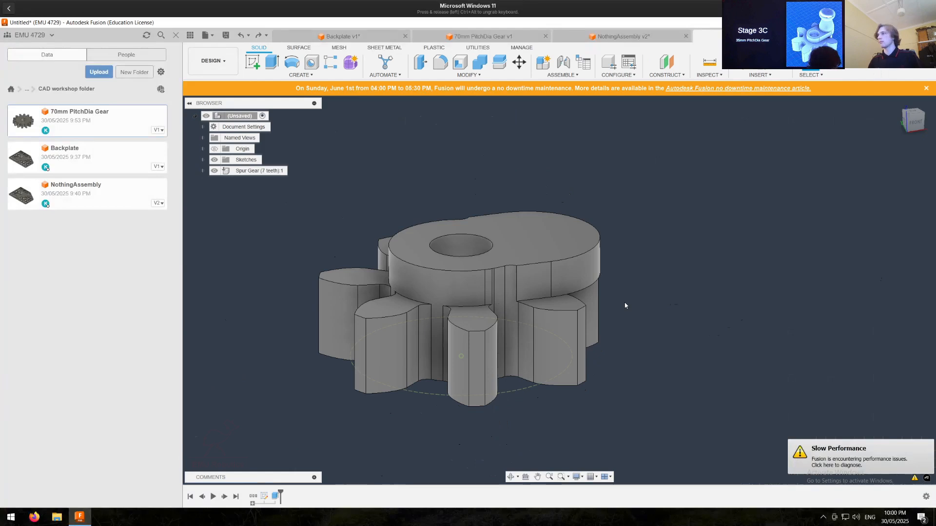
{"action": "middle_click_drag", "start_coordinate": [631, 290], "coordinate": [626, 316], "text": "shift"}
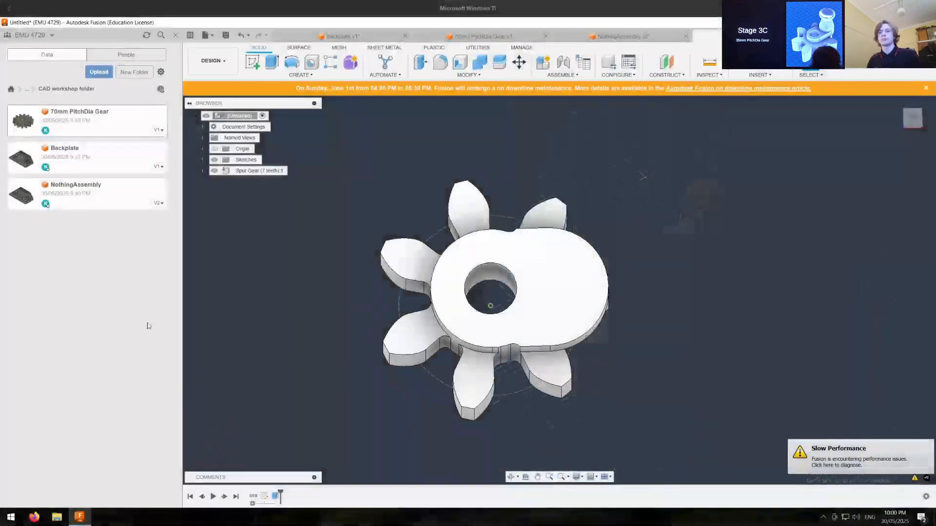
{"action": "scroll", "coordinate": [615, 330], "scroll_direction": "up", "scroll_amount": 3}
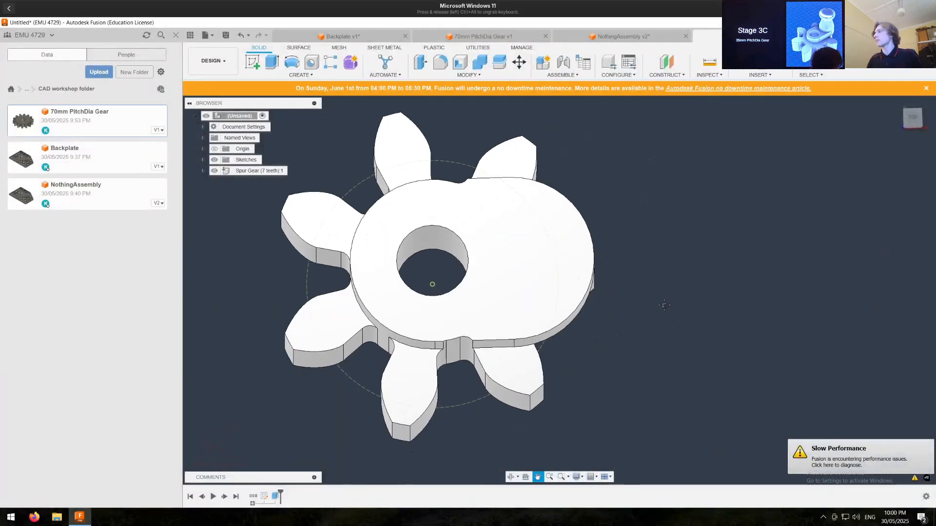
{"action": "middle_click_drag", "start_coordinate": [620, 310], "coordinate": [626, 340], "text": "shift"}
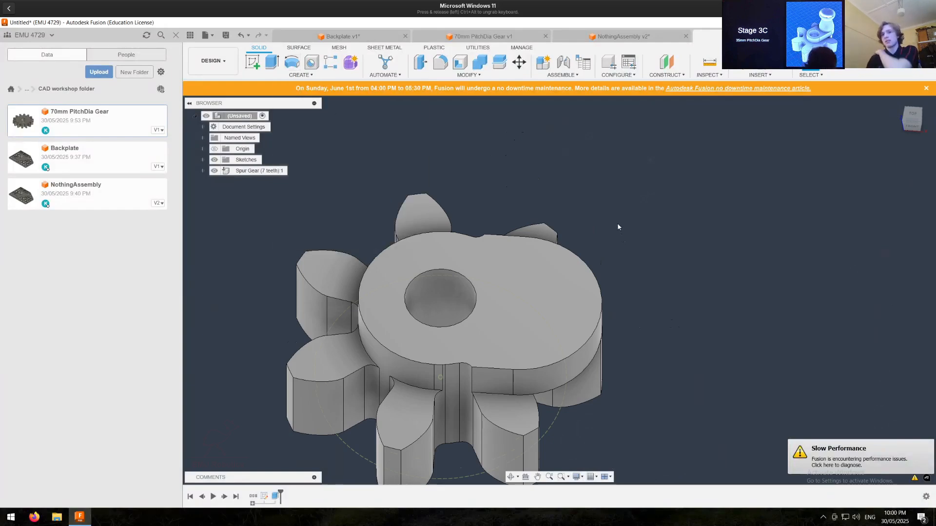
Step: Show the origin planes and start a sketch on the vertical origin plane running lengthwise through the slot extrusion and gear bore
{"action": "mouse_move", "coordinate": [621, 249]}
{"action": "middle_mouse_down", "text": "shift"}
{"action": "mouse_move", "coordinate": [616, 212]}
{"action": "mouse_move", "coordinate": [609, 219]}
{"action": "mouse_move", "coordinate": [616, 232]}
{"action": "middle_mouse_up", "text": "shift"}
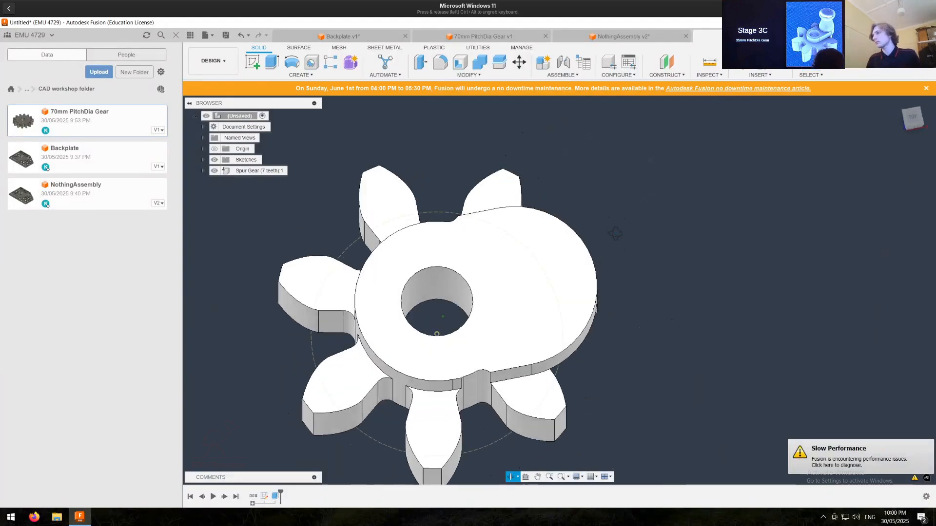
{"action": "left_click", "coordinate": [215, 149]}
{"action": "middle_click_drag", "start_coordinate": [672, 320], "coordinate": [763, 320], "text": "shift"}
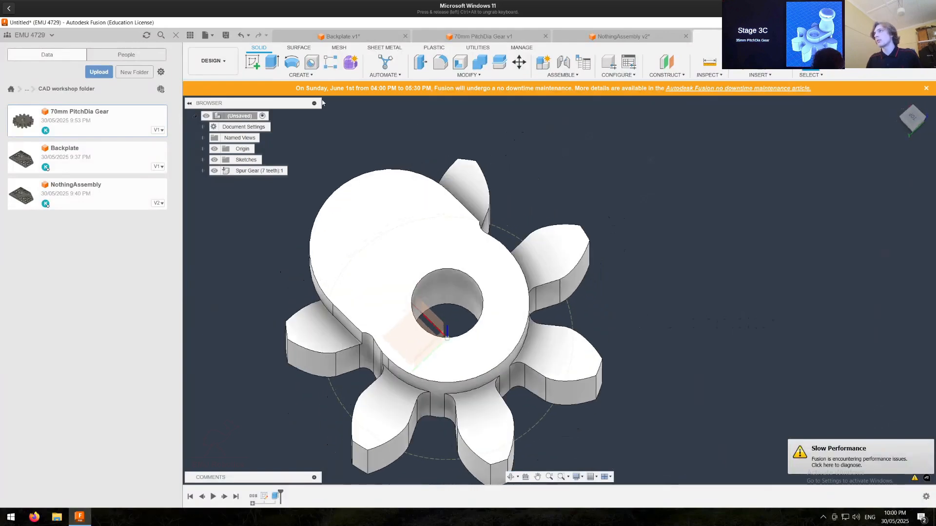
{"action": "left_click", "coordinate": [251, 62]}
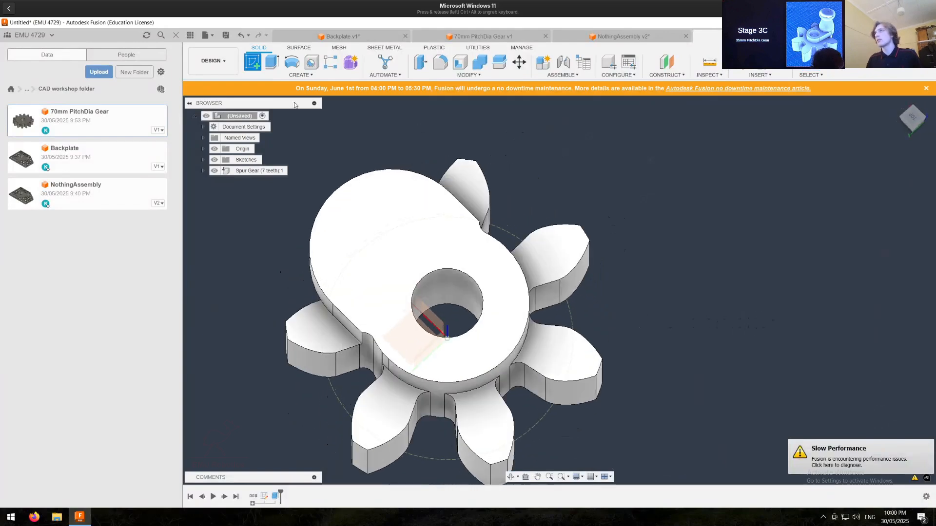
{"action": "left_click", "coordinate": [435, 319]}
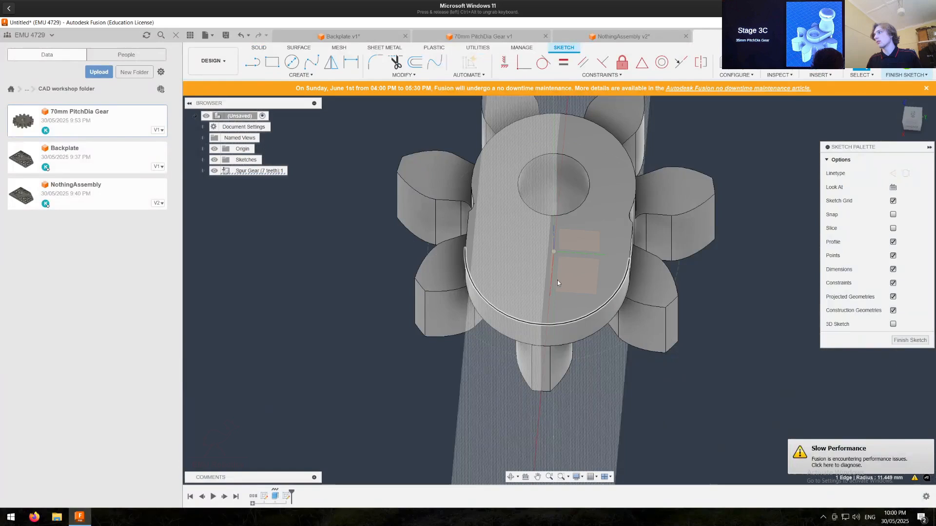
{"action": "middle_click_drag", "start_coordinate": [535, 274], "coordinate": [463, 209], "text": "shift"}
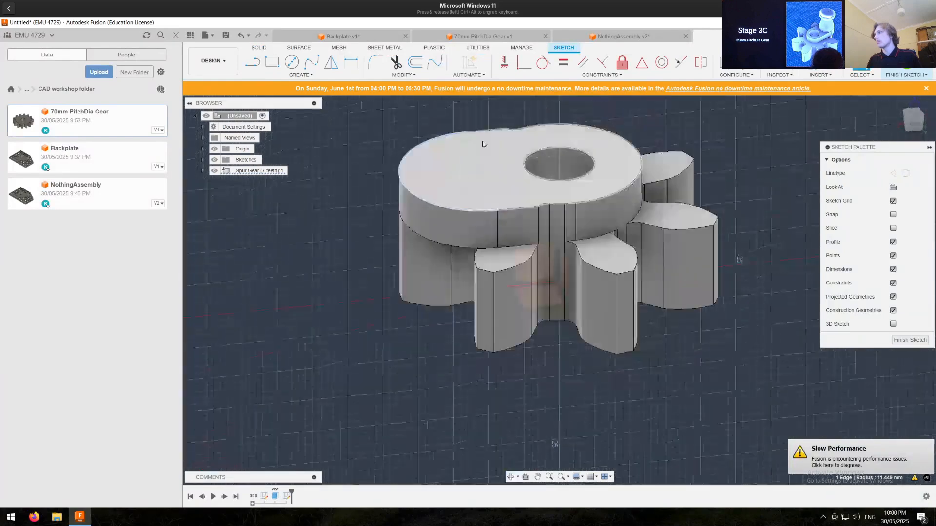
{"action": "middle_click_drag", "start_coordinate": [471, 167], "coordinate": [439, 283]}
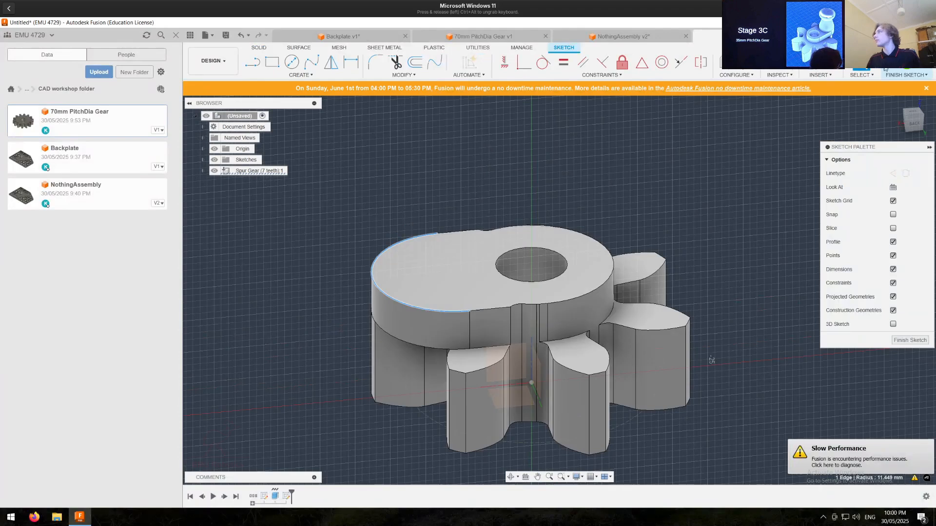
{"action": "left_click", "coordinate": [907, 65]}
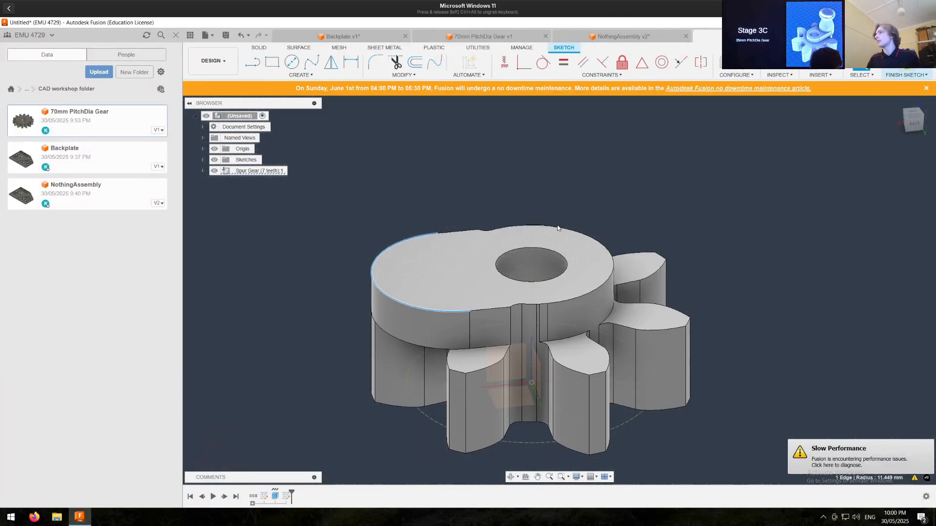
{"action": "key", "text": "ctrl+z"}
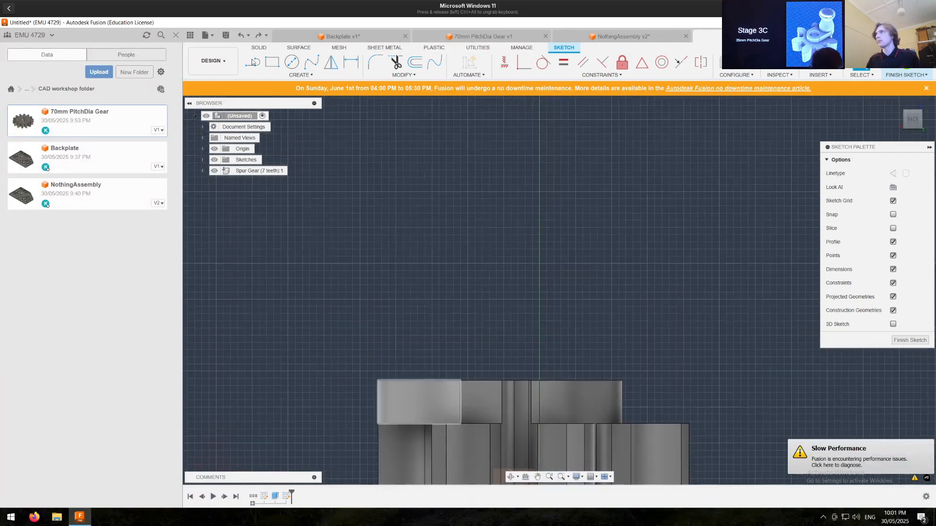
Step: Project the upper edge and side face of the slot extrusion's rounded outer end into the sketch
{"action": "key", "text": "l"}
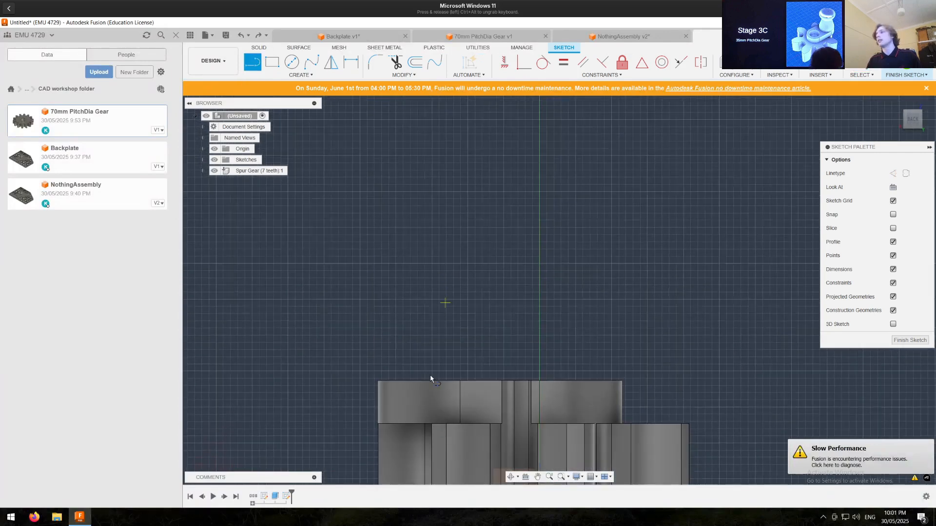
{"action": "key", "text": "Escape"}
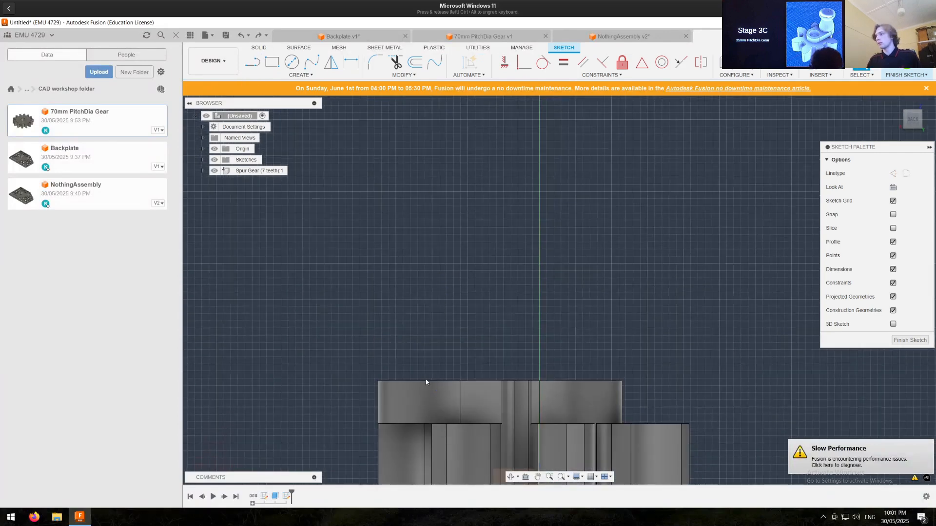
{"action": "left_click", "coordinate": [424, 380]}
{"action": "key", "text": "p"}
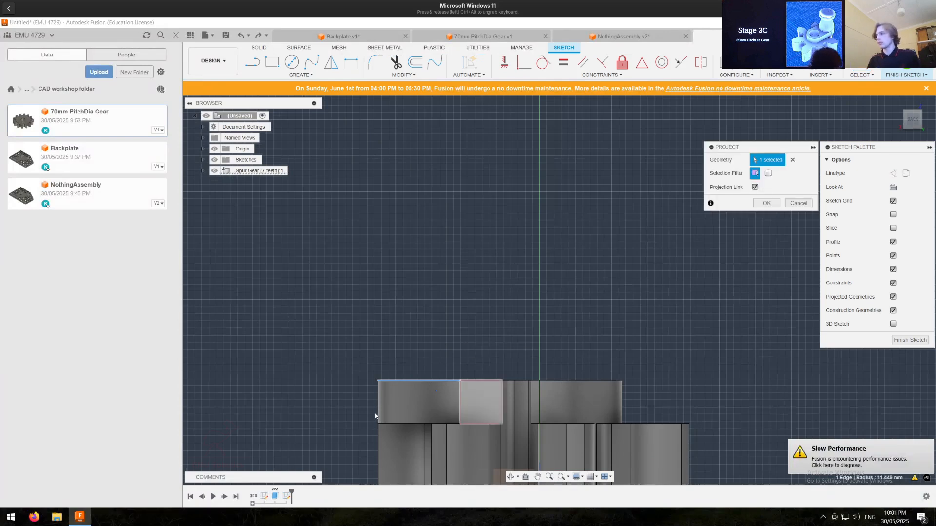
{"action": "scroll", "coordinate": [380, 415], "scroll_direction": "up", "scroll_amount": 3}
{"action": "left_click", "coordinate": [464, 371]}
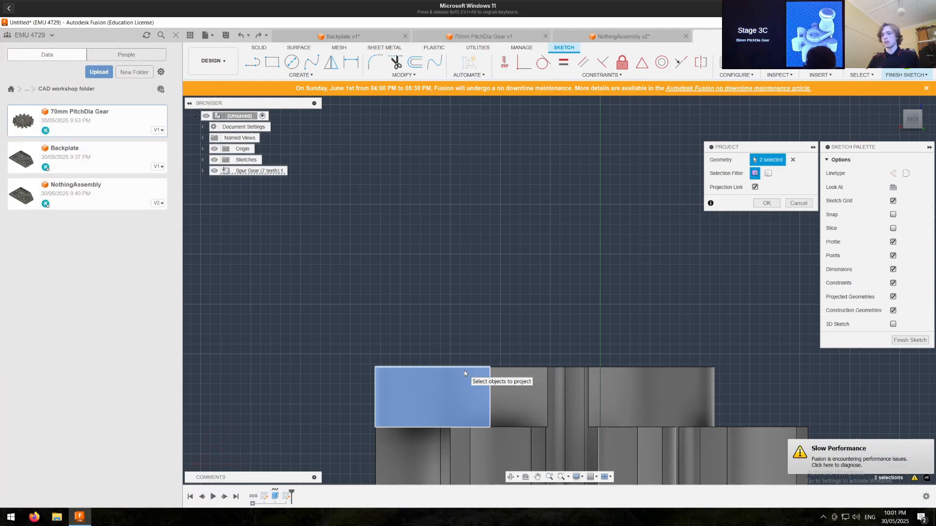
{"action": "key", "text": "Return"}
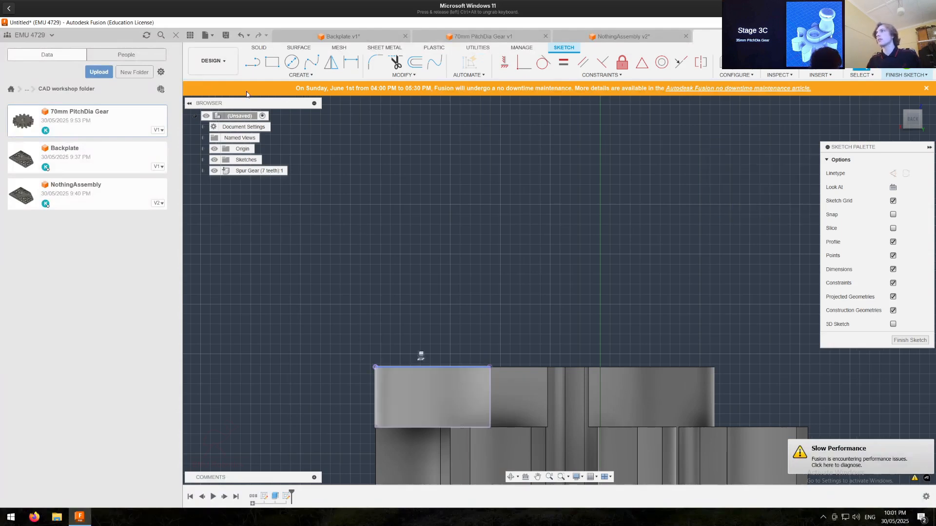
Step: Draw a vertical line upward from the projected upper edge of the slot extrusion as the knob's centre line
{"action": "left_click", "coordinate": [254, 63]}
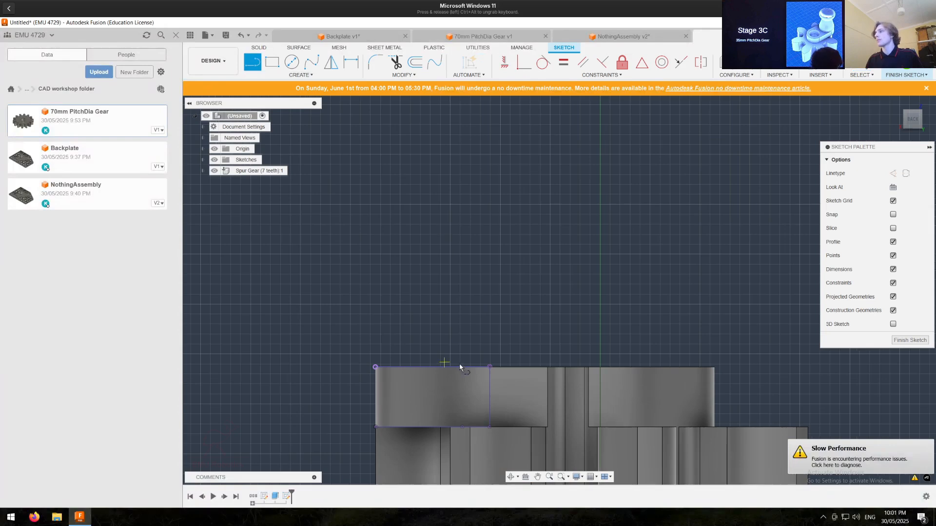
{"action": "left_click", "coordinate": [472, 366]}
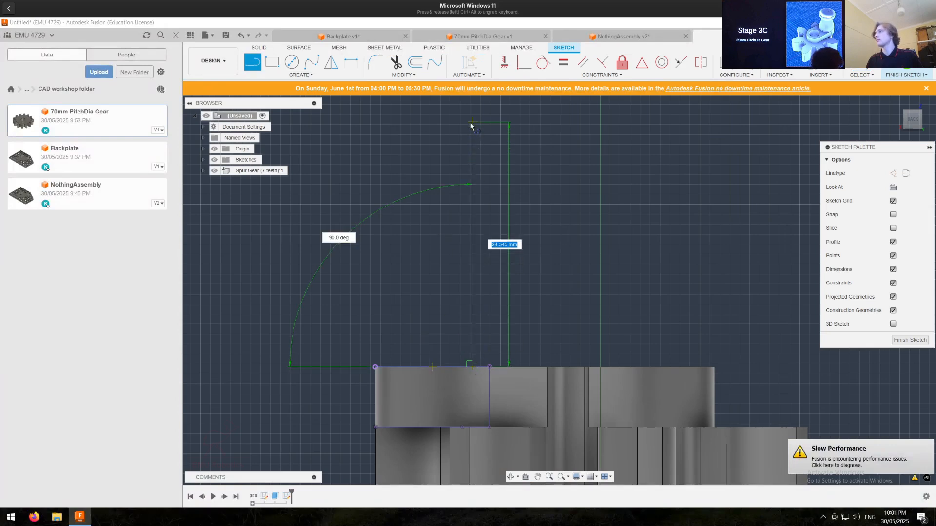
{"action": "scroll", "coordinate": [471, 126], "scroll_direction": "down", "scroll_amount": 3}
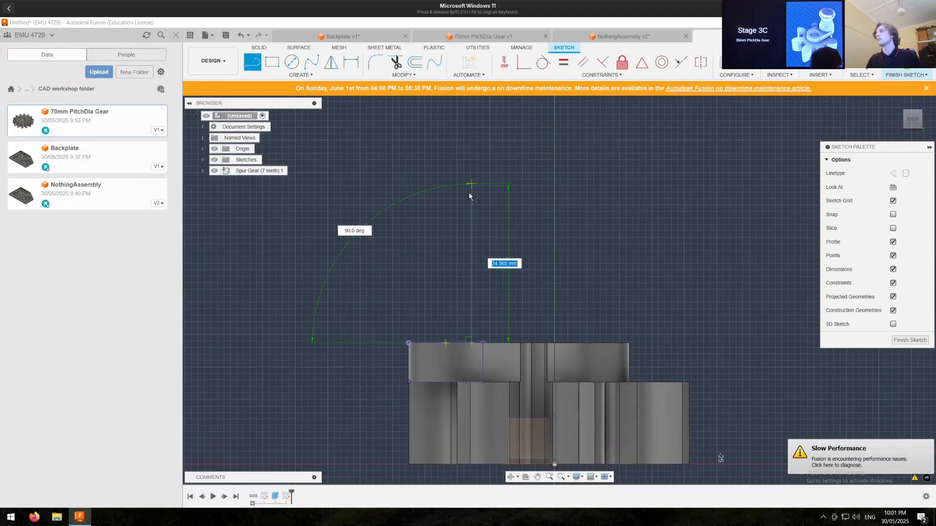
{"action": "left_click", "coordinate": [472, 245]}
{"action": "key", "text": "Escape"}
Step: Draw a fit point spline from the vertical line's upper end, through a middle point, down to just above the slot's outer corner
{"action": "left_click", "coordinate": [311, 62]}
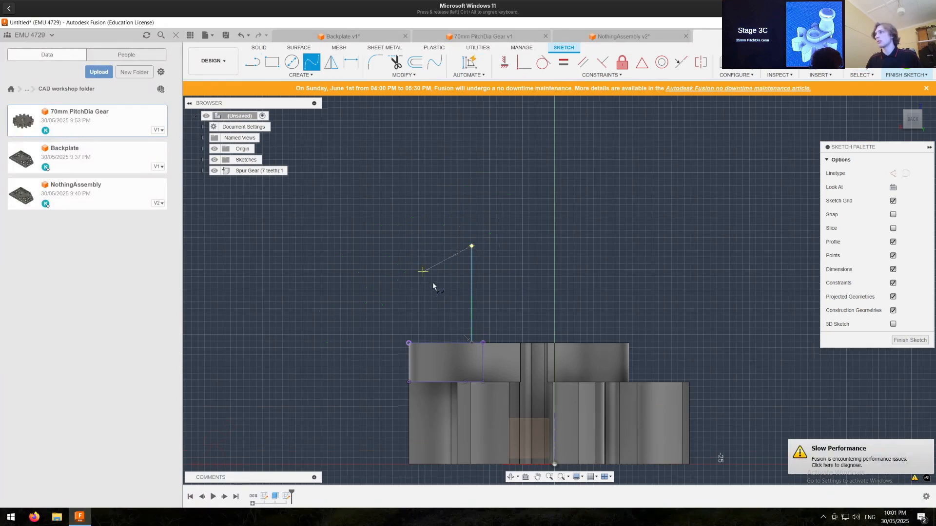
{"action": "left_click", "coordinate": [410, 322]}
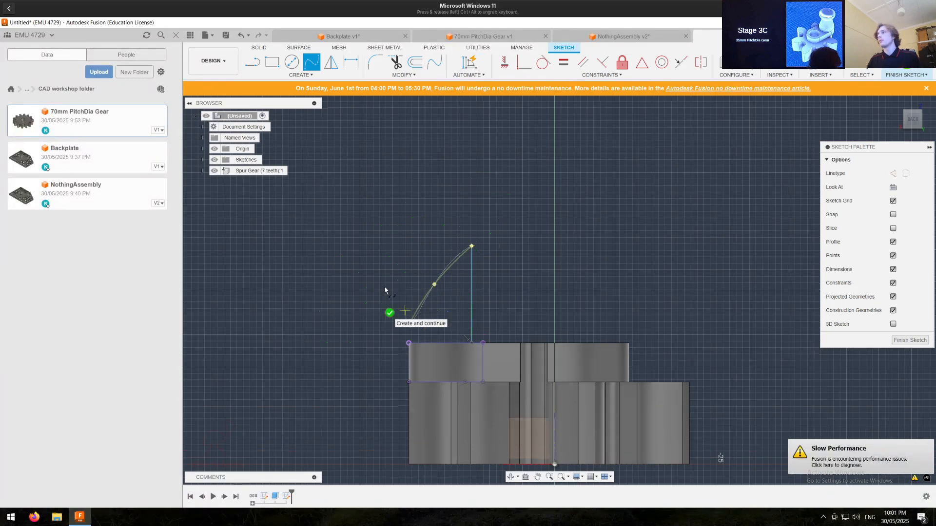
{"action": "left_click", "coordinate": [388, 312]}
Step: Draw a short vertical line up from the slot's outer corner and make its upper end coincident with the spline's lower end
{"action": "scroll", "coordinate": [418, 292], "scroll_direction": "up", "scroll_amount": 3}
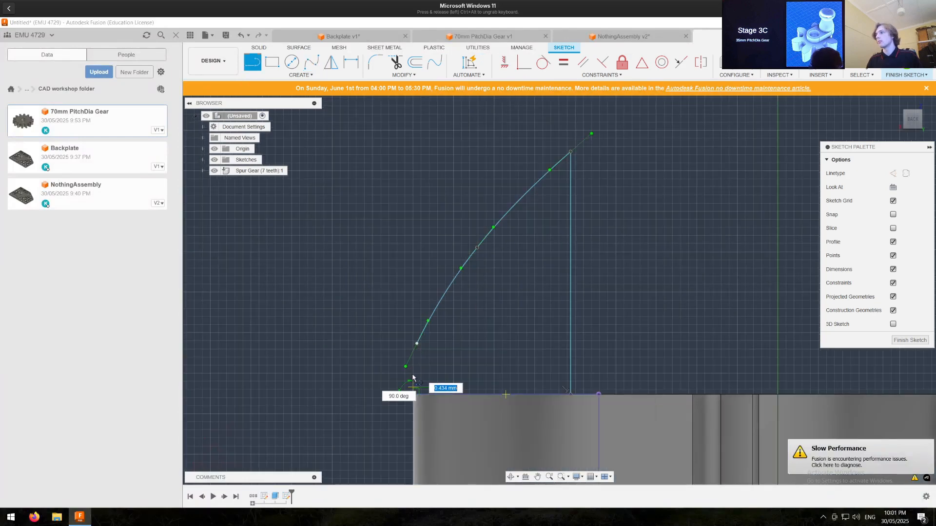
{"action": "left_click", "coordinate": [406, 366]}
{"action": "key", "text": "Escape"}
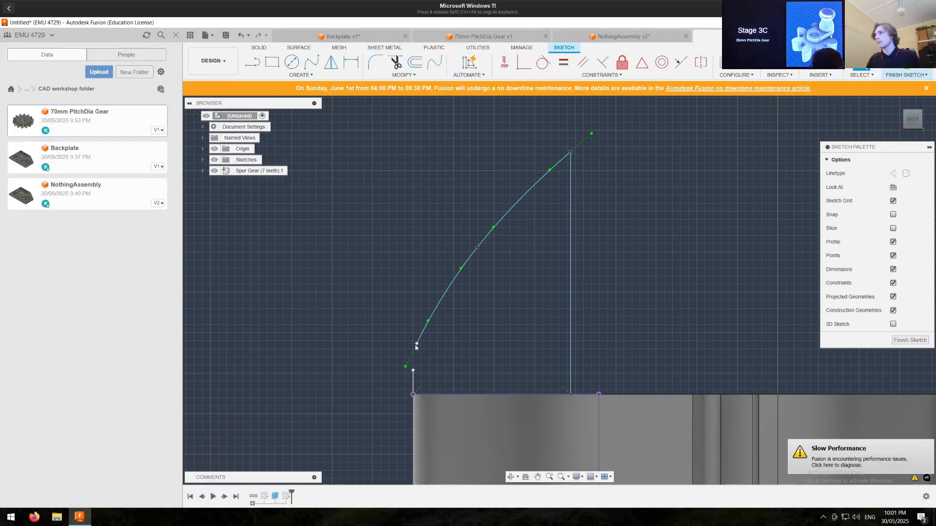
{"action": "left_click", "coordinate": [413, 371], "text": "ctrl"}
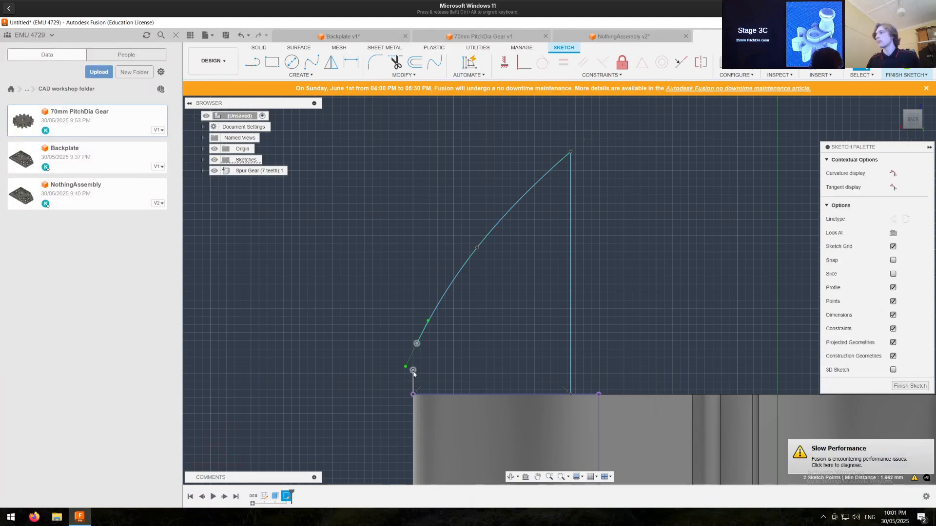
{"action": "left_click", "coordinate": [524, 63]}
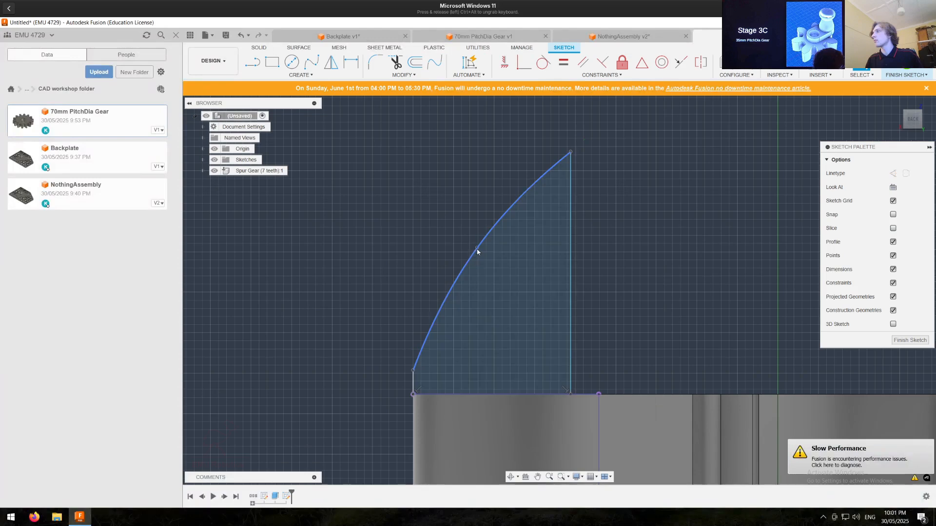
Step: Reshape the spline into an S-curved knob outline by moving its middle fit point outward and tilting that point's tangent handle
{"action": "left_click_drag", "start_coordinate": [477, 249], "coordinate": [456, 229]}
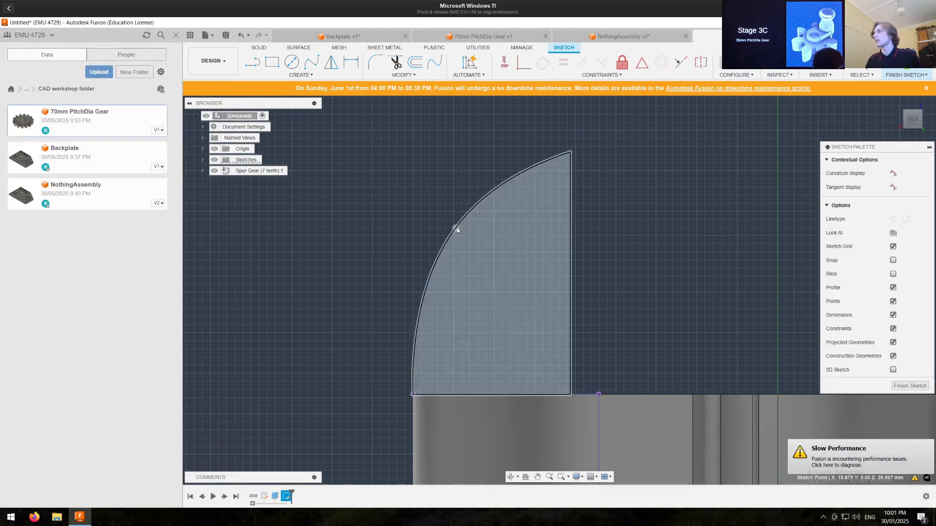
{"action": "left_click", "coordinate": [473, 207]}
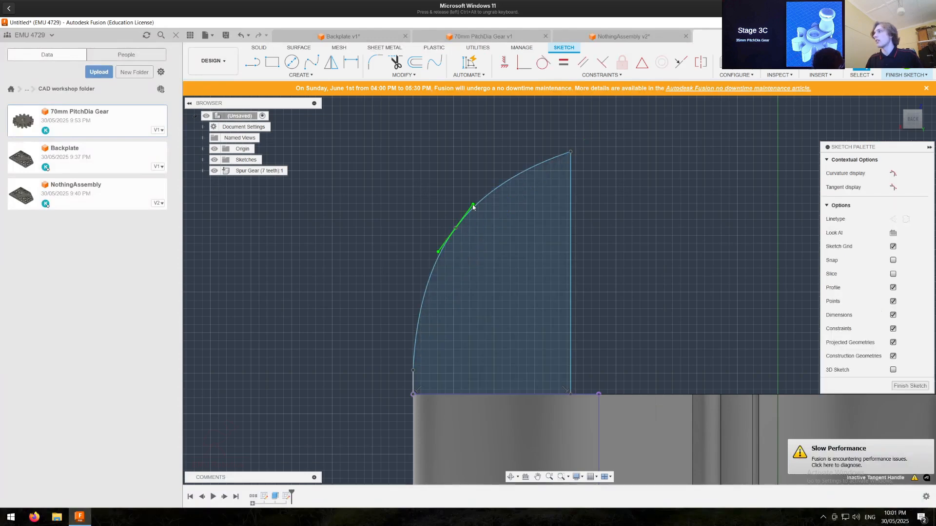
{"action": "left_click_drag", "start_coordinate": [473, 205], "coordinate": [443, 201]}
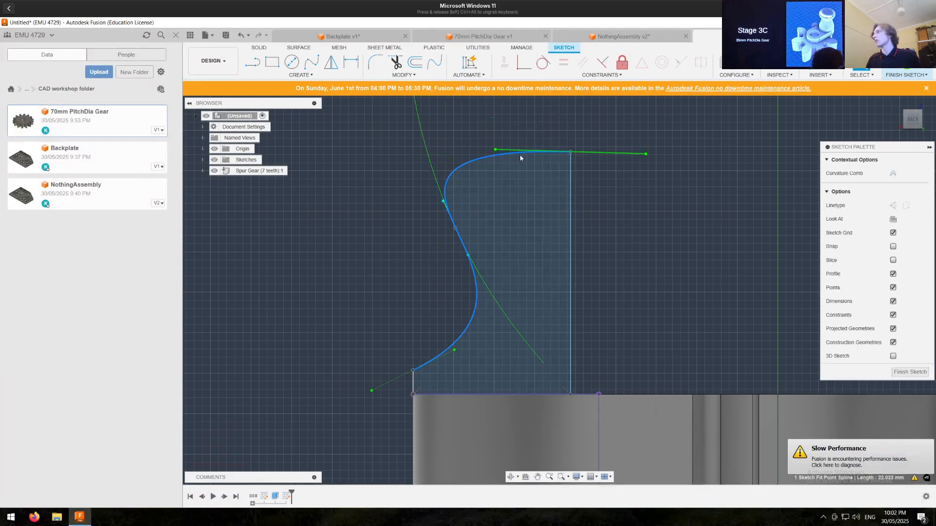
Step: Constrain the tangent handle at the spline's upper end to be horizontal and finish the sketch
{"action": "left_click", "coordinate": [496, 152]}
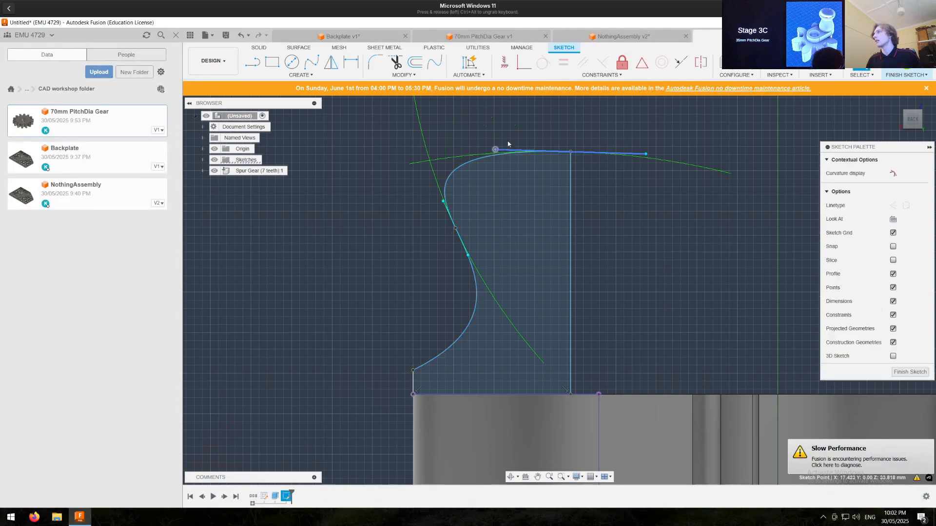
{"action": "left_click", "coordinate": [504, 62]}
{"action": "left_click", "coordinate": [521, 151]}
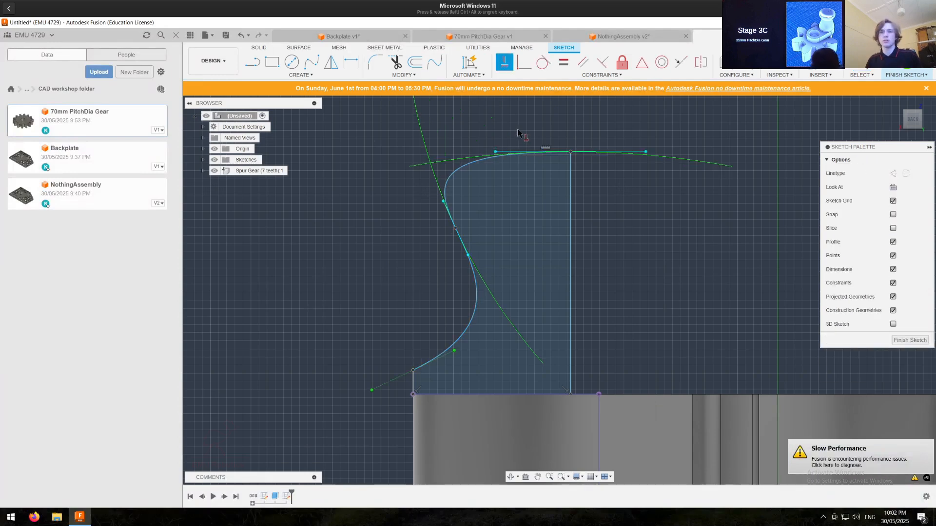
{"action": "key", "text": "Escape"}
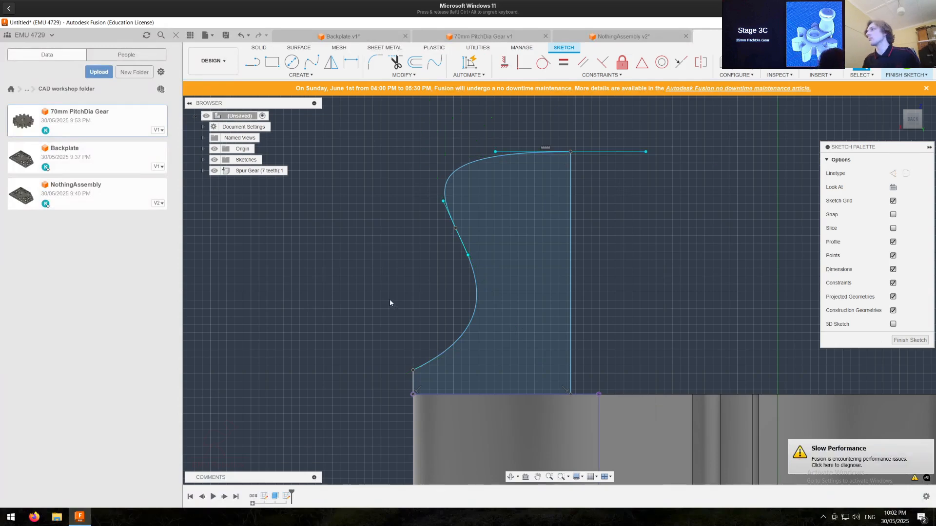
{"action": "scroll", "coordinate": [387, 294], "scroll_direction": "down", "scroll_amount": 3}
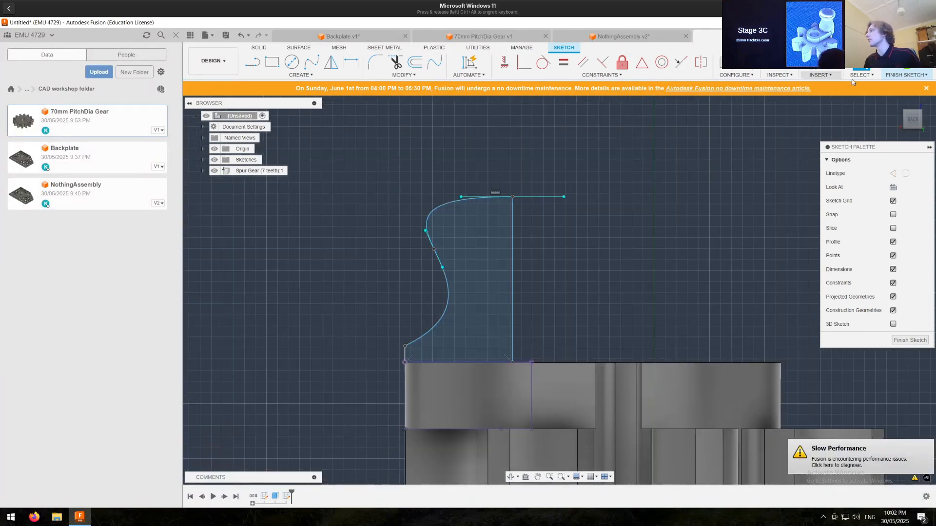
{"action": "left_click", "coordinate": [905, 74]}
Step: Revolve the knob profile 360 degrees about its vertical centre line with the Join operation
{"action": "mouse_move", "coordinate": [560, 249]}
{"action": "middle_mouse_down", "text": "shift"}
{"action": "mouse_move", "coordinate": [539, 275]}
{"action": "mouse_move", "coordinate": [560, 256]}
{"action": "mouse_move", "coordinate": [518, 261]}
{"action": "middle_mouse_up", "text": "shift"}
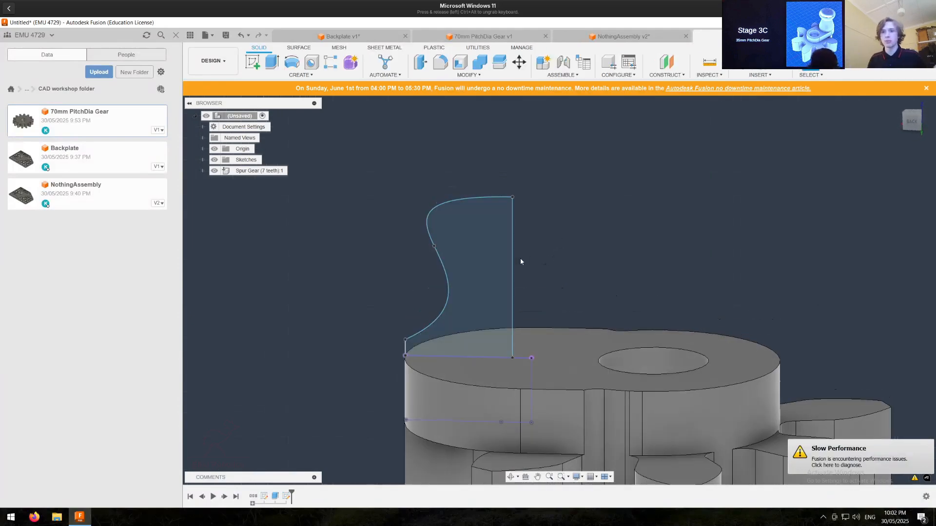
{"action": "middle_click_drag", "start_coordinate": [449, 303], "coordinate": [557, 283], "text": "shift"}
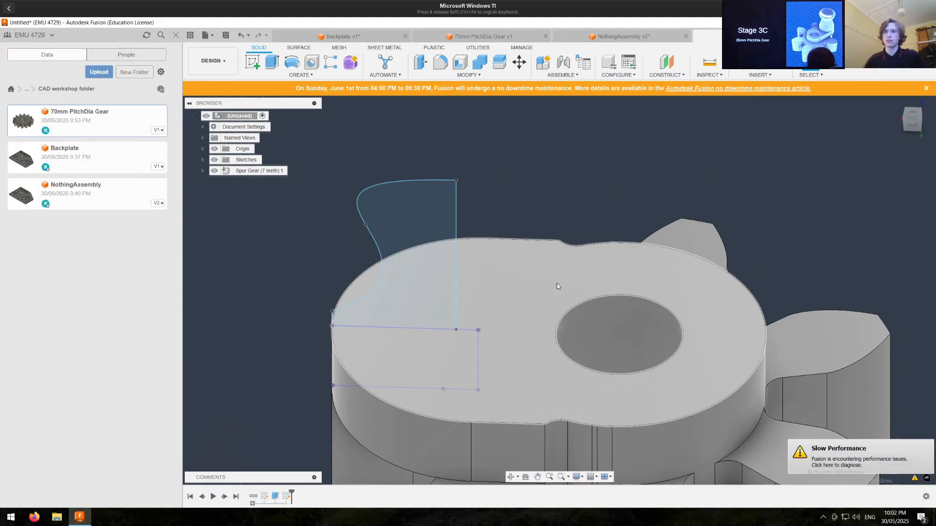
{"action": "left_click", "coordinate": [291, 61]}
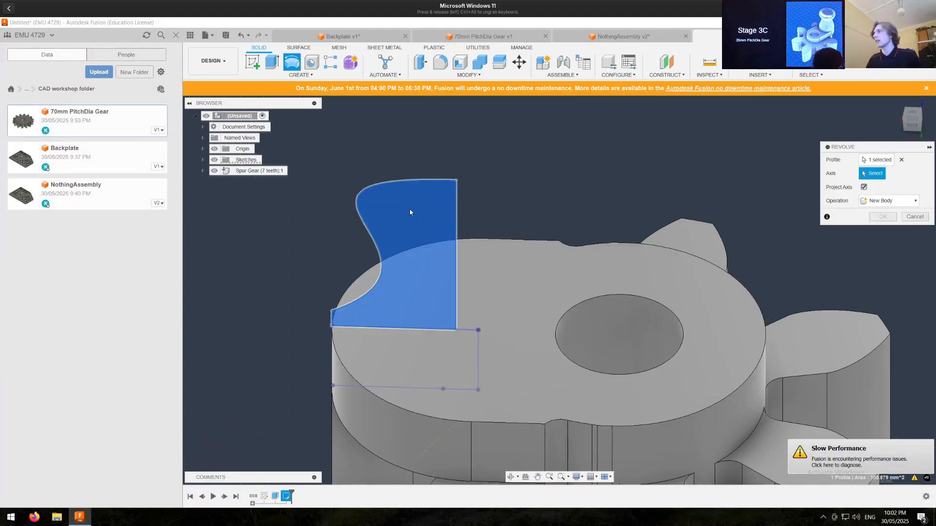
{"action": "left_click", "coordinate": [457, 221]}
{"action": "scroll", "coordinate": [440, 210], "scroll_direction": "down", "scroll_amount": 5}
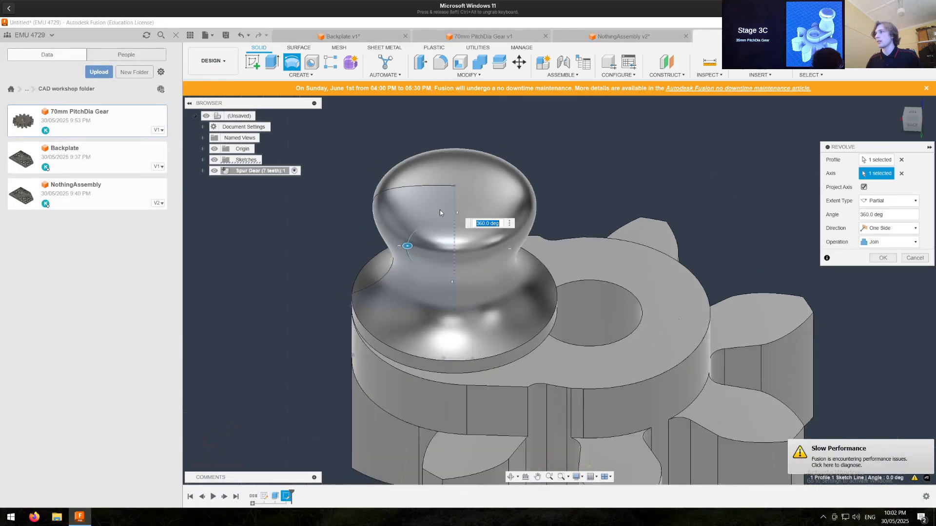
{"action": "left_click", "coordinate": [883, 257]}
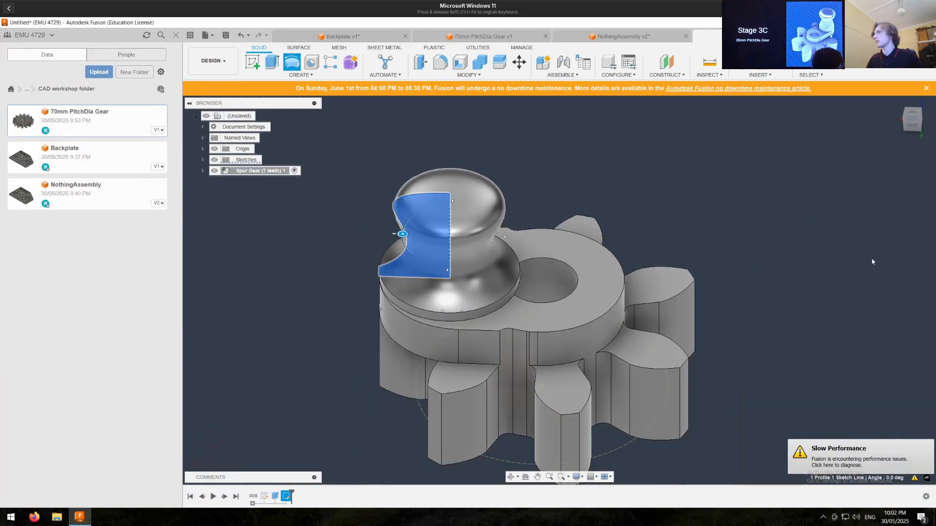
{"action": "middle_click_drag", "start_coordinate": [580, 224], "coordinate": [529, 256], "text": "shift"}
{"action": "scroll", "coordinate": [529, 256], "scroll_direction": "up", "scroll_amount": 5}
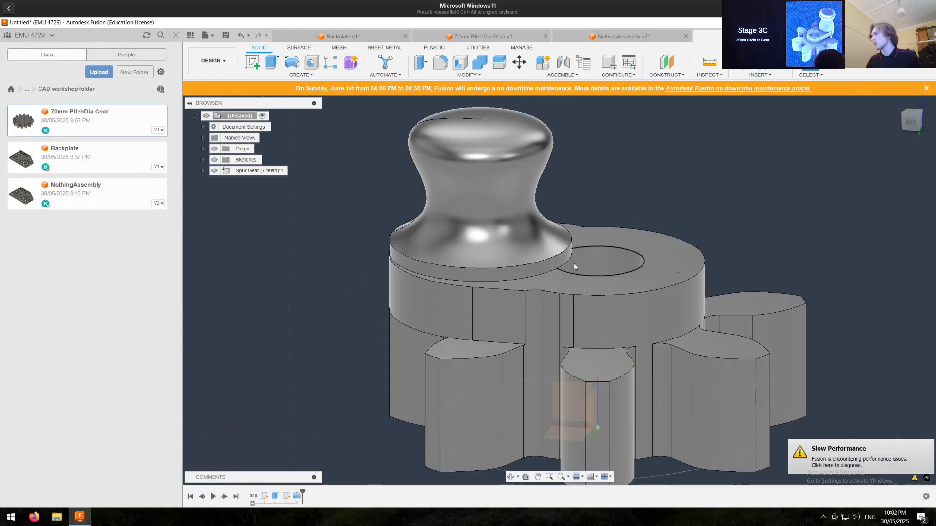
Step: Edit the knob's profile sketch to narrow it by moving the vertical centre line toward the curved outline, and finish the sketch
{"action": "double_click", "coordinate": [287, 496]}
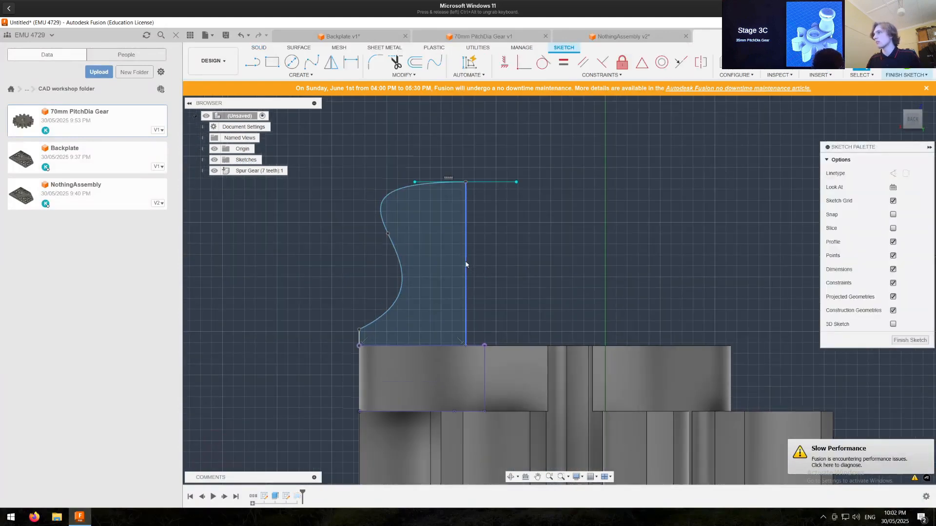
{"action": "left_click_drag", "start_coordinate": [464, 264], "coordinate": [440, 258]}
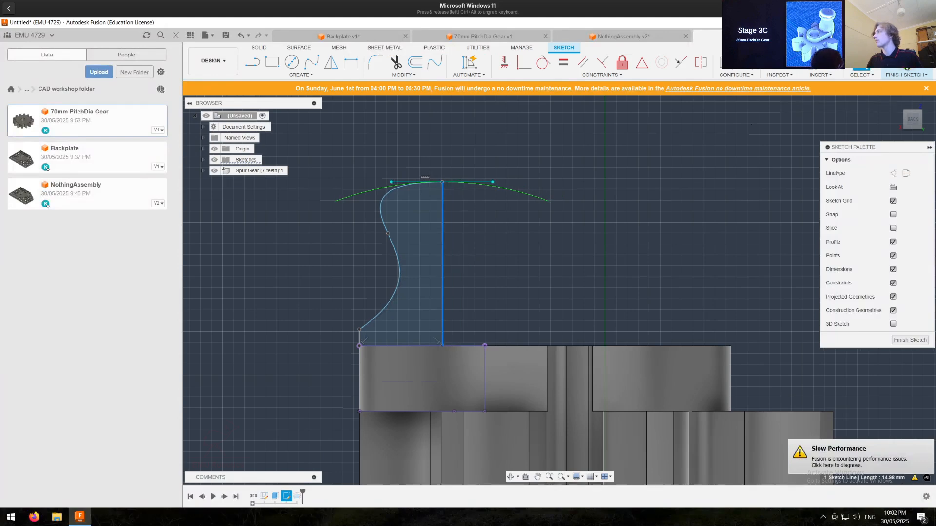
{"action": "left_click", "coordinate": [905, 68]}
{"action": "mouse_move", "coordinate": [524, 270]}
{"action": "middle_mouse_down", "text": "shift"}
{"action": "mouse_move", "coordinate": [481, 299]}
{"action": "mouse_move", "coordinate": [635, 291]}
{"action": "mouse_move", "coordinate": [601, 297]}
{"action": "mouse_move", "coordinate": [596, 196]}
{"action": "mouse_move", "coordinate": [557, 194]}
{"action": "middle_mouse_up", "text": "shift"}
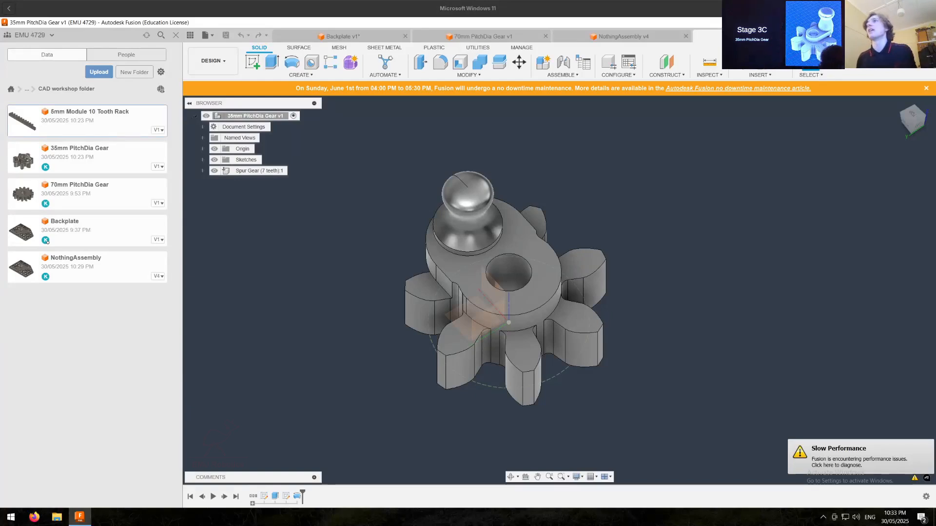
{"action": "left_click", "coordinate": [208, 35]}
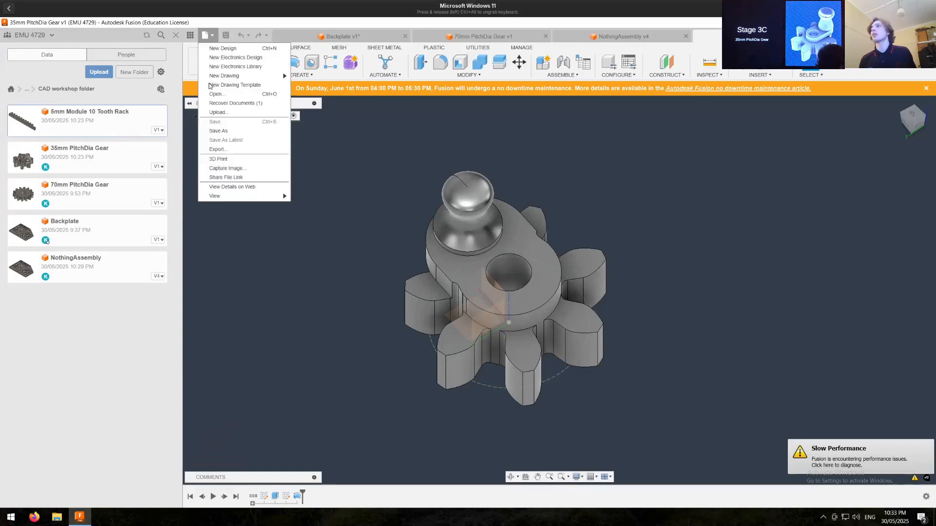
{"action": "left_click", "coordinate": [225, 131]}
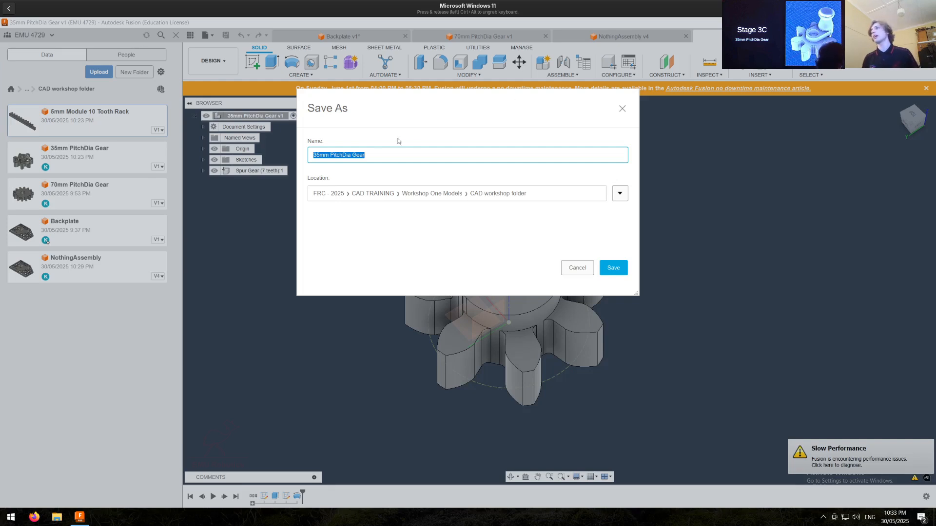
{"action": "left_click", "coordinate": [359, 158]}
{"action": "left_click_drag", "start_coordinate": [315, 154], "coordinate": [366, 154]}
{"action": "left_click", "coordinate": [320, 155]}
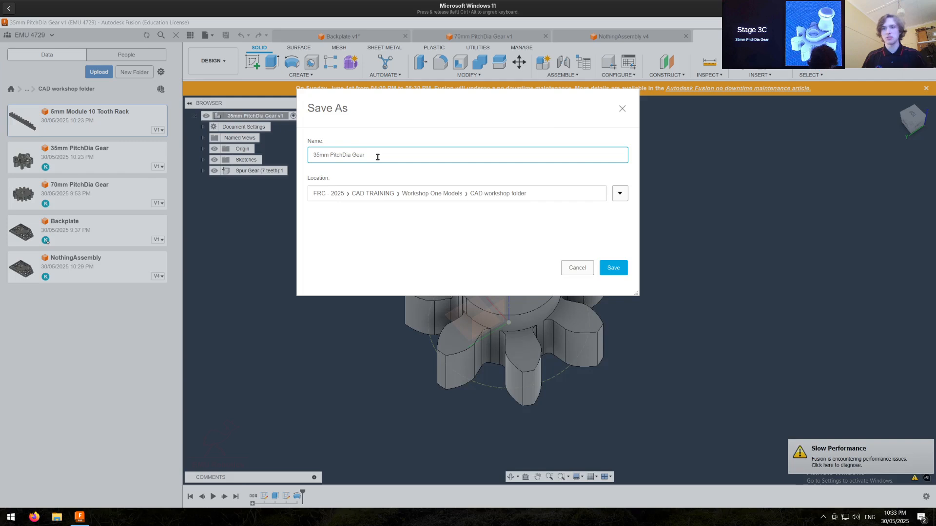
{"action": "left_click", "coordinate": [586, 267]}
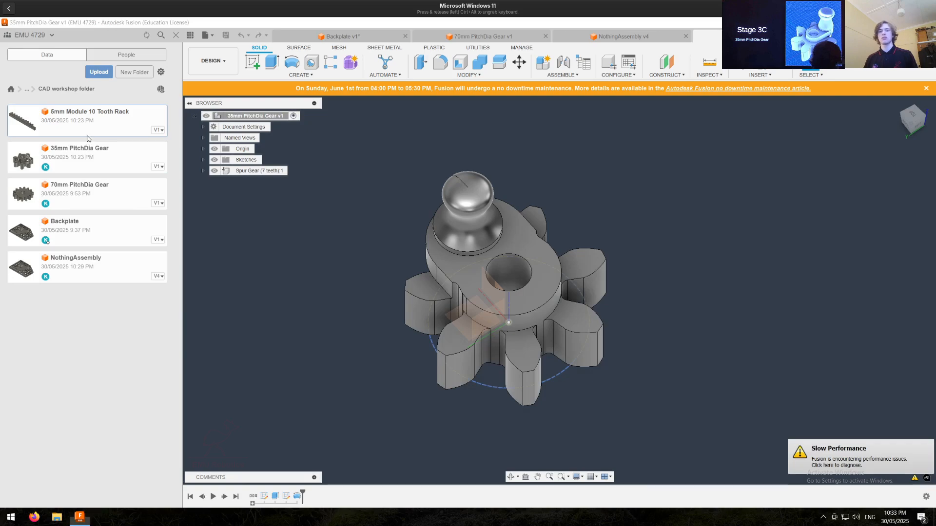
{"action": "key", "text": "super"}
{"action": "key", "text": "super+d"}
{"action": "key", "text": "super+d"}
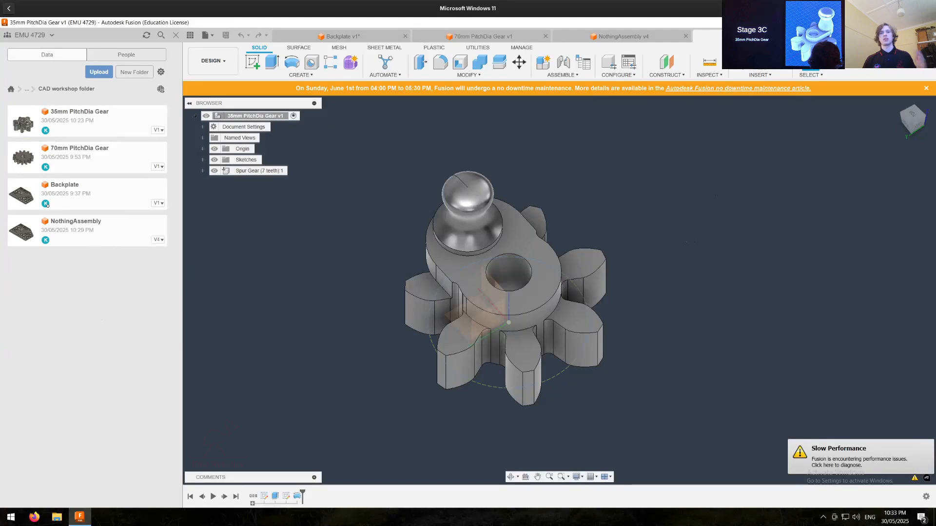
{"action": "left_click", "coordinate": [501, 41]}
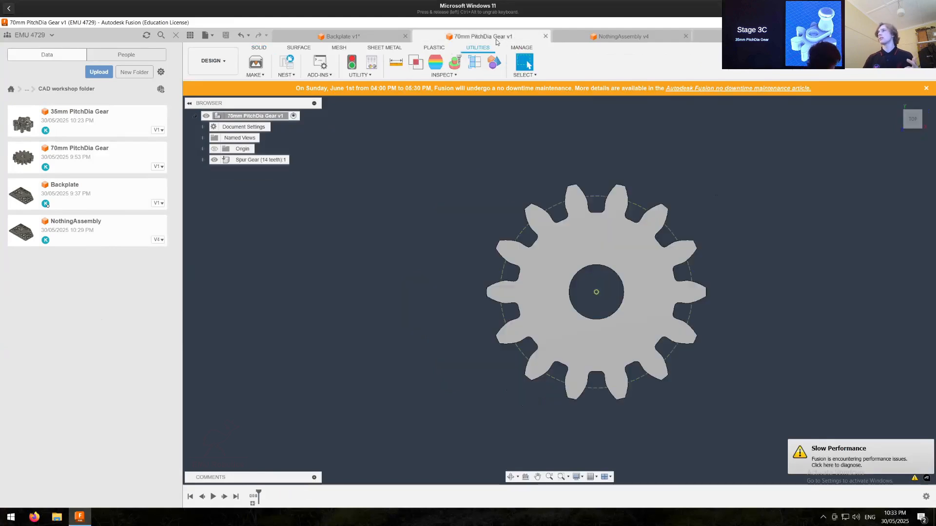
{"action": "left_click", "coordinate": [611, 37]}
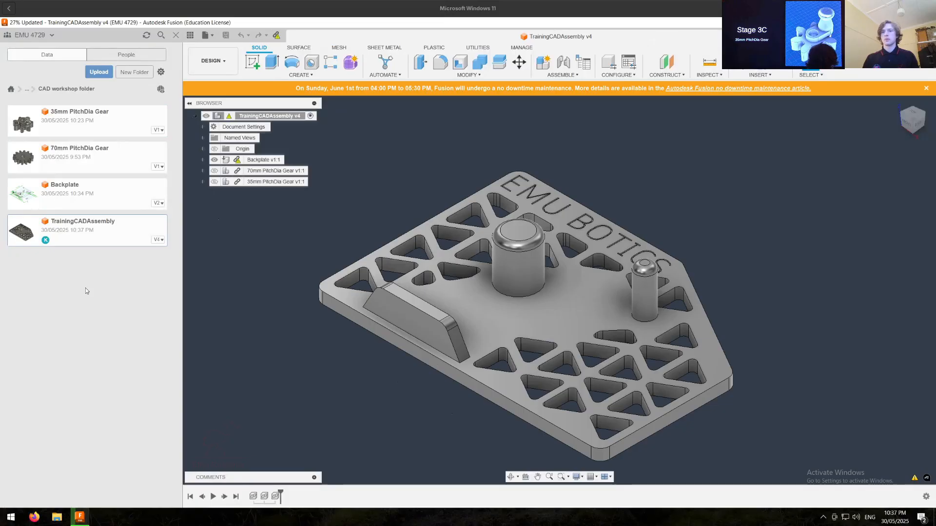
Step: Show the 35mm PitchDia Gear component in TrainingCADAssembly to check it beside the backplate, and hide it again
{"action": "left_click", "coordinate": [92, 136]}
{"action": "left_click_drag", "start_coordinate": [233, 244], "coordinate": [156, 152]}
{"action": "left_click", "coordinate": [217, 183]}
{"action": "left_click", "coordinate": [214, 182]}
{"action": "left_click", "coordinate": [215, 240]}
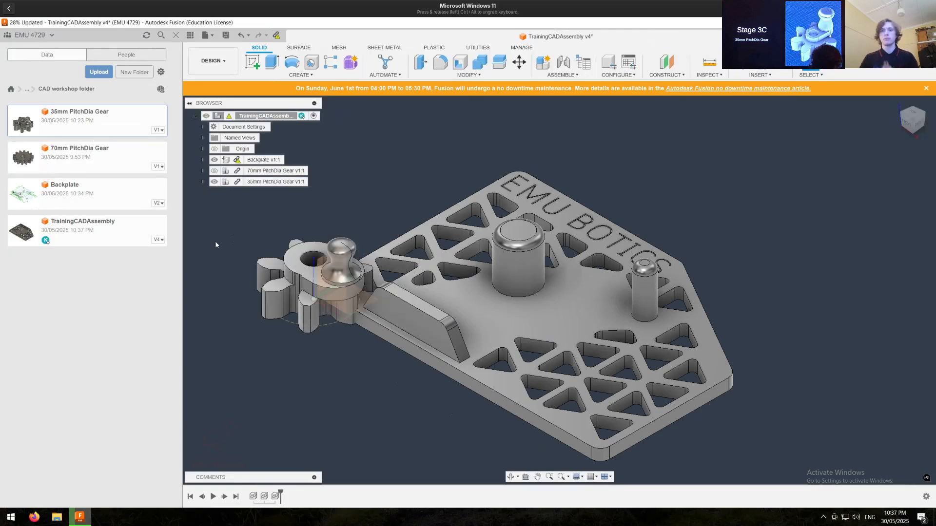
{"action": "left_click", "coordinate": [215, 182]}
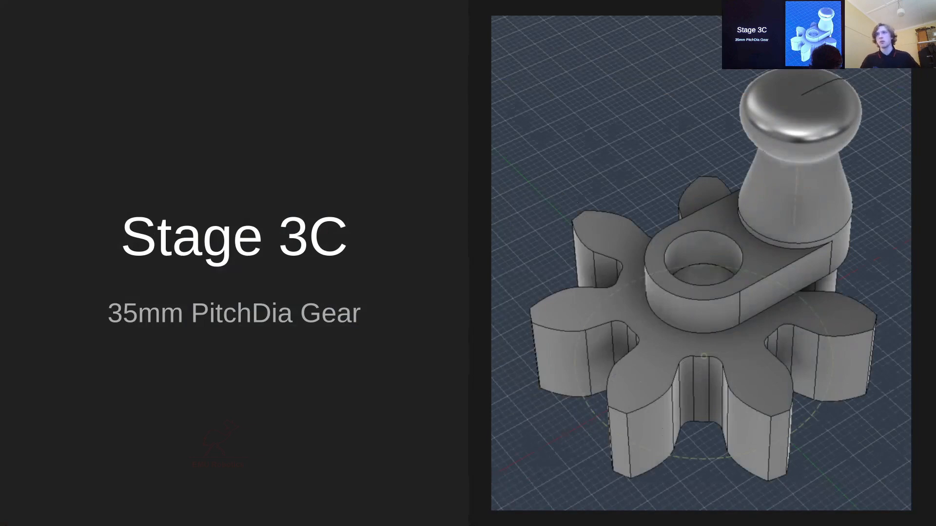
{"action": "key", "text": "Right"}
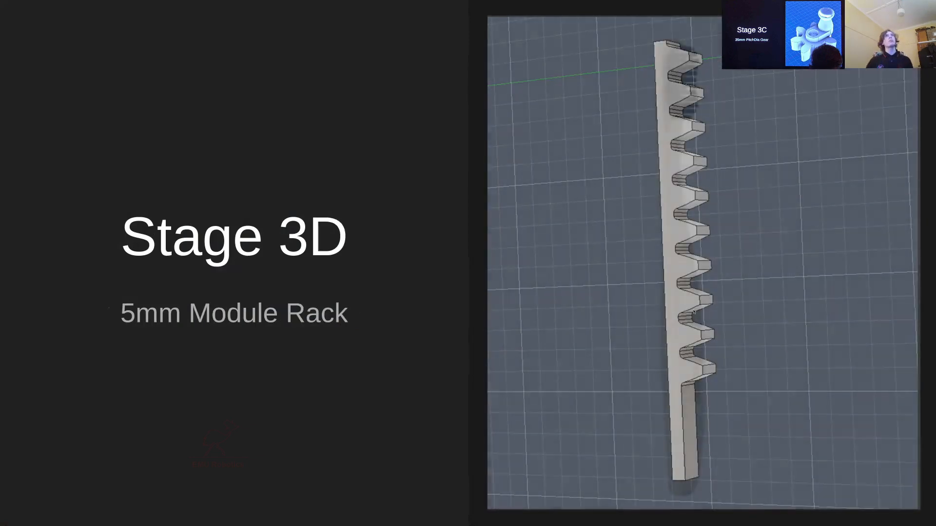
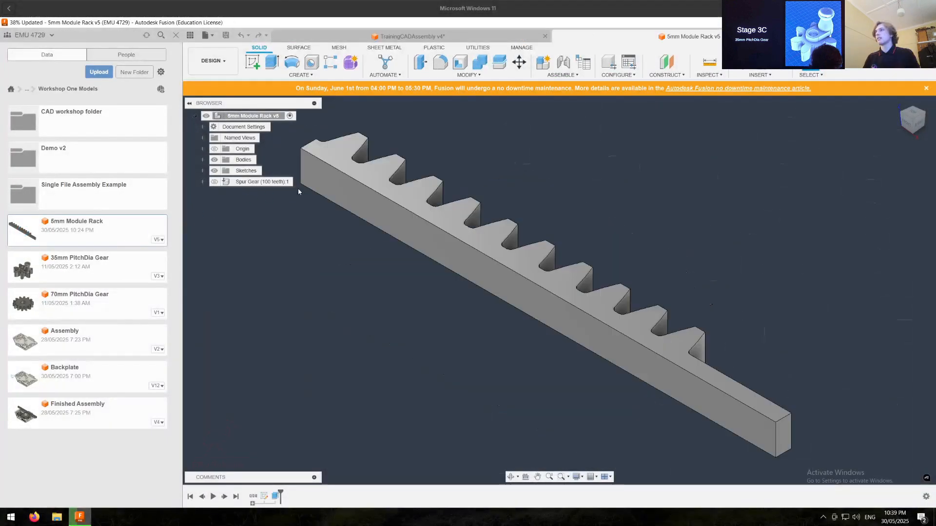
Step: Show the 100-tooth spur gear in the 5mm Module Rack model, compare it with the rack from above, and hide it again
{"action": "left_click", "coordinate": [915, 114]}
{"action": "key", "text": "v"}
{"action": "key", "text": "Escape"}
{"action": "scroll", "coordinate": [432, 272], "scroll_direction": "down", "scroll_amount": 4}
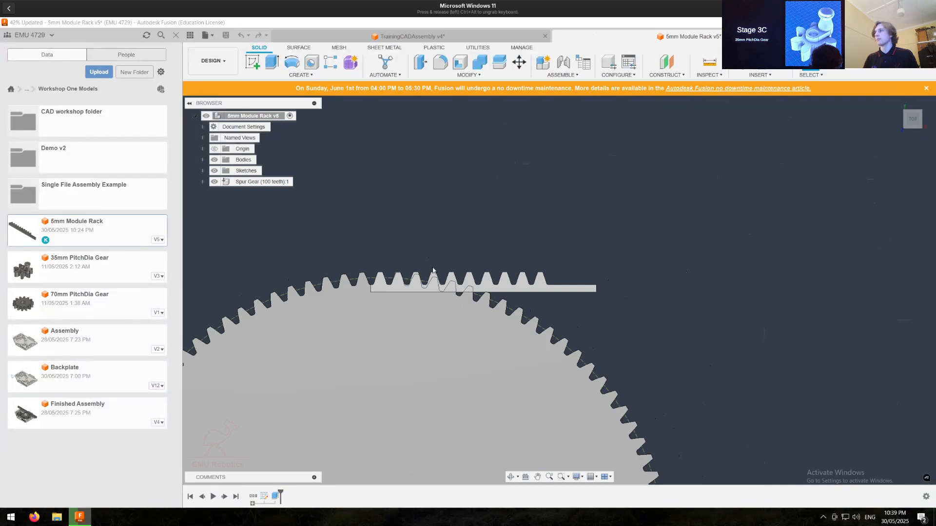
{"action": "scroll", "coordinate": [433, 270], "scroll_direction": "down", "scroll_amount": 6}
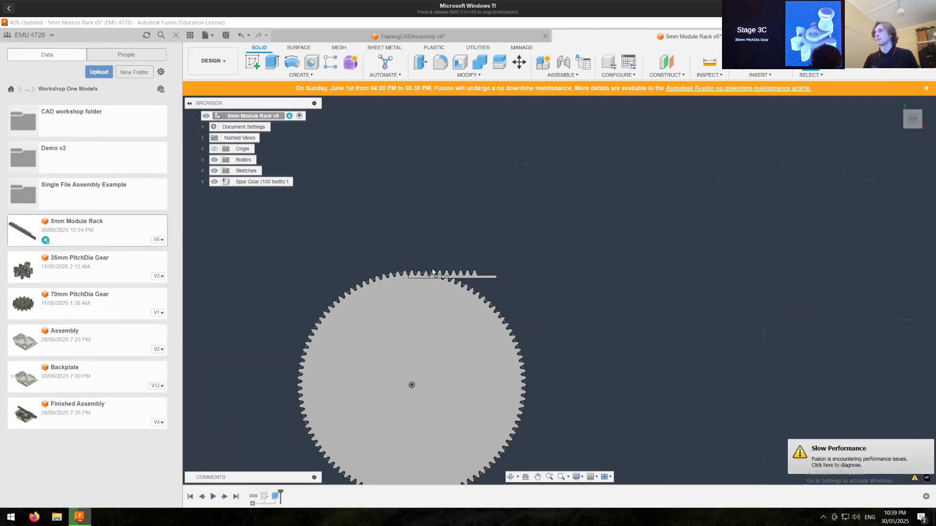
{"action": "left_click", "coordinate": [215, 182]}
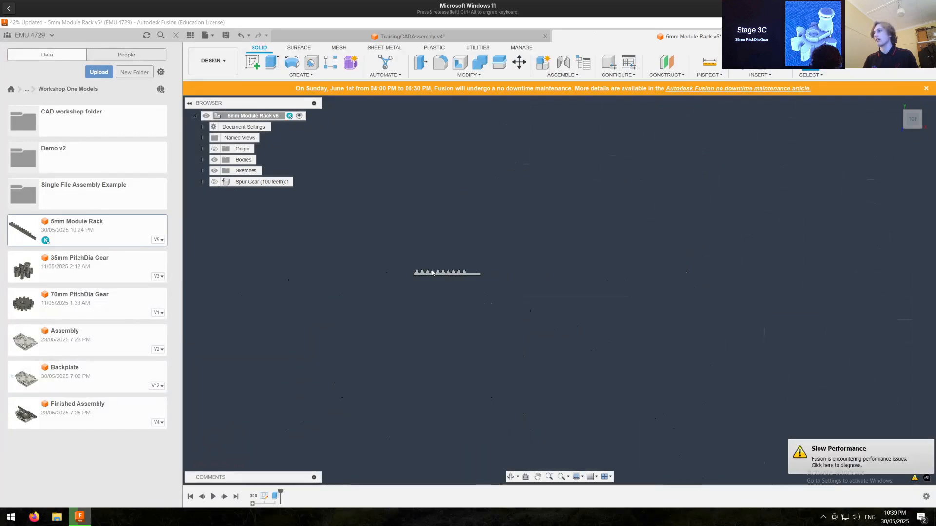
{"action": "scroll", "coordinate": [432, 273], "scroll_direction": "up", "scroll_amount": 3}
{"action": "scroll", "coordinate": [400, 278], "scroll_direction": "up", "scroll_amount": 5}
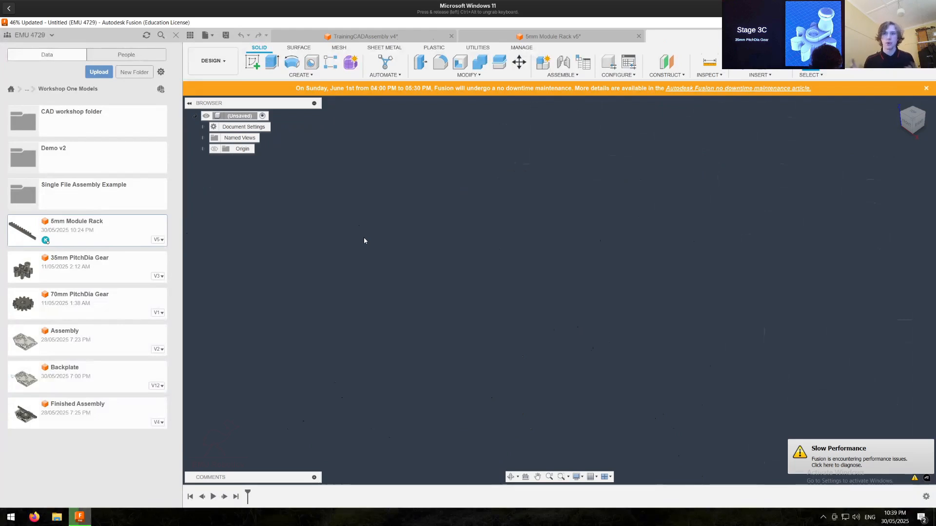
Step: Run the SpurGear script from the add-ins list in the new empty design
{"action": "left_click", "coordinate": [478, 48]}
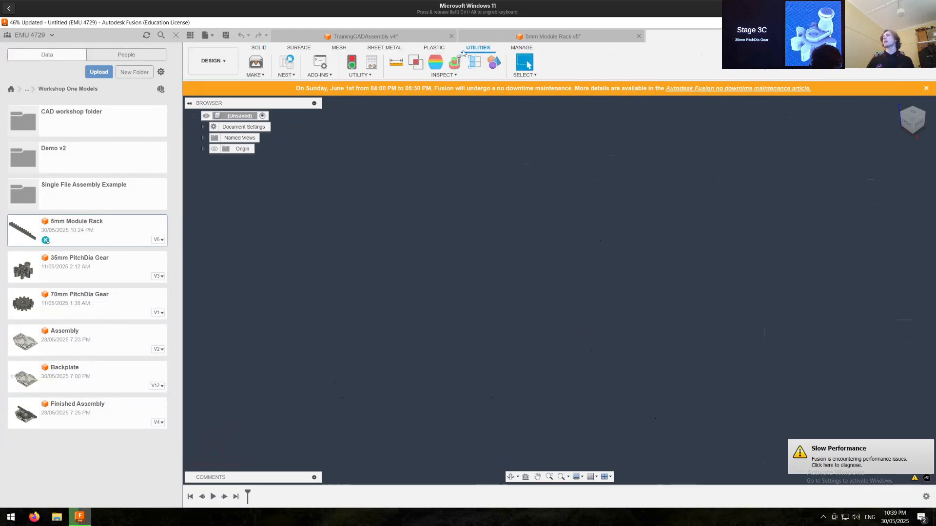
{"action": "left_click", "coordinate": [315, 67]}
{"action": "scroll", "coordinate": [427, 282], "scroll_direction": "down", "scroll_amount": 1}
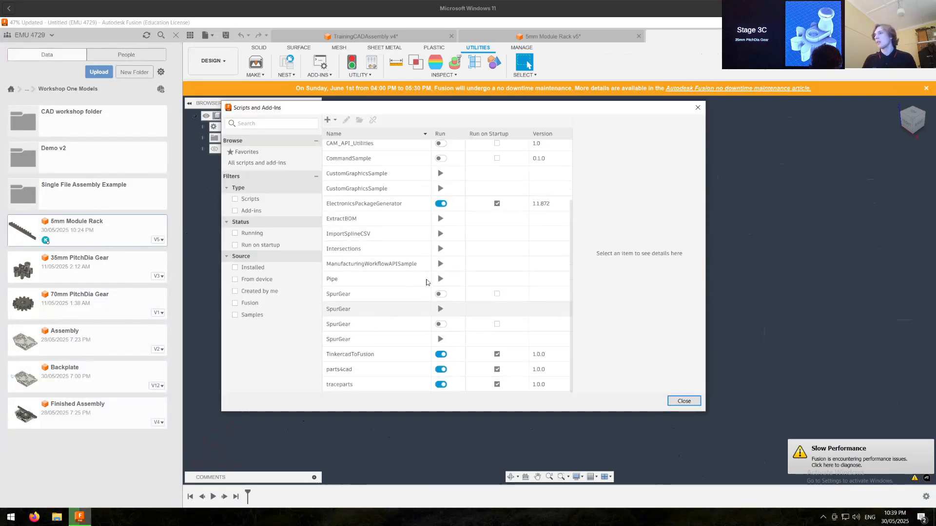
{"action": "left_click", "coordinate": [440, 309]}
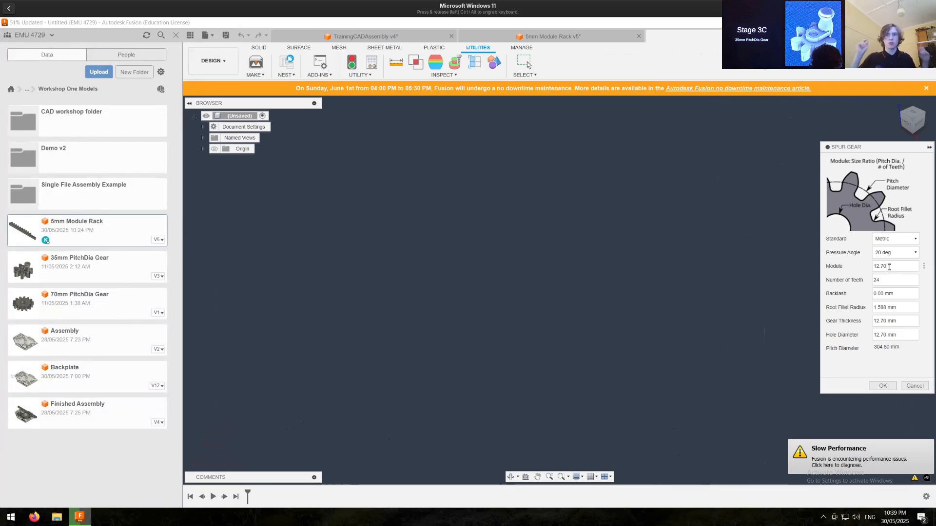
Step: Generate a metric spur gear with module 5 and 80 teeth, keeping the other gear parameters at their defaults
{"action": "key", "text": "BackSpace"}
{"action": "key", "text": "BackSpace"}
{"action": "key", "text": "BackSpace"}
{"action": "key", "text": "BackSpace"}
{"action": "key", "text": "BackSpace"}
{"action": "type", "text": "5"}
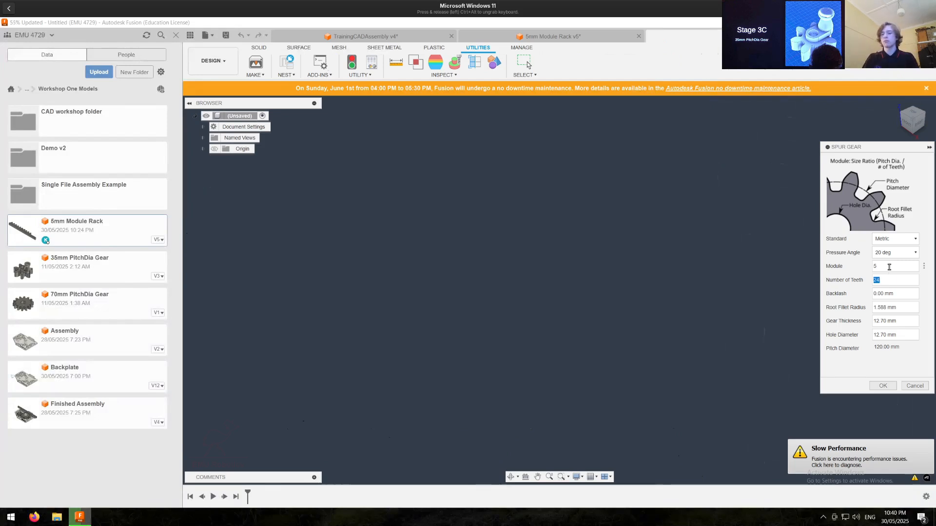
{"action": "key", "text": "BackSpace"}
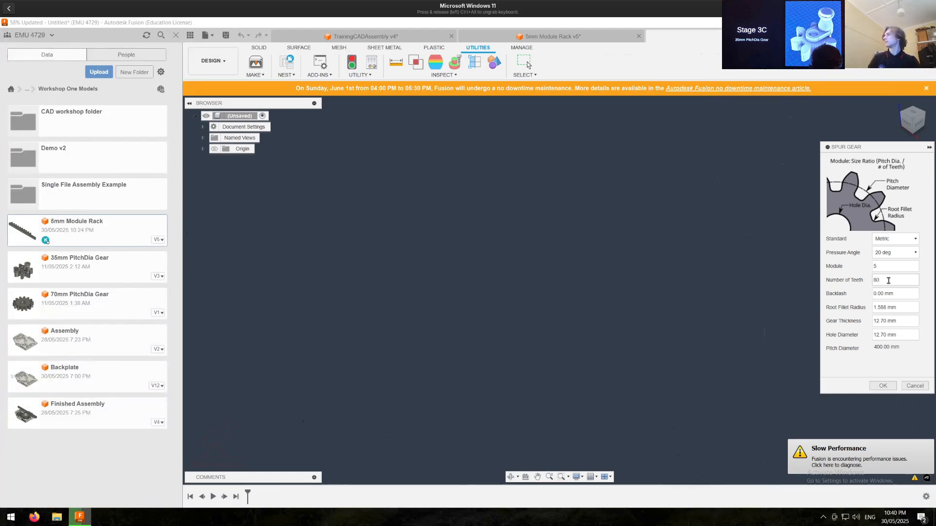
{"action": "key", "text": "Return"}
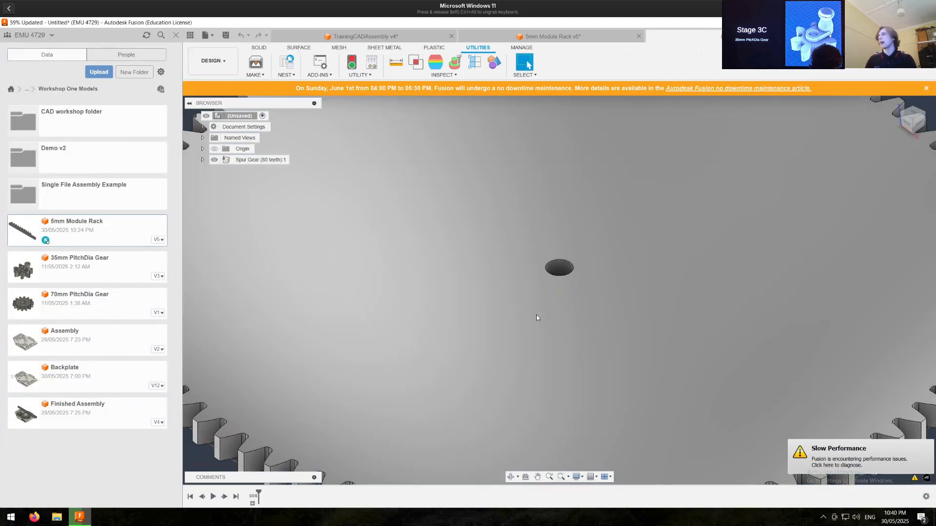
Step: Start a sketch on the origin plane spanned by the red and green axes, hiding the gear to pick it and showing it again
{"action": "scroll", "coordinate": [523, 303], "scroll_direction": "down", "scroll_amount": 3}
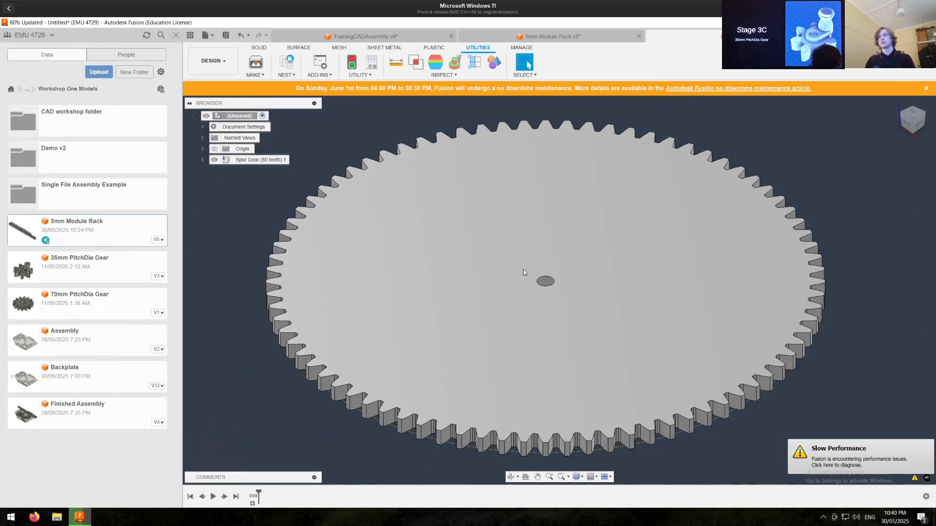
{"action": "middle_click_drag", "start_coordinate": [525, 293], "coordinate": [500, 209], "text": "shift"}
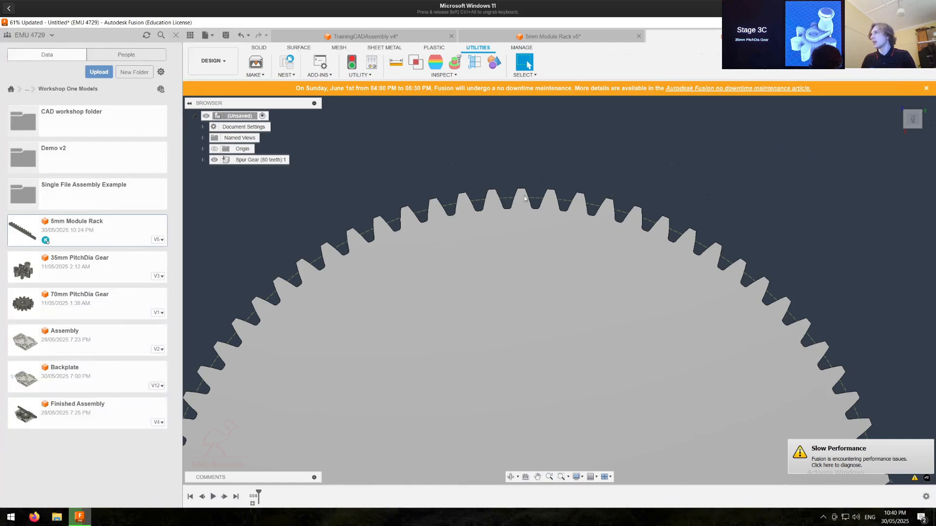
{"action": "scroll", "coordinate": [520, 205], "scroll_direction": "down", "scroll_amount": 1}
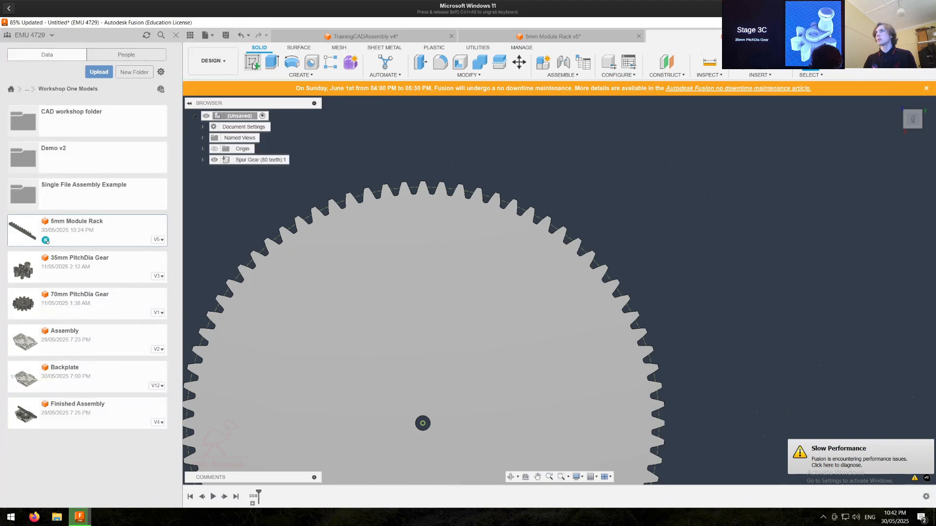
{"action": "left_click", "coordinate": [253, 63]}
{"action": "left_click", "coordinate": [419, 250]}
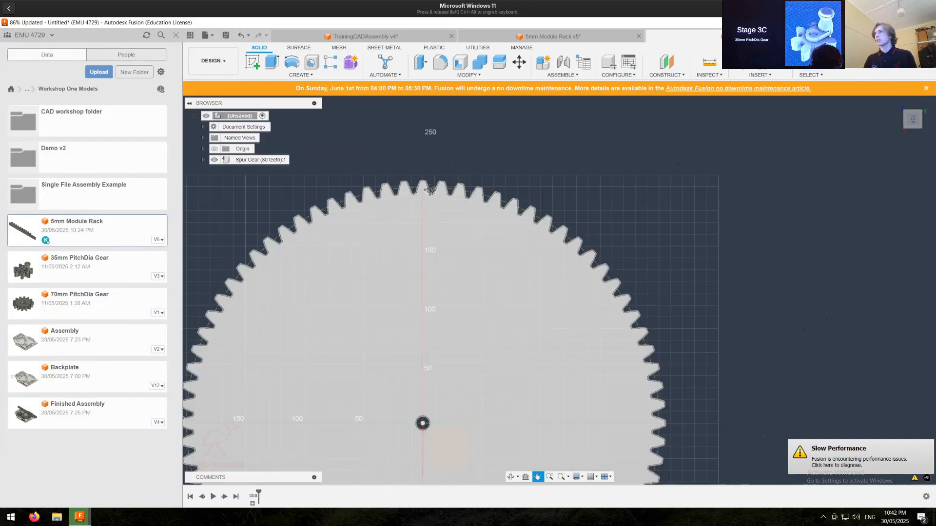
{"action": "middle_click_drag", "start_coordinate": [417, 204], "coordinate": [411, 187], "text": "shift"}
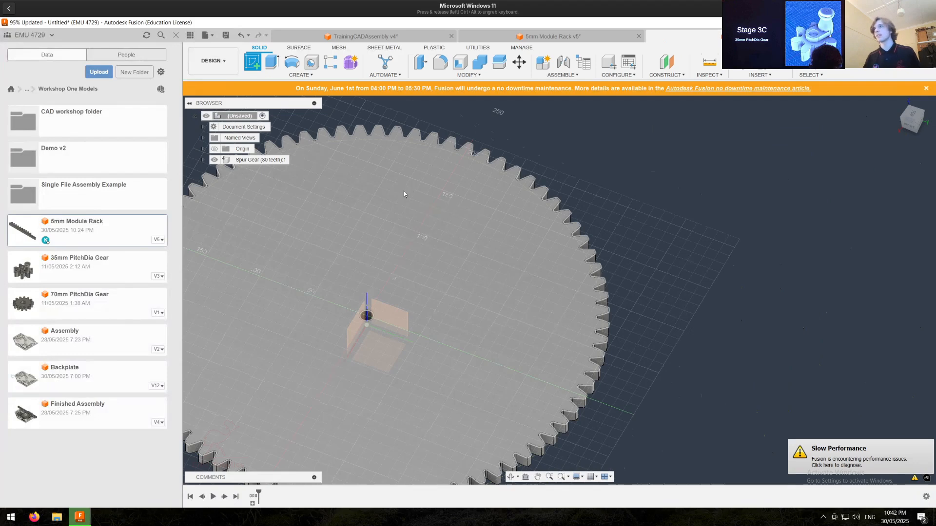
{"action": "left_click", "coordinate": [214, 160]}
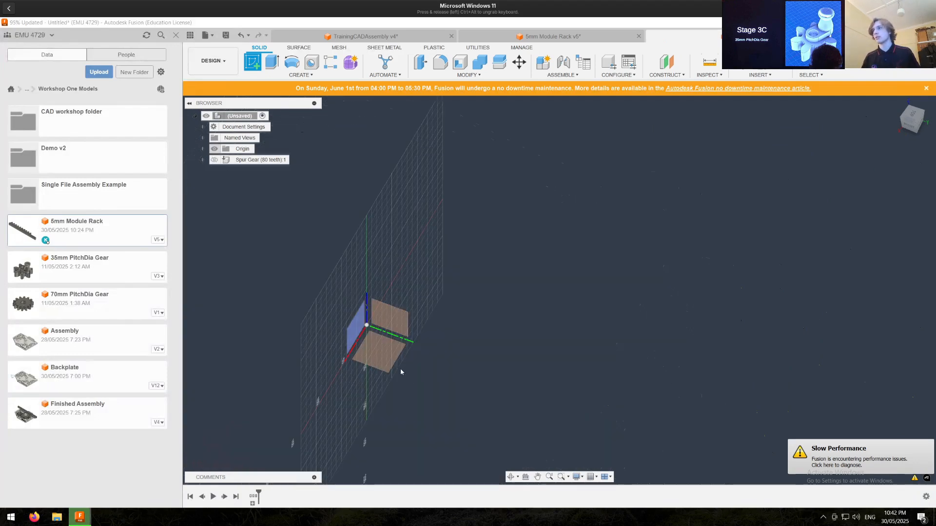
{"action": "left_click", "coordinate": [372, 349]}
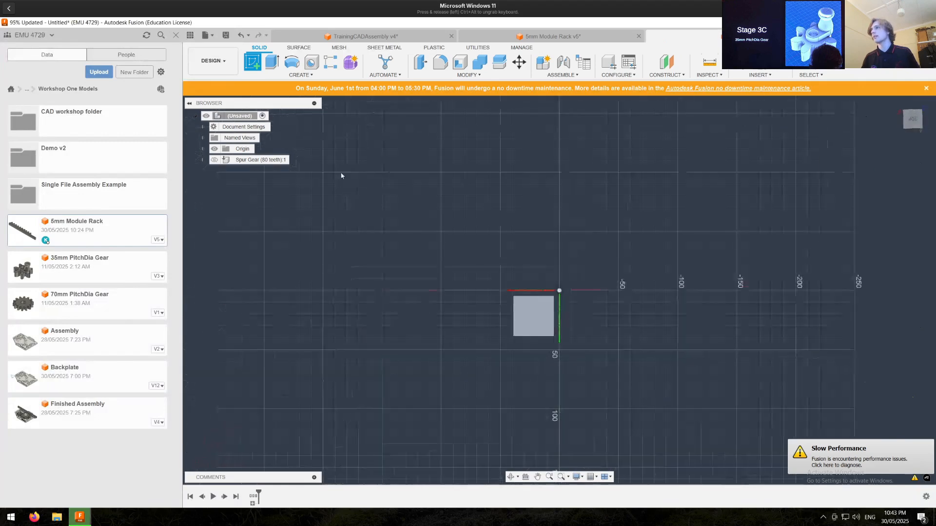
{"action": "left_click", "coordinate": [214, 171]}
{"action": "scroll", "coordinate": [462, 288], "scroll_direction": "down", "scroll_amount": 3}
{"action": "middle_click_drag", "start_coordinate": [500, 240], "coordinate": [466, 301]}
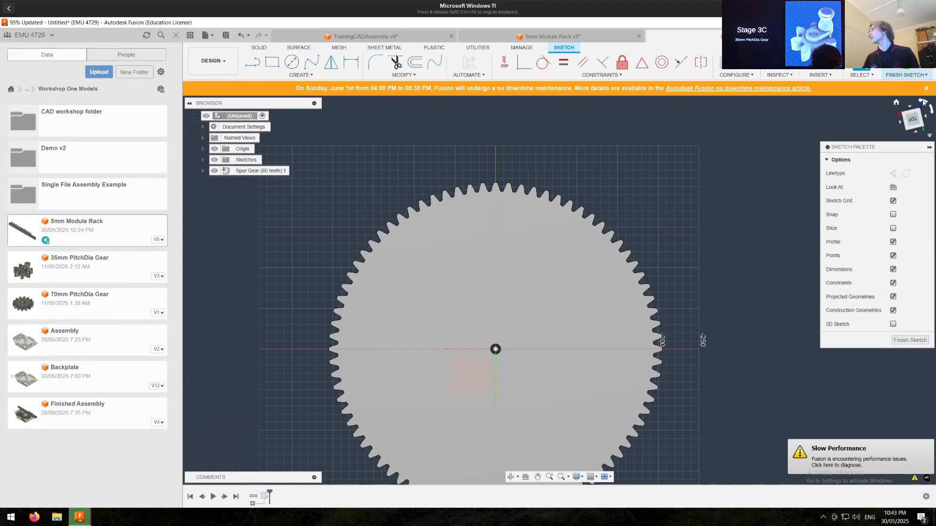
{"action": "left_click", "coordinate": [923, 102]}
{"action": "left_click", "coordinate": [922, 103]}
{"action": "middle_click_drag", "start_coordinate": [612, 267], "coordinate": [453, 439]}
{"action": "scroll", "coordinate": [469, 273], "scroll_direction": "up", "scroll_amount": 3}
{"action": "scroll", "coordinate": [465, 185], "scroll_direction": "up", "scroll_amount": 3}
{"action": "left_click", "coordinate": [251, 62]}
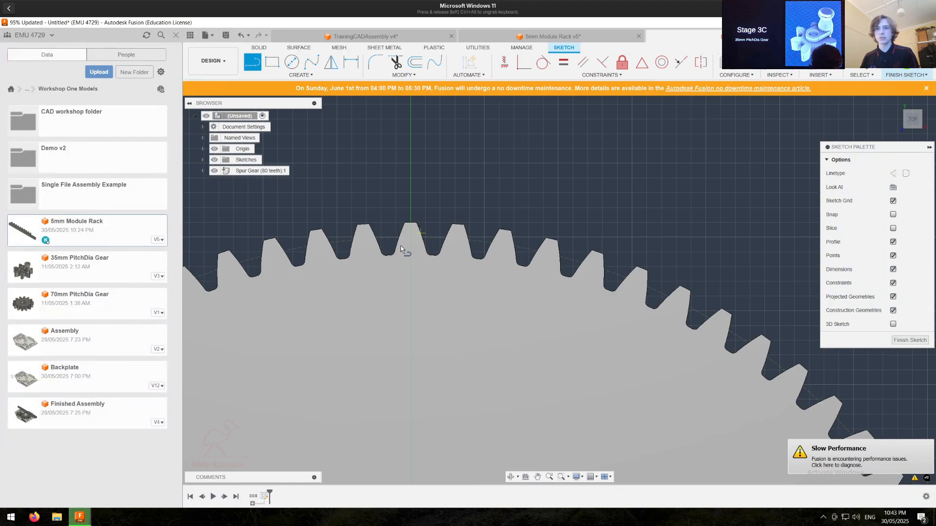
{"action": "scroll", "coordinate": [402, 248], "scroll_direction": "up", "scroll_amount": 3}
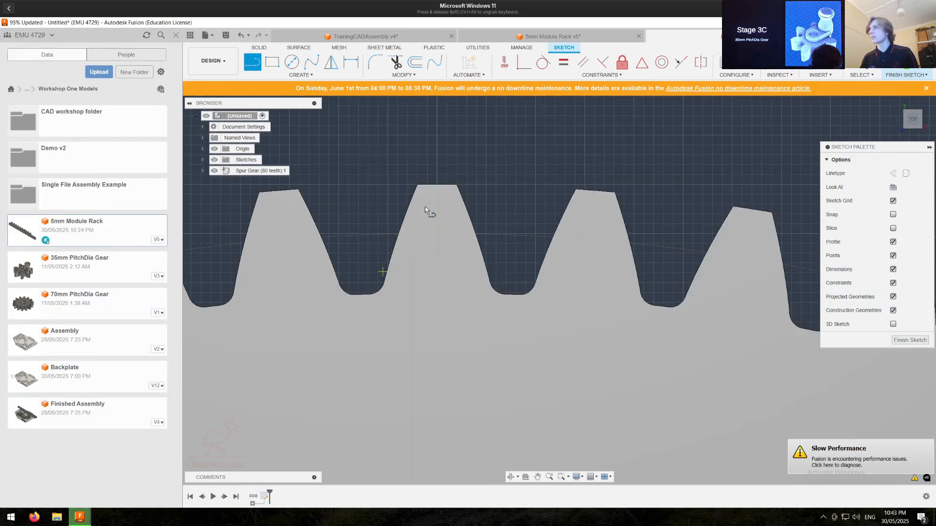
{"action": "key", "text": "Escape"}
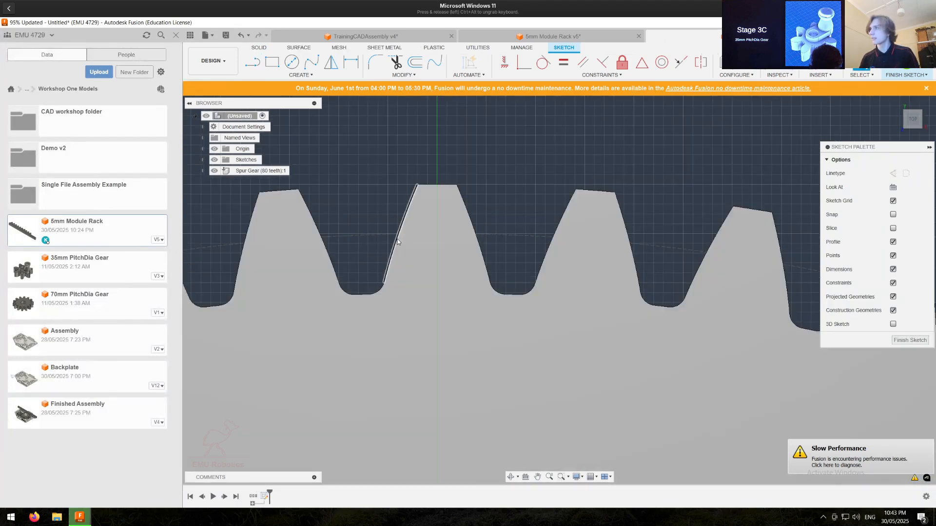
{"action": "left_click", "coordinate": [405, 224]}
{"action": "left_click", "coordinate": [468, 214]}
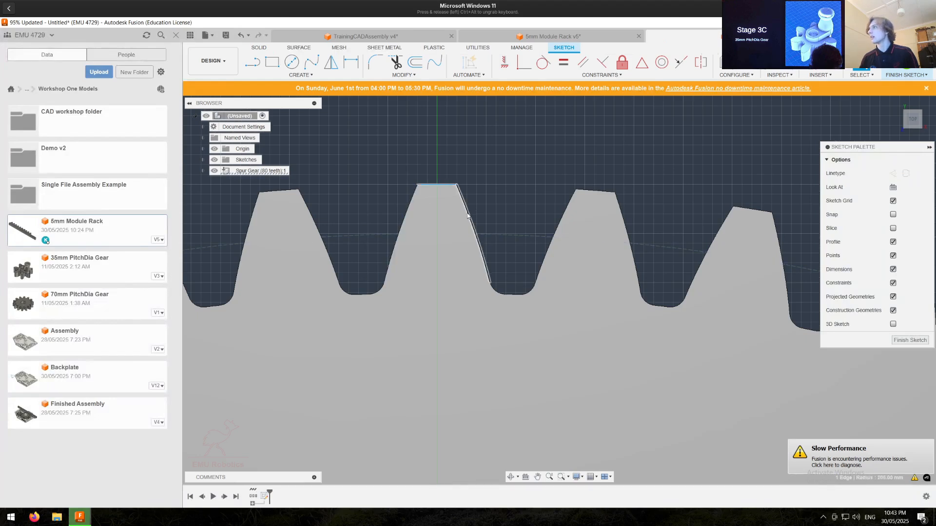
{"action": "left_click", "coordinate": [384, 286]}
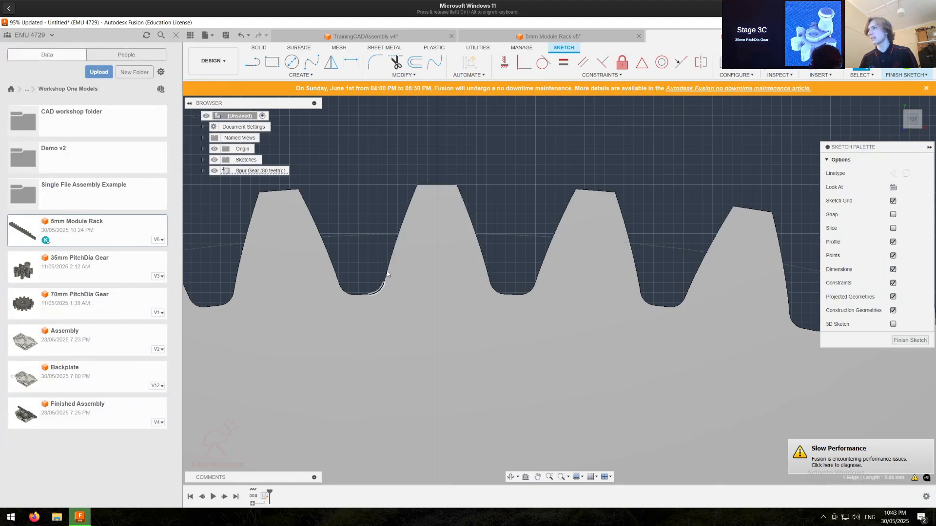
{"action": "left_click", "coordinate": [387, 273]}
{"action": "left_click", "coordinate": [377, 291]}
{"action": "left_click", "coordinate": [371, 248]}
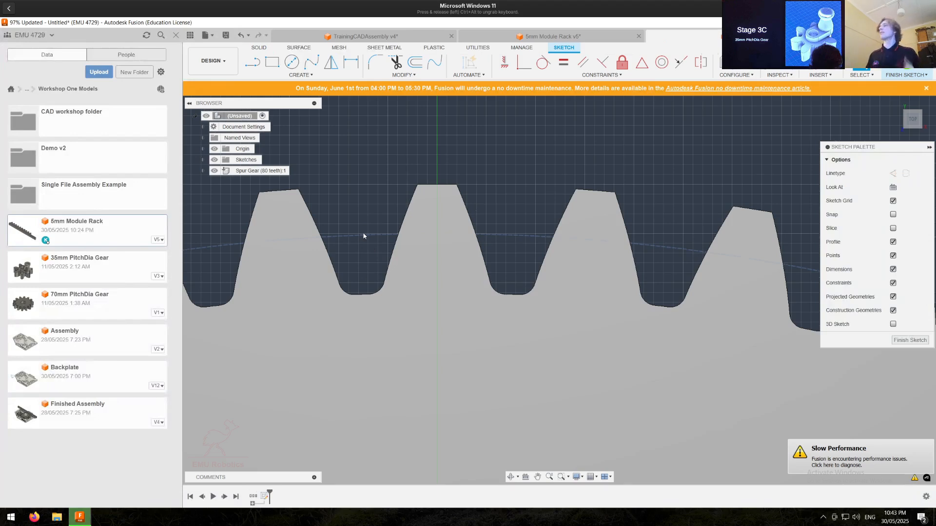
Step: Project the whole spur gear body into the sketch, using the body selection filter with projection link on
{"action": "scroll", "coordinate": [370, 251], "scroll_direction": "down", "scroll_amount": 5}
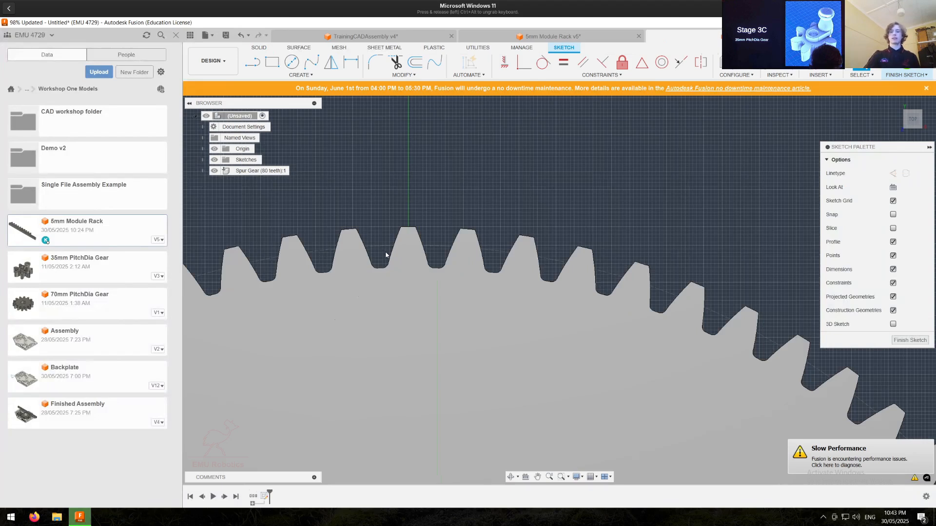
{"action": "key", "text": "p"}
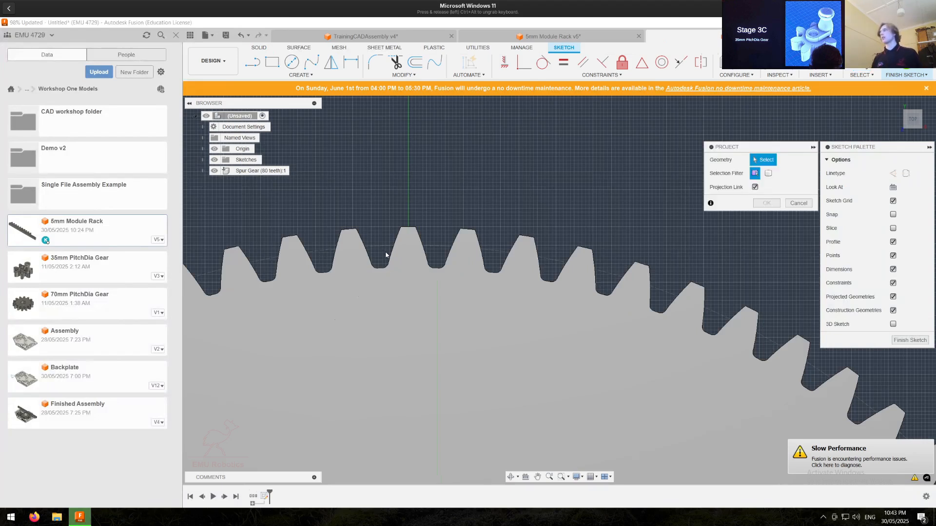
{"action": "scroll", "coordinate": [443, 283], "scroll_direction": "down", "scroll_amount": 4}
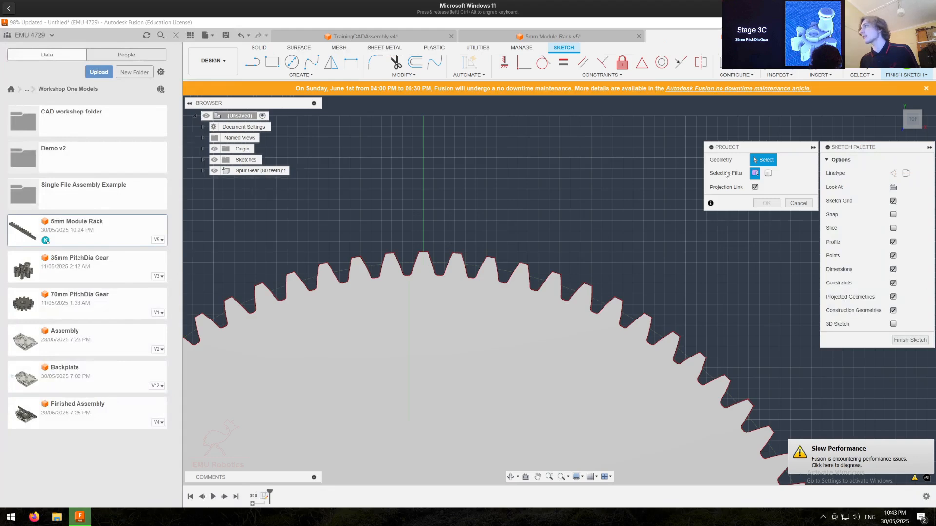
{"action": "left_click", "coordinate": [769, 173]}
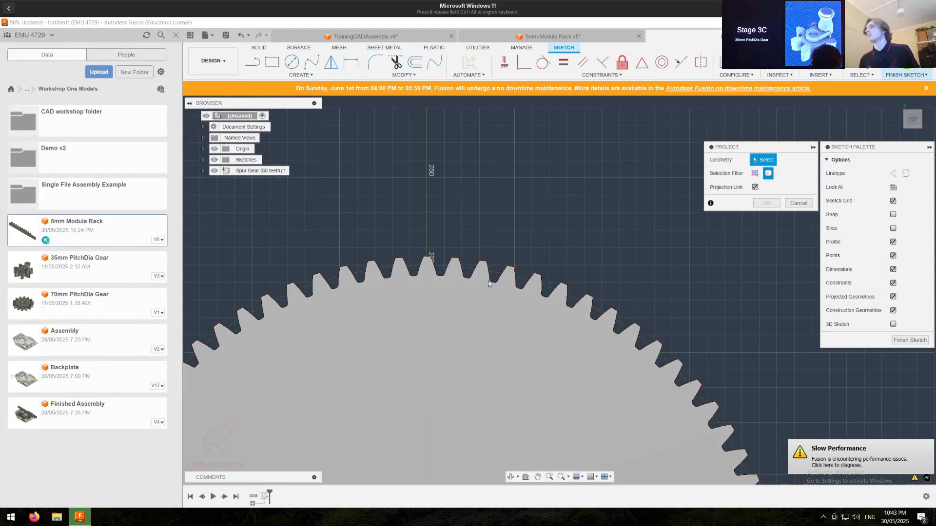
{"action": "scroll", "coordinate": [496, 285], "scroll_direction": "down", "scroll_amount": 5}
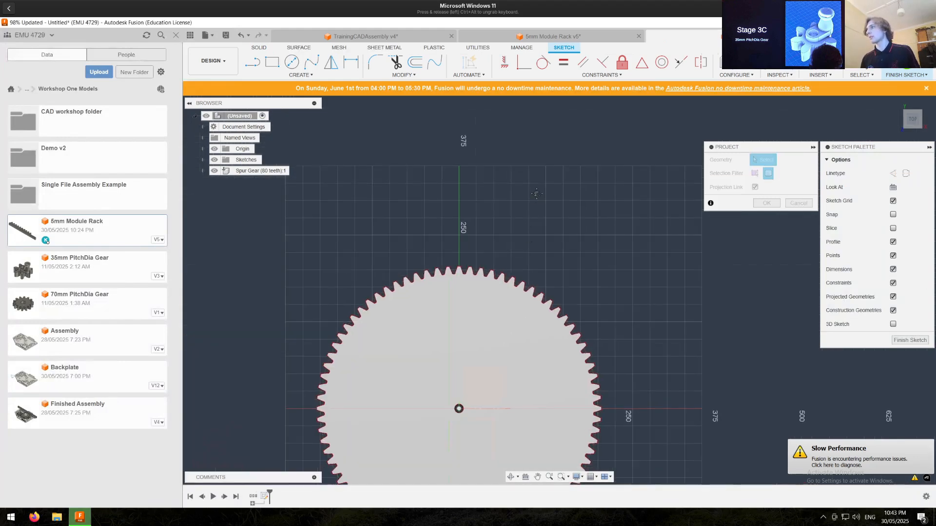
{"action": "left_click", "coordinate": [543, 206]}
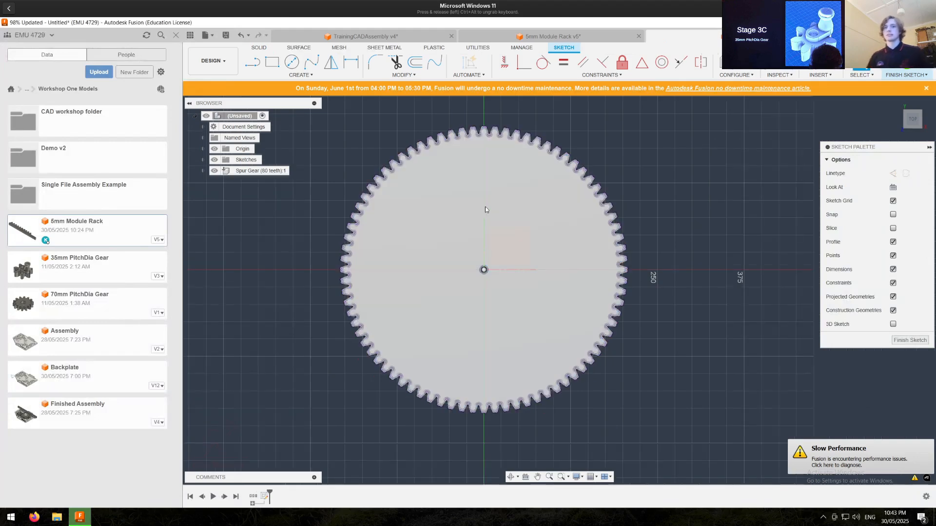
Step: Hide the gear, pick single teeth in the projected outline, and undo the full gear projection
{"action": "left_click", "coordinate": [214, 171]}
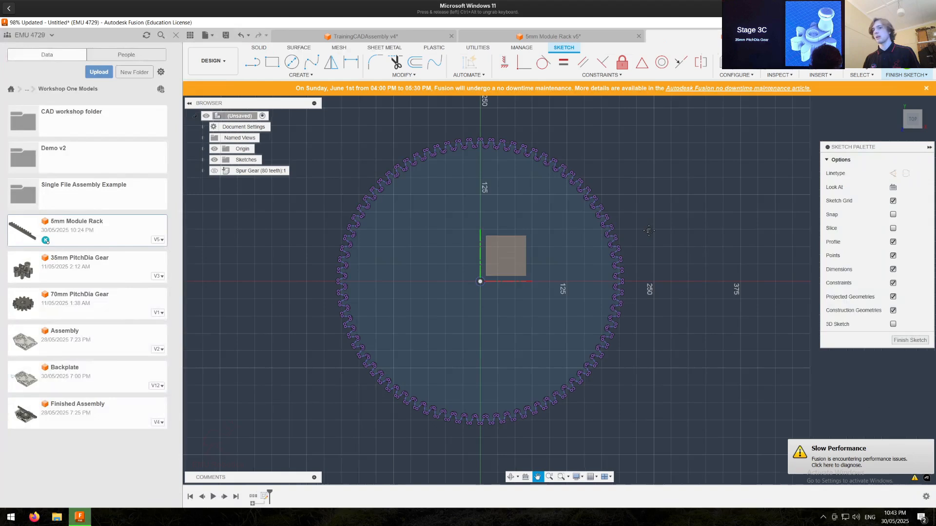
{"action": "scroll", "coordinate": [497, 146], "scroll_direction": "up", "scroll_amount": 6}
{"action": "scroll", "coordinate": [459, 133], "scroll_direction": "up", "scroll_amount": 2}
{"action": "middle_click_drag", "start_coordinate": [437, 156], "coordinate": [484, 238]}
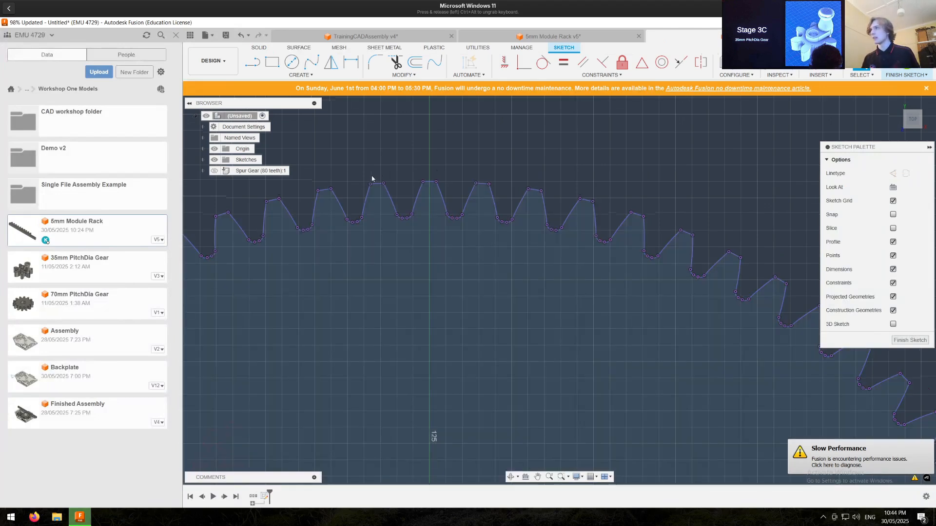
{"action": "left_click_drag", "start_coordinate": [305, 180], "coordinate": [352, 245]}
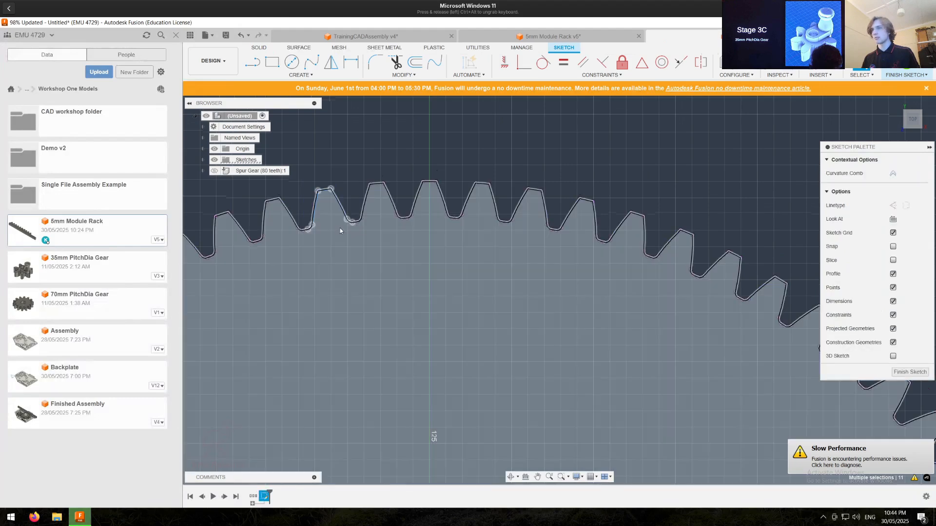
{"action": "key", "text": "Escape"}
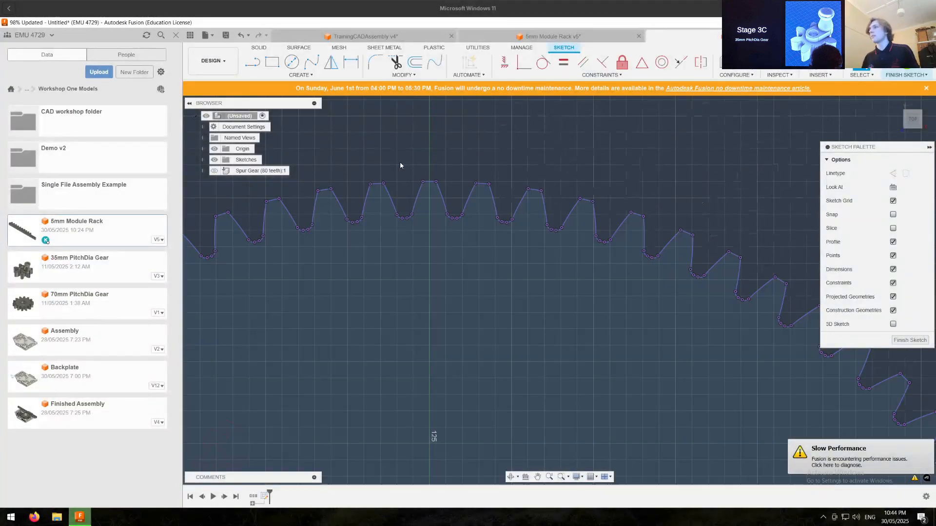
{"action": "mouse_move", "coordinate": [405, 166]}
{"action": "left_mouse_down"}
{"action": "mouse_move", "coordinate": [432, 225]}
{"action": "mouse_move", "coordinate": [454, 229]}
{"action": "left_mouse_up"}
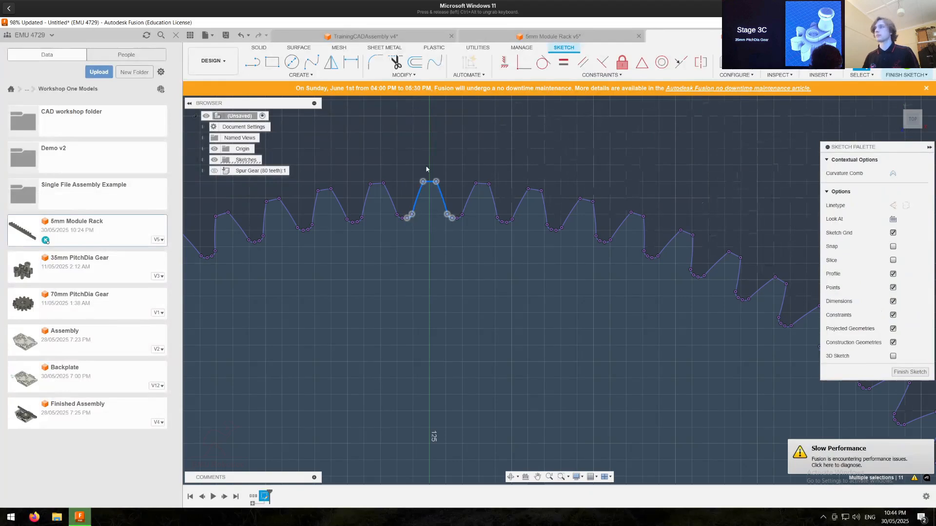
{"action": "left_click", "coordinate": [427, 169]}
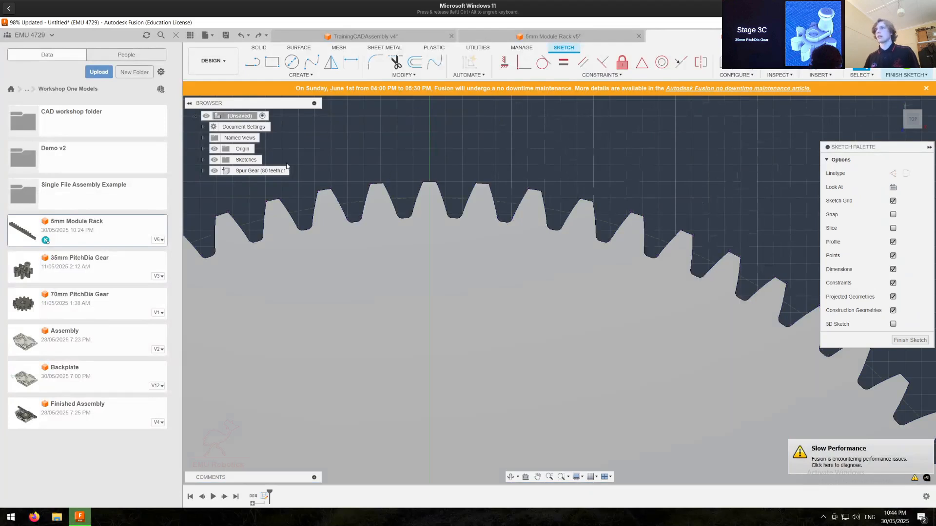
Step: Project the individual edges of the topmost tooth, its root fillets and the adjoining root gap up to the next tooth into the sketch
{"action": "key", "text": "p"}
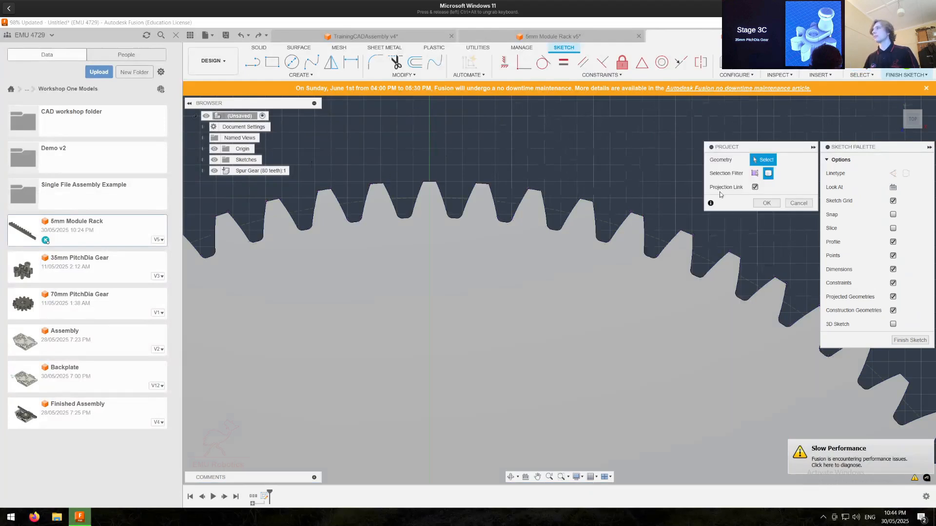
{"action": "left_click", "coordinate": [755, 174]}
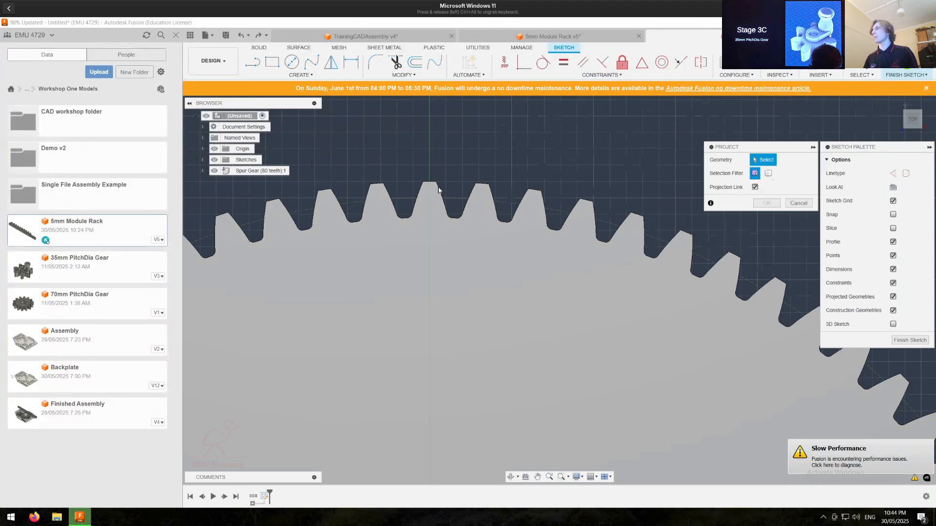
{"action": "scroll", "coordinate": [439, 190], "scroll_direction": "up", "scroll_amount": 4}
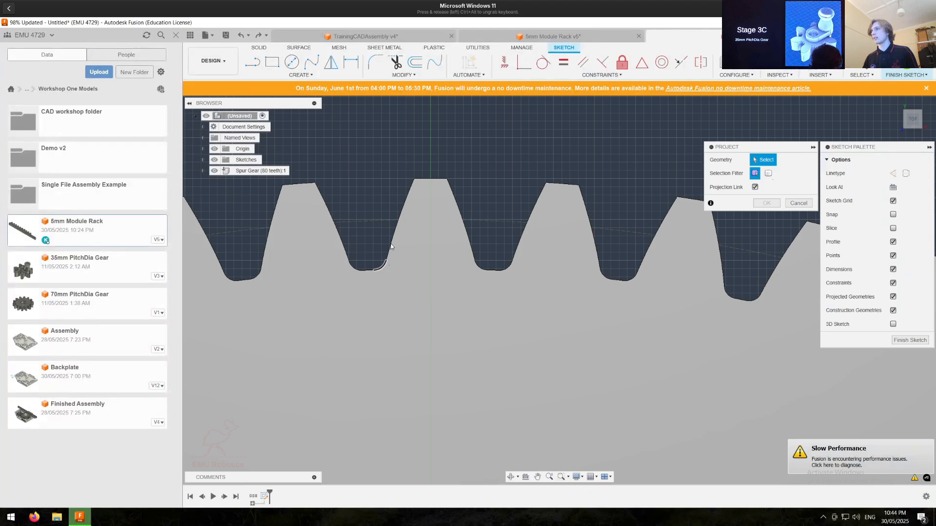
{"action": "left_click", "coordinate": [391, 249]}
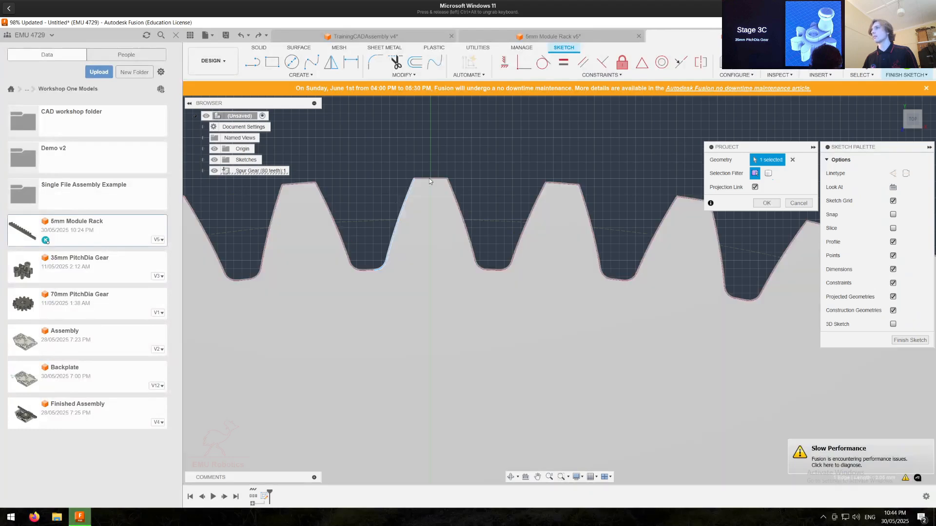
{"action": "left_click", "coordinate": [451, 190]}
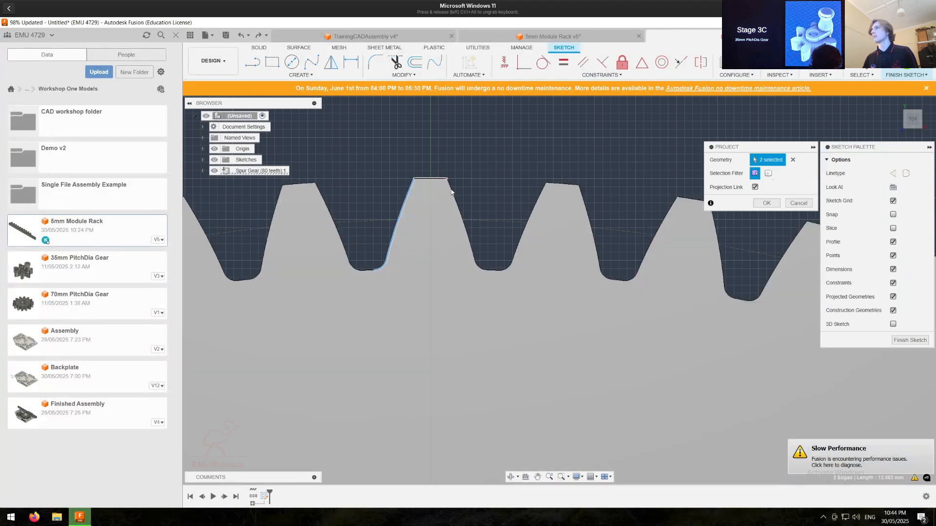
{"action": "left_click", "coordinate": [479, 269]}
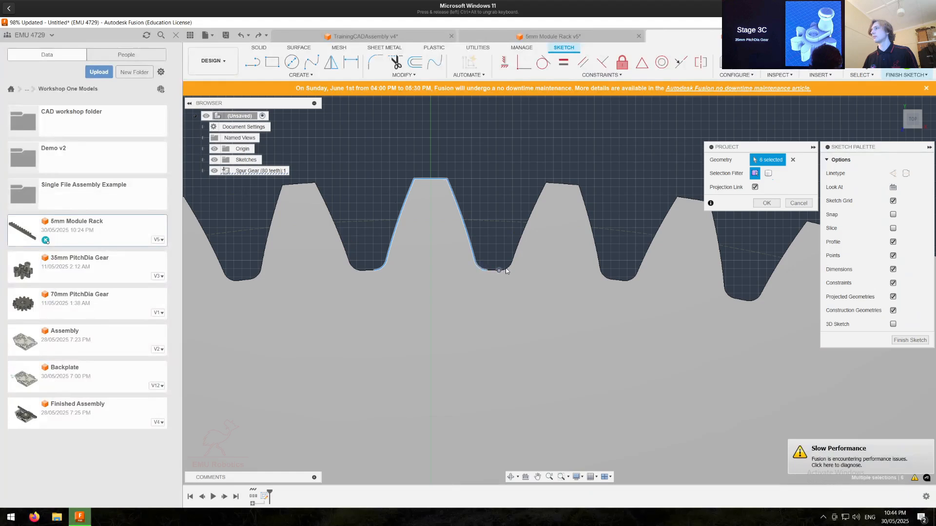
{"action": "left_click", "coordinate": [506, 270]}
{"action": "scroll", "coordinate": [493, 275], "scroll_direction": "up", "scroll_amount": 3}
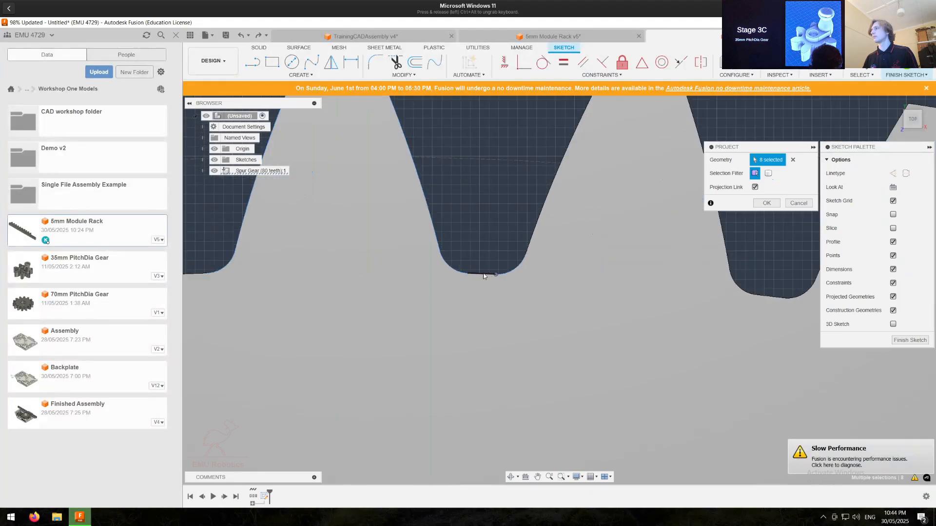
{"action": "scroll", "coordinate": [485, 273], "scroll_direction": "down", "scroll_amount": 4}
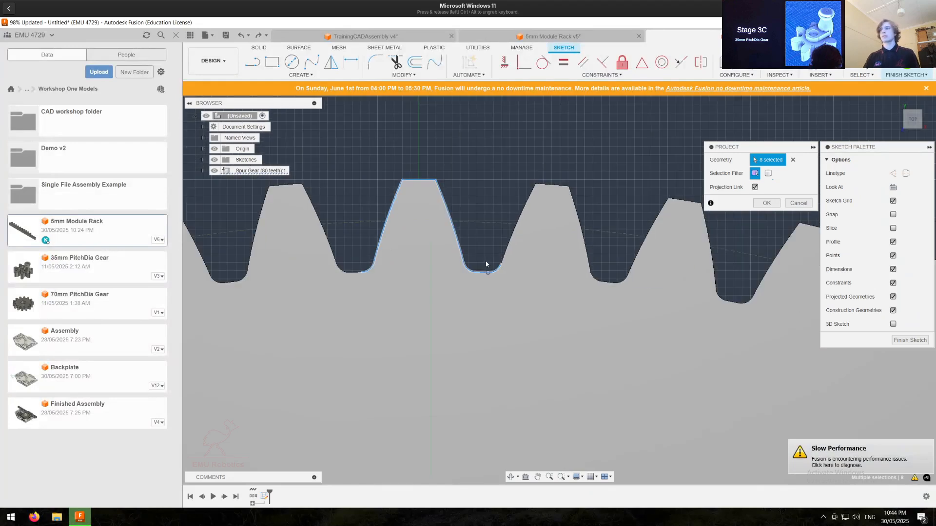
{"action": "key", "text": "Return"}
Step: Hide the 80-tooth spur gear so only the projected tooth profile is displayed
{"action": "left_click", "coordinate": [215, 171]}
{"action": "scroll", "coordinate": [321, 246], "scroll_direction": "down", "scroll_amount": 2}
{"action": "scroll", "coordinate": [321, 245], "scroll_direction": "down", "scroll_amount": 1}
{"action": "scroll", "coordinate": [362, 193], "scroll_direction": "up", "scroll_amount": 3}
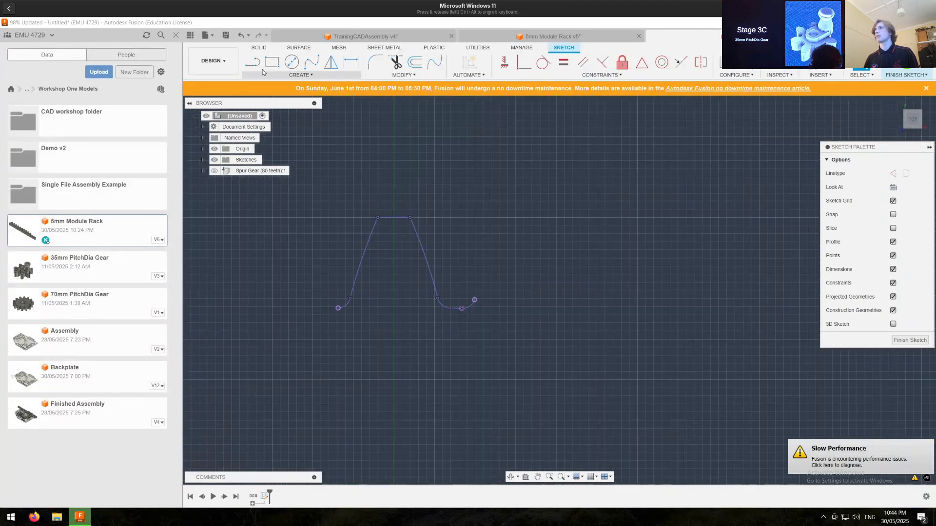
{"action": "left_click_drag", "start_coordinate": [313, 184], "coordinate": [508, 360]}
{"action": "scroll", "coordinate": [481, 217], "scroll_direction": "down", "scroll_amount": 1}
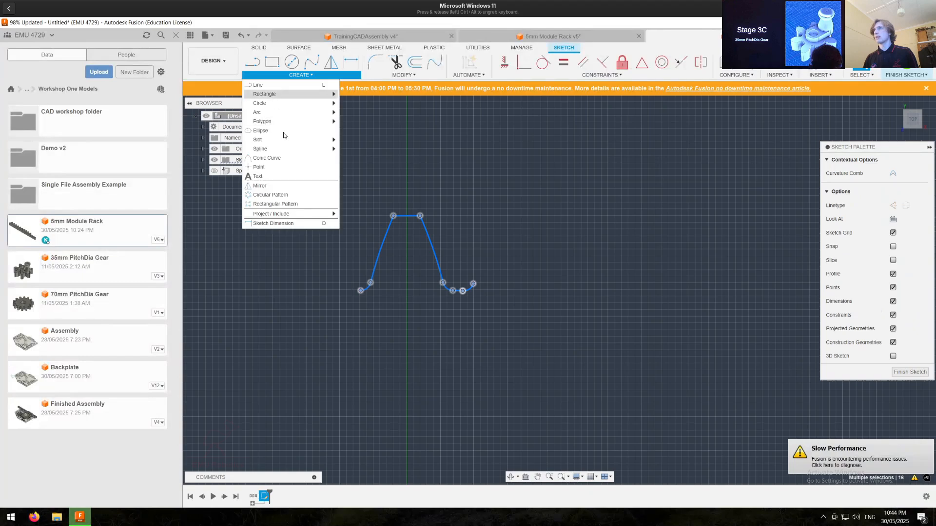
{"action": "left_click", "coordinate": [469, 158]}
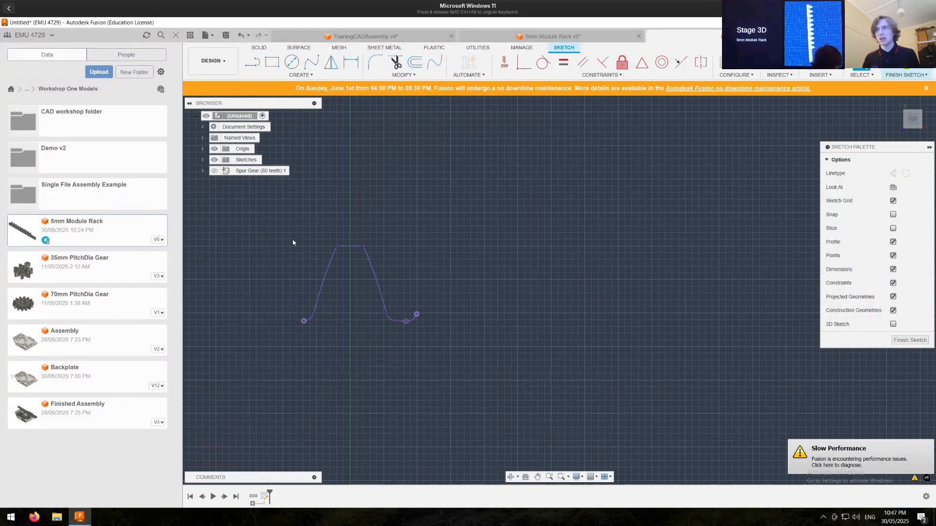
Step: Select the entire projected tooth profile and move a copy of it 15.40 mm along X
{"action": "mouse_move", "coordinate": [276, 219]}
{"action": "left_mouse_down"}
{"action": "mouse_move", "coordinate": [392, 359]}
{"action": "mouse_move", "coordinate": [447, 374]}
{"action": "mouse_move", "coordinate": [438, 345]}
{"action": "left_mouse_up"}
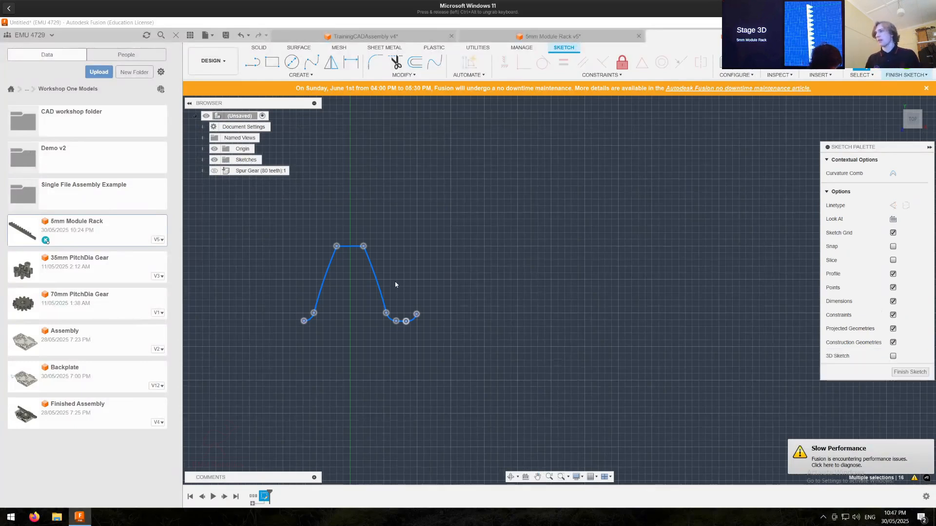
{"action": "key", "text": "m"}
{"action": "left_click_drag", "start_coordinate": [370, 246], "coordinate": [466, 254]}
{"action": "scroll", "coordinate": [407, 328], "scroll_direction": "up", "scroll_amount": 5}
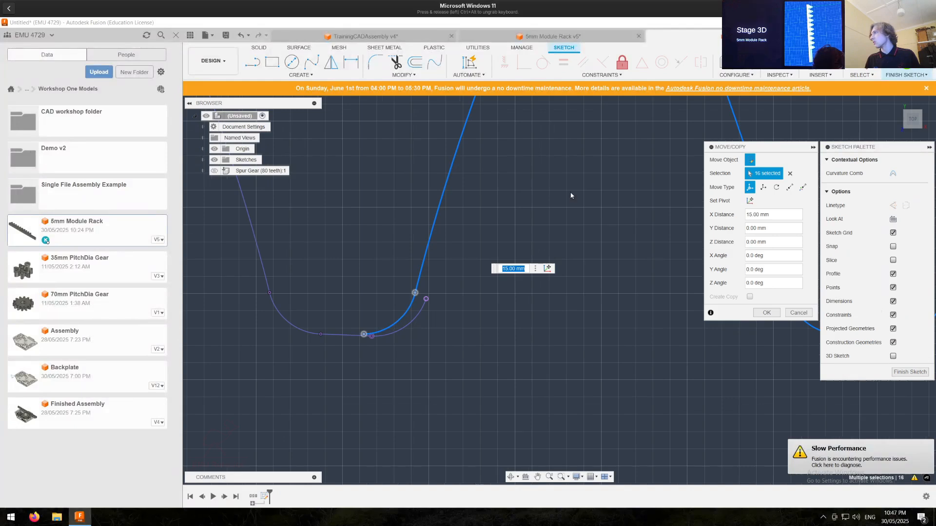
{"action": "left_click", "coordinate": [515, 269]}
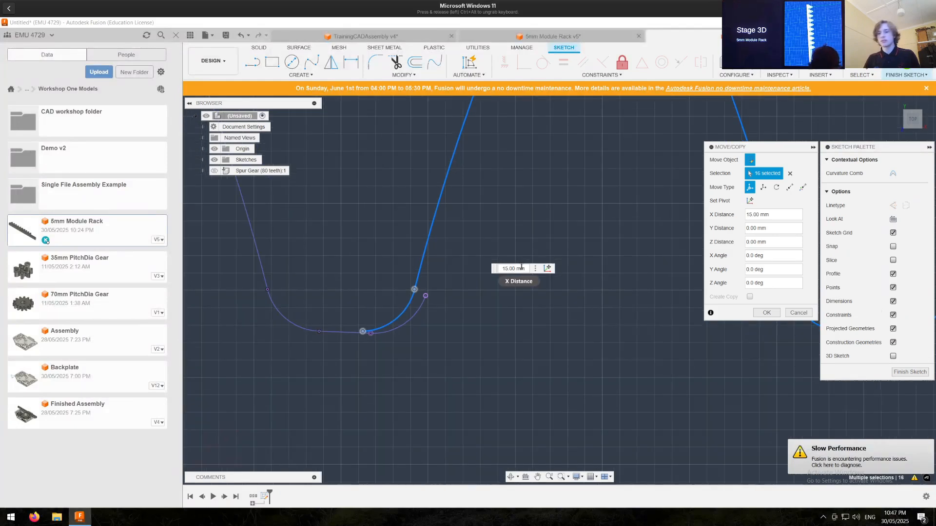
{"action": "type", "text": "4"}
{"action": "key", "text": "Return"}
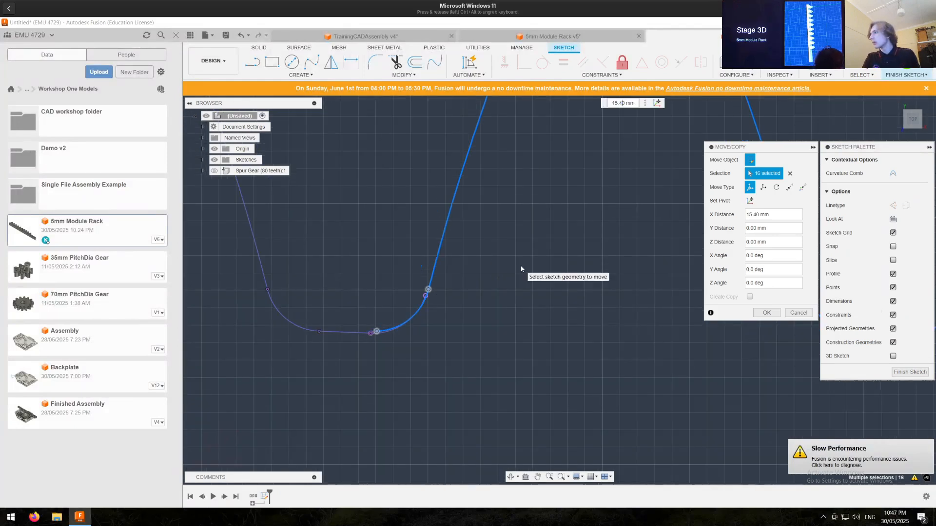
{"action": "scroll", "coordinate": [422, 344], "scroll_direction": "down", "scroll_amount": 5}
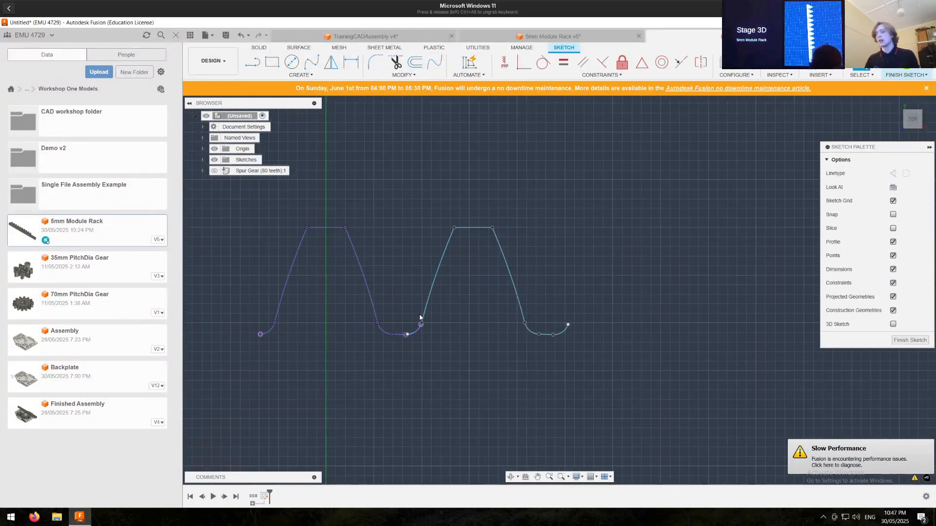
Step: Try moving the original tooth profile 27 mm along X, cancel it, and undo the tooth copy
{"action": "double_click", "coordinate": [361, 259]}
{"action": "key", "text": "m"}
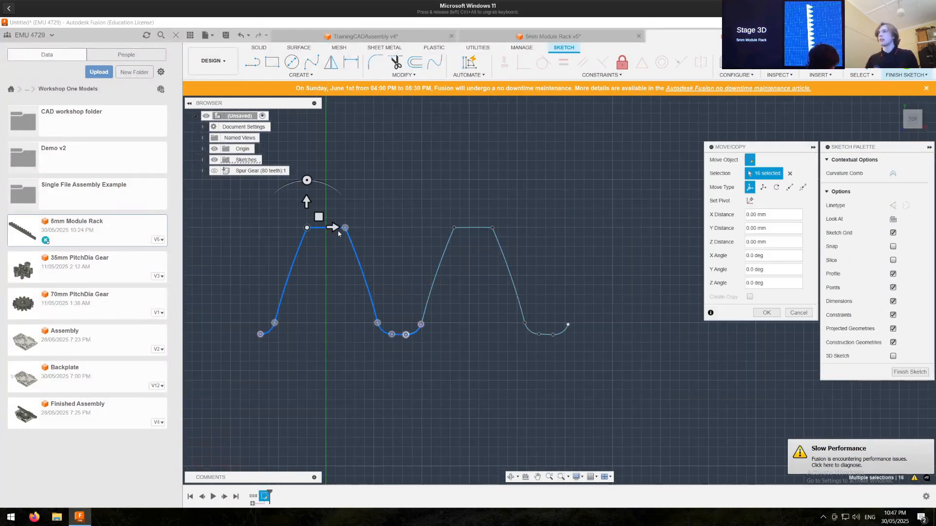
{"action": "left_click_drag", "start_coordinate": [543, 244], "coordinate": [588, 245]}
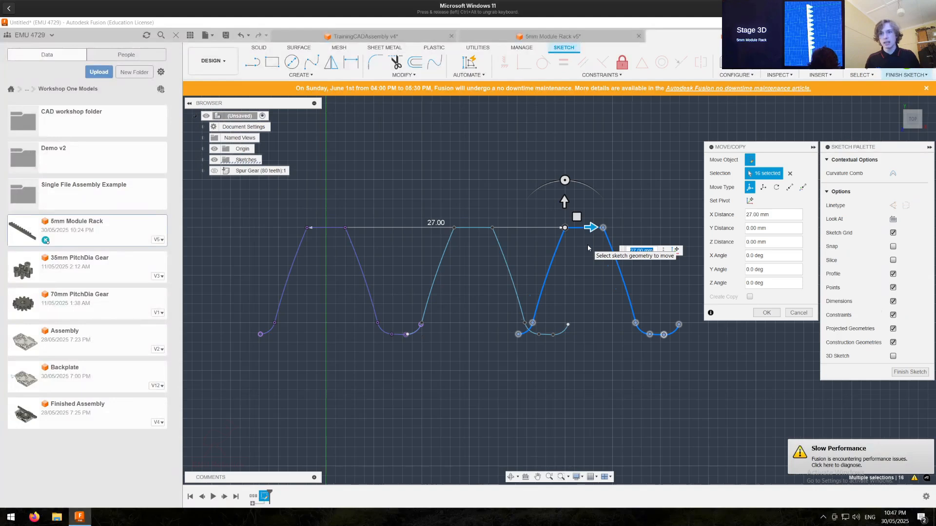
{"action": "key", "text": "Escape"}
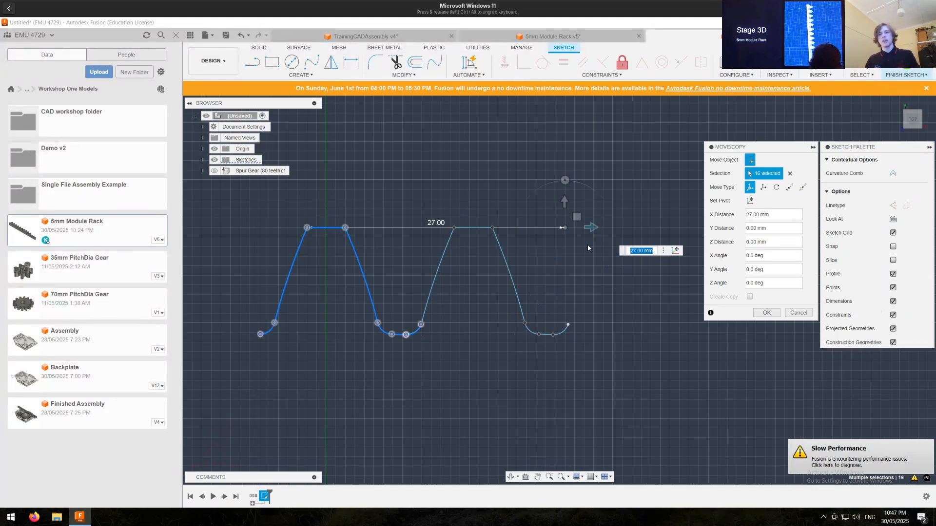
{"action": "key", "text": "Delete"}
{"action": "key", "text": "ctrl+z"}
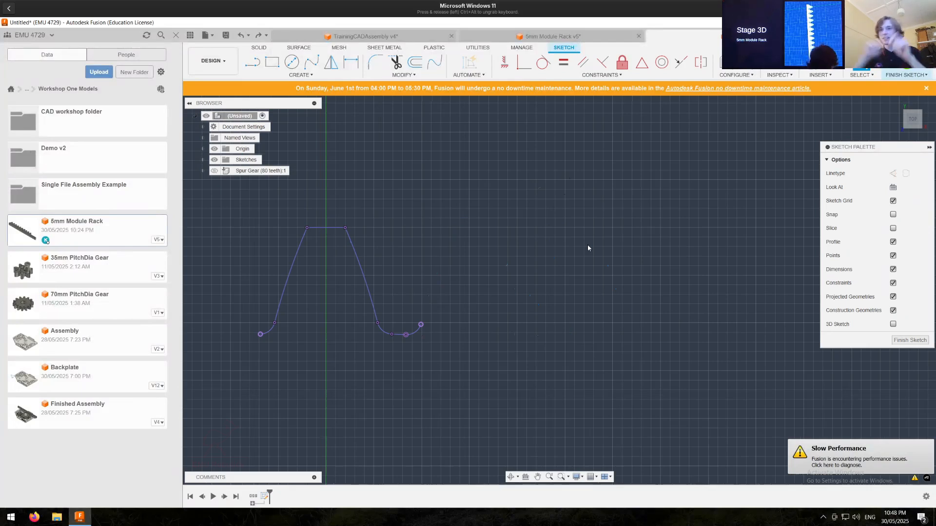
Step: Set up a rectangular pattern of the whole projected tooth profile along X with quantity 10 and Spacing distribution
{"action": "left_click_drag", "start_coordinate": [237, 208], "coordinate": [458, 381]}
{"action": "left_click", "coordinate": [301, 74]}
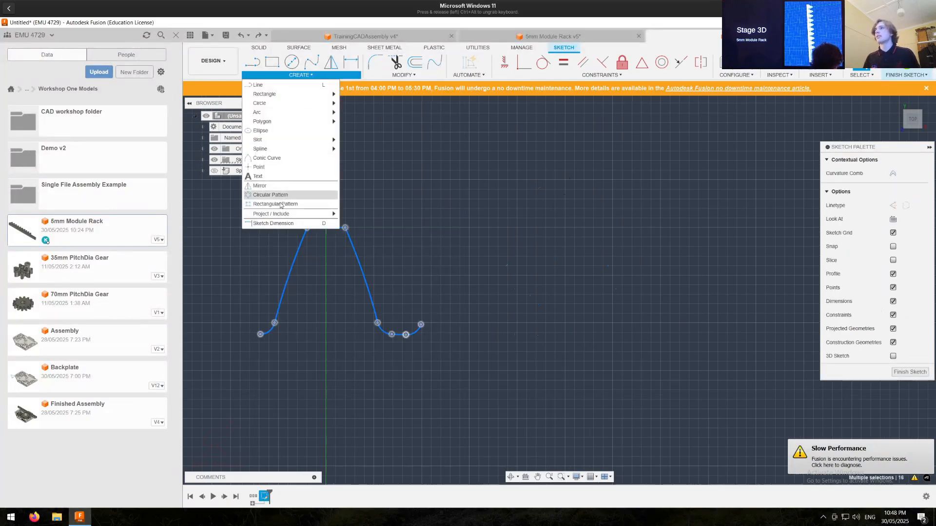
{"action": "left_click", "coordinate": [281, 204]}
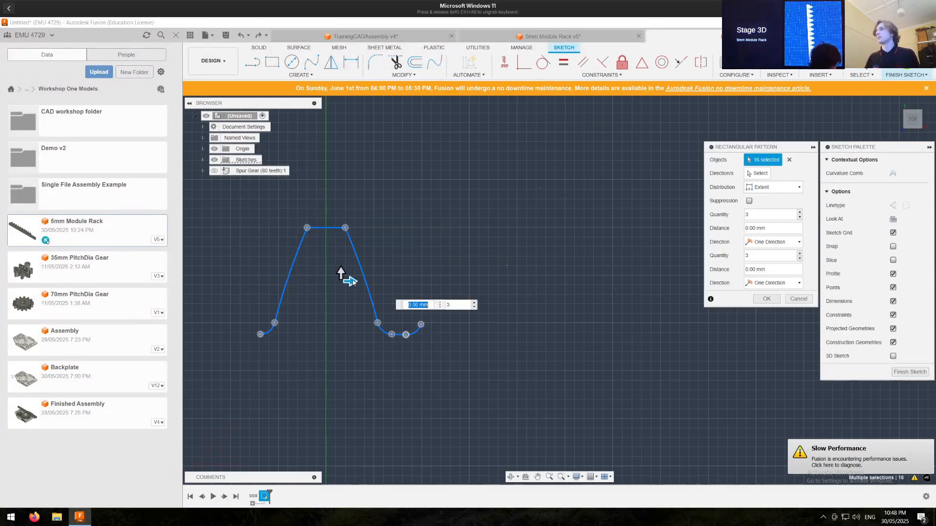
{"action": "key", "text": "Tab"}
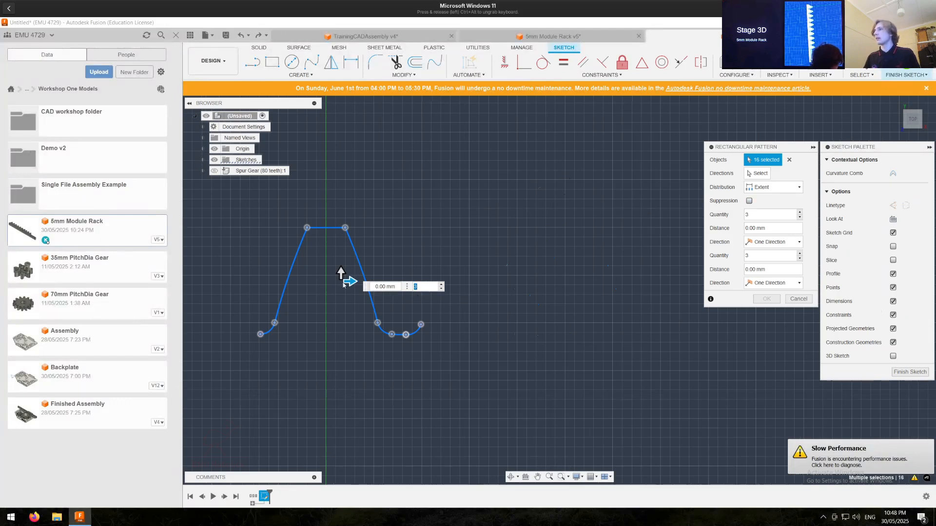
{"action": "left_click_drag", "start_coordinate": [349, 282], "coordinate": [646, 295]}
{"action": "left_click", "coordinate": [758, 306]}
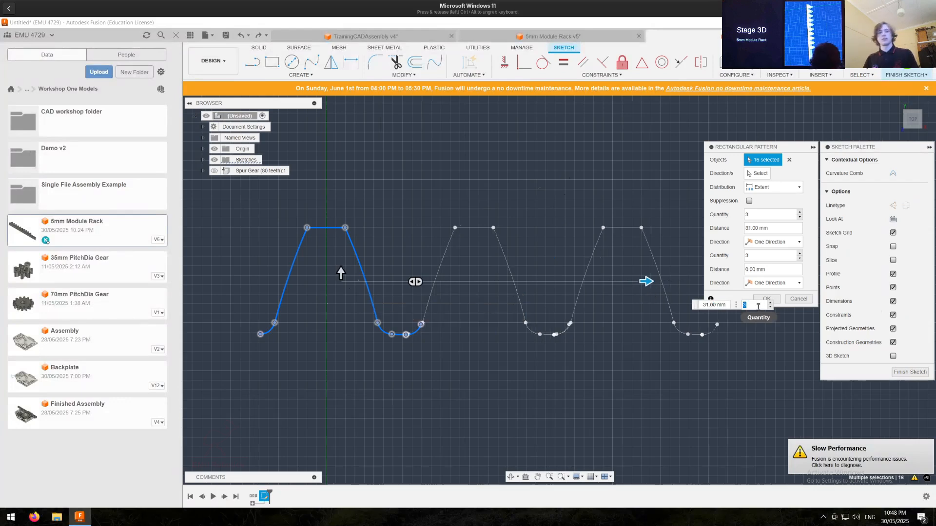
{"action": "type", "text": "10"}
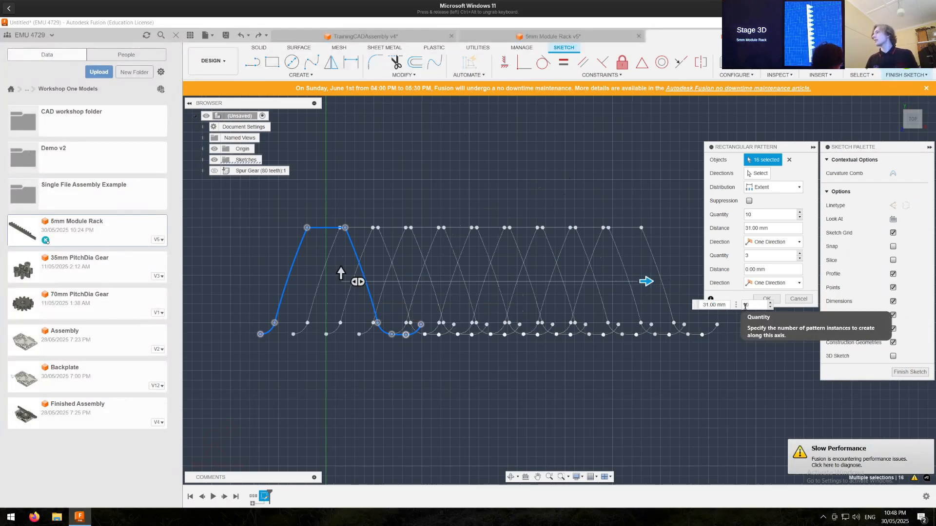
{"action": "left_click", "coordinate": [761, 187]}
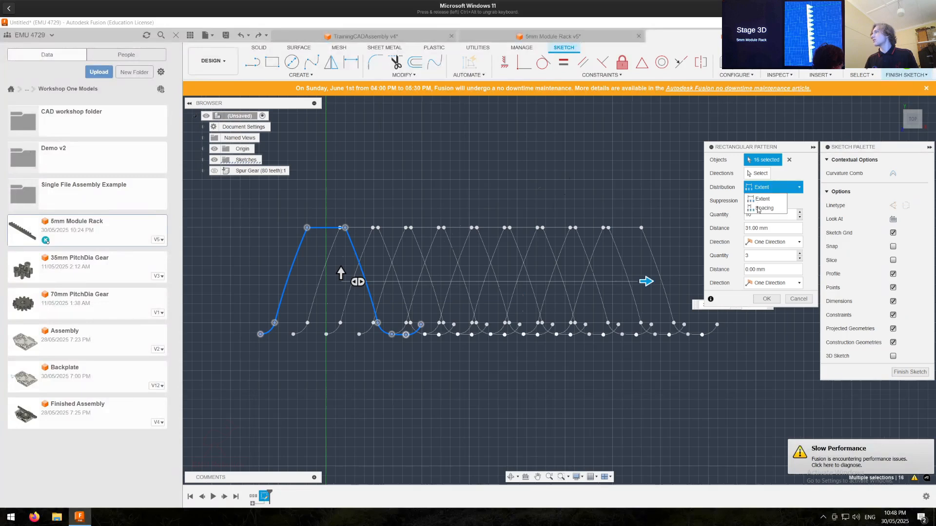
{"action": "left_click", "coordinate": [762, 209]}
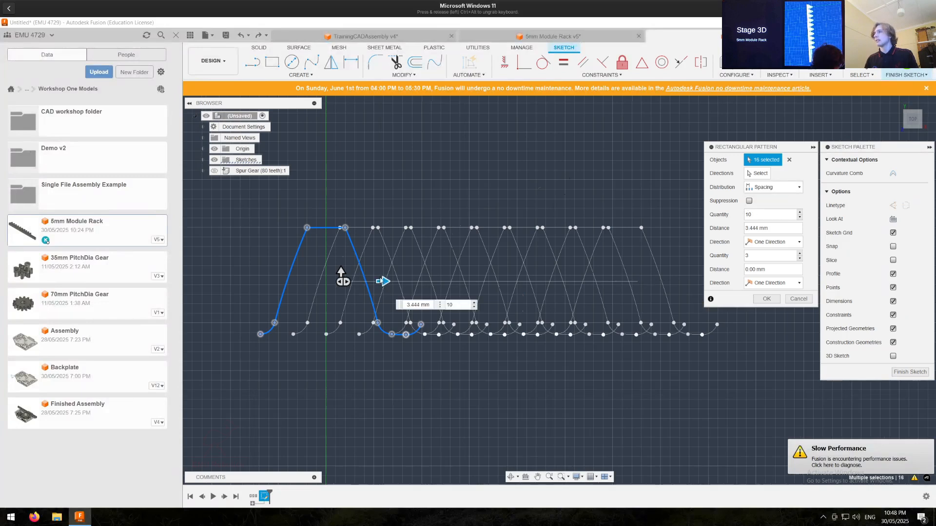
Step: Set the tooth pattern's spacing along X to 15.40 mm and create the pattern
{"action": "left_click_drag", "start_coordinate": [383, 281], "coordinate": [493, 288]}
{"action": "scroll", "coordinate": [320, 304], "scroll_direction": "down", "scroll_amount": 3}
{"action": "scroll", "coordinate": [321, 308], "scroll_direction": "down", "scroll_amount": 4}
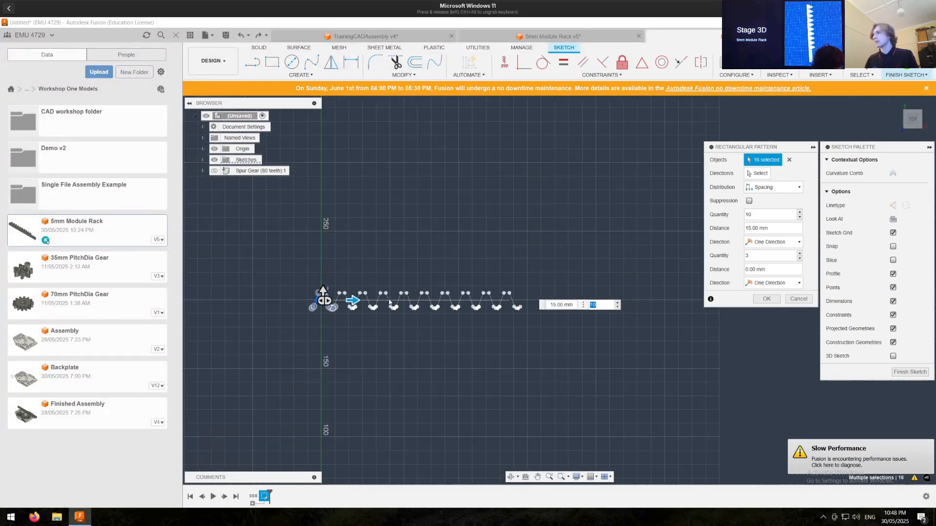
{"action": "scroll", "coordinate": [382, 287], "scroll_direction": "up", "scroll_amount": 5}
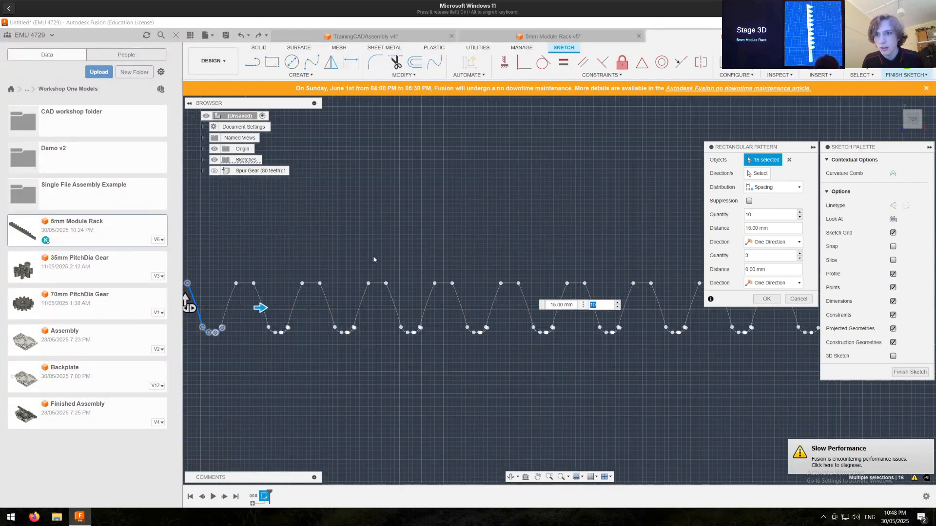
{"action": "scroll", "coordinate": [373, 256], "scroll_direction": "up", "scroll_amount": 5}
{"action": "left_click", "coordinate": [735, 210]}
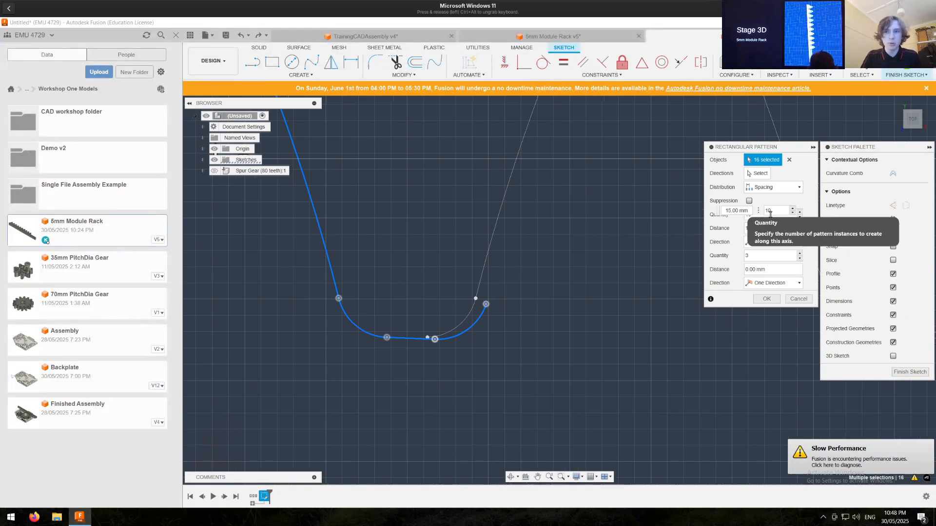
{"action": "key", "text": "BackSpace"}
{"action": "type", "text": "5"}
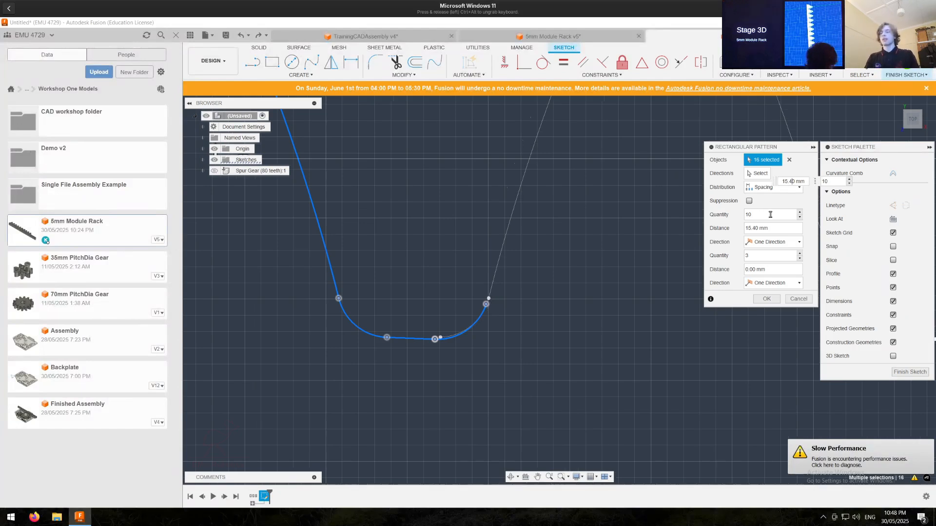
{"action": "key", "text": "Return"}
Step: Draw a horizontal line about 20 mm long outward from the last tooth's root, then a vertical line about 9.7 mm down from its end
{"action": "scroll", "coordinate": [441, 309], "scroll_direction": "down", "scroll_amount": 2}
{"action": "scroll", "coordinate": [441, 311], "scroll_direction": "down", "scroll_amount": 8}
{"action": "middle_click_drag", "start_coordinate": [521, 248], "coordinate": [414, 244]}
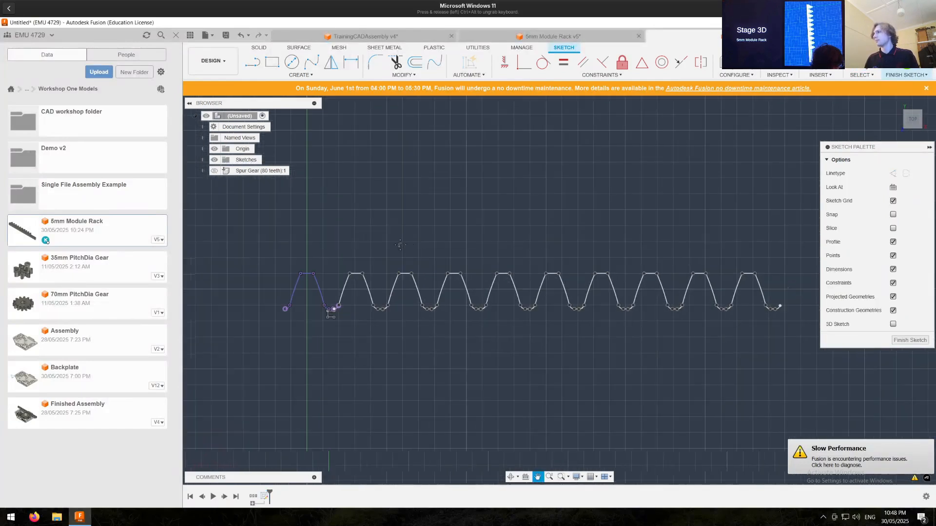
{"action": "scroll", "coordinate": [378, 224], "scroll_direction": "down", "scroll_amount": 3}
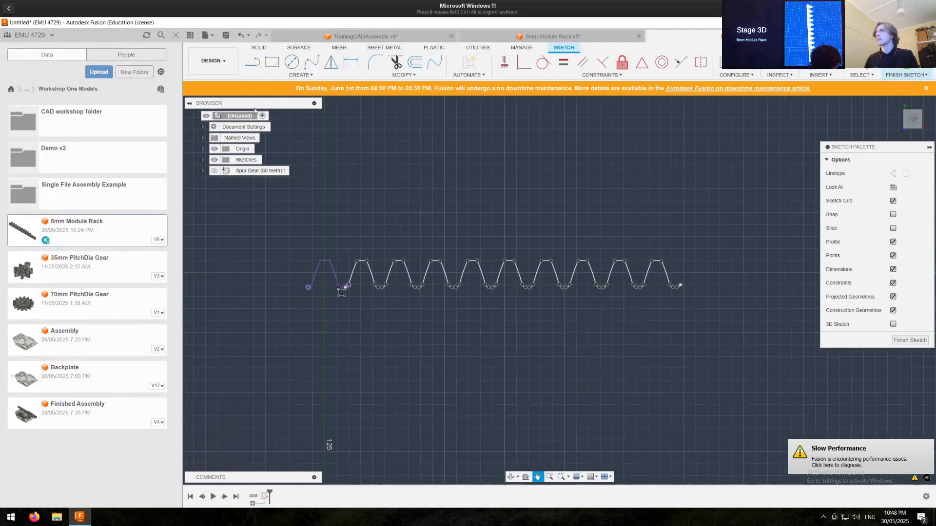
{"action": "left_click", "coordinate": [252, 62]}
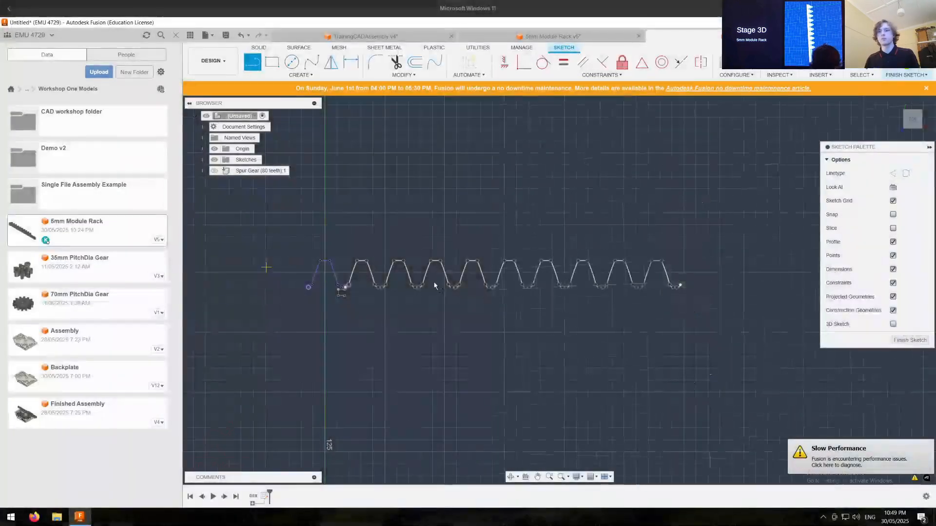
{"action": "scroll", "coordinate": [490, 300], "scroll_direction": "up", "scroll_amount": 5}
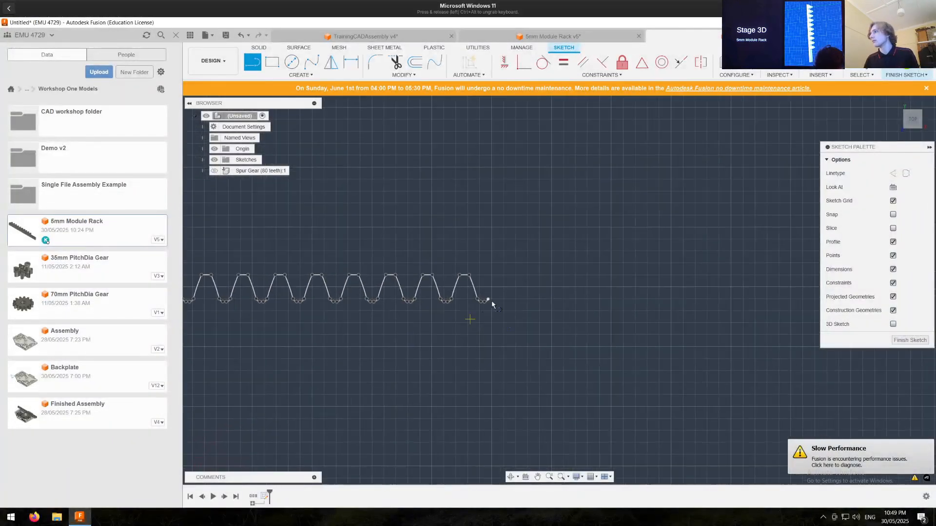
{"action": "scroll", "coordinate": [496, 298], "scroll_direction": "up", "scroll_amount": 1}
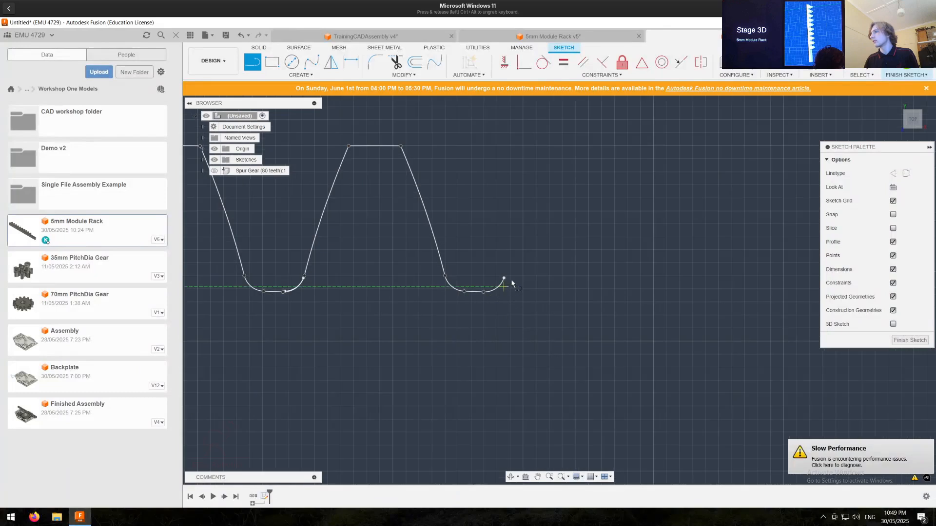
{"action": "left_click", "coordinate": [483, 291]}
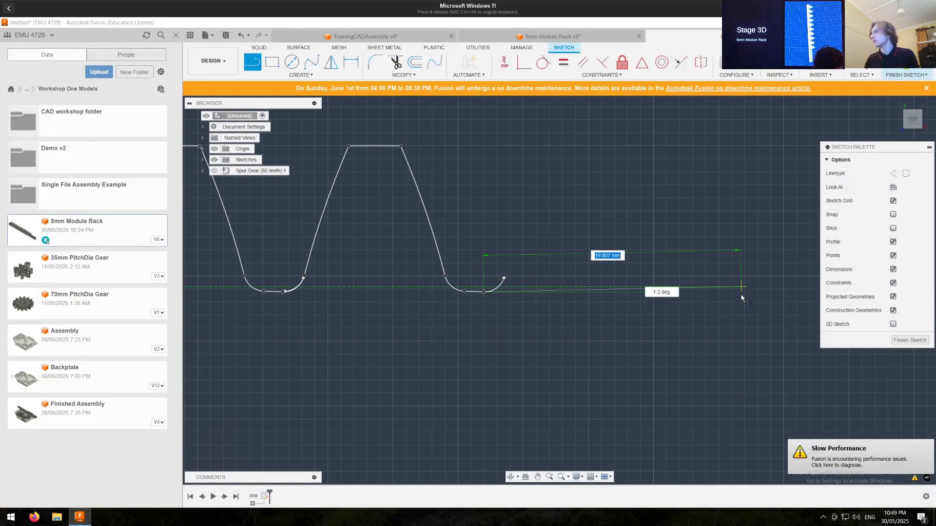
{"action": "left_click", "coordinate": [742, 292]}
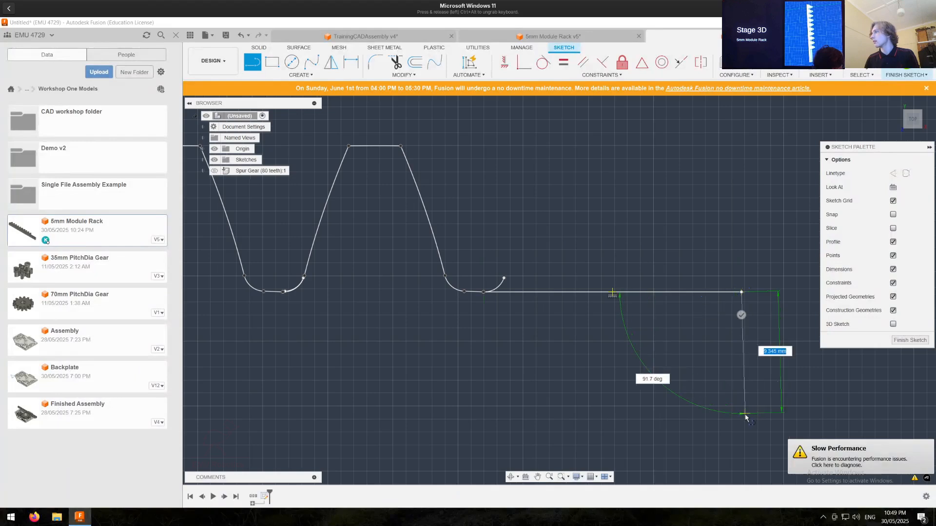
{"action": "left_click", "coordinate": [741, 417]}
{"action": "scroll", "coordinate": [740, 418], "scroll_direction": "down", "scroll_amount": 5}
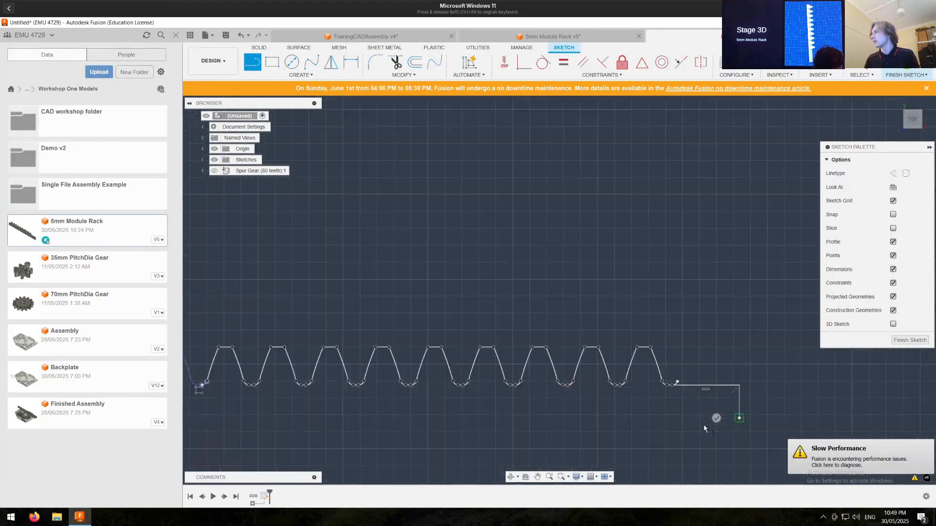
Step: Draw the horizontal base line back beneath all teeth to just beyond the first tooth, and add a short vertical line up from its end
{"action": "middle_click_drag", "start_coordinate": [389, 440], "coordinate": [722, 367]}
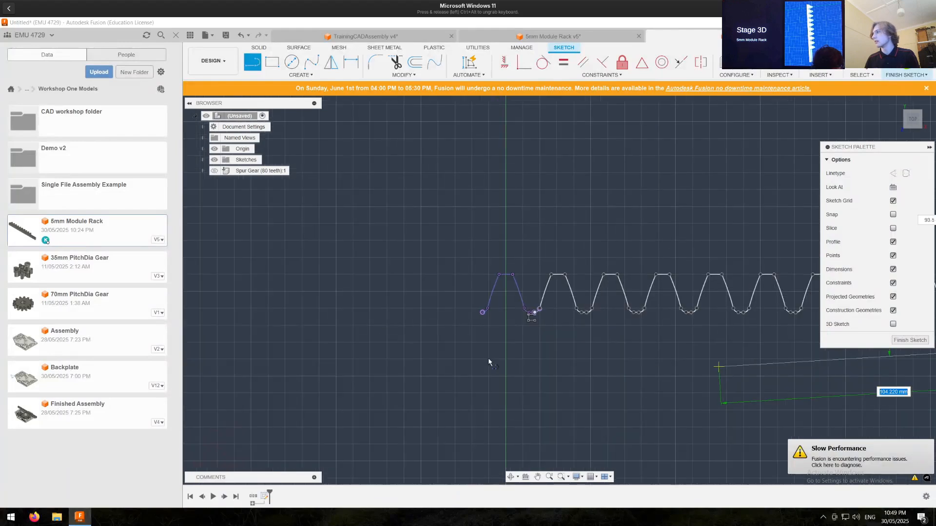
{"action": "left_click", "coordinate": [475, 345]}
{"action": "key", "text": "Escape"}
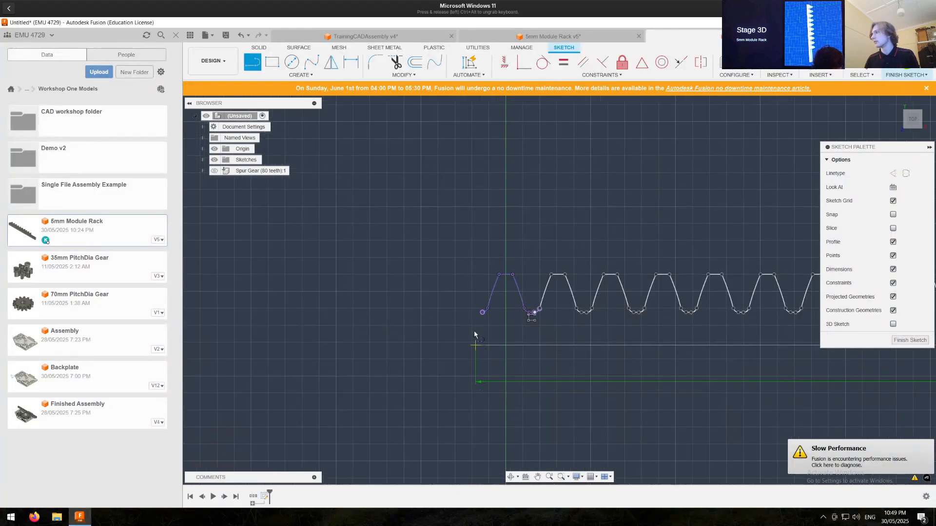
{"action": "scroll", "coordinate": [476, 336], "scroll_direction": "up", "scroll_amount": 3}
{"action": "scroll", "coordinate": [477, 352], "scroll_direction": "up", "scroll_amount": 1}
{"action": "left_click", "coordinate": [477, 354]}
{"action": "left_click", "coordinate": [477, 319]}
{"action": "key", "text": "Escape"}
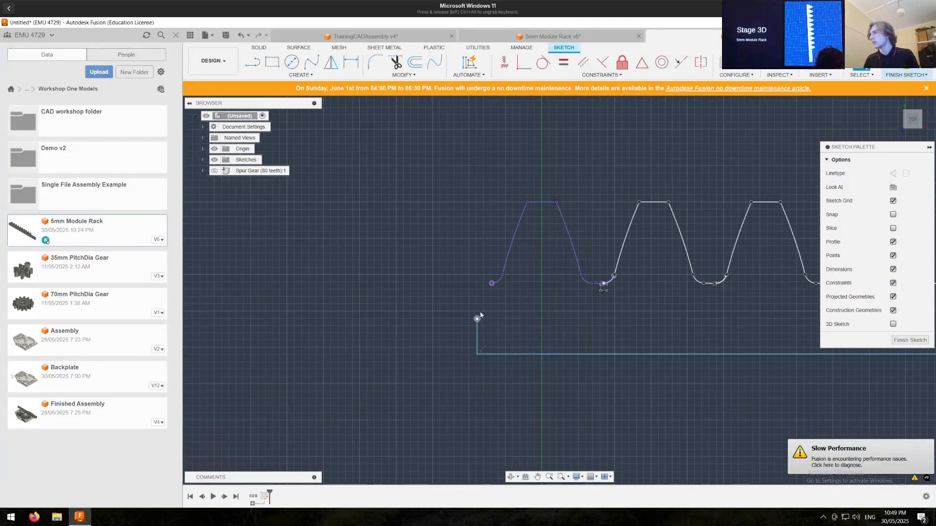
Step: Make the short vertical line's free end coincident with the outer root endpoint of the first tooth to close the outline
{"action": "left_click", "coordinate": [477, 319]}
{"action": "left_click", "coordinate": [491, 284], "text": "shift"}
{"action": "left_click", "coordinate": [522, 64]}
{"action": "scroll", "coordinate": [426, 266], "scroll_direction": "down", "scroll_amount": 3}
{"action": "key", "text": "Escape"}
Step: Pull the base's lower corner beyond the last tooth outward and slightly up, lengthening the plain end and thinning the base
{"action": "middle_click_drag", "start_coordinate": [570, 210], "coordinate": [295, 221]}
{"action": "scroll", "coordinate": [294, 221], "scroll_direction": "down", "scroll_amount": 3}
{"action": "scroll", "coordinate": [626, 266], "scroll_direction": "up", "scroll_amount": 5}
{"action": "left_click", "coordinate": [637, 286]}
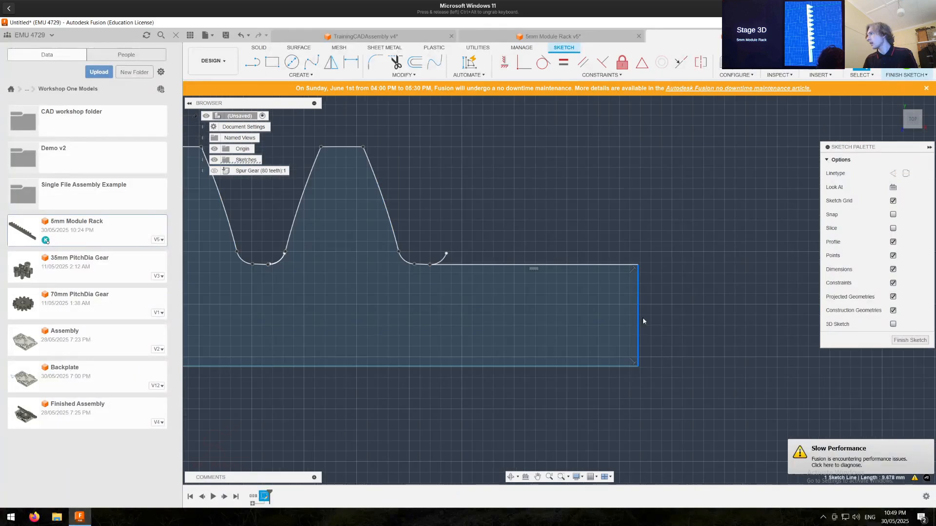
{"action": "mouse_move", "coordinate": [638, 368]}
{"action": "left_mouse_down"}
{"action": "mouse_move", "coordinate": [685, 367]}
{"action": "mouse_move", "coordinate": [754, 385]}
{"action": "mouse_move", "coordinate": [785, 377]}
{"action": "mouse_move", "coordinate": [794, 351]}
{"action": "left_mouse_up"}
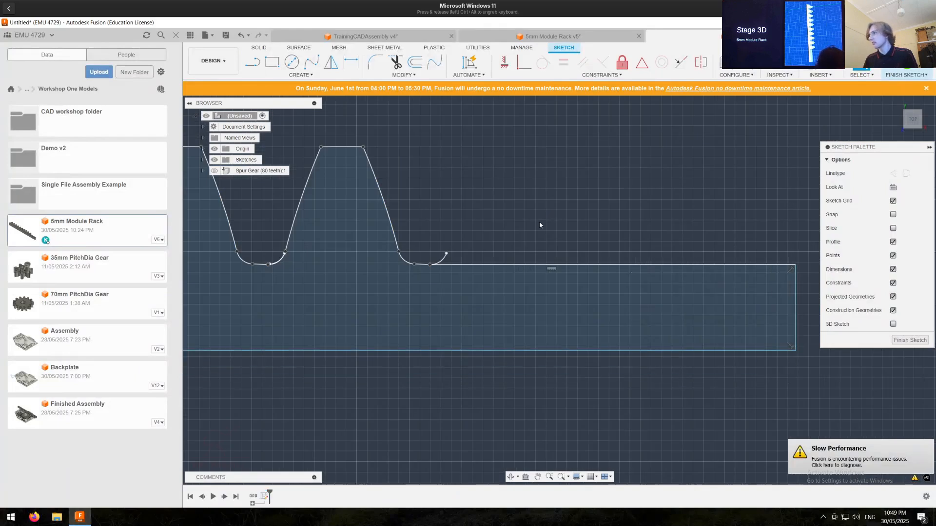
Step: Edit the tooth pattern from its constraint at the first root gap and set the spacing to 15.30 mm
{"action": "scroll", "coordinate": [539, 225], "scroll_direction": "down", "scroll_amount": 3}
{"action": "scroll", "coordinate": [539, 225], "scroll_direction": "down", "scroll_amount": 3}
{"action": "middle_click_drag", "start_coordinate": [200, 273], "coordinate": [482, 348]}
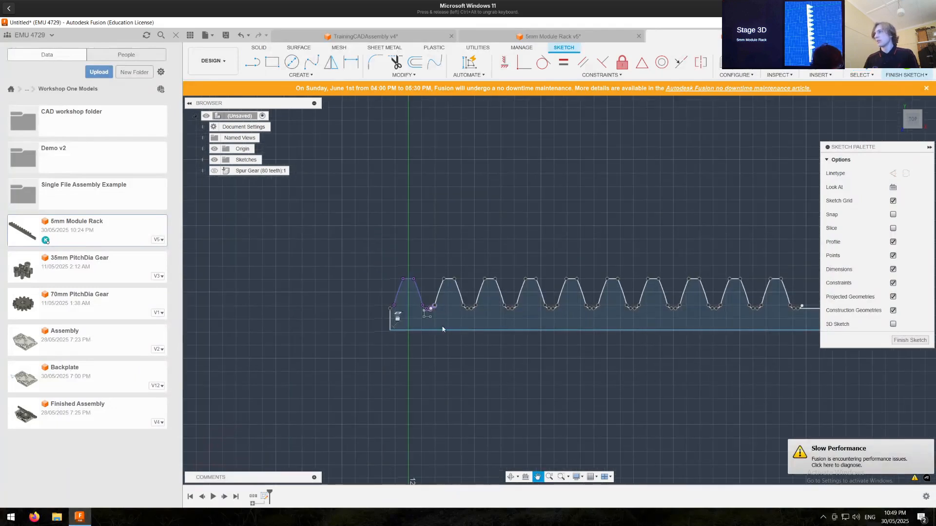
{"action": "scroll", "coordinate": [446, 334], "scroll_direction": "up", "scroll_amount": 6}
{"action": "scroll", "coordinate": [418, 299], "scroll_direction": "up", "scroll_amount": 5}
{"action": "middle_click_drag", "start_coordinate": [368, 170], "coordinate": [463, 319]}
{"action": "scroll", "coordinate": [463, 320], "scroll_direction": "up", "scroll_amount": 1}
{"action": "left_click", "coordinate": [463, 319]}
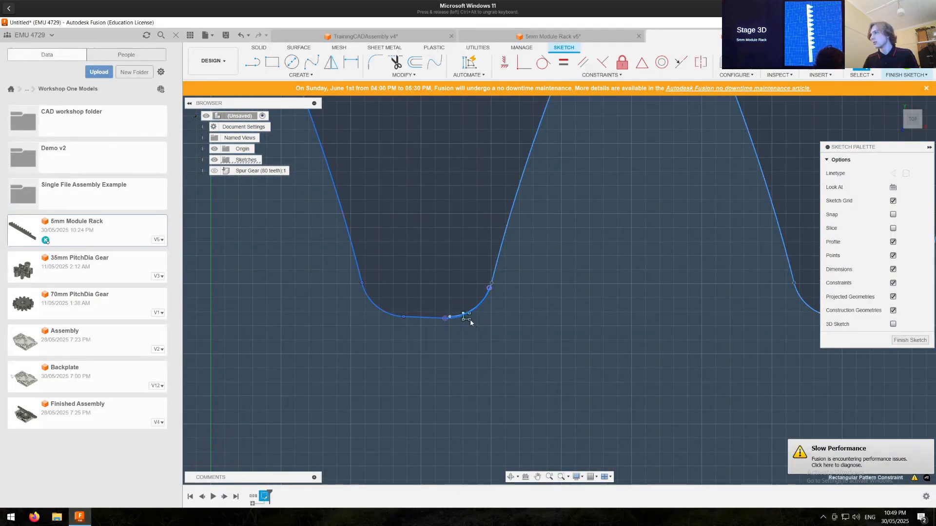
{"action": "double_click", "coordinate": [465, 319]}
{"action": "left_click", "coordinate": [763, 186]}
{"action": "type", "text": "3"}
{"action": "key", "text": "Return"}
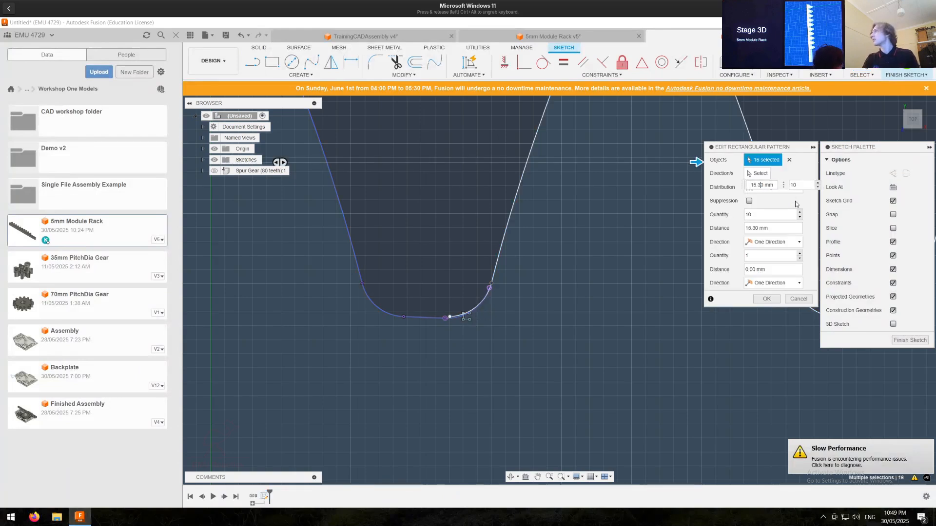
{"action": "key", "text": "Return"}
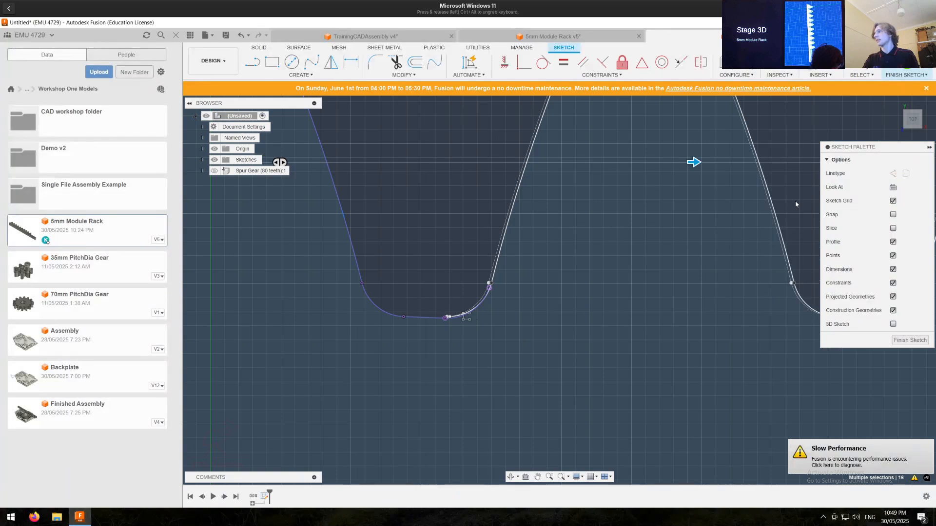
Step: Delete the projected fillet arc overlapping the patterned arc in the first root gap, along with the projected root floor line
{"action": "scroll", "coordinate": [494, 306], "scroll_direction": "down", "scroll_amount": 10}
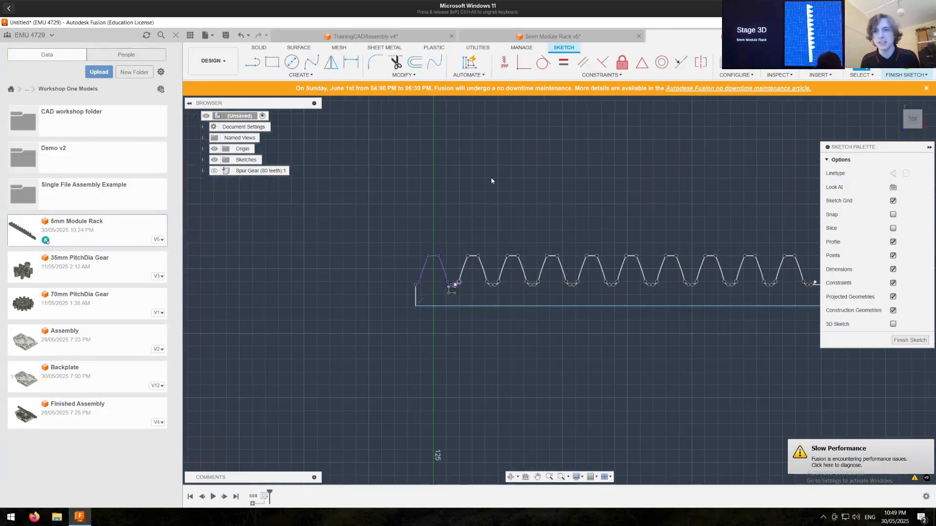
{"action": "scroll", "coordinate": [466, 294], "scroll_direction": "up", "scroll_amount": 15}
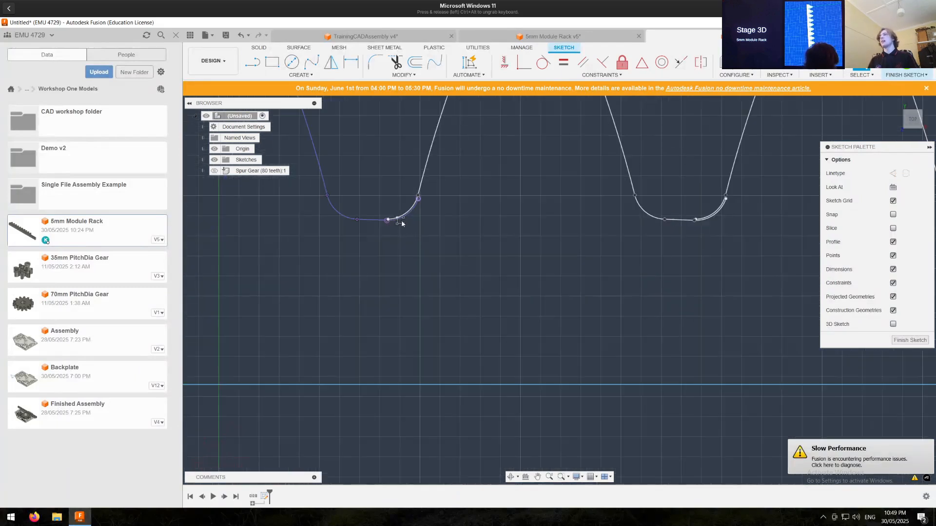
{"action": "middle_click_drag", "start_coordinate": [561, 338], "coordinate": [640, 377]}
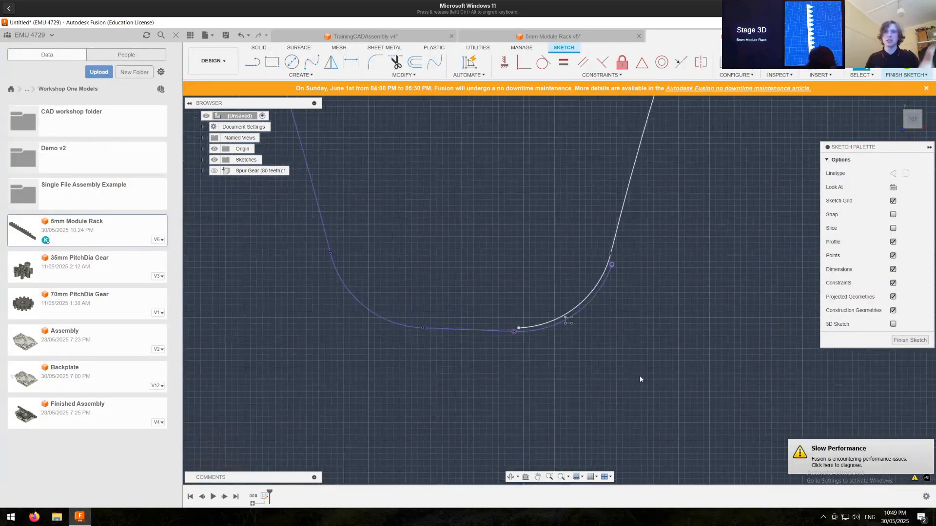
{"action": "scroll", "coordinate": [544, 370], "scroll_direction": "down", "scroll_amount": 1}
{"action": "scroll", "coordinate": [544, 369], "scroll_direction": "down", "scroll_amount": 3}
{"action": "middle_click_drag", "start_coordinate": [516, 307], "coordinate": [450, 329]}
{"action": "scroll", "coordinate": [464, 354], "scroll_direction": "up", "scroll_amount": 3}
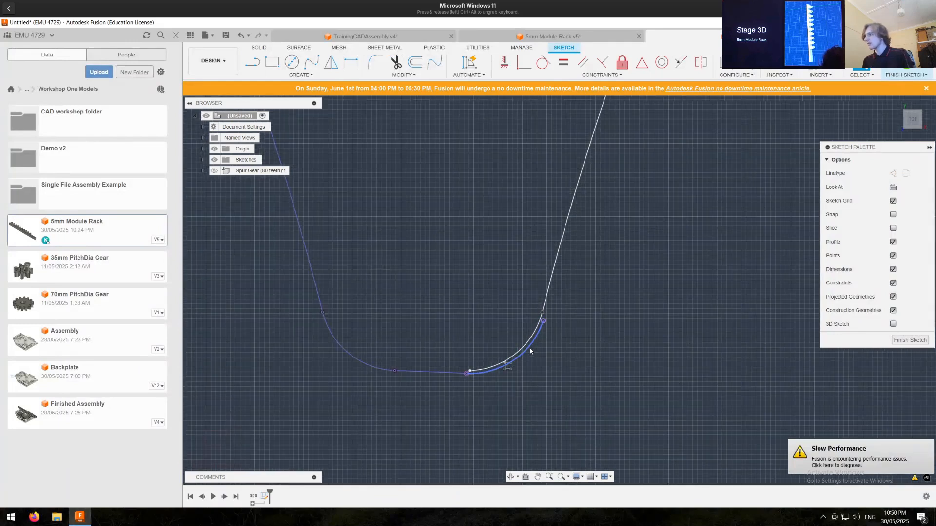
{"action": "left_click", "coordinate": [511, 366]}
{"action": "key", "text": "Delete"}
{"action": "left_click", "coordinate": [438, 373]}
{"action": "key", "text": "Delete"}
Step: Draw a horizontal line across the first root gap, joining the first tooth's fillet end to the patterned tooth's fillet end
{"action": "left_click", "coordinate": [252, 62]}
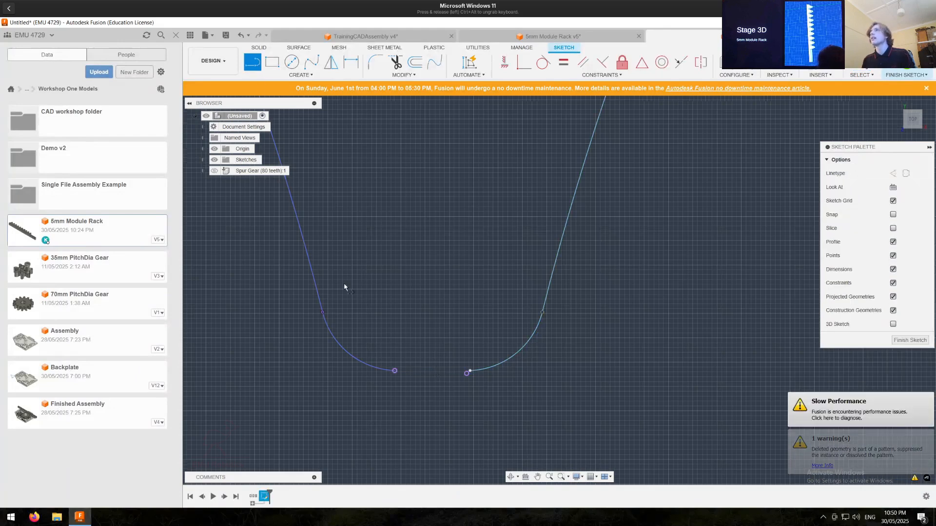
{"action": "left_click", "coordinate": [395, 371]}
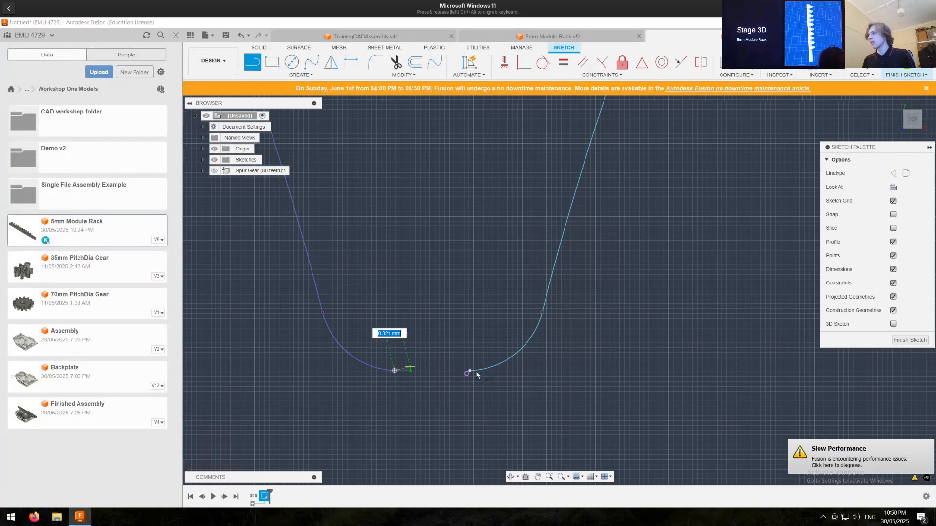
{"action": "left_click", "coordinate": [469, 371]}
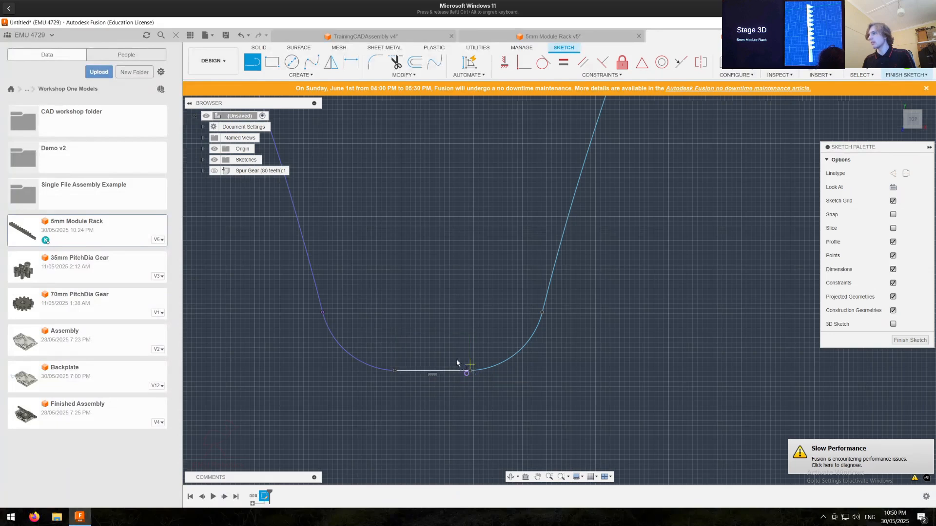
Step: Delete all patterned teeth beyond the first root gap, along with the line on top of the plain end
{"action": "key", "text": "Escape"}
{"action": "scroll", "coordinate": [398, 383], "scroll_direction": "down", "scroll_amount": 5}
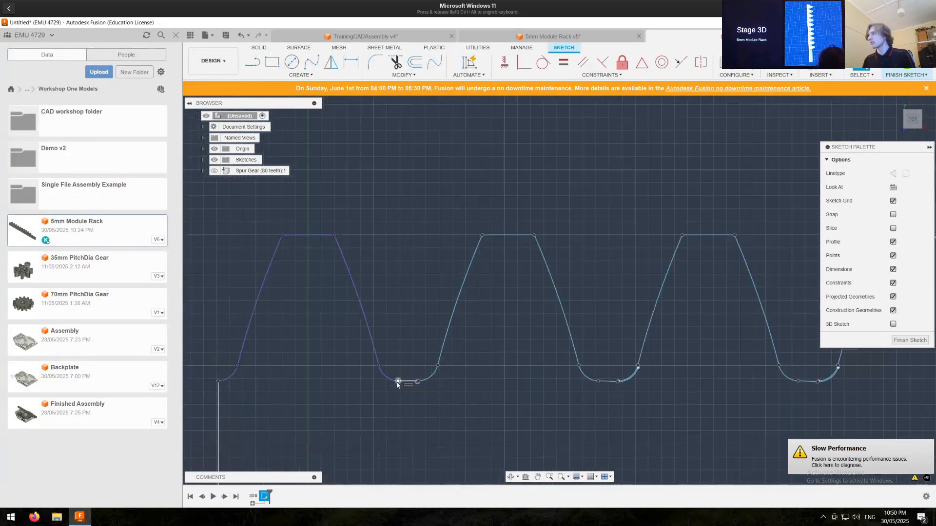
{"action": "scroll", "coordinate": [398, 383], "scroll_direction": "down", "scroll_amount": 6}
{"action": "mouse_move", "coordinate": [399, 383]}
{"action": "middle_mouse_down"}
{"action": "mouse_move", "coordinate": [378, 372]}
{"action": "mouse_move", "coordinate": [305, 253]}
{"action": "middle_mouse_up"}
{"action": "scroll", "coordinate": [317, 256], "scroll_direction": "down", "scroll_amount": 3}
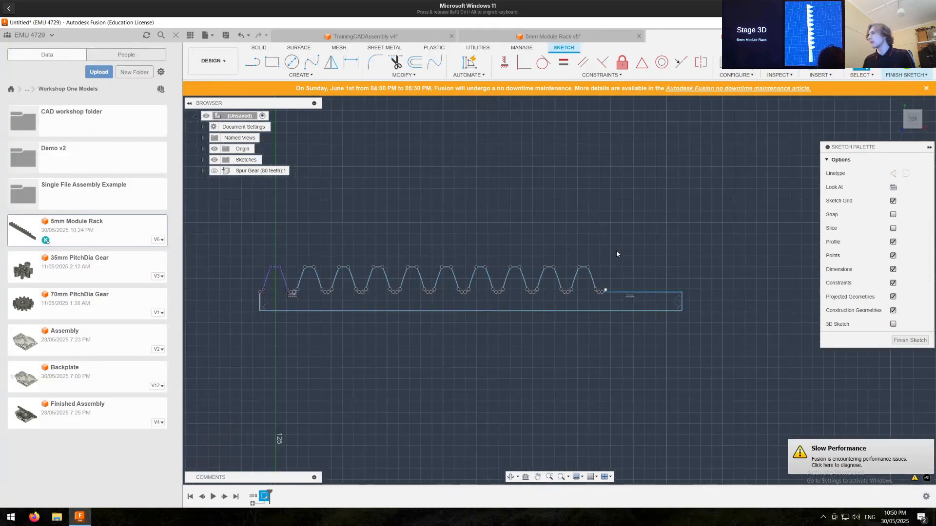
{"action": "left_click_drag", "start_coordinate": [615, 250], "coordinate": [293, 297]}
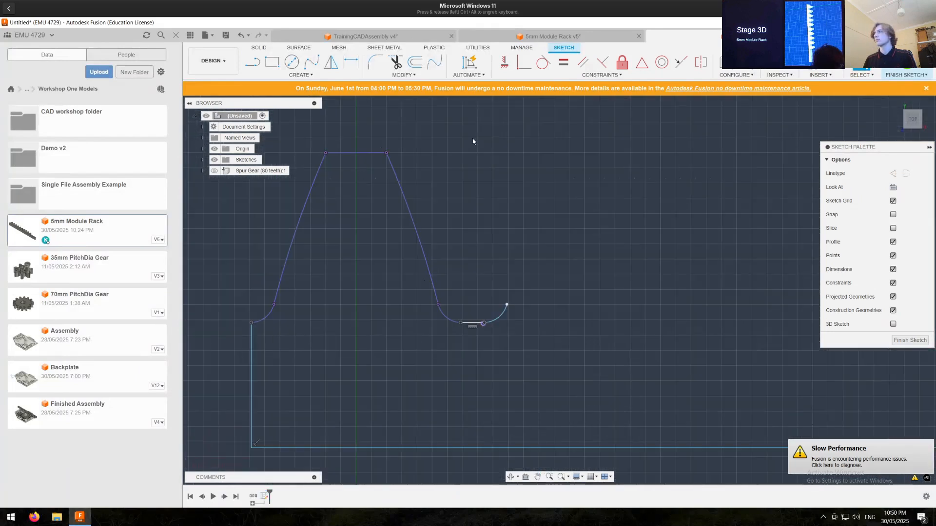
Step: Create a rectangular pattern of the first tooth profile and root floor line along the base, with quantity 3 and 15.4 mm spacing
{"action": "left_click_drag", "start_coordinate": [400, 329], "coordinate": [256, 343]}
{"action": "left_click", "coordinate": [300, 75]}
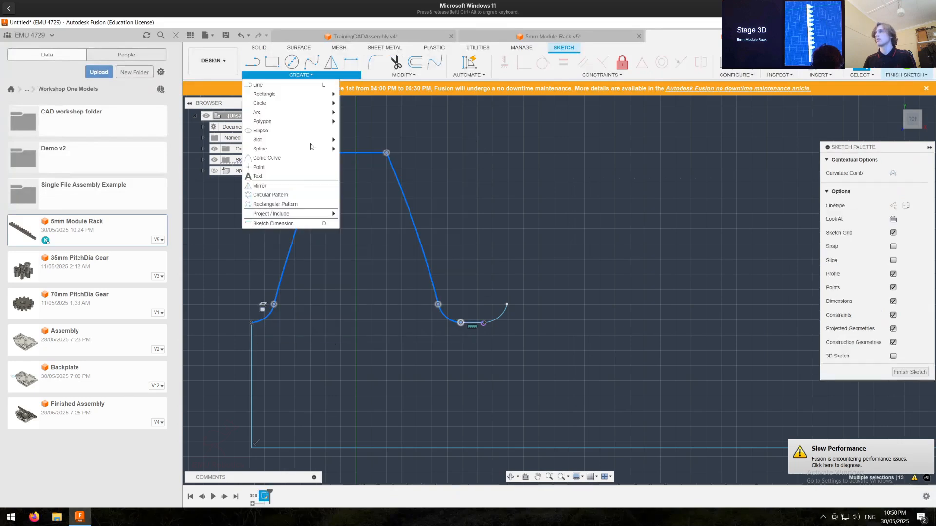
{"action": "left_click", "coordinate": [267, 204]}
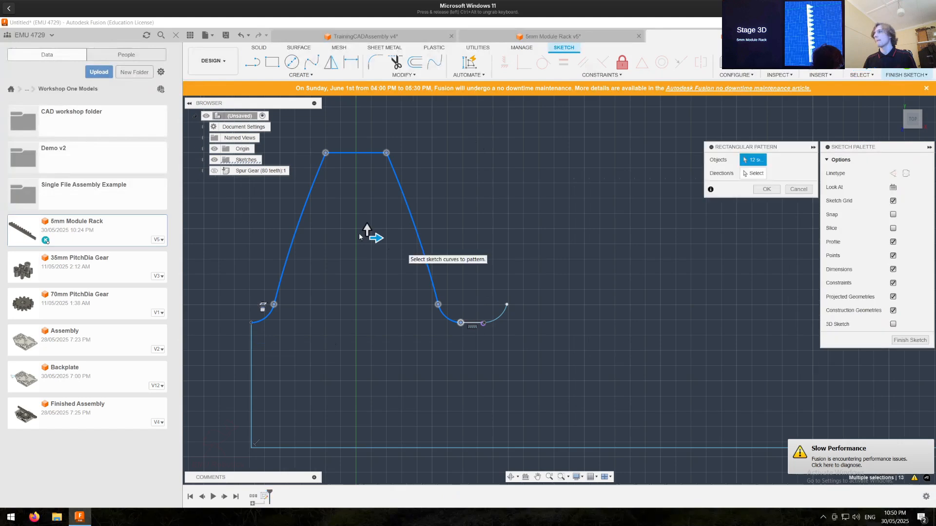
{"action": "left_click_drag", "start_coordinate": [377, 239], "coordinate": [609, 250]}
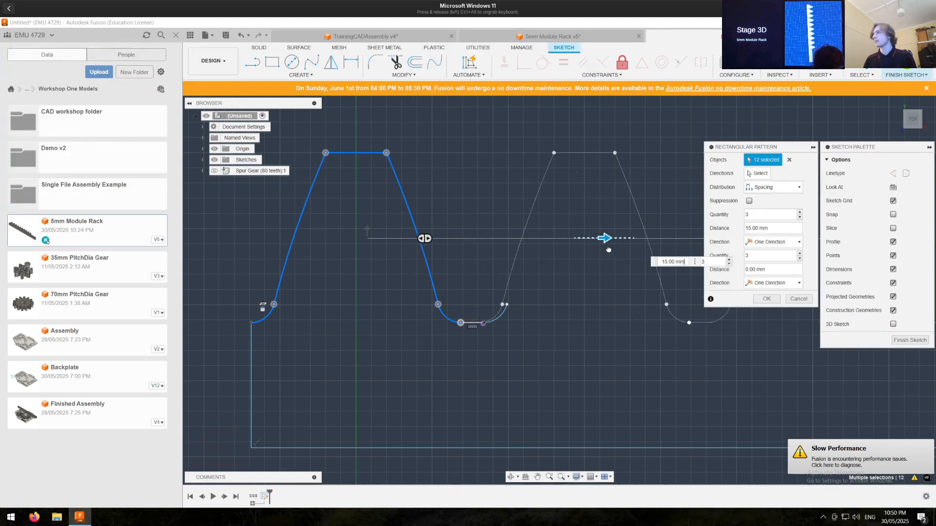
{"action": "left_click", "coordinate": [669, 261]}
{"action": "type", "text": "5"}
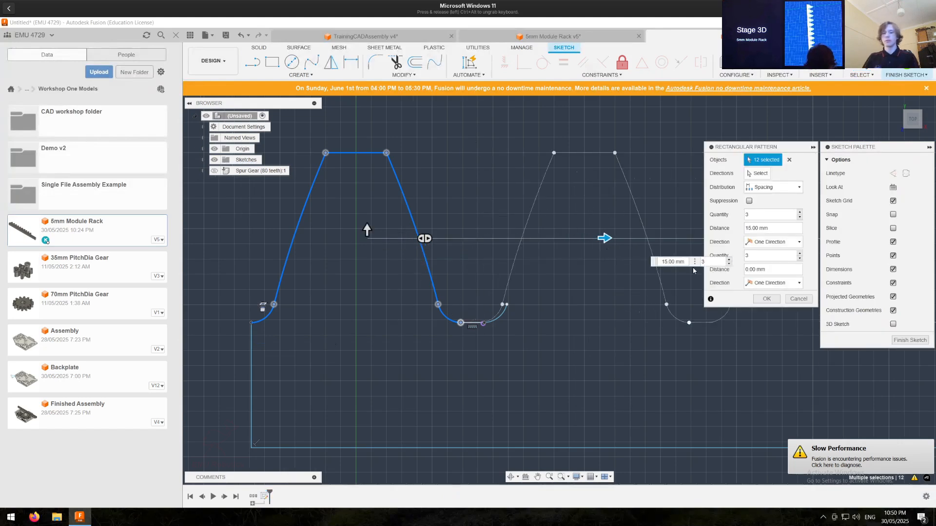
{"action": "key", "text": "BackSpace"}
{"action": "type", "text": "4"}
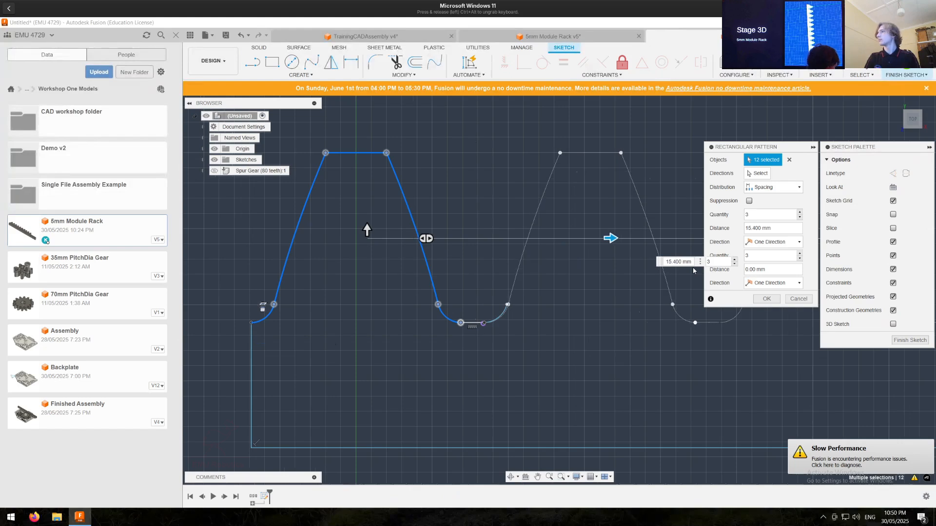
{"action": "key", "text": "Return"}
Step: Delete the leftover arc in the first root gap and make the root line's end coincident with the patterned fillet's end
{"action": "scroll", "coordinate": [502, 311], "scroll_direction": "up", "scroll_amount": 5}
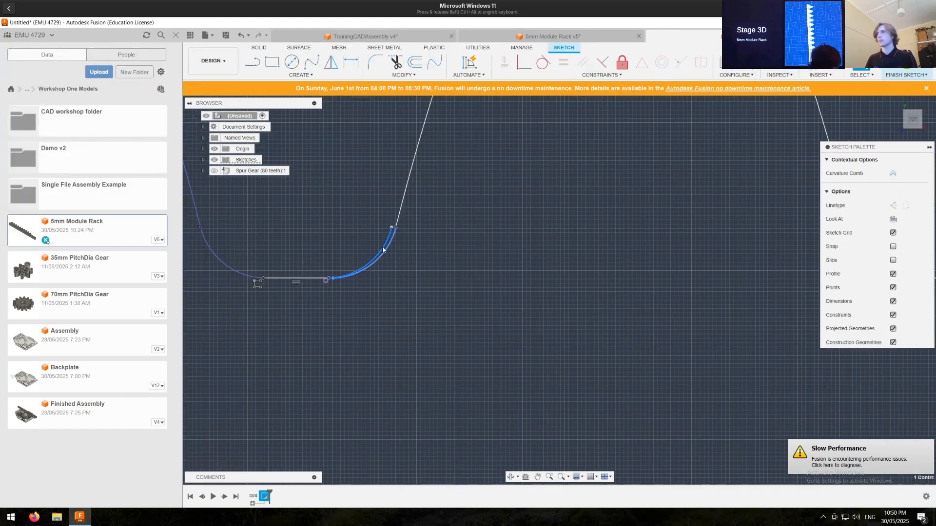
{"action": "scroll", "coordinate": [328, 279], "scroll_direction": "up", "scroll_amount": 3}
{"action": "left_click", "coordinate": [333, 279]}
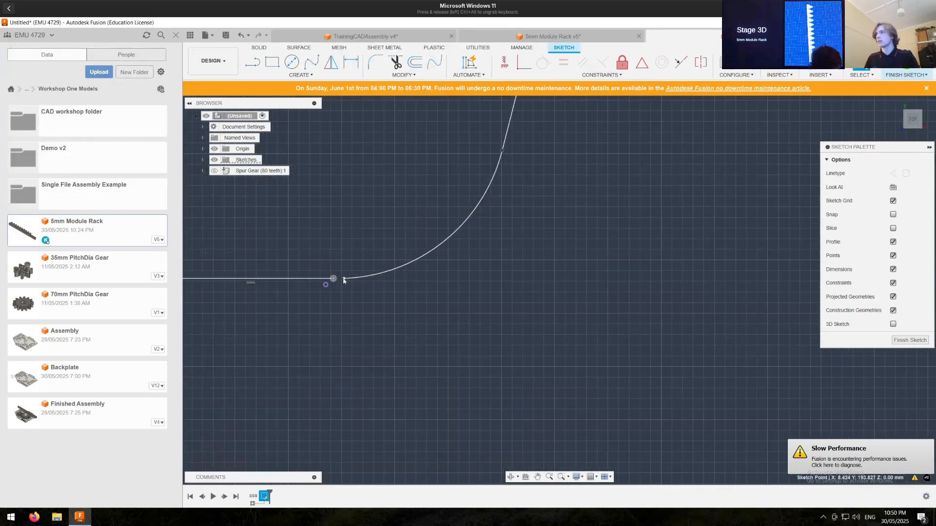
{"action": "left_click", "coordinate": [344, 278], "text": "shift"}
{"action": "left_click", "coordinate": [524, 63]}
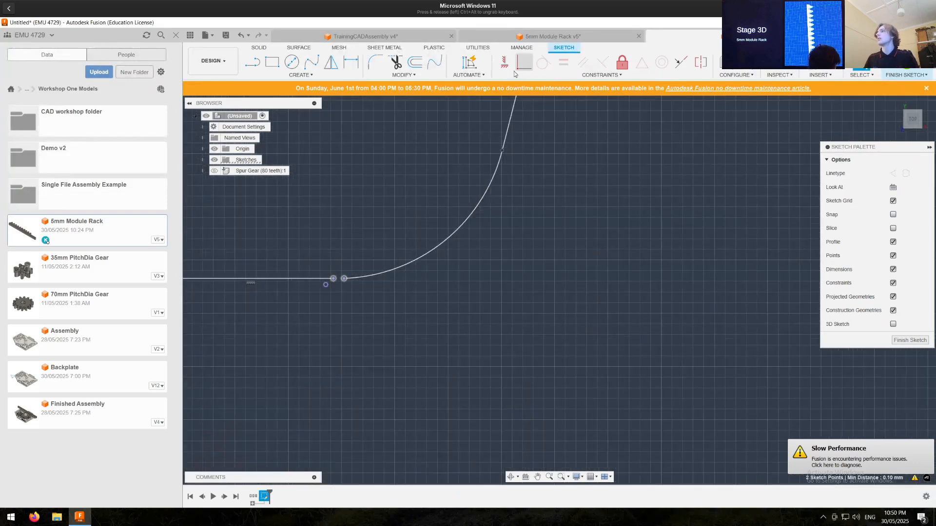
{"action": "scroll", "coordinate": [385, 256], "scroll_direction": "down", "scroll_amount": 4}
{"action": "scroll", "coordinate": [369, 260], "scroll_direction": "down", "scroll_amount": 5}
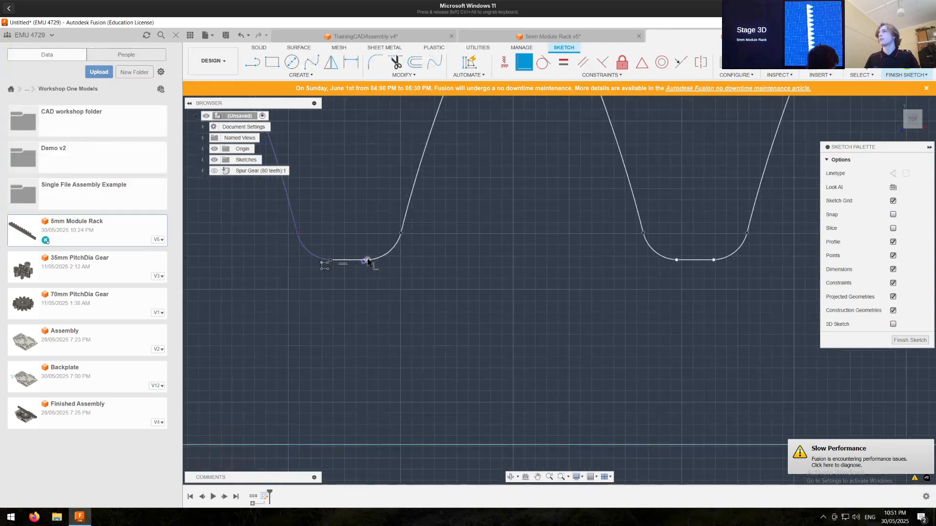
Step: Edit the tooth pattern from its constraint at the first root gap and set the quantity to 10
{"action": "scroll", "coordinate": [426, 267], "scroll_direction": "down", "scroll_amount": 6}
{"action": "scroll", "coordinate": [381, 270], "scroll_direction": "up", "scroll_amount": 7}
{"action": "double_click", "coordinate": [384, 261]}
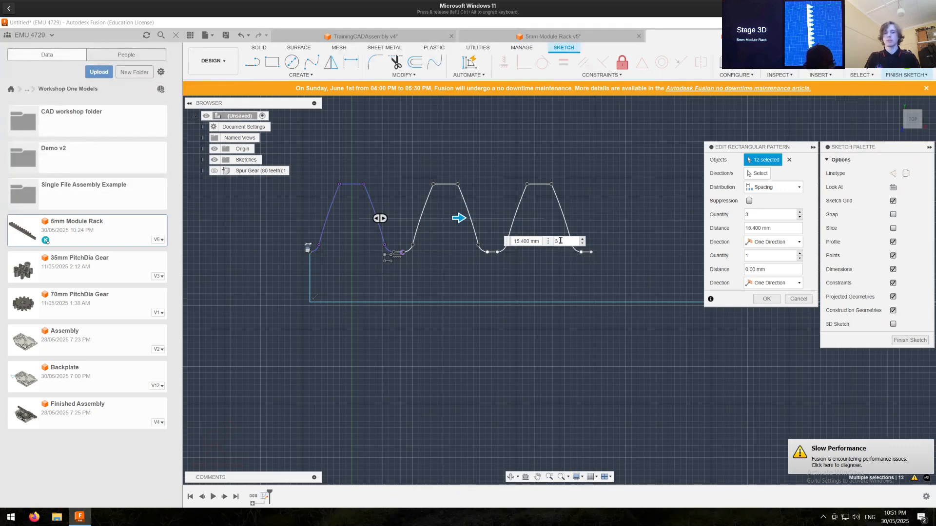
{"action": "key", "text": "Return"}
{"action": "scroll", "coordinate": [473, 274], "scroll_direction": "down", "scroll_amount": 3}
{"action": "scroll", "coordinate": [507, 268], "scroll_direction": "down", "scroll_amount": 3}
Step: Draw a line from the last tooth's root end to the upper corner of the plain end and constrain it horizontal
{"action": "scroll", "coordinate": [731, 259], "scroll_direction": "up", "scroll_amount": 10}
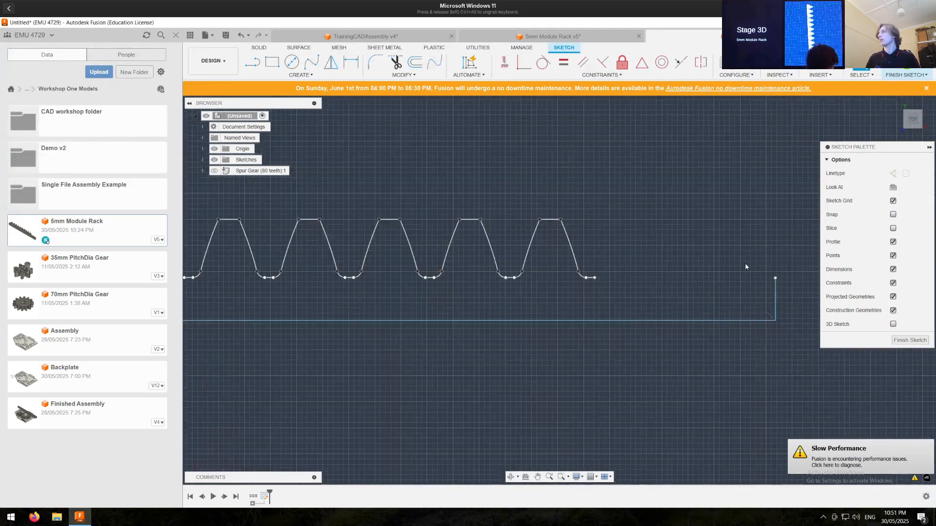
{"action": "middle_click_drag", "start_coordinate": [656, 280], "coordinate": [551, 276]}
{"action": "key", "text": "l"}
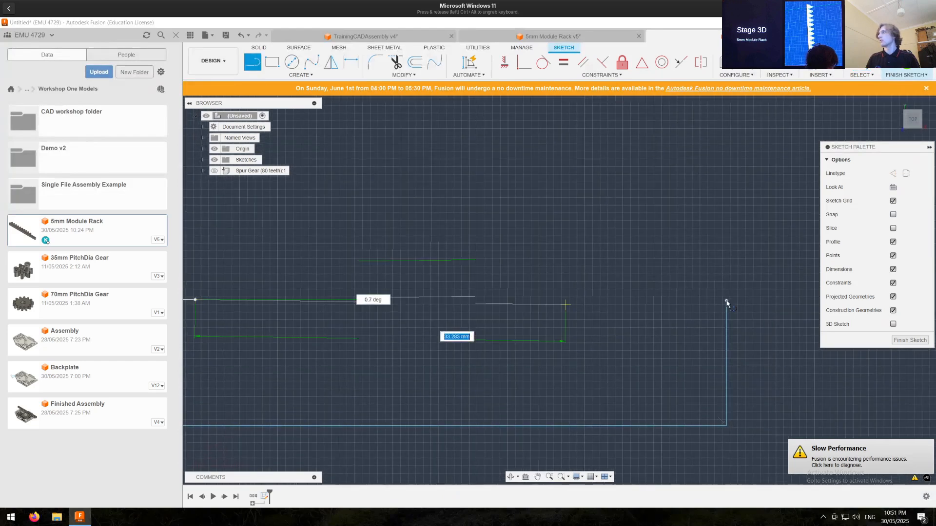
{"action": "left_click", "coordinate": [726, 301]}
{"action": "scroll", "coordinate": [600, 316], "scroll_direction": "down", "scroll_amount": 2}
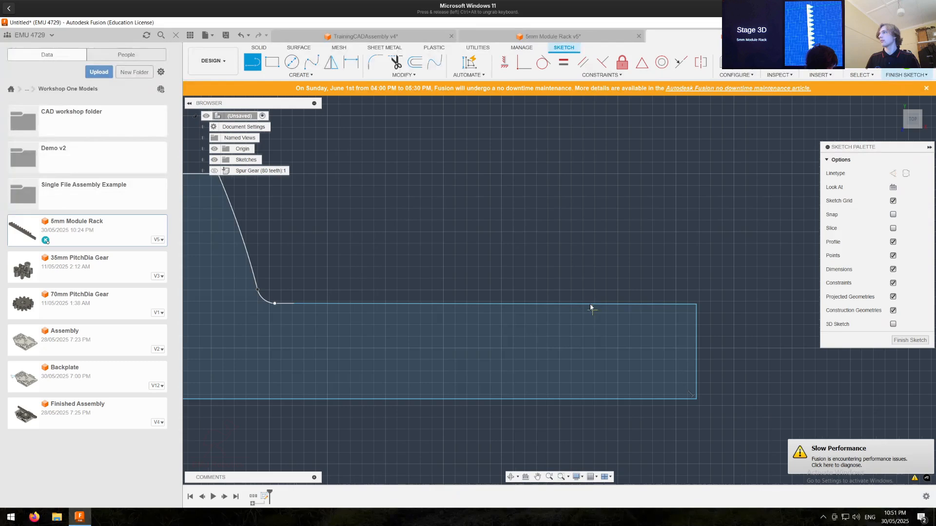
{"action": "key", "text": "Escape"}
{"action": "left_click", "coordinate": [589, 303]}
{"action": "left_click", "coordinate": [505, 64]}
Step: Finish the sketch and extrude the closed rack profile 12.7 mm as a new body
{"action": "scroll", "coordinate": [560, 292], "scroll_direction": "down", "scroll_amount": 4}
{"action": "middle_click_drag", "start_coordinate": [449, 265], "coordinate": [887, 259]}
{"action": "scroll", "coordinate": [345, 275], "scroll_direction": "up", "scroll_amount": 5}
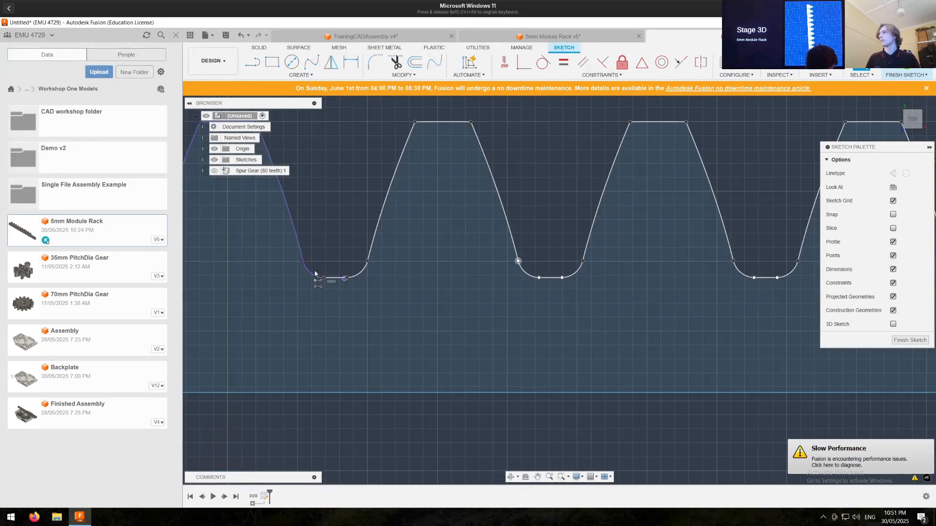
{"action": "scroll", "coordinate": [346, 275], "scroll_direction": "up", "scroll_amount": 5}
{"action": "scroll", "coordinate": [230, 267], "scroll_direction": "down", "scroll_amount": 10}
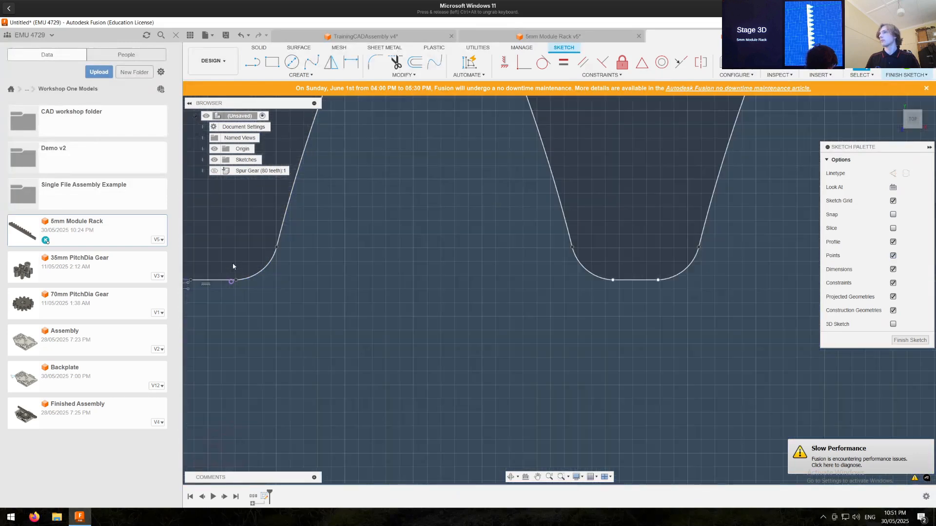
{"action": "left_click", "coordinate": [906, 67]}
{"action": "key", "text": "e"}
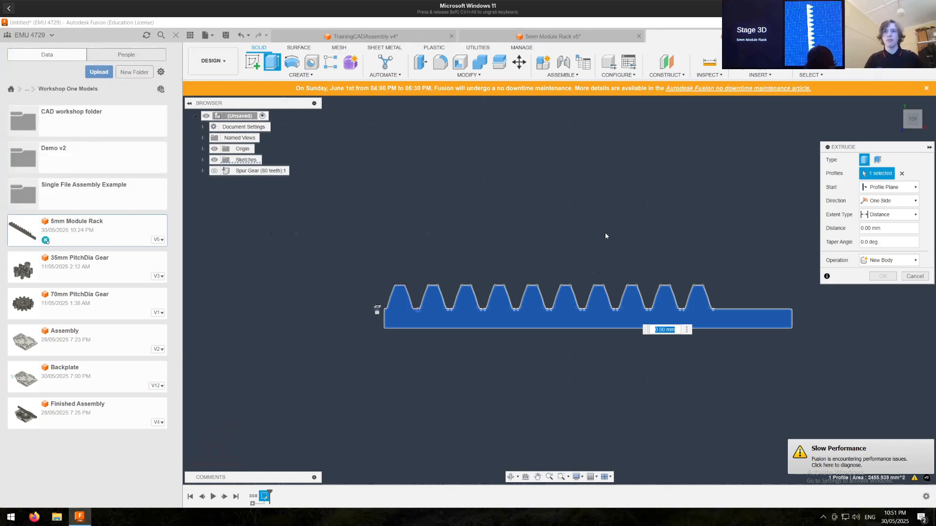
{"action": "type", "text": "12.7"}
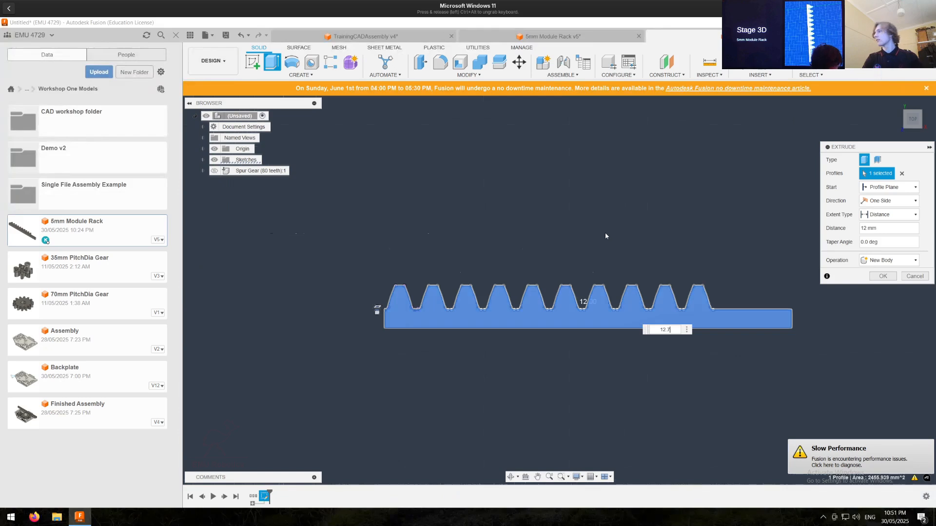
{"action": "key", "text": "Return"}
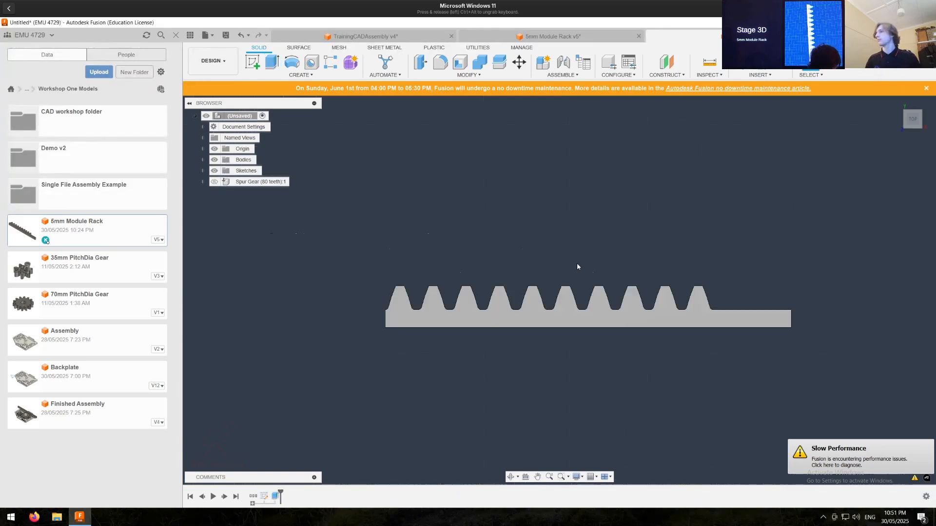
Step: Start saving the unsaved rack design in the Workshop One Models folder
{"action": "middle_click_drag", "start_coordinate": [588, 307], "coordinate": [620, 237], "text": "shift"}
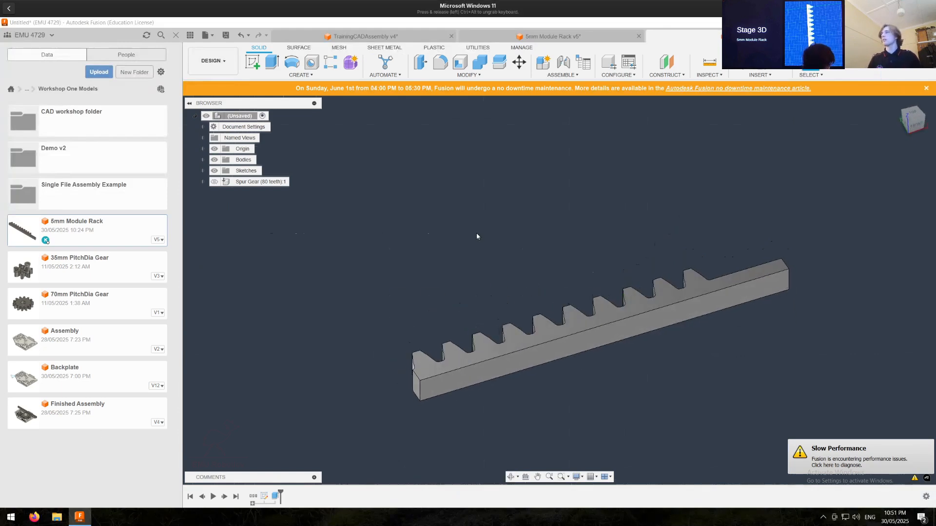
{"action": "key", "text": "ctrl+s"}
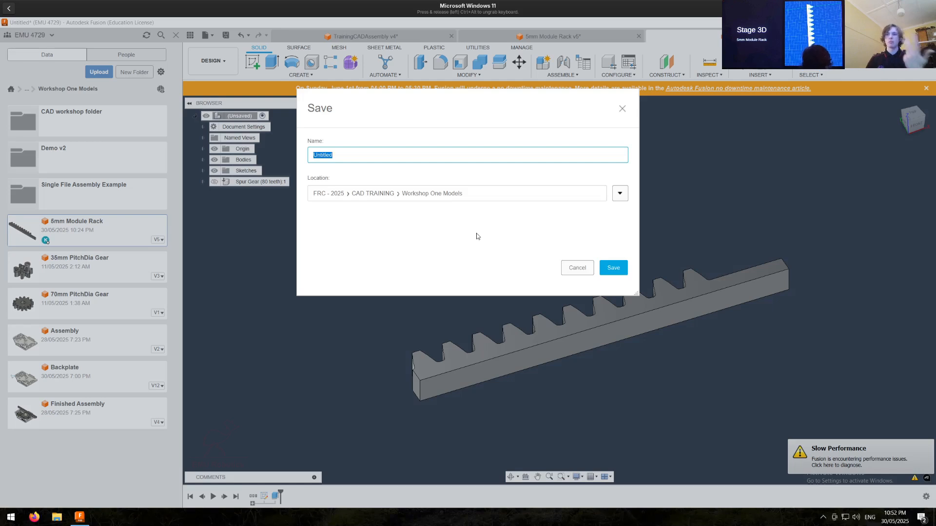
Step: Save the design as "5mm Module 10 Tooth Rack" in Workshop One Models and close both rack documents
{"action": "type", "text": "5mm Module 10 Tooth"}
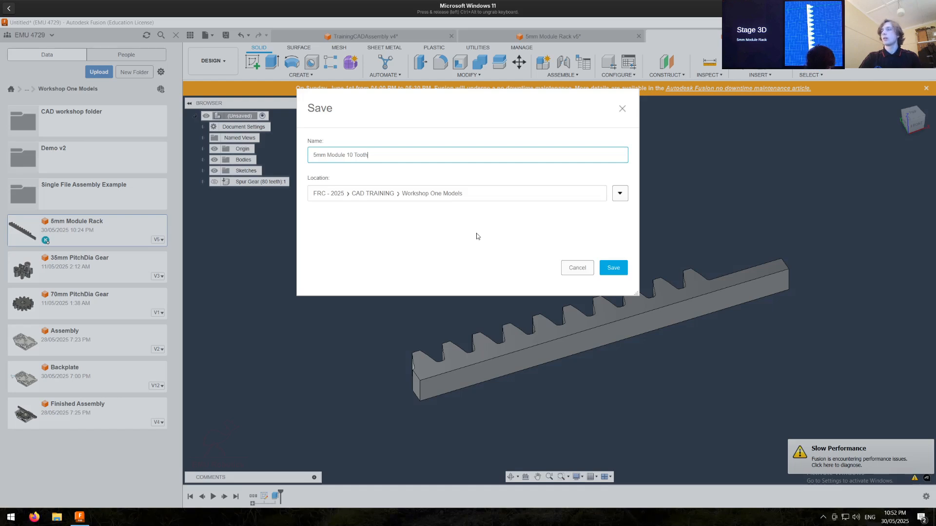
{"action": "type", "text": "ck"}
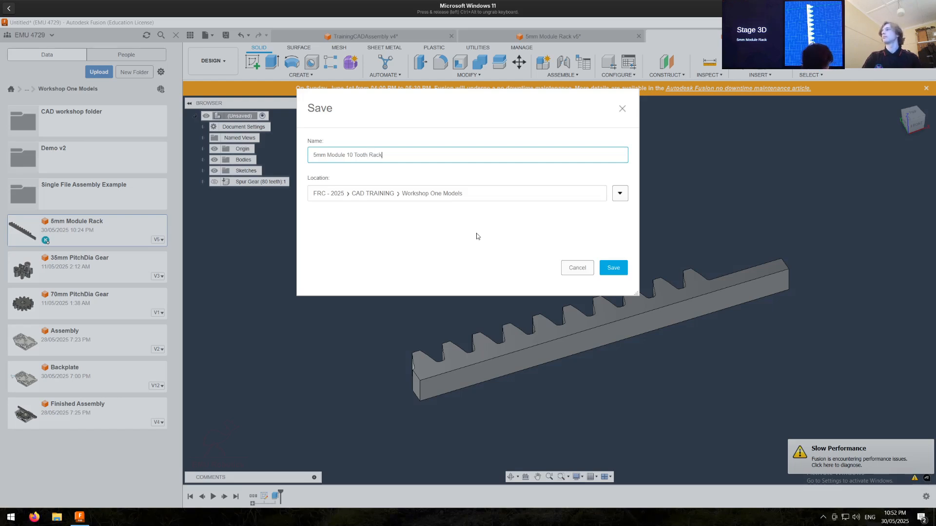
{"action": "key", "text": "Return"}
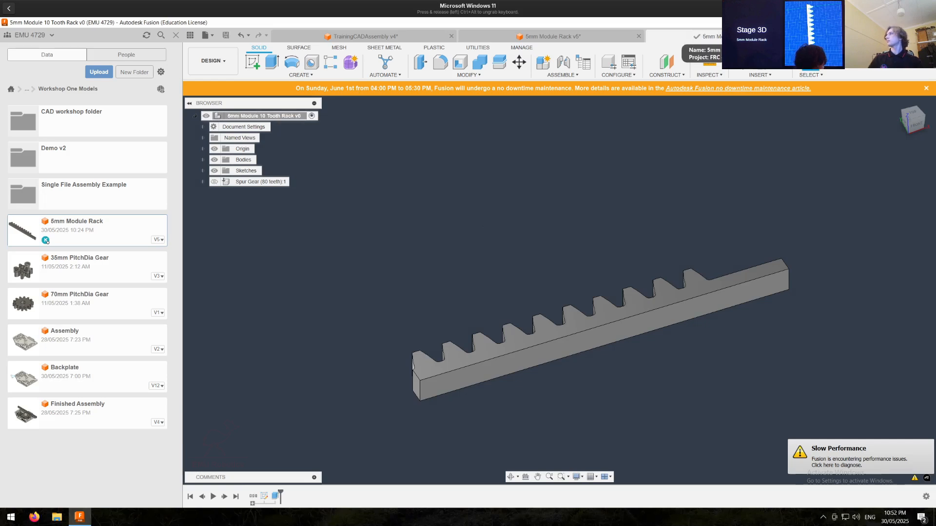
{"action": "left_click", "coordinate": [826, 36]}
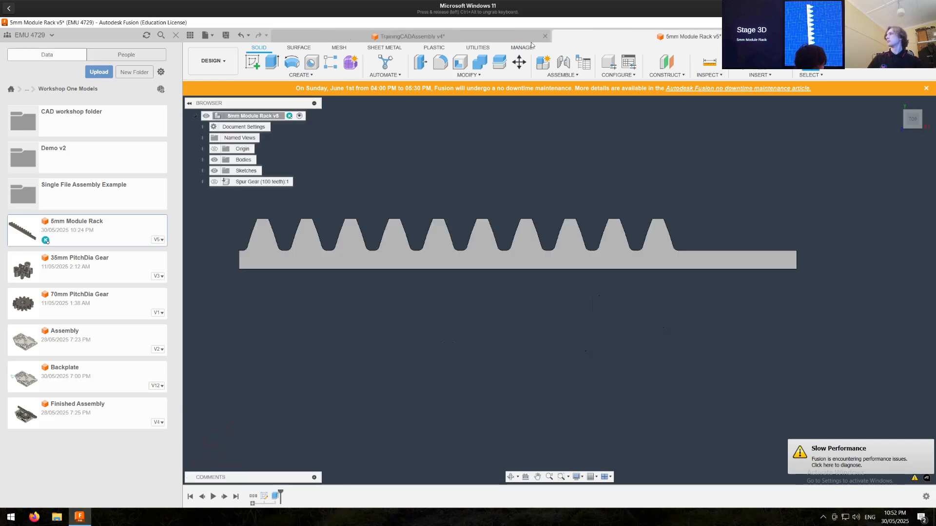
{"action": "left_click", "coordinate": [826, 36]}
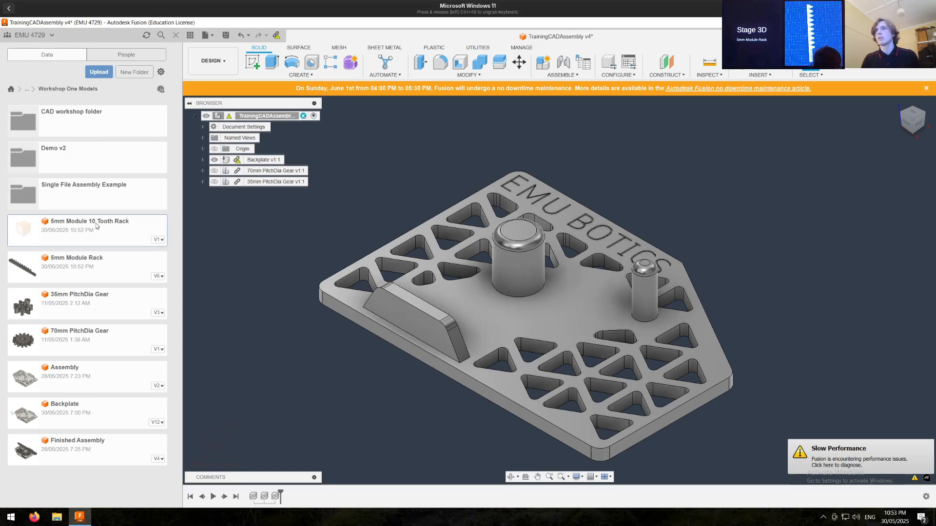
Step: Move the 5mm Module 10 Tooth Rack file into the CAD workshop folder under FRC - 2025, CAD TRAINING, Workshop One Models
{"action": "right_click", "coordinate": [95, 224]}
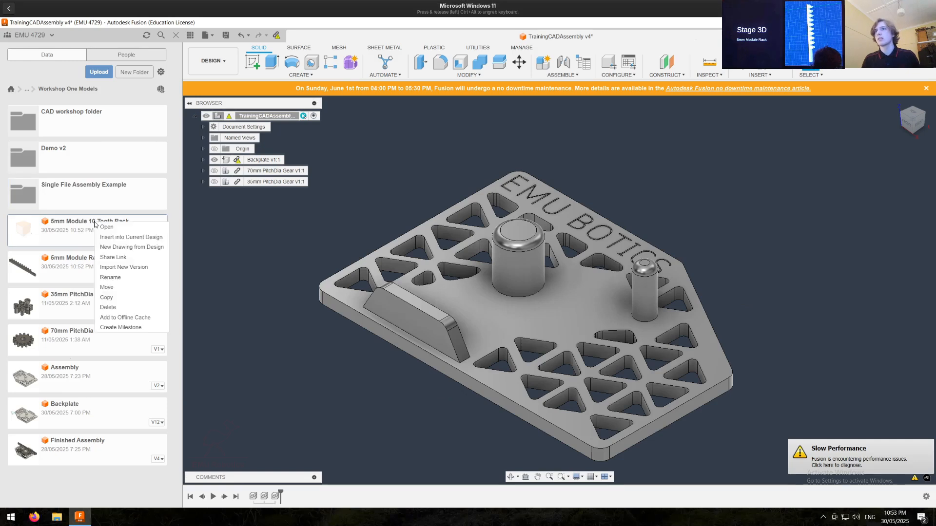
{"action": "left_click", "coordinate": [106, 288]}
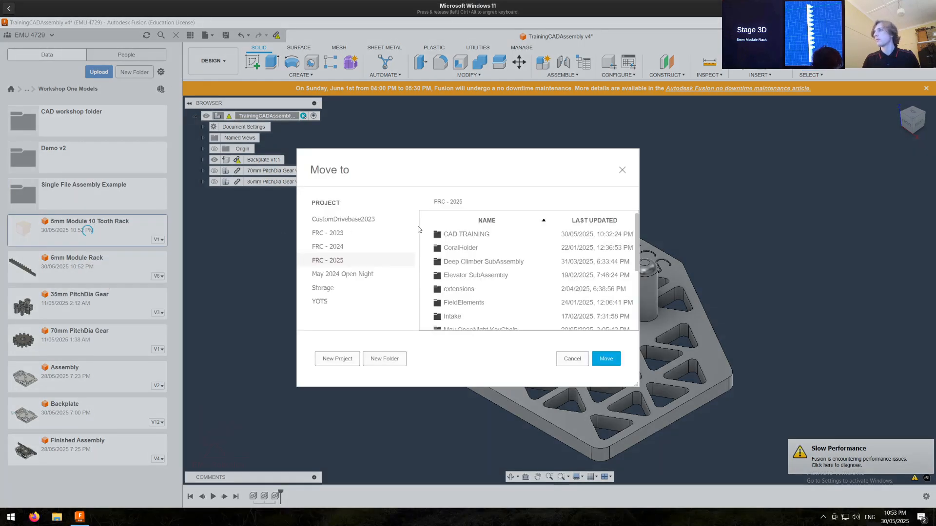
{"action": "double_click", "coordinate": [460, 235]}
{"action": "double_click", "coordinate": [460, 235]}
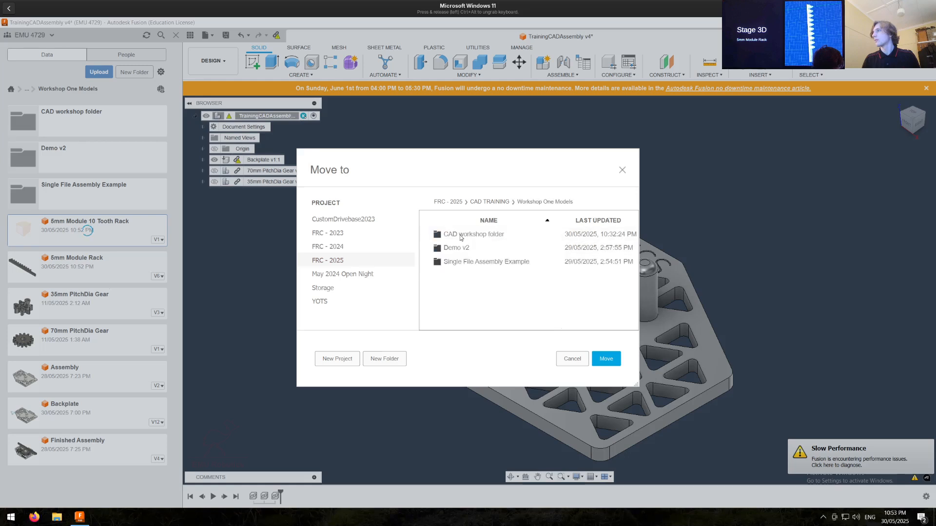
{"action": "double_click", "coordinate": [460, 236]}
{"action": "left_click", "coordinate": [606, 359]}
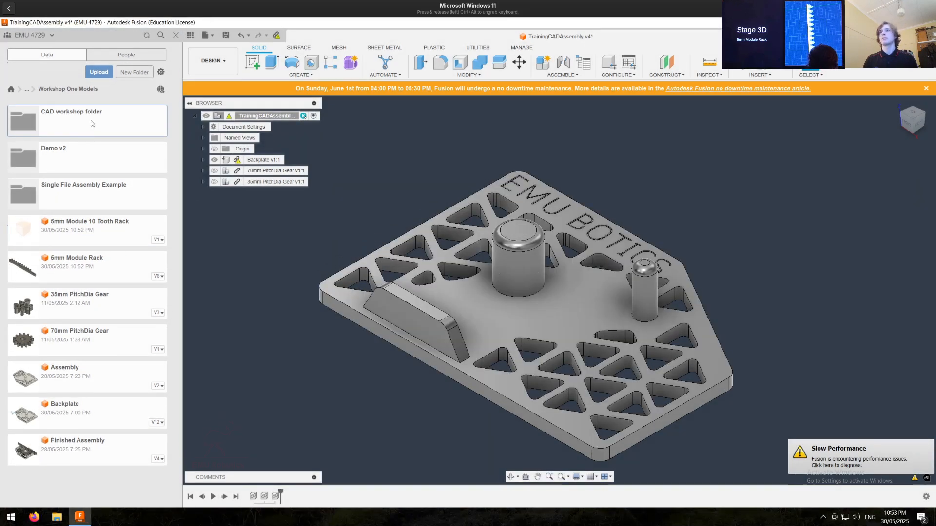
Step: Insert the 5mm Module 10 Tooth Rack from the CAD workshop folder into TrainingCADAssembly, keeping its default initial position
{"action": "left_click", "coordinate": [91, 123]}
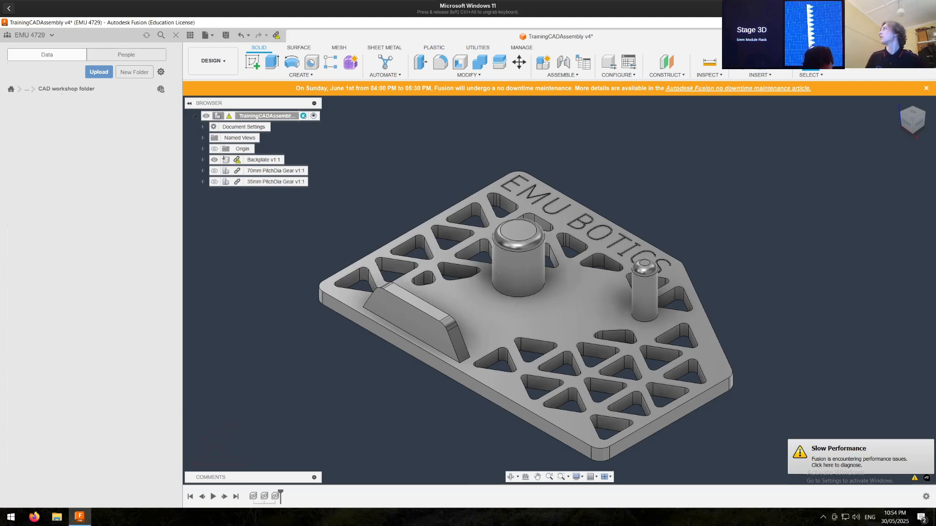
{"action": "left_click", "coordinate": [877, 37]}
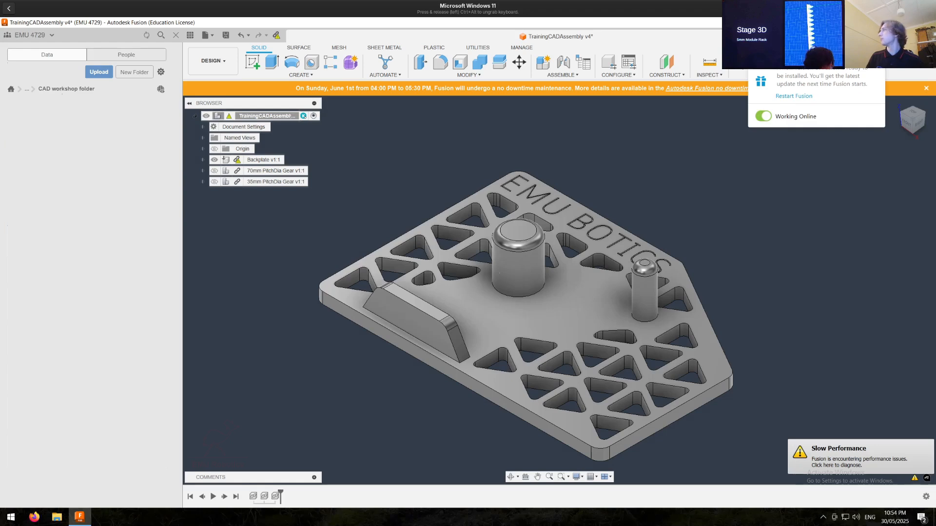
{"action": "left_click", "coordinate": [878, 37]}
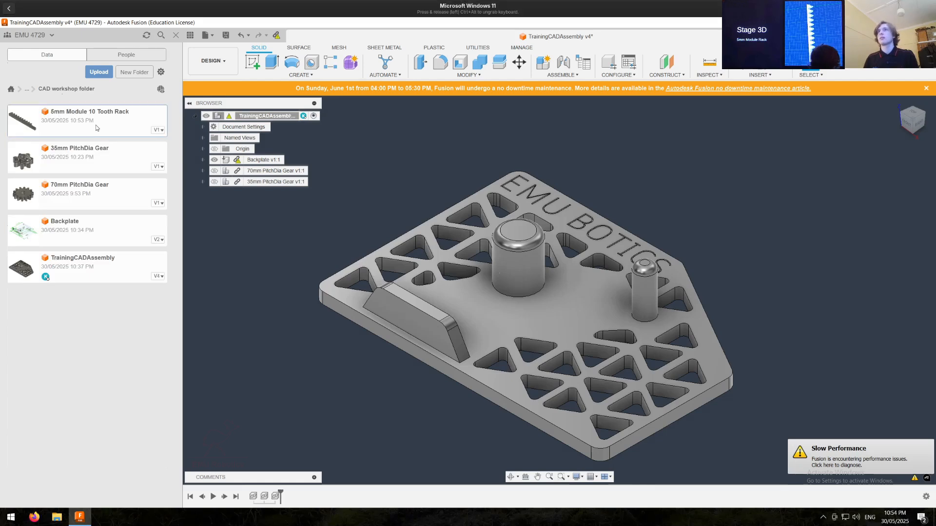
{"action": "left_click_drag", "start_coordinate": [135, 130], "coordinate": [236, 220]}
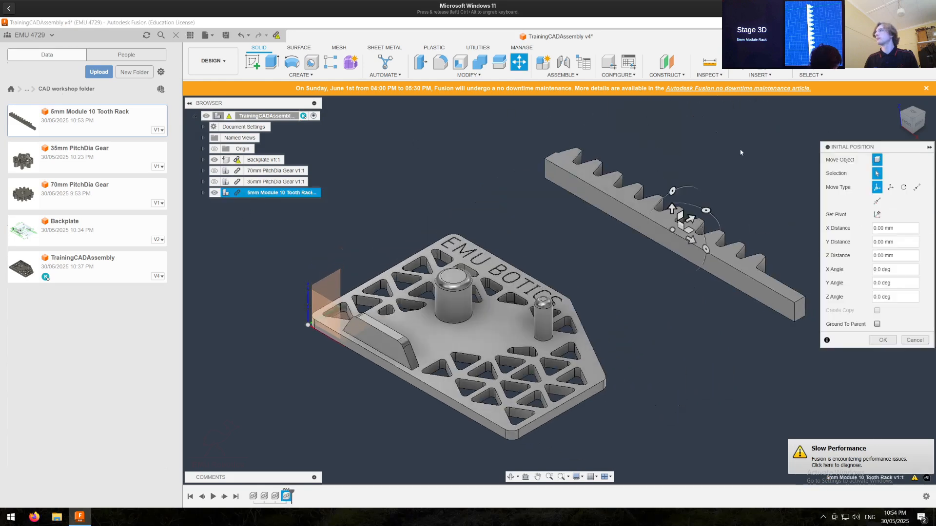
{"action": "key", "text": "Return"}
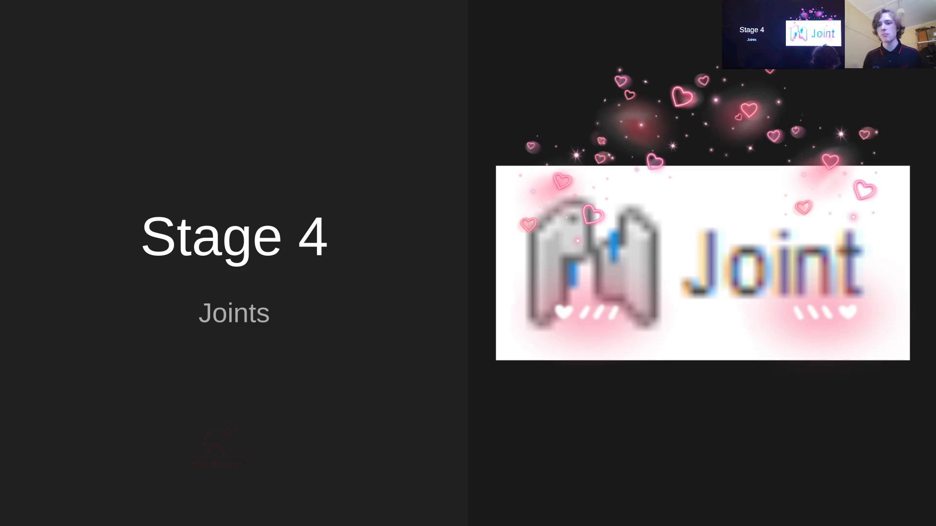
{"action": "left_click", "coordinate": [671, 414]}
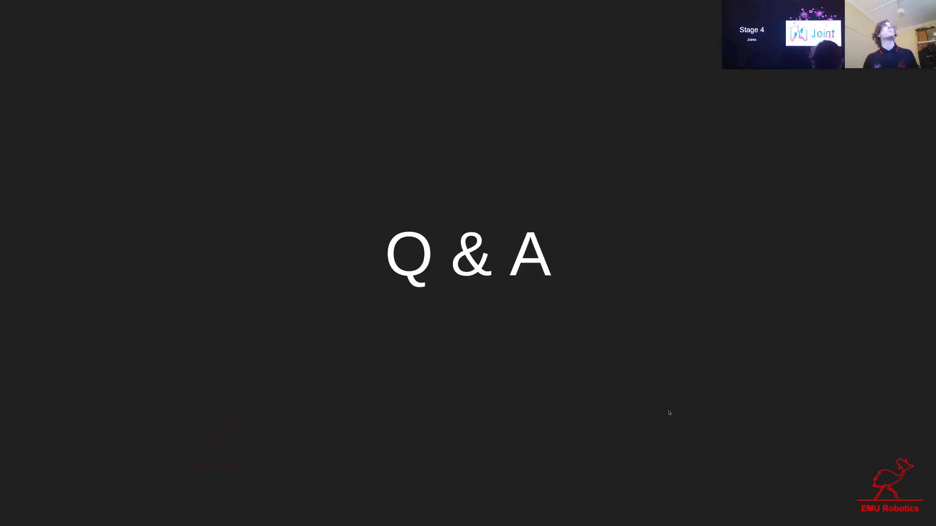
{"action": "key", "text": "Left"}
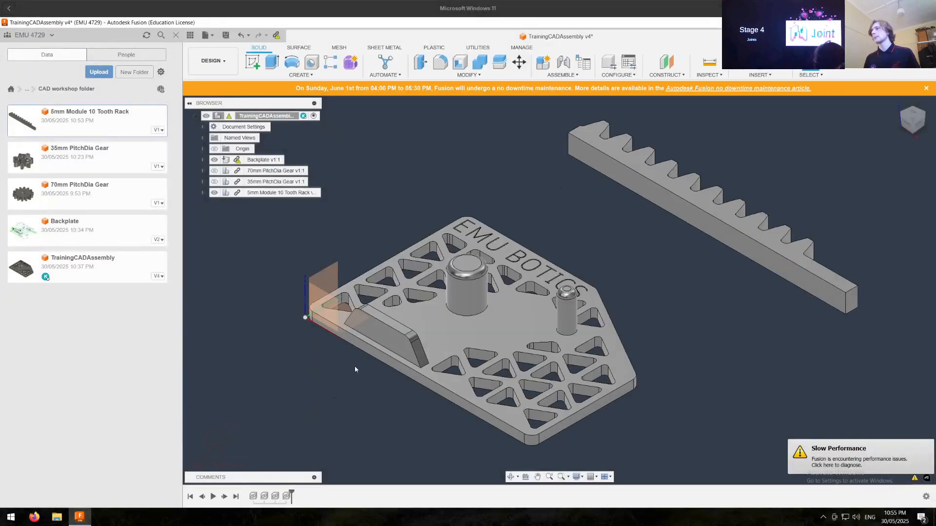
Step: Show the 70mm and 35mm PitchDia gears and roll the timeline back to just after the Backplate insertion
{"action": "middle_click_drag", "start_coordinate": [355, 367], "coordinate": [382, 375]}
{"action": "left_click", "coordinate": [214, 171]}
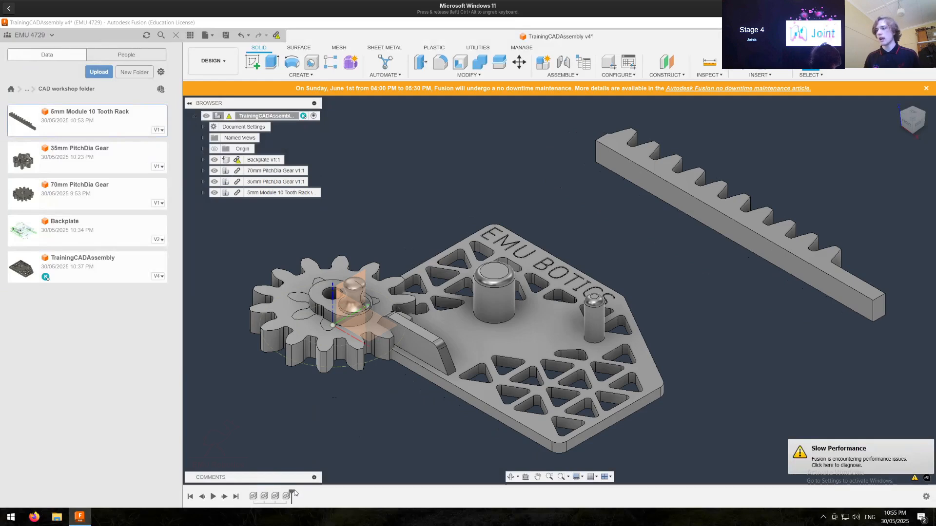
{"action": "mouse_move", "coordinate": [291, 494]}
{"action": "left_mouse_down"}
{"action": "mouse_move", "coordinate": [271, 494]}
{"action": "mouse_move", "coordinate": [291, 495]}
{"action": "left_mouse_up"}
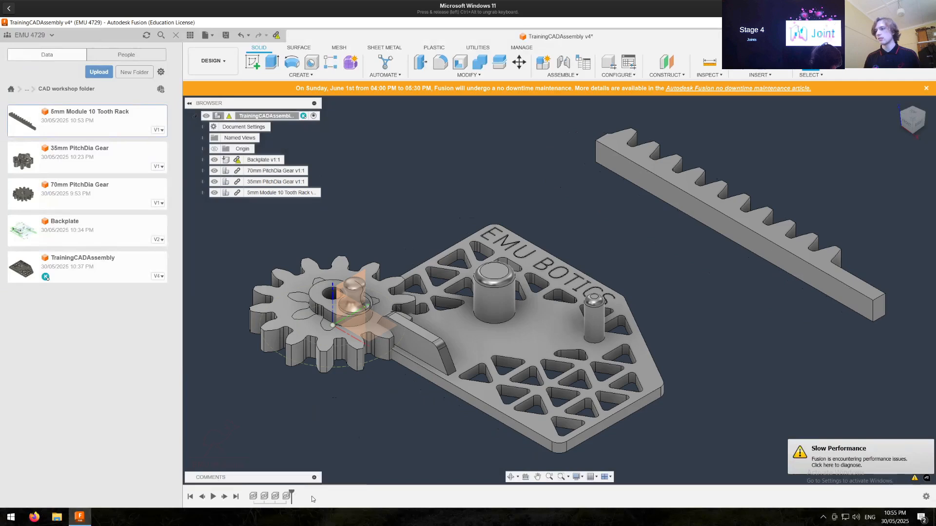
{"action": "left_click", "coordinate": [190, 497]}
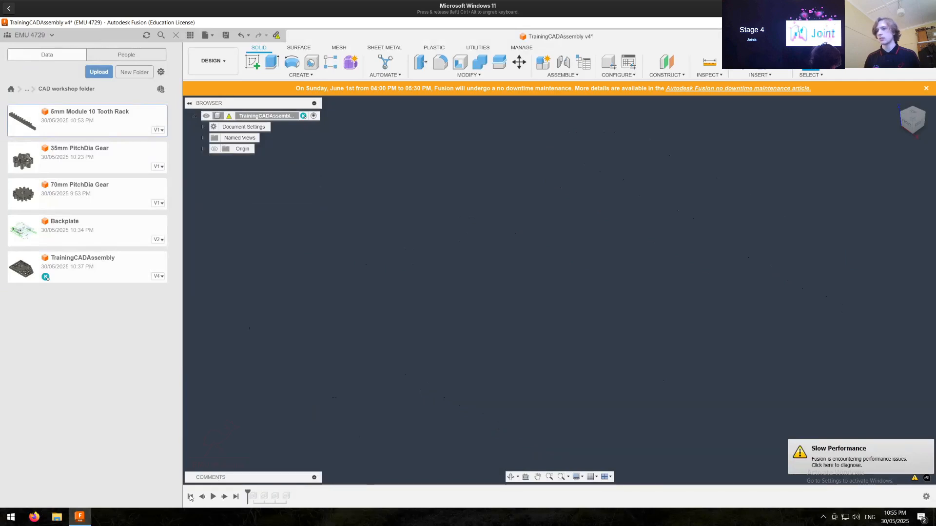
{"action": "left_click", "coordinate": [224, 497]}
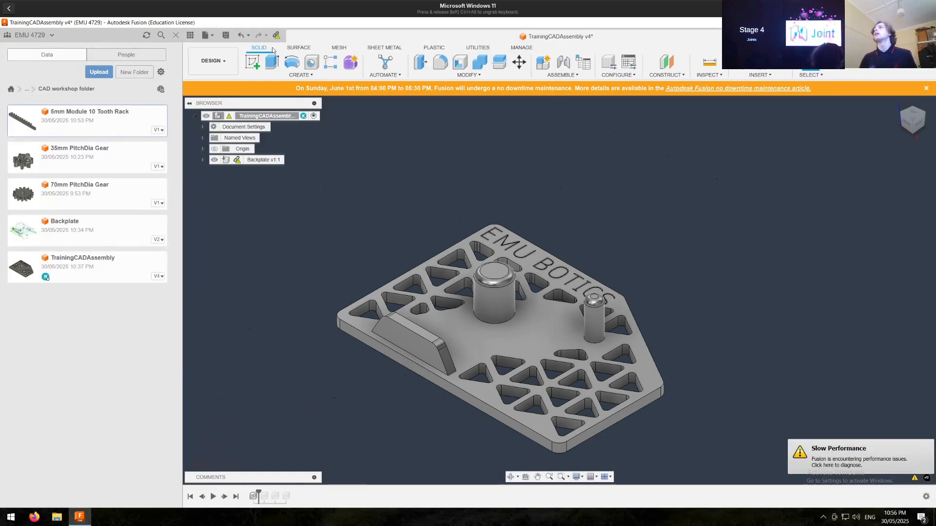
Step: Pin the Backplate component in place within the assembly
{"action": "right_click", "coordinate": [263, 163]}
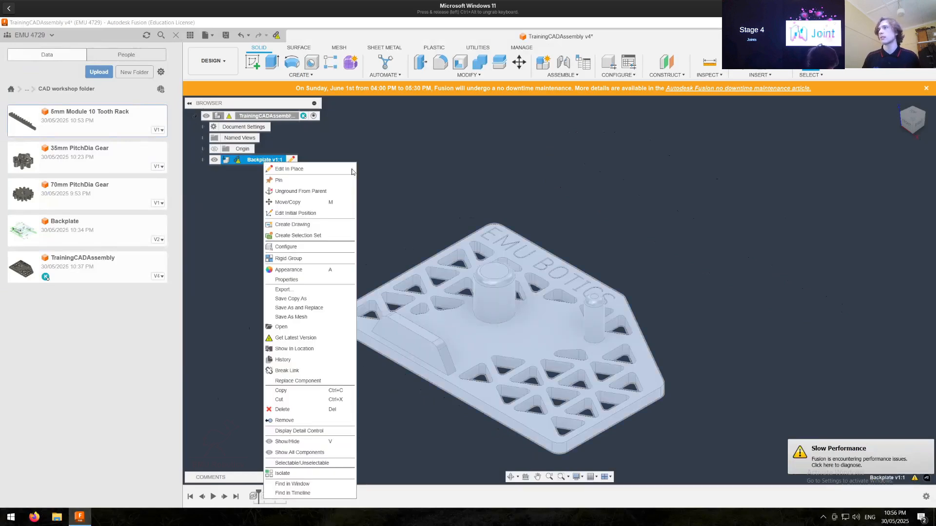
{"action": "left_click", "coordinate": [276, 181]}
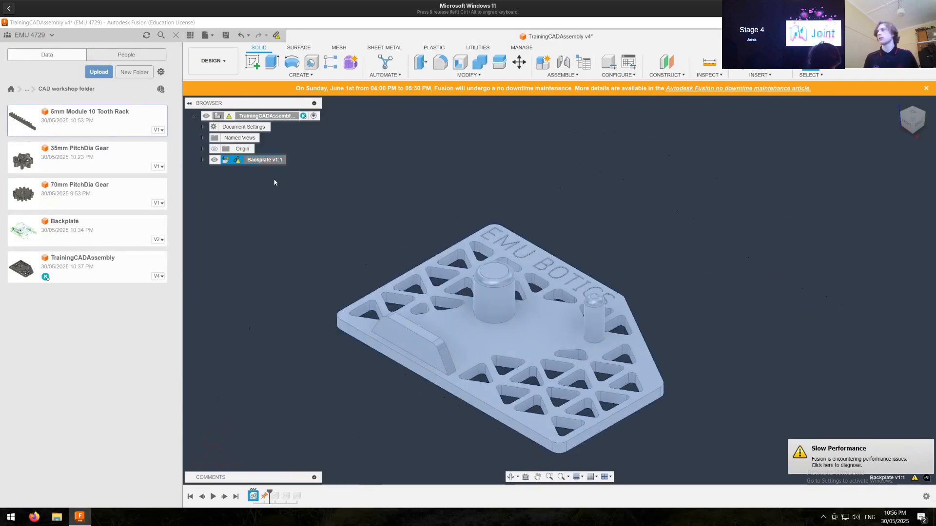
{"action": "left_click", "coordinate": [267, 265]}
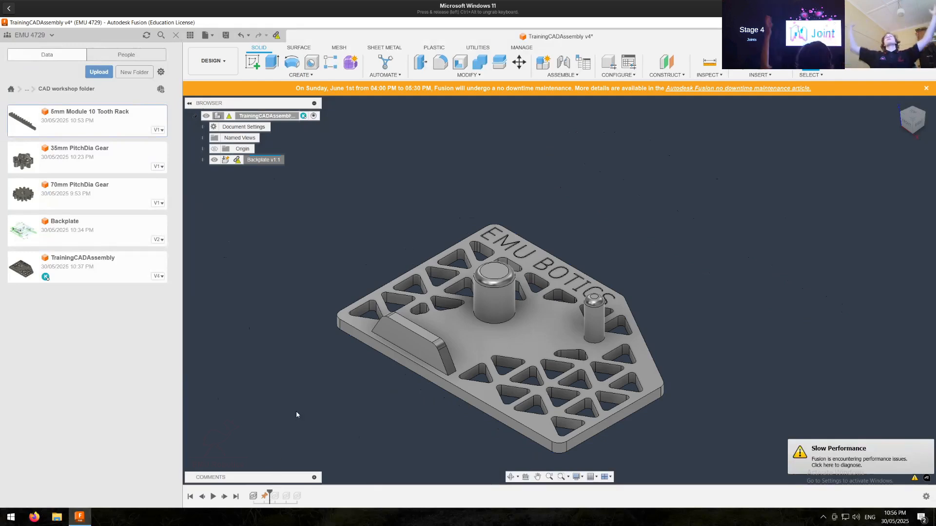
Step: Roll the timeline forward to the 70mm gear and start a joint from its lower bore edge to the base of the Backplate's large post
{"action": "left_click", "coordinate": [225, 497]}
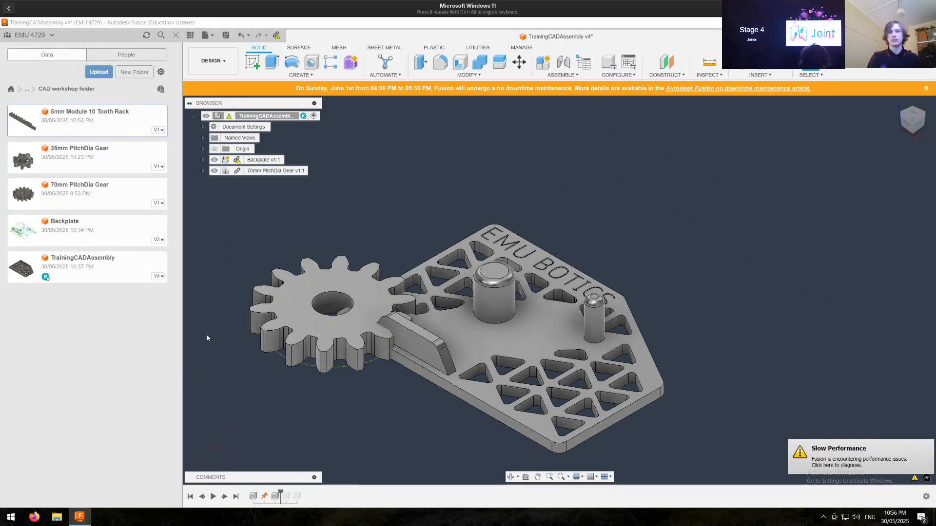
{"action": "key", "text": "j"}
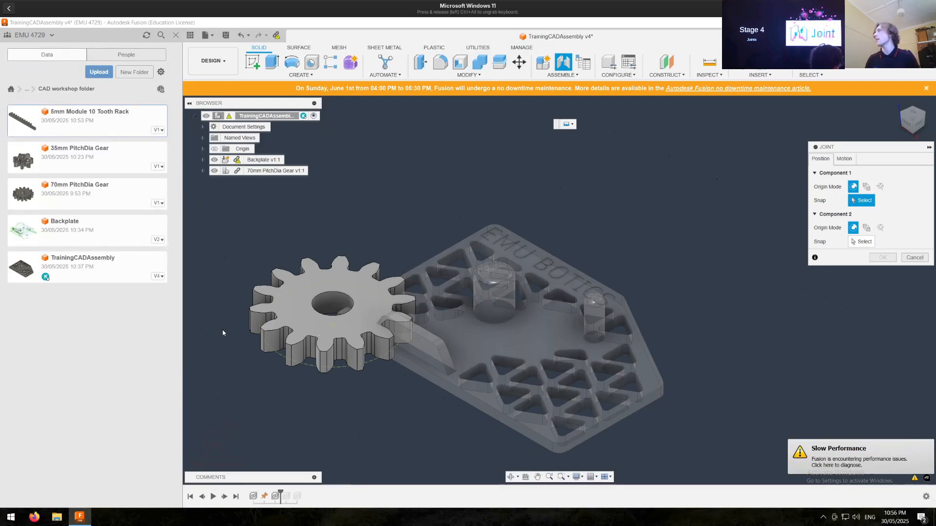
{"action": "scroll", "coordinate": [331, 322], "scroll_direction": "up", "scroll_amount": 5}
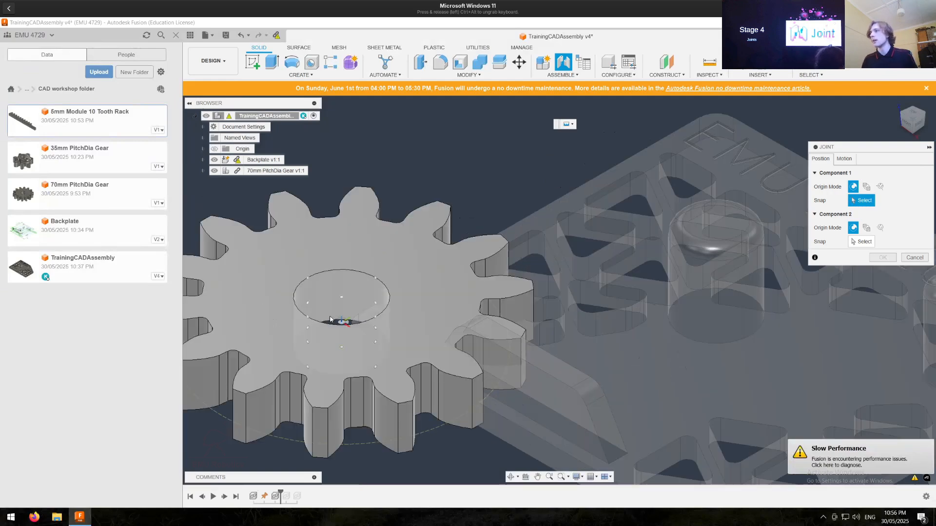
{"action": "scroll", "coordinate": [330, 319], "scroll_direction": "up", "scroll_amount": 3}
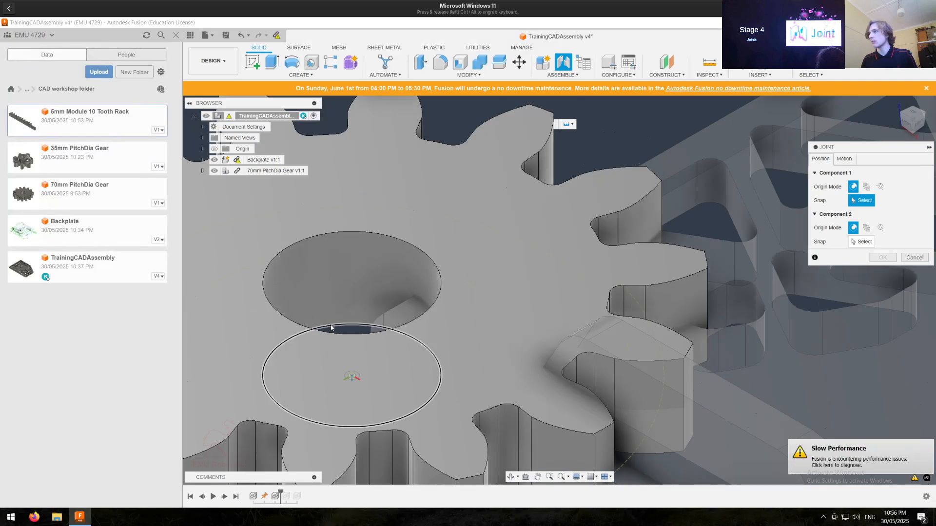
{"action": "left_click", "coordinate": [331, 327]}
{"action": "scroll", "coordinate": [333, 326], "scroll_direction": "down", "scroll_amount": 5}
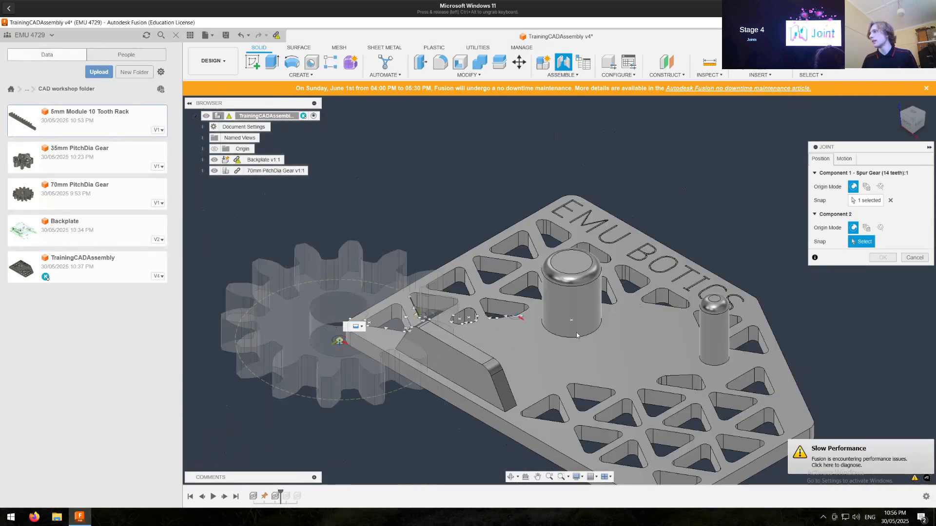
{"action": "scroll", "coordinate": [568, 336], "scroll_direction": "up", "scroll_amount": 5}
{"action": "left_click", "coordinate": [566, 336]}
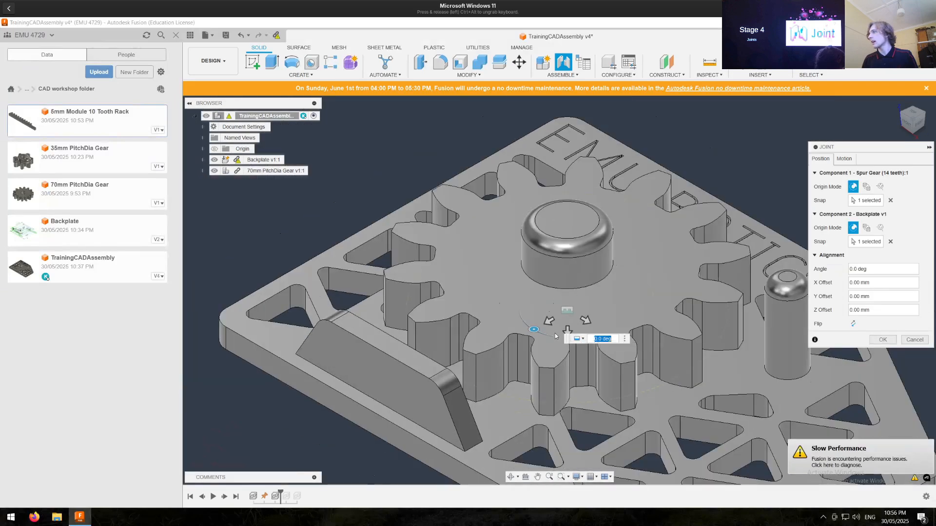
{"action": "scroll", "coordinate": [555, 337], "scroll_direction": "down", "scroll_amount": 4}
{"action": "middle_click_drag", "start_coordinate": [554, 337], "coordinate": [594, 310], "text": "shift"}
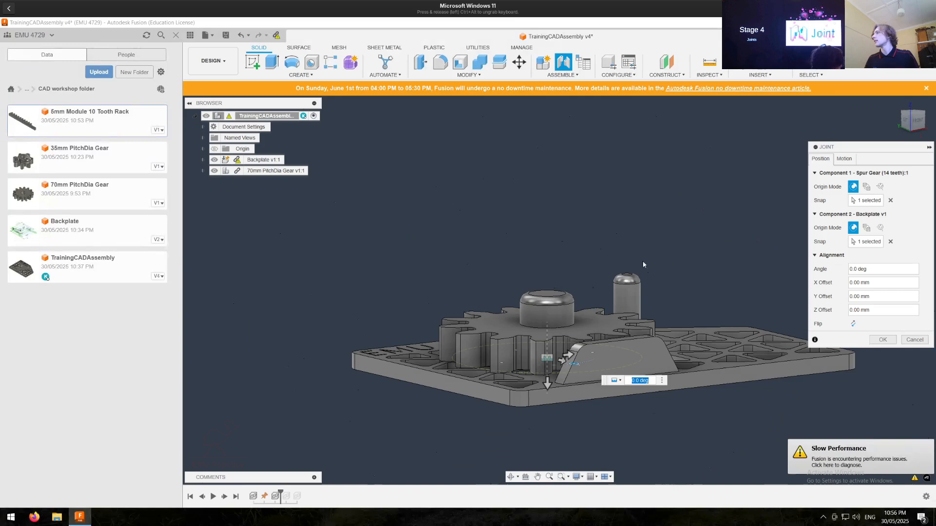
{"action": "middle_click_drag", "start_coordinate": [699, 224], "coordinate": [847, 159], "text": "shift"}
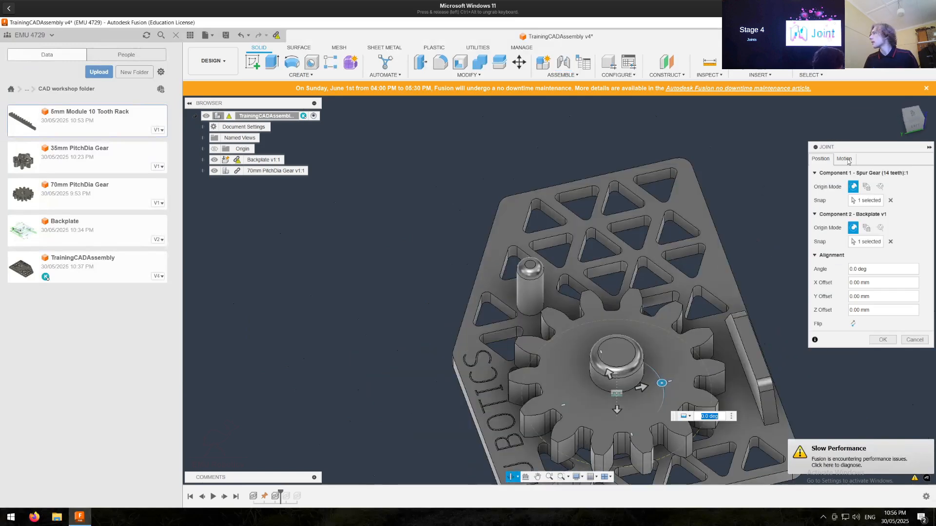
Step: Set the gear joint's motion type to Revolute about the Z axis
{"action": "left_click", "coordinate": [844, 159]}
{"action": "left_click", "coordinate": [885, 173]}
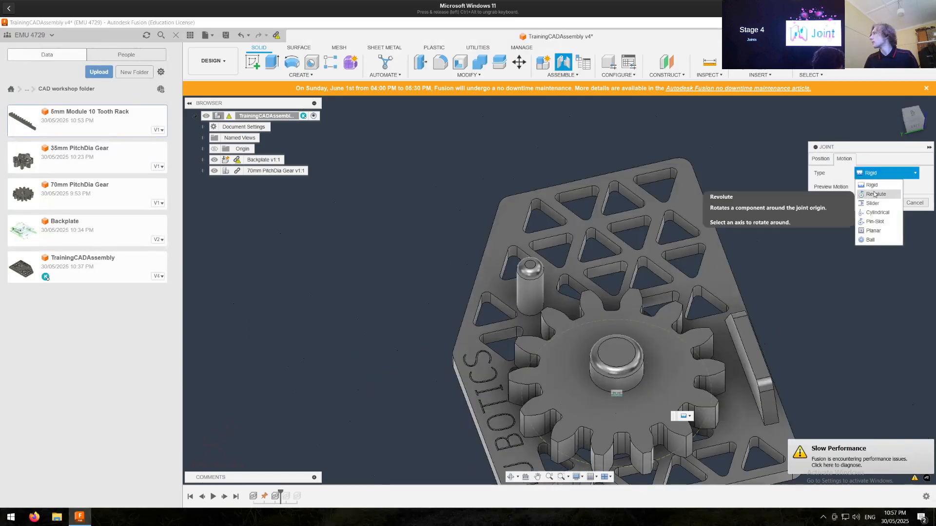
{"action": "left_click", "coordinate": [874, 194]}
{"action": "middle_click_drag", "start_coordinate": [632, 255], "coordinate": [557, 155]}
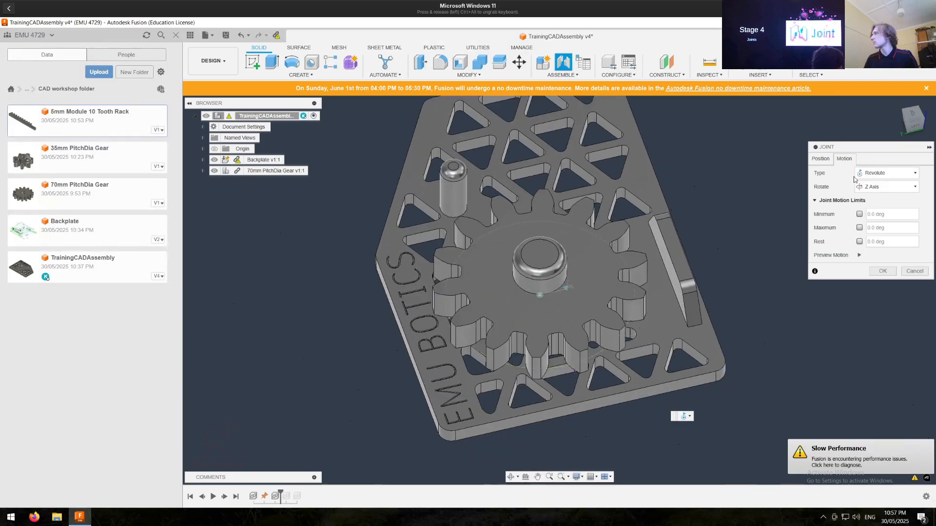
Step: Preview the Cylindrical, Ball, Revolute and Rigid motion types on the 70mm gear joint, and cancel the joint
{"action": "left_click", "coordinate": [885, 173]}
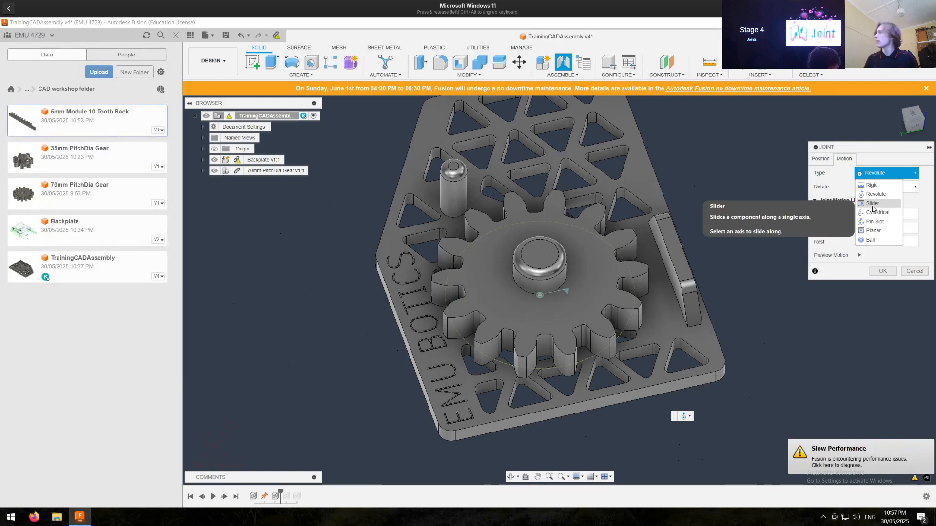
{"action": "left_click", "coordinate": [873, 213]}
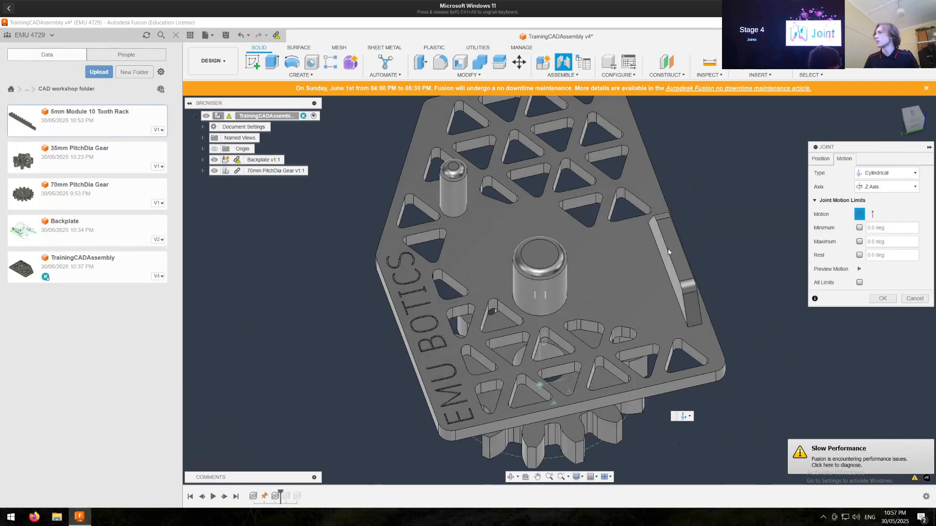
{"action": "left_click", "coordinate": [878, 176]}
{"action": "left_click", "coordinate": [872, 240]}
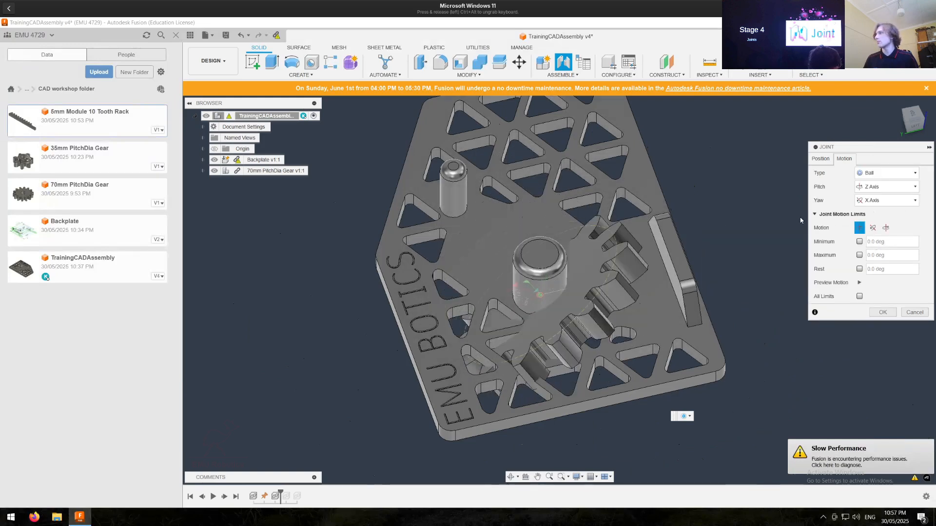
{"action": "left_click", "coordinate": [867, 174]}
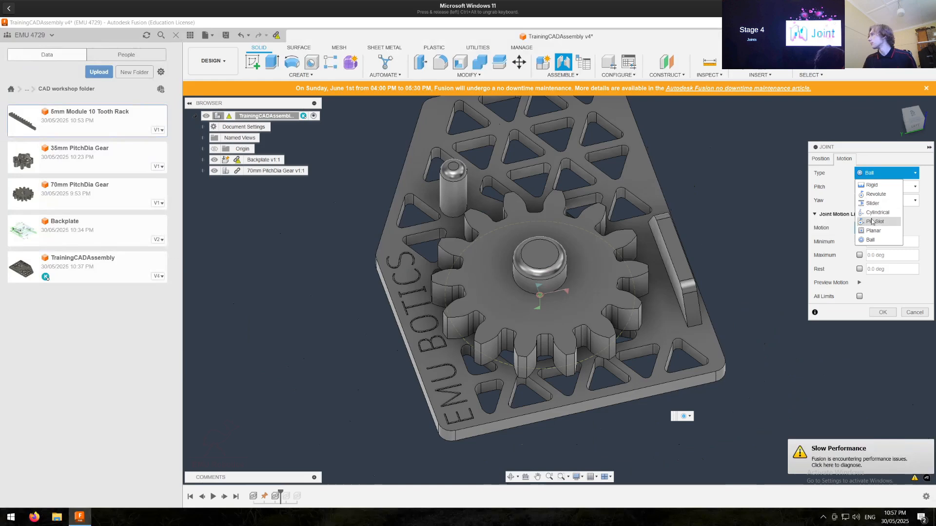
{"action": "left_click", "coordinate": [874, 195]}
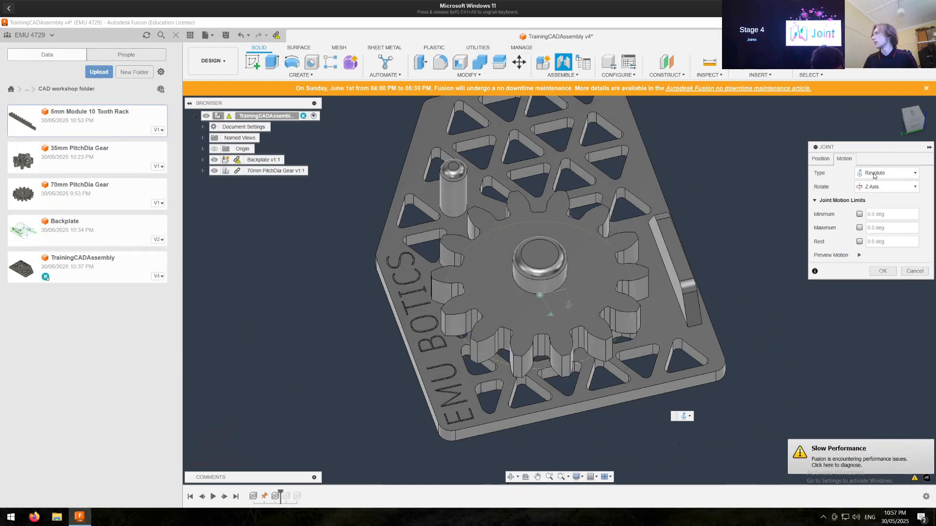
{"action": "left_click", "coordinate": [875, 173]}
{"action": "left_click", "coordinate": [871, 186]}
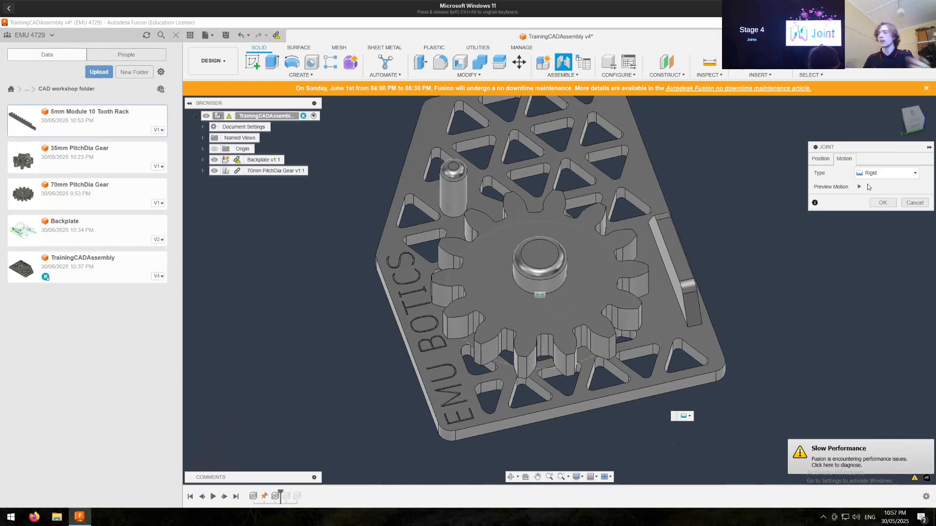
{"action": "left_click", "coordinate": [878, 176]}
{"action": "left_click", "coordinate": [900, 206]}
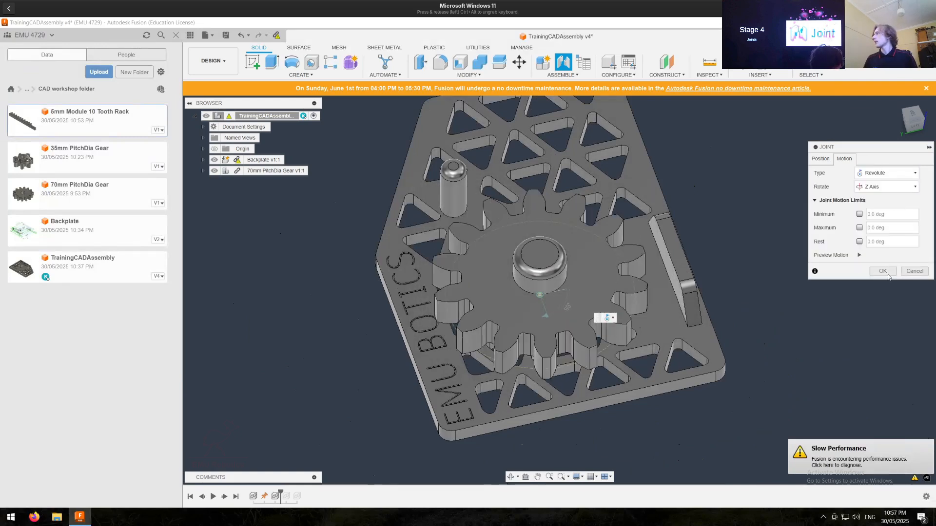
{"action": "left_click", "coordinate": [908, 272]}
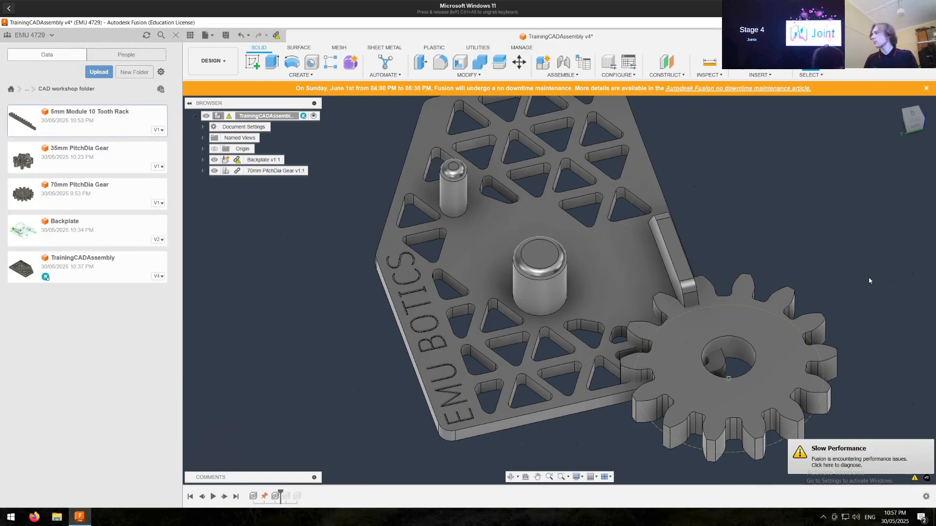
Step: Try a joint from the centre of the 70mm gear's upper face to the large post's base, toggle its flip, and cancel it
{"action": "key", "text": "j"}
{"action": "scroll", "coordinate": [741, 360], "scroll_direction": "up", "scroll_amount": 4}
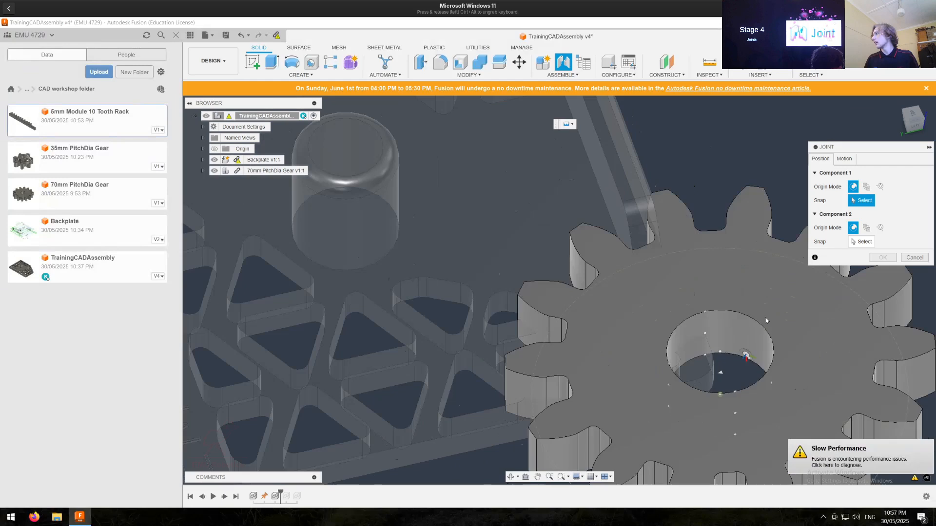
{"action": "left_click", "coordinate": [768, 279]}
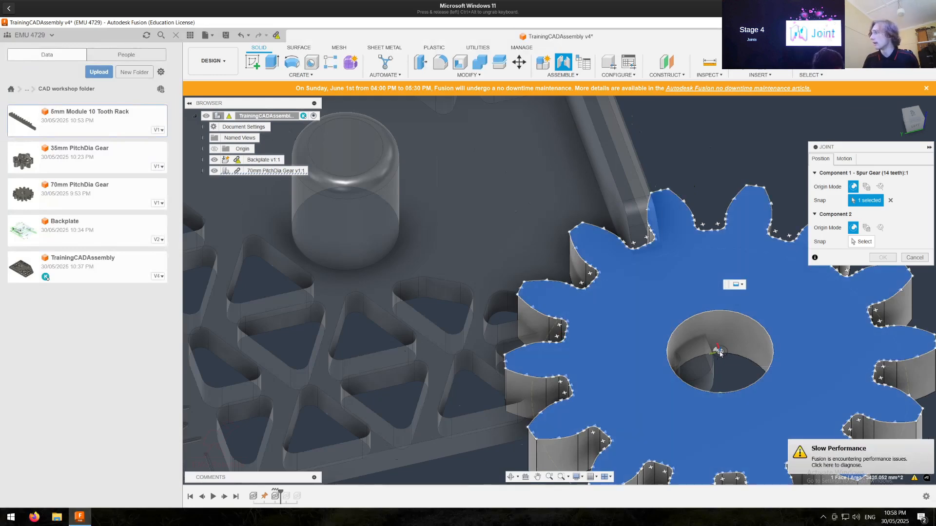
{"action": "left_click", "coordinate": [719, 352]}
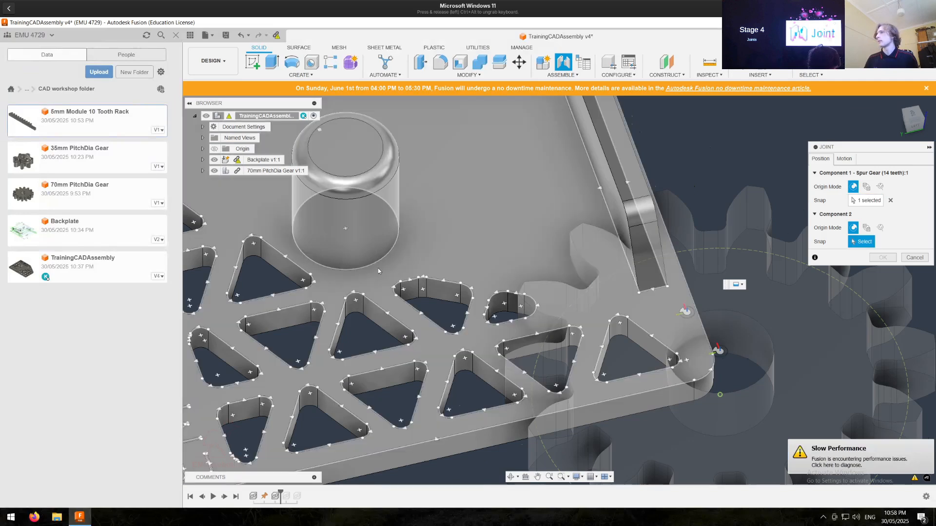
{"action": "left_click", "coordinate": [371, 267]}
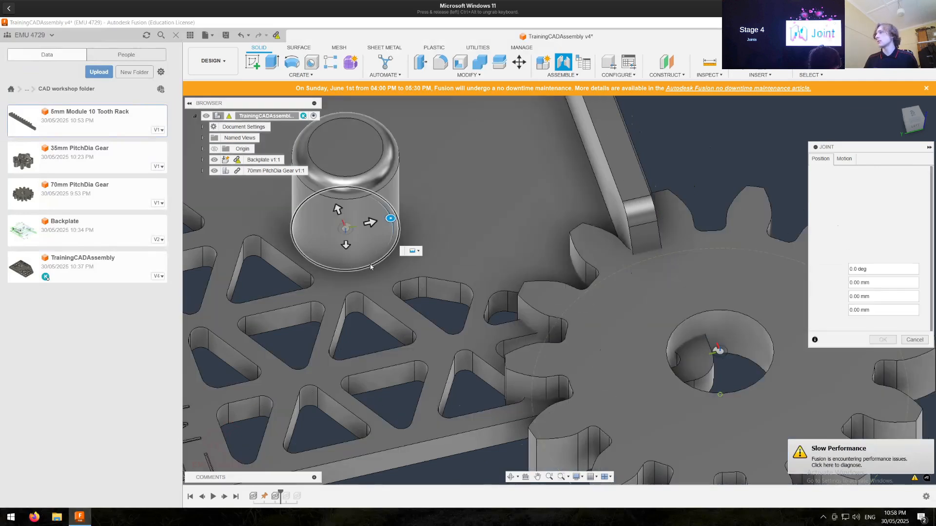
{"action": "scroll", "coordinate": [370, 266], "scroll_direction": "down", "scroll_amount": 5}
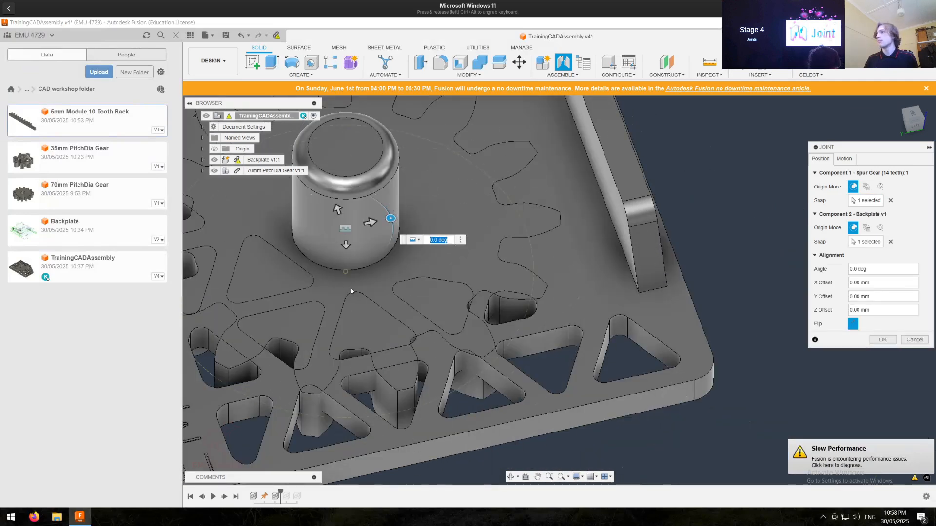
{"action": "scroll", "coordinate": [350, 287], "scroll_direction": "down", "scroll_amount": 2}
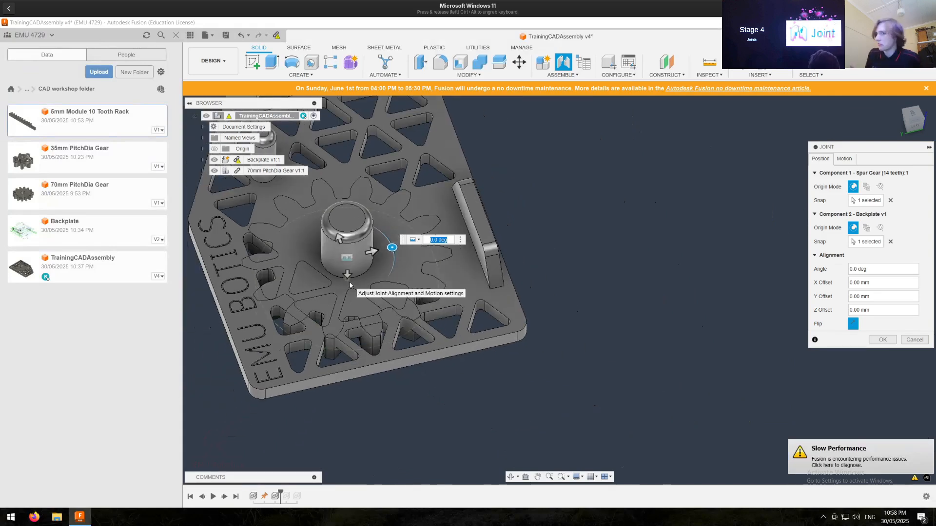
{"action": "left_click", "coordinate": [853, 325]}
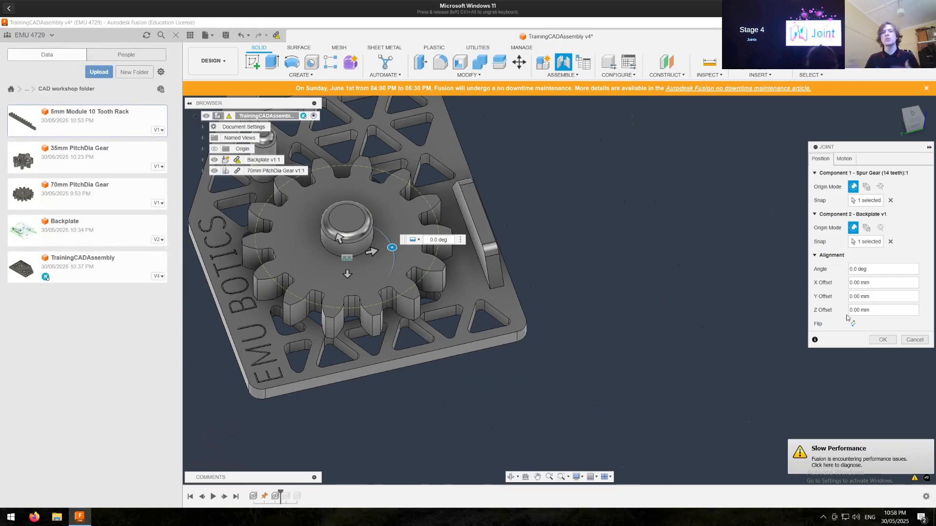
{"action": "left_click", "coordinate": [913, 341]}
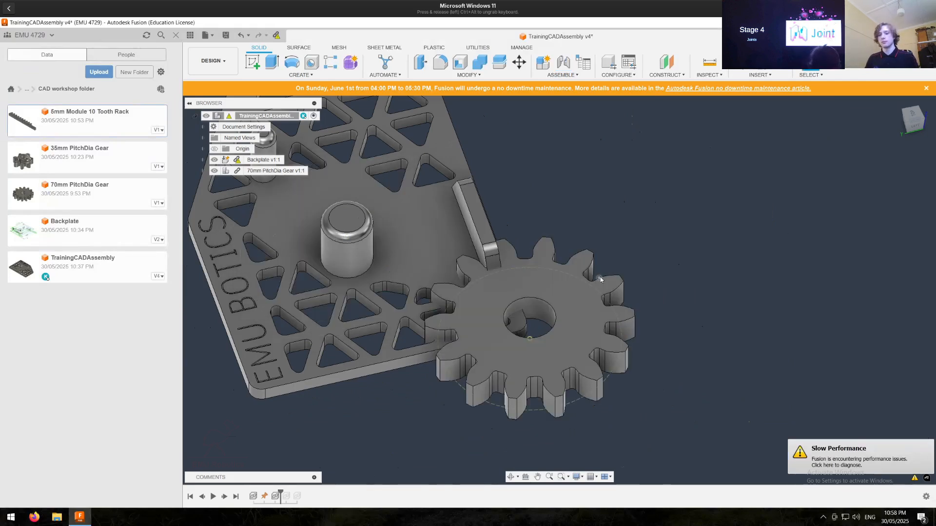
Step: Start a joint from the 70mm gear's lower bore edge to the base edge of the Backplate's large post
{"action": "key", "text": "j"}
{"action": "scroll", "coordinate": [532, 319], "scroll_direction": "up", "scroll_amount": 5}
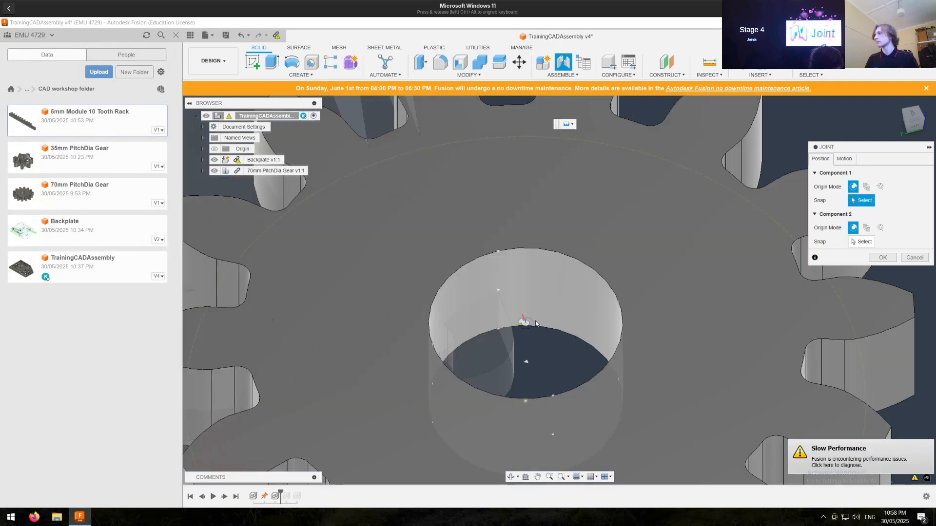
{"action": "left_click", "coordinate": [533, 327]}
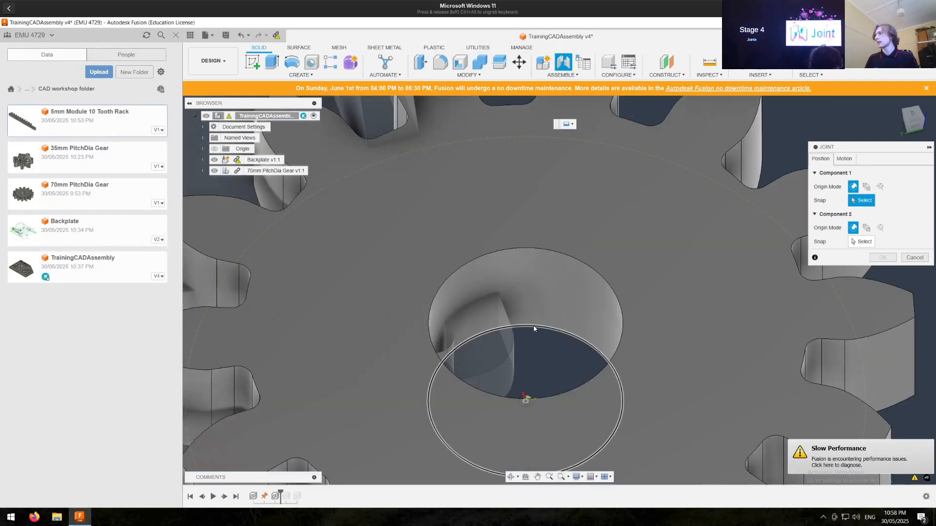
{"action": "scroll", "coordinate": [531, 326], "scroll_direction": "down", "scroll_amount": 5}
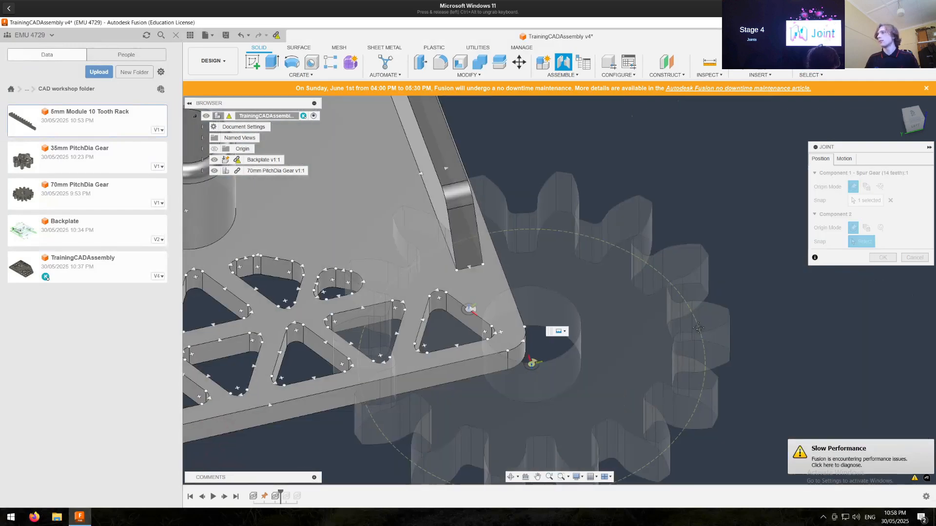
{"action": "middle_click_drag", "start_coordinate": [248, 250], "coordinate": [521, 289]}
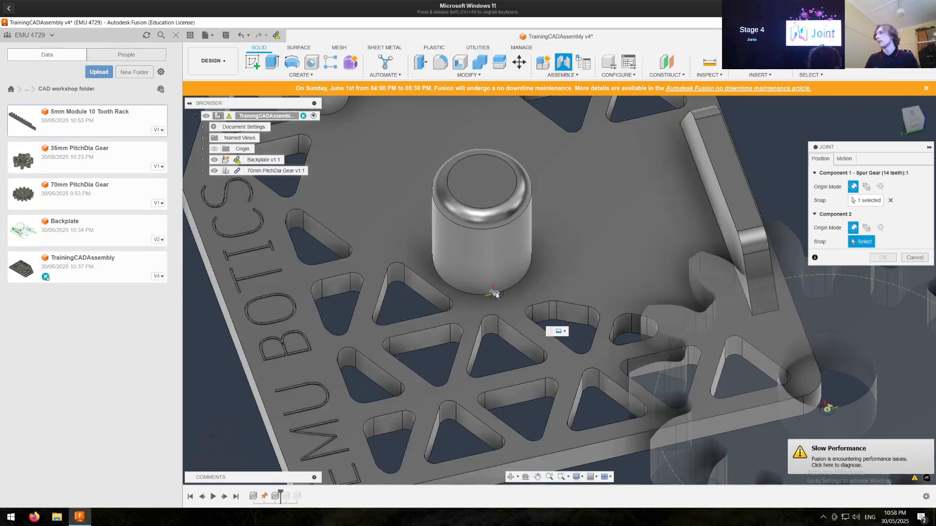
{"action": "left_click", "coordinate": [481, 296]}
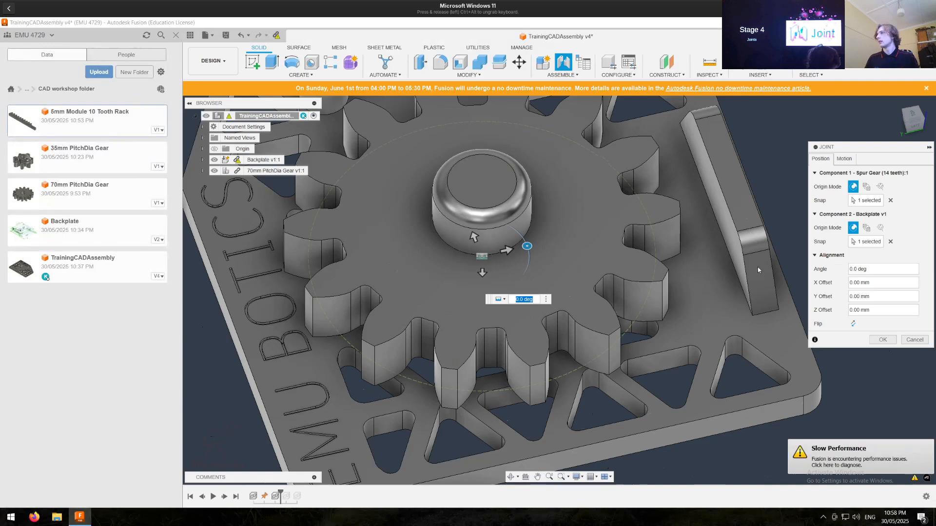
Step: Complete the 70mm gear joint with Revolute motion about the Z axis
{"action": "left_click", "coordinate": [844, 160]}
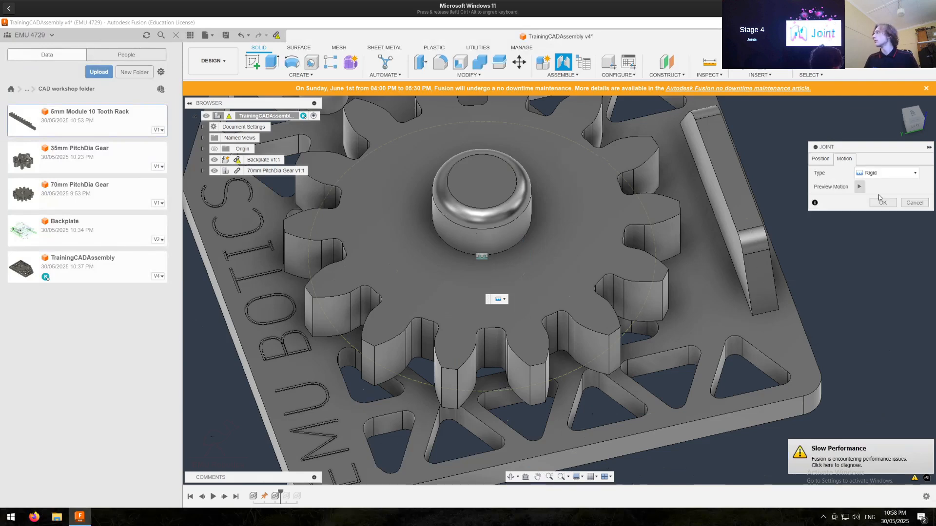
{"action": "left_click", "coordinate": [879, 187]}
{"action": "left_click", "coordinate": [874, 193]}
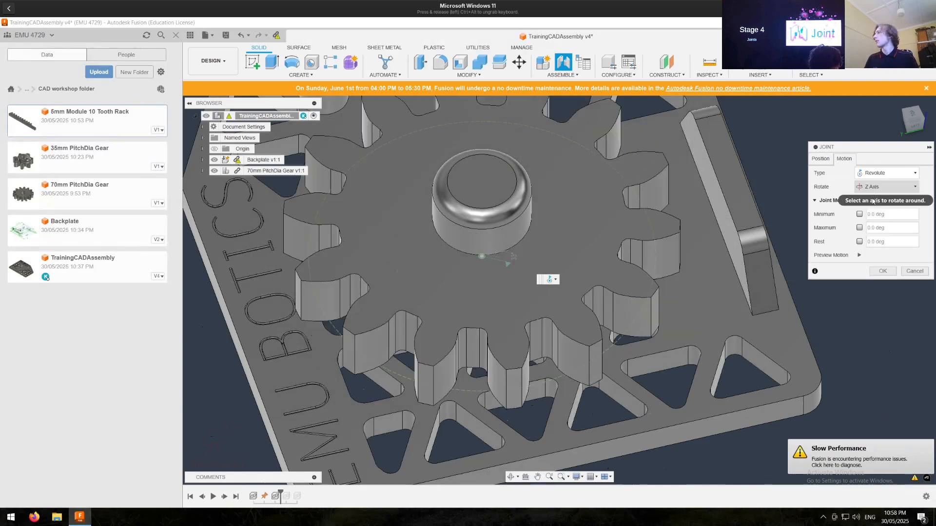
{"action": "left_click", "coordinate": [881, 271]}
{"action": "scroll", "coordinate": [428, 292], "scroll_direction": "down", "scroll_amount": 4}
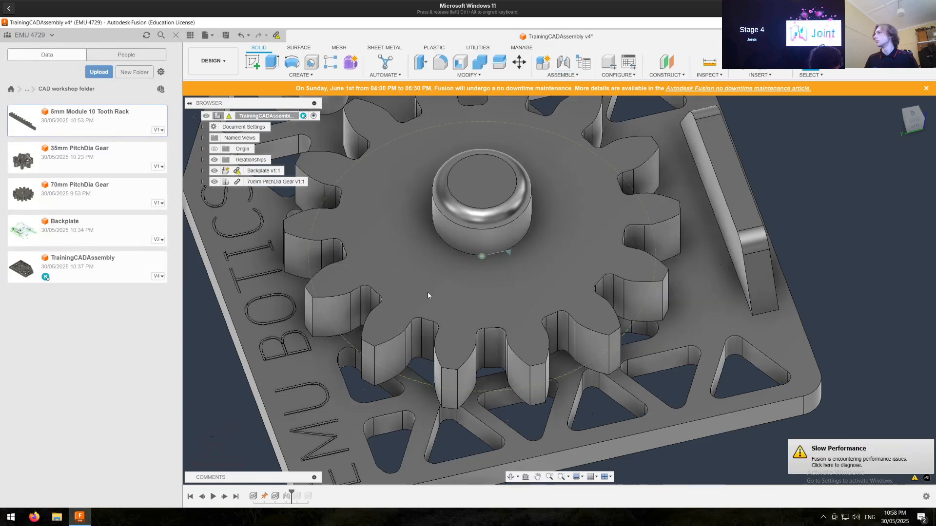
Step: Insert the 35mm PitchDia Gear from the CAD workshop folder into the assembly at its default position
{"action": "middle_click_drag", "start_coordinate": [641, 266], "coordinate": [411, 383], "text": "shift"}
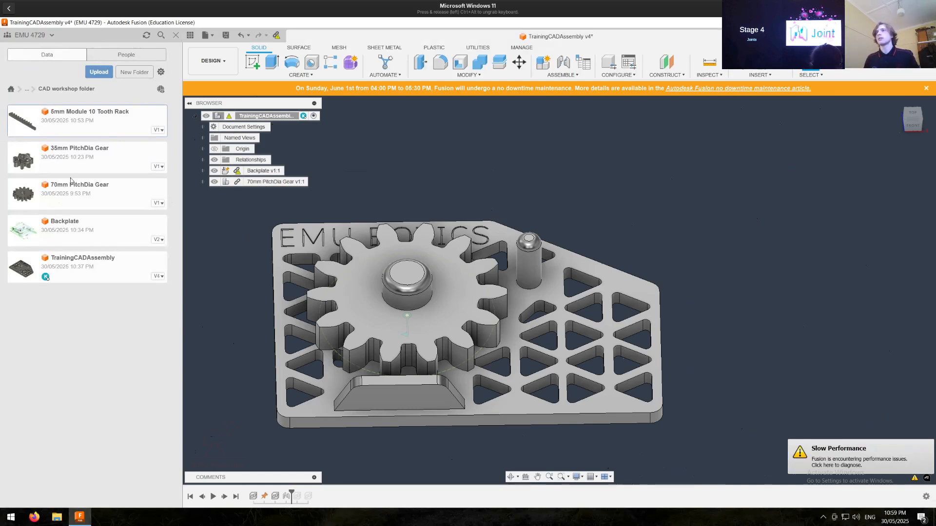
{"action": "left_click", "coordinate": [81, 161]}
{"action": "left_click_drag", "start_coordinate": [136, 174], "coordinate": [226, 227]}
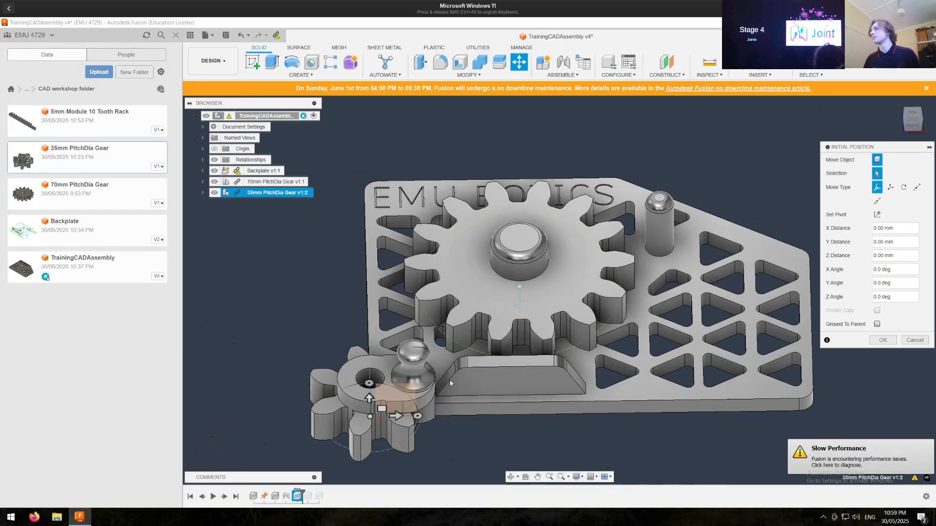
{"action": "middle_click_drag", "start_coordinate": [314, 248], "coordinate": [293, 256], "text": "shift"}
{"action": "middle_click_drag", "start_coordinate": [363, 375], "coordinate": [437, 417]}
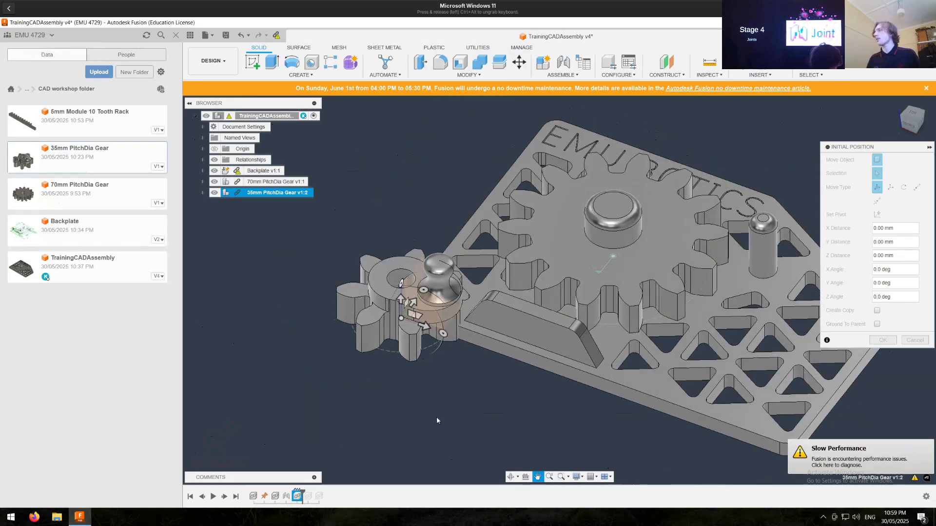
{"action": "key", "text": "Return"}
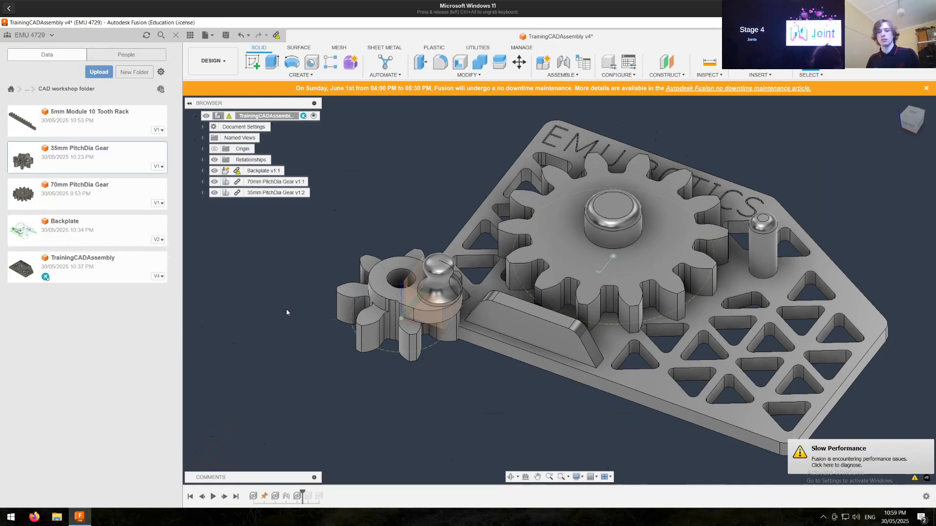
Step: Joint the 35mm gear's lower bore edge to the base edge of the Backplate's small post, keeping the zero angle and offsets
{"action": "key", "text": "j"}
{"action": "left_click", "coordinate": [402, 291]}
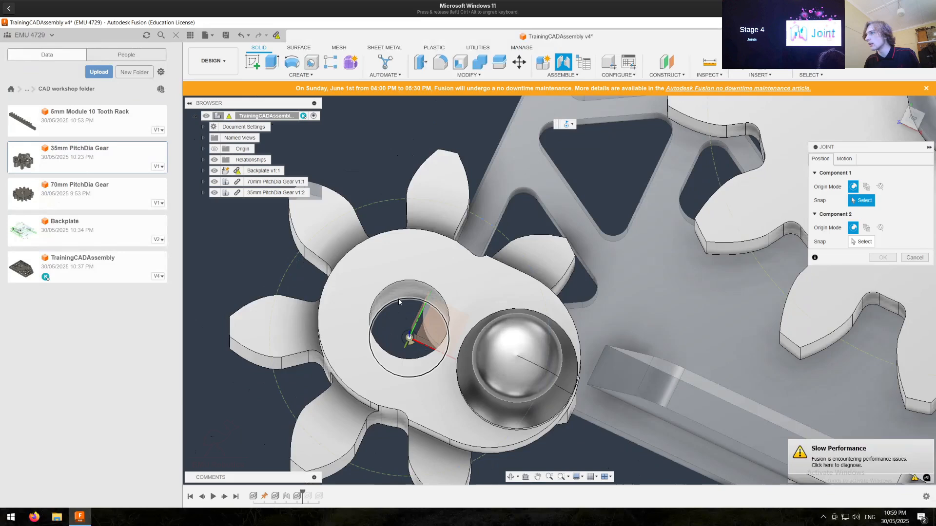
{"action": "left_click", "coordinate": [398, 301]}
{"action": "scroll", "coordinate": [398, 305], "scroll_direction": "down", "scroll_amount": 3}
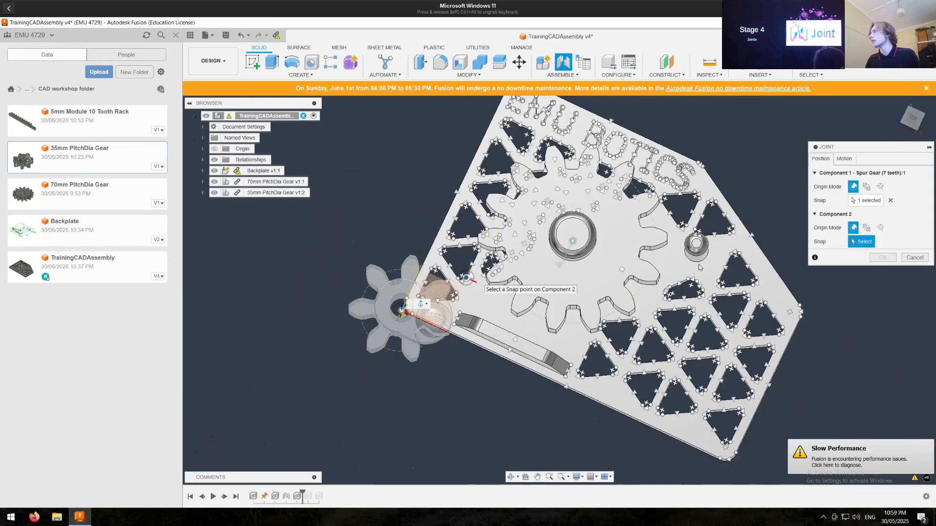
{"action": "scroll", "coordinate": [705, 259], "scroll_direction": "up", "scroll_amount": 9}
{"action": "left_click", "coordinate": [689, 291]}
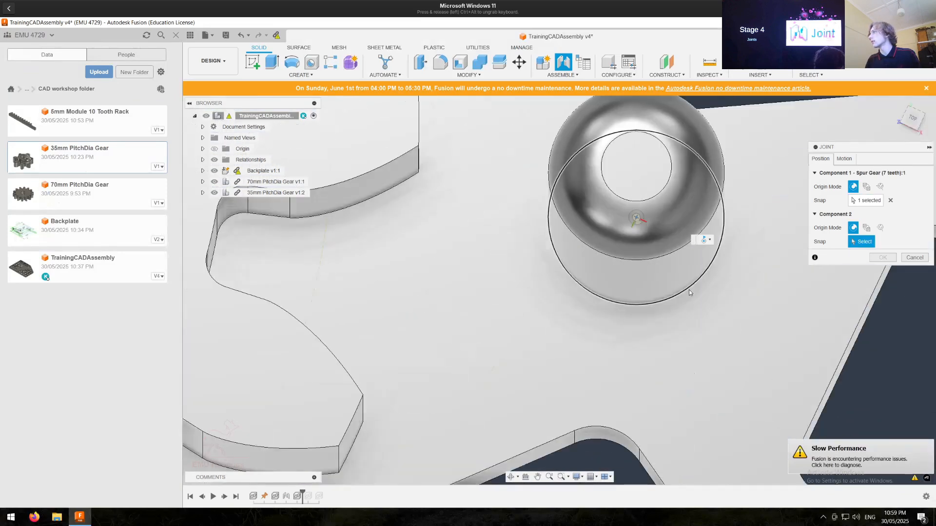
{"action": "scroll", "coordinate": [691, 292], "scroll_direction": "down", "scroll_amount": 10}
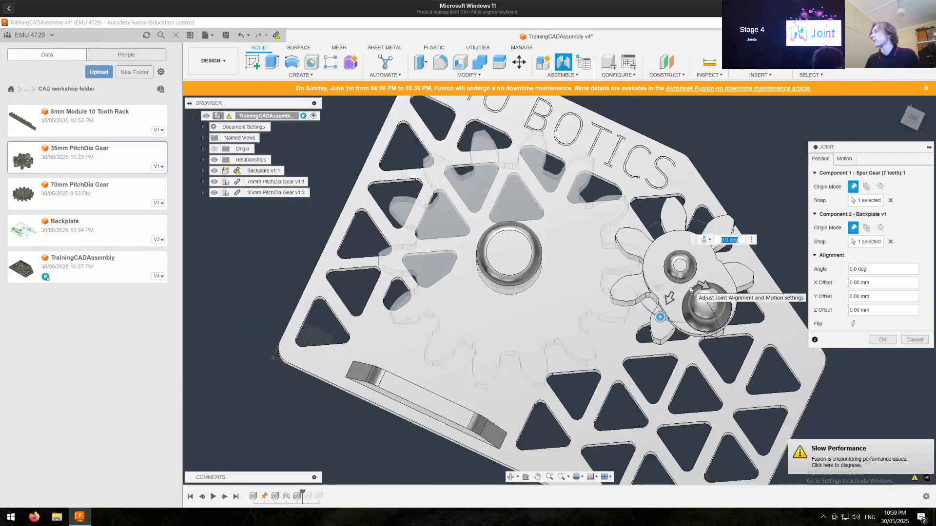
{"action": "middle_click_drag", "start_coordinate": [700, 289], "coordinate": [688, 261], "text": "shift"}
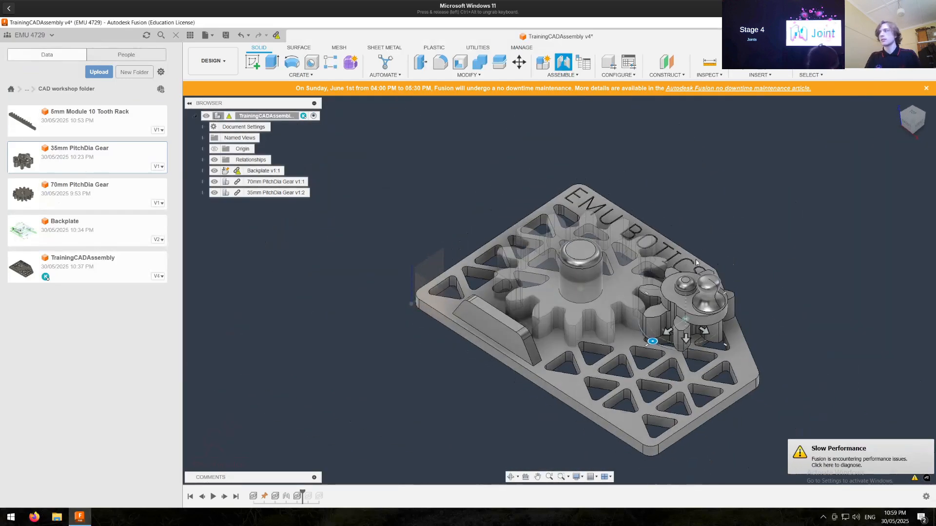
{"action": "key", "text": "Return"}
{"action": "scroll", "coordinate": [689, 343], "scroll_direction": "down", "scroll_amount": 3}
{"action": "scroll", "coordinate": [693, 288], "scroll_direction": "up", "scroll_amount": 4}
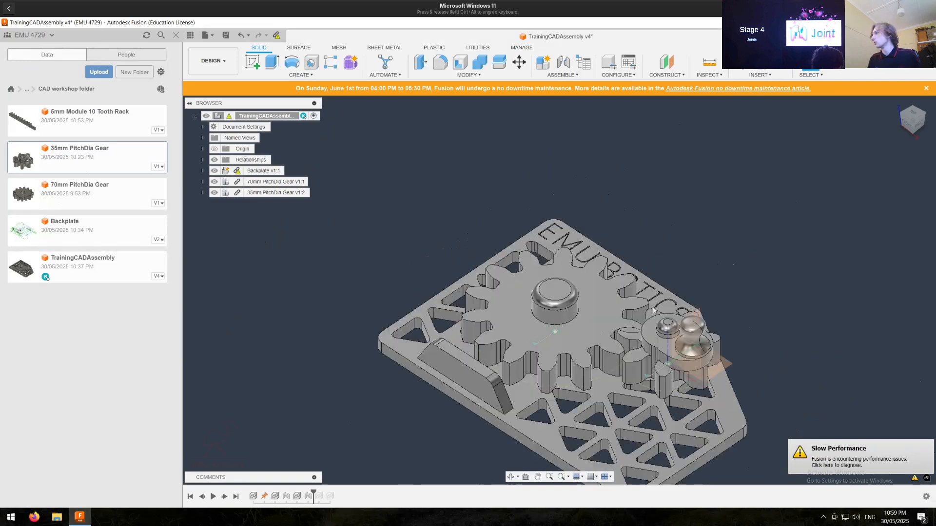
{"action": "left_click", "coordinate": [912, 115]}
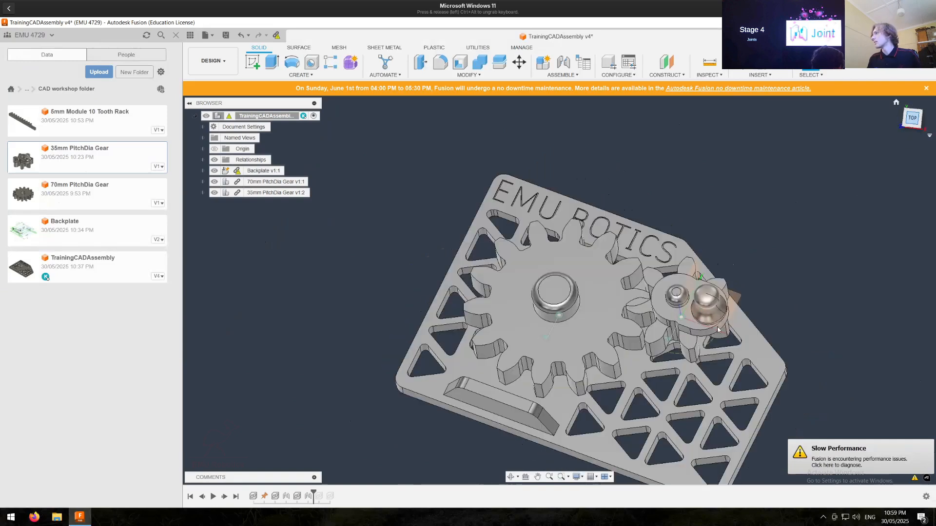
{"action": "scroll", "coordinate": [638, 258], "scroll_direction": "up", "scroll_amount": 4}
{"action": "scroll", "coordinate": [637, 258], "scroll_direction": "down", "scroll_amount": 3}
{"action": "middle_click_drag", "start_coordinate": [577, 269], "coordinate": [517, 279]}
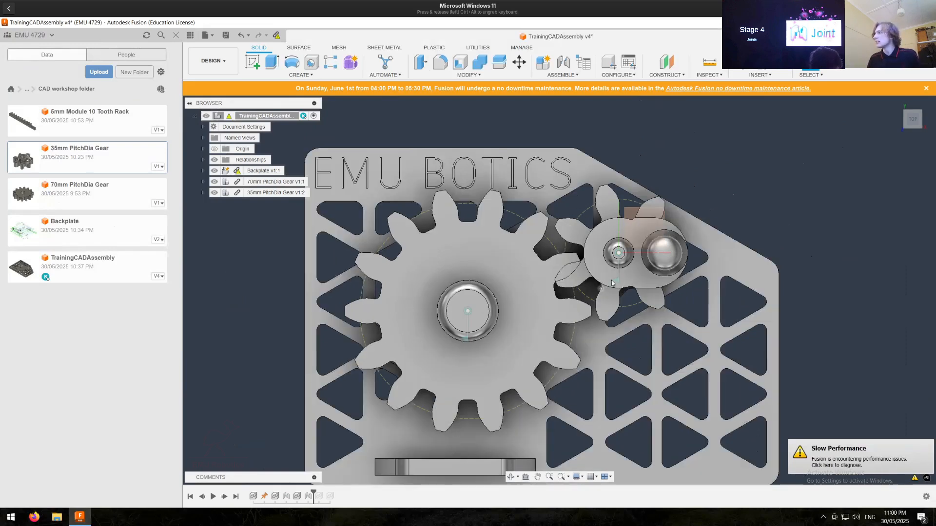
{"action": "left_click", "coordinate": [617, 281]}
{"action": "left_click_drag", "start_coordinate": [618, 300], "coordinate": [651, 289]}
{"action": "key", "text": "Return"}
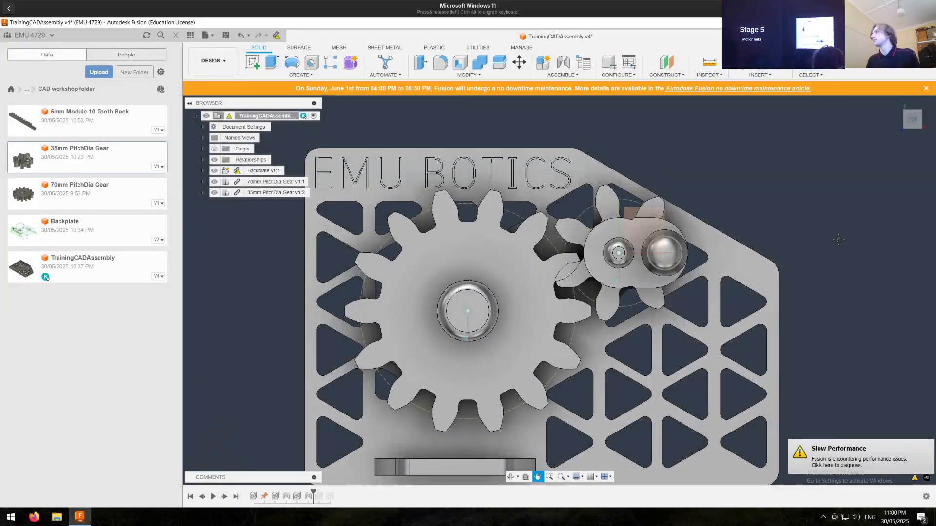
Step: Create a motion link between the revolute joints of the 70mm and 35mm gears, rotating about Z by 360° each
{"action": "middle_click_drag", "start_coordinate": [840, 266], "coordinate": [810, 215]}
{"action": "middle_click_drag", "start_coordinate": [791, 263], "coordinate": [772, 202], "text": "shift"}
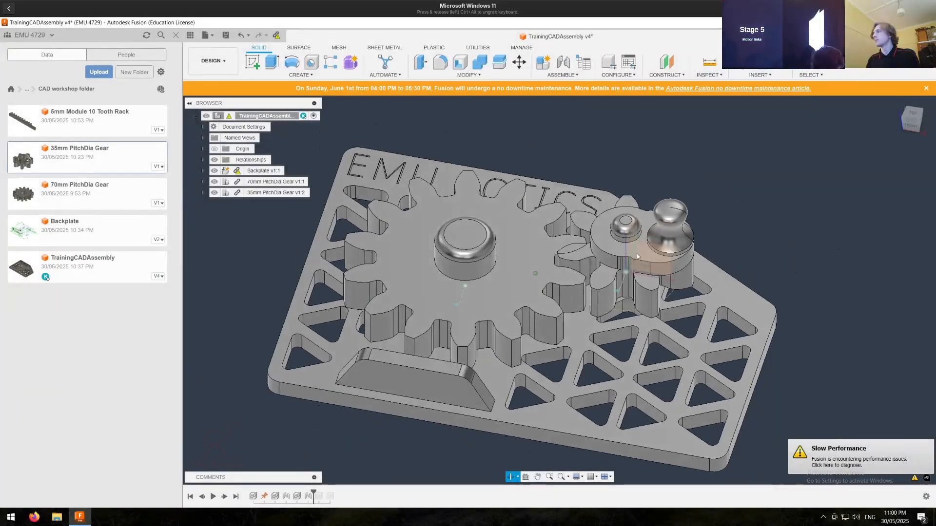
{"action": "left_click", "coordinate": [576, 76]}
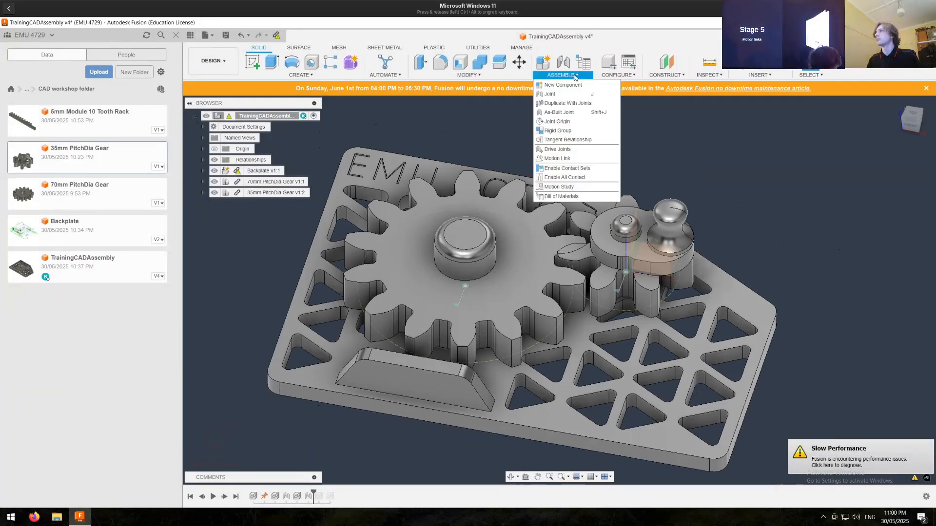
{"action": "left_click", "coordinate": [560, 159]}
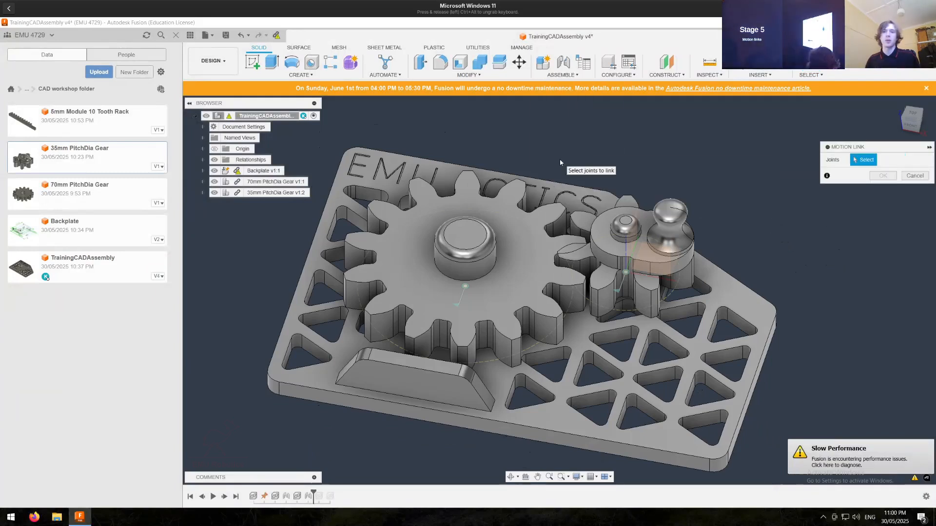
{"action": "left_click", "coordinate": [463, 288]}
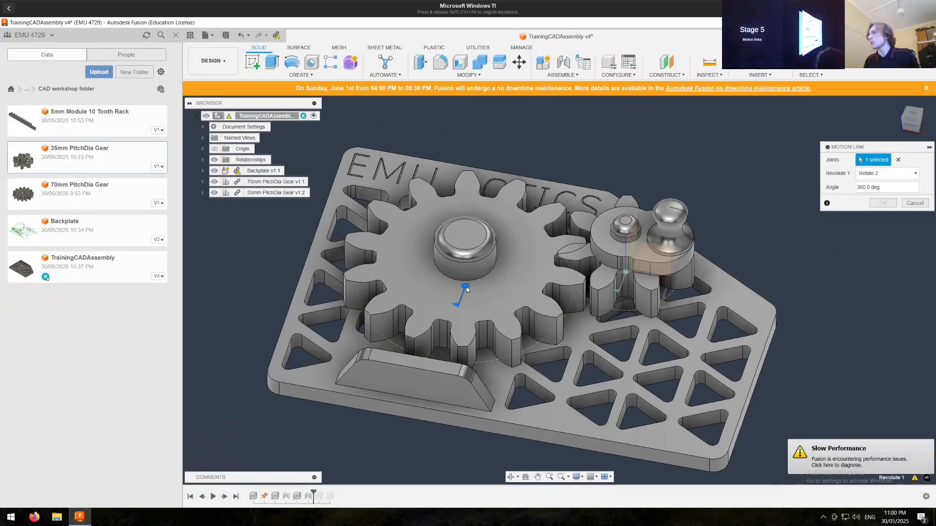
{"action": "left_click", "coordinate": [624, 276]}
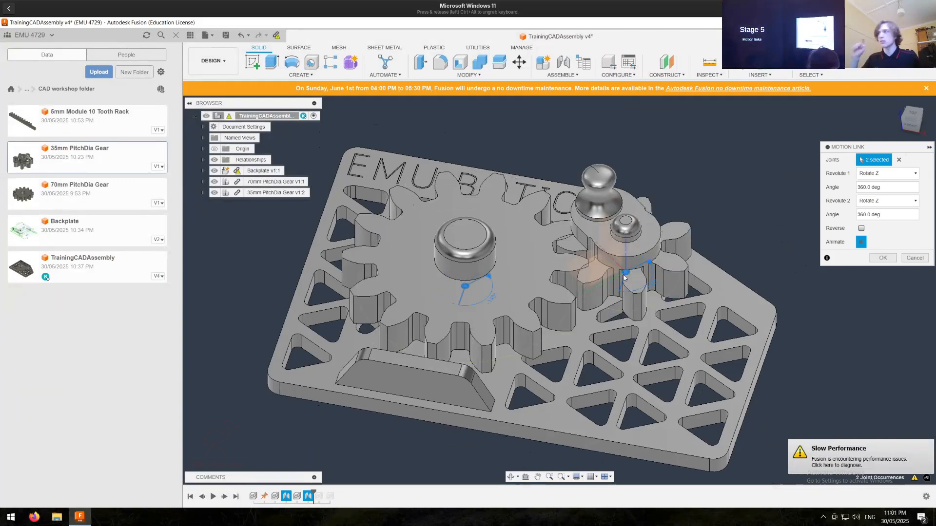
{"action": "left_click", "coordinate": [909, 115]}
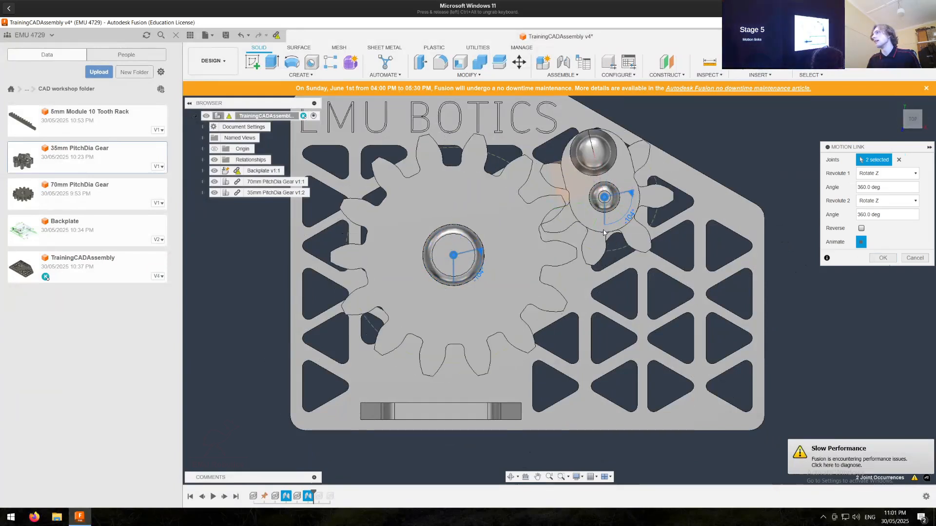
{"action": "middle_click_drag", "start_coordinate": [606, 229], "coordinate": [601, 247]}
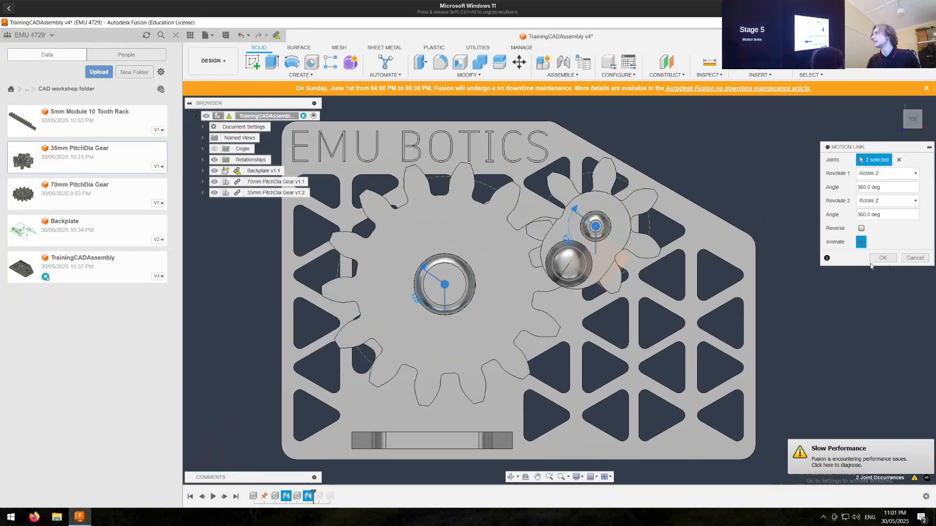
{"action": "left_click", "coordinate": [880, 260]}
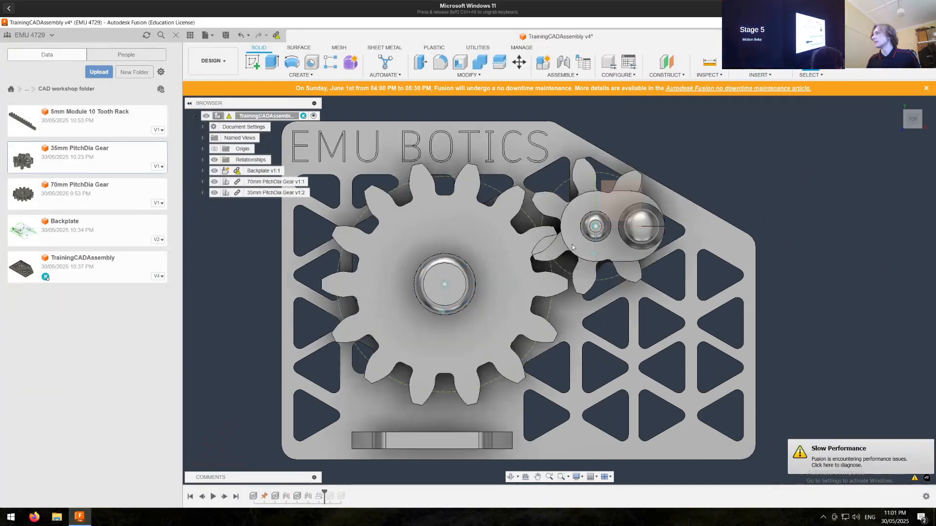
{"action": "left_click", "coordinate": [593, 254]}
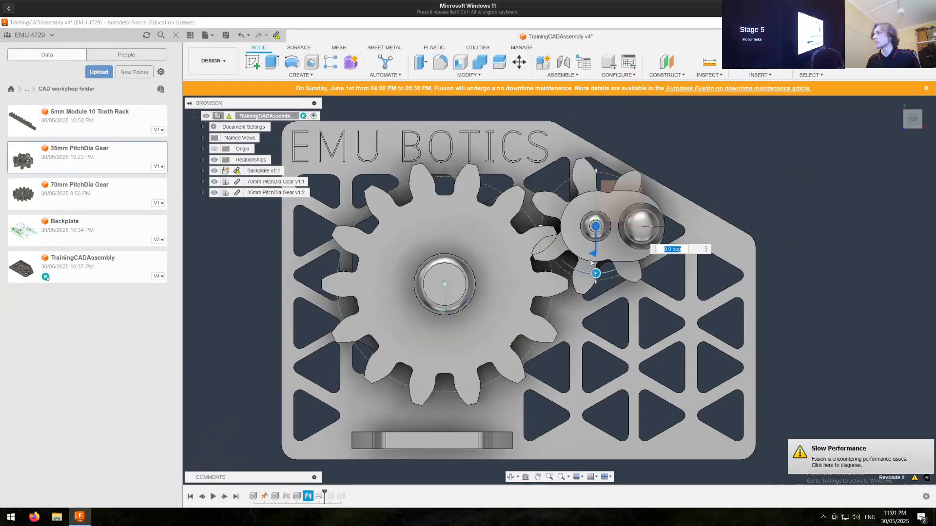
{"action": "left_click_drag", "start_coordinate": [597, 275], "coordinate": [592, 274]}
{"action": "left_click_drag", "start_coordinate": [588, 273], "coordinate": [566, 264]}
{"action": "key", "text": "Escape"}
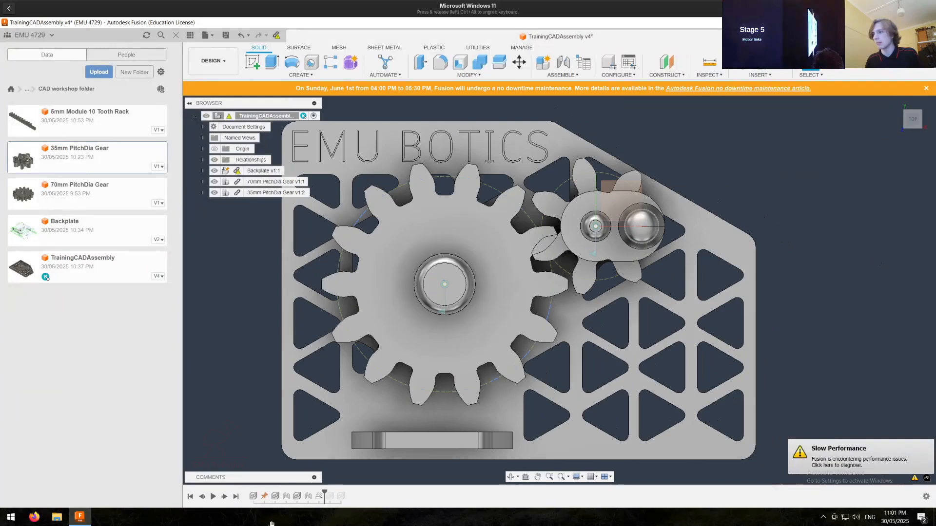
Step: Edit the gears' motion link so Revolute 1 turns 180° and the rotation is reversed, with the motion animated
{"action": "double_click", "coordinate": [319, 497]}
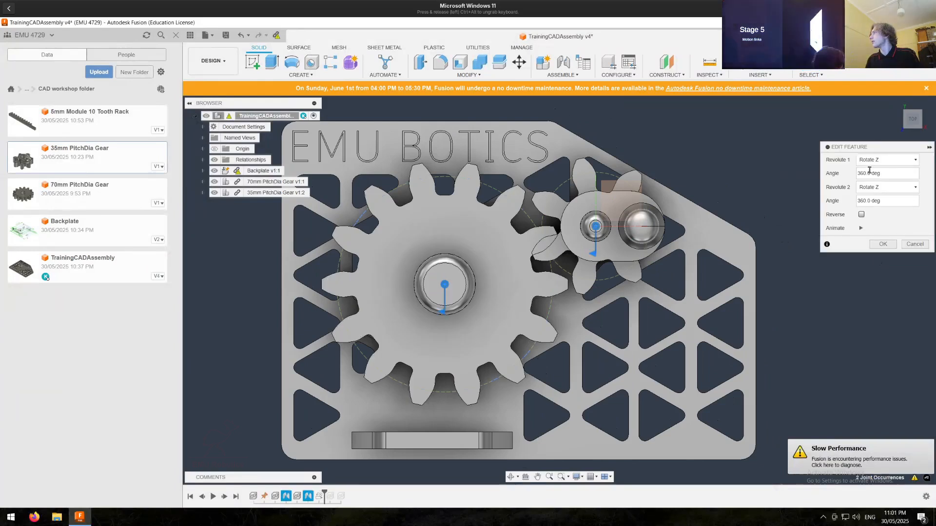
{"action": "left_click", "coordinate": [861, 228]}
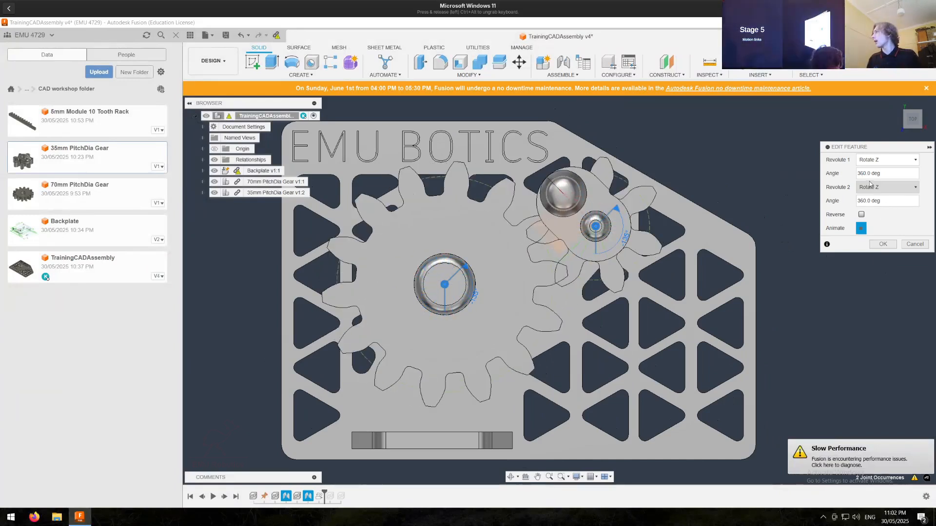
{"action": "key", "text": "BackSpace"}
{"action": "key", "text": "BackSpace"}
{"action": "type", "text": "18"}
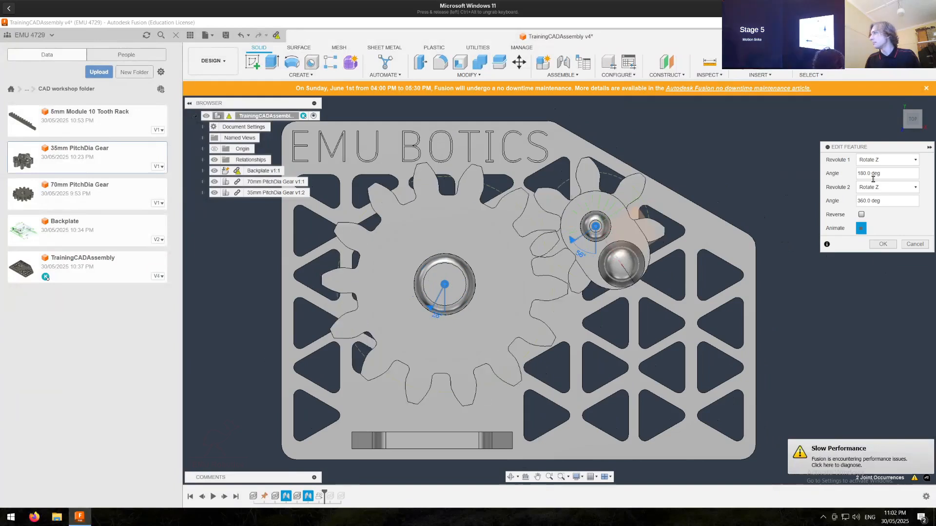
{"action": "left_click", "coordinate": [861, 215]}
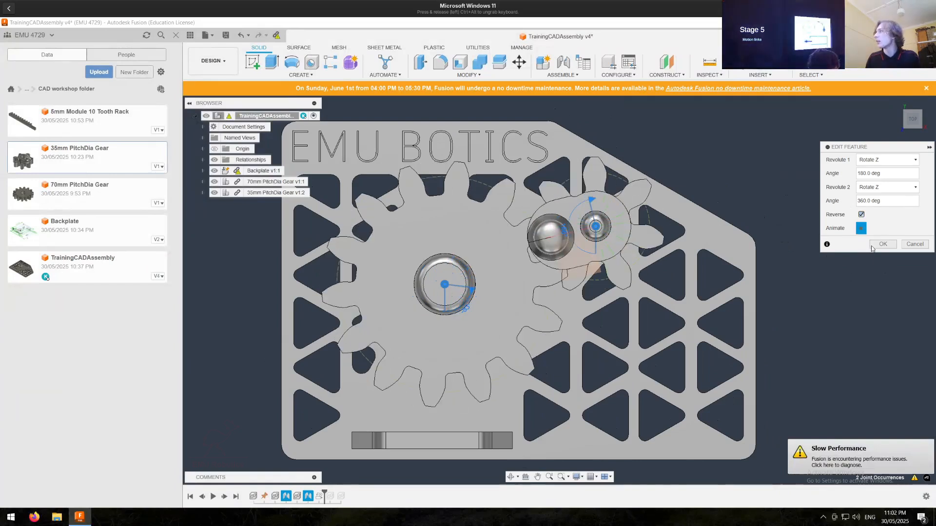
Step: Rotate the linked gears and examine closely how their teeth mesh
{"action": "scroll", "coordinate": [578, 262], "scroll_direction": "up", "scroll_amount": 3}
{"action": "middle_click_drag", "start_coordinate": [556, 272], "coordinate": [544, 264], "text": "shift"}
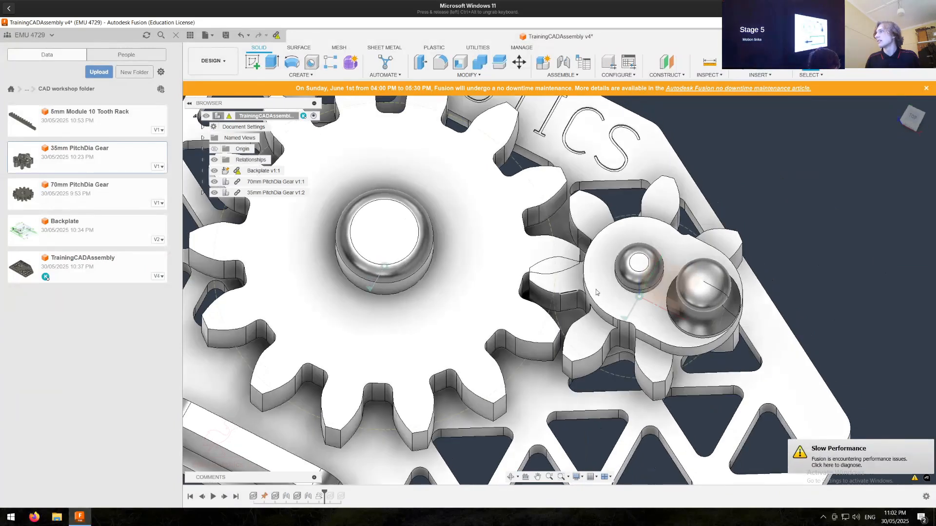
{"action": "mouse_move", "coordinate": [564, 288]}
{"action": "left_mouse_down"}
{"action": "mouse_move", "coordinate": [583, 249]}
{"action": "mouse_move", "coordinate": [573, 250]}
{"action": "left_mouse_up"}
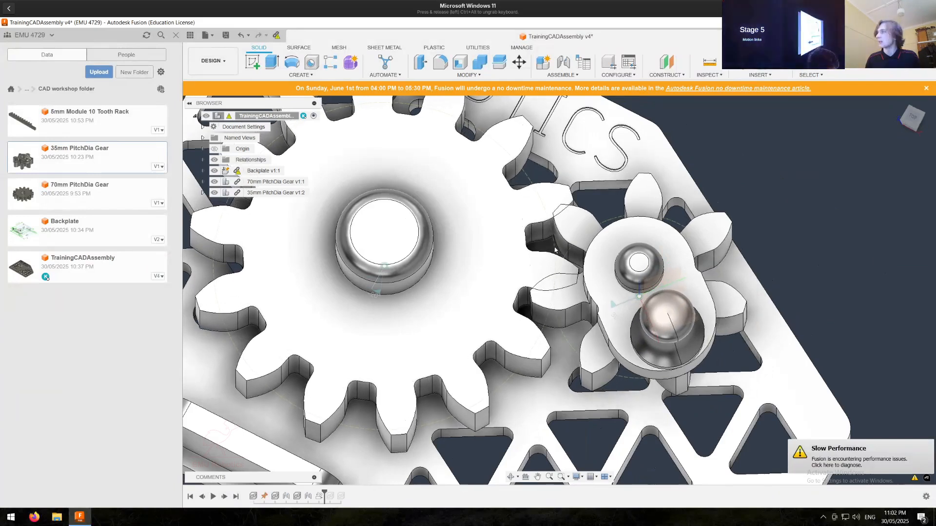
{"action": "scroll", "coordinate": [555, 250], "scroll_direction": "down", "scroll_amount": 4}
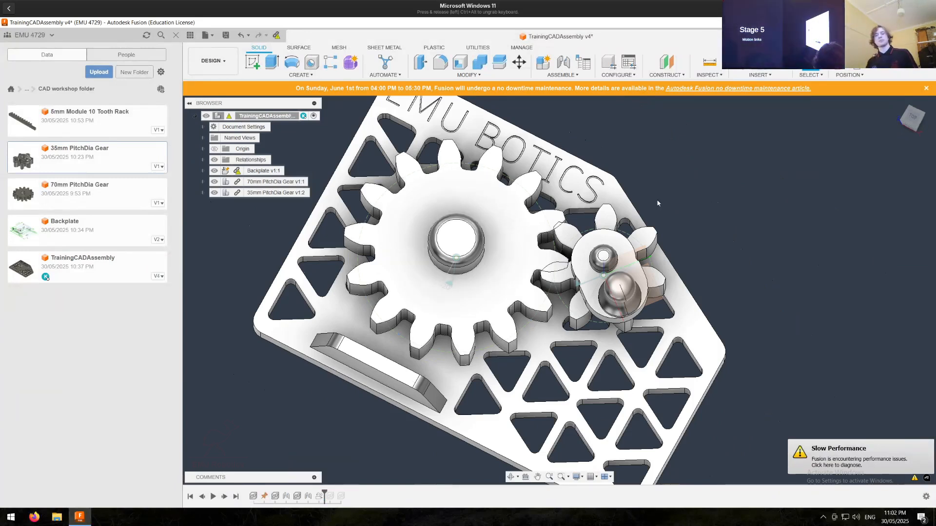
Step: Roll the timeline back to just before the gears' motion link
{"action": "left_click", "coordinate": [914, 118]}
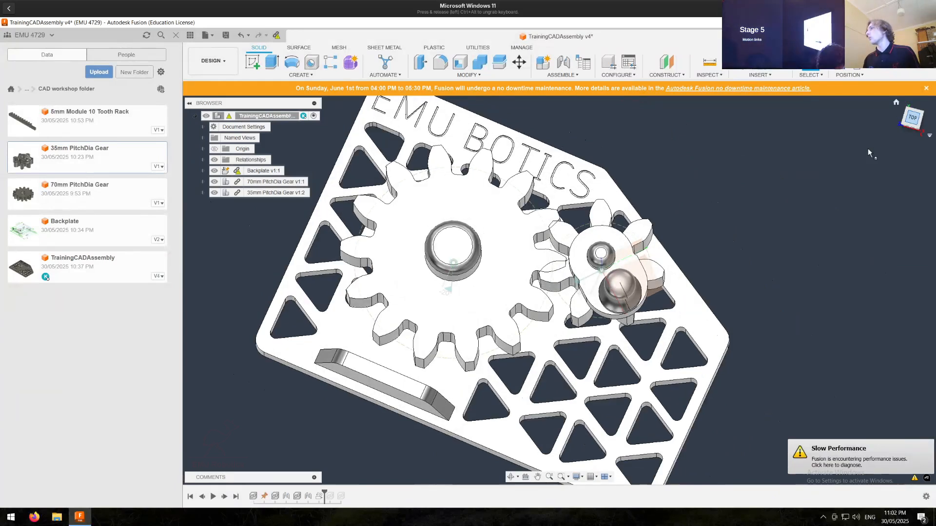
{"action": "scroll", "coordinate": [532, 250], "scroll_direction": "up", "scroll_amount": 3}
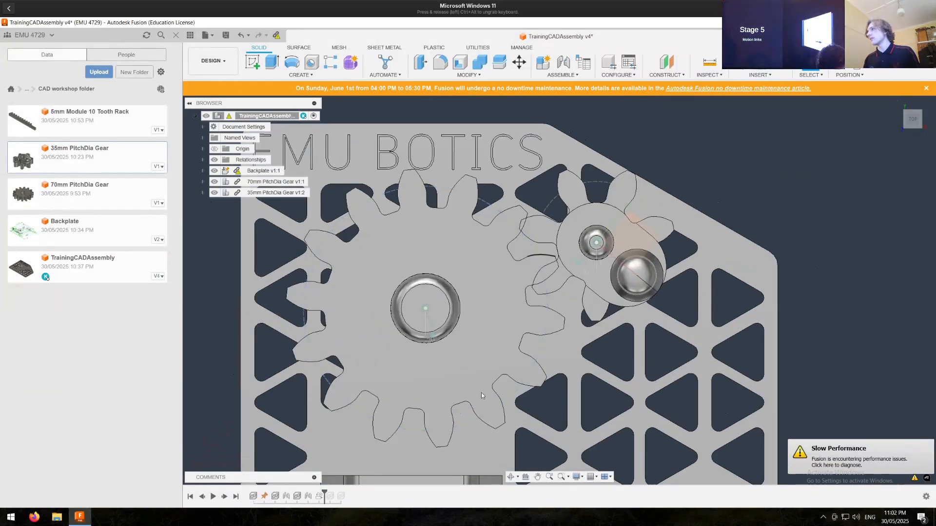
{"action": "left_click", "coordinate": [202, 497]}
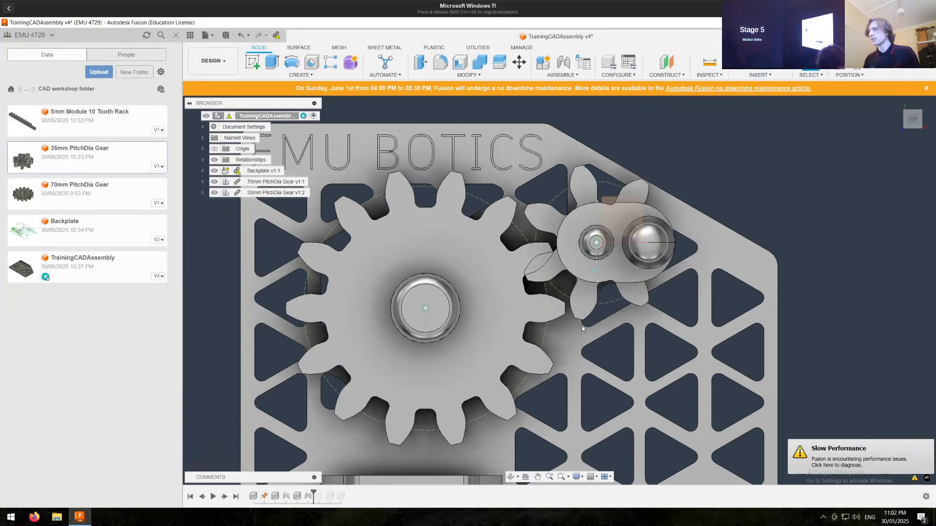
Step: Set the rotation of the 35mm gear's revolute joint to -12° so its teeth fit between those of the large gear
{"action": "double_click", "coordinate": [595, 271]}
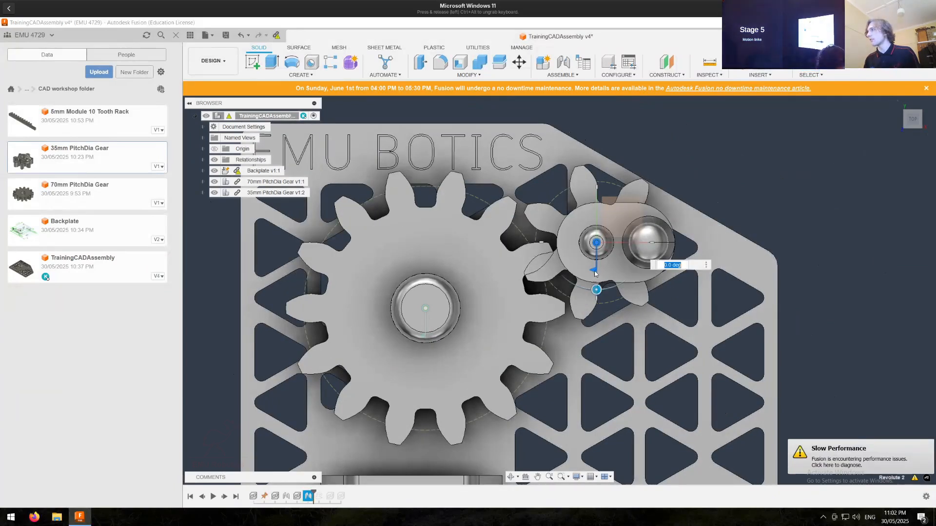
{"action": "left_click_drag", "start_coordinate": [601, 289], "coordinate": [608, 288]}
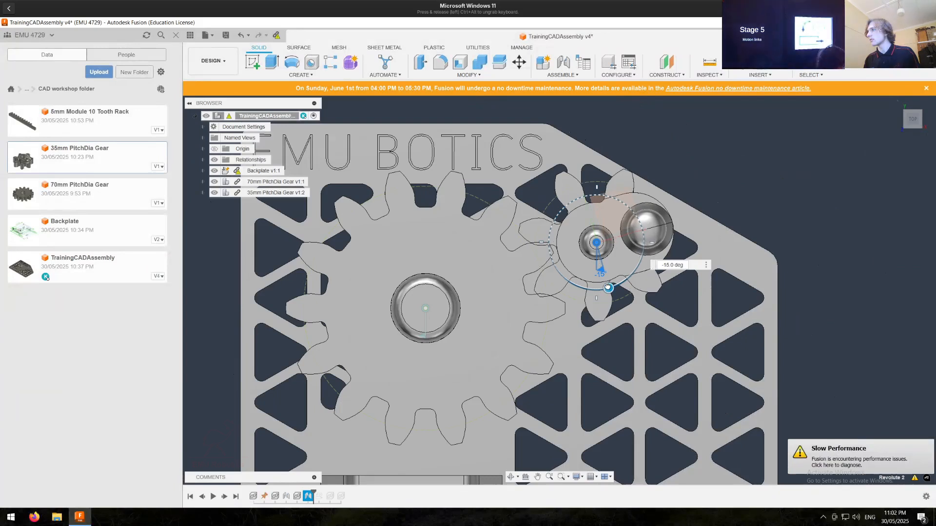
{"action": "scroll", "coordinate": [579, 278], "scroll_direction": "up", "scroll_amount": 5}
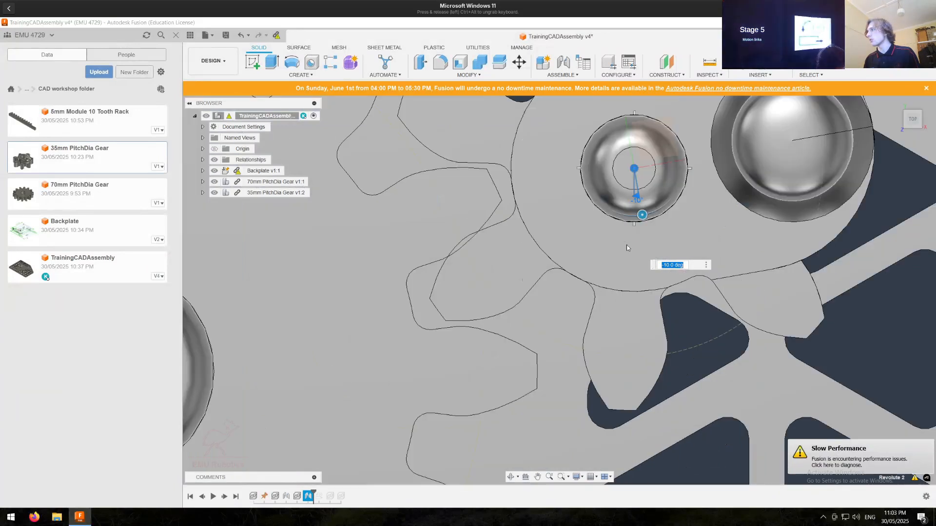
{"action": "left_click_drag", "start_coordinate": [642, 215], "coordinate": [642, 215]}
{"action": "type", "text": "-12"}
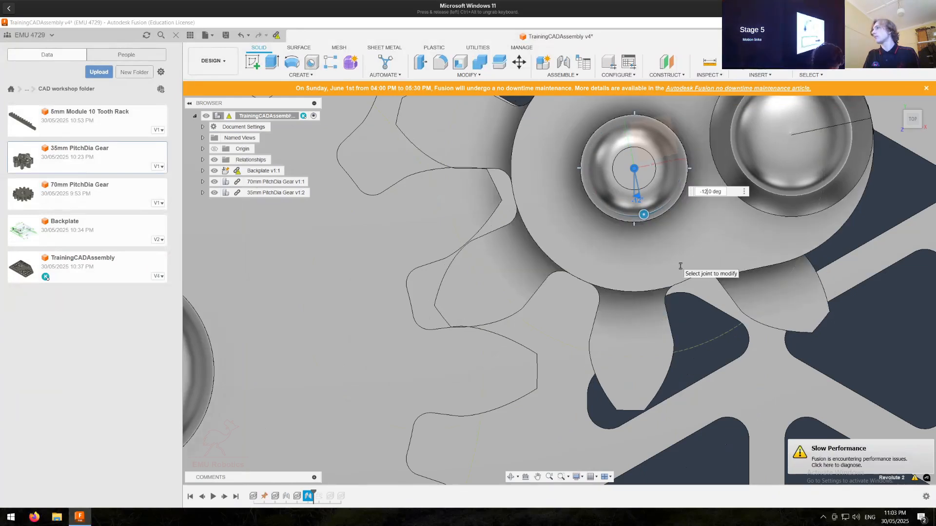
{"action": "key", "text": "Return"}
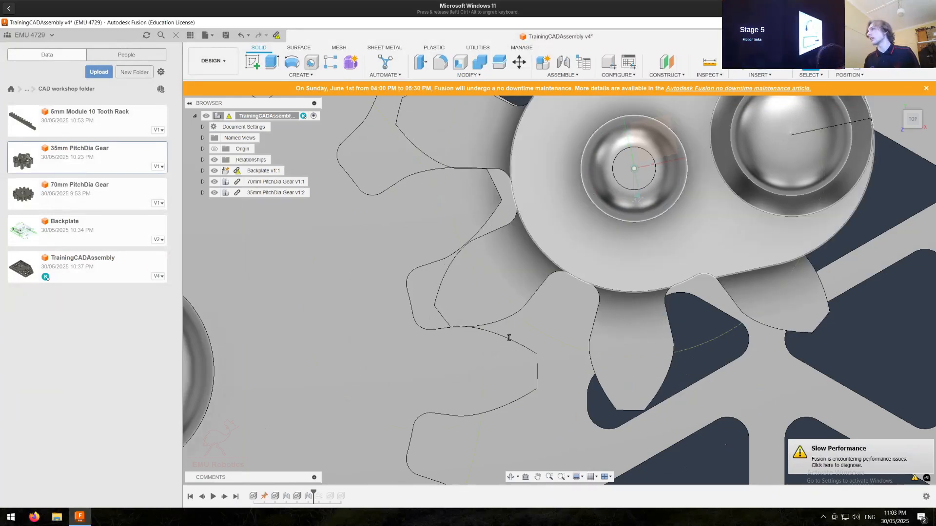
Step: Move the timeline forward one feature to include the motion link again
{"action": "scroll", "coordinate": [506, 336], "scroll_direction": "down", "scroll_amount": 5}
{"action": "scroll", "coordinate": [506, 338], "scroll_direction": "down", "scroll_amount": 1}
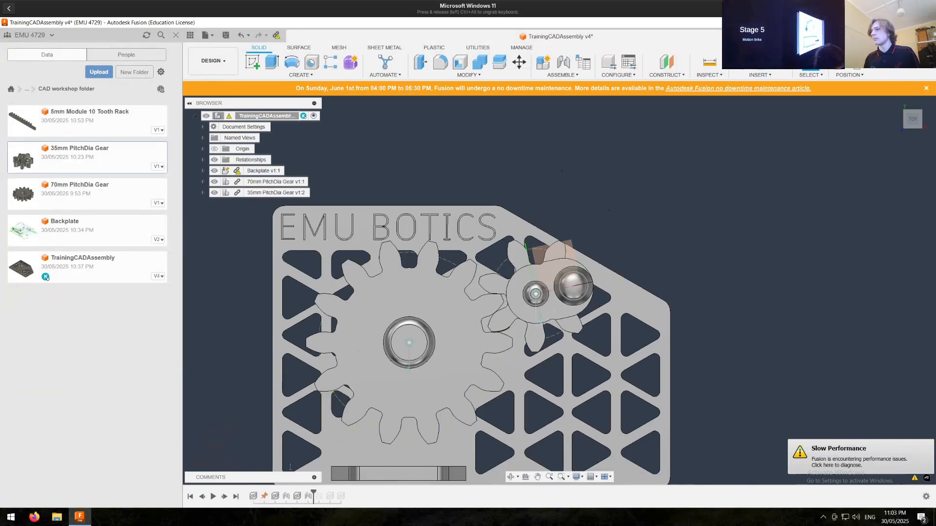
{"action": "left_click", "coordinate": [225, 497]}
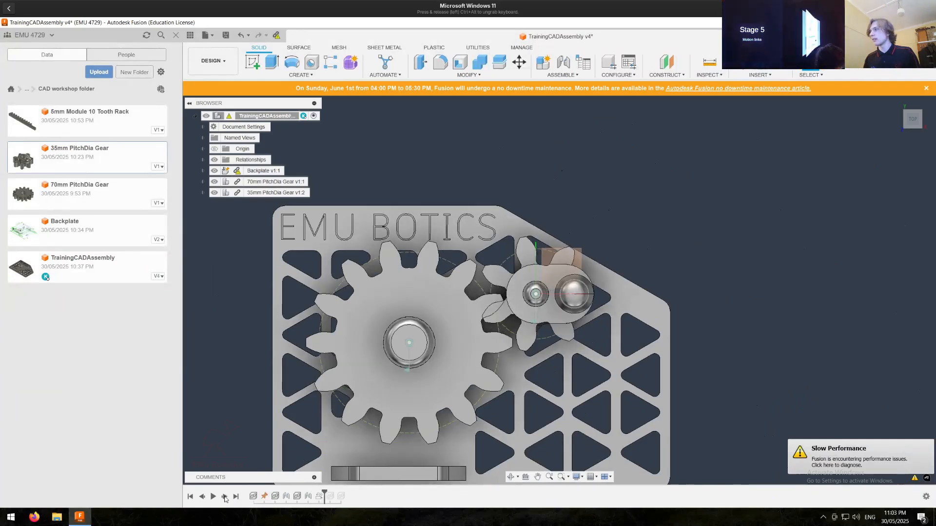
{"action": "scroll", "coordinate": [584, 298], "scroll_direction": "up", "scroll_amount": 5}
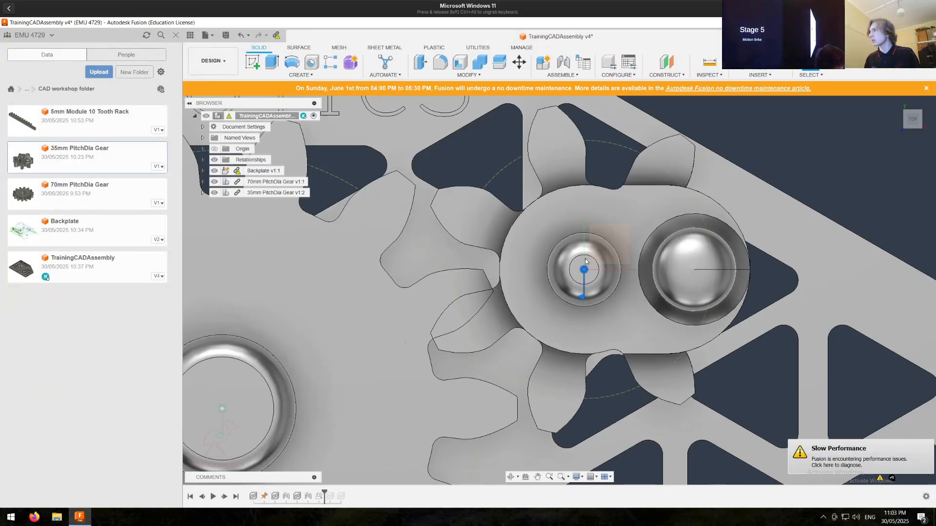
{"action": "left_click", "coordinate": [588, 317]}
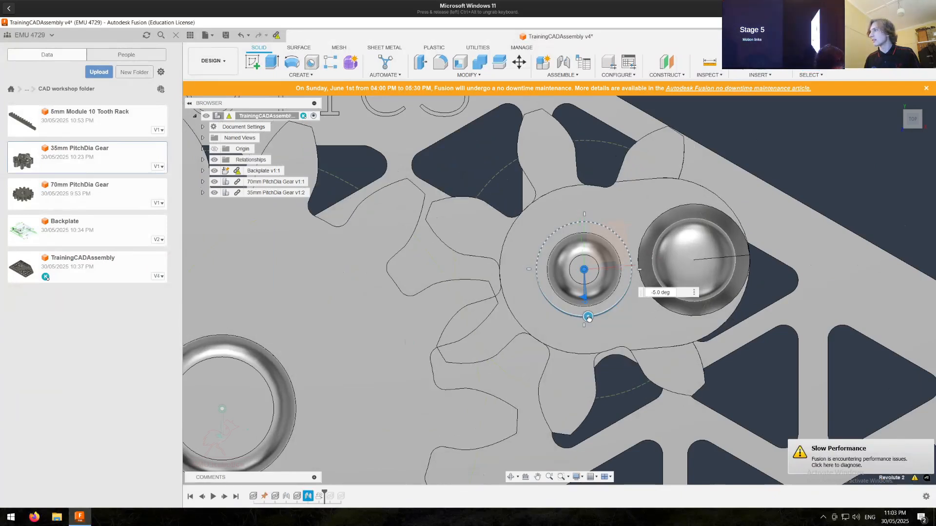
{"action": "left_click_drag", "start_coordinate": [590, 319], "coordinate": [593, 318]}
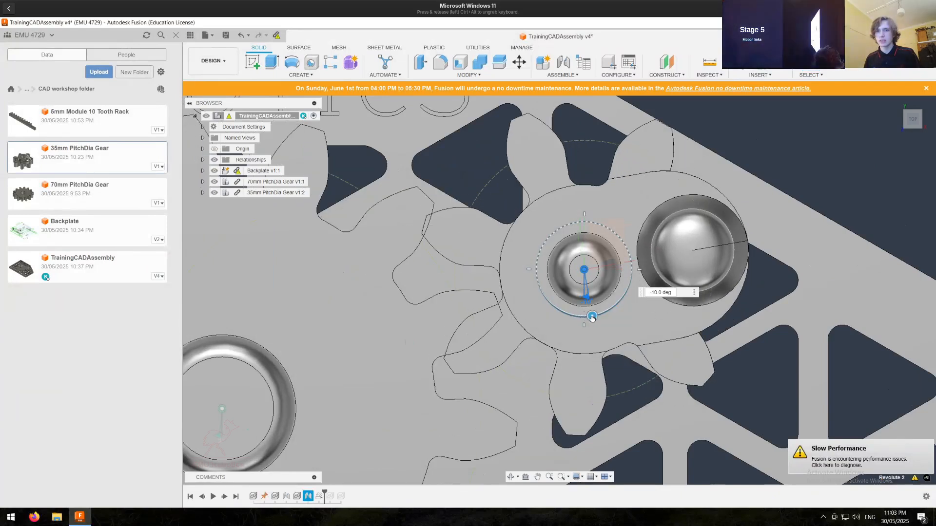
{"action": "key", "text": "Escape"}
Step: Delete the motion link between the two gears
{"action": "scroll", "coordinate": [446, 335], "scroll_direction": "down", "scroll_amount": 4}
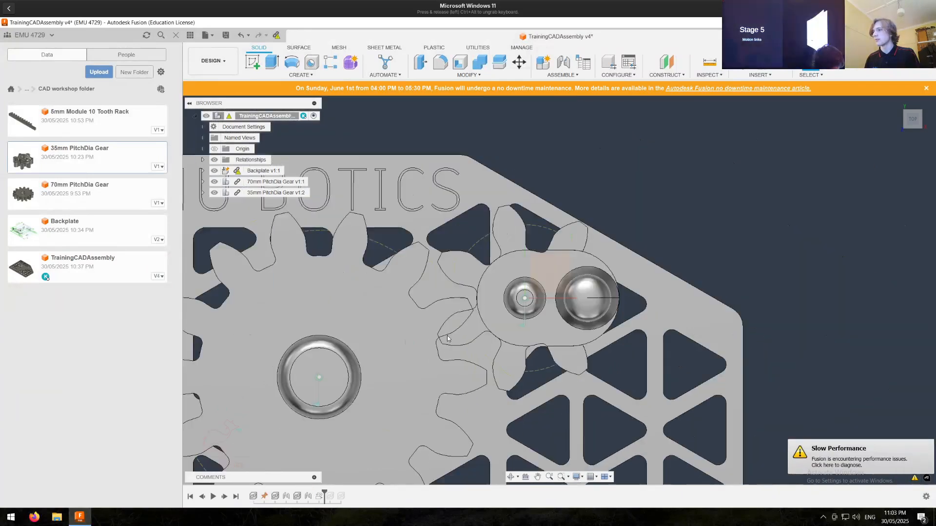
{"action": "scroll", "coordinate": [447, 335], "scroll_direction": "down", "scroll_amount": 2}
{"action": "key", "text": "Delete"}
Step: Set the rotation of the 35mm gear's revolute joint to -11° so its teeth mesh with the 70mm gear
{"action": "scroll", "coordinate": [516, 315], "scroll_direction": "up", "scroll_amount": 5}
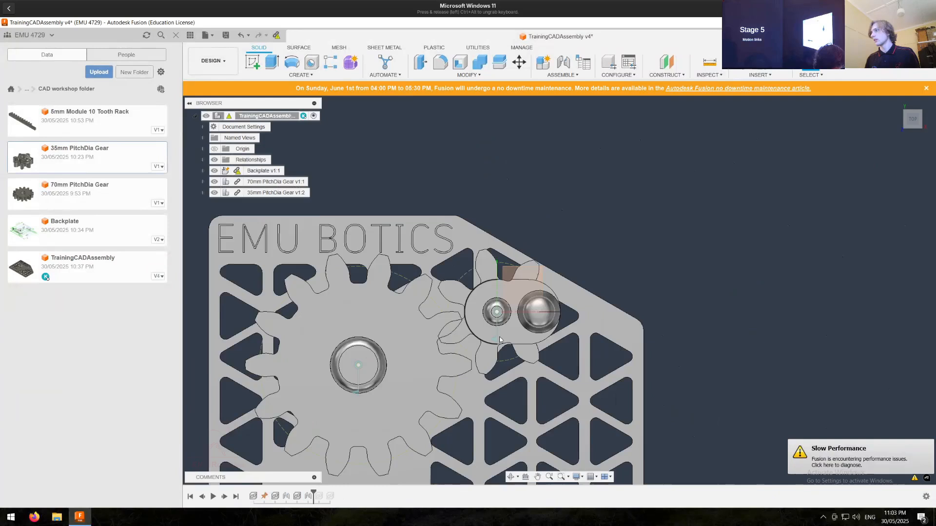
{"action": "left_click", "coordinate": [559, 311]}
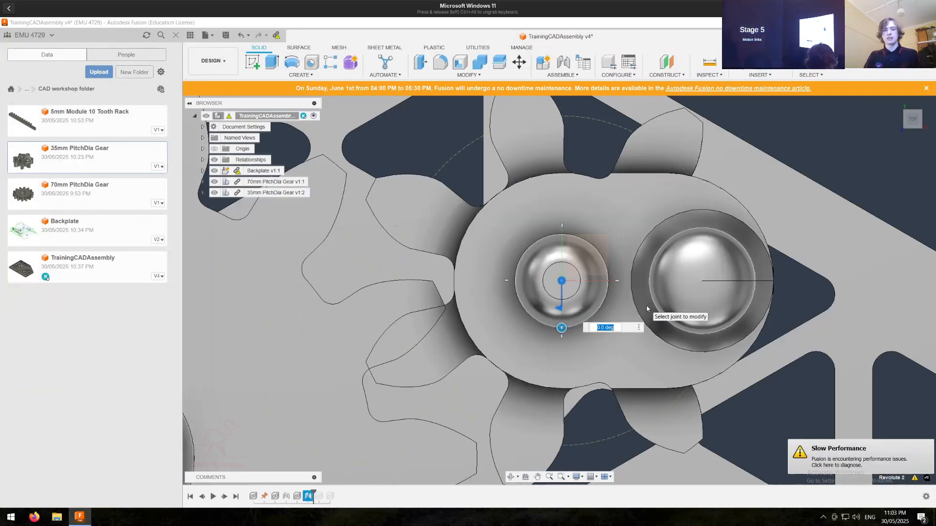
{"action": "type", "text": "-11"}
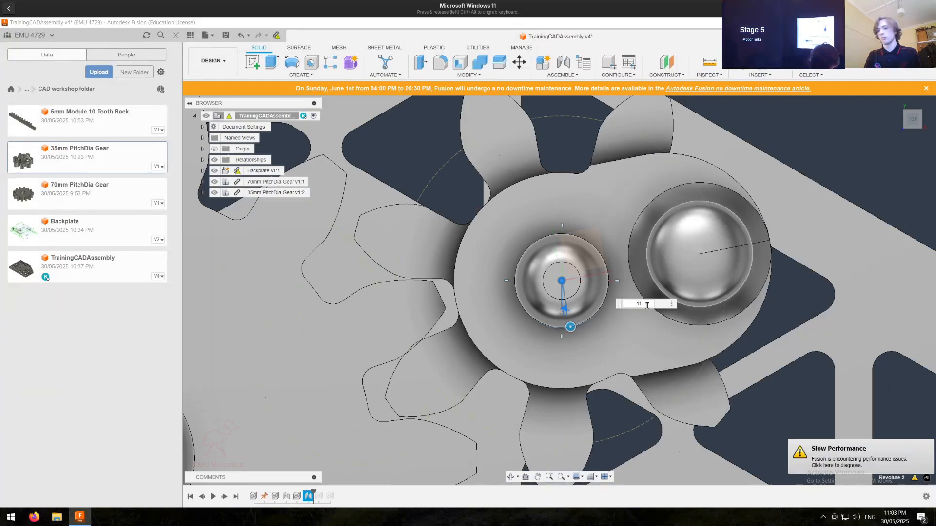
{"action": "key", "text": "Return"}
{"action": "scroll", "coordinate": [457, 278], "scroll_direction": "down", "scroll_amount": 5}
{"action": "middle_click_drag", "start_coordinate": [478, 299], "coordinate": [537, 215]}
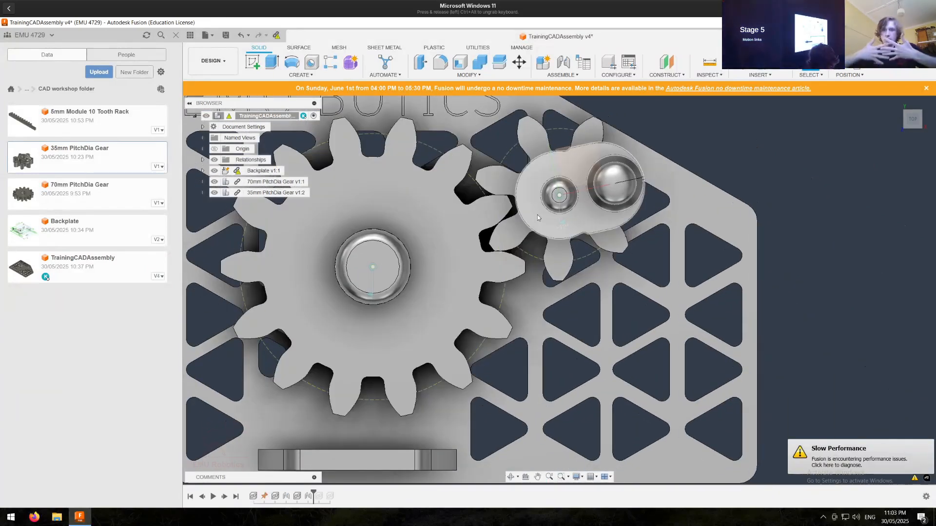
Step: Capture the gears' position and create a reversed motion link turning the 35mm gear 720° for every 360° of the 70mm gear
{"action": "left_click", "coordinate": [561, 75]}
{"action": "left_click", "coordinate": [561, 159]}
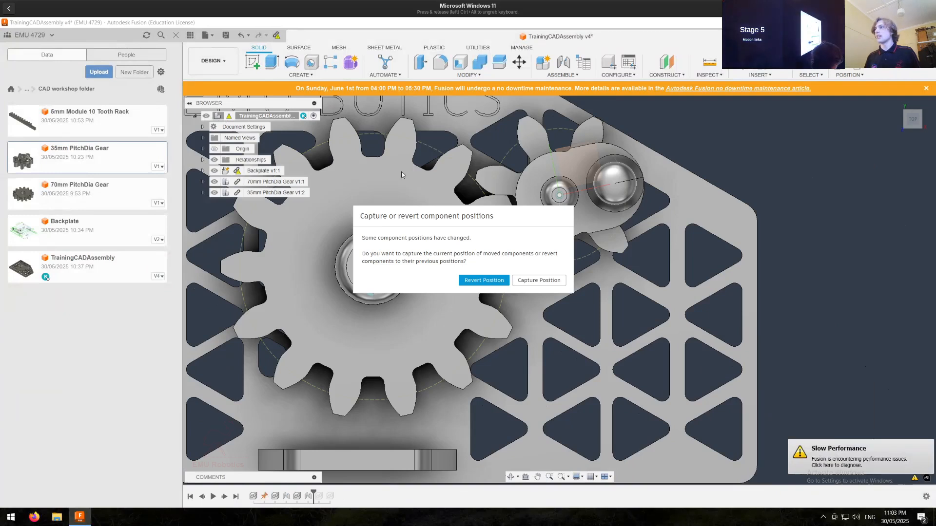
{"action": "left_click", "coordinate": [540, 281]}
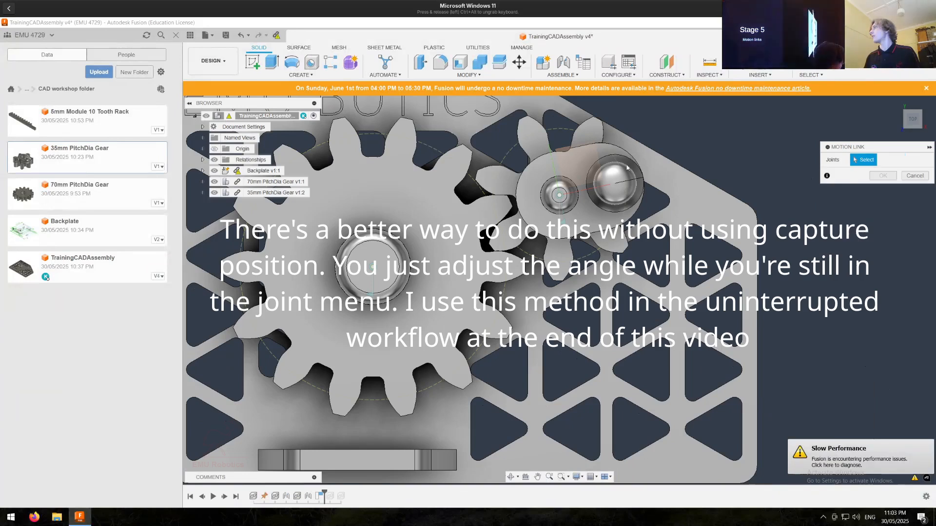
{"action": "left_click", "coordinate": [564, 221]}
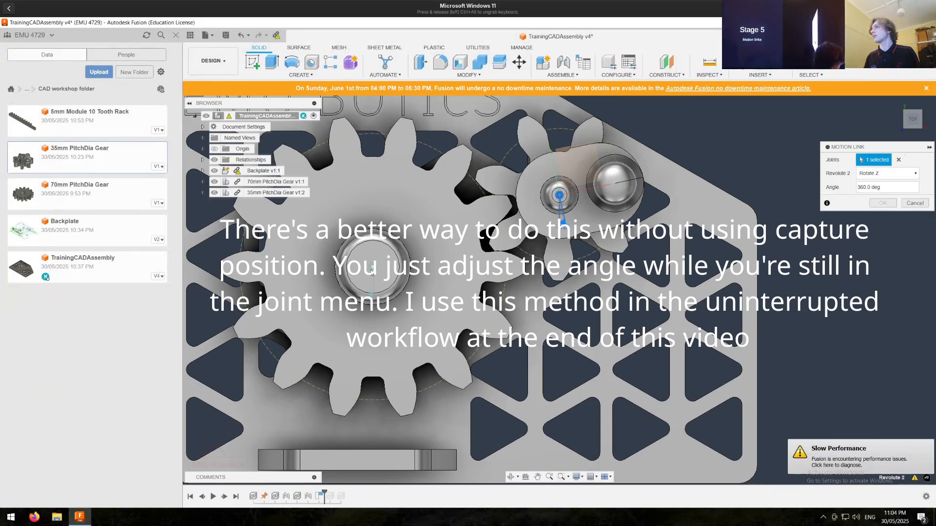
{"action": "left_click", "coordinate": [372, 291]}
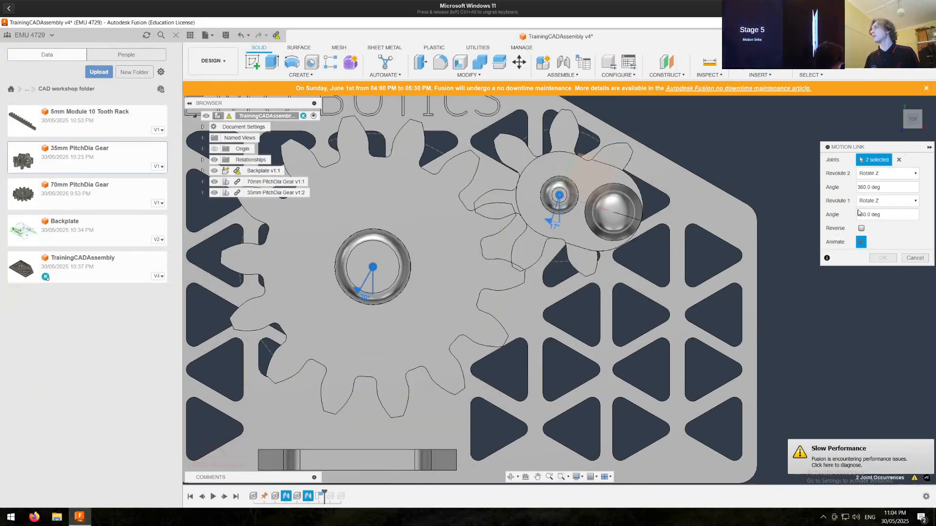
{"action": "middle_click_drag", "start_coordinate": [569, 269], "coordinate": [570, 246], "text": "shift"}
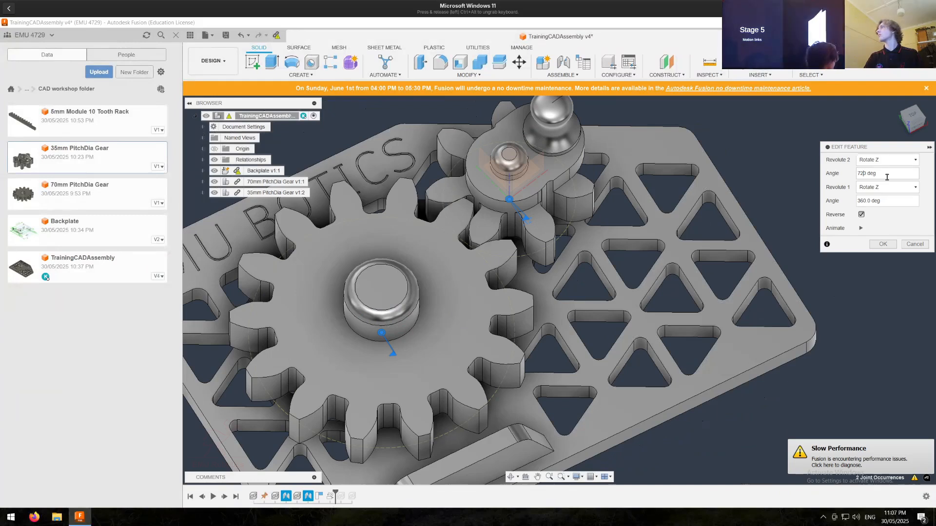
{"action": "key", "text": "Return"}
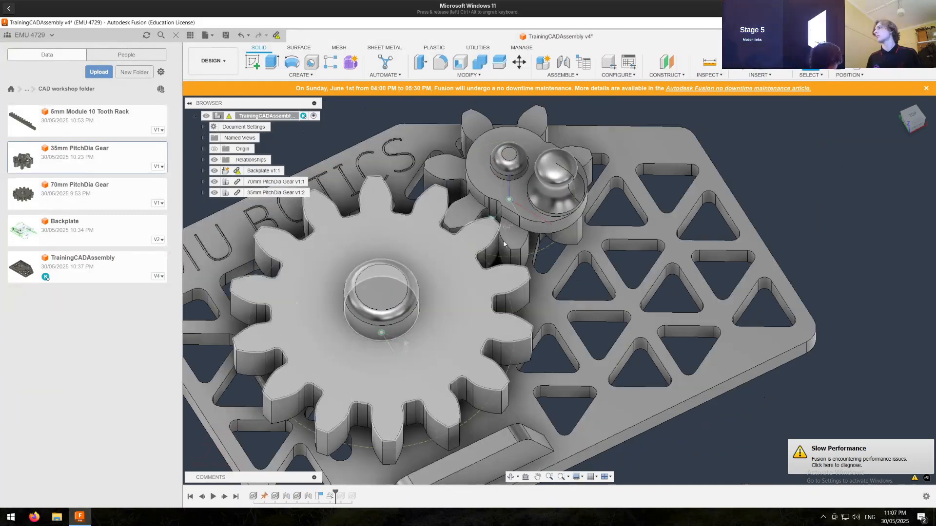
Step: Rotate the 35mm gear by hand to check how the linked gears turn together
{"action": "left_click_drag", "start_coordinate": [515, 238], "coordinate": [461, 246]}
{"action": "left_click_drag", "start_coordinate": [578, 161], "coordinate": [455, 213]}
{"action": "scroll", "coordinate": [461, 209], "scroll_direction": "down", "scroll_amount": 5}
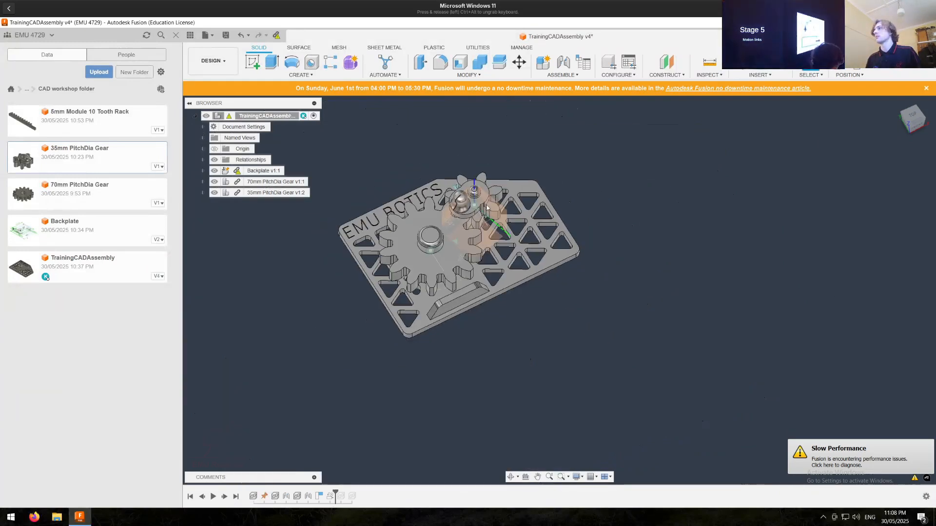
{"action": "scroll", "coordinate": [443, 165], "scroll_direction": "up", "scroll_amount": 7}
{"action": "scroll", "coordinate": [423, 171], "scroll_direction": "down", "scroll_amount": 2}
{"action": "middle_click_drag", "start_coordinate": [420, 173], "coordinate": [438, 148]}
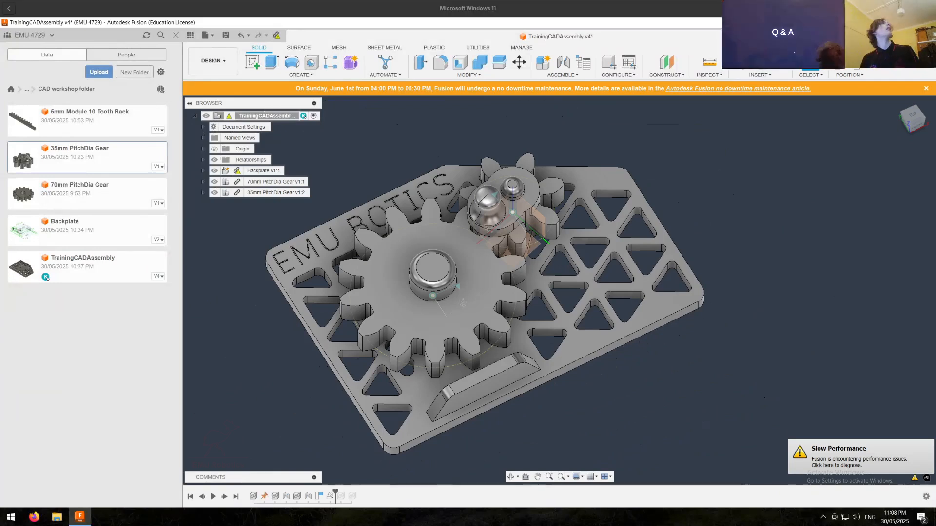
Step: Move the timeline forward one feature and delete the extra, unattached 35mm PitchDia Gear occurrence
{"action": "left_click", "coordinate": [224, 497]}
{"action": "middle_click_drag", "start_coordinate": [457, 408], "coordinate": [480, 329]}
{"action": "left_click", "coordinate": [276, 193]}
{"action": "left_click", "coordinate": [255, 204]}
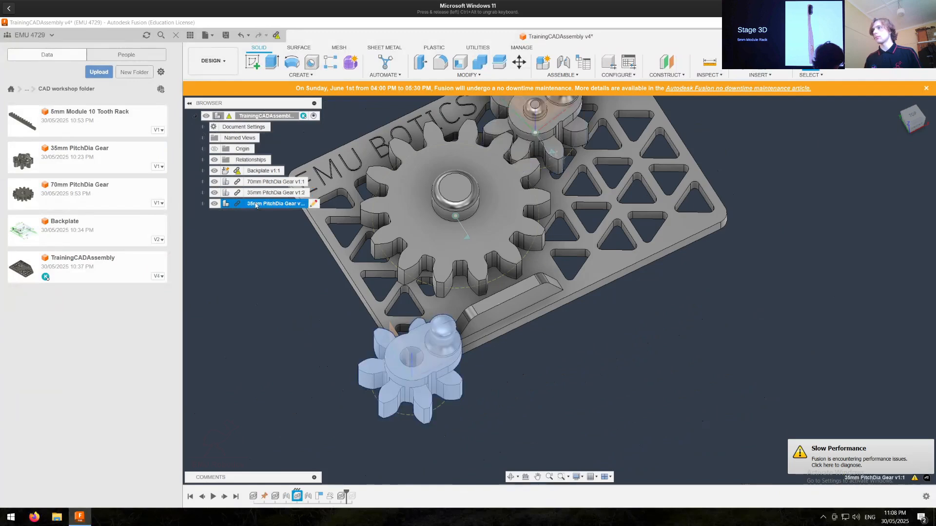
{"action": "right_click", "coordinate": [255, 205]}
{"action": "left_click", "coordinate": [274, 264]}
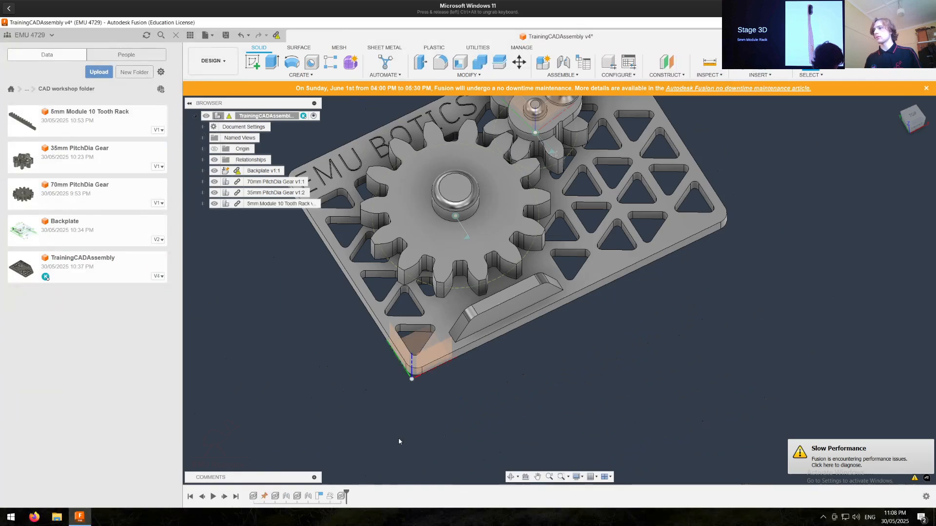
Step: Joint the end of the rack's lower back edge to the end of the lower gear-side edge of the backplate's raised block
{"action": "middle_click_drag", "start_coordinate": [425, 422], "coordinate": [156, 280], "text": "shift"}
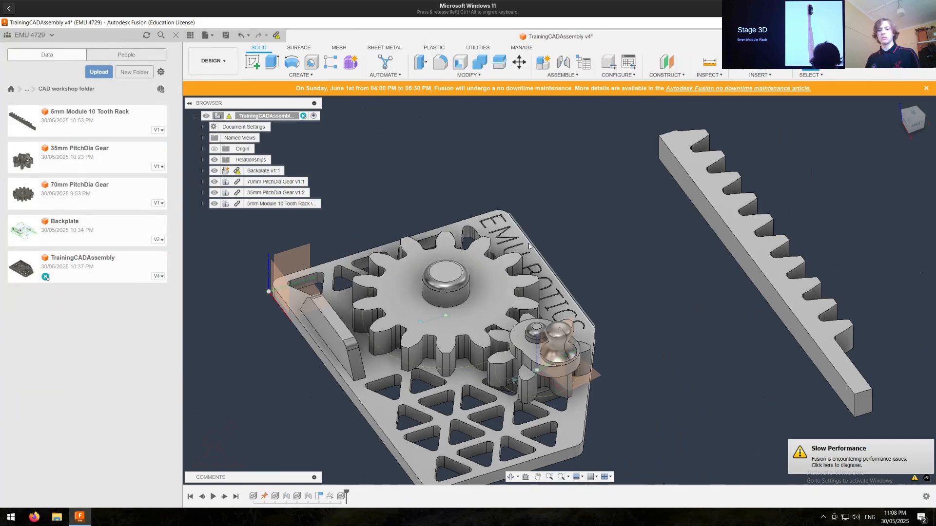
{"action": "key", "text": "j"}
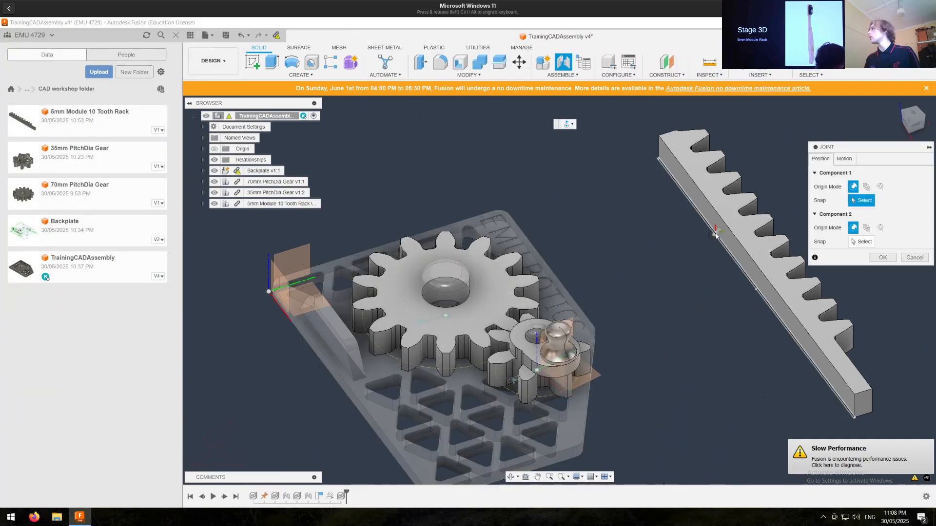
{"action": "left_click", "coordinate": [716, 236]}
{"action": "middle_click_drag", "start_coordinate": [381, 242], "coordinate": [683, 250], "text": "shift"}
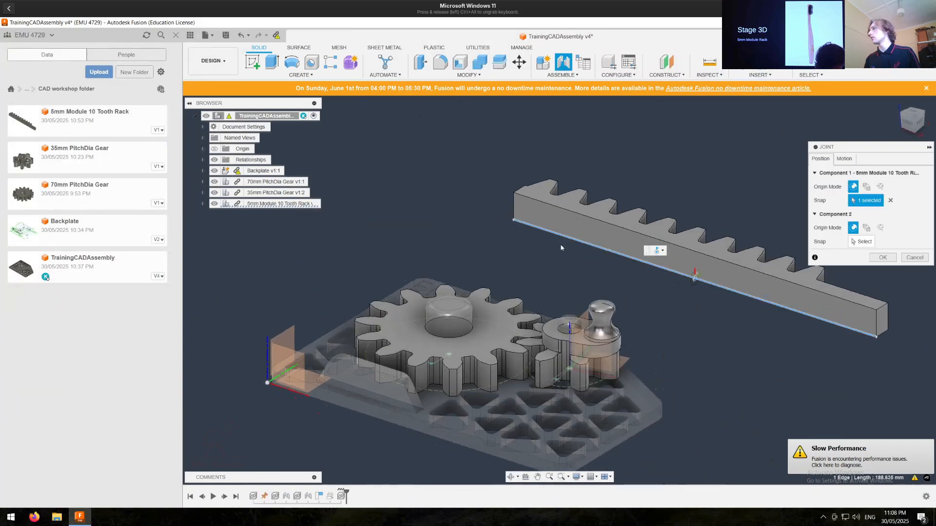
{"action": "middle_click_drag", "start_coordinate": [523, 223], "coordinate": [468, 217], "text": "shift"}
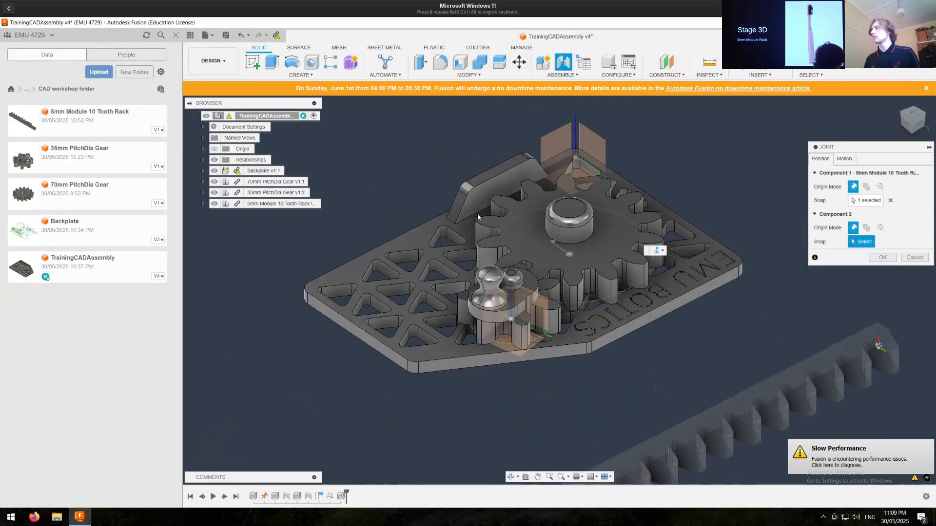
{"action": "left_click", "coordinate": [479, 213]}
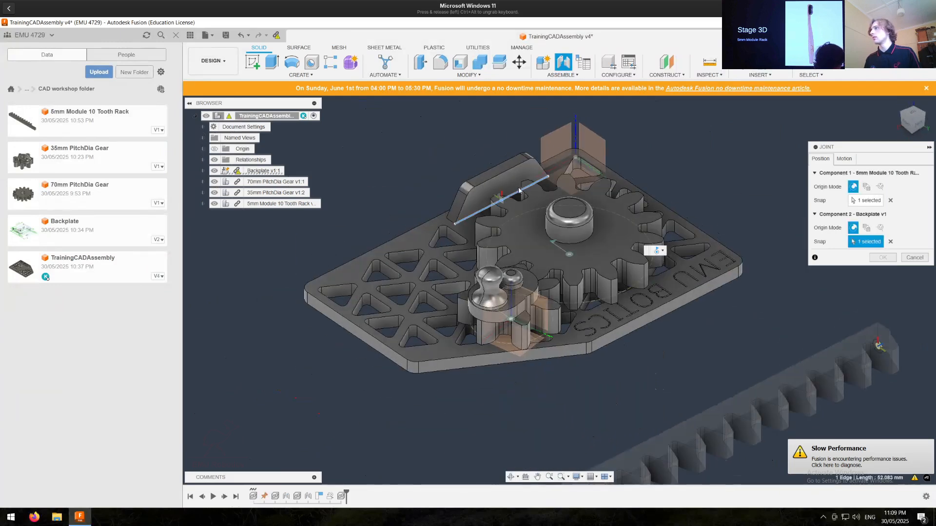
{"action": "left_click", "coordinate": [548, 181]}
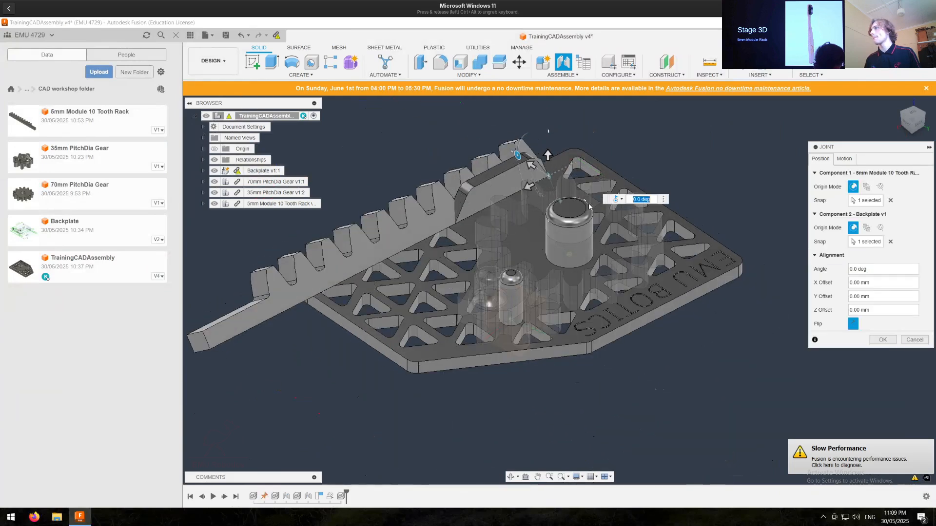
Step: Make the rack's joint a Slider along the Z axis with a Z offset of -40 mm
{"action": "left_click", "coordinate": [842, 161]}
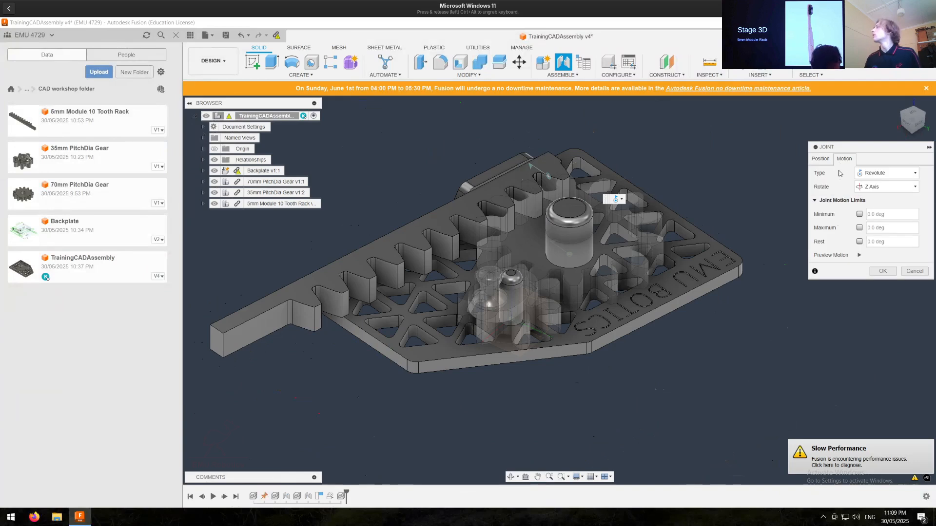
{"action": "left_click", "coordinate": [880, 173]}
{"action": "left_click", "coordinate": [876, 204]}
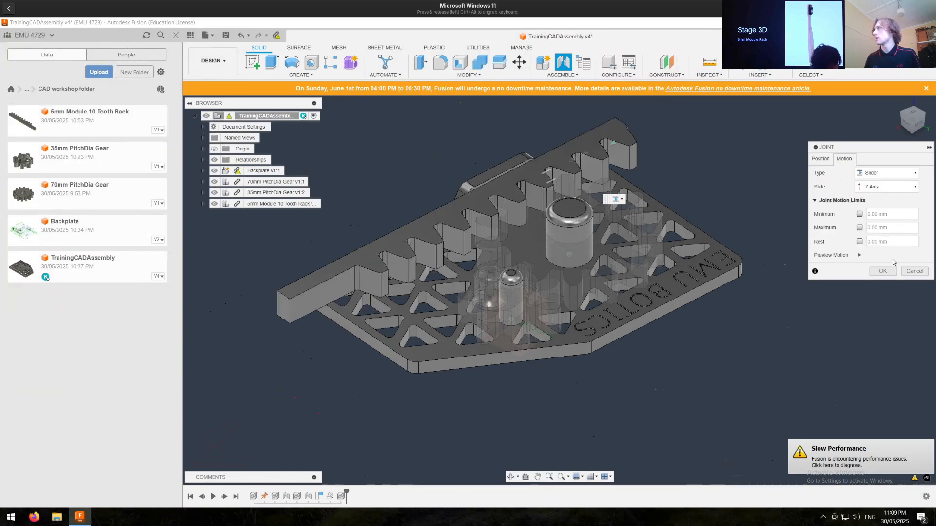
{"action": "left_click", "coordinate": [814, 164]}
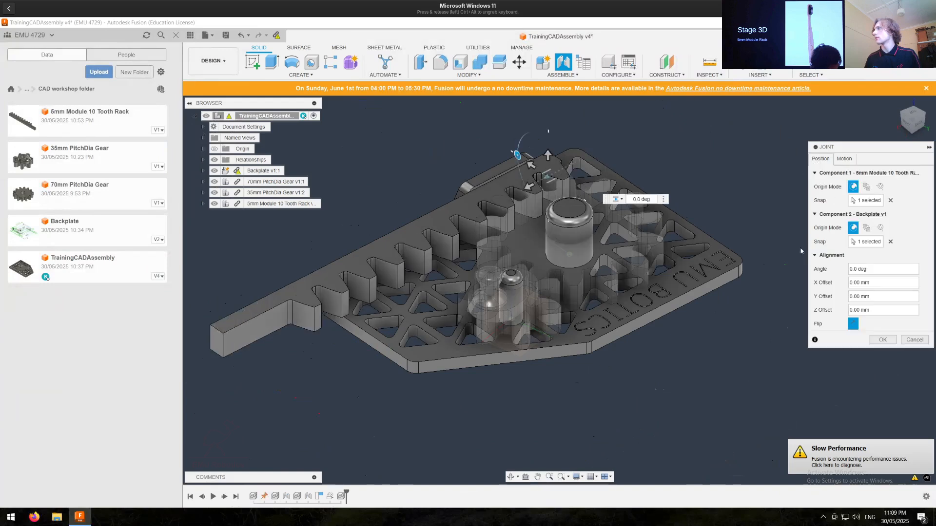
{"action": "left_click_drag", "start_coordinate": [596, 168], "coordinate": [604, 150]}
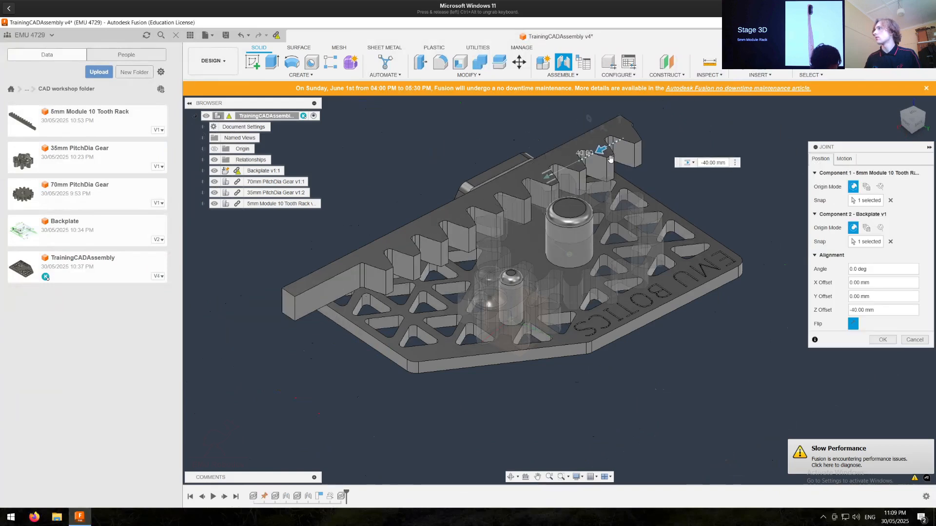
{"action": "left_click", "coordinate": [881, 340]}
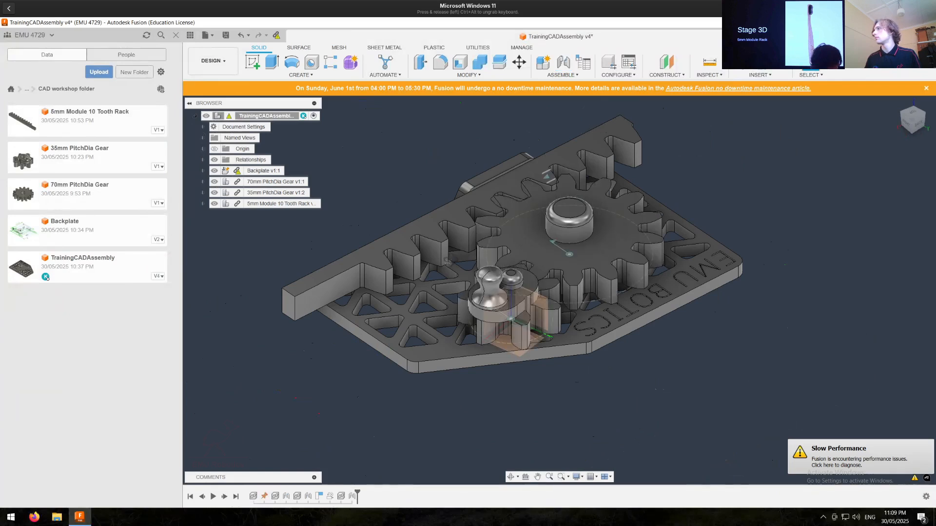
Step: Edit the rack's slider joint and set its Z offset to -35 mm
{"action": "middle_click_drag", "start_coordinate": [464, 274], "coordinate": [595, 292], "text": "shift"}
{"action": "middle_click_drag", "start_coordinate": [310, 318], "coordinate": [454, 303]}
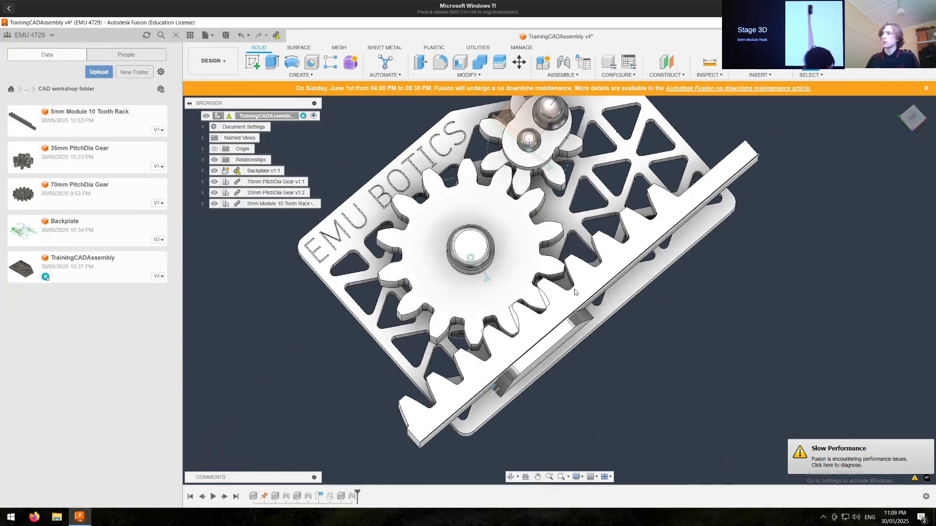
{"action": "double_click", "coordinate": [353, 496]}
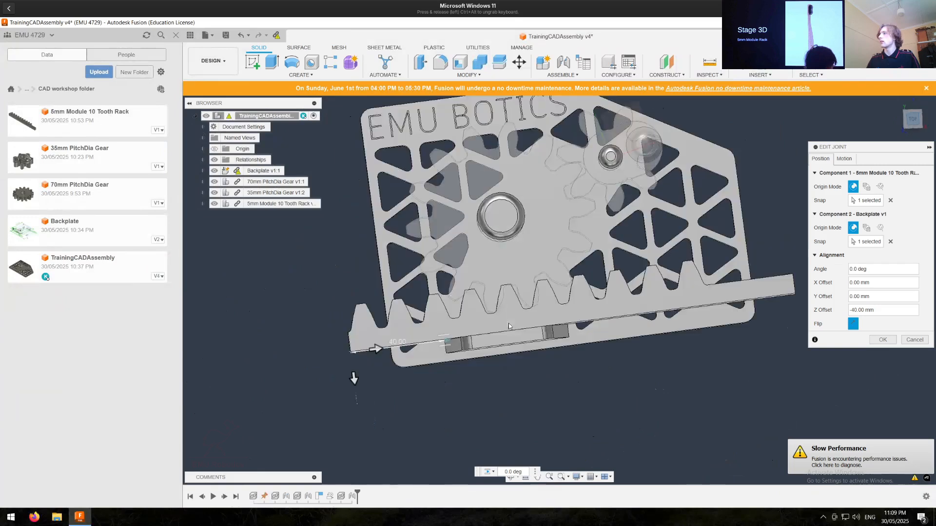
{"action": "scroll", "coordinate": [526, 306], "scroll_direction": "up", "scroll_amount": 5}
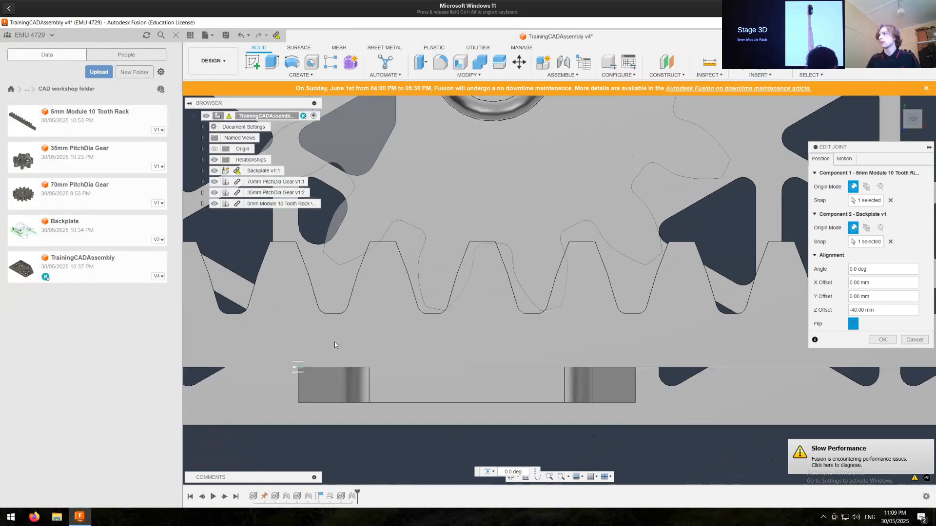
{"action": "scroll", "coordinate": [294, 368], "scroll_direction": "down", "scroll_amount": 5}
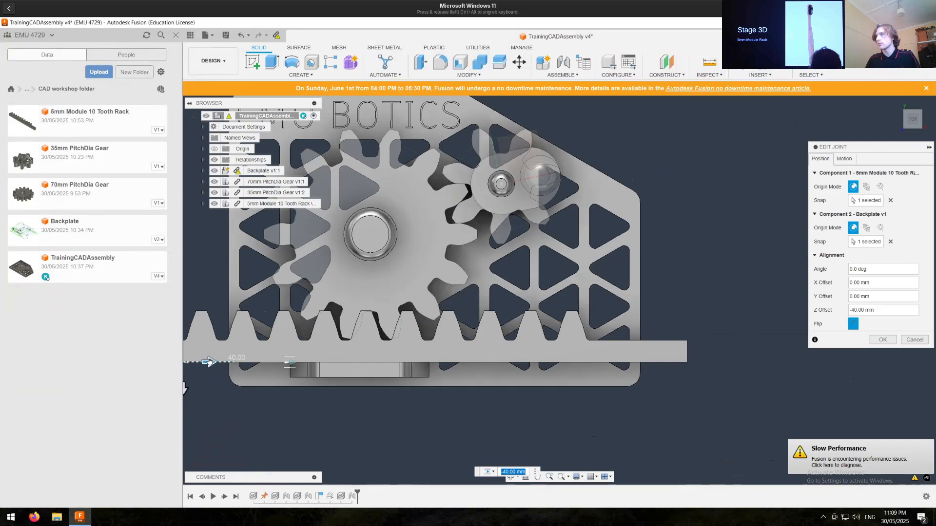
{"action": "left_click_drag", "start_coordinate": [211, 361], "coordinate": [218, 362]}
{"action": "left_click", "coordinate": [283, 386]}
{"action": "scroll", "coordinate": [284, 387], "scroll_direction": "up", "scroll_amount": 5}
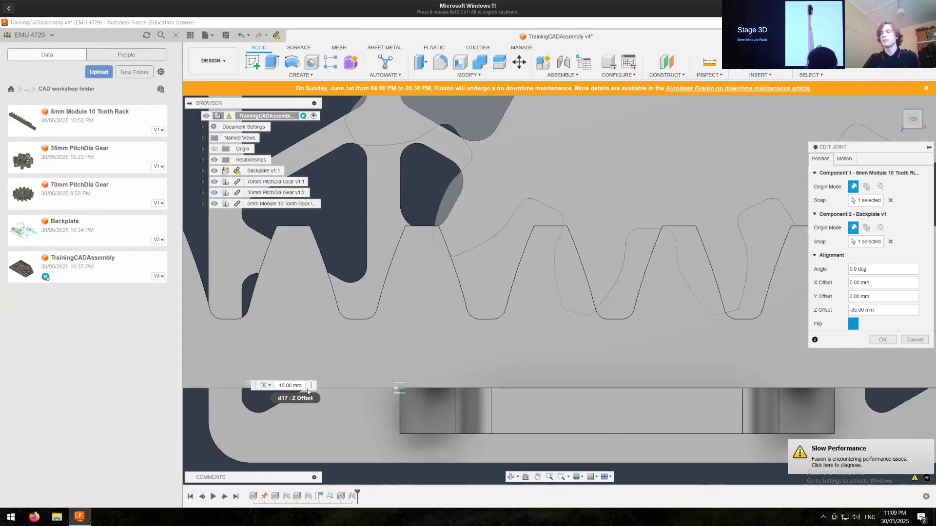
{"action": "key", "text": "Return"}
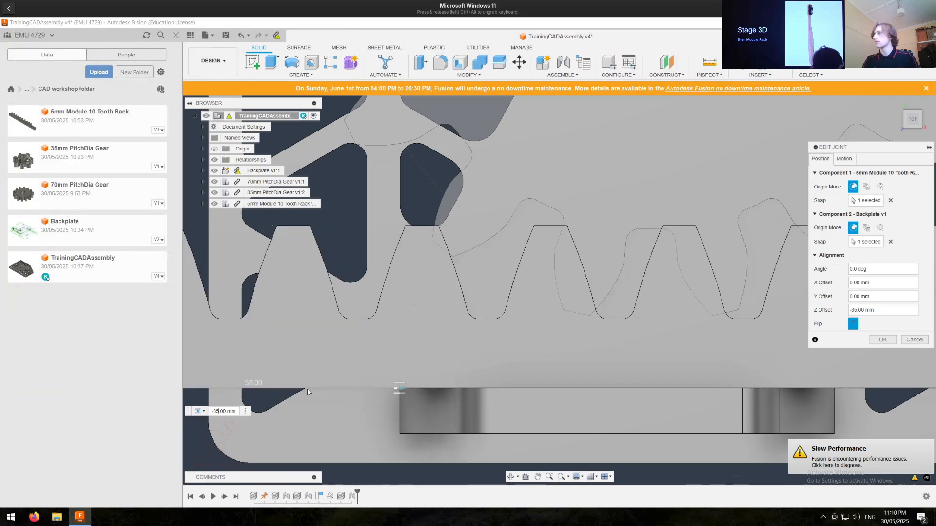
Step: Try Z offsets of -36 mm and -39 mm for the rack's slider joint
{"action": "key", "text": "BackSpace"}
{"action": "type", "text": "6"}
{"action": "key", "text": "Return"}
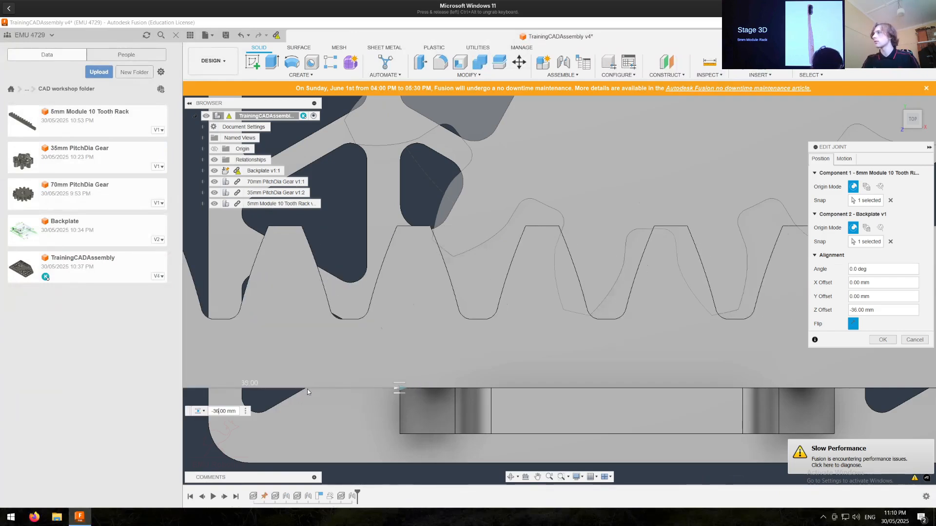
{"action": "key", "text": "BackSpace"}
{"action": "type", "text": "9"}
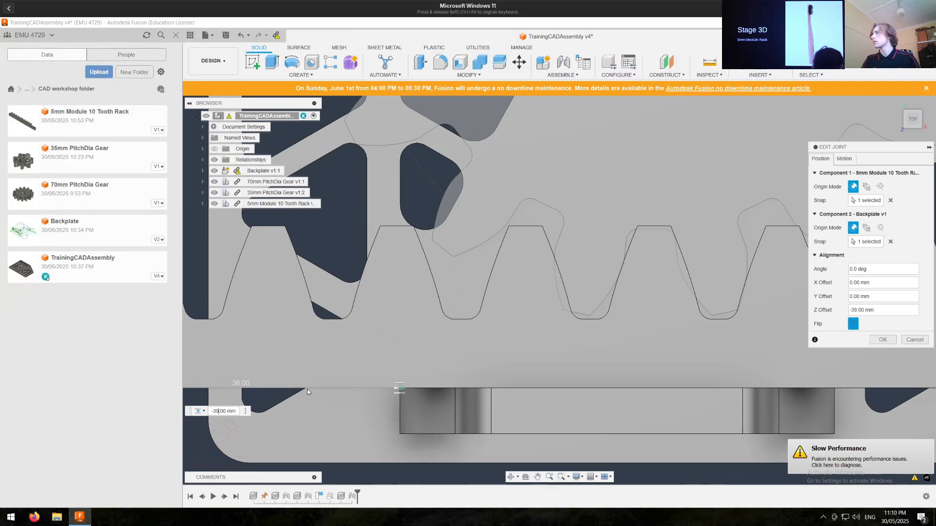
{"action": "key", "text": "Return"}
Step: Set the Z offset of the rack's slider joint to -38.4 mm and accept the joint edit
{"action": "key", "text": "BackSpace"}
{"action": "type", "text": "8"}
{"action": "key", "text": "Return"}
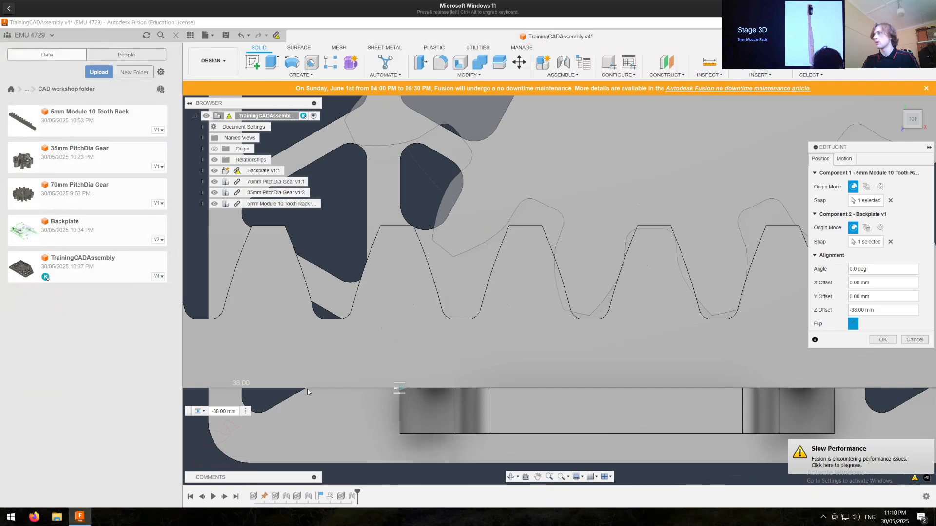
{"action": "type", "text": "5"}
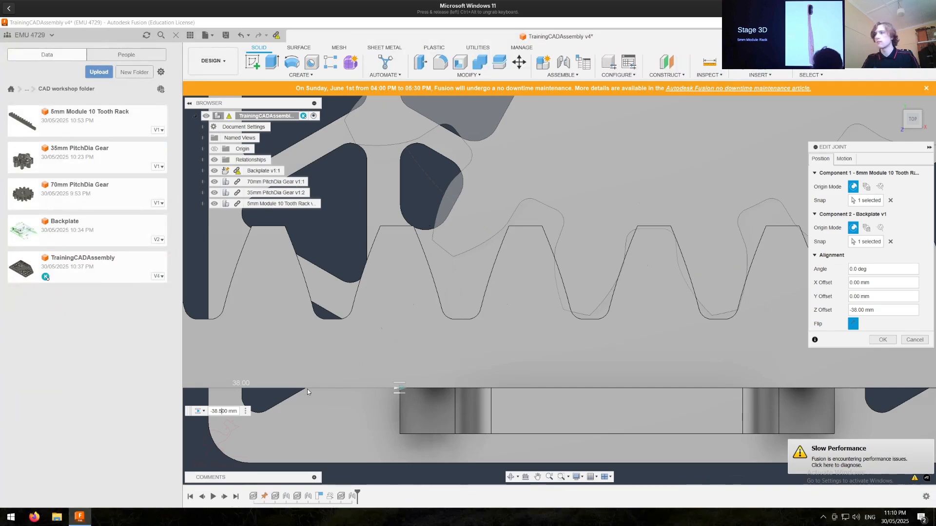
{"action": "key", "text": "Return"}
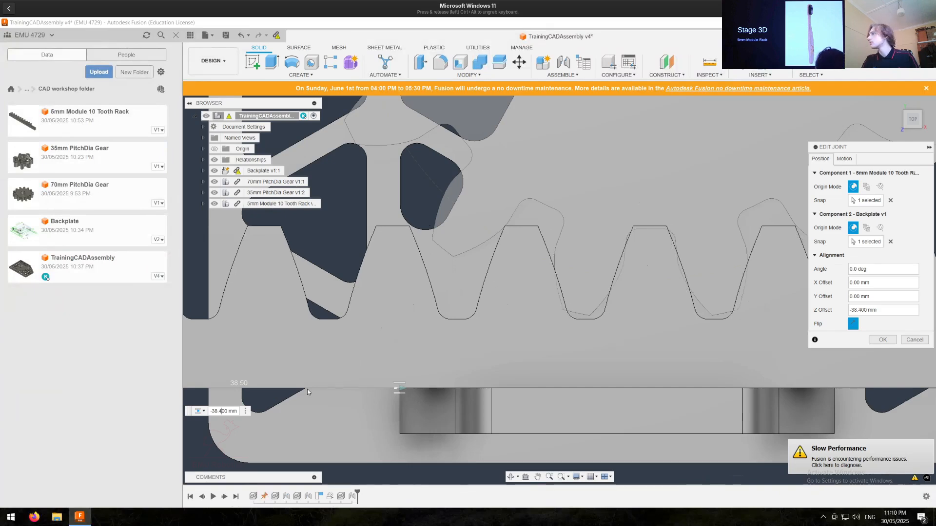
{"action": "key", "text": "Return"}
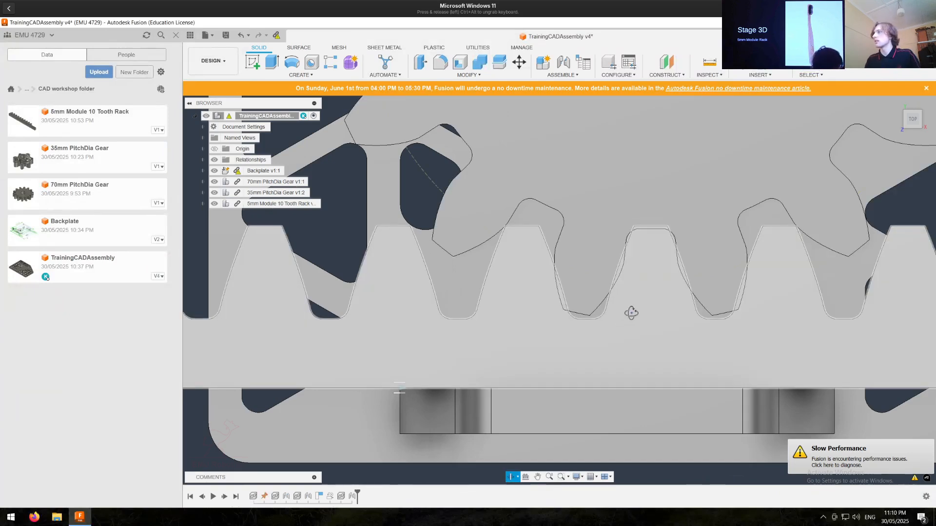
{"action": "middle_click_drag", "start_coordinate": [632, 313], "coordinate": [677, 288], "text": "shift"}
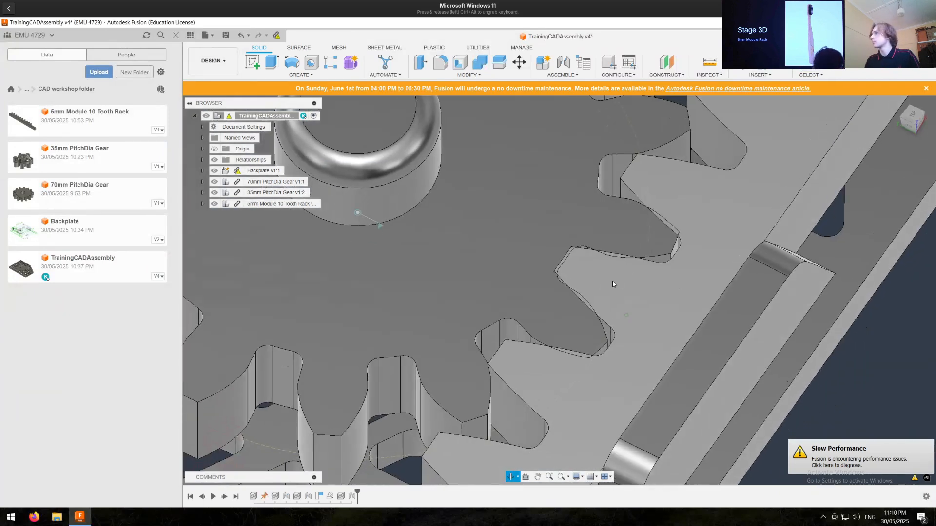
{"action": "scroll", "coordinate": [602, 288], "scroll_direction": "down", "scroll_amount": 4}
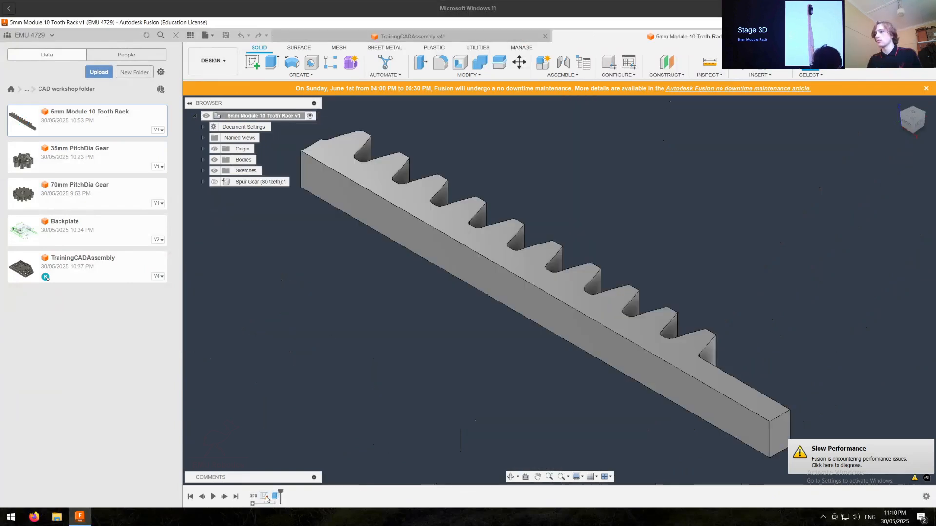
Step: Open the tooth-profile sketch in the 5mm Module 10 Tooth Rack design for editing
{"action": "left_click", "coordinate": [266, 497]}
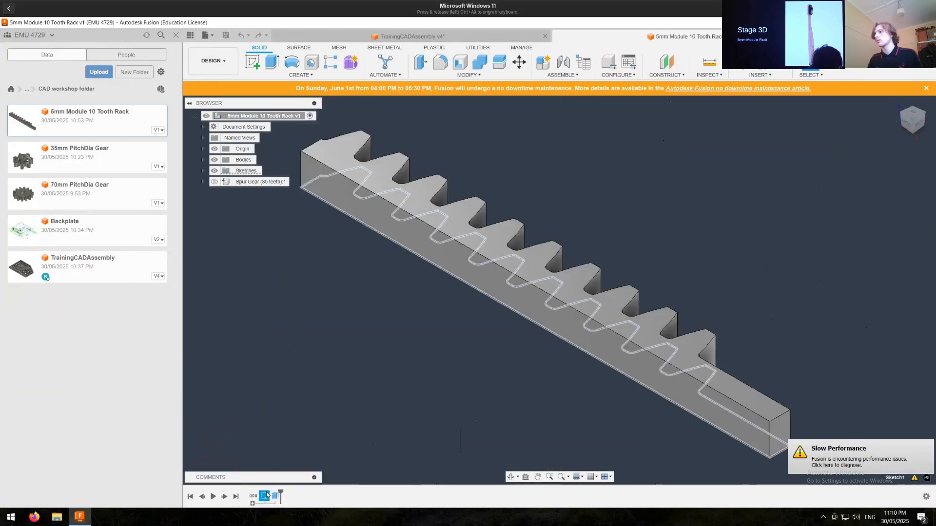
{"action": "double_click", "coordinate": [266, 496]}
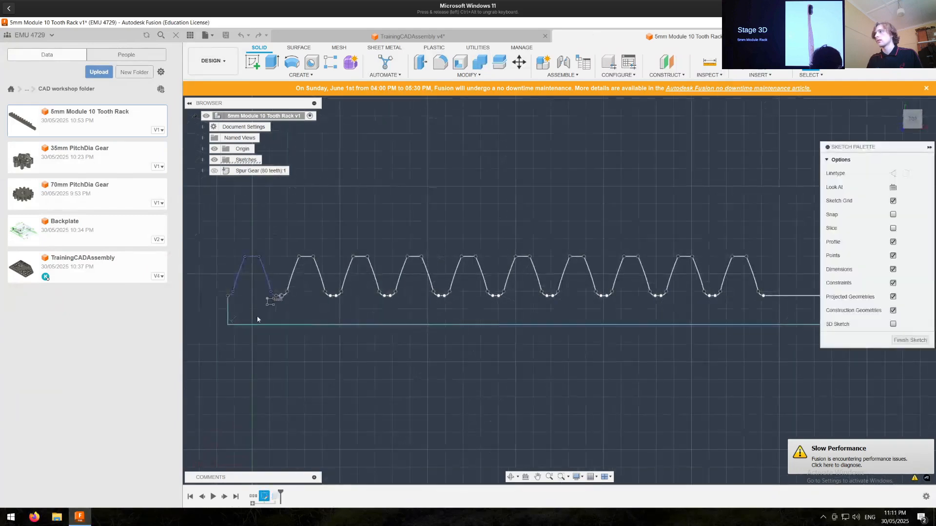
{"action": "scroll", "coordinate": [257, 320], "scroll_direction": "up", "scroll_amount": 4}
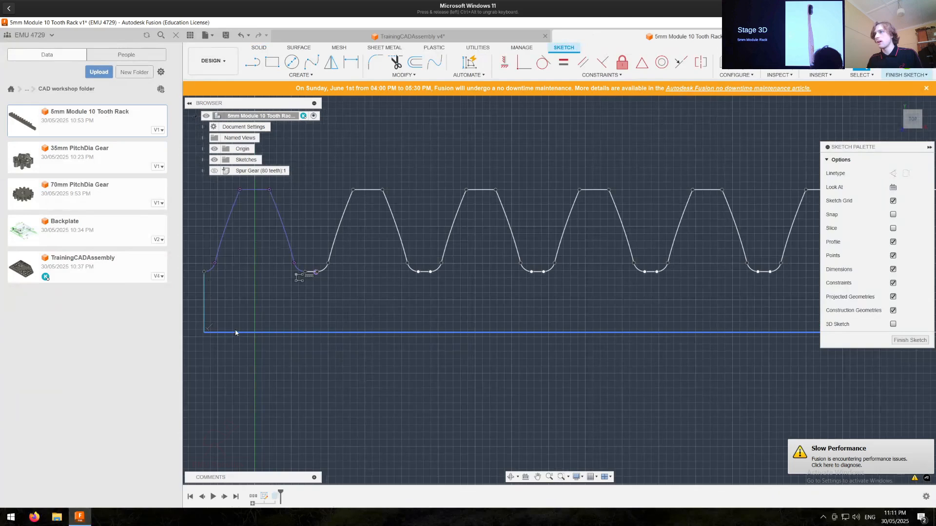
{"action": "left_click", "coordinate": [400, 38]}
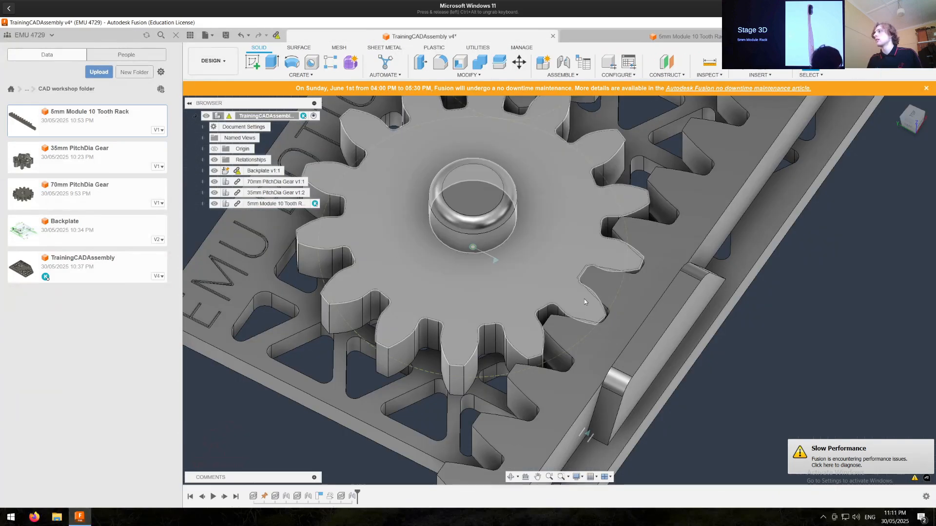
{"action": "scroll", "coordinate": [599, 285], "scroll_direction": "up", "scroll_amount": 1}
{"action": "left_click", "coordinate": [605, 38]}
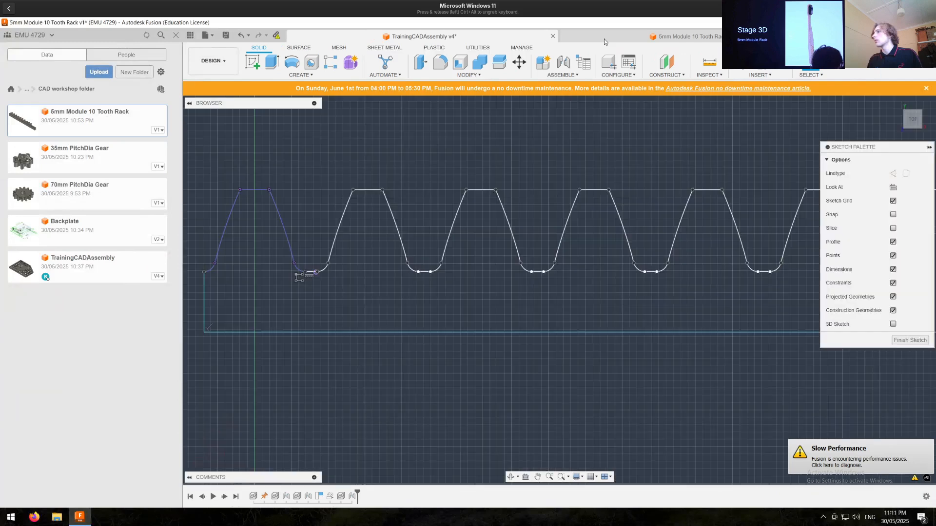
Step: Add a height dimension to the short vertical edge at the toothed end of the rack sketch
{"action": "key", "text": "d"}
{"action": "left_click", "coordinate": [204, 299]}
{"action": "left_click", "coordinate": [235, 302]}
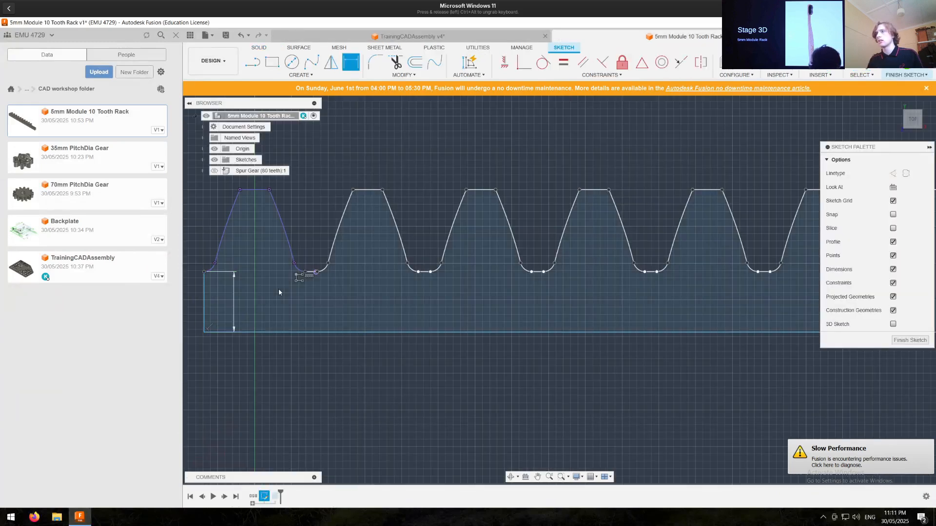
{"action": "key", "text": "Return"}
Step: In TrainingCADAssembly, measure the gap between the rack's tooth-tip edge and the matching edge of the 70mm gear
{"action": "left_click", "coordinate": [443, 37]}
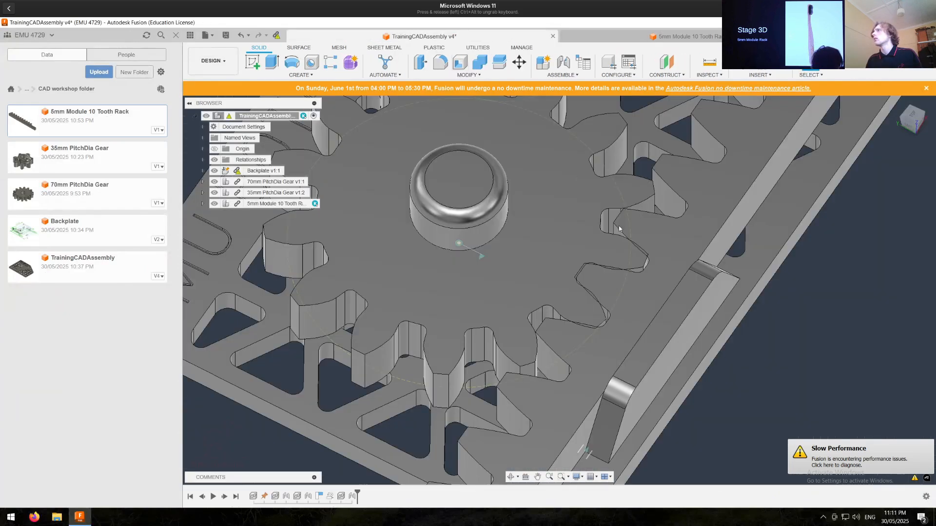
{"action": "scroll", "coordinate": [588, 274], "scroll_direction": "up", "scroll_amount": 10}
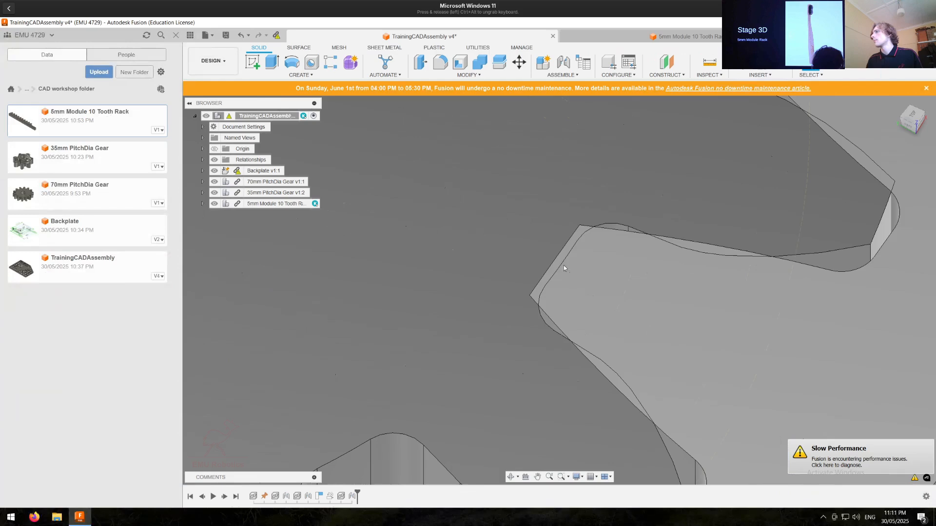
{"action": "left_click", "coordinate": [563, 264]}
{"action": "left_click", "coordinate": [558, 262]}
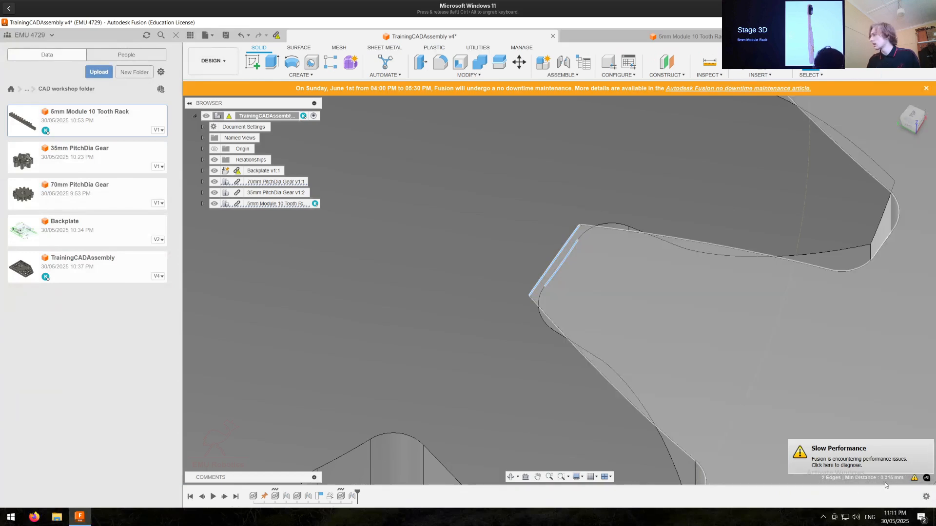
{"action": "scroll", "coordinate": [532, 375], "scroll_direction": "down", "scroll_amount": 3}
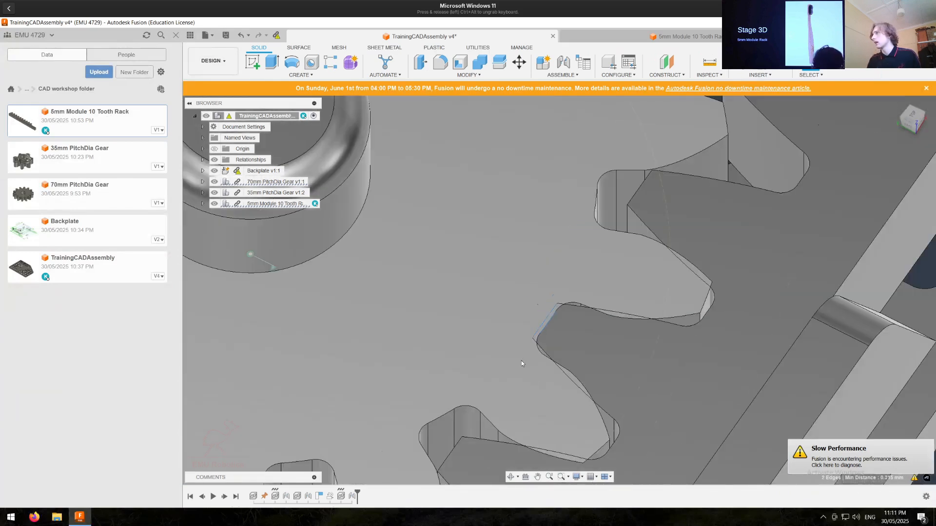
{"action": "scroll", "coordinate": [523, 368], "scroll_direction": "down", "scroll_amount": 2}
{"action": "middle_click_drag", "start_coordinate": [546, 359], "coordinate": [496, 294]}
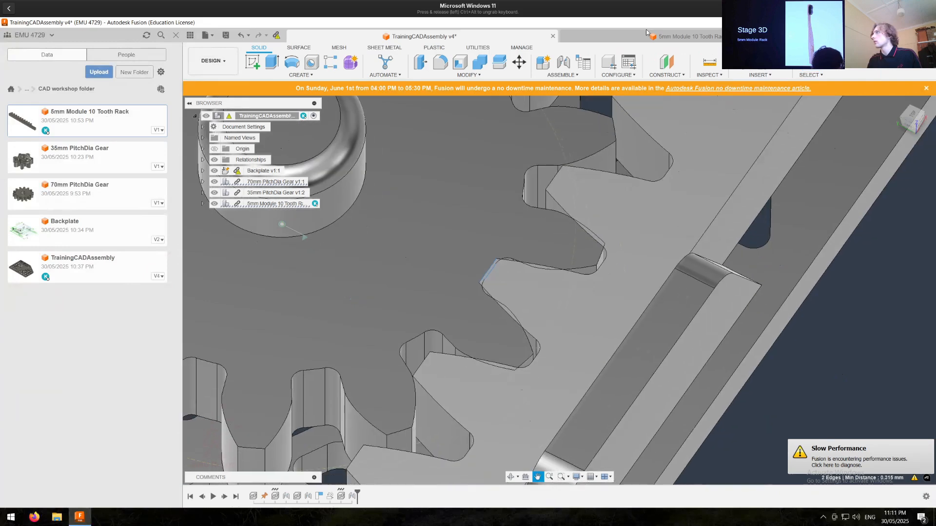
Step: Set the height dimension of the rack sketch's end edge to 7.7 mm and finish the sketch
{"action": "left_click", "coordinate": [641, 40]}
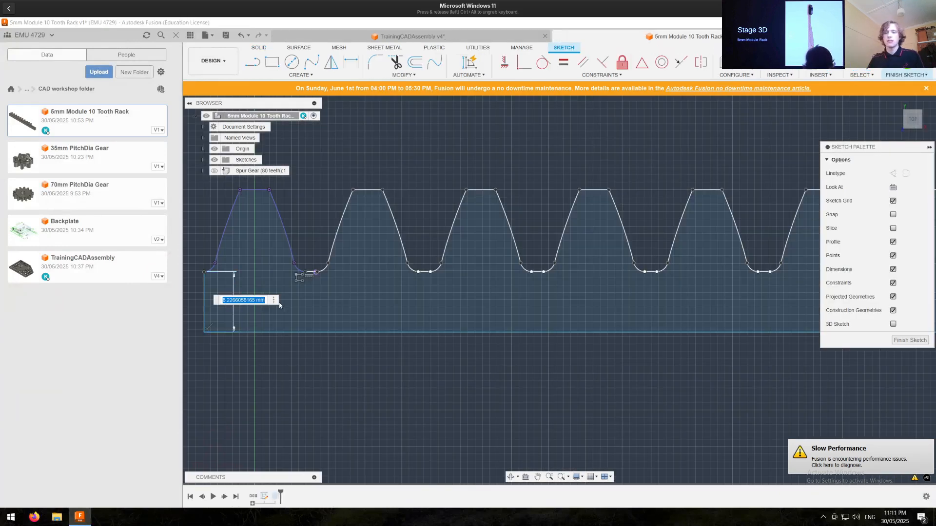
{"action": "type", "text": "7.7"}
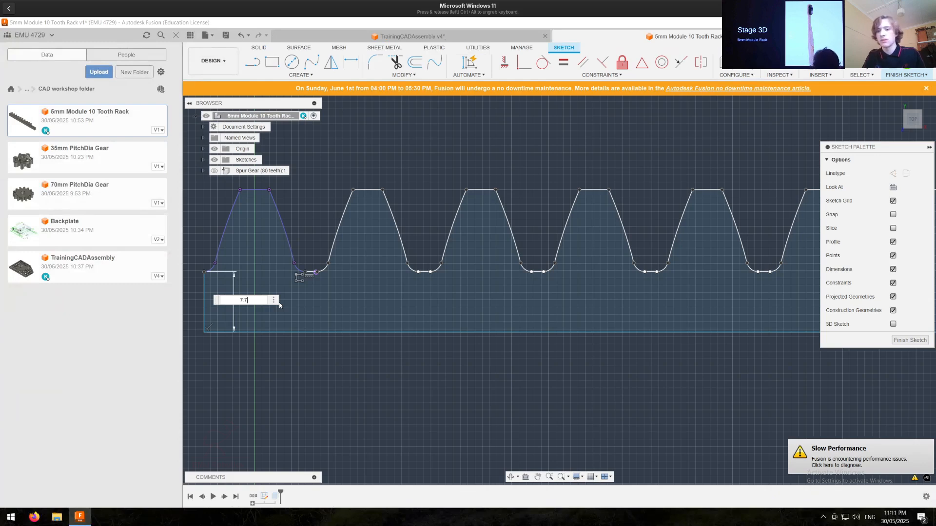
{"action": "key", "text": "Return"}
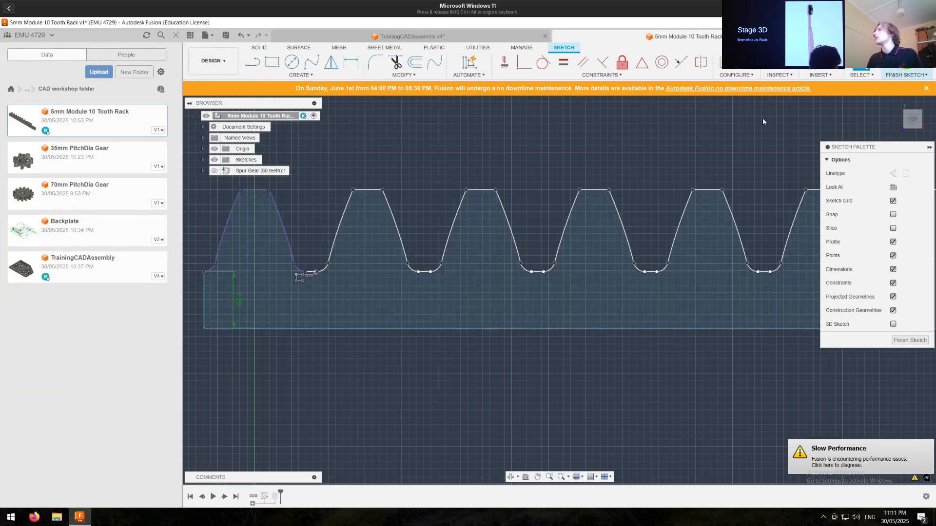
{"action": "scroll", "coordinate": [373, 274], "scroll_direction": "down", "scroll_amount": 5}
{"action": "middle_click_drag", "start_coordinate": [392, 195], "coordinate": [374, 228]}
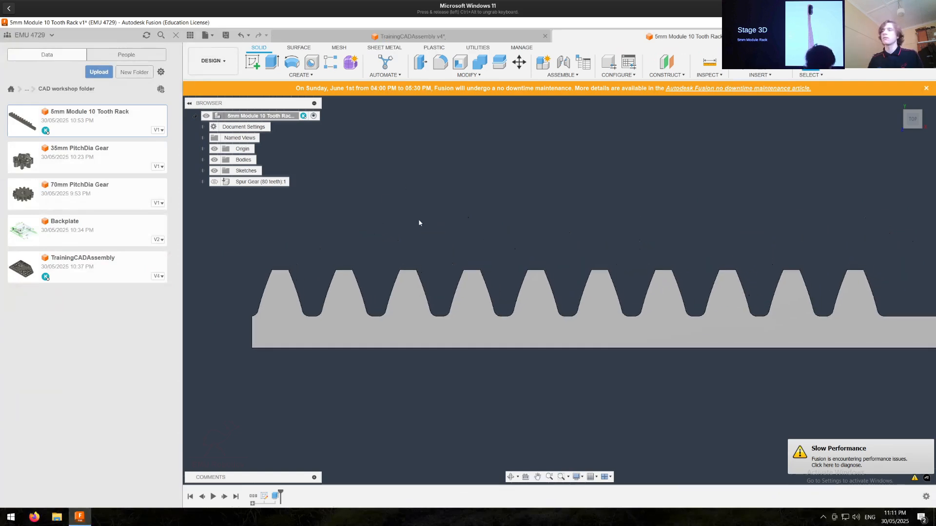
Step: Save the 5mm Module 10 Tooth Rack design as a new version and return to TrainingCADAssembly
{"action": "key", "text": "ctrl+s"}
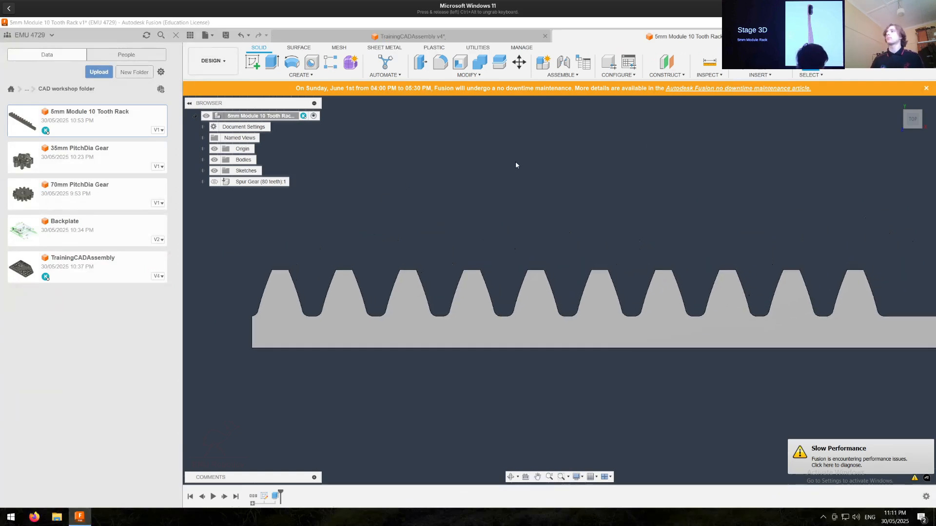
{"action": "key", "text": "Return"}
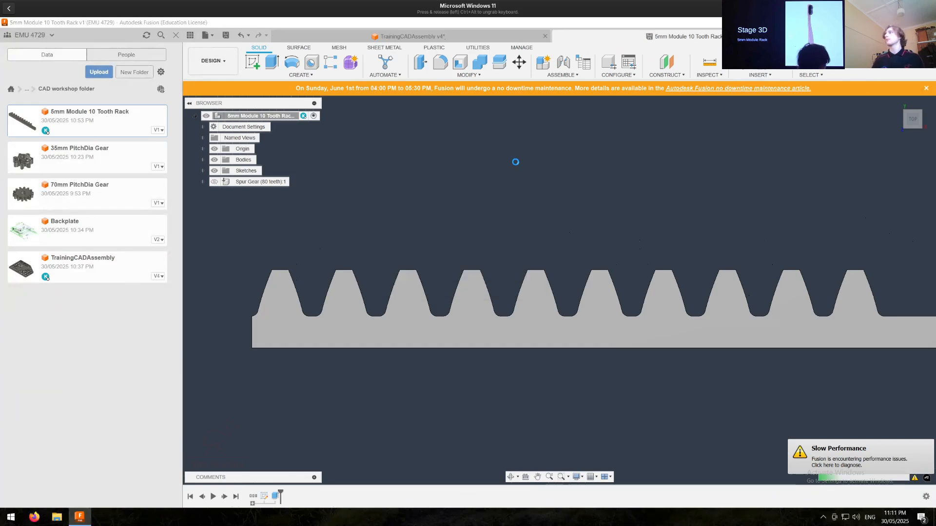
{"action": "left_click", "coordinate": [459, 39]}
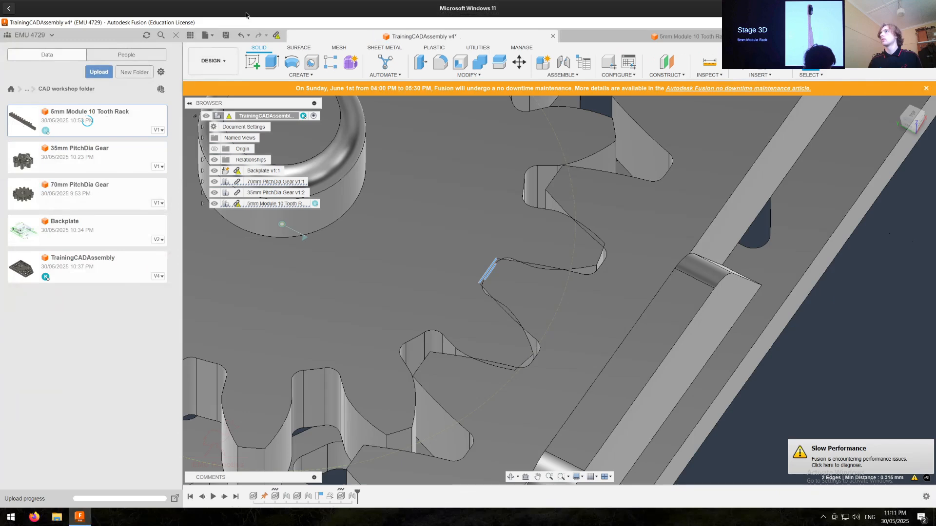
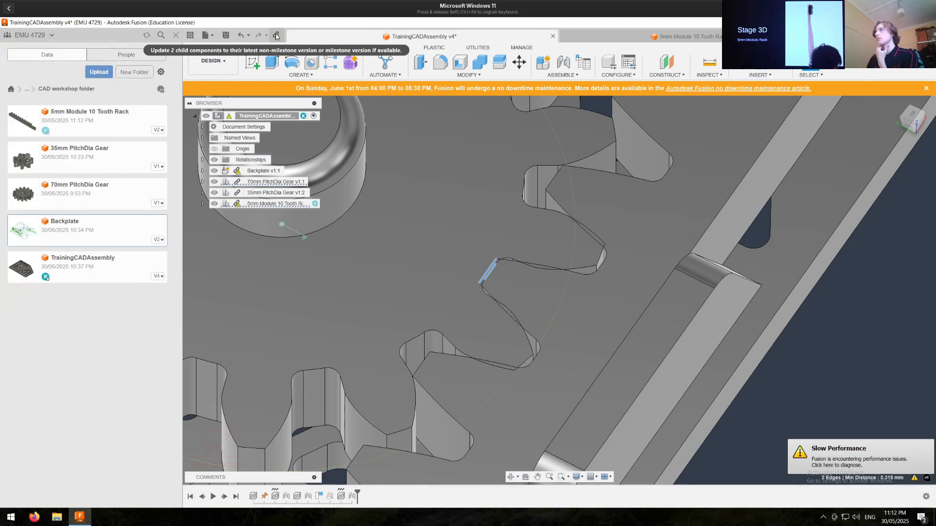
Step: In the Backplate design, roll the timeline forward to its end, hide the sketches and save a new version
{"action": "scroll", "coordinate": [380, 307], "scroll_direction": "down", "scroll_amount": 4}
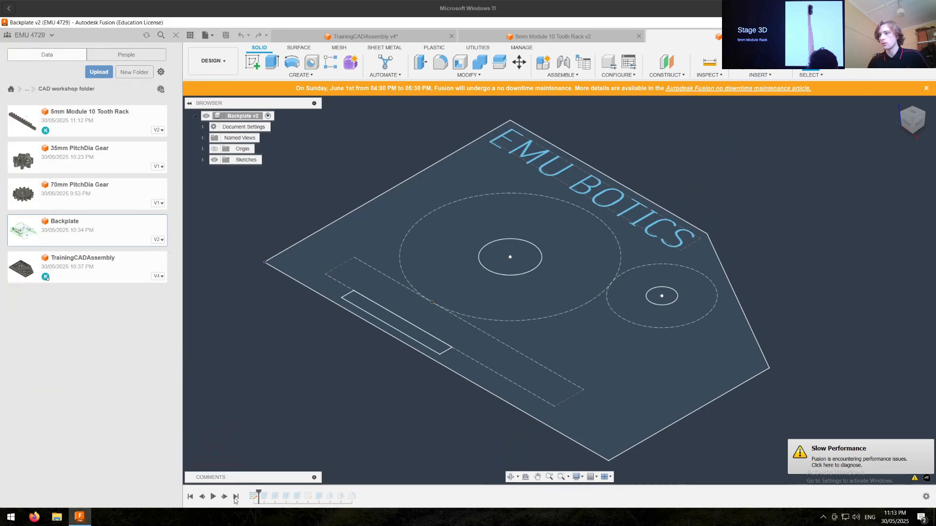
{"action": "left_click", "coordinate": [235, 496]}
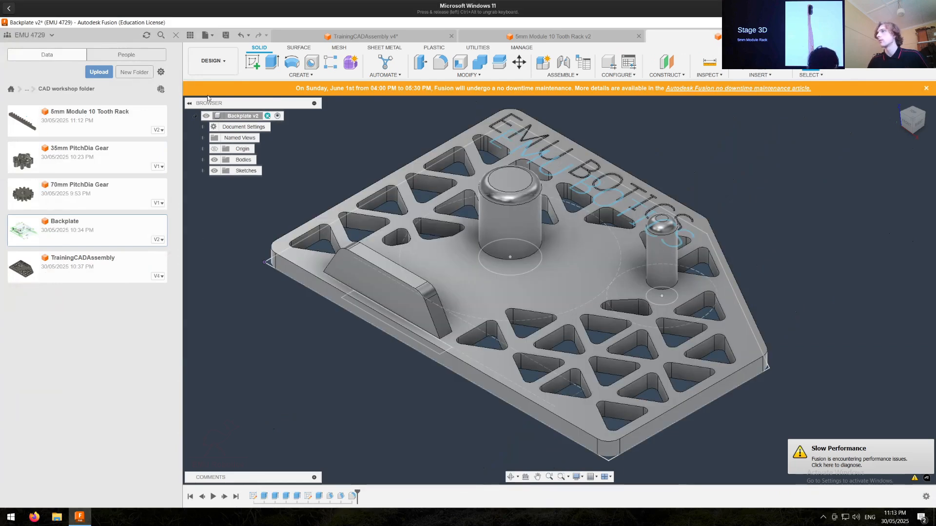
{"action": "left_click", "coordinate": [214, 171]}
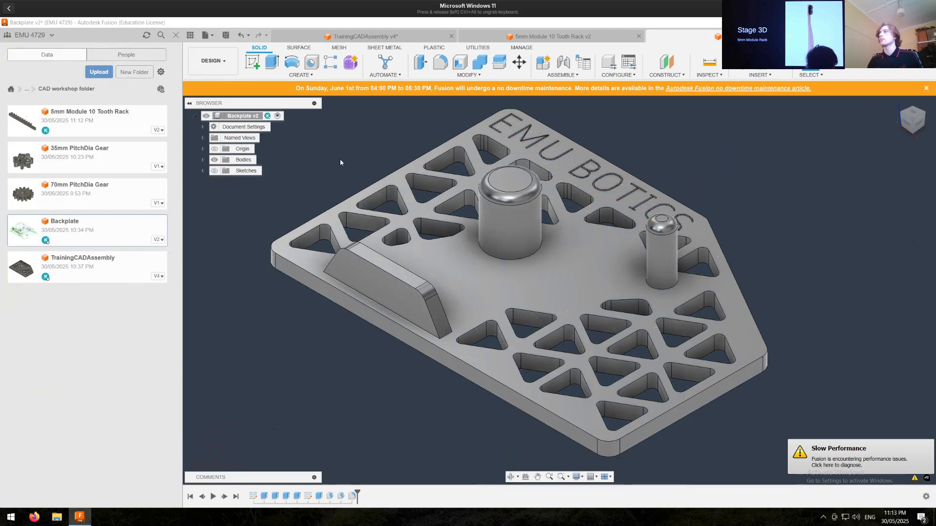
{"action": "key", "text": "ctrl+s"}
{"action": "key", "text": "Return"}
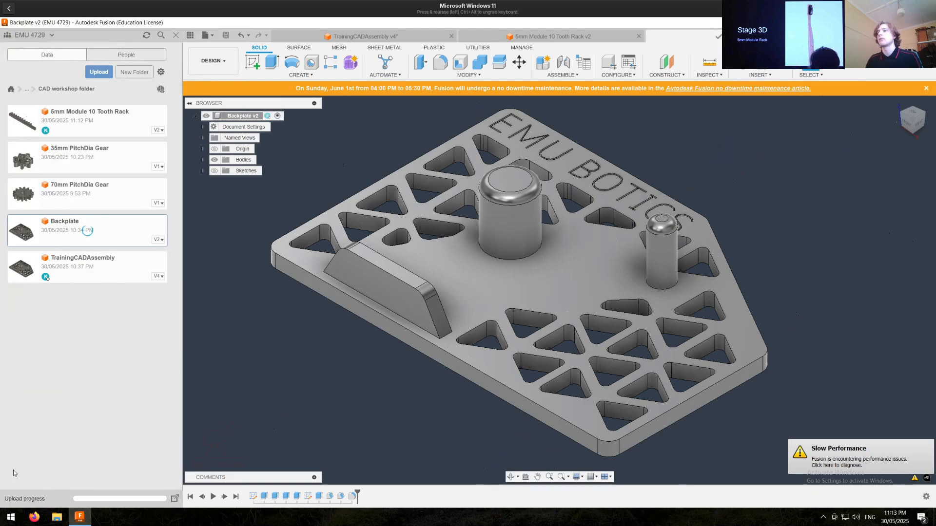
Step: Update TrainingCADAssembly's linked components to their latest versions and inspect the rack and 70mm gear mesh from the top
{"action": "left_click", "coordinate": [392, 38]}
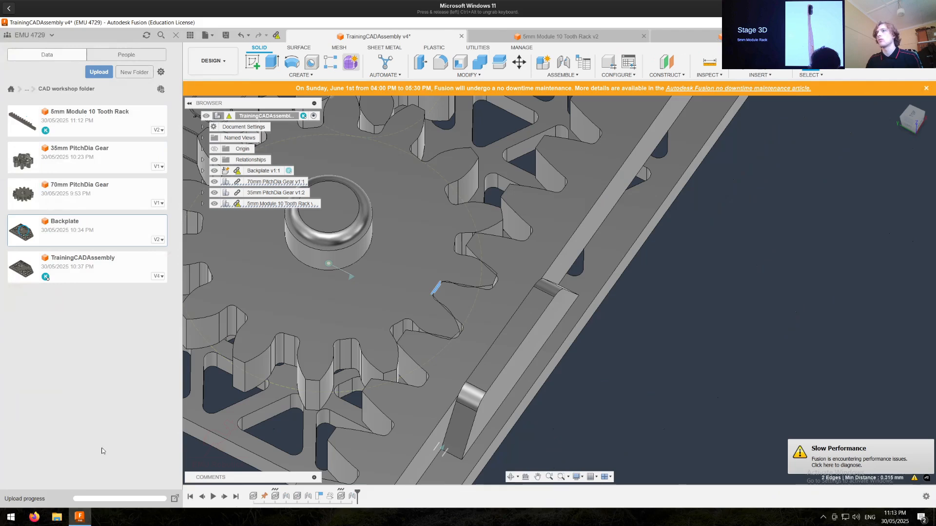
{"action": "left_click", "coordinate": [276, 36]}
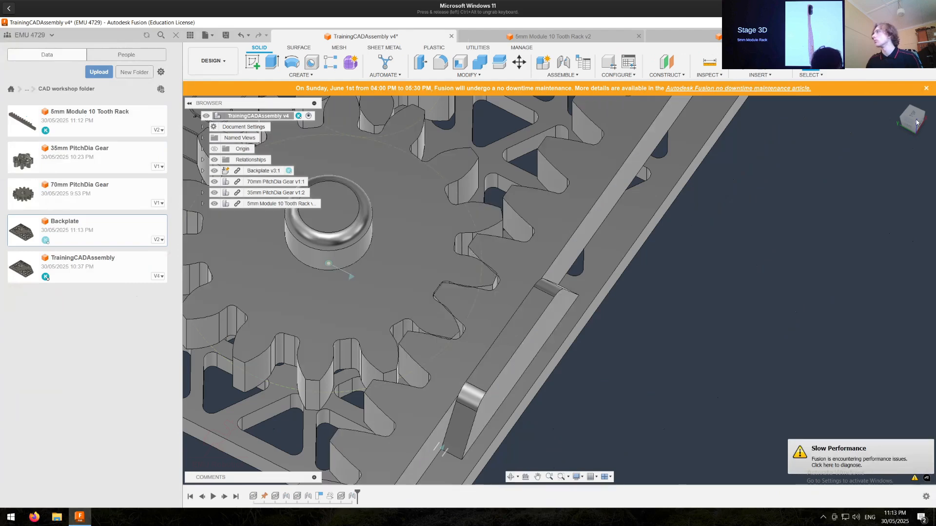
{"action": "left_click", "coordinate": [897, 123]}
{"action": "scroll", "coordinate": [511, 410], "scroll_direction": "up", "scroll_amount": 6}
{"action": "scroll", "coordinate": [487, 408], "scroll_direction": "up", "scroll_amount": 1}
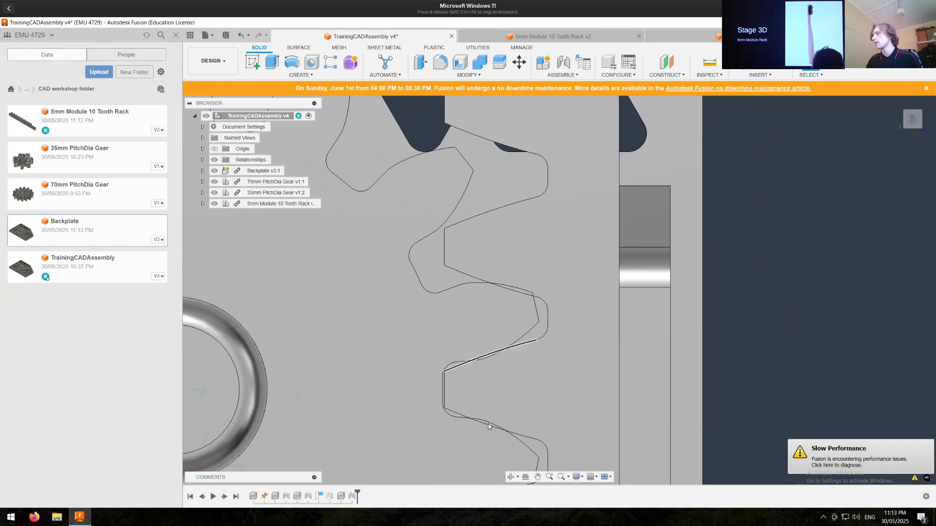
{"action": "scroll", "coordinate": [480, 414], "scroll_direction": "up", "scroll_amount": 3}
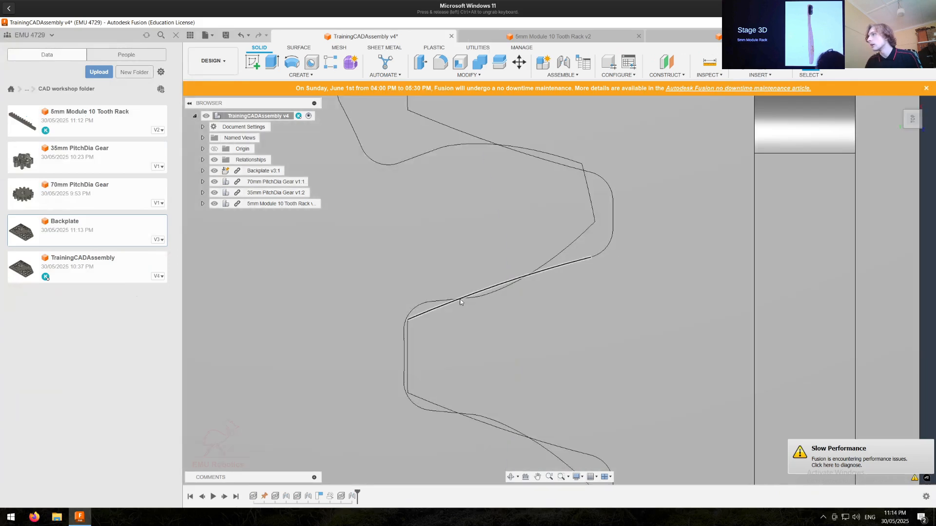
Step: In the 5mm Module 10 Tooth Rack design, set the rack sketch's end-edge height dimension to 7.4 mm and finish the sketch
{"action": "scroll", "coordinate": [473, 298], "scroll_direction": "down", "scroll_amount": 3}
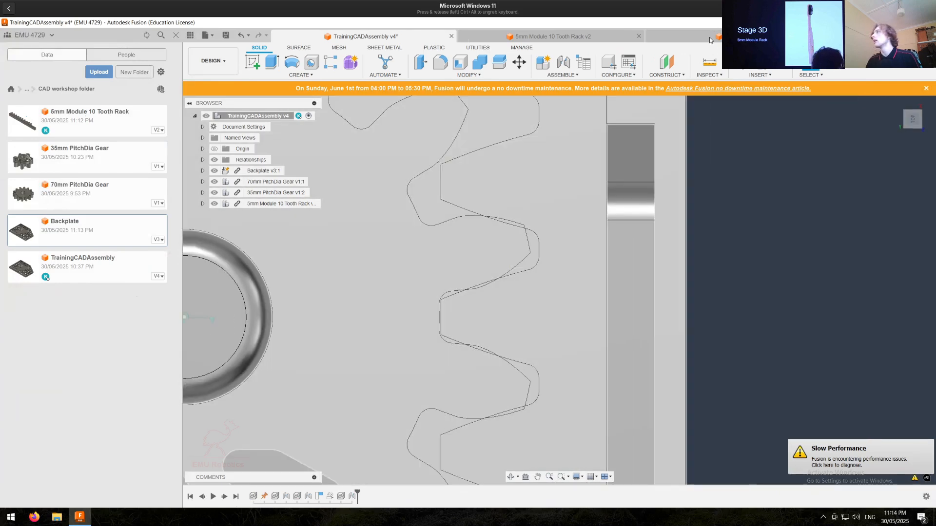
{"action": "left_click", "coordinate": [709, 37]}
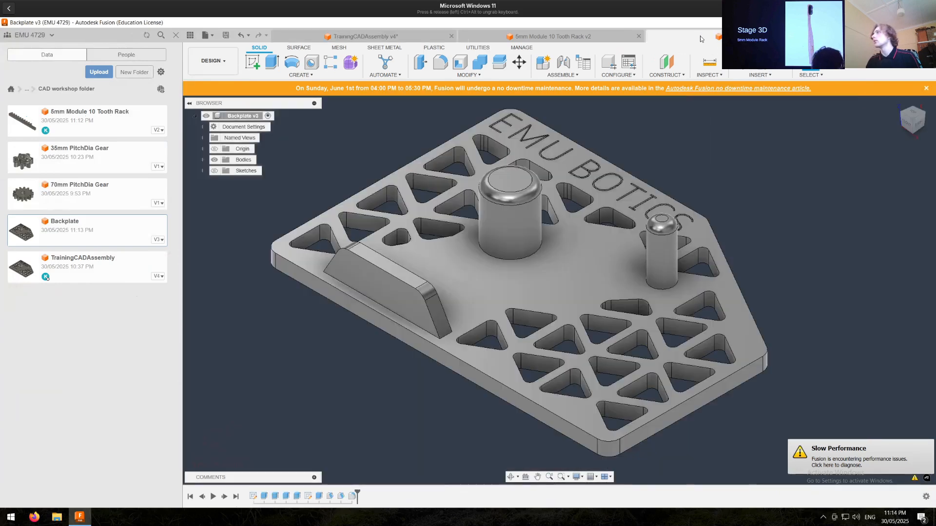
{"action": "left_click", "coordinate": [553, 36]}
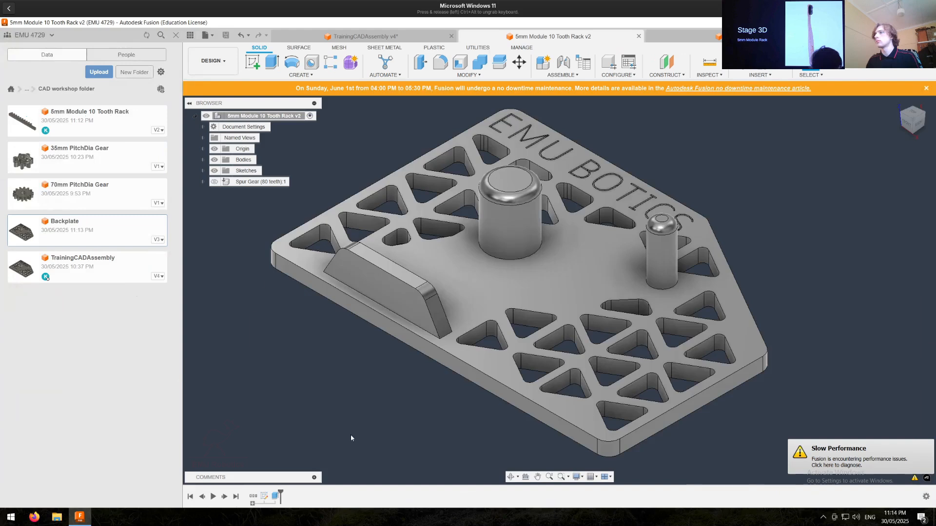
{"action": "double_click", "coordinate": [265, 497]}
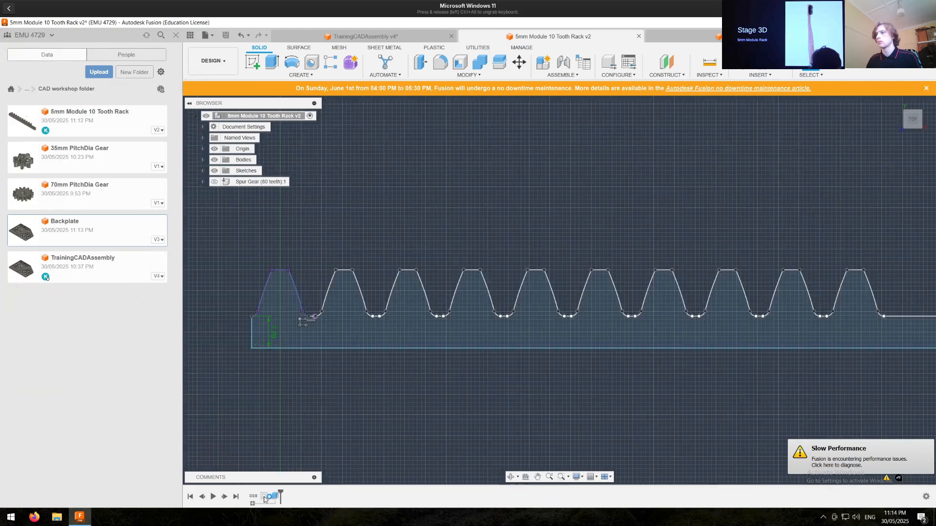
{"action": "double_click", "coordinate": [285, 331]}
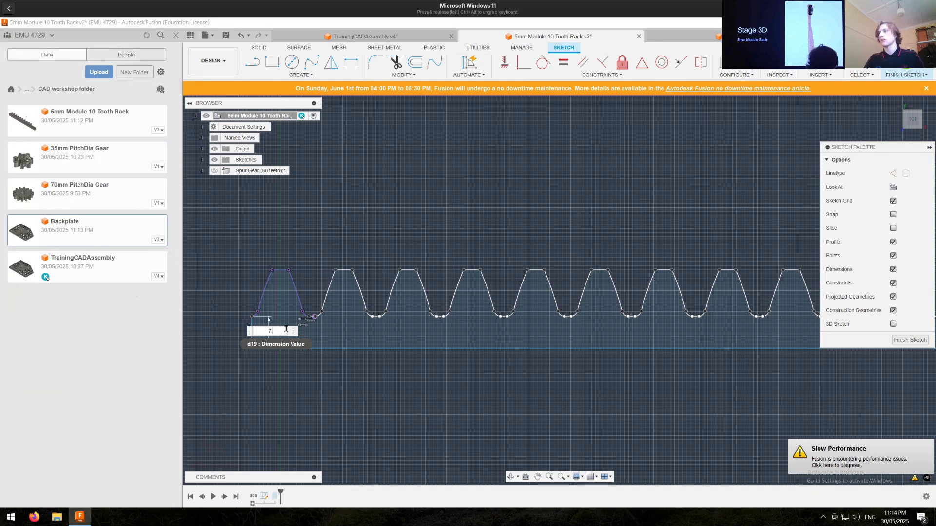
{"action": "type", "text": "7.4"}
{"action": "key", "text": "Return"}
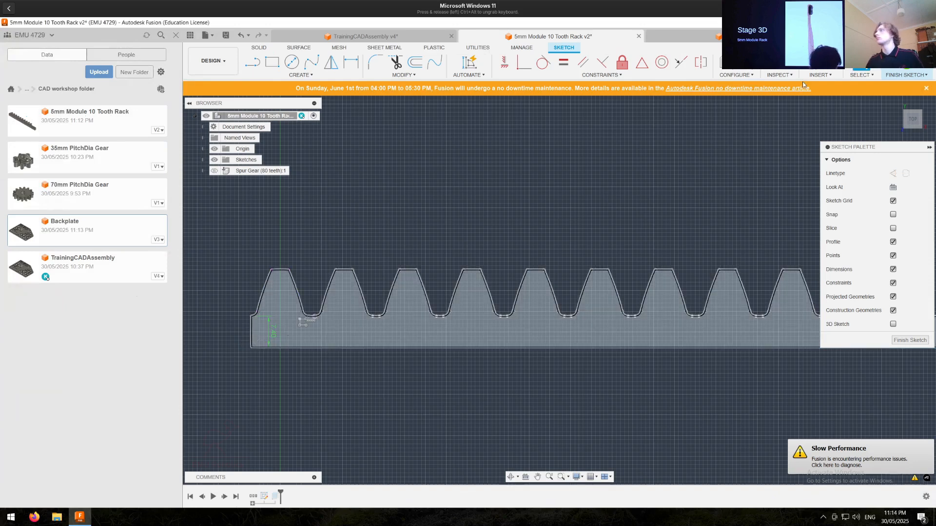
{"action": "left_click", "coordinate": [905, 68]}
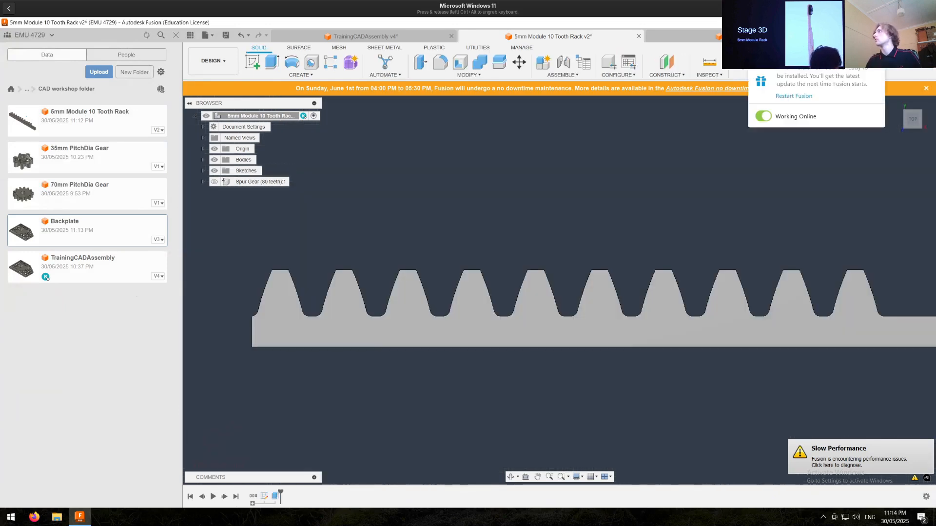
Step: Switch to working offline, save the rack design and update the rack in TrainingCADAssembly
{"action": "left_click", "coordinate": [764, 116]}
{"action": "left_click", "coordinate": [547, 311]}
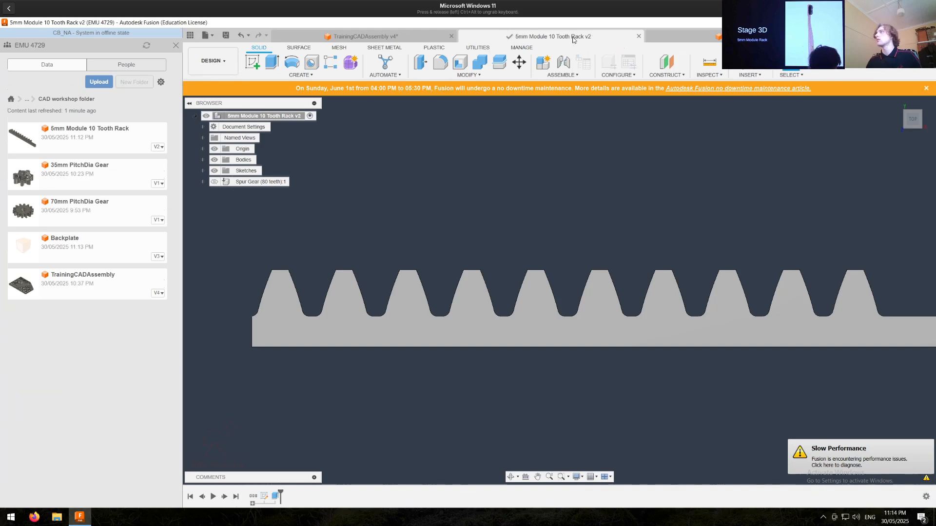
{"action": "left_click", "coordinate": [382, 37]}
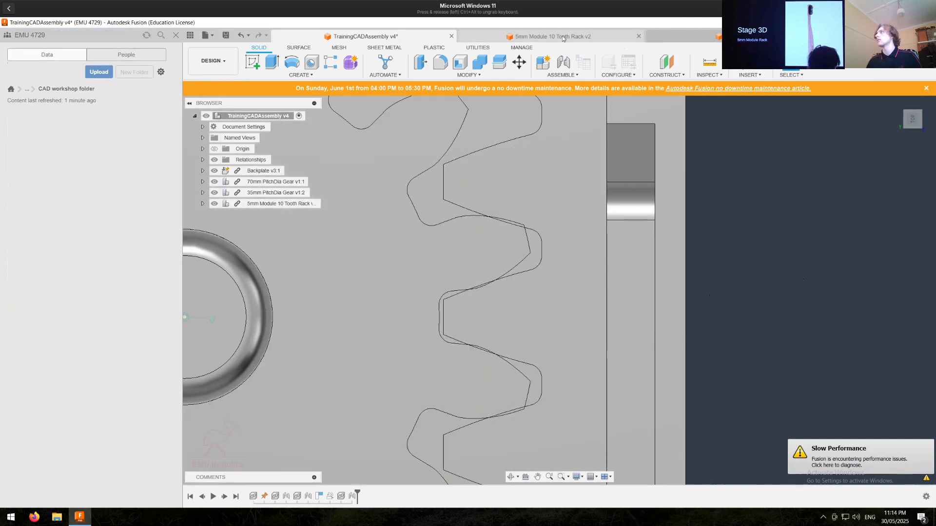
Step: Reopen the rack's sketch, set the end-edge height dimension to 7 mm and finish the sketch
{"action": "left_click", "coordinate": [601, 40]}
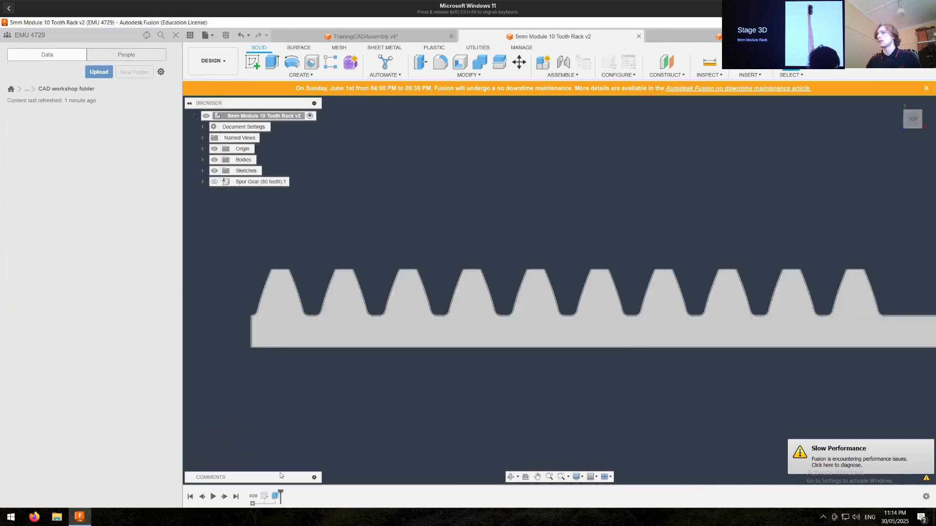
{"action": "double_click", "coordinate": [263, 496]}
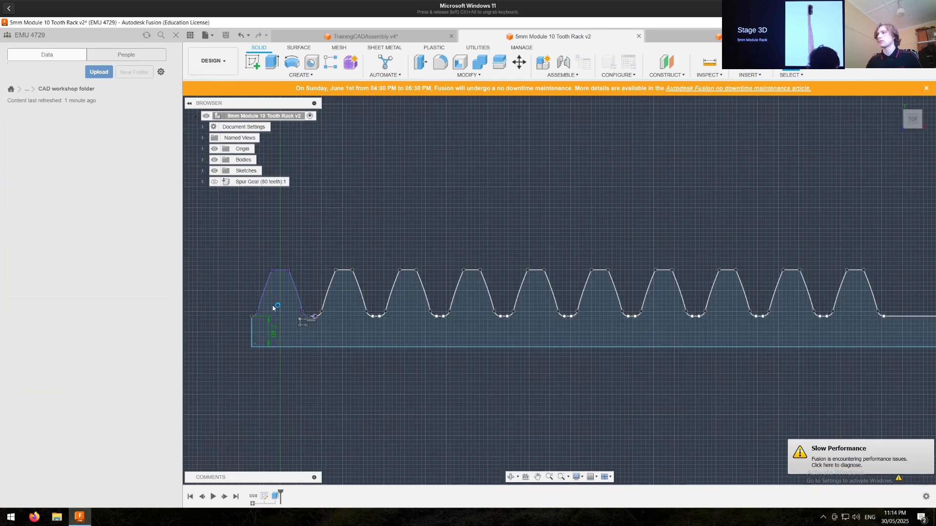
{"action": "double_click", "coordinate": [271, 333]}
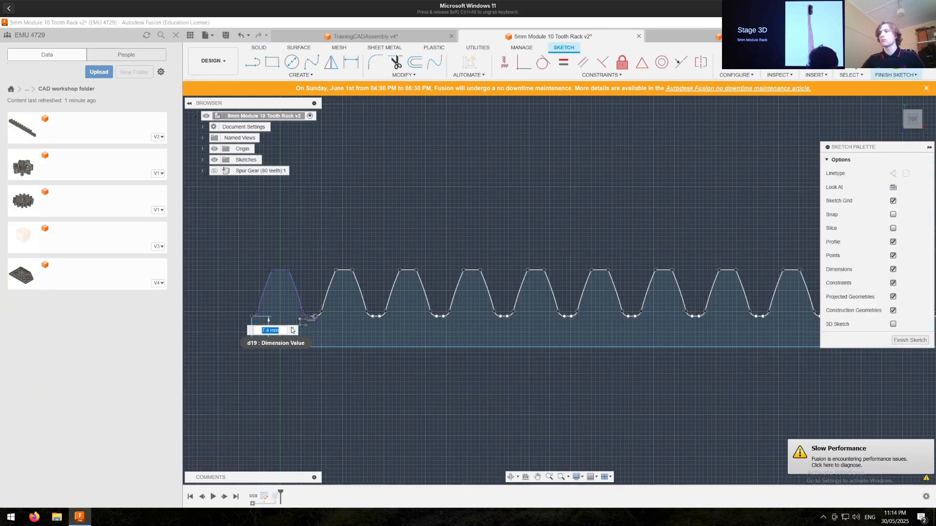
{"action": "type", "text": "7"}
{"action": "key", "text": "Return"}
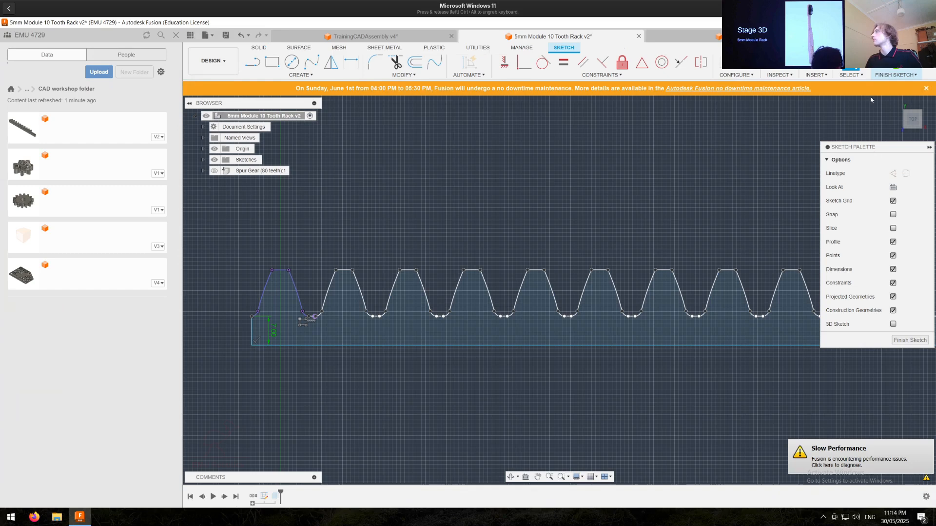
{"action": "left_click", "coordinate": [896, 74]}
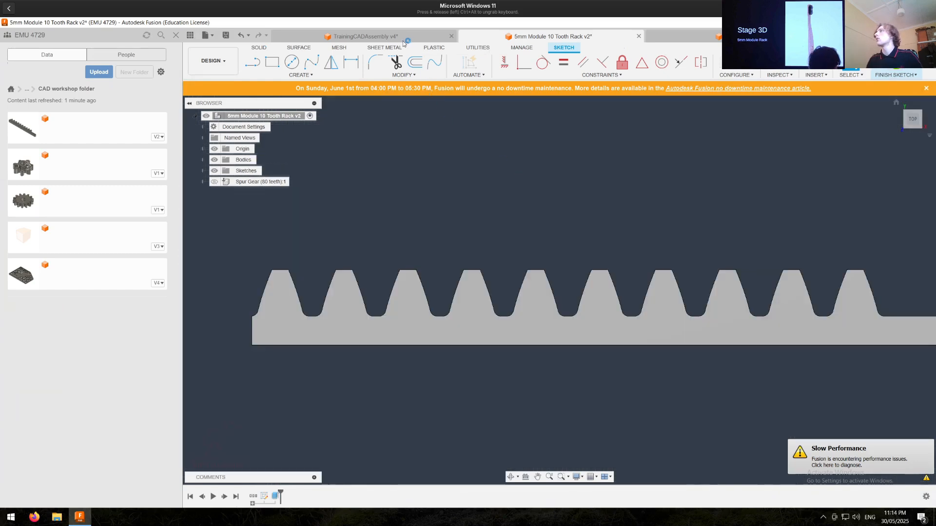
Step: Save the rack design with the 7 mm end height and update the rack in TrainingCADAssembly
{"action": "key", "text": "ctrl+s"}
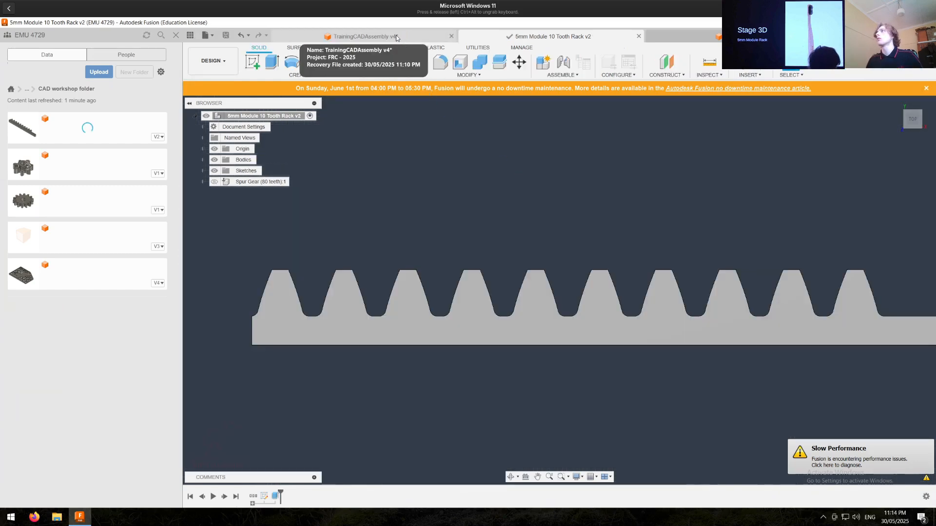
{"action": "left_click", "coordinate": [398, 37]}
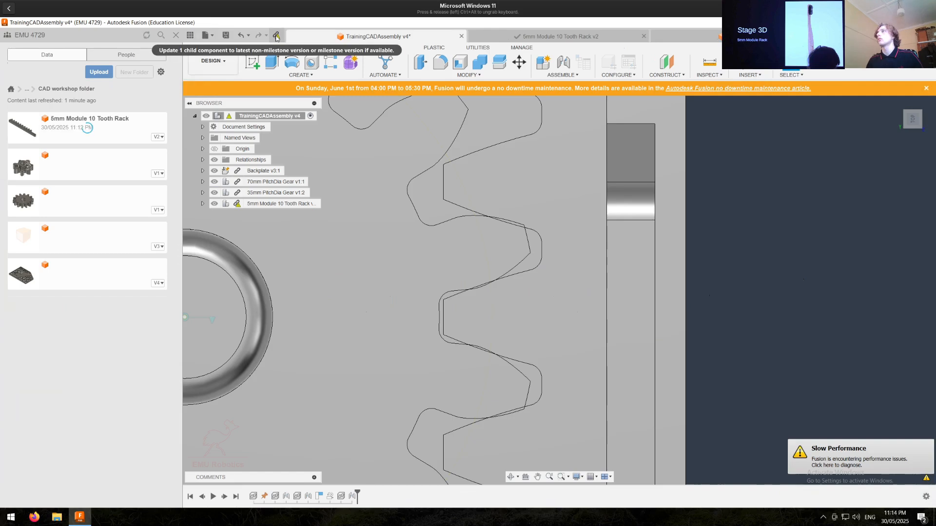
{"action": "left_click", "coordinate": [276, 37]}
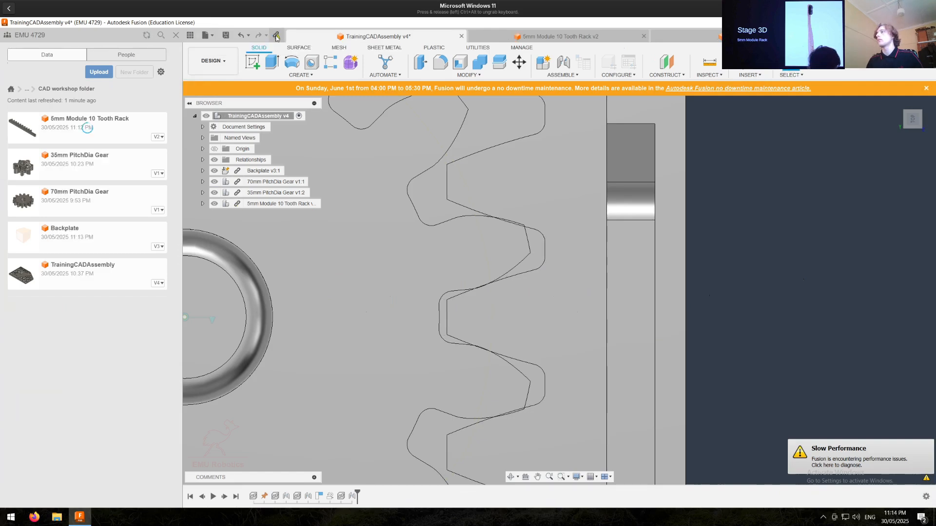
Step: Return to the rack design, set the sketch's end-edge height dimension to 6.7 mm and finish the sketch
{"action": "left_click", "coordinate": [559, 39]}
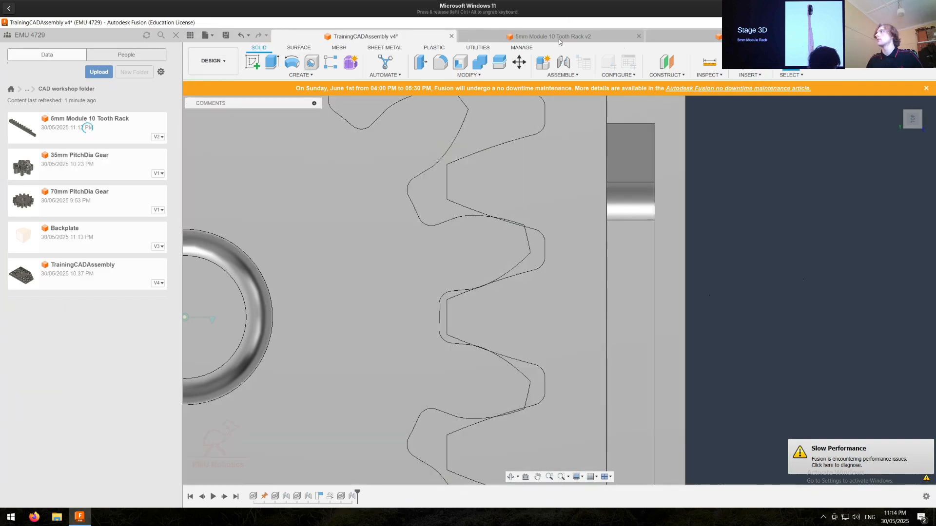
{"action": "double_click", "coordinate": [274, 330]}
{"action": "double_click", "coordinate": [273, 330]}
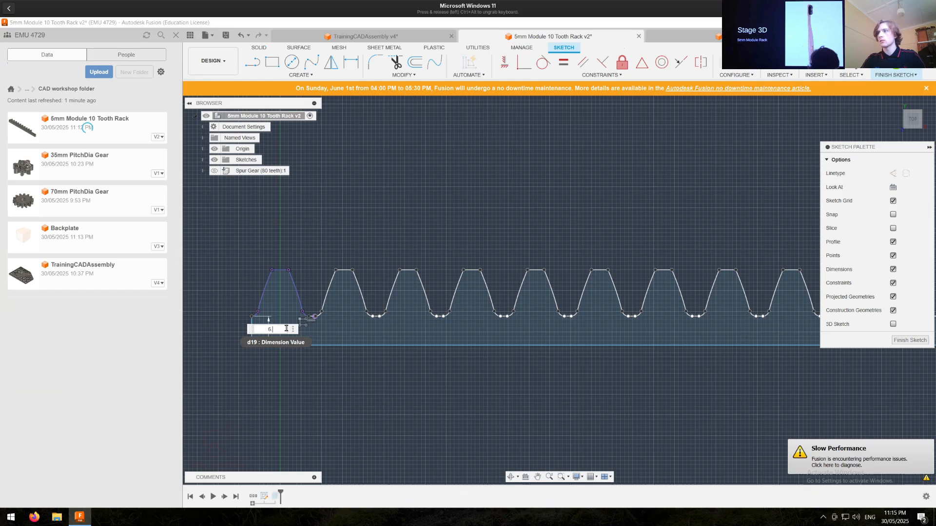
{"action": "type", "text": "6.8"}
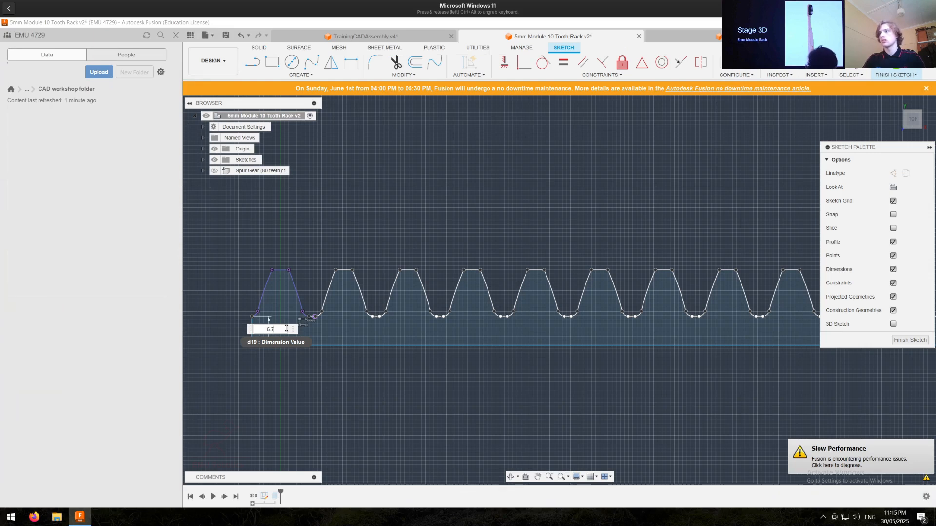
{"action": "key", "text": "Return"}
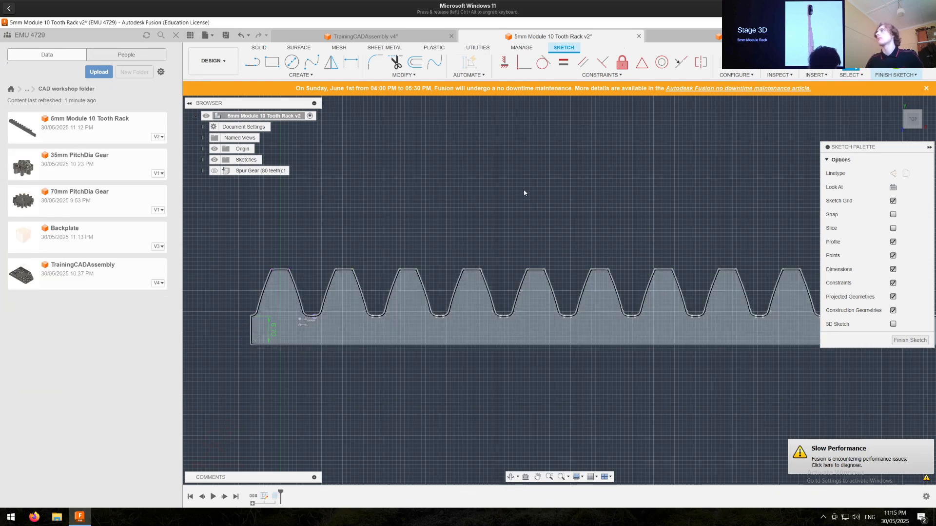
{"action": "left_click", "coordinate": [888, 74]}
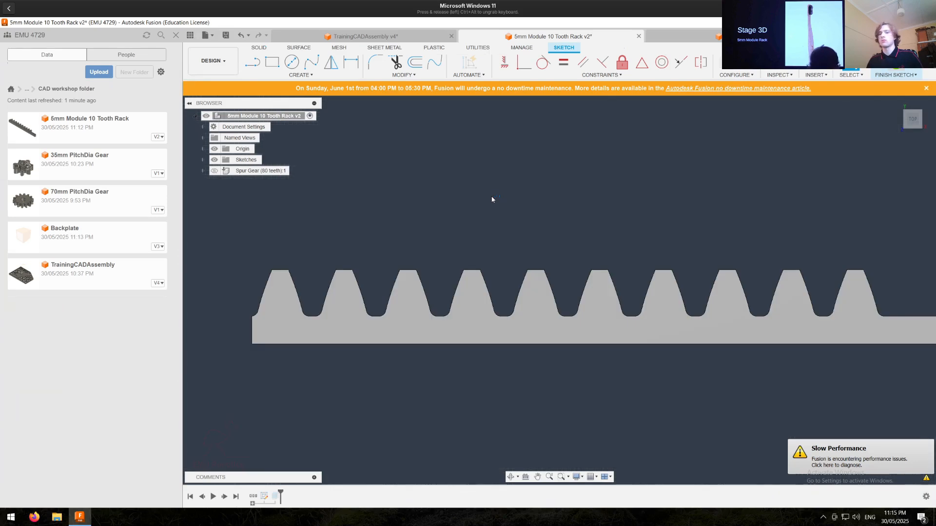
Step: Save the rack, update it in TrainingCADAssembly and inspect how its teeth mesh with the 70mm gear
{"action": "key", "text": "ctrl+s"}
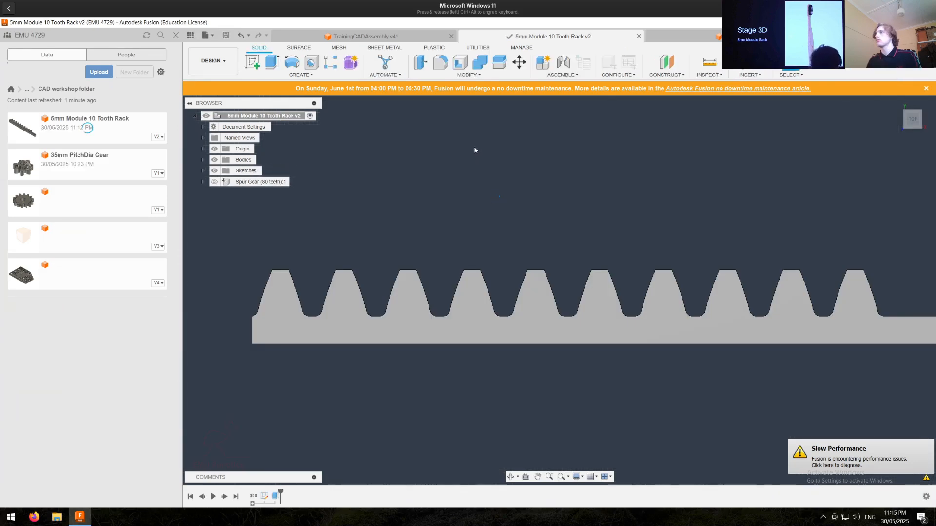
{"action": "left_click", "coordinate": [307, 39]}
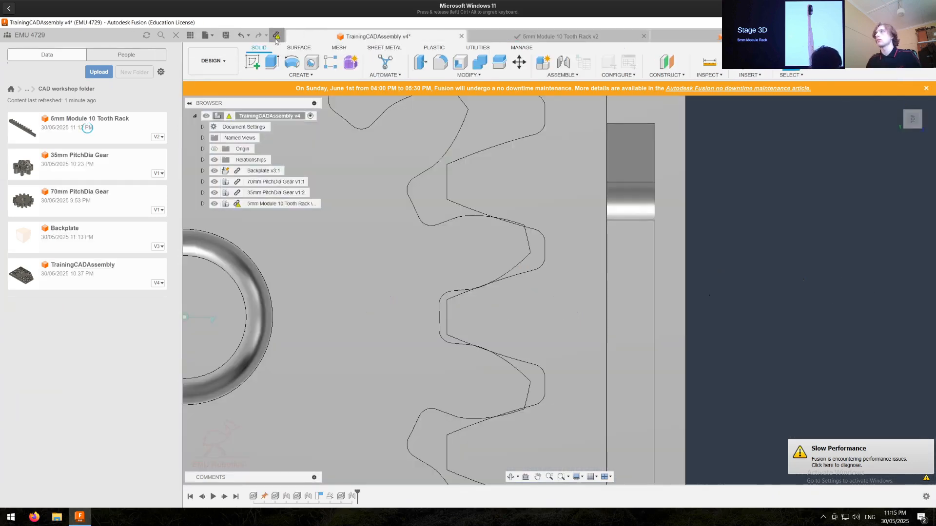
{"action": "left_click", "coordinate": [276, 35]}
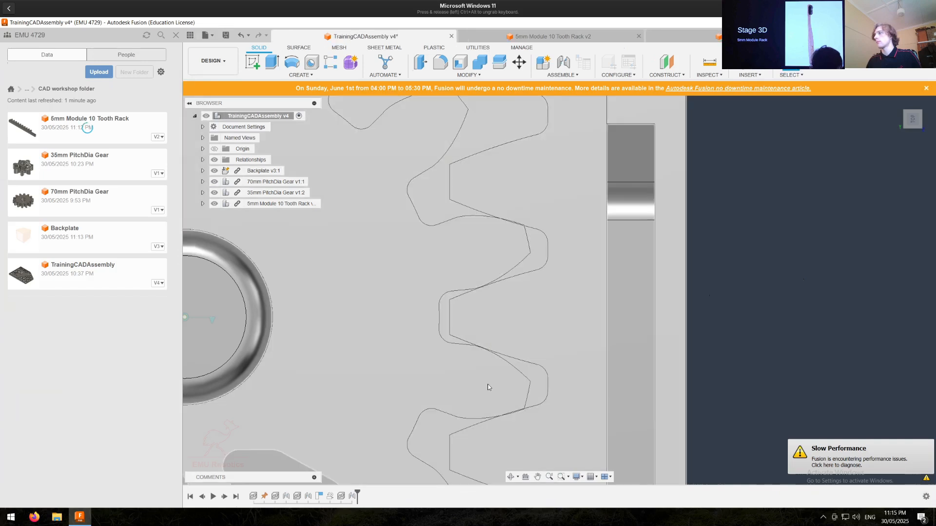
{"action": "scroll", "coordinate": [496, 344], "scroll_direction": "down", "scroll_amount": 2}
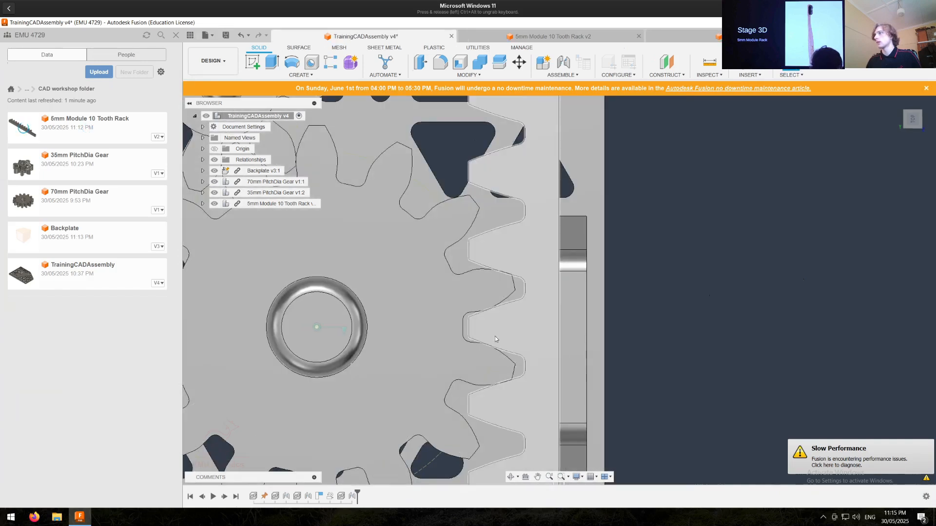
{"action": "scroll", "coordinate": [474, 364], "scroll_direction": "up", "scroll_amount": 3}
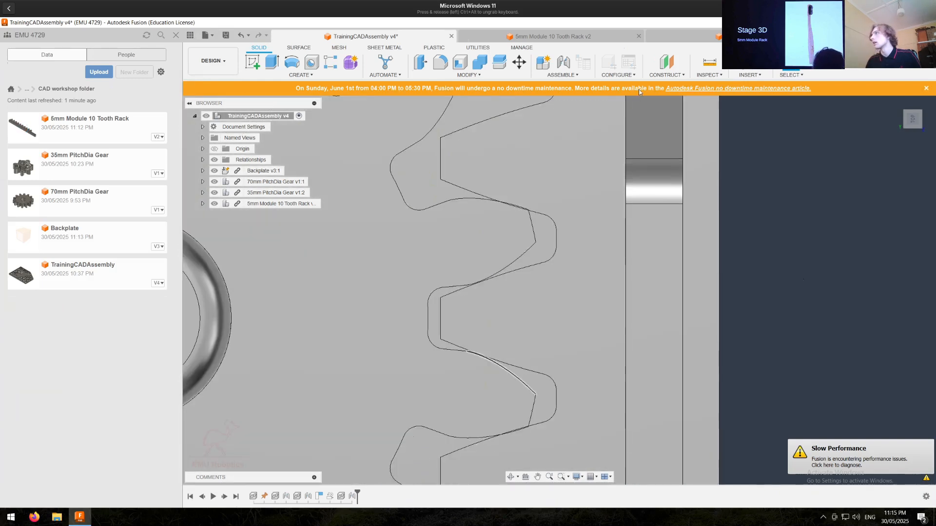
Step: In the rack design, set the sketch's end-edge height dimension to 6.5 mm and finish the sketch
{"action": "left_click", "coordinate": [580, 37]}
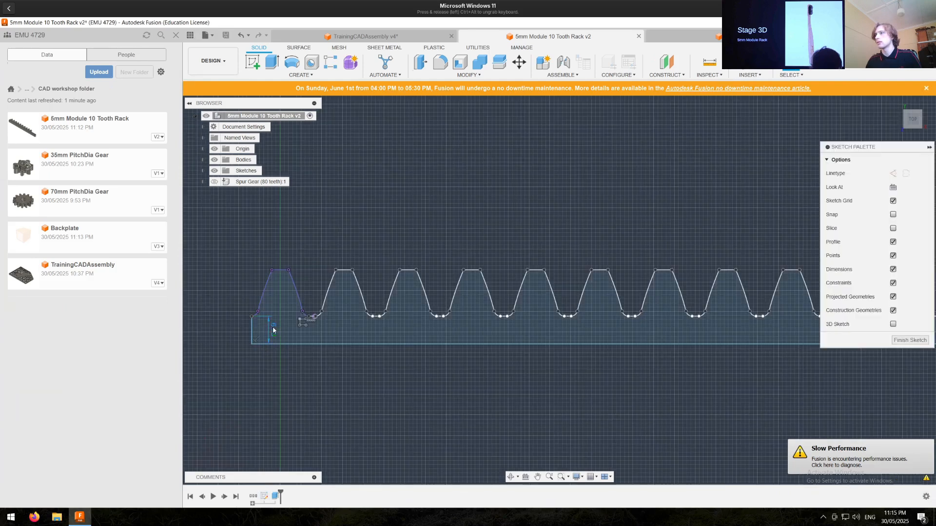
{"action": "double_click", "coordinate": [274, 329]}
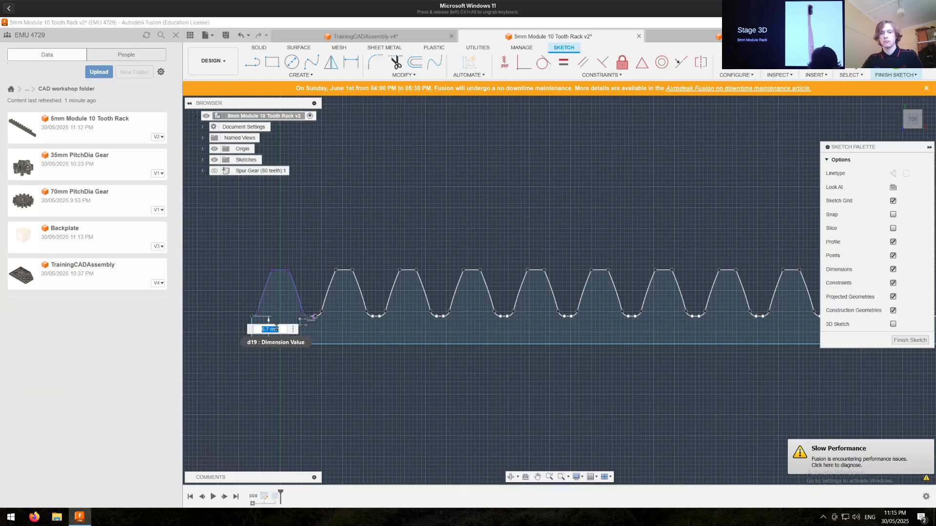
{"action": "key", "text": "Return"}
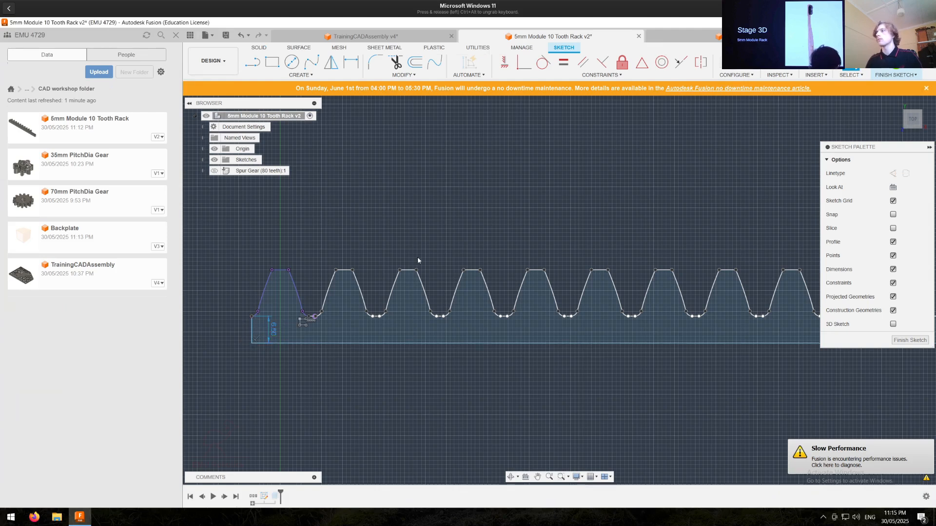
{"action": "left_click", "coordinate": [875, 73]}
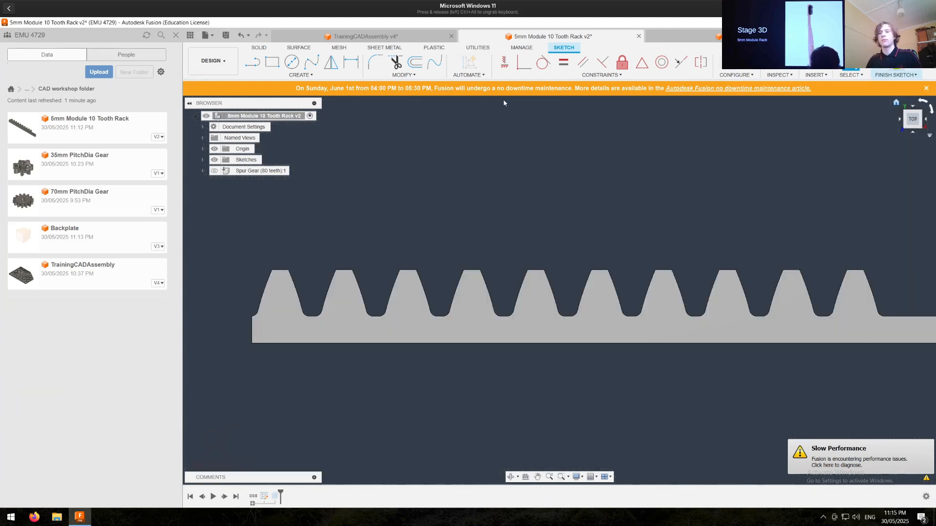
Step: Save the rack with the 6.5 mm end height, update it in TrainingCADAssembly and check the gear mesh across the whole assembly
{"action": "key", "text": "ctrl+s"}
{"action": "left_click", "coordinate": [367, 37]}
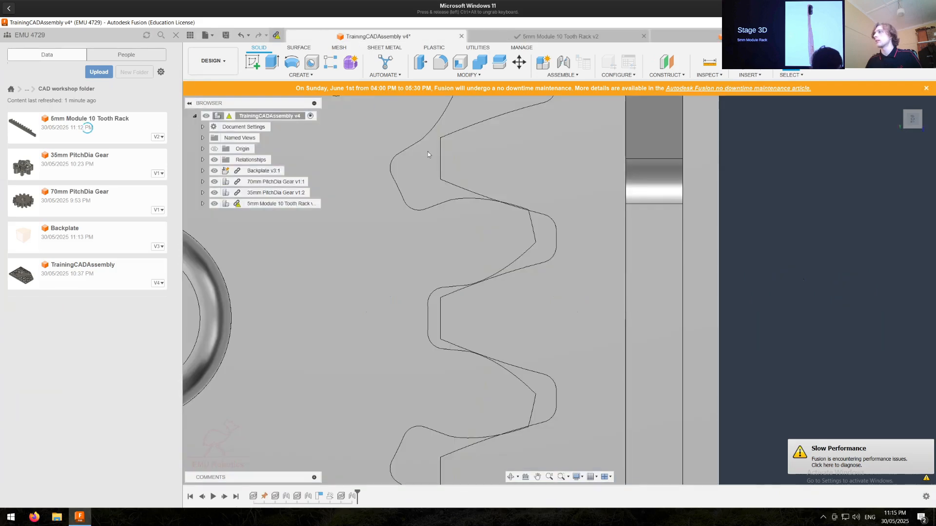
{"action": "scroll", "coordinate": [464, 285], "scroll_direction": "down", "scroll_amount": 1}
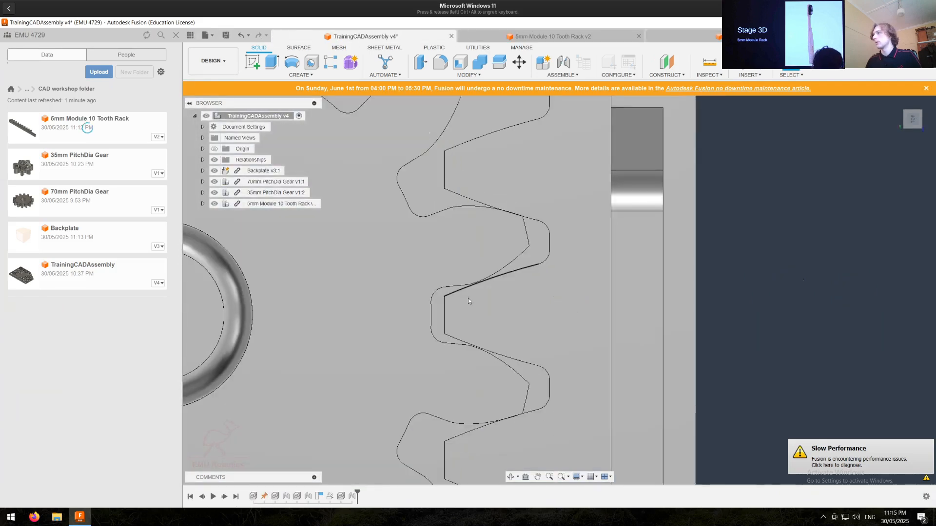
{"action": "scroll", "coordinate": [468, 300], "scroll_direction": "down", "scroll_amount": 5}
{"action": "mouse_move", "coordinate": [914, 111]}
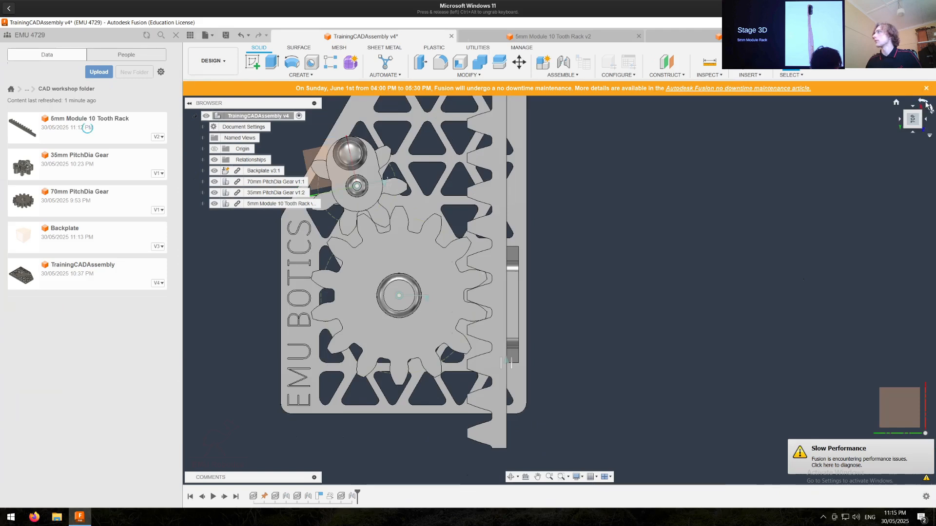
{"action": "left_click", "coordinate": [924, 102]}
{"action": "left_click", "coordinate": [931, 109]}
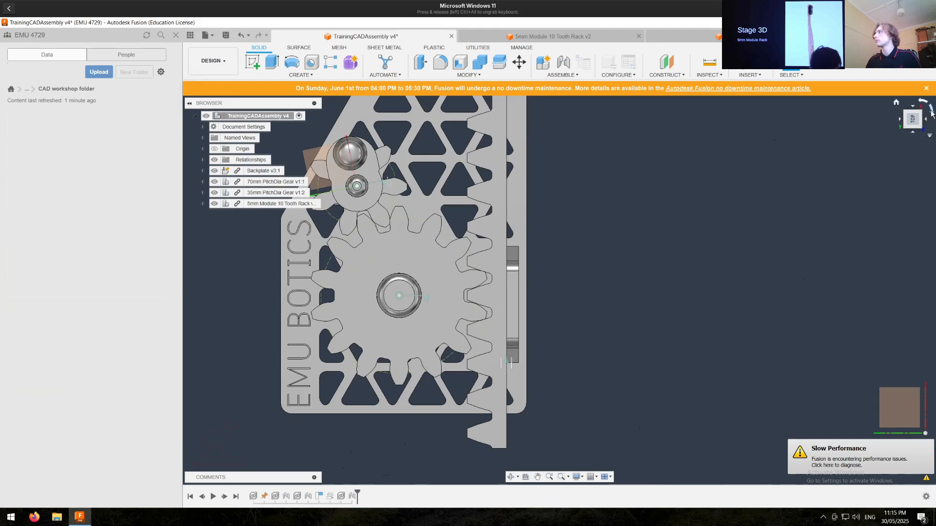
Step: Start a motion link between the rack's slider joint and the 70mm gear's revolute joint
{"action": "middle_click_drag", "start_coordinate": [468, 271], "coordinate": [503, 262], "text": "shift"}
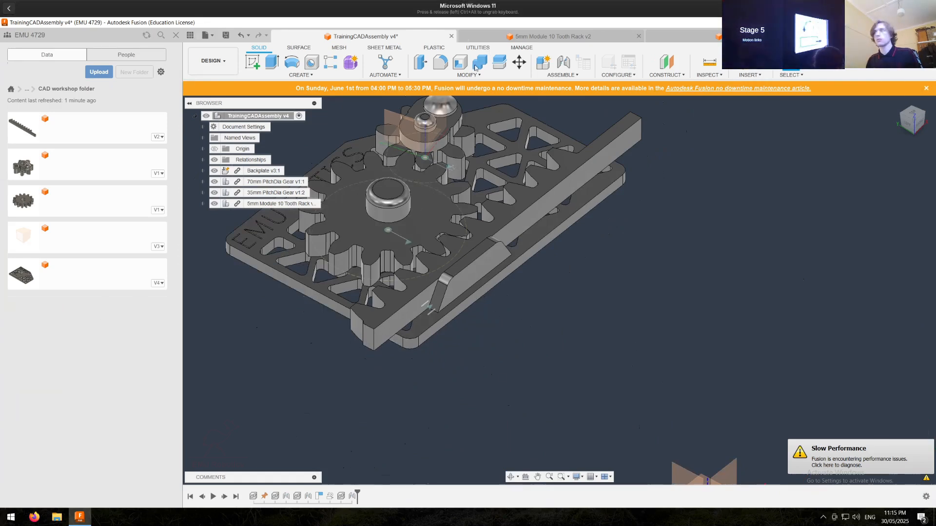
{"action": "left_click", "coordinate": [562, 74]}
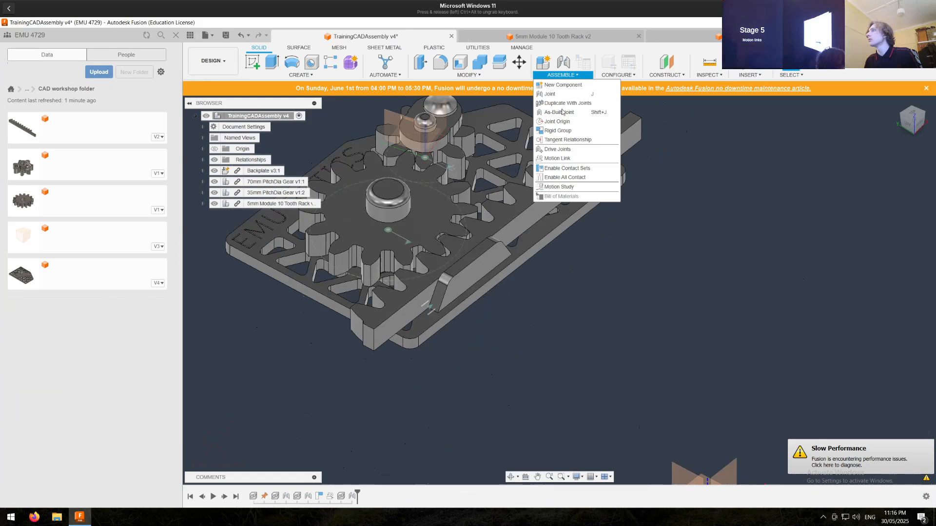
{"action": "left_click", "coordinate": [558, 159]}
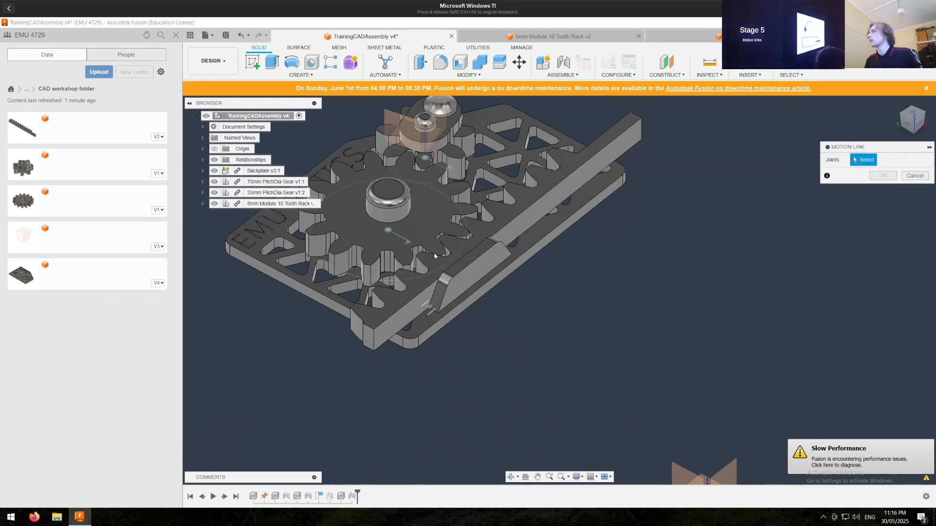
{"action": "scroll", "coordinate": [437, 274], "scroll_direction": "up", "scroll_amount": 4}
{"action": "left_click", "coordinate": [424, 357]}
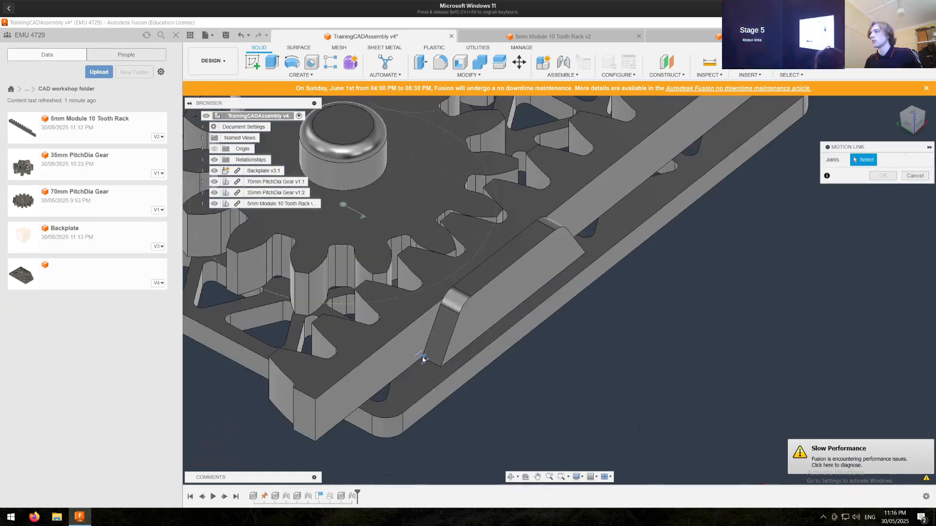
{"action": "left_click", "coordinate": [343, 205]}
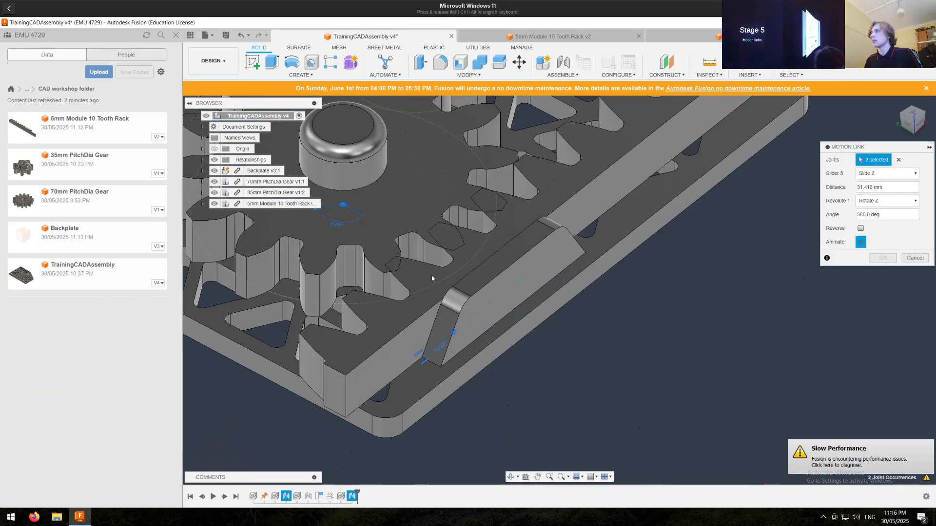
{"action": "scroll", "coordinate": [433, 277], "scroll_direction": "down", "scroll_amount": 5}
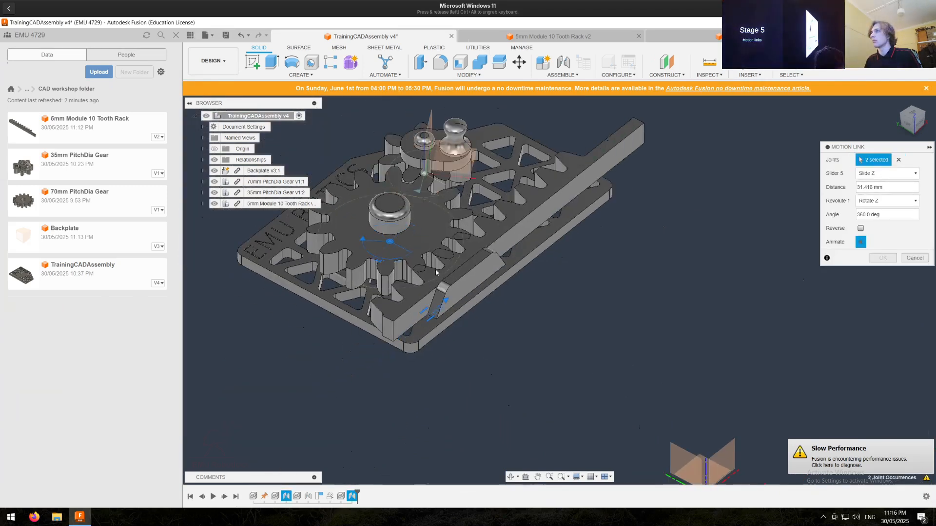
{"action": "scroll", "coordinate": [432, 271], "scroll_direction": "up", "scroll_amount": 4}
{"action": "scroll", "coordinate": [433, 271], "scroll_direction": "up", "scroll_amount": 3}
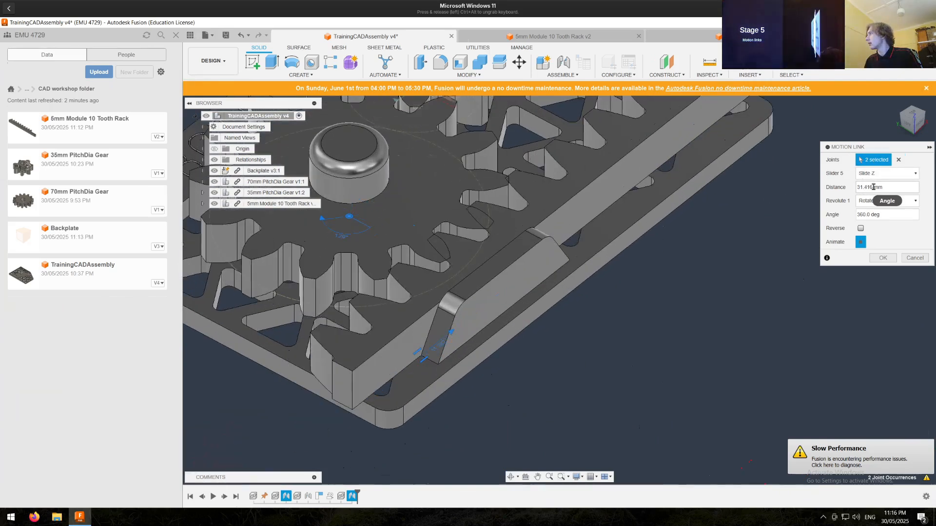
Step: Set the motion link's slide distance to 4 mm and view the animated gear and rack together
{"action": "left_click_drag", "start_coordinate": [876, 186], "coordinate": [854, 187]}
{"action": "key", "text": "BackSpace"}
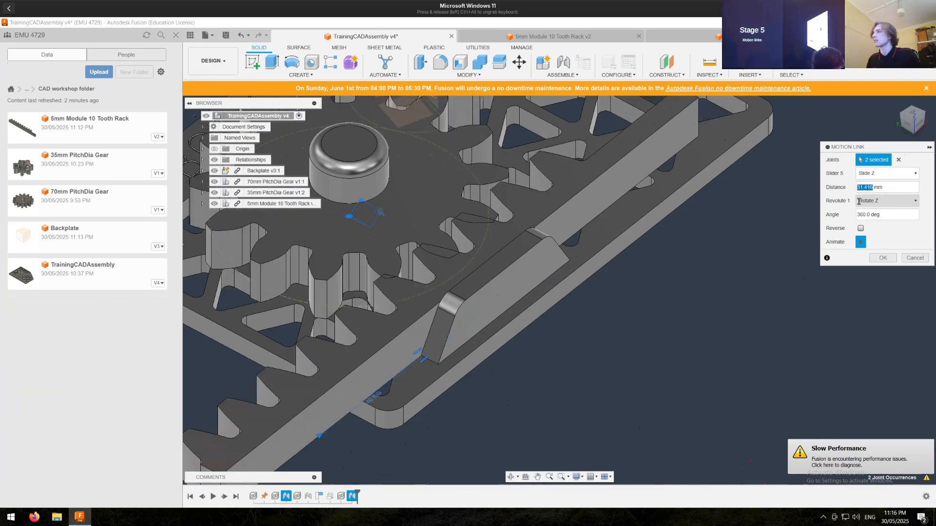
{"action": "key", "text": "BackSpace"}
{"action": "type", "text": "4"}
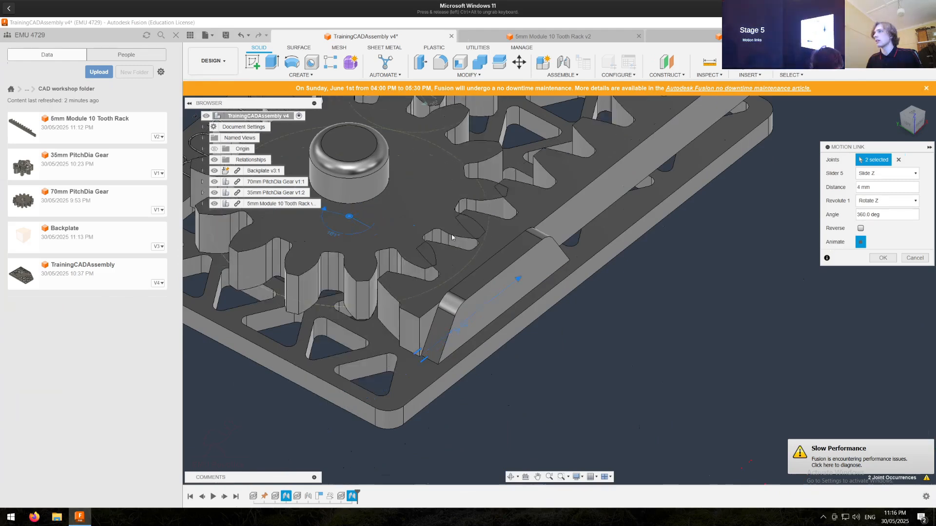
{"action": "scroll", "coordinate": [489, 220], "scroll_direction": "down", "scroll_amount": 2}
{"action": "middle_click_drag", "start_coordinate": [481, 215], "coordinate": [481, 273]}
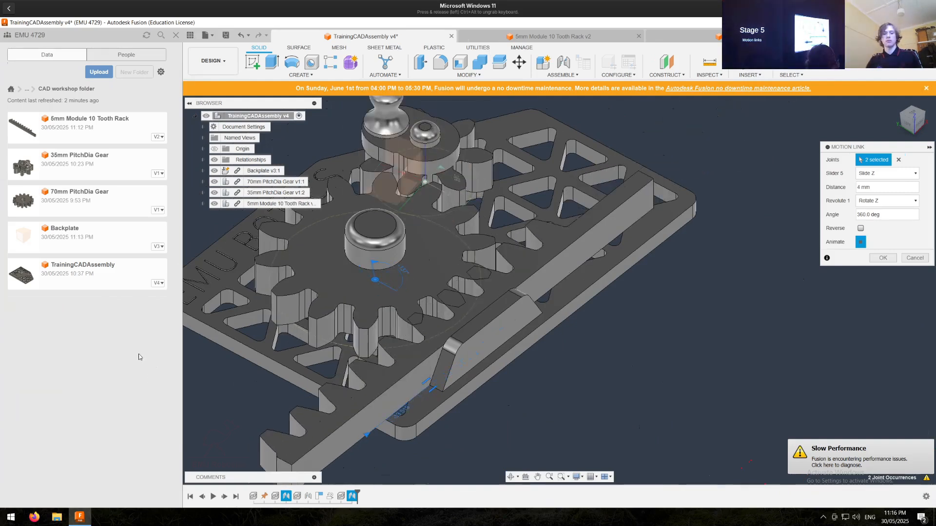
Step: Open the Windows Calculator and divide 360 by 14 to get the rotation angle per gear tooth
{"action": "key", "text": "super"}
{"action": "type", "text": "calc"}
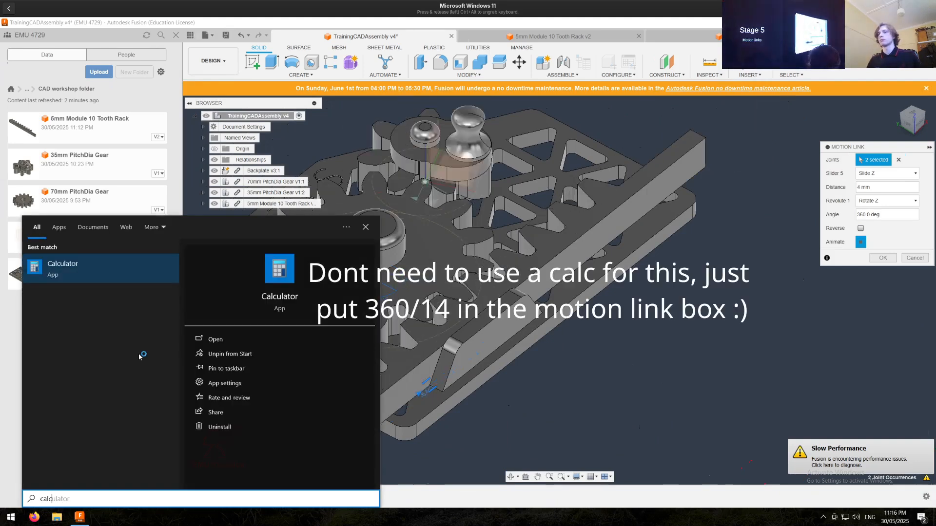
{"action": "key", "text": "Return"}
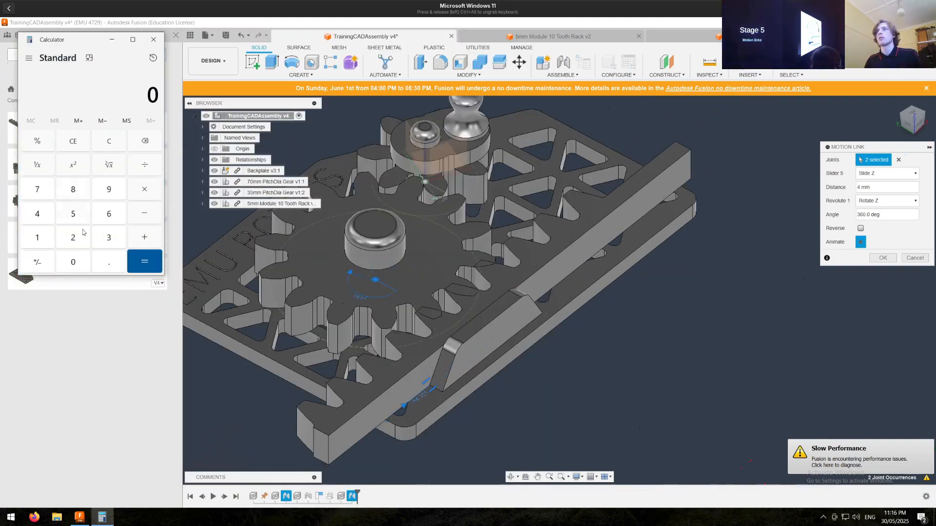
{"action": "type", "text": "360"}
{"action": "left_click", "coordinate": [145, 165]}
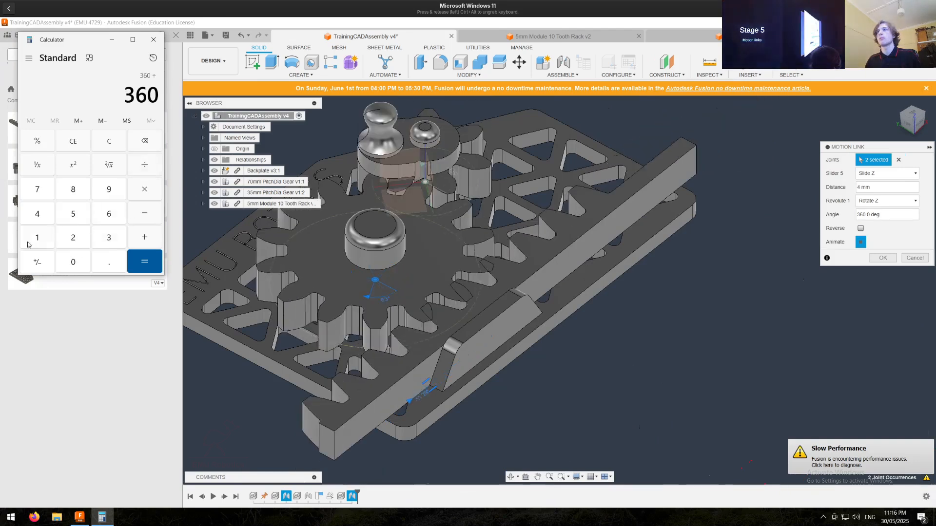
{"action": "type", "text": "14"}
{"action": "left_click", "coordinate": [145, 263]}
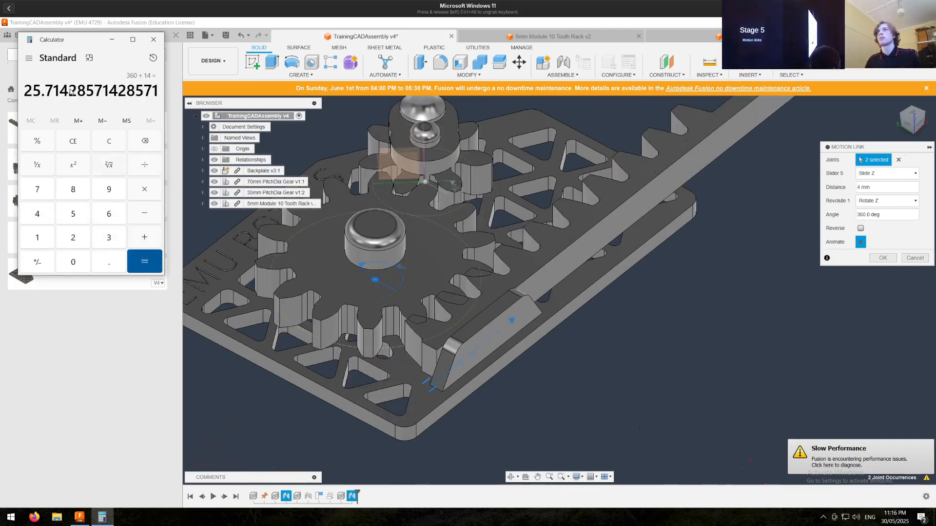
Step: Set the motion link's angle to 25 deg and its slide distance to 12 mm, and create the link
{"action": "left_click", "coordinate": [865, 187]}
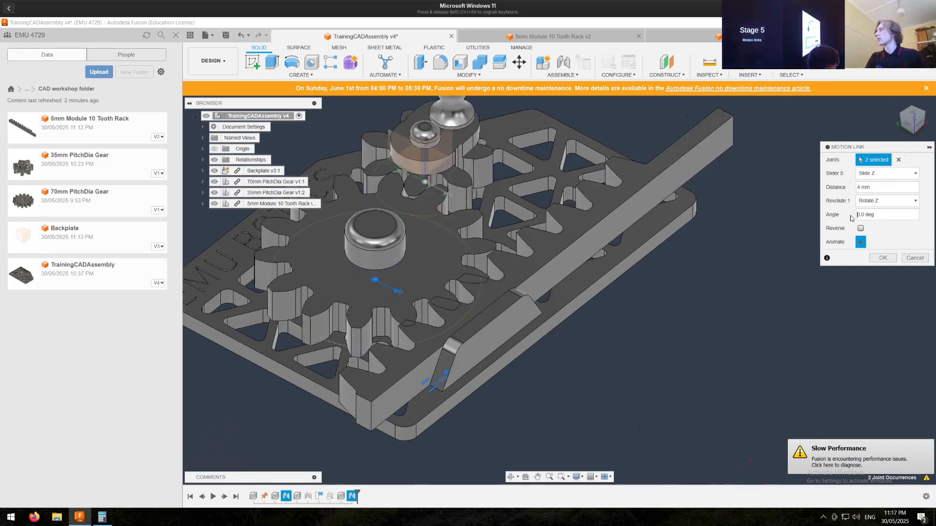
{"action": "key", "text": "Right"}
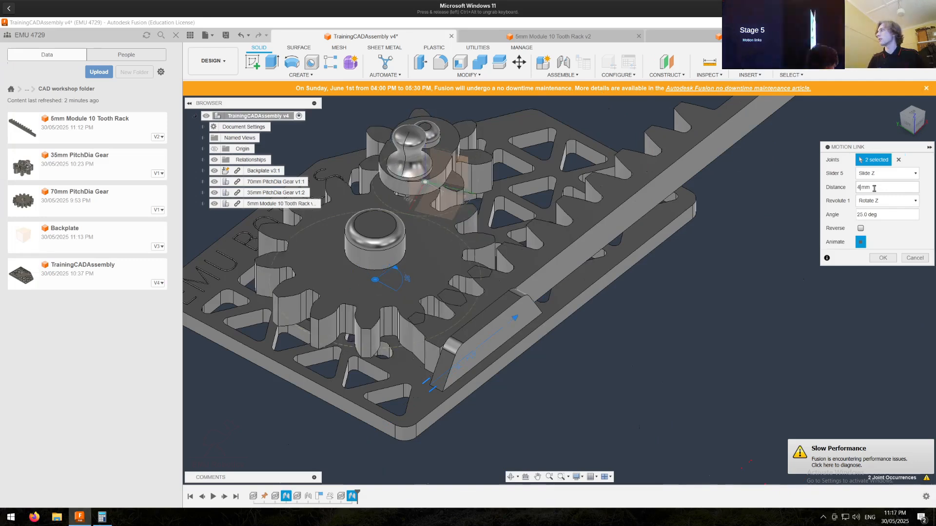
{"action": "key", "text": "BackSpace"}
{"action": "type", "text": "14"}
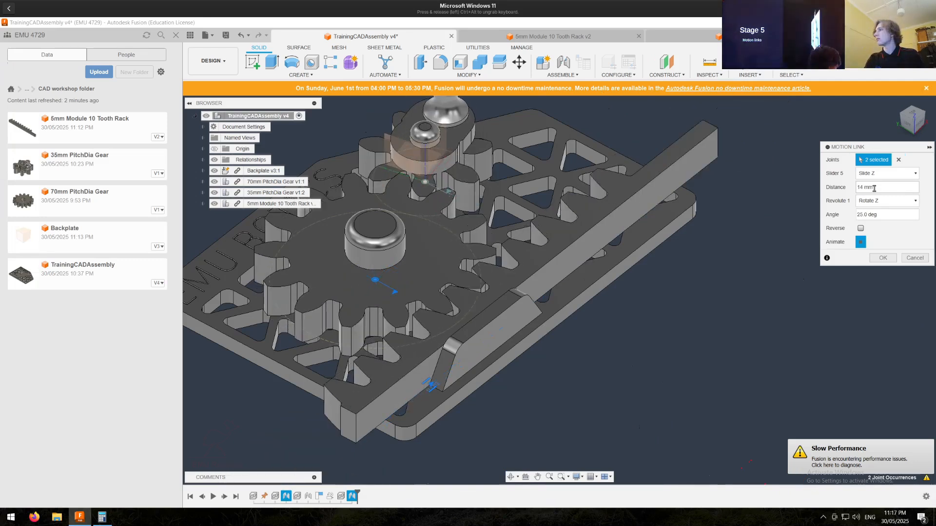
{"action": "key", "text": "BackSpace"}
{"action": "type", "text": "3"}
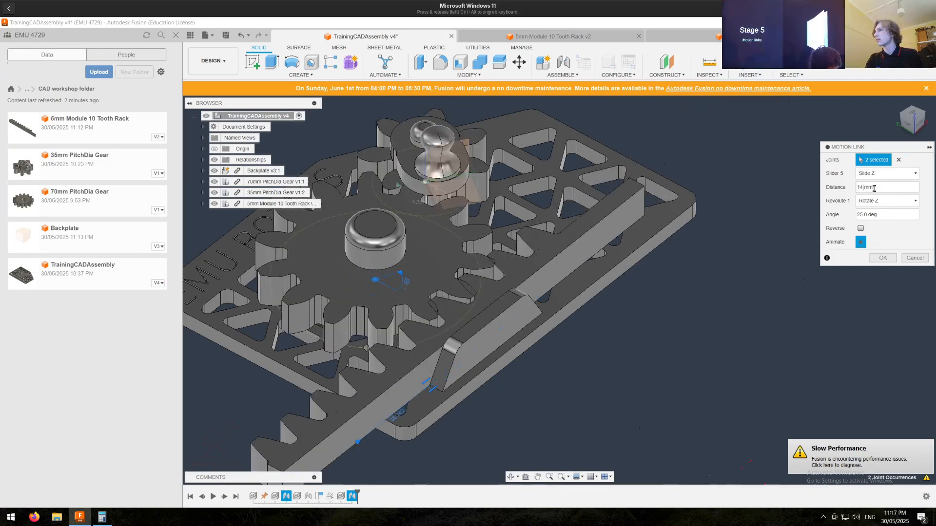
{"action": "key", "text": "BackSpace"}
{"action": "type", "text": "2"}
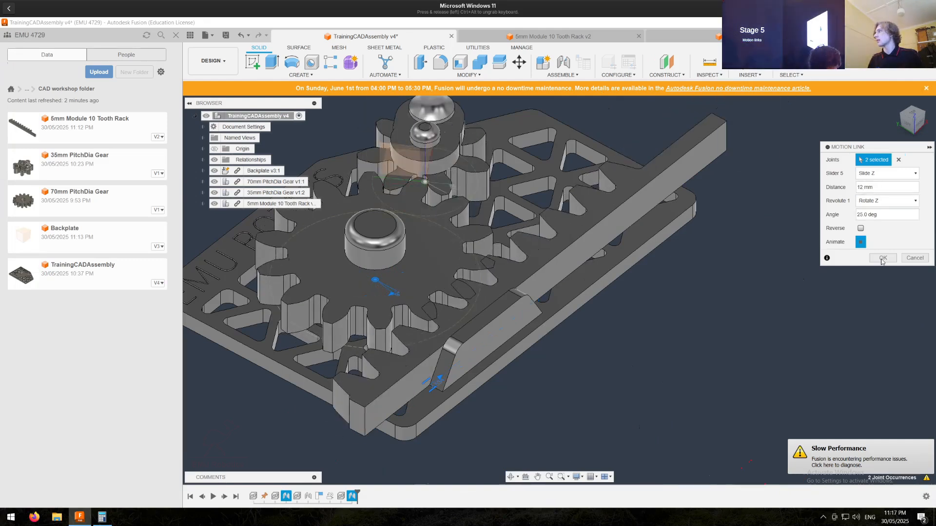
{"action": "key", "text": "Return"}
Step: Measure the spacing between neighbouring tooth tips in the rack design and return to TrainingCADAssembly
{"action": "left_click", "coordinate": [549, 38]}
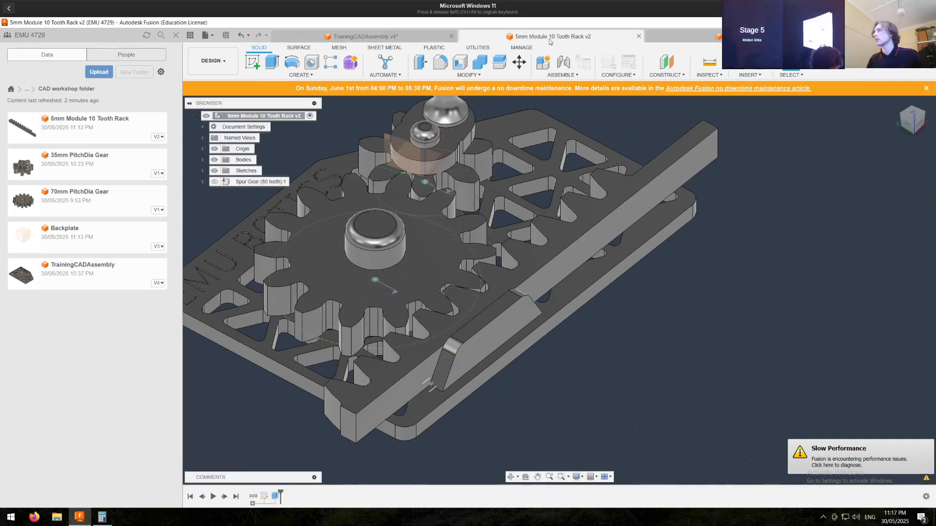
{"action": "scroll", "coordinate": [275, 278], "scroll_direction": "up", "scroll_amount": 3}
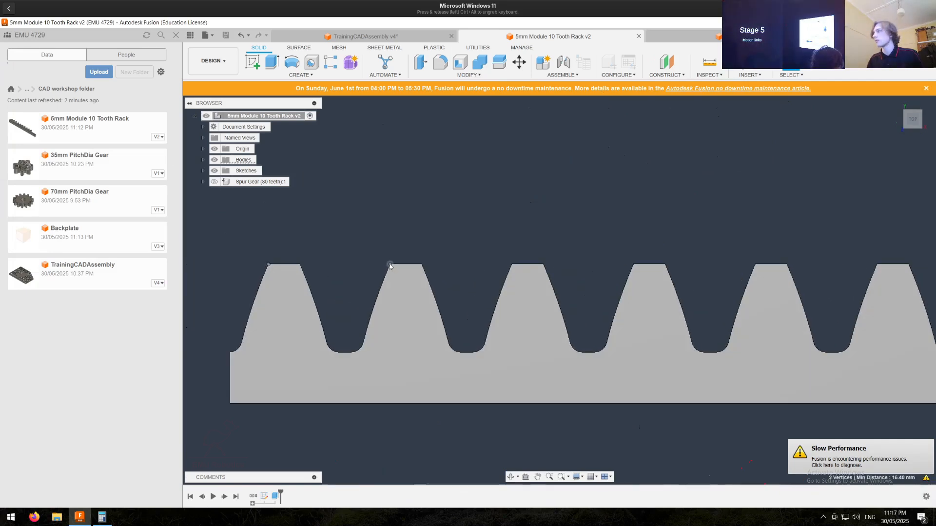
{"action": "left_click", "coordinate": [365, 37]}
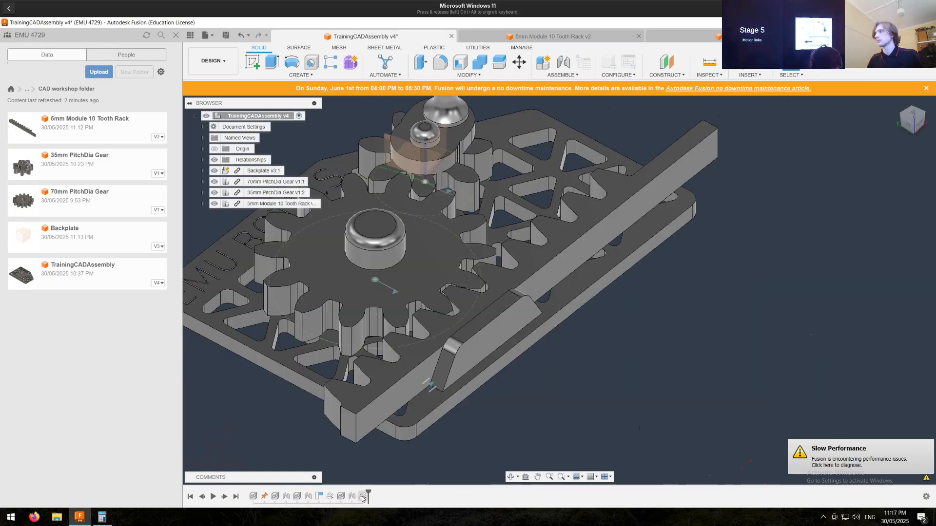
Step: Edit the rack-to-gear motion link to 15.4 mm distance and 25.70 deg angle with its direction reversed
{"action": "double_click", "coordinate": [363, 496]}
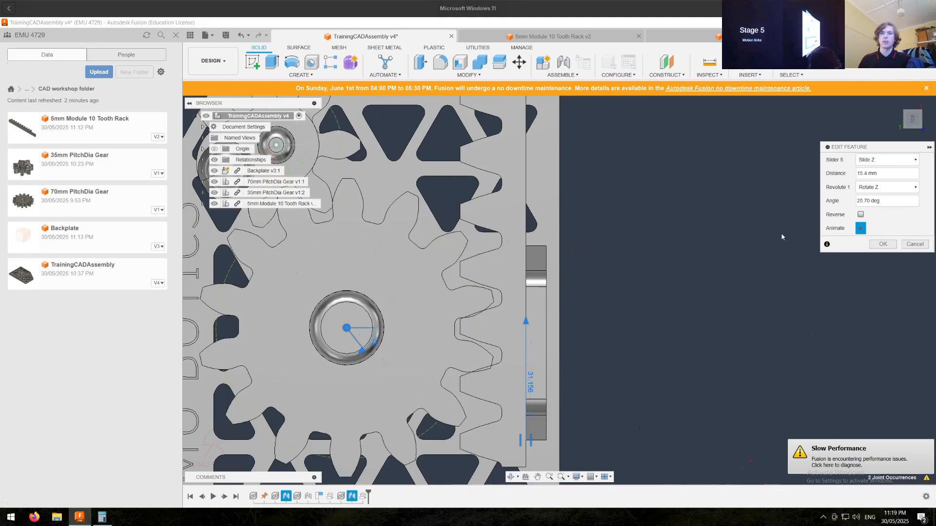
{"action": "left_click", "coordinate": [860, 215]}
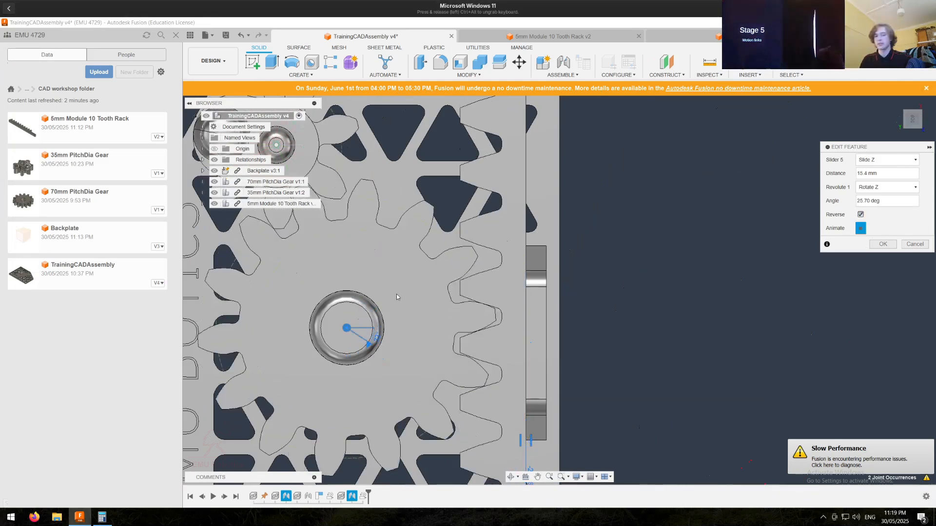
{"action": "left_click", "coordinate": [877, 246]}
Step: Test the linked motion by moving the rack and the small gear's crank handle, checking how the teeth mesh
{"action": "scroll", "coordinate": [504, 312], "scroll_direction": "down", "scroll_amount": 3}
{"action": "middle_click_drag", "start_coordinate": [583, 310], "coordinate": [562, 246], "text": "shift"}
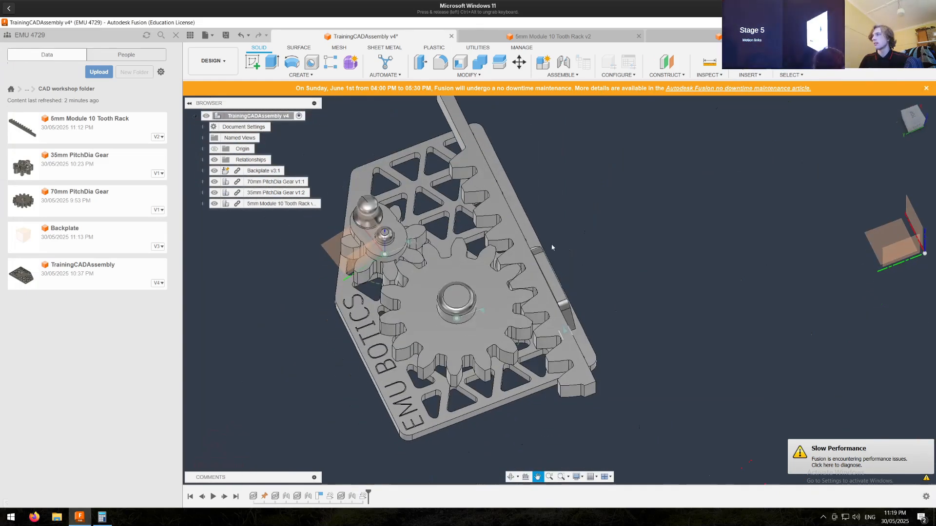
{"action": "scroll", "coordinate": [442, 244], "scroll_direction": "up", "scroll_amount": 2}
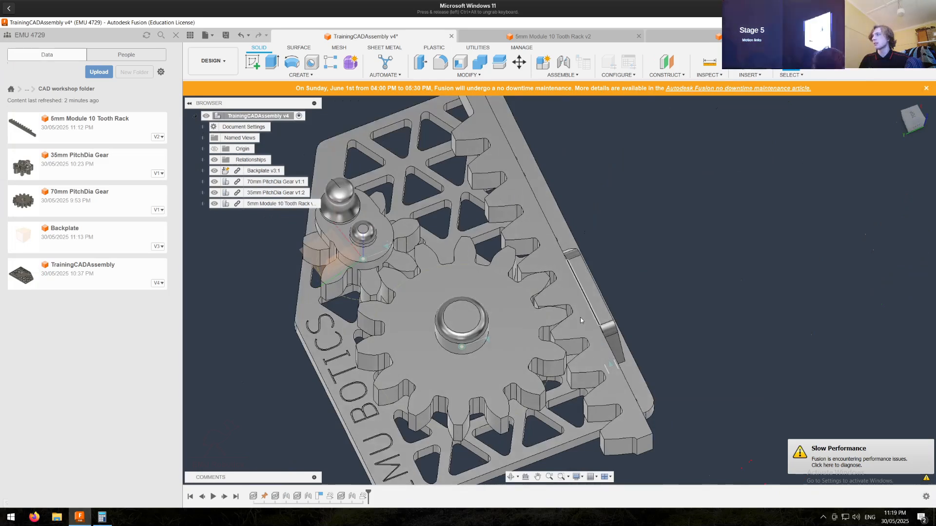
{"action": "left_click_drag", "start_coordinate": [581, 320], "coordinate": [364, 252]}
{"action": "left_click_drag", "start_coordinate": [331, 216], "coordinate": [336, 254]}
{"action": "scroll", "coordinate": [497, 283], "scroll_direction": "down", "scroll_amount": 3}
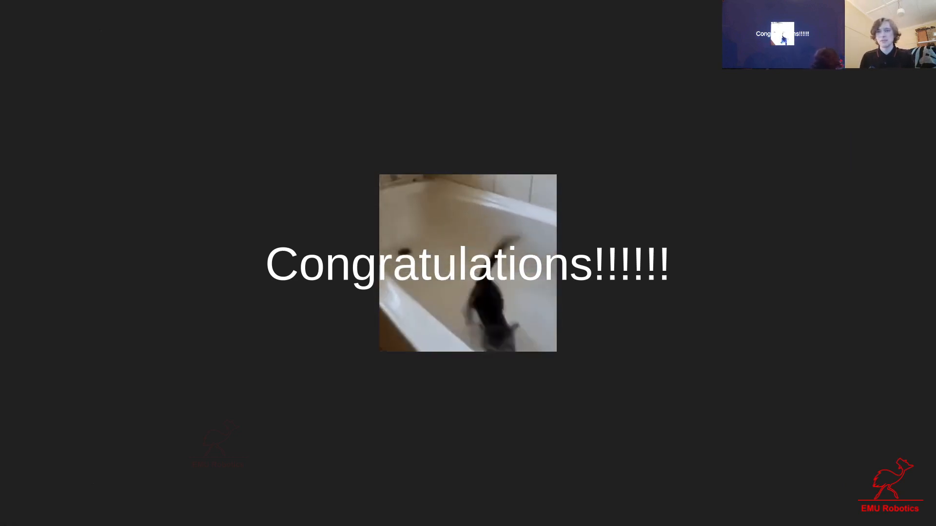
{"action": "key", "text": "Right"}
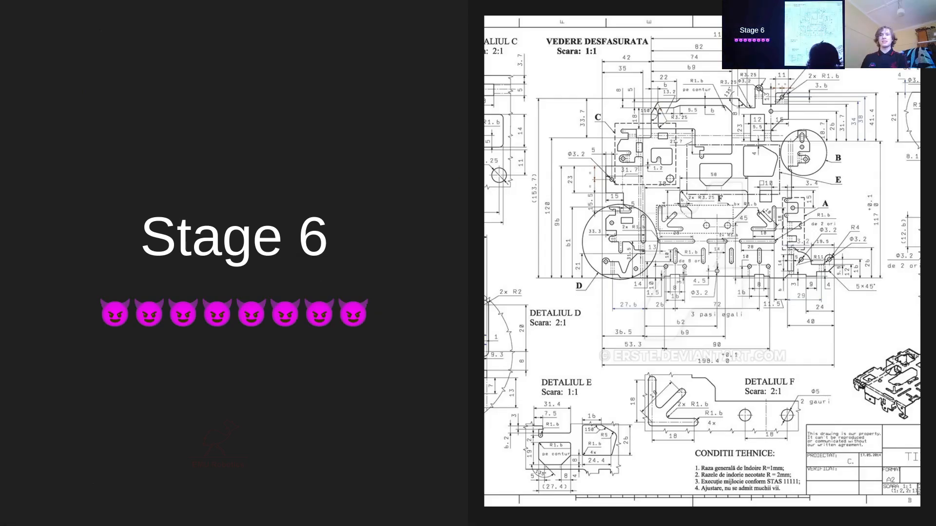
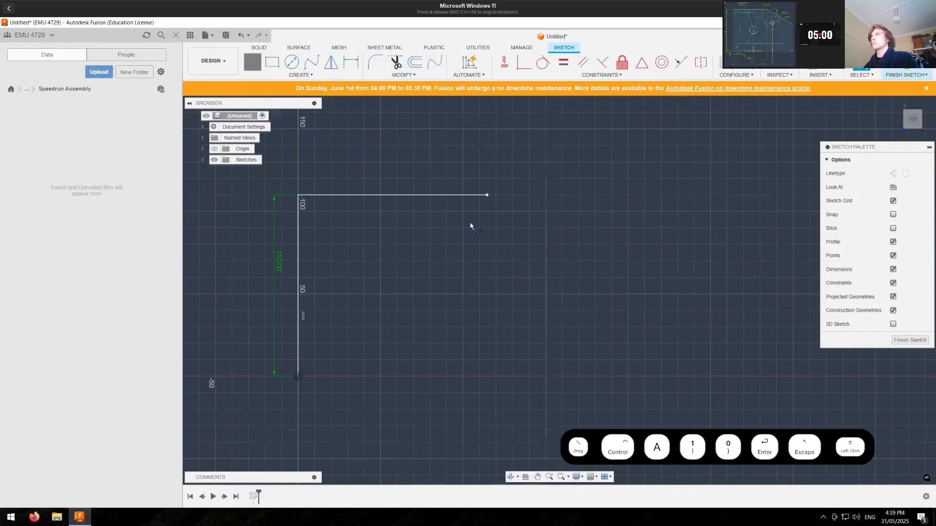
Step: Continue the plate outline with a downward-sloping corner line, a vertical side and a horizontal bottom line
{"action": "left_click", "coordinate": [487, 195]}
{"action": "left_click", "coordinate": [569, 239]}
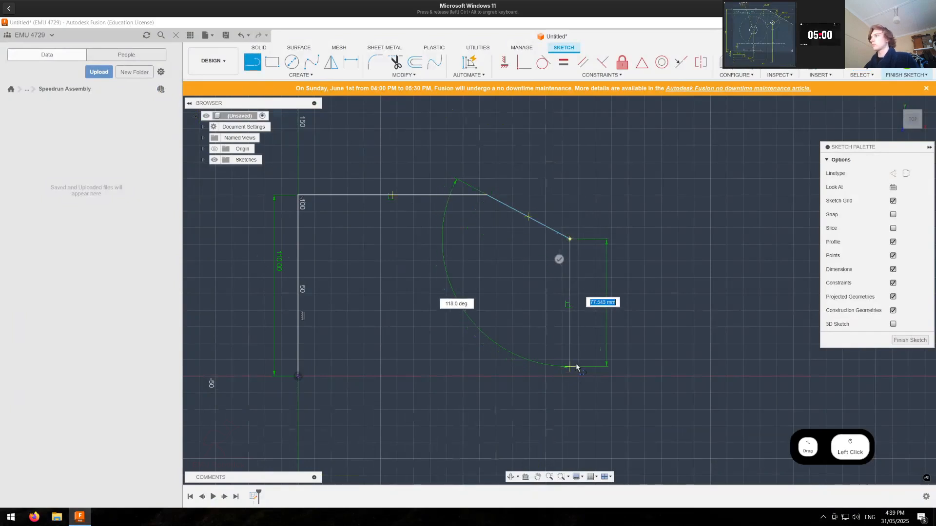
{"action": "left_click", "coordinate": [569, 362]}
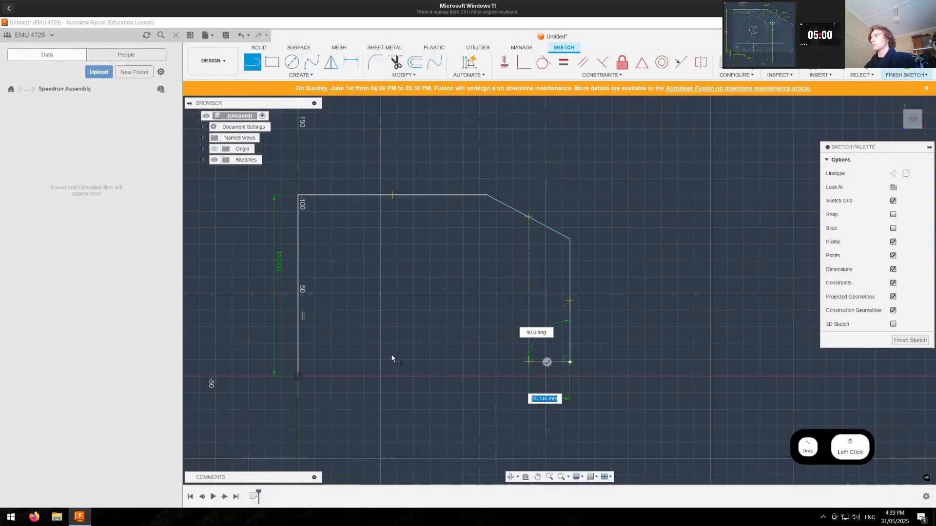
{"action": "left_click", "coordinate": [348, 361]}
{"action": "key", "text": "Escape"}
Step: Close the outline by making the bottom line's open endpoint coincident with the origin corner
{"action": "left_click", "coordinate": [347, 361]}
{"action": "left_click", "coordinate": [297, 376], "text": "shift"}
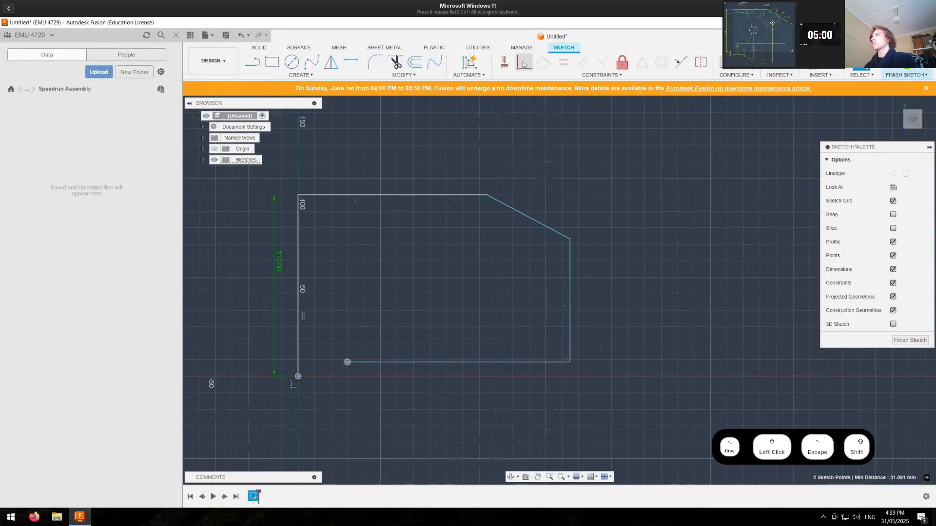
{"action": "key", "text": "Escape"}
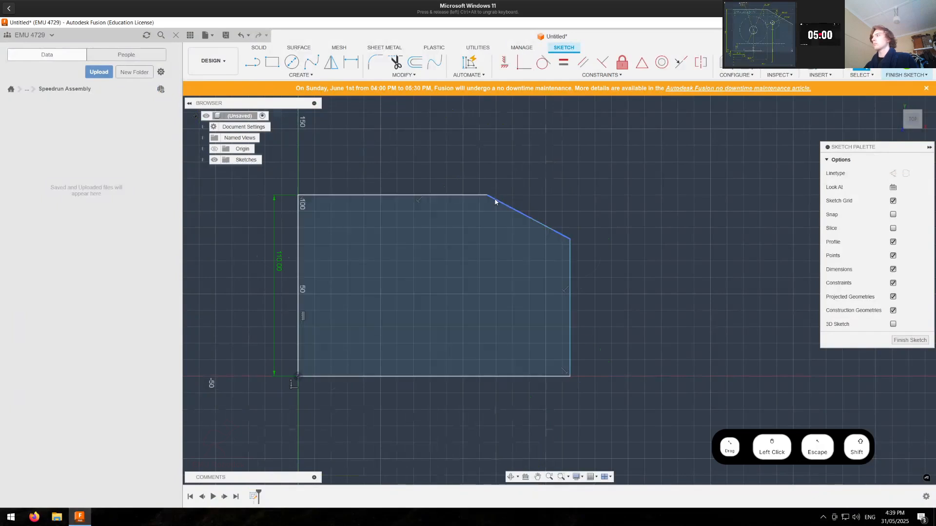
Step: Dimension the angle between the plate's top edge and the sloping corner line as 30 degrees
{"action": "key", "text": "d"}
{"action": "left_click", "coordinate": [487, 197]}
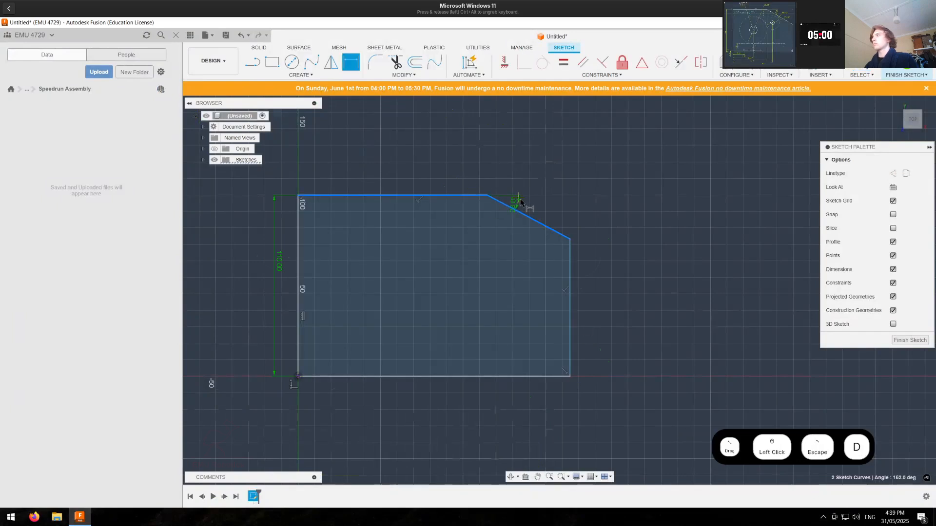
{"action": "left_click", "coordinate": [538, 200]}
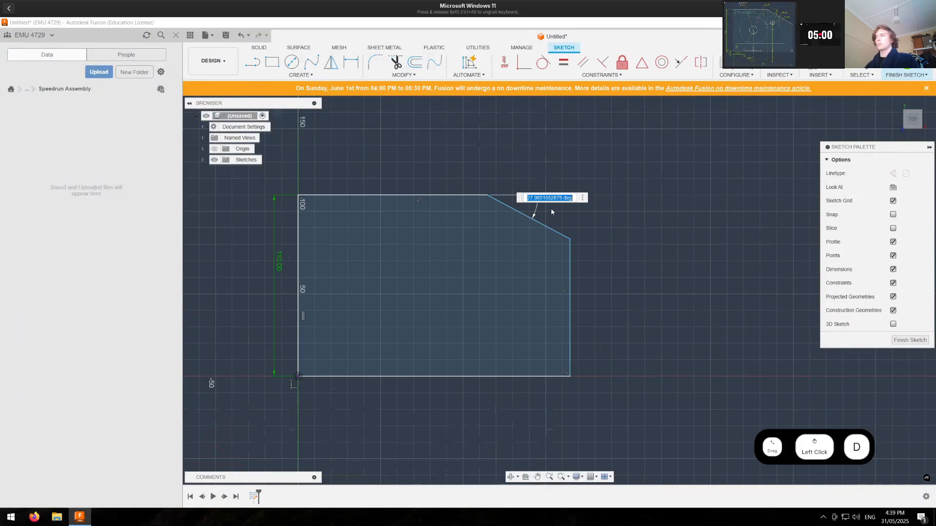
{"action": "type", "text": "30"}
{"action": "key", "text": "Return"}
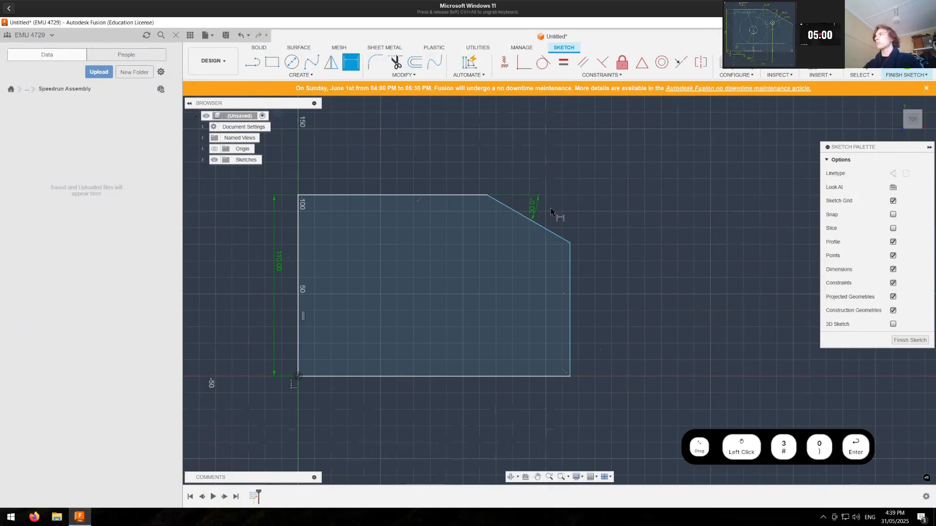
{"action": "key", "text": "Escape"}
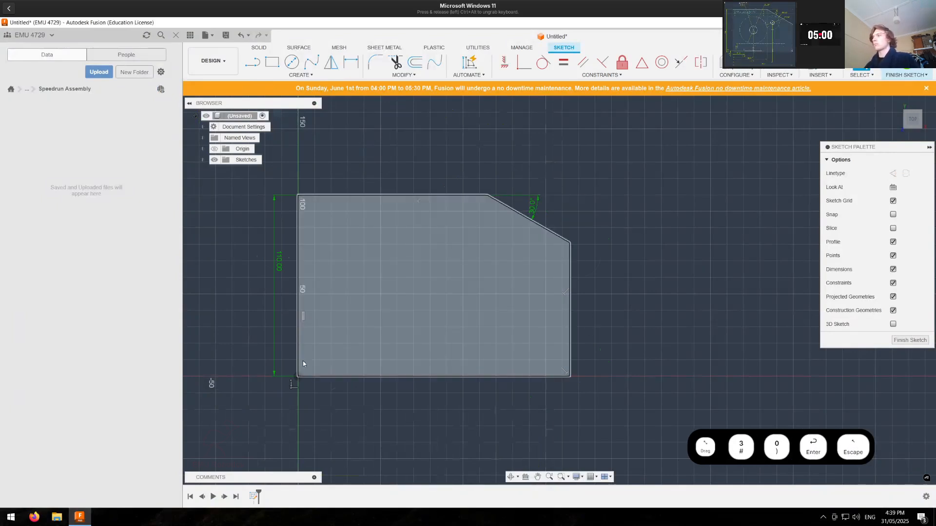
Step: Dimension the plate's overall width from the origin corner to the opposite vertical side as 154 mm
{"action": "left_click", "coordinate": [298, 378]}
{"action": "key", "text": "d"}
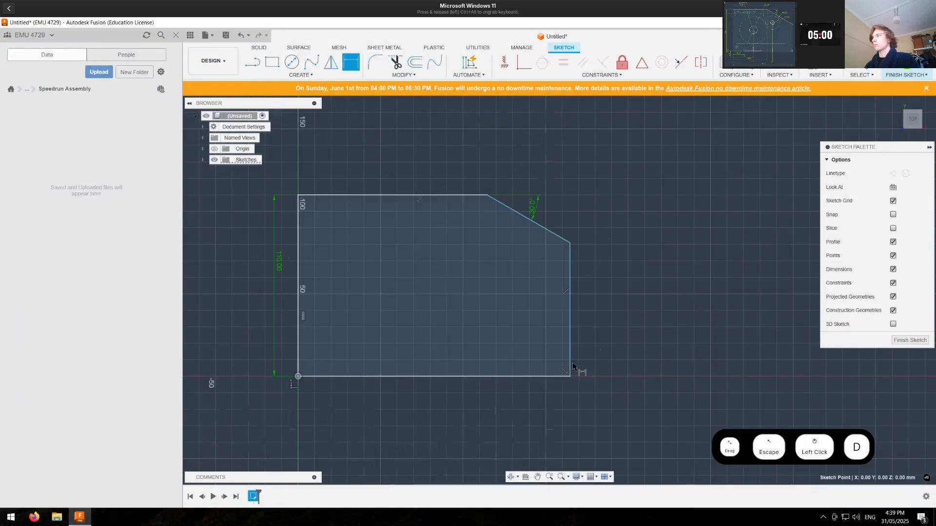
{"action": "left_click", "coordinate": [569, 366]}
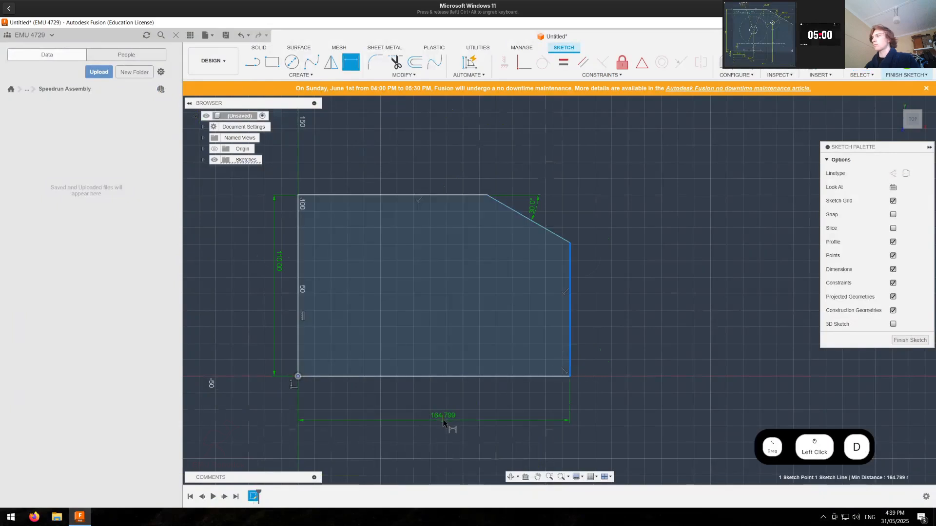
{"action": "left_click", "coordinate": [514, 420]}
{"action": "type", "text": "16"}
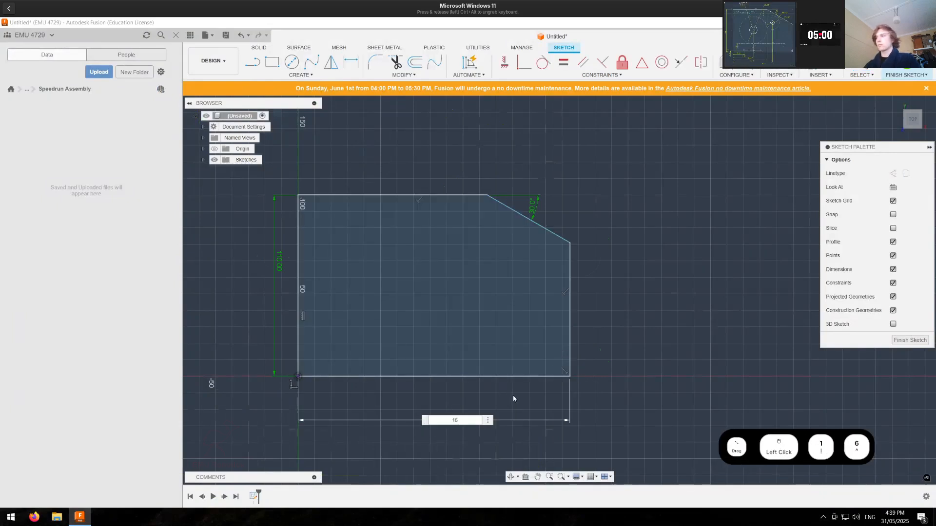
{"action": "key", "text": "BackSpace"}
{"action": "type", "text": "54"}
{"action": "key", "text": "Return"}
{"action": "key", "text": "Escape"}
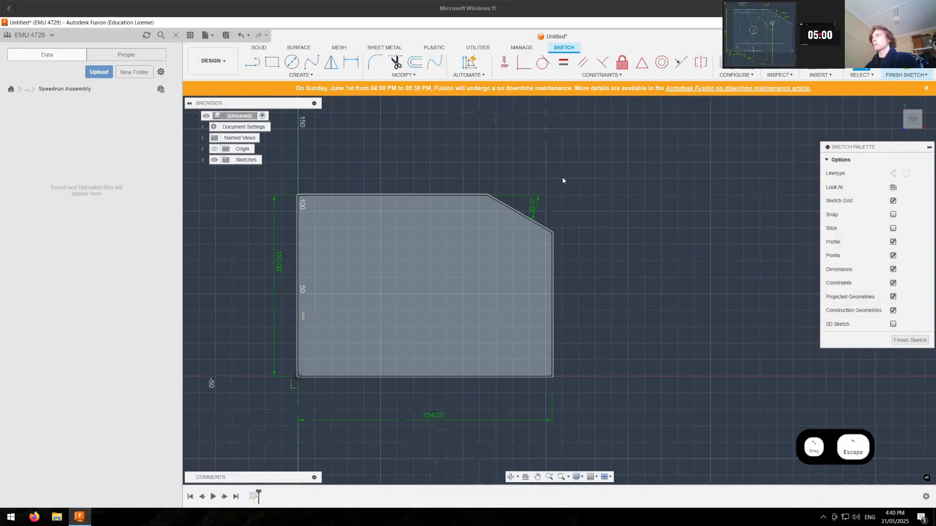
{"action": "left_click", "coordinate": [486, 197]}
{"action": "key", "text": "f"}
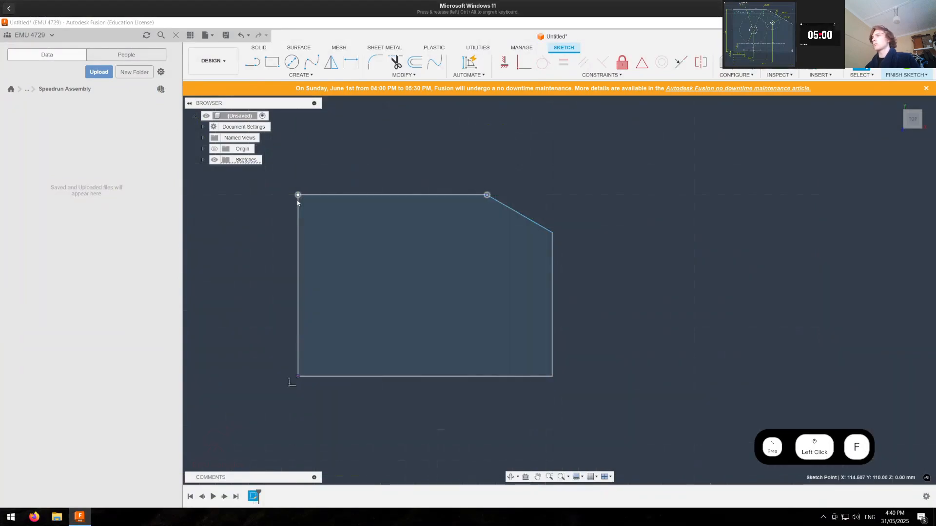
{"action": "key", "text": "Escape"}
{"action": "double_click", "coordinate": [253, 496]}
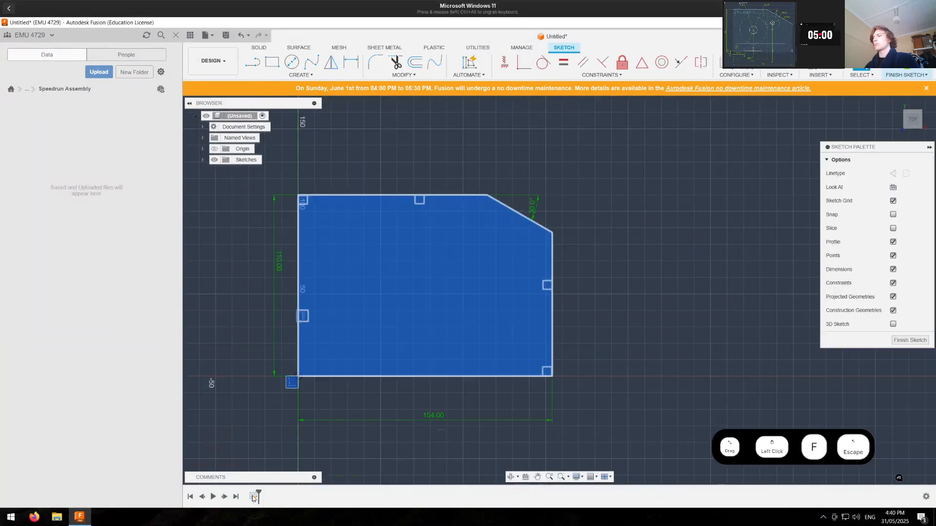
{"action": "key", "text": "Escape"}
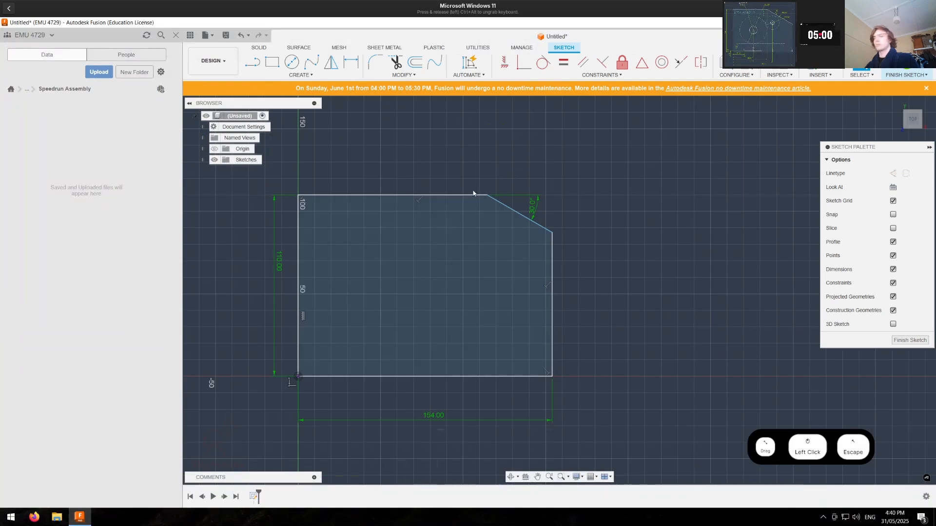
Step: Dimension the horizontal distance from the origin-side vertical edge to the start of the sloping corner line as 88 mm
{"action": "key", "text": "d"}
{"action": "left_click", "coordinate": [487, 196]}
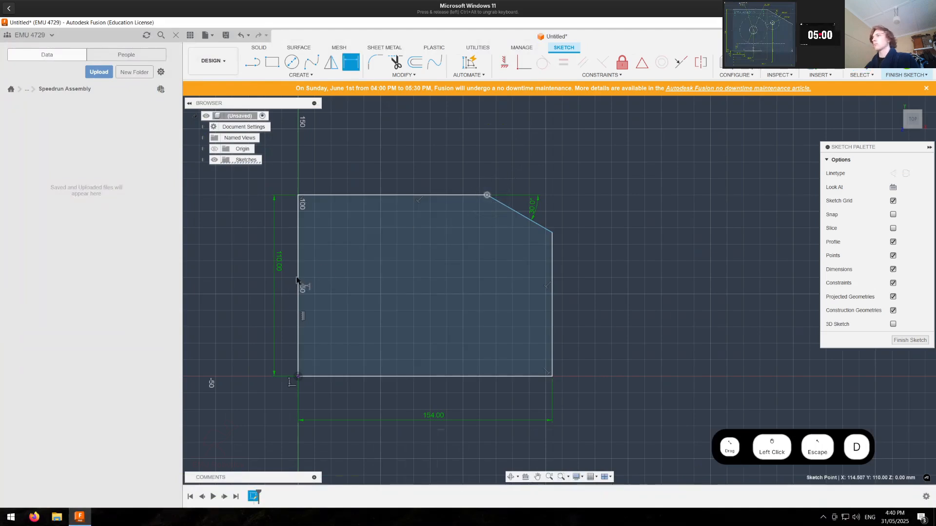
{"action": "left_click", "coordinate": [298, 279]}
{"action": "left_click", "coordinate": [387, 406]}
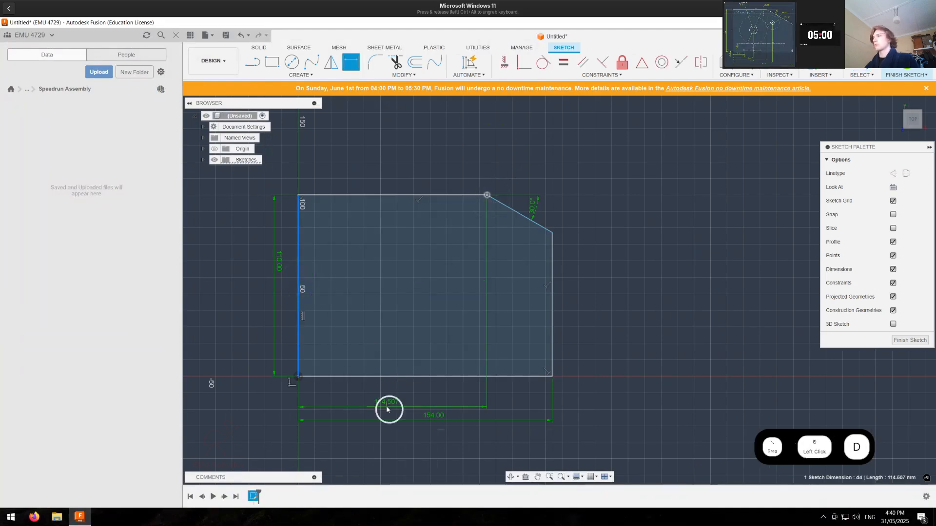
{"action": "type", "text": "77"}
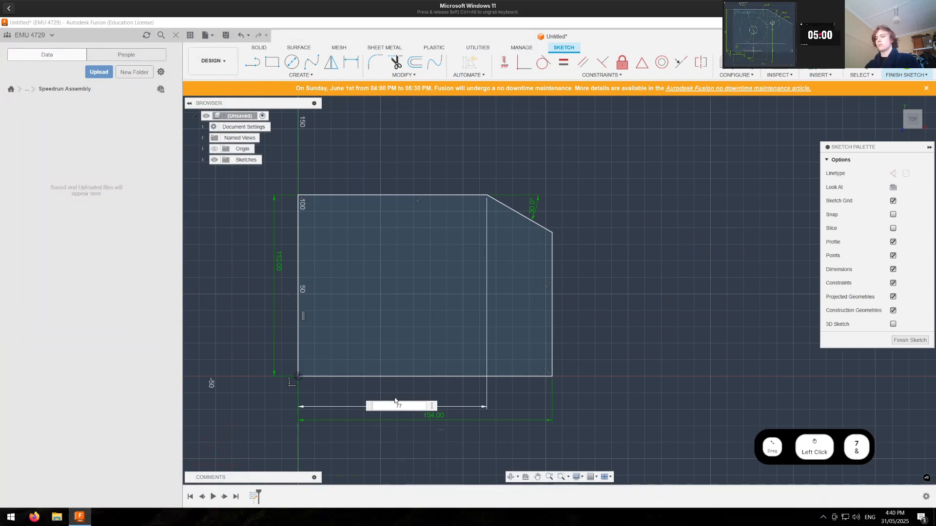
{"action": "key", "text": "BackSpace"}
{"action": "key", "text": "BackSpace"}
{"action": "type", "text": "88"}
{"action": "key", "text": "Return"}
{"action": "key", "text": "Escape"}
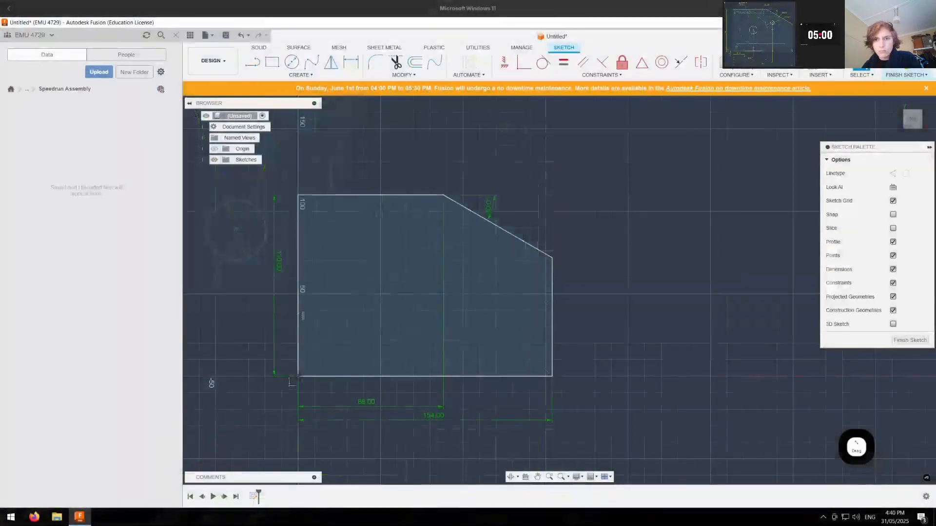
Step: Draw two concentric circles about 16 mm and 39 mm in diameter inside the plate and make the outer one construction geometry
{"action": "scroll", "coordinate": [424, 258], "scroll_direction": "up", "scroll_amount": 1}
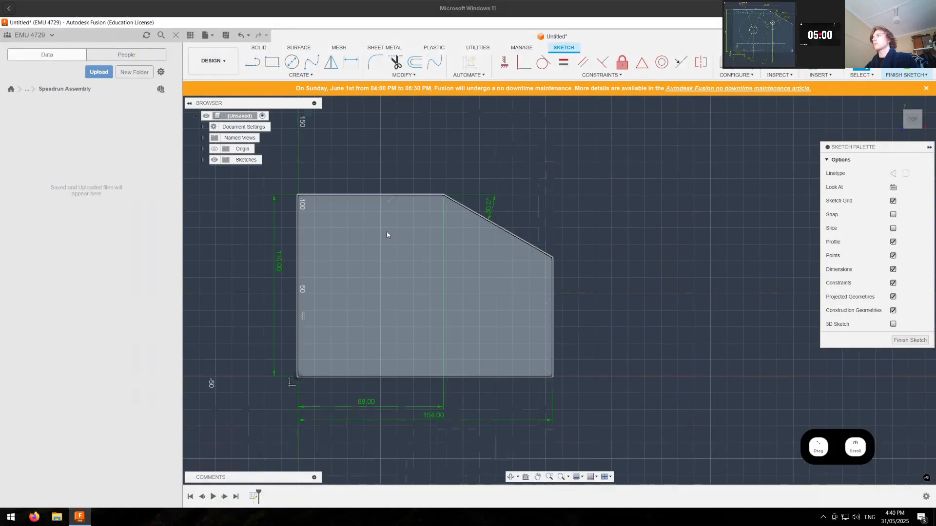
{"action": "left_click", "coordinate": [292, 63]}
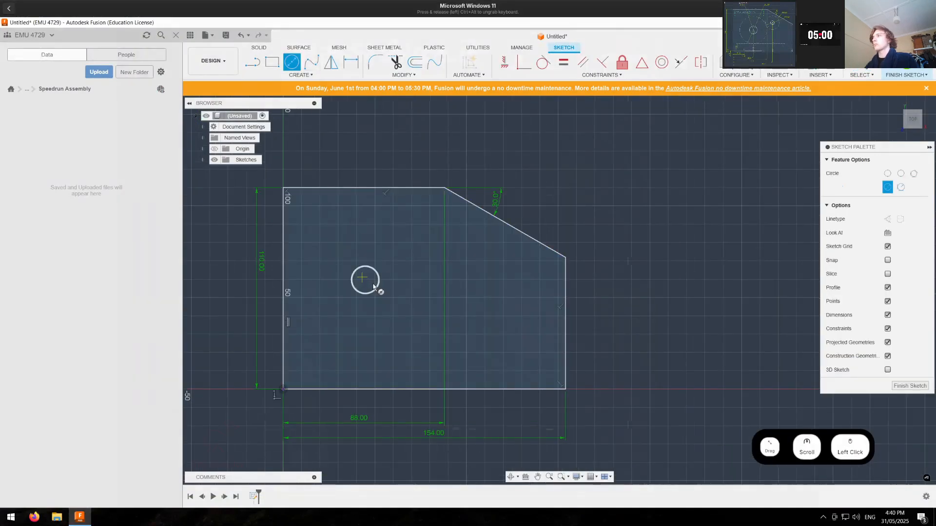
{"action": "left_click", "coordinate": [375, 285]}
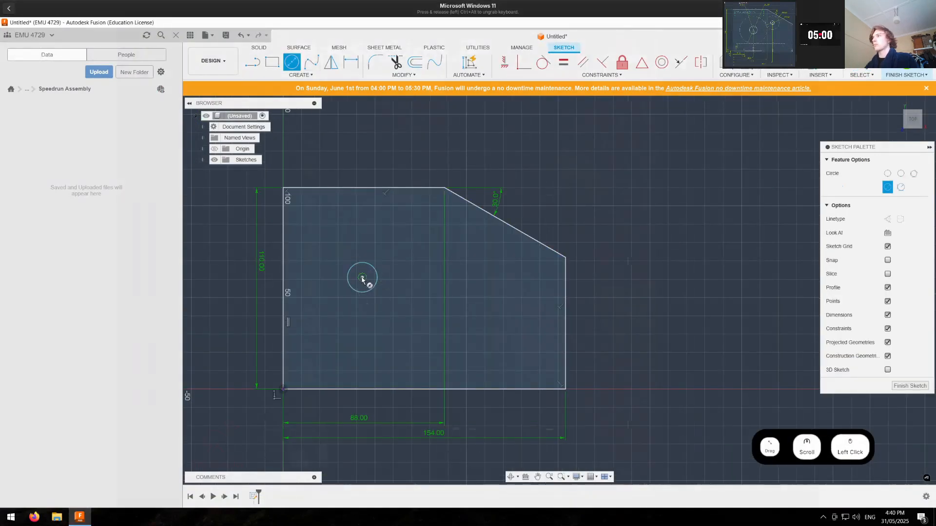
{"action": "left_click", "coordinate": [390, 299]}
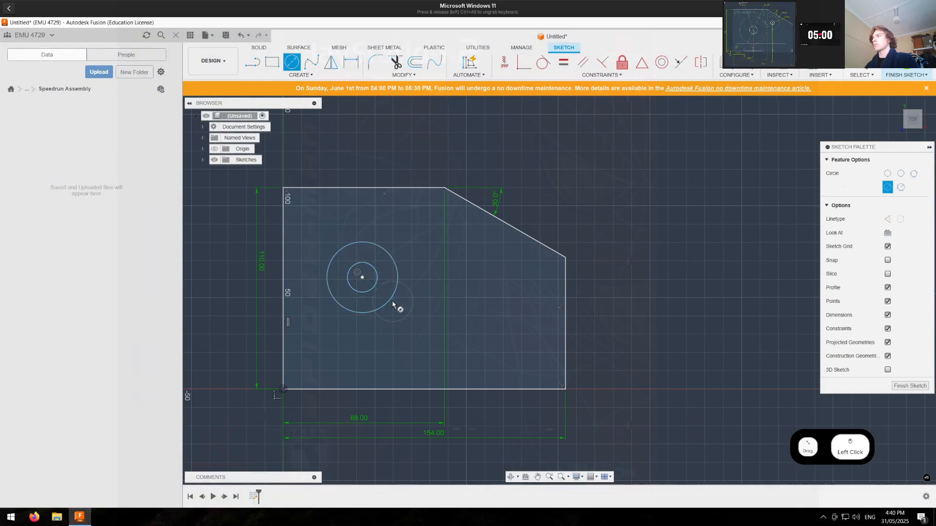
{"action": "key", "text": "Escape"}
{"action": "left_click", "coordinate": [391, 305]}
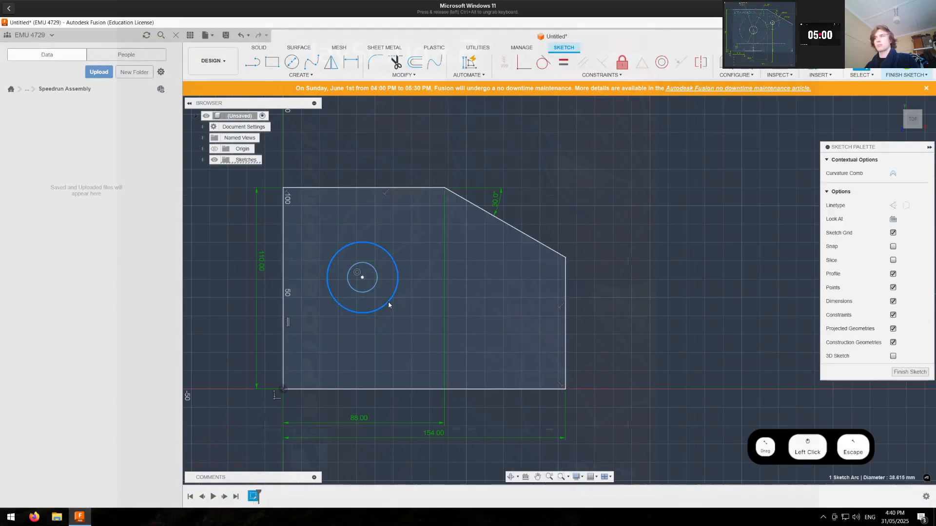
{"action": "key", "text": "x"}
Step: Copy both concentric circles and place the copy 50 mm horizontally towards the sloped-corner side
{"action": "left_click", "coordinate": [388, 304]}
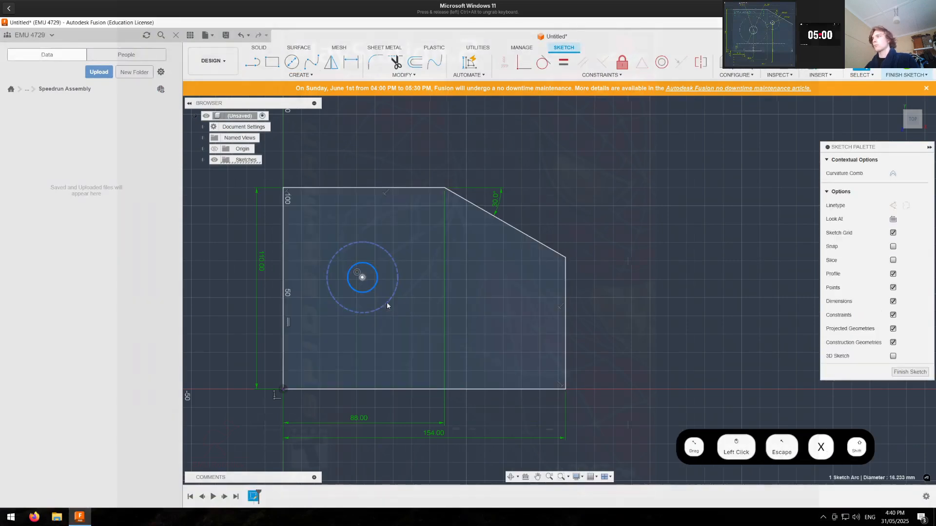
{"action": "key", "text": "ctrl+c"}
{"action": "key", "text": "ctrl+v"}
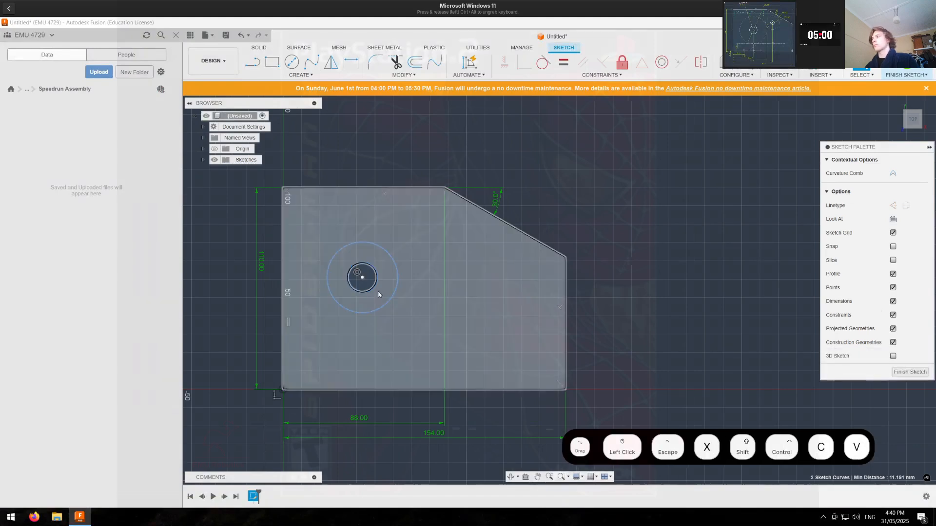
{"action": "left_click_drag", "start_coordinate": [388, 277], "coordinate": [475, 276]}
{"action": "key", "text": "Return"}
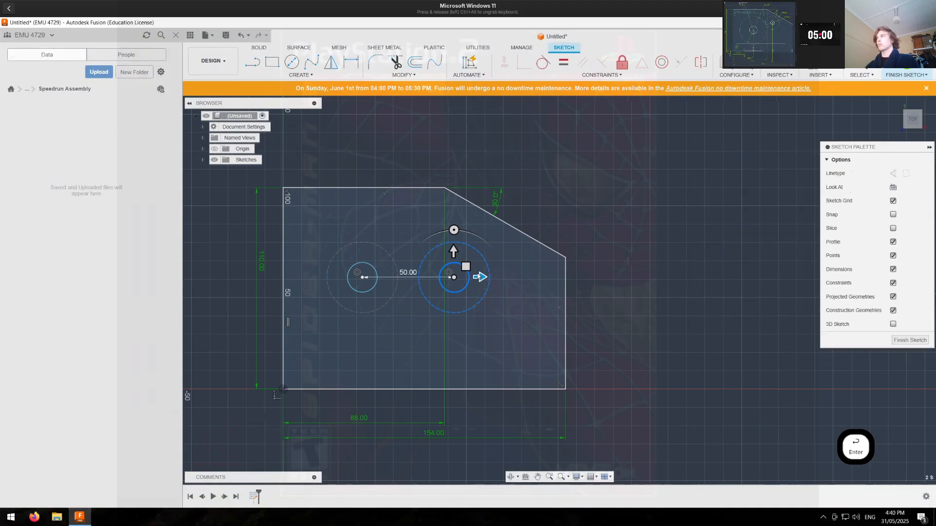
{"action": "key", "text": "Escape"}
Step: Dimension the copied circle pair with a 10 mm inner diameter and a 35 mm construction circle diameter
{"action": "key", "text": "d"}
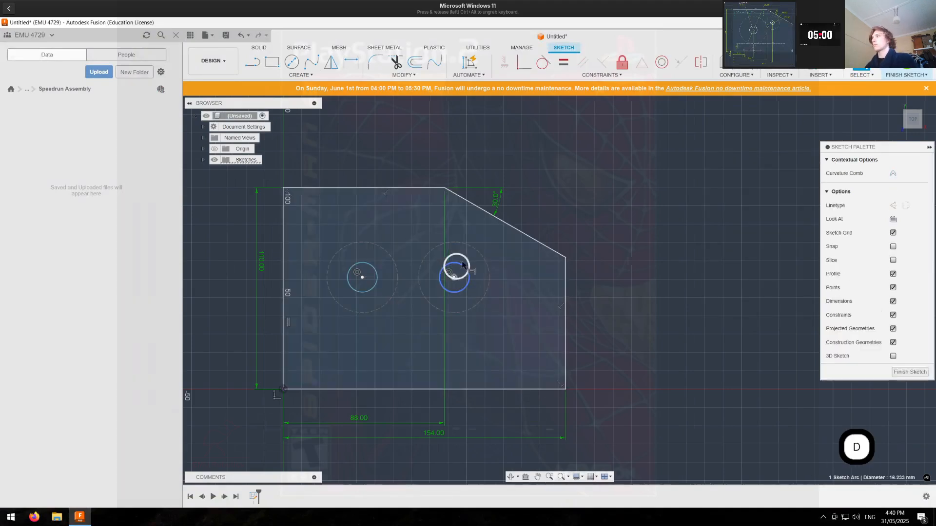
{"action": "left_click", "coordinate": [439, 274]}
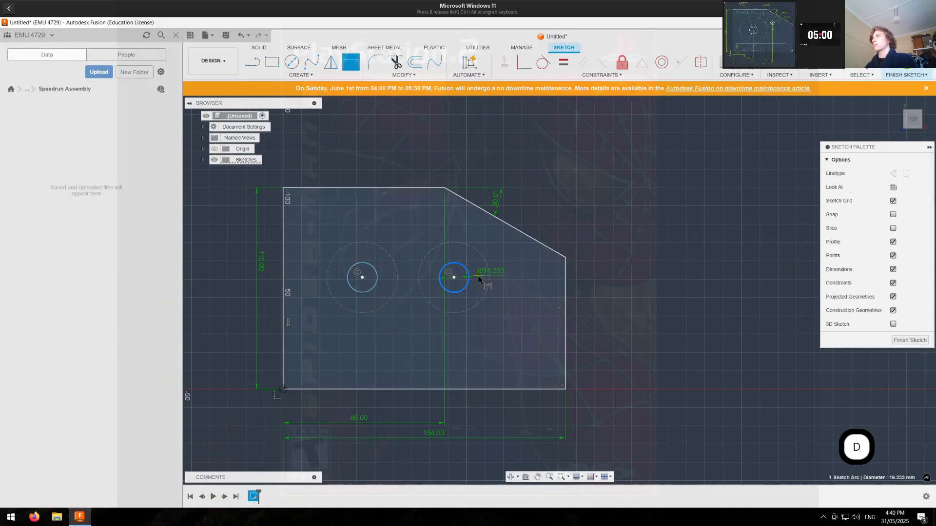
{"action": "left_click", "coordinate": [483, 273]}
{"action": "type", "text": "10"}
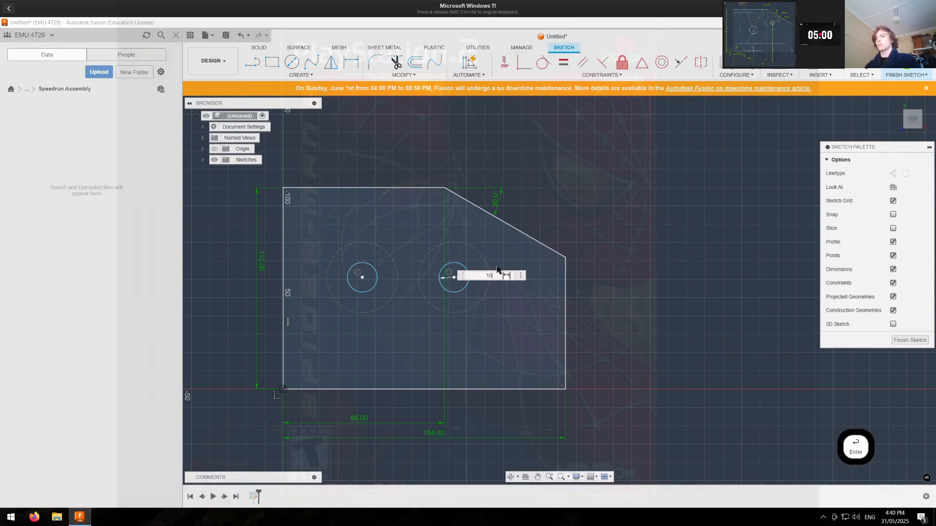
{"action": "key", "text": "Return"}
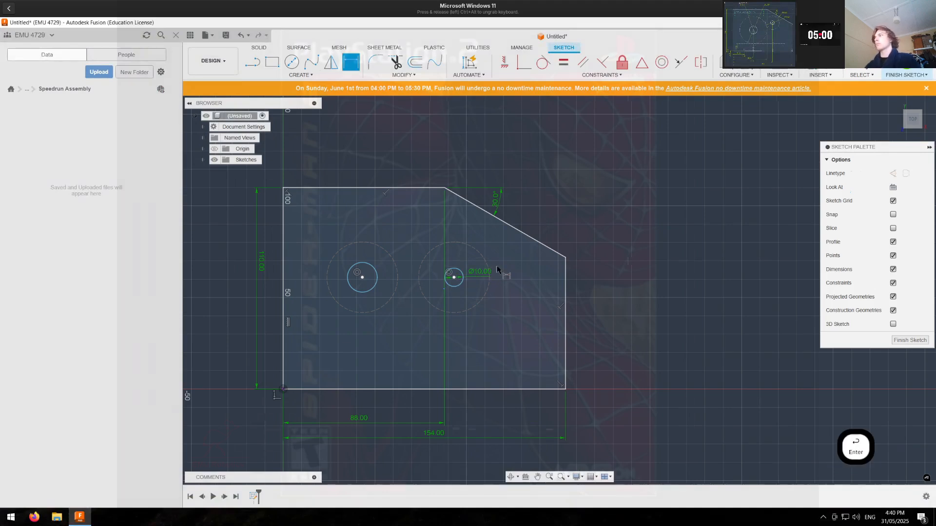
{"action": "left_click", "coordinate": [469, 248]}
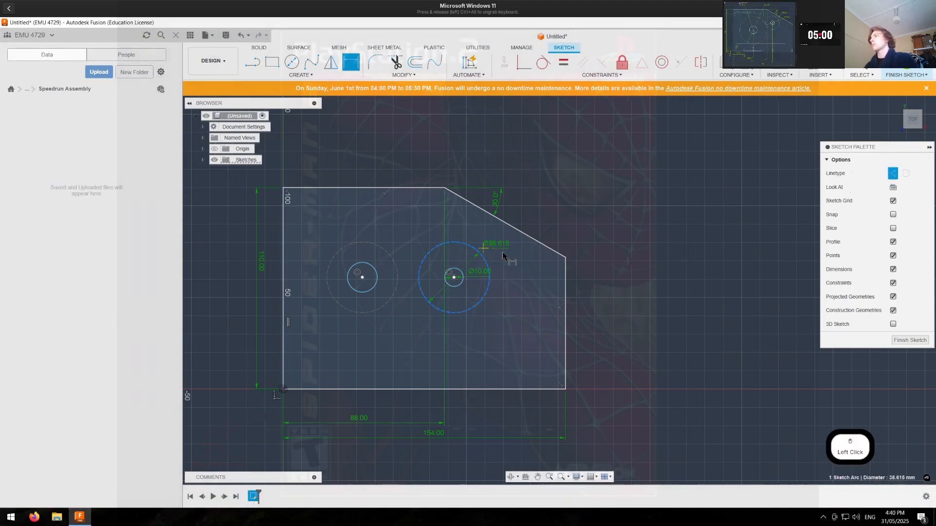
{"action": "left_click", "coordinate": [511, 258]}
{"action": "type", "text": "35"}
{"action": "key", "text": "Return"}
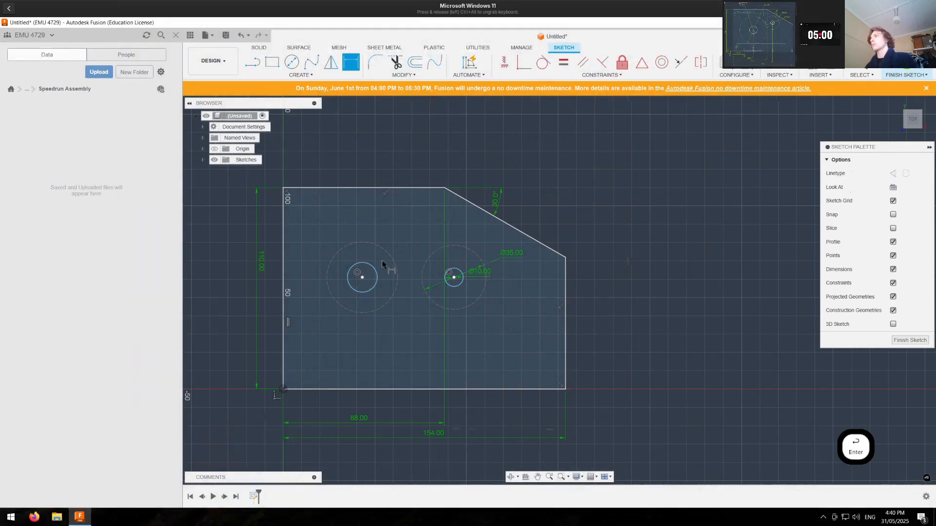
Step: Dimension the original circle pair with a 20 mm inner diameter and a 70 mm construction circle diameter
{"action": "left_click", "coordinate": [372, 265]}
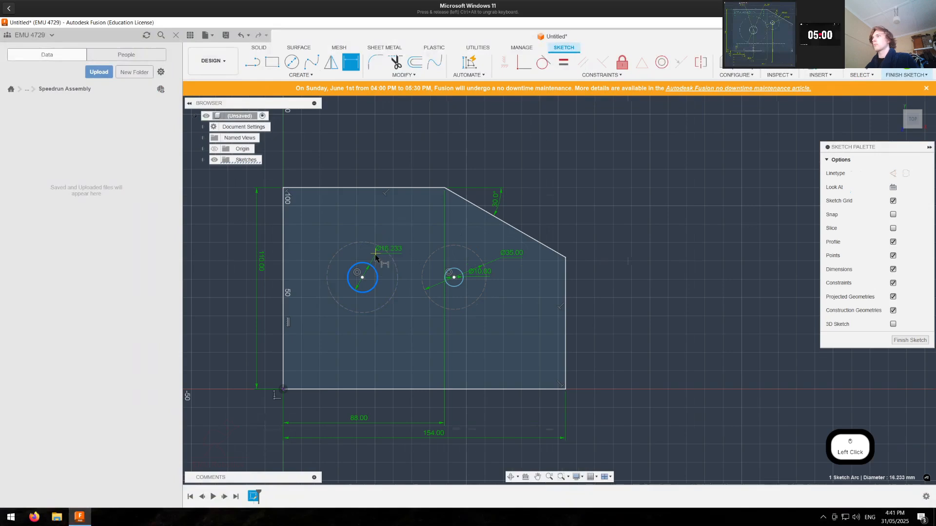
{"action": "left_click", "coordinate": [375, 258]}
{"action": "type", "text": "20"}
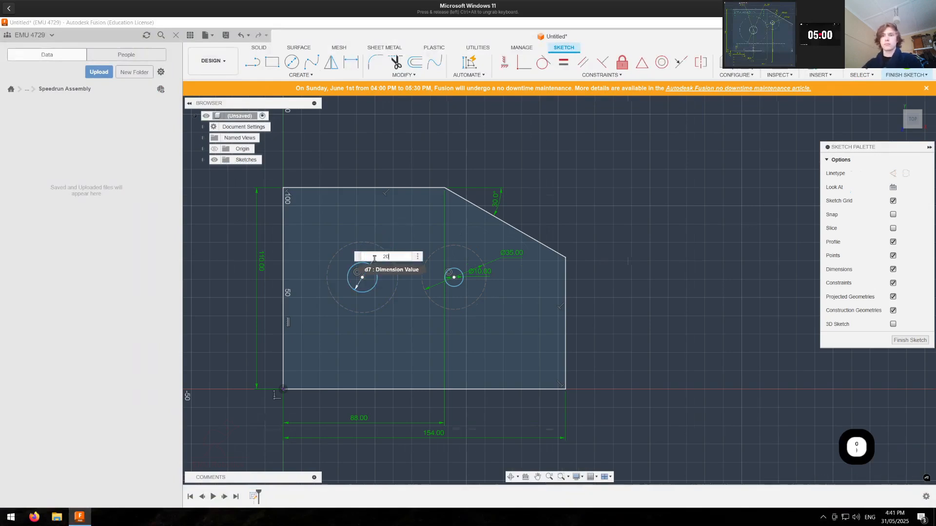
{"action": "key", "text": "Return"}
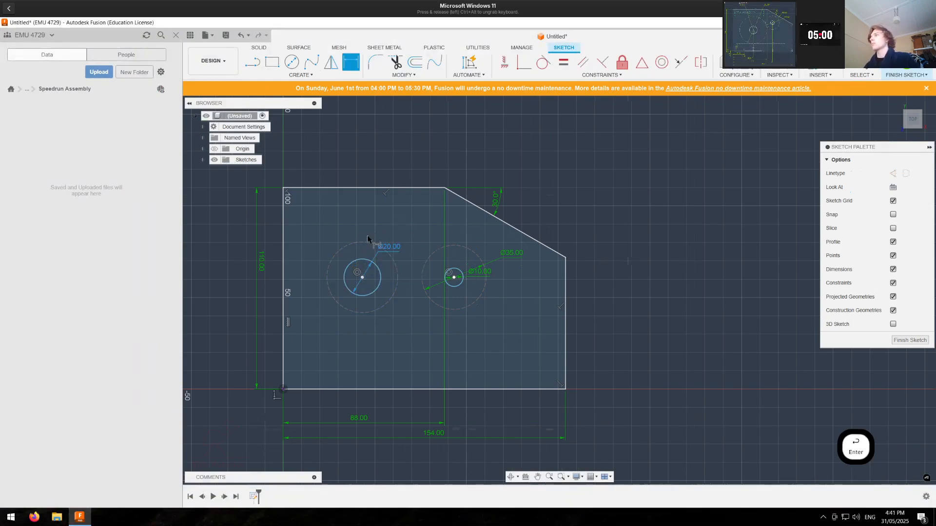
{"action": "left_click", "coordinate": [370, 244]}
{"action": "left_click", "coordinate": [378, 222]}
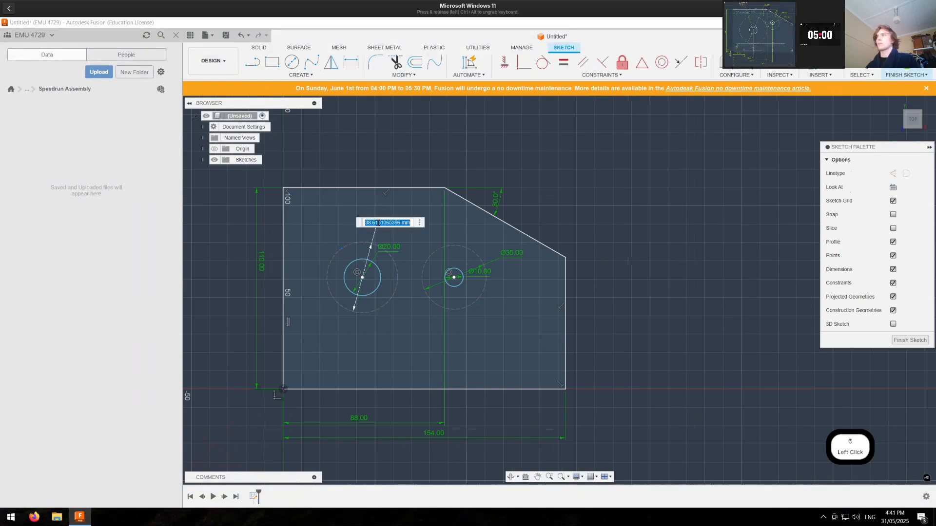
{"action": "type", "text": "70"}
{"action": "key", "text": "Return"}
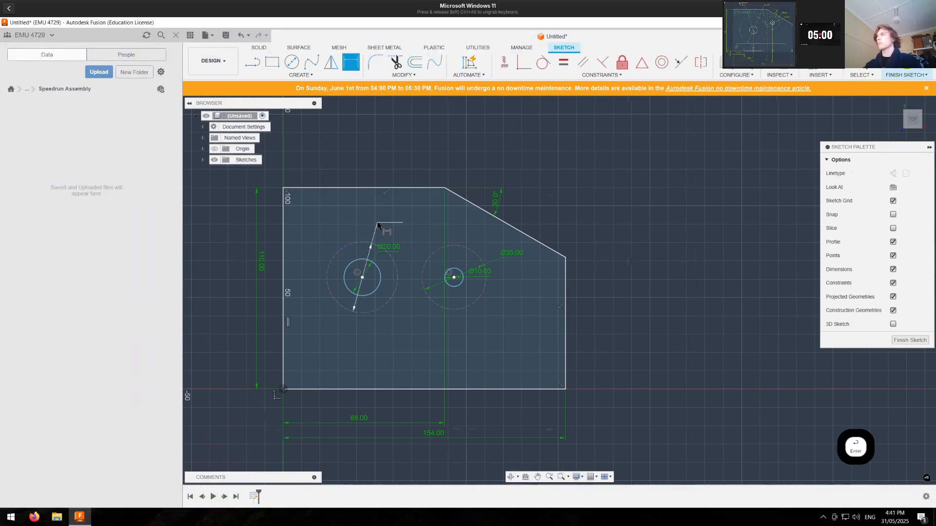
Step: Make the 70 mm and 35 mm construction circles tangent to each other
{"action": "left_click", "coordinate": [432, 257]}
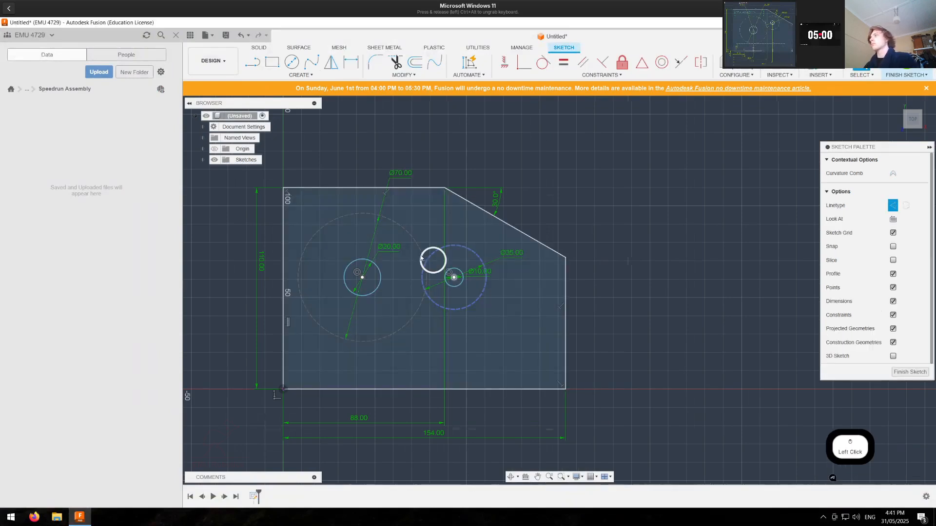
{"action": "left_click", "coordinate": [424, 255], "text": "shift"}
{"action": "left_click", "coordinate": [542, 63]}
{"action": "key", "text": "Escape"}
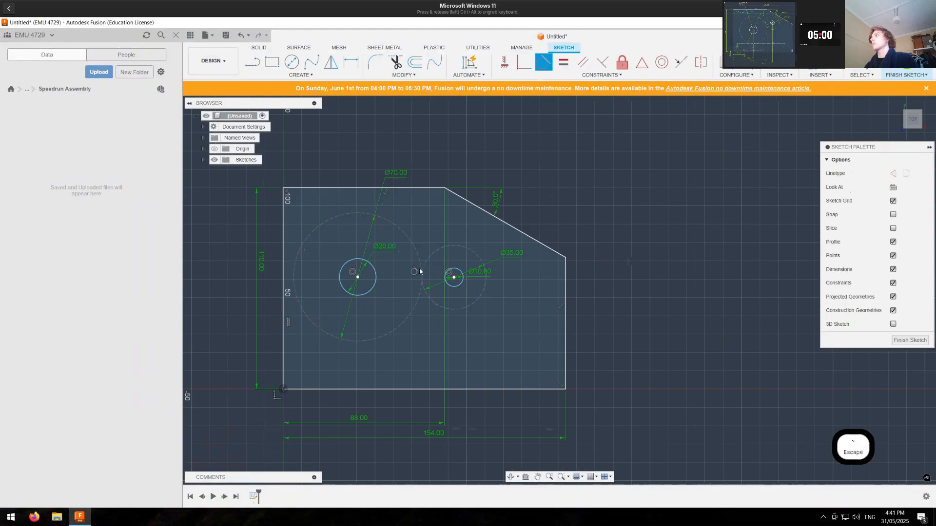
Step: Draw a long rectangle about 10 mm high below the circles and a smaller one about 31 mm long beneath it
{"action": "left_click", "coordinate": [268, 62]}
{"action": "left_click", "coordinate": [320, 343]}
{"action": "left_click", "coordinate": [466, 363]}
{"action": "left_click", "coordinate": [351, 373]}
{"action": "left_click", "coordinate": [409, 379]}
{"action": "key", "text": "Escape"}
Step: Convert the larger rectangle below the circles to construction geometry
{"action": "scroll", "coordinate": [380, 376], "scroll_direction": "up", "scroll_amount": 3}
{"action": "left_click_drag", "start_coordinate": [317, 339], "coordinate": [473, 367]}
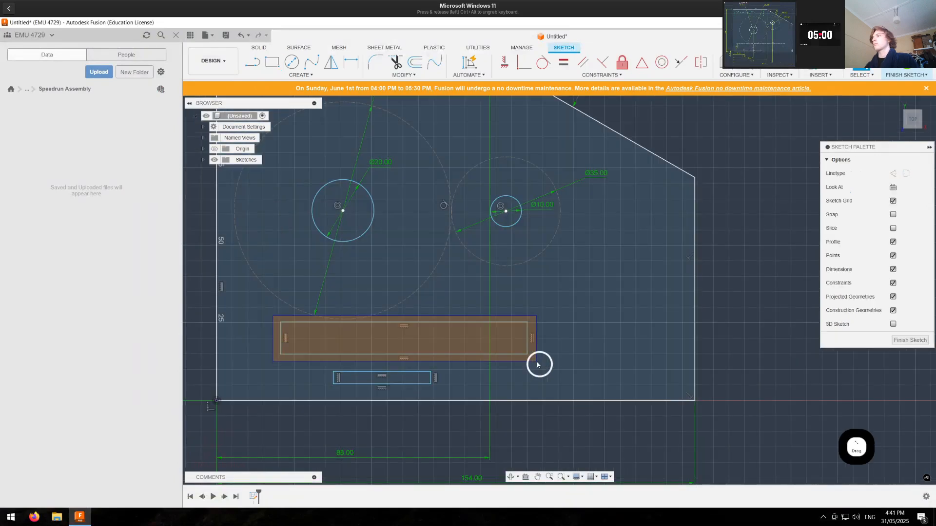
{"action": "left_click_drag", "start_coordinate": [538, 364], "coordinate": [536, 362]}
{"action": "key", "text": "space"}
{"action": "key", "text": "c"}
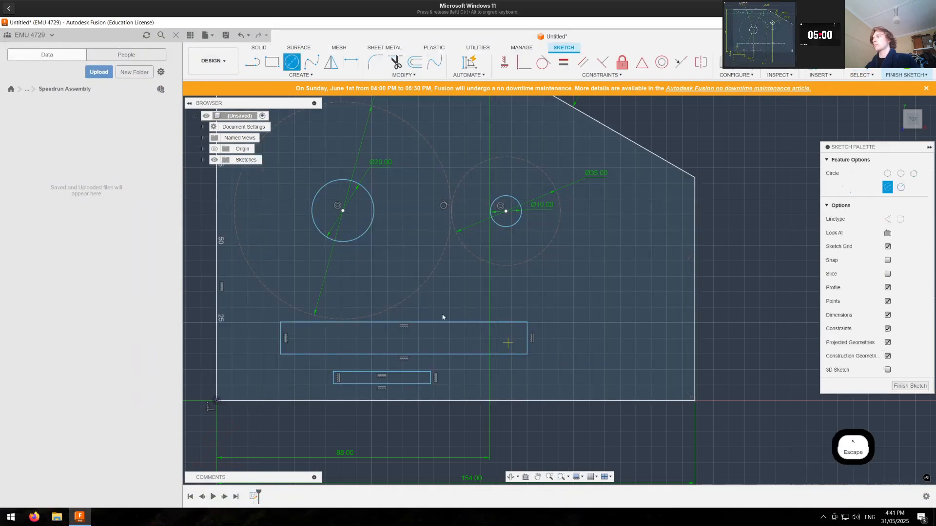
{"action": "mouse_move", "coordinate": [278, 361]}
{"action": "left_mouse_down"}
{"action": "mouse_move", "coordinate": [539, 313]}
{"action": "mouse_move", "coordinate": [535, 320]}
{"action": "left_mouse_up"}
{"action": "key", "text": "x"}
{"action": "key", "text": "Escape"}
Step: Make the construction rectangle's lower edge collinear with the small rectangle's upper edge, and its upper edge tangent to the 70 mm circle
{"action": "left_click", "coordinate": [346, 373]}
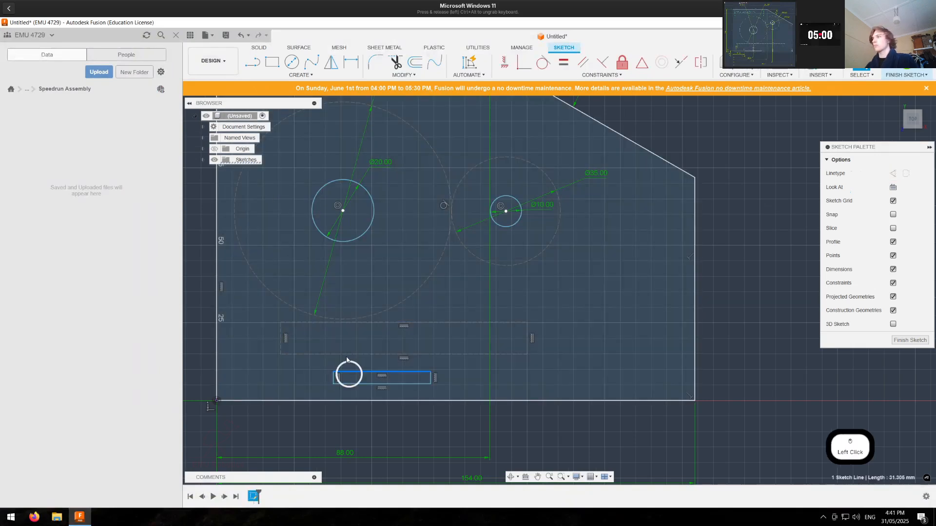
{"action": "left_click", "coordinate": [347, 354], "text": "shift"}
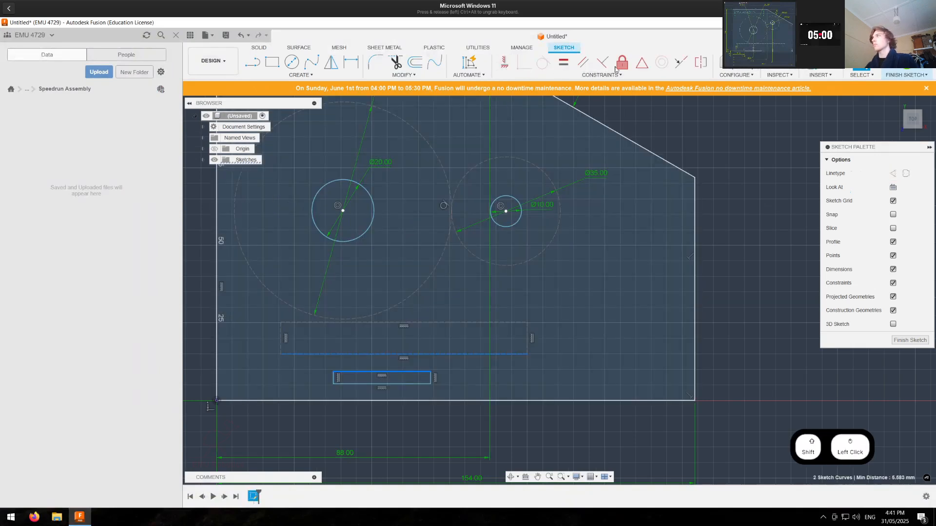
{"action": "left_click", "coordinate": [681, 62]}
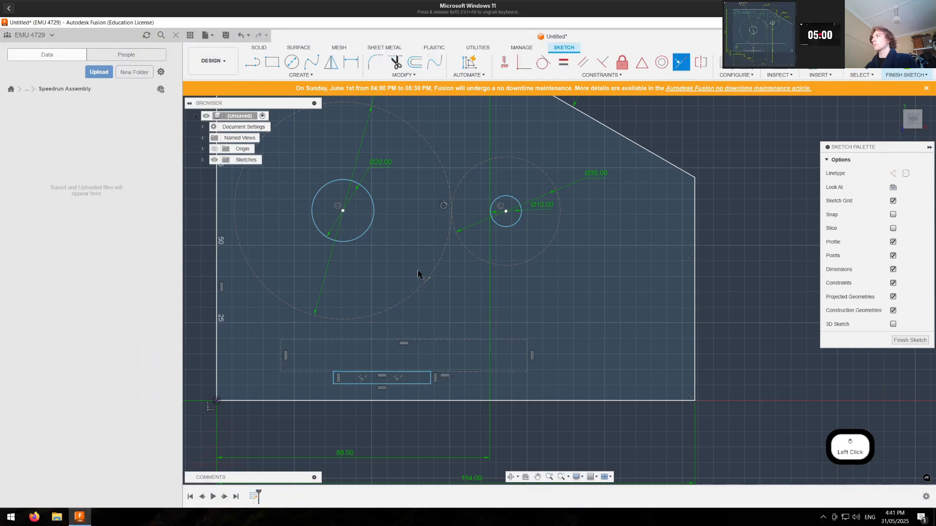
{"action": "left_click", "coordinate": [364, 340]}
{"action": "left_click", "coordinate": [356, 319], "text": "shift"}
{"action": "left_click", "coordinate": [543, 62]}
Step: Dimension the construction rectangle's lower edge 9 mm above the plate's bottom edge
{"action": "key", "text": "d"}
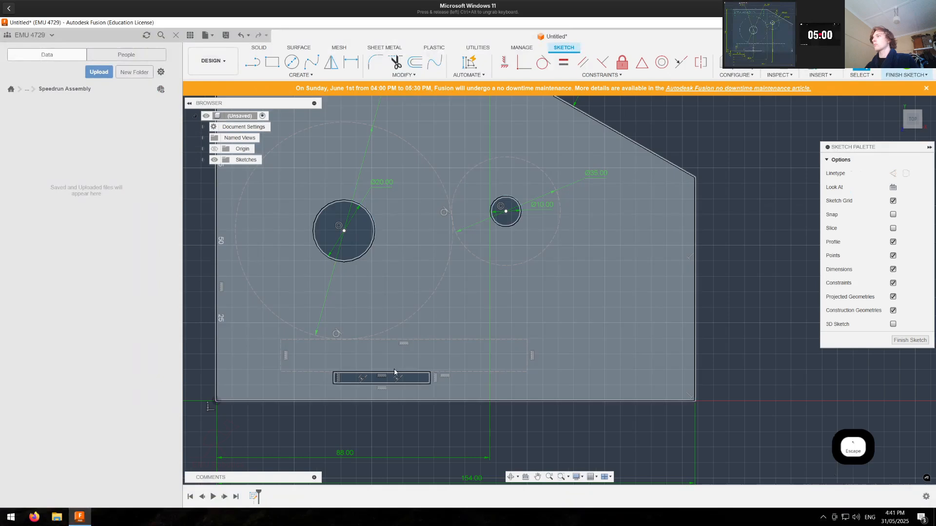
{"action": "left_click", "coordinate": [300, 371]}
{"action": "left_click", "coordinate": [239, 401]}
{"action": "middle_click_drag", "start_coordinate": [299, 379], "coordinate": [408, 376]}
{"action": "left_click", "coordinate": [342, 373]}
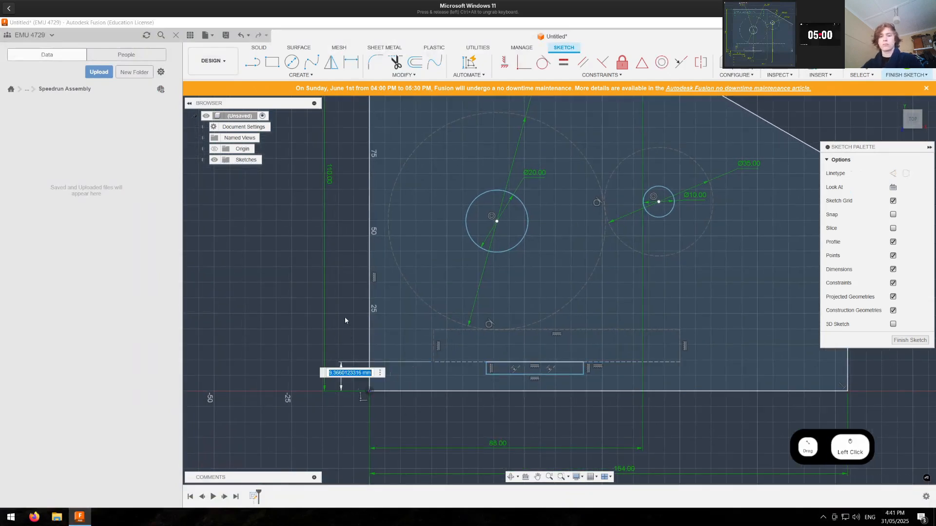
{"action": "type", "text": "8"}
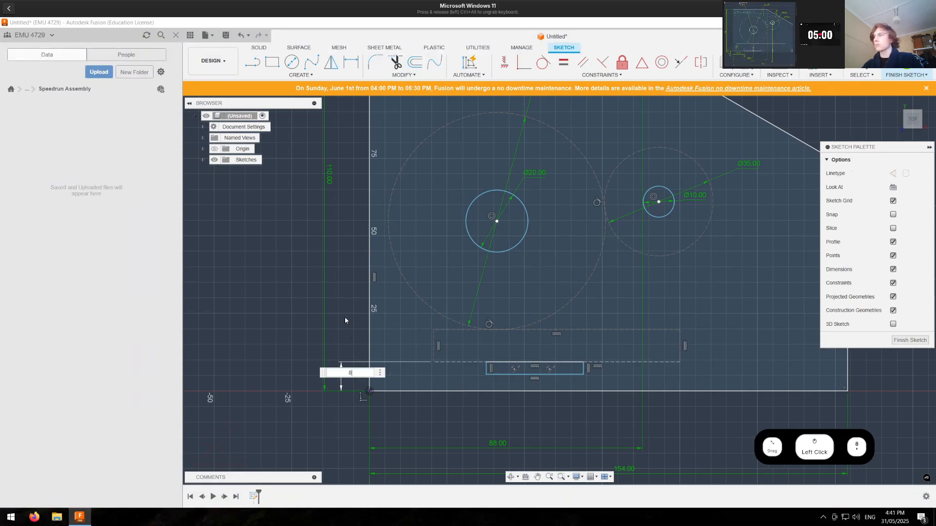
{"action": "key", "text": "BackSpace"}
{"action": "type", "text": "9"}
{"action": "key", "text": "Return"}
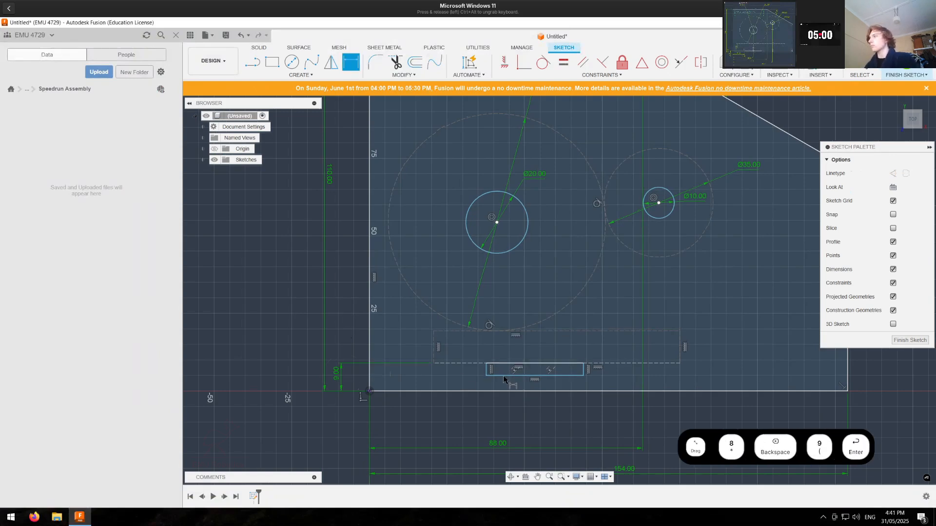
Step: Dimension the small rectangle's lower edge 3.5 mm above the plate's bottom edge
{"action": "left_click", "coordinate": [503, 378]}
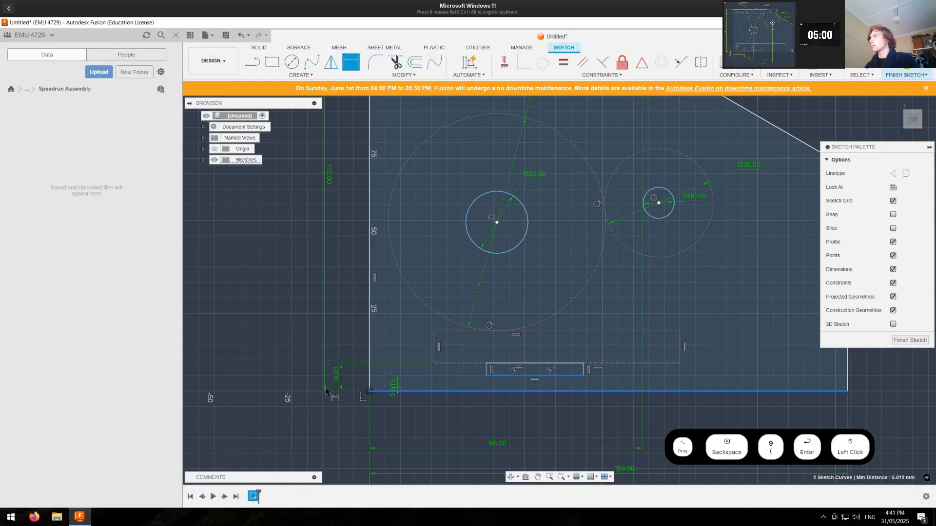
{"action": "left_click", "coordinate": [360, 388]}
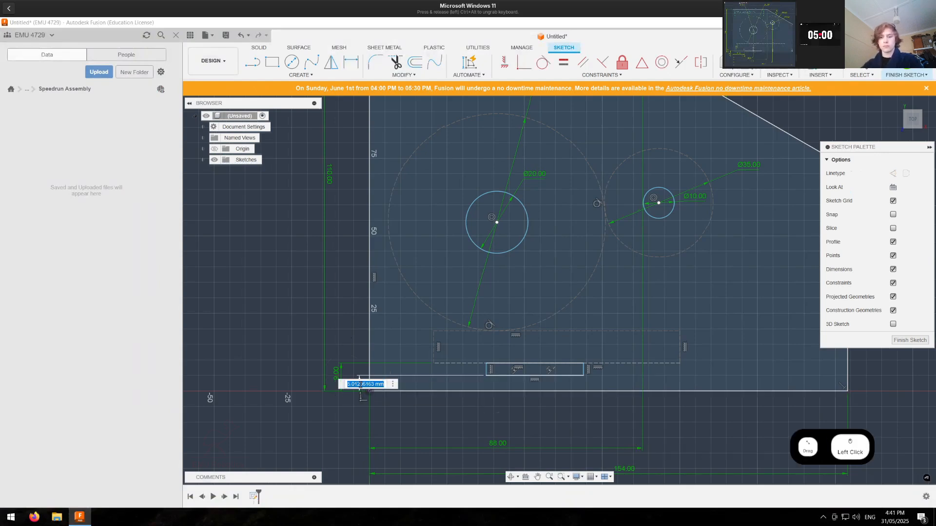
{"action": "type", "text": "3.5"}
{"action": "key", "text": "Return"}
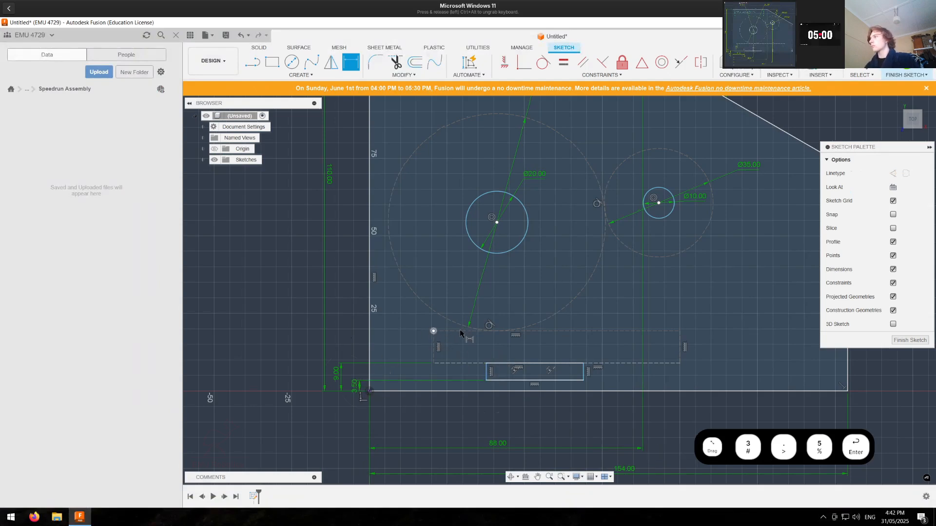
Step: Dimension the construction rectangle's height as 13 mm
{"action": "left_click", "coordinate": [434, 344]}
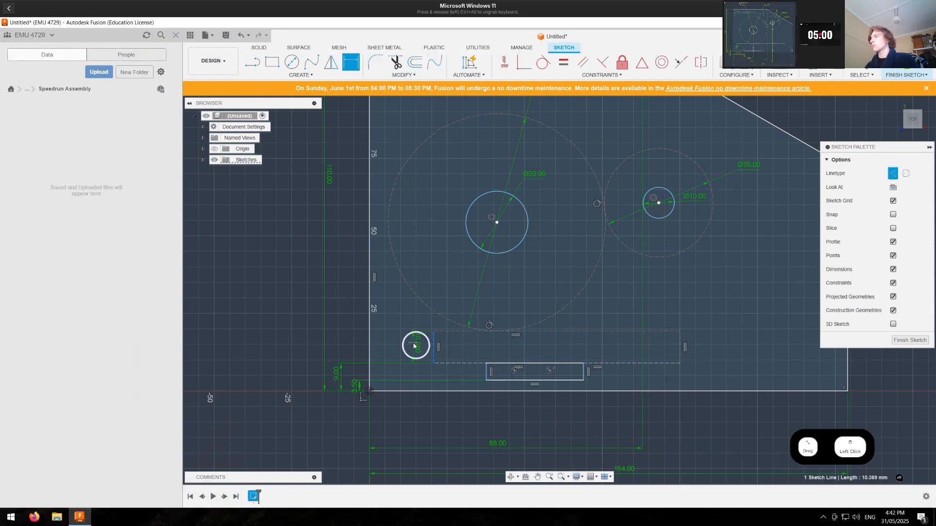
{"action": "left_click", "coordinate": [414, 345]}
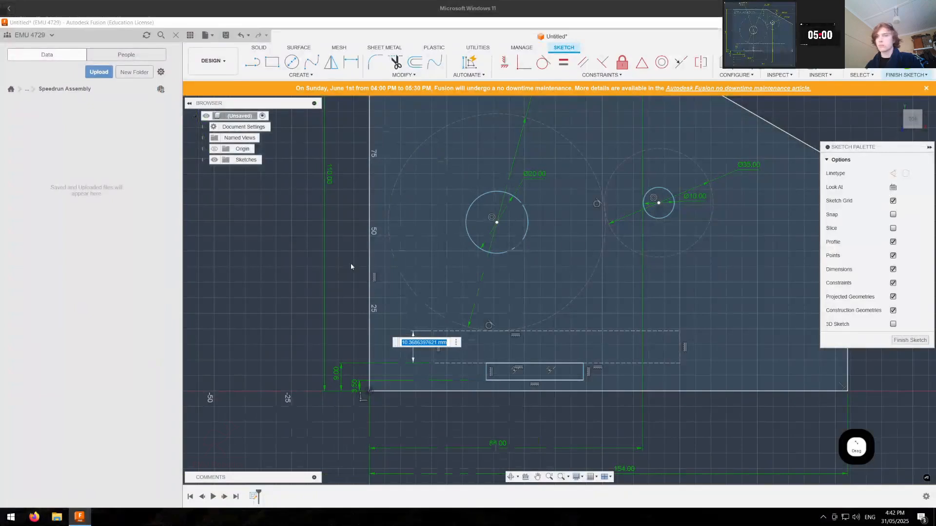
{"action": "type", "text": "13"}
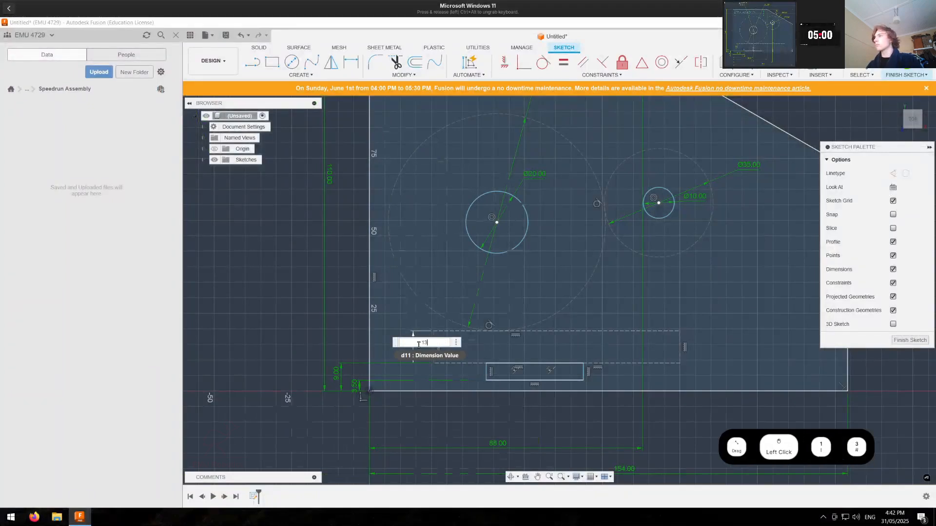
{"action": "key", "text": "Return"}
{"action": "key", "text": "Return"}
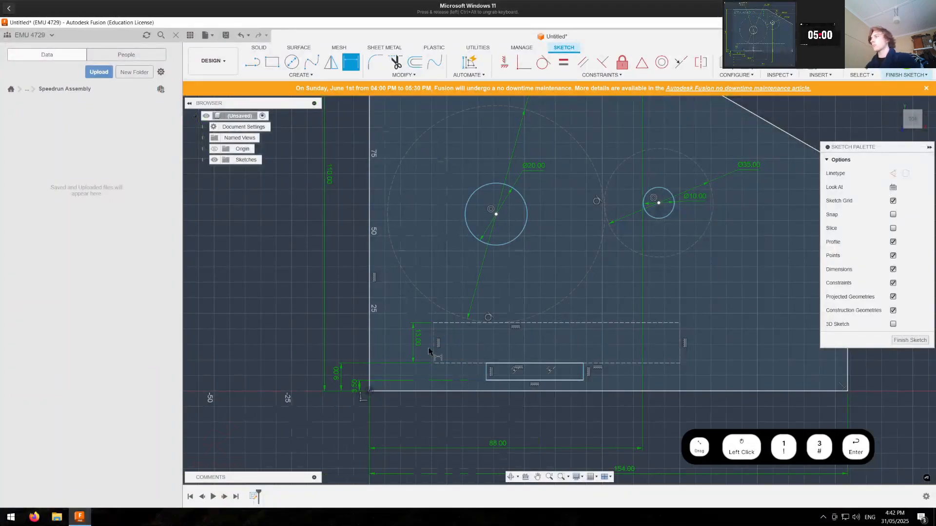
Step: Dimension the small rectangle's left edge 31 mm horizontally from the plate's lower-left corner at the origin
{"action": "left_click", "coordinate": [486, 372]}
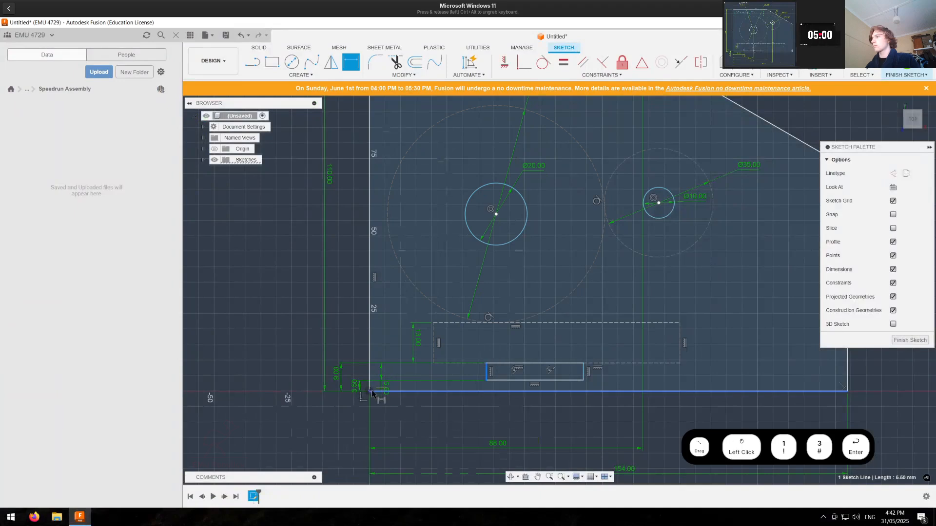
{"action": "left_click", "coordinate": [369, 391]}
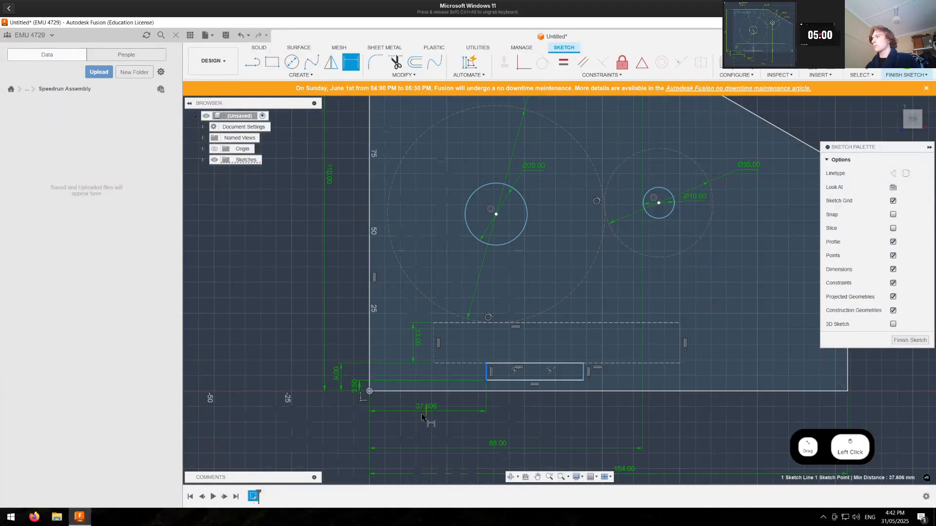
{"action": "left_click", "coordinate": [421, 416]}
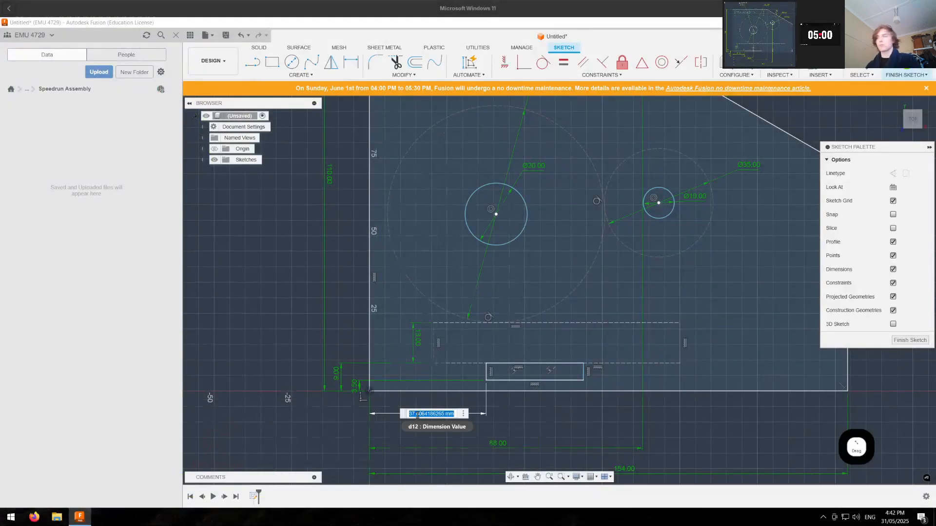
{"action": "double_click", "coordinate": [418, 414]}
{"action": "type", "text": "31"}
{"action": "triple_click", "coordinate": [418, 415]}
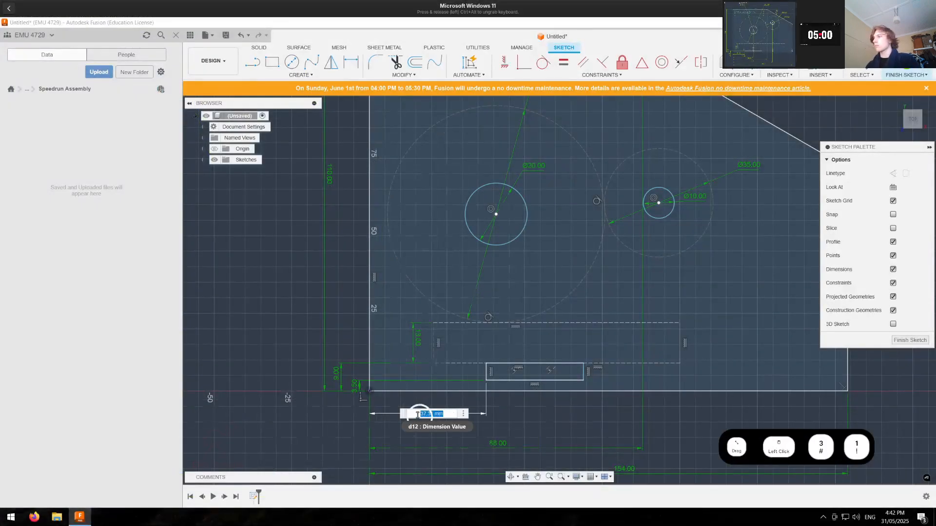
{"action": "left_click", "coordinate": [417, 415]}
{"action": "double_click", "coordinate": [422, 413]}
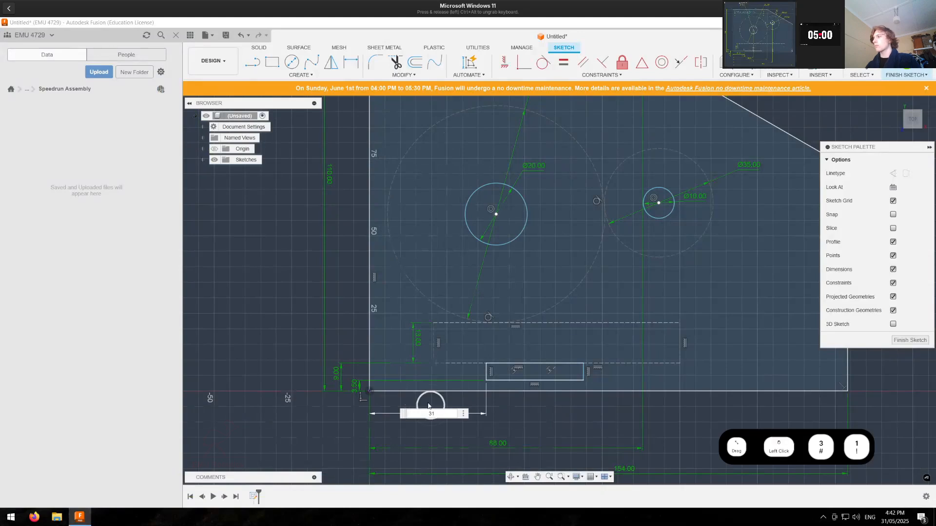
{"action": "key", "text": "Return"}
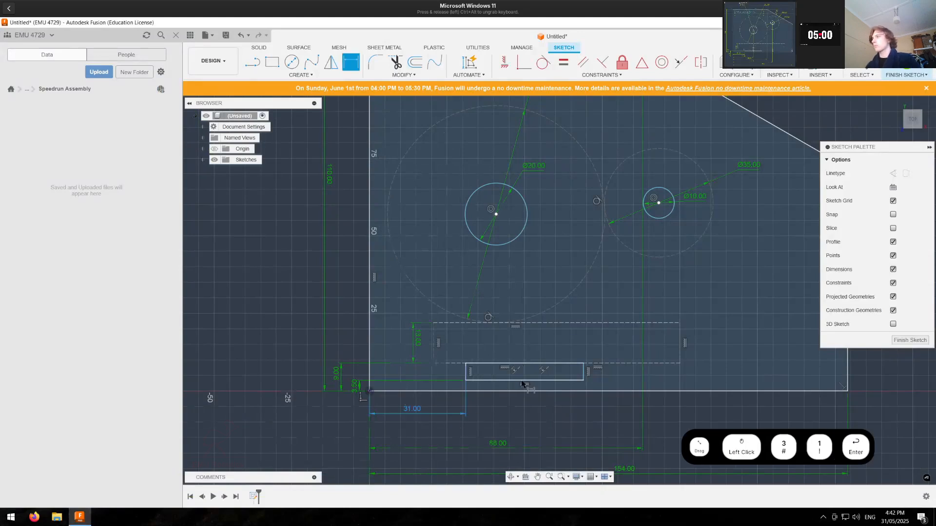
Step: Dimension the small rectangle's width with the expression 2*(53-31)
{"action": "left_click", "coordinate": [583, 372]}
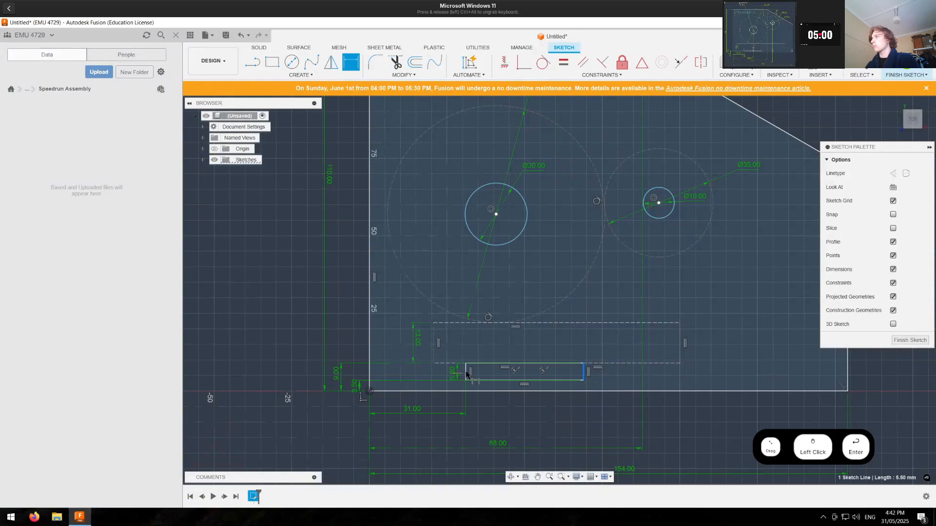
{"action": "left_click", "coordinate": [472, 378]}
{"action": "left_click", "coordinate": [518, 416]}
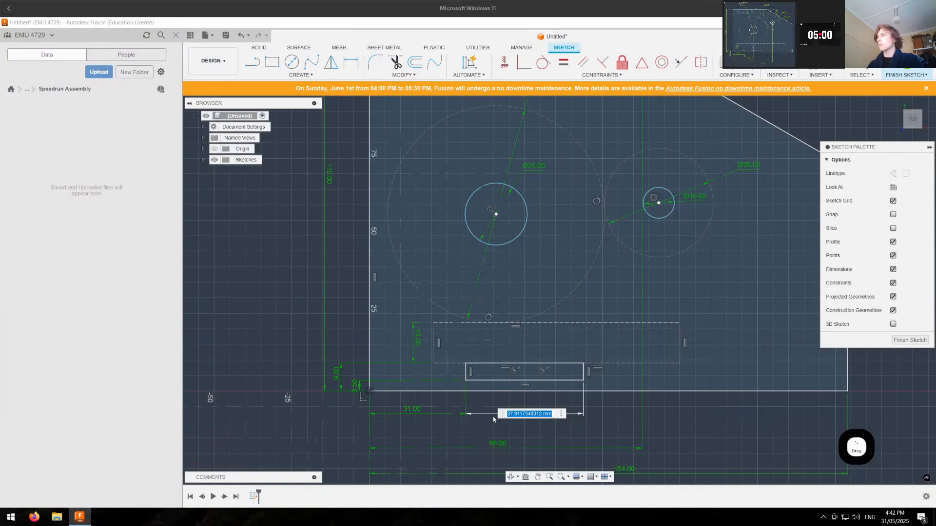
{"action": "left_click", "coordinate": [542, 413]}
{"action": "type", "text": "53"}
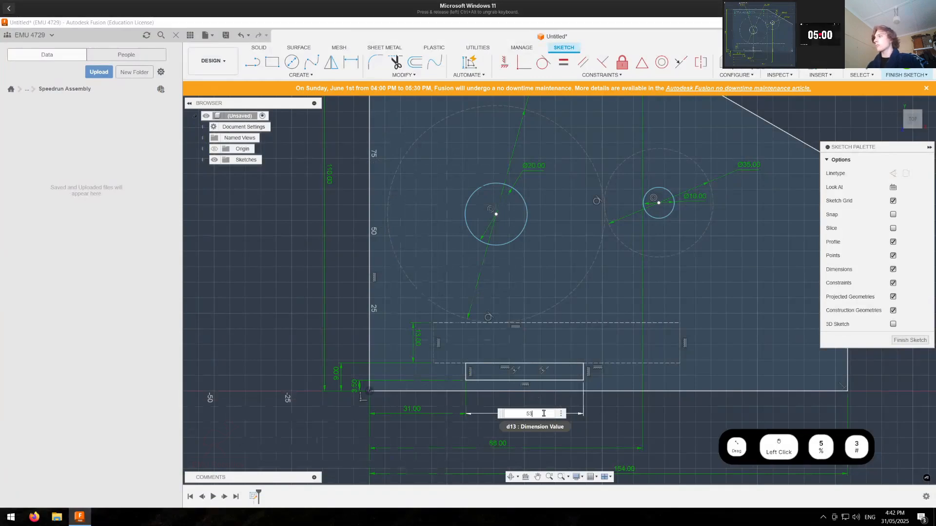
{"action": "type", "text": "-31"}
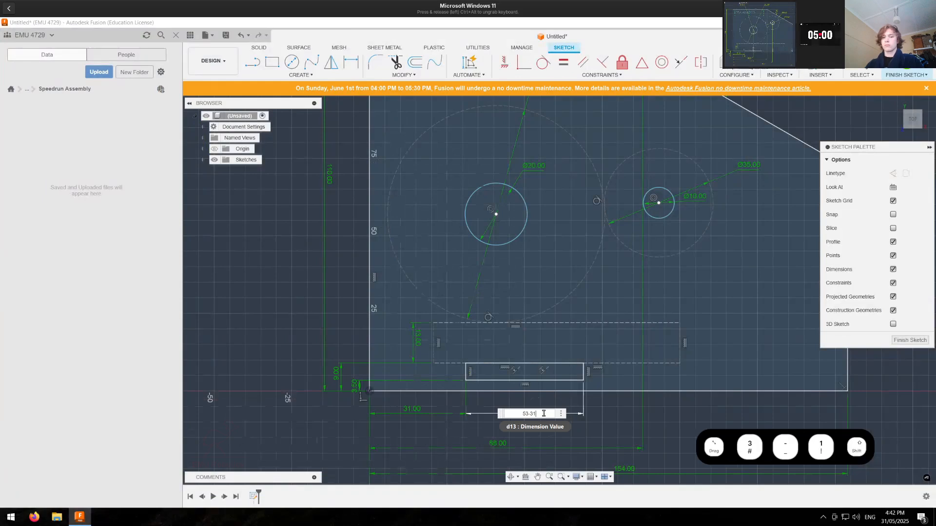
{"action": "type", "text": "("}
{"action": "key", "text": "BackSpace"}
{"action": "type", "text": ")"}
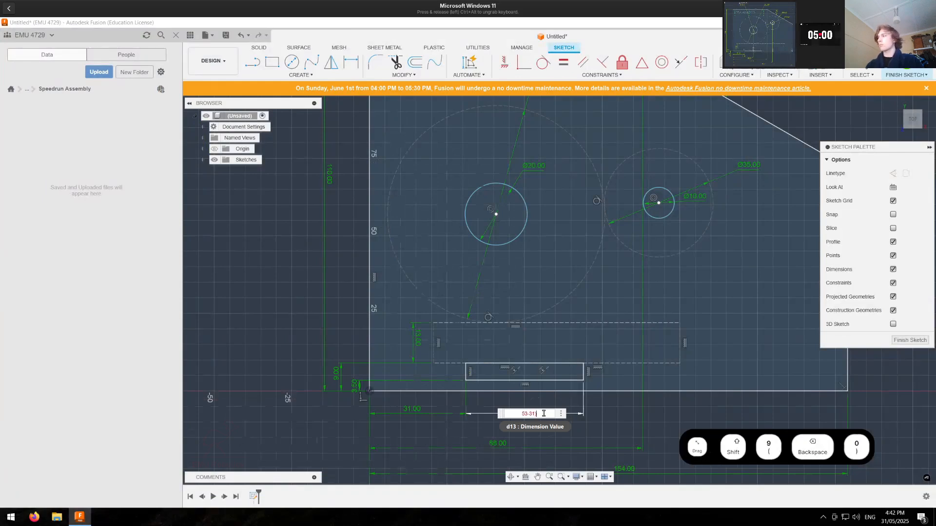
{"action": "key", "text": "ctrl+Left"}
{"action": "type", "text": "("}
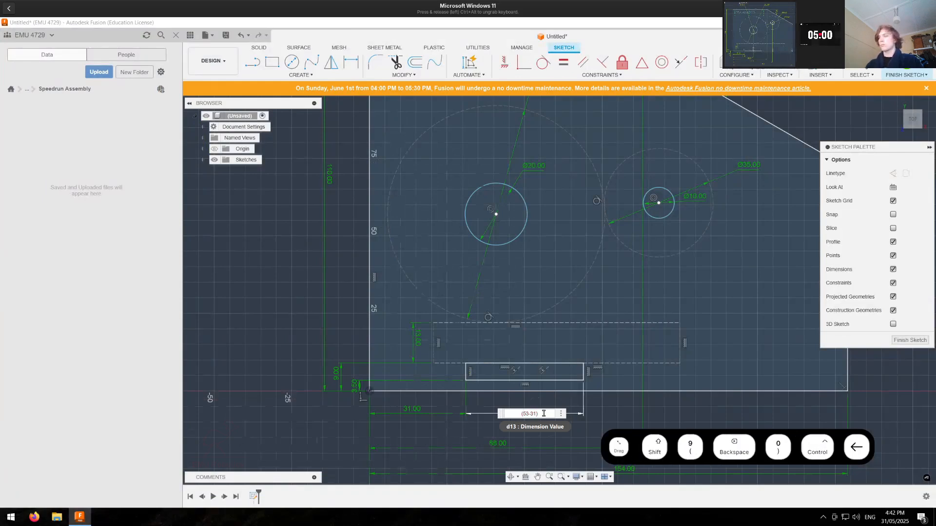
{"action": "type", "text": "2*"}
{"action": "key", "text": "Return"}
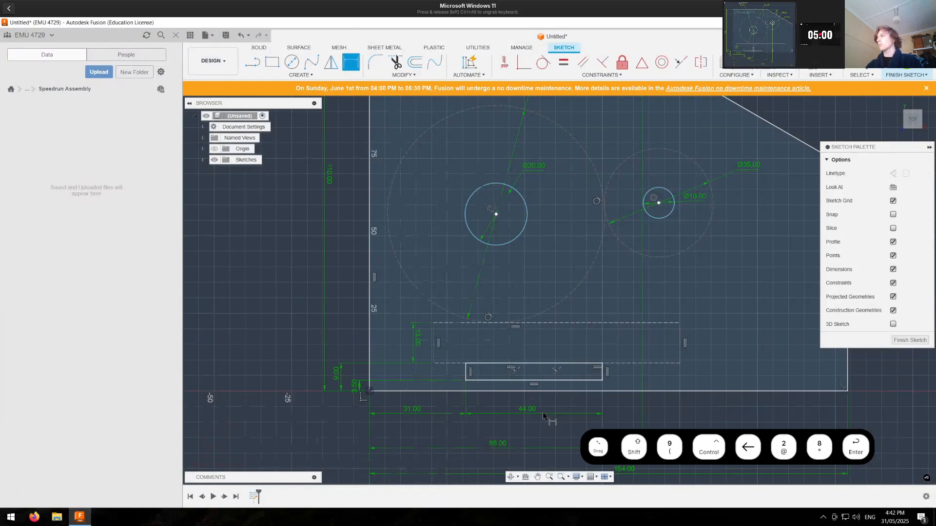
{"action": "key", "text": "Escape"}
Step: Dimension the large circle's centre 53 mm horizontally from the plate's left edge
{"action": "middle_click_drag", "start_coordinate": [497, 299], "coordinate": [422, 297]}
{"action": "scroll", "coordinate": [423, 298], "scroll_direction": "down", "scroll_amount": 2}
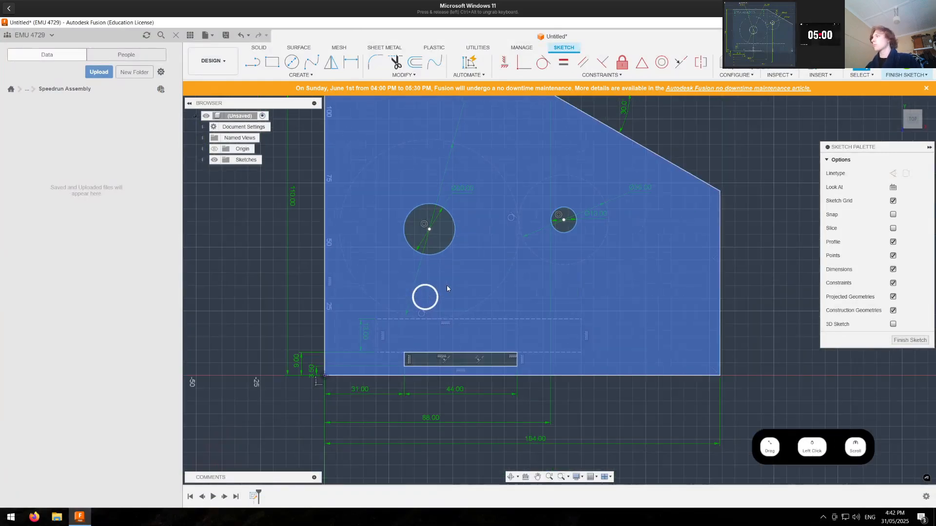
{"action": "middle_click_drag", "start_coordinate": [523, 267], "coordinate": [480, 290]}
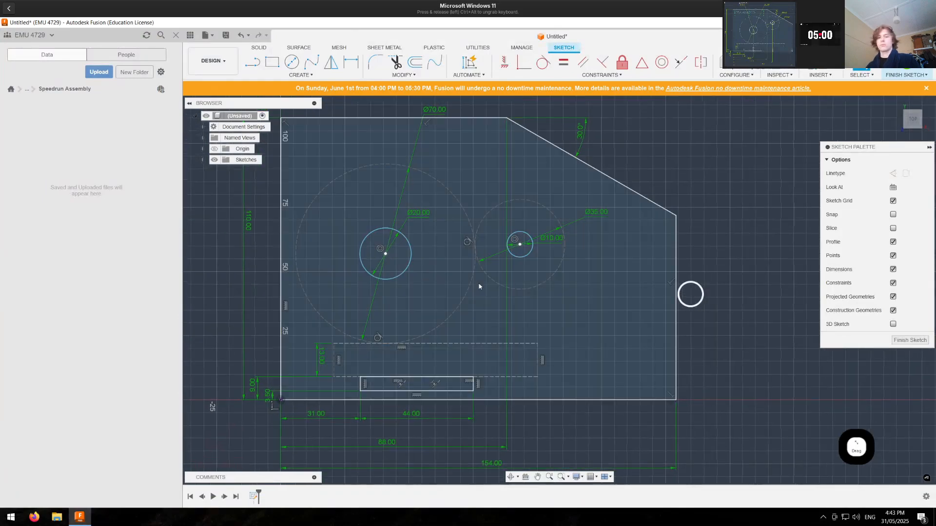
{"action": "key", "text": "d"}
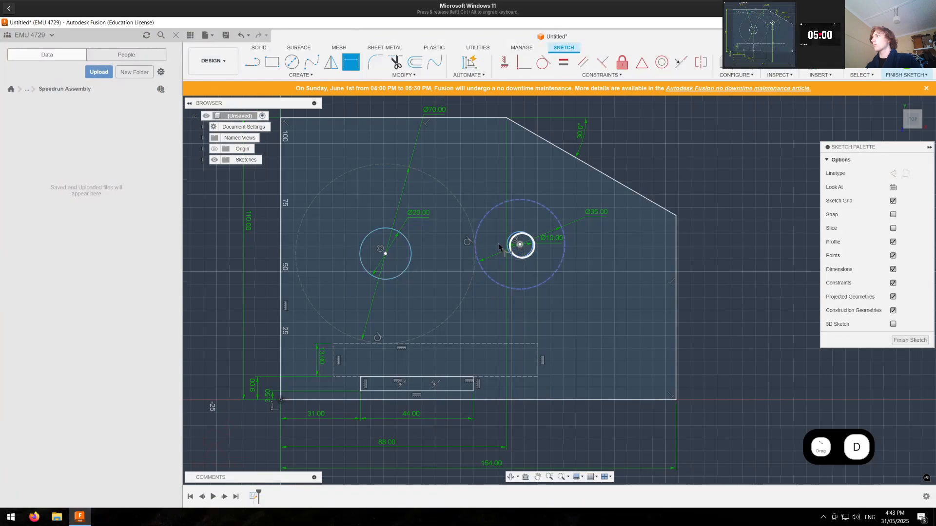
{"action": "left_click", "coordinate": [385, 254]}
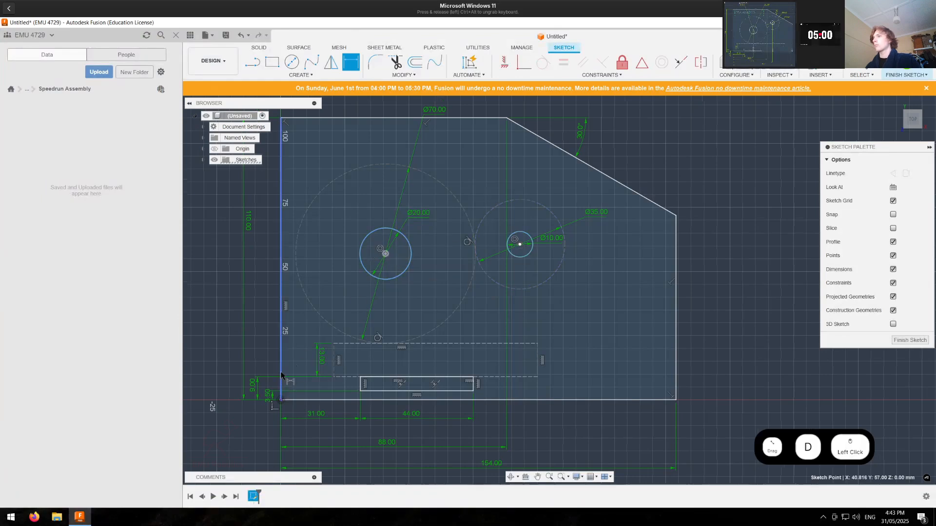
{"action": "left_click", "coordinate": [281, 374]}
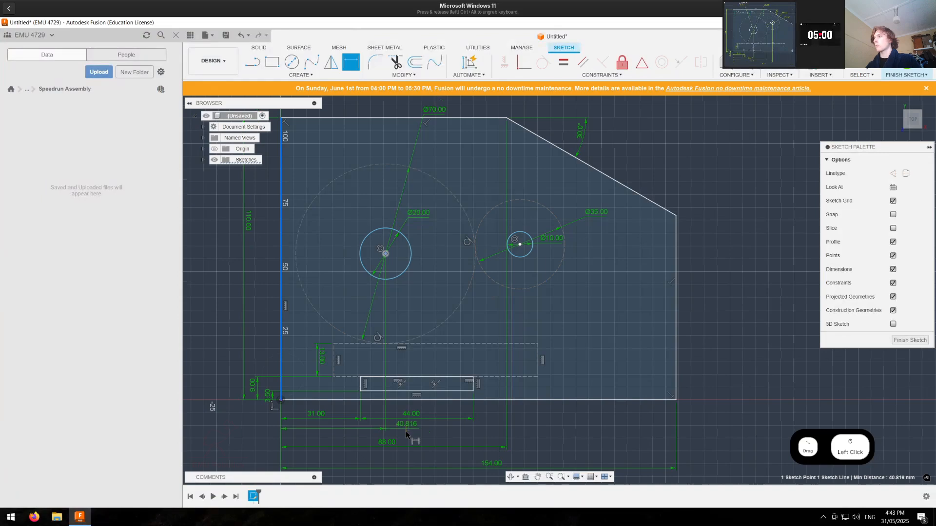
{"action": "left_click", "coordinate": [406, 432]}
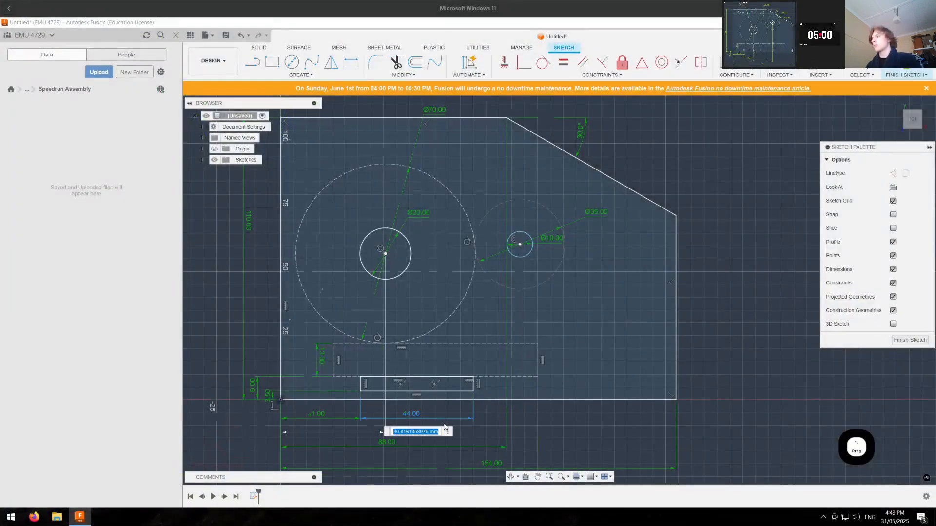
{"action": "left_click", "coordinate": [421, 433]}
{"action": "type", "text": "53"}
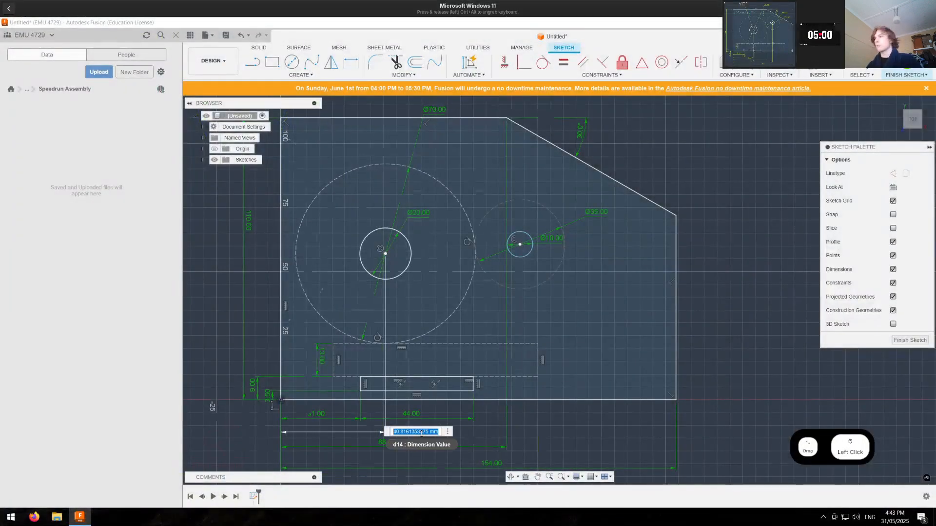
{"action": "key", "text": "Return"}
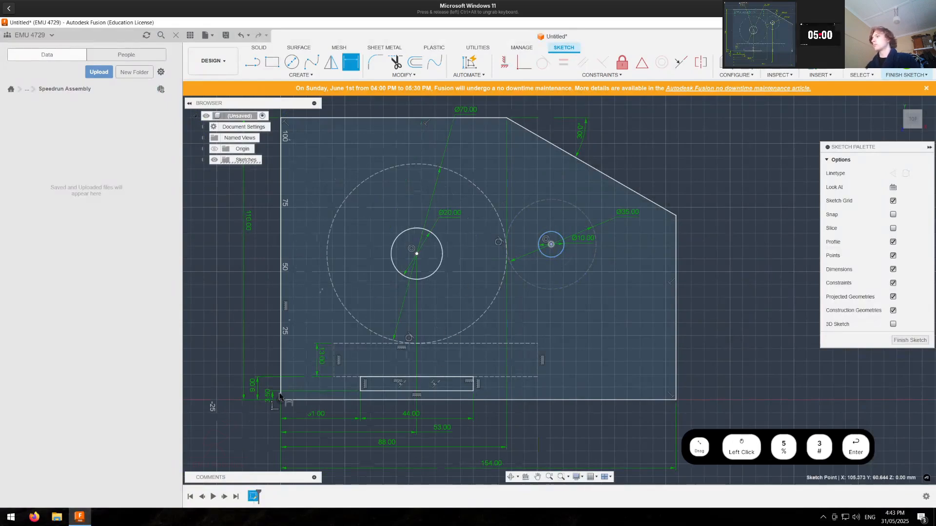
Step: Dimension the small circle's centre 102 mm horizontally from the plate's lower-left corner and space out the 102 mm and 154 mm dimension lines below the plate
{"action": "left_click", "coordinate": [281, 401]}
{"action": "middle_click_drag", "start_coordinate": [554, 429], "coordinate": [539, 355]}
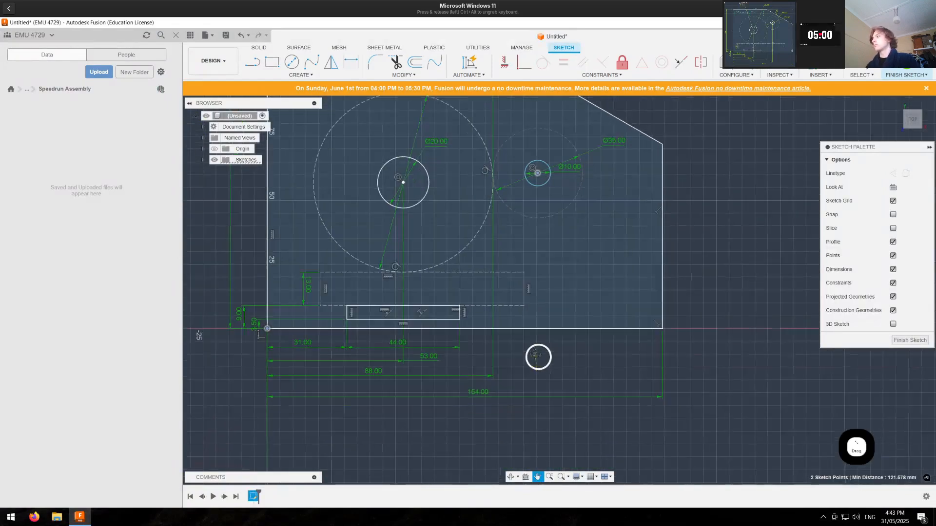
{"action": "left_click", "coordinate": [503, 387]}
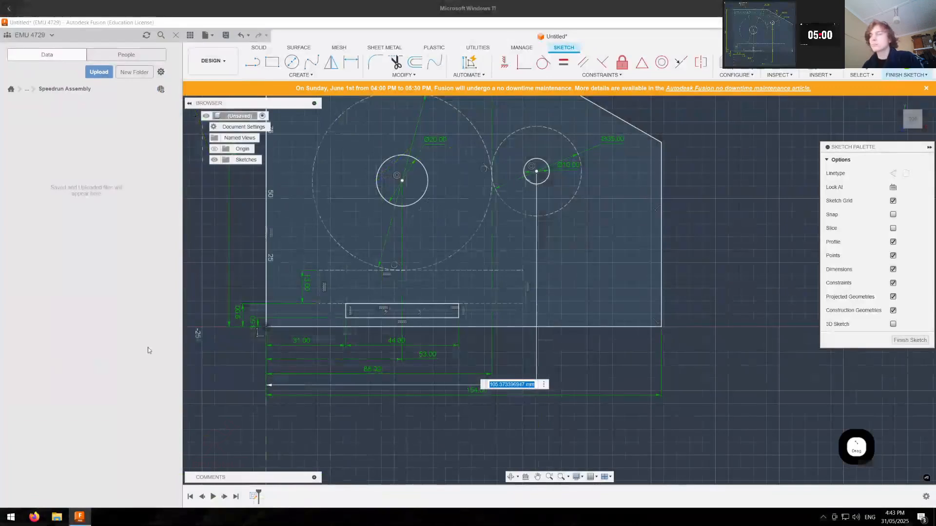
{"action": "left_click", "coordinate": [504, 386]}
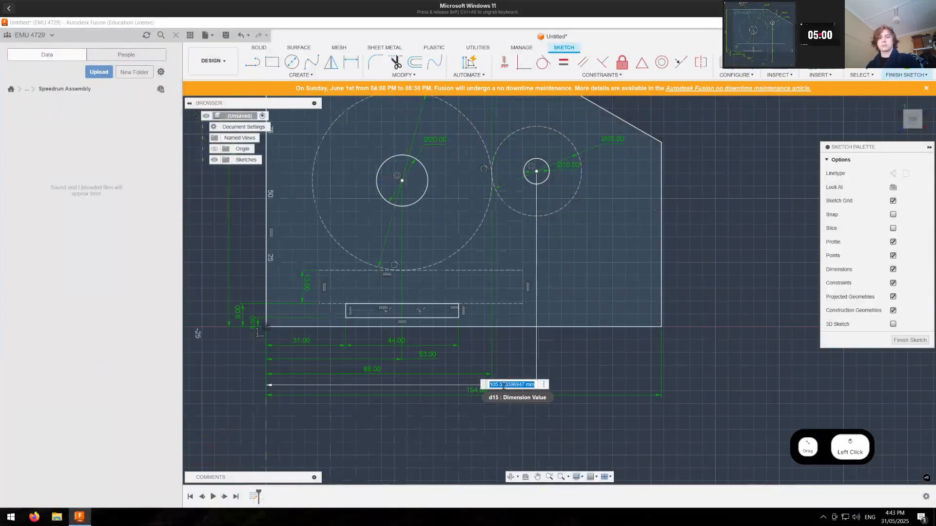
{"action": "type", "text": "102"}
{"action": "key", "text": "Return"}
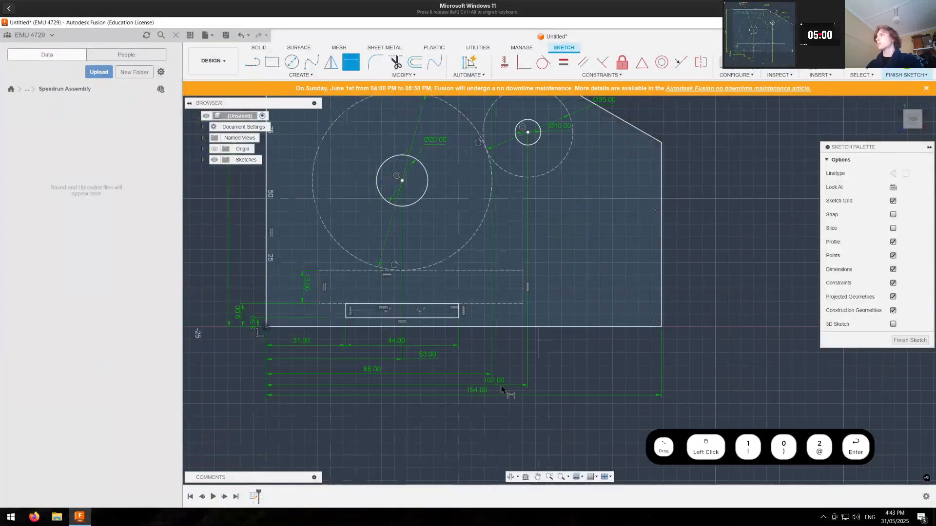
{"action": "key", "text": "Escape"}
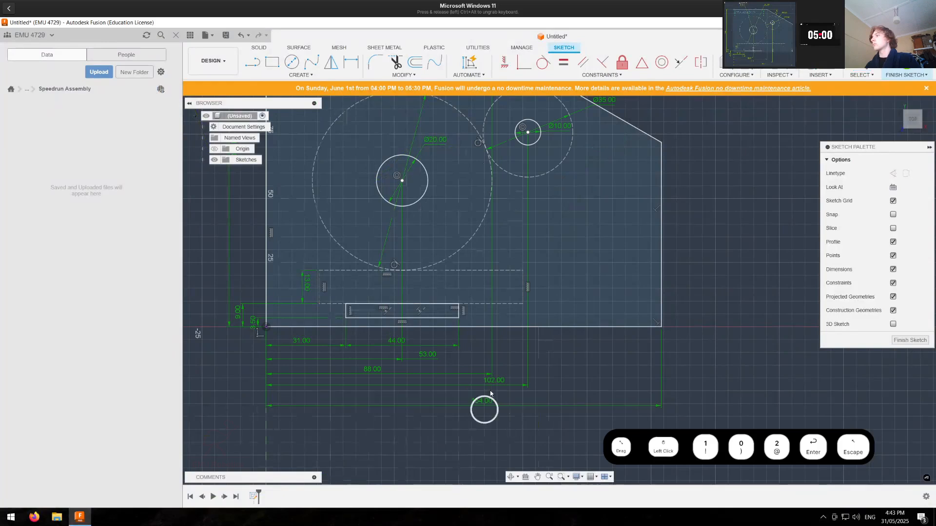
{"action": "left_click_drag", "start_coordinate": [486, 381], "coordinate": [415, 393]}
{"action": "left_click", "coordinate": [438, 429]}
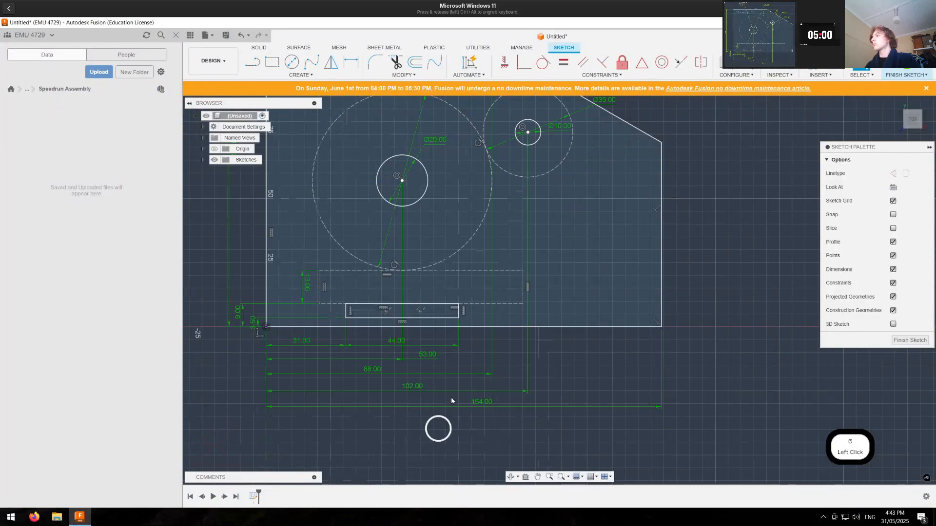
Step: Place a sketch text frame along the plate's upper edge, starting near the upper-left corner and extending above the large construction circle
{"action": "middle_click_drag", "start_coordinate": [481, 377], "coordinate": [516, 449]}
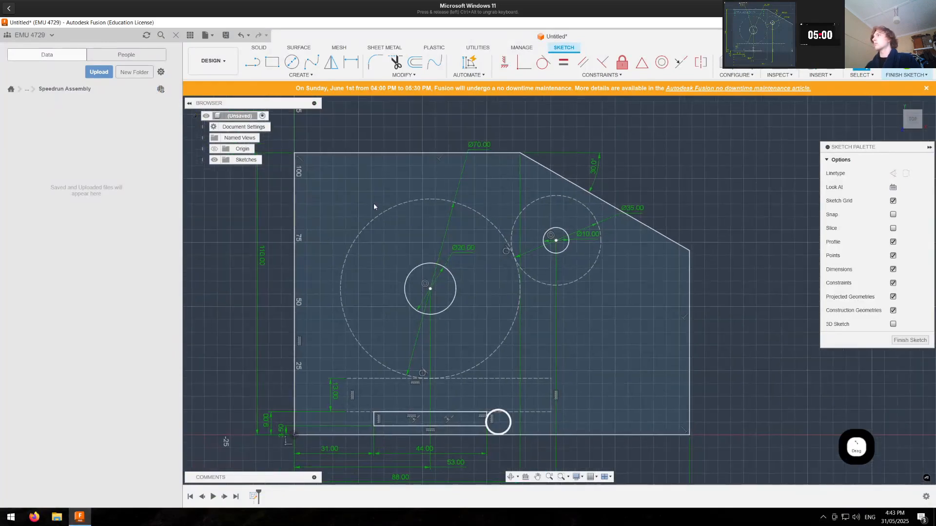
{"action": "left_click", "coordinate": [294, 74]}
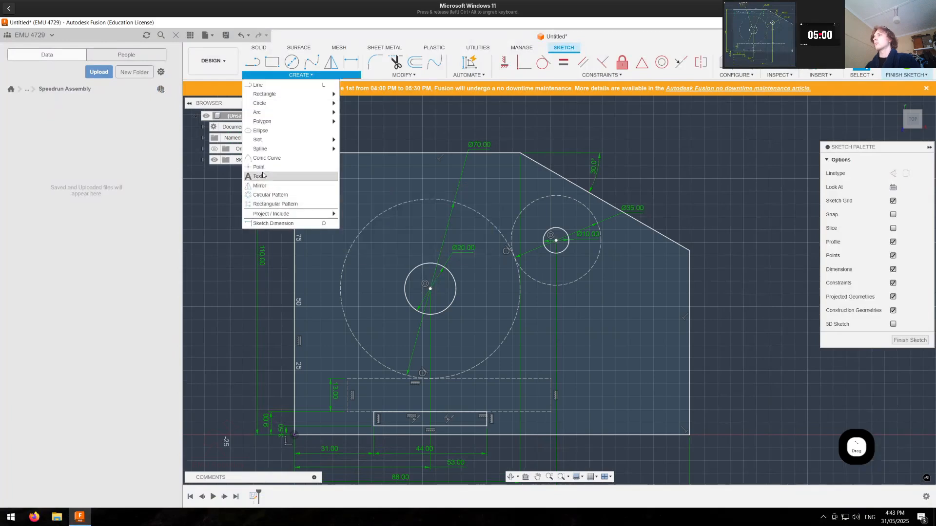
{"action": "left_click", "coordinate": [295, 178]}
{"action": "left_click", "coordinate": [317, 165]}
{"action": "left_click", "coordinate": [469, 189]}
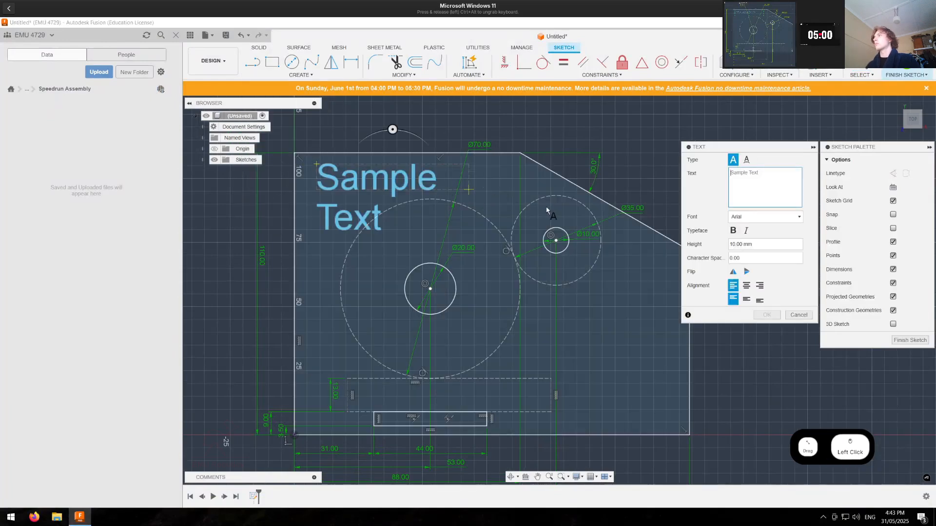
Step: Enter "EMU Robotics" as the sketch text
{"action": "left_click", "coordinate": [752, 181]}
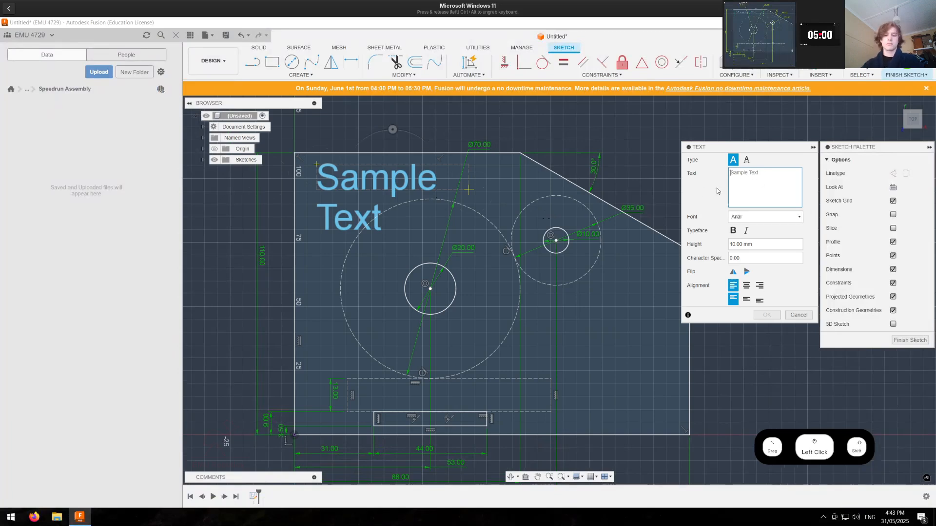
{"action": "type", "text": "EMY Robotics"}
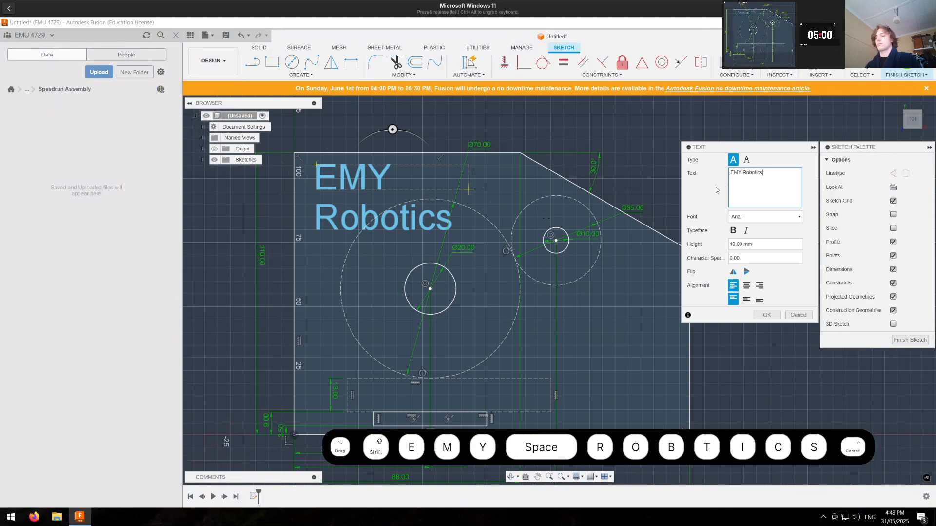
{"action": "key", "text": "ctrl+Left"}
{"action": "key", "text": "BackSpace"}
{"action": "type", "text": "U"}
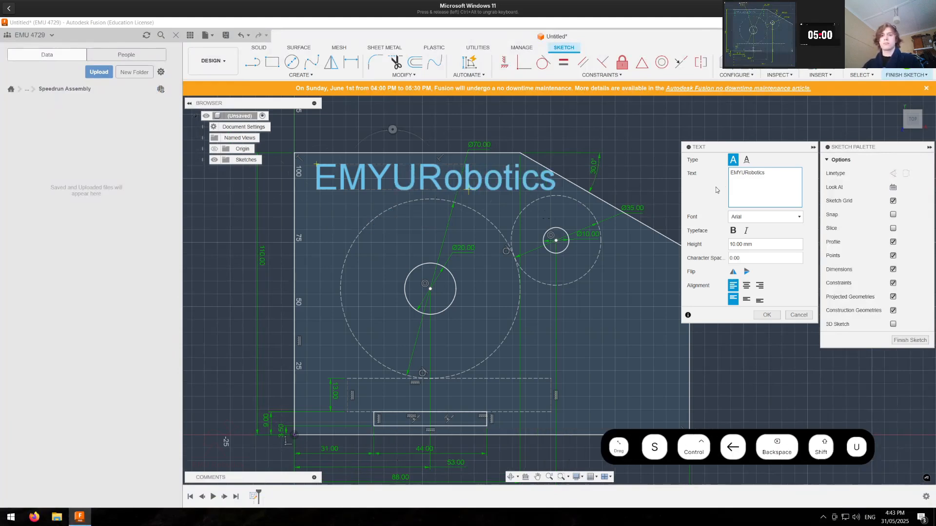
{"action": "key", "text": "Left"}
{"action": "key", "text": "BackSpace"}
{"action": "key", "text": "Right"}
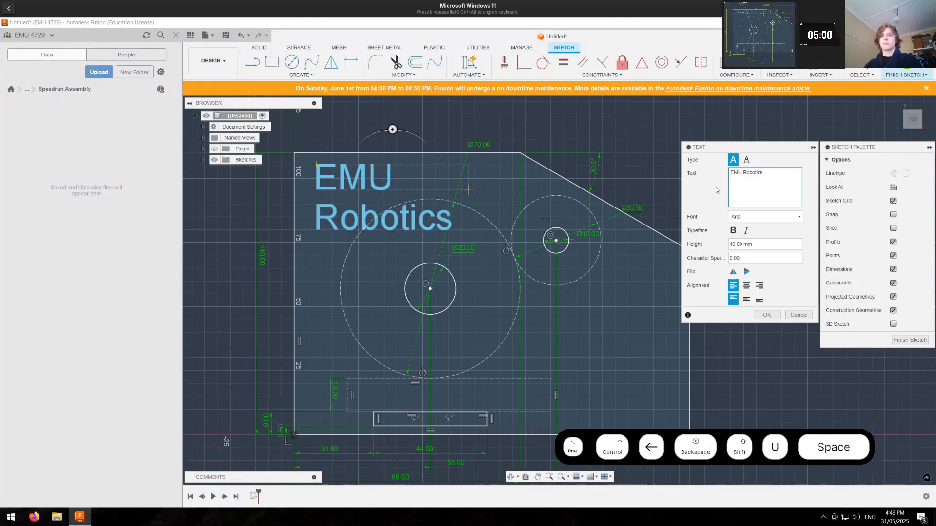
Step: Set the sketch text's font to Comic Sans MS and confirm the text
{"action": "left_click", "coordinate": [751, 218]}
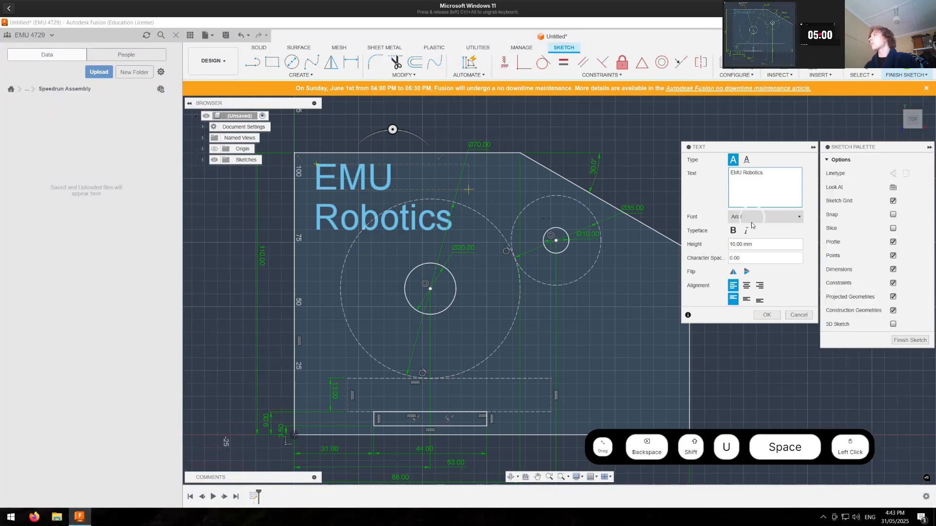
{"action": "scroll", "coordinate": [755, 286], "scroll_direction": "down", "scroll_amount": 5}
{"action": "scroll", "coordinate": [754, 286], "scroll_direction": "down", "scroll_amount": 6}
{"action": "scroll", "coordinate": [750, 301], "scroll_direction": "down", "scroll_amount": 6}
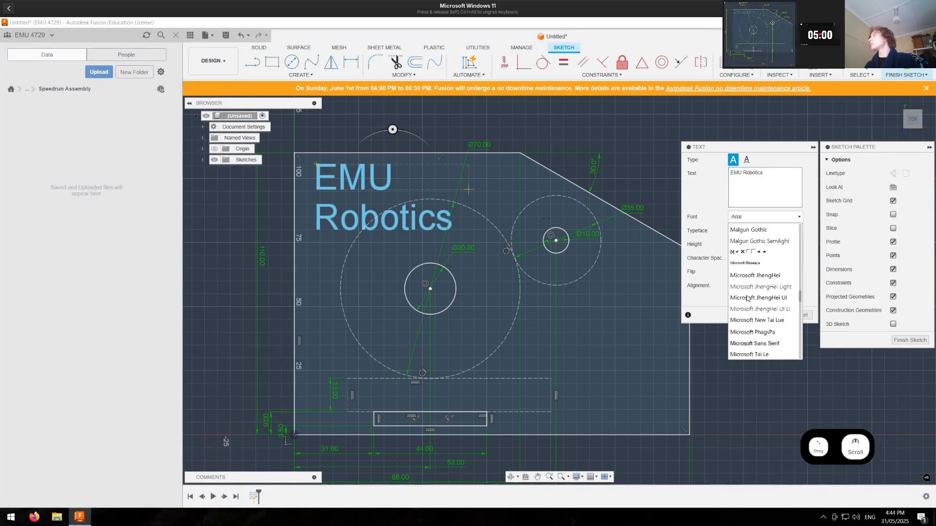
{"action": "scroll", "coordinate": [749, 292], "scroll_direction": "up", "scroll_amount": 12}
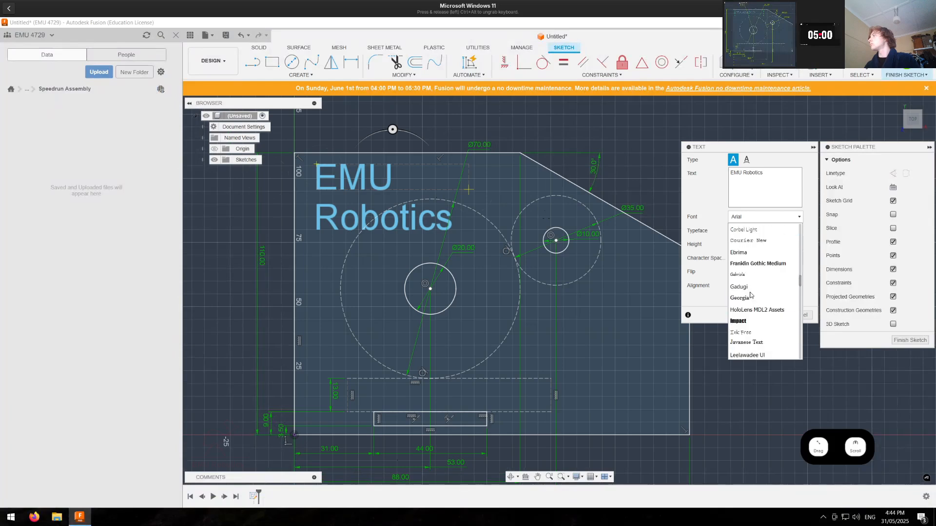
{"action": "scroll", "coordinate": [750, 269], "scroll_direction": "up", "scroll_amount": 1}
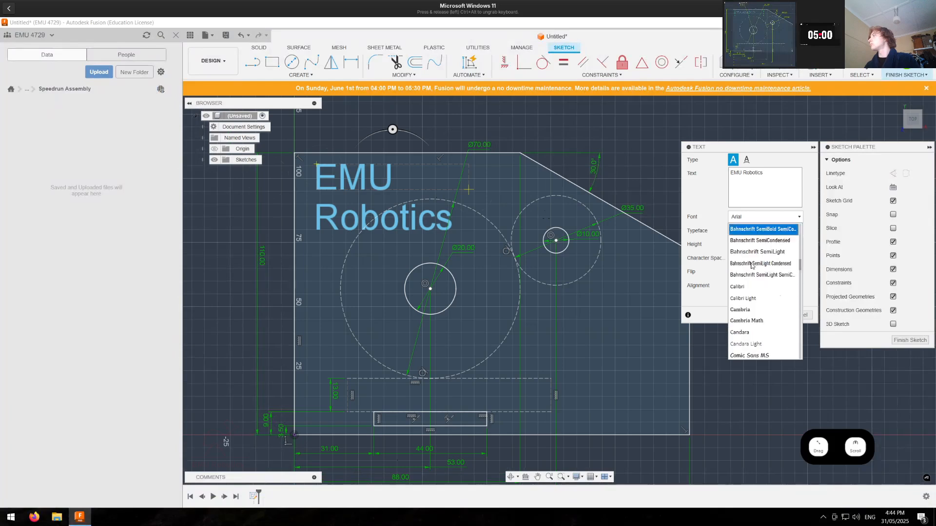
{"action": "left_click", "coordinate": [753, 323]}
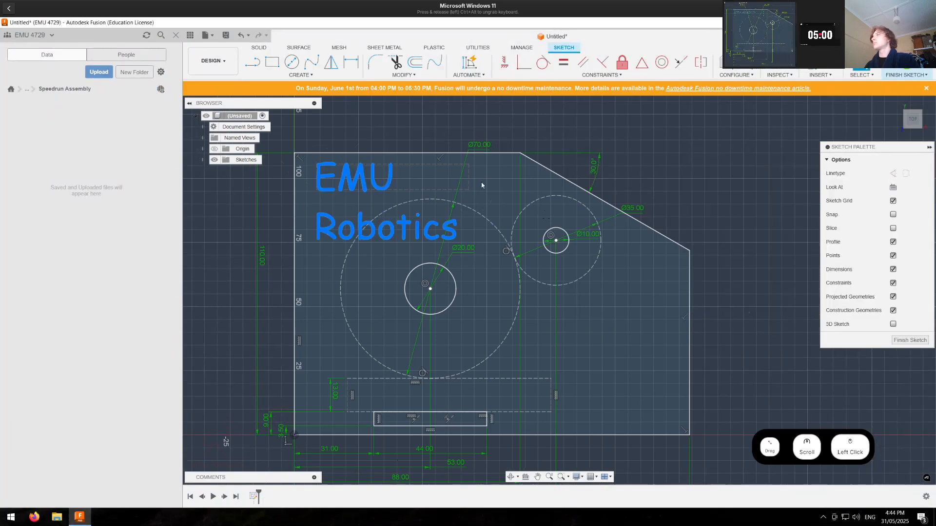
Step: Widen the text frame towards the start of the plate's sloped edge and set the text height to 8 mm
{"action": "left_click", "coordinate": [512, 174]}
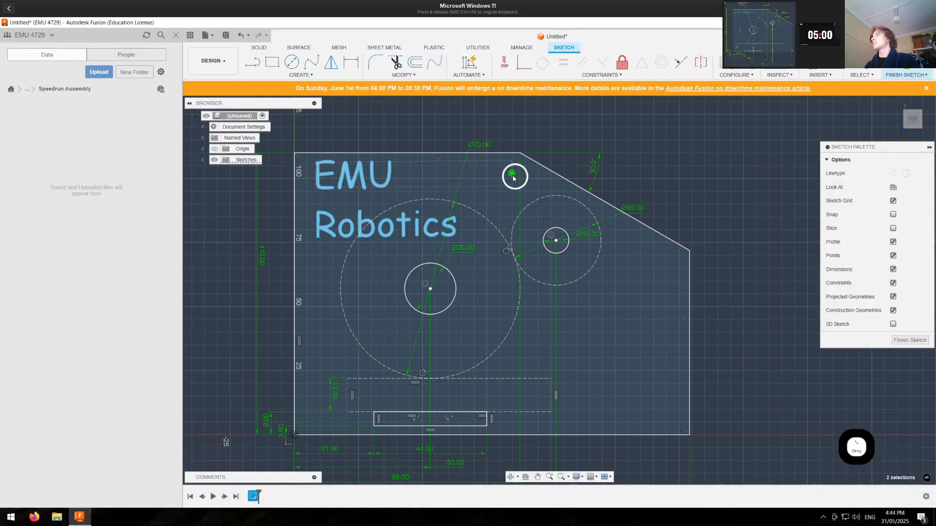
{"action": "double_click", "coordinate": [364, 180]}
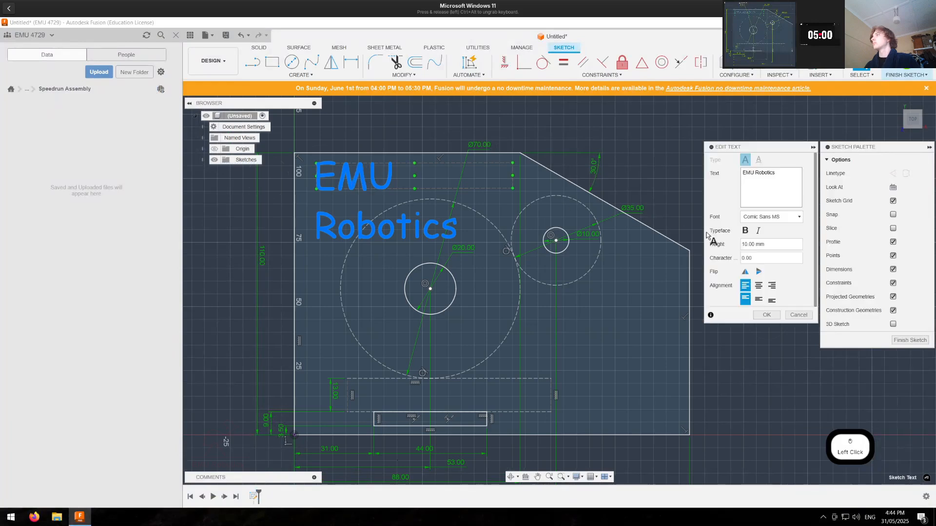
{"action": "left_click", "coordinate": [745, 244]}
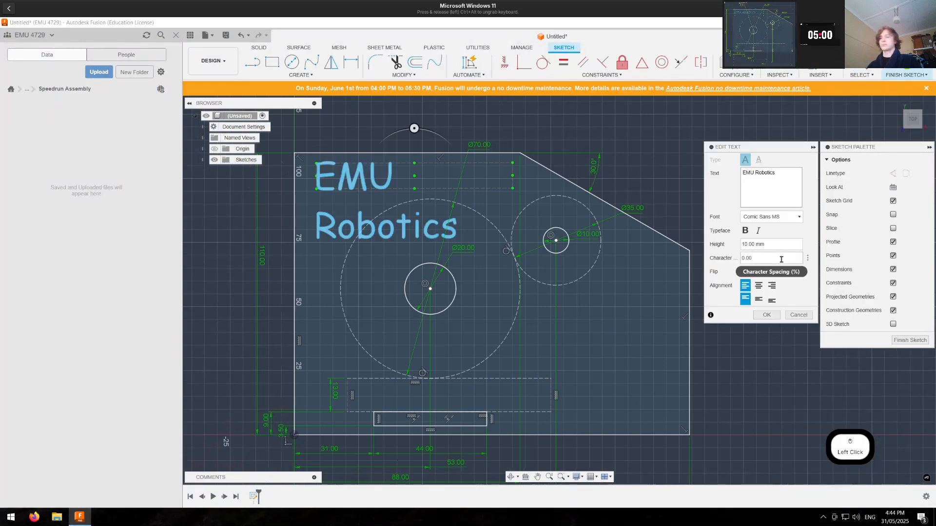
{"action": "key", "text": "Right"}
{"action": "key", "text": "BackSpace"}
{"action": "key", "text": "BackSpace"}
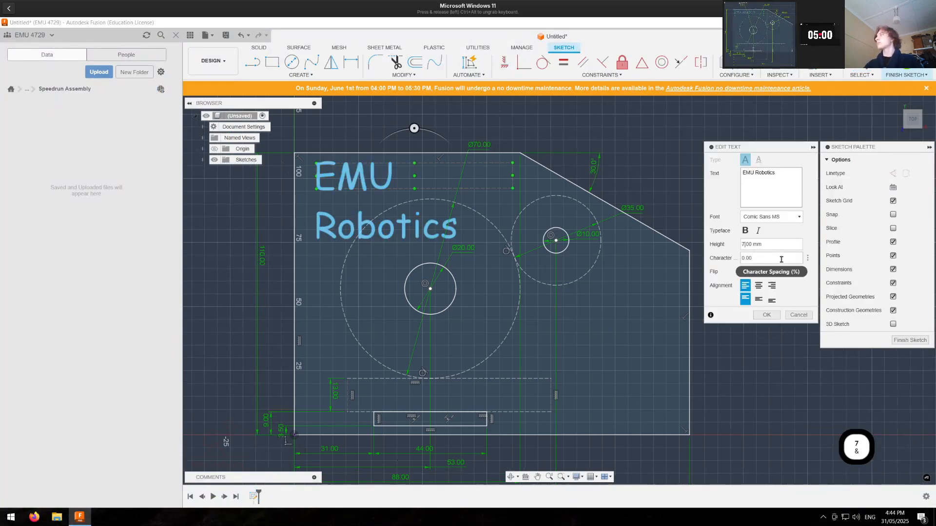
{"action": "type", "text": "8"}
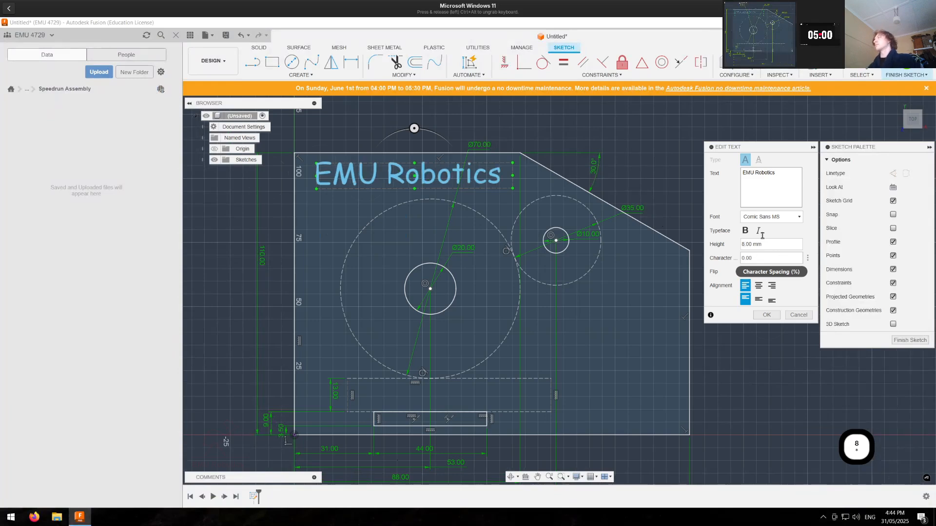
Step: Try the Lucida Console font on the "EMU Robotics" text
{"action": "left_click", "coordinate": [784, 220]}
{"action": "scroll", "coordinate": [770, 298], "scroll_direction": "down", "scroll_amount": 5}
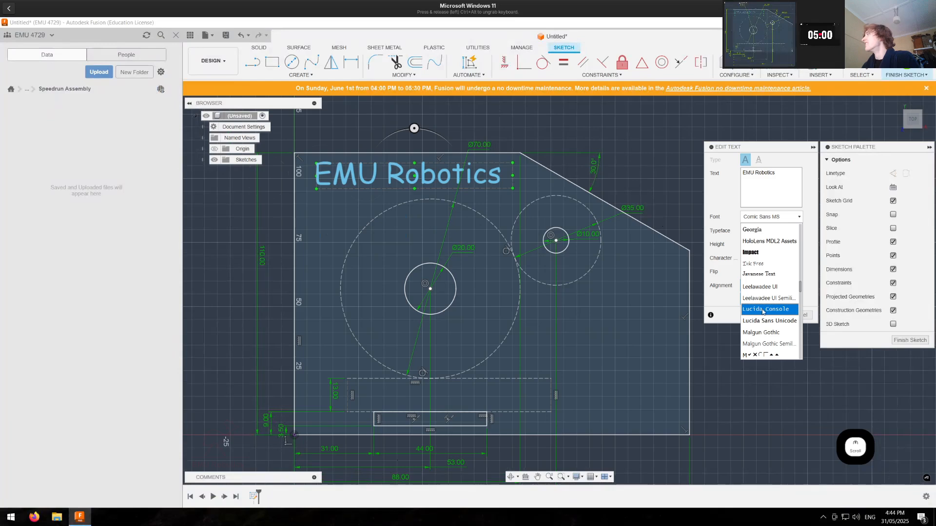
{"action": "left_click", "coordinate": [765, 310]}
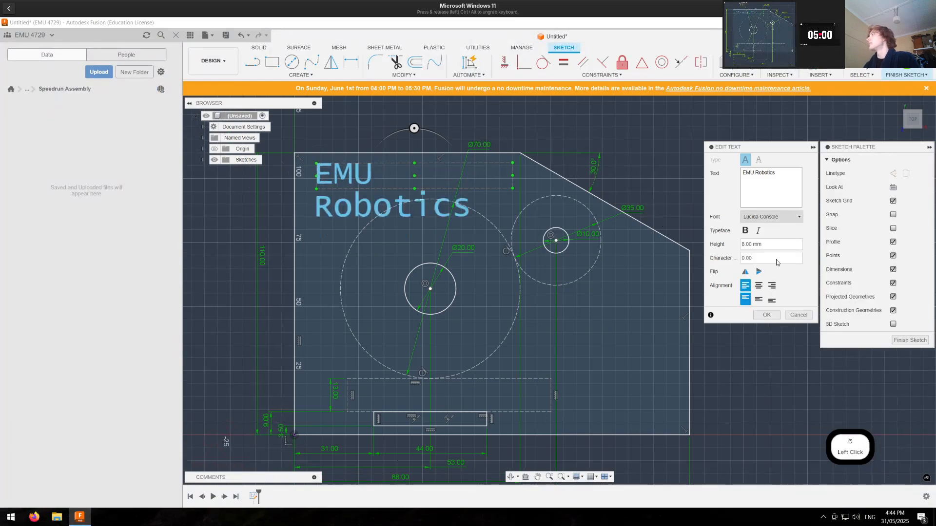
Step: Change the "EMU Robotics" text's font to Sitka
{"action": "left_click", "coordinate": [775, 217]}
{"action": "scroll", "coordinate": [766, 289], "scroll_direction": "down", "scroll_amount": 3}
{"action": "scroll", "coordinate": [766, 289], "scroll_direction": "down", "scroll_amount": 10}
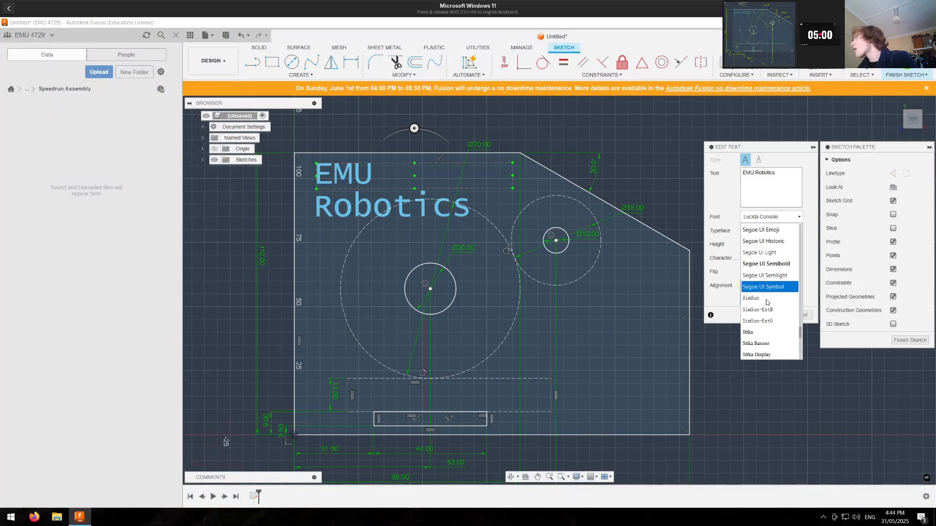
{"action": "scroll", "coordinate": [767, 302], "scroll_direction": "down", "scroll_amount": 1}
{"action": "left_click", "coordinate": [758, 298]}
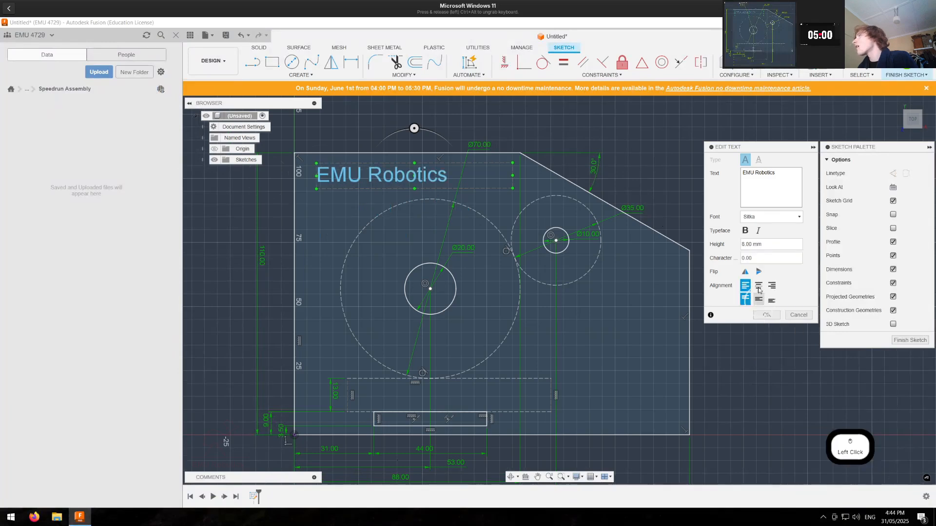
Step: Change the "EMU Robotics" text's font to Courier New, set its height to 6 mm and confirm the text
{"action": "left_click", "coordinate": [759, 220]}
{"action": "scroll", "coordinate": [768, 307], "scroll_direction": "down", "scroll_amount": 3}
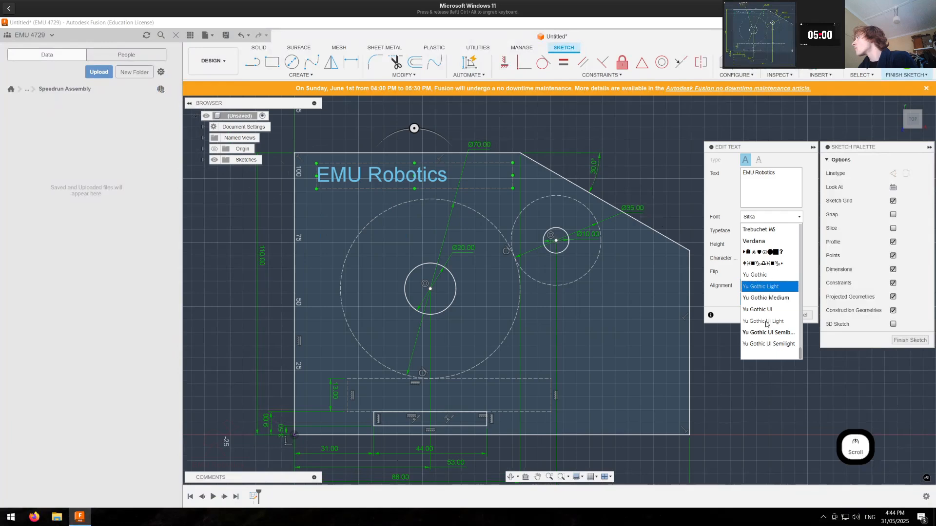
{"action": "scroll", "coordinate": [768, 288], "scroll_direction": "up", "scroll_amount": 4}
{"action": "scroll", "coordinate": [759, 263], "scroll_direction": "up", "scroll_amount": 8}
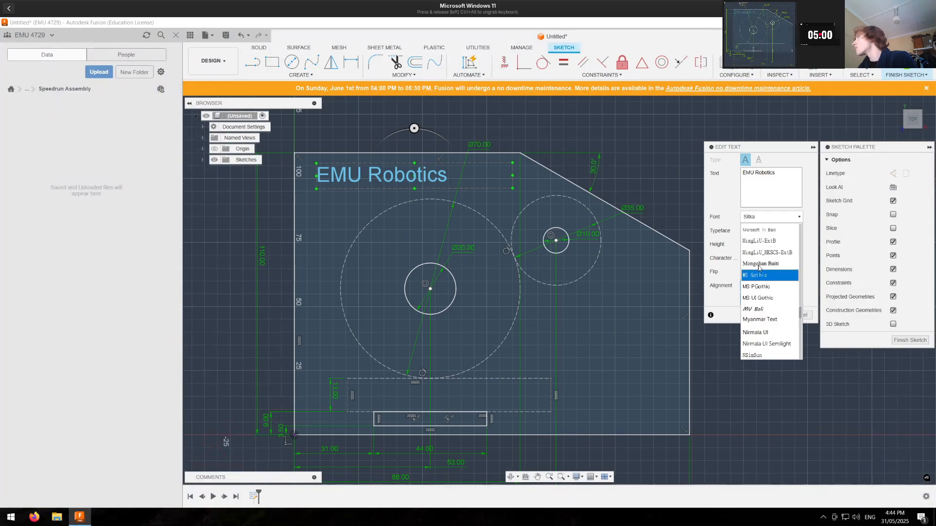
{"action": "scroll", "coordinate": [759, 266], "scroll_direction": "up", "scroll_amount": 8}
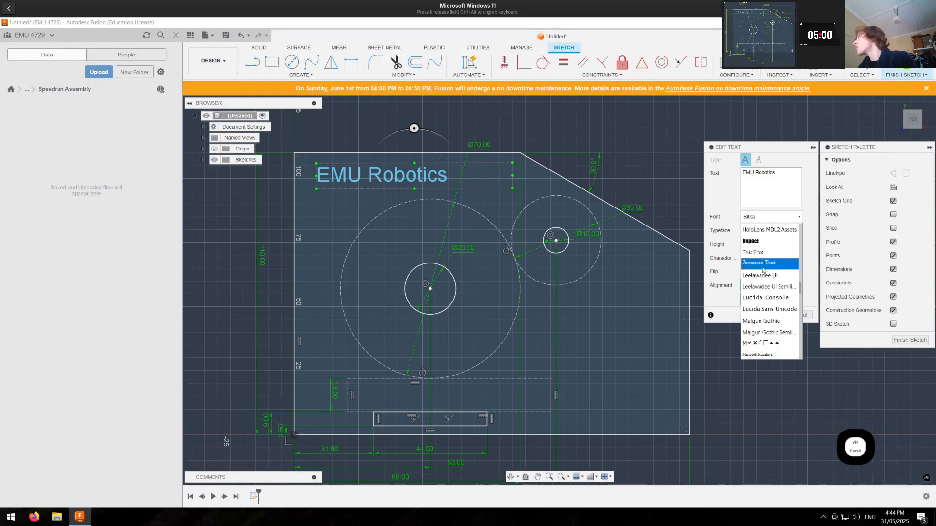
{"action": "scroll", "coordinate": [764, 283], "scroll_direction": "up", "scroll_amount": 3}
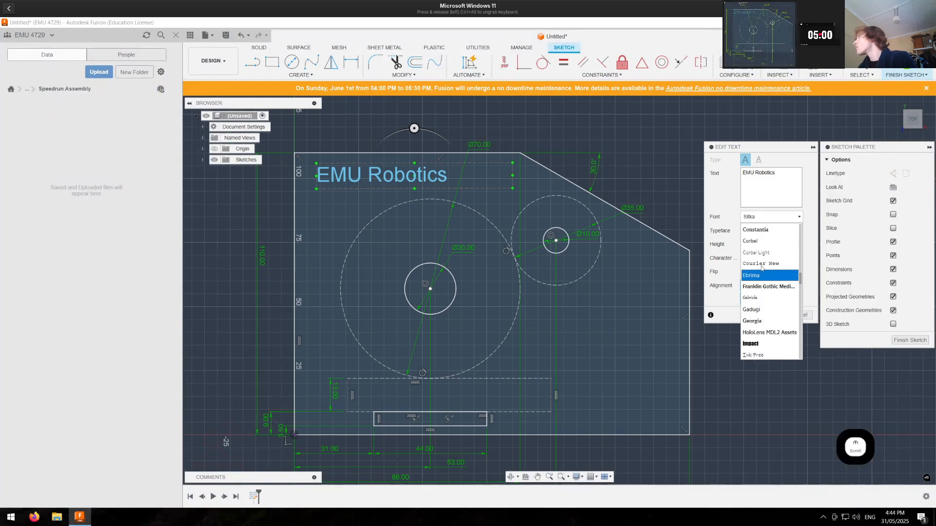
{"action": "left_click", "coordinate": [762, 264]}
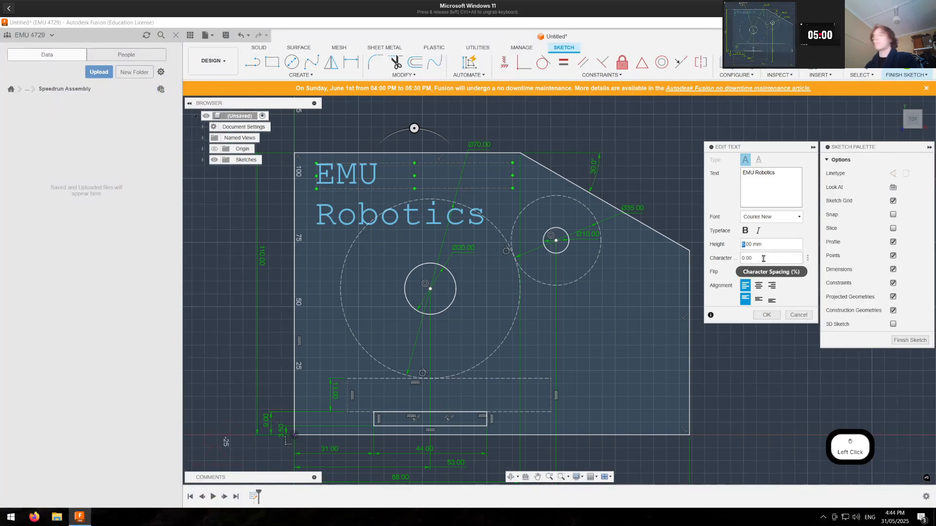
{"action": "type", "text": "6"}
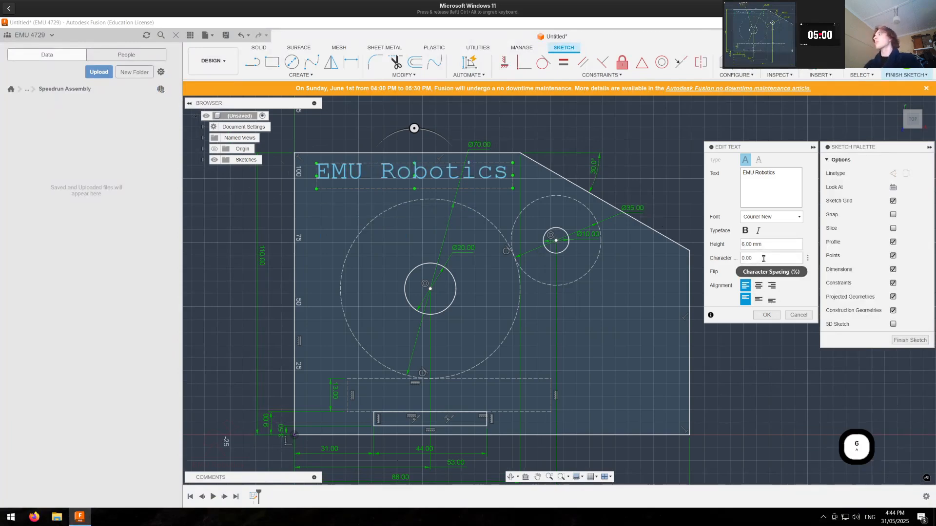
{"action": "left_click", "coordinate": [766, 315]}
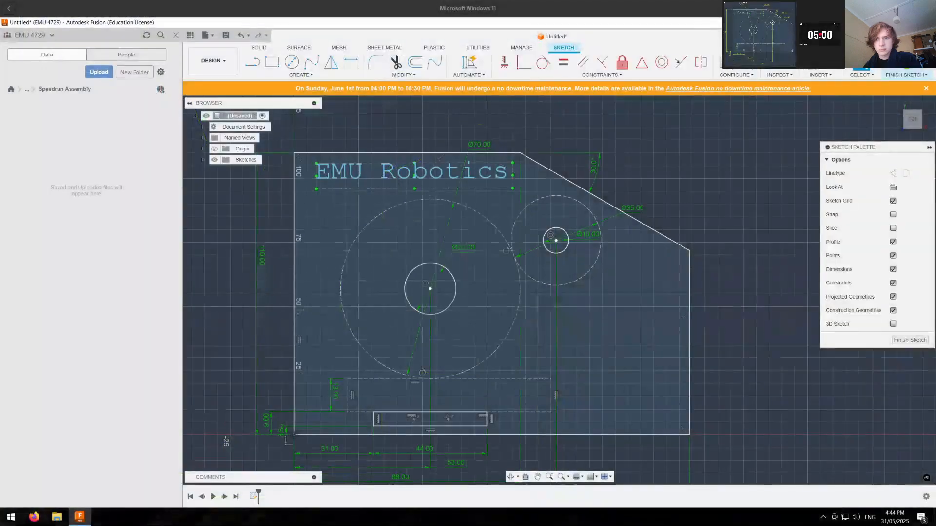
Step: Finish the plate sketch and start the Extrude command
{"action": "left_click", "coordinate": [906, 73]}
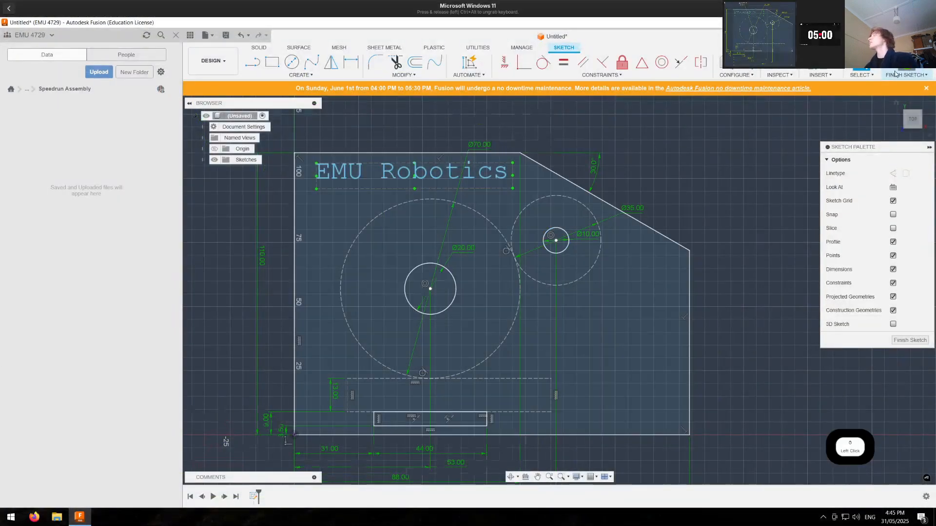
{"action": "key", "text": "e"}
{"action": "middle_click_drag", "start_coordinate": [706, 310], "coordinate": [729, 288], "text": "shift"}
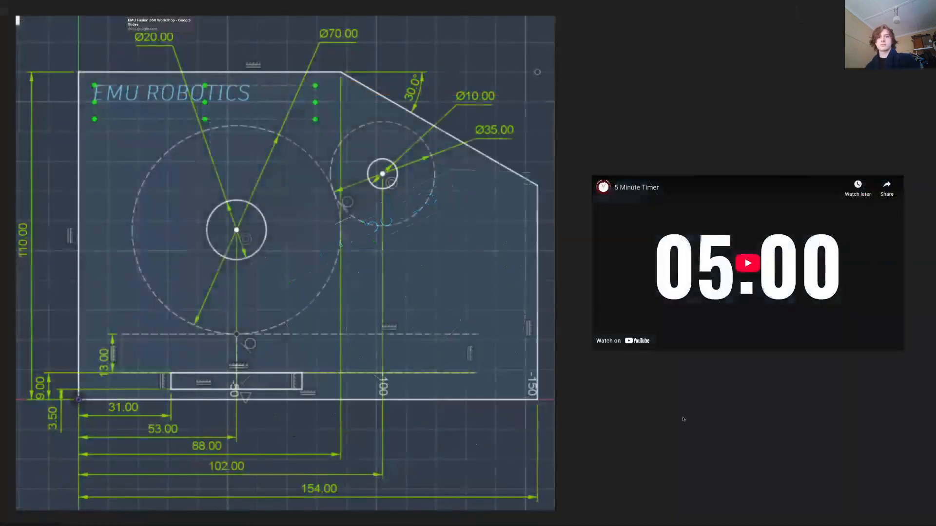
{"action": "left_click", "coordinate": [747, 263]}
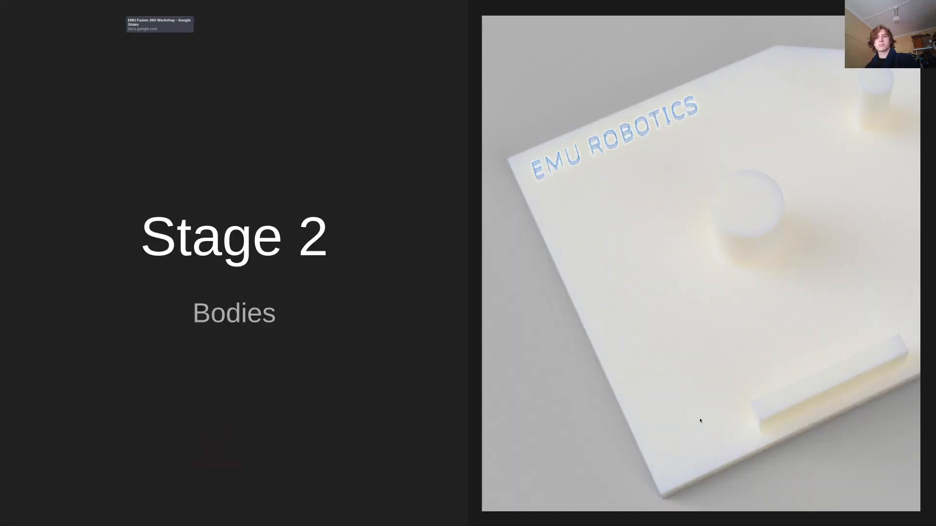
{"action": "key", "text": "Right"}
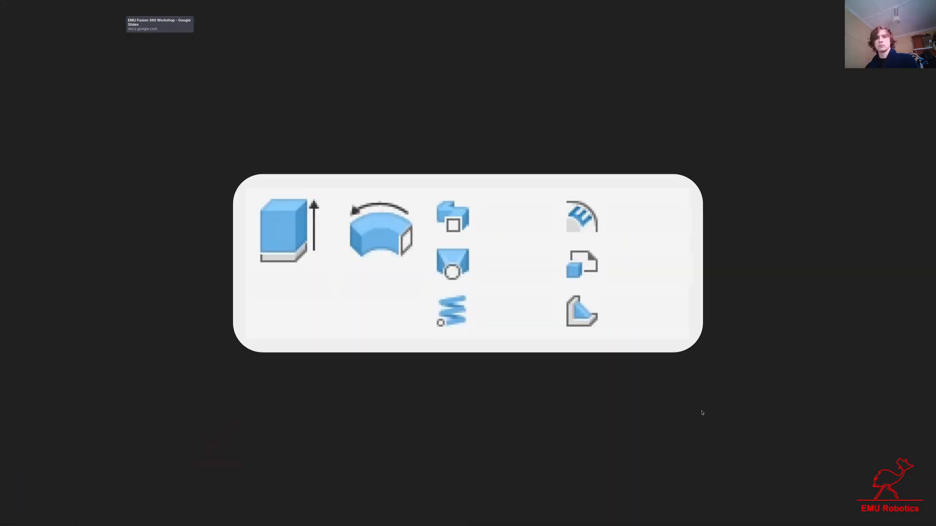
{"action": "key", "text": "Right"}
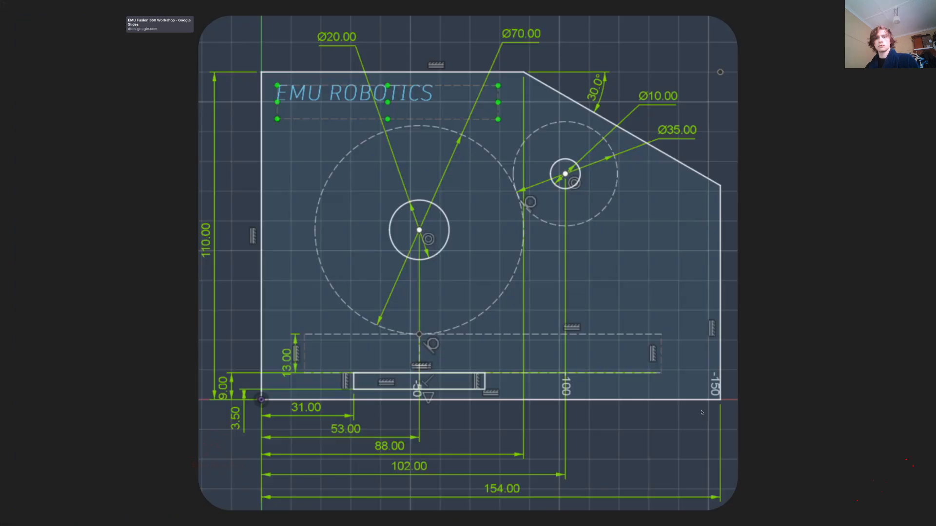
{"action": "key", "text": "Right"}
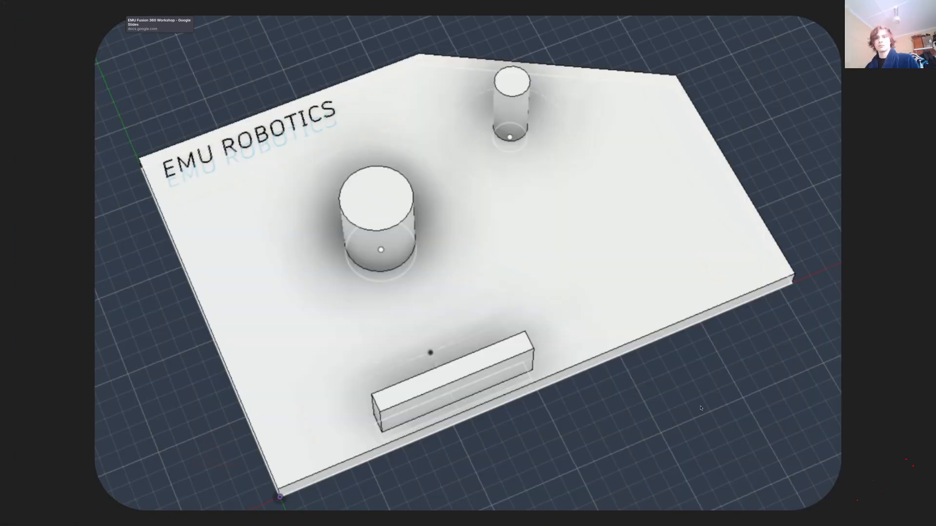
{"action": "key", "text": "Right"}
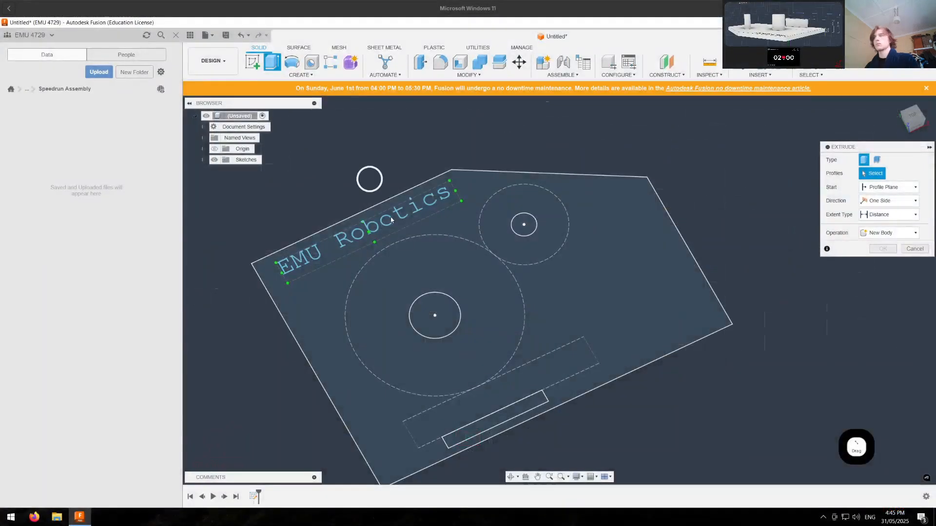
Step: Extrude the plate profile around the two circles and the slot 6 mm as a new body
{"action": "left_click", "coordinate": [349, 240]}
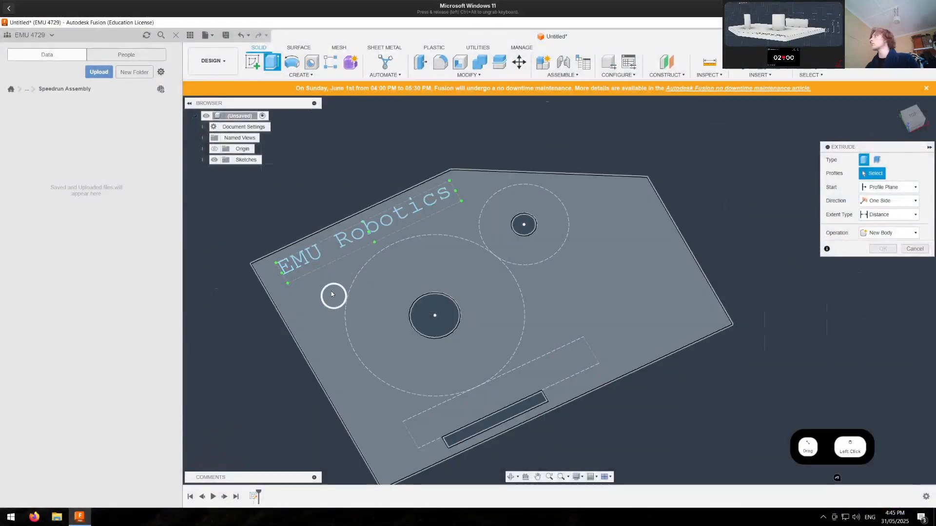
{"action": "left_click", "coordinate": [331, 294]}
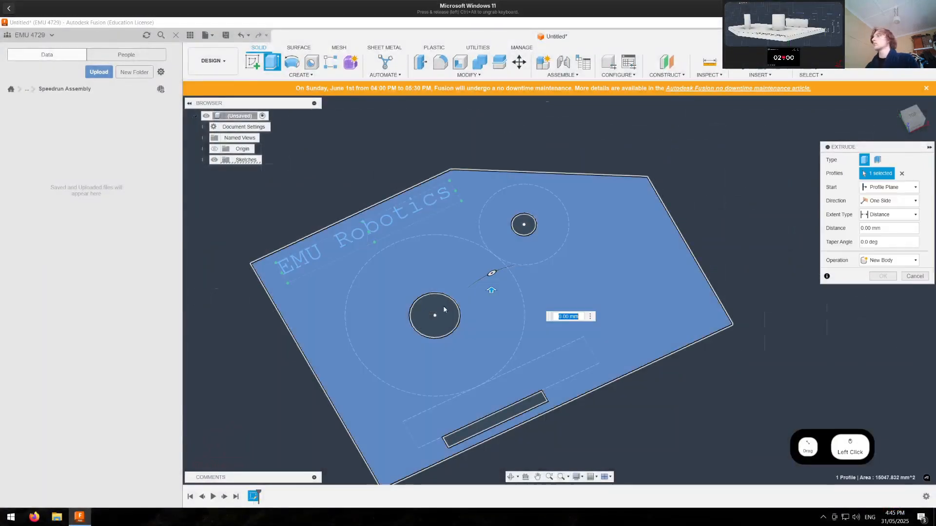
{"action": "type", "text": "6"}
{"action": "key", "text": "Return"}
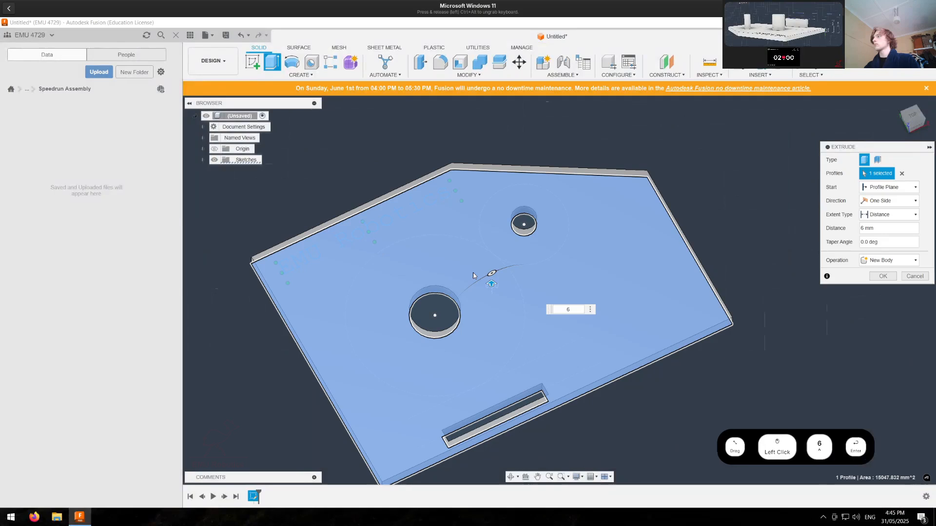
Step: Show the sketch again and extrude the two shaft circles 30 mm, joined to the plate
{"action": "left_click", "coordinate": [204, 174]}
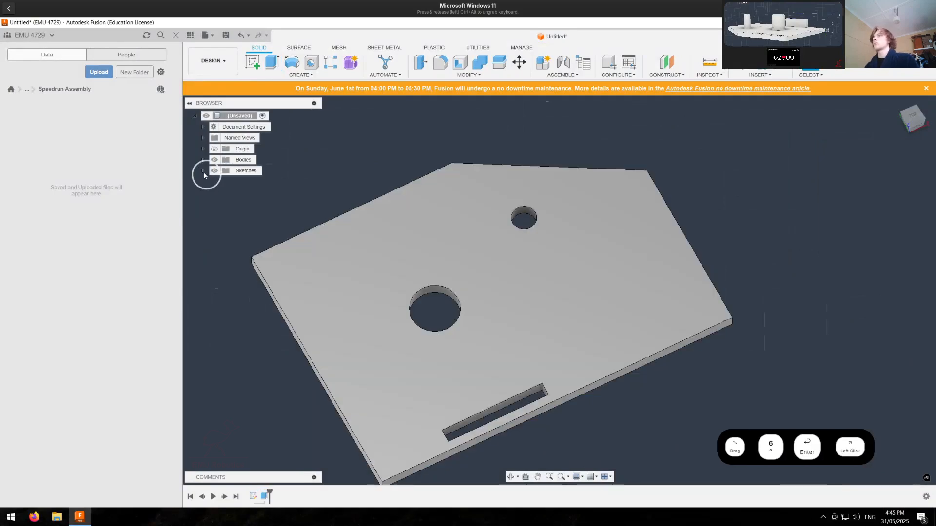
{"action": "left_click", "coordinate": [202, 170]}
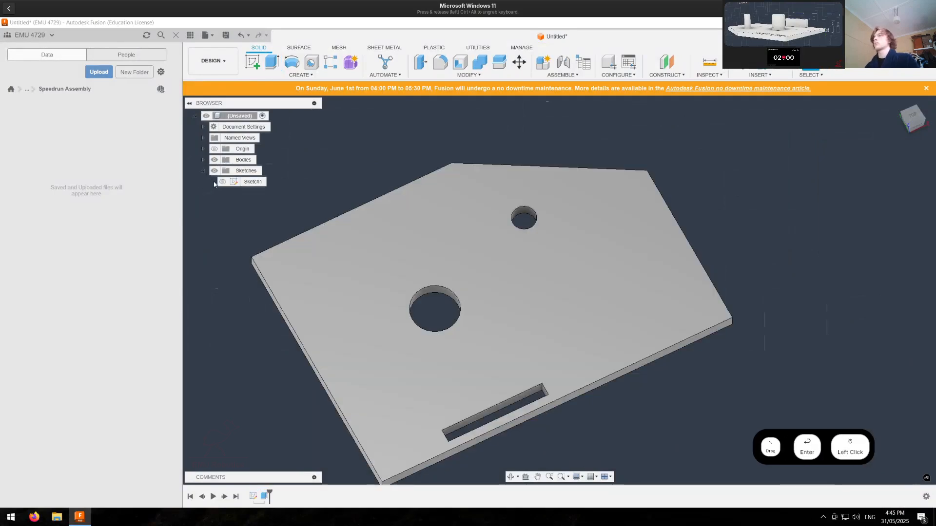
{"action": "left_click", "coordinate": [222, 182]}
{"action": "key", "text": "e"}
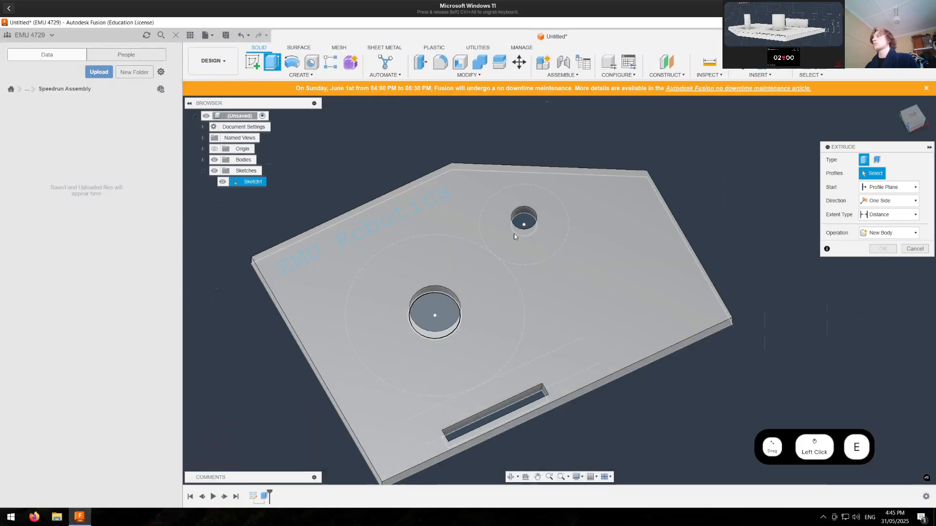
{"action": "left_click", "coordinate": [434, 314]}
{"action": "left_click", "coordinate": [524, 223]}
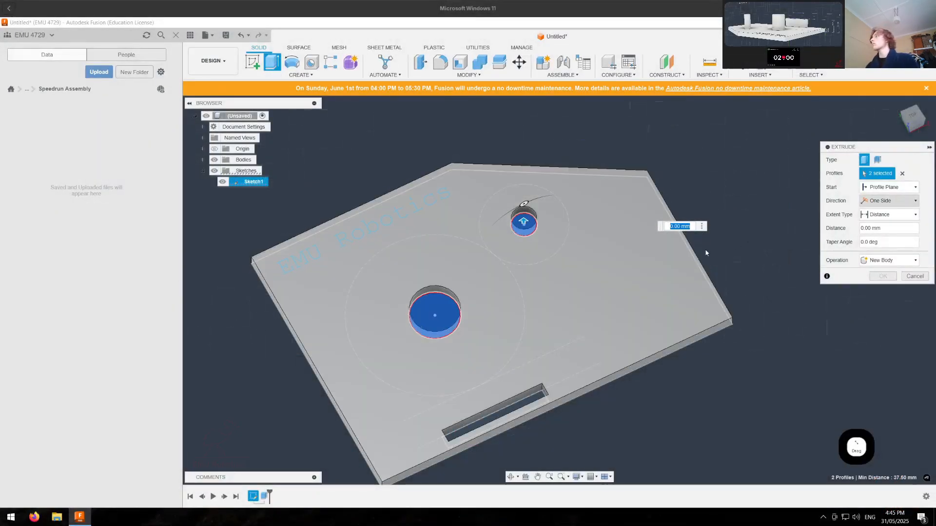
{"action": "left_click", "coordinate": [675, 226]}
{"action": "type", "text": "3"}
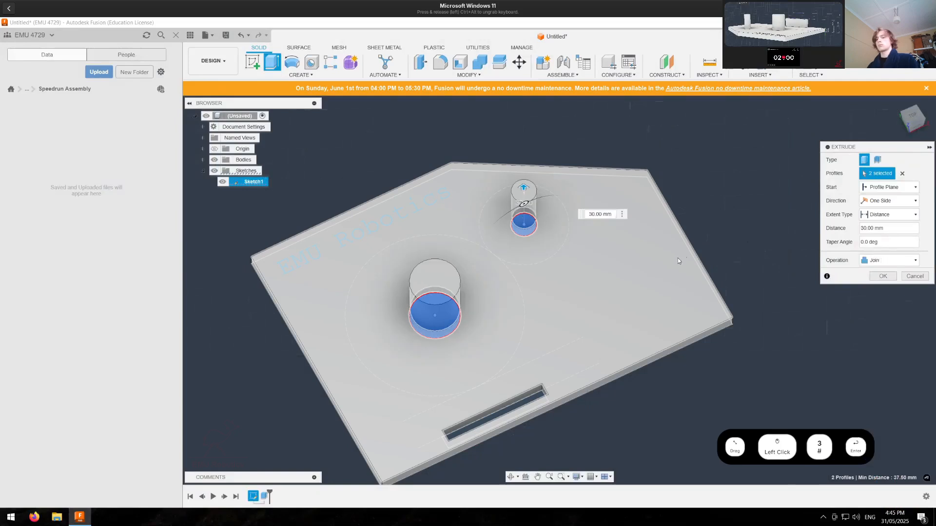
{"action": "key", "text": "Return"}
Step: Extrude the small rectangle near the plate's long straight edge 20 mm
{"action": "key", "text": "e"}
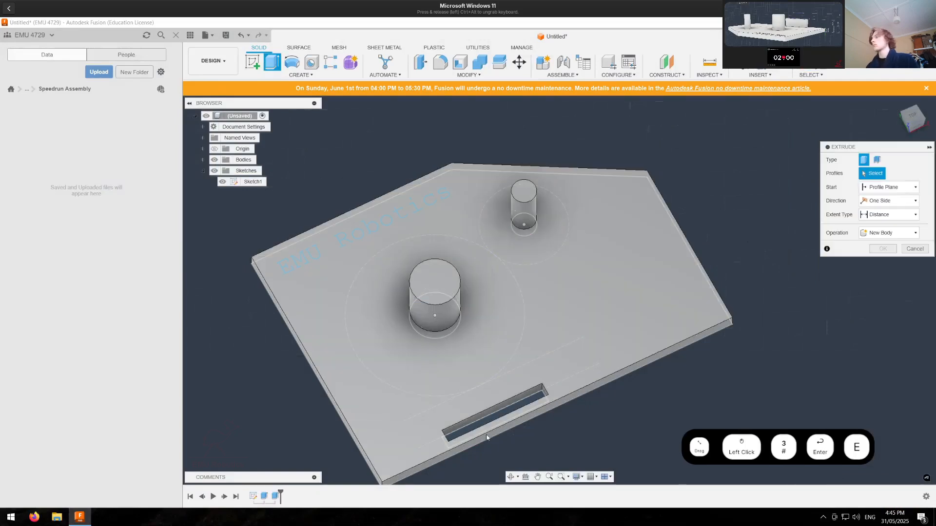
{"action": "left_click", "coordinate": [467, 430]}
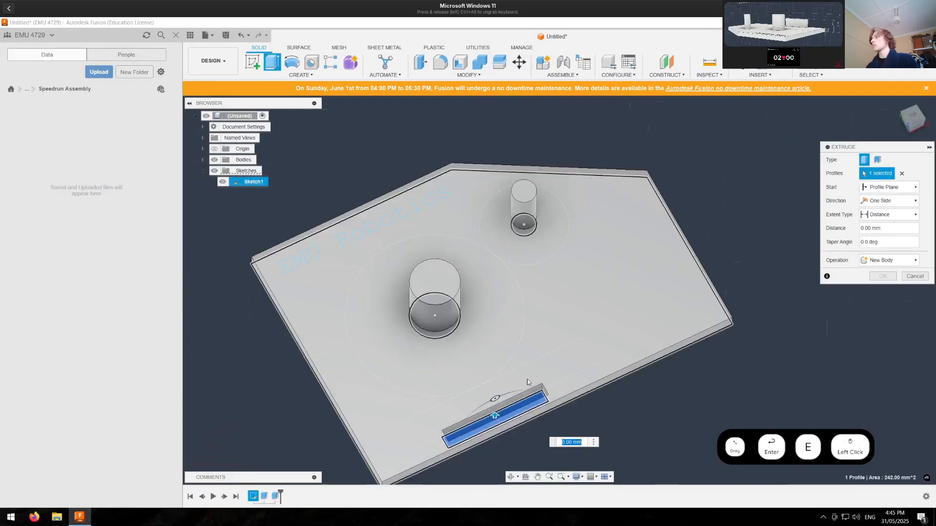
{"action": "type", "text": "20"}
{"action": "key", "text": "Return"}
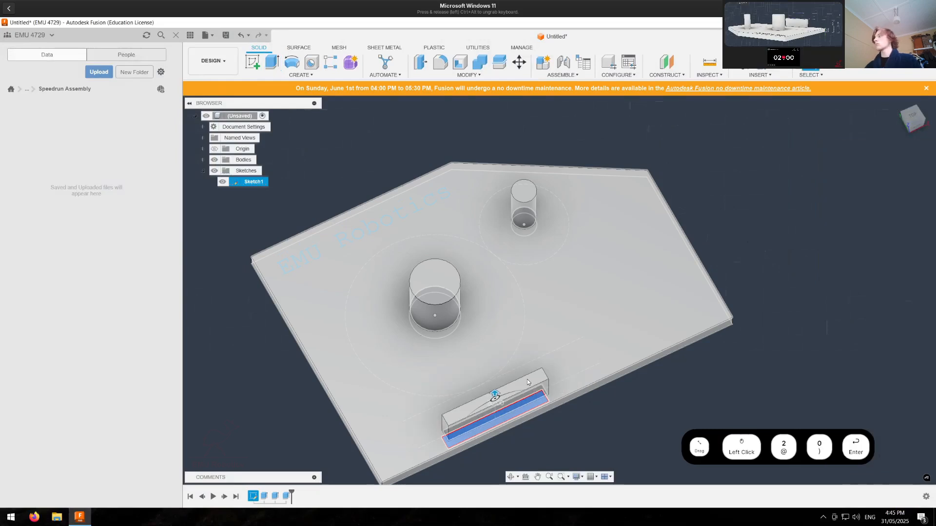
Step: Cut the "EMU Robotics" text 0.5 mm deep into the plate, using the plate's upper face as the extrusion's start object
{"action": "left_click", "coordinate": [214, 160]}
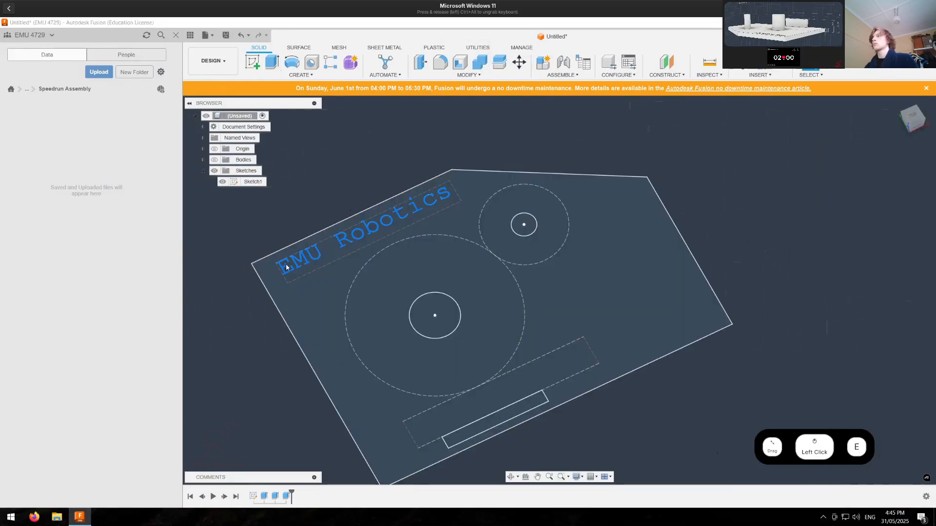
{"action": "key", "text": "e"}
{"action": "left_click", "coordinate": [287, 268]}
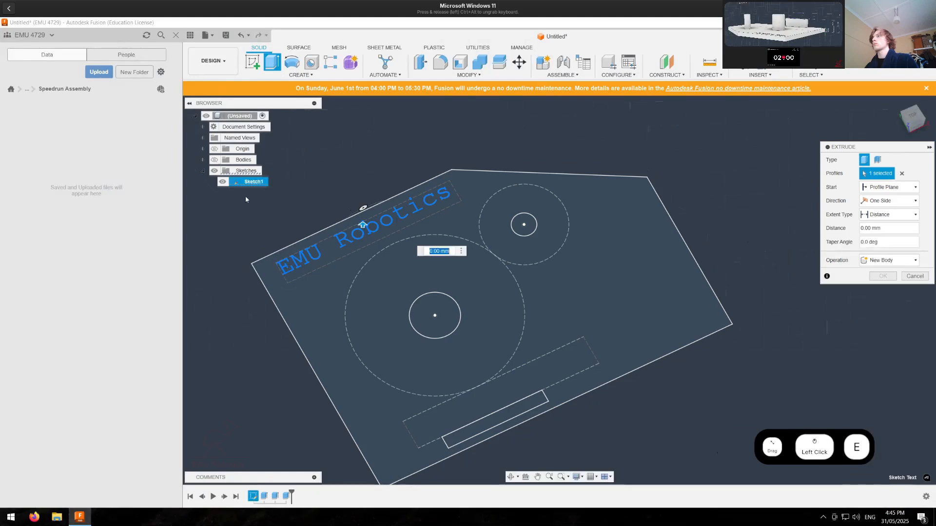
{"action": "left_click", "coordinate": [214, 160]}
{"action": "left_click", "coordinate": [888, 187]}
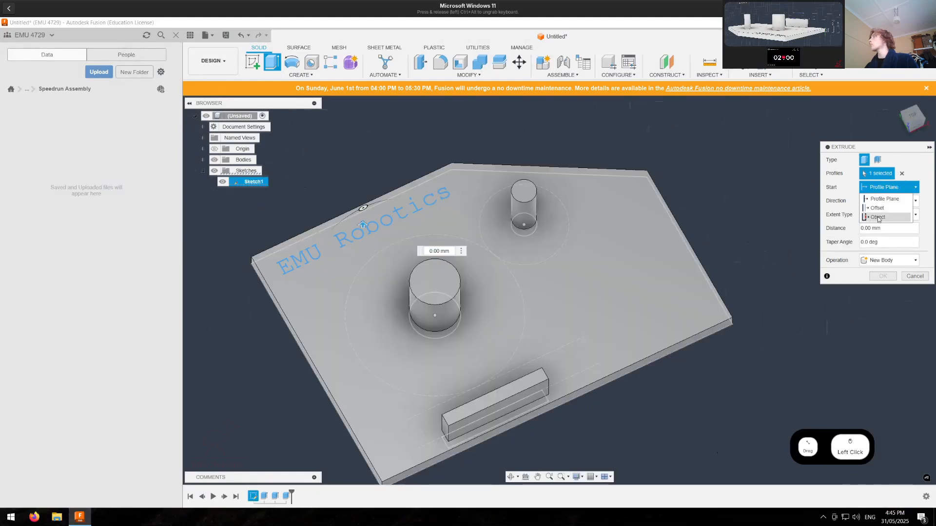
{"action": "left_click", "coordinate": [780, 229]}
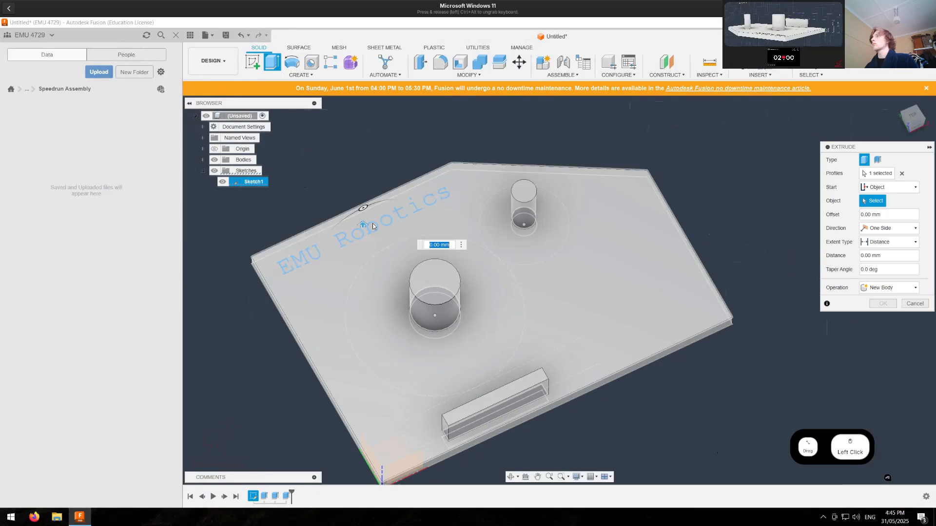
{"action": "left_click", "coordinate": [368, 219]}
{"action": "type", "text": "-.5"}
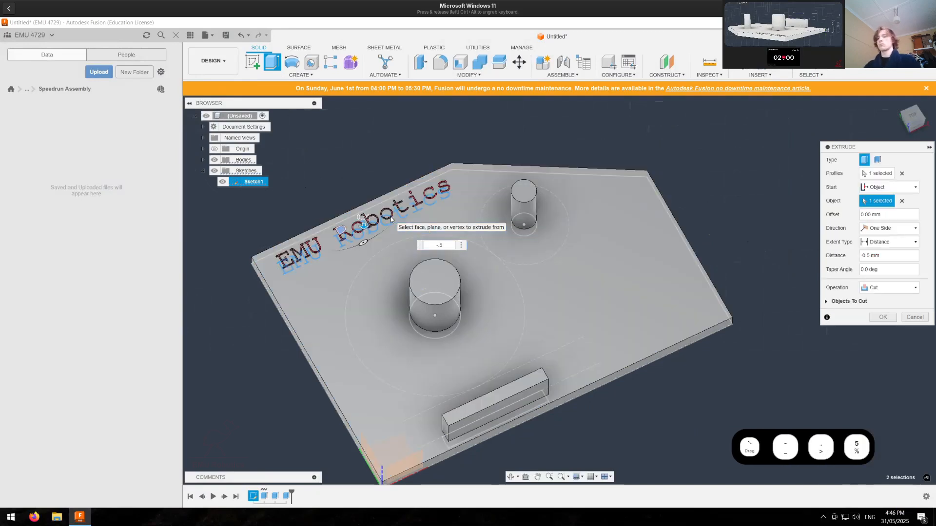
{"action": "key", "text": "Return"}
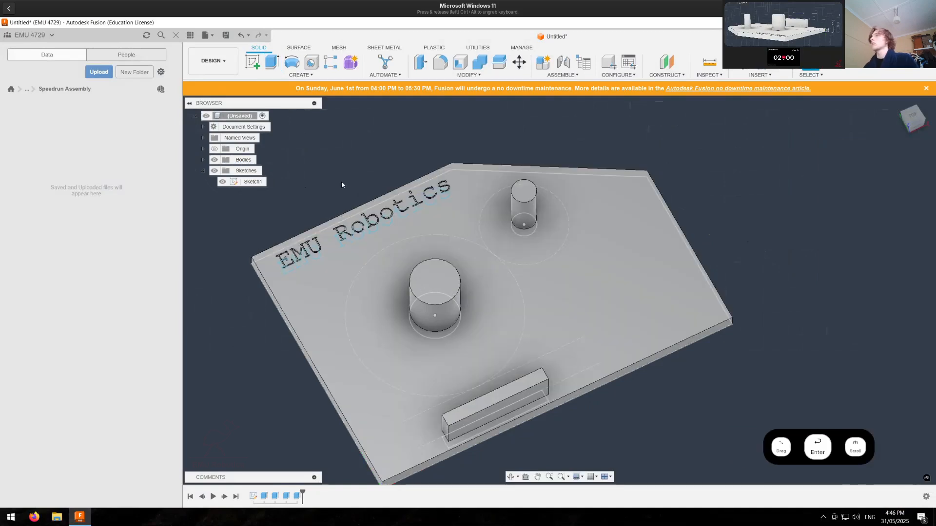
Step: Hide the plate's sketch so only the solid body is displayed
{"action": "scroll", "coordinate": [341, 185], "scroll_direction": "down", "scroll_amount": 2}
{"action": "left_click", "coordinate": [222, 181]}
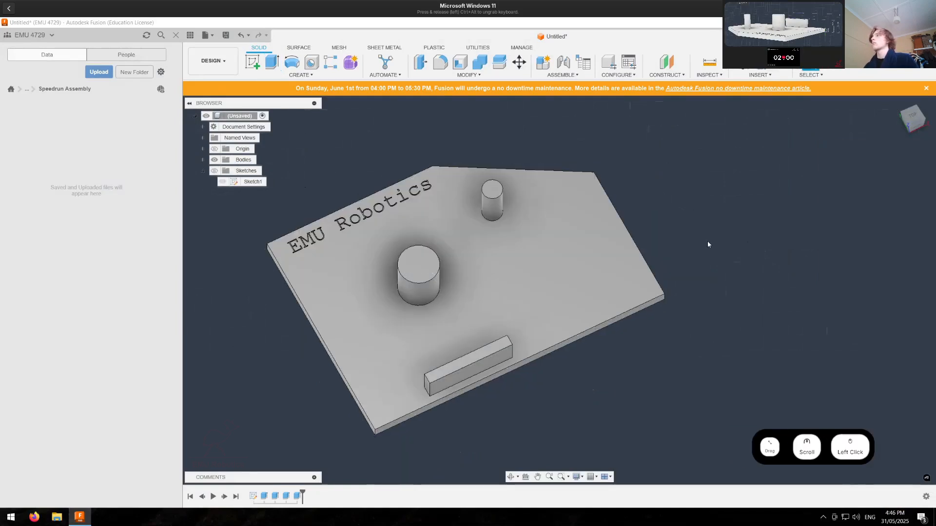
{"action": "middle_click_drag", "start_coordinate": [699, 276], "coordinate": [583, 200], "text": "shift"}
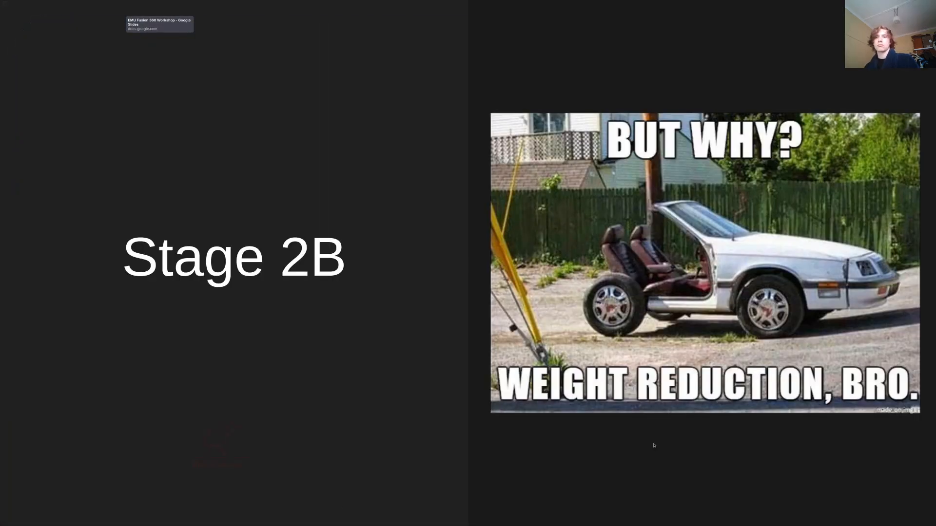
{"action": "key", "text": "Right"}
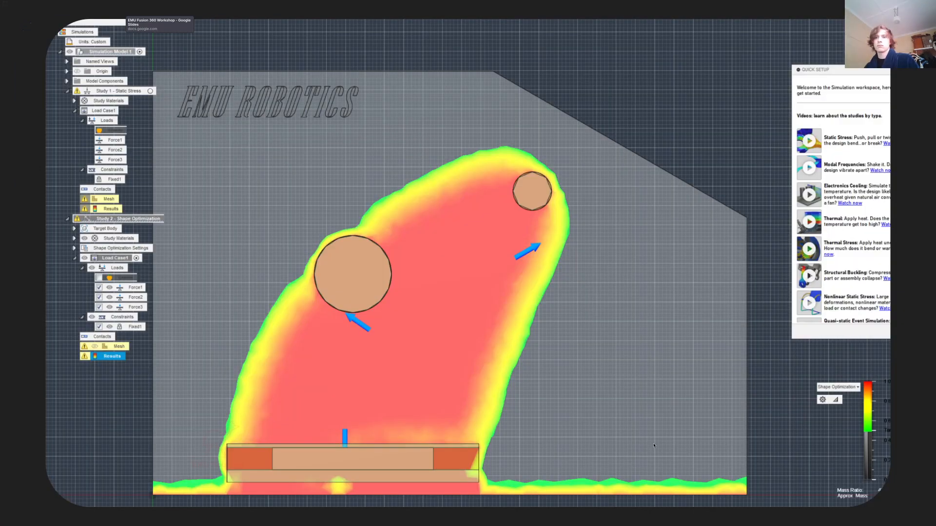
{"action": "key", "text": "Right"}
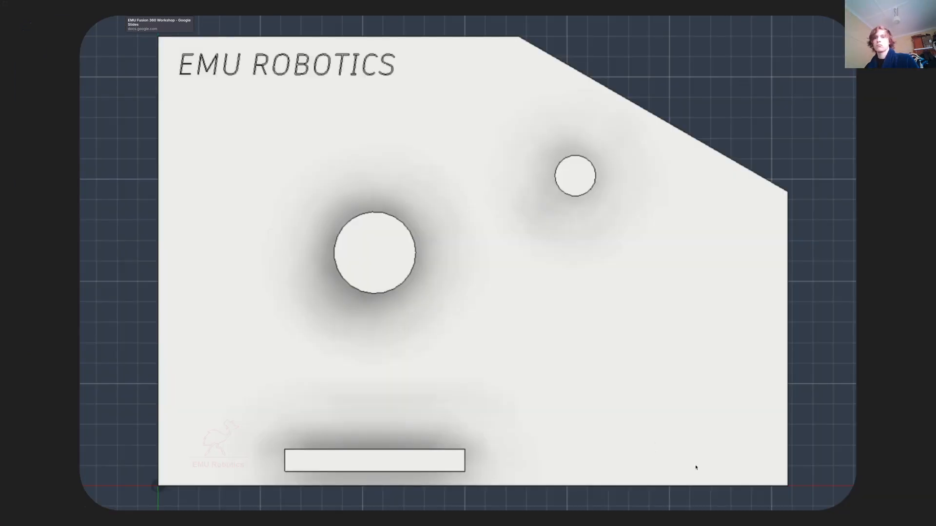
{"action": "key", "text": "Right"}
{"action": "key", "text": "Left"}
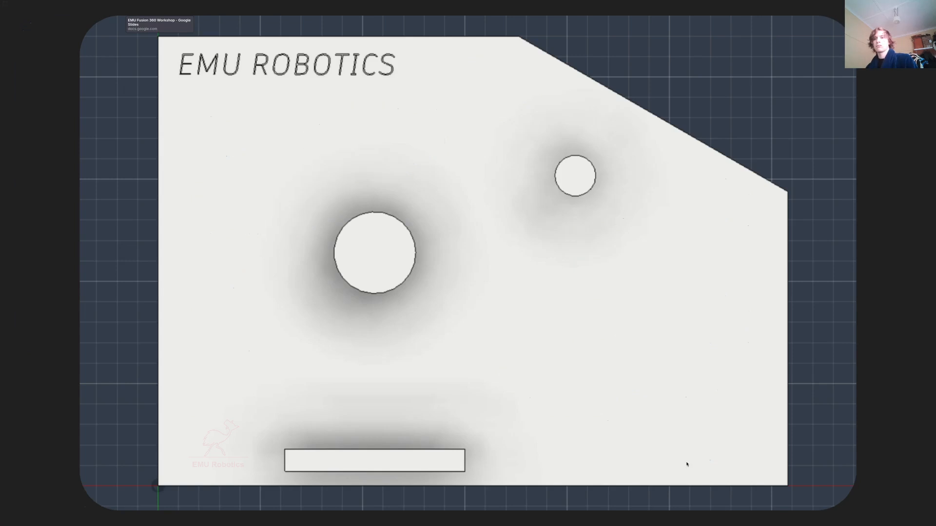
{"action": "key", "text": "Left"}
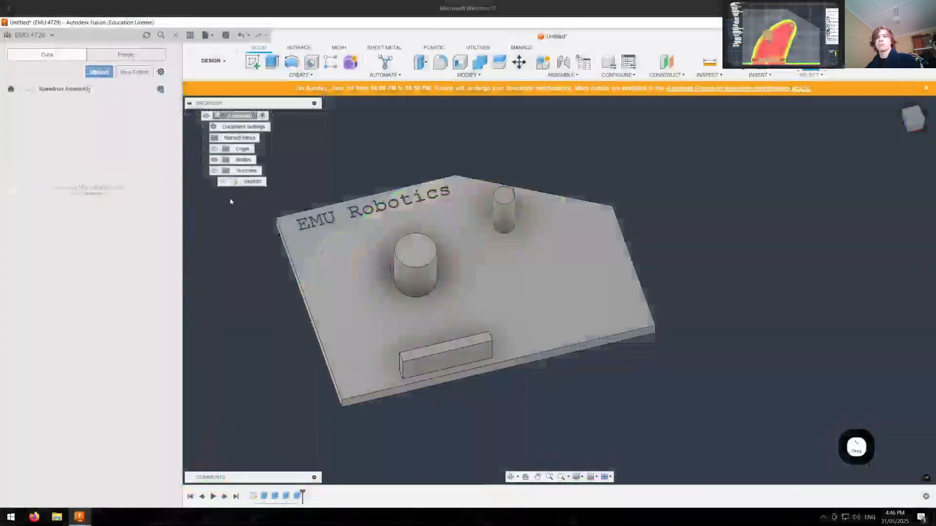
Step: Create a new sketch on the horizontal origin plane with the plate body hidden
{"action": "left_click", "coordinate": [435, 194]}
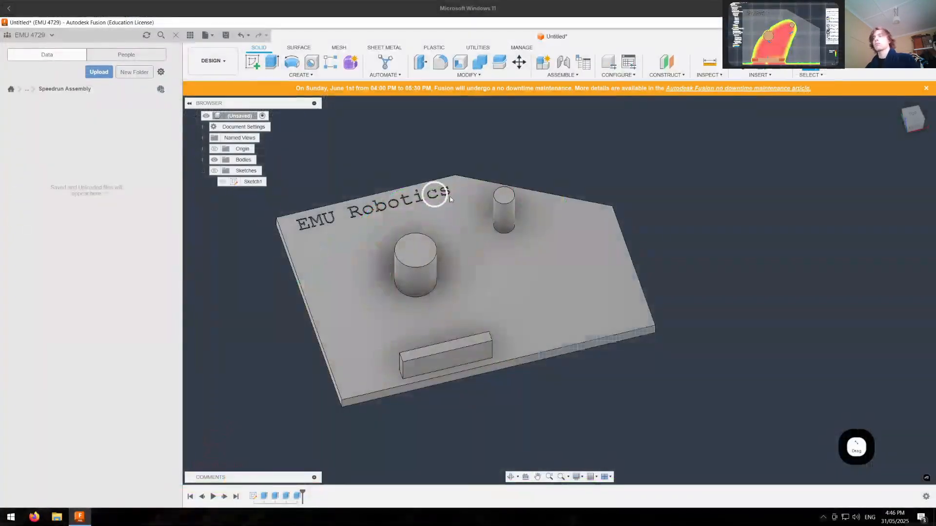
{"action": "left_click", "coordinate": [911, 114]}
{"action": "left_click", "coordinate": [252, 62]}
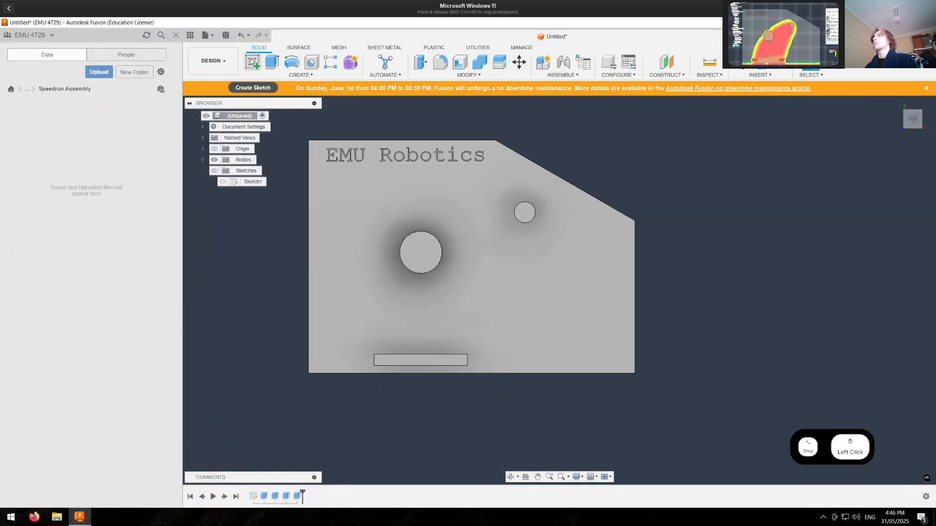
{"action": "left_click", "coordinate": [214, 160]}
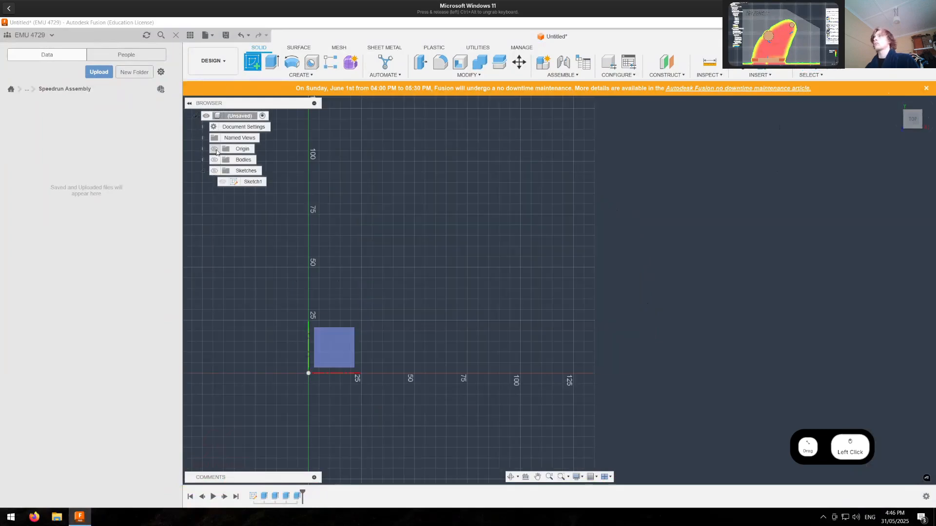
{"action": "left_click", "coordinate": [331, 346]}
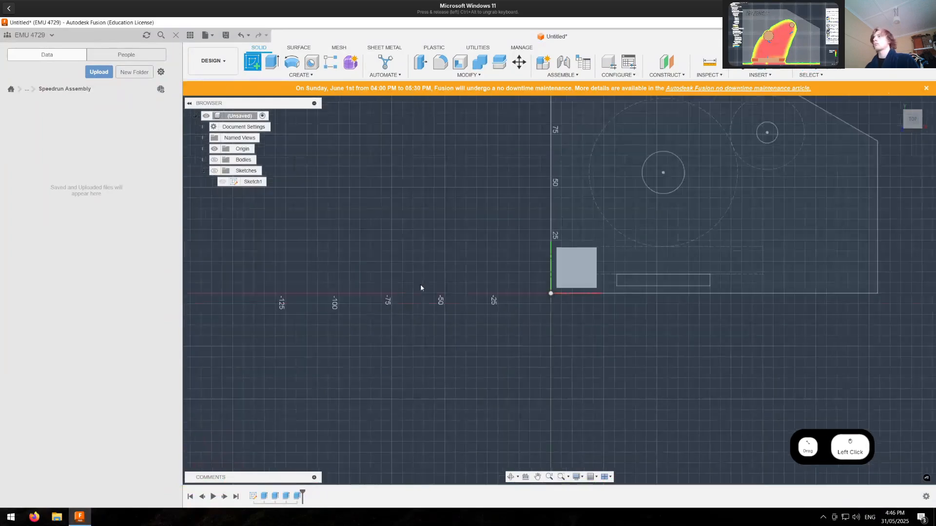
Step: Draw three connected lines forming an open triangle with one vertical side, outside the plate outline beside the edge farthest from the origin
{"action": "mouse_move", "coordinate": [405, 242]}
{"action": "middle_mouse_down"}
{"action": "mouse_move", "coordinate": [244, 298]}
{"action": "mouse_move", "coordinate": [250, 325]}
{"action": "middle_mouse_up"}
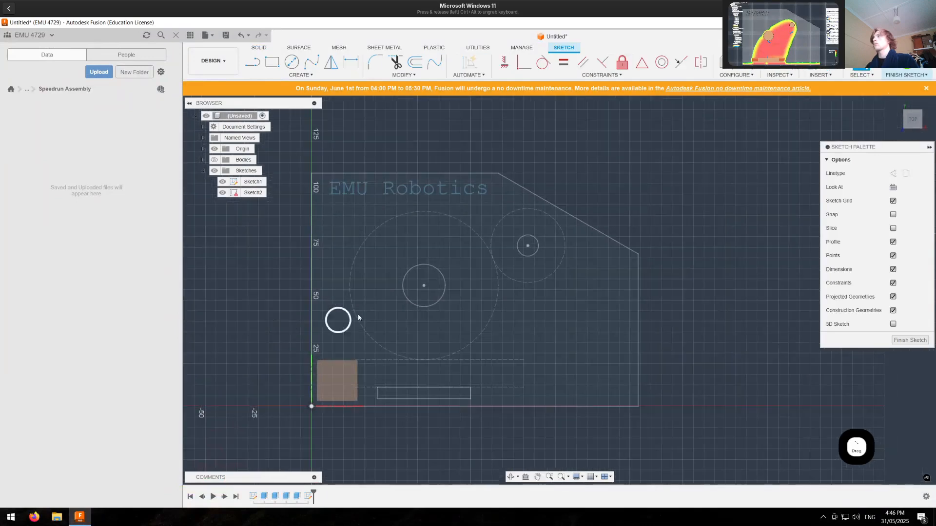
{"action": "mouse_move", "coordinate": [416, 317]}
{"action": "middle_mouse_down", "text": "shift"}
{"action": "mouse_move", "coordinate": [444, 274]}
{"action": "mouse_move", "coordinate": [471, 279]}
{"action": "middle_mouse_up", "text": "shift"}
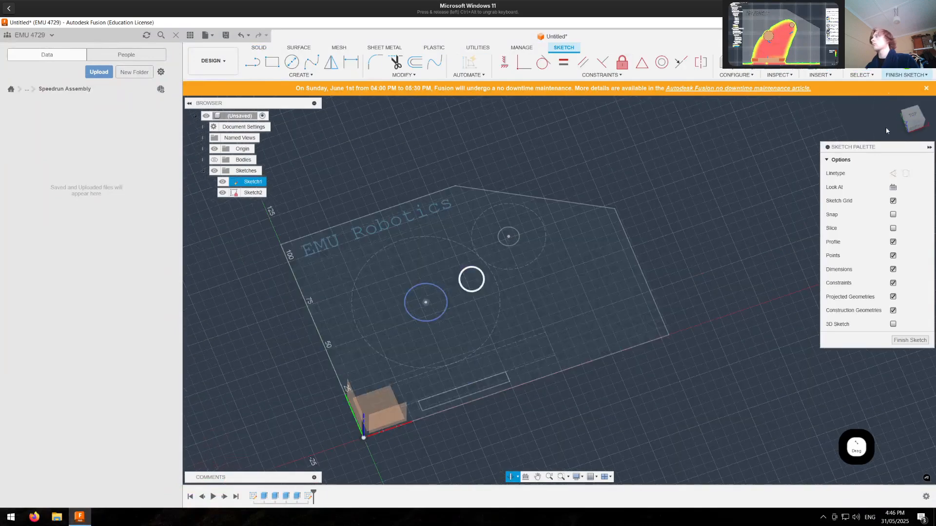
{"action": "left_click", "coordinate": [913, 119]}
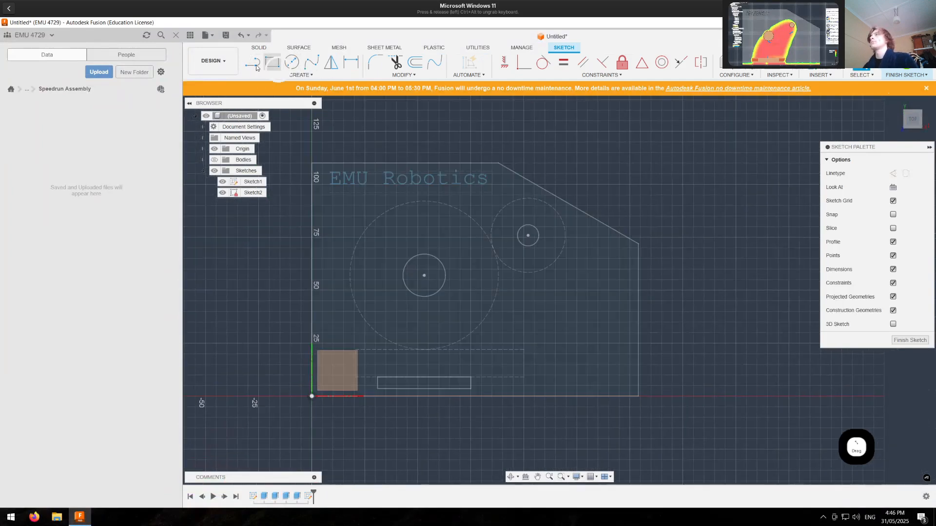
{"action": "left_click", "coordinate": [252, 62]}
{"action": "middle_click_drag", "start_coordinate": [565, 239], "coordinate": [481, 233]}
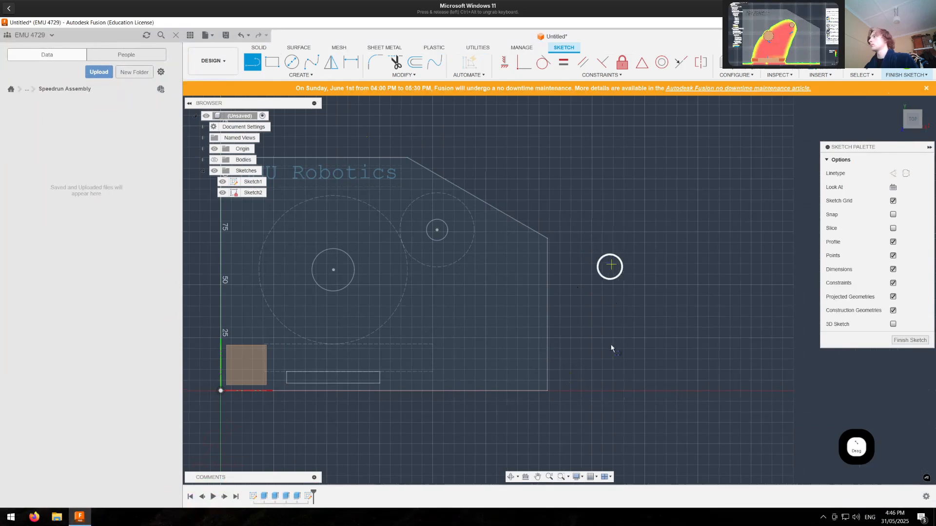
{"action": "left_click", "coordinate": [589, 381]}
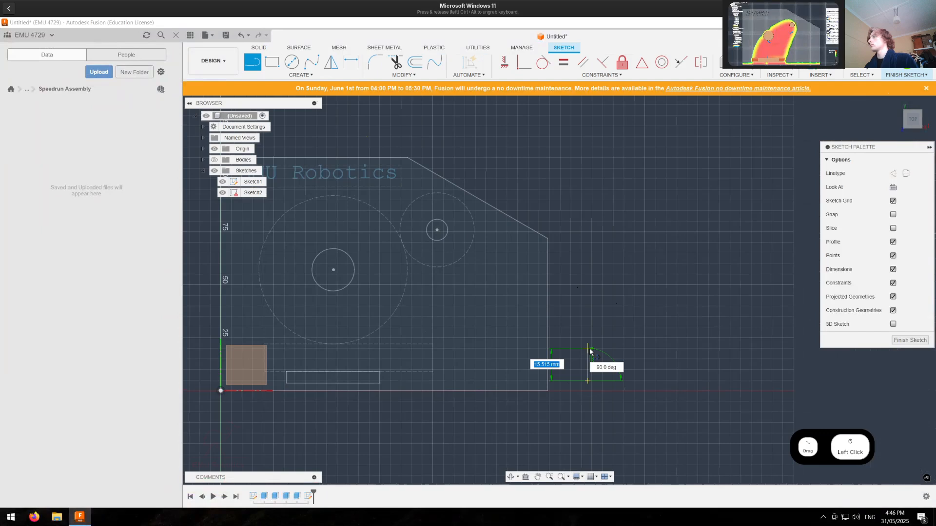
{"action": "scroll", "coordinate": [588, 353], "scroll_direction": "up", "scroll_amount": 3}
{"action": "left_click", "coordinate": [586, 326]}
{"action": "left_click", "coordinate": [527, 372]}
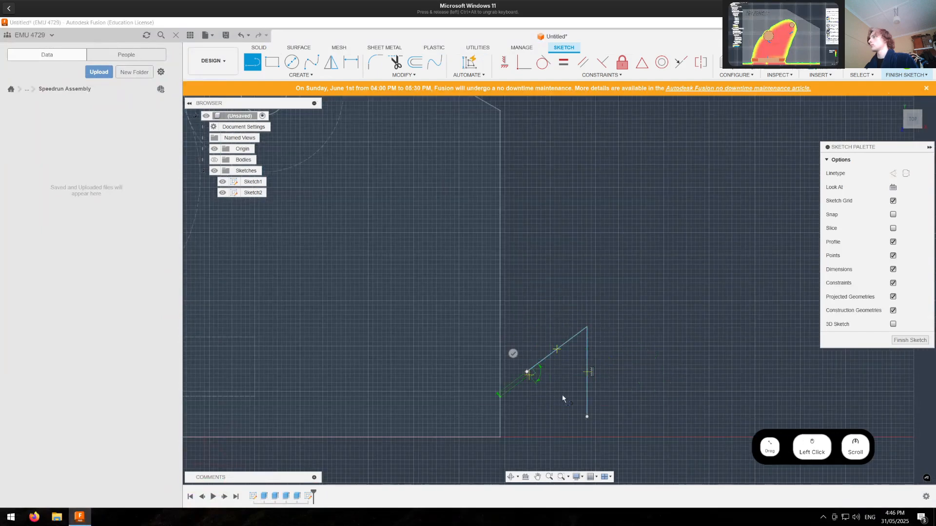
{"action": "left_click", "coordinate": [568, 399]}
{"action": "key", "text": "Escape"}
Step: Join the triangle's two open endpoints with a coincident constraint and constrain its three sides to equal length
{"action": "left_click", "coordinate": [567, 396]}
{"action": "left_click", "coordinate": [587, 416], "text": "shift"}
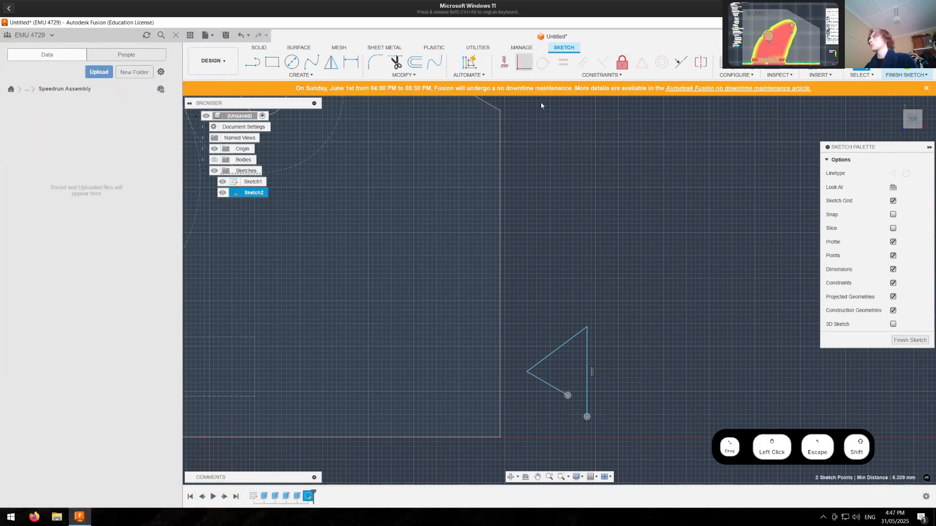
{"action": "left_click", "coordinate": [524, 62]}
{"action": "left_click_drag", "start_coordinate": [598, 320], "coordinate": [525, 398]}
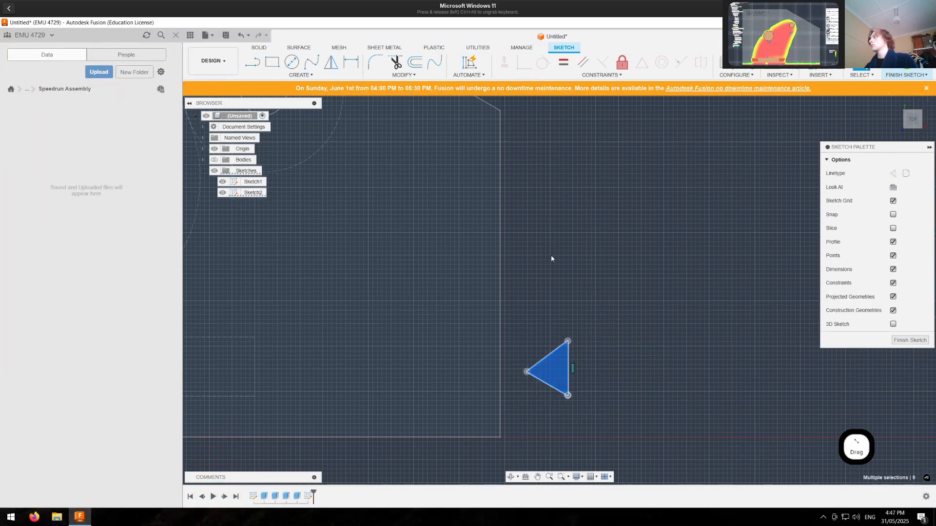
{"action": "left_click", "coordinate": [563, 62]}
Step: Start a sketch fillet for the equilateral triangle beside the plate outline
{"action": "scroll", "coordinate": [552, 379], "scroll_direction": "up", "scroll_amount": 2}
{"action": "left_click", "coordinate": [375, 62]}
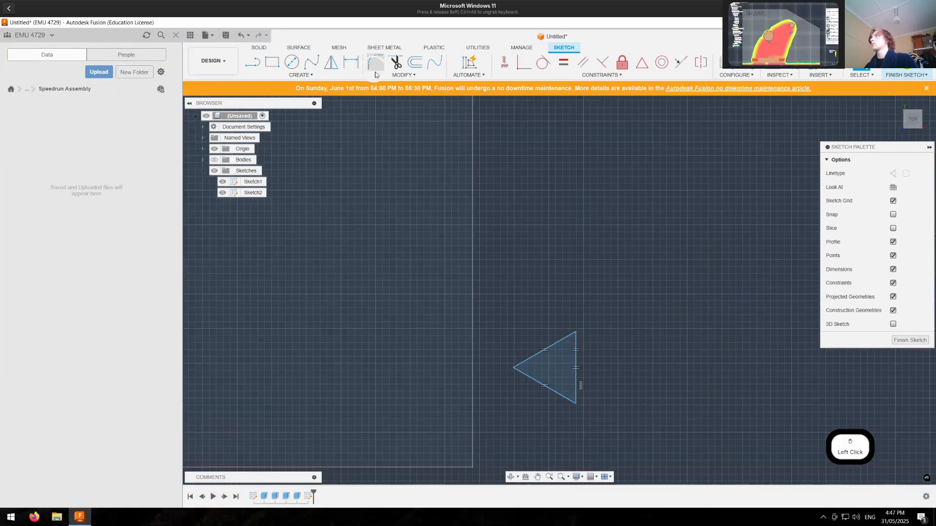
Step: Fillet all three corners of the triangle with a 2 mm radius
{"action": "left_click", "coordinate": [513, 368]}
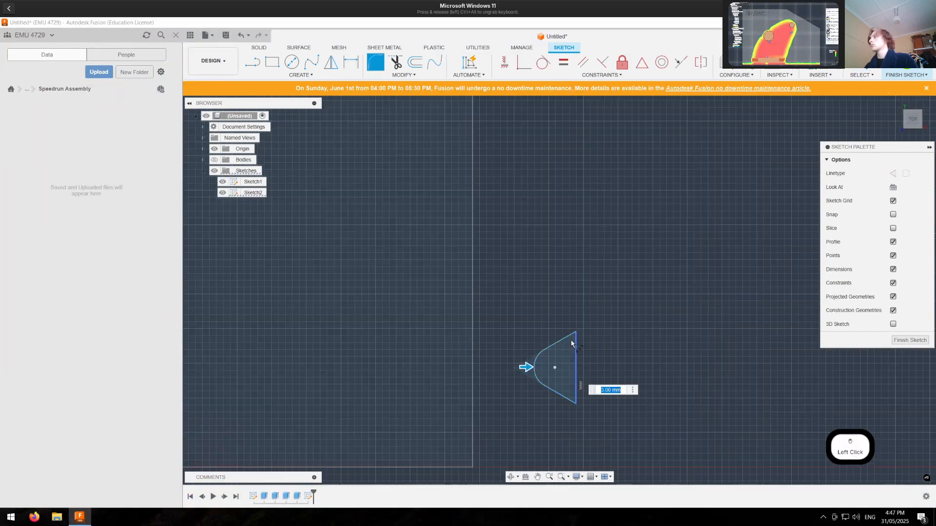
{"action": "type", "text": "2"}
{"action": "key", "text": "Return"}
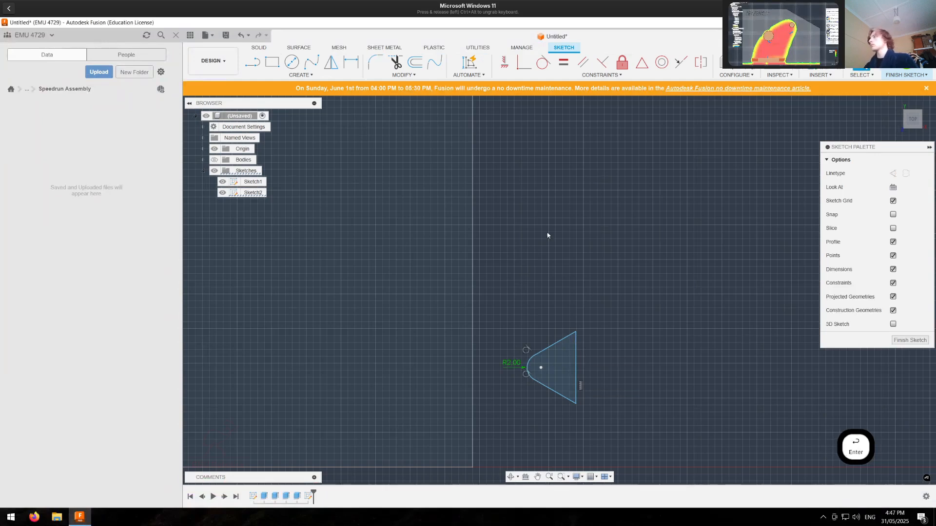
{"action": "left_click", "coordinate": [374, 62]}
{"action": "left_click", "coordinate": [576, 332]}
{"action": "key", "text": "Return"}
{"action": "left_click", "coordinate": [376, 68]}
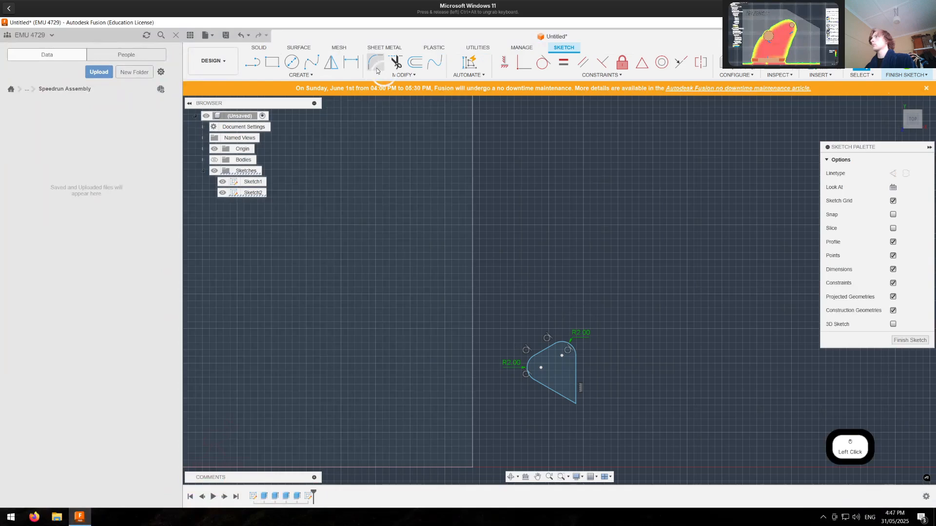
{"action": "left_click", "coordinate": [577, 407]}
{"action": "key", "text": "Return"}
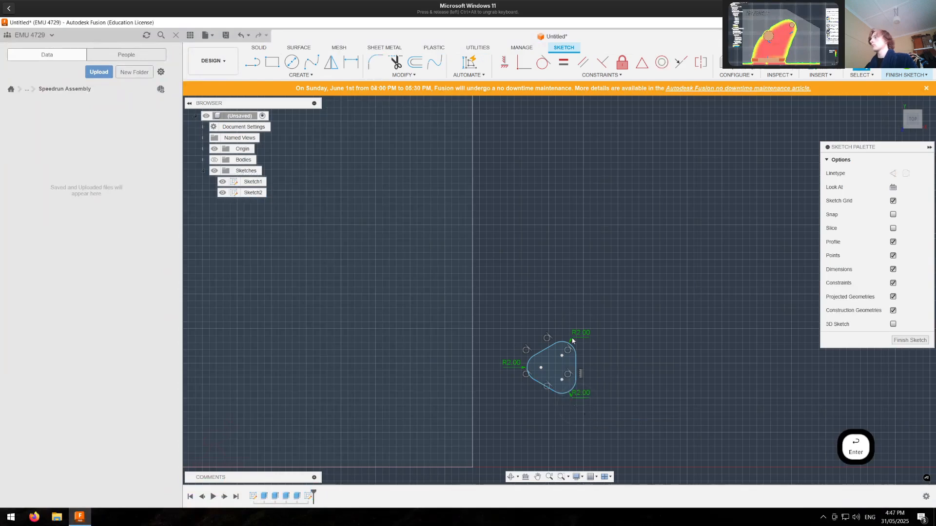
Step: Link the radius dimensions of the upper and lower corner fillets to the left corner fillet's radius dimension
{"action": "double_click", "coordinate": [579, 336]}
{"action": "left_click", "coordinate": [513, 366]}
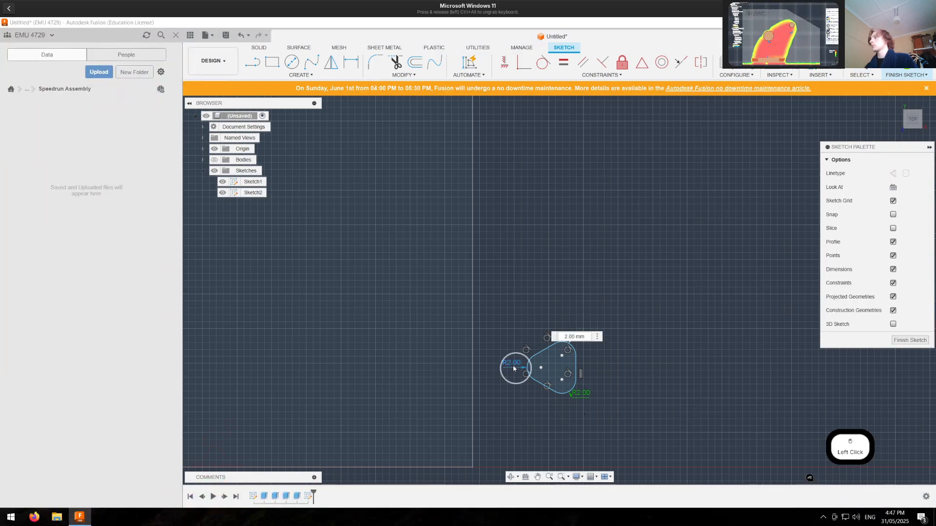
{"action": "key", "text": "Return"}
{"action": "double_click", "coordinate": [581, 393]}
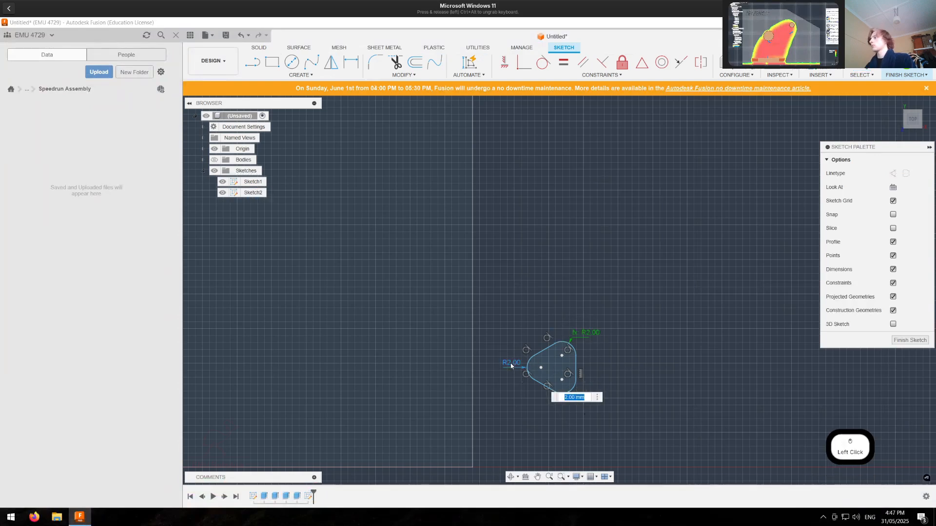
{"action": "key", "text": "Return"}
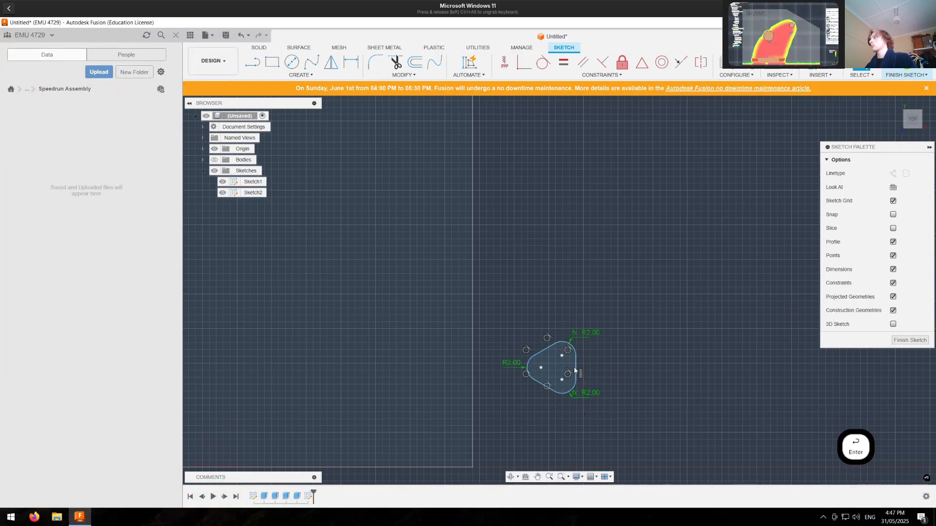
Step: Enlarge the rounded triangle by pulling its vertical edge outward until its straight sides are about 18 mm long
{"action": "left_click_drag", "start_coordinate": [582, 369], "coordinate": [678, 357]}
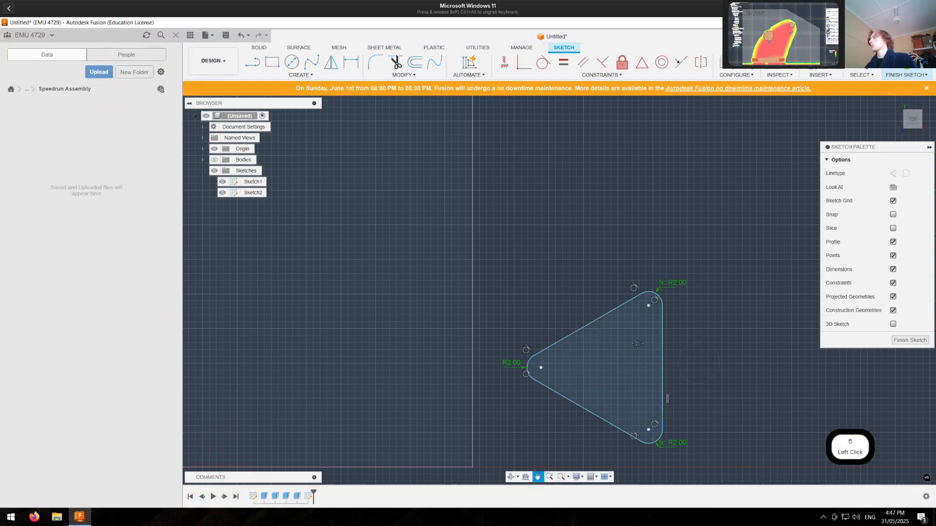
{"action": "middle_click_drag", "start_coordinate": [691, 334], "coordinate": [691, 333]}
{"action": "middle_click_drag", "start_coordinate": [568, 290], "coordinate": [542, 285]}
{"action": "middle_click_drag", "start_coordinate": [691, 334], "coordinate": [534, 284]}
{"action": "mouse_move", "coordinate": [556, 197]}
{"action": "left_mouse_down"}
{"action": "mouse_move", "coordinate": [368, 385]}
{"action": "mouse_move", "coordinate": [349, 429]}
{"action": "mouse_move", "coordinate": [352, 397]}
{"action": "left_mouse_up"}
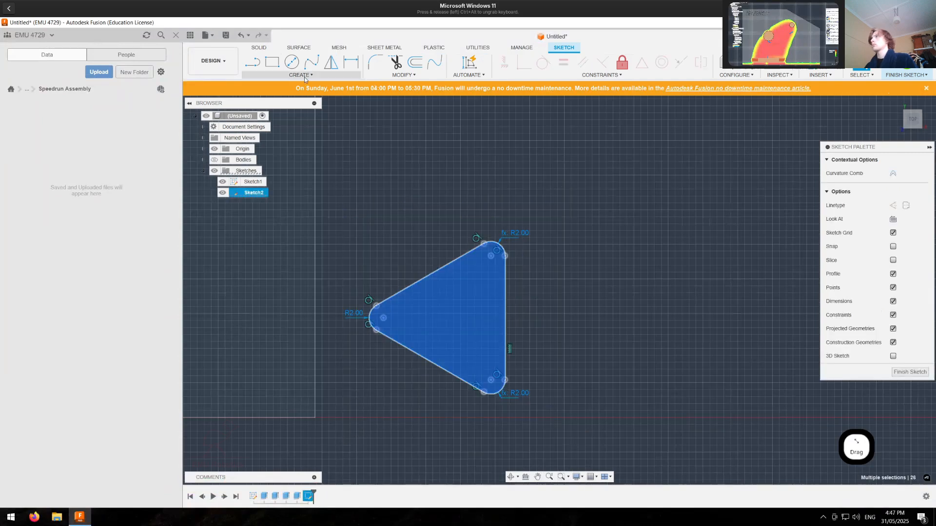
{"action": "key", "text": "ctrl+c"}
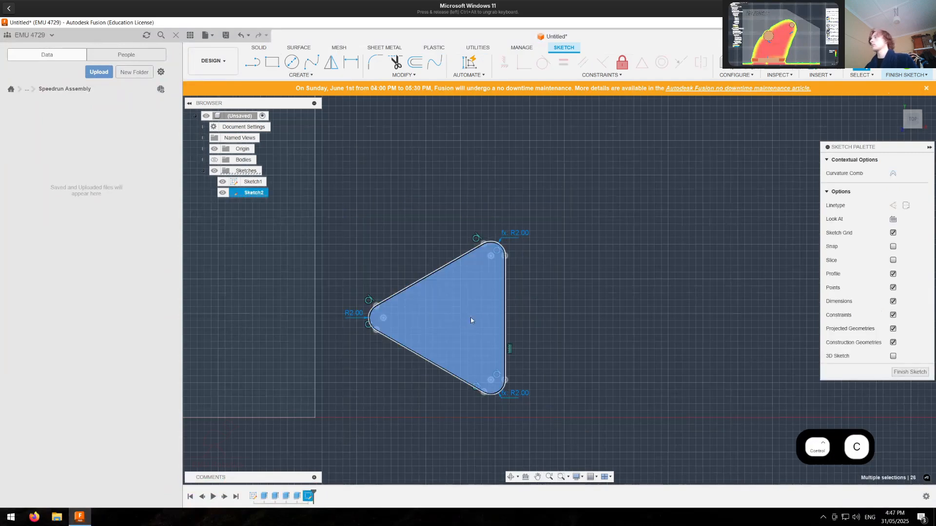
{"action": "key", "text": "Escape"}
Step: Draw a separate vertical line a short distance to the right of the triangle's vertical edge
{"action": "left_click", "coordinate": [253, 62]}
{"action": "left_click", "coordinate": [540, 272]}
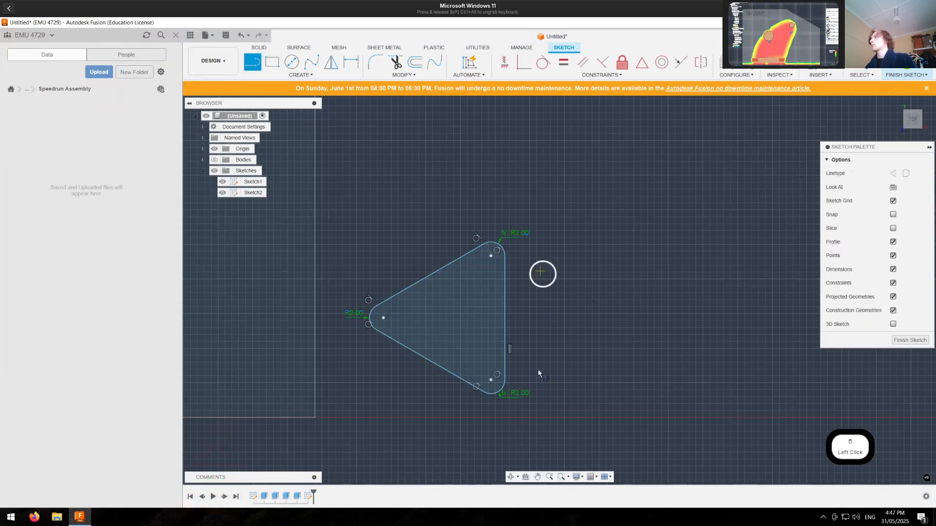
{"action": "left_click", "coordinate": [540, 366]}
{"action": "key", "text": "Escape"}
Step: Mirror the rounded triangle's sketch geometry across the separate vertical line
{"action": "left_click_drag", "start_coordinate": [354, 180], "coordinate": [526, 404]}
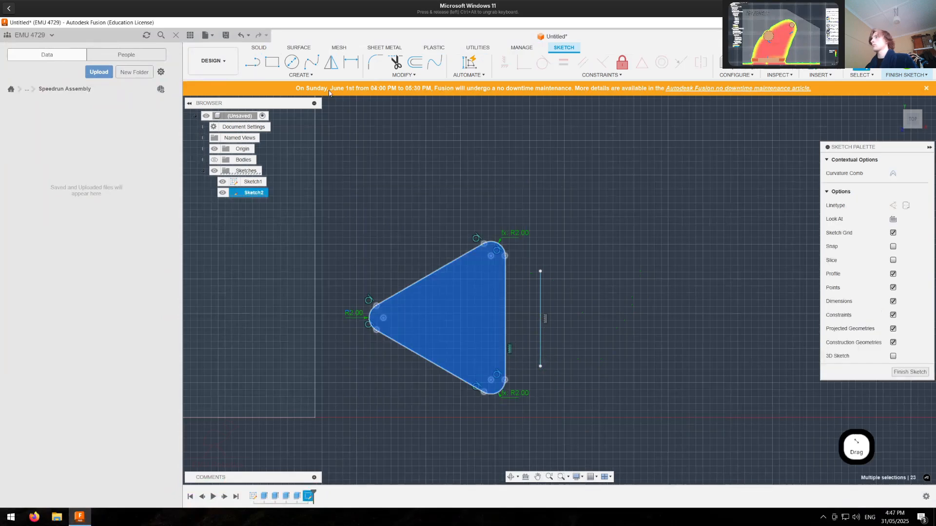
{"action": "left_click", "coordinate": [331, 62]}
{"action": "left_click", "coordinate": [755, 174]}
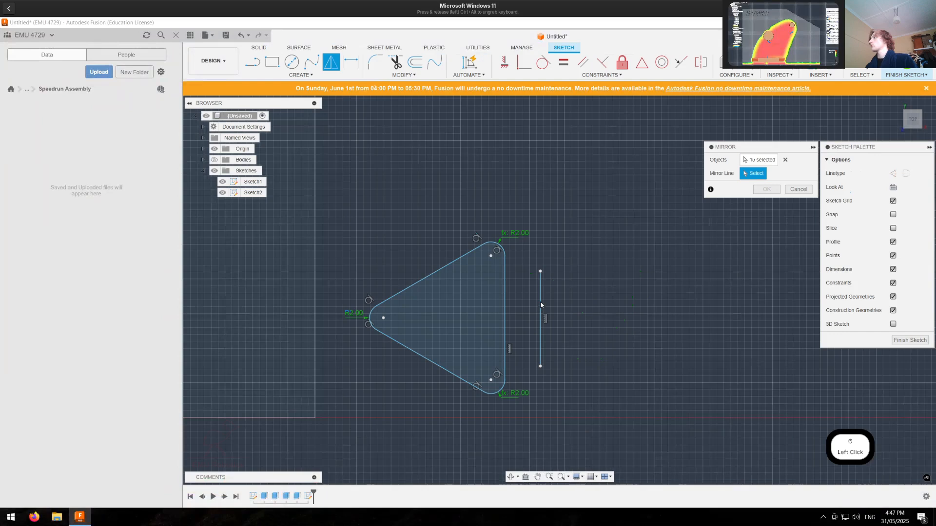
{"action": "left_click", "coordinate": [540, 301]}
{"action": "left_click", "coordinate": [765, 192]}
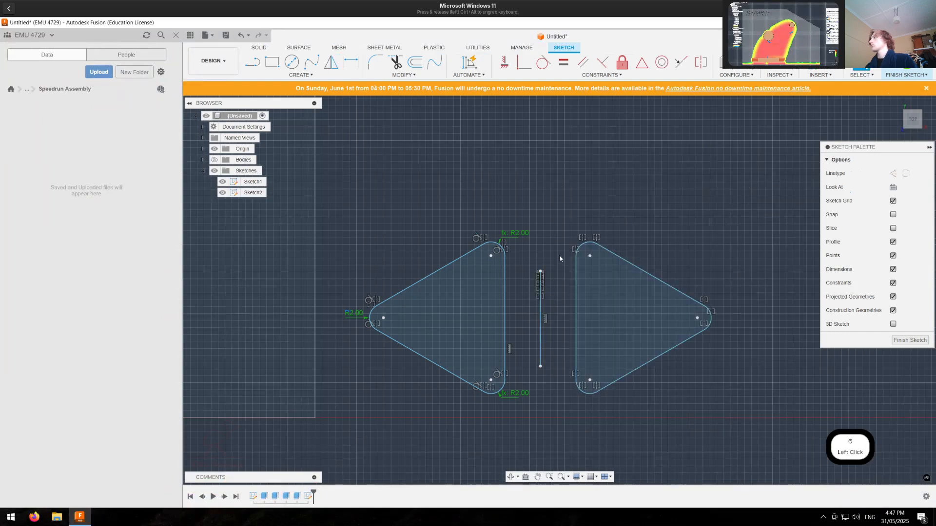
Step: Copy the mirrored triangle and place the copy directly above it, clear of the existing geometry
{"action": "left_click_drag", "start_coordinate": [559, 211], "coordinate": [729, 390], "text": "ctrl"}
{"action": "key", "text": "ctrl+c"}
{"action": "key", "text": "ctrl+v"}
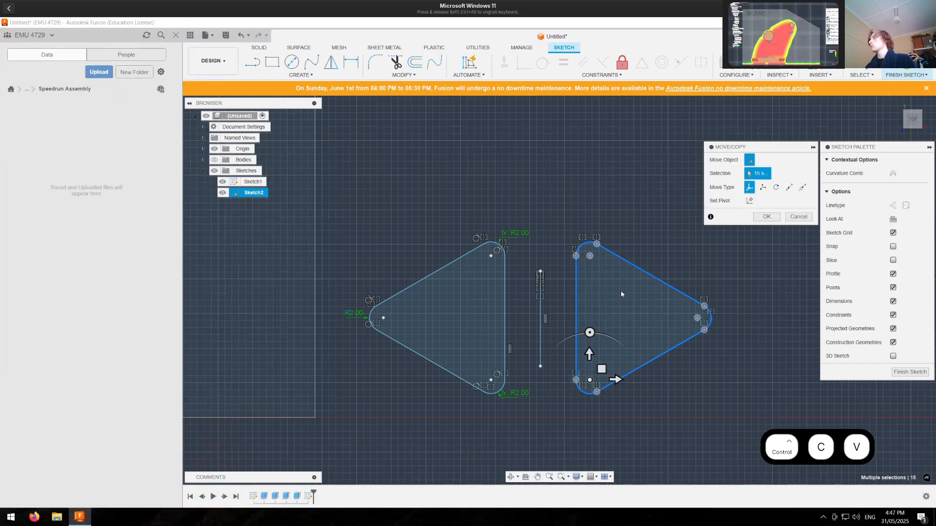
{"action": "left_click_drag", "start_coordinate": [590, 355], "coordinate": [595, 150]}
{"action": "key", "text": "Return"}
Step: Delete the mirrored triangle and the vertical mirror line, keeping the original triangle and the upper copy
{"action": "scroll", "coordinate": [543, 271], "scroll_direction": "down", "scroll_amount": 3}
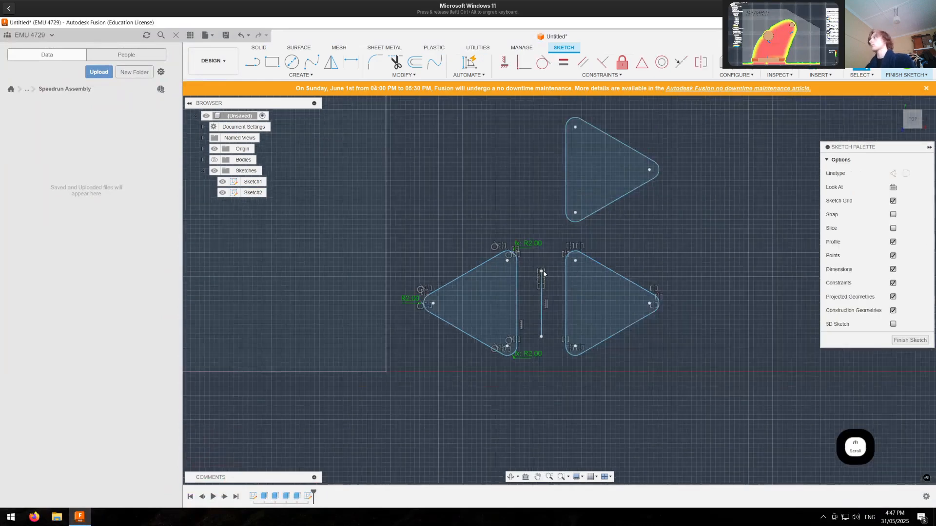
{"action": "left_click_drag", "start_coordinate": [557, 249], "coordinate": [666, 366]}
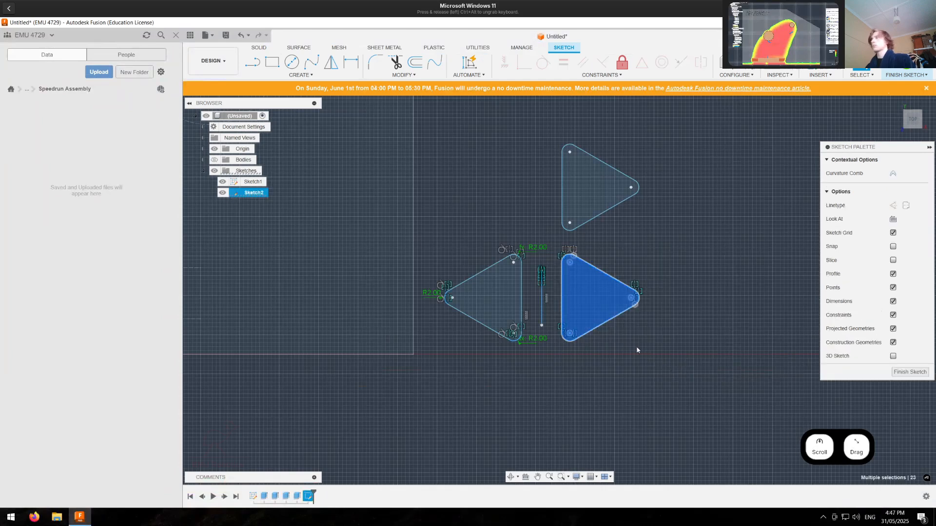
{"action": "key", "text": "Delete"}
{"action": "mouse_move", "coordinate": [585, 253]}
{"action": "left_mouse_down"}
{"action": "mouse_move", "coordinate": [535, 330]}
{"action": "mouse_move", "coordinate": [539, 306]}
{"action": "left_mouse_up"}
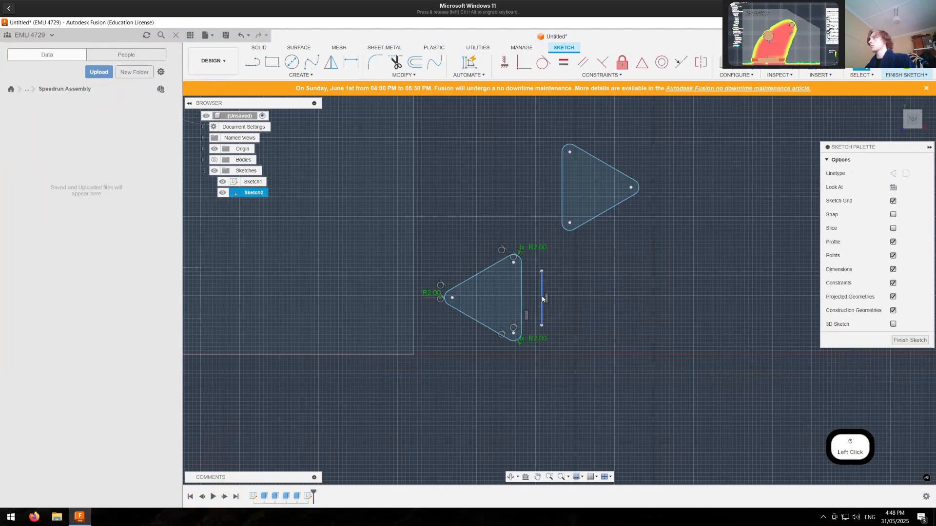
{"action": "key", "text": "Delete"}
Step: Move the copied triangle down and left so it sits just above the original triangle
{"action": "left_click_drag", "start_coordinate": [674, 258], "coordinate": [539, 127]}
{"action": "mouse_move", "coordinate": [607, 211]}
{"action": "left_mouse_down"}
{"action": "mouse_move", "coordinate": [465, 243]}
{"action": "mouse_move", "coordinate": [482, 244]}
{"action": "left_mouse_up"}
{"action": "left_click", "coordinate": [509, 177]}
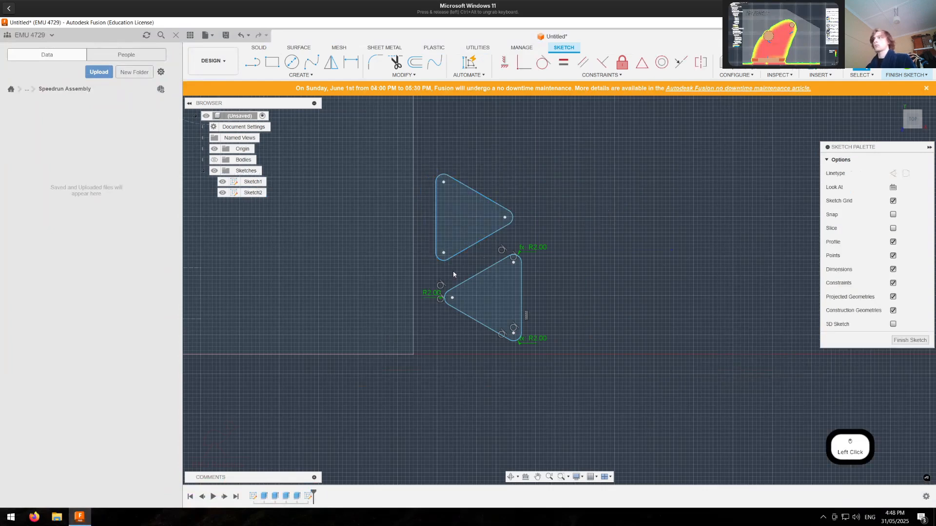
{"action": "scroll", "coordinate": [454, 274], "scroll_direction": "up", "scroll_amount": 2}
{"action": "key", "text": "Escape"}
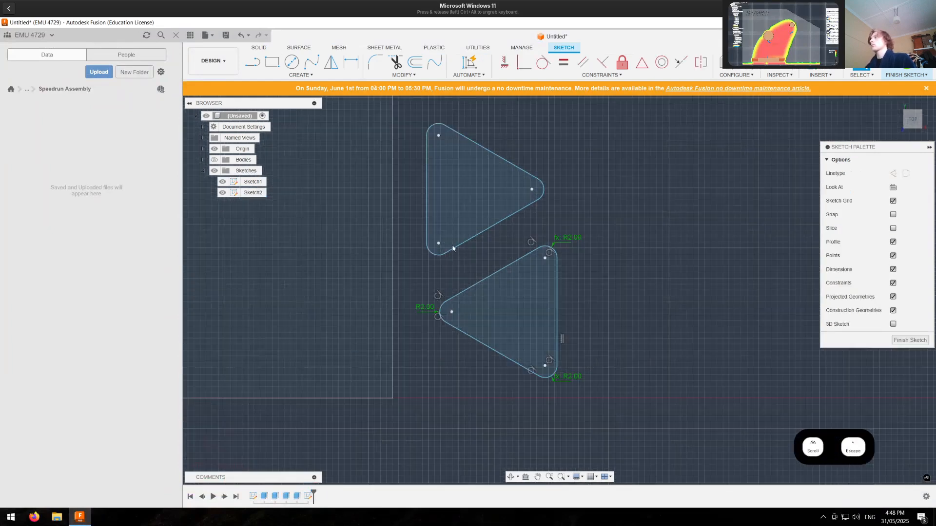
Step: Try making the upper triangle's vertical edge tangent to the lower triangle's left arc, and constrain the upper triangle's three sides equal
{"action": "left_click", "coordinate": [426, 207]}
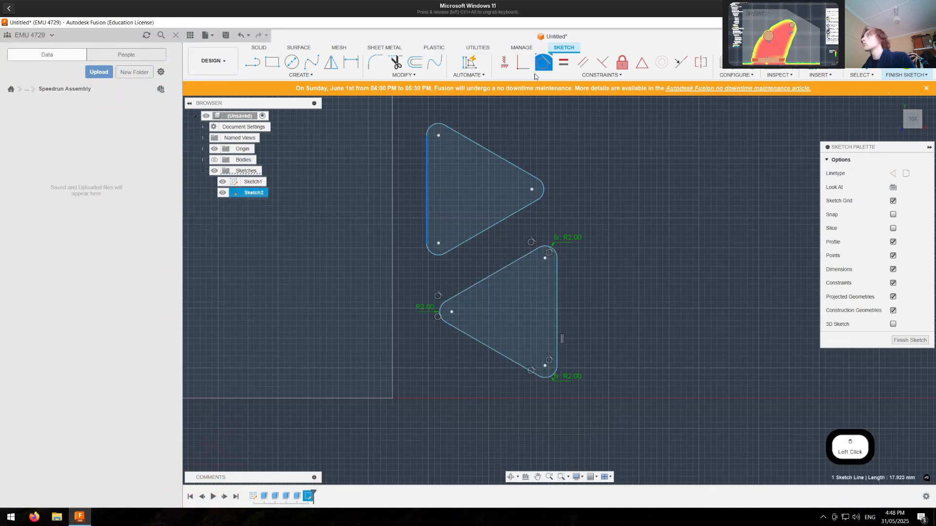
{"action": "left_click", "coordinate": [439, 312]}
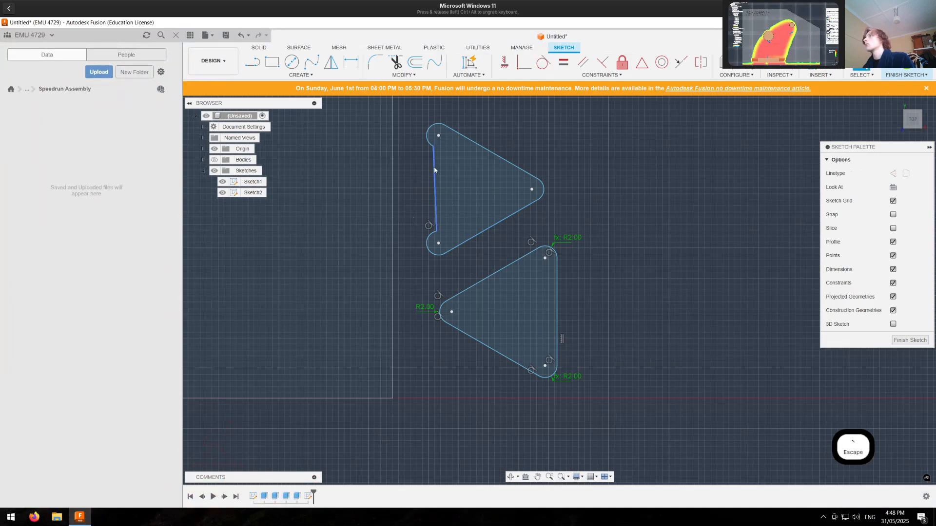
{"action": "left_click", "coordinate": [488, 150], "text": "shift"}
{"action": "left_click", "coordinate": [503, 218], "text": "shift"}
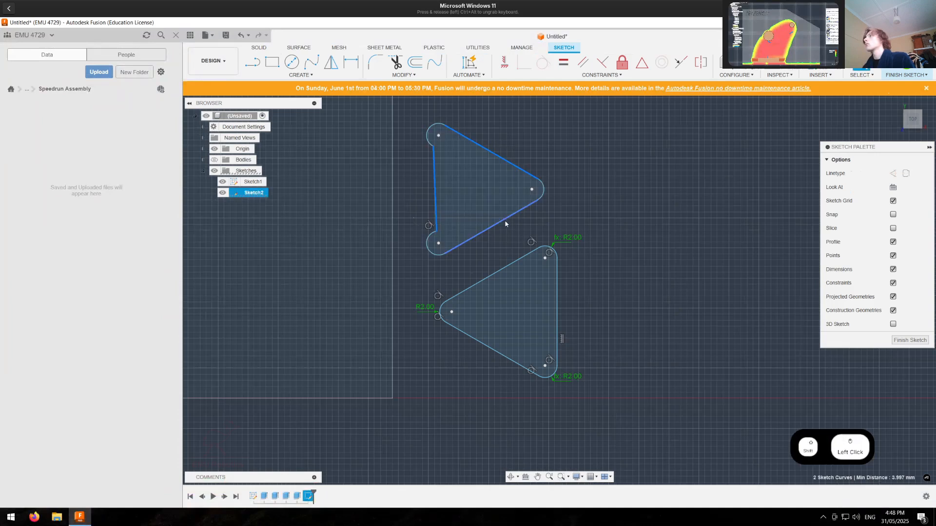
{"action": "left_click", "coordinate": [560, 64]}
{"action": "key", "text": "Escape"}
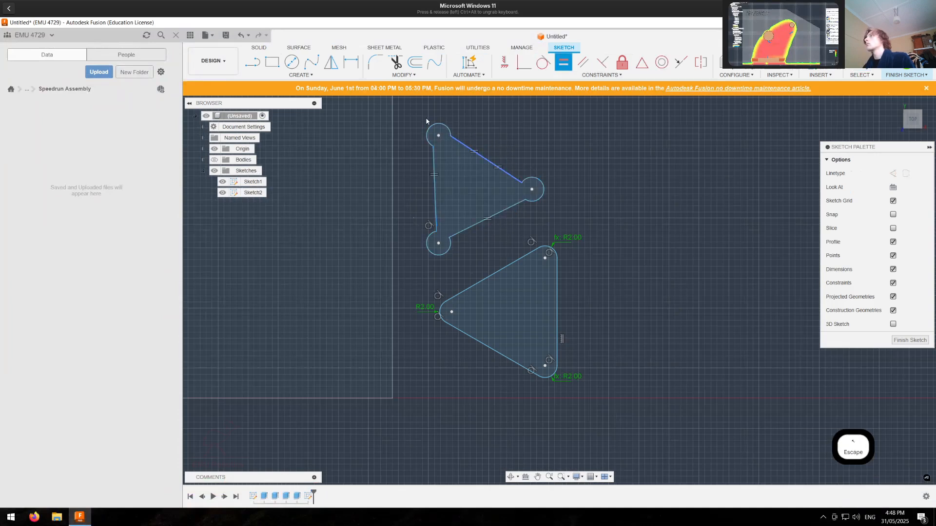
Step: Try to make the upper triangle's corner arcs tangent to its adjoining sides
{"action": "left_click_drag", "start_coordinate": [419, 112], "coordinate": [545, 224]}
{"action": "left_click", "coordinate": [545, 220]}
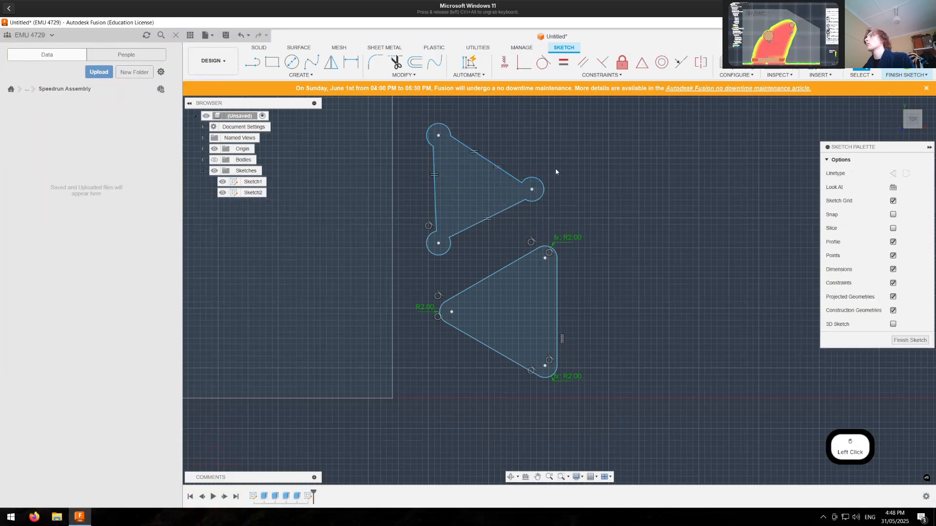
{"action": "left_click_drag", "start_coordinate": [413, 106], "coordinate": [566, 211]}
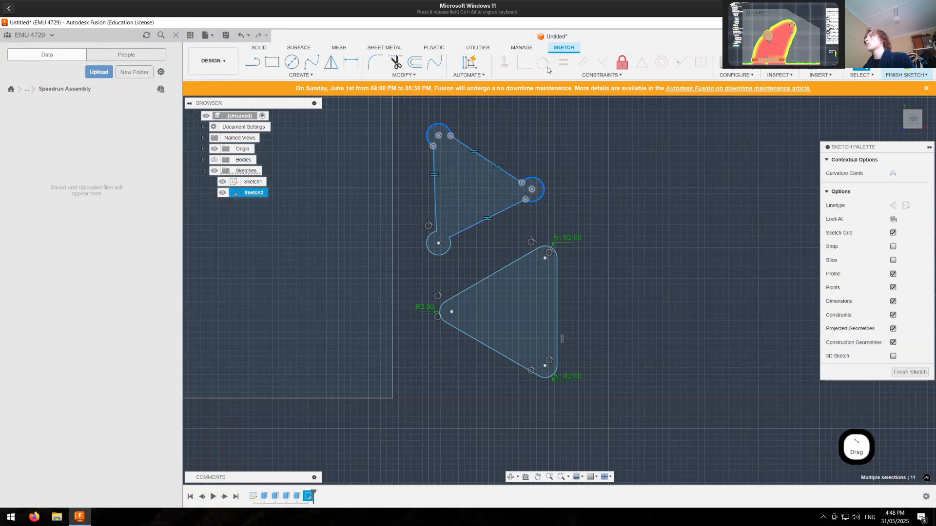
{"action": "key", "text": "Escape"}
{"action": "left_click", "coordinate": [444, 128]}
{"action": "left_click", "coordinate": [460, 144], "text": "shift"}
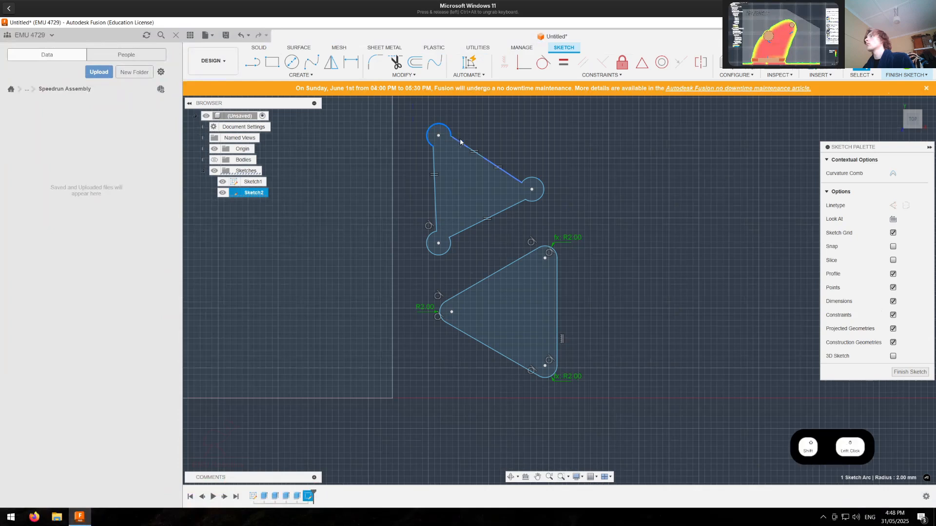
{"action": "left_click", "coordinate": [544, 64]}
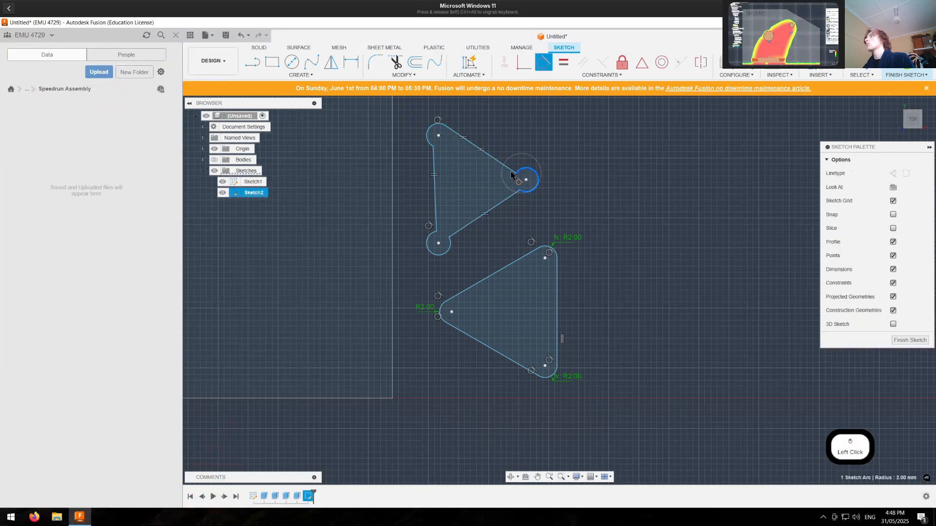
{"action": "left_click", "coordinate": [517, 185]}
{"action": "left_click", "coordinate": [523, 195]}
{"action": "key", "text": "Escape"}
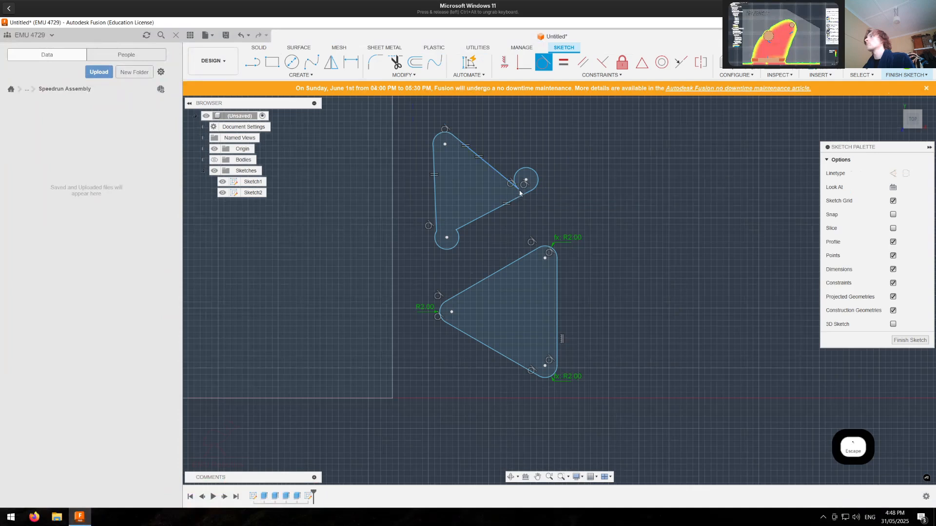
Step: Try repositioning the upper triangle's right corner, and undo the move and the last tangent constraint
{"action": "mouse_move", "coordinate": [513, 182]}
{"action": "left_mouse_down"}
{"action": "mouse_move", "coordinate": [514, 173]}
{"action": "mouse_move", "coordinate": [512, 183]}
{"action": "left_mouse_up"}
{"action": "left_click", "coordinate": [513, 184]}
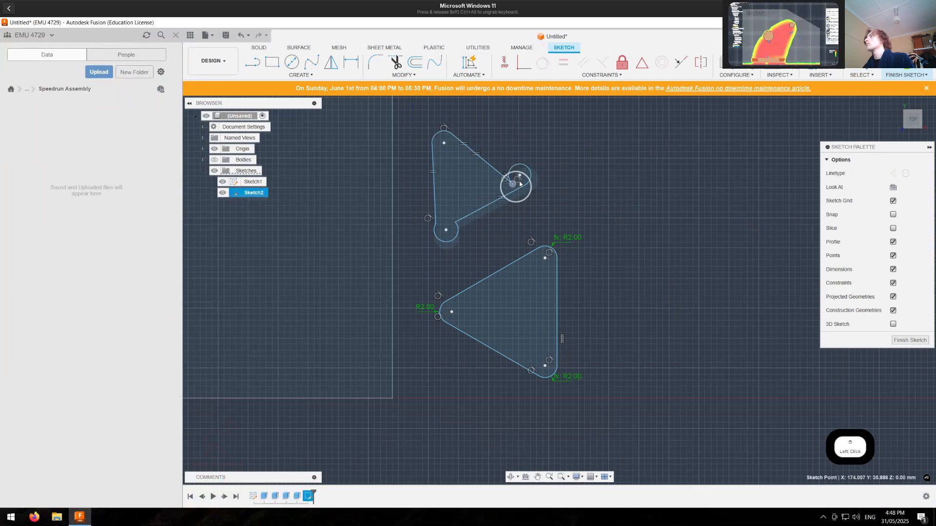
{"action": "key", "text": "ctrl+z"}
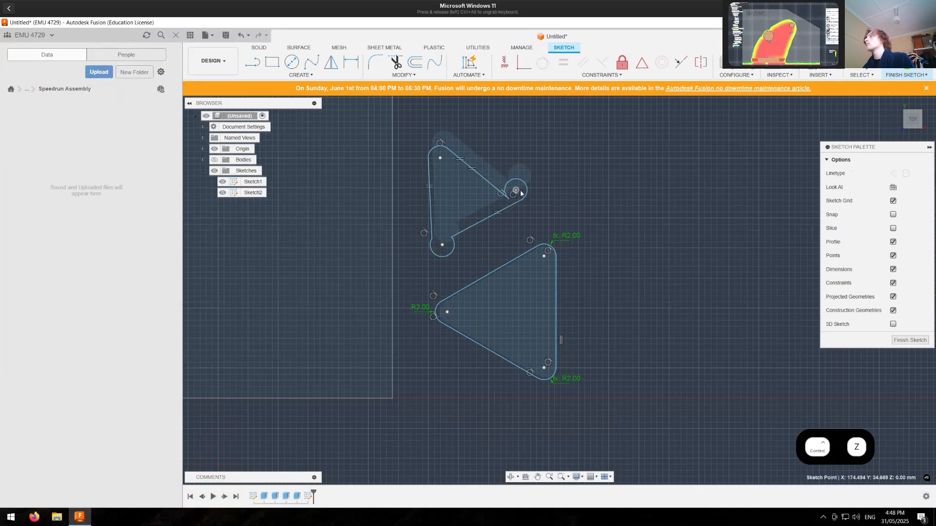
{"action": "key", "text": "ctrl+z"}
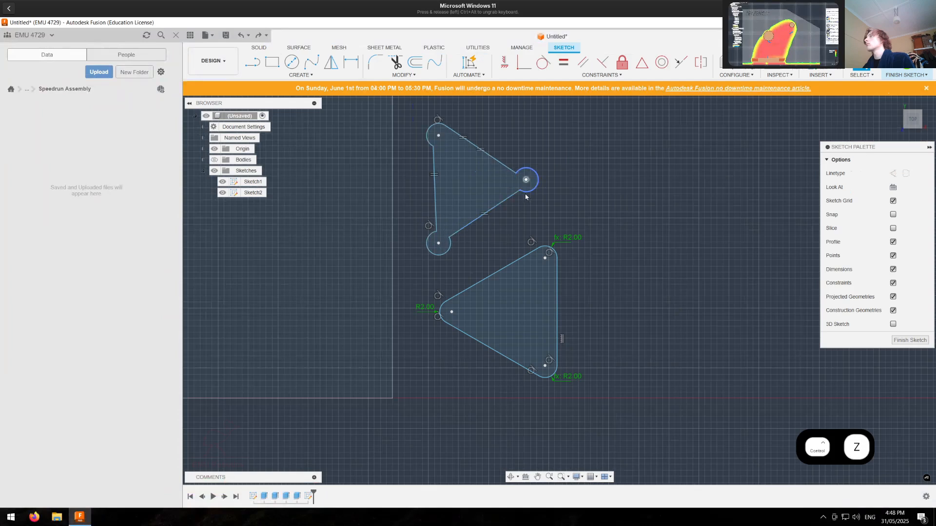
Step: Try reshaping the upper triangle by its corner points, and undo all its recent constraints and its move beside the original
{"action": "left_click", "coordinate": [513, 188]}
{"action": "mouse_move", "coordinate": [532, 190]}
{"action": "left_mouse_down"}
{"action": "mouse_move", "coordinate": [502, 187]}
{"action": "mouse_move", "coordinate": [506, 205]}
{"action": "left_mouse_up"}
{"action": "key", "text": "ctrl+z"}
{"action": "mouse_move", "coordinate": [434, 238]}
{"action": "left_mouse_down"}
{"action": "mouse_move", "coordinate": [404, 249]}
{"action": "mouse_move", "coordinate": [408, 269]}
{"action": "mouse_move", "coordinate": [399, 218]}
{"action": "mouse_move", "coordinate": [417, 215]}
{"action": "mouse_move", "coordinate": [424, 230]}
{"action": "left_mouse_up"}
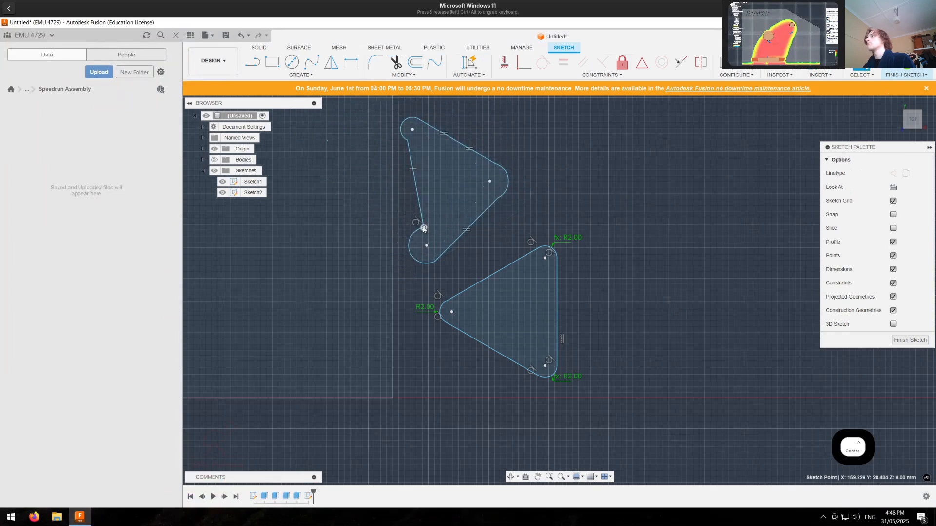
{"action": "key", "text": "ctrl+z"}
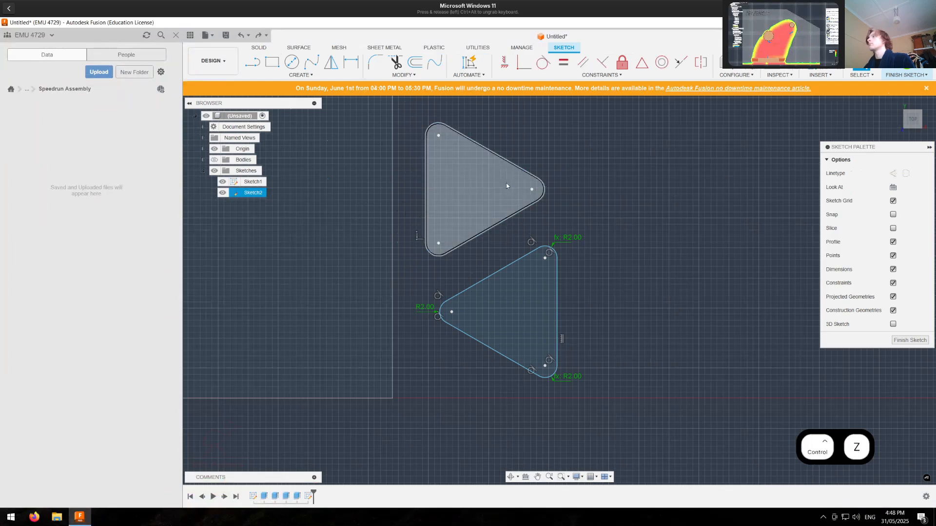
{"action": "key", "text": "ctrl+z"}
{"action": "scroll", "coordinate": [609, 256], "scroll_direction": "down", "scroll_amount": 2}
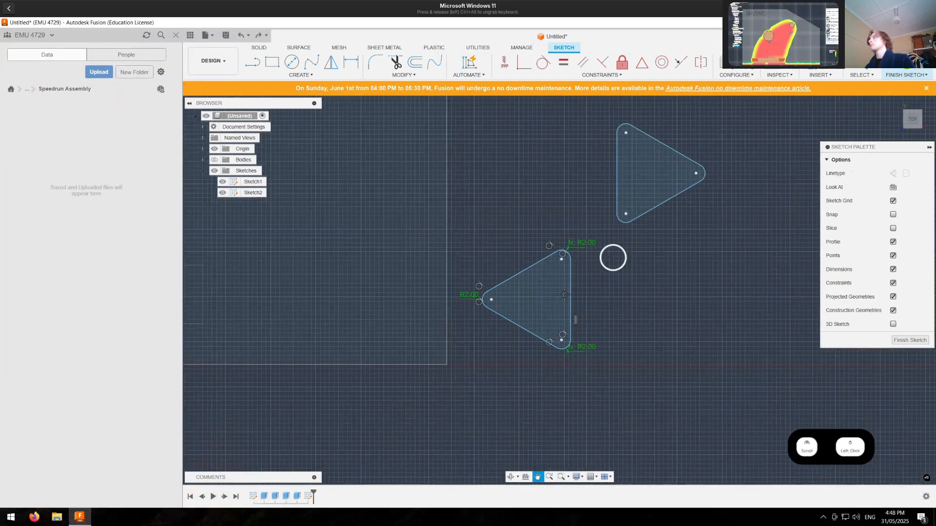
Step: Delete the upper rounded triangle from the second sketch
{"action": "middle_click_drag", "start_coordinate": [612, 257], "coordinate": [566, 299]}
{"action": "left_click_drag", "start_coordinate": [546, 140], "coordinate": [663, 289]}
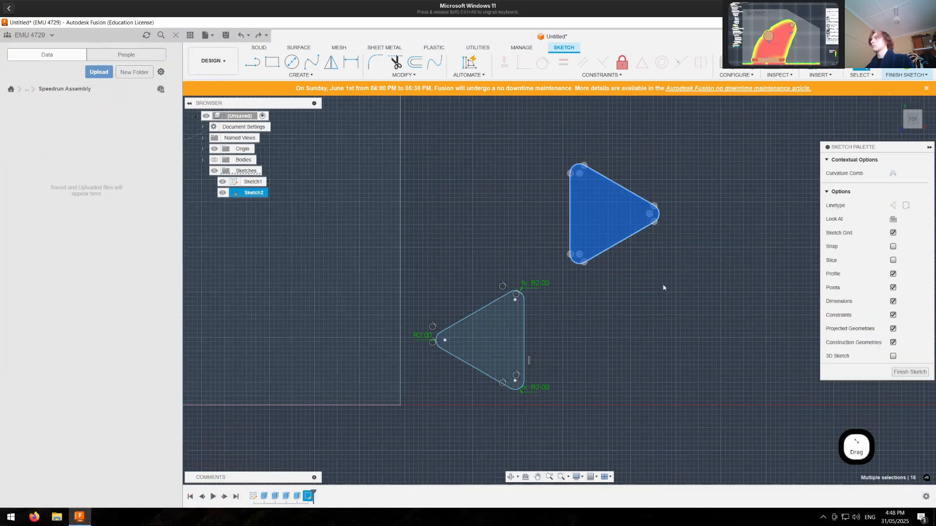
{"action": "key", "text": "Delete"}
{"action": "scroll", "coordinate": [488, 312], "scroll_direction": "up", "scroll_amount": 1}
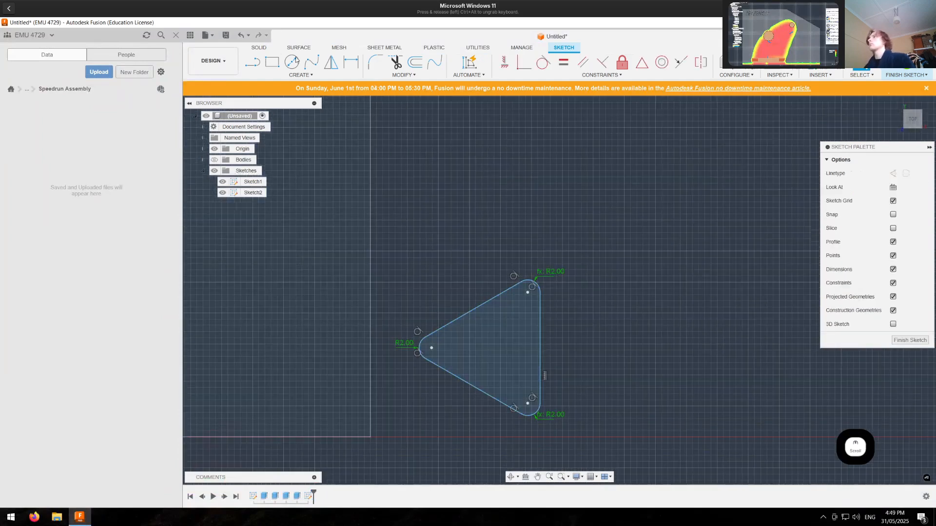
Step: Sketch a closed triangle above the rounded one, with a vertical left side and its apex pointing right
{"action": "left_click", "coordinate": [258, 70]}
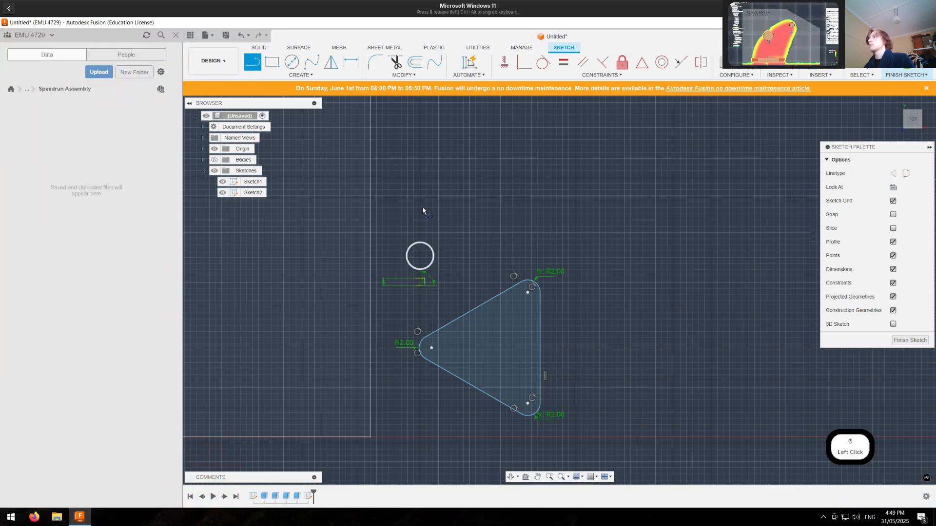
{"action": "left_click", "coordinate": [420, 164]}
{"action": "left_click", "coordinate": [505, 232]}
{"action": "left_click", "coordinate": [420, 285]}
{"action": "key", "text": "Escape"}
Step: Constrain the new upper triangle's three sides to equal length
{"action": "left_click_drag", "start_coordinate": [408, 151], "coordinate": [512, 294]}
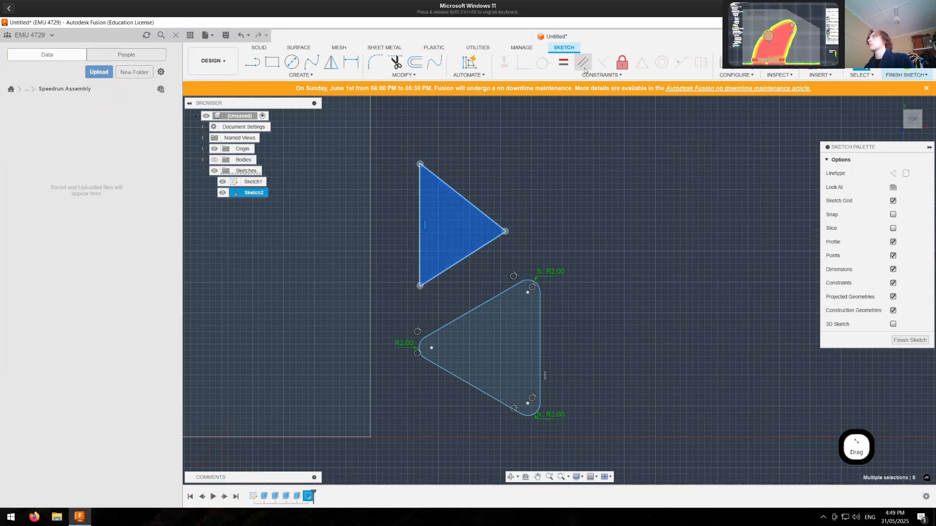
{"action": "left_click", "coordinate": [565, 66]}
{"action": "key", "text": "Escape"}
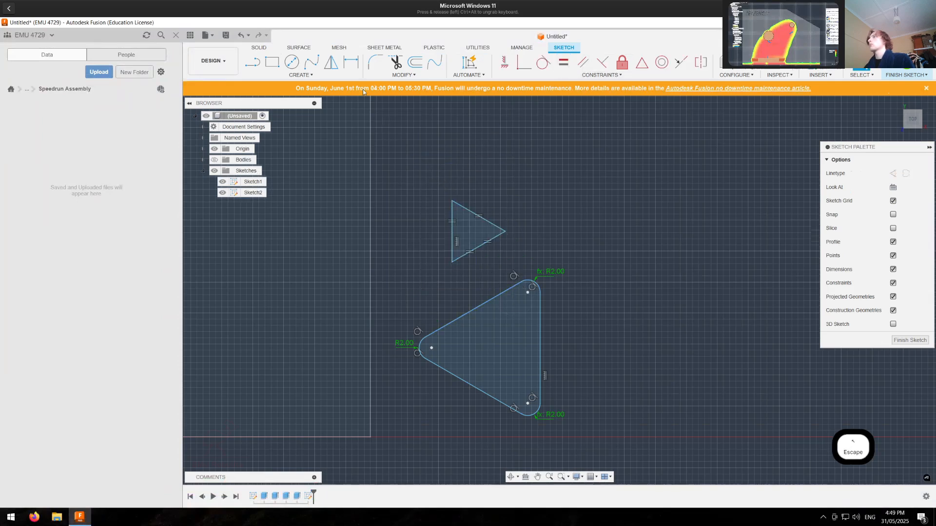
Step: Fillet all three corners of the upper triangle with a 2 mm radius
{"action": "left_click", "coordinate": [377, 68]}
{"action": "left_click", "coordinate": [452, 202]}
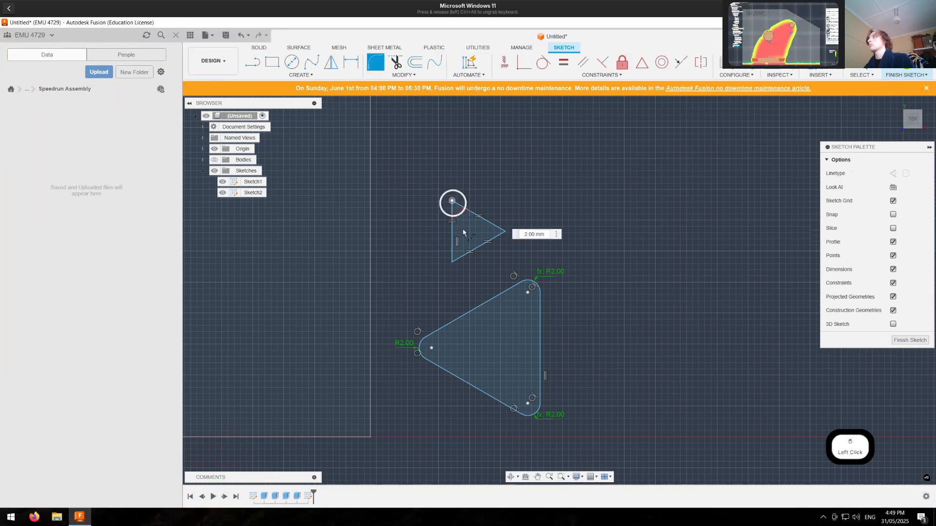
{"action": "key", "text": "Return"}
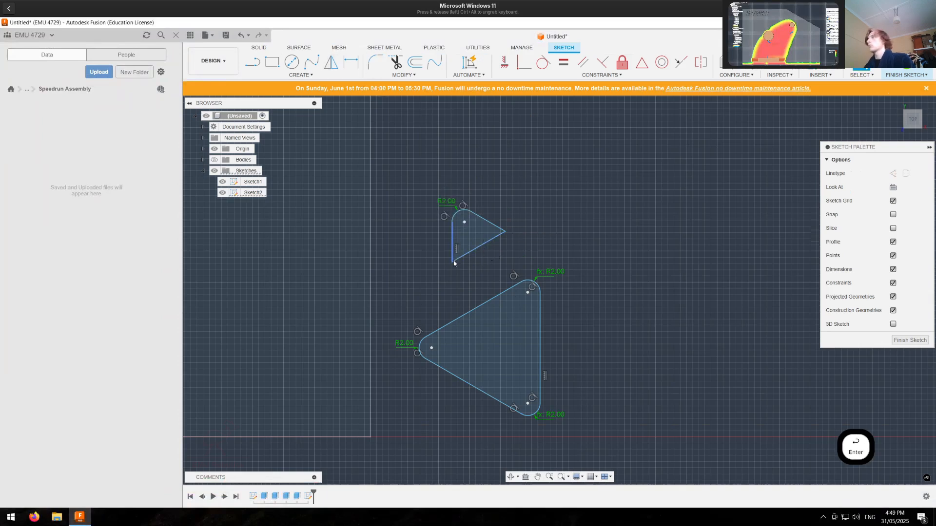
{"action": "left_click", "coordinate": [380, 68]}
{"action": "left_click", "coordinate": [452, 260]}
{"action": "key", "text": "Return"}
{"action": "left_click", "coordinate": [374, 71]}
{"action": "left_click", "coordinate": [505, 233]}
{"action": "key", "text": "Return"}
Step: Pull the upper triangle's right corner arc outward and constrain the triangle's three sides equal
{"action": "left_click", "coordinate": [520, 236]}
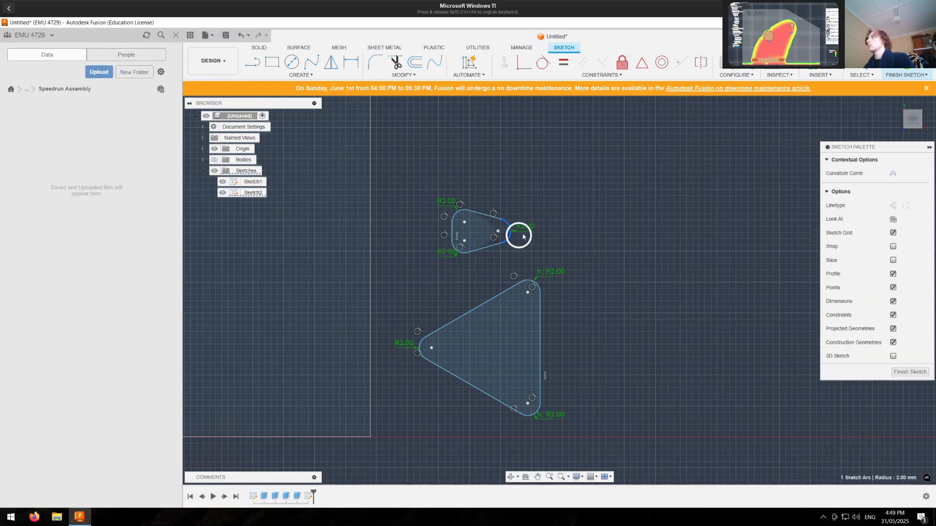
{"action": "left_click_drag", "start_coordinate": [523, 237], "coordinate": [523, 234]}
{"action": "left_click", "coordinate": [482, 216]}
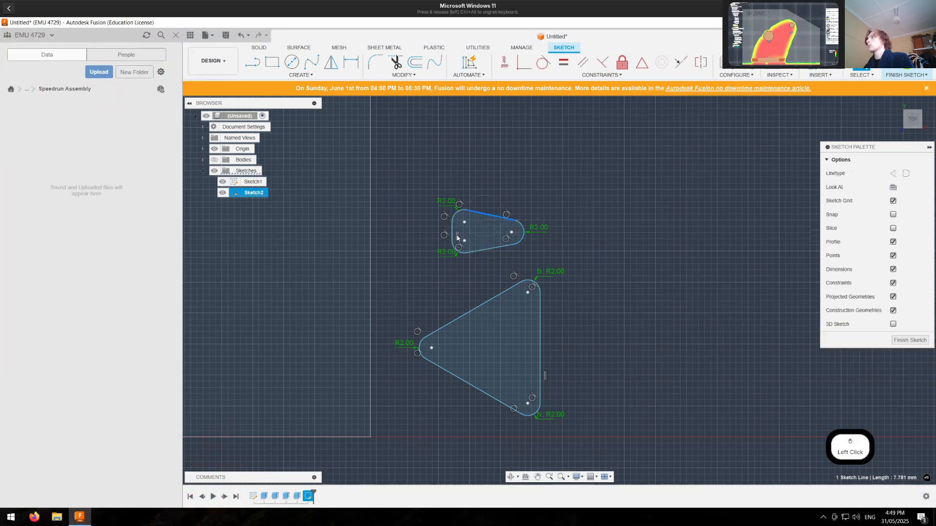
{"action": "left_click", "coordinate": [453, 236], "text": "shift"}
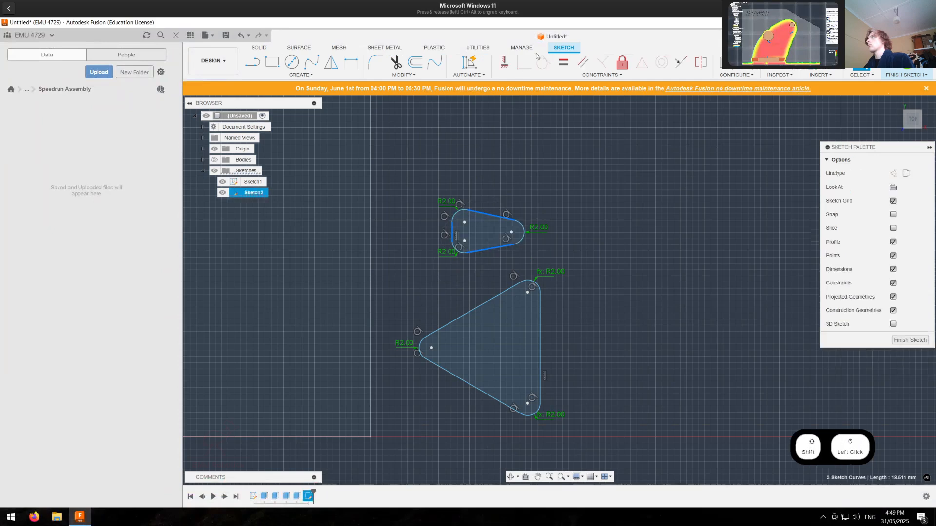
{"action": "left_click", "coordinate": [563, 66]}
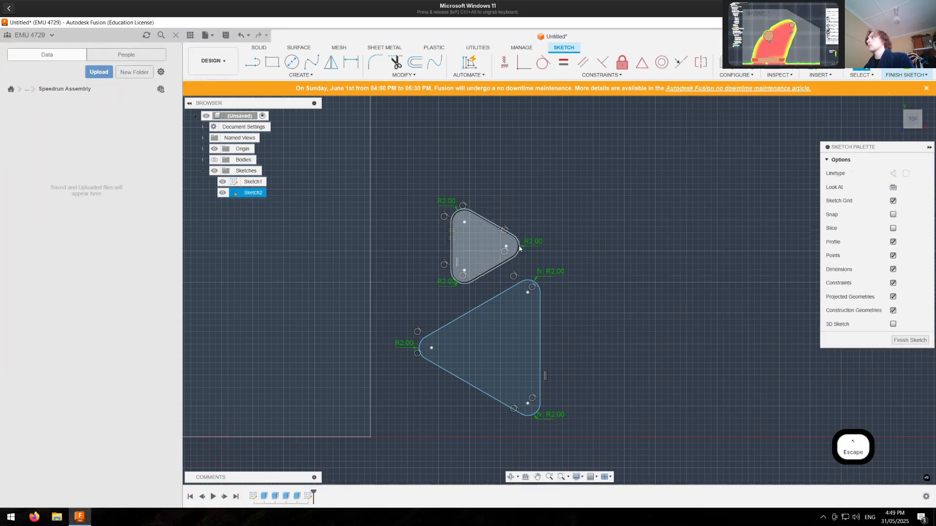
Step: Make the upper triangle's right arc tangent to the lower triangle's vertical edge, and its widened vertical edge tangent to the lower triangle's left arc
{"action": "left_click", "coordinate": [519, 248]}
{"action": "left_click", "coordinate": [540, 307], "text": "shift"}
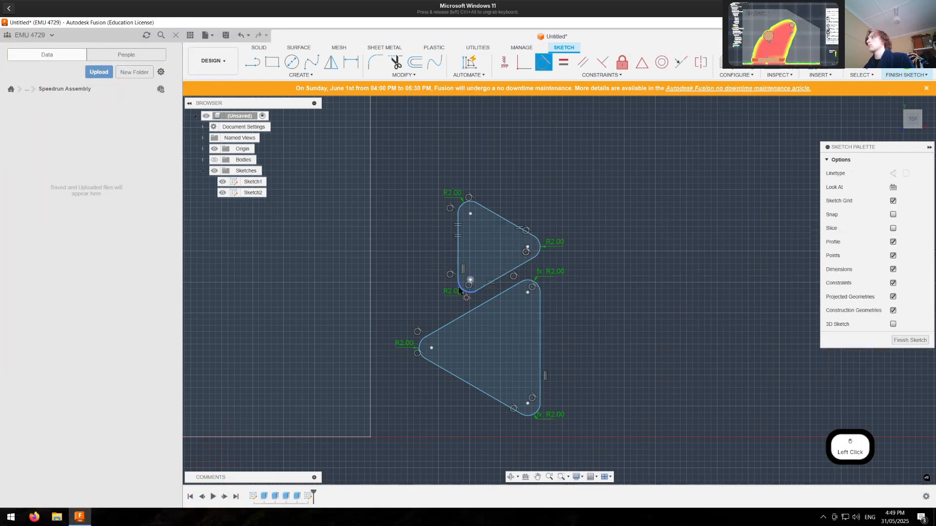
{"action": "left_click", "coordinate": [458, 264]}
{"action": "left_click", "coordinate": [421, 349]}
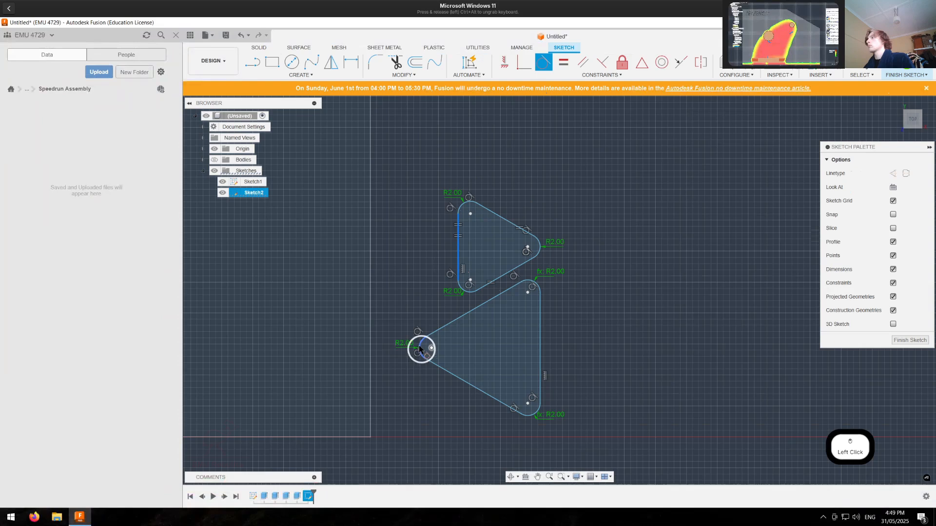
{"action": "left_click", "coordinate": [458, 246]}
{"action": "left_click_drag", "start_coordinate": [453, 246], "coordinate": [419, 250]}
{"action": "key", "text": "ctrl+z"}
{"action": "key", "text": "ctrl+z"}
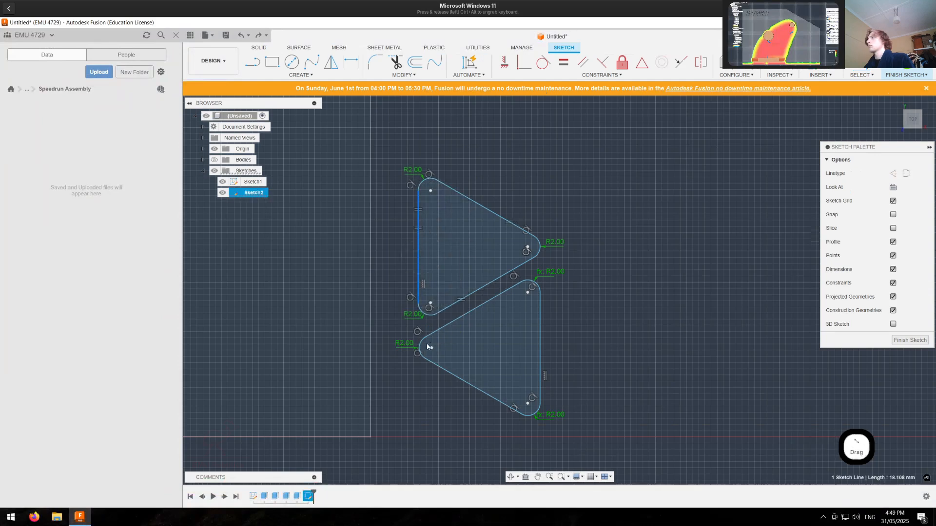
{"action": "left_click", "coordinate": [543, 62]}
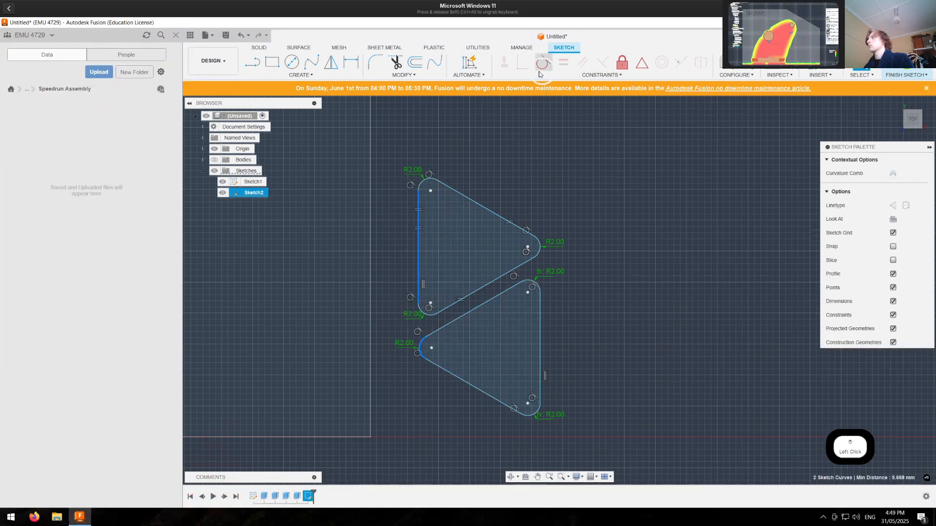
Step: Try to apply a horizontal/vertical constraint to the upper triangle's vertical edge
{"action": "left_click", "coordinate": [418, 261]}
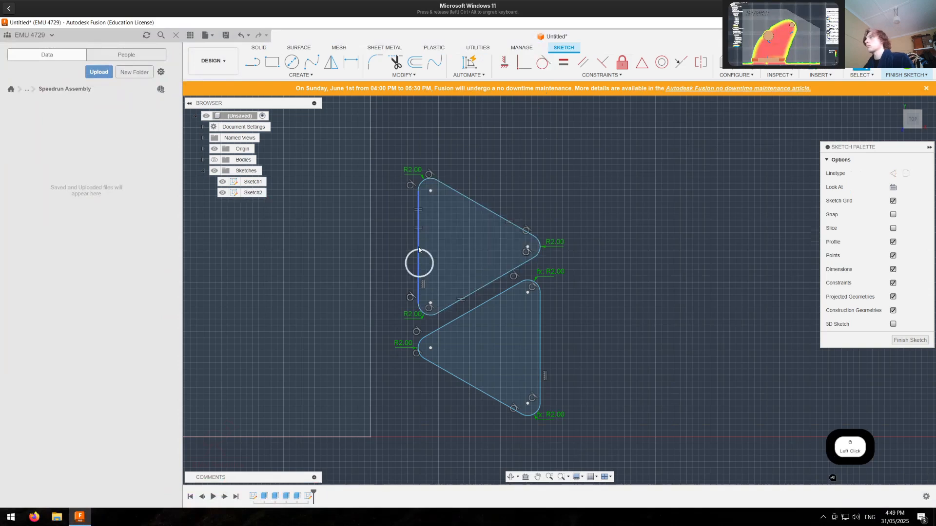
{"action": "left_click", "coordinate": [504, 62]}
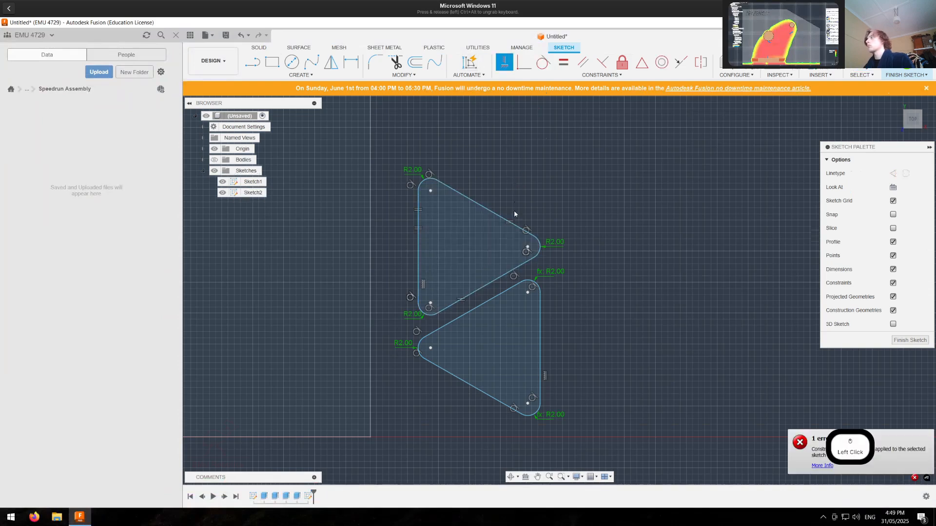
{"action": "key", "text": "Escape"}
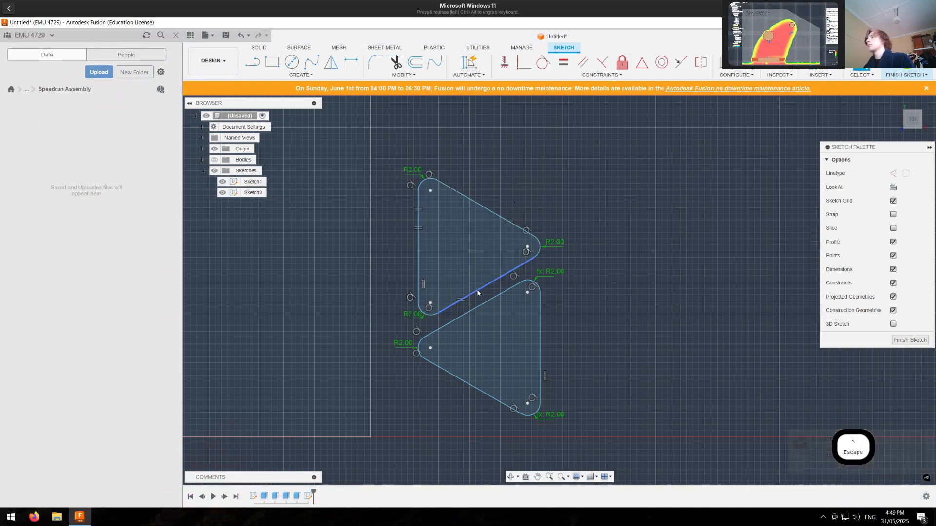
{"action": "key", "text": "d"}
{"action": "left_click", "coordinate": [494, 295]}
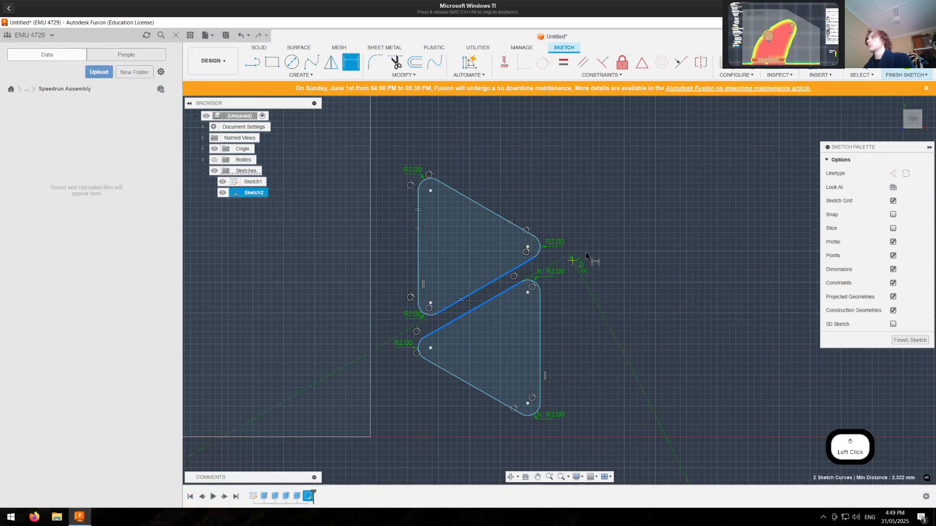
{"action": "key", "text": "Escape"}
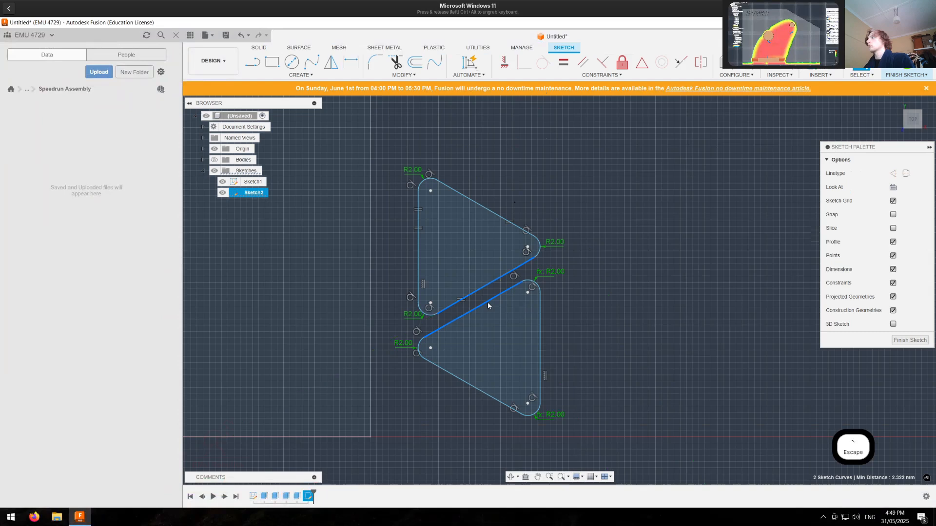
{"action": "key", "text": "Escape"}
Step: Constrain the lower triangle's three sides to equal length
{"action": "left_click", "coordinate": [484, 304]}
{"action": "left_click", "coordinate": [466, 383], "text": "shift"}
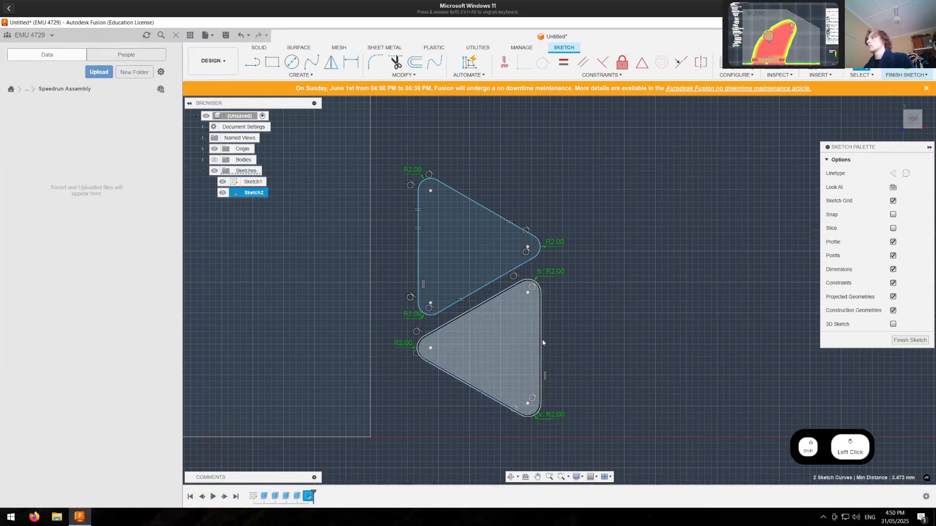
{"action": "left_click", "coordinate": [540, 341], "text": "shift"}
{"action": "left_click", "coordinate": [567, 66]}
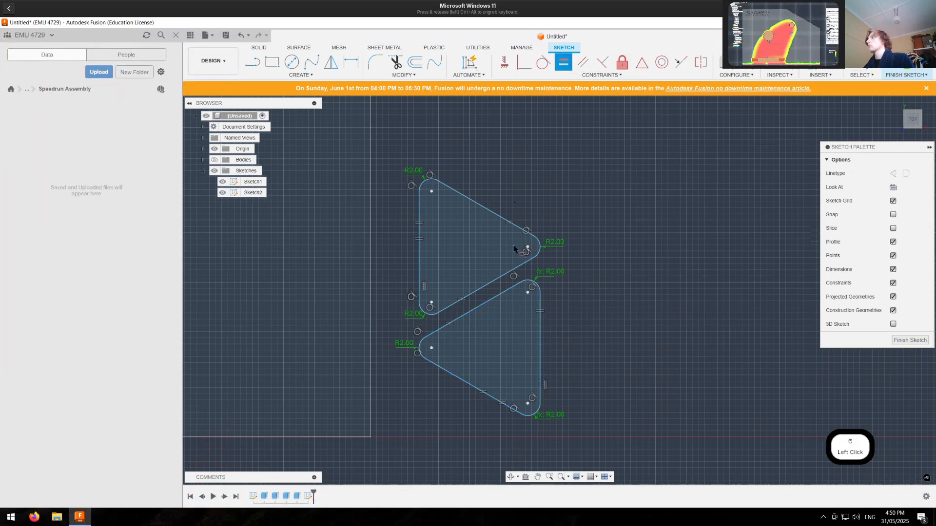
Step: Dimension the gap between the two triangles' facing slanted edges to 4 mm
{"action": "key", "text": "d"}
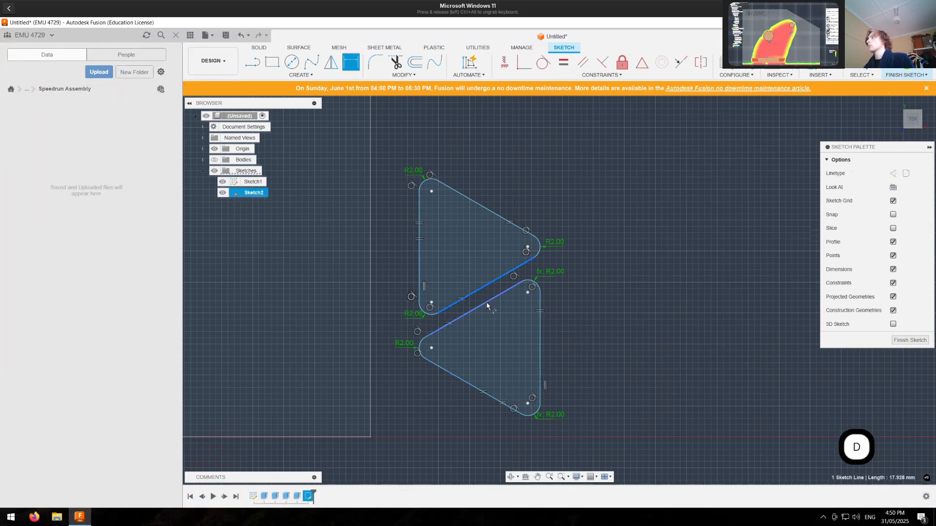
{"action": "left_click", "coordinate": [486, 306]}
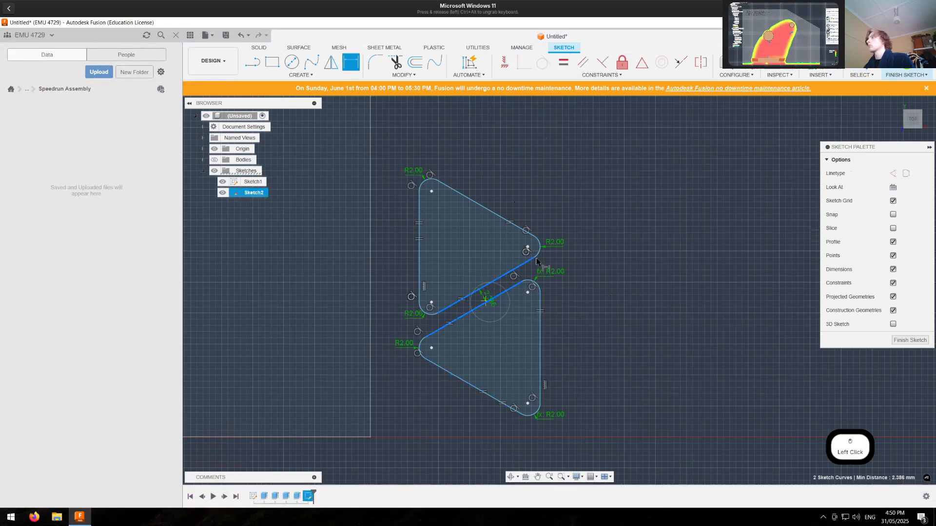
{"action": "left_click", "coordinate": [498, 290]}
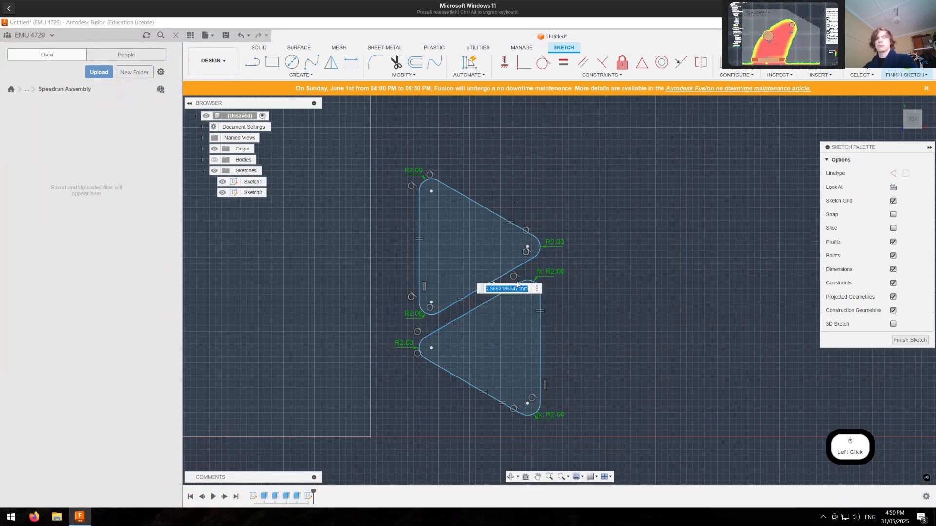
{"action": "type", "text": "4"}
{"action": "key", "text": "Return"}
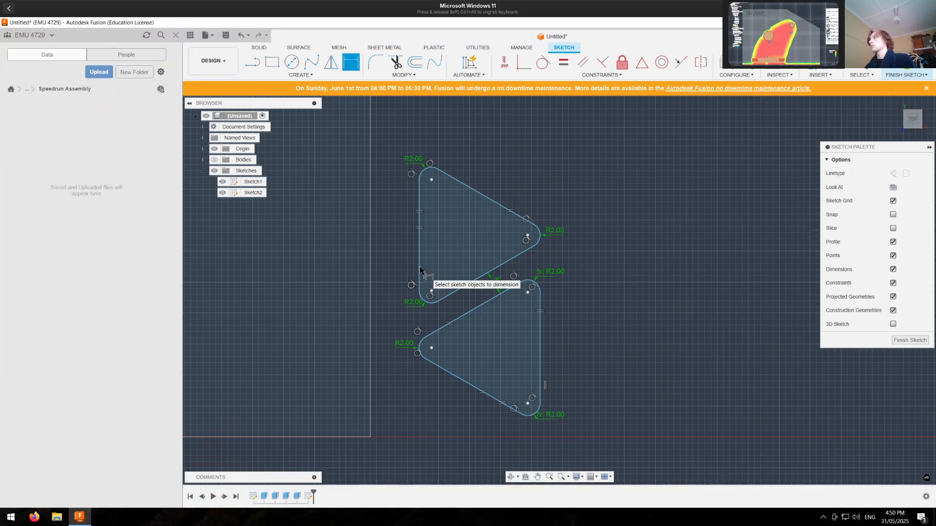
{"action": "scroll", "coordinate": [495, 343], "scroll_direction": "down", "scroll_amount": 3}
{"action": "key", "text": "Escape"}
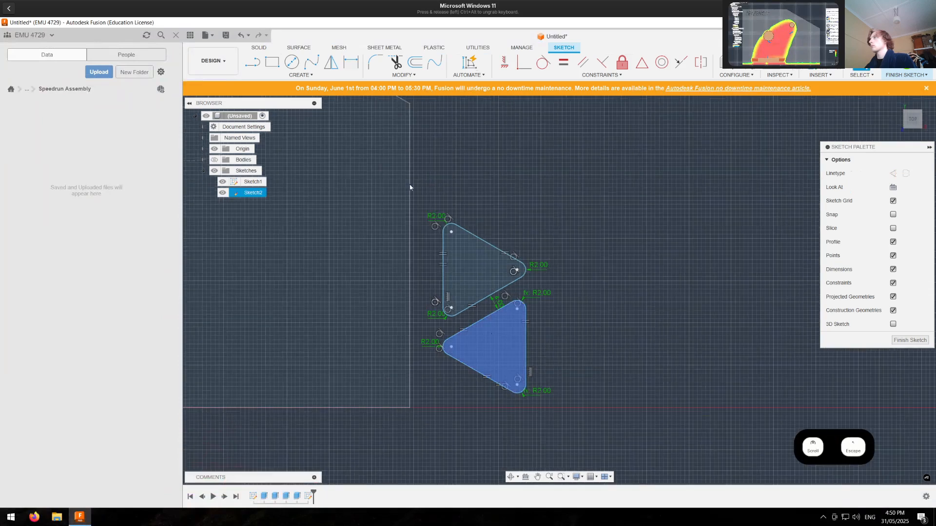
Step: Draw a vertical line about 8.3 mm long just left of the upper triangle's vertical edge
{"action": "left_click", "coordinate": [257, 67]}
{"action": "scroll", "coordinate": [437, 260], "scroll_direction": "up", "scroll_amount": 3}
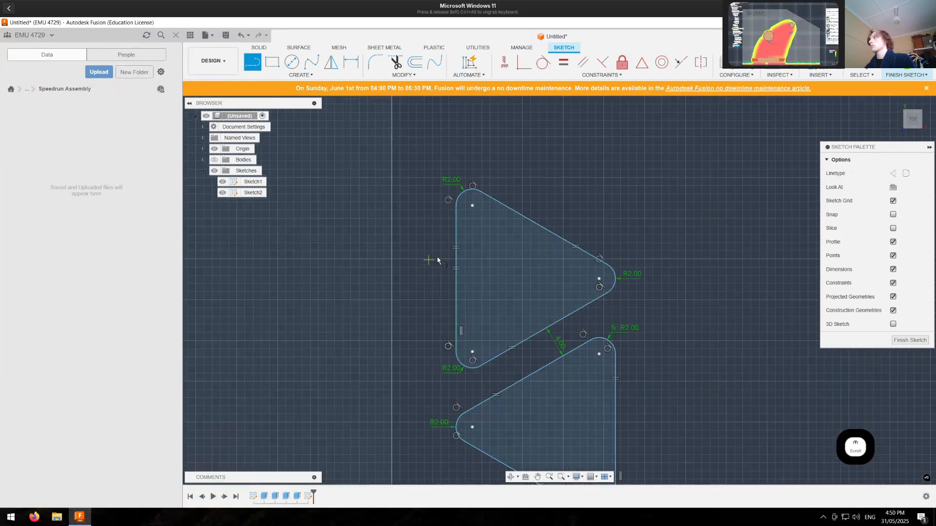
{"action": "left_click", "coordinate": [442, 247]}
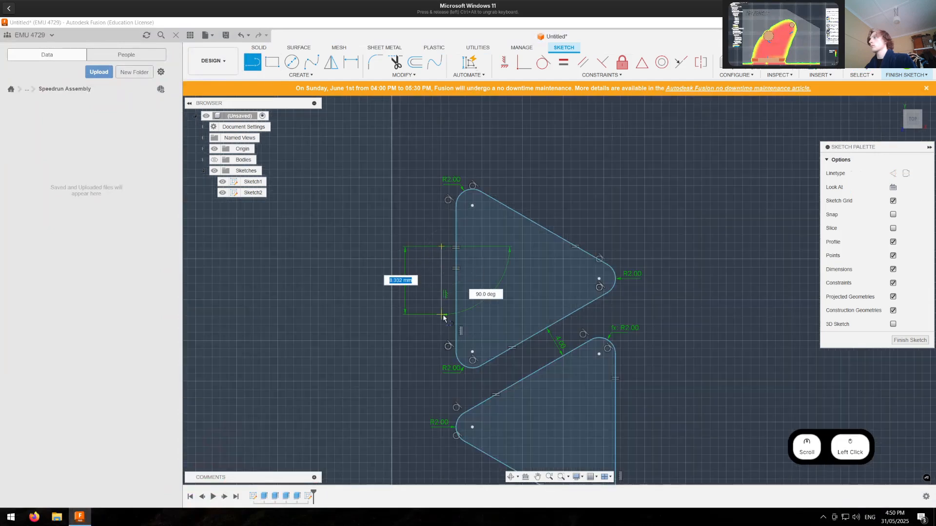
{"action": "left_click", "coordinate": [441, 315]}
{"action": "key", "text": "Escape"}
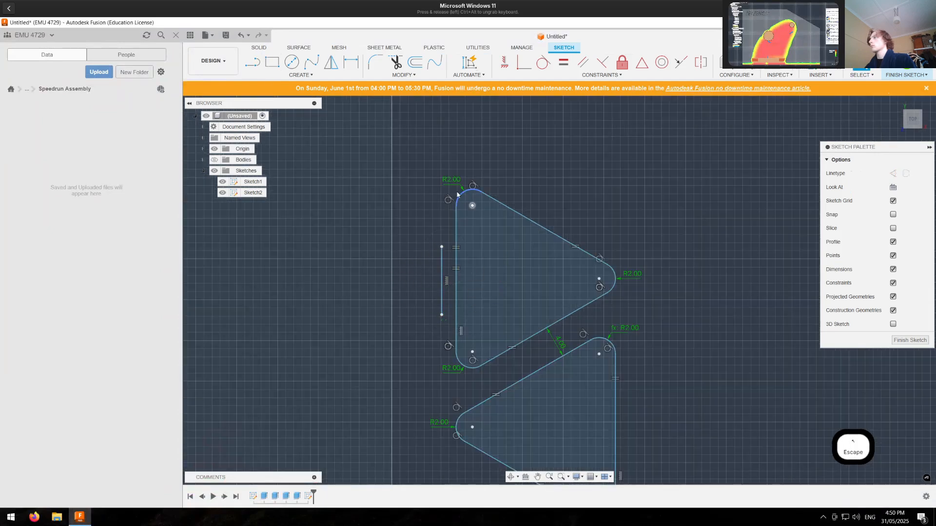
Step: Mirror both rounded triangles across the short vertical line
{"action": "scroll", "coordinate": [457, 194], "scroll_direction": "down", "scroll_amount": 2}
{"action": "left_click_drag", "start_coordinate": [622, 161], "coordinate": [450, 454]}
{"action": "left_click", "coordinate": [331, 62]}
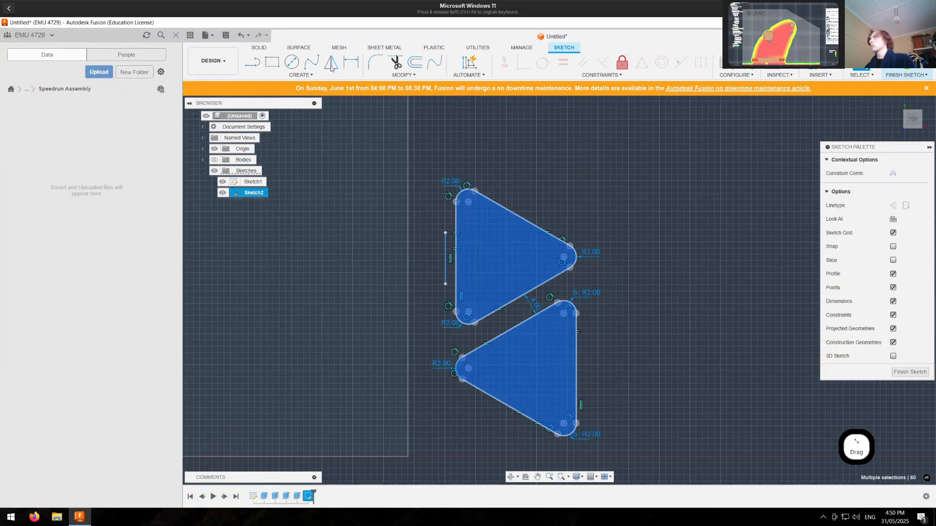
{"action": "left_click", "coordinate": [754, 173]}
{"action": "left_click", "coordinate": [445, 249]}
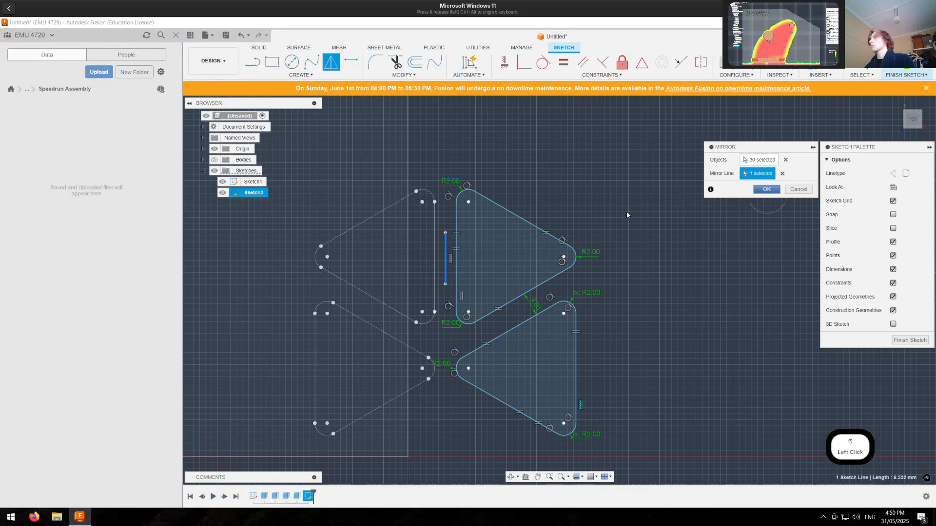
{"action": "left_click", "coordinate": [767, 190]}
Step: Dimension the vertical mirror line's distance to the original upper triangle's vertical edge as half the 4 mm gap dimension
{"action": "scroll", "coordinate": [446, 270], "scroll_direction": "up", "scroll_amount": 2}
{"action": "key", "text": "d"}
{"action": "left_click", "coordinate": [444, 268]}
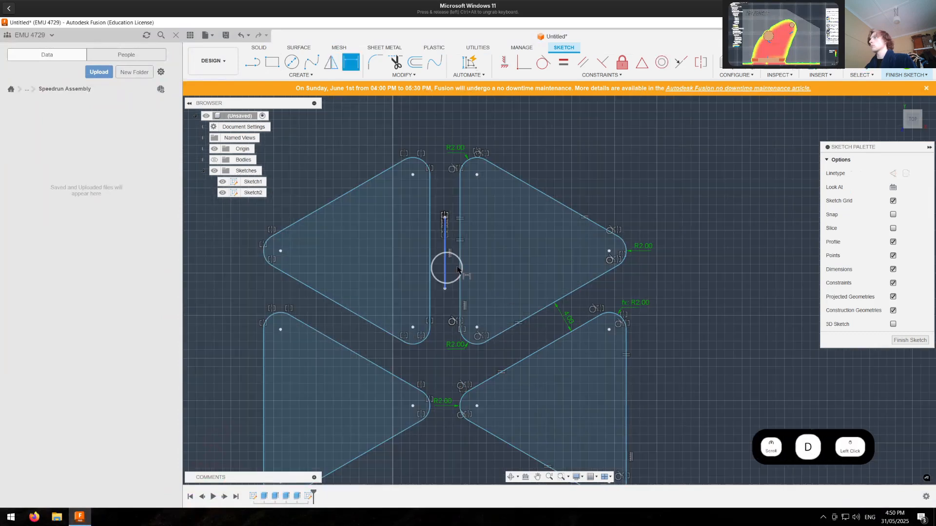
{"action": "left_click", "coordinate": [460, 271]}
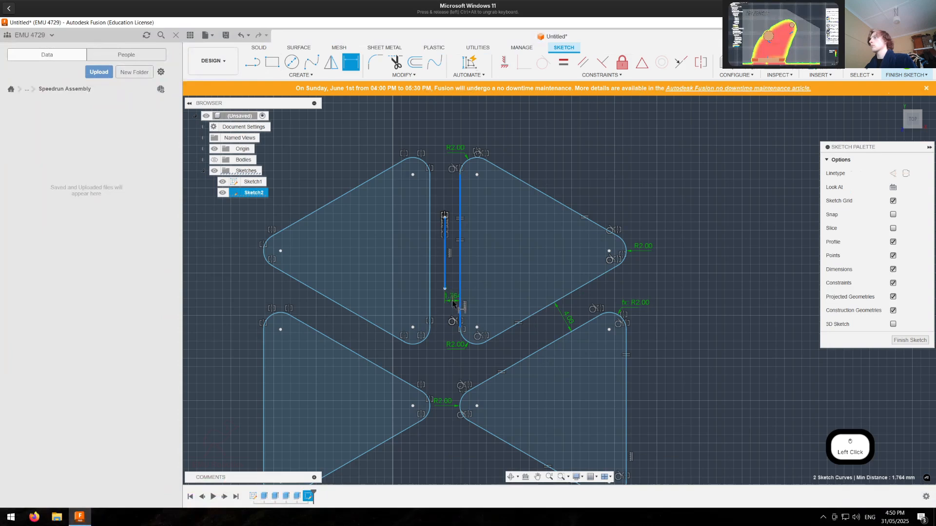
{"action": "left_click", "coordinate": [453, 303]}
{"action": "left_click", "coordinate": [568, 318]}
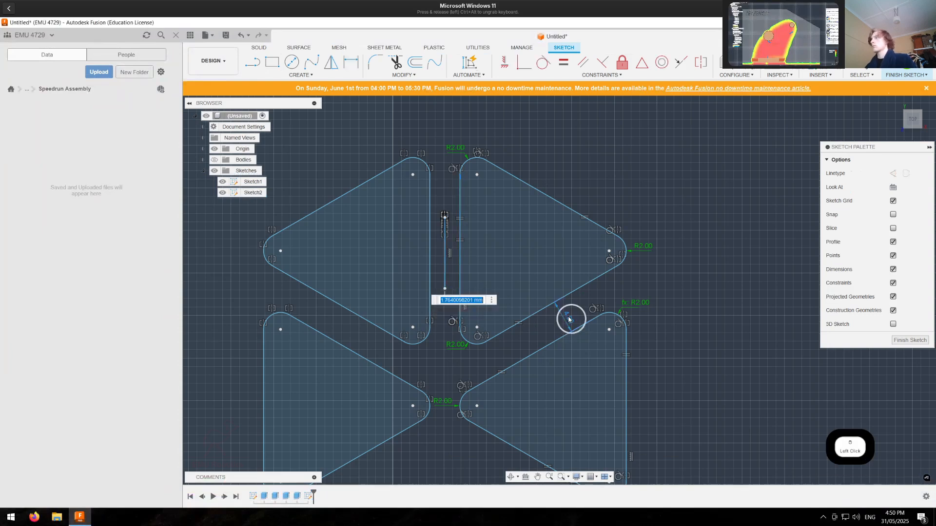
{"action": "type", "text": "/2"}
{"action": "key", "text": "Return"}
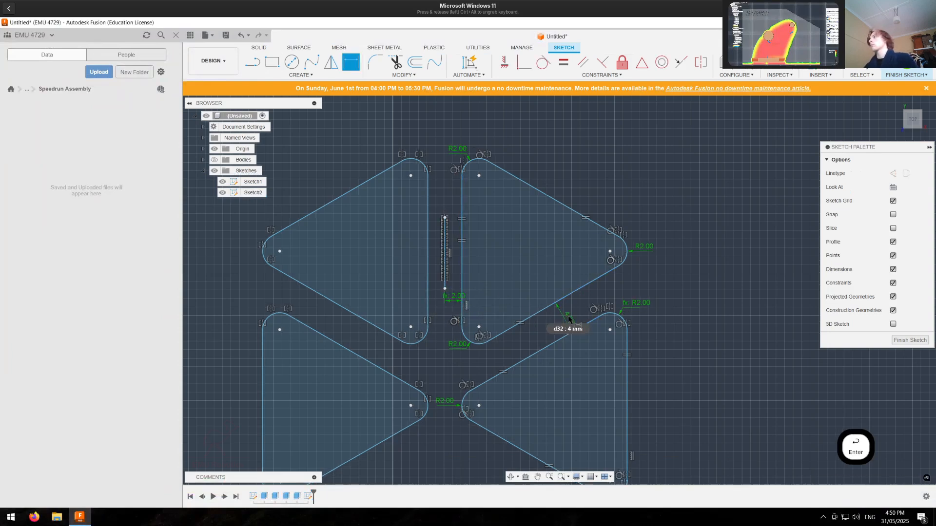
{"action": "scroll", "coordinate": [517, 305], "scroll_direction": "up", "scroll_amount": 1}
{"action": "scroll", "coordinate": [517, 305], "scroll_direction": "down", "scroll_amount": 3}
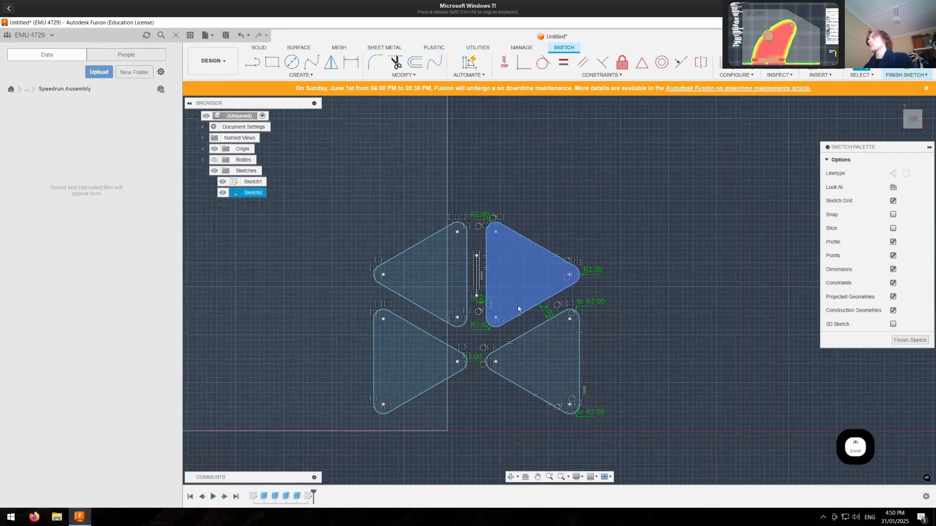
{"action": "scroll", "coordinate": [516, 344], "scroll_direction": "down", "scroll_amount": 1}
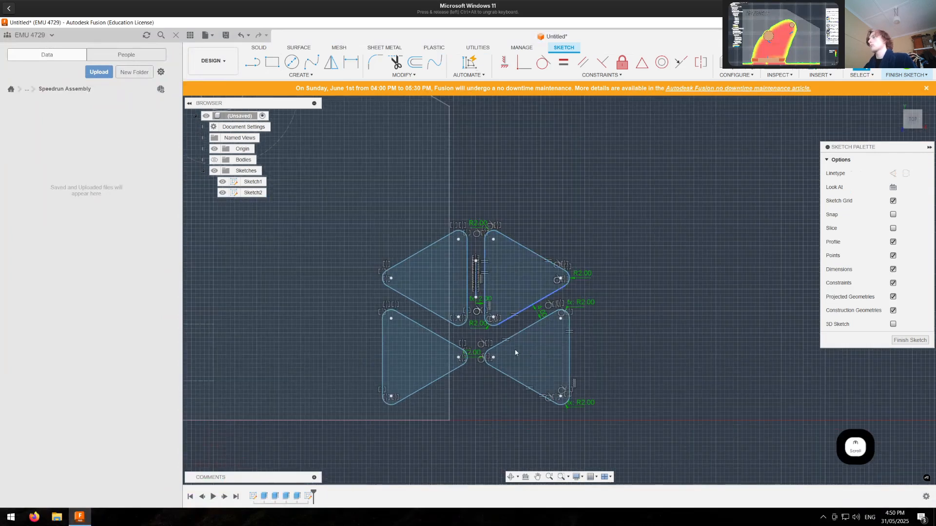
{"action": "scroll", "coordinate": [597, 335], "scroll_direction": "up", "scroll_amount": 2}
{"action": "key", "text": "d"}
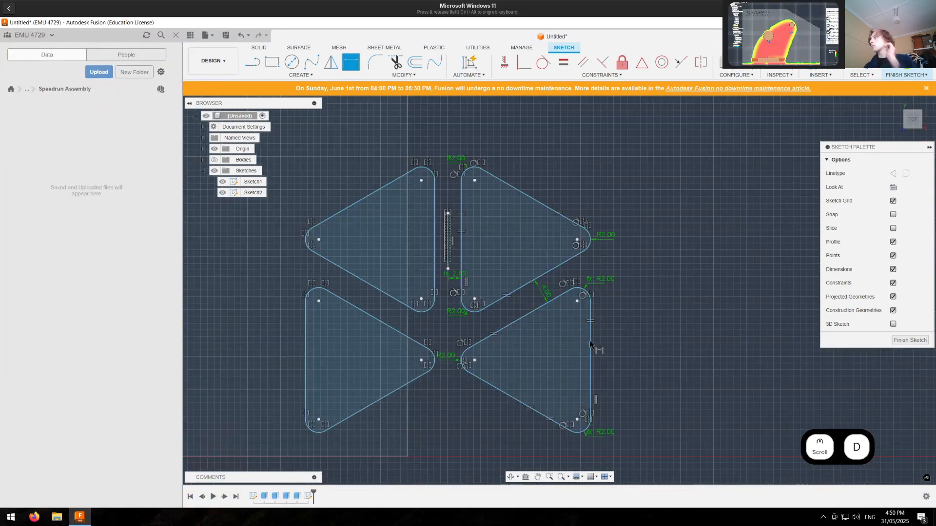
{"action": "left_click", "coordinate": [591, 344]}
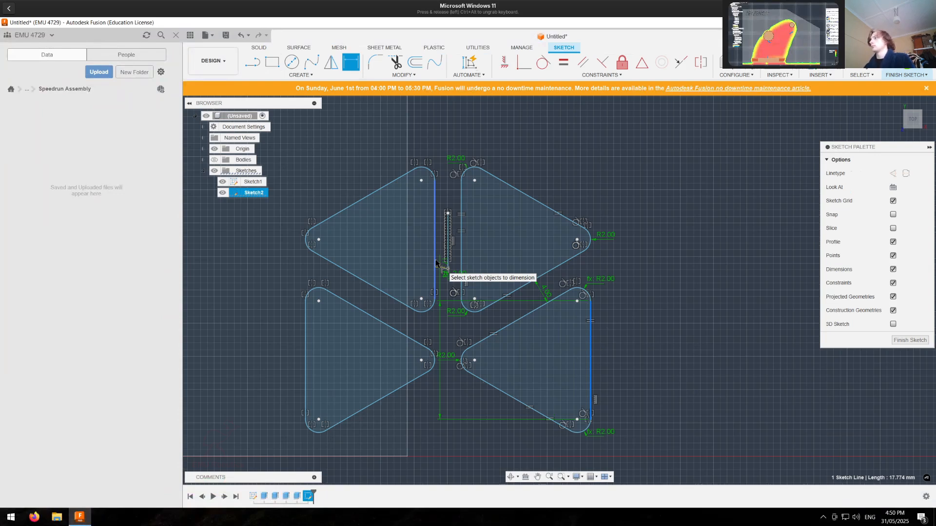
{"action": "scroll", "coordinate": [438, 267], "scroll_direction": "down", "scroll_amount": 1}
{"action": "key", "text": "Escape"}
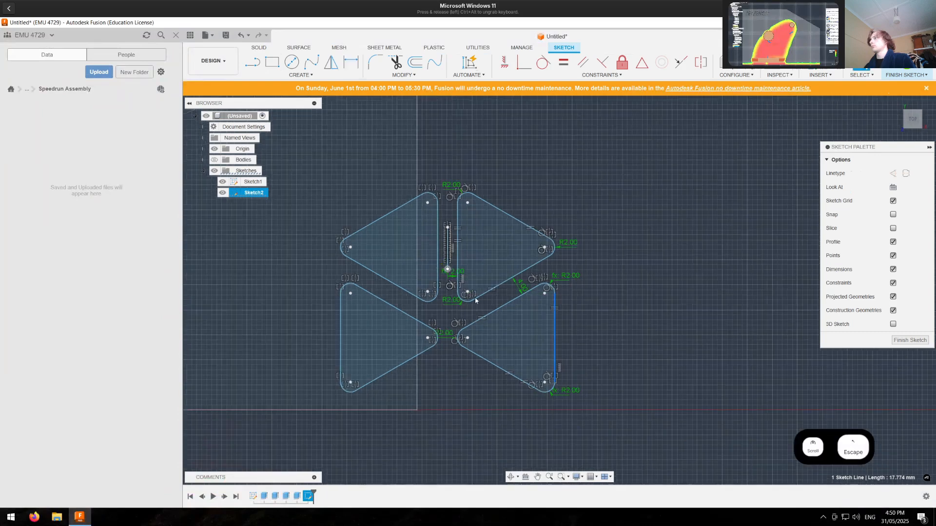
Step: Move all four rounded triangles together to just inside the plate's lower-right corner
{"action": "scroll", "coordinate": [566, 344], "scroll_direction": "down", "scroll_amount": 3}
{"action": "scroll", "coordinate": [580, 341], "scroll_direction": "down", "scroll_amount": 2}
{"action": "scroll", "coordinate": [604, 327], "scroll_direction": "up", "scroll_amount": 2}
{"action": "mouse_move", "coordinate": [574, 273]}
{"action": "left_mouse_down"}
{"action": "mouse_move", "coordinate": [394, 401]}
{"action": "mouse_move", "coordinate": [400, 422]}
{"action": "left_mouse_up"}
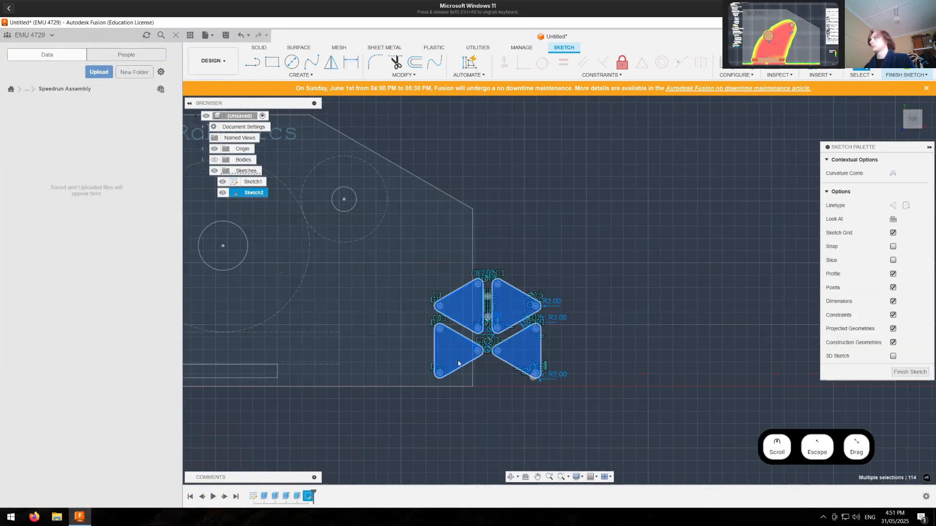
{"action": "mouse_move", "coordinate": [475, 358]}
{"action": "left_mouse_down"}
{"action": "mouse_move", "coordinate": [386, 351]}
{"action": "mouse_move", "coordinate": [395, 357]}
{"action": "left_mouse_up"}
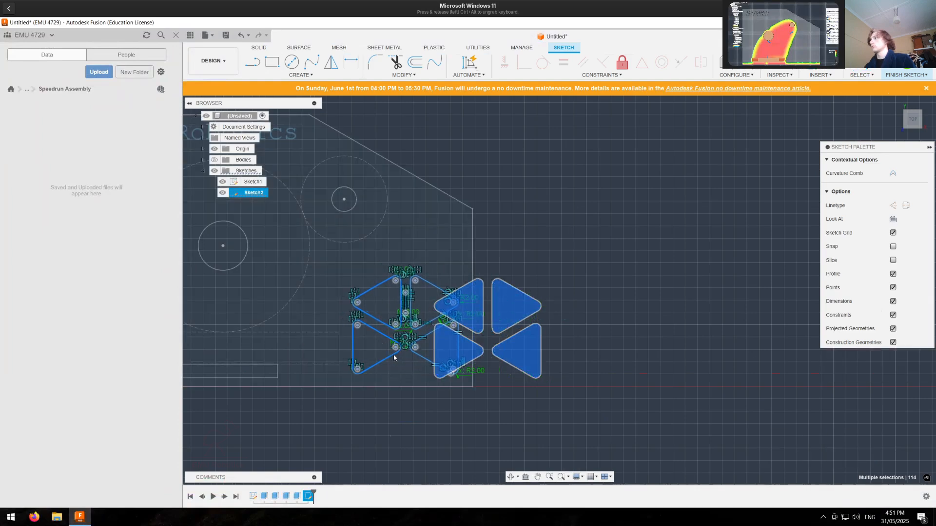
{"action": "left_click", "coordinate": [529, 345]}
Step: Dimension the distance from the lower-right triangle's vertical edge to the plate's right edge, linking it to the 4 mm gap dimension
{"action": "scroll", "coordinate": [437, 371], "scroll_direction": "up", "scroll_amount": 4}
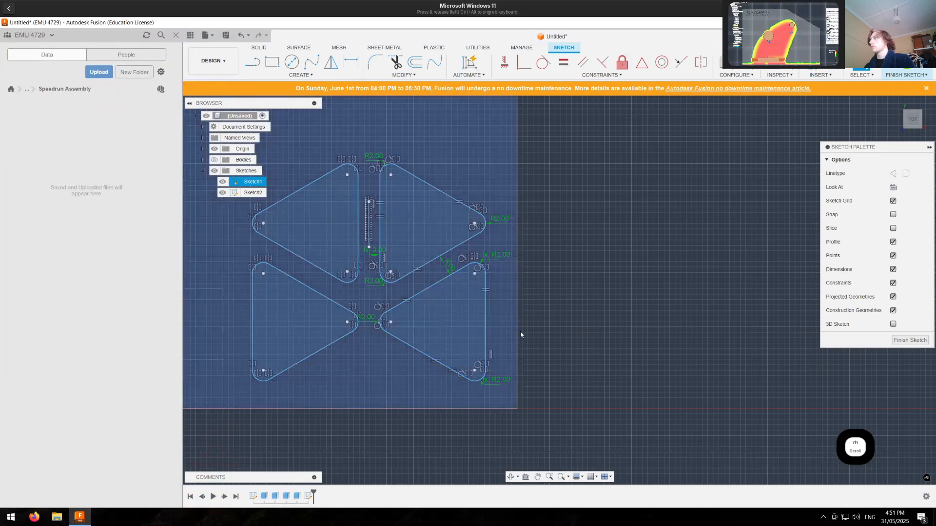
{"action": "left_click", "coordinate": [487, 334], "text": "shift"}
{"action": "key", "text": "d"}
{"action": "left_click", "coordinate": [502, 427]}
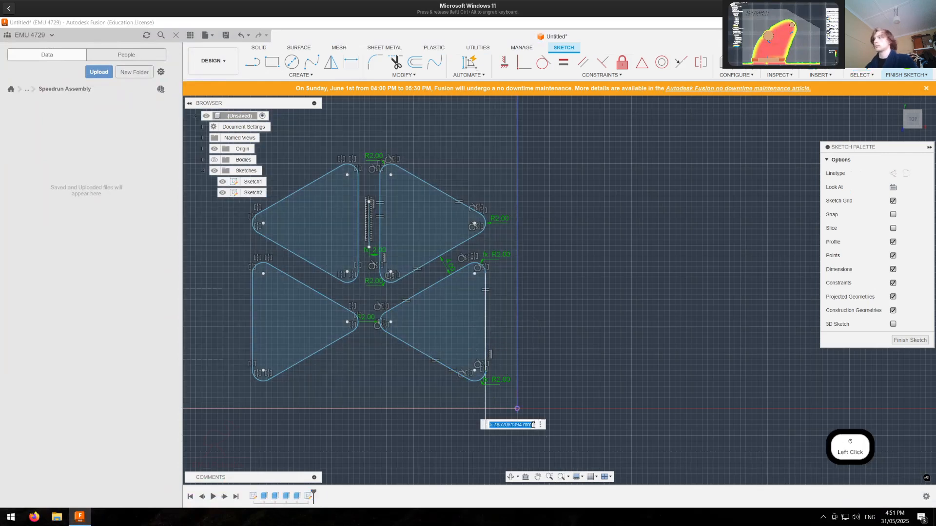
{"action": "left_click", "coordinate": [449, 269]}
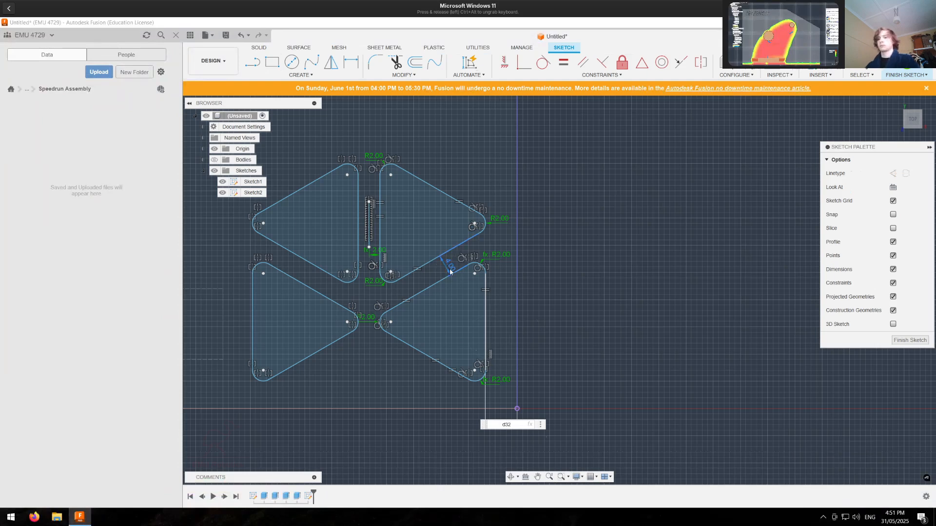
{"action": "key", "text": "Return"}
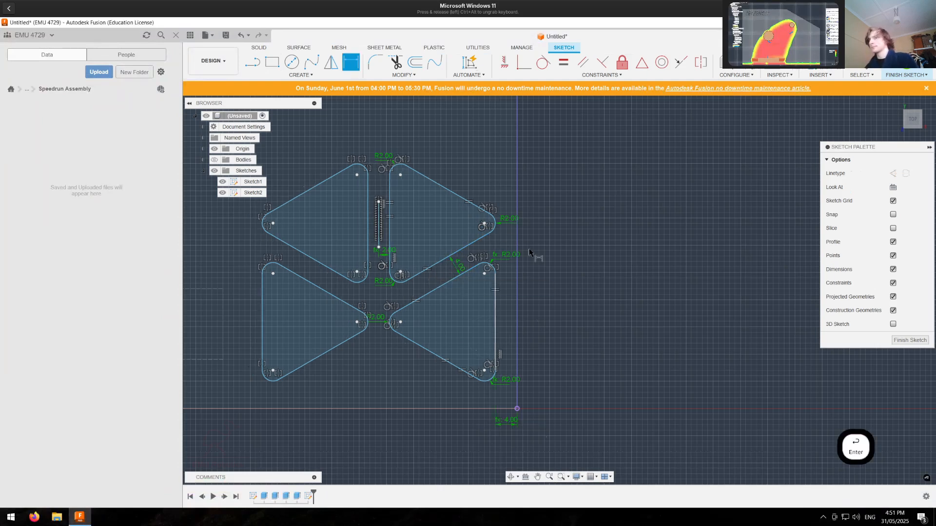
{"action": "scroll", "coordinate": [583, 344], "scroll_direction": "down", "scroll_amount": 8}
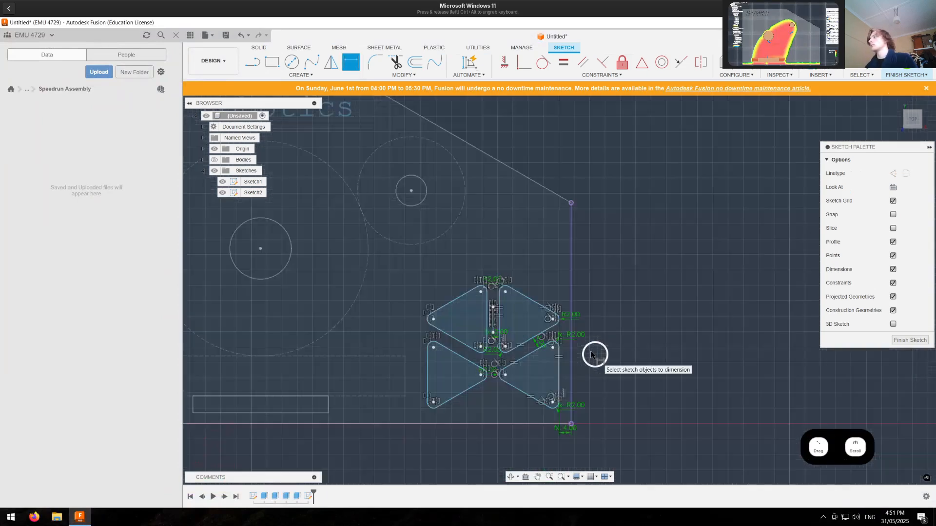
{"action": "scroll", "coordinate": [609, 357], "scroll_direction": "down", "scroll_amount": 3}
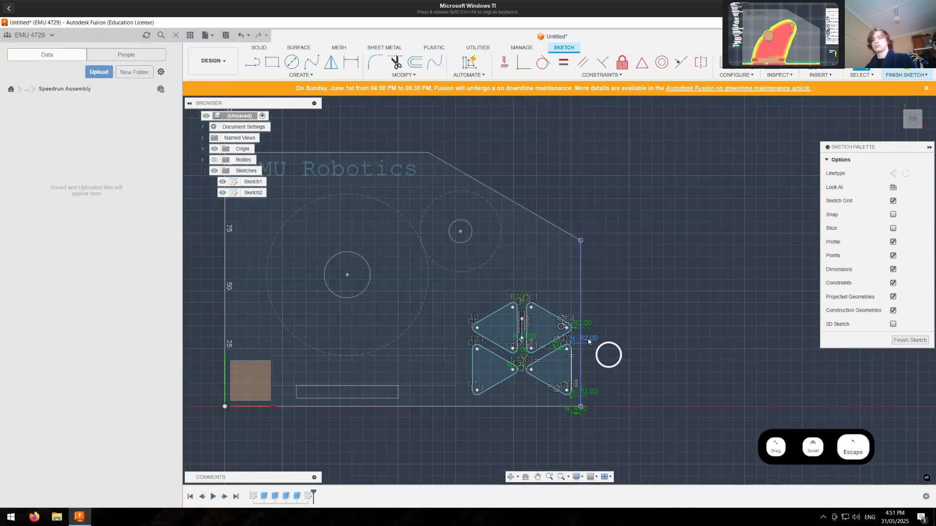
{"action": "key", "text": "m"}
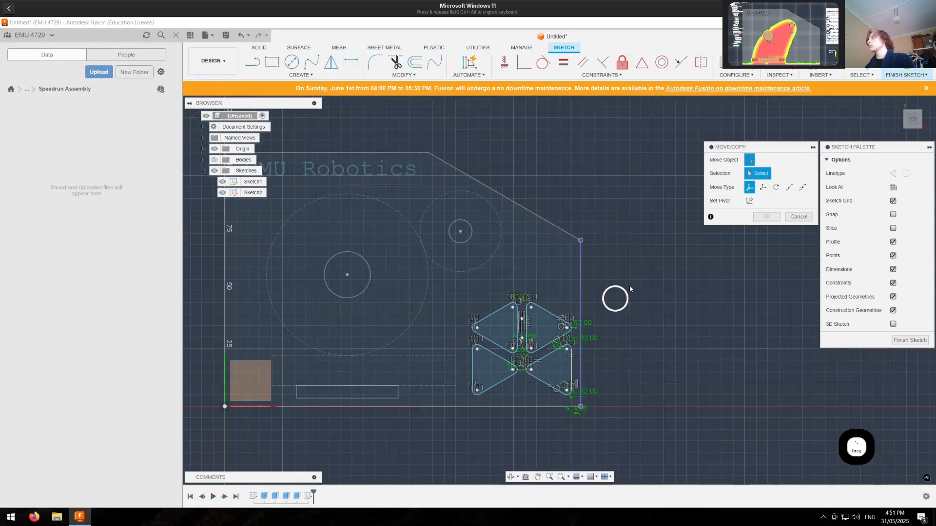
{"action": "key", "text": "Escape"}
{"action": "left_click_drag", "start_coordinate": [457, 275], "coordinate": [464, 296]}
Step: Convert the short vertical mirror line between the upper triangles into a construction line
{"action": "scroll", "coordinate": [529, 320], "scroll_direction": "up", "scroll_amount": 4}
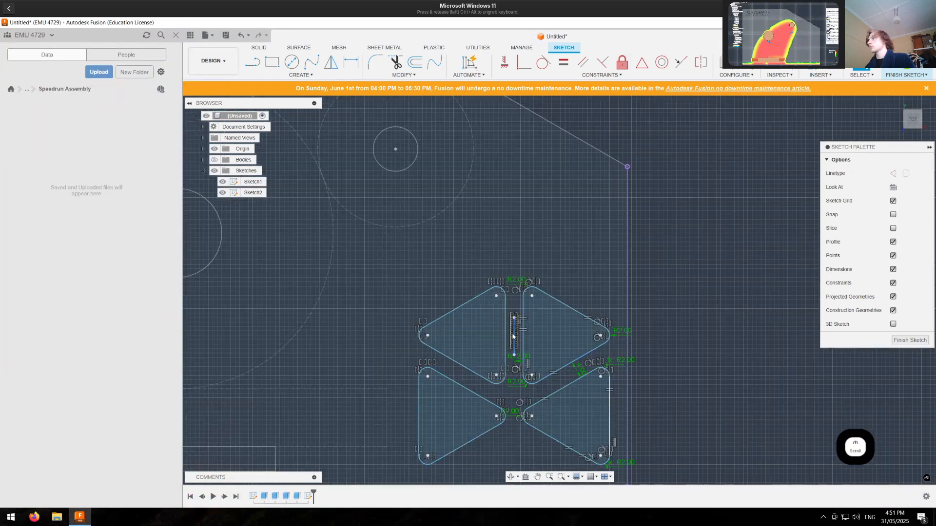
{"action": "left_click", "coordinate": [513, 334]}
{"action": "scroll", "coordinate": [516, 334], "scroll_direction": "up", "scroll_amount": 3}
{"action": "key", "text": "x"}
{"action": "key", "text": "Escape"}
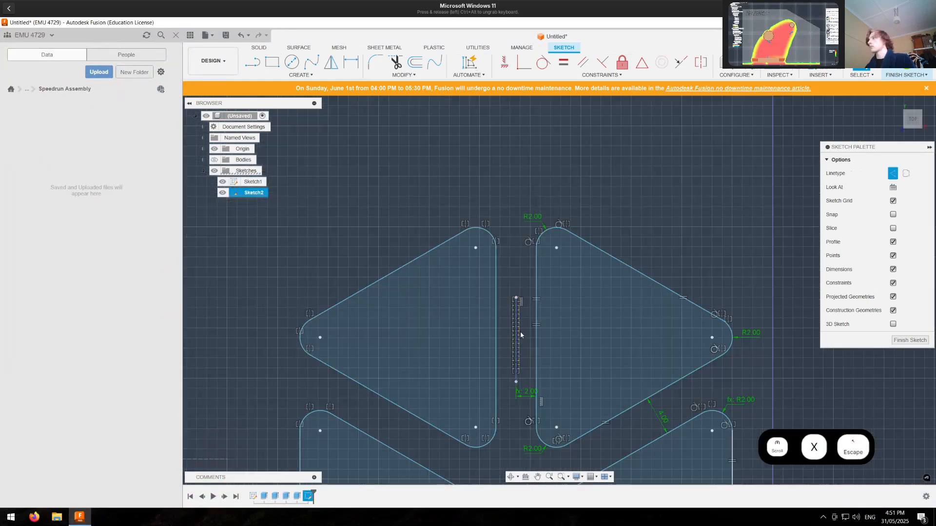
Step: Start a rectangular pattern of the four rounded triangles, excluding the vertical mirror line from the objects
{"action": "scroll", "coordinate": [520, 332], "scroll_direction": "down", "scroll_amount": 5}
{"action": "left_click_drag", "start_coordinate": [455, 272], "coordinate": [585, 422]}
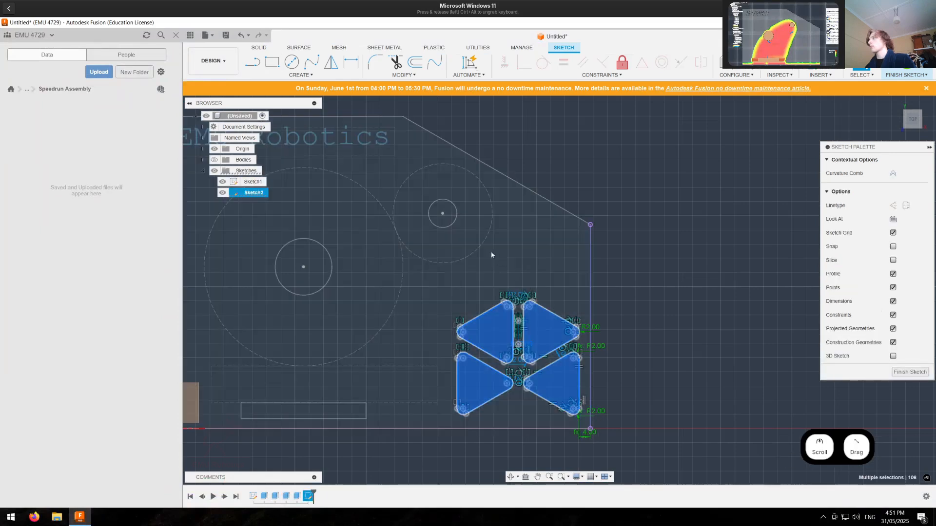
{"action": "left_click", "coordinate": [300, 74]}
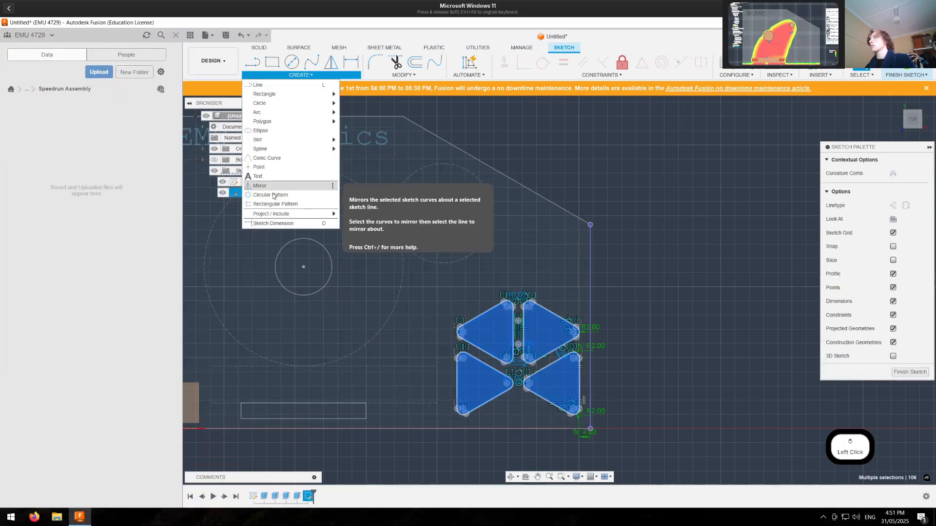
{"action": "left_click", "coordinate": [268, 204]}
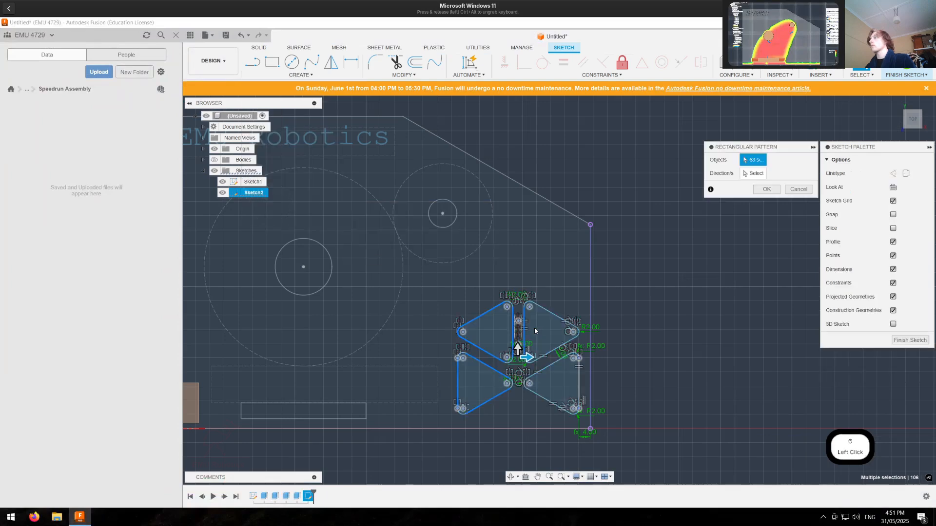
{"action": "scroll", "coordinate": [518, 337], "scroll_direction": "up", "scroll_amount": 8}
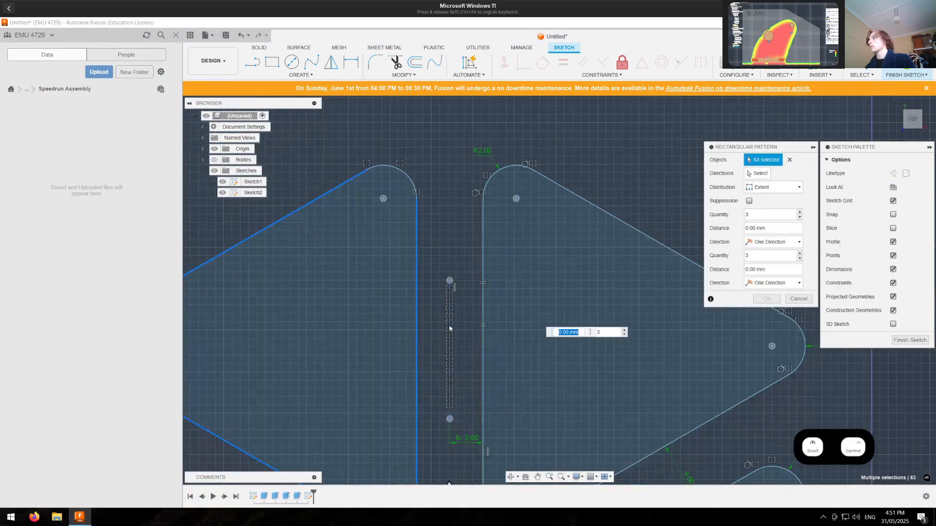
{"action": "left_click", "coordinate": [449, 327], "text": "ctrl"}
{"action": "scroll", "coordinate": [463, 296], "scroll_direction": "down", "scroll_amount": 1}
{"action": "scroll", "coordinate": [463, 297], "scroll_direction": "down", "scroll_amount": 6}
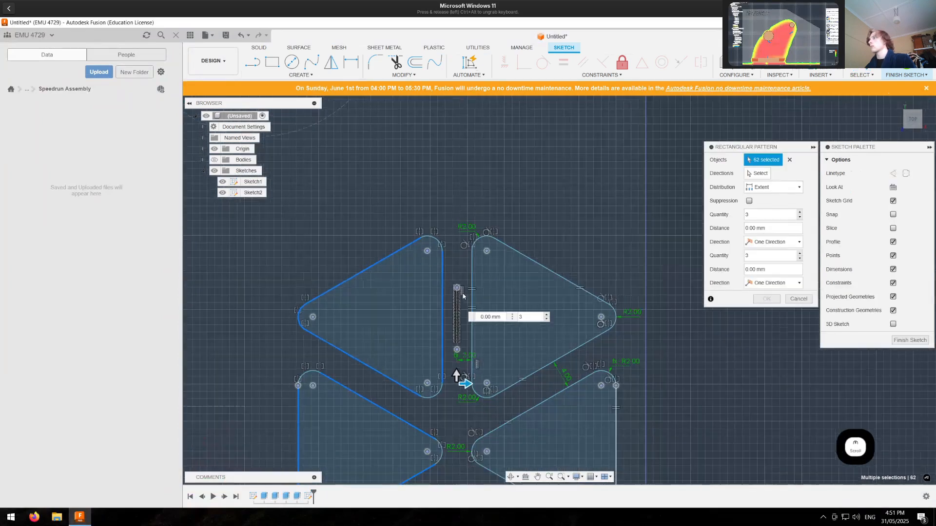
Step: Extend the pattern's three columns toward the plate's left edge with a distance of -104 mm
{"action": "left_click_drag", "start_coordinate": [467, 322], "coordinate": [261, 321]}
{"action": "key", "text": "Tab"}
{"action": "scroll", "coordinate": [270, 299], "scroll_direction": "down", "scroll_amount": 3}
{"action": "middle_click_drag", "start_coordinate": [279, 271], "coordinate": [434, 282]}
{"action": "scroll", "coordinate": [360, 320], "scroll_direction": "up", "scroll_amount": 2}
{"action": "scroll", "coordinate": [406, 327], "scroll_direction": "up", "scroll_amount": 5}
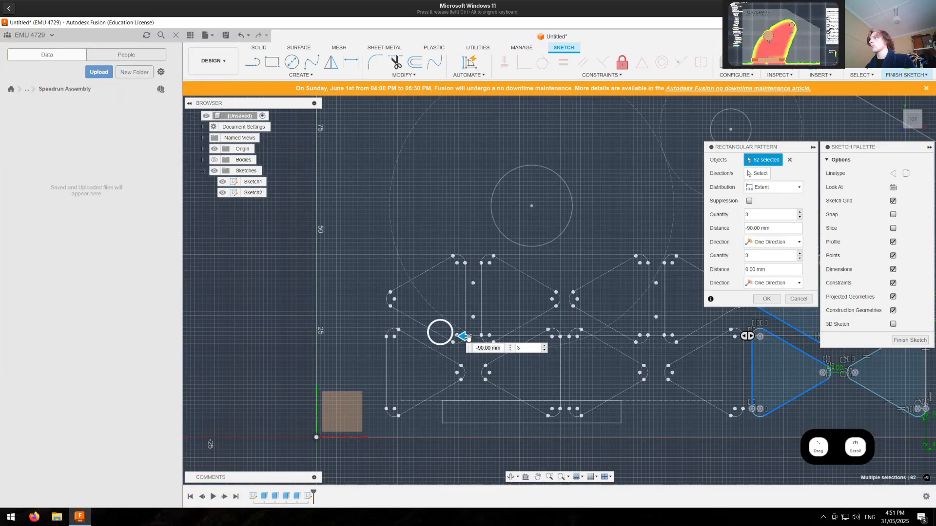
{"action": "left_click_drag", "start_coordinate": [465, 336], "coordinate": [406, 335]}
{"action": "key", "text": "Tab"}
{"action": "scroll", "coordinate": [415, 341], "scroll_direction": "down", "scroll_amount": 5}
{"action": "scroll", "coordinate": [415, 330], "scroll_direction": "down", "scroll_amount": 3}
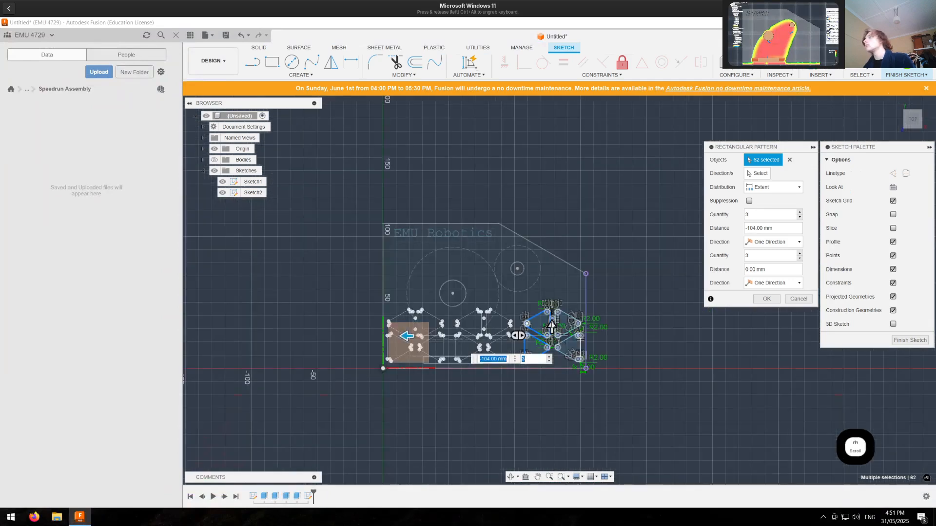
Step: Extend the pattern upward in three rows far enough apart that they leave gaps between them, and create the pattern
{"action": "left_click_drag", "start_coordinate": [552, 315], "coordinate": [546, 235]}
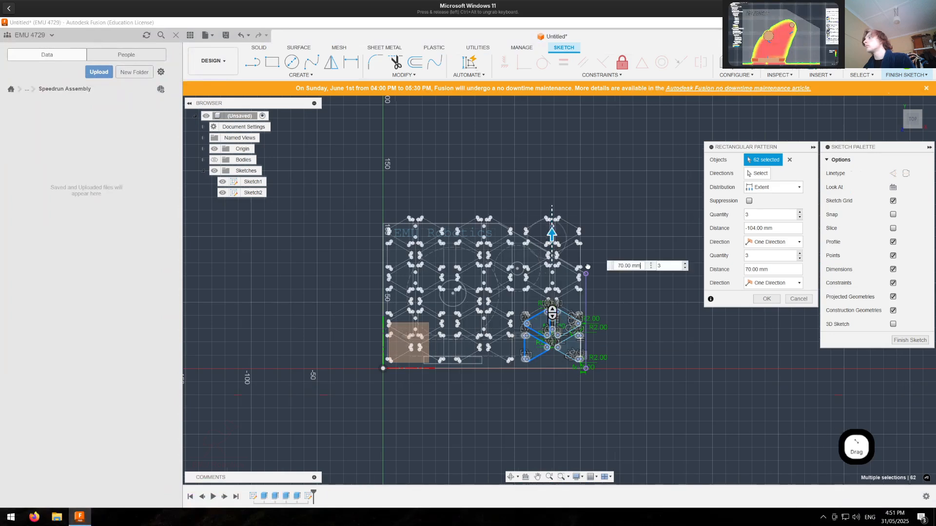
{"action": "left_click", "coordinate": [552, 233]}
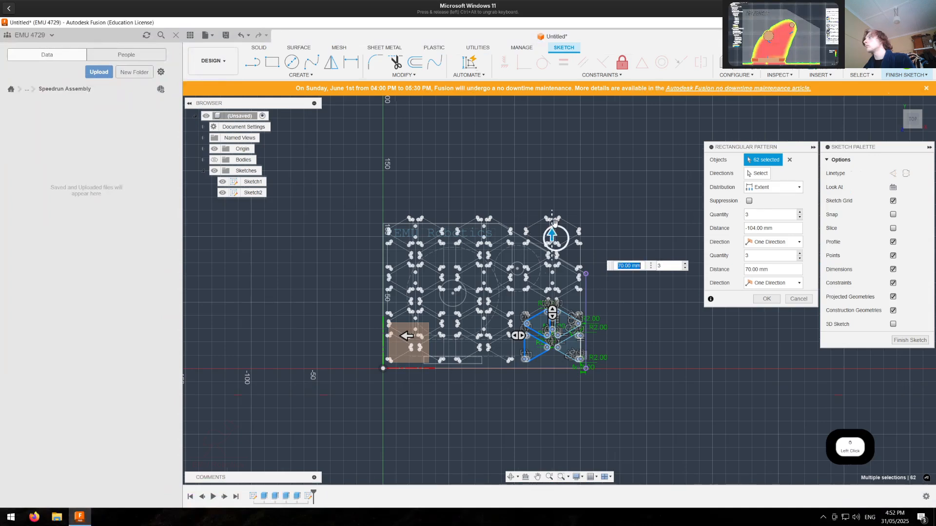
{"action": "left_click", "coordinate": [556, 237]}
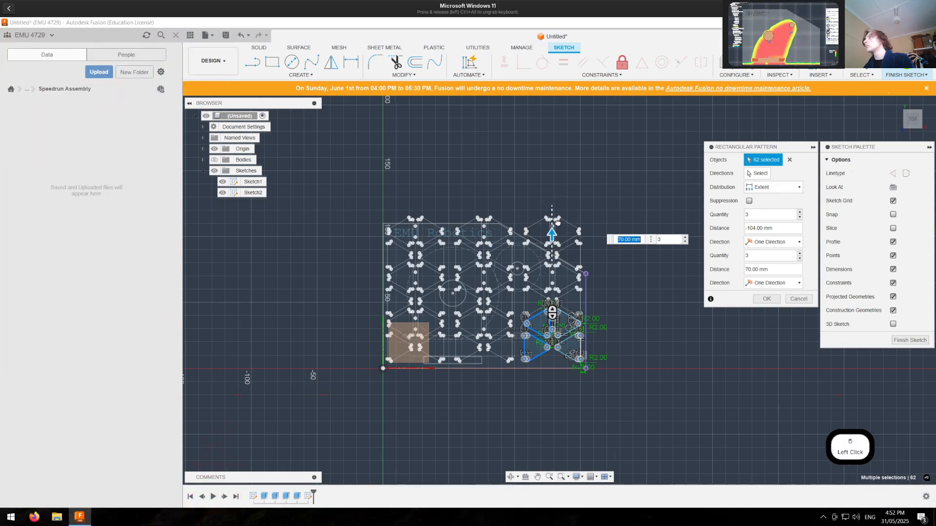
{"action": "left_click", "coordinate": [767, 300]}
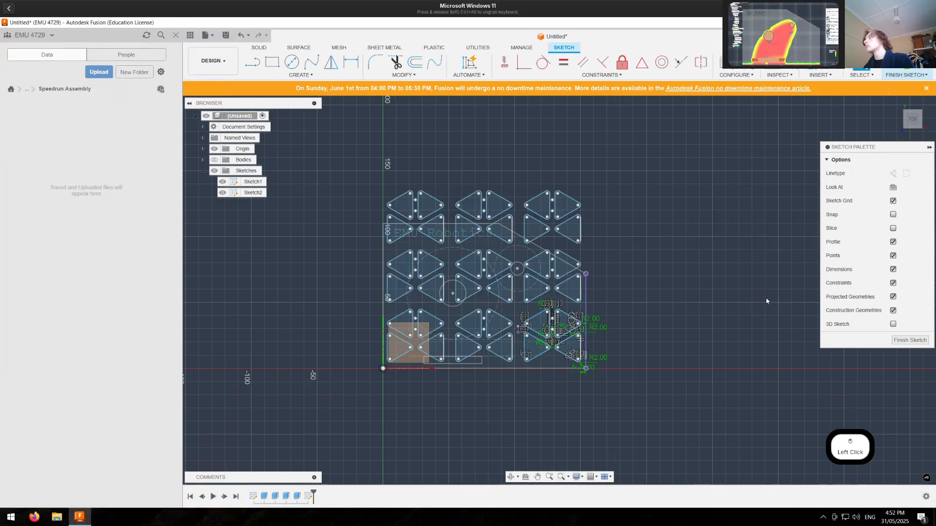
Step: Dimension the gap between the plate's left edge and the vertical side of the lower-left corner triangle to 4 mm
{"action": "scroll", "coordinate": [407, 344], "scroll_direction": "up", "scroll_amount": 8}
{"action": "key", "text": "Escape"}
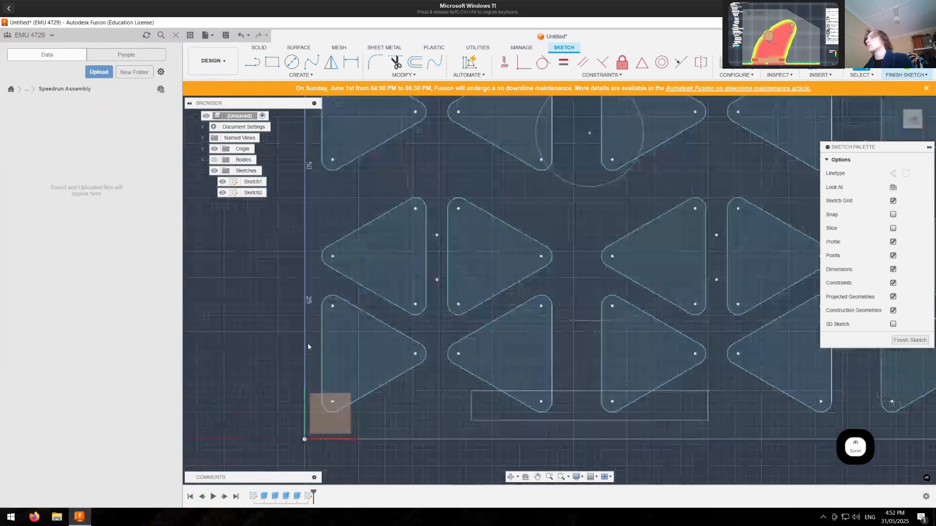
{"action": "left_click", "coordinate": [305, 333]}
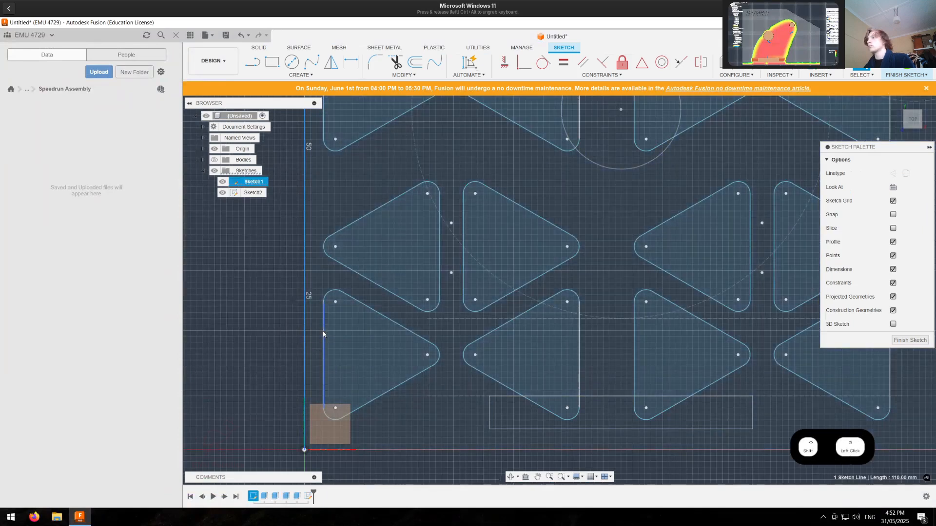
{"action": "left_click", "coordinate": [323, 334], "text": "shift"}
{"action": "key", "text": "d"}
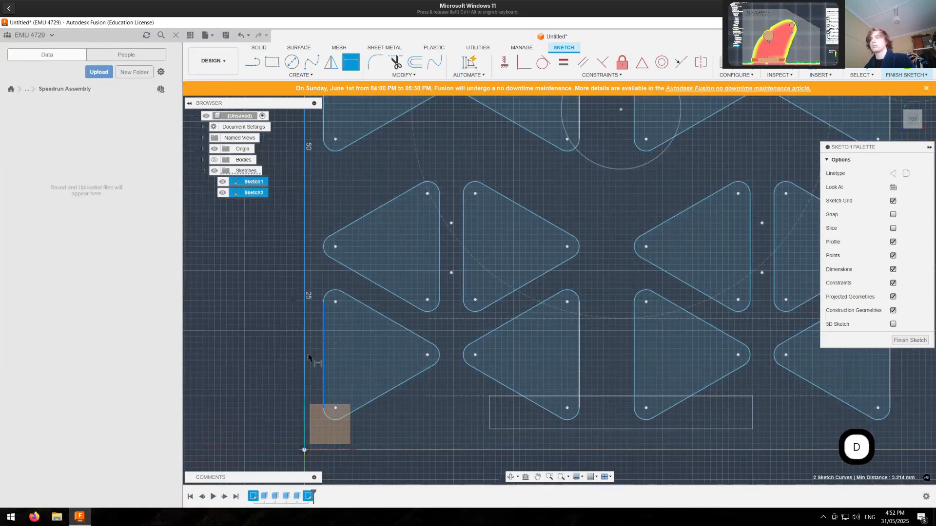
{"action": "left_click", "coordinate": [331, 458]}
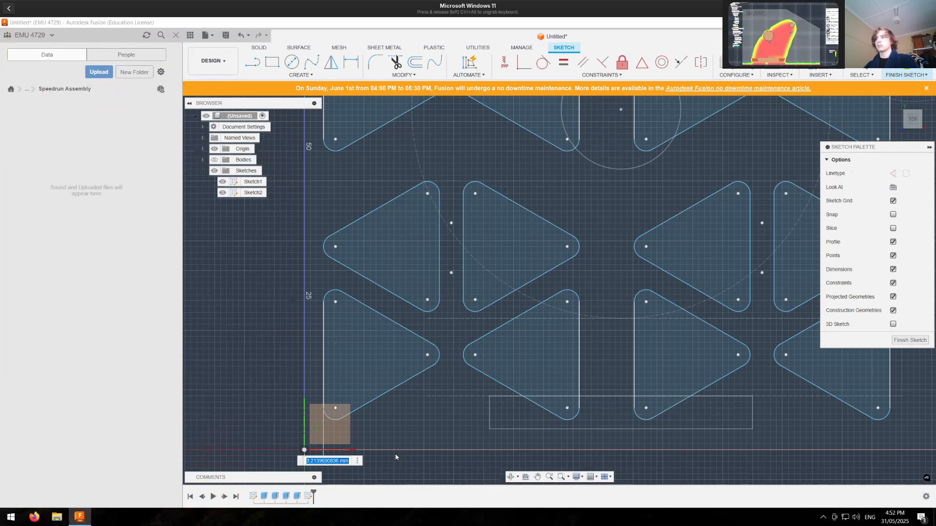
{"action": "type", "text": "4"}
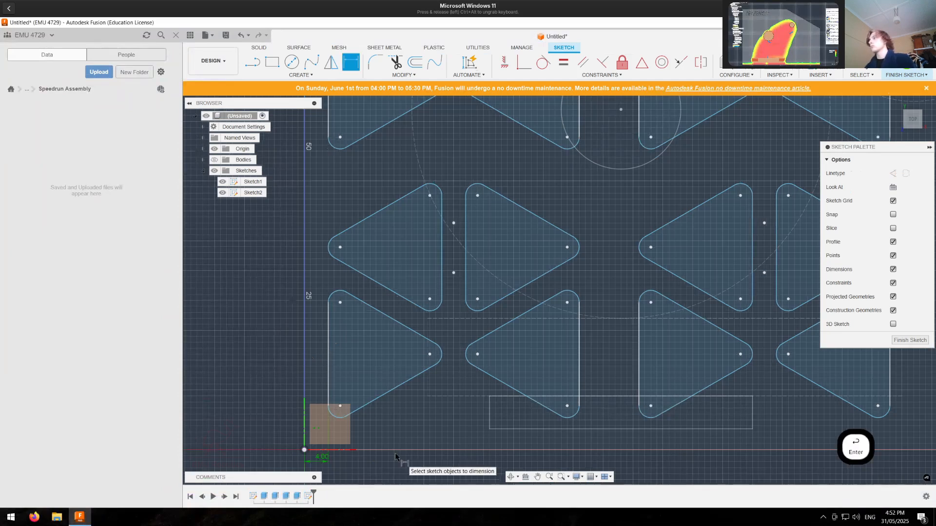
{"action": "key", "text": "Escape"}
Step: Try to move the vertical side of the lower-left triangle in the original four-triangle group toward the plate's right edge
{"action": "scroll", "coordinate": [262, 358], "scroll_direction": "down", "scroll_amount": 5}
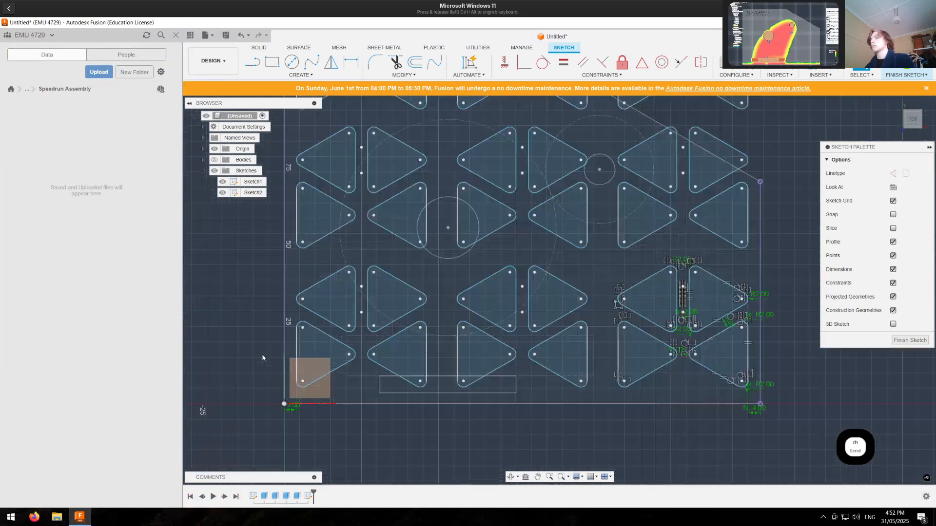
{"action": "scroll", "coordinate": [382, 325], "scroll_direction": "down", "scroll_amount": 2}
{"action": "mouse_move", "coordinate": [394, 310]}
{"action": "middle_mouse_down"}
{"action": "mouse_move", "coordinate": [381, 334]}
{"action": "mouse_move", "coordinate": [393, 363]}
{"action": "middle_mouse_up"}
{"action": "scroll", "coordinate": [429, 383], "scroll_direction": "up", "scroll_amount": 3}
{"action": "key", "text": "Escape"}
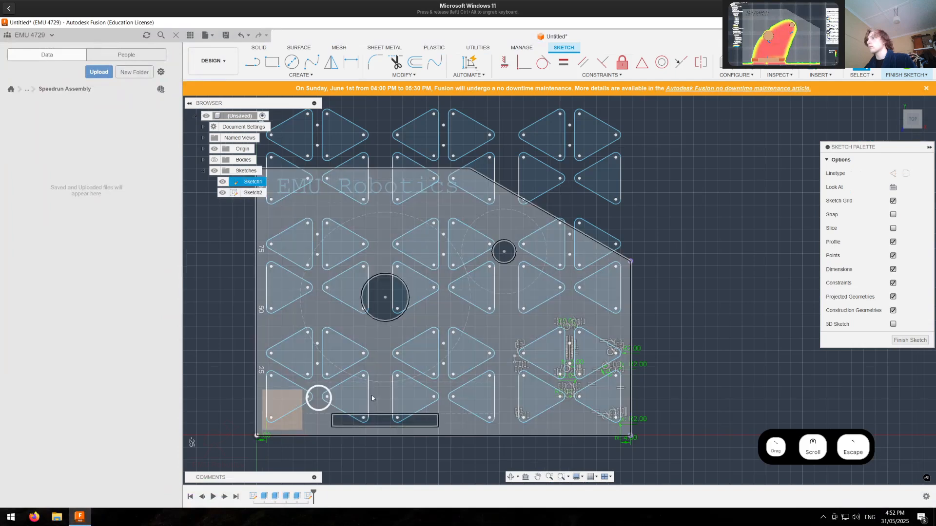
{"action": "left_click", "coordinate": [520, 392]}
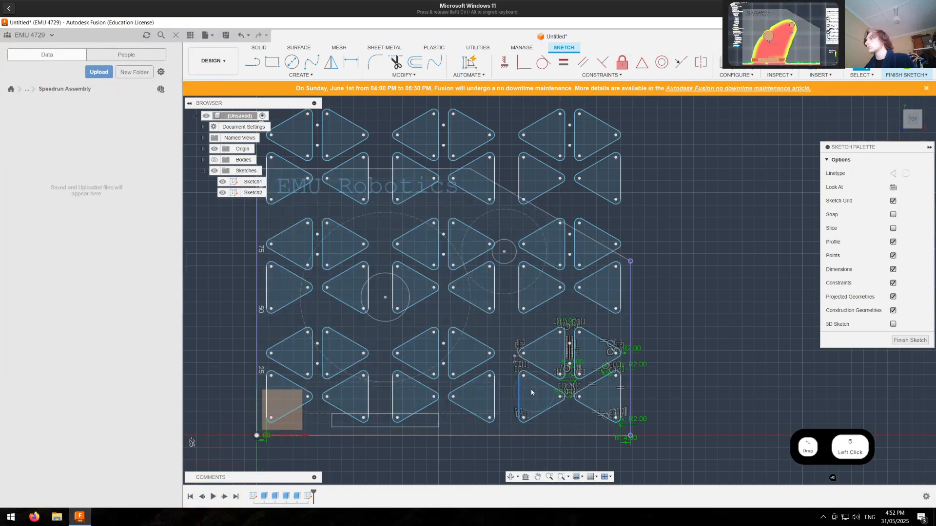
{"action": "left_click", "coordinate": [659, 373]}
{"action": "key", "text": "Escape"}
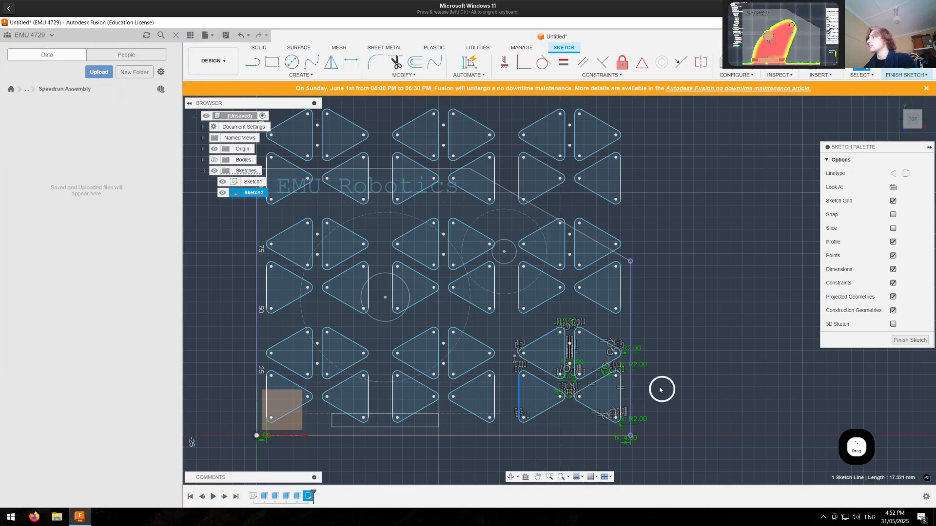
{"action": "key", "text": "Escape"}
{"action": "scroll", "coordinate": [622, 402], "scroll_direction": "up", "scroll_amount": 4}
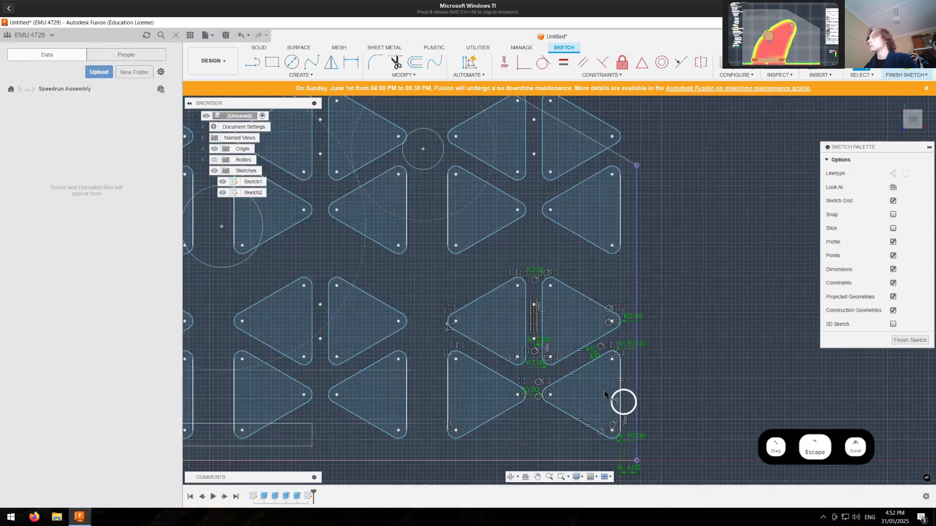
Step: Try to dimension the distance between the vertical sides of the two right-hand triangles in the original group
{"action": "key", "text": "d"}
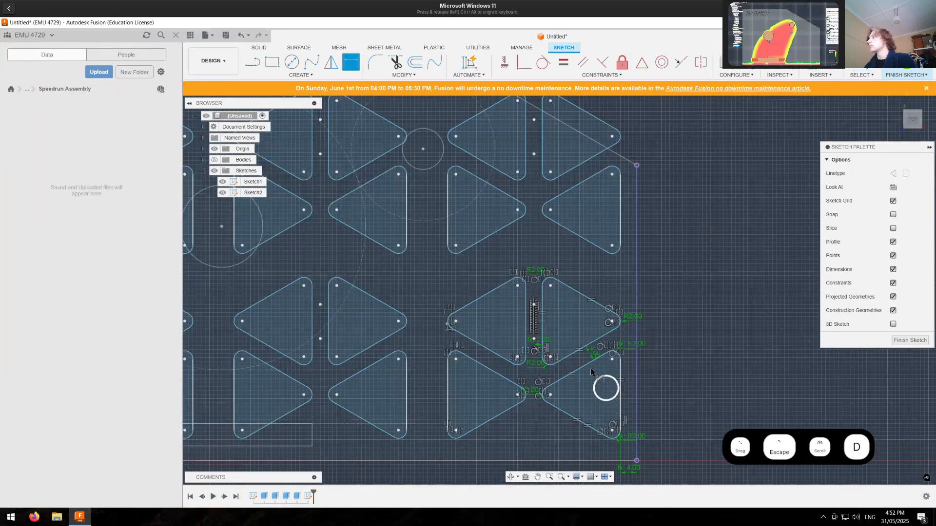
{"action": "left_click", "coordinate": [543, 329]}
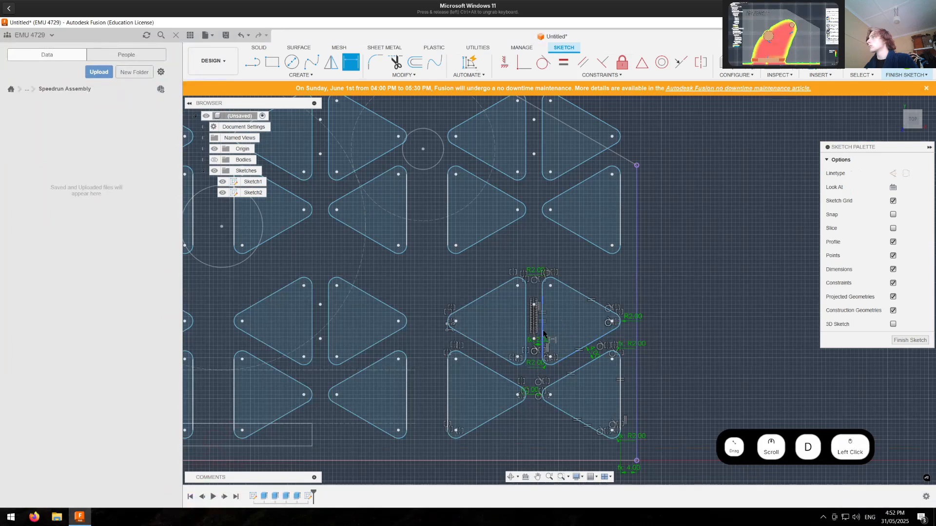
{"action": "left_click", "coordinate": [543, 332]}
{"action": "left_click", "coordinate": [619, 386]}
{"action": "left_click", "coordinate": [591, 457]}
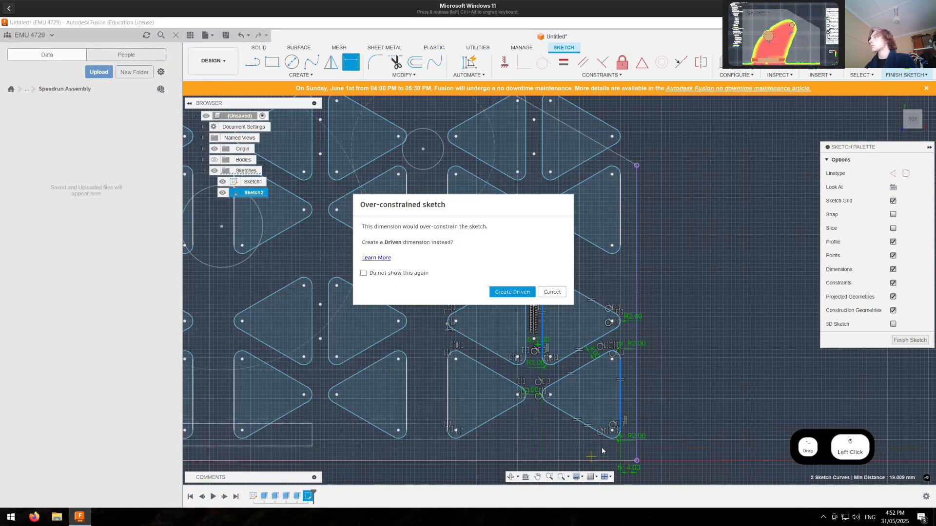
{"action": "key", "text": "Escape"}
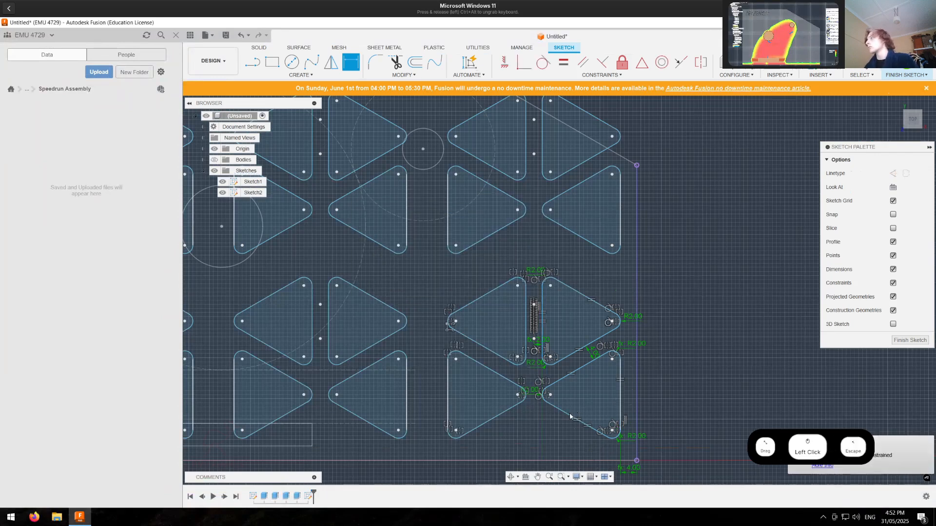
Step: Delete the 4 mm dimension between the plate's left edge and the nearest patterned triangle
{"action": "scroll", "coordinate": [565, 422], "scroll_direction": "down", "scroll_amount": 3}
{"action": "middle_click_drag", "start_coordinate": [558, 420], "coordinate": [572, 421]}
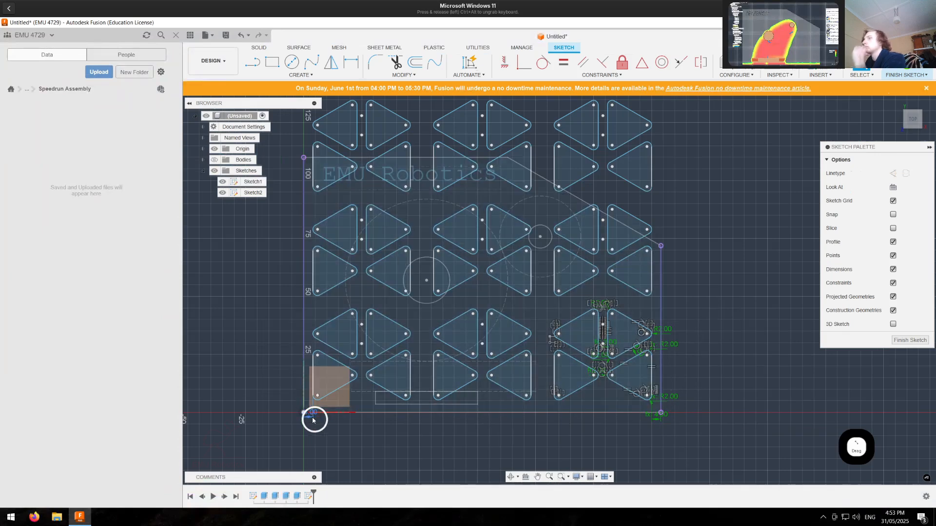
{"action": "scroll", "coordinate": [312, 419], "scroll_direction": "up", "scroll_amount": 2}
{"action": "key", "text": "Escape"}
{"action": "left_click", "coordinate": [308, 417]}
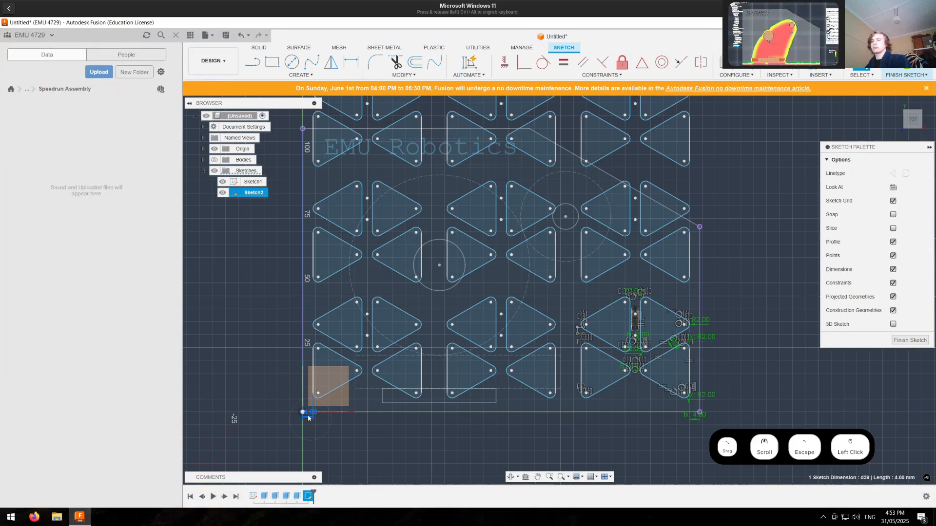
{"action": "key", "text": "Delete"}
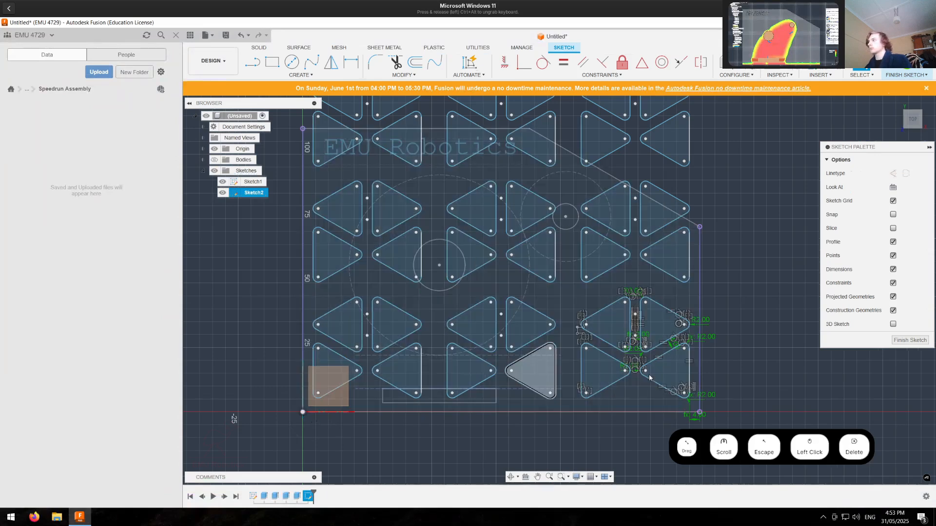
Step: Shrink the triangles by moving the vertical side of the original group's lower-left triangle toward the plate's right edge
{"action": "scroll", "coordinate": [638, 389], "scroll_direction": "up", "scroll_amount": 1}
{"action": "scroll", "coordinate": [632, 384], "scroll_direction": "up", "scroll_amount": 1}
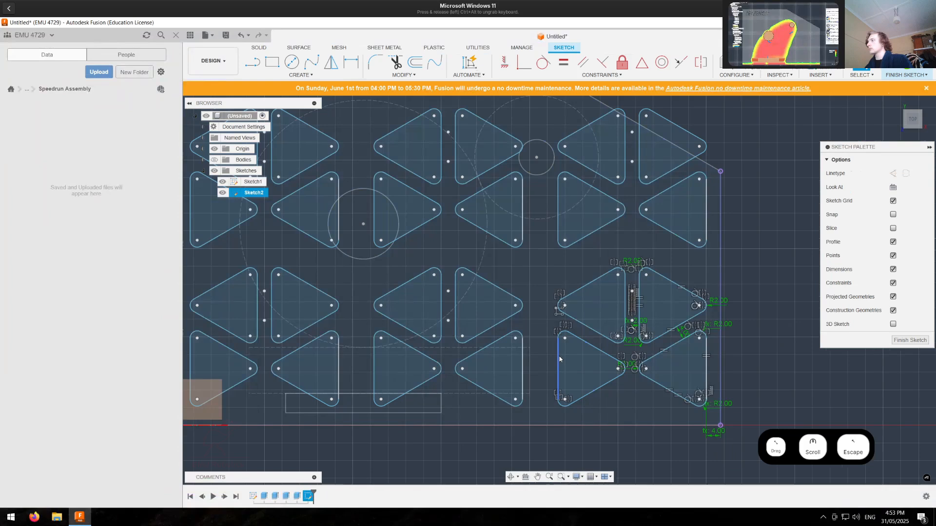
{"action": "left_click", "coordinate": [562, 359]}
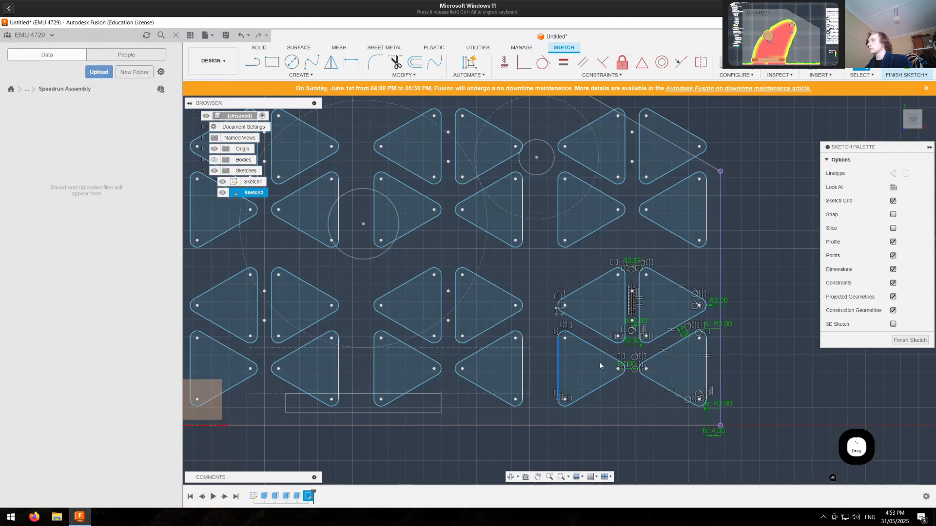
{"action": "mouse_move", "coordinate": [589, 366]}
{"action": "left_mouse_down"}
{"action": "mouse_move", "coordinate": [610, 373]}
{"action": "mouse_move", "coordinate": [594, 370]}
{"action": "left_mouse_up"}
{"action": "key", "text": "Escape"}
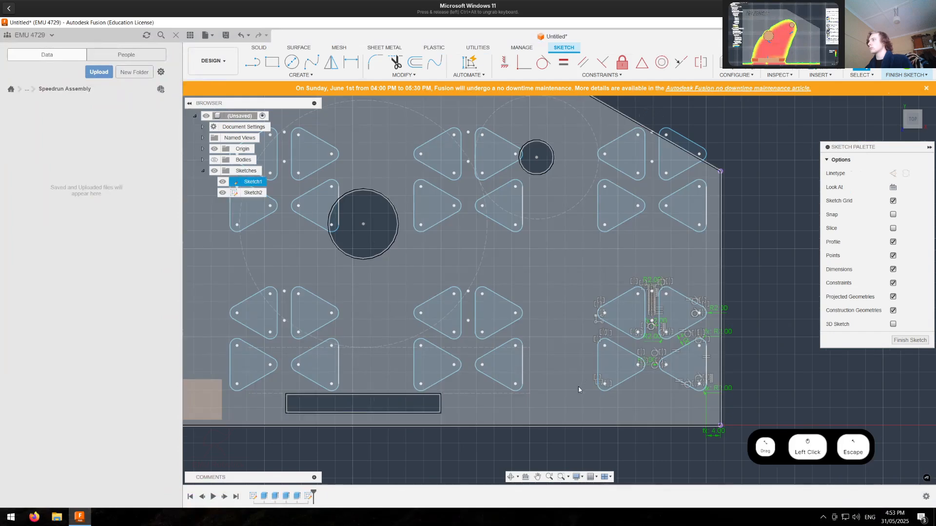
Step: Edit the rectangular pattern so that it has 4 columns across the plate
{"action": "scroll", "coordinate": [579, 386], "scroll_direction": "down", "scroll_amount": 2}
{"action": "scroll", "coordinate": [595, 394], "scroll_direction": "up", "scroll_amount": 2}
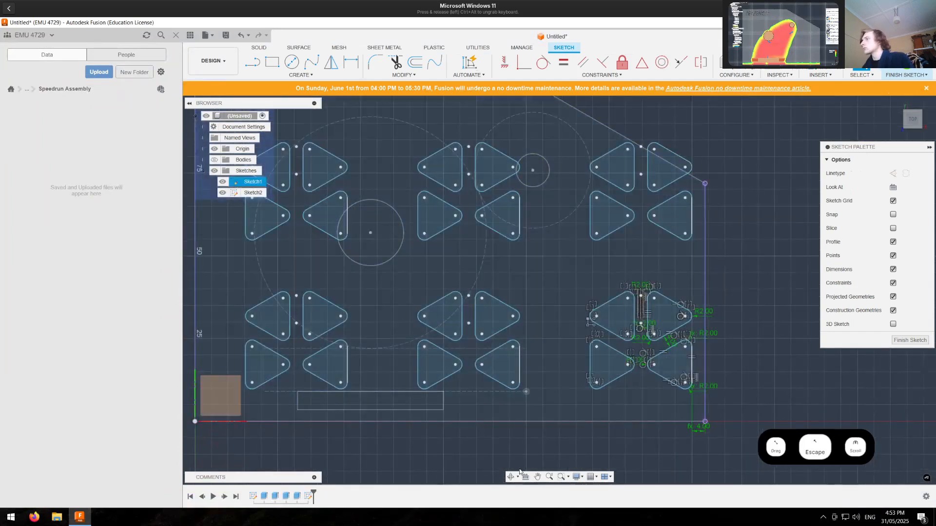
{"action": "scroll", "coordinate": [648, 347], "scroll_direction": "up", "scroll_amount": 3}
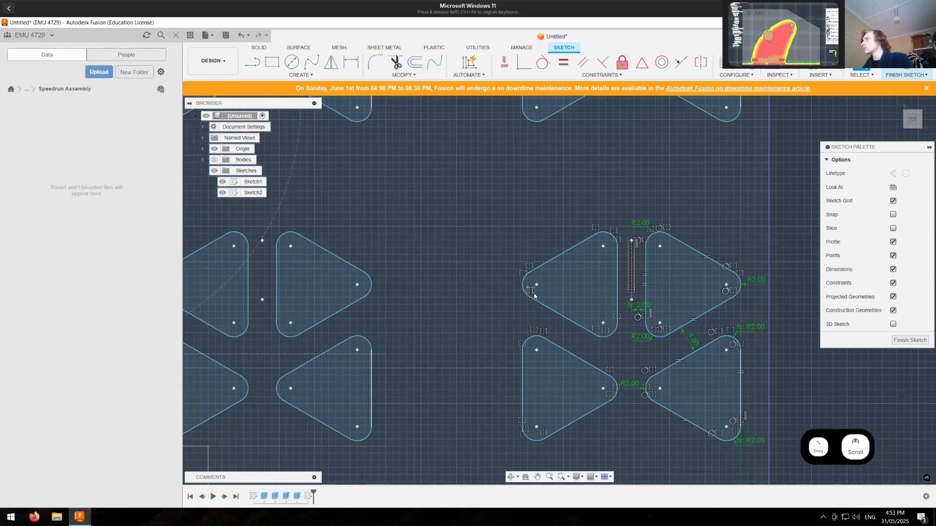
{"action": "scroll", "coordinate": [533, 296], "scroll_direction": "up", "scroll_amount": 3}
{"action": "double_click", "coordinate": [532, 279]}
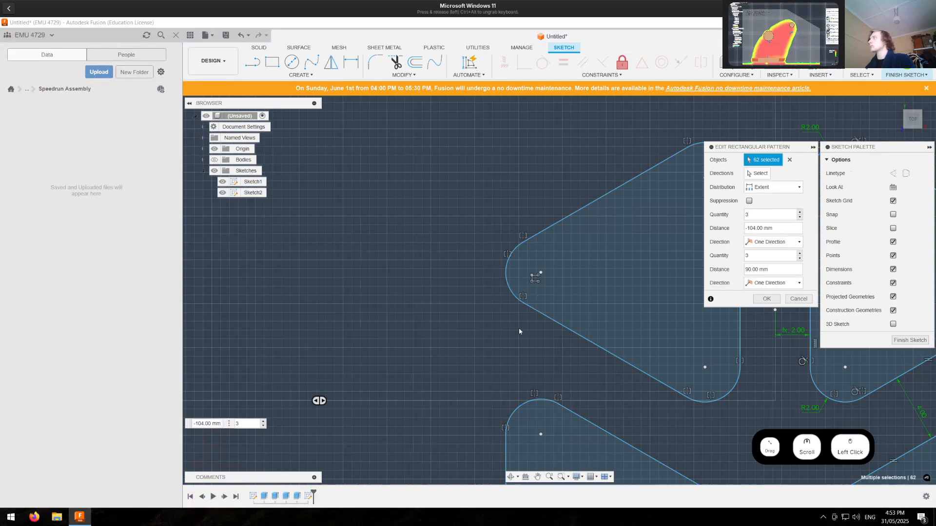
{"action": "scroll", "coordinate": [514, 332], "scroll_direction": "down", "scroll_amount": 6}
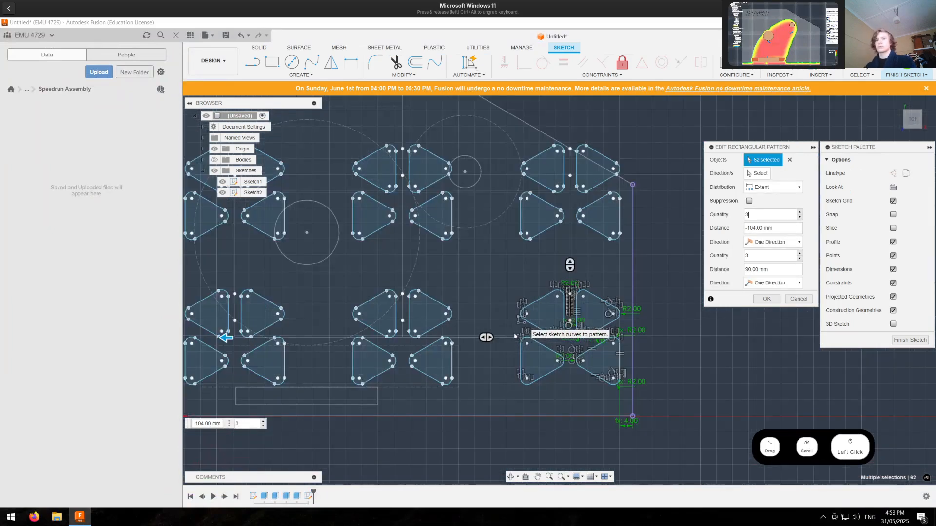
{"action": "key", "text": "BackSpace"}
{"action": "type", "text": "4"}
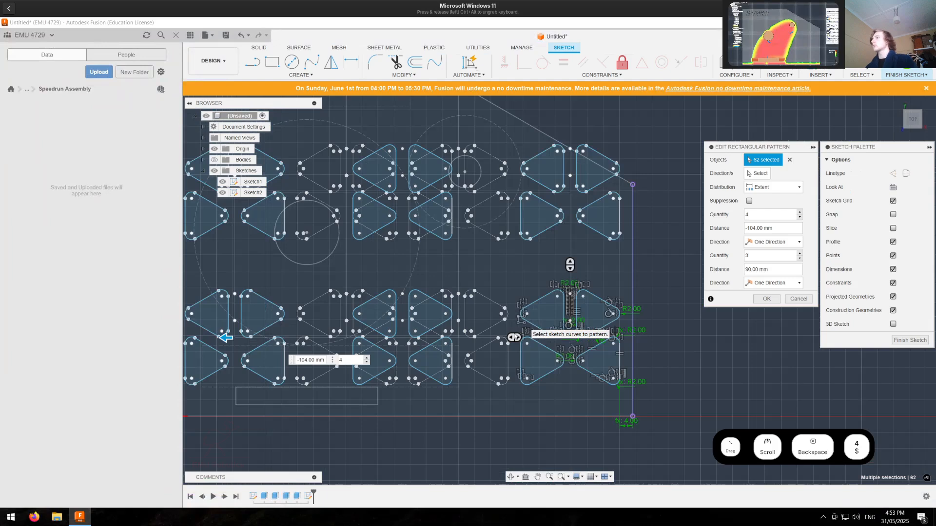
{"action": "left_click", "coordinate": [763, 299]}
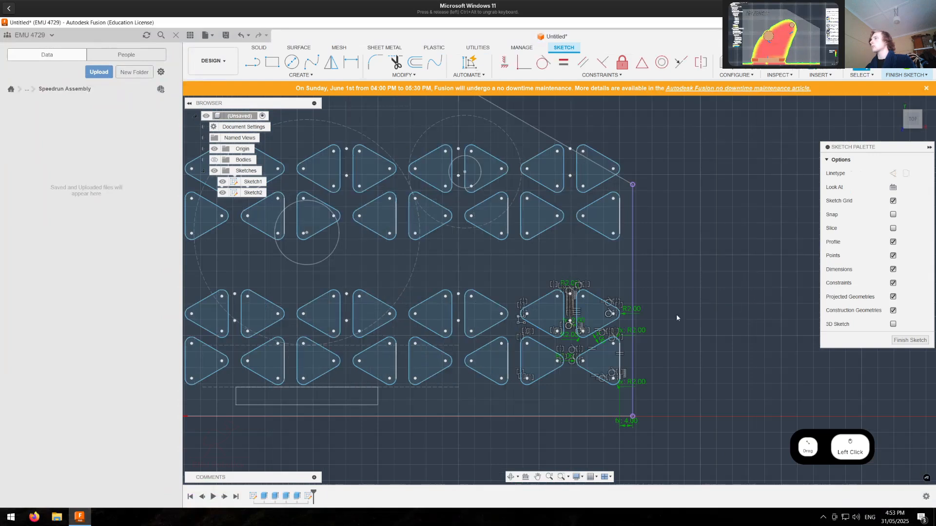
Step: Dimension the distance from the plate's left edge to the vertical side of the leftmost bottom triangle as 4 mm
{"action": "scroll", "coordinate": [737, 341], "scroll_direction": "down", "scroll_amount": 4}
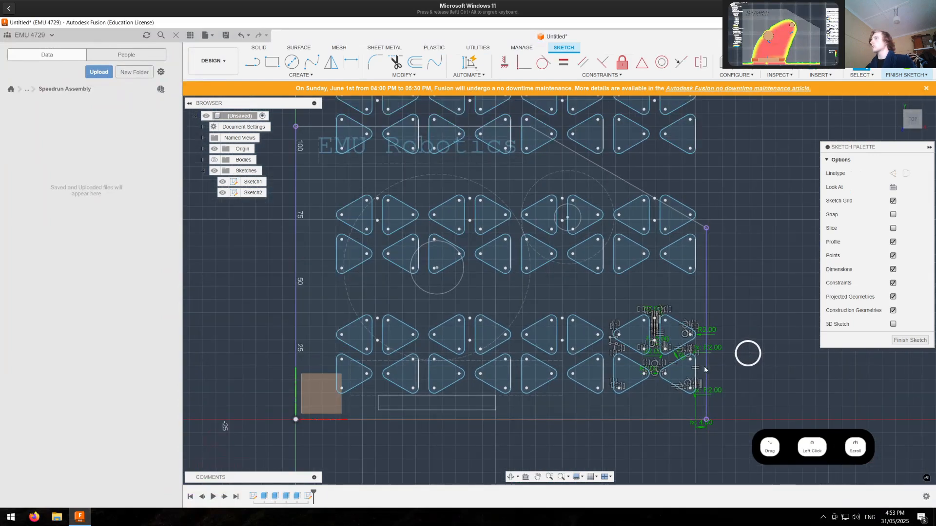
{"action": "scroll", "coordinate": [324, 434], "scroll_direction": "up", "scroll_amount": 2}
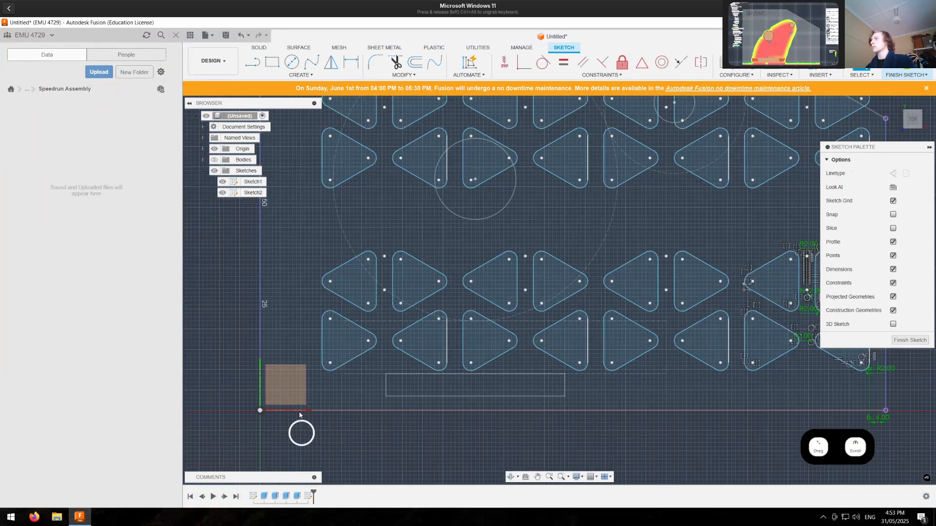
{"action": "scroll", "coordinate": [300, 433], "scroll_direction": "up", "scroll_amount": 2}
{"action": "key", "text": "Escape"}
{"action": "left_click", "coordinate": [332, 320]}
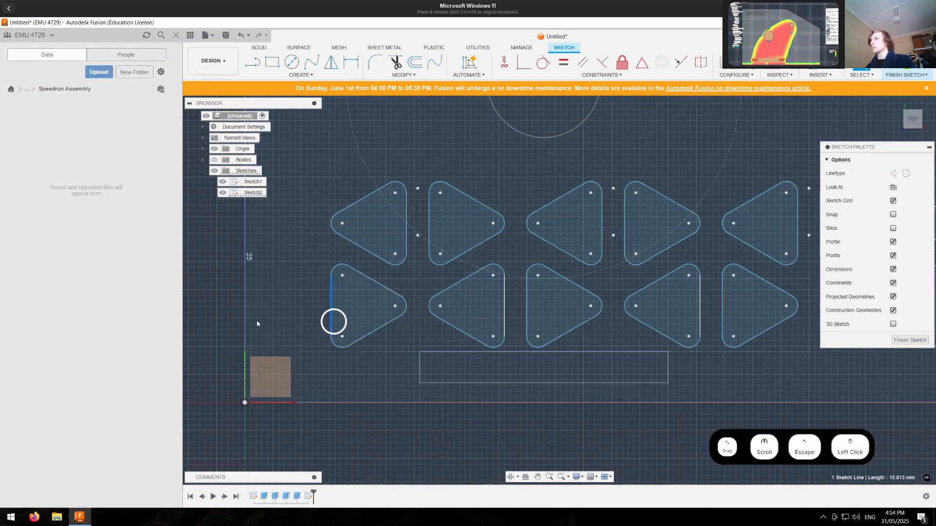
{"action": "left_click", "coordinate": [353, 207], "text": "shift"}
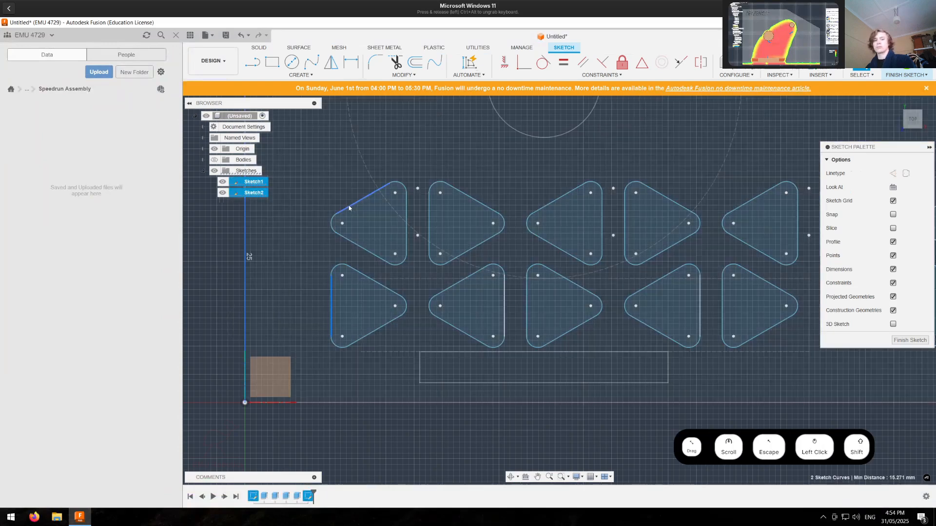
{"action": "key", "text": "d"}
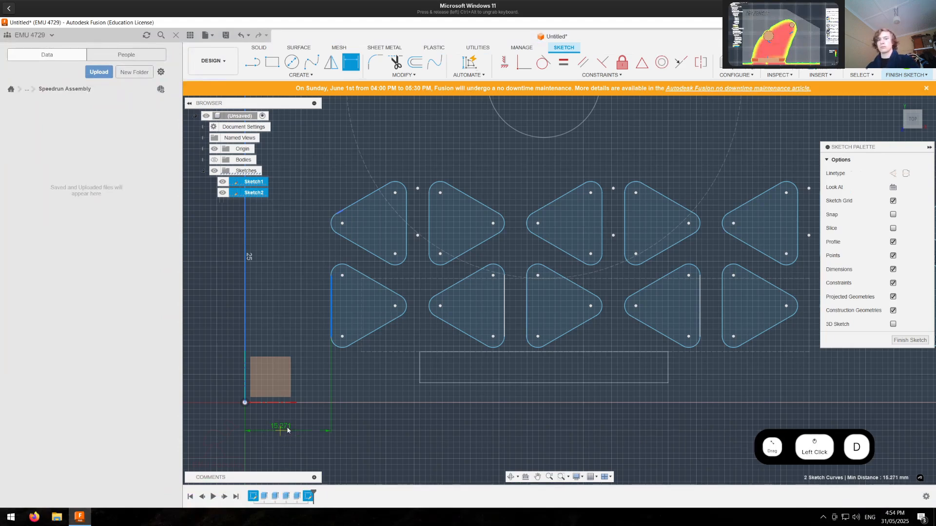
{"action": "left_click", "coordinate": [287, 430]}
{"action": "type", "text": "4"}
{"action": "key", "text": "Return"}
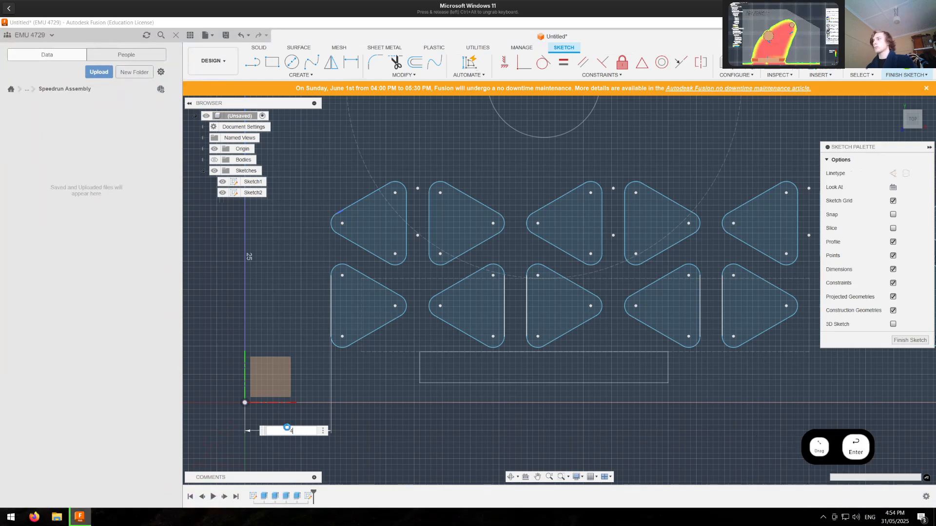
{"action": "key", "text": "Escape"}
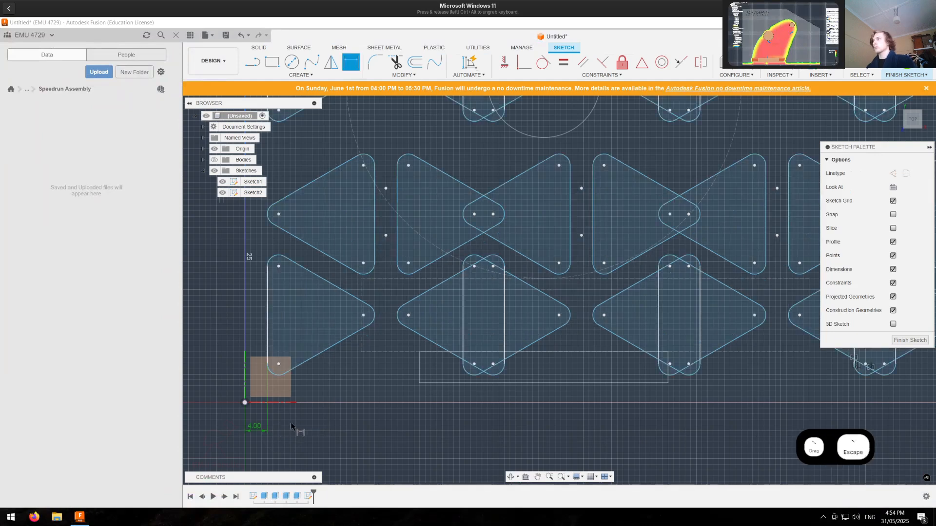
{"action": "scroll", "coordinate": [287, 429], "scroll_direction": "down", "scroll_amount": 3}
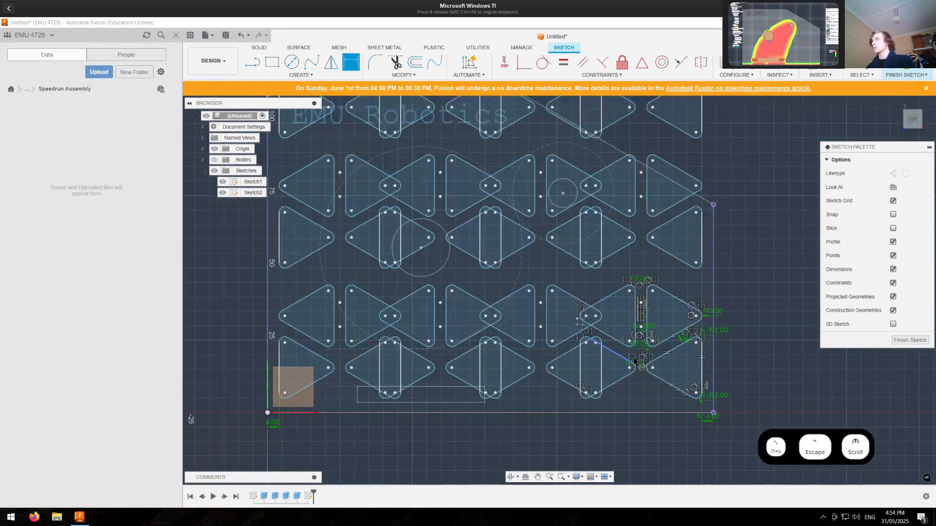
{"action": "scroll", "coordinate": [677, 371], "scroll_direction": "up", "scroll_amount": 2}
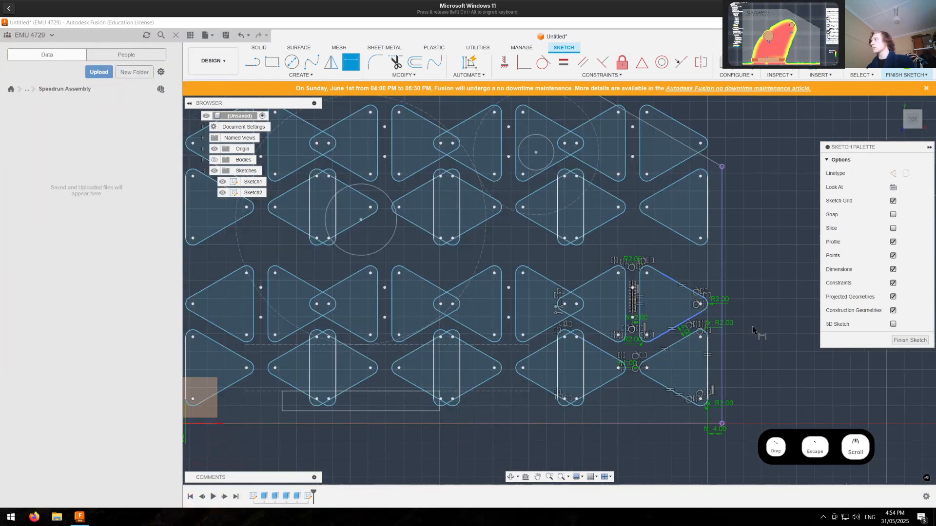
Step: Try to reshape the original upper triangle beside the plate's right edge by moving its upper slanted side
{"action": "key", "text": "Escape"}
{"action": "left_click", "coordinate": [661, 280]}
{"action": "left_click", "coordinate": [662, 277]}
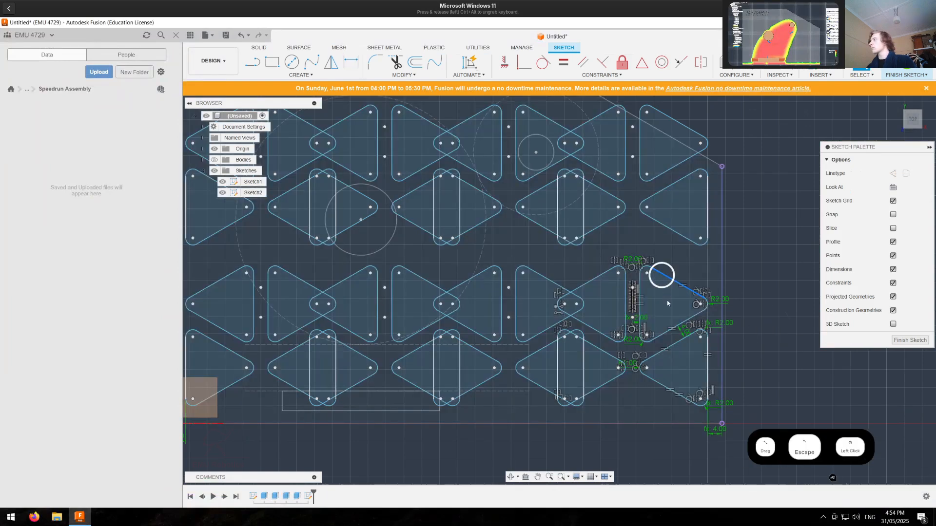
{"action": "left_click_drag", "start_coordinate": [667, 303], "coordinate": [670, 320]}
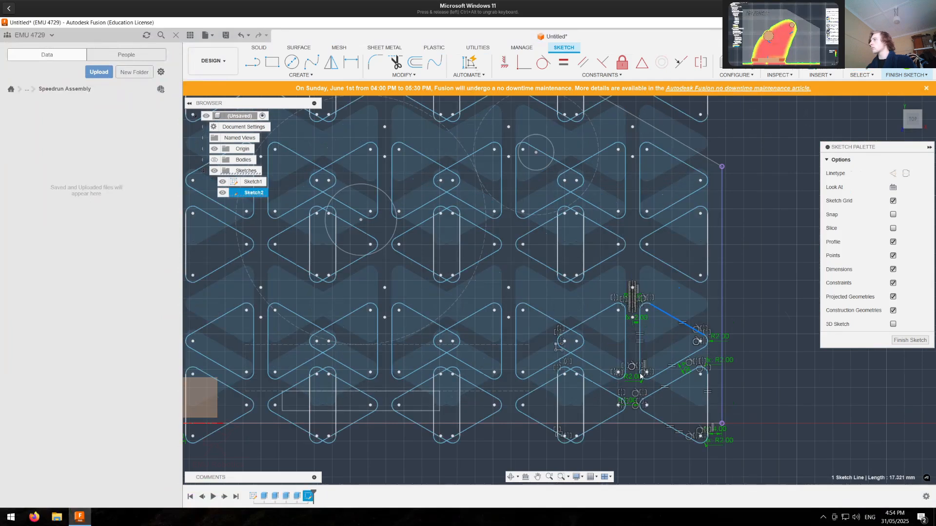
{"action": "key", "text": "Escape"}
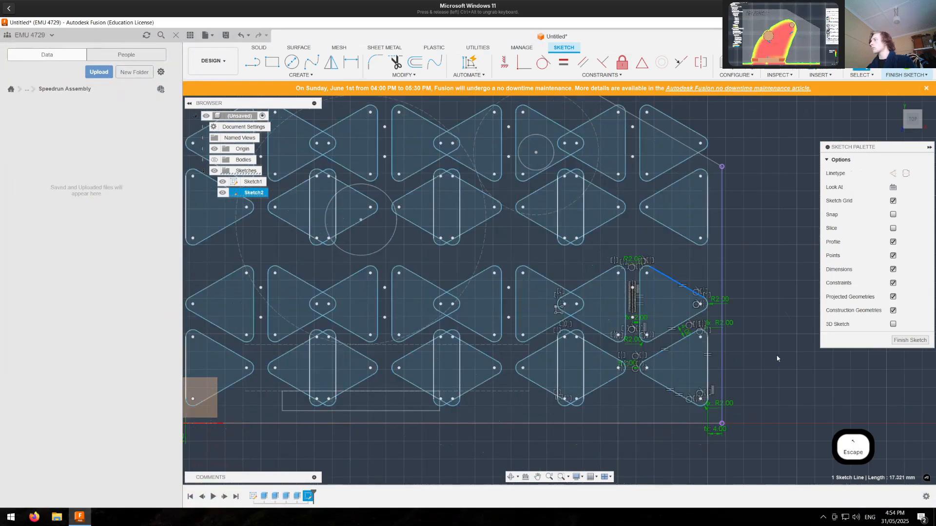
Step: Delete the 4 mm dimension between the plate's left edge and the leftmost bottom triangle
{"action": "left_click", "coordinate": [749, 356]}
{"action": "left_click", "coordinate": [744, 385]}
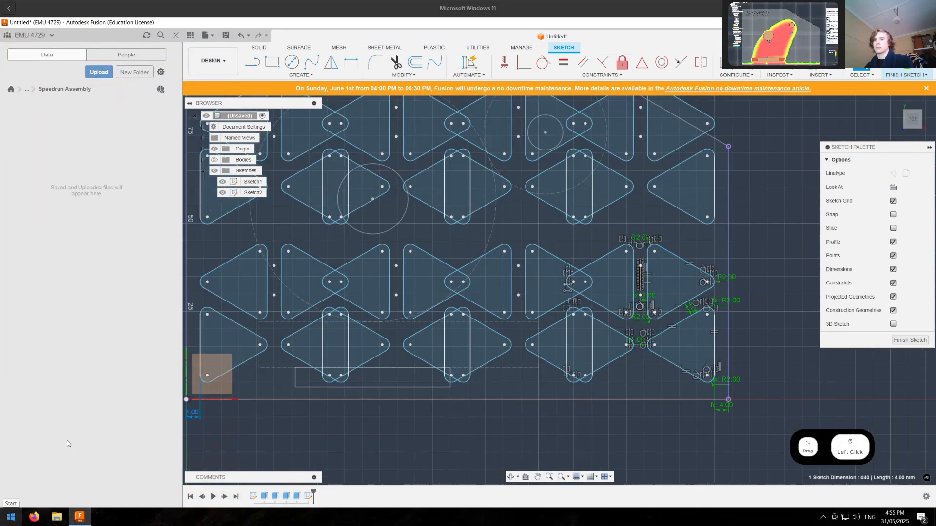
{"action": "left_click", "coordinate": [197, 417]}
{"action": "key", "text": "Delete"}
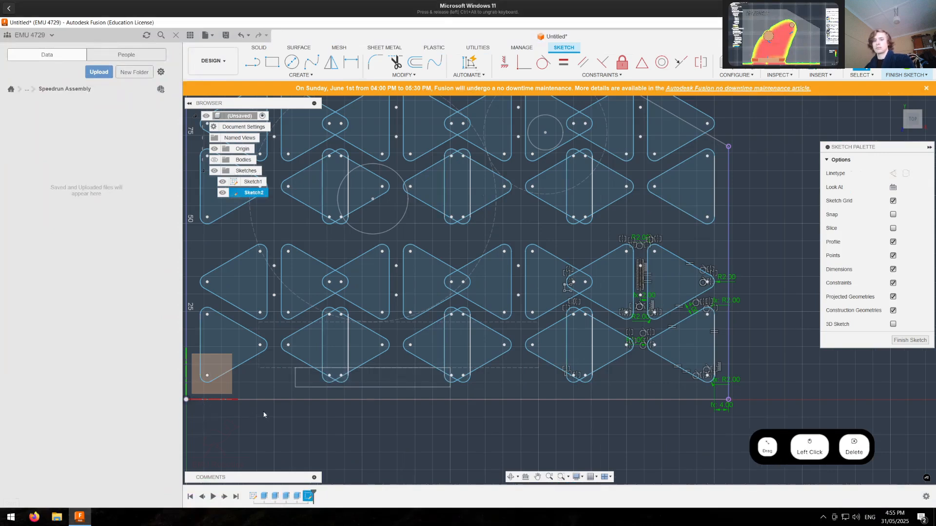
Step: Dimension the horizontal distance between the vertical sides of the two stacked original triangles nearest the plate's right edge as 15 mm
{"action": "key", "text": "d"}
{"action": "left_click", "coordinate": [647, 292]}
{"action": "left_click", "coordinate": [714, 344]}
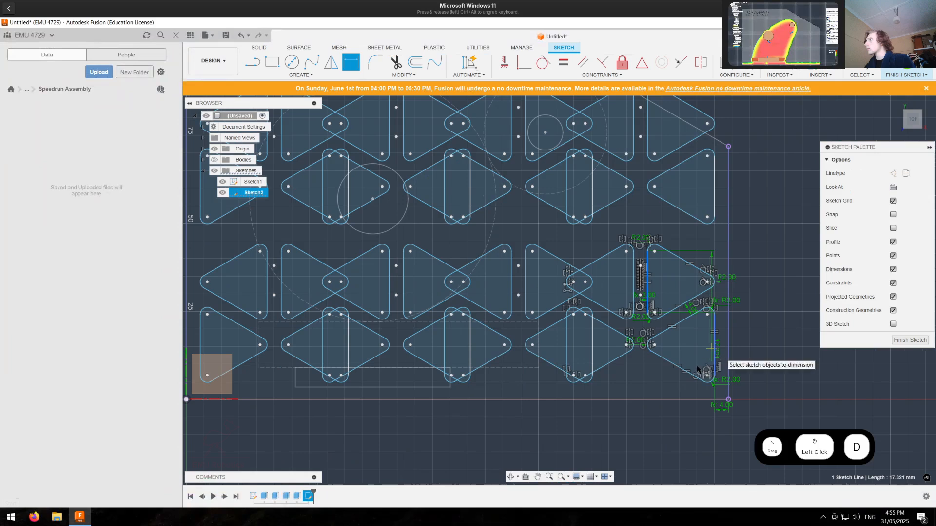
{"action": "left_click", "coordinate": [682, 414]}
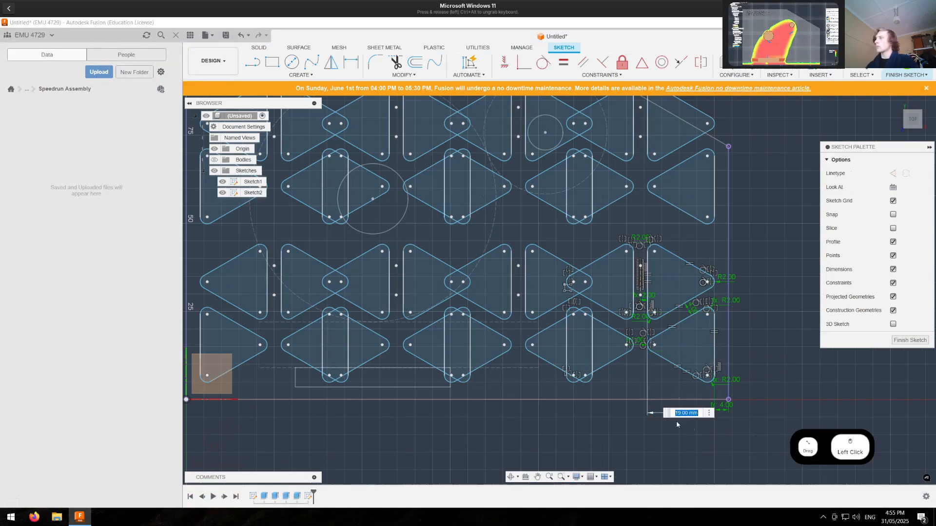
{"action": "type", "text": "13"}
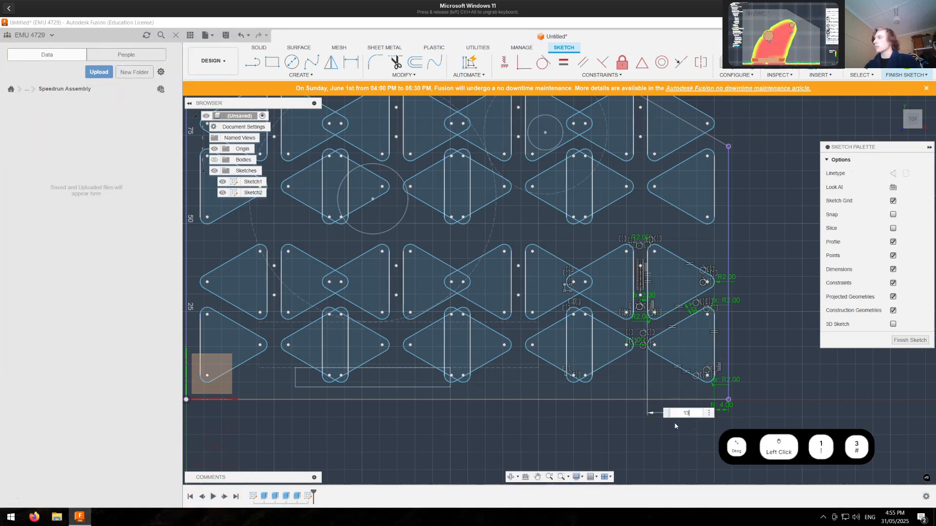
{"action": "key", "text": "BackSpace"}
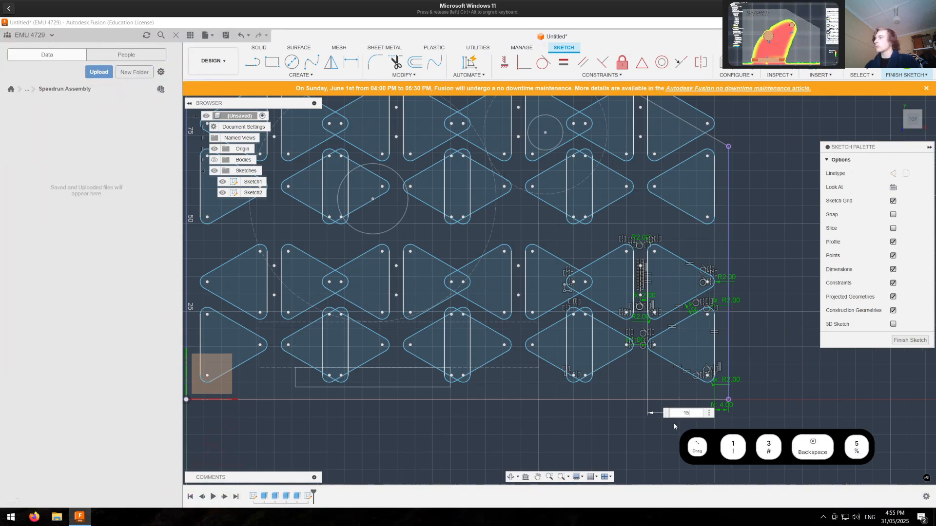
{"action": "type", "text": "5"}
{"action": "key", "text": "Return"}
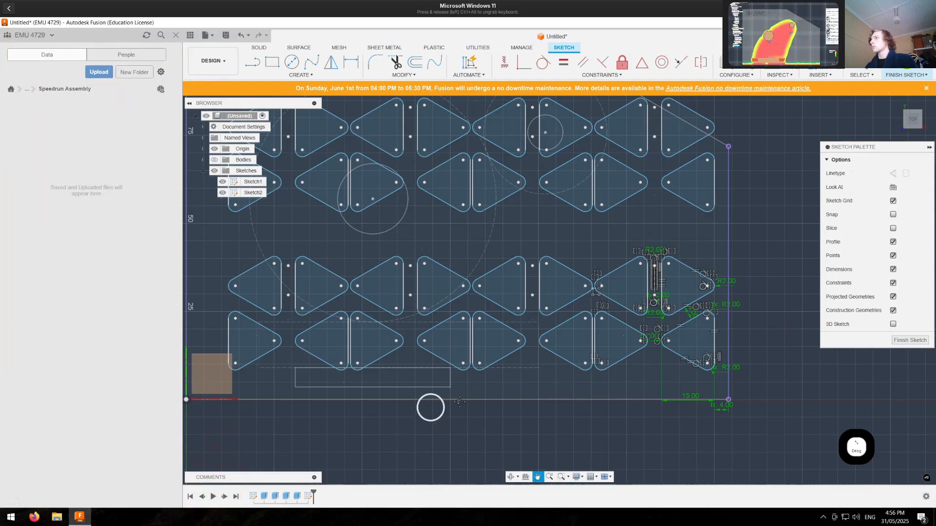
{"action": "middle_click_drag", "start_coordinate": [412, 396], "coordinate": [465, 391]}
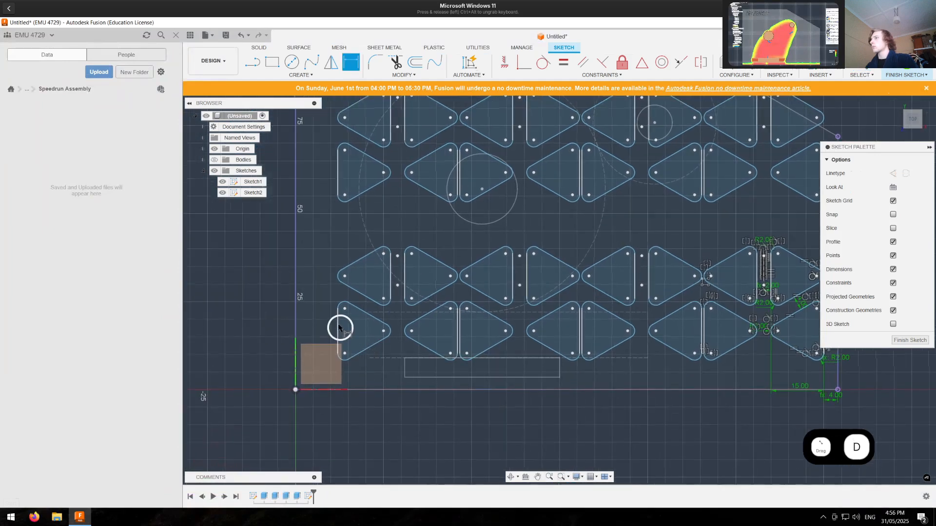
{"action": "key", "text": "d"}
{"action": "left_click", "coordinate": [296, 332]}
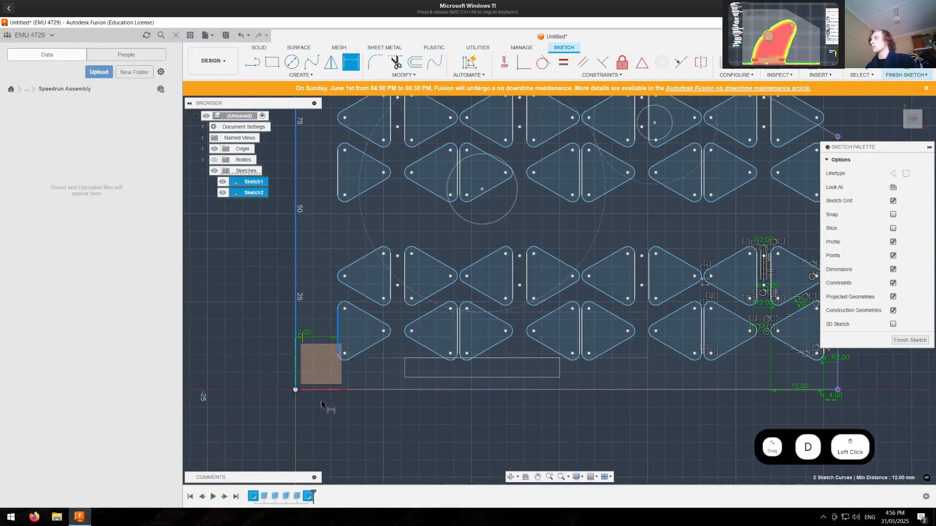
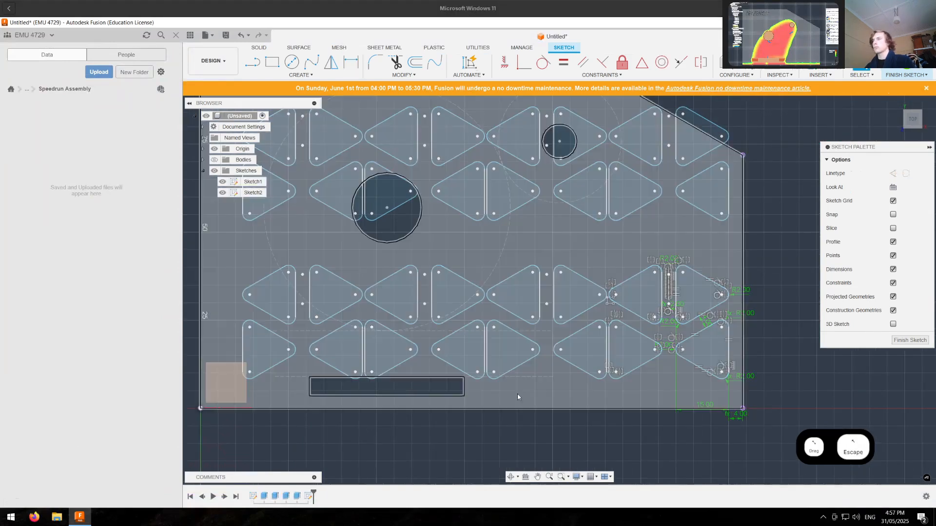
Step: Edit the rectangular pattern so that its horizontal extent across the plate is -112 mm
{"action": "scroll", "coordinate": [622, 299], "scroll_direction": "up", "scroll_amount": 2}
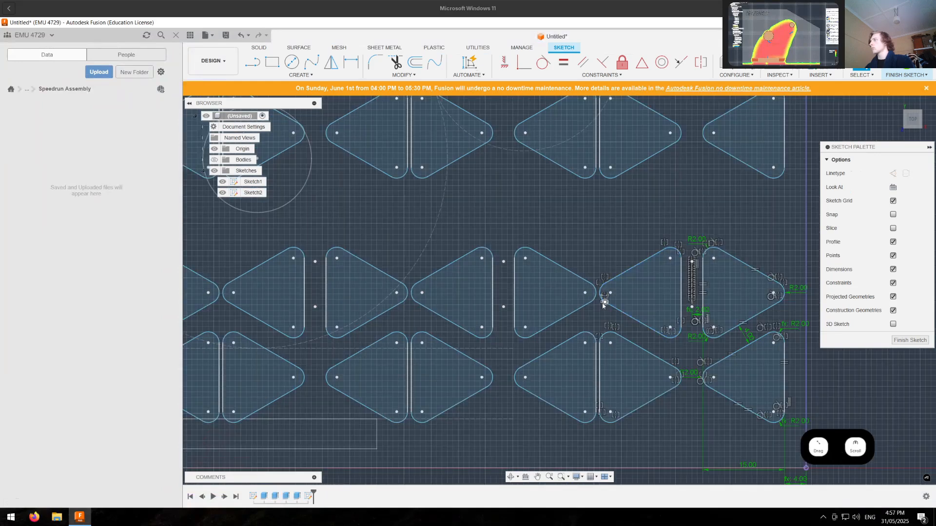
{"action": "left_click", "coordinate": [603, 305]}
{"action": "key", "text": "m"}
{"action": "key", "text": "Escape"}
{"action": "scroll", "coordinate": [602, 305], "scroll_direction": "up", "scroll_amount": 1}
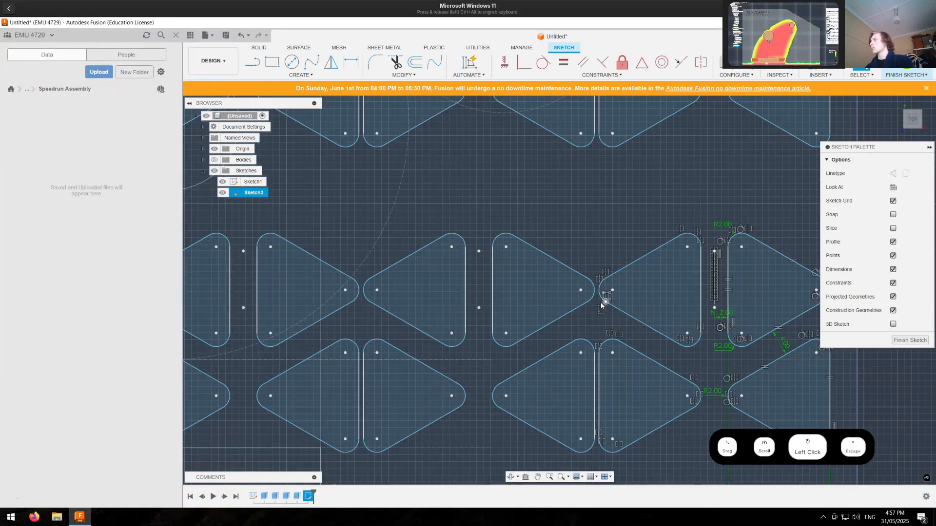
{"action": "scroll", "coordinate": [603, 304], "scroll_direction": "up", "scroll_amount": 3}
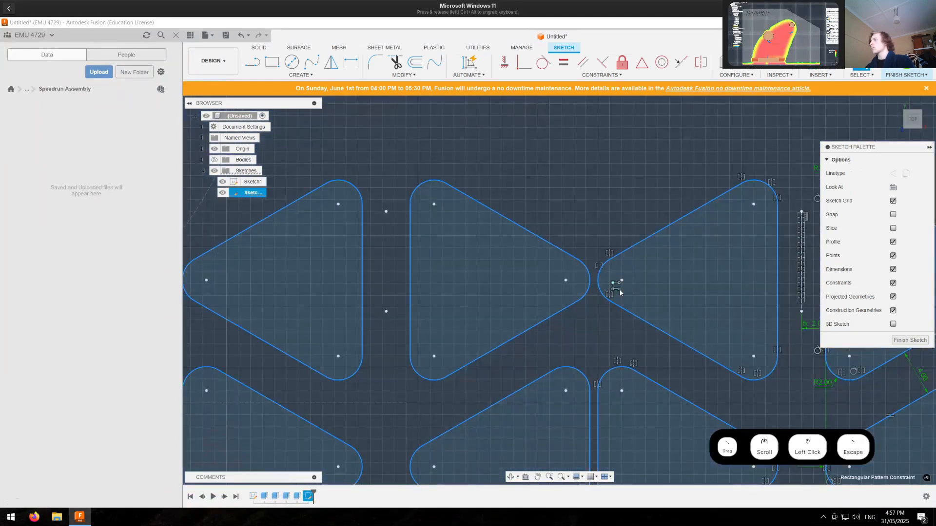
{"action": "double_click", "coordinate": [616, 287]}
{"action": "scroll", "coordinate": [631, 293], "scroll_direction": "down", "scroll_amount": 3}
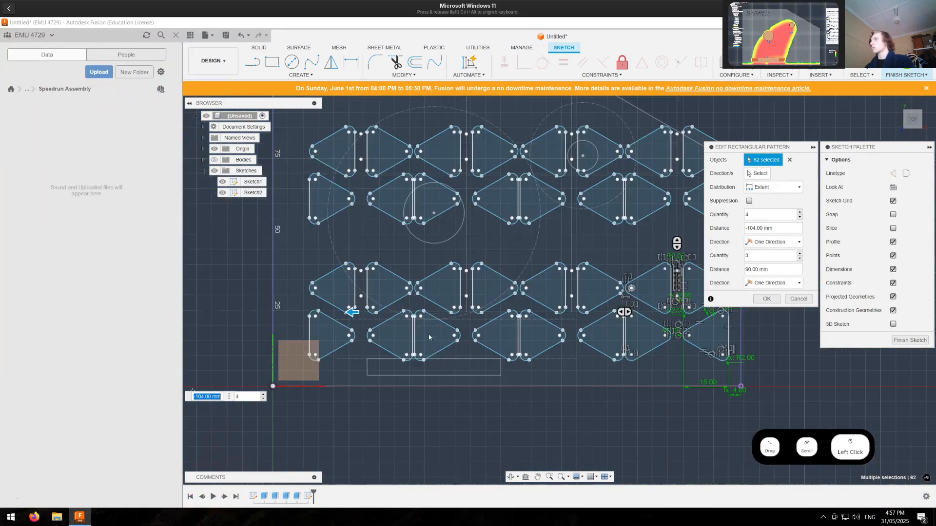
{"action": "scroll", "coordinate": [265, 344], "scroll_direction": "up", "scroll_amount": 2}
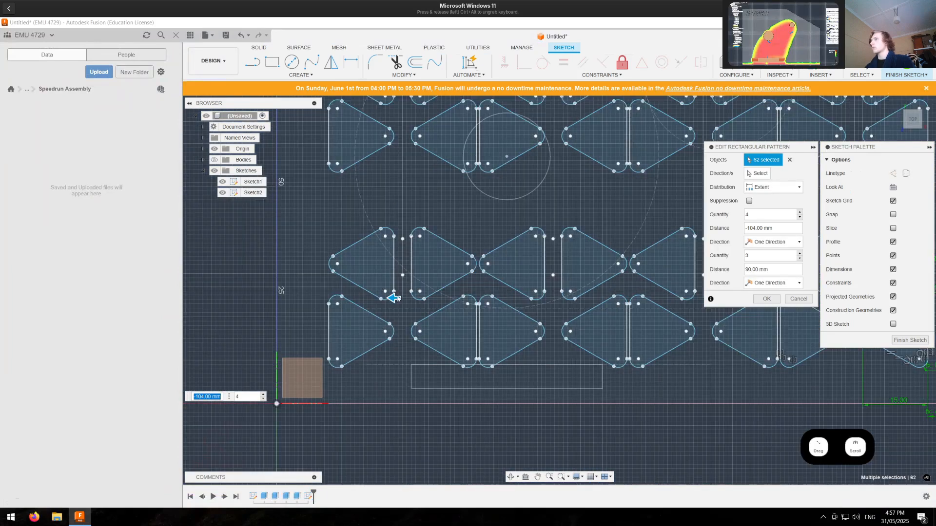
{"action": "left_click_drag", "start_coordinate": [393, 298], "coordinate": [361, 297]}
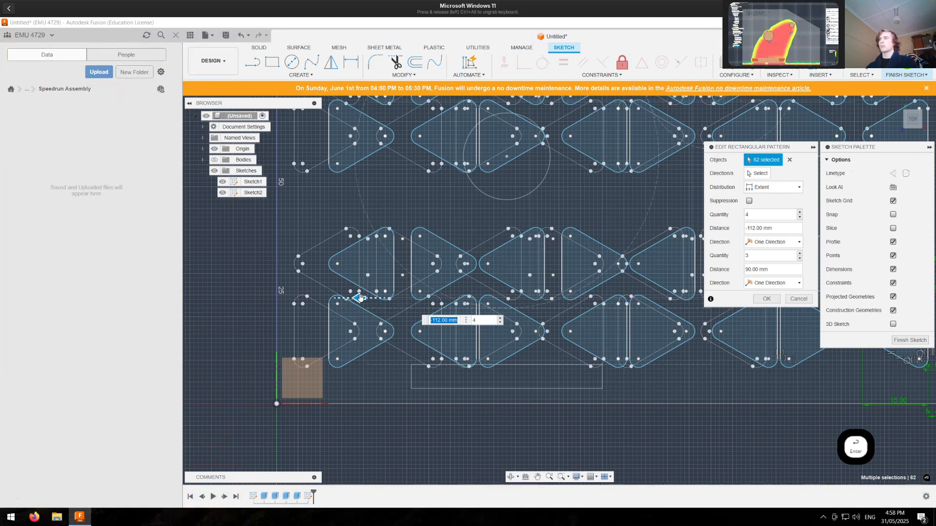
{"action": "key", "text": "Return"}
{"action": "scroll", "coordinate": [294, 397], "scroll_direction": "down", "scroll_amount": 1}
{"action": "scroll", "coordinate": [295, 397], "scroll_direction": "down", "scroll_amount": 2}
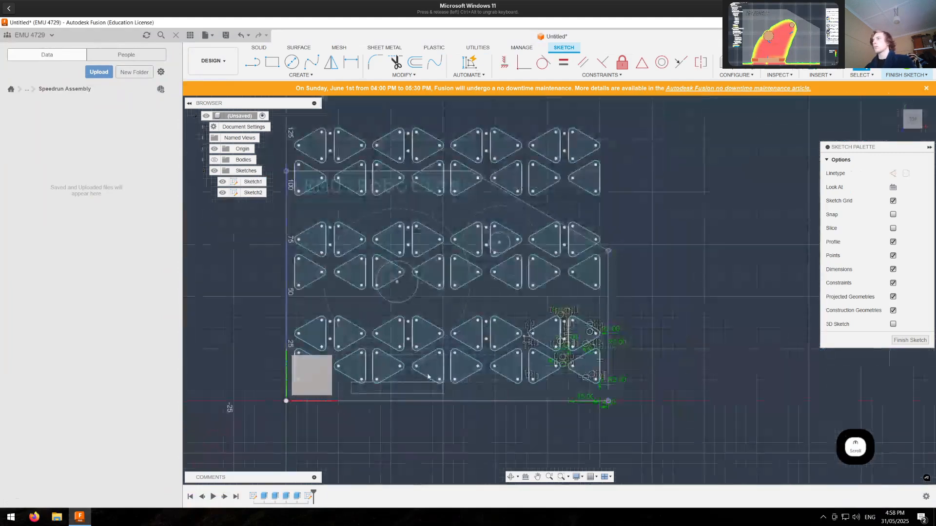
Step: Reopen the rectangular pattern for editing and shorten its vertical extent to 60 mm
{"action": "scroll", "coordinate": [531, 336], "scroll_direction": "up", "scroll_amount": 6}
{"action": "scroll", "coordinate": [531, 341], "scroll_direction": "up", "scroll_amount": 8}
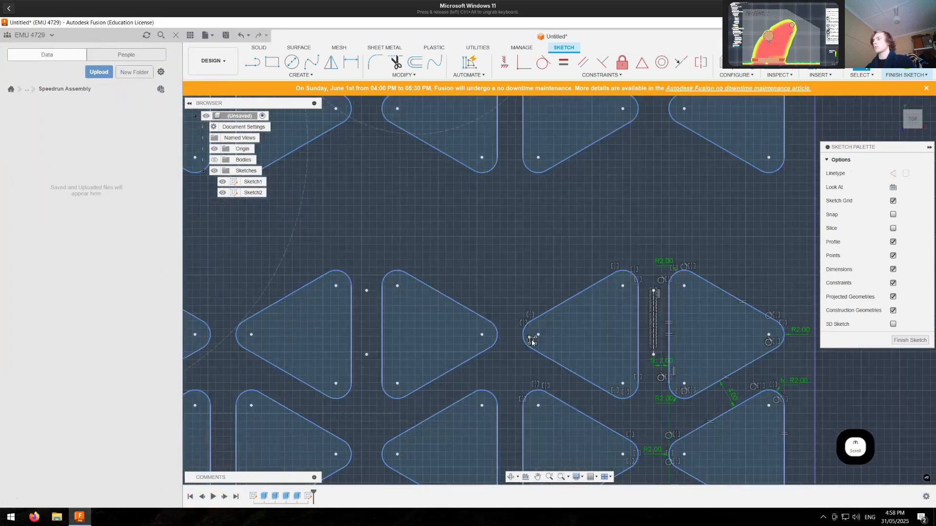
{"action": "left_click", "coordinate": [554, 327]}
{"action": "left_click", "coordinate": [554, 326]}
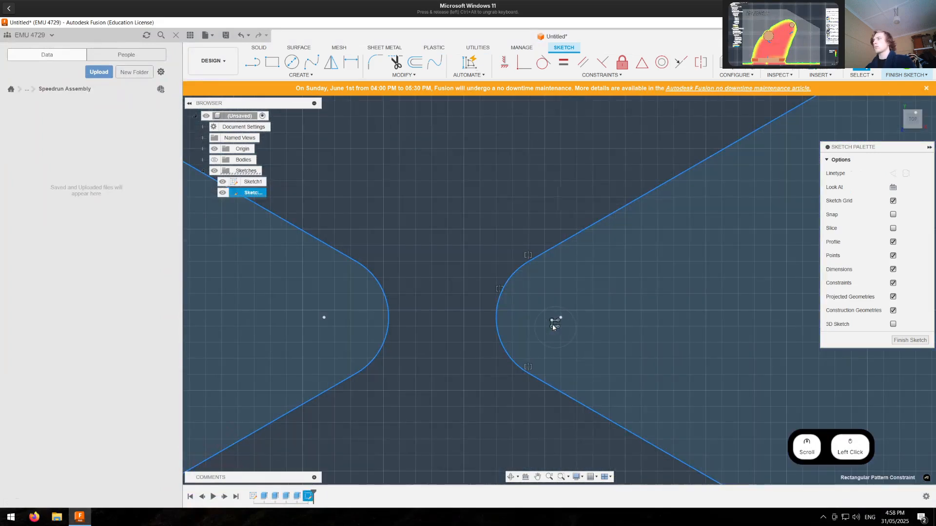
{"action": "scroll", "coordinate": [536, 336], "scroll_direction": "down", "scroll_amount": 6}
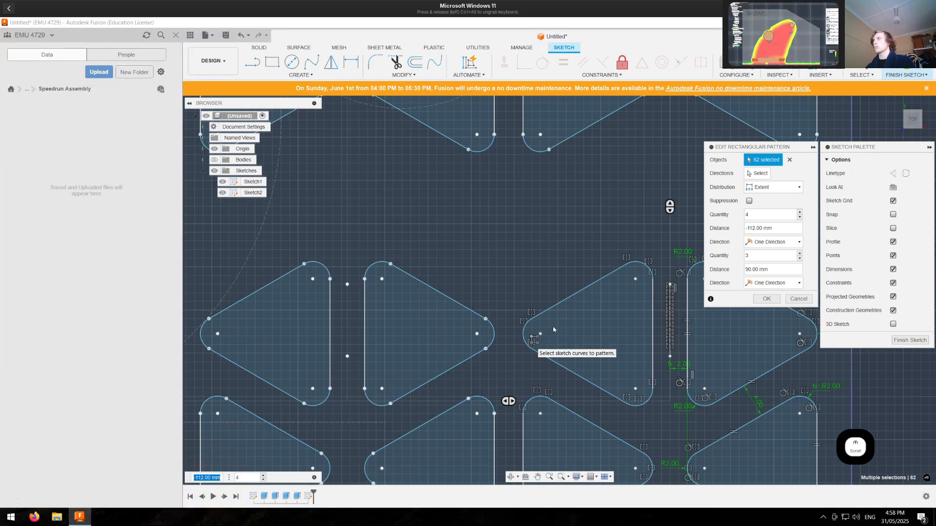
{"action": "scroll", "coordinate": [531, 339], "scroll_direction": "down", "scroll_amount": 3}
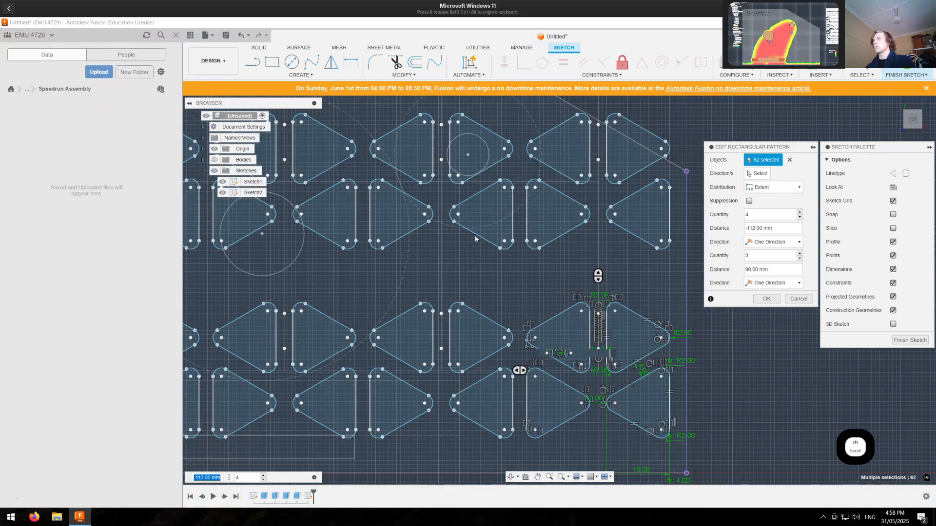
{"action": "scroll", "coordinate": [468, 234], "scroll_direction": "down", "scroll_amount": 2}
{"action": "left_click_drag", "start_coordinate": [519, 284], "coordinate": [544, 306]}
{"action": "middle_click_drag", "start_coordinate": [545, 307], "coordinate": [561, 318]}
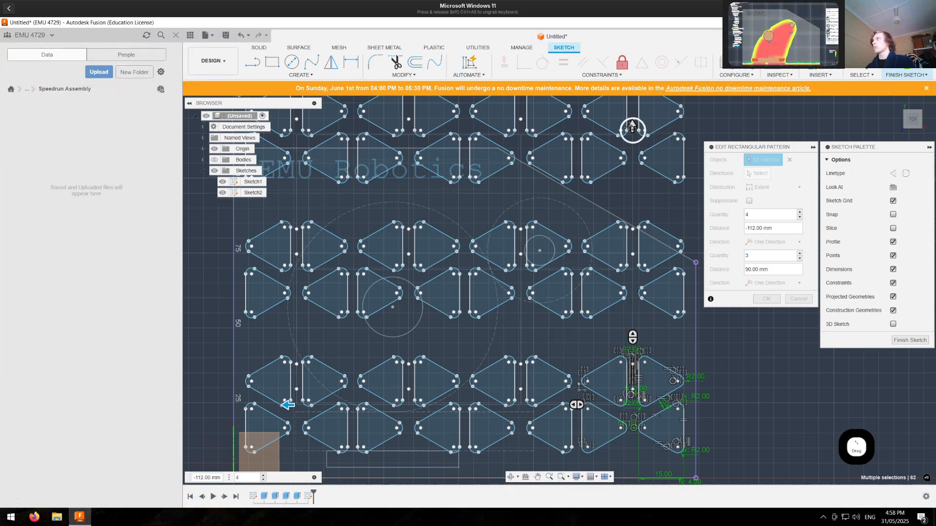
{"action": "middle_click_drag", "start_coordinate": [633, 129], "coordinate": [633, 137]}
{"action": "left_click_drag", "start_coordinate": [634, 137], "coordinate": [632, 207]}
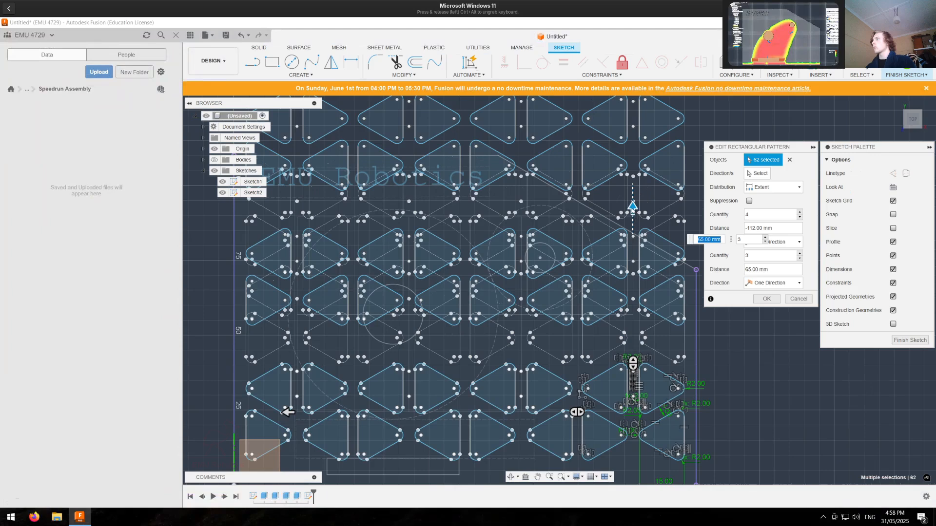
{"action": "key", "text": "Tab"}
{"action": "left_click", "coordinate": [632, 207]}
{"action": "left_click_drag", "start_coordinate": [632, 209], "coordinate": [632, 222]}
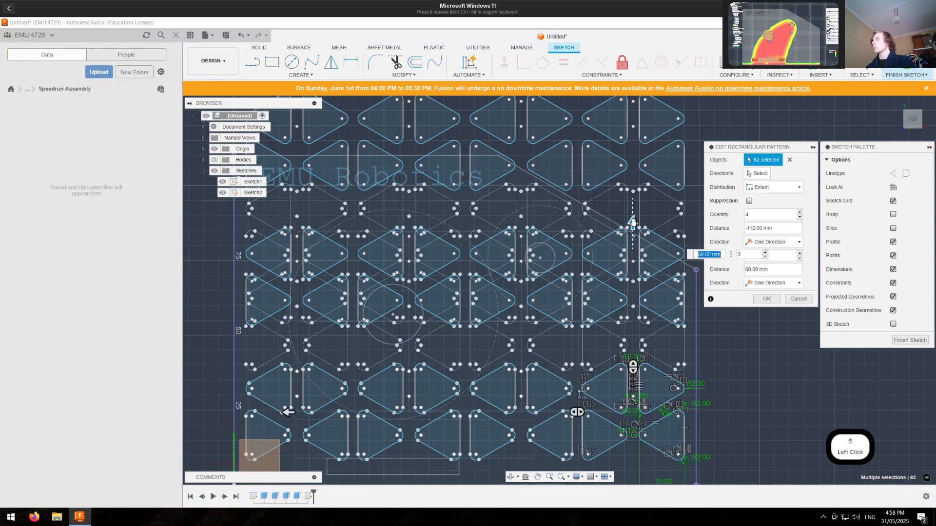
{"action": "key", "text": "Tab"}
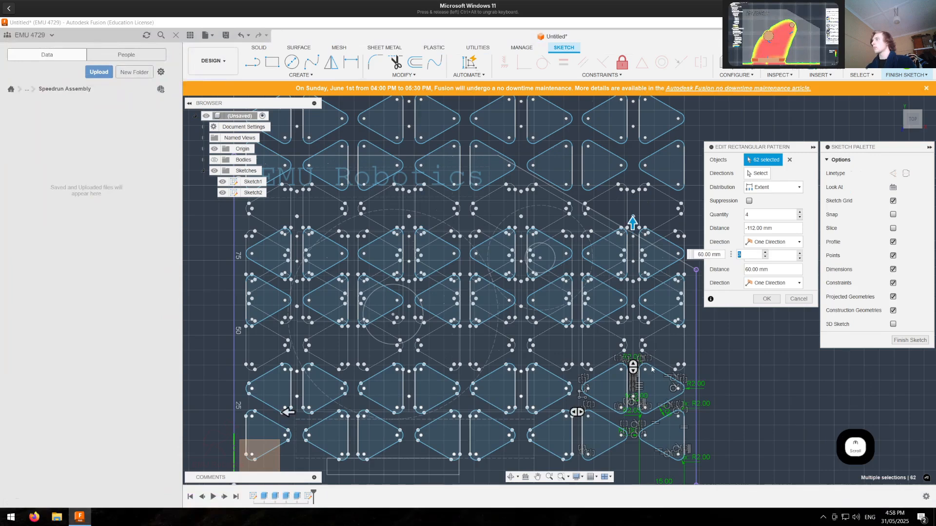
Step: Set the rectangular pattern's vertical extent to 61 mm and apply the edit
{"action": "scroll", "coordinate": [652, 369], "scroll_direction": "up", "scroll_amount": 3}
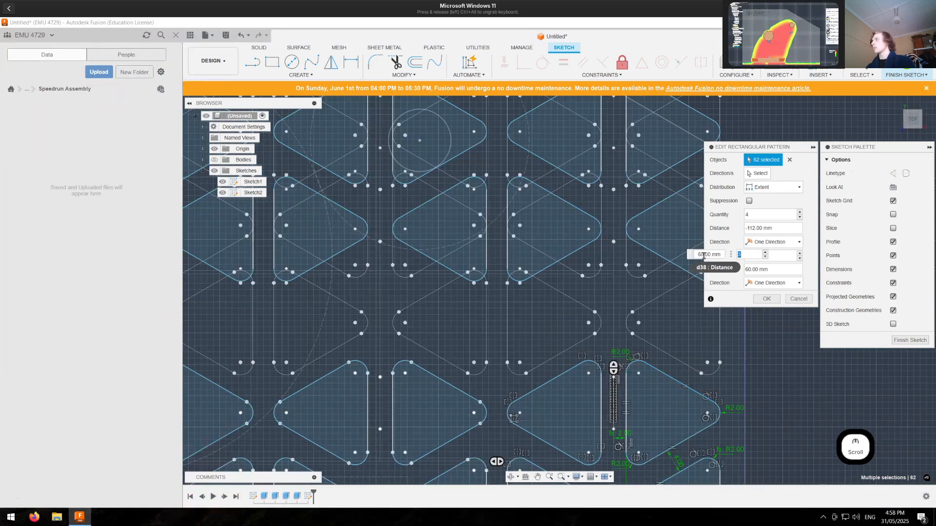
{"action": "left_click", "coordinate": [704, 256]}
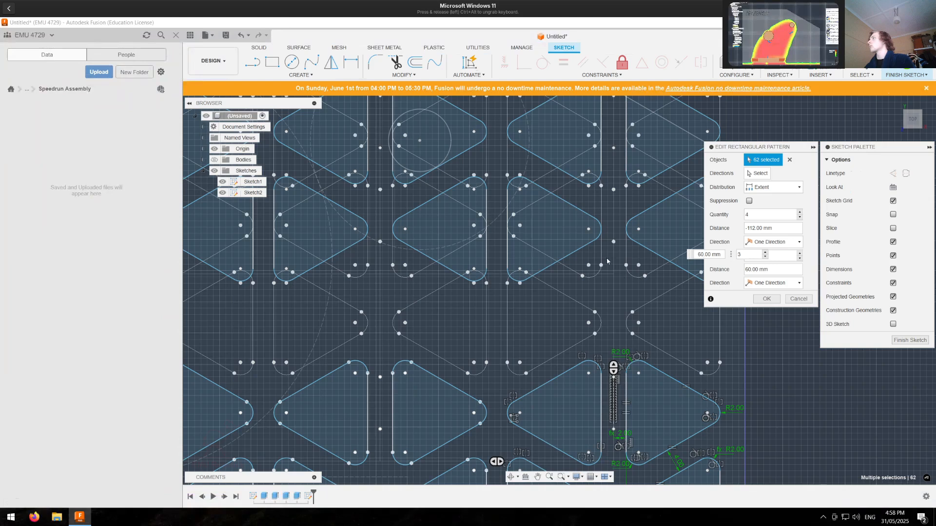
{"action": "mouse_move", "coordinate": [575, 251]}
{"action": "middle_mouse_down"}
{"action": "mouse_move", "coordinate": [522, 293]}
{"action": "mouse_move", "coordinate": [509, 333]}
{"action": "middle_mouse_up"}
{"action": "left_click", "coordinate": [509, 333]}
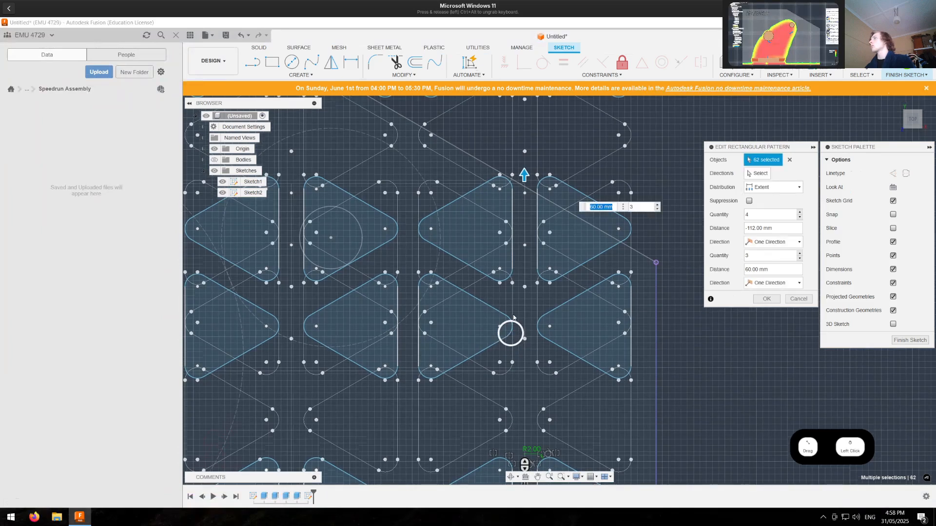
{"action": "left_click", "coordinate": [595, 207]}
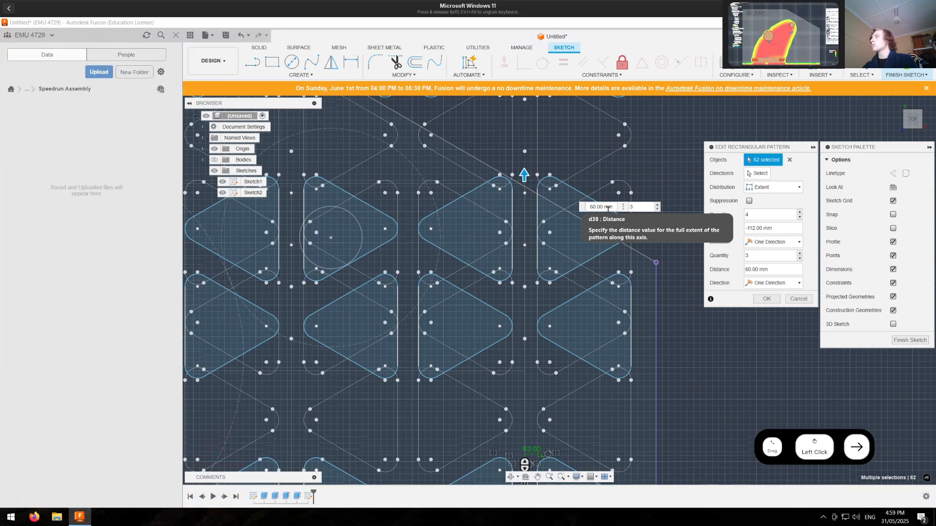
{"action": "key", "text": "BackSpace"}
{"action": "type", "text": "1"}
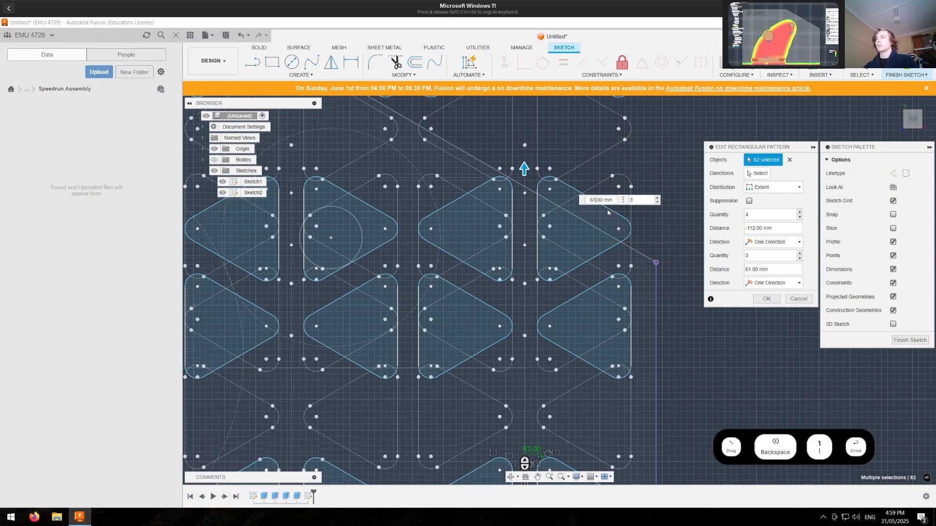
{"action": "key", "text": "Return"}
{"action": "scroll", "coordinate": [552, 229], "scroll_direction": "down", "scroll_amount": 3}
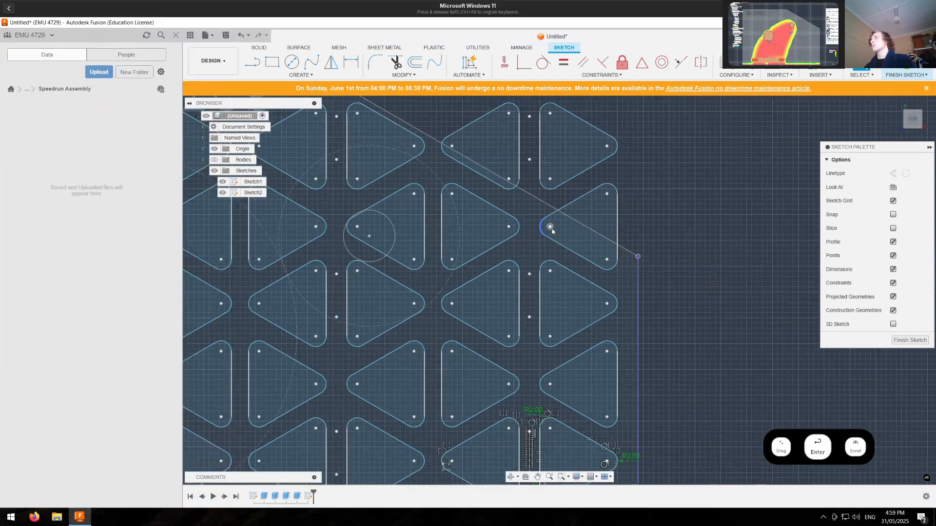
{"action": "scroll", "coordinate": [442, 155], "scroll_direction": "up", "scroll_amount": 3}
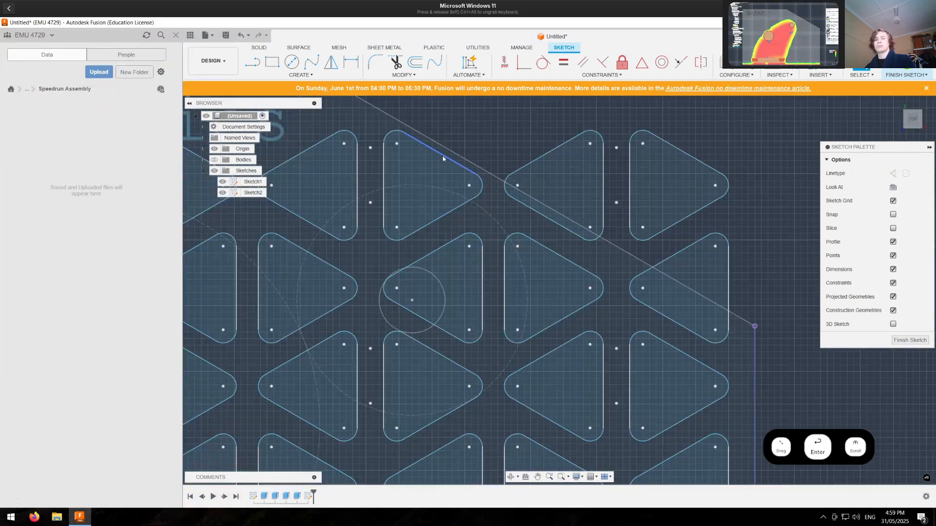
Step: Dimension the gap between the plate's slanted edge and the adjacent triangle's sloped side, linking its value to existing dimension d32 between the stacked original triangles
{"action": "key", "text": "d"}
{"action": "left_click", "coordinate": [444, 155]}
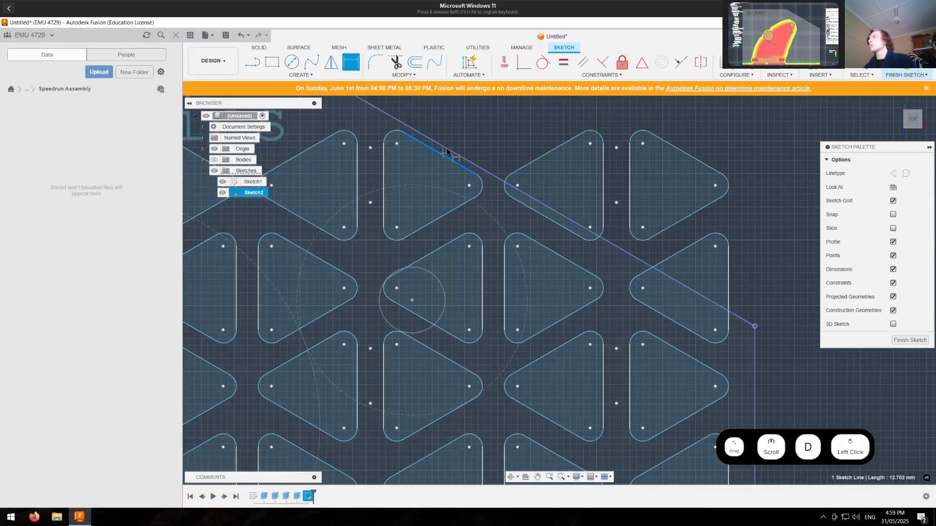
{"action": "left_click", "coordinate": [462, 156]}
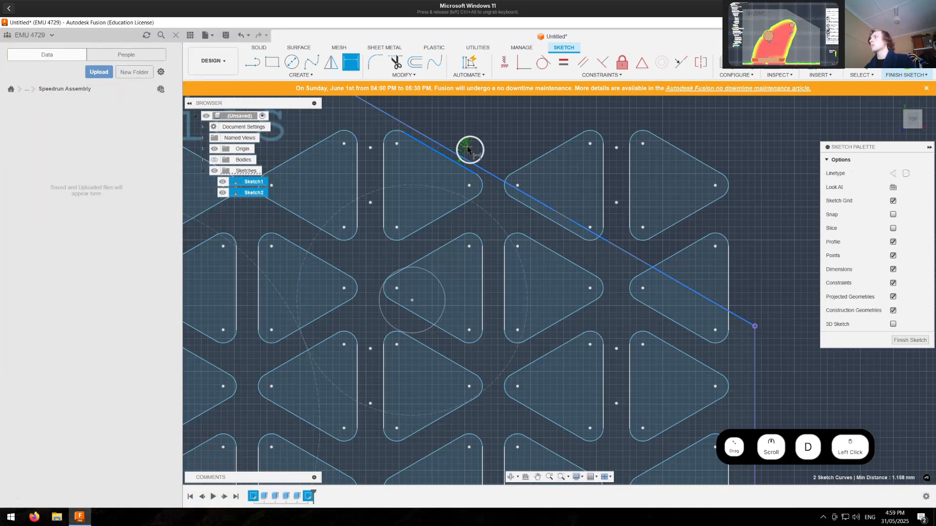
{"action": "left_click", "coordinate": [468, 149]}
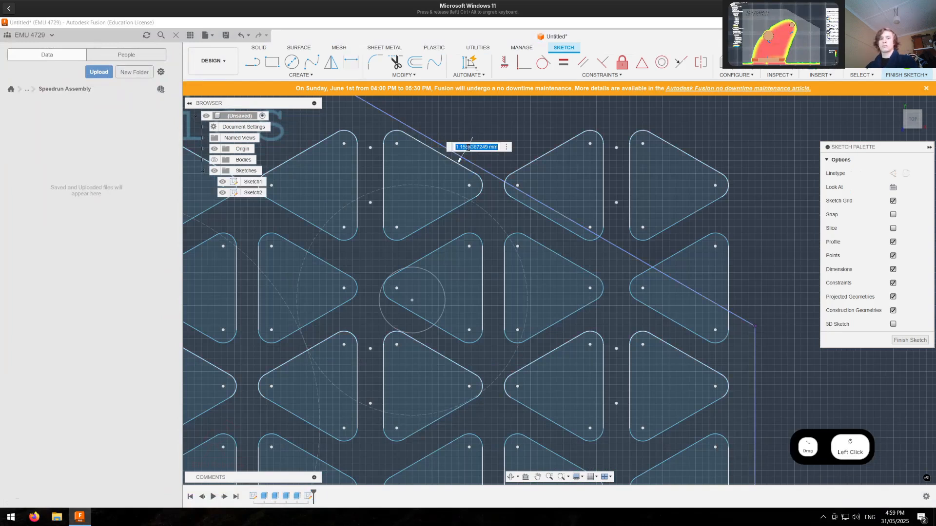
{"action": "type", "text": "4"}
{"action": "key", "text": "BackSpace"}
{"action": "middle_click_drag", "start_coordinate": [609, 357], "coordinate": [567, 151]}
{"action": "left_click", "coordinate": [639, 433]}
{"action": "key", "text": "Return"}
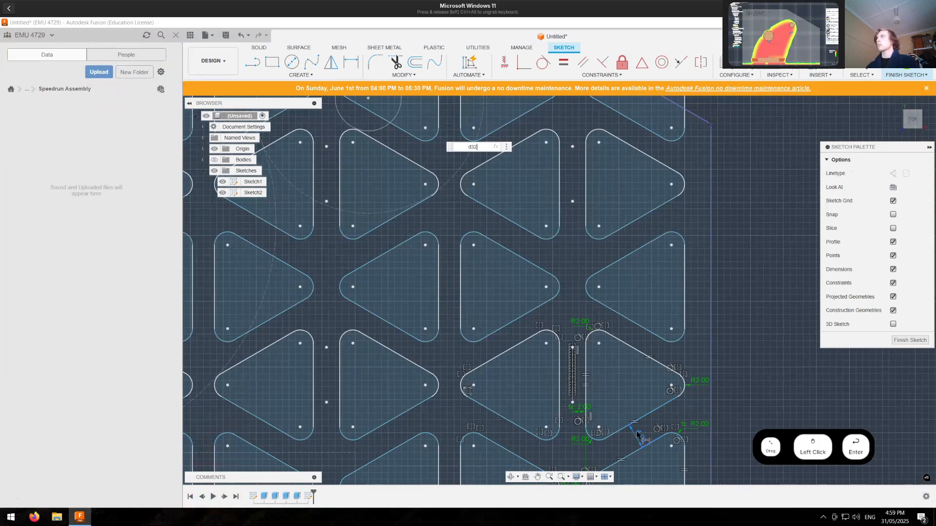
{"action": "scroll", "coordinate": [548, 418], "scroll_direction": "down", "scroll_amount": 8}
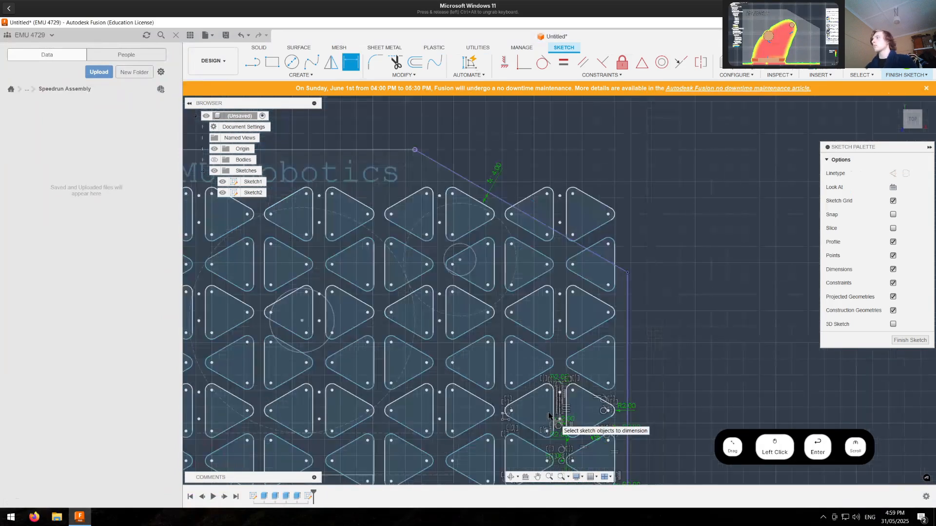
{"action": "key", "text": "Escape"}
{"action": "scroll", "coordinate": [521, 261], "scroll_direction": "up", "scroll_amount": 5}
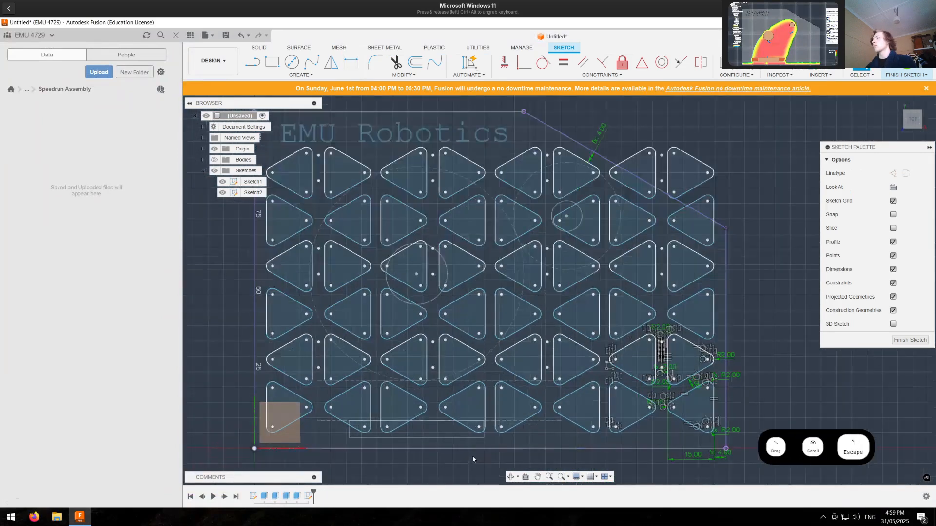
Step: Finish the sketch and select all patterned triangle profiles for an Extrude, showing only Sketch2 with the bodies and Sketch1 hidden
{"action": "left_click", "coordinate": [906, 74]}
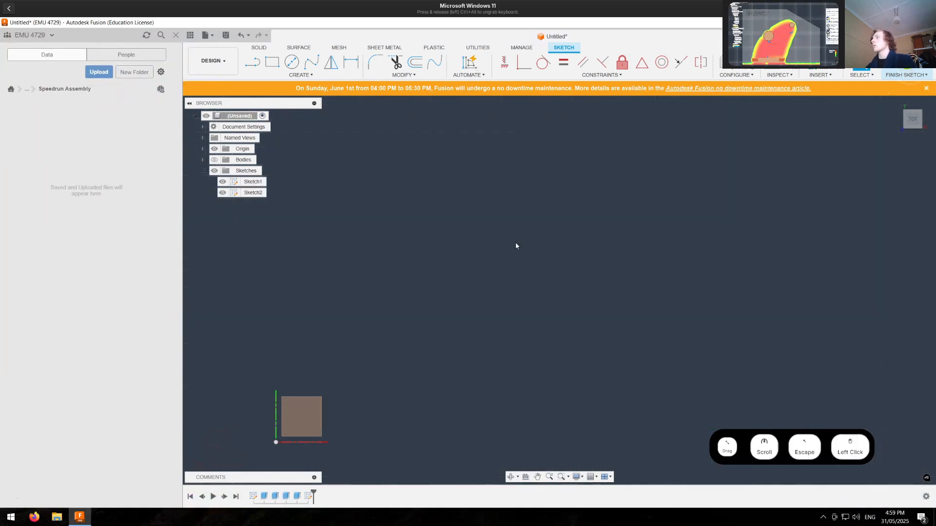
{"action": "left_click", "coordinate": [214, 160]}
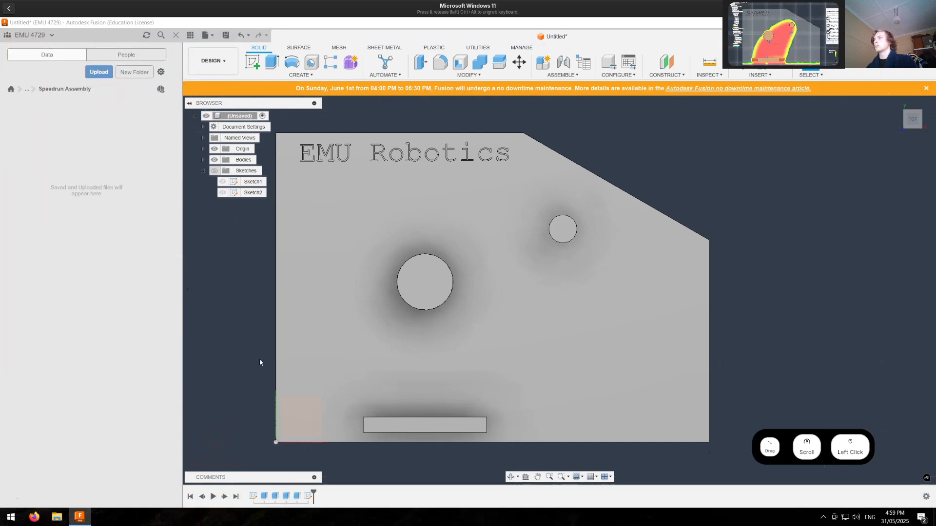
{"action": "key", "text": "e"}
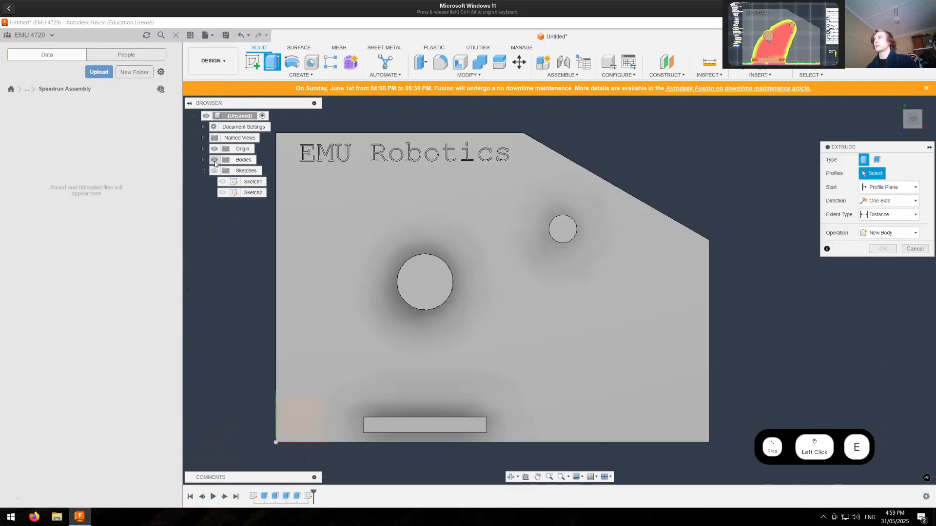
{"action": "left_click", "coordinate": [215, 160]}
{"action": "left_click", "coordinate": [214, 170]}
{"action": "left_click", "coordinate": [223, 182]}
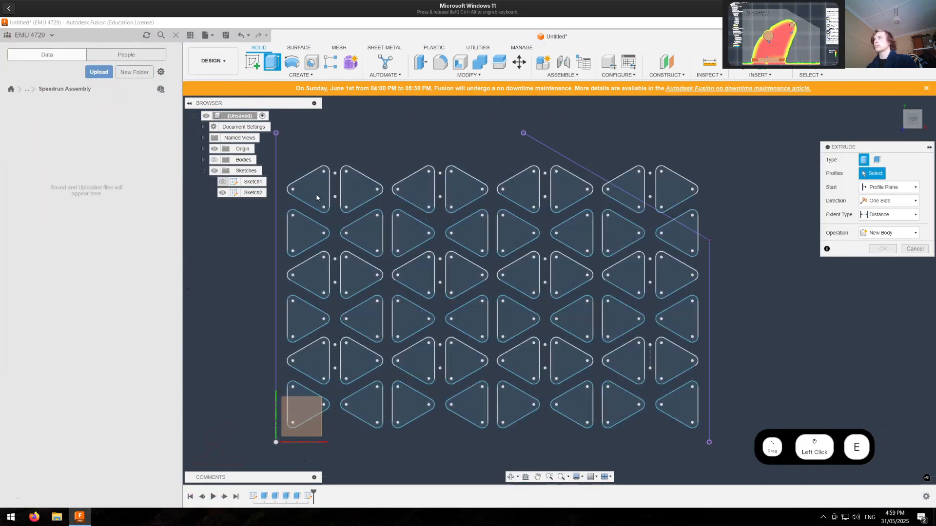
{"action": "left_click_drag", "start_coordinate": [282, 130], "coordinate": [705, 456]}
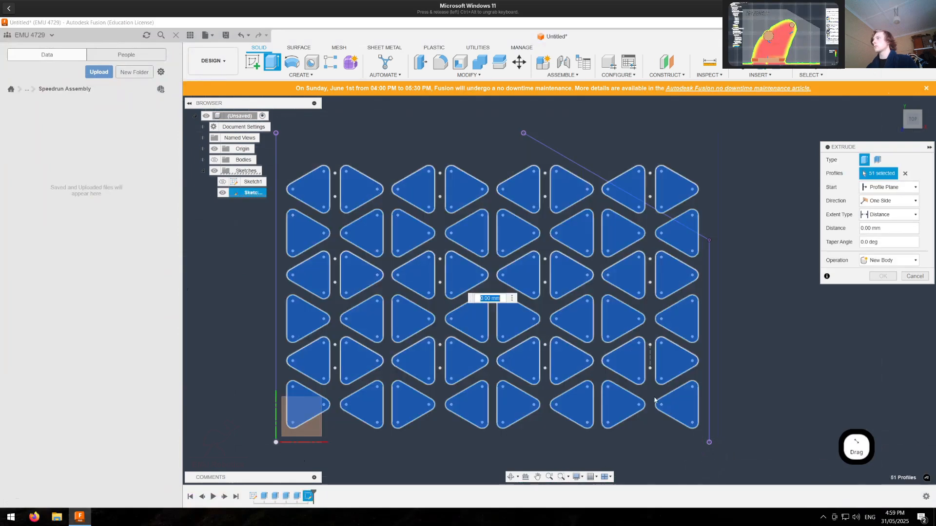
Step: After comparing with the plate body, deselect triangles three and four in the two lowest rows, three to five in row four, and four and five in row three
{"action": "left_click", "coordinate": [214, 160]}
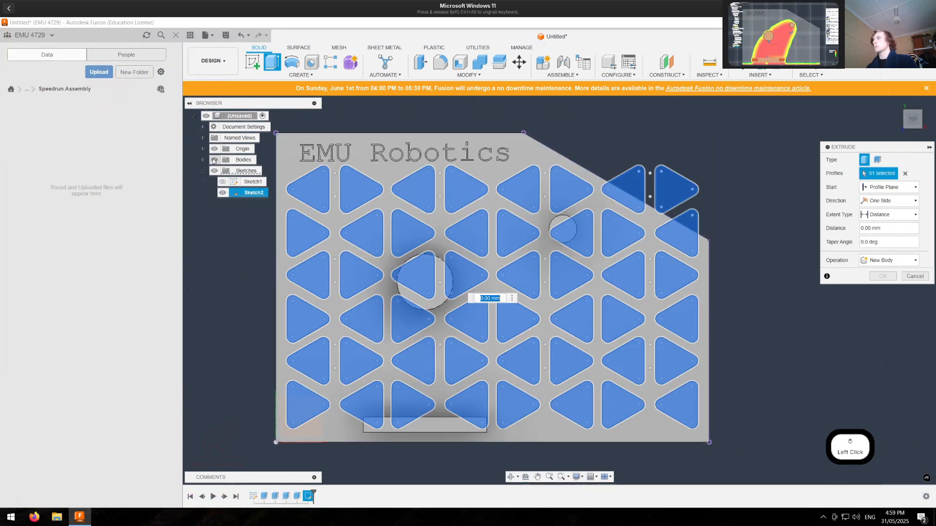
{"action": "left_click", "coordinate": [214, 161]}
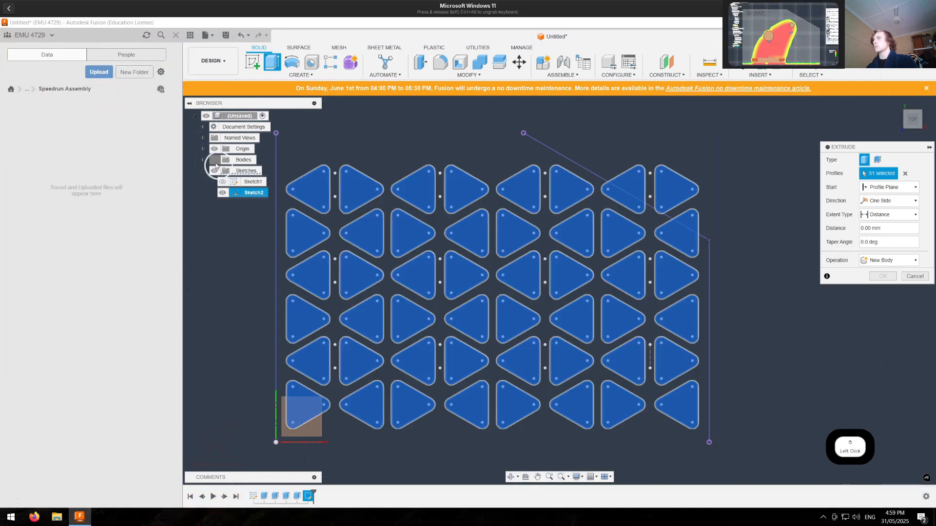
{"action": "left_click", "coordinate": [214, 160]}
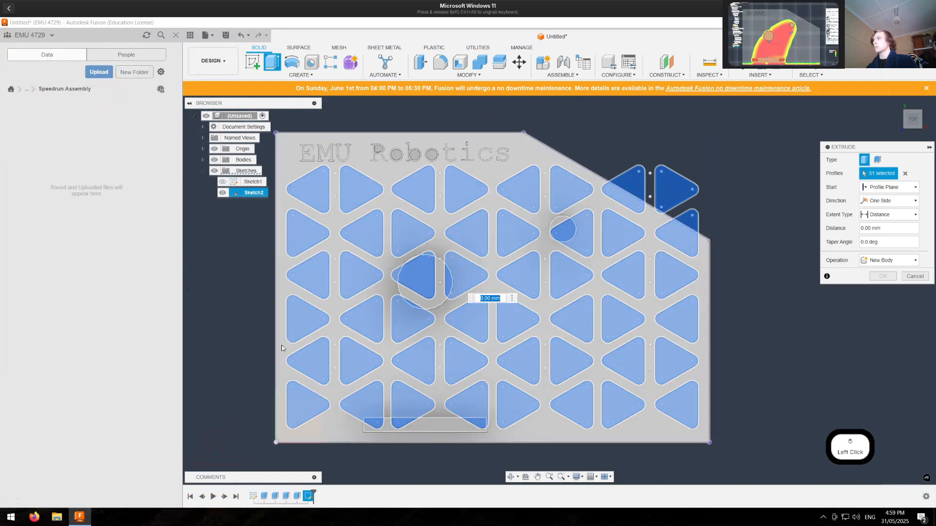
{"action": "left_click", "coordinate": [214, 160]}
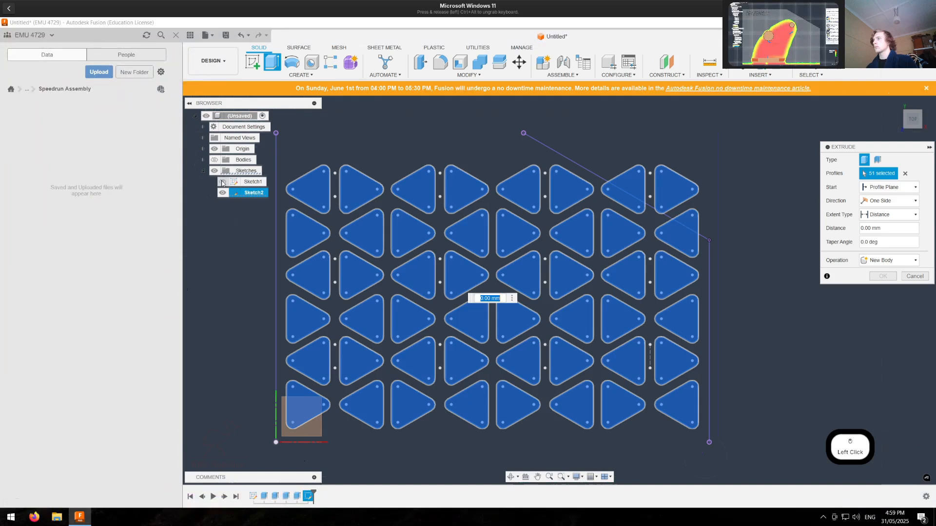
{"action": "left_click", "coordinate": [413, 405]}
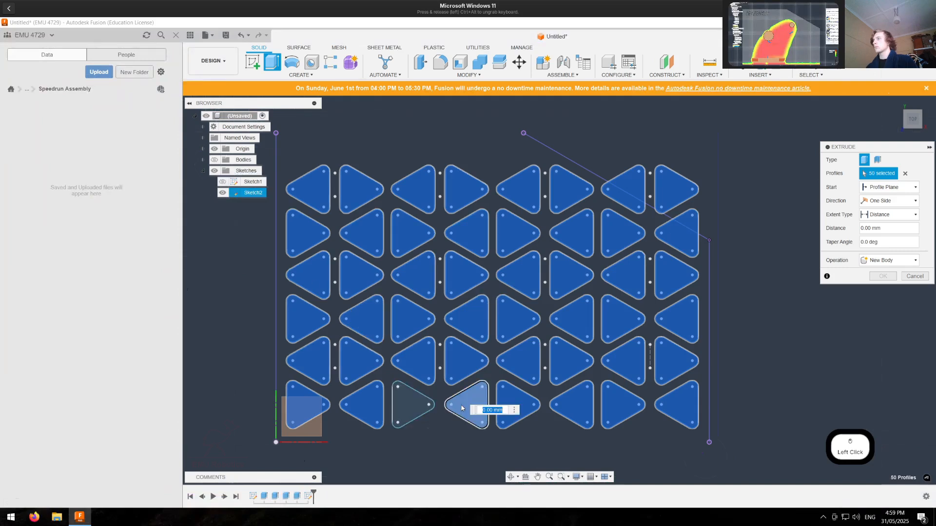
{"action": "left_click", "coordinate": [463, 407]}
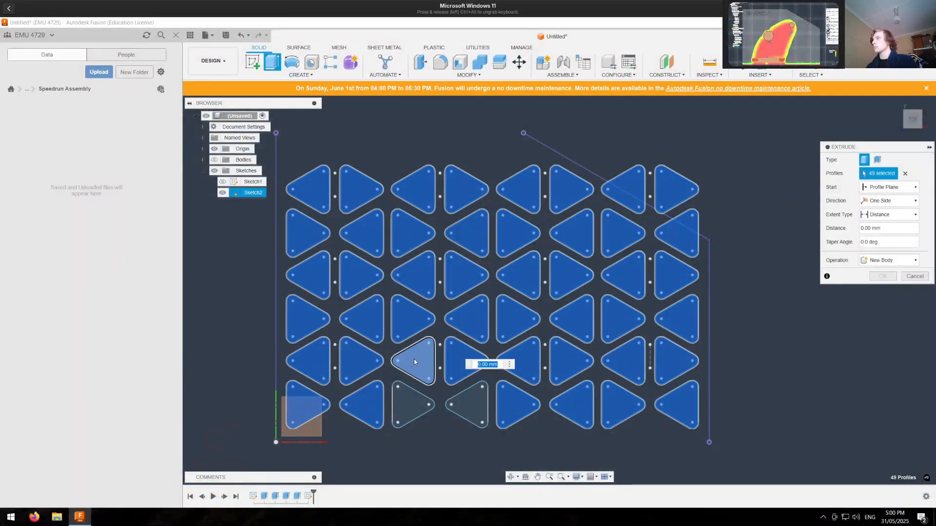
{"action": "left_click", "coordinate": [414, 362]}
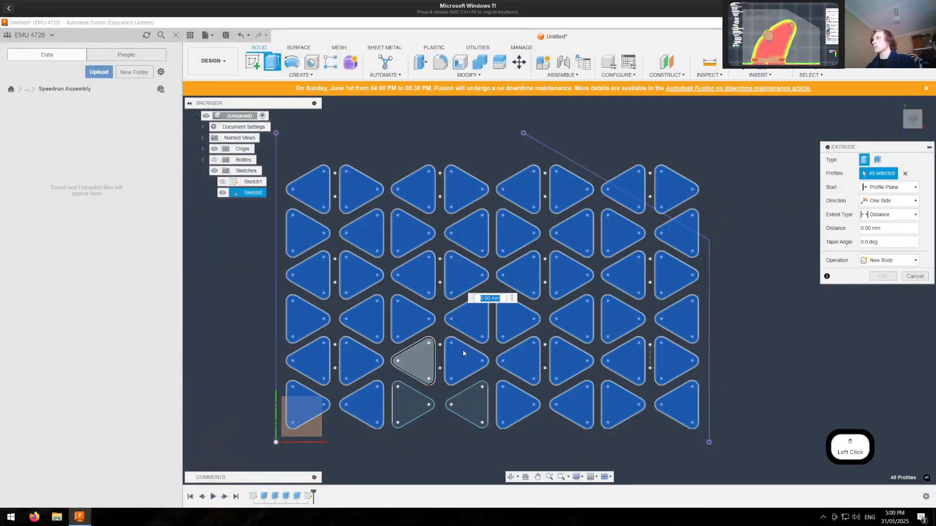
{"action": "left_click", "coordinate": [462, 354]}
{"action": "left_click", "coordinate": [466, 322]}
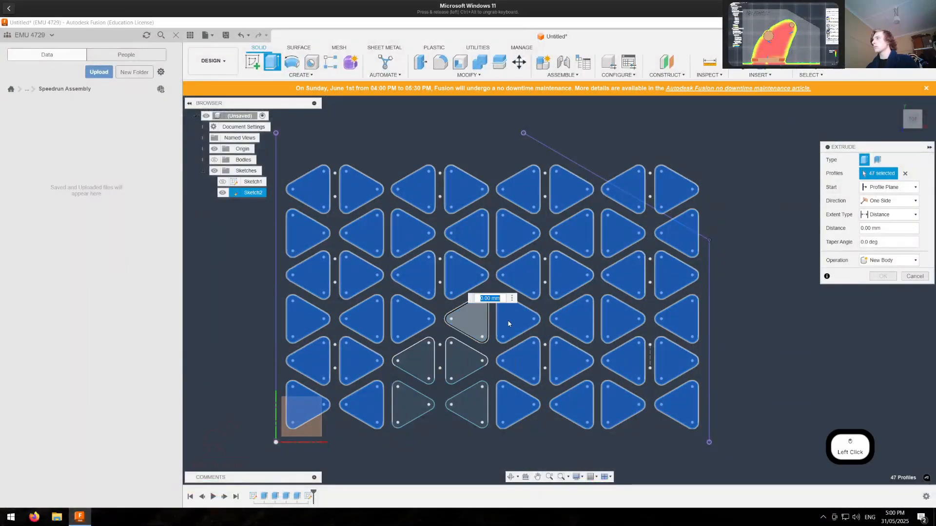
{"action": "left_click", "coordinate": [518, 320]}
{"action": "left_click", "coordinate": [526, 272]}
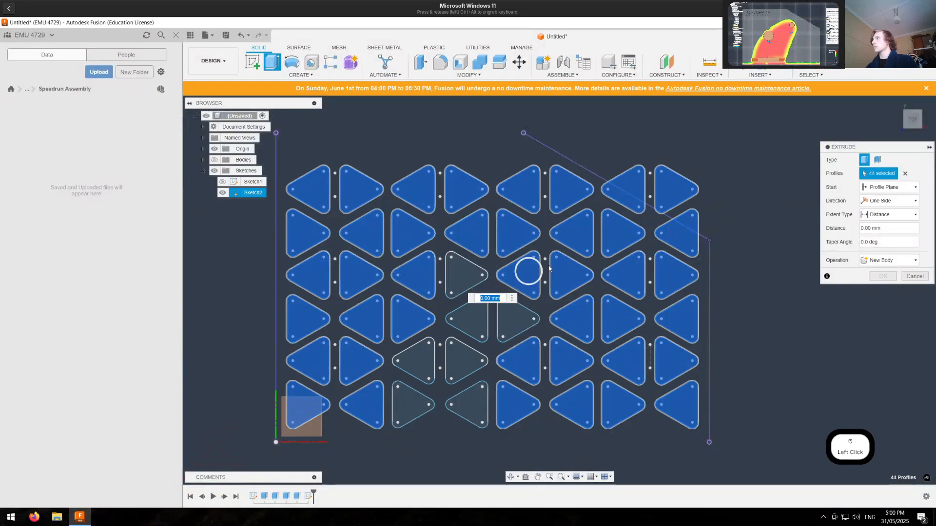
{"action": "left_click", "coordinate": [412, 320]}
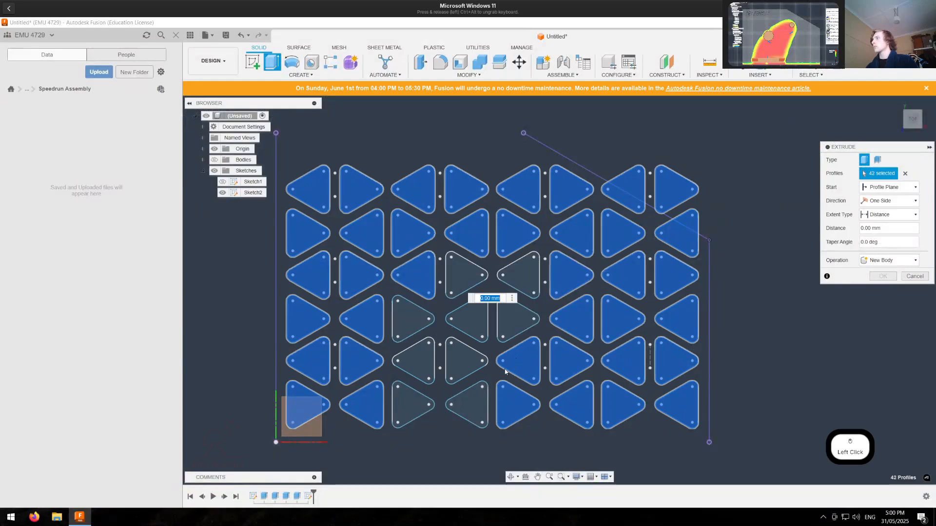
Step: Check against the plate body and deselect the fifth and sixth triangles of the second row and the third triangle of the third row
{"action": "left_click", "coordinate": [213, 163]}
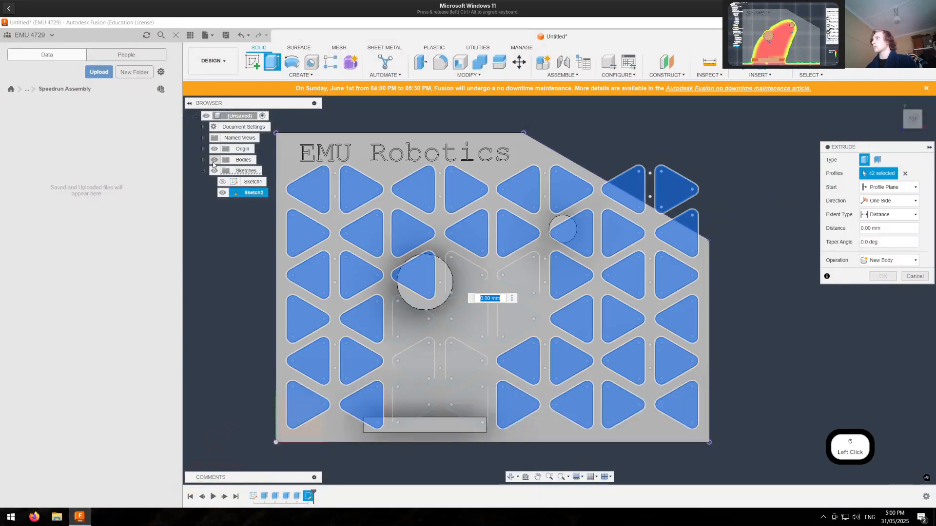
{"action": "left_click", "coordinate": [214, 161]}
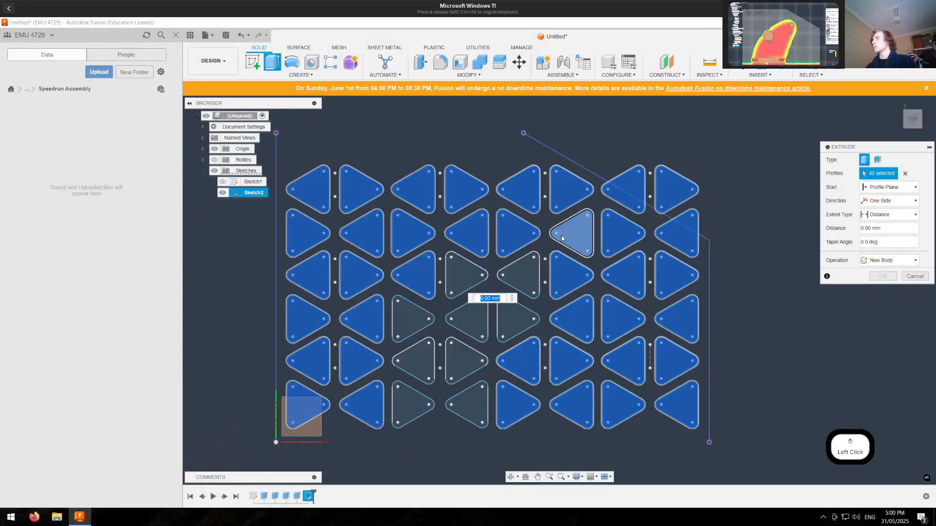
{"action": "left_click", "coordinate": [561, 239]}
{"action": "left_click", "coordinate": [521, 238]}
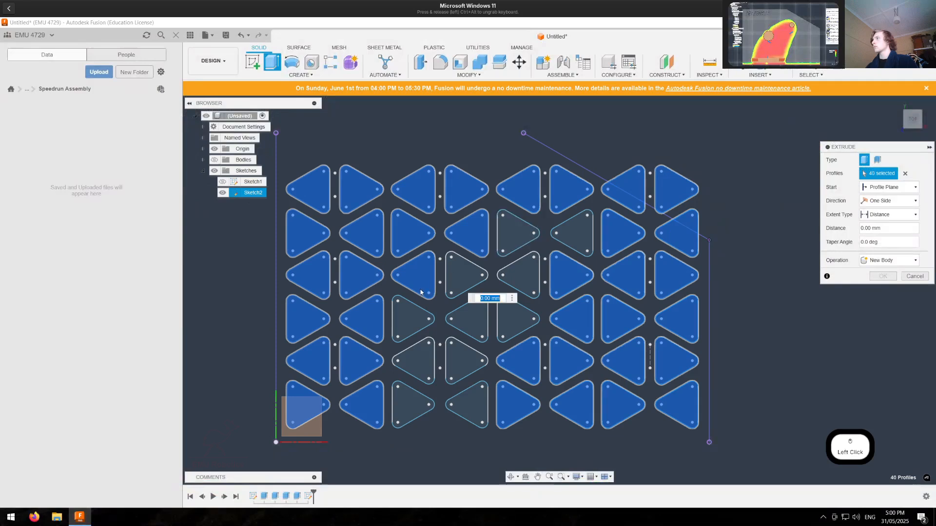
{"action": "left_click", "coordinate": [418, 289]}
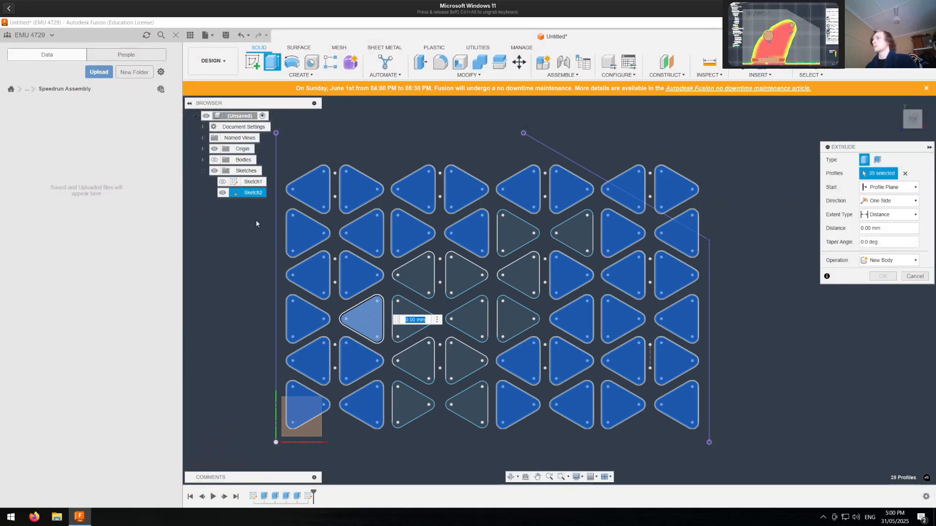
Step: Compare the selection with Sketch1 and the plate body, and deselect the second triangle of the bottom row overlapping the rectangle
{"action": "left_click", "coordinate": [223, 184]}
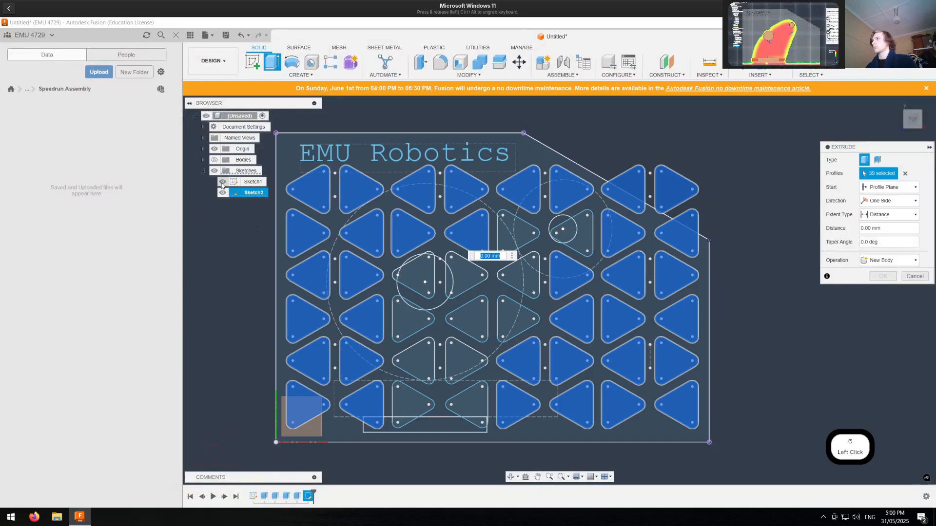
{"action": "left_click", "coordinate": [222, 183]}
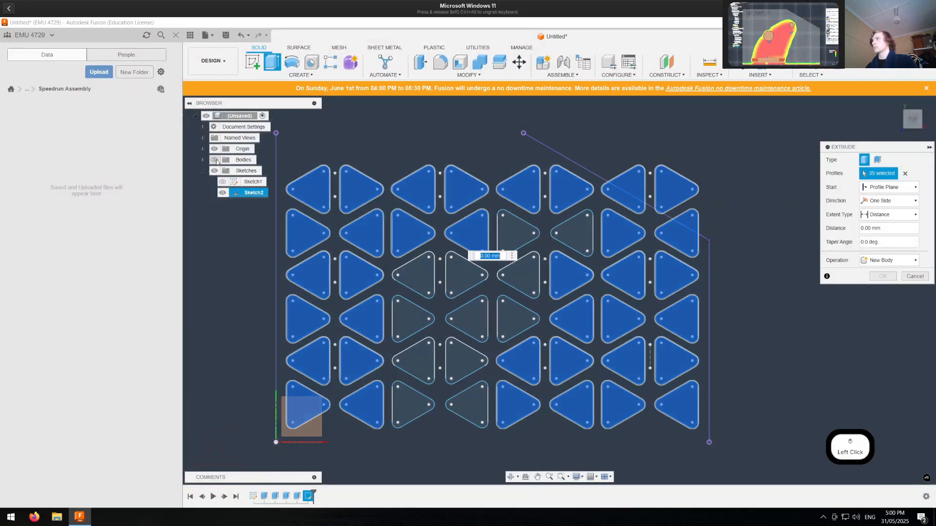
{"action": "left_click", "coordinate": [215, 161]}
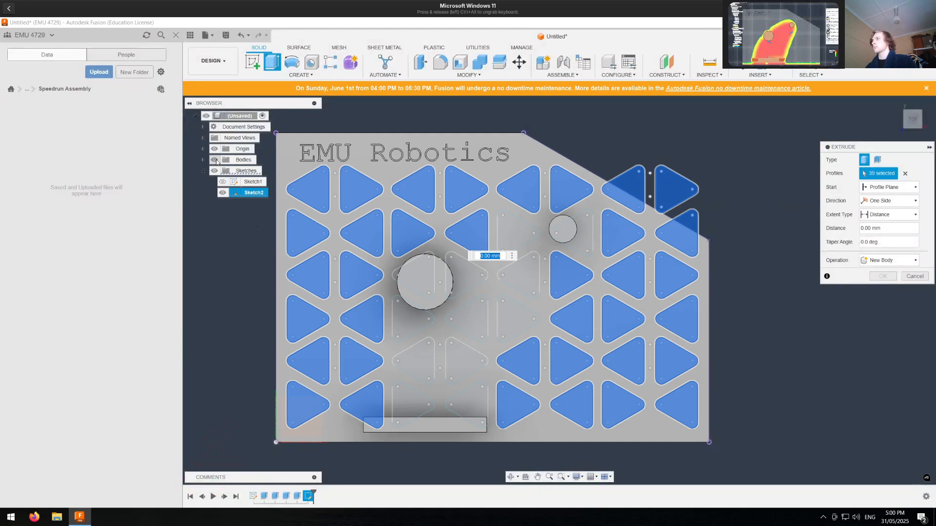
{"action": "left_click", "coordinate": [215, 161]}
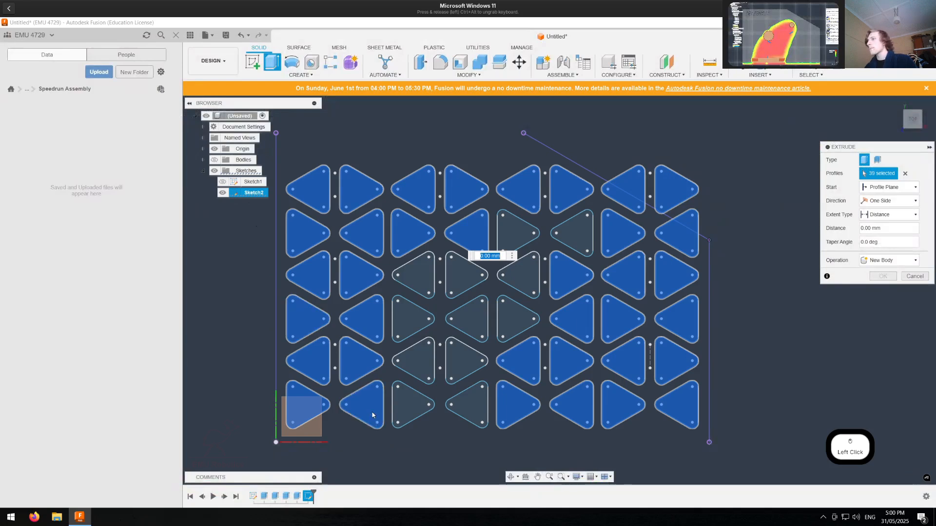
{"action": "left_click", "coordinate": [372, 412]}
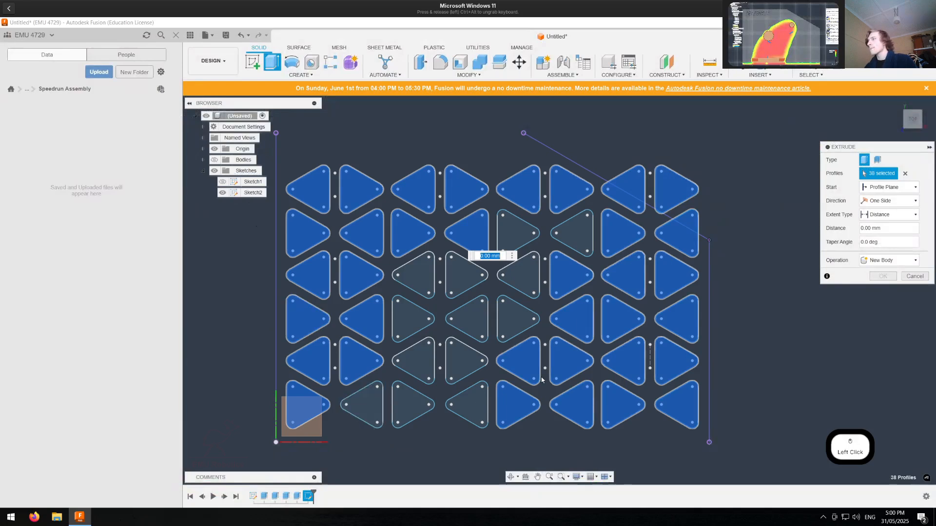
Step: Compare with the plate body and deselect the last two triangles of the top row and the last triangle of row two at the slanted edge
{"action": "left_click", "coordinate": [215, 161]}
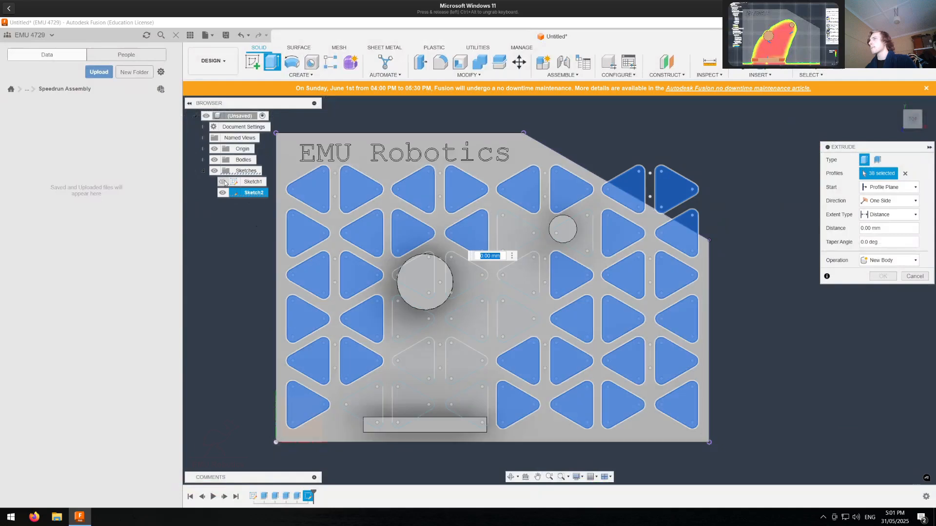
{"action": "left_click", "coordinate": [215, 160]}
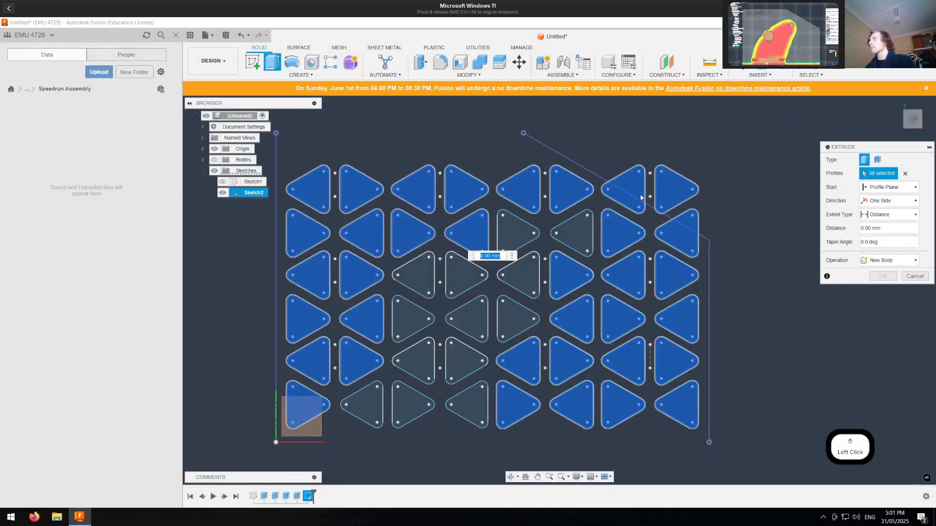
{"action": "left_click", "coordinate": [621, 197]}
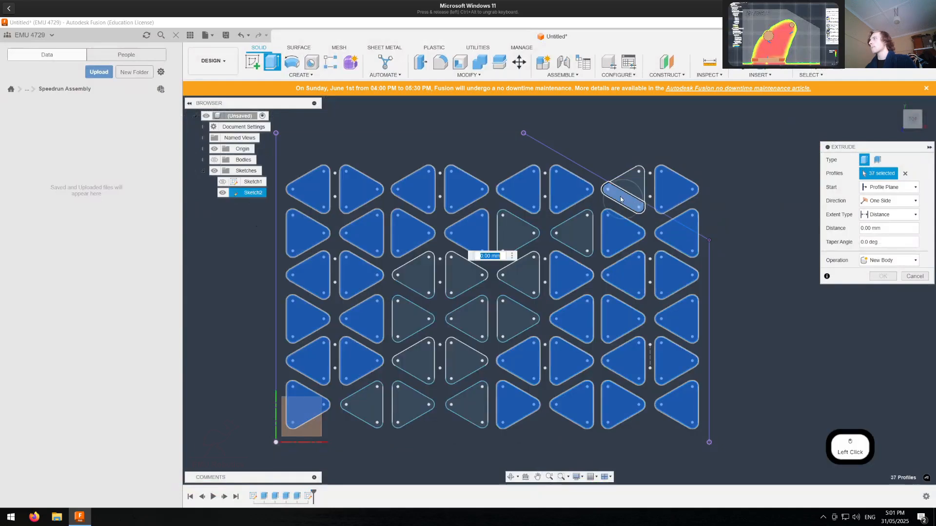
{"action": "left_click", "coordinate": [676, 237]}
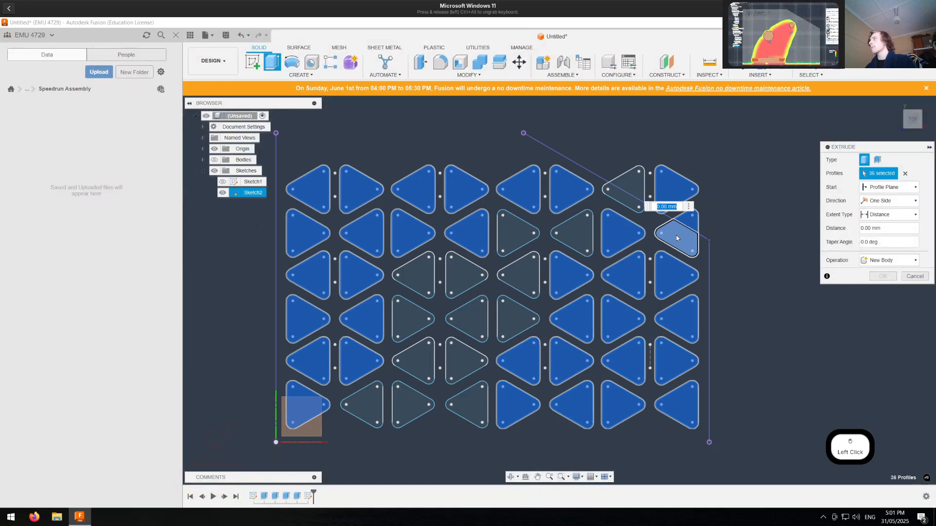
{"action": "left_click", "coordinate": [676, 237]}
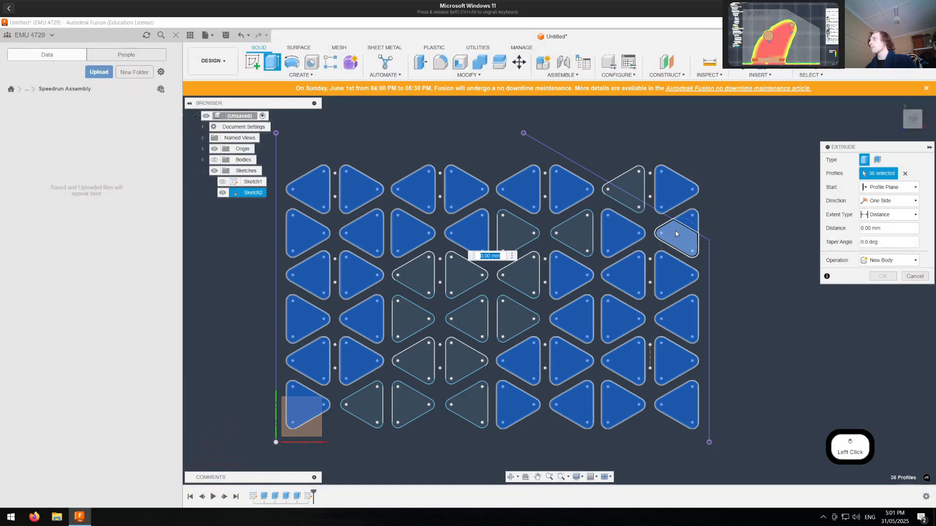
{"action": "left_click", "coordinate": [669, 194]}
{"action": "scroll", "coordinate": [695, 224], "scroll_direction": "up", "scroll_amount": 5}
{"action": "scroll", "coordinate": [696, 224], "scroll_direction": "up", "scroll_amount": 2}
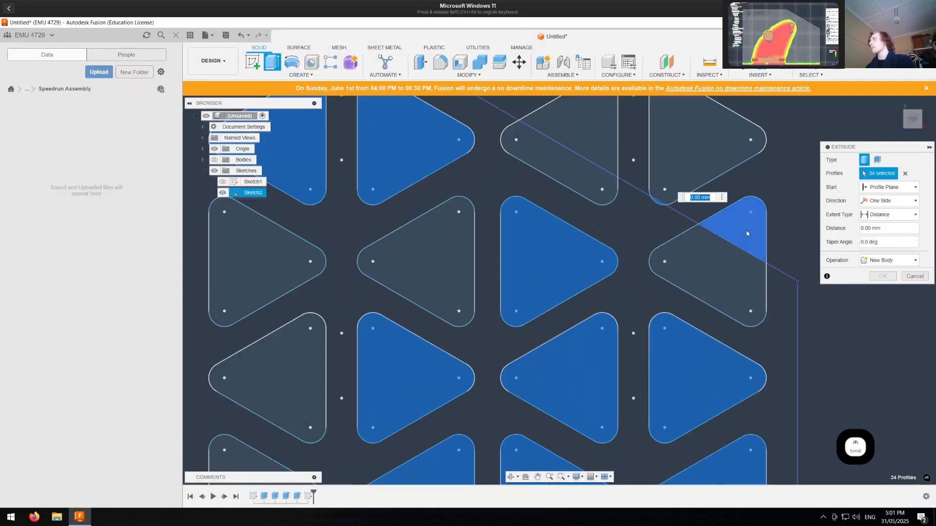
{"action": "left_click", "coordinate": [746, 230]}
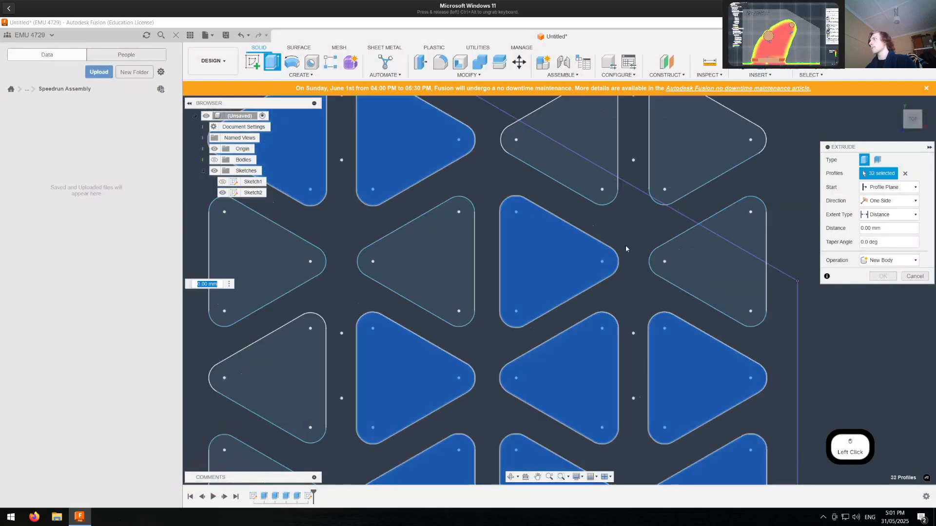
{"action": "scroll", "coordinate": [625, 245], "scroll_direction": "down", "scroll_amount": 6}
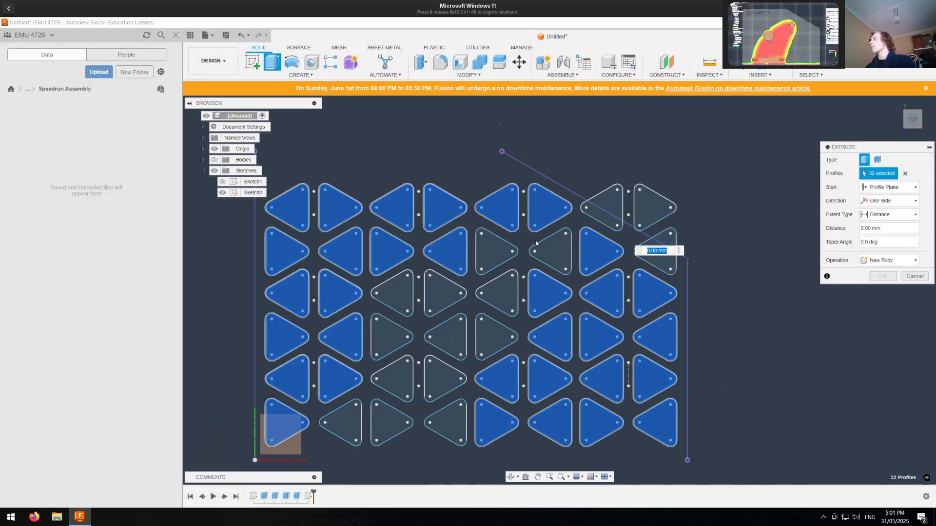
Step: Check the selection against the plate body and cut the selected triangle profiles 6 mm deep
{"action": "left_click", "coordinate": [214, 160]}
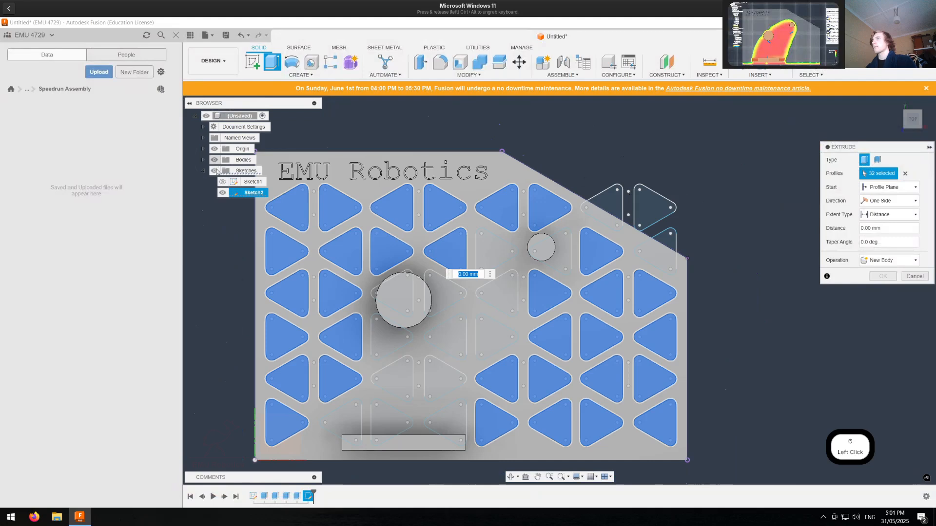
{"action": "left_click", "coordinate": [214, 159]}
{"action": "middle_click_drag", "start_coordinate": [603, 330], "coordinate": [616, 312], "text": "shift"}
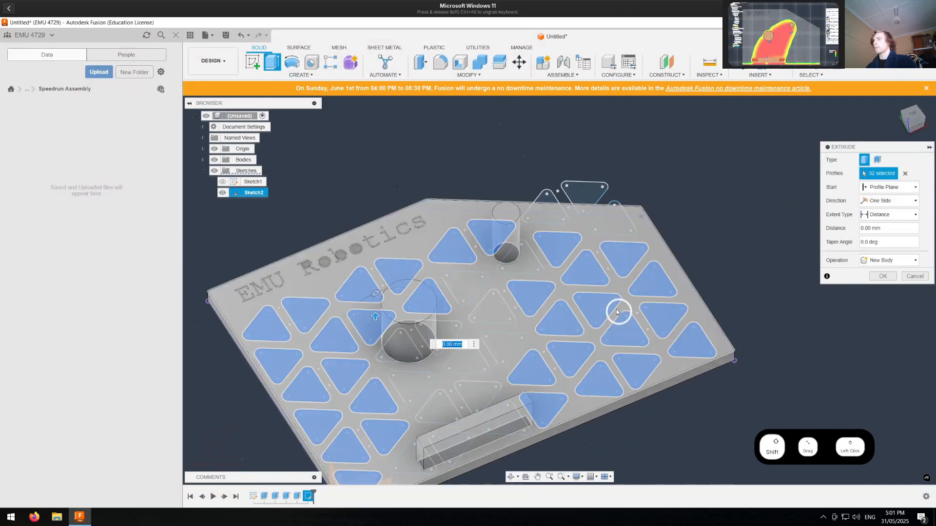
{"action": "left_click", "coordinate": [617, 313]}
{"action": "type", "text": "5"}
{"action": "key", "text": "BackSpace"}
{"action": "type", "text": "6"}
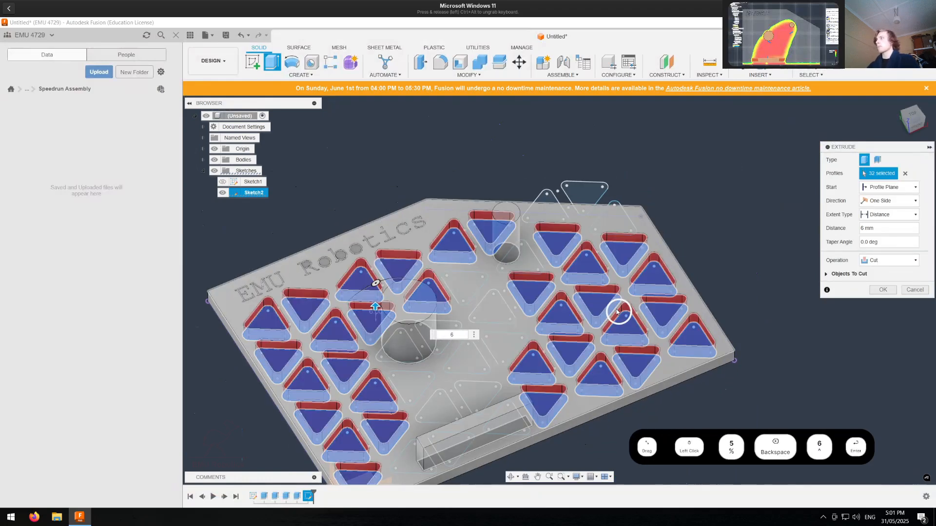
{"action": "key", "text": "Return"}
{"action": "left_click_drag", "start_coordinate": [427, 358], "coordinate": [390, 386]}
{"action": "key", "text": "Escape"}
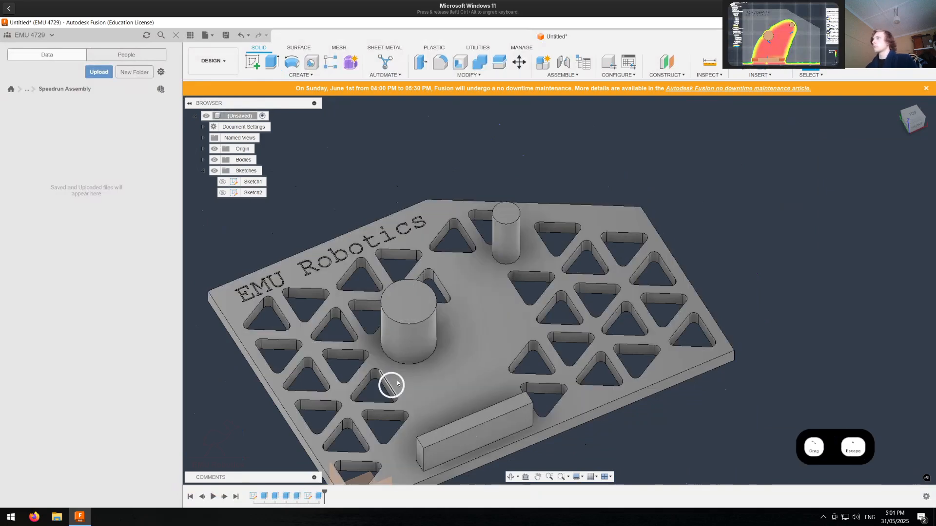
Step: Reopen Sketch2 and draw a slanted line from the left side of the large circle down past the left end of the slot rectangle
{"action": "scroll", "coordinate": [390, 385], "scroll_direction": "down", "scroll_amount": 1}
{"action": "double_click", "coordinate": [308, 496]}
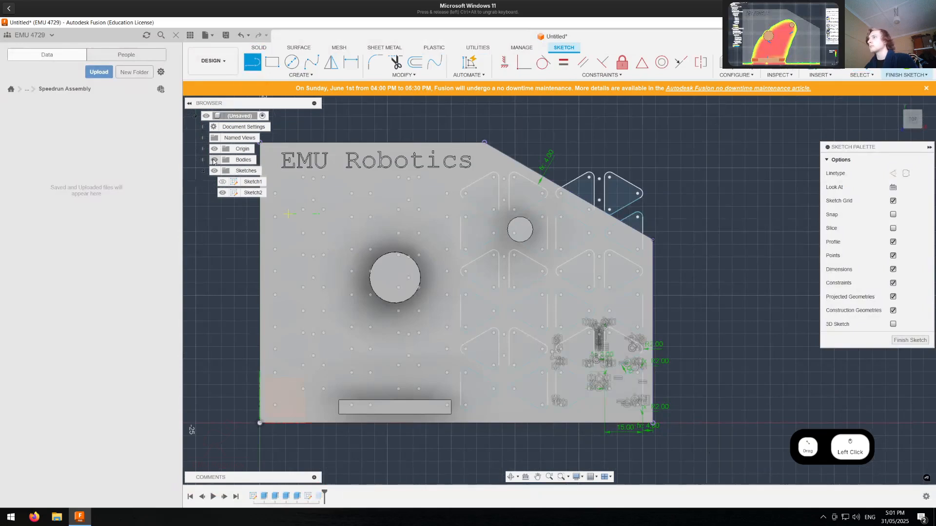
{"action": "left_click", "coordinate": [360, 274]}
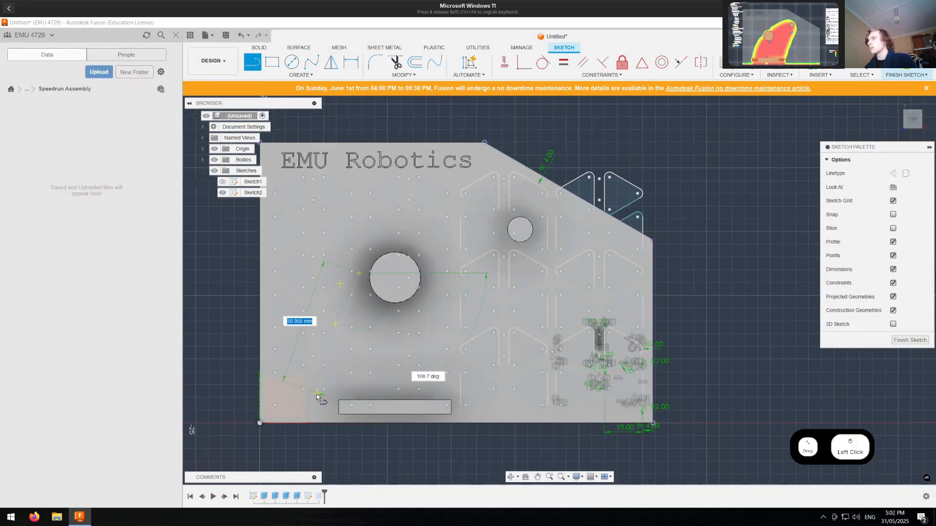
{"action": "left_click", "coordinate": [321, 377]}
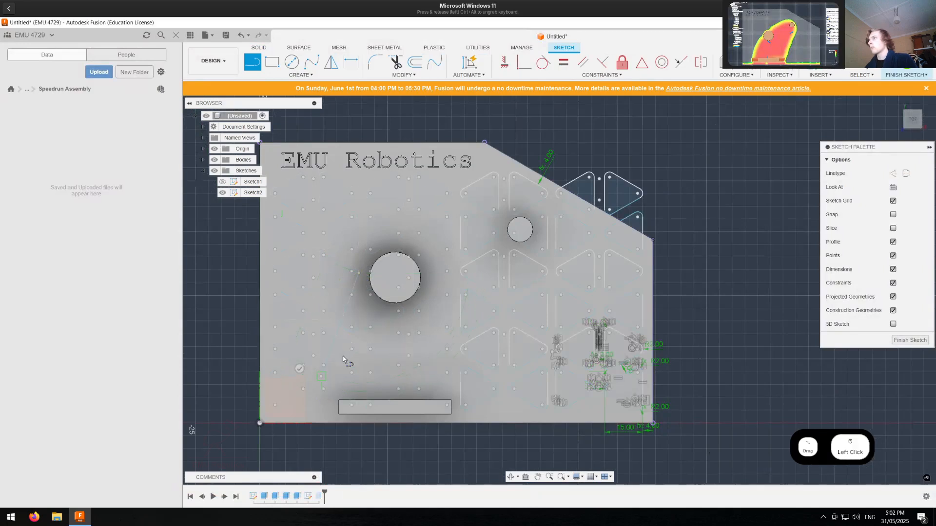
{"action": "key", "text": "Escape"}
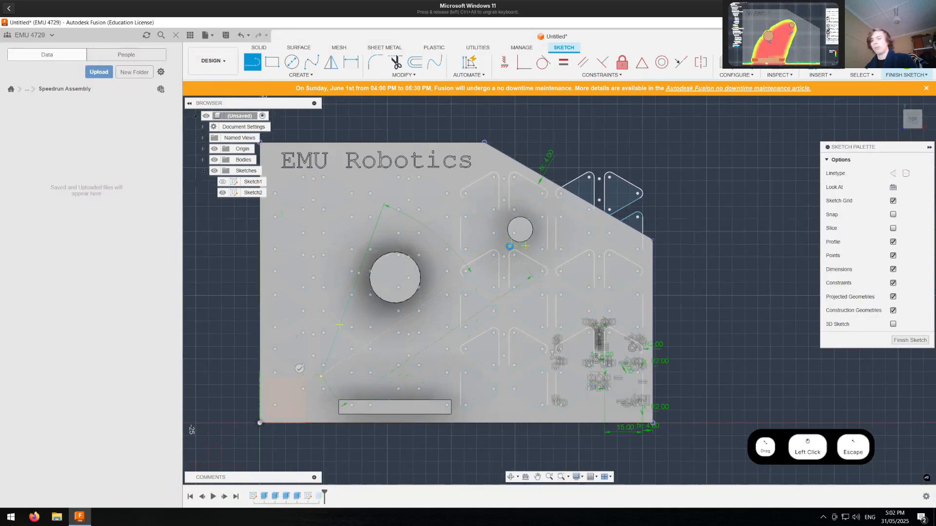
{"action": "key", "text": "l"}
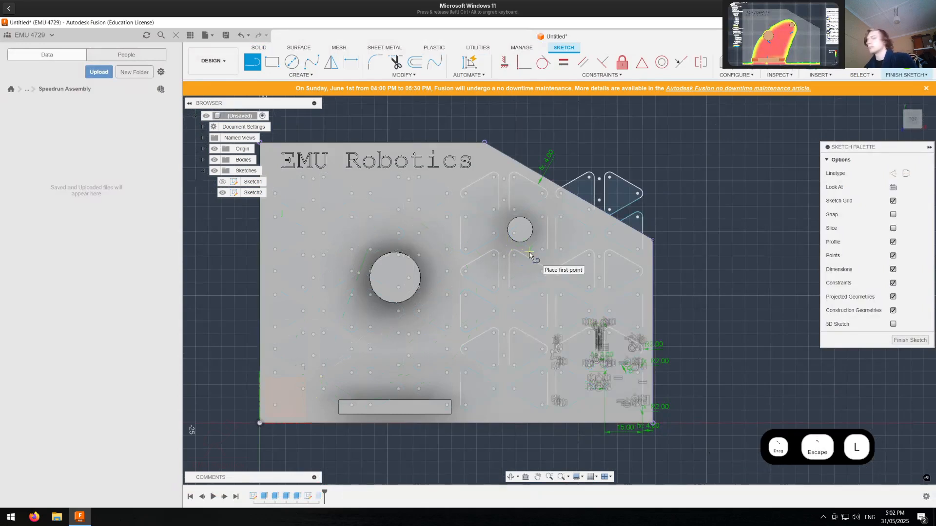
{"action": "left_click", "coordinate": [529, 256]}
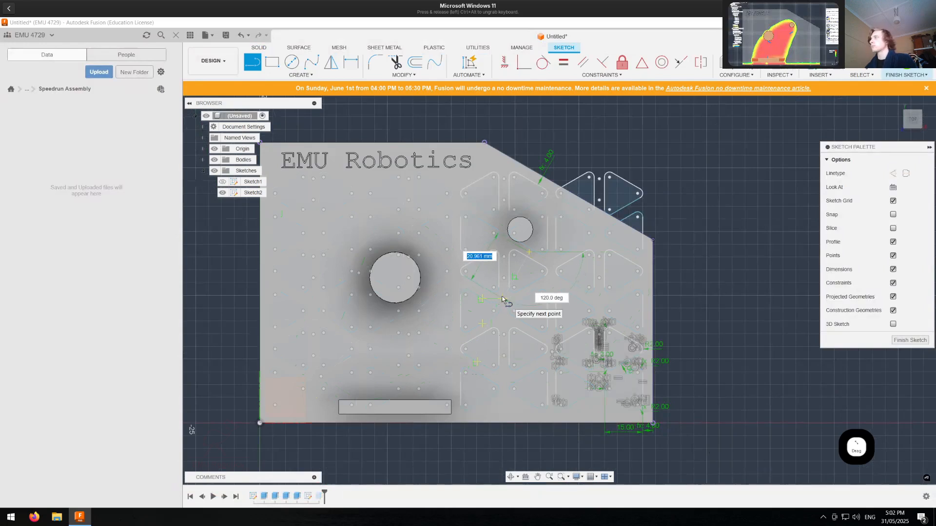
{"action": "key", "text": "Escape"}
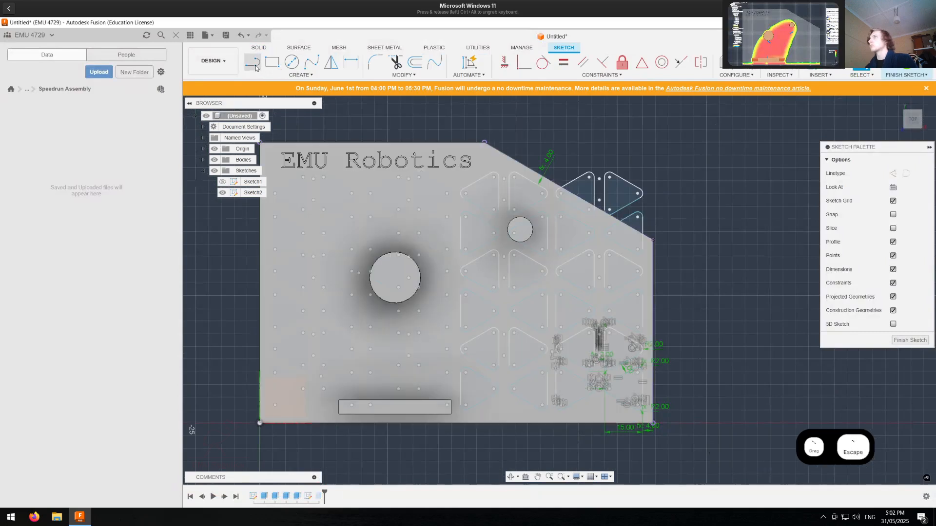
Step: Draw a two-segment line from just below the small circle, slanting down and left to above the right end of the slot rectangle
{"action": "left_click", "coordinate": [533, 258]}
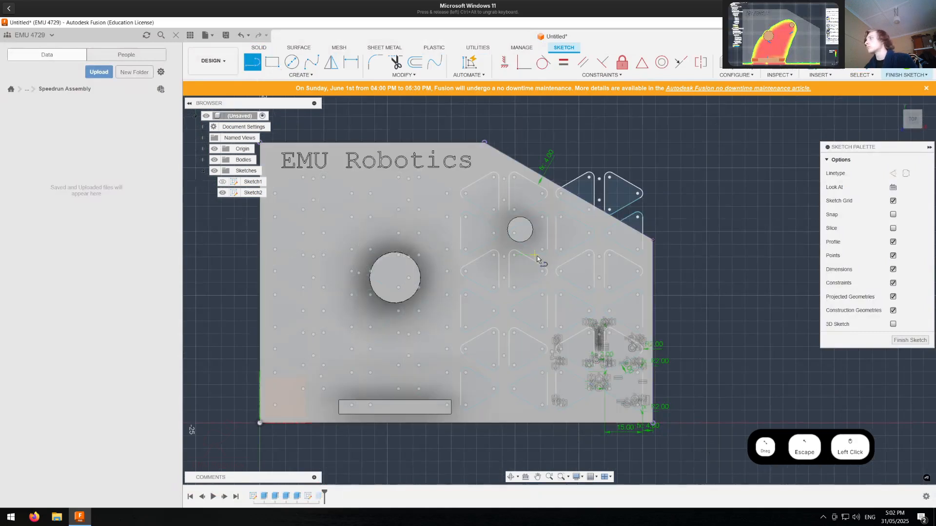
{"action": "left_click", "coordinate": [531, 257]}
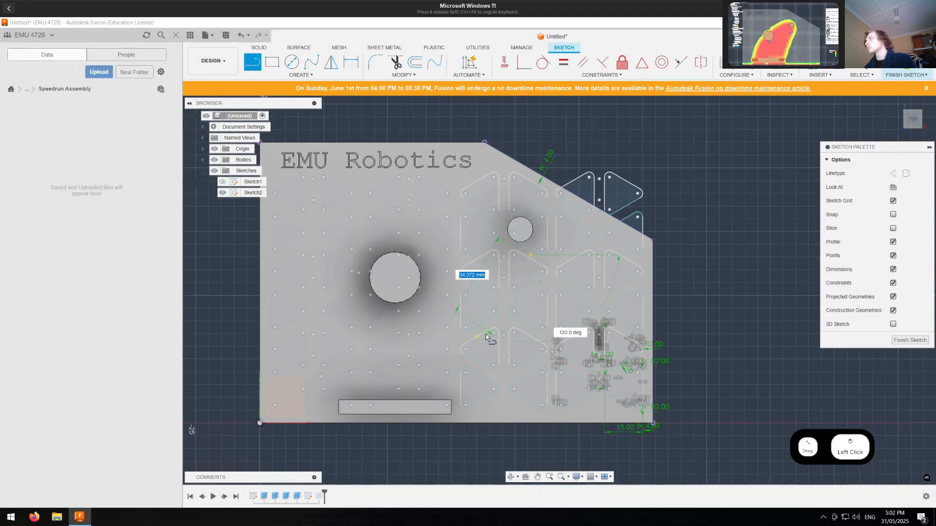
{"action": "left_click", "coordinate": [505, 306]}
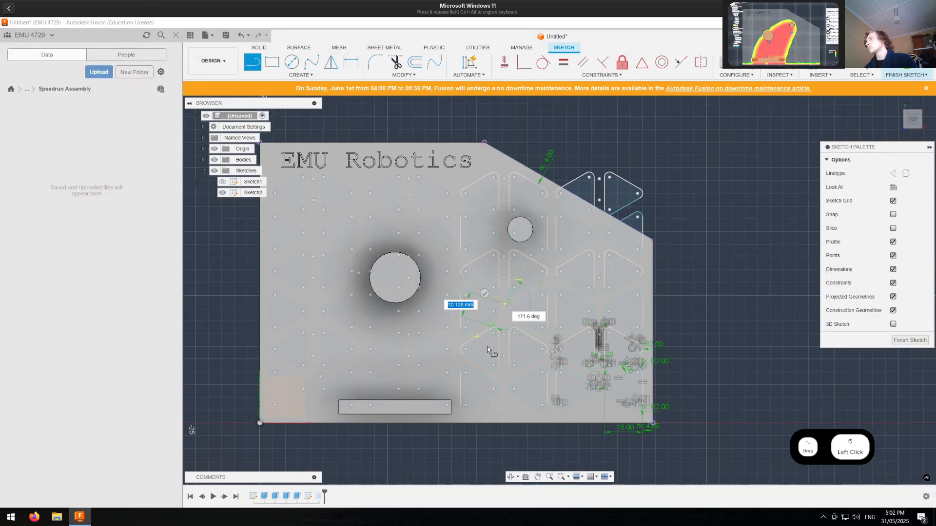
{"action": "left_click", "coordinate": [478, 369]}
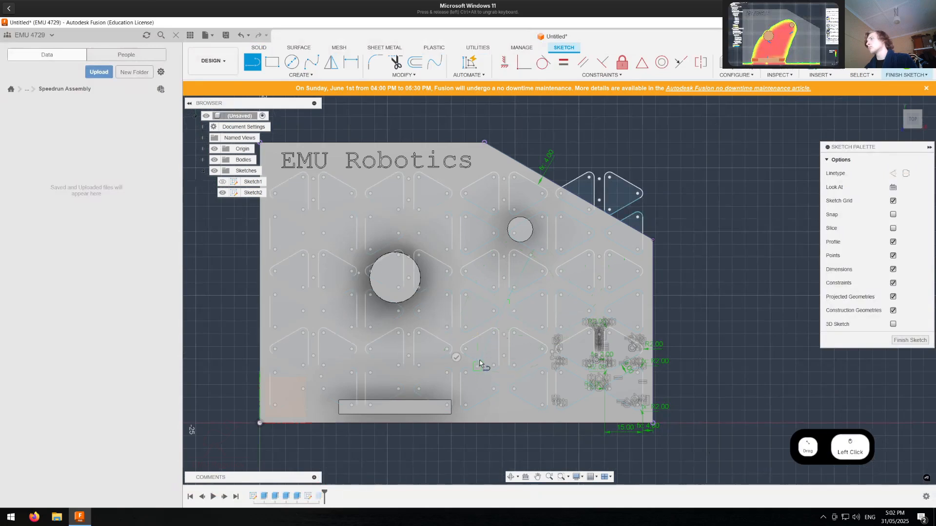
{"action": "key", "text": "Escape"}
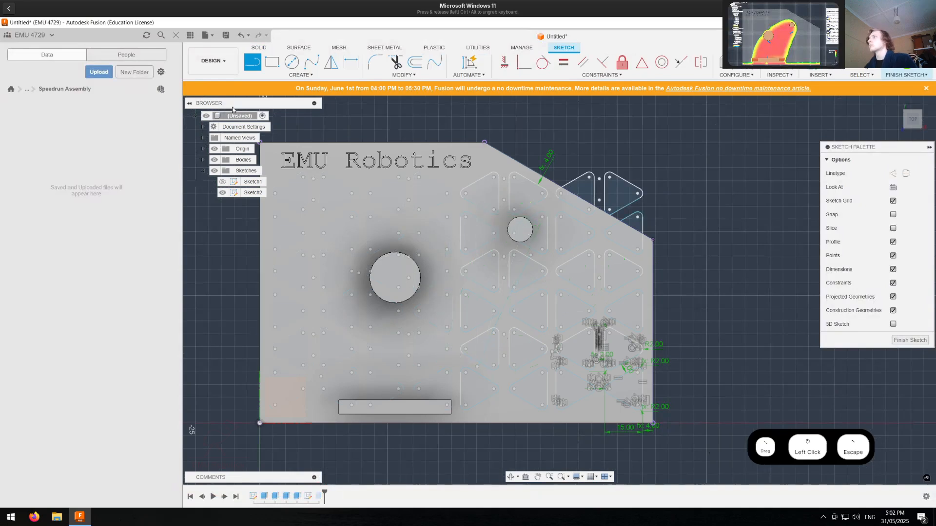
Step: Draw a nearly horizontal line beneath the EMU Robotics text across the first four top-row triangles and finish the sketch
{"action": "left_click", "coordinate": [251, 64]}
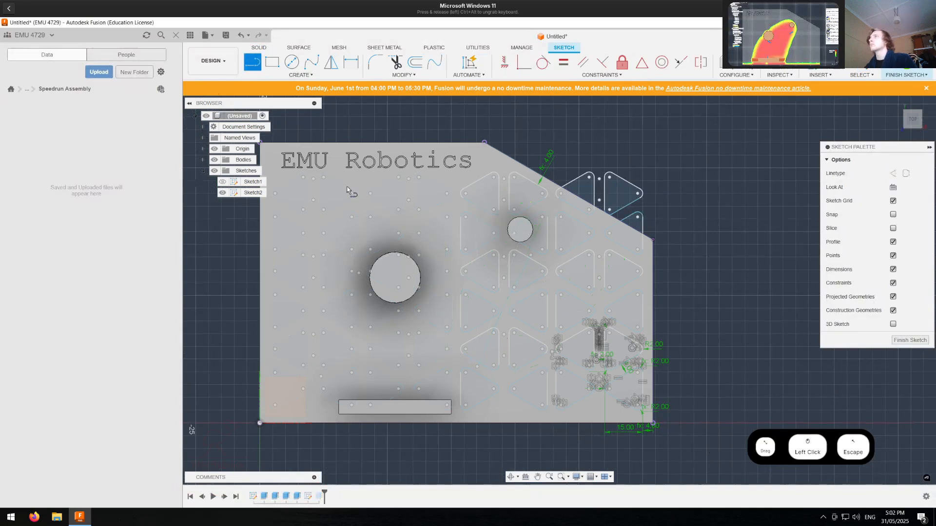
{"action": "left_click", "coordinate": [278, 181]}
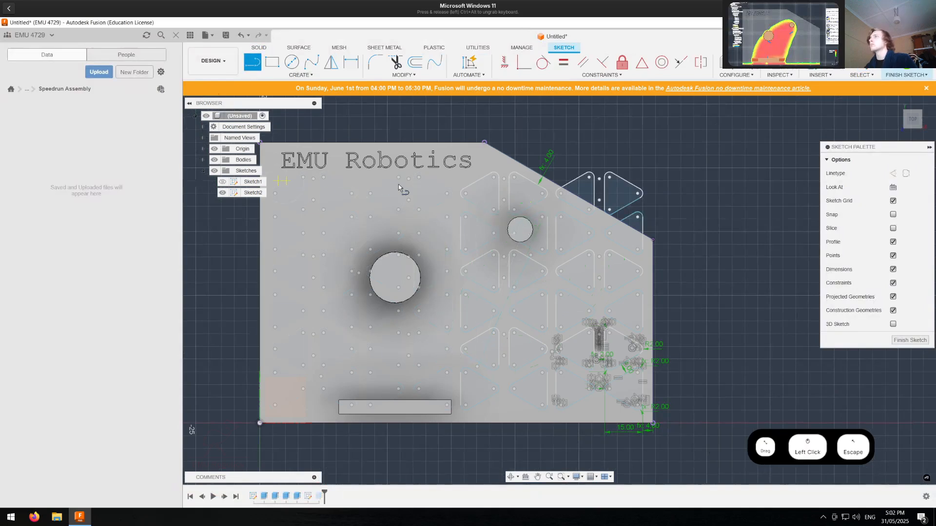
{"action": "left_click", "coordinate": [456, 184]}
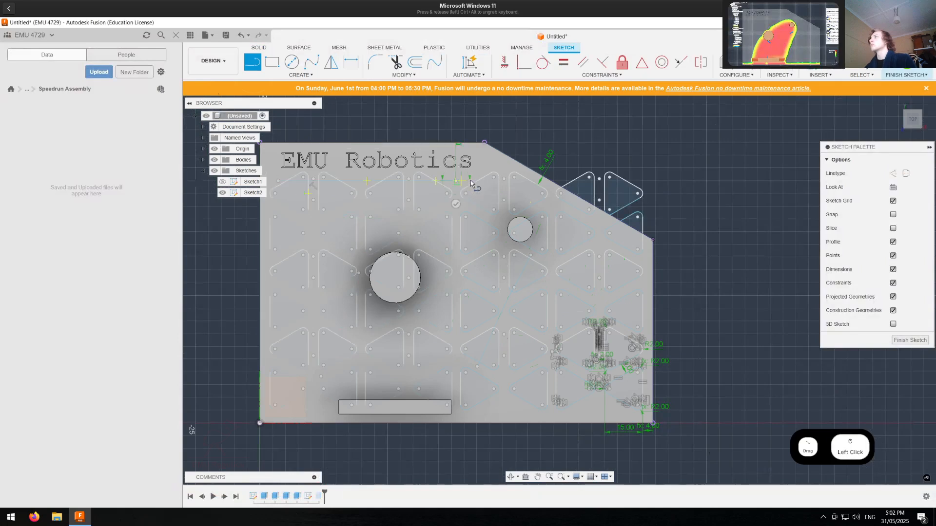
{"action": "key", "text": "Escape"}
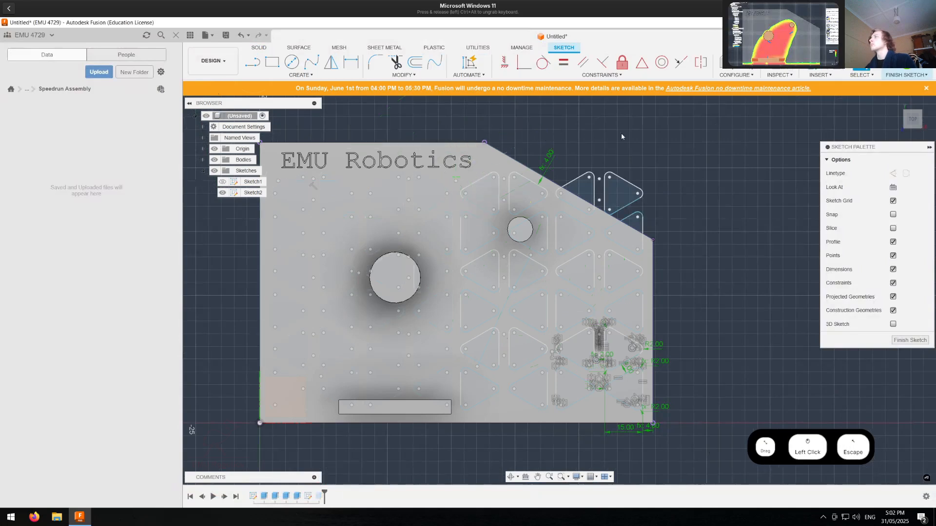
{"action": "left_click", "coordinate": [898, 69]}
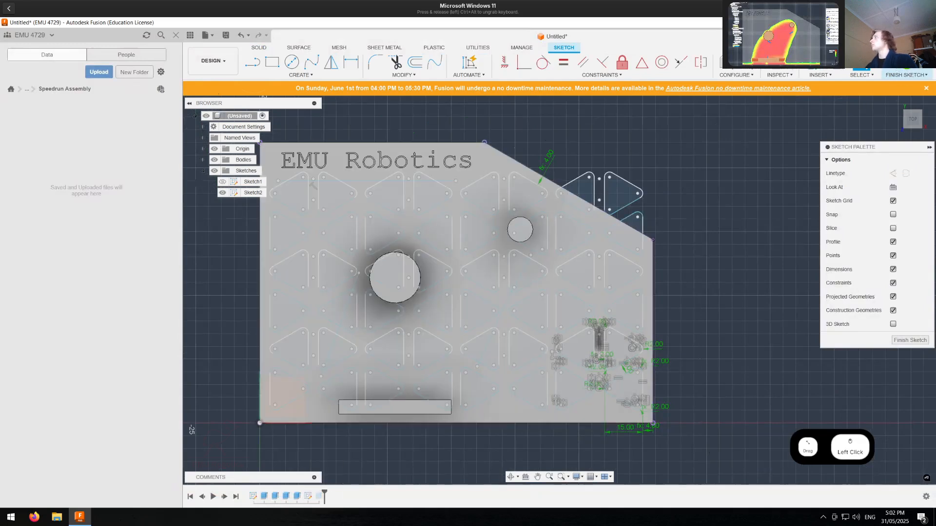
Step: Edit the triangle cut and deselect the slivers of the first four top-row triangles above the new line under the text
{"action": "double_click", "coordinate": [318, 497]}
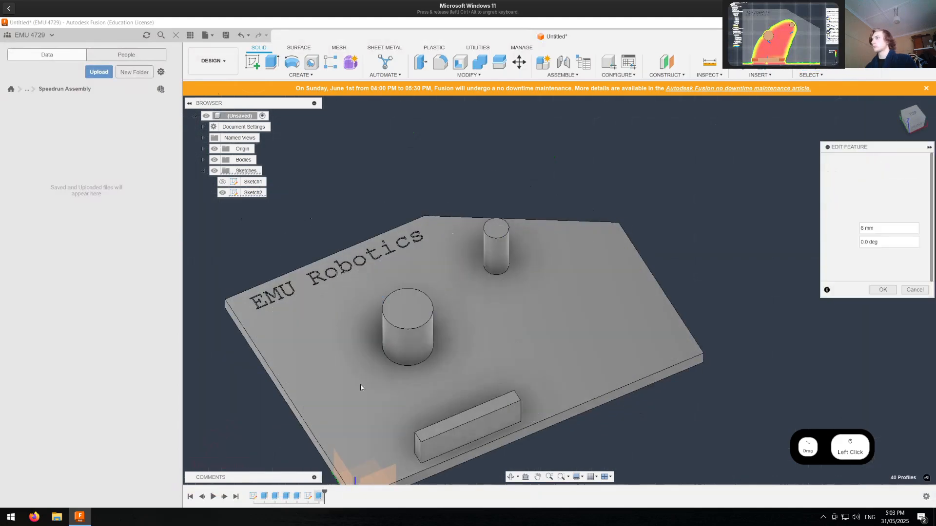
{"action": "scroll", "coordinate": [288, 315], "scroll_direction": "up", "scroll_amount": 3}
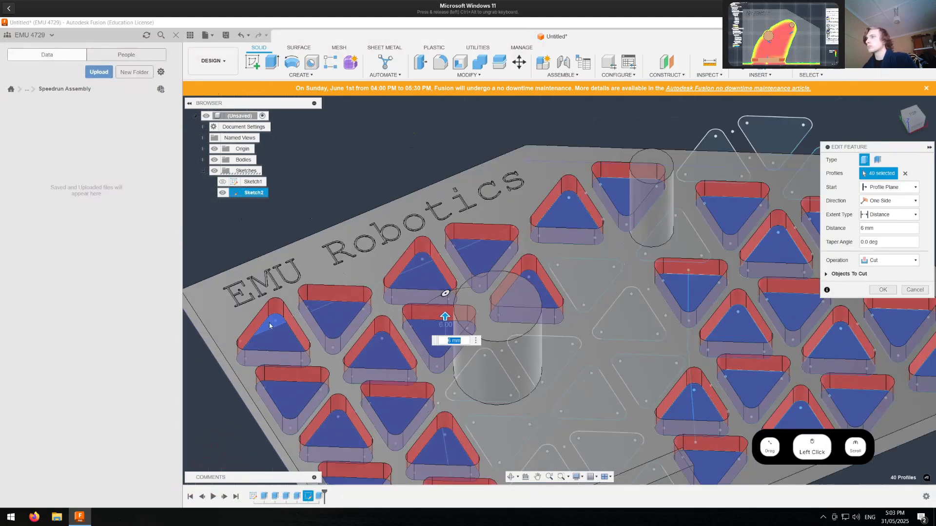
{"action": "left_click", "coordinate": [317, 306]}
{"action": "left_click", "coordinate": [422, 261]}
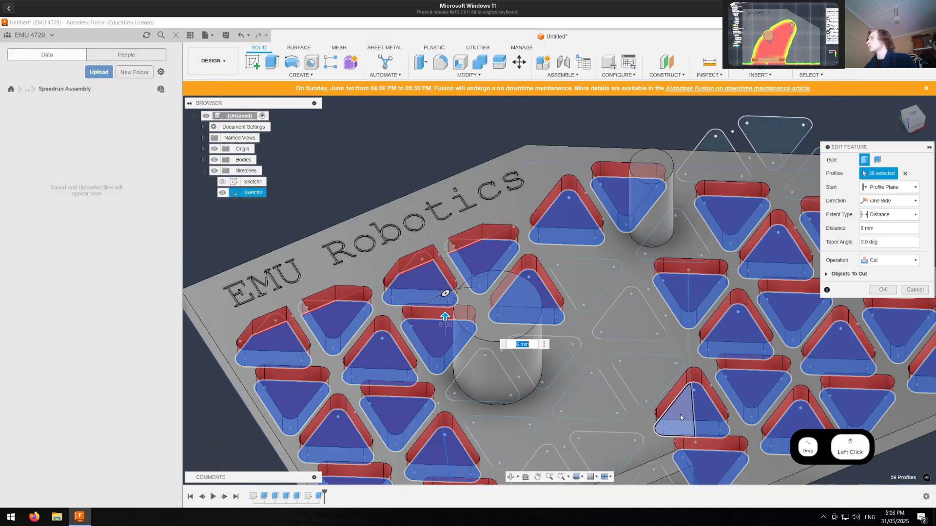
Step: Deselect the inner parts of the fifth triangle in row five and the second triangles in rows four and five, and apply the edited cut
{"action": "middle_click_drag", "start_coordinate": [580, 326], "coordinate": [549, 211]}
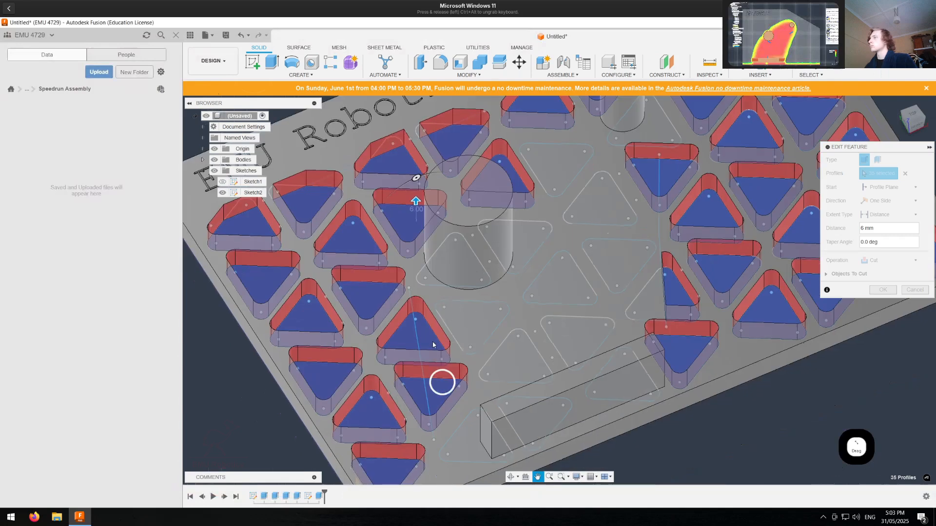
{"action": "left_click", "coordinate": [433, 345]}
{"action": "left_click", "coordinate": [437, 400]}
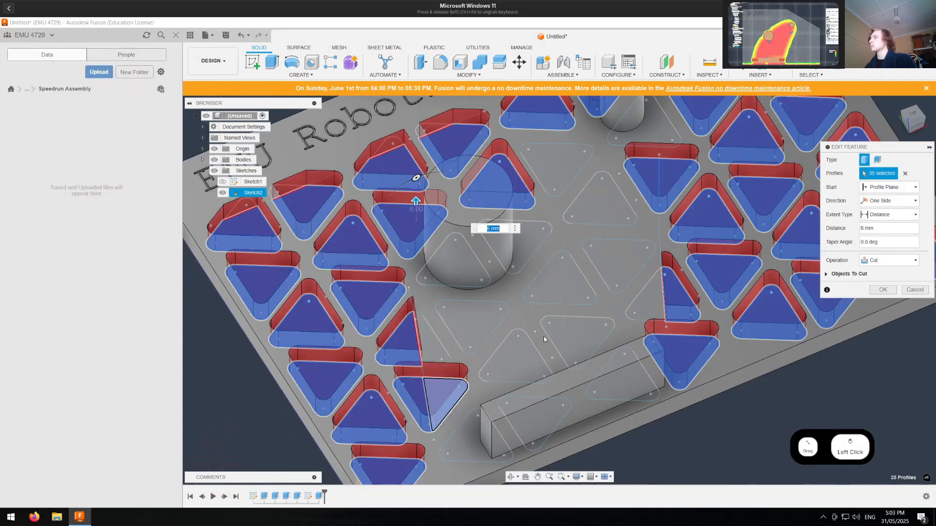
{"action": "left_click", "coordinate": [881, 290]}
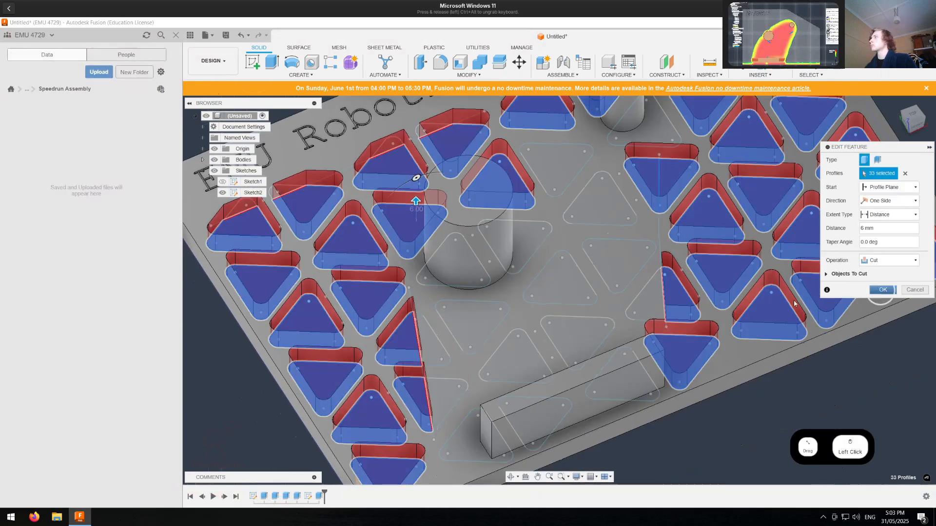
Step: Edit the triangle sketch and draw a line about 37 mm long from just above-left of the small circle to above the large circle
{"action": "double_click", "coordinate": [310, 500]}
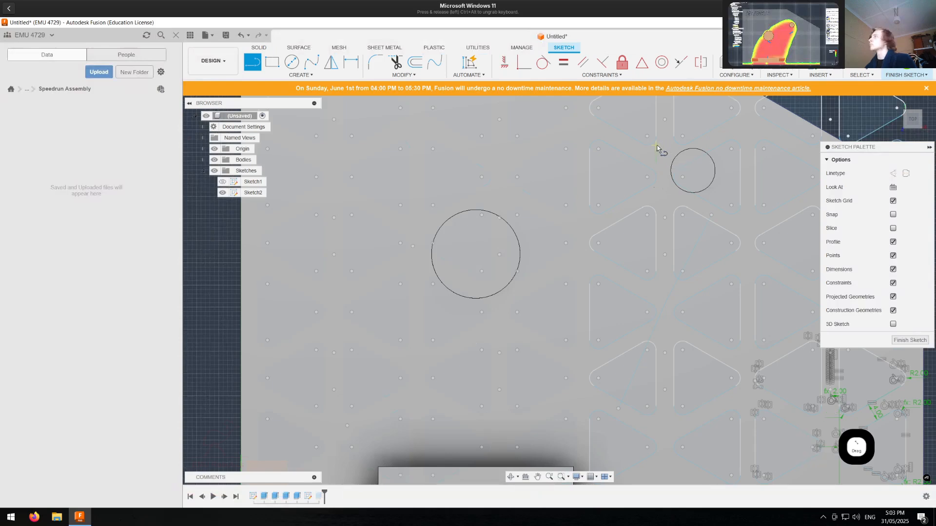
{"action": "left_click", "coordinate": [656, 149]}
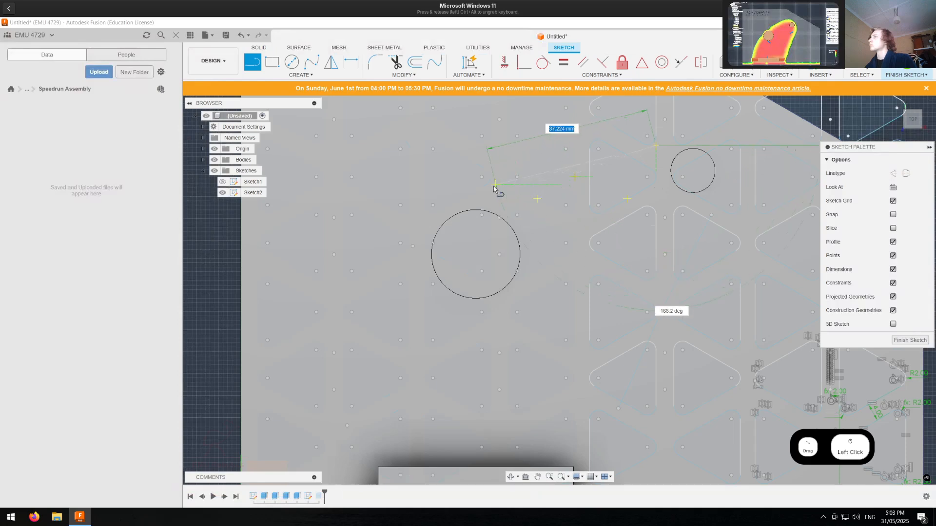
{"action": "left_click", "coordinate": [493, 189]}
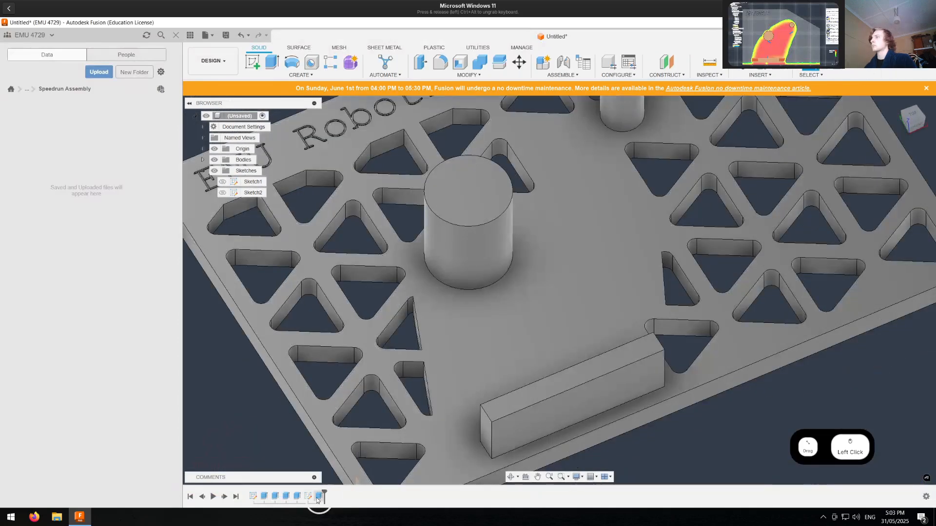
Step: Edit the triangle cut to exclude the inner parts of the fourth triangle in row two and the sixth triangle in row three
{"action": "double_click", "coordinate": [317, 498]}
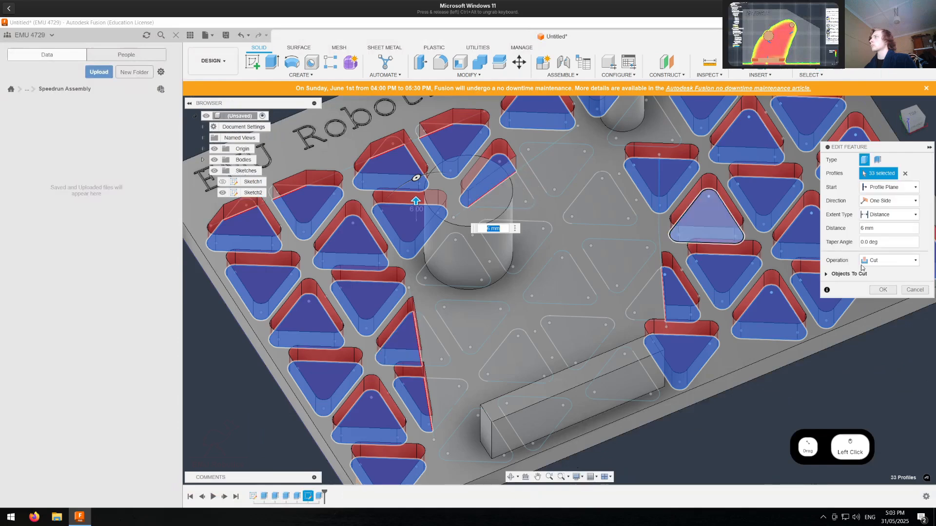
{"action": "left_click", "coordinate": [882, 291]}
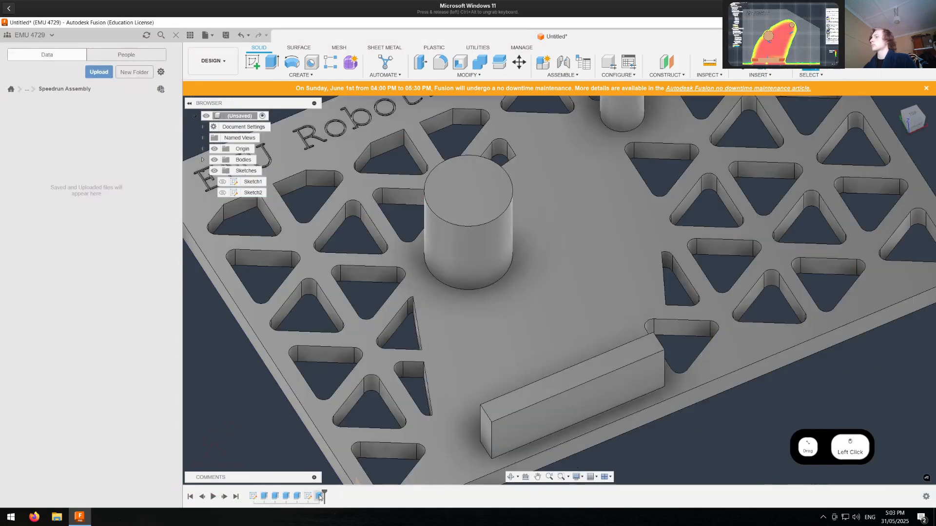
{"action": "double_click", "coordinate": [319, 497]}
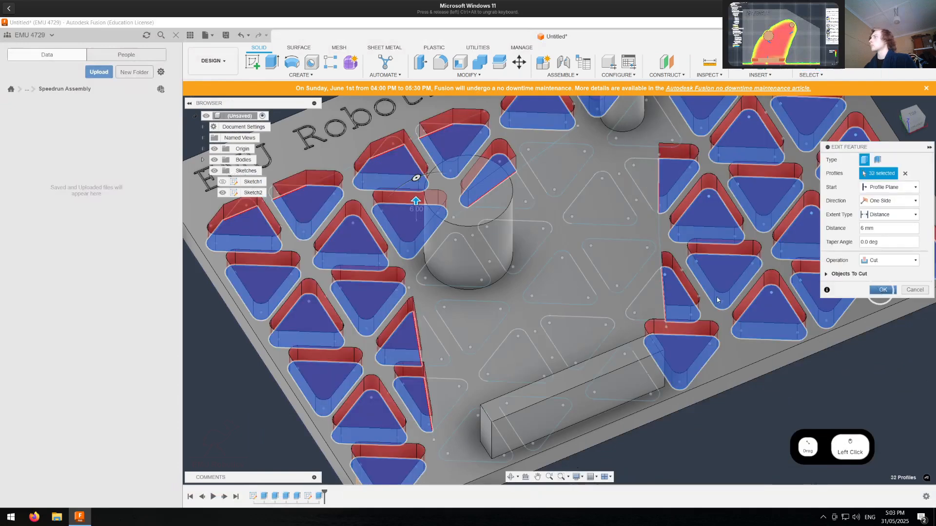
{"action": "left_click", "coordinate": [881, 290]}
Step: Extend the slanting sketch line's lower end to just beside the slot rectangle's right end, finish the sketch, and reapply the triangle cut
{"action": "scroll", "coordinate": [507, 314], "scroll_direction": "down", "scroll_amount": 5}
{"action": "middle_click_drag", "start_coordinate": [507, 314], "coordinate": [466, 289], "text": "shift"}
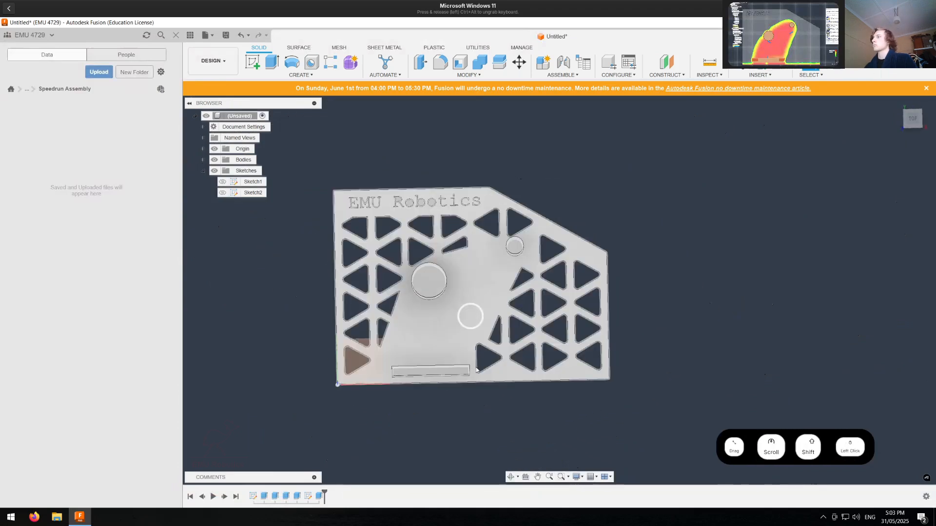
{"action": "scroll", "coordinate": [476, 367], "scroll_direction": "up", "scroll_amount": 4}
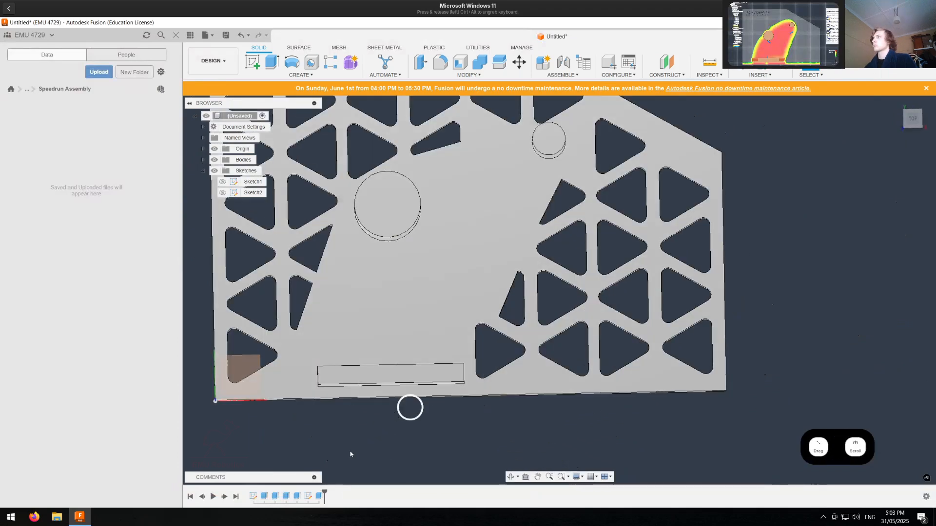
{"action": "left_click", "coordinate": [308, 497]}
{"action": "double_click", "coordinate": [308, 497]}
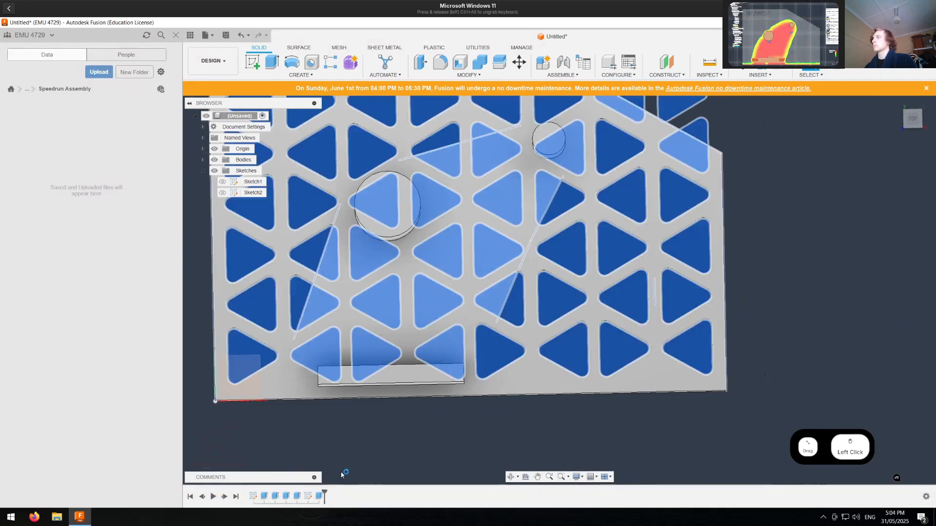
{"action": "key", "text": "Escape"}
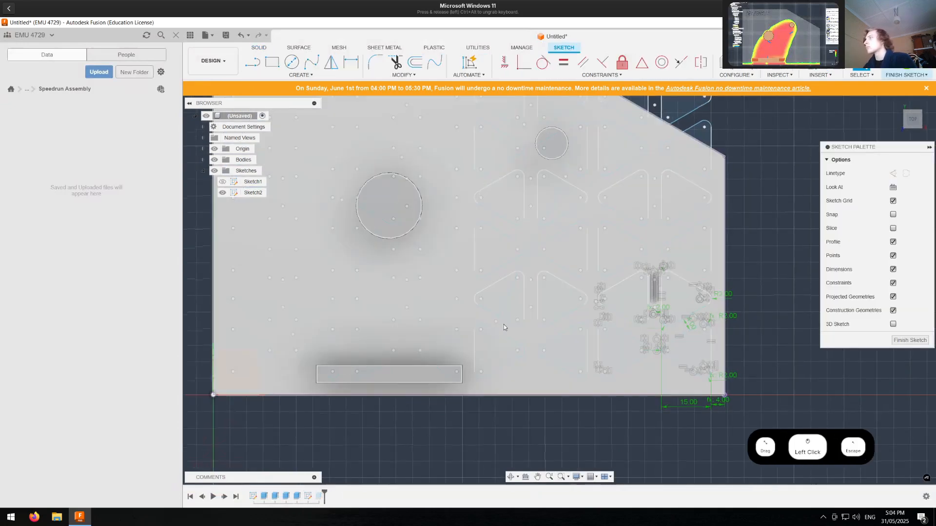
{"action": "left_click_drag", "start_coordinate": [480, 357], "coordinate": [470, 372]}
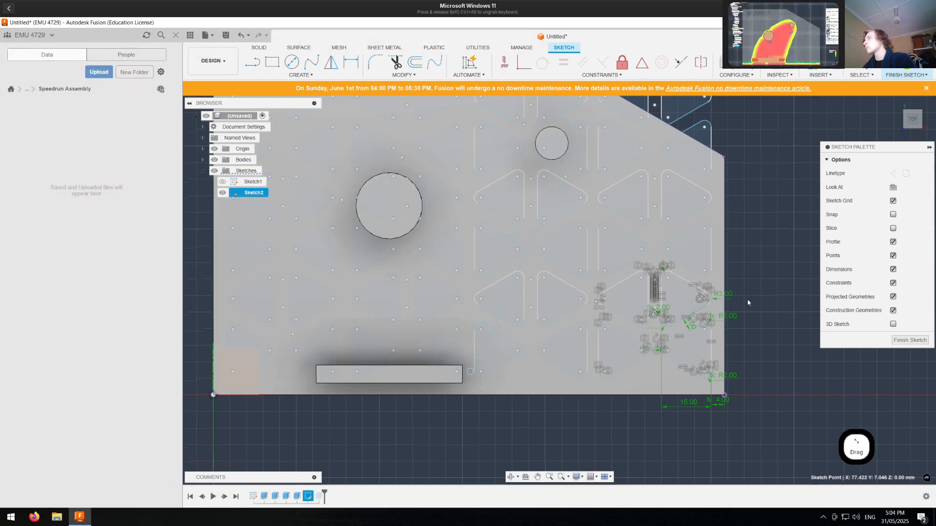
{"action": "left_click", "coordinate": [898, 341]}
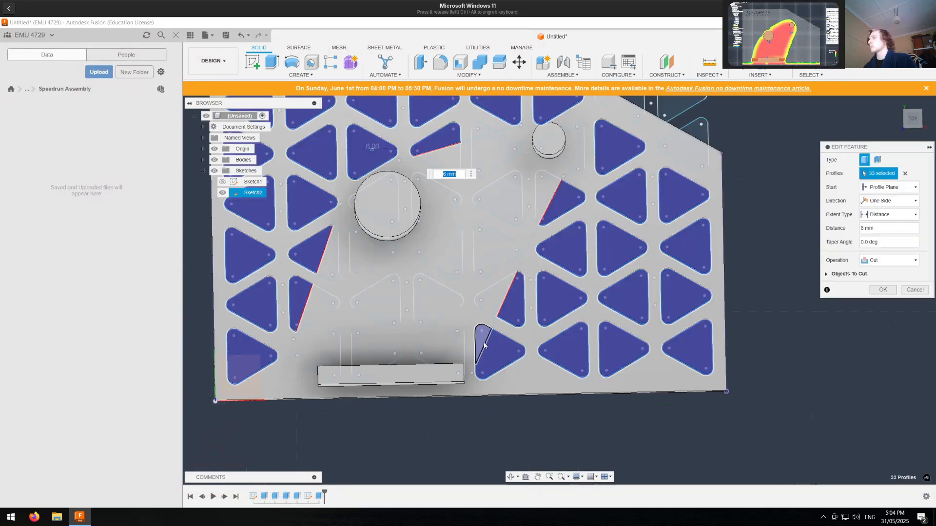
{"action": "left_click", "coordinate": [882, 290]}
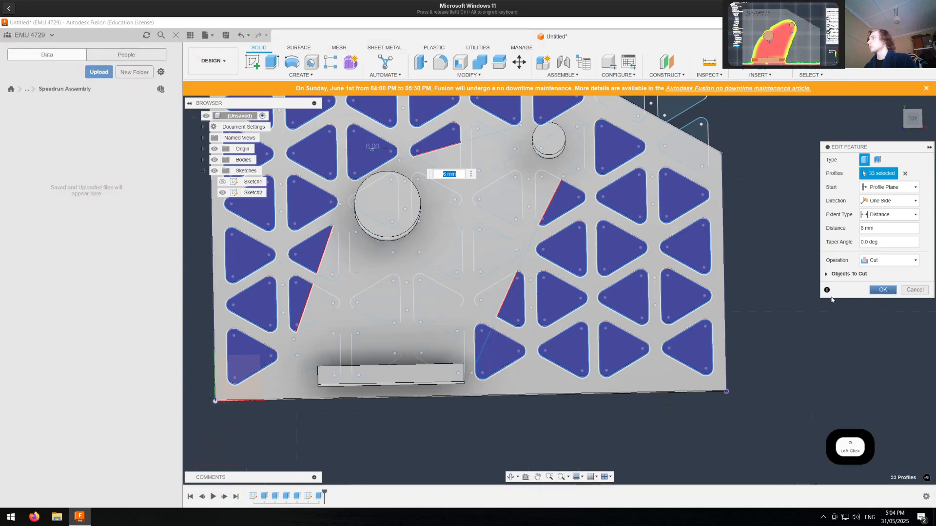
{"action": "double_click", "coordinate": [309, 495]}
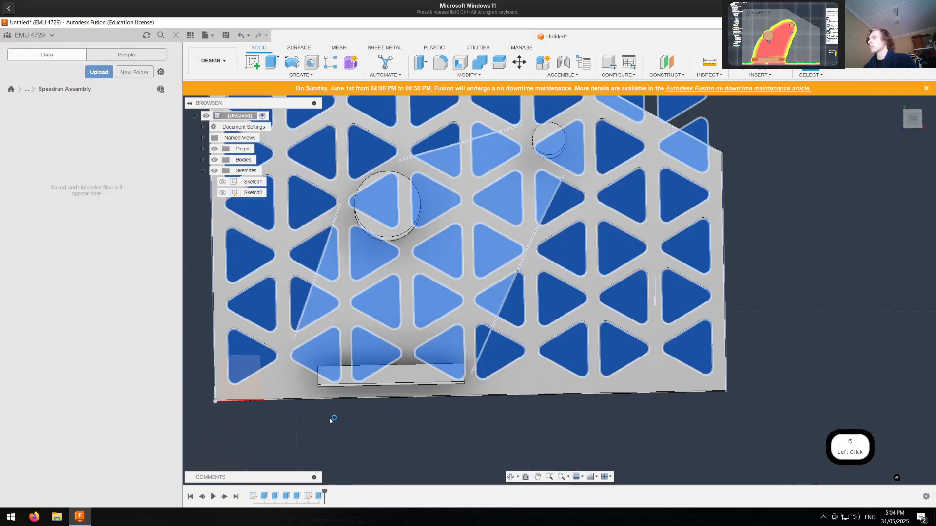
{"action": "left_click", "coordinate": [254, 64]}
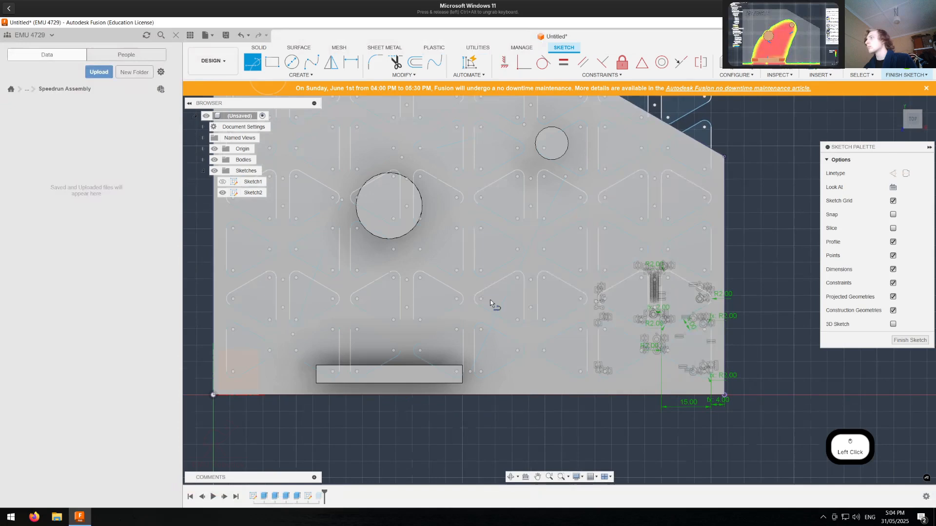
{"action": "left_click", "coordinate": [486, 338]}
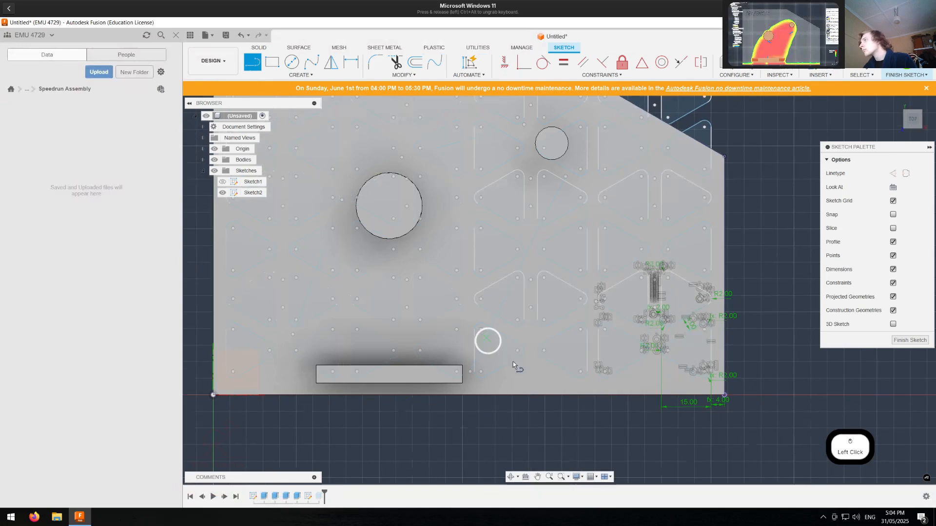
{"action": "key", "text": "Escape"}
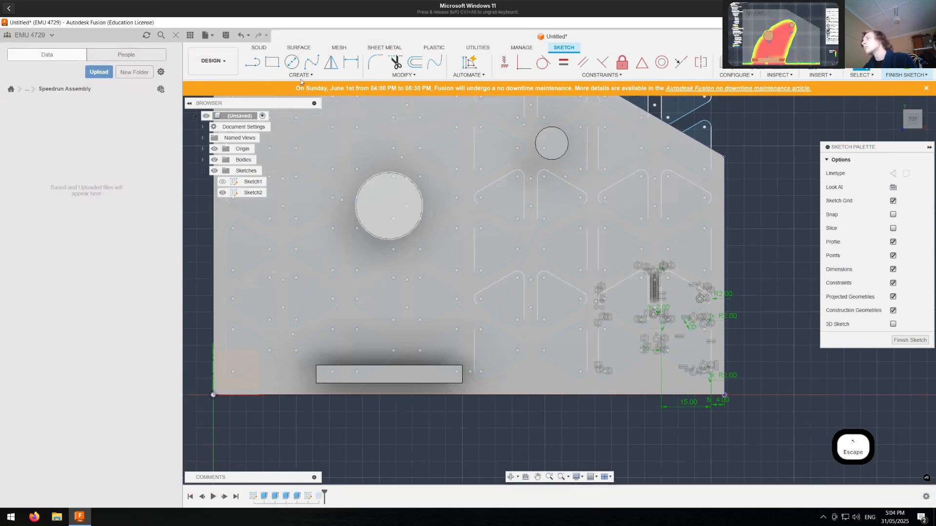
{"action": "key", "text": "l"}
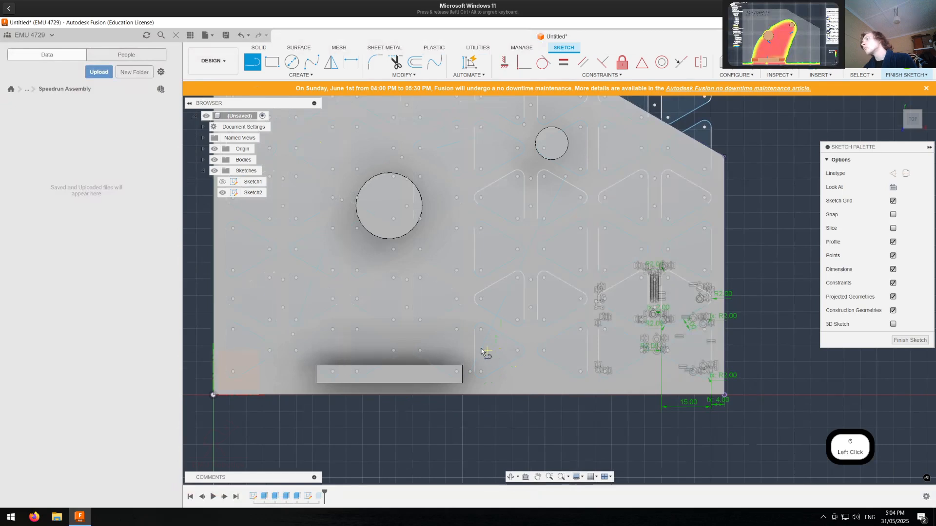
{"action": "key", "text": "Escape"}
{"action": "left_click", "coordinate": [907, 72]}
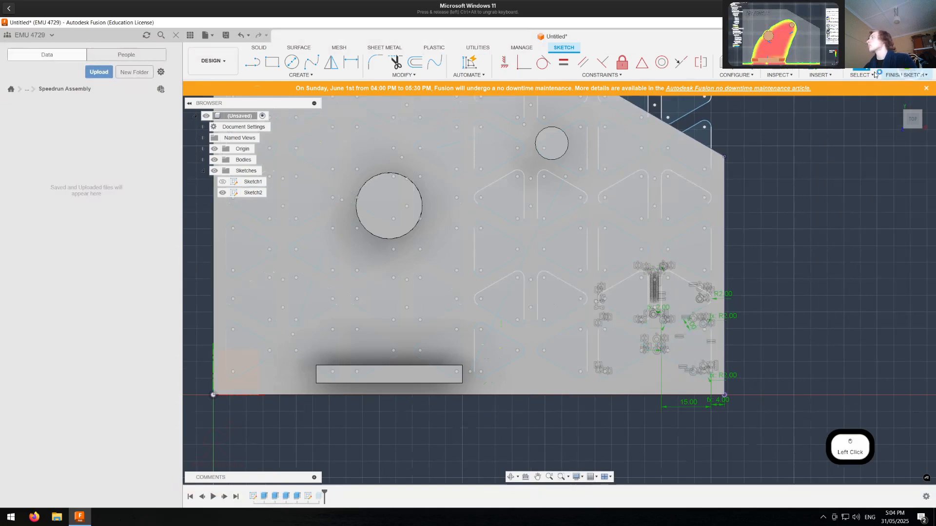
Step: Edit the triangle cut to exclude both parts of the fifth bottom-row triangle beside the slot rectangle, and apply it
{"action": "double_click", "coordinate": [320, 497]}
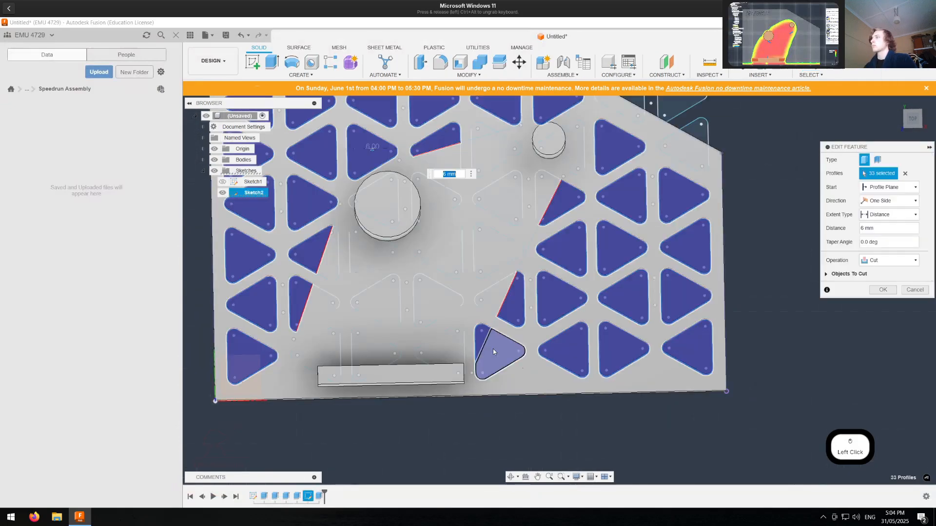
{"action": "left_click", "coordinate": [481, 340]}
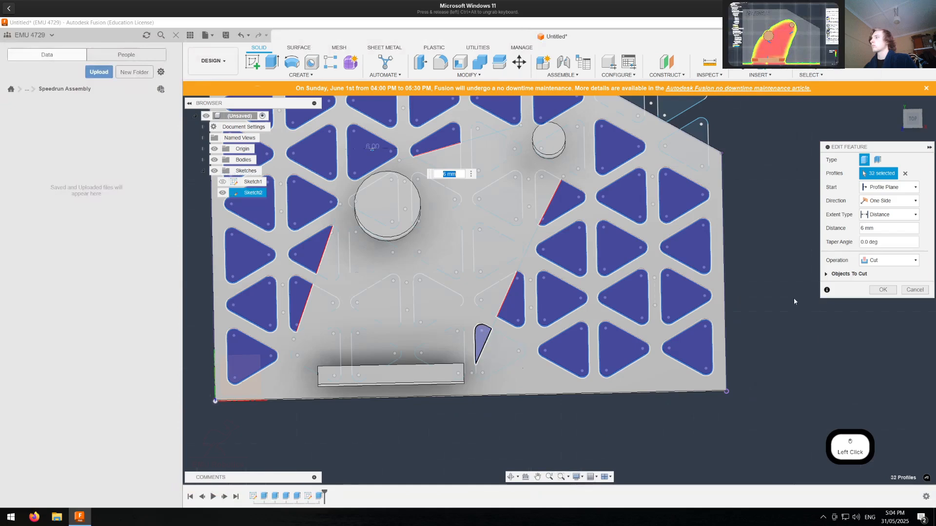
{"action": "left_click", "coordinate": [884, 290]}
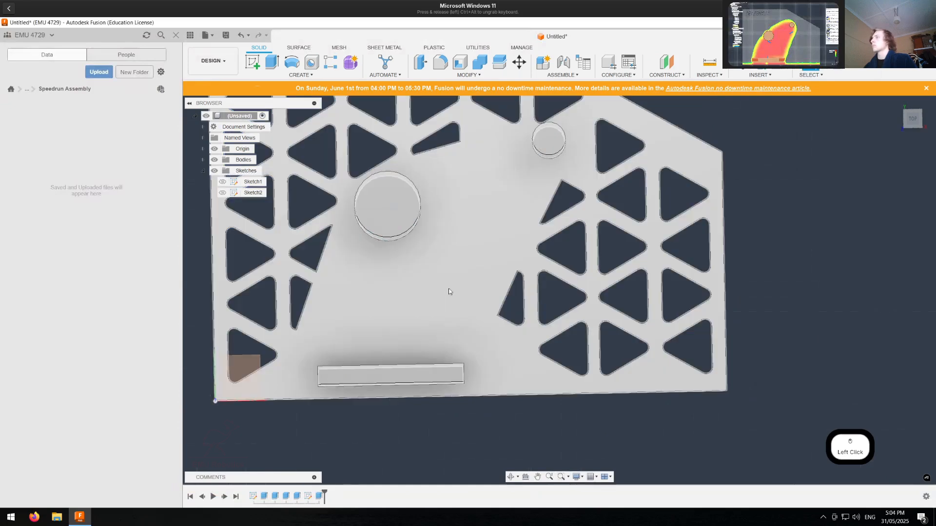
{"action": "scroll", "coordinate": [396, 302], "scroll_direction": "down", "scroll_amount": 3}
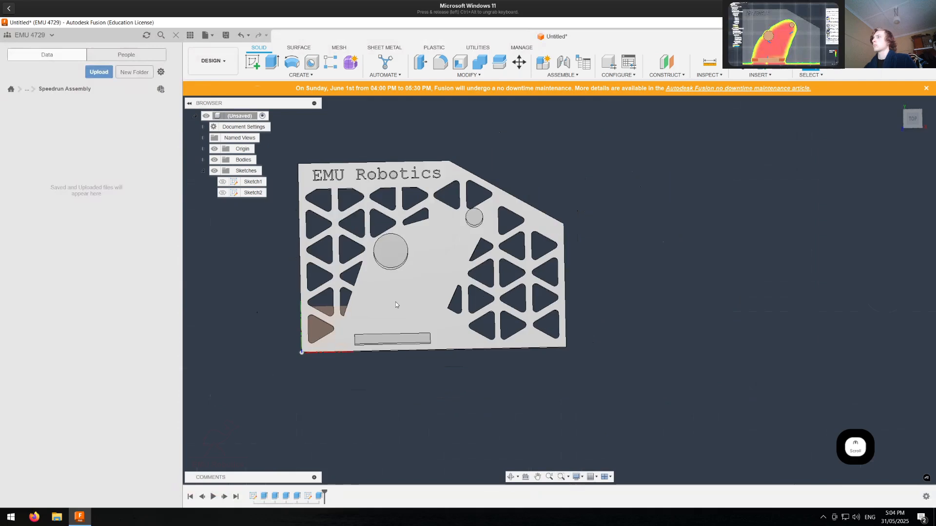
{"action": "scroll", "coordinate": [396, 302], "scroll_direction": "up", "scroll_amount": 3}
{"action": "scroll", "coordinate": [419, 310], "scroll_direction": "up", "scroll_amount": 1}
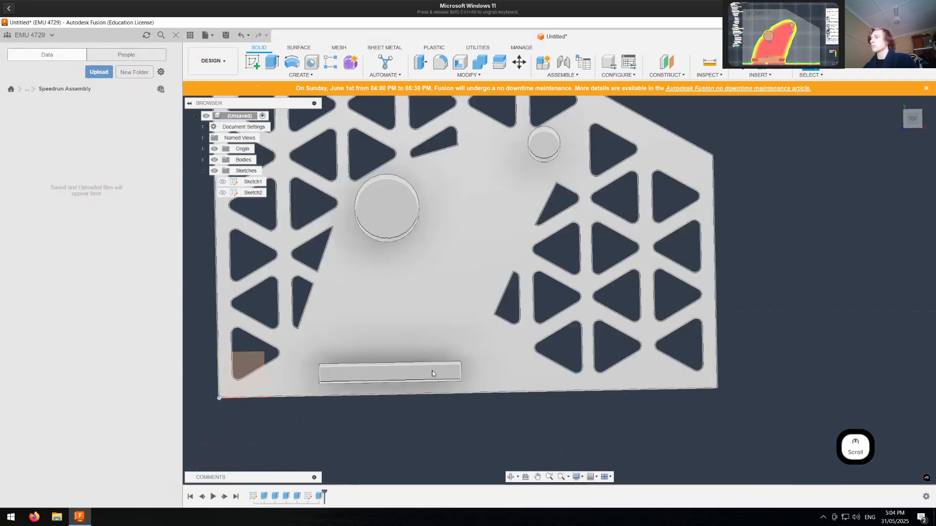
Step: Start a fillet and bring up the workshop slide showing the finished plate with triangular cut-outs
{"action": "key", "text": "f"}
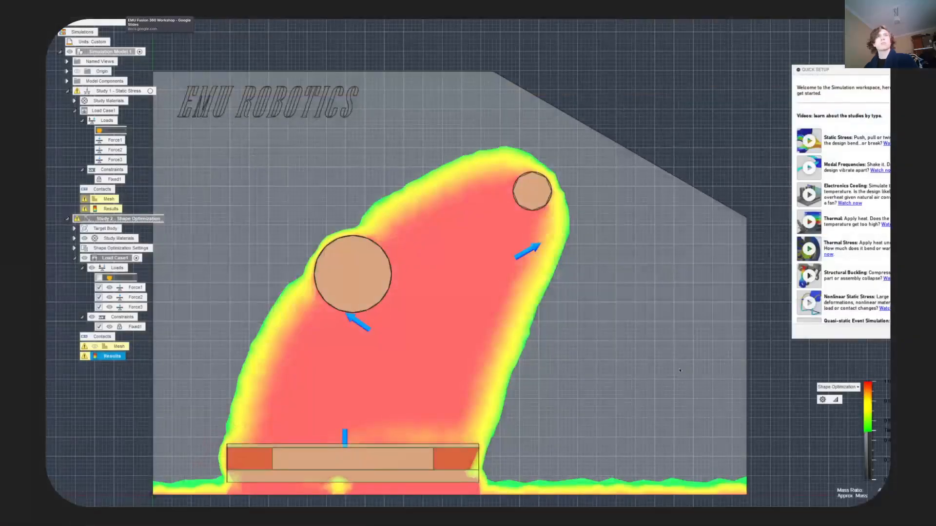
{"action": "key", "text": "Right"}
{"action": "key", "text": "Right"}
{"action": "key", "text": "Right"}
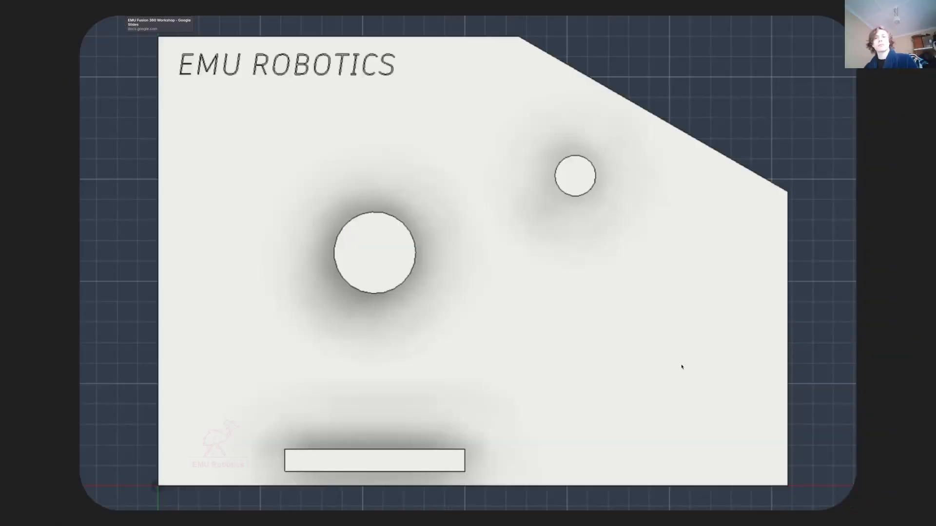
{"action": "key", "text": "Left"}
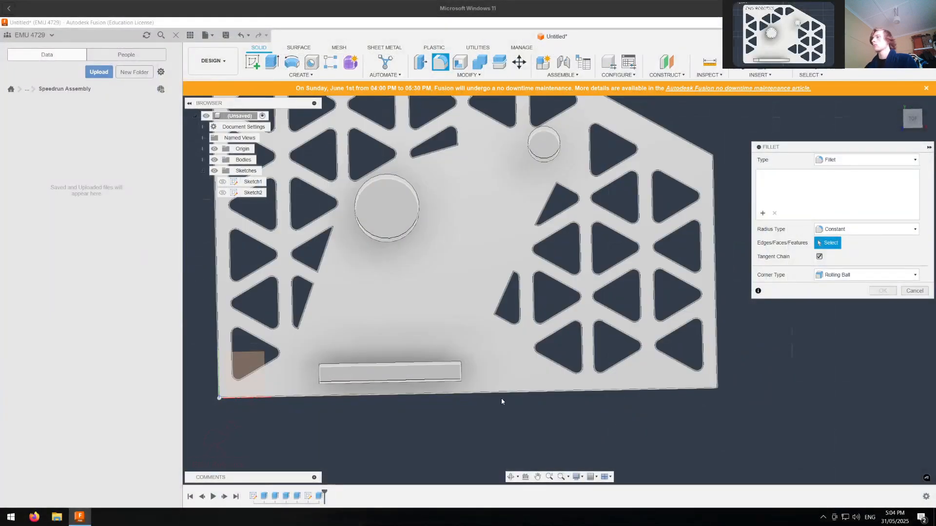
Step: Select the two sharp vertical corner edges beneath the text in each of the first four top-row triangles for the fillet
{"action": "middle_click_drag", "start_coordinate": [463, 411], "coordinate": [543, 464]}
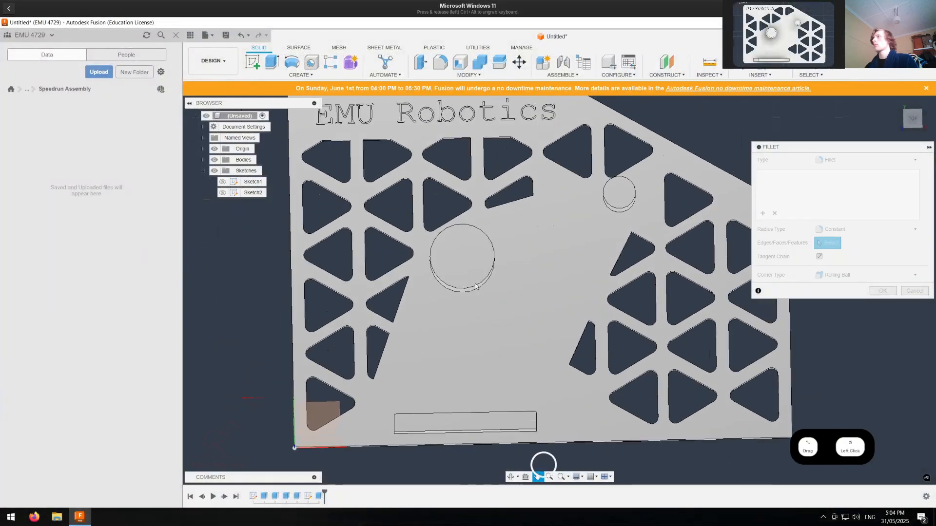
{"action": "middle_click_drag", "start_coordinate": [498, 274], "coordinate": [516, 258], "text": "shift"}
{"action": "scroll", "coordinate": [351, 278], "scroll_direction": "up", "scroll_amount": 6}
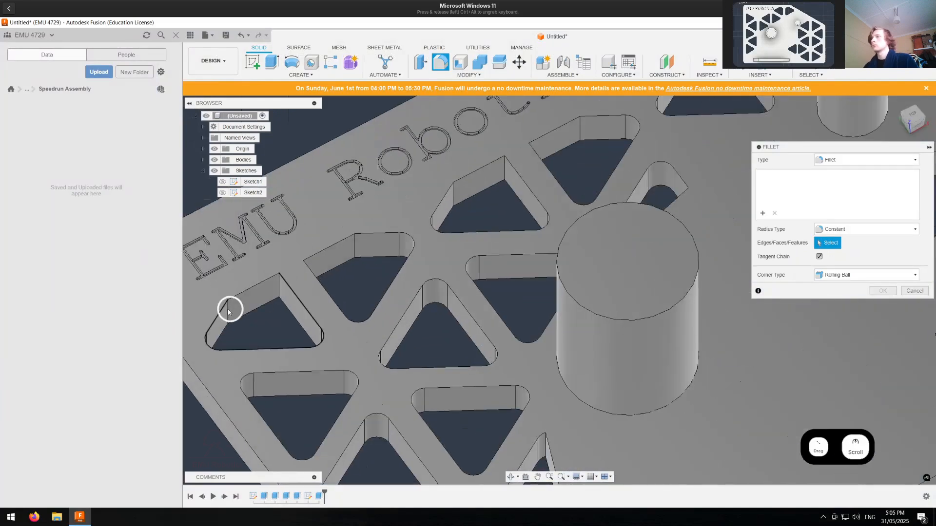
{"action": "left_click", "coordinate": [229, 312]}
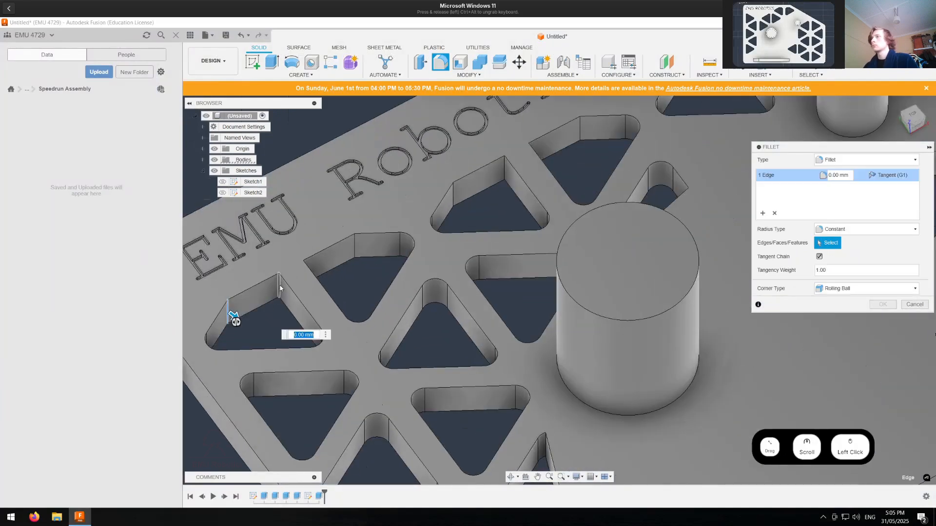
{"action": "left_click", "coordinate": [280, 287]}
{"action": "left_click", "coordinate": [355, 246]}
{"action": "left_click", "coordinate": [305, 271]}
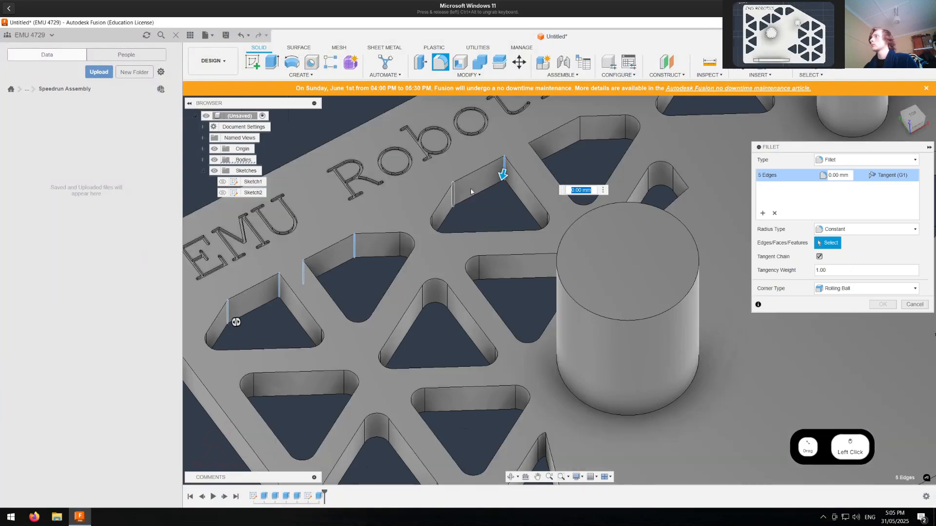
{"action": "left_click", "coordinate": [453, 193]}
{"action": "left_click", "coordinate": [529, 153]}
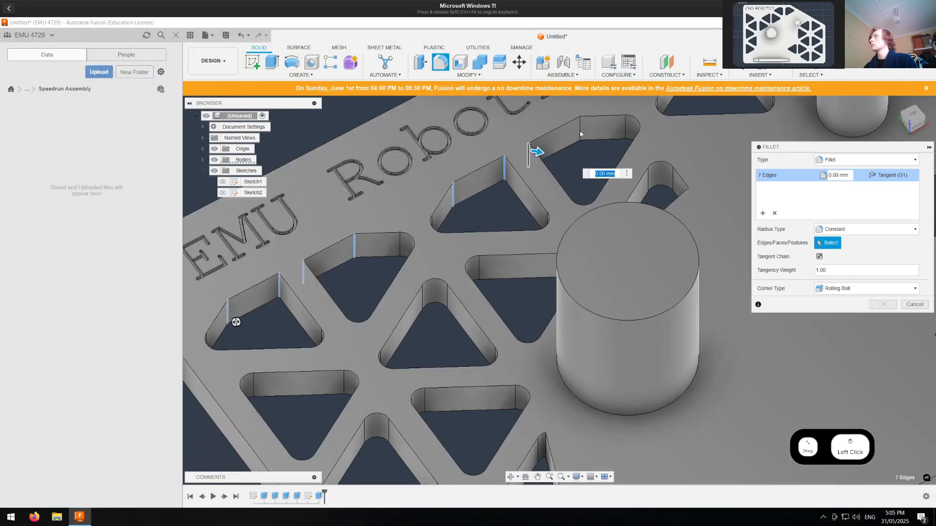
Step: Add the four sharp vertical corner edges of the two trimmed triangles between the large cylinder and the block's origin-side end to the fillet
{"action": "scroll", "coordinate": [463, 246], "scroll_direction": "down", "scroll_amount": 5}
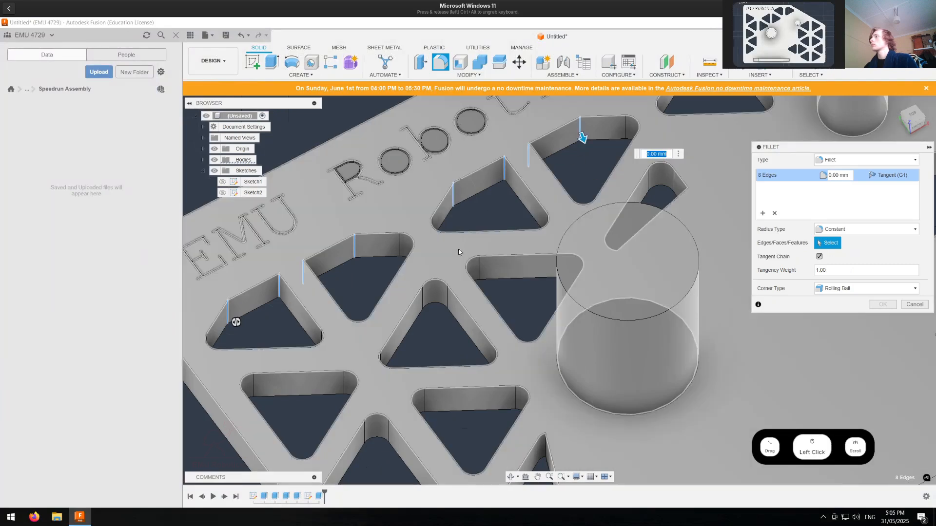
{"action": "scroll", "coordinate": [509, 344], "scroll_direction": "up", "scroll_amount": 6}
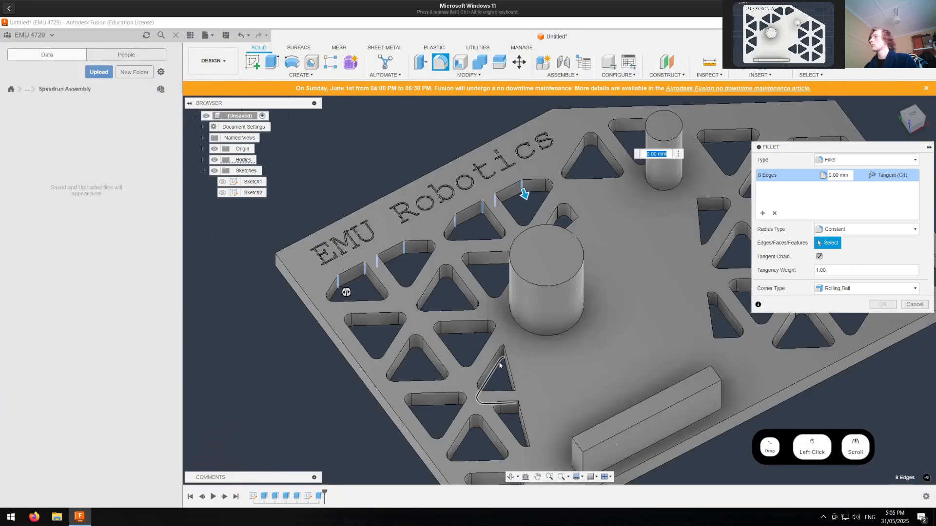
{"action": "left_click", "coordinate": [509, 344]}
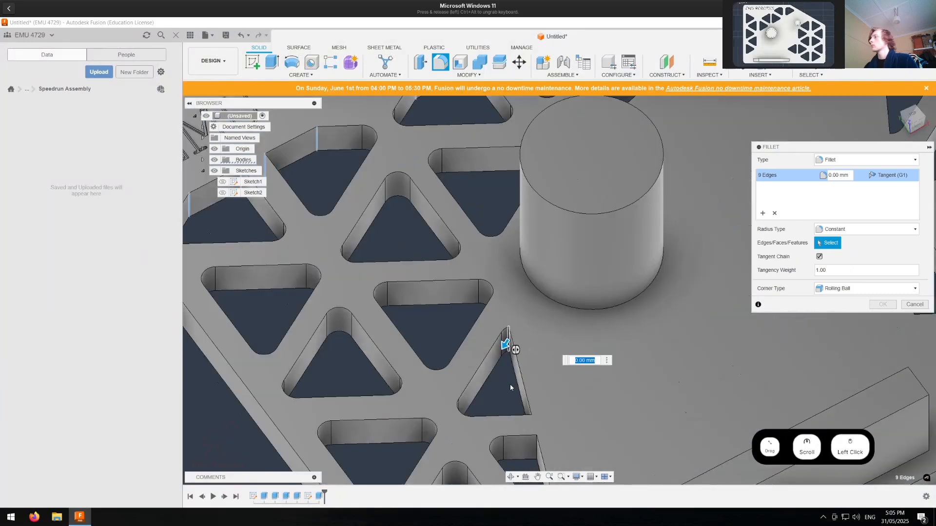
{"action": "middle_click_drag", "start_coordinate": [512, 382], "coordinate": [466, 252]}
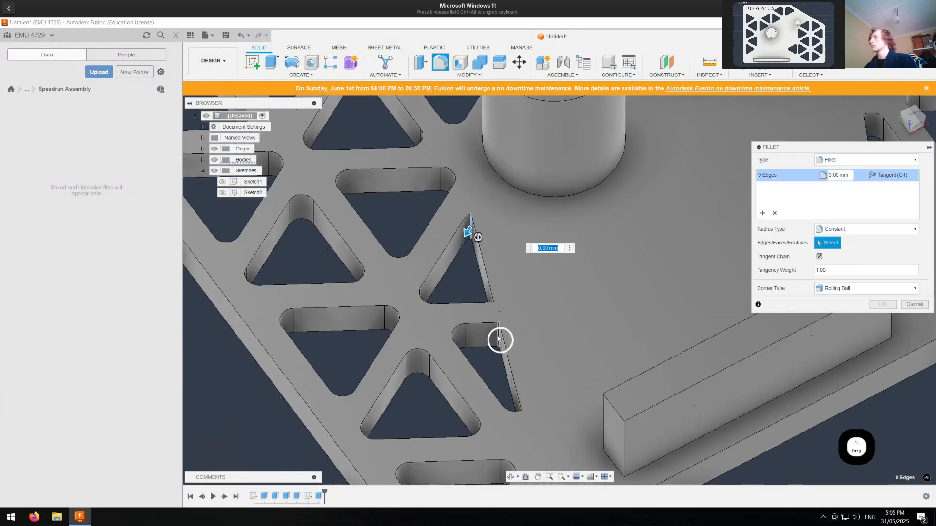
{"action": "left_click", "coordinate": [500, 340]}
{"action": "left_click", "coordinate": [493, 312]}
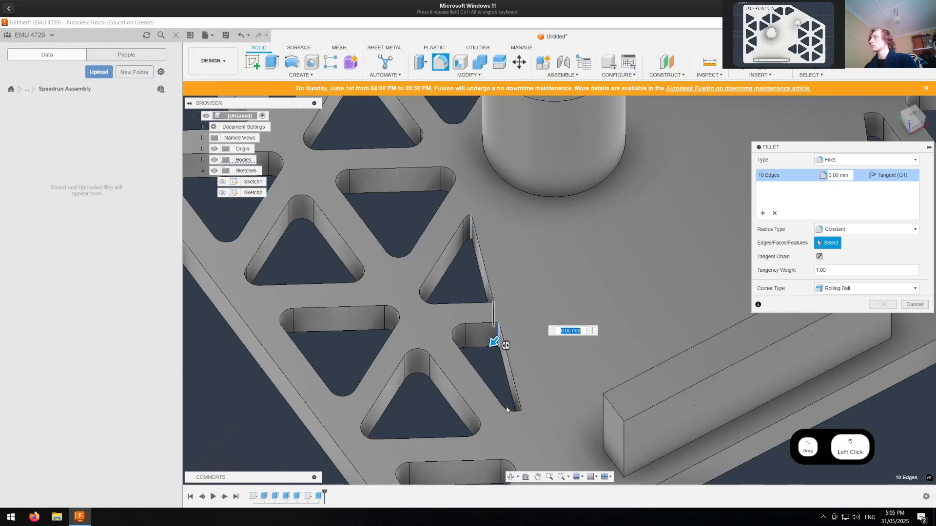
{"action": "left_click", "coordinate": [522, 419]}
Step: Add both sharp vertical edges of each of the two trimmed triangles between the small cylinder and the block's far end to the fillet
{"action": "middle_click_drag", "start_coordinate": [556, 229], "coordinate": [304, 324]}
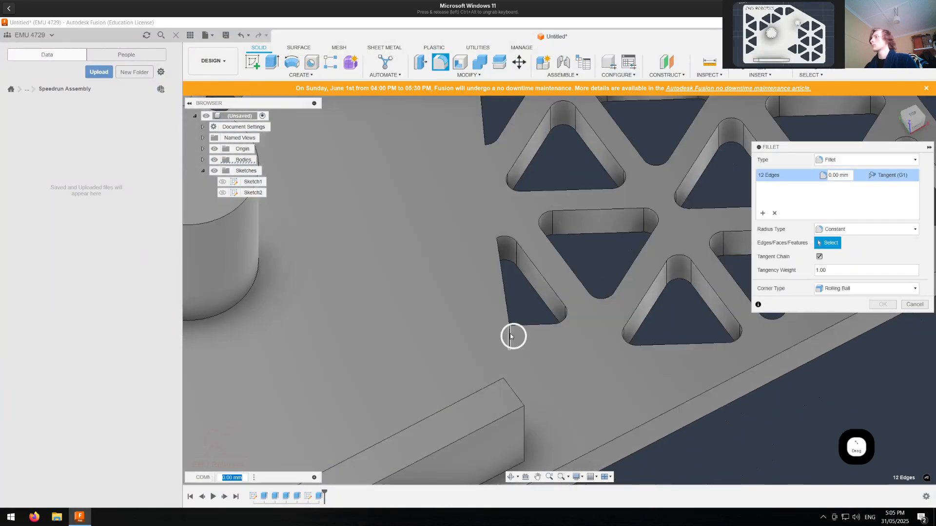
{"action": "left_click", "coordinate": [511, 336]}
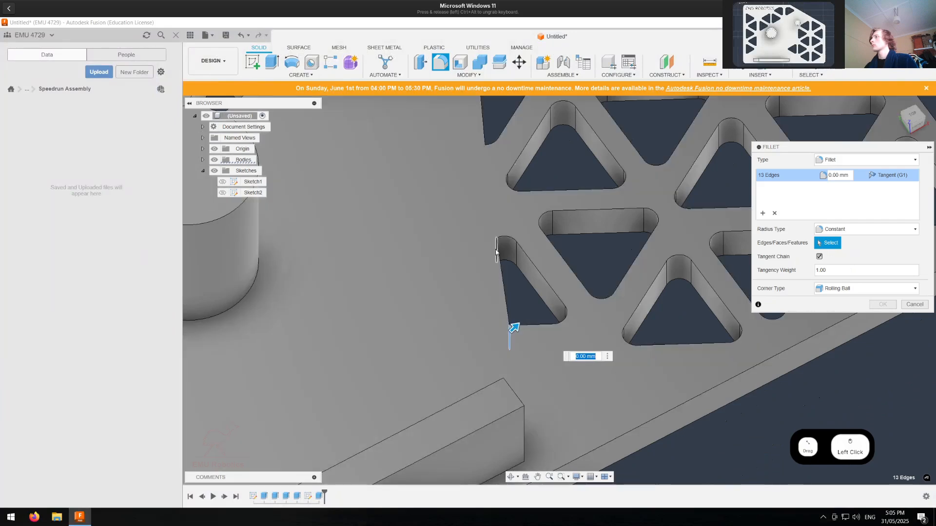
{"action": "left_click", "coordinate": [496, 252]}
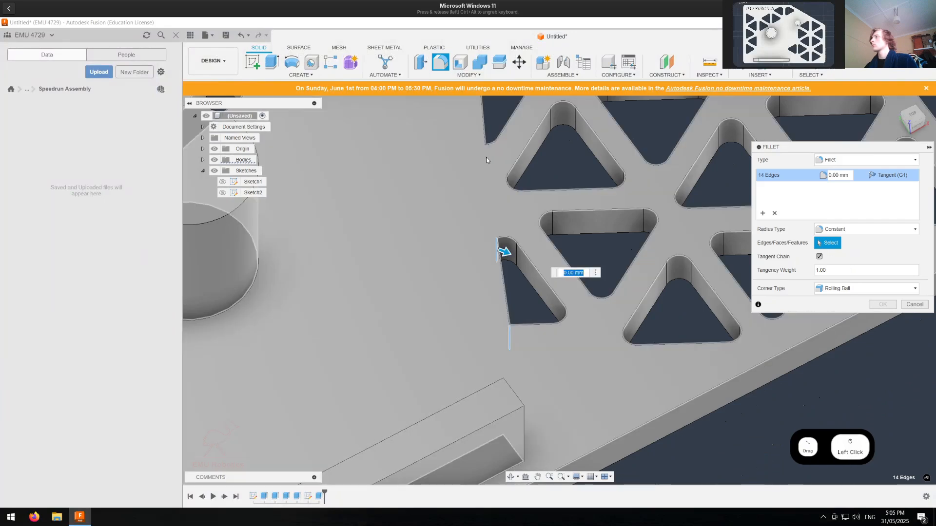
{"action": "left_click", "coordinate": [485, 157]}
{"action": "middle_click_drag", "start_coordinate": [503, 161], "coordinate": [400, 361]}
{"action": "middle_click_drag", "start_coordinate": [386, 319], "coordinate": [405, 278], "text": "shift"}
{"action": "left_click", "coordinate": [405, 278]}
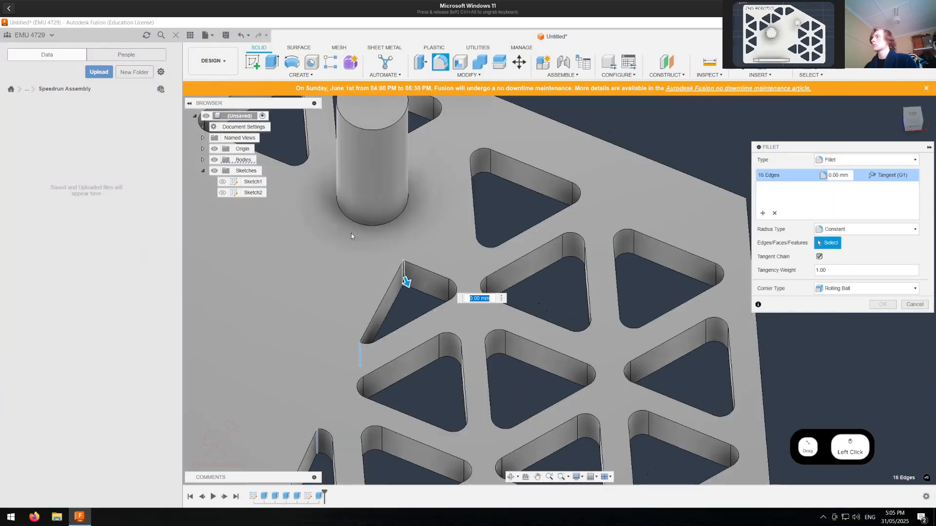
Step: Add the two sharp vertical edges of the trimmed triangle between the two cylinders and apply a 3 mm fillet to all selected edges
{"action": "scroll", "coordinate": [375, 268], "scroll_direction": "down", "scroll_amount": 3}
{"action": "middle_click_drag", "start_coordinate": [323, 265], "coordinate": [299, 276], "text": "shift"}
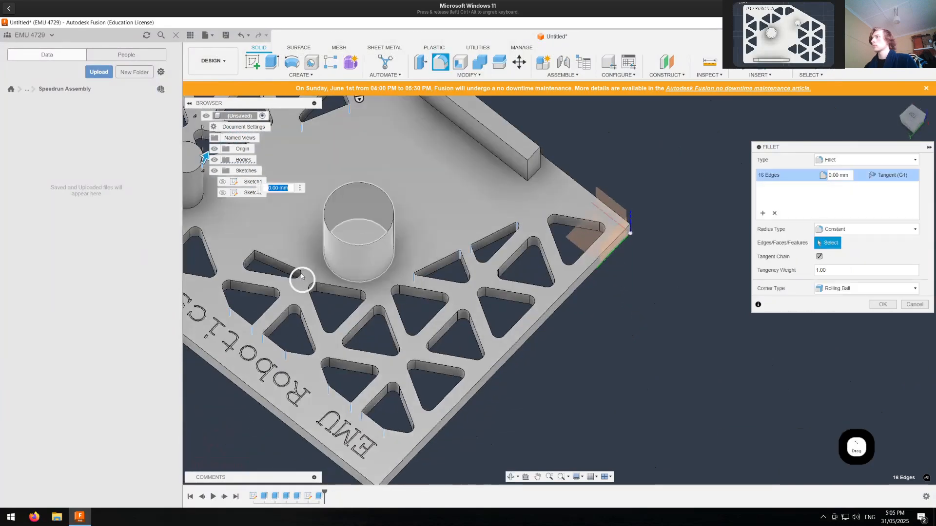
{"action": "scroll", "coordinate": [303, 278], "scroll_direction": "up", "scroll_amount": 5}
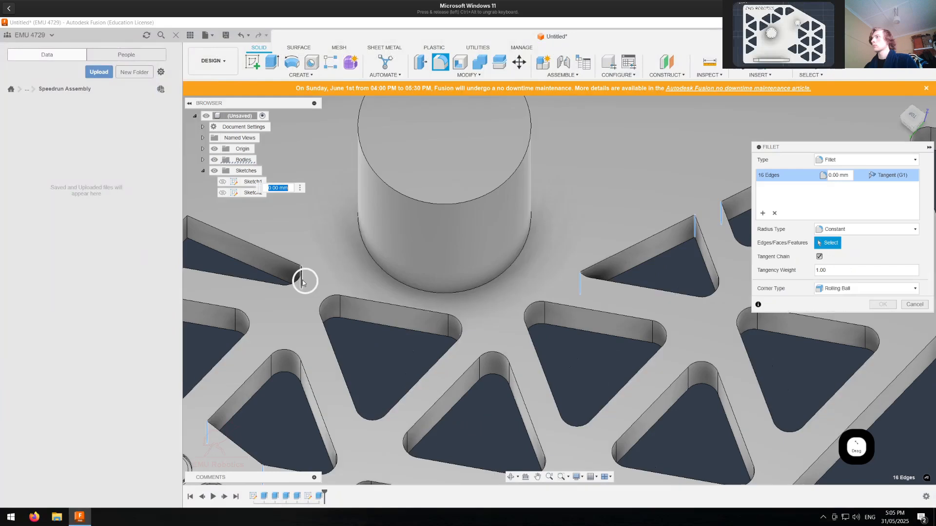
{"action": "left_click", "coordinate": [302, 281]}
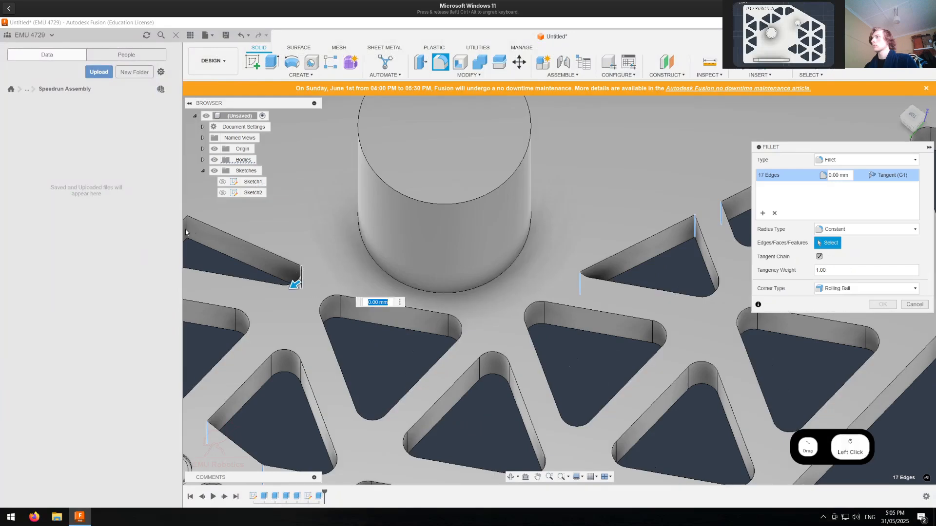
{"action": "left_click", "coordinate": [317, 276]}
{"action": "scroll", "coordinate": [323, 279], "scroll_direction": "down", "scroll_amount": 10}
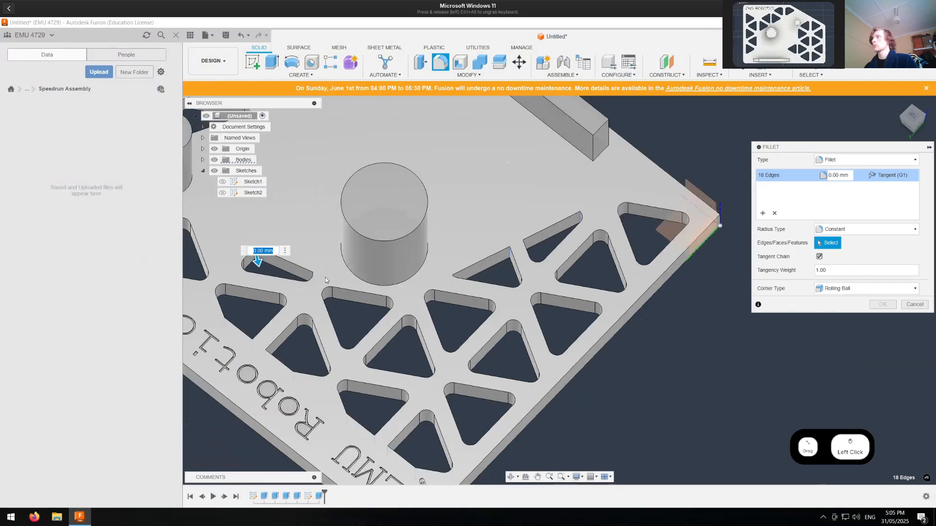
{"action": "type", "text": "3"}
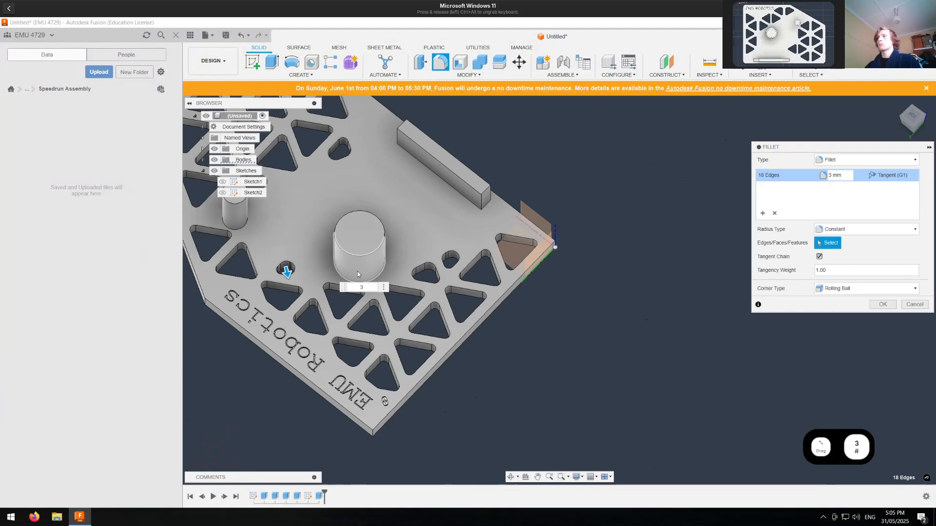
{"action": "key", "text": "Return"}
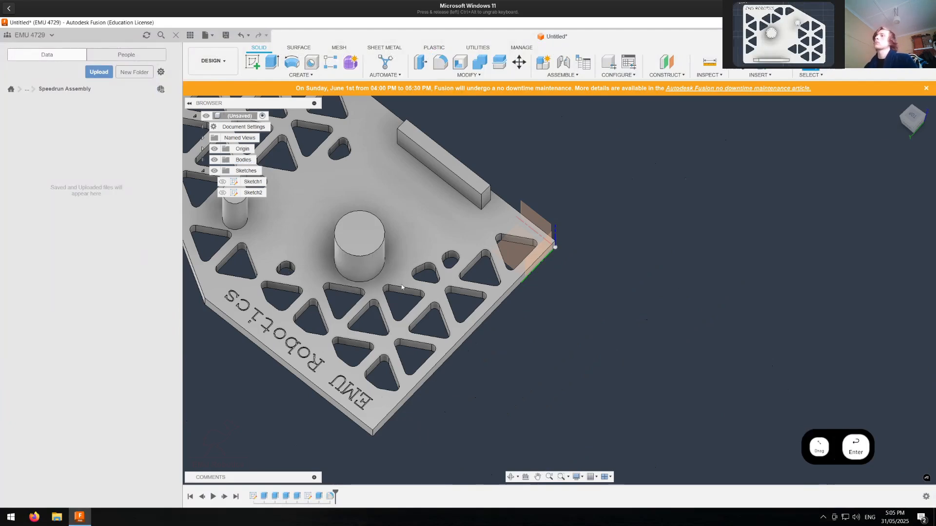
Step: Roll the timeline back to just before the triangle corner fillet
{"action": "scroll", "coordinate": [472, 275], "scroll_direction": "down", "scroll_amount": 3}
{"action": "middle_click_drag", "start_coordinate": [529, 271], "coordinate": [600, 271], "text": "shift"}
{"action": "middle_click_drag", "start_coordinate": [373, 293], "coordinate": [426, 317]}
{"action": "scroll", "coordinate": [438, 358], "scroll_direction": "up", "scroll_amount": 3}
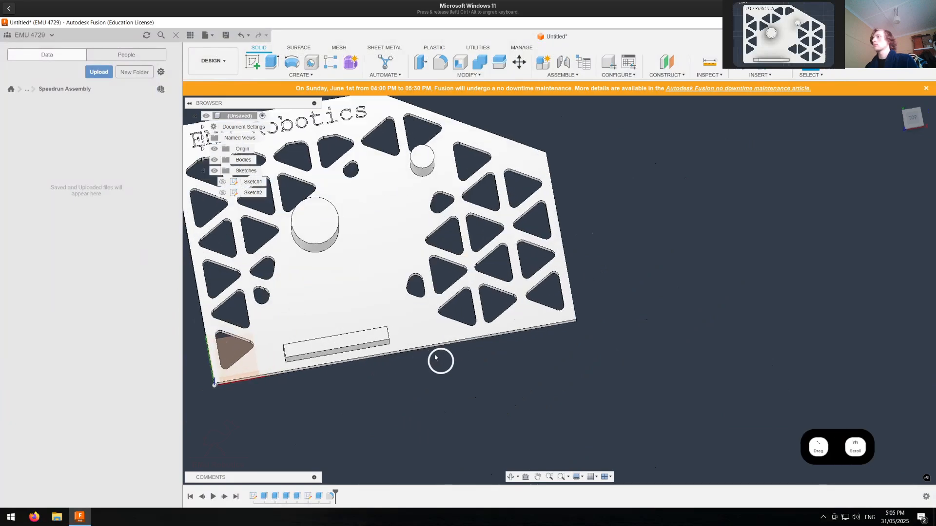
{"action": "middle_click_drag", "start_coordinate": [448, 370], "coordinate": [511, 407]}
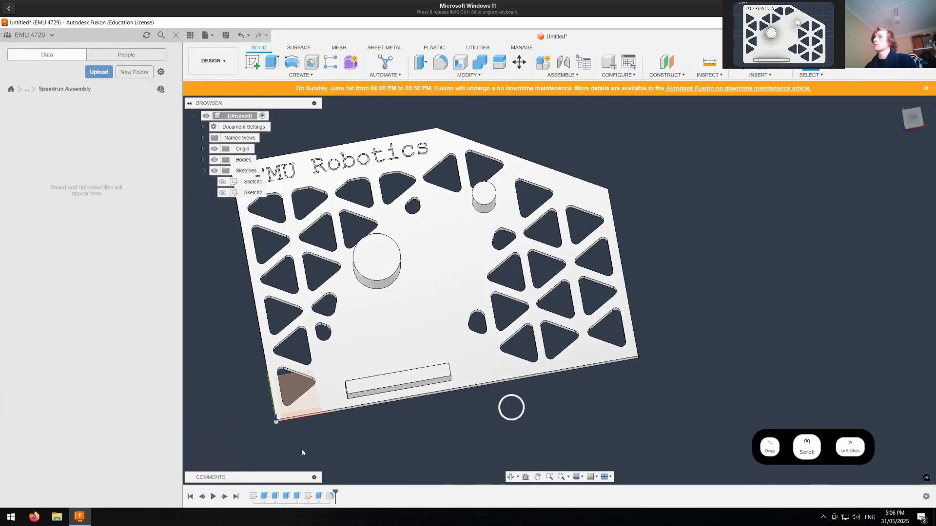
{"action": "scroll", "coordinate": [302, 454], "scroll_direction": "up", "scroll_amount": 3}
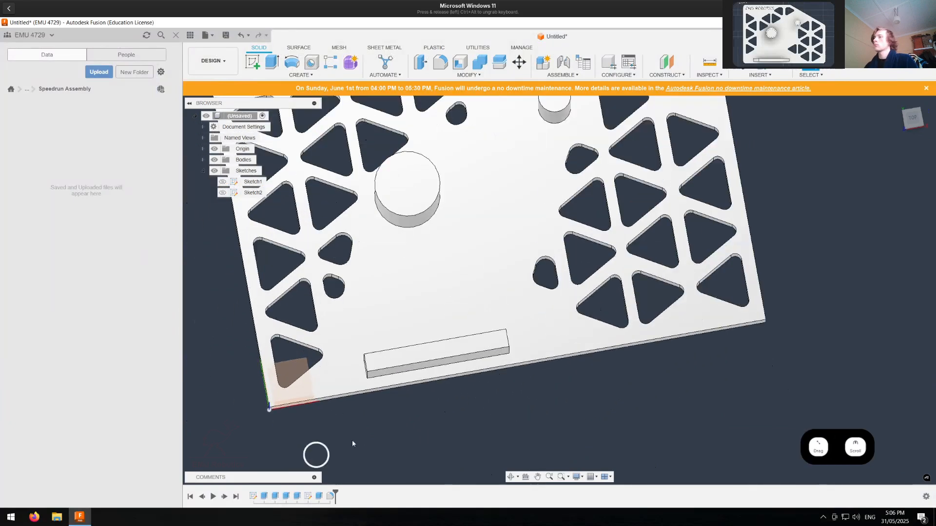
{"action": "left_click", "coordinate": [202, 497]}
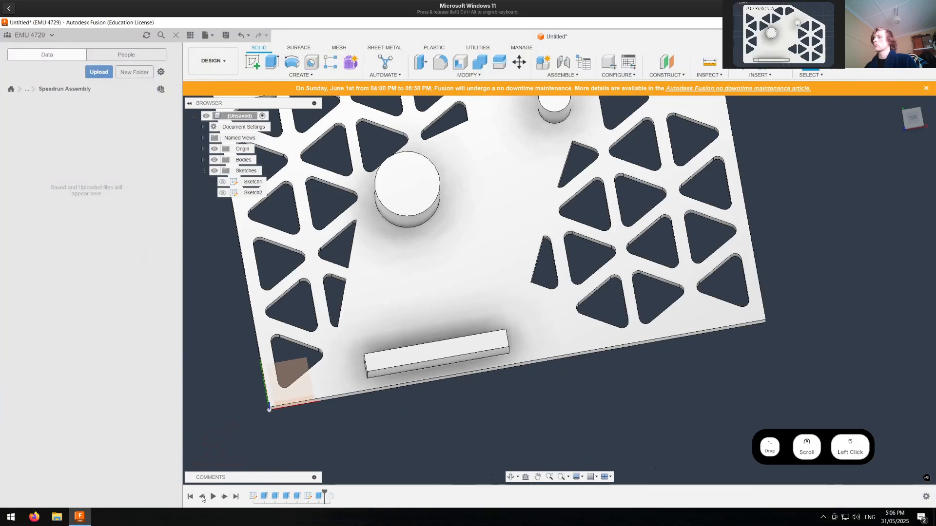
{"action": "left_click", "coordinate": [447, 74]}
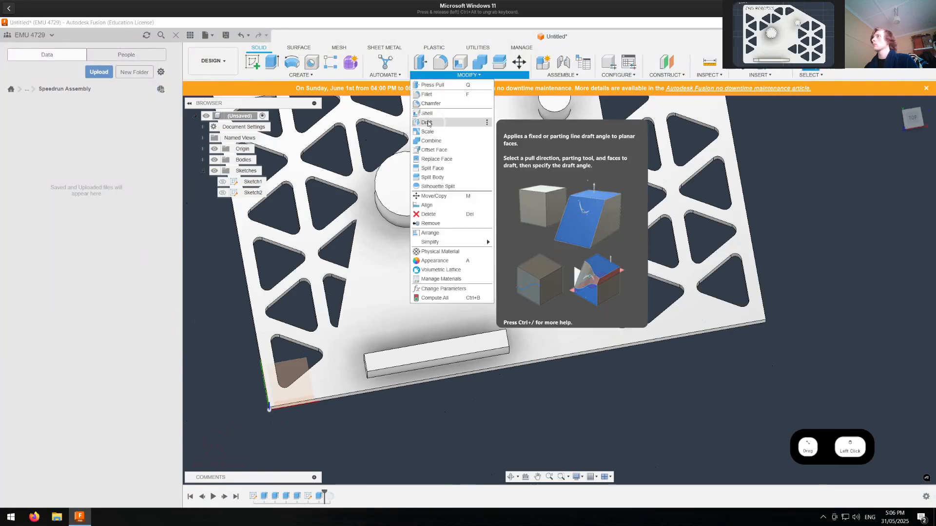
{"action": "left_click", "coordinate": [428, 122]}
{"action": "key", "text": "a"}
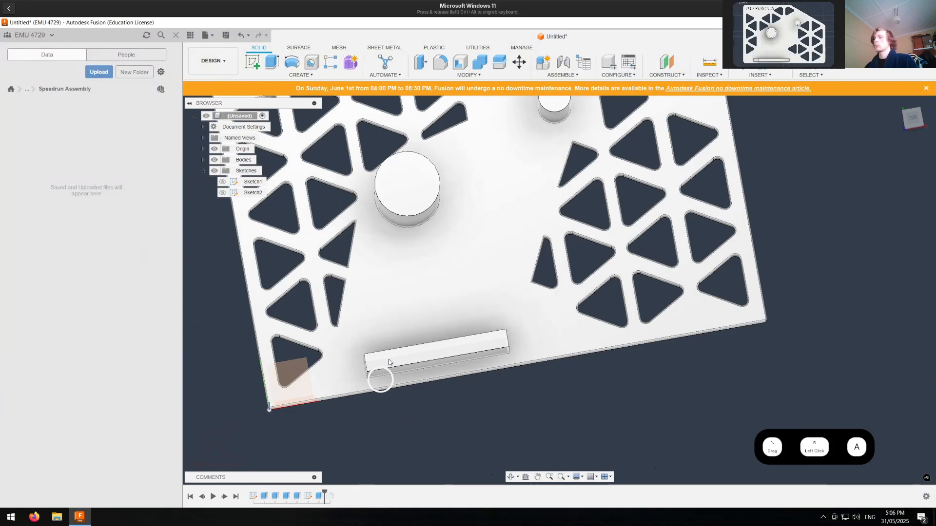
{"action": "key", "text": "Escape"}
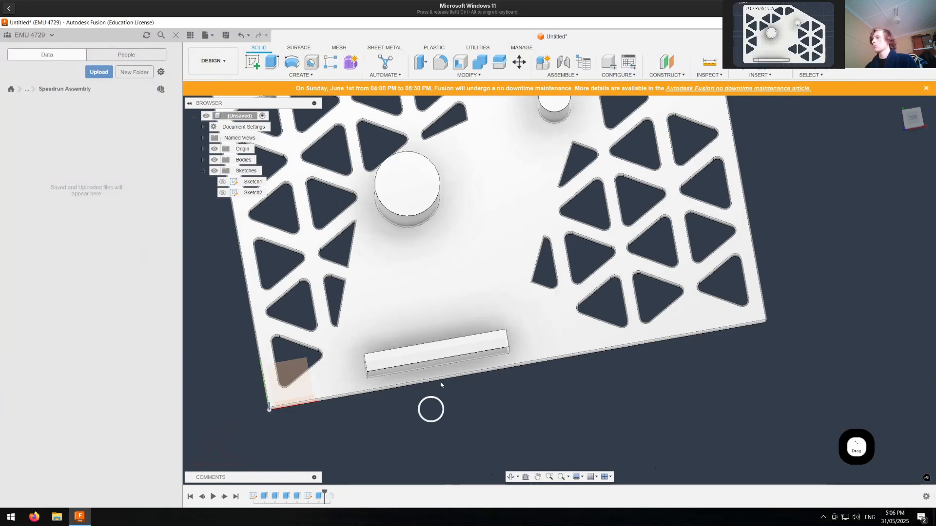
{"action": "middle_click_drag", "start_coordinate": [441, 385], "coordinate": [442, 384], "text": "shift"}
{"action": "key", "text": "Escape"}
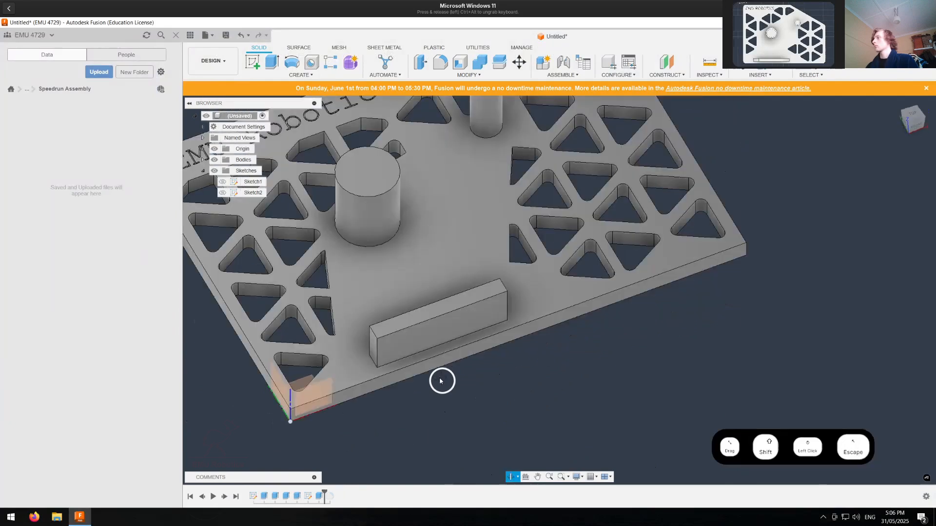
Step: Draft the rectangular block's end face nearest the origin by 30 degrees, with the block's top face as the pull direction
{"action": "middle_click_drag", "start_coordinate": [442, 388], "coordinate": [454, 378], "text": "shift"}
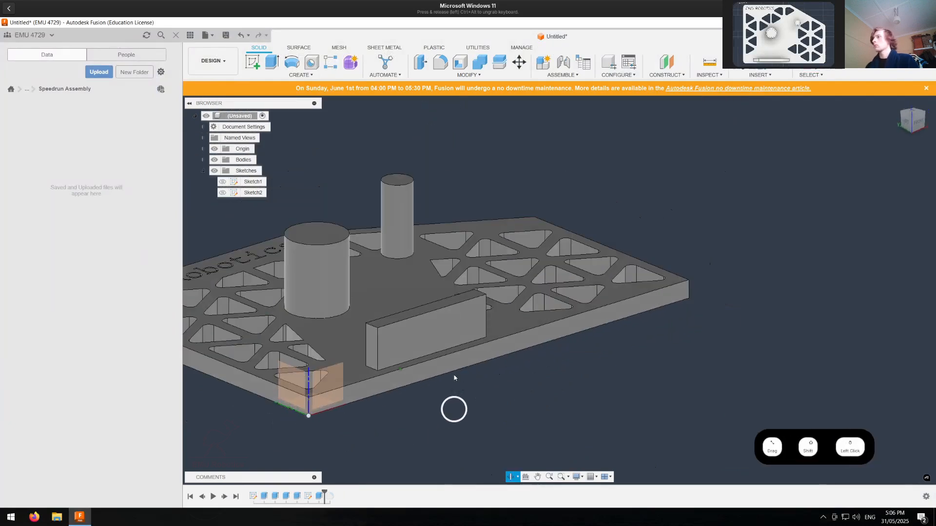
{"action": "left_click", "coordinate": [468, 74]}
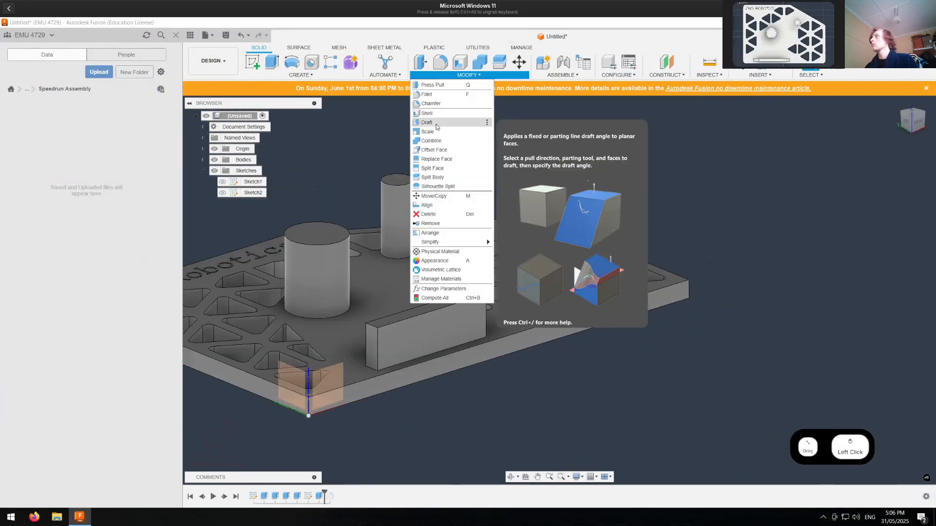
{"action": "left_click", "coordinate": [428, 123]}
{"action": "scroll", "coordinate": [367, 369], "scroll_direction": "up", "scroll_amount": 5}
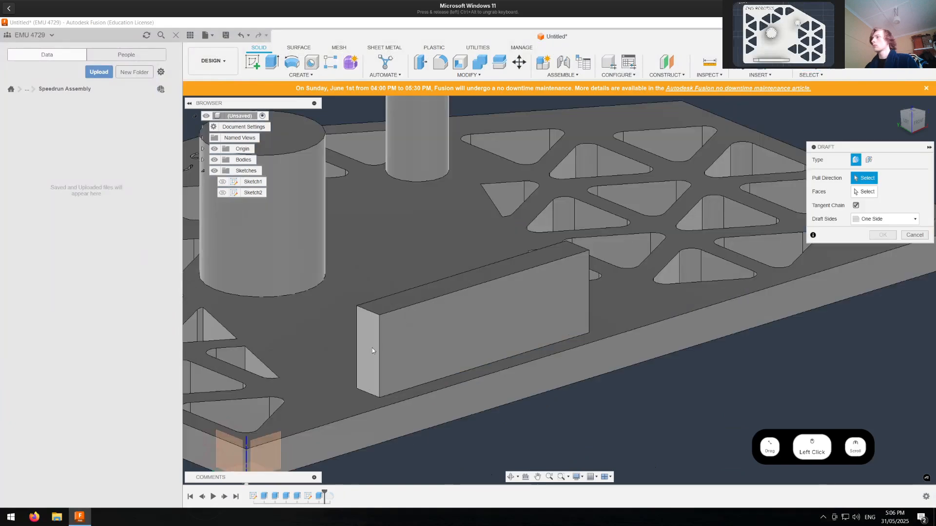
{"action": "left_click", "coordinate": [384, 306]}
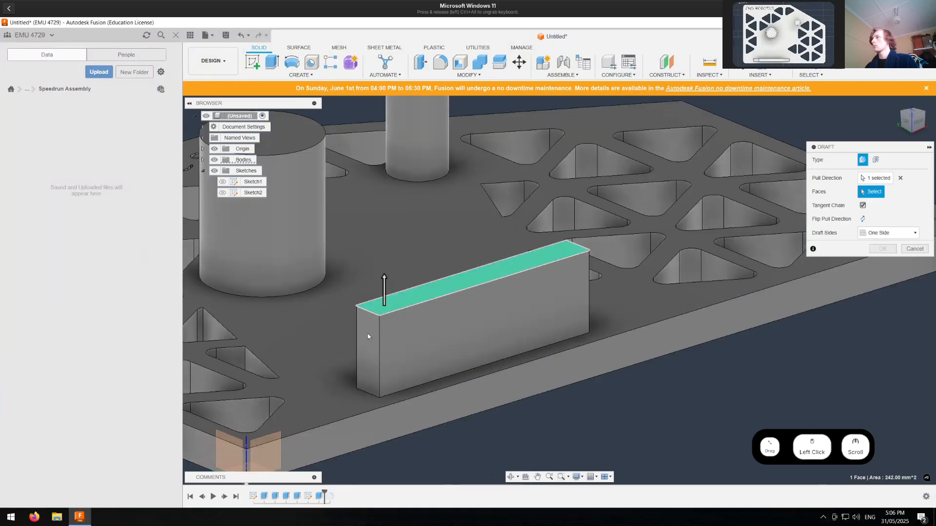
{"action": "left_click", "coordinate": [368, 332]}
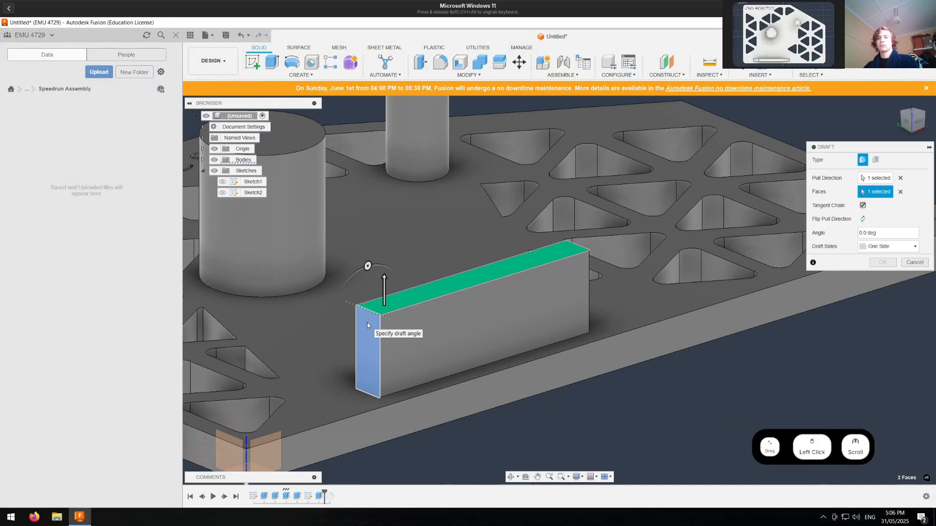
{"action": "type", "text": "30"}
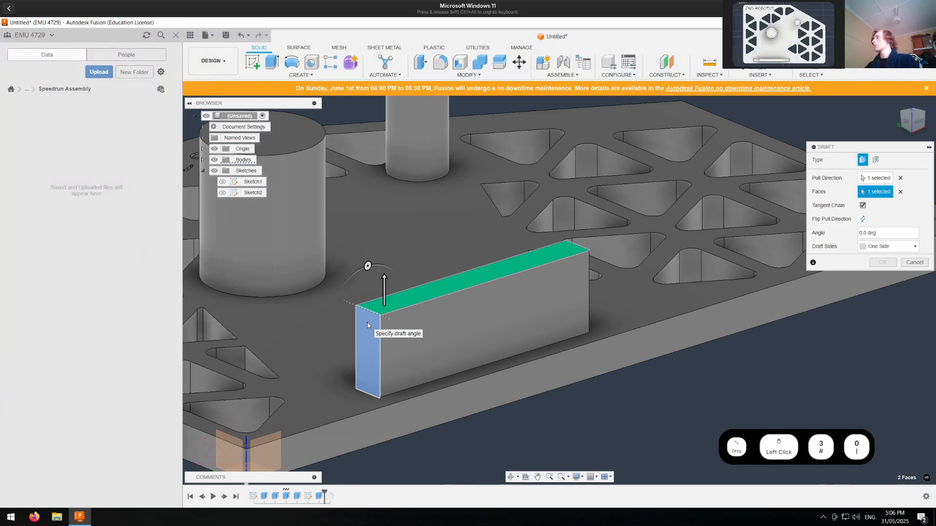
{"action": "left_click", "coordinate": [862, 233]}
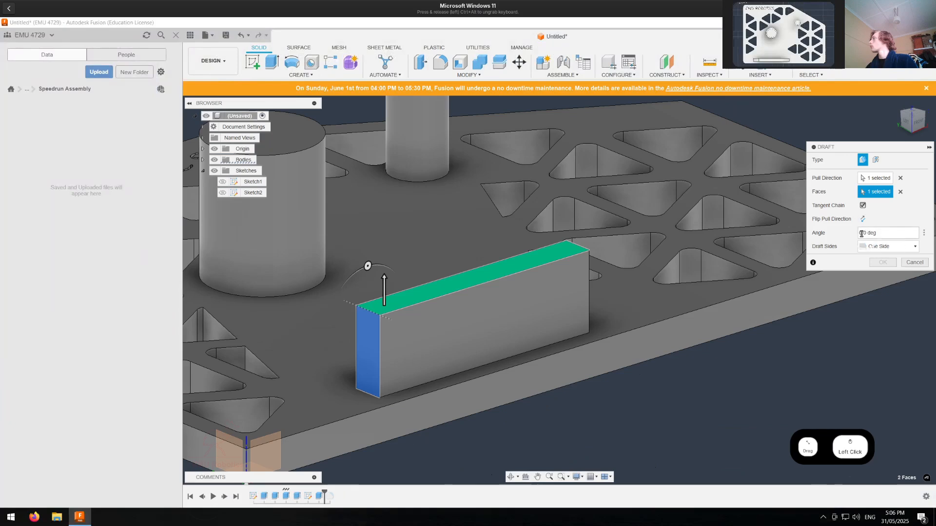
{"action": "type", "text": "30."}
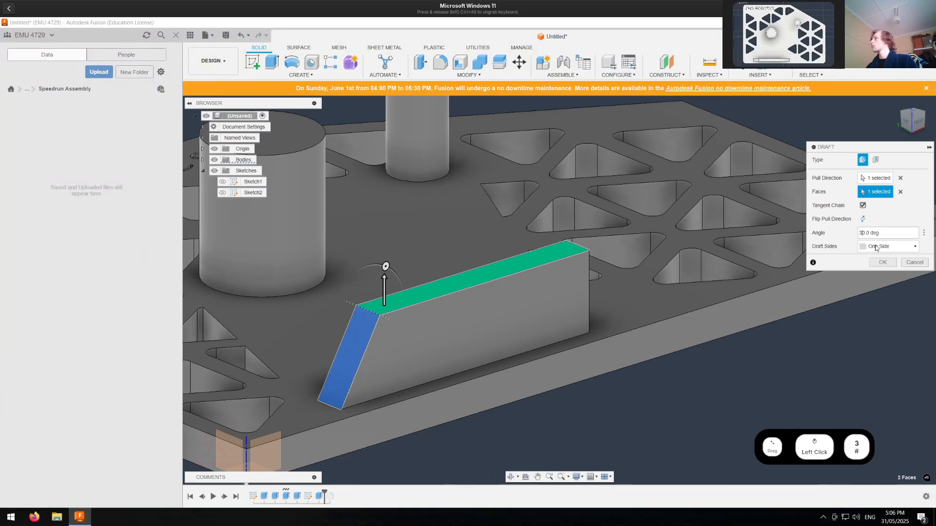
{"action": "left_click", "coordinate": [881, 263]}
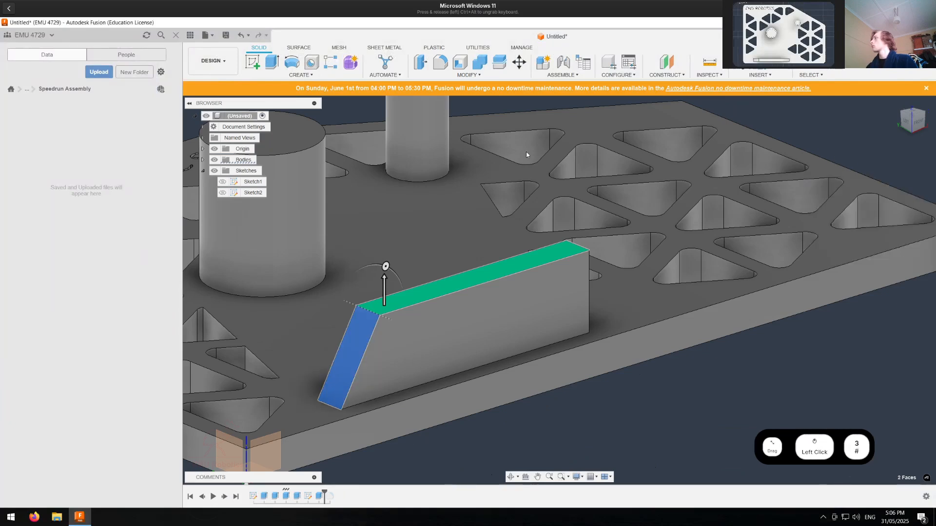
Step: Draft the rectangular block's end face farthest from the origin by 30 degrees, with the block's top face as the pull direction
{"action": "left_click", "coordinate": [467, 75]}
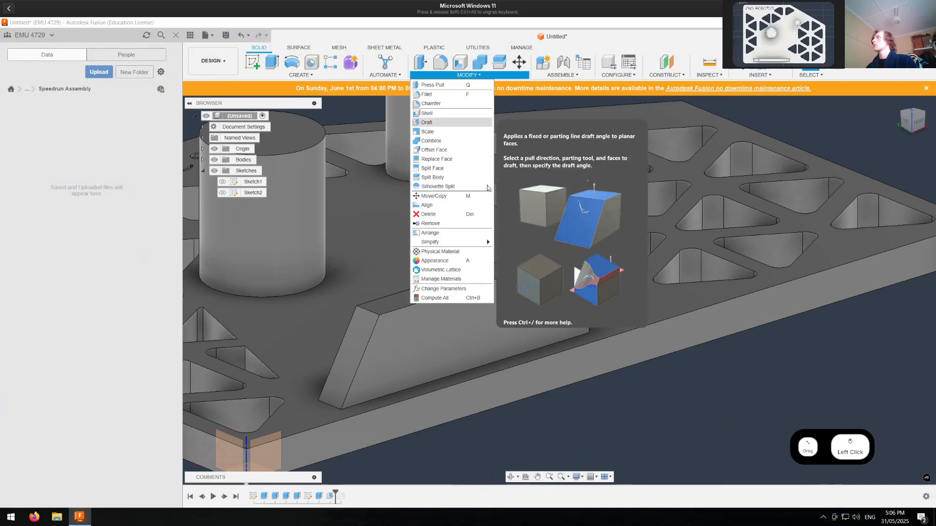
{"action": "left_click", "coordinate": [463, 121]}
{"action": "left_click", "coordinate": [527, 267]}
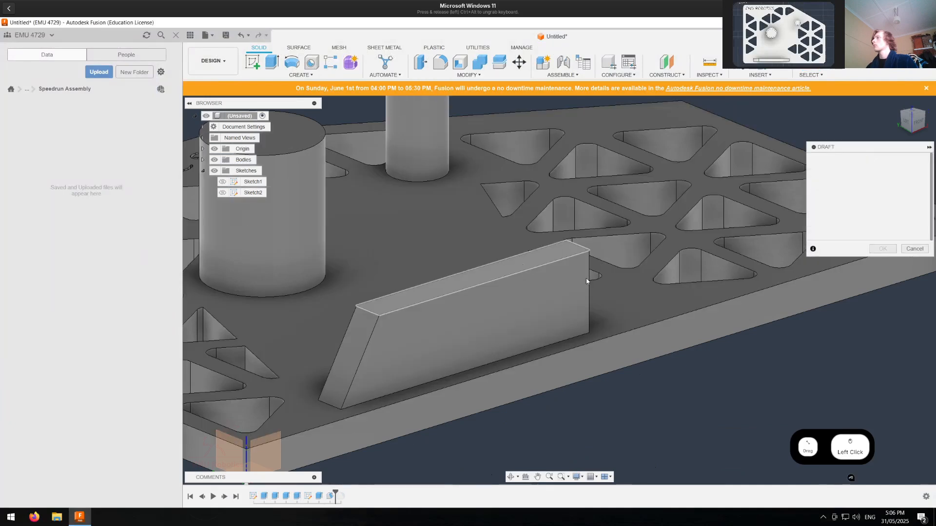
{"action": "mouse_move", "coordinate": [587, 283]}
{"action": "middle_mouse_down", "text": "shift"}
{"action": "mouse_move", "coordinate": [460, 300]}
{"action": "mouse_move", "coordinate": [598, 273]}
{"action": "middle_mouse_up", "text": "shift"}
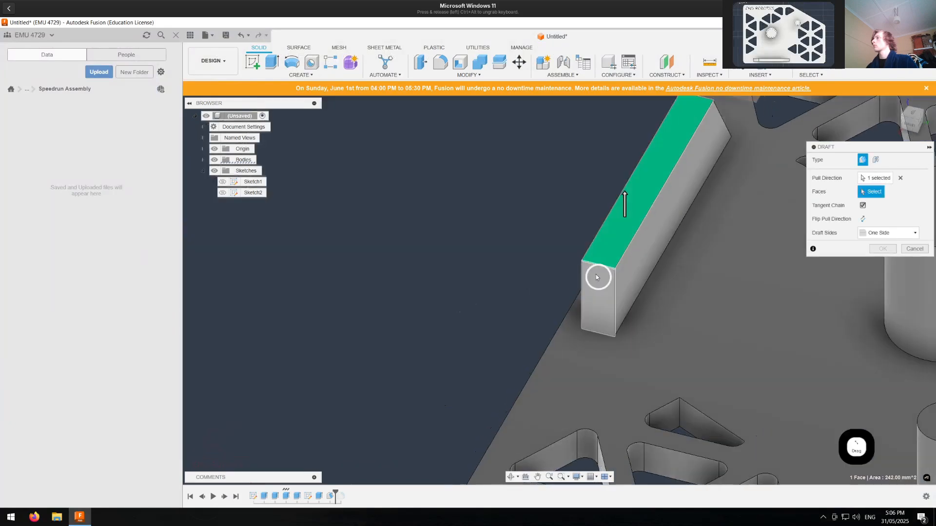
{"action": "left_click", "coordinate": [595, 275]}
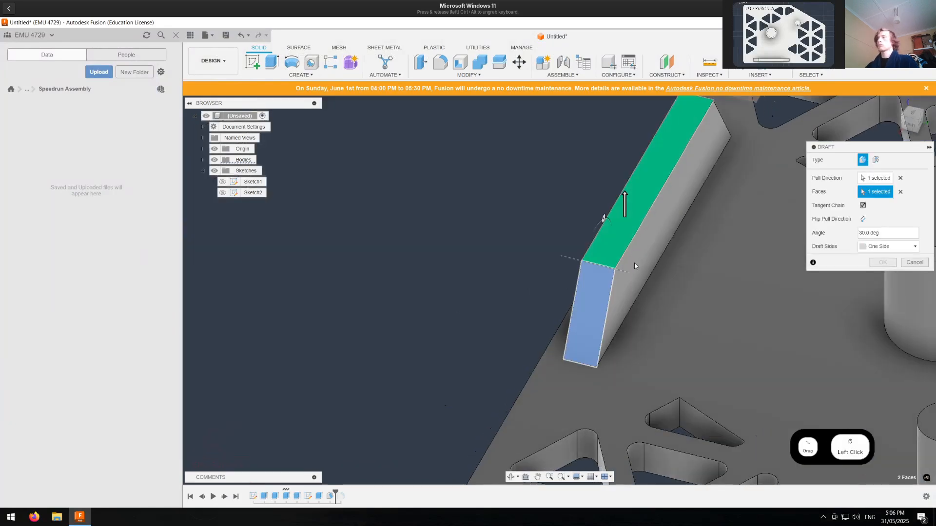
{"action": "key", "text": "Return"}
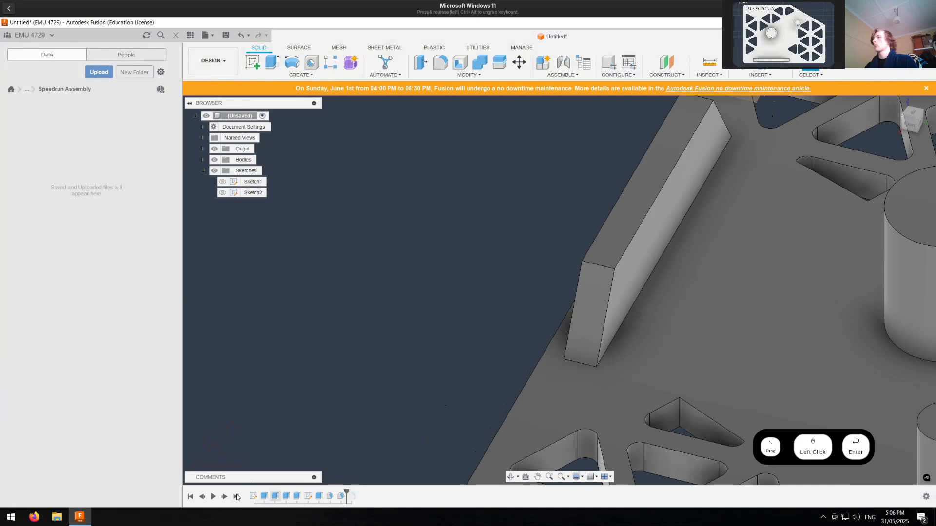
Step: Roll the timeline forward to the end and reopen the triangle corner fillet with a new, separate selection set
{"action": "left_click", "coordinate": [236, 496]}
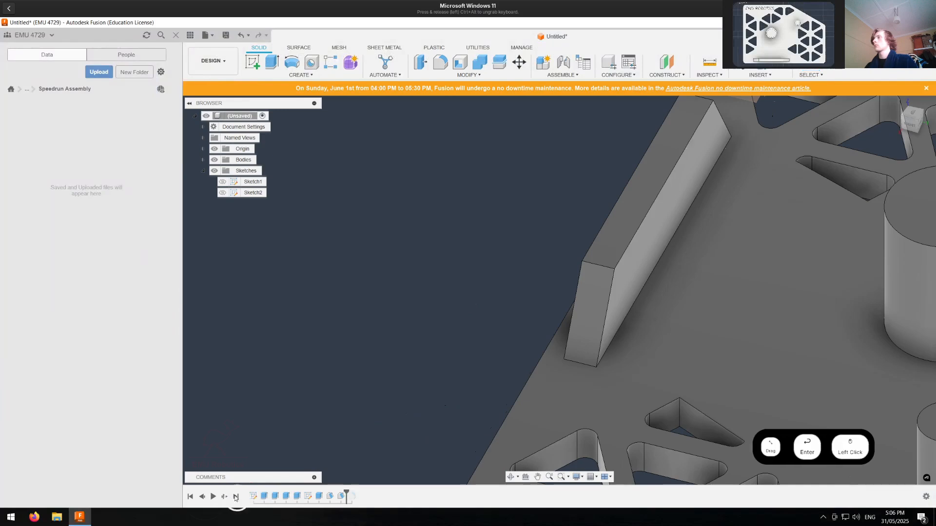
{"action": "double_click", "coordinate": [350, 496]}
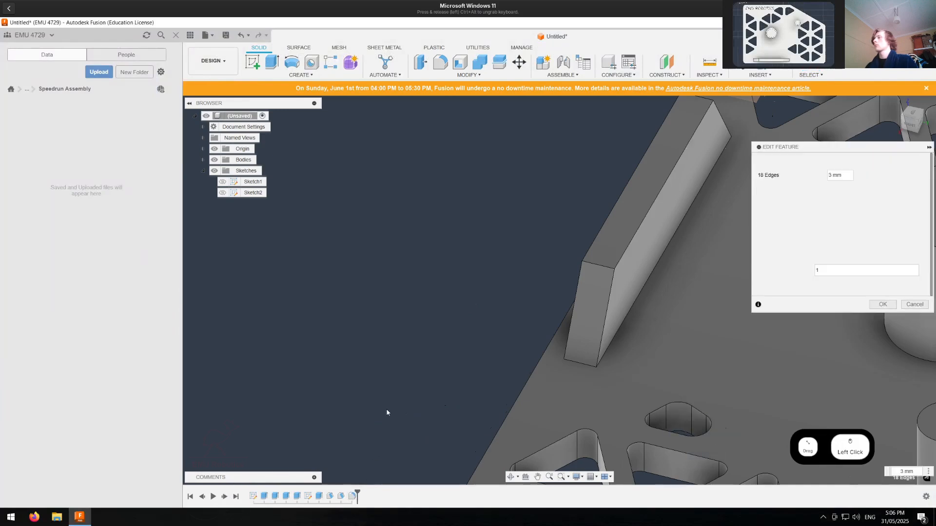
{"action": "scroll", "coordinate": [406, 391], "scroll_direction": "down", "scroll_amount": 3}
{"action": "scroll", "coordinate": [409, 390], "scroll_direction": "down", "scroll_amount": 4}
{"action": "middle_click_drag", "start_coordinate": [490, 361], "coordinate": [497, 288]}
{"action": "left_click", "coordinate": [764, 213]}
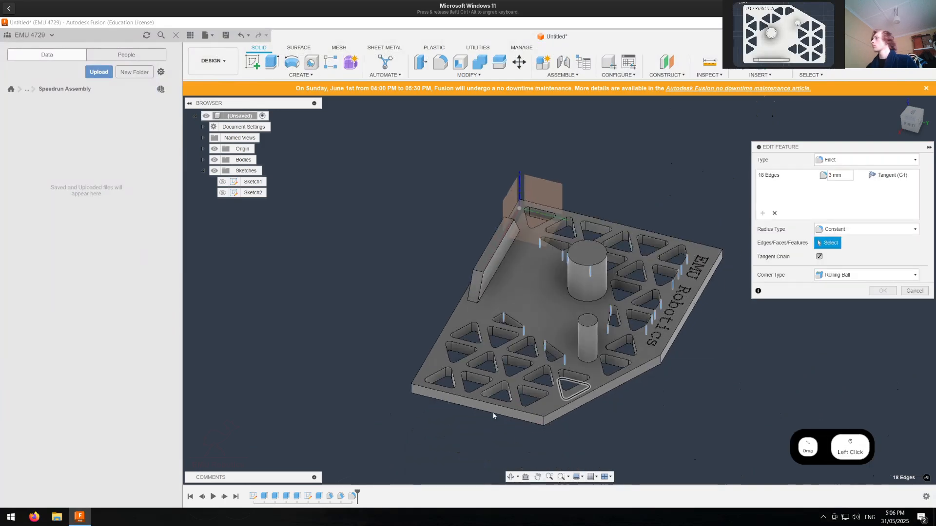
Step: Add the plate's four outer vertical corner edges, all except the one at the origin, to the new fillet set
{"action": "scroll", "coordinate": [476, 405], "scroll_direction": "up", "scroll_amount": 4}
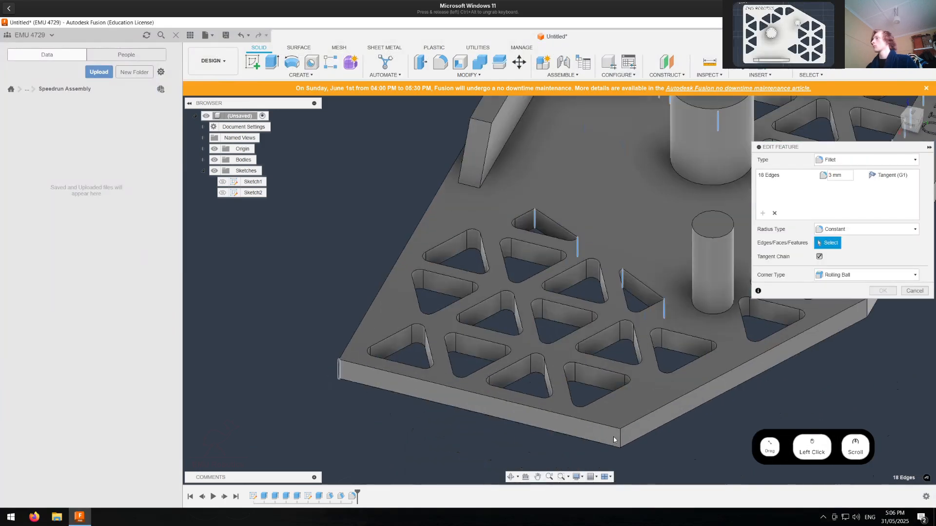
{"action": "left_click", "coordinate": [340, 371]}
{"action": "left_click", "coordinate": [620, 434]}
{"action": "scroll", "coordinate": [591, 328], "scroll_direction": "down", "scroll_amount": 4}
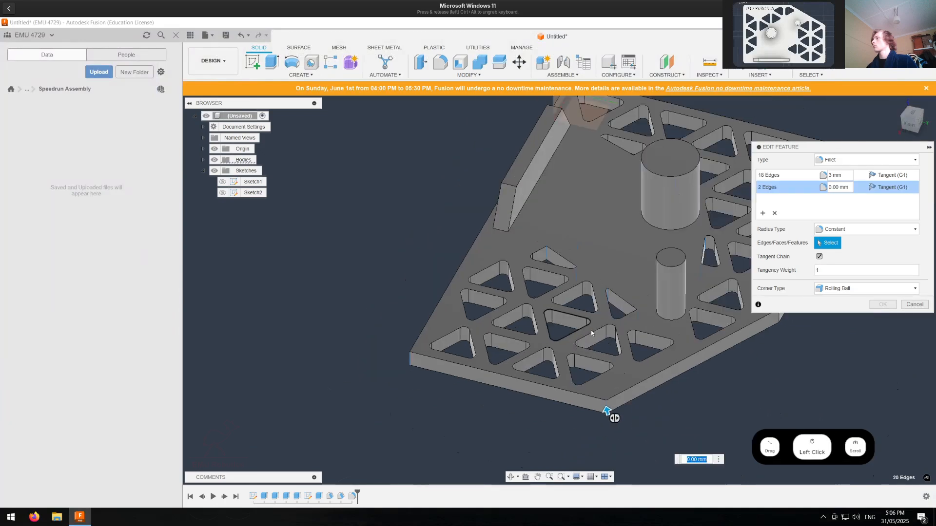
{"action": "middle_click_drag", "start_coordinate": [590, 329], "coordinate": [316, 416]}
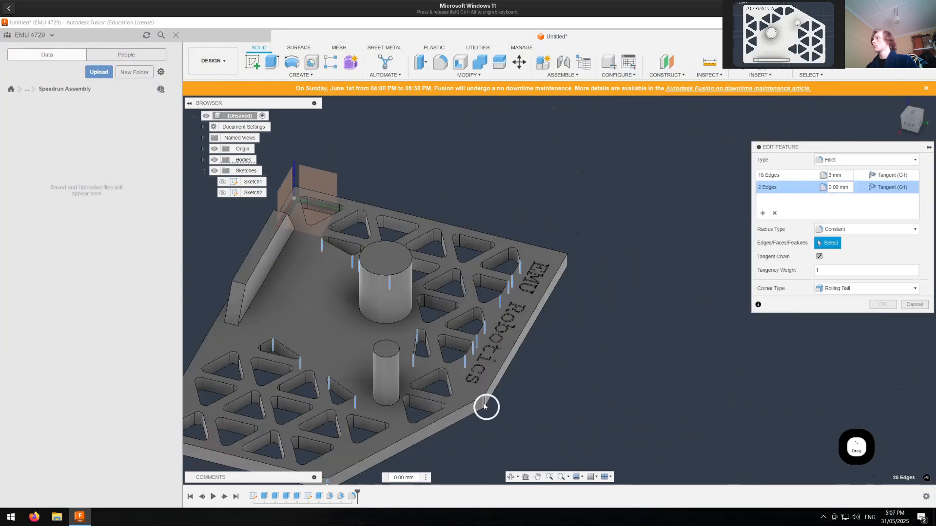
{"action": "left_click", "coordinate": [485, 405]}
{"action": "left_click", "coordinate": [568, 262]}
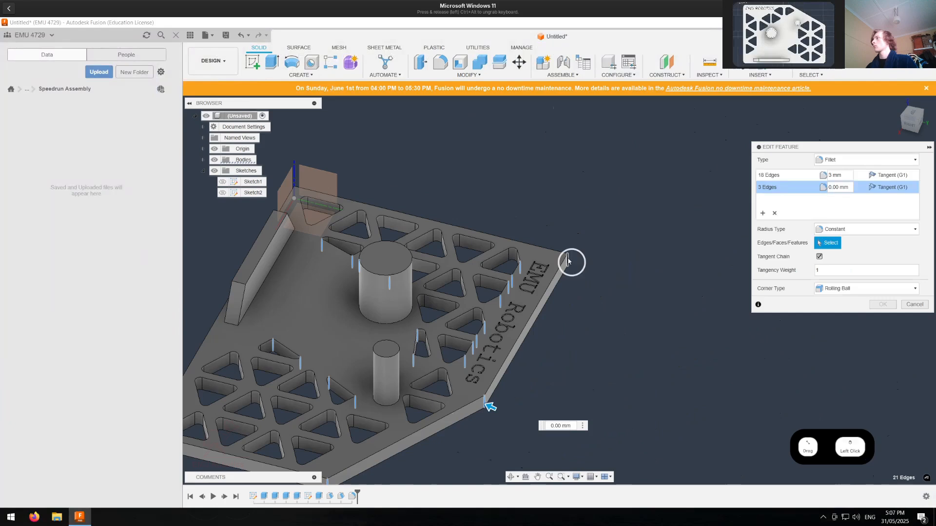
Step: Add the block's two short top end edges and the plate's corner edge at the origin, and set this set's radius to 5 mm
{"action": "left_click", "coordinate": [273, 219]}
{"action": "left_click", "coordinate": [239, 285]}
{"action": "middle_click_drag", "start_coordinate": [342, 287], "coordinate": [461, 210], "text": "shift"}
{"action": "left_click", "coordinate": [447, 367]}
{"action": "middle_click_drag", "start_coordinate": [499, 294], "coordinate": [549, 207]}
{"action": "scroll", "coordinate": [383, 432], "scroll_direction": "up", "scroll_amount": 5}
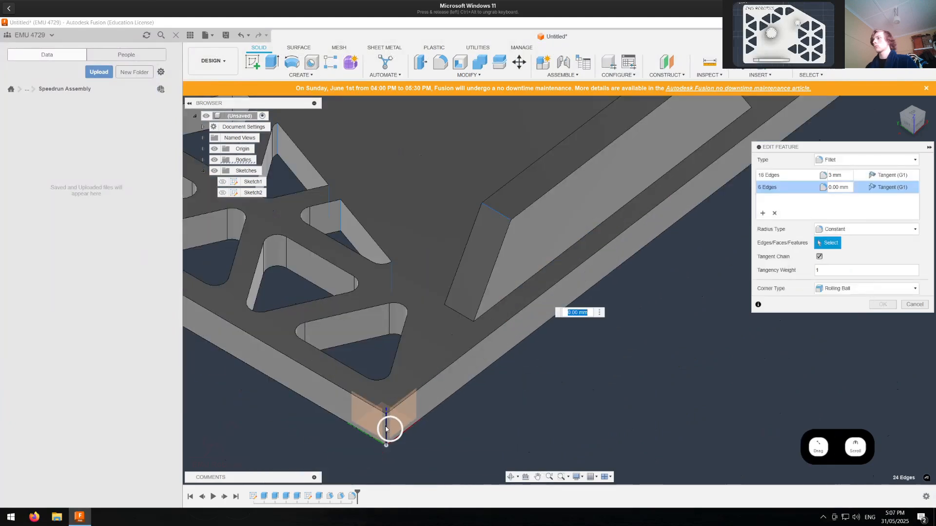
{"action": "left_click", "coordinate": [386, 429]}
{"action": "scroll", "coordinate": [387, 411], "scroll_direction": "down", "scroll_amount": 5}
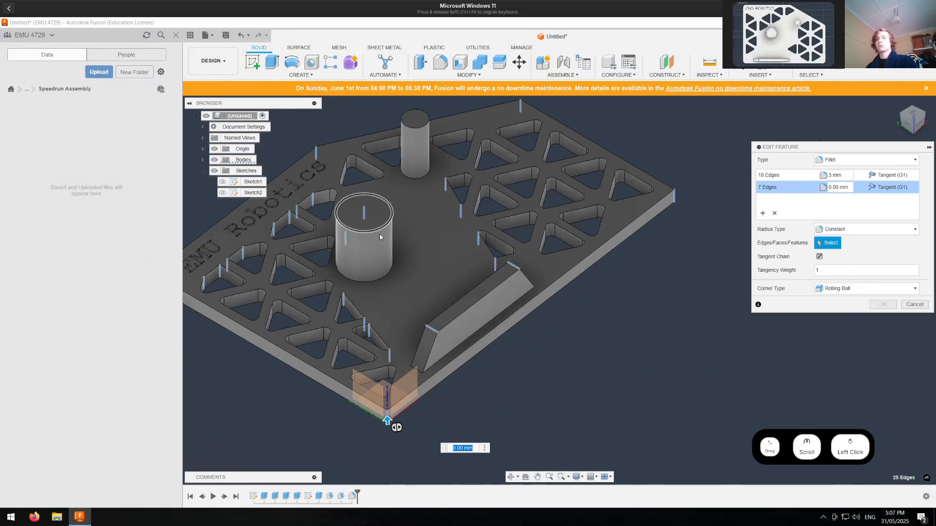
{"action": "type", "text": "5"}
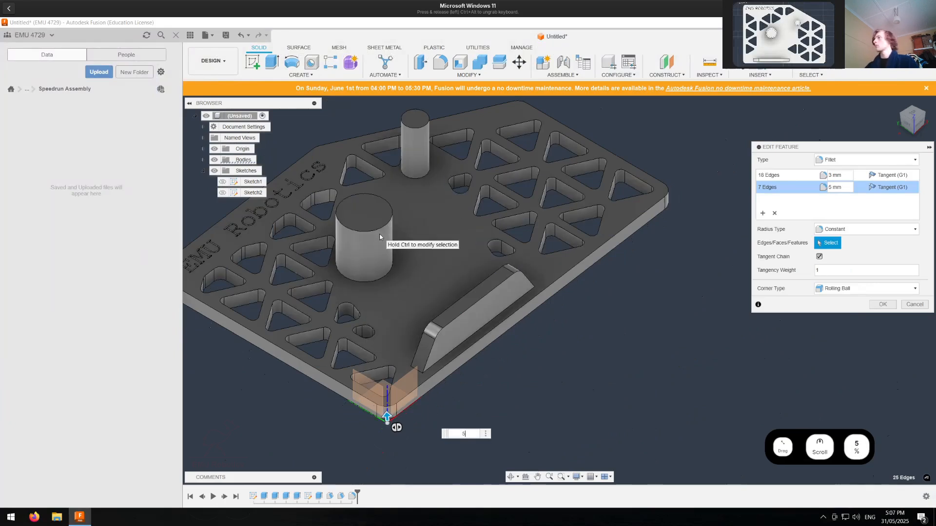
Step: Add the top rims of both cylinders to the triangle corner set with a 3 mm radius and apply the fillet
{"action": "left_click", "coordinate": [778, 179]}
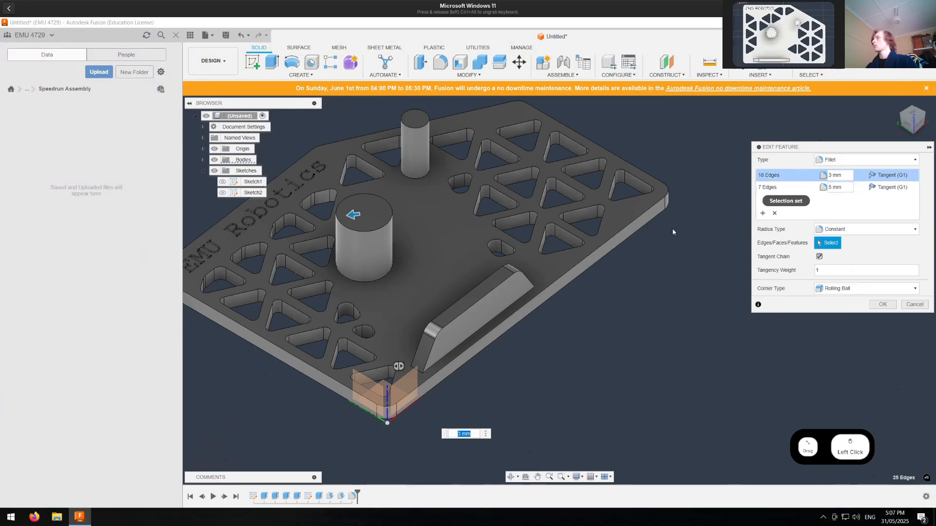
{"action": "type", "text": "0"}
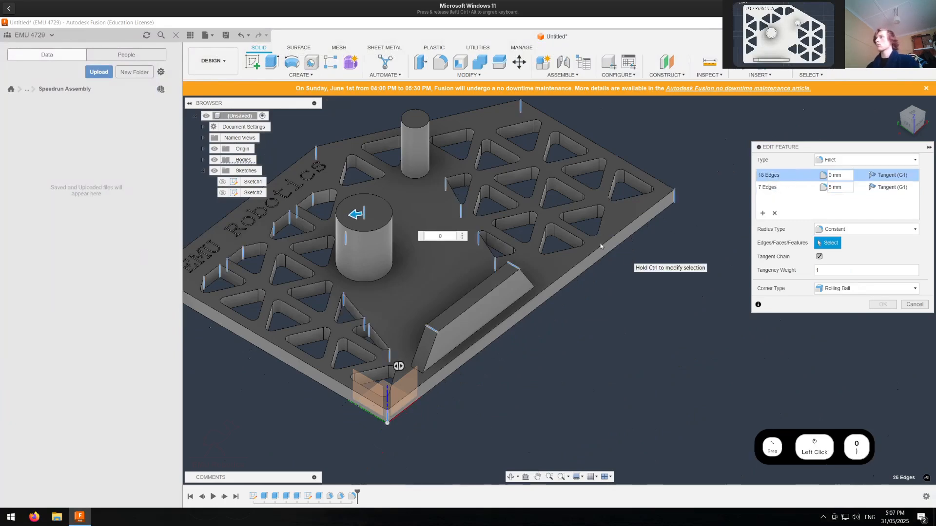
{"action": "left_click", "coordinate": [364, 233]}
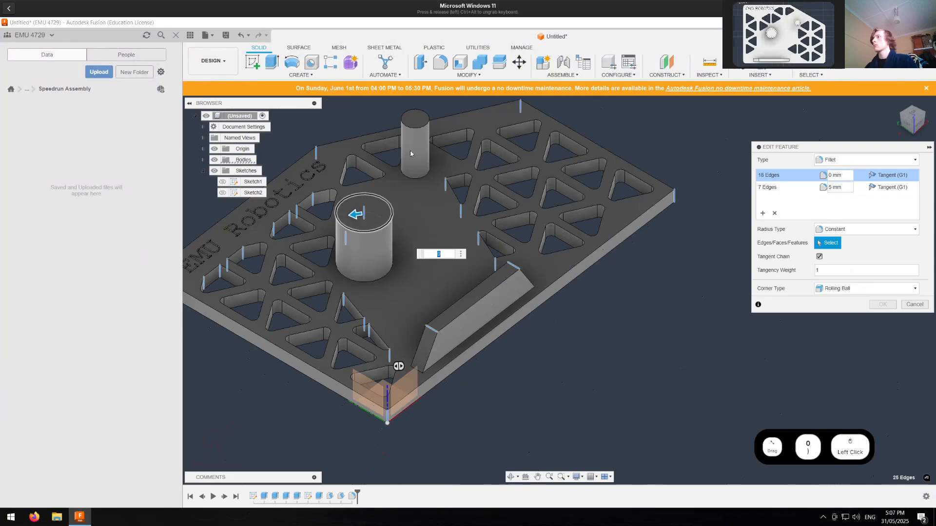
{"action": "left_click", "coordinate": [415, 129]}
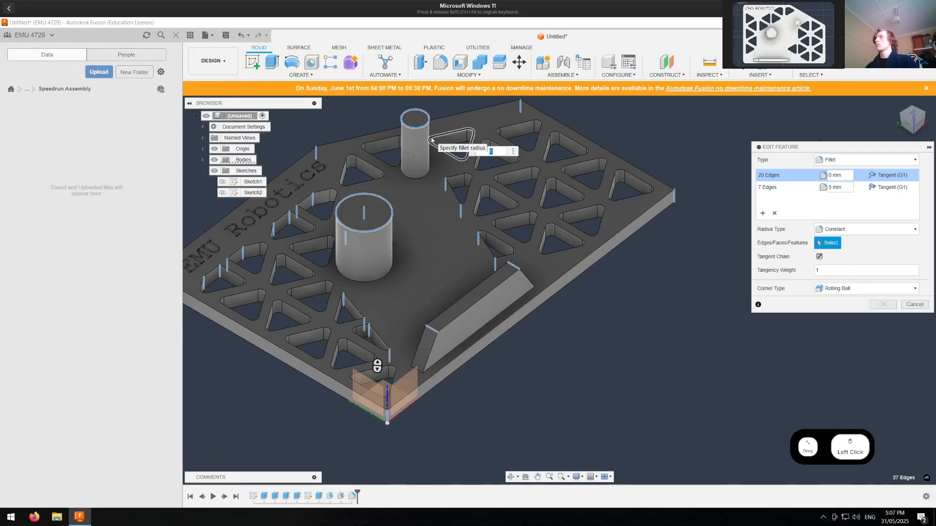
{"action": "type", "text": "3"}
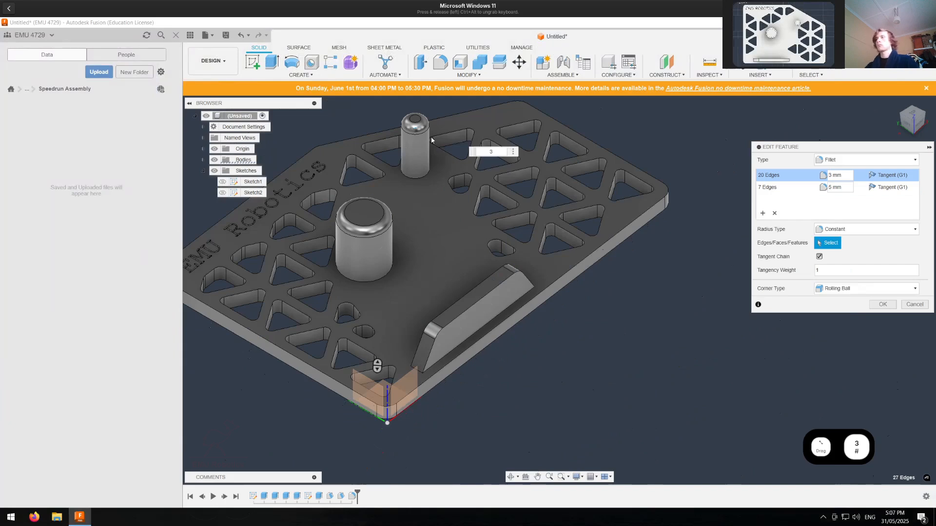
{"action": "key", "text": "Return"}
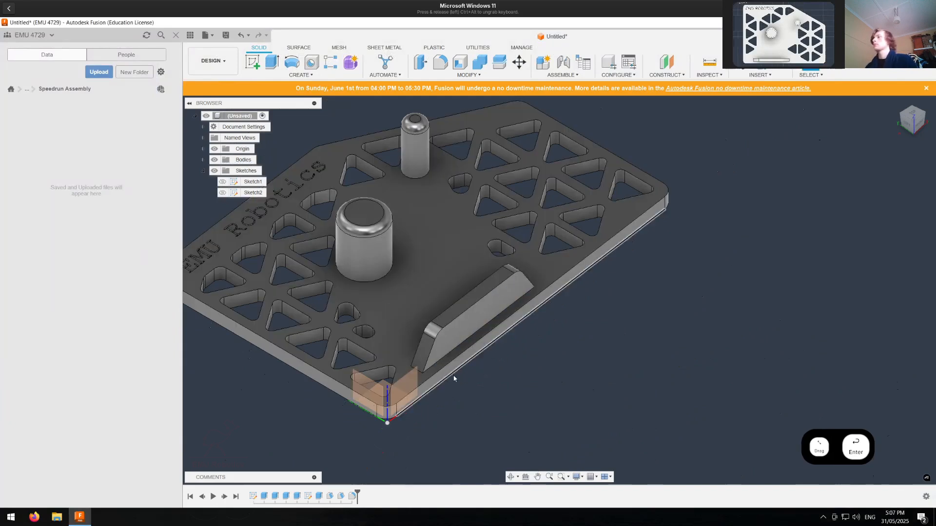
Step: Chamfer the block's long base edge on the side facing the nearest plate edge by 3 mm
{"action": "left_click", "coordinate": [468, 74]}
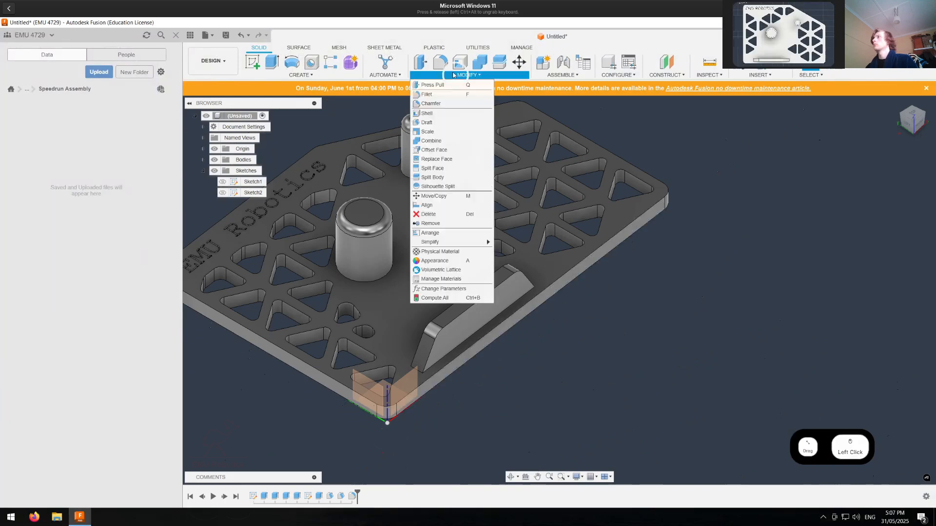
{"action": "left_click", "coordinate": [431, 103]}
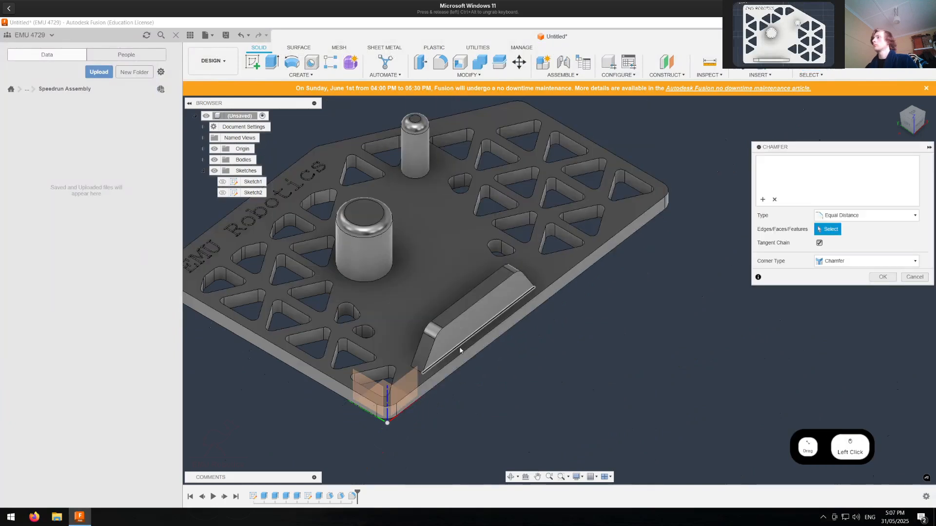
{"action": "left_click", "coordinate": [459, 348]}
{"action": "type", "text": "2"}
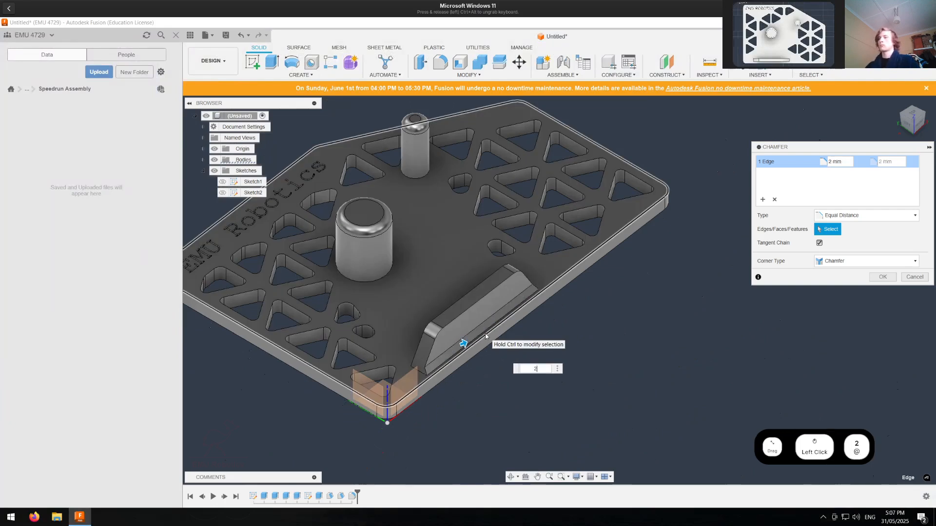
{"action": "key", "text": "BackSpace"}
{"action": "type", "text": "3"}
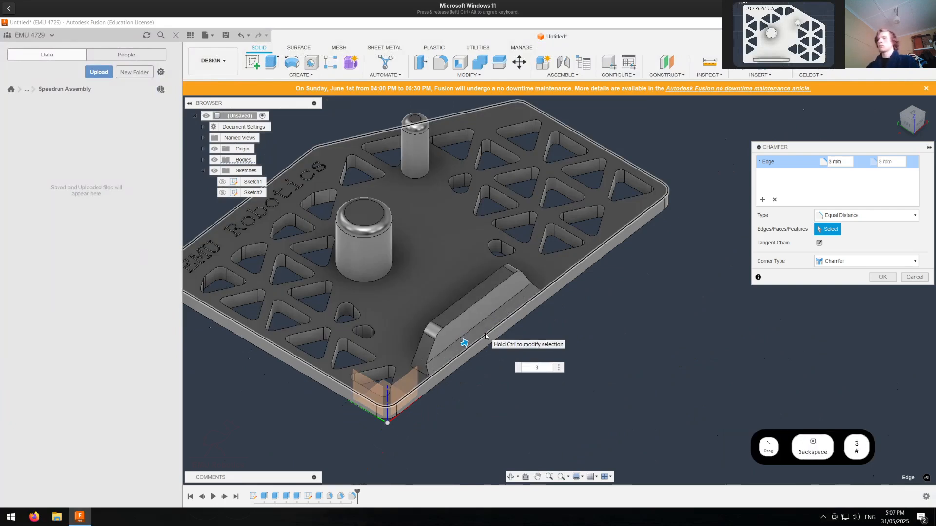
{"action": "key", "text": "Return"}
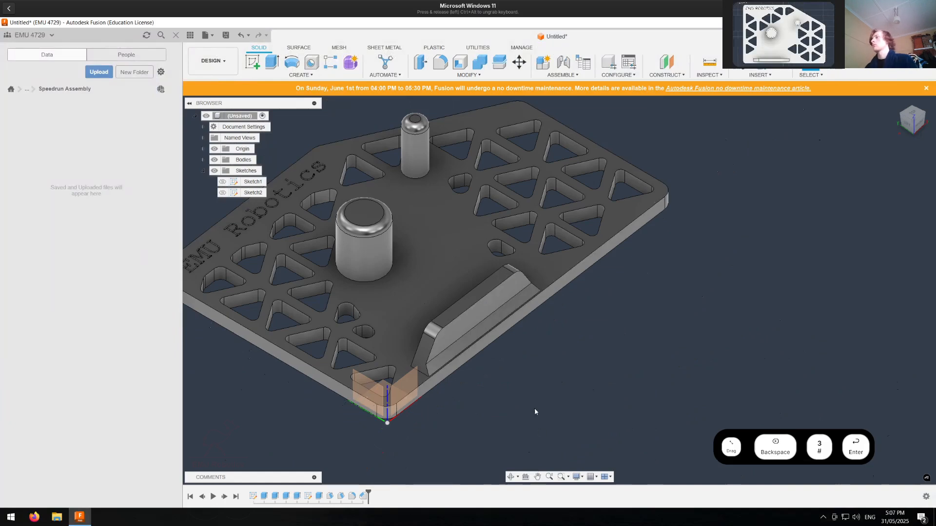
Step: Edit the chamfer to include the base edges of both cylinders as a second set with a 2 mm distance
{"action": "middle_click_drag", "start_coordinate": [531, 377], "coordinate": [605, 413]}
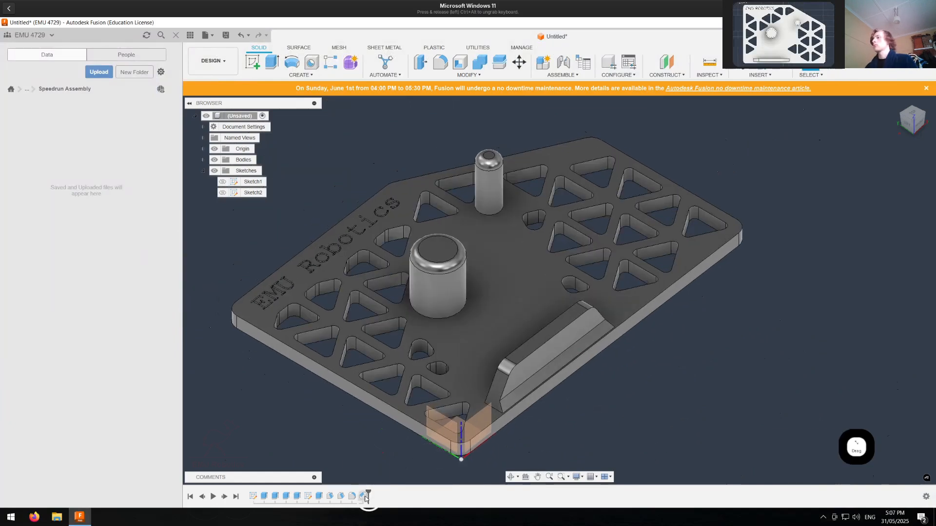
{"action": "double_click", "coordinate": [365, 496]}
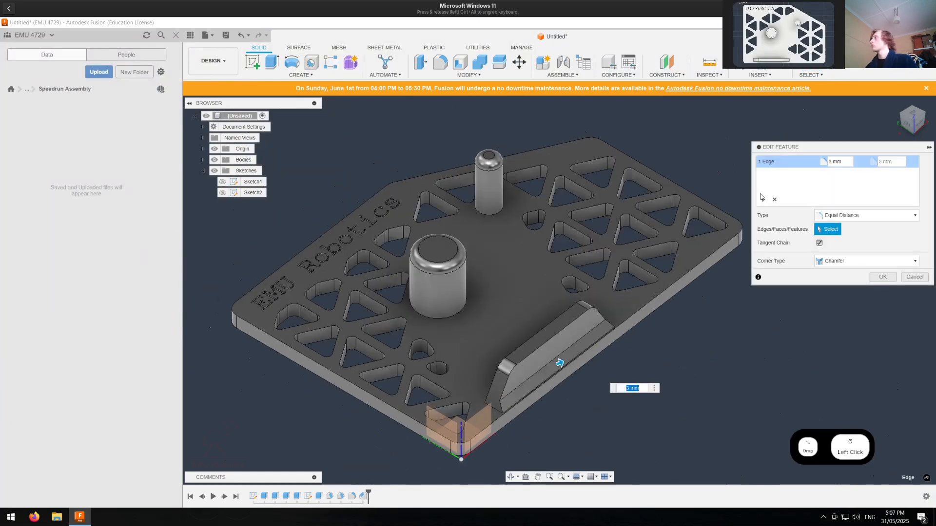
{"action": "left_click", "coordinate": [762, 198]}
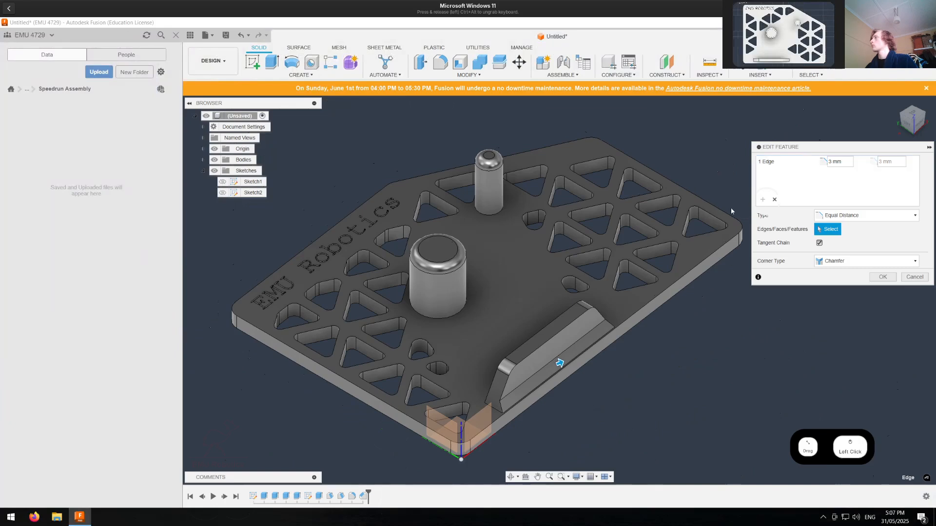
{"action": "left_click", "coordinate": [446, 316]}
{"action": "left_click", "coordinate": [492, 215]}
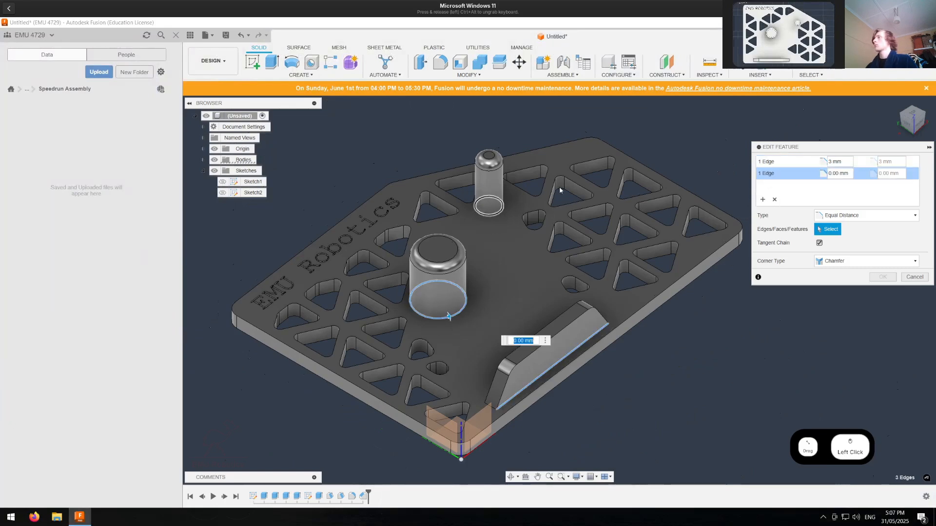
{"action": "type", "text": "2"}
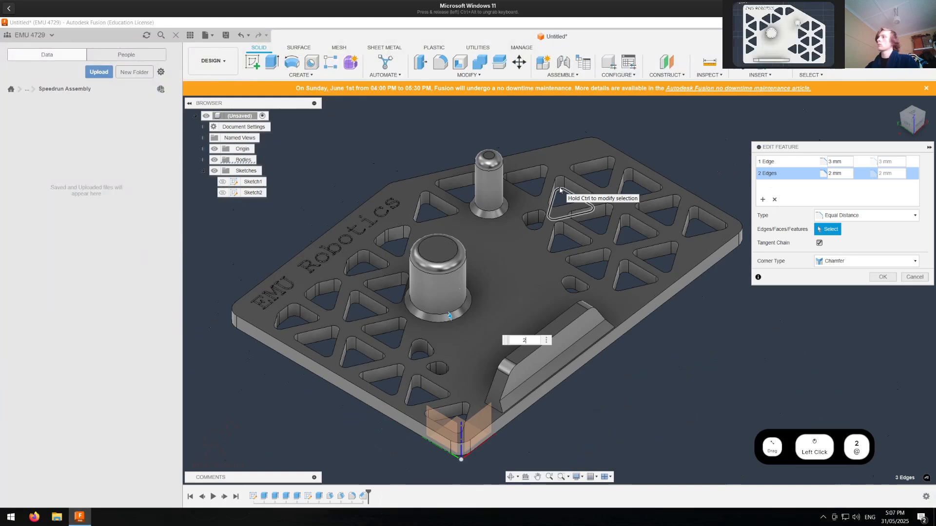
{"action": "key", "text": "Return"}
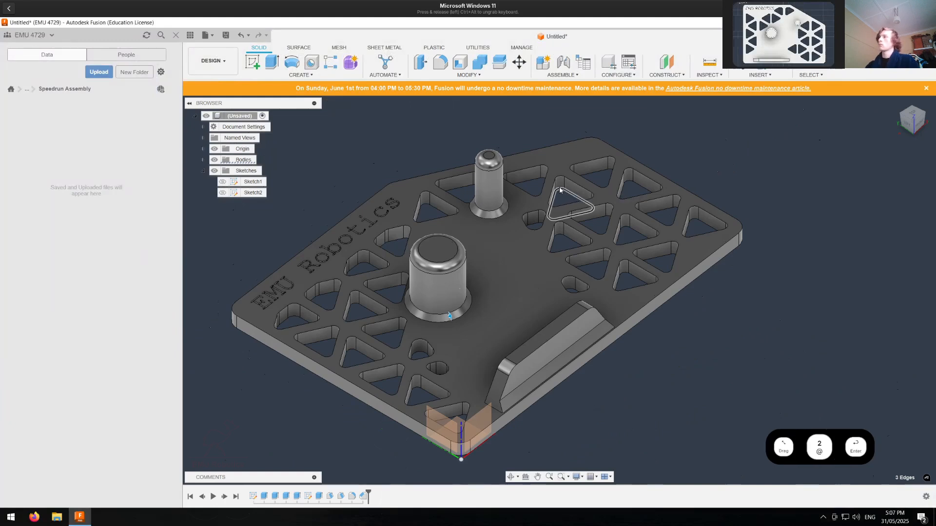
Step: Open the triangle pattern sketch, Sketch2, for editing
{"action": "scroll", "coordinate": [481, 273], "scroll_direction": "down", "scroll_amount": 4}
{"action": "middle_click_drag", "start_coordinate": [618, 334], "coordinate": [563, 368], "text": "shift"}
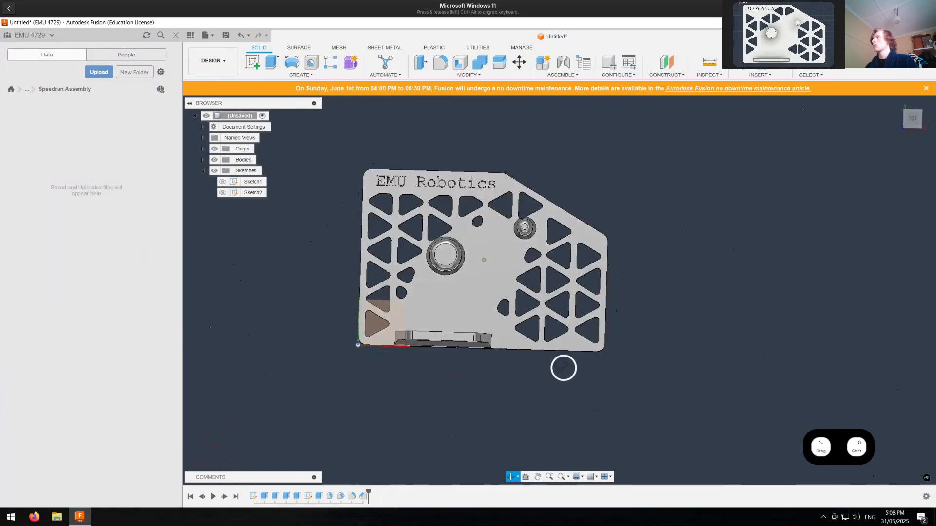
{"action": "scroll", "coordinate": [541, 267], "scroll_direction": "up", "scroll_amount": 2}
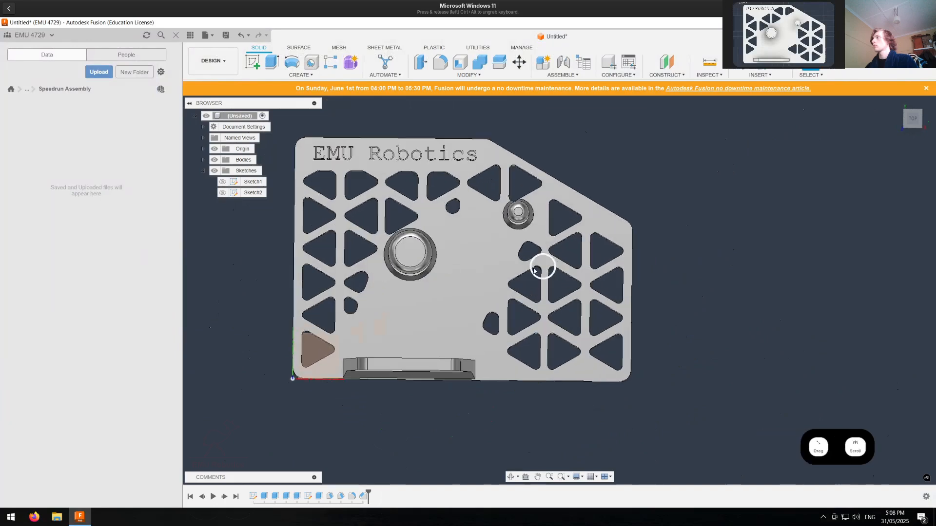
{"action": "double_click", "coordinate": [308, 496]}
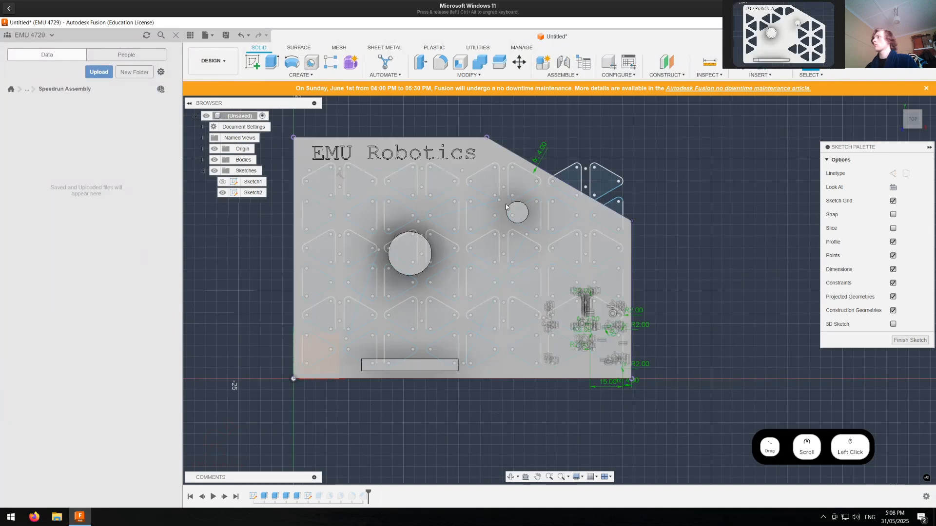
{"action": "scroll", "coordinate": [507, 207], "scroll_direction": "up", "scroll_amount": 3}
{"action": "key", "text": "c"}
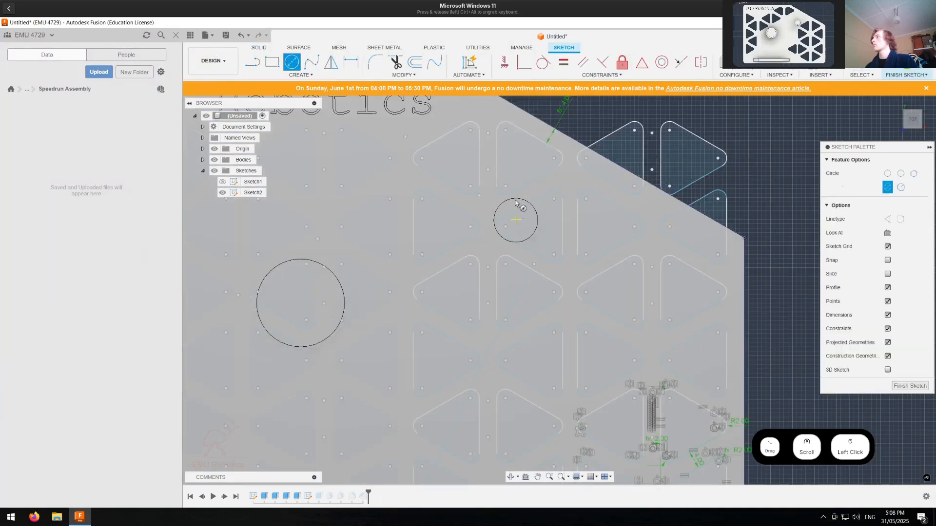
{"action": "key", "text": "Escape"}
{"action": "left_click", "coordinate": [524, 203]}
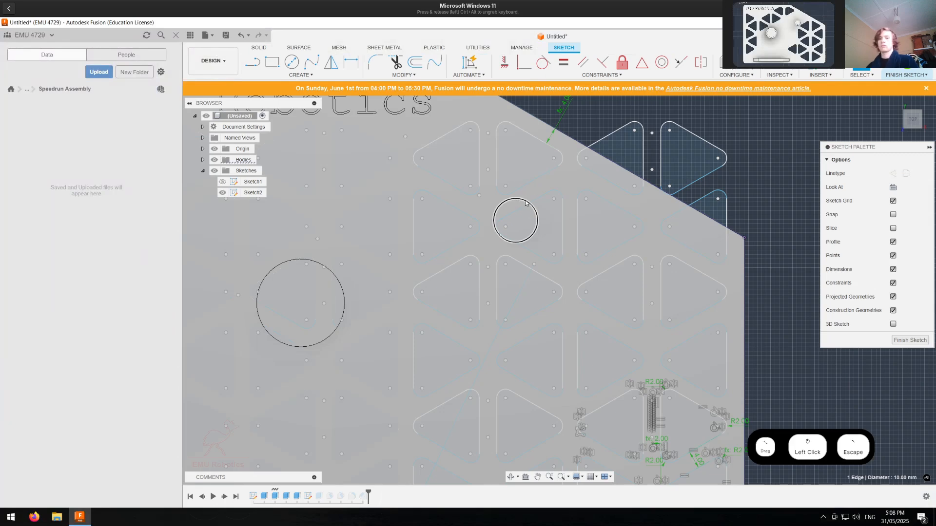
{"action": "key", "text": "o"}
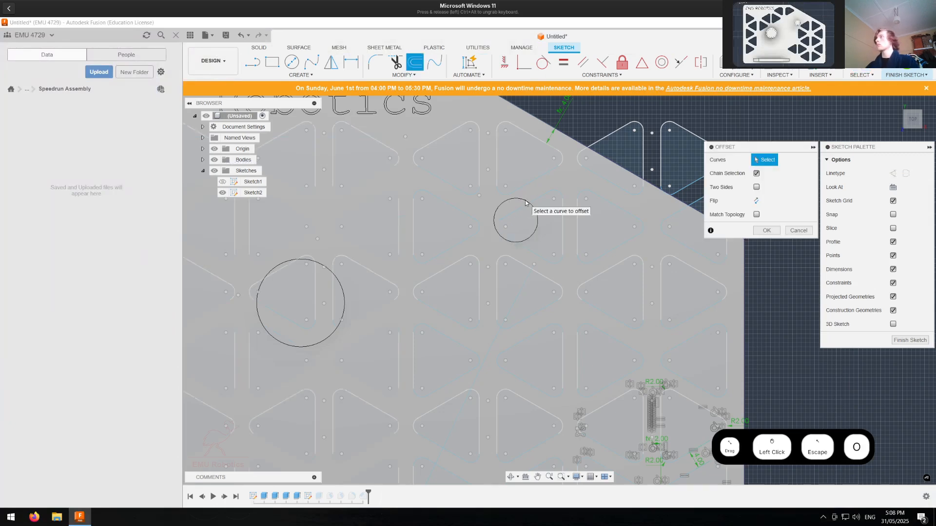
{"action": "key", "text": "Escape"}
Step: Project the small cylinder's outline into the sketch and draw a concentric circle about 20 mm in diameter around it
{"action": "key", "text": "p"}
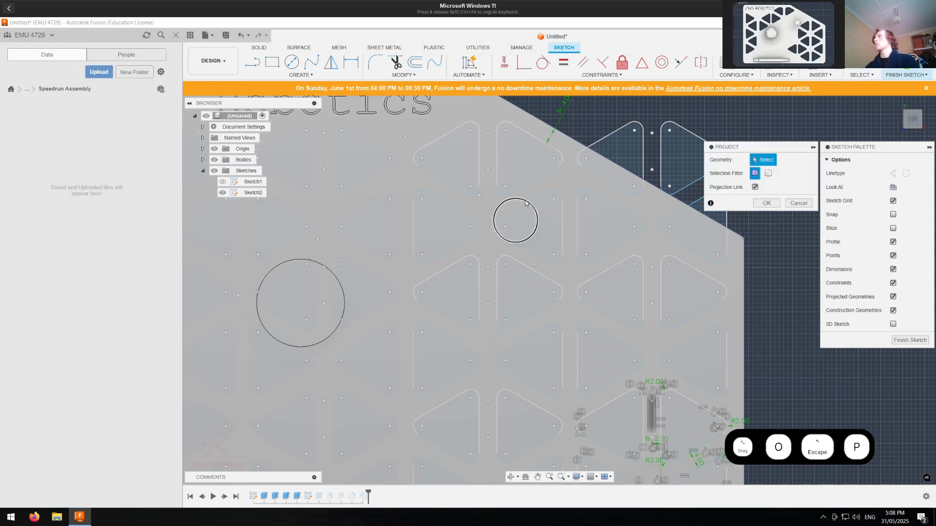
{"action": "left_click", "coordinate": [526, 201]}
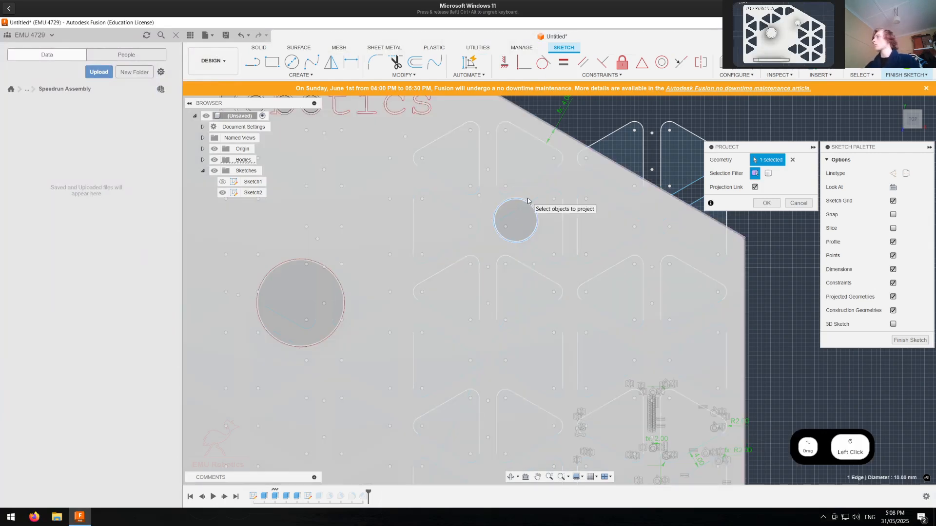
{"action": "key", "text": "Return"}
{"action": "left_click", "coordinate": [301, 66]}
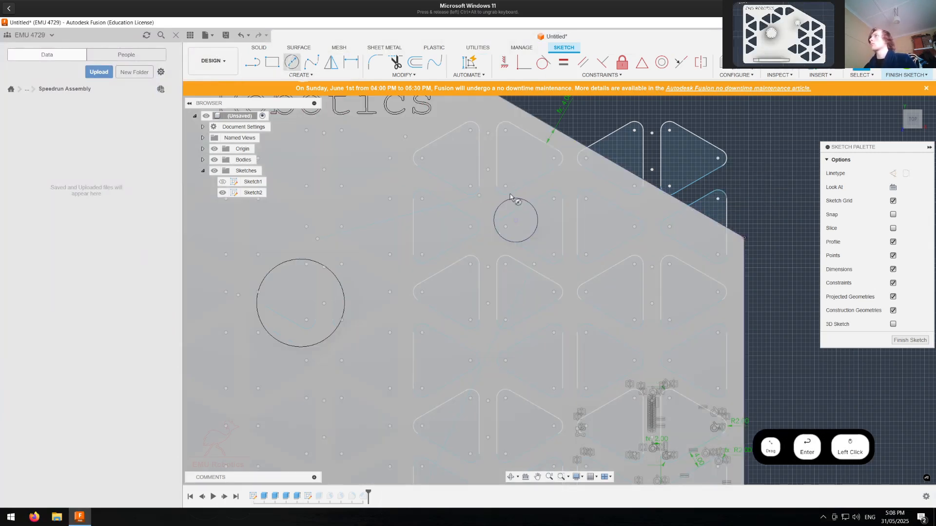
{"action": "left_click", "coordinate": [515, 220]}
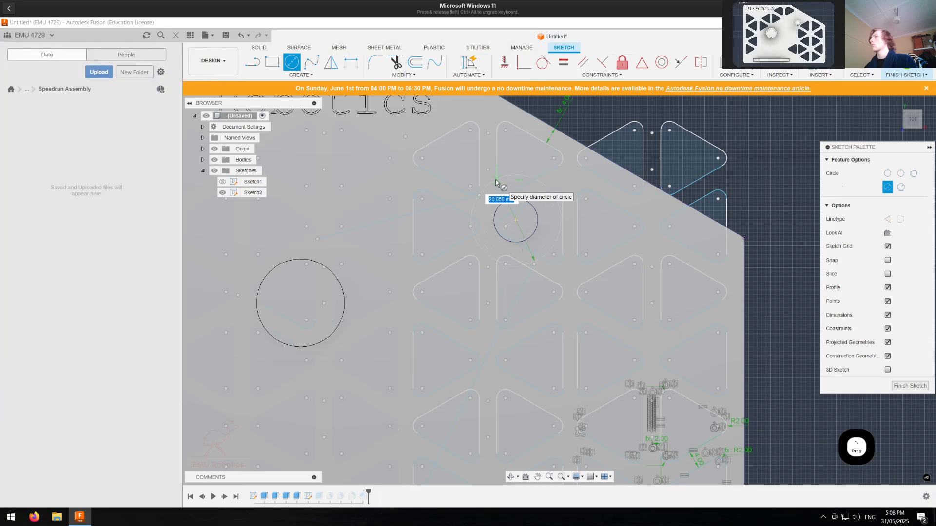
{"action": "left_click", "coordinate": [495, 184]}
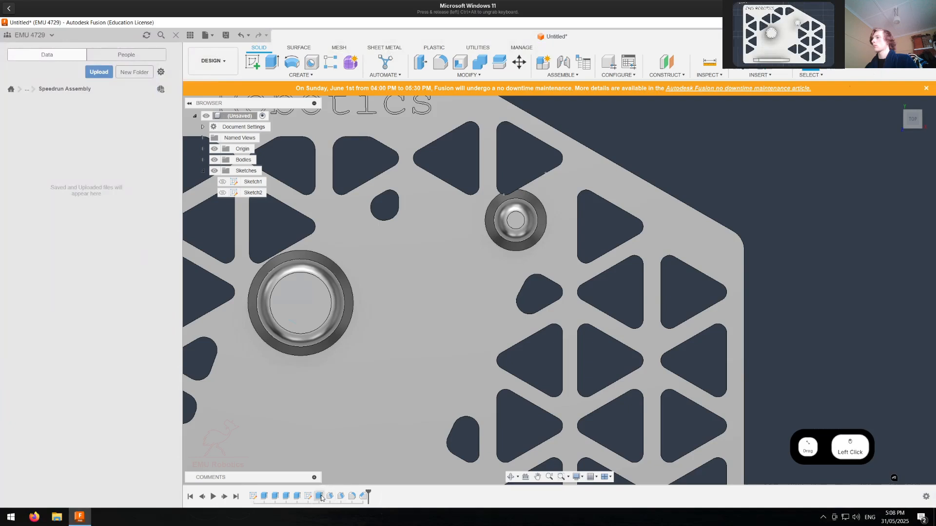
Step: Edit the 6 mm triangle cut to exclude the part of the adjacent triangle inside the circle around the small cylinder
{"action": "double_click", "coordinate": [320, 496]}
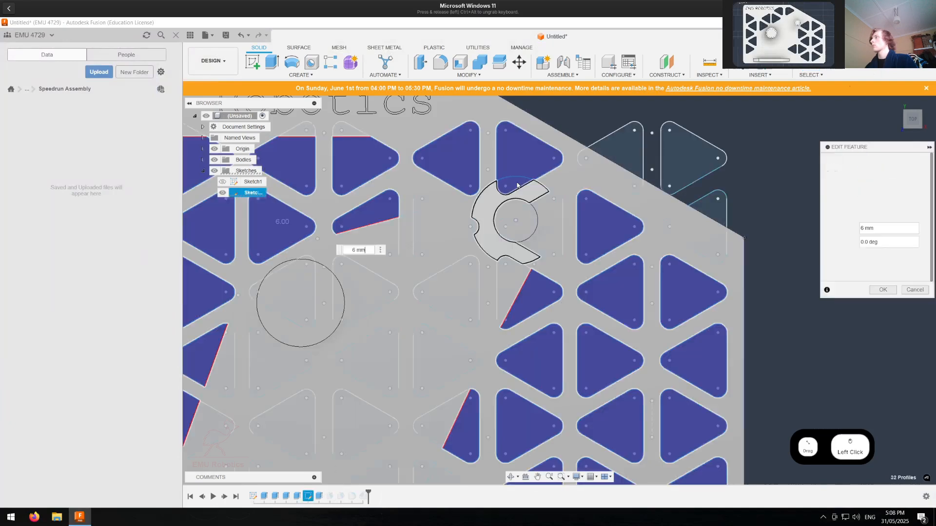
{"action": "left_click", "coordinate": [517, 185]}
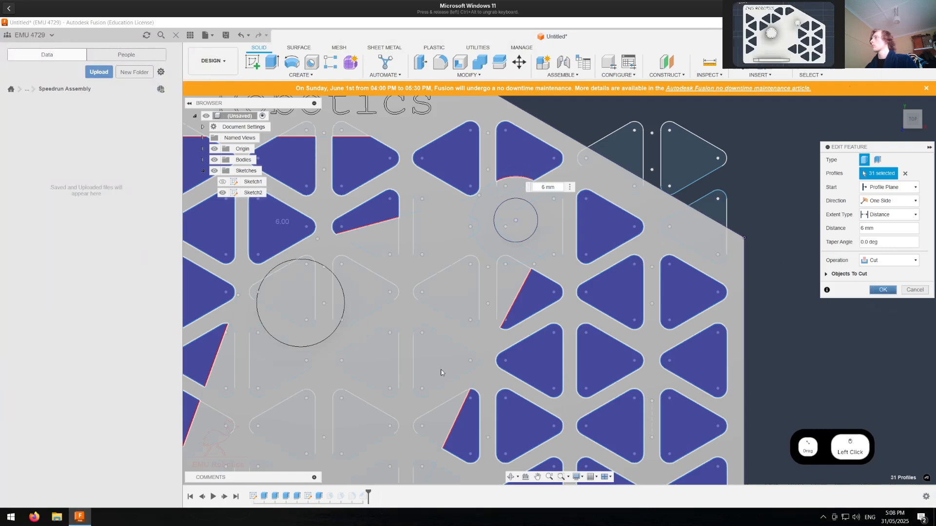
{"action": "key", "text": "Return"}
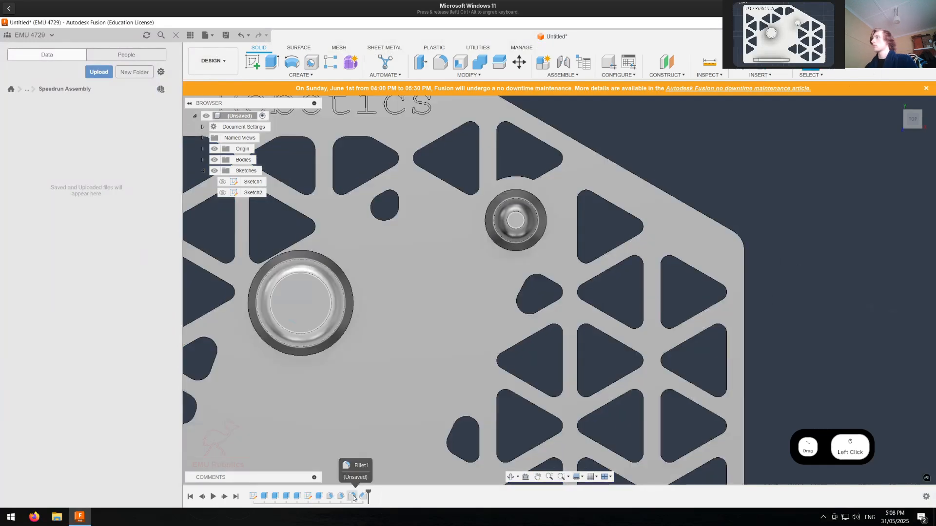
Step: Edit the fillet's triangle corner set to add the vertical corners of the trimmed triangle beside the small cylinder, keeping a 3 mm radius
{"action": "double_click", "coordinate": [363, 496]}
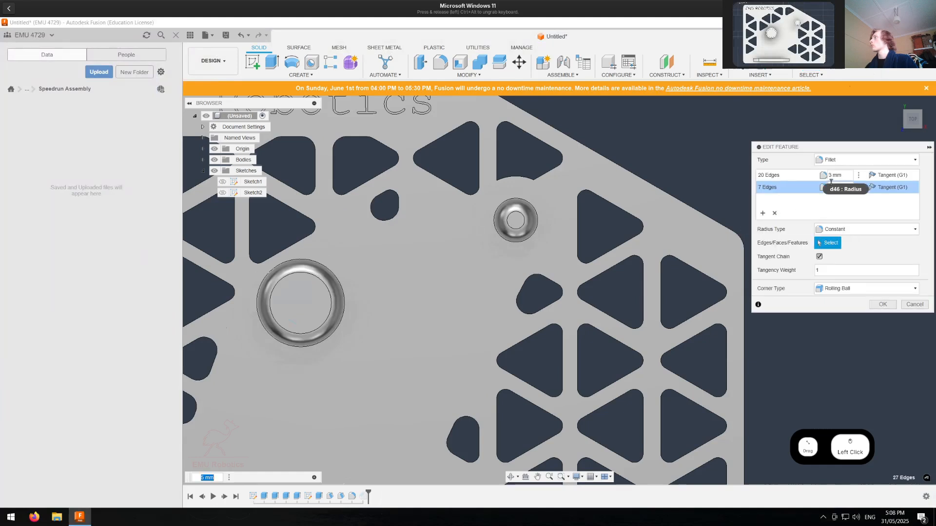
{"action": "left_click", "coordinate": [807, 177]}
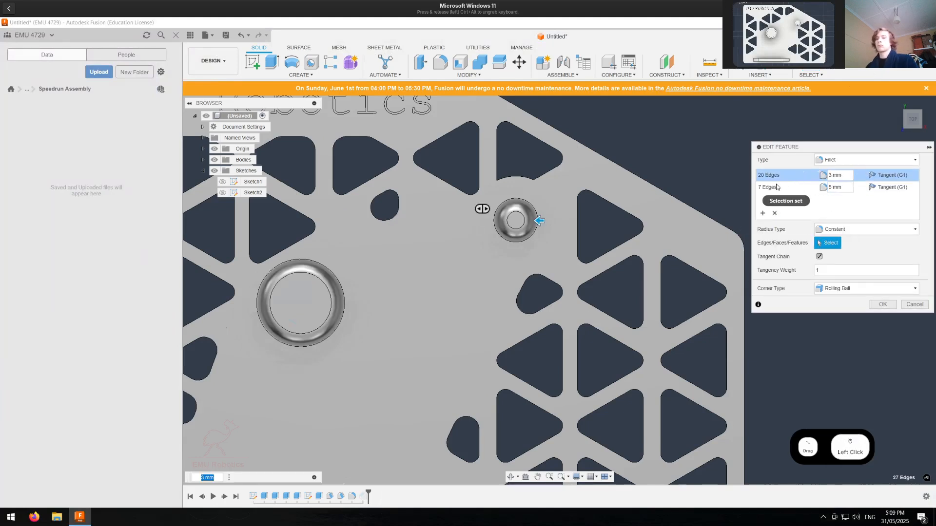
{"action": "type", "text": "0"}
{"action": "middle_click_drag", "start_coordinate": [549, 184], "coordinate": [545, 228], "text": "shift"}
{"action": "left_click", "coordinate": [434, 183]}
{"action": "left_click", "coordinate": [439, 176]}
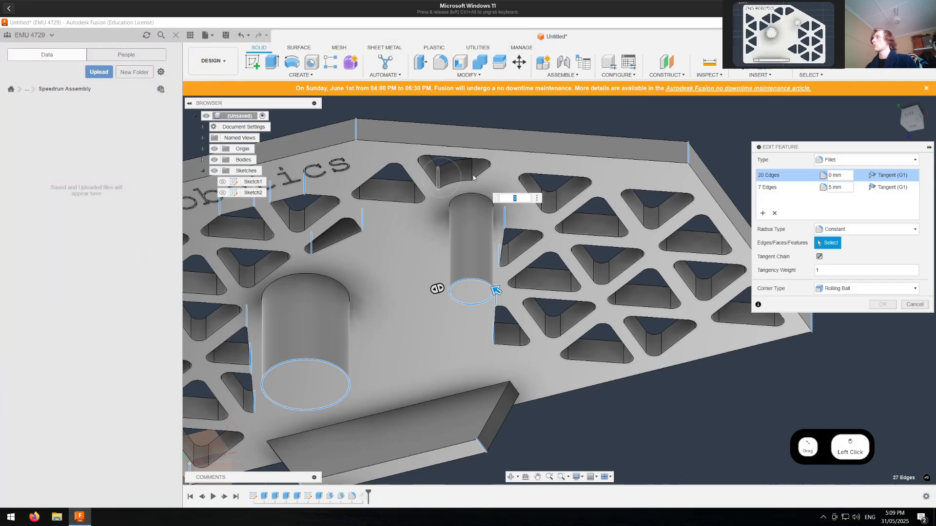
{"action": "left_click", "coordinate": [471, 168]}
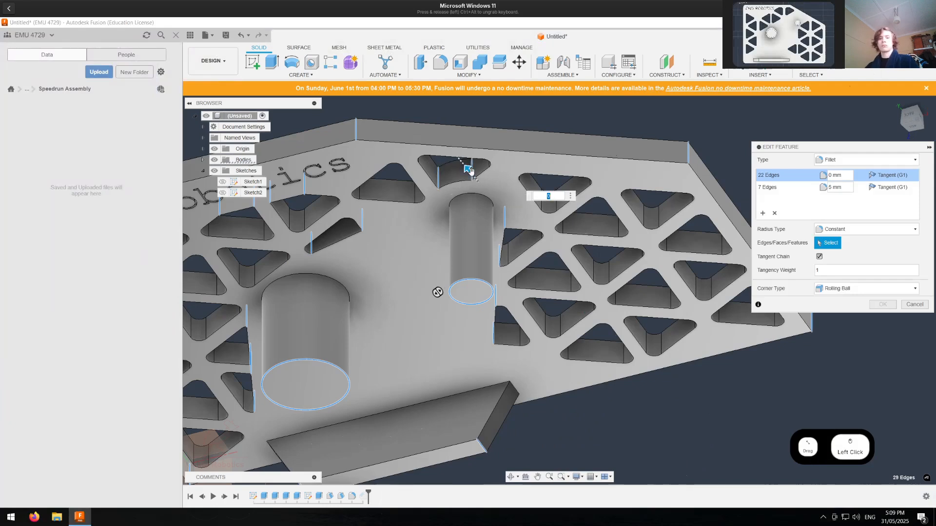
{"action": "type", "text": "3"}
{"action": "key", "text": "Return"}
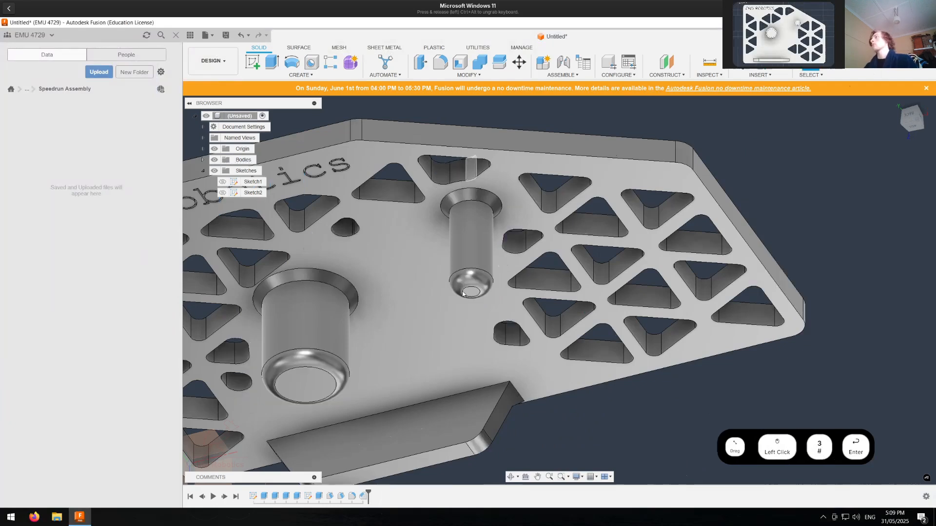
Step: Save the finished plate design as Backplate in the Speedrun Assembly folder
{"action": "scroll", "coordinate": [463, 293], "scroll_direction": "down", "scroll_amount": 5}
{"action": "mouse_move", "coordinate": [428, 313]}
{"action": "middle_mouse_down", "text": "shift"}
{"action": "mouse_move", "coordinate": [445, 265]}
{"action": "mouse_move", "coordinate": [437, 263]}
{"action": "mouse_move", "coordinate": [447, 264]}
{"action": "middle_mouse_up", "text": "shift"}
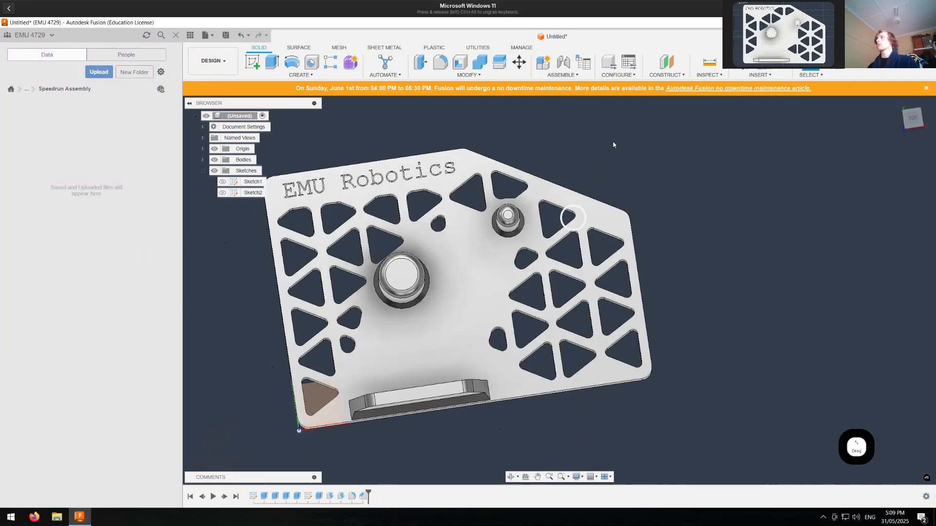
{"action": "key", "text": "ctrl+s"}
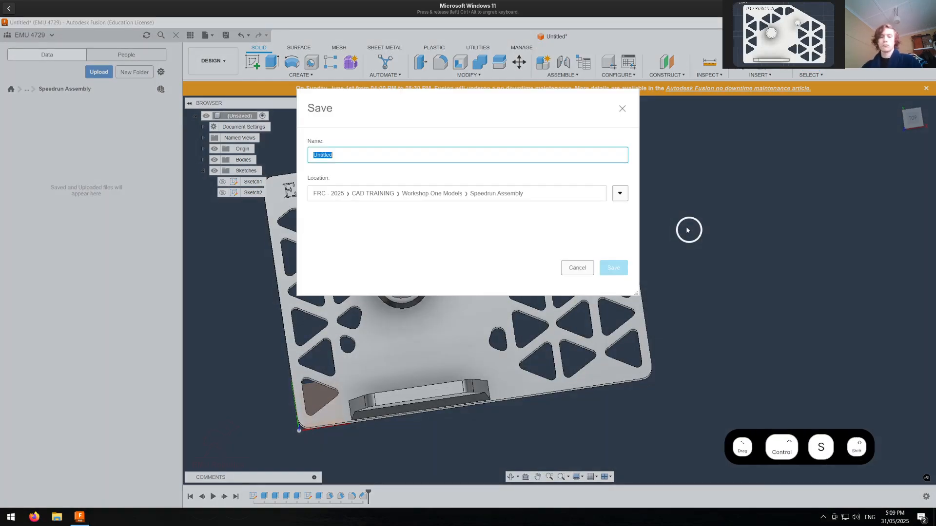
{"action": "type", "text": "Back"}
{"action": "key", "text": "BackSpace"}
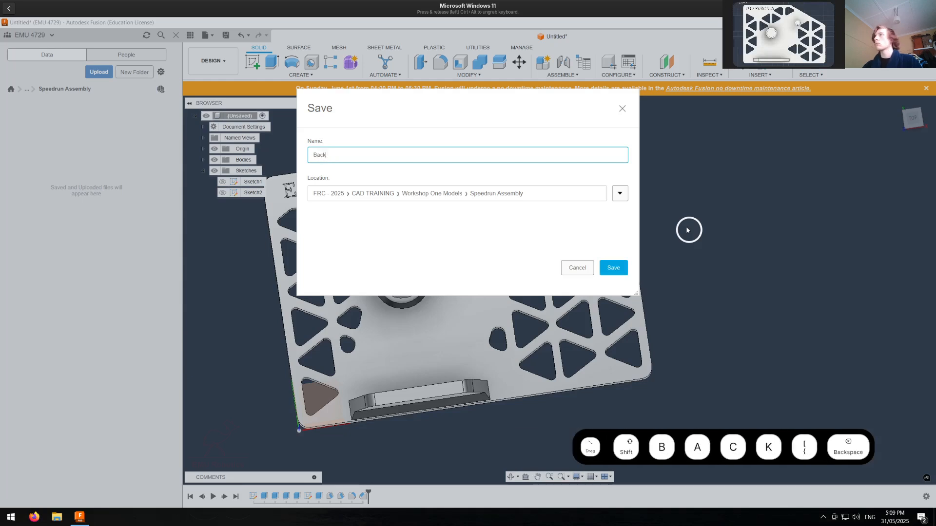
{"action": "type", "text": "plate"}
{"action": "key", "text": "Return"}
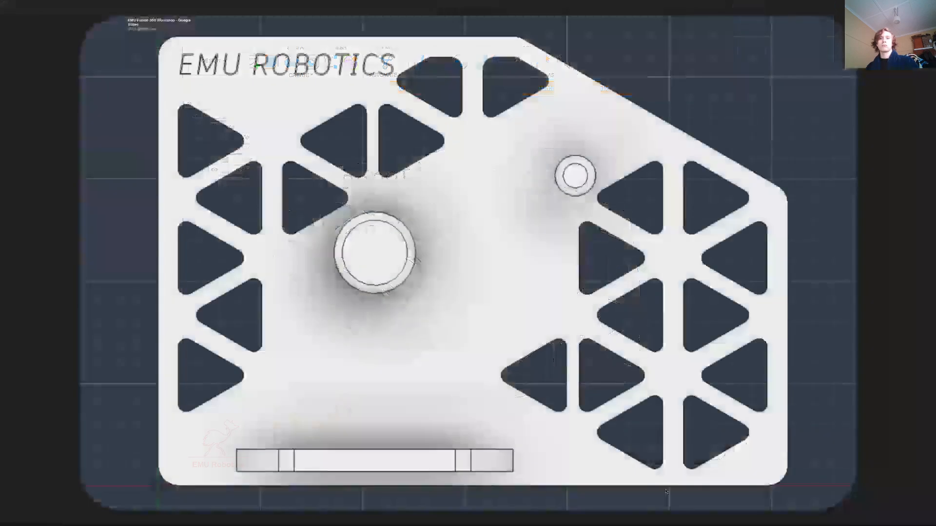
{"action": "key", "text": "Right"}
{"action": "key", "text": "Right"}
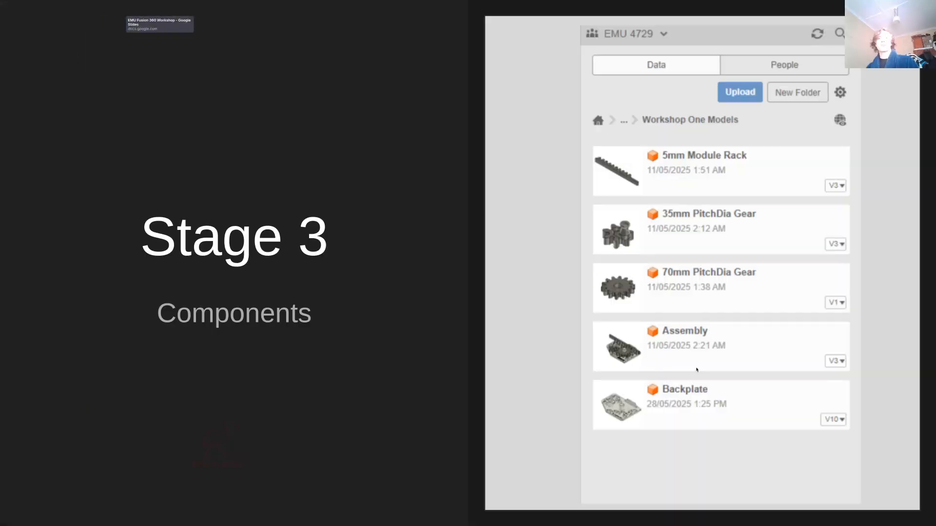
{"action": "key", "text": "Right"}
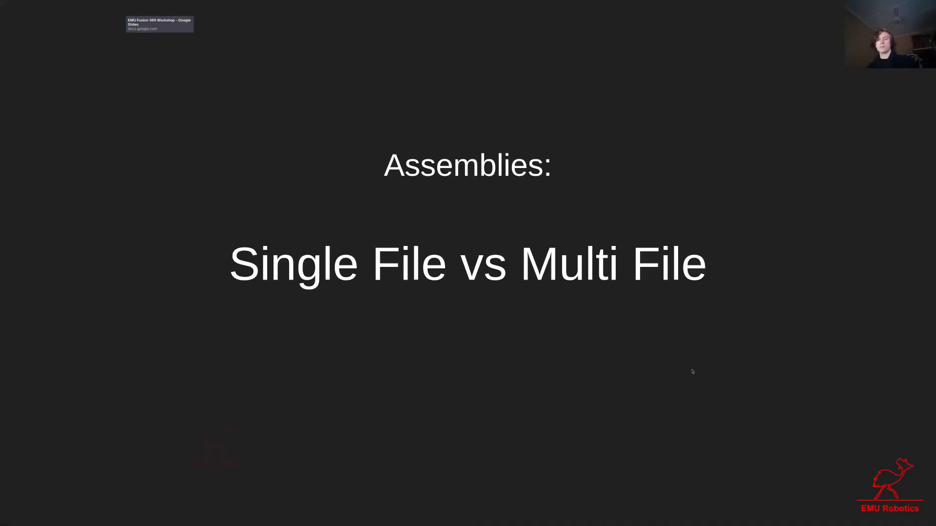
{"action": "key", "text": "Right"}
{"action": "key", "text": "Right"}
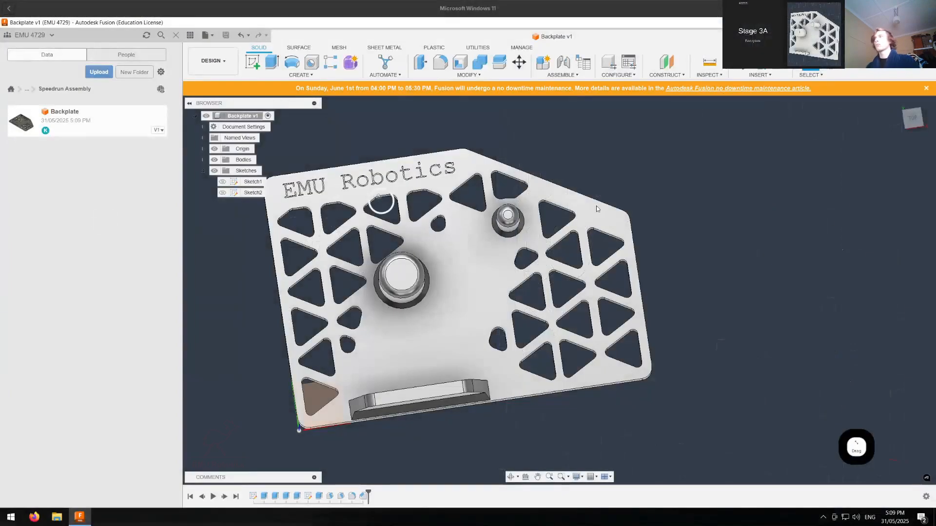
Step: Create a new design and save it as Speedrun CAD Workshop Assembly in the Speedrun Assembly folder
{"action": "left_click", "coordinate": [847, 36]}
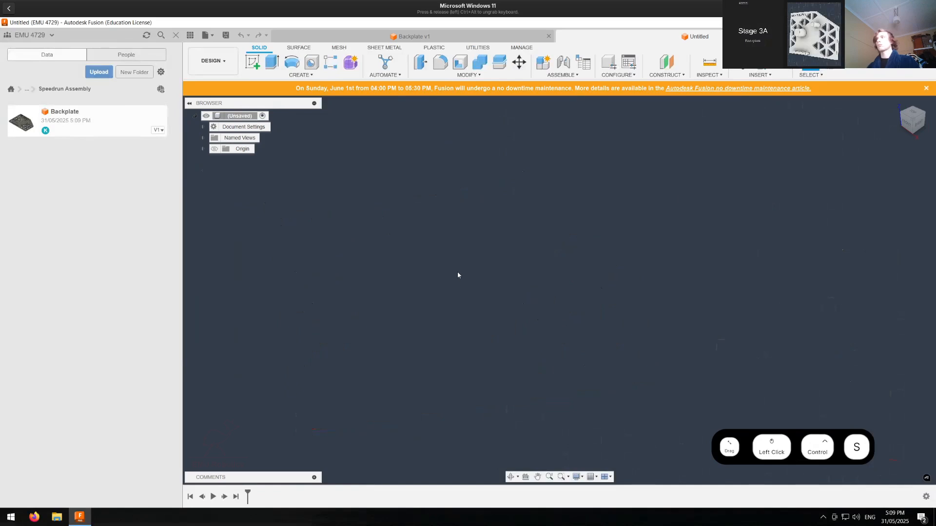
{"action": "key", "text": "ctrl+s"}
{"action": "key", "text": "shift"}
{"action": "type", "text": "Speedrun"}
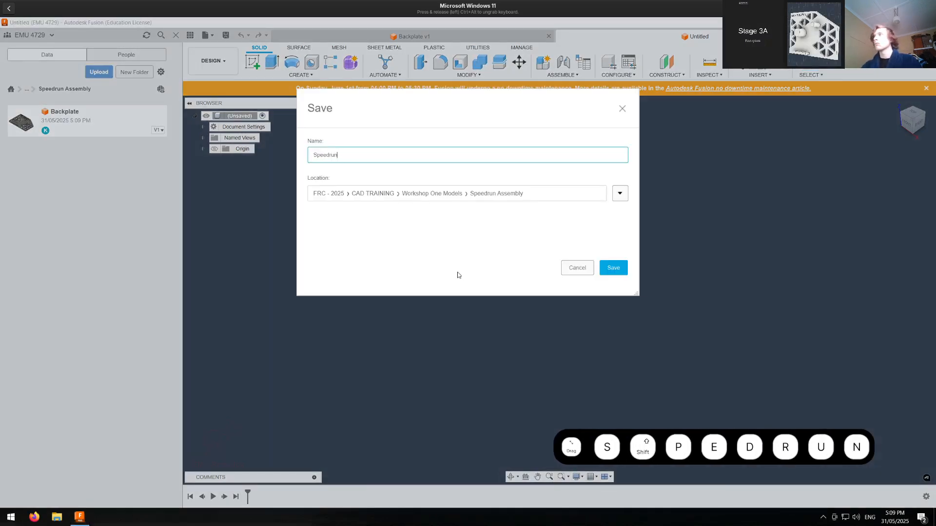
{"action": "type", "text": " a"}
{"action": "key", "text": "BackSpace"}
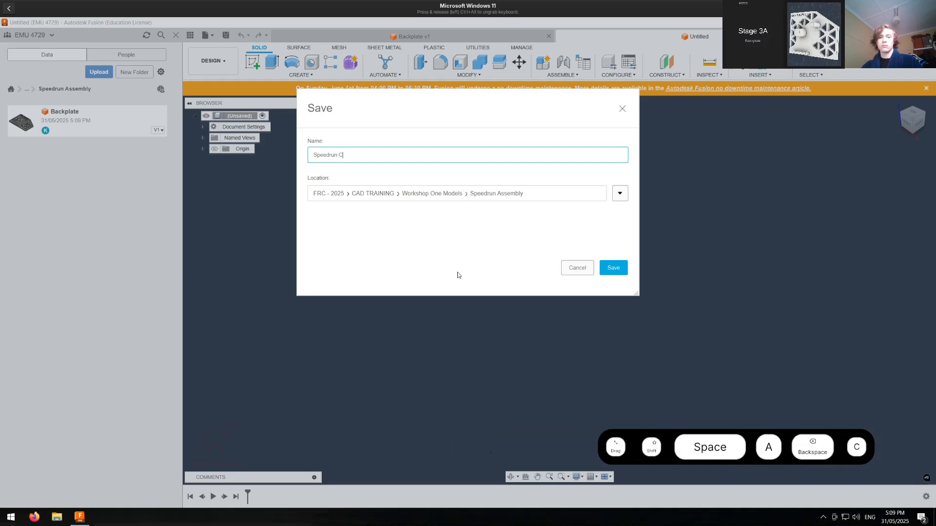
{"action": "type", "text": "CAD Wor"}
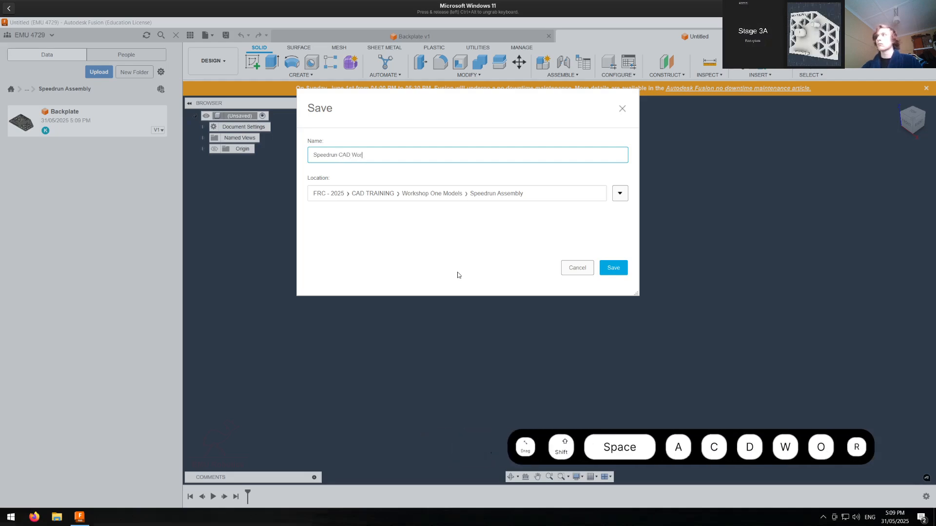
{"action": "type", "text": "kshop A"}
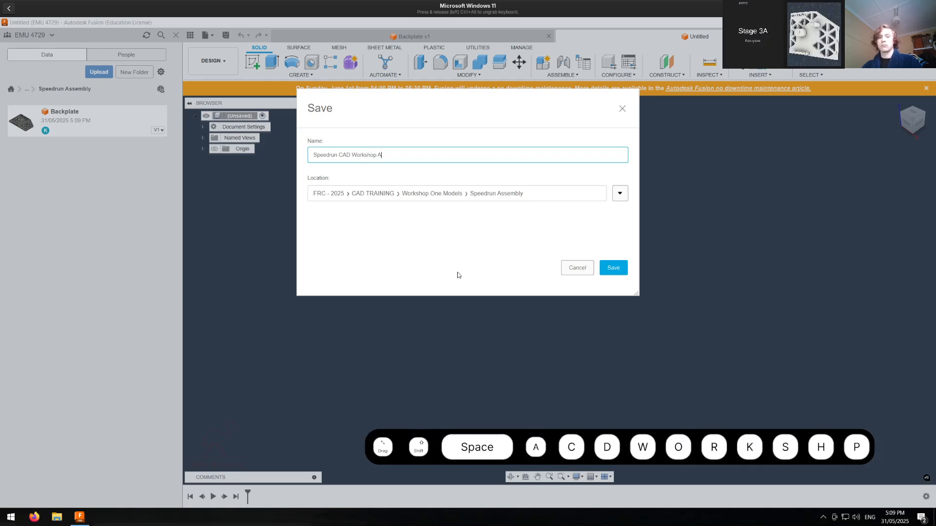
{"action": "type", "text": "ssembly"}
{"action": "key", "text": "Return"}
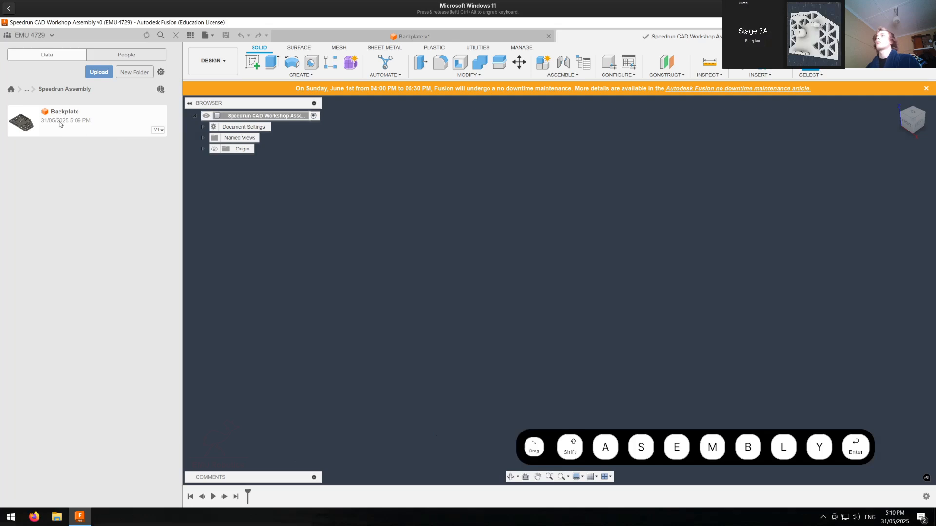
Step: Insert the Backplate into the assembly at its default position and pin the component in place
{"action": "left_click", "coordinate": [88, 125]}
{"action": "left_click_drag", "start_coordinate": [88, 125], "coordinate": [217, 190]}
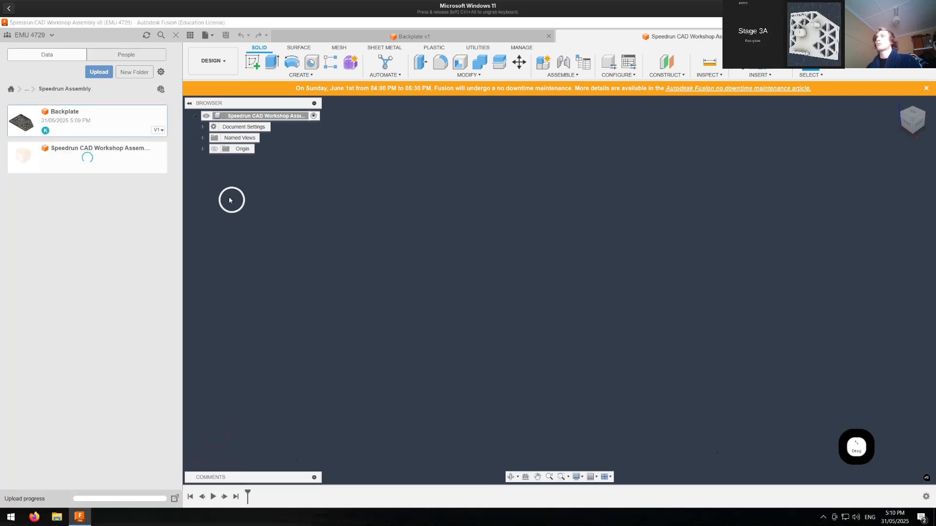
{"action": "left_click_drag", "start_coordinate": [231, 200], "coordinate": [255, 215]}
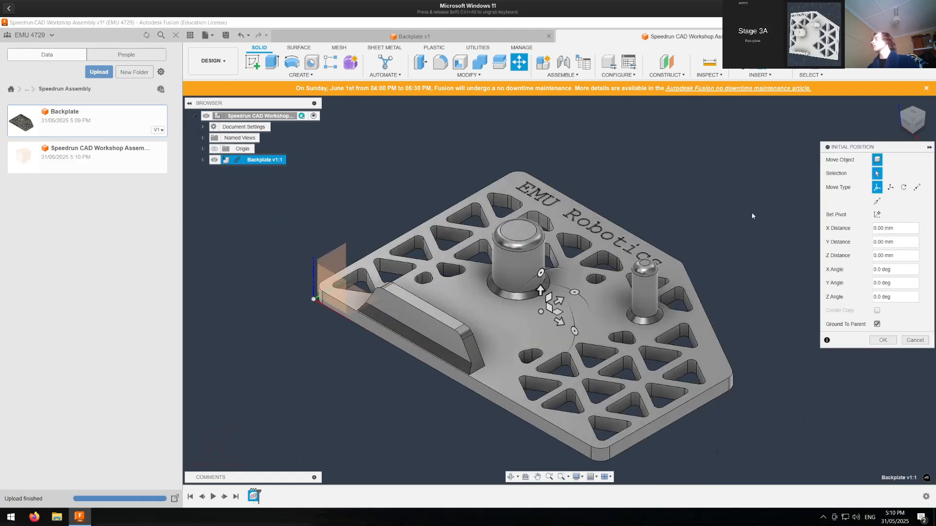
{"action": "left_click", "coordinate": [882, 340]}
{"action": "right_click", "coordinate": [262, 161]}
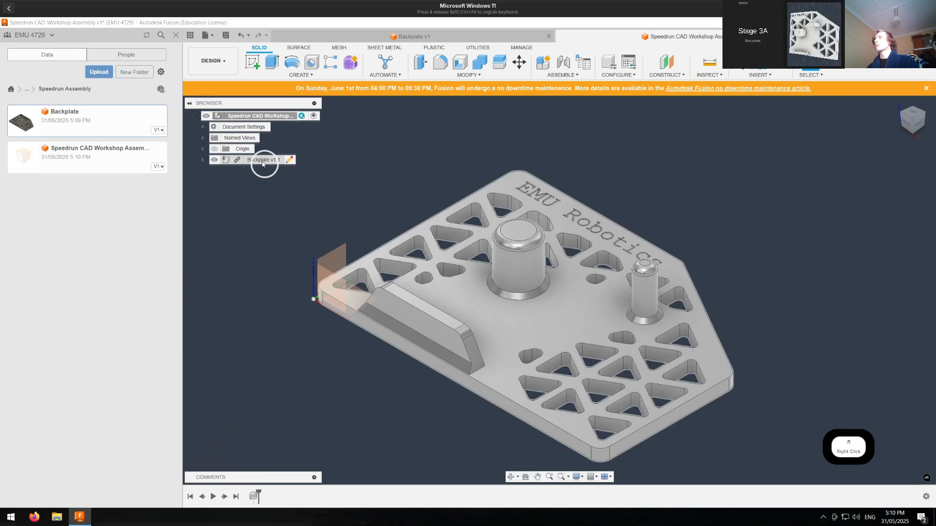
{"action": "left_click", "coordinate": [278, 180]}
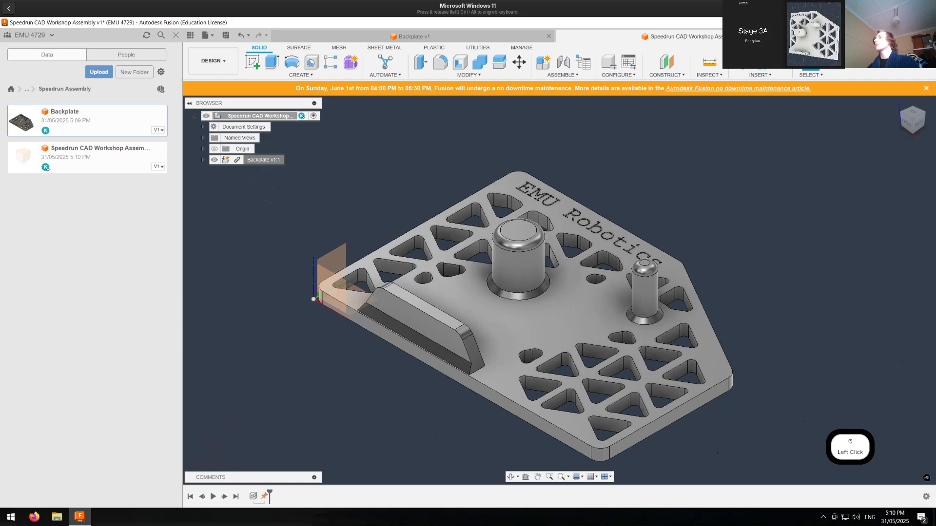
Step: Create another new empty design alongside the assembly
{"action": "left_click", "coordinate": [849, 37]}
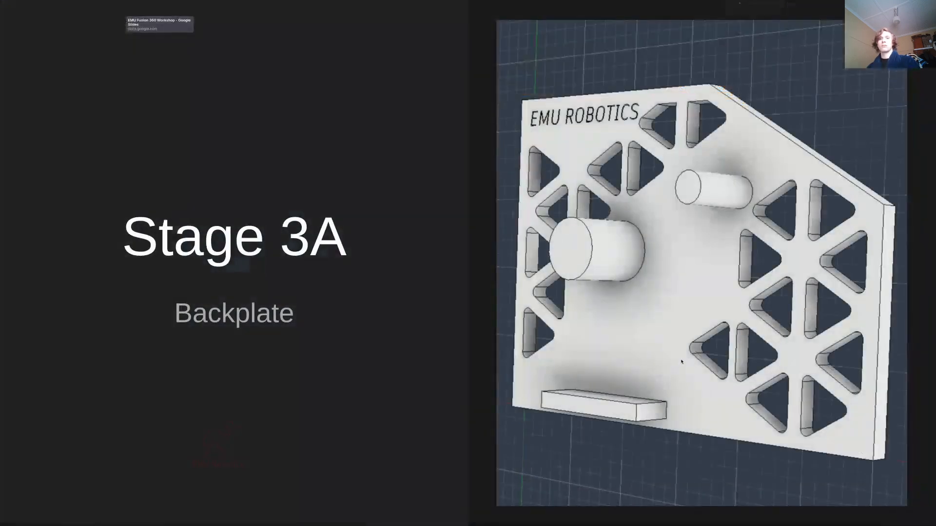
{"action": "key", "text": "Right"}
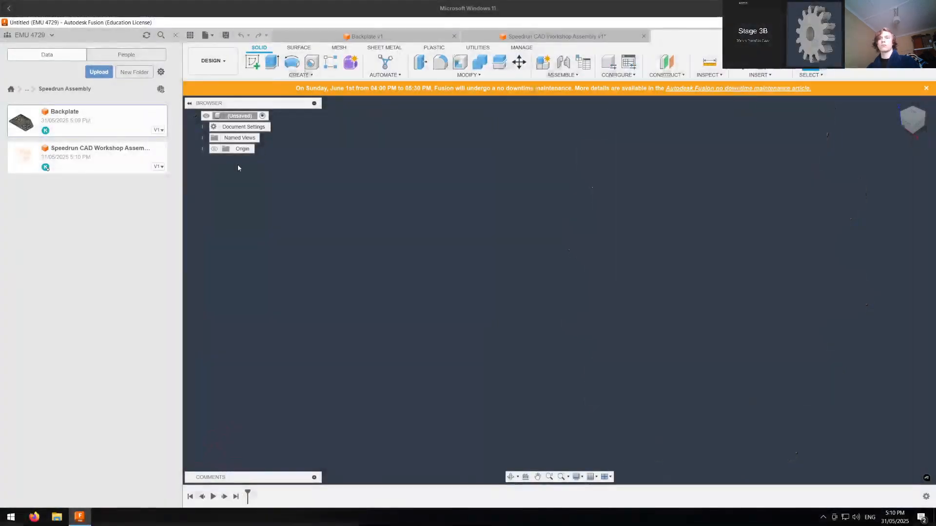
Step: Run the SpurGear sample script from the scripts and add-ins collection in the empty design
{"action": "left_click", "coordinate": [483, 51]}
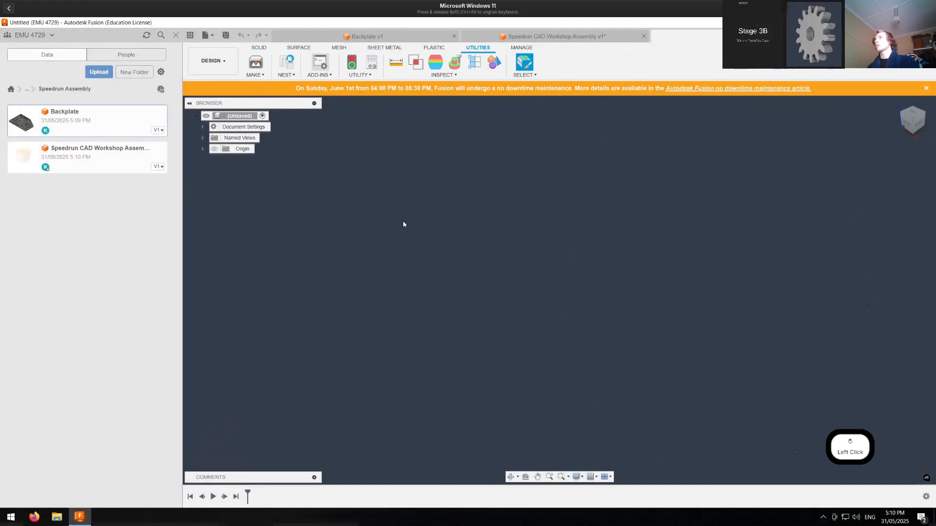
{"action": "left_click", "coordinate": [329, 65]}
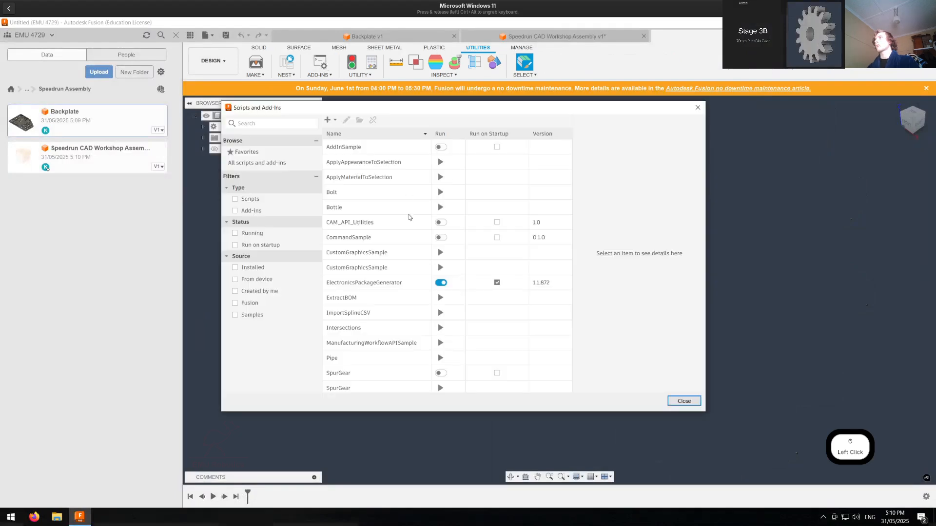
{"action": "scroll", "coordinate": [434, 322], "scroll_direction": "down", "scroll_amount": 3}
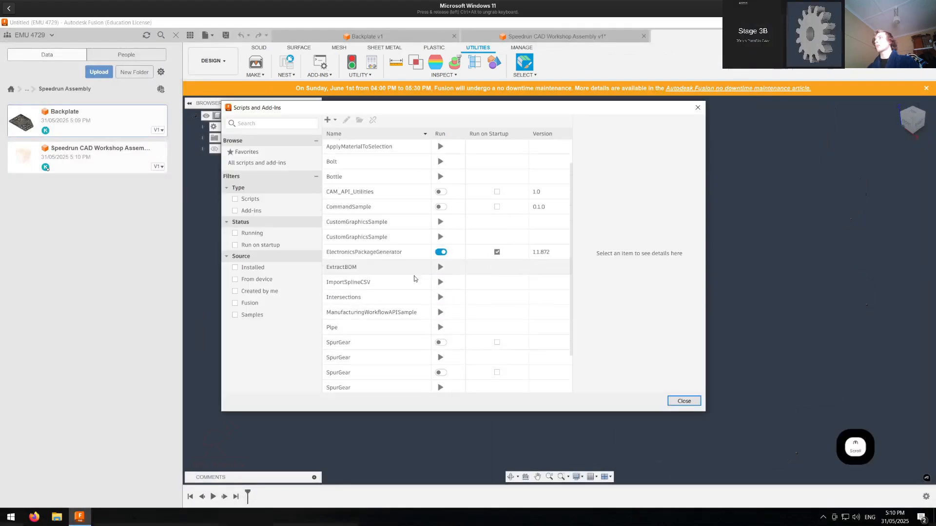
{"action": "left_click", "coordinate": [441, 324]}
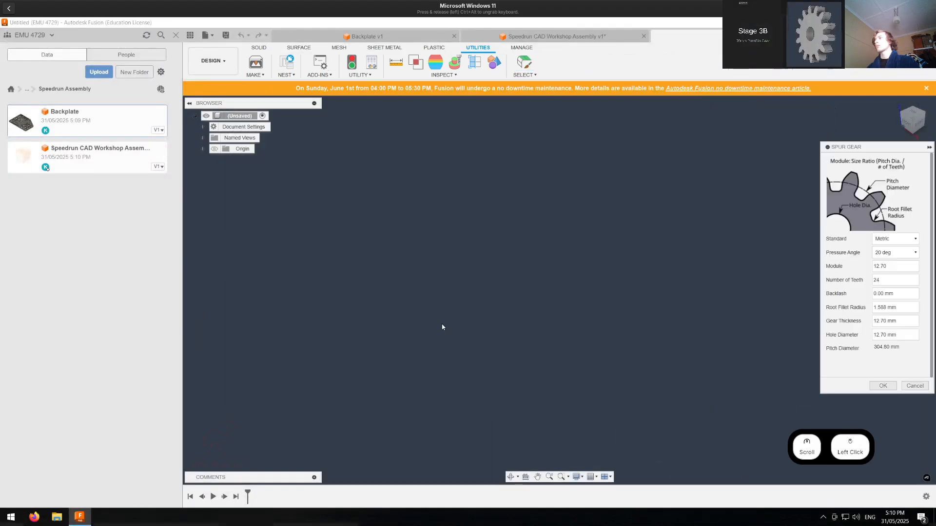
Step: Generate a metric spur gear with module 5, 14 teeth and a 20 mm hole diameter, keeping the other default values
{"action": "left_click_drag", "start_coordinate": [892, 268], "coordinate": [844, 289]}
{"action": "type", "text": "14"}
{"action": "key", "text": "BackSpace"}
{"action": "key", "text": "BackSpace"}
{"action": "type", "text": "14"}
{"action": "key", "text": "Tab"}
{"action": "key", "text": "Tab"}
{"action": "key", "text": "Tab"}
{"action": "key", "text": "Tab"}
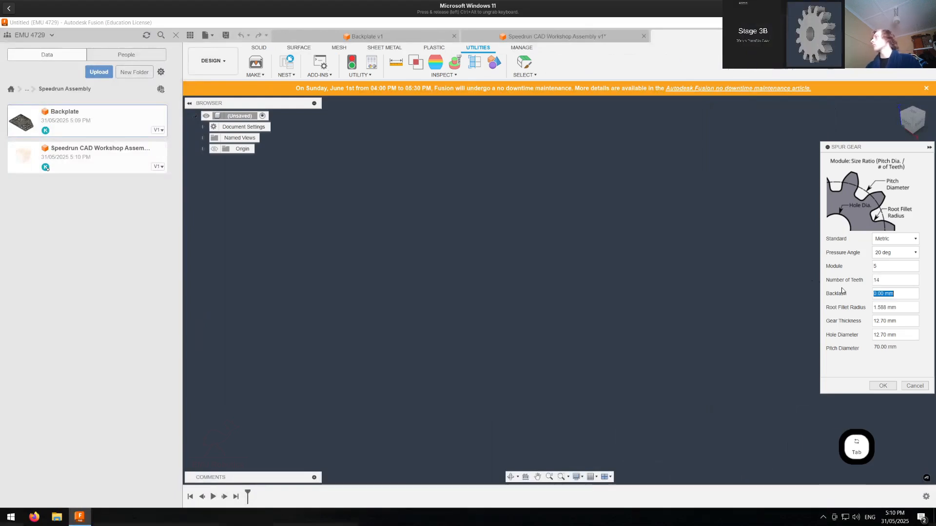
{"action": "type", "text": "20"}
{"action": "key", "text": "Return"}
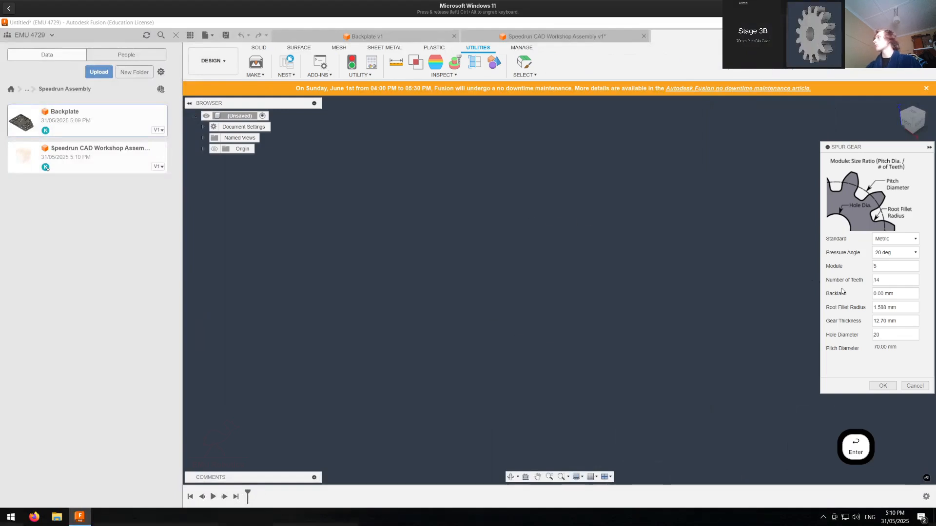
{"action": "scroll", "coordinate": [585, 268], "scroll_direction": "up", "scroll_amount": 3}
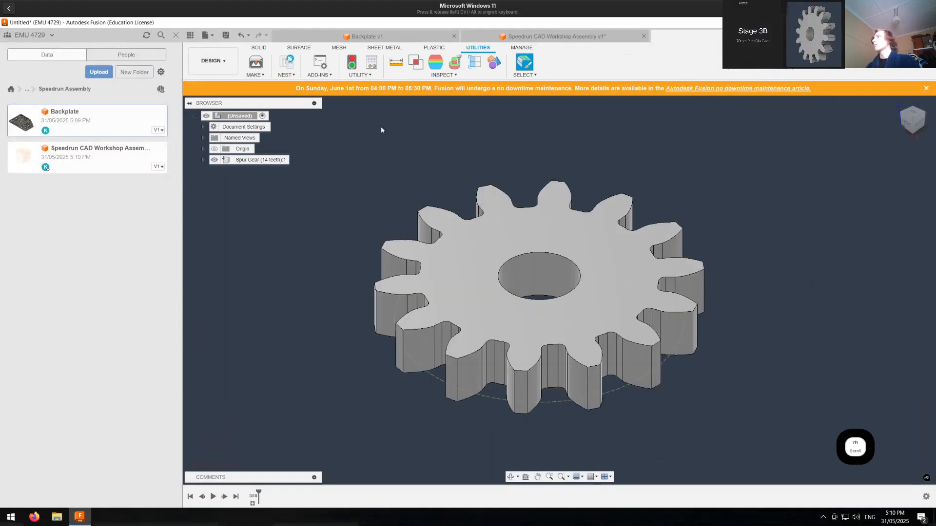
Step: Chamfer the lower edge of the gear's centre hole with an equal distance of 2.5 mm
{"action": "left_click", "coordinate": [257, 47]}
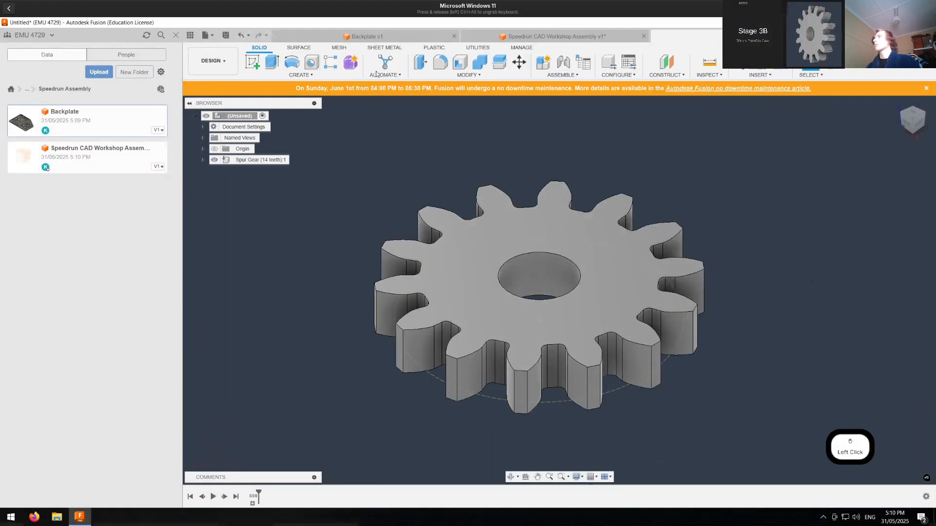
{"action": "left_click", "coordinate": [456, 75]}
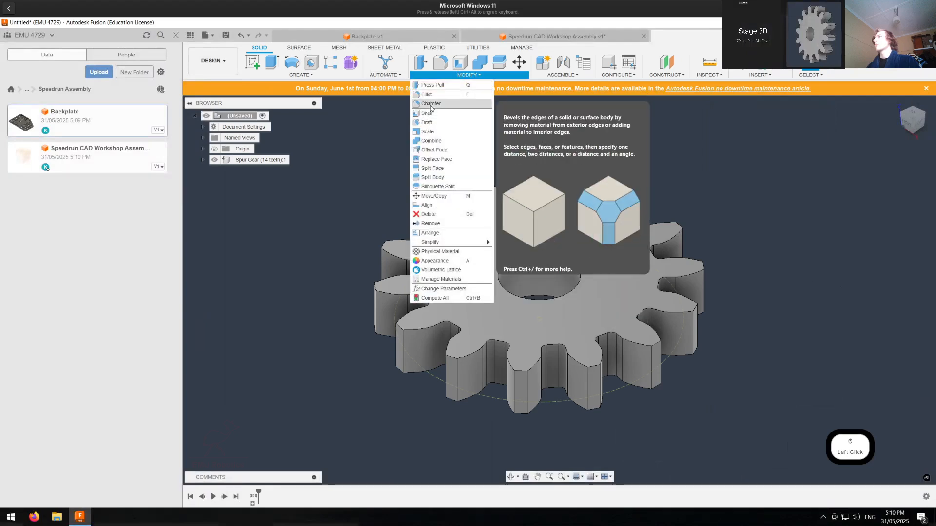
{"action": "left_click", "coordinate": [431, 104]}
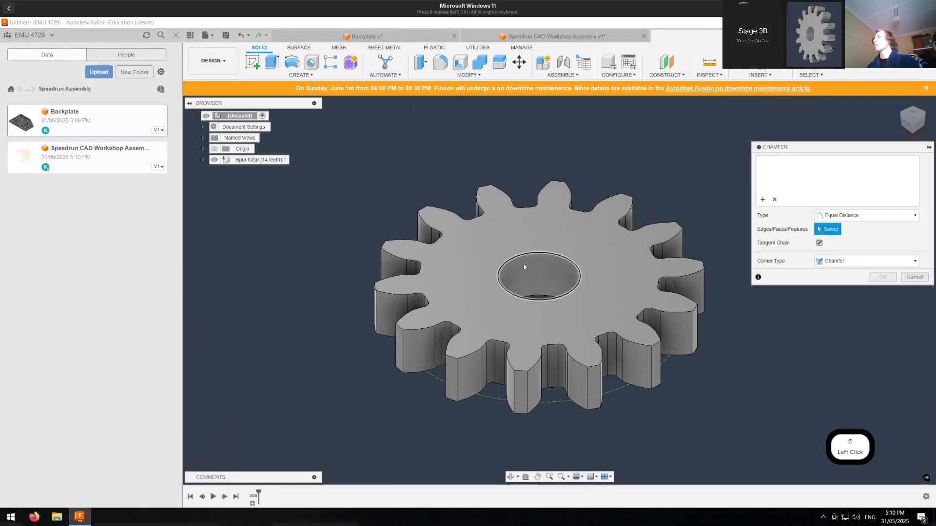
{"action": "left_click", "coordinate": [537, 298]}
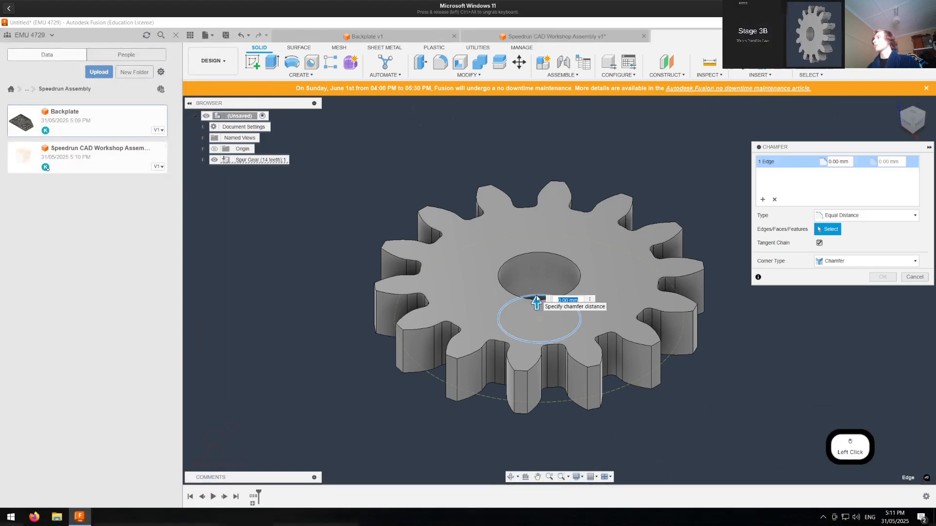
{"action": "type", "text": "3"}
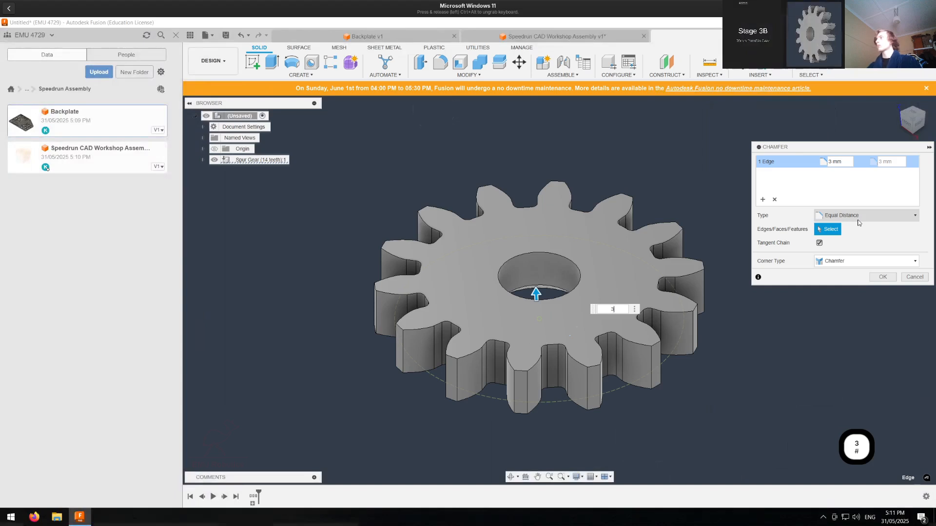
{"action": "key", "text": "BackSpace"}
{"action": "type", "text": "2.4"}
{"action": "key", "text": "BackSpace"}
{"action": "type", "text": "5"}
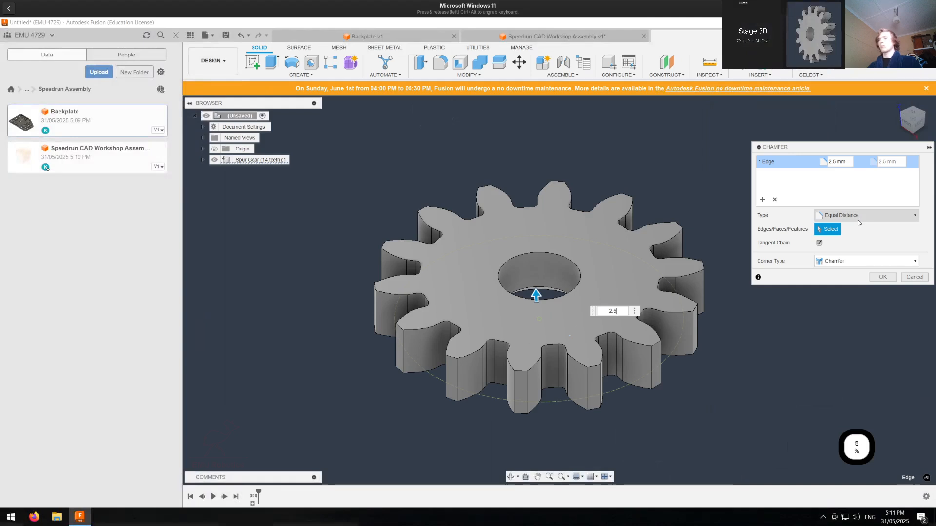
{"action": "key", "text": "Return"}
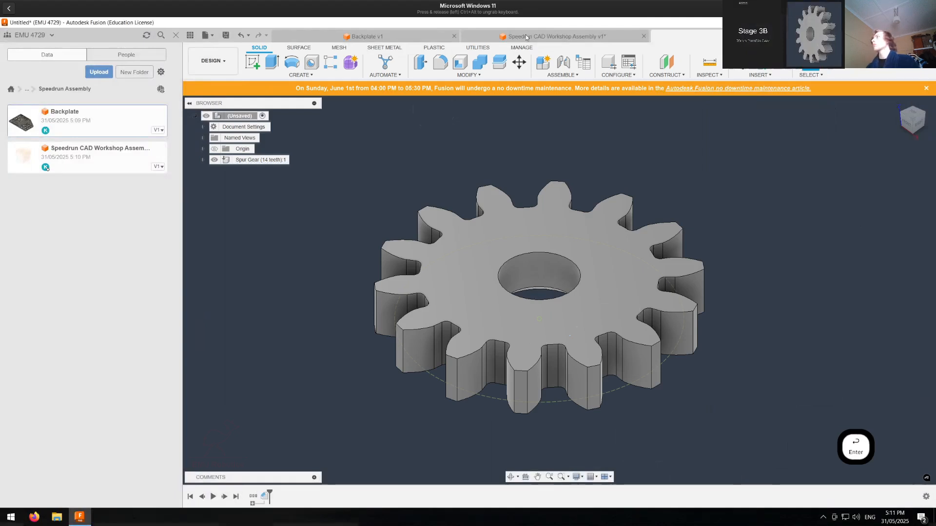
Step: Save the gear design in the Speedrun Assembly folder, entering a name that begins with "70mm Pitch"
{"action": "middle_click_drag", "start_coordinate": [621, 237], "coordinate": [635, 261], "text": "shift"}
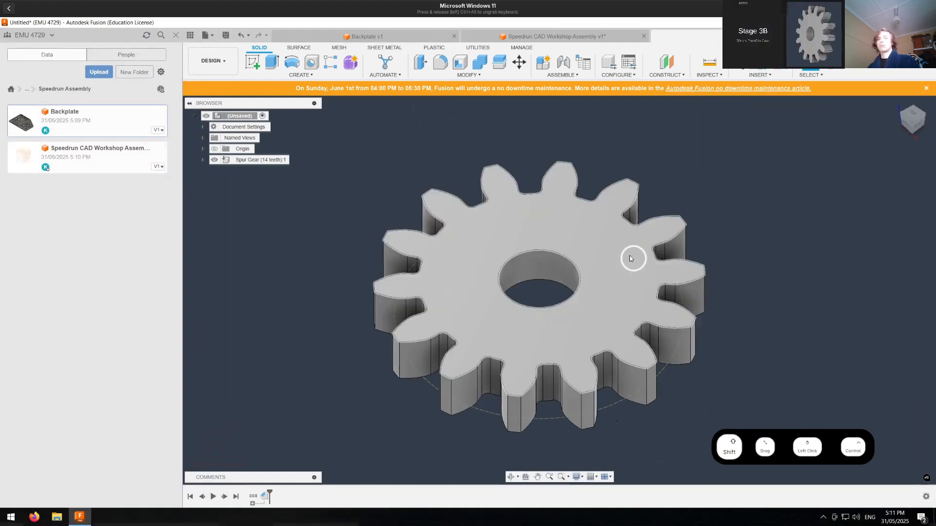
{"action": "key", "text": "ctrl+s"}
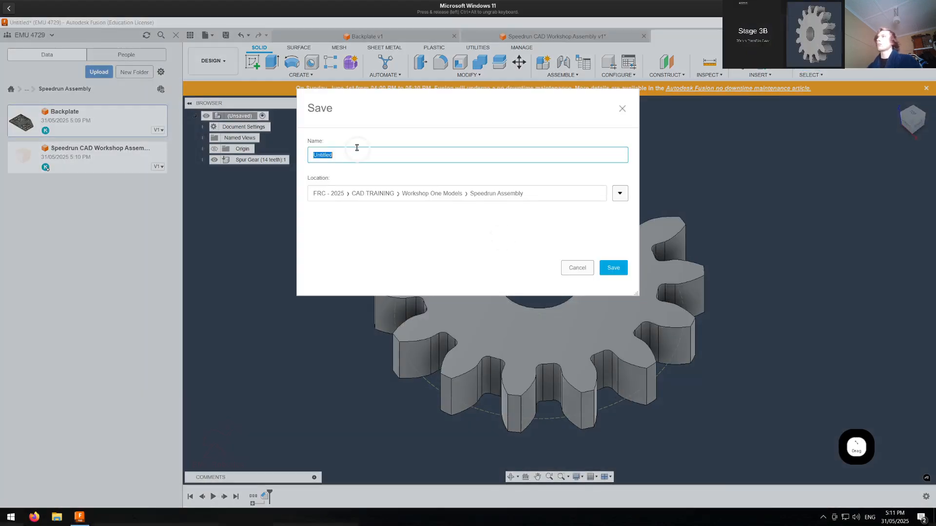
{"action": "type", "text": "70"}
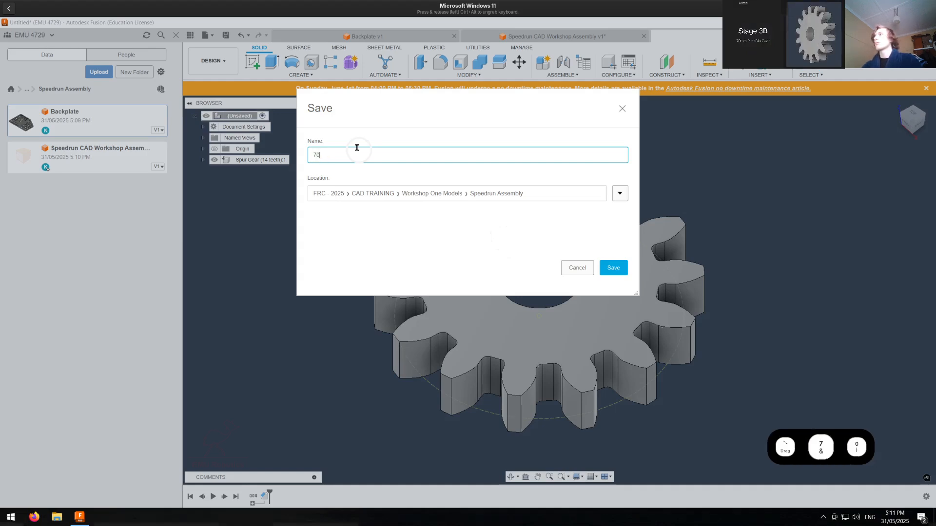
{"action": "type", "text": "mm Pitch"}
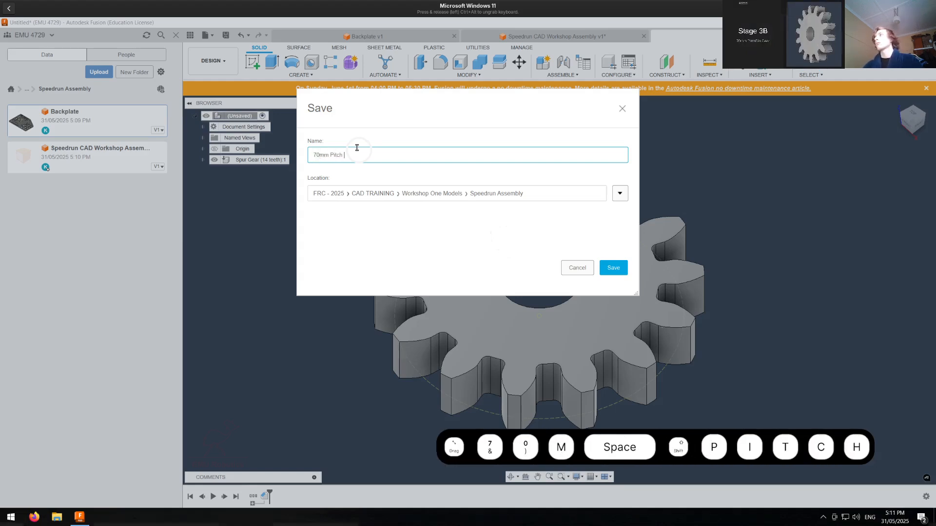
{"action": "key", "text": "BackSpace"}
{"action": "type", "text": "De"}
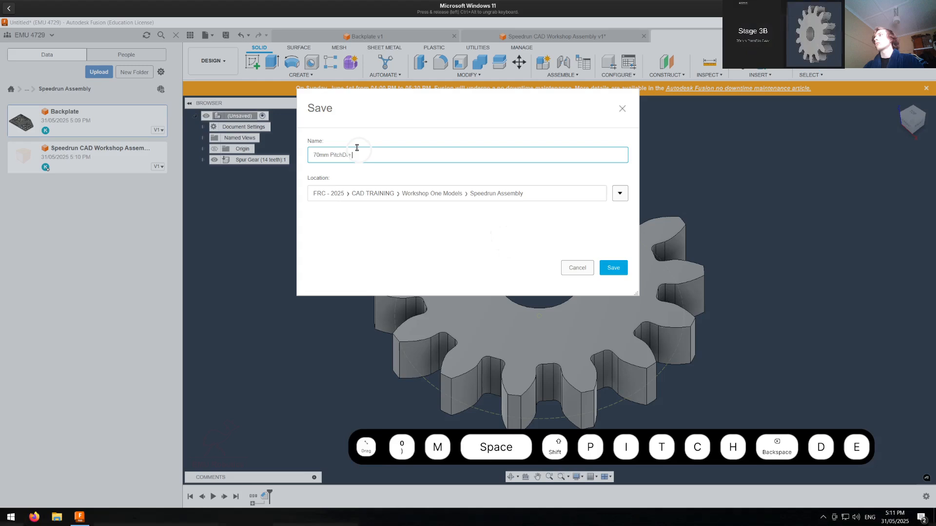
Step: Save the spur gear design as "70mm PitchDia Gear" in the Speedrun Assembly folder
{"action": "type", "text": "ar"}
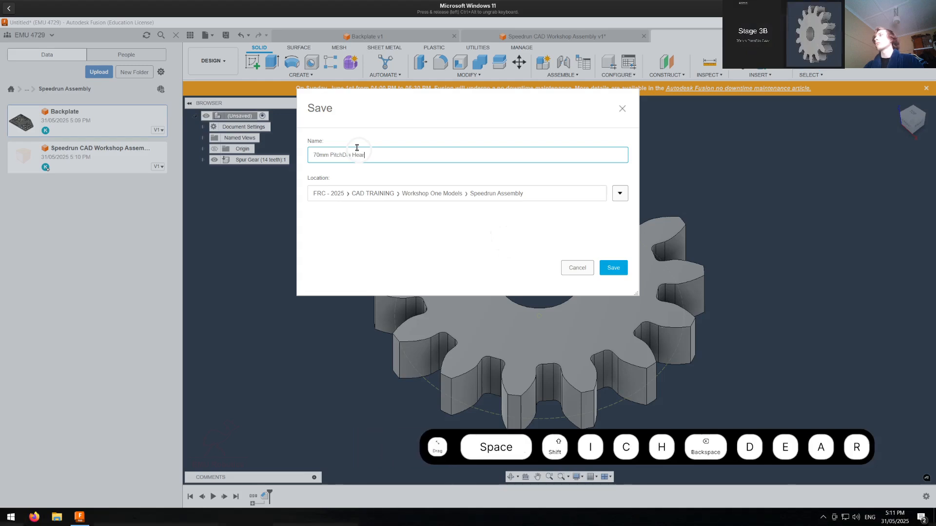
{"action": "type", "text": " Gear"}
{"action": "key", "text": "Return"}
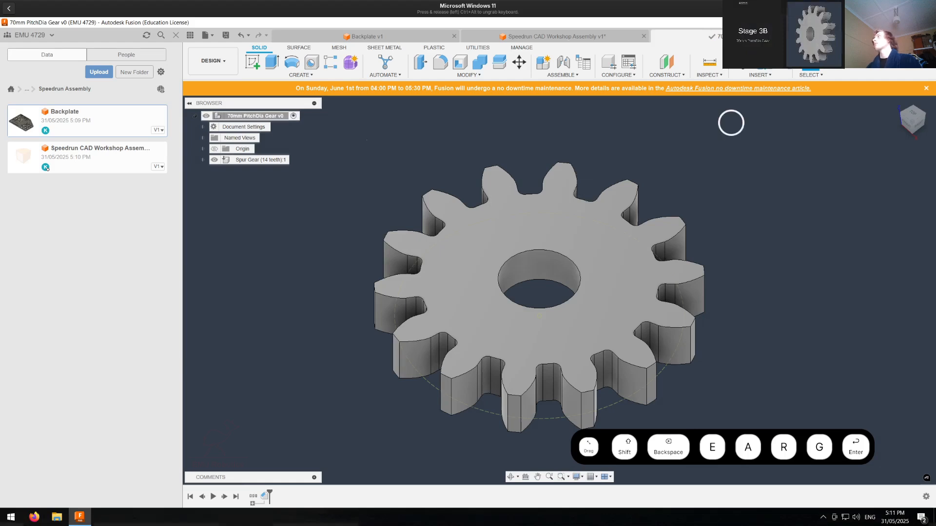
Step: Insert the 70mm PitchDia Gear into the Speedrun CAD Workshop Assembly, leaving it at its initial position
{"action": "left_click", "coordinate": [531, 37]}
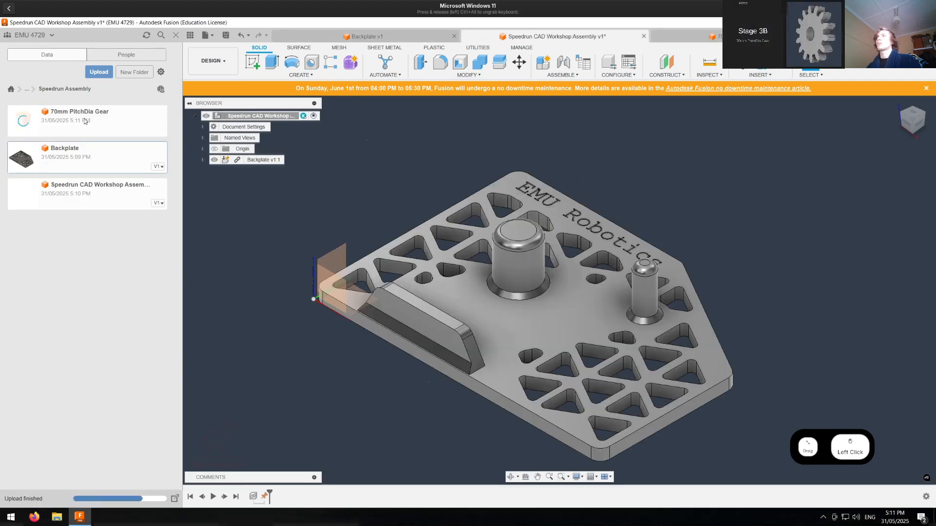
{"action": "left_click", "coordinate": [86, 121]}
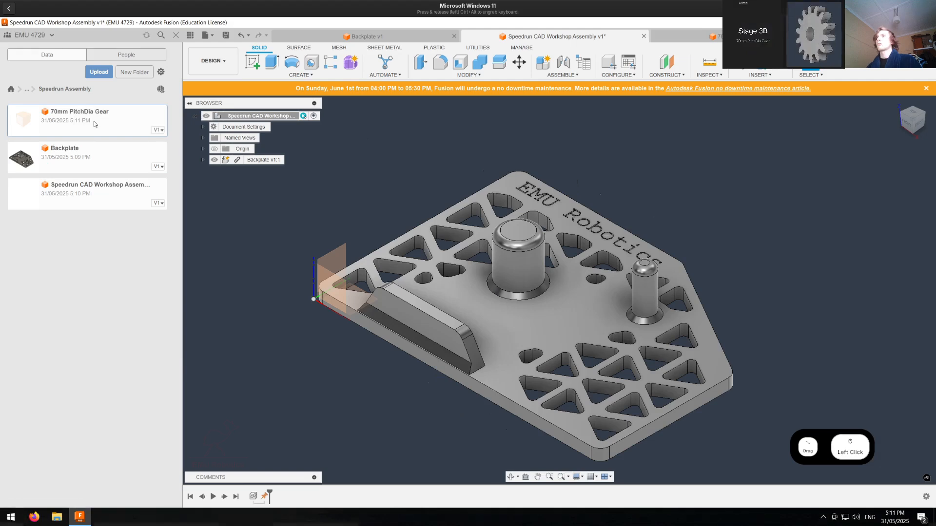
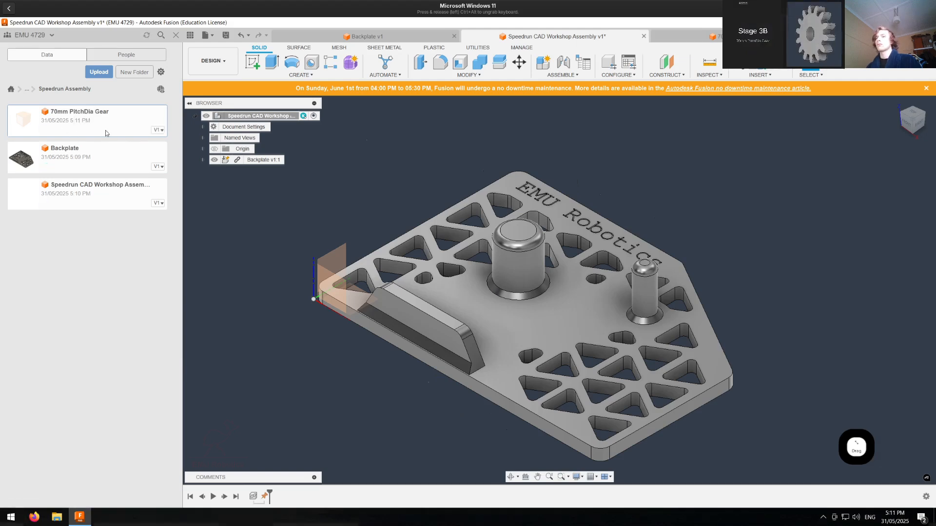
{"action": "left_click_drag", "start_coordinate": [83, 122], "coordinate": [275, 224]}
{"action": "mouse_move", "coordinate": [274, 219]}
{"action": "left_mouse_down"}
{"action": "mouse_move", "coordinate": [274, 209]}
{"action": "mouse_move", "coordinate": [281, 212]}
{"action": "left_mouse_up"}
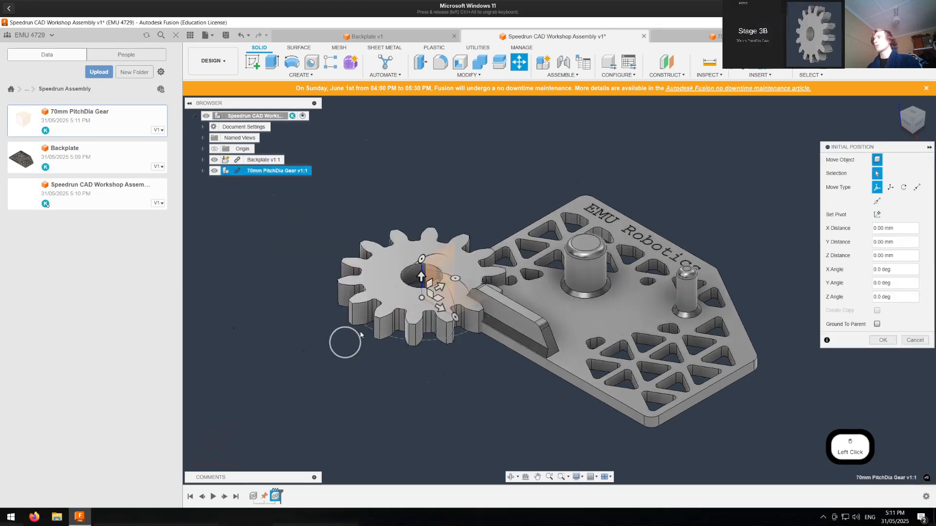
{"action": "key", "text": "Escape"}
Step: Start a joint that places the lower edge of the gear's bore on the base edge of the backplate's large post
{"action": "key", "text": "j"}
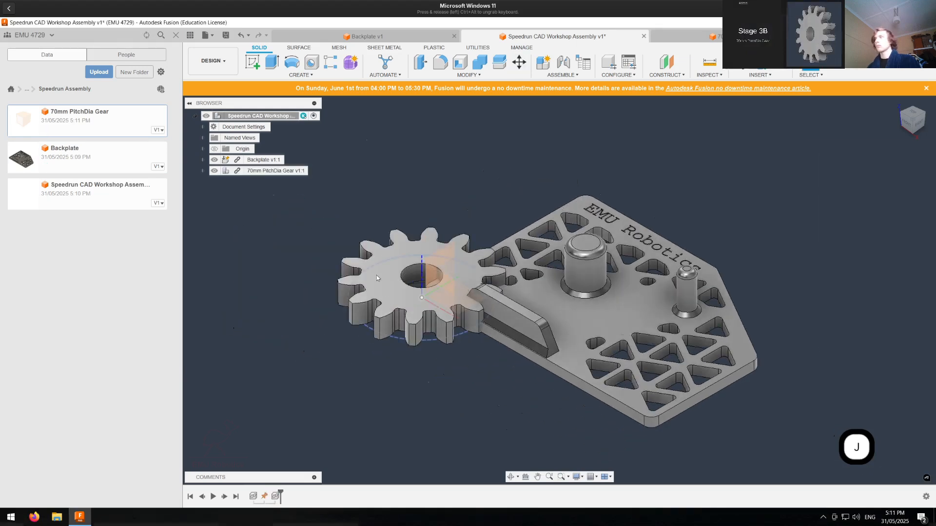
{"action": "scroll", "coordinate": [418, 285], "scroll_direction": "up", "scroll_amount": 5}
{"action": "scroll", "coordinate": [417, 285], "scroll_direction": "up", "scroll_amount": 3}
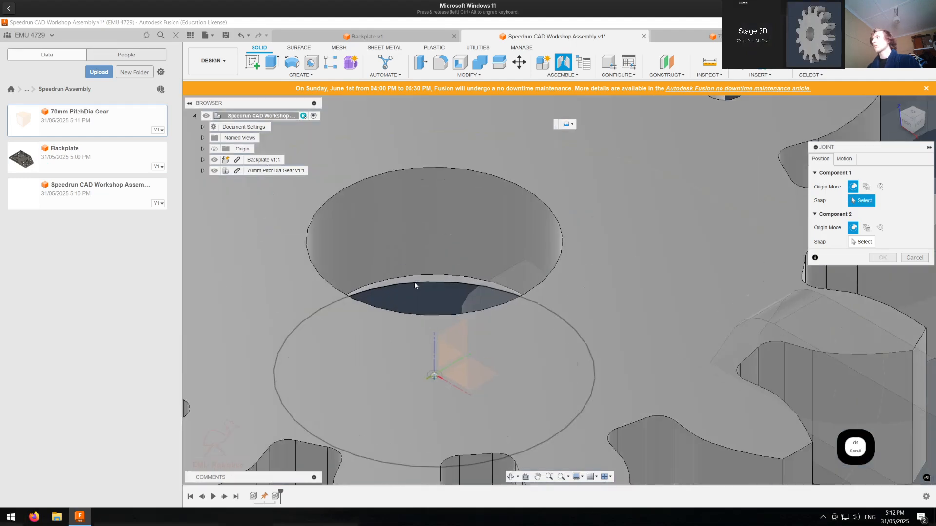
{"action": "left_click", "coordinate": [418, 284]}
{"action": "scroll", "coordinate": [417, 284], "scroll_direction": "up", "scroll_amount": 1}
{"action": "scroll", "coordinate": [418, 284], "scroll_direction": "down", "scroll_amount": 5}
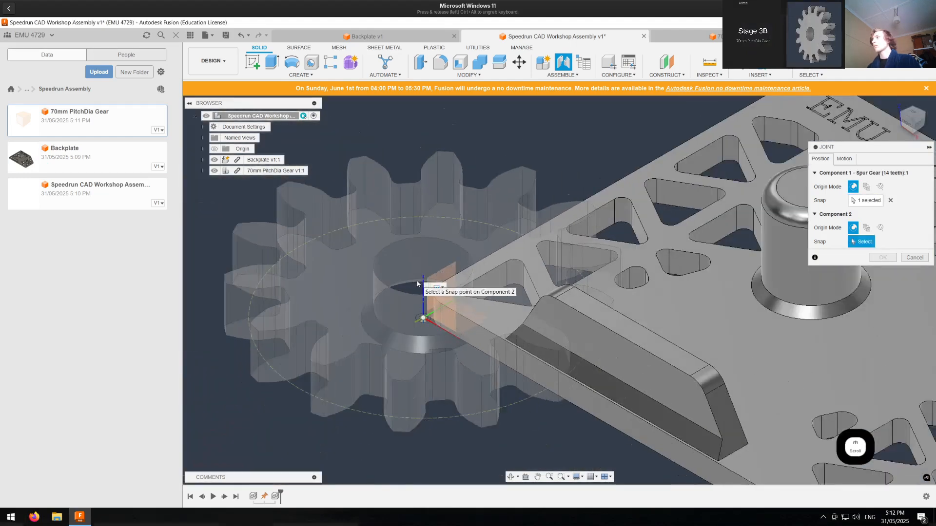
{"action": "scroll", "coordinate": [681, 296], "scroll_direction": "up", "scroll_amount": 3}
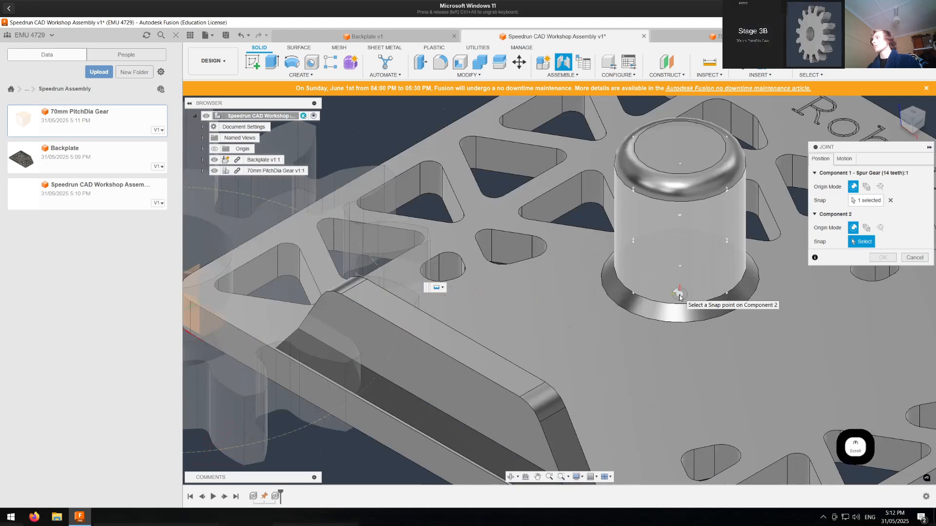
{"action": "scroll", "coordinate": [667, 299], "scroll_direction": "down", "scroll_amount": 2}
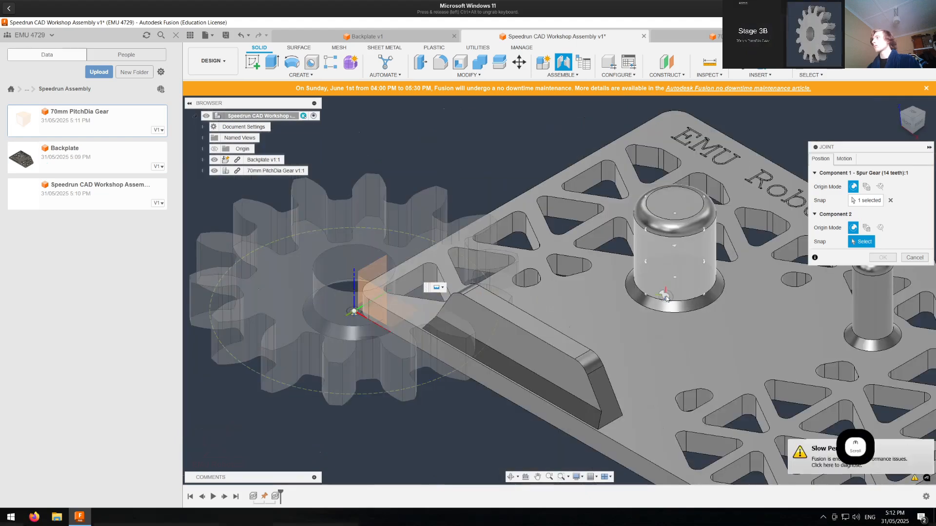
{"action": "left_click", "coordinate": [662, 312]}
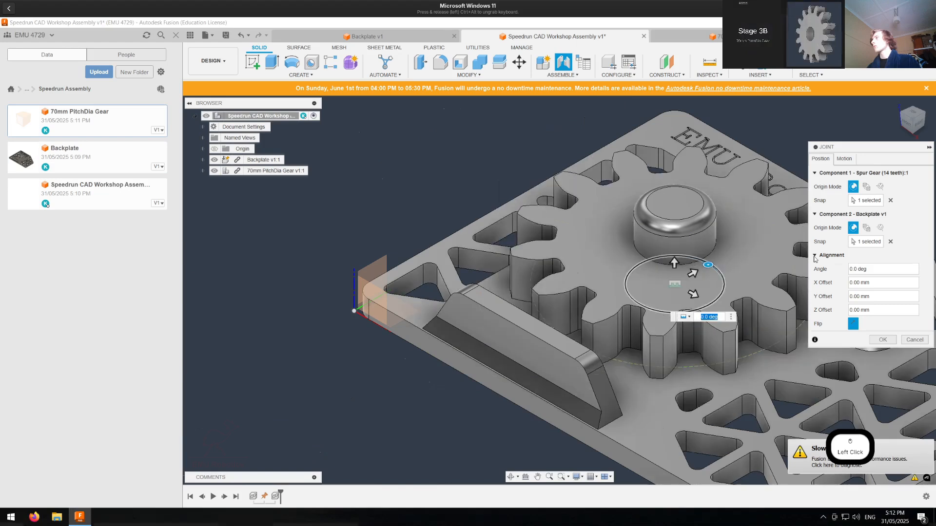
Step: Set the gear joint's motion type to Revolute and apply the joint
{"action": "left_click", "coordinate": [844, 161]}
{"action": "left_click", "coordinate": [888, 173]}
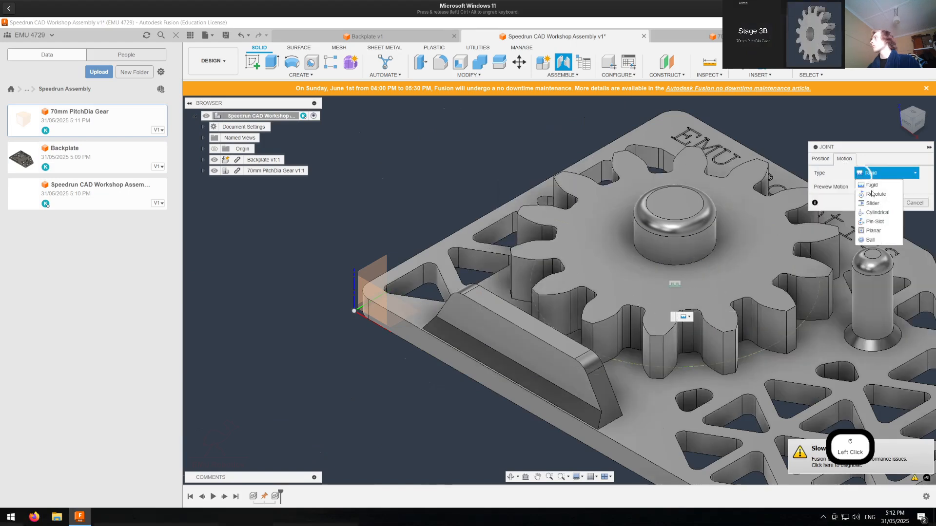
{"action": "left_click", "coordinate": [875, 195]}
{"action": "left_click", "coordinate": [882, 271]}
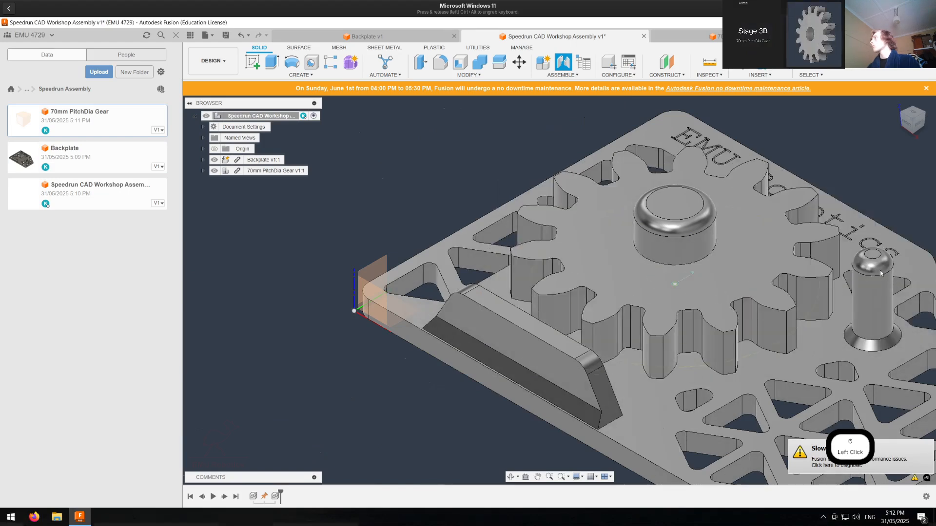
{"action": "scroll", "coordinate": [376, 318], "scroll_direction": "down", "scroll_amount": 3}
{"action": "scroll", "coordinate": [376, 318], "scroll_direction": "down", "scroll_amount": 2}
{"action": "key", "text": "Escape"}
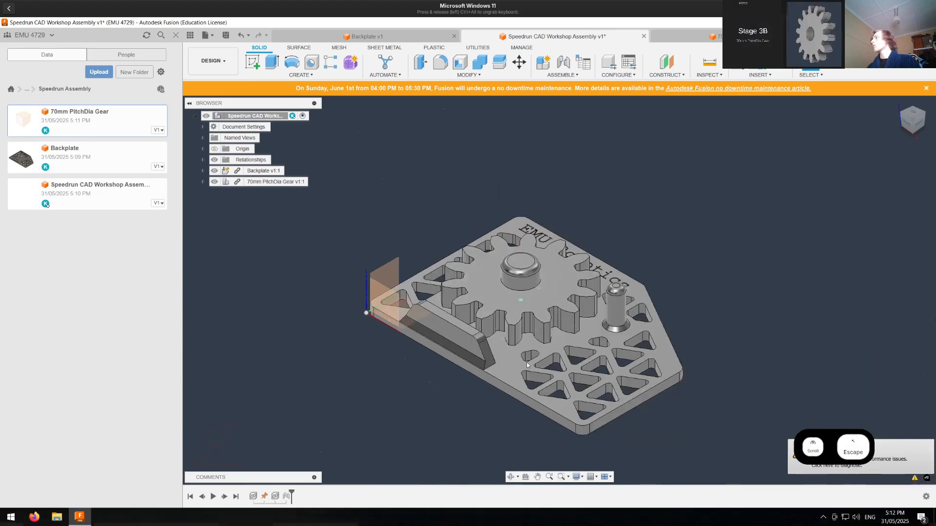
{"action": "scroll", "coordinate": [537, 363], "scroll_direction": "up", "scroll_amount": 3}
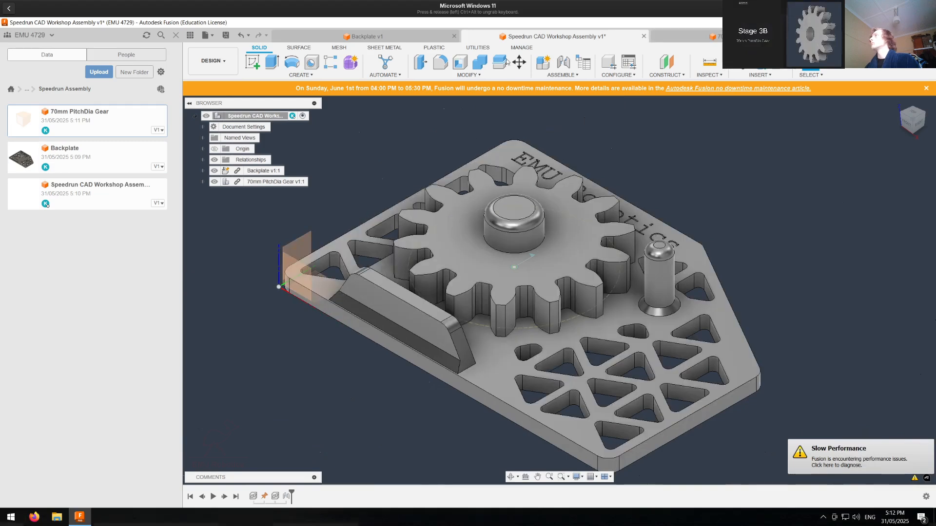
Step: Examine the fit between gear bore and post with a section analysis from the large post's top face, offset to -23.50 mm
{"action": "left_click", "coordinate": [521, 47]}
{"action": "left_click", "coordinate": [483, 48]}
{"action": "left_click", "coordinate": [418, 76]}
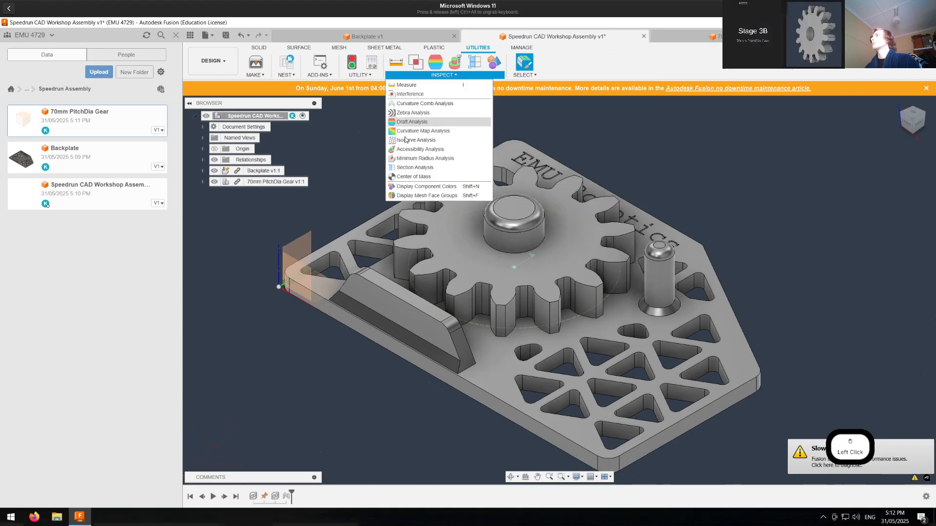
{"action": "left_click", "coordinate": [404, 169]}
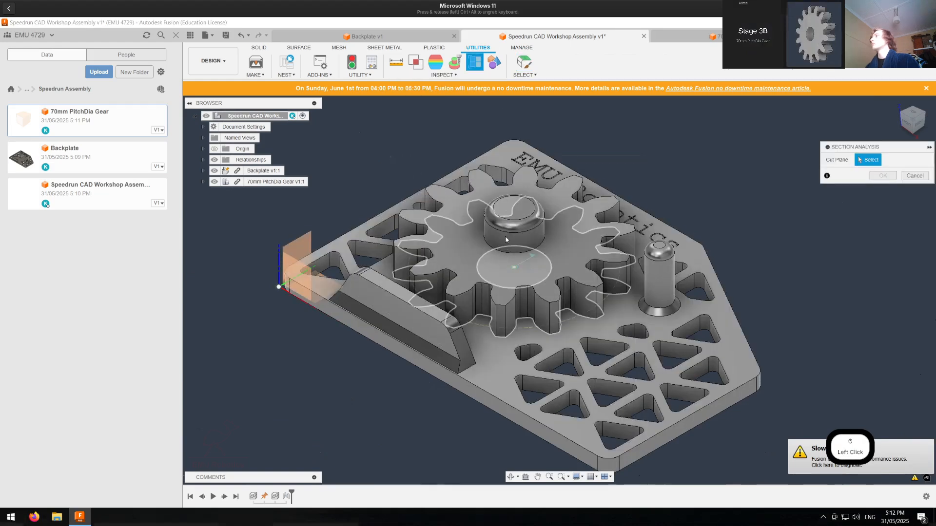
{"action": "left_click", "coordinate": [508, 206]}
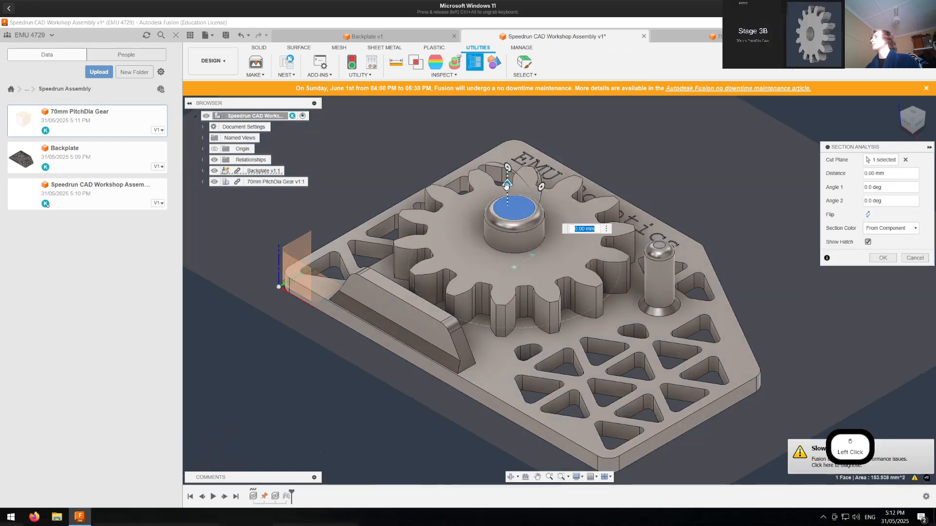
{"action": "left_click_drag", "start_coordinate": [505, 207], "coordinate": [508, 242]}
{"action": "scroll", "coordinate": [508, 265], "scroll_direction": "up", "scroll_amount": 5}
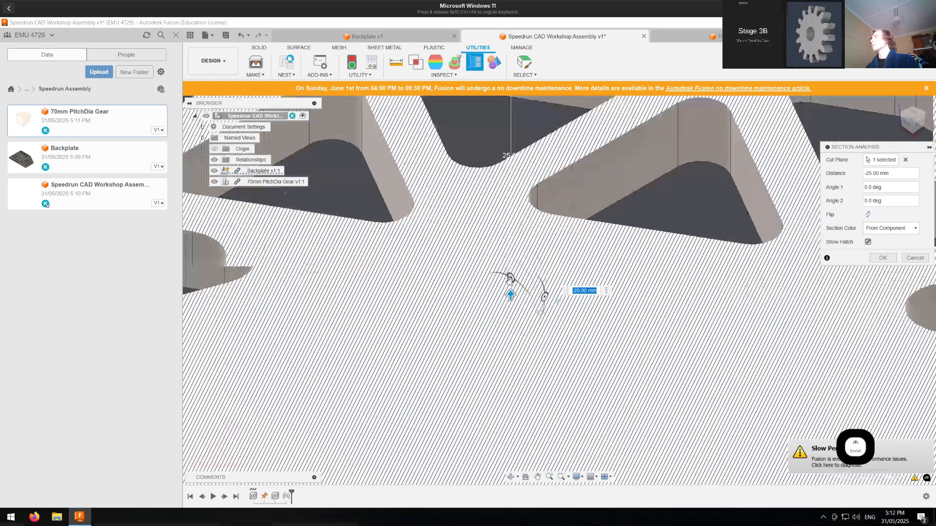
{"action": "left_click_drag", "start_coordinate": [511, 298], "coordinate": [510, 280]}
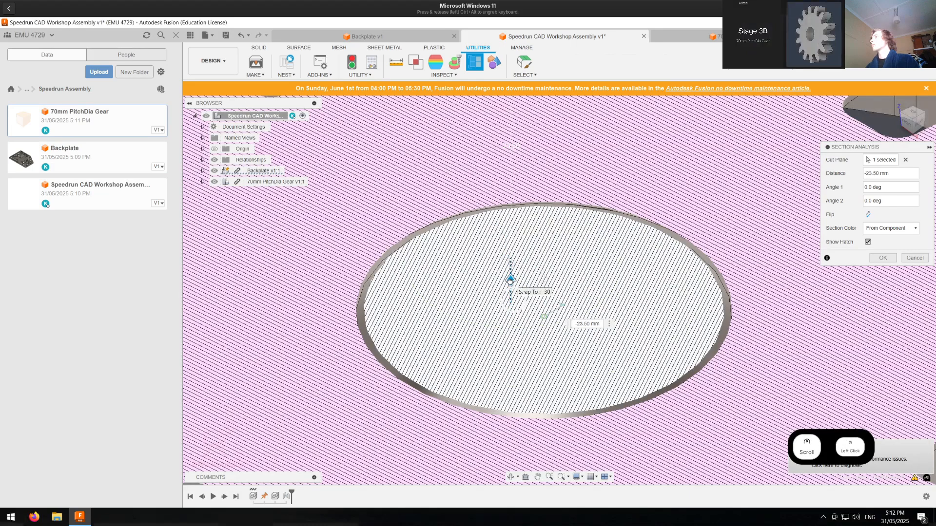
{"action": "key", "text": "Escape"}
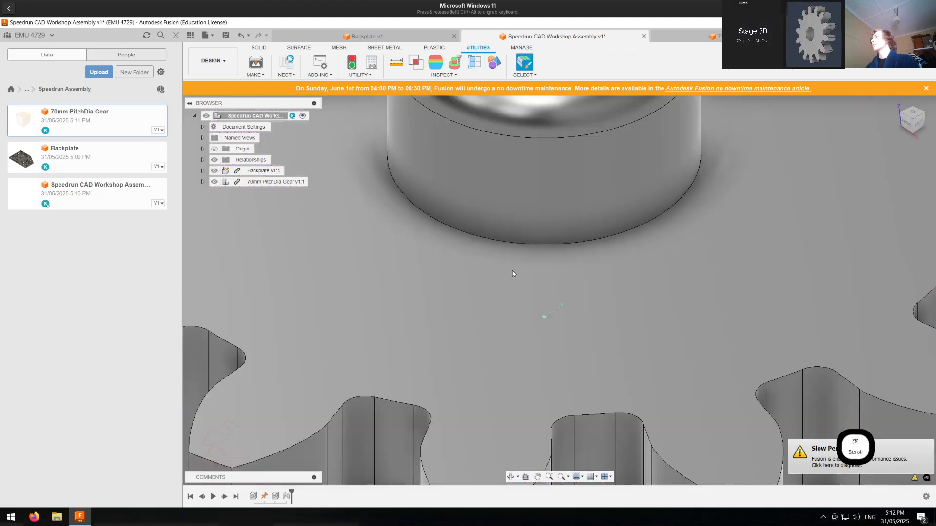
{"action": "scroll", "coordinate": [513, 272], "scroll_direction": "down", "scroll_amount": 8}
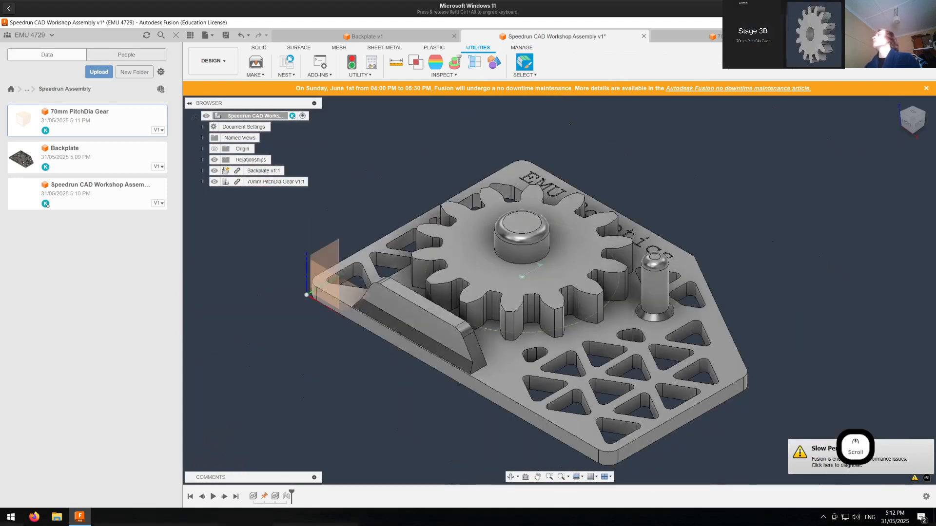
Step: Create a new design and run the SpurGear sample script in it
{"action": "left_click", "coordinate": [848, 36]}
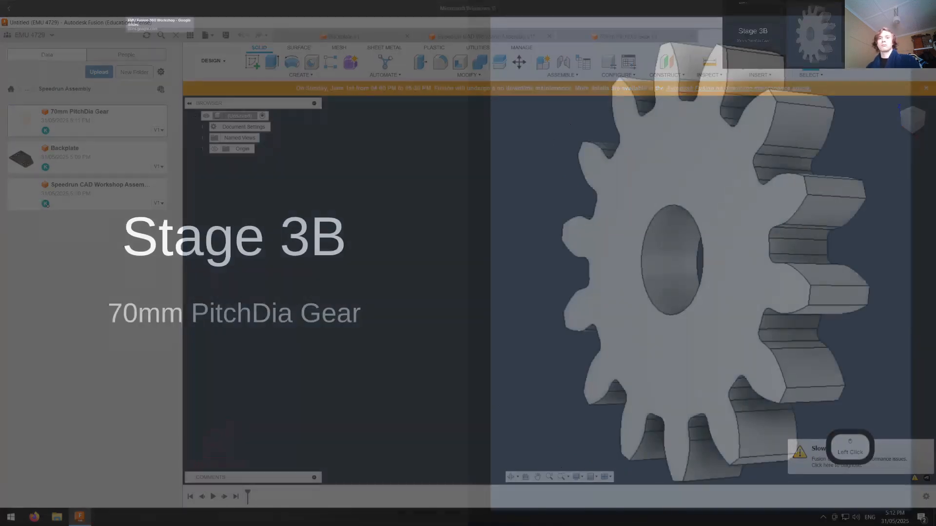
{"action": "key", "text": "Right"}
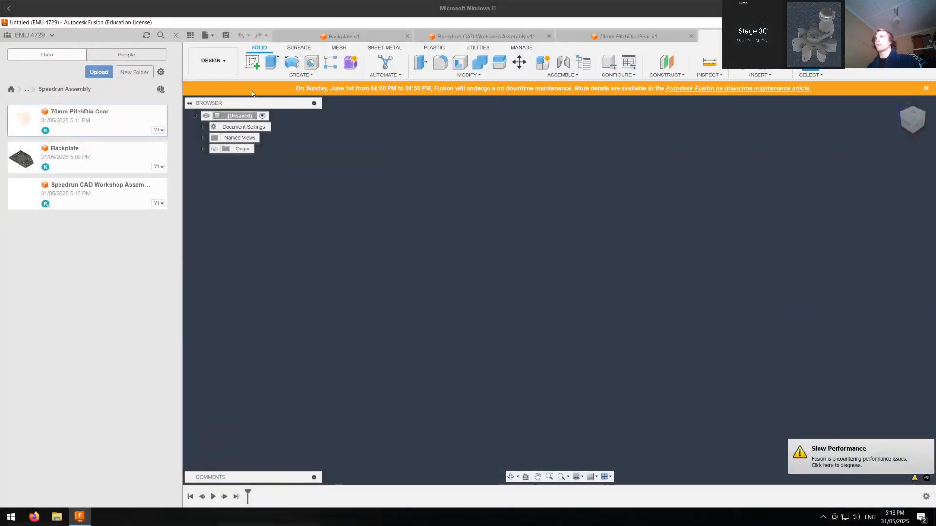
{"action": "left_click", "coordinate": [251, 62]}
{"action": "key", "text": "Escape"}
{"action": "left_click", "coordinate": [479, 48]}
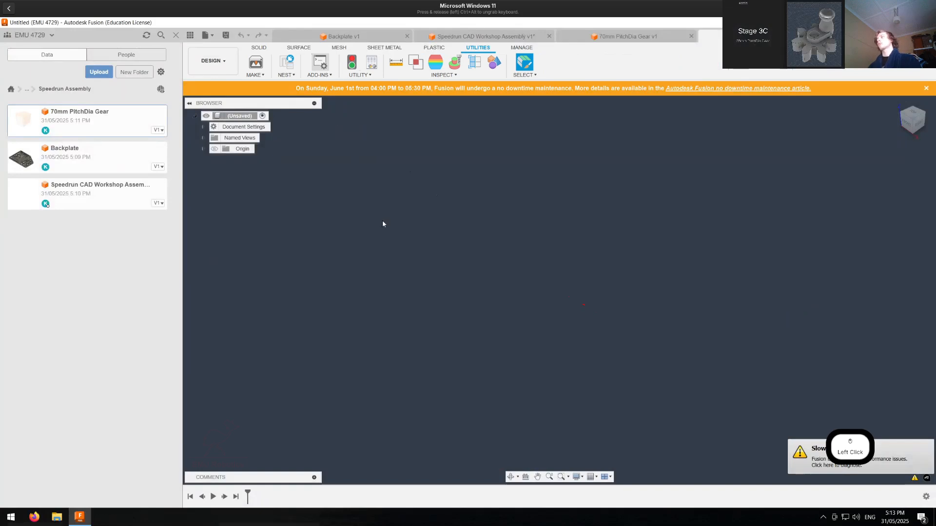
{"action": "key", "text": "shift+s"}
{"action": "scroll", "coordinate": [435, 309], "scroll_direction": "down", "scroll_amount": 5}
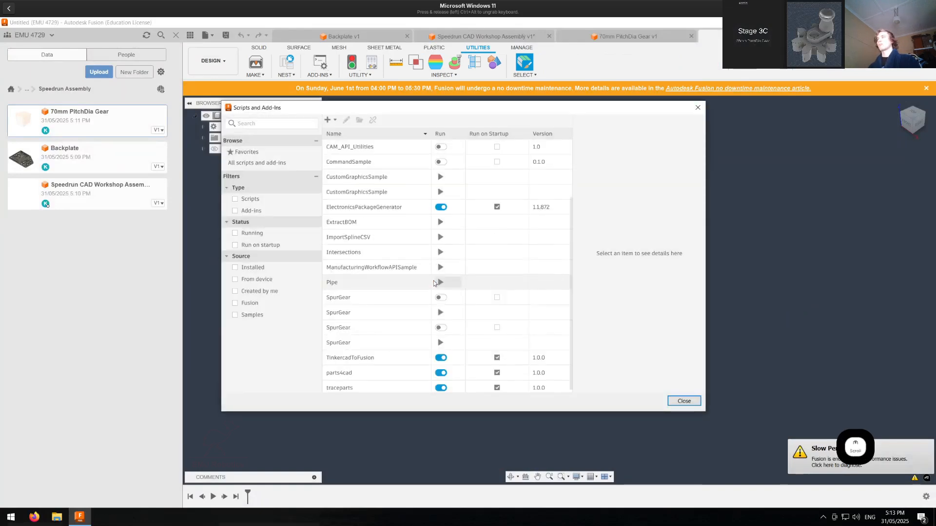
{"action": "left_click", "coordinate": [437, 309]}
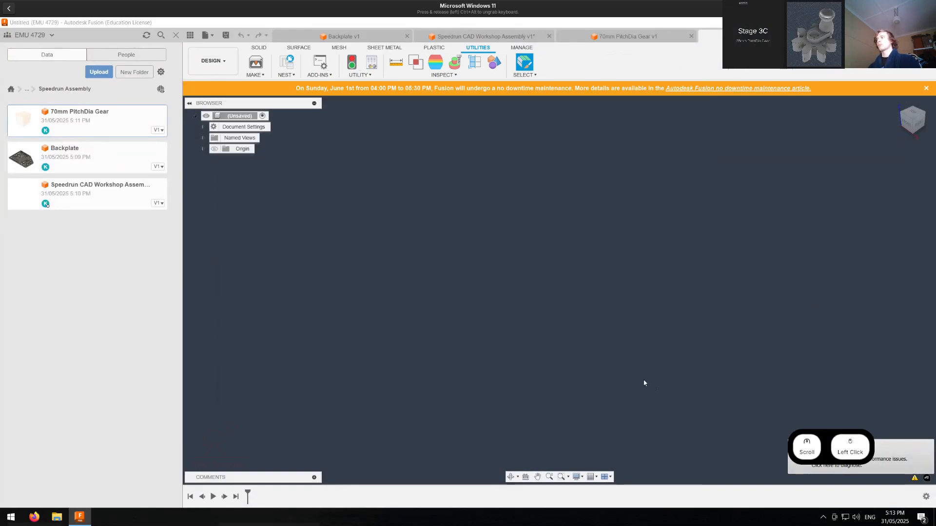
Step: Generate a metric spur gear with module 5, 7 teeth and a 10 mm hole diameter
{"action": "left_click_drag", "start_coordinate": [899, 267], "coordinate": [844, 276]}
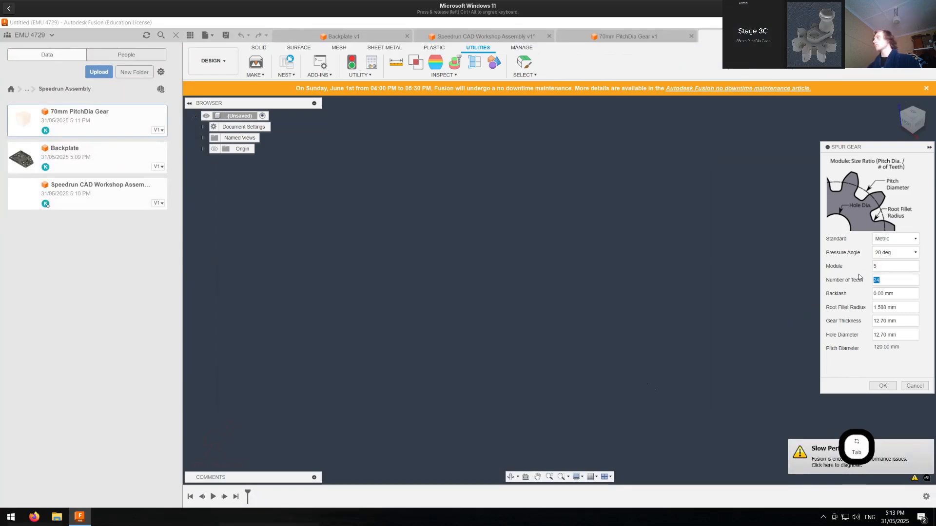
{"action": "left_click", "coordinate": [882, 336]}
{"action": "type", "text": "1"}
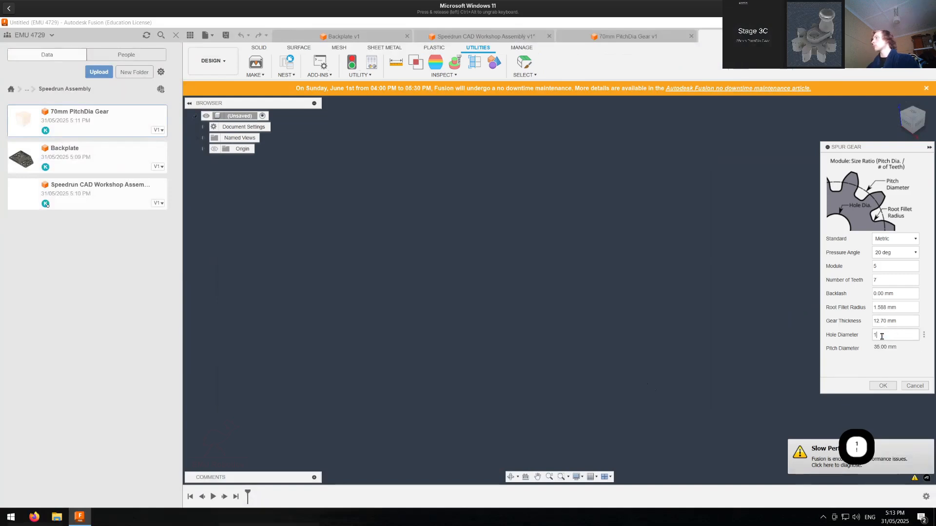
{"action": "type", "text": "9"}
{"action": "key", "text": "BackSpace"}
{"action": "type", "text": "0"}
{"action": "left_click", "coordinate": [881, 386]}
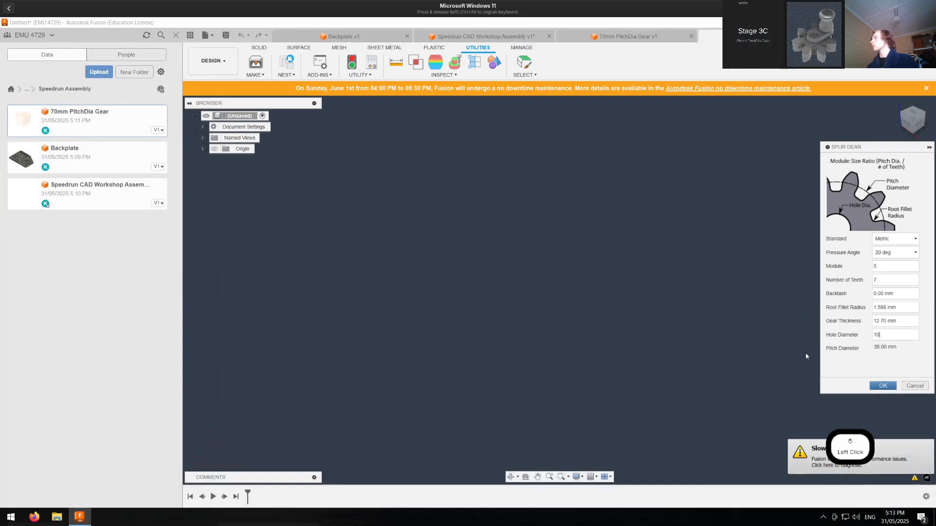
{"action": "scroll", "coordinate": [628, 262], "scroll_direction": "up", "scroll_amount": 2}
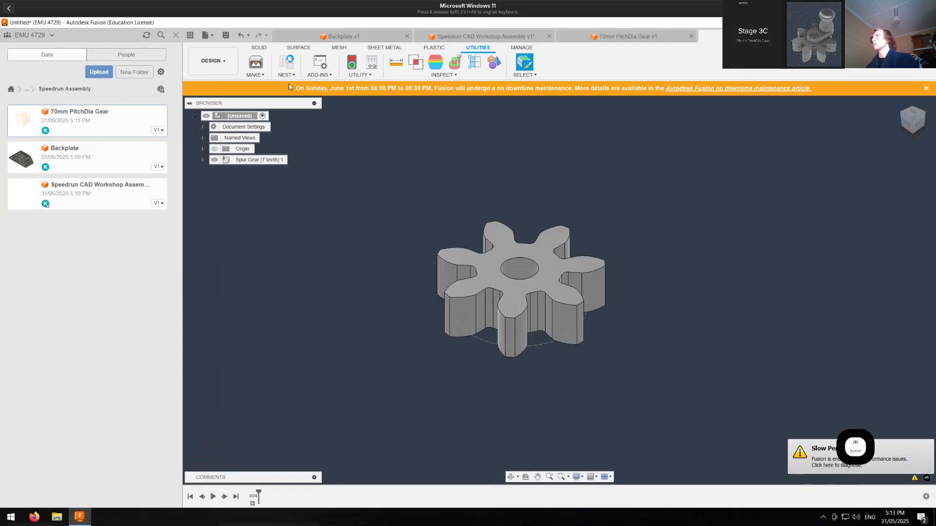
Step: Sketch a center-to-center slot with about 10 mm end radius on the gear's top face, from the bore center towards one tooth
{"action": "left_click", "coordinate": [259, 47]}
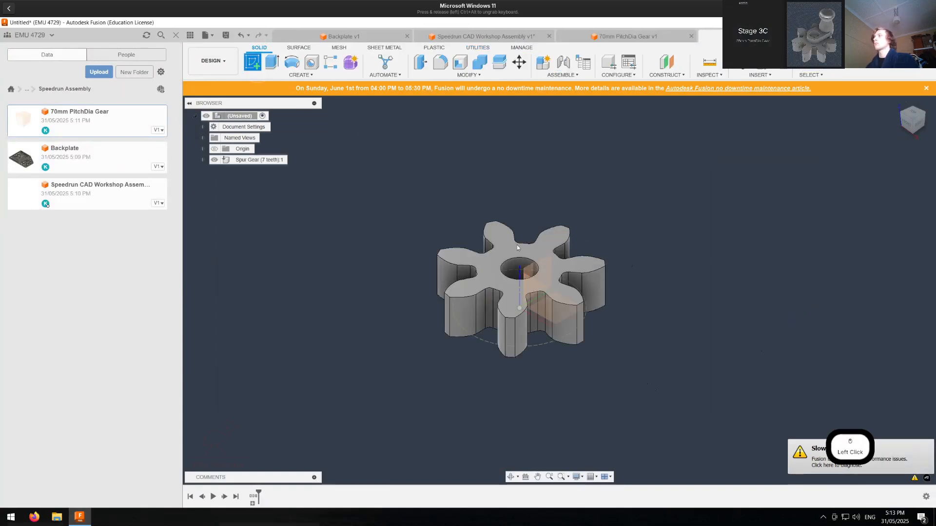
{"action": "left_click", "coordinate": [531, 253]}
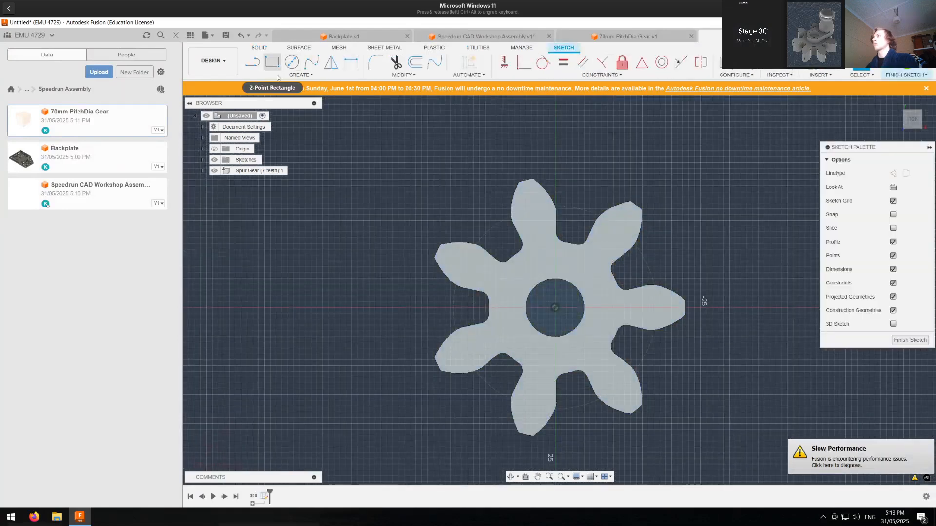
{"action": "left_click", "coordinate": [278, 76]}
{"action": "mouse_move", "coordinate": [278, 142]}
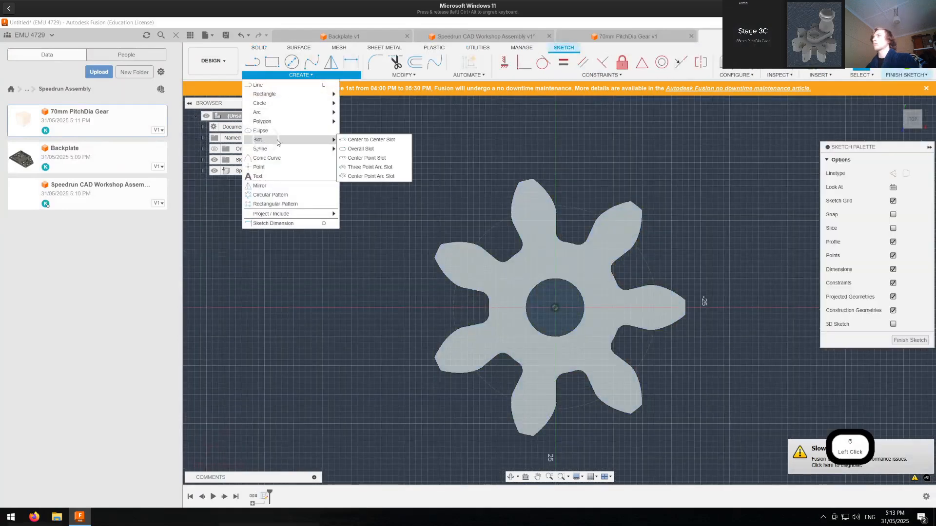
{"action": "left_click", "coordinate": [372, 140]}
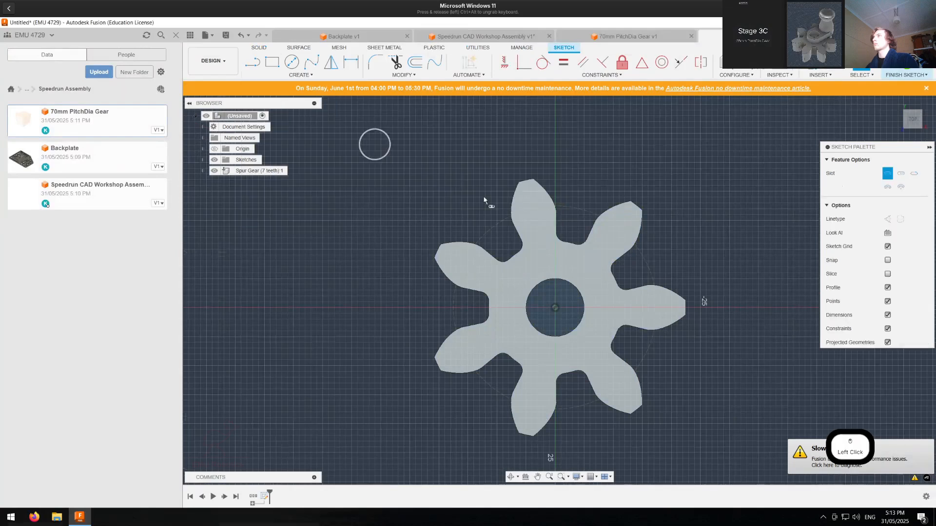
{"action": "left_click", "coordinate": [555, 303]}
{"action": "left_click", "coordinate": [659, 307]}
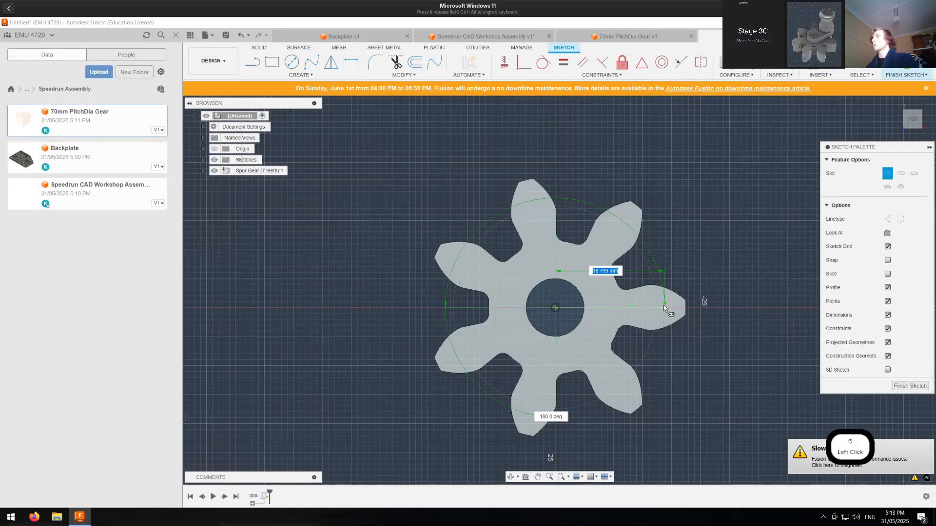
{"action": "left_click", "coordinate": [648, 308]}
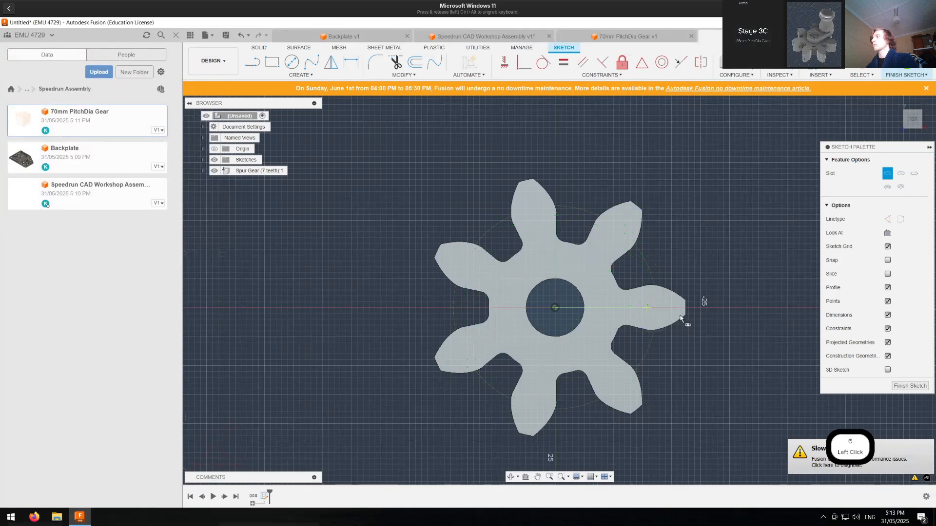
{"action": "left_click", "coordinate": [685, 363]}
{"action": "key", "text": "Escape"}
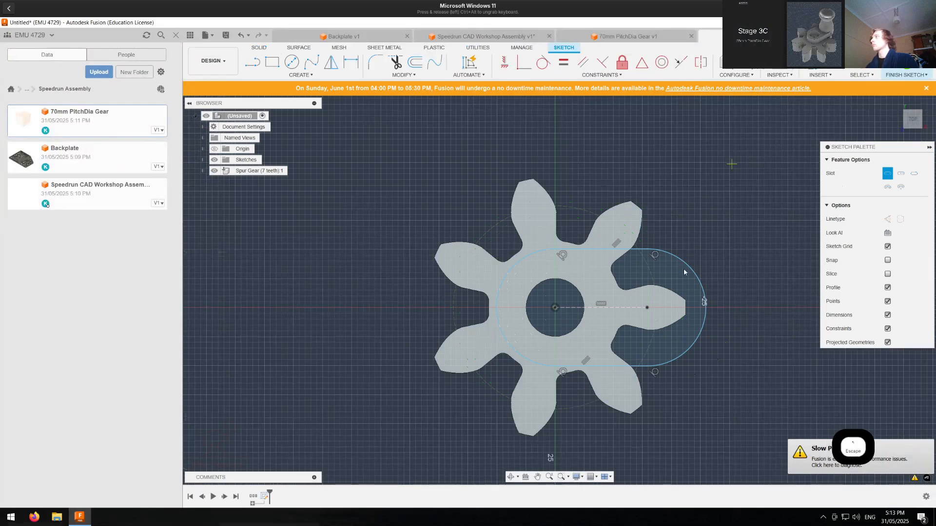
Step: Project the edge of the gear's center bore into the slot sketch
{"action": "scroll", "coordinate": [679, 306], "scroll_direction": "up", "scroll_amount": 3}
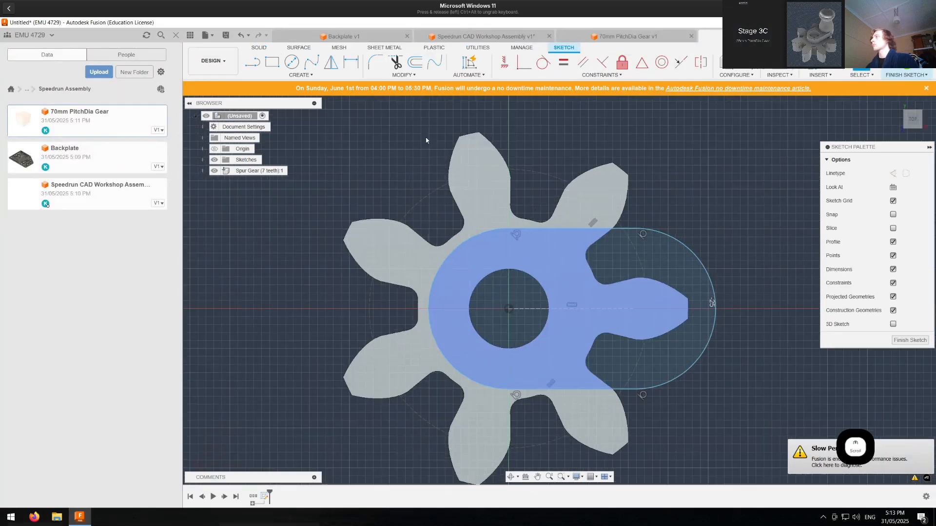
{"action": "left_click", "coordinate": [509, 271]}
{"action": "key", "text": "p"}
{"action": "key", "text": "Return"}
{"action": "left_click", "coordinate": [521, 271]}
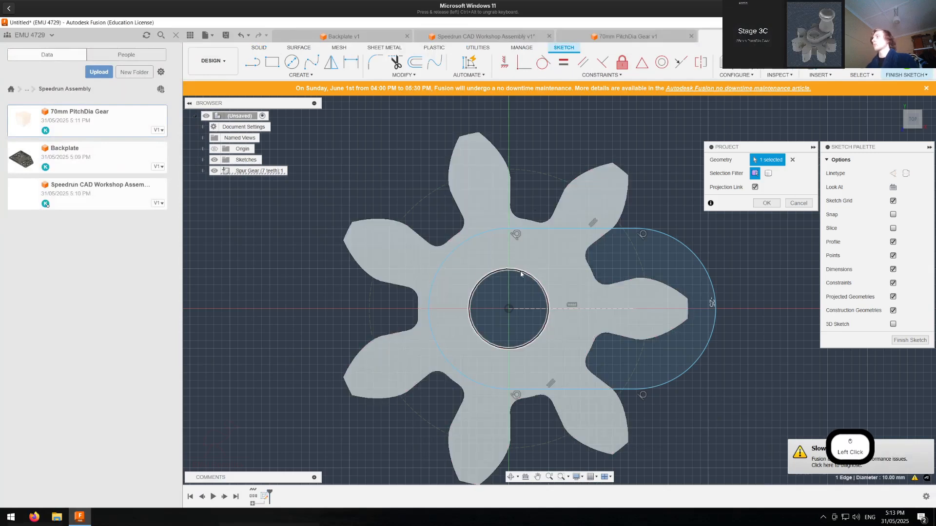
{"action": "left_click", "coordinate": [766, 203]}
{"action": "left_click", "coordinate": [723, 217]}
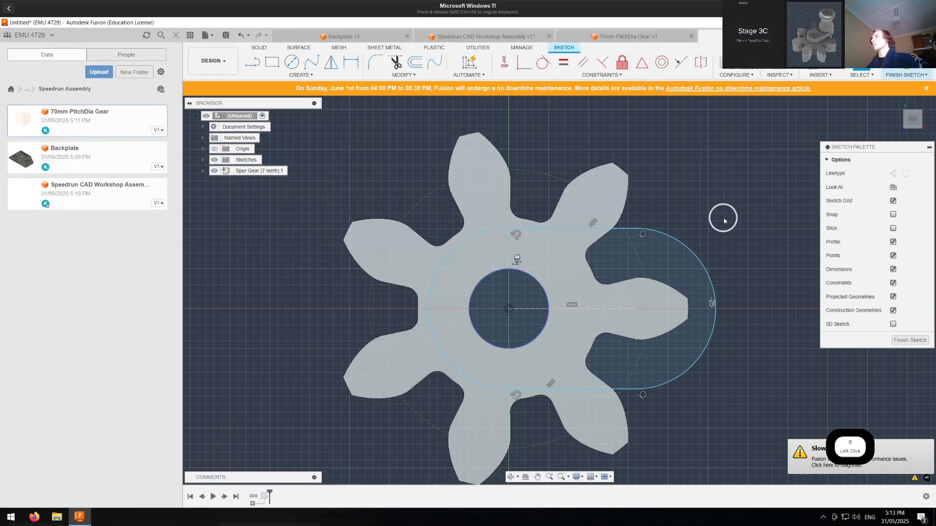
Step: Make the slot's outer end arc tangent to the tip edge of the tooth it surrounds
{"action": "left_click", "coordinate": [715, 306]}
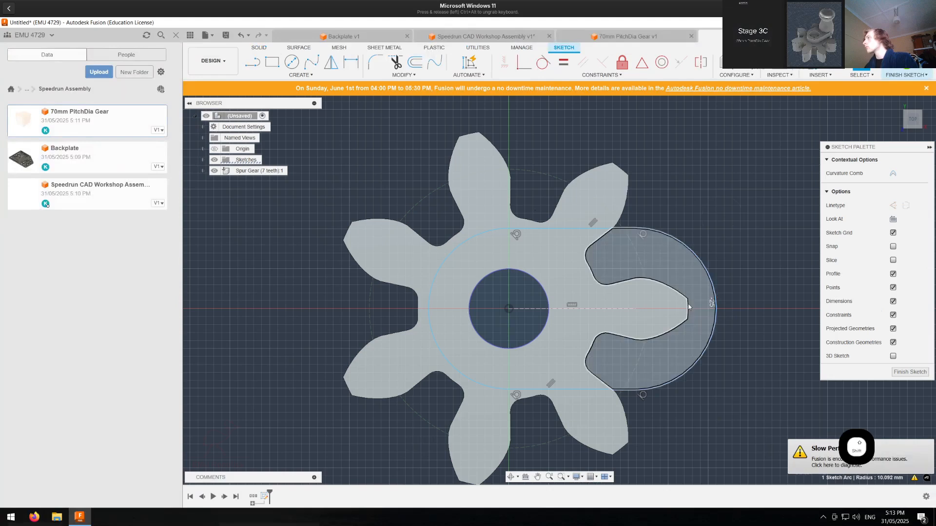
{"action": "left_click", "coordinate": [687, 303], "text": "shift"}
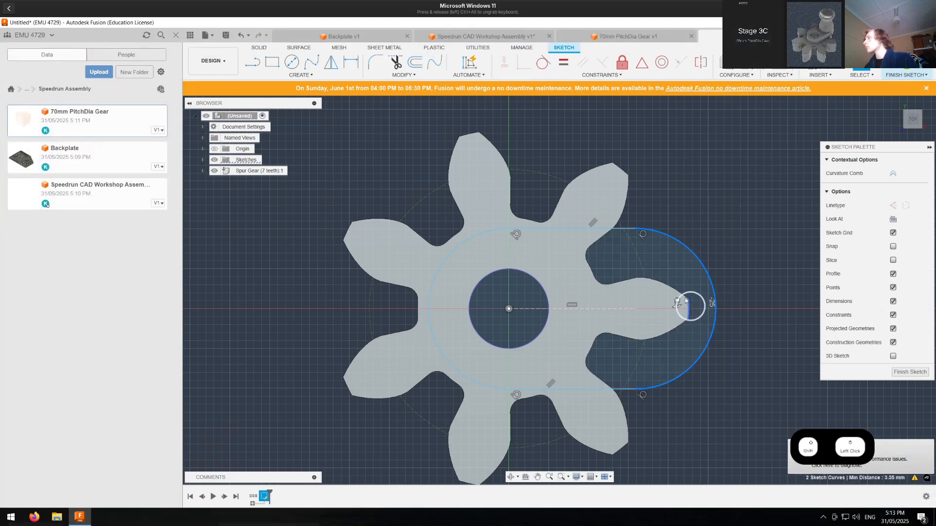
{"action": "left_click", "coordinate": [543, 70]}
{"action": "key", "text": "Escape"}
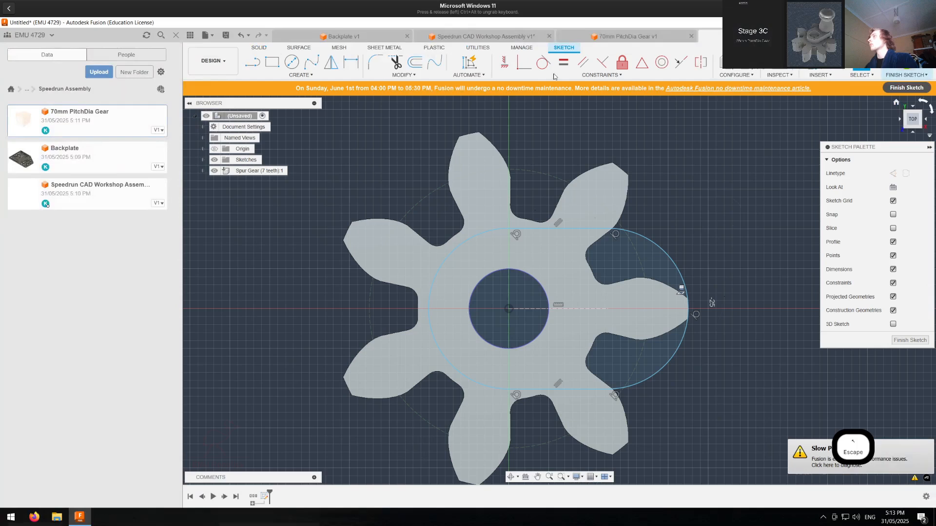
Step: Extrude the three slot profiles outside the bore by 5 mm and join them to the gear
{"action": "key", "text": "e"}
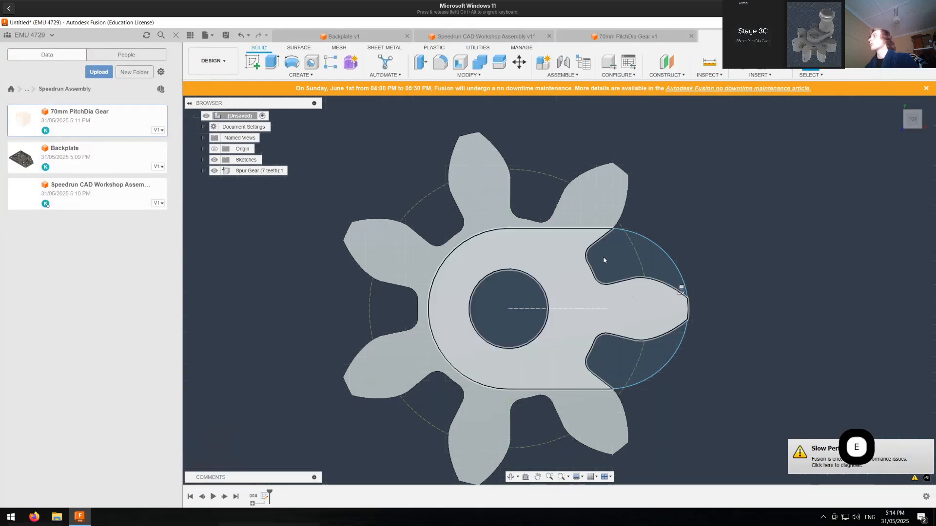
{"action": "left_click", "coordinate": [567, 253]}
{"action": "left_click", "coordinate": [618, 255]}
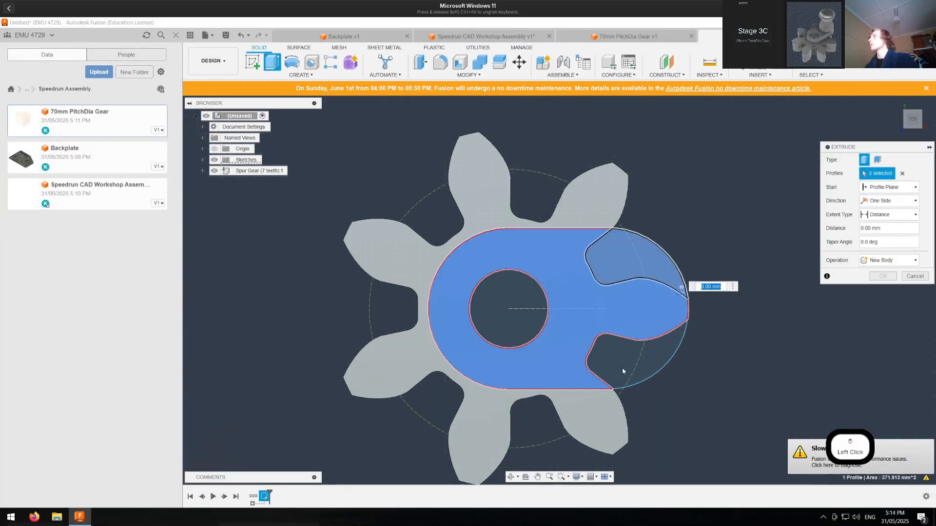
{"action": "left_click", "coordinate": [606, 349]}
{"action": "type", "text": "5"}
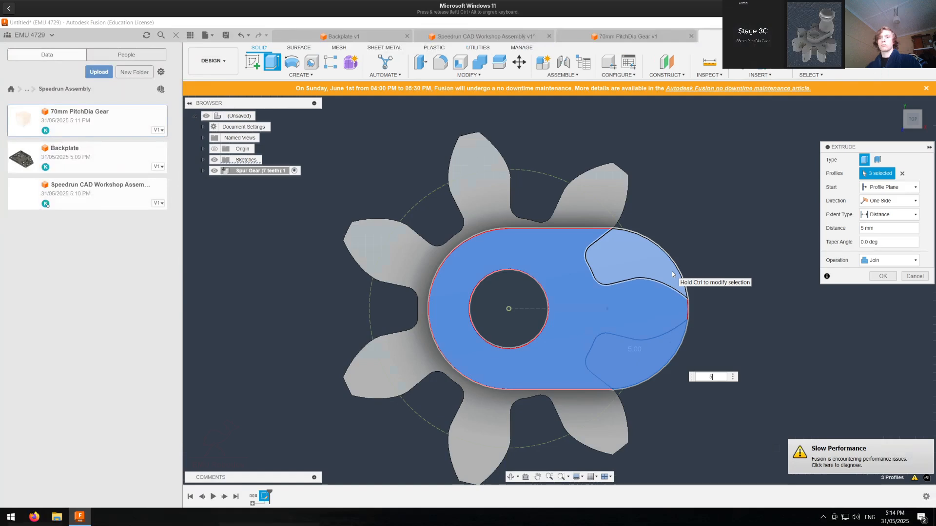
{"action": "key", "text": "Return"}
Step: Create a sketch on the front origin plane, hiding the spur gear while picking the plane and showing it again
{"action": "middle_click_drag", "start_coordinate": [717, 403], "coordinate": [729, 350], "text": "shift"}
{"action": "middle_click_drag", "start_coordinate": [742, 316], "coordinate": [710, 338]}
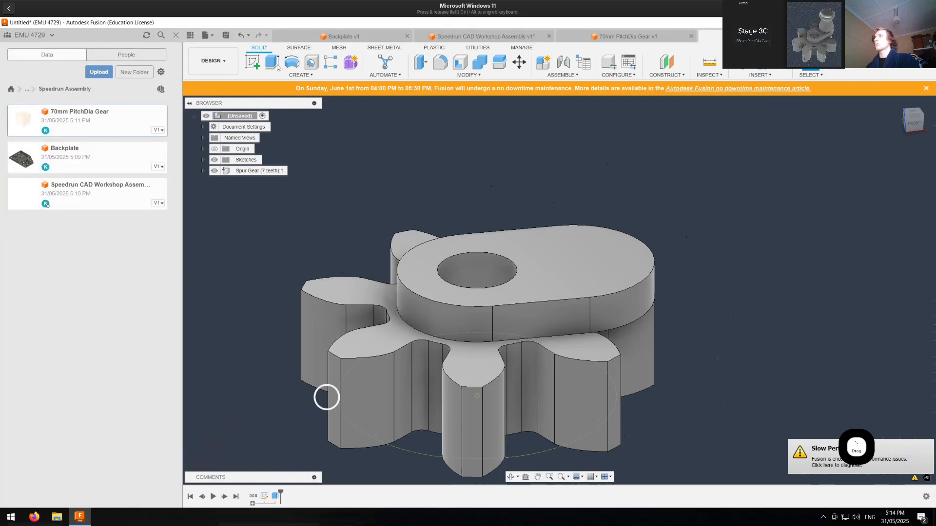
{"action": "left_click", "coordinate": [253, 62]}
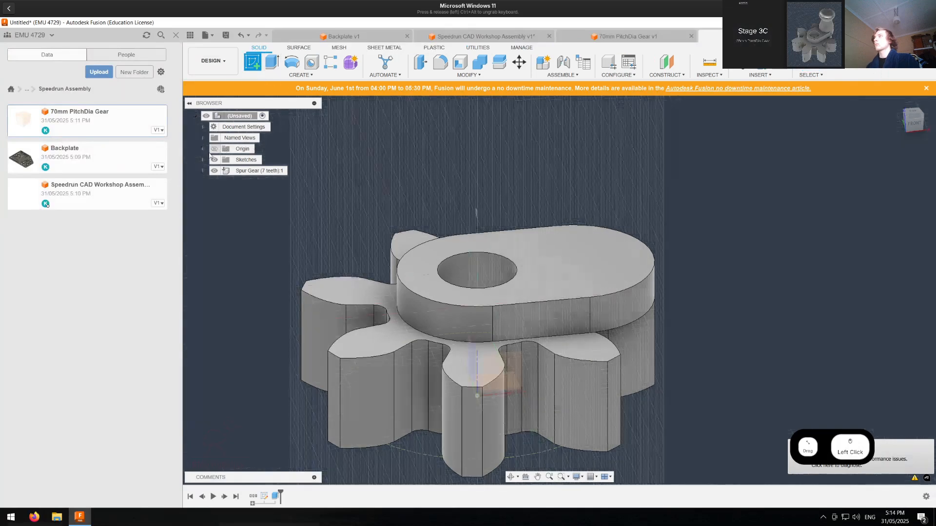
{"action": "left_click", "coordinate": [214, 171]}
{"action": "left_click", "coordinate": [504, 380]}
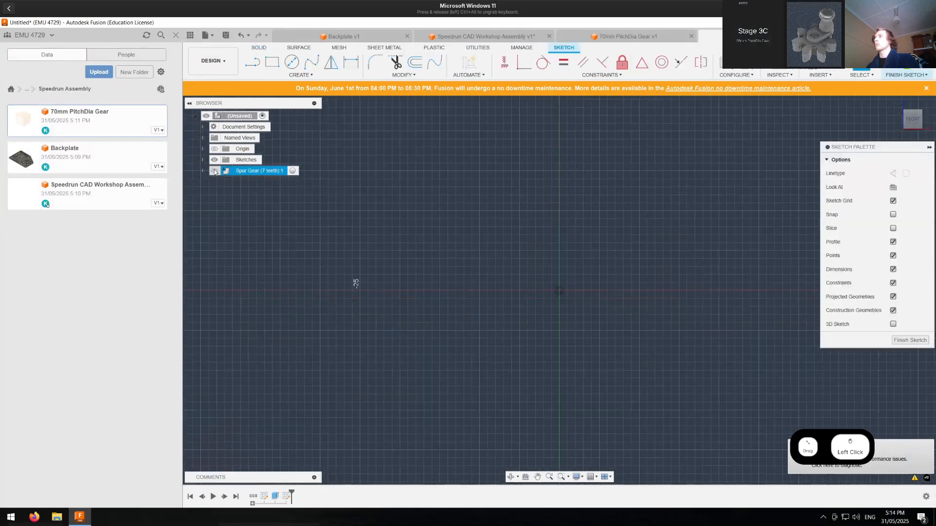
{"action": "left_click", "coordinate": [215, 172]}
{"action": "middle_click_drag", "start_coordinate": [609, 268], "coordinate": [412, 392]}
{"action": "key", "text": "Escape"}
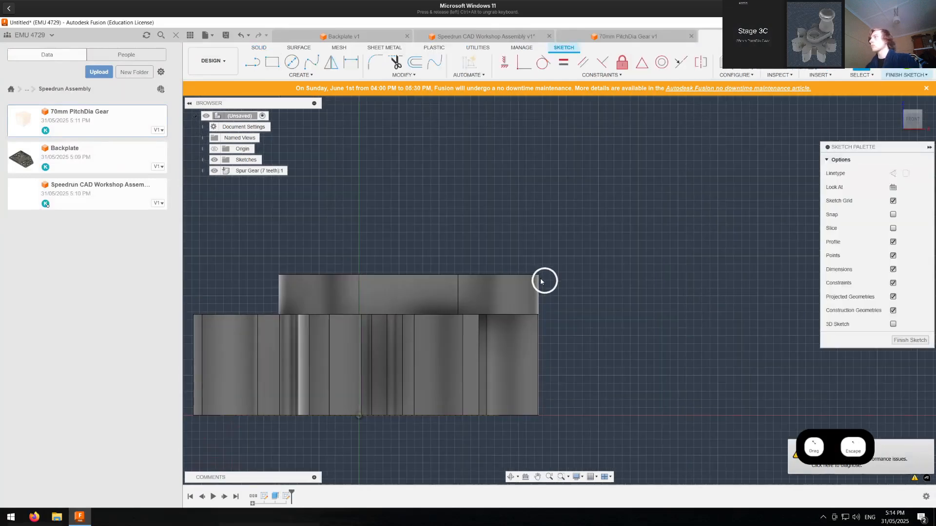
Step: Project the crank arm's rounded outer end face into the front-plane sketch
{"action": "left_click", "coordinate": [537, 281]}
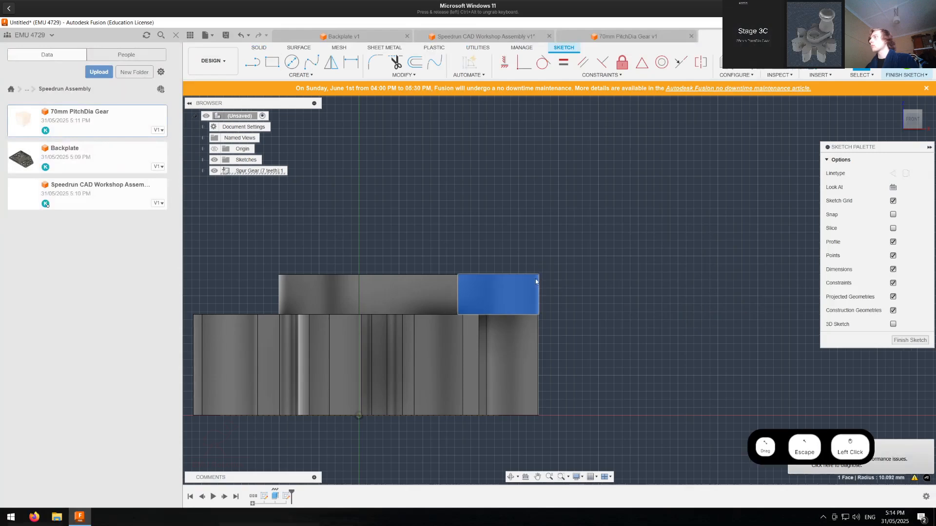
{"action": "key", "text": "p"}
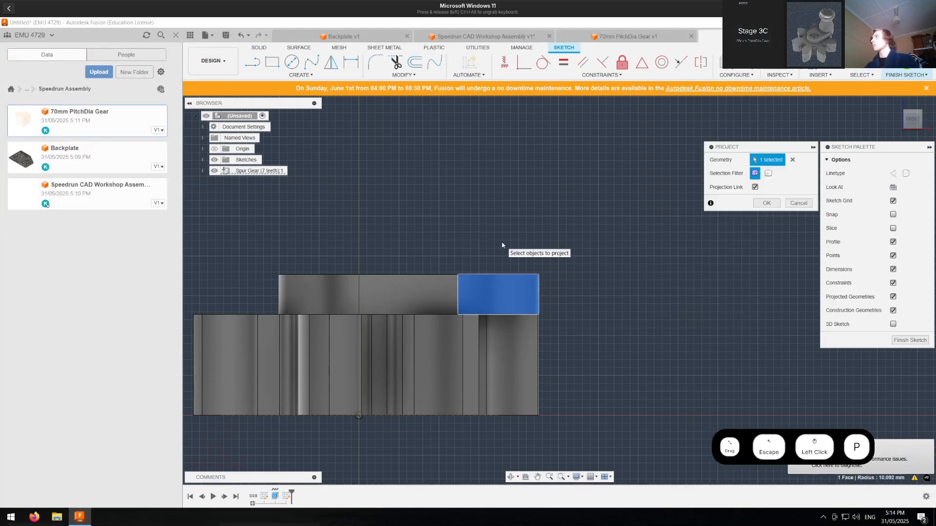
{"action": "key", "text": "Return"}
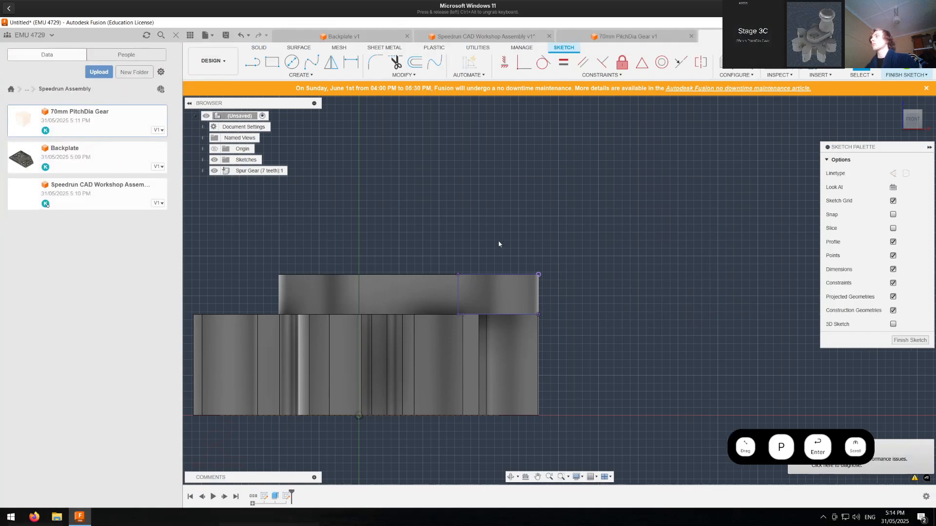
Step: Sketch a vertical line up from the arm's top edge and a three-point spline curving from its upper end down towards the outer corner
{"action": "scroll", "coordinate": [501, 243], "scroll_direction": "up", "scroll_amount": 2}
{"action": "left_click", "coordinate": [253, 62]}
{"action": "left_click", "coordinate": [458, 283]}
{"action": "left_click", "coordinate": [458, 120]}
{"action": "key", "text": "Escape"}
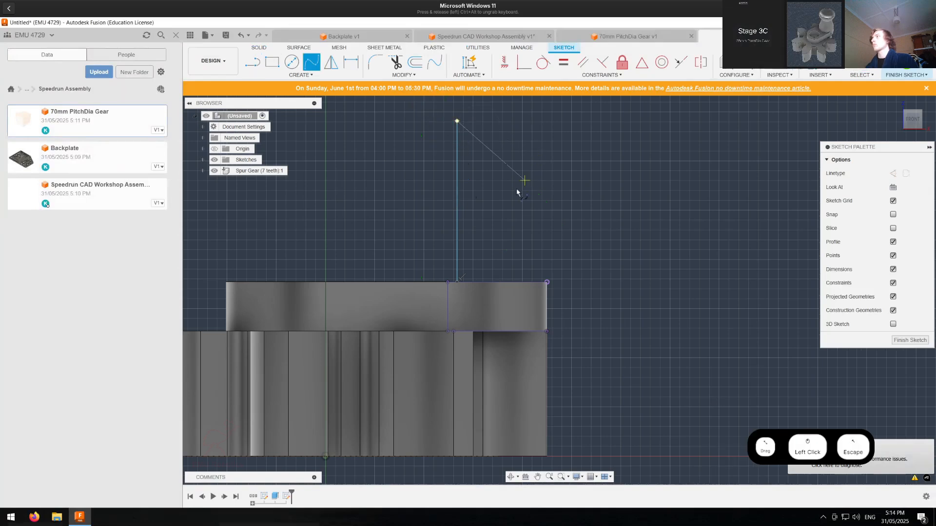
{"action": "left_click", "coordinate": [534, 266]}
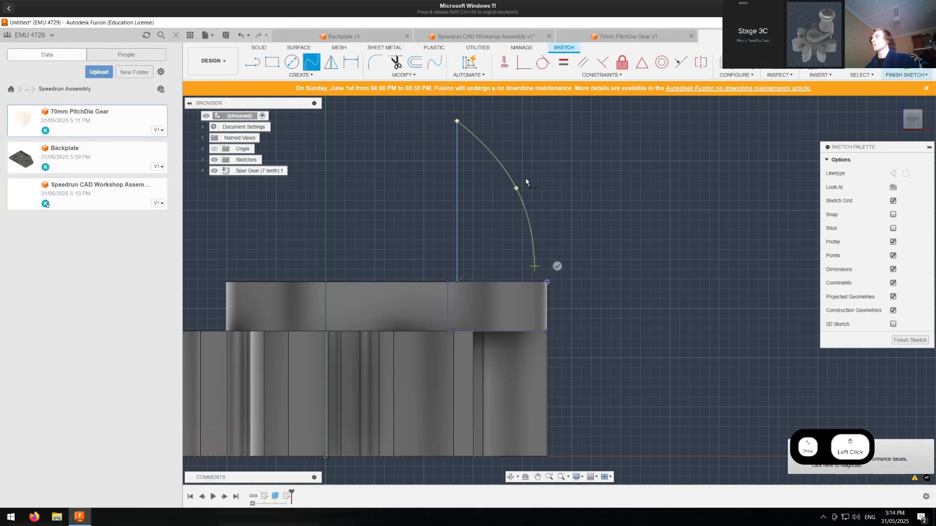
{"action": "left_click", "coordinate": [556, 264]}
Step: Draw a short vertical line up from the arm's outer top corner and make the spline's lower end coincident with its upper end
{"action": "left_click", "coordinate": [546, 283]}
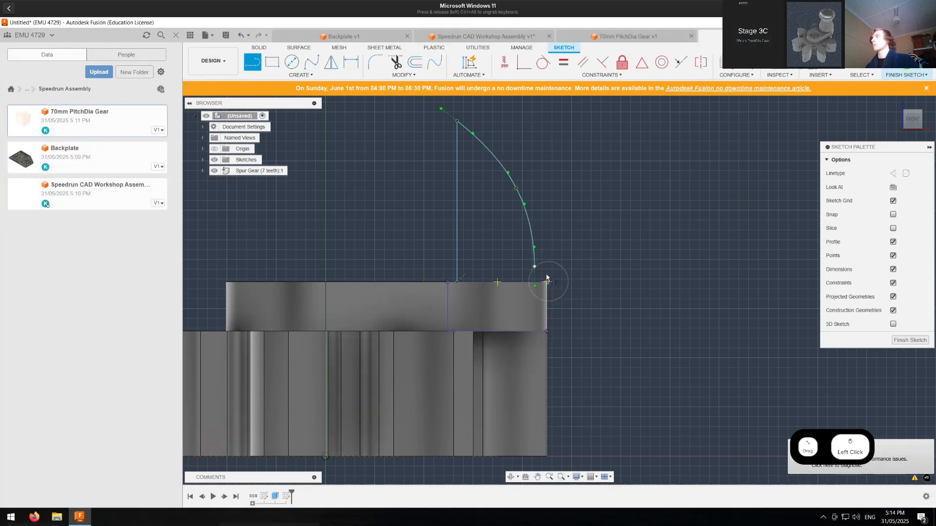
{"action": "key", "text": "Escape"}
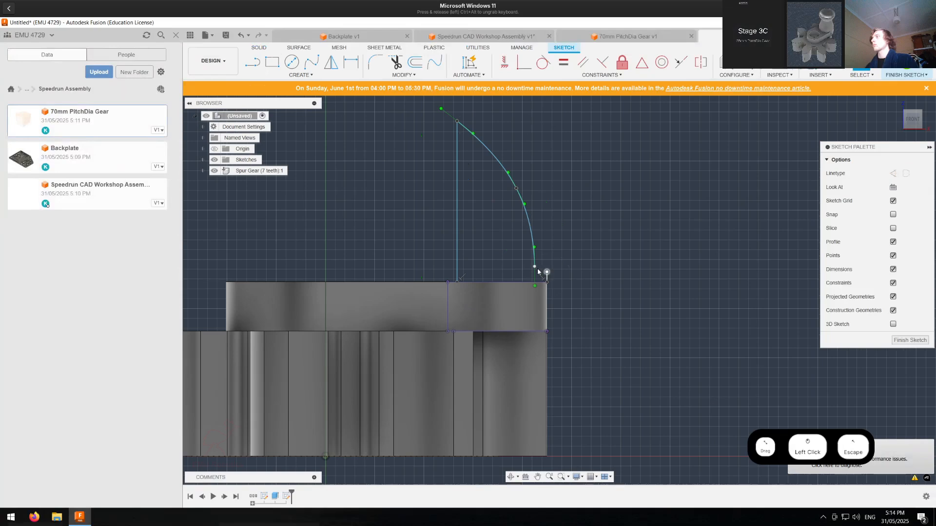
{"action": "left_click", "coordinate": [547, 272], "text": "shift"}
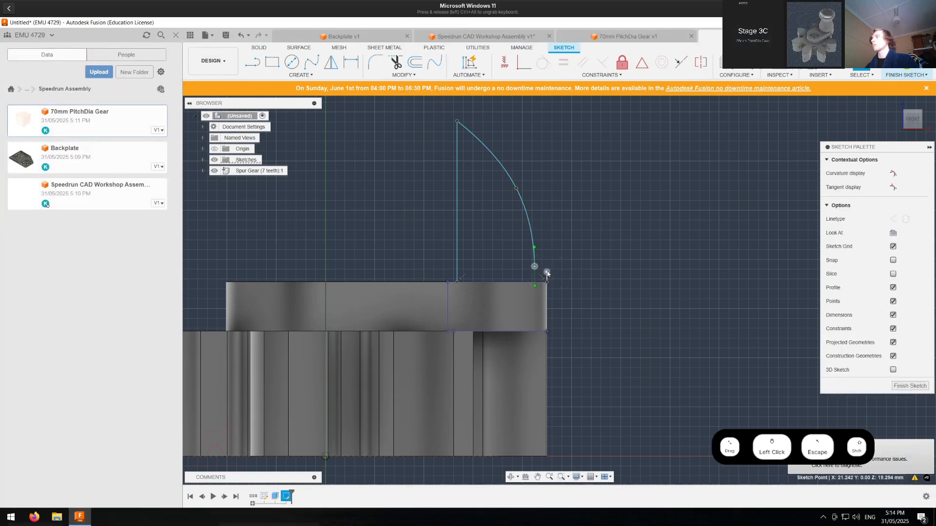
{"action": "left_click", "coordinate": [520, 67]}
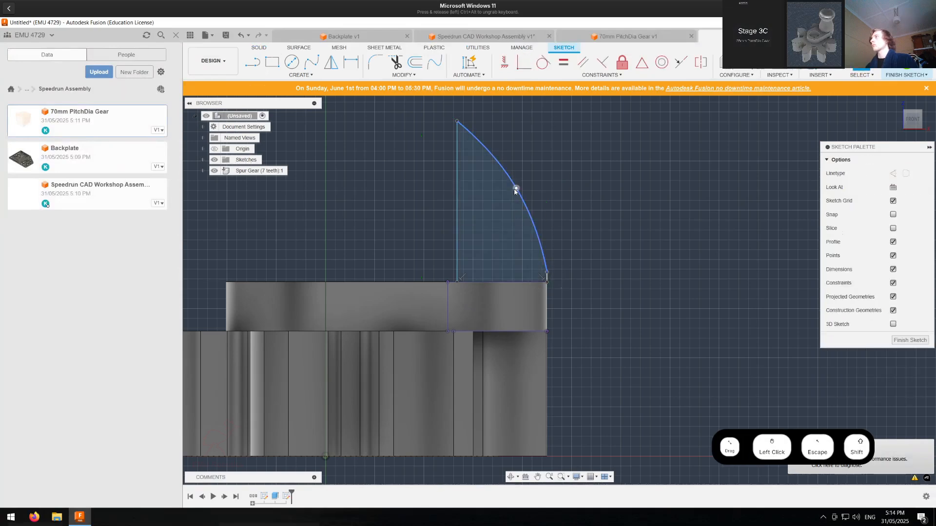
Step: Constrain the tangent handle at the spline's upper end to horizontal
{"action": "left_click", "coordinate": [456, 122]}
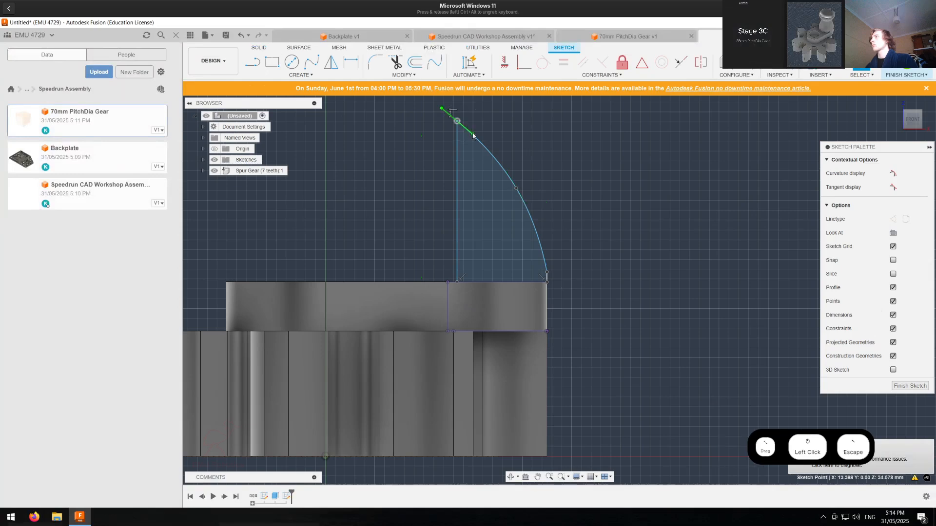
{"action": "left_click", "coordinate": [449, 114]}
{"action": "left_click", "coordinate": [504, 63]}
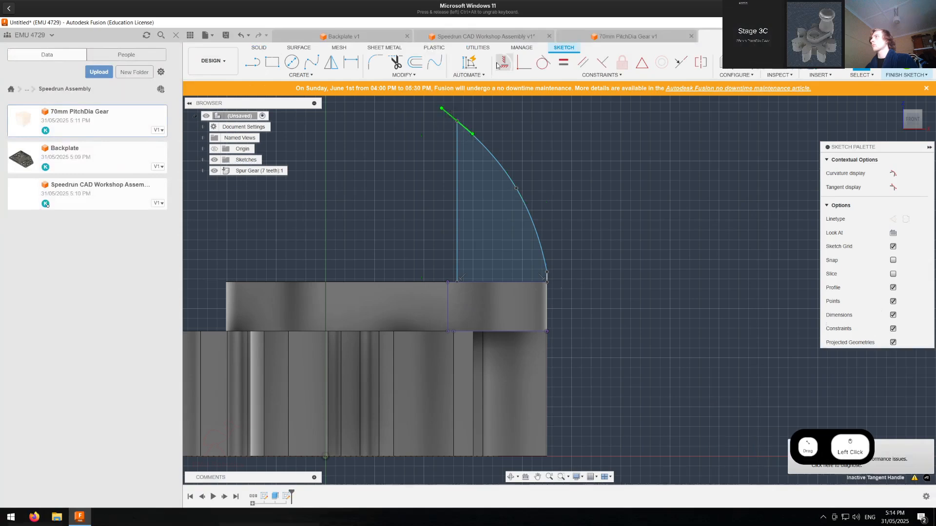
{"action": "key", "text": "Escape"}
{"action": "key", "text": "Escape"}
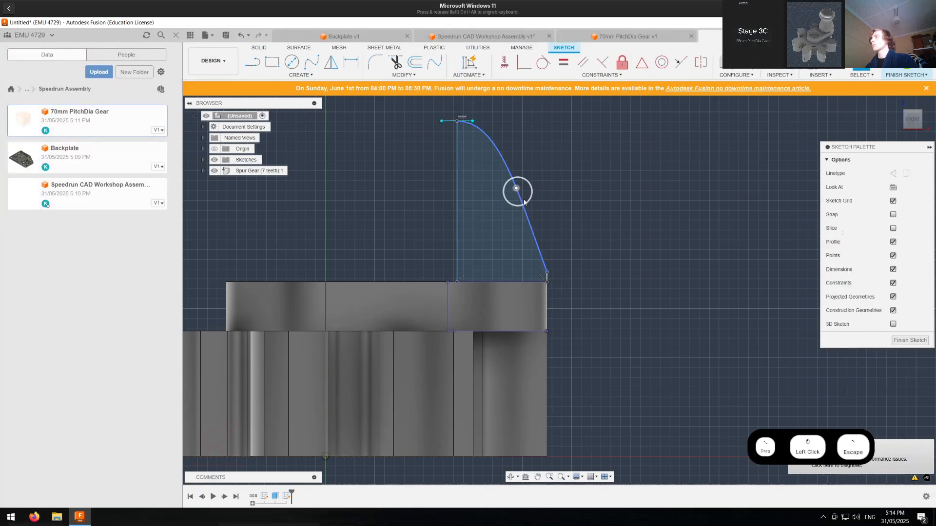
Step: Reshape the spline into an S-curve with its middle point at about X 19.8 mm, Z 28.6 mm, and finish the sketch
{"action": "left_click", "coordinate": [524, 202]}
{"action": "left_click_drag", "start_coordinate": [524, 212], "coordinate": [519, 177]}
{"action": "left_click", "coordinate": [518, 174]}
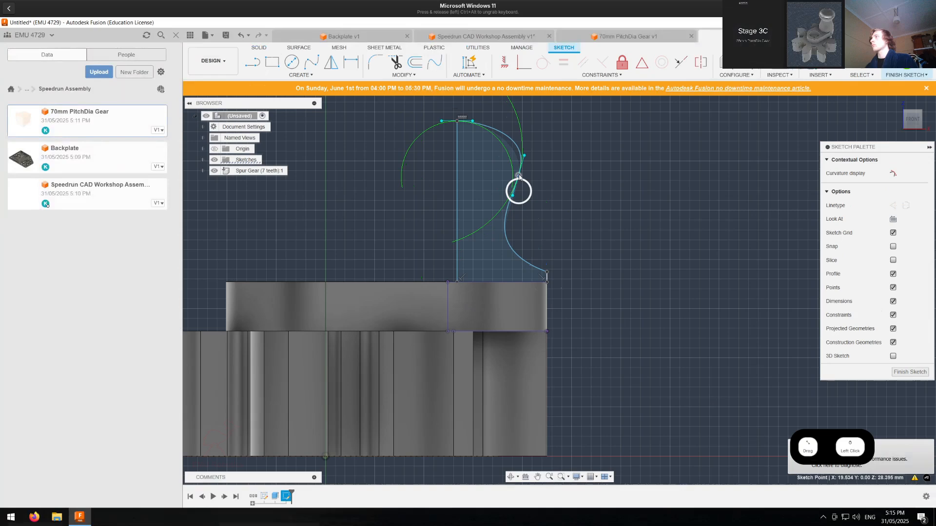
{"action": "left_click", "coordinate": [906, 74]}
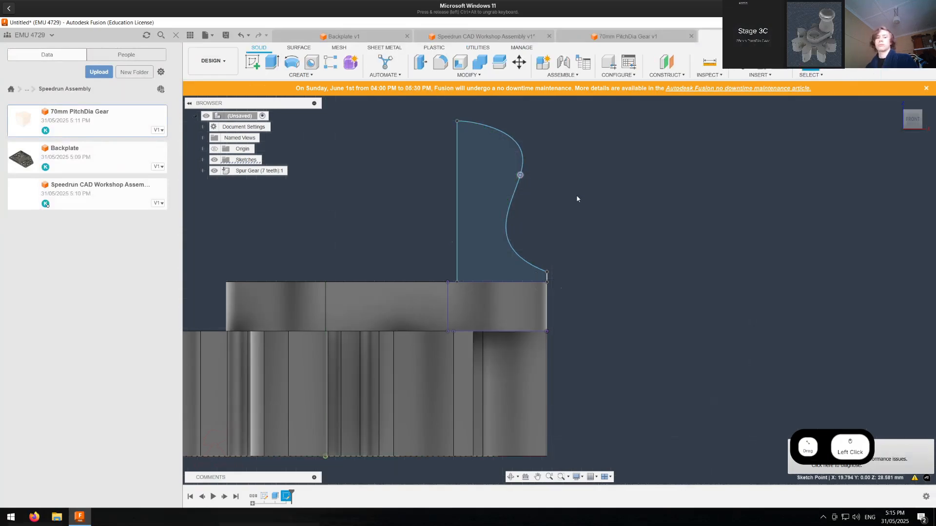
Step: Revolve the closed handle profile 360 degrees about its vertical line and join it to the crank arm
{"action": "key", "text": "e"}
{"action": "left_click", "coordinate": [291, 62]}
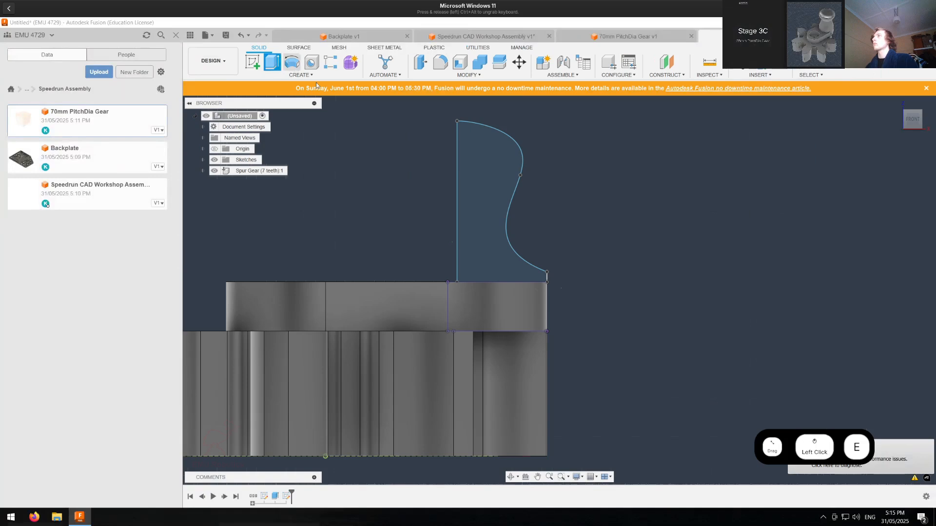
{"action": "left_click", "coordinate": [478, 174]}
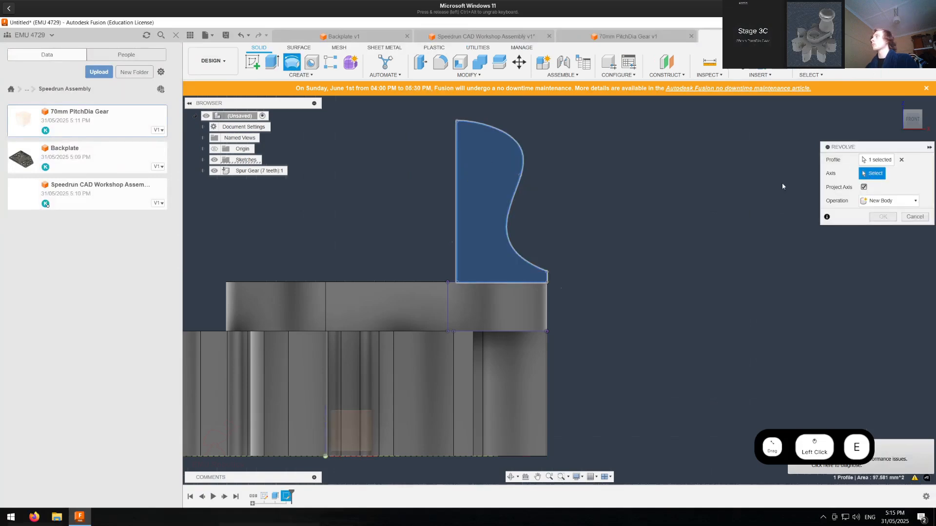
{"action": "left_click", "coordinate": [457, 188]}
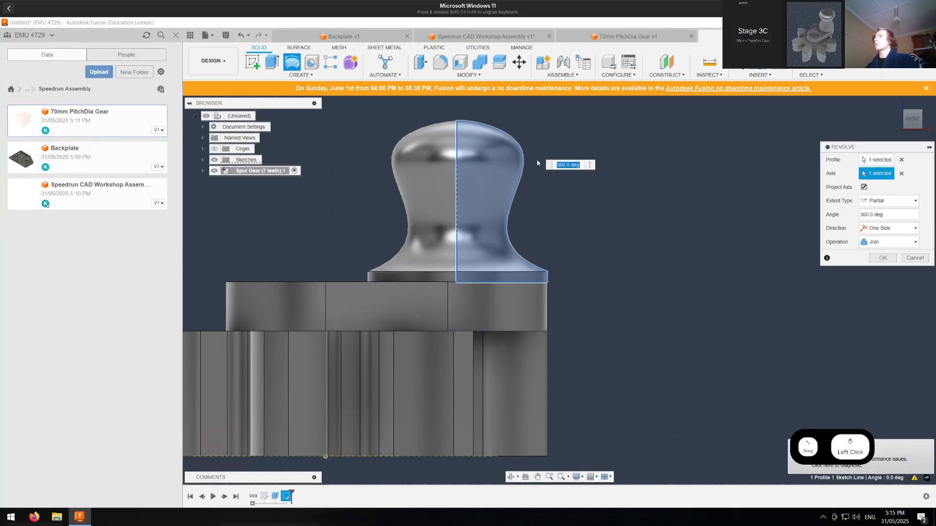
{"action": "key", "text": "Return"}
{"action": "middle_click_drag", "start_coordinate": [511, 286], "coordinate": [468, 304], "text": "shift"}
Step: Edit the handle sketch to shift the vertical axis line slightly outward towards the spline, and finish the sketch
{"action": "double_click", "coordinate": [287, 496]}
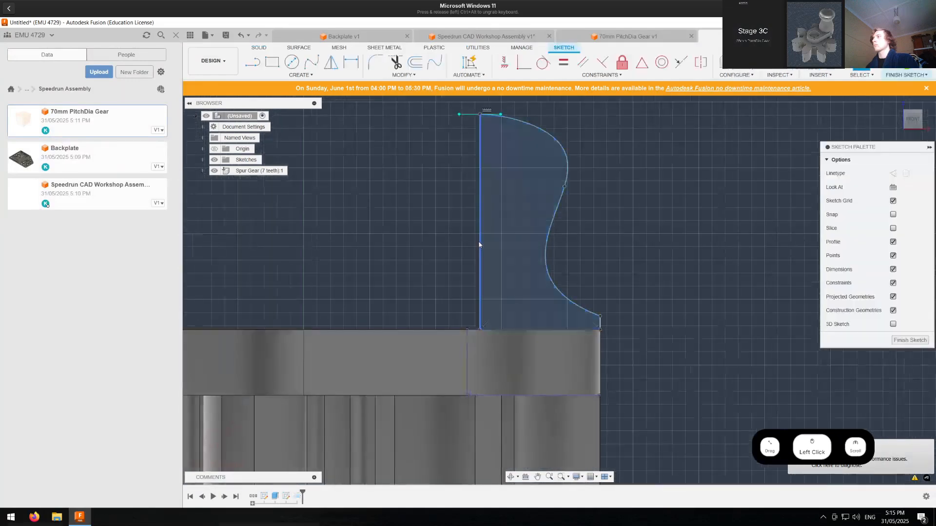
{"action": "left_click_drag", "start_coordinate": [480, 243], "coordinate": [485, 243]}
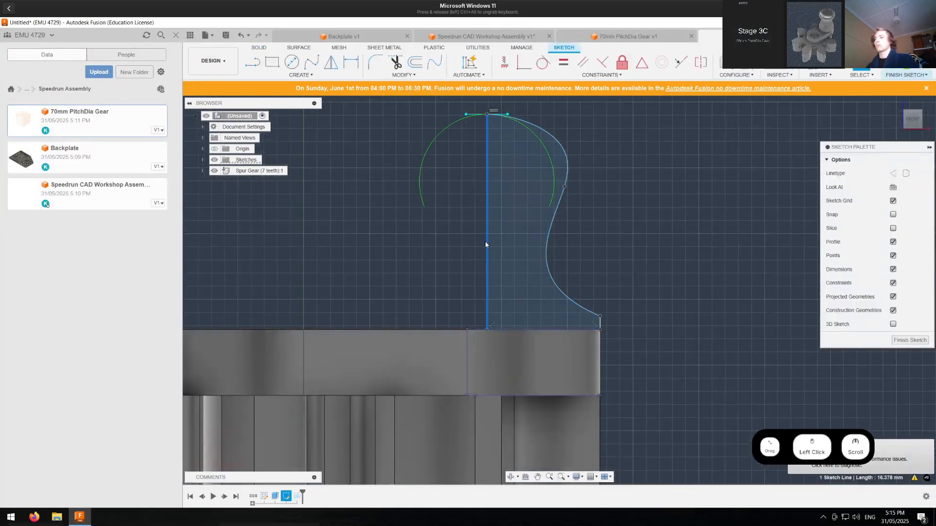
{"action": "key", "text": "Return"}
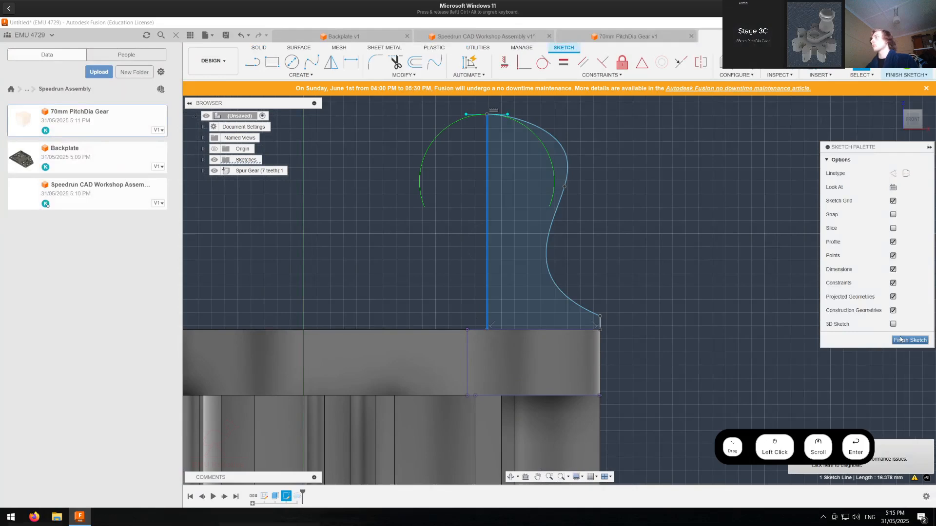
{"action": "left_click", "coordinate": [910, 340]}
{"action": "middle_click_drag", "start_coordinate": [446, 352], "coordinate": [467, 354], "text": "shift"}
{"action": "scroll", "coordinate": [483, 341], "scroll_direction": "down", "scroll_amount": 3}
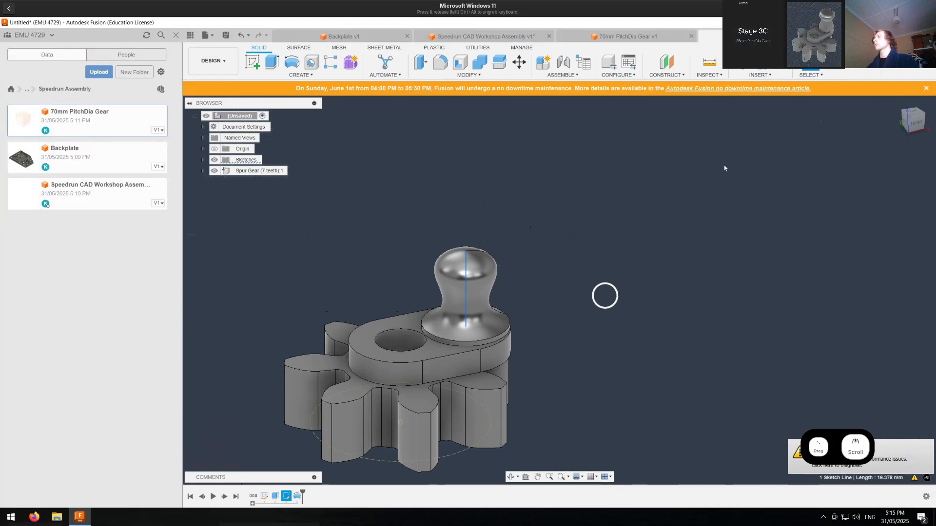
Step: Save the design as "35mm PitchDia Gear" in the Speedrun Assembly folder
{"action": "key", "text": "ctrl+s"}
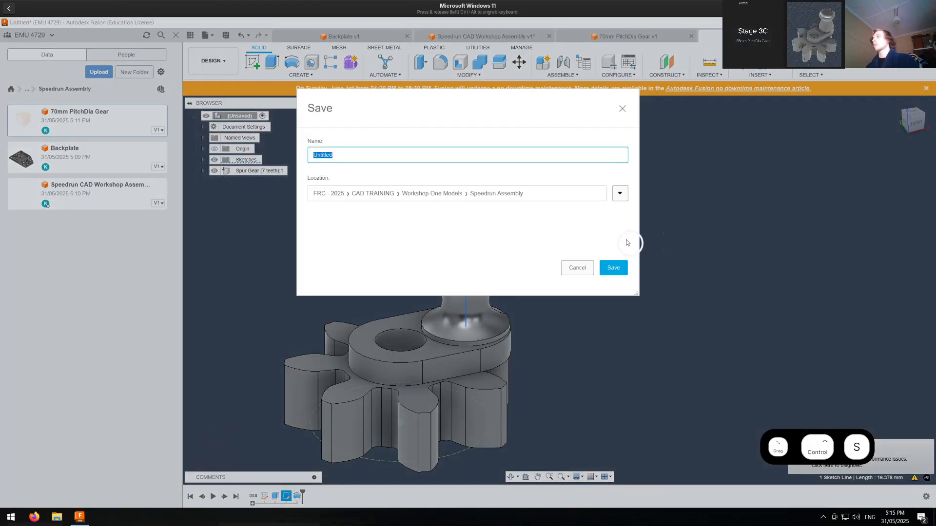
{"action": "key", "text": "Escape"}
{"action": "mouse_move", "coordinate": [530, 280]}
{"action": "middle_mouse_down", "text": "shift"}
{"action": "mouse_move", "coordinate": [512, 299]}
{"action": "mouse_move", "coordinate": [511, 333]}
{"action": "mouse_move", "coordinate": [525, 278]}
{"action": "middle_mouse_up", "text": "shift"}
{"action": "key", "text": "ctrl+s"}
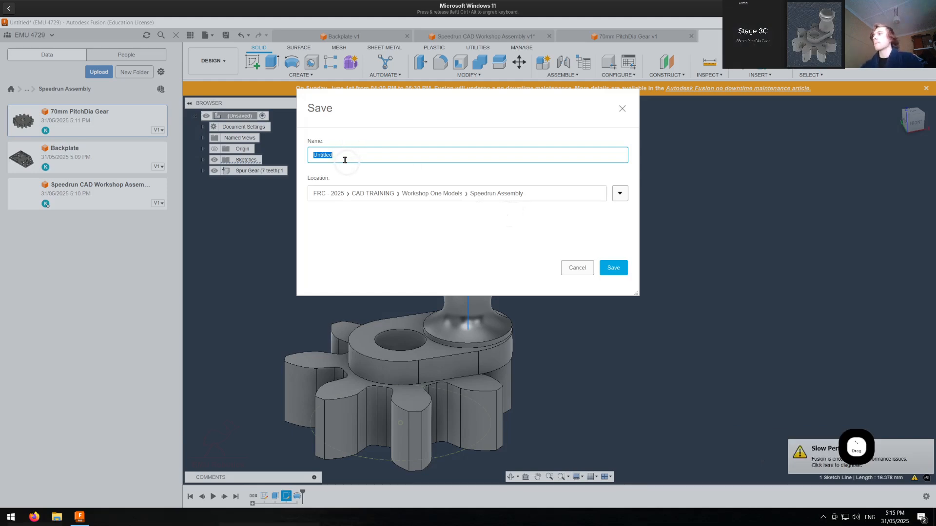
{"action": "type", "text": "43\\"}
{"action": "key", "text": "BackSpace"}
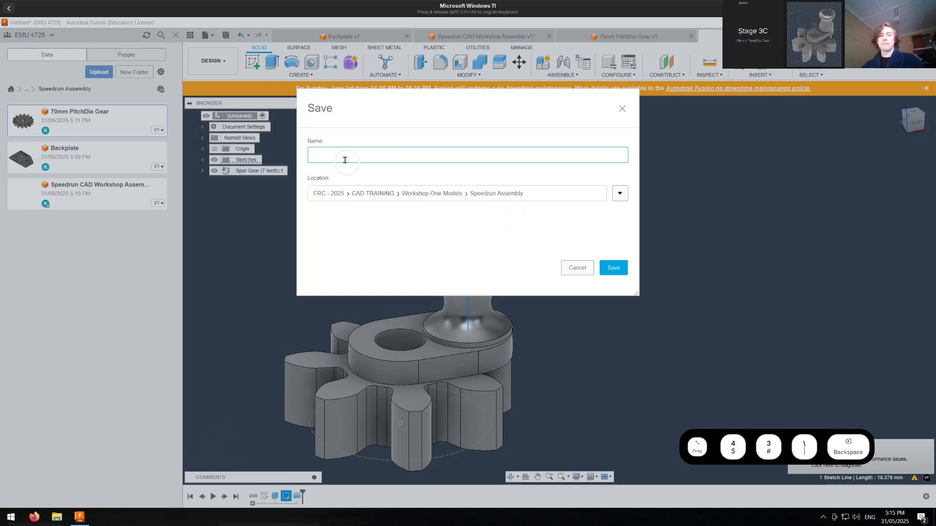
{"action": "type", "text": "35mm Pit"}
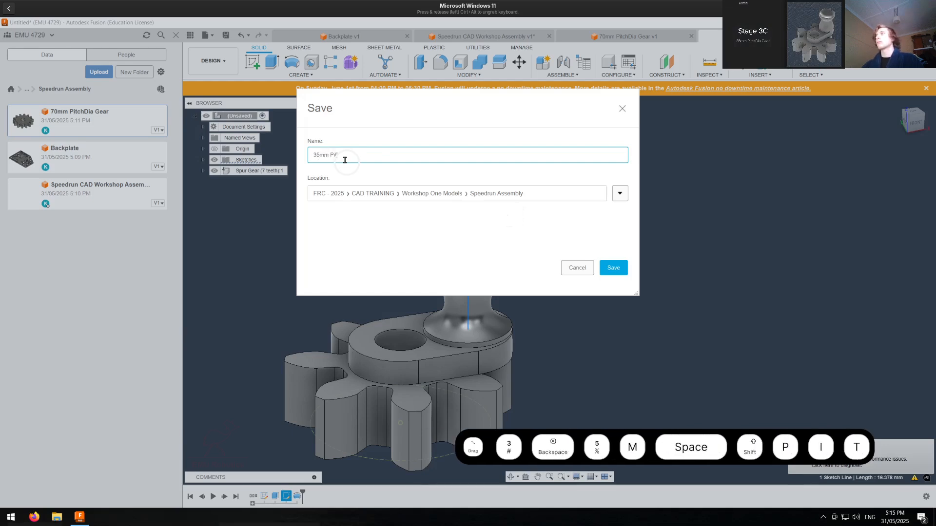
{"action": "type", "text": "chDia Gear"}
{"action": "key", "text": "Return"}
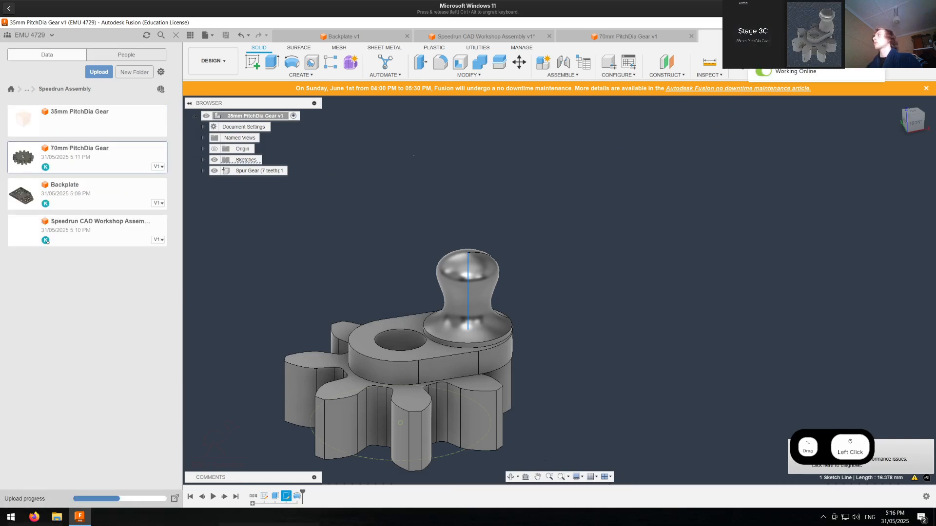
Step: Switch to offline mode and insert the 35mm PitchDia Gear into the Speedrun CAD Workshop Assembly at its default position
{"action": "left_click", "coordinate": [764, 74]}
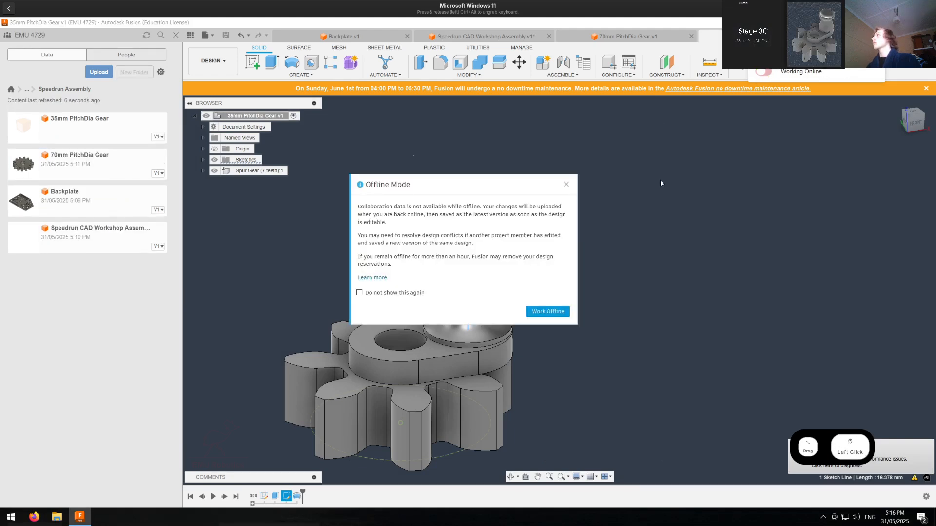
{"action": "left_click", "coordinate": [547, 311]}
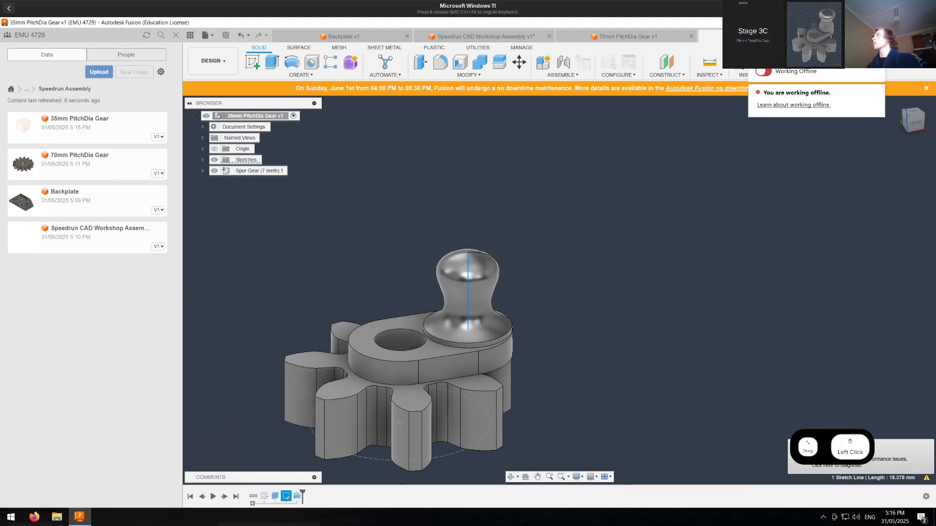
{"action": "left_click", "coordinate": [439, 37]}
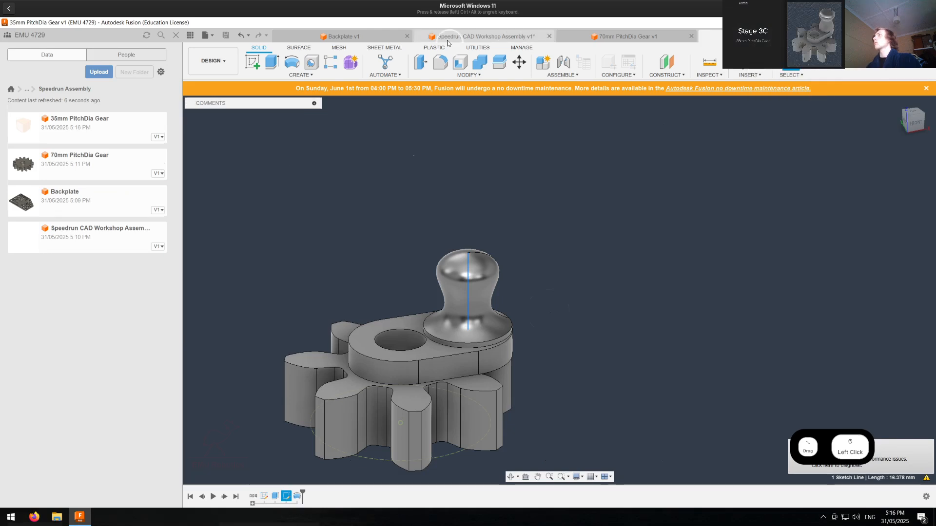
{"action": "scroll", "coordinate": [365, 243], "scroll_direction": "down", "scroll_amount": 2}
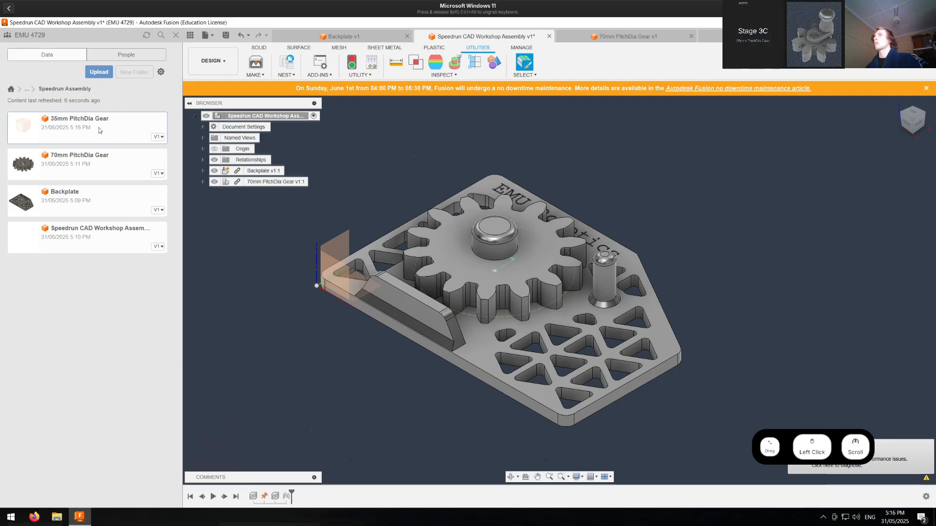
{"action": "left_click_drag", "start_coordinate": [353, 172], "coordinate": [374, 180]}
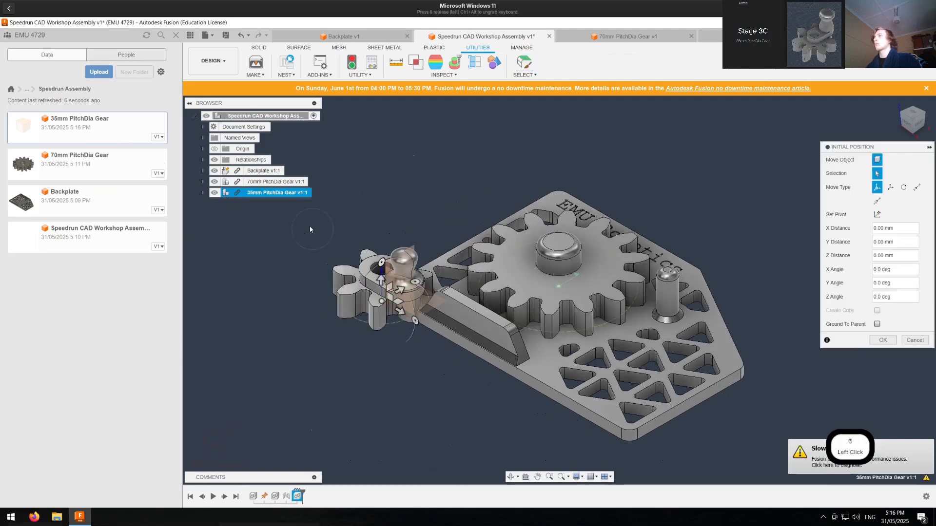
{"action": "key", "text": "Return"}
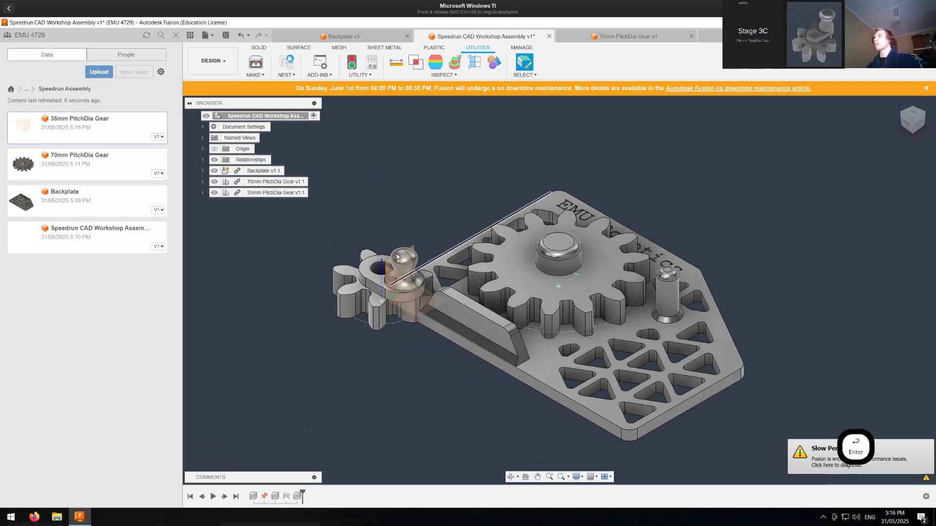
Step: Examine the 35mm gear's component structure, checking the origin, bodies and sketches of its 7-tooth spur gear
{"action": "scroll", "coordinate": [310, 229], "scroll_direction": "up", "scroll_amount": 3}
{"action": "left_click", "coordinate": [202, 182]}
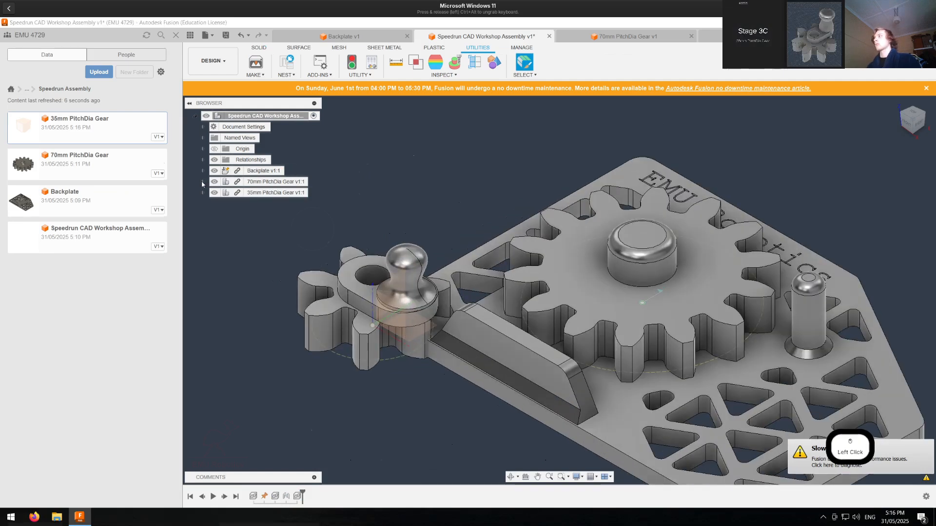
{"action": "left_click", "coordinate": [204, 237]}
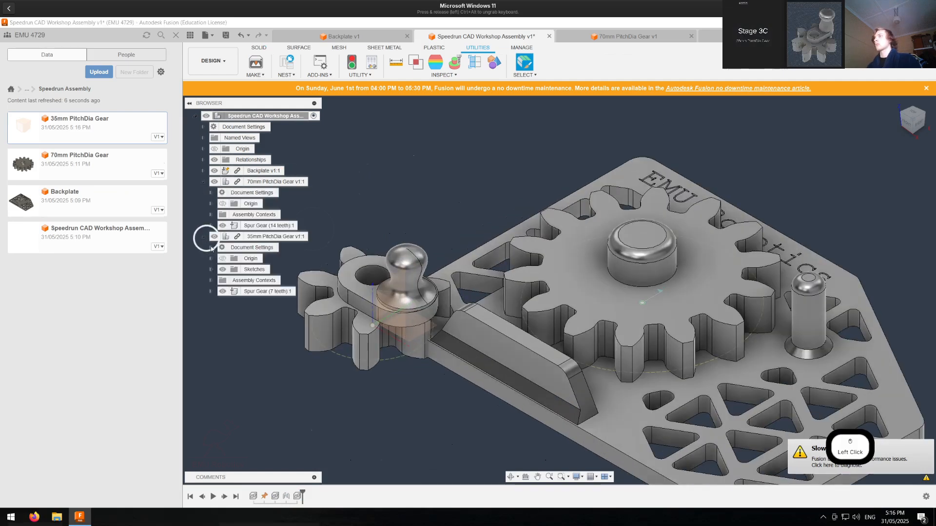
{"action": "left_click", "coordinate": [211, 270]}
{"action": "left_click", "coordinate": [211, 270]}
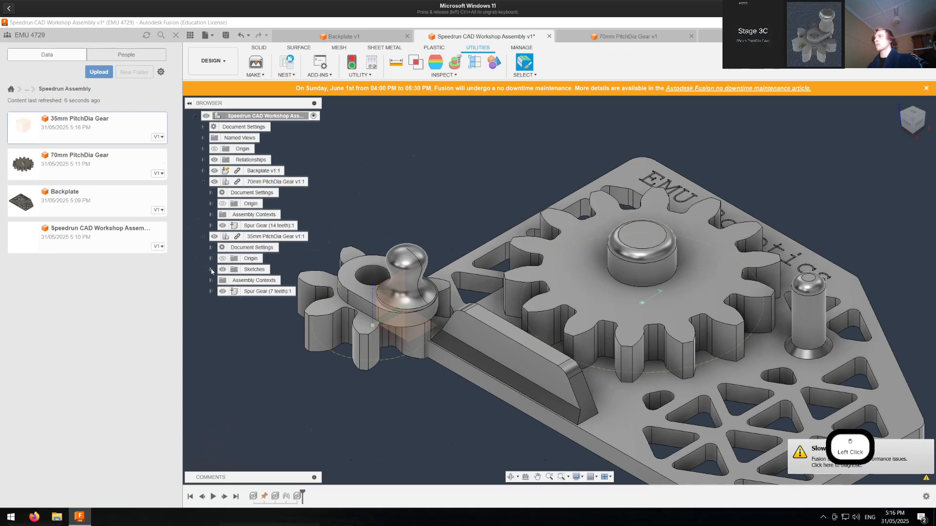
{"action": "left_click", "coordinate": [210, 291]}
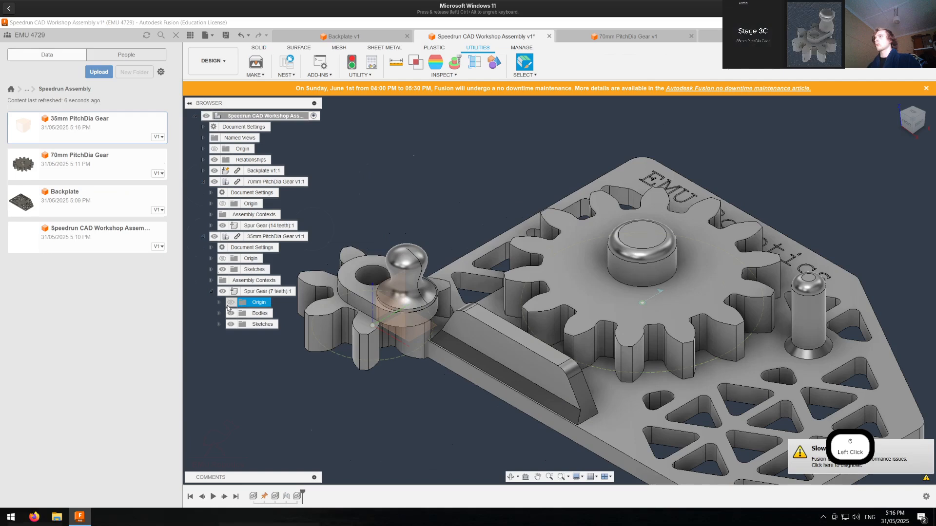
{"action": "left_click", "coordinate": [229, 305]}
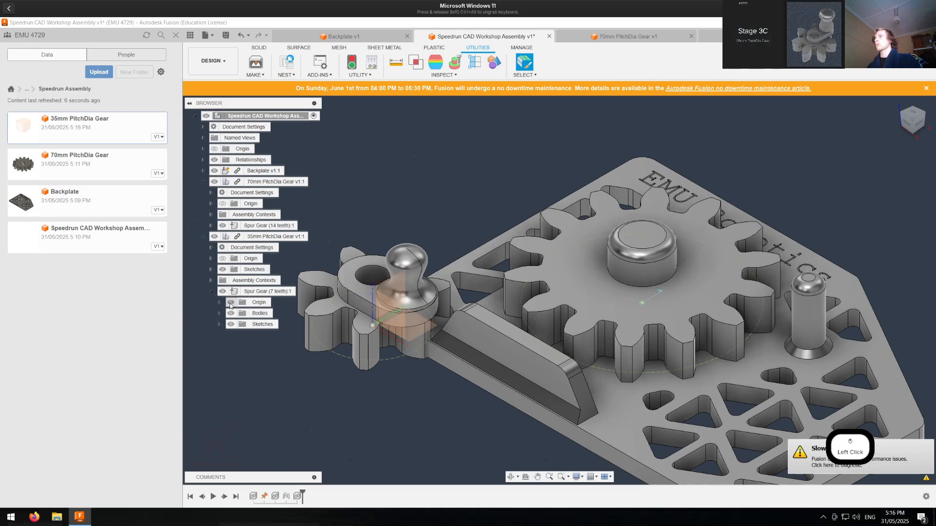
{"action": "left_click", "coordinate": [220, 314]}
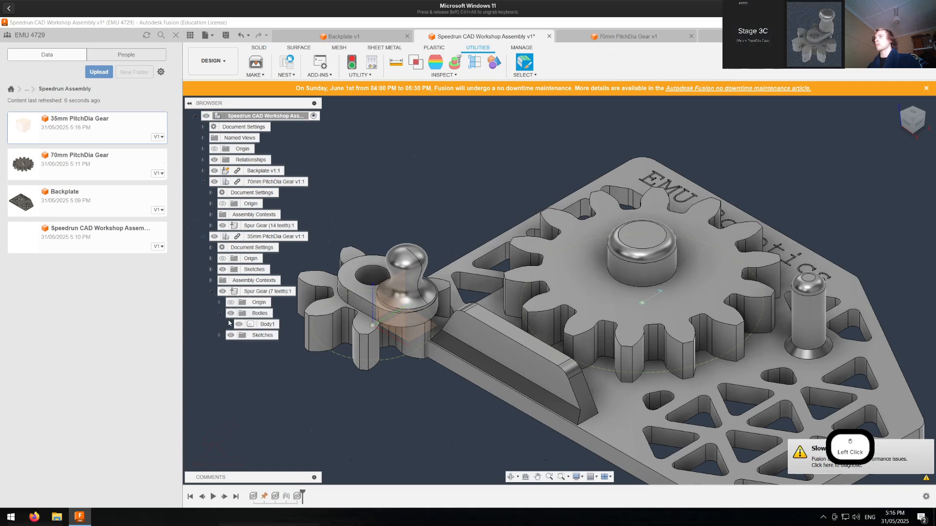
{"action": "left_click", "coordinate": [219, 314]}
{"action": "left_click", "coordinate": [229, 325]}
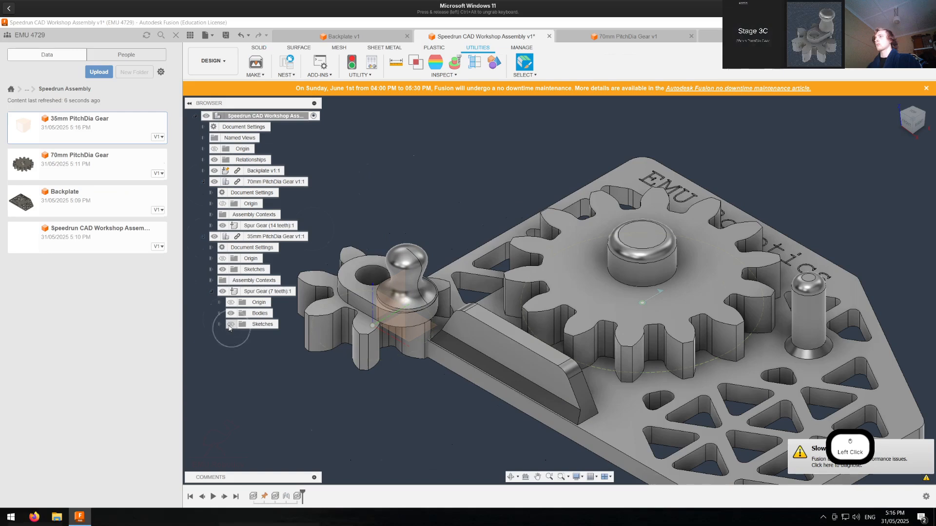
{"action": "left_click", "coordinate": [229, 325]}
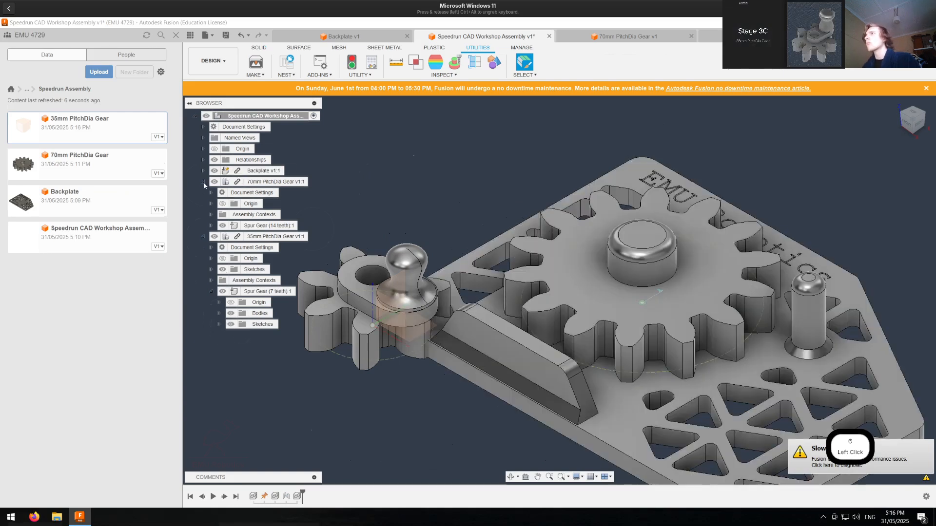
Step: Compare the origin geometry of the 14-tooth and 7-tooth spur gears, and collapse both gear components
{"action": "left_click", "coordinate": [211, 226]}
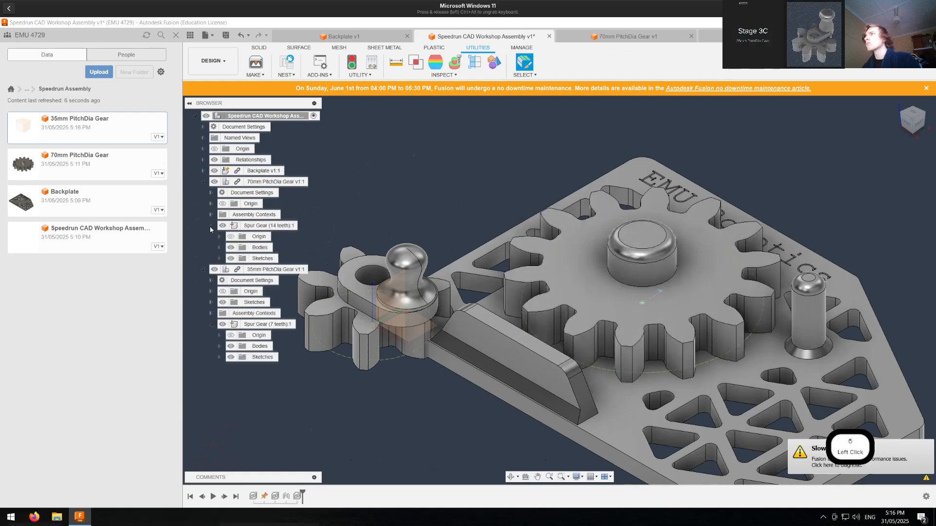
{"action": "left_click", "coordinate": [219, 238]}
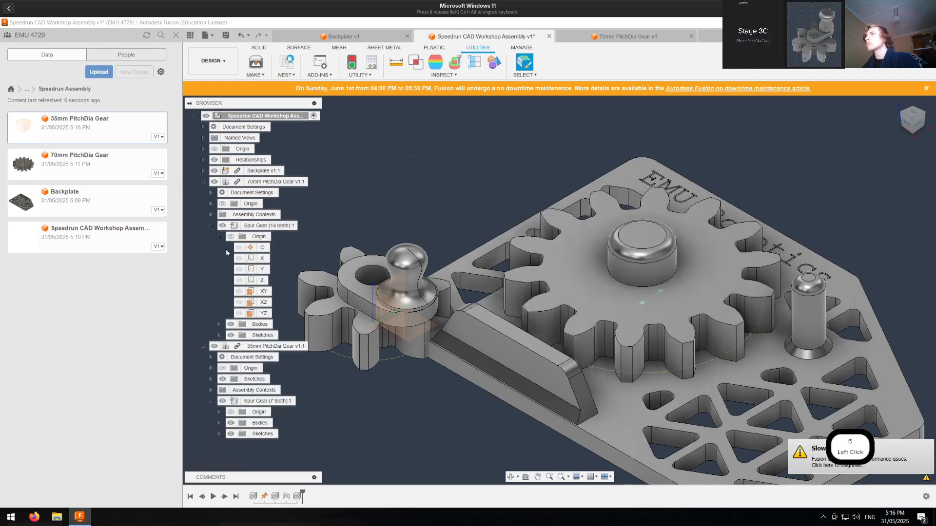
{"action": "left_click", "coordinate": [219, 238]}
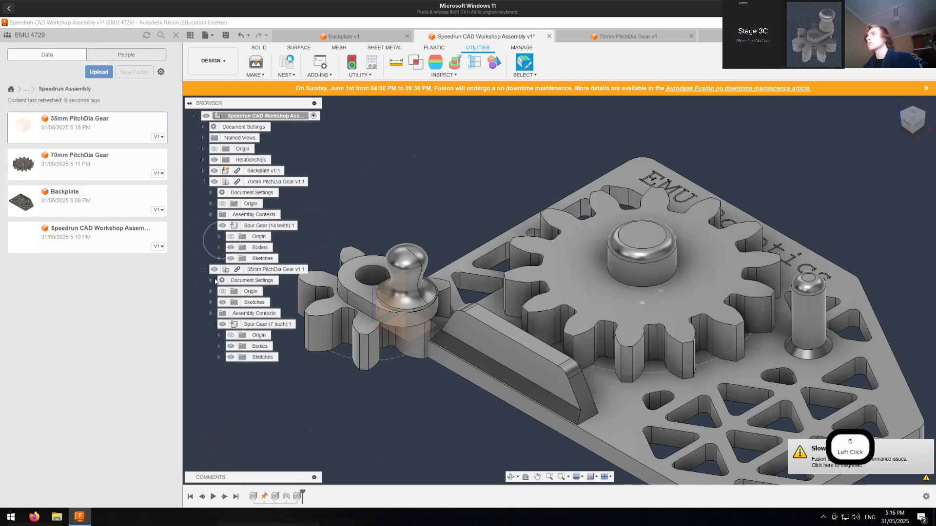
{"action": "left_click", "coordinate": [219, 336]}
{"action": "left_click", "coordinate": [238, 348]}
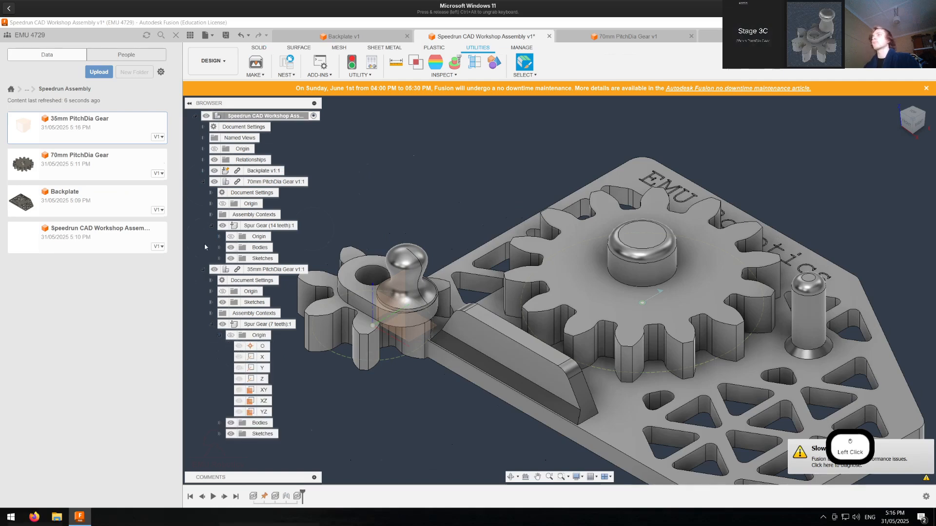
{"action": "left_click", "coordinate": [203, 270]}
{"action": "left_click", "coordinate": [203, 182]}
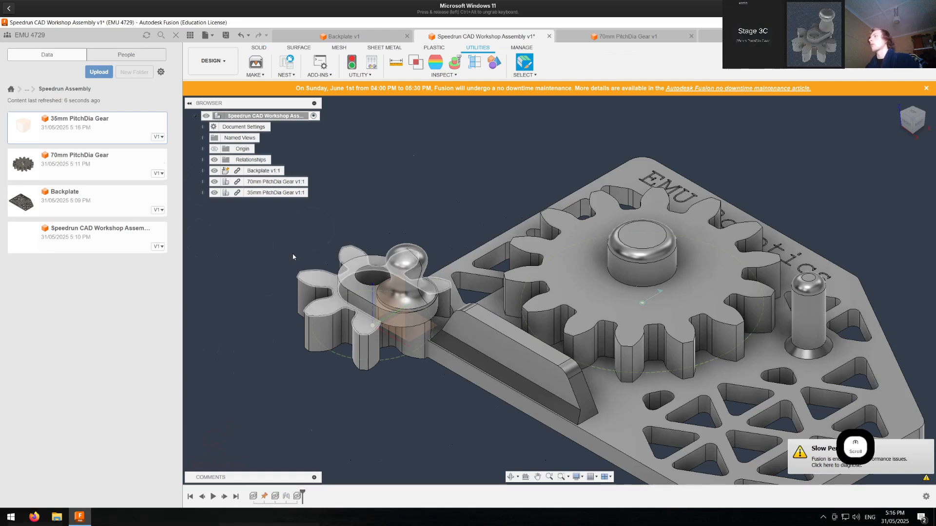
{"action": "scroll", "coordinate": [293, 257], "scroll_direction": "down", "scroll_amount": 3}
{"action": "left_click", "coordinate": [276, 253]}
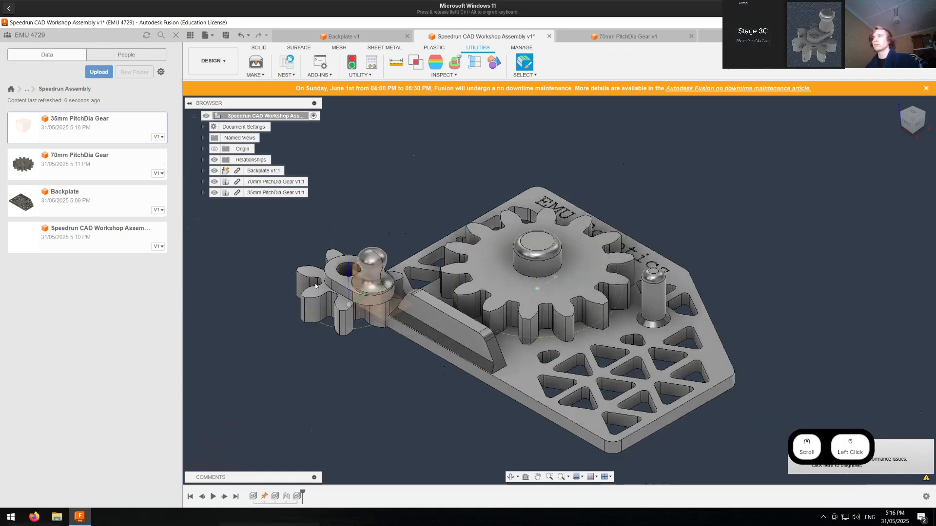
{"action": "key", "text": "j"}
{"action": "scroll", "coordinate": [315, 331], "scroll_direction": "up", "scroll_amount": 5}
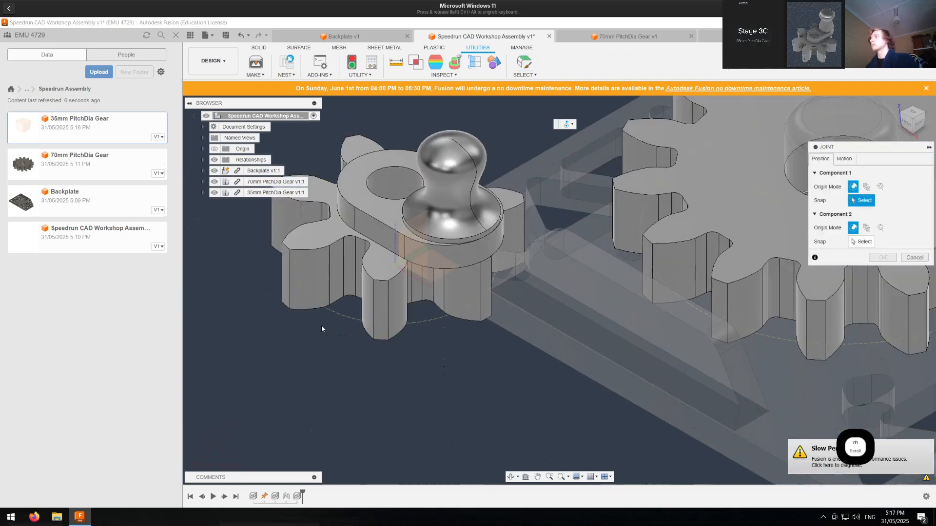
{"action": "scroll", "coordinate": [321, 325], "scroll_direction": "down", "scroll_amount": 5}
{"action": "key", "text": "Escape"}
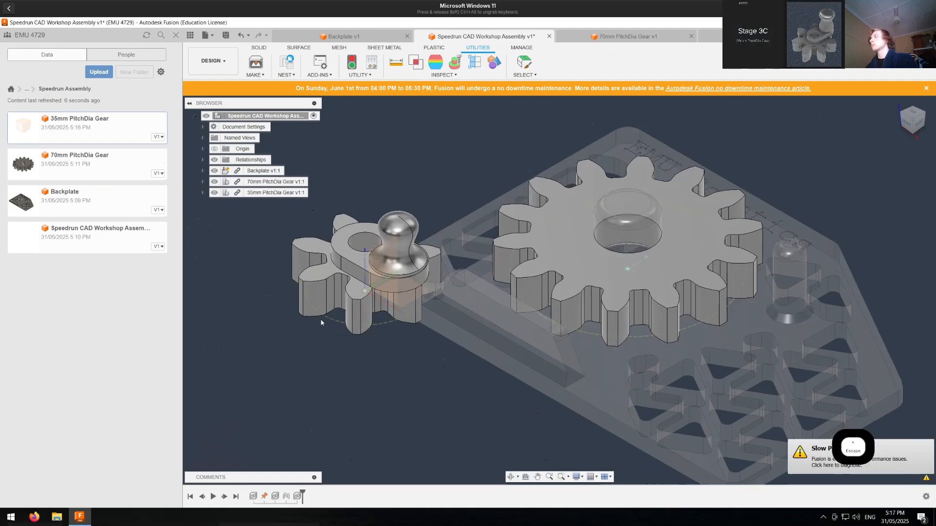
Step: In the 35mm PitchDia Gear design, chamfer the bore edge on the gear's underside by 2.5 mm and save the design
{"action": "left_click", "coordinate": [731, 37]}
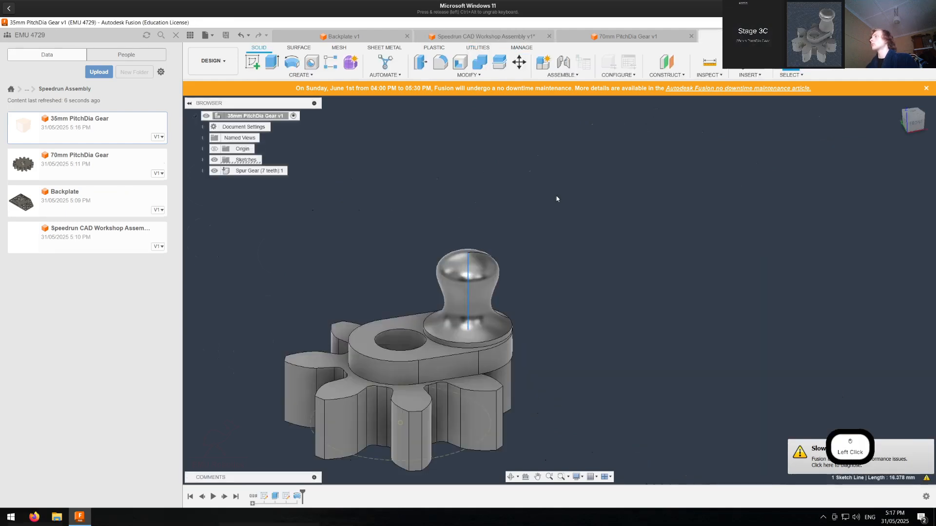
{"action": "scroll", "coordinate": [420, 386], "scroll_direction": "up", "scroll_amount": 2}
{"action": "middle_click_drag", "start_coordinate": [411, 396], "coordinate": [434, 308], "text": "shift"}
{"action": "left_click", "coordinate": [468, 75]}
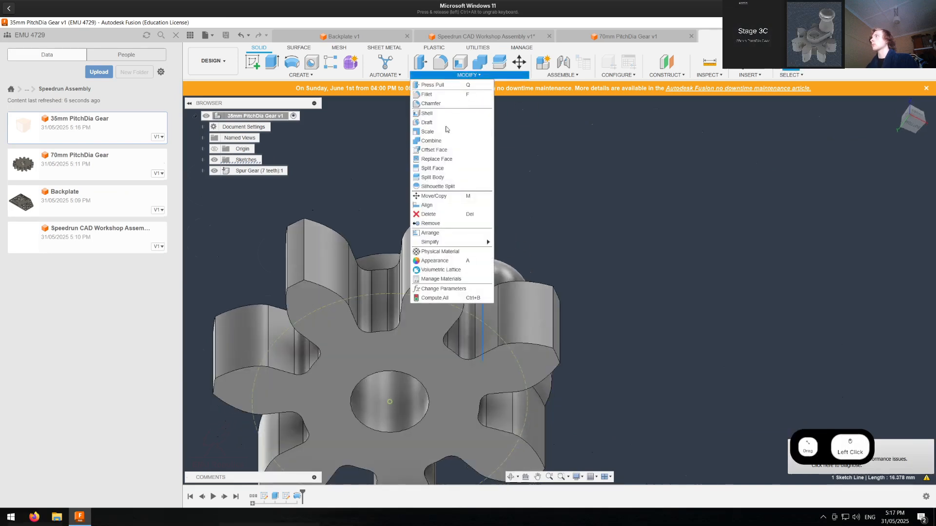
{"action": "left_click", "coordinate": [431, 104]}
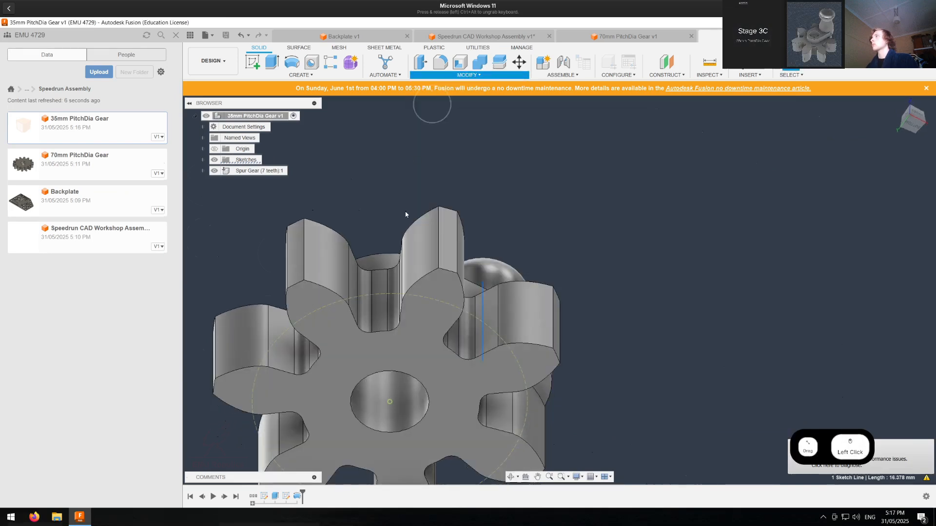
{"action": "left_click", "coordinate": [392, 370]}
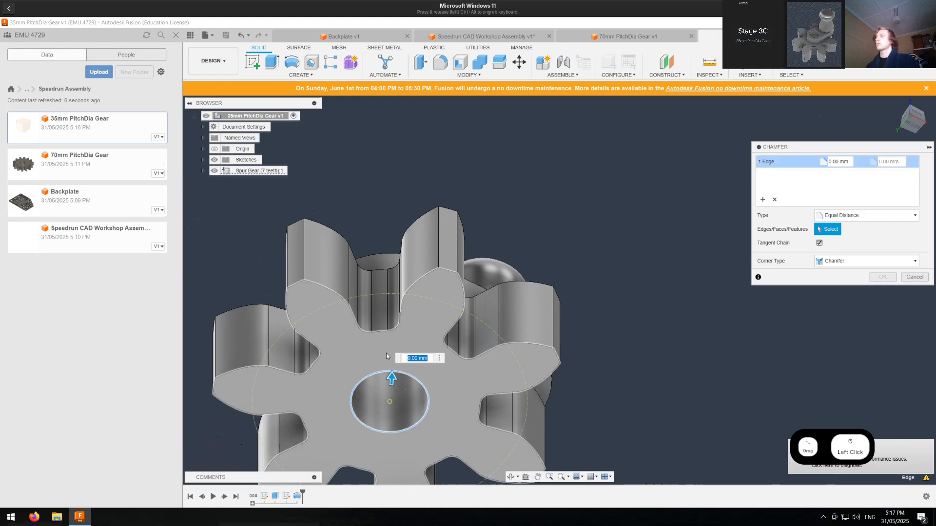
{"action": "type", "text": "2.5"}
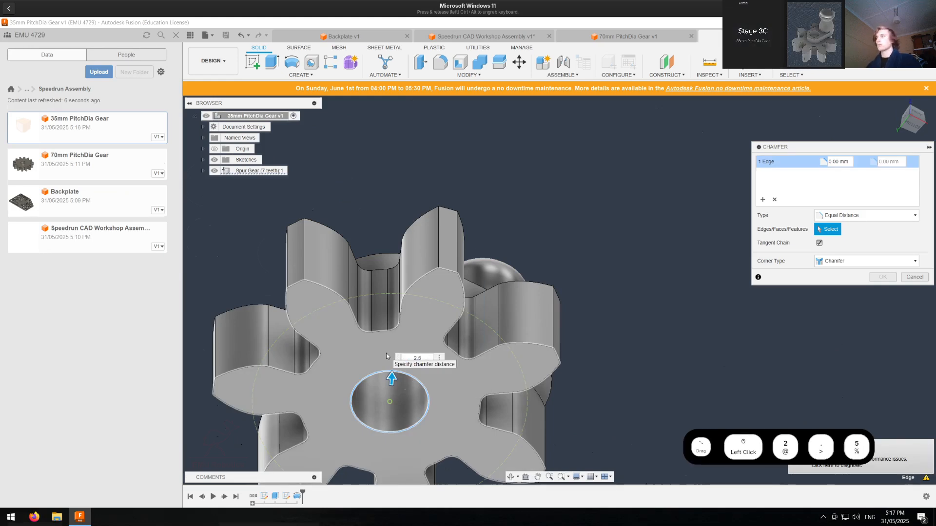
{"action": "key", "text": "Return"}
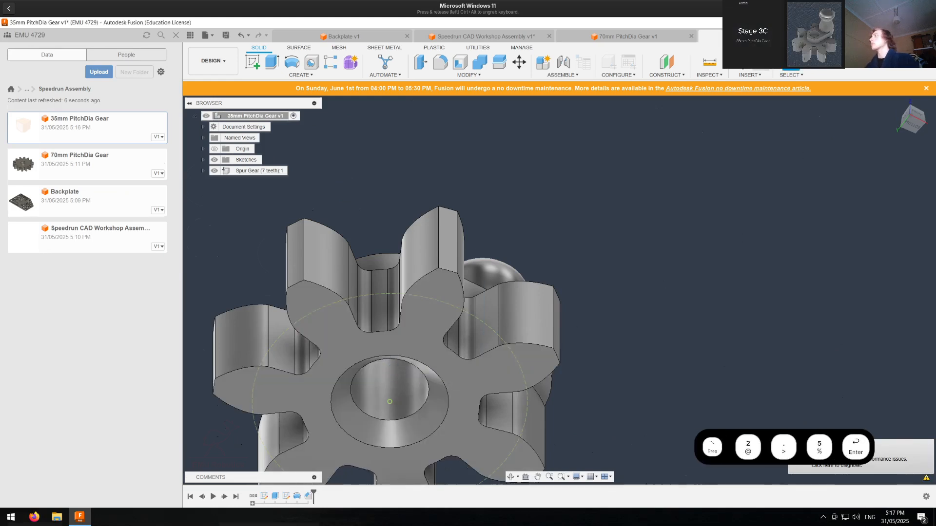
{"action": "key", "text": "ctrl+s"}
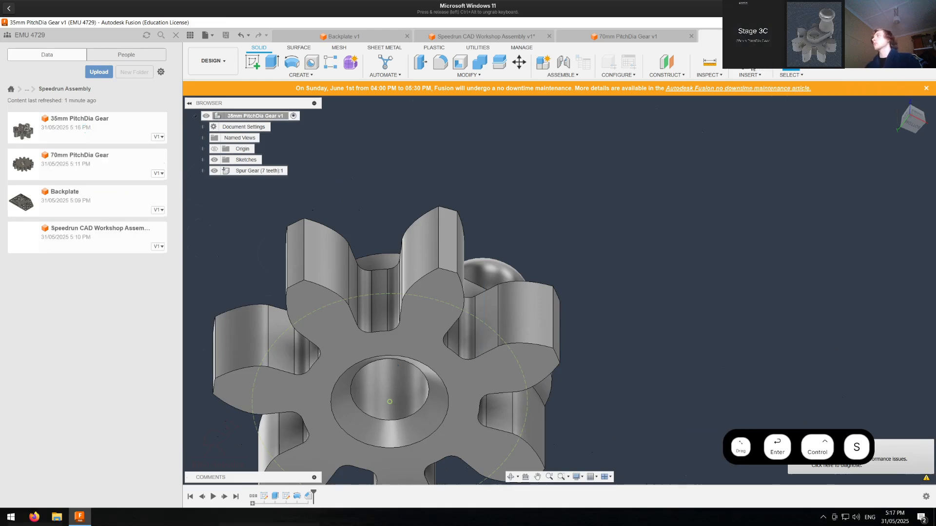
Step: In the assembly, join the 35mm gear's chamfered bore edge to the base of the backplate's thinner post with a Z-axis revolute joint
{"action": "left_click", "coordinate": [485, 36]}
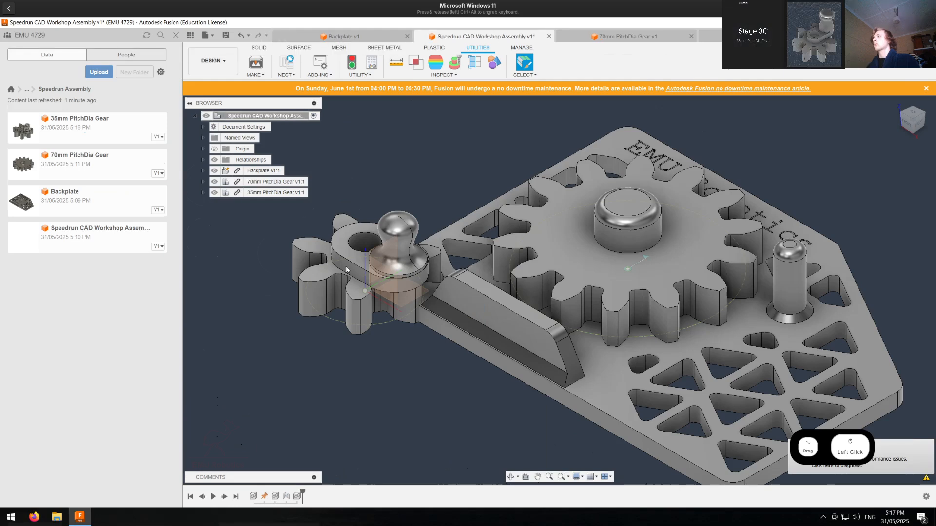
{"action": "scroll", "coordinate": [334, 276], "scroll_direction": "up", "scroll_amount": 4}
{"action": "key", "text": "j"}
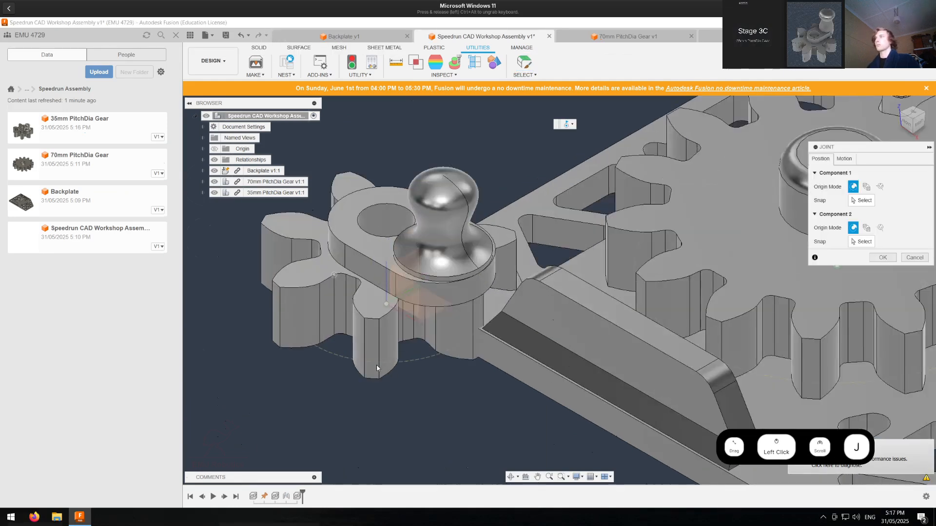
{"action": "middle_click_drag", "start_coordinate": [397, 355], "coordinate": [407, 287], "text": "shift"}
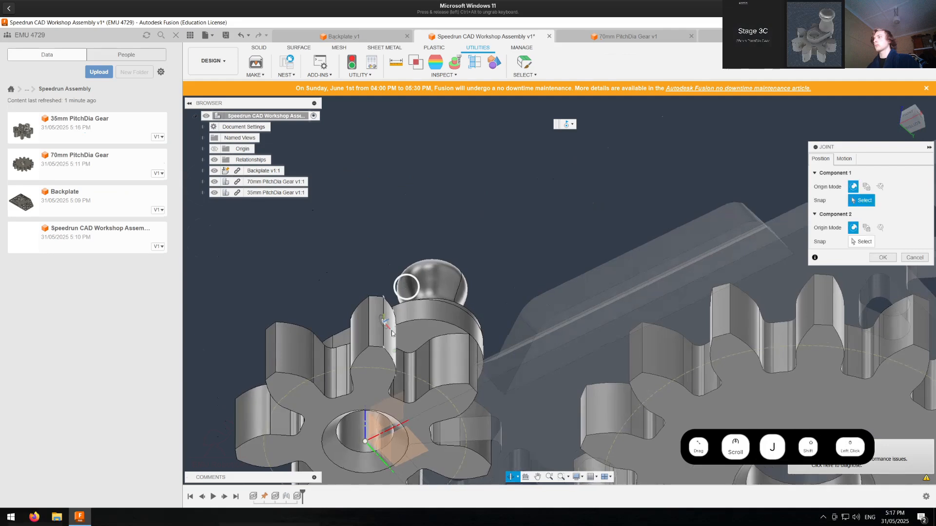
{"action": "left_click", "coordinate": [325, 430]}
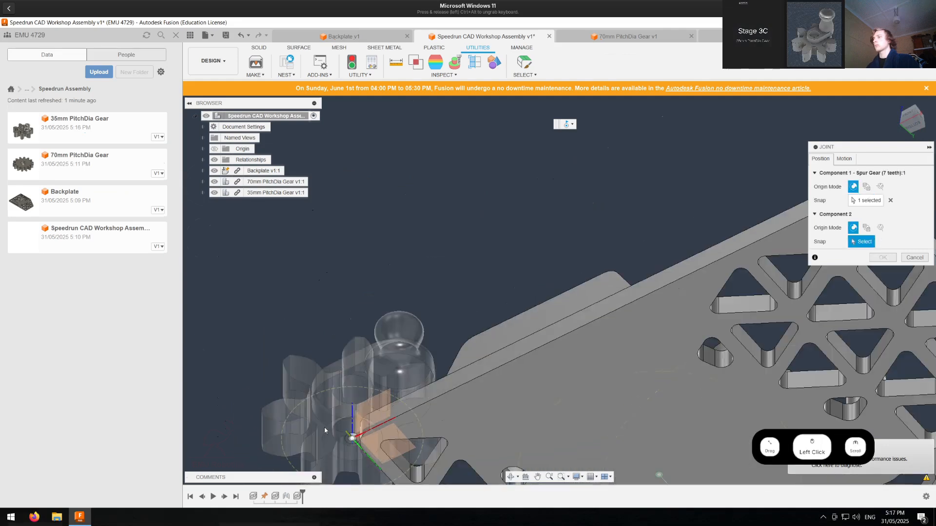
{"action": "scroll", "coordinate": [325, 429], "scroll_direction": "down", "scroll_amount": 4}
{"action": "middle_click_drag", "start_coordinate": [596, 369], "coordinate": [600, 417], "text": "shift"}
{"action": "left_click", "coordinate": [638, 309]}
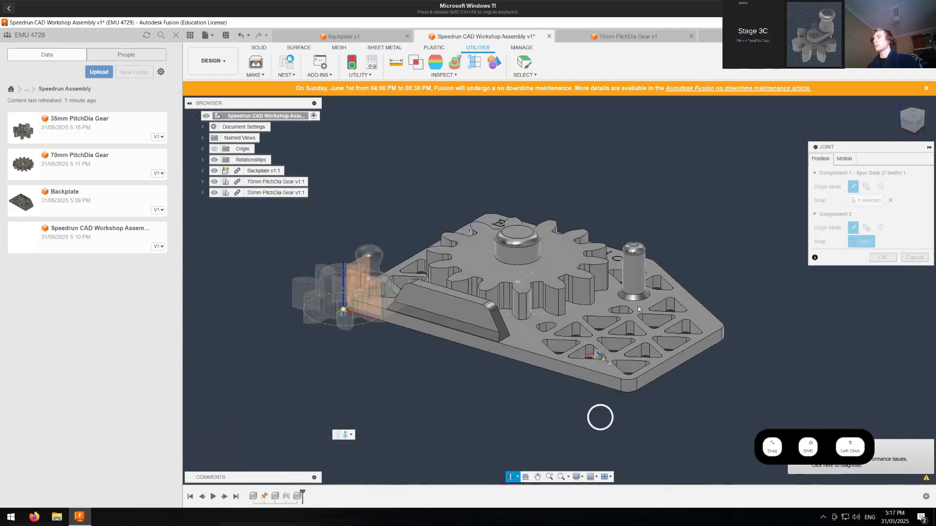
{"action": "scroll", "coordinate": [638, 309], "scroll_direction": "up", "scroll_amount": 5}
{"action": "left_click", "coordinate": [640, 300]}
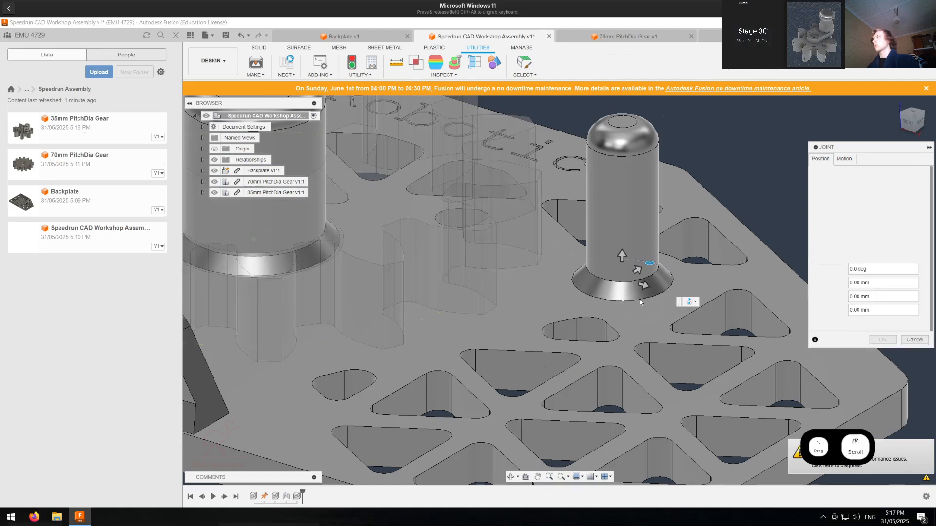
{"action": "left_click", "coordinate": [844, 160]}
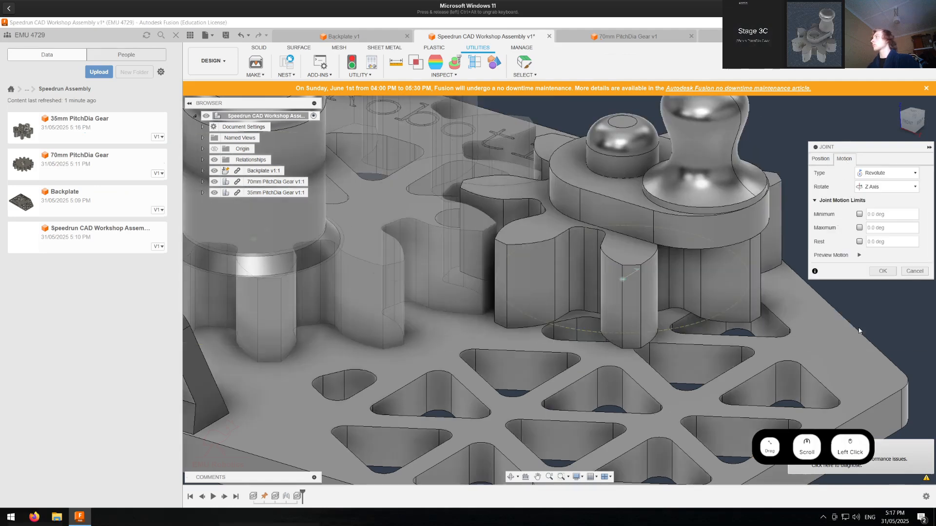
{"action": "left_click", "coordinate": [881, 272]}
{"action": "scroll", "coordinate": [718, 305], "scroll_direction": "down", "scroll_amount": 6}
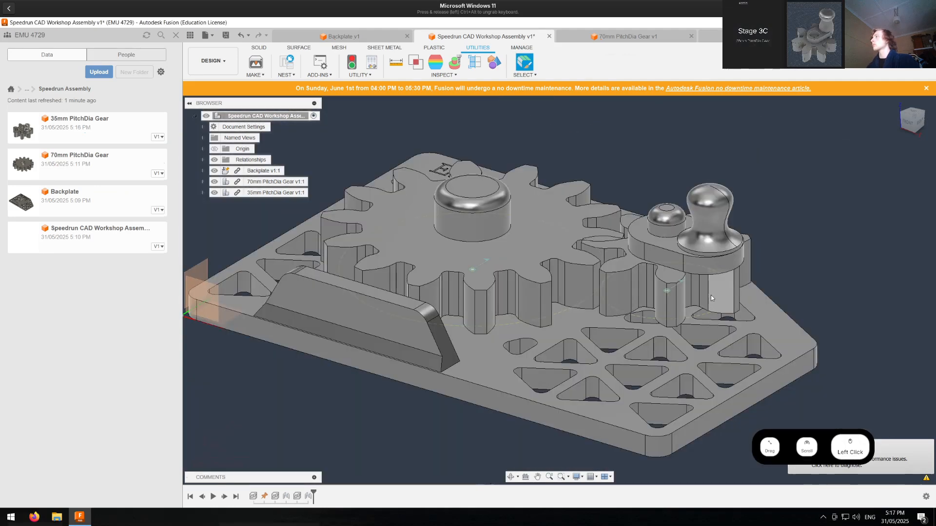
{"action": "scroll", "coordinate": [708, 291], "scroll_direction": "down", "scroll_amount": 2}
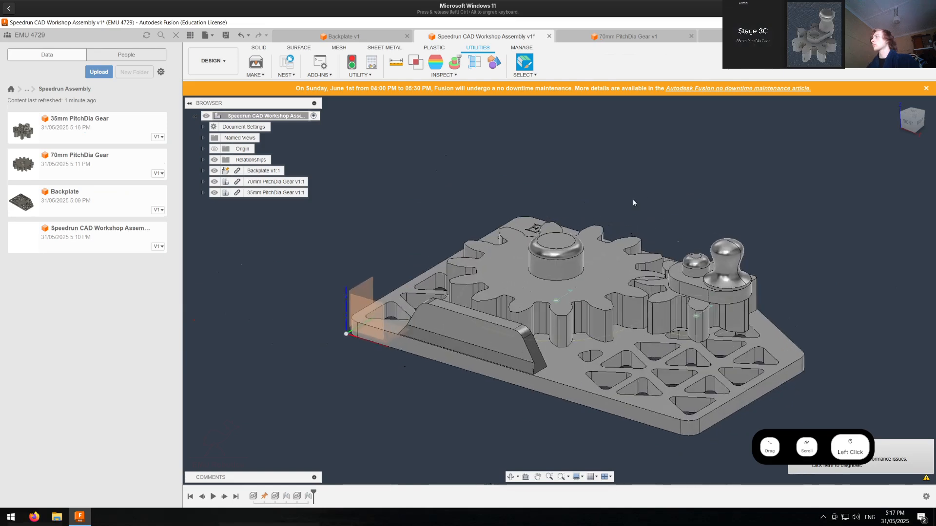
Step: Create a new blank design, look at the assembly's meshing gears from above, and return to the blank design
{"action": "left_click", "coordinate": [846, 36]}
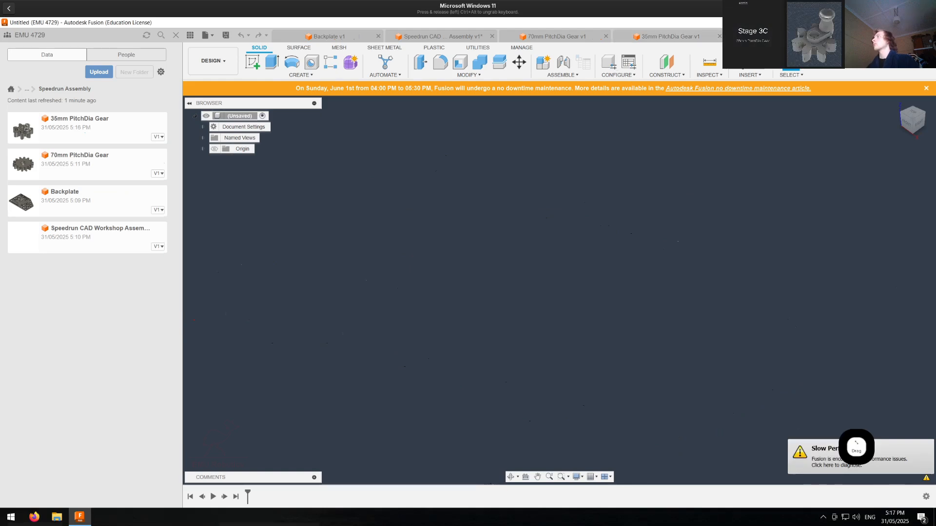
{"action": "left_click", "coordinate": [439, 36]}
{"action": "middle_click_drag", "start_coordinate": [654, 277], "coordinate": [581, 290], "text": "shift"}
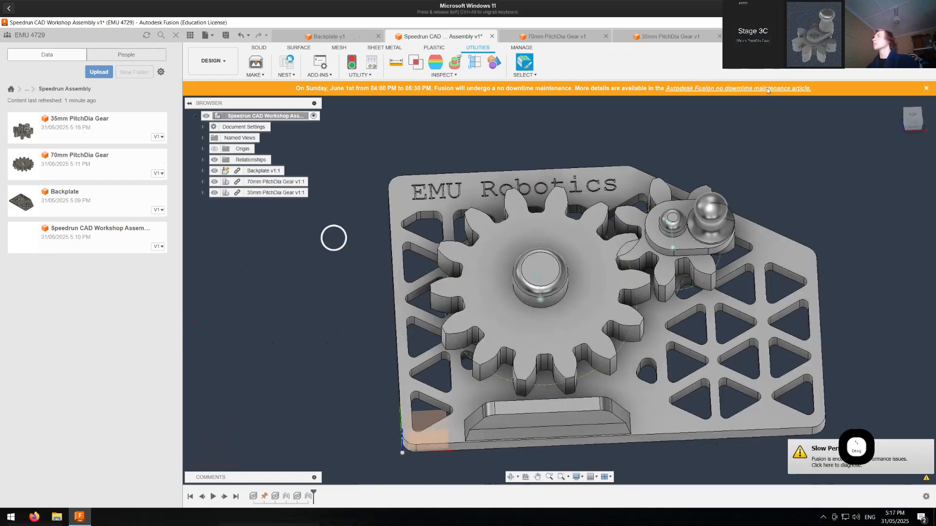
{"action": "left_click", "coordinate": [770, 37]}
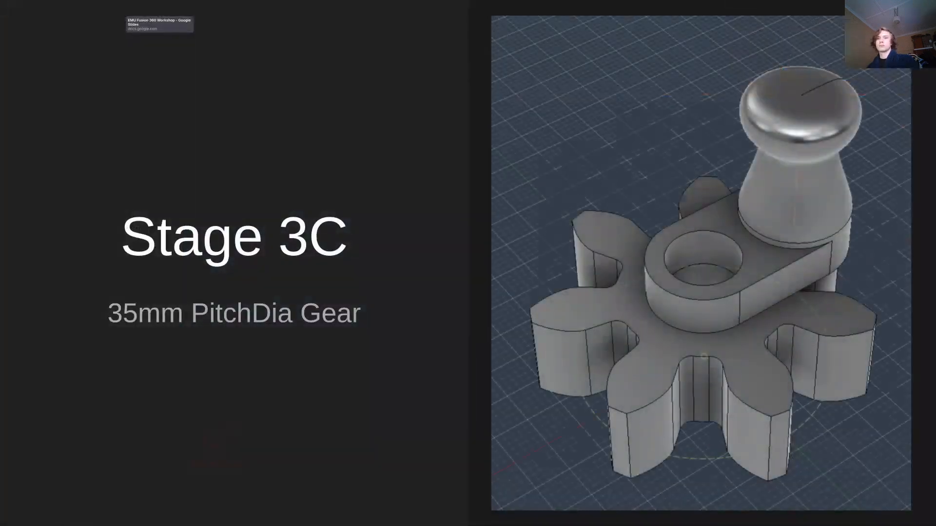
{"action": "key", "text": "Right"}
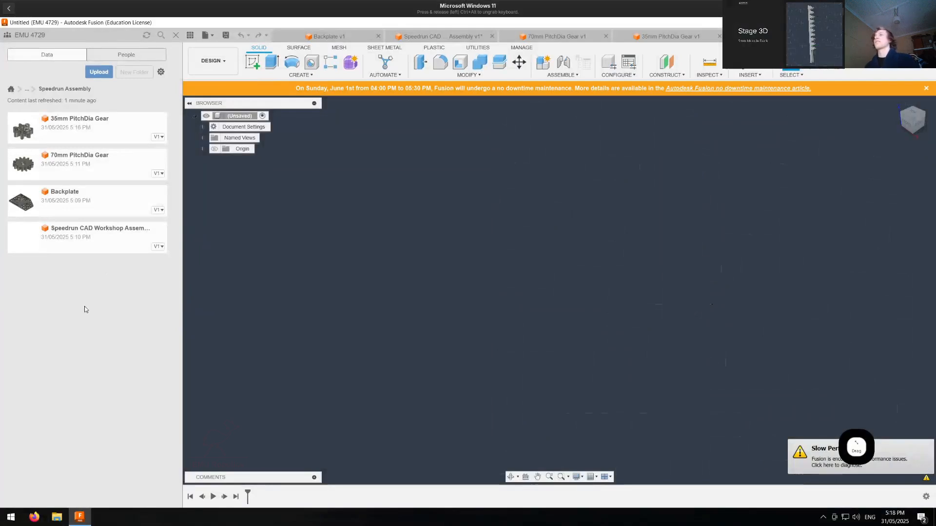
Step: Run the SpurGear script and generate a metric gear with module 5, 70 teeth and a 20 deg pressure angle
{"action": "left_click", "coordinate": [490, 49]}
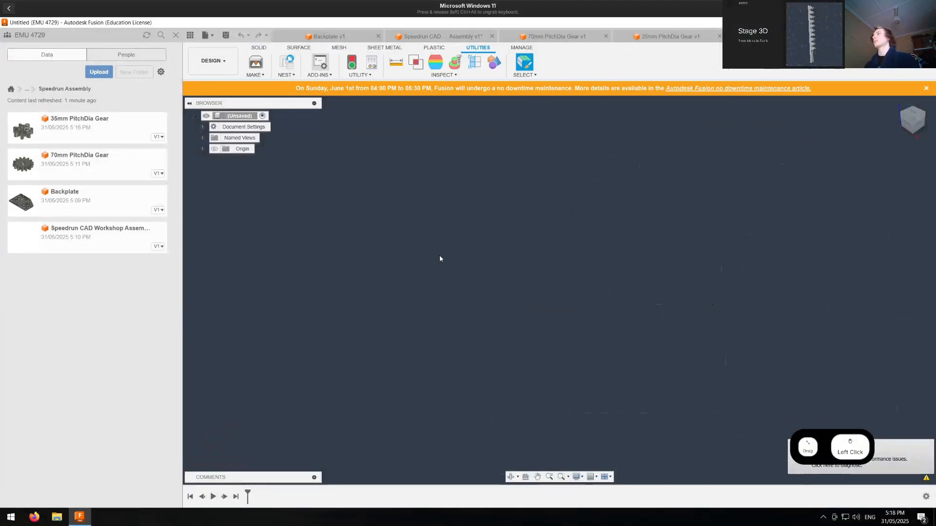
{"action": "key", "text": "shift+s"}
{"action": "scroll", "coordinate": [409, 303], "scroll_direction": "down", "scroll_amount": 5}
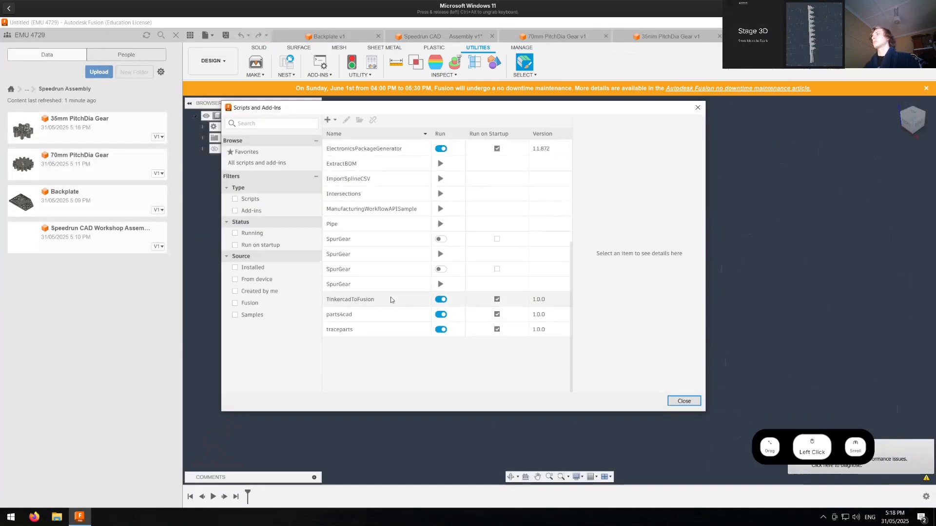
{"action": "left_click", "coordinate": [440, 310]}
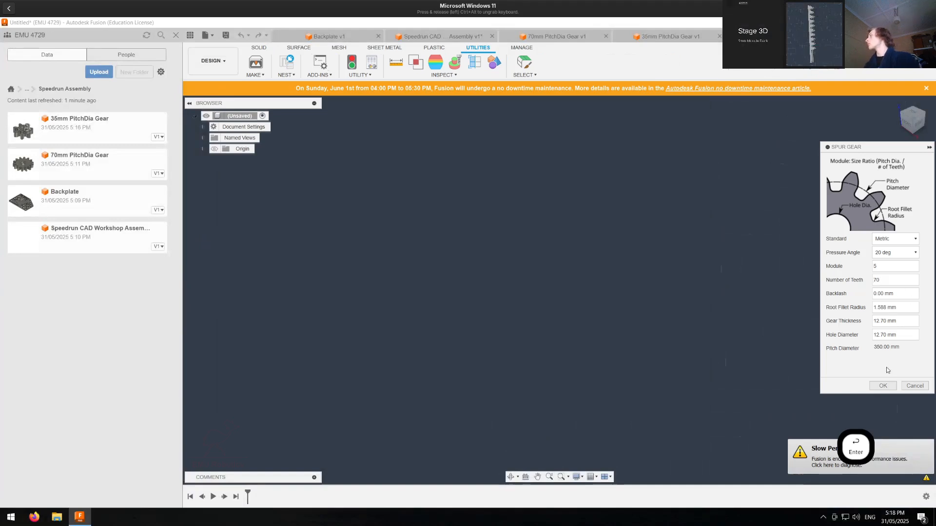
{"action": "left_click", "coordinate": [885, 386]}
{"action": "scroll", "coordinate": [587, 297], "scroll_direction": "down", "scroll_amount": 3}
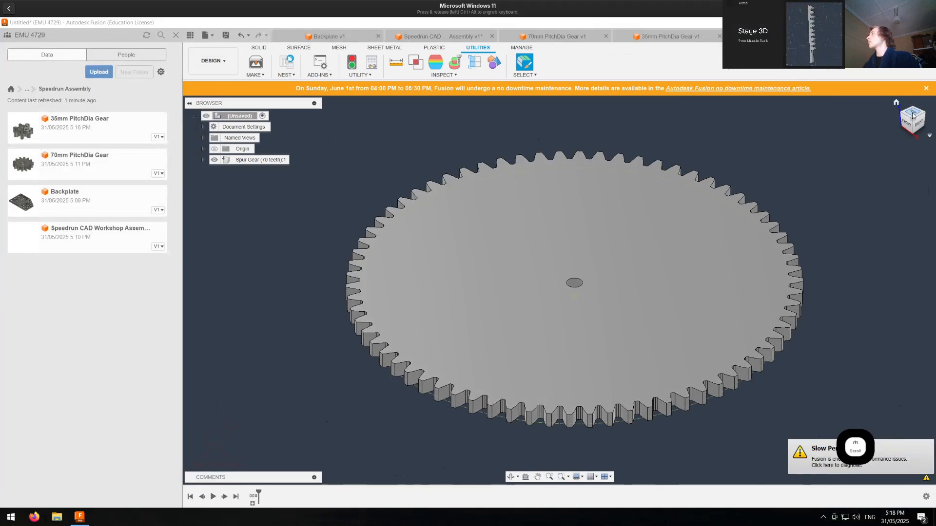
Step: Start a sketch on the horizontal XY origin plane, hiding the 70-tooth gear to pick the plane and showing it again
{"action": "left_click", "coordinate": [913, 114]}
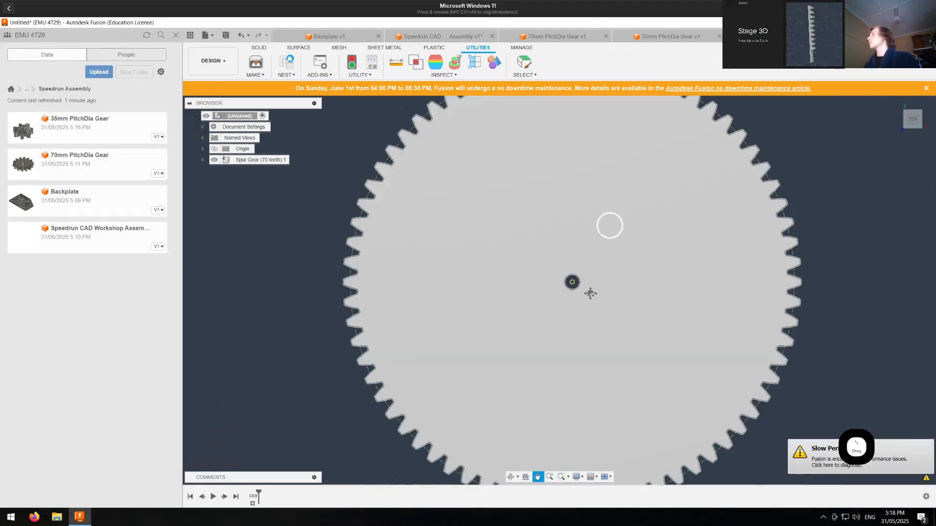
{"action": "middle_click_drag", "start_coordinate": [590, 293], "coordinate": [580, 360]}
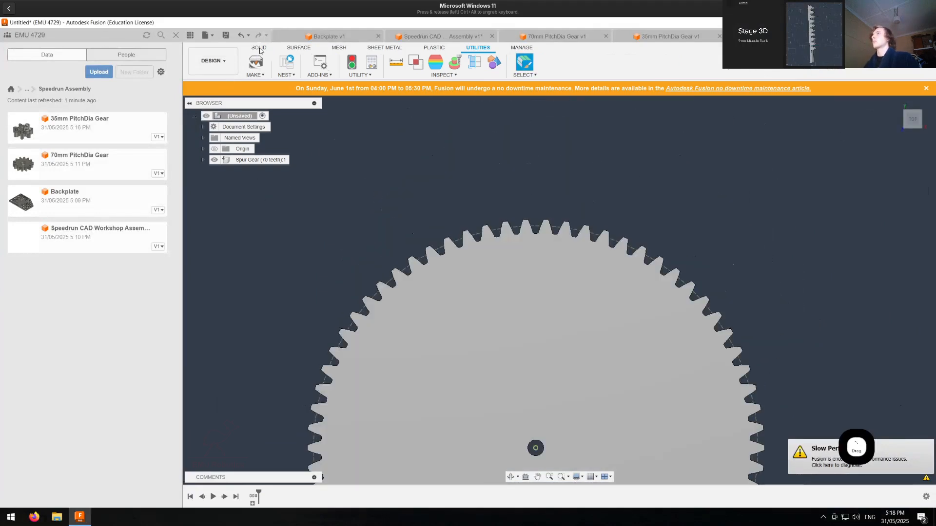
{"action": "left_click", "coordinate": [259, 48]}
{"action": "left_click", "coordinate": [218, 160]}
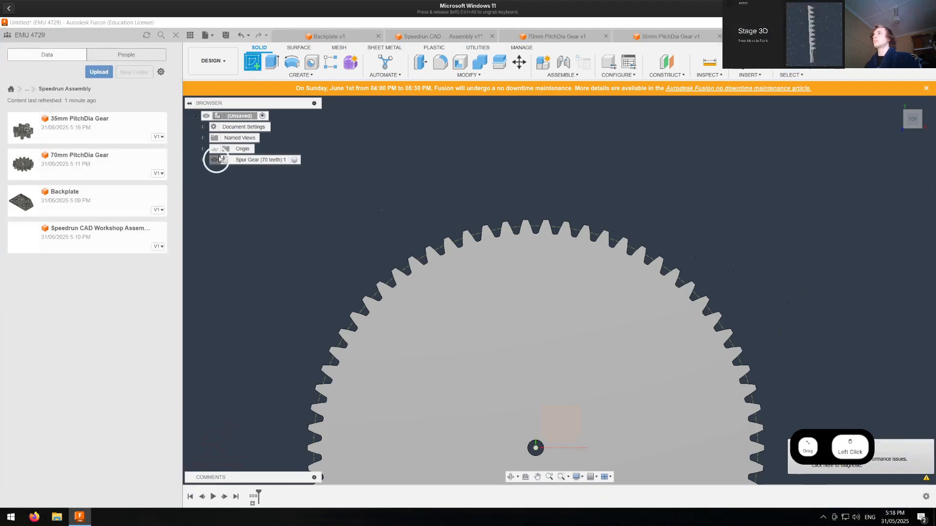
{"action": "left_click", "coordinate": [550, 416]}
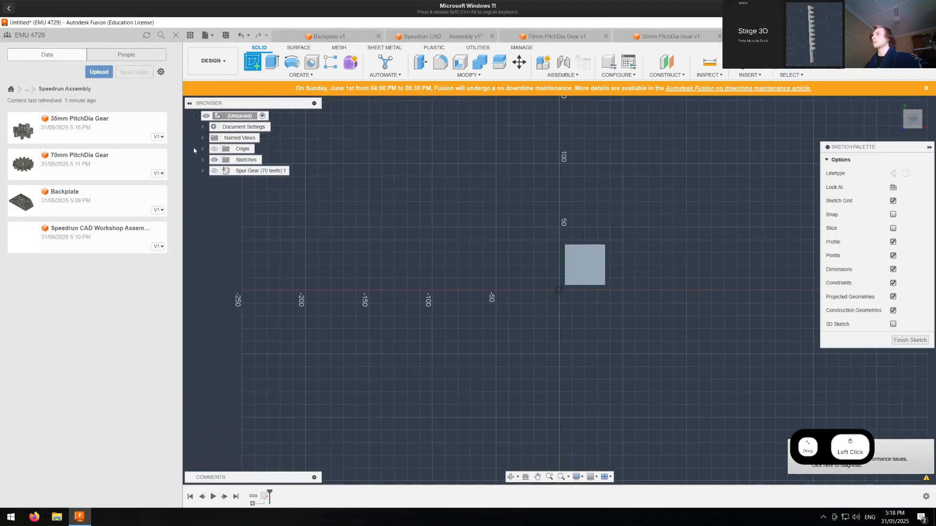
{"action": "left_click", "coordinate": [215, 170]}
{"action": "middle_click_drag", "start_coordinate": [556, 222], "coordinate": [453, 364]}
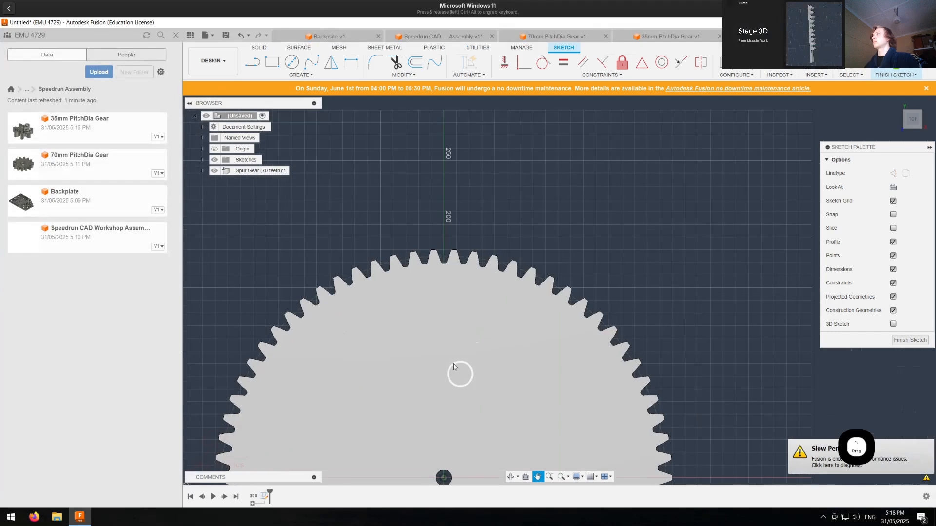
{"action": "scroll", "coordinate": [446, 282], "scroll_direction": "up", "scroll_amount": 3}
{"action": "key", "text": "p"}
{"action": "scroll", "coordinate": [440, 222], "scroll_direction": "up", "scroll_amount": 5}
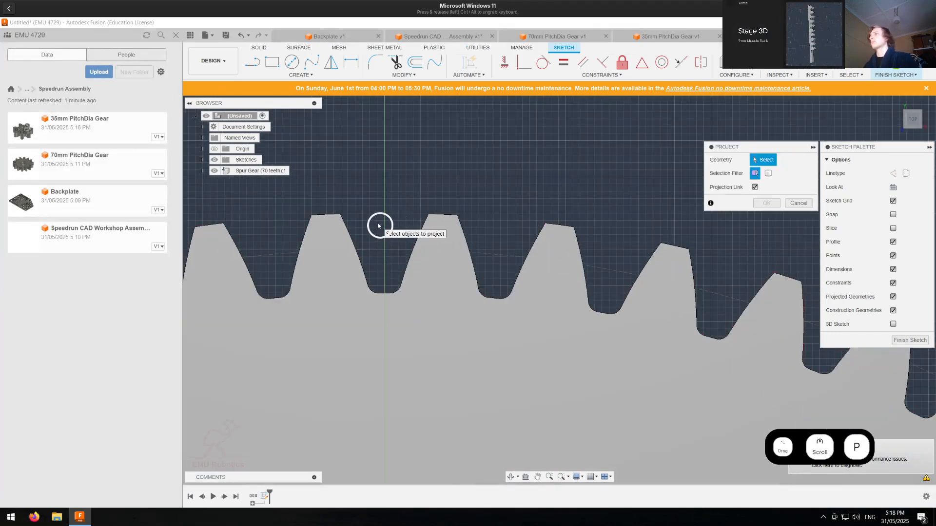
{"action": "key", "text": "Escape"}
Step: Undo the gear visibility change, the new sketch and the generated 70-tooth gear
{"action": "key", "text": "ctrl+z"}
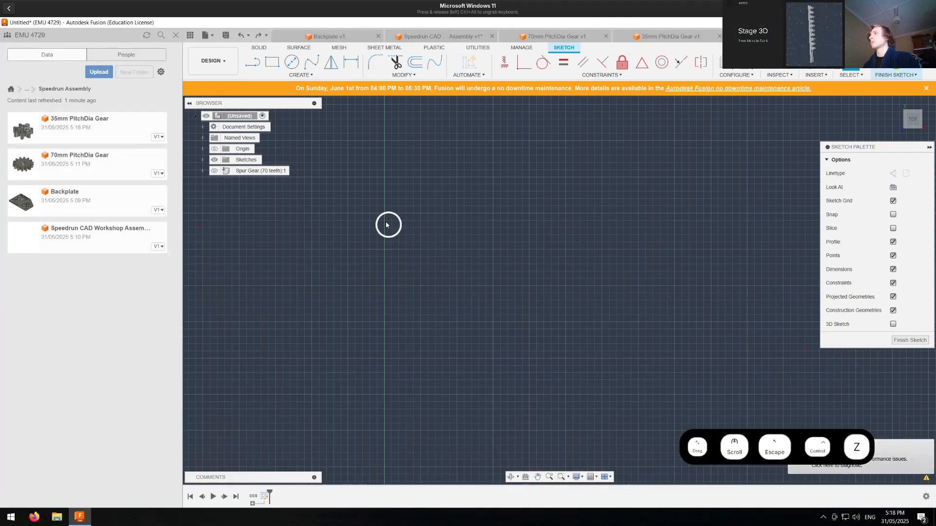
{"action": "scroll", "coordinate": [389, 225], "scroll_direction": "down", "scroll_amount": 3}
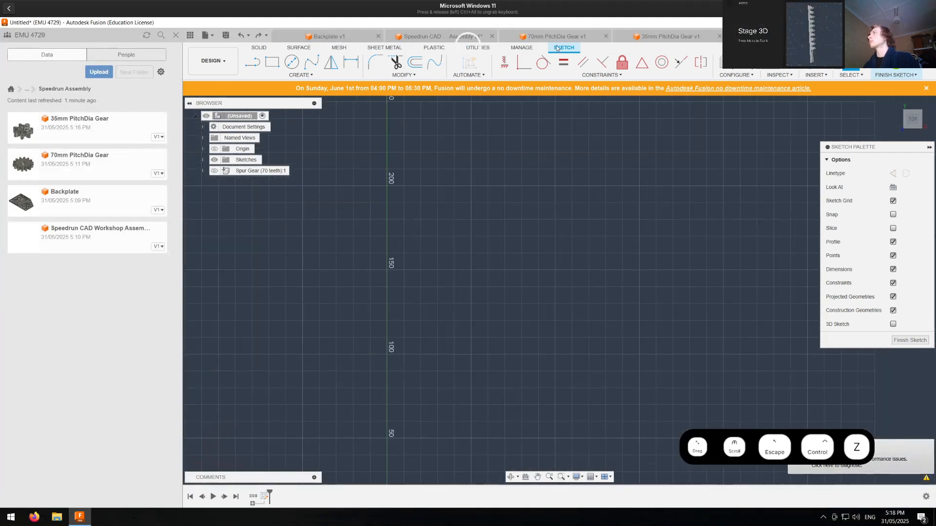
{"action": "key", "text": "ctrl+z"}
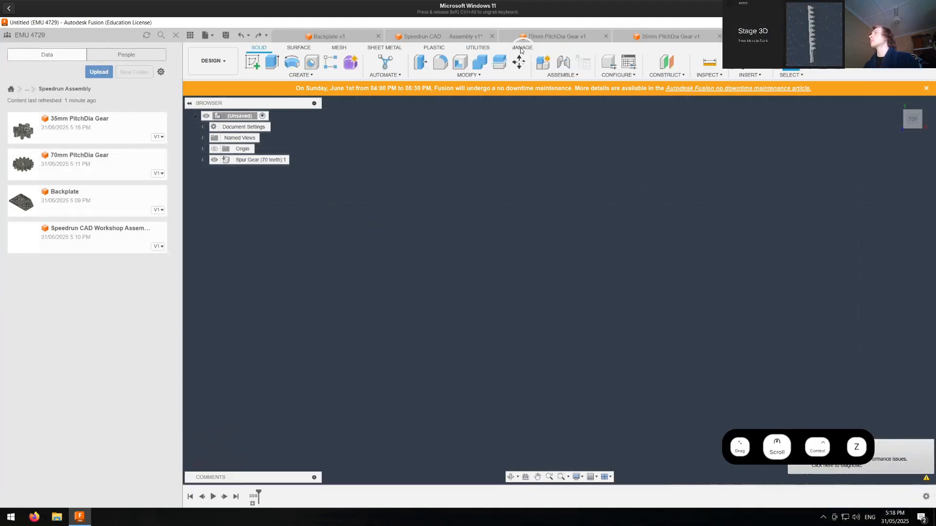
{"action": "key", "text": "ctrl+z"}
Step: Run the SpurGear script for a new metric gear and set its module to 5
{"action": "left_click", "coordinate": [477, 47]}
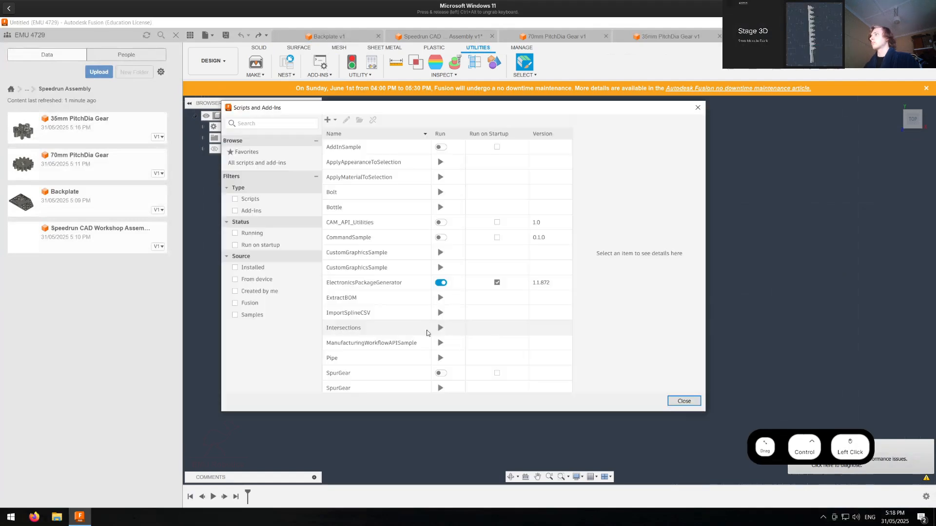
{"action": "scroll", "coordinate": [429, 330], "scroll_direction": "down", "scroll_amount": 5}
{"action": "left_click", "coordinate": [440, 309]}
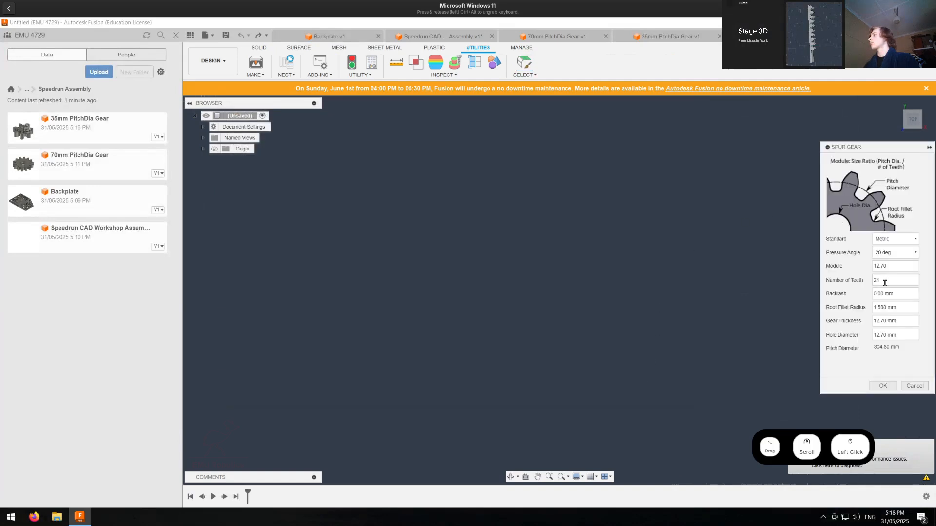
{"action": "left_click_drag", "start_coordinate": [886, 270], "coordinate": [849, 276]}
{"action": "type", "text": "5"}
{"action": "key", "text": "Tab"}
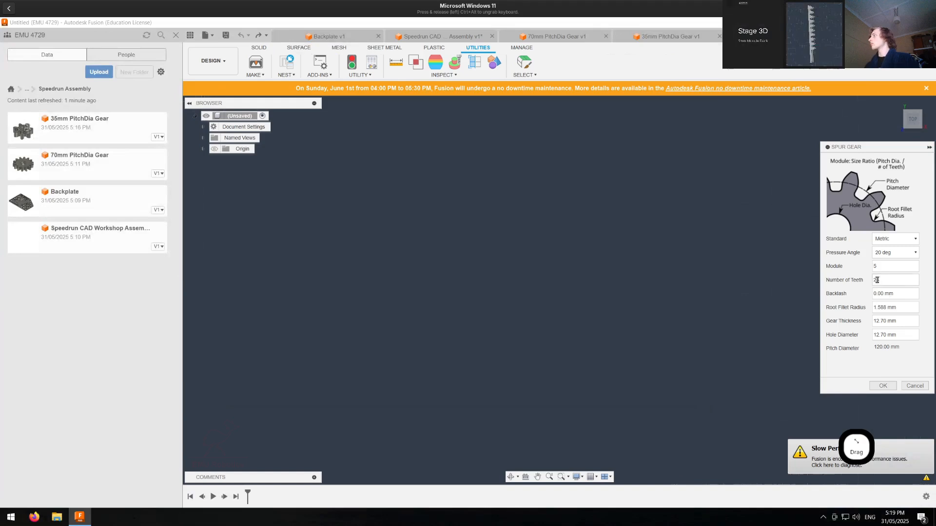
Step: Set the gear's number of teeth to 80 and generate it
{"action": "left_click", "coordinate": [877, 281]}
{"action": "key", "text": "Right"}
{"action": "key", "text": "BackSpace"}
{"action": "key", "text": "BackSpace"}
{"action": "type", "text": "70"}
{"action": "key", "text": "BackSpace"}
{"action": "key", "text": "BackSpace"}
{"action": "type", "text": "80"}
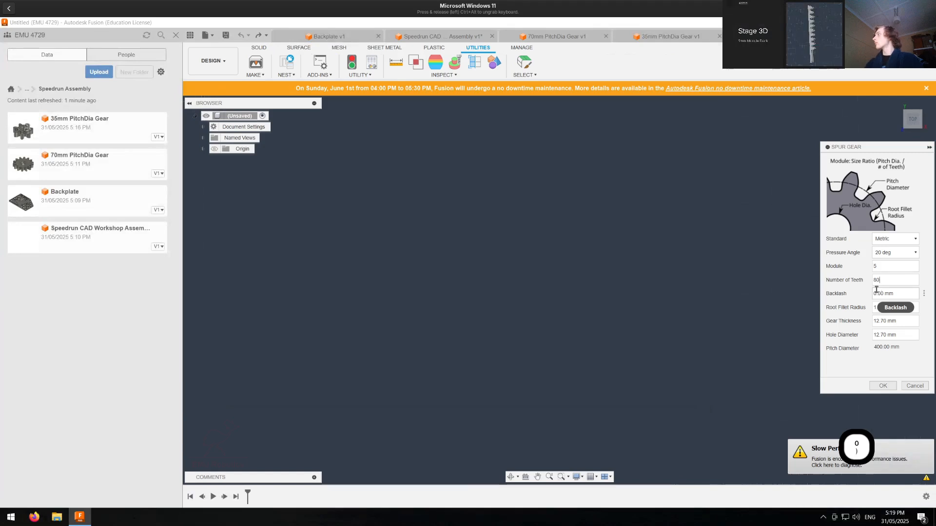
{"action": "key", "text": "Return"}
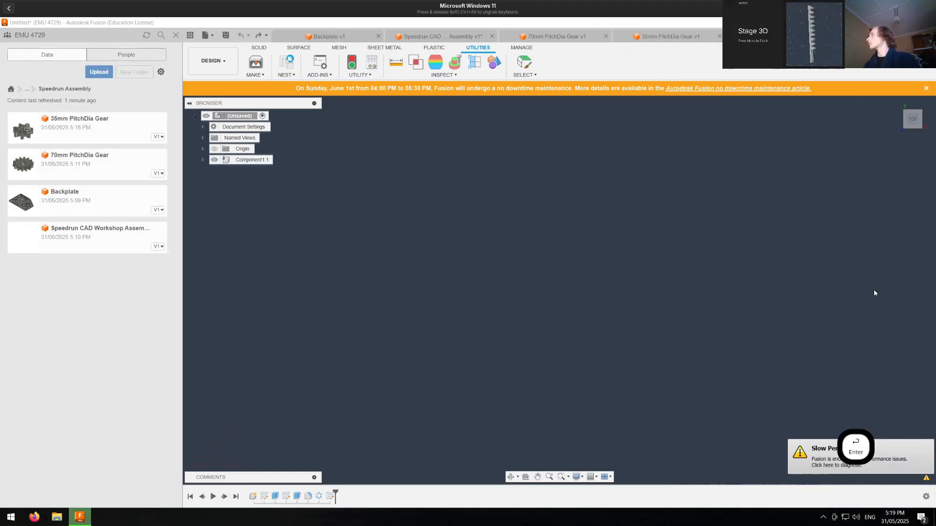
Step: Start a sketch on the horizontal XY origin plane, hiding the 80-tooth gear to pick the plane and showing it again
{"action": "left_click", "coordinate": [259, 47]}
{"action": "left_click", "coordinate": [214, 159]}
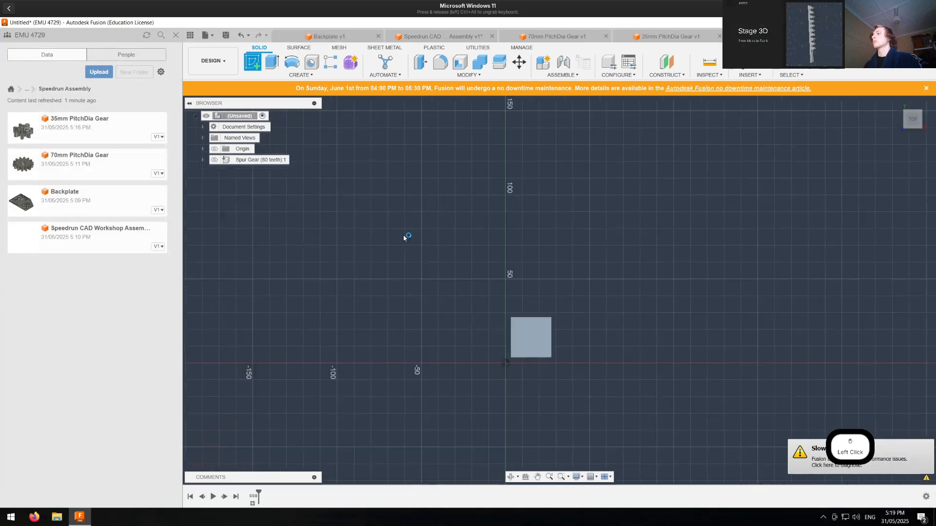
{"action": "left_click", "coordinate": [531, 338]}
{"action": "left_click", "coordinate": [214, 170]}
{"action": "middle_click_drag", "start_coordinate": [560, 159], "coordinate": [504, 398]}
{"action": "scroll", "coordinate": [508, 182], "scroll_direction": "up", "scroll_amount": 5}
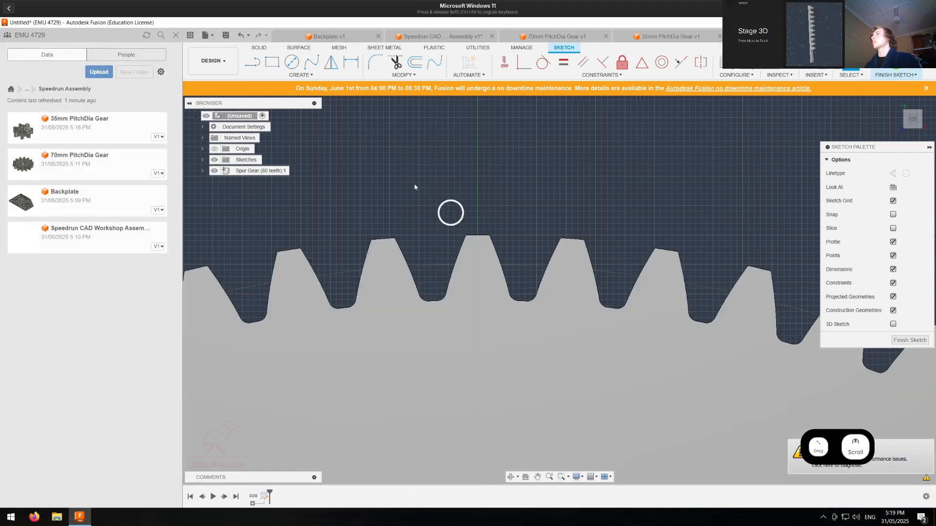
Step: Project the gear's uppermost tooth outline with its left root fillet and the complete root gap on its right, and hide the gear
{"action": "key", "text": "Escape"}
{"action": "key", "text": "p"}
{"action": "scroll", "coordinate": [466, 253], "scroll_direction": "up", "scroll_amount": 2}
{"action": "left_click", "coordinate": [459, 253]}
{"action": "left_click", "coordinate": [483, 226]}
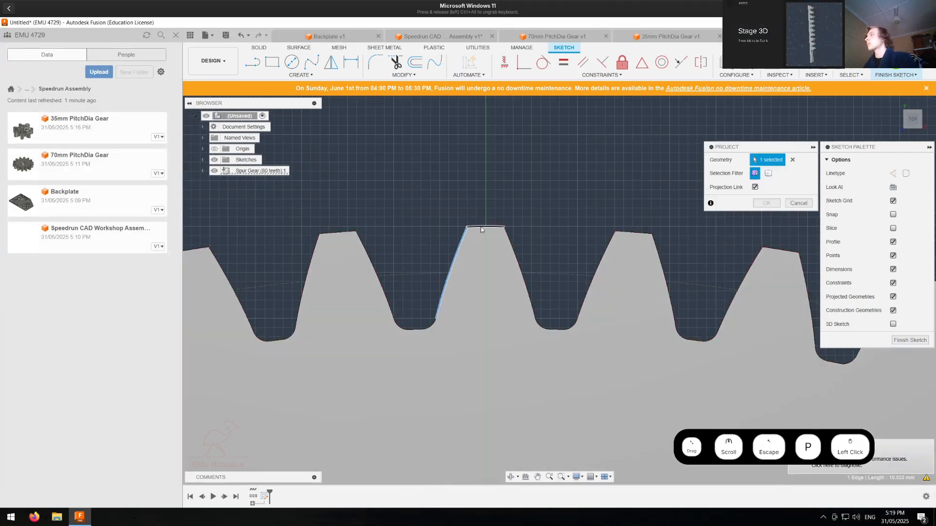
{"action": "left_click", "coordinate": [510, 242]}
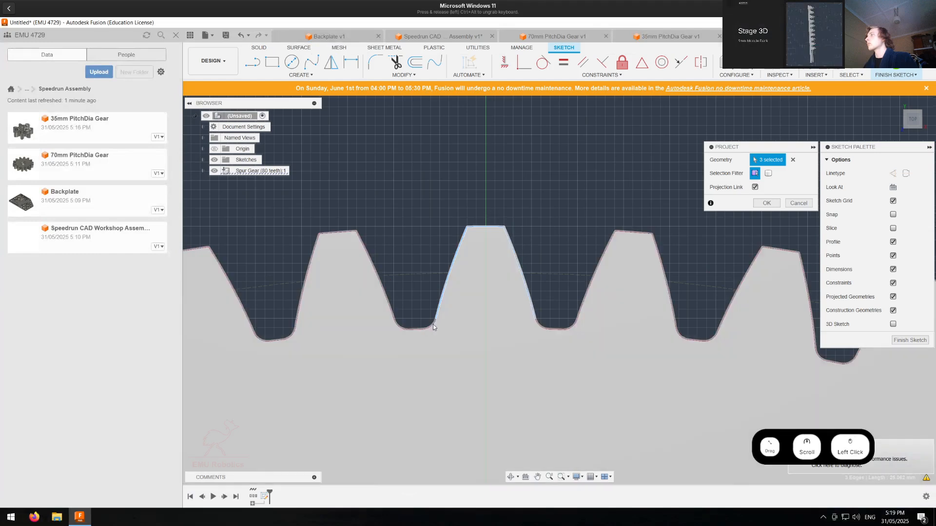
{"action": "left_click", "coordinate": [432, 323]}
{"action": "left_click", "coordinate": [542, 329]}
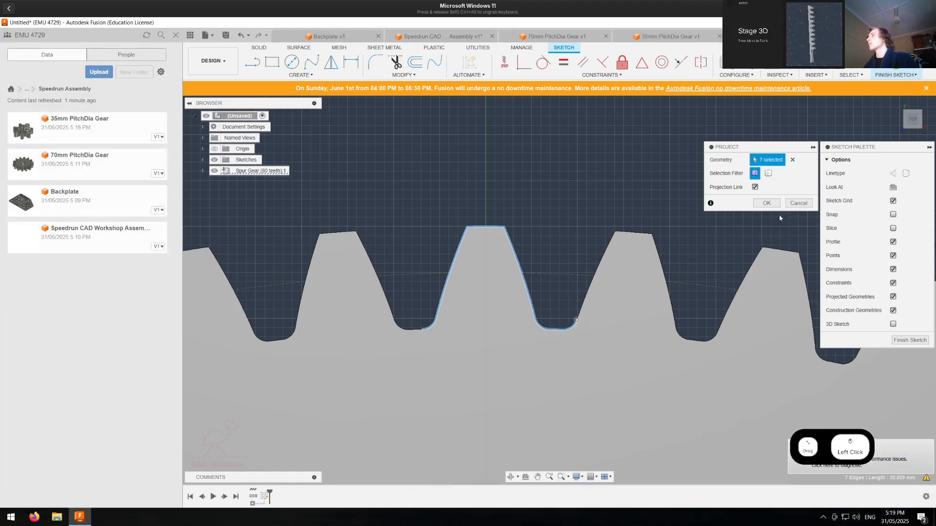
{"action": "left_click", "coordinate": [766, 203]}
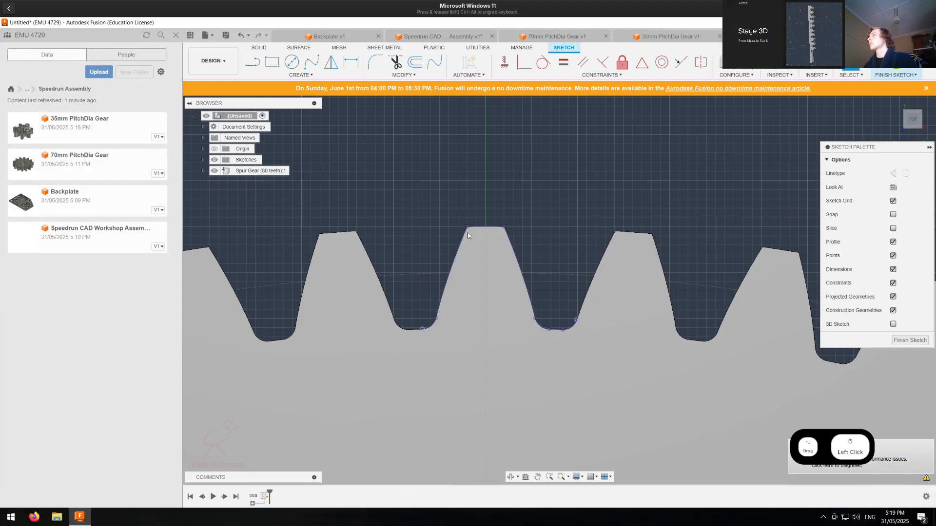
{"action": "key", "text": "Escape"}
{"action": "left_click", "coordinate": [215, 171]}
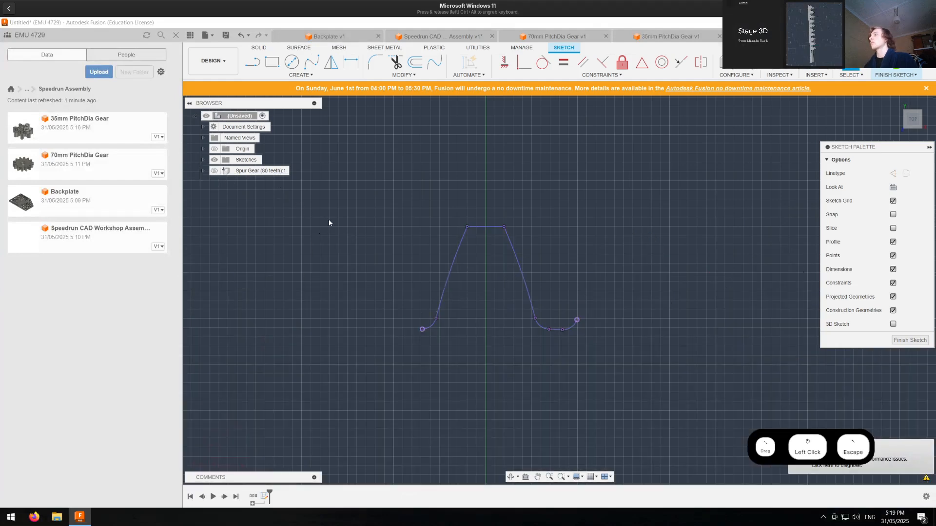
{"action": "scroll", "coordinate": [328, 219], "scroll_direction": "down", "scroll_amount": 3}
{"action": "scroll", "coordinate": [519, 243], "scroll_direction": "up", "scroll_amount": 3}
{"action": "left_click_drag", "start_coordinate": [500, 336], "coordinate": [505, 341]}
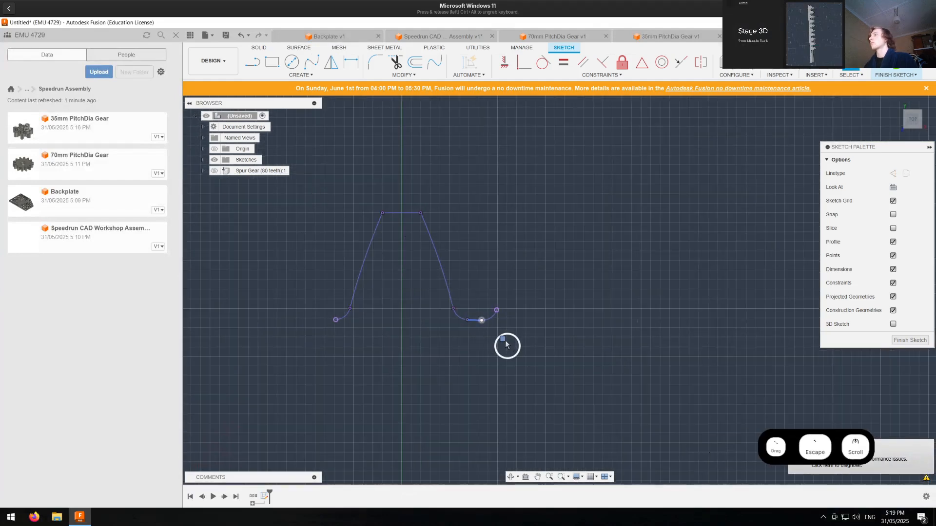
{"action": "left_click_drag", "start_coordinate": [343, 226], "coordinate": [526, 339]}
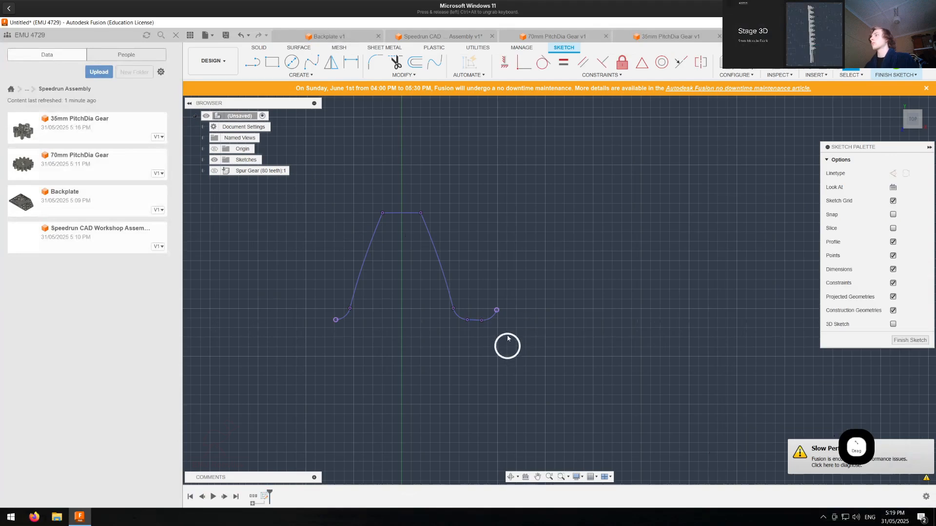
{"action": "left_click", "coordinate": [538, 276]}
{"action": "left_click_drag", "start_coordinate": [523, 226], "coordinate": [420, 283]}
{"action": "key", "text": "Escape"}
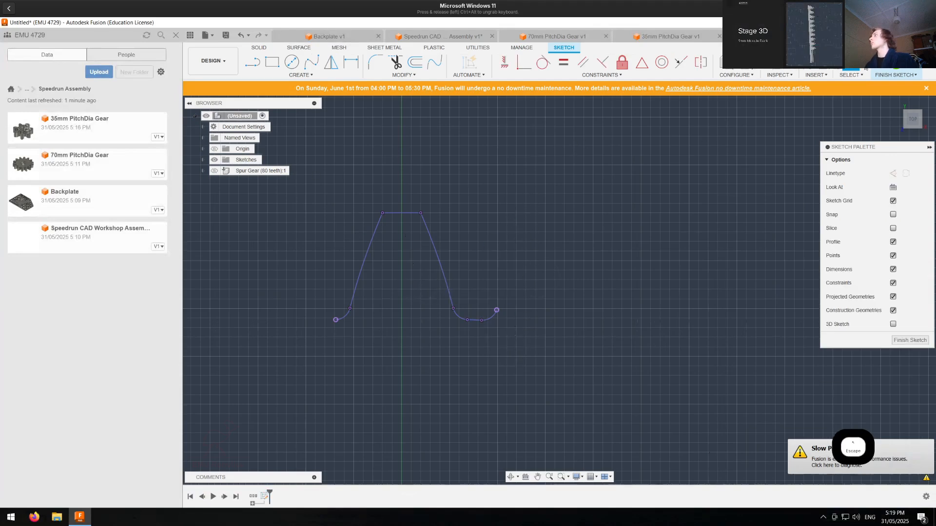
Step: Start a rectangular pattern of all the projected tooth curves, using the Spacing distribution
{"action": "left_click", "coordinate": [849, 75]}
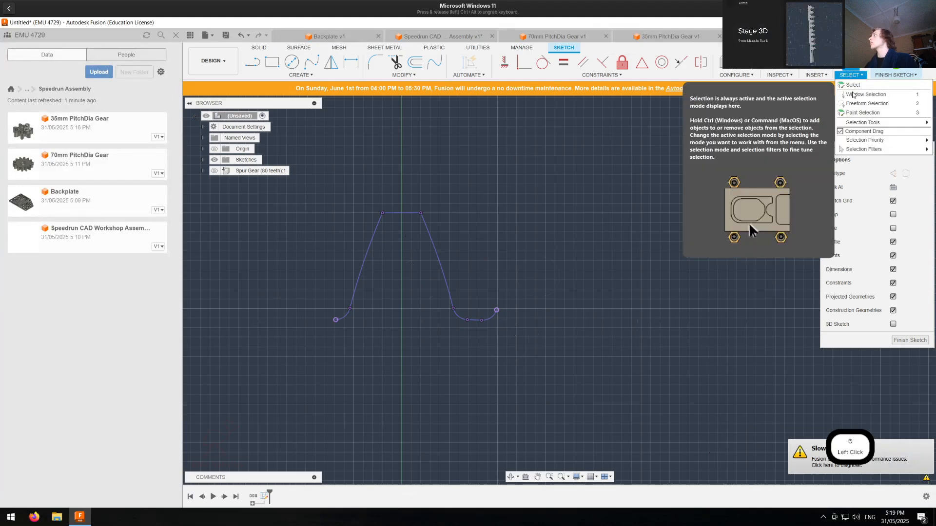
{"action": "left_click", "coordinate": [854, 95]}
{"action": "left_click_drag", "start_coordinate": [307, 194], "coordinate": [515, 335]}
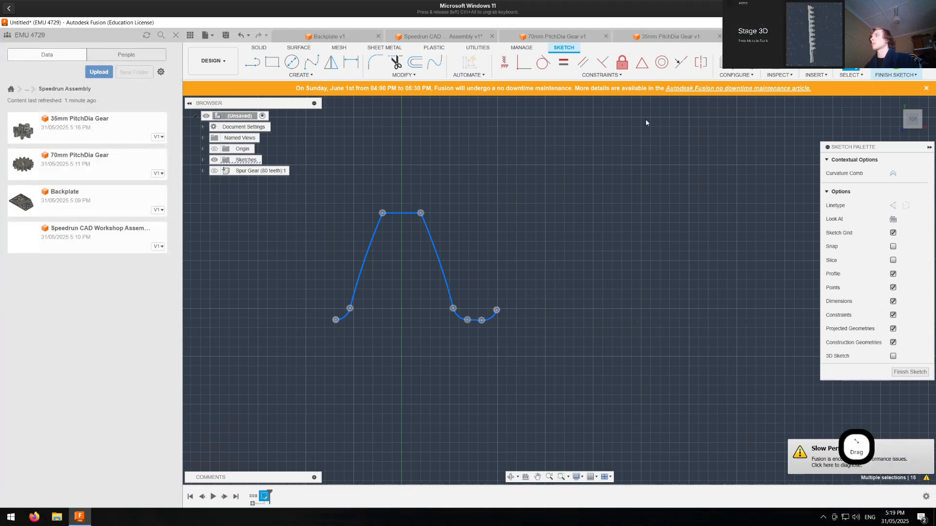
{"action": "left_click", "coordinate": [316, 76]}
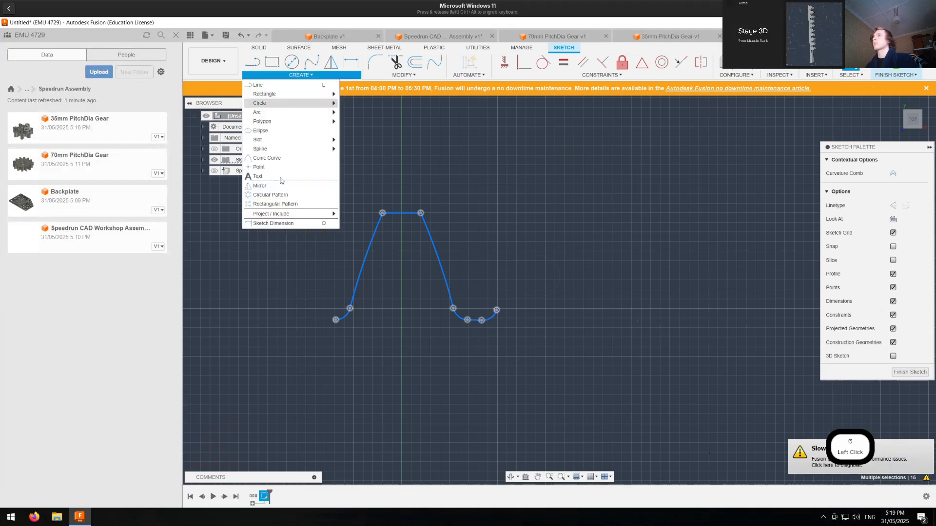
{"action": "left_click", "coordinate": [273, 201]}
{"action": "scroll", "coordinate": [400, 266], "scroll_direction": "down", "scroll_amount": 2}
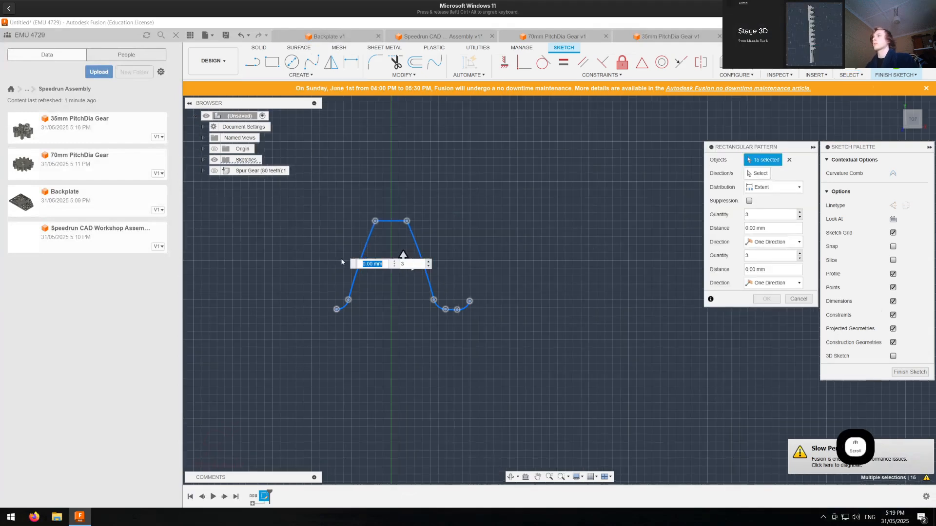
{"action": "left_click", "coordinate": [793, 191]}
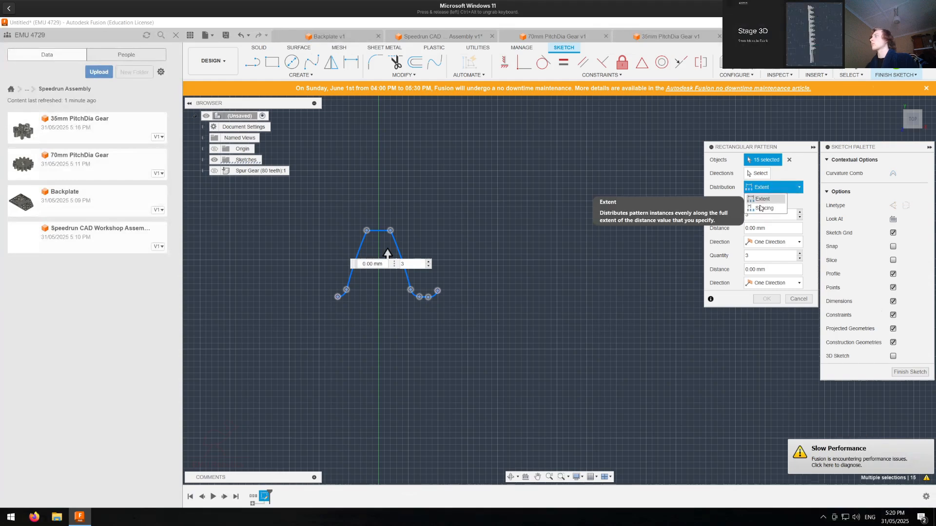
{"action": "left_click", "coordinate": [762, 210]}
Step: Pattern the tooth curves horizontally as 3 instances spaced 15.6 mm apart
{"action": "scroll", "coordinate": [394, 266], "scroll_direction": "up", "scroll_amount": 2}
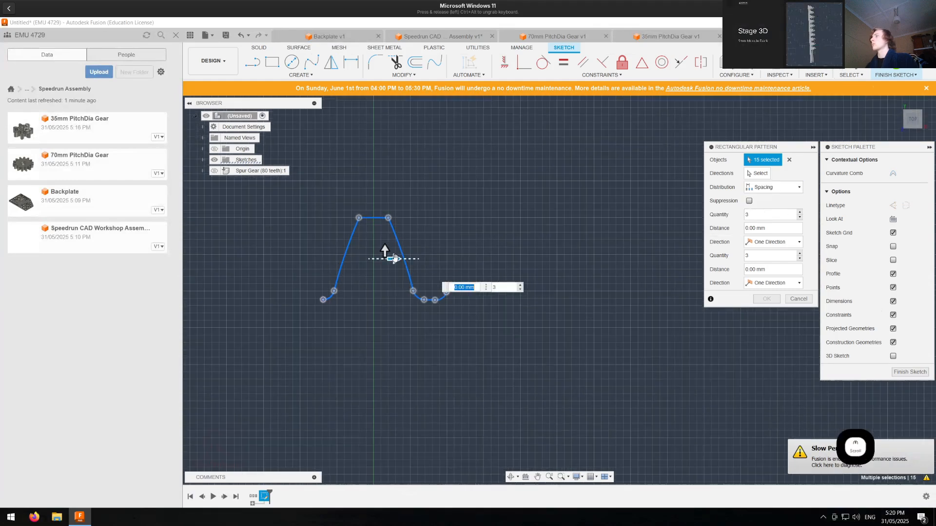
{"action": "left_click_drag", "start_coordinate": [398, 262], "coordinate": [505, 268]}
{"action": "key", "text": "Tab"}
{"action": "scroll", "coordinate": [453, 284], "scroll_direction": "up", "scroll_amount": 5}
{"action": "left_click_drag", "start_coordinate": [583, 210], "coordinate": [595, 211]}
{"action": "left_click", "coordinate": [663, 234]}
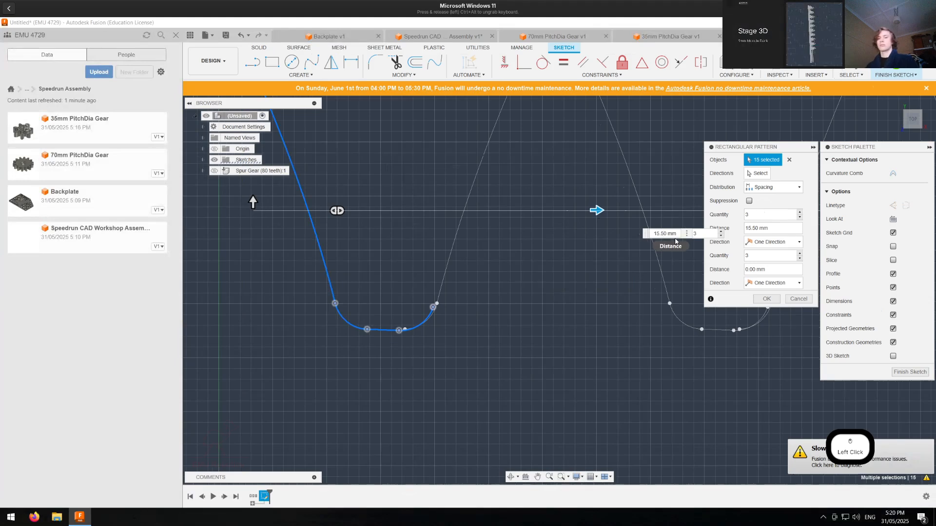
{"action": "key", "text": "BackSpace"}
{"action": "type", "text": "8"}
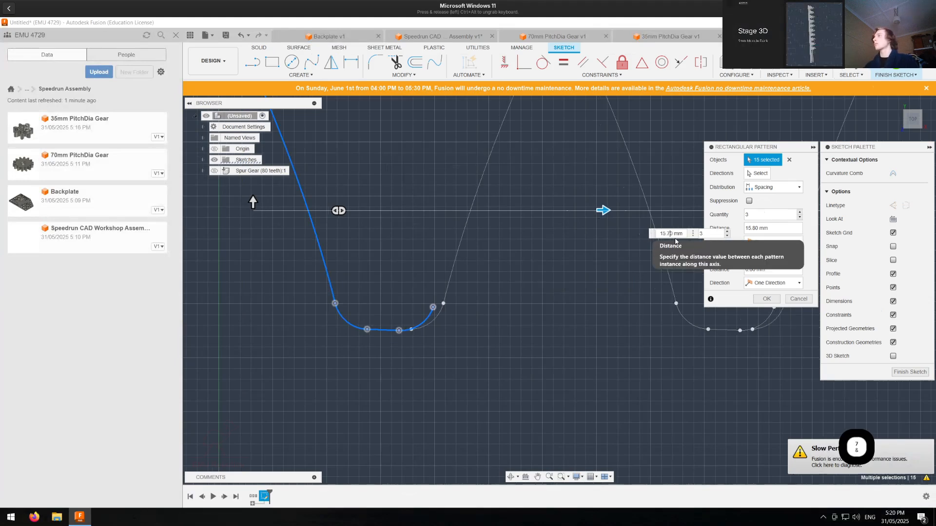
{"action": "key", "text": "BackSpace"}
{"action": "type", "text": "6"}
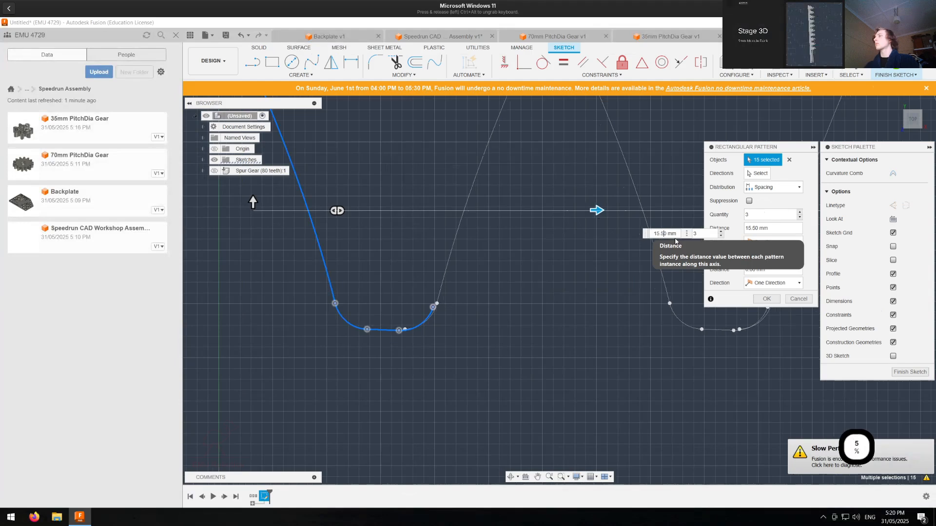
{"action": "key", "text": "Return"}
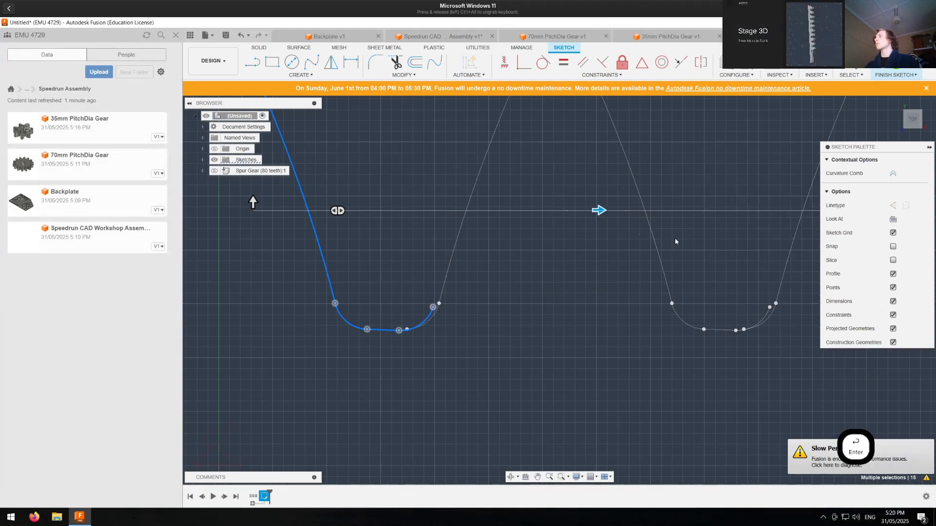
Step: Delete the original tooth's far right root fillet and root line, and bridge the gap to the copied fillet with a horizontal line
{"action": "left_click", "coordinate": [429, 316]}
{"action": "key", "text": "Delete"}
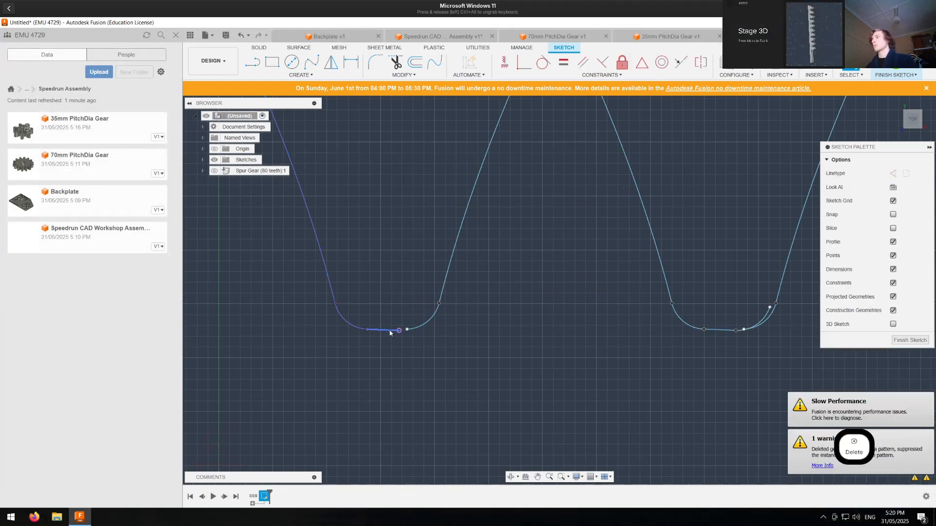
{"action": "left_click", "coordinate": [390, 331]}
{"action": "key", "text": "Delete"}
{"action": "left_click", "coordinate": [253, 62]}
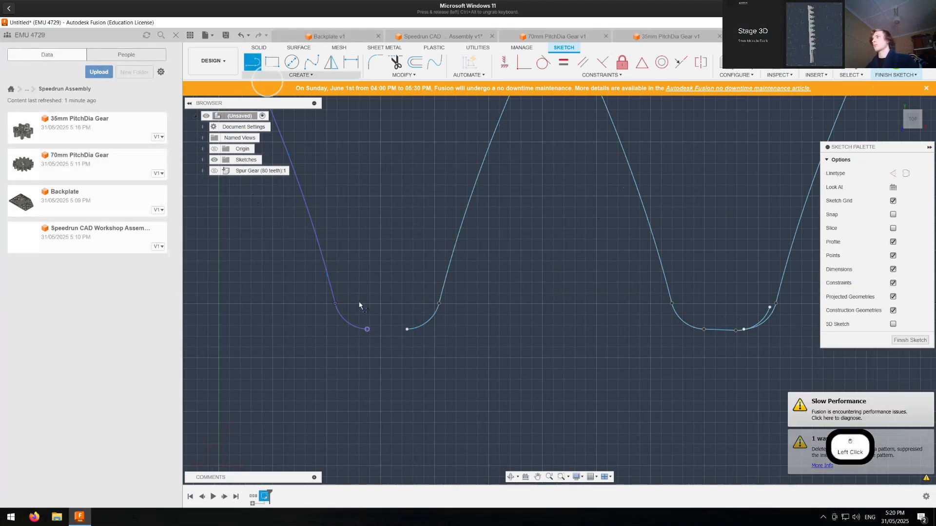
{"action": "left_click", "coordinate": [367, 329]}
{"action": "left_click", "coordinate": [408, 331]}
{"action": "key", "text": "Escape"}
Step: Delete the patterned teeth except the first copied root fillet, and delete the original tooth's left root fillet
{"action": "scroll", "coordinate": [426, 320], "scroll_direction": "down", "scroll_amount": 3}
{"action": "left_click", "coordinate": [440, 292]}
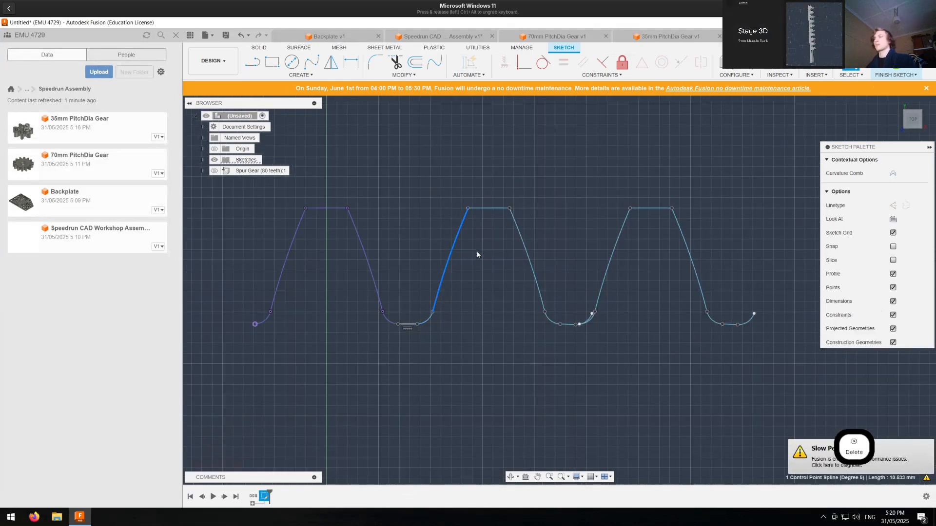
{"action": "key", "text": "Delete"}
{"action": "left_click_drag", "start_coordinate": [454, 183], "coordinate": [782, 374]}
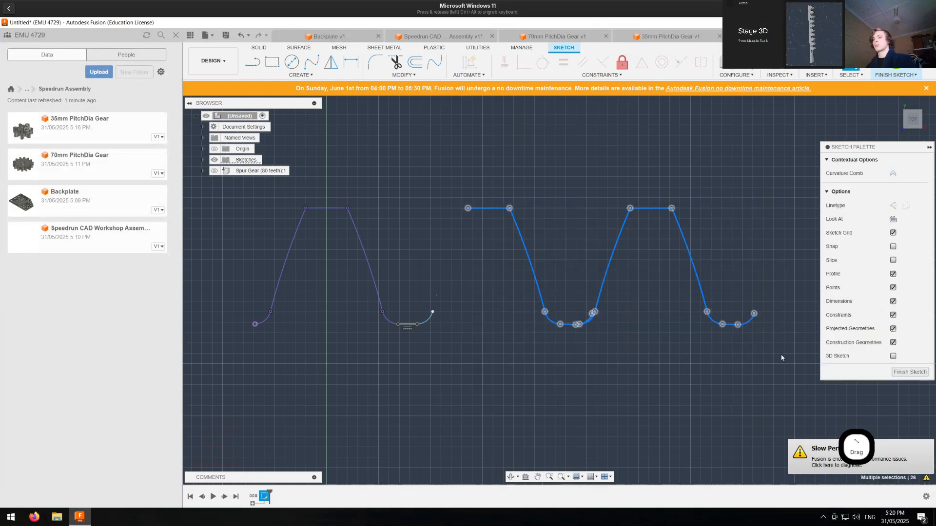
{"action": "key", "text": "Delete"}
{"action": "scroll", "coordinate": [263, 335], "scroll_direction": "up", "scroll_amount": 2}
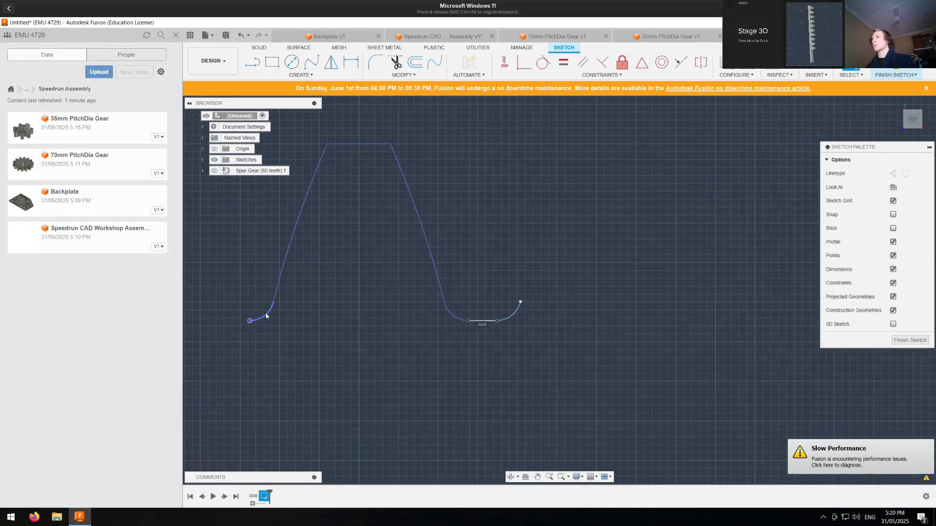
{"action": "left_click", "coordinate": [266, 316]}
{"action": "key", "text": "Delete"}
Step: Pattern the tooth curves with the root line and copied root fillet horizontally as 10 instances spaced 15.6 mm apart
{"action": "left_click_drag", "start_coordinate": [551, 123], "coordinate": [251, 370]}
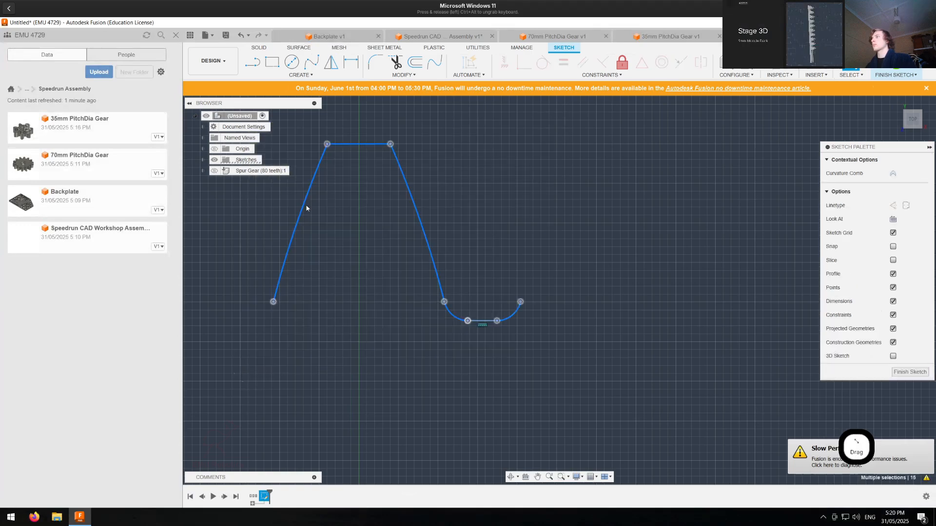
{"action": "left_click", "coordinate": [293, 75]}
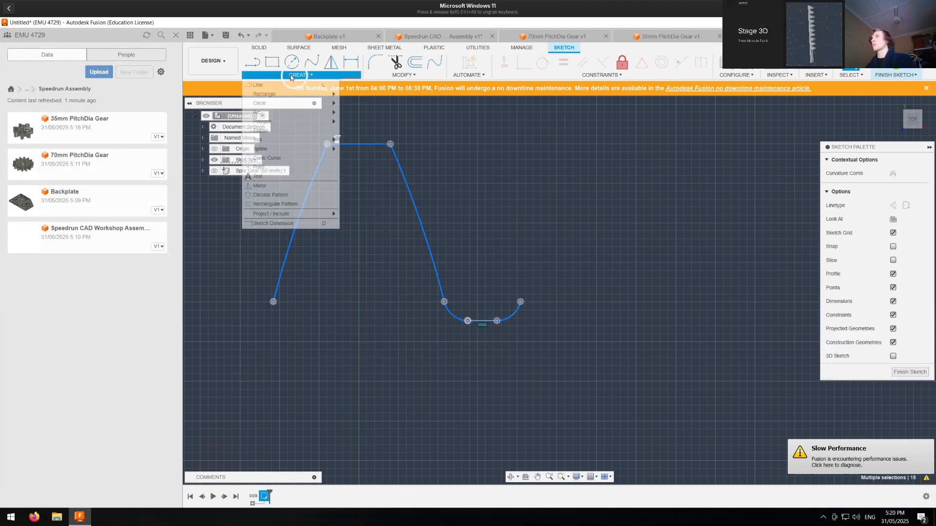
{"action": "left_click", "coordinate": [260, 204]}
{"action": "left_click_drag", "start_coordinate": [427, 234], "coordinate": [652, 248]}
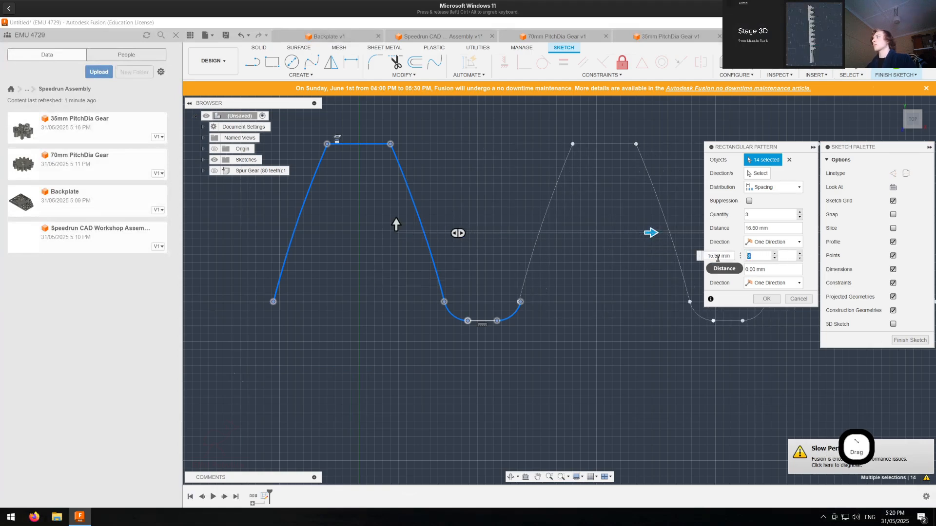
{"action": "left_click", "coordinate": [718, 257]}
{"action": "key", "text": "BackSpace"}
{"action": "type", "text": "6"}
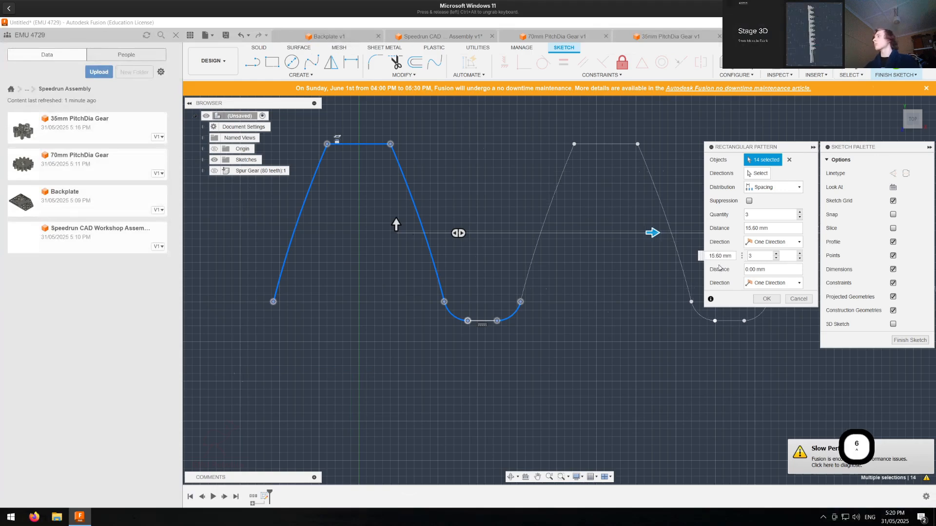
{"action": "scroll", "coordinate": [592, 286], "scroll_direction": "down", "scroll_amount": 3}
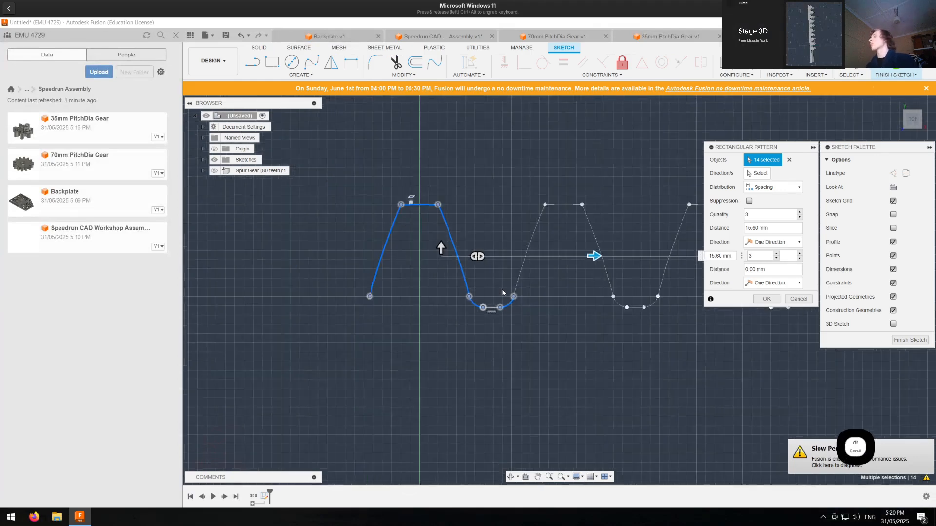
{"action": "double_click", "coordinate": [759, 256]}
{"action": "type", "text": "10"}
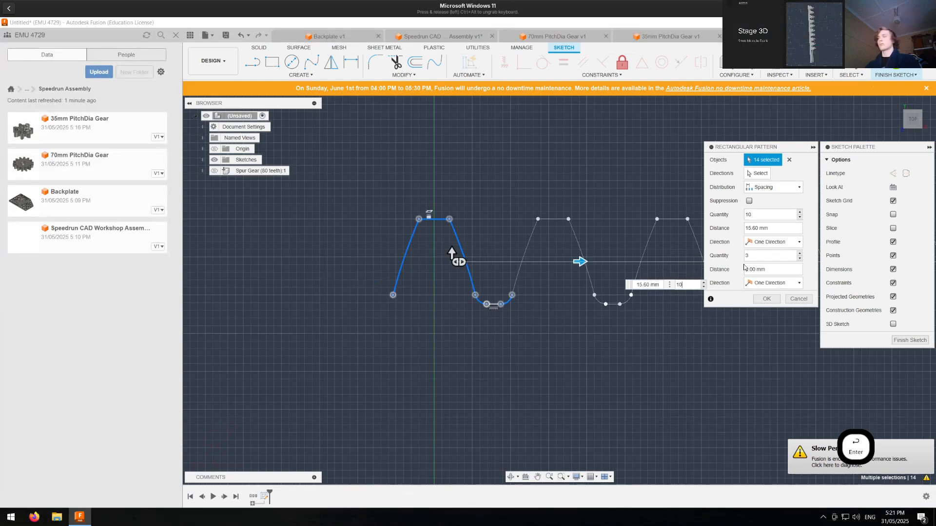
{"action": "key", "text": "Return"}
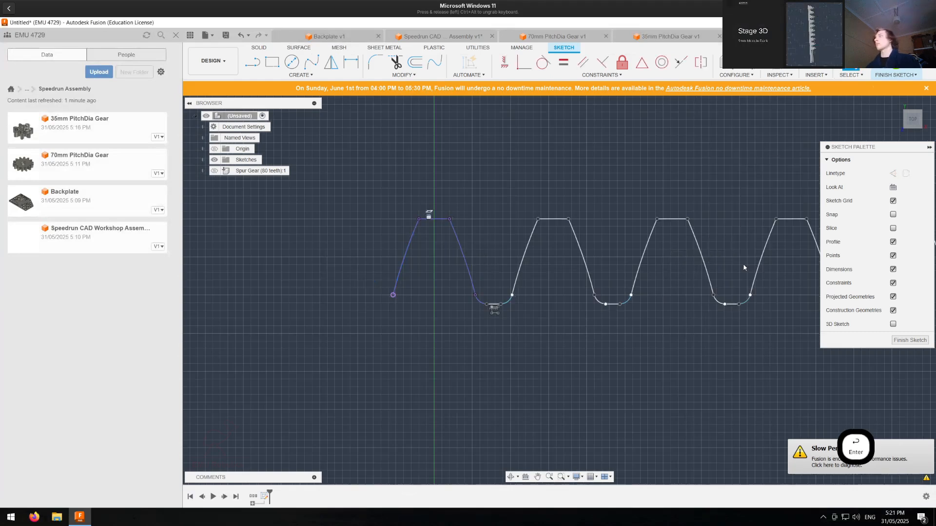
Step: Try to make the copied root fillet coincident with the end point of the second tooth's flank, and undo the attempt
{"action": "scroll", "coordinate": [512, 296], "scroll_direction": "up", "scroll_amount": 8}
{"action": "key", "text": "Escape"}
{"action": "left_click", "coordinate": [399, 315]}
{"action": "left_click", "coordinate": [396, 321], "text": "shift"}
{"action": "scroll", "coordinate": [399, 320], "scroll_direction": "up", "scroll_amount": 5}
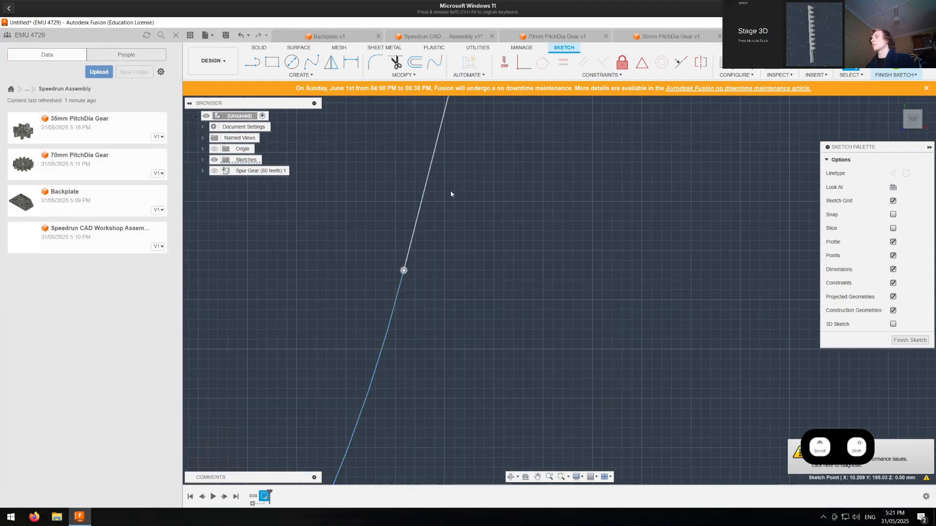
{"action": "left_click", "coordinate": [524, 63]}
{"action": "left_click", "coordinate": [400, 282]}
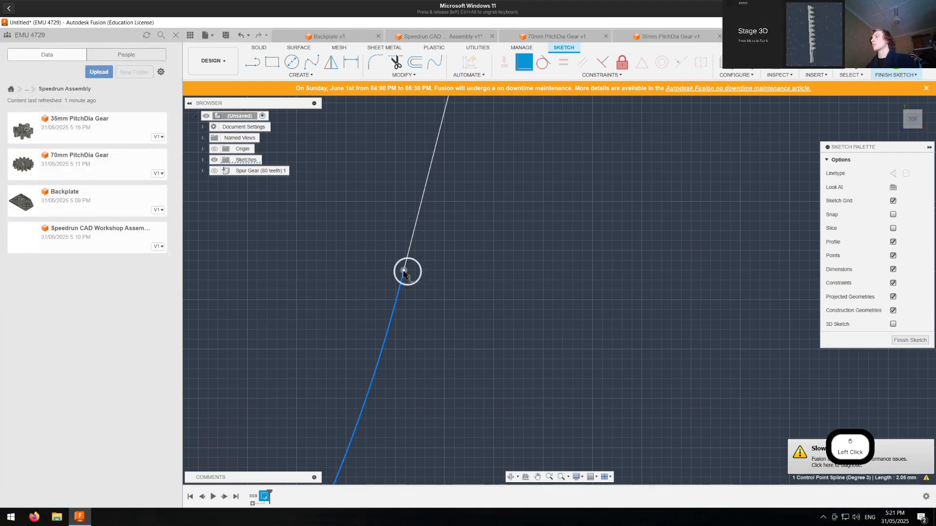
{"action": "left_click", "coordinate": [405, 271]}
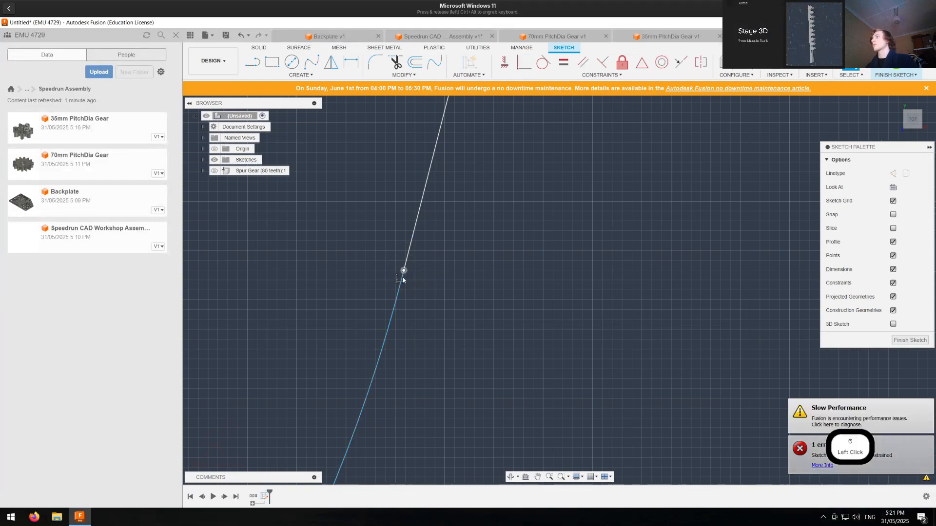
{"action": "key", "text": "Escape"}
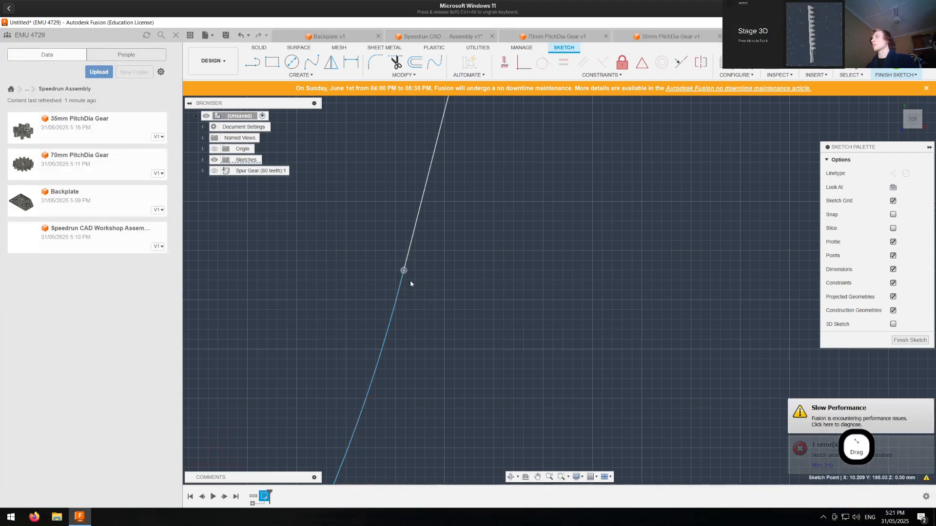
{"action": "key", "text": "ctrl"}
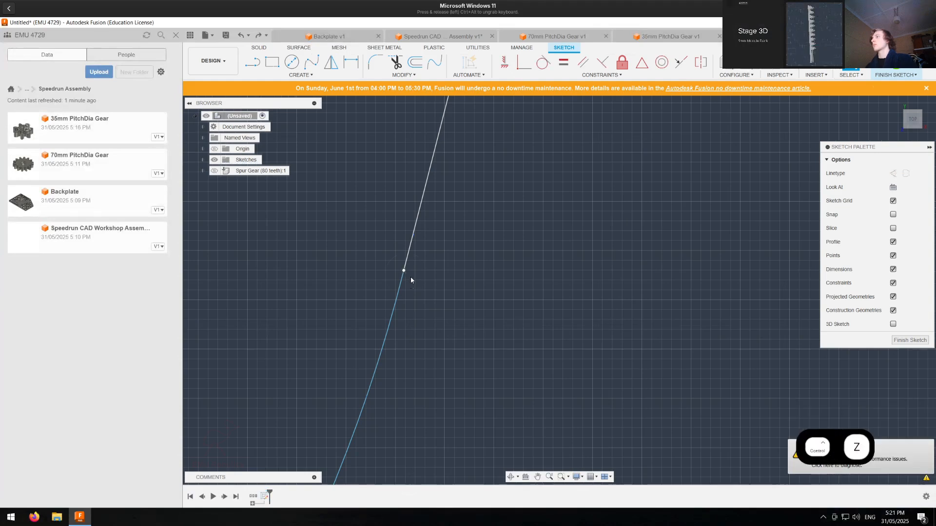
Step: Pull the copied root fillet away from the second tooth and make its upper end point coincident with that tooth's flank end point
{"action": "scroll", "coordinate": [410, 275], "scroll_direction": "down", "scroll_amount": 2}
{"action": "scroll", "coordinate": [410, 274], "scroll_direction": "down", "scroll_amount": 3}
{"action": "scroll", "coordinate": [423, 291], "scroll_direction": "down", "scroll_amount": 2}
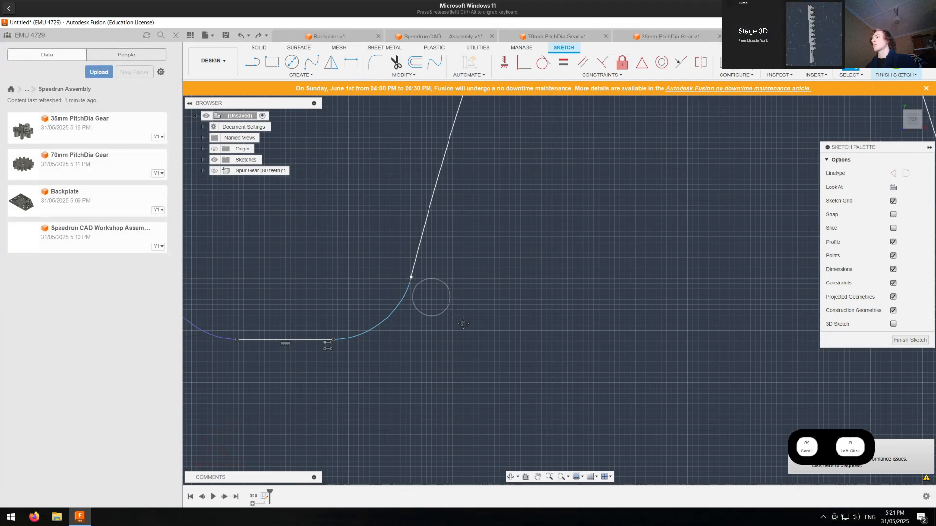
{"action": "middle_click_drag", "start_coordinate": [431, 297], "coordinate": [475, 347]}
{"action": "scroll", "coordinate": [465, 346], "scroll_direction": "up", "scroll_amount": 5}
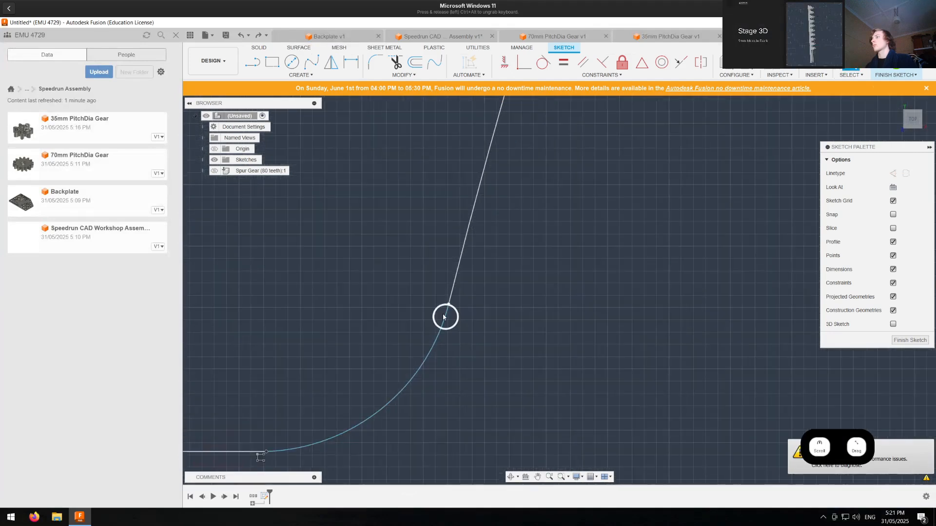
{"action": "key", "text": "Escape"}
{"action": "left_click", "coordinate": [448, 316]}
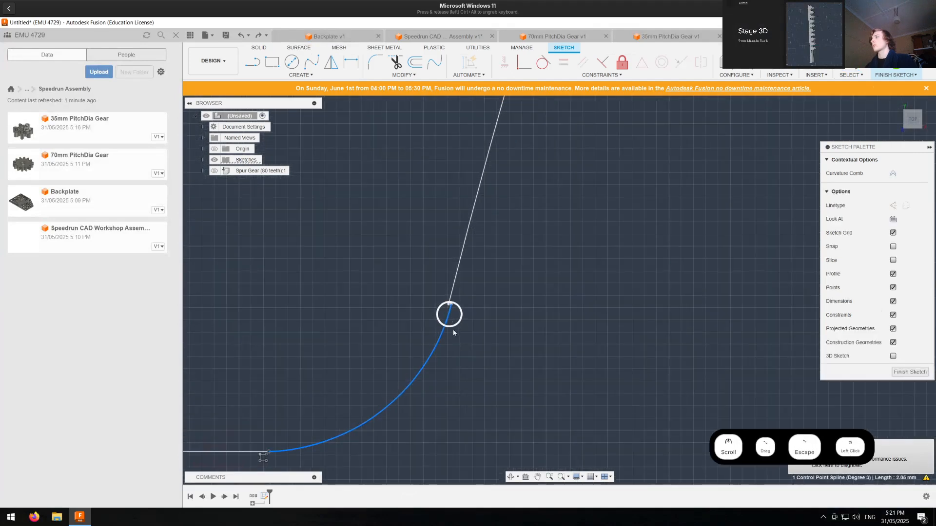
{"action": "left_click", "coordinate": [458, 304]}
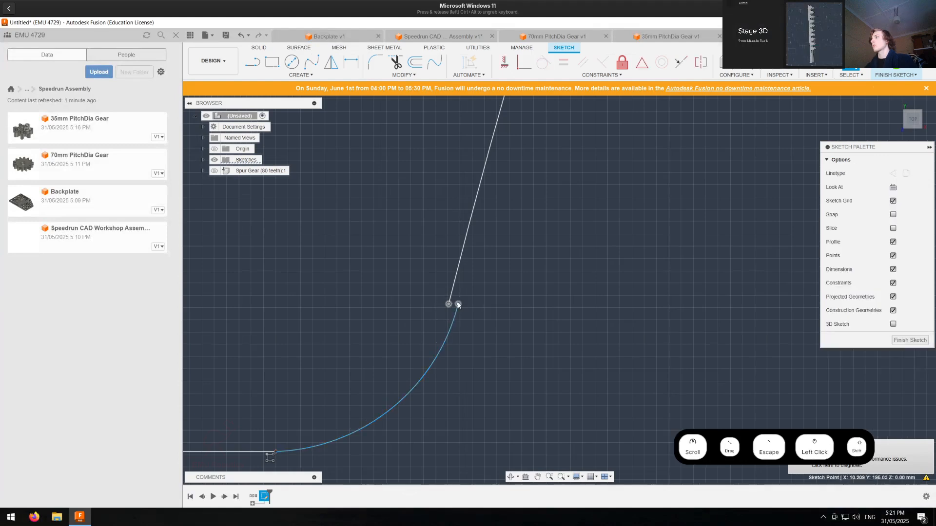
{"action": "left_click", "coordinate": [449, 304], "text": "shift"}
{"action": "left_click", "coordinate": [523, 66]}
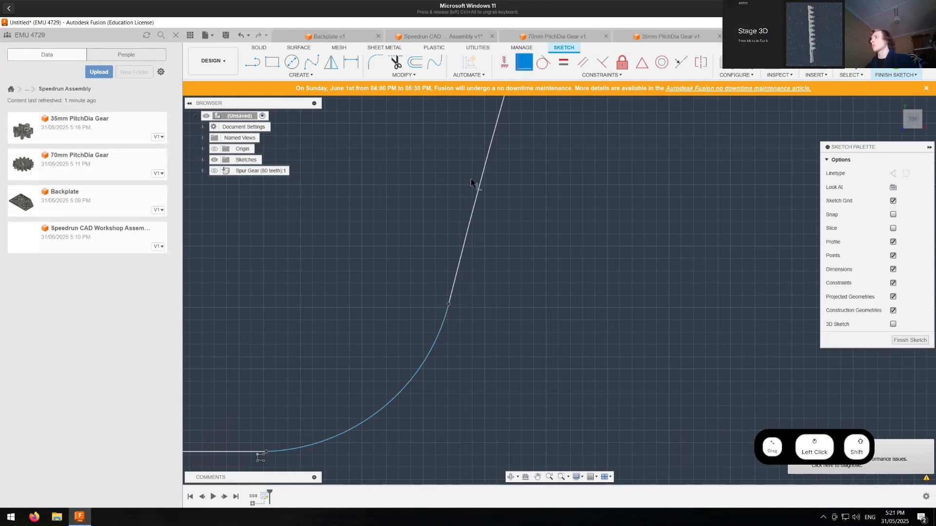
Step: Undo the coincident constraint and the tooth pattern, and redo the pattern
{"action": "scroll", "coordinate": [415, 294], "scroll_direction": "down", "scroll_amount": 5}
{"action": "scroll", "coordinate": [413, 294], "scroll_direction": "down", "scroll_amount": 5}
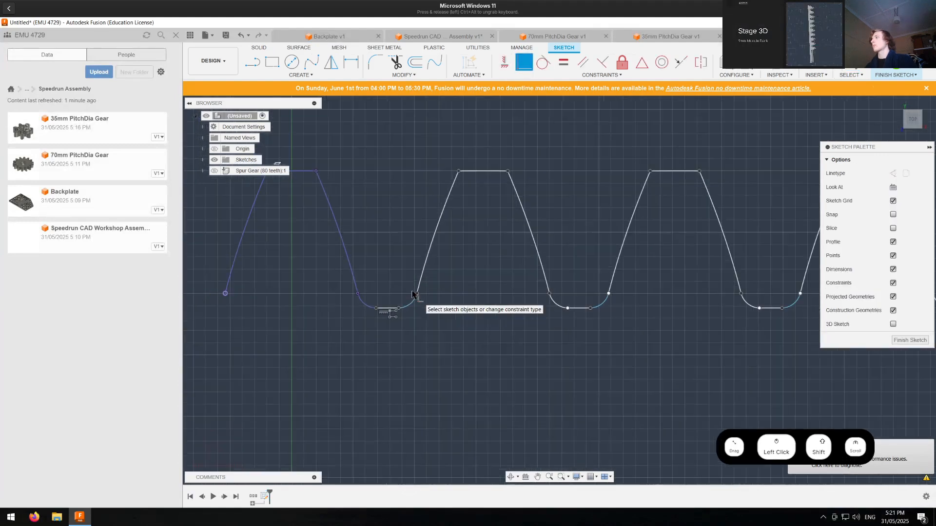
{"action": "key", "text": "Escape"}
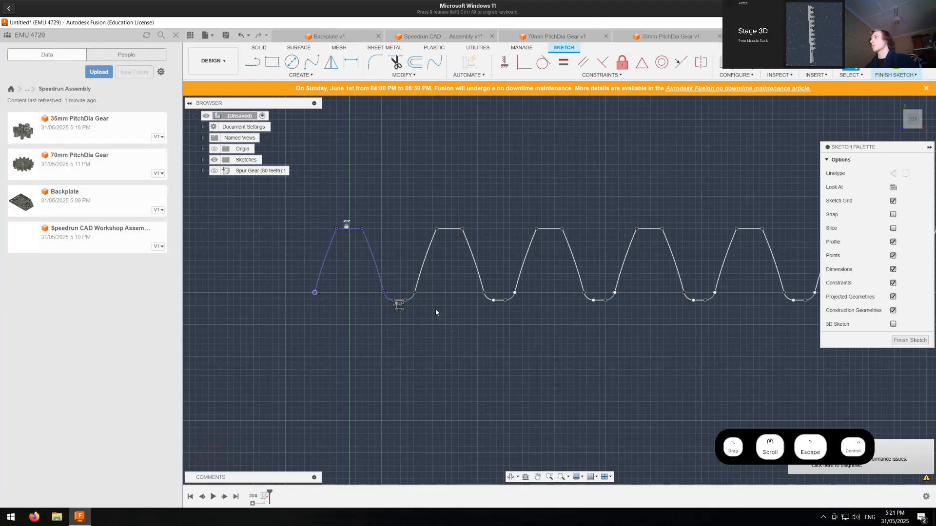
{"action": "key", "text": "ctrl+z"}
{"action": "key", "text": "ctrl+z"}
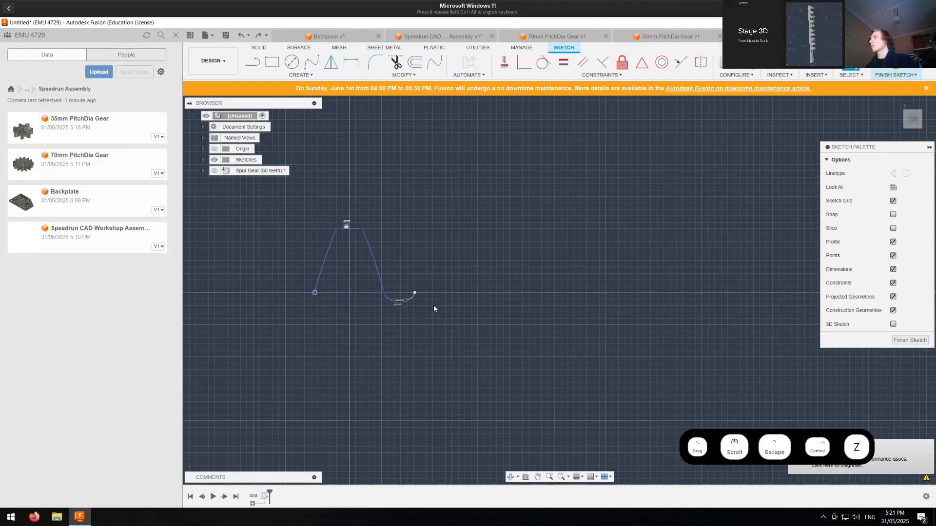
{"action": "scroll", "coordinate": [409, 296], "scroll_direction": "up", "scroll_amount": 5}
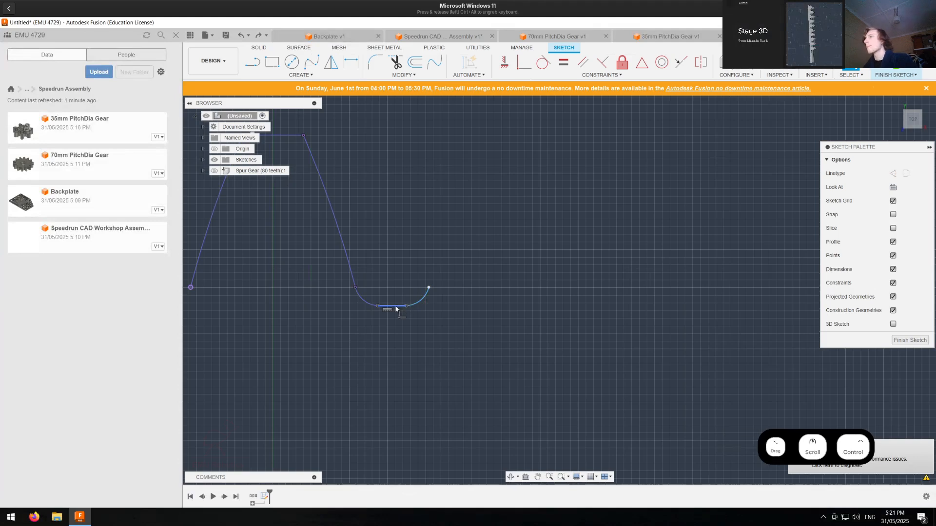
{"action": "key", "text": "ctrl+y"}
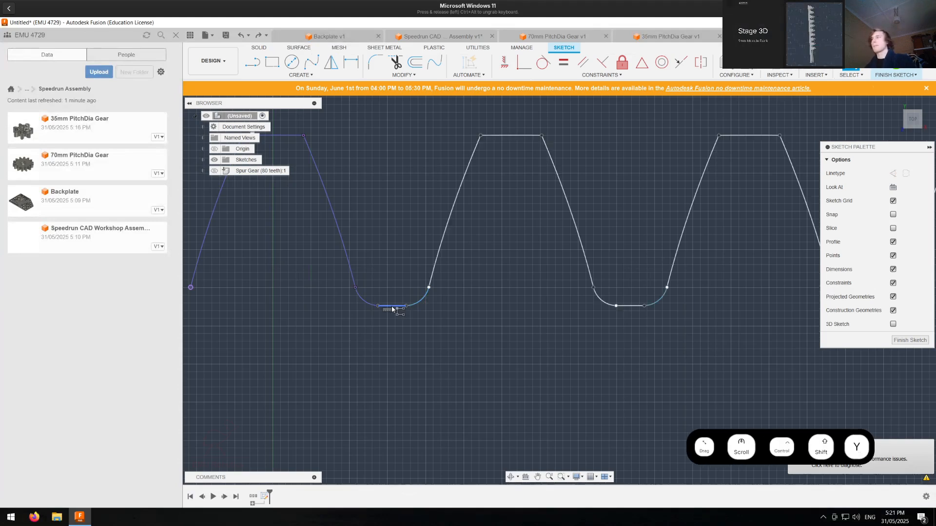
{"action": "scroll", "coordinate": [391, 326], "scroll_direction": "down", "scroll_amount": 2}
{"action": "scroll", "coordinate": [391, 334], "scroll_direction": "down", "scroll_amount": 2}
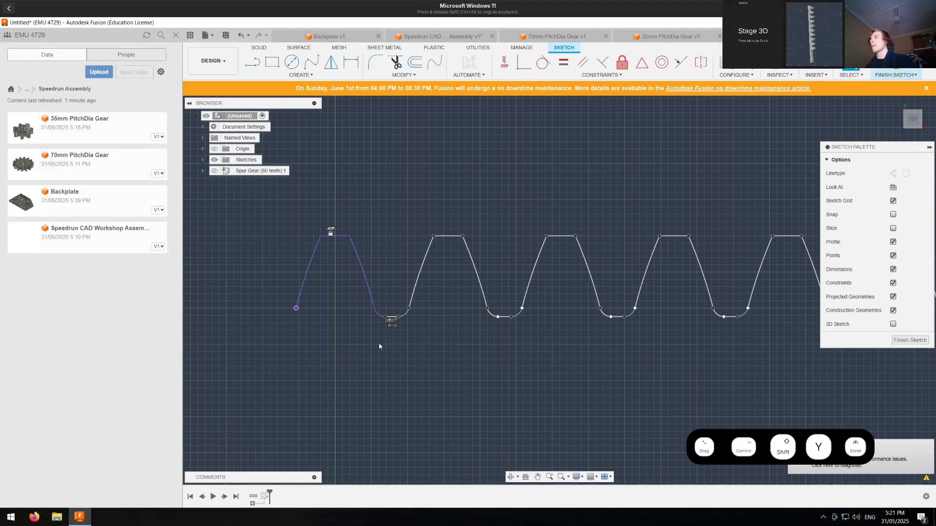
{"action": "scroll", "coordinate": [377, 345], "scroll_direction": "down", "scroll_amount": 3}
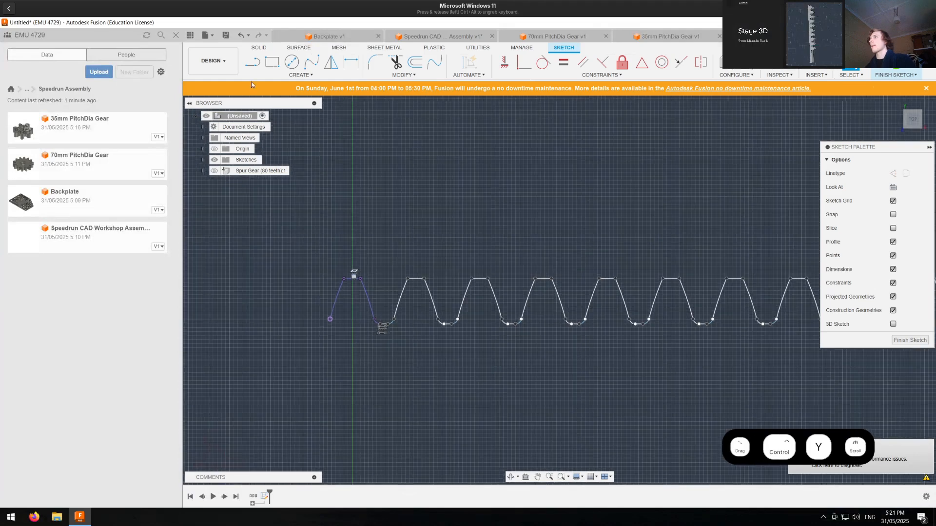
{"action": "left_click", "coordinate": [253, 62]}
{"action": "scroll", "coordinate": [300, 330], "scroll_direction": "down", "scroll_amount": 2}
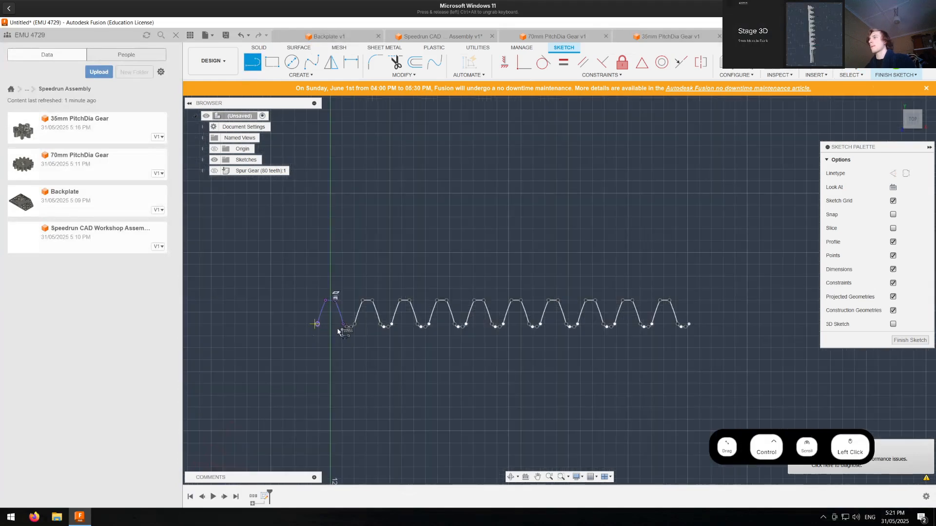
{"action": "scroll", "coordinate": [694, 331], "scroll_direction": "up", "scroll_amount": 4}
{"action": "mouse_move", "coordinate": [654, 331]}
{"action": "middle_mouse_down"}
{"action": "mouse_move", "coordinate": [516, 321]}
{"action": "mouse_move", "coordinate": [594, 311]}
{"action": "middle_mouse_up"}
{"action": "left_click", "coordinate": [595, 311]}
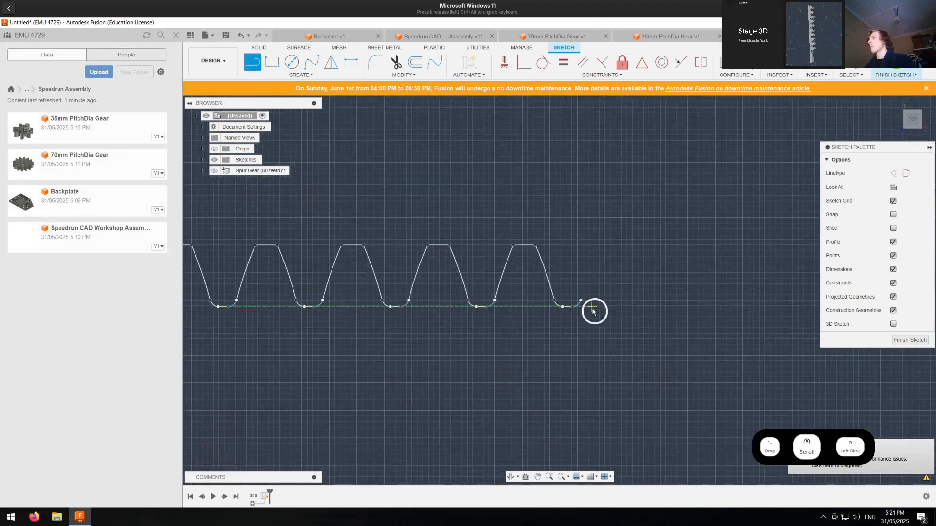
{"action": "scroll", "coordinate": [521, 336], "scroll_direction": "down", "scroll_amount": 1}
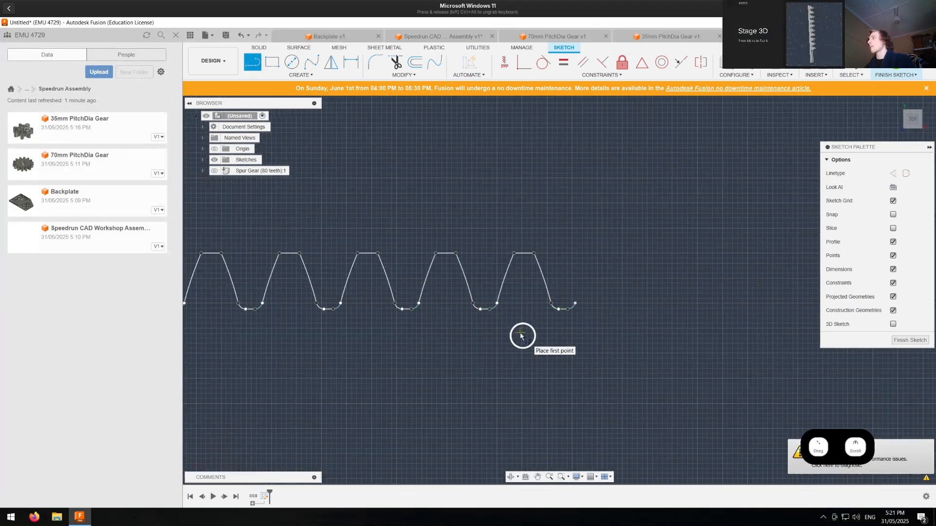
{"action": "middle_click_drag", "start_coordinate": [443, 334], "coordinate": [723, 337]}
Step: Undo the 10-instance tooth pattern and the earlier deletions of the original tooth's left root fillet and the copied teeth
{"action": "key", "text": "ctrl+z"}
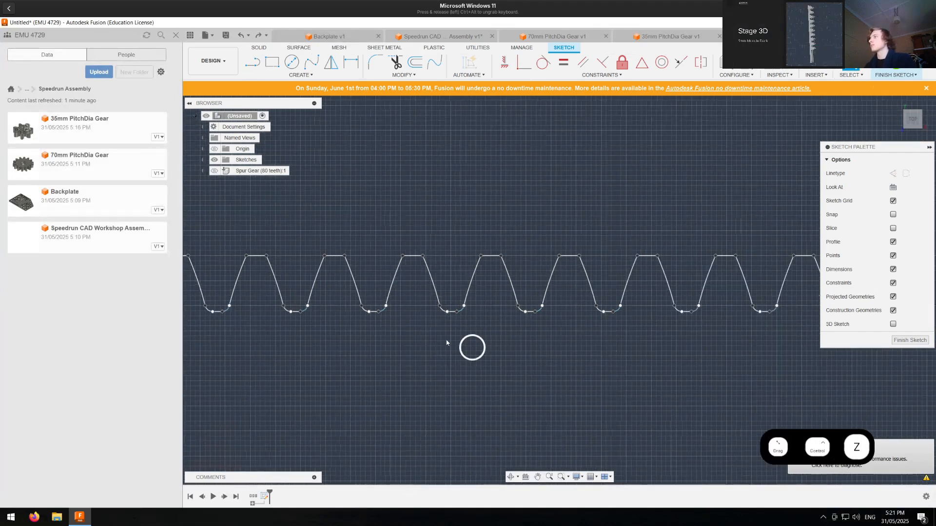
{"action": "key", "text": "ctrl+z"}
{"action": "middle_click_drag", "start_coordinate": [353, 340], "coordinate": [682, 344]}
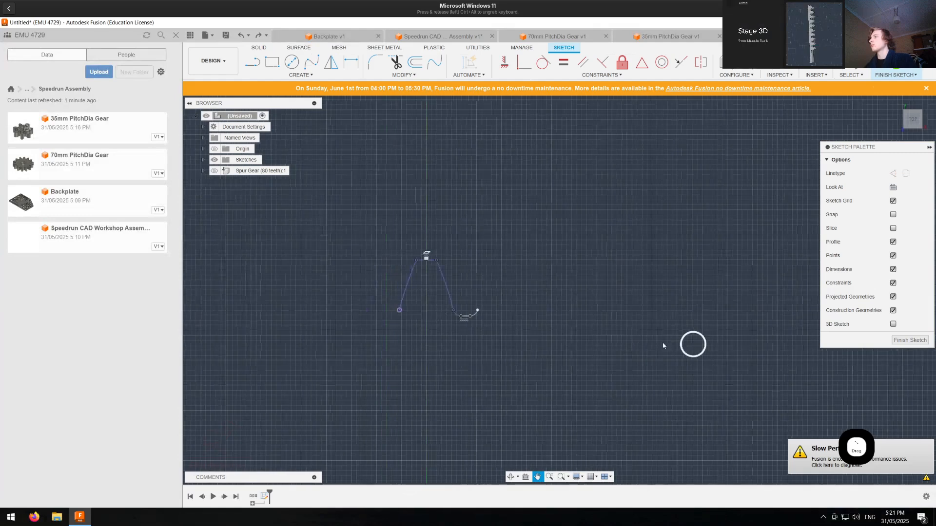
{"action": "key", "text": "ctrl+z"}
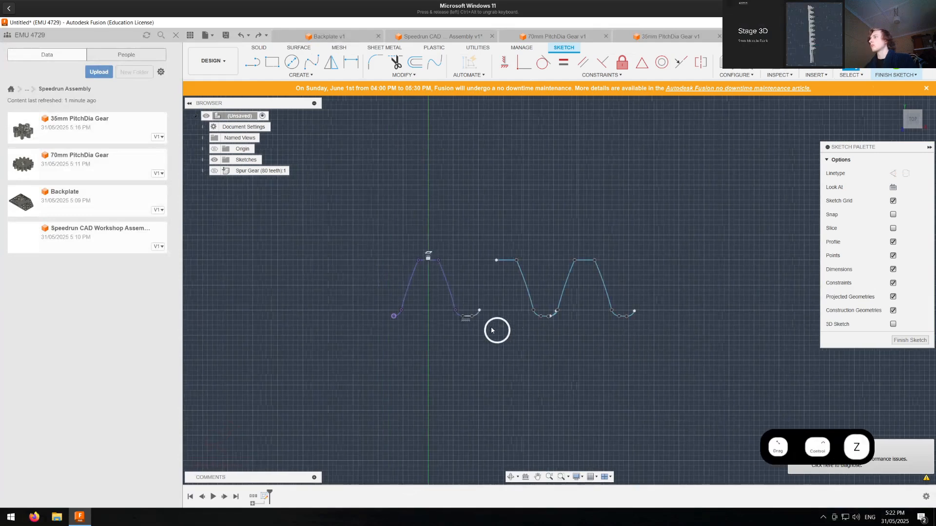
{"action": "key", "text": "ctrl+z"}
Step: Try deleting all copied tooth curves beyond the original tooth's horizontal root line, and undo the deletion
{"action": "key", "text": "Escape"}
{"action": "left_click_drag", "start_coordinate": [664, 240], "coordinate": [472, 339]}
{"action": "key", "text": "Delete"}
{"action": "scroll", "coordinate": [472, 323], "scroll_direction": "up", "scroll_amount": 5}
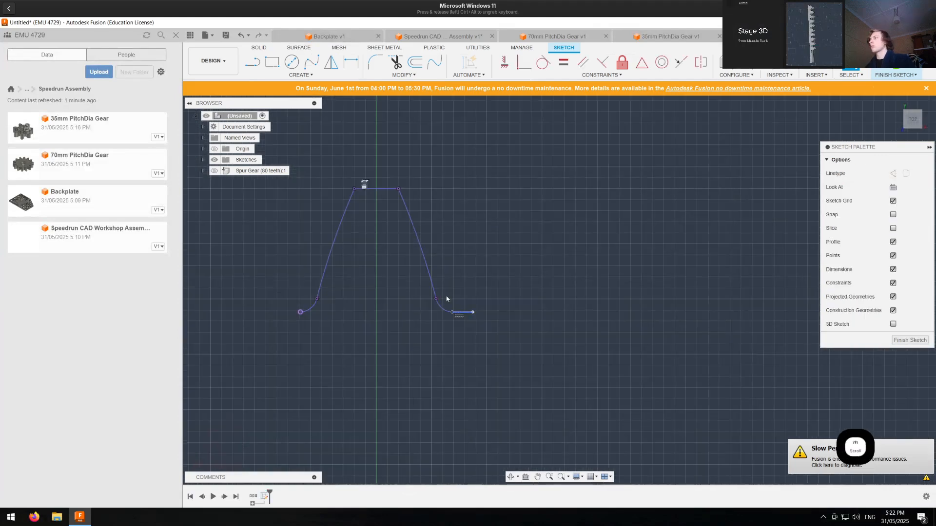
{"action": "left_click_drag", "start_coordinate": [310, 162], "coordinate": [448, 337]}
{"action": "left_click", "coordinate": [522, 170]}
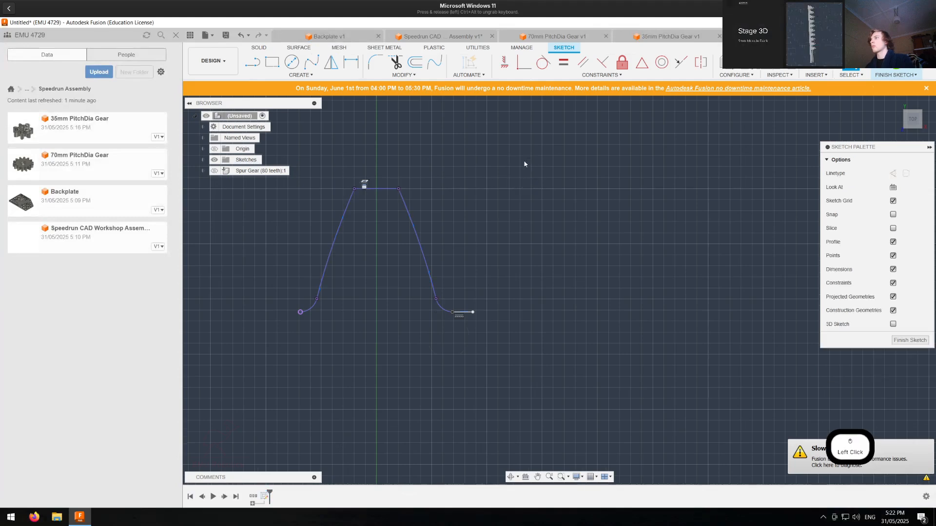
{"action": "key", "text": "ctrl+z"}
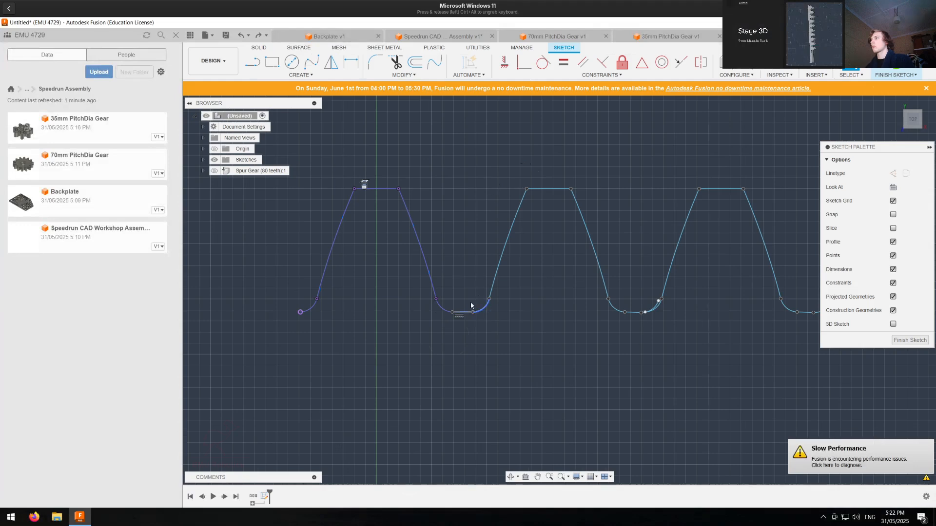
Step: Delete all copied tooth curves beyond the root fillet that follows the original tooth's horizontal root line
{"action": "left_click", "coordinate": [502, 258]}
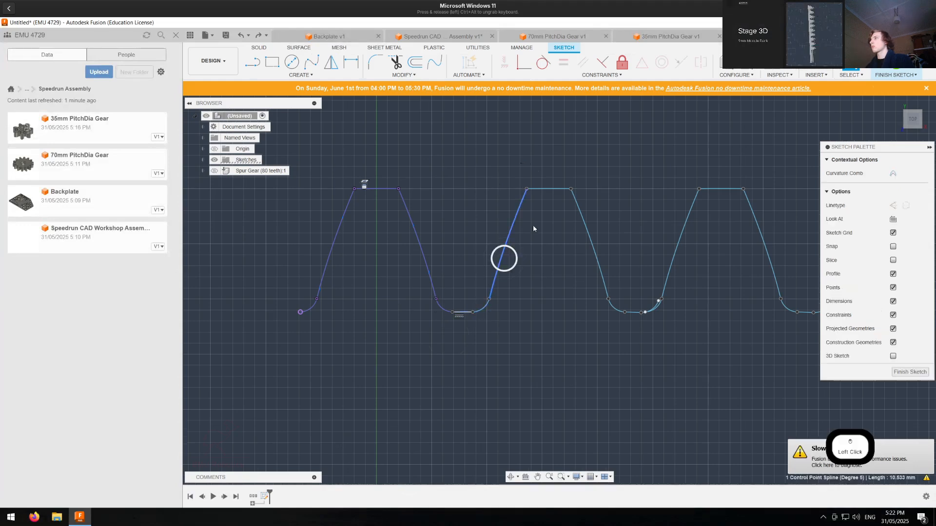
{"action": "left_click", "coordinate": [552, 189], "text": "shift"}
{"action": "left_click", "coordinate": [615, 312], "text": "shift"}
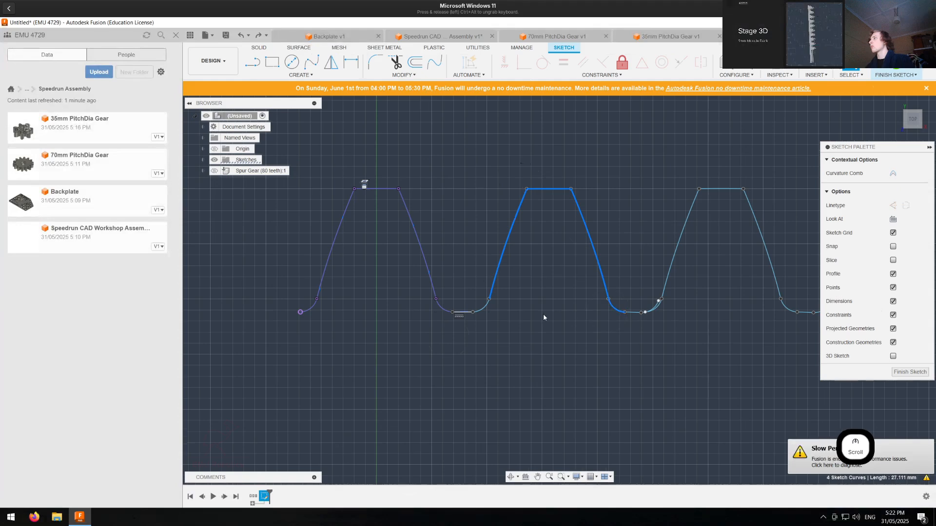
{"action": "scroll", "coordinate": [543, 314], "scroll_direction": "down", "scroll_amount": 2}
{"action": "left_click_drag", "start_coordinate": [550, 384], "coordinate": [539, 368]}
{"action": "key", "text": "Delete"}
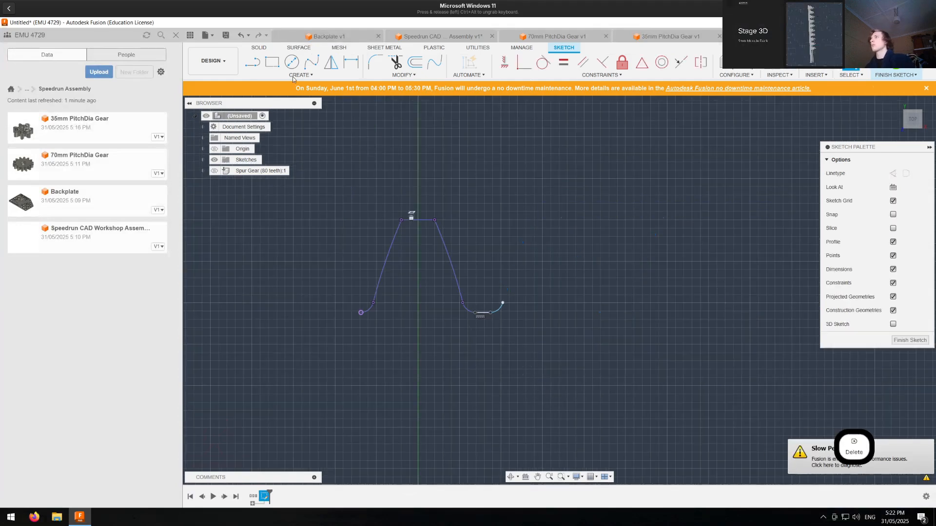
Step: Create a horizontal rectangular pattern of the original tooth and its root line with 3 instances and 15.6 mm spacing
{"action": "left_click", "coordinate": [295, 75]}
{"action": "left_click", "coordinate": [273, 203]}
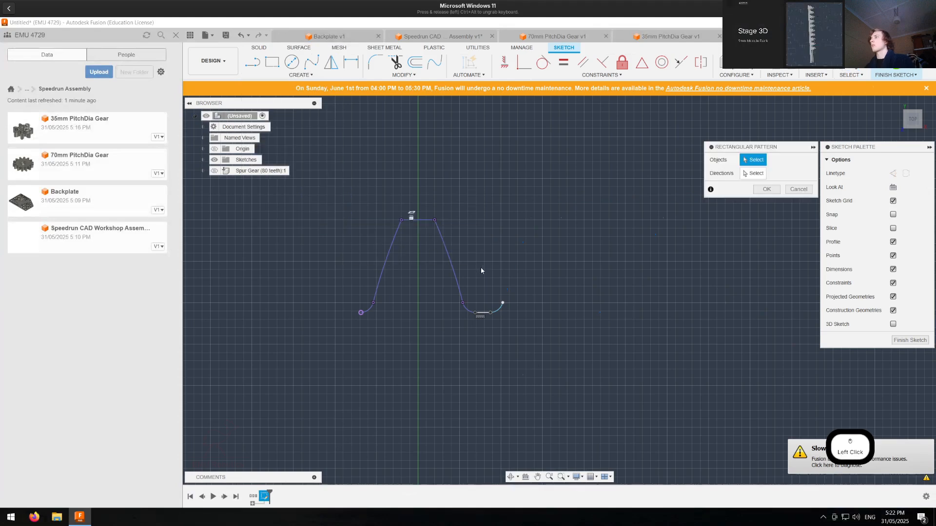
{"action": "scroll", "coordinate": [481, 268], "scroll_direction": "up", "scroll_amount": 3}
{"action": "left_click_drag", "start_coordinate": [256, 388], "coordinate": [505, 163]}
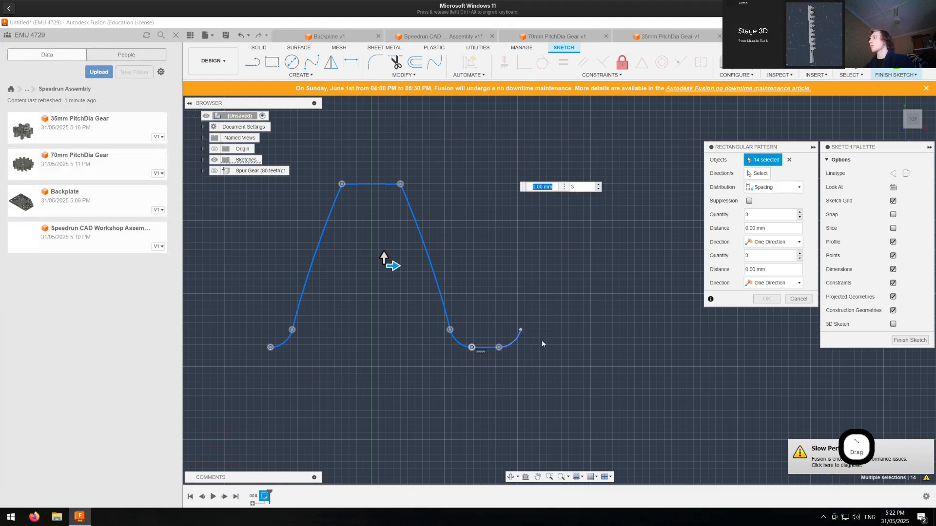
{"action": "left_click", "coordinate": [778, 189]}
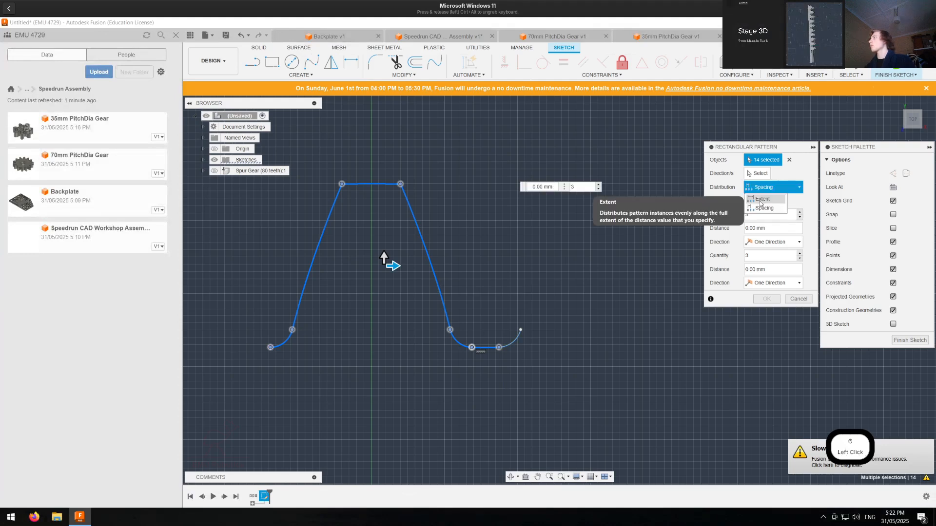
{"action": "left_click", "coordinate": [763, 207]}
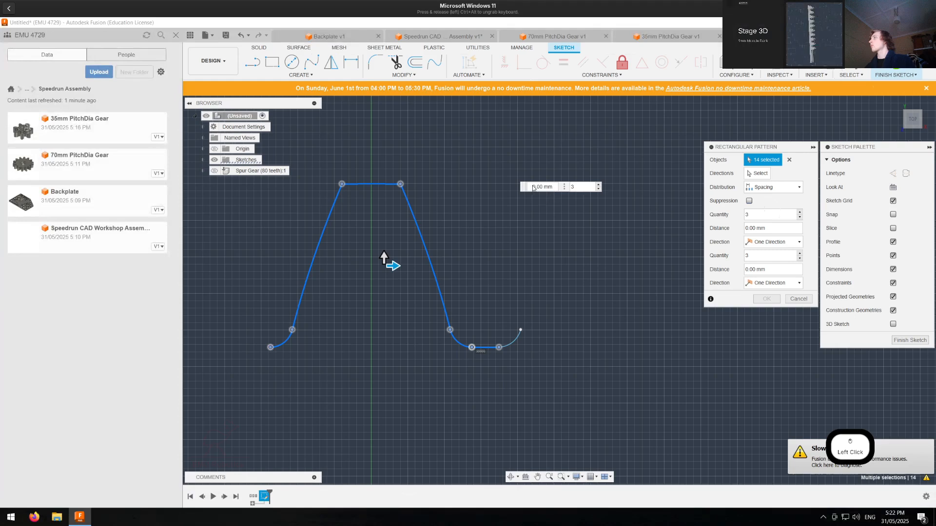
{"action": "type", "text": "1"}
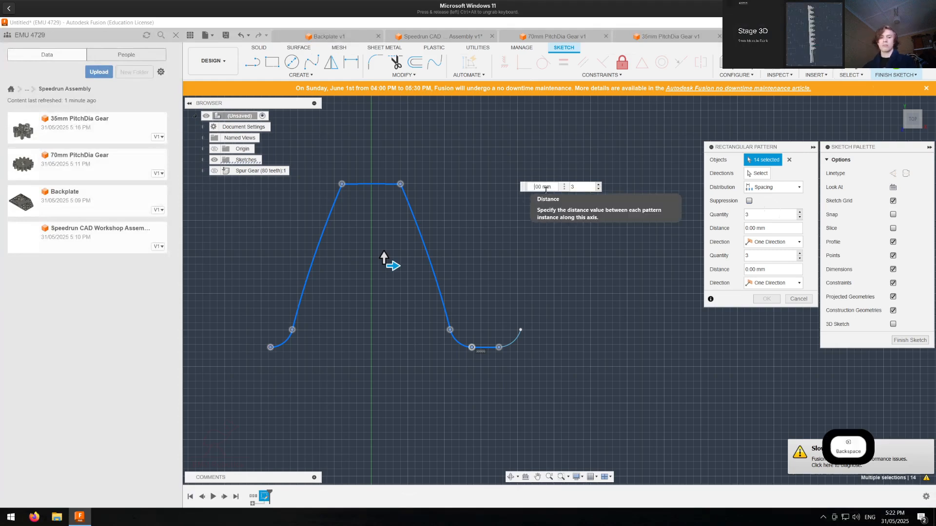
{"action": "type", "text": "5.5"}
{"action": "key", "text": "BackSpace"}
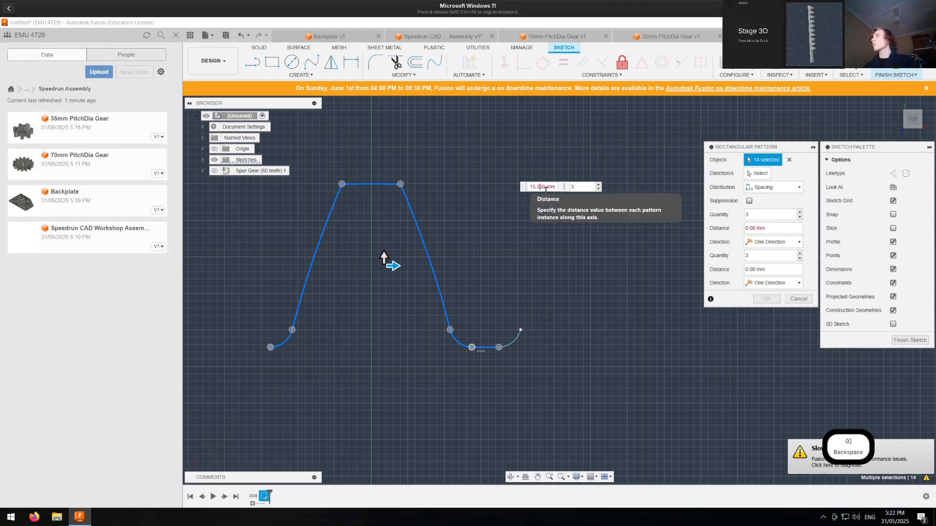
{"action": "key", "text": "BackSpace"}
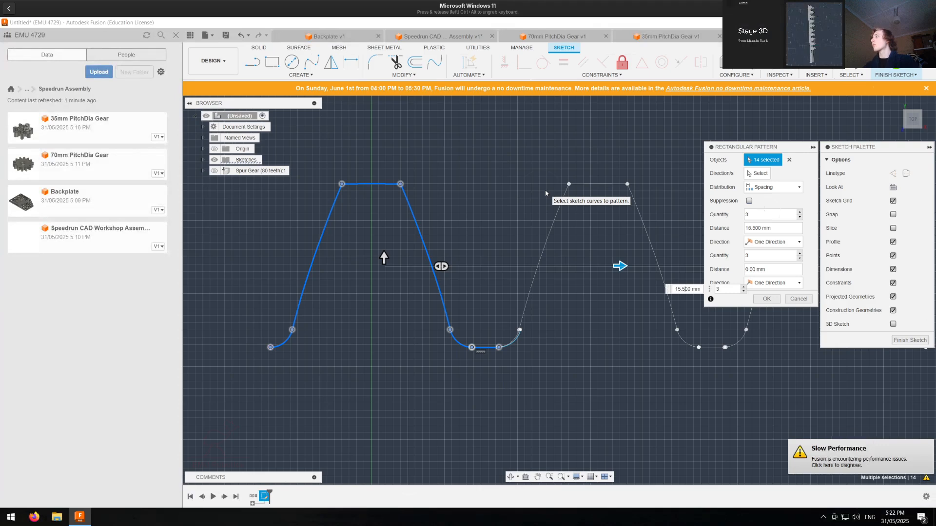
{"action": "type", "text": "6"}
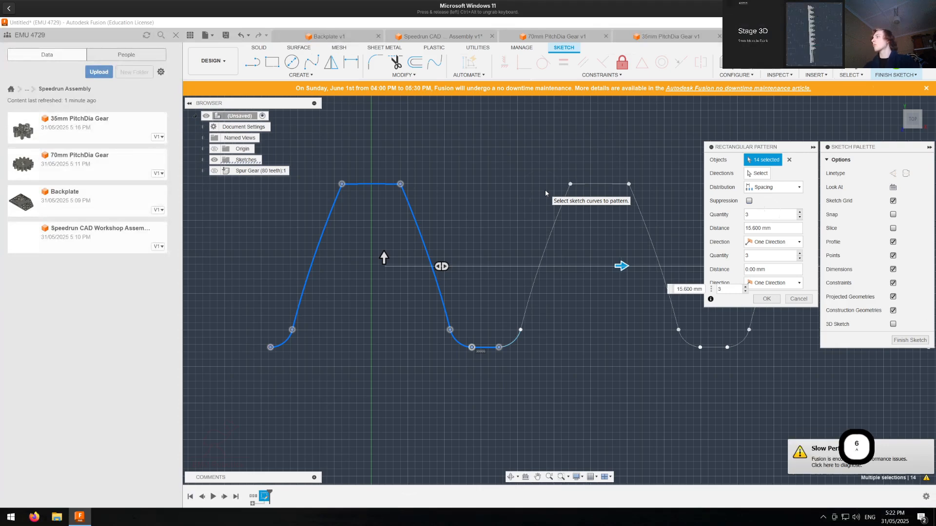
{"action": "key", "text": "Return"}
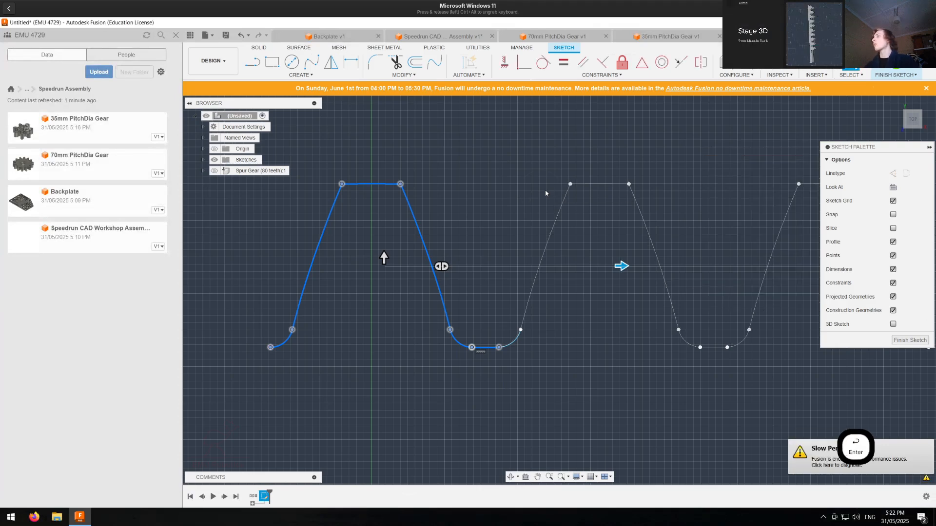
Step: Delete the leftover root fillet spline after the original tooth's root line, and set the tooth pattern's quantity to 10
{"action": "left_click", "coordinate": [512, 344]}
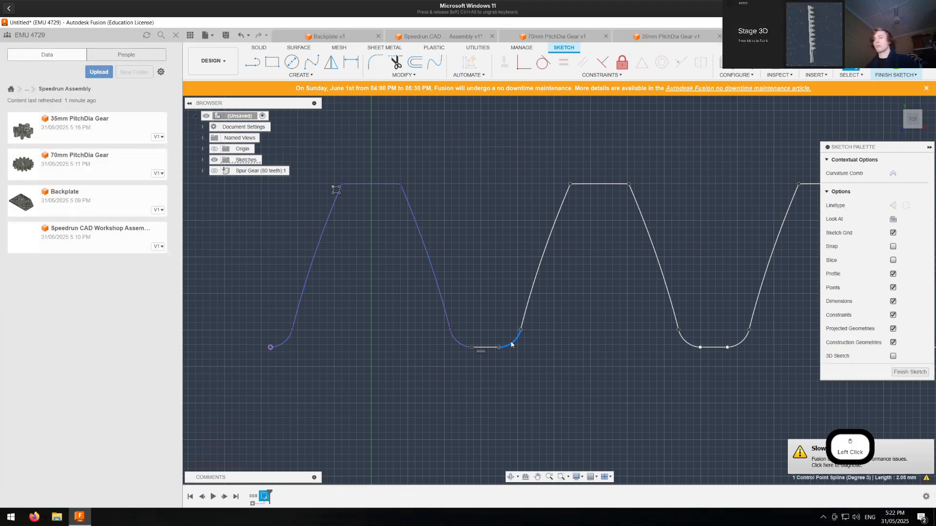
{"action": "key", "text": "Delete"}
{"action": "scroll", "coordinate": [414, 326], "scroll_direction": "down", "scroll_amount": 5}
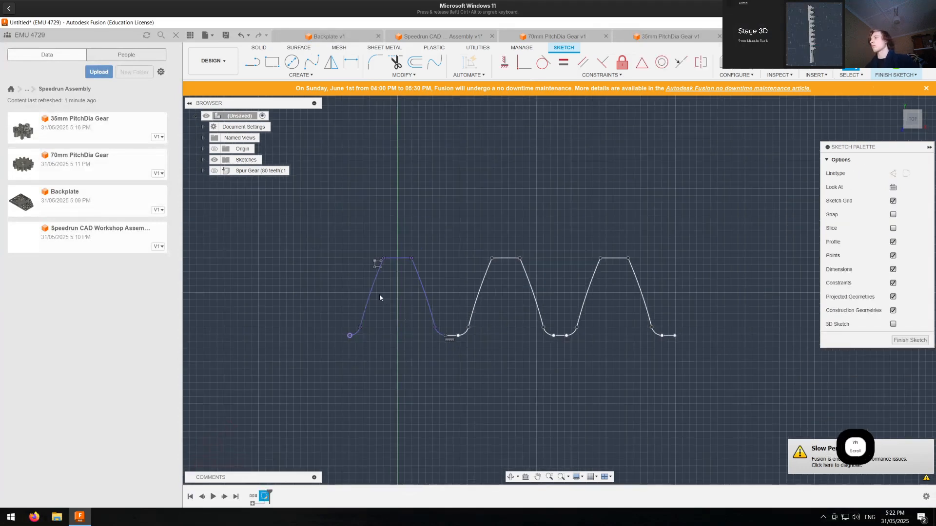
{"action": "double_click", "coordinate": [376, 261]}
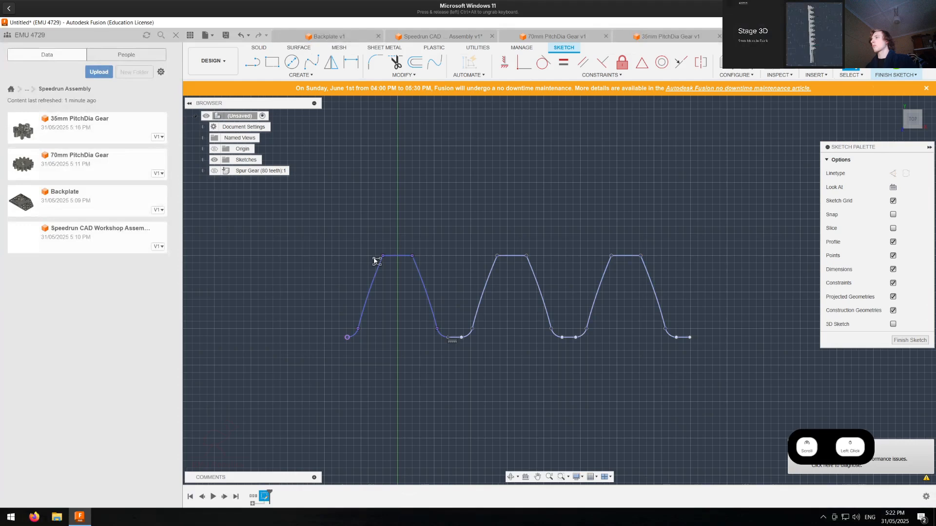
{"action": "type", "text": "10"}
{"action": "key", "text": "Return"}
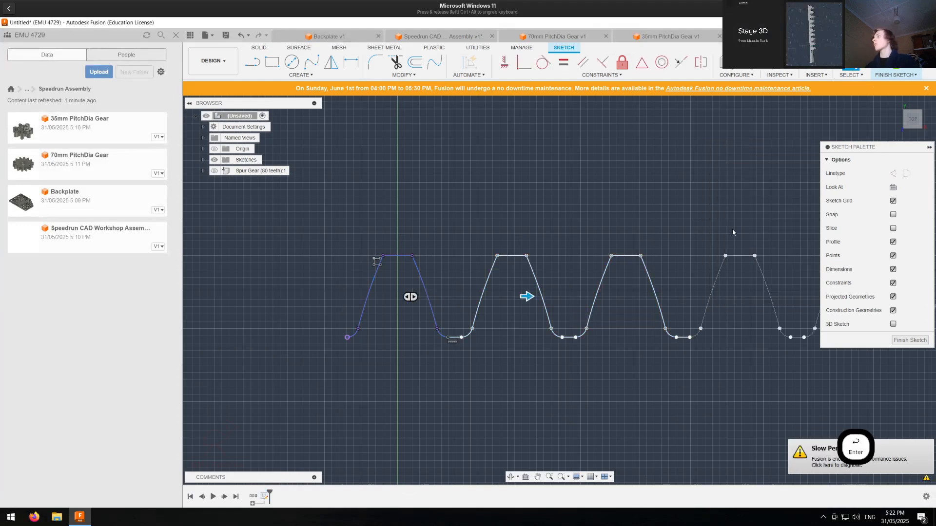
Step: Draw a horizontal line extending outward from the last tooth's root end, followed by a short vertical line downward for the rack's end
{"action": "scroll", "coordinate": [688, 284], "scroll_direction": "down", "scroll_amount": 3}
{"action": "scroll", "coordinate": [687, 285], "scroll_direction": "down", "scroll_amount": 2}
{"action": "scroll", "coordinate": [782, 301], "scroll_direction": "up", "scroll_amount": 5}
{"action": "left_click", "coordinate": [253, 62]}
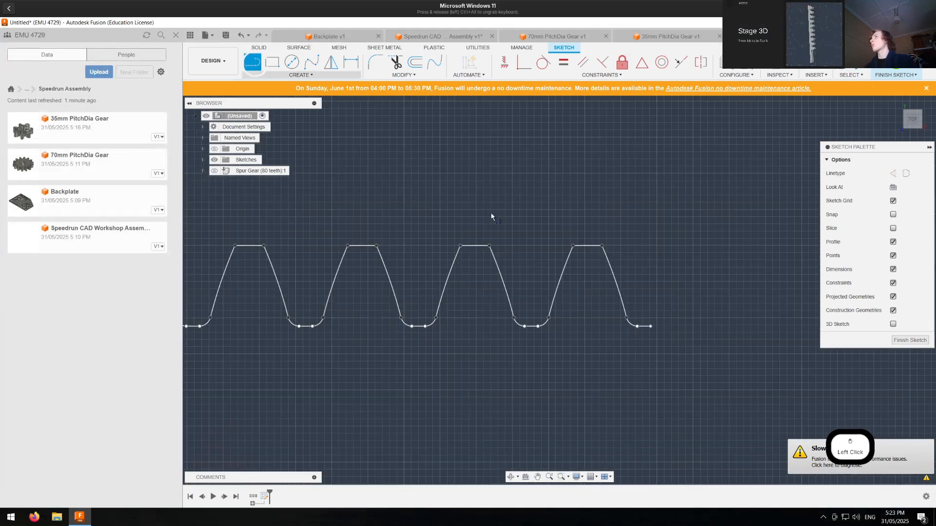
{"action": "left_click", "coordinate": [651, 326]}
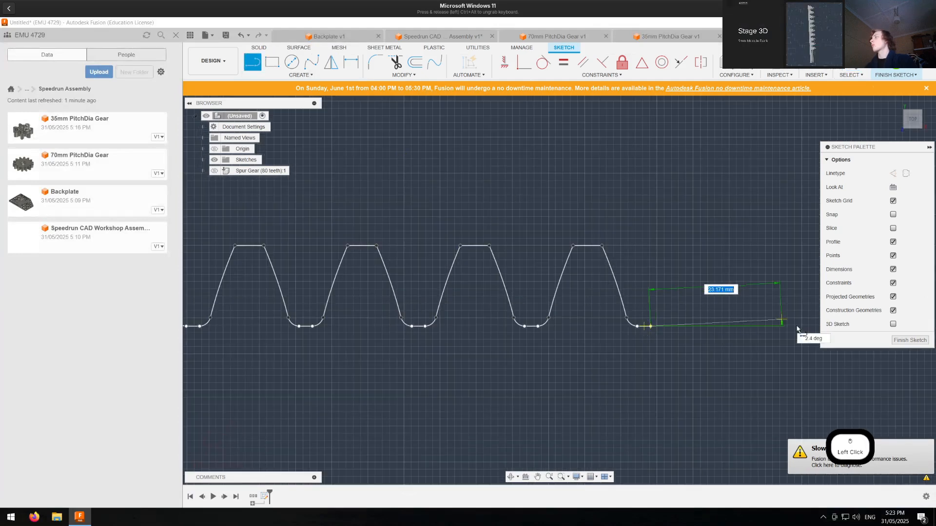
{"action": "scroll", "coordinate": [792, 328], "scroll_direction": "down", "scroll_amount": 3}
{"action": "middle_click_drag", "start_coordinate": [792, 328], "coordinate": [448, 344]}
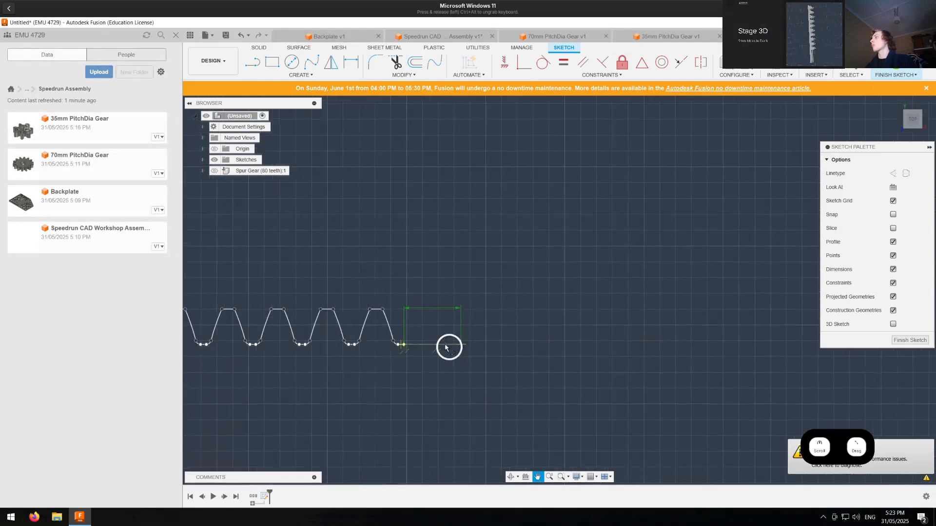
{"action": "left_click", "coordinate": [510, 345]}
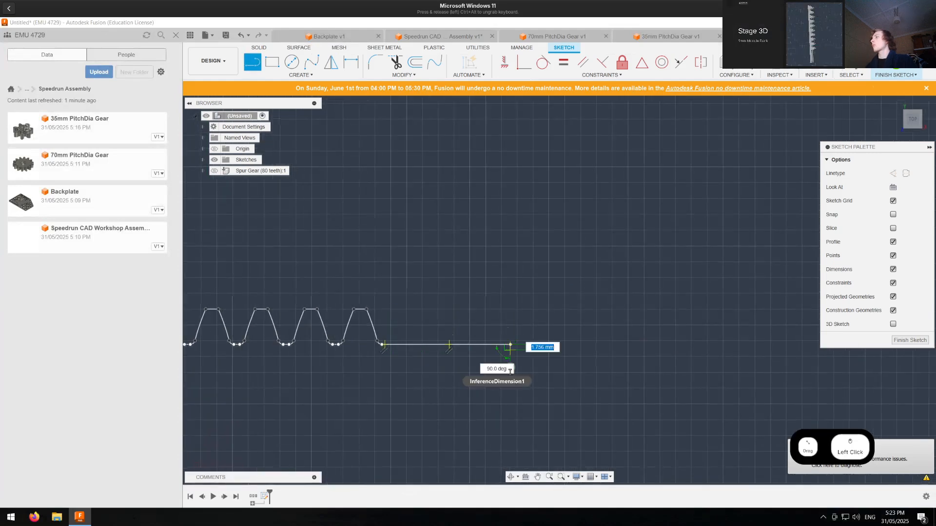
{"action": "scroll", "coordinate": [510, 369], "scroll_direction": "up", "scroll_amount": 3}
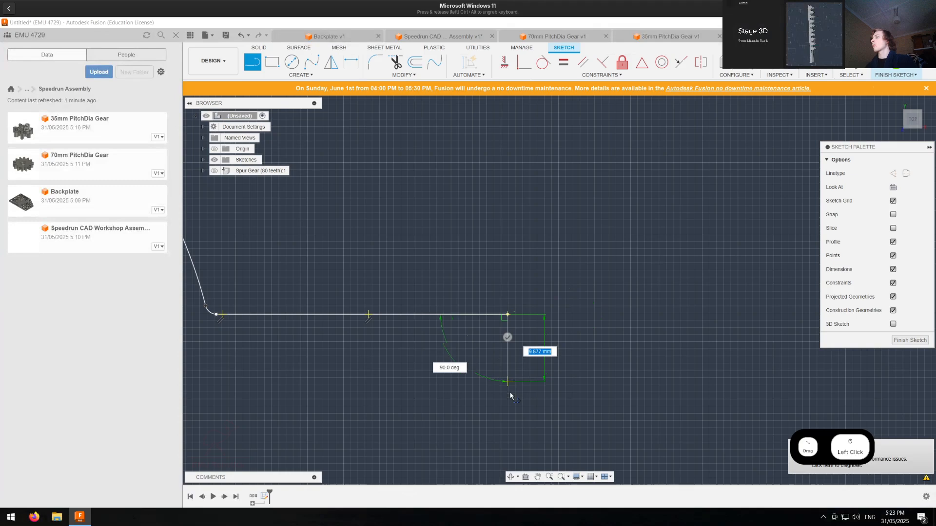
{"action": "left_click", "coordinate": [509, 388]}
Step: Draw the rack's bottom edge about 198 mm long back past the first tooth, ending with a short upward line
{"action": "scroll", "coordinate": [485, 392], "scroll_direction": "down", "scroll_amount": 5}
{"action": "middle_click_drag", "start_coordinate": [414, 403], "coordinate": [733, 380]}
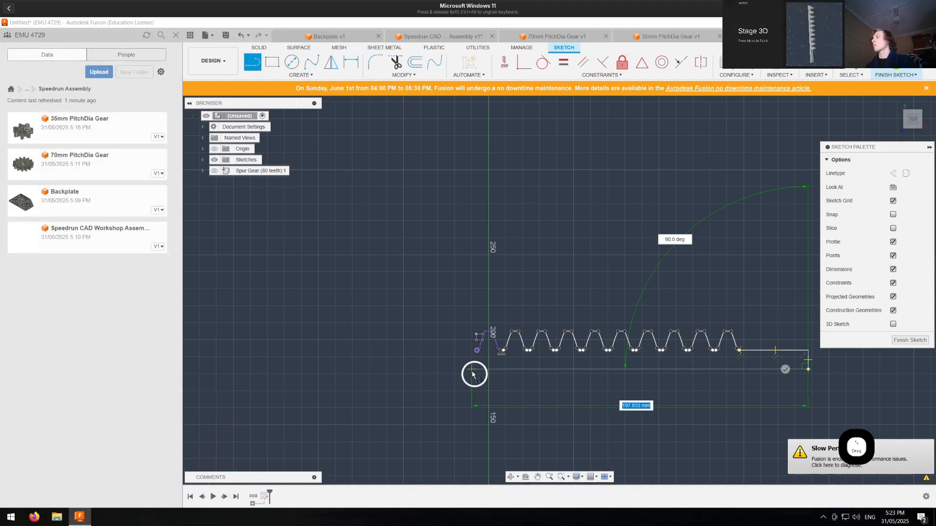
{"action": "left_click", "coordinate": [472, 374]}
{"action": "left_click", "coordinate": [472, 362]}
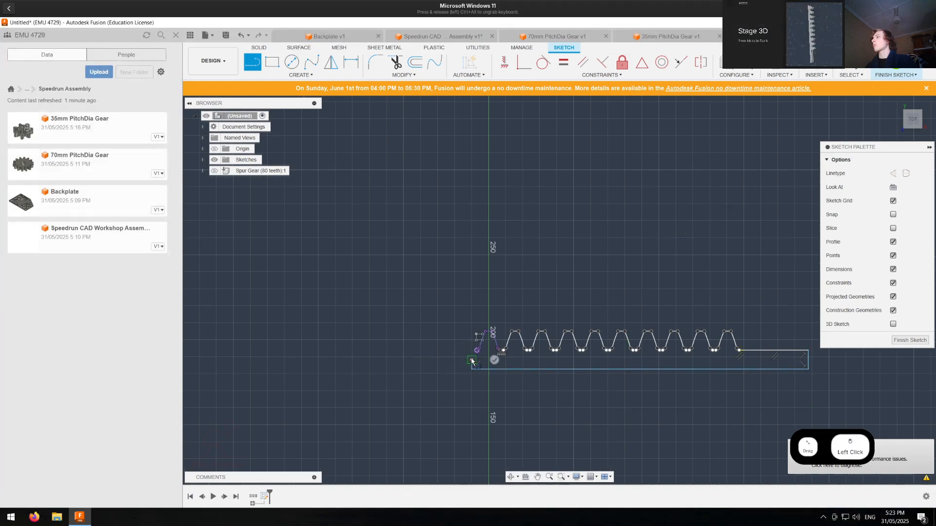
{"action": "scroll", "coordinate": [472, 362], "scroll_direction": "up", "scroll_amount": 5}
{"action": "key", "text": "Escape"}
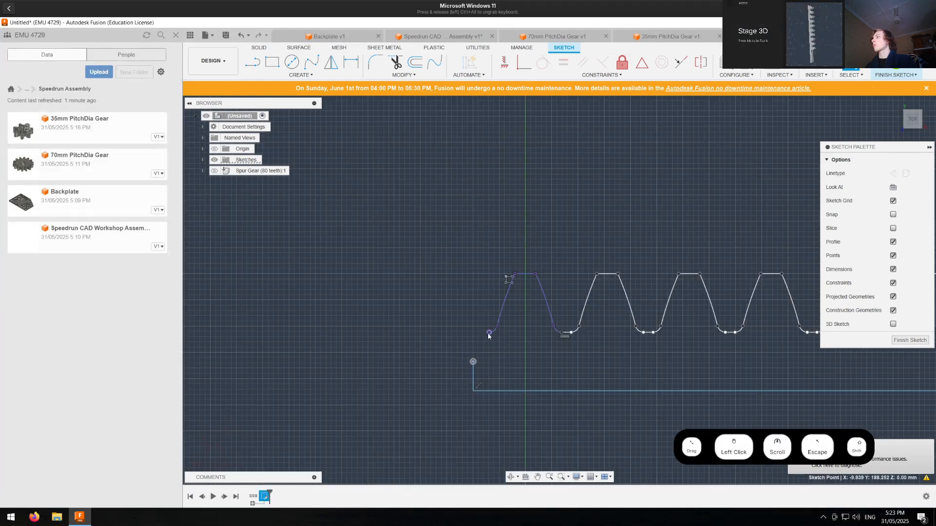
Step: Make the short line's open end coincident with the first tooth's root end point, and move the rack's bottom edge closer to the teeth
{"action": "left_click", "coordinate": [490, 331], "text": "shift"}
{"action": "left_click", "coordinate": [520, 71]}
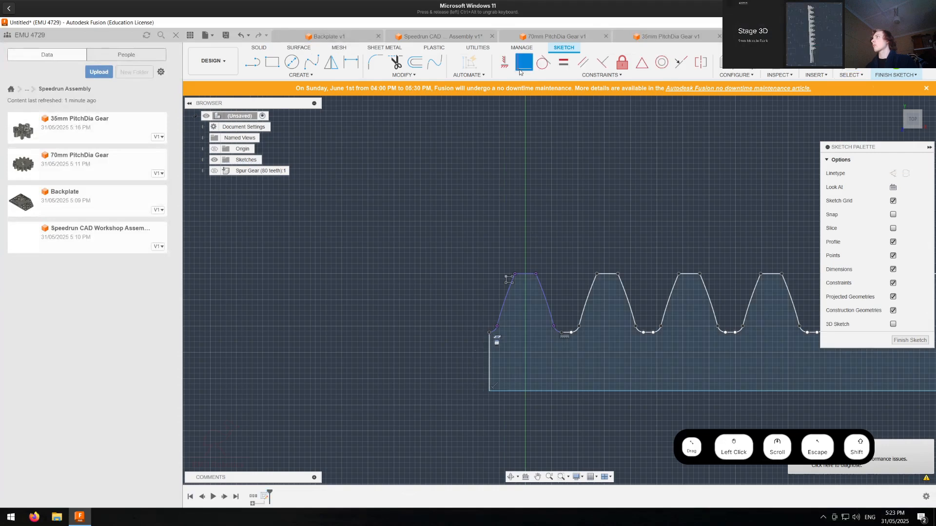
{"action": "key", "text": "Escape"}
{"action": "scroll", "coordinate": [390, 270], "scroll_direction": "down", "scroll_amount": 3}
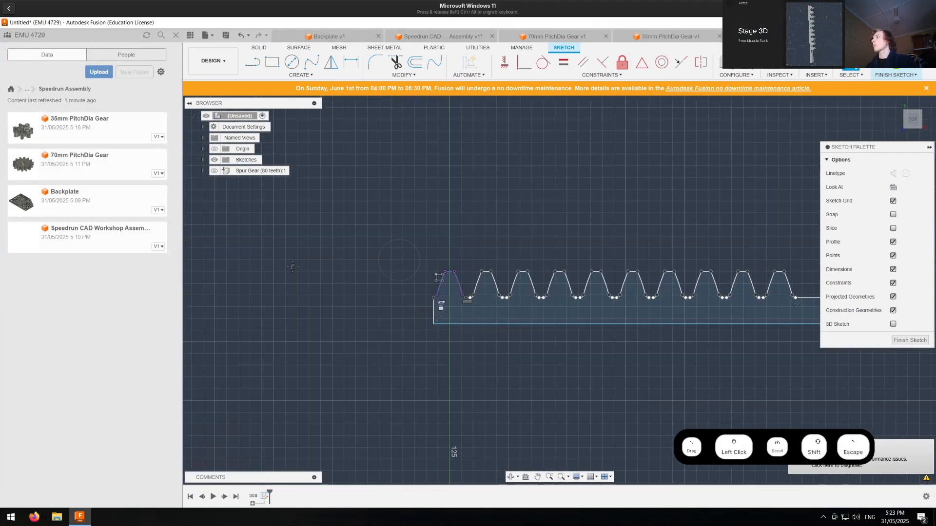
{"action": "middle_click_drag", "start_coordinate": [292, 267], "coordinate": [257, 282]}
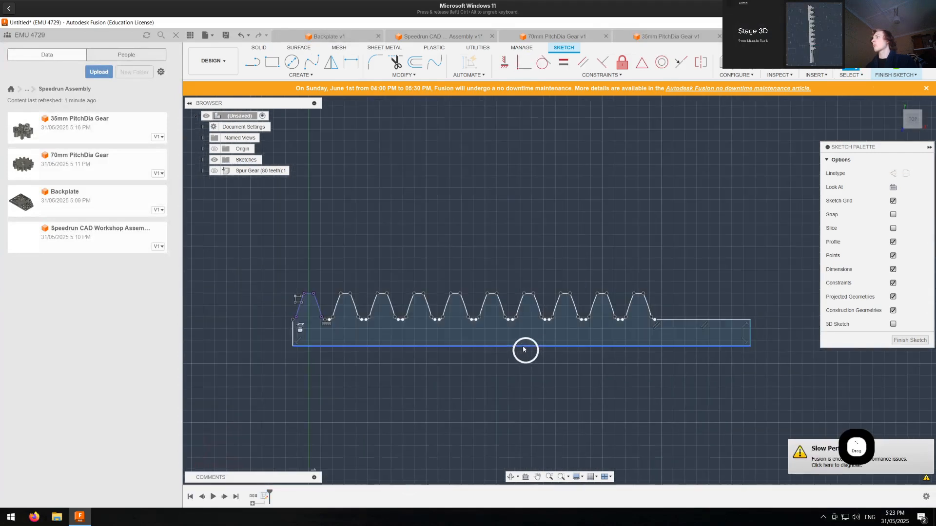
{"action": "left_click_drag", "start_coordinate": [524, 349], "coordinate": [524, 342]}
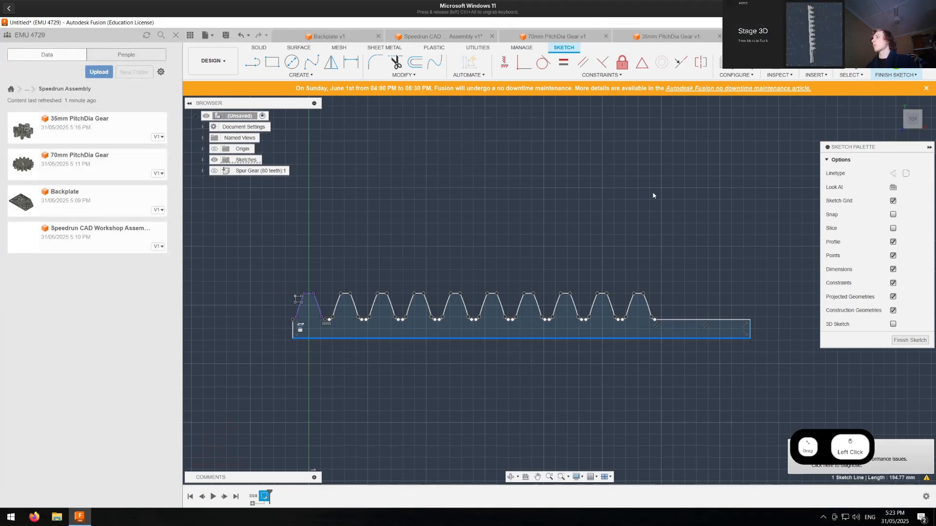
Step: Finish the sketch and extrude the closed rack profile 12.7 mm as a new body
{"action": "left_click", "coordinate": [901, 69]}
{"action": "key", "text": "e"}
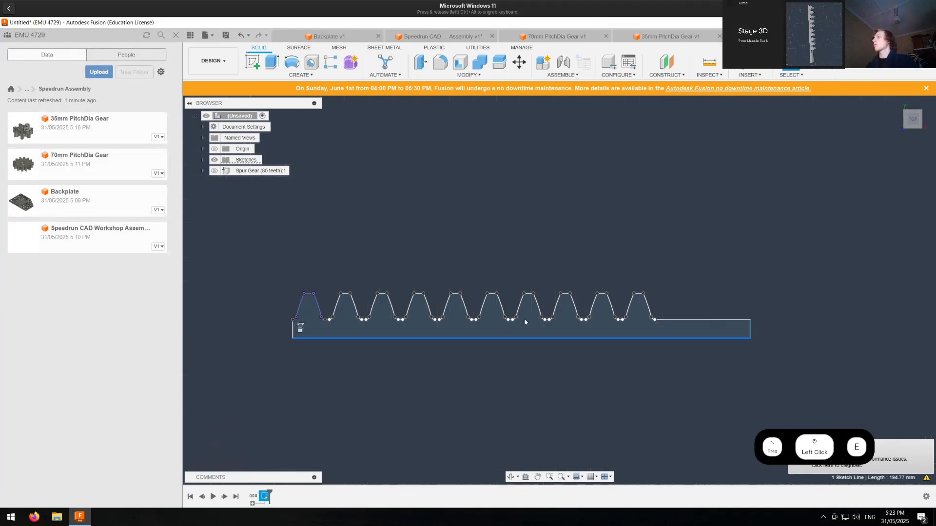
{"action": "left_click", "coordinate": [494, 324]}
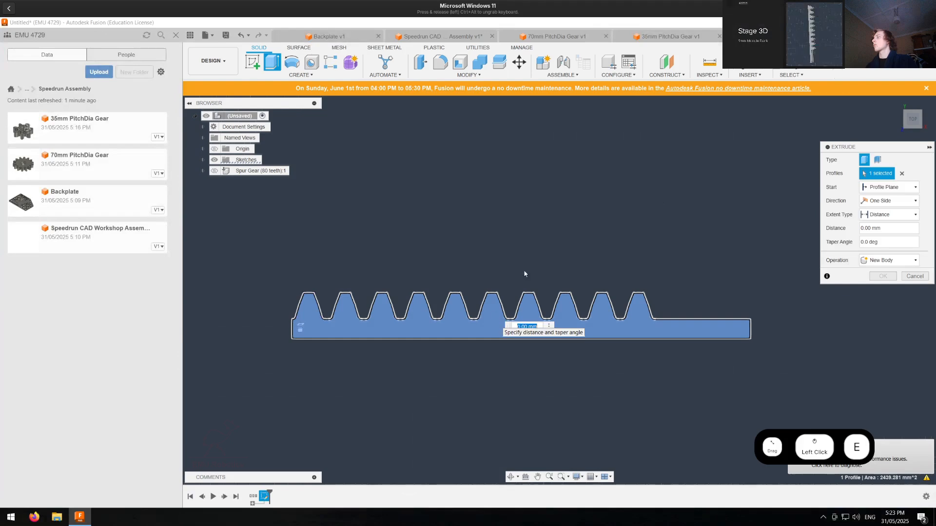
{"action": "type", "text": "12.6"}
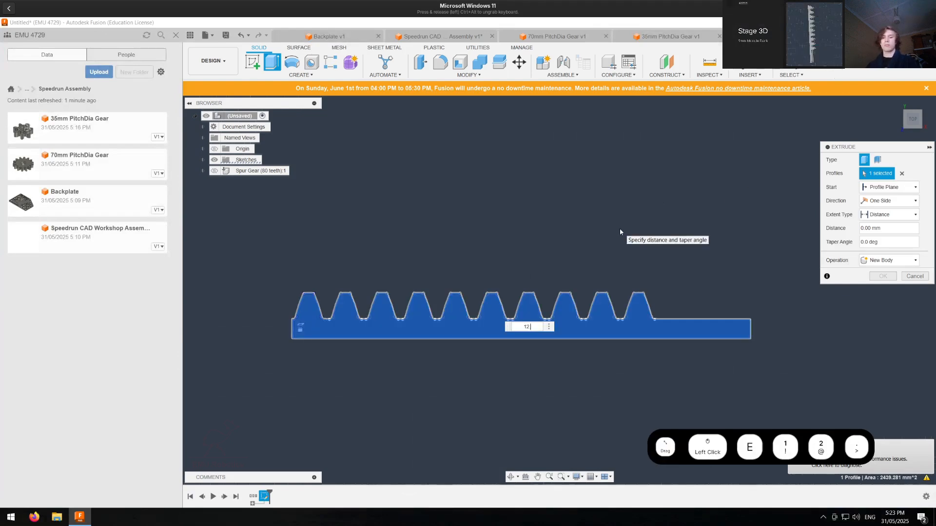
{"action": "key", "text": "BackSpace"}
{"action": "type", "text": "7"}
{"action": "key", "text": "Return"}
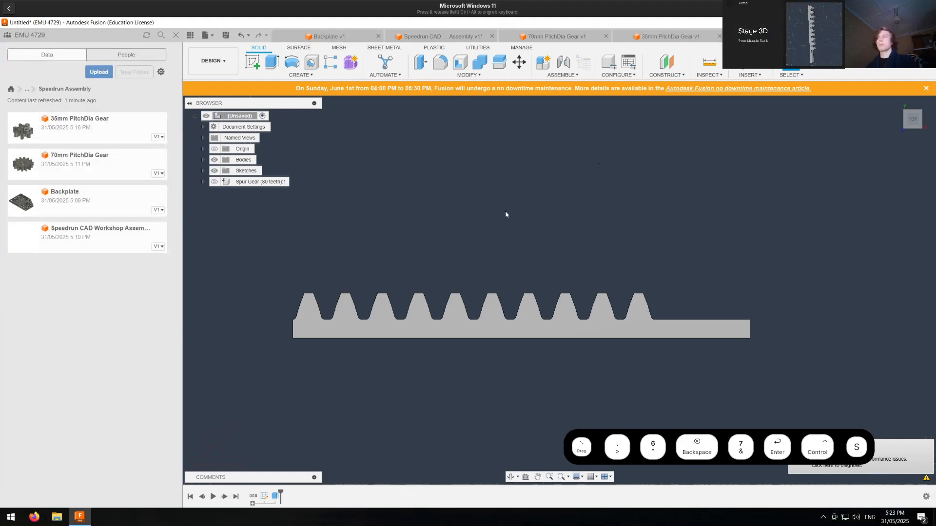
Step: Save the rack design as "5mm Module 10 tooth Rack" in the Speedrun Assembly folder
{"action": "key", "text": "ctrl+s"}
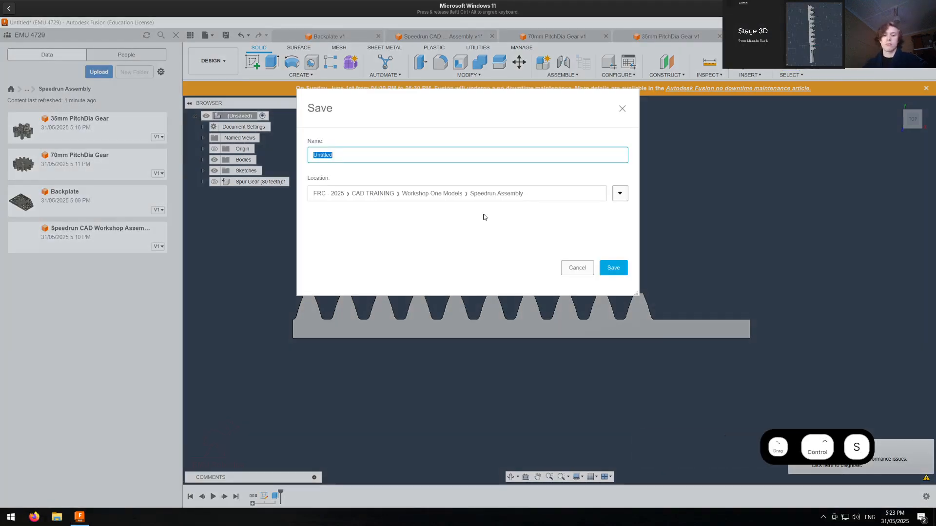
{"action": "type", "text": "5m"}
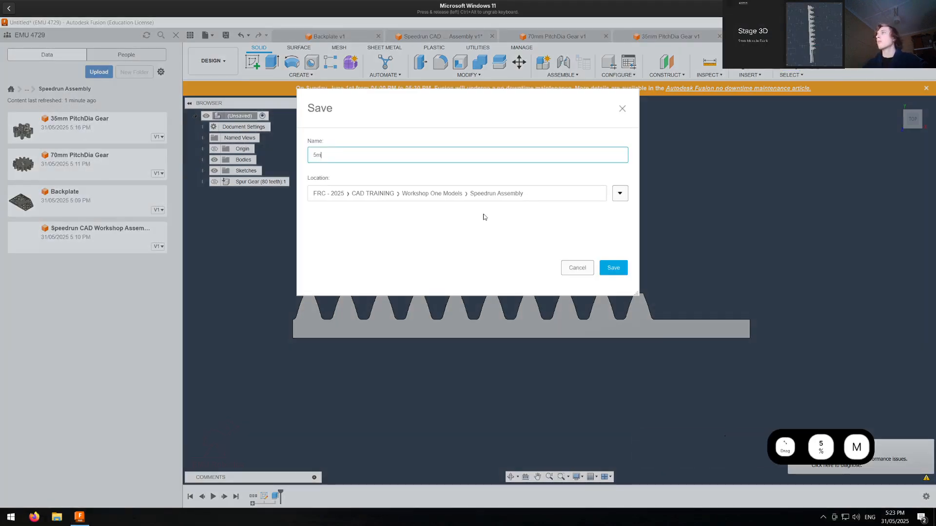
{"action": "type", "text": "m Module `0"}
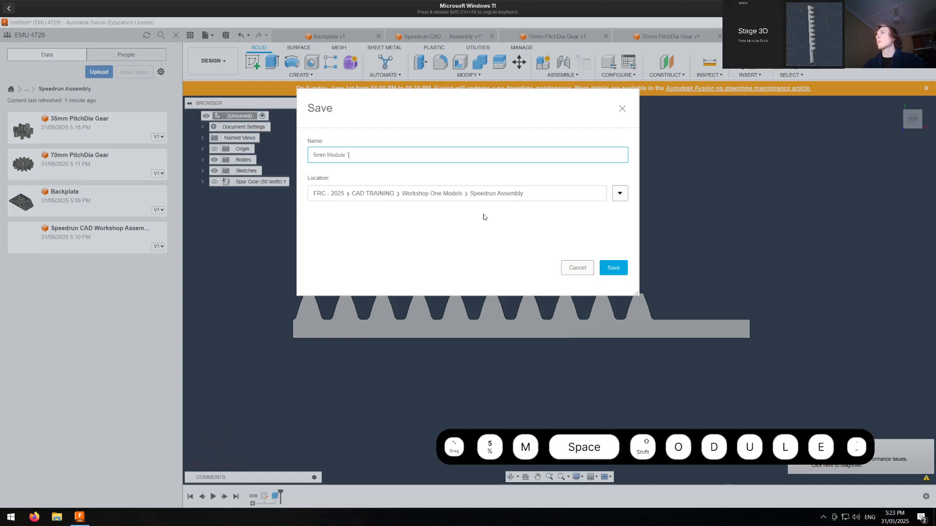
{"action": "key", "text": "BackSpace"}
{"action": "key", "text": "BackSpace"}
{"action": "type", "text": "10 to"}
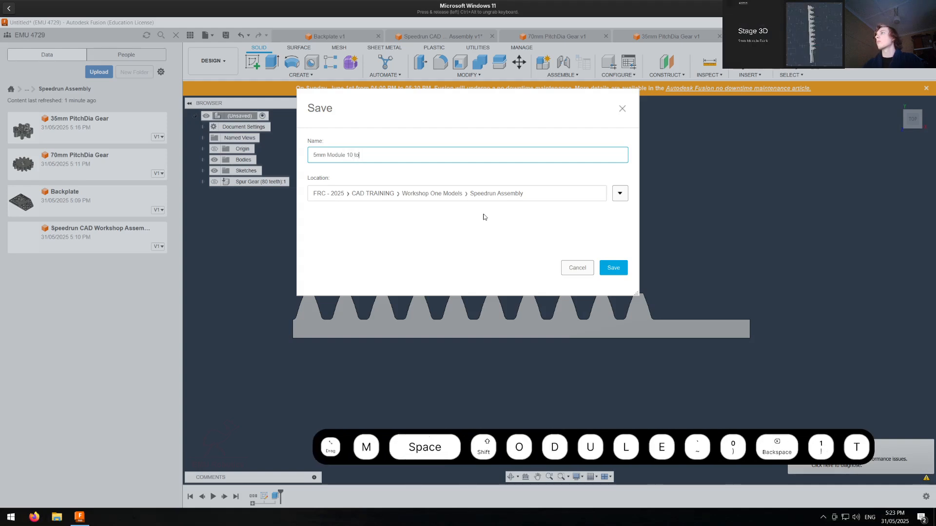
{"action": "type", "text": "to0"}
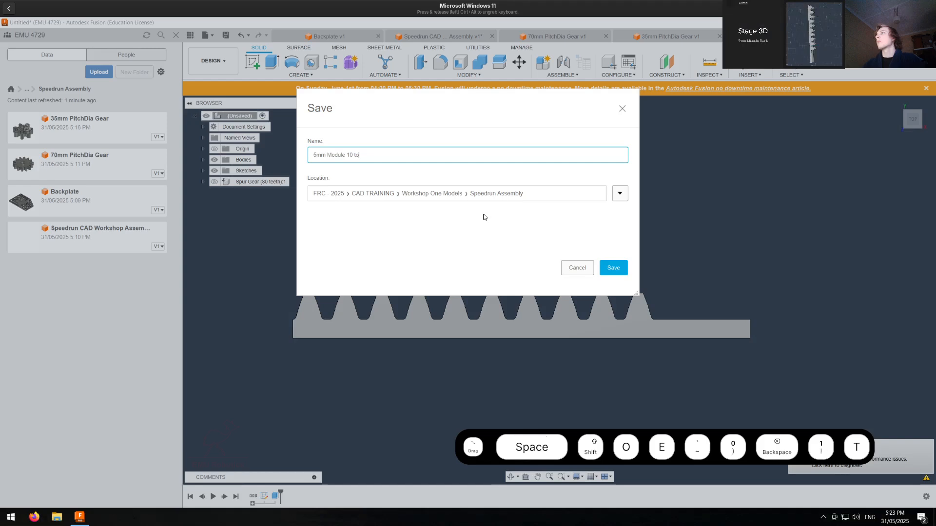
{"action": "key", "text": "BackSpace"}
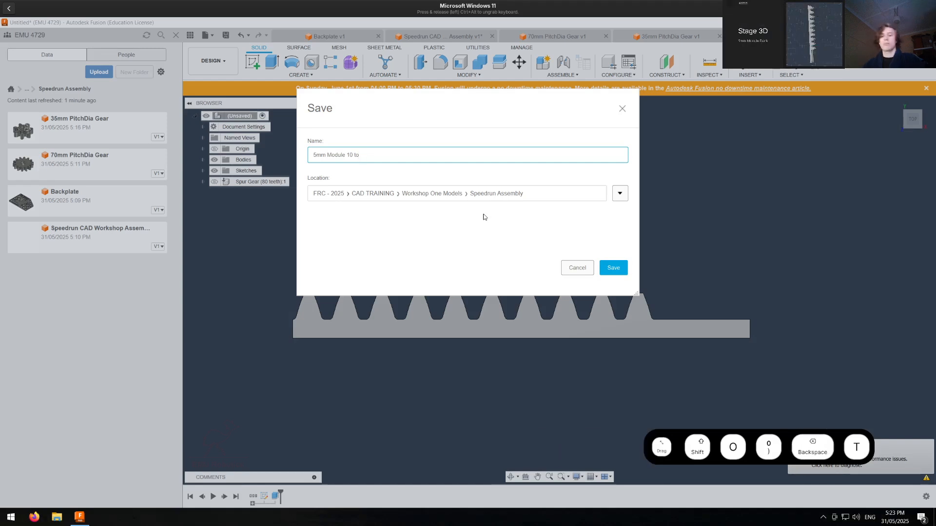
{"action": "type", "text": "oth "}
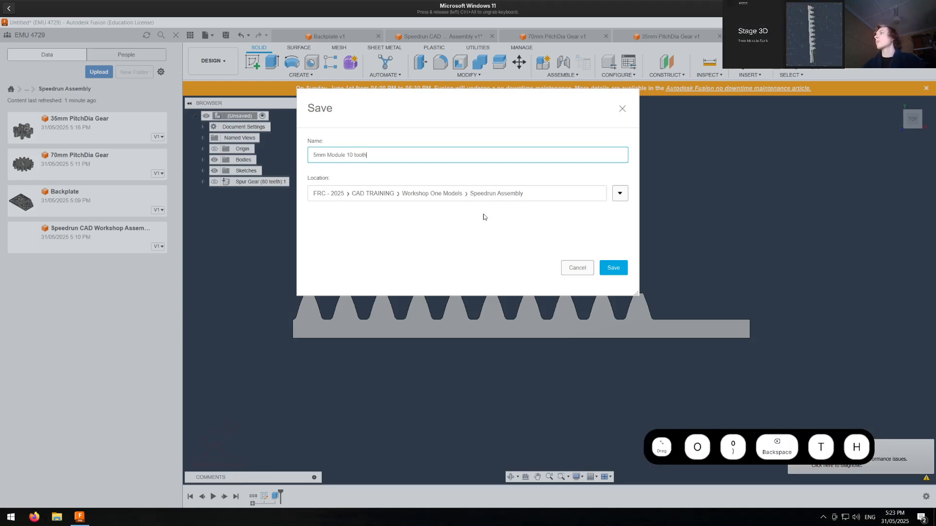
{"action": "type", "text": "Rack"}
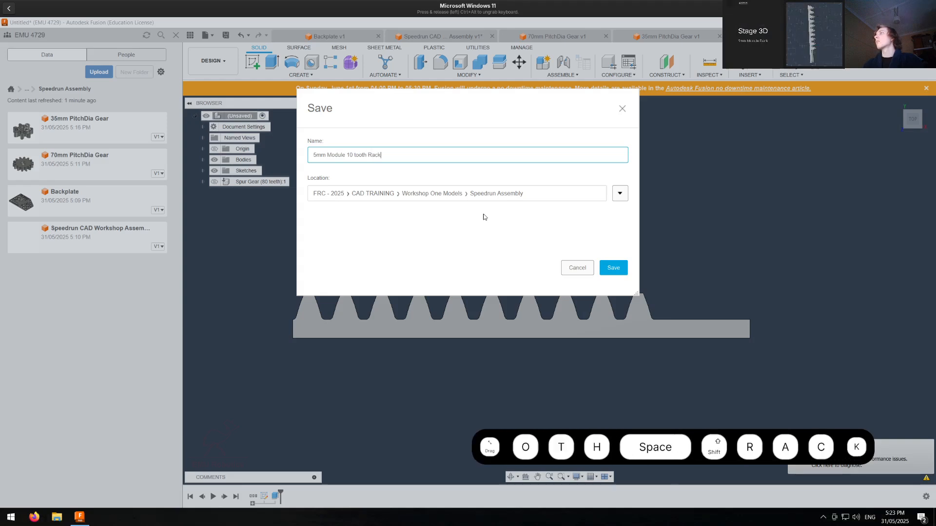
{"action": "key", "text": "Return"}
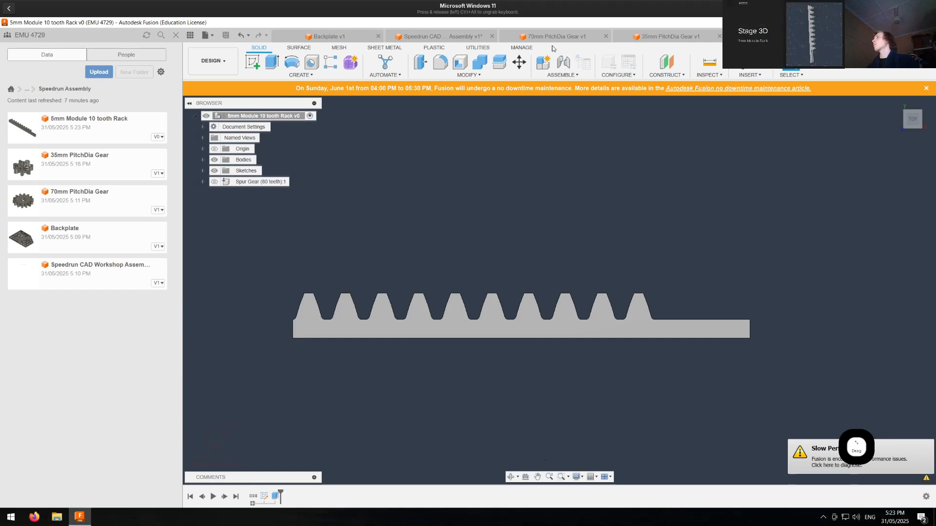
Step: Switch to the Speedrun CAD Workshop Assembly and insert the 5mm Module 10 tooth Rack above the backplate
{"action": "left_click", "coordinate": [438, 37]}
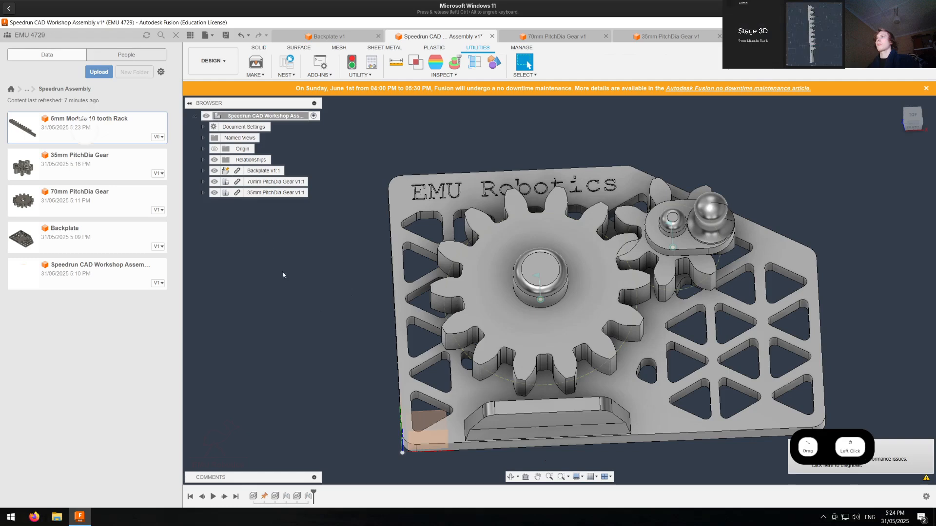
{"action": "left_click_drag", "start_coordinate": [283, 274], "coordinate": [287, 281]}
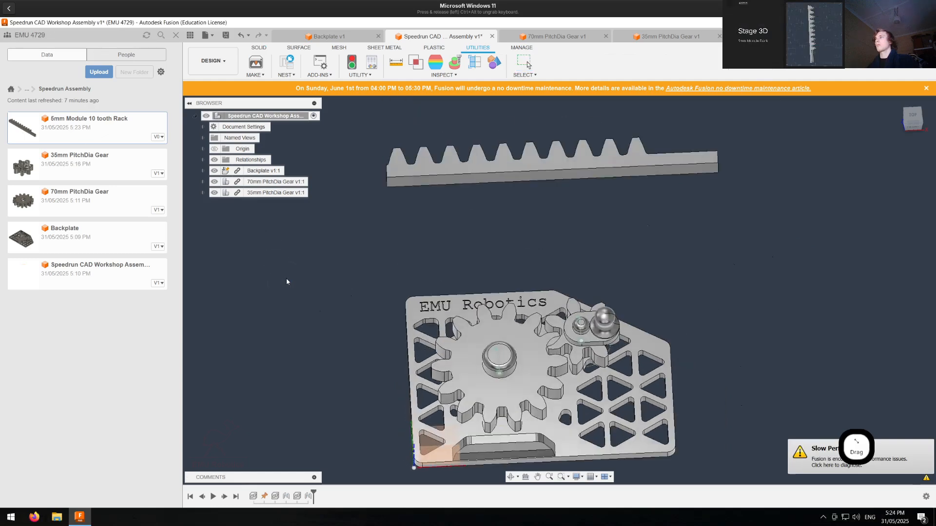
{"action": "key", "text": "Return"}
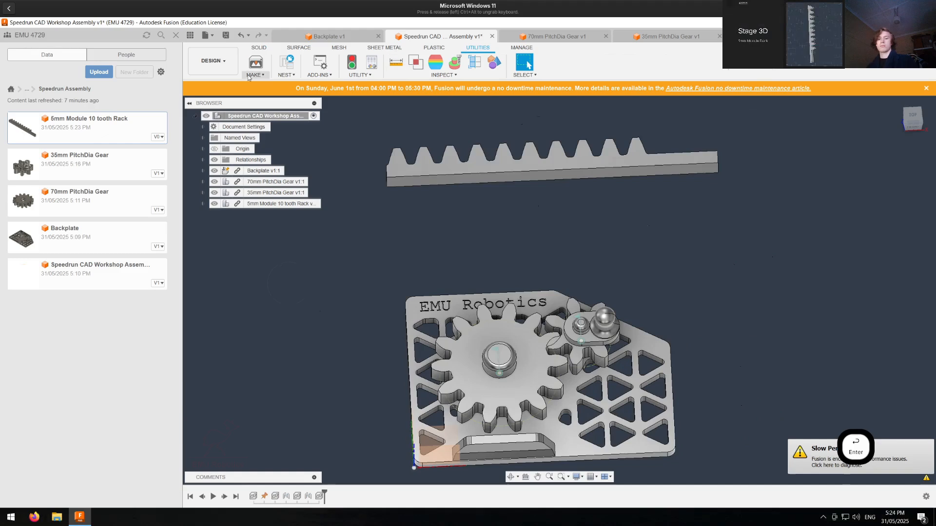
Step: Start a joint from the rack's toothed-end bottom corner to the lower corner of the backplate's raised ledge nearest the origin
{"action": "key", "text": "j"}
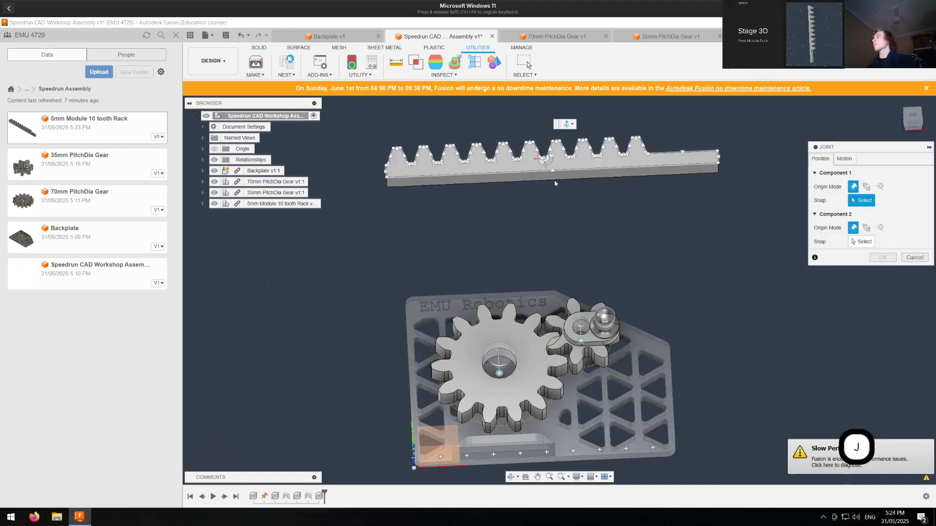
{"action": "scroll", "coordinate": [458, 183], "scroll_direction": "up", "scroll_amount": 5}
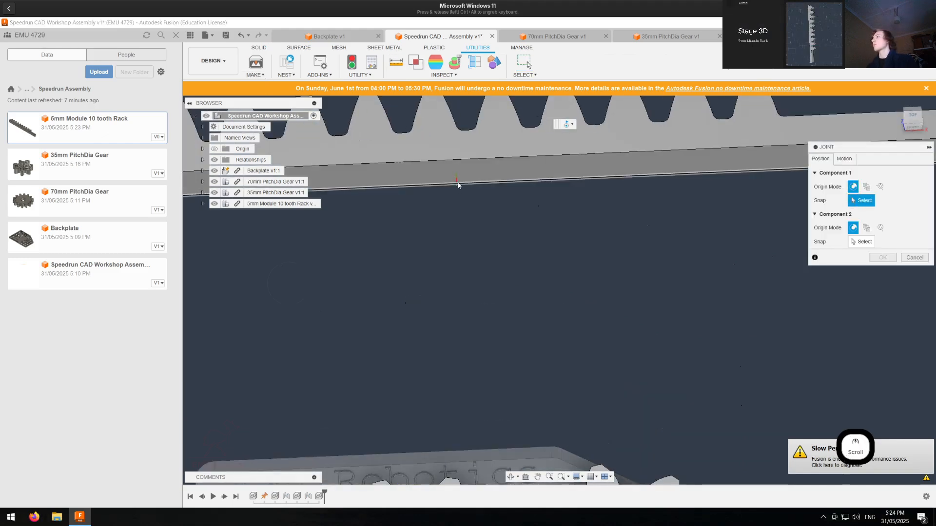
{"action": "left_click", "coordinate": [455, 186]}
{"action": "scroll", "coordinate": [433, 189], "scroll_direction": "down", "scroll_amount": 5}
{"action": "middle_click_drag", "start_coordinate": [418, 195], "coordinate": [551, 218]}
{"action": "scroll", "coordinate": [423, 213], "scroll_direction": "down", "scroll_amount": 6}
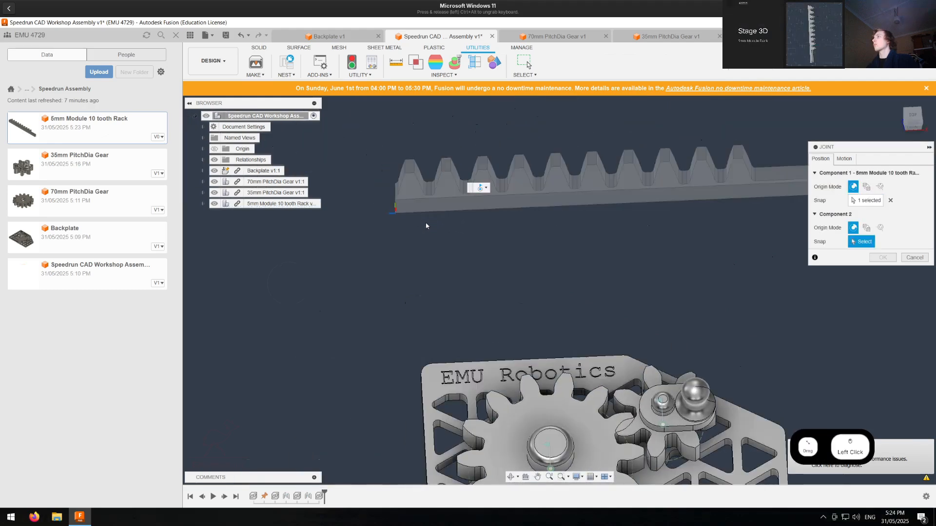
{"action": "middle_click_drag", "start_coordinate": [419, 302], "coordinate": [472, 268], "text": "shift"}
{"action": "scroll", "coordinate": [500, 221], "scroll_direction": "up", "scroll_amount": 10}
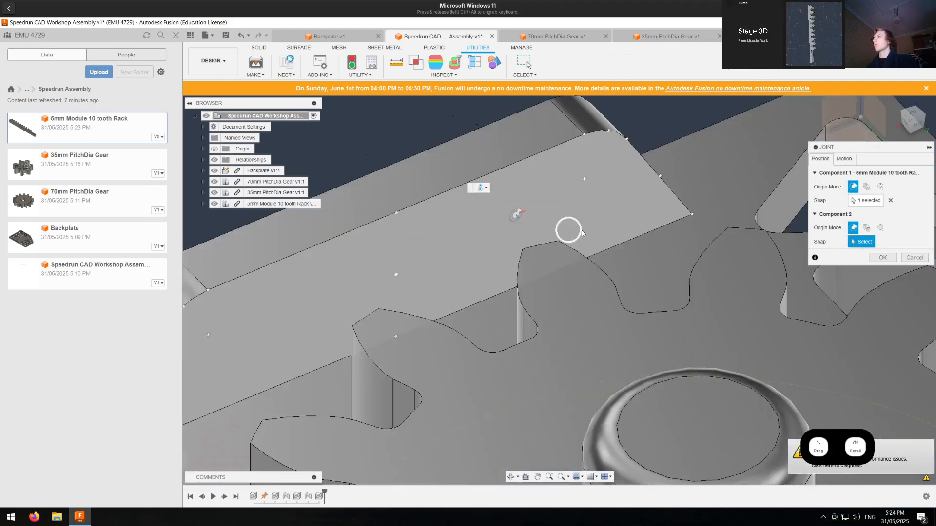
{"action": "left_click", "coordinate": [693, 215]}
{"action": "scroll", "coordinate": [680, 227], "scroll_direction": "down", "scroll_amount": 8}
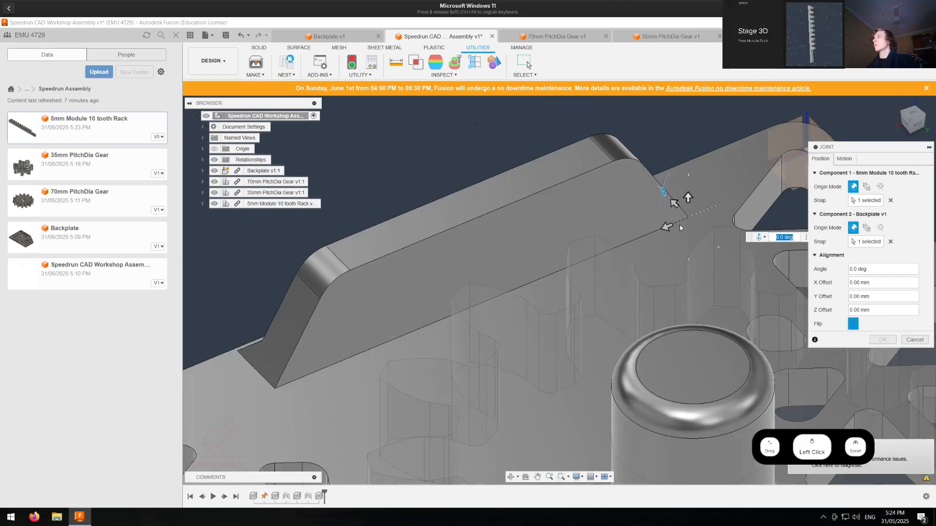
{"action": "scroll", "coordinate": [680, 227], "scroll_direction": "down", "scroll_amount": 4}
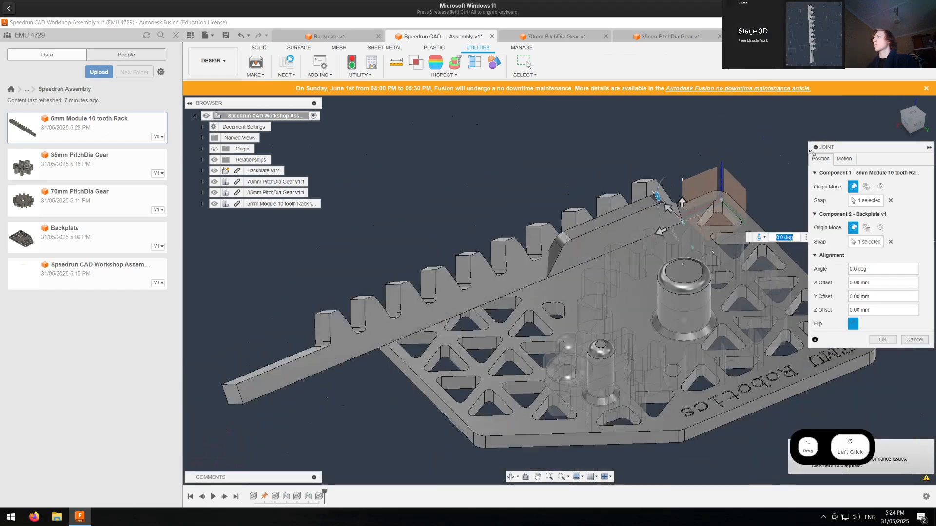
Step: Set the rack joint's motion type to Slider along the Z axis and apply the joint
{"action": "left_click", "coordinate": [843, 159]}
{"action": "left_click", "coordinate": [886, 173]}
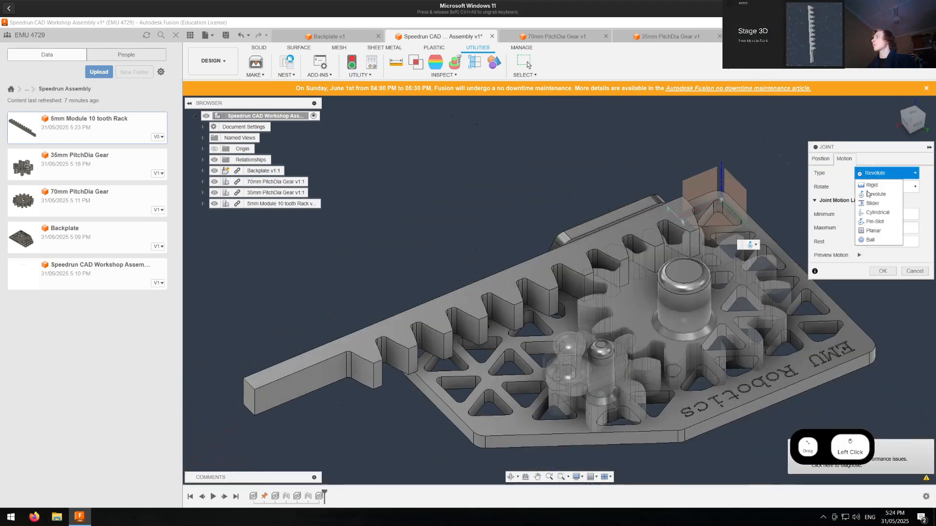
{"action": "left_click", "coordinate": [873, 203]}
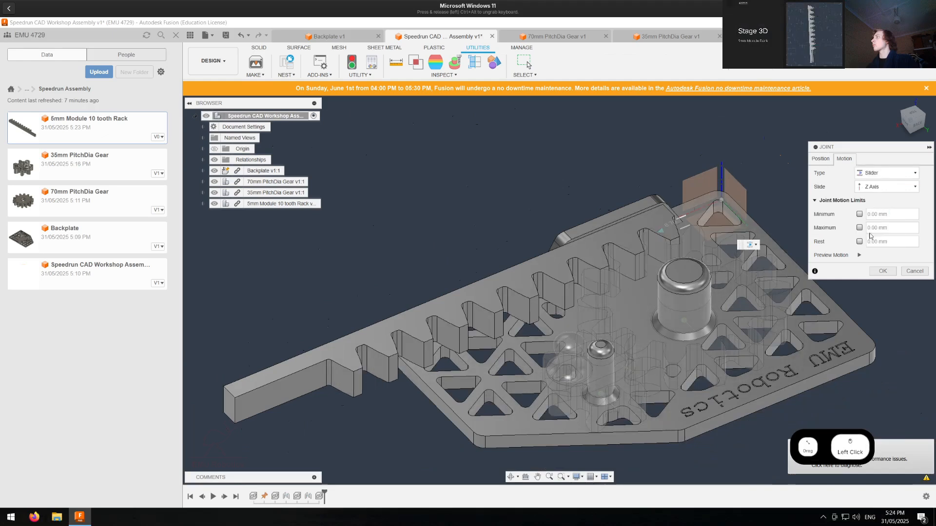
{"action": "left_click", "coordinate": [882, 272]}
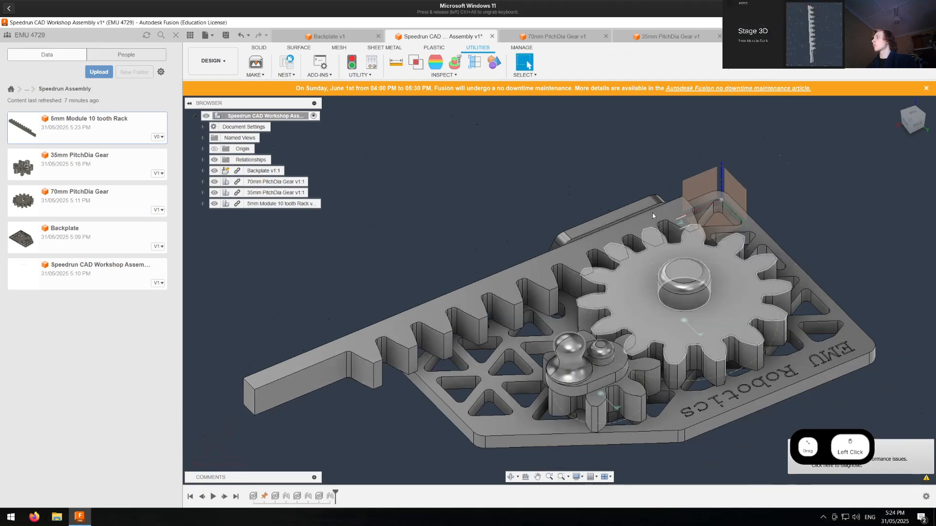
{"action": "key", "text": "Escape"}
{"action": "left_click_drag", "start_coordinate": [677, 221], "coordinate": [907, 198]}
{"action": "key", "text": "Escape"}
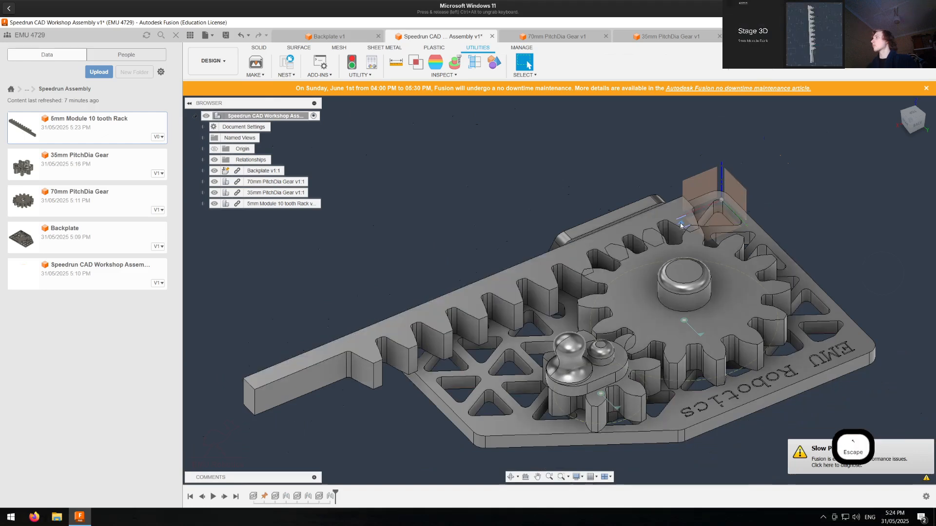
{"action": "left_click", "coordinate": [912, 116]}
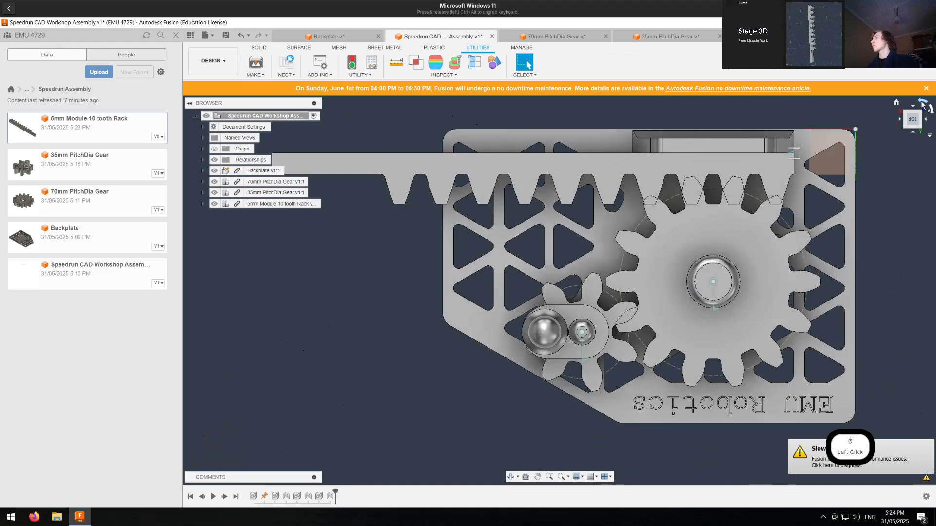
{"action": "left_click", "coordinate": [922, 104]}
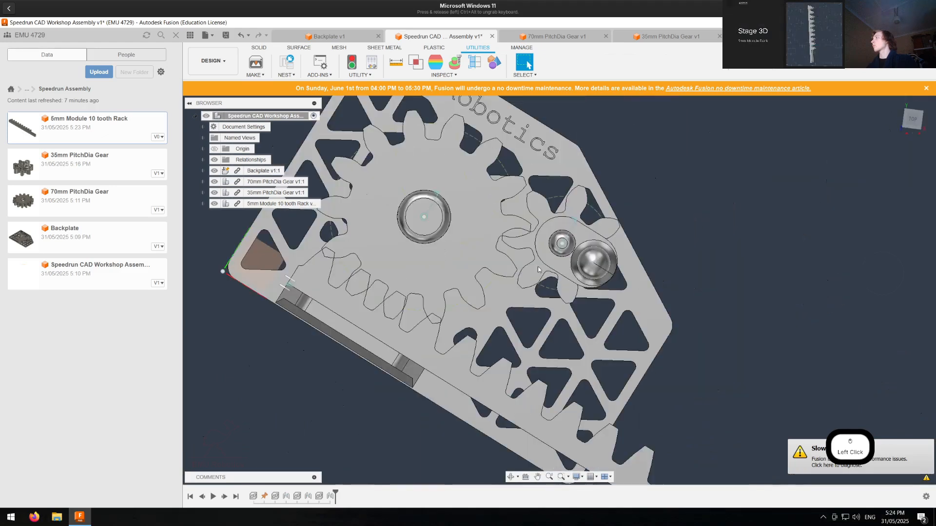
{"action": "scroll", "coordinate": [309, 403], "scroll_direction": "up", "scroll_amount": 3}
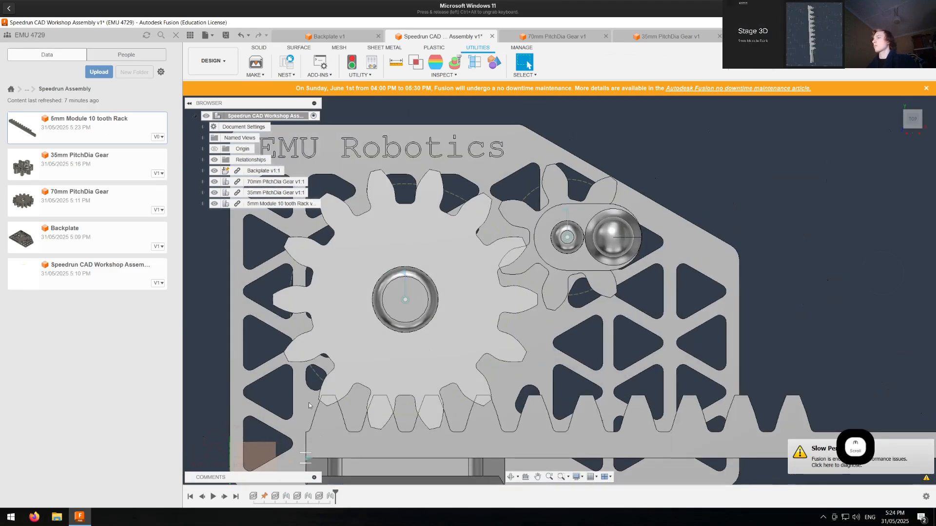
{"action": "double_click", "coordinate": [309, 498]}
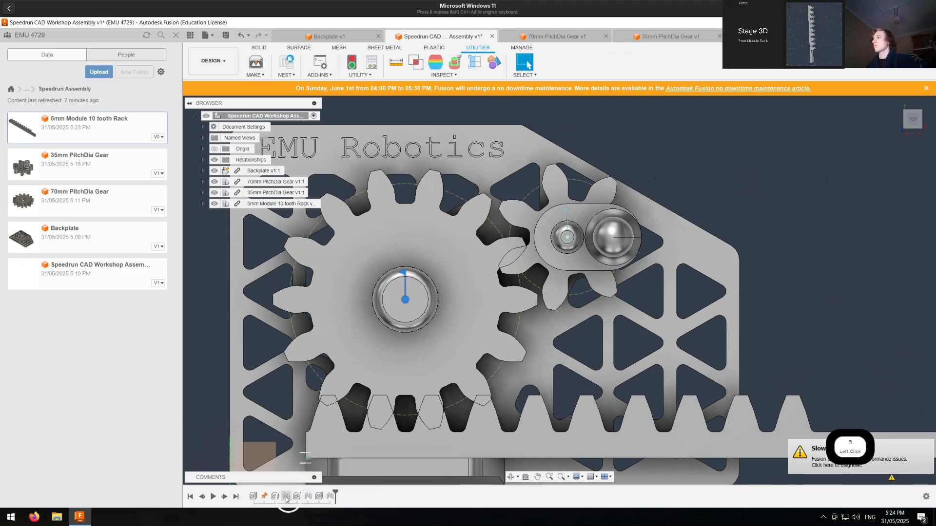
{"action": "scroll", "coordinate": [530, 282], "scroll_direction": "up", "scroll_amount": 2}
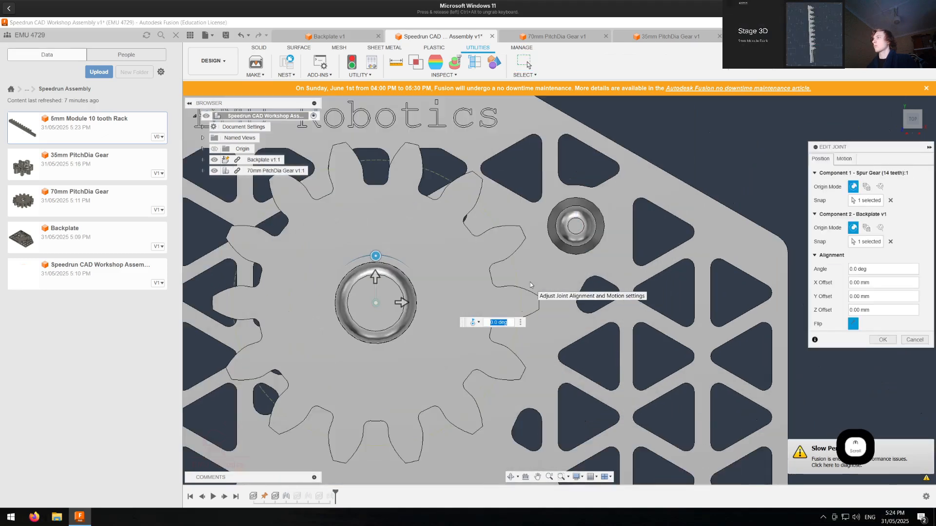
{"action": "key", "text": "Escape"}
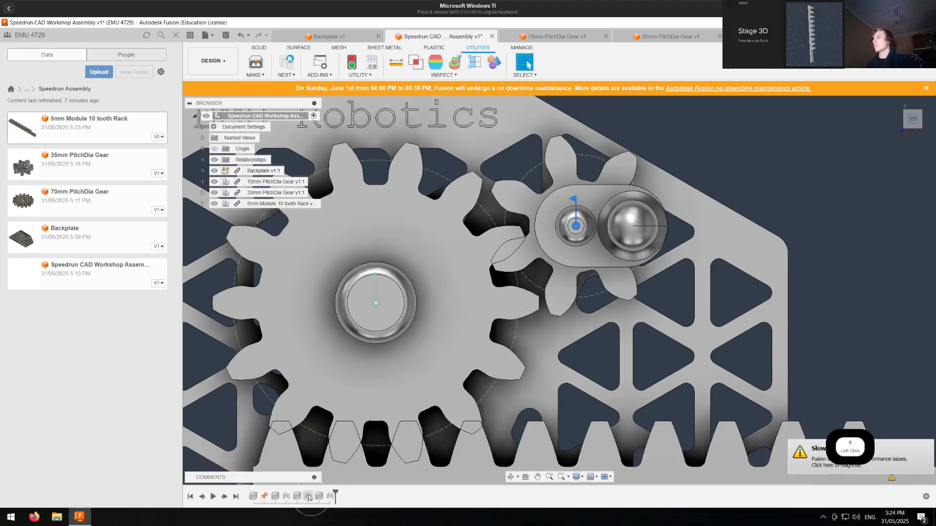
Step: Edit the 35mm PitchDia Gear's joint to the backplate and set its alignment angle to 11.6 deg
{"action": "double_click", "coordinate": [308, 497]}
{"action": "scroll", "coordinate": [595, 192], "scroll_direction": "up", "scroll_amount": 2}
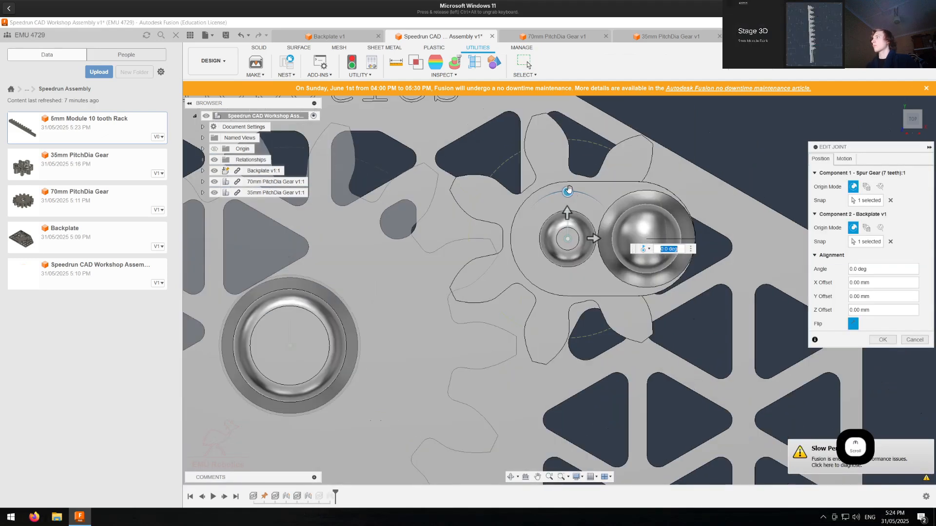
{"action": "left_click_drag", "start_coordinate": [567, 191], "coordinate": [553, 189]}
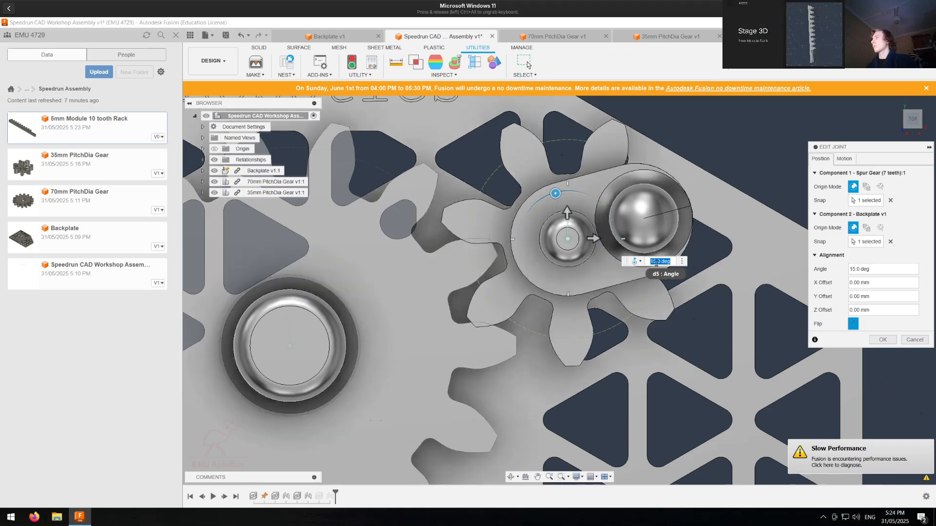
{"action": "left_click", "coordinate": [664, 262]}
{"action": "key", "text": "BackSpace"}
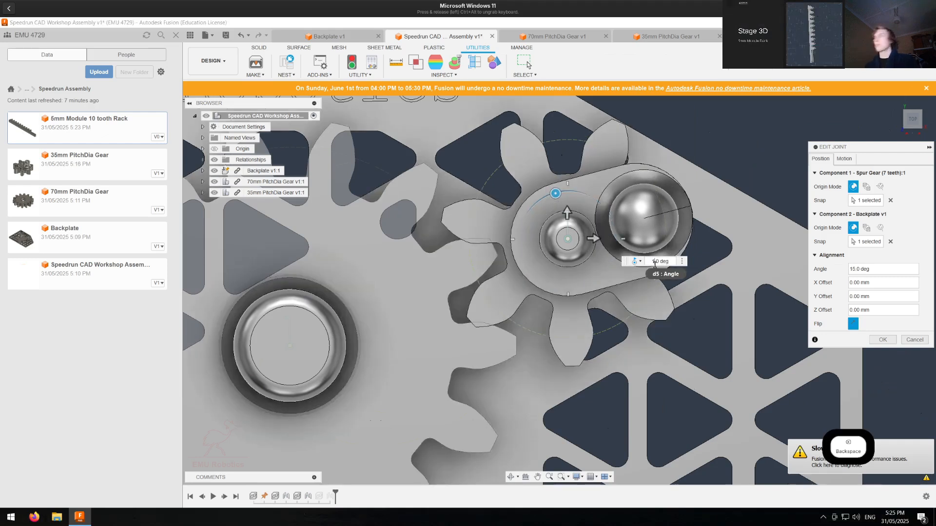
{"action": "type", "text": "3"}
{"action": "key", "text": "BackSpace"}
{"action": "type", "text": "2"}
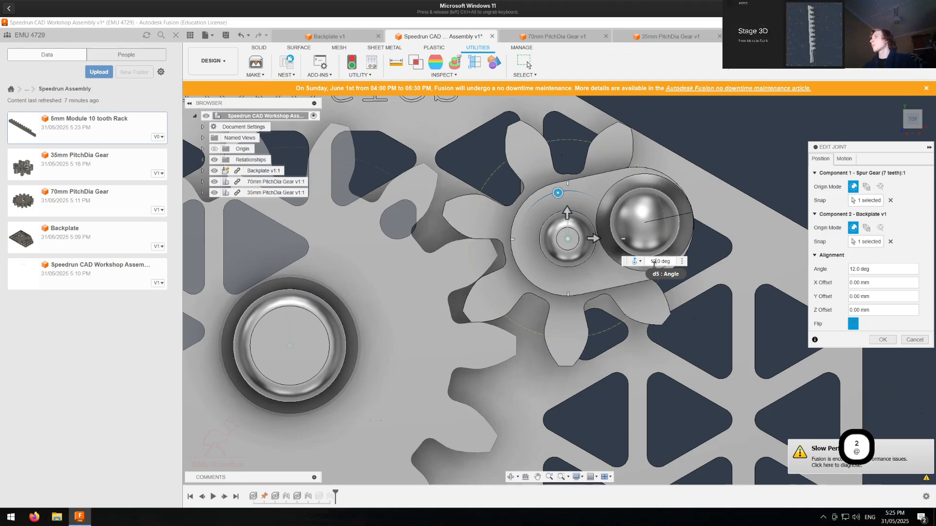
{"action": "key", "text": "BackSpace"}
{"action": "type", "text": "1"}
{"action": "key", "text": "Right"}
{"action": "type", "text": "5"}
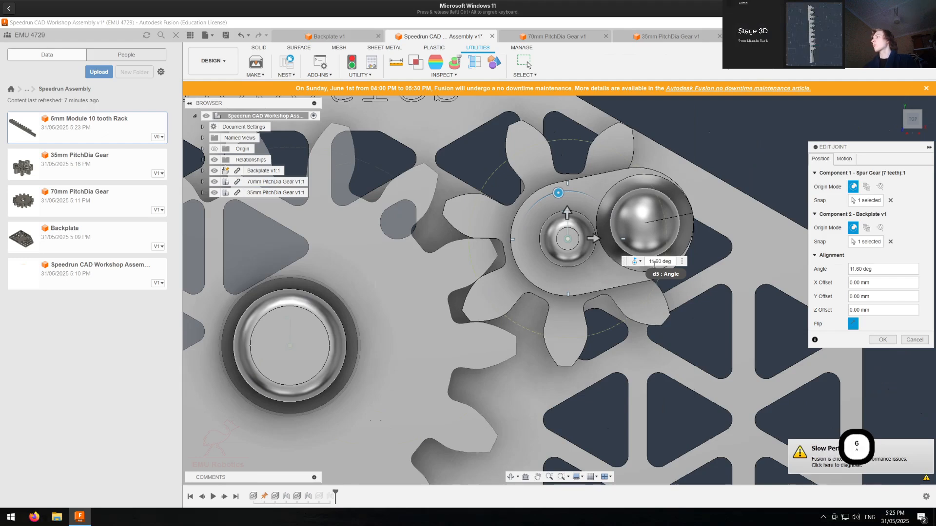
{"action": "key", "text": "Return"}
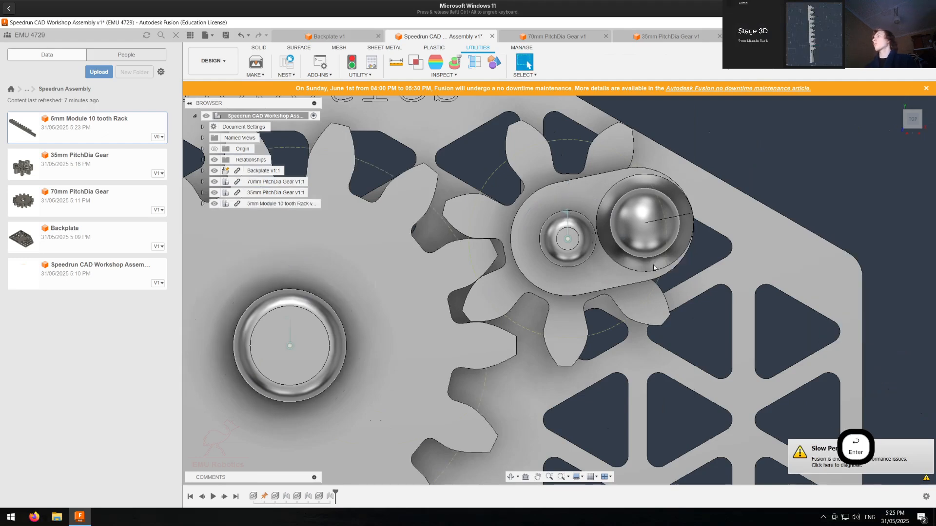
Step: Edit the rack's slider joint to the backplate and slide the rack to a Z offset of -24 mm
{"action": "double_click", "coordinate": [330, 497]}
{"action": "scroll", "coordinate": [379, 437], "scroll_direction": "down", "scroll_amount": 3}
{"action": "scroll", "coordinate": [379, 437], "scroll_direction": "down", "scroll_amount": 1}
{"action": "middle_click_drag", "start_coordinate": [410, 396], "coordinate": [465, 309]}
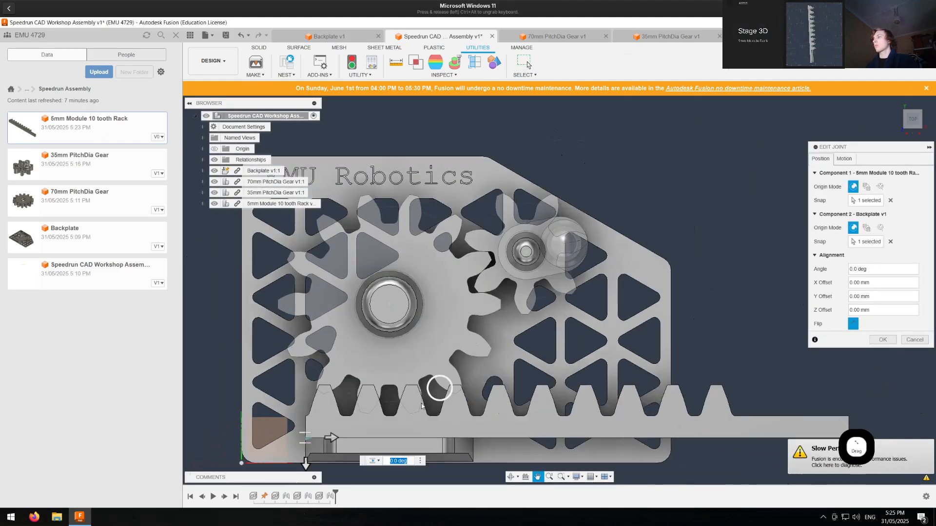
{"action": "scroll", "coordinate": [393, 435], "scroll_direction": "up", "scroll_amount": 5}
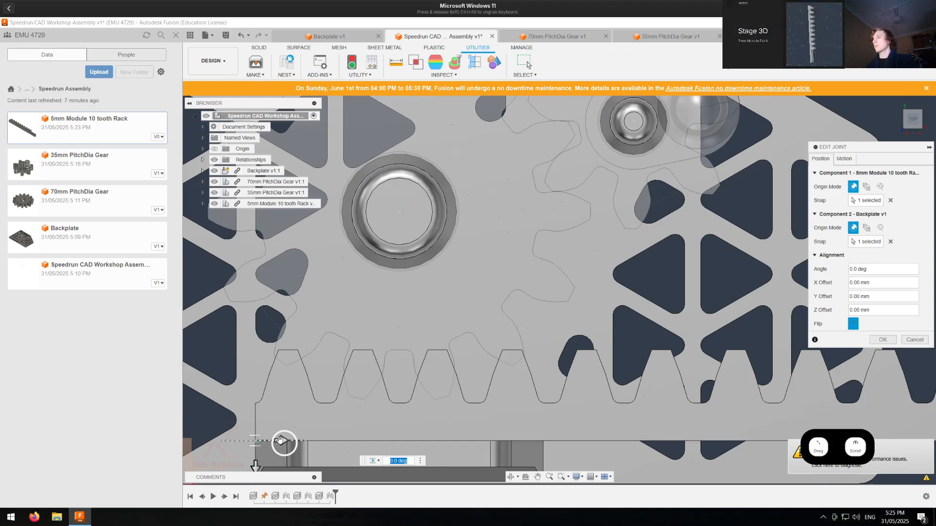
{"action": "left_click_drag", "start_coordinate": [280, 441], "coordinate": [175, 435]}
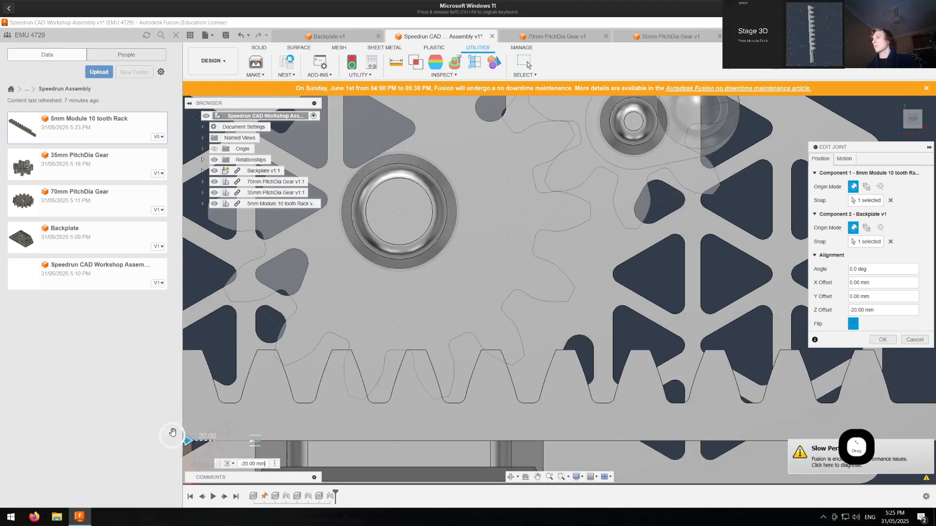
{"action": "middle_click_drag", "start_coordinate": [276, 415], "coordinate": [333, 410]}
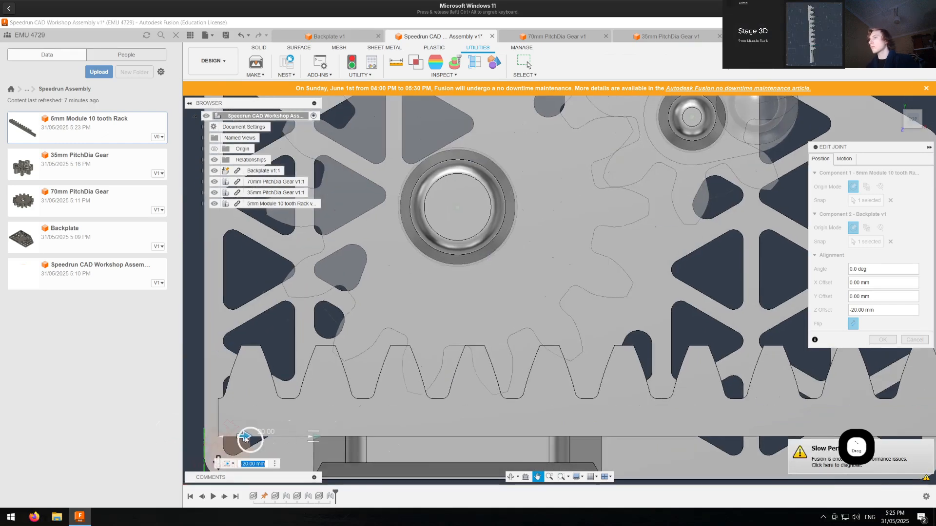
{"action": "left_click_drag", "start_coordinate": [245, 438], "coordinate": [224, 436]}
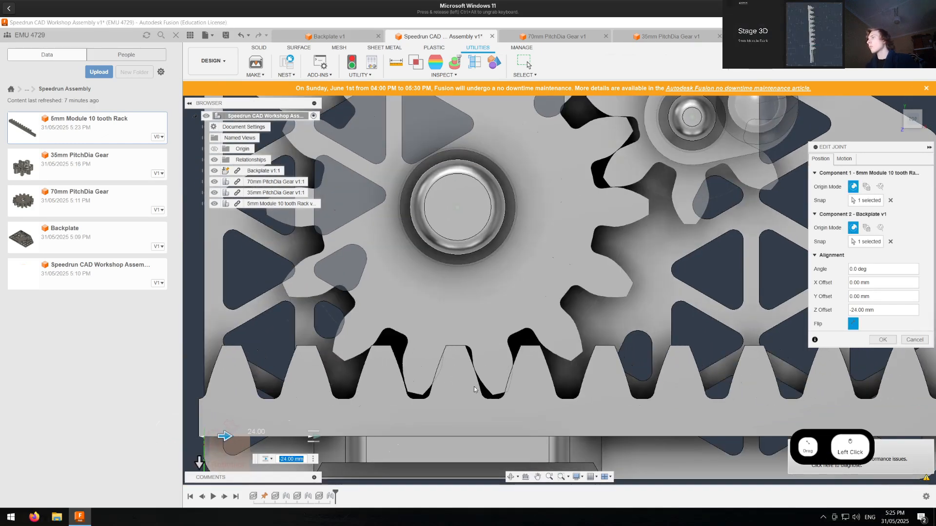
Step: Fine-tune the rack joint's Z offset to -23.6 mm against the large gear's teeth and apply it
{"action": "scroll", "coordinate": [458, 395], "scroll_direction": "up", "scroll_amount": 5}
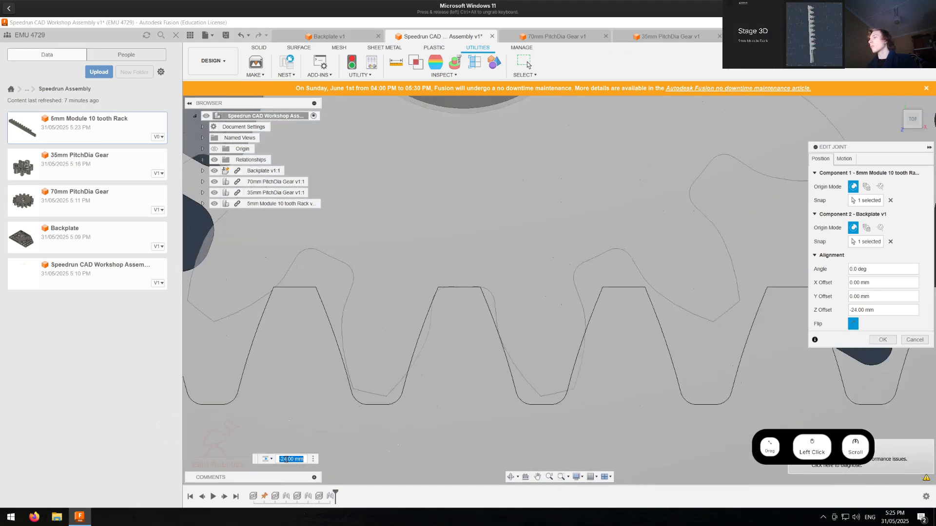
{"action": "key", "text": "BackSpace"}
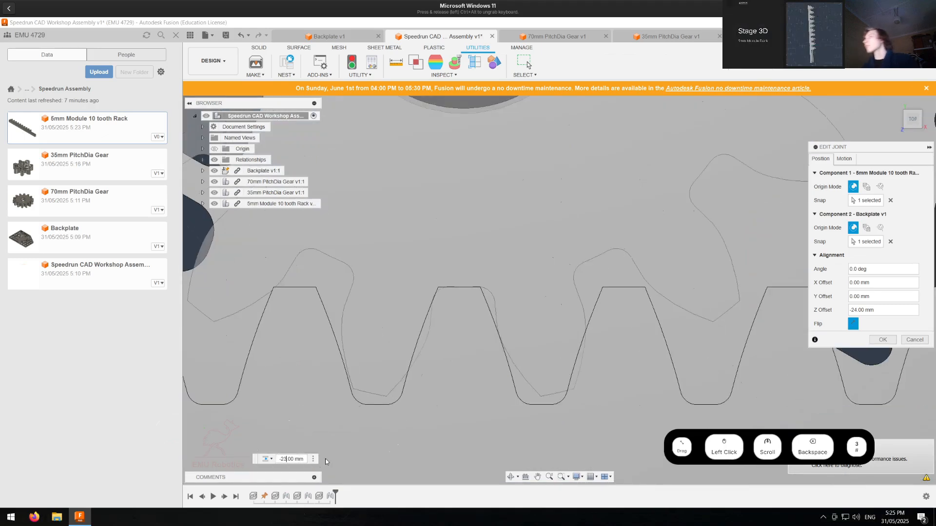
{"action": "type", "text": "3"}
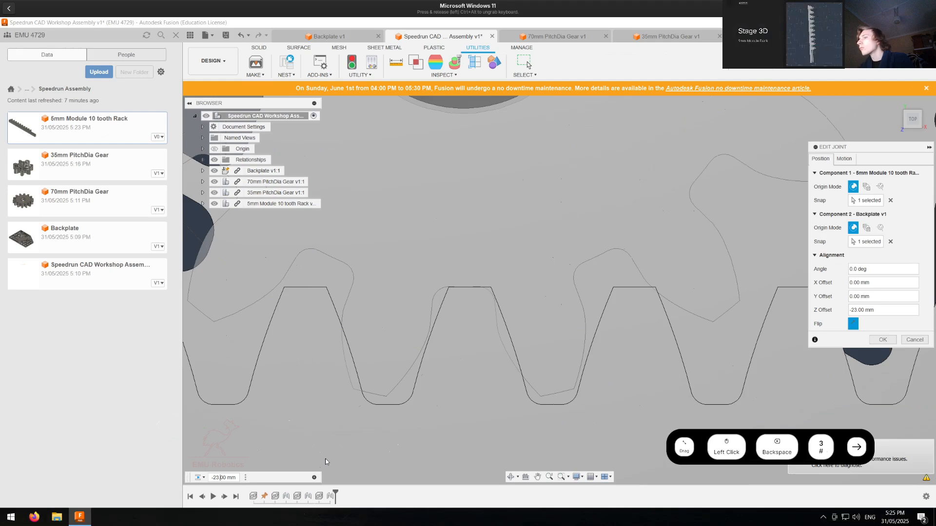
{"action": "key", "text": "Right"}
{"action": "type", "text": "4"}
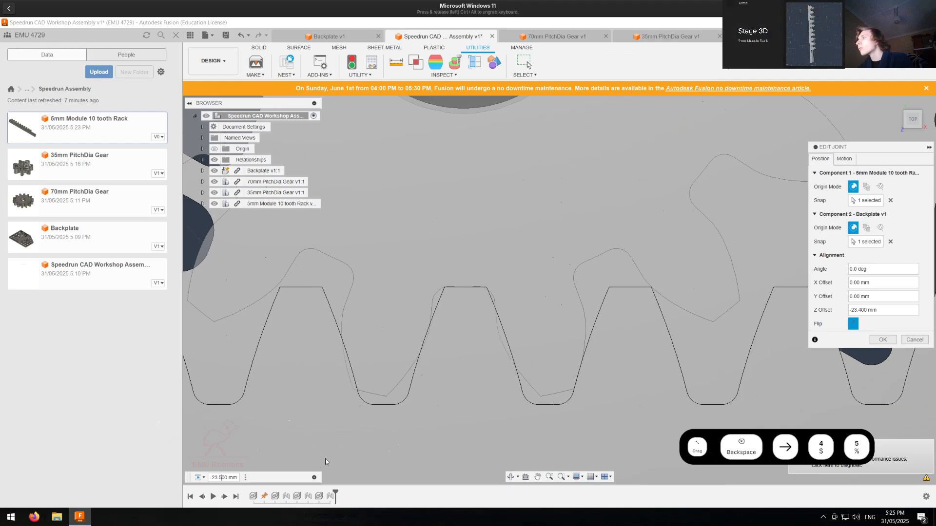
{"action": "type", "text": "6"}
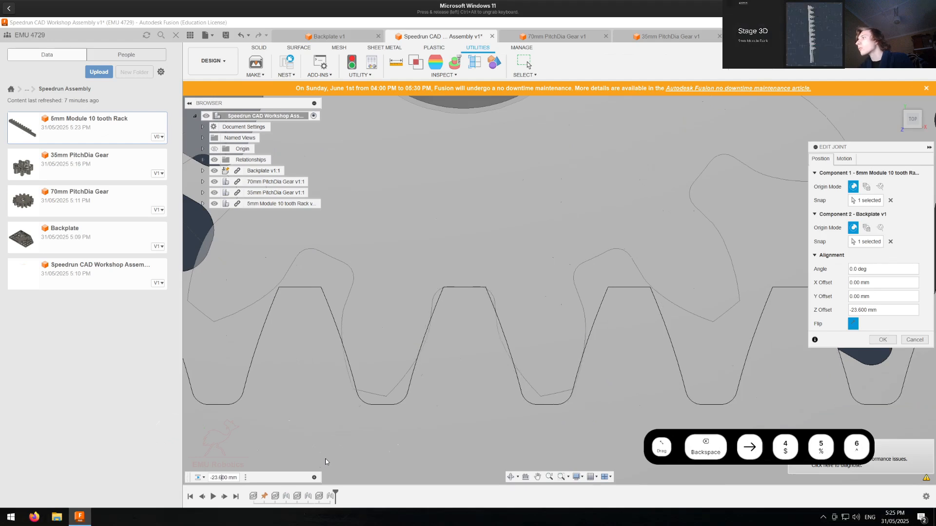
{"action": "key", "text": "Return"}
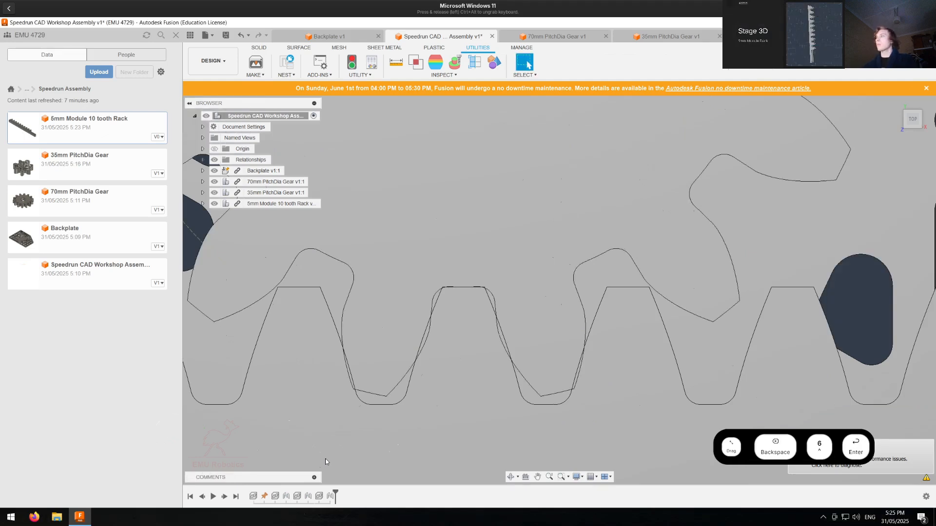
Step: Check the length of the rack's short end edge, and open the rack part's profile sketch for editing
{"action": "scroll", "coordinate": [381, 381], "scroll_direction": "down", "scroll_amount": 8}
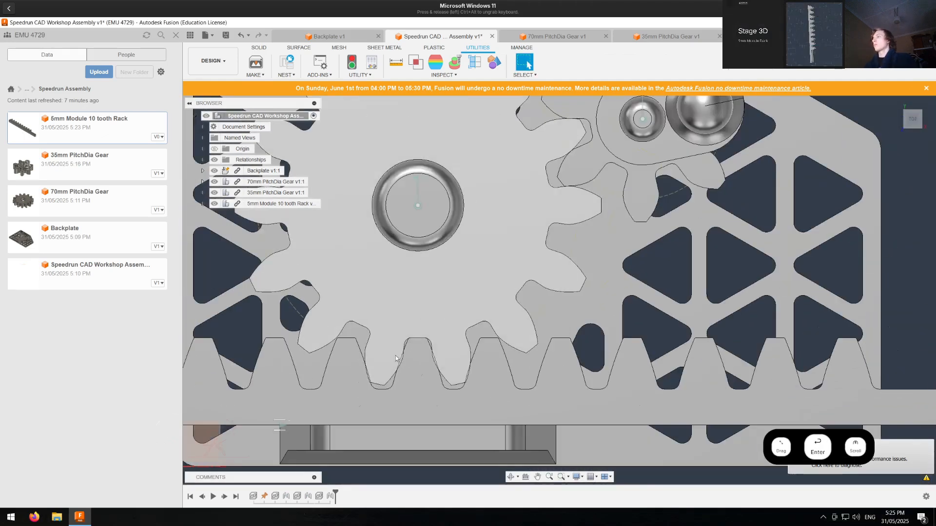
{"action": "scroll", "coordinate": [249, 385], "scroll_direction": "up", "scroll_amount": 6}
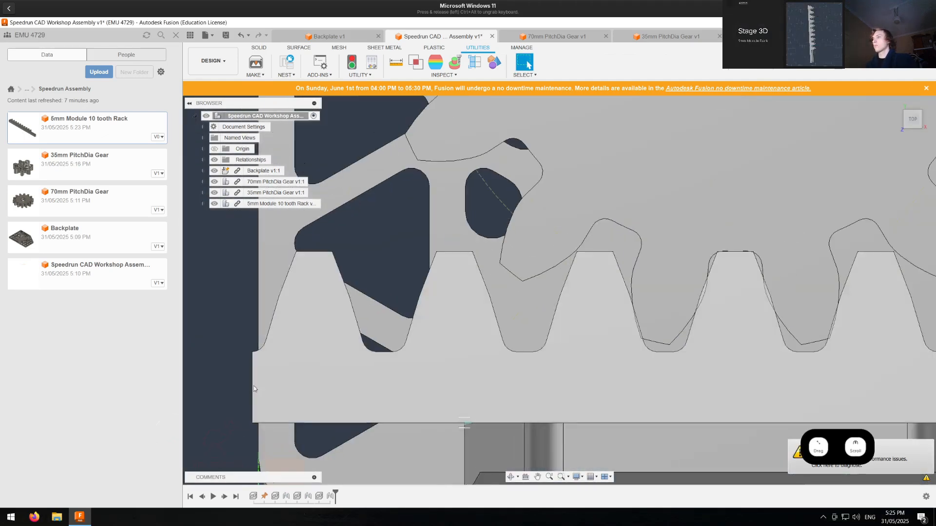
{"action": "left_click", "coordinate": [252, 387]}
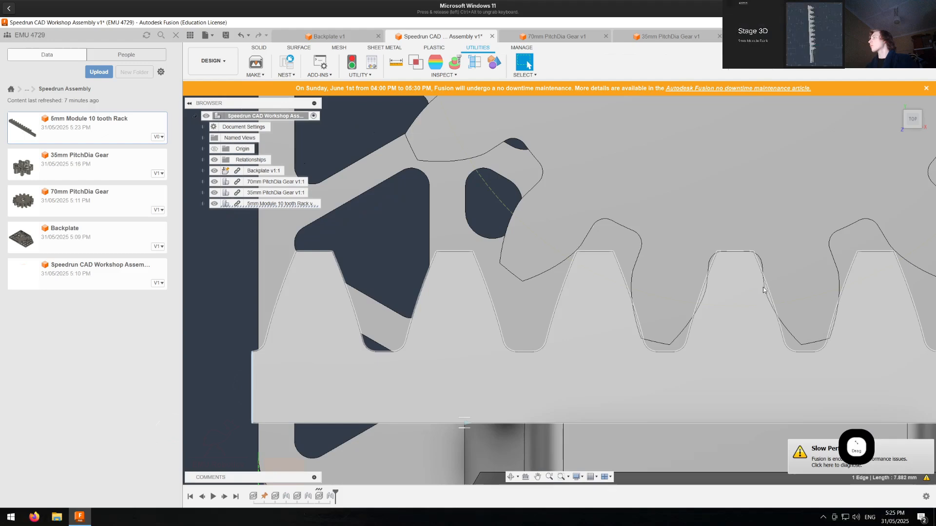
{"action": "left_click", "coordinate": [779, 36]}
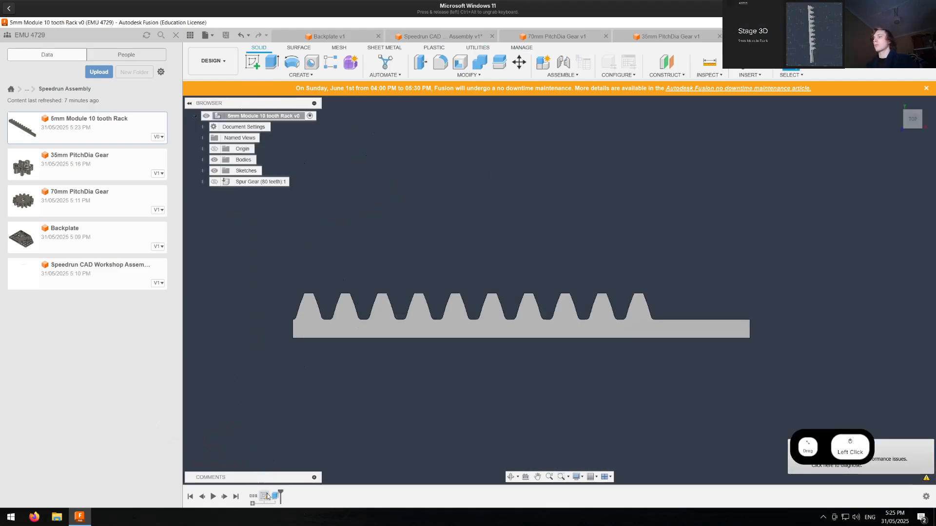
{"action": "double_click", "coordinate": [267, 497]}
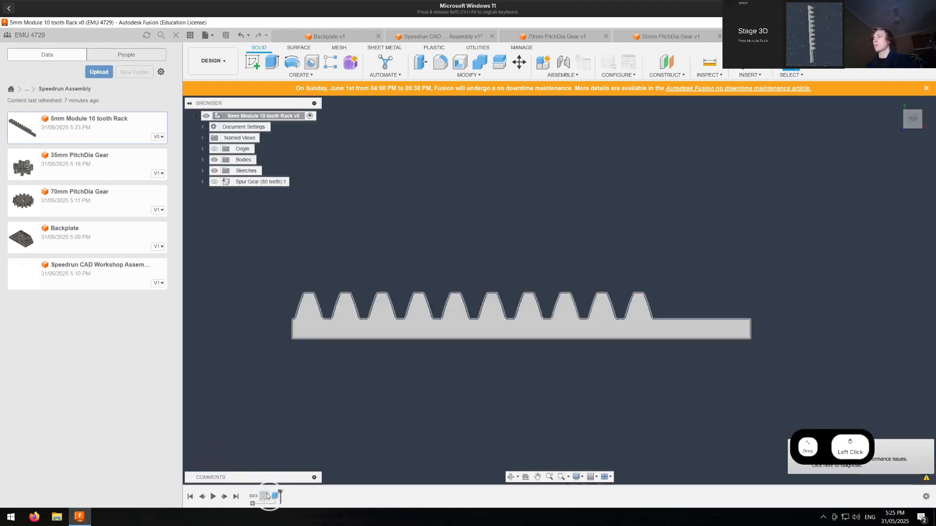
Step: Dimension the short vertical edge at the toothed end of the rack profile to 7 mm
{"action": "scroll", "coordinate": [296, 349], "scroll_direction": "up", "scroll_amount": 5}
{"action": "key", "text": "f"}
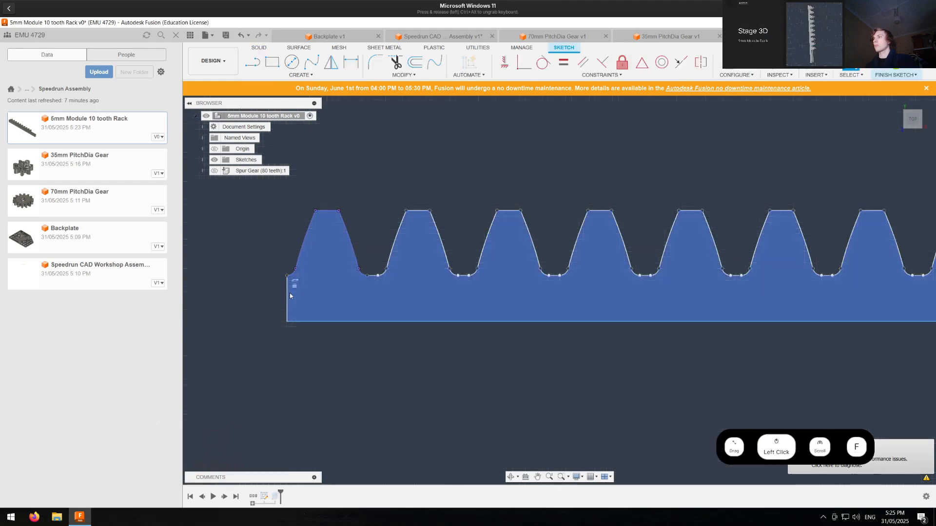
{"action": "key", "text": "d"}
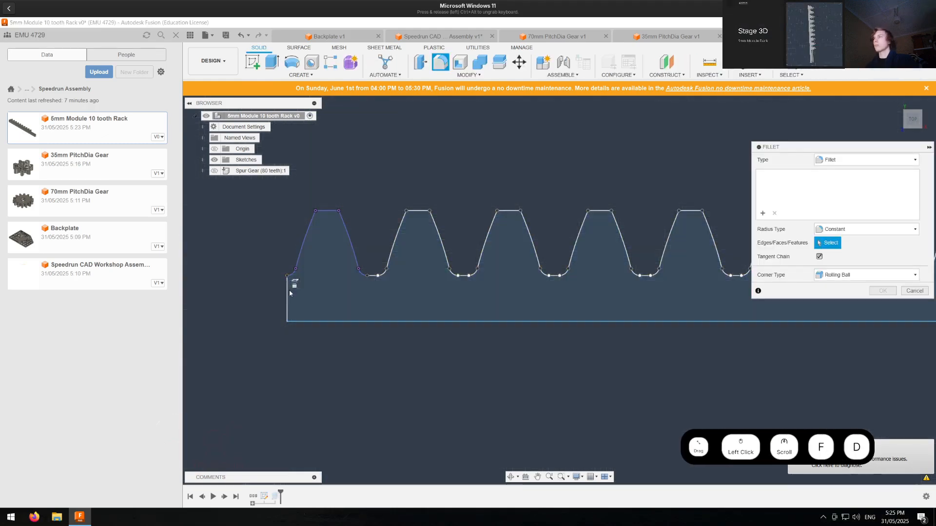
{"action": "key", "text": "Escape"}
{"action": "mouse_move", "coordinate": [304, 290]}
{"action": "middle_mouse_down"}
{"action": "mouse_move", "coordinate": [424, 247]}
{"action": "mouse_move", "coordinate": [483, 213]}
{"action": "mouse_move", "coordinate": [748, 221]}
{"action": "mouse_move", "coordinate": [725, 240]}
{"action": "middle_mouse_up"}
{"action": "key", "text": "d"}
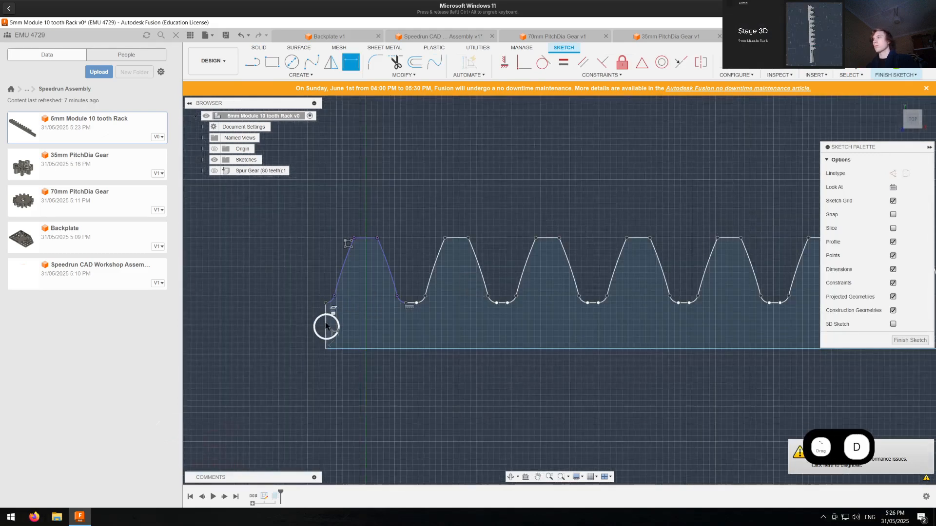
{"action": "left_click", "coordinate": [326, 326]}
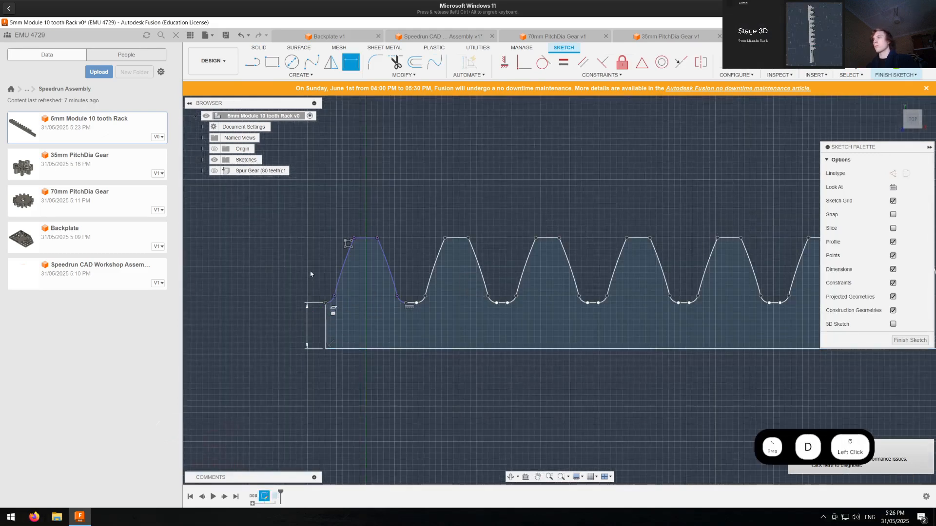
{"action": "left_click", "coordinate": [308, 323]}
{"action": "type", "text": "6"}
{"action": "key", "text": "BackSpace"}
{"action": "type", "text": "7"}
{"action": "key", "text": "Return"}
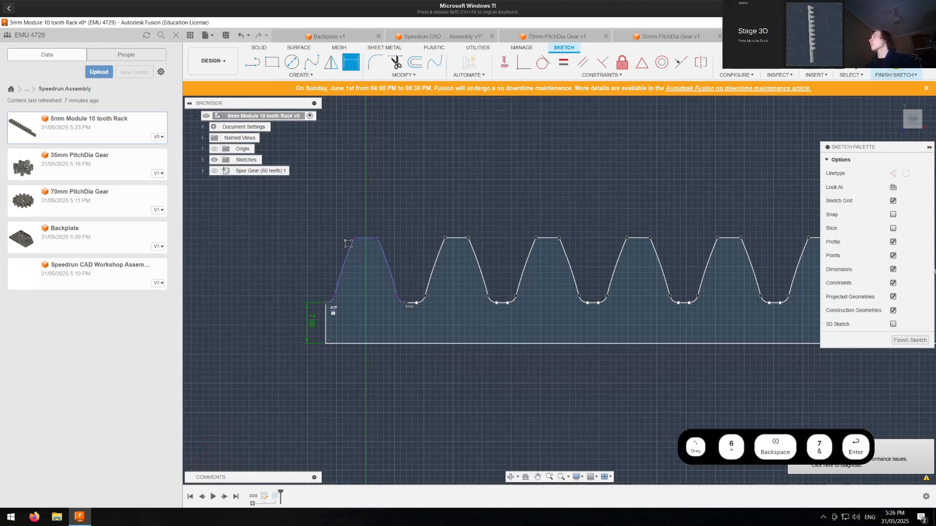
Step: Finish the sketch and save the rack, and update the linked rack in the Speedrun CAD Workshop Assembly
{"action": "left_click", "coordinate": [895, 66]}
{"action": "key", "text": "ctrl+s"}
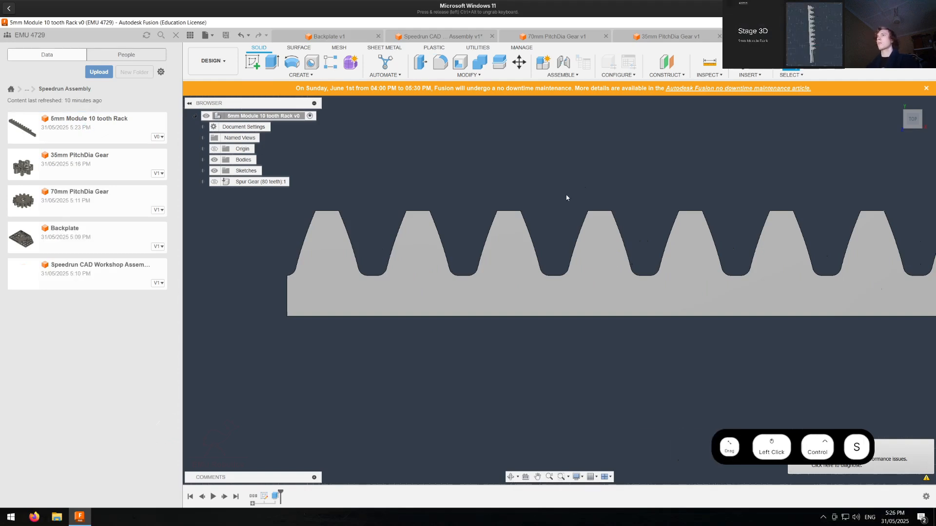
{"action": "left_click", "coordinate": [438, 36]}
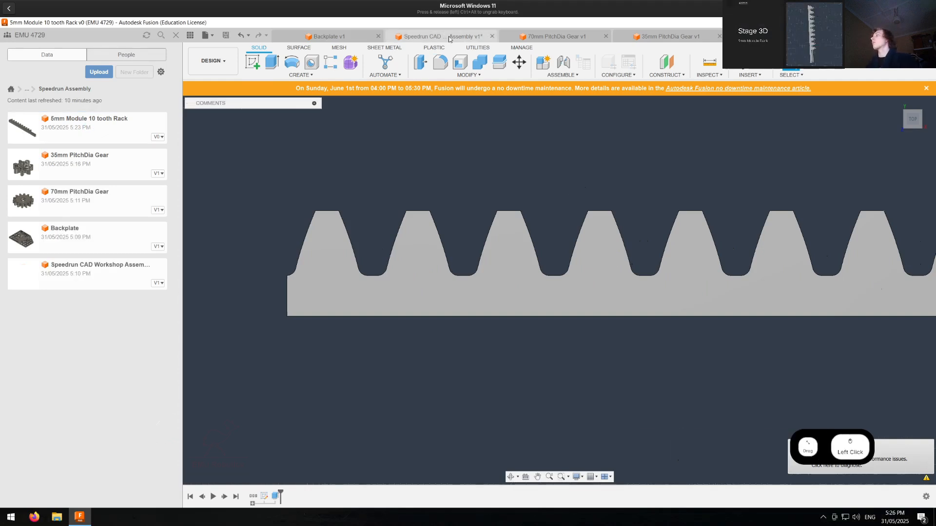
{"action": "left_click", "coordinate": [277, 35]}
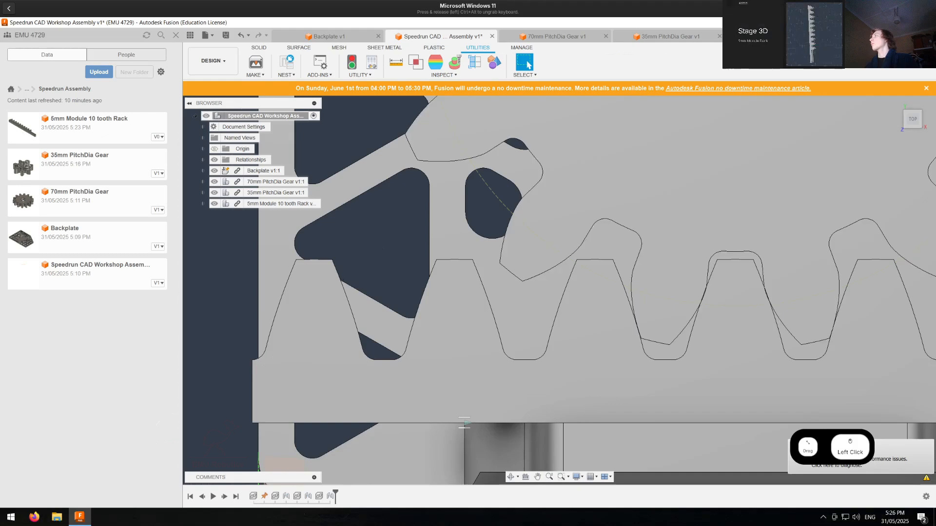
Step: Reopen the rack's profile sketch, set the short end edge's dimension to 6.6 mm, and save the rack
{"action": "left_click", "coordinate": [780, 36]}
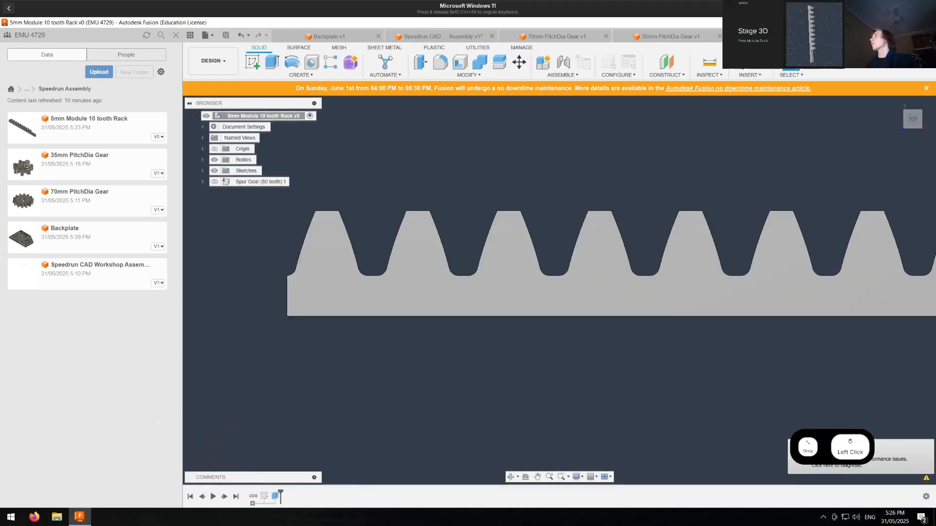
{"action": "double_click", "coordinate": [265, 496]}
{"action": "double_click", "coordinate": [269, 295]}
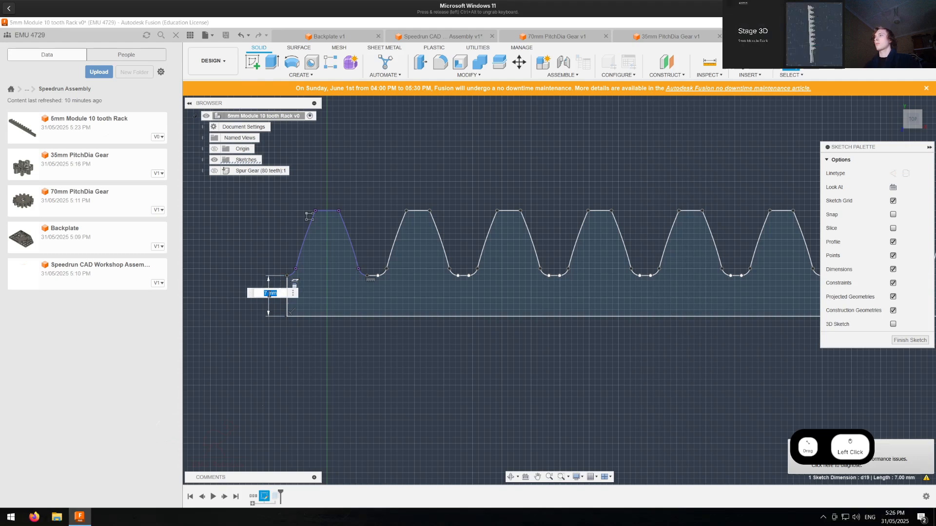
{"action": "type", "text": "6"}
{"action": "key", "text": "BackSpace"}
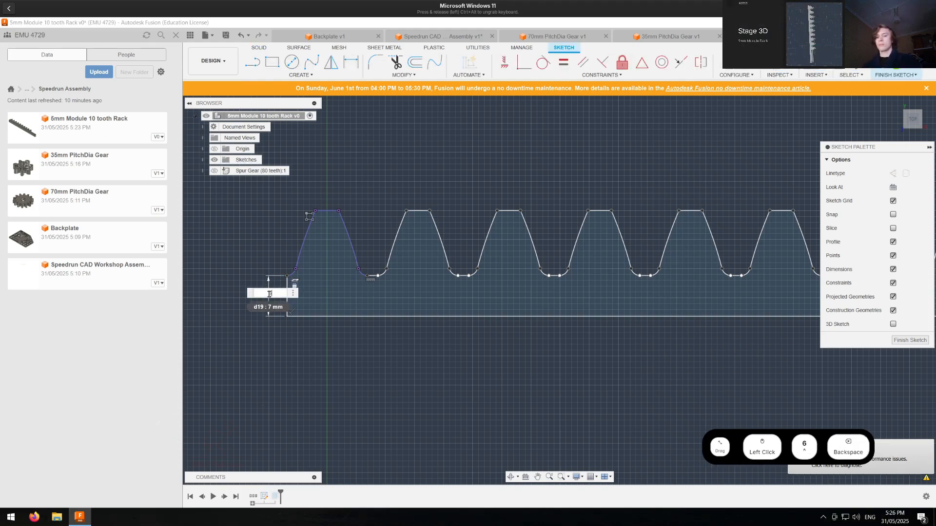
{"action": "type", "text": ".6"}
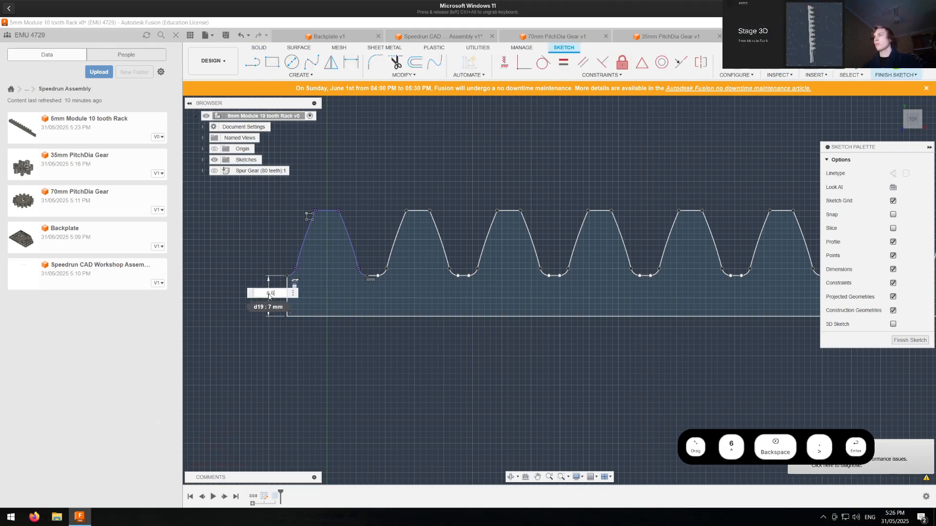
{"action": "key", "text": "Return"}
{"action": "left_click", "coordinate": [895, 74]}
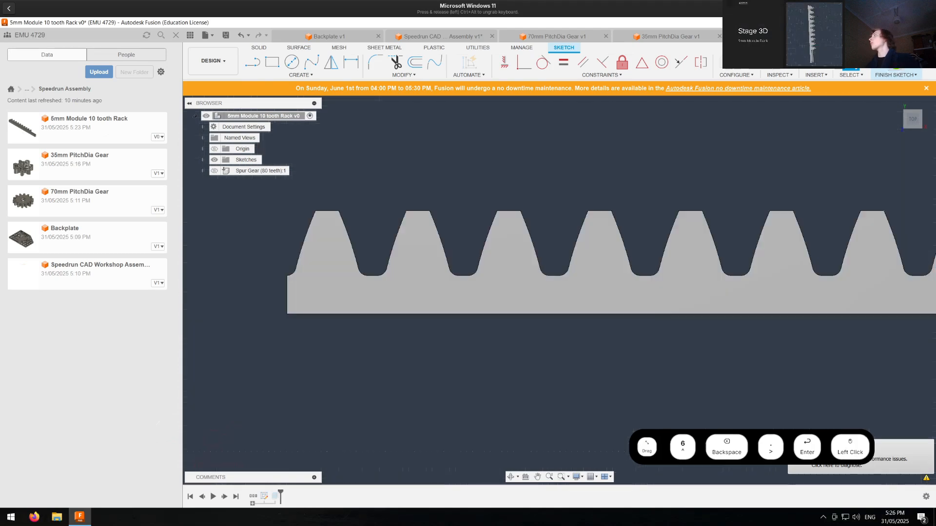
{"action": "key", "text": "ctrl+s"}
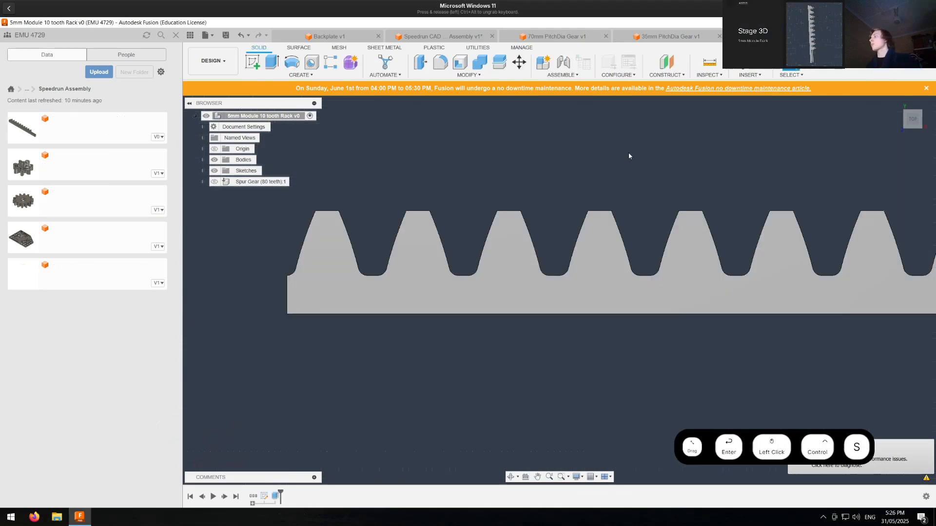
Step: Update the Speedrun CAD Workshop Assembly to the latest rack version and save the assembly
{"action": "left_click", "coordinate": [439, 37]}
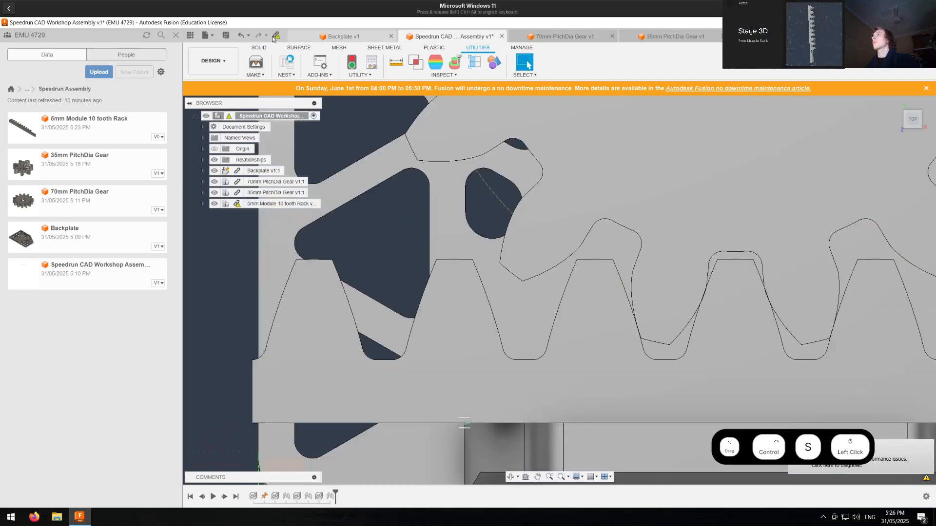
{"action": "left_click", "coordinate": [275, 37]}
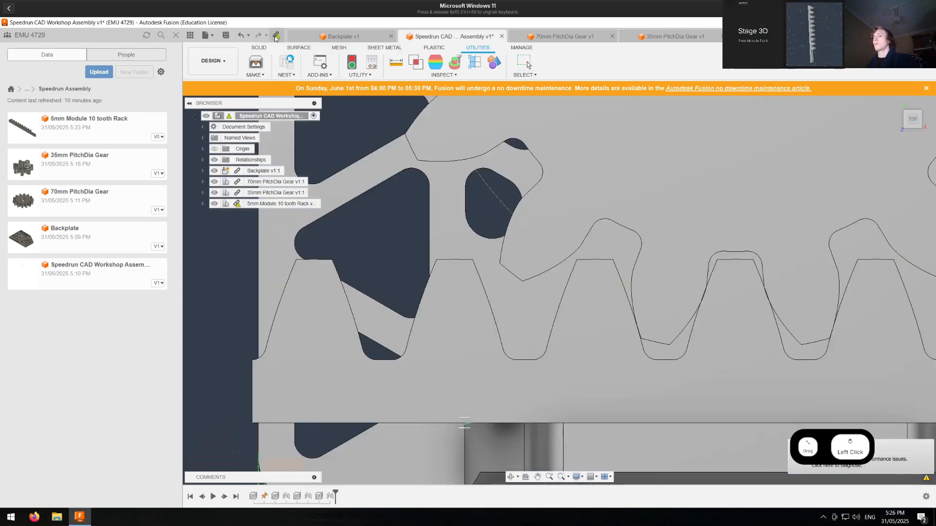
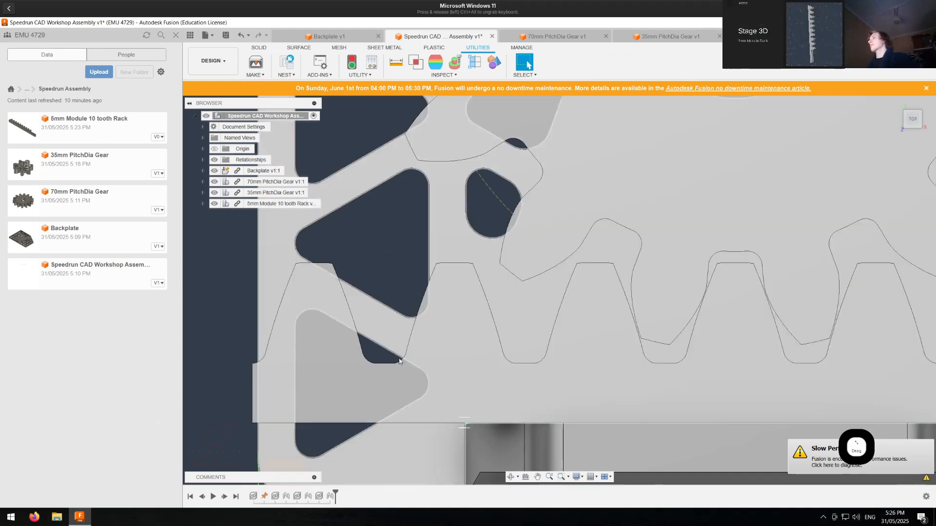
{"action": "scroll", "coordinate": [400, 361], "scroll_direction": "down", "scroll_amount": 5}
{"action": "middle_click_drag", "start_coordinate": [576, 300], "coordinate": [512, 331]}
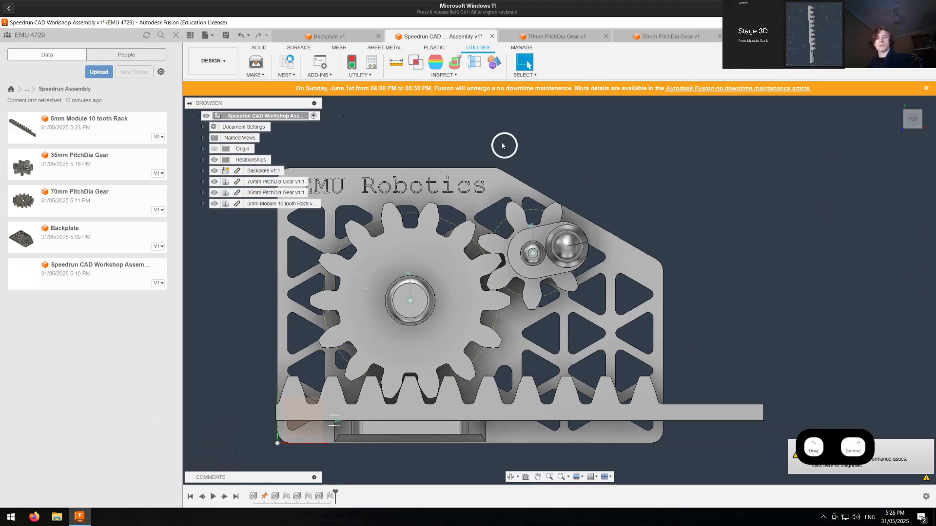
{"action": "key", "text": "ctrl+s"}
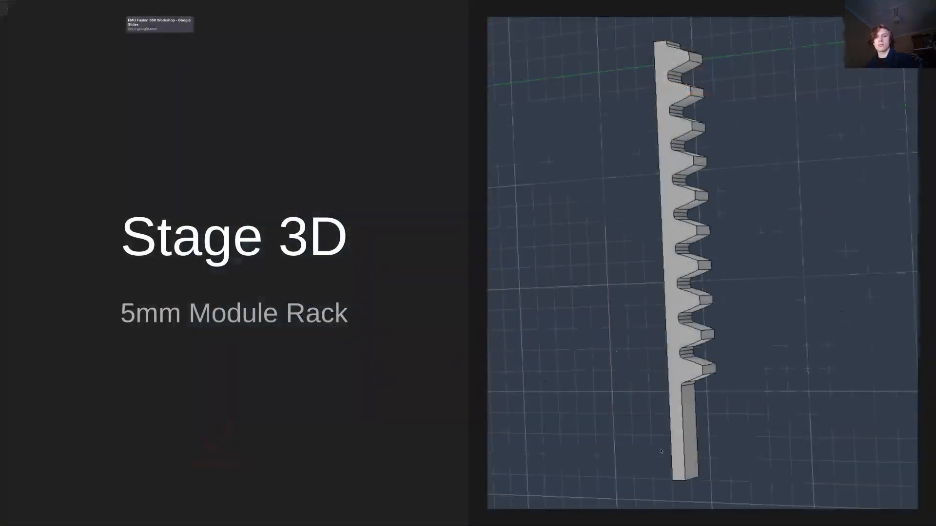
{"action": "key", "text": "Right"}
{"action": "key", "text": "Right"}
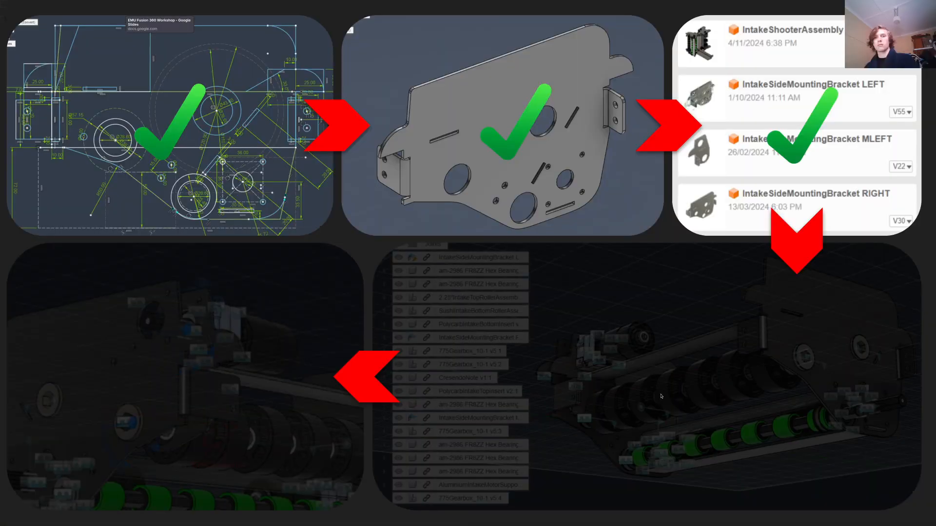
{"action": "key", "text": "Right"}
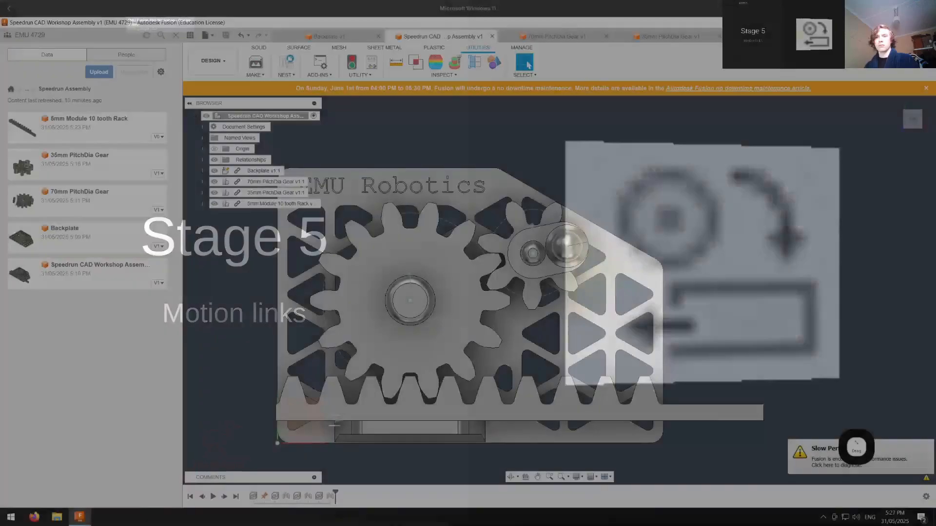
Step: Start a motion link between the revolute joints of the 70 mm and 35 mm gears, with the rotation direction reversed
{"action": "scroll", "coordinate": [374, 382], "scroll_direction": "up", "scroll_amount": 3}
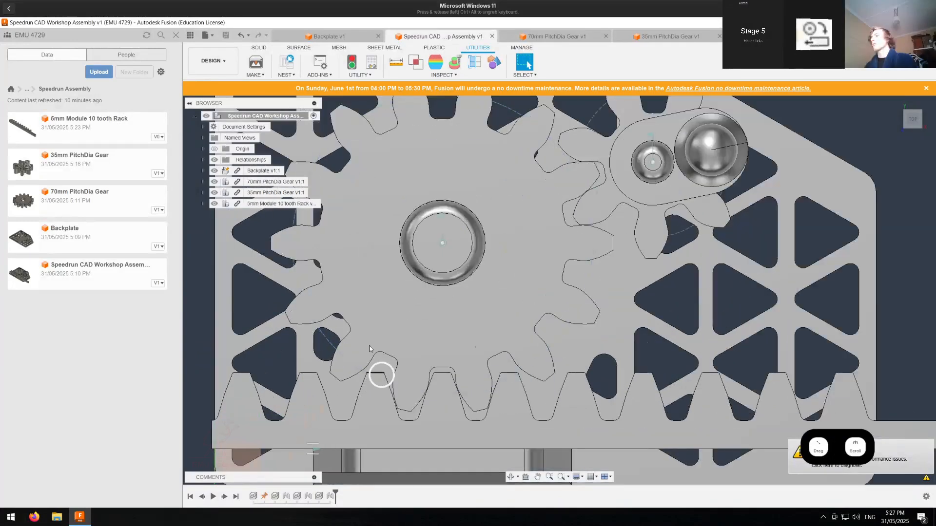
{"action": "middle_click_drag", "start_coordinate": [392, 293], "coordinate": [413, 221]}
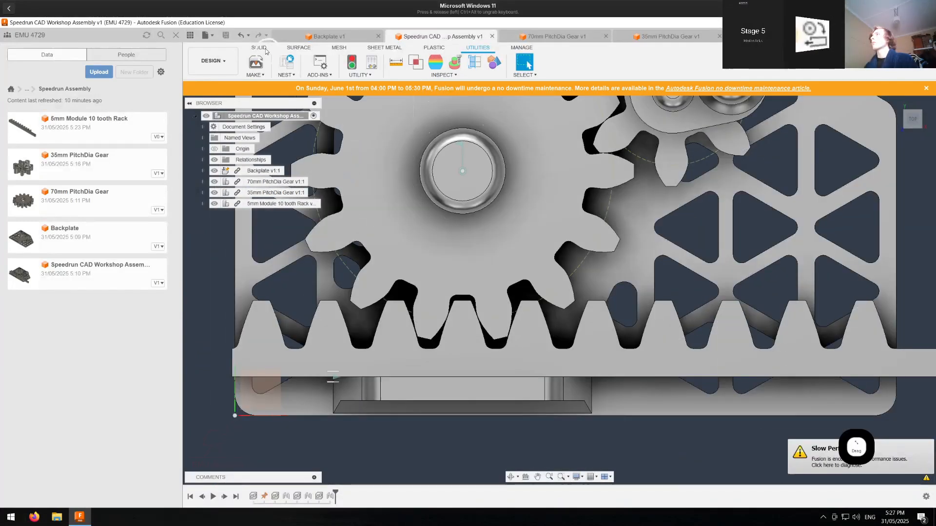
{"action": "left_click", "coordinate": [259, 47]}
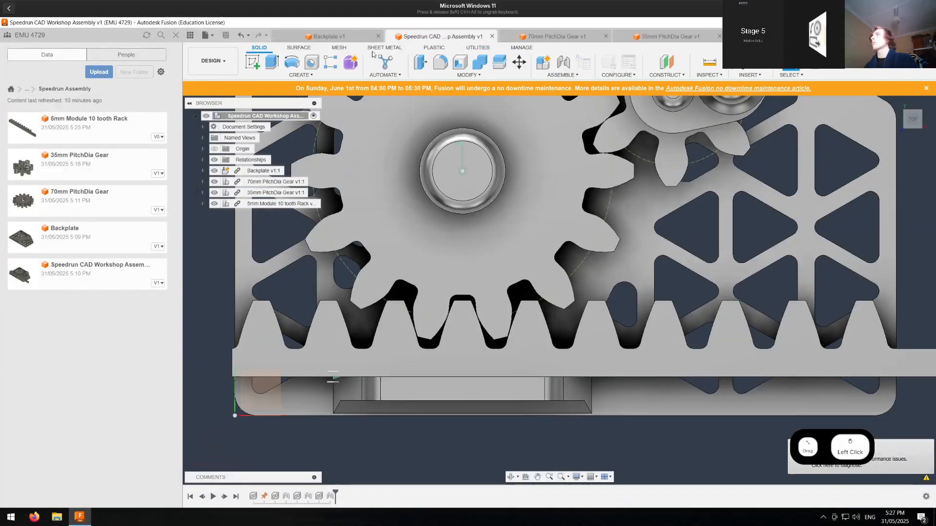
{"action": "left_click", "coordinate": [562, 76]}
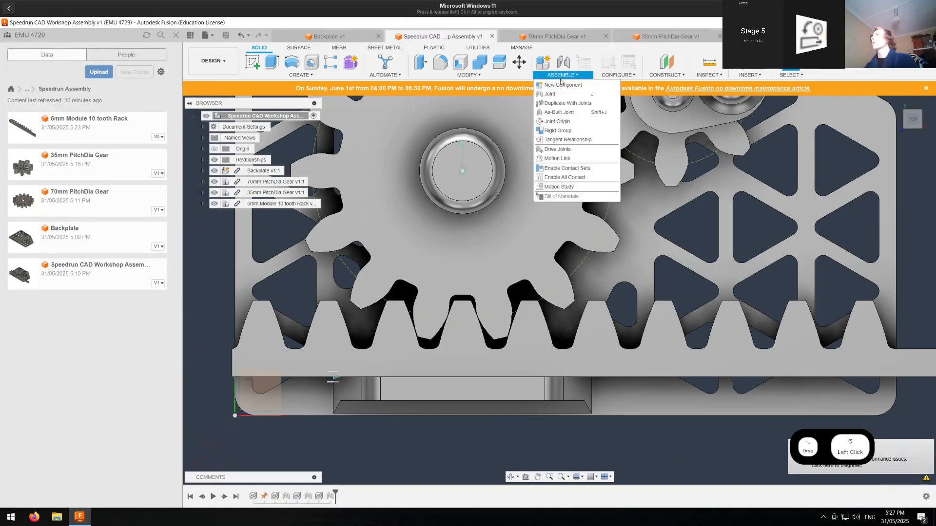
{"action": "left_click", "coordinate": [558, 161]}
{"action": "middle_click_drag", "start_coordinate": [477, 199], "coordinate": [431, 314]}
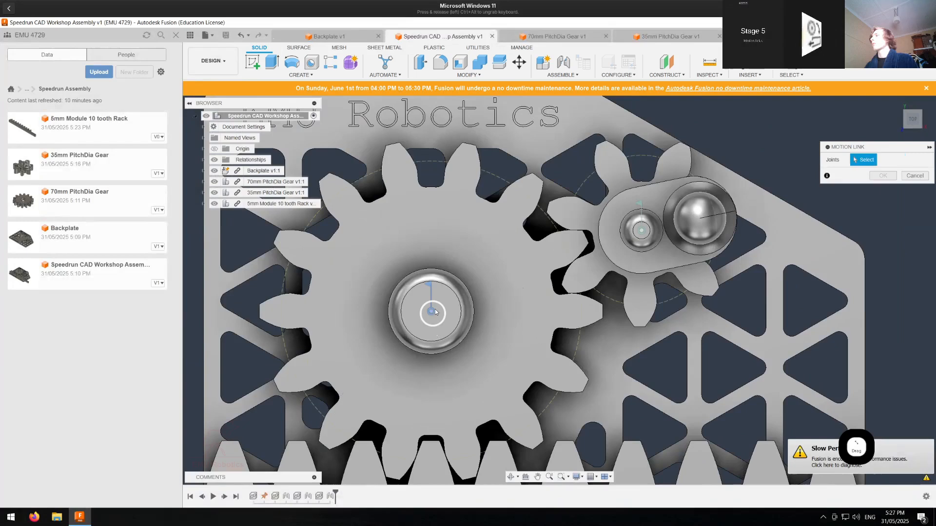
{"action": "left_click", "coordinate": [435, 312]}
{"action": "left_click", "coordinate": [642, 231]}
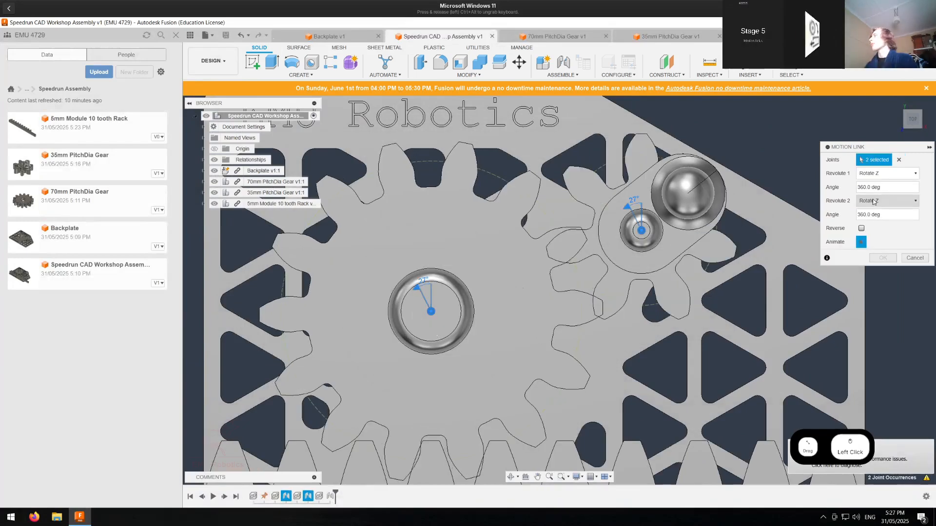
{"action": "left_click", "coordinate": [862, 228]}
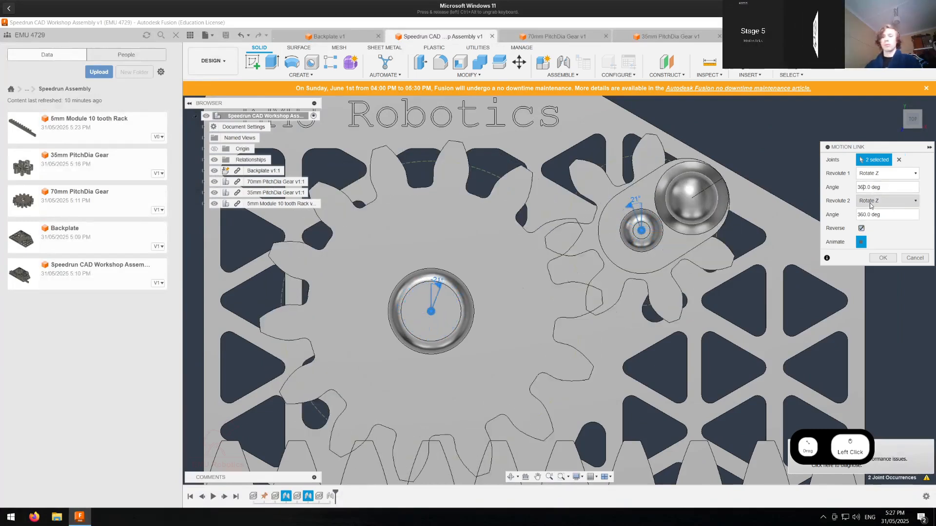
Step: Set the large gear's angle in the motion link to 180 degrees and create the link
{"action": "left_click", "coordinate": [864, 187]}
{"action": "key", "text": "BackSpace"}
{"action": "key", "text": "BackSpace"}
{"action": "type", "text": "18"}
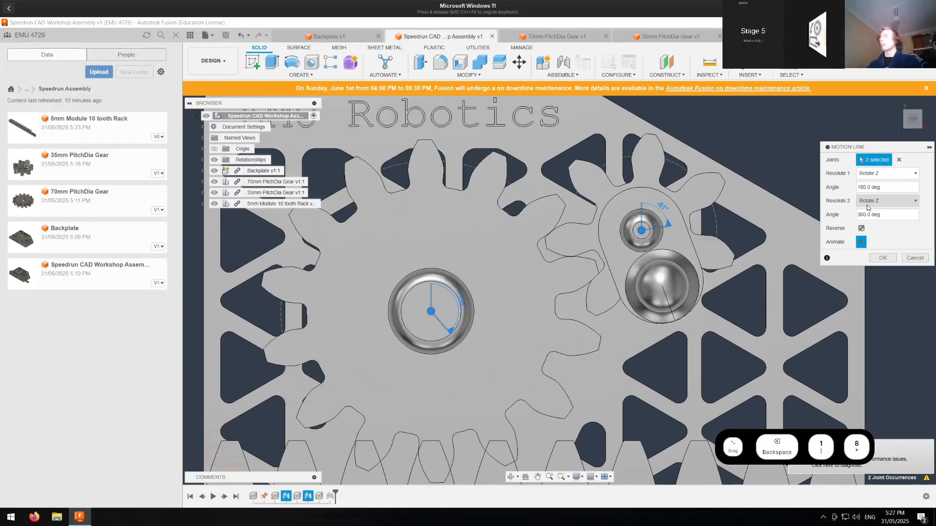
{"action": "key", "text": "Return"}
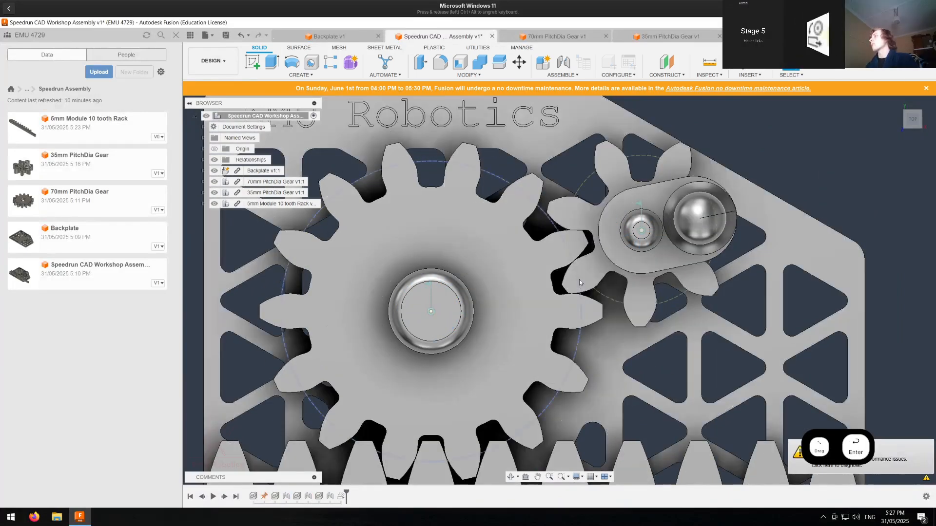
Step: Rotate the linked gears slightly to test how they mesh, and undo the movement
{"action": "left_click_drag", "start_coordinate": [586, 268], "coordinate": [577, 248]}
{"action": "key", "text": "Escape"}
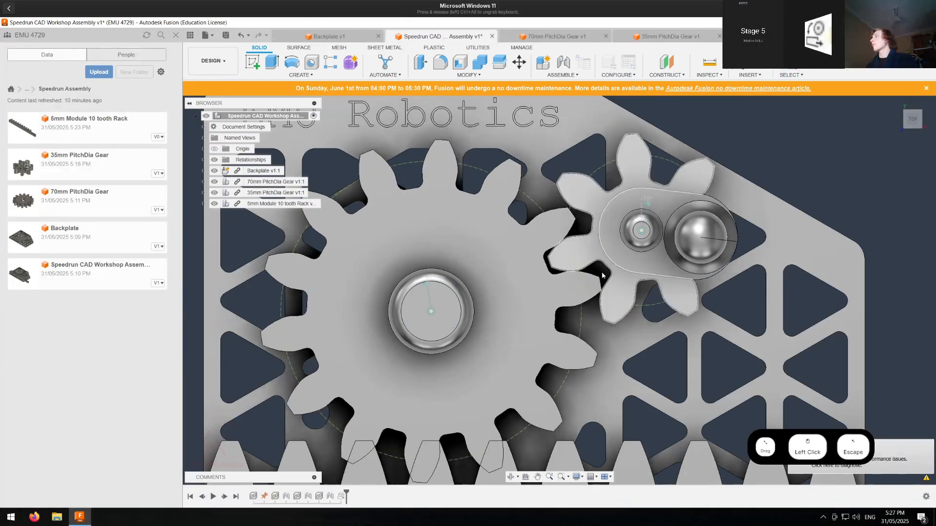
{"action": "key", "text": "ctrl+z"}
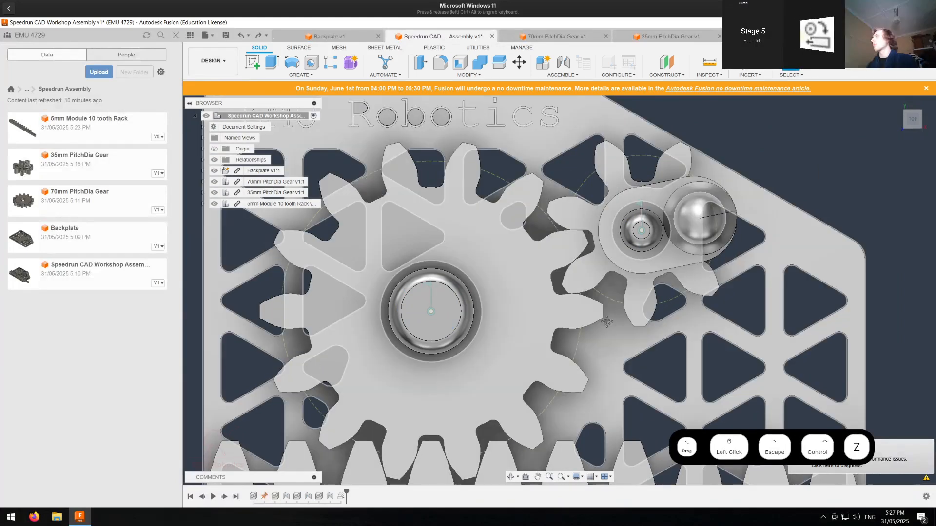
Step: Start another motion link between the large gear's revolute joint and the rack's slider joint
{"action": "middle_click_drag", "start_coordinate": [619, 357], "coordinate": [608, 270]}
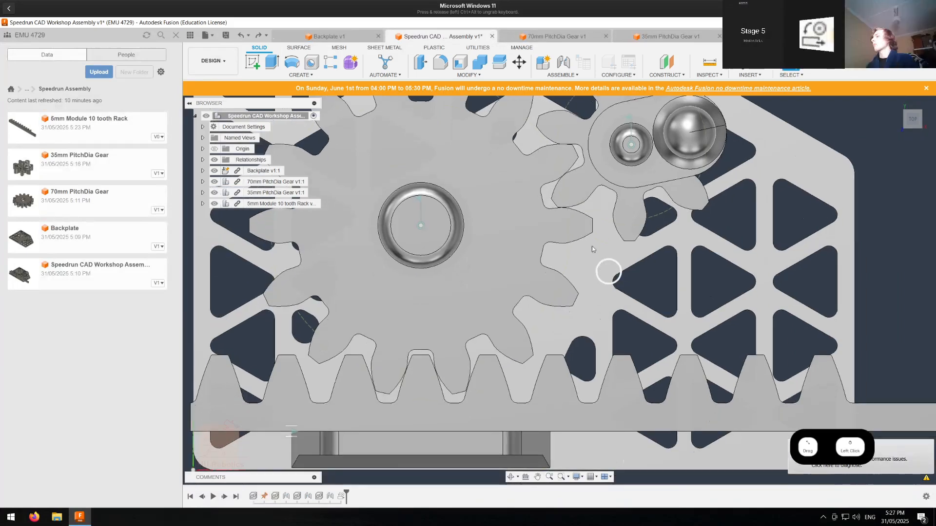
{"action": "left_click", "coordinate": [436, 76]}
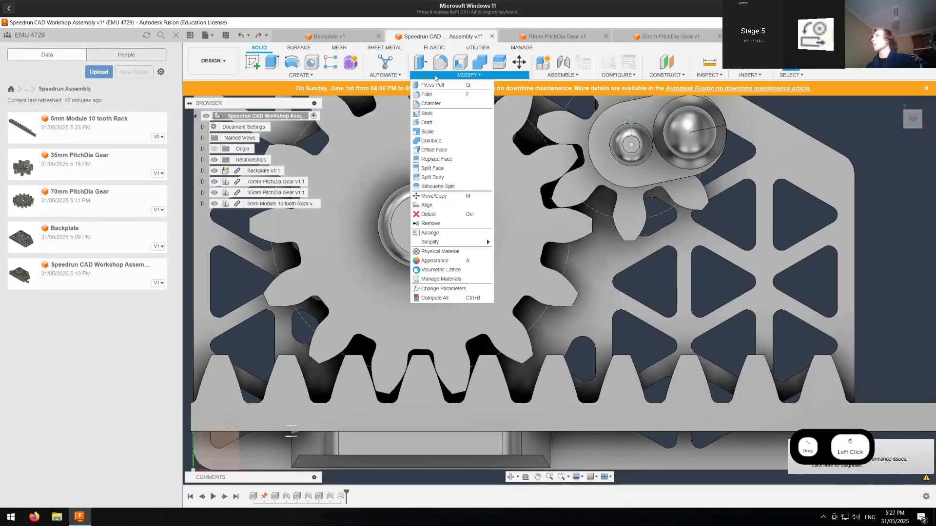
{"action": "mouse_move", "coordinate": [551, 77]}
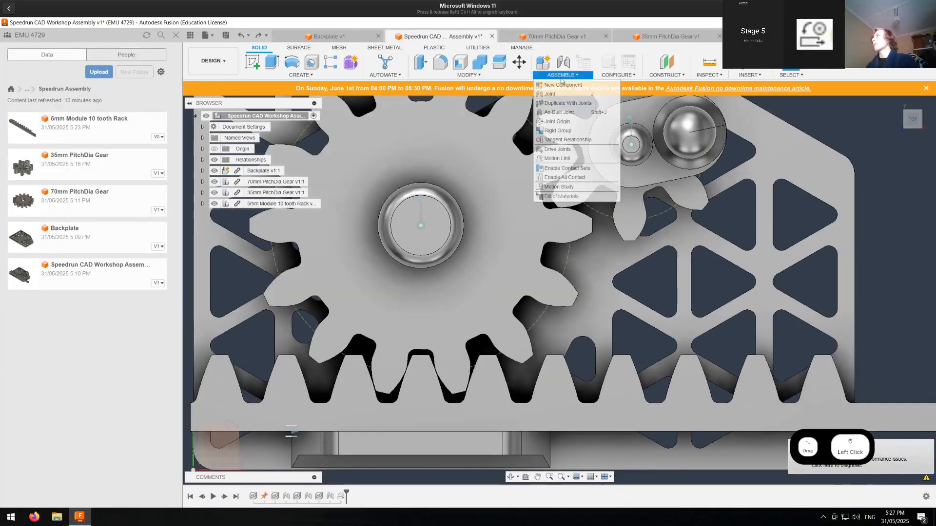
{"action": "left_click", "coordinate": [558, 160]}
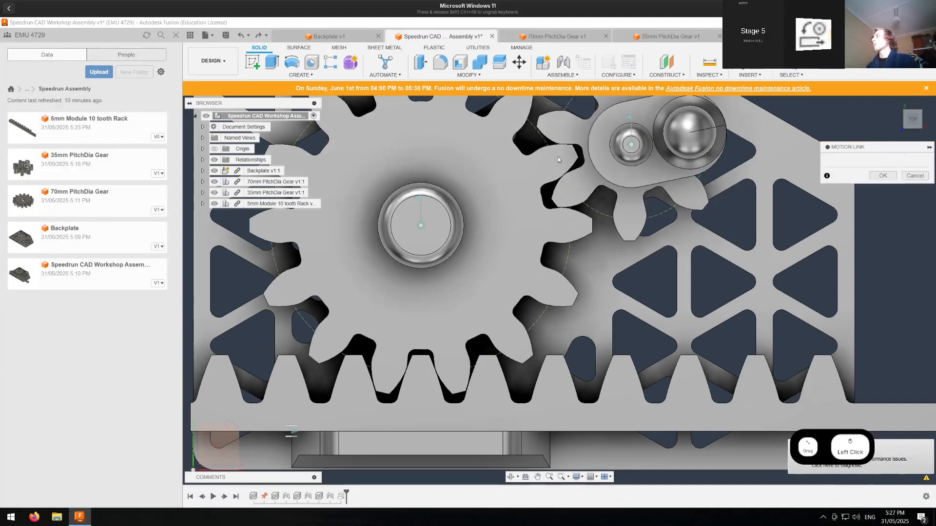
{"action": "left_click", "coordinate": [421, 226]}
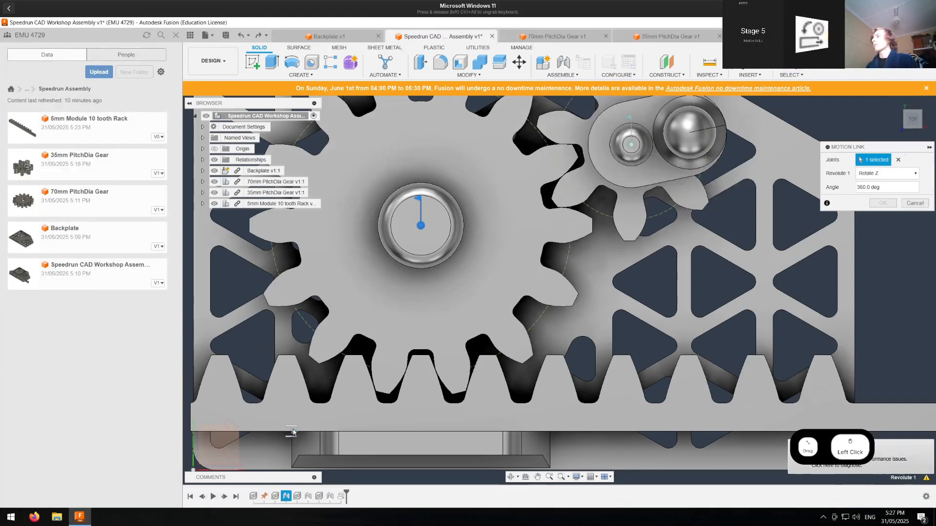
{"action": "left_click", "coordinate": [292, 432]}
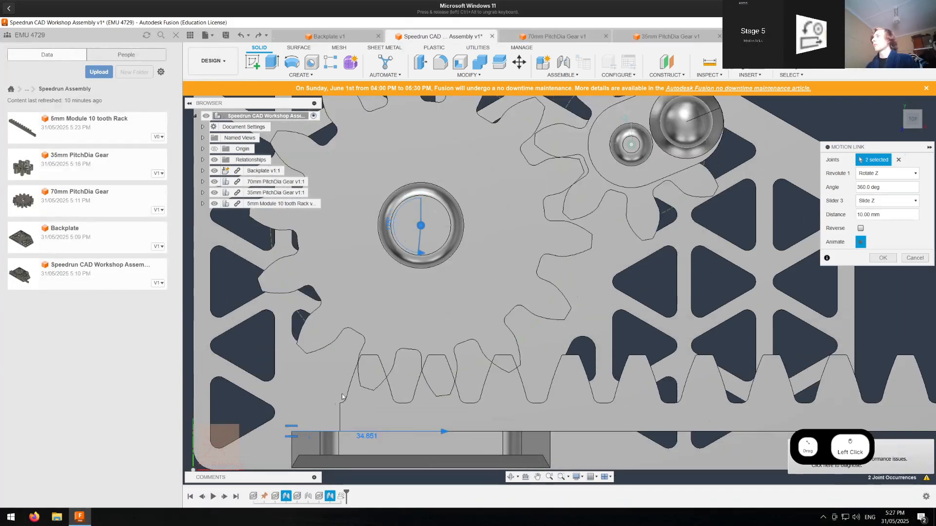
Step: Set the gear's angle to 70/14 and the rack's slide distance to 5 mm, and create the motion link
{"action": "left_click", "coordinate": [864, 188]}
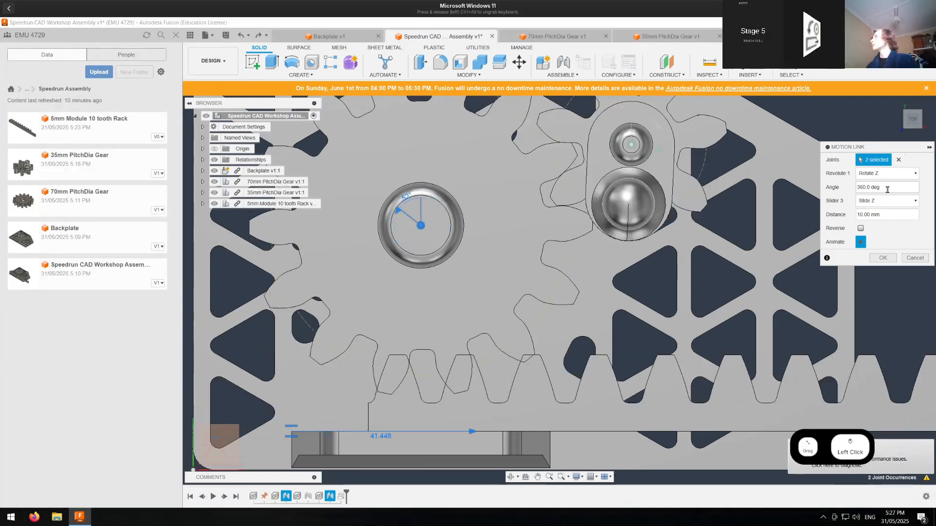
{"action": "left_click_drag", "start_coordinate": [881, 188], "coordinate": [837, 193]}
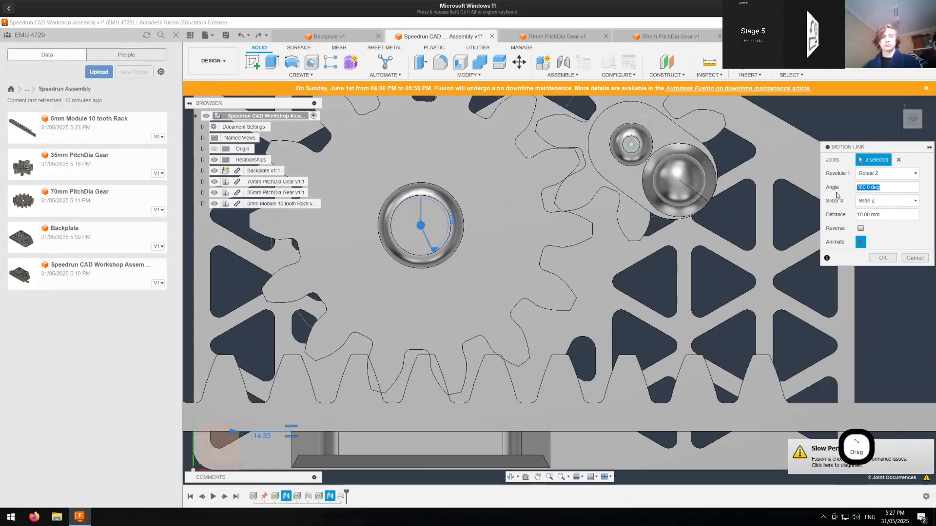
{"action": "type", "text": "14/"}
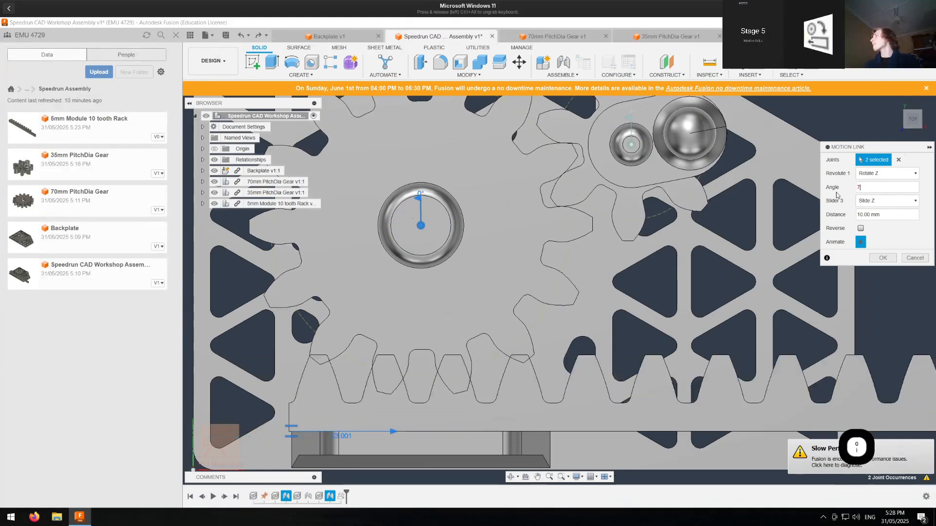
{"action": "type", "text": "15"}
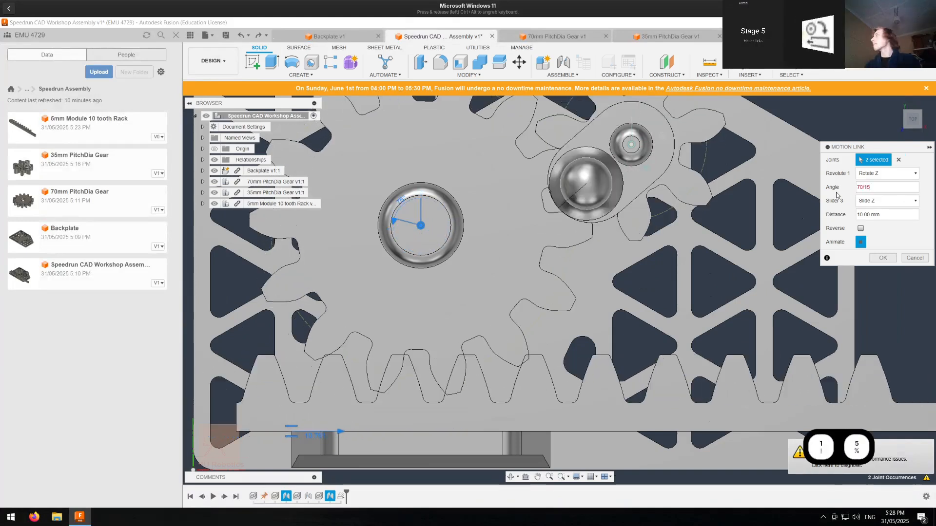
{"action": "key", "text": "BackSpace"}
{"action": "type", "text": "4"}
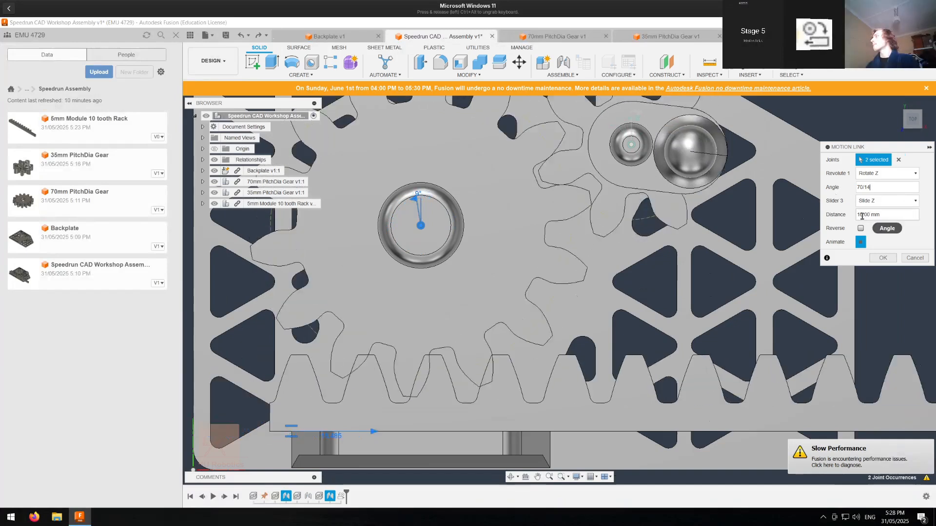
{"action": "left_click", "coordinate": [879, 218]}
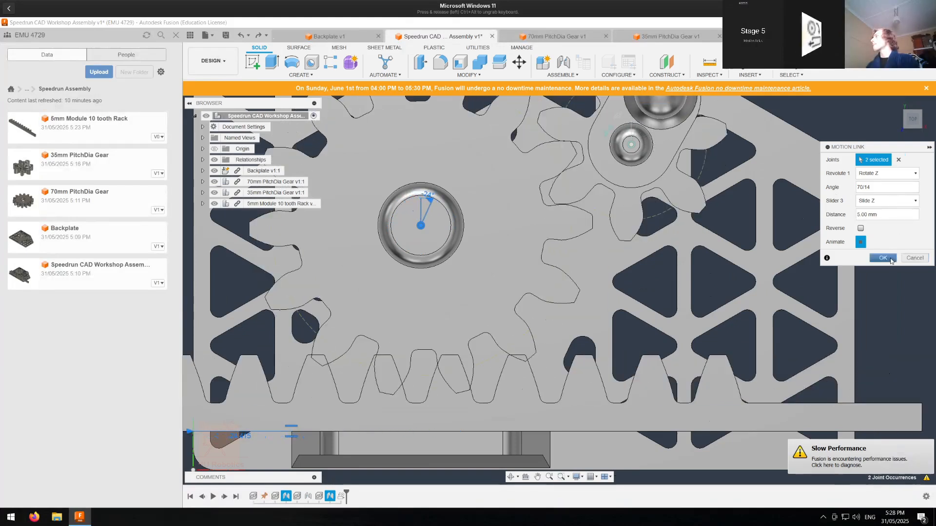
{"action": "left_click", "coordinate": [884, 258]}
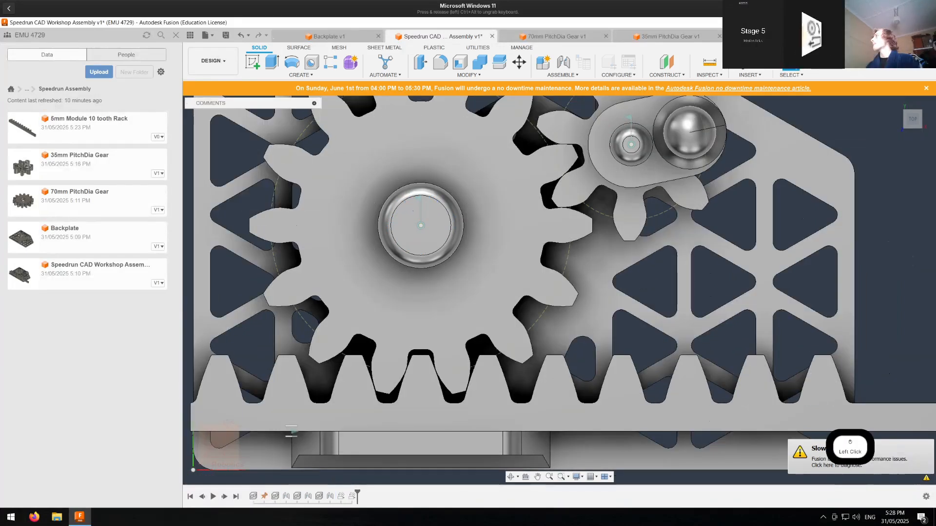
Step: In the rack design, measure the distance between matching tip corners of the first two teeth
{"action": "scroll", "coordinate": [318, 212], "scroll_direction": "up", "scroll_amount": 3}
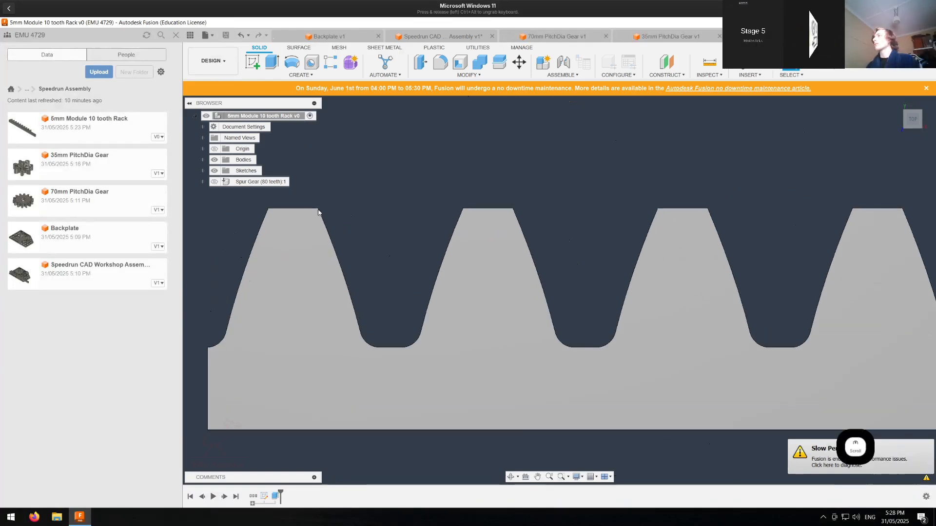
{"action": "left_click", "coordinate": [268, 209]}
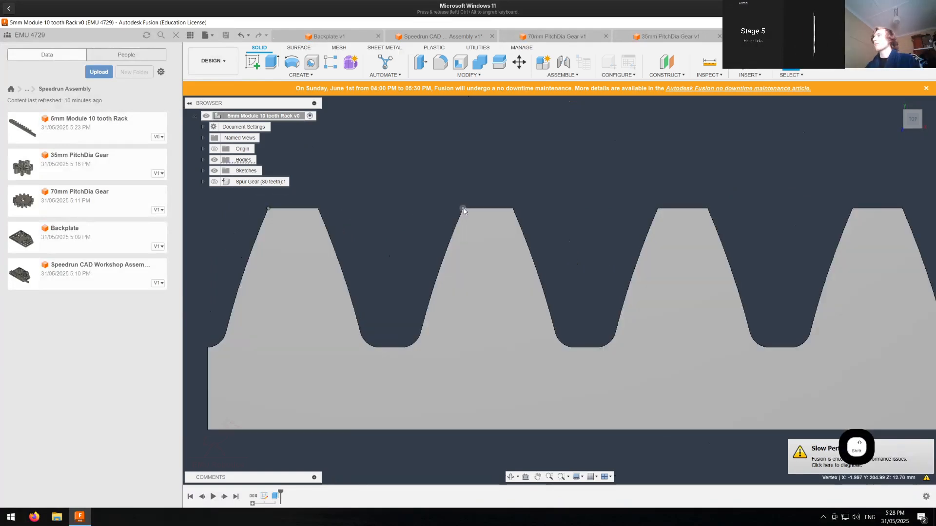
{"action": "left_click", "coordinate": [464, 209], "text": "shift"}
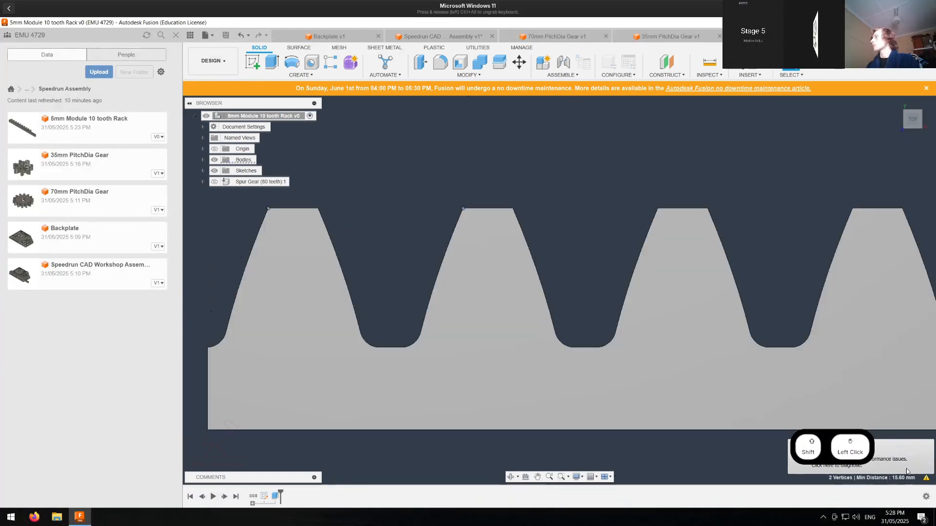
Step: Return to the assembly, set the gear-to-rack motion link's slide distance to 15.6 mm, and preview the motion
{"action": "left_click", "coordinate": [418, 38]}
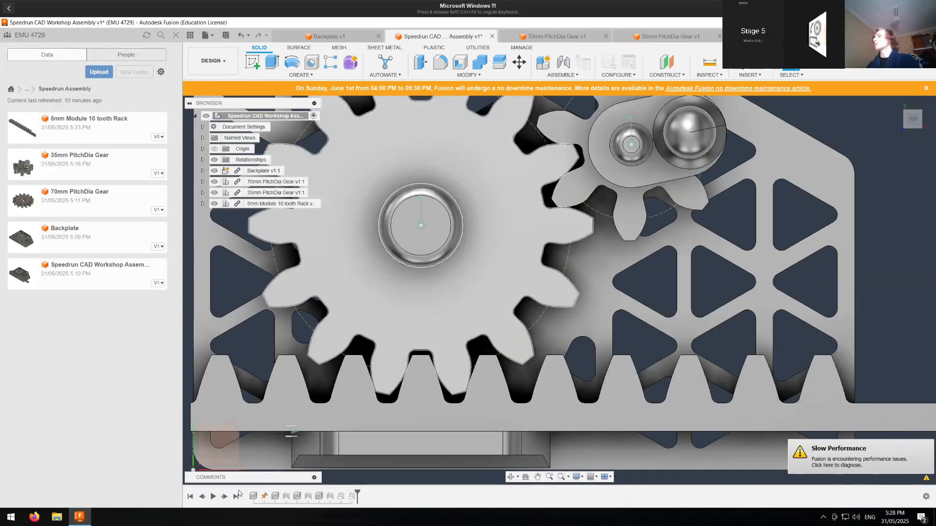
{"action": "left_click", "coordinate": [352, 497]}
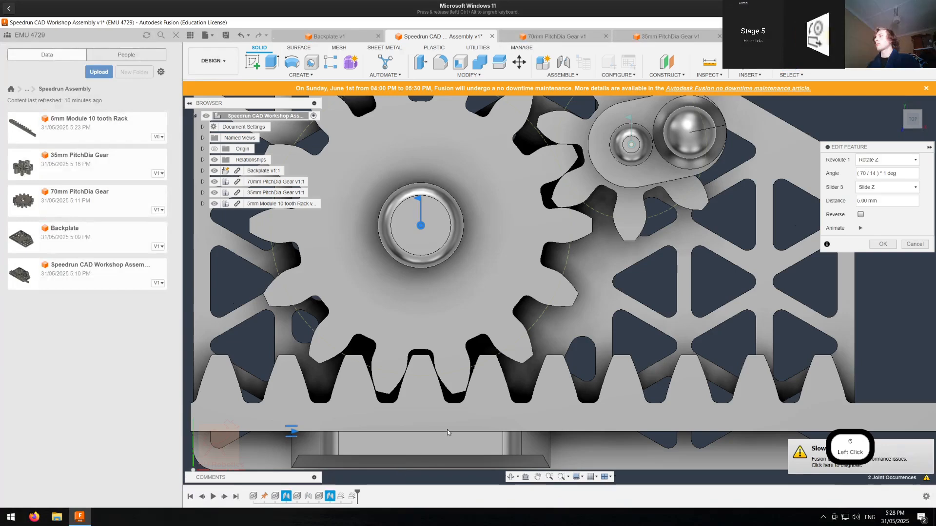
{"action": "left_click_drag", "start_coordinate": [881, 202], "coordinate": [841, 202]}
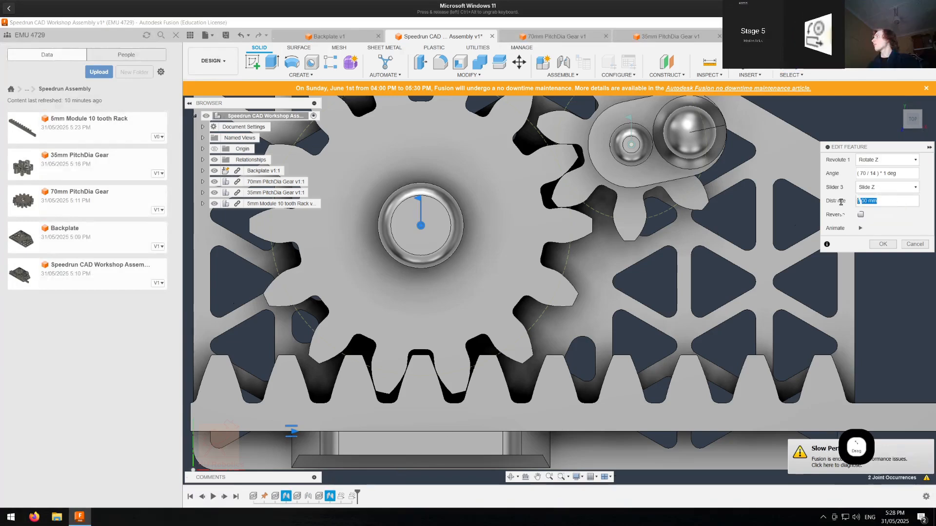
{"action": "type", "text": "15.6"}
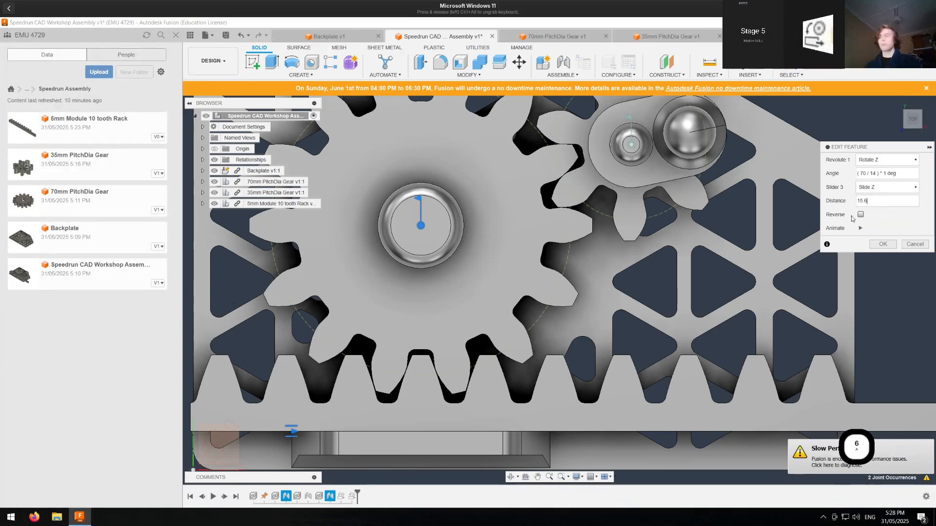
{"action": "left_click", "coordinate": [863, 229]}
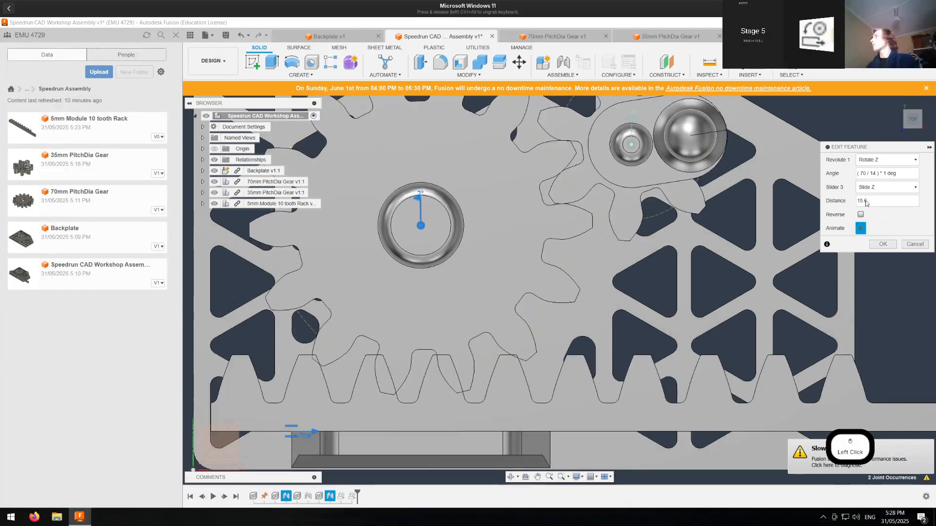
Step: Try an angle of (70/14) * 360 deg in the gear-to-rack motion link, previewing it with the direction reversed and restored
{"action": "left_click", "coordinate": [886, 174]}
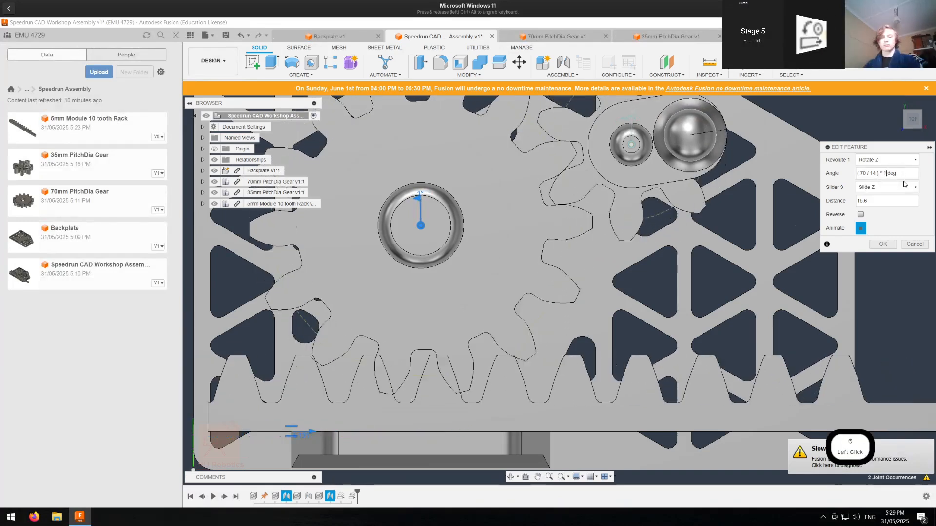
{"action": "key", "text": "BackSpace"}
{"action": "type", "text": "36"}
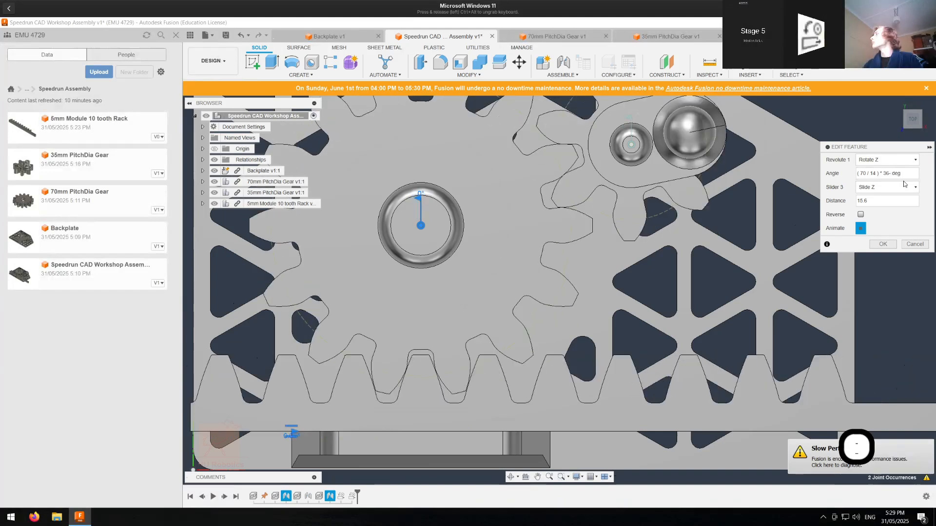
{"action": "type", "text": "0"}
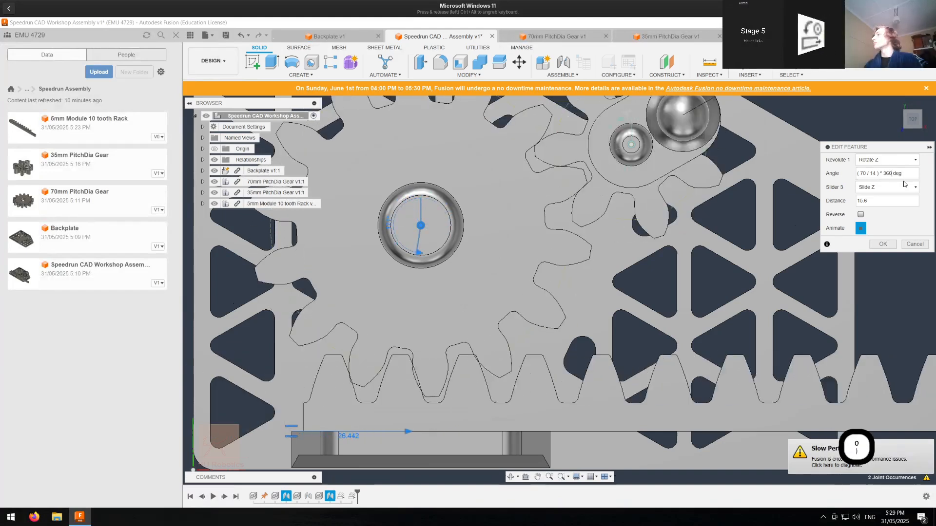
{"action": "left_click", "coordinate": [860, 215]}
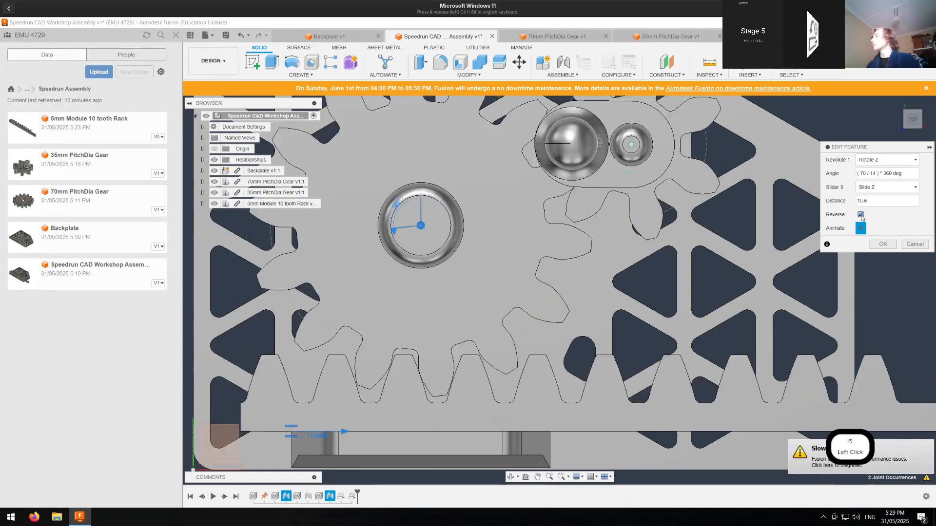
{"action": "left_click", "coordinate": [861, 216]}
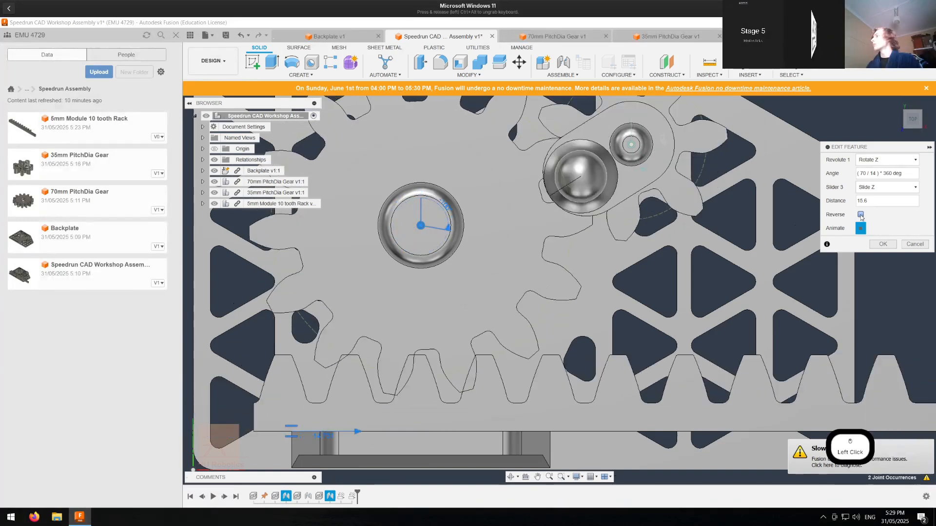
{"action": "left_click", "coordinate": [882, 244]}
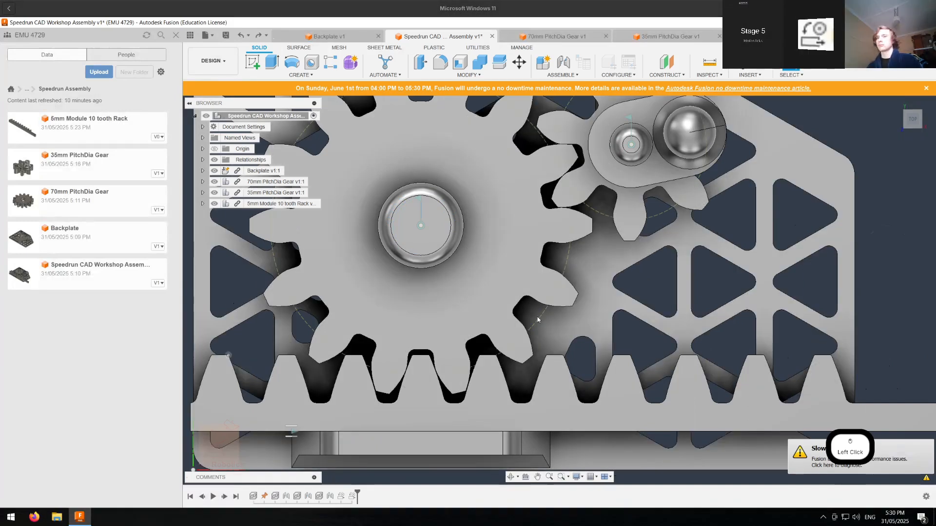
Step: Set the gear's angle in the gear-to-rack motion link to 360/14, preview the motion, and apply the change
{"action": "left_click", "coordinate": [353, 497]}
{"action": "double_click", "coordinate": [354, 497]}
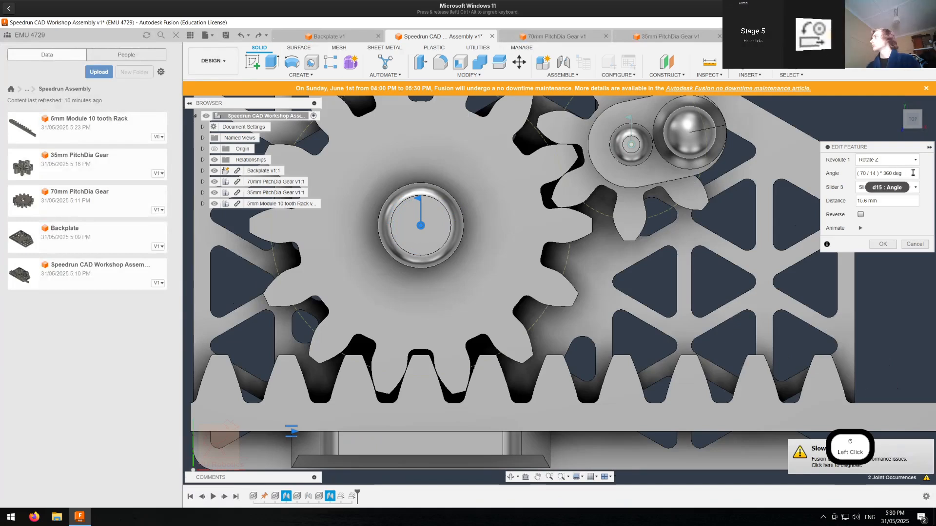
{"action": "left_click_drag", "start_coordinate": [913, 173], "coordinate": [807, 179]}
{"action": "key", "text": "BackSpace"}
{"action": "key", "text": "BackSpace"}
{"action": "key", "text": "BackSpace"}
{"action": "key", "text": "BackSpace"}
{"action": "key", "text": "BackSpace"}
{"action": "key", "text": "BackSpace"}
{"action": "key", "text": "BackSpace"}
{"action": "key", "text": "BackSpace"}
{"action": "key", "text": "BackSpace"}
{"action": "key", "text": "BackSpace"}
{"action": "key", "text": "BackSpace"}
{"action": "key", "text": "BackSpace"}
{"action": "key", "text": "BackSpace"}
{"action": "key", "text": "BackSpace"}
{"action": "key", "text": "BackSpace"}
{"action": "key", "text": "BackSpace"}
{"action": "key", "text": "BackSpace"}
{"action": "key", "text": "BackSpace"}
{"action": "key", "text": "BackSpace"}
{"action": "key", "text": "BackSpace"}
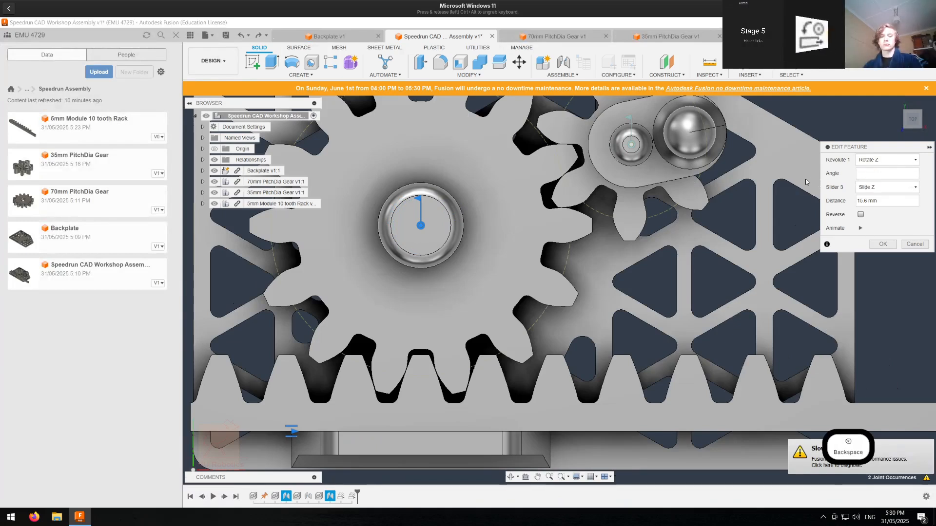
{"action": "type", "text": "360/14"}
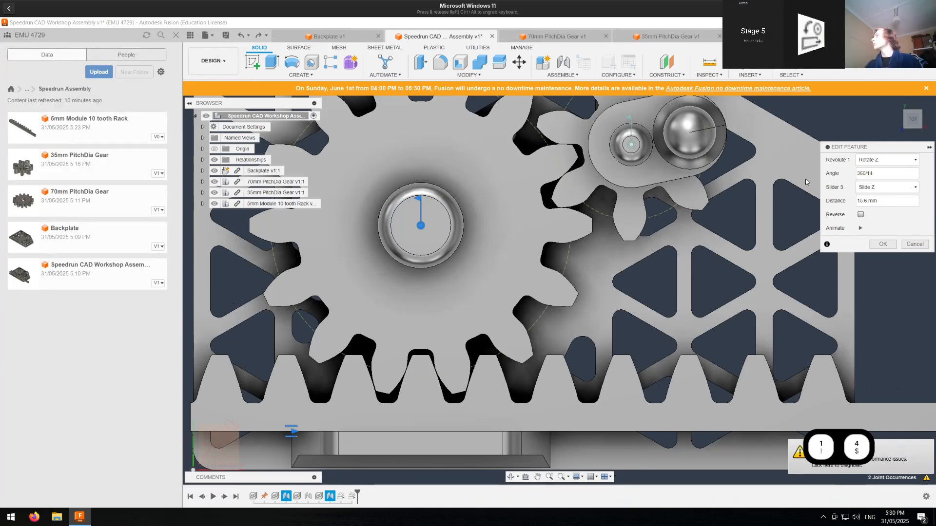
{"action": "left_click", "coordinate": [861, 228]}
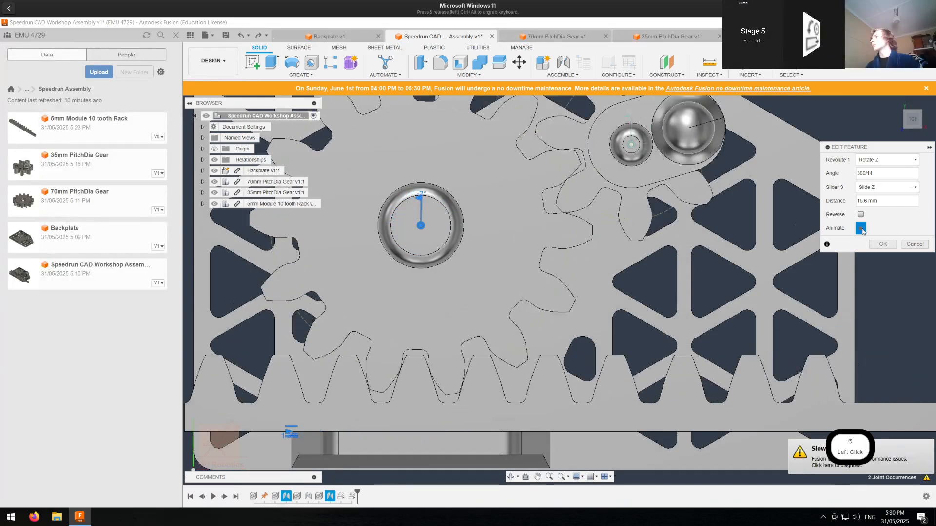
{"action": "left_click", "coordinate": [881, 246]}
Step: Slide the rack along the backplate and turn the small gear by its crank knob to check the linked motion
{"action": "scroll", "coordinate": [430, 347], "scroll_direction": "down", "scroll_amount": 4}
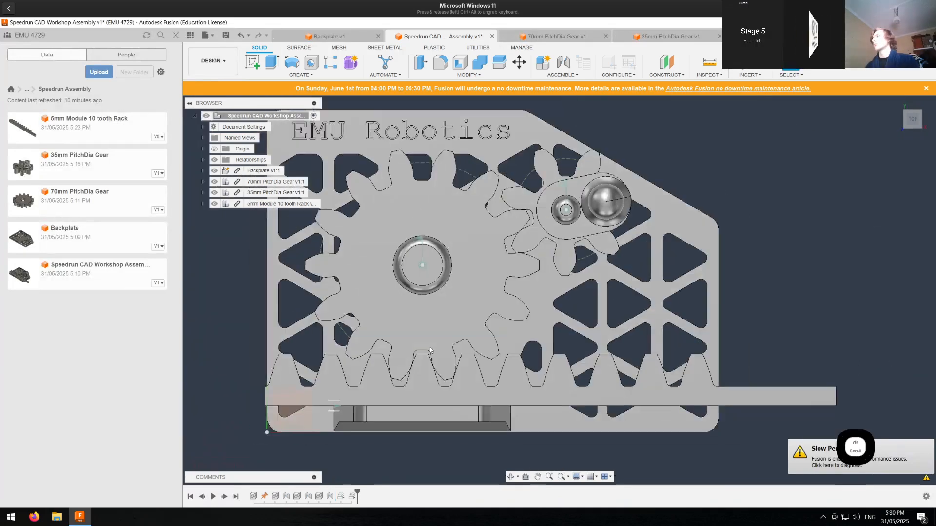
{"action": "scroll", "coordinate": [430, 347], "scroll_direction": "up", "scroll_amount": 3}
{"action": "mouse_move", "coordinate": [460, 355]}
{"action": "middle_mouse_down", "text": "shift"}
{"action": "mouse_move", "coordinate": [522, 320]}
{"action": "mouse_move", "coordinate": [619, 317]}
{"action": "mouse_move", "coordinate": [498, 293]}
{"action": "middle_mouse_up", "text": "shift"}
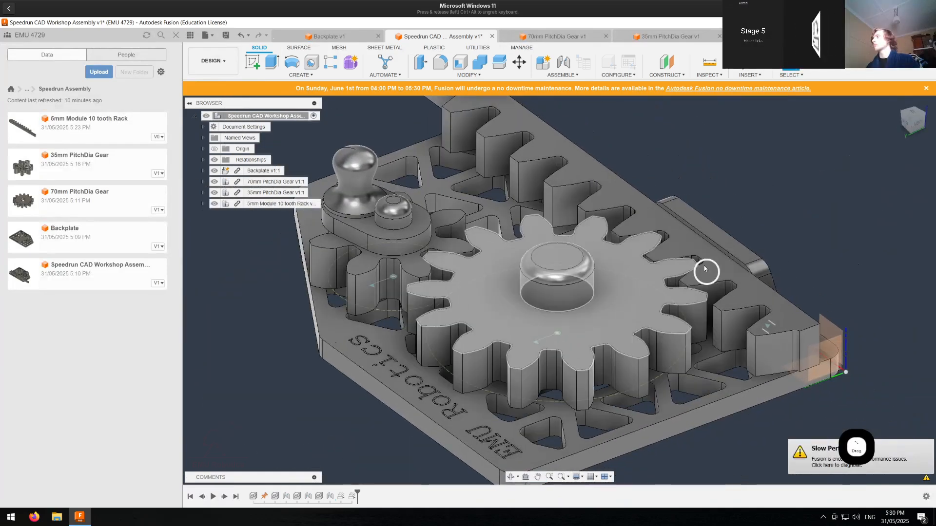
{"action": "left_click", "coordinate": [719, 271]}
{"action": "left_click_drag", "start_coordinate": [720, 273], "coordinate": [756, 294]}
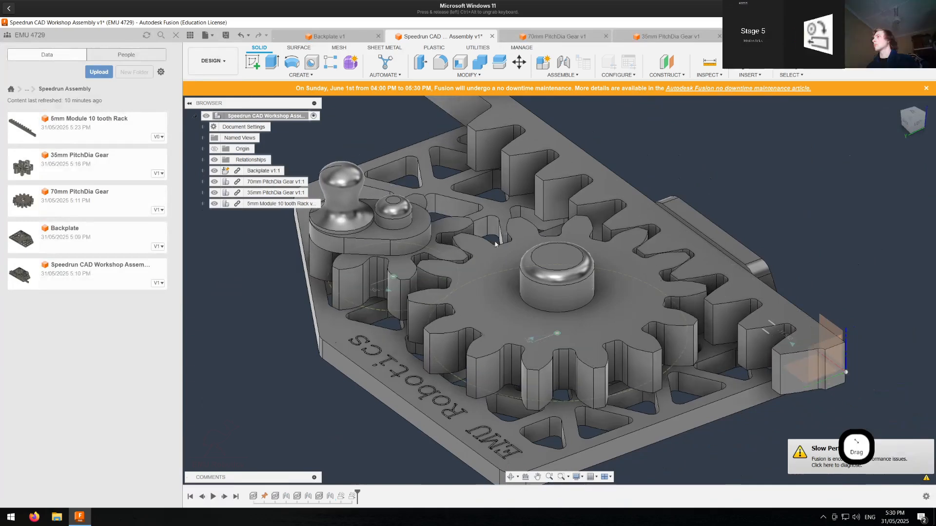
{"action": "left_click_drag", "start_coordinate": [345, 196], "coordinate": [435, 217]}
{"action": "scroll", "coordinate": [389, 244], "scroll_direction": "down", "scroll_amount": 5}
{"action": "key", "text": "Escape"}
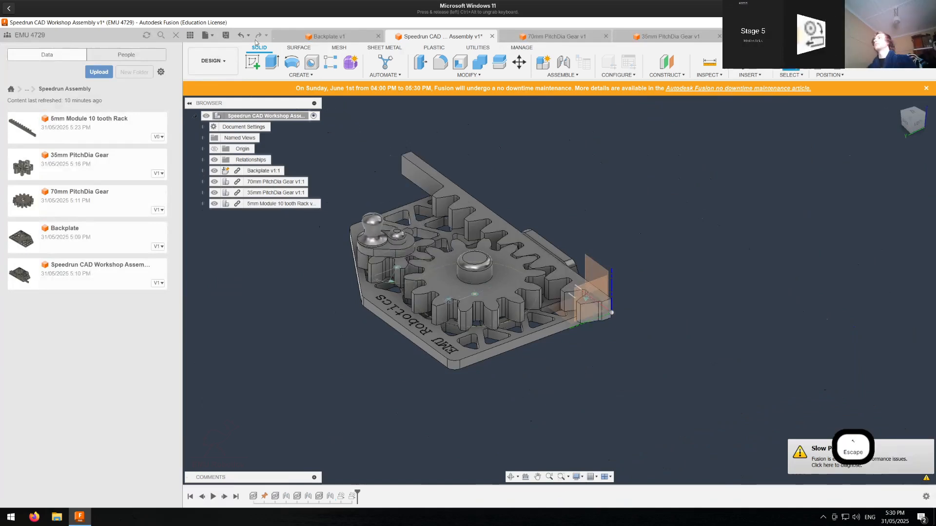
{"action": "scroll", "coordinate": [455, 164], "scroll_direction": "up", "scroll_amount": 2}
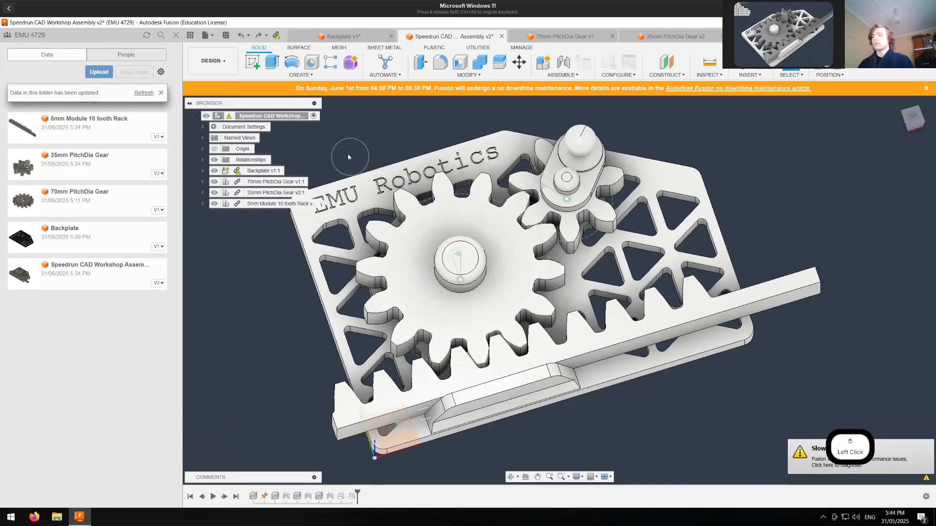
{"action": "key", "text": "a"}
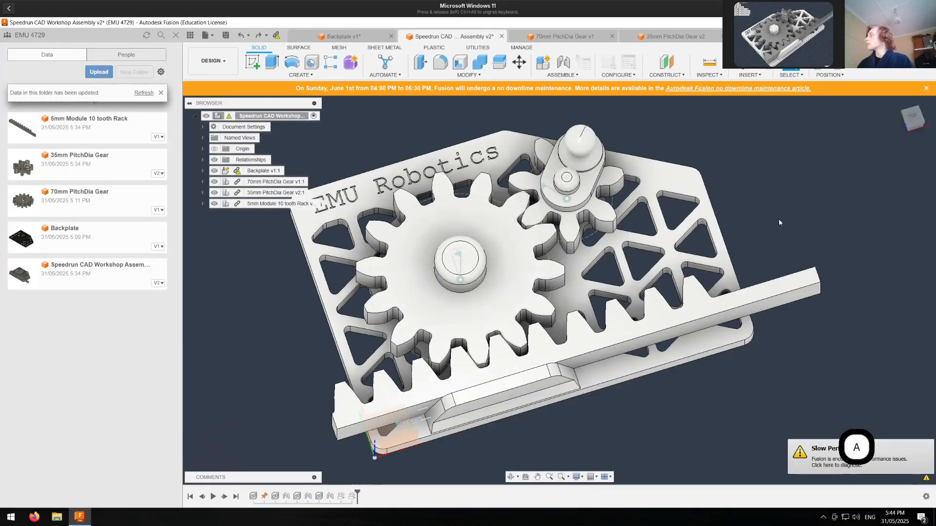
{"action": "key", "text": "Escape"}
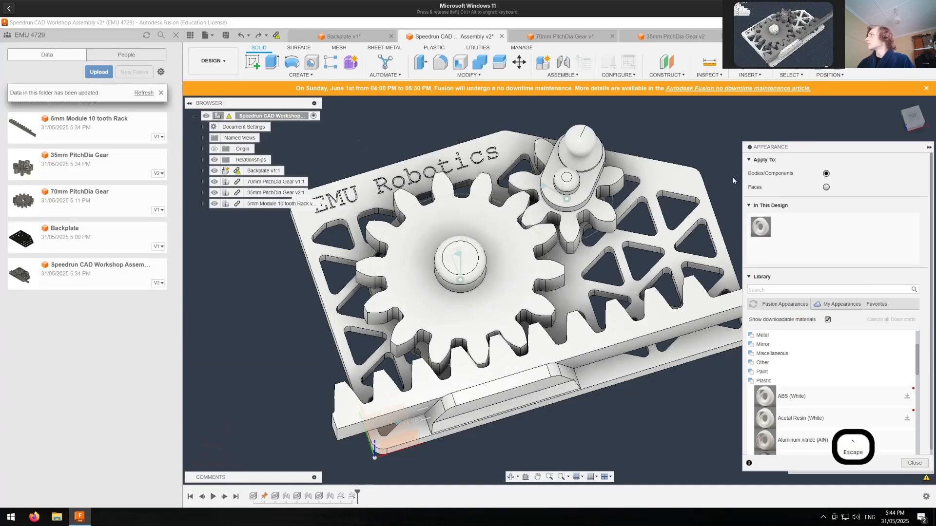
Step: Switch to the Backplate design and apply the ABS (White) plastic appearance to its body
{"action": "left_click", "coordinate": [358, 42]}
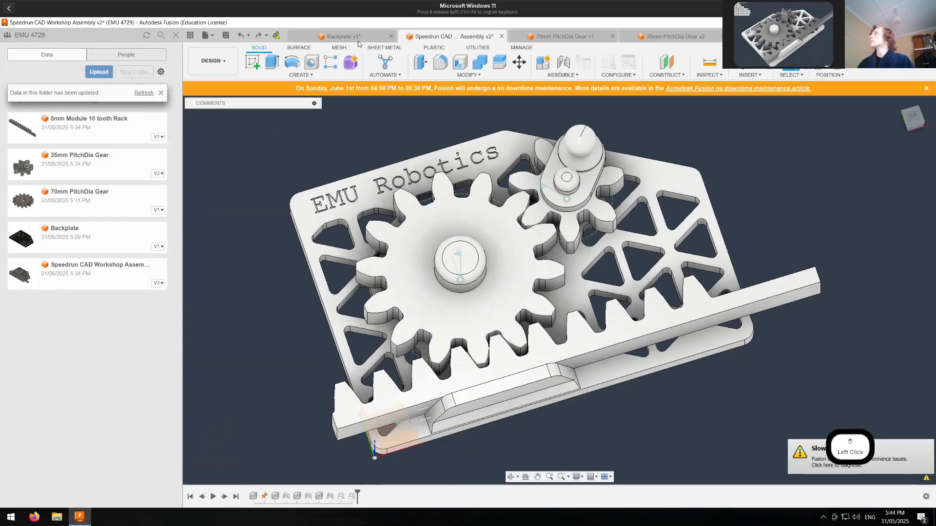
{"action": "scroll", "coordinate": [544, 219], "scroll_direction": "up", "scroll_amount": 1}
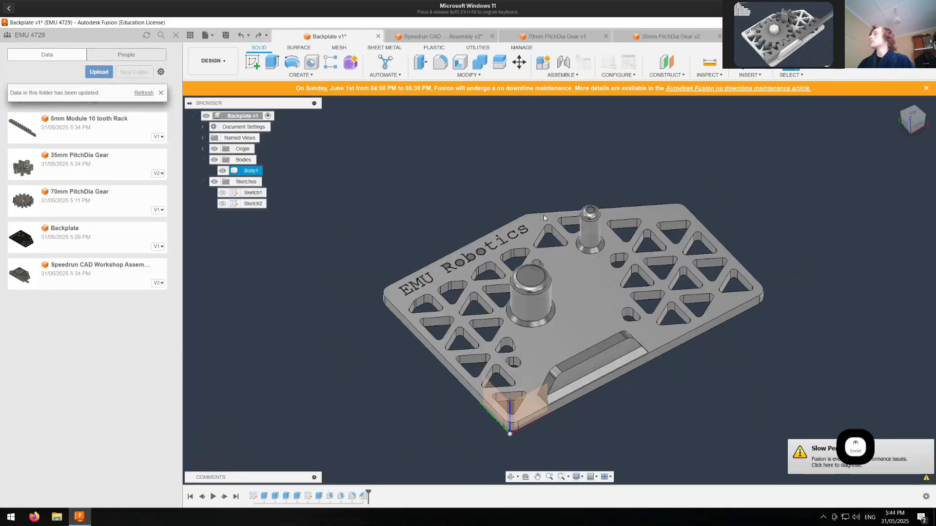
{"action": "scroll", "coordinate": [540, 188], "scroll_direction": "up", "scroll_amount": 1}
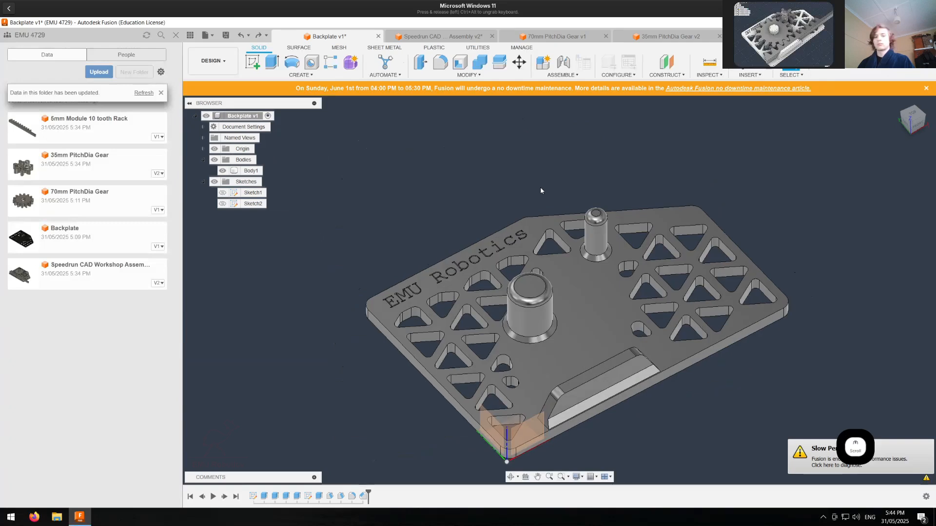
{"action": "key", "text": "a"}
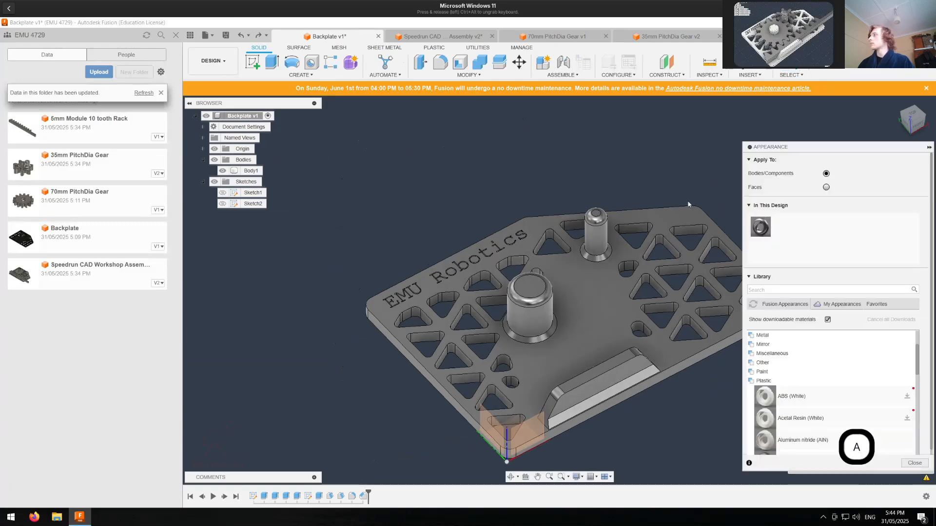
{"action": "left_click", "coordinate": [807, 396]}
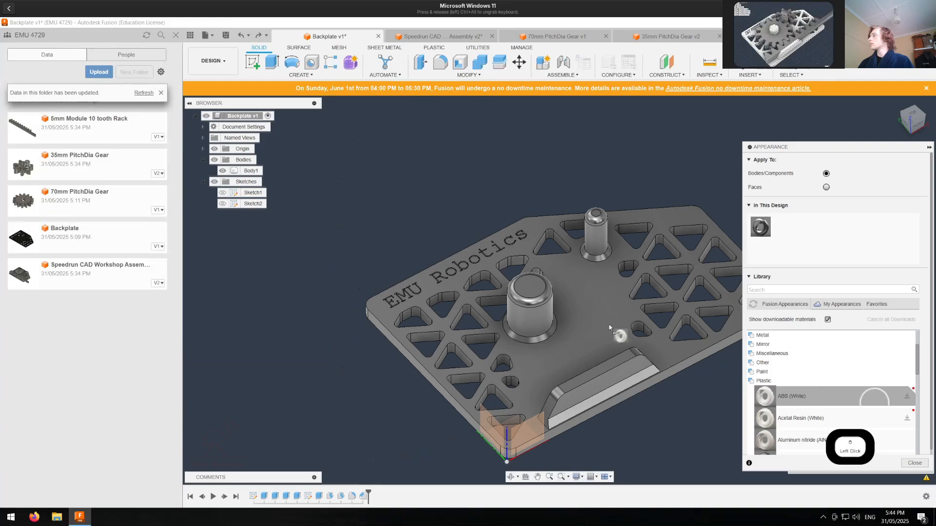
{"action": "left_click_drag", "start_coordinate": [609, 328], "coordinate": [598, 326]}
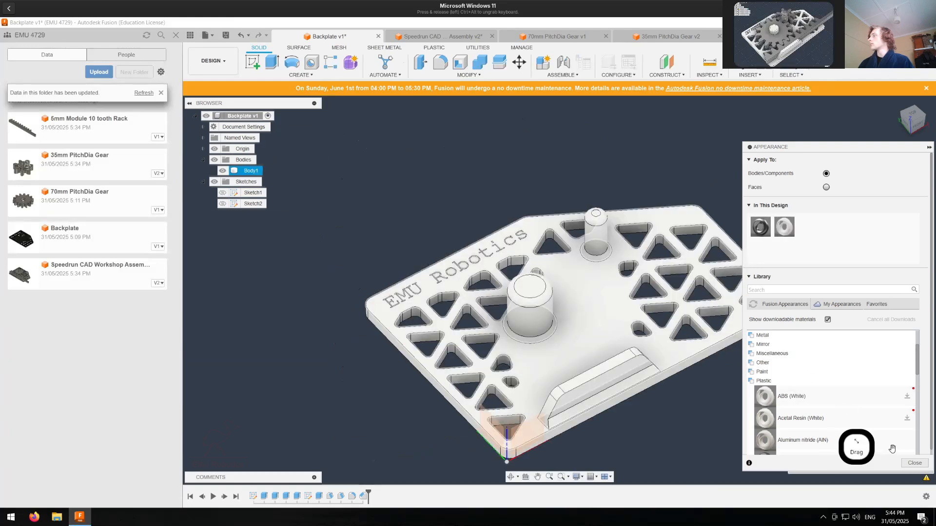
Step: Recolour the backplate's ABS (White) appearance to near black, RGB 2, 2, 2, and finish the appearance editing
{"action": "left_click", "coordinate": [783, 233]}
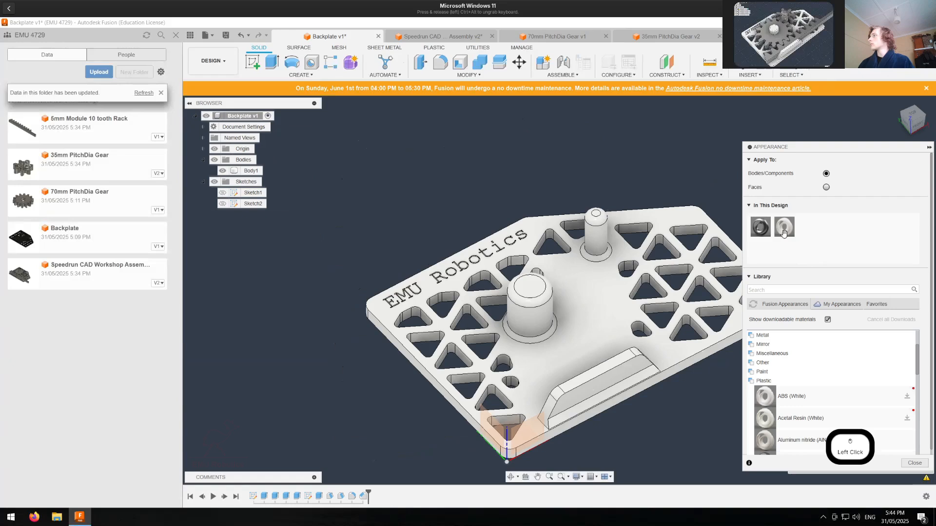
{"action": "right_click", "coordinate": [785, 237]}
{"action": "left_click", "coordinate": [787, 239]}
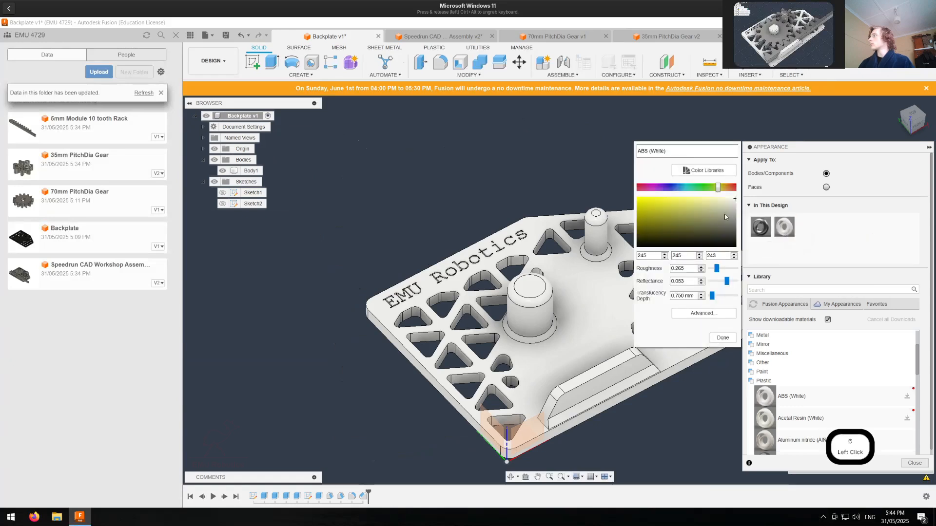
{"action": "left_click", "coordinate": [731, 248]}
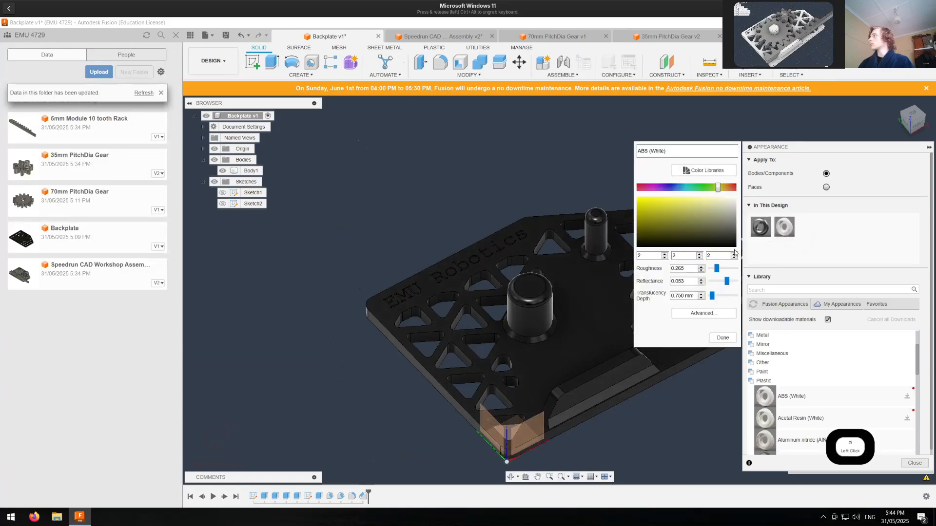
{"action": "left_click", "coordinate": [723, 337]}
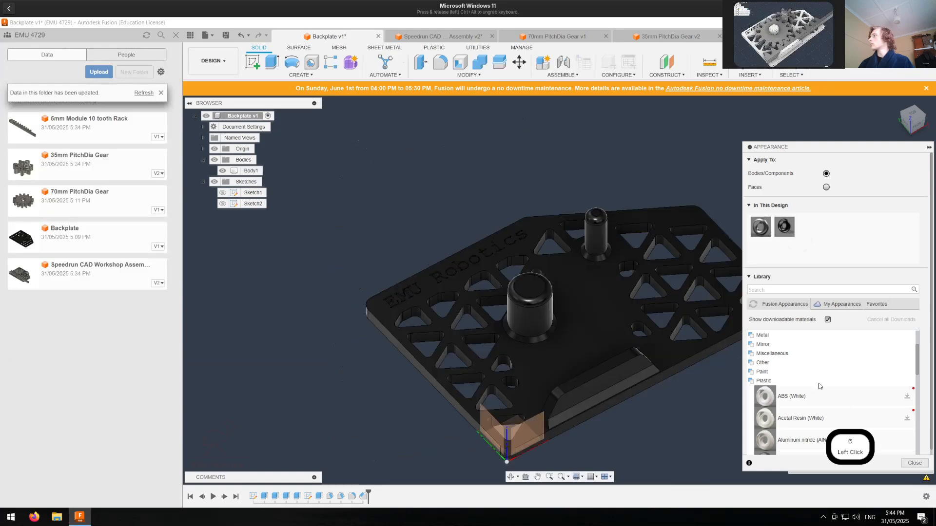
{"action": "left_click", "coordinate": [909, 464]}
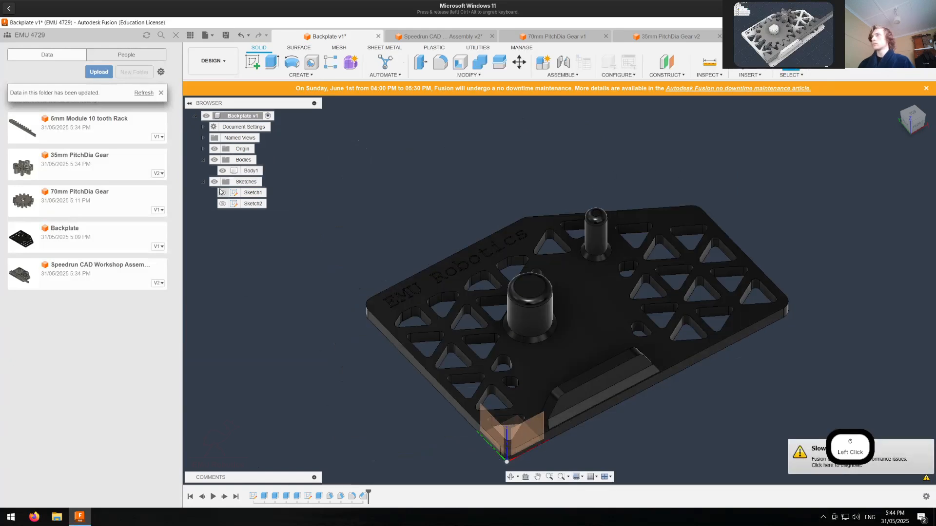
Step: Extrude the EMU Robotics sketch text -0.5 mm from the backplate's top face as new bodies
{"action": "left_click", "coordinate": [214, 159]}
{"action": "key", "text": "e"}
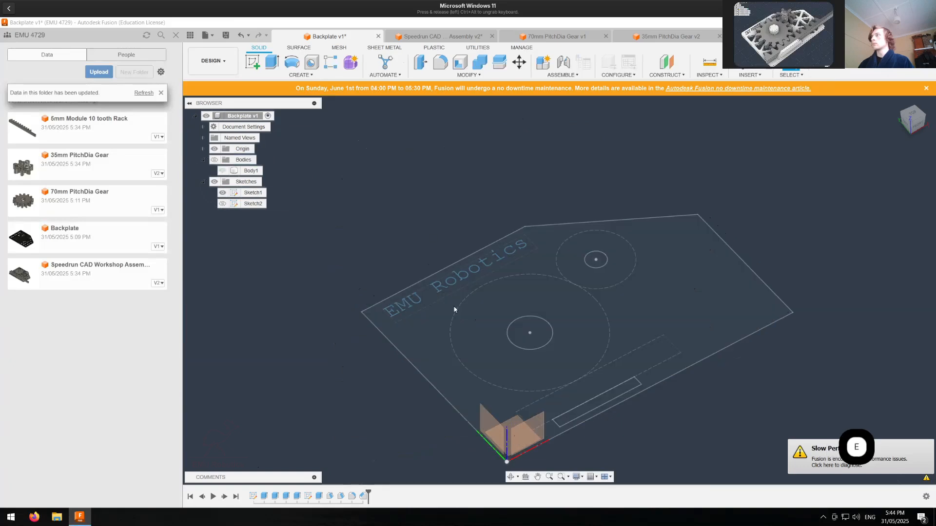
{"action": "left_click", "coordinate": [453, 292]}
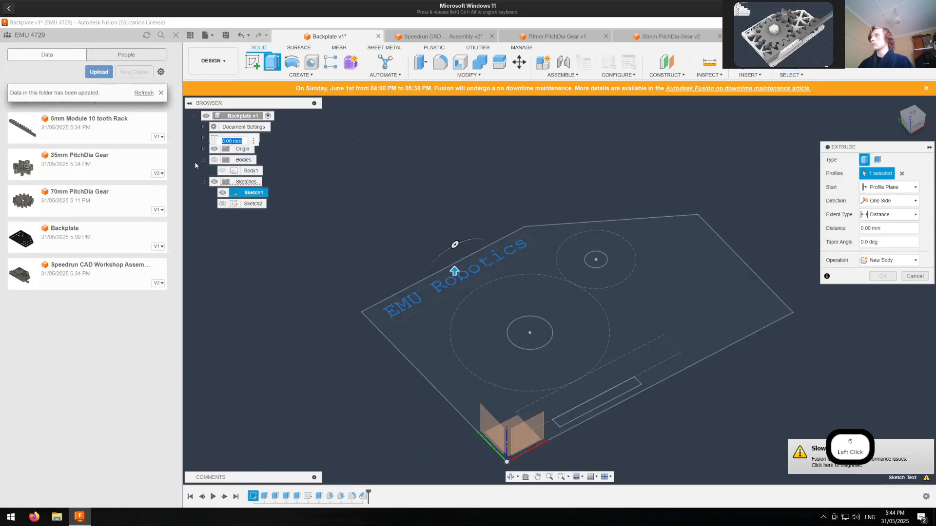
{"action": "left_click", "coordinate": [214, 160]}
{"action": "left_click", "coordinate": [888, 187]}
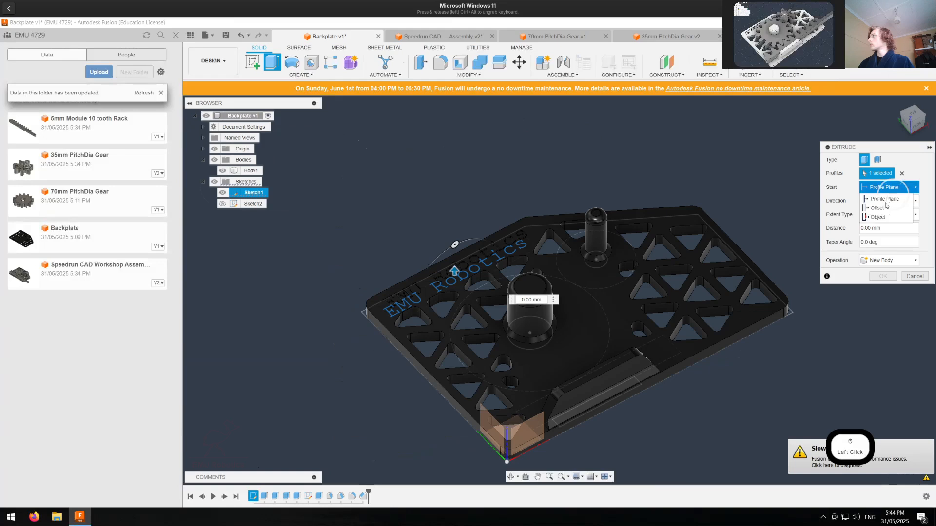
{"action": "left_click", "coordinate": [881, 217]}
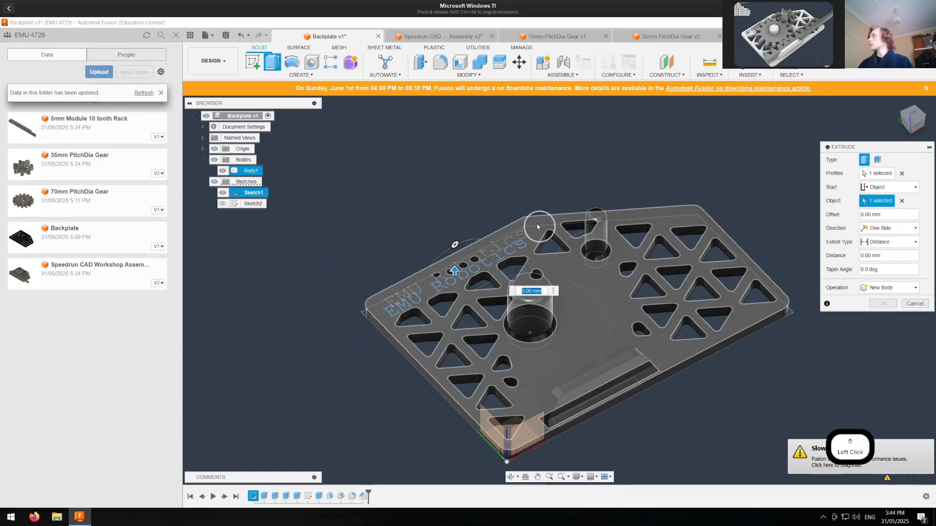
{"action": "left_click", "coordinate": [537, 223]}
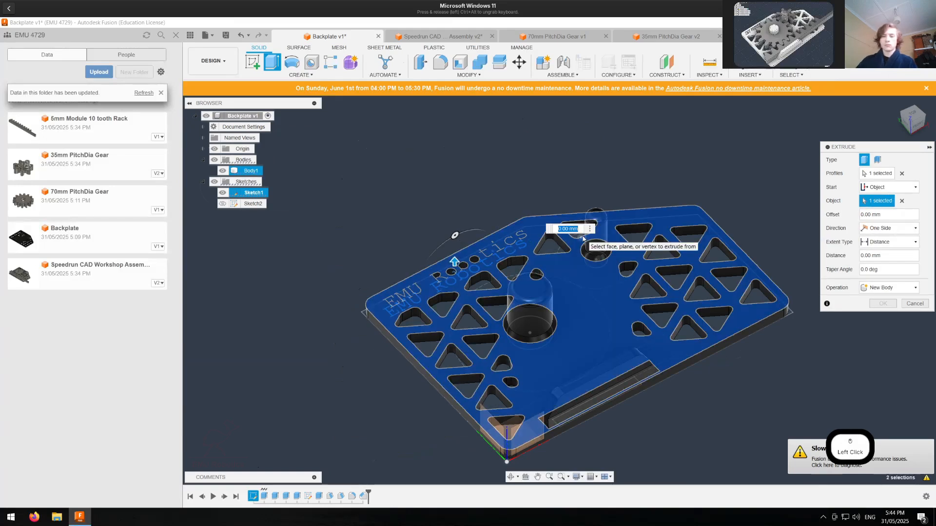
{"action": "type", "text": "-.5"}
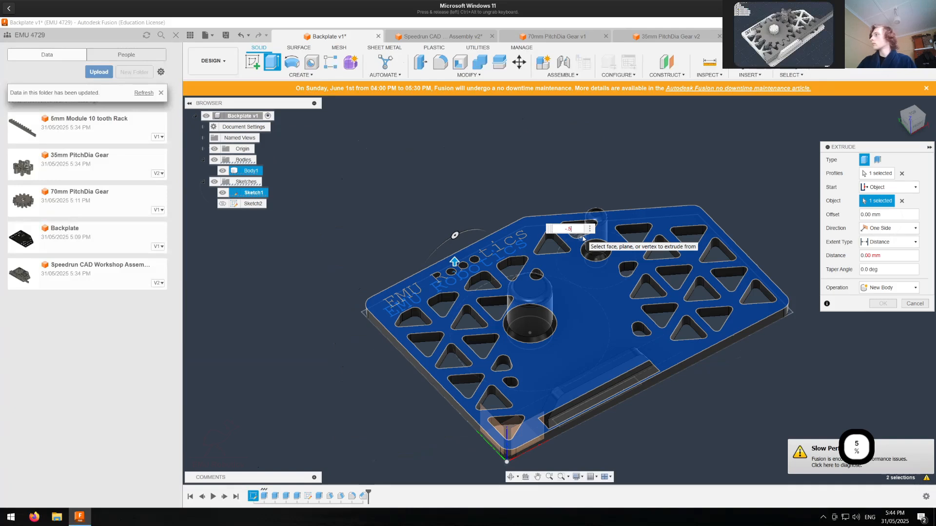
{"action": "left_click", "coordinate": [889, 288]}
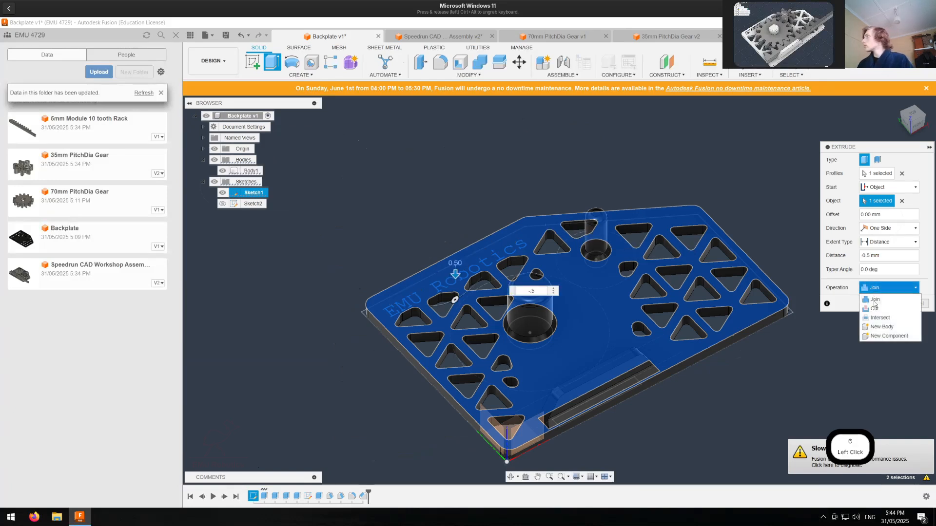
{"action": "left_click", "coordinate": [881, 300]}
{"action": "left_click", "coordinate": [883, 303]}
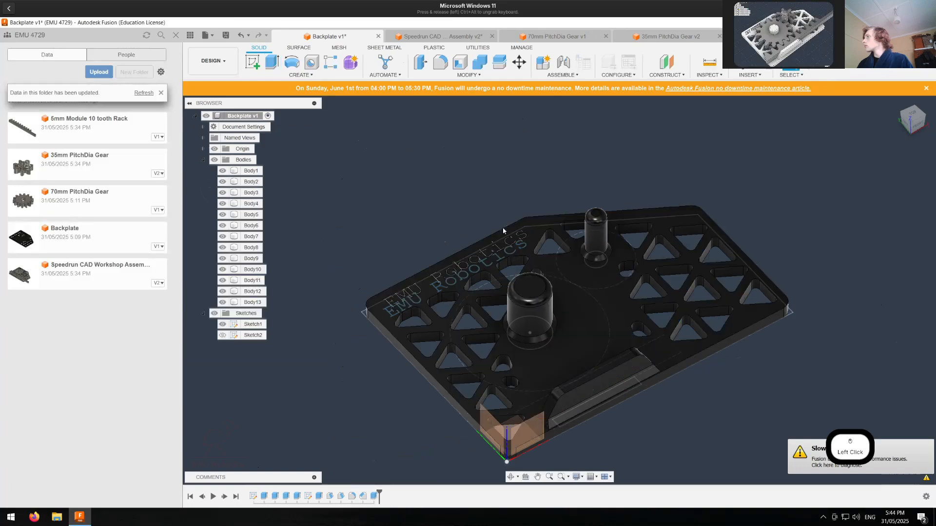
{"action": "left_click", "coordinate": [245, 183]}
{"action": "left_click", "coordinate": [254, 303], "text": "shift"}
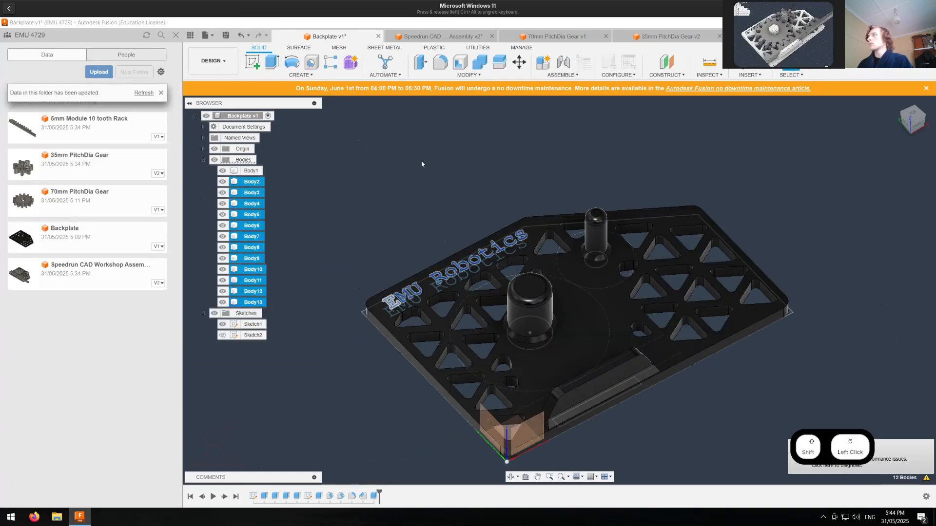
{"action": "left_click", "coordinate": [477, 64]}
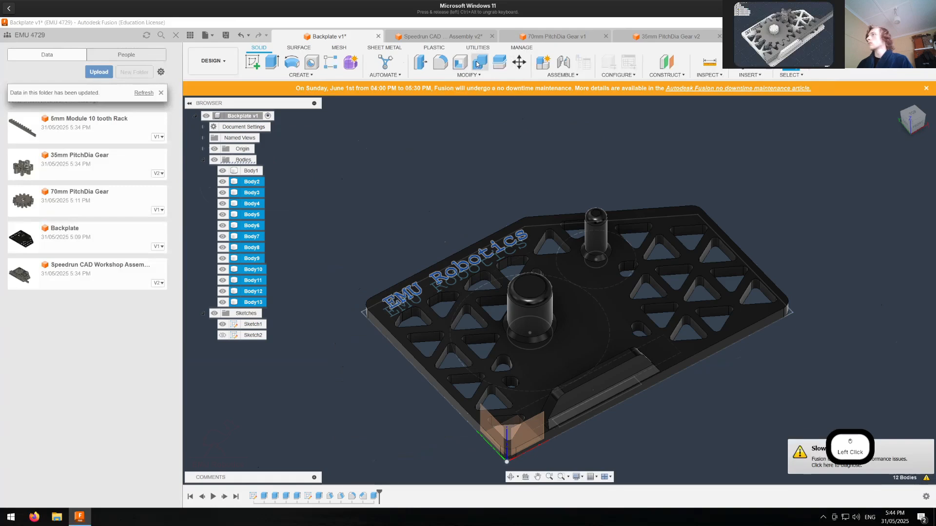
{"action": "key", "text": "Escape"}
{"action": "key", "text": "Escape"}
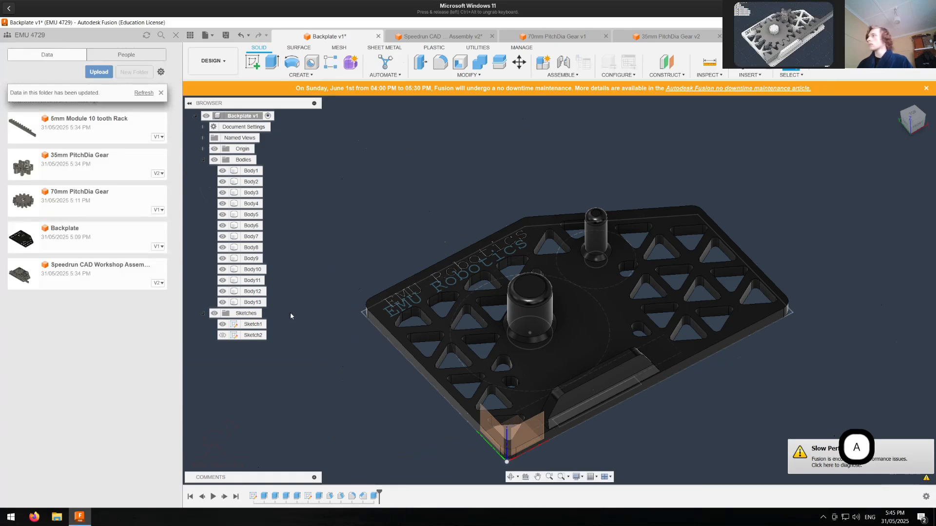
Step: Apply the ABS (White) plastic appearance to the text bodies, Body2 through Body13
{"action": "key", "text": "a"}
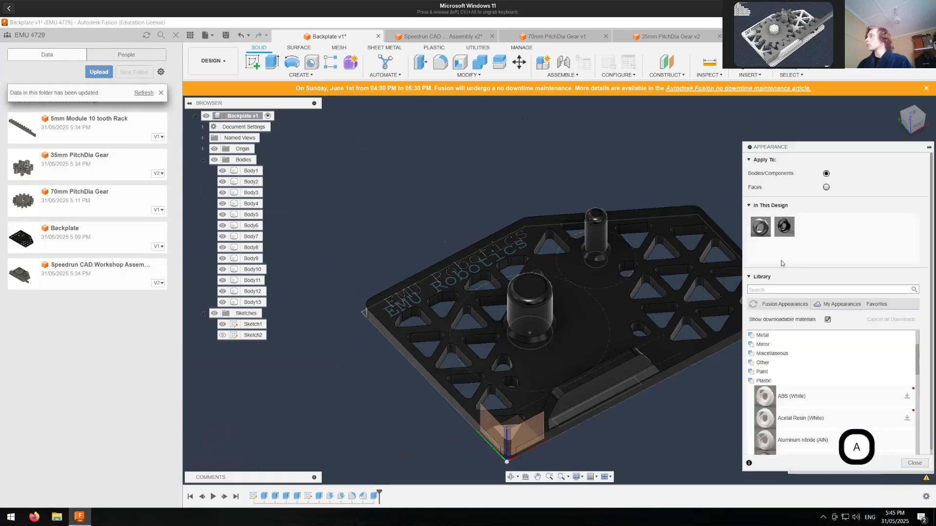
{"action": "left_click", "coordinate": [252, 181]}
{"action": "left_click", "coordinate": [248, 303], "text": "shift"}
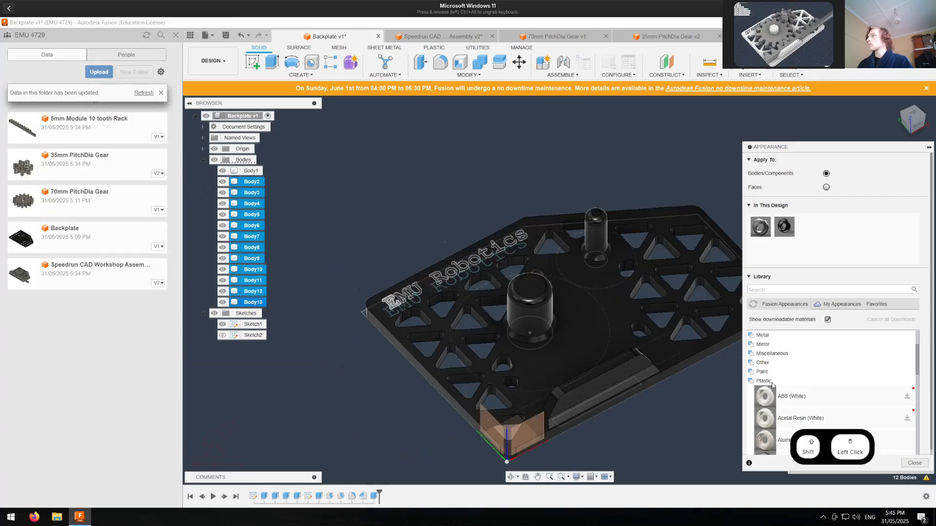
{"action": "left_click_drag", "start_coordinate": [794, 395], "coordinate": [249, 258]}
{"action": "left_click", "coordinate": [915, 463]}
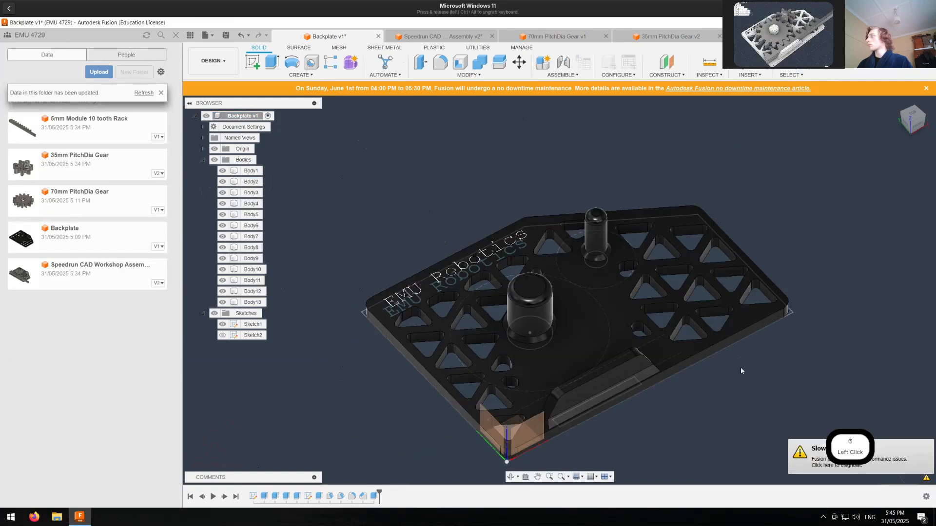
Step: Save the Backplate design with its sketches hidden, and update the linked backplate in the Speedrun CAD Workshop Assembly
{"action": "left_click", "coordinate": [215, 314]}
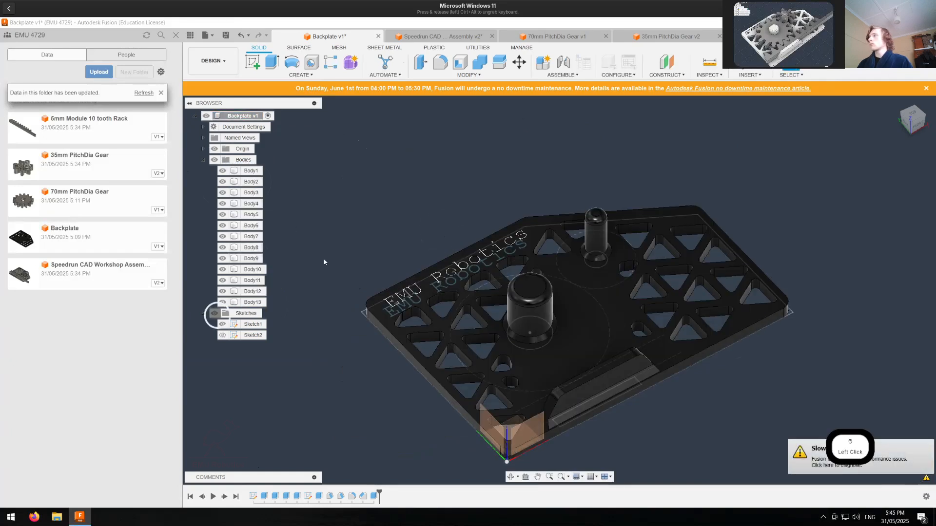
{"action": "key", "text": "ctrl+s"}
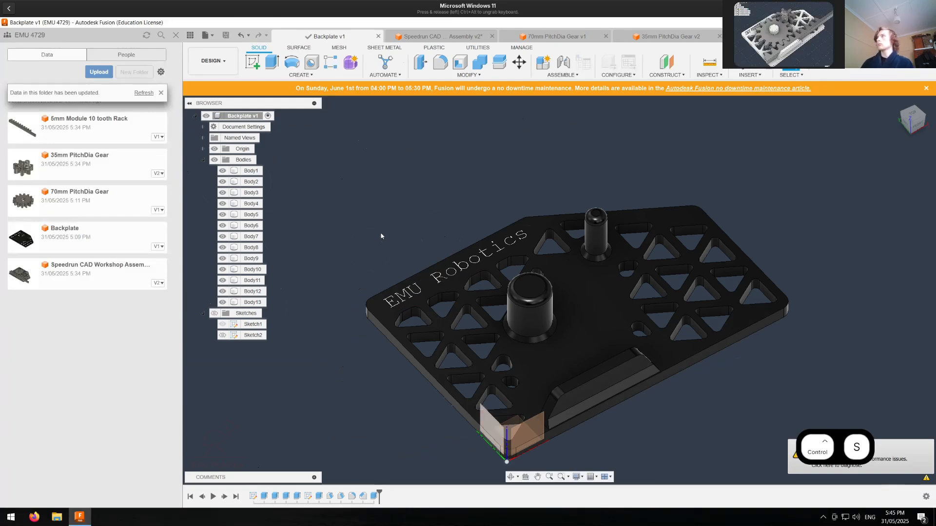
{"action": "left_click", "coordinate": [439, 36]}
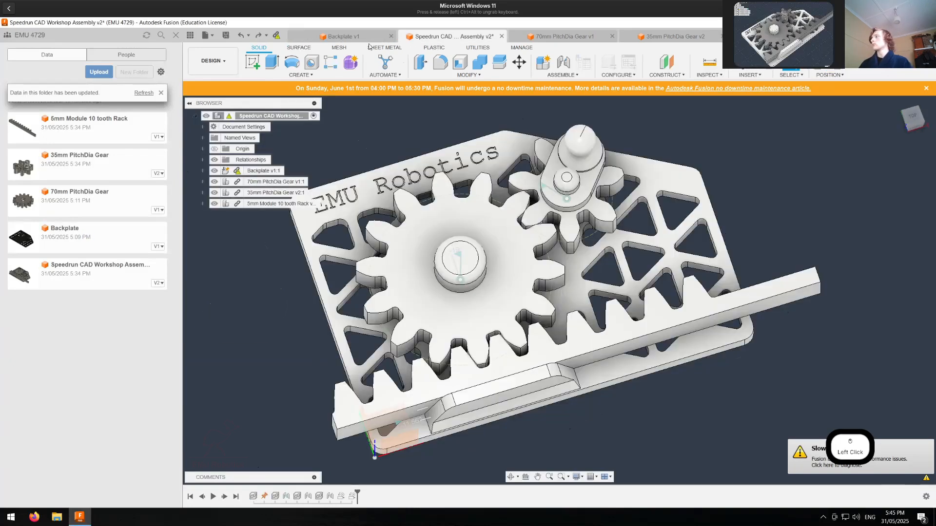
{"action": "left_click", "coordinate": [276, 36]}
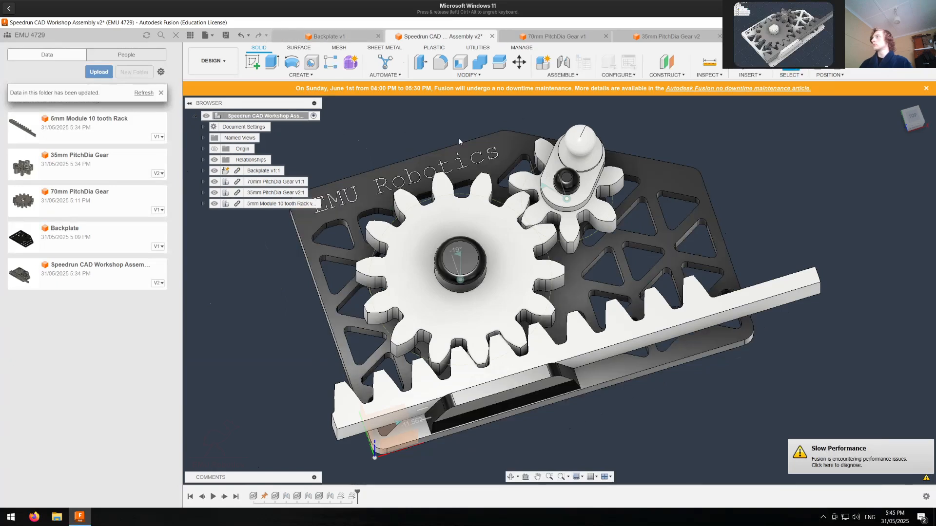
Step: Recolour the assembly's ABS (White) appearance on the gears and rack to red, RGB 252, 5, 5
{"action": "key", "text": "a"}
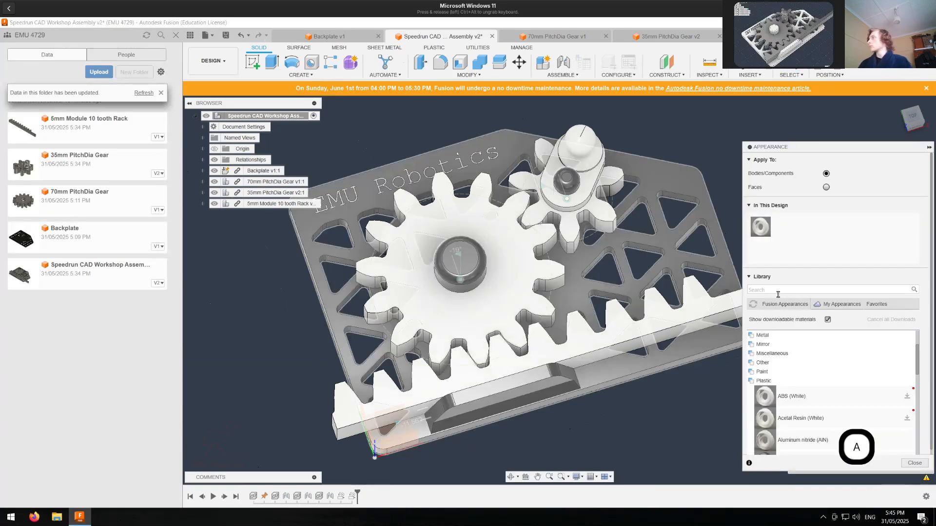
{"action": "right_click", "coordinate": [763, 231]}
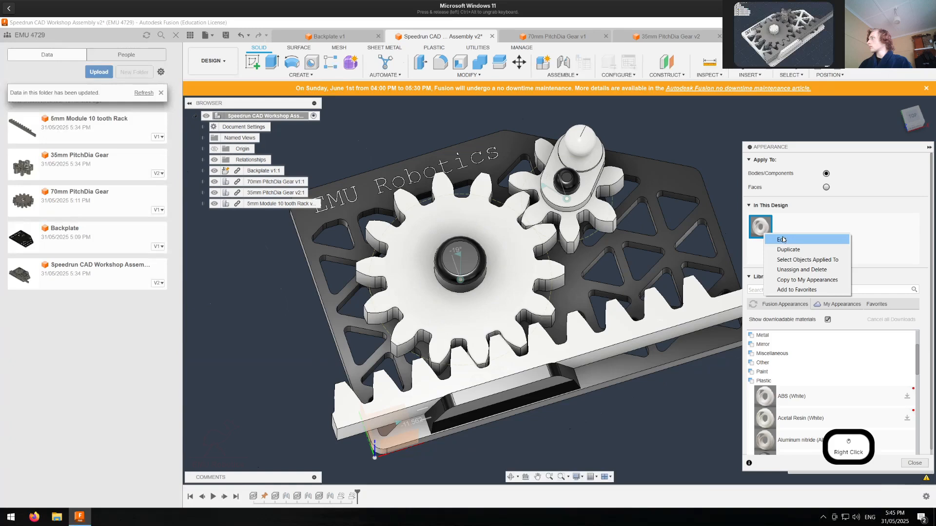
{"action": "left_click", "coordinate": [783, 239]}
{"action": "left_click_drag", "start_coordinate": [723, 188], "coordinate": [737, 189]}
{"action": "left_click_drag", "start_coordinate": [649, 198], "coordinate": [640, 202]}
{"action": "left_click", "coordinate": [639, 201]}
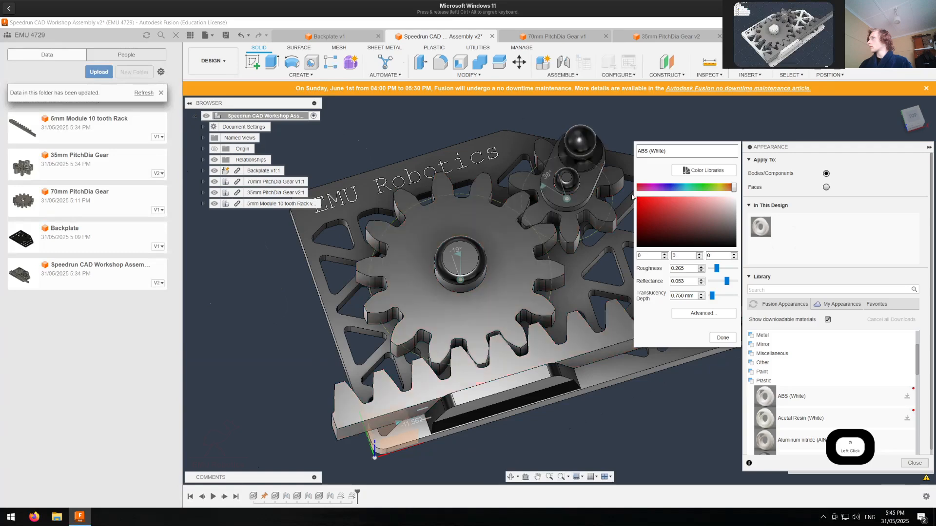
{"action": "left_click", "coordinate": [639, 199]}
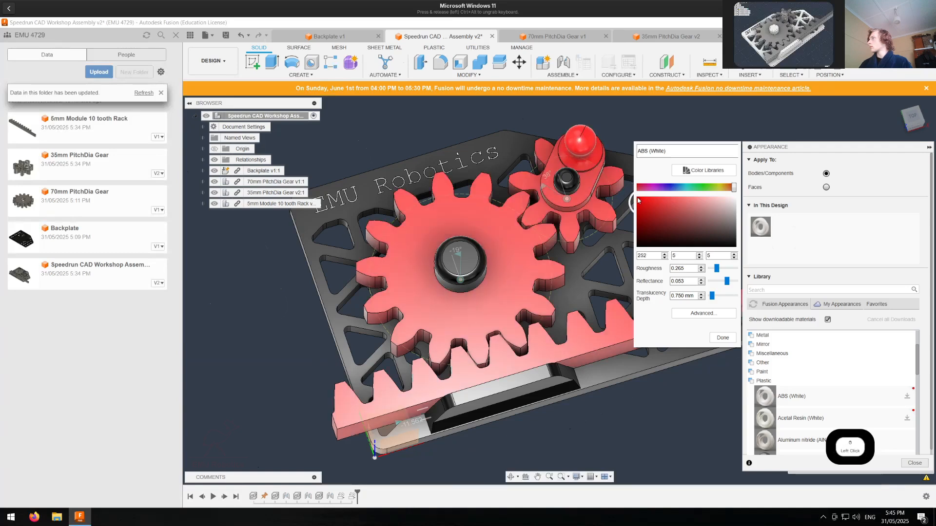
{"action": "left_click", "coordinate": [721, 338]}
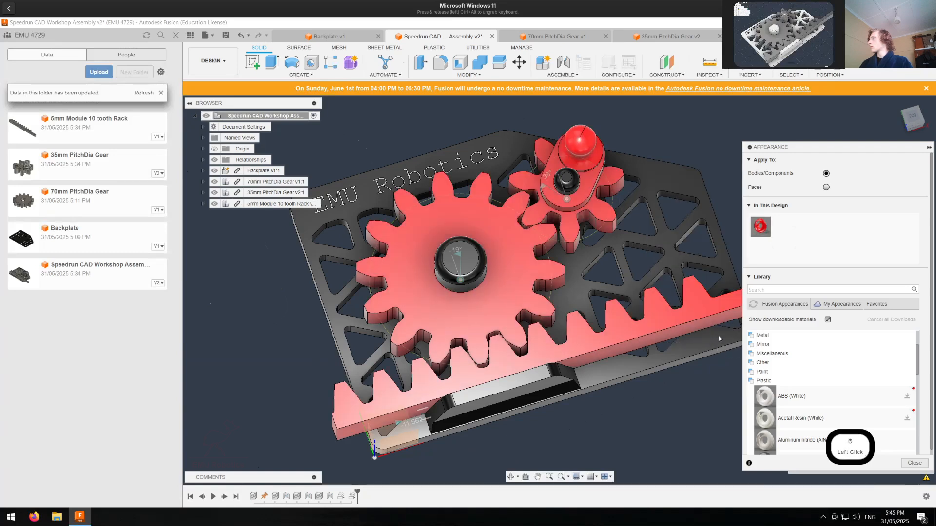
{"action": "left_click", "coordinate": [916, 464]}
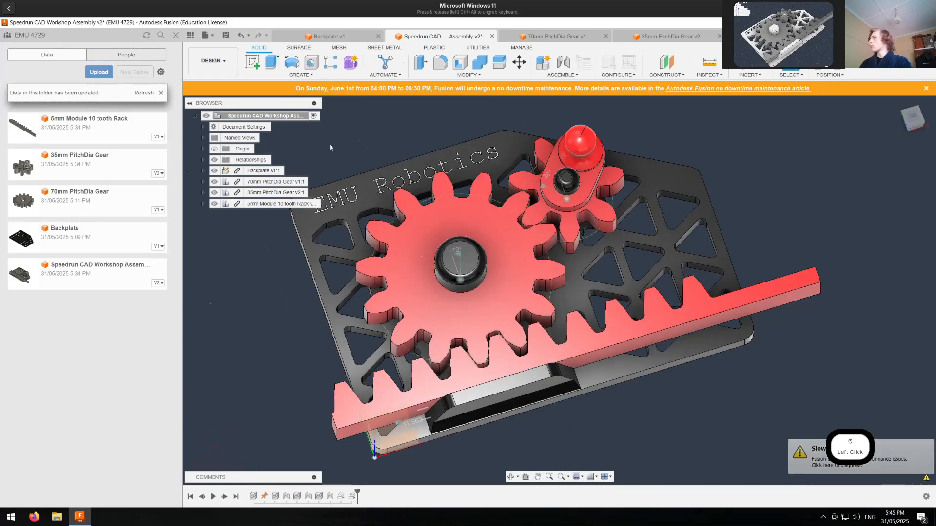
Step: Switch to the Render workspace and start an in-canvas render of the assembly
{"action": "left_click", "coordinate": [213, 60]}
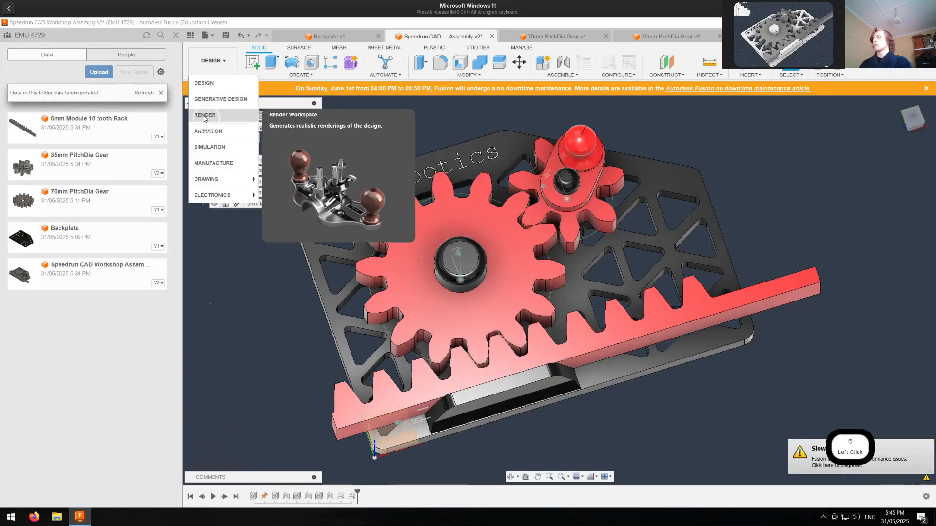
{"action": "left_click", "coordinate": [204, 116]}
{"action": "left_click", "coordinate": [187, 436]}
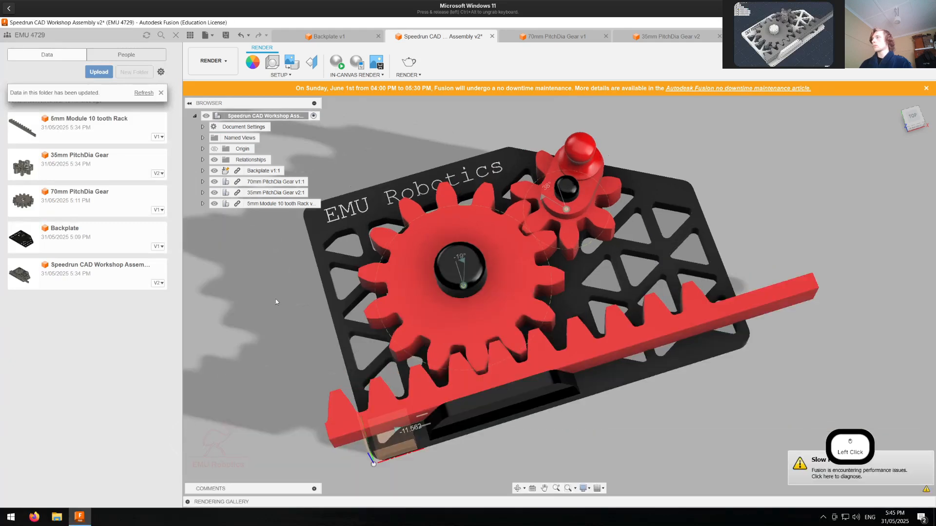
{"action": "left_click", "coordinate": [335, 69]}
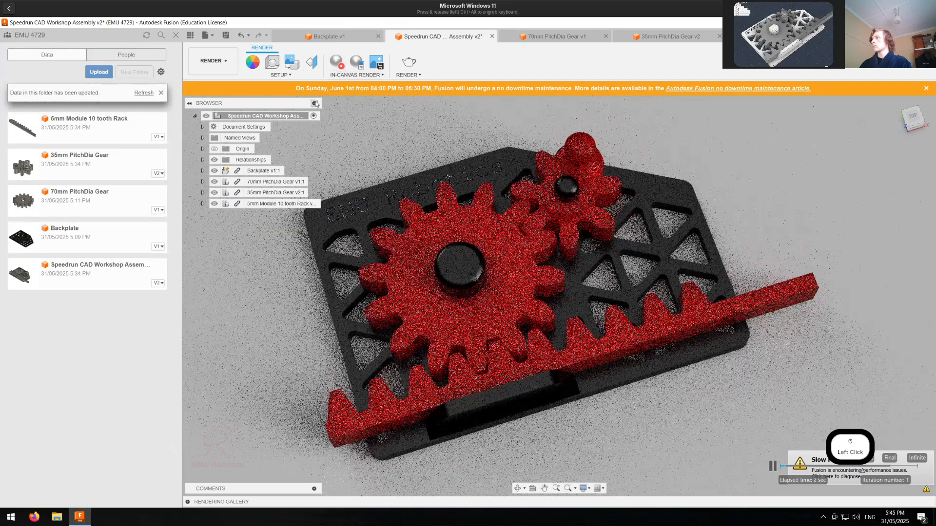